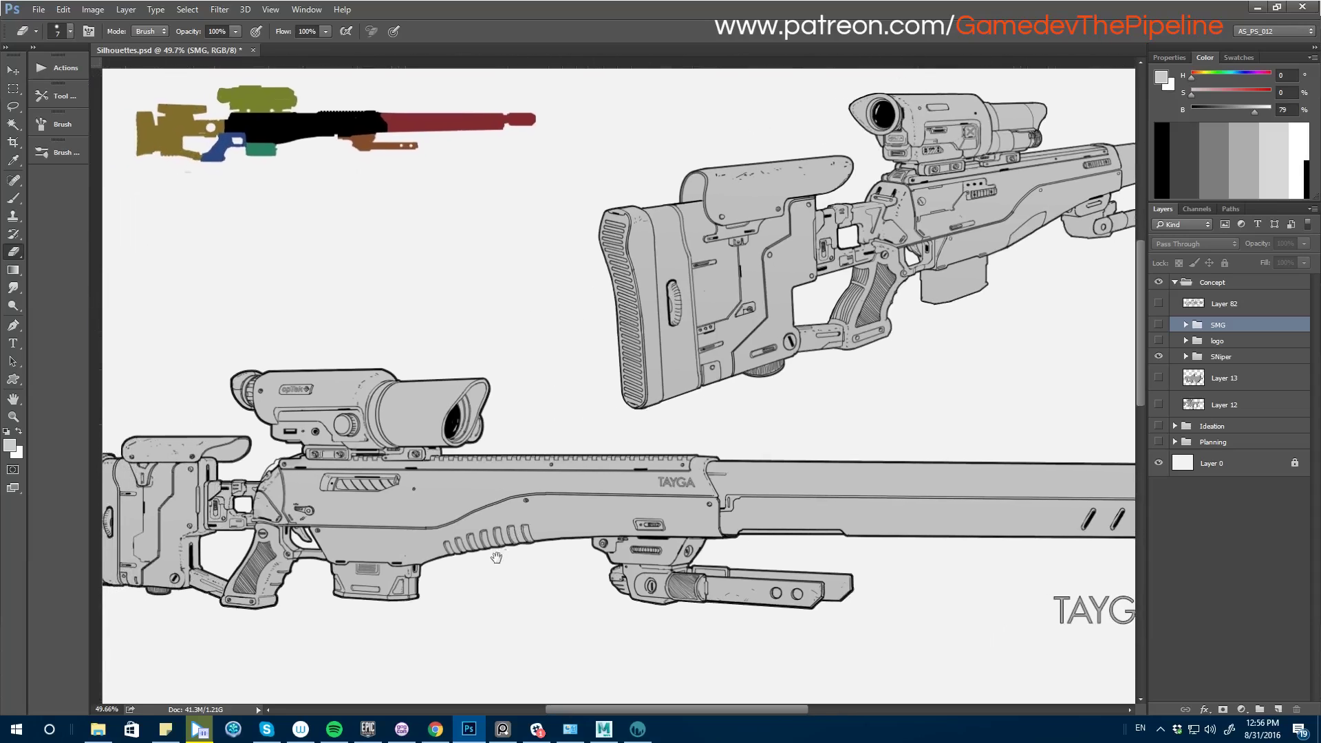
- Examine the sniper rifle concept sheet, covering the side view, the perspective view and the coloured silhouette
left_click_drag(442, 593, 254, 533)
mouse_move(473, 554)
left_mouse_down()
mouse_move(393, 587)
mouse_move(393, 570)
mouse_move(478, 558)
left_mouse_up()
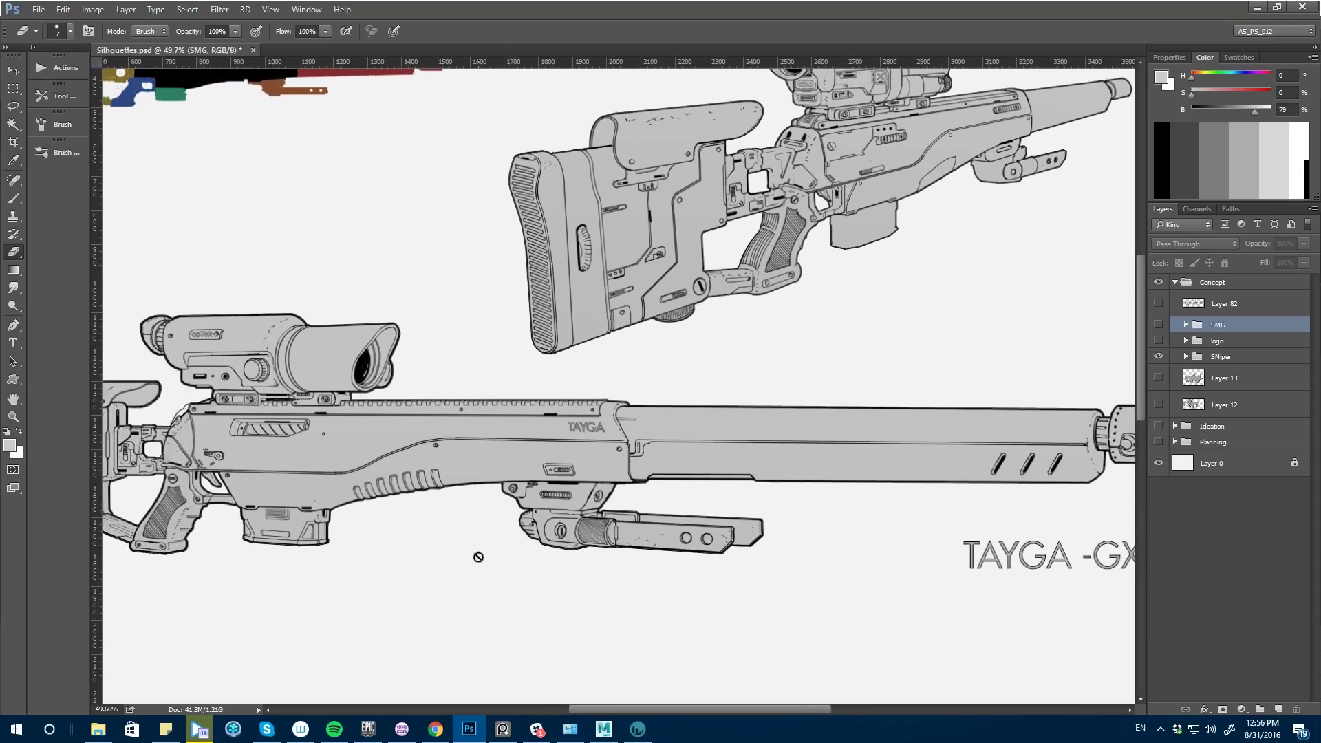
left_click_drag(319, 536, 516, 581)
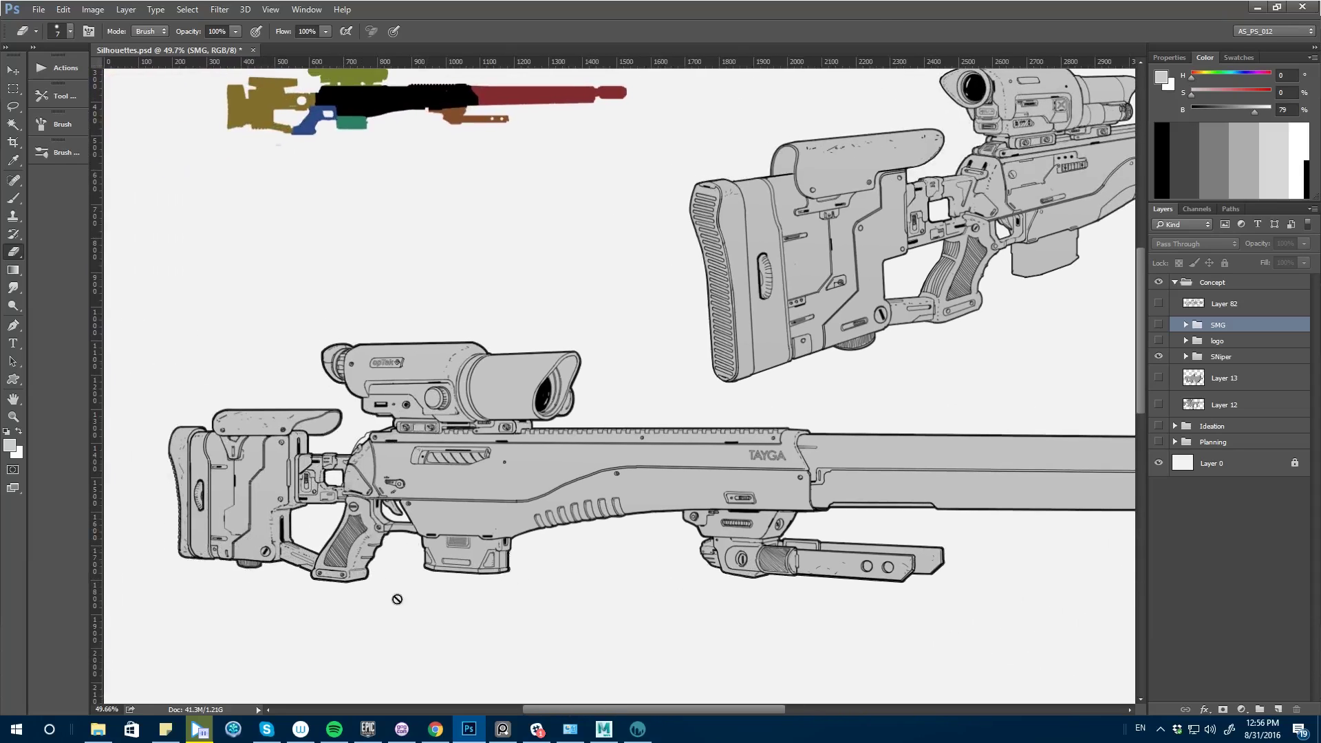
scroll(495, 585, "down", 2, "alt")
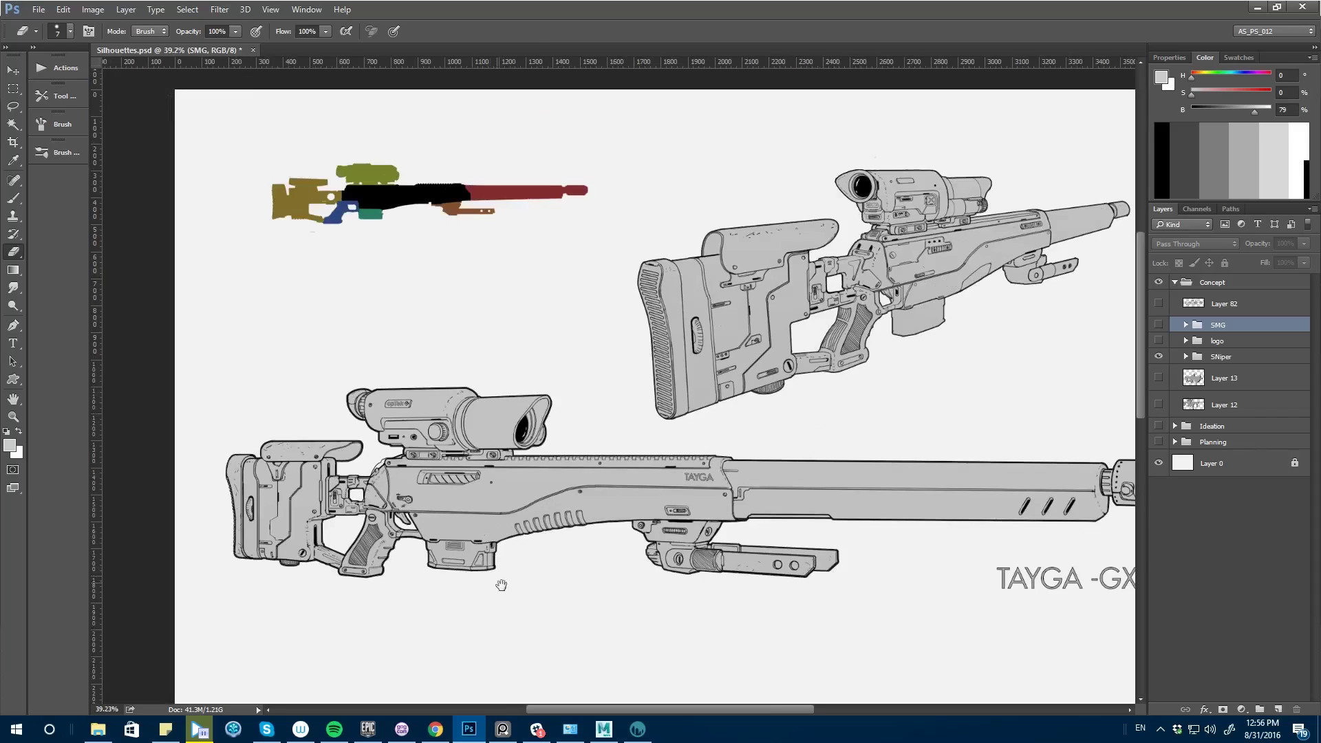
scroll(487, 599, "right", 3)
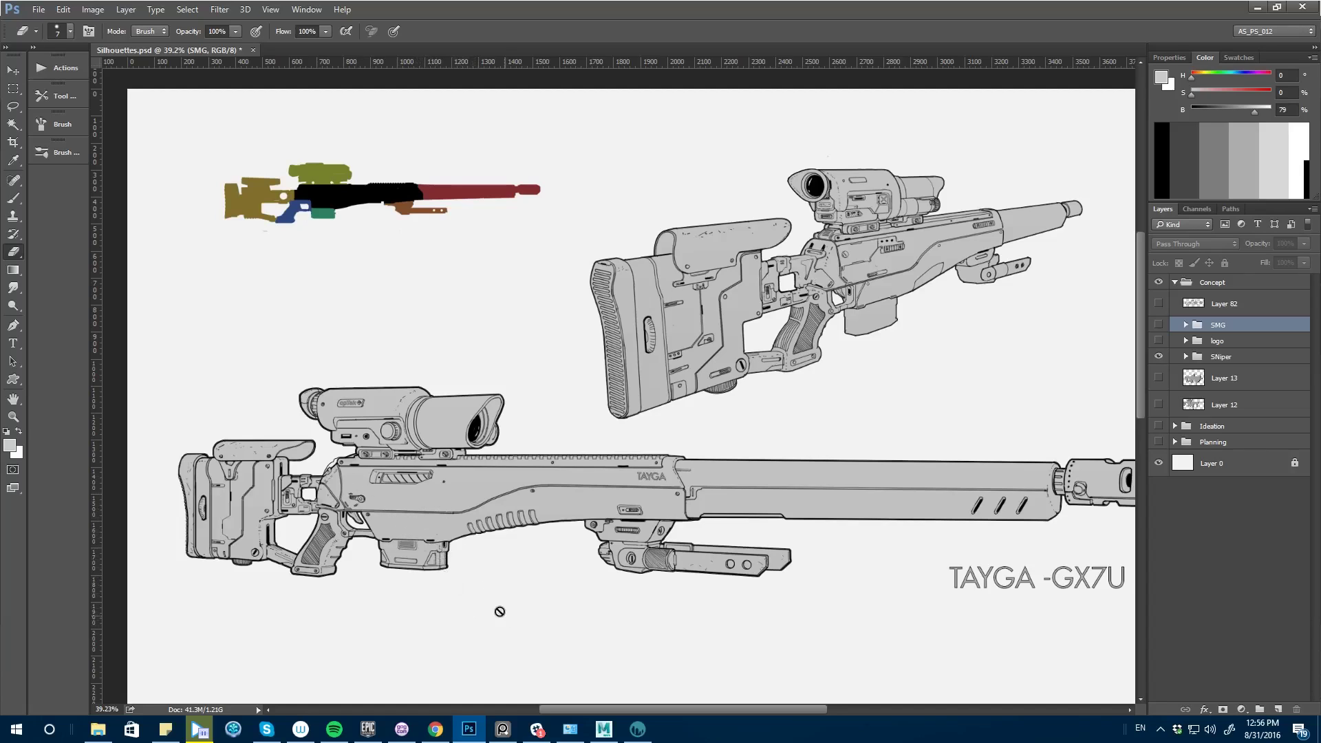
left_click_drag(523, 588, 310, 492)
- Switch to Maya and inspect the low-poly assault rifle blockout from several angles
left_click(603, 729)
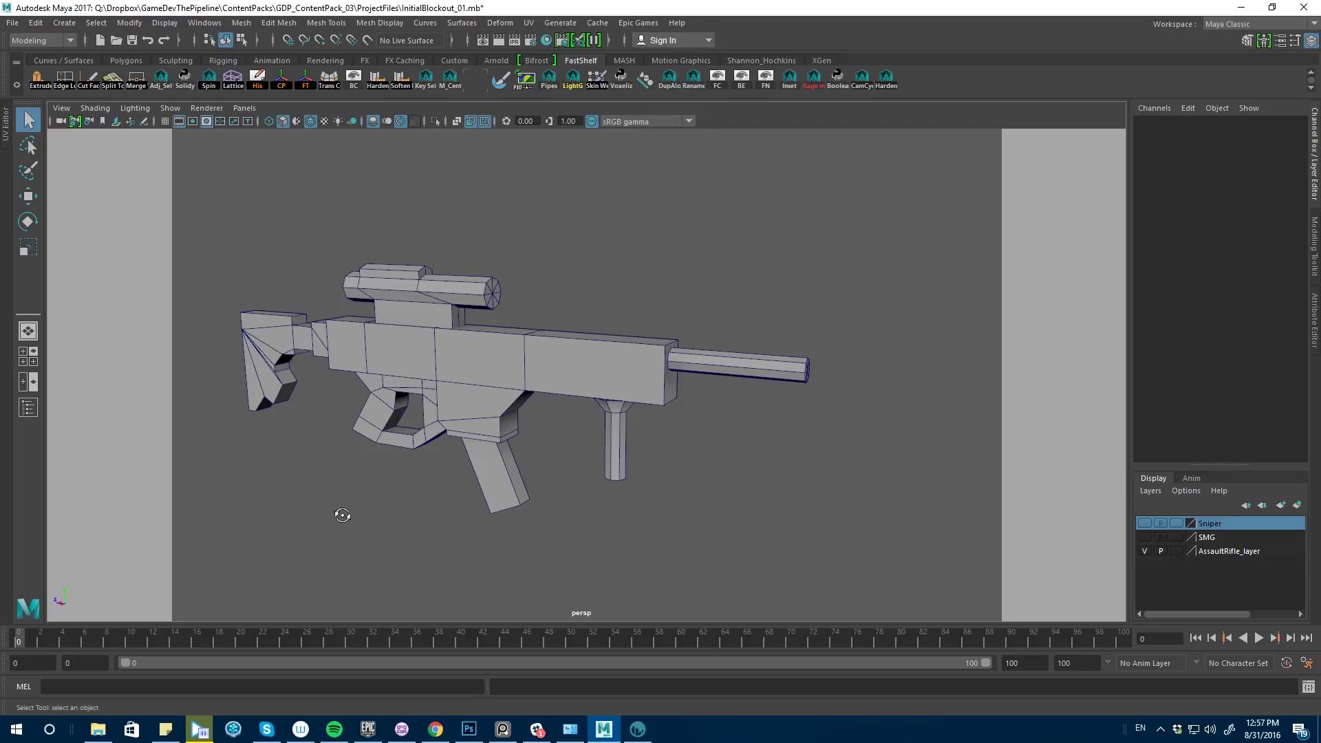
left_click_drag(343, 516, 295, 326, "alt")
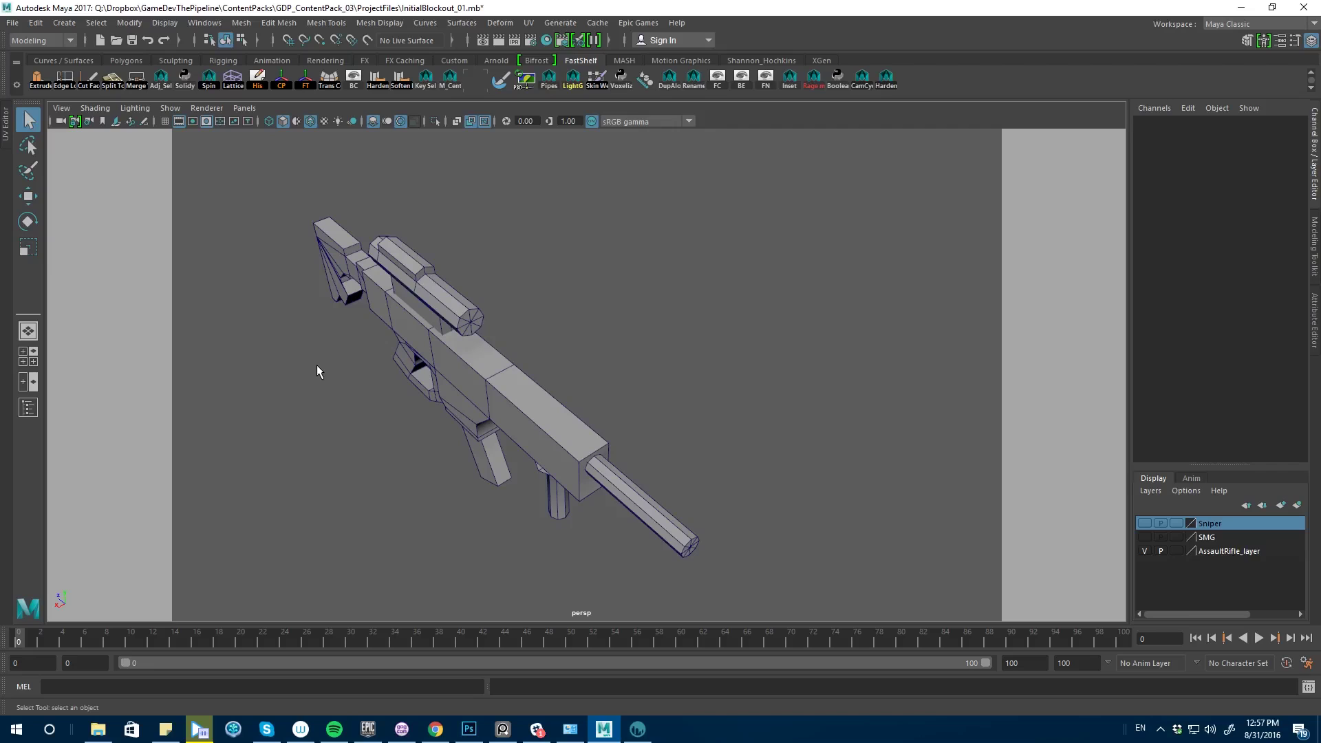
left_click_drag(325, 369, 281, 331, "alt")
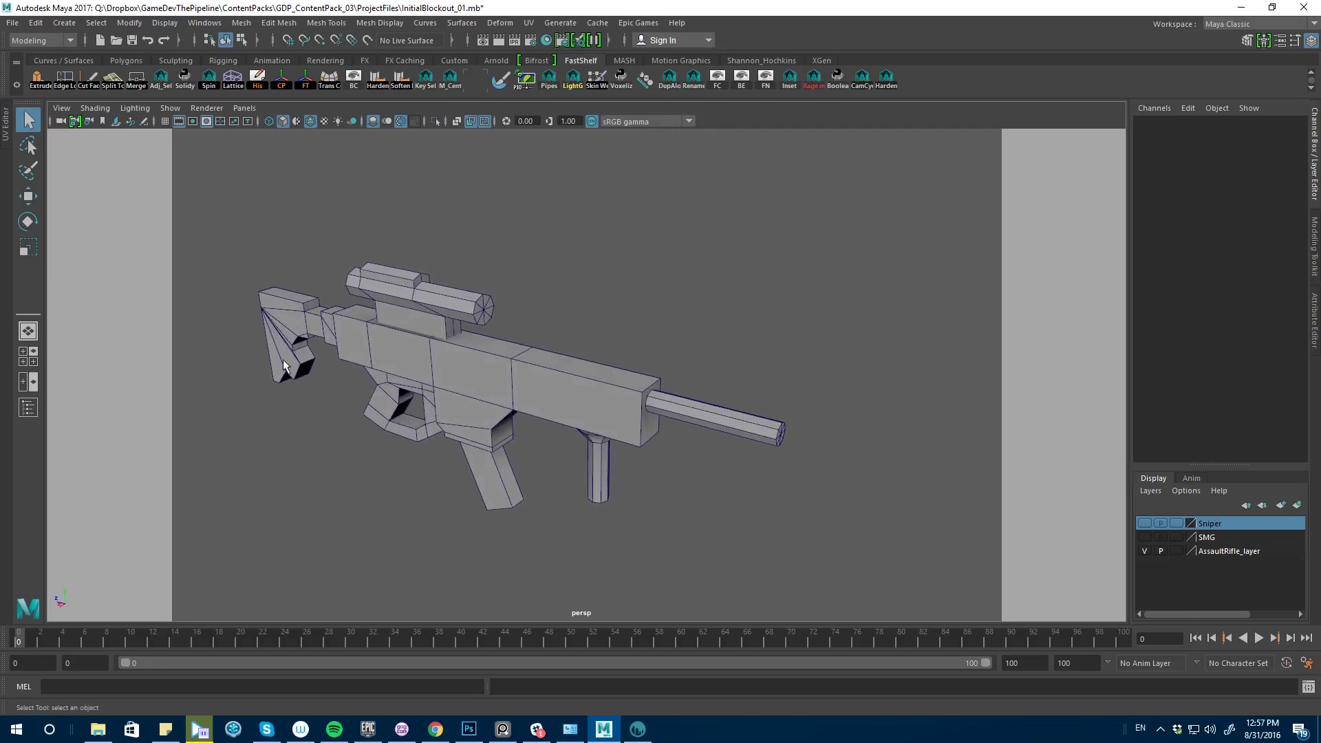
- Return to Photoshop, hide the SNiper group, and show and expand the SMG group
left_click(605, 729)
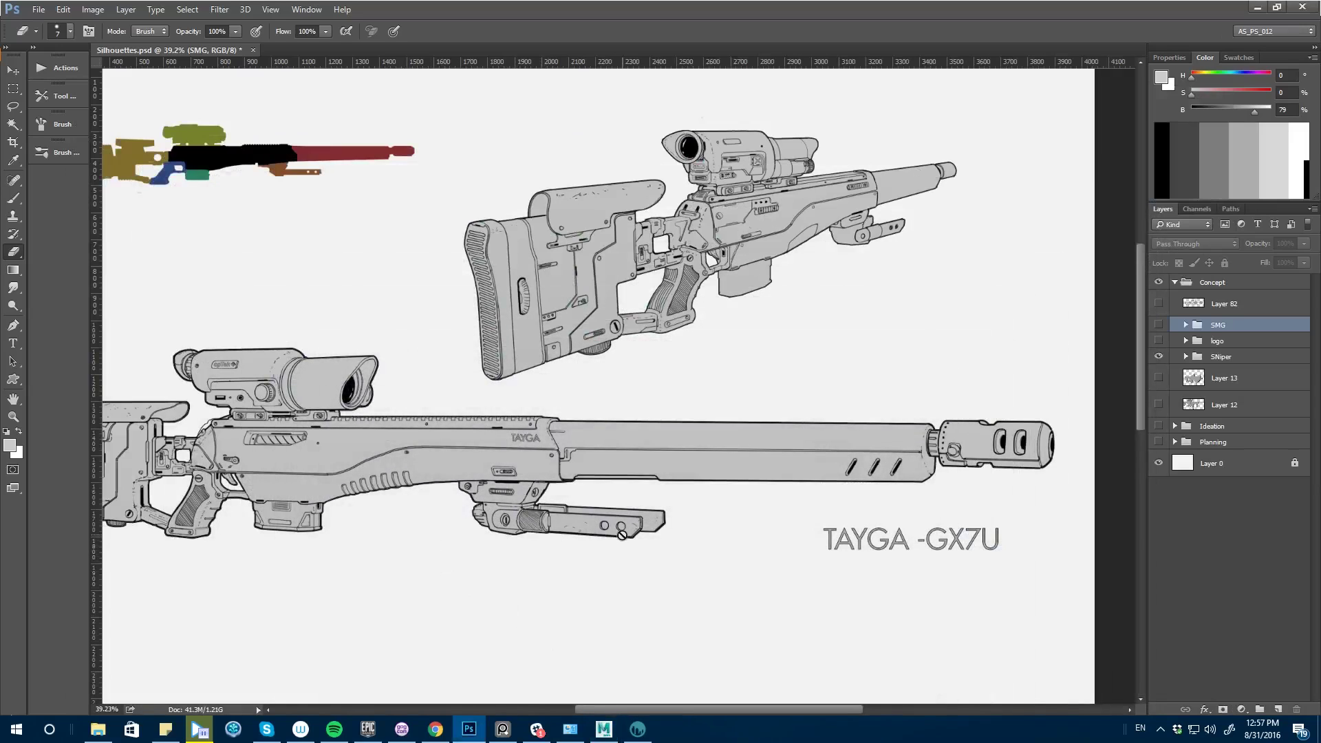
left_click(1159, 357)
left_click(1159, 325)
left_click(1185, 325)
scroll(1183, 587, "down", 5)
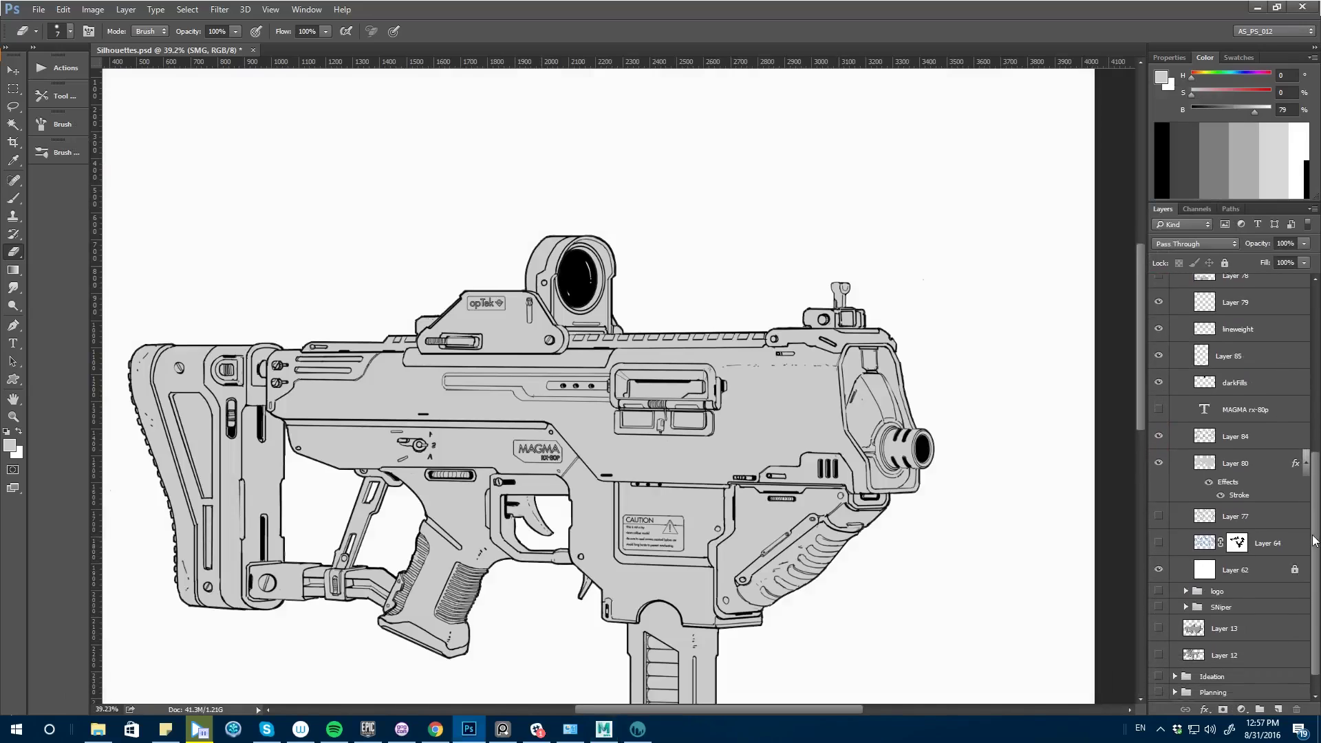
- Compare the SMG concept with the underlying sketch on Layer 13, leaving that layer hidden
left_click(1160, 603)
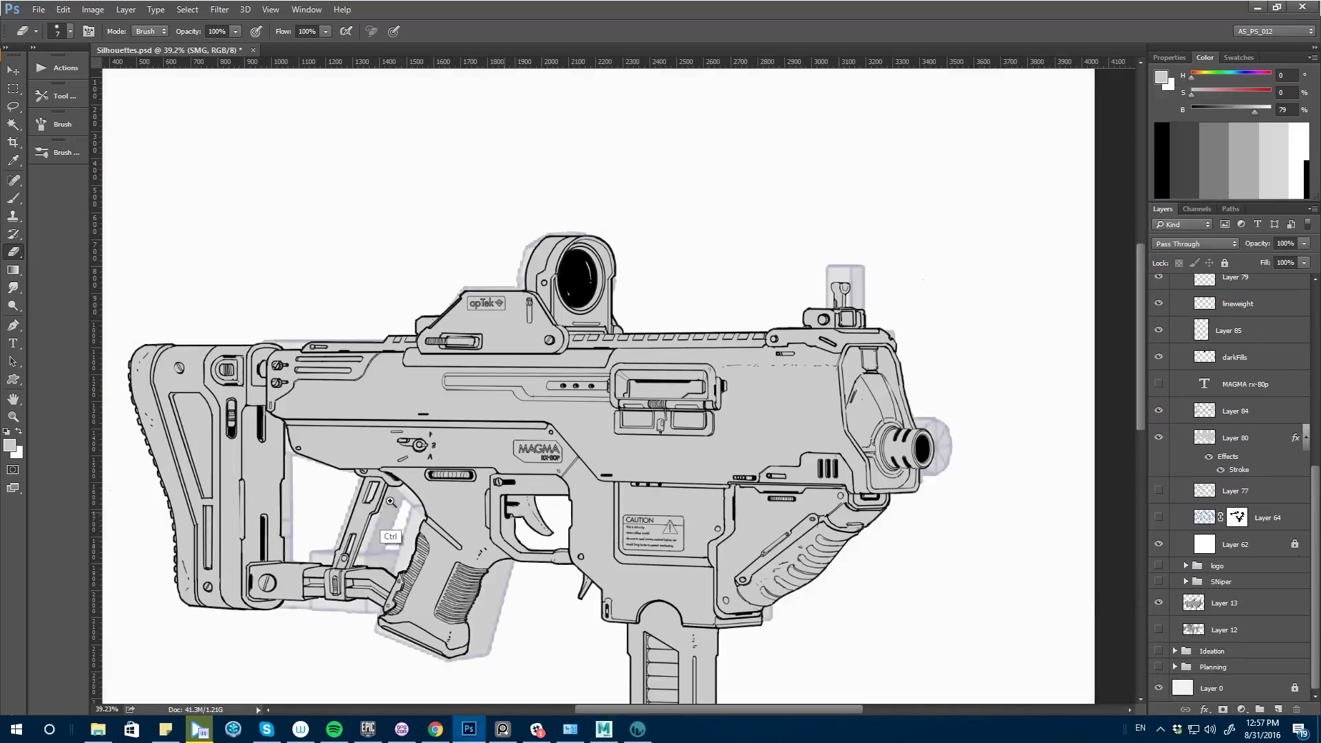
left_click_drag(390, 504, 331, 509, "ctrl")
key("v")
mouse_move(582, 427)
left_mouse_down()
mouse_move(560, 599)
mouse_move(528, 250)
mouse_move(460, 351)
mouse_move(597, 404)
mouse_move(581, 411)
left_mouse_up()
left_click_drag(666, 569, 660, 570)
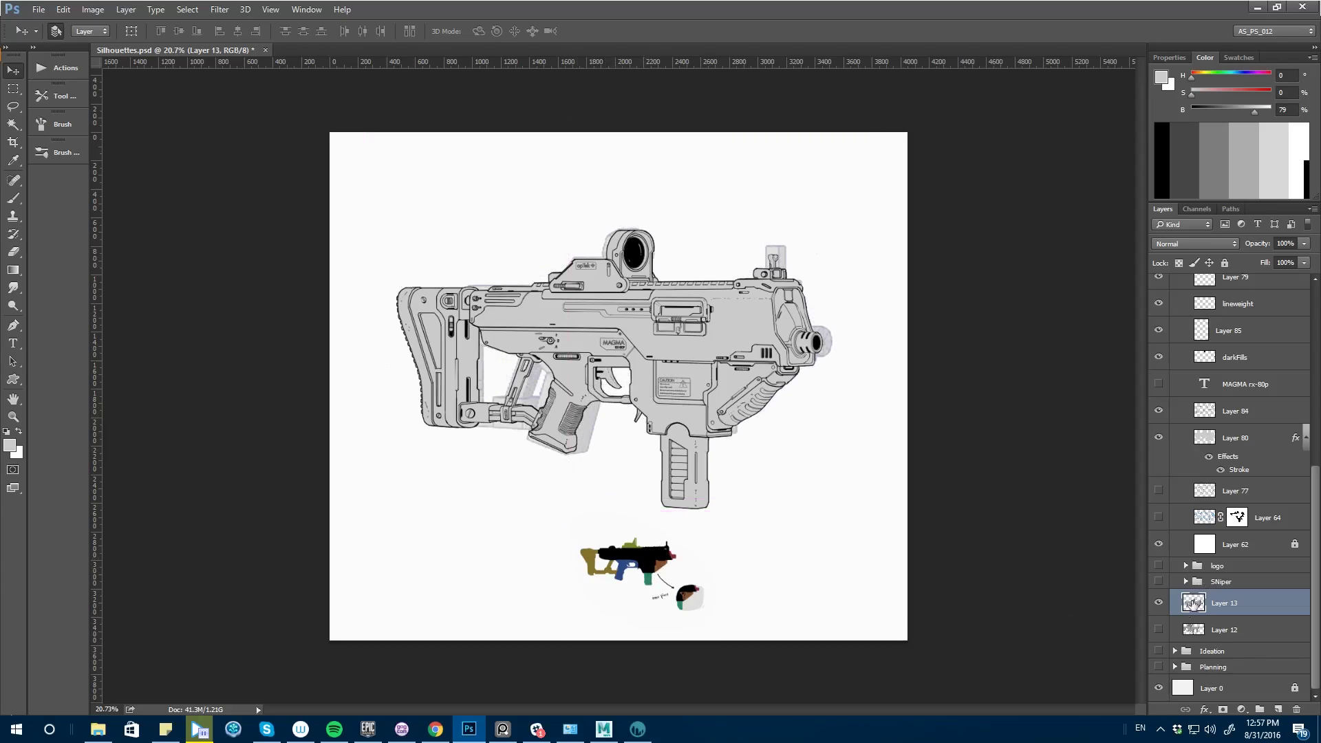
left_click(1159, 603)
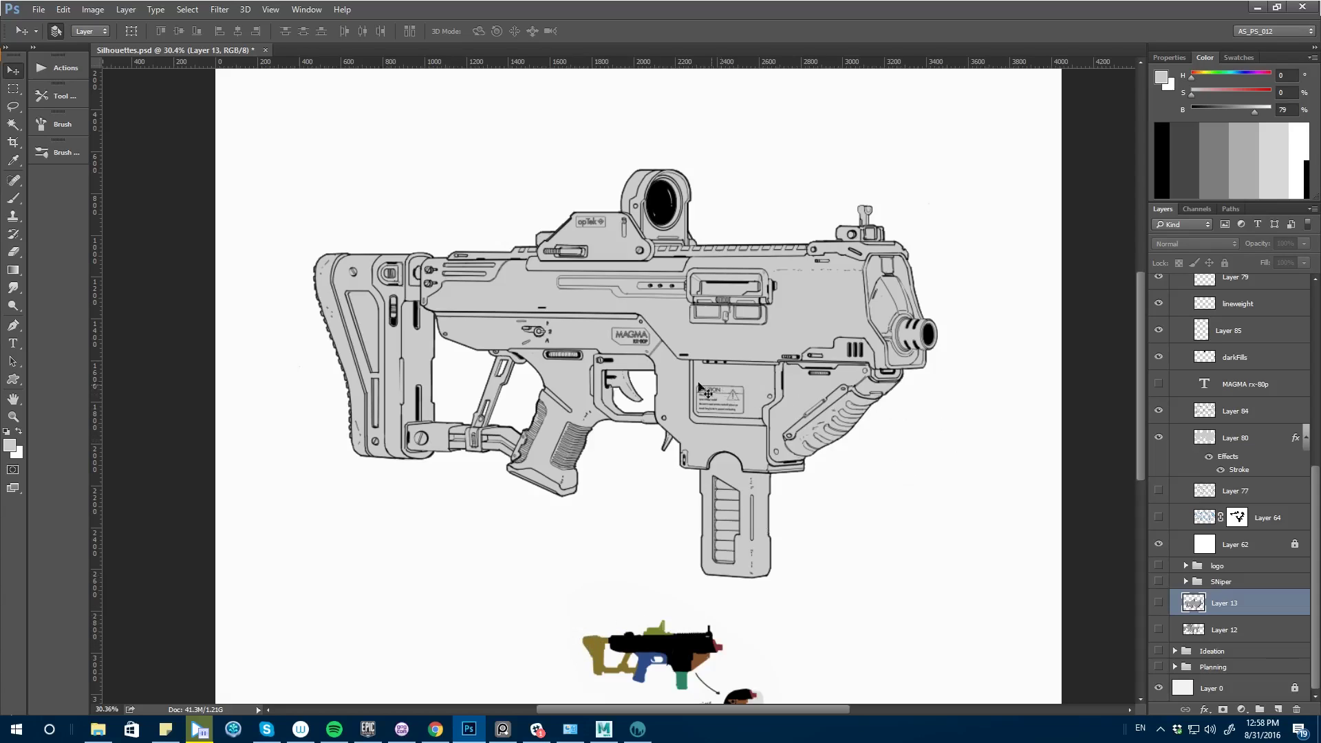
- Examine the SMG concept's details, including the stock, grip, fire selector, ejection port and optic
scroll(766, 388, "up", 1, "alt")
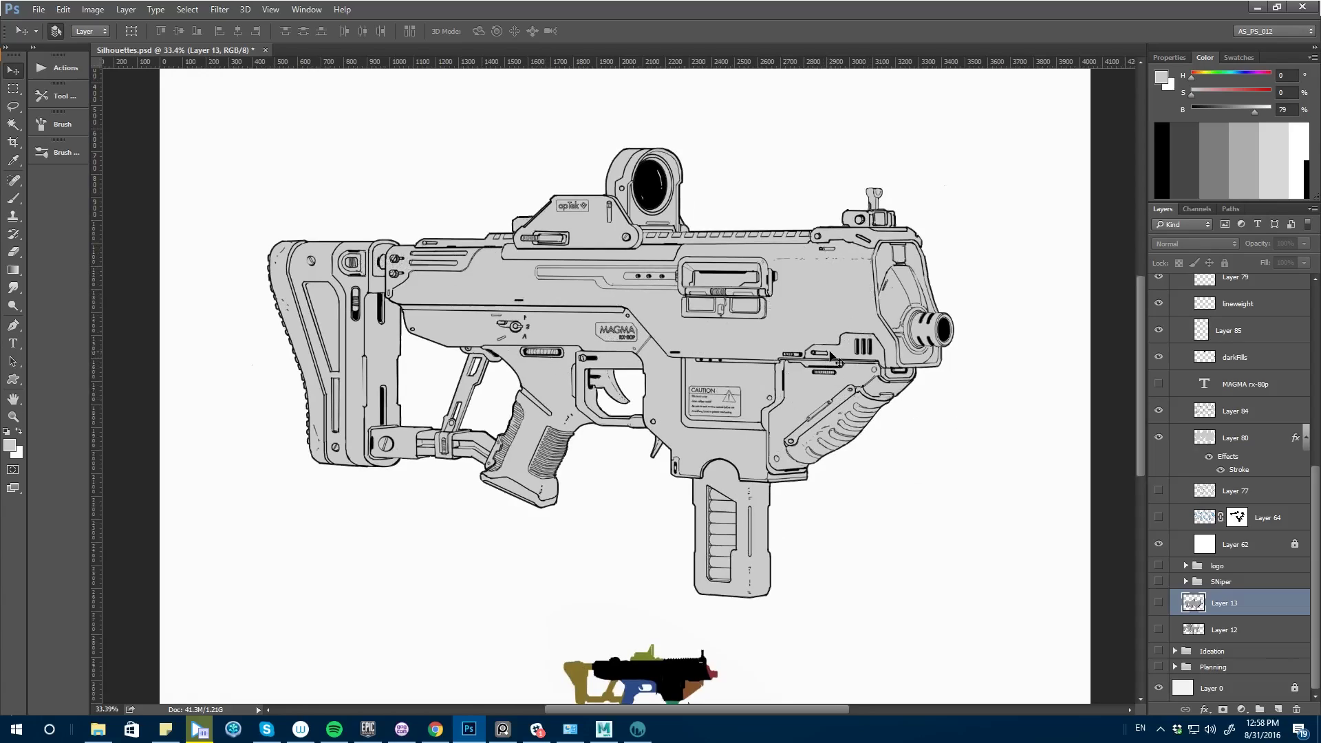
scroll(500, 261, "up", 1, "alt")
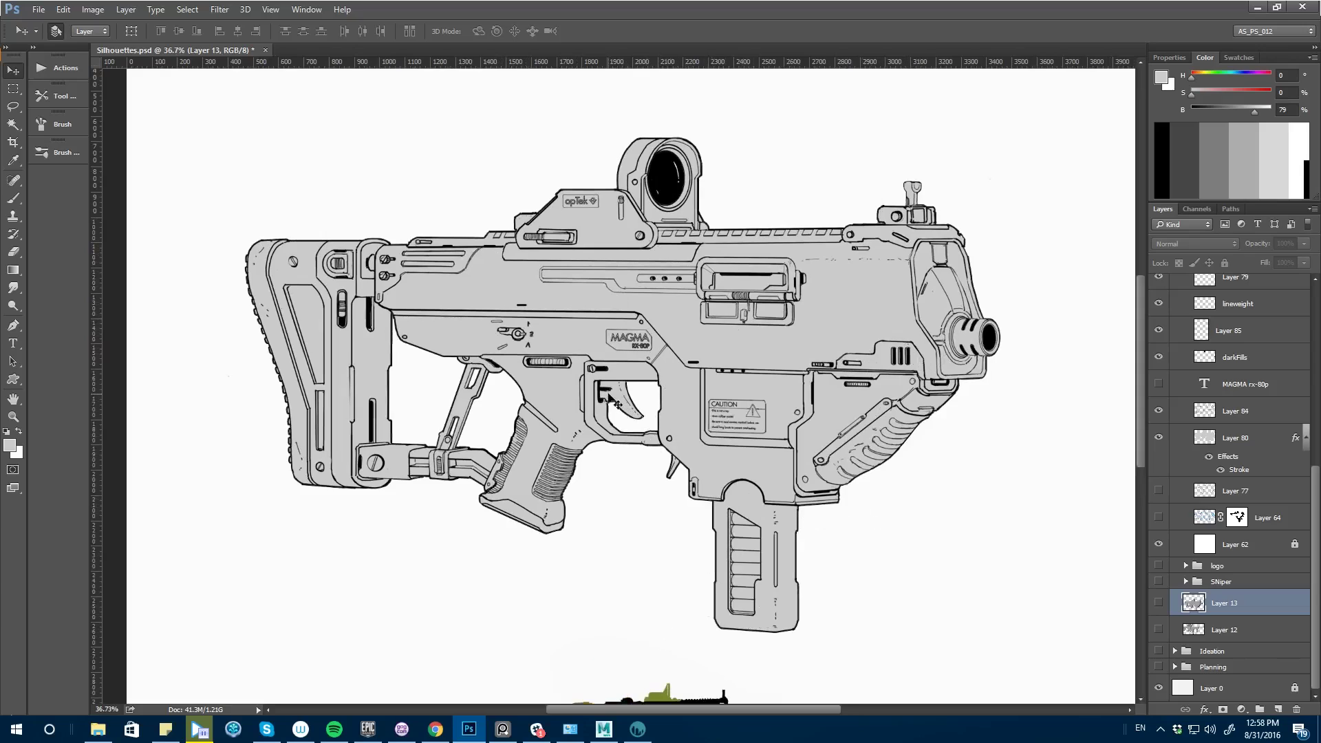
scroll(588, 380, "up", 1, "alt")
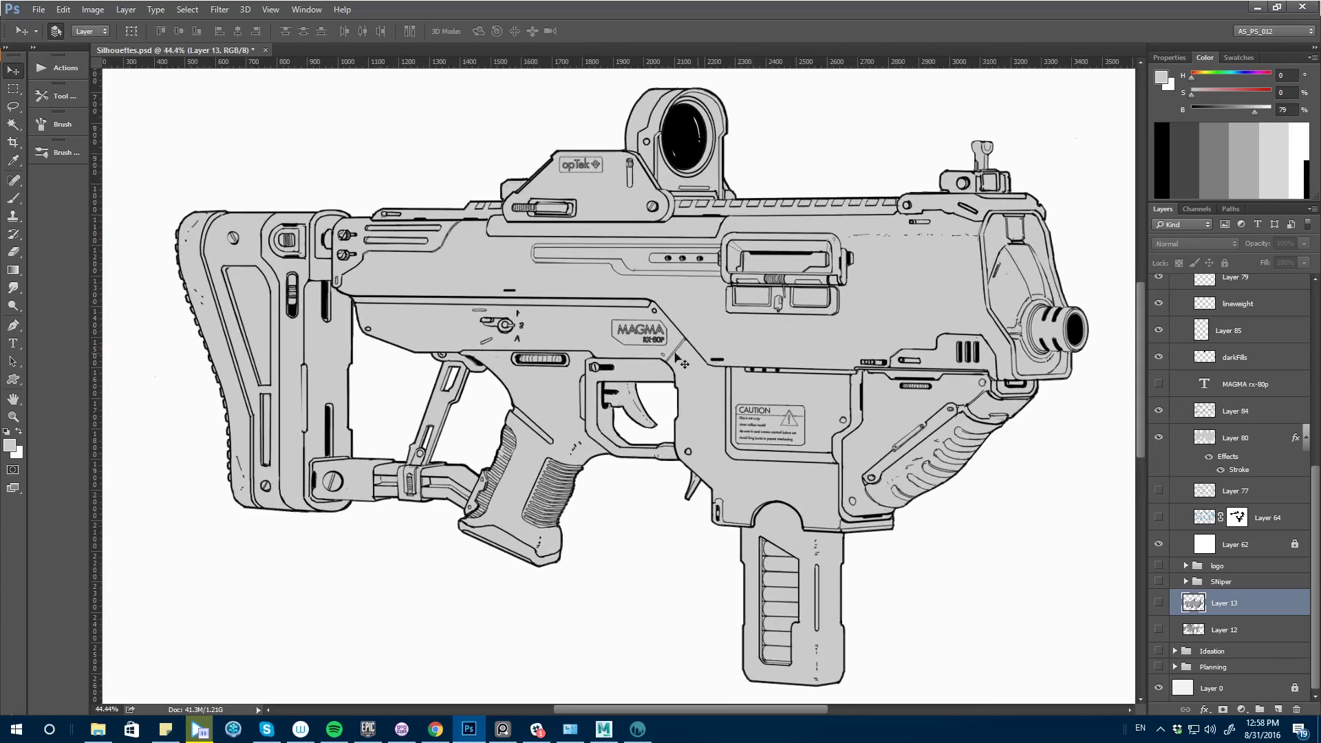
scroll(382, 334, "up", 1, "alt")
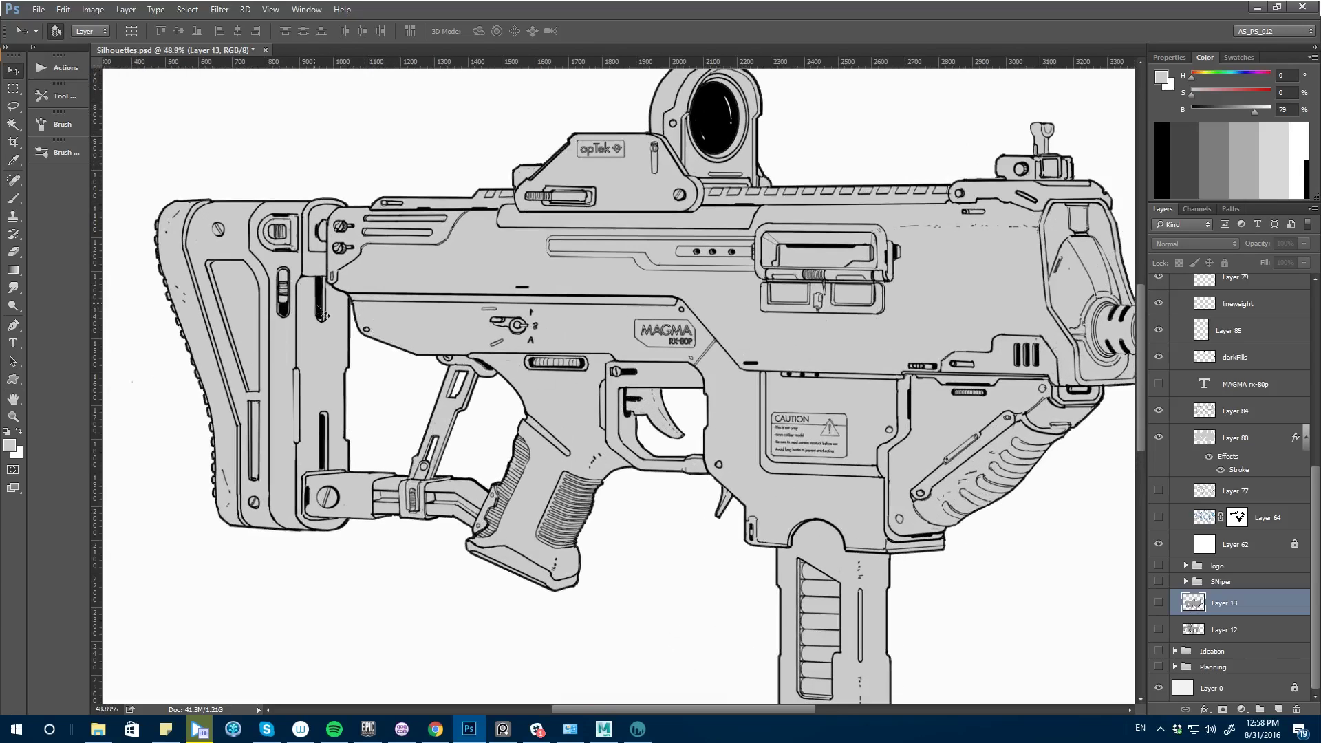
scroll(362, 331, "up", 1, "alt")
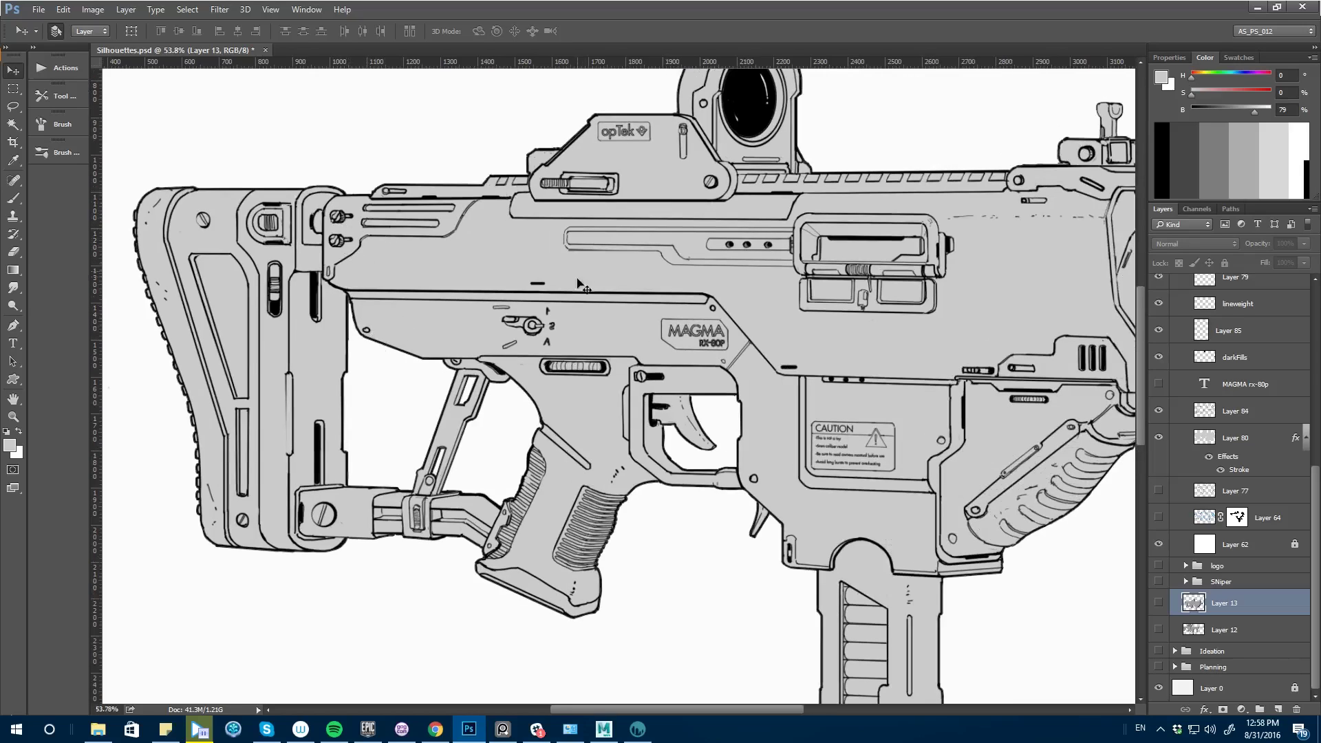
scroll(744, 320, "down", 1, "alt")
scroll(790, 294, "down", 1, "alt")
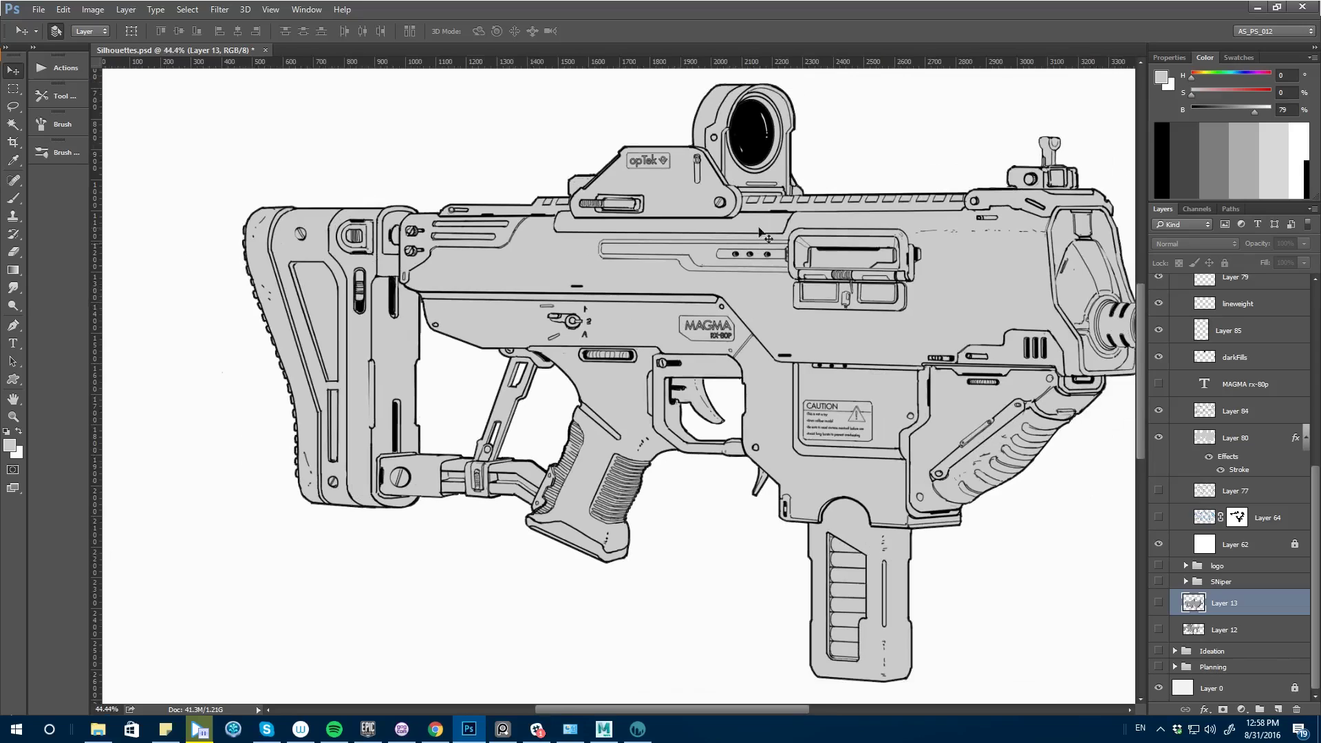
left_click_drag(628, 317, 475, 413)
left_click_drag(508, 423, 433, 475)
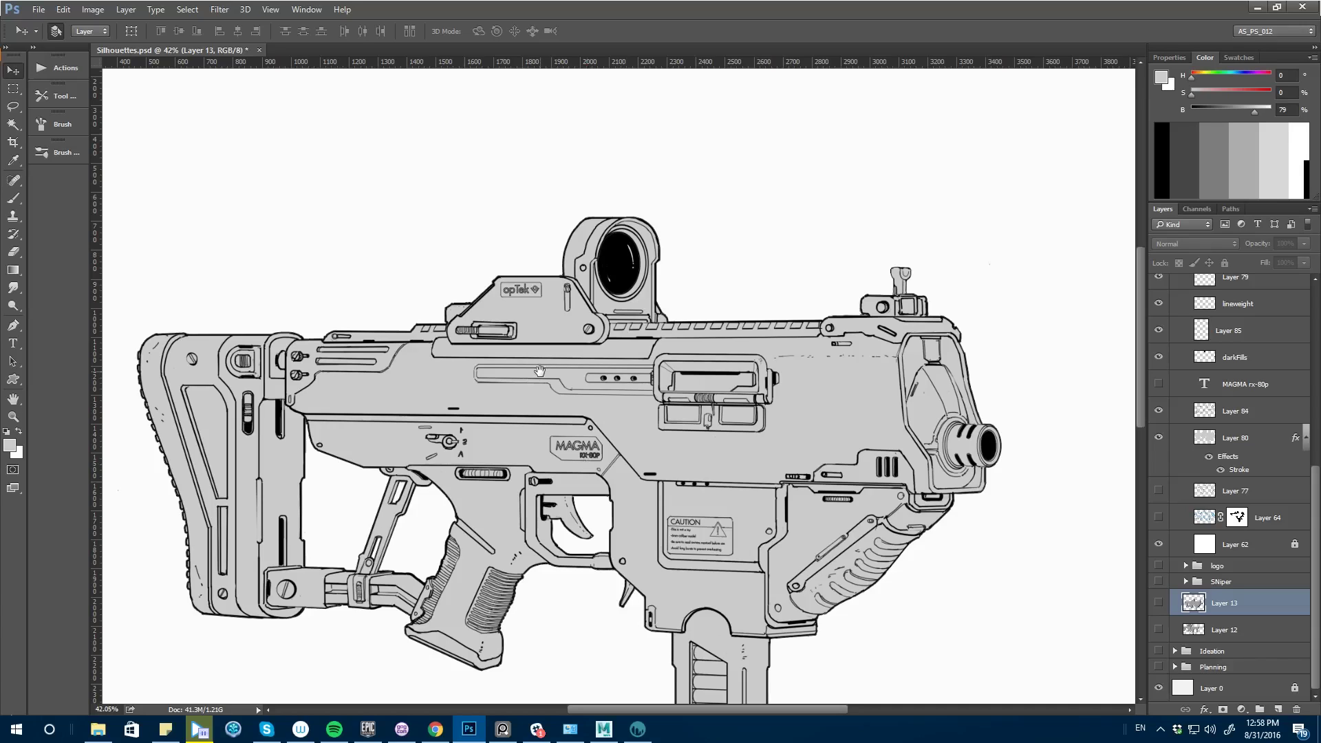
left_click_drag(539, 371, 671, 327)
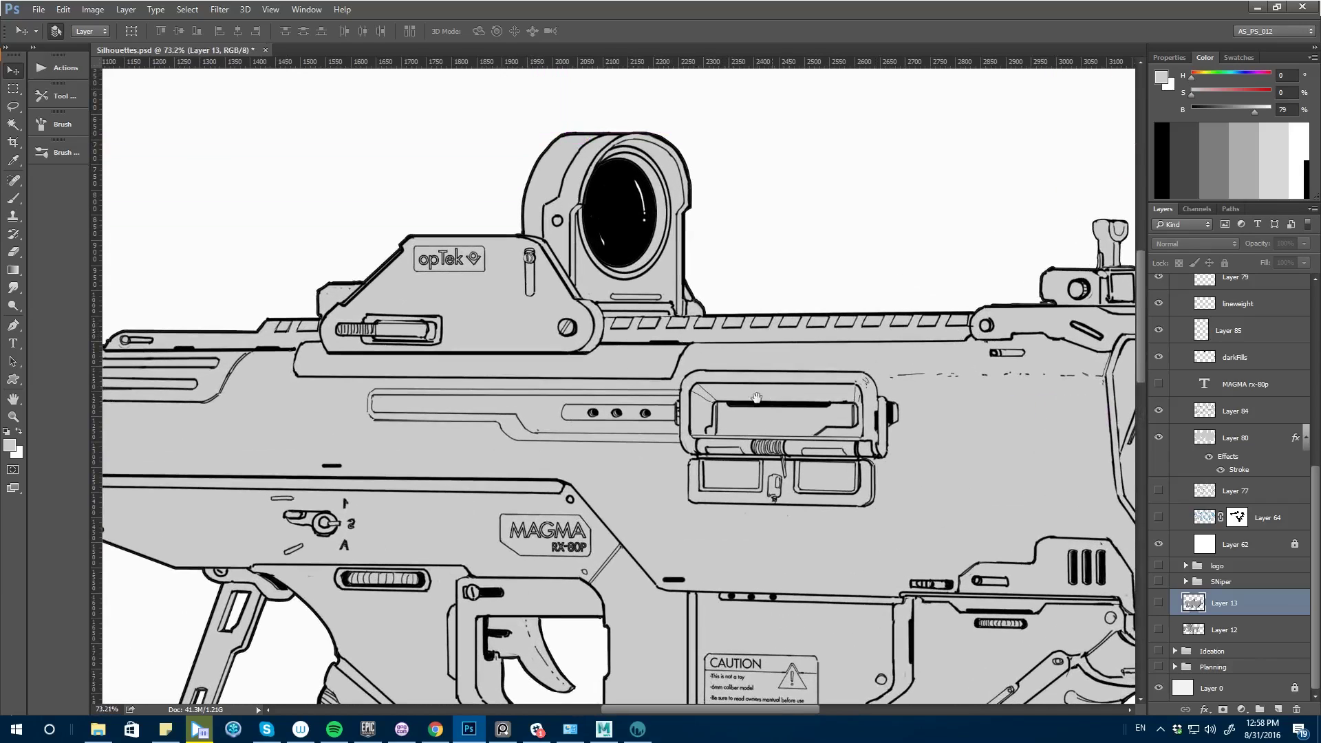
- Show the SNiper group, then collapse and hide the SMG group
left_click(1159, 582)
scroll(1312, 299, "up", 5)
left_click(1186, 324)
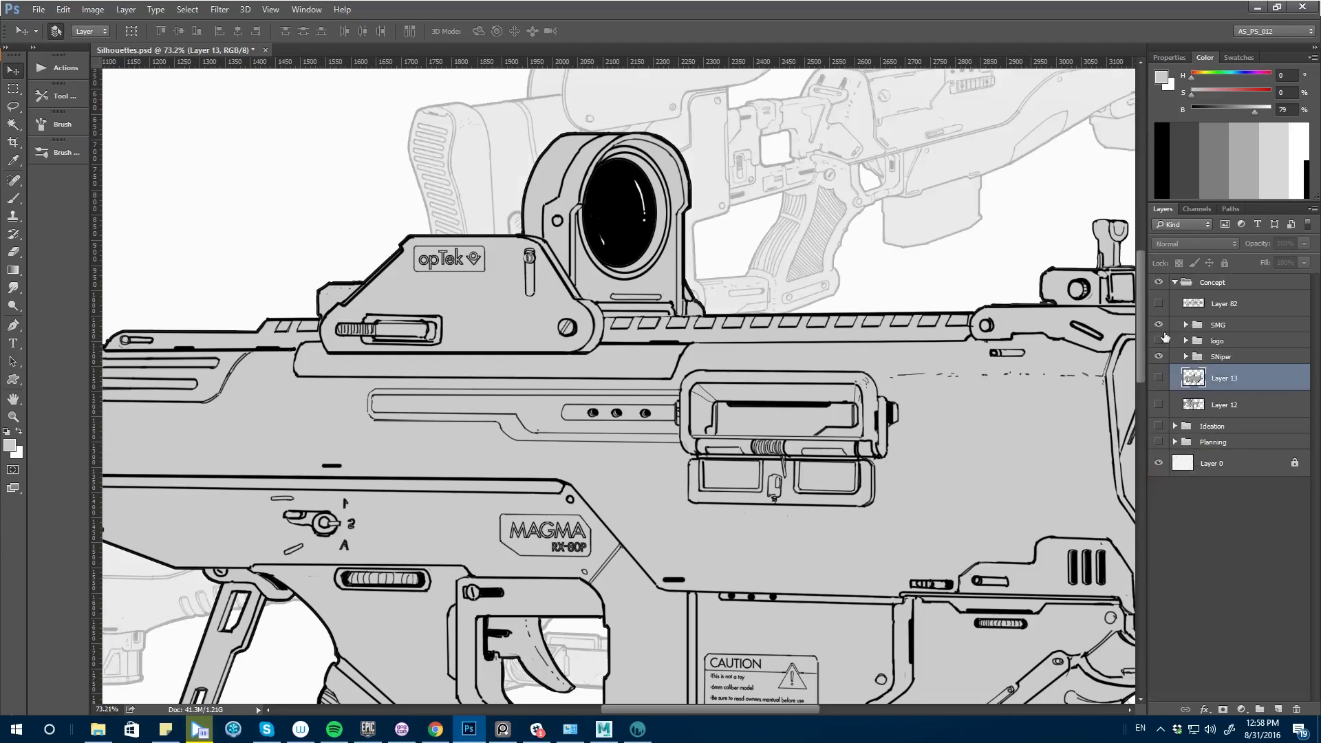
left_click(1159, 324)
- Examine the sniper concept's scope and body in side view and the whole rifle in perspective view
scroll(426, 471, "left", 5, "ctrl")
left_click_drag(468, 471, 733, 296, "ctrl")
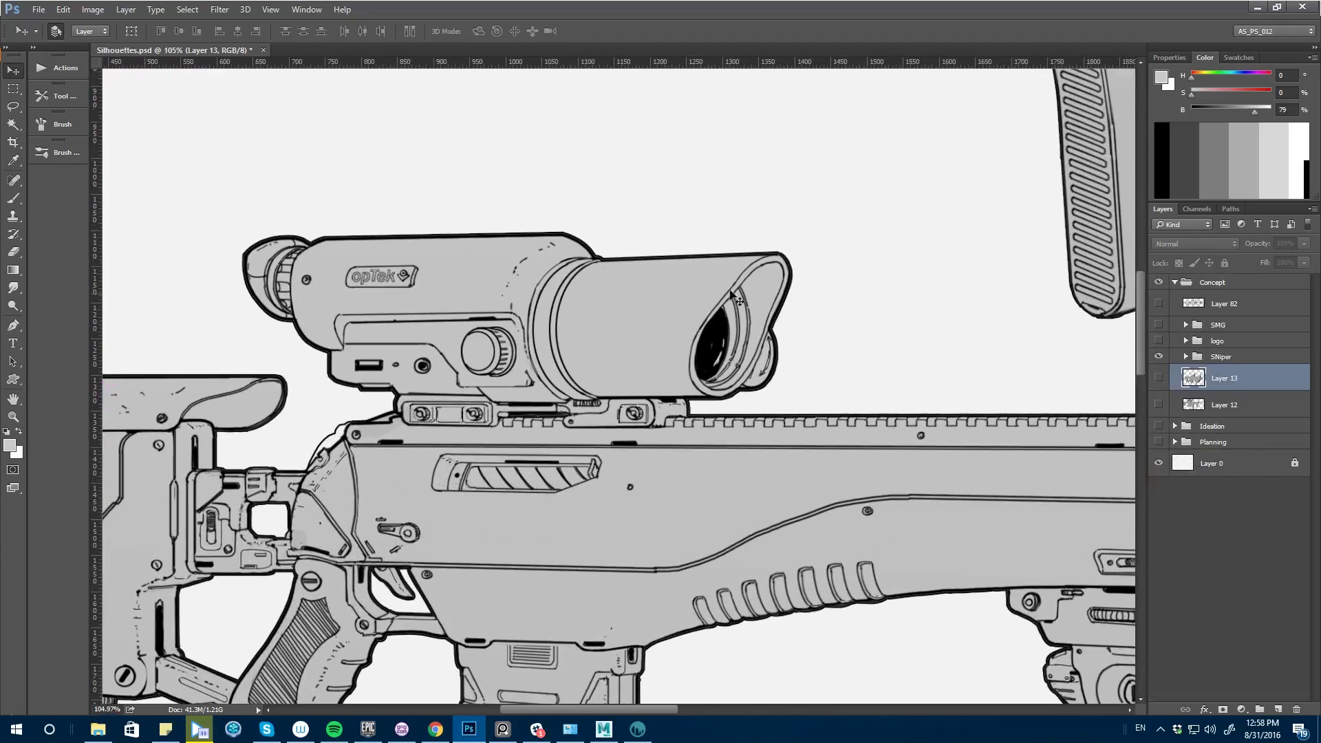
left_click_drag(525, 362, 445, 577, "ctrl")
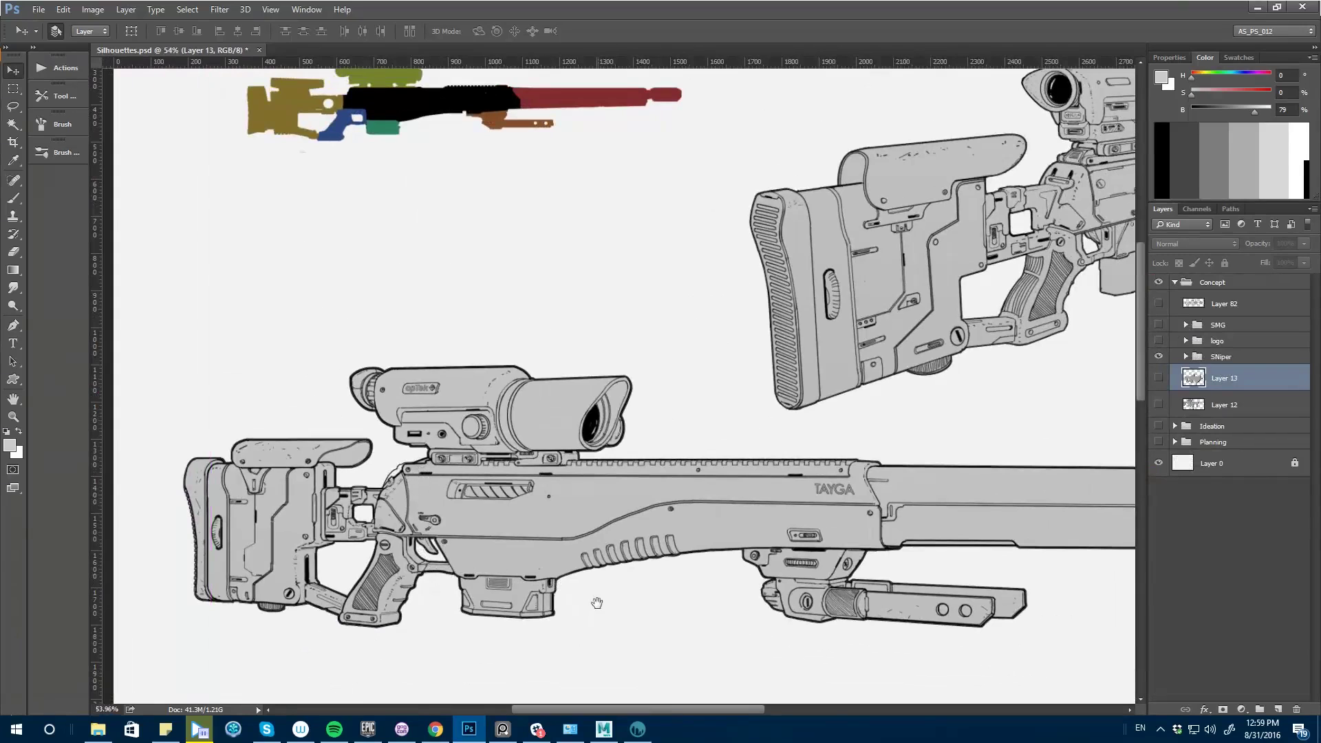
left_click_drag(596, 603, 560, 564, "ctrl")
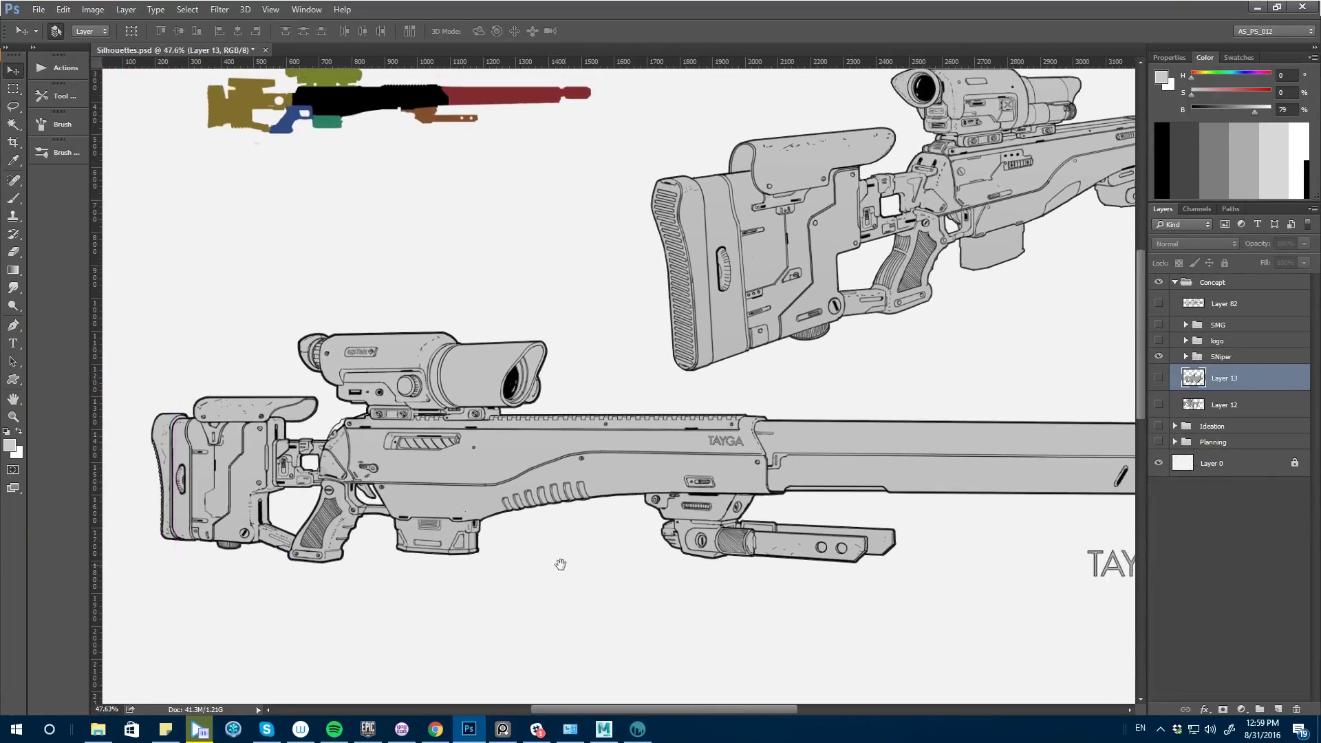
left_click_drag(749, 359, 457, 610)
left_click_drag(747, 551, 755, 604, "ctrl")
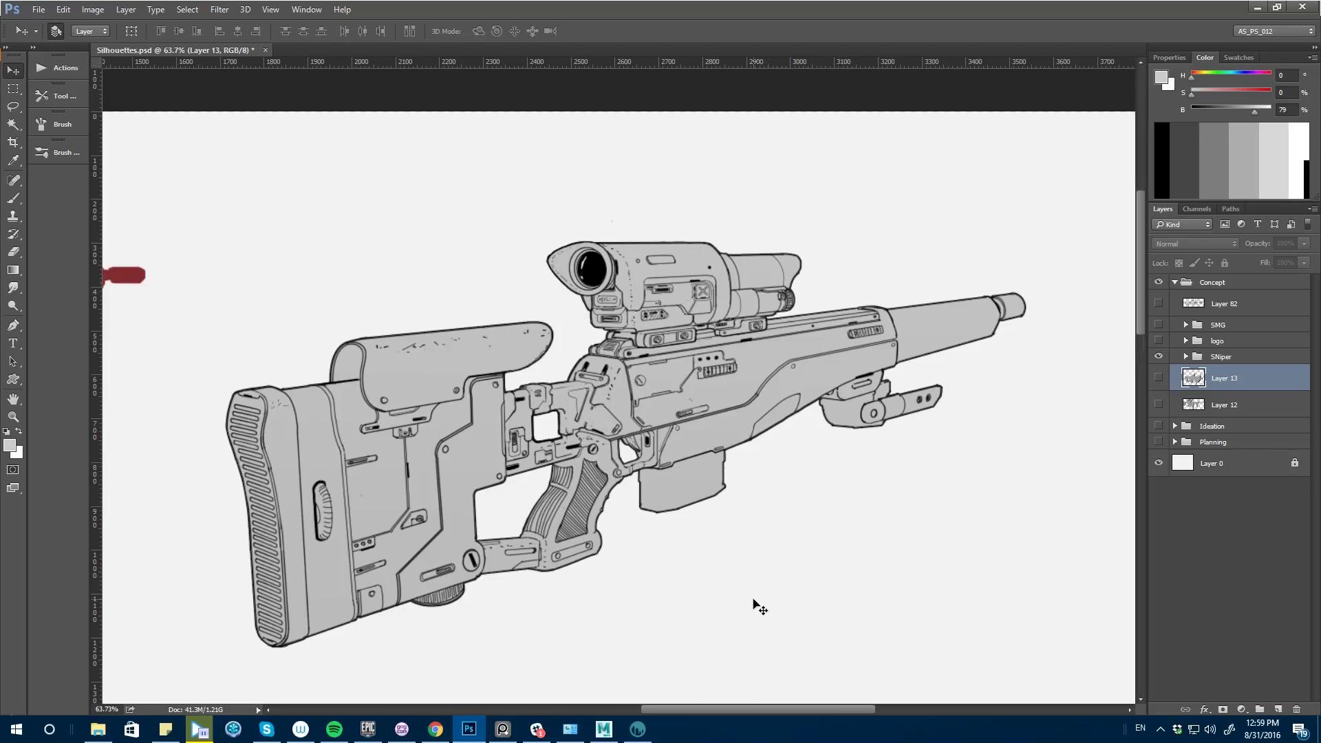
left_click_drag(625, 589, 605, 581, "ctrl")
left_click_drag(497, 627, 565, 578)
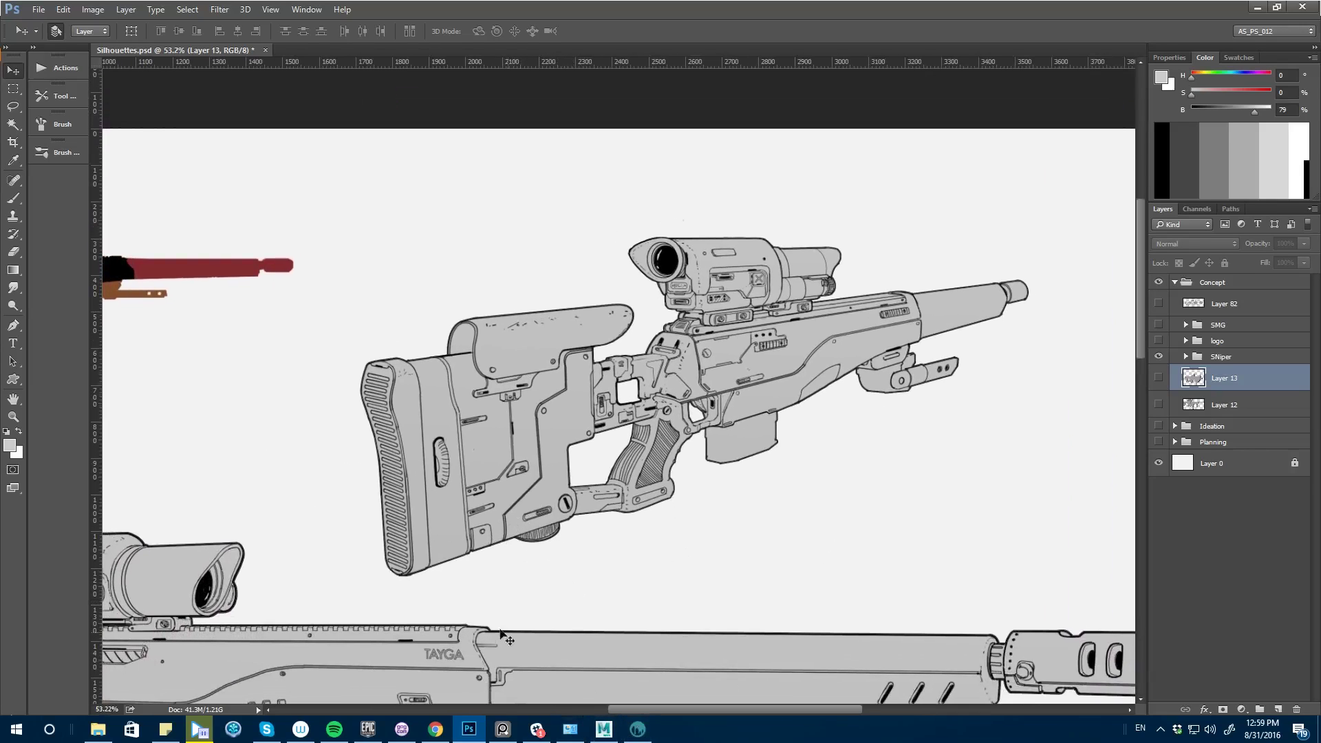
- Switch to 3D-Coat's start dialog and check the rifle blockout in Maya once more before returning to 3D-Coat
left_click(637, 729)
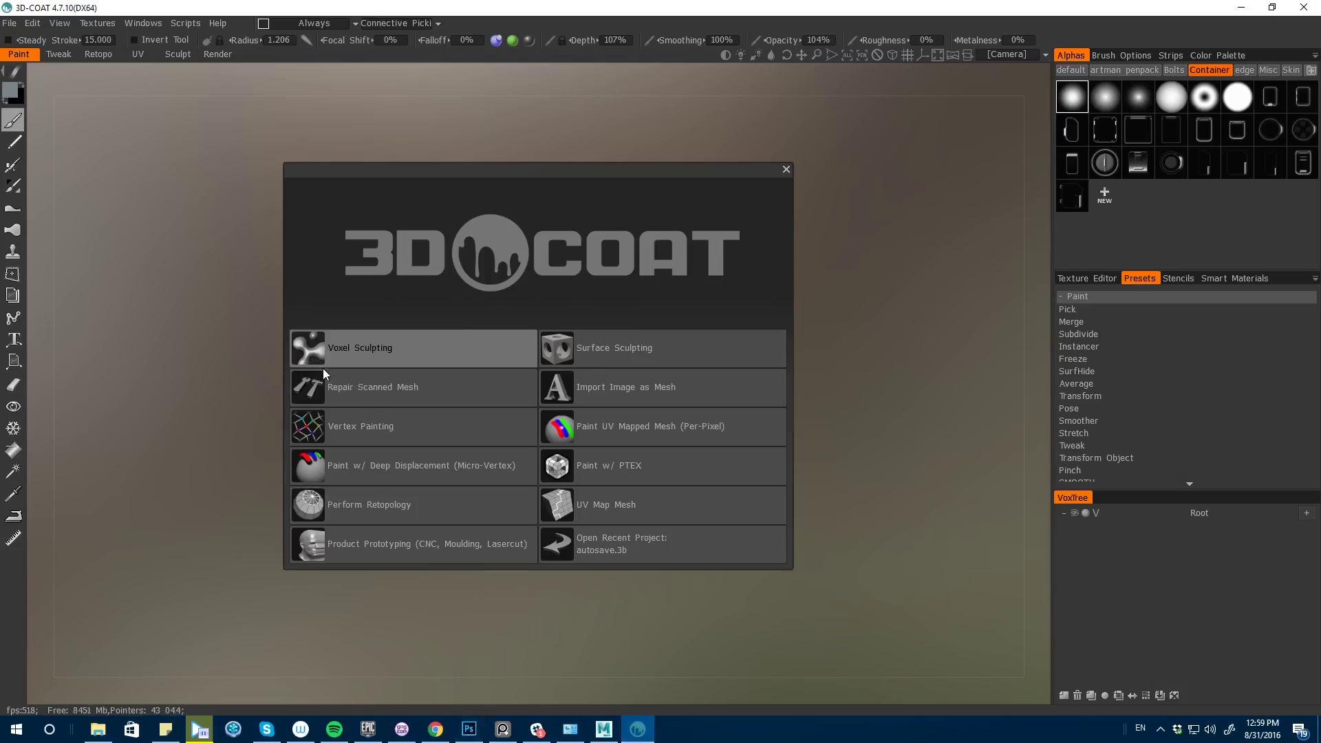
left_click_drag(390, 168, 404, 165)
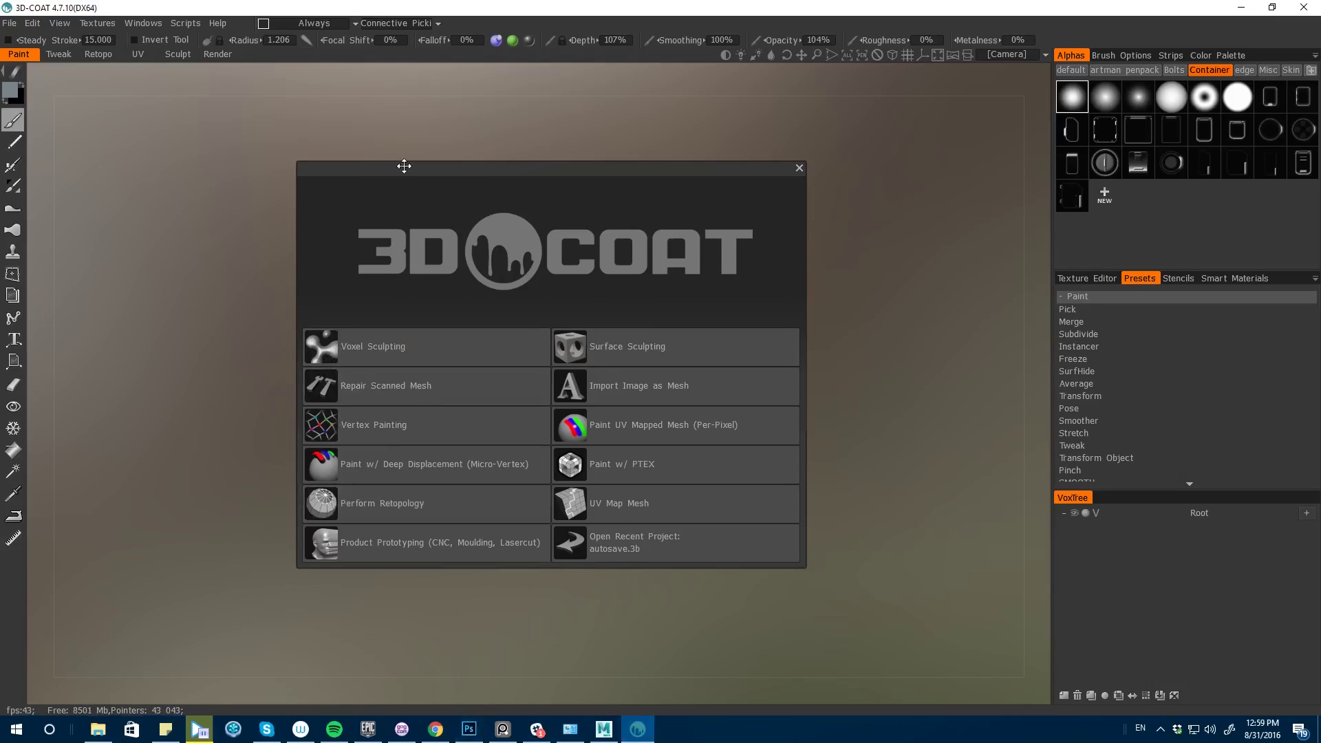
left_click(605, 729)
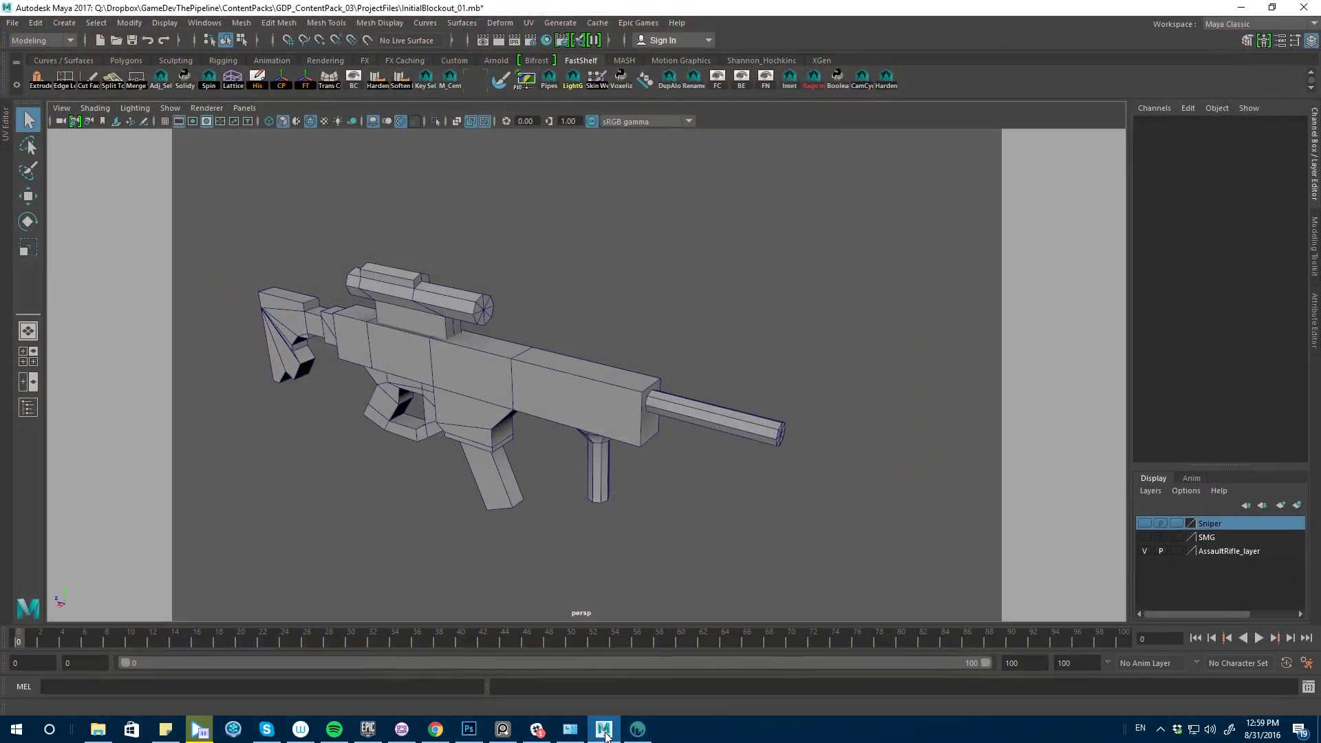
left_click(604, 729)
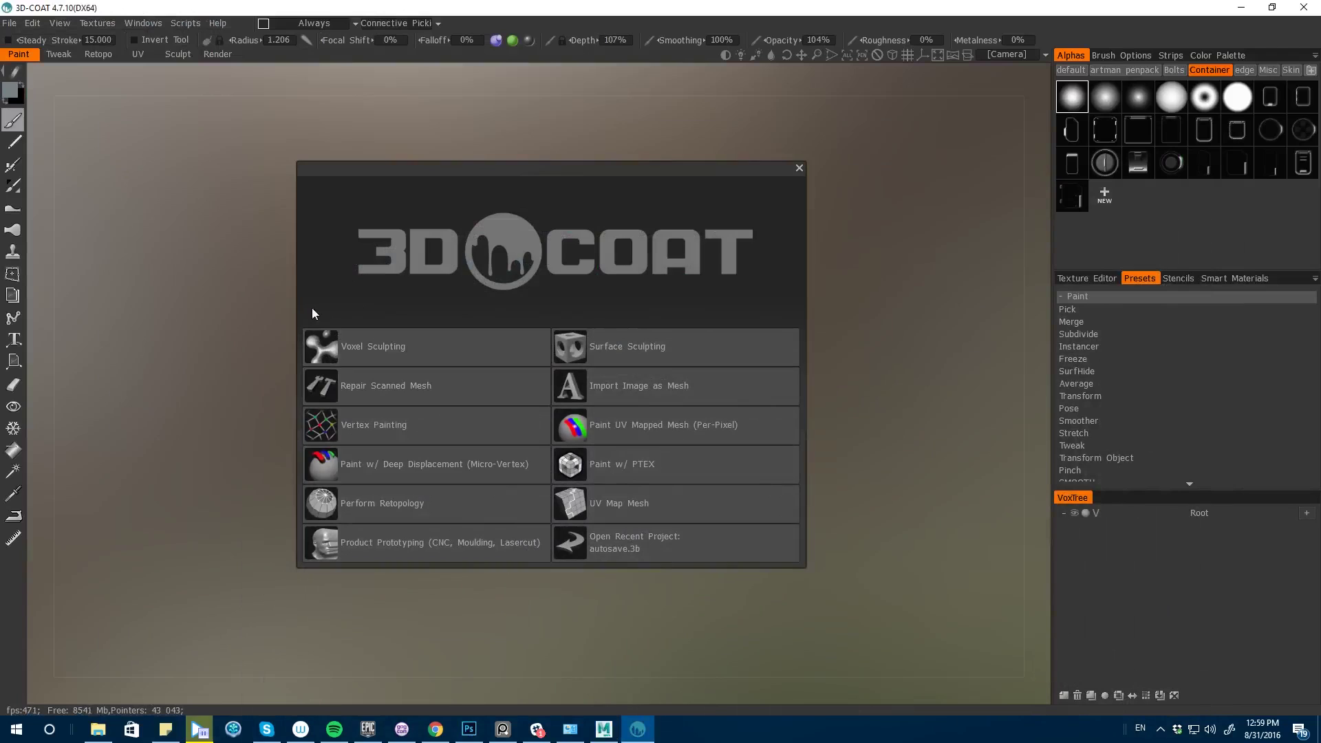
- Start a voxel sculpting scene from an FBX mesh on the Desktop and discard the pending mesh without importing it
left_click(318, 348)
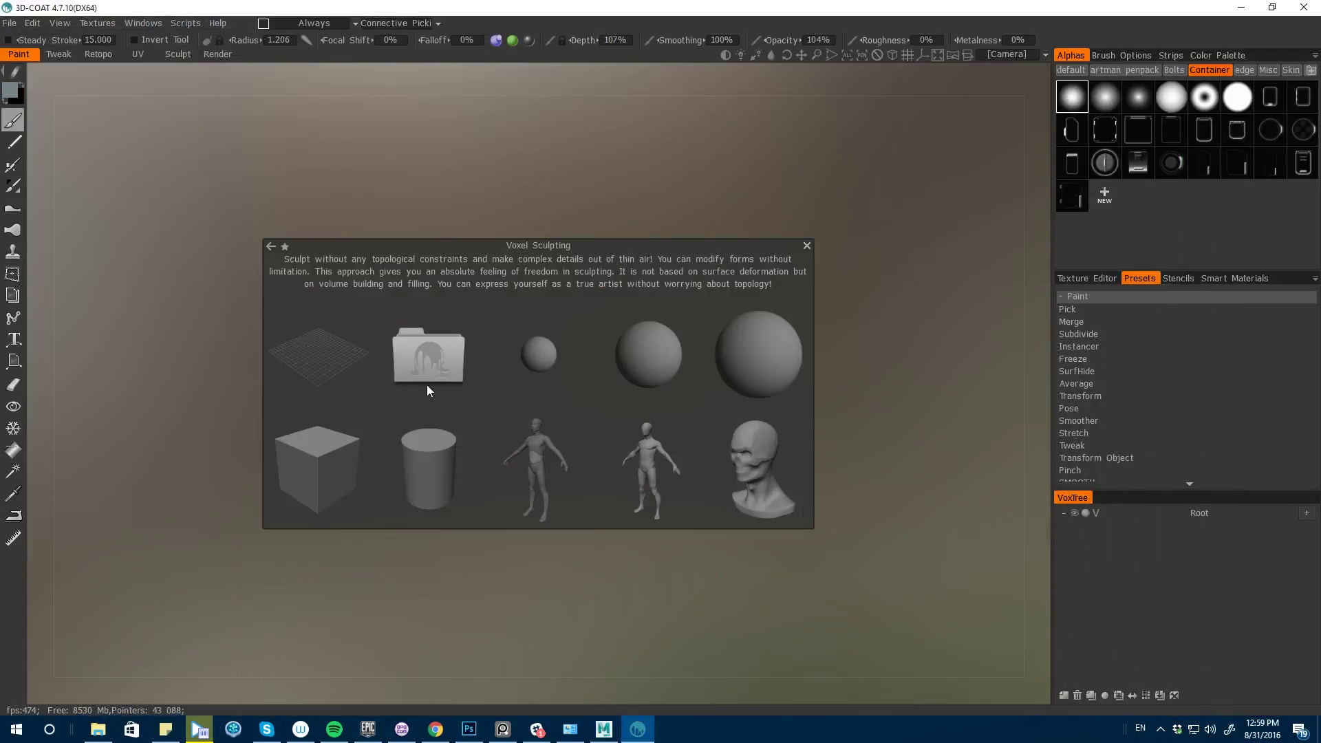
left_click(420, 365)
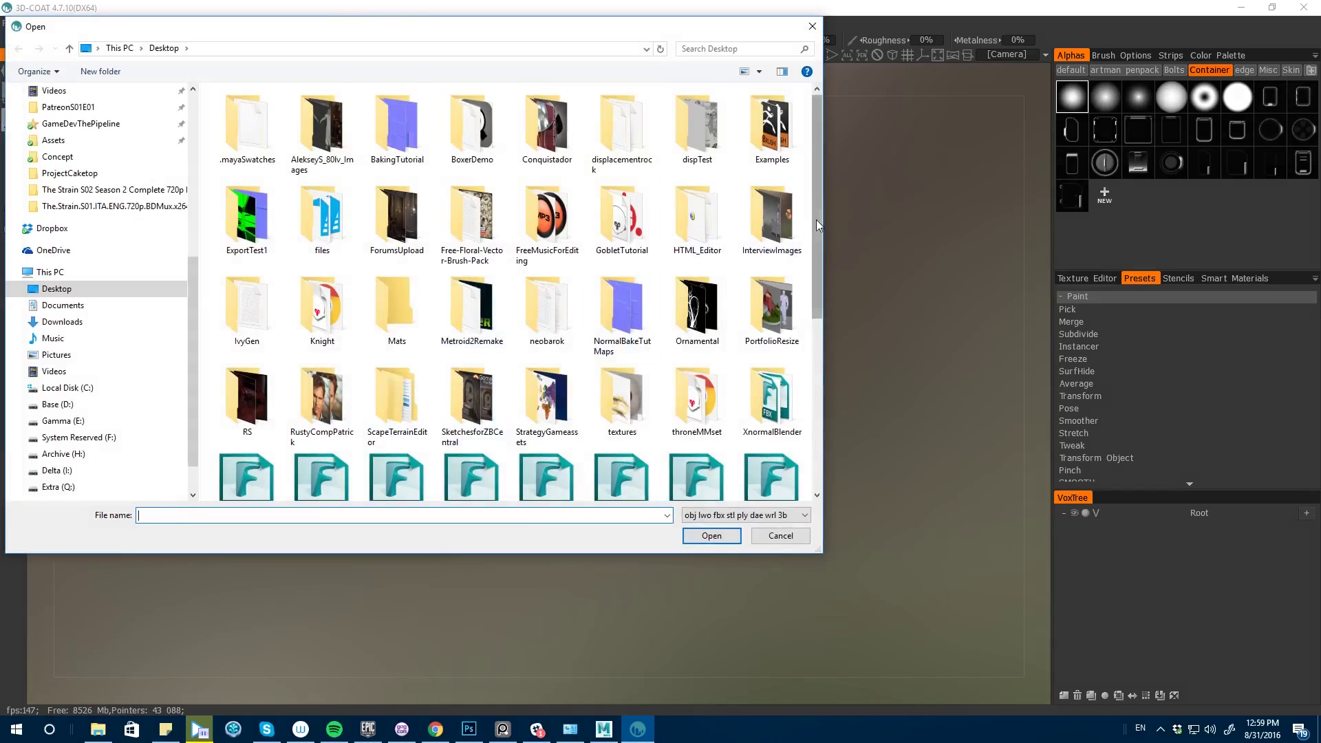
double_click(387, 390)
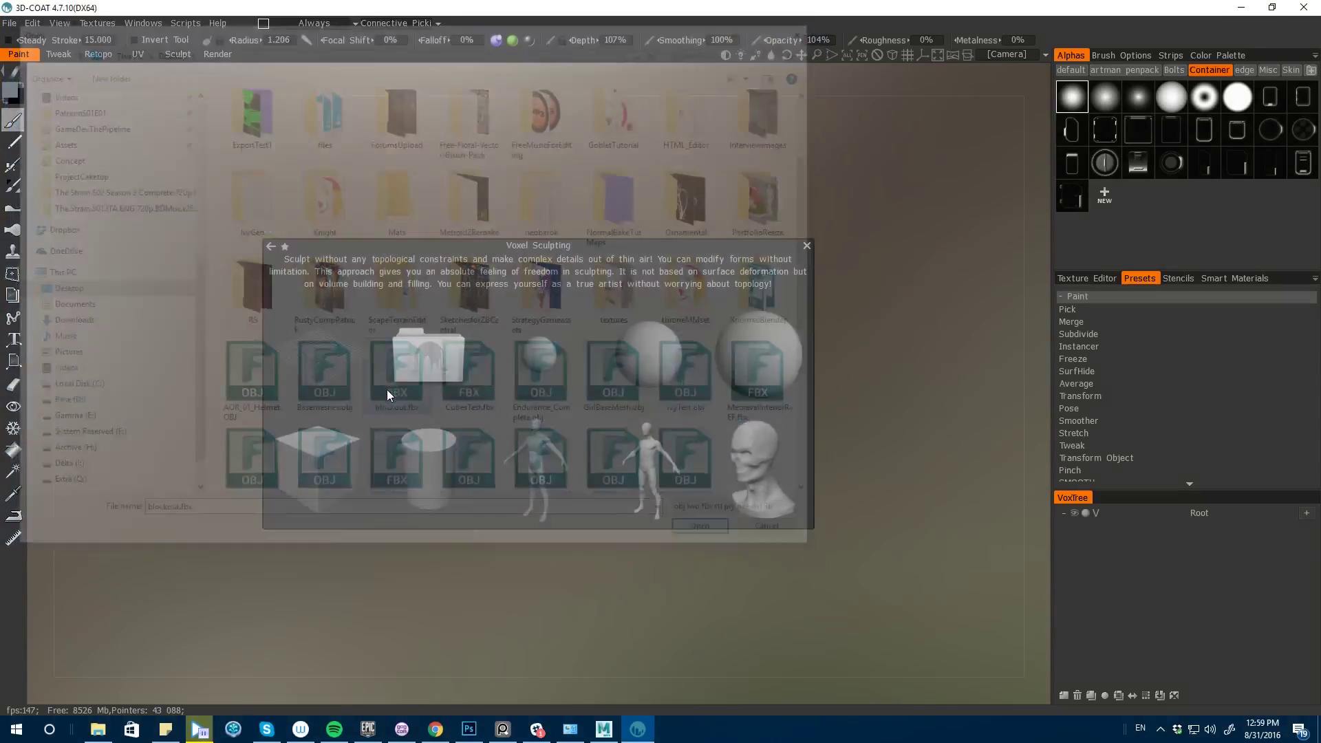
middle_click_drag(614, 505, 555, 517)
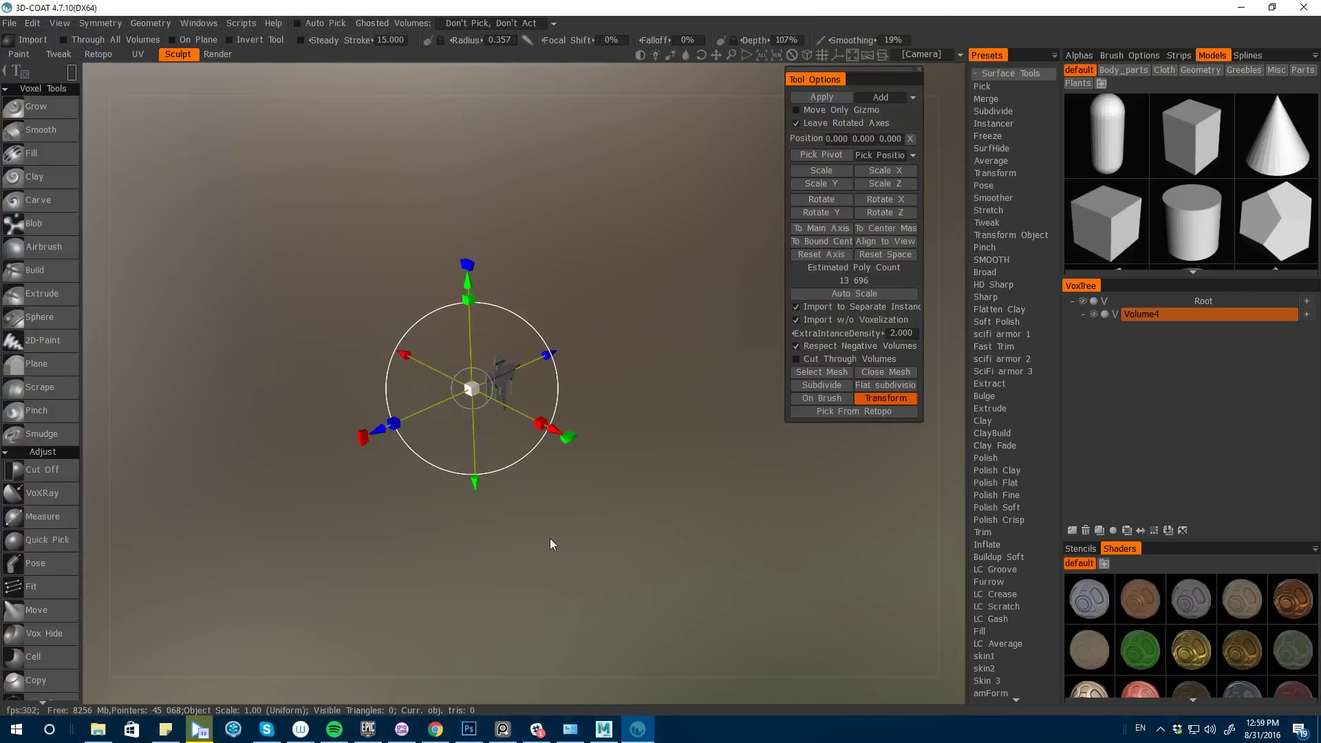
left_click(43, 108)
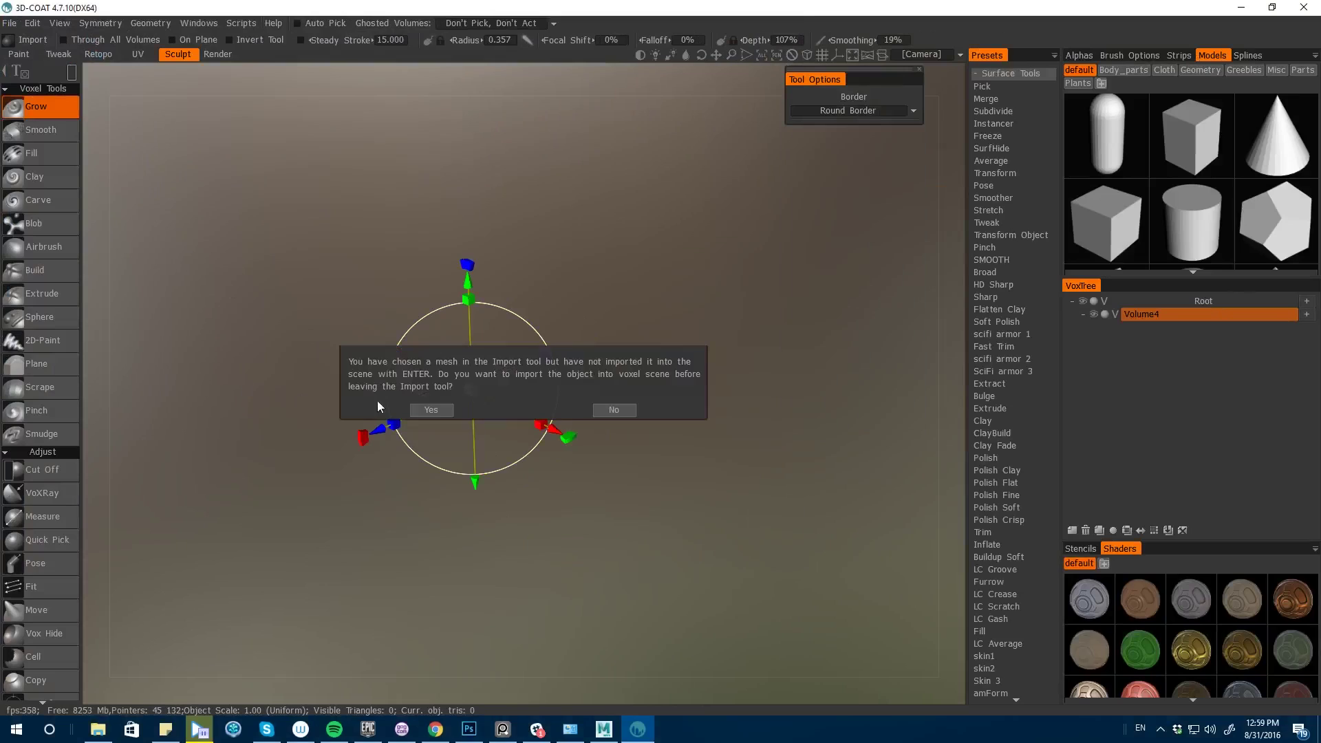
left_click(613, 410)
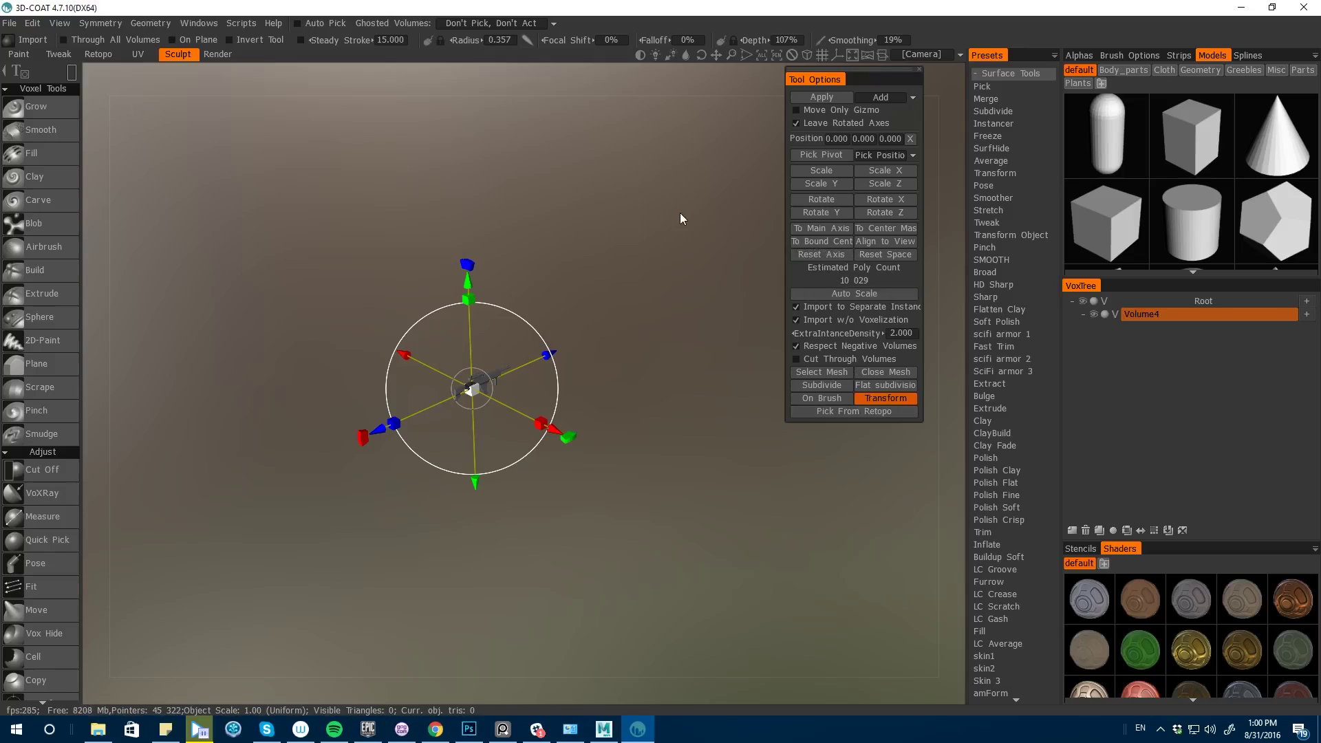
- Set the tool's drawing mode to freehand brush strokes
mouse_move(70, 73)
left_click(160, 71)
left_click_drag(249, 183, 201, 198)
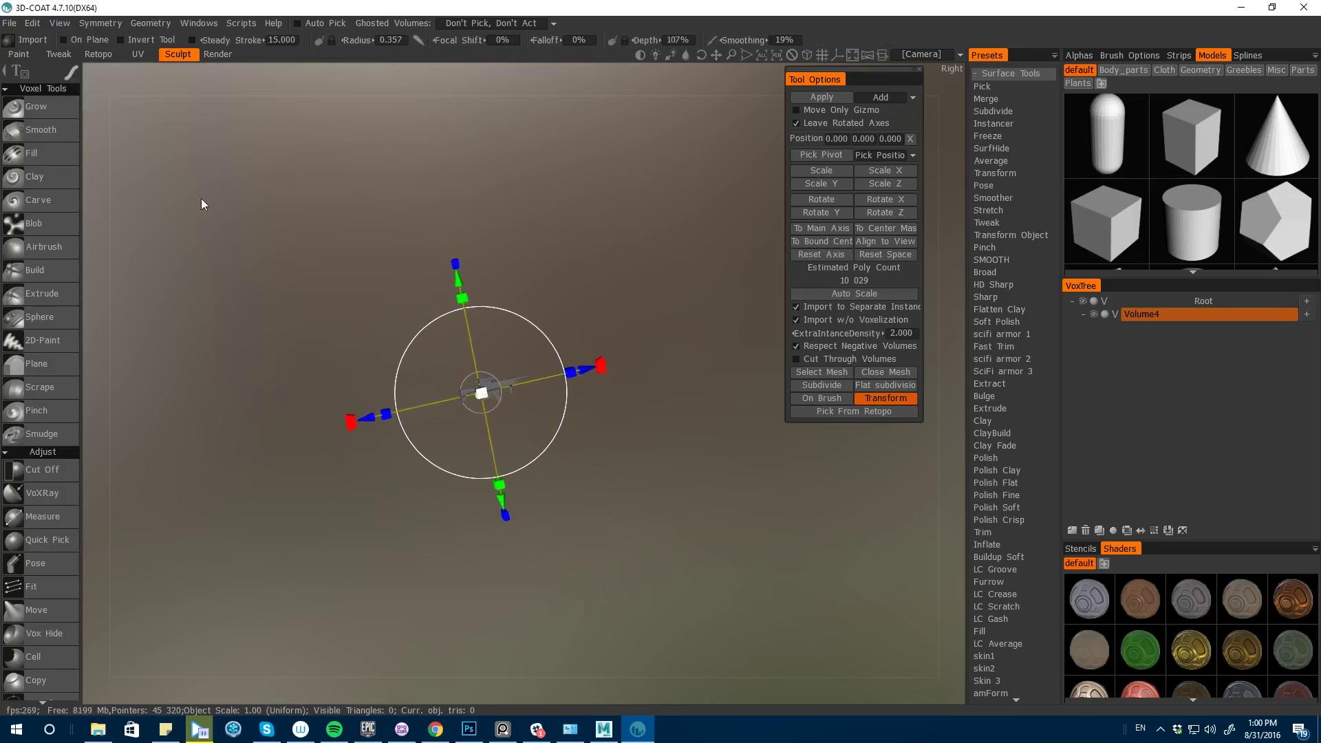
- Import the rifle blockout as separate instances without voxelization, keeping its parts as individual layers
right_click_drag(270, 281, 302, 360)
middle_click_drag(322, 561, 704, 579)
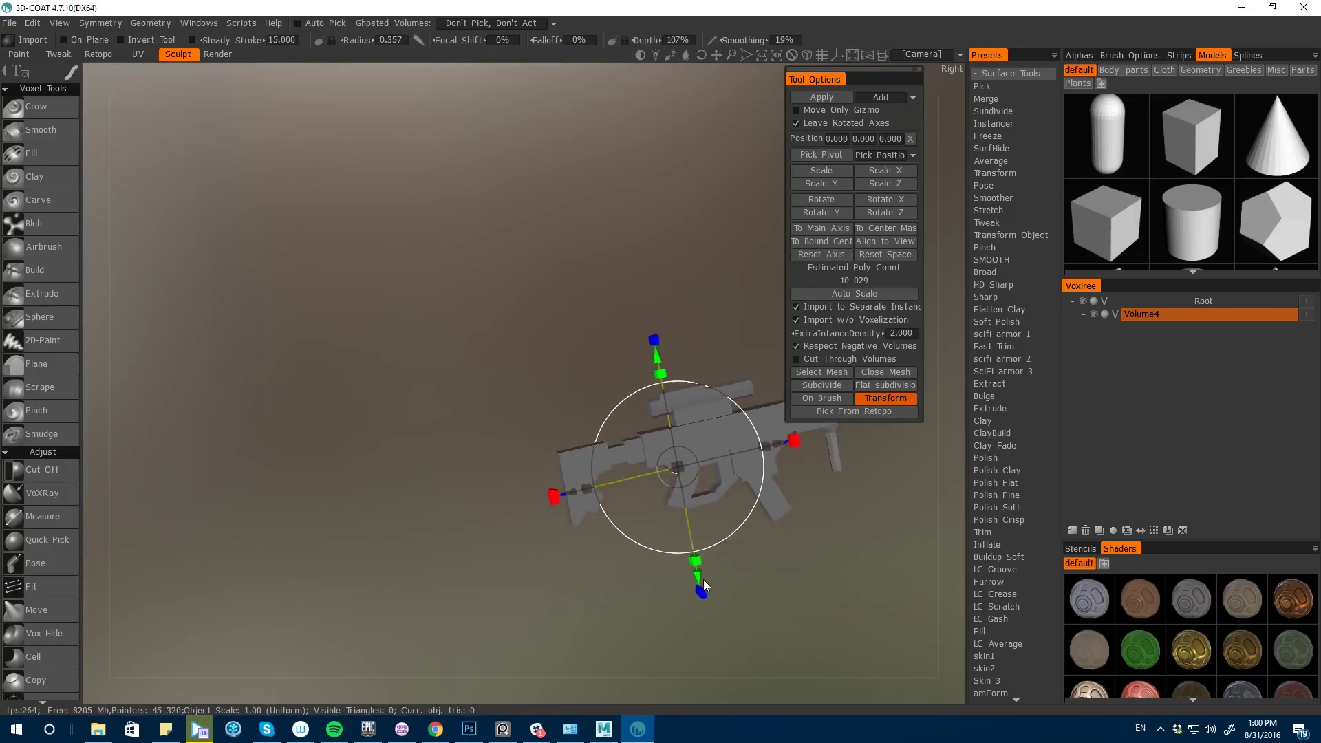
left_click_drag(658, 629, 455, 559)
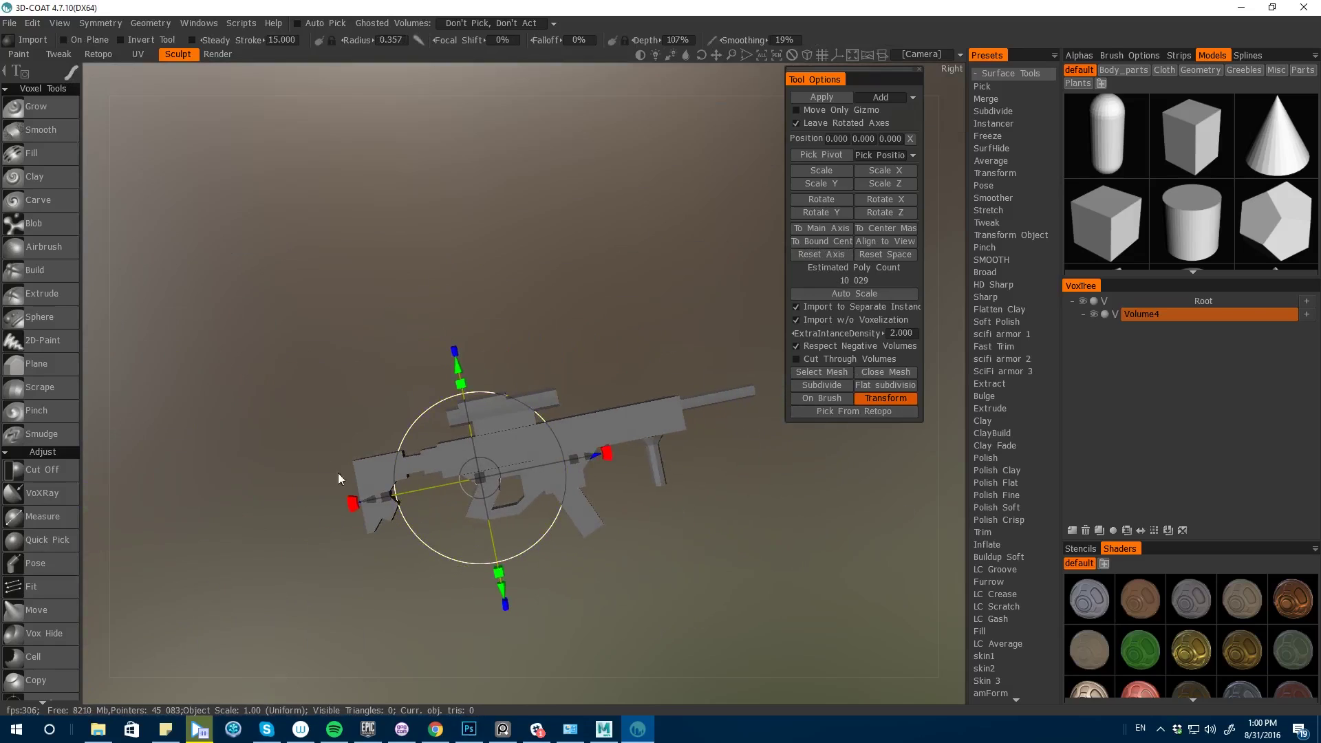
middle_click_drag(338, 479, 245, 416)
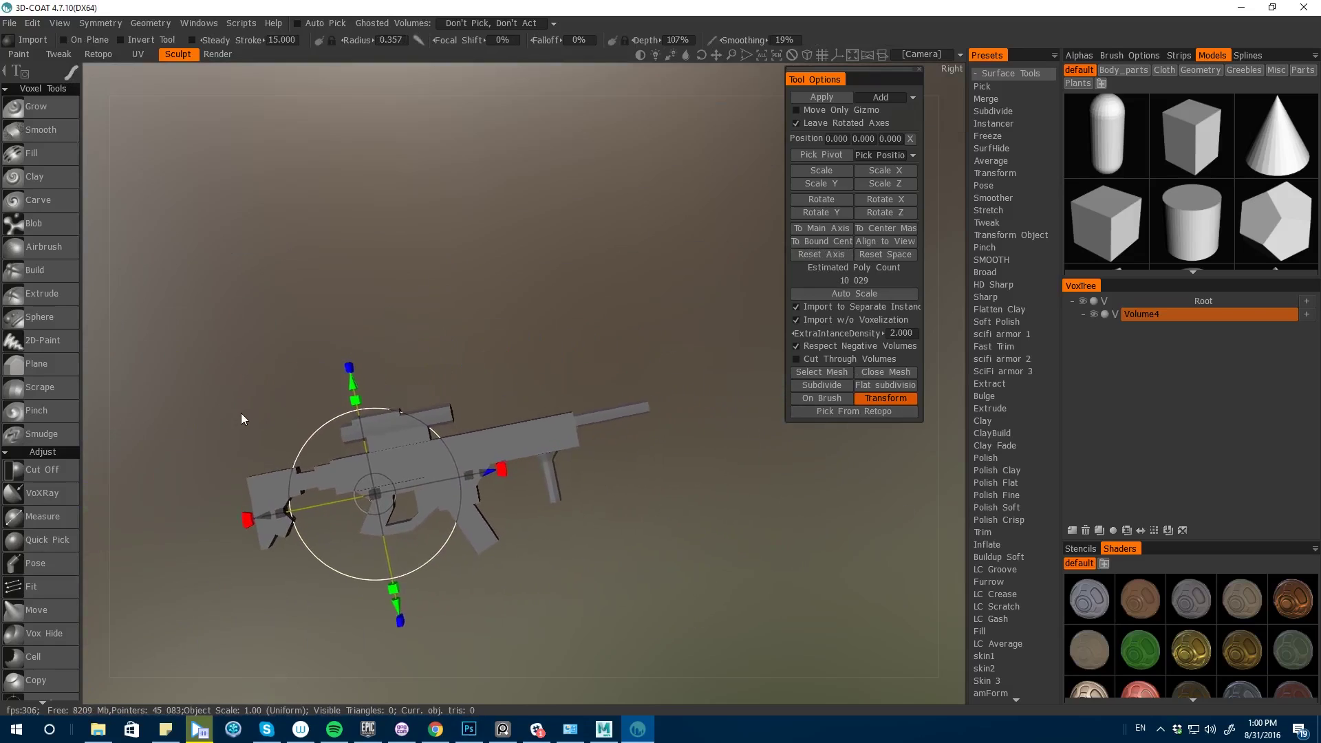
left_click(796, 320)
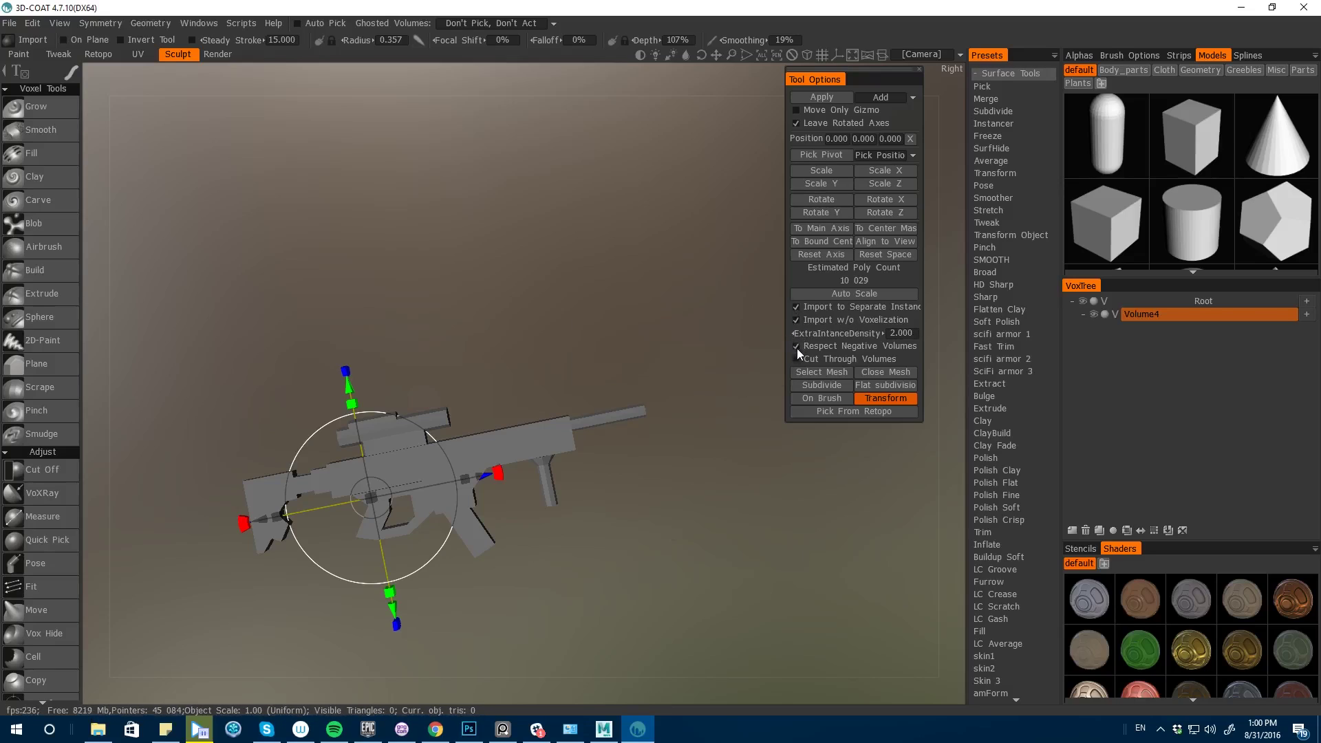
left_click(797, 307)
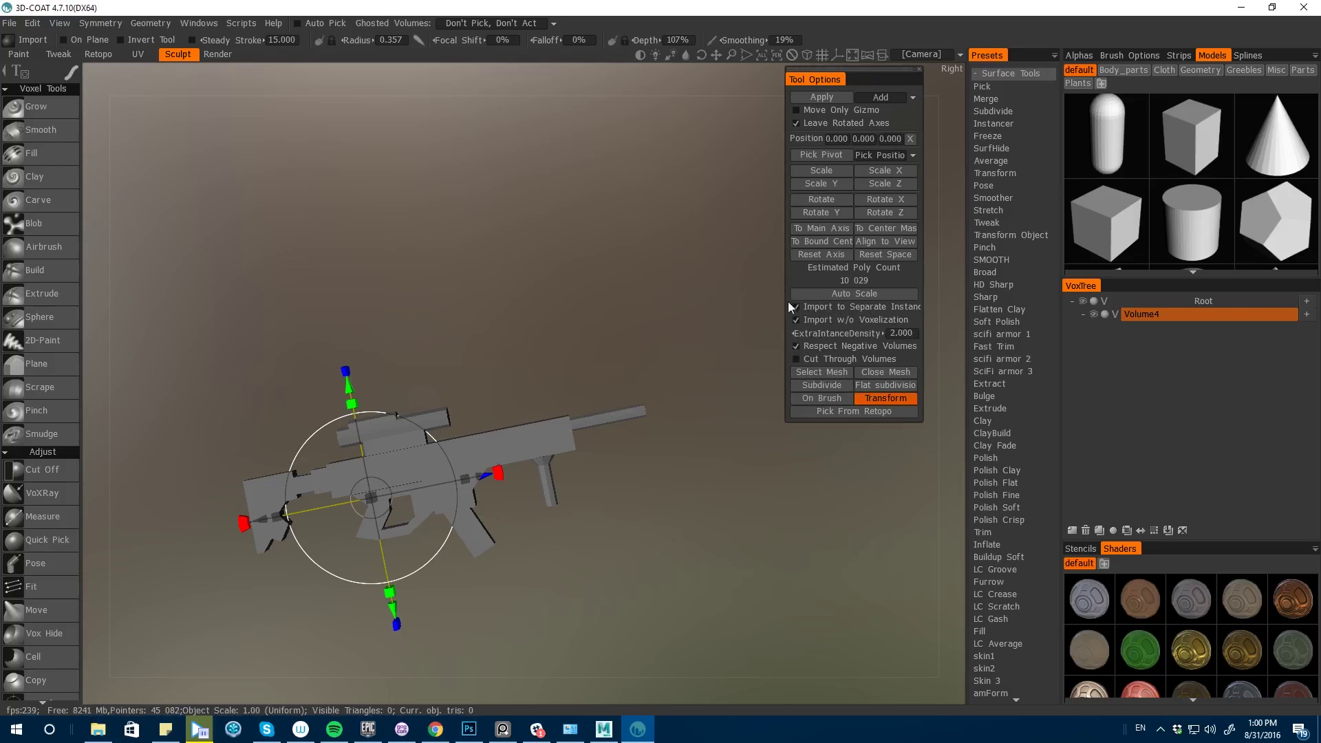
key("Return")
key("Return")
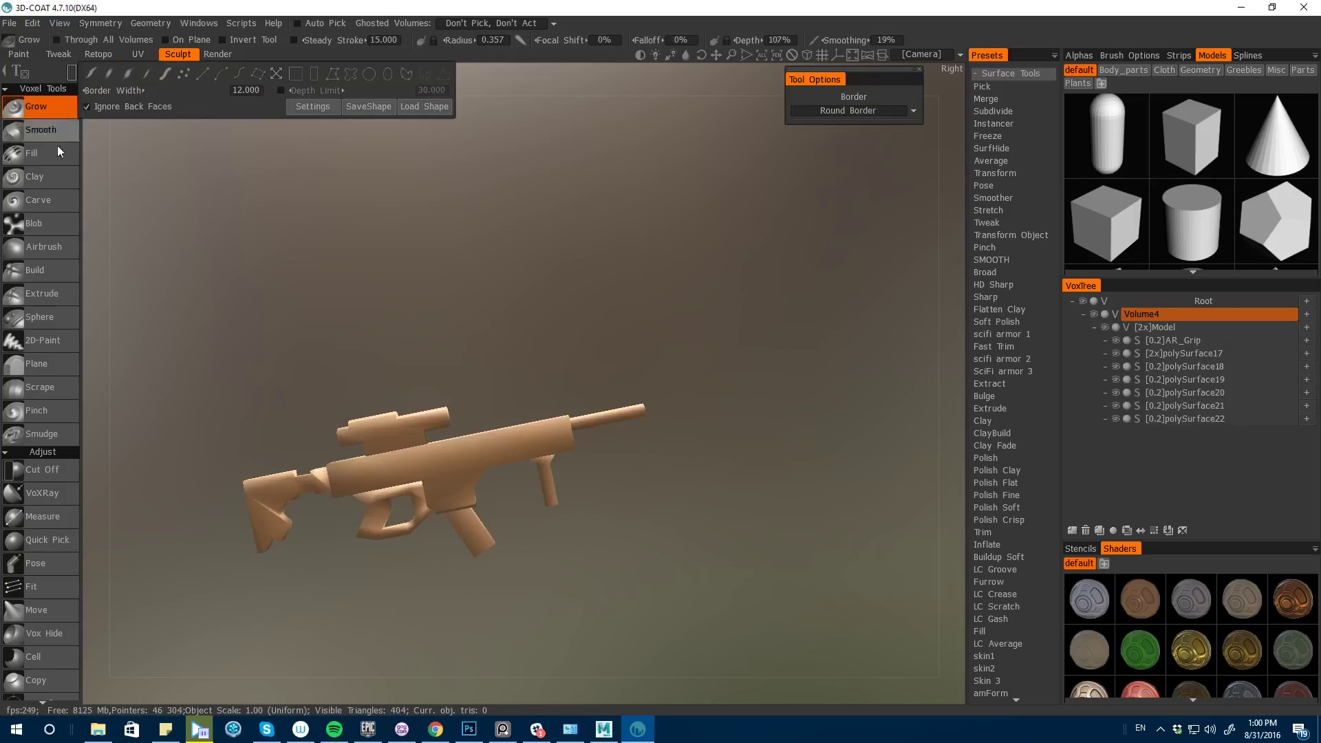
- Activate the voxel Smooth tool and check the imported rifle's wireframe before returning to shaded display
left_click(27, 130)
middle_click_drag(103, 283, 242, 267)
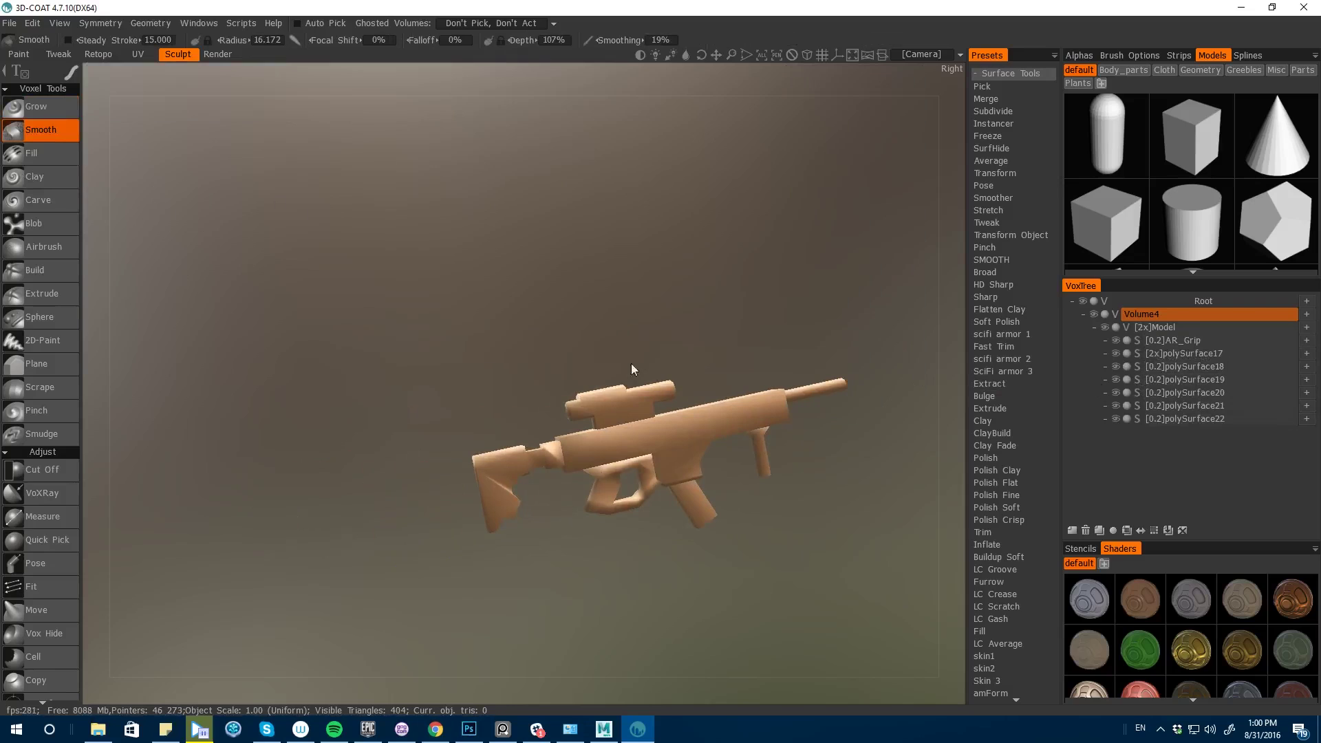
scroll(481, 299, "up", 3)
key("w")
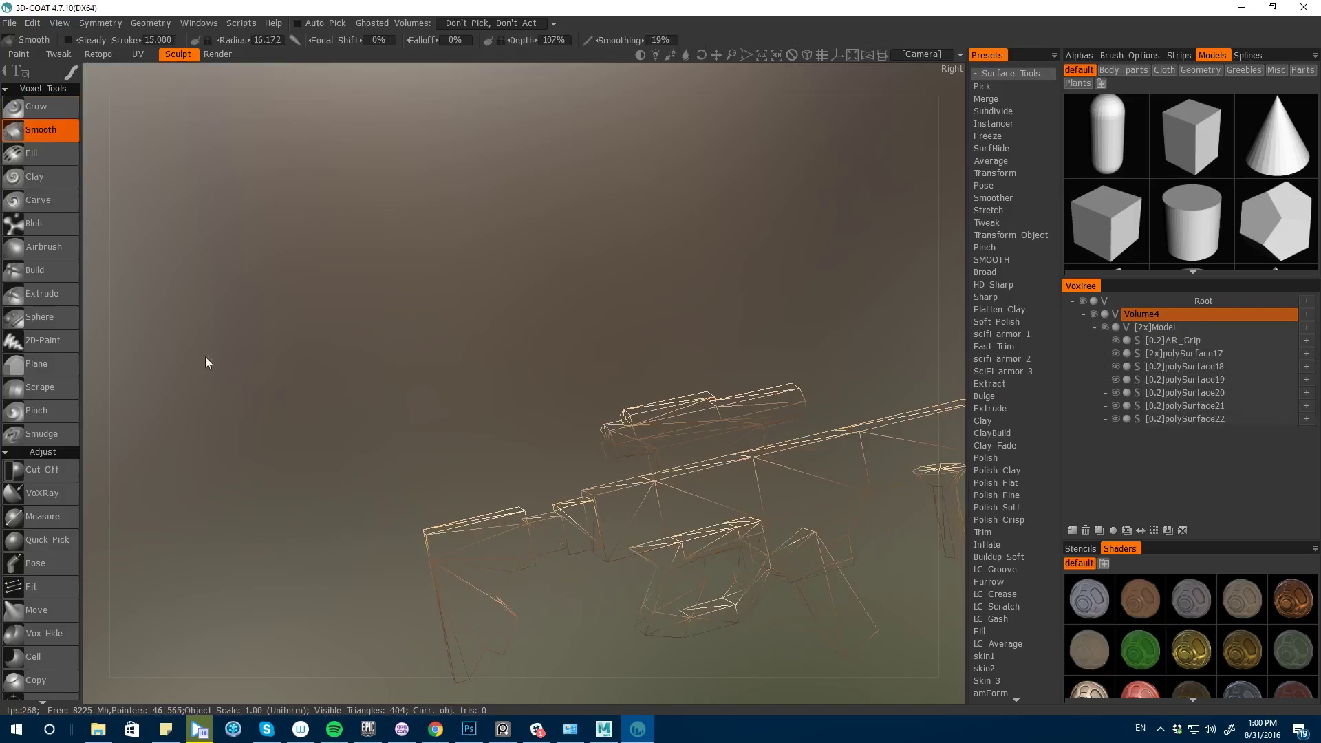
middle_click_drag(952, 532, 893, 509, "alt")
key("w")
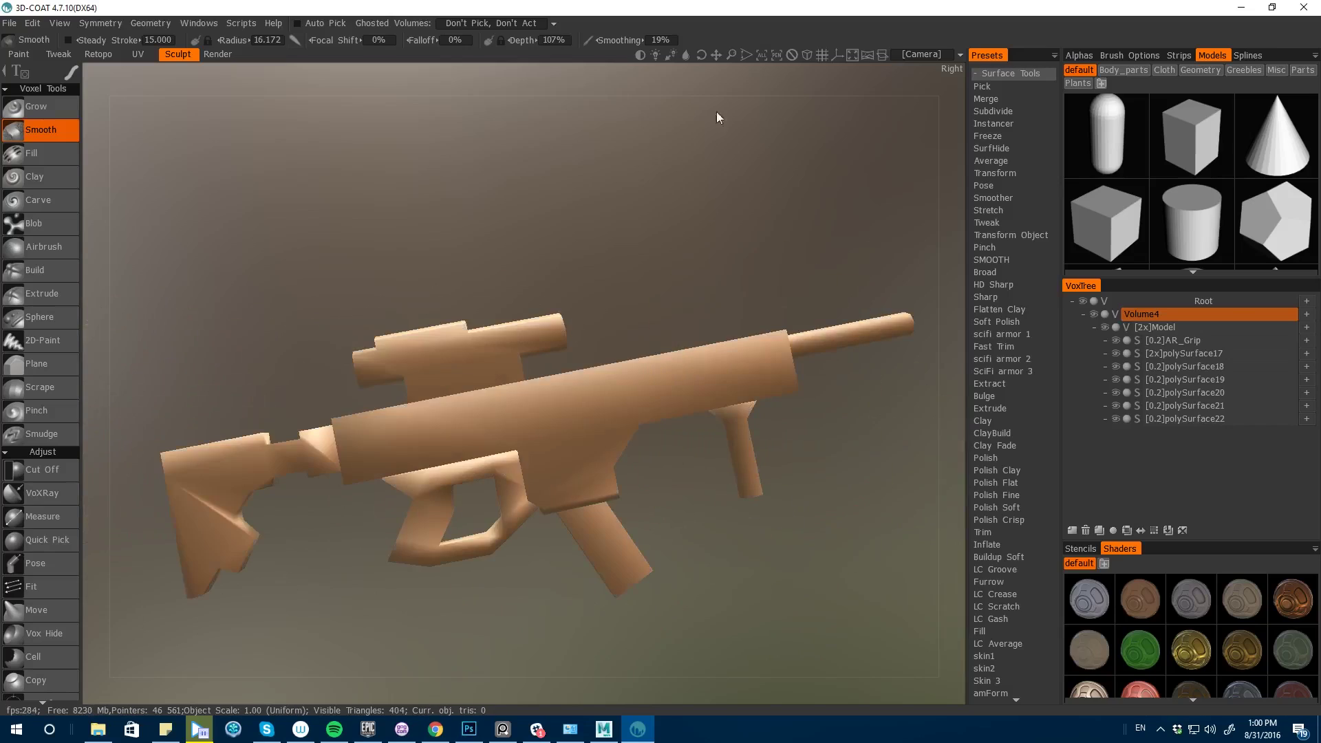
- Look over the whole imported rifle from the side and review the camera's view and navigation options
mouse_move(954, 373)
right_mouse_down("alt")
mouse_move(948, 395)
mouse_move(929, 382)
mouse_move(876, 540)
right_mouse_up("alt")
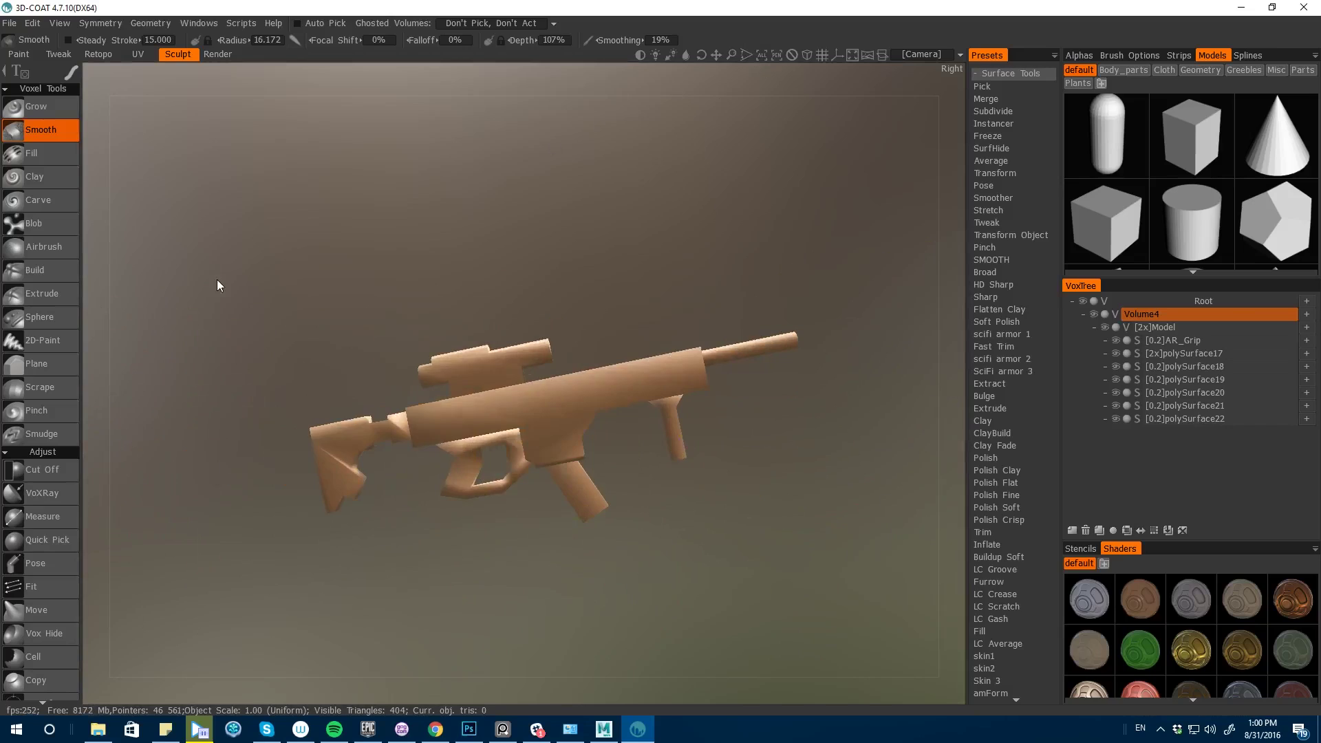
left_click_drag(217, 279, 172, 312, "alt")
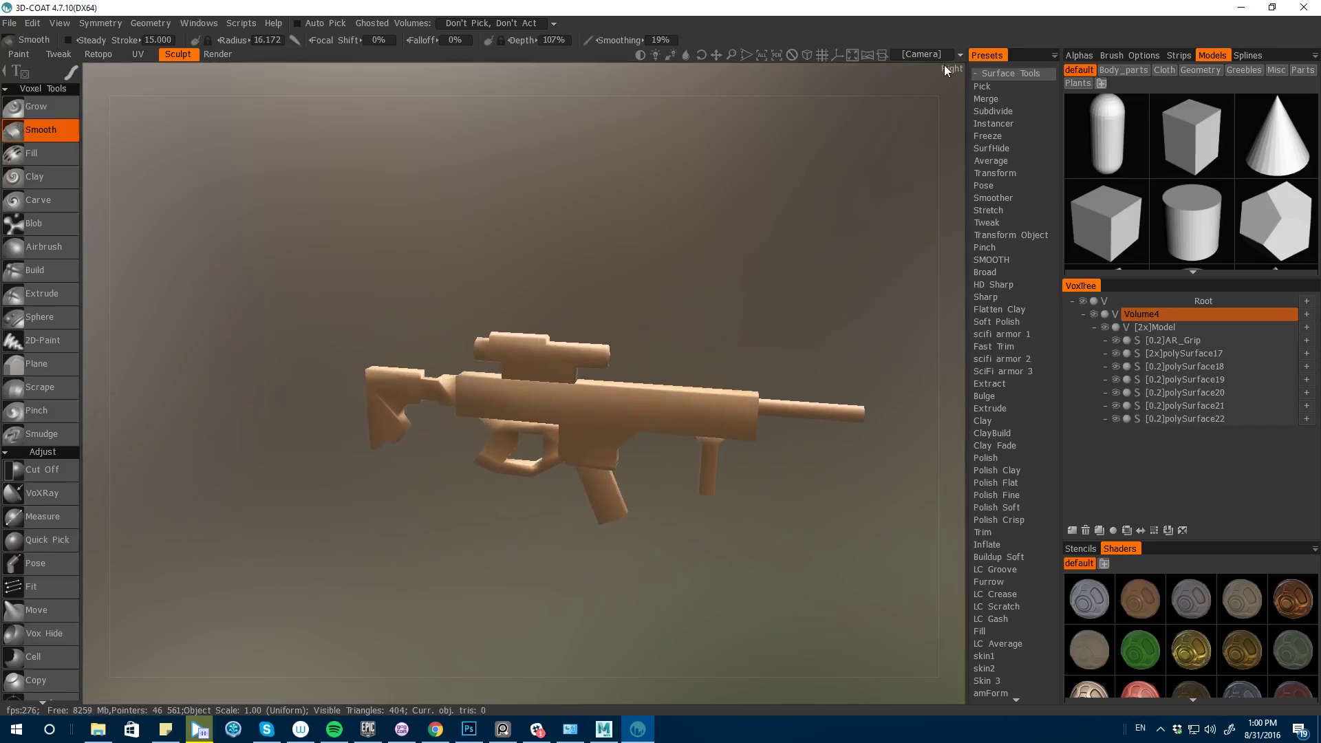
left_click(959, 55)
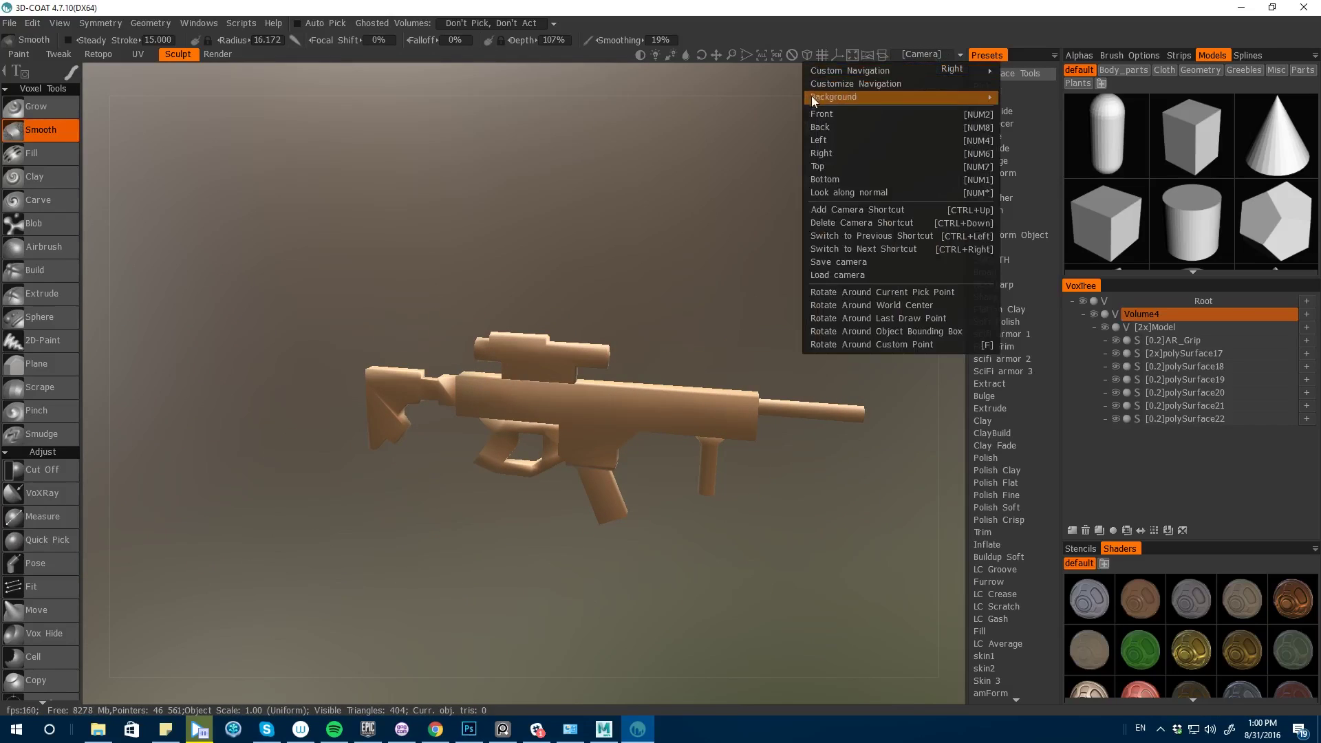
mouse_move(823, 70)
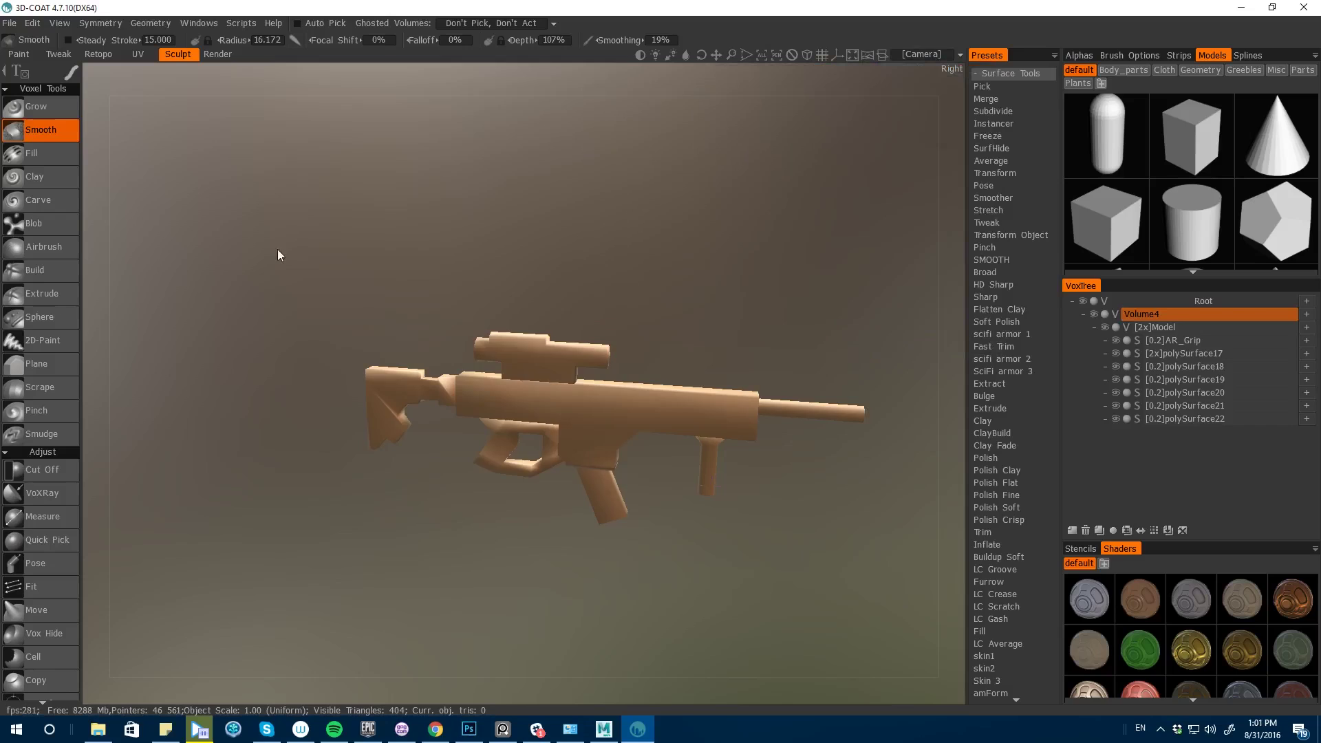
left_click_drag(278, 249, 228, 288)
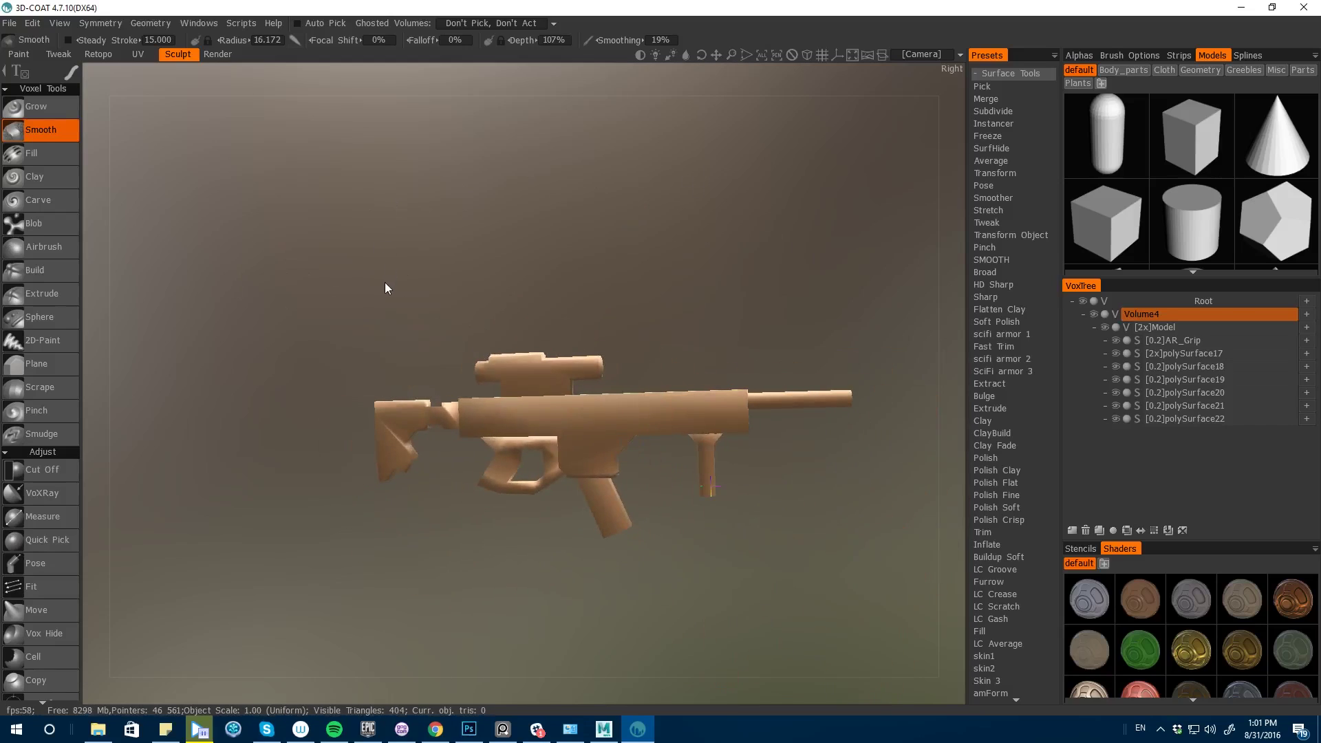
left_click_drag(387, 293, 345, 246)
mouse_move(344, 245)
right_mouse_down()
mouse_move(280, 198)
mouse_move(353, 259)
mouse_move(337, 243)
right_mouse_up()
left_click_drag(336, 243, 257, 290)
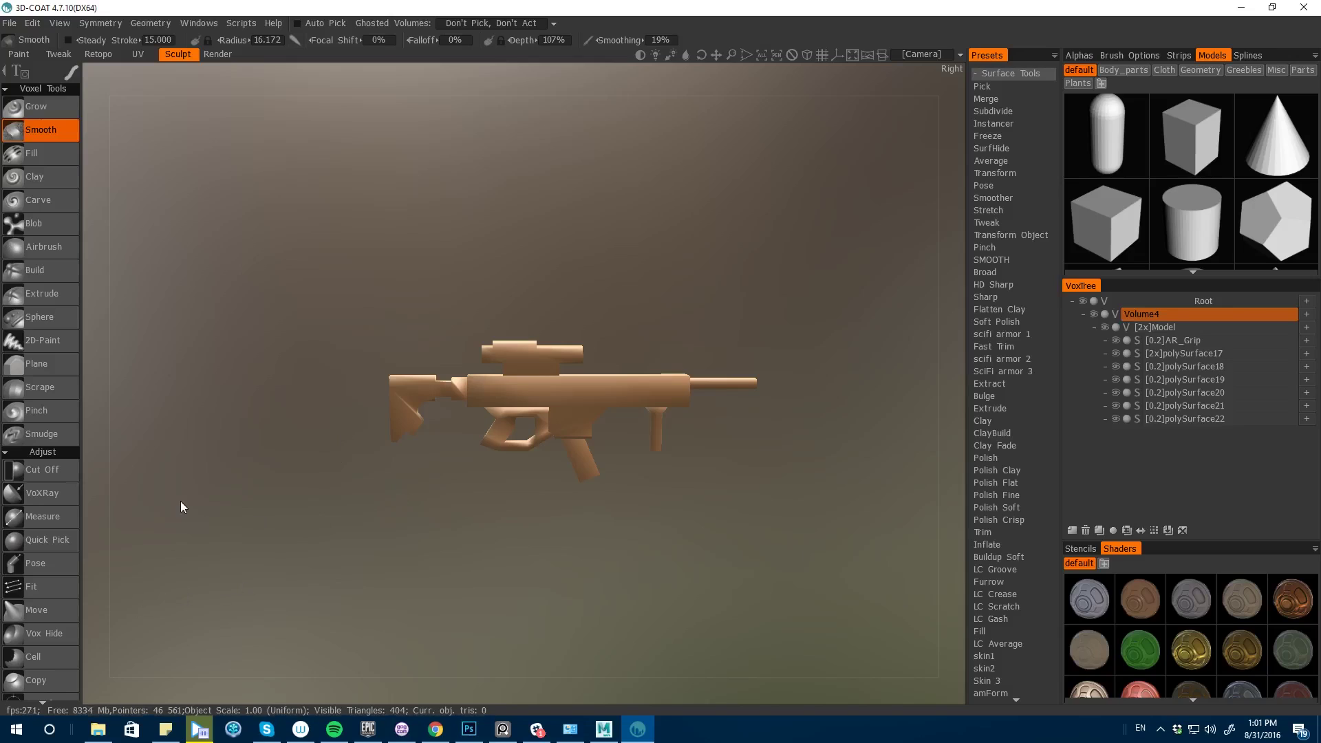
left_click(517, 518, "alt")
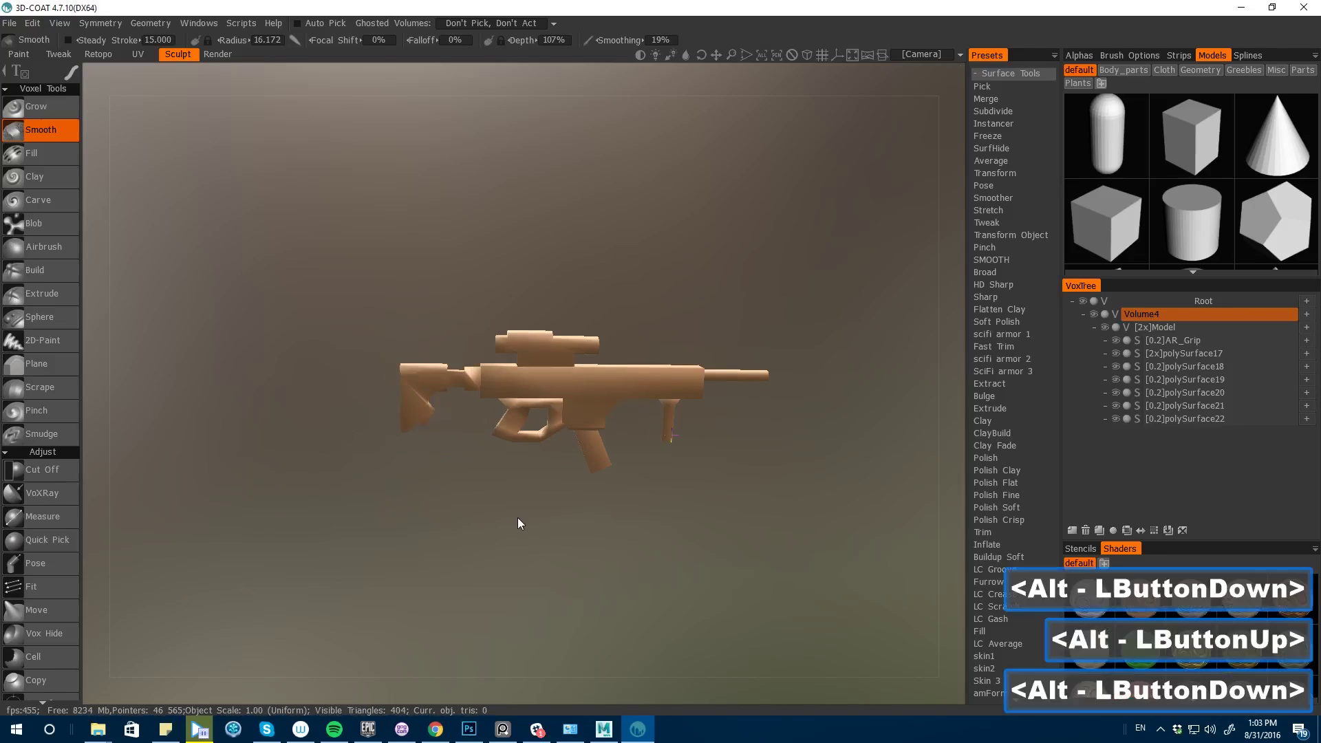
left_click_drag(518, 517, 296, 444, "alt")
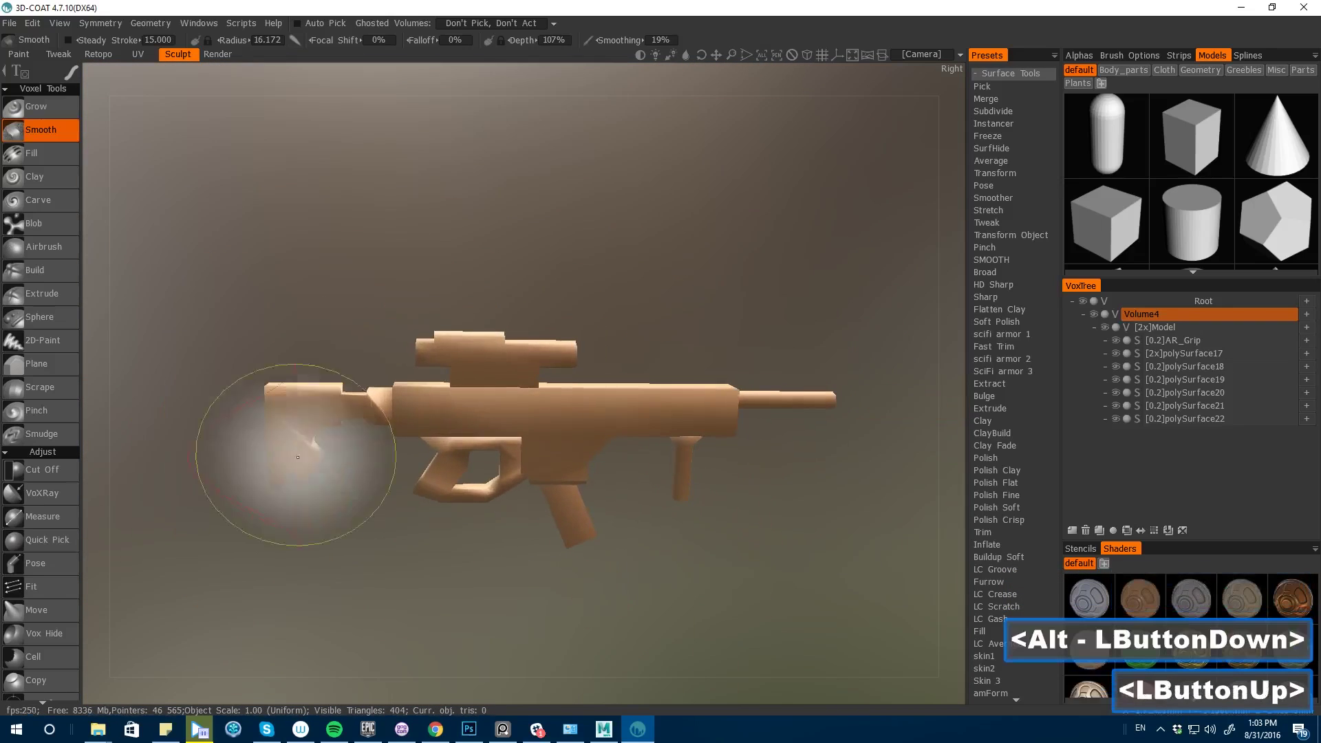
- Select the polySurface22 layer and reduce the brush radius to 4.487
left_click(1180, 418)
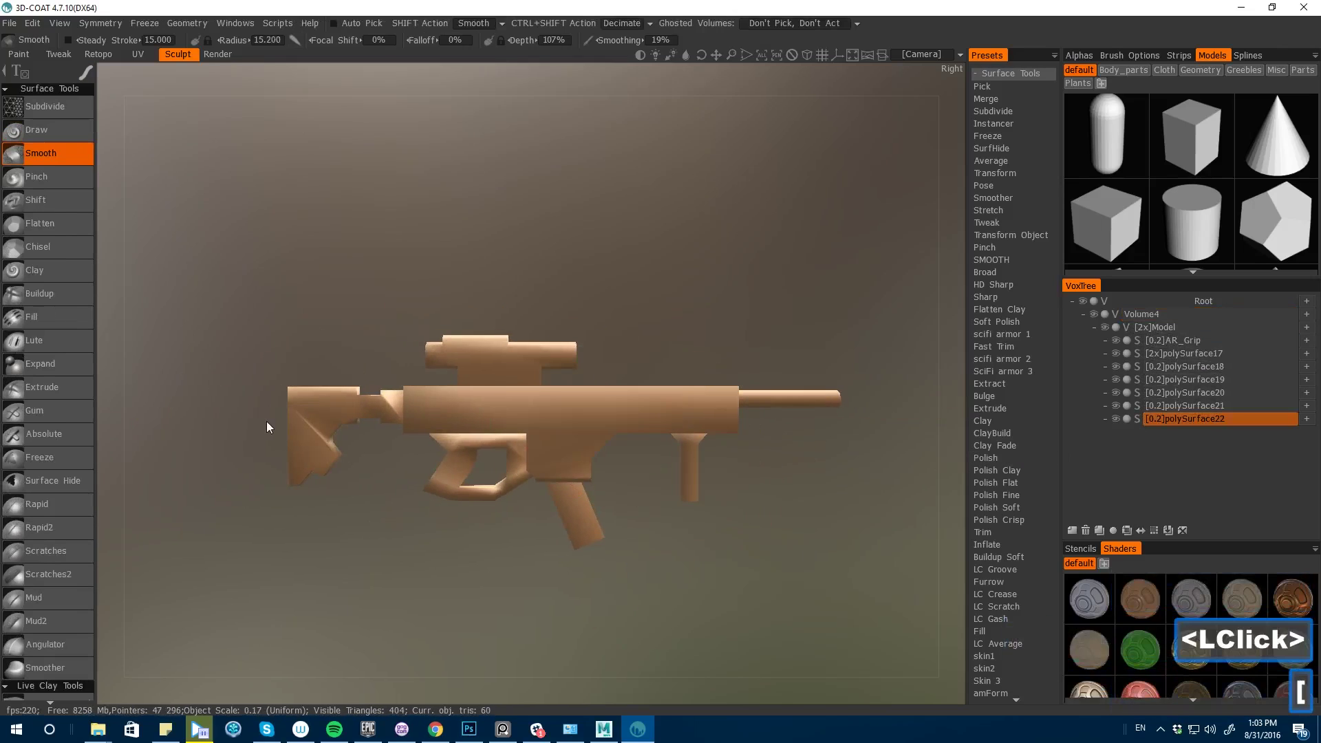
key("bracketleft")
key("bracketleft")
key("bracketleft")
key("bracketleft")
key("bracketleft")
left_click_drag(123, 325, 628, 422)
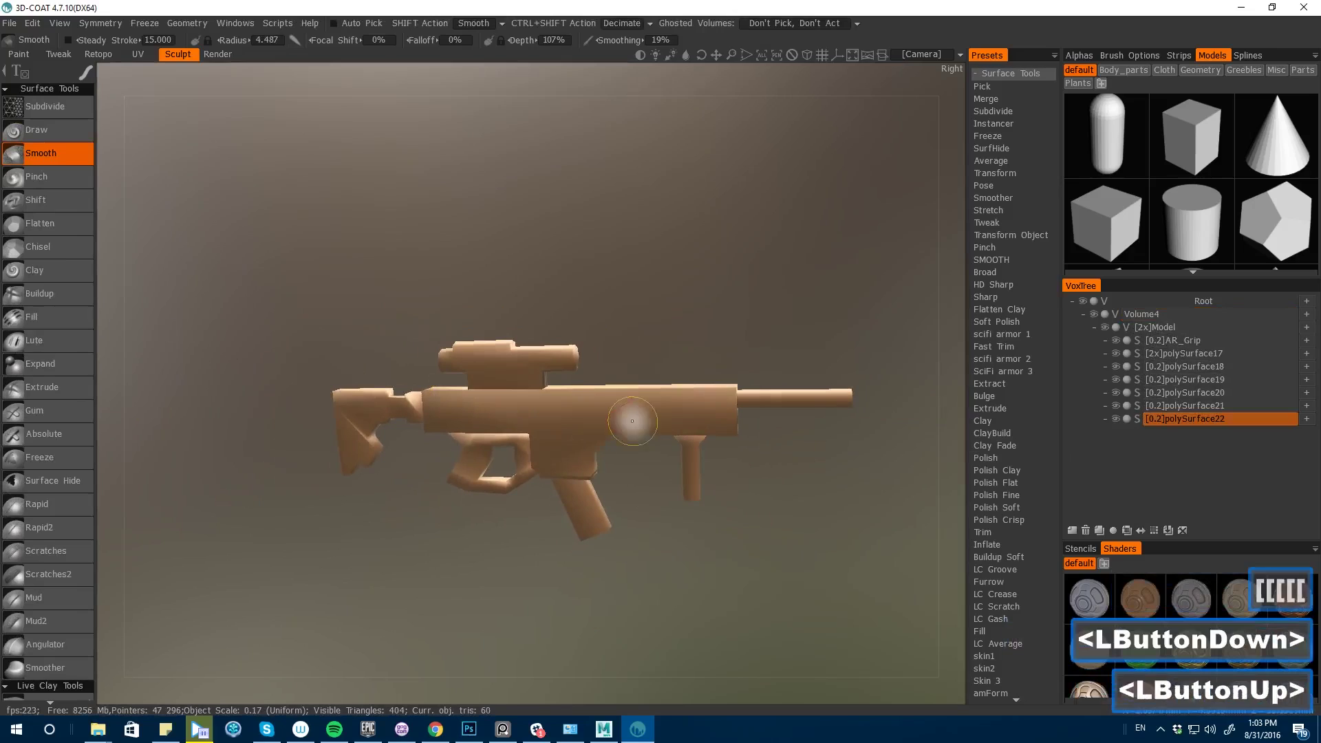
- Isolate the layers polySurface22 up through polySurface18 one by one to identify each rifle part, showing all parts again after each
left_click(1116, 418, "alt")
left_click(1116, 419, "alt")
left_click(1117, 405, "alt")
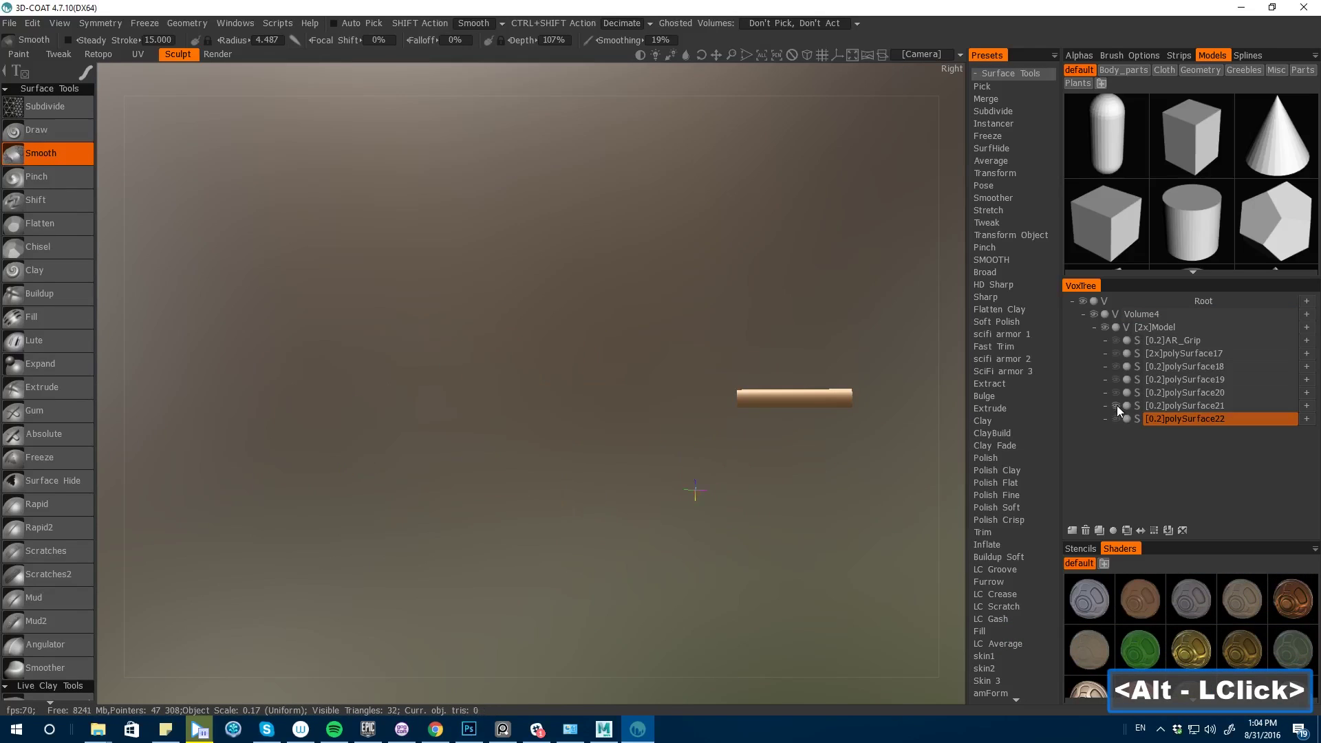
left_click(1116, 406, "alt")
left_click(1116, 393, "alt")
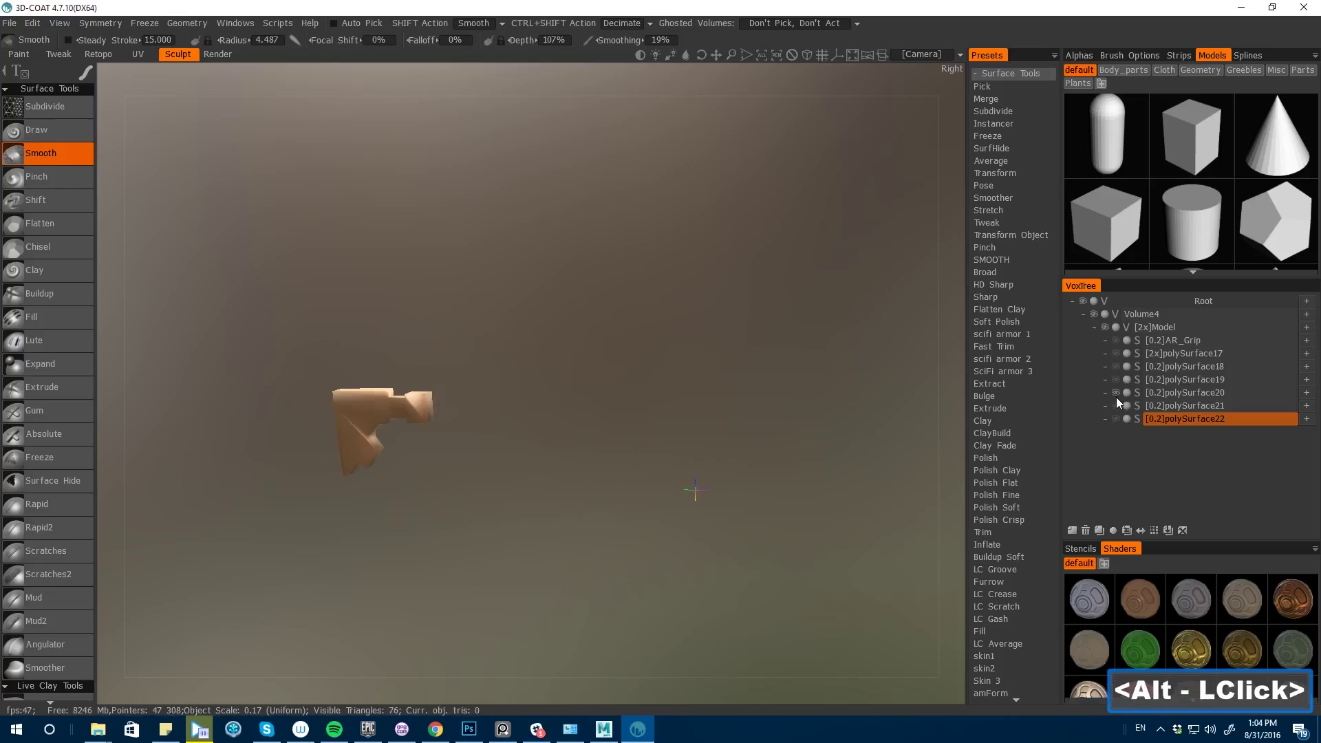
left_click(1116, 393, "alt")
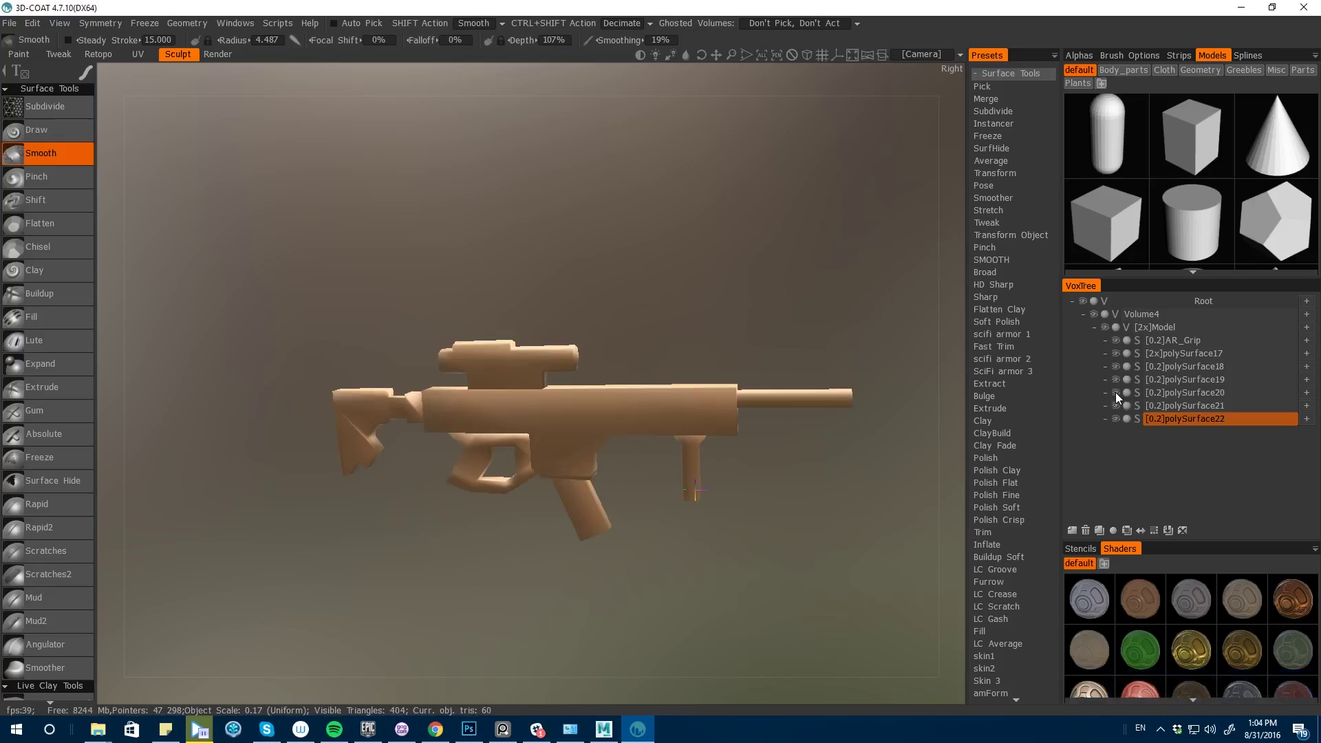
left_click(1116, 379, "alt")
left_click(1116, 379, "alt")
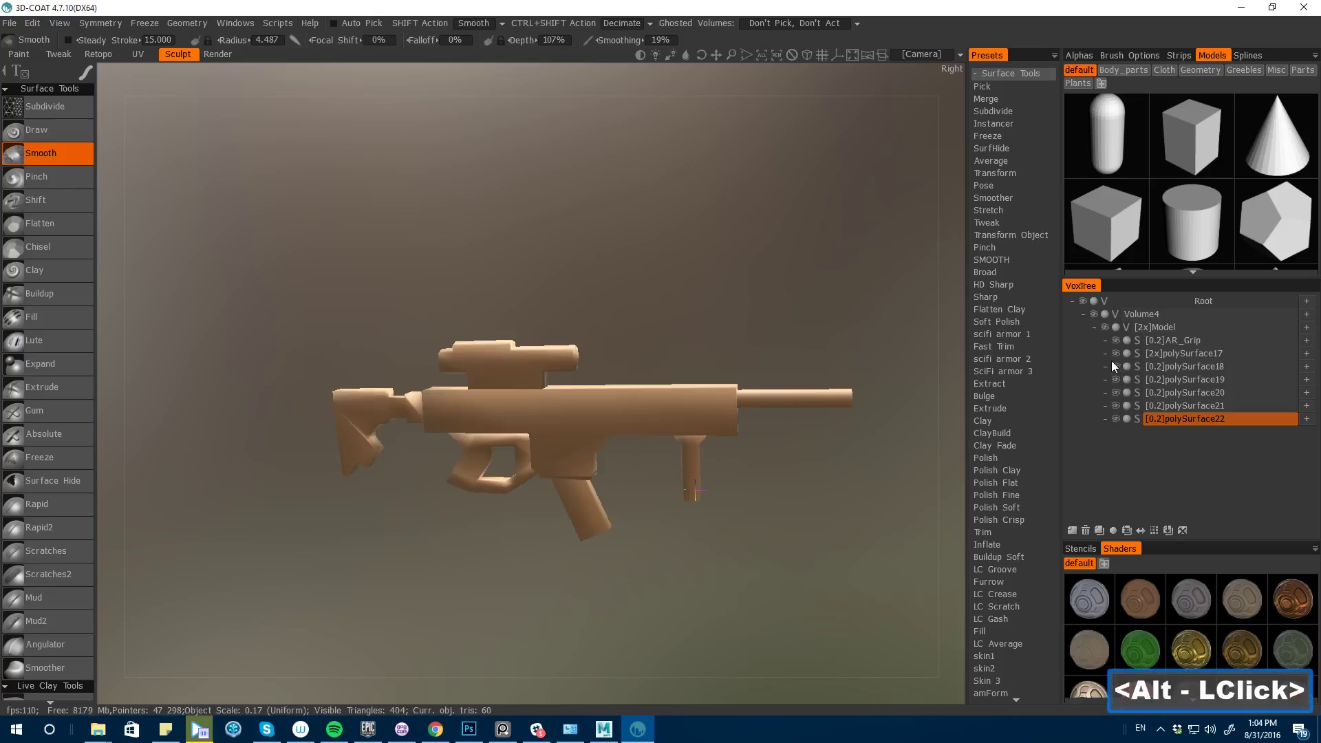
left_click(1116, 366, "alt")
left_click(1116, 366, "alt")
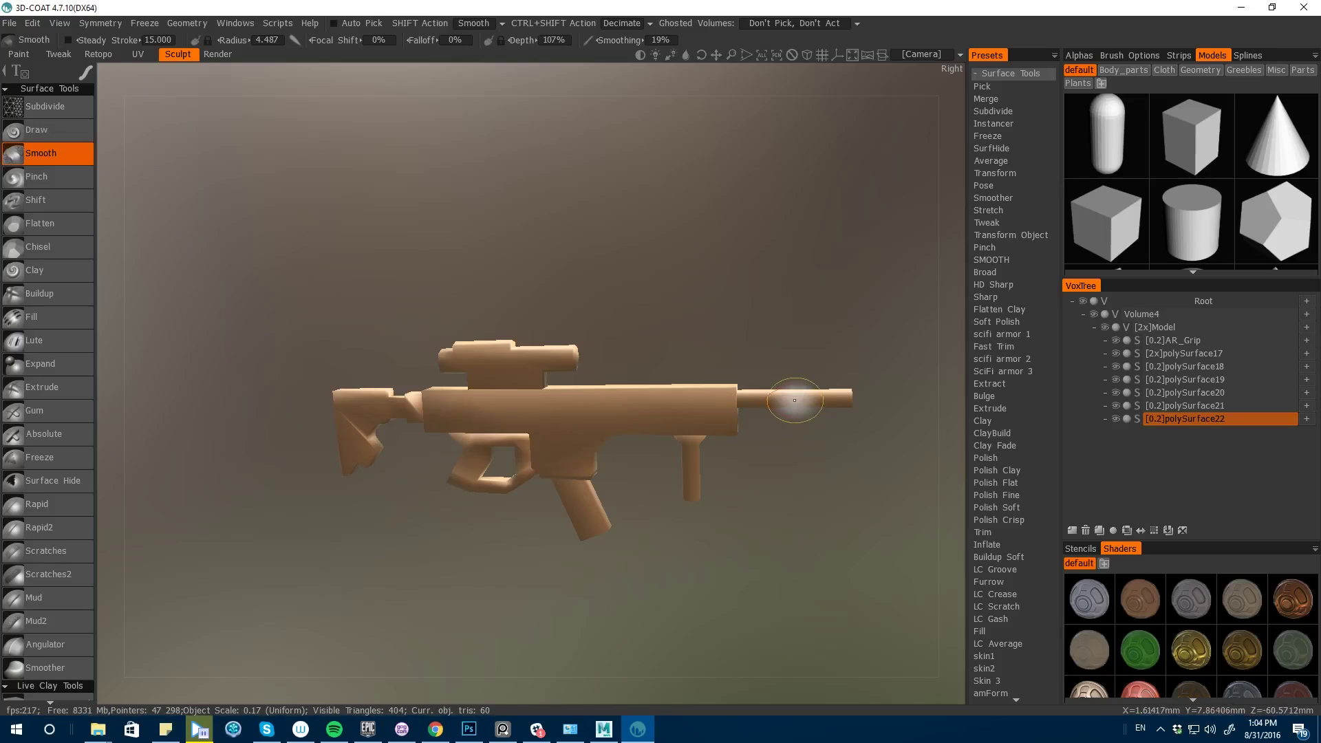
- Pick layers directly from the parts on the model, starting with the barrel, continuing over the body and ending on the stock
key("h")
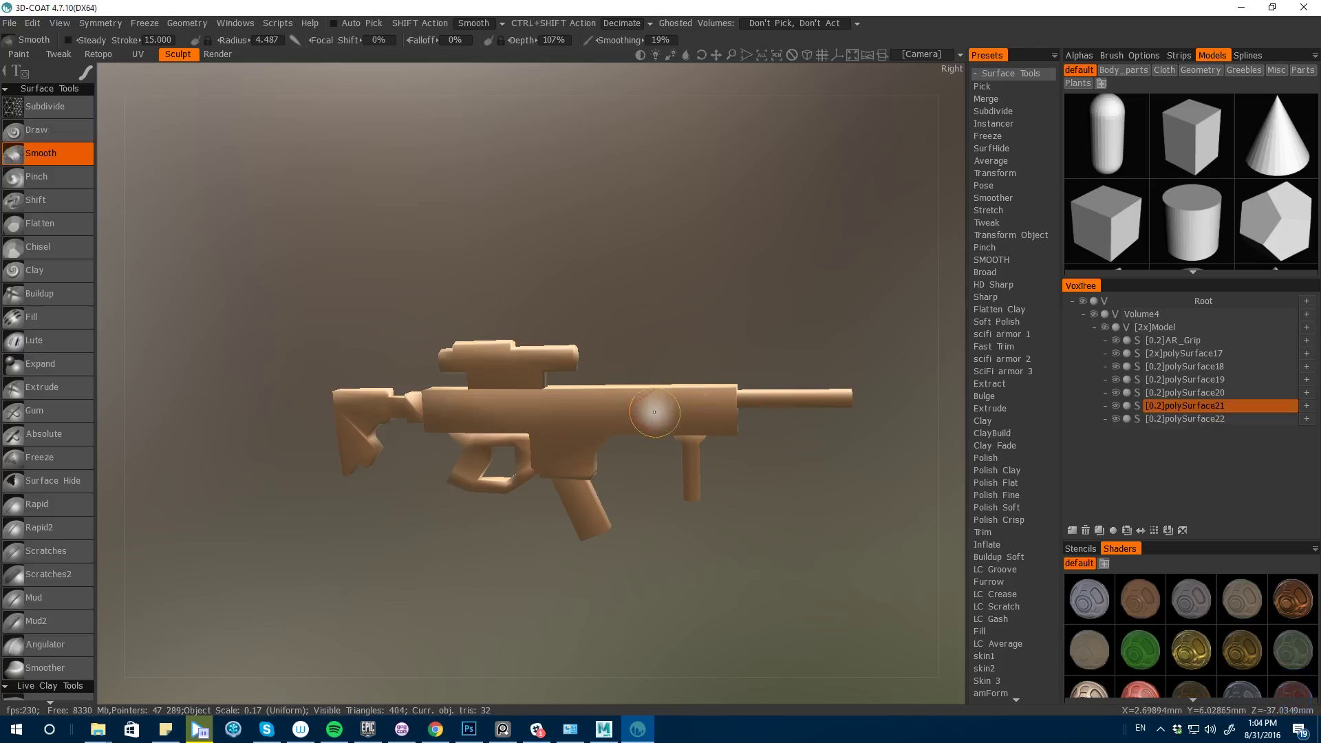
key("h")
key("h")
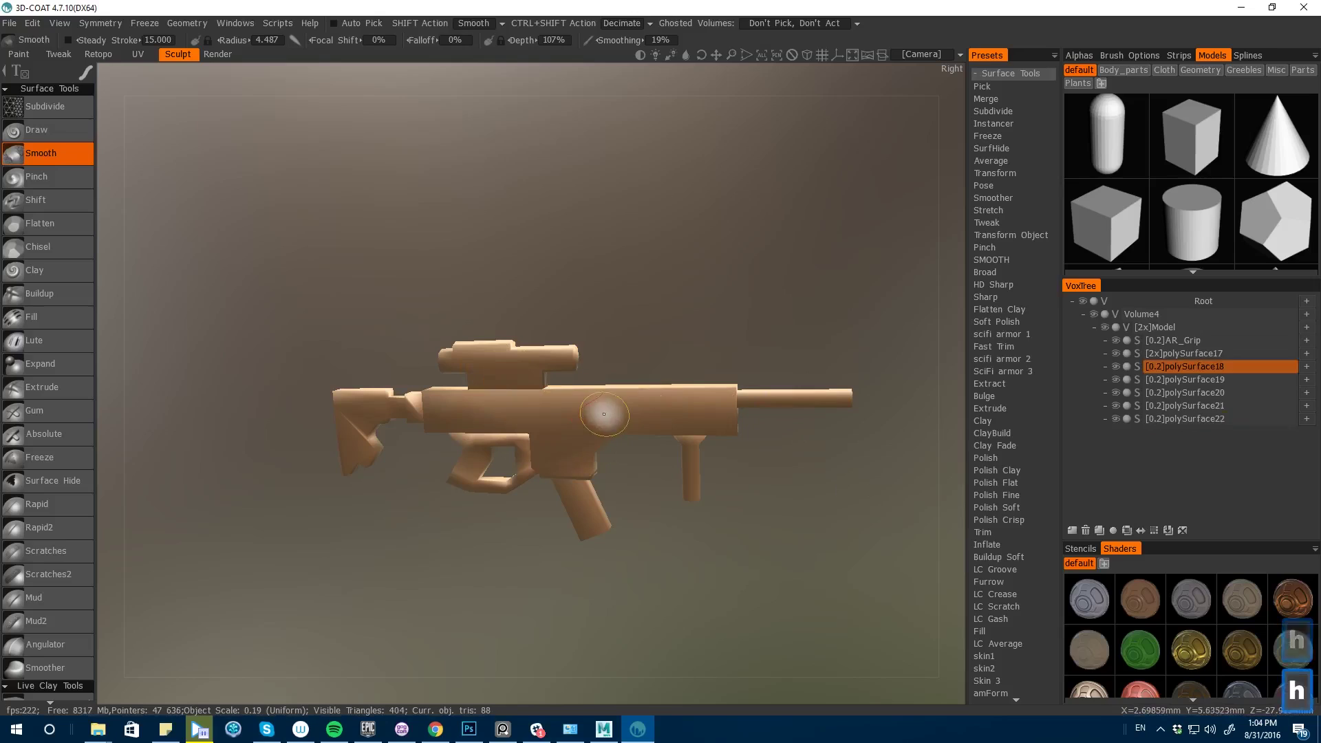
key("h")
key("h")
key("h")
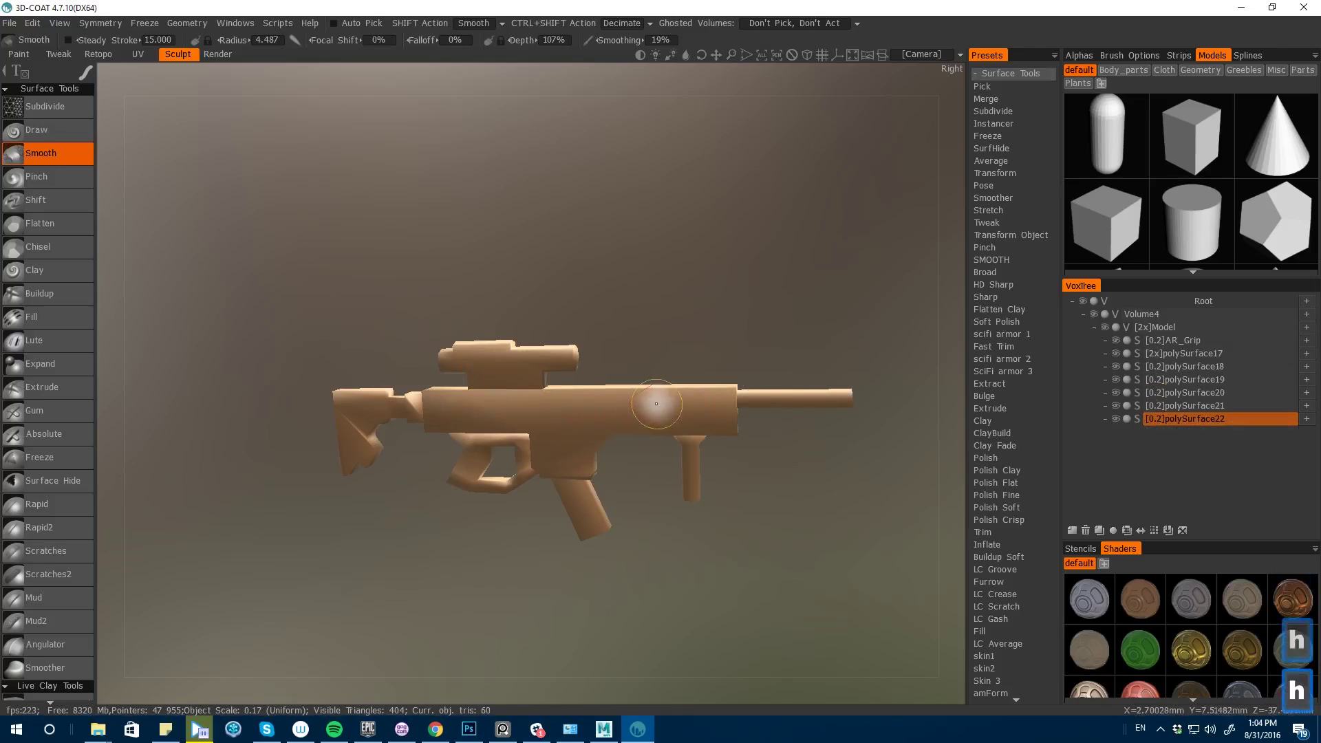
key("h")
key("h")
key("h")
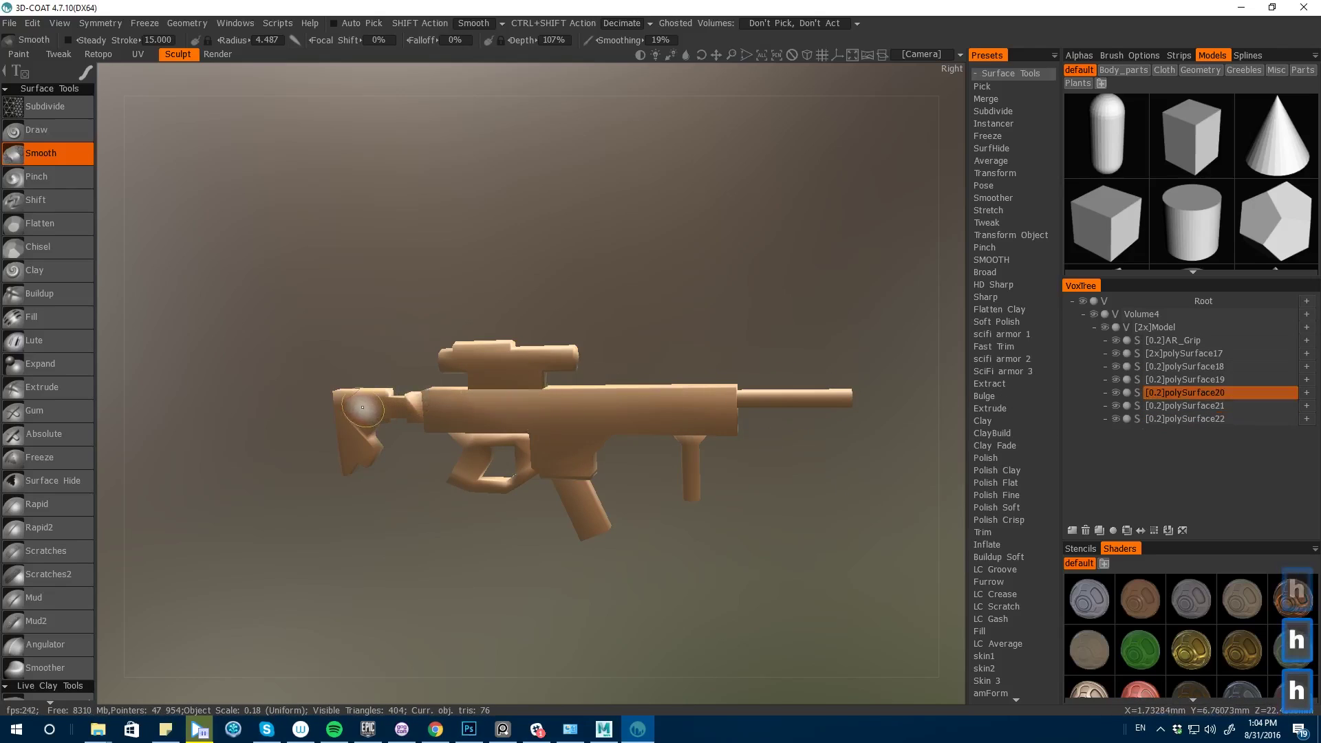
- Pick the polySurface21 barrel layer from the model and isolate it in an angled view
key("h")
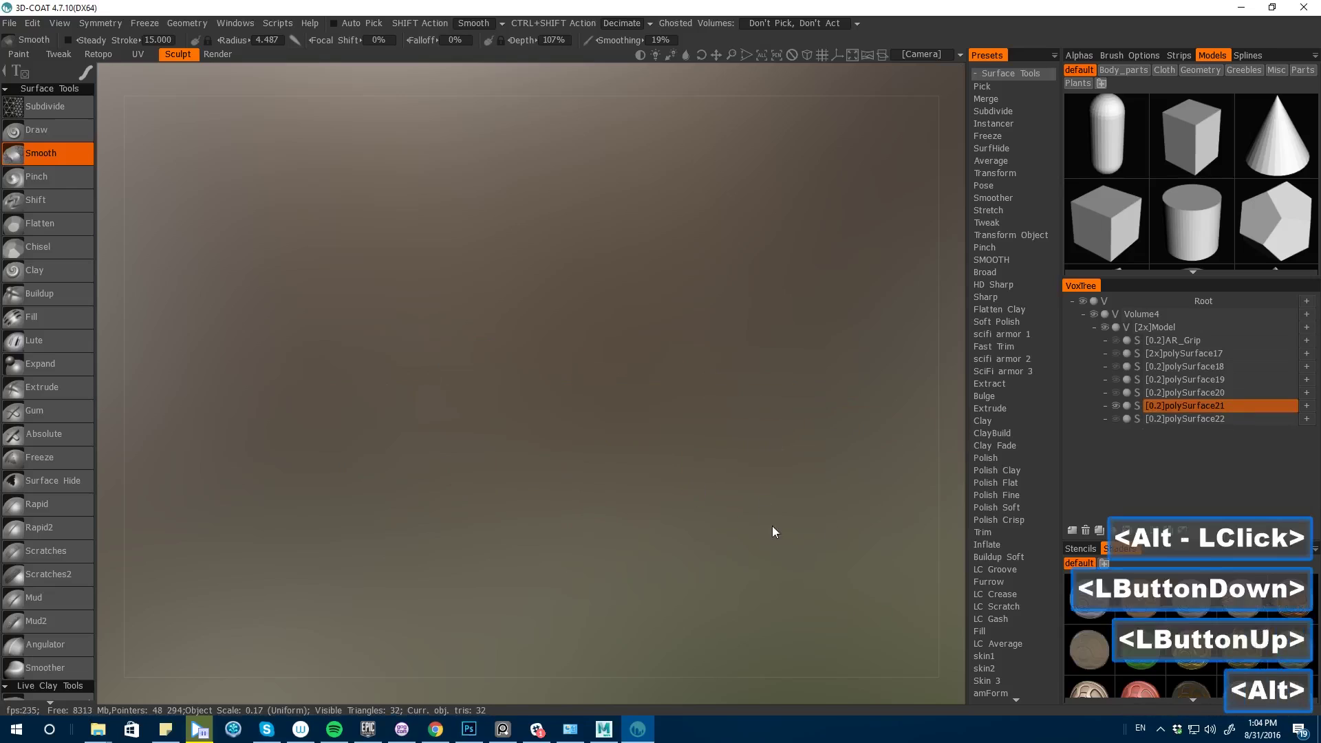
left_click_drag(772, 526, 606, 503, "alt")
left_click_drag(509, 481, 410, 472, "alt")
left_click_drag(213, 446, 241, 414, "alt")
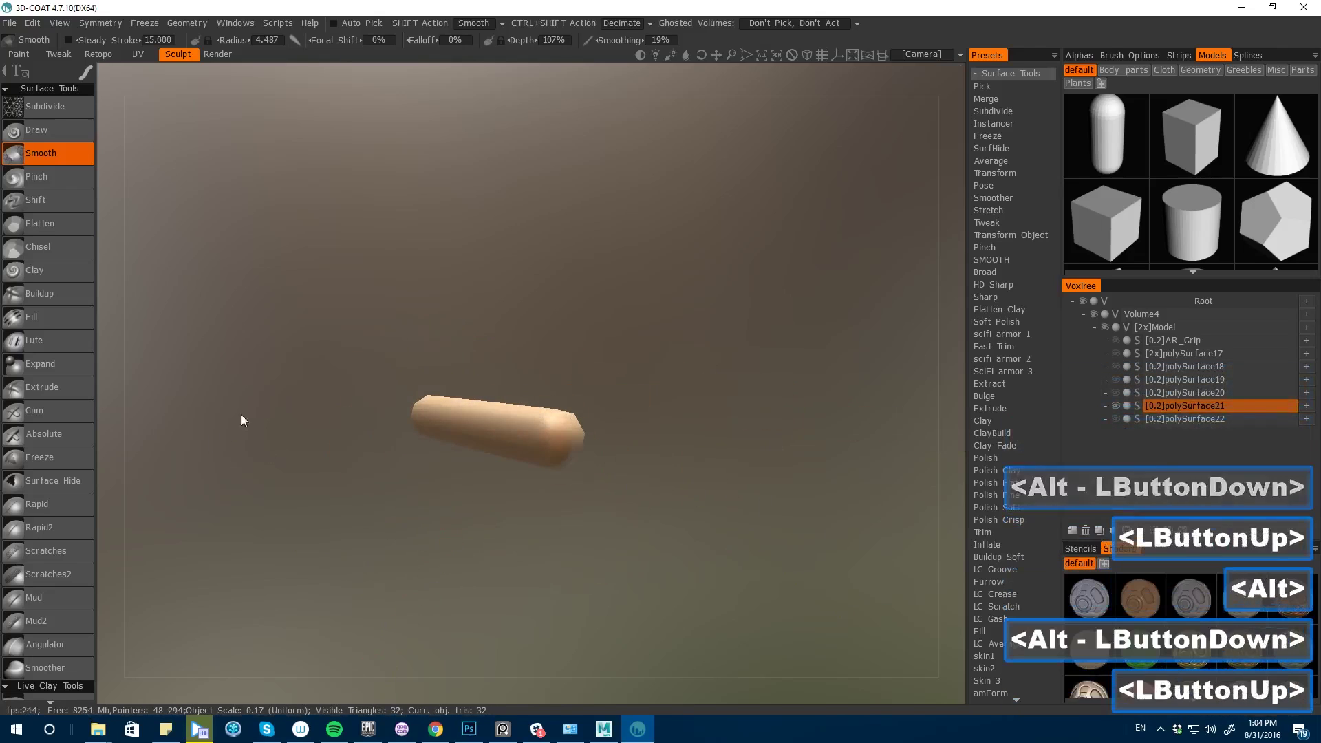
- Set the camera to rotate around the last draw point and reduce the brush radius to 3.385
left_click(957, 53)
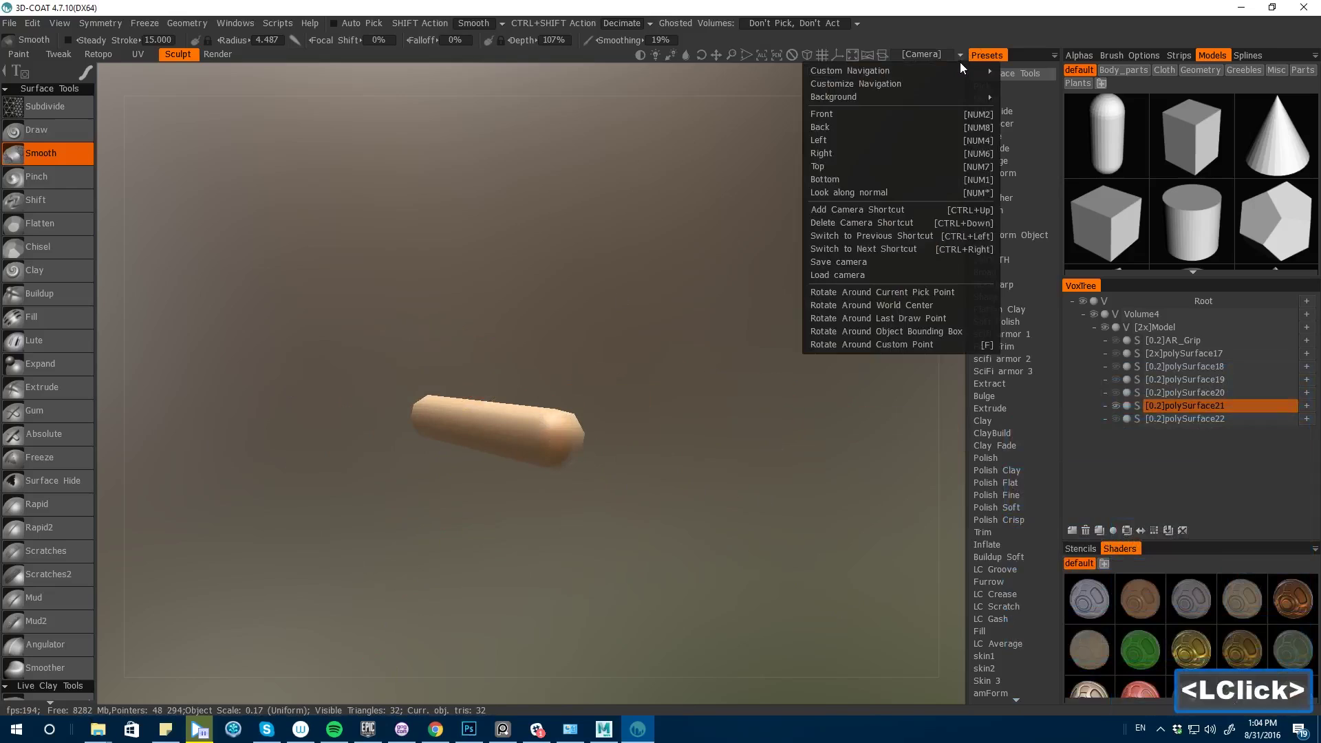
left_click(836, 319)
left_click_drag(409, 471, 431, 493)
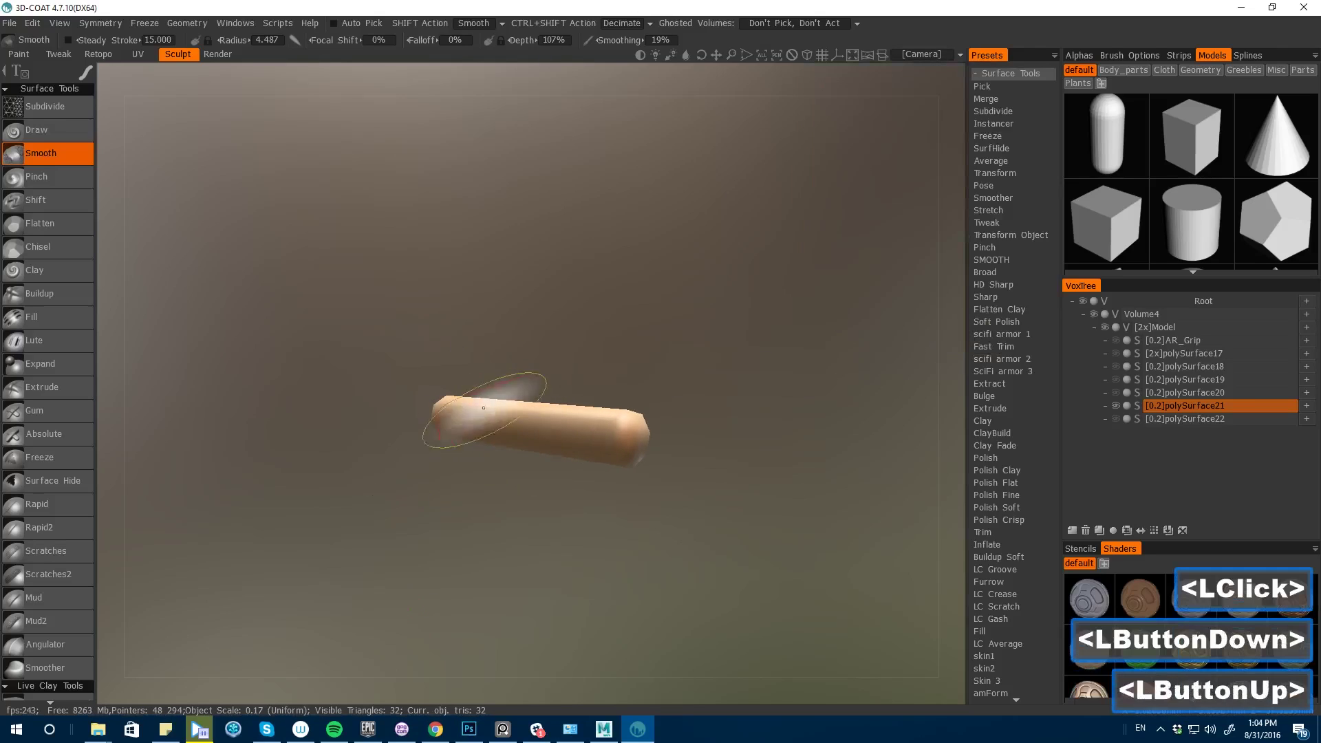
key("[")
left_click_drag(513, 417, 509, 443)
left_click_drag(512, 509, 342, 422)
left_click_drag(383, 475, 419, 465)
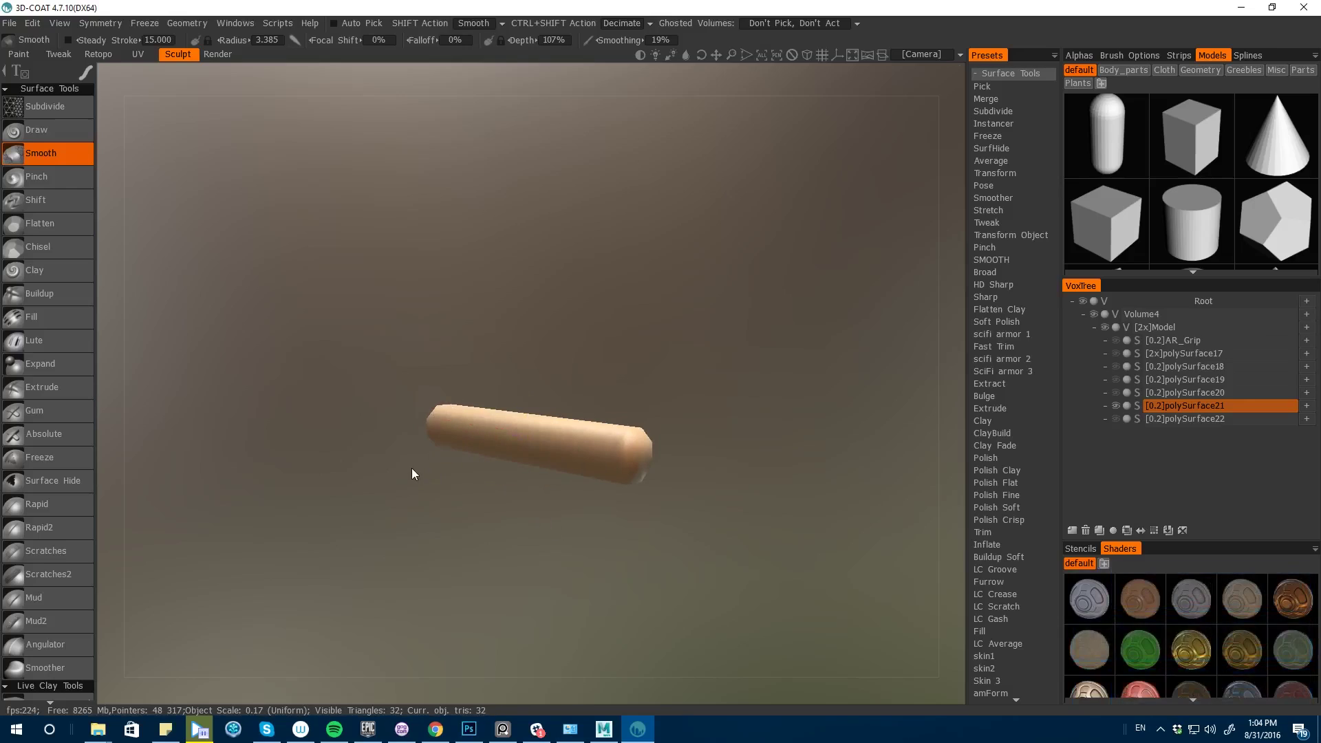
- Convert the polySurface21 layer from surface mode to voxels
left_click(1138, 406)
left_click(439, 415)
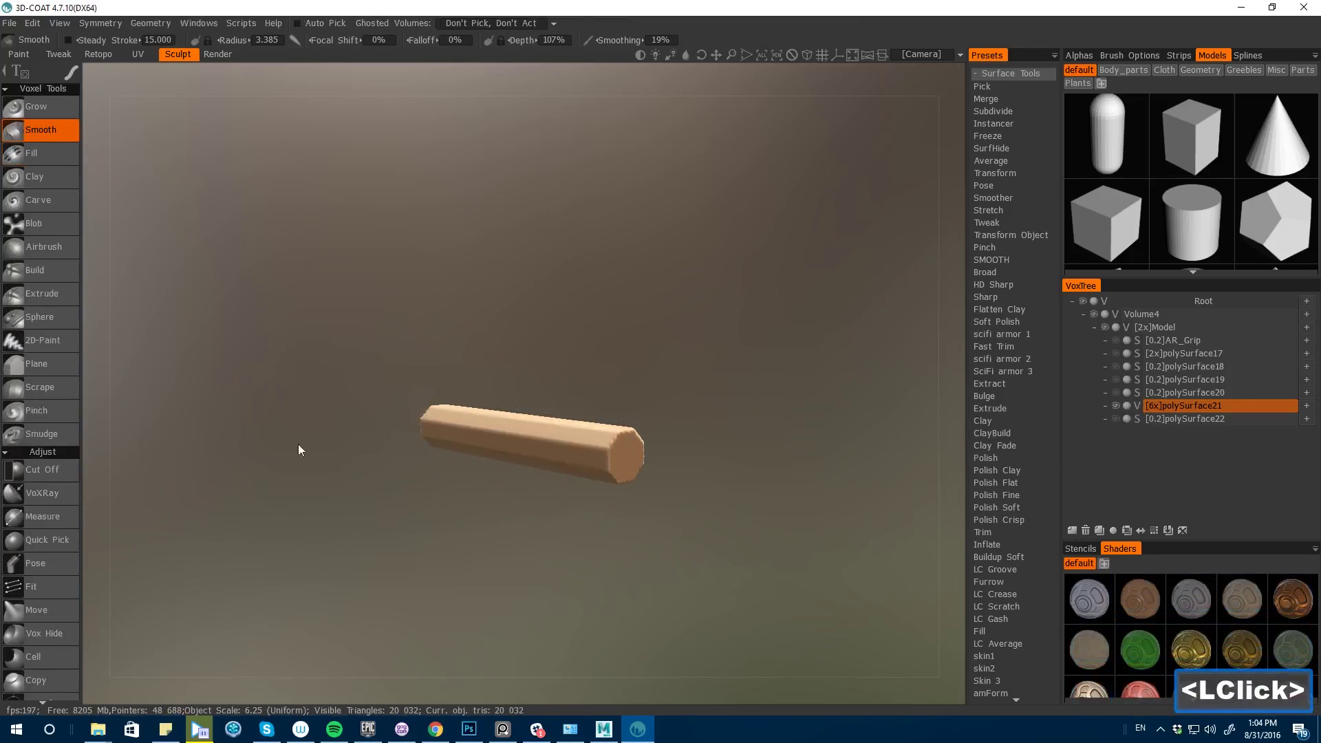
left_click_drag(298, 448, 348, 498)
- Switch to an orthographic back view with the barrel end framed at a moderate size
key("w")
left_click_drag(554, 598, 573, 563)
key("w")
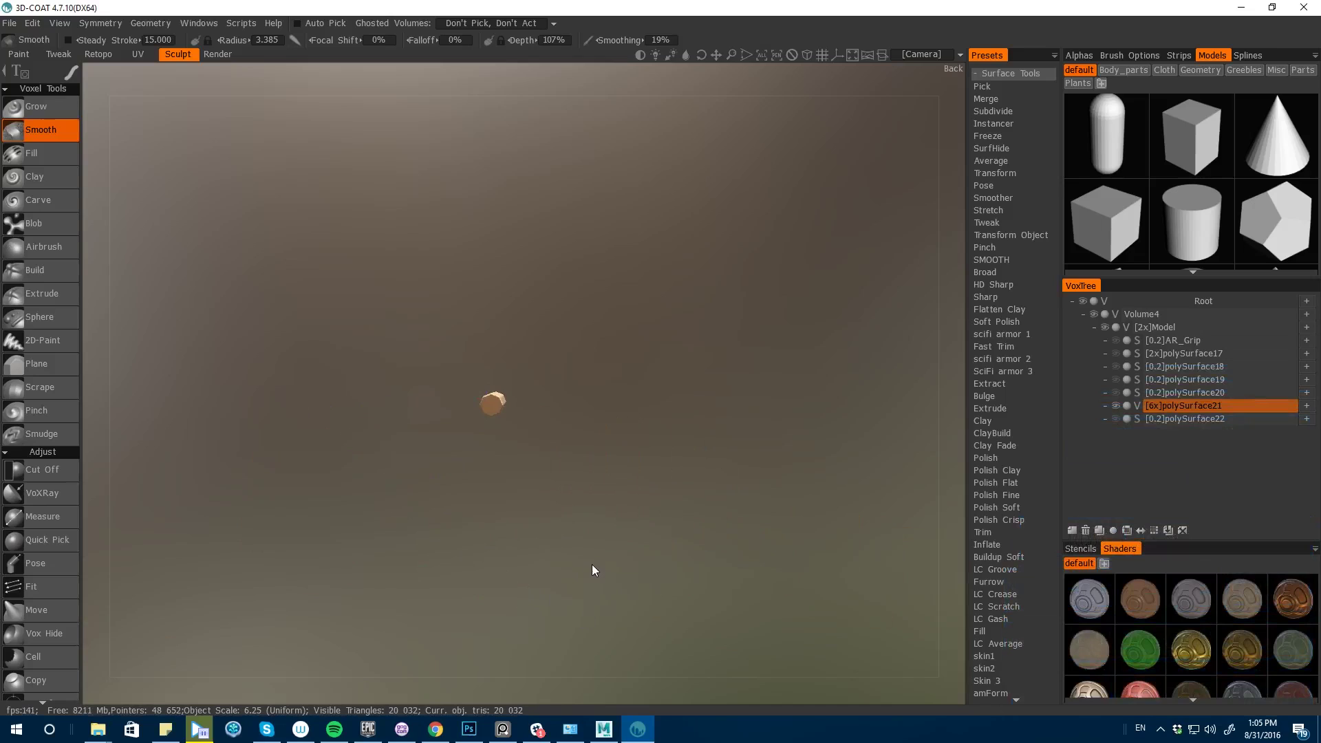
key("5")
left_click_drag(433, 463, 427, 463, "alt")
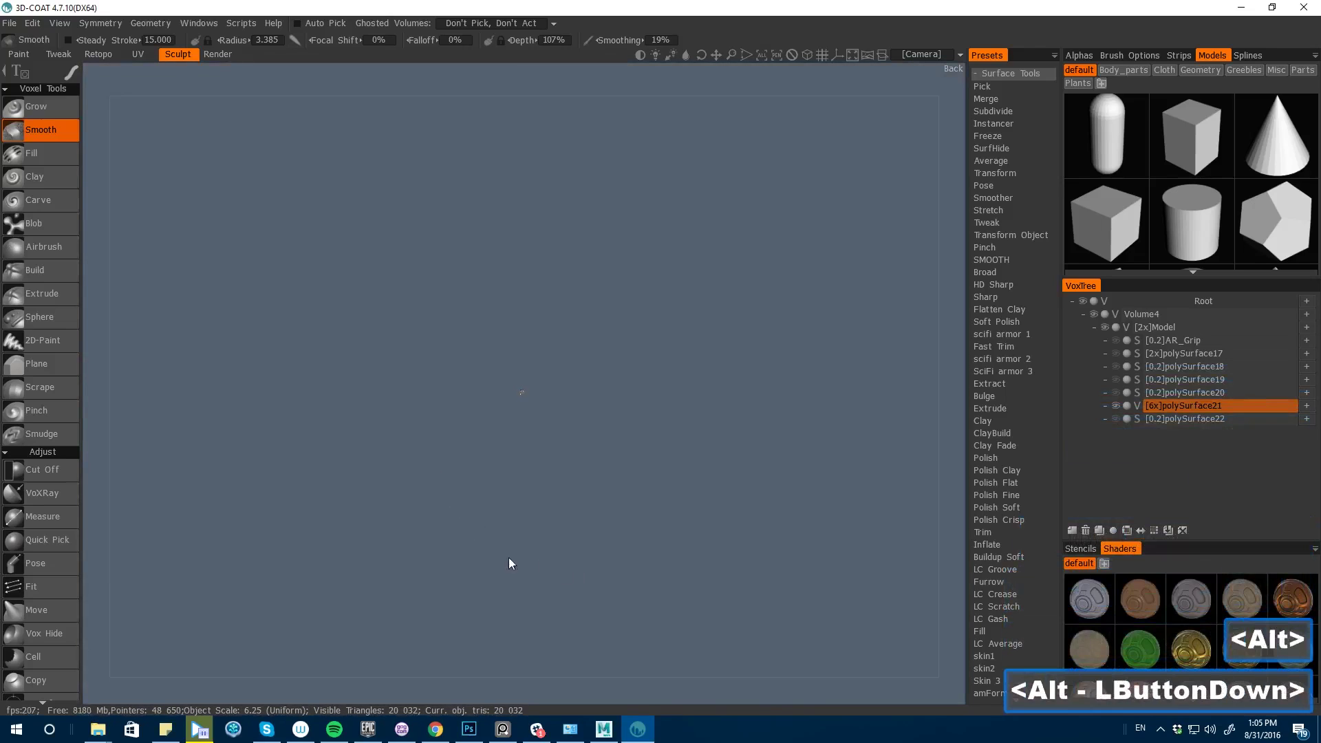
left_click_drag(509, 563, 485, 495, "alt")
left_click(758, 59)
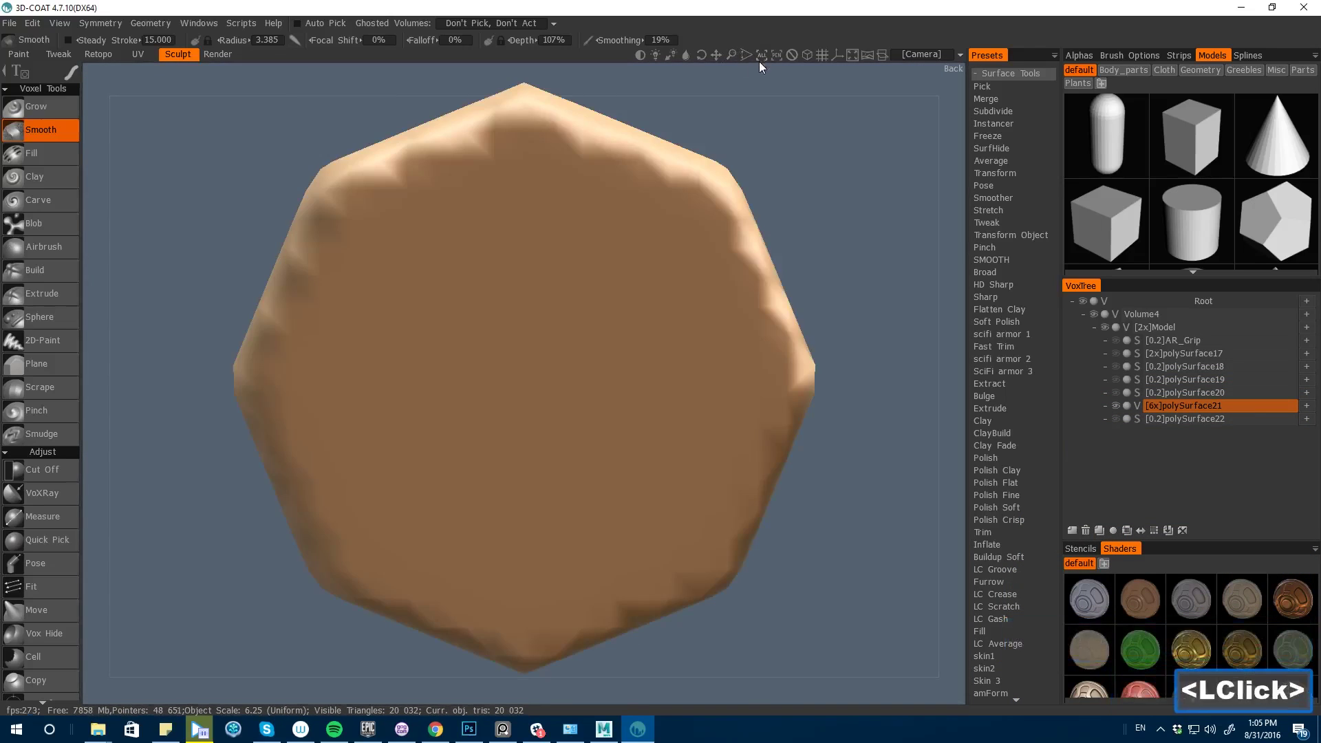
left_click_drag(758, 61, 823, 584, "alt")
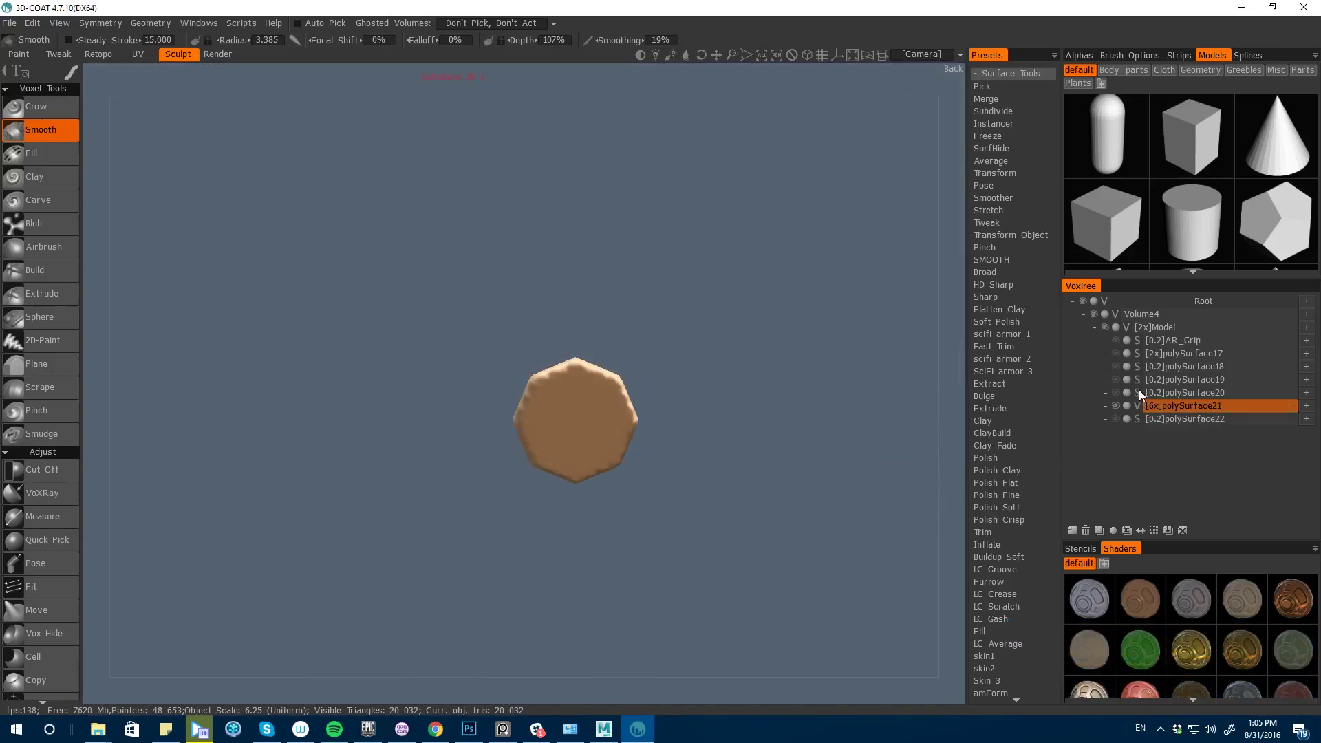
- Alternate between the polySurface22 and polySurface21 layers to compare the surface and voxel tool sets, finishing on polySurface21
left_click(1189, 420)
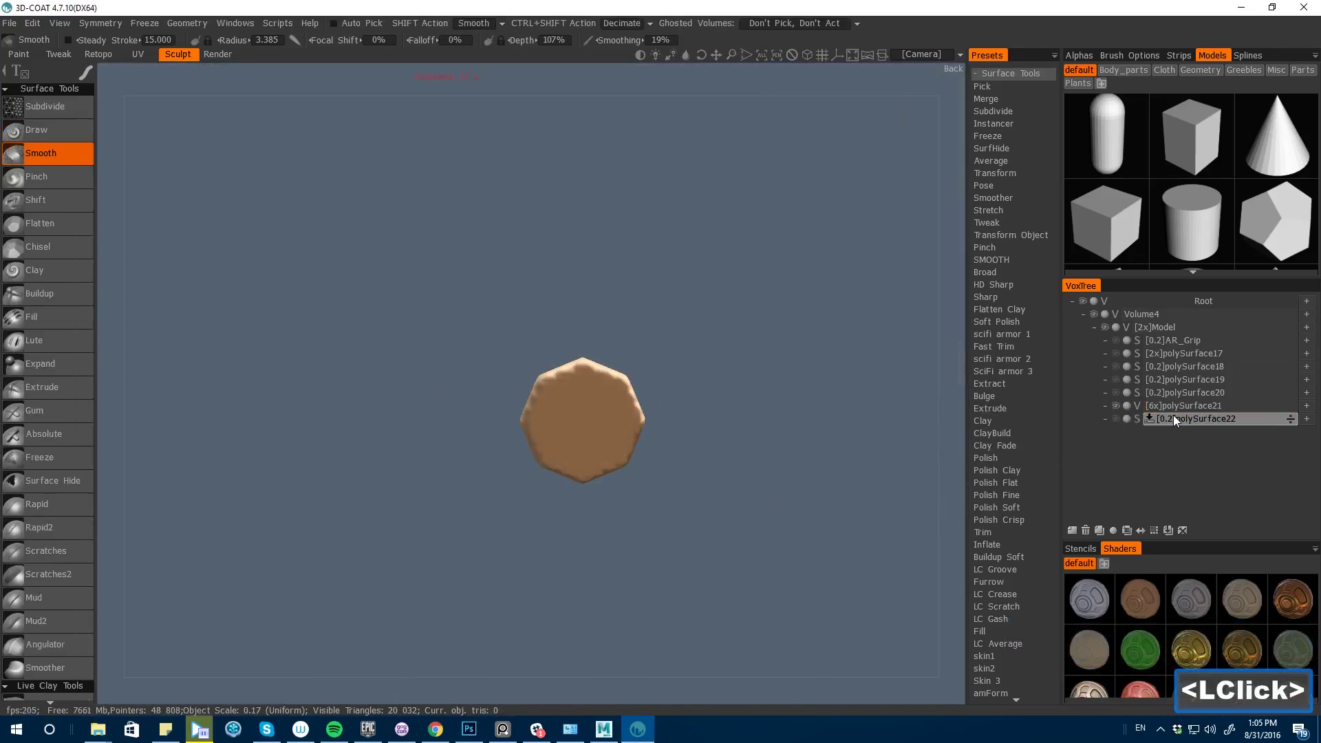
left_click(1186, 406)
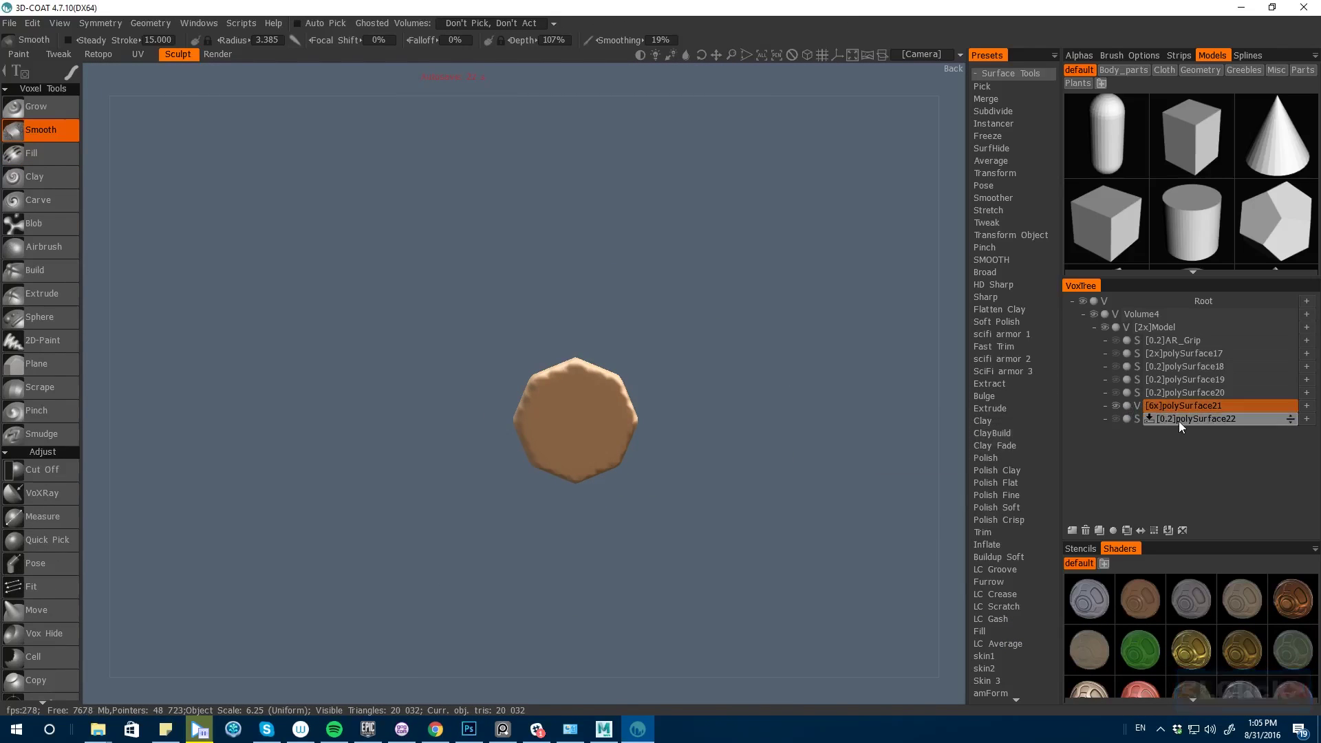
left_click(1182, 420)
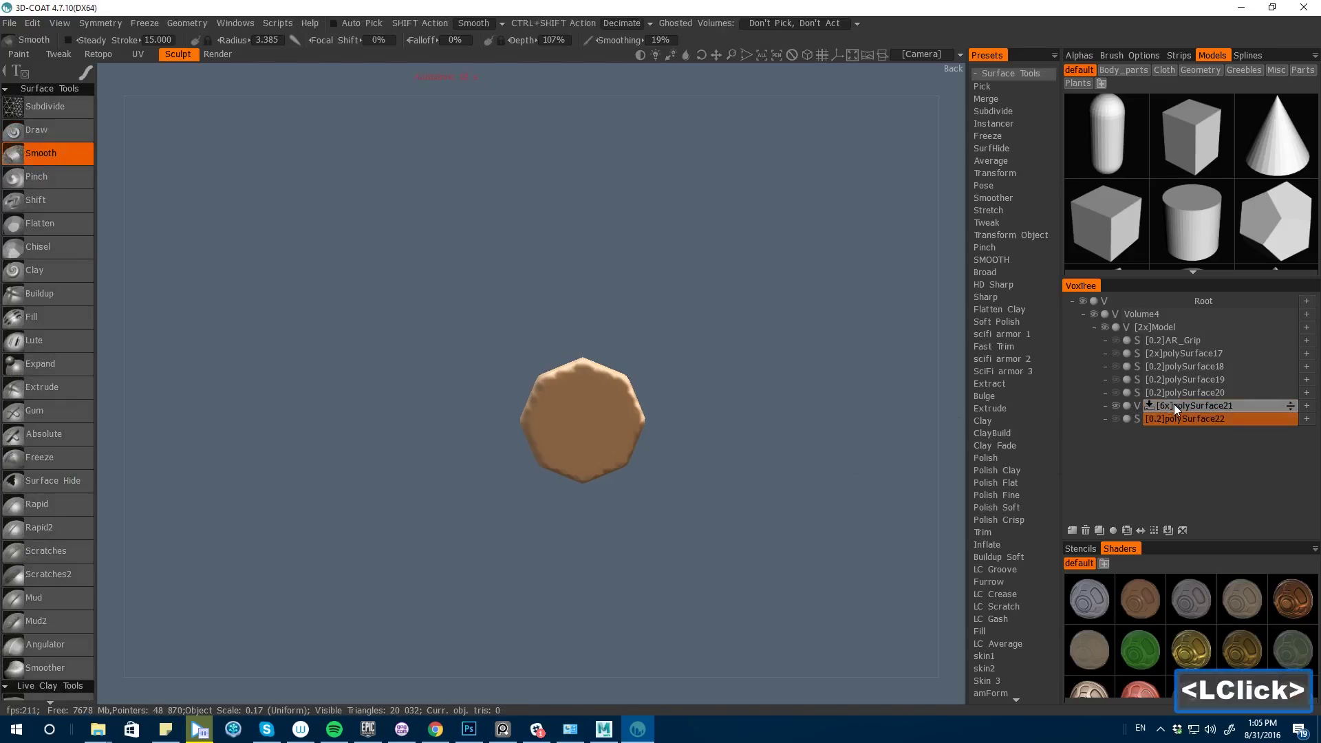
left_click(1174, 405)
left_click(1179, 419)
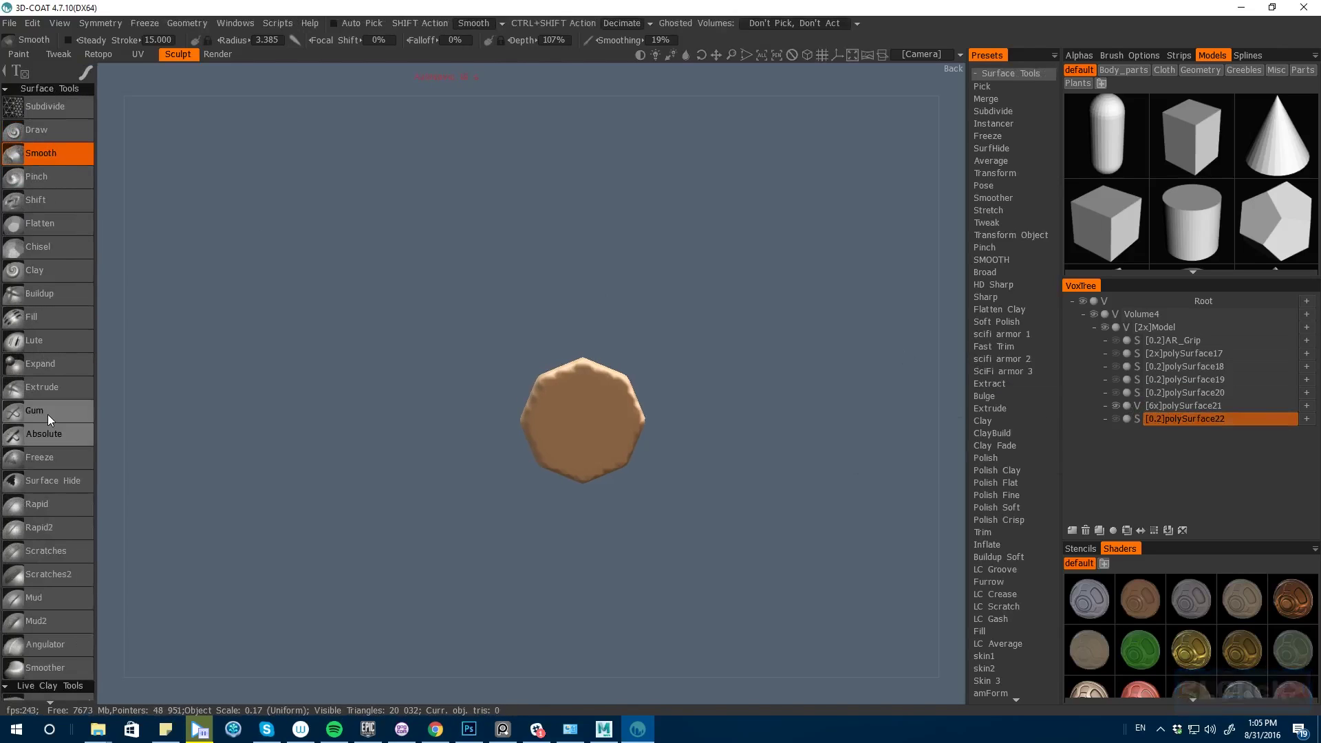
left_click(1184, 406)
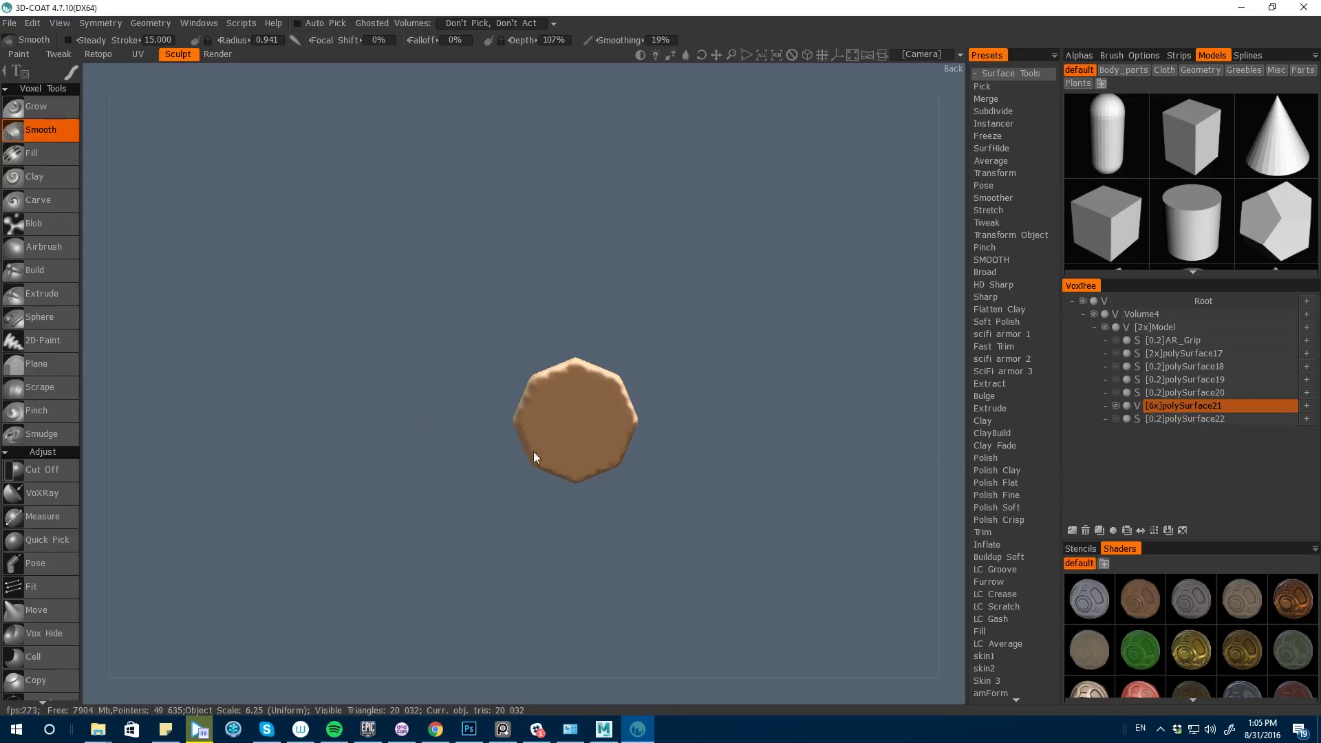
- View the barrel from the right side and choose the voxel Grow tool with a brush radius of 1.211
left_click_drag(524, 527, 677, 581)
left_click(677, 581, "alt")
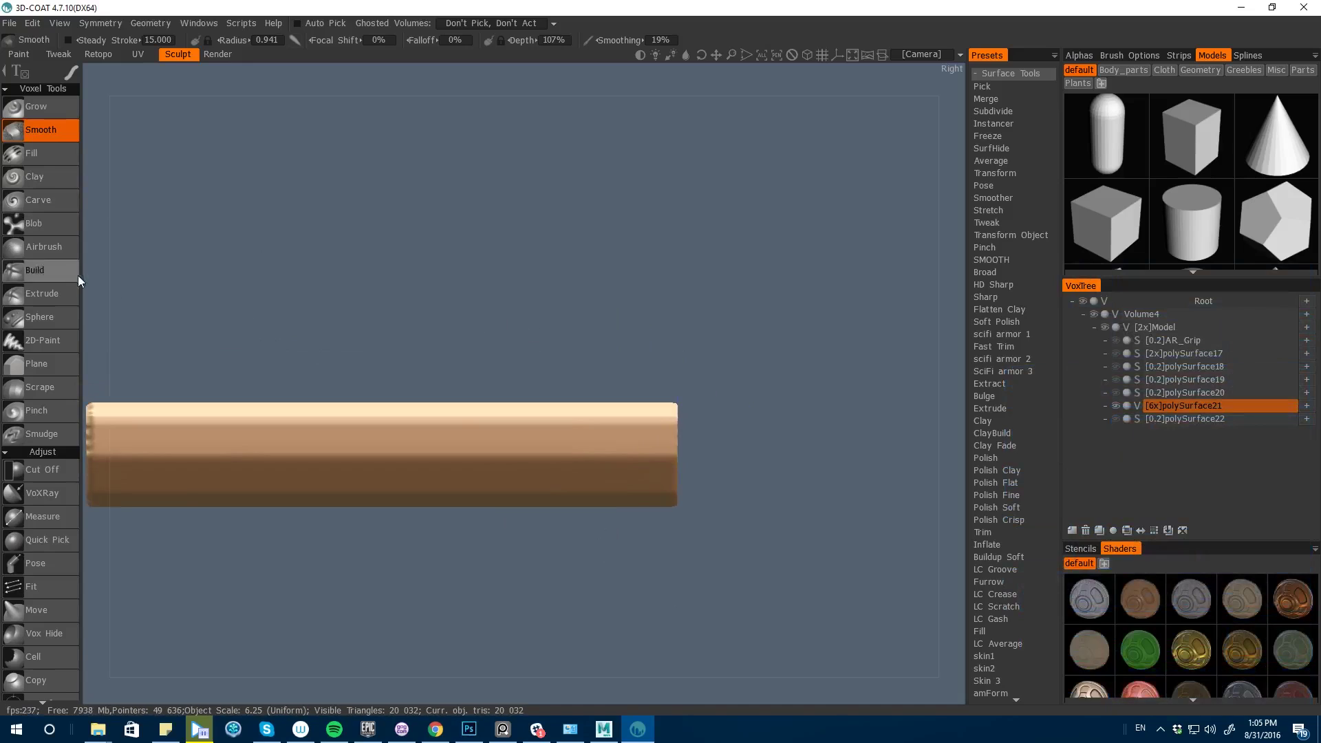
left_click_drag(167, 333, 318, 324, "alt")
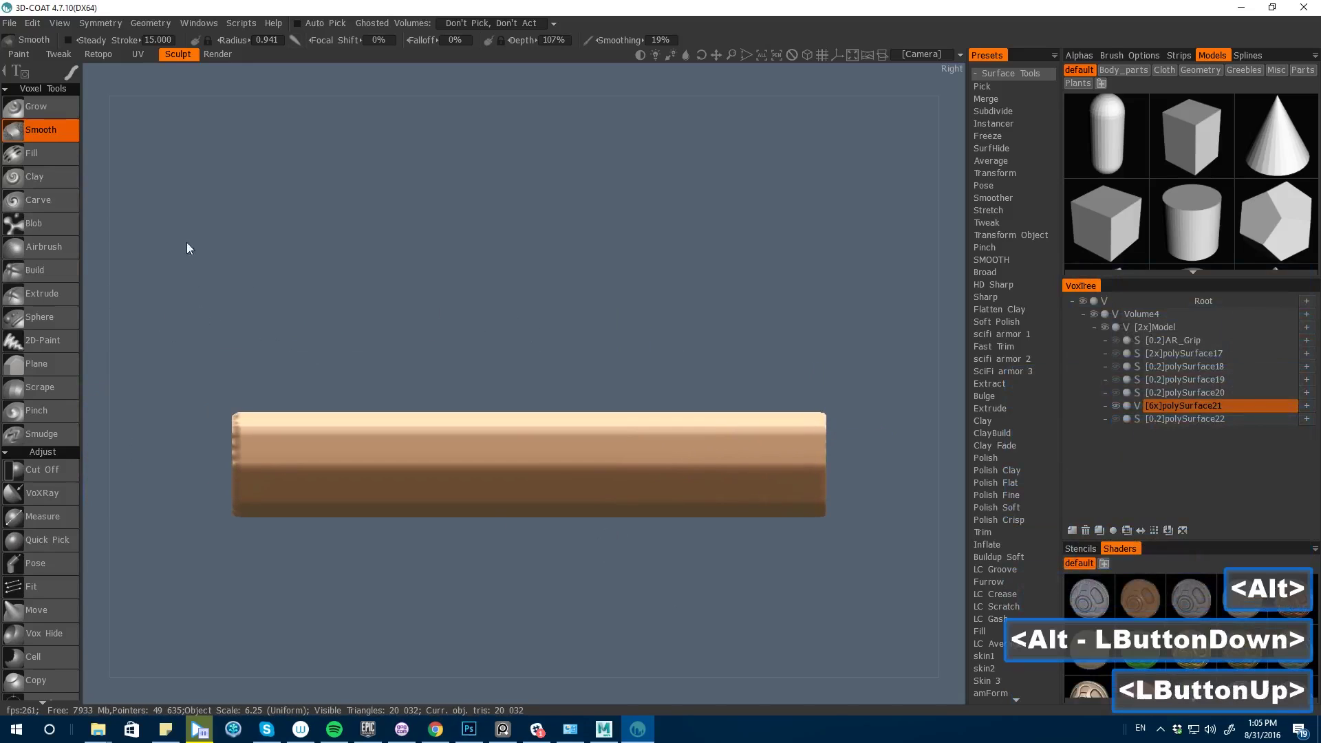
left_click(37, 106)
key("bracketright")
key("bracketright")
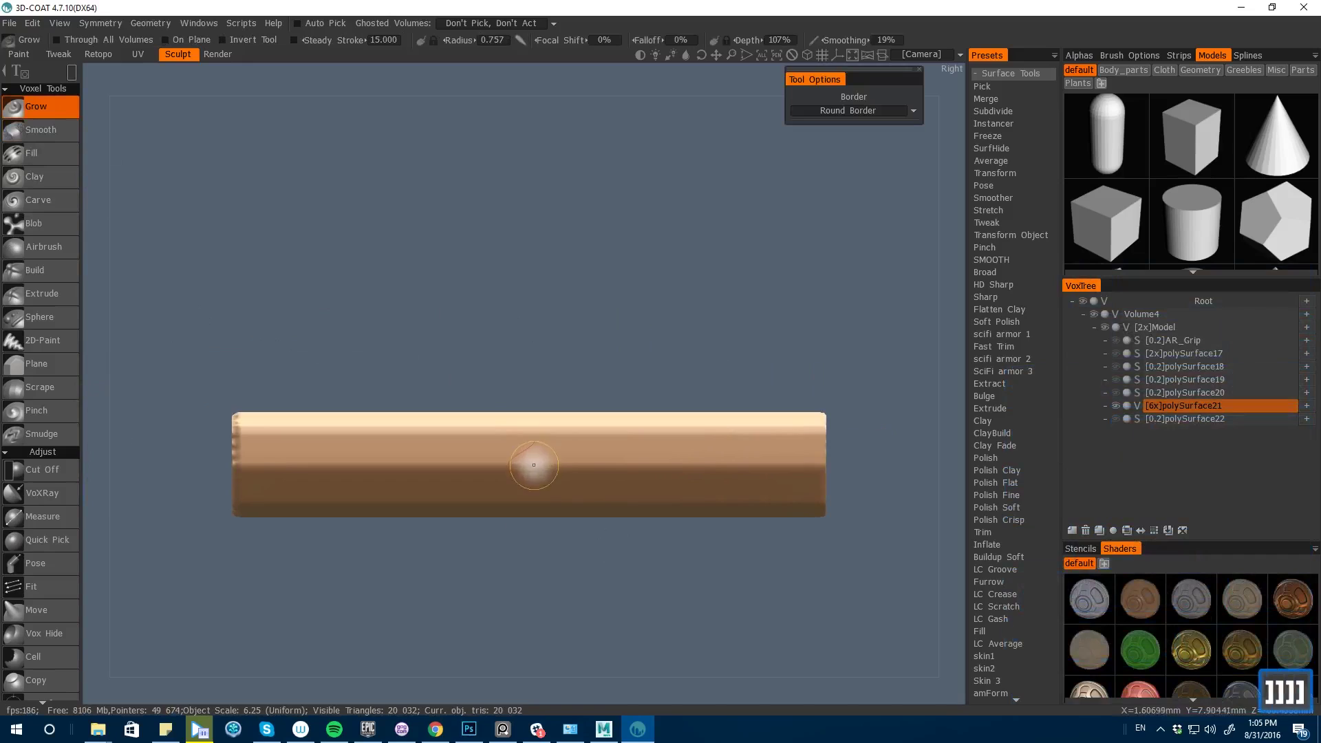
key("bracketright")
key("bracketright")
left_click(463, 340)
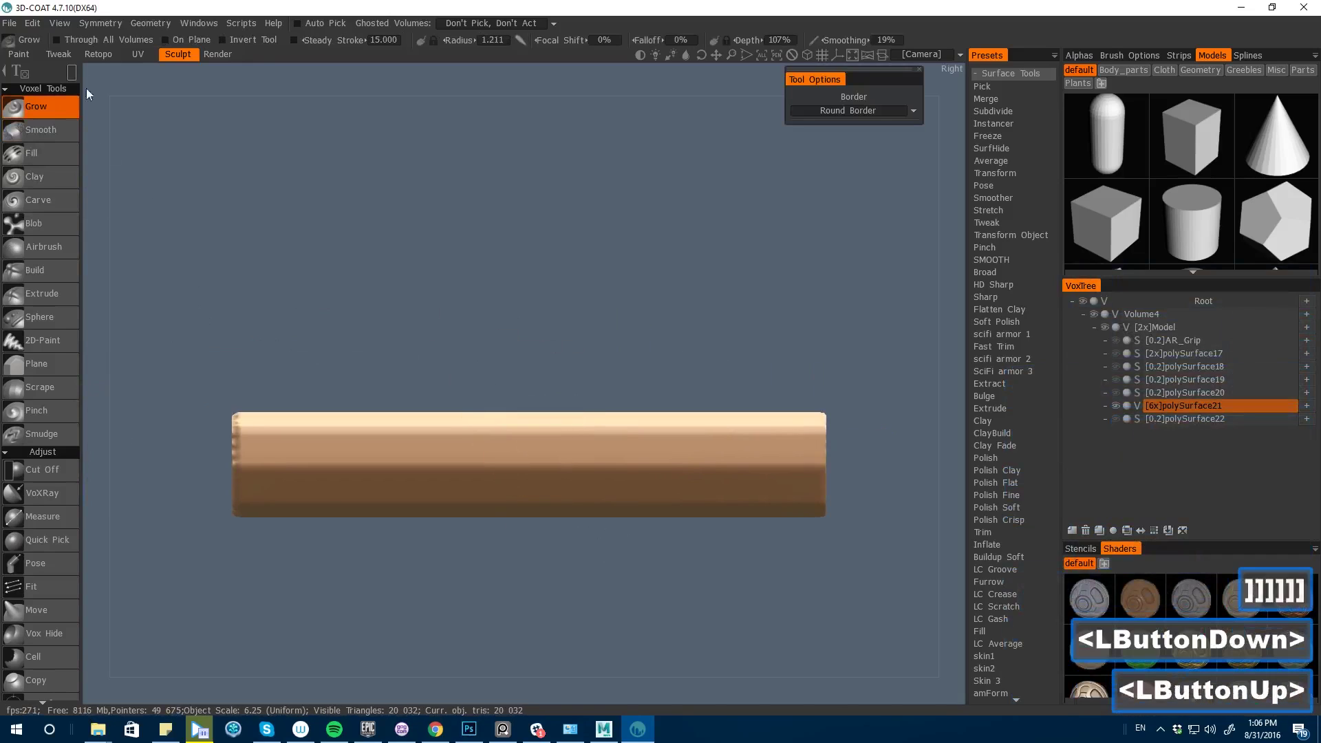
- Change the Grow tool to a freehand brush stroke and set its radius to 1.330
left_click(79, 69)
left_click(170, 73)
left_click(378, 323)
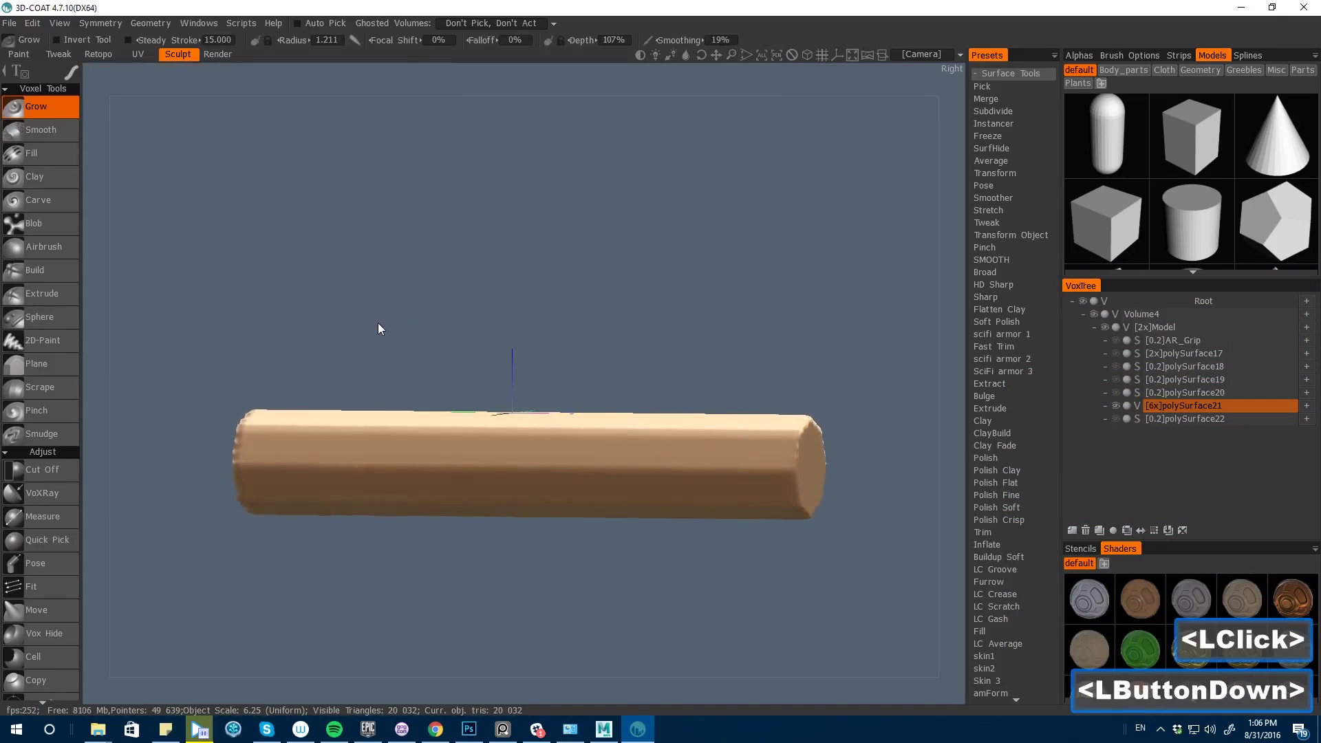
key("bracketright")
key("bracketright")
key("bracketleft")
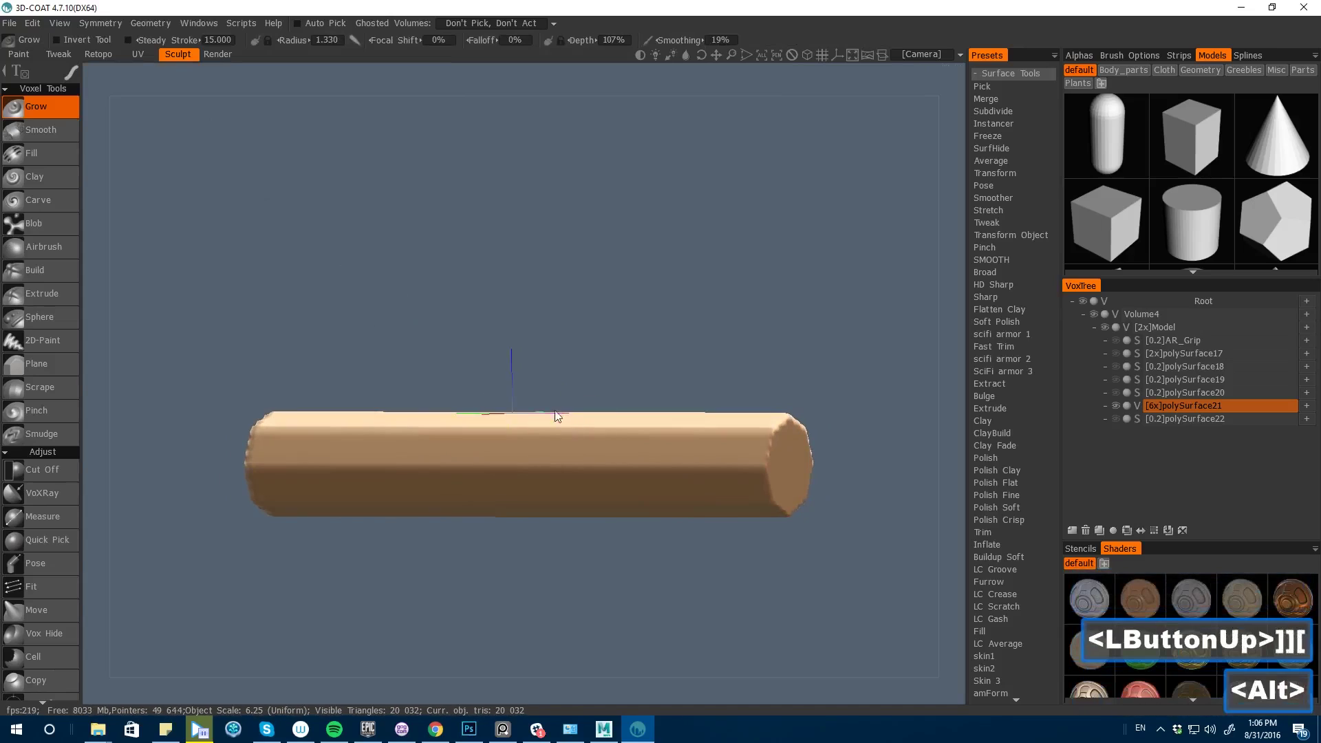
- Try carving into the barrel with inverted Grow strokes, undoing each attempt
mouse_move(567, 411)
left_mouse_down("ctrl")
mouse_move(578, 530)
mouse_move(618, 593)
mouse_move(714, 631)
mouse_move(695, 597)
mouse_move(620, 577)
mouse_move(647, 576)
left_mouse_up("ctrl")
key("ctrl+z")
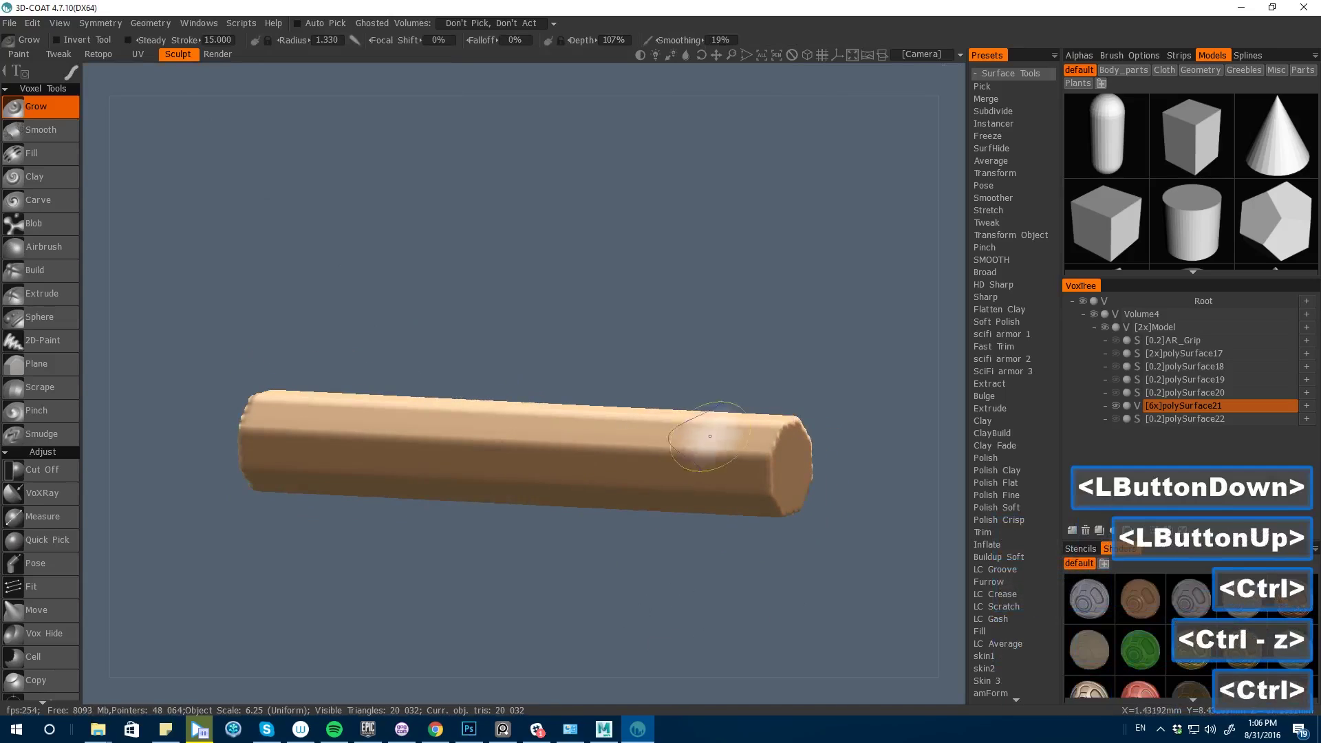
mouse_move(710, 436)
left_mouse_down("ctrl")
mouse_move(719, 591)
mouse_move(635, 592)
mouse_move(605, 567)
left_mouse_up("ctrl")
key("ctrl+z")
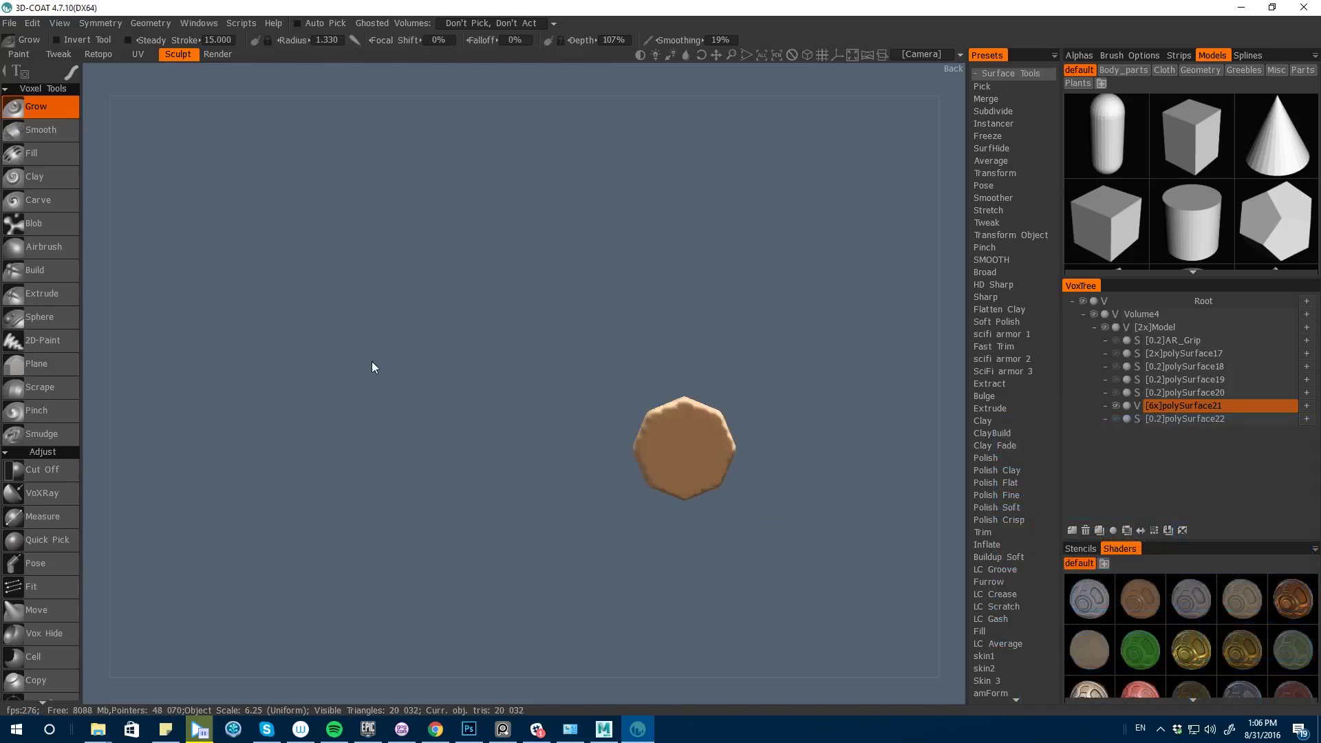
- Choose the Cut Off tool and view the barrel end-on from the back
key("space")
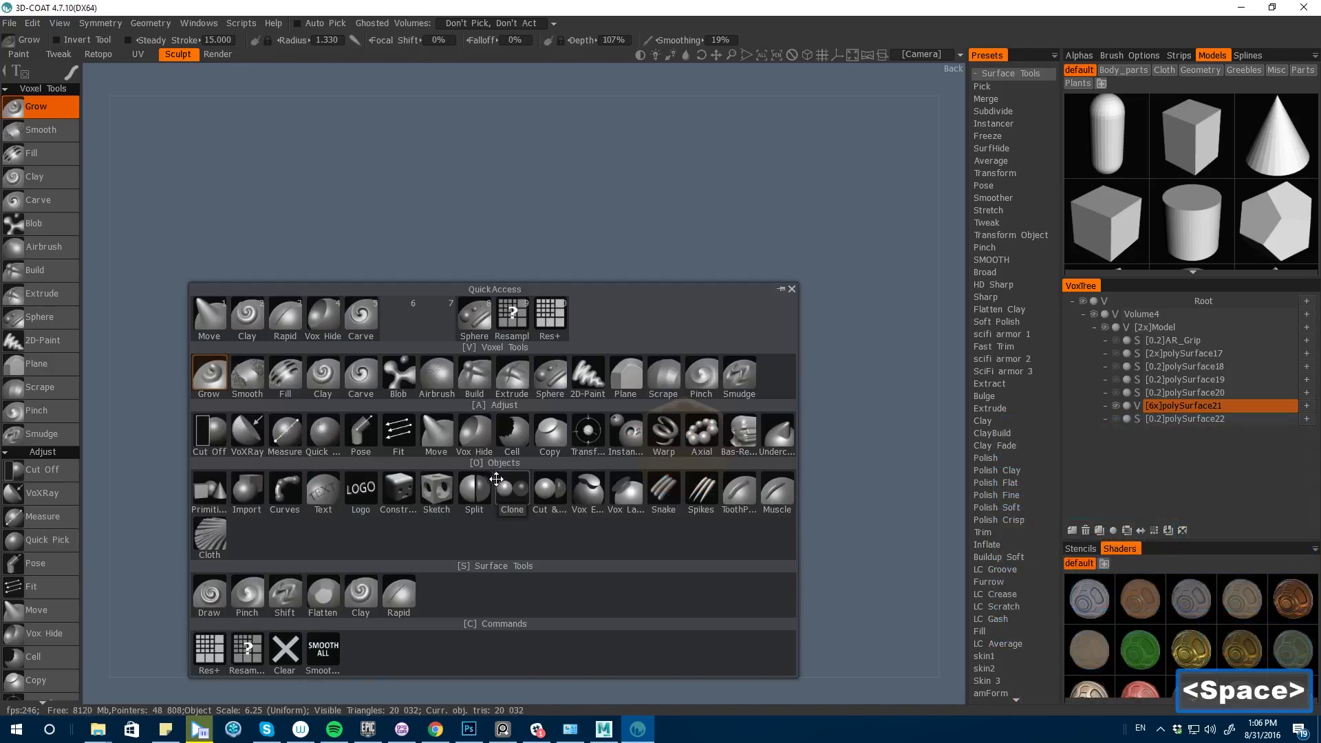
left_click(208, 433)
left_click(400, 484, "alt")
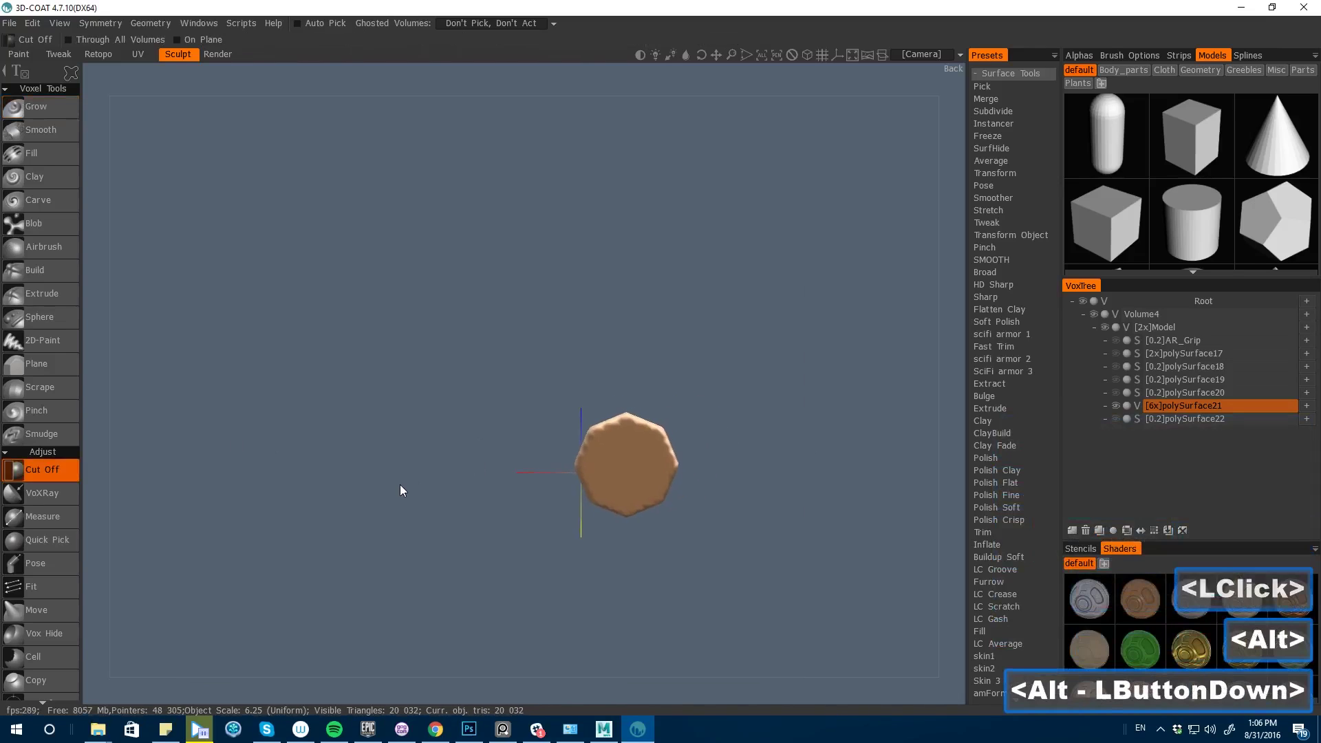
left_click_drag(456, 457, 371, 440)
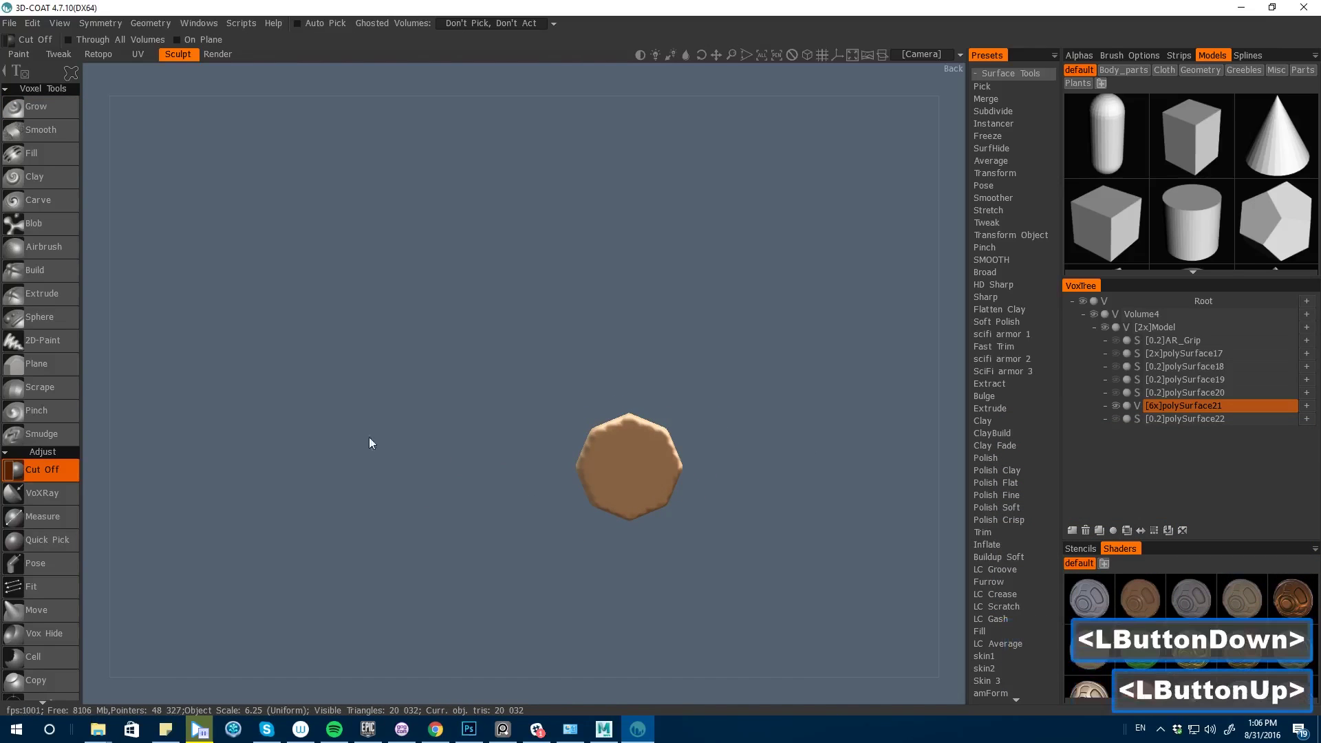
- Try cutting a freeform notch out of the barrel's upper side, and undo the cut
left_click_drag(117, 398, 199, 403)
left_click_drag(598, 390, 518, 402)
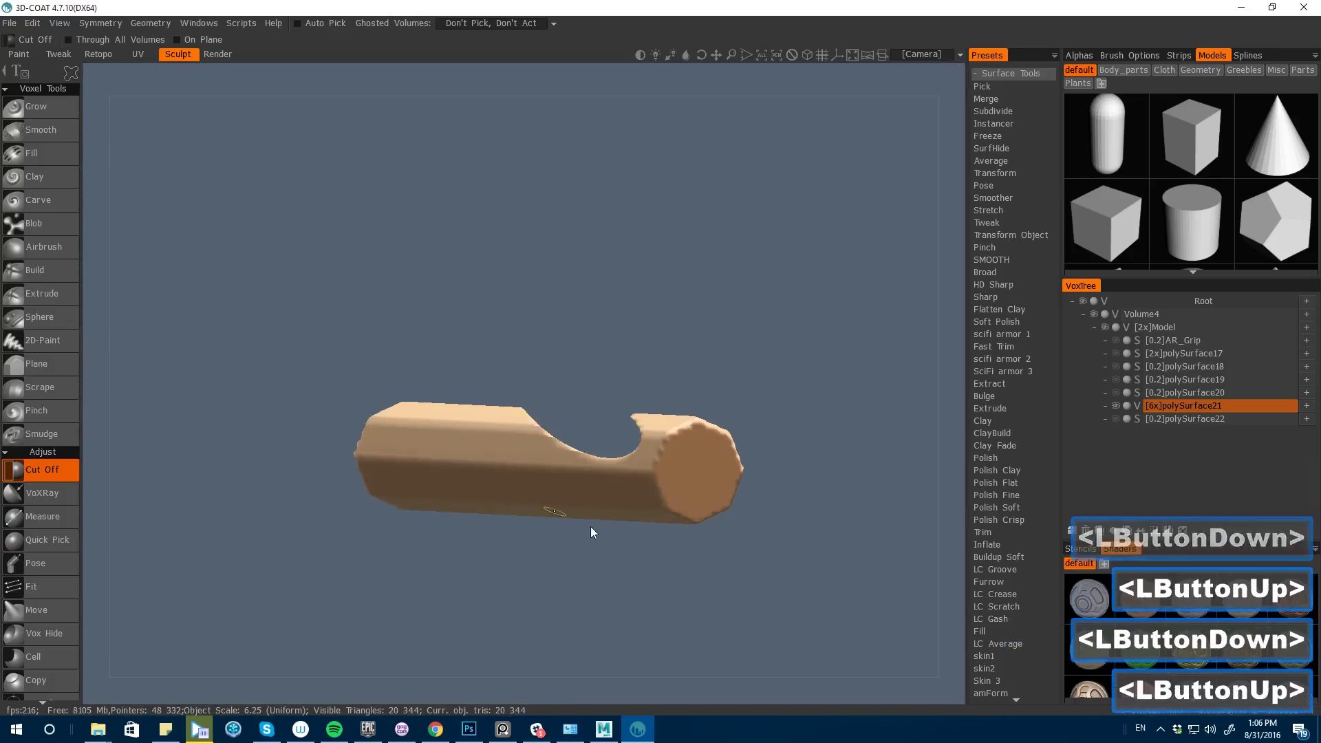
mouse_move(834, 573)
left_mouse_down()
mouse_move(937, 643)
mouse_move(914, 567)
mouse_move(823, 587)
left_mouse_up()
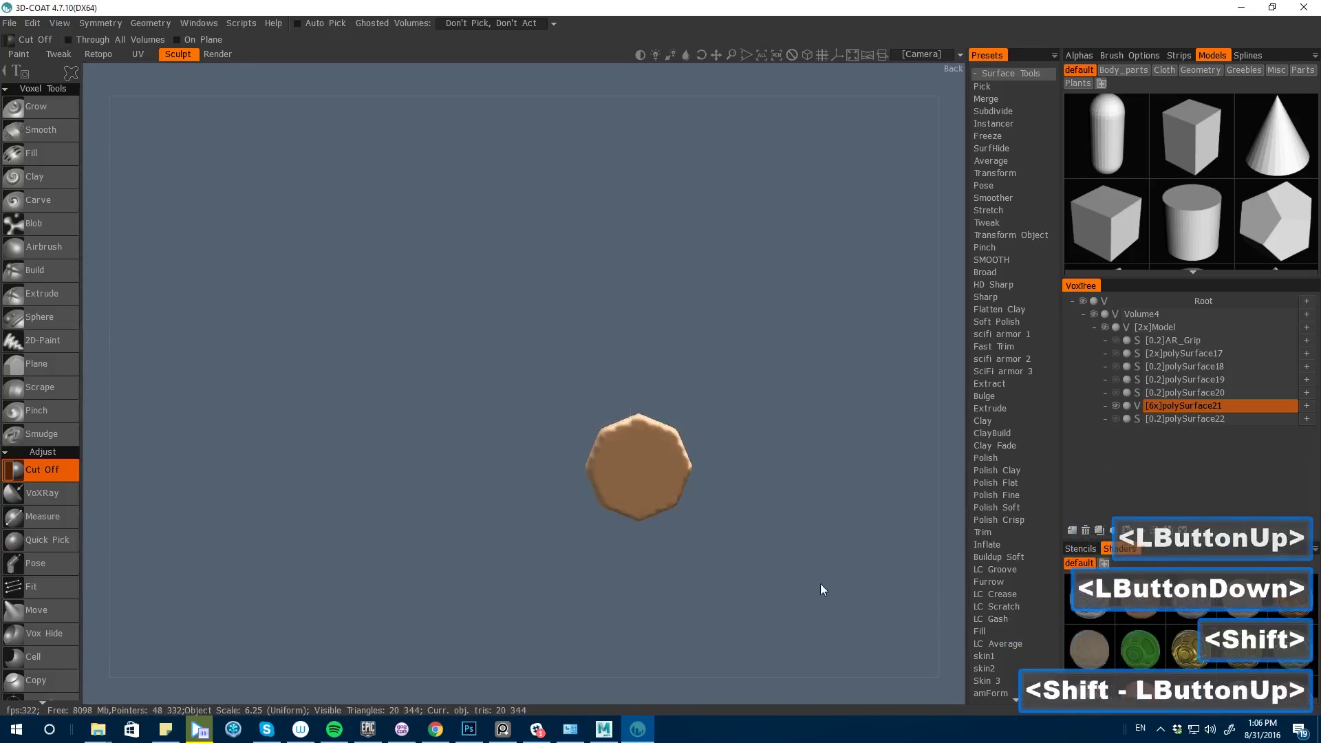
key("ctrl+z")
- Set the Cut Off tool's selection shape to a circle
key("space")
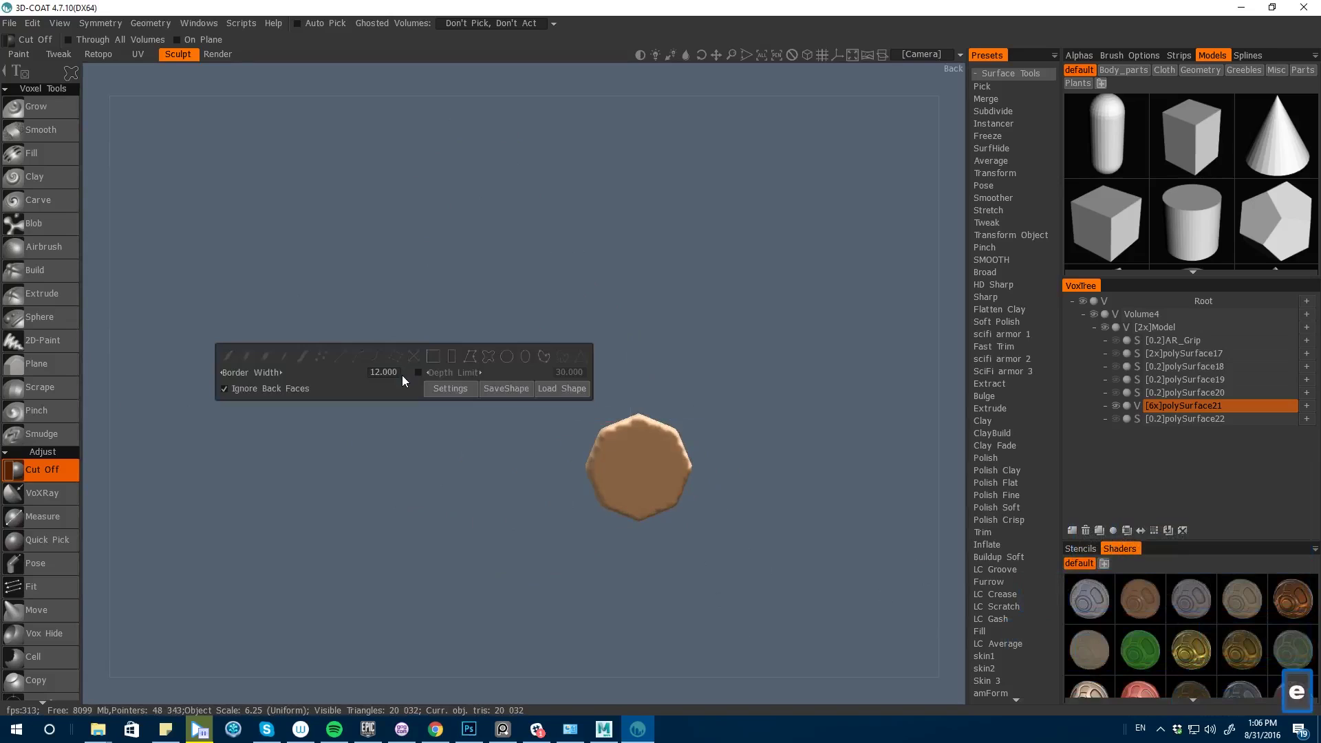
left_click(511, 357)
- Try cutting a round hole lengthwise through the barrel's centre, and undo the cut
left_click_drag(639, 470, 672, 517)
left_click_drag(124, 383, 653, 448)
key("ctrl+z")
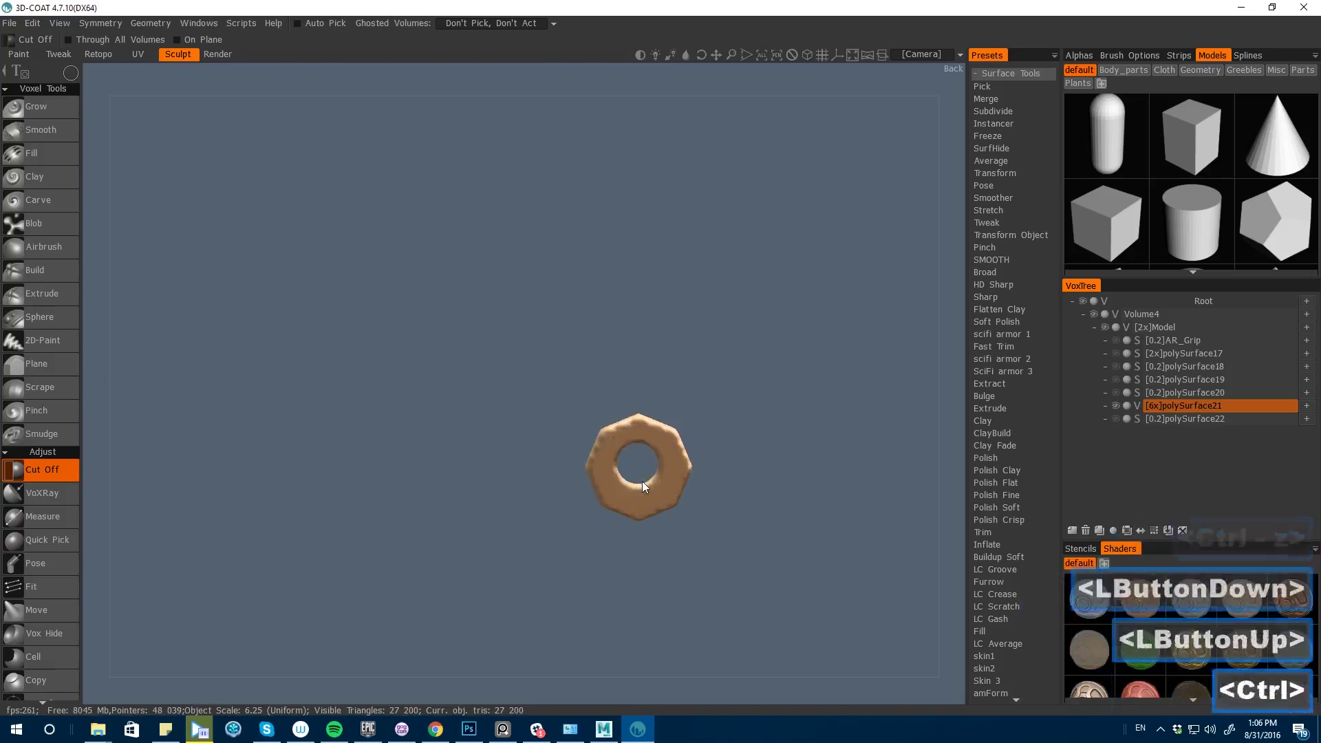
key("ctrl+z")
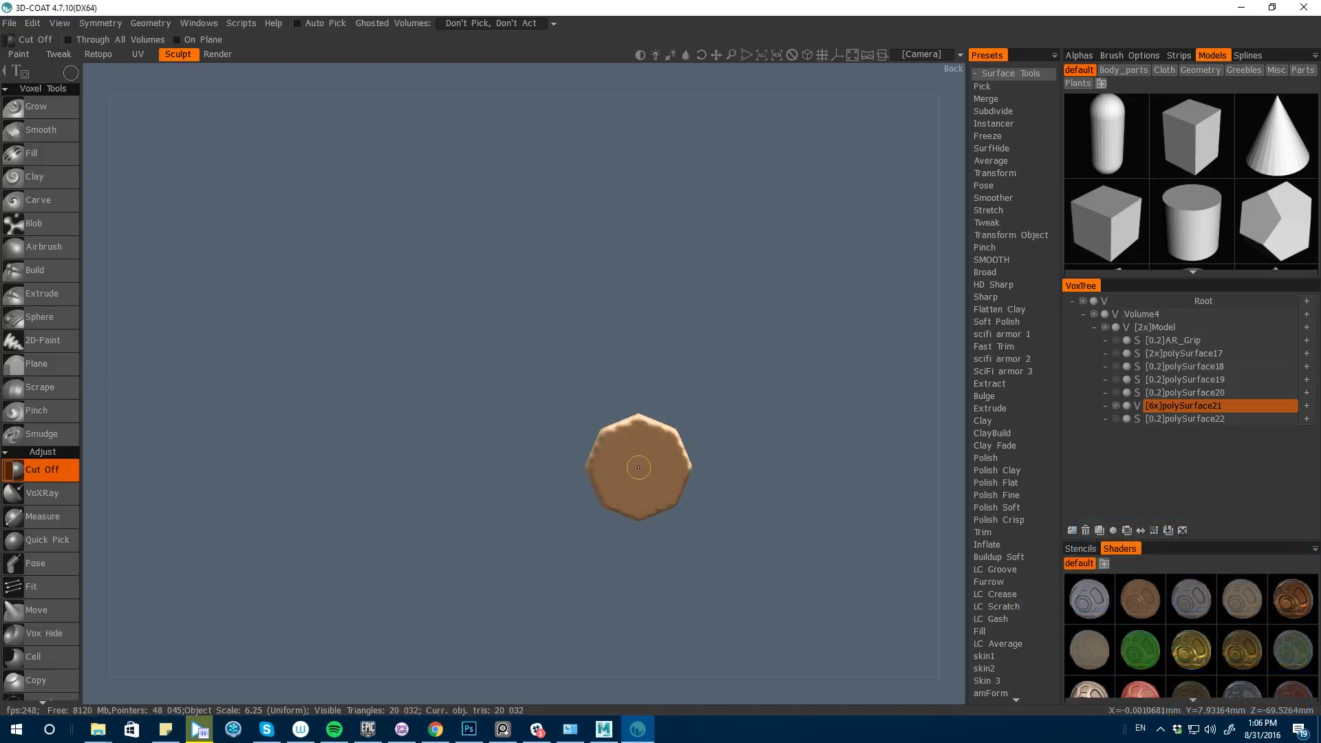
- Cut away everything outside a circle about 2.234 mm across, centred on the barrel end, to round the barrel
left_click_drag(642, 473, 667, 507)
key("space")
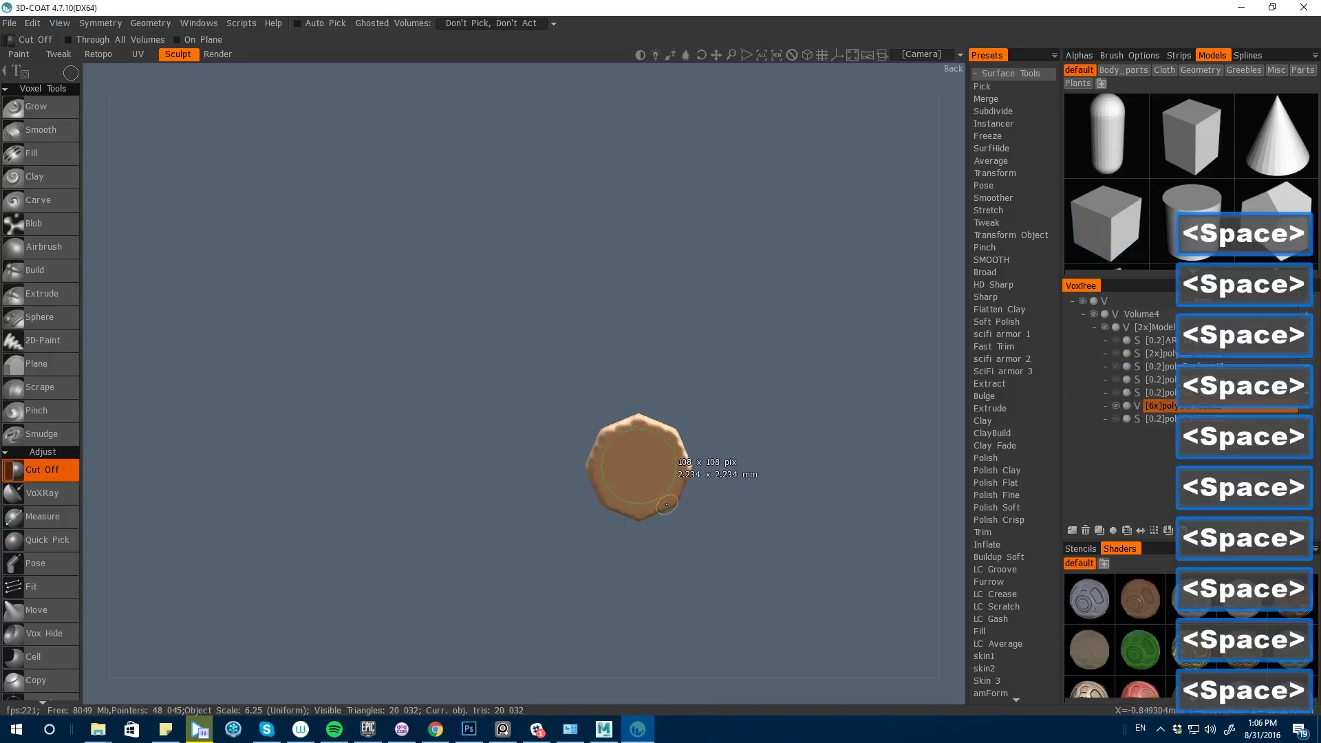
left_click_drag(667, 508, 666, 503)
key("shift")
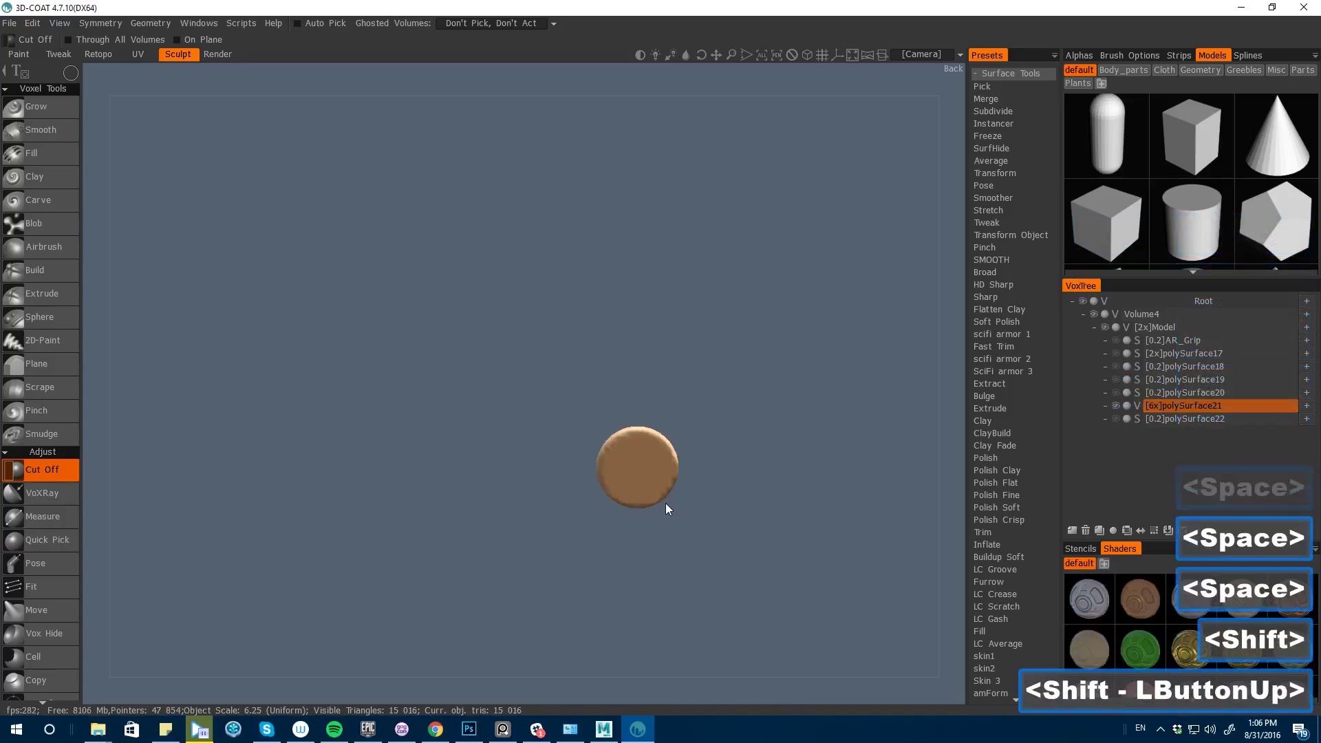
left_click_drag(127, 373, 136, 387)
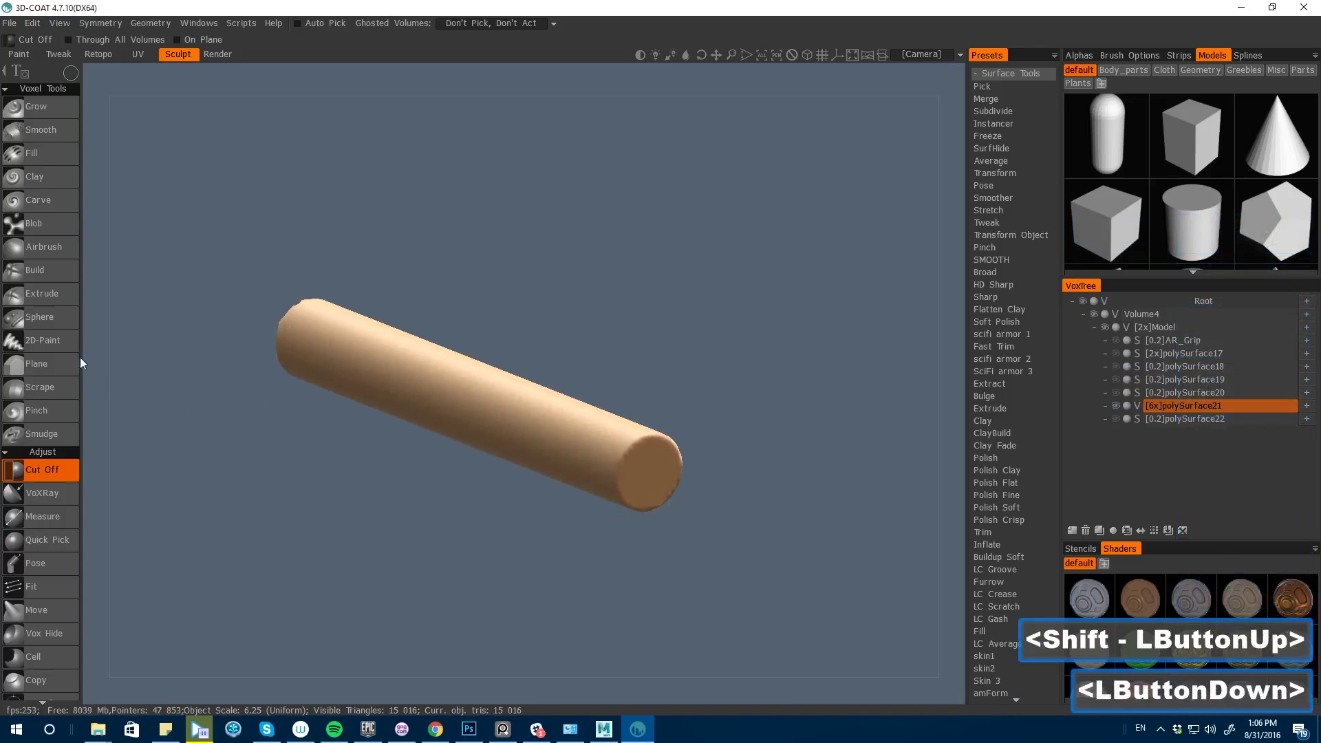
- Resample the barrel, accepting a density modulation factor of 1.000 and Good resampling quality
left_click(150, 369)
key("space")
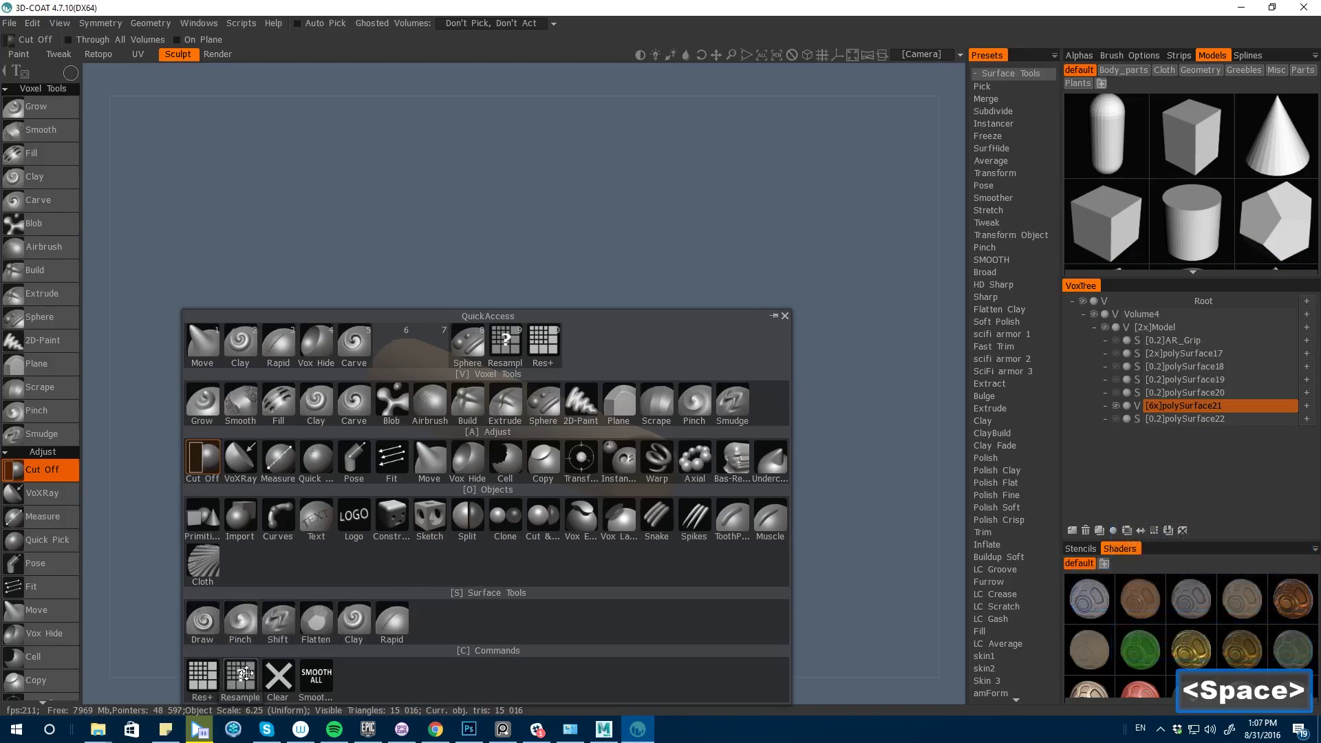
left_click(240, 676)
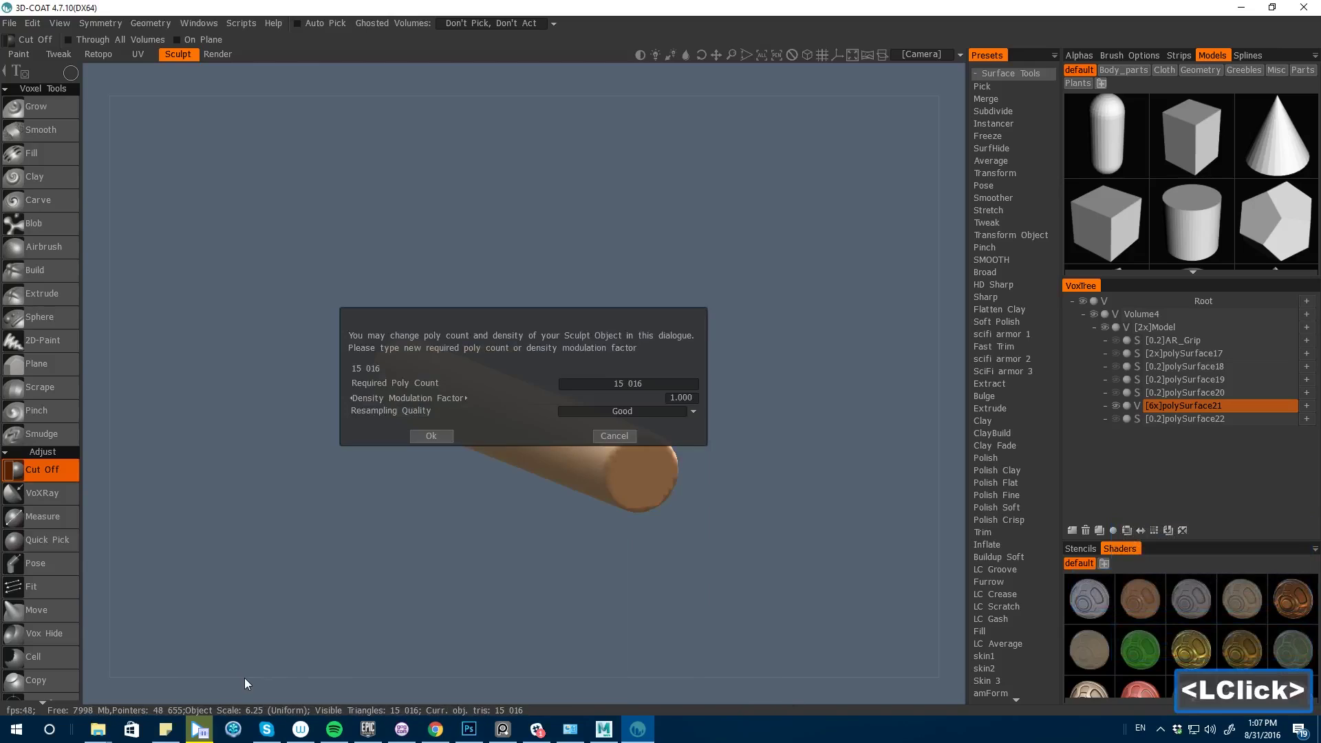
left_click(427, 435)
- Try raising the barrel's voxel resolution with Res+, and undo the increase
key("space")
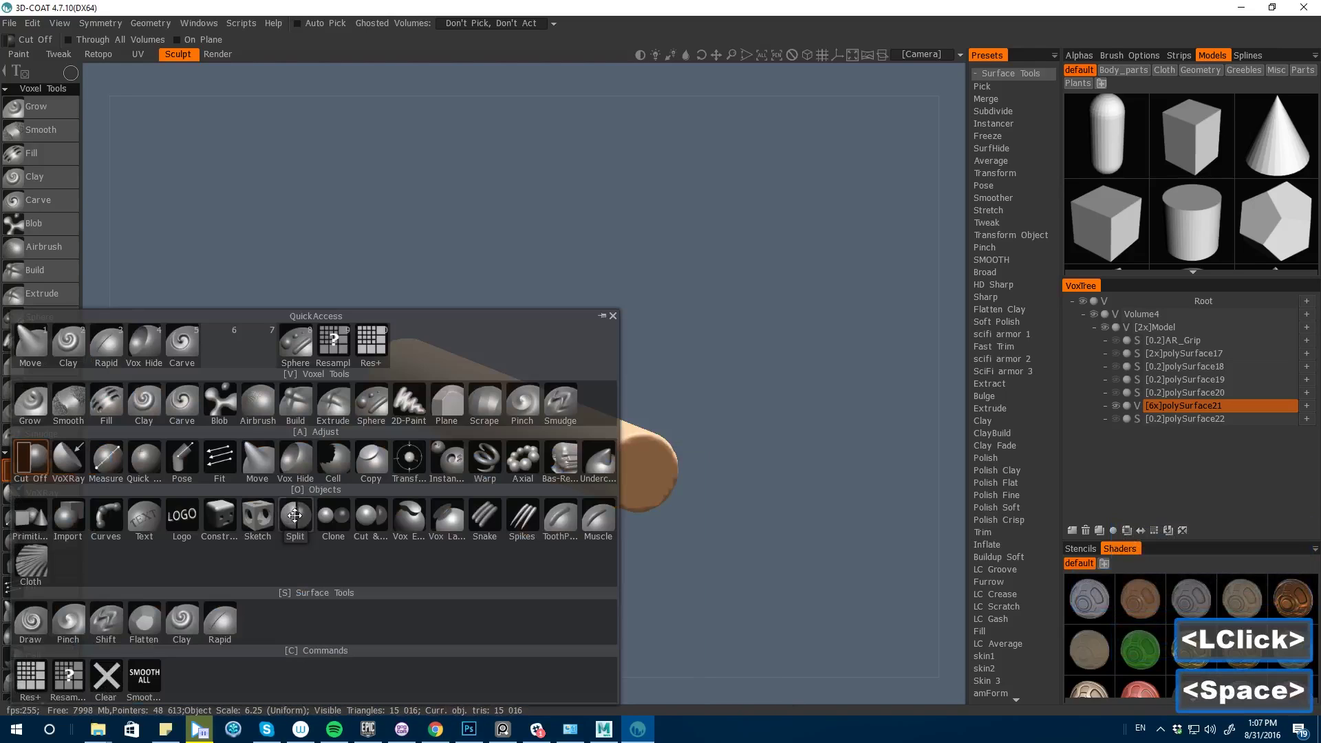
left_click(38, 668)
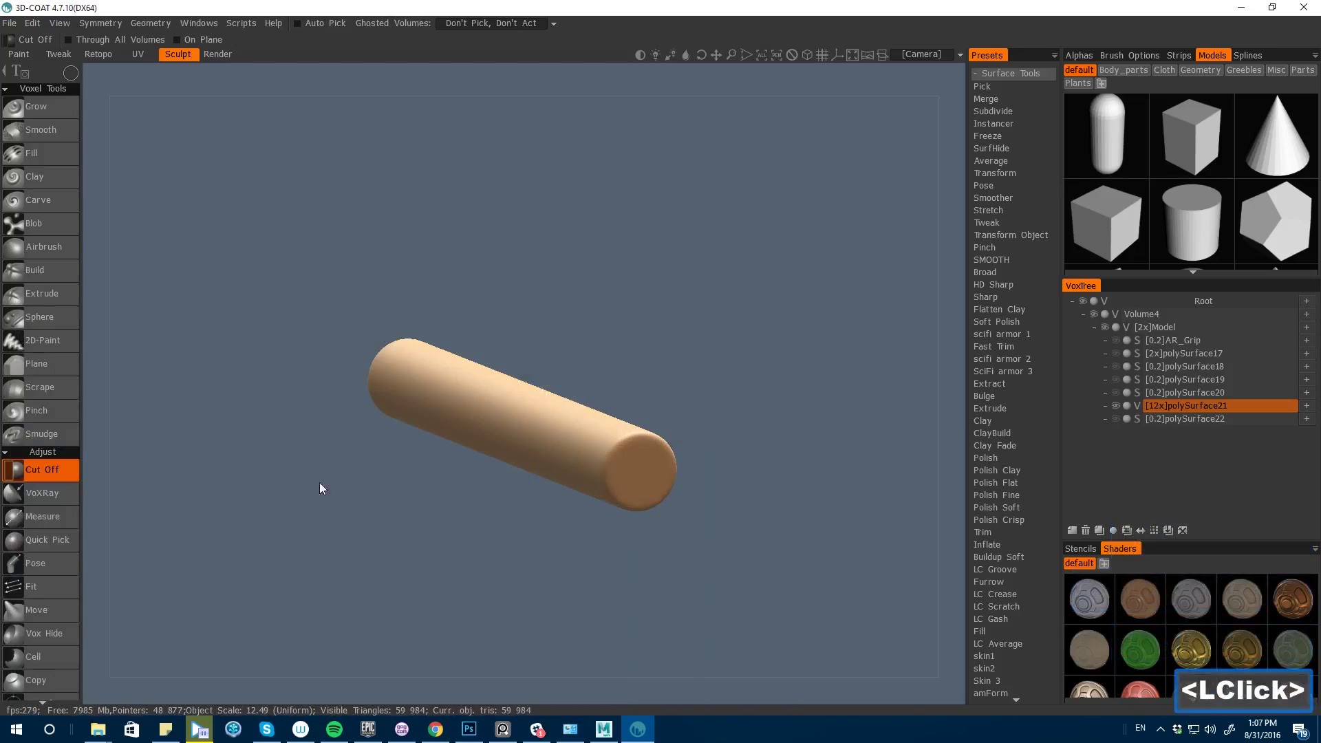
left_click_drag(93, 420, 142, 440)
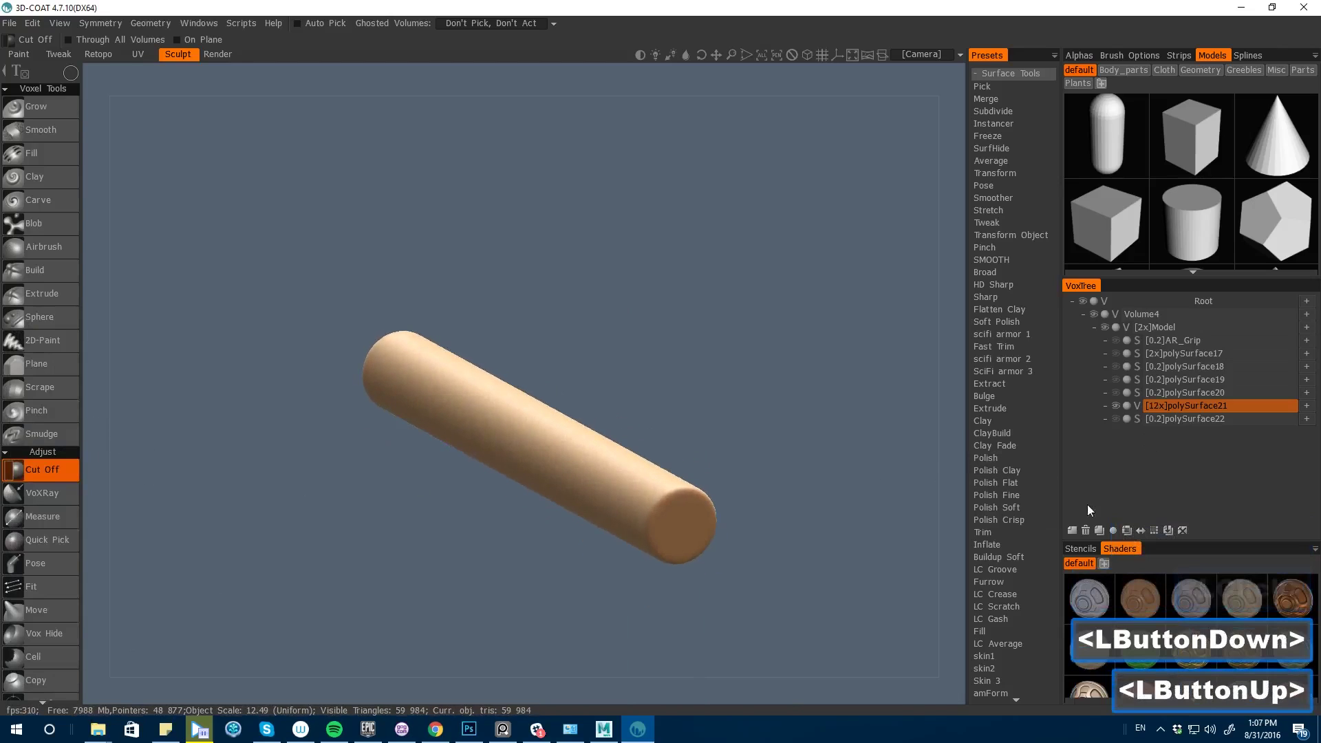
key("ctrl+z")
left_click(633, 590, "alt")
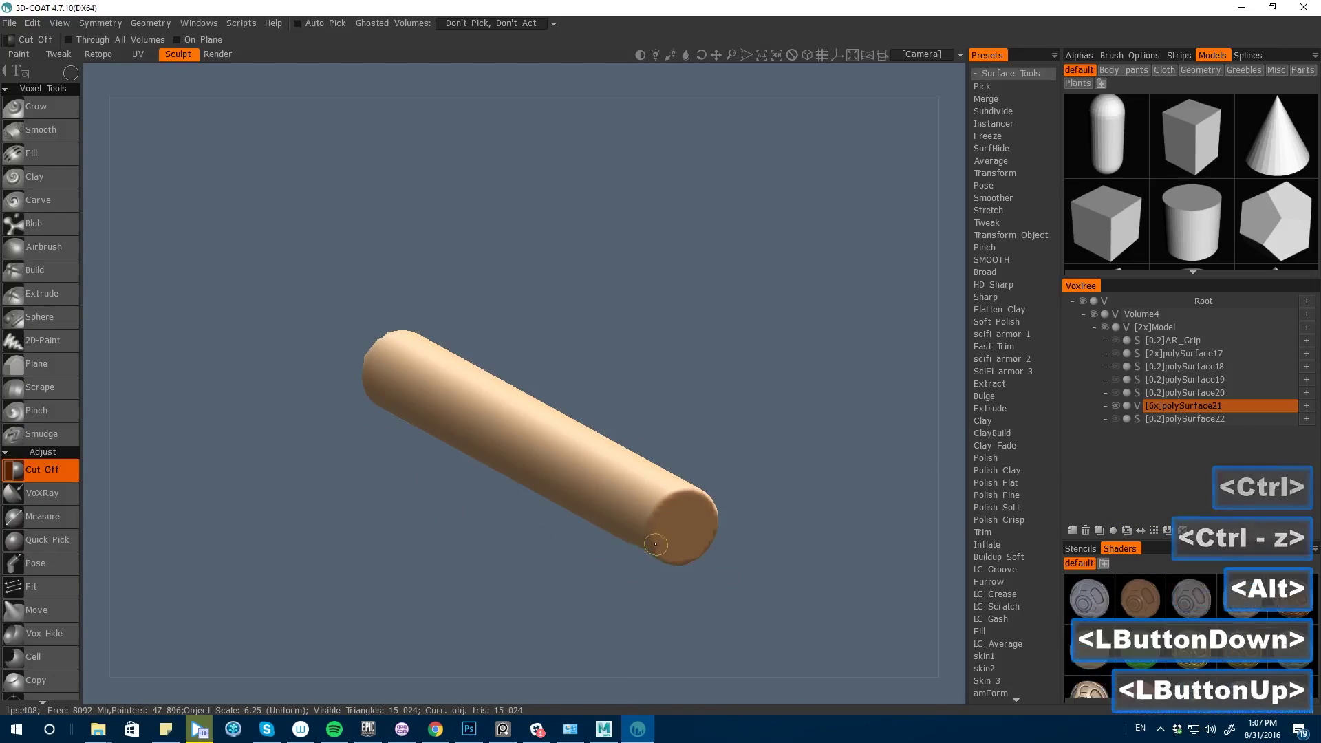
- Display the wireframe and raise the barrel's voxel resolution from 6x to 12x with Res+
key("space")
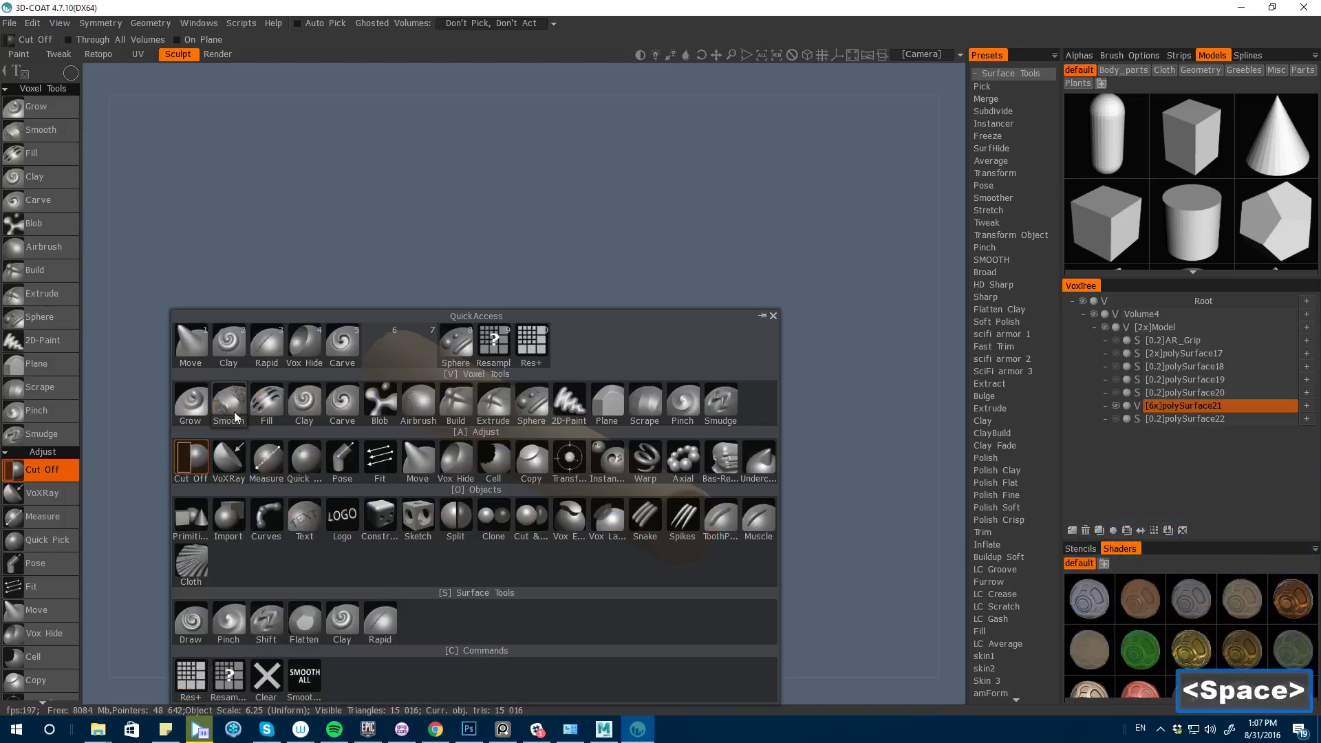
key("w")
key("space")
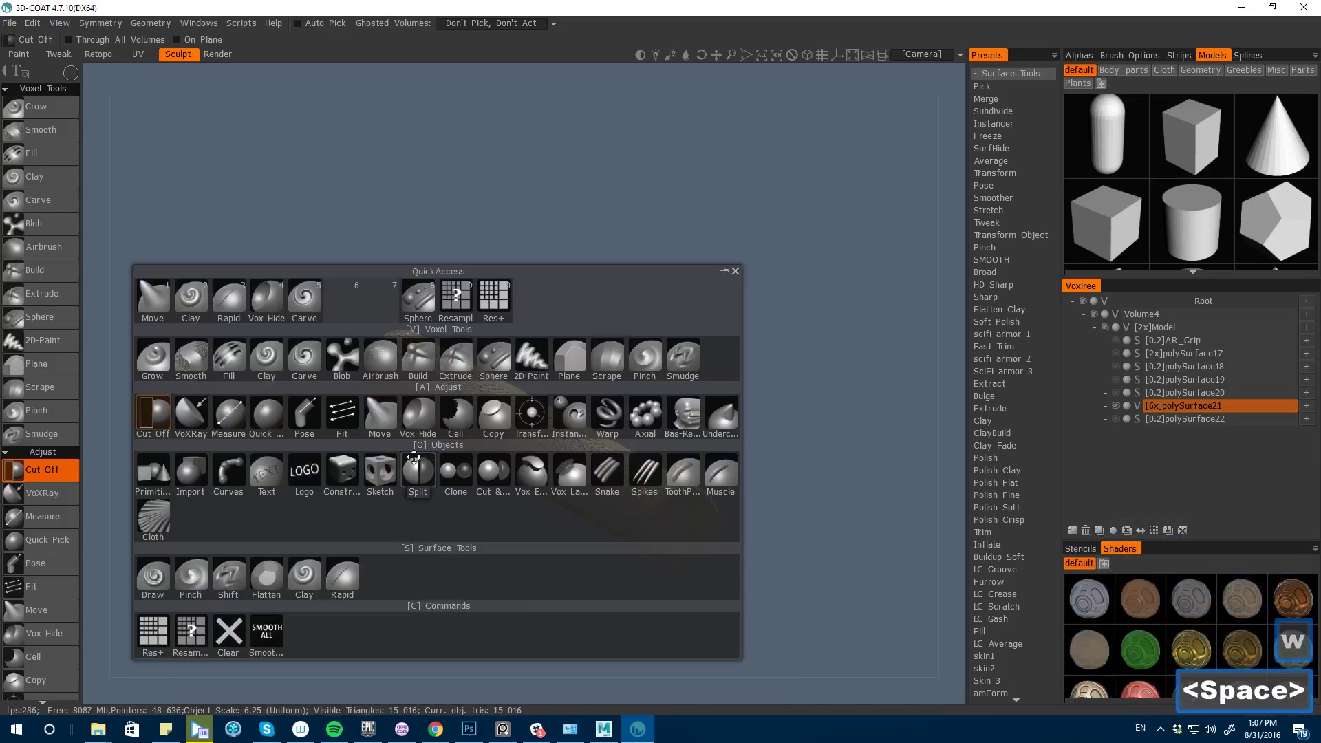
left_click(161, 638)
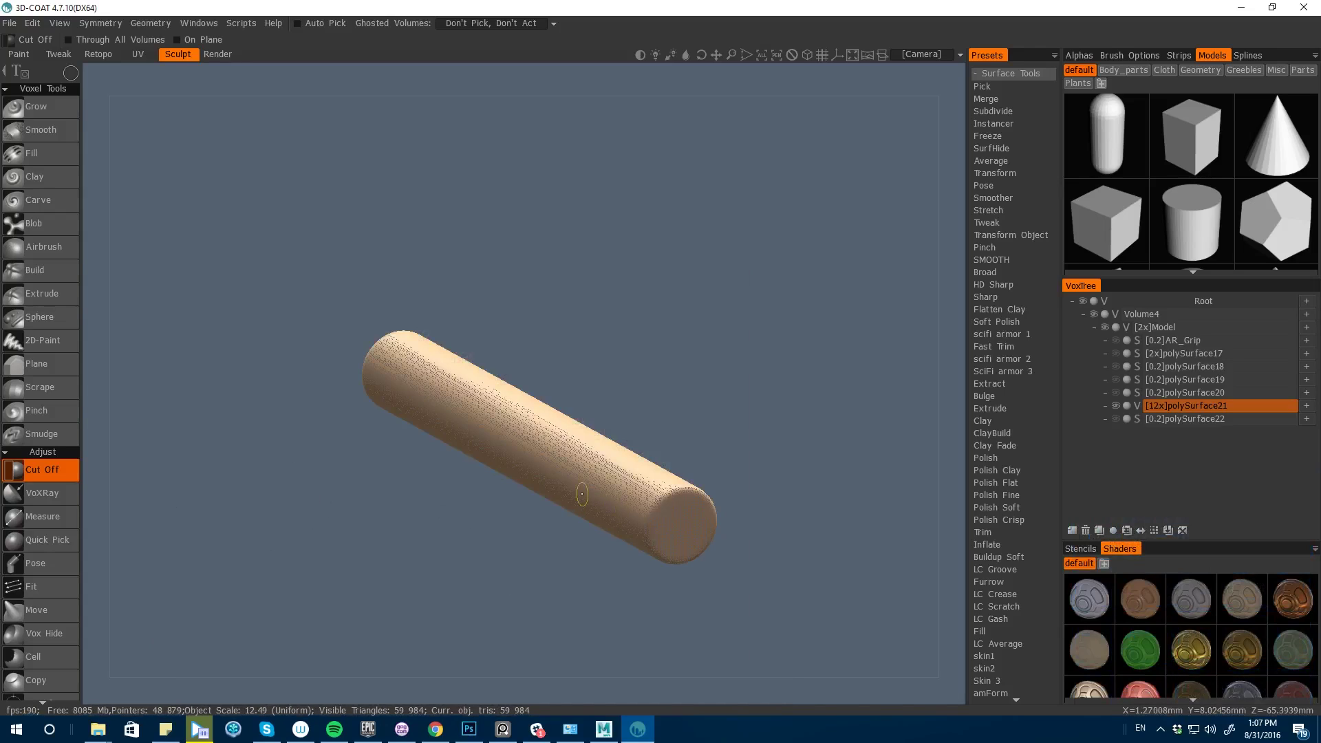
key("space")
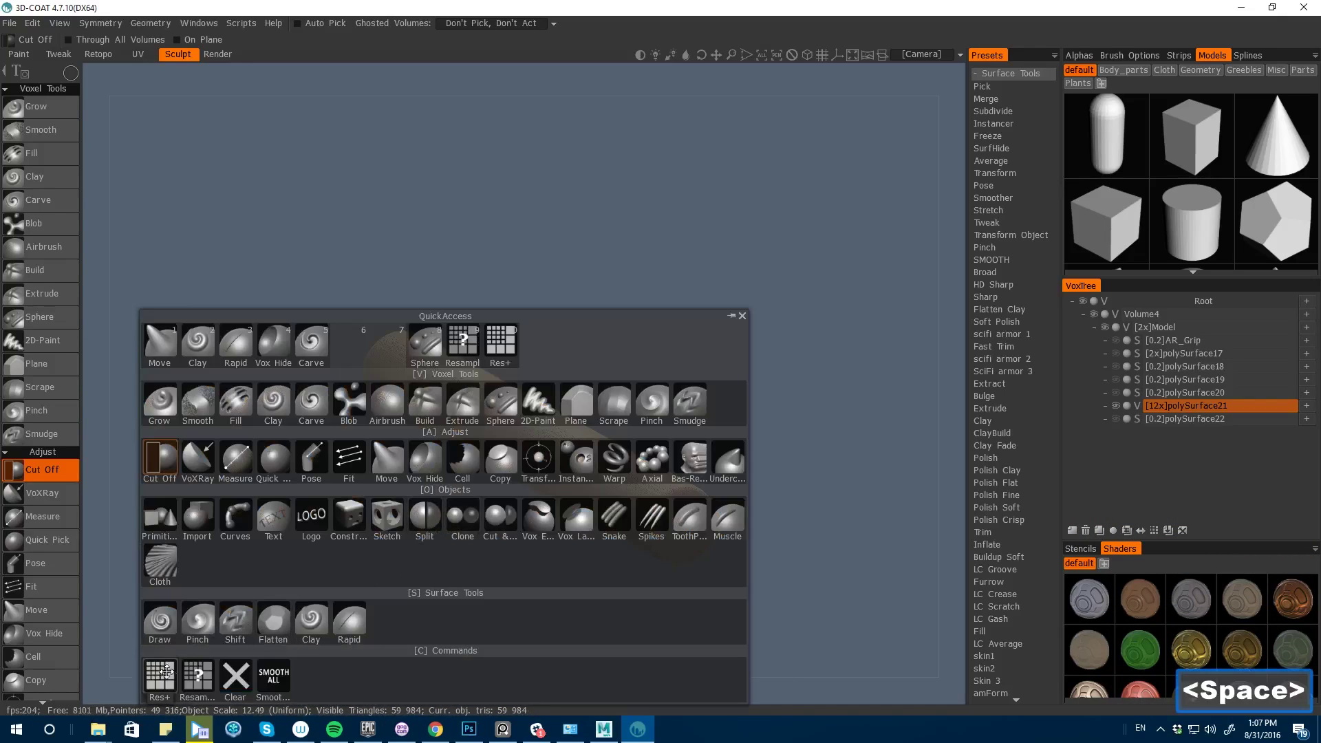
- Toggle the wireframe display on and off to examine the barrel's denser mesh from an angled view
key("w")
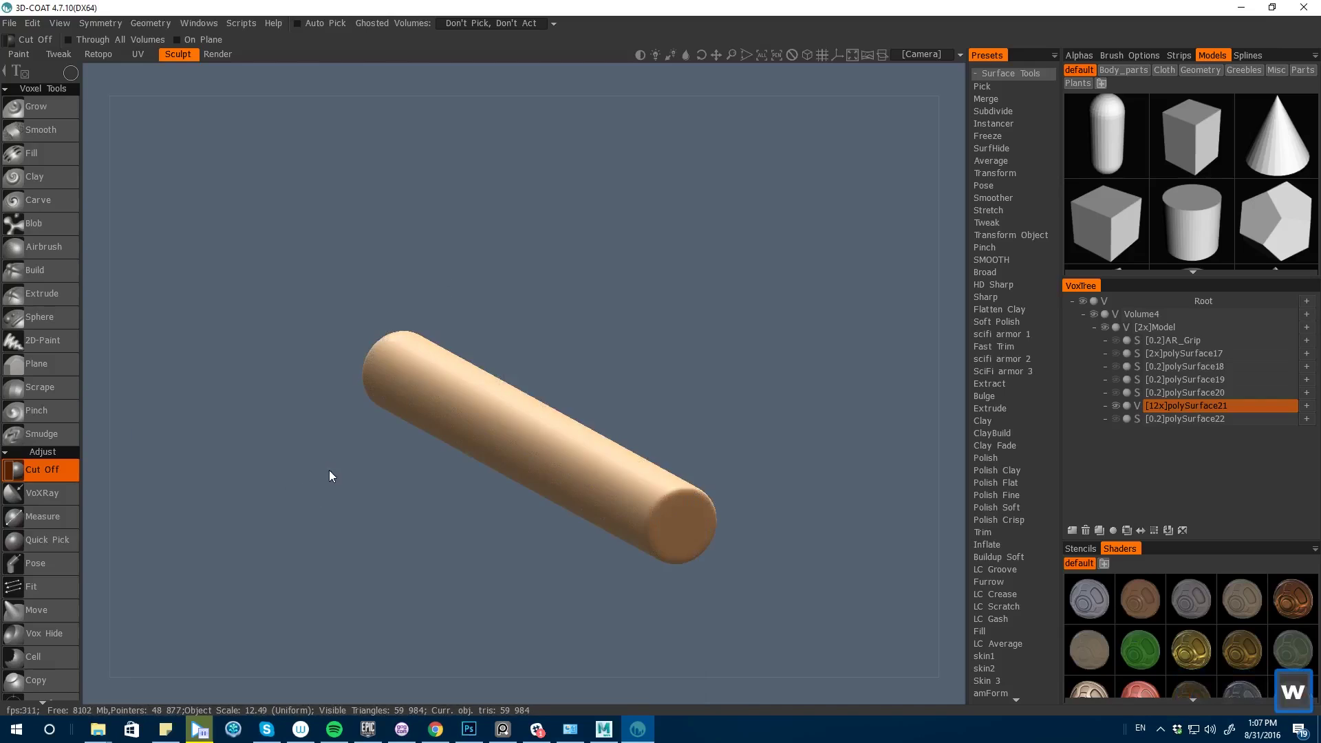
key("w")
key("w")
key("w")
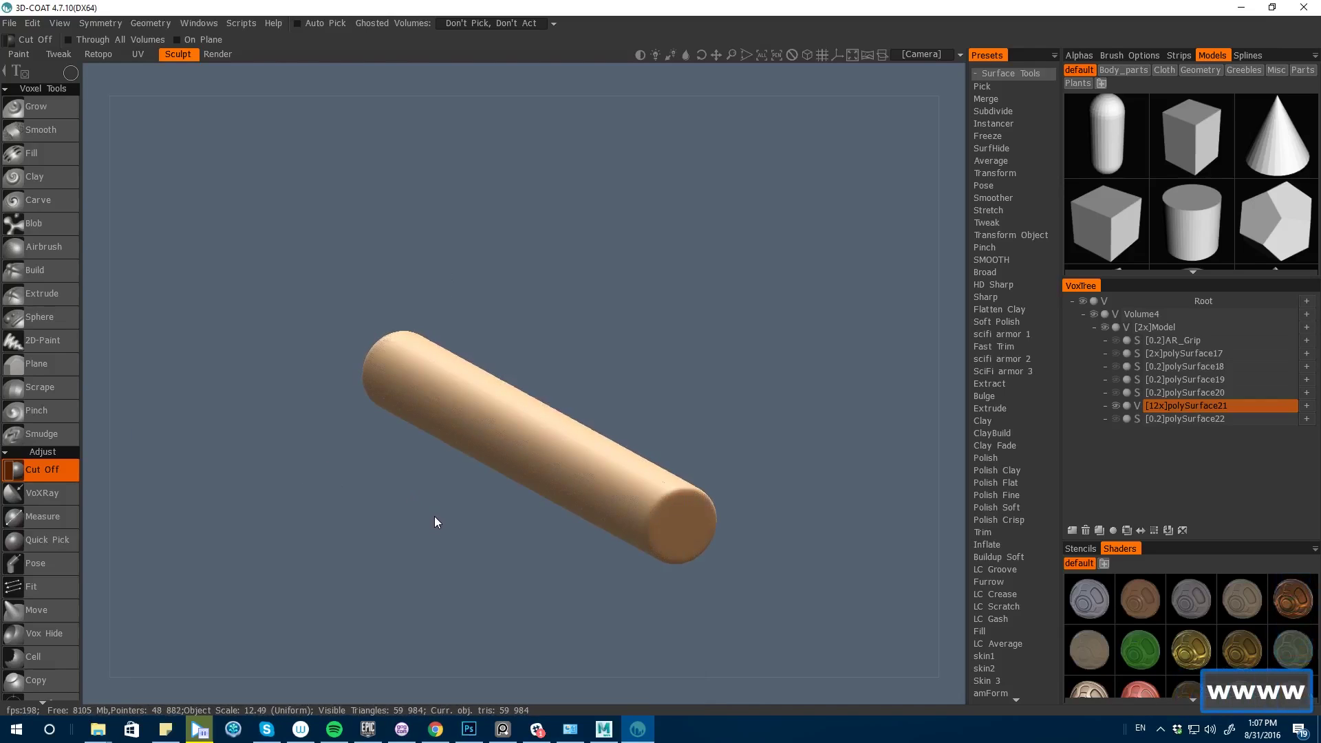
key("w")
key("w")
key("w")
left_click_drag(932, 580, 911, 580)
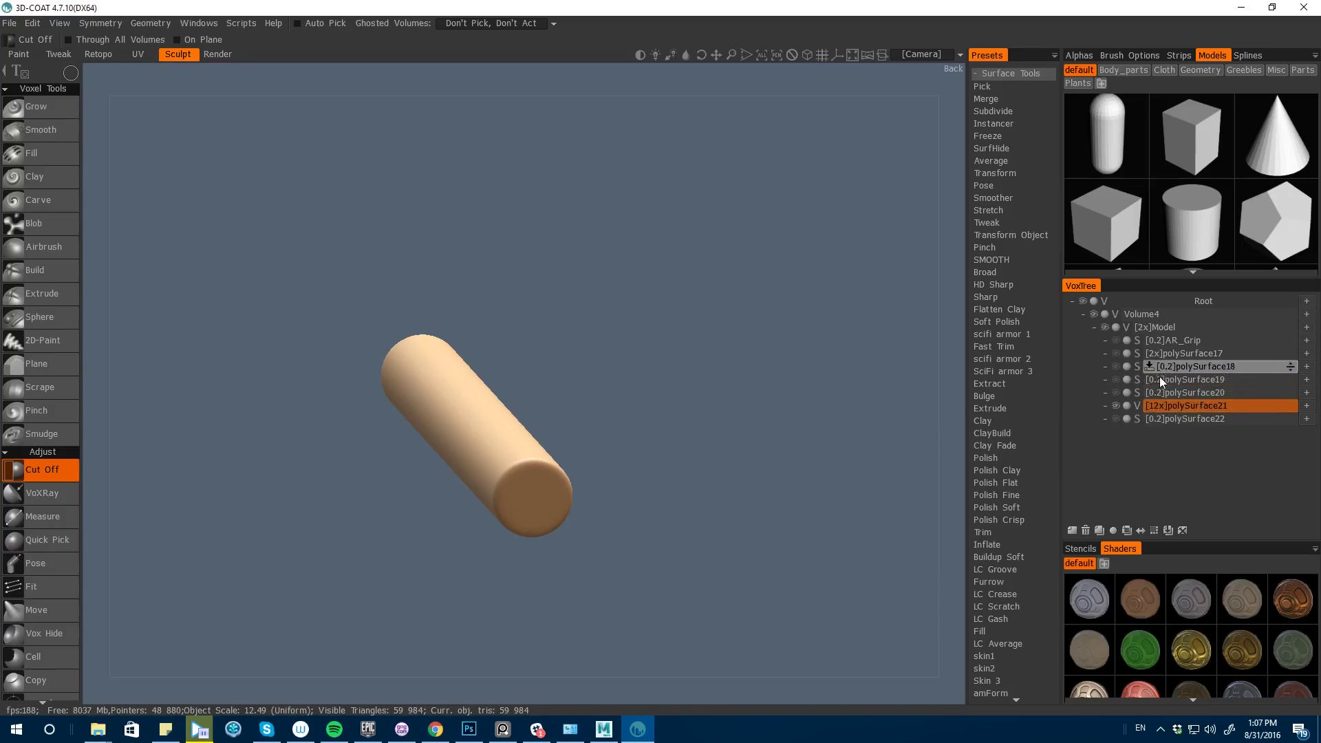
- Switch to the reference image board and look over the whole collection of weapon photos
left_click(506, 729)
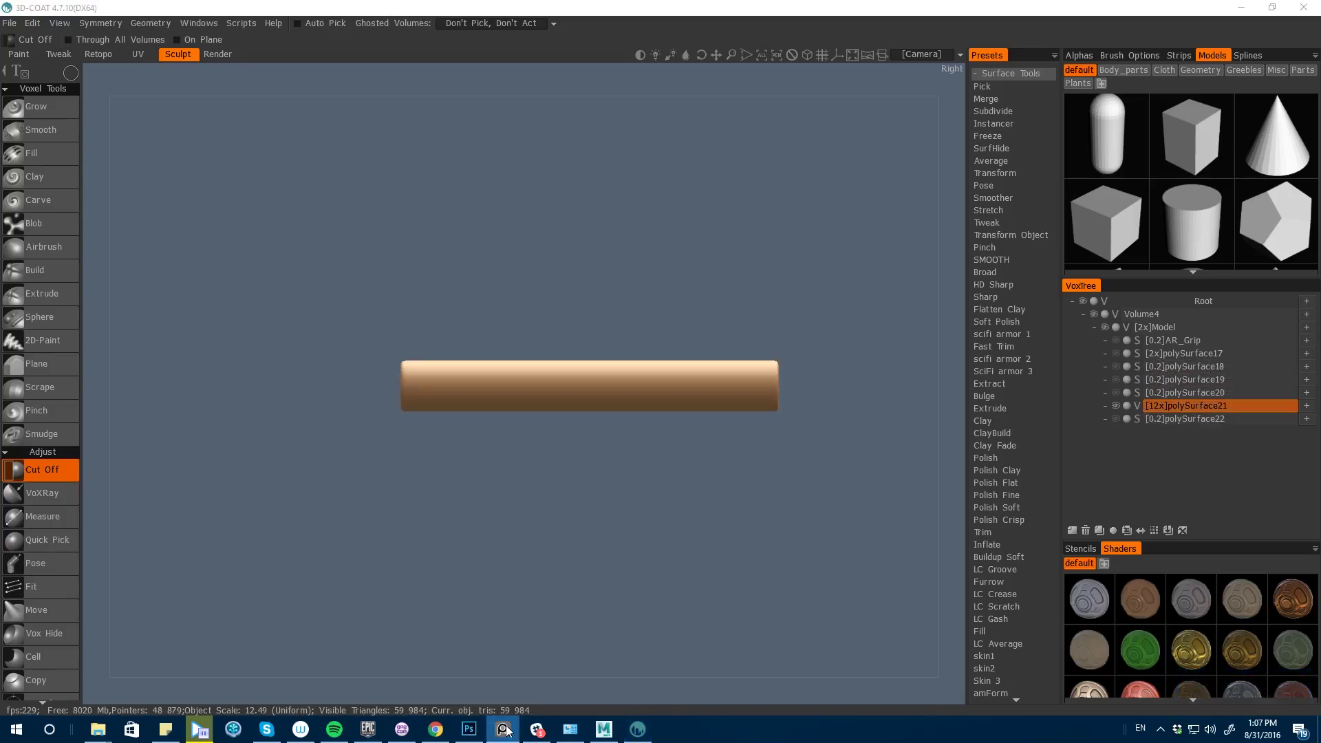
scroll(590, 385, "down", 5)
mouse_move(1320, 521)
middle_mouse_down()
mouse_move(901, 521)
mouse_move(1320, 520)
mouse_move(1320, 541)
middle_mouse_up()
right_click_drag(1320, 541, 456, 481)
scroll(456, 481, "down", 5)
middle_click_drag(456, 480, 943, 487)
scroll(650, 481, "up", 1)
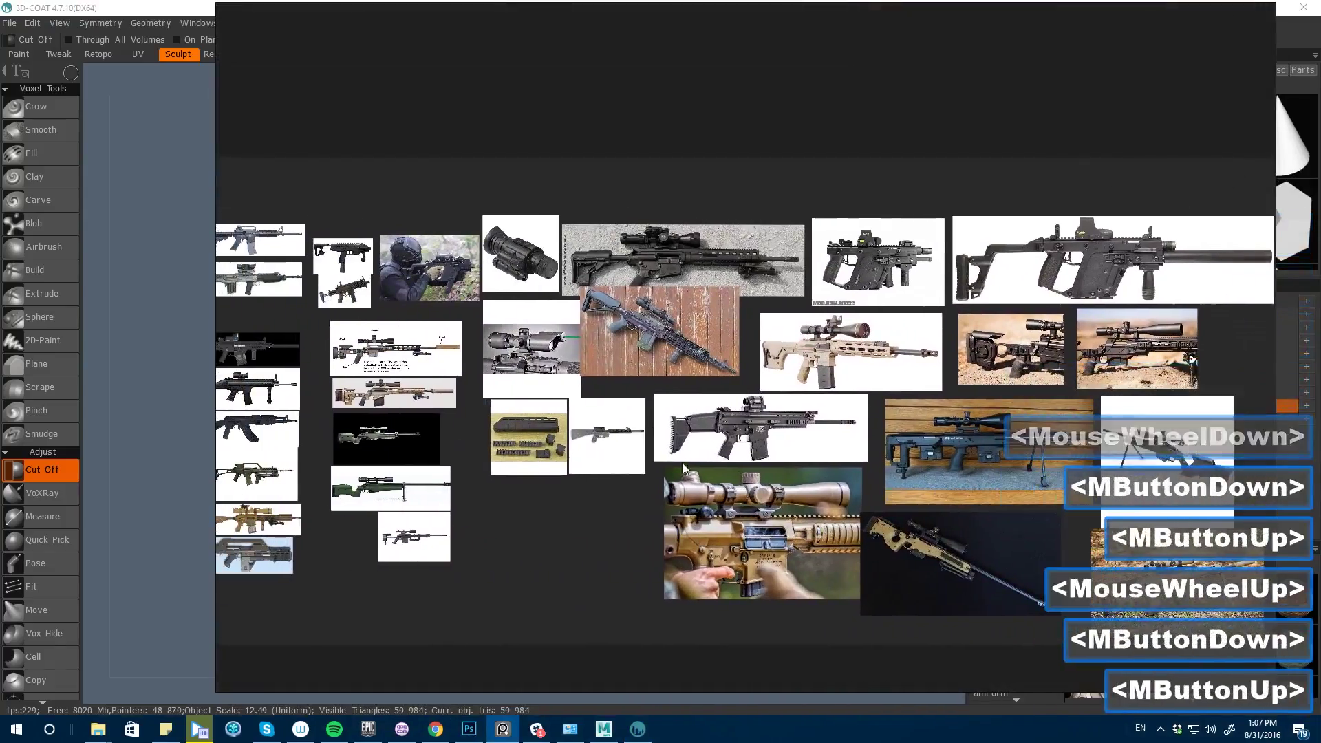
- Examine the assault rifle references on the board up close, especially their barrels, and leave the board
middle_click_drag(219, 349, 615, 449)
scroll(478, 404, "up", 1)
scroll(614, 449, "up", 1)
scroll(614, 448, "up", 3)
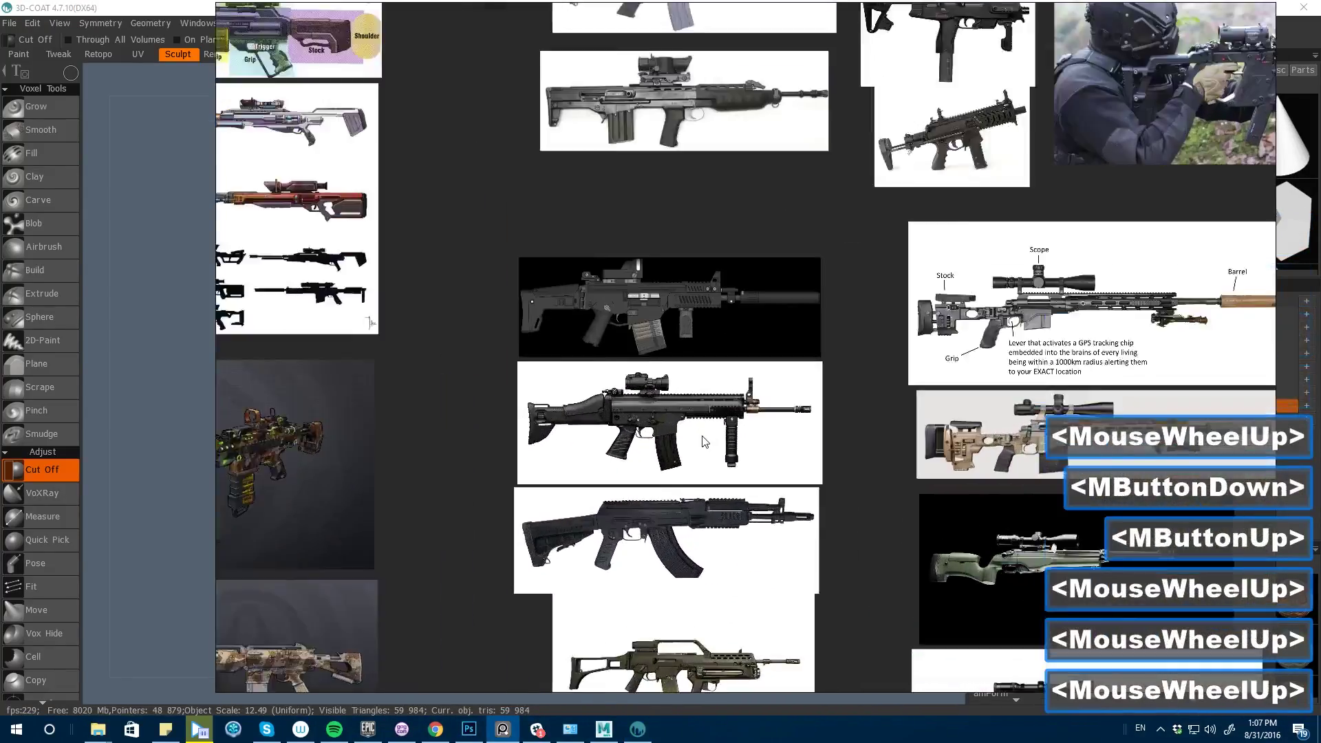
scroll(661, 413, "down", 4)
scroll(709, 381, "up", 4)
middle_click_drag(709, 381, 741, 330)
scroll(721, 486, "down", 2)
scroll(741, 330, "up", 2)
middle_click_drag(735, 515, 791, 247)
scroll(766, 367, "down", 2)
middle_click_drag(766, 366, 709, 513)
scroll(743, 455, "down", 4)
right_click_drag(697, 509, 1320, 473)
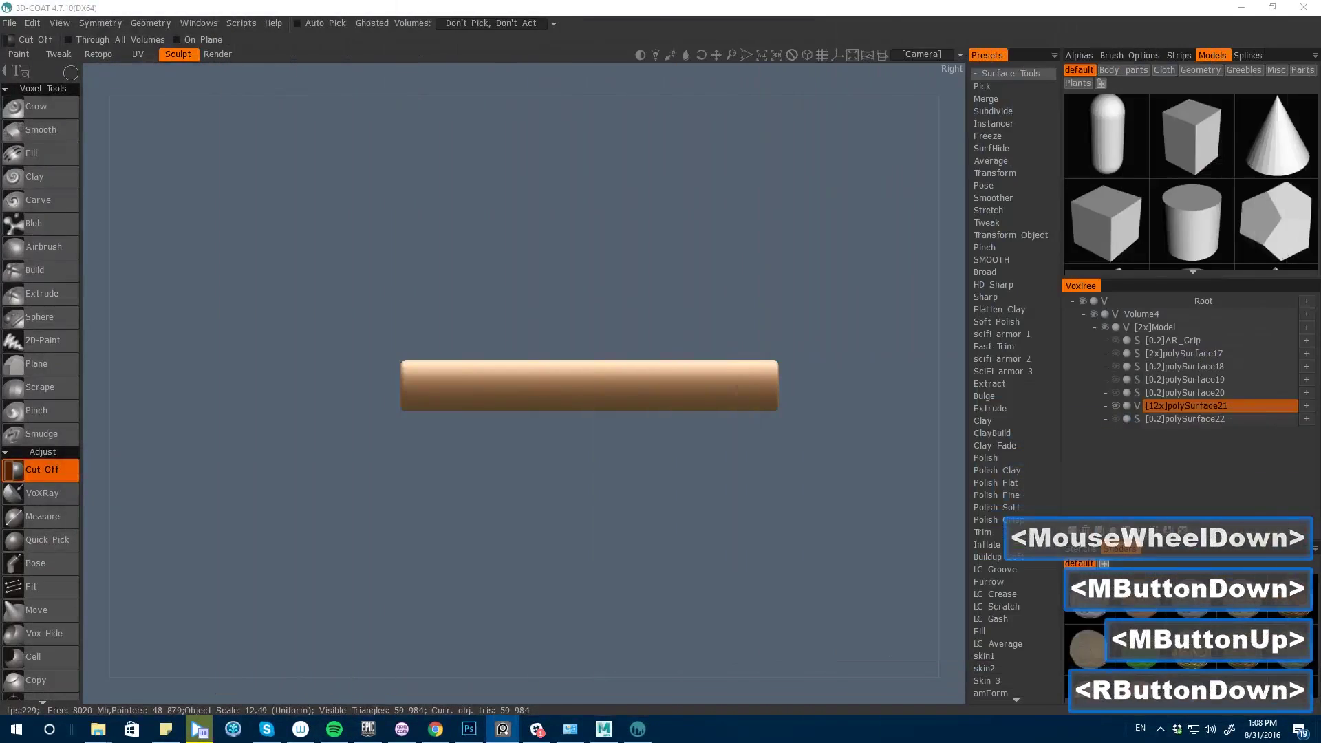
scroll(1320, 473, "up", 4)
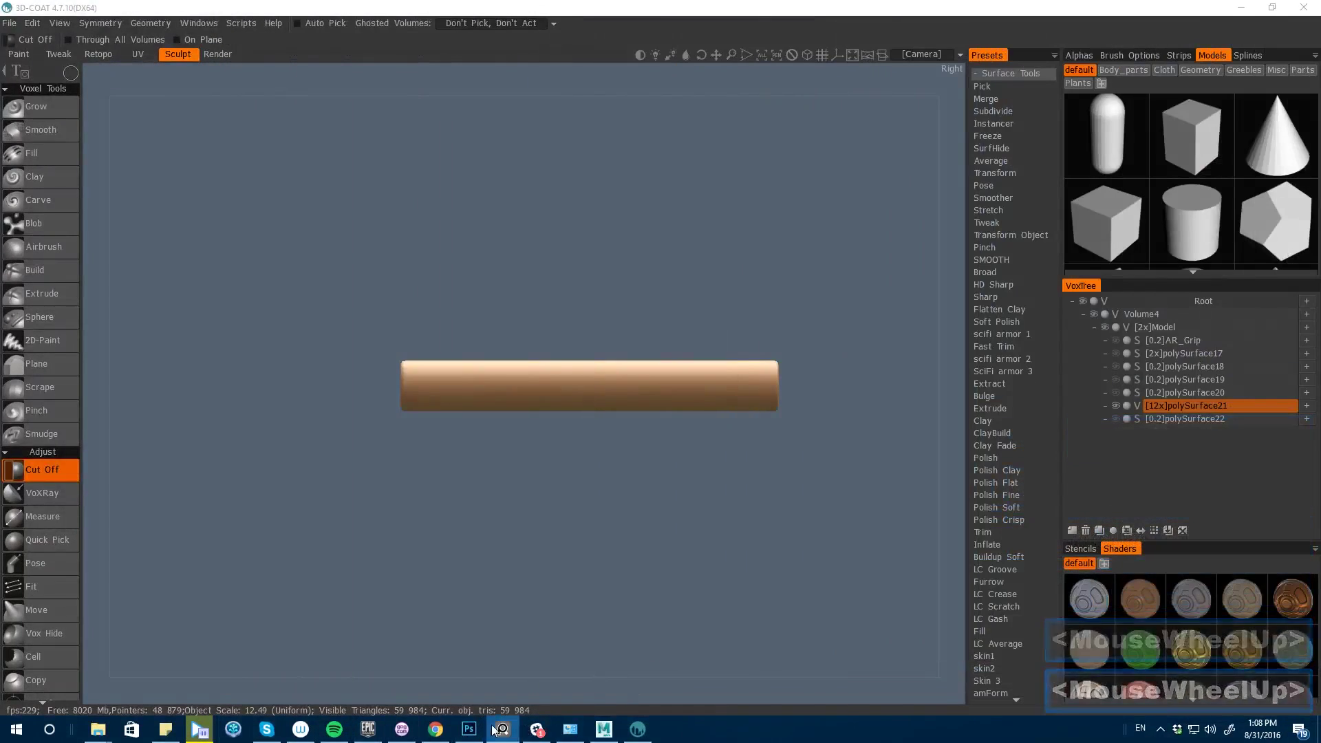
- Switch to Silhouettes.psd in Photoshop, hide the SNiper group and show the Ideation group
left_click(468, 728)
scroll(837, 461, "down", 10)
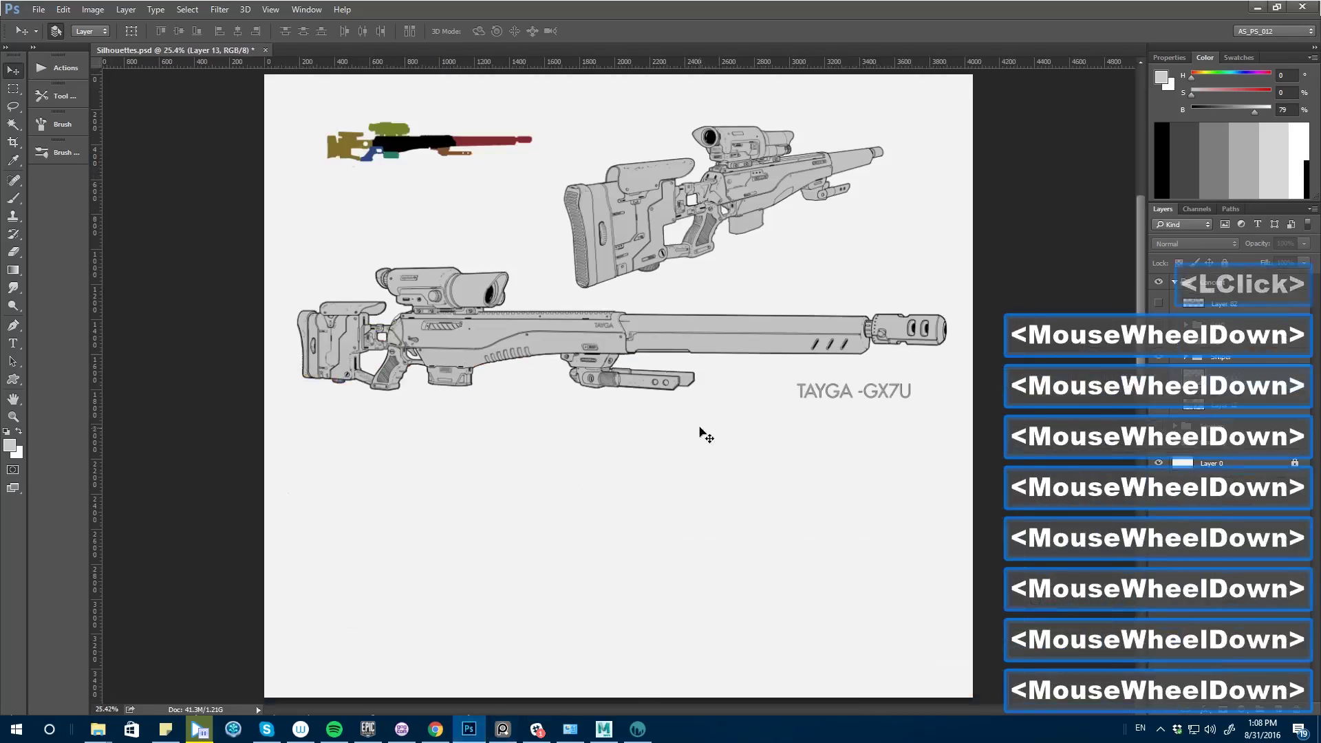
scroll(690, 422, "up", 4)
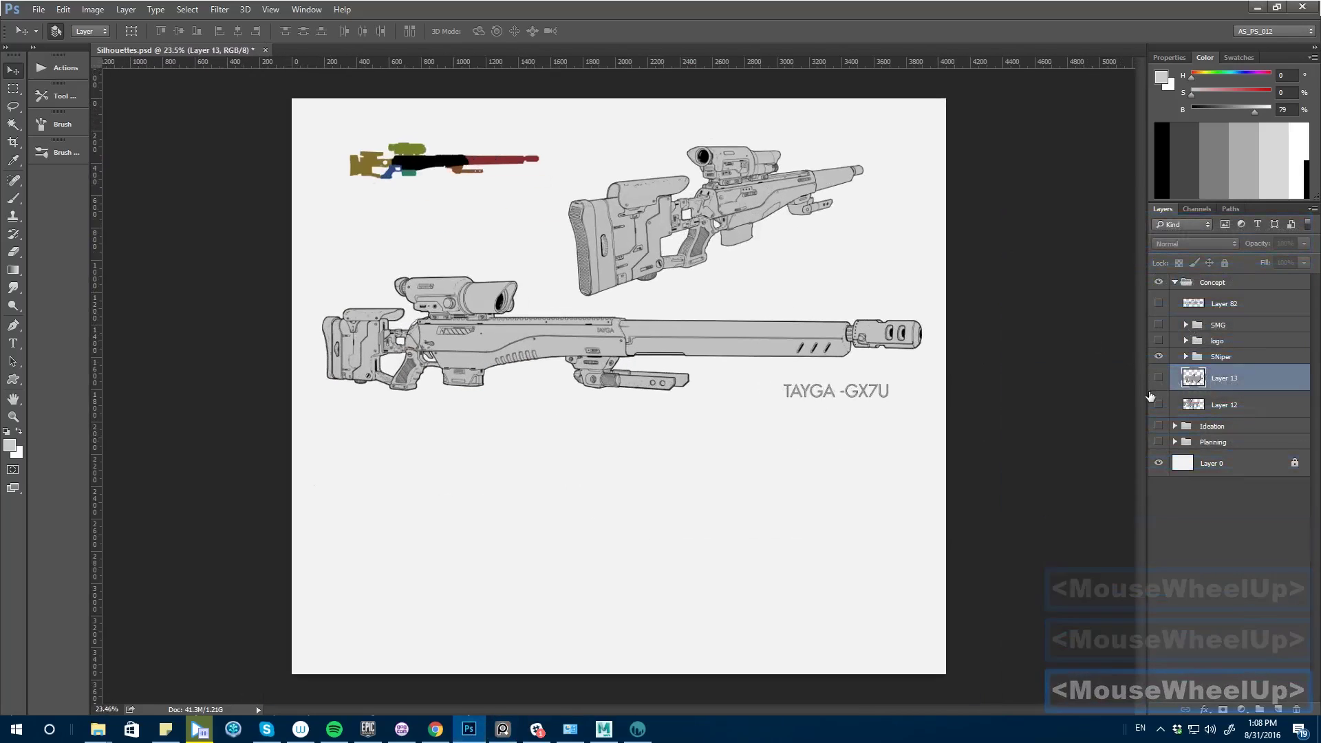
left_click(1159, 359)
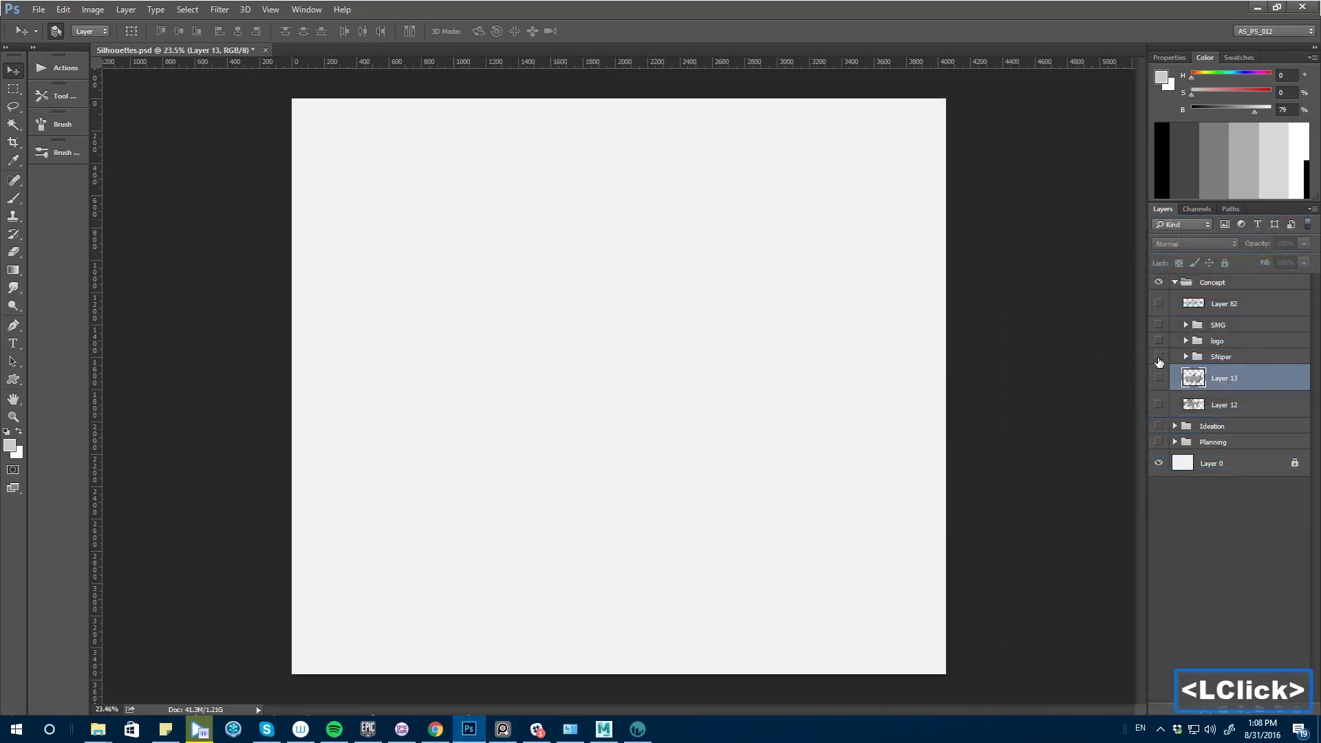
left_click(1159, 428)
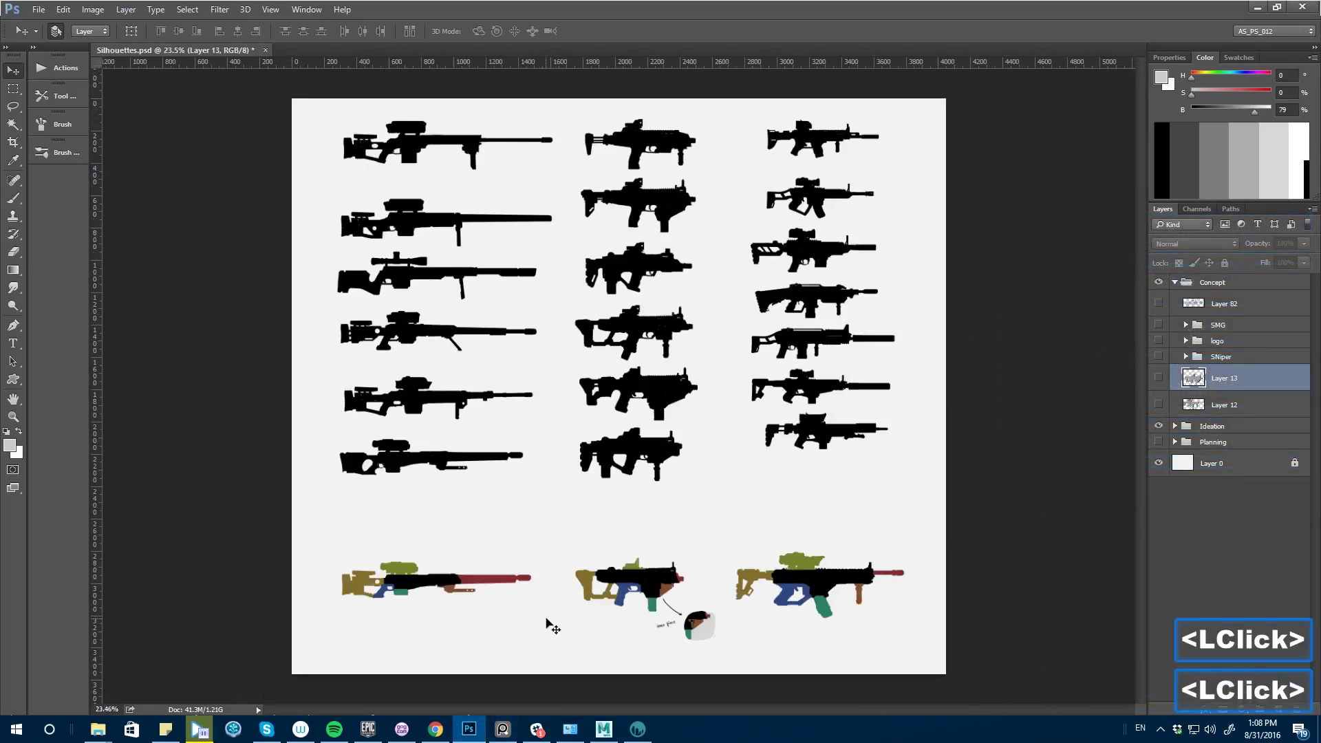
- Capture a screenshot region around the colour-coded assault rifle silhouette with the green scope and red barrel
scroll(790, 556, "up", 7)
middle_click(714, 513)
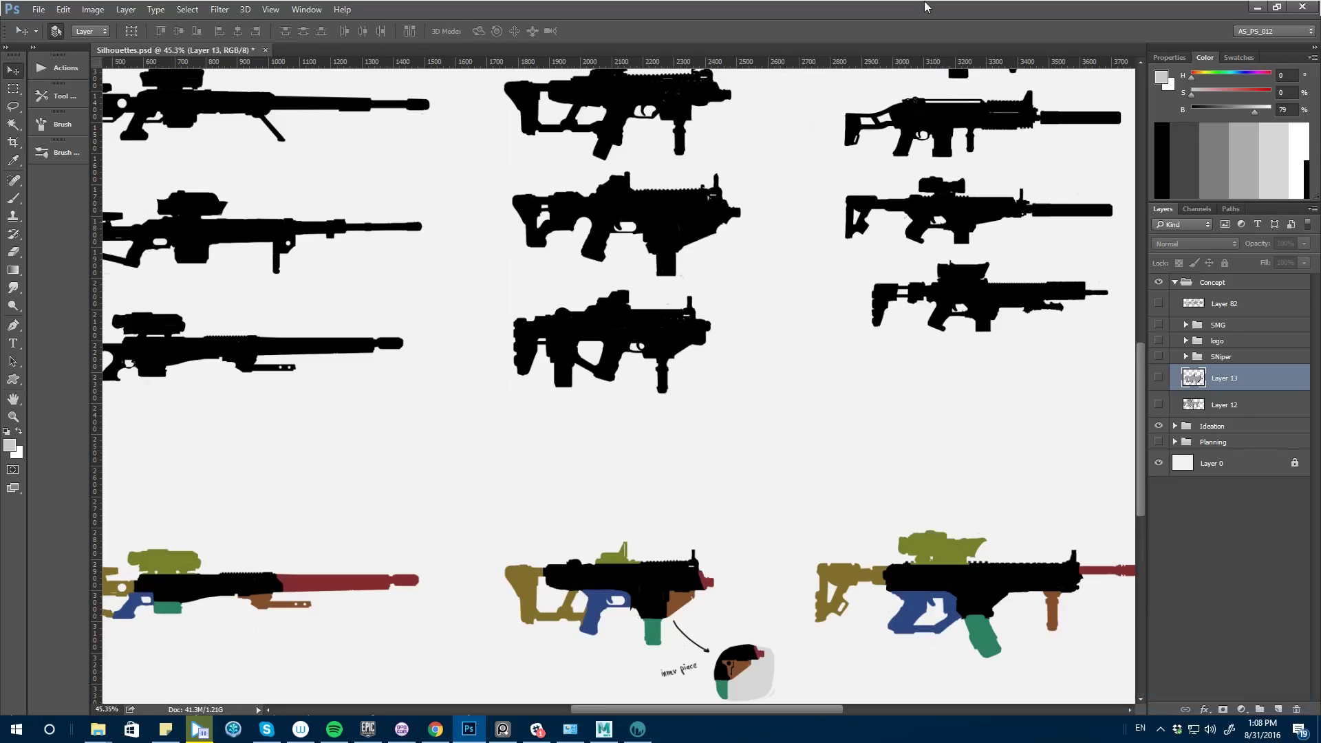
left_click_drag(906, 243, 692, 137)
scroll(683, 467, "up", 5)
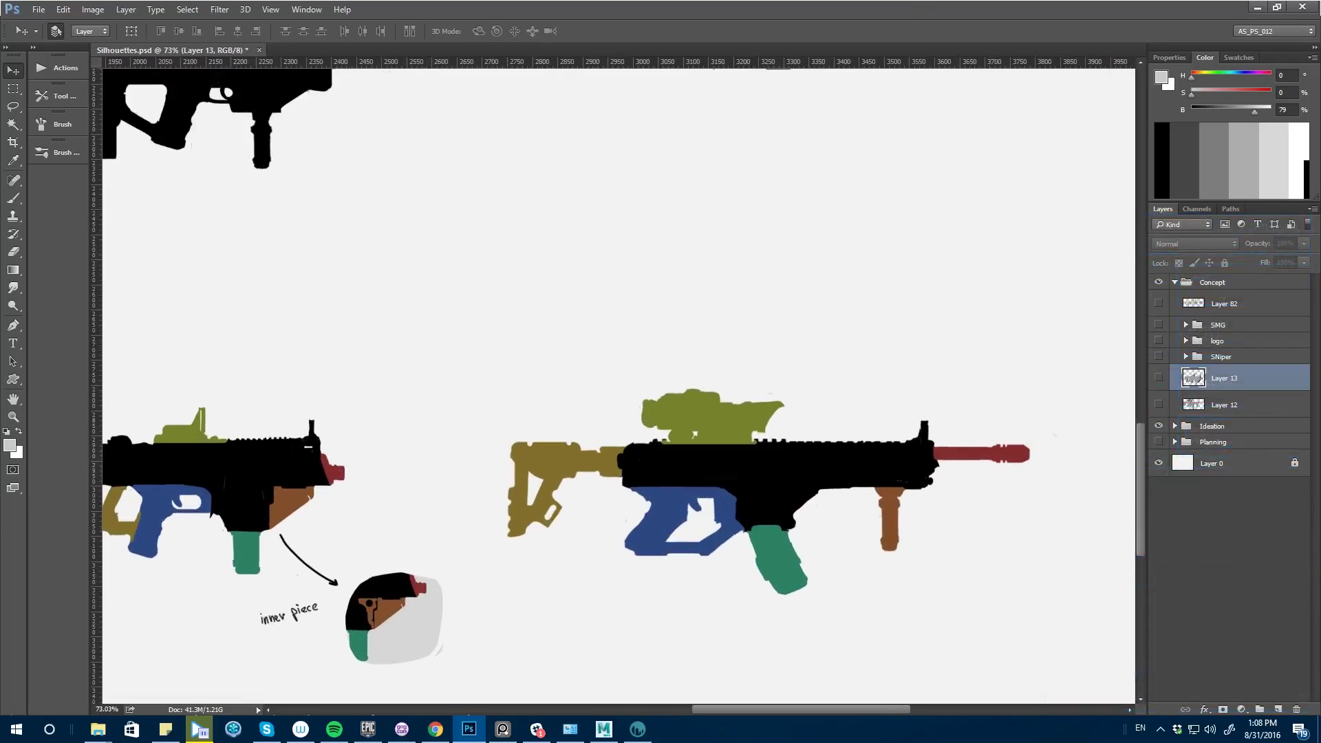
scroll(687, 468, "down", 4)
scroll(753, 421, "up", 1)
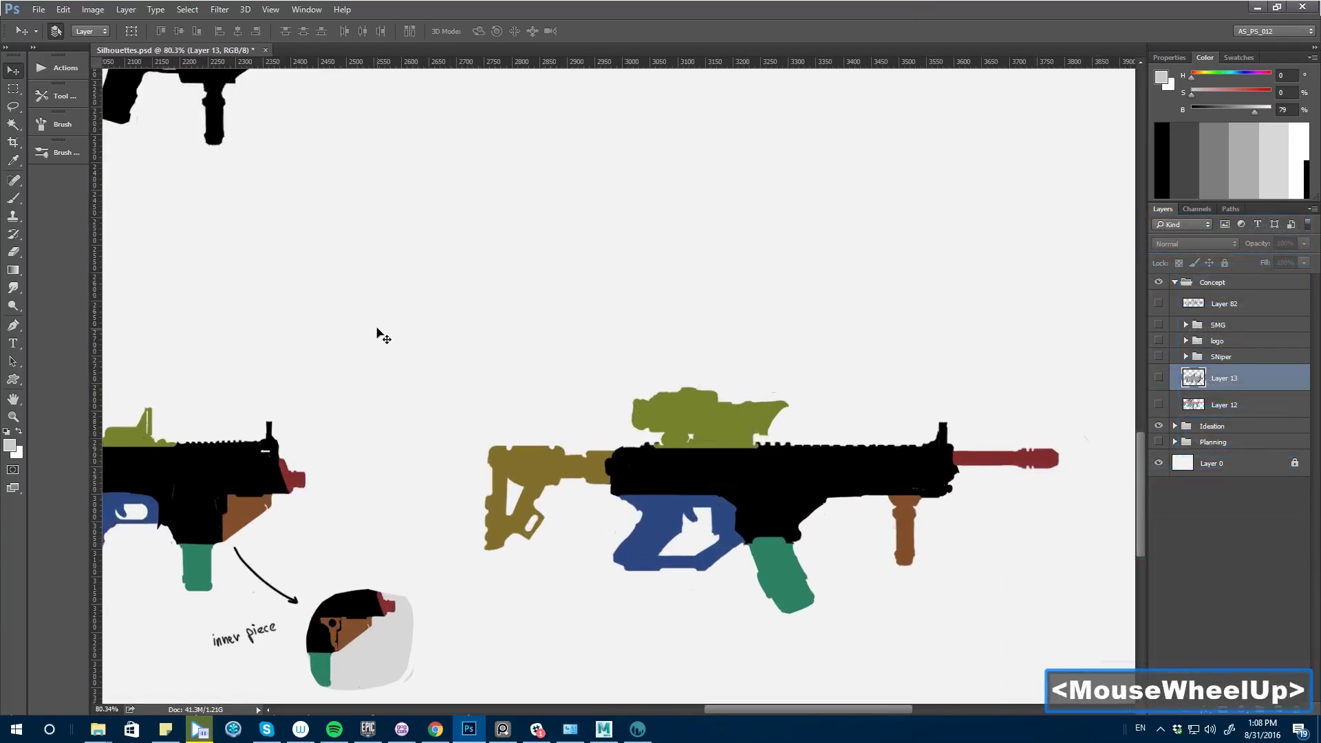
key("ctrl+Print")
left_click_drag(435, 323, 1074, 654)
- Paste the captured rifle silhouette into the reference board and place it in the empty area below the rifle photos
left_click(503, 729)
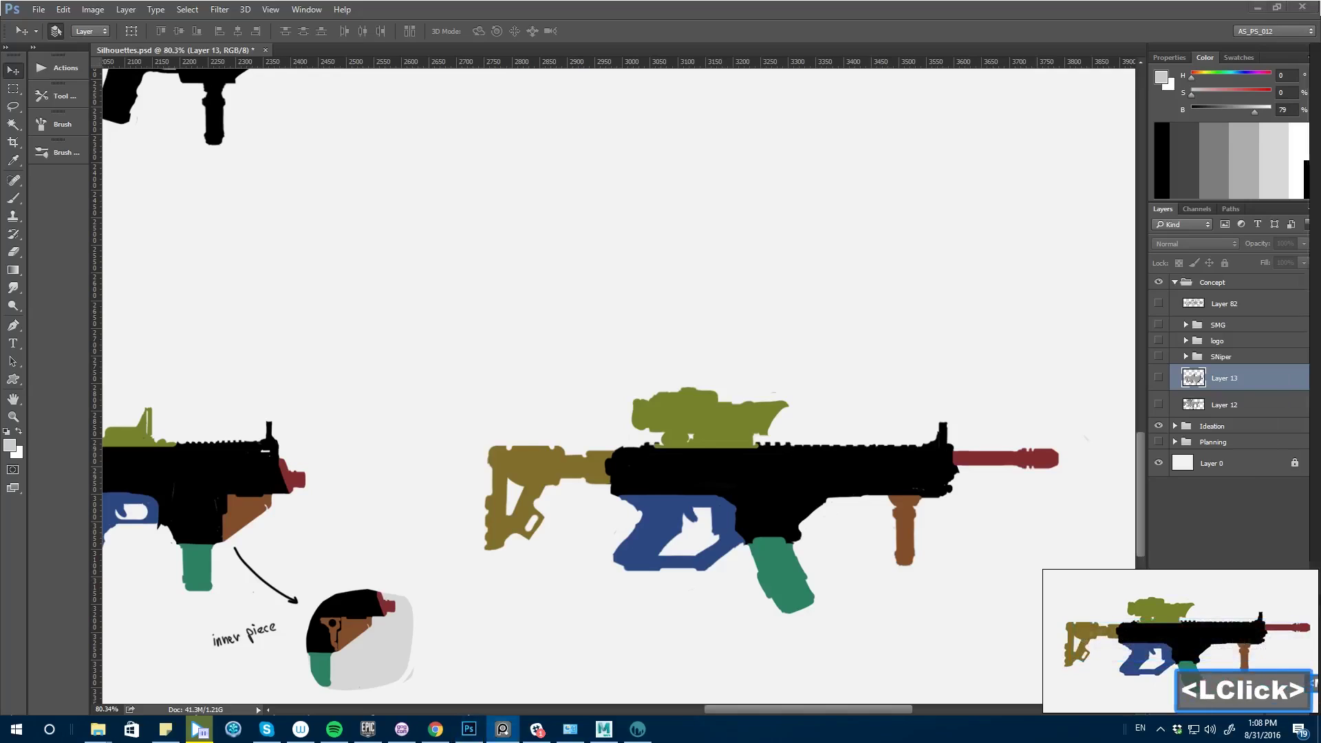
right_click_drag(732, 598, 604, 535)
scroll(616, 554, "up", 2)
left_click(622, 567)
key("ctrl+v")
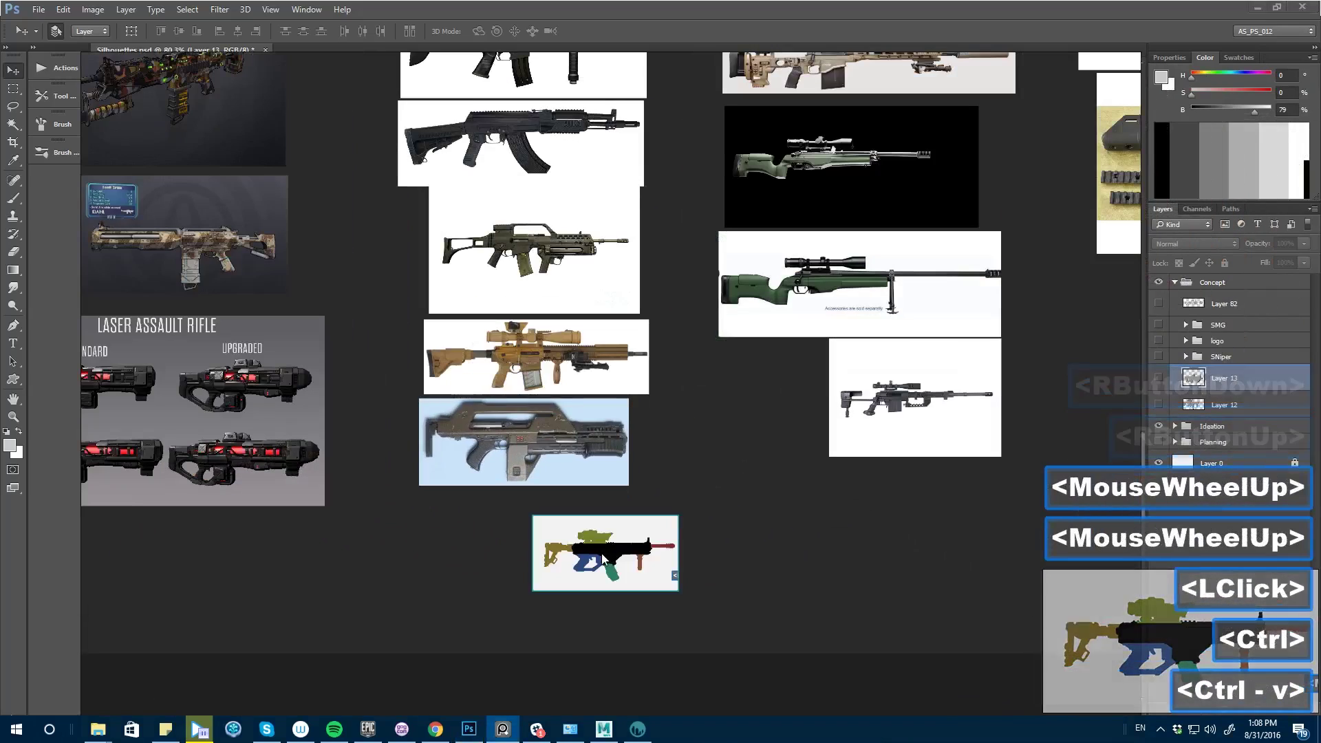
scroll(635, 558, "up", 3)
left_click_drag(635, 559, 473, 552)
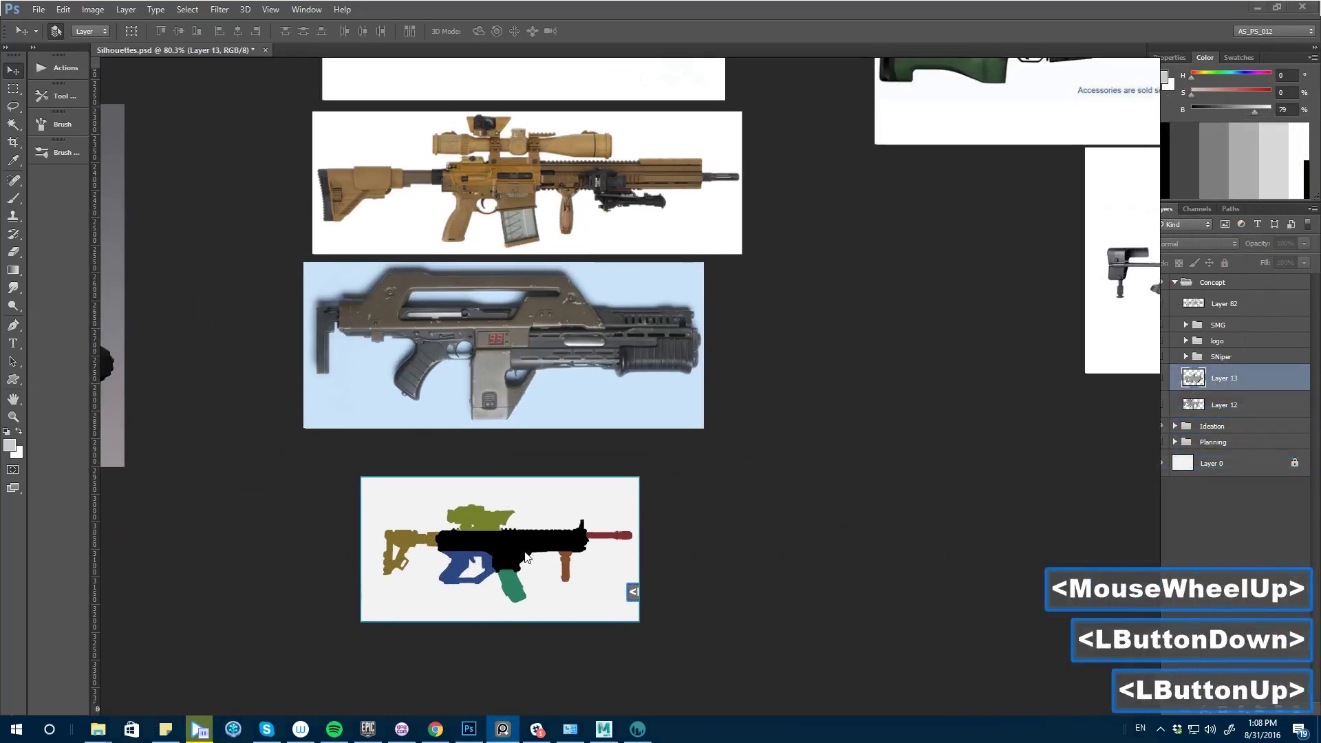
right_click_drag(509, 526, 522, 532)
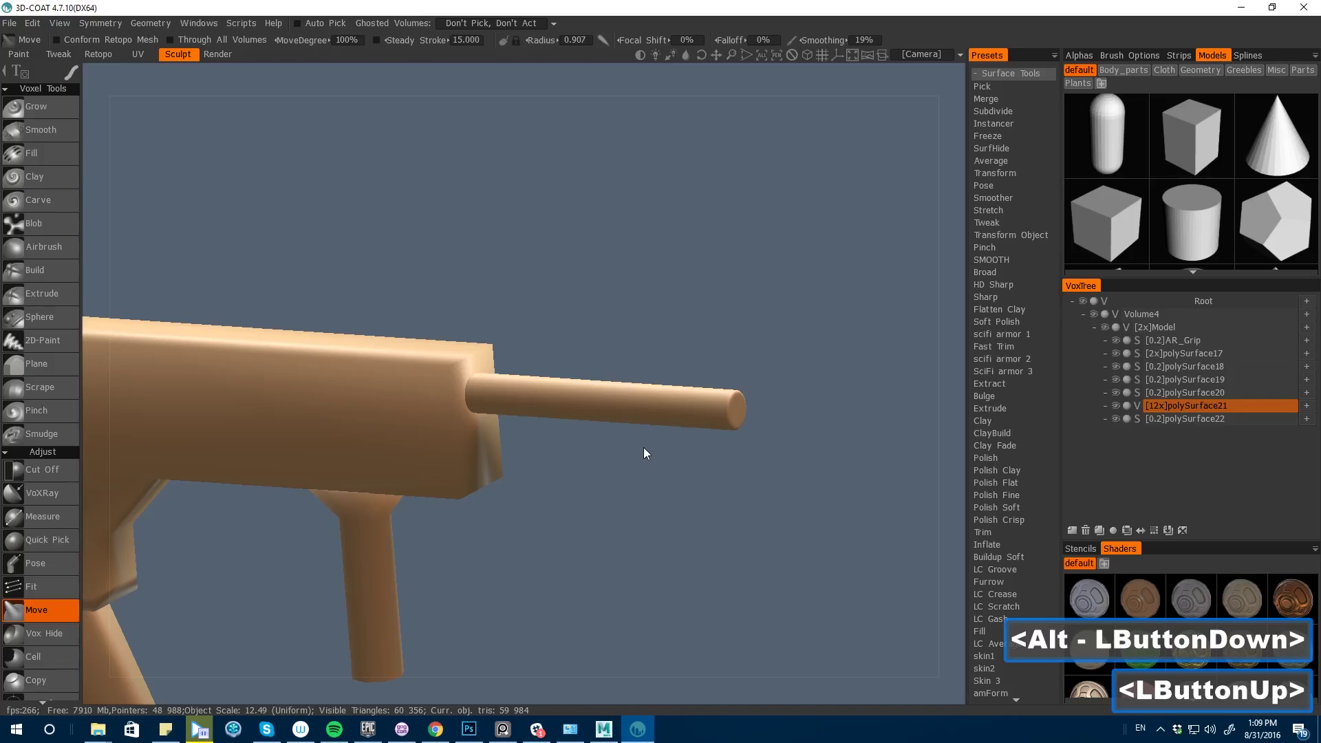
- Set the symmetry type to Radial Mirror for sculpting in 3D-Coat
key("s")
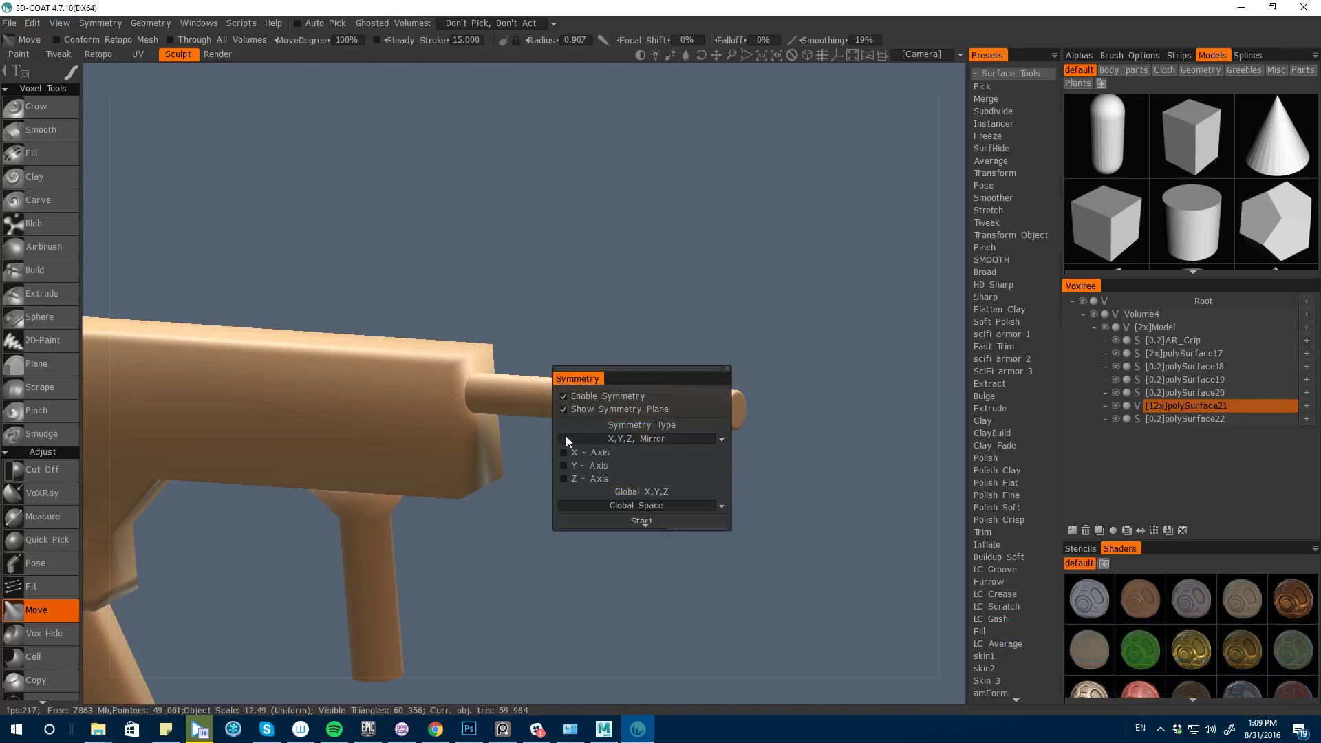
left_click(584, 439)
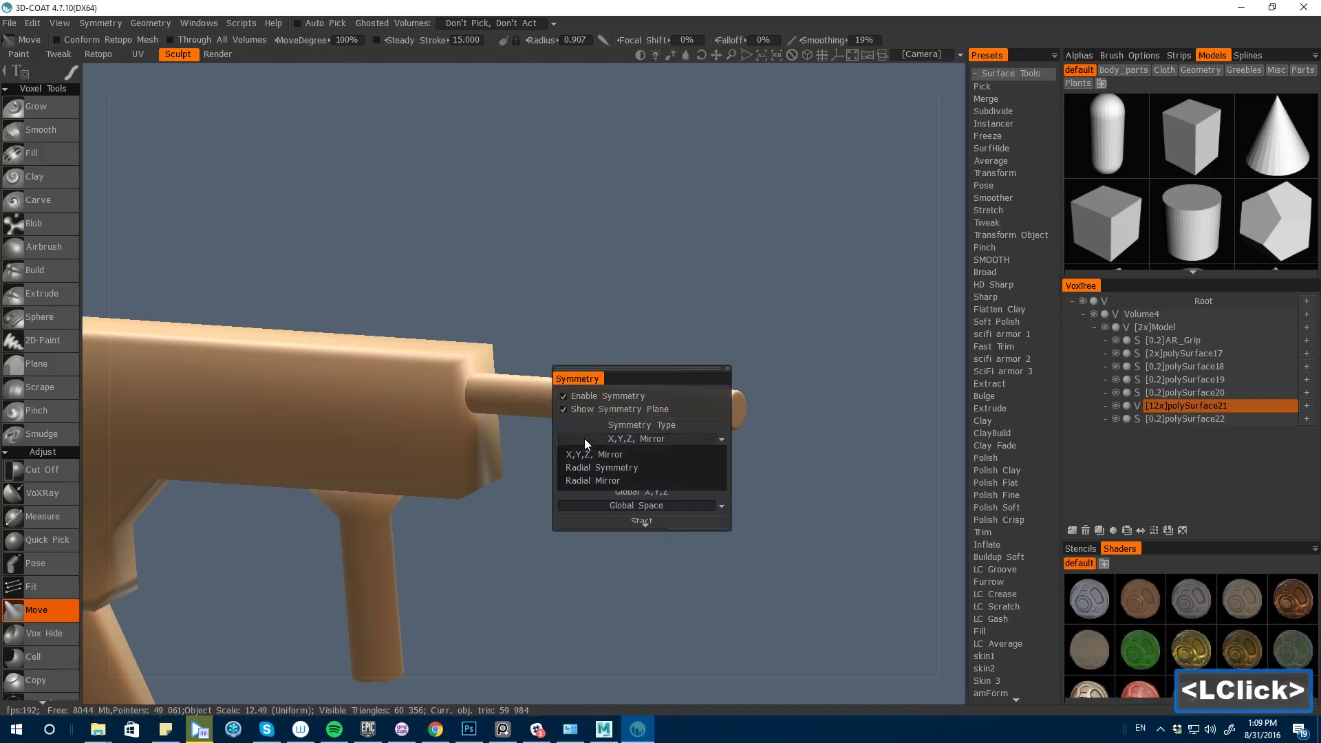
left_click(576, 480)
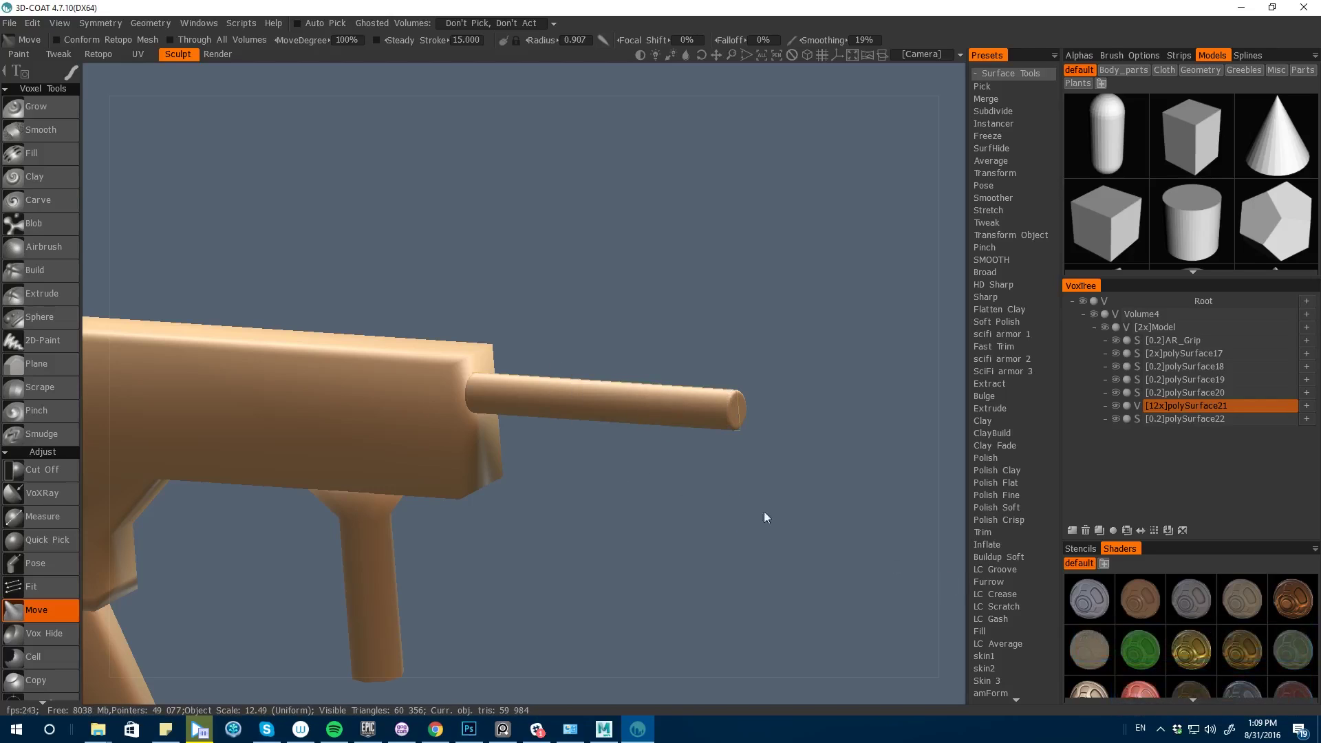
- Try pulling the barrel's surface near the muzzle with the Move tool under symmetry, and undo the pulls
left_click_drag(765, 515, 853, 506, "alt")
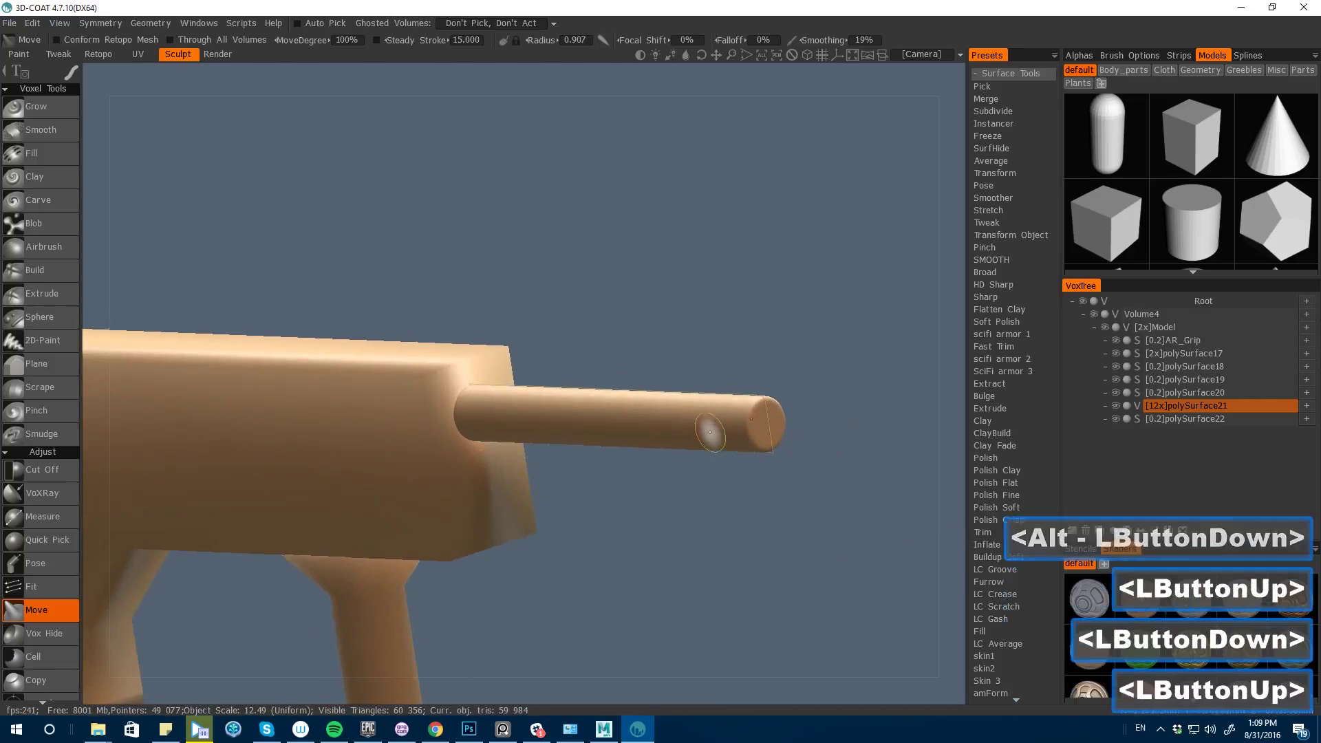
left_click_drag(693, 419, 759, 505)
key("ctrl+z")
left_click_drag(723, 443, 704, 490)
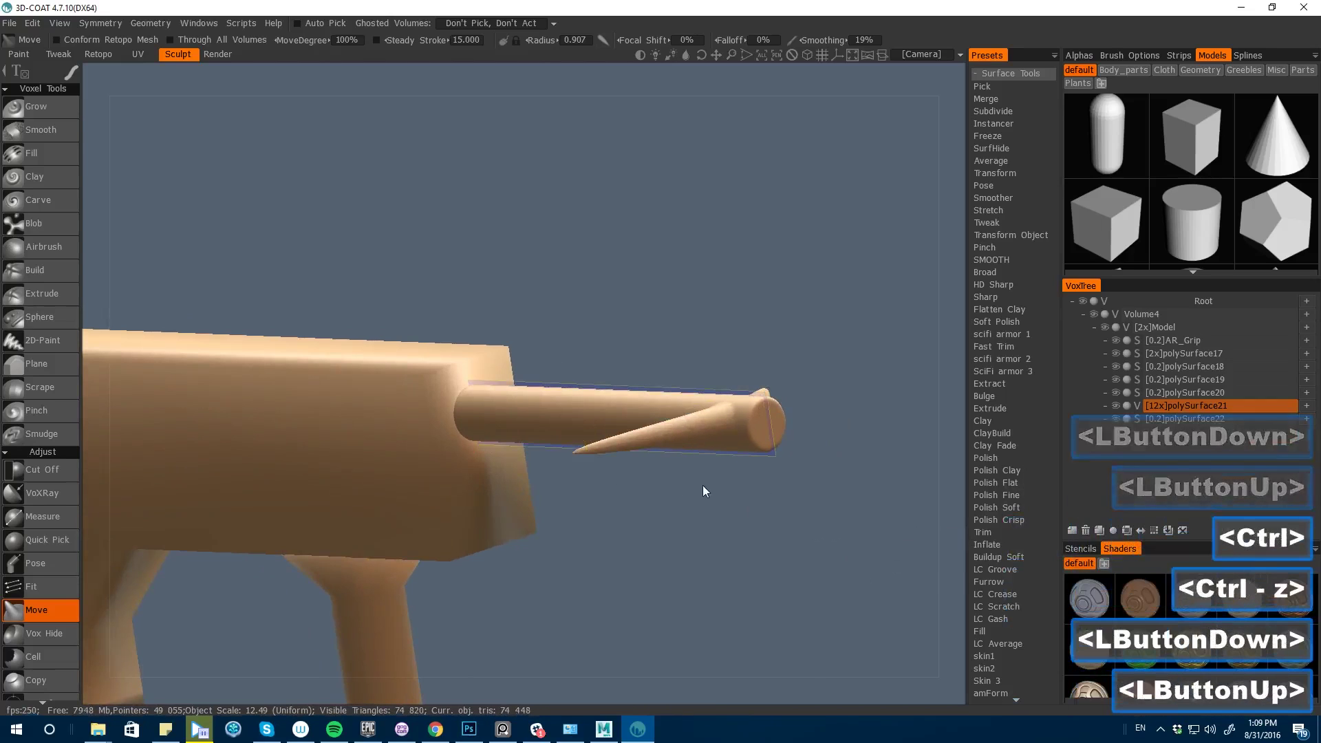
left_click_drag(937, 530, 874, 560)
key("ctrl+z")
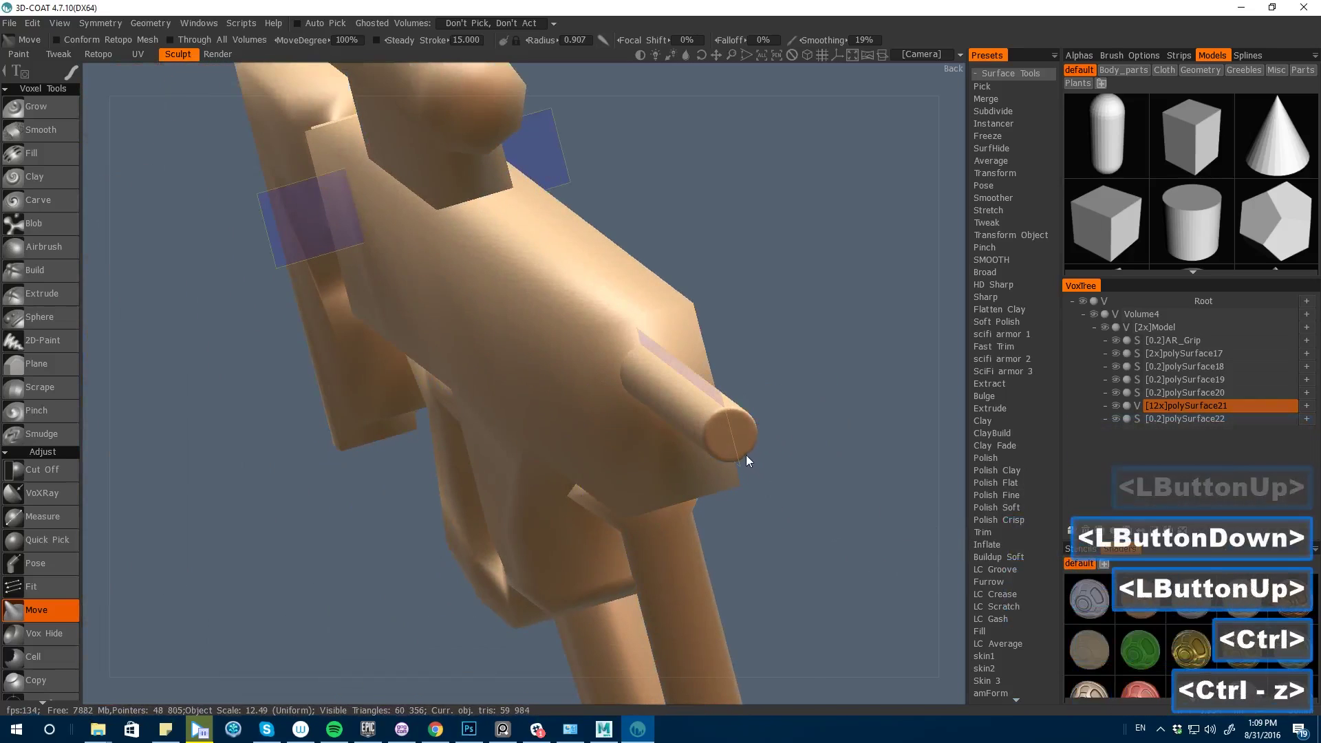
- Set the symmetry type to Radial Symmetry with a radial order of 32
key("s")
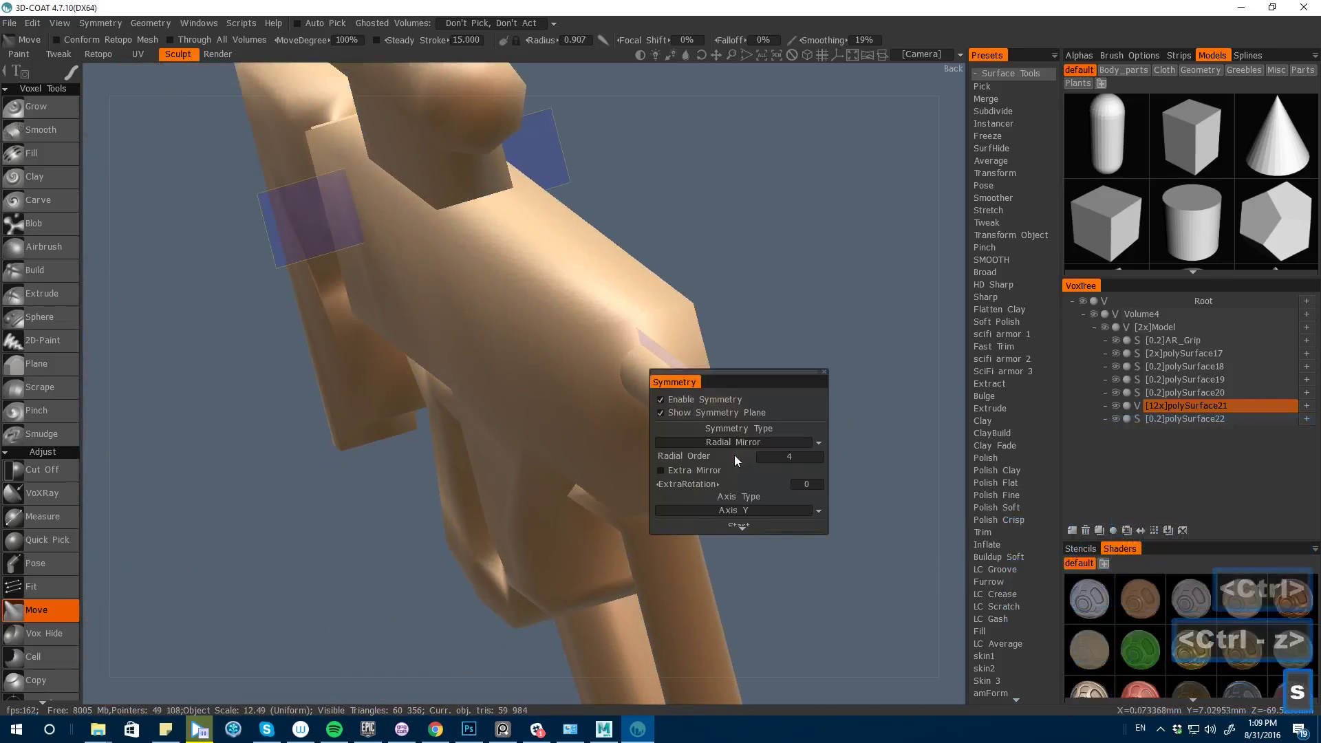
left_click(675, 448)
left_click(672, 473)
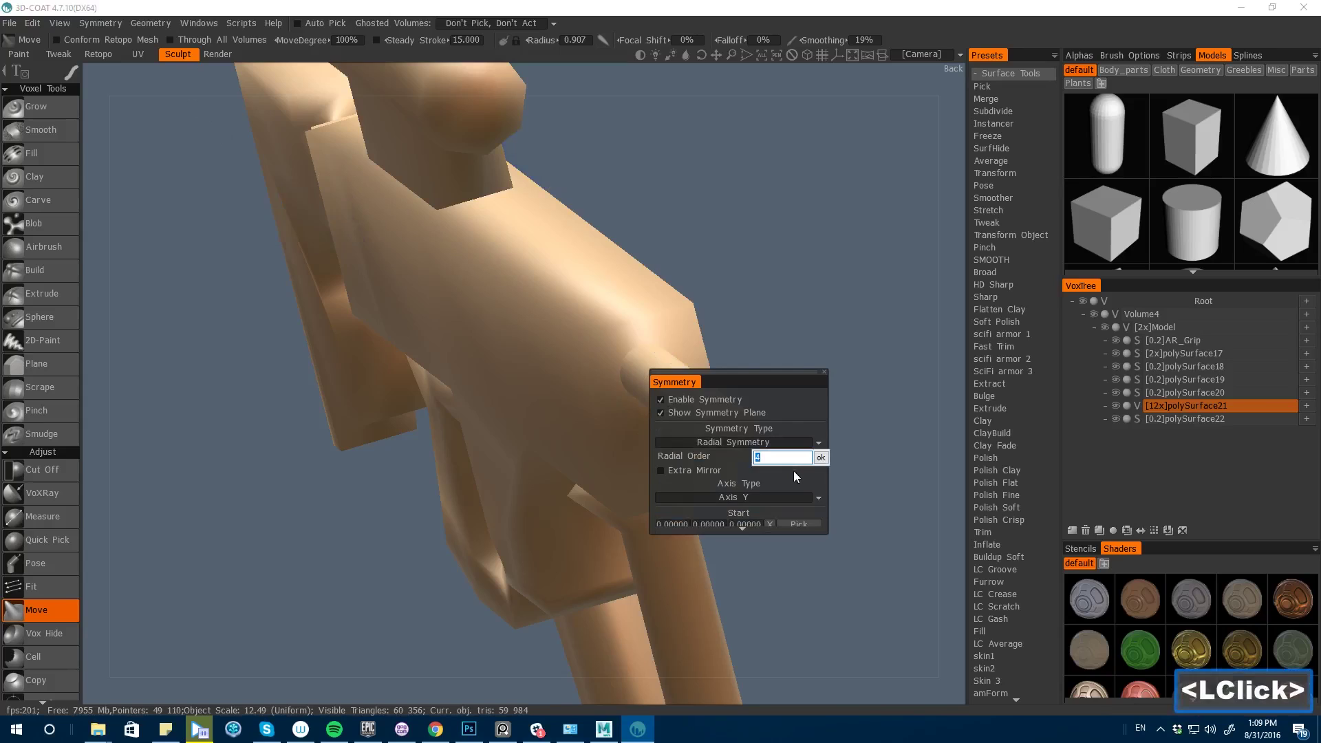
type("32")
key("Return")
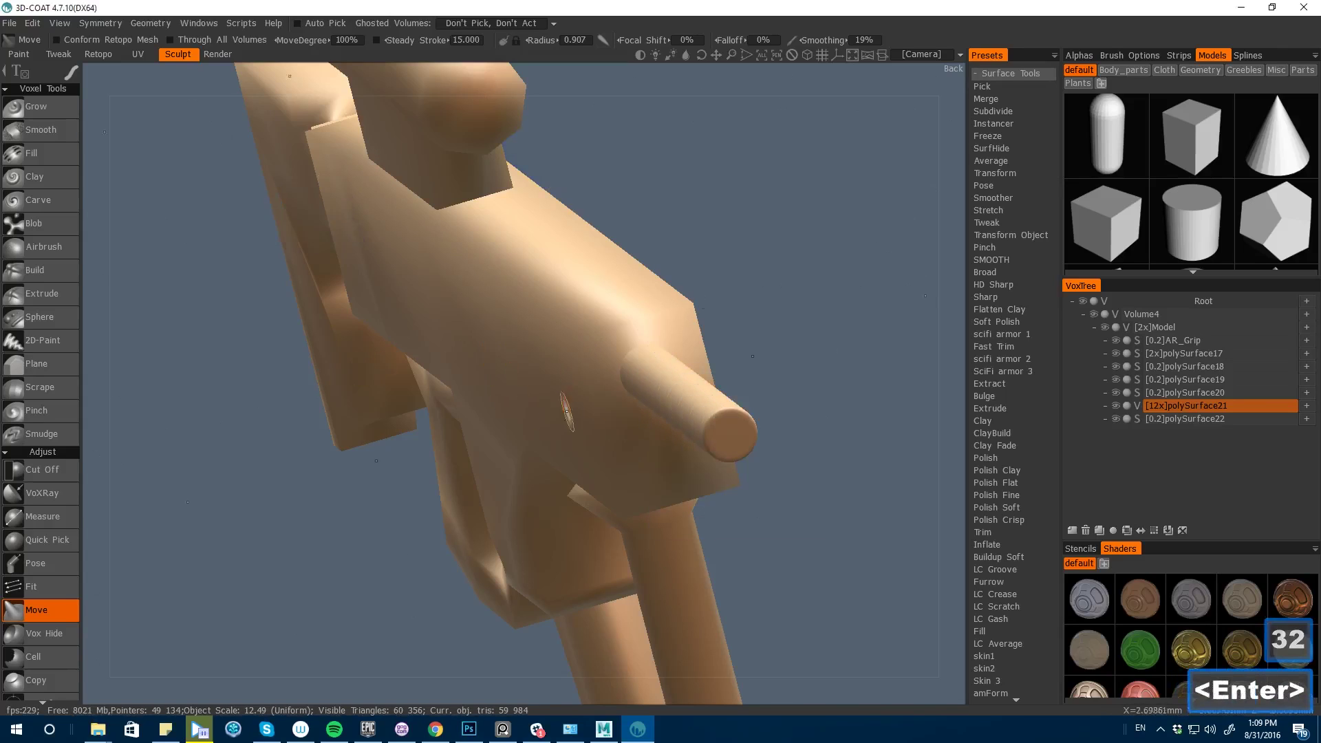
- Try pulling the muzzle end with the Move tool under radial symmetry, and undo the pull
mouse_move(716, 437)
left_mouse_down()
mouse_move(688, 462)
mouse_move(700, 490)
left_mouse_up()
key("ctrl+z")
key("ctrl+z")
- Isolate the barrel volume polySurface21 and set the radial symmetry's start point from its bounding box
key("s")
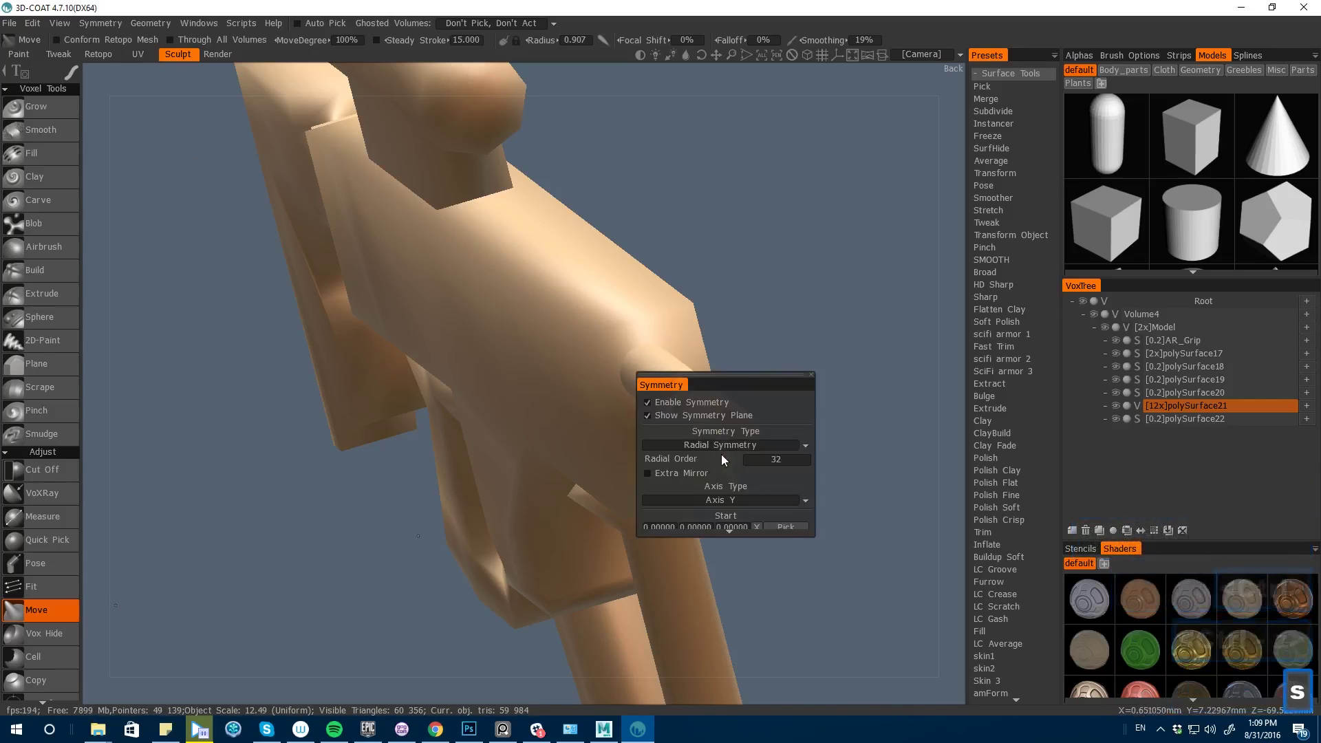
left_click_drag(175, 485, 227, 458, "alt")
left_click_drag(227, 457, 907, 486)
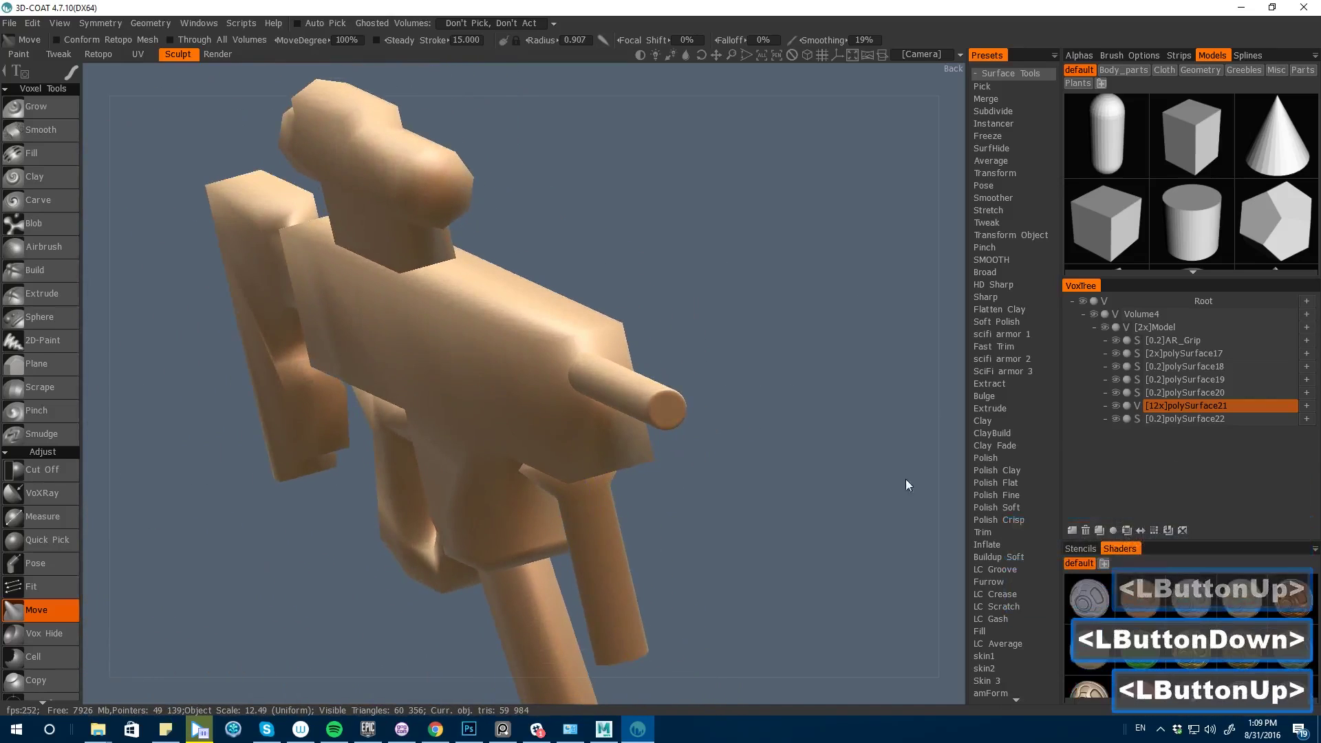
left_click(1115, 405, "alt")
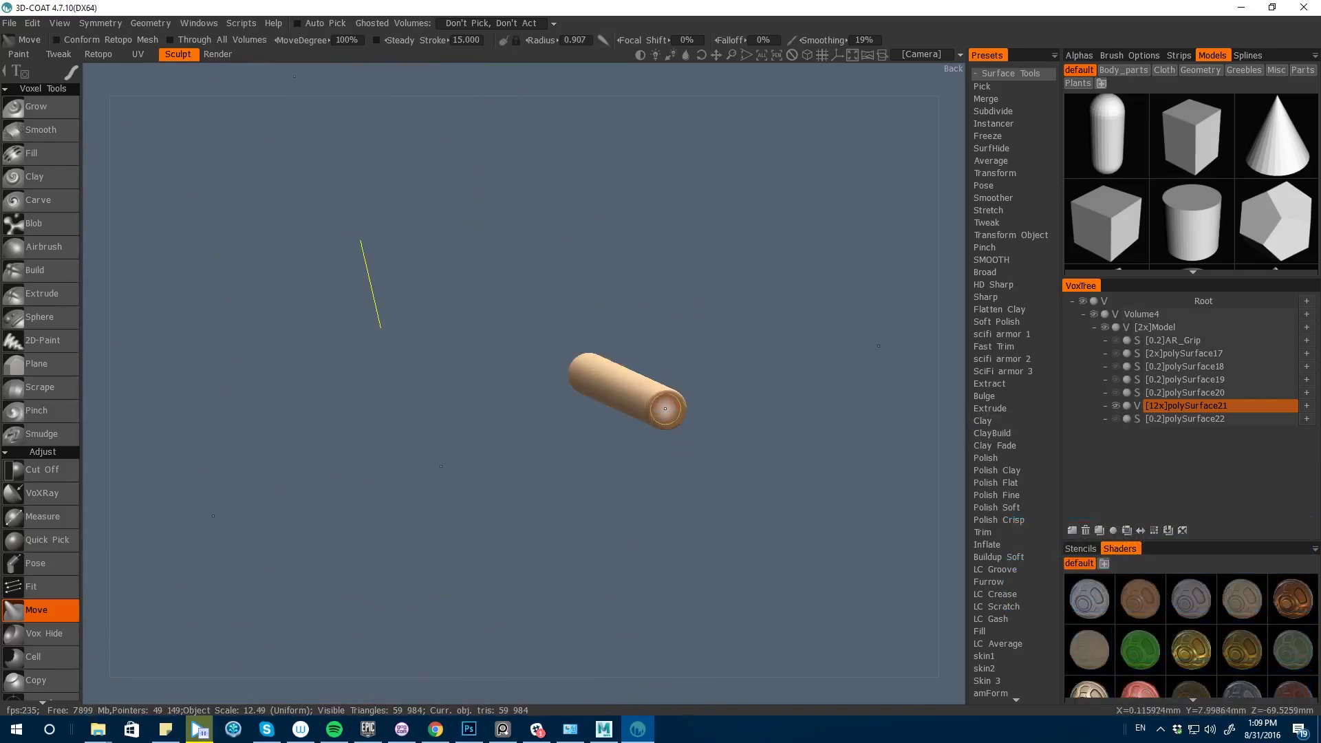
key("s")
scroll(652, 492, "down", 1)
left_click(652, 490)
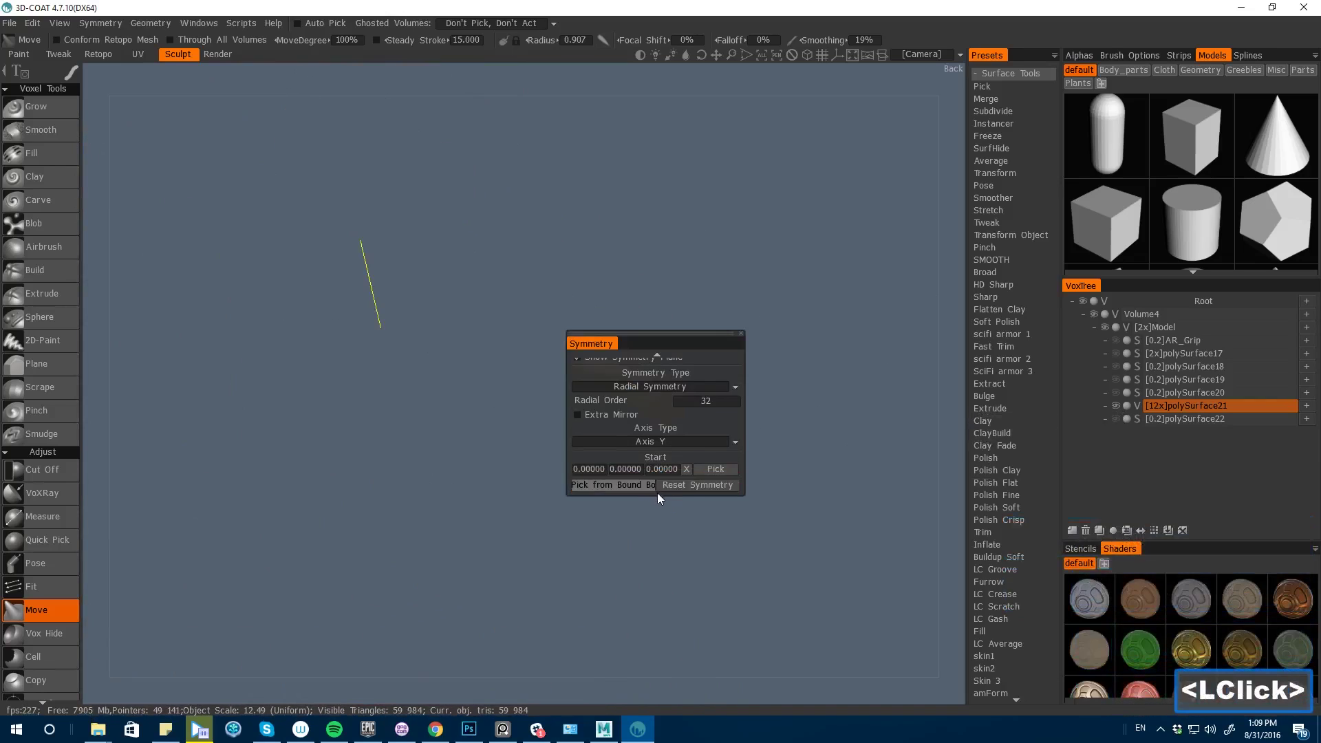
left_click(607, 486)
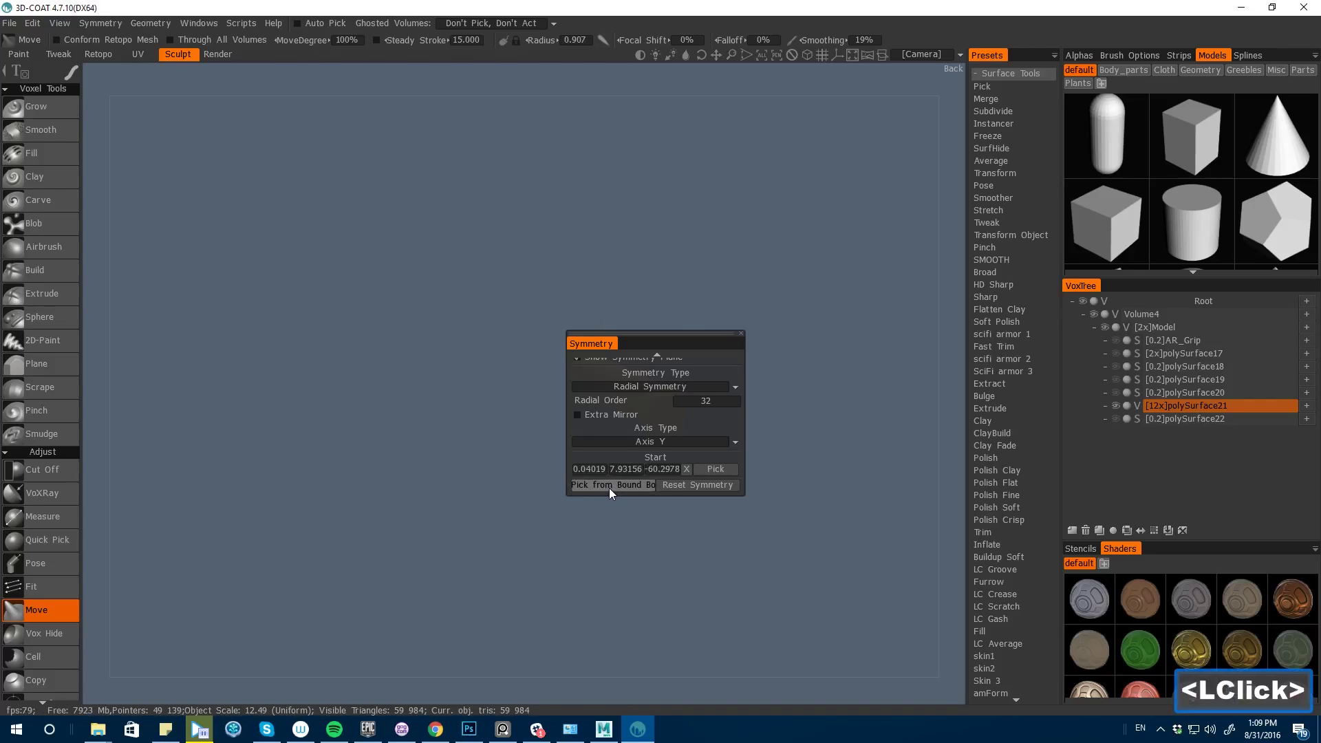
left_click(133, 415)
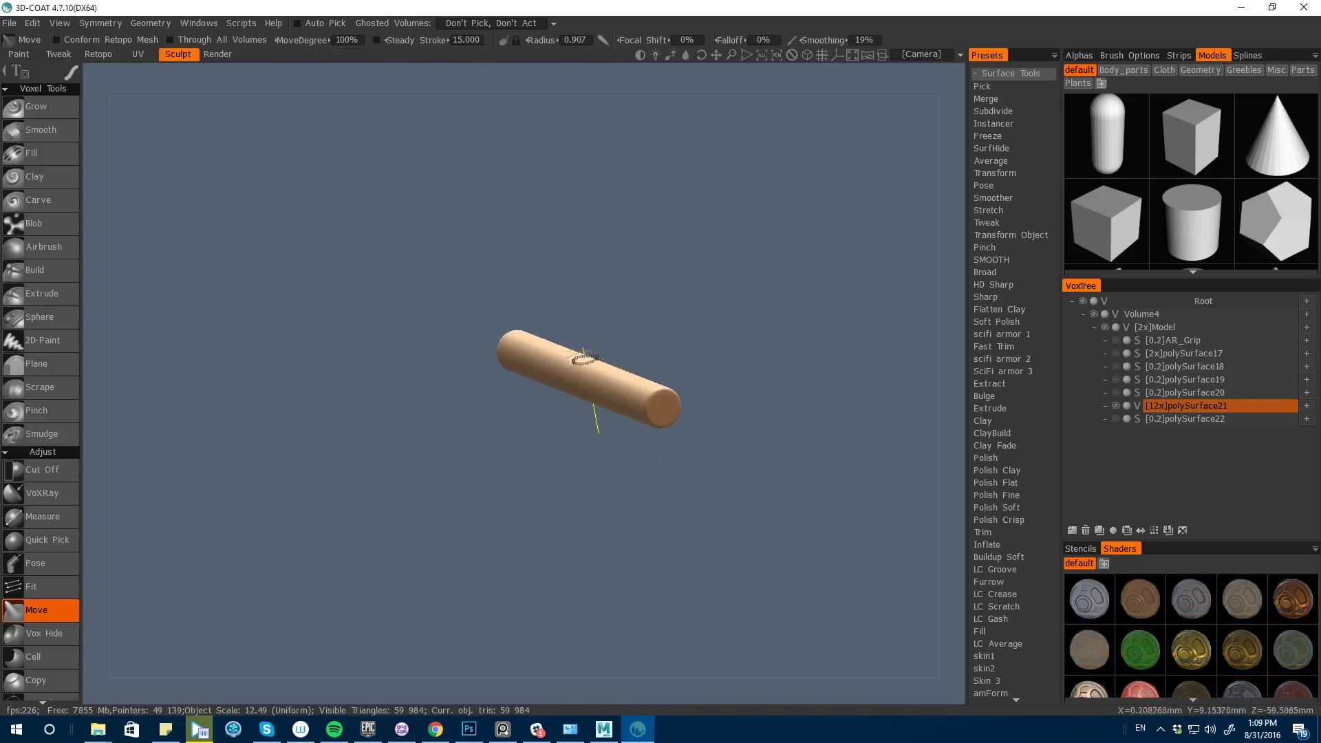
- Set the radial symmetry axis type to Axis Z
key("s")
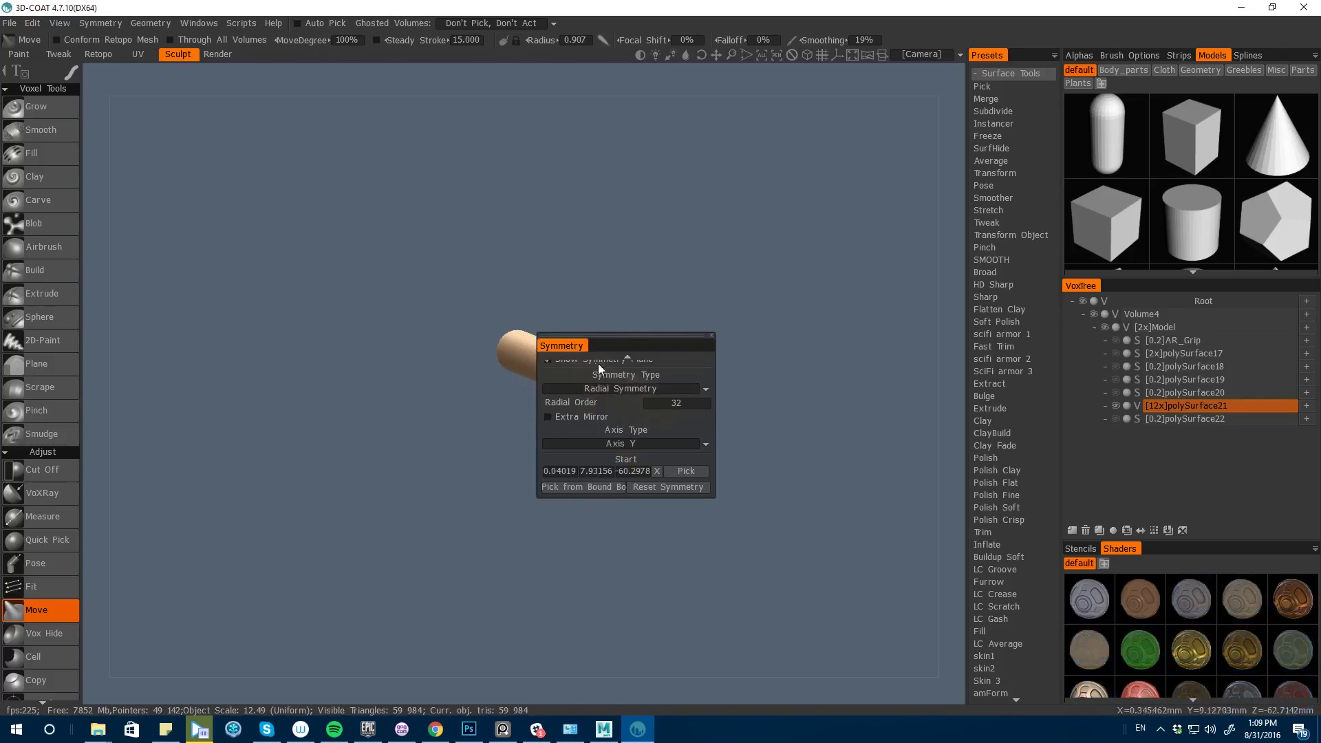
left_click(577, 446)
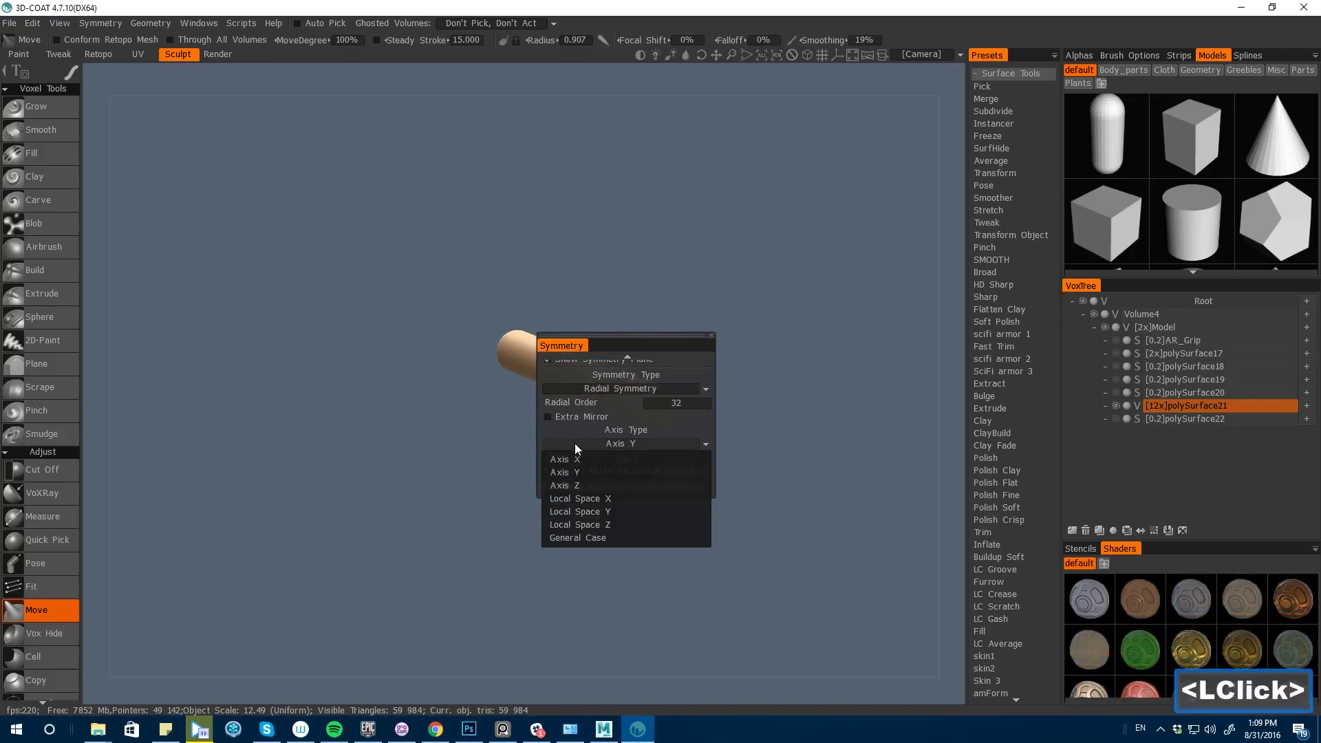
left_click(563, 486)
key("s")
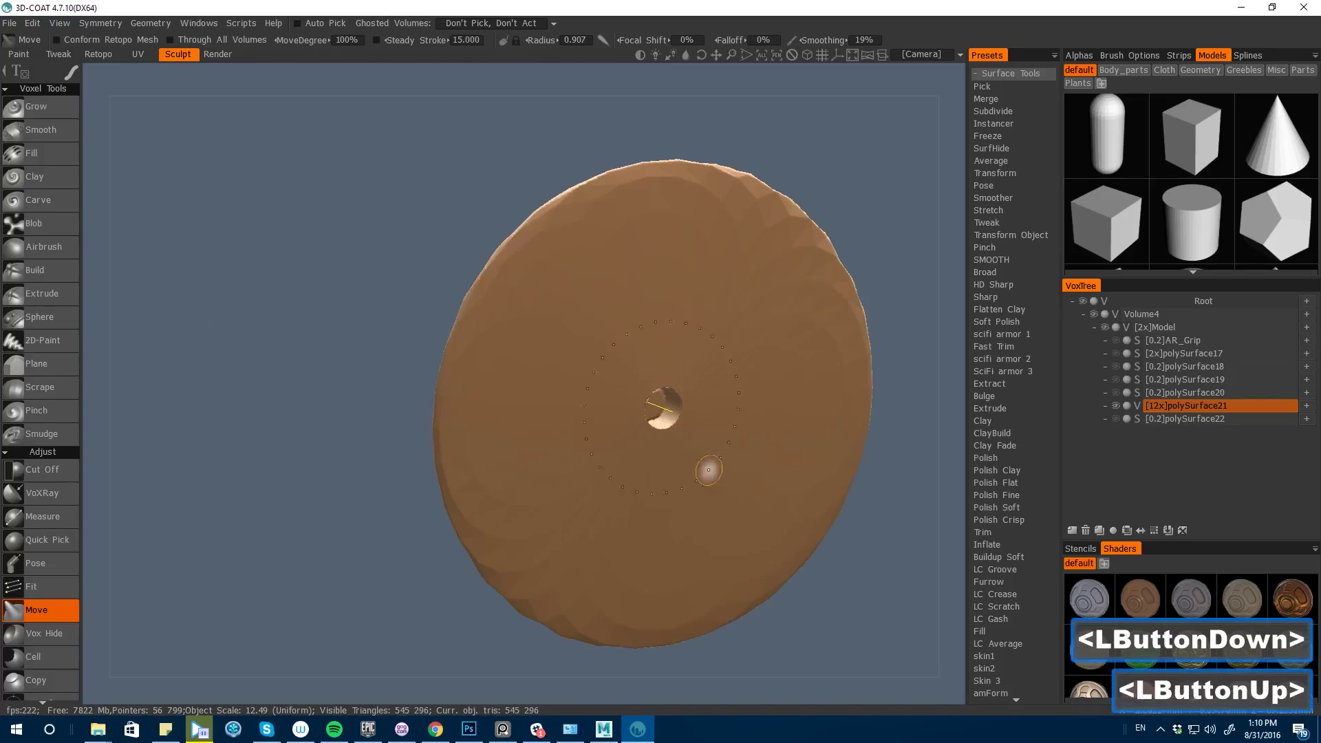
- Undo the Move tool pull that stretched the barrel into a disc, and smooth the whole barrel volume
key("ctrl+z")
key("space")
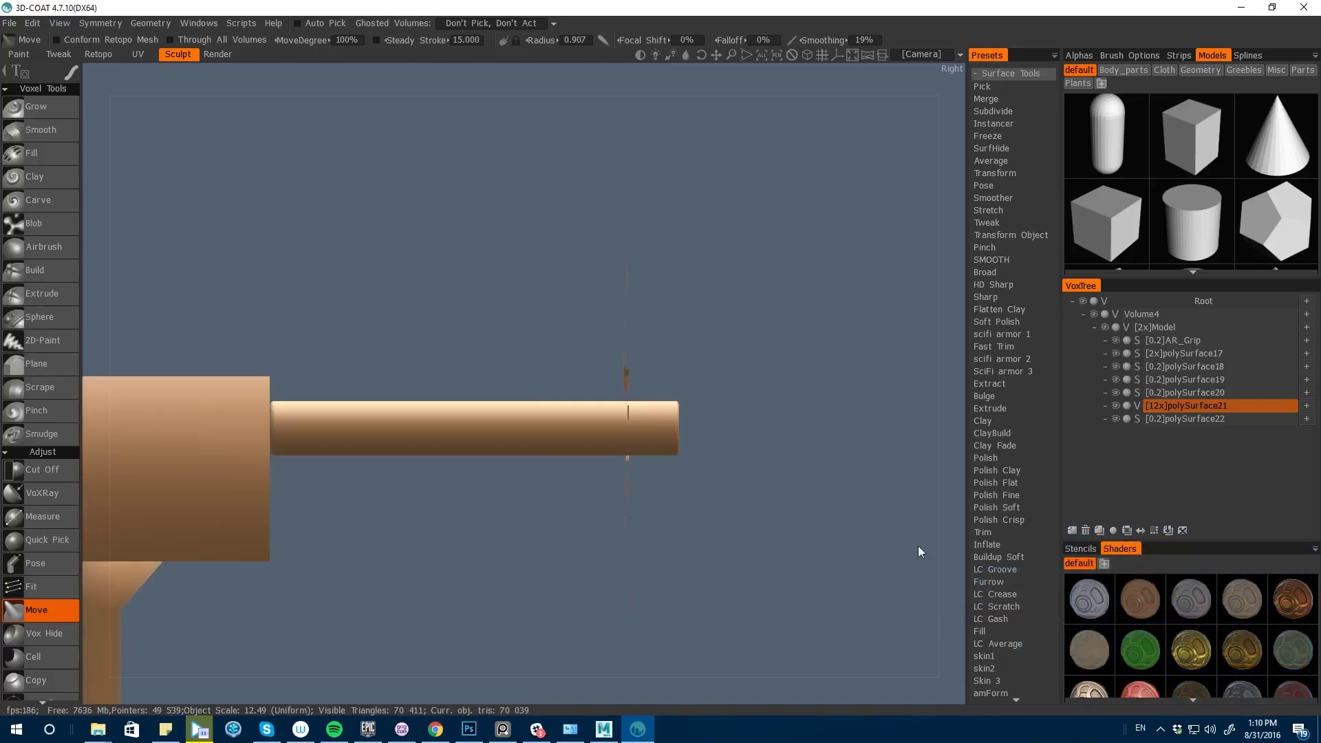
left_click_drag(920, 548, 986, 554)
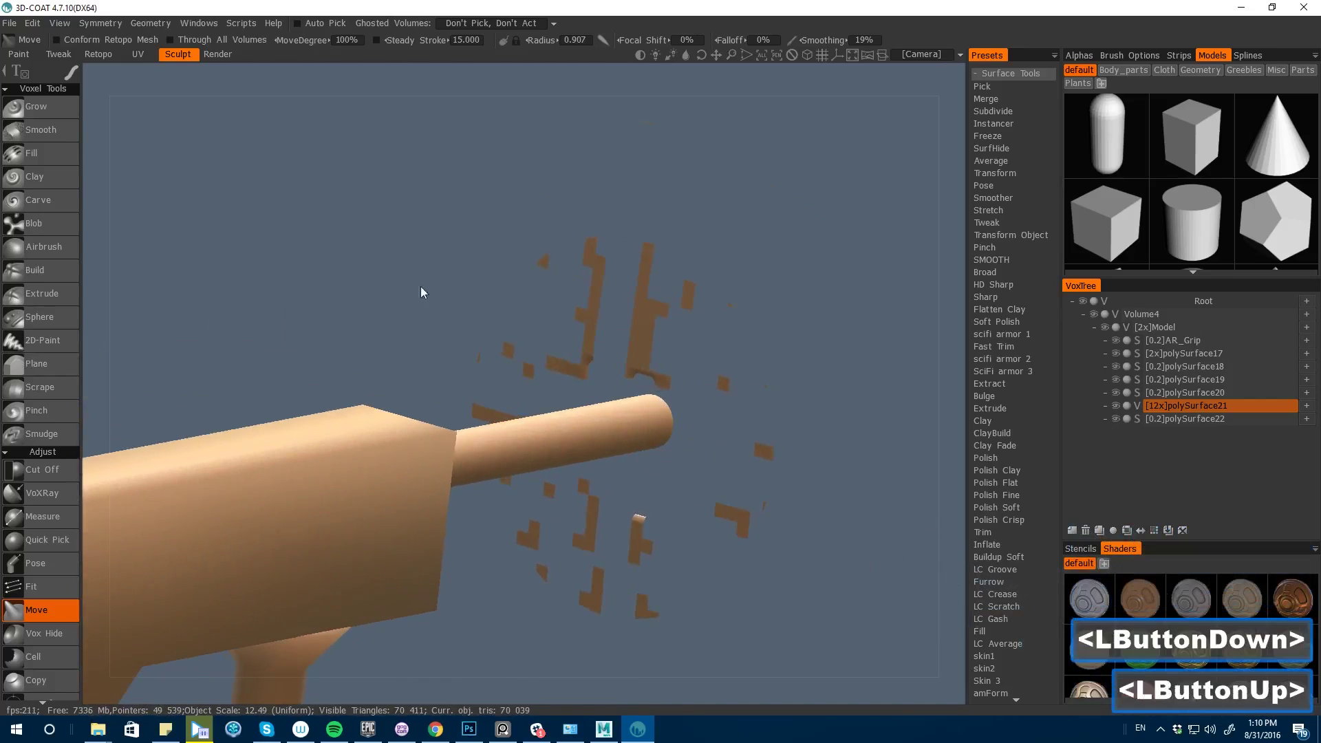
key("space")
left_click(262, 563)
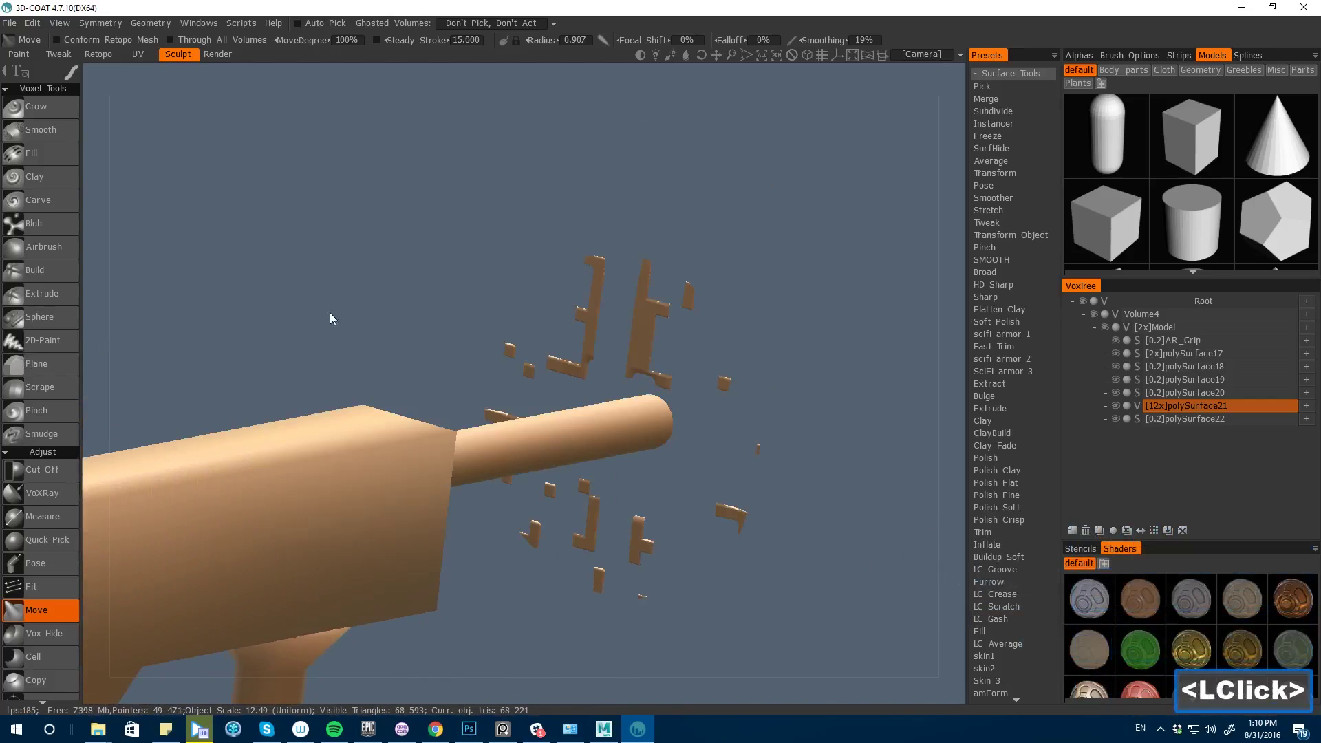
left_click_drag(330, 318, 491, 353)
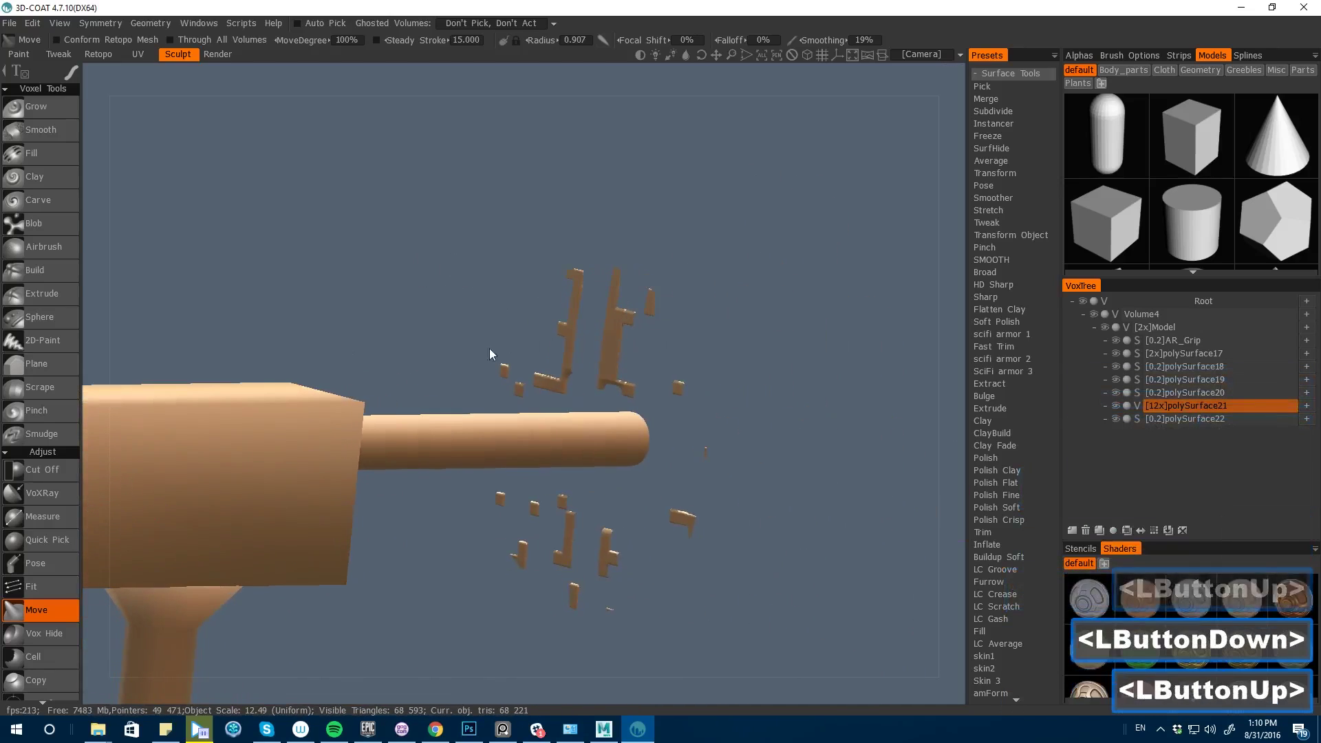
- Convert the barrel volume polySurface21 to surface mode and back to voxels to reduce the floating fragments
left_click(1138, 406)
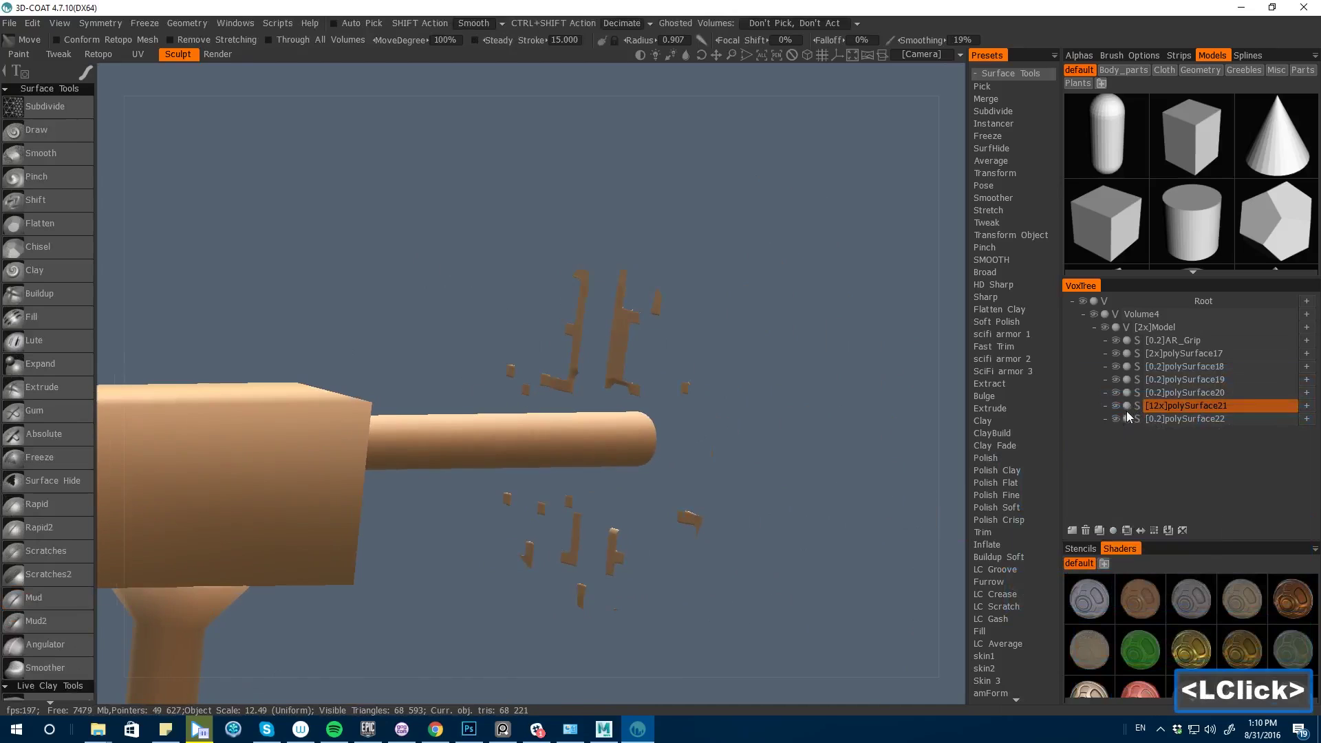
left_click(1138, 411)
left_click(624, 413)
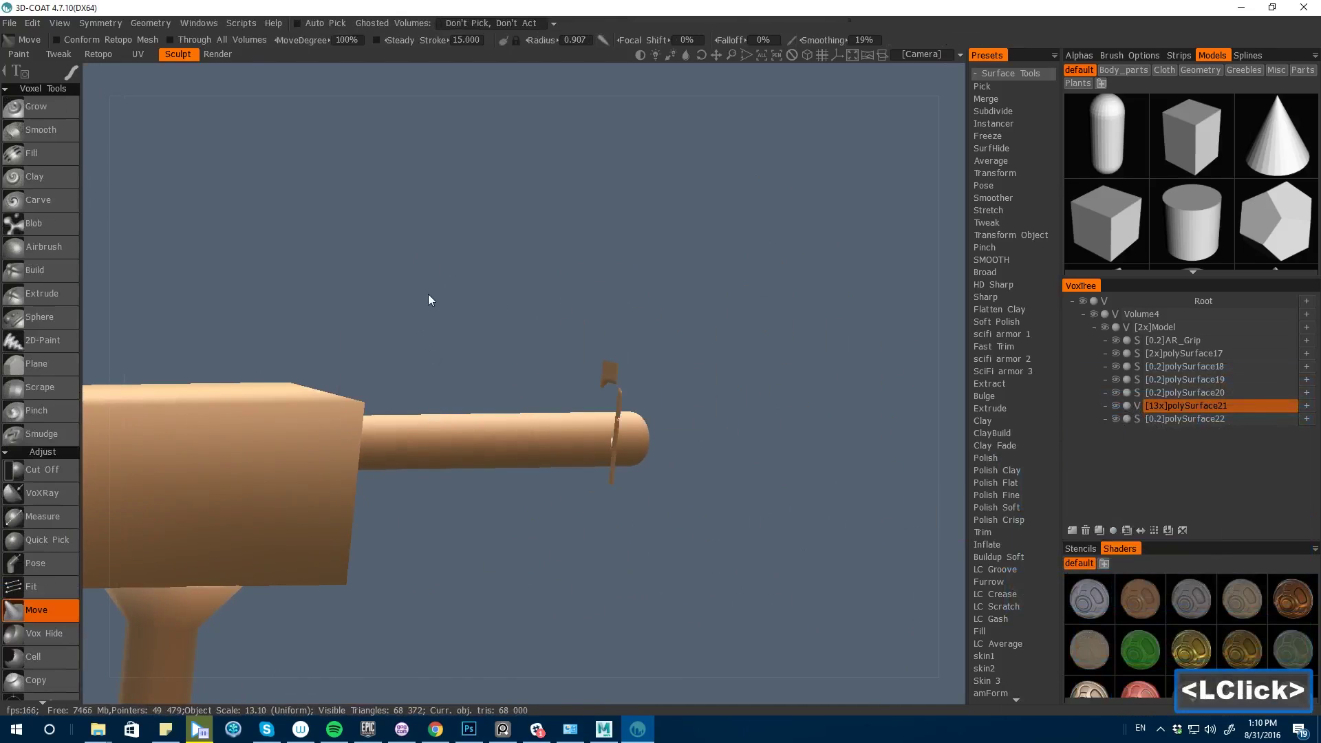
- Isolate the barrel in an end-on view and cut into the loose fragment above it with the Cut Off tool
left_click_drag(428, 294, 316, 447)
left_click(1115, 406, "alt")
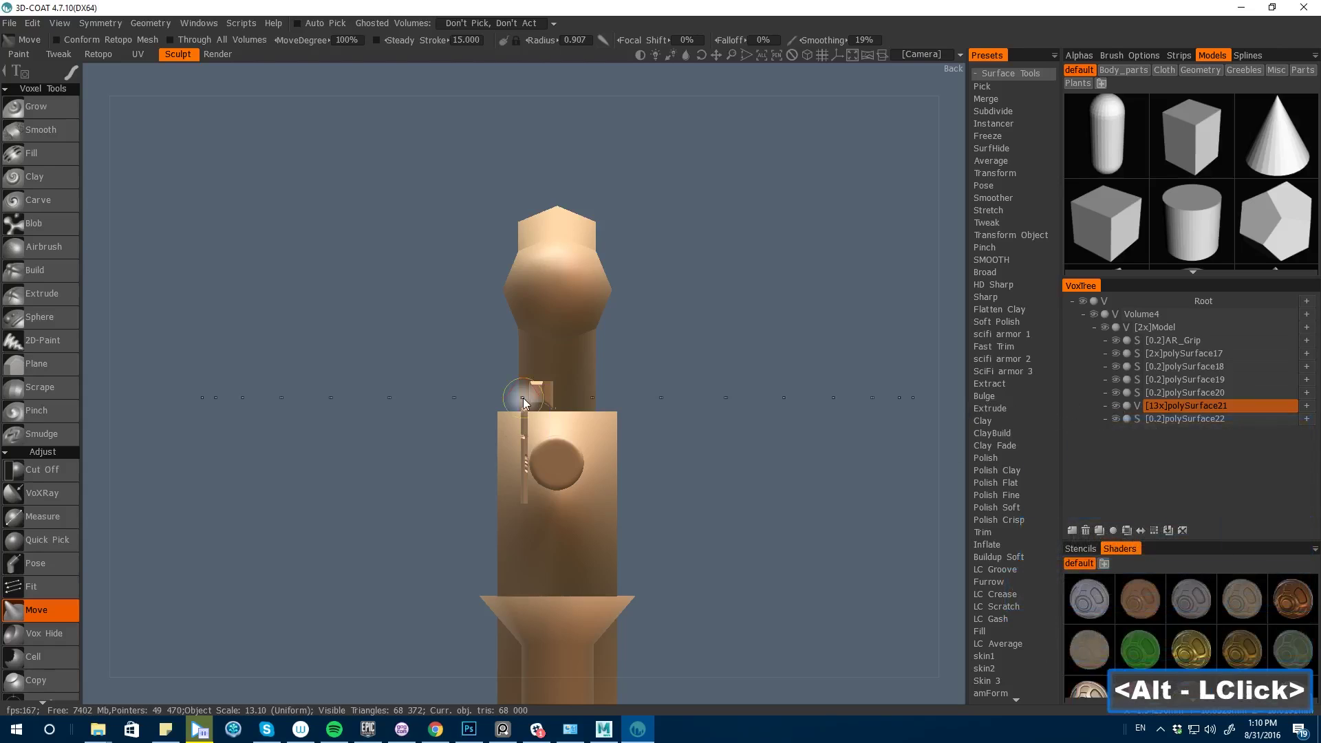
left_click(1116, 406, "alt")
key("space")
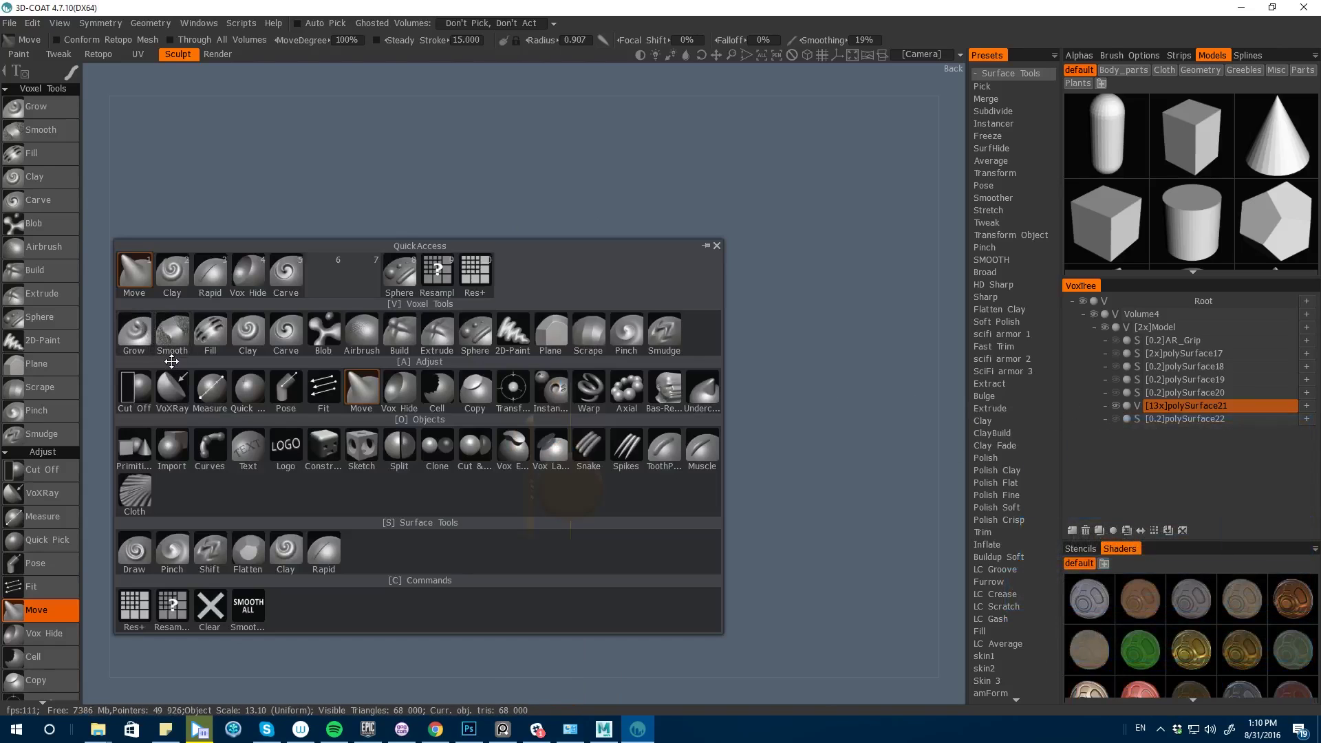
left_click(135, 384)
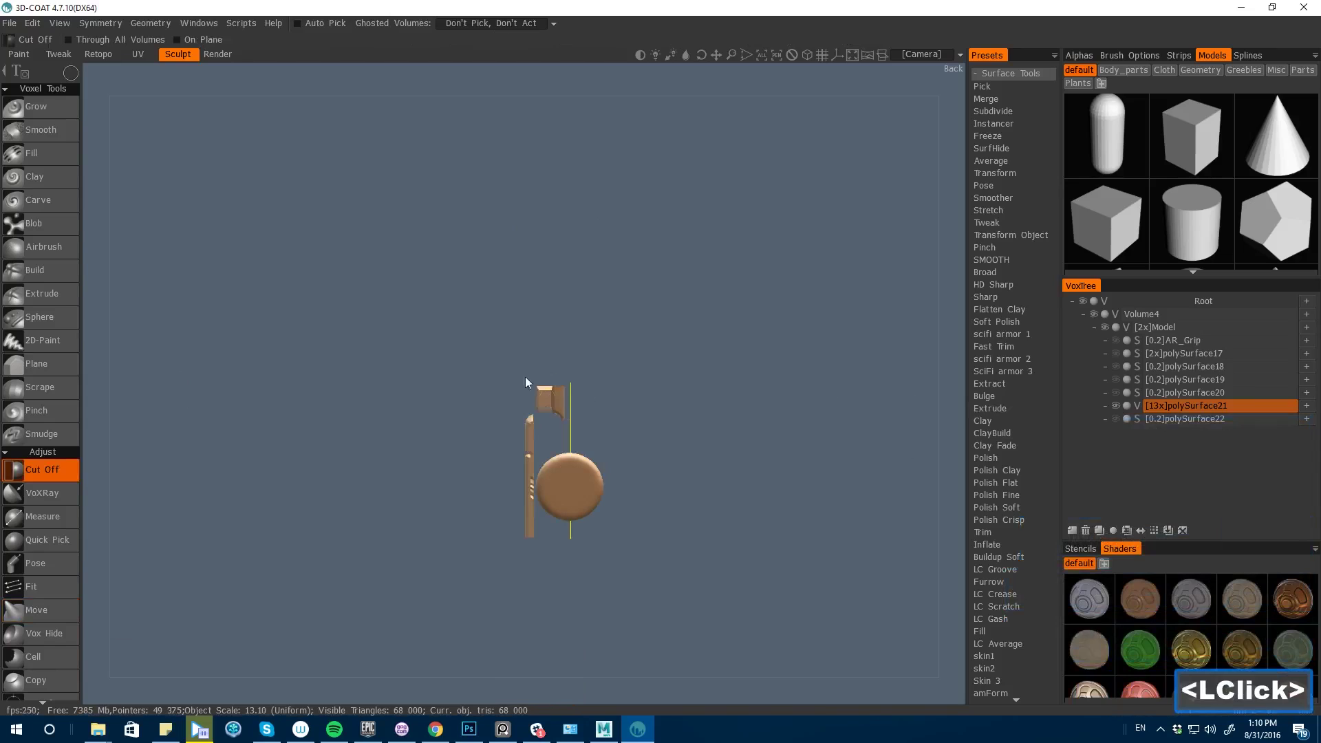
left_click_drag(526, 382, 566, 417)
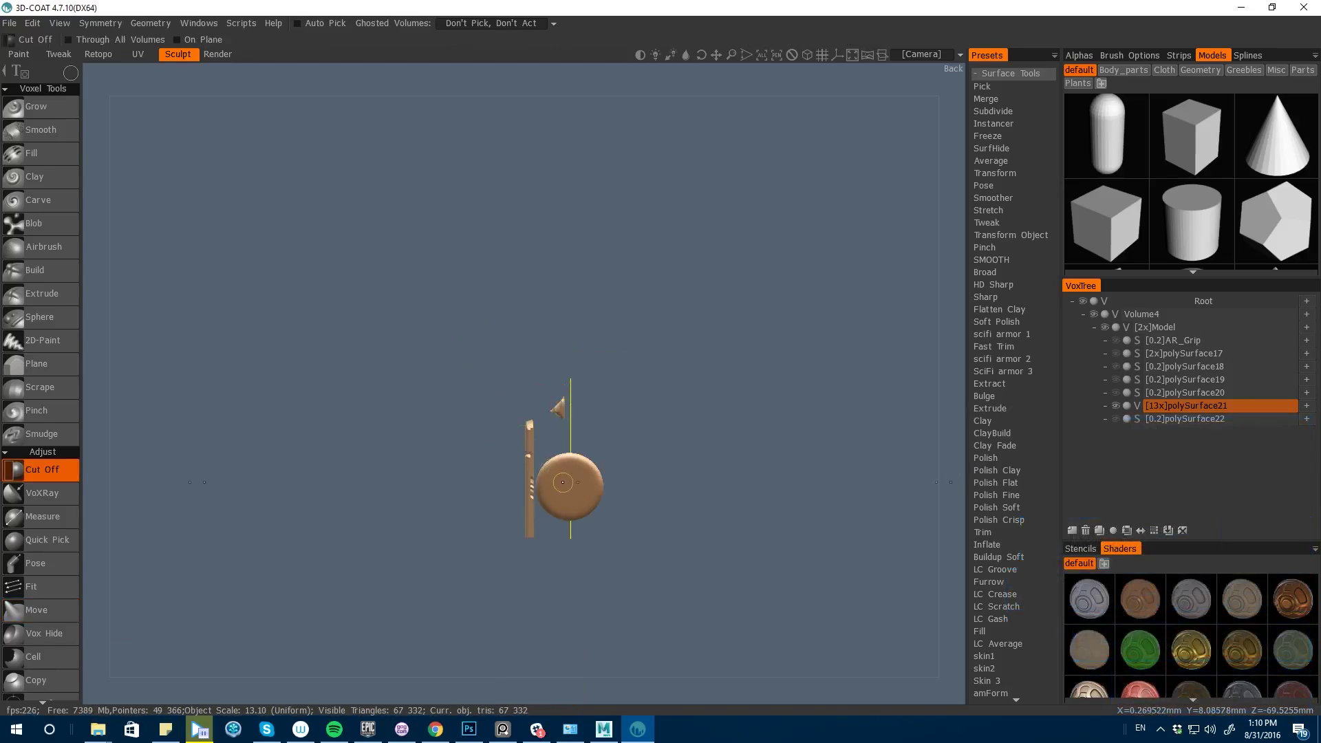
- Undo the cut made around the barrel, disable symmetry, and cut away the remaining loose fragments around the barrel
left_click_drag(569, 489, 597, 525)
key("ctrl+z")
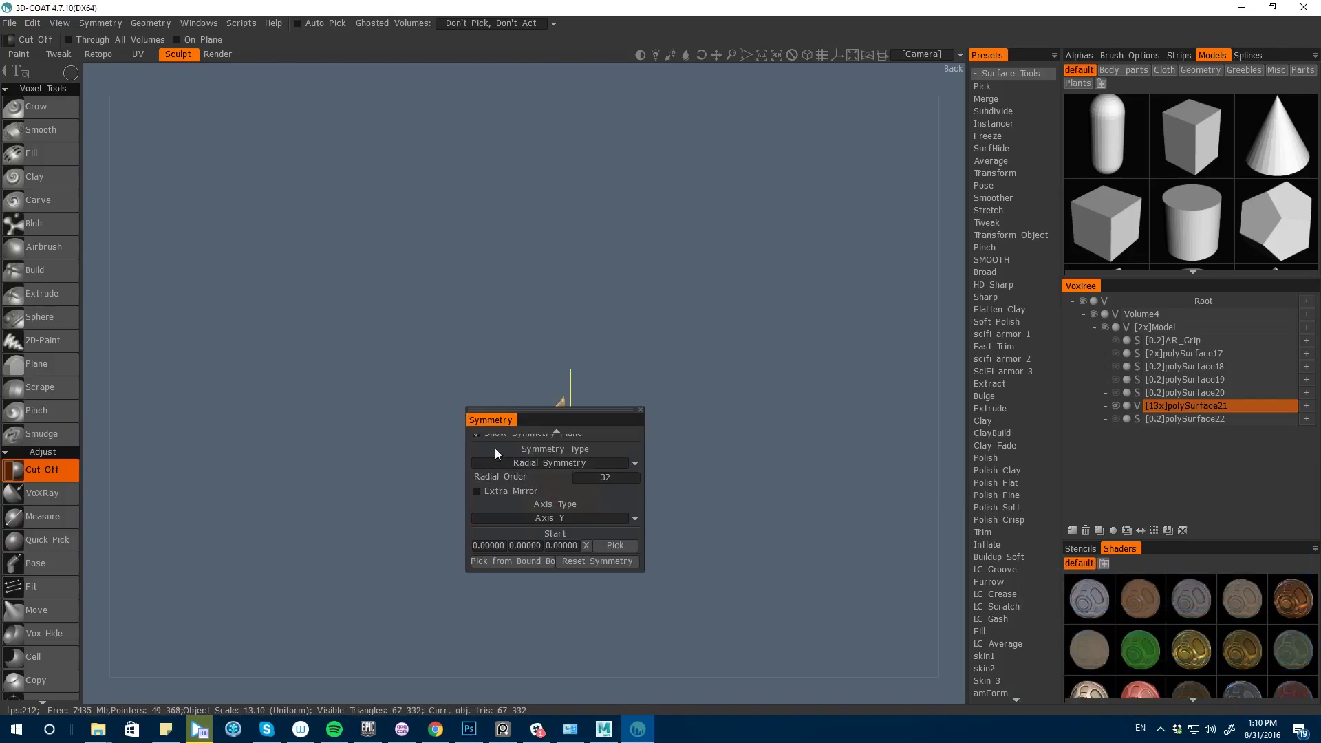
left_click_drag(563, 571, 562, 652)
key("s")
left_click(441, 356)
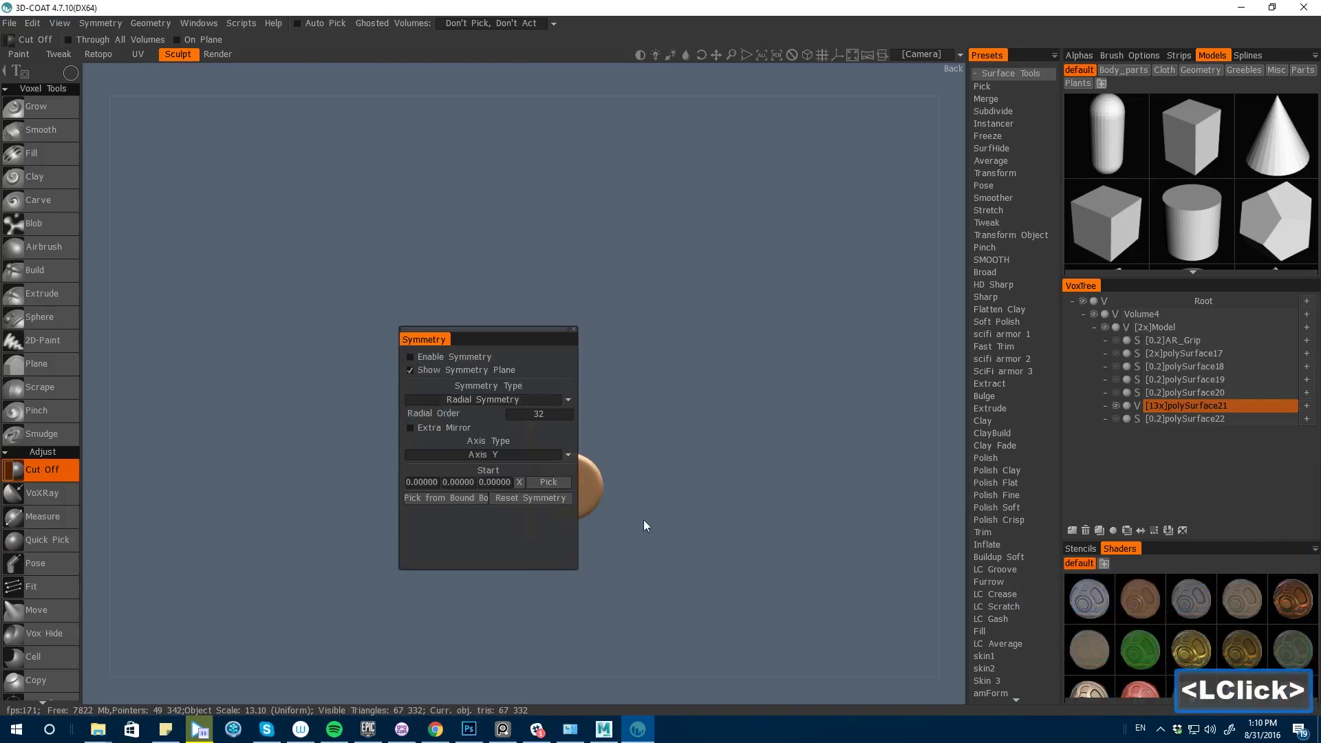
left_click_drag(570, 488, 605, 520)
- Enable symmetry again for the cleaned barrel
key("space")
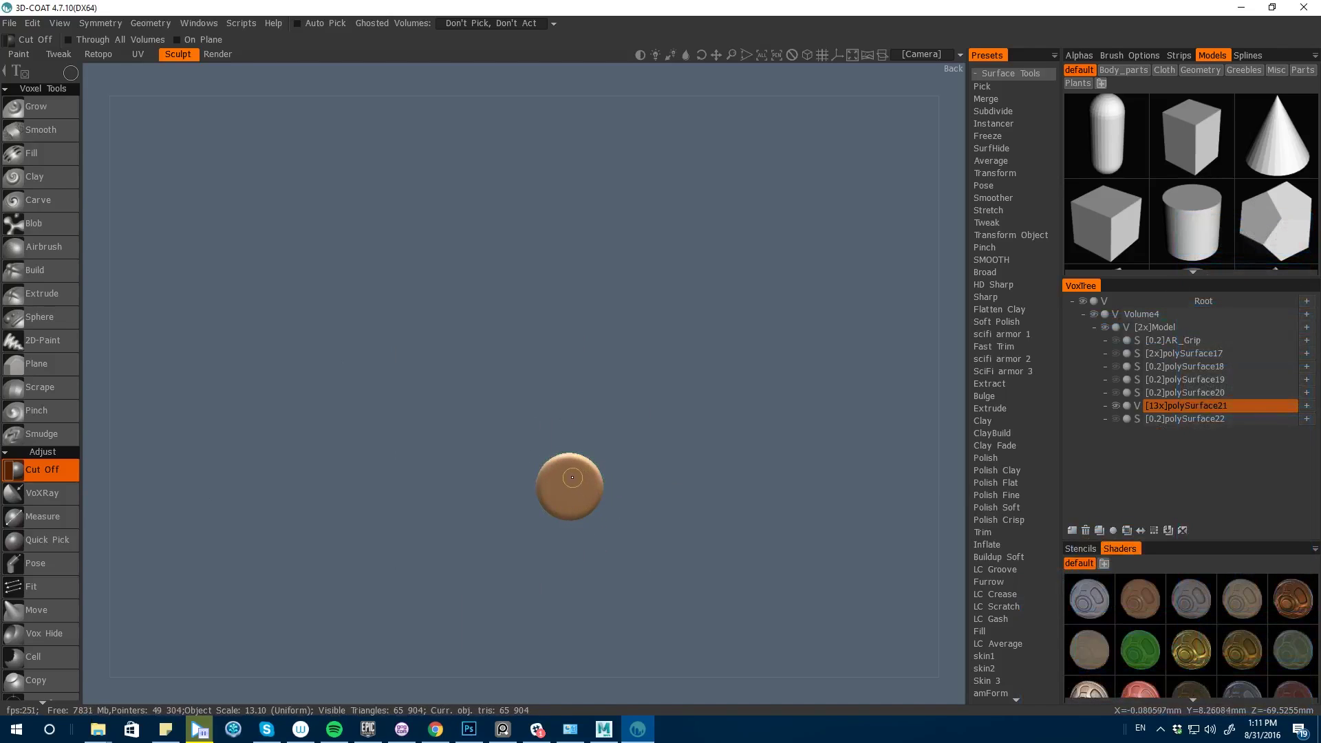
left_click_drag(101, 338, 143, 345)
key("s")
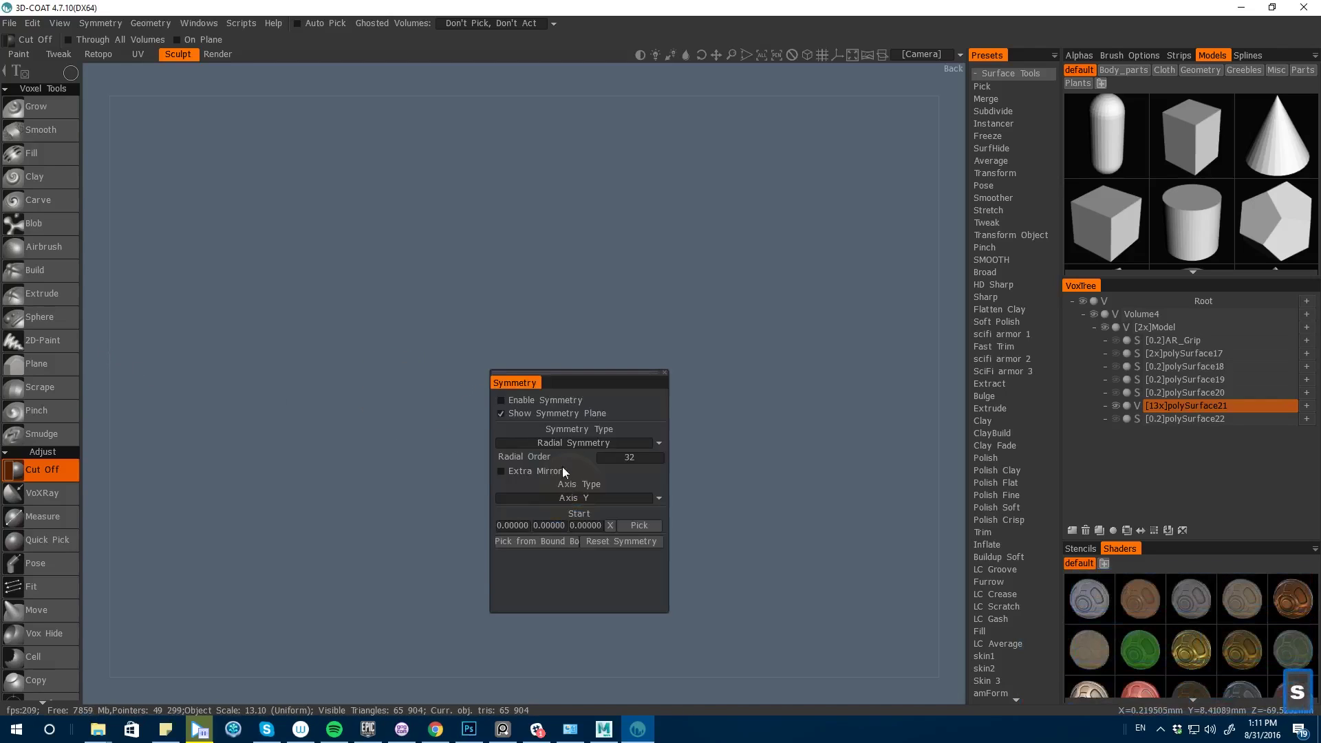
left_click(501, 400)
- Try building up a raised collar around the muzzle end with the Grow tool under radial symmetry, and undo it
left_click(489, 477)
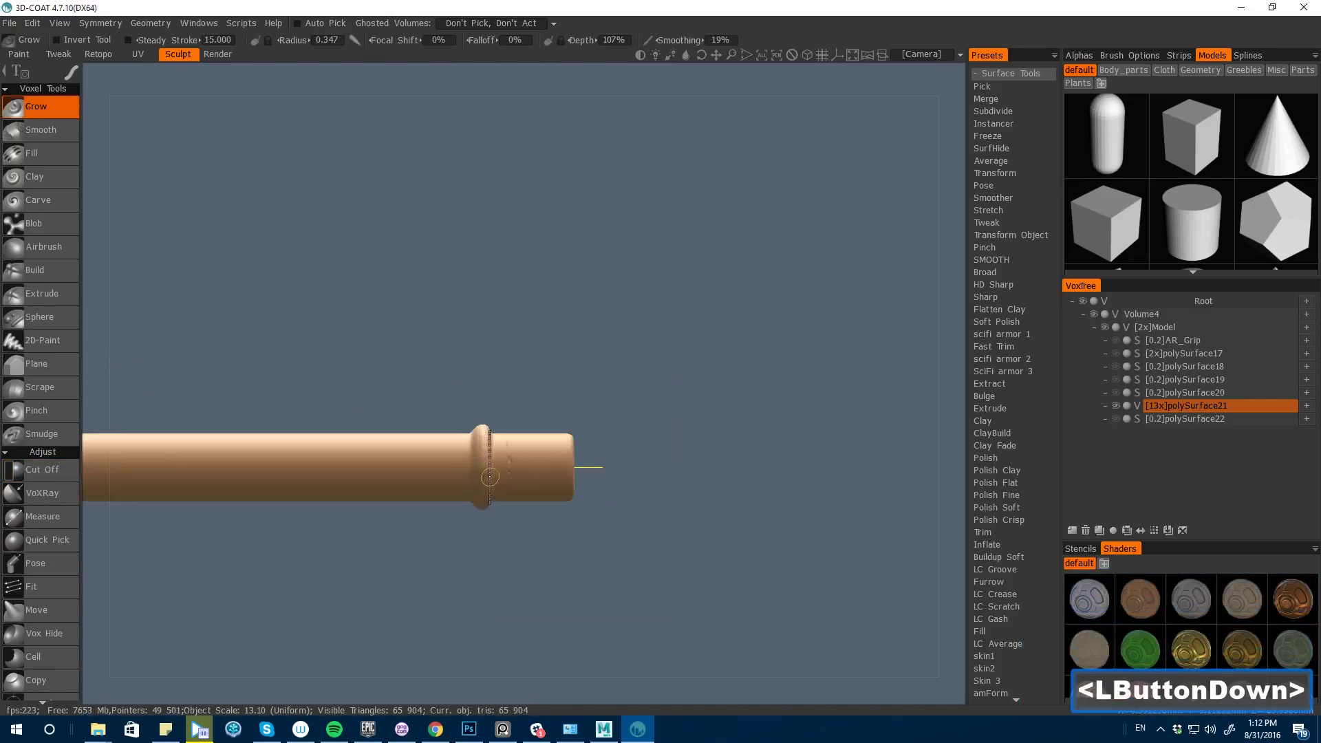
left_click_drag(564, 479, 806, 557)
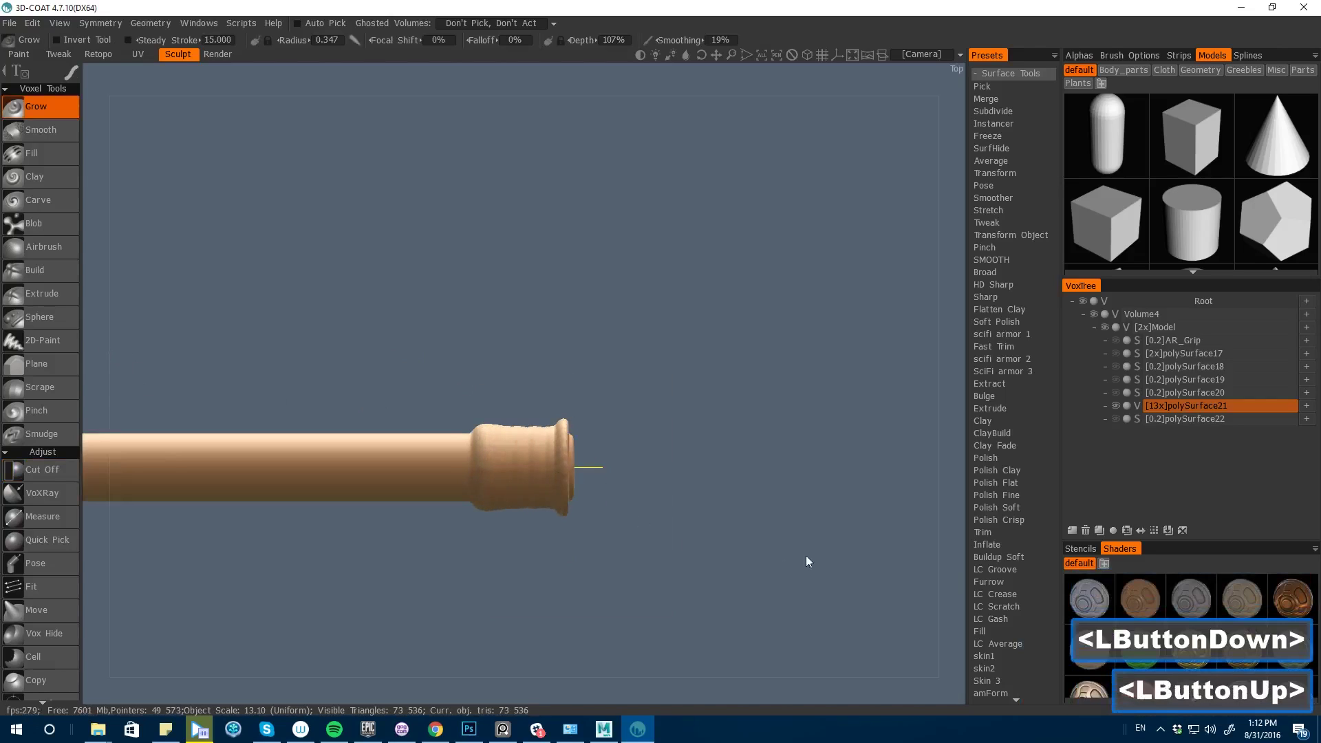
mouse_move(919, 575)
left_mouse_down()
mouse_move(881, 593)
mouse_move(915, 583)
left_mouse_up()
key("ctrl+z")
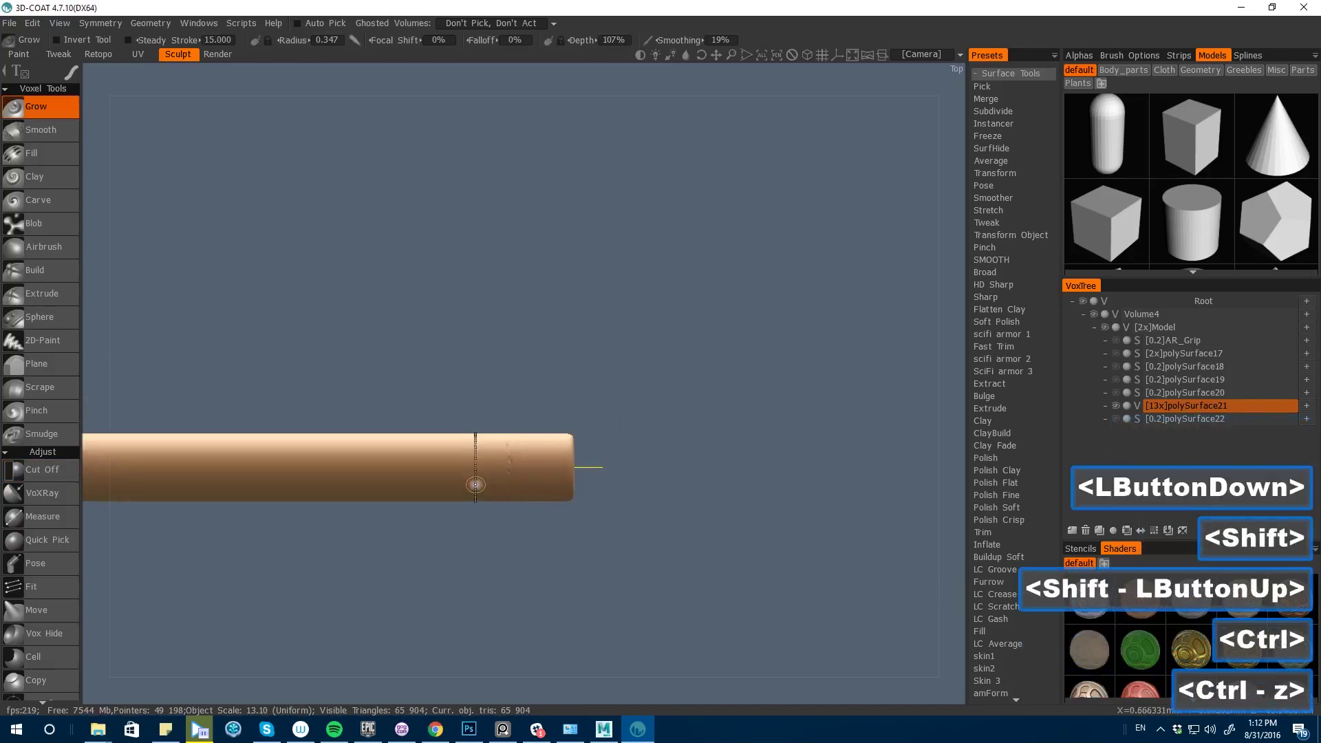
- Build up a raised collar around the barrel from just behind the muzzle to its end with the voxel Clay tool
key("space")
key("space")
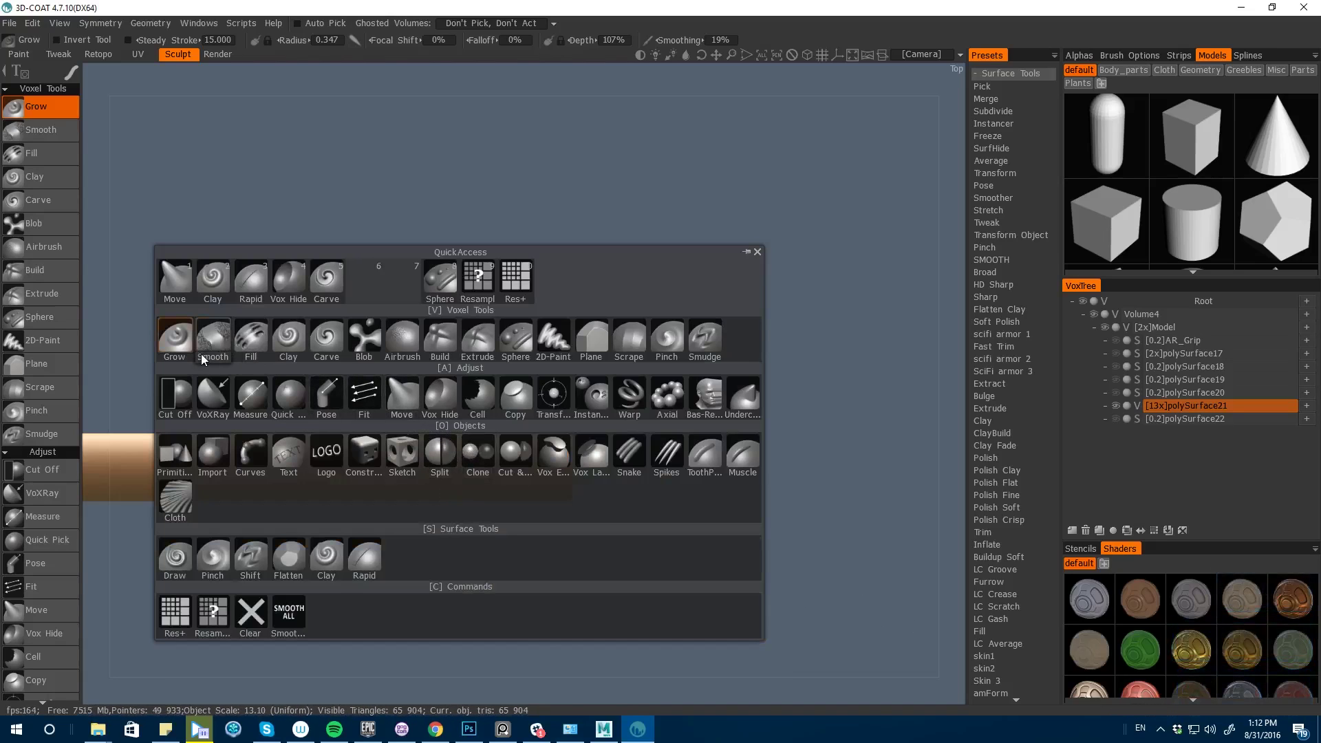
left_click(287, 341)
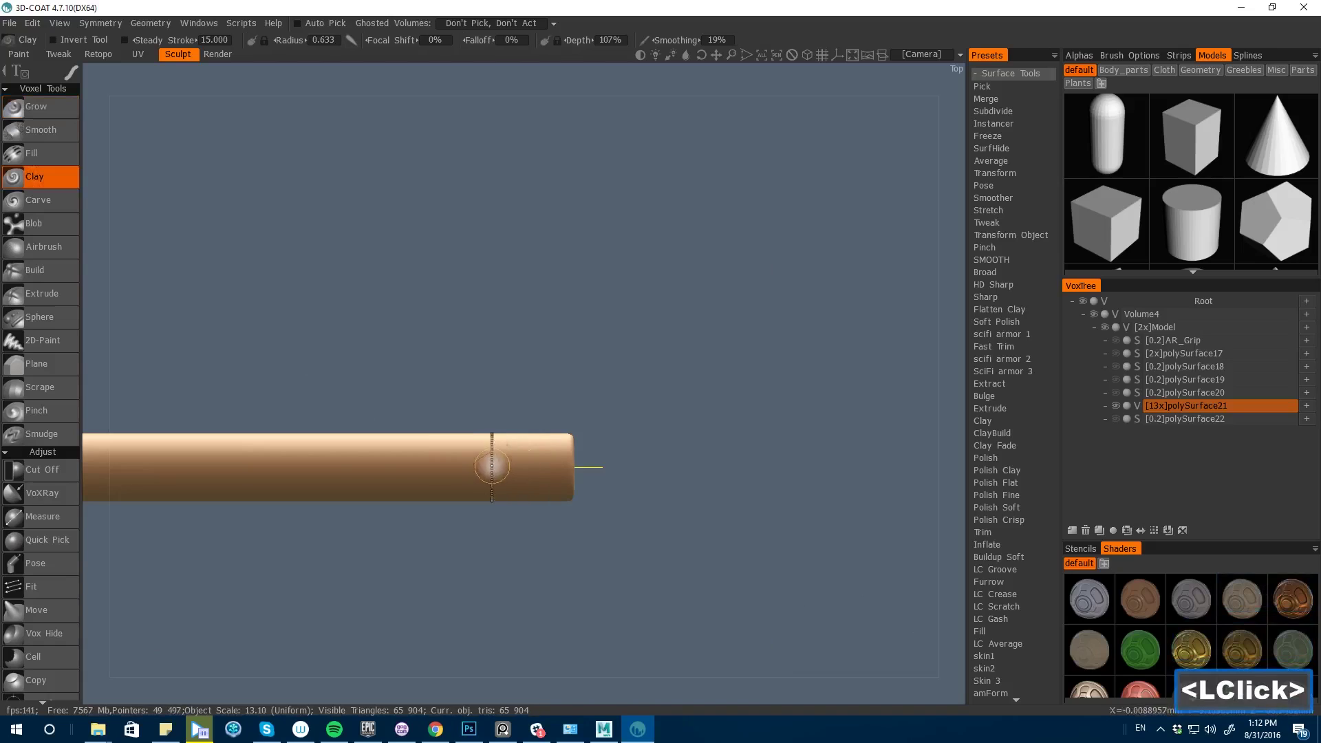
left_click_drag(492, 467, 508, 467)
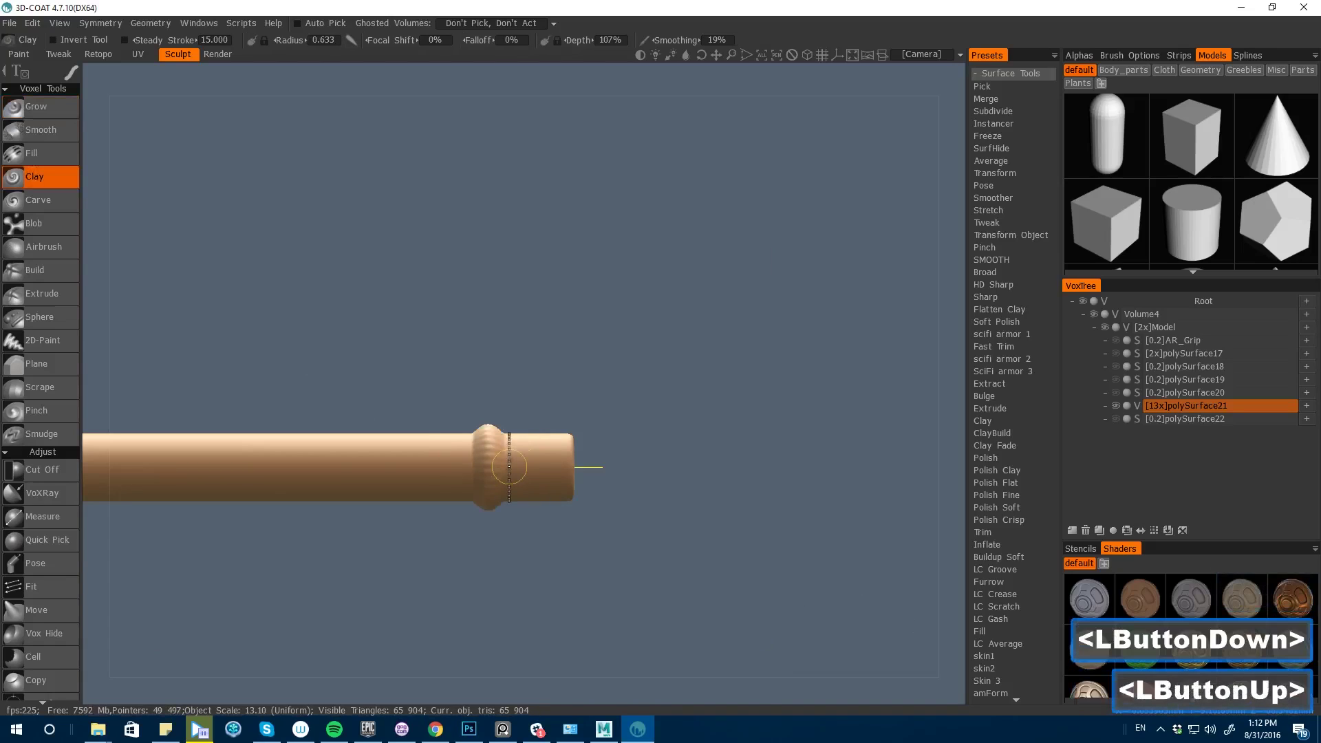
left_click_drag(928, 563, 885, 589)
- Chamfer the outer rim of the collar at the muzzle end with an angled Cut Off shape
key("space")
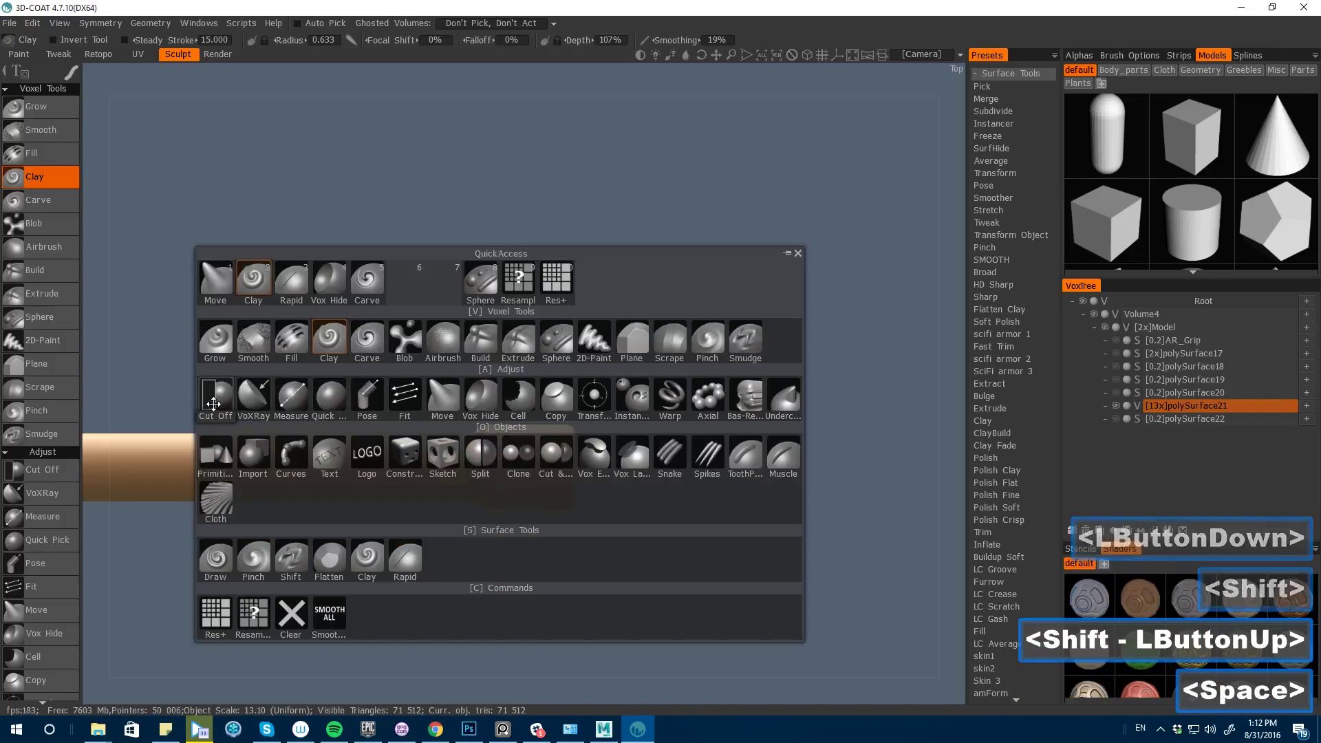
left_click(493, 445)
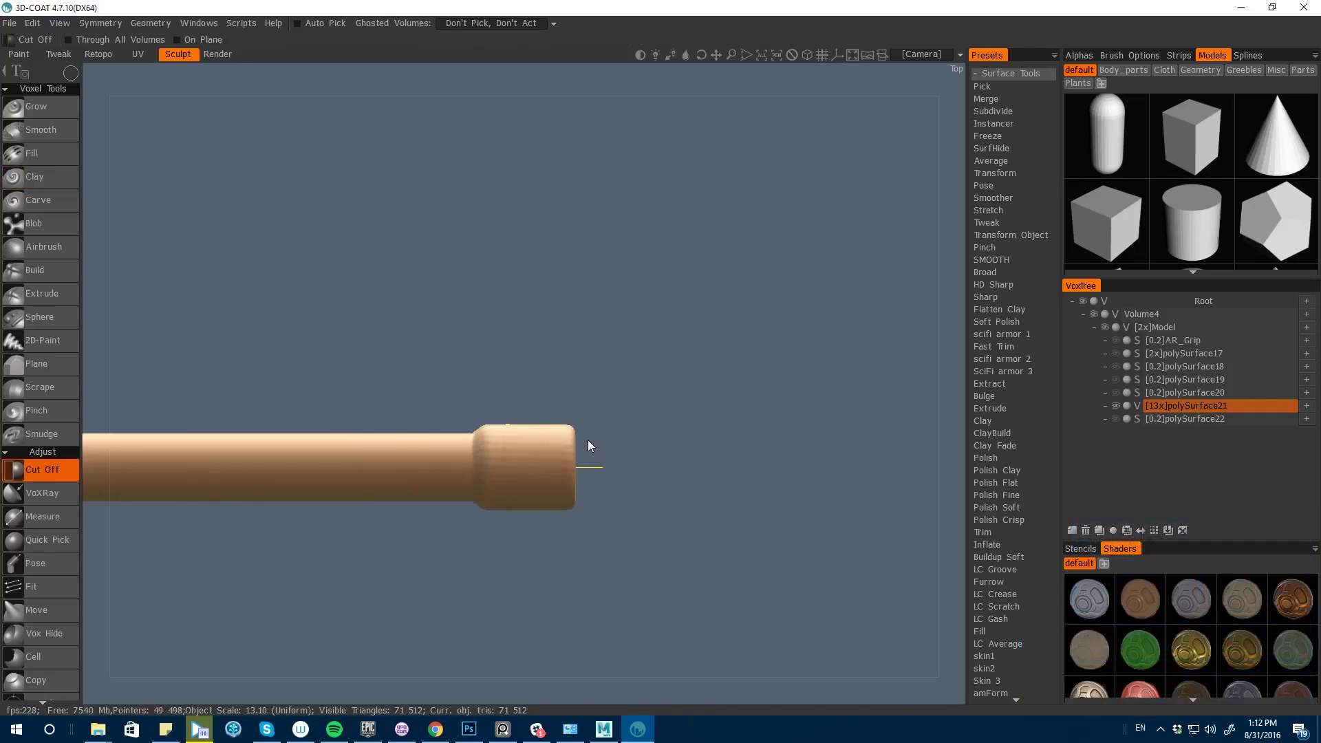
key("space")
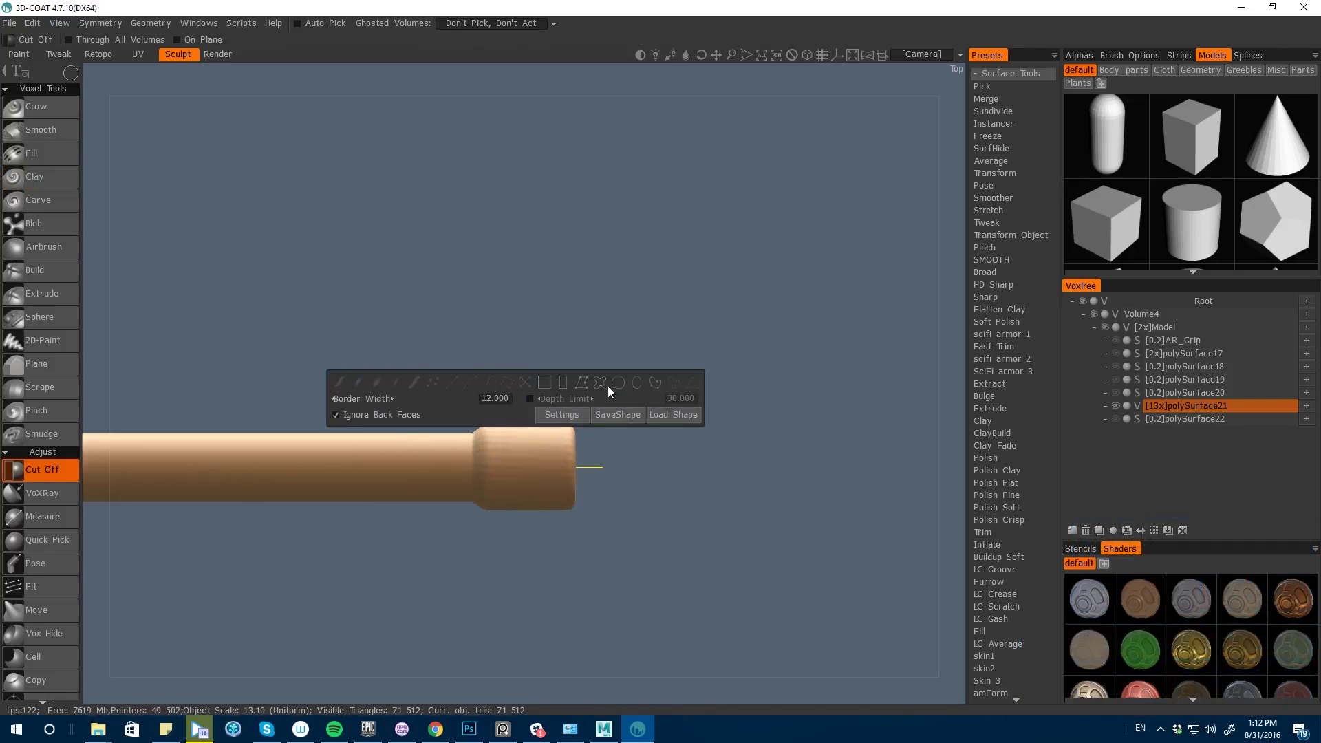
left_click(655, 385)
left_click_drag(556, 415, 542, 406)
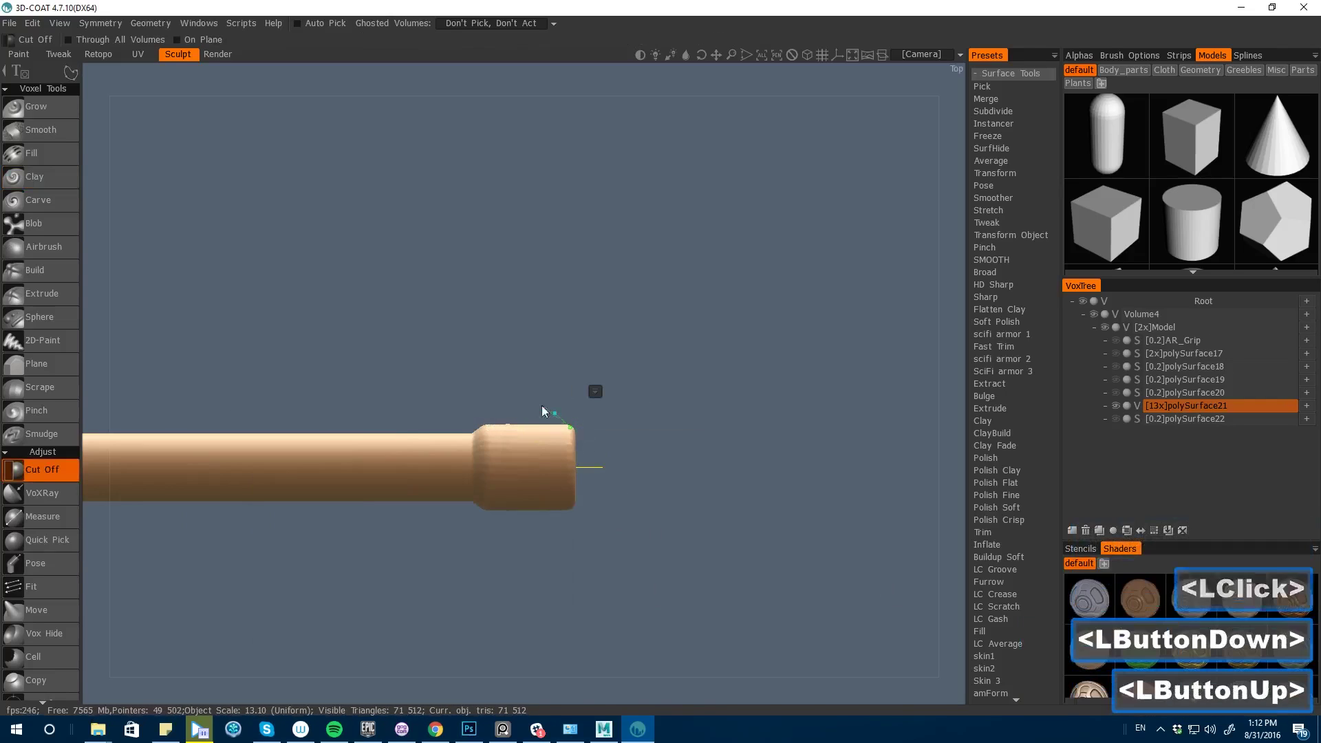
key("r")
key("e")
left_click(635, 391)
key("ctrl+z")
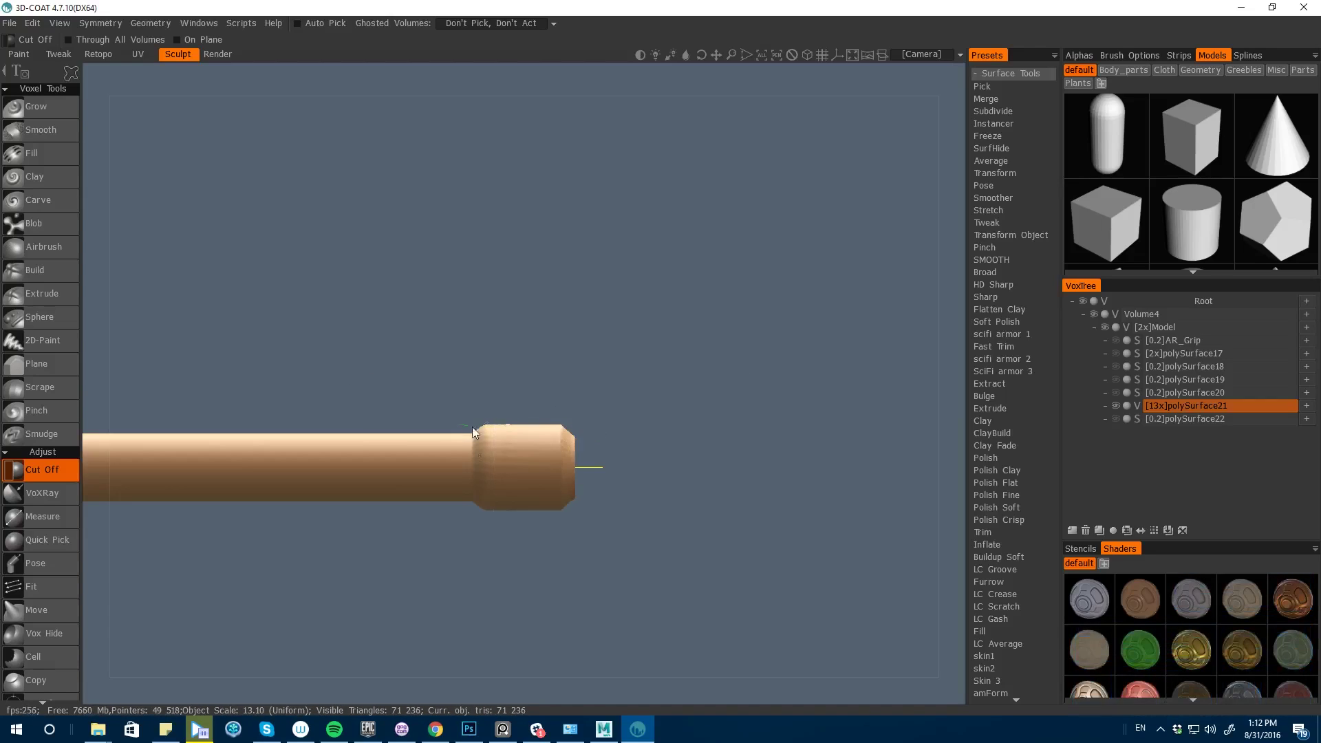
- Cut narrow grooves around the rear half of the collar with the Cut Off tool, undoing the unwanted cuts
left_click_drag(446, 391, 448, 394, "alt")
left_click_drag(512, 435, 513, 537)
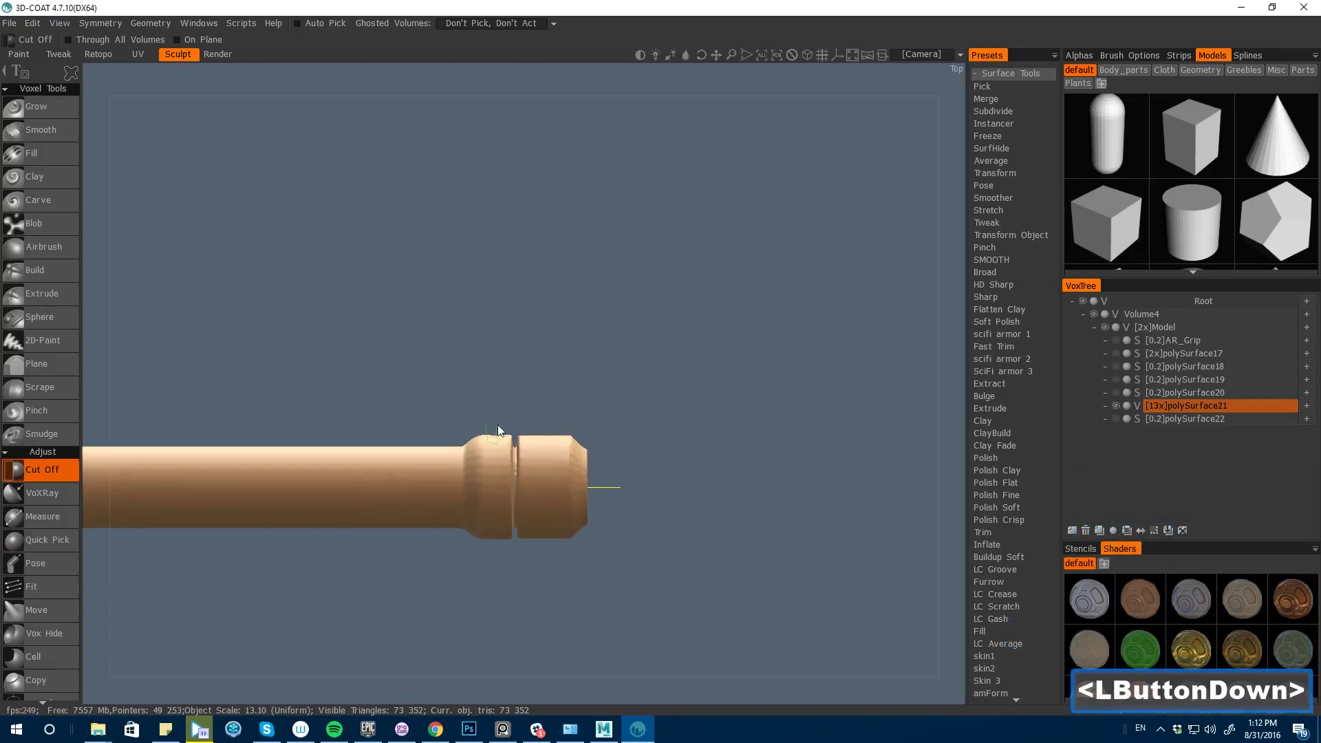
left_click_drag(498, 426, 499, 421)
key("ctrl+z")
mouse_move(488, 420)
left_mouse_down()
mouse_move(502, 414)
mouse_move(491, 407)
mouse_move(575, 507)
left_mouse_up()
key("ctrl+z")
- Cut a round bore into the muzzle from the end view with a circular Cut Off shape
key("space")
left_click(551, 487)
mouse_move(100, 422)
left_mouse_down()
mouse_move(123, 420)
mouse_move(106, 418)
left_mouse_up()
key("ctrl+z")
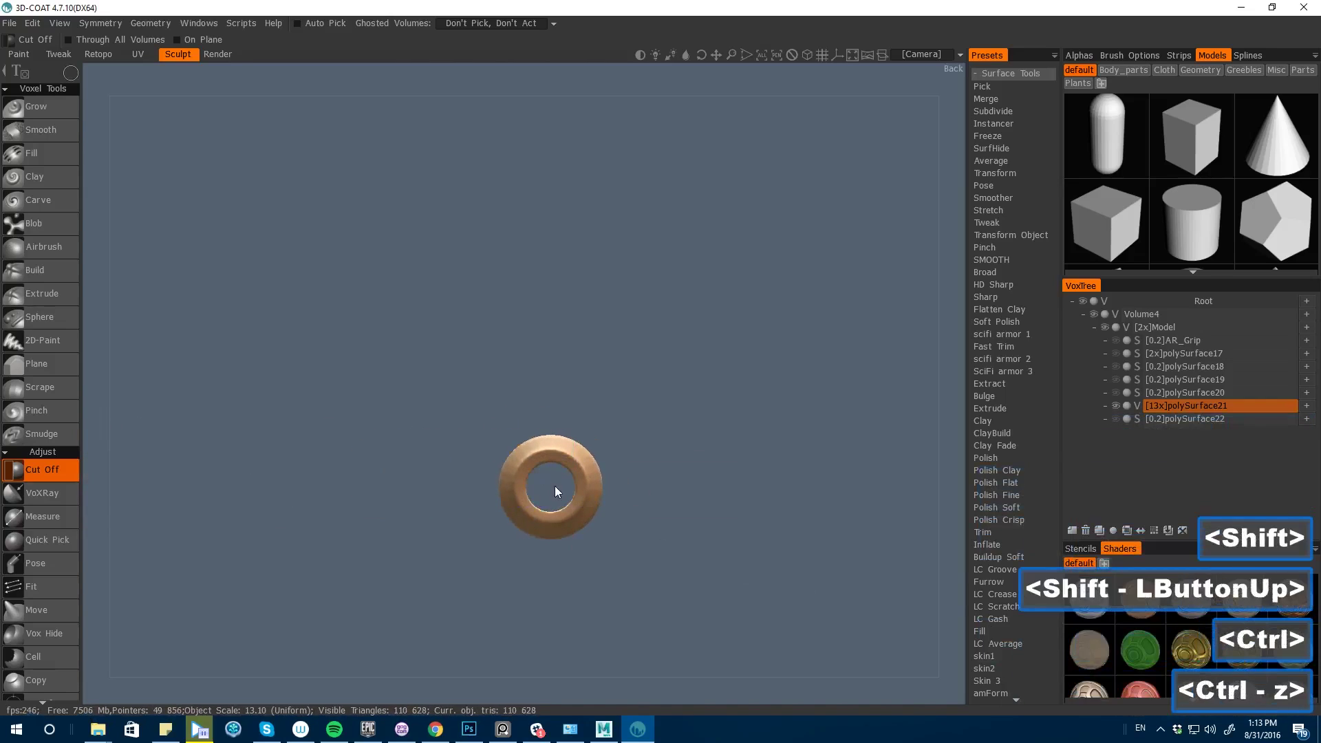
left_click_drag(551, 487, 575, 511)
- Try cutting a rounded waist into the barrel behind the collar with a circular Cut Off shape, and undo it
left_click_drag(131, 417, 513, 442)
key("space")
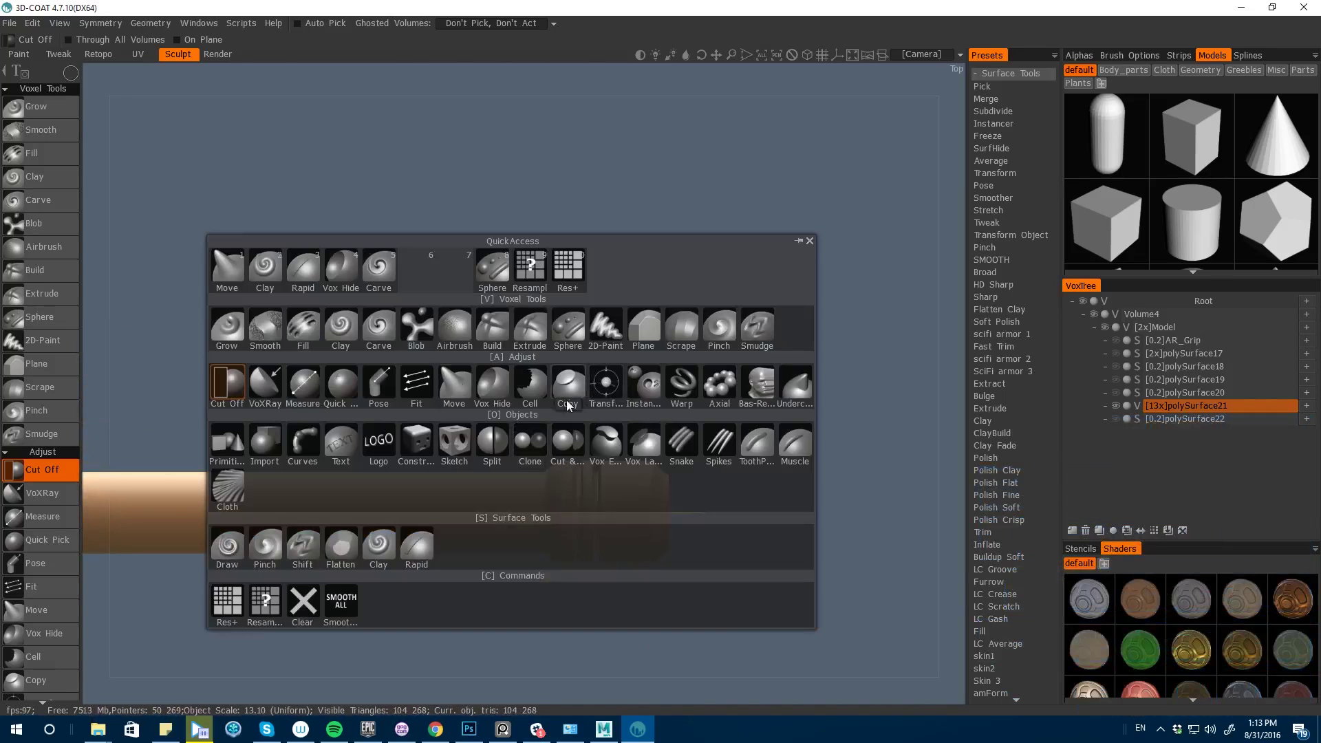
left_click_drag(249, 340, 176, 283, "alt")
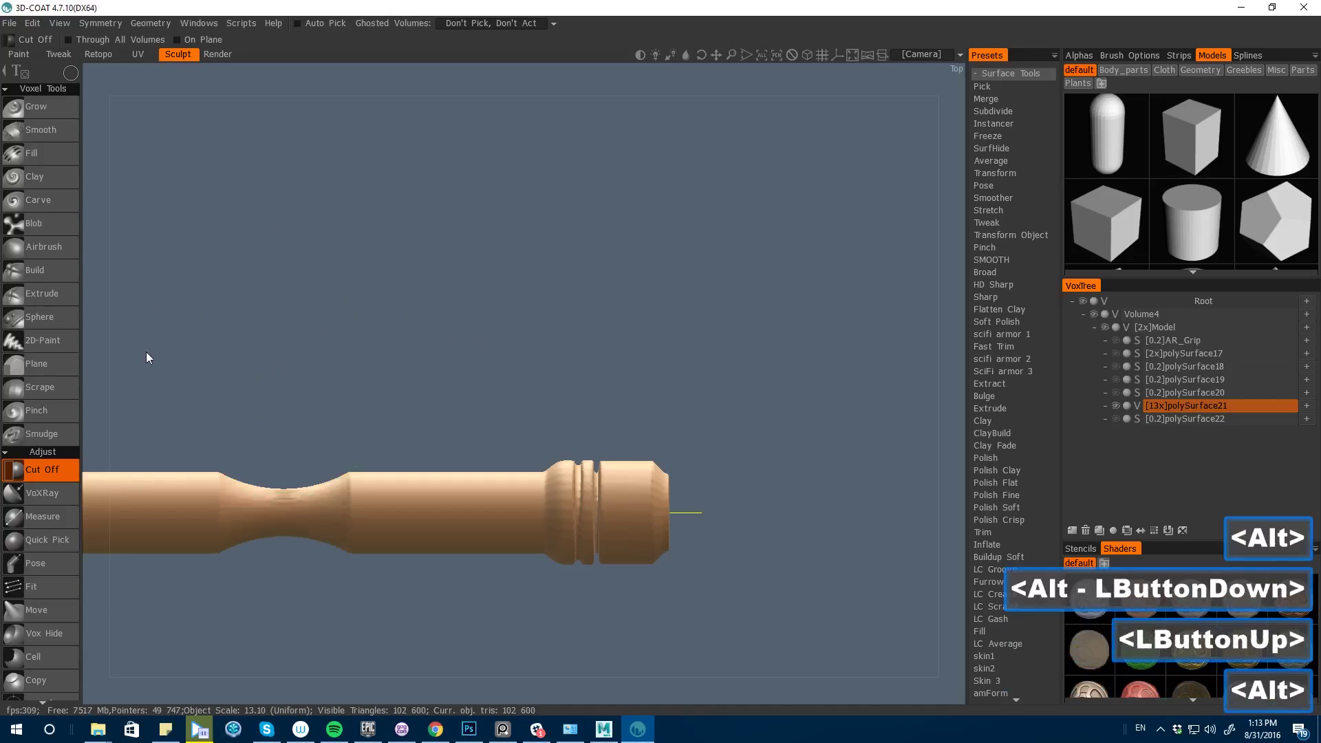
key("ctrl+z")
- Activate the Pose tool, reduce the brush radius to 0.997, and try selecting an area at the collar's rear, undoing that selection
left_click_drag(101, 421, 261, 424, "alt")
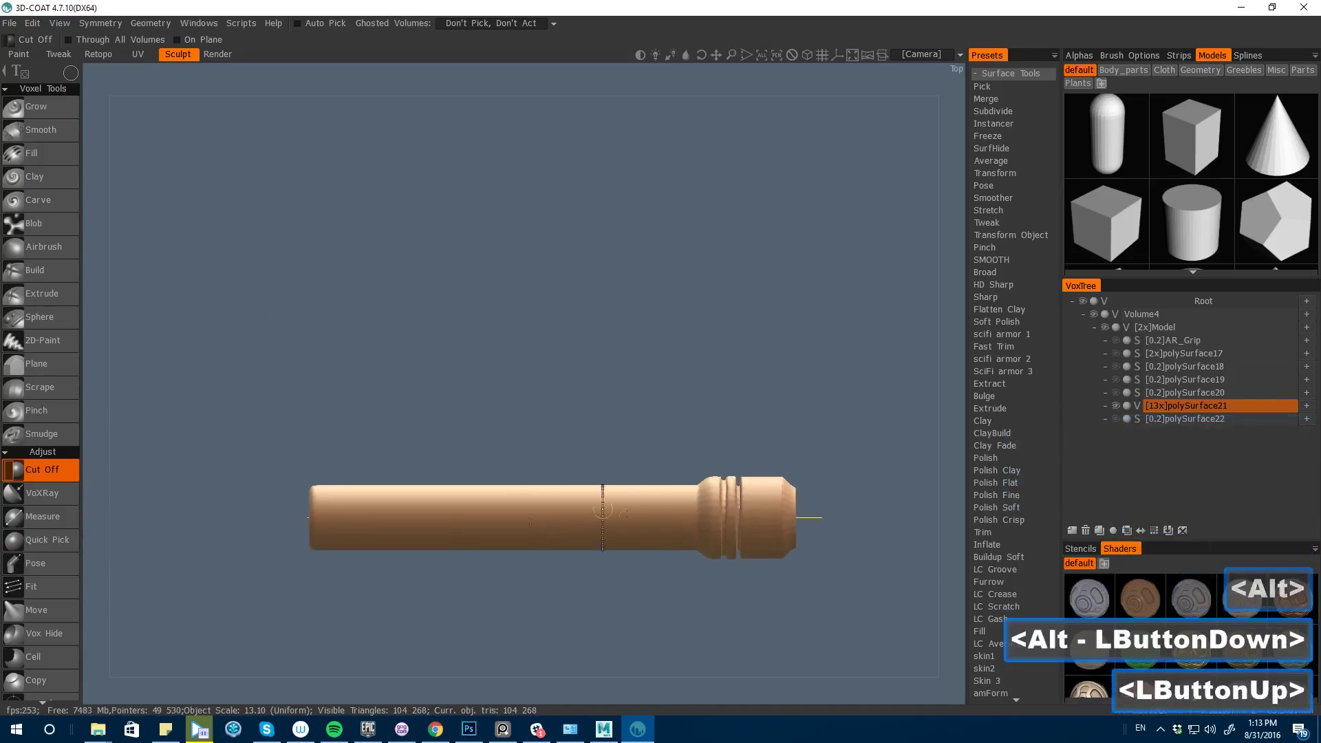
key("space")
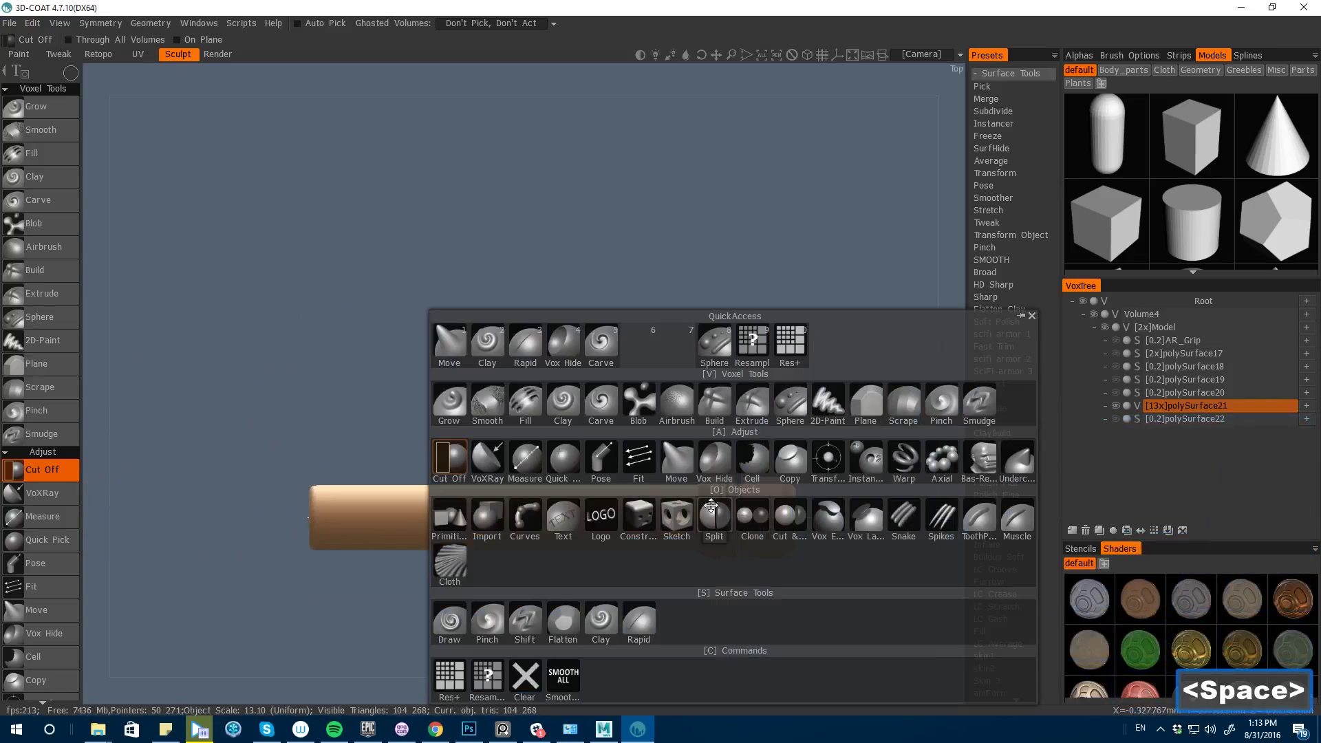
left_click(597, 462)
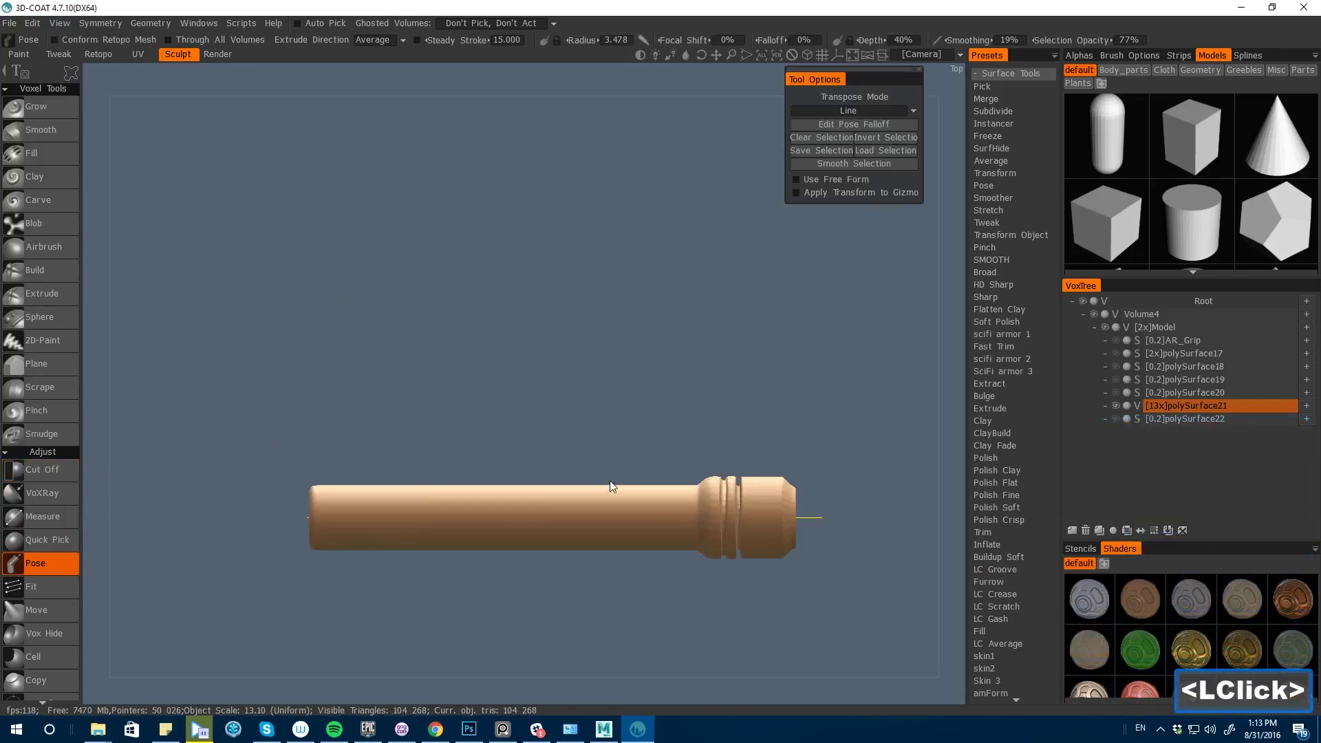
key("bracketleft")
key("bracketleft")
key("bracketleft")
key("bracketleft")
key("bracketleft")
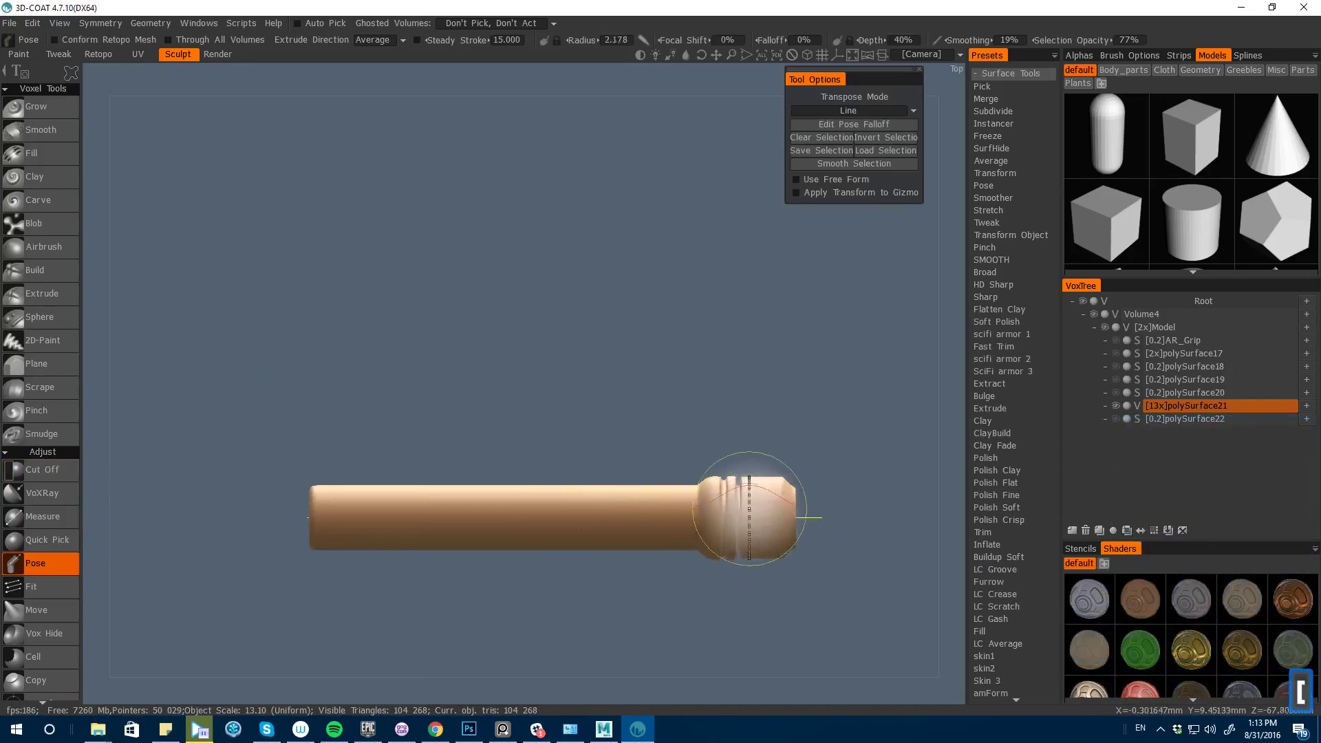
left_click_drag(753, 515, 692, 515)
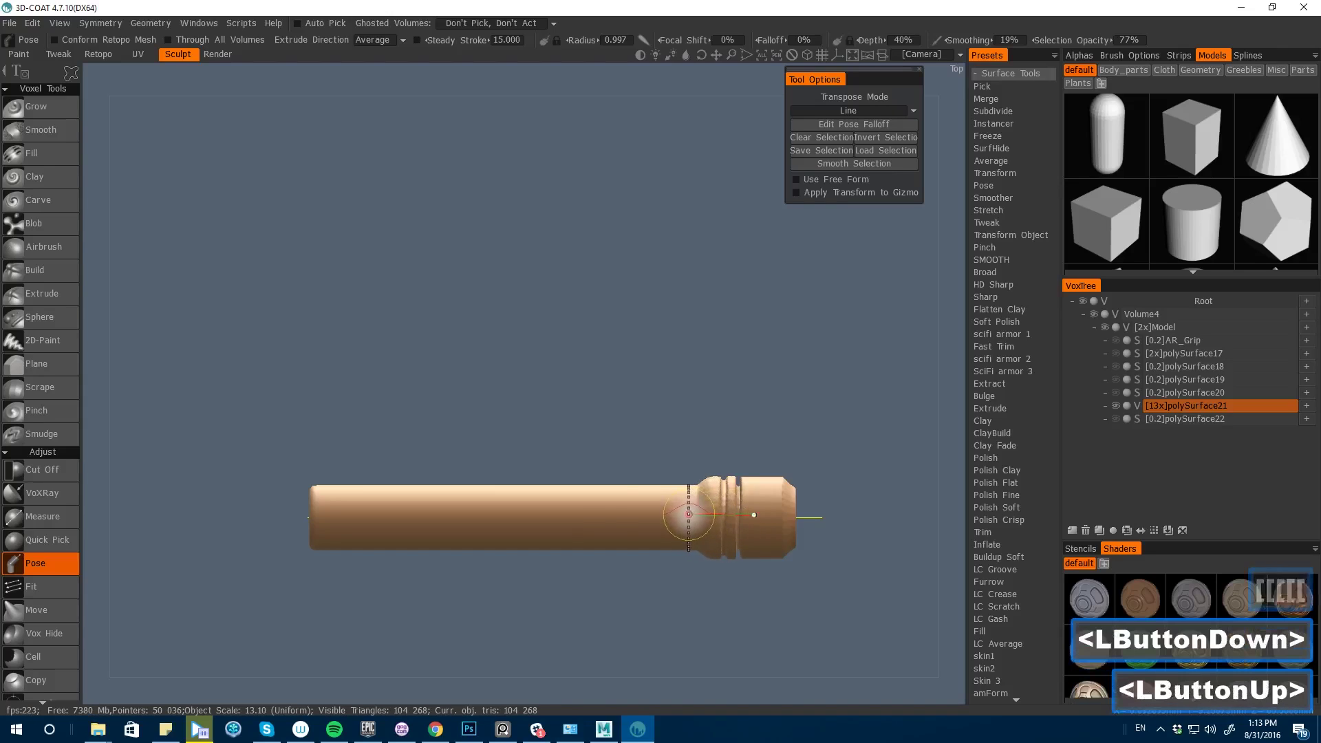
key("ctrl+z")
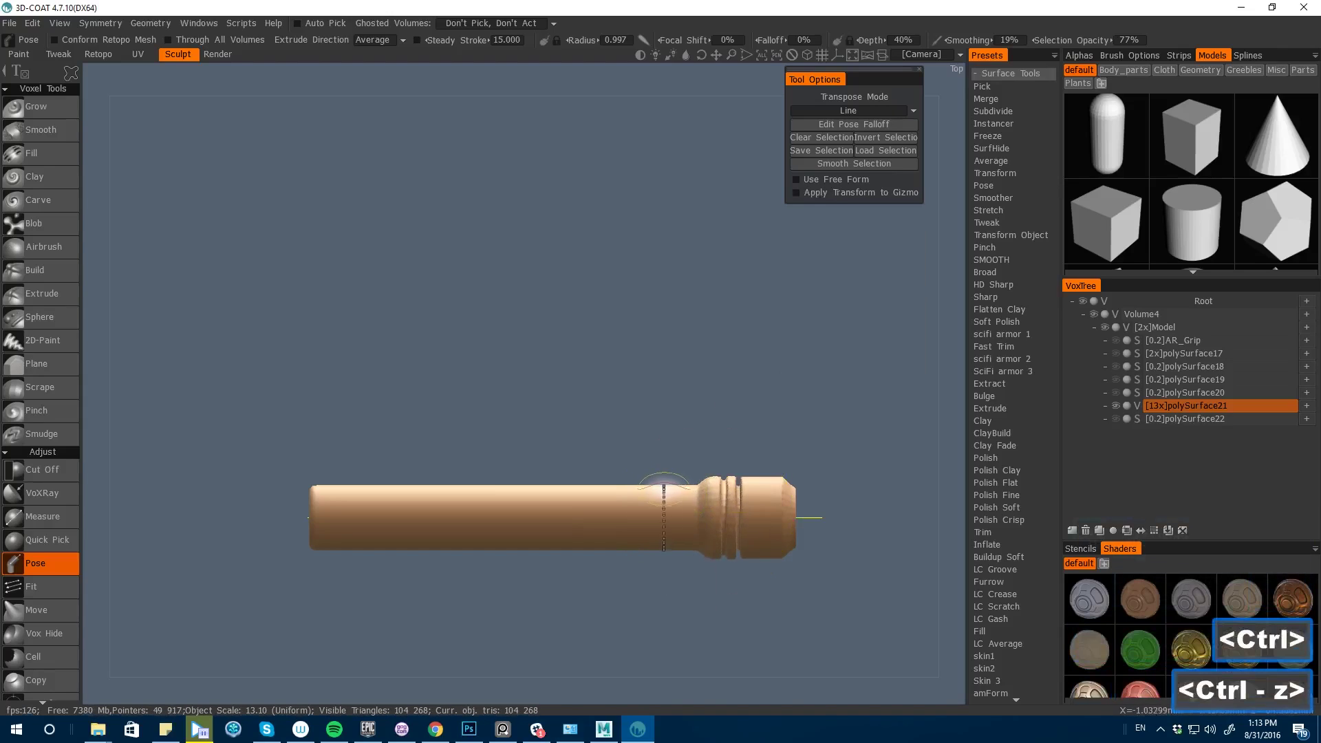
- Select the grooved rear part of the collar and the adjoining barrel section with a Pose selection shape
key("e")
left_click(500, 468)
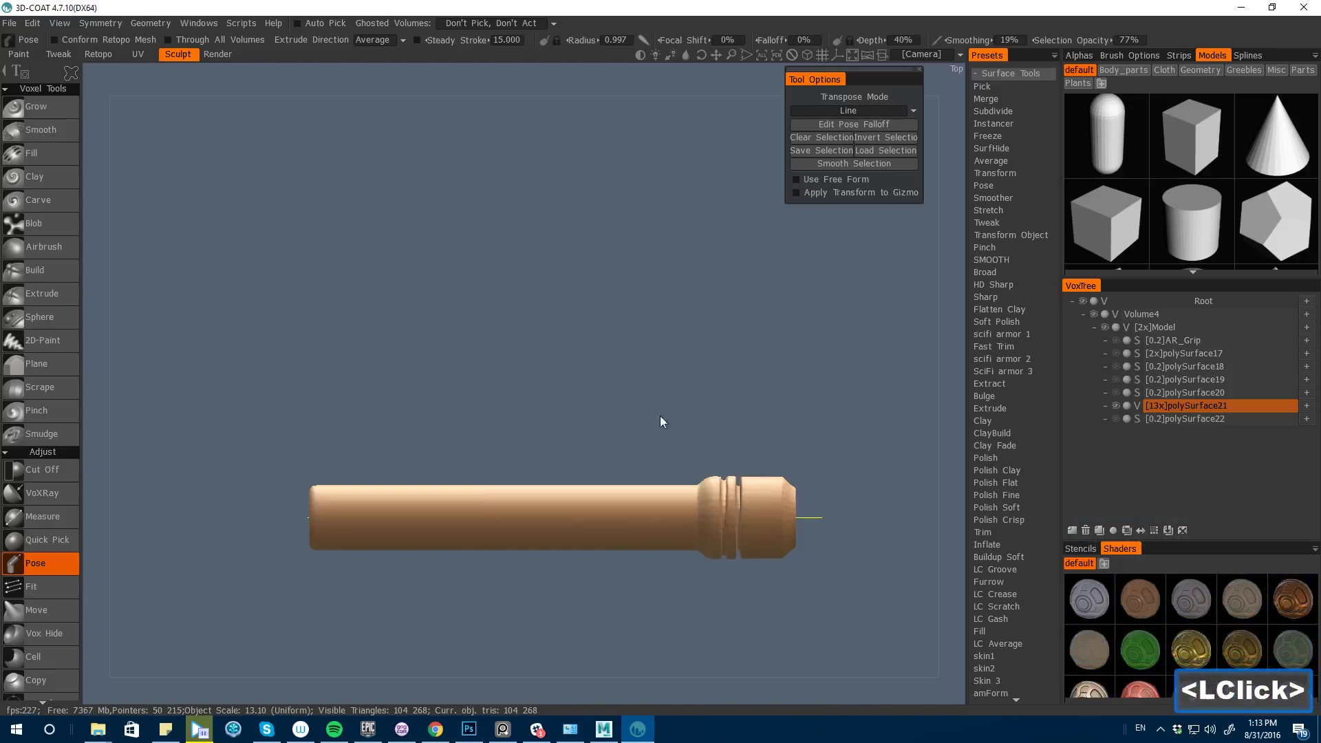
left_click_drag(759, 488, 760, 492)
left_click_drag(667, 470, 639, 418)
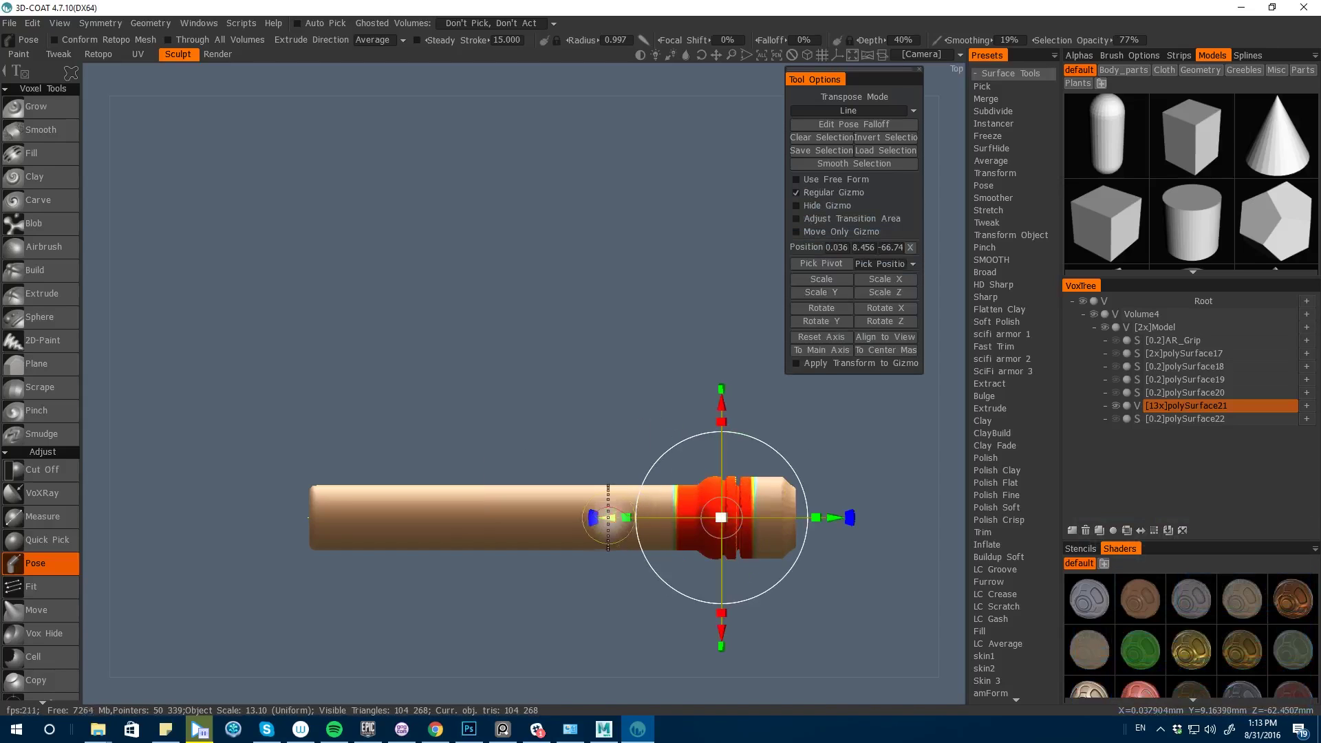
- Reset the Pose gizmo's axis, shift the selected collar section backward along the barrel, and clear the selection
left_click_drag(603, 518, 578, 518)
left_click_drag(200, 421, 123, 543)
key("ctrl+z")
left_click(810, 336)
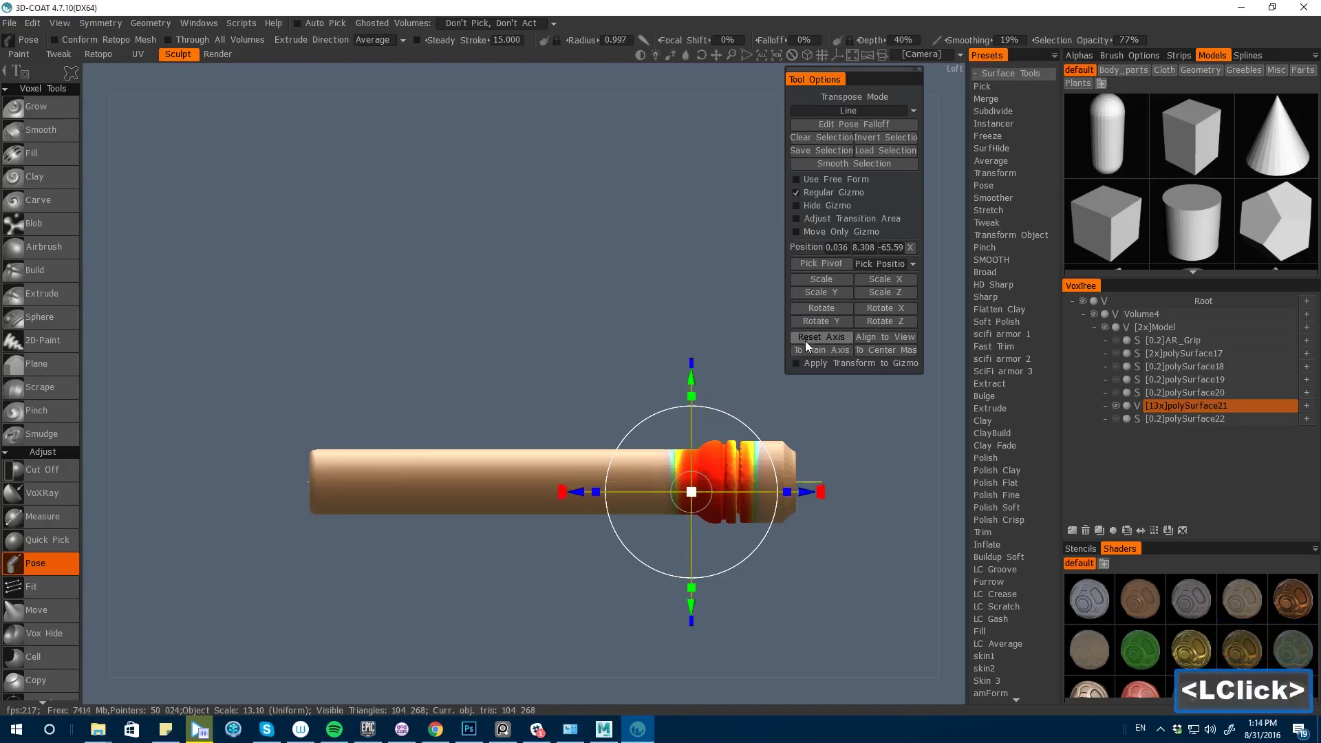
left_click_drag(575, 491, 544, 492)
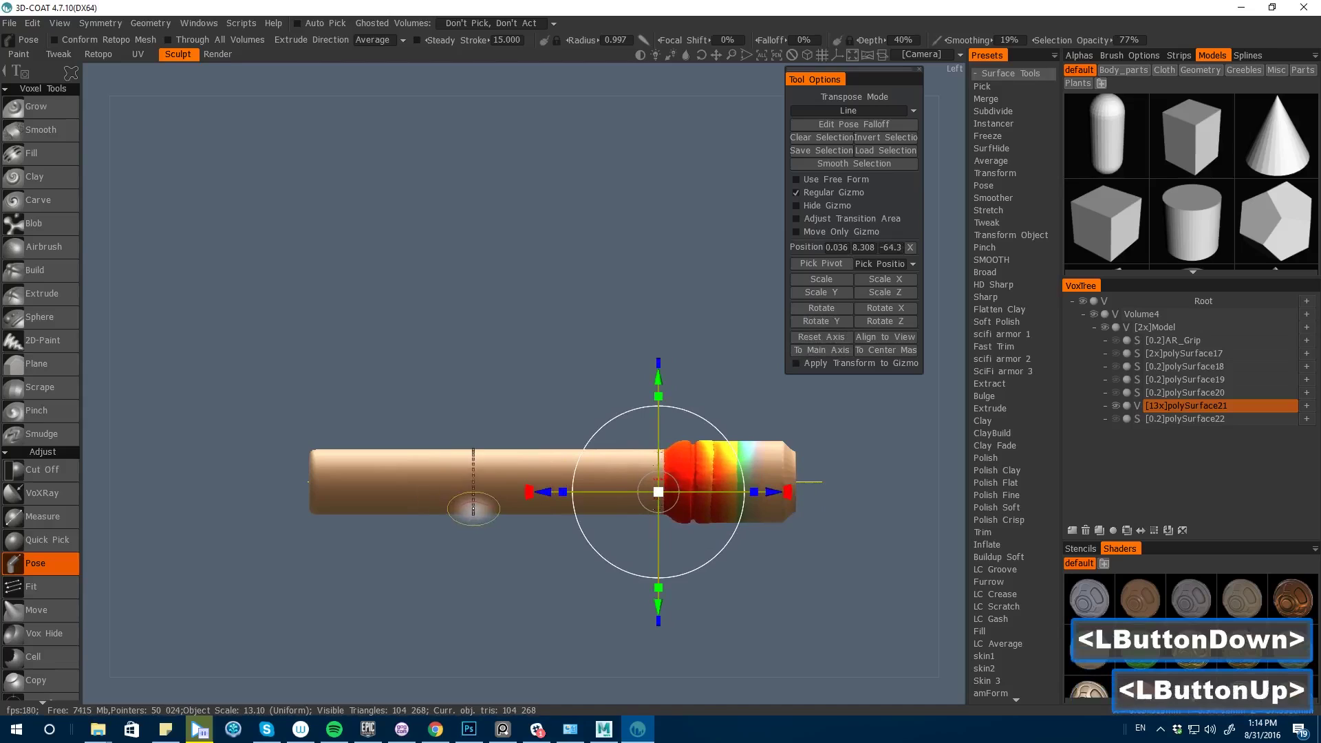
key("ctrl+d")
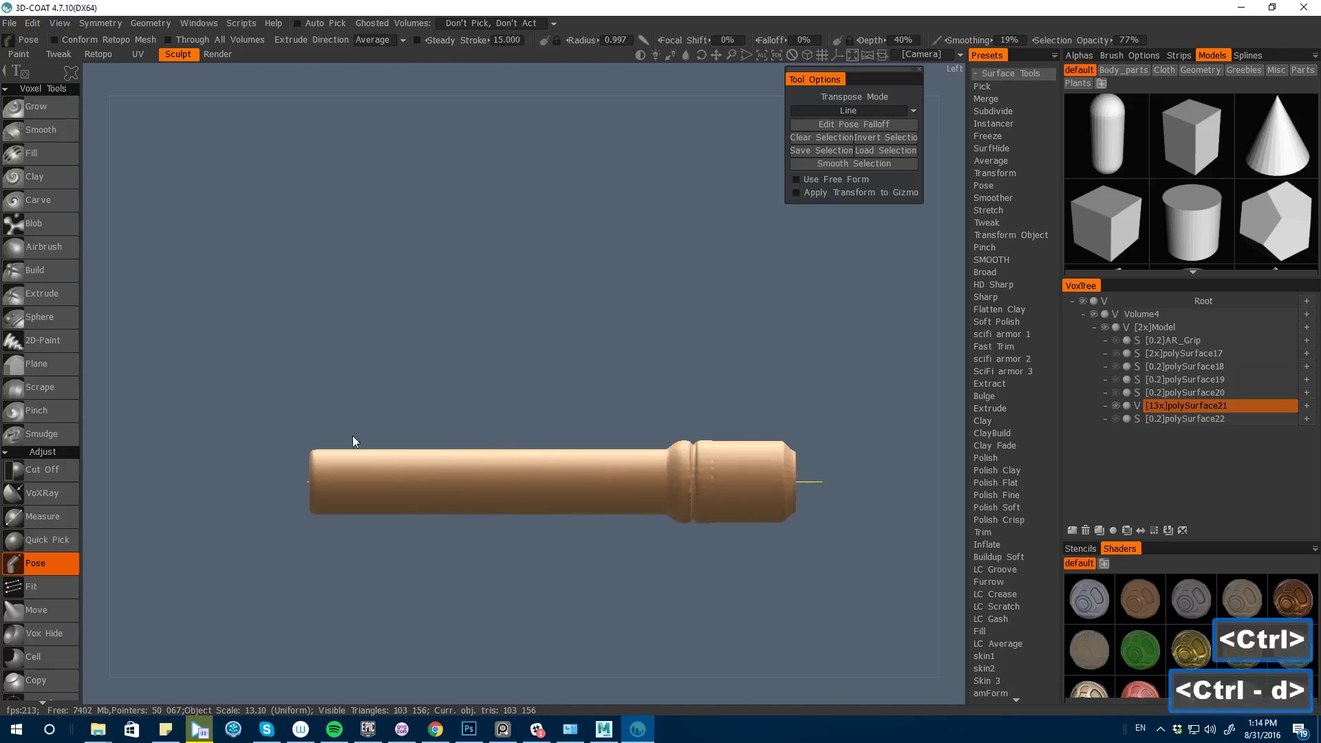
- Smooth away the grooves remaining around the collar, switching from the Pose tool to the Sphere tool with a smaller brush
mouse_move(700, 673)
left_mouse_down()
mouse_move(683, 672)
mouse_move(672, 566)
mouse_move(587, 593)
mouse_move(649, 601)
left_mouse_up()
key("[")
left_click_drag(701, 471, 699, 571, "shift")
key("space")
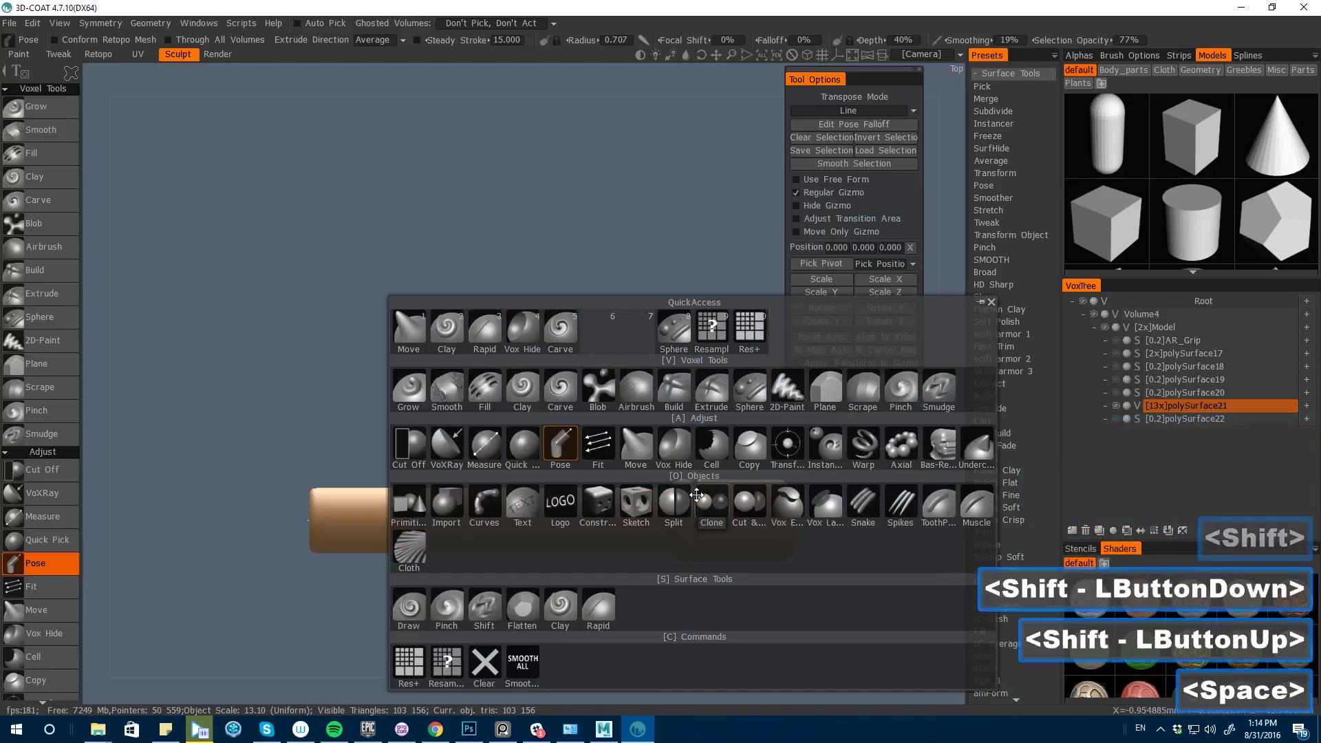
left_click(743, 391)
key("[")
key("[")
key("[")
key("[")
key("[")
key("[")
key("[")
key("[")
key("[")
key("[")
key("[")
key("[")
key("[")
key("[")
key("[")
key("[")
key("[")
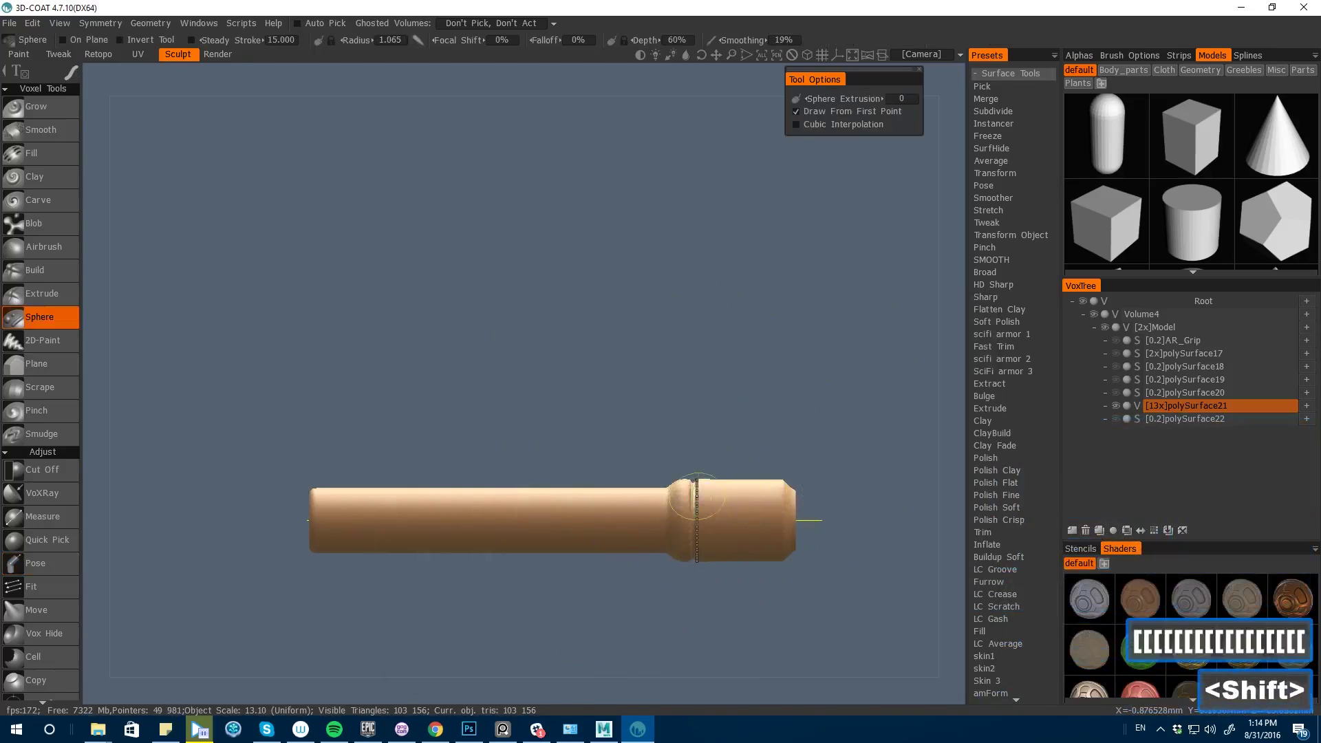
left_click(698, 497, "shift")
- Undo the trial Sphere stroke and set the radial symmetry order to 16
key("[")
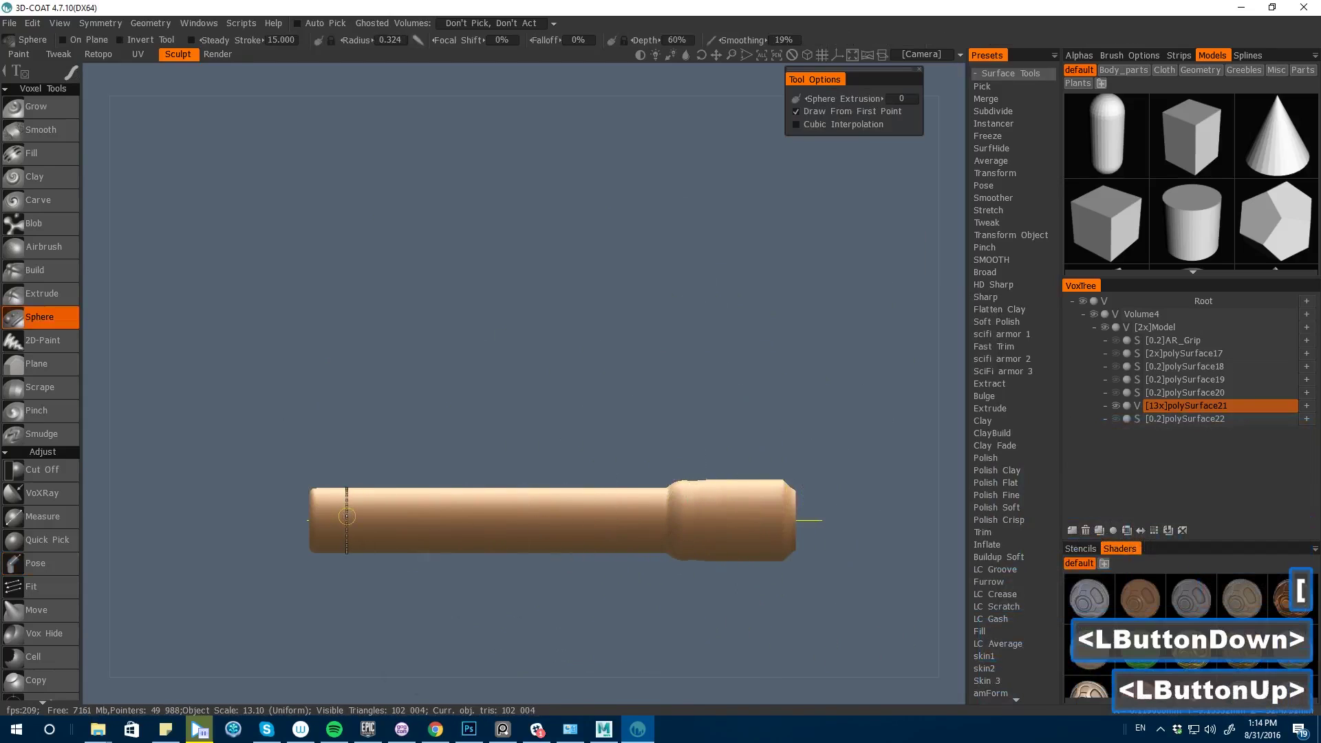
key("ctrl+z")
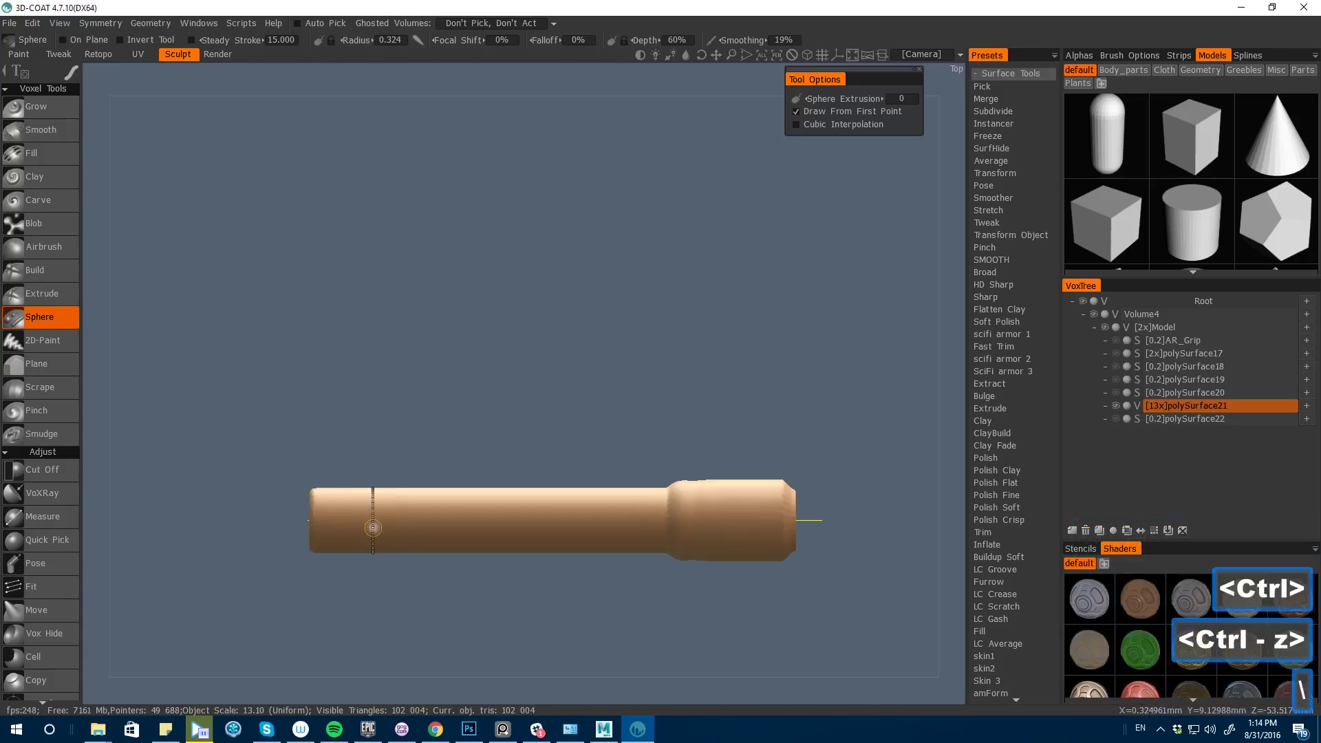
key("s")
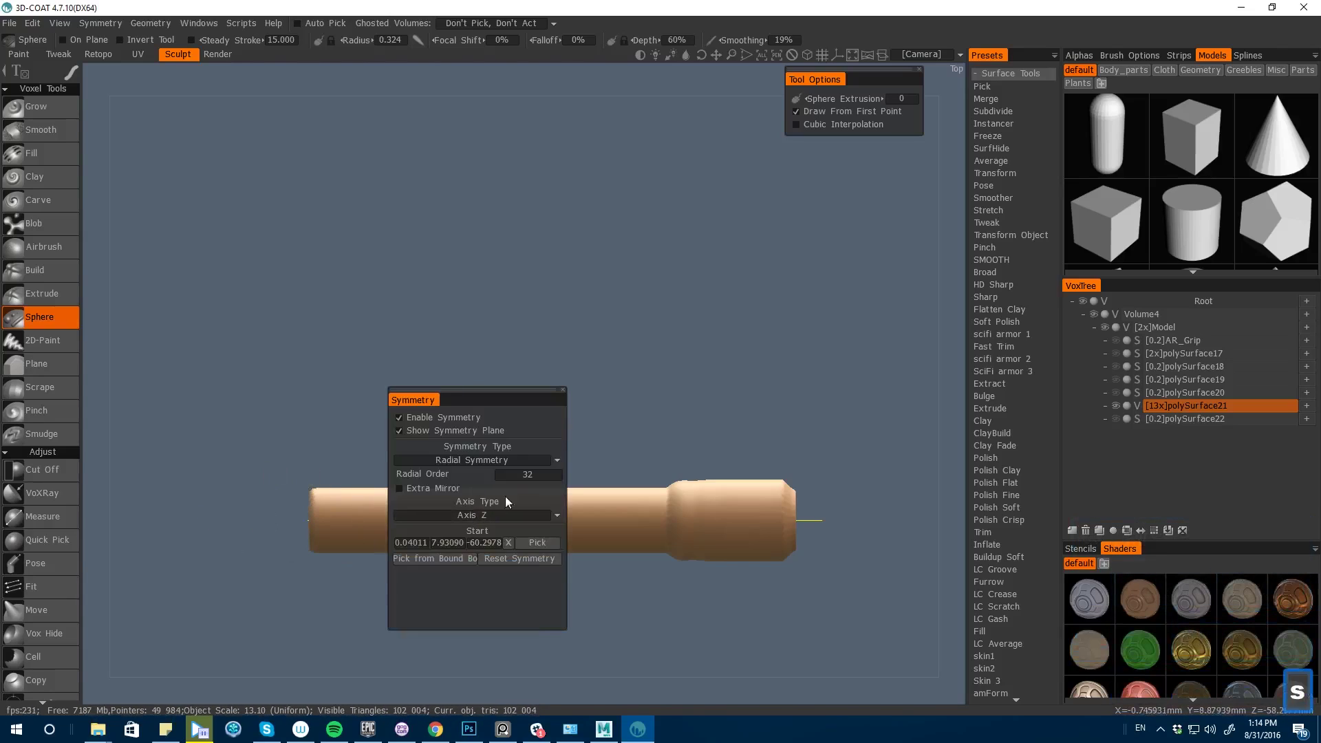
type("16")
key("Return")
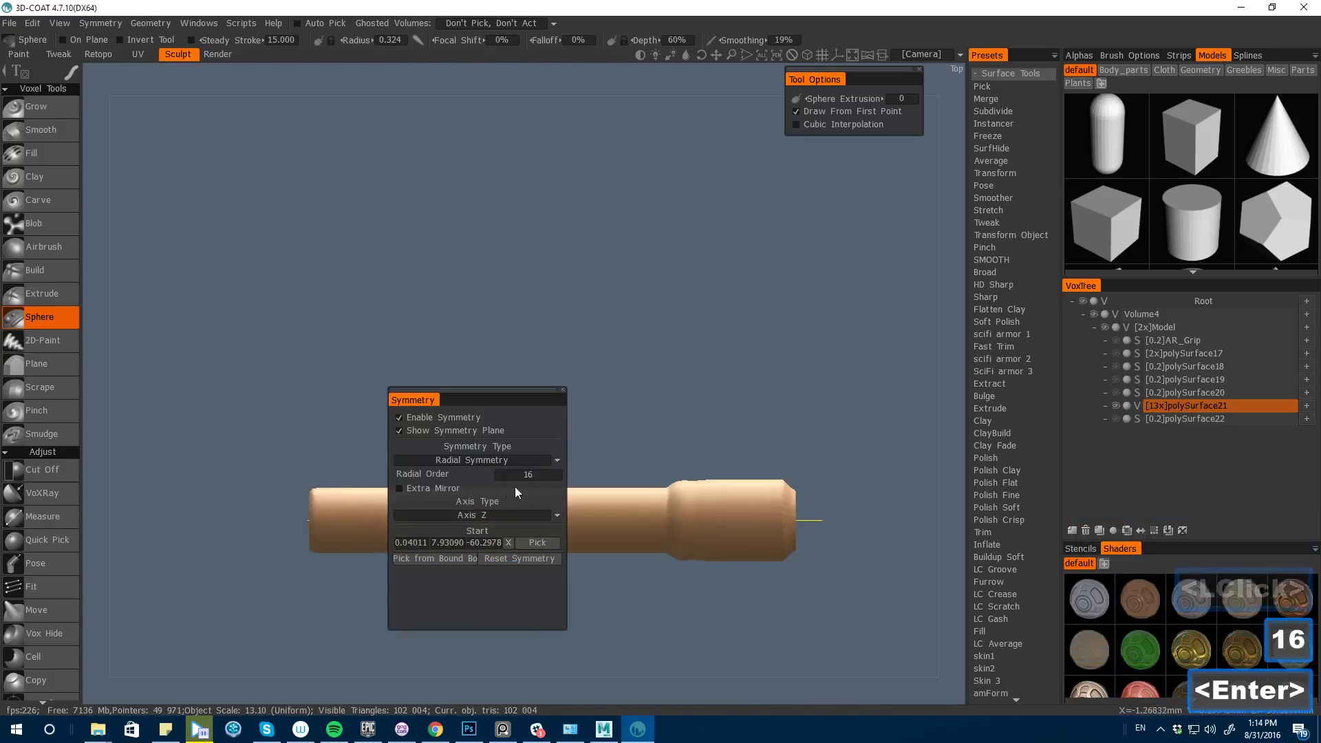
- Try adding rings of small spheres on the collar and at its rear edge, and undo them
left_click(686, 544)
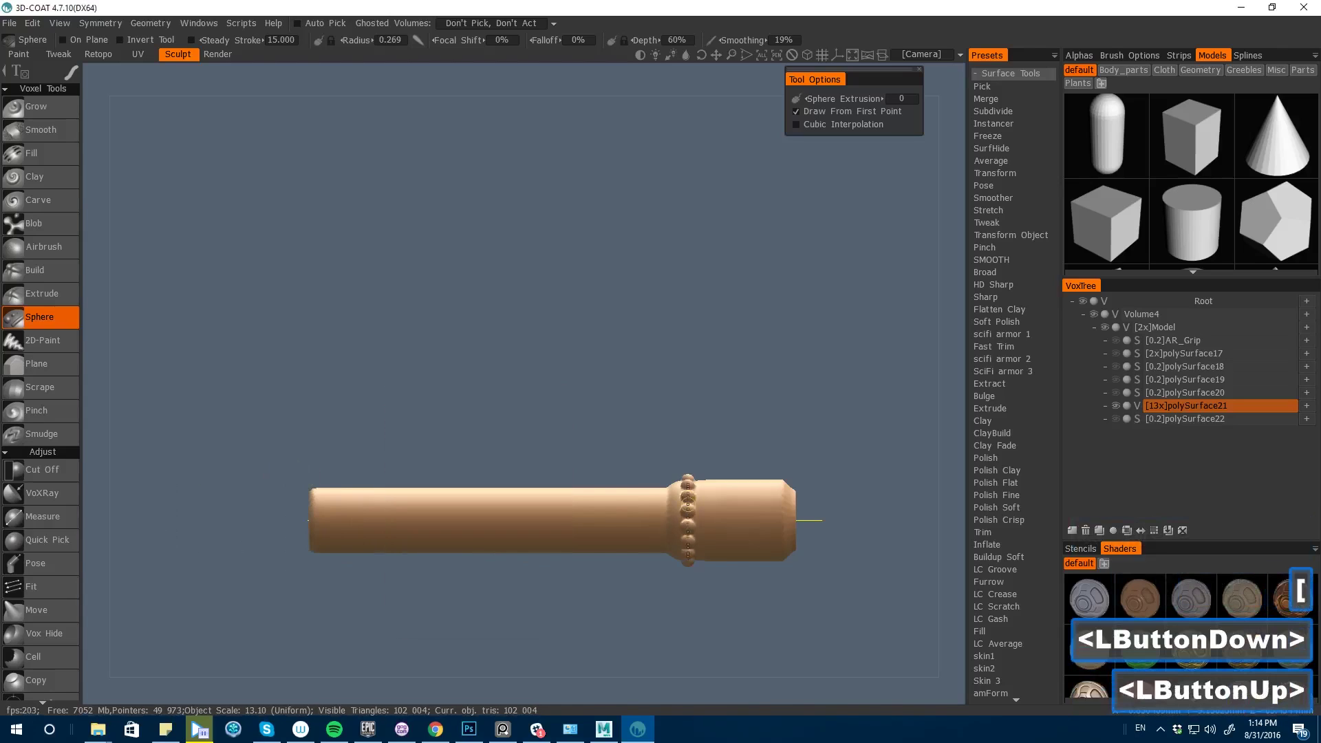
key("ctrl+z")
left_click(651, 542)
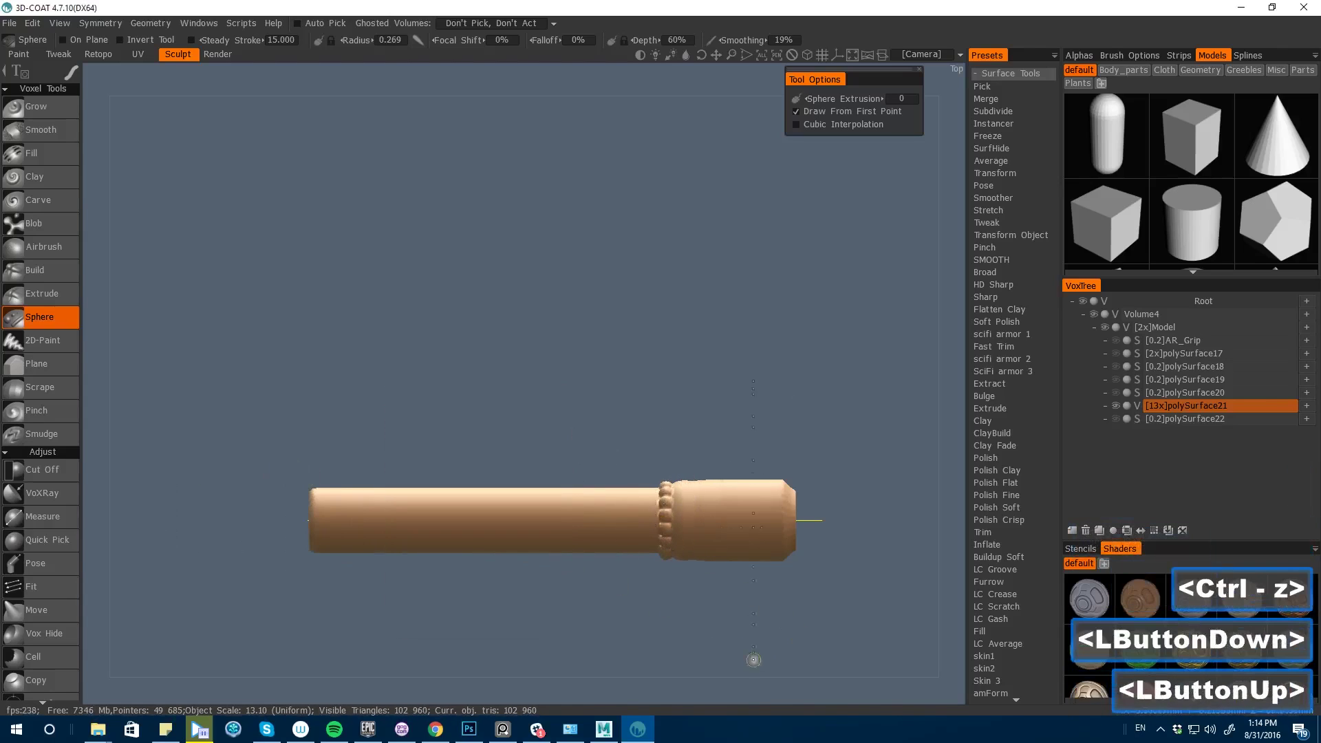
key("ctrl+z")
- Try the Scrape tool on the muzzle collar with a smaller brush, and undo the last stroke
key("s")
left_click_drag(753, 660, 592, 289, "alt")
key("space")
left_click(755, 374)
key("[")
key("ctrl+z")
left_click_drag(626, 344, 625, 386, "alt")
- With the Extrude tool and the square alpha, extrude thin raised rings around the collar's rear and the barrel just behind it
key("space")
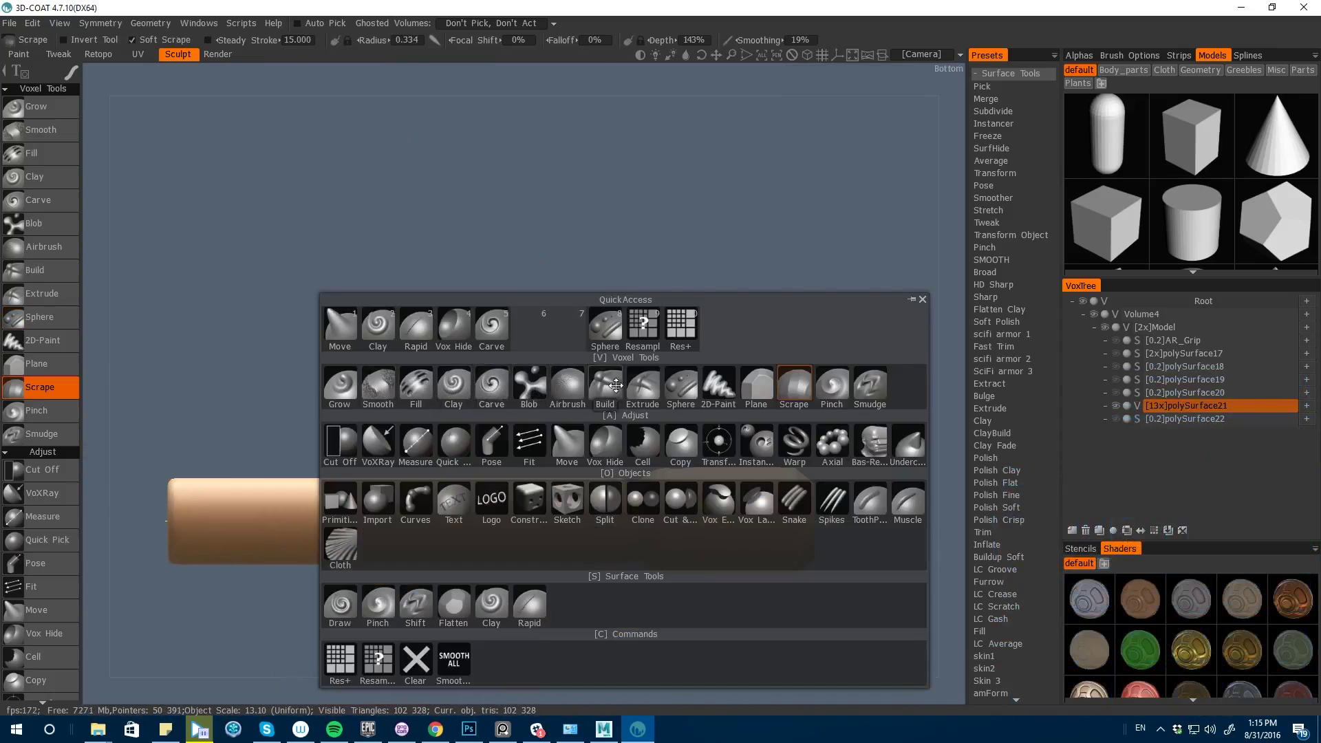
left_click(642, 385)
left_click(1079, 55)
left_click(1079, 70)
left_click(1300, 256)
key("[")
key("[")
key("ctrl+z")
left_click(674, 513)
left_click(630, 513)
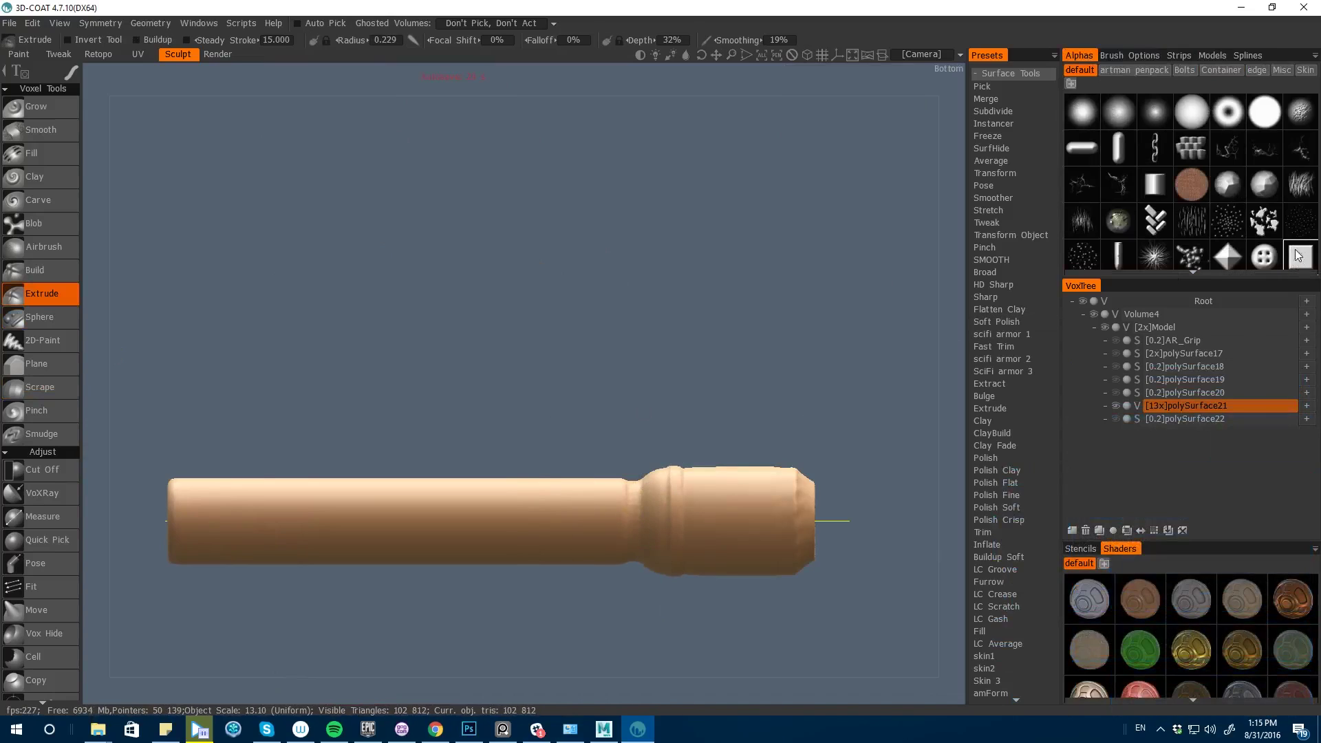
- Try extruding a ring around the middle of the barrel, raising the depth to 383%, and undo it
left_click(1237, 279)
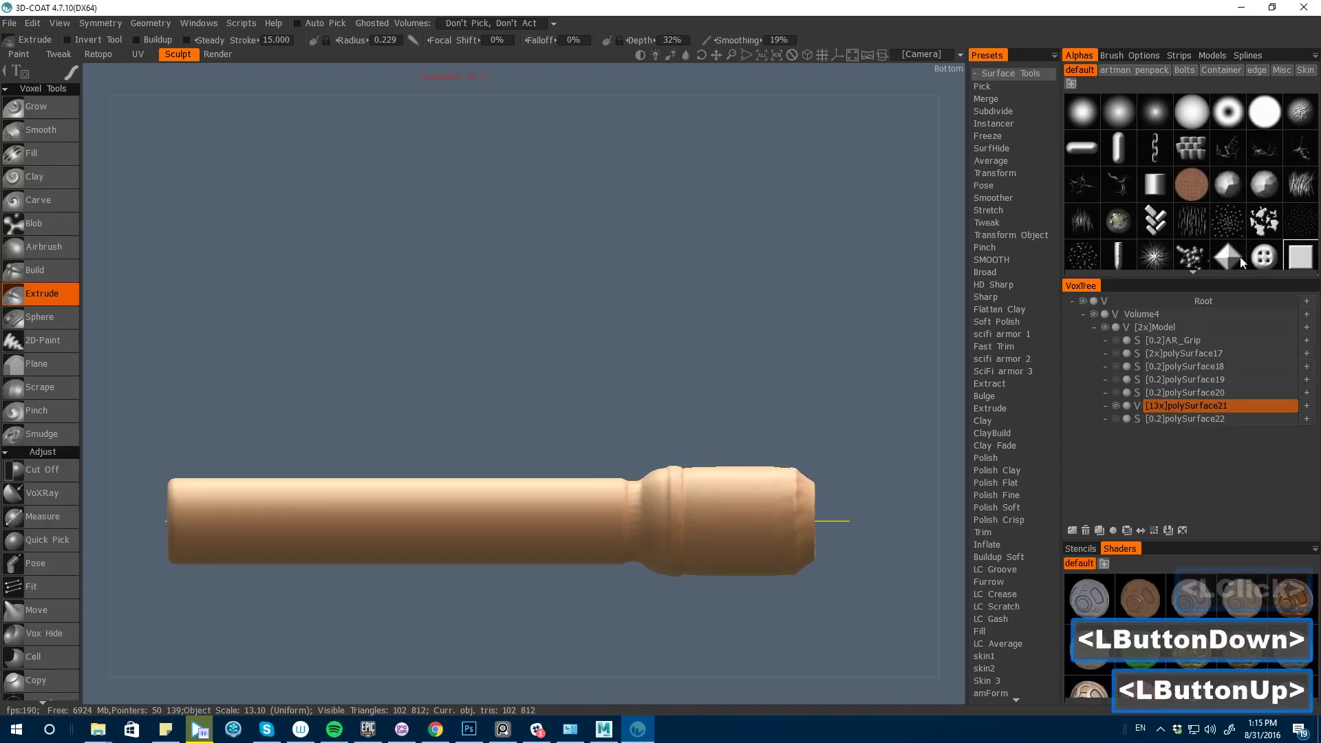
left_click_drag(521, 523, 499, 521)
key("ctrl+z")
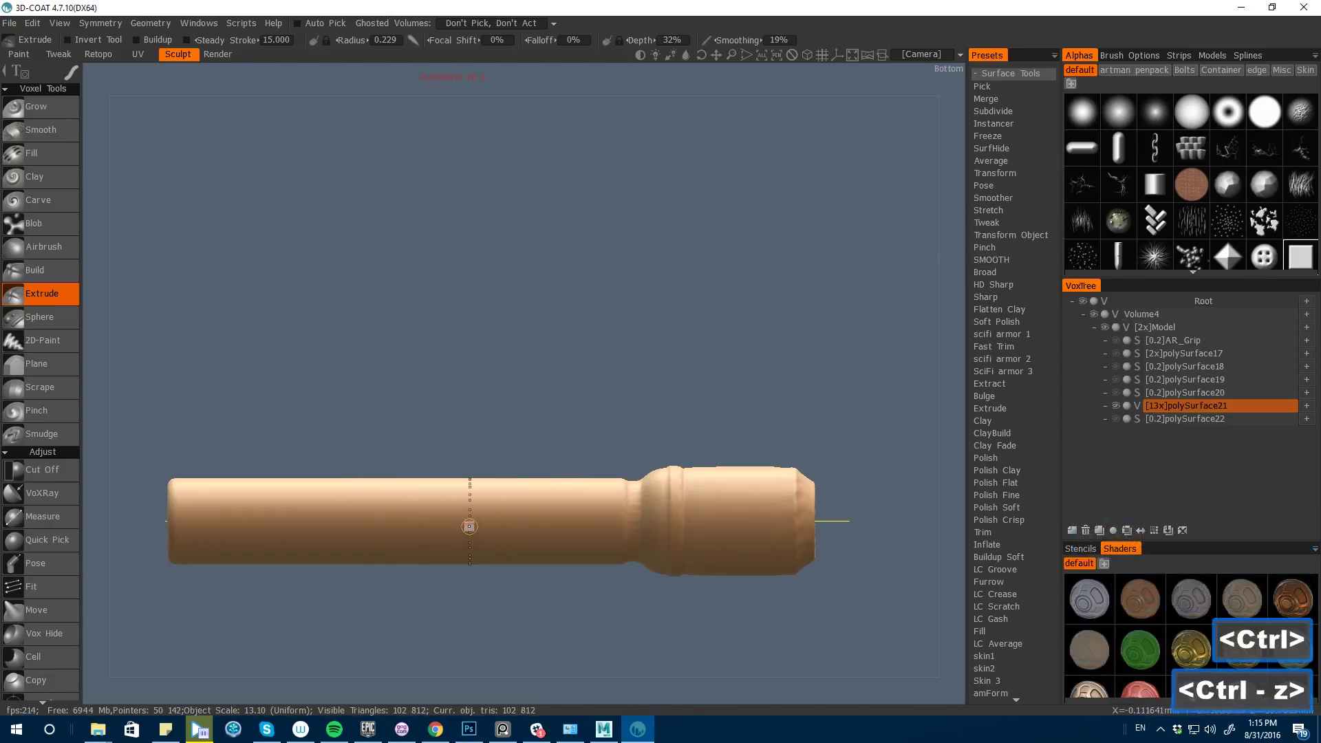
right_click_drag(469, 527, 470, 532)
left_click_drag(470, 530, 475, 544)
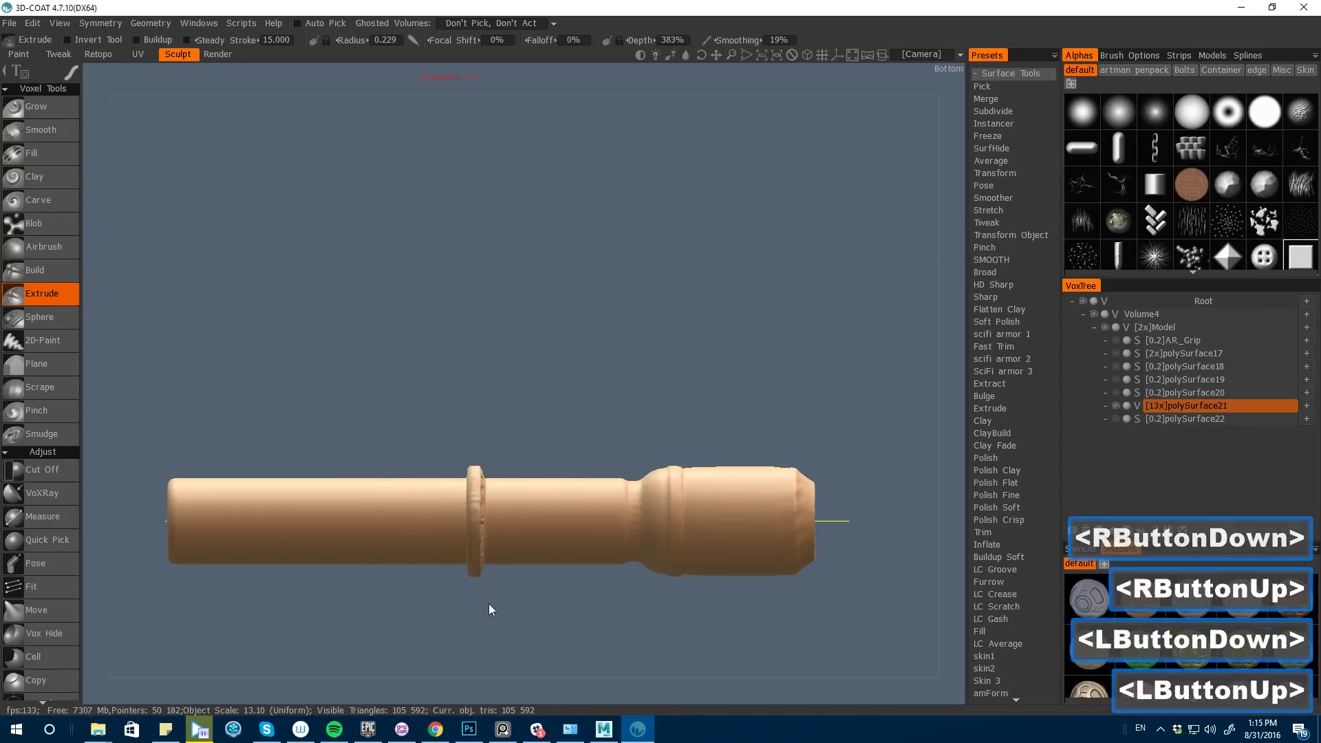
key("ctrl+z")
- Set the Extrude depth to 43% and radius to 0.222, and extrude thin rings just behind the collar and around the barrel's rear end
key("bracketleft")
right_click_drag(474, 554, 474, 559)
left_click_drag(636, 508, 629, 487)
left_click_drag(861, 695, 822, 709)
key("bracketright")
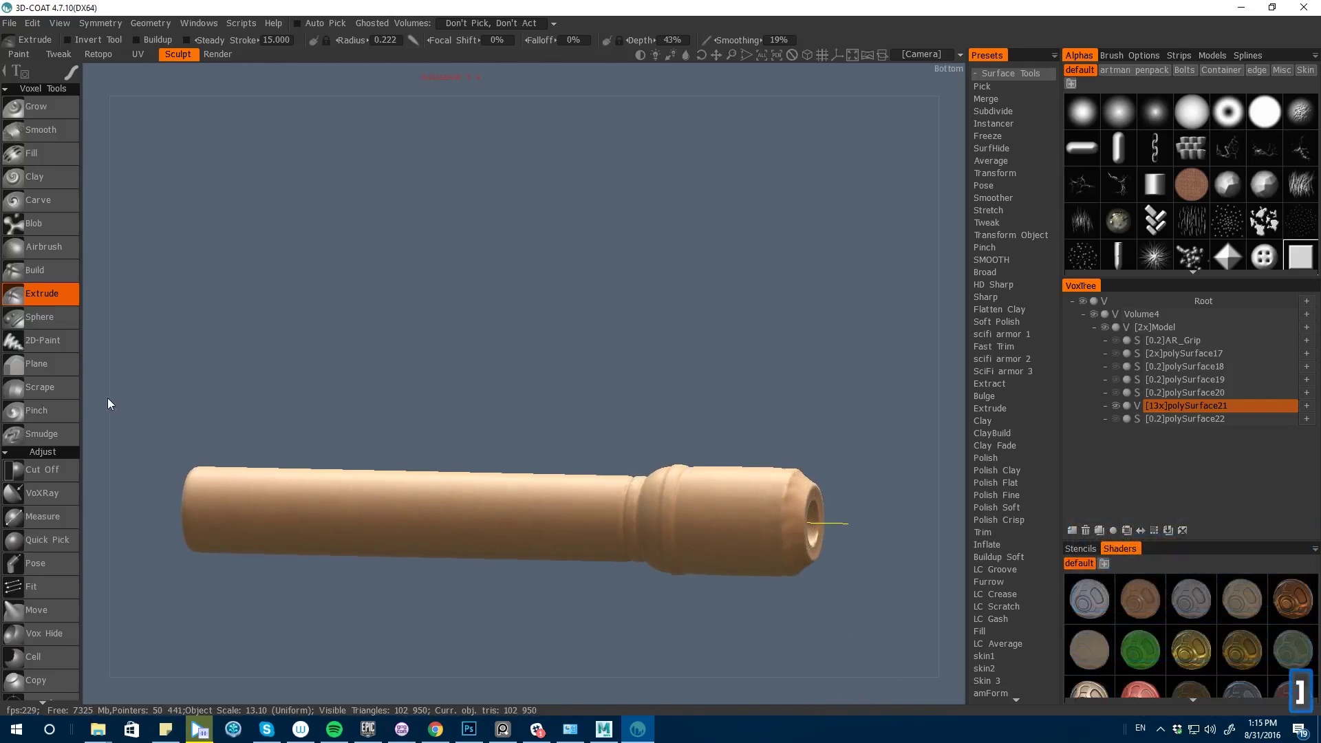
left_click(191, 485)
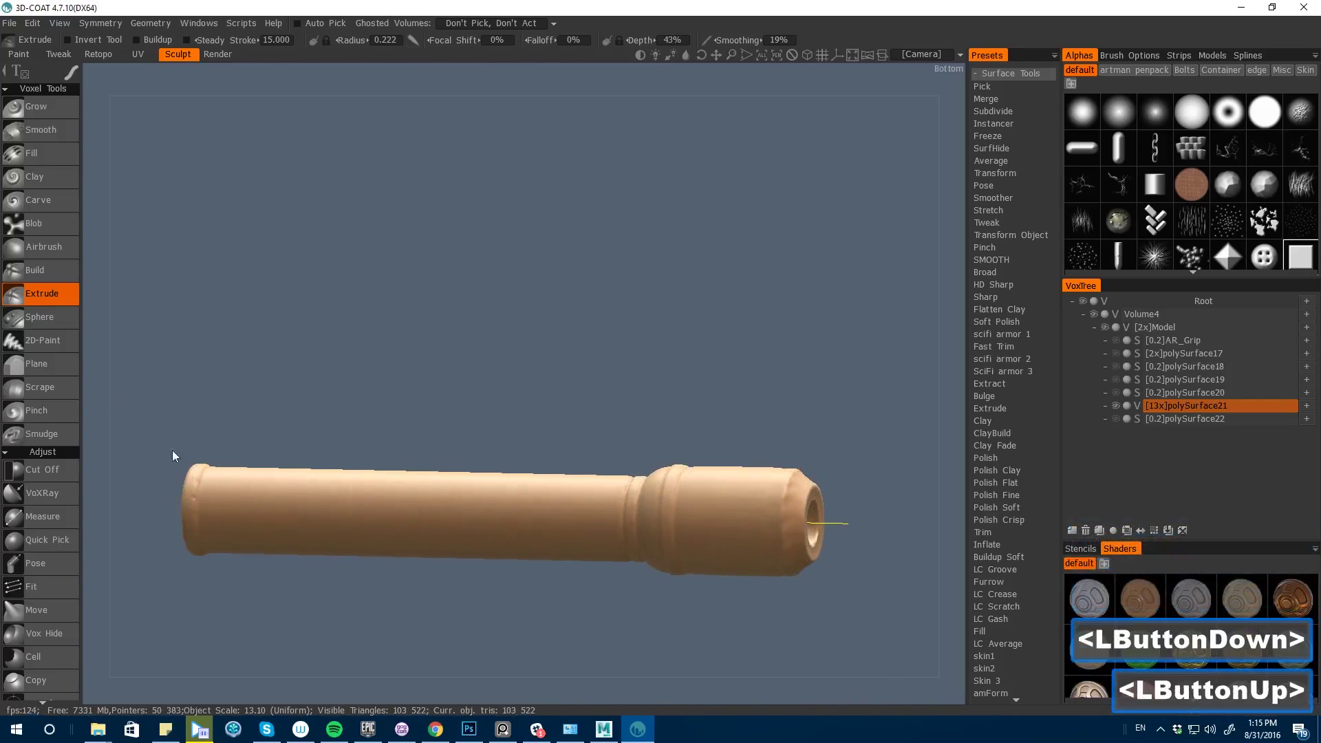
- Carve two narrow grooves around the muzzle collar with inverted Extrude at radius 0.202 and depth 87%
left_click(190, 515)
left_click_drag(129, 425, 409, 392)
key("bracketright")
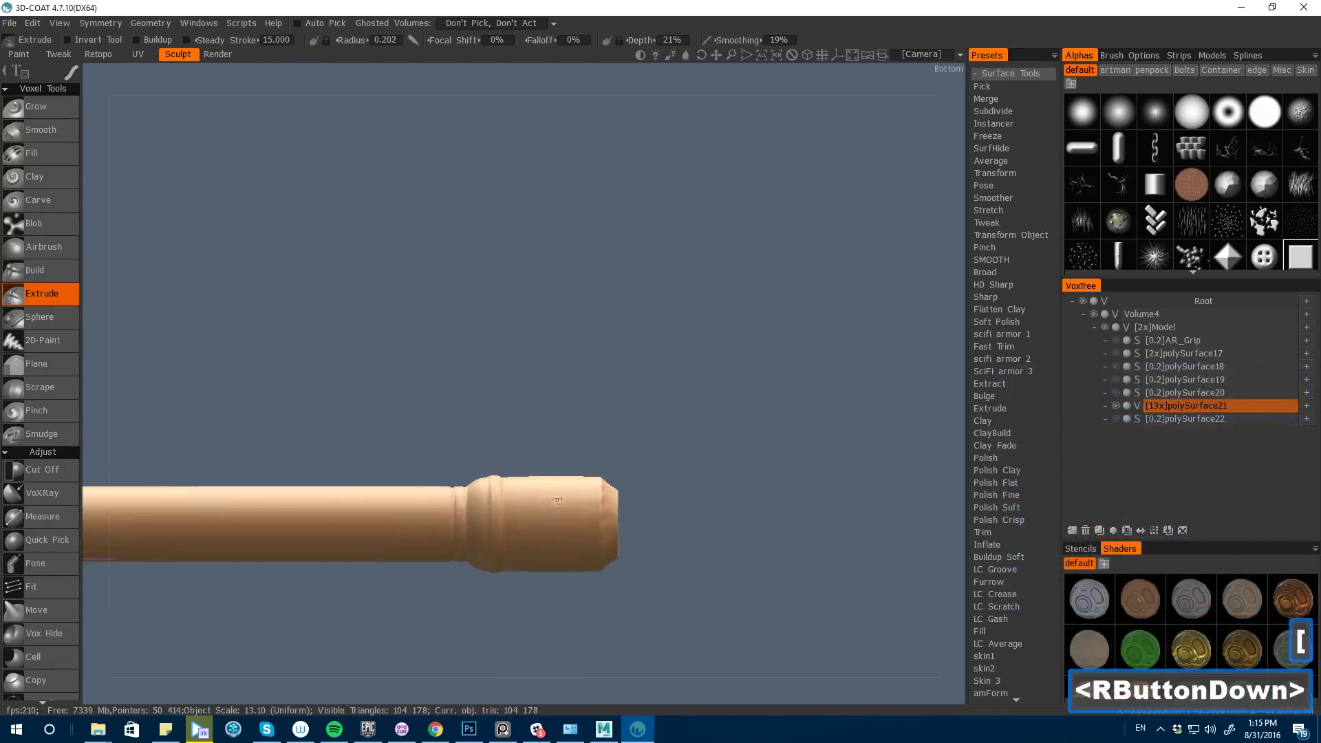
left_click(558, 496, "ctrl")
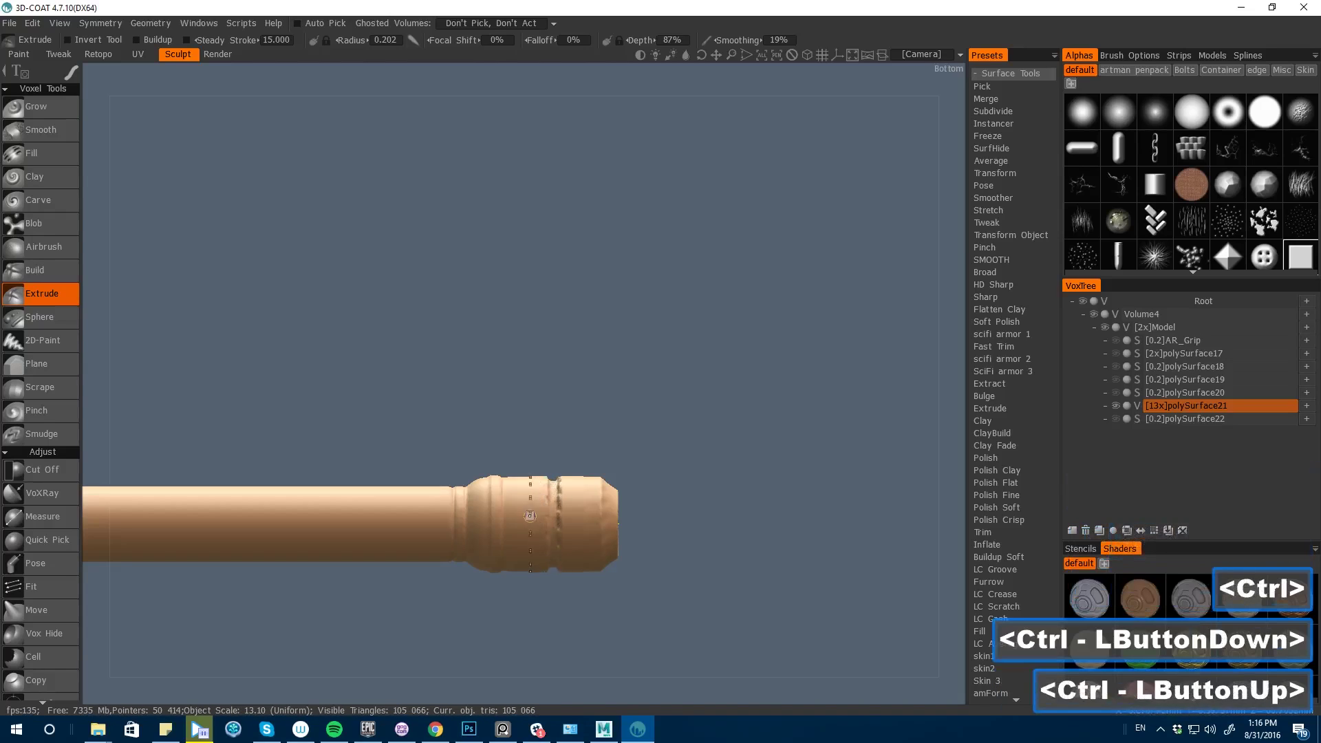
key("ctrl+z")
left_click(527, 512, "ctrl")
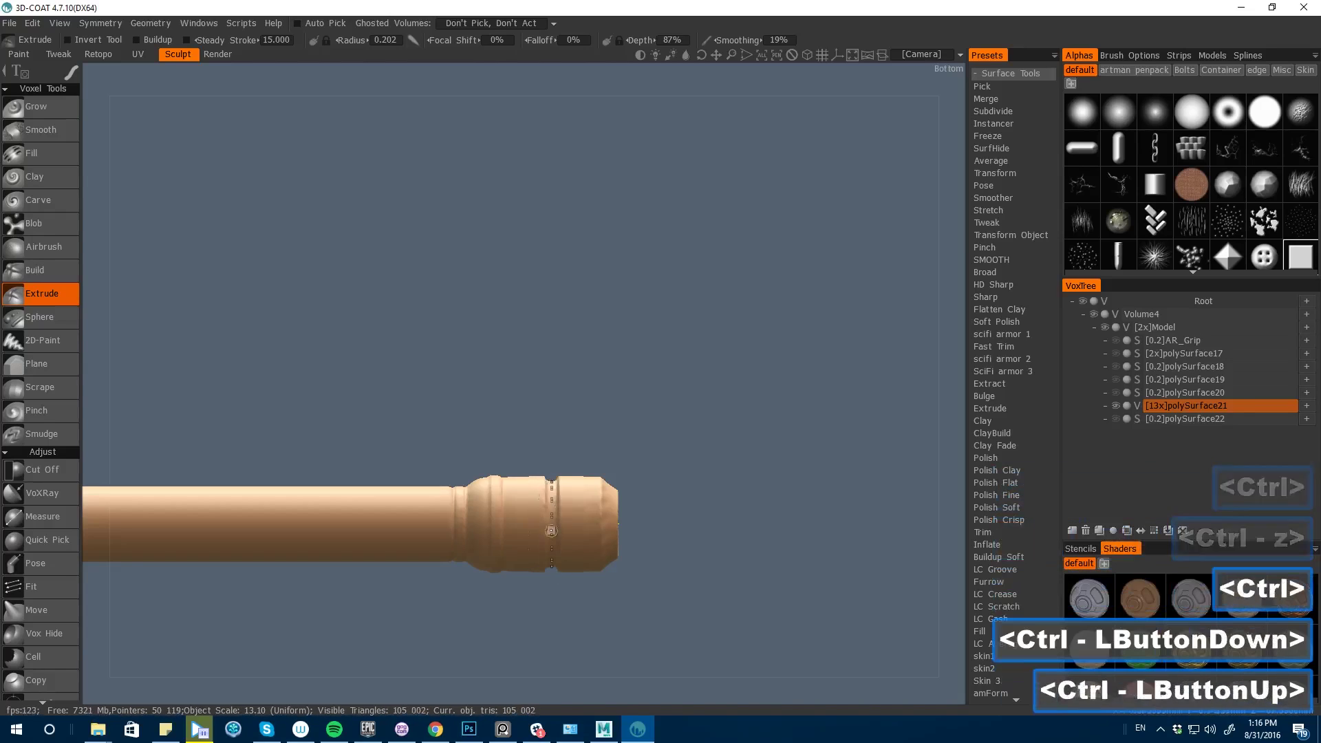
left_click(550, 513, "ctrl")
- Try to stretch the muzzle's front end with a Pose line selection and the transform gizmo, and undo the move
left_click_drag(564, 687, 638, 696, "alt")
key("space")
left_click(495, 472)
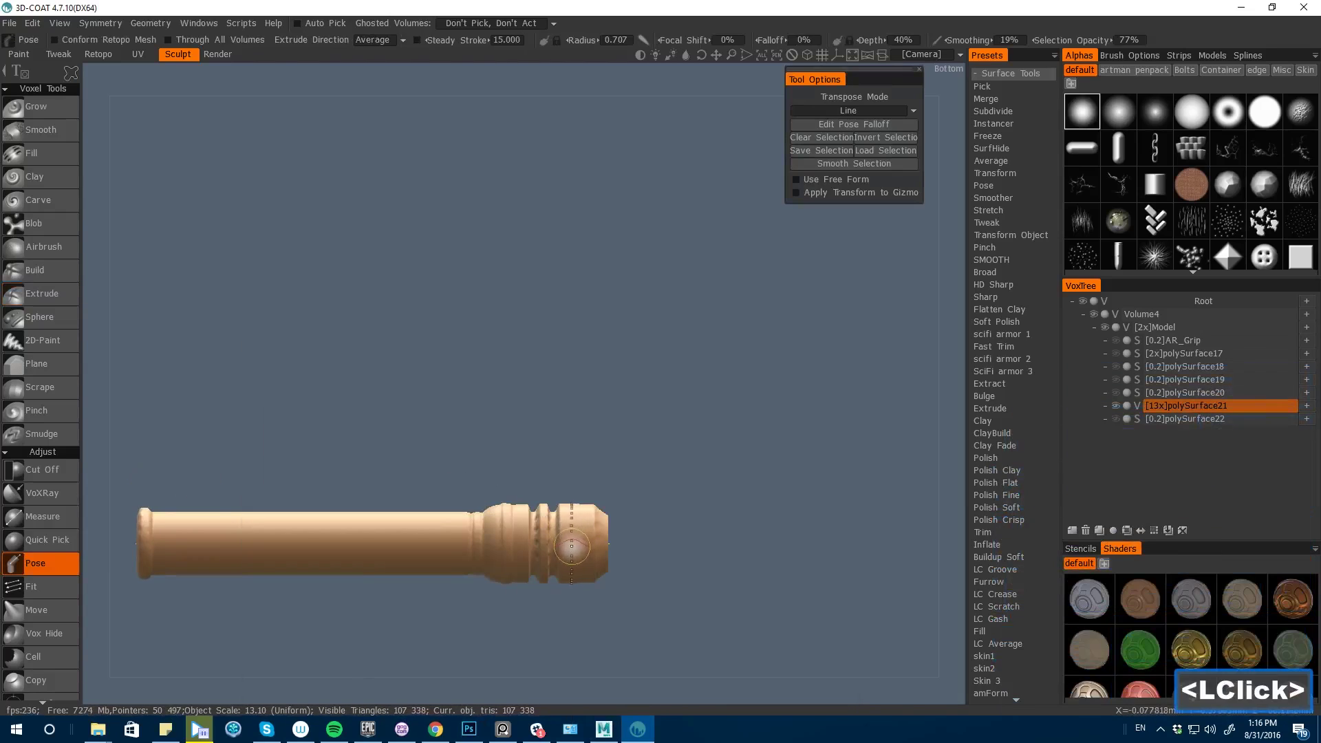
left_click_drag(571, 546, 587, 545)
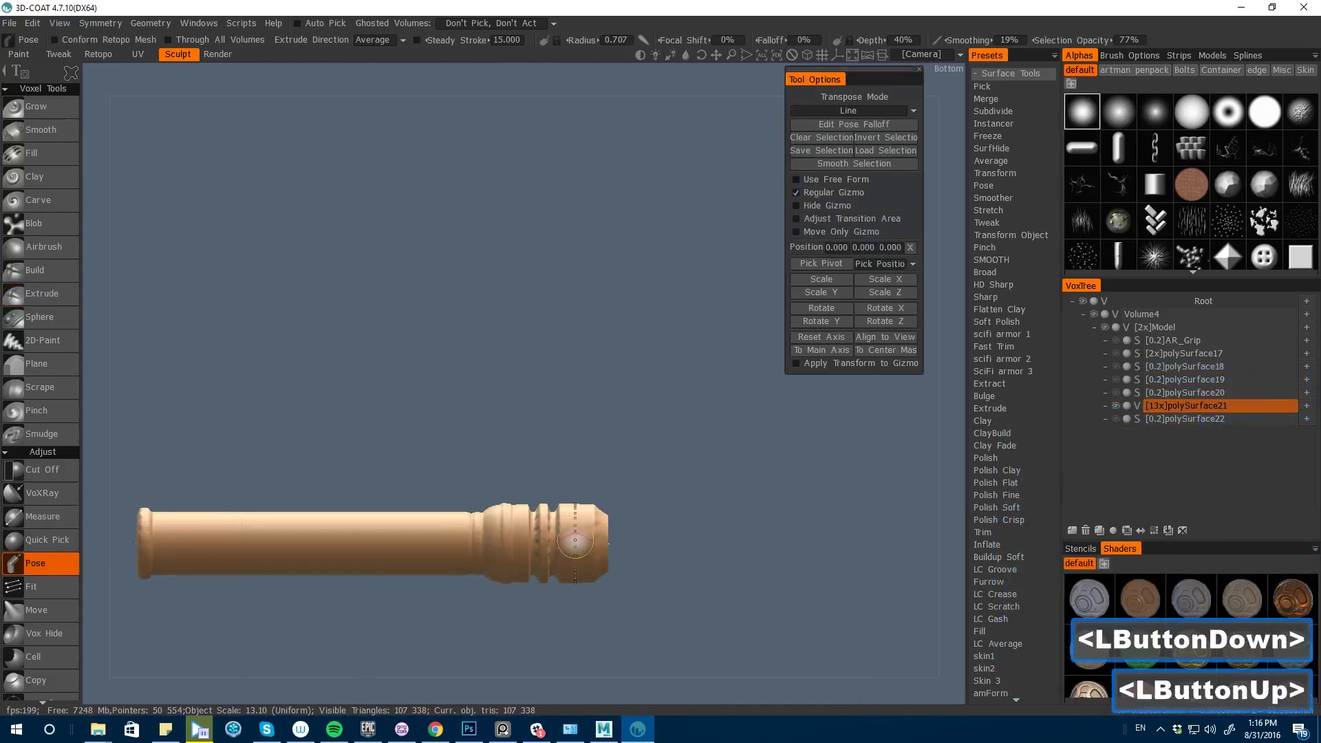
left_click_drag(640, 490, 598, 475)
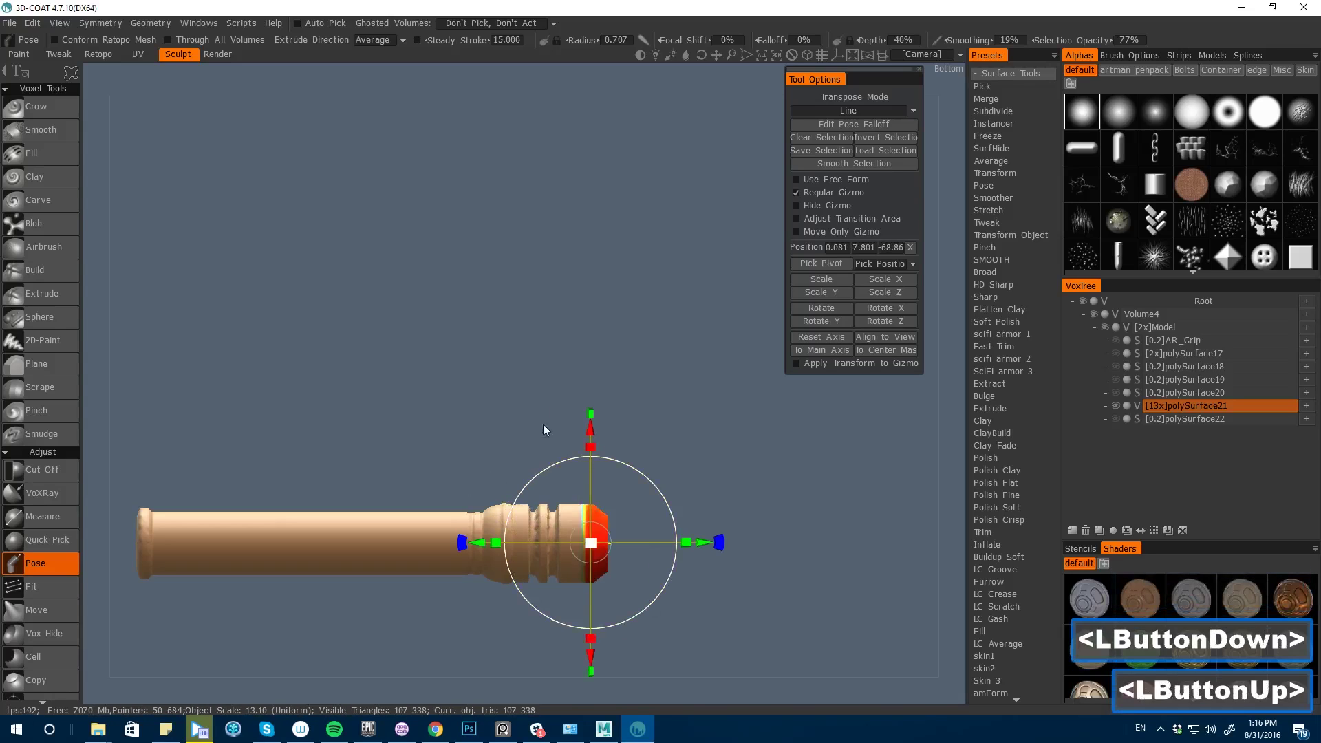
left_click(817, 338)
left_click_drag(484, 544, 549, 544)
key("ctrl+z")
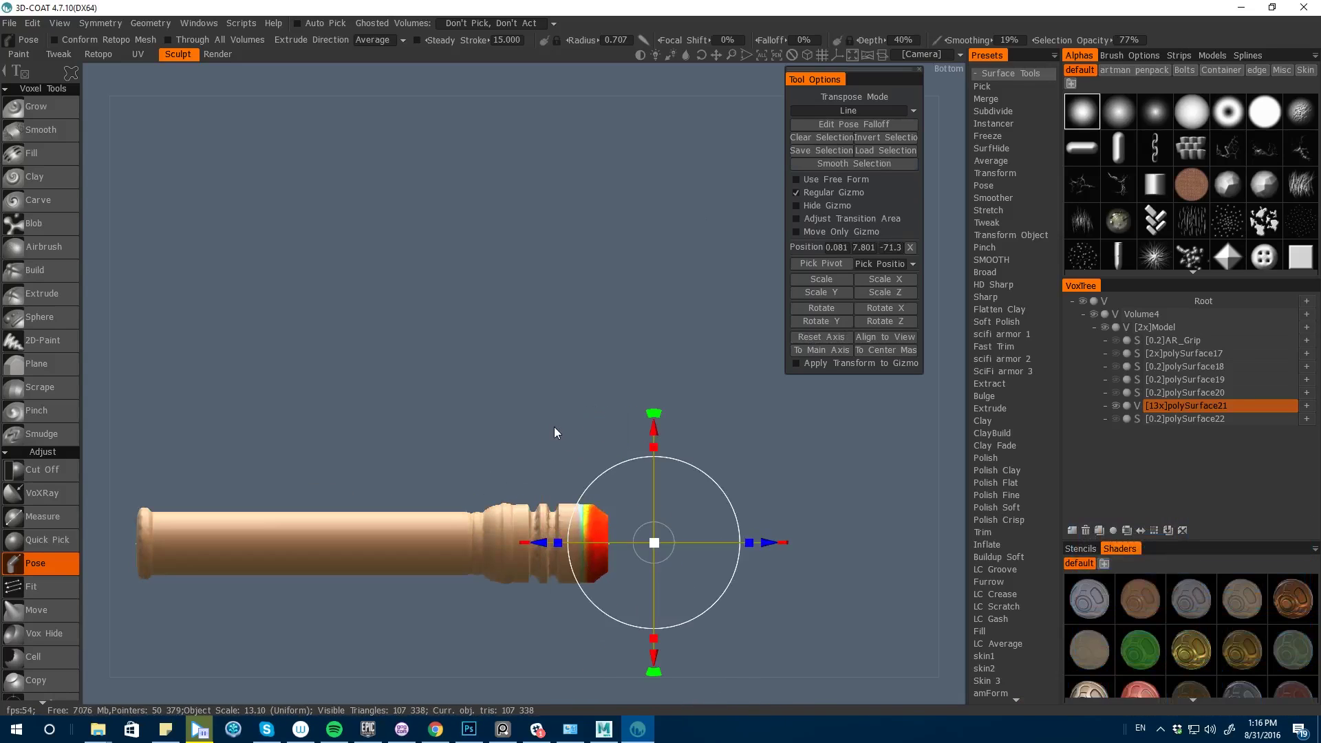
- Reselect the muzzle's front end with Pose, align the side view, lengthen the muzzle forward along the barrel axis, and clear the selection
left_click(81, 86)
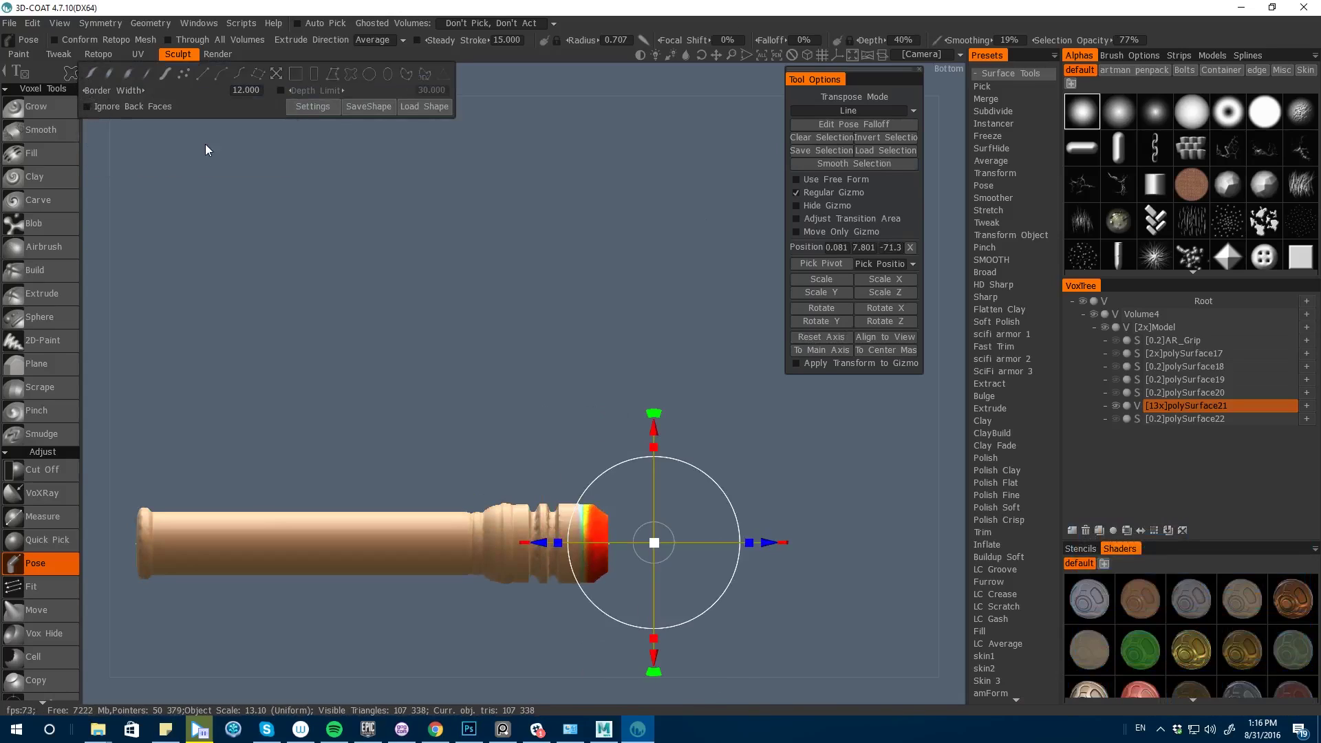
left_click_drag(579, 448, 598, 668)
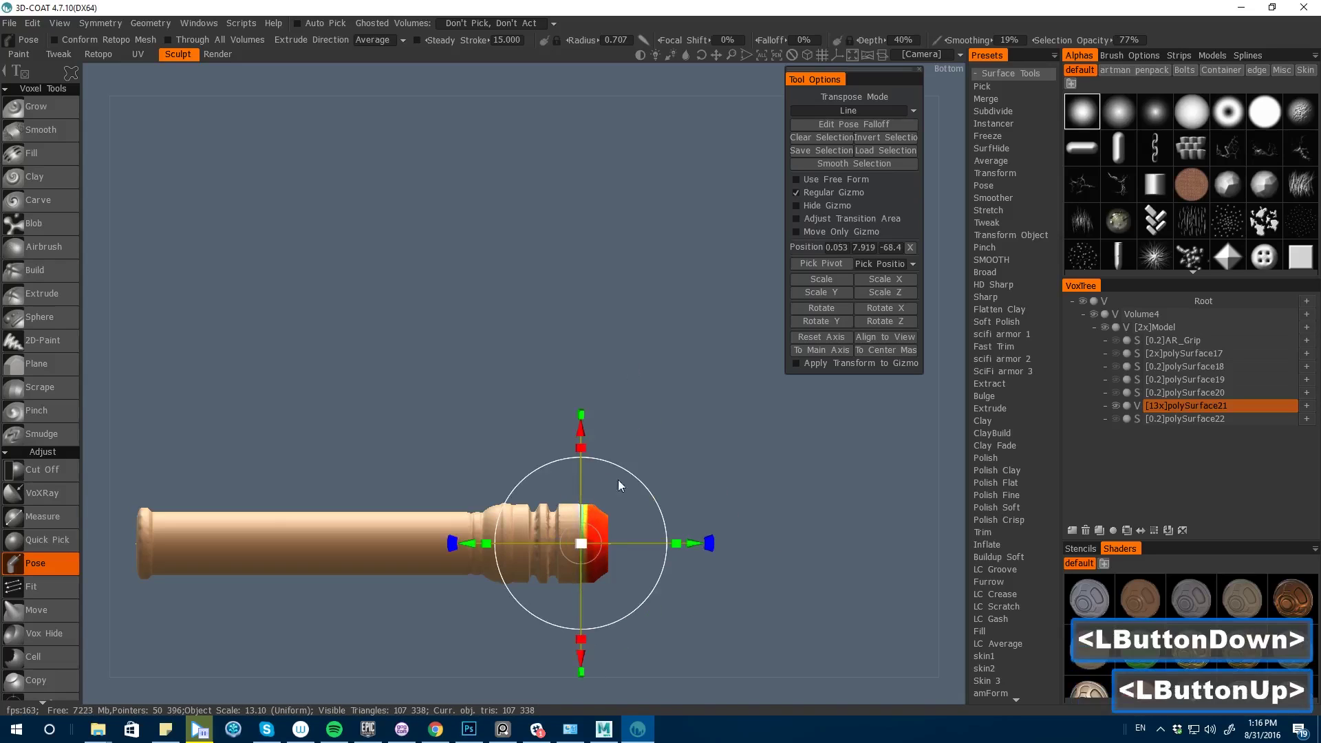
left_click_drag(905, 691, 757, 681)
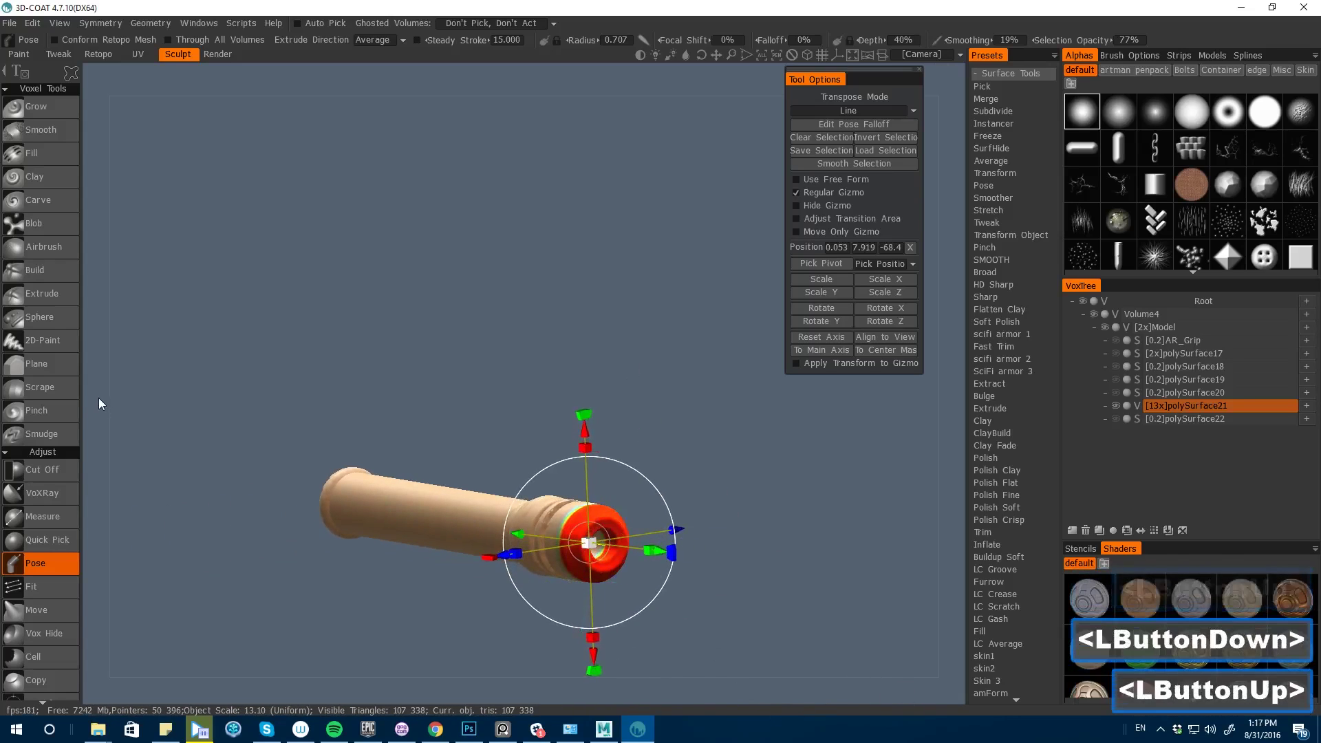
left_click_drag(97, 397, 218, 339)
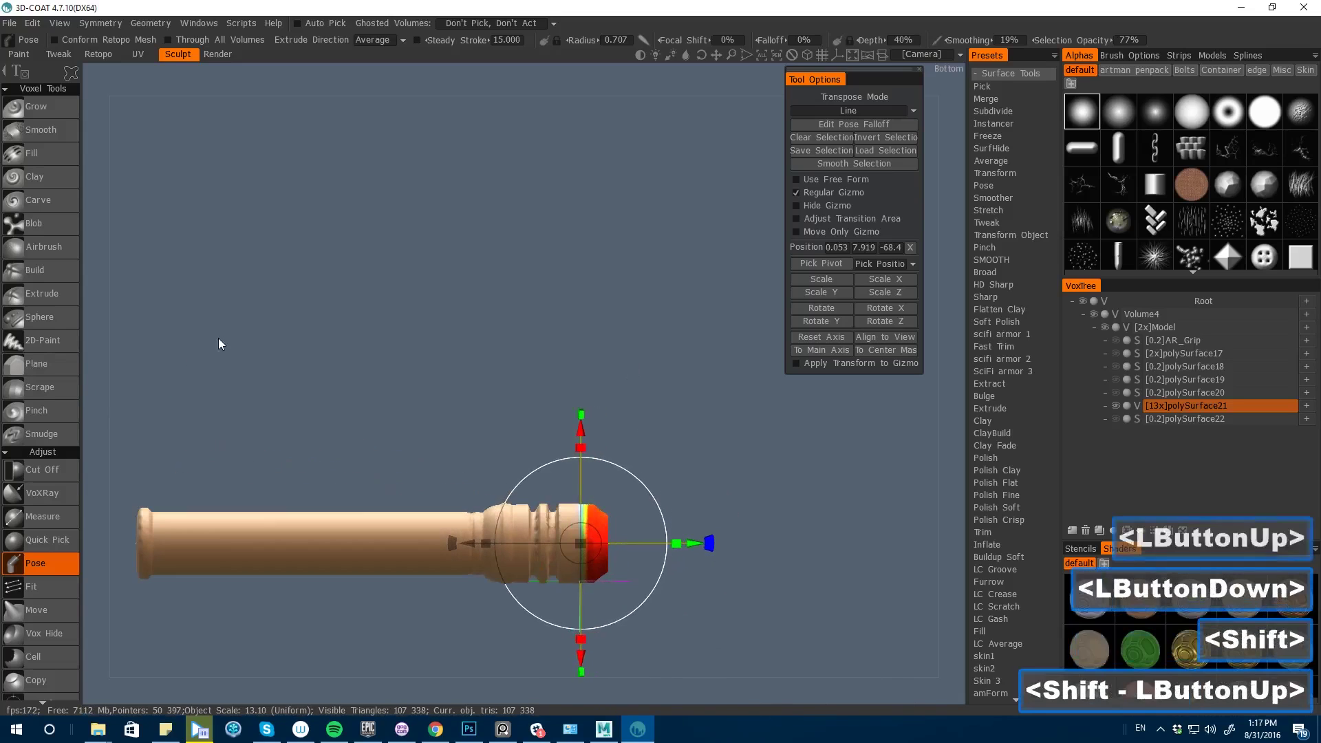
left_click(812, 166)
left_click_drag(598, 544, 661, 544)
key("ctrl+d")
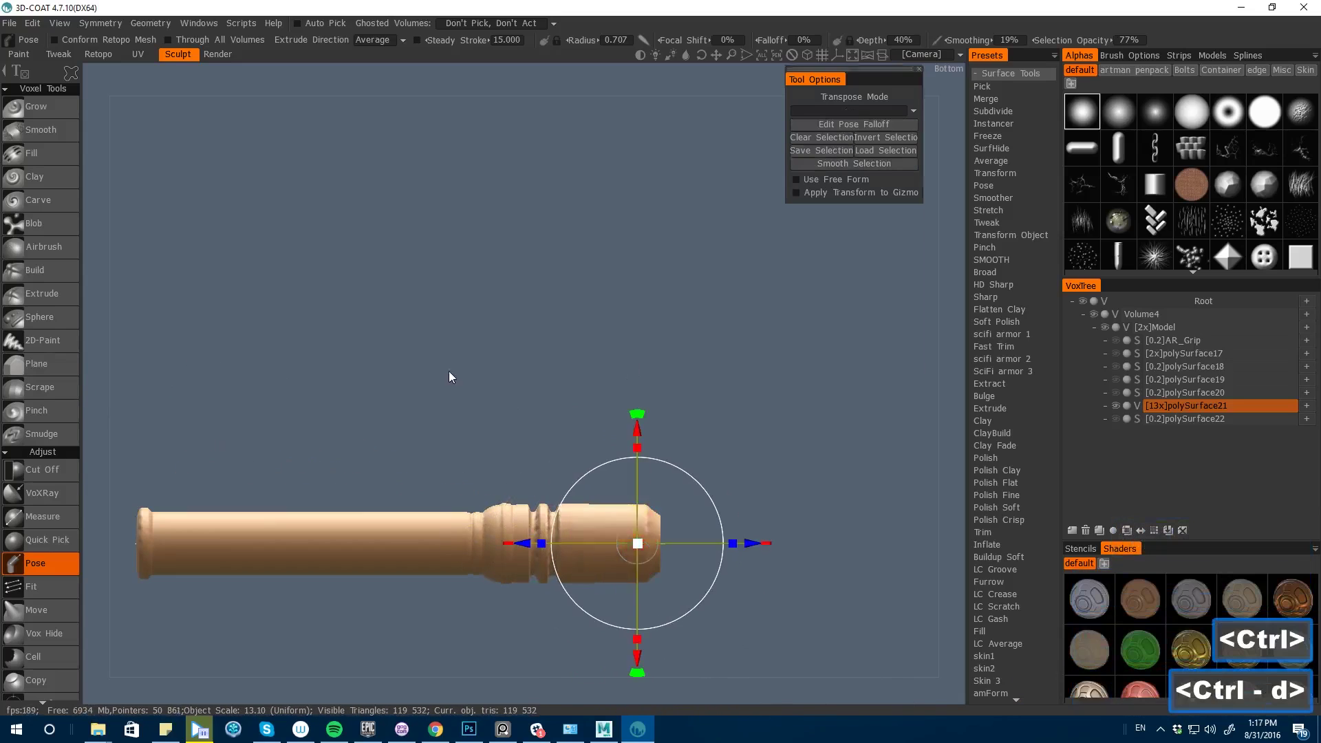
- Smooth the whole barrel repeatedly with Smooth All, and increase its voxel resolution with Res+
key("space")
left_click(318, 341)
key("space")
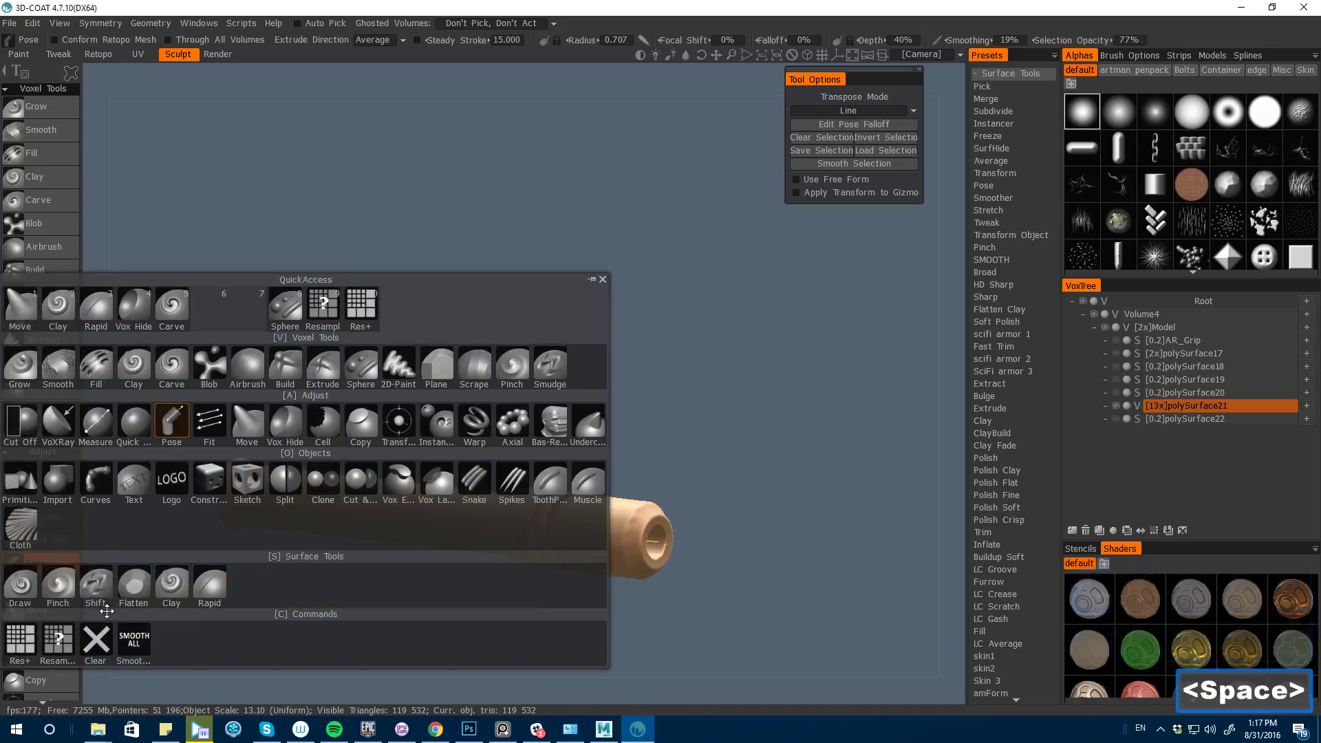
left_click(141, 645)
key("space")
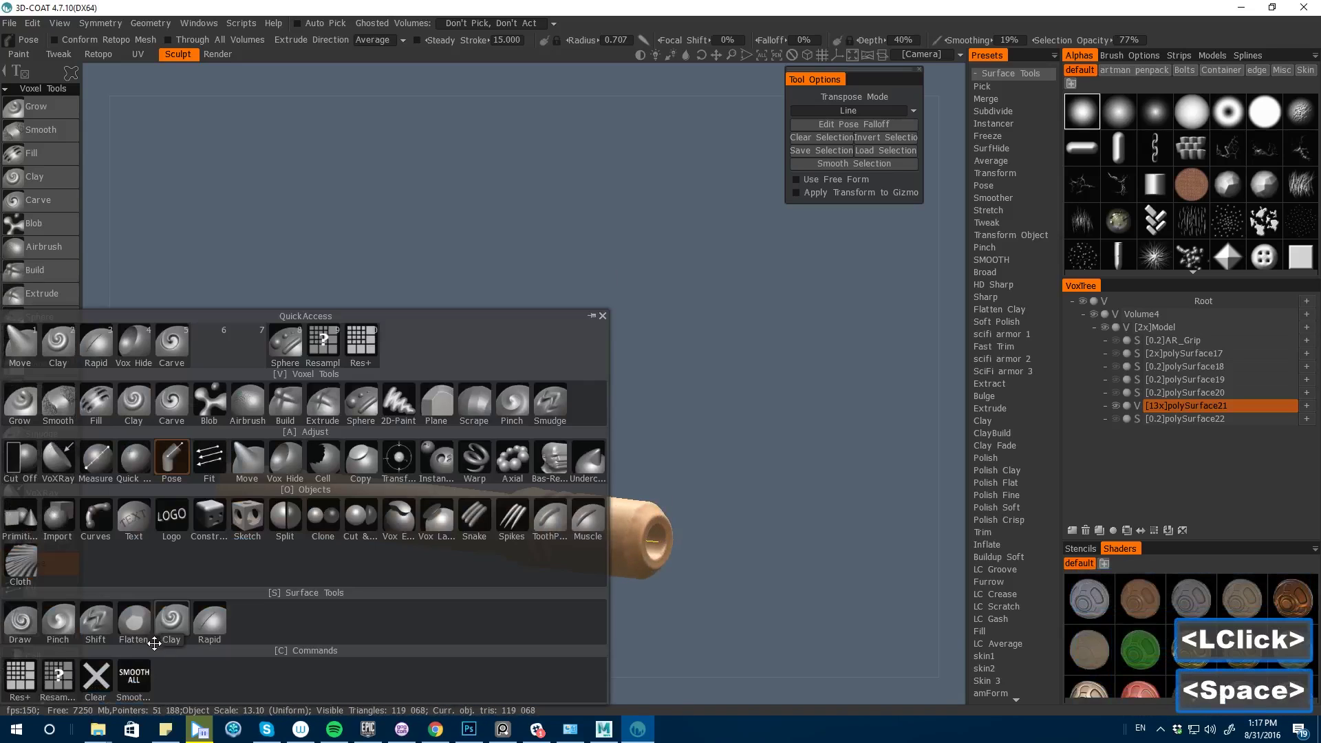
left_click(134, 673)
left_click_drag(101, 532, 86, 657)
key("space")
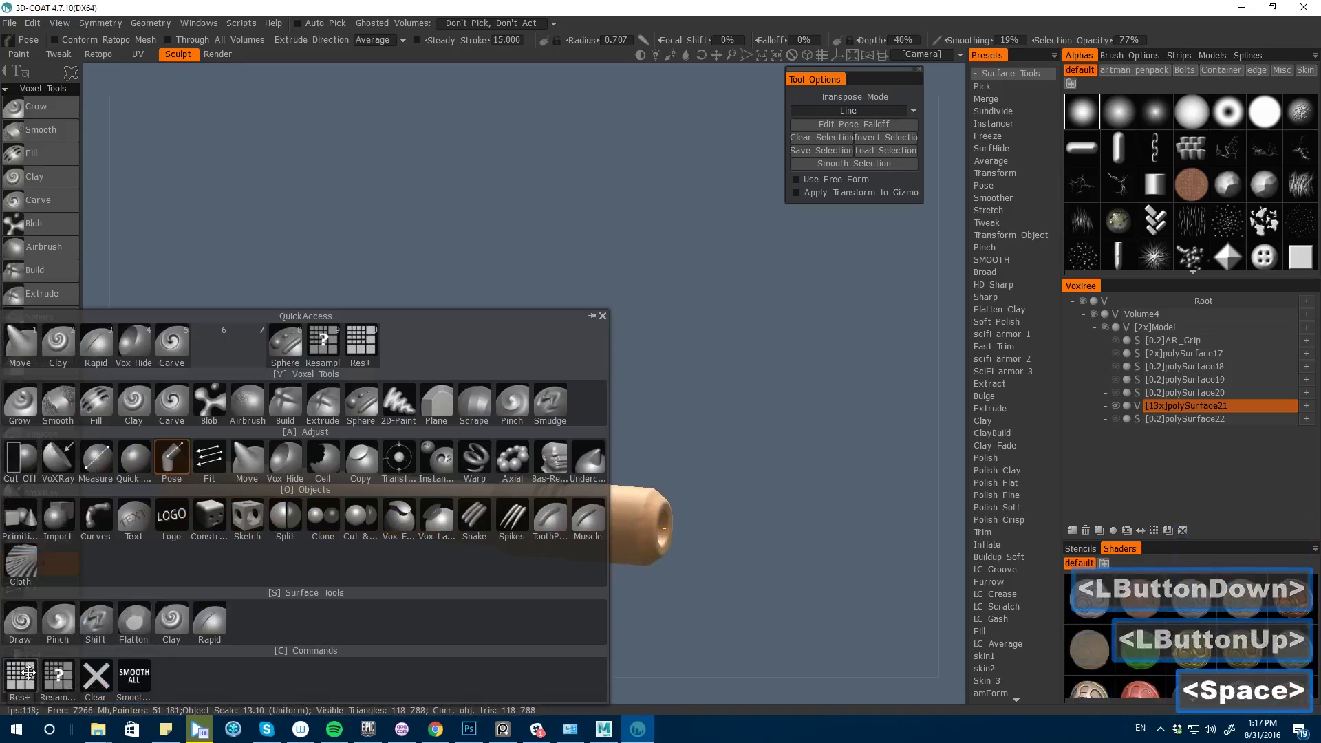
left_click(58, 672)
- Smooth the muzzle surface with the voxel Smooth tool, using a reduced brush radius of 0.197
left_click(41, 129)
left_click_drag(90, 166, 138, 238, "alt")
left_click_drag(138, 238, 200, 255, "alt")
left_click_drag(200, 254, 357, 420)
left_click_drag(358, 420, 426, 496, "alt")
left_click_drag(427, 495, 498, 647, "alt")
mouse_move(498, 647)
left_mouse_down()
mouse_move(509, 625)
mouse_move(490, 647)
left_mouse_up()
key("bracketleft")
key("bracketleft")
key("bracketleft")
key("bracketleft")
key("bracketleft")
key("bracketleft")
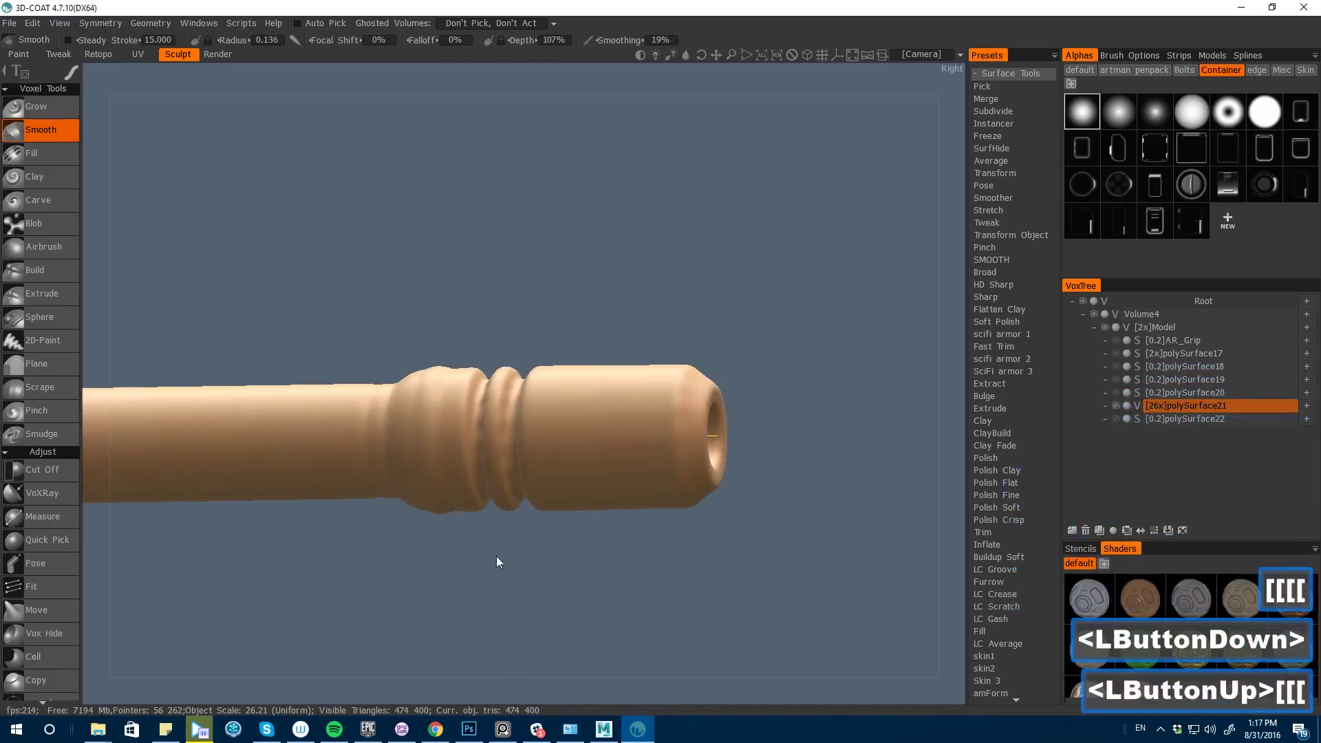
left_click_drag(499, 561, 499, 664)
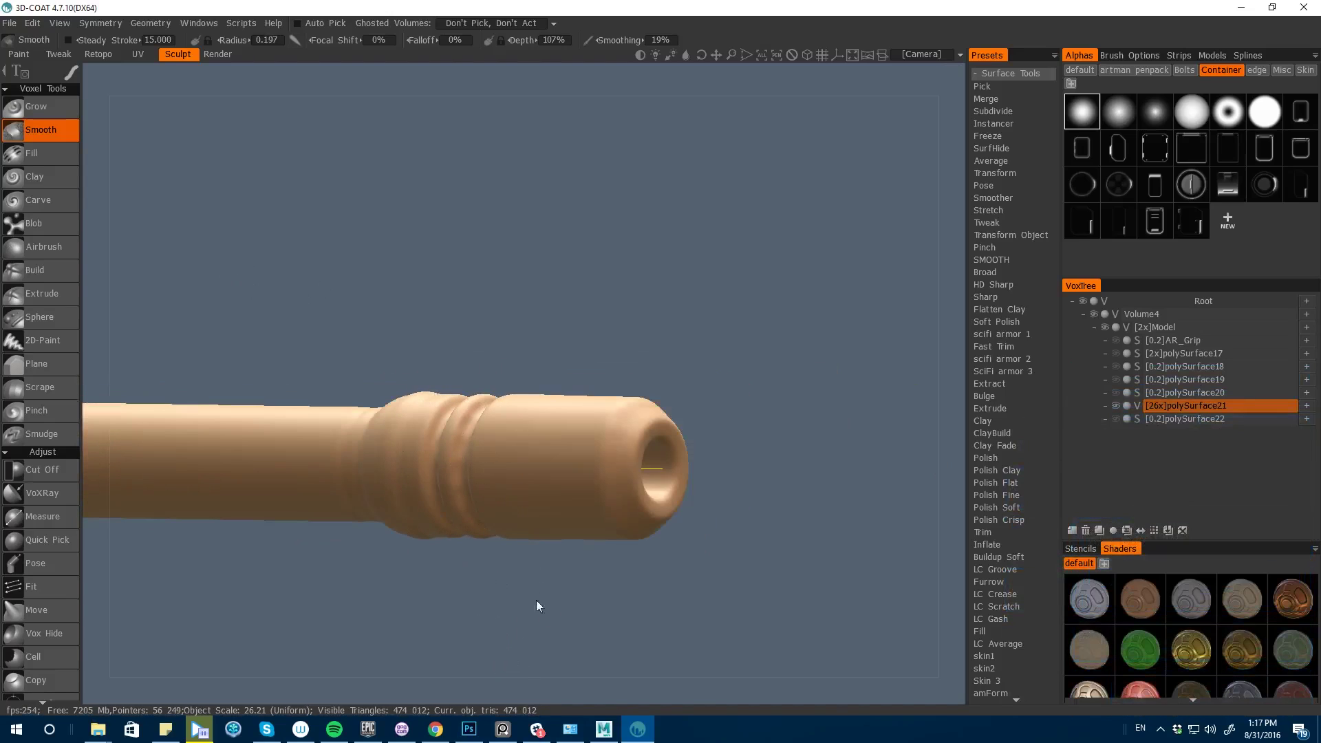
left_click_drag(538, 606, 581, 602)
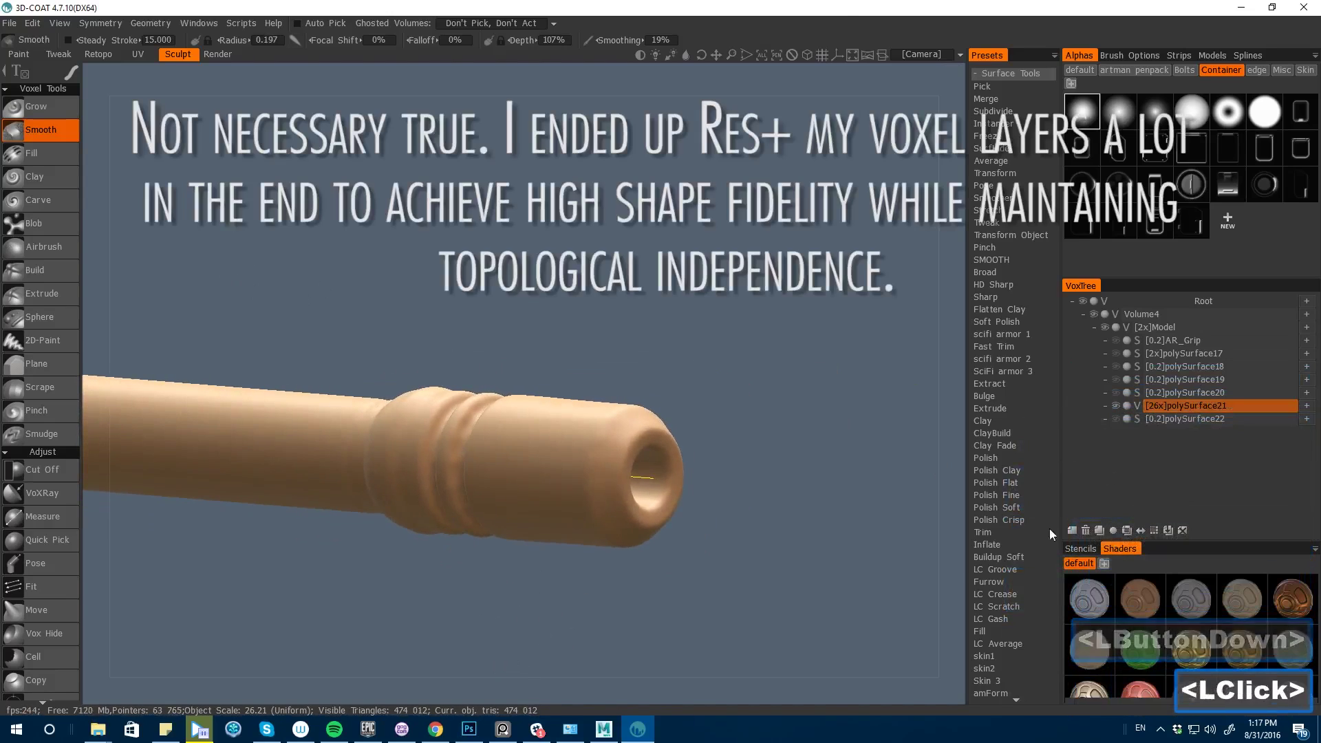
- Switch polySurface21 to surface mode and sharpen the edges of the muzzle grooves with the HD Sharp preset at radius 0.390
left_click_drag(530, 550, 561, 660)
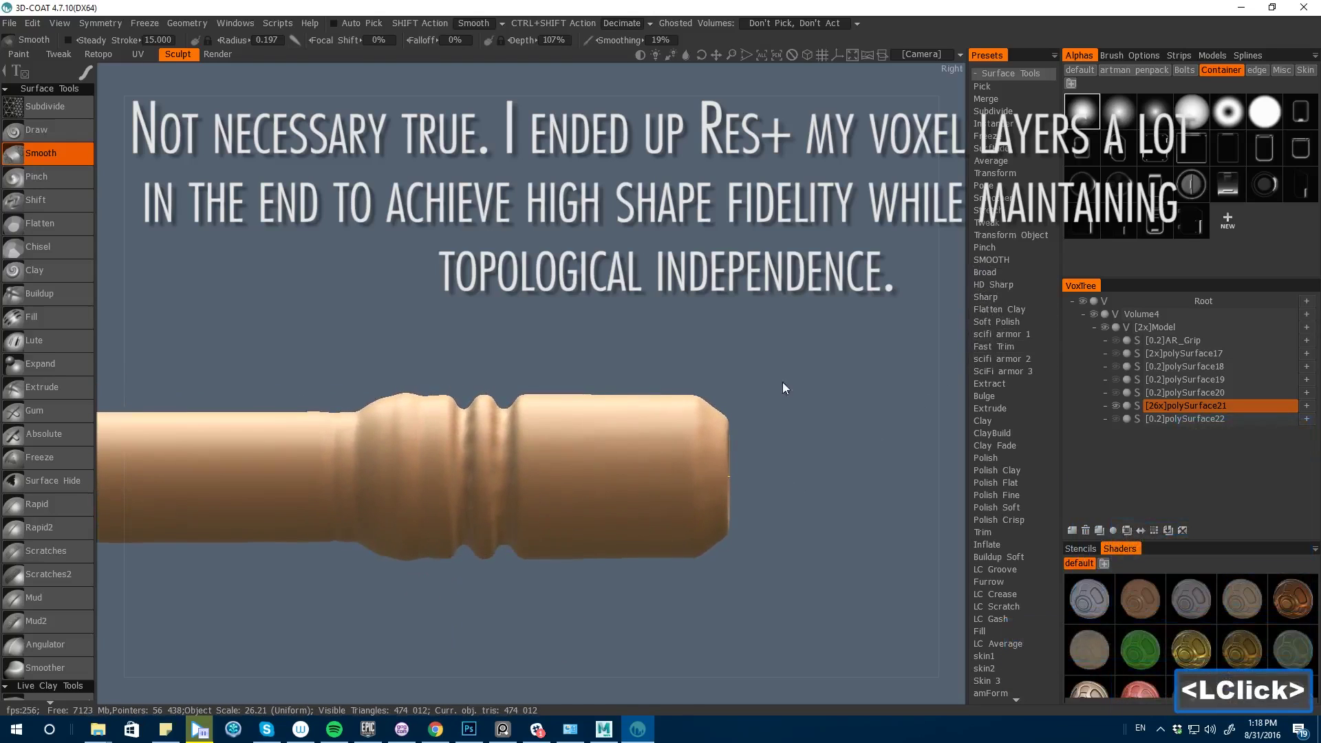
left_click(1010, 287)
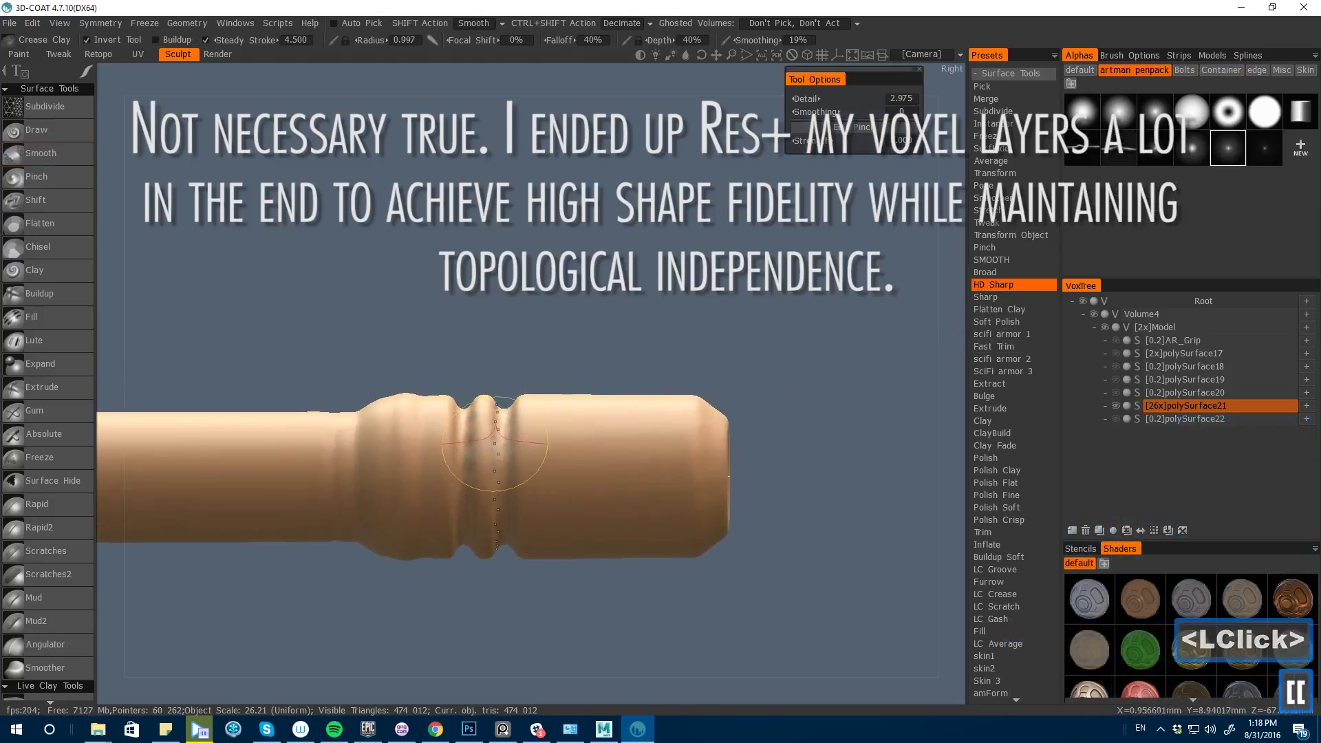
left_click_drag(496, 485, 497, 508)
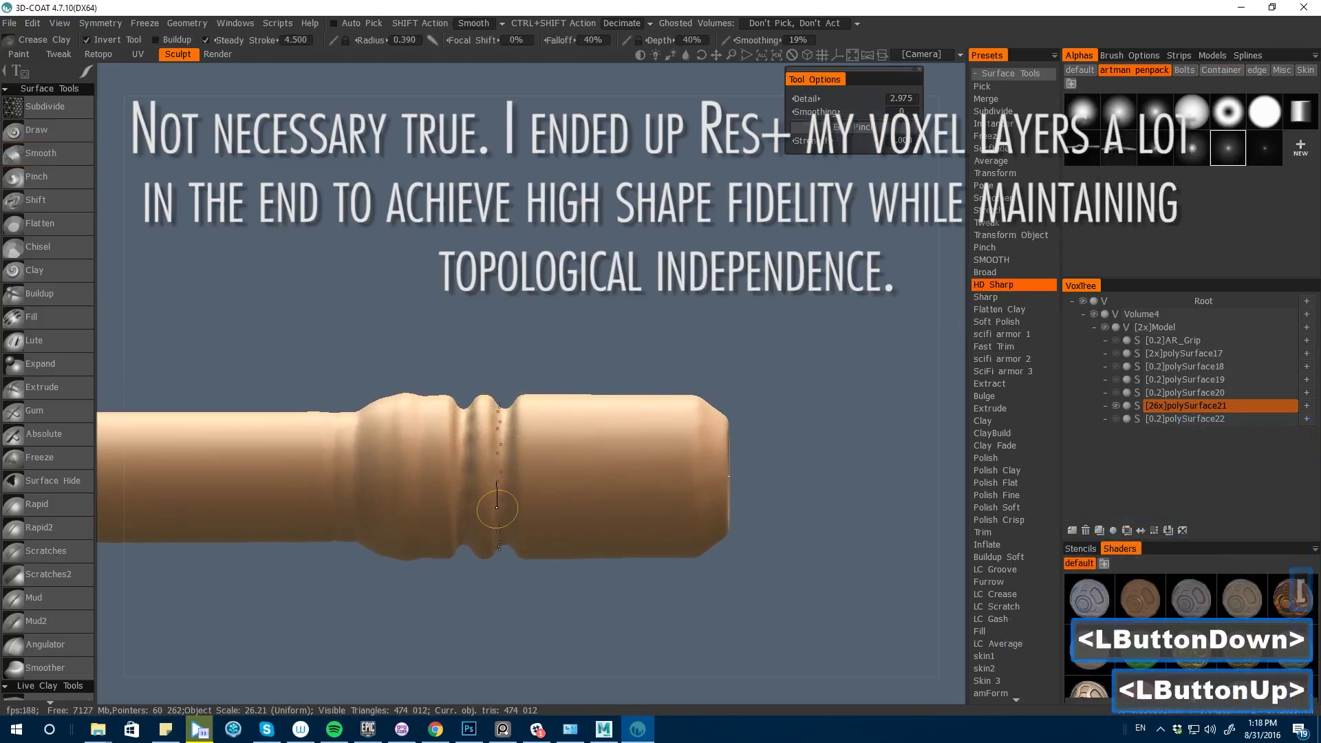
left_click_drag(552, 645, 555, 648, "alt")
left_click_drag(515, 534, 506, 425)
left_click_drag(481, 610, 440, 606)
- With the scifi armor 1 preset, cut thin lines around the muzzle's front edge at radius 0.143 and around the bore at radius 0.130
left_click(1002, 335)
key("bracketleft")
key("bracketleft")
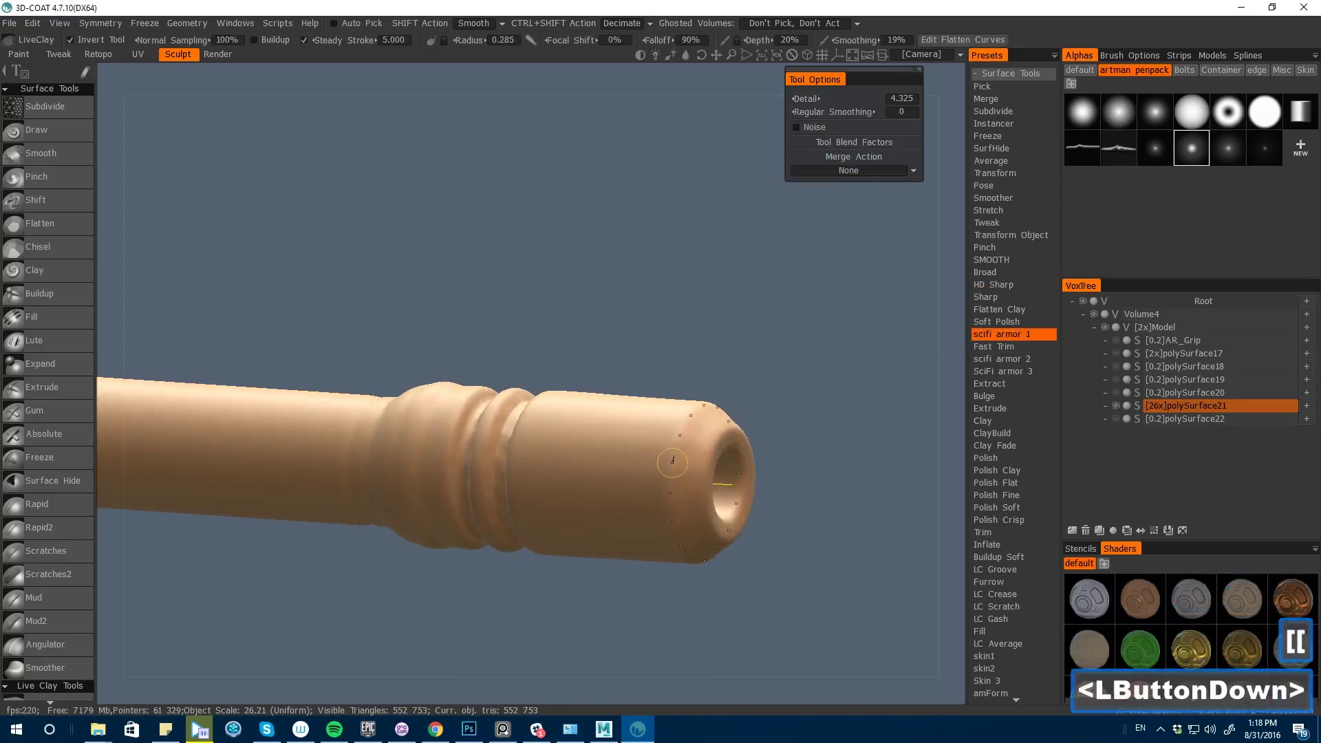
key("ctrl+z")
left_click_drag(452, 455, 385, 495, "shift")
middle_click_drag(510, 344, 379, 471)
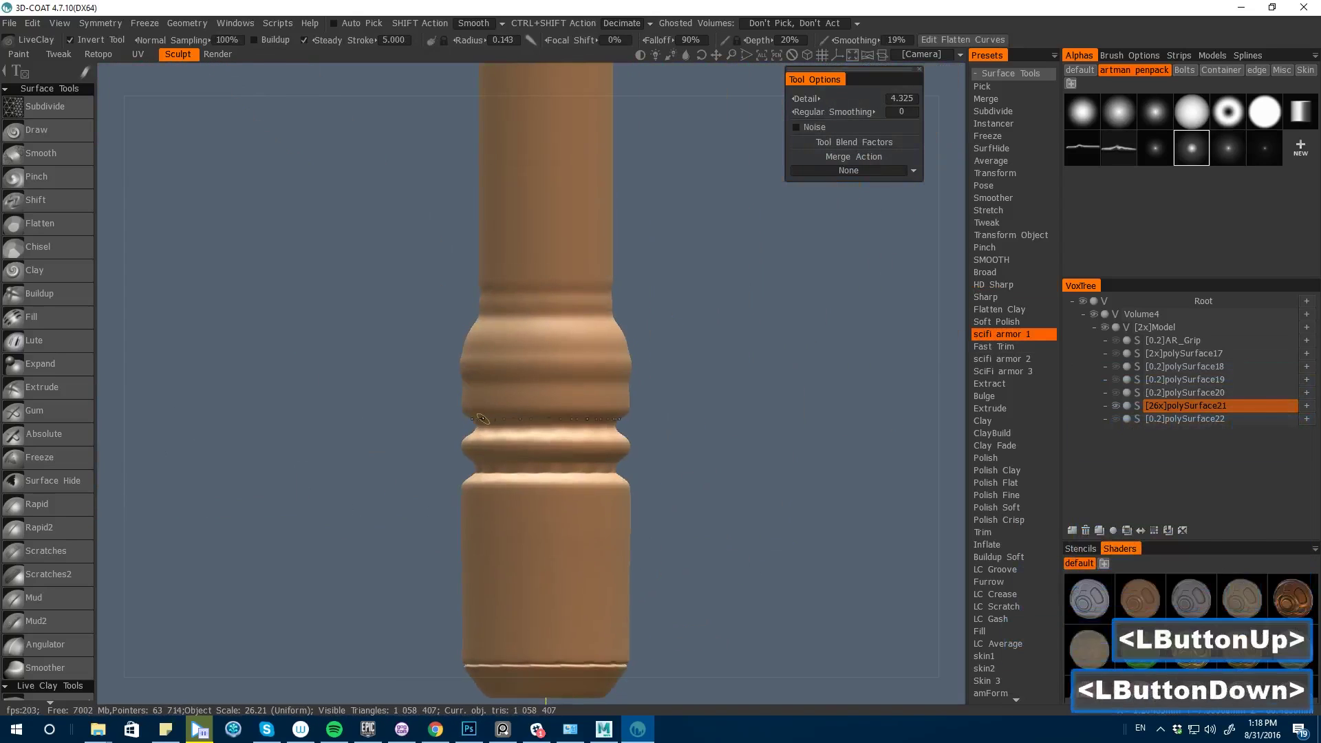
left_click_drag(378, 471, 439, 548, "shift")
scroll(439, 548, "up", 3)
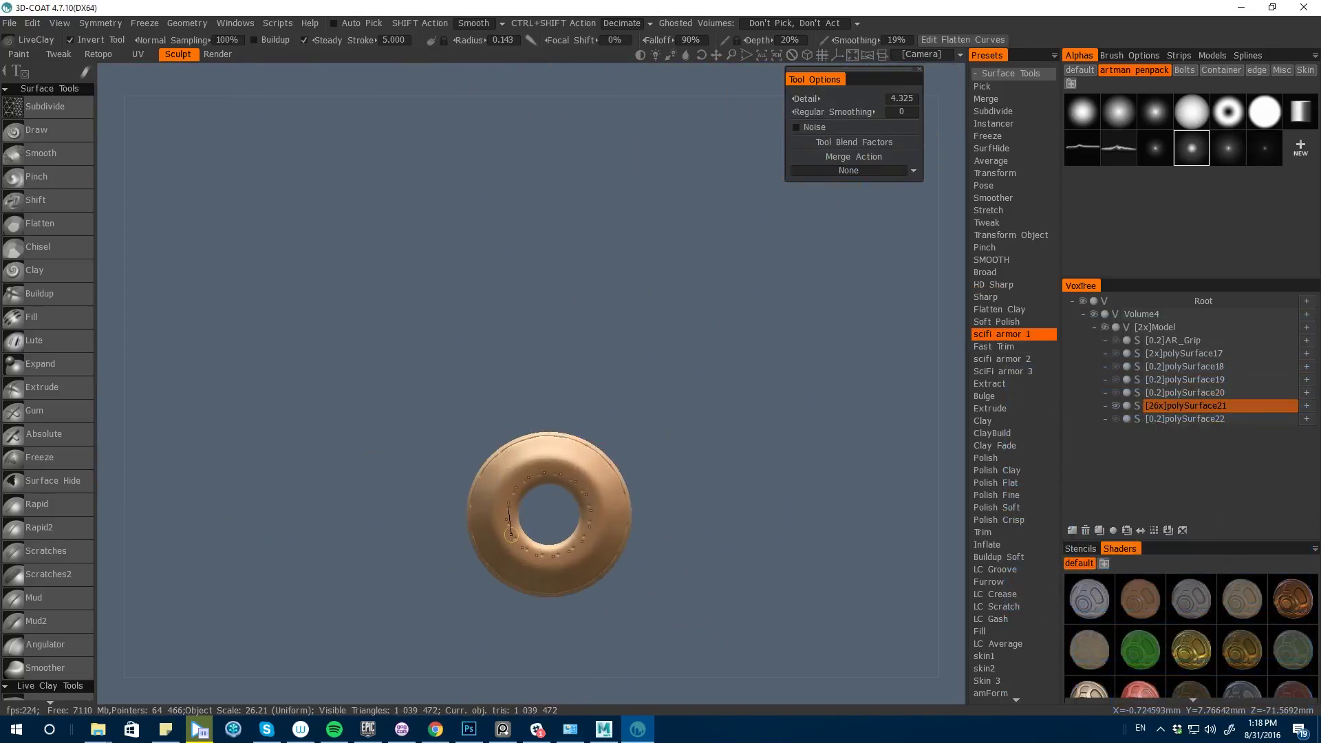
left_click_drag(278, 443, 545, 395)
key("bracketleft")
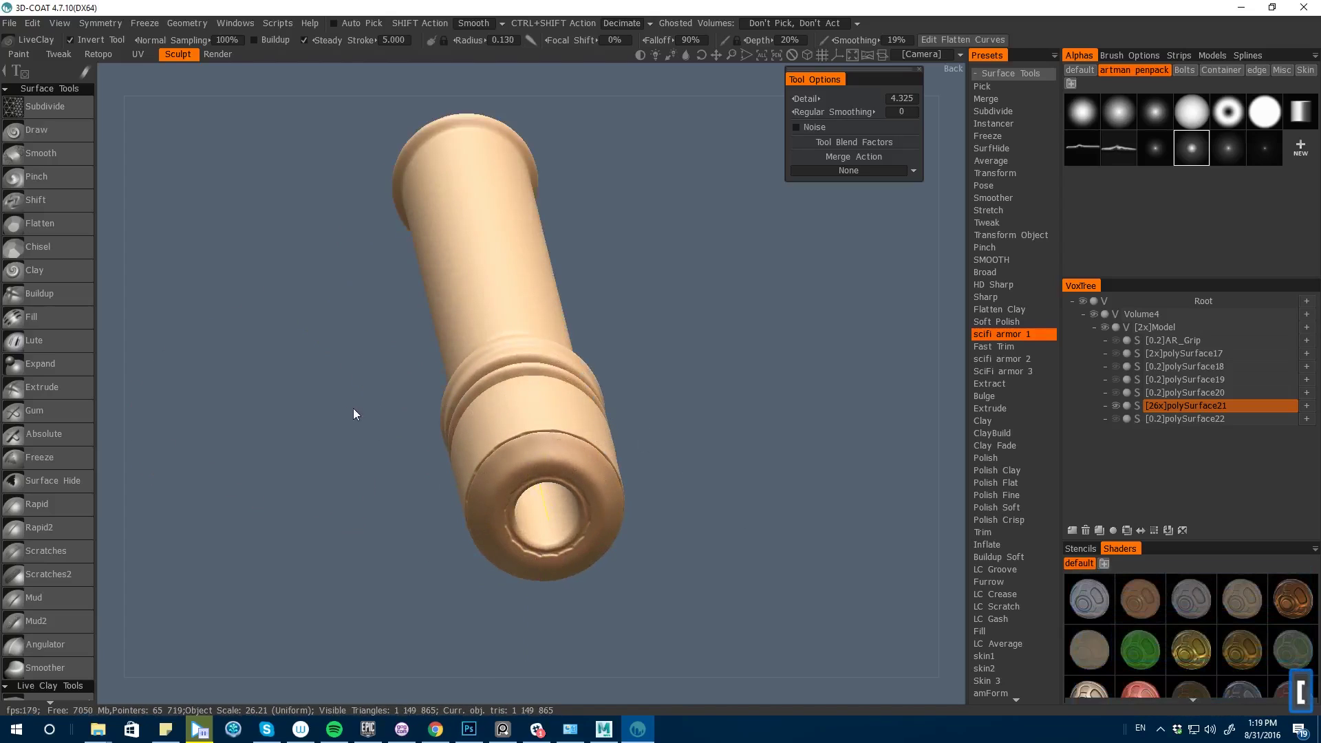
- Trim the rim around the bore opening with the Trim preset at a radius of about 0.15
left_click_drag(526, 554, 532, 558, "shift")
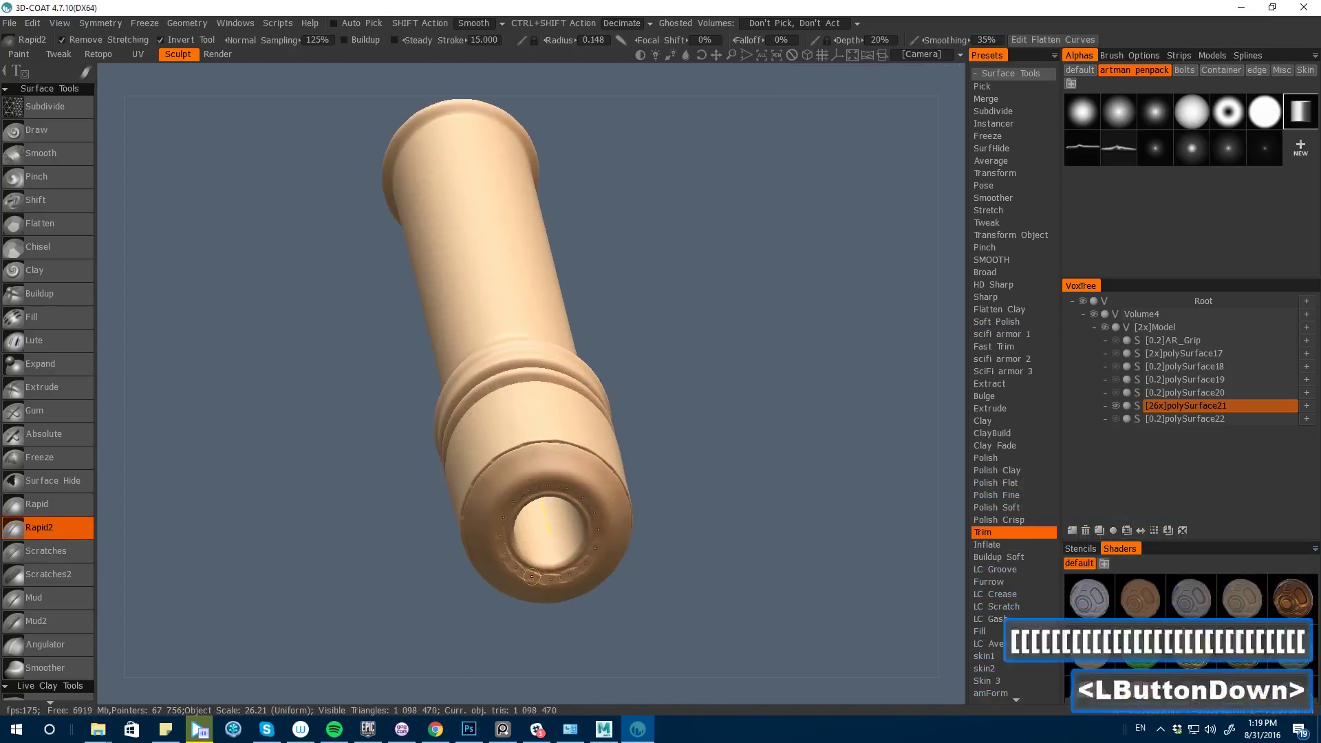
left_click(360, 489)
left_click_drag(360, 490, 401, 493)
key("bracketright")
key("bracketright")
key("bracketright")
key("bracketright")
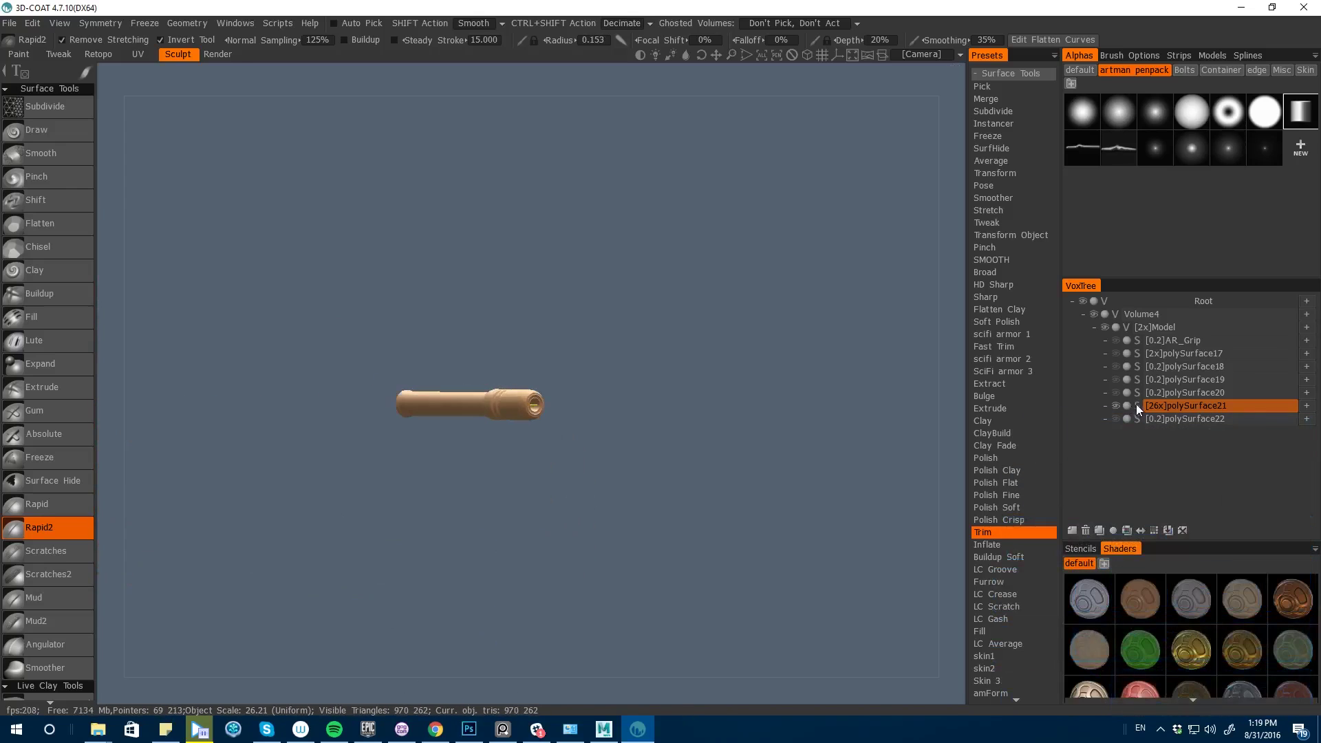
- Convert polySurface21 back to voxels with a required poly count of 519 988
left_click(1138, 407)
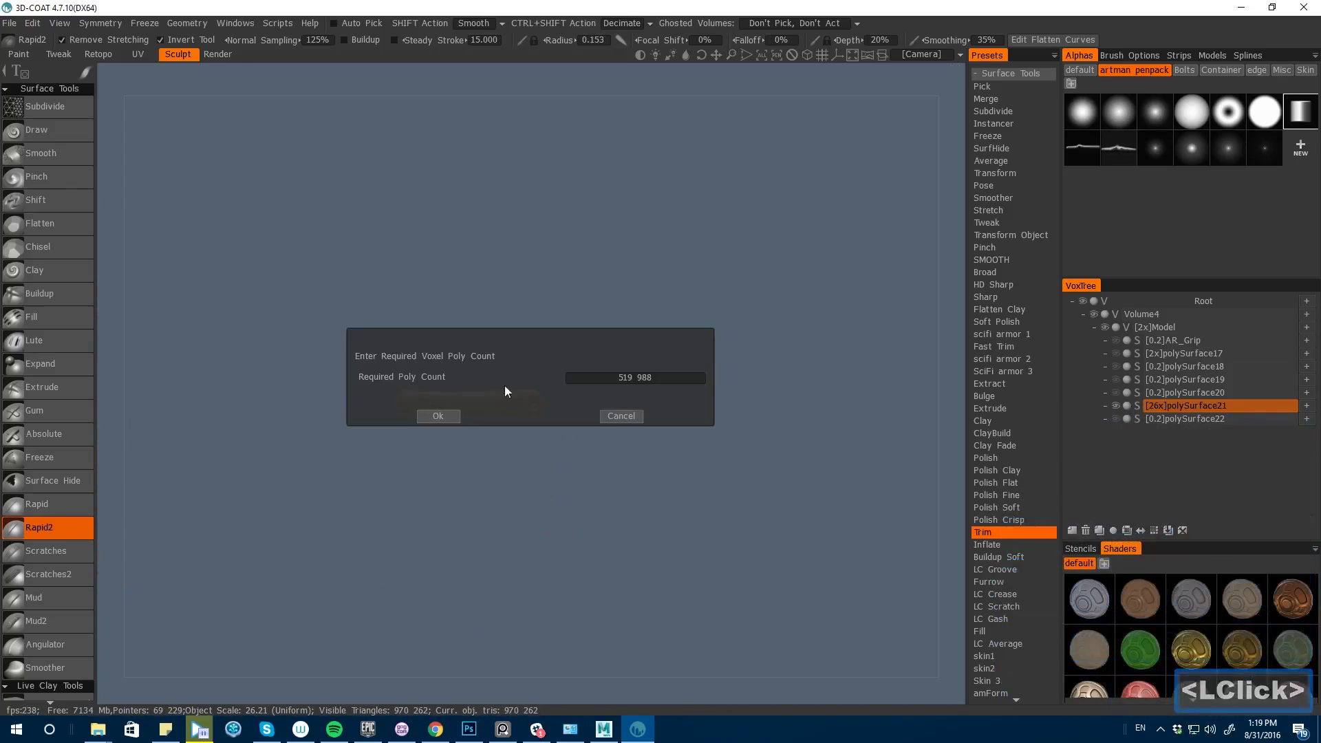
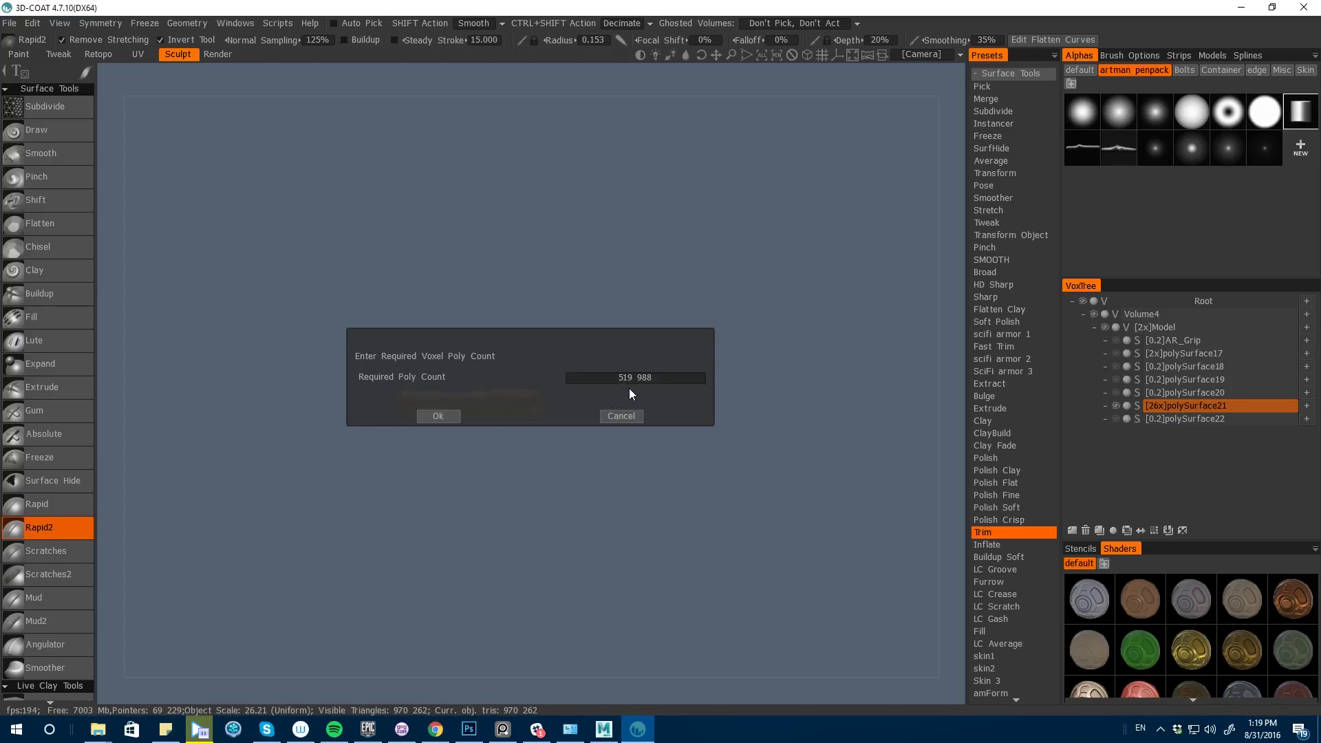
left_click(438, 415)
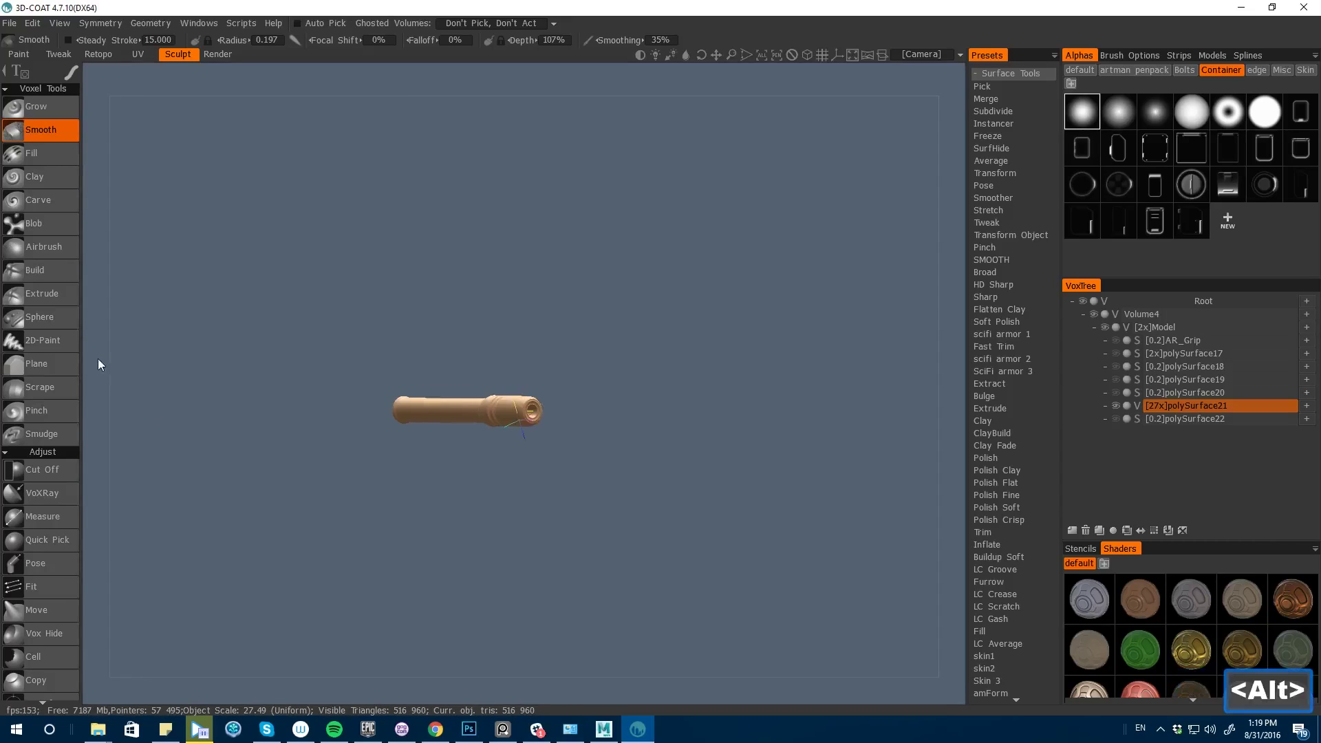
- Build up the edges of the grooves behind the muzzle with Extrude at radius 0.184 and depth 87%, undoing unwanted strokes
mouse_move(97, 358)
left_mouse_down("alt")
mouse_move(332, 576)
mouse_move(474, 637)
mouse_move(525, 609)
mouse_move(427, 648)
mouse_move(559, 631)
mouse_move(819, 629)
left_mouse_up("alt")
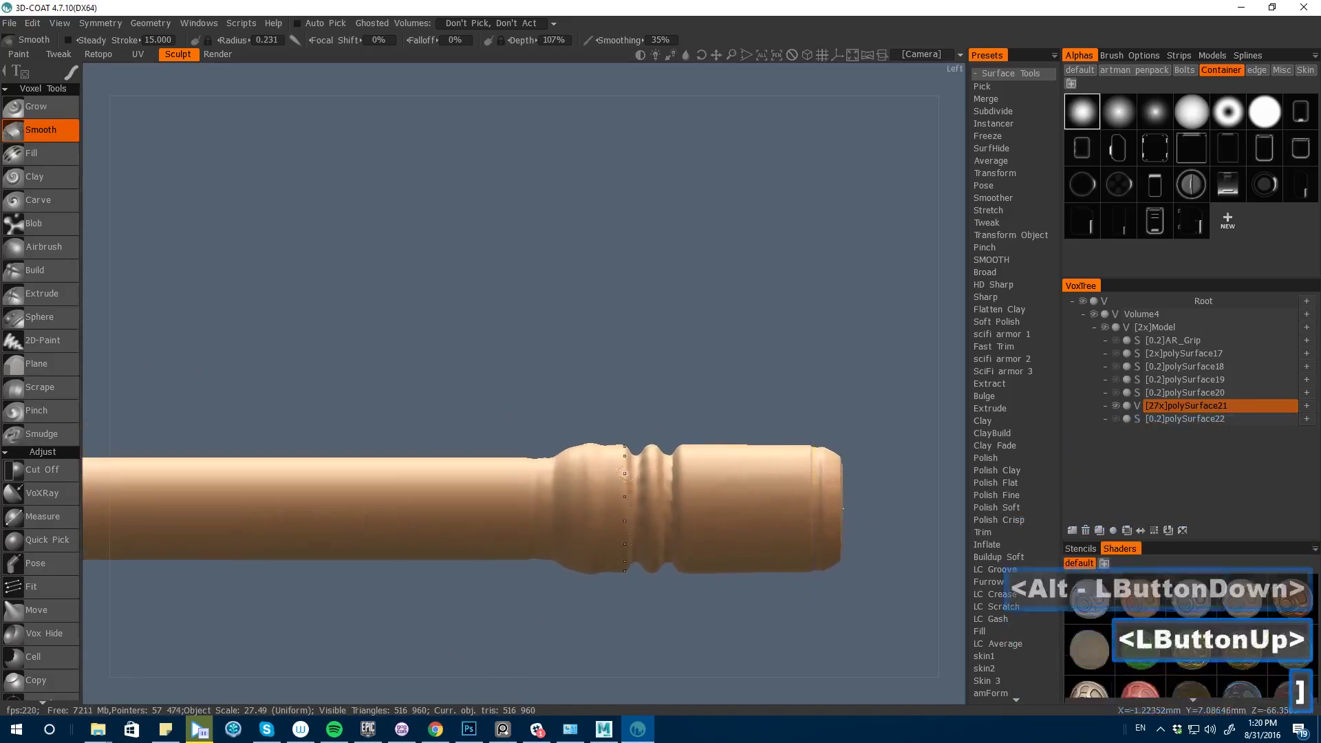
key("space")
left_click(633, 365)
key("ctrl+z")
left_click(642, 476, "shift")
key("ctrl+z")
left_click_drag(661, 622, 620, 616, "shift")
- Adjust the grooved section behind the muzzle with the Pose tool, smoothing the selection and clearing it when done
key("space")
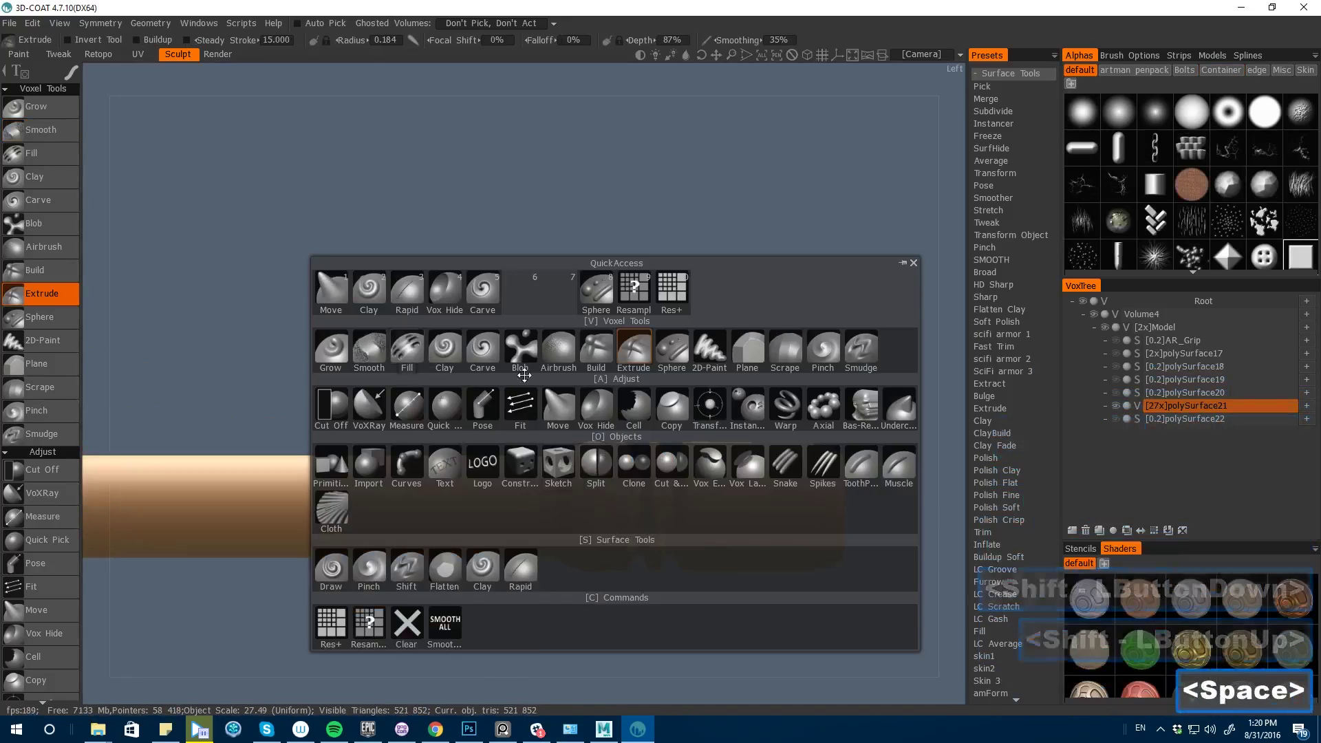
left_click(489, 411)
left_click_drag(685, 405, 621, 641)
left_click(854, 163)
key("ctrl+d")
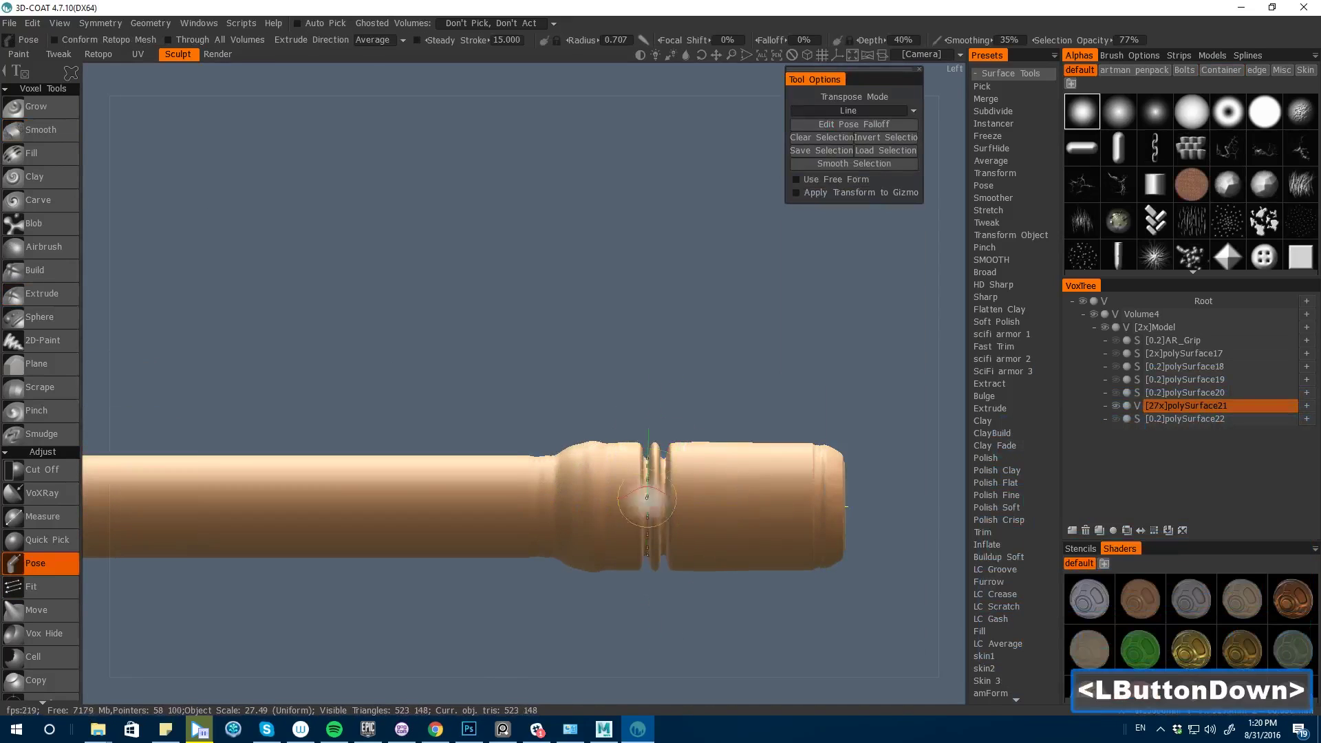
left_click_drag(649, 421, 660, 605)
key("ctrl+d")
- Show all the rifle parts, bring the stock into view, and select the polySurface20 layer
left_click(1116, 406, "alt")
left_click_drag(460, 540, 371, 455)
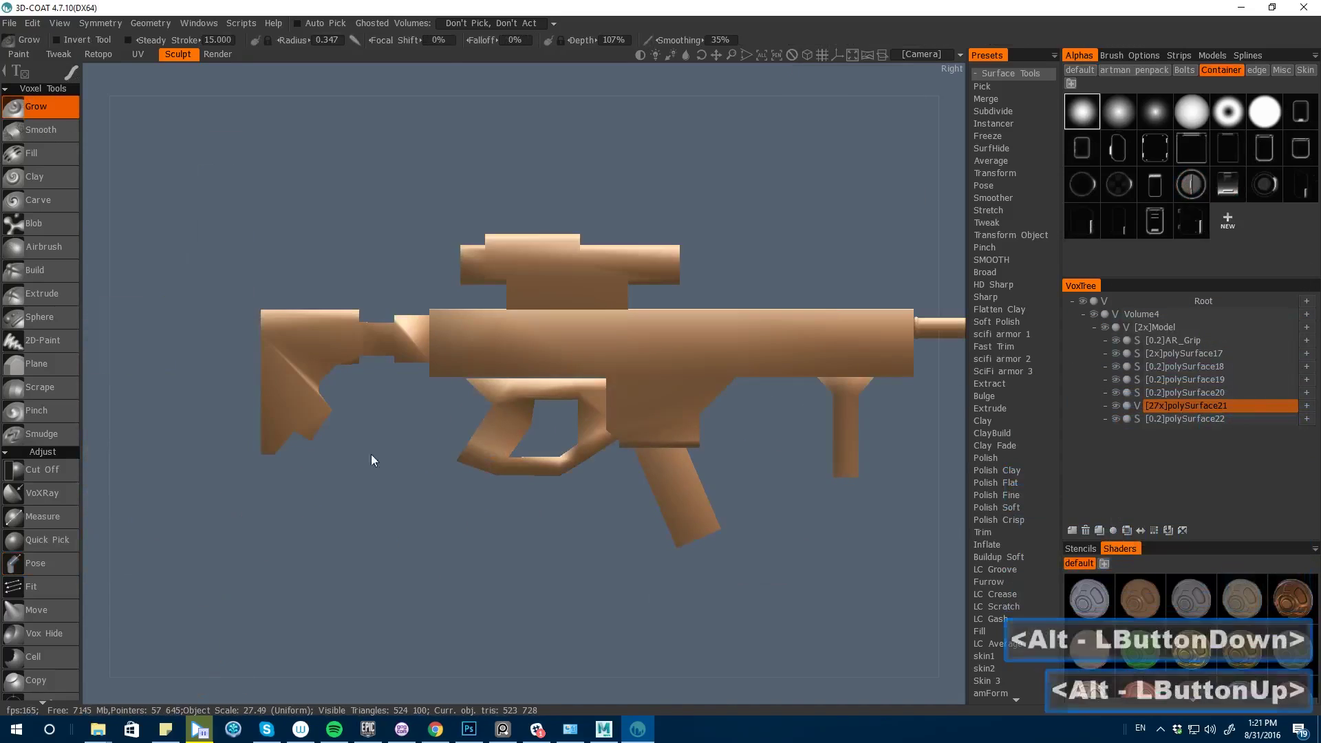
left_click_drag(619, 537, 802, 515)
left_click(1185, 393)
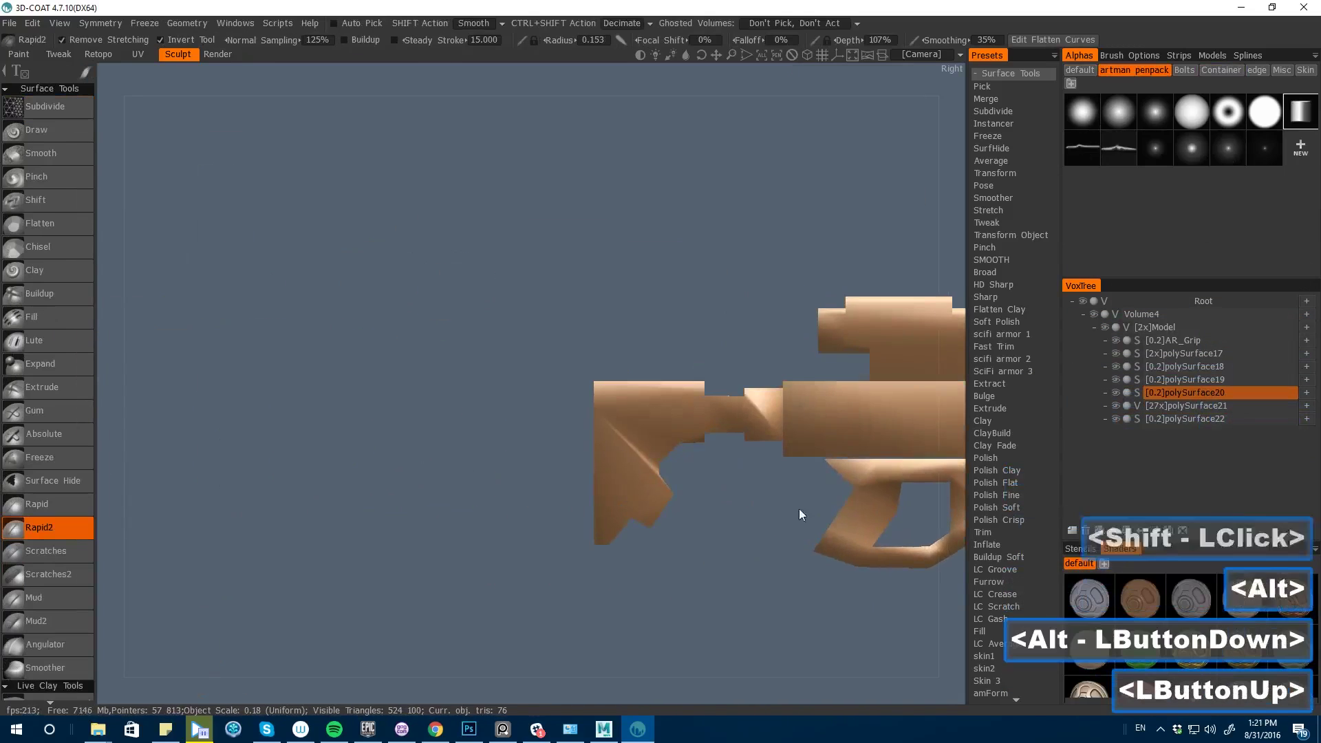
- Convert the stock layer polySurface20 from surface mode to voxels and inspect the converted stock
left_click(1138, 393)
left_click(437, 414)
left_click_drag(451, 425, 477, 472)
left_click_drag(460, 428, 504, 530, "alt")
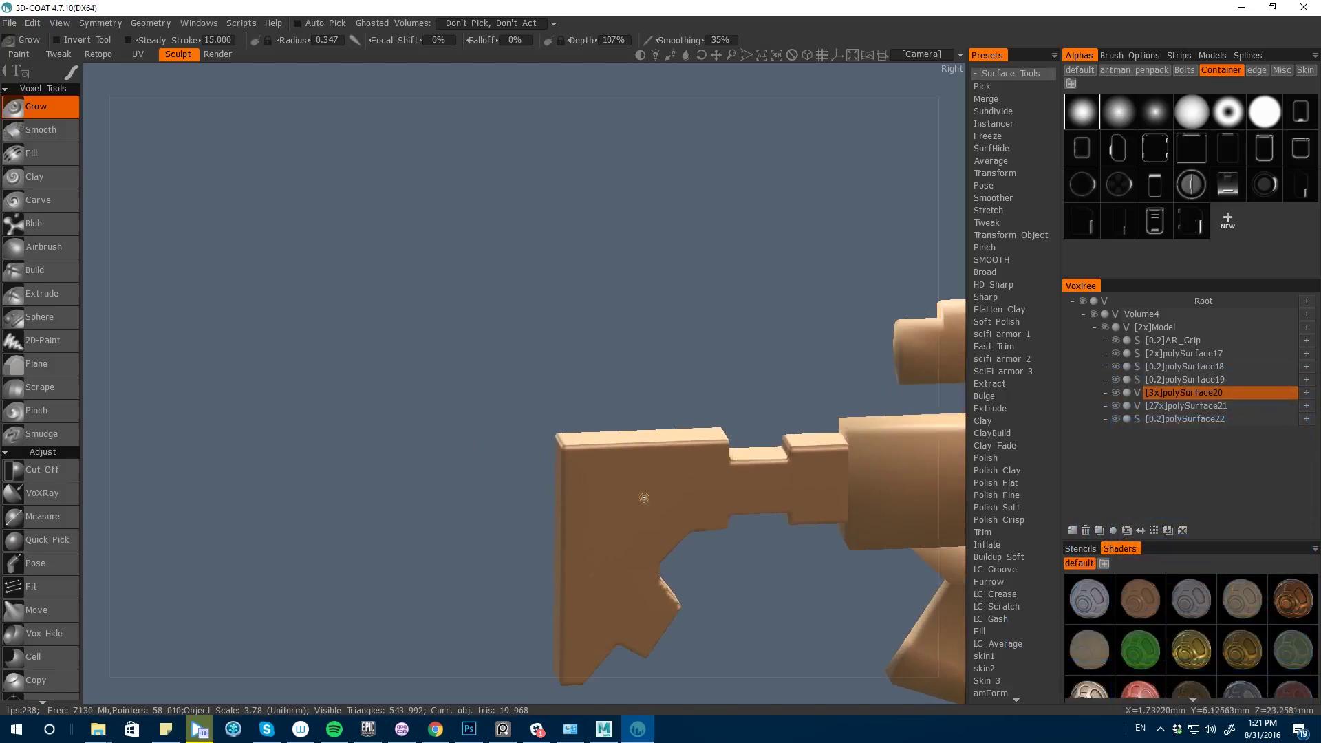
mouse_move(469, 451)
left_mouse_down()
mouse_move(472, 576)
mouse_move(476, 460)
left_mouse_up()
key("space")
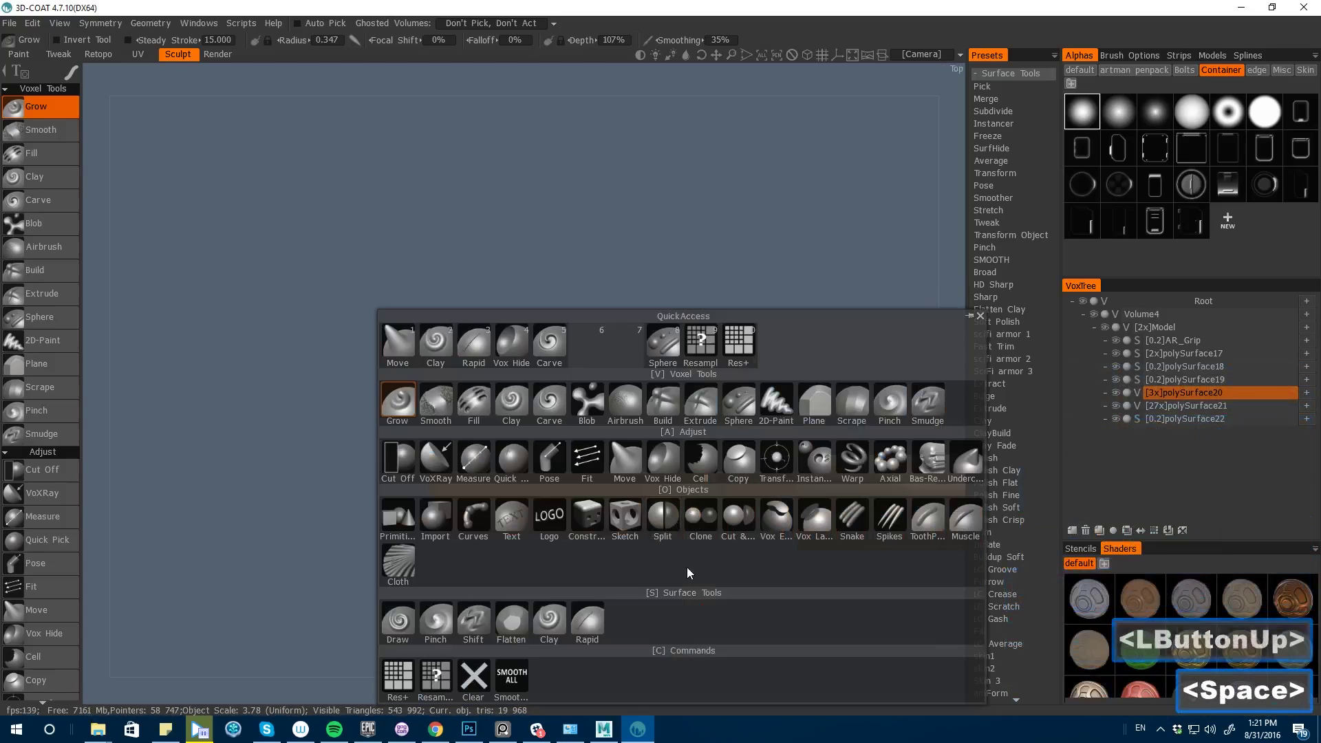
left_click_drag(688, 572, 678, 395, "shift")
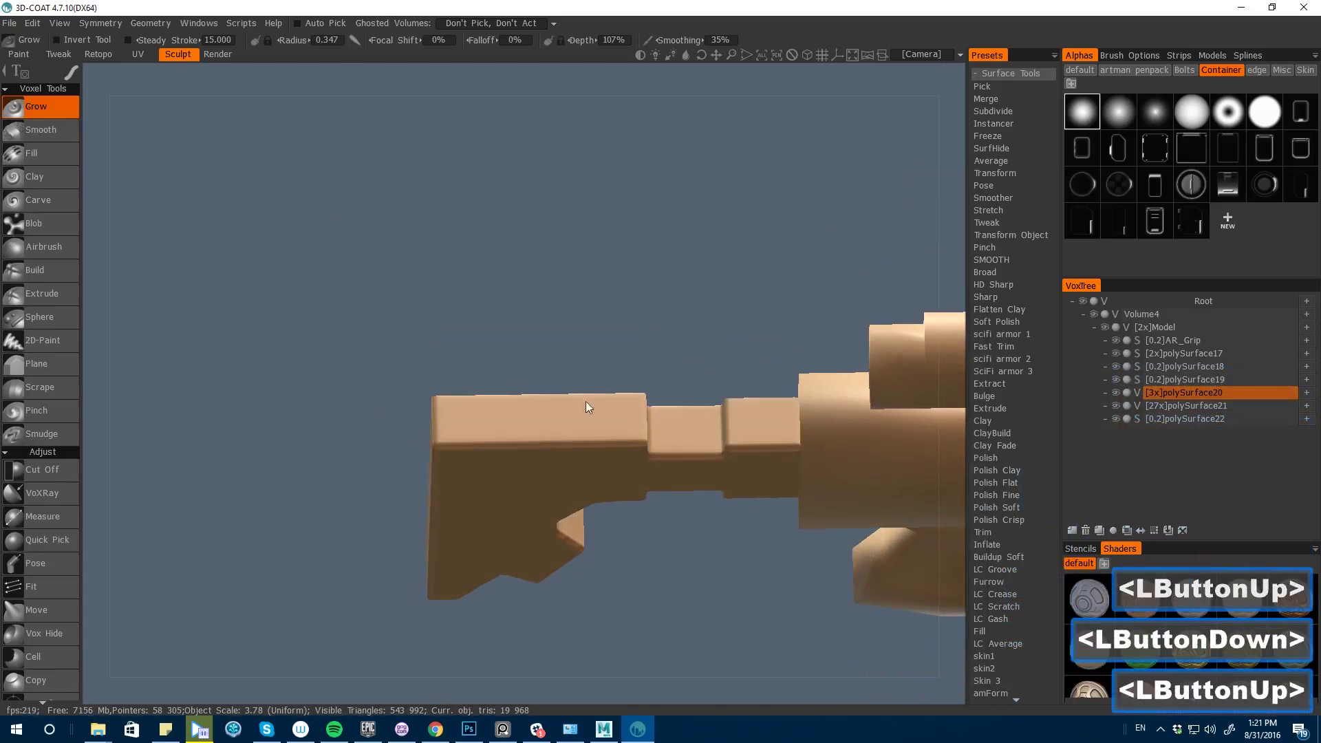
key("space")
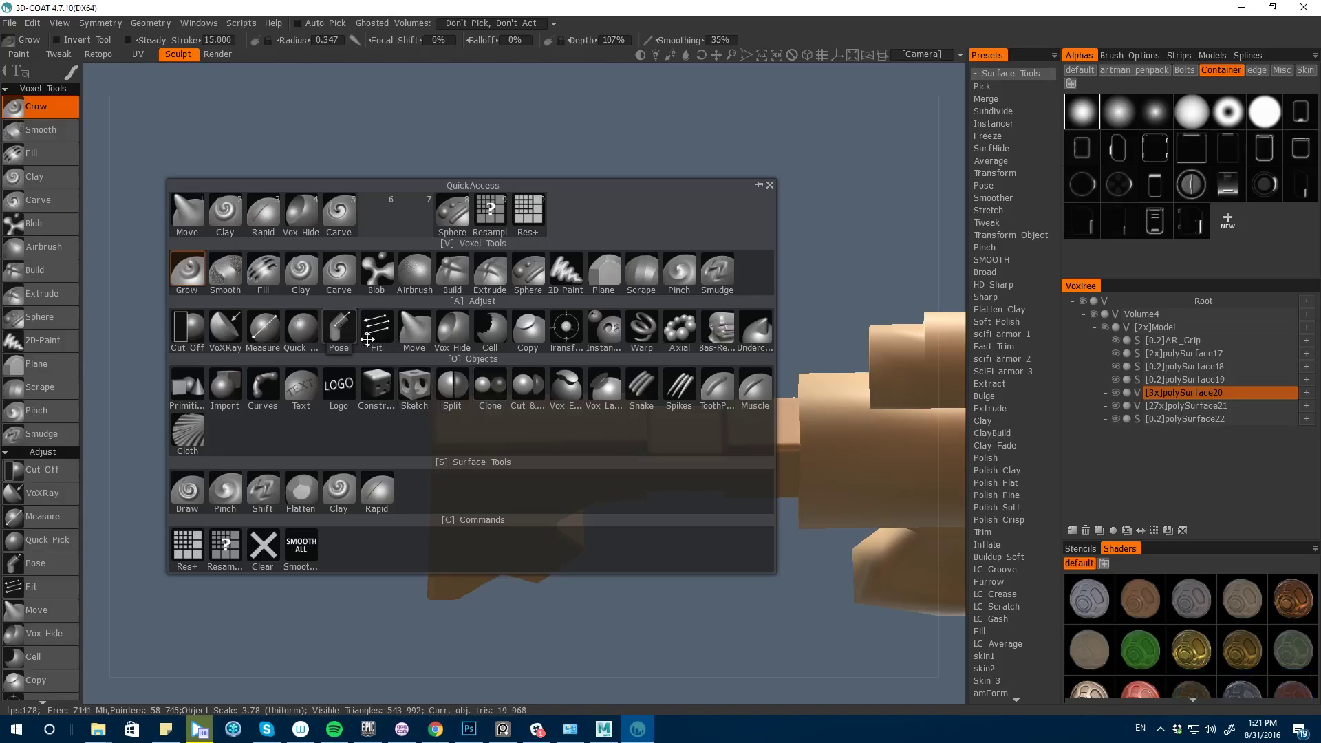
key("space")
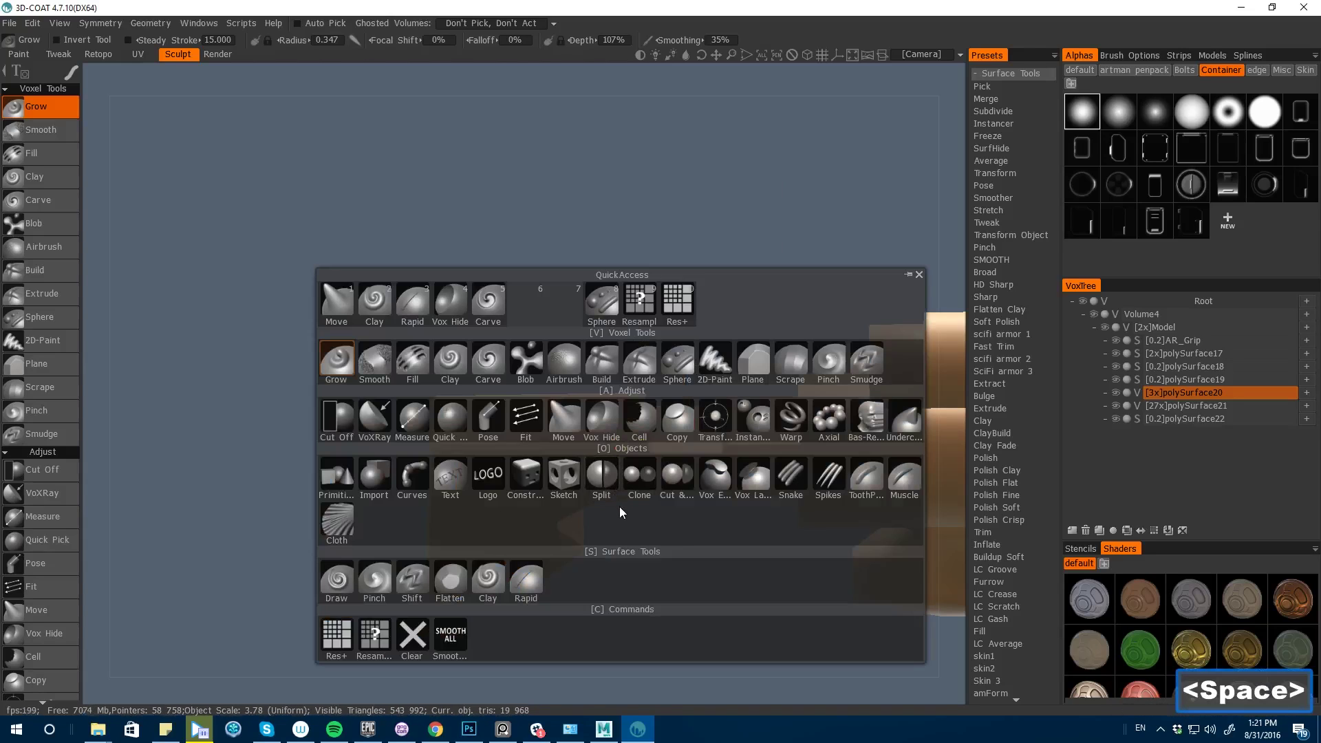
left_click_drag(294, 436, 348, 377, "shift")
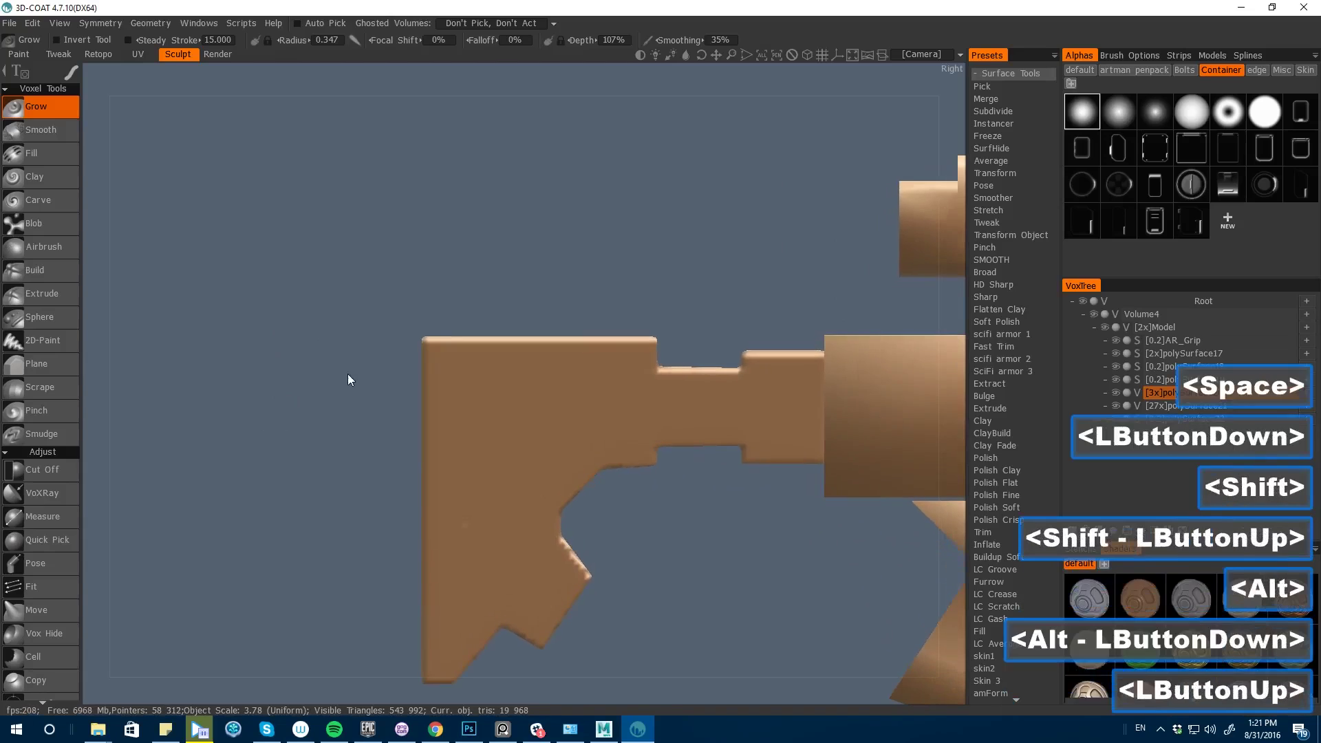
key("space")
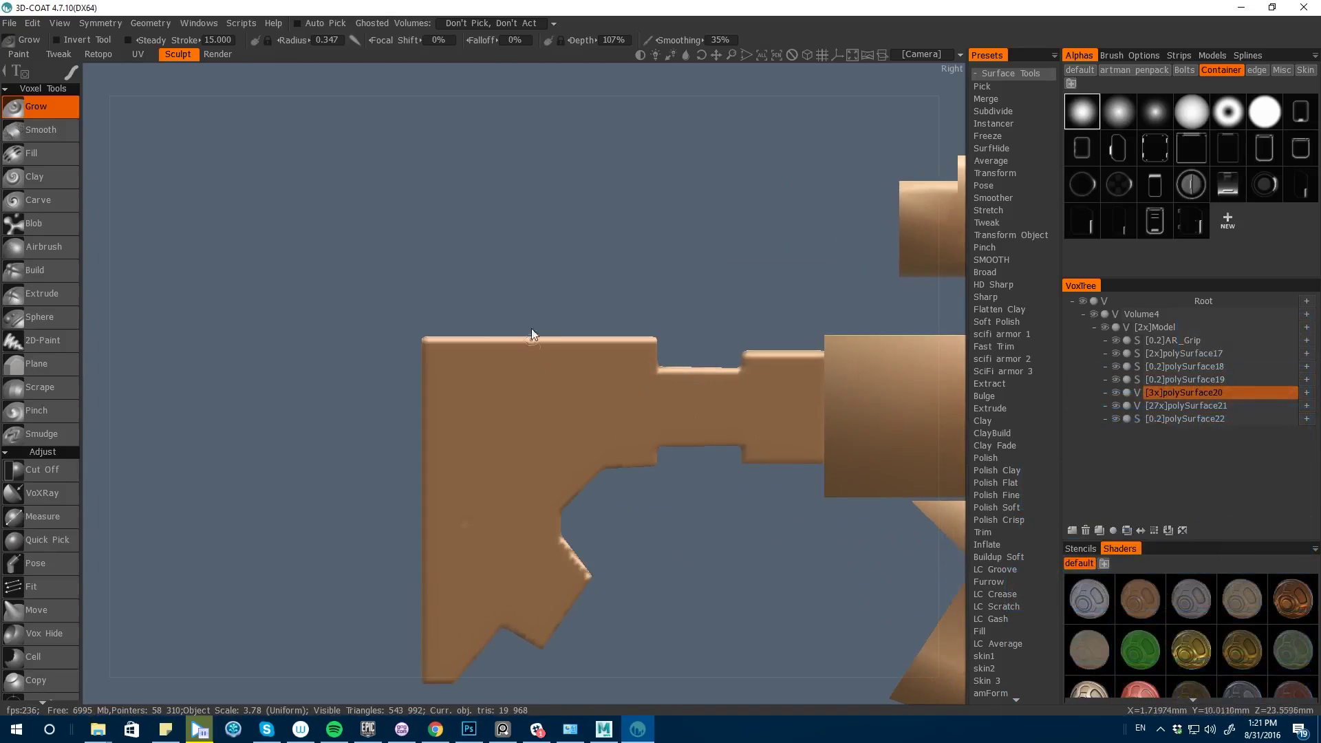
left_click_drag(531, 335, 327, 342)
- Split a thin vertical strip off the stock's rear edge, check it by toggling its visibility, and select its new layer
key("space")
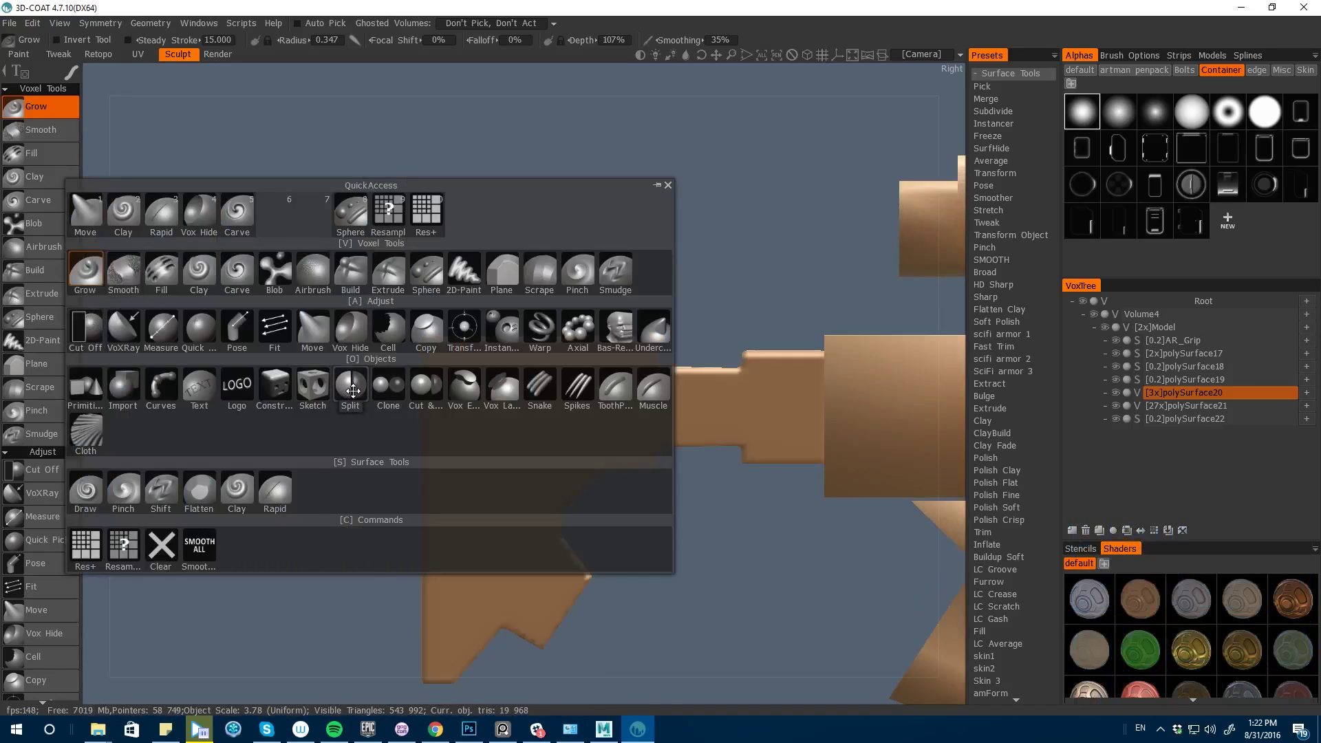
key("space")
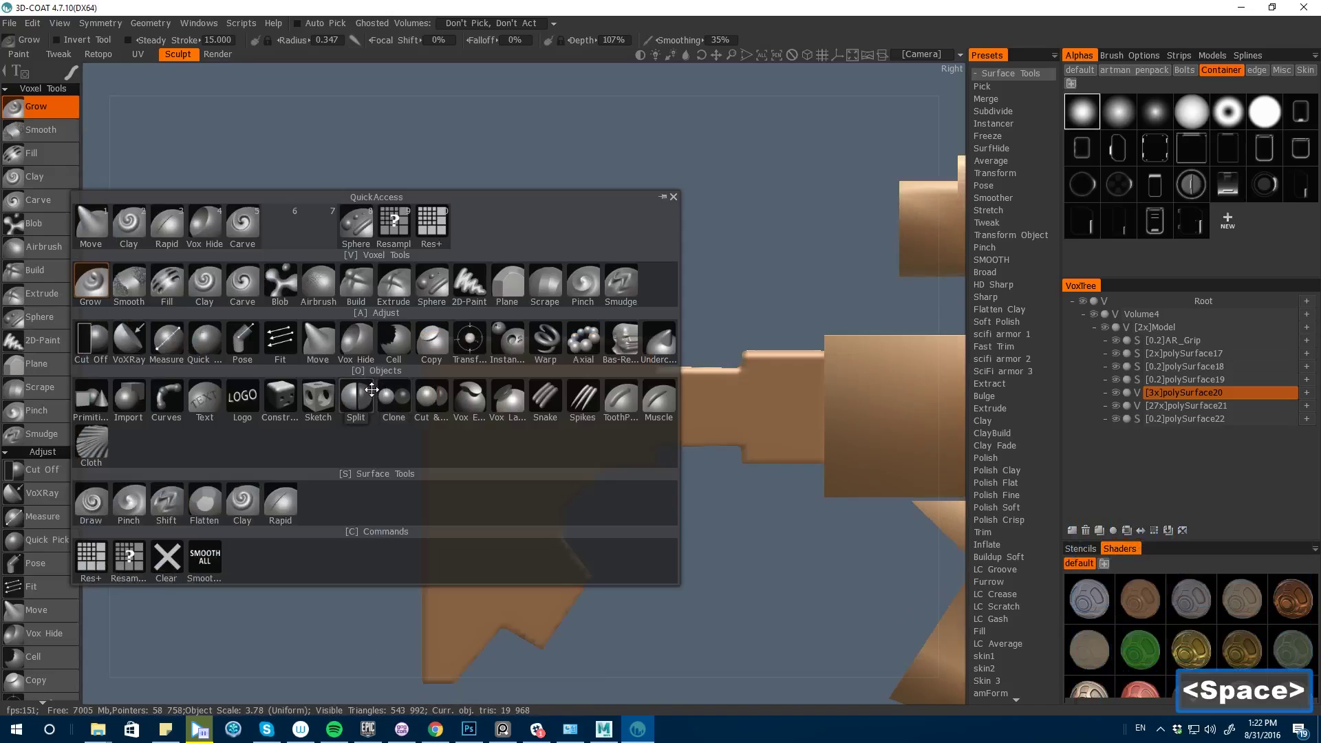
left_click(355, 398)
key("space")
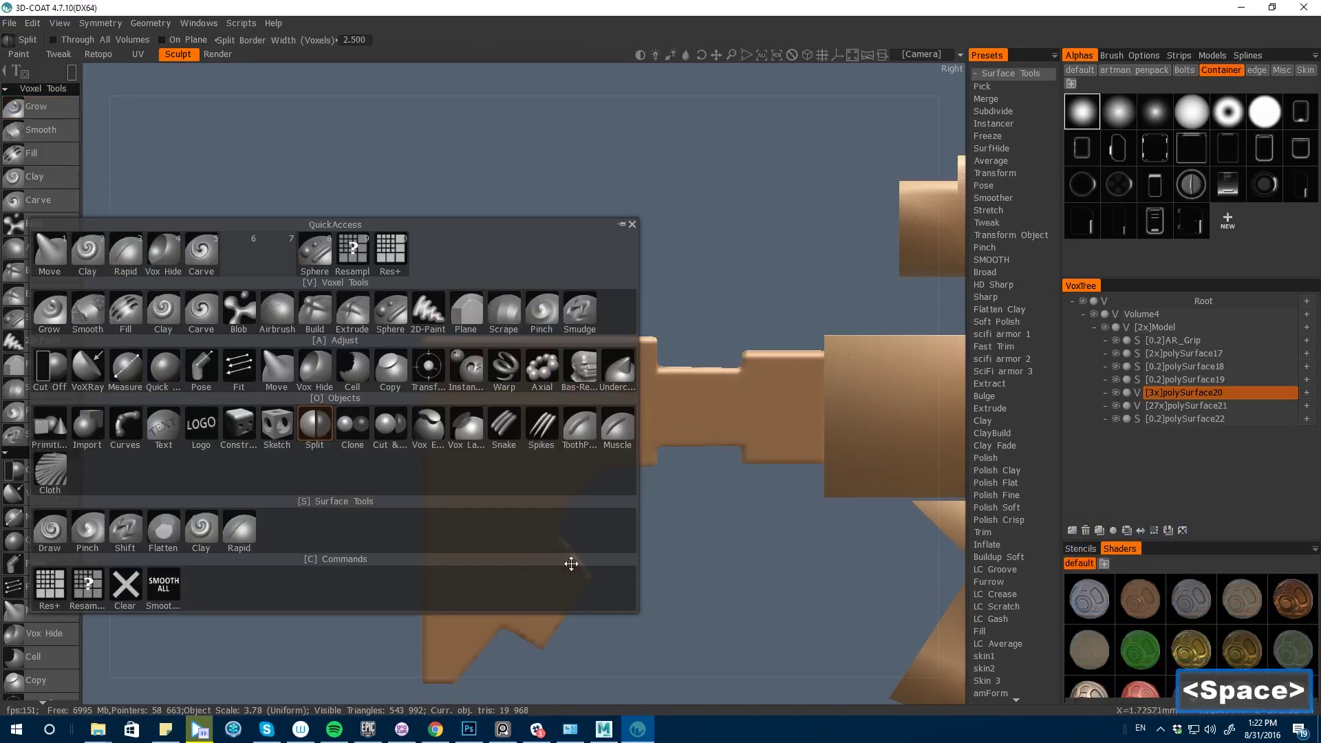
left_click_drag(367, 556, 386, 344, "alt")
left_click_drag(399, 147, 481, 579)
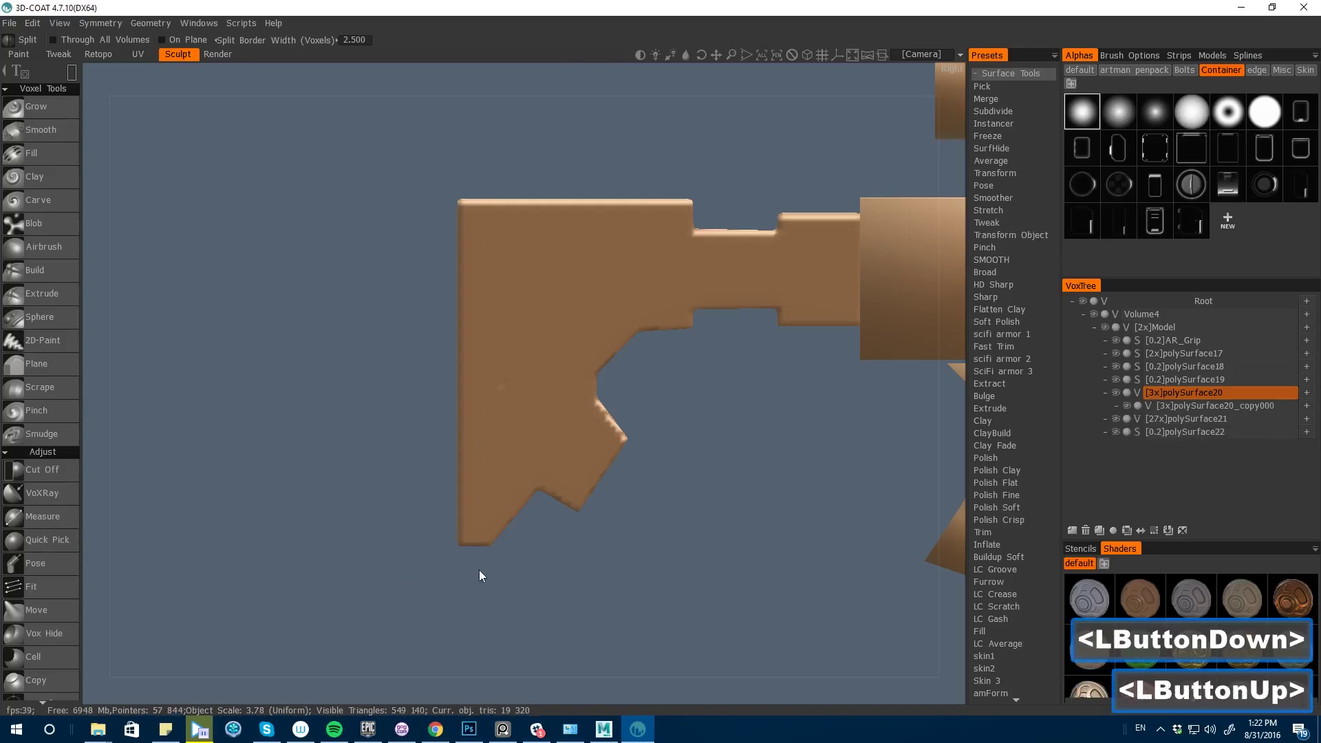
left_click(1128, 405)
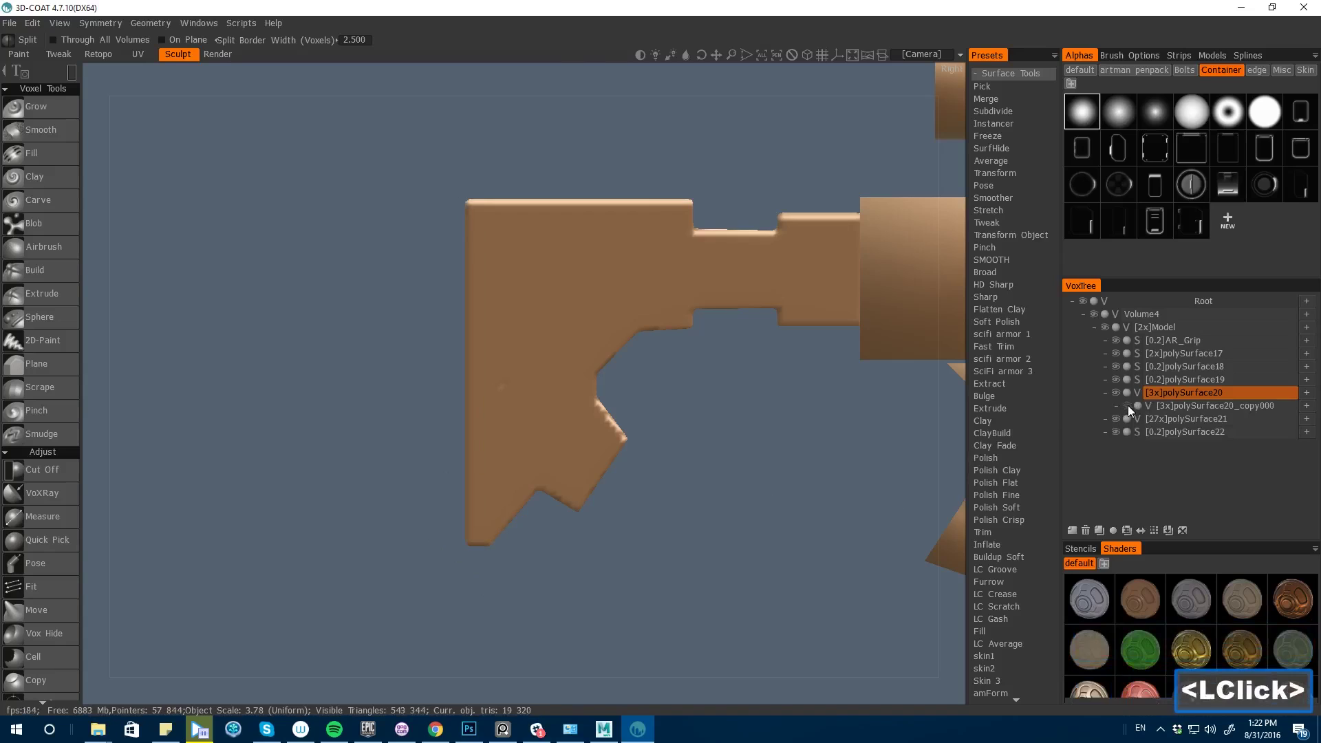
double_click(1128, 406)
left_click(1166, 407)
- Enlarge the split-off rear strip with the Transform tool and delete its layer
left_click_drag(328, 329, 374, 386)
left_click_drag(148, 310, 308, 375)
key("space")
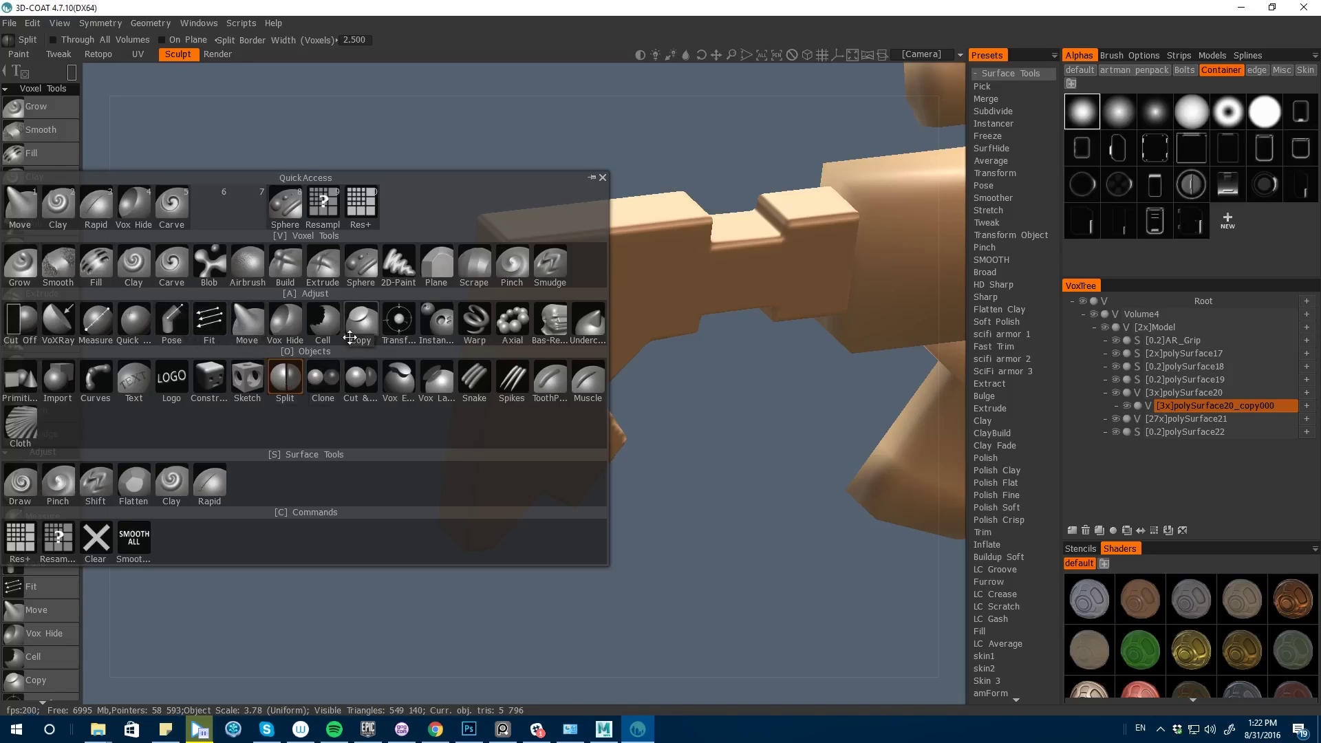
left_click(393, 331)
left_click_drag(530, 430, 507, 389)
left_click_drag(95, 322, 481, 476)
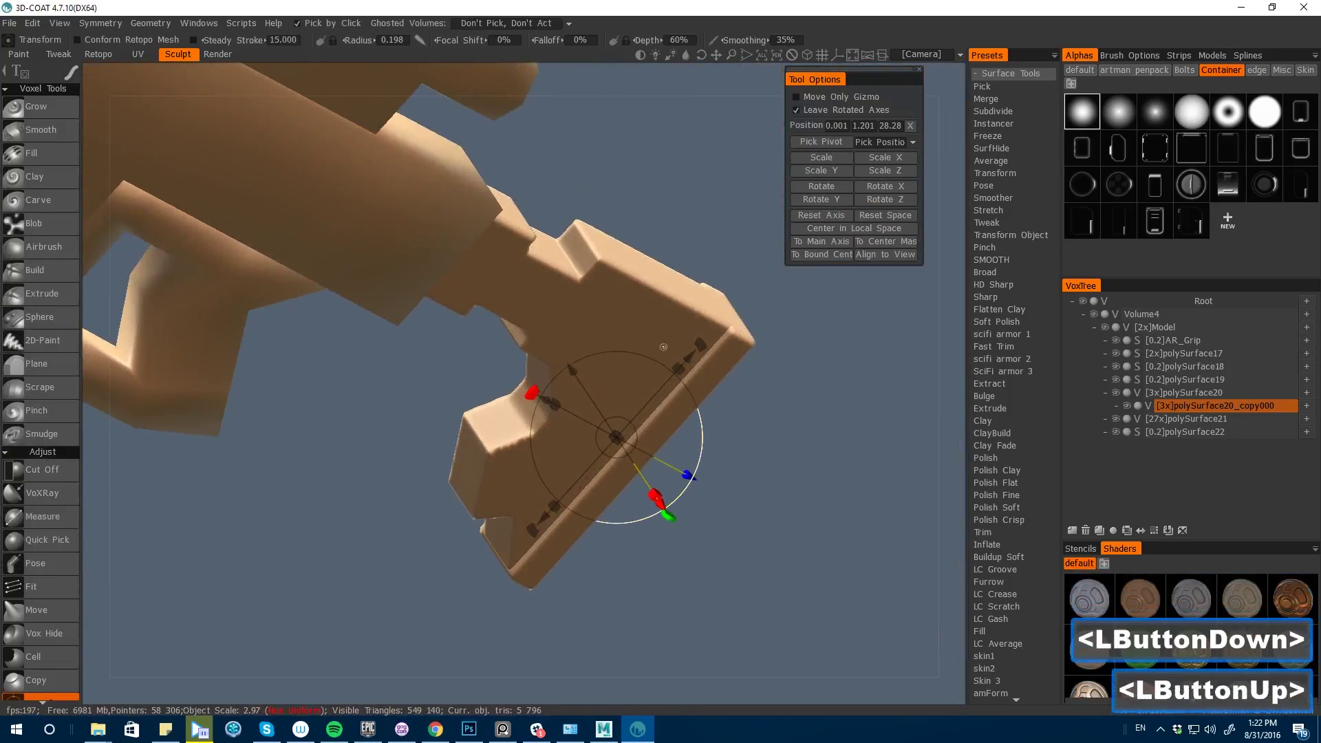
key("Delete")
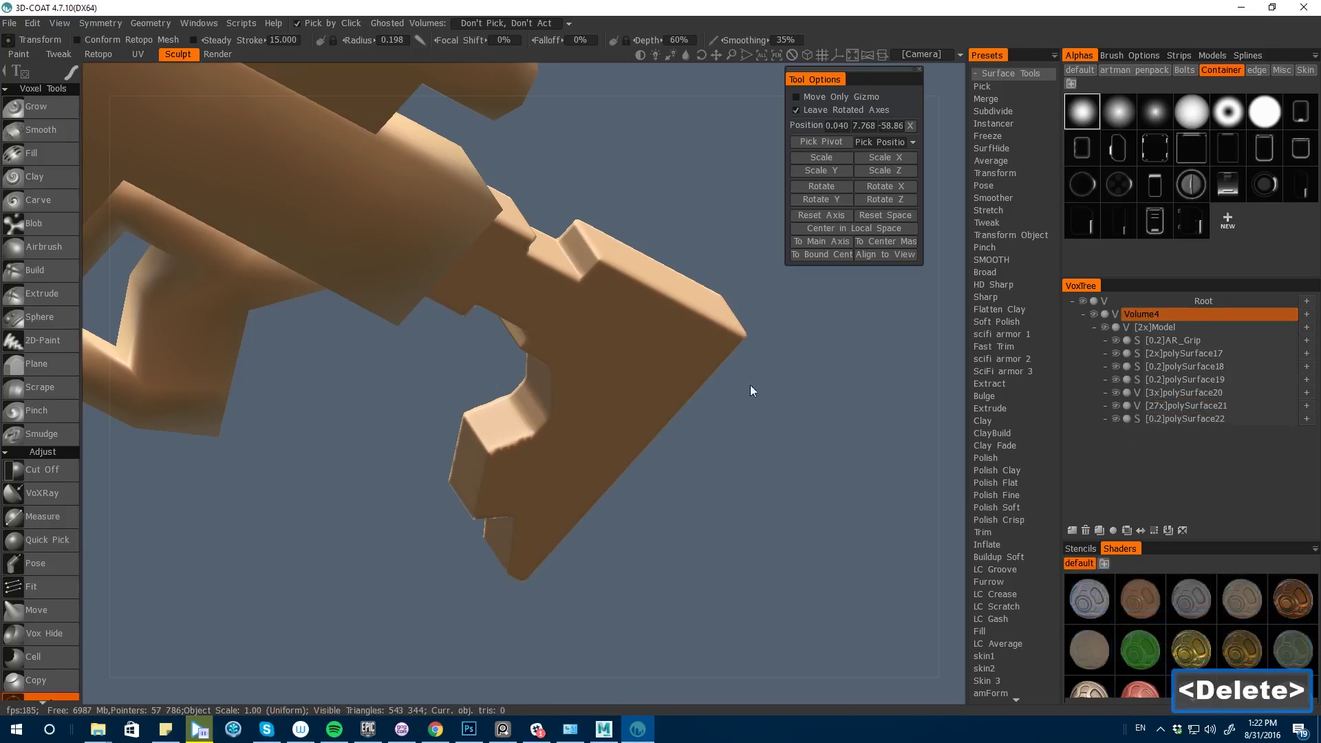
- Make polySurface20 current, try a Scrape stroke along the stock's edge at radius 1.030, and undo it
left_click_drag(761, 501, 567, 434)
key("space")
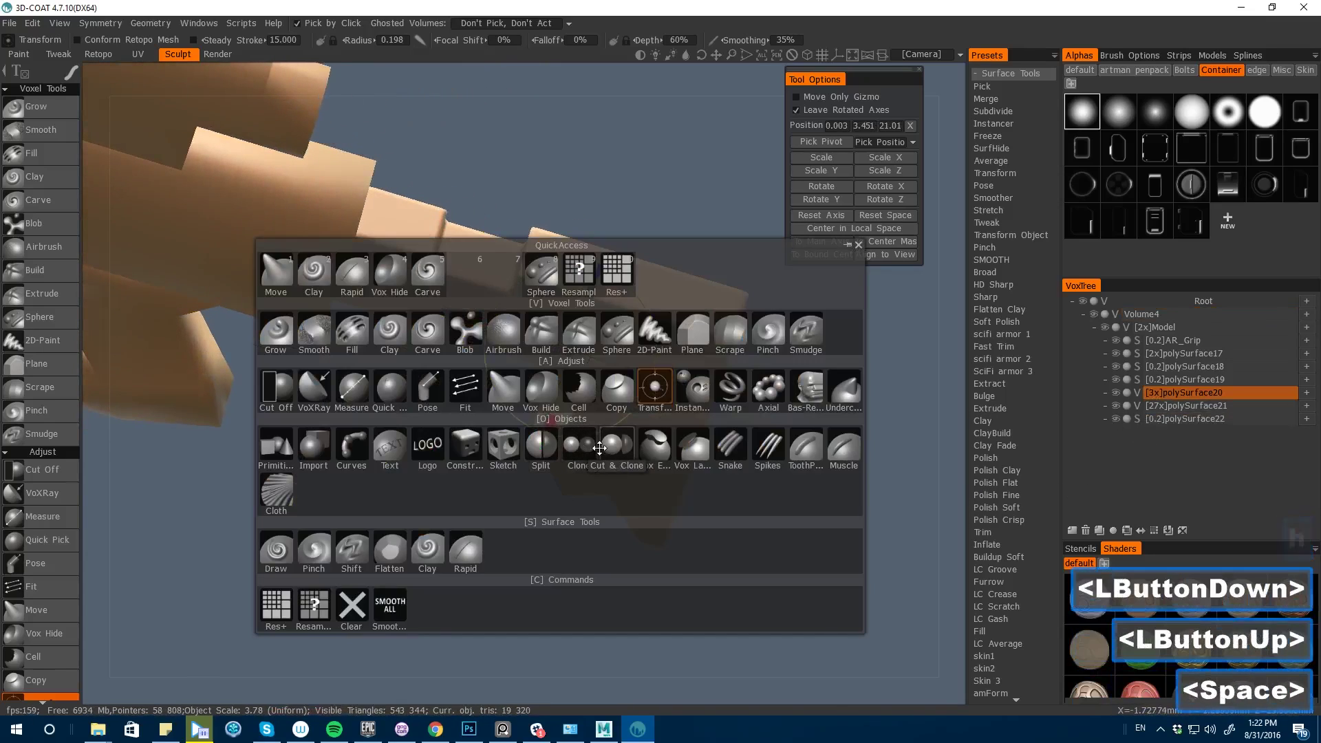
left_click(730, 332)
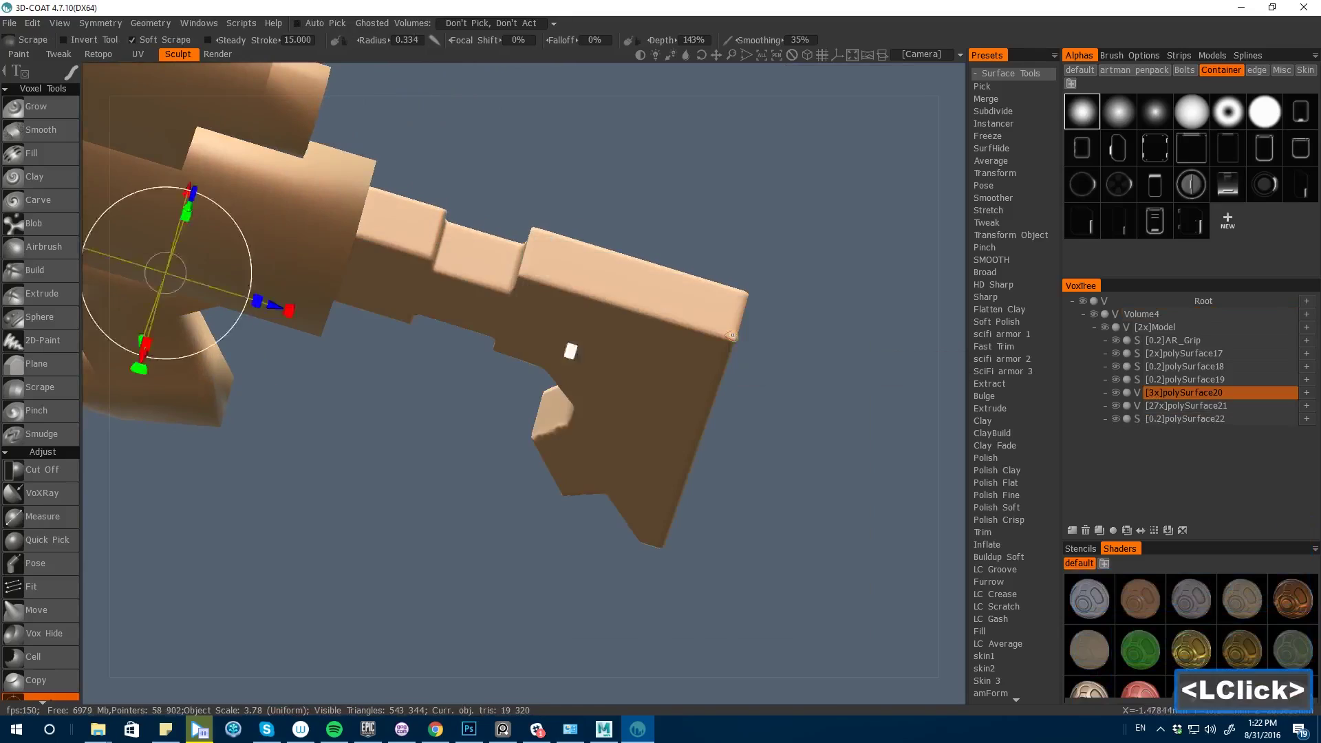
key("]")
left_click_drag(533, 279, 684, 320)
key("ctrl+z")
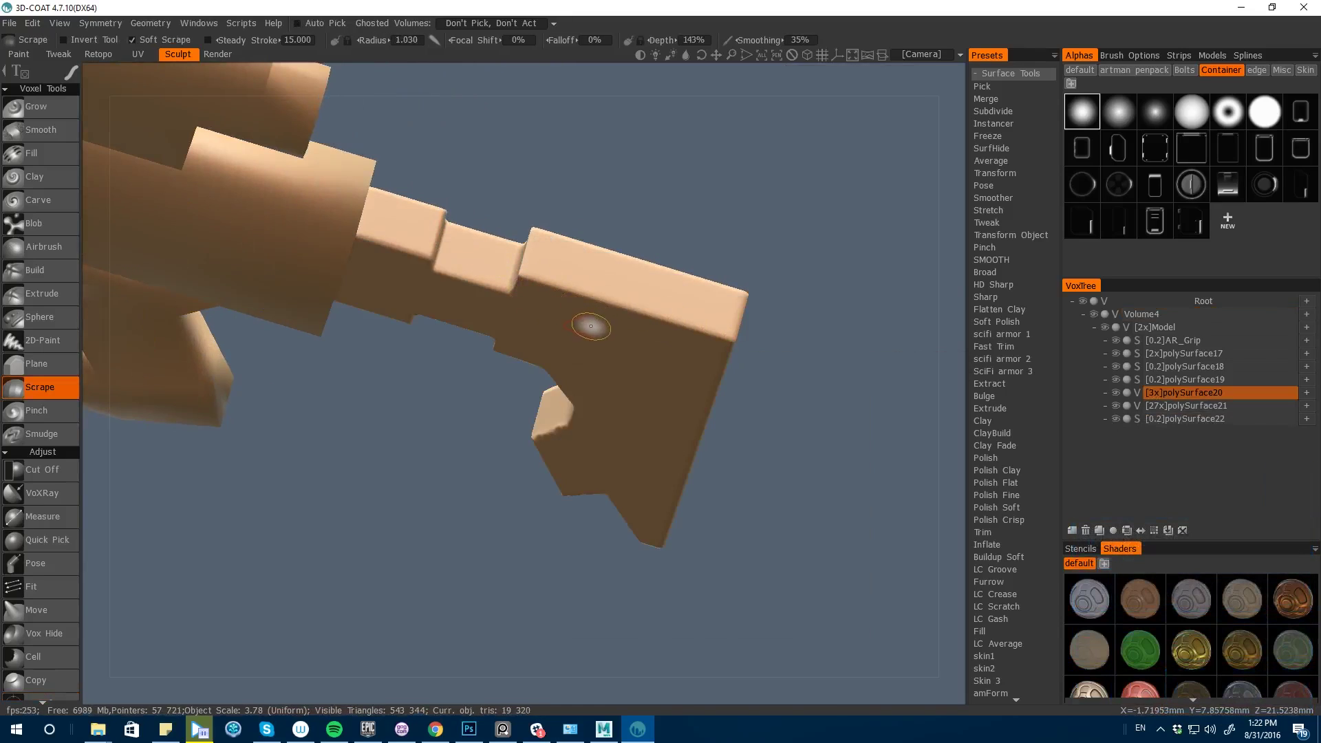
- Enable X-axis mirror symmetry with the symmetry plane hidden, and scrape the stock's upper and rear edges
key("s")
left_click(511, 293)
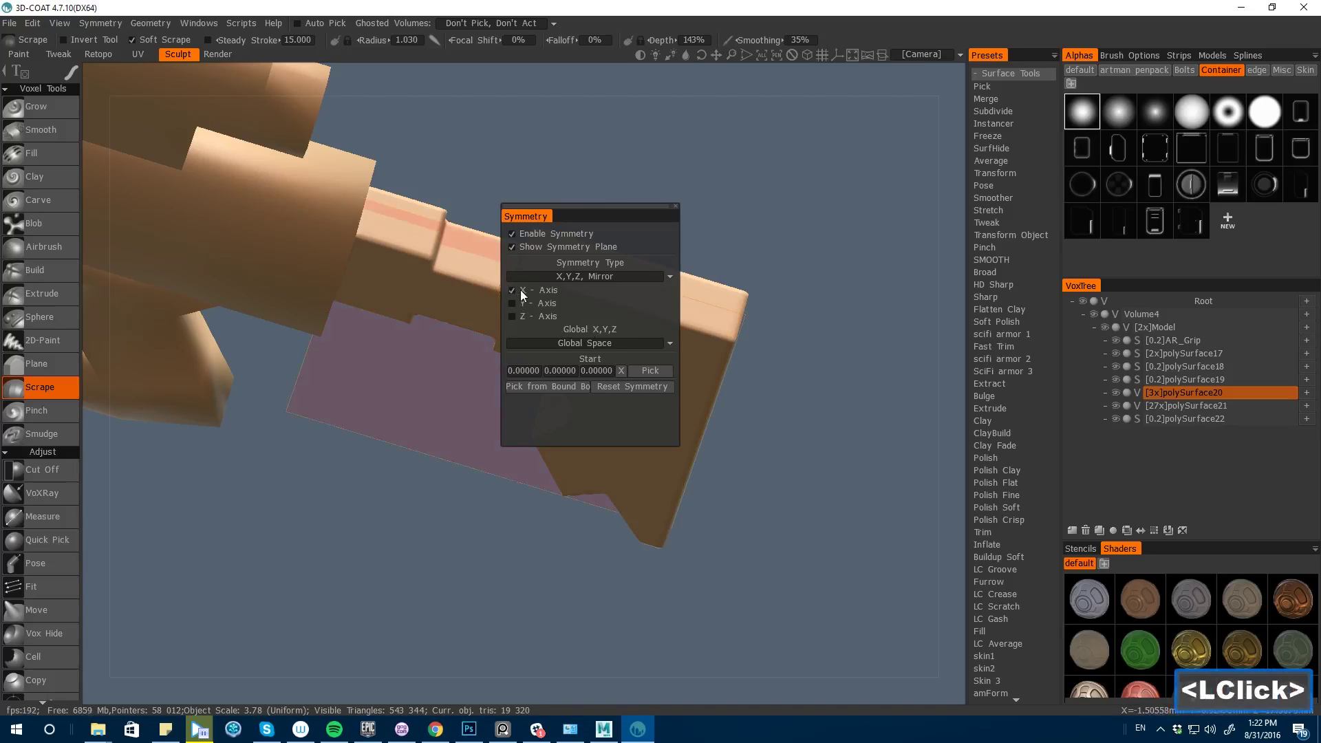
left_click(515, 248)
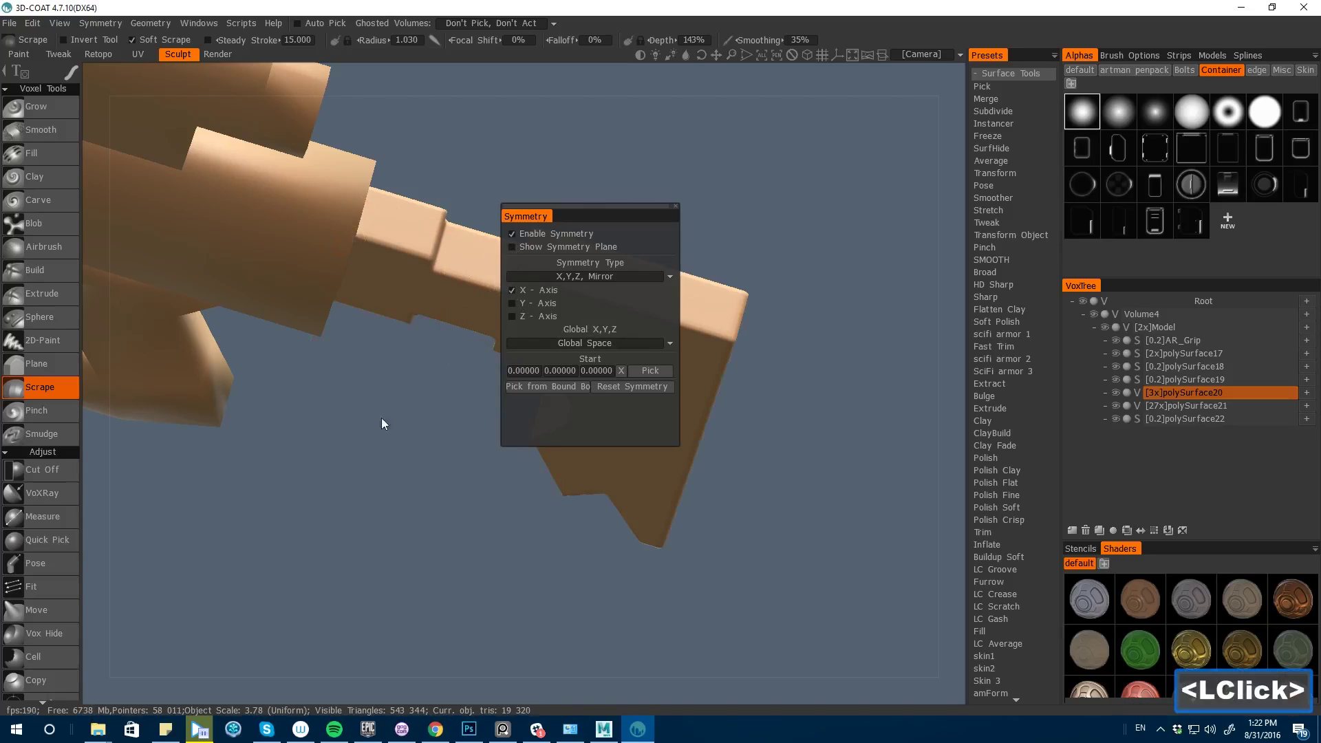
key("s")
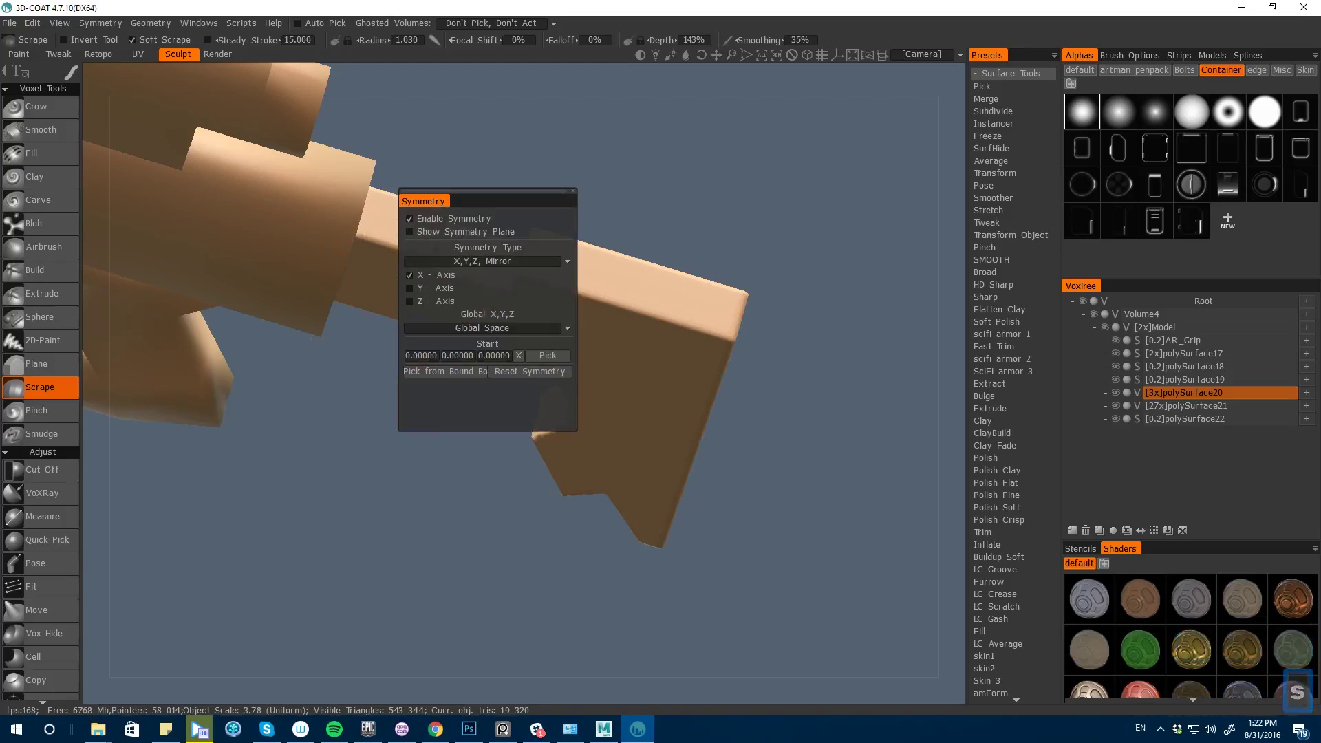
key("s")
left_click_drag(480, 481, 447, 372)
mouse_move(455, 358)
left_mouse_down()
mouse_move(519, 286)
mouse_move(891, 445)
mouse_move(459, 282)
mouse_move(481, 386)
mouse_move(516, 413)
mouse_move(498, 609)
mouse_move(645, 559)
mouse_move(651, 446)
mouse_move(667, 485)
mouse_move(716, 427)
mouse_move(755, 540)
left_mouse_up()
- Split the narrow front tube off the stock along a curved outline, check it by toggling its visibility, and select its layer
key("space")
left_click(560, 333)
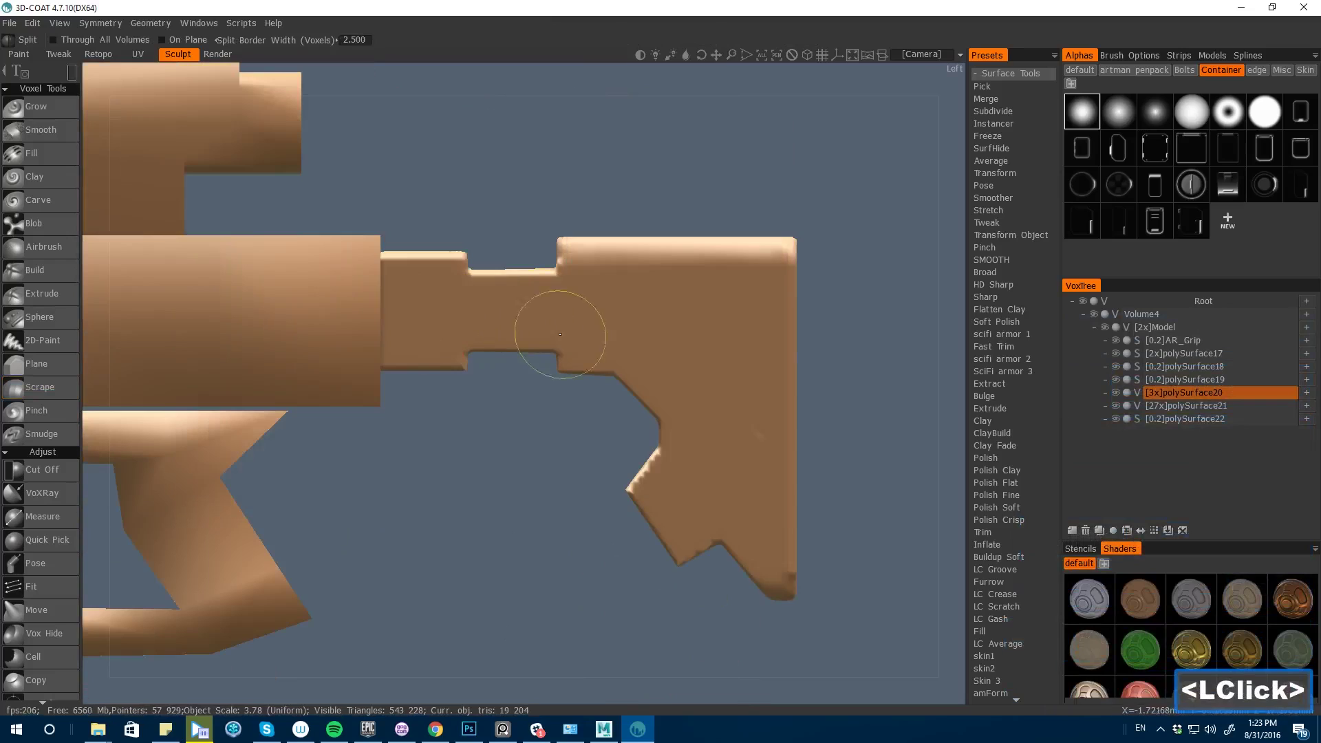
left_click(551, 369)
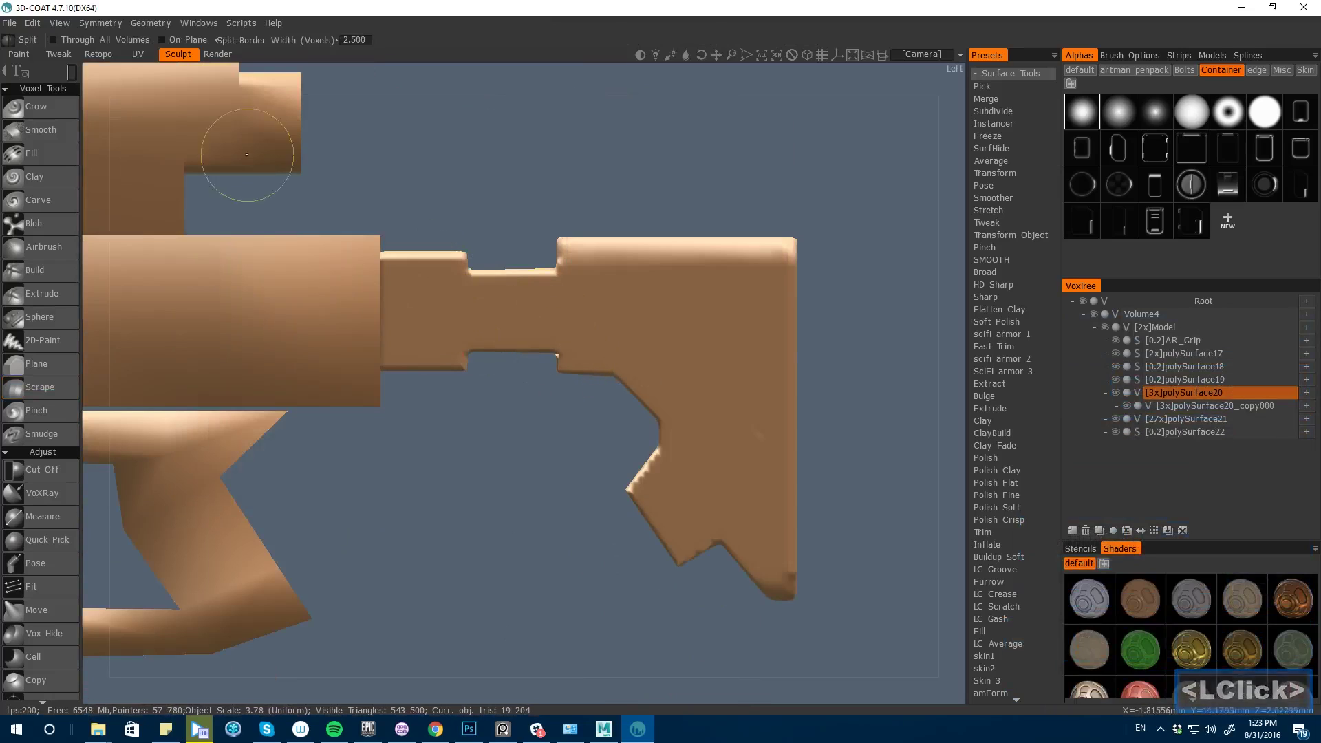
key("e")
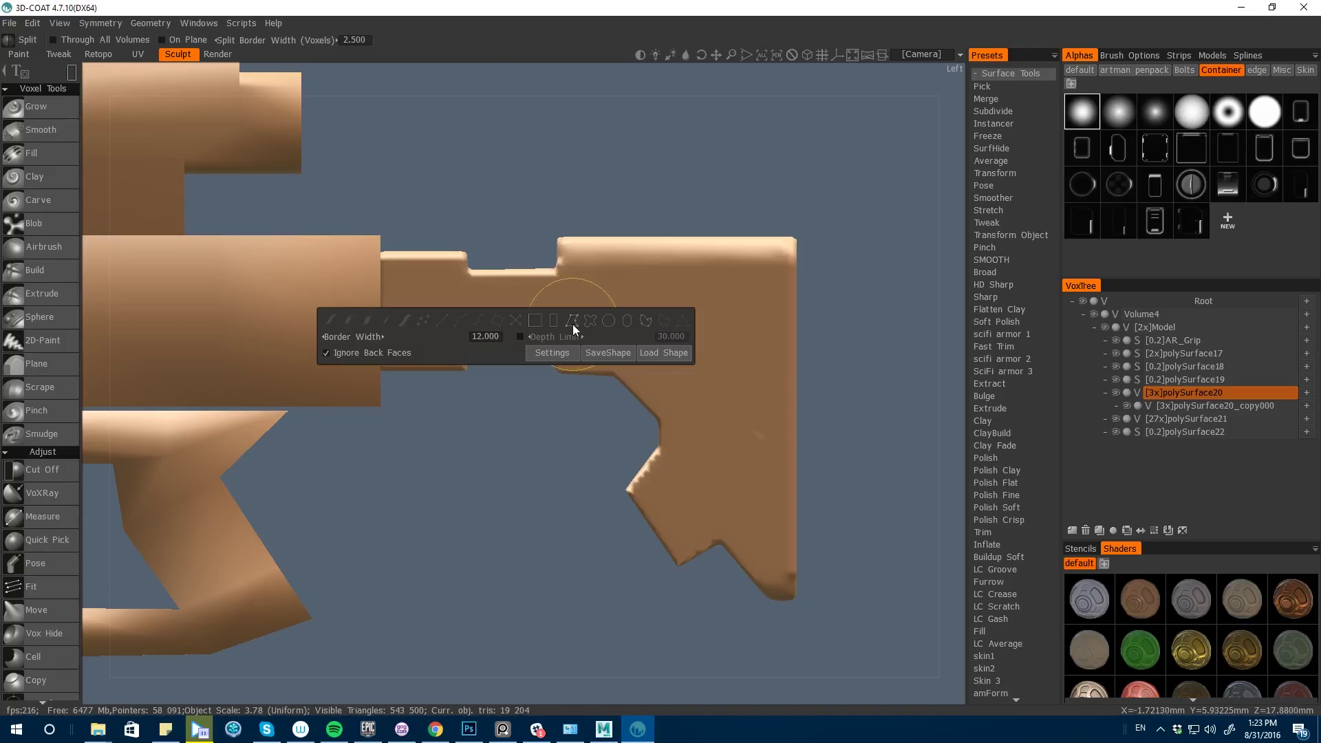
left_click(572, 322)
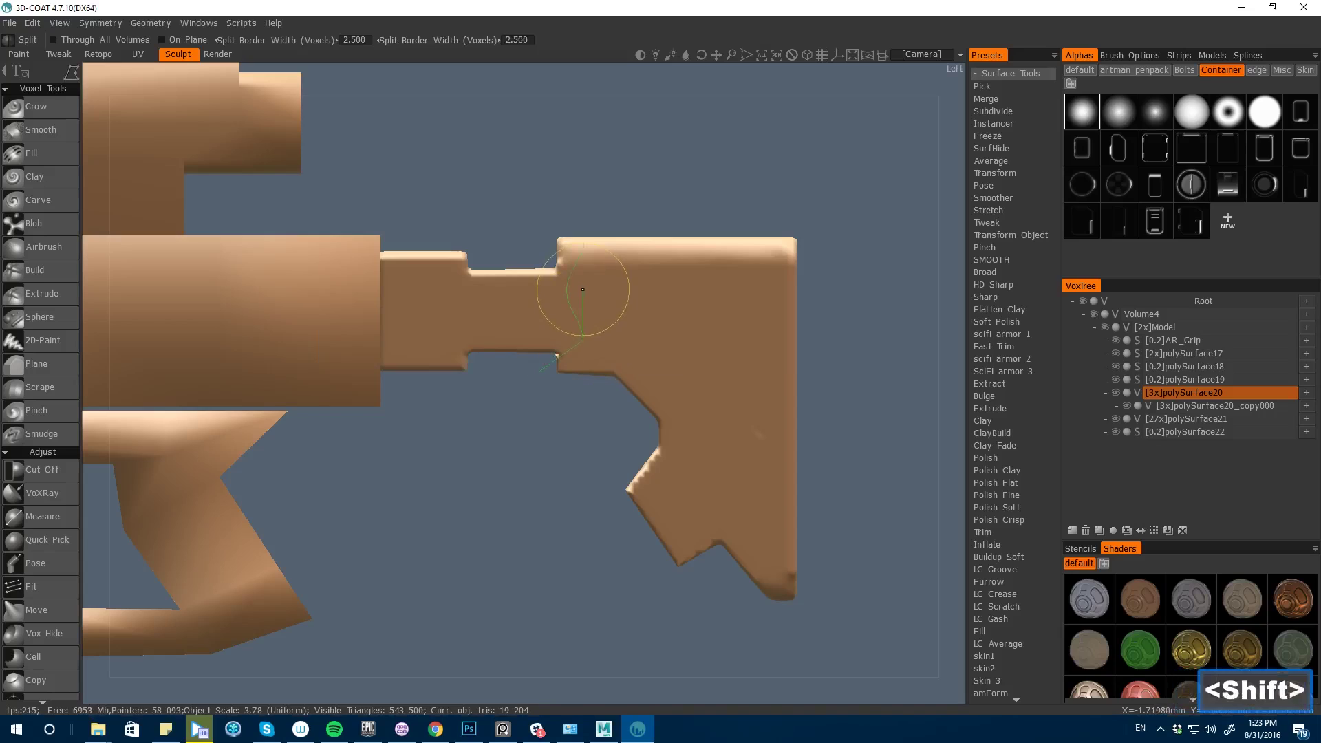
double_click(1127, 419)
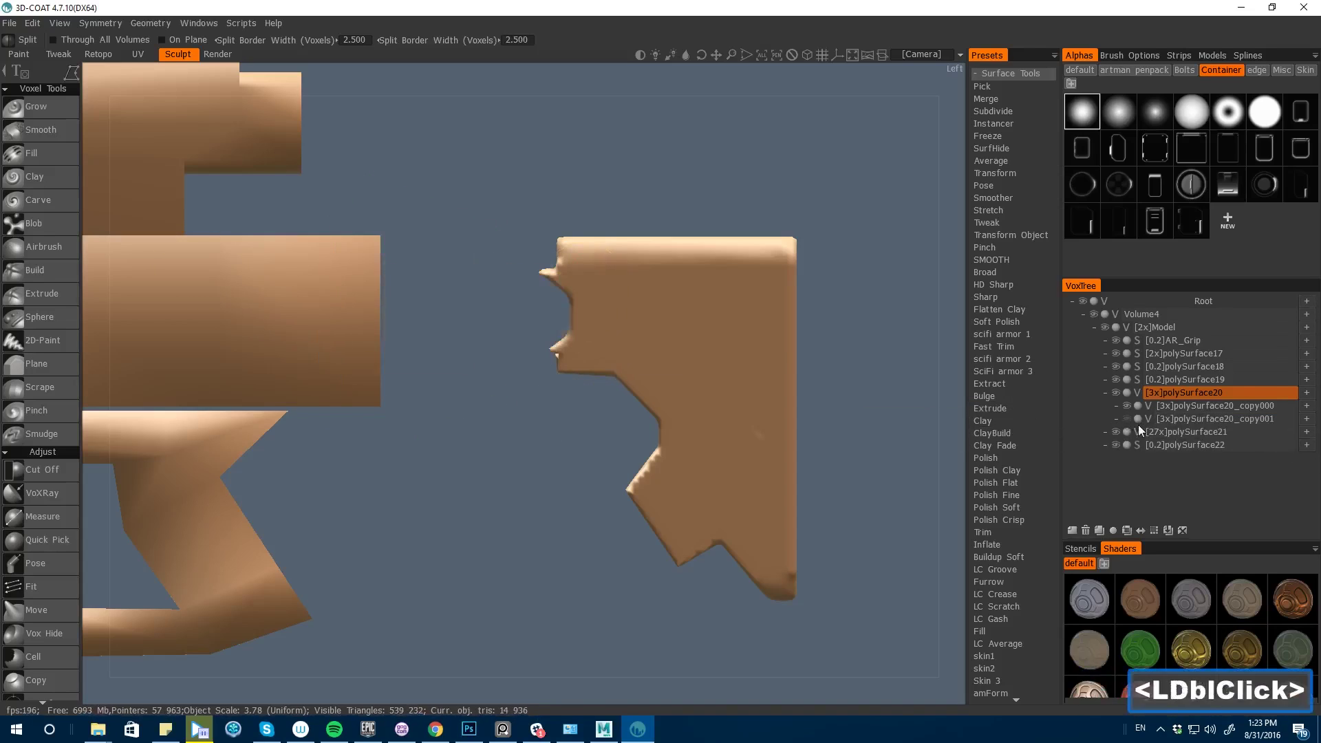
left_click(1216, 418)
- Check the split-off front tube with the Transform tool and make the stock body the current layer
key("space")
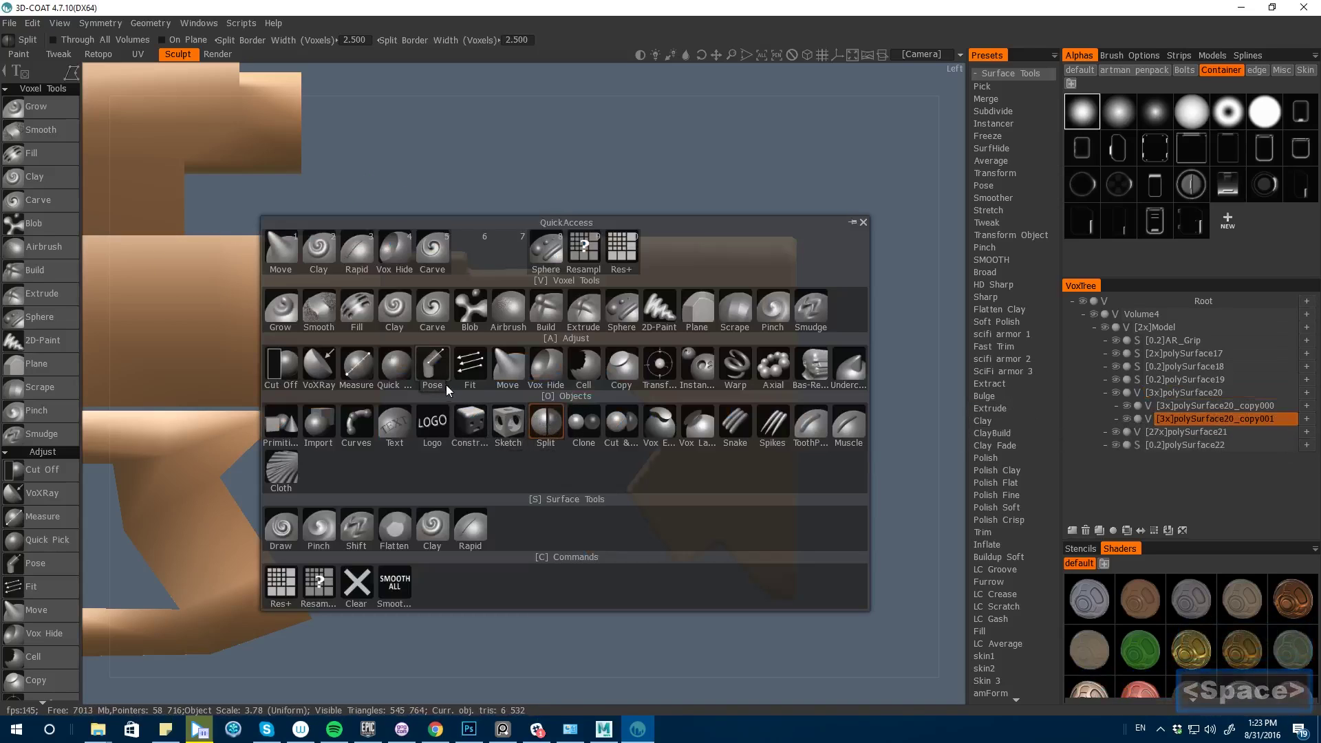
left_click(652, 364)
left_click_drag(469, 424, 580, 516)
left_click(679, 377)
left_click_drag(750, 360, 636, 342, "alt")
- Cut a triangular opening through the stock body behind its angled underside with Cut Off, using a point-by-point outline
key("space")
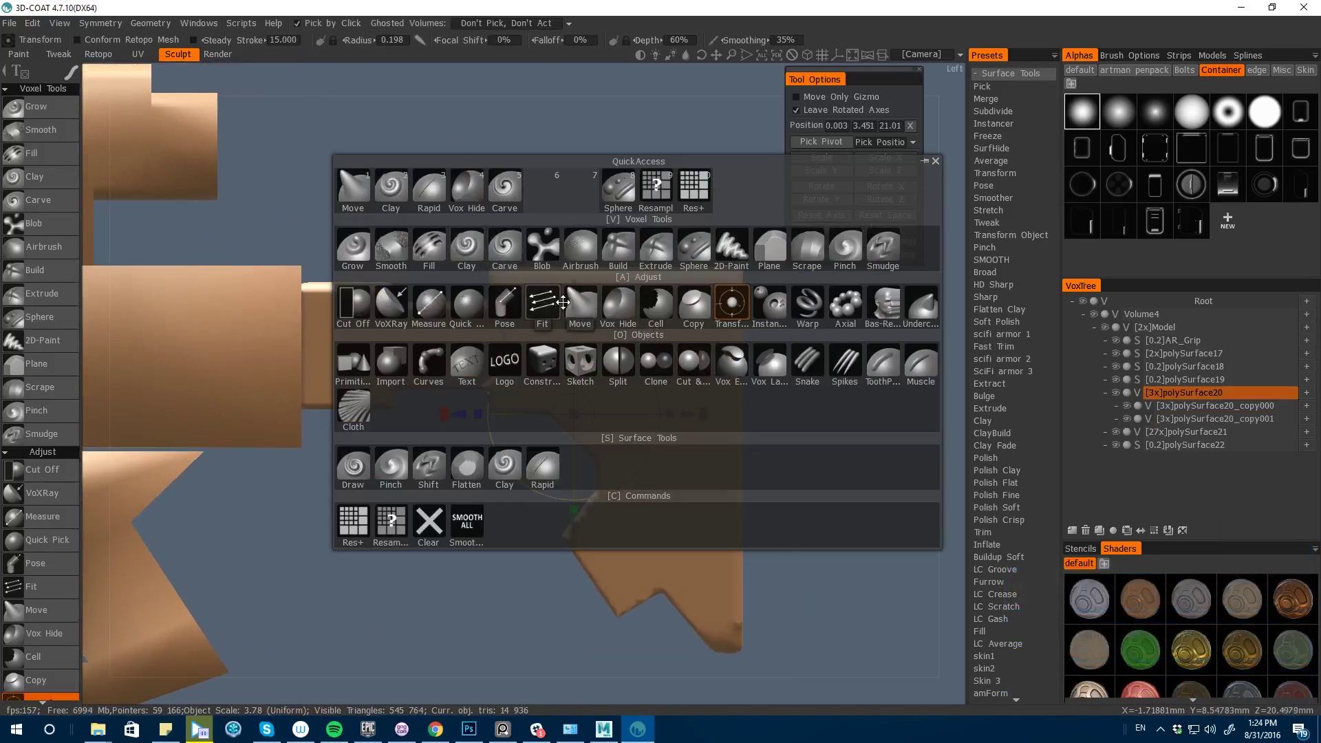
left_click(357, 309)
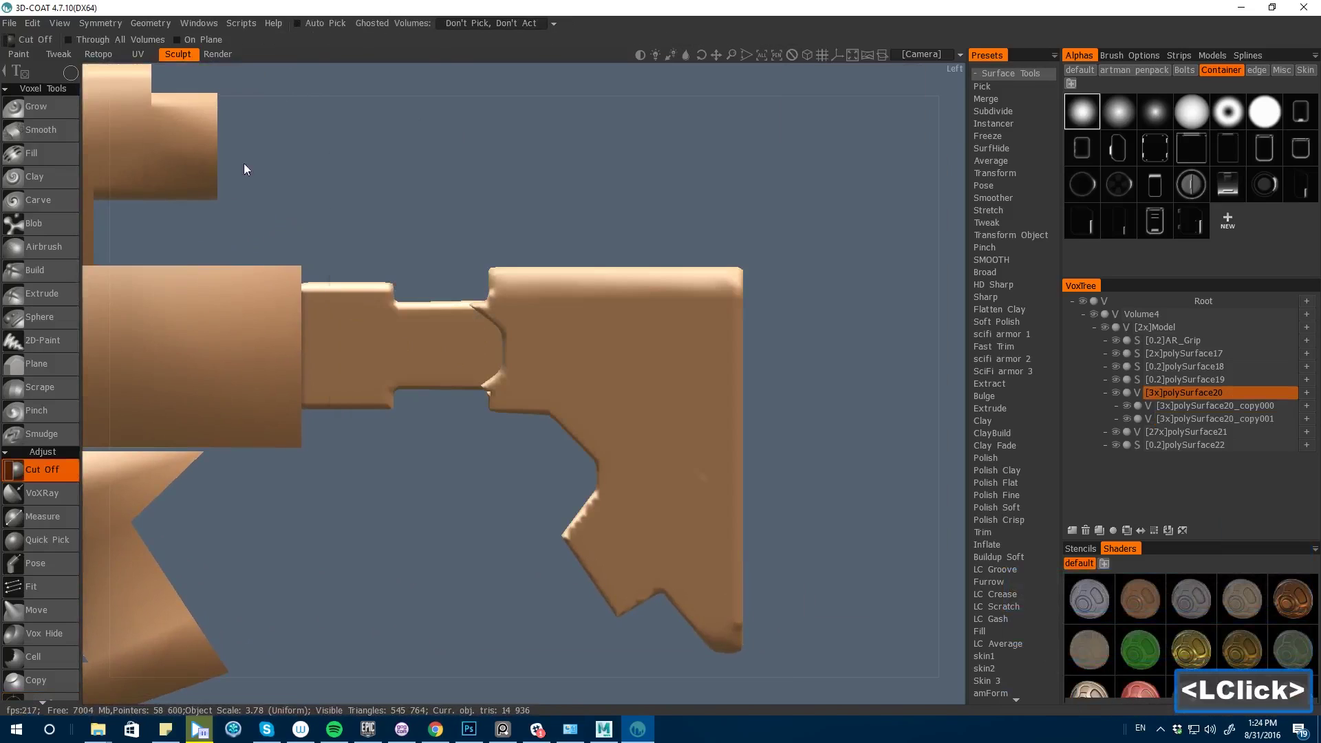
mouse_move(73, 81)
left_click(331, 73)
left_click_drag(602, 342, 213, 460, "alt+shift")
left_click(443, 395)
left_click(442, 554)
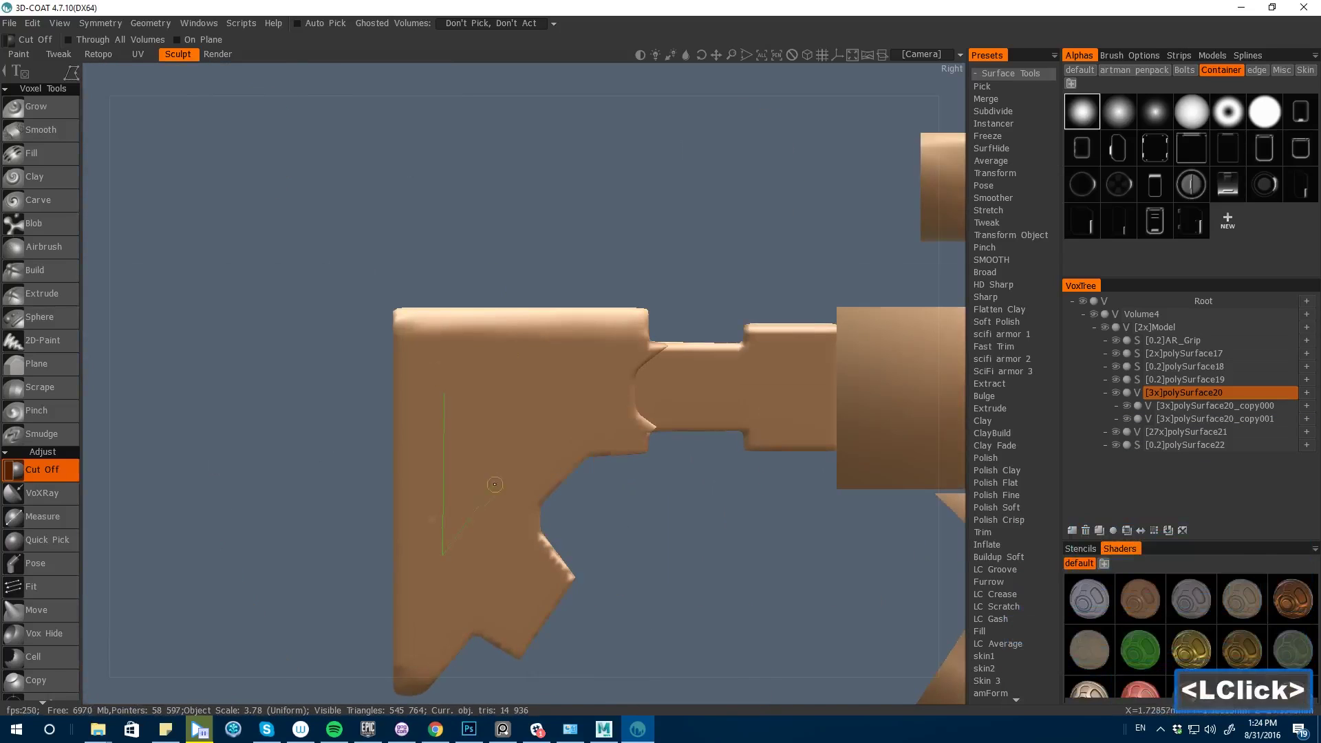
left_click(540, 456)
left_click(442, 399)
right_click_drag(134, 292, 145, 287, "alt")
middle_click_drag(145, 287, 204, 202, "alt")
- Split the vertical butt strip off the stock's rear with a rectangular selection and select the new polySurface20_copy002 layer
key("m")
key("space")
left_click(424, 285)
left_click_drag(365, 183, 414, 607)
key("BackSpace")
key("space")
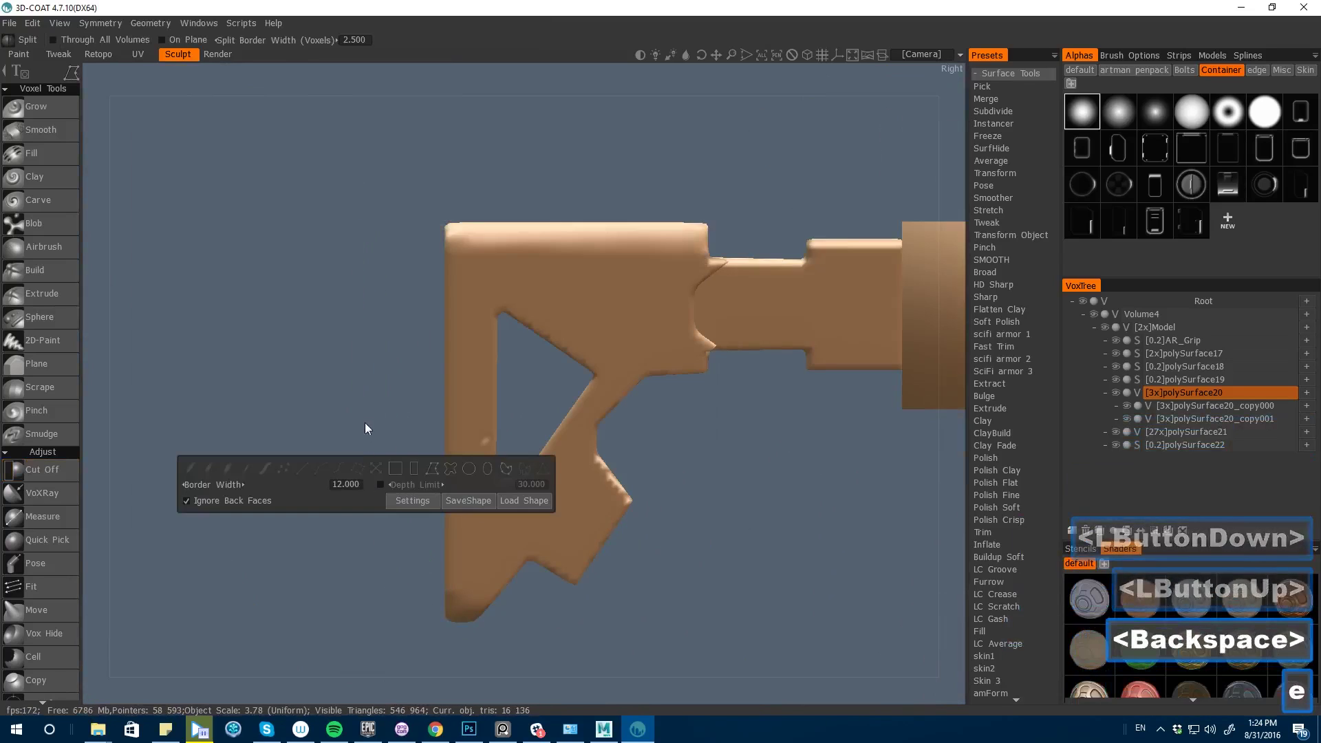
left_click(417, 470)
left_click_drag(465, 635, 469, 639)
left_click(1174, 432)
- Enlarge the split-off butt strip with Transform, widening it and moving it rearward to 30.46, checking the overlap in wireframe
key("t")
left_click_drag(420, 468, 266, 357, "alt")
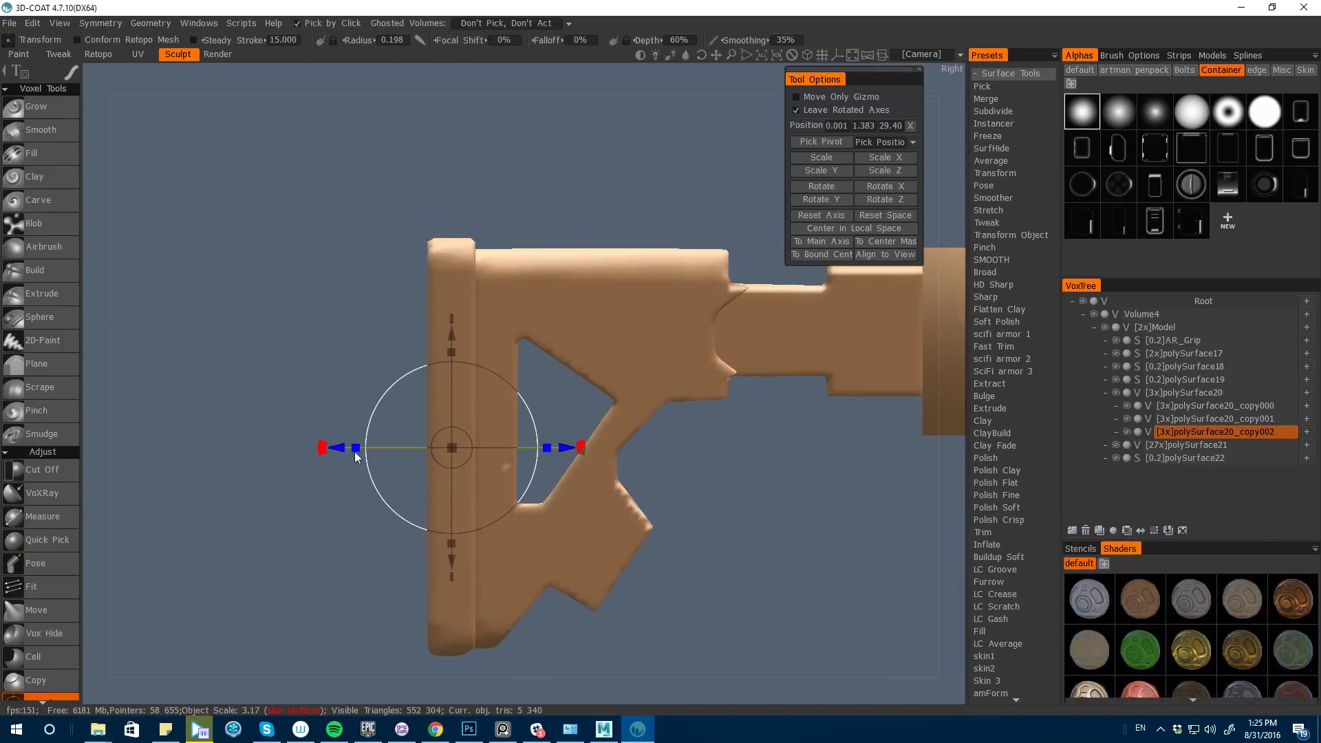
left_click_drag(127, 349, 259, 404, "alt")
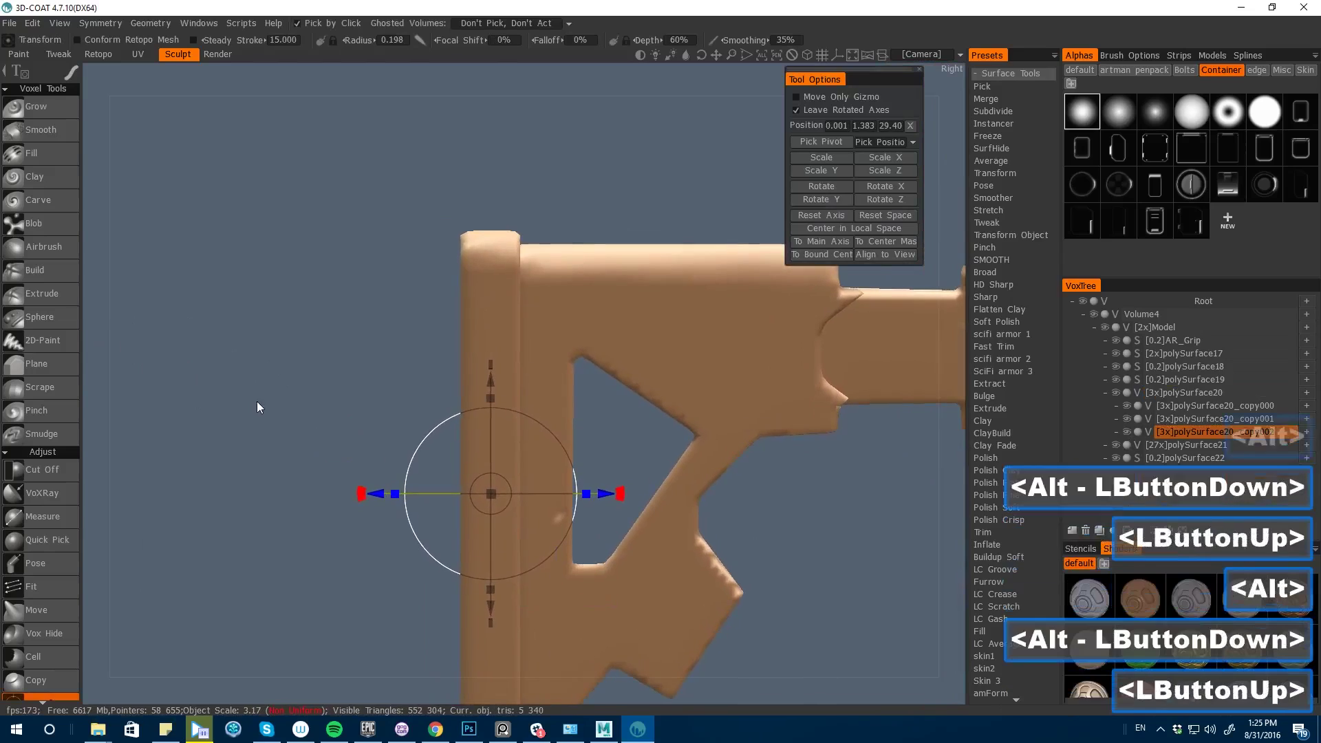
key("w")
left_click_drag(257, 348, 316, 413, "alt")
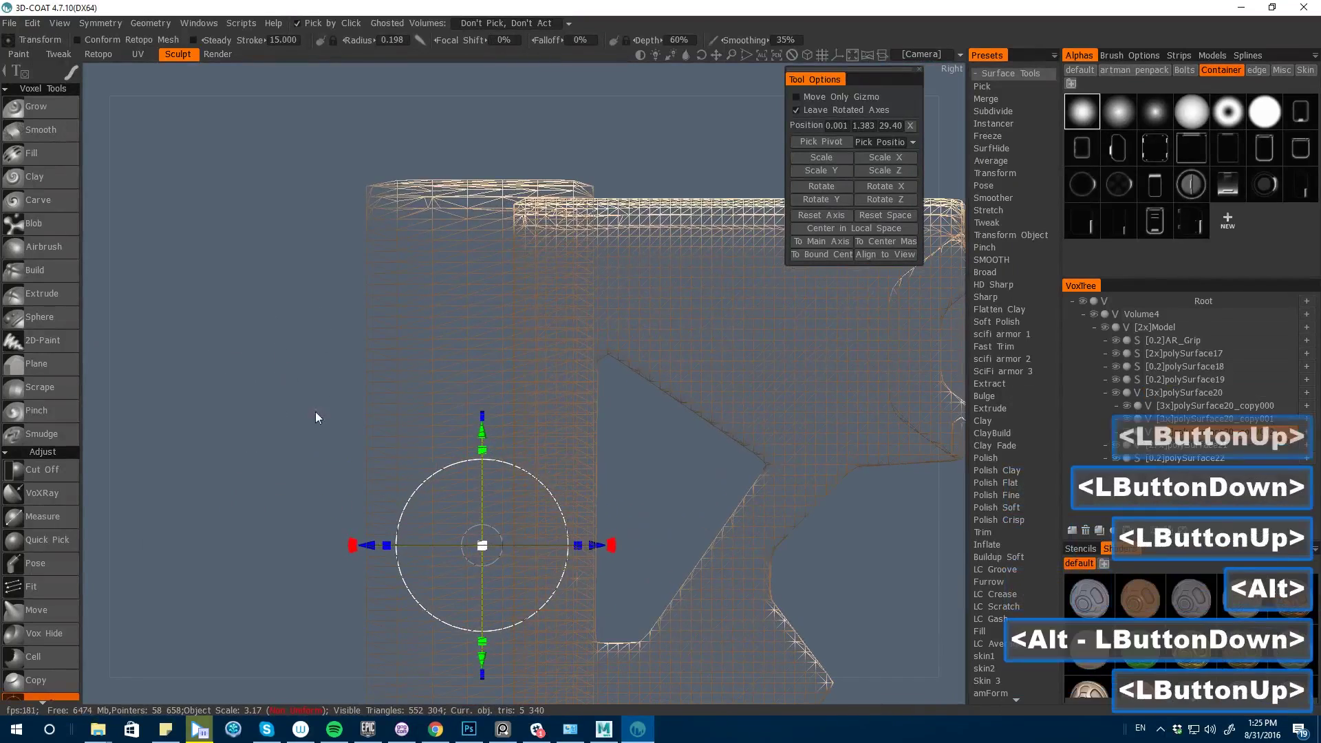
mouse_move(282, 323)
left_mouse_down("alt")
mouse_move(237, 308)
mouse_move(380, 482)
mouse_move(250, 342)
mouse_move(271, 314)
left_mouse_up("alt")
left_click(371, 495)
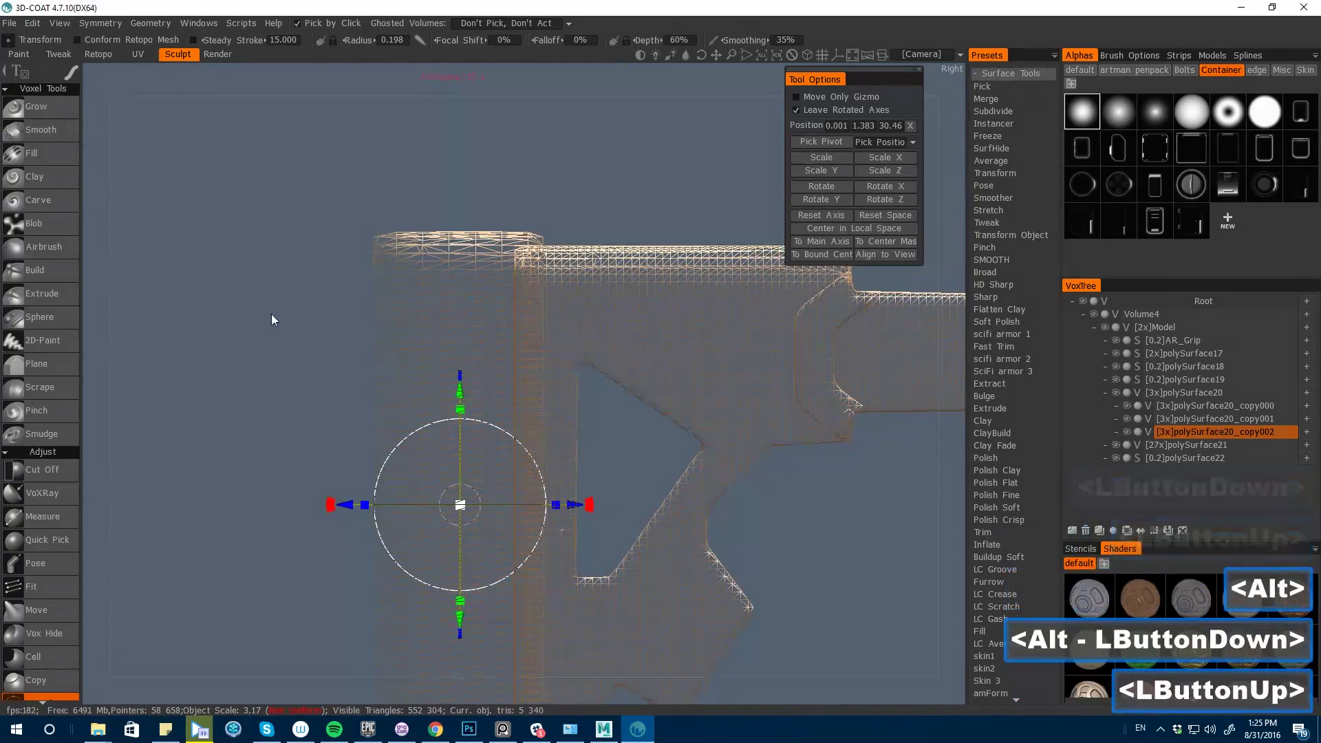
- Convert the polySurface20_copy002 butt strip to uniform space
left_click_drag(275, 387, 289, 281, "alt")
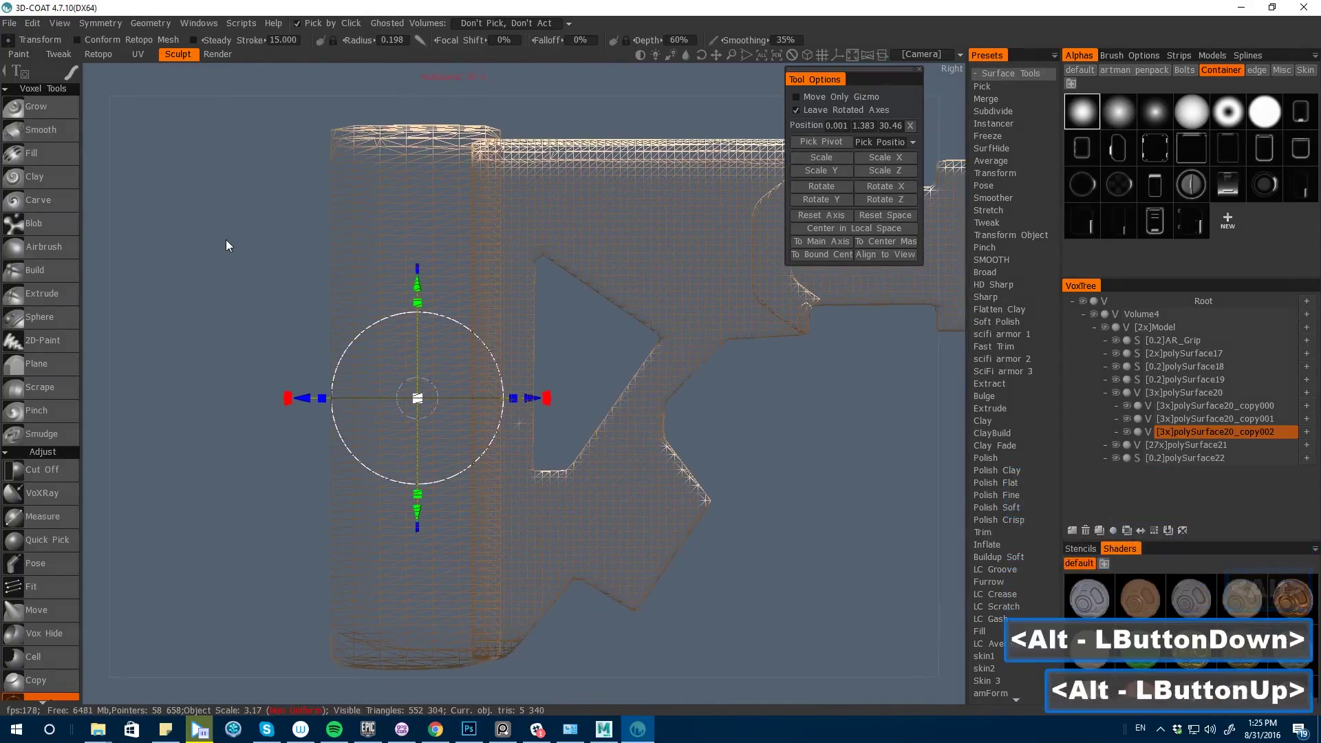
right_click(1187, 435)
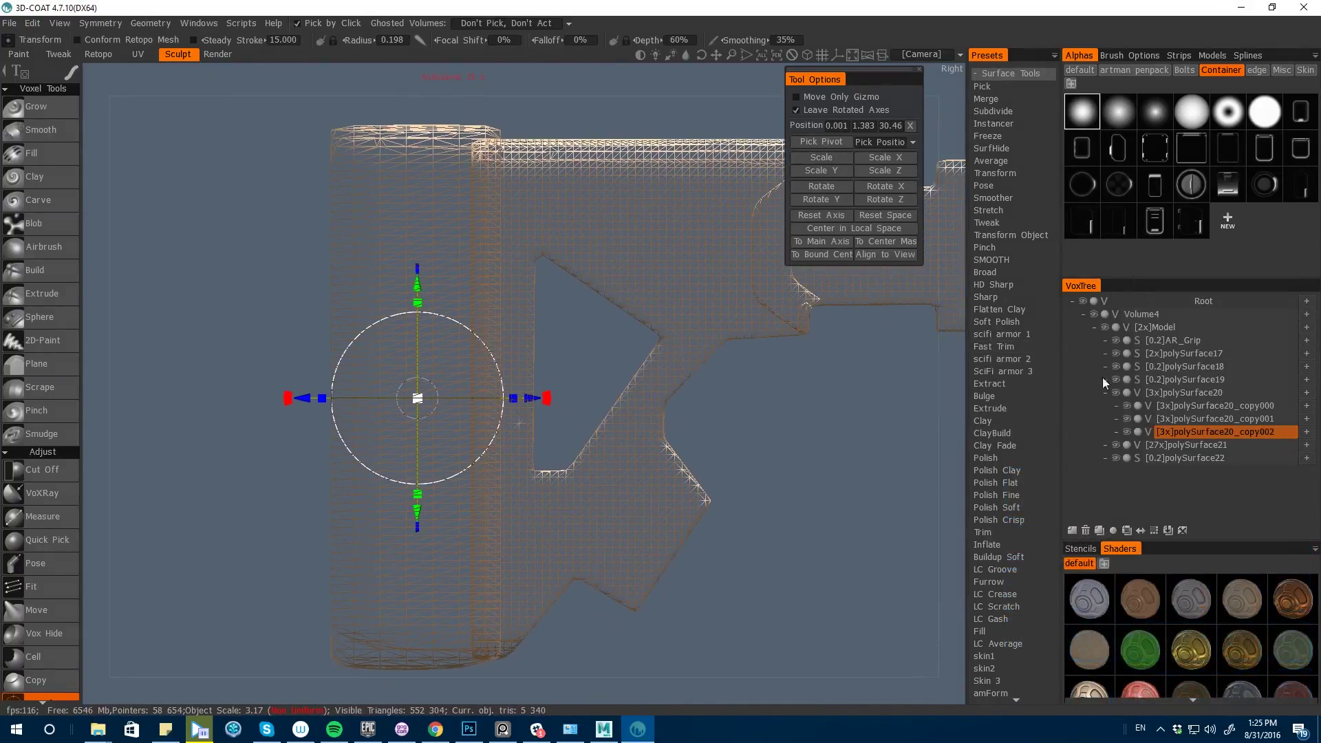
right_click(1183, 436)
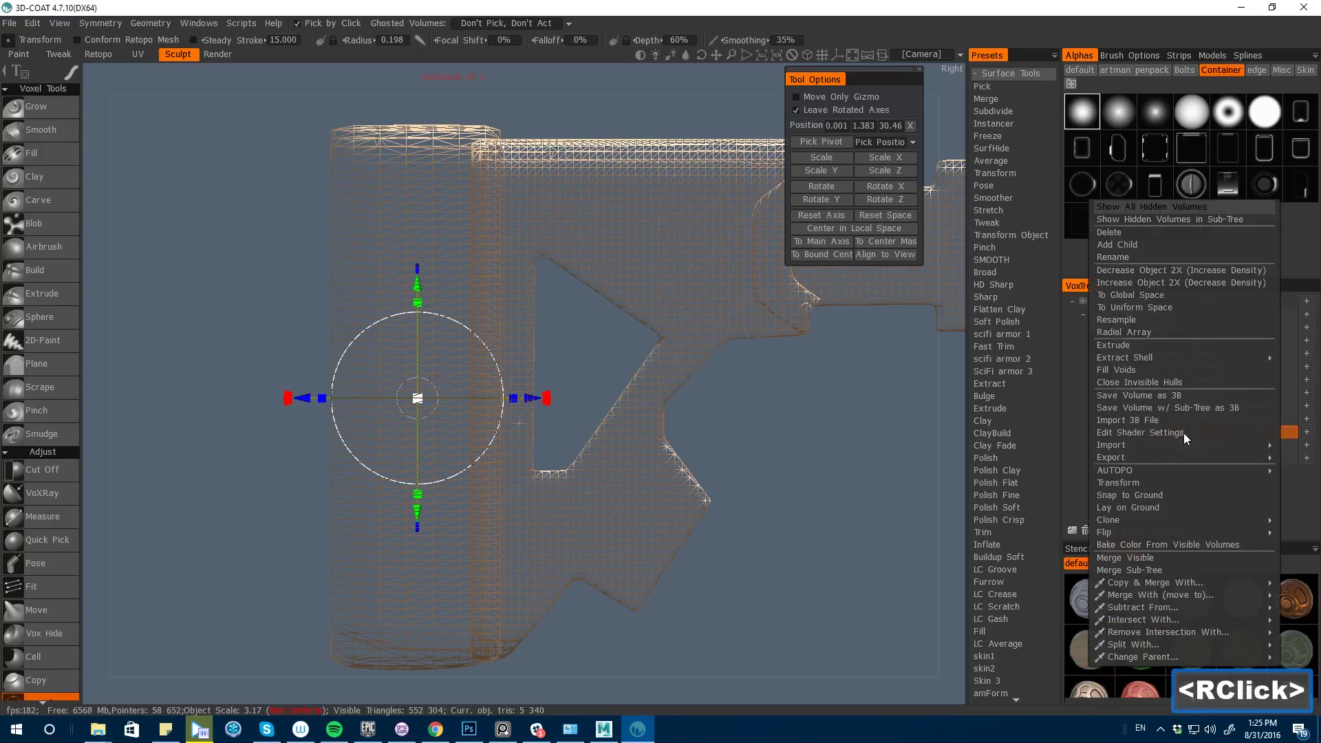
left_click(1106, 309)
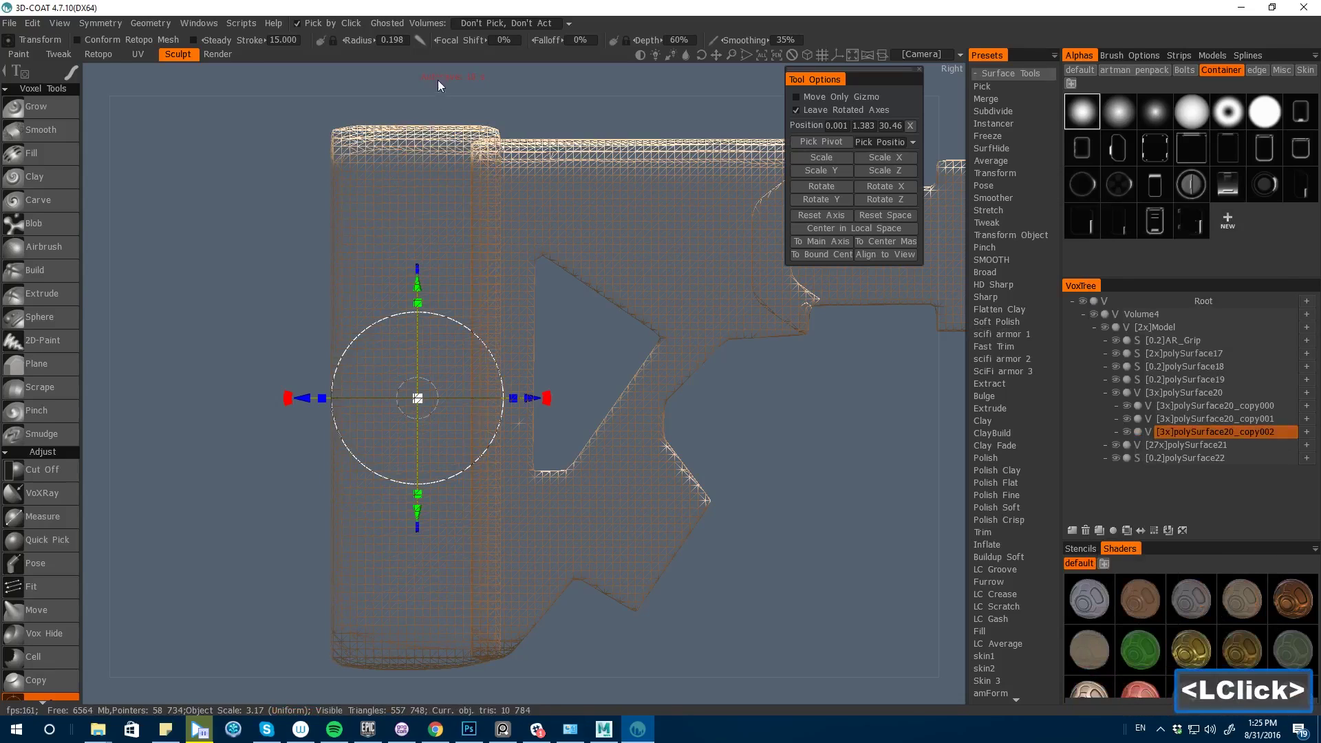
- Trim away the rear half of the butt strip along a straight vertical line with Cut Off, using a point-by-point outline
left_click_drag(436, 323, 262, 377)
key("space")
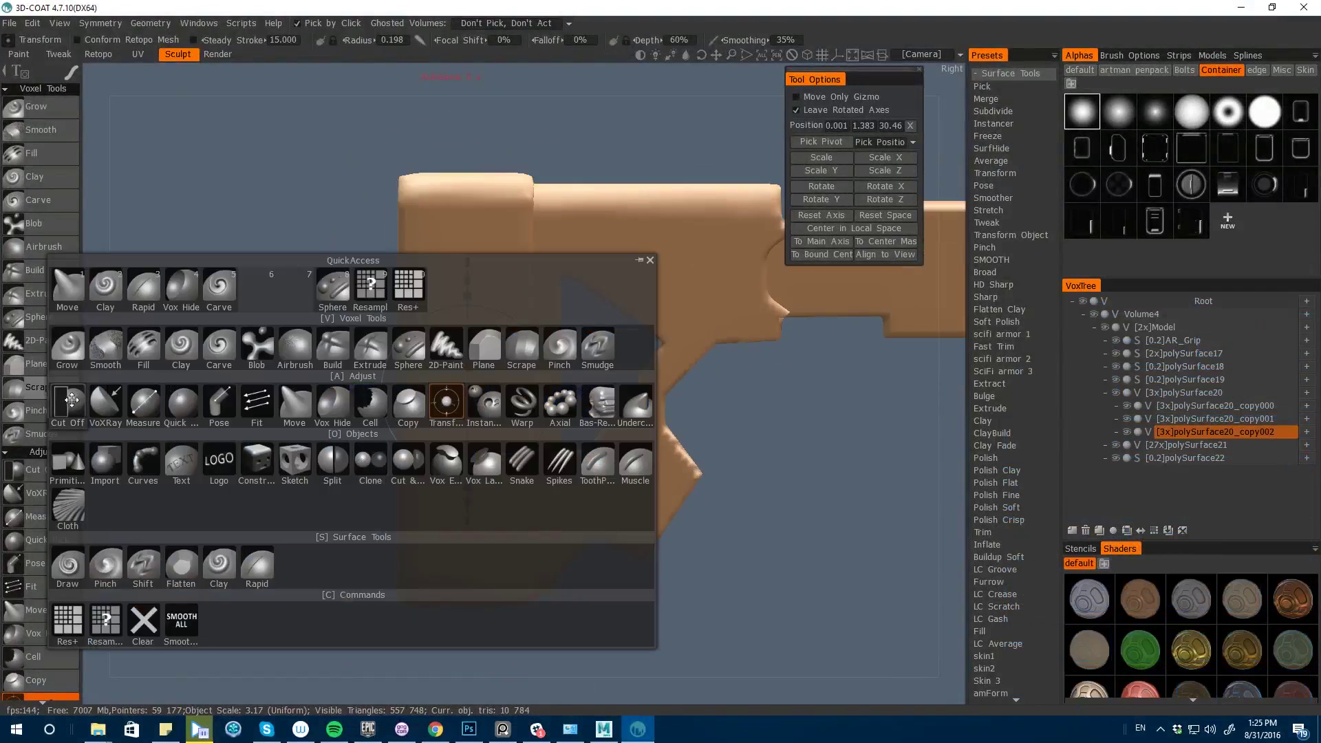
left_click(135, 419)
left_click_drag(456, 627, 450, 118)
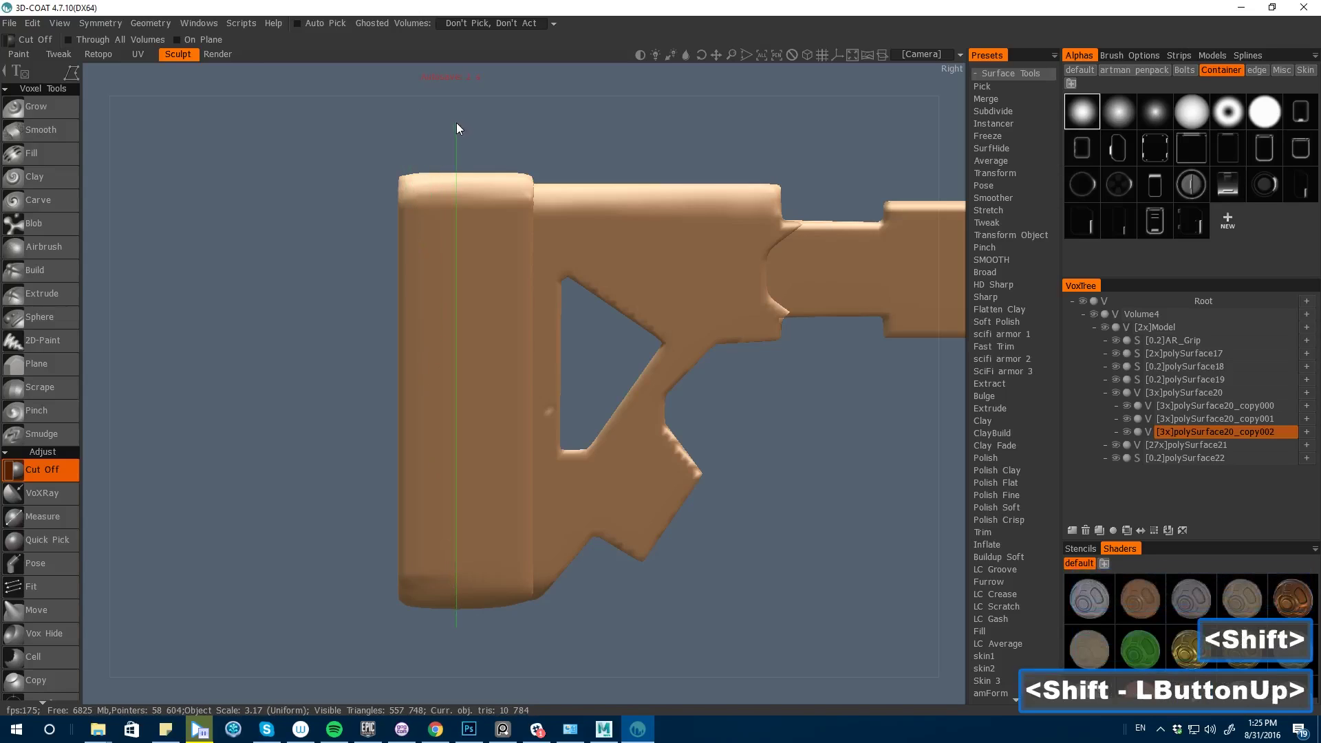
left_click(456, 123, "shift")
left_click(347, 141, "shift")
left_click(316, 207, "shift")
left_click(301, 372, "shift")
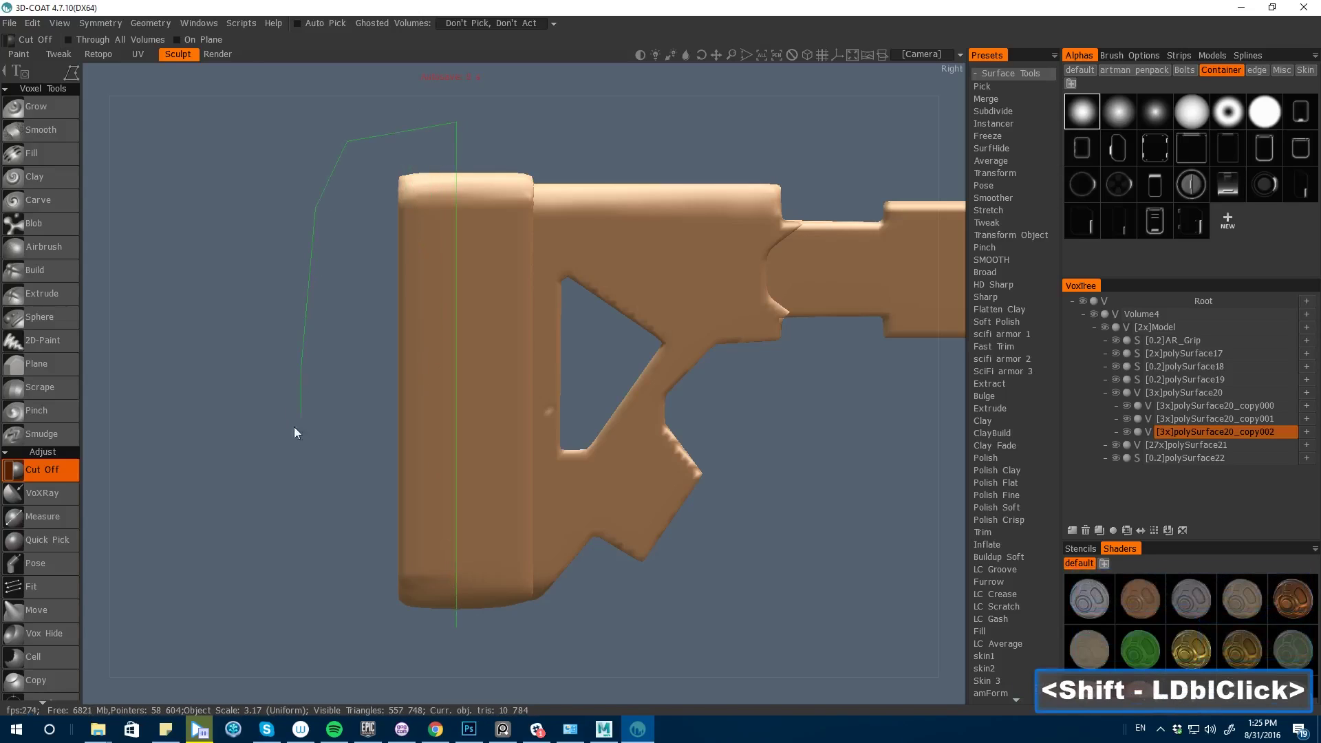
double_click(456, 630)
left_click_drag(148, 400, 232, 444)
- Try raising the butt strip's resolution with Res+, and undo it
key("space")
left_click(39, 675)
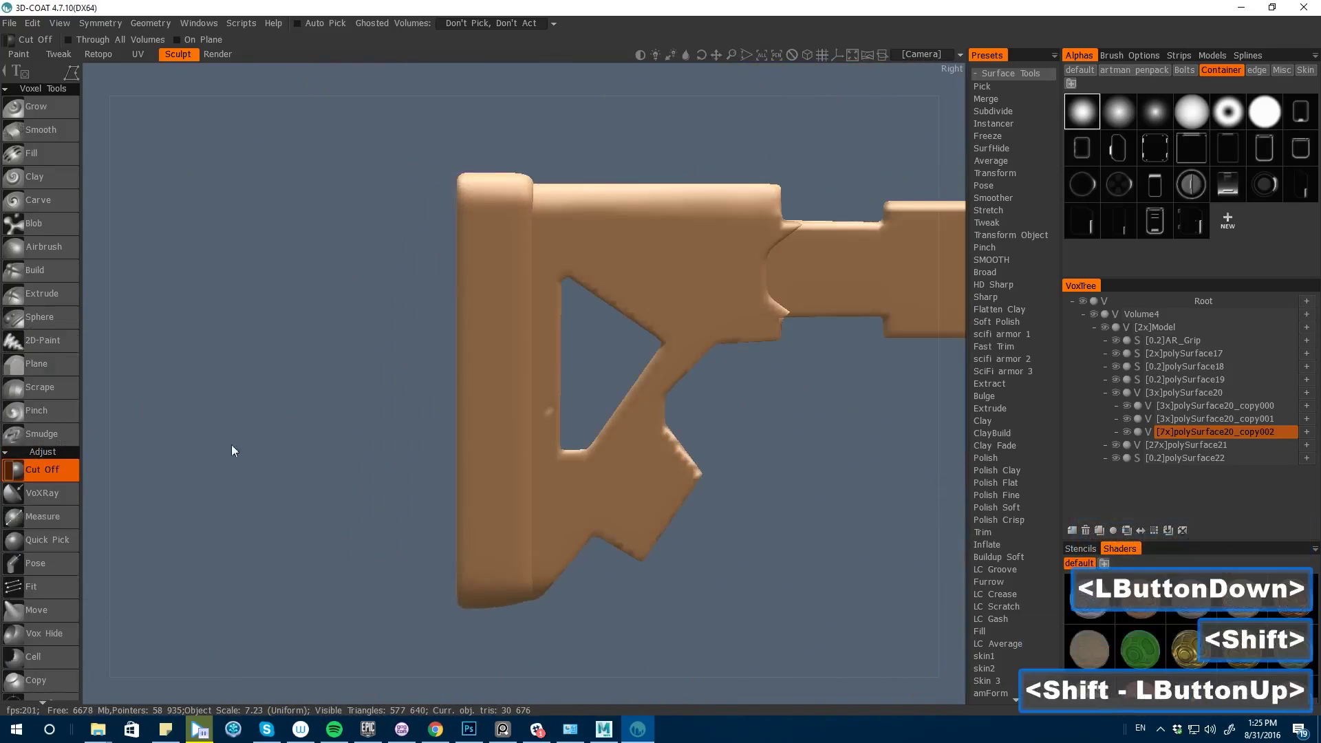
left_click(39, 610)
left_click_drag(514, 693, 388, 682, "shift")
key("ctrl+z")
- Isolate the butt strip, adjust its side from the back view with the Move tool, and show all the other layers again
left_click(41, 470)
left_click(1127, 432, "alt")
left_click_drag(916, 585, 746, 596, "shift")
key("space")
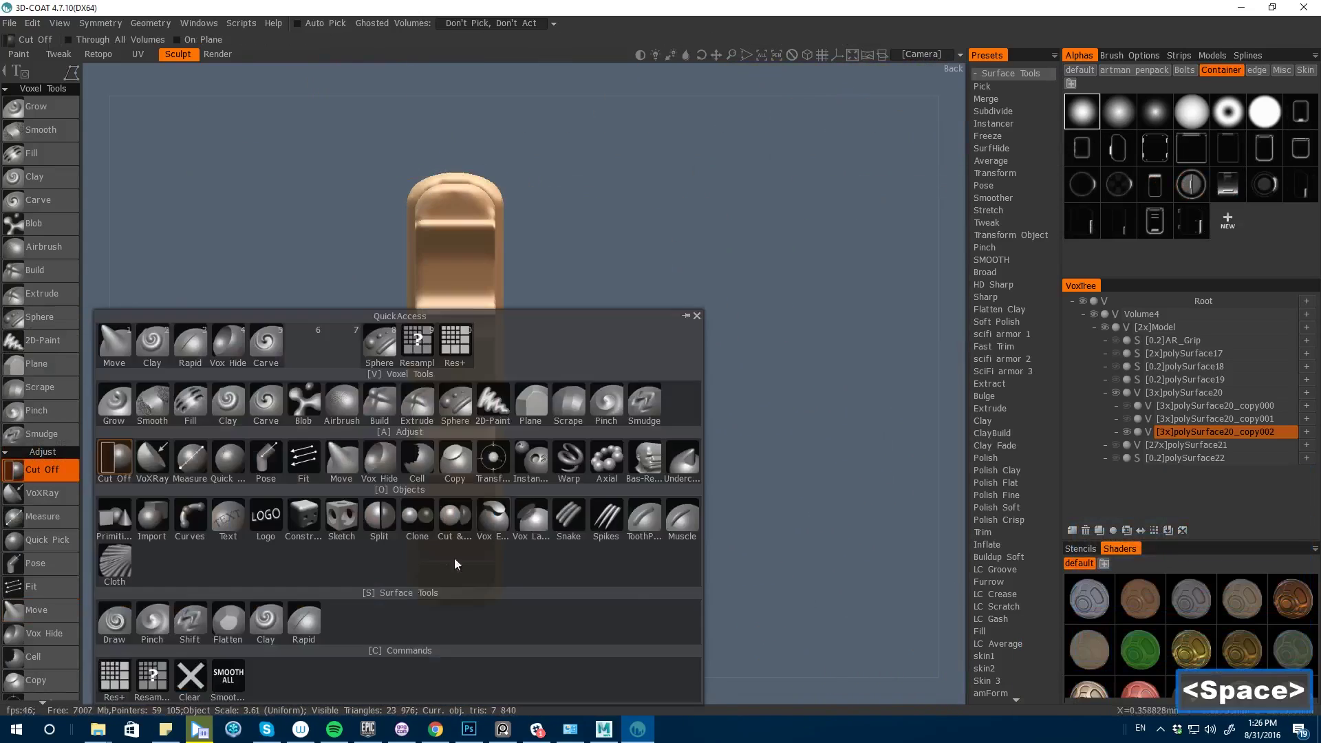
left_click(341, 459)
left_click_drag(375, 523, 363, 543, "shift")
left_click(1127, 432, "alt")
- Select the AR_Grip layer and convert it to voxels with a required poly count of 20 000
left_click_drag(894, 529, 375, 475, "alt")
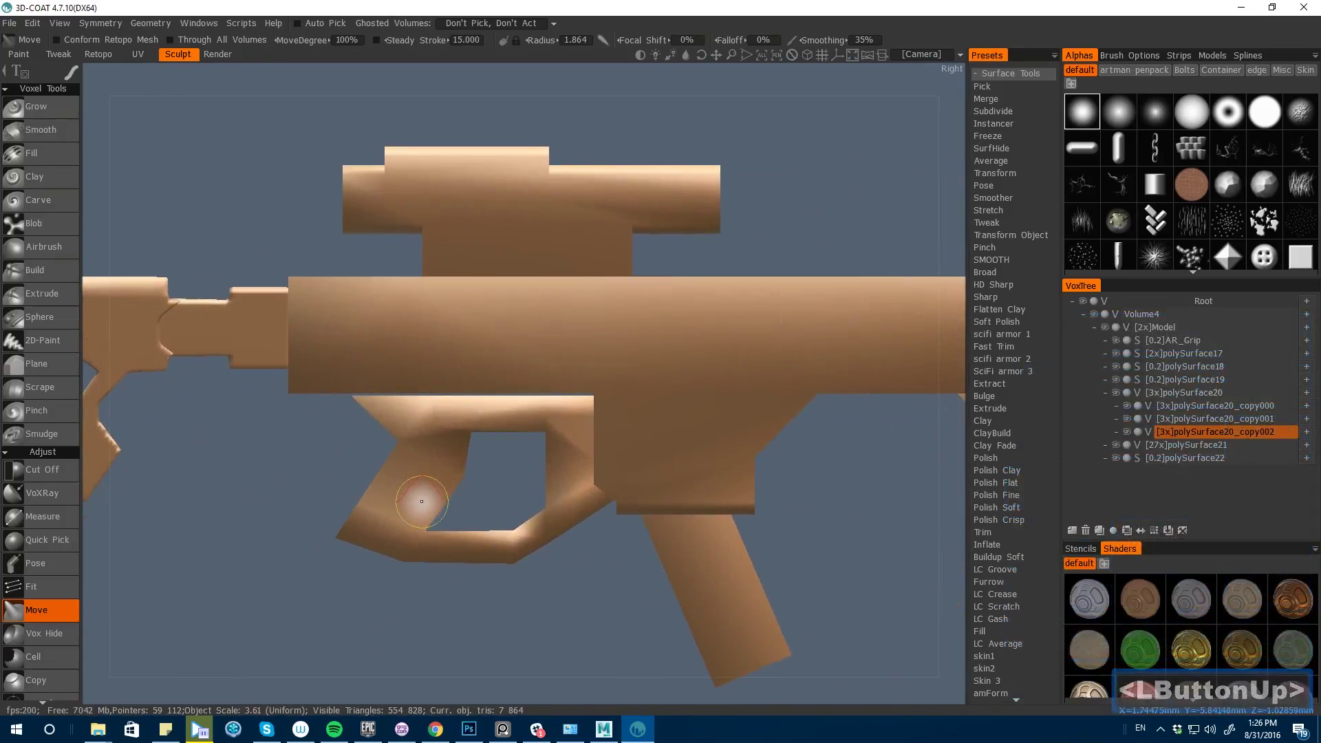
left_click(1137, 340)
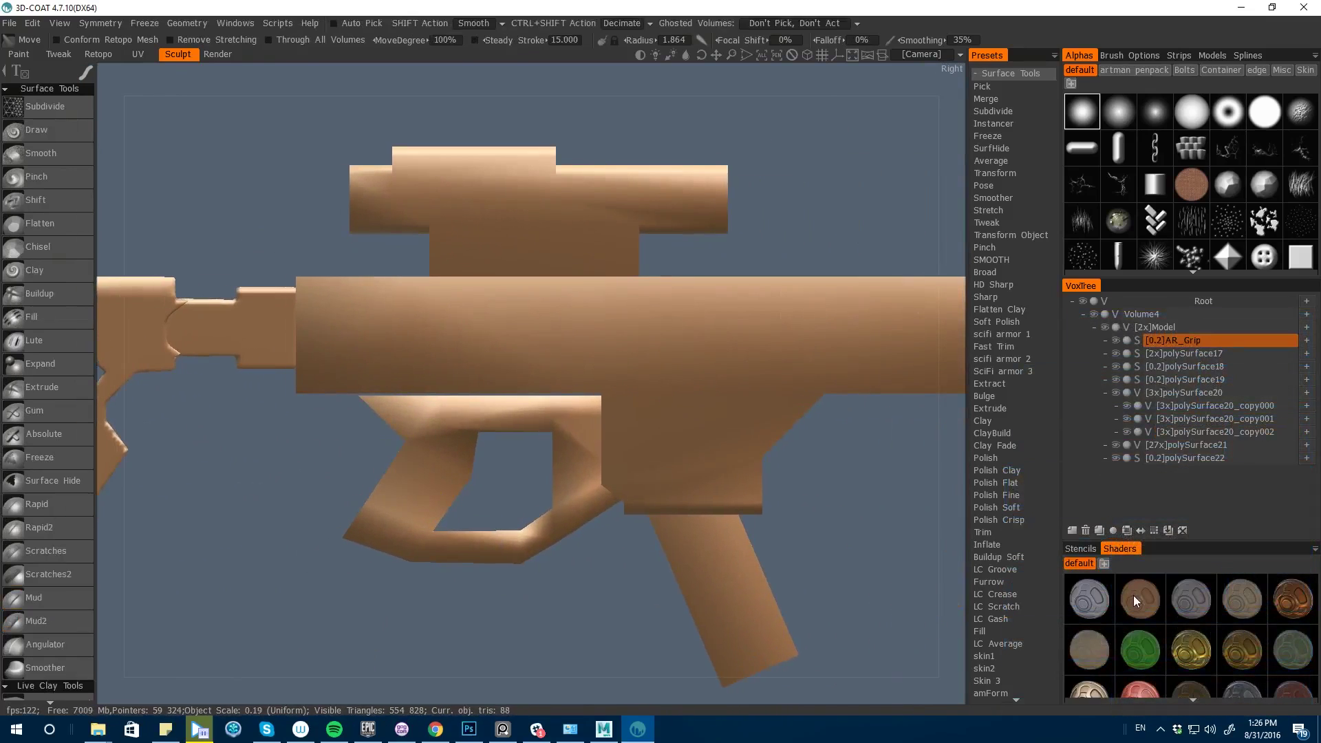
left_click(1137, 340)
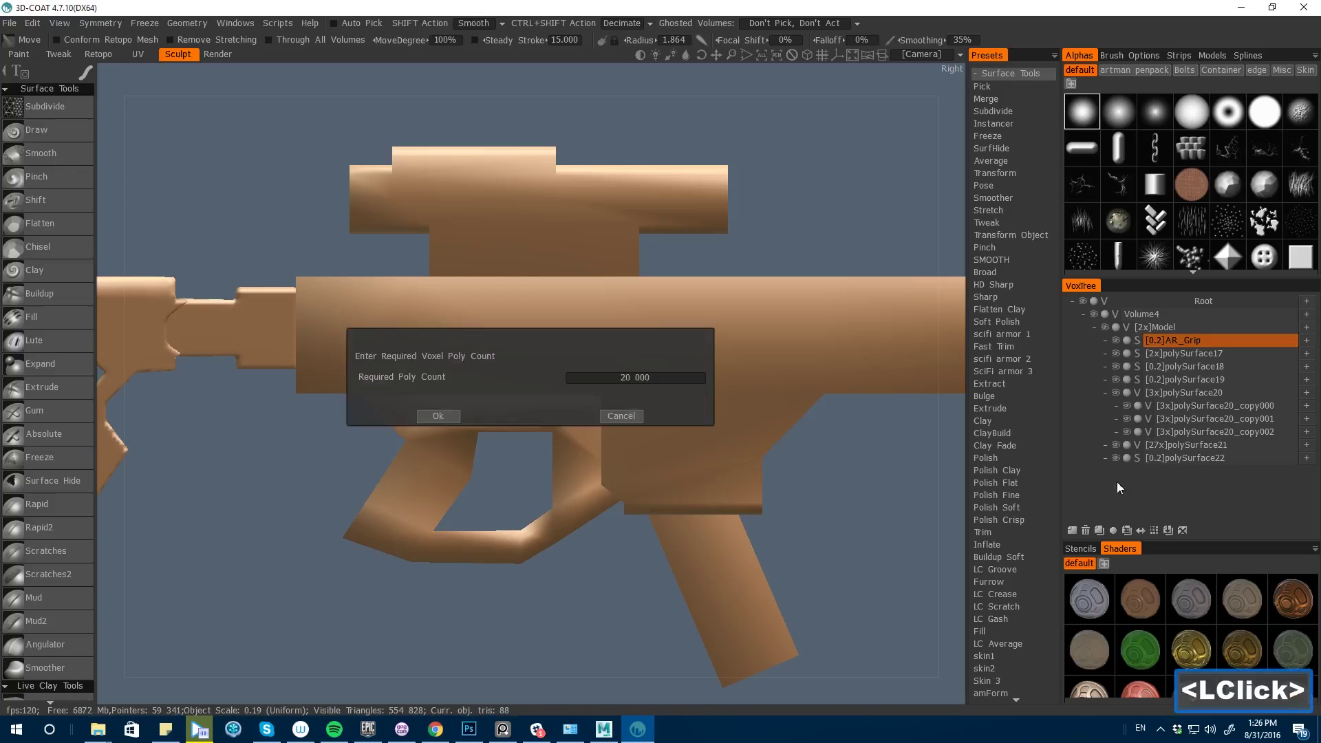
left_click(421, 416)
- Scale the grip slightly along its length and height with the Transform tool
left_click(168, 463)
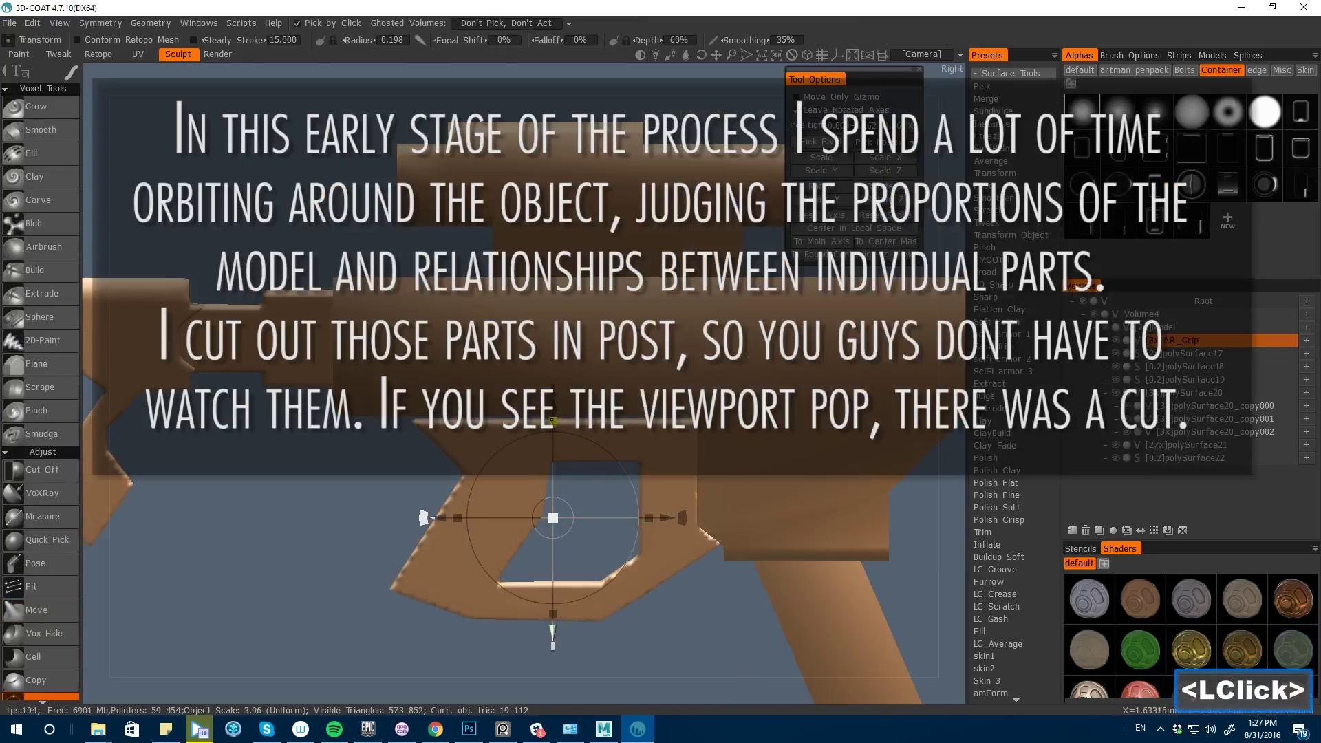
left_click_drag(424, 517, 423, 517)
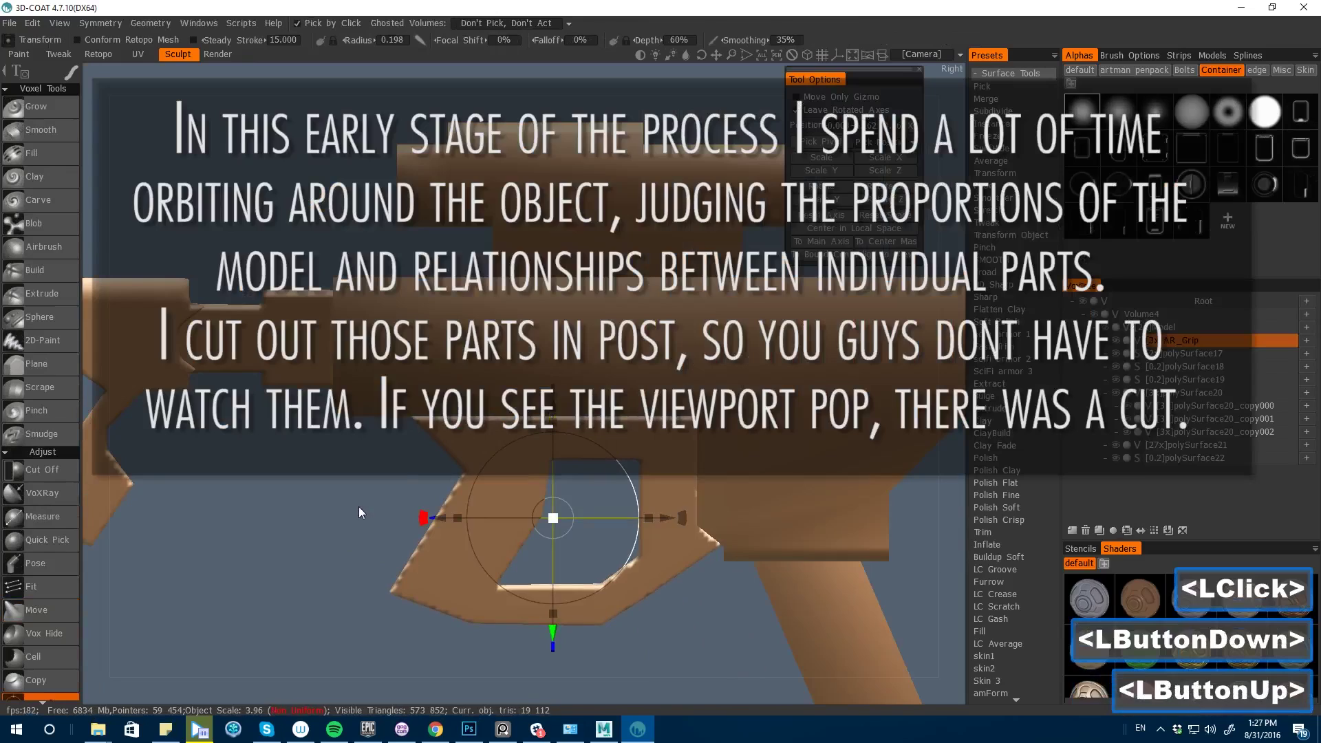
left_click(423, 518, "shift")
left_click_drag(553, 403, 553, 398)
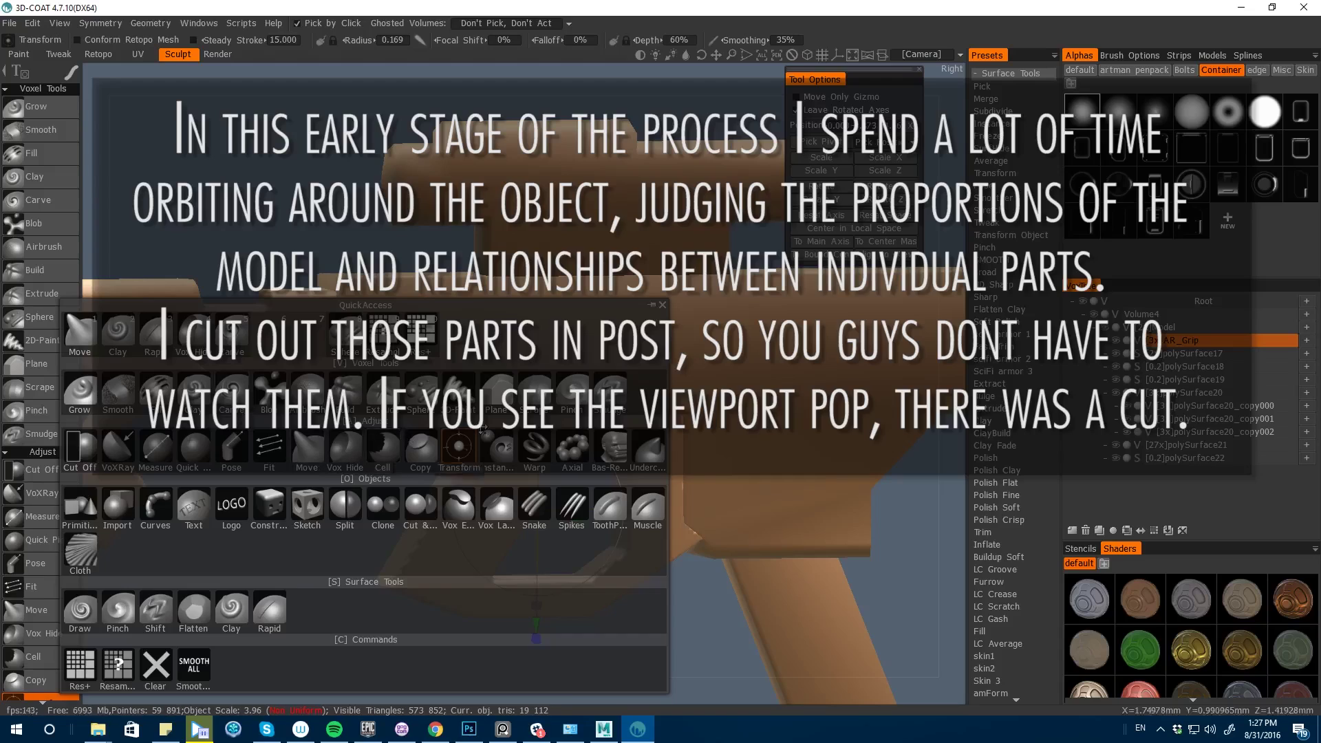
- Split the lower trigger guard off the grip with a point-by-point outline, and adjust the new AR_Grip_copy000 layer with Transform
left_click(40, 387)
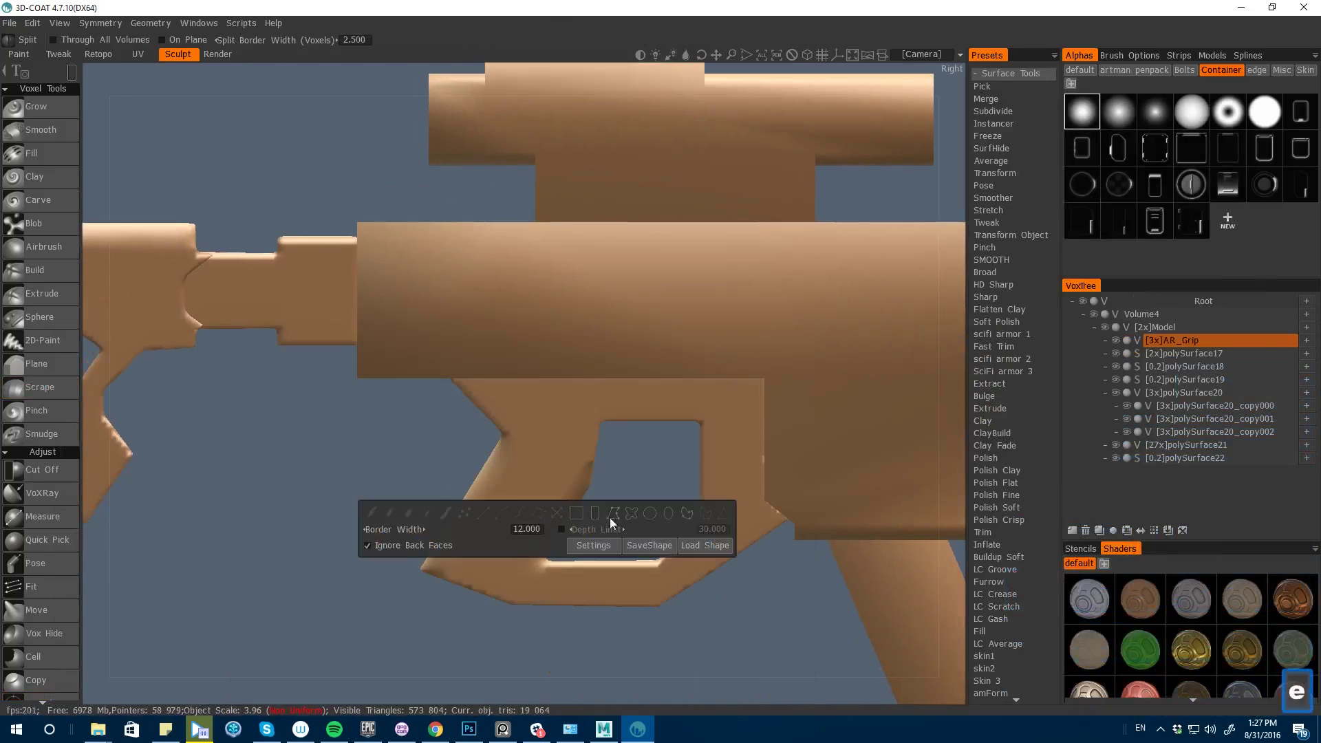
left_click(713, 544)
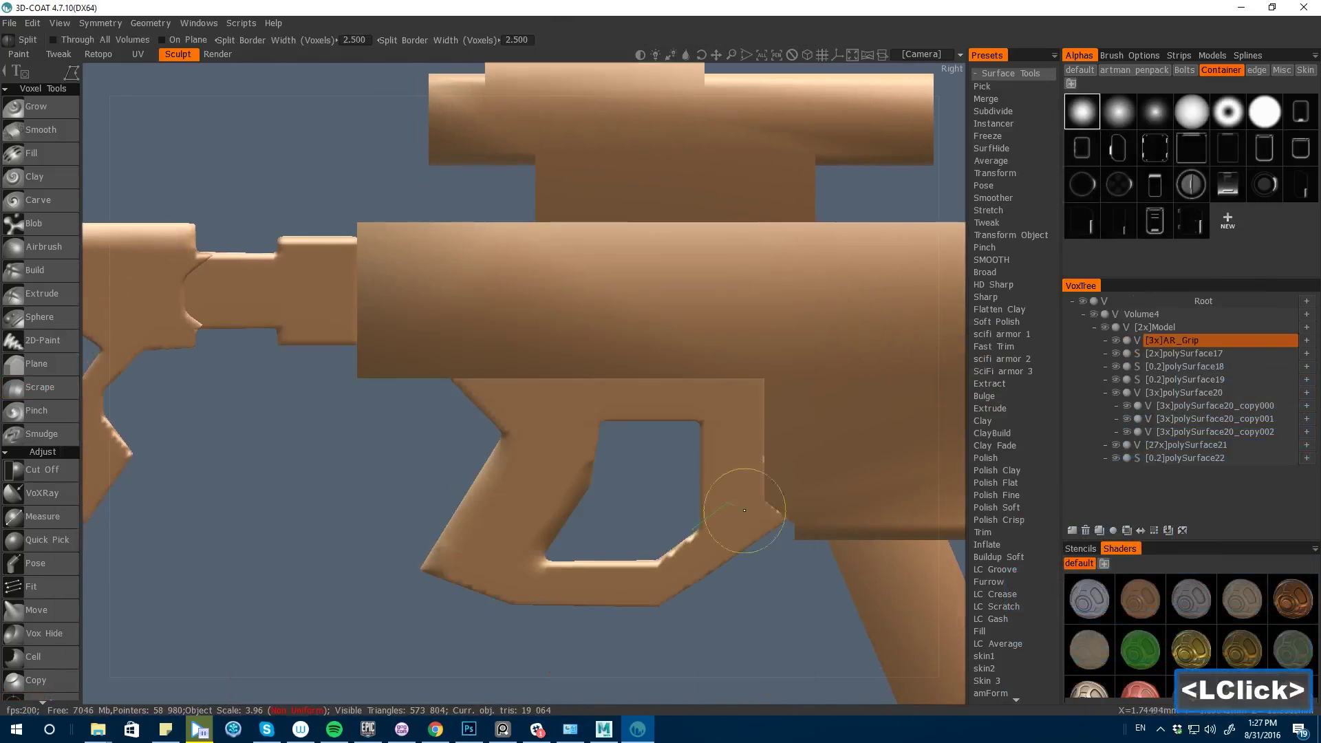
key("space")
left_click(675, 455)
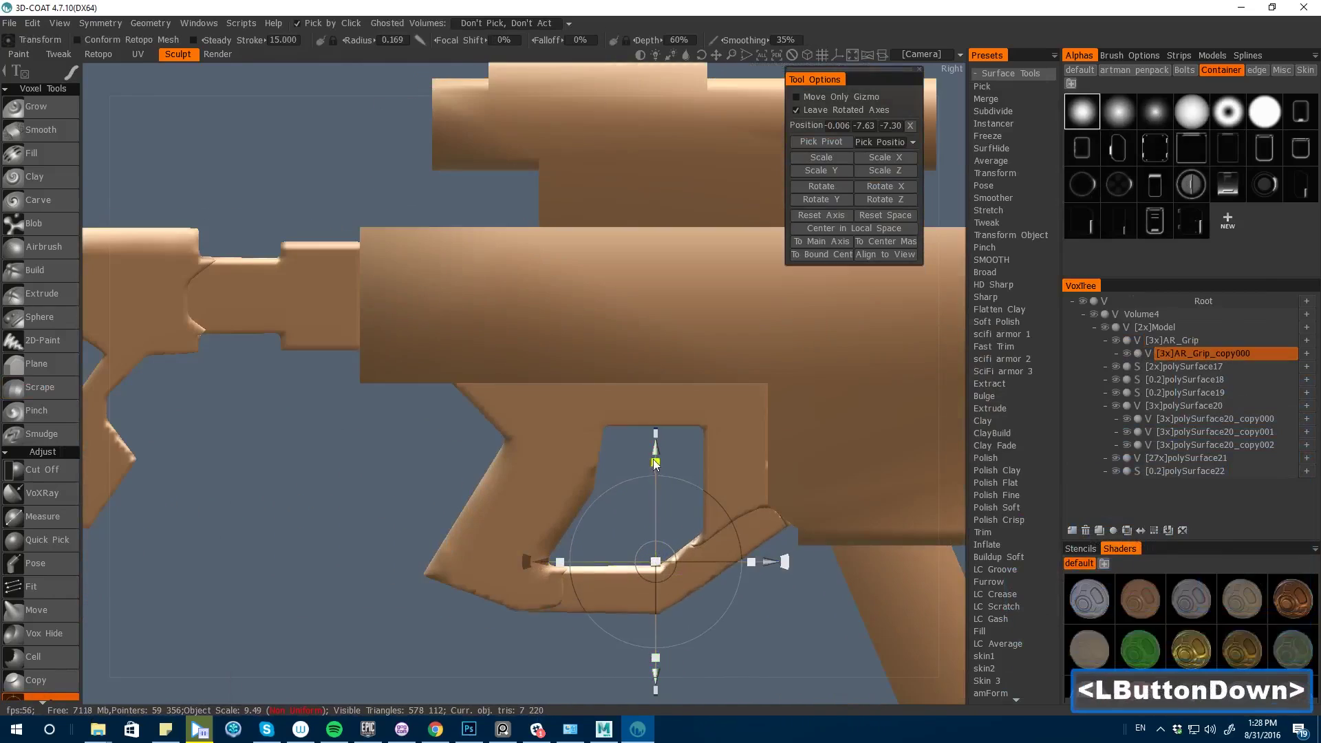
- Trim a shallow recess under the trigger guard and straighten its inner edge with Cut Off
key("space")
left_click(165, 458)
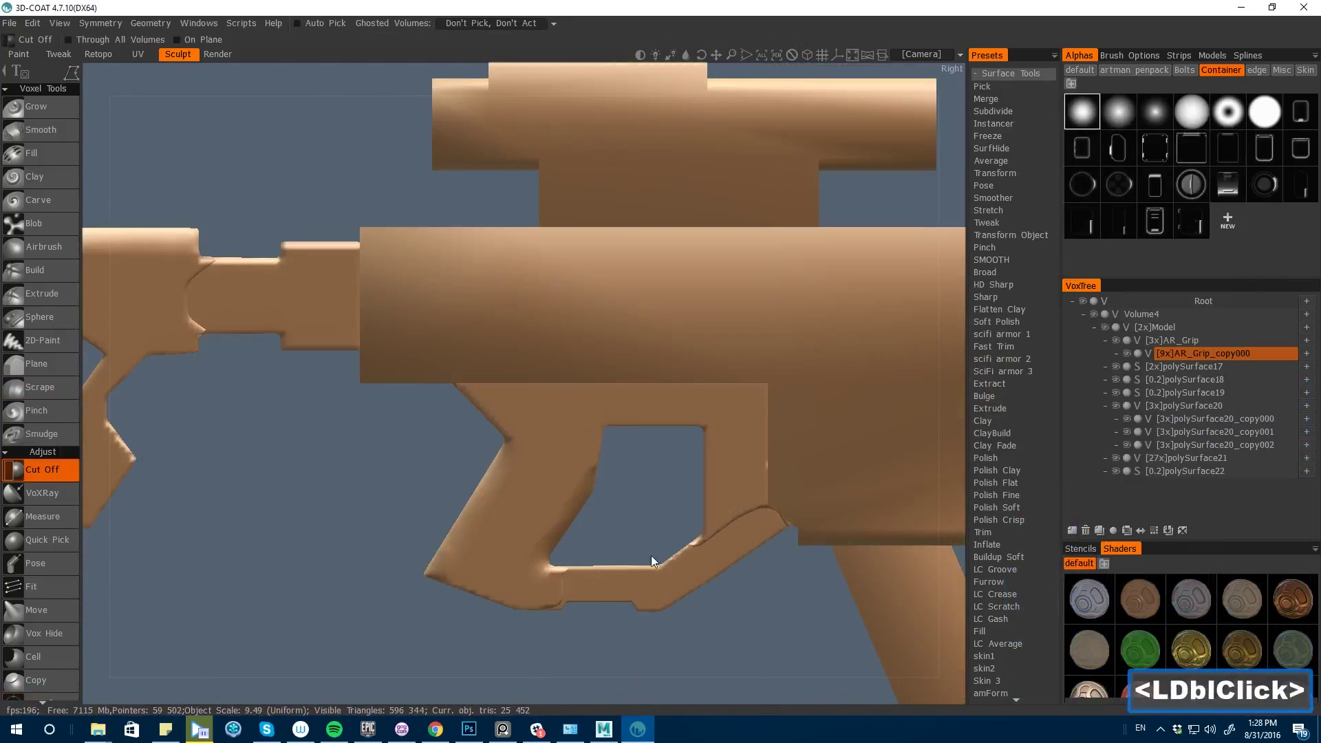
left_click(622, 512)
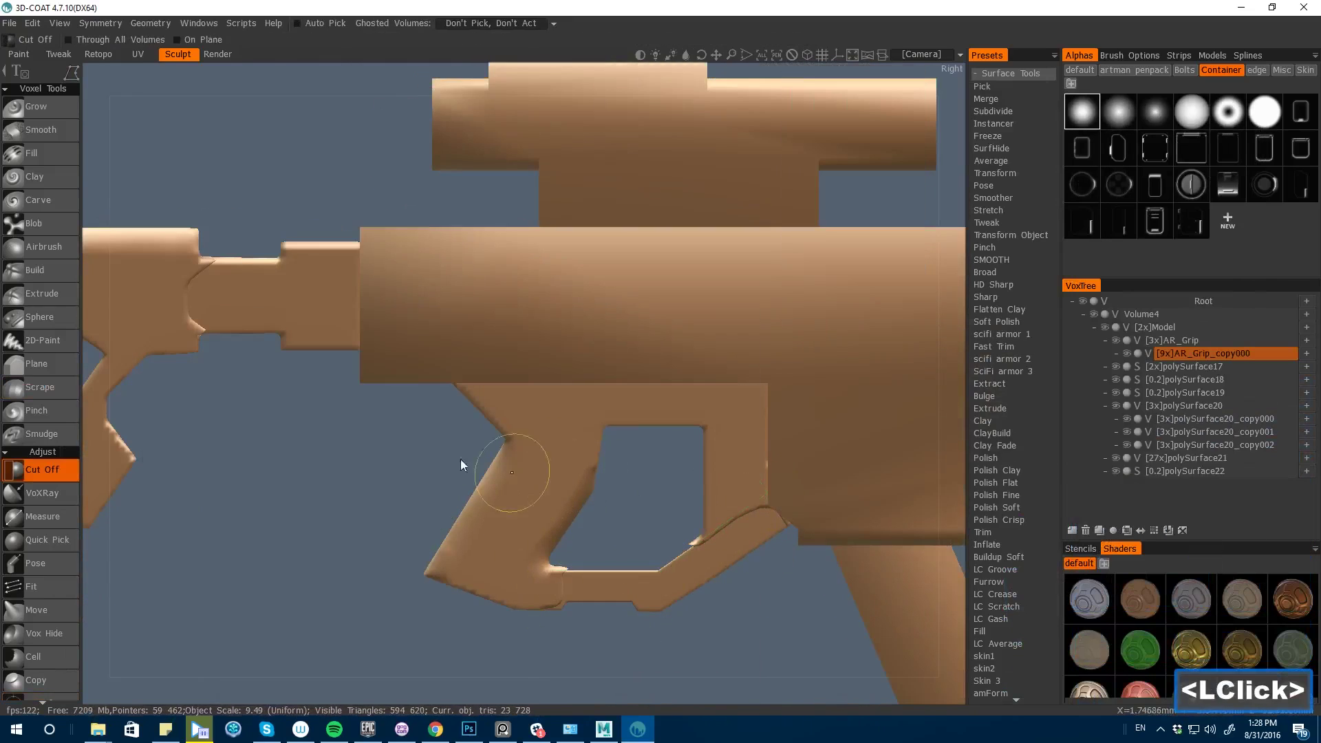
mouse_move(128, 451)
left_mouse_down()
mouse_move(160, 460)
mouse_move(122, 440)
left_mouse_up()
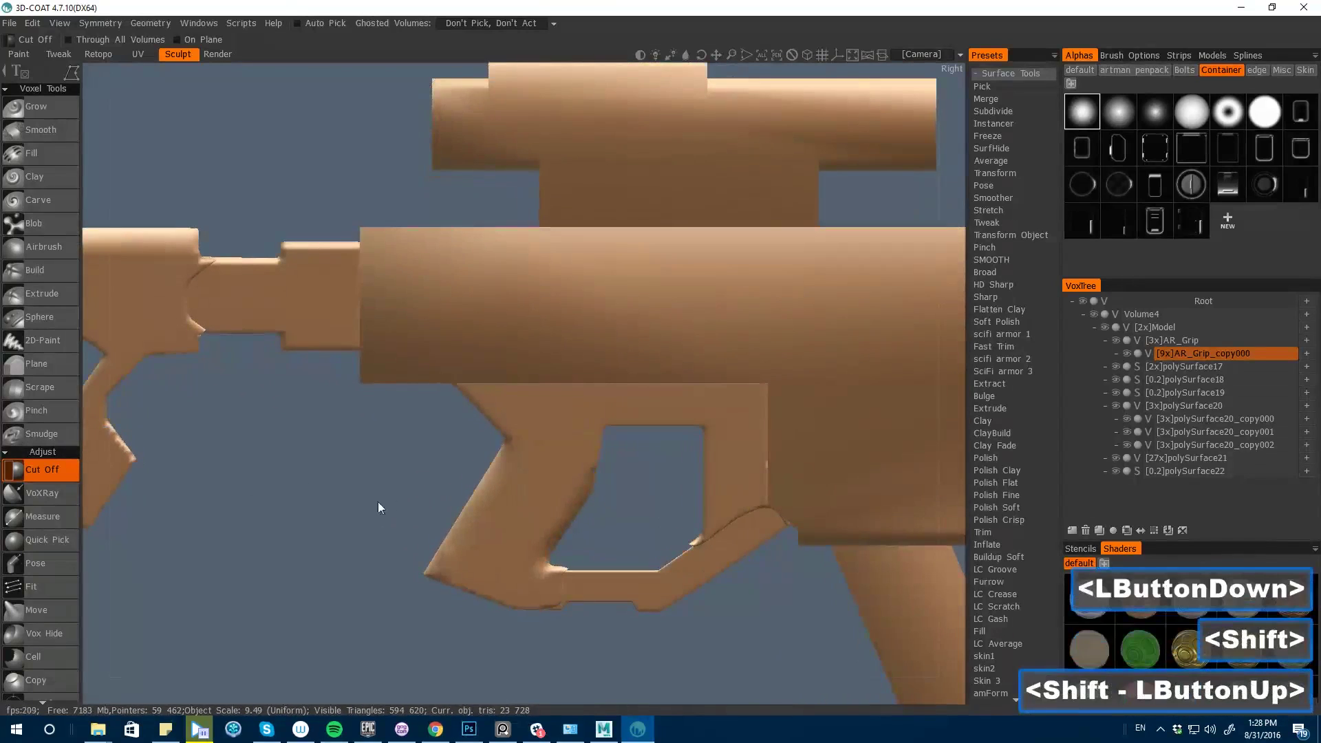
left_click(357, 472)
key("BackSpace")
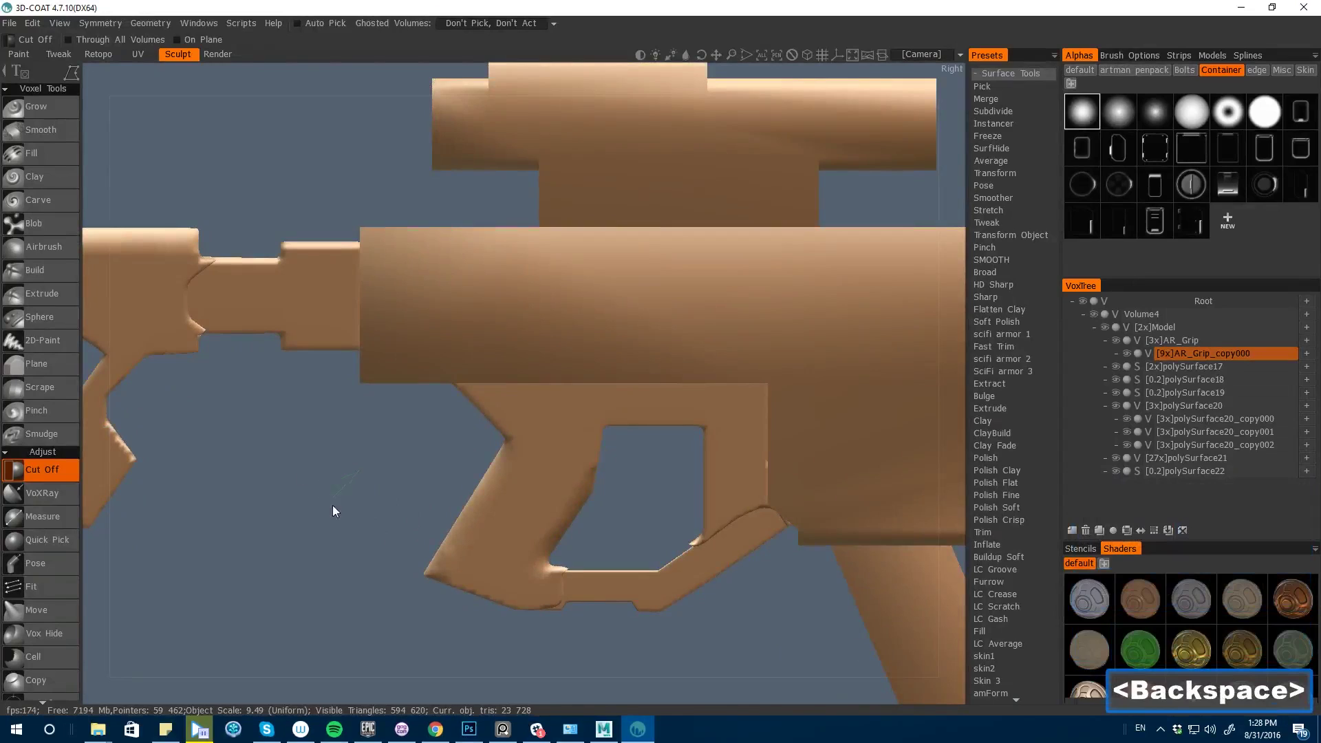
key("BackSpace")
key("BackSpace")
key("BackSpace")
key("BackSpace")
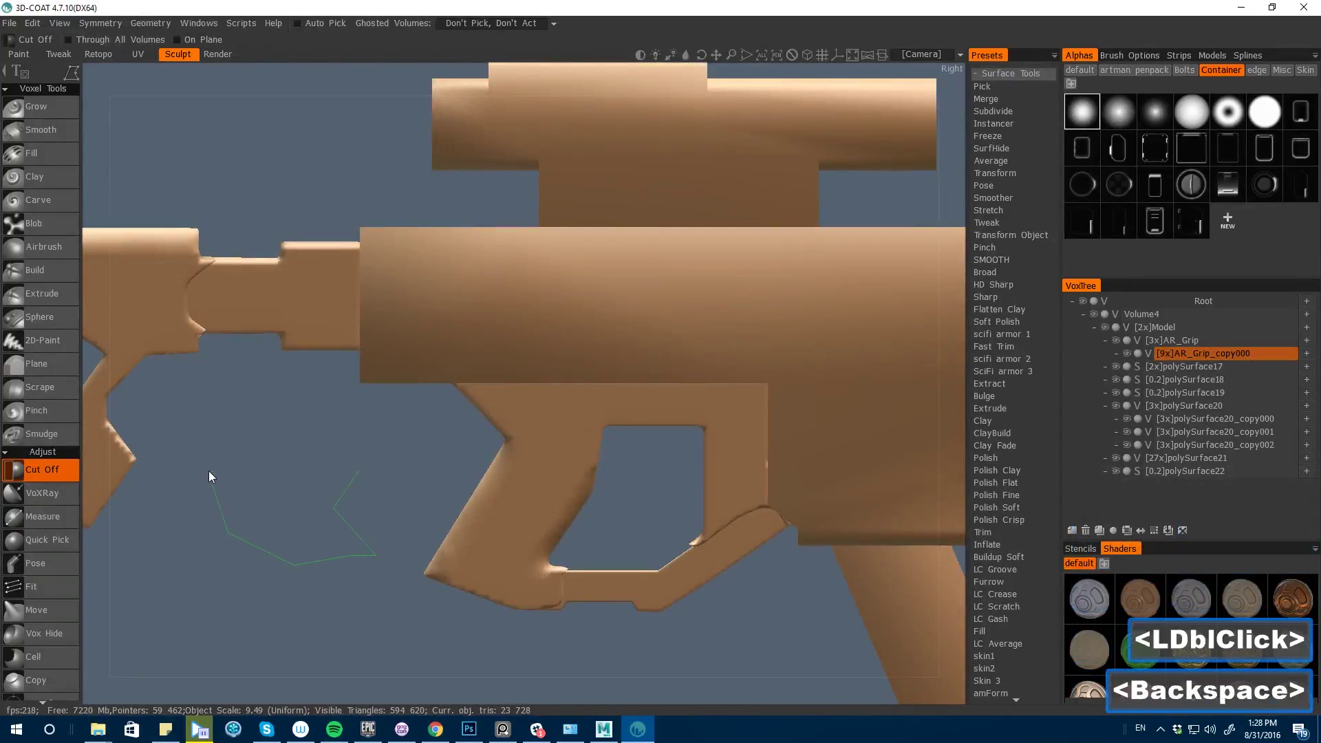
key("BackSpace")
key("BackSpace")
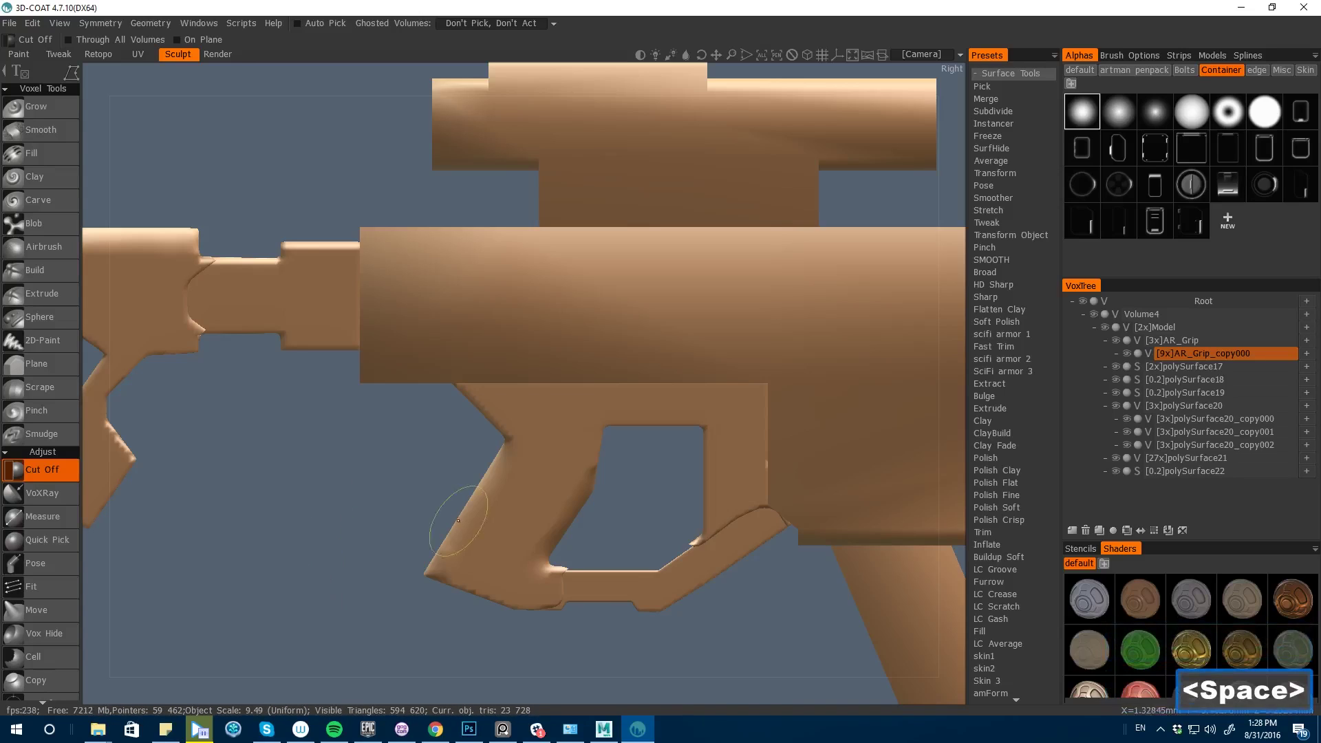
- Choose the ToothPaste tool, reduce its radius to 0.805, and make AR_Grip the current layer
key("space")
left_click(691, 516)
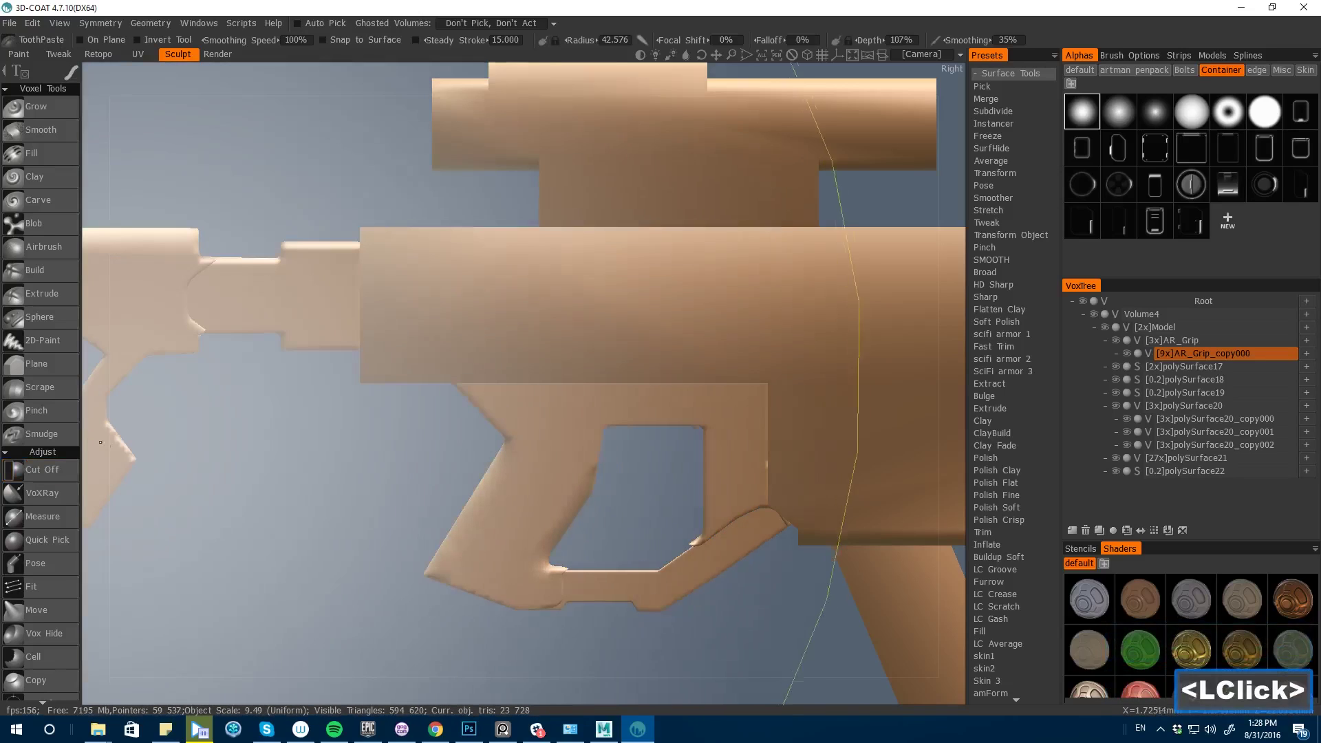
left_click_drag(181, 472, 219, 476)
key("[")
key("[")
key("[")
key("[")
key("space")
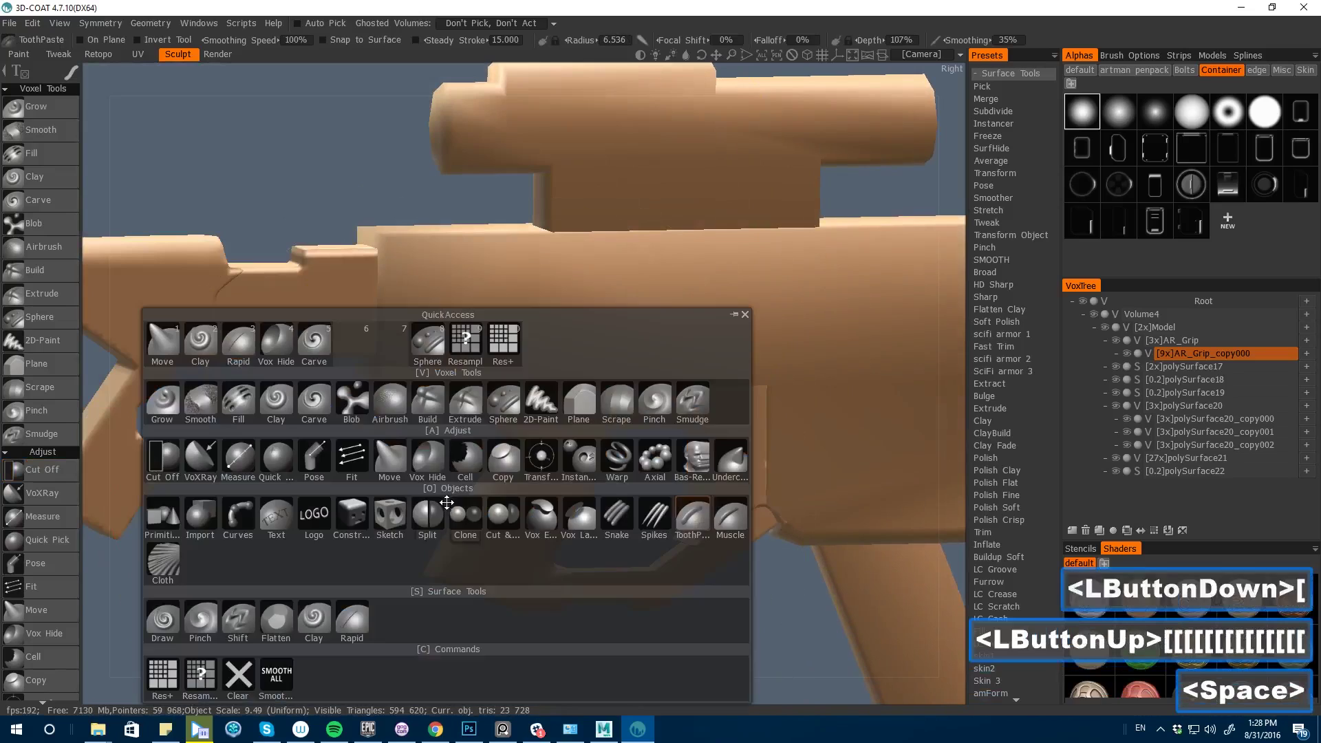
key("[")
key("[")
key("[")
left_click(377, 314)
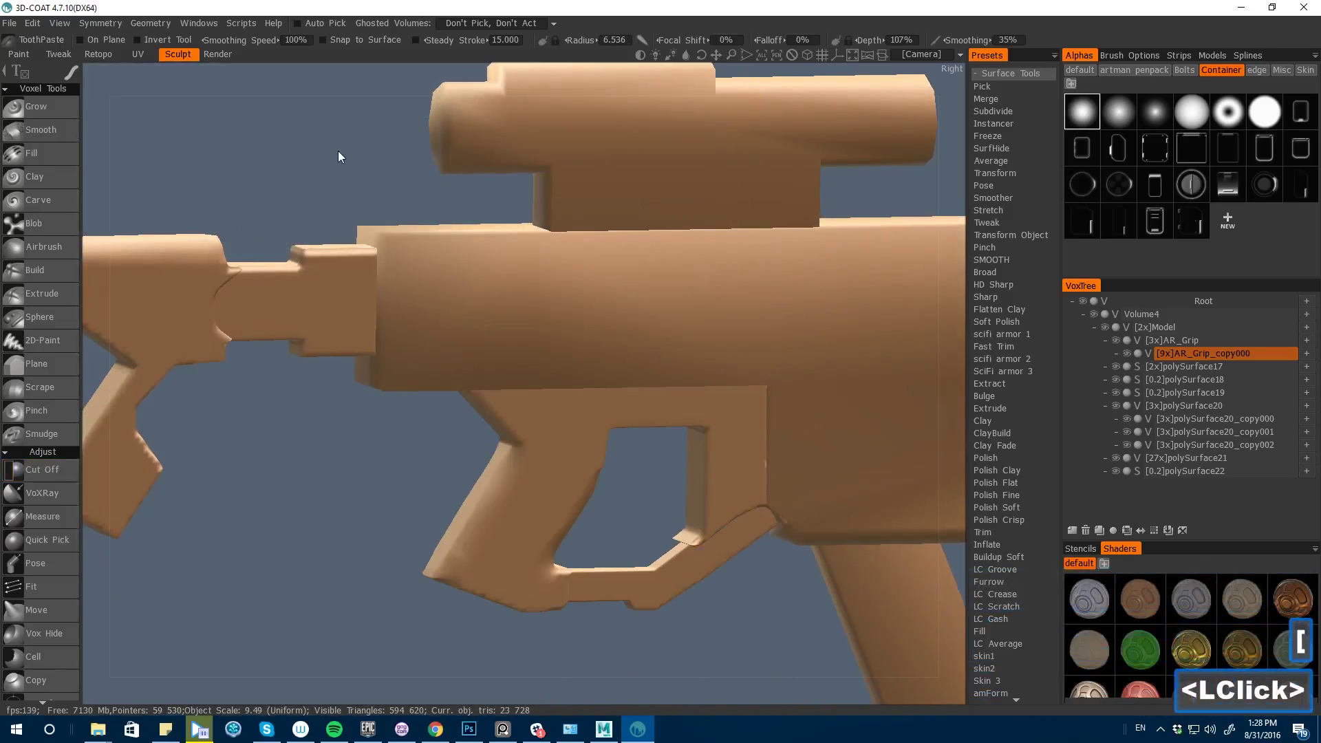
key("[")
key("[")
key("[")
key("[")
key("[")
key("[")
key("[")
key("[")
key("[")
key("[")
key("[")
key("[")
key("[")
key("[")
key("[")
key("[")
key("[")
key("[")
key("[")
key("[")
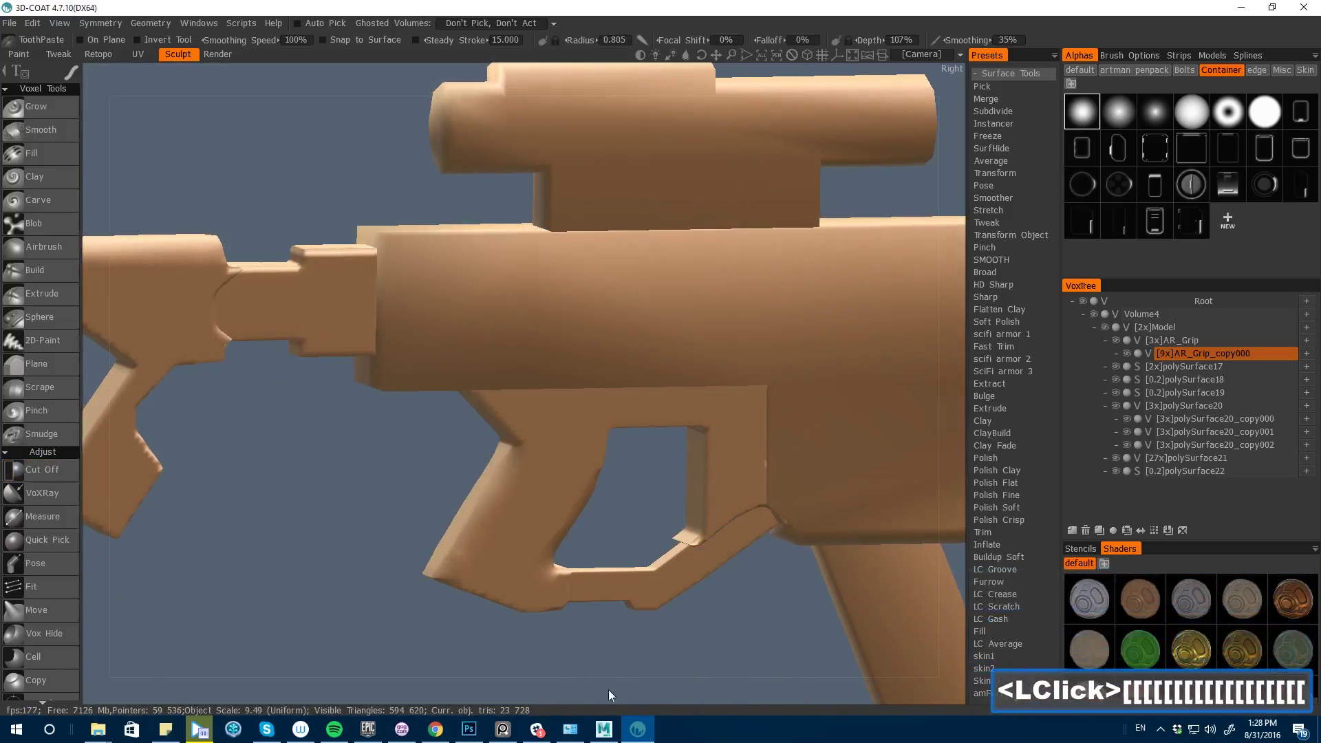
key("h")
left_click_drag(623, 700, 595, 690)
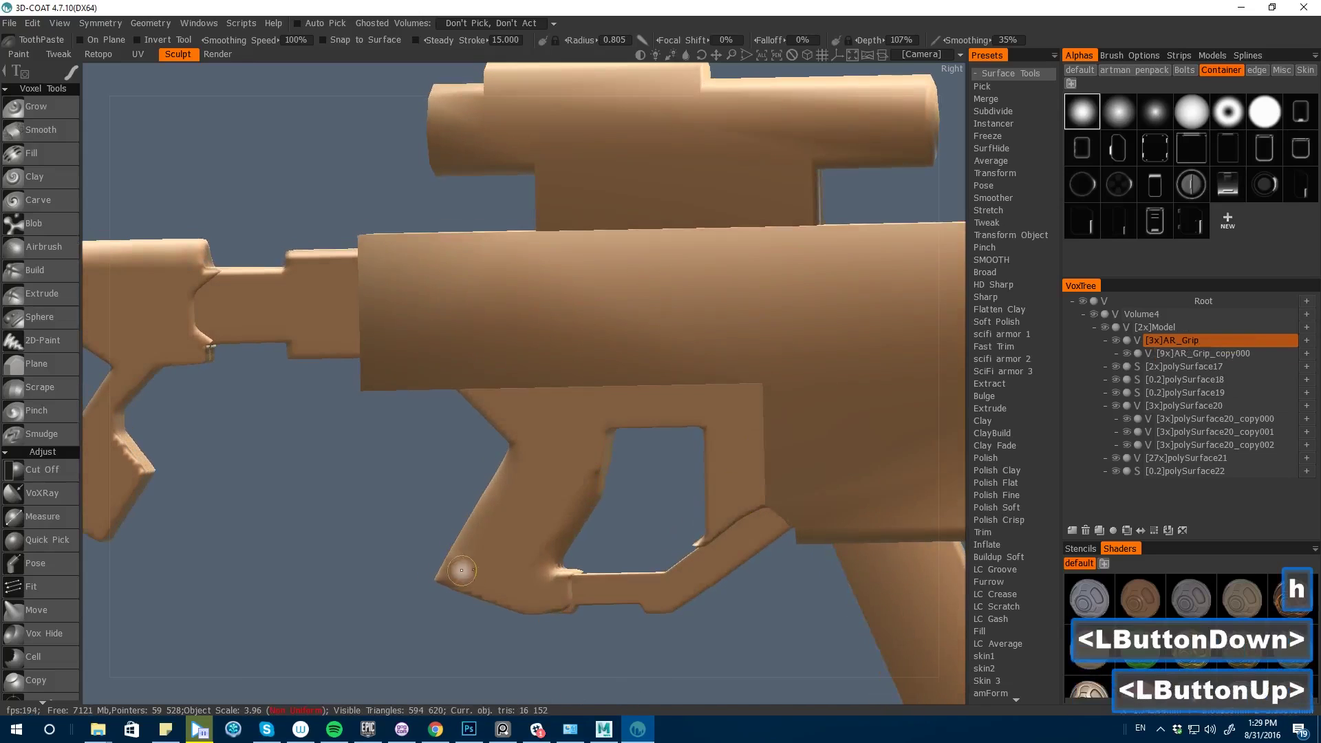
- Build a ridge along the grip's bottom edge with ToothPaste at radius 0.554 and 41% depth, undoing trial strokes and smoothing the grip
left_click_drag(490, 589, 563, 587)
key("ctrl+z")
key("[")
key("[")
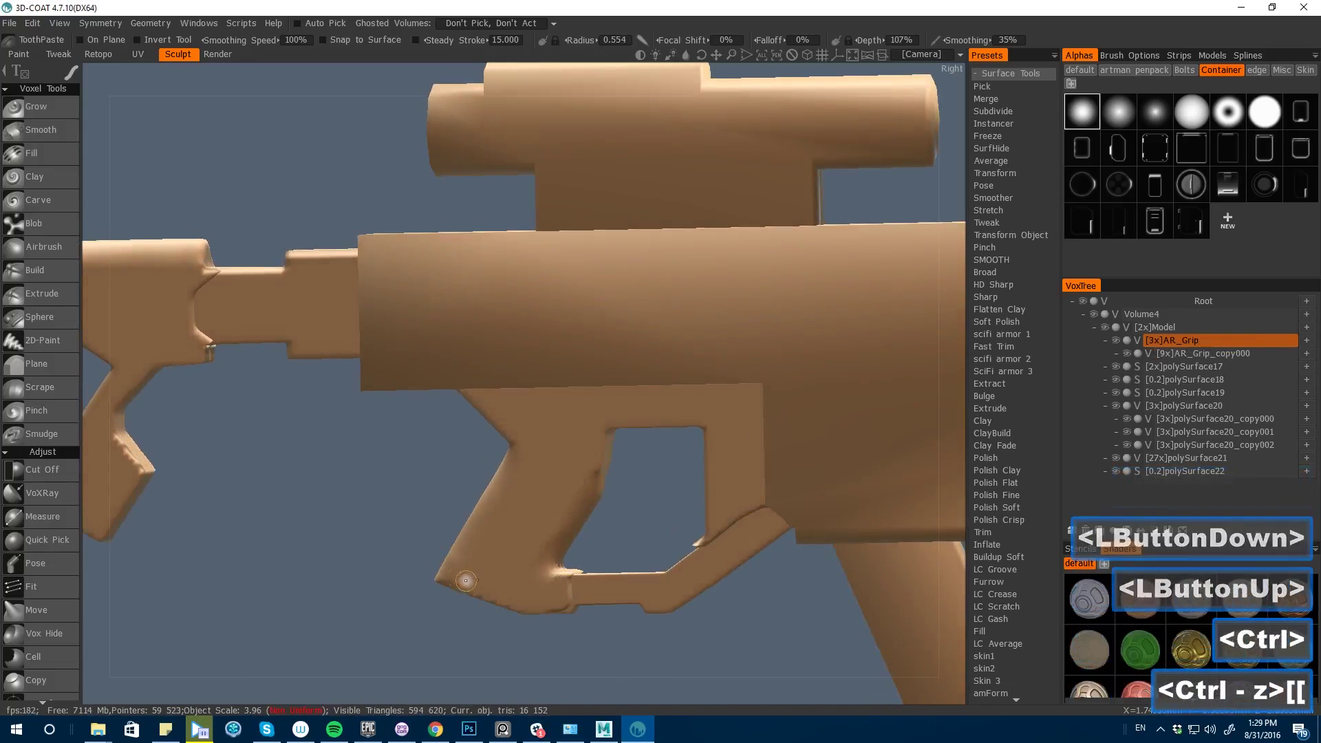
left_click_drag(457, 584, 571, 591)
key("ctrl+z")
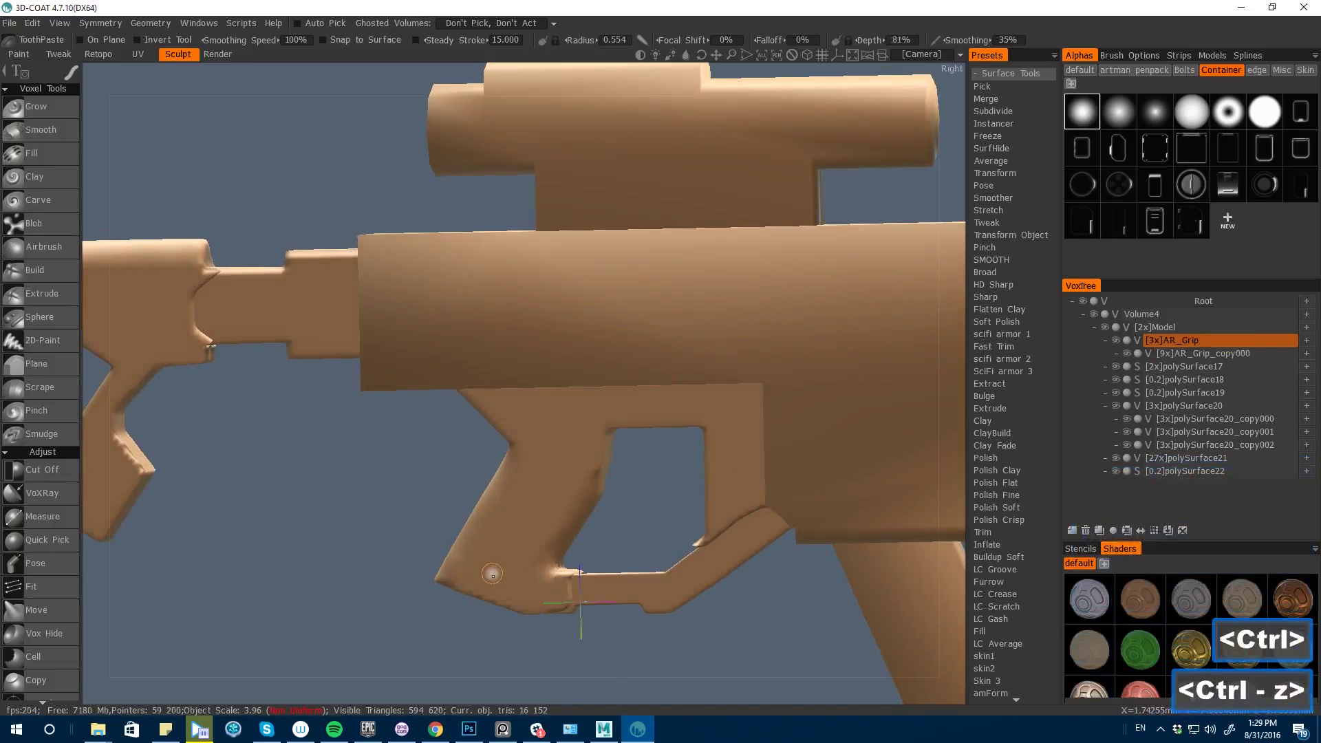
left_click_drag(463, 585, 567, 601)
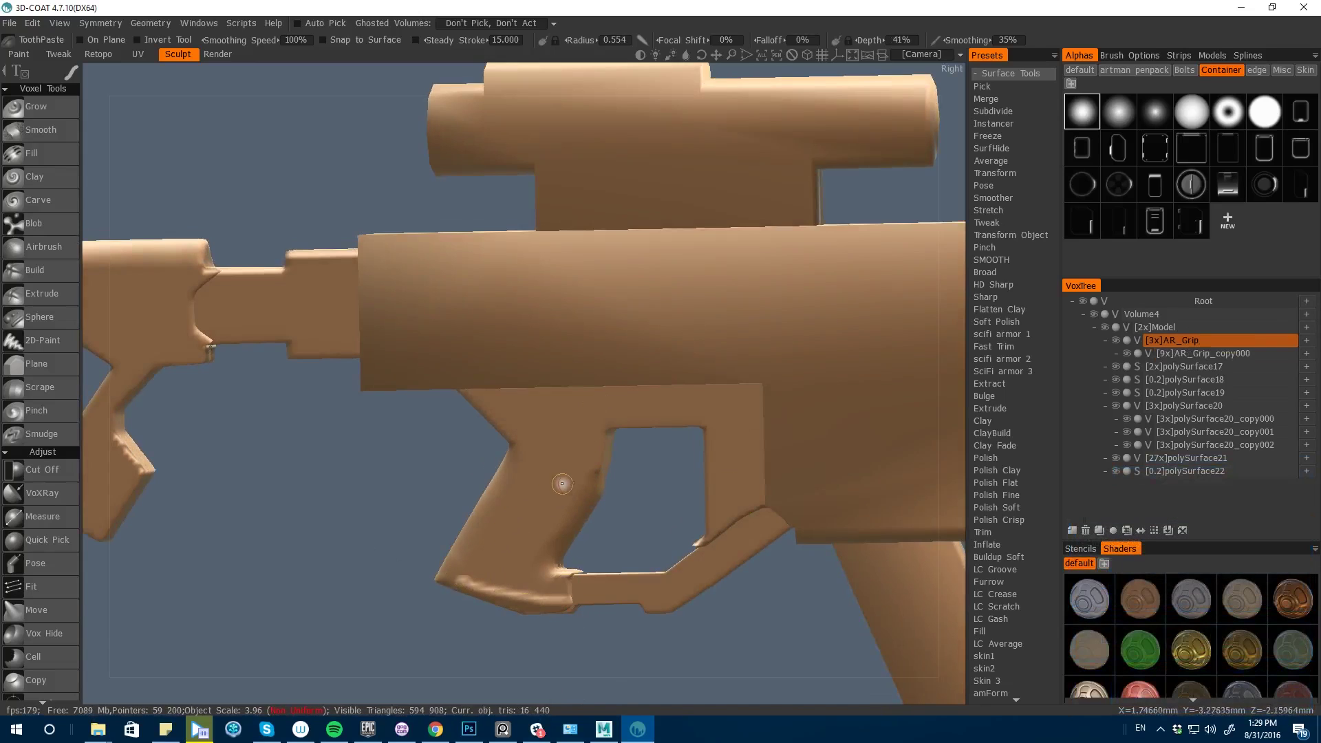
left_click_drag(564, 547, 531, 560, "alt")
left_click(496, 592, "ctrl")
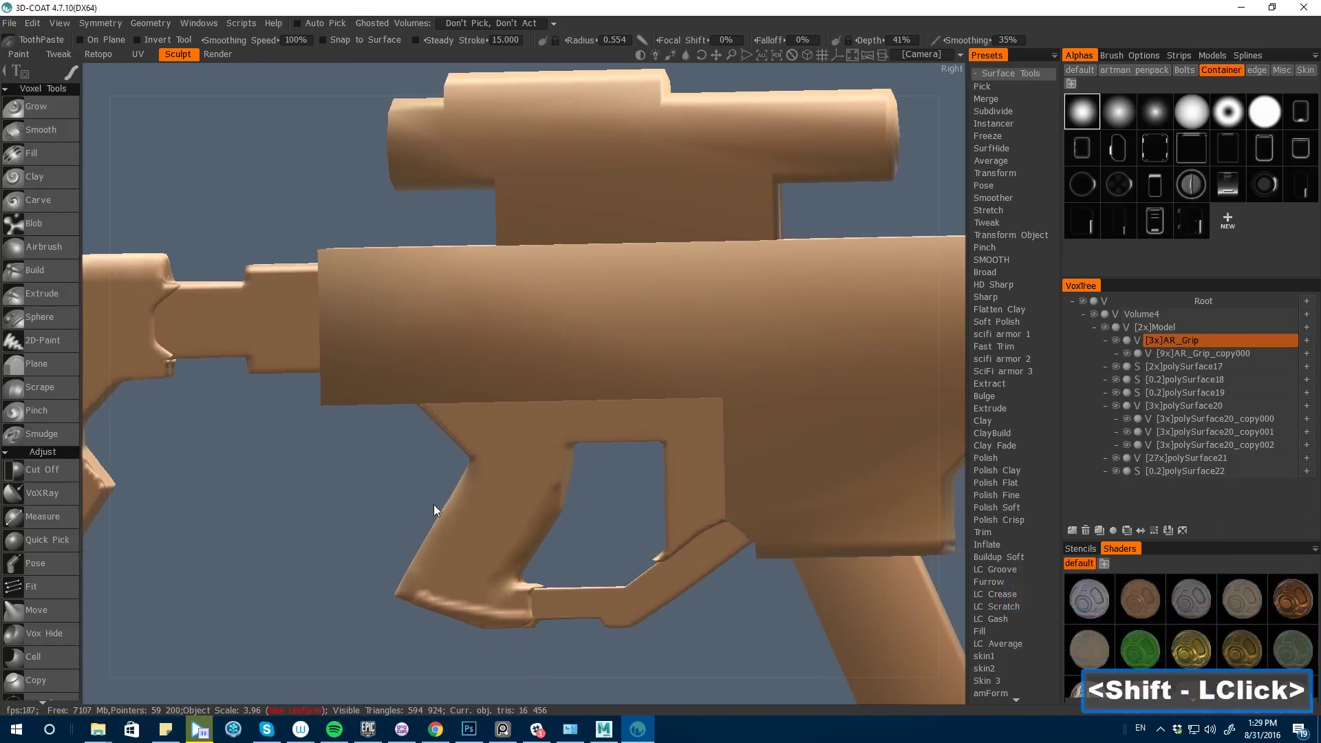
left_click_drag(448, 495, 489, 439, "shift")
- Increase the grip's voxel resolution with Res+, and undo the stray edit made after it
left_click_drag(185, 420, 231, 399)
key("space")
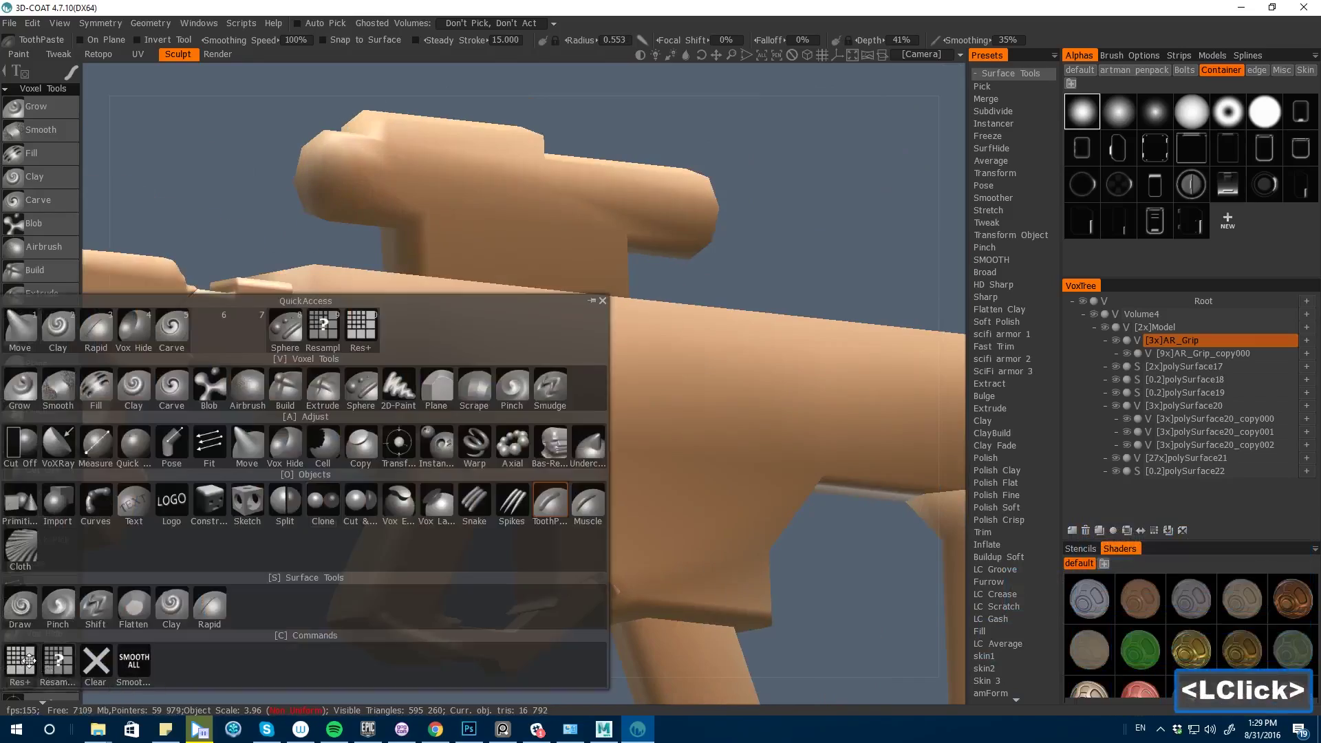
left_click(29, 661)
left_click_drag(826, 207, 798, 221, "shift")
key("ctrl+z")
- Build up the grip's form with ToothPaste strokes and smooth the surface, enlarging the brush radius to 1.283
key("bracketleft")
mouse_move(521, 445)
left_mouse_down()
mouse_move(466, 481)
mouse_move(619, 440)
left_mouse_up()
key("bracketright")
left_click(575, 432, "shift")
mouse_move(475, 543)
left_mouse_down()
mouse_move(439, 551)
mouse_move(774, 591)
mouse_move(653, 565)
left_mouse_up()
key("bracketright")
key("bracketright")
key("bracketright")
left_click_drag(592, 385, 606, 426, "shift")
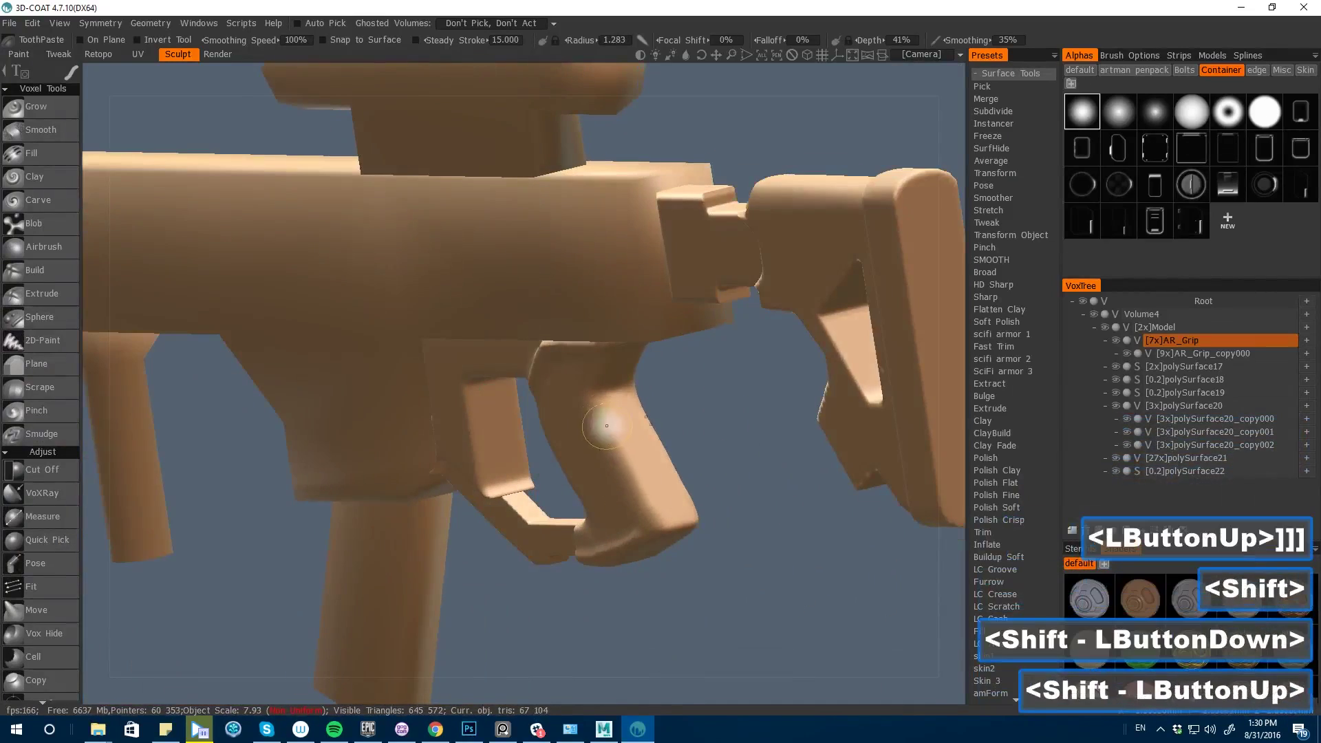
- Smooth the grip and pull its form with the Move tool at radius 2.894, undoing the first trial stroke
double_click(606, 426, "shift")
key("space")
left_click(499, 438)
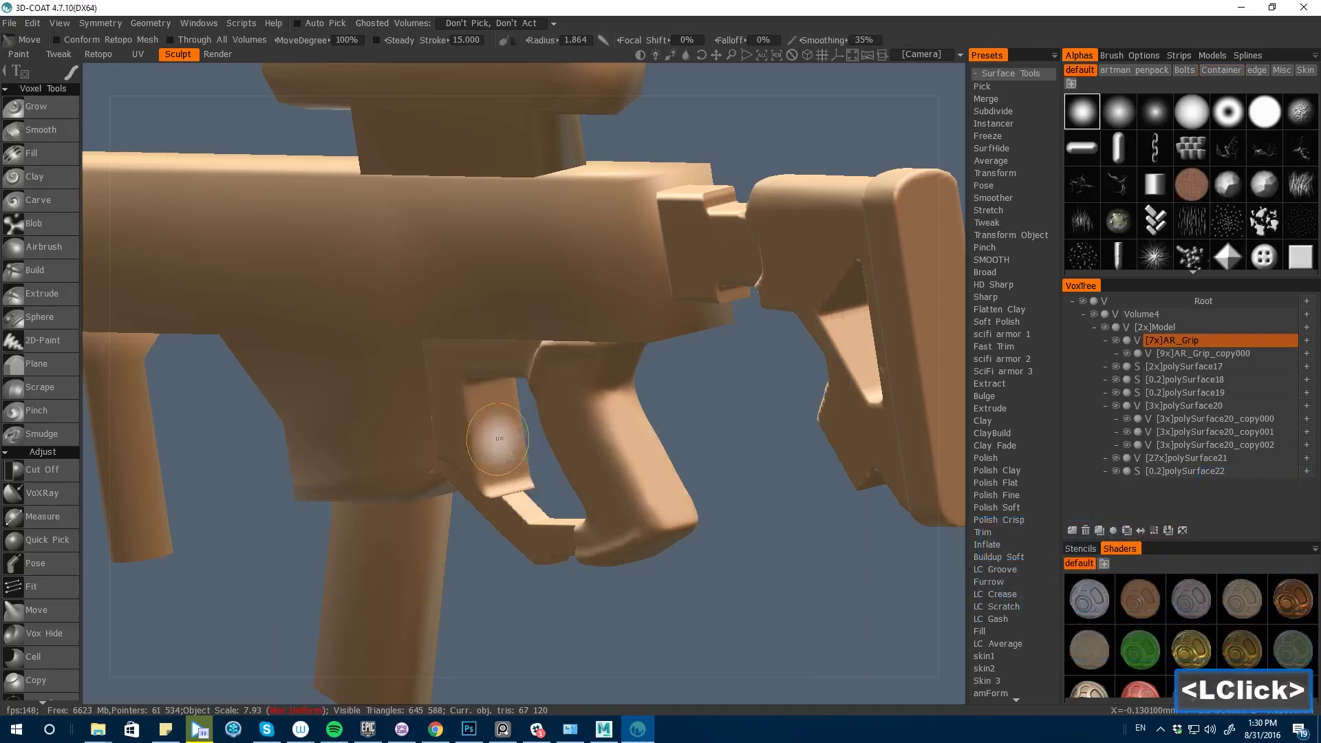
left_click_drag(498, 438, 702, 593, "alt")
key("bracketright")
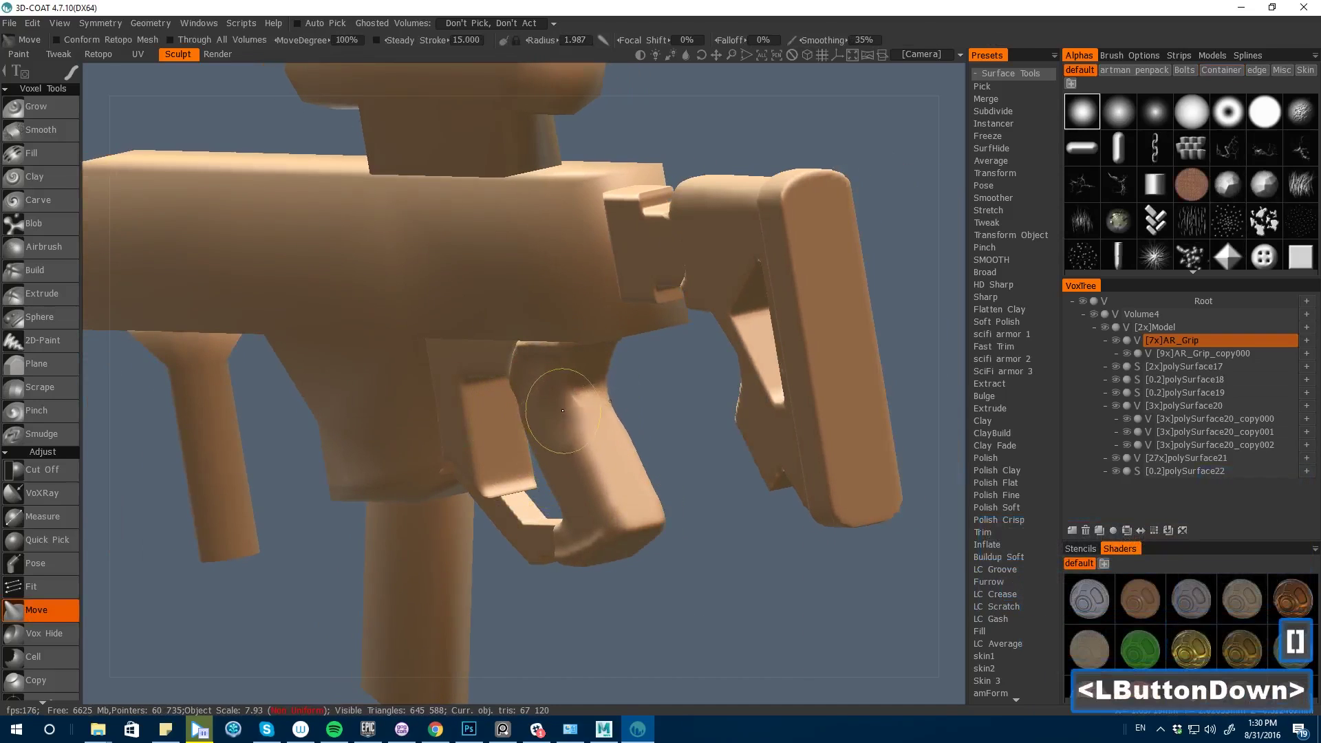
left_click_drag(563, 411, 567, 442)
key("ctrl+z")
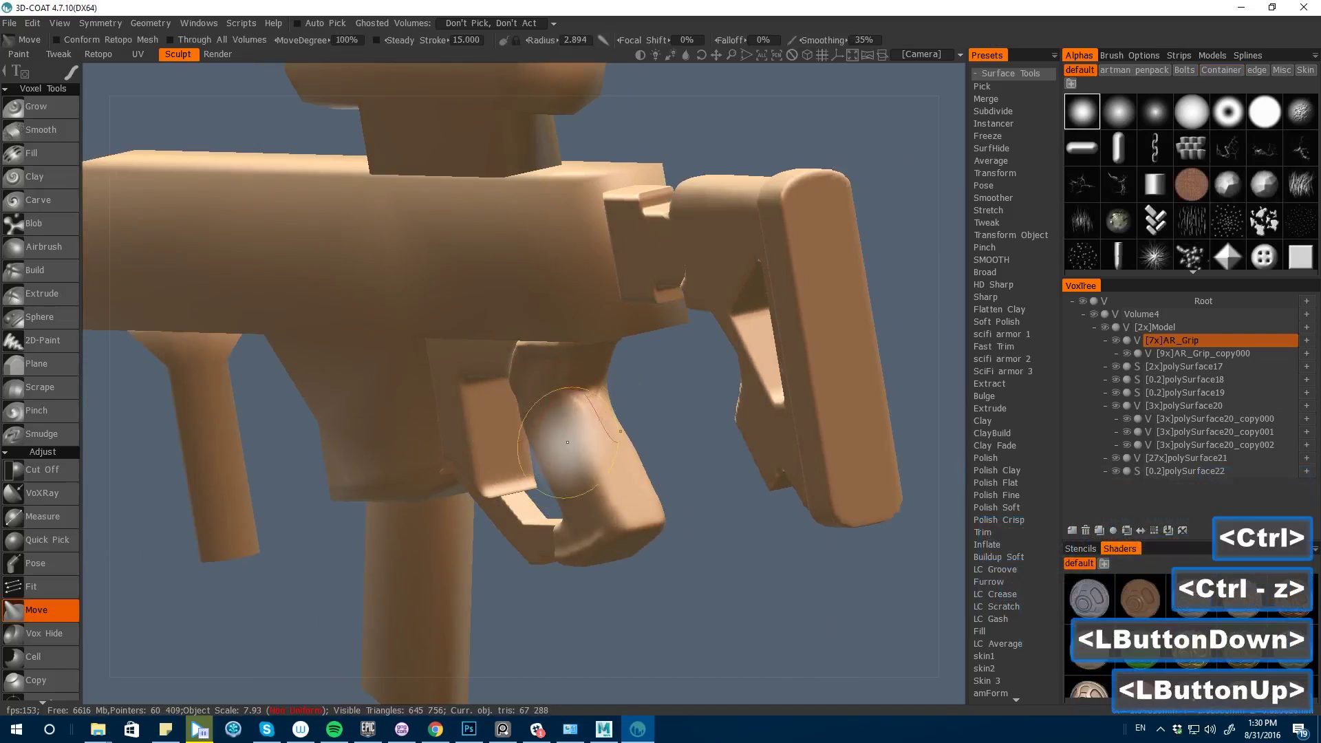
left_click_drag(592, 487, 599, 502)
left_click_drag(684, 605, 904, 587)
left_click_drag(539, 610, 565, 587)
mouse_move(556, 469)
left_mouse_down()
mouse_move(631, 475)
mouse_move(608, 472)
mouse_move(656, 460)
mouse_move(587, 463)
mouse_move(622, 454)
mouse_move(613, 475)
left_mouse_up()
- Enlarge the Move brush radius to 3.961 and reshape the grip's rear contour
key("bracketright")
key("bracketright")
key("bracketright")
key("bracketright")
key("bracketright")
key("bracketright")
key("bracketright")
key("bracketleft")
key("bracketleft")
key("bracketleft")
key("bracketleft")
key("bracketright")
key("bracketleft")
key("bracketleft")
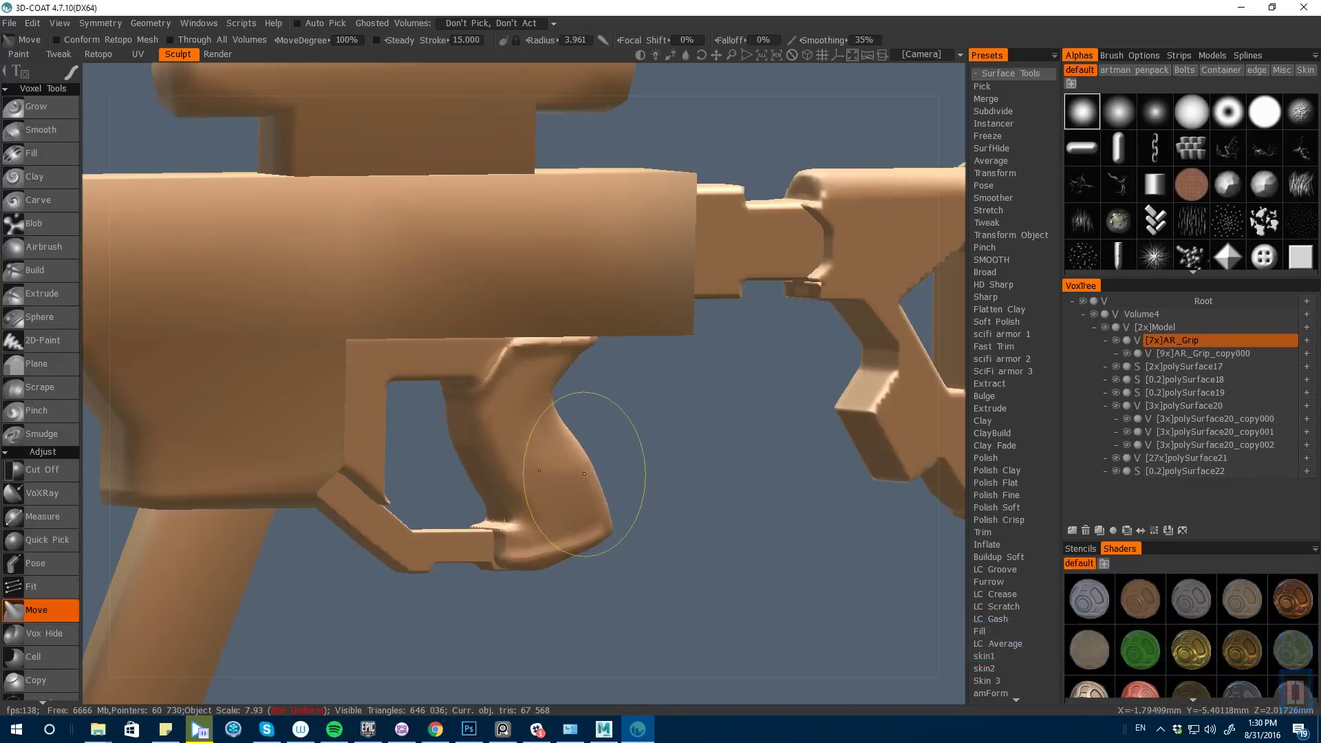
left_click_drag(583, 475, 589, 481)
left_click_drag(691, 589, 661, 585)
- Push the grip's front edge backward with the Move tool and reduce the brush radius to 2.003
mouse_move(461, 471)
left_mouse_down()
mouse_move(373, 461)
mouse_move(421, 461)
mouse_move(404, 472)
mouse_move(473, 449)
mouse_move(478, 464)
left_mouse_up()
key("bracketleft")
key("bracketleft")
mouse_move(475, 474)
left_mouse_down("alt")
mouse_move(383, 517)
mouse_move(488, 509)
left_mouse_up("alt")
left_click_drag(678, 573, 573, 472, "alt")
- Try to create a trigger inside the guard opening by outlining a closed freehand shape with the Grow tool, and undo it
key("space")
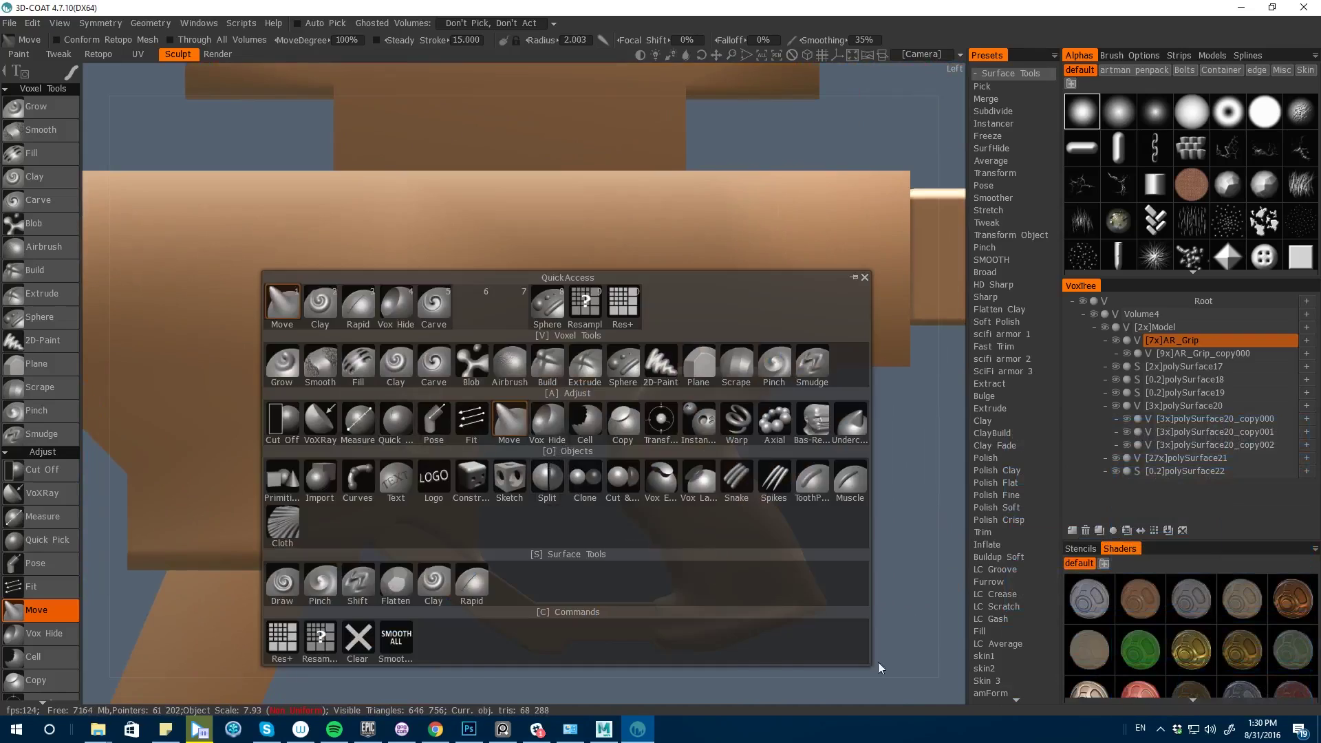
key("space")
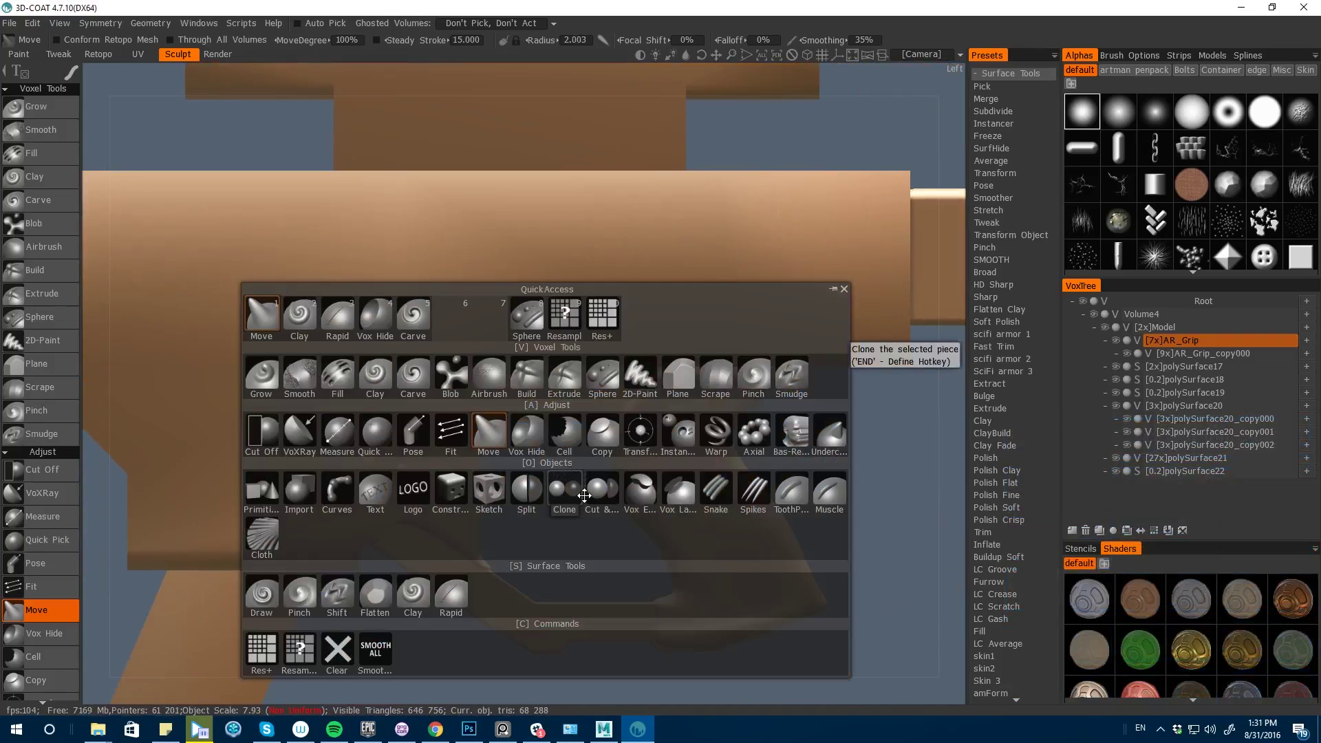
left_click(273, 378)
mouse_move(71, 71)
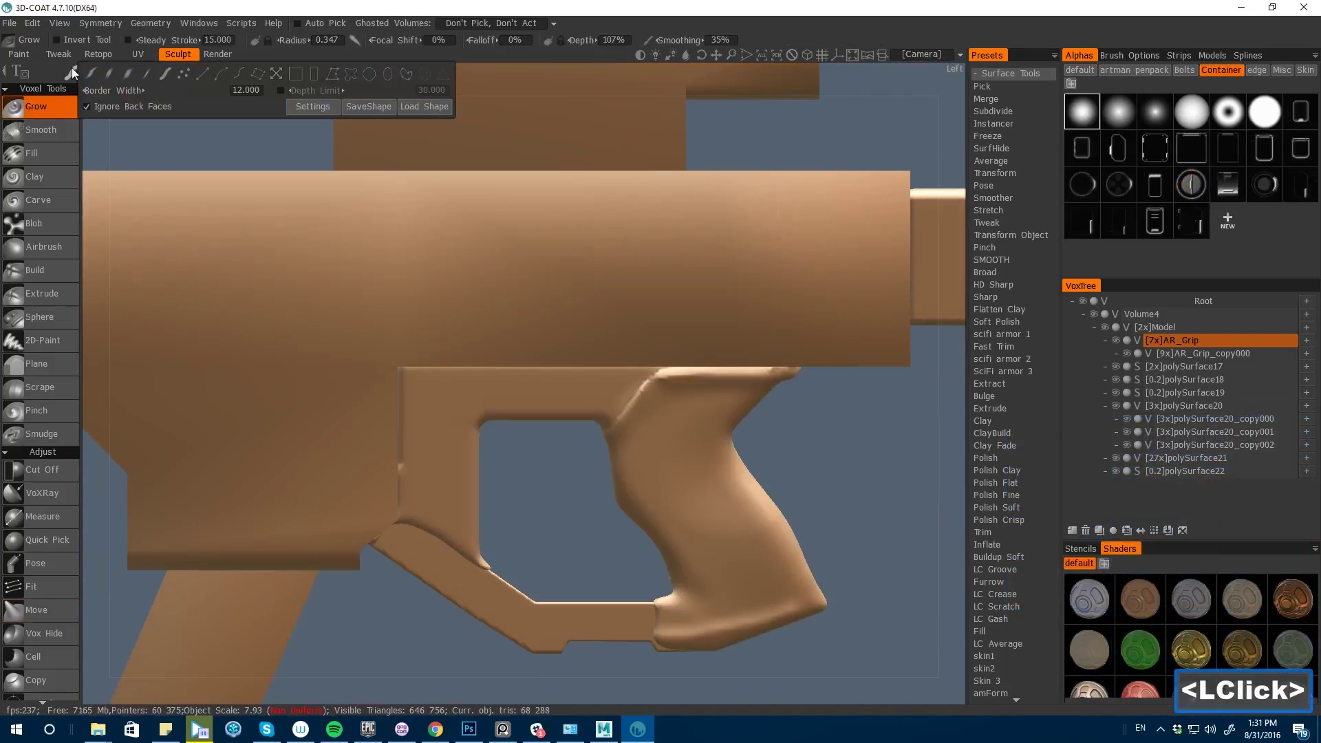
left_click(348, 73)
left_click_drag(573, 437, 550, 482)
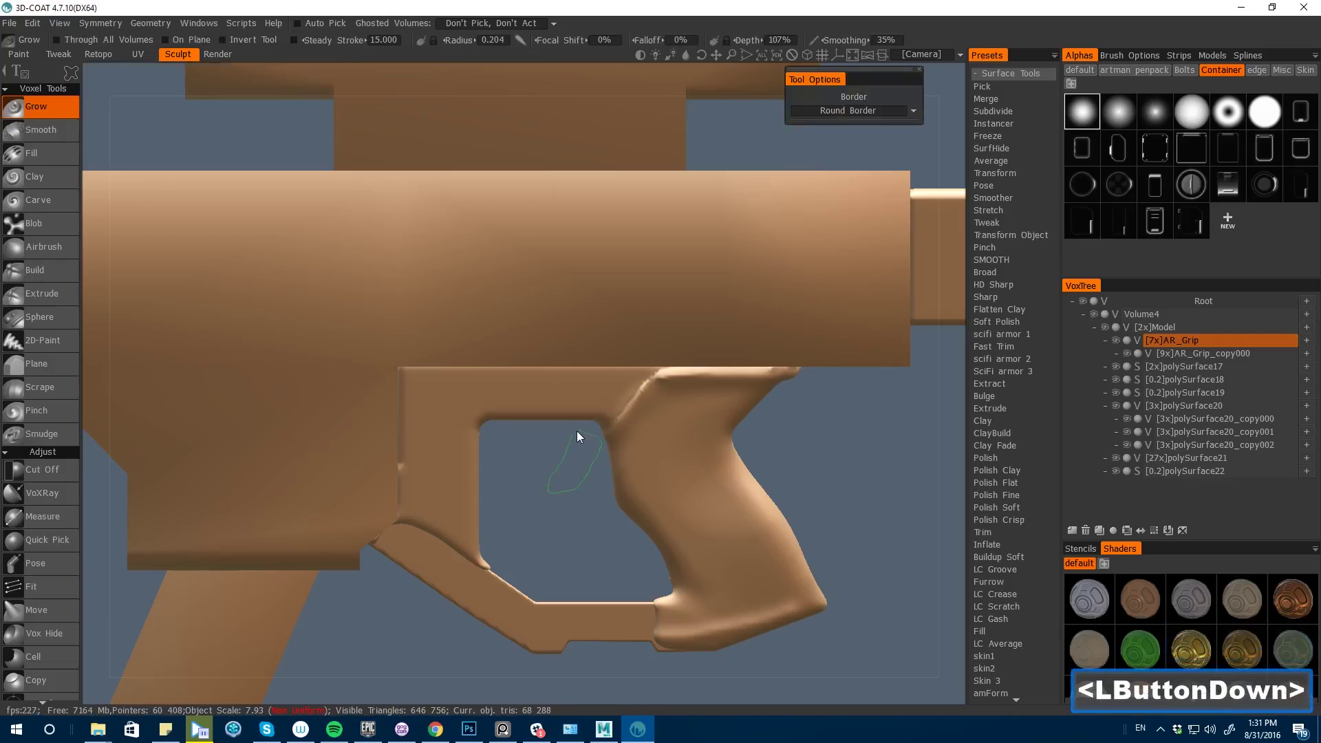
left_click_drag(576, 431, 576, 432)
left_click_drag(98, 437, 179, 420)
left_click_drag(108, 442, 127, 383)
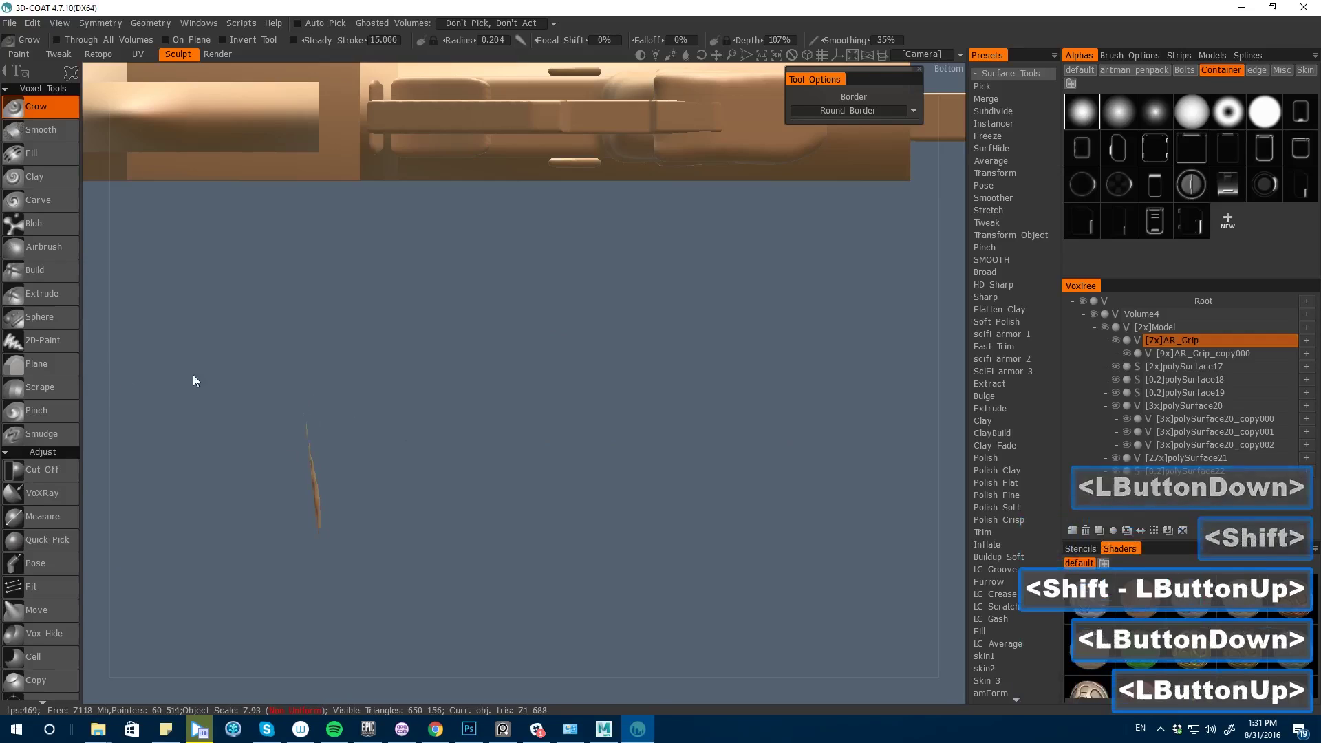
key("ctrl+z")
key("s")
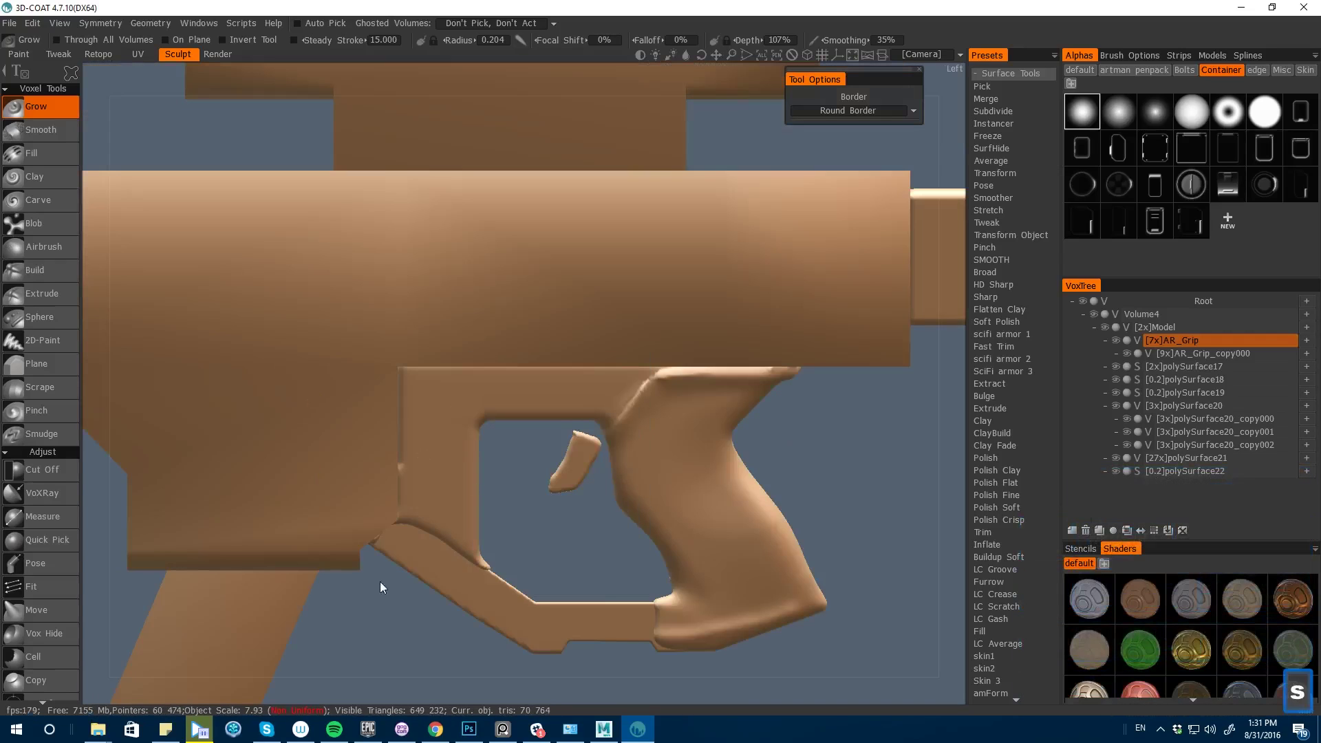
key("ctrl+z")
key("ctrl+z")
key("s")
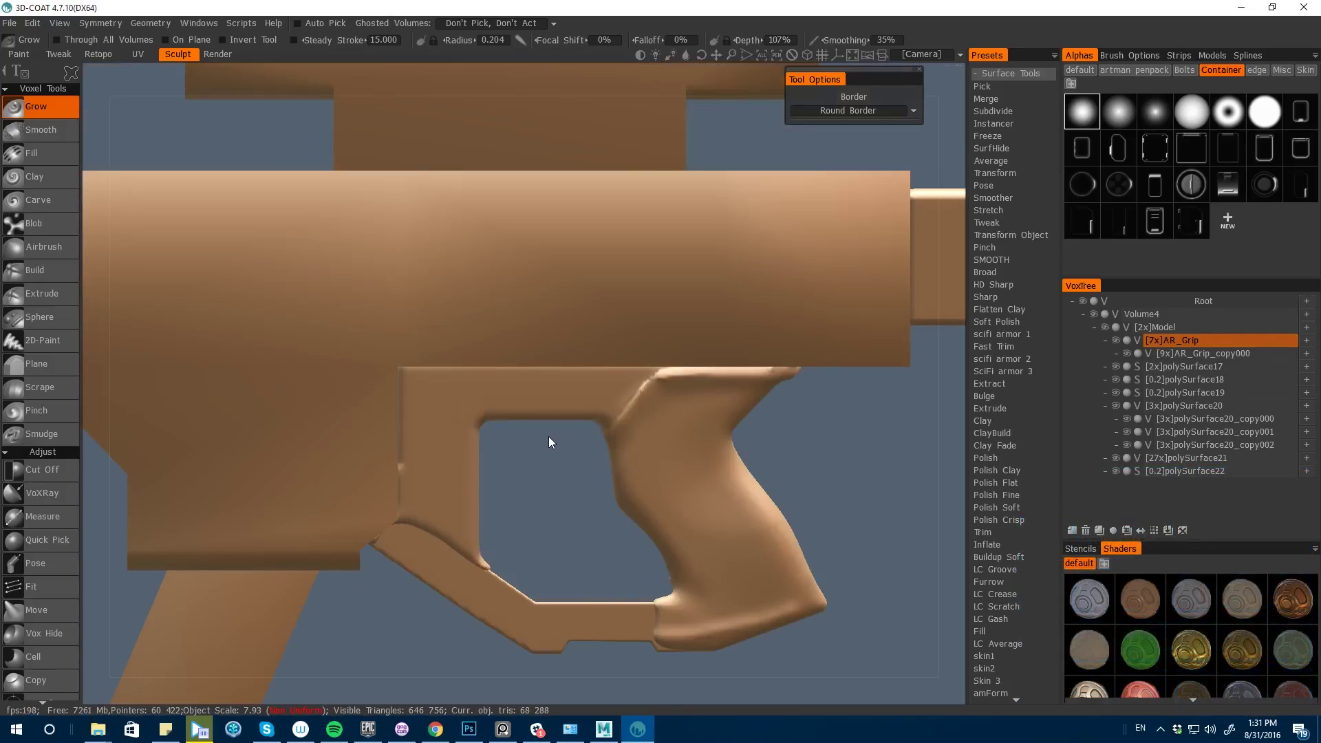
- Try a longer, narrower freehand trigger outline with the Grow tool inside the guard opening, and undo it
left_click_drag(548, 437, 561, 496)
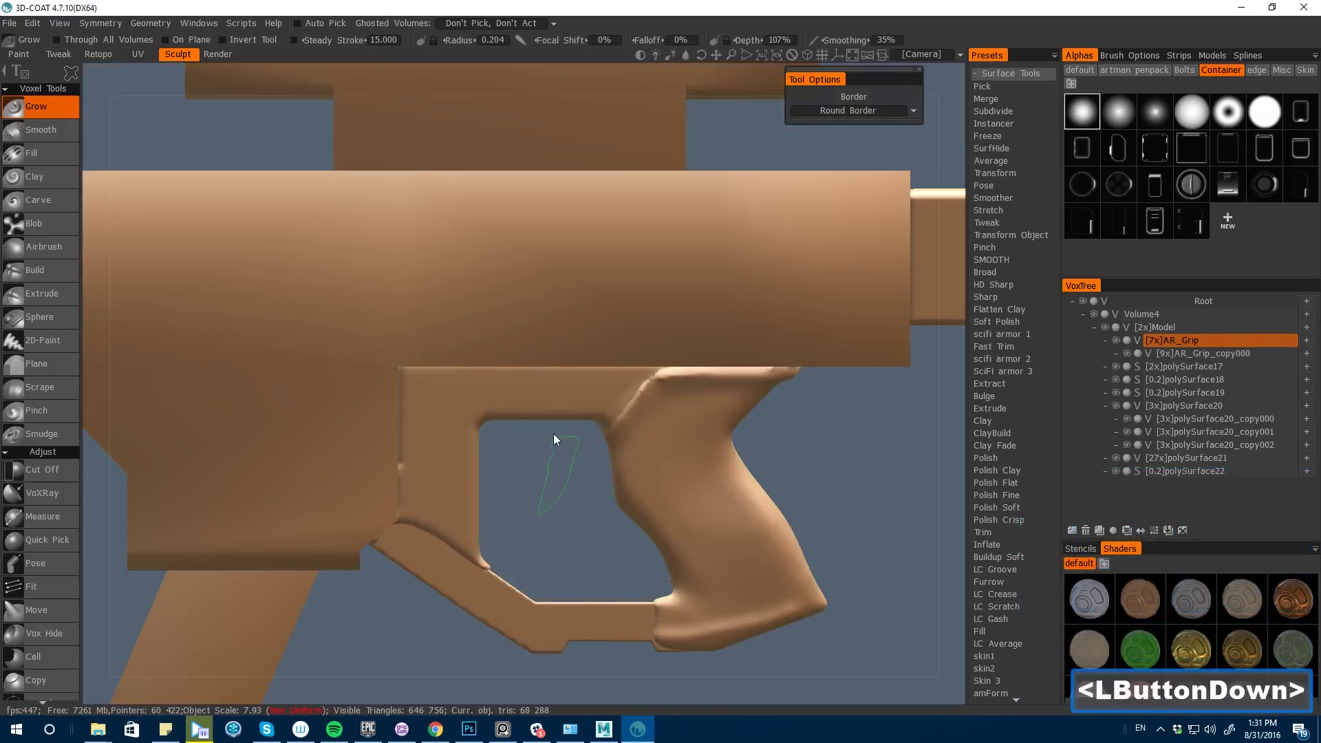
left_click_drag(554, 435, 550, 438)
left_click_drag(107, 409, 234, 437)
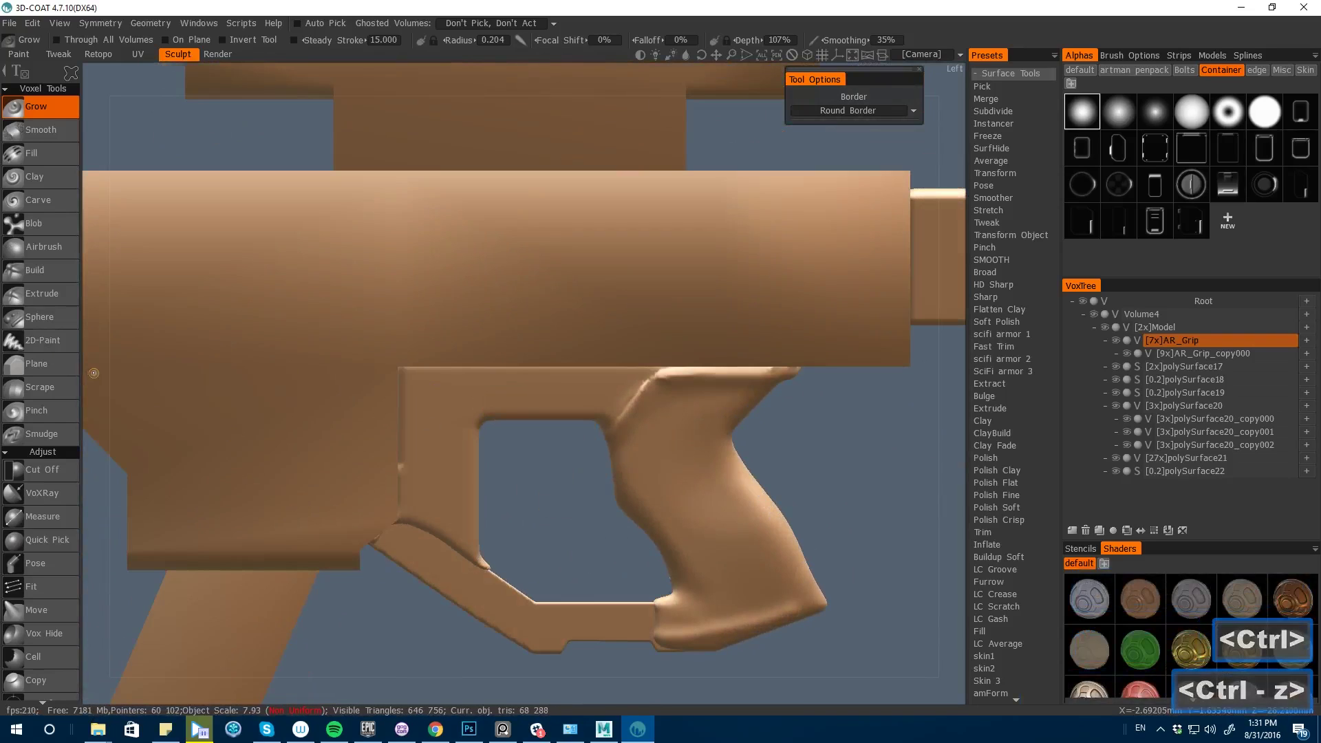
- Choose the Vox Layer tool, reduce its radius to 1.360 and set its stroke mode so the brush follows the surface
left_click_drag(94, 373, 259, 386)
left_click(453, 540)
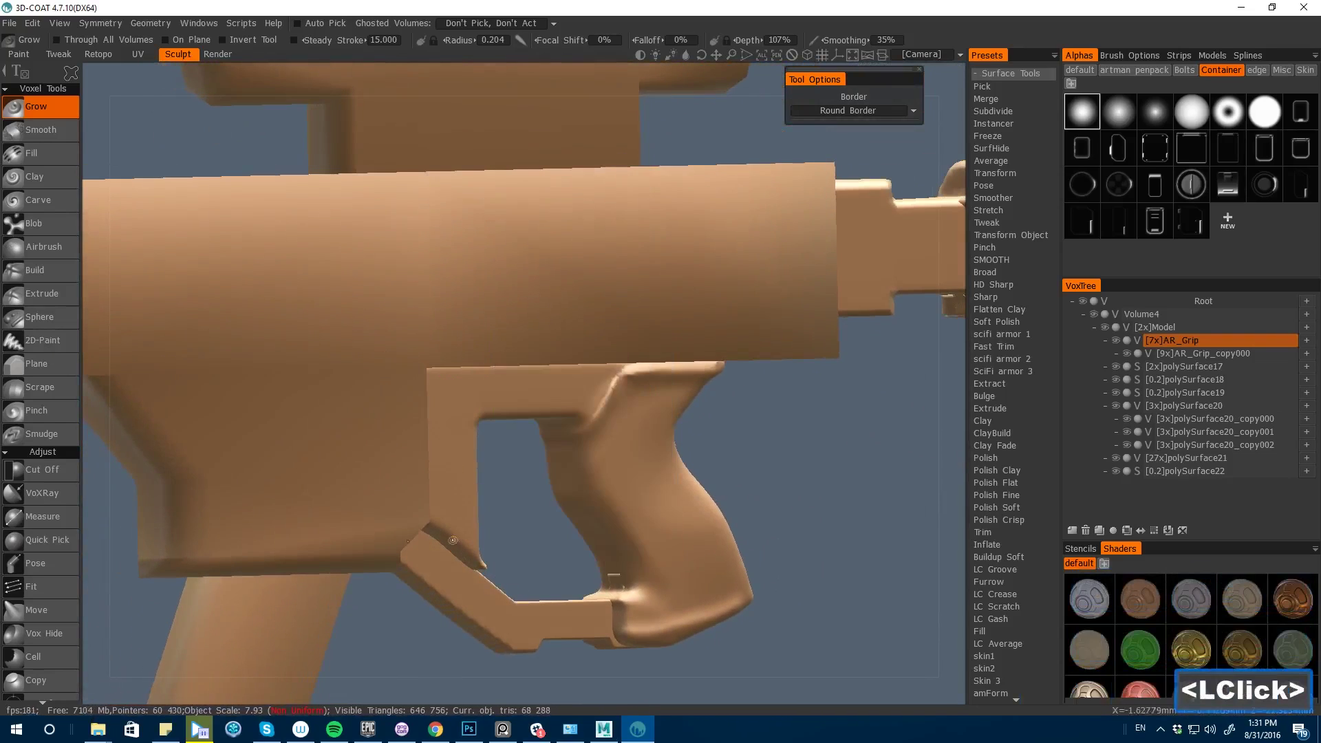
left_click_drag(452, 541, 553, 473)
key("space")
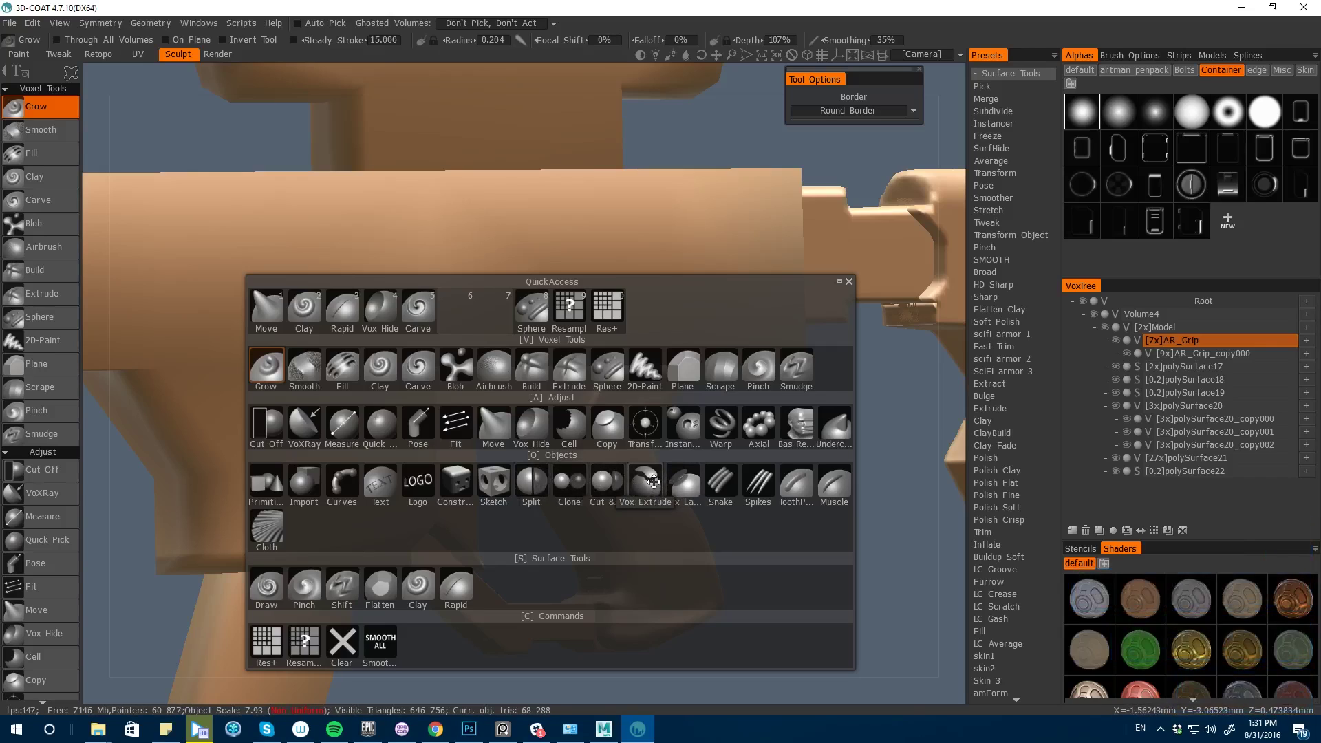
left_click(689, 486)
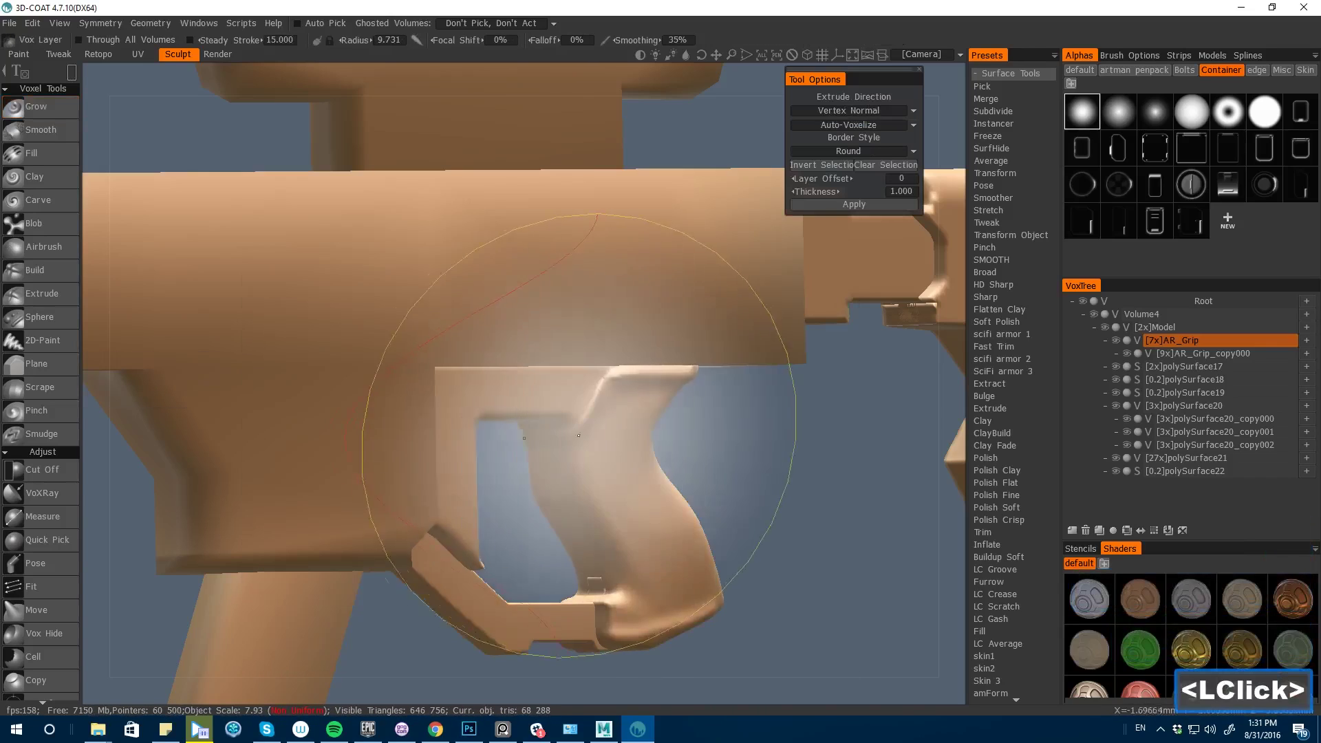
key("bracketleft")
key("bracketleft")
key("bracketleft")
key("bracketleft")
key("bracketleft")
key("bracketleft")
key("bracketleft")
key("bracketleft")
key("bracketleft")
key("bracketleft")
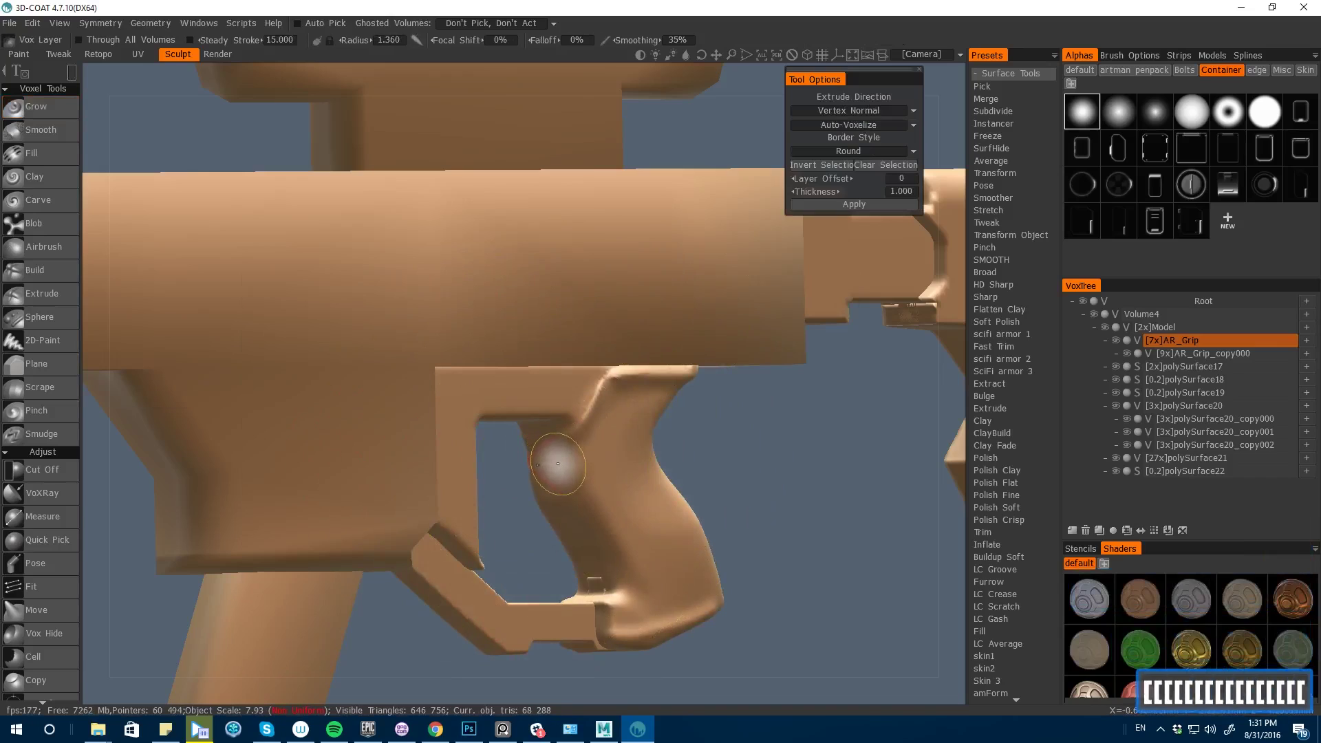
key("e")
left_click(448, 432)
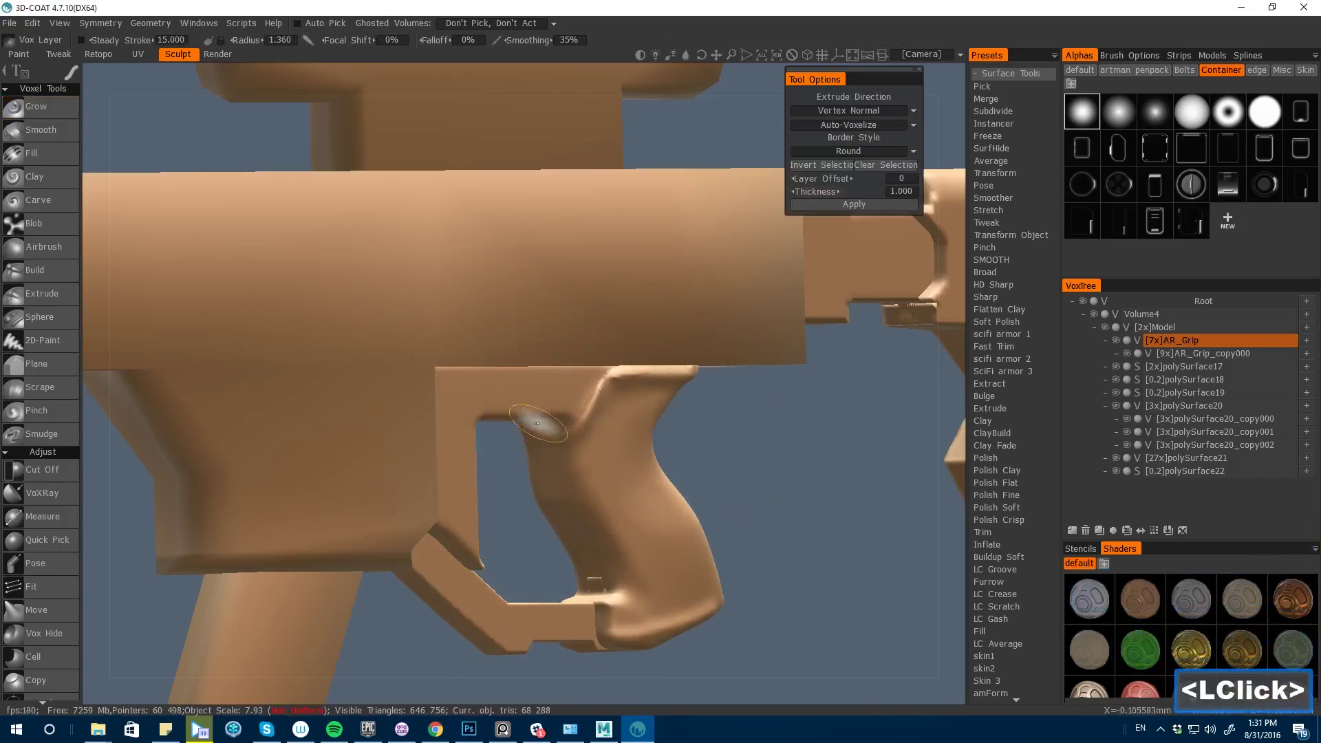
- Paint a narrow vertical strip on the grip's upper front and extract it as a rounded layer with 1.000 thickness
left_click_drag(546, 446, 547, 445)
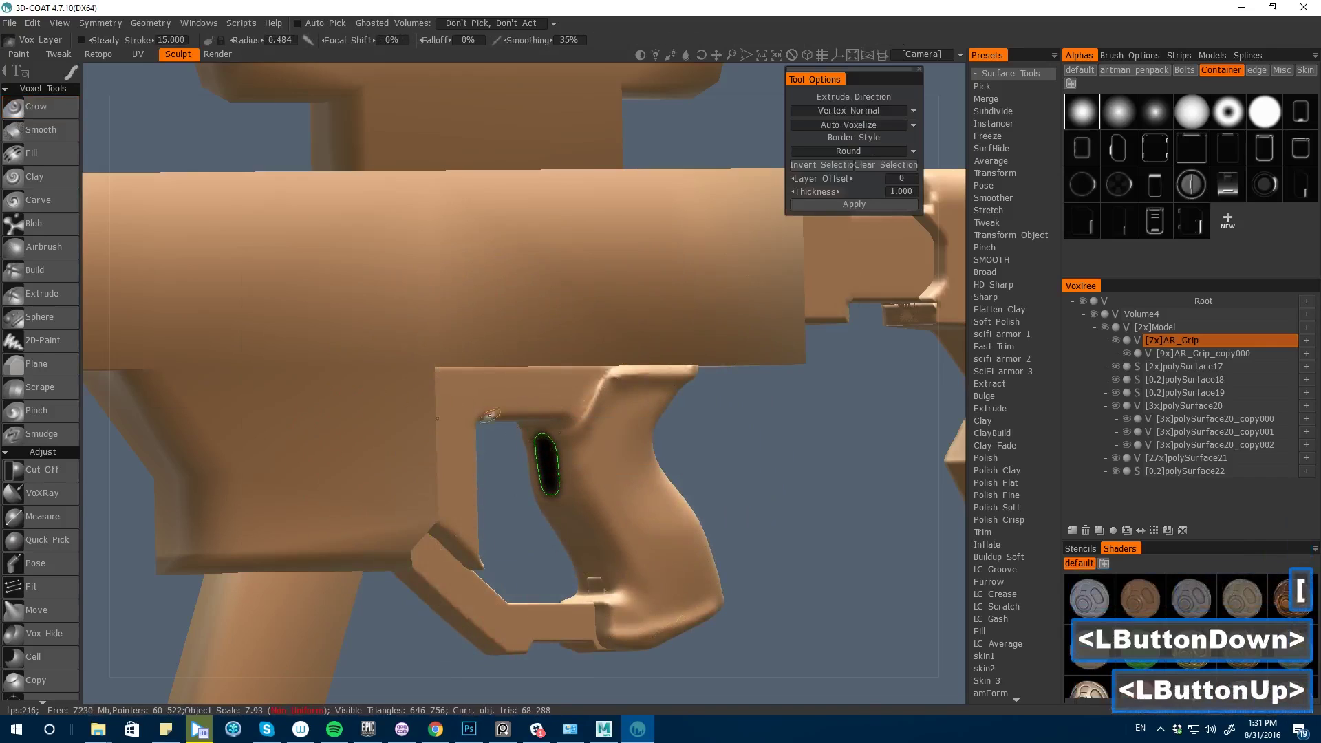
left_click_drag(93, 306, 129, 285)
mouse_move(541, 442)
left_mouse_down()
mouse_move(539, 428)
mouse_move(544, 482)
left_mouse_up()
key("bracketleft")
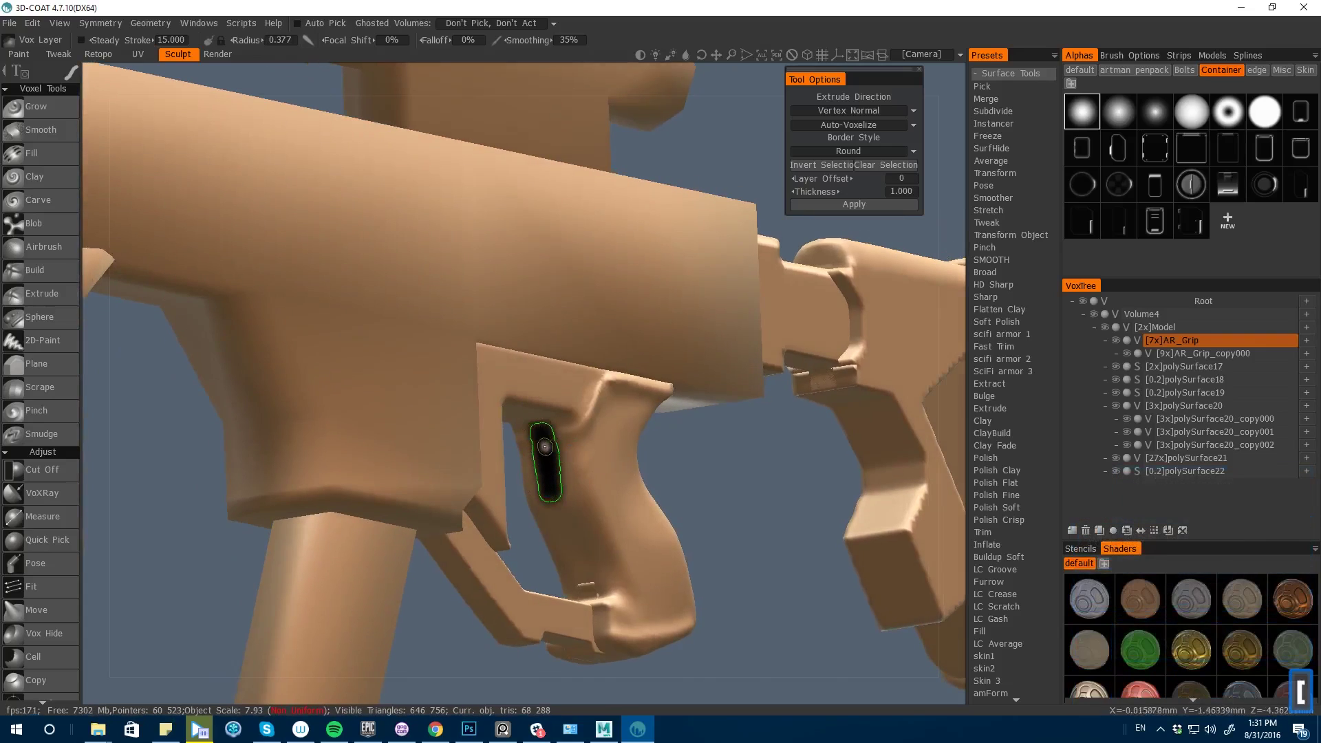
key("Return")
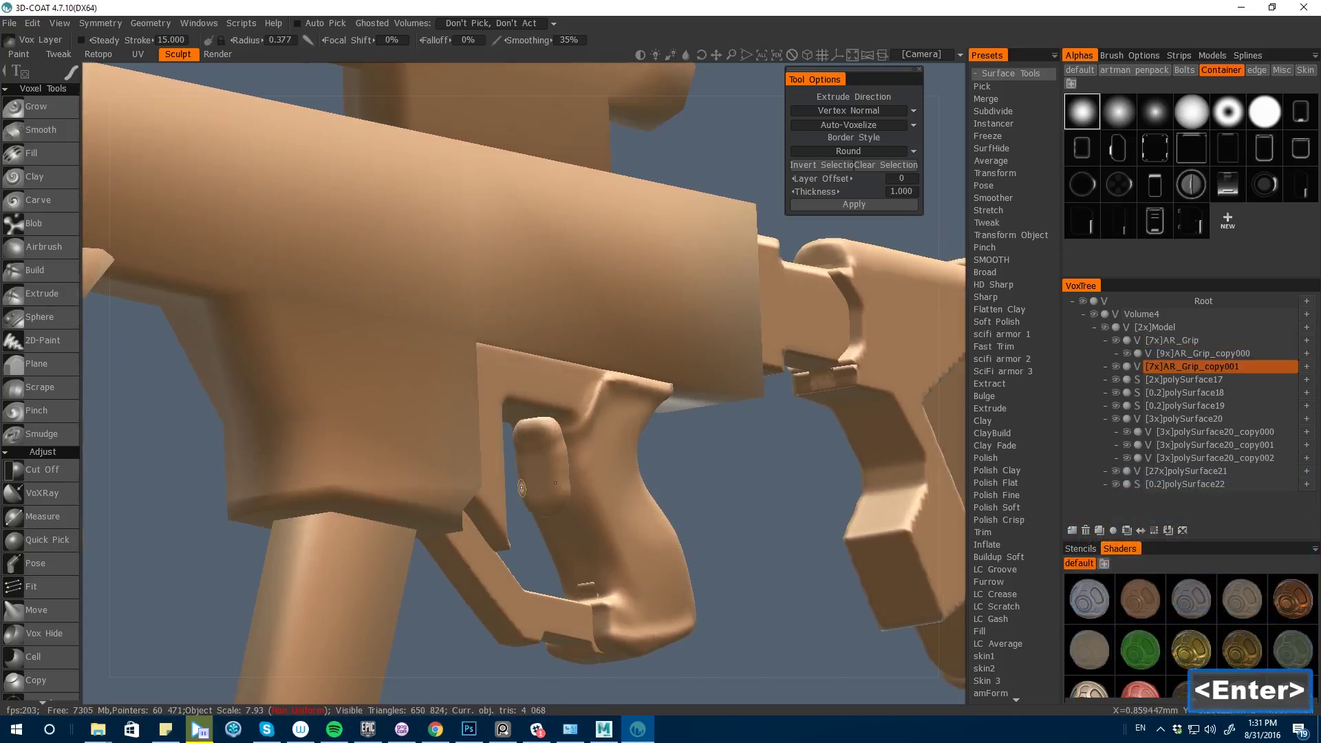
- Choose the Move tool and apply Smooth All to the newly extracted trigger layer
left_click_drag(705, 691, 585, 489, "shift")
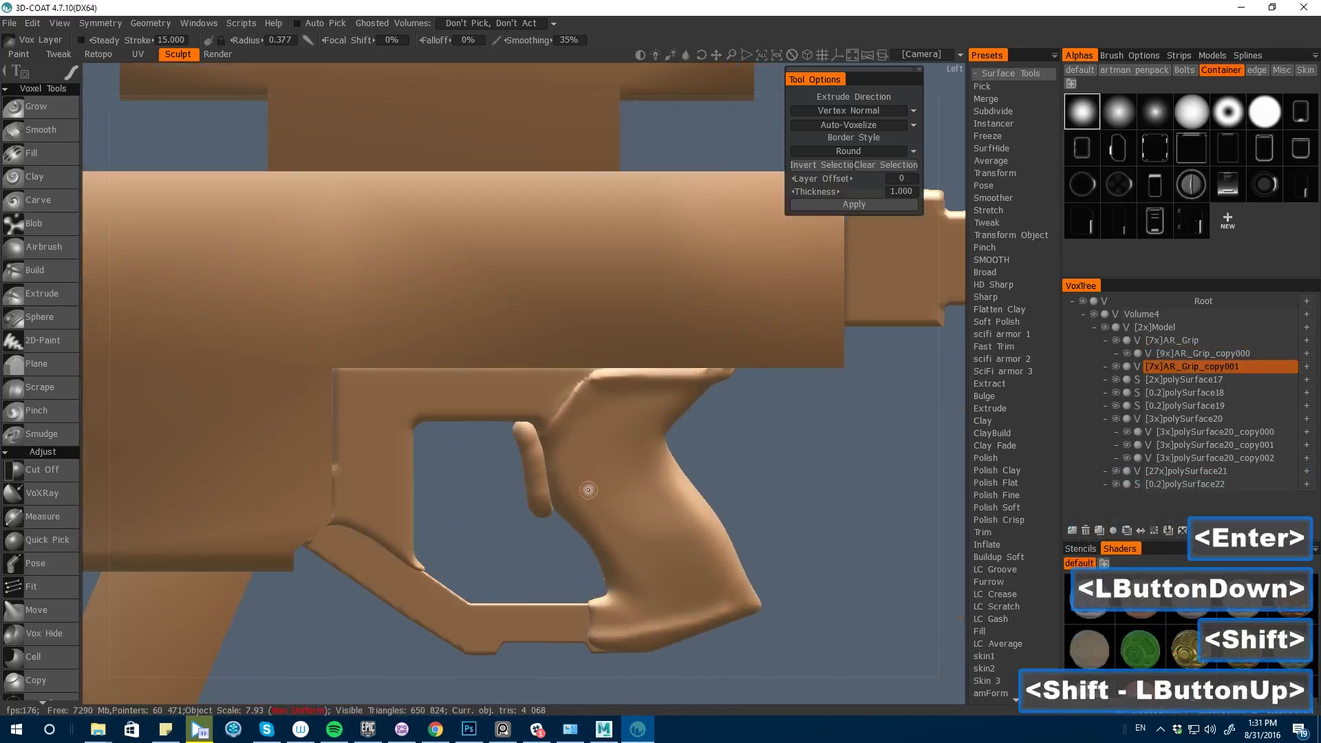
left_click(1115, 367)
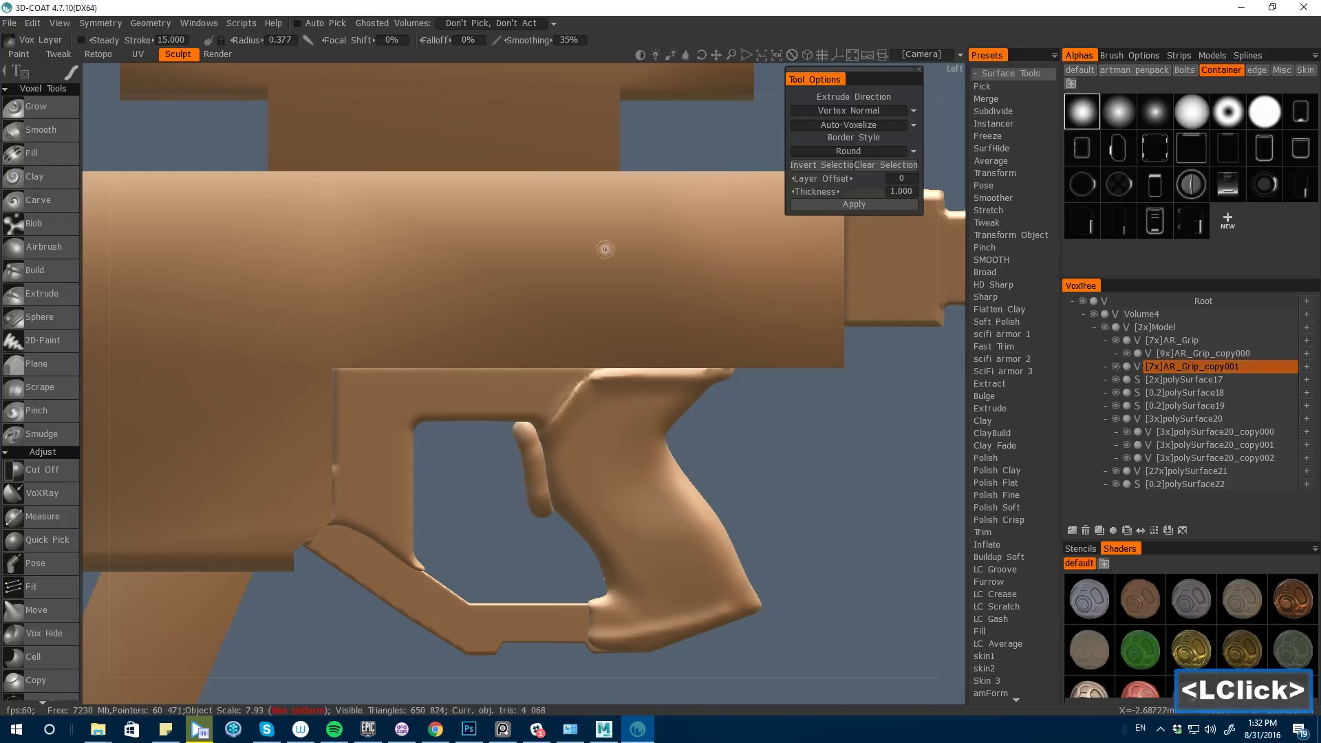
key("space")
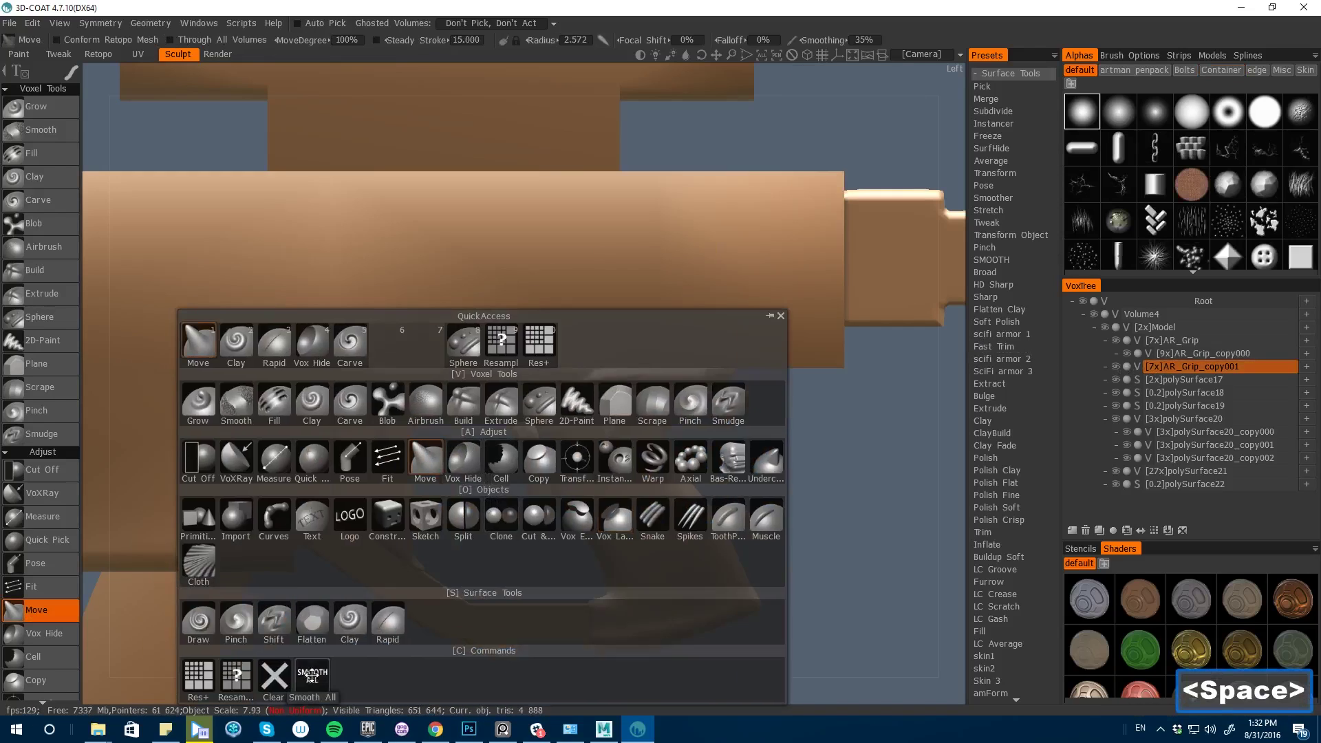
left_click(312, 678)
- Pull the extracted strip into a curved, hooked trigger with Move strokes, reducing the brush radius to 1.663
mouse_move(523, 476)
left_mouse_down()
mouse_move(551, 479)
mouse_move(509, 459)
mouse_move(517, 446)
mouse_move(501, 458)
left_mouse_up()
key("bracketleft")
left_click(509, 455)
double_click(509, 454)
key("bracketleft")
left_click(517, 428)
mouse_move(529, 518)
left_mouse_down()
mouse_move(539, 518)
mouse_move(496, 533)
mouse_move(523, 482)
left_mouse_up()
key("h")
key("h")
left_click_drag(475, 536, 461, 534, "shift")
left_click_drag(502, 486, 486, 494)
left_click(531, 441)
- Double the trigger layer's voxel resolution, and convert the layer to surface mode and back to voxels
key("space")
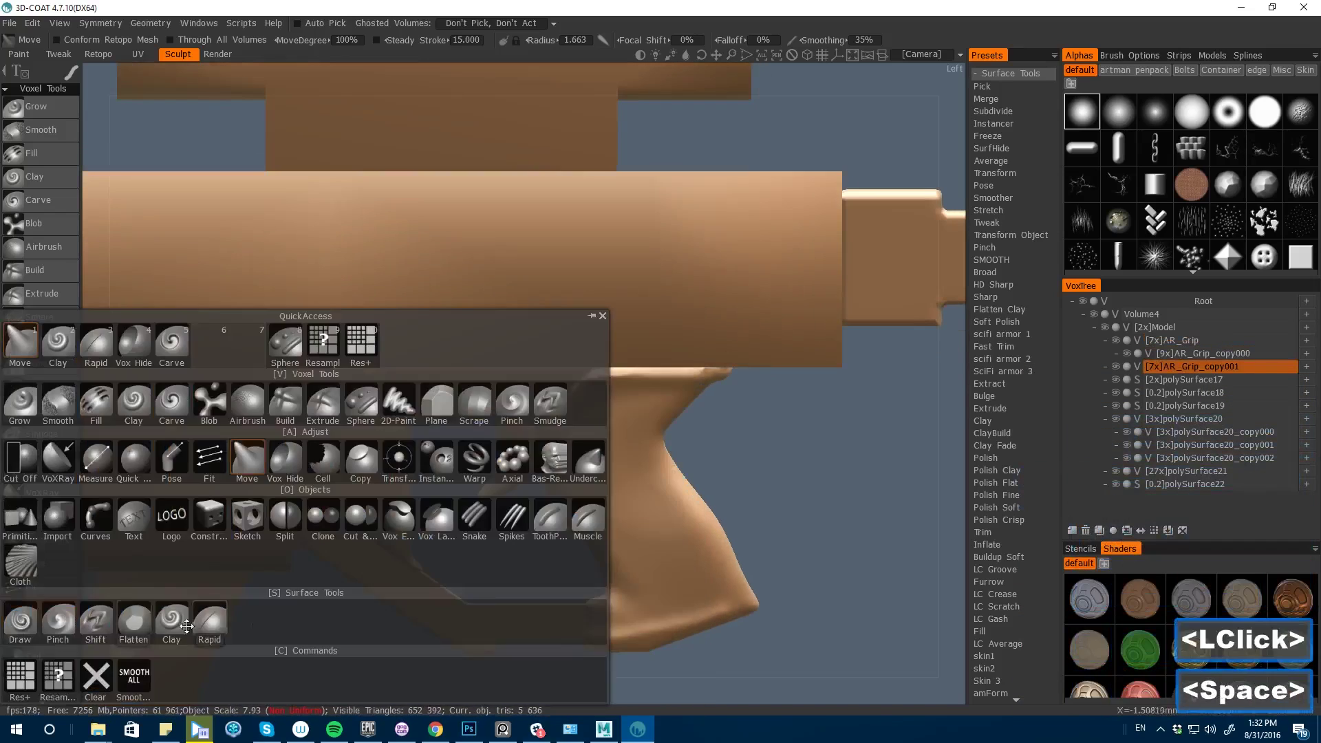
left_click(60, 676)
left_click_drag(530, 544, 544, 598, "alt")
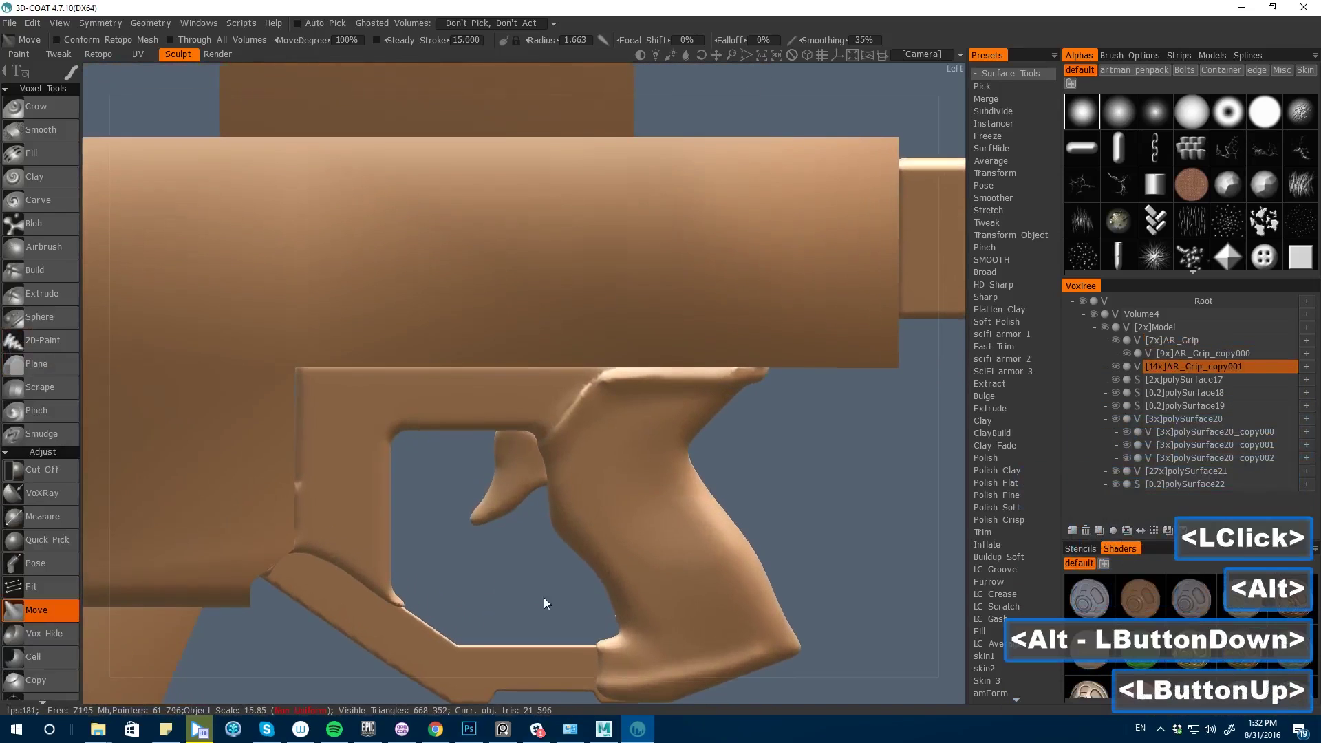
left_click(1138, 366, "alt")
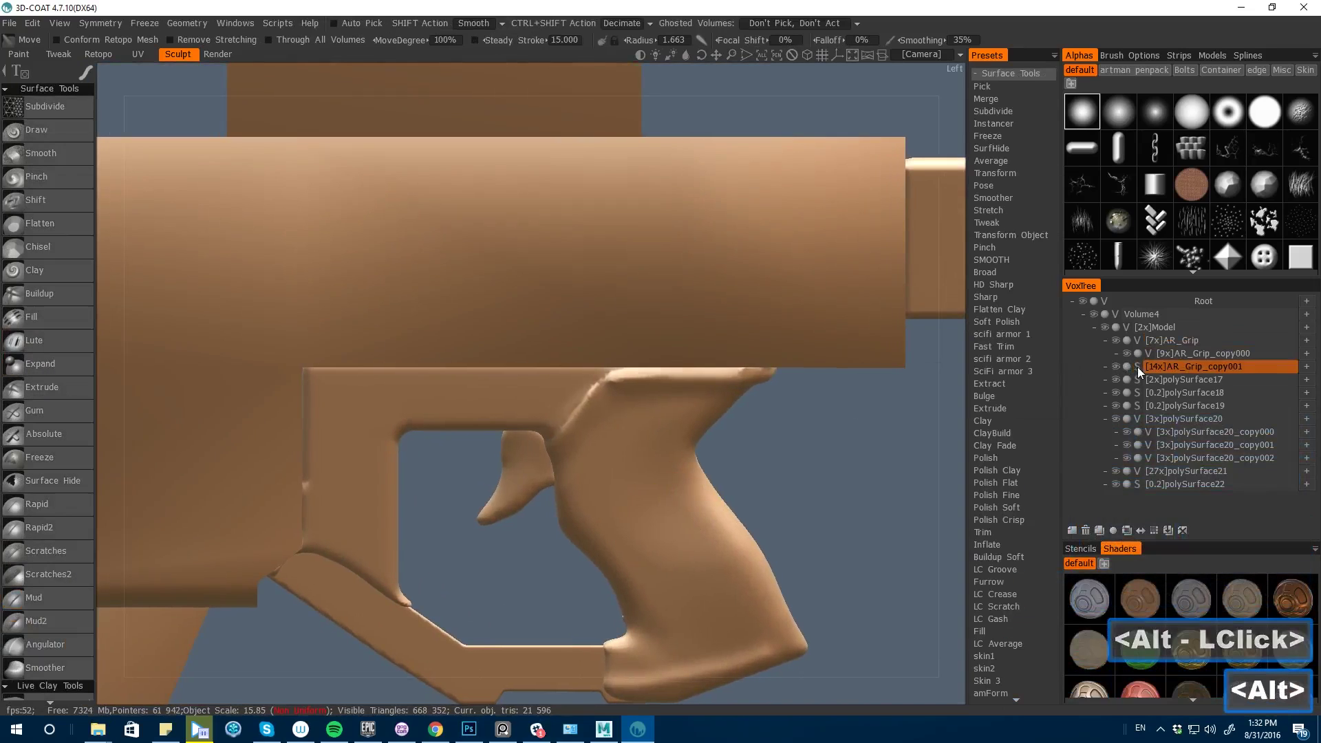
left_click(1137, 366)
key("Return")
- Isolate the trigger layer, trim it with Cut Off, apply Smooth All, and show the other layers again
left_click(1116, 366, "alt")
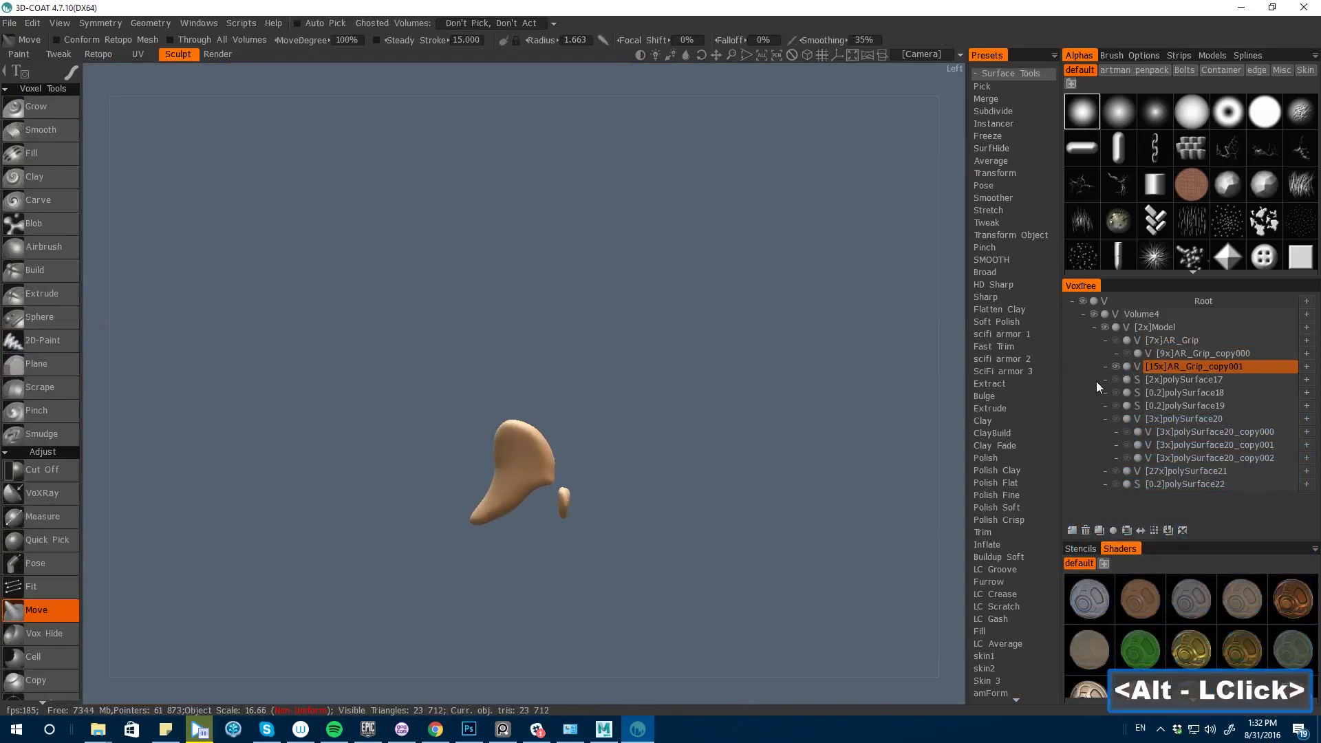
key("space")
left_click(181, 460)
key("e")
left_click(655, 453)
left_click_drag(348, 402, 370, 550)
key("space")
left_click(331, 677)
left_click(1116, 367, "alt")
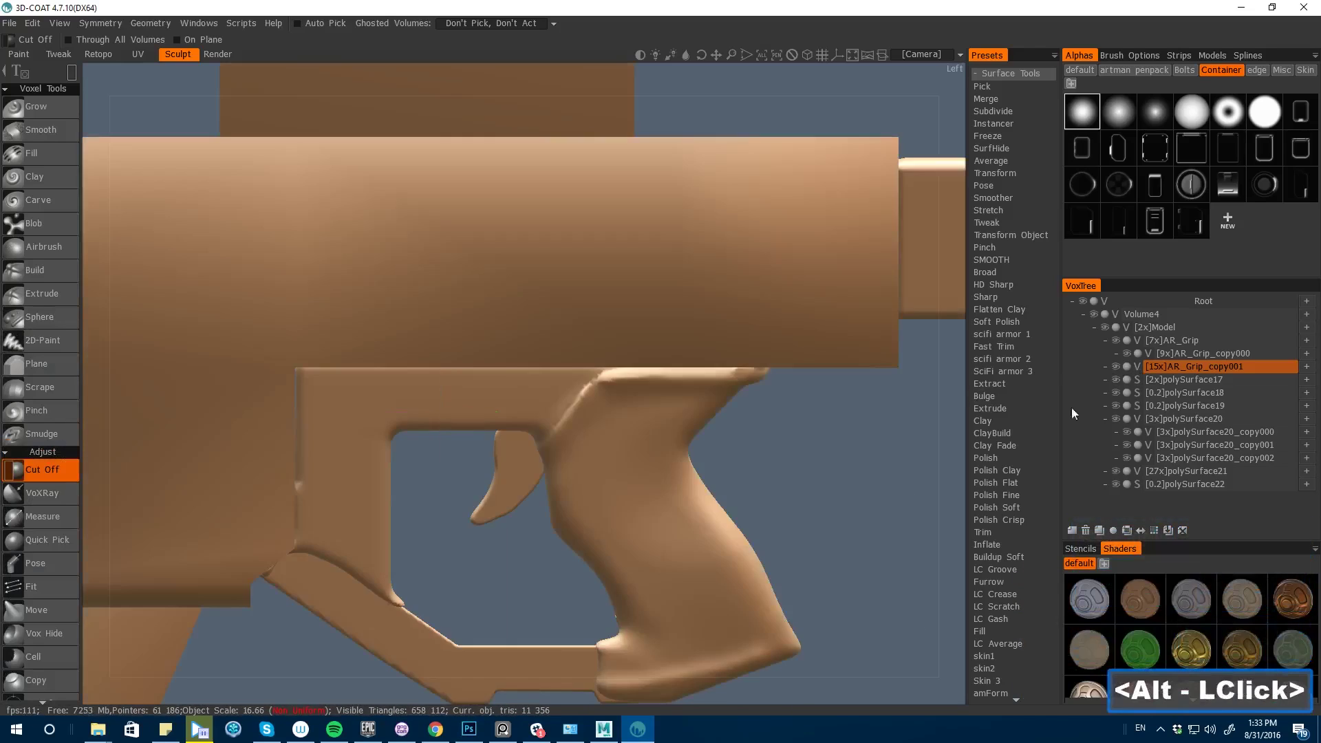
- Make AR_Grip the current layer and paint a Vox Layer selection on the grip's underside at radius 0.343
left_click_drag(153, 511, 97, 482, "alt")
mouse_move(331, 528)
left_mouse_down("alt")
mouse_move(848, 683)
mouse_move(387, 515)
mouse_move(839, 552)
mouse_move(837, 386)
left_mouse_up("alt")
key("h")
key("space")
left_click(688, 406)
key("bracketleft")
key("bracketright")
key("bracketright")
left_click_drag(689, 373, 689, 383)
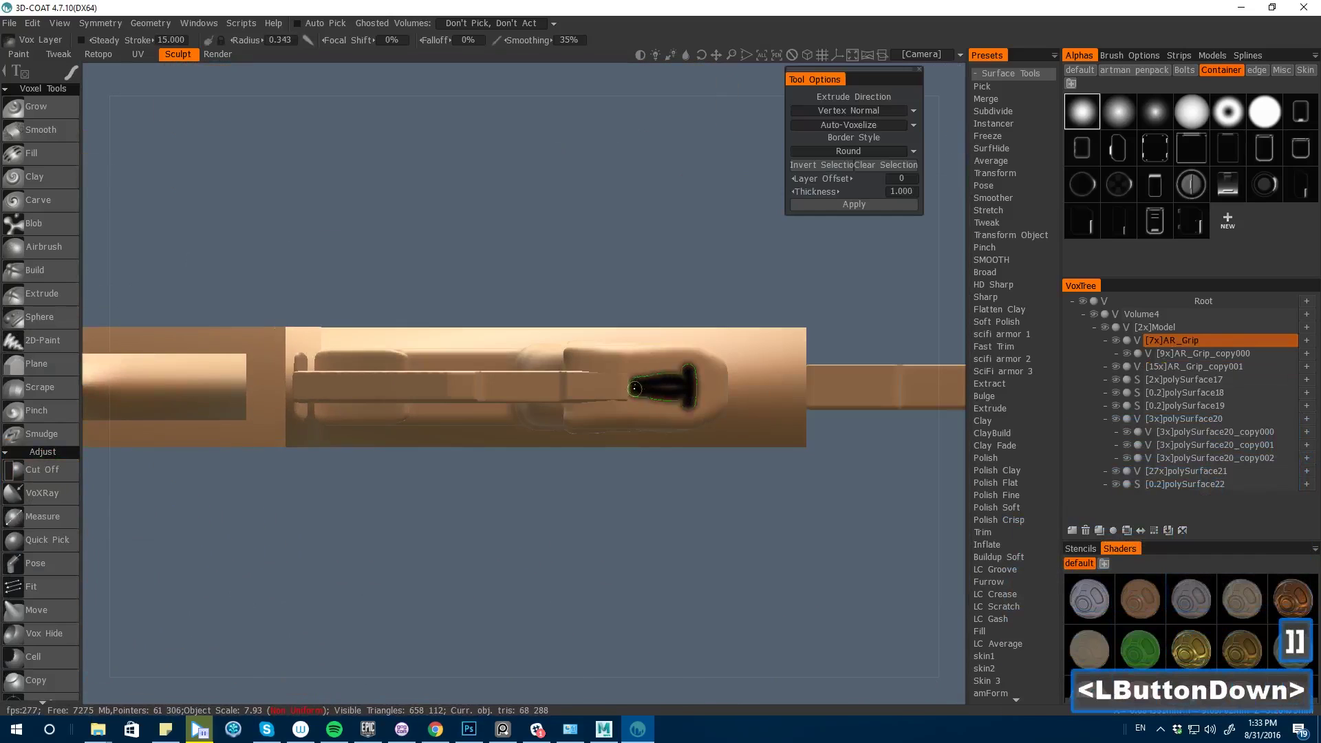
- Complete the Vox Layer selection on the pistol grip's underside and extract it as a new layer with the Straight border style
left_click_drag(719, 440, 596, 534, "alt")
left_click_drag(599, 475, 564, 483)
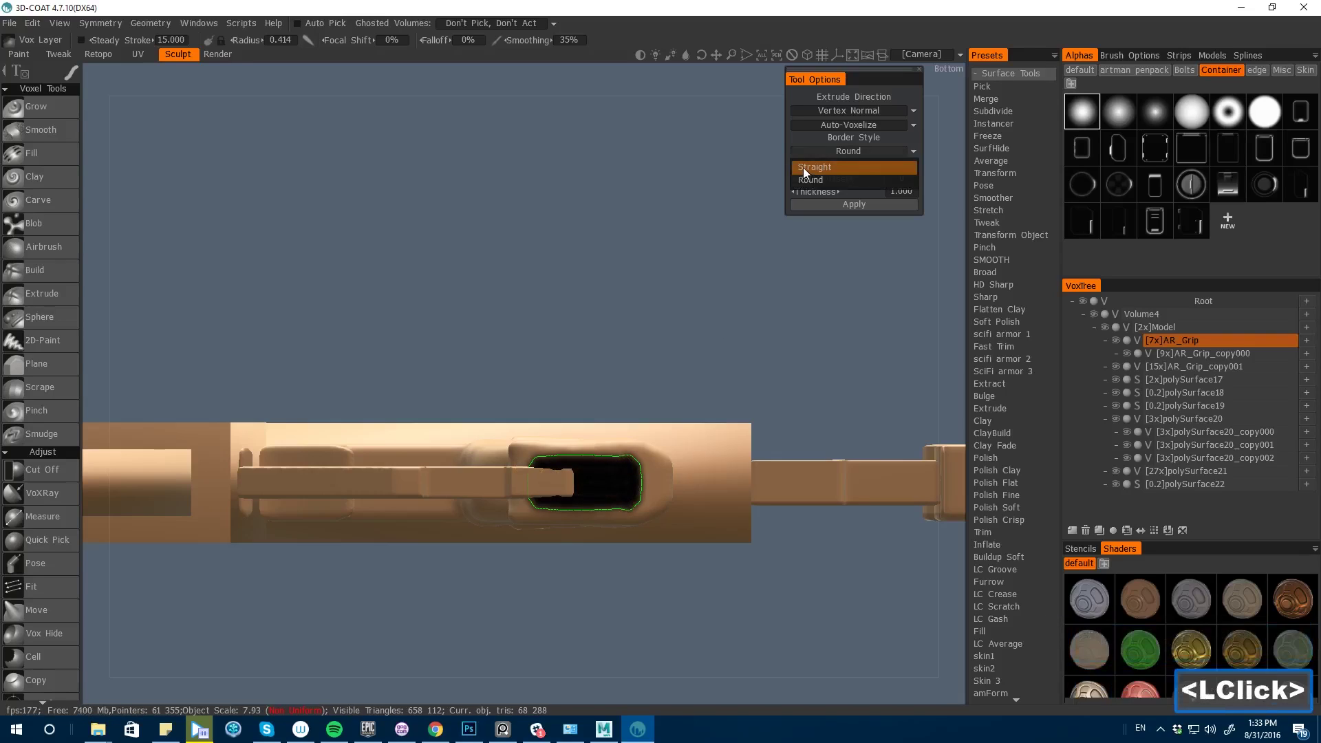
left_click(803, 168)
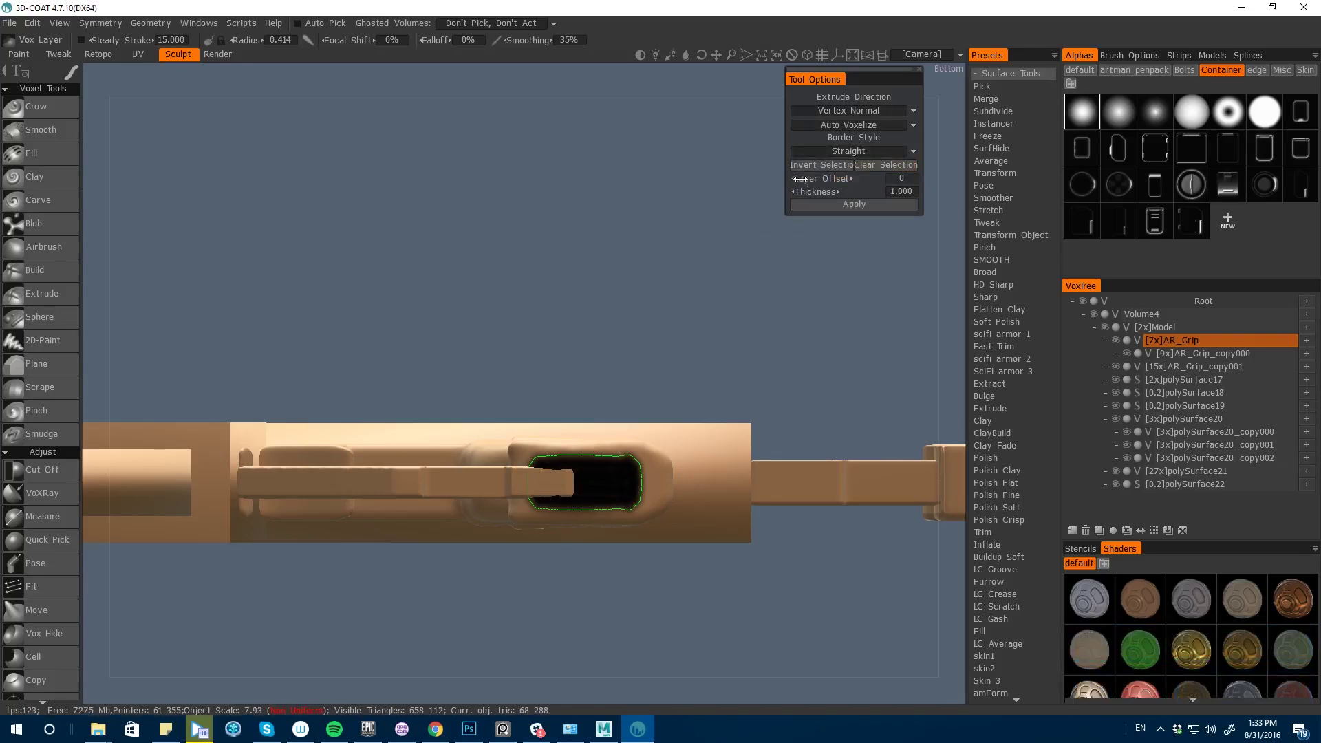
left_click(806, 205)
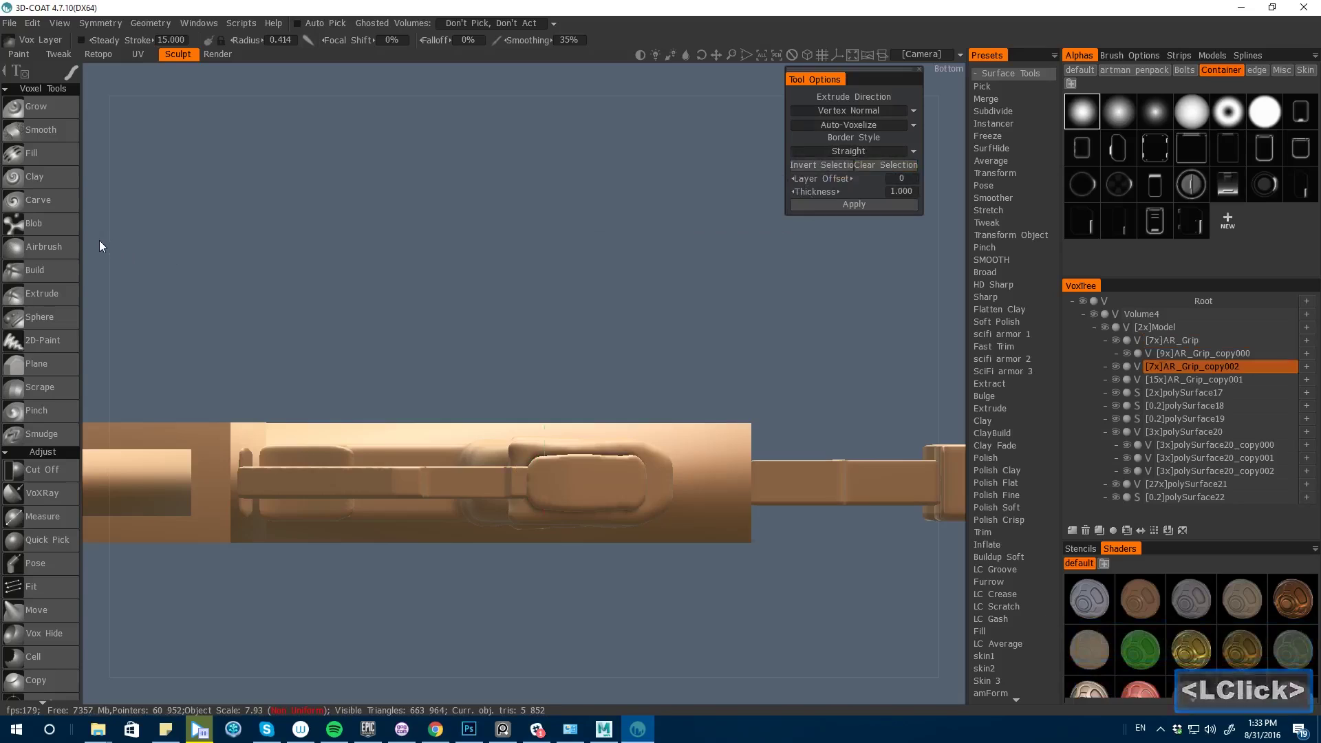
- Pull the rear end of the grip's new base plate outward with the Move tool
left_click_drag(100, 247, 578, 612, "shift")
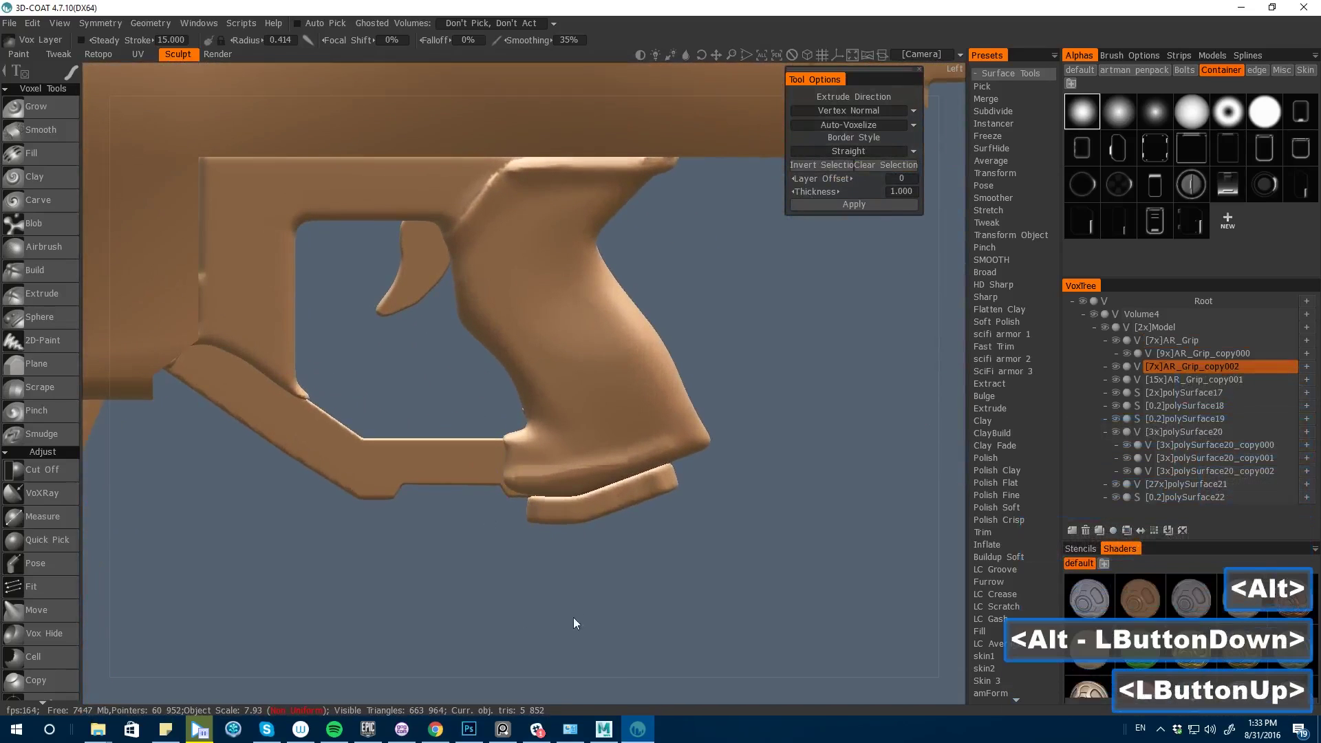
key("space")
left_click(575, 516)
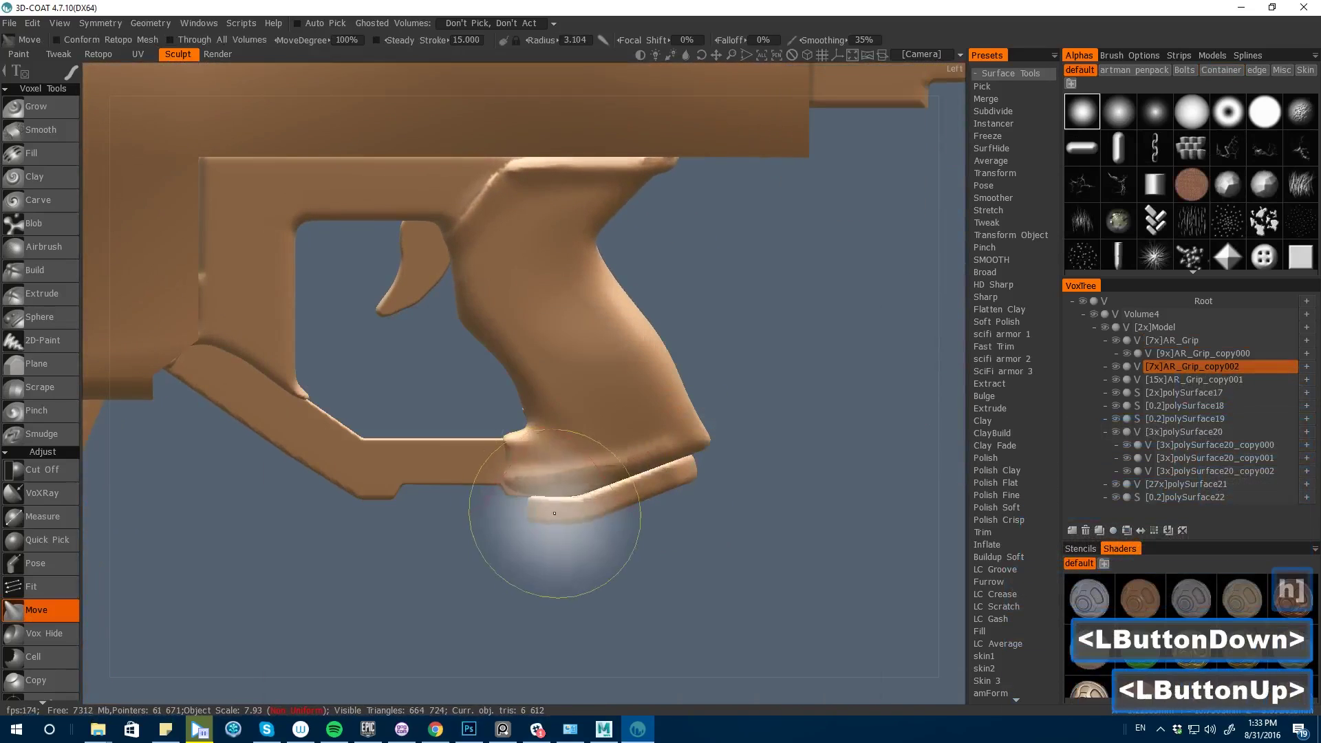
- Increase the base plate layer's resolution to 14x and activate the Transform tool
left_click_drag(546, 576, 750, 641, "shift")
key("space")
left_click(261, 375)
left_click(617, 657)
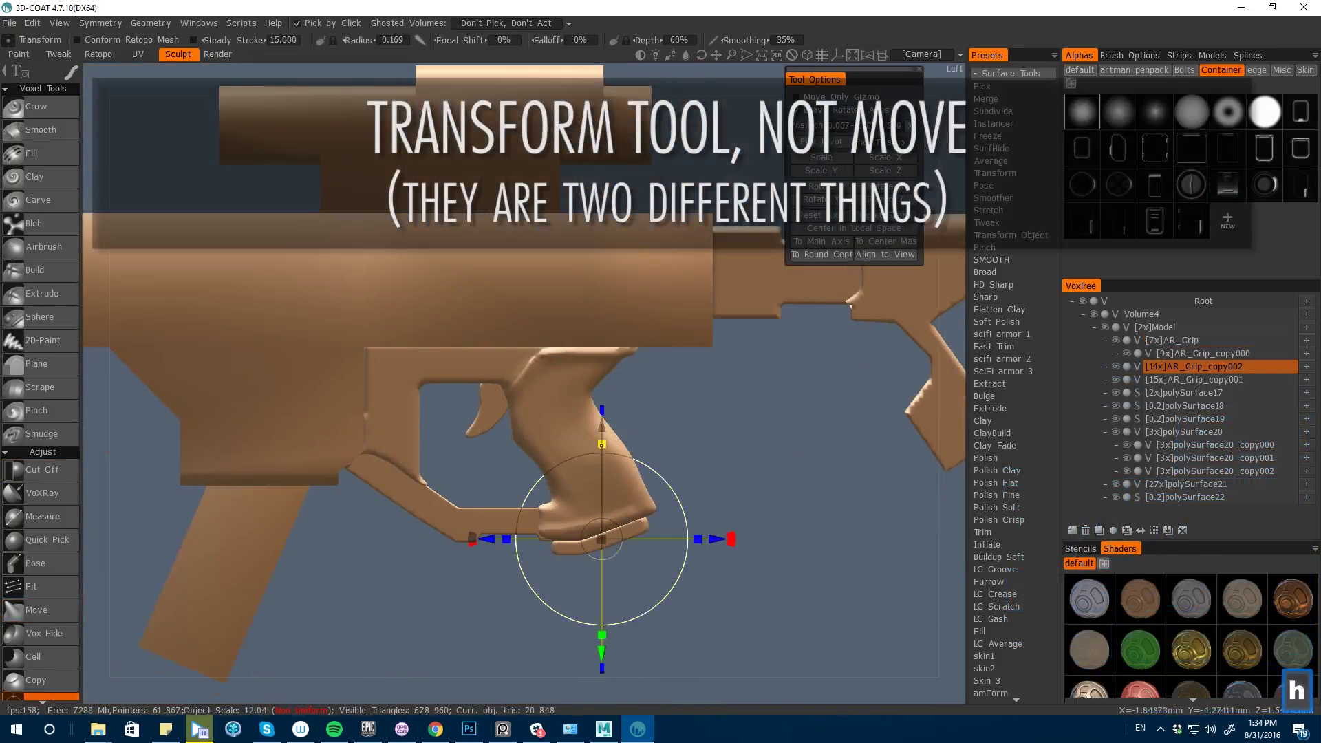
- Try picking the rifle body and grip layers directly in the view and moving them with the Transform gizmo
left_click(351, 312)
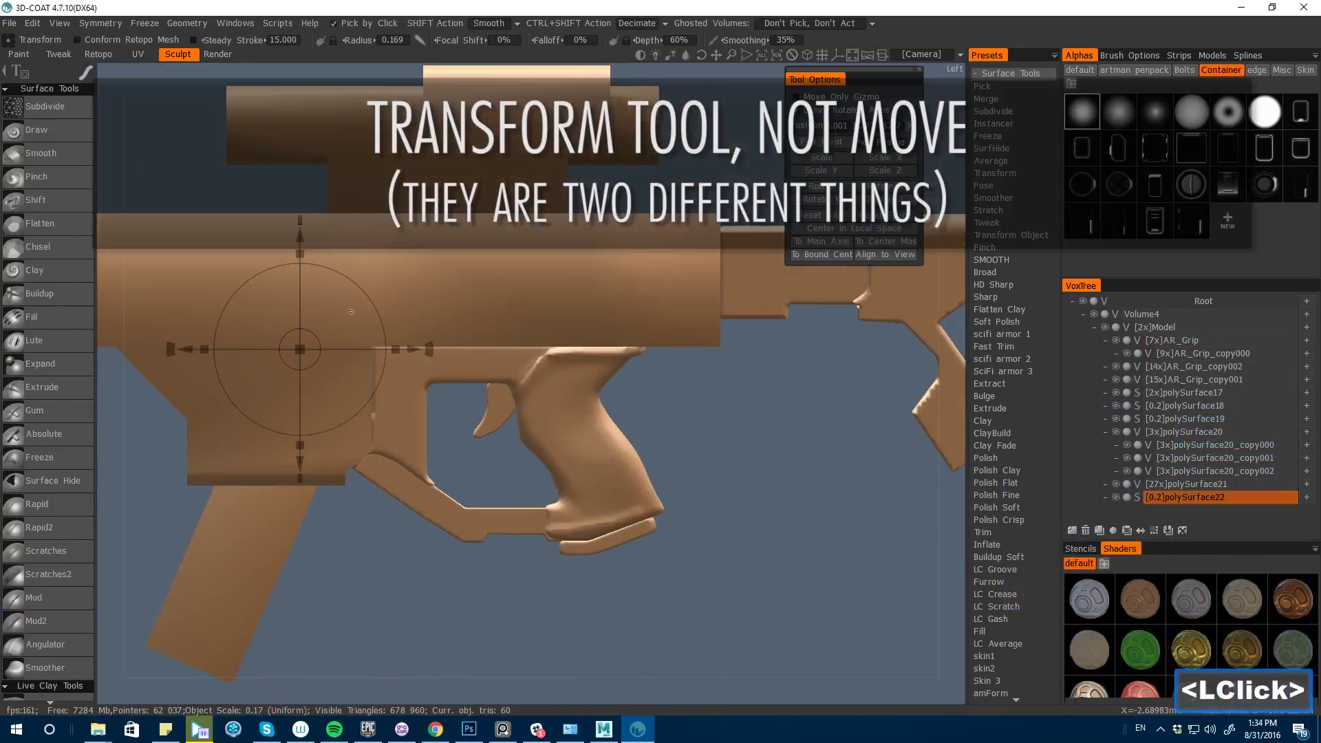
left_click(571, 445)
left_click(338, 459)
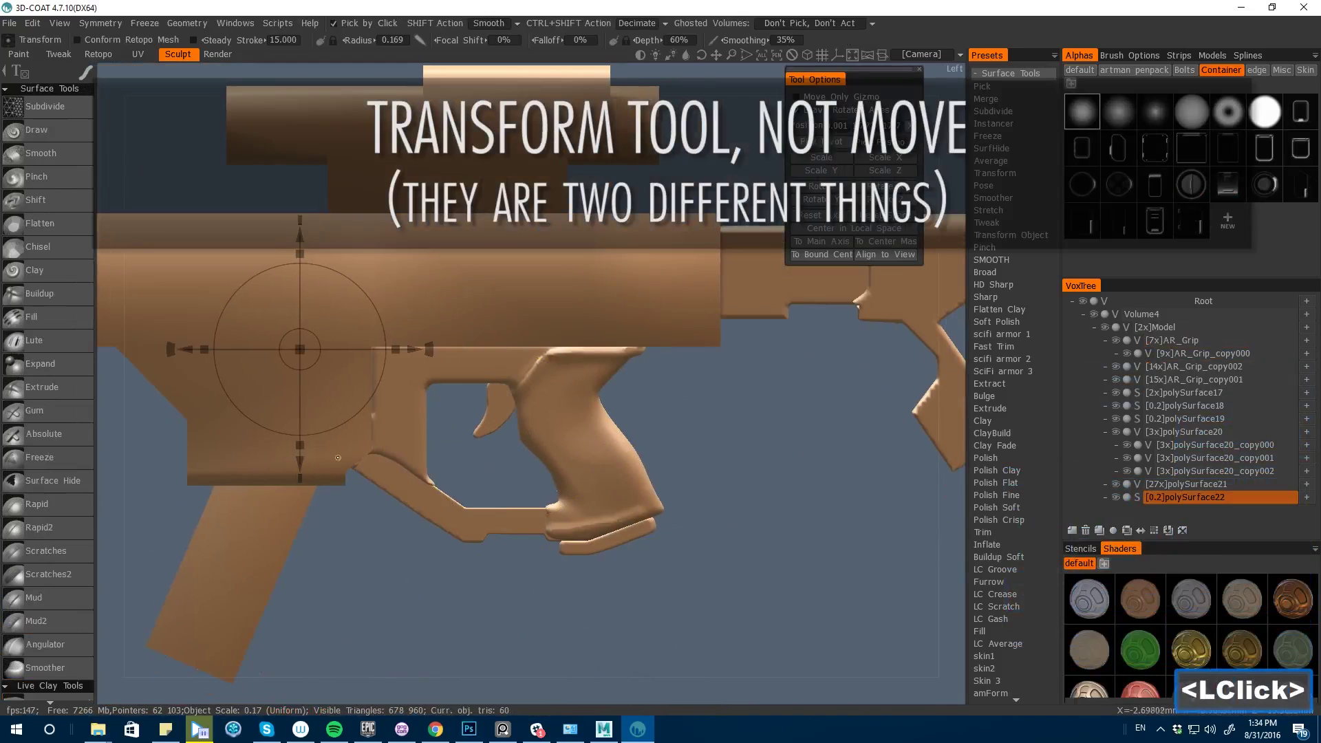
left_click(300, 234)
left_click_drag(413, 344, 430, 301)
key("ctrl+z")
left_click(492, 358)
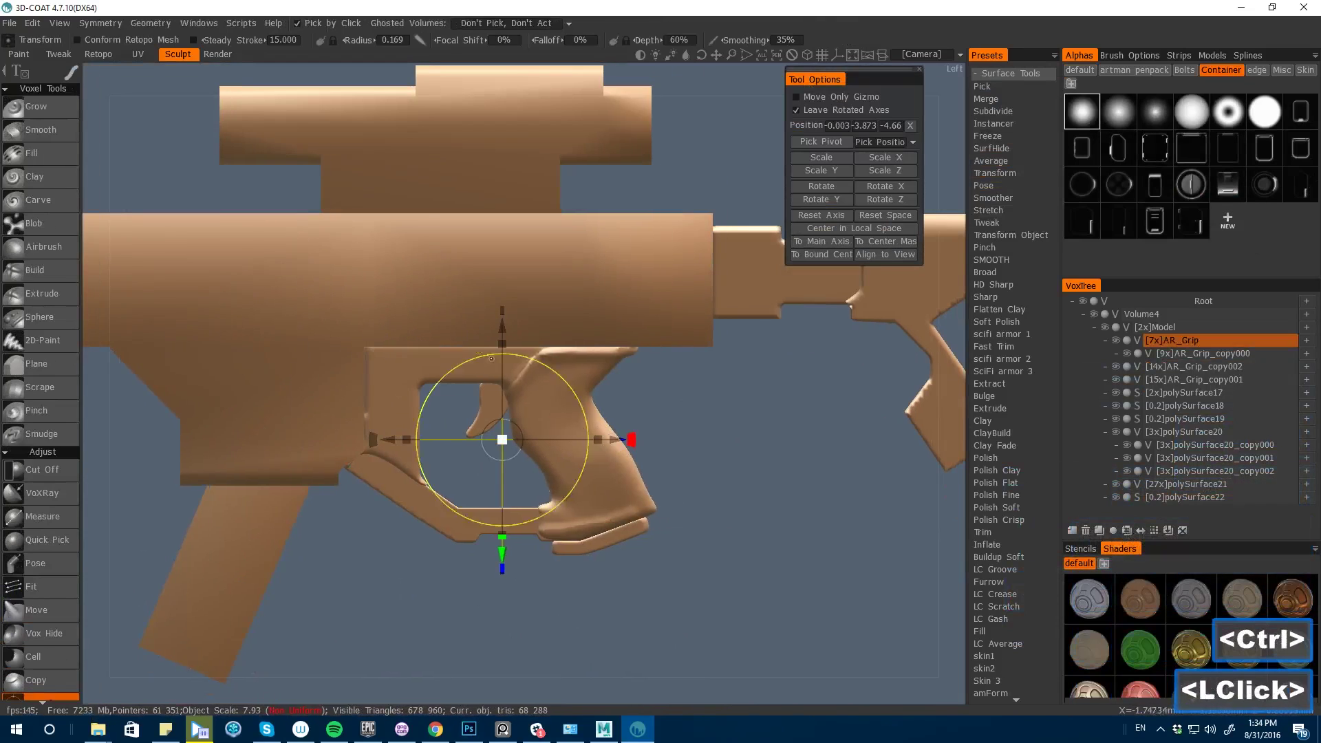
left_click_drag(503, 325, 448, 394)
key("ctrl+z")
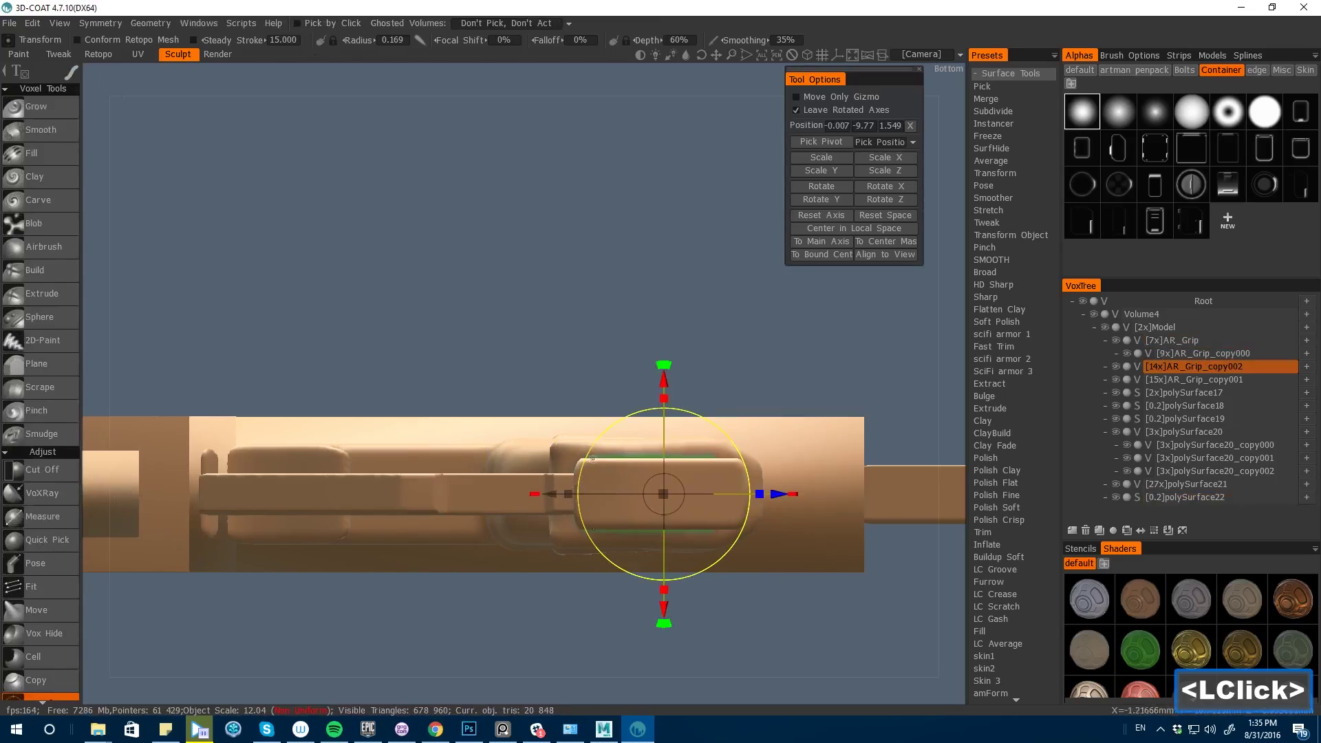
- Scale the grip's base plate across its width with the Transform gizmo
left_click(662, 378)
key("ctrl+z")
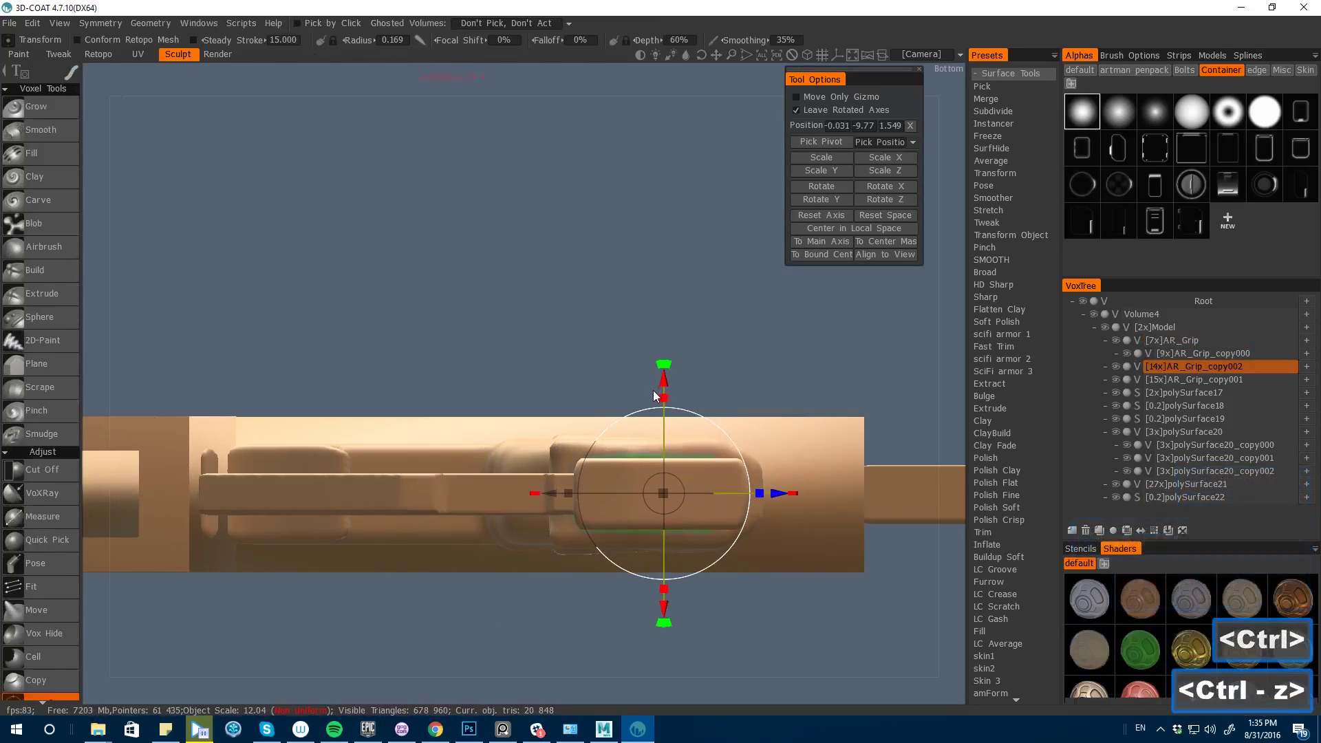
key("s")
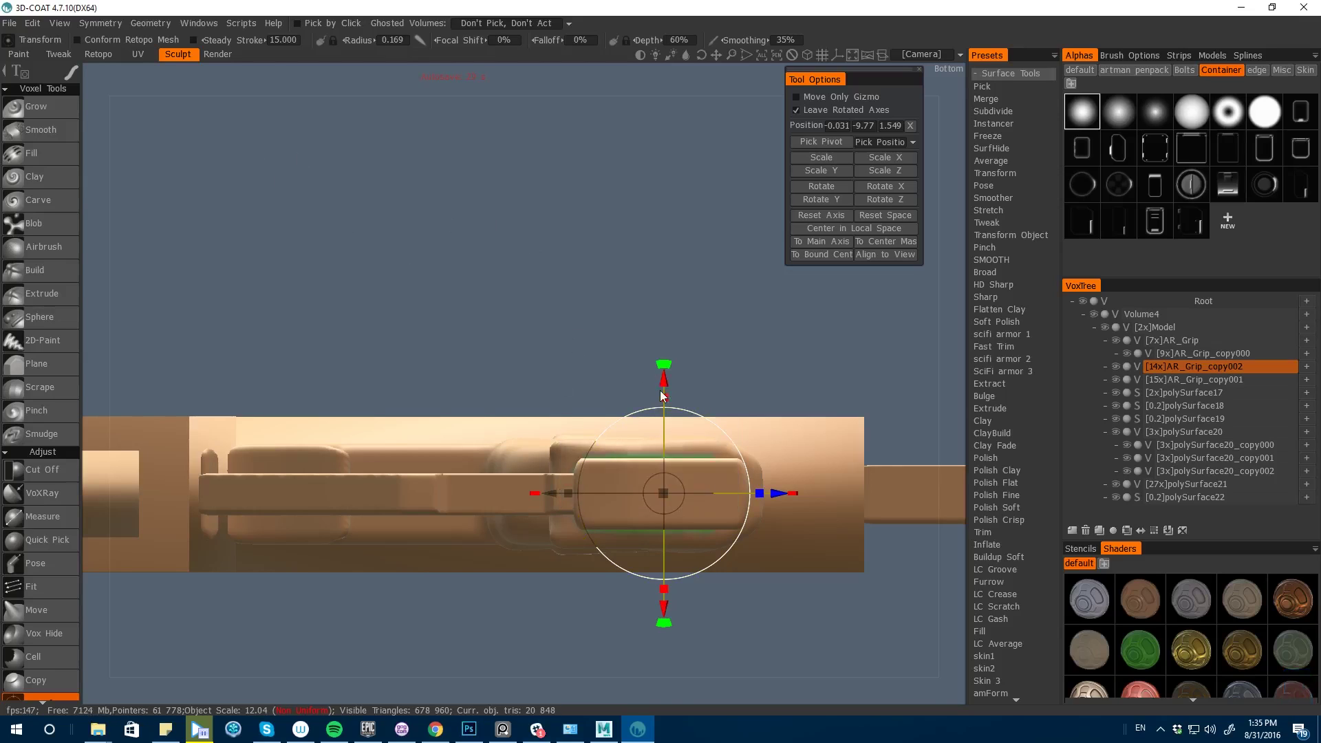
left_click_drag(665, 394, 665, 393)
- Select the foregrip layer under the barrel and convert it from surface to voxels
left_click_drag(145, 192, 137, 427)
scroll(344, 496, "down", 5)
key("h")
key("h")
left_click_drag(241, 537, 247, 323, "shift")
left_click_drag(247, 324, 289, 302, "alt")
left_click(1137, 419)
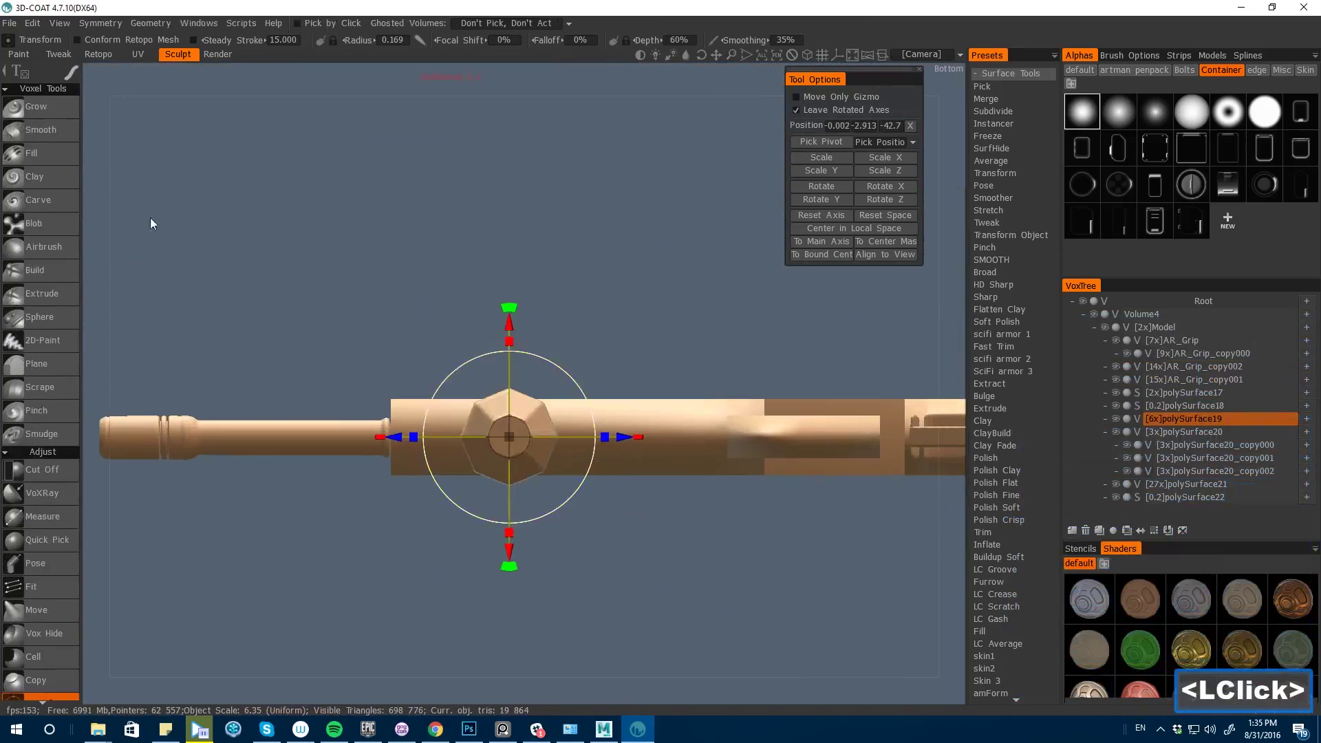
- Set up radial symmetry around the Y axis for the foregrip
left_click_drag(150, 218, 117, 317)
left_click_drag(94, 408, 321, 359, "shift")
key("space")
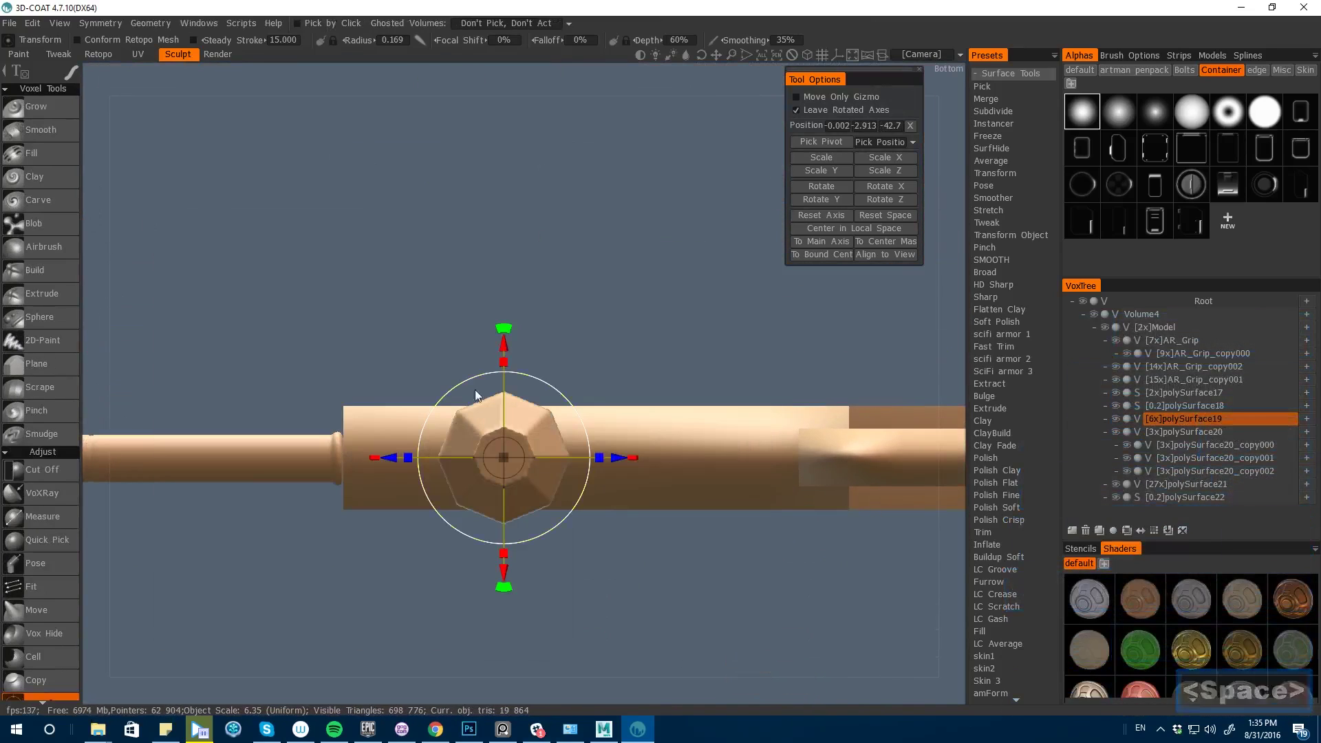
key("s")
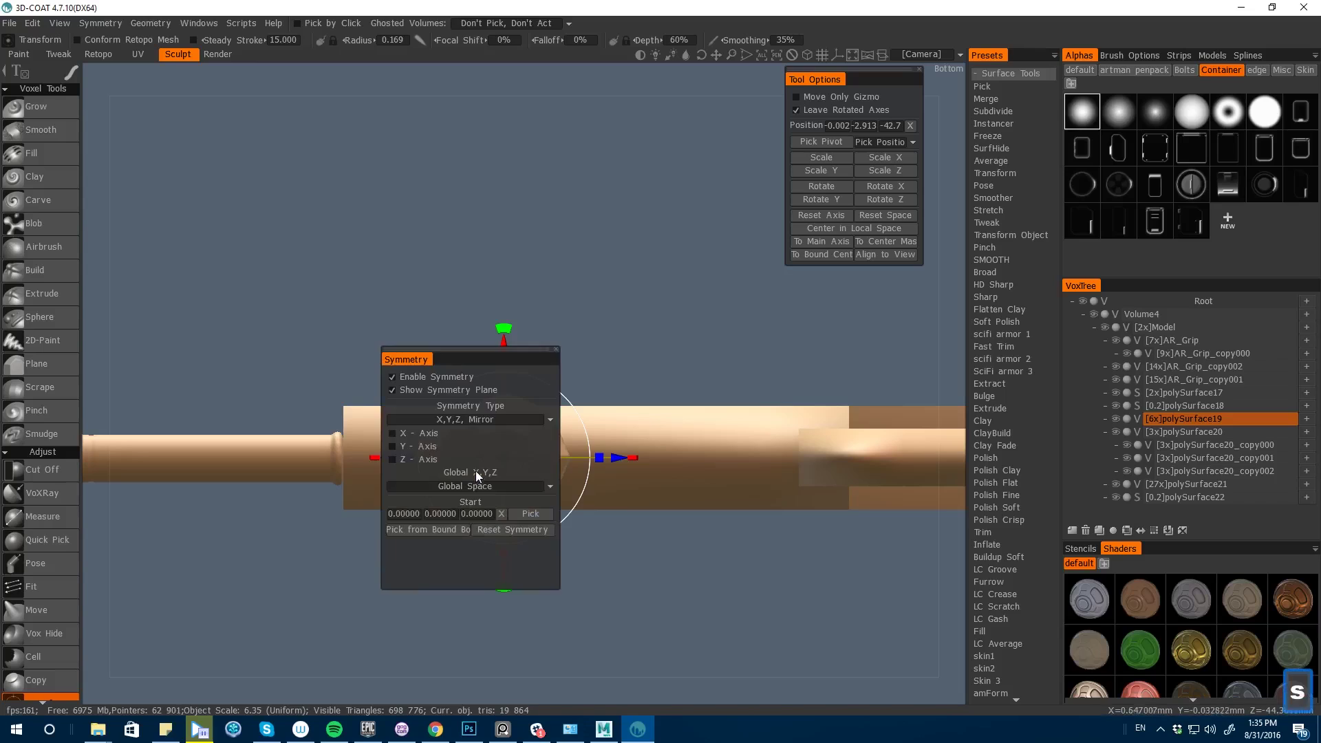
left_click(407, 435)
left_click(36, 106)
key("ctrl+z")
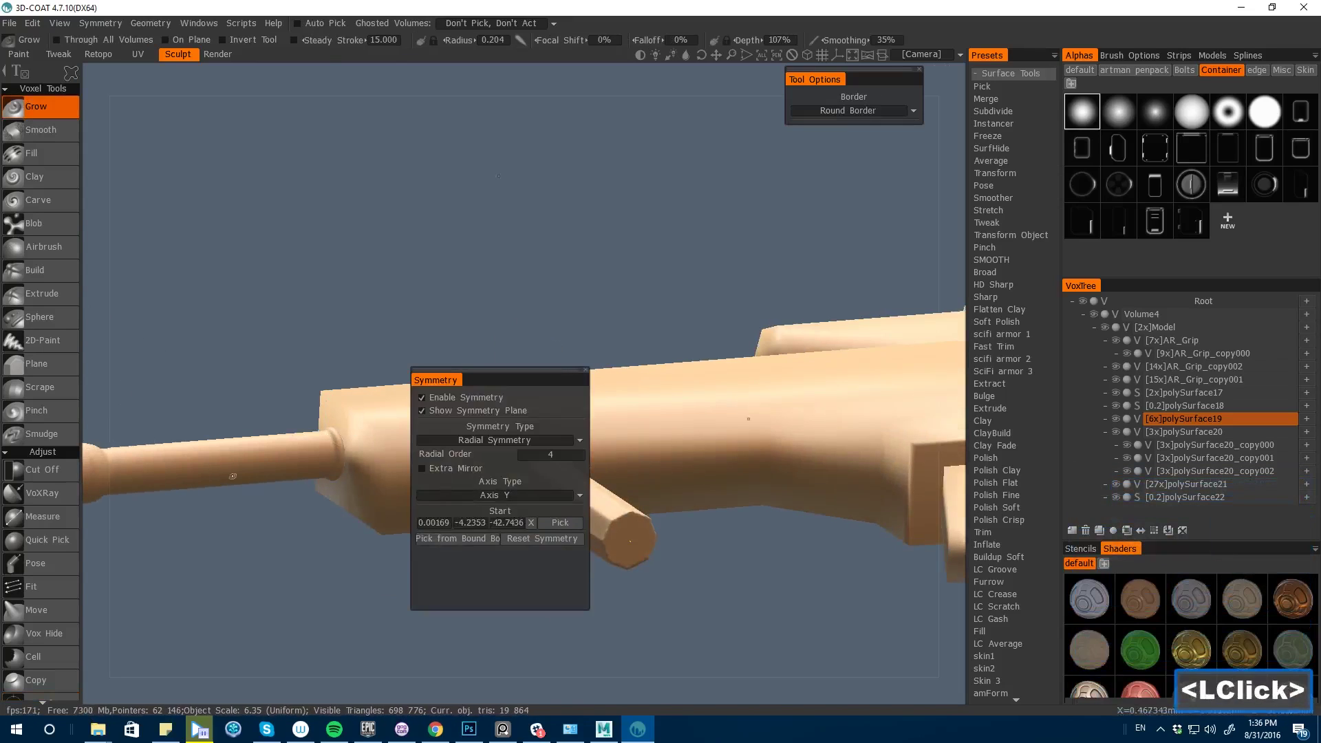
key("space")
key("Return")
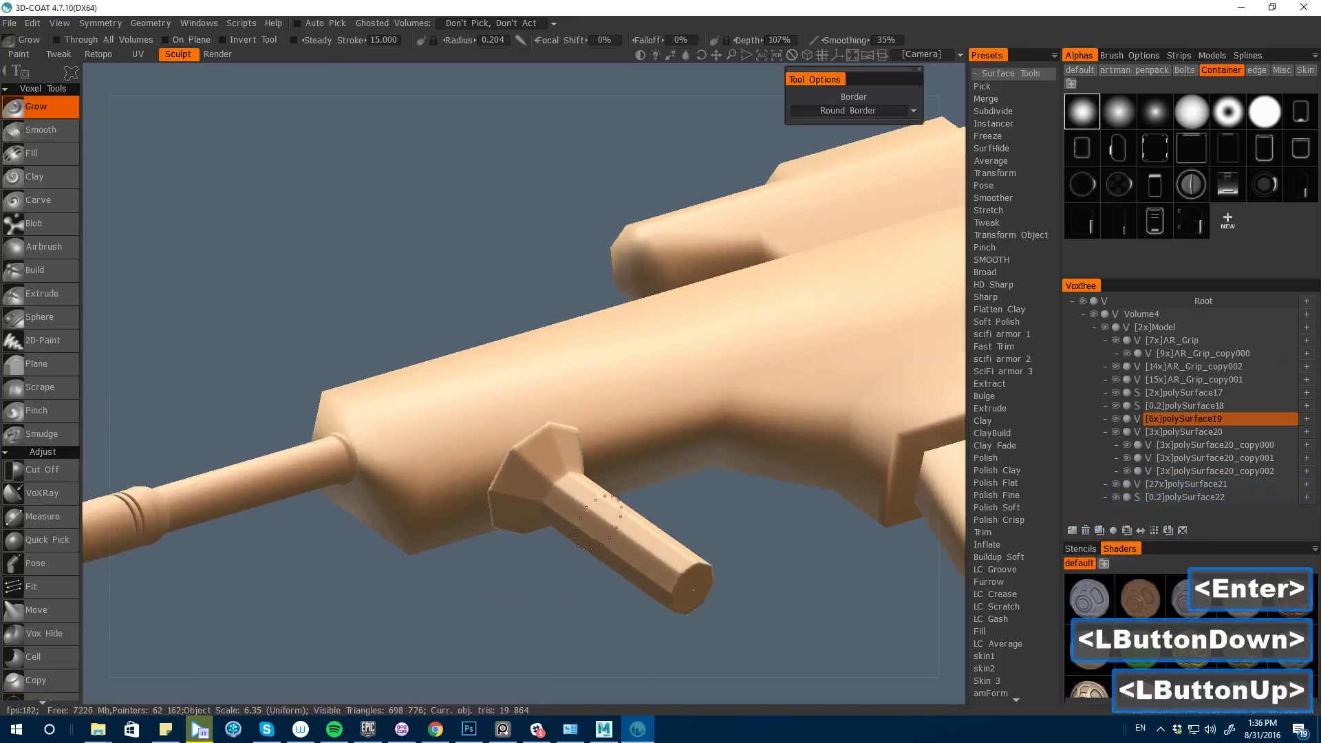
- Round off the foregrip's faceted shaft and flared base with smoothing and Scrape strokes
key("space")
left_click(763, 397)
mouse_move(597, 512)
left_mouse_down("shift")
mouse_move(654, 554)
mouse_move(606, 520)
mouse_move(506, 535)
mouse_move(525, 531)
left_mouse_up("shift")
left_click(626, 543, "shift")
key("KP_4")
key("[")
left_click(524, 536)
- Shape raised rings near the foregrip's neck and free end with the Extrude tool and smooth its flared base
key("space")
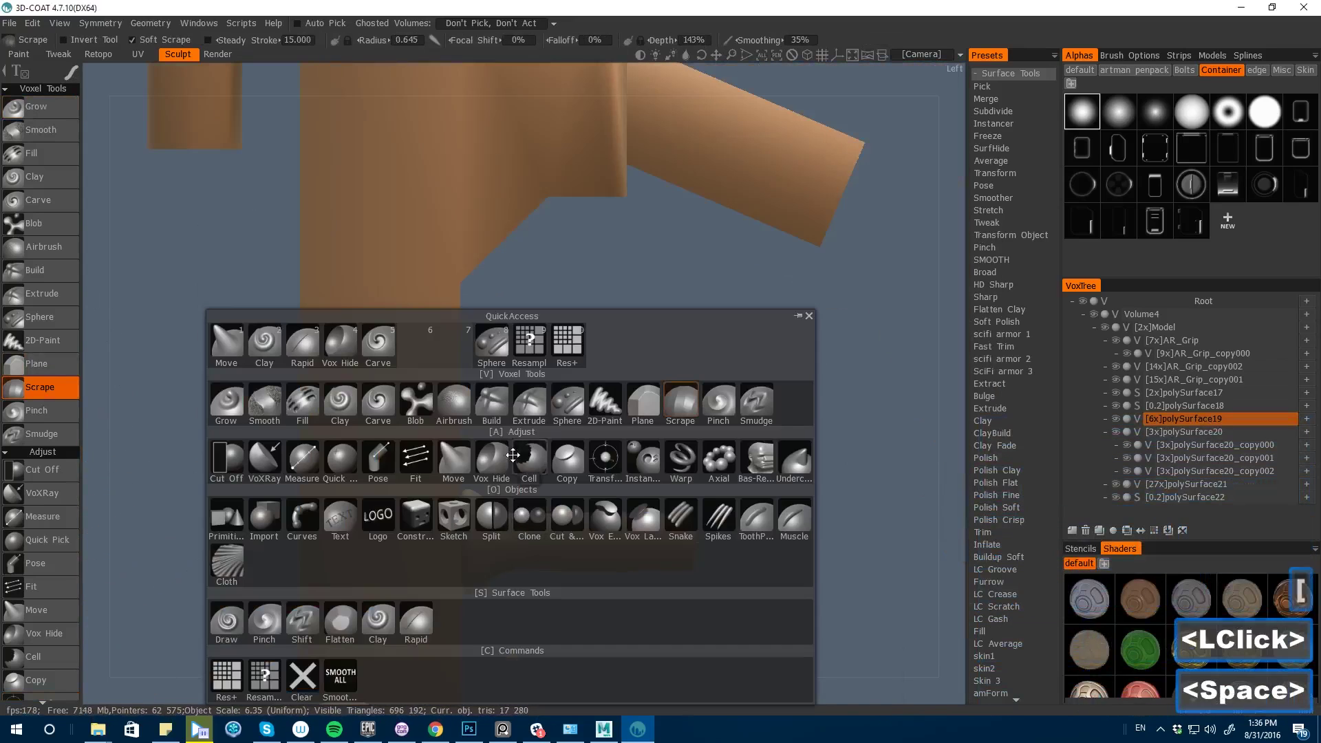
left_click(531, 427)
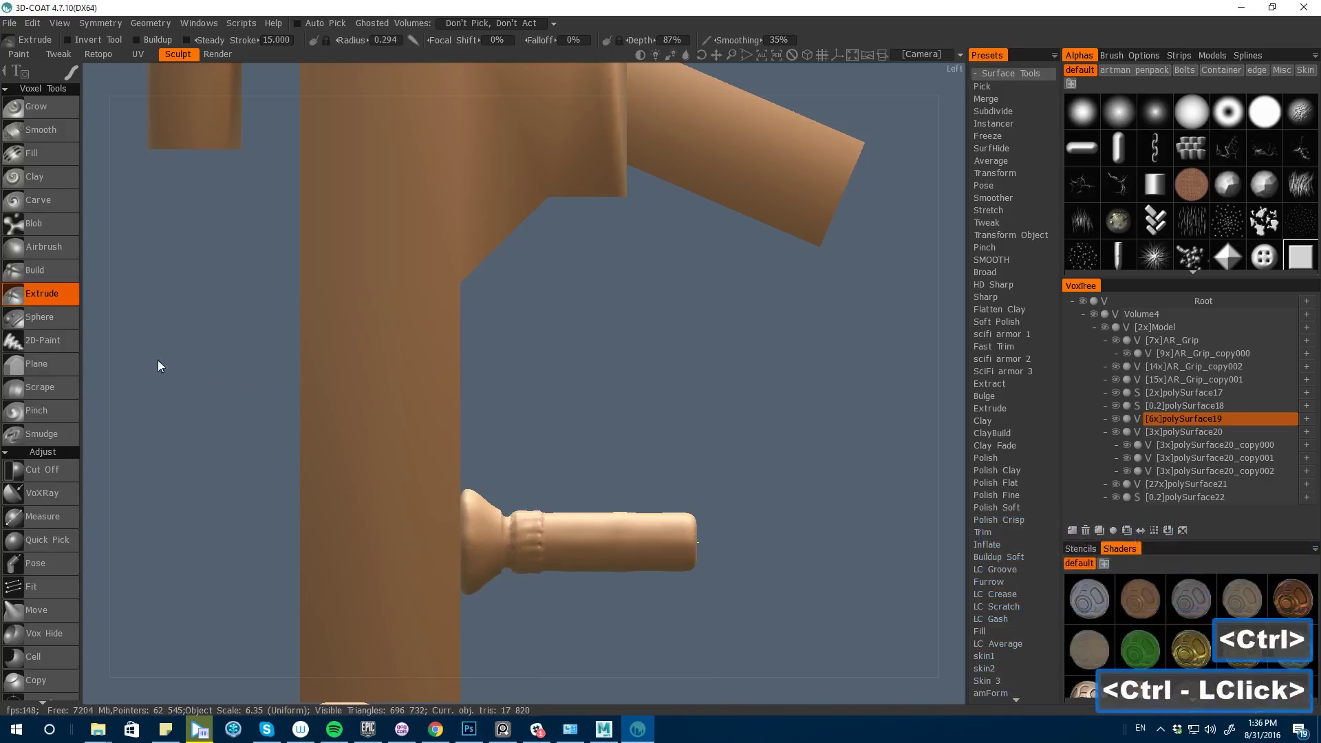
left_click_drag(158, 366, 117, 303)
key("]")
key("]")
key("]")
left_click(473, 587)
left_click(480, 575, "shift")
left_click_drag(98, 353, 733, 539, "shift")
- Increase the foregrip layer's resolution to 12x and refine the rings near its neck with the Scrape tool
key("[")
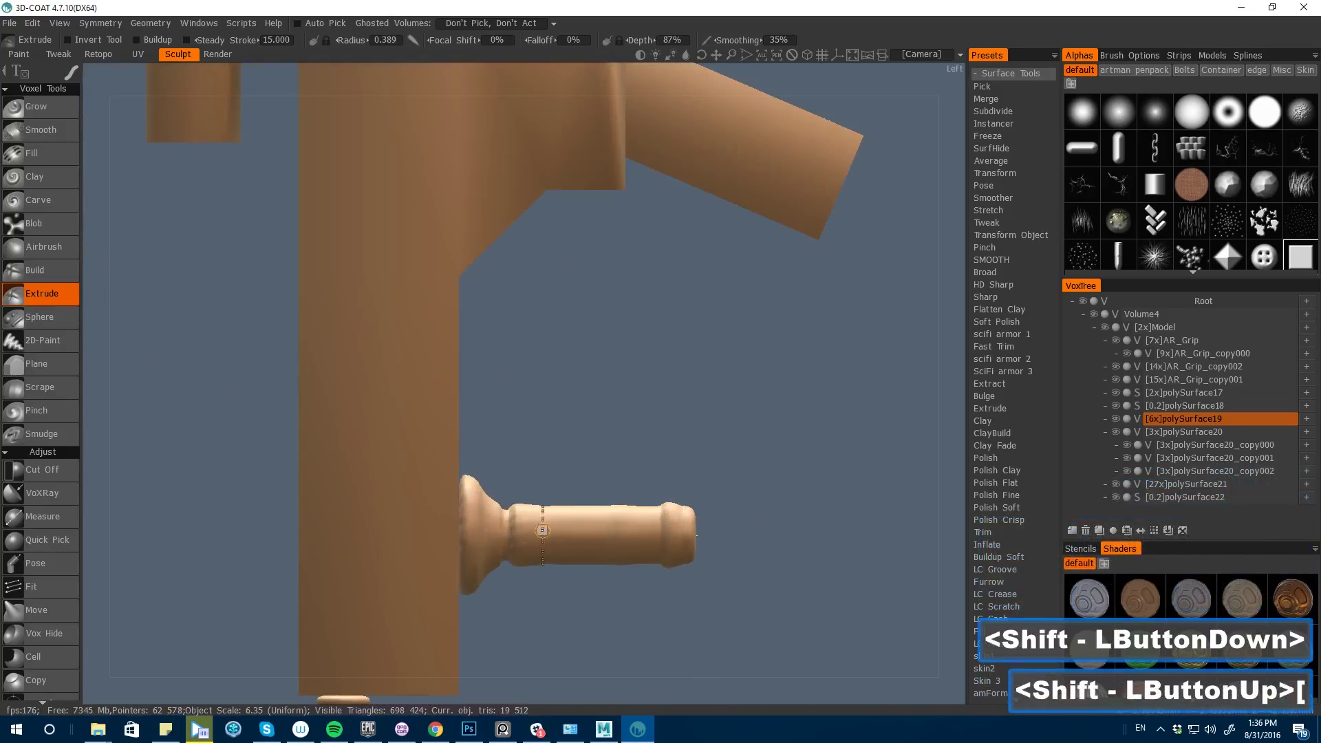
key("space")
left_click(306, 510)
key("space")
left_click(337, 589)
key("]")
left_click(549, 533)
left_click(1081, 71)
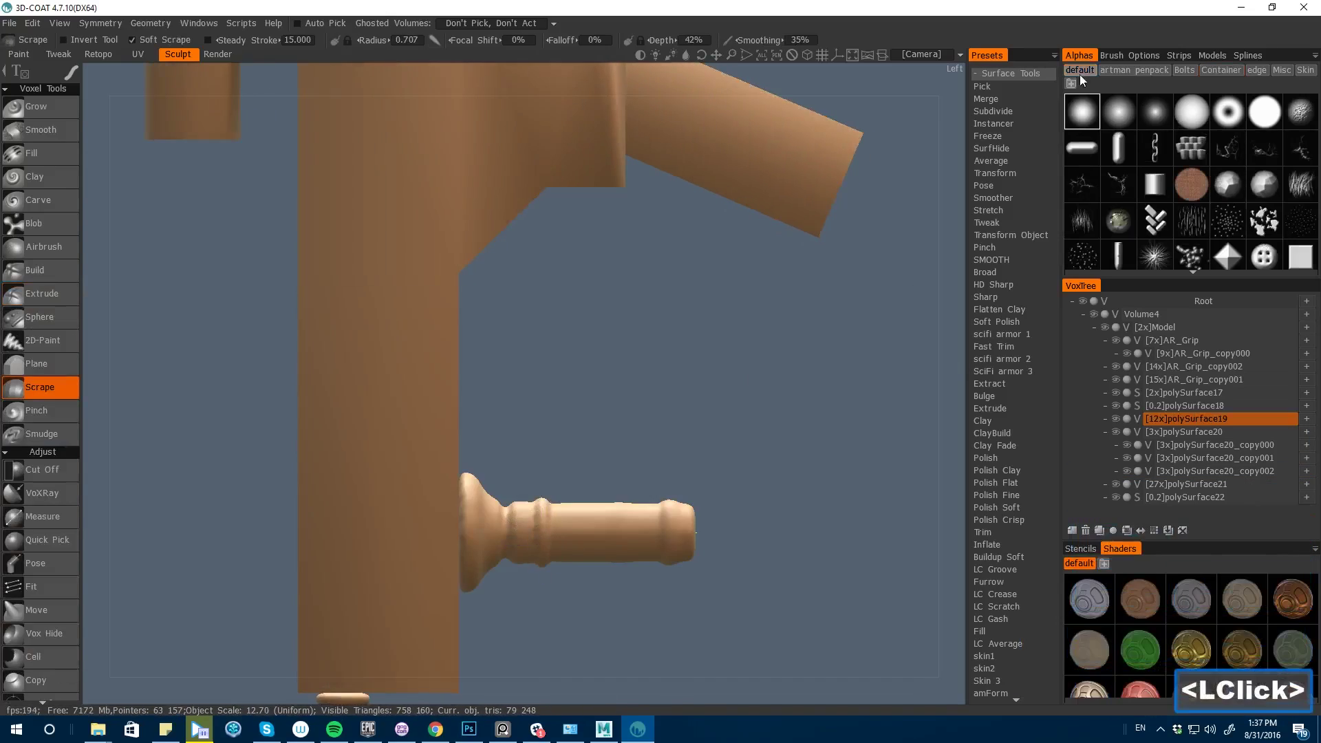
left_click(521, 556)
left_click(544, 544, "shift")
- Trim the foregrip with the Cut Off tool and activate the Transform tool on it
key("space")
left_click(45, 428)
left_click_drag(193, 584, 546, 658, "shift")
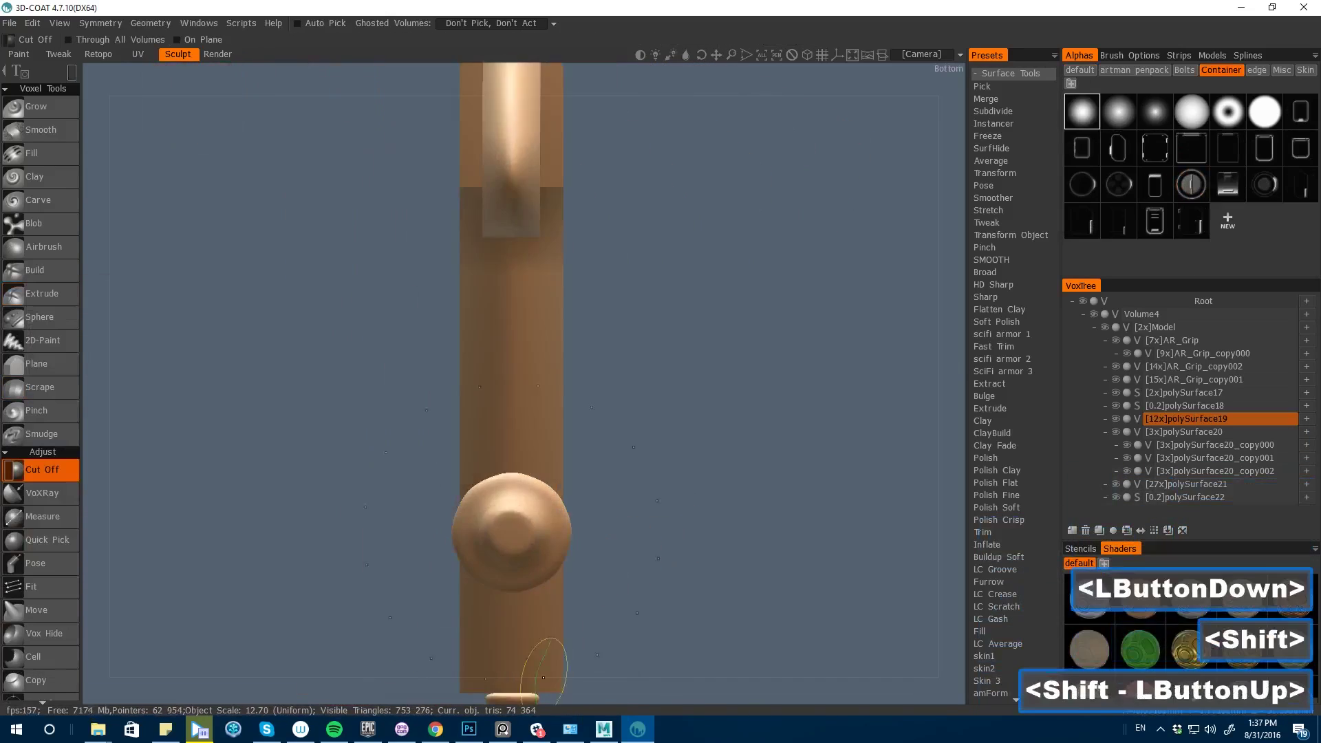
left_click_drag(723, 440, 465, 411, "shift")
key("space")
left_click(559, 362)
left_click_drag(729, 441, 551, 76)
- Try adding detail strokes along the foregrip's shaft and adjust the Build tool's brush size
key("space")
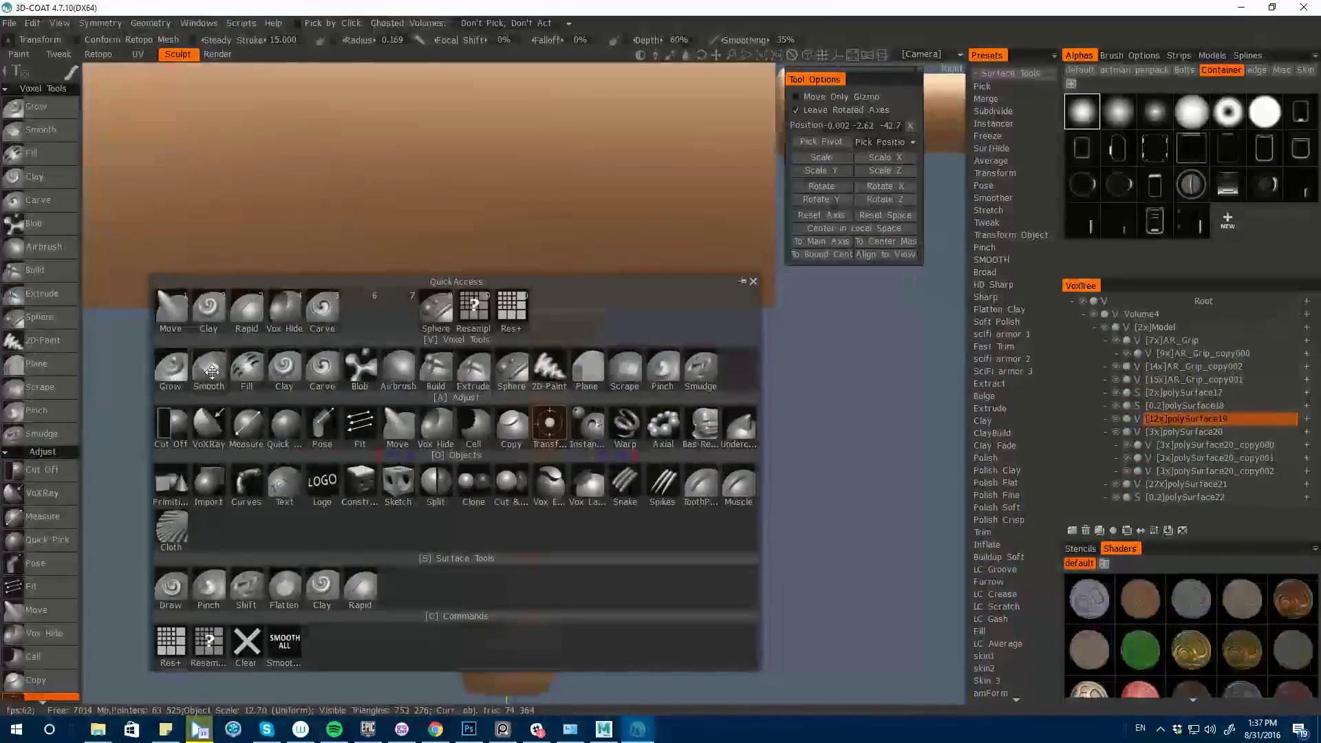
left_click(511, 363)
key("ctrl+z")
key("]")
left_click(486, 465)
left_click_drag(486, 466, 485, 585)
key("ctrl+z")
right_click_drag(493, 482, 482, 481)
right_click(489, 520)
left_click(389, 434)
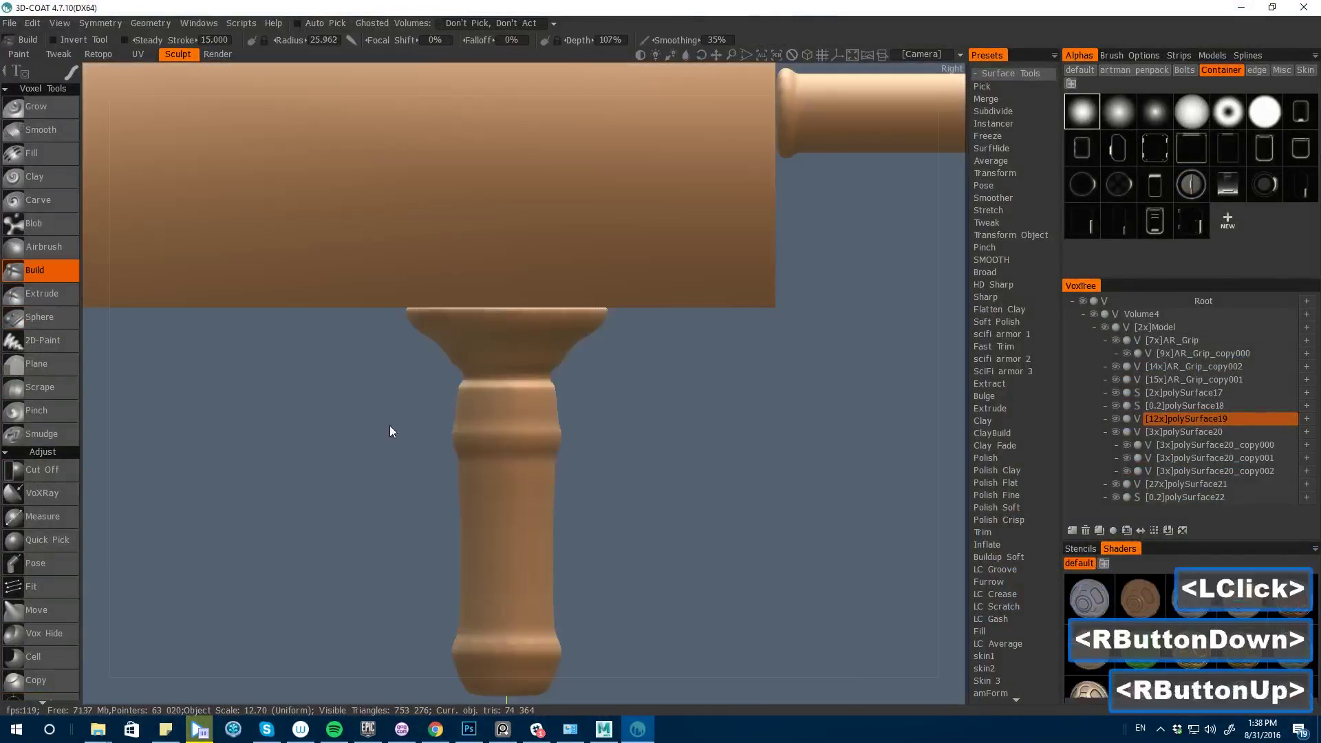
- Define the edge of the foregrip's end collar with the Build tool and set the radial symmetry order to 32
left_click(497, 518)
left_click(458, 386)
key("ctrl+z")
key("s")
left_click(540, 386)
type("32")
key("Return")
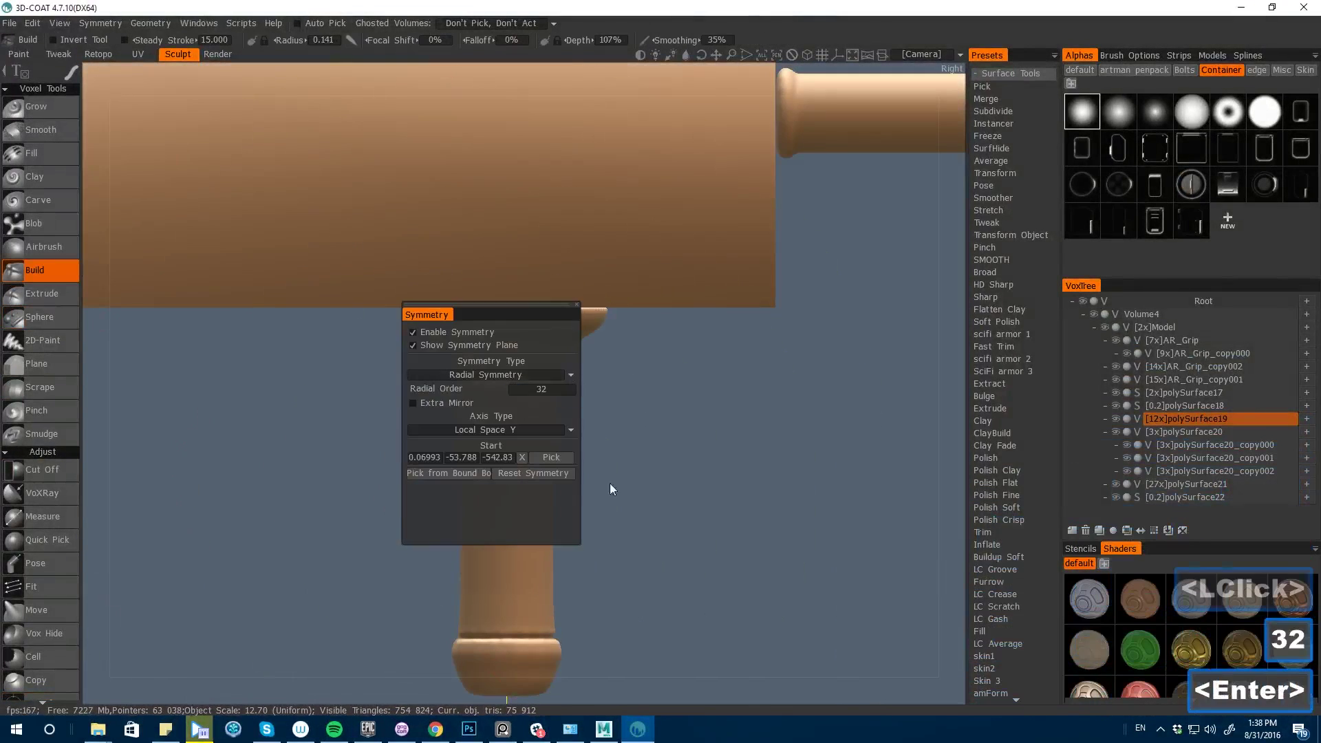
- Try Build strokes on the foregrip's shaft with Extra Mirror enabled in the radial symmetry
left_click_drag(85, 374, 131, 386)
key("s")
left_click(453, 408)
key("s")
left_click(417, 366)
key("s")
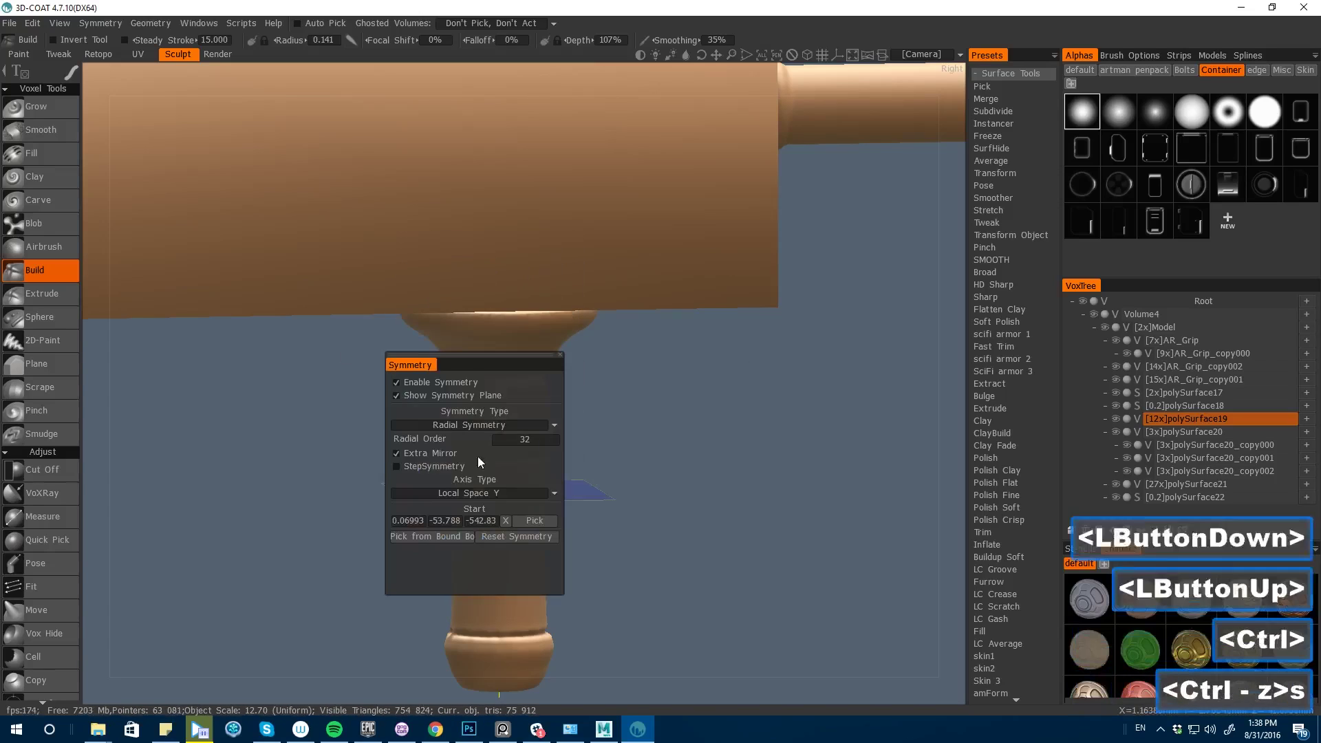
- Turn off Extra Mirror and build diagonal spiral ridges around the foregrip's shaft between the two collars
left_click(399, 455)
left_click(525, 435)
left_click(440, 466)
key("s")
left_click(485, 585)
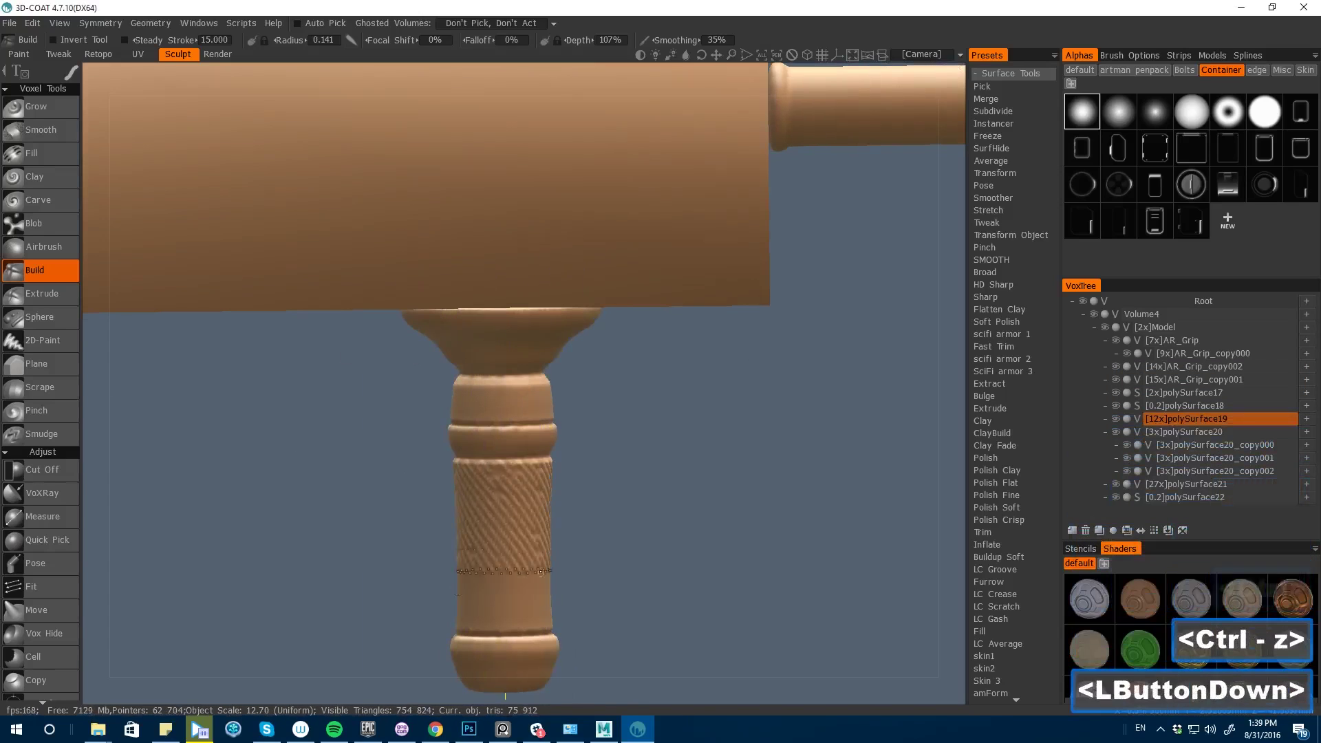
left_click_drag(807, 695, 691, 690)
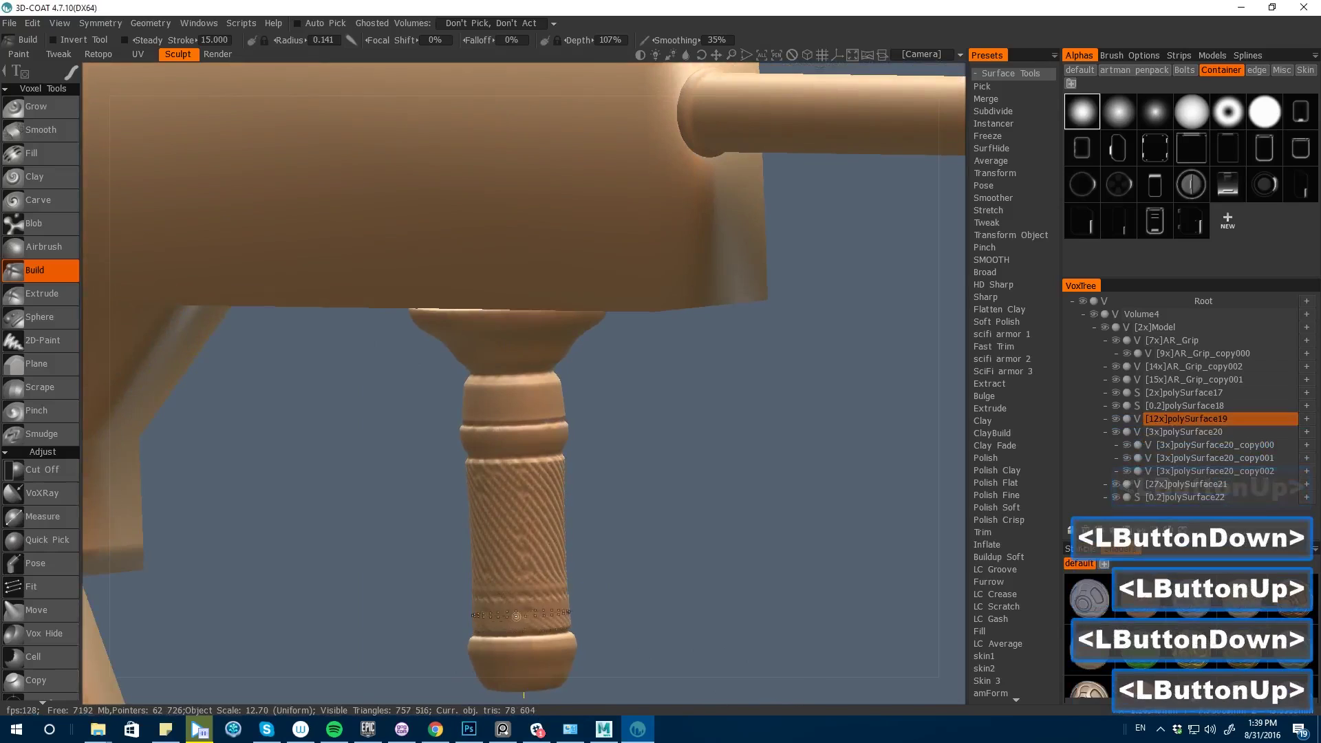
- Carve a rounded groove into the foregrip's upper collar and refine the end collar with inverted Build and smoothing strokes
left_click_drag(98, 422, 1, 192, "alt")
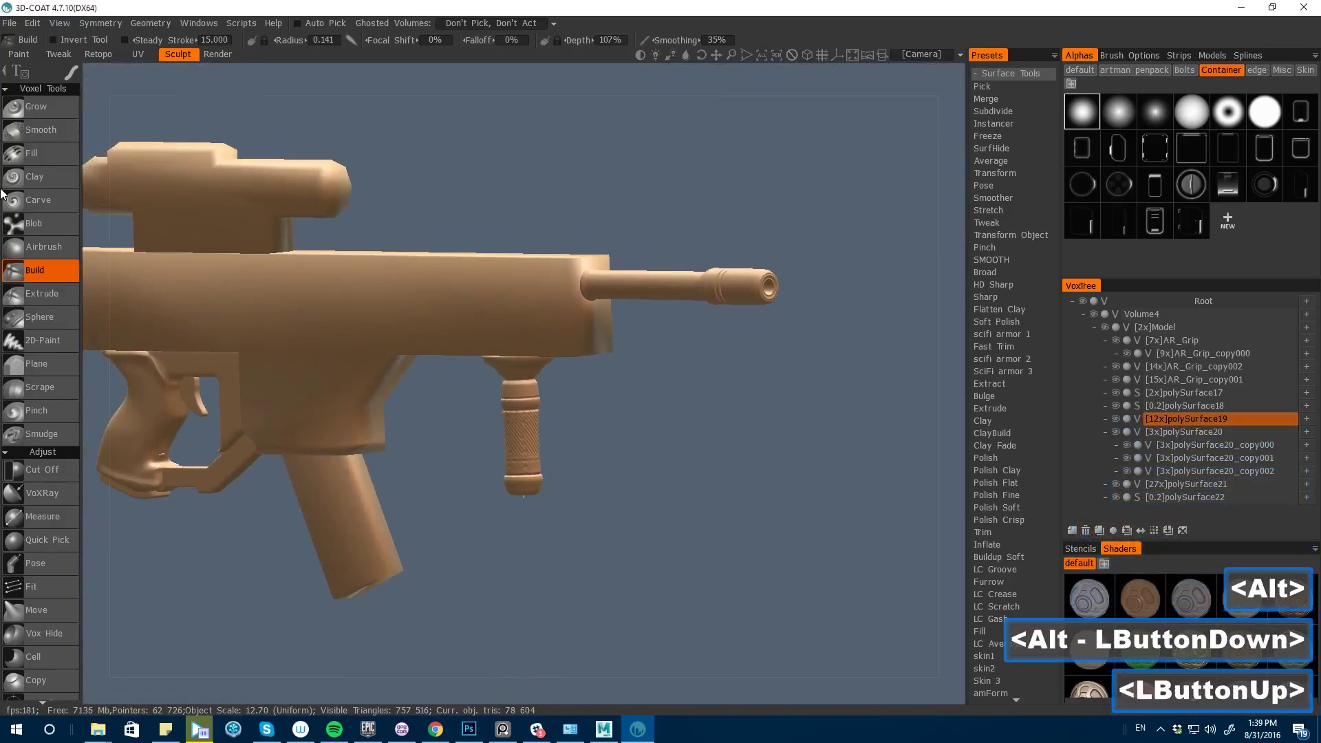
mouse_move(647, 688)
left_mouse_down()
mouse_move(578, 696)
mouse_move(653, 691)
left_mouse_up()
left_click_drag(655, 690, 835, 588, "alt")
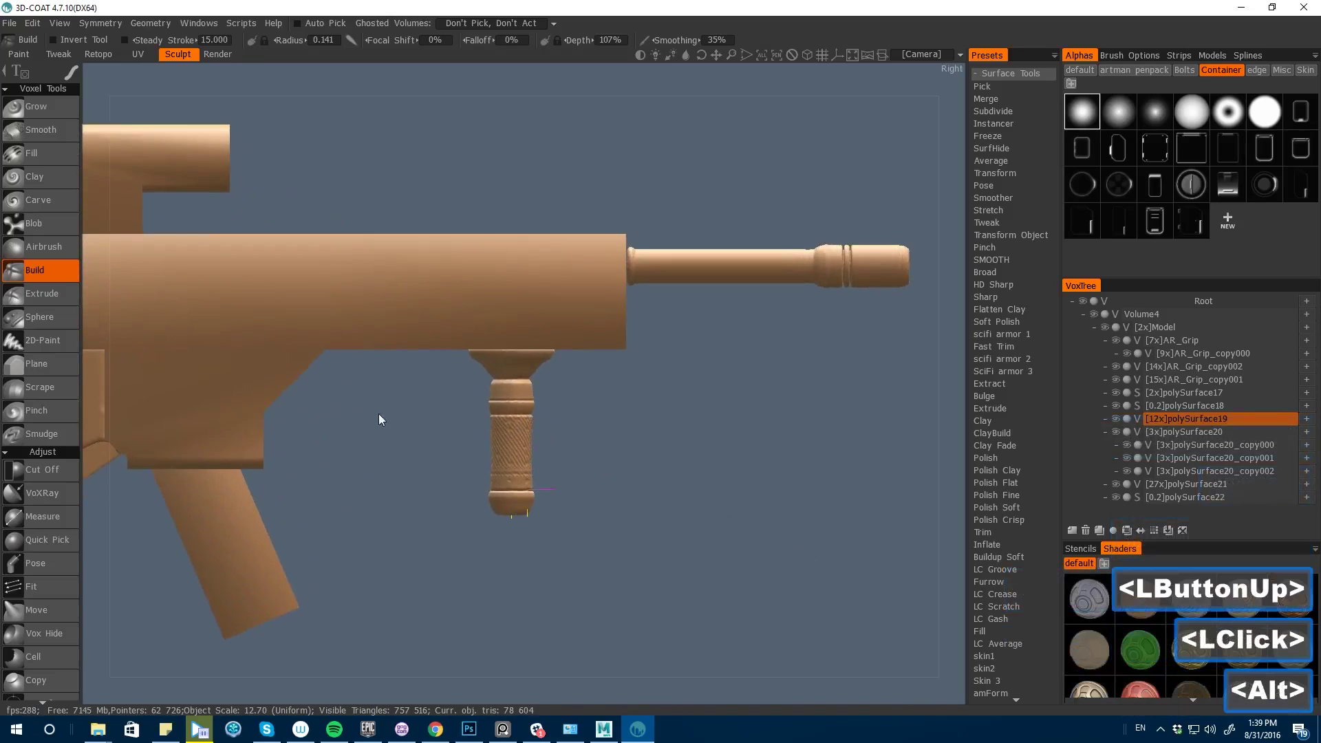
left_click_drag(380, 420, 506, 394, "alt")
key("]")
left_click_drag(475, 389, 537, 438, "alt")
mouse_move(471, 439)
left_mouse_down("ctrl")
mouse_move(537, 439)
mouse_move(530, 416)
left_mouse_up("ctrl")
mouse_move(475, 427)
left_mouse_down("shift")
mouse_move(530, 428)
mouse_move(457, 372)
left_mouse_up("shift")
mouse_move(461, 627)
left_mouse_down("ctrl")
mouse_move(464, 640)
mouse_move(461, 620)
left_mouse_up("ctrl")
- Hide the outer voxels of the foregrip's shaft just below the upper collar with a smaller Vox Hide brush
key("space")
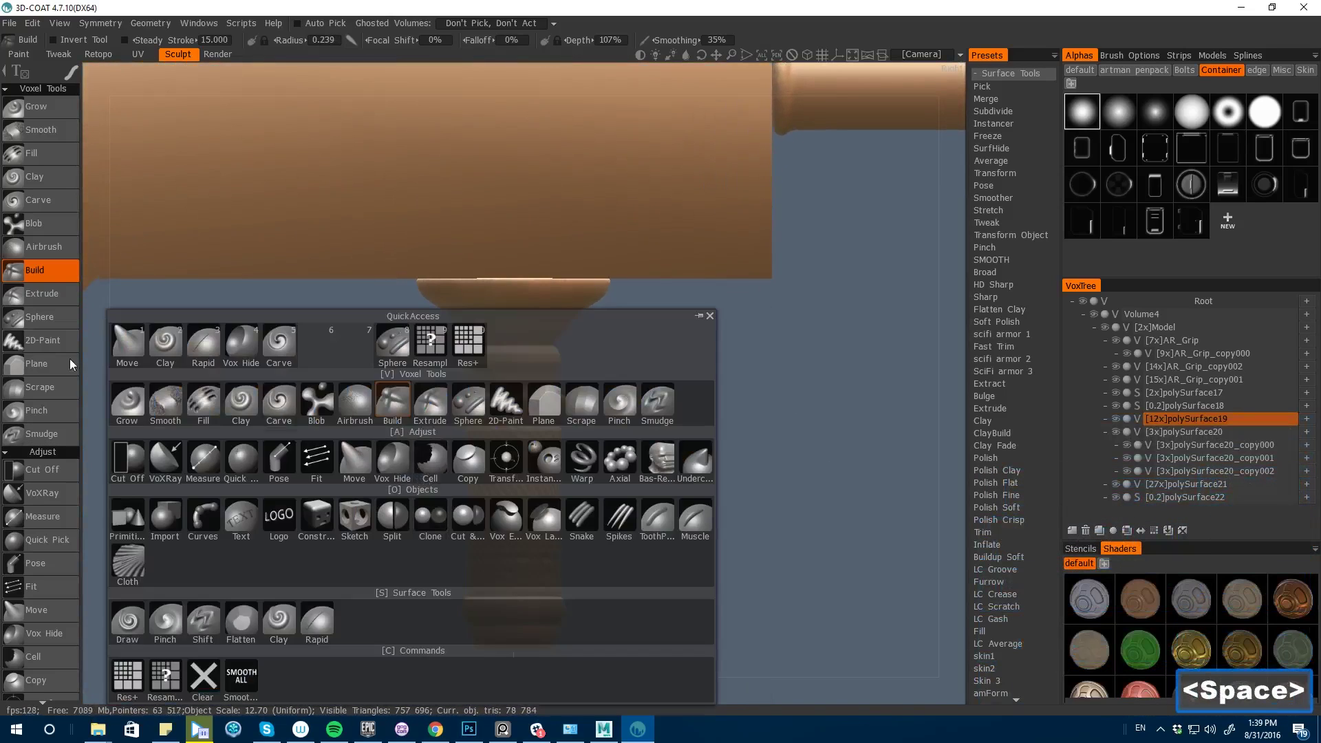
left_click_drag(275, 437, 138, 432, "alt")
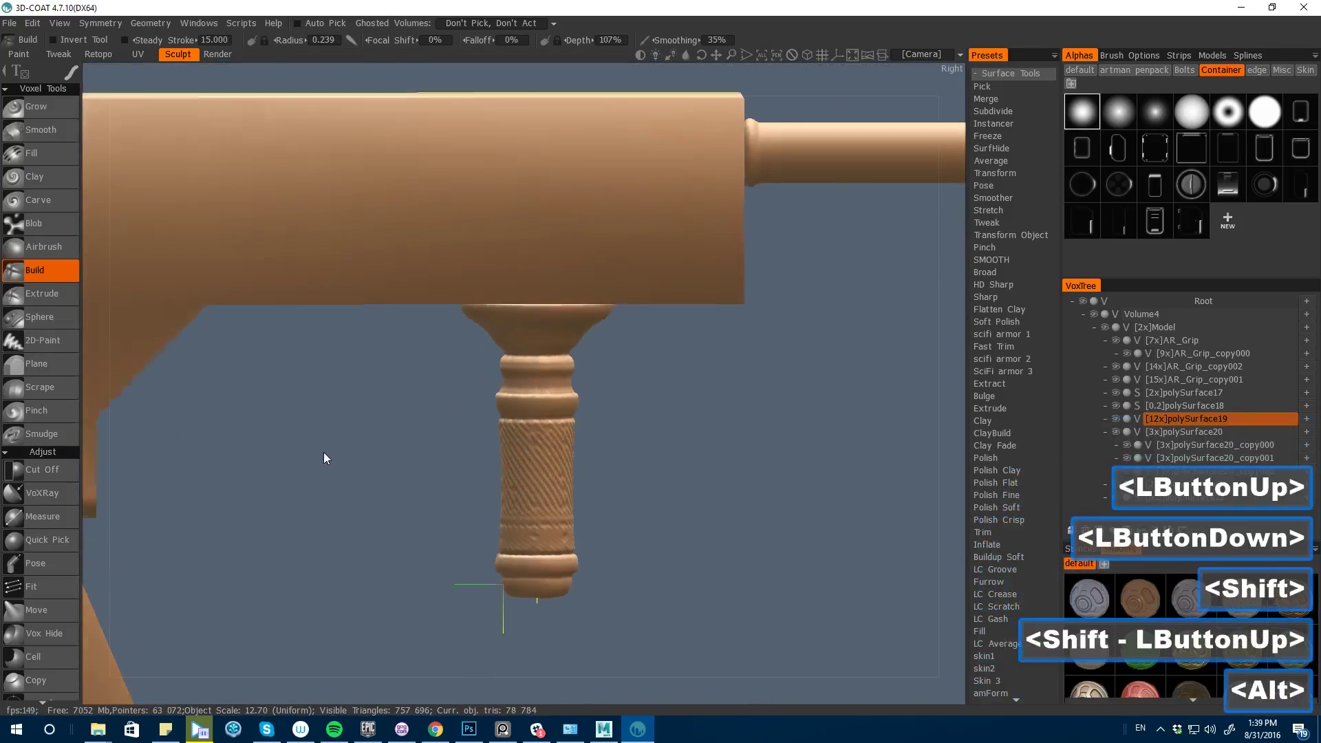
left_click_drag(324, 452, 353, 486, "alt")
left_click_drag(451, 693, 399, 518, "shift")
key("space")
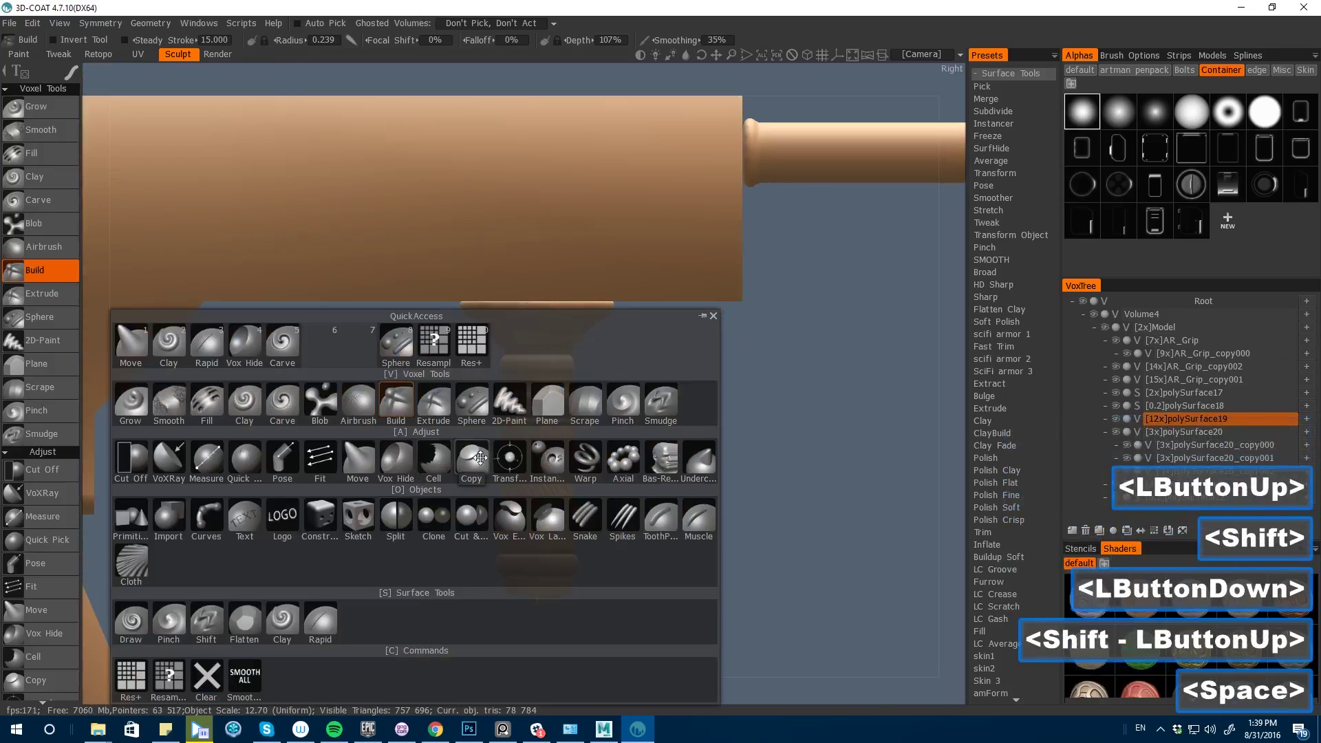
left_click(396, 459)
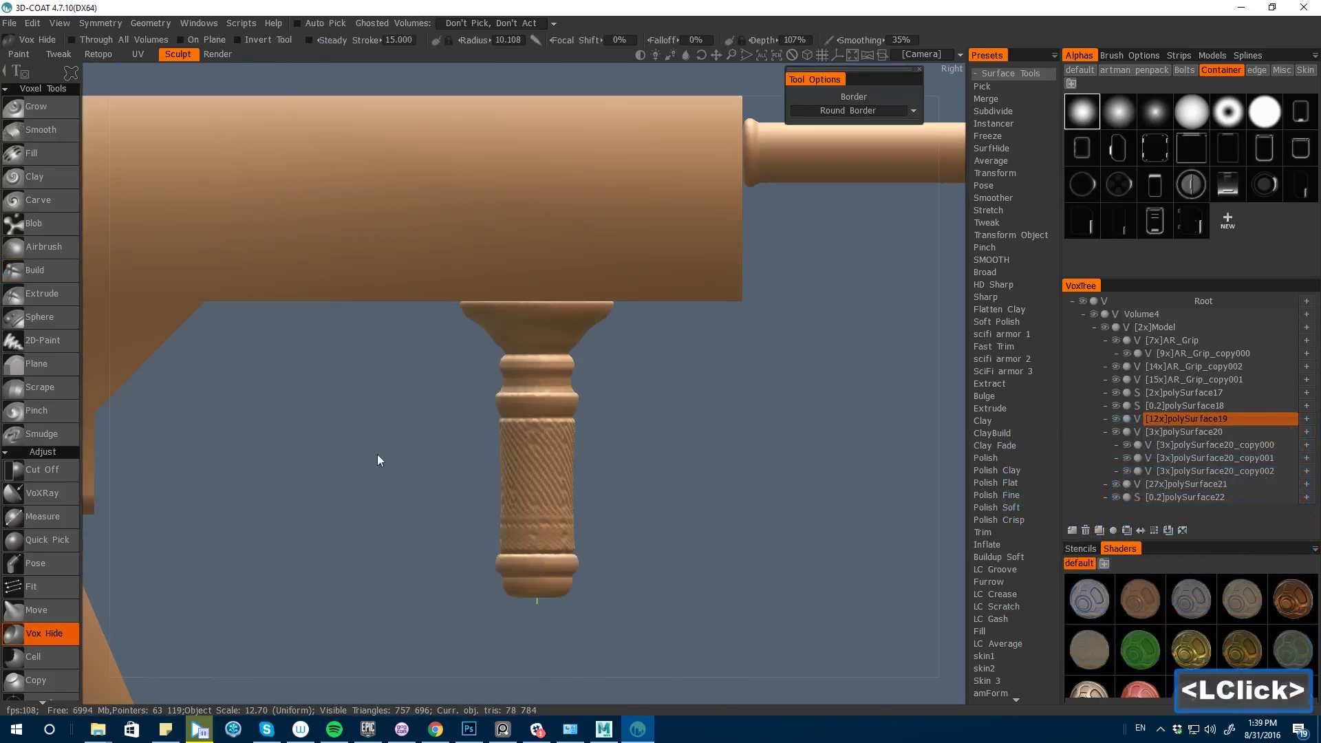
mouse_move(377, 454)
left_mouse_down("alt")
mouse_move(486, 413)
mouse_move(392, 493)
left_mouse_up("alt")
key("bracketleft")
key("bracketleft")
key("bracketleft")
key("bracketleft")
key("bracketleft")
key("bracketleft")
key("bracketleft")
key("bracketleft")
key("bracketleft")
key("bracketleft")
key("bracketleft")
key("bracketleft")
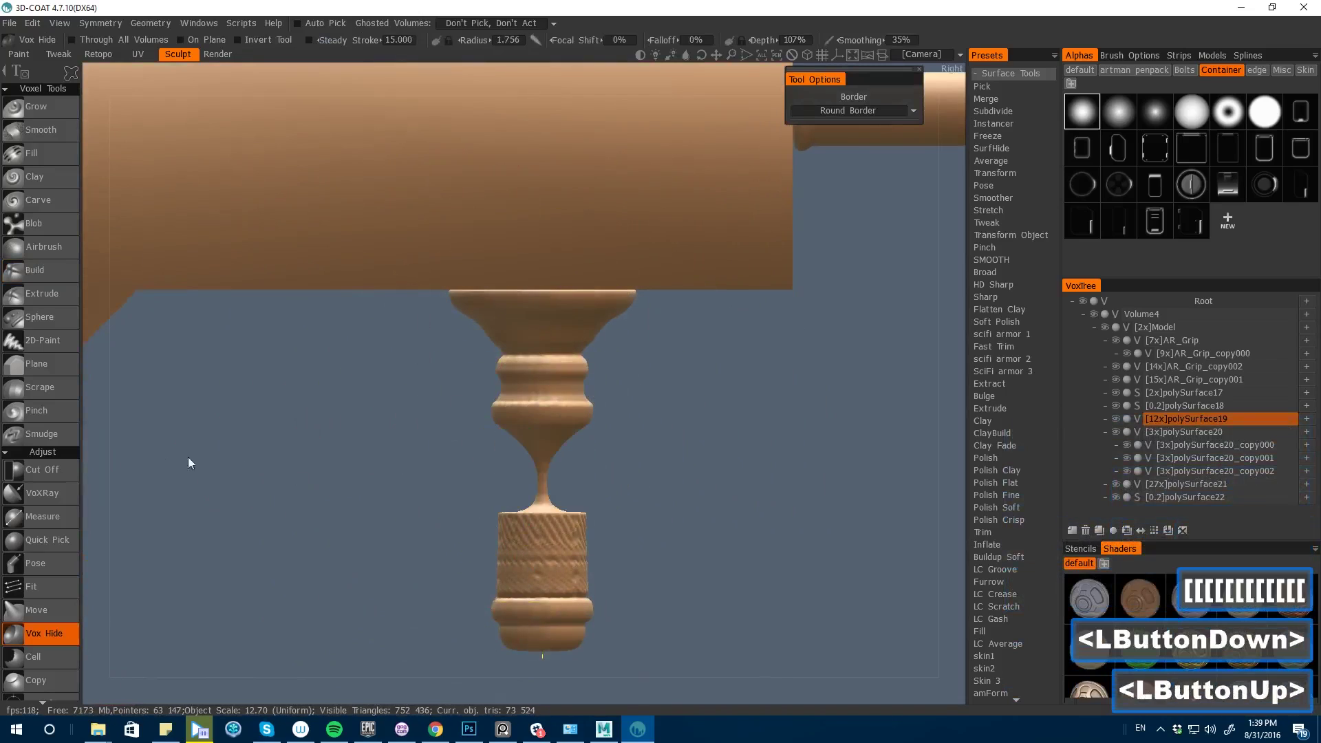
- Undo the brushed hiding on the foregrip's shaft and hide its flared upper mount with a rectangular Vox Hide selection
left_click_drag(101, 435, 137, 446, "shift")
key("ctrl+z")
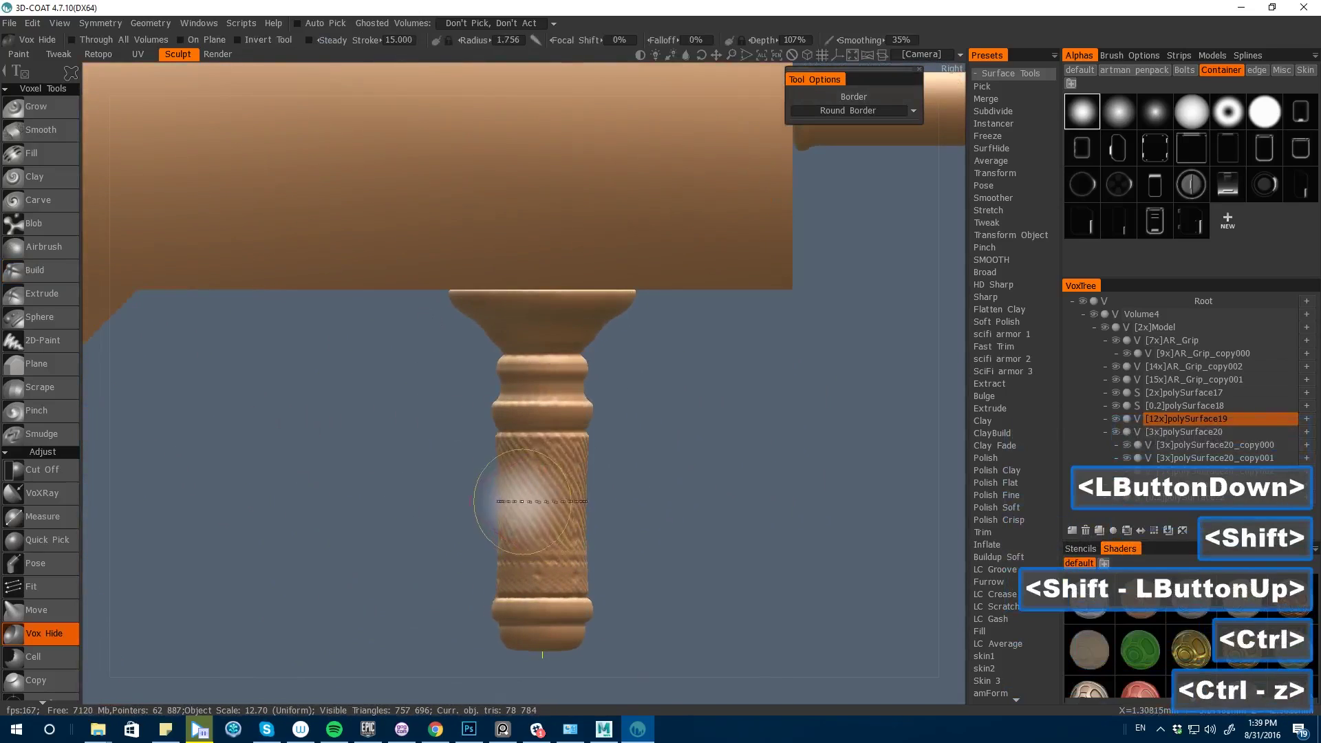
key("space")
left_click(89, 75)
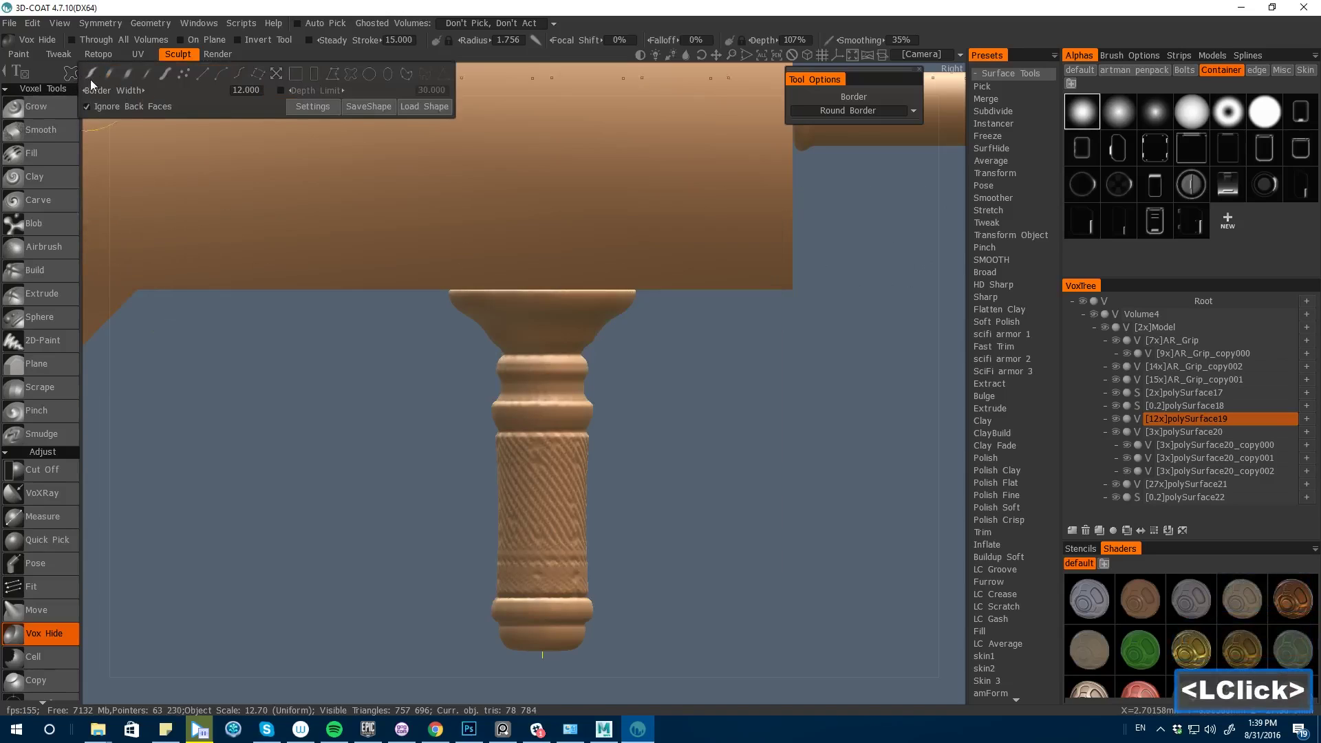
left_click(314, 76)
mouse_move(377, 246)
left_mouse_down()
mouse_move(731, 344)
mouse_move(742, 361)
left_mouse_up()
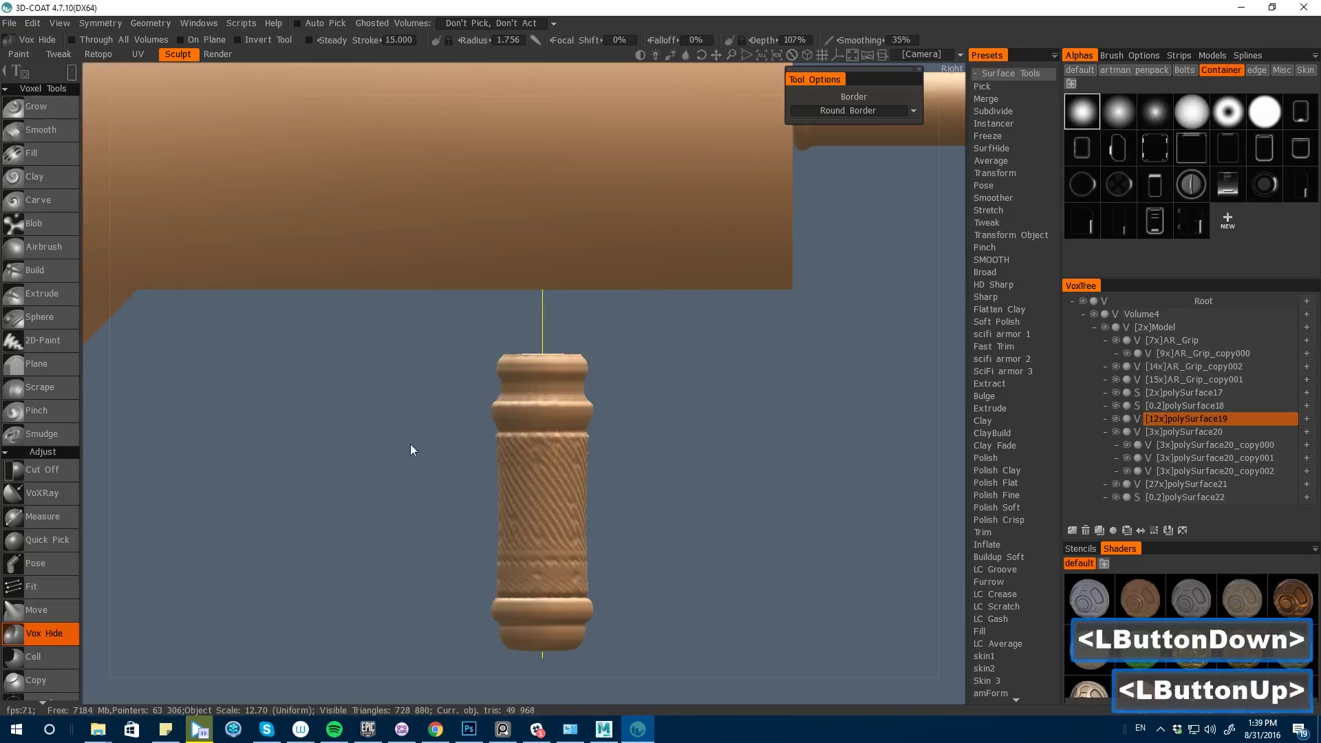
- Trim the foregrip from below with a circular Cut Off about 3.2 mm across, centred on its axis
left_click_drag(97, 457, 132, 275)
key("space")
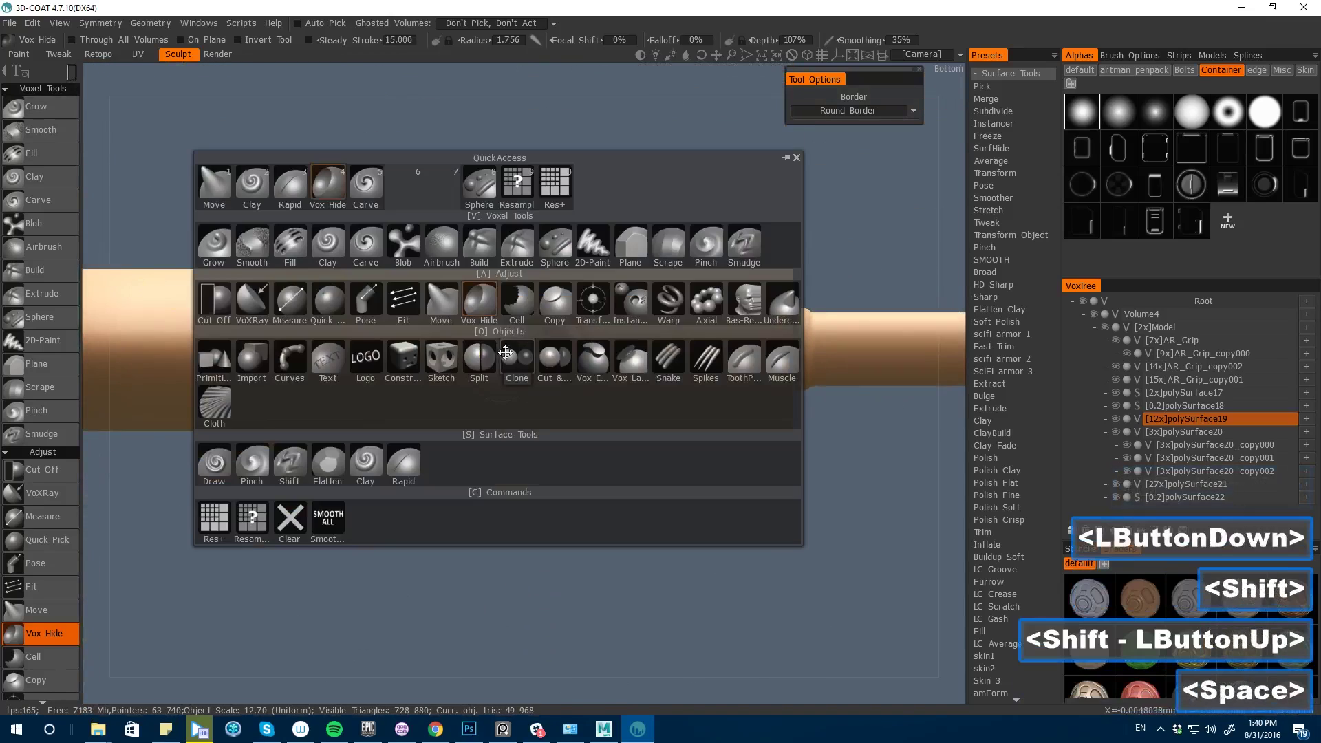
key("space")
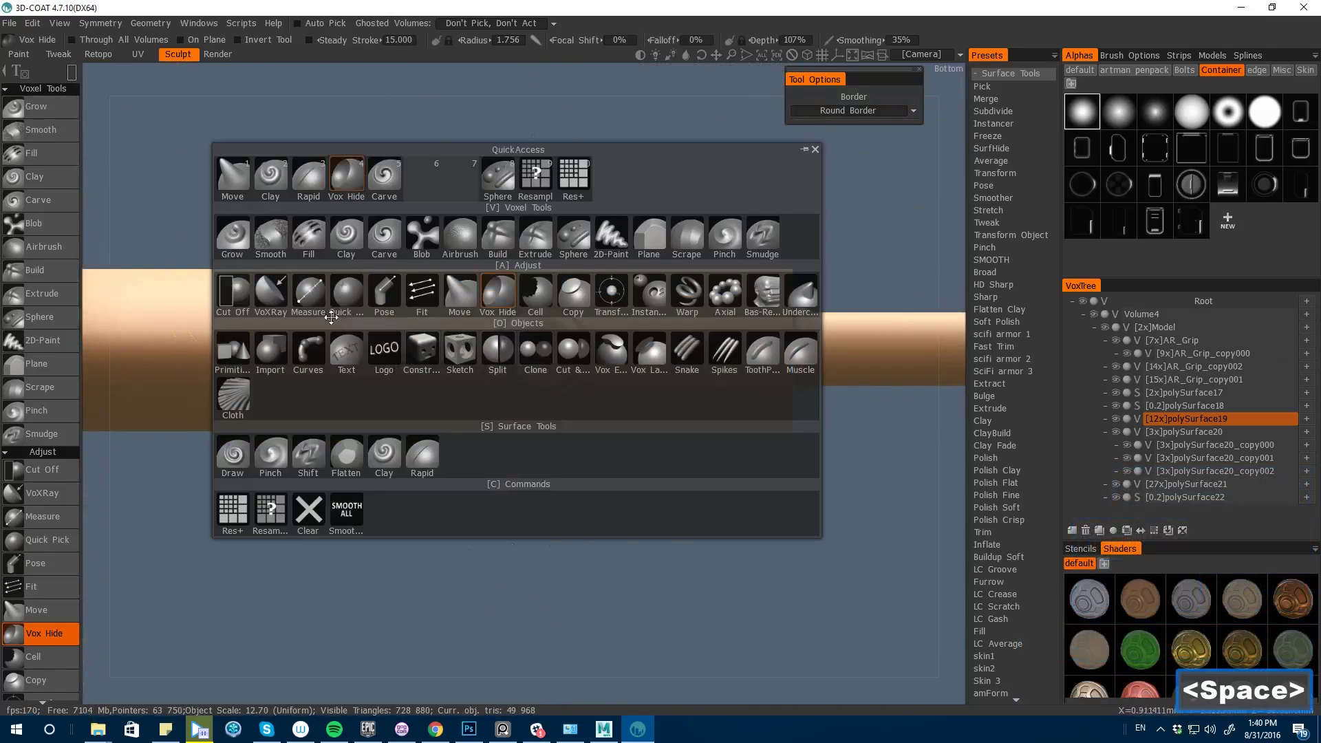
left_click(214, 301)
left_click_drag(542, 350, 580, 387)
key("ctrl+z")
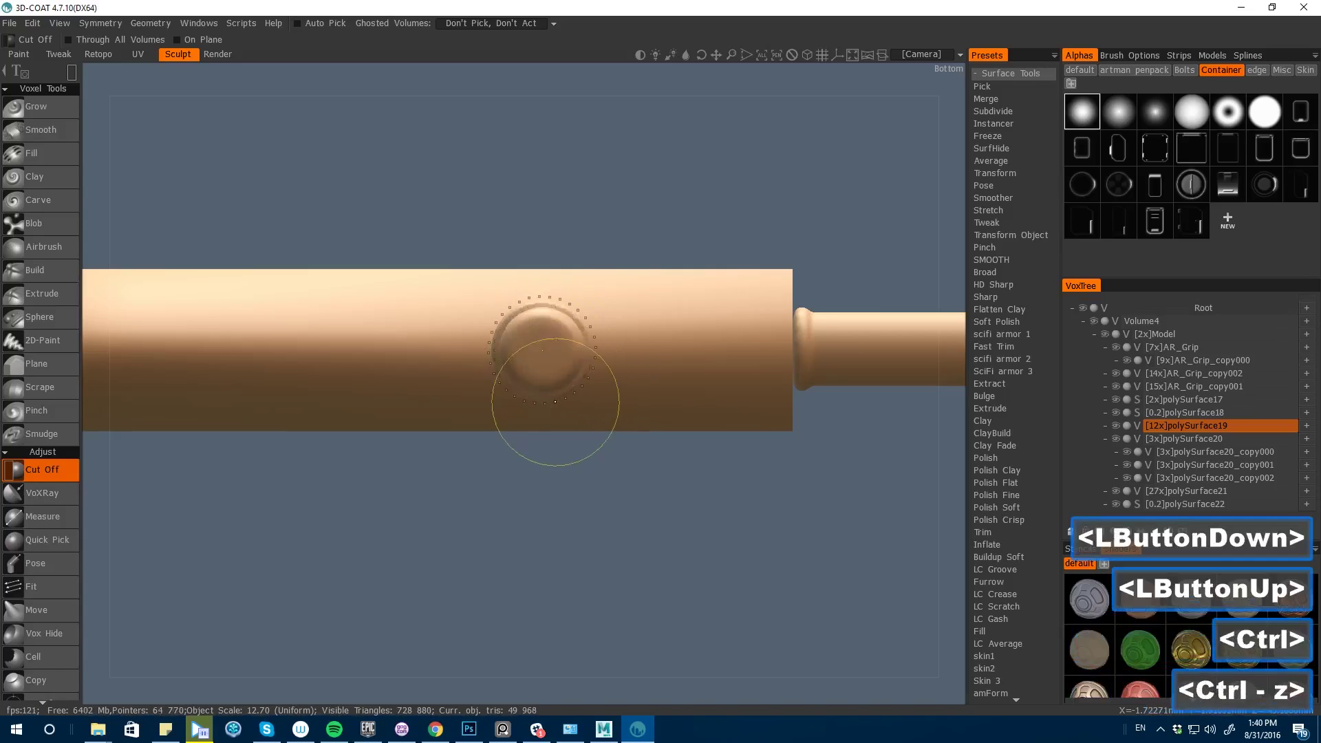
key("e")
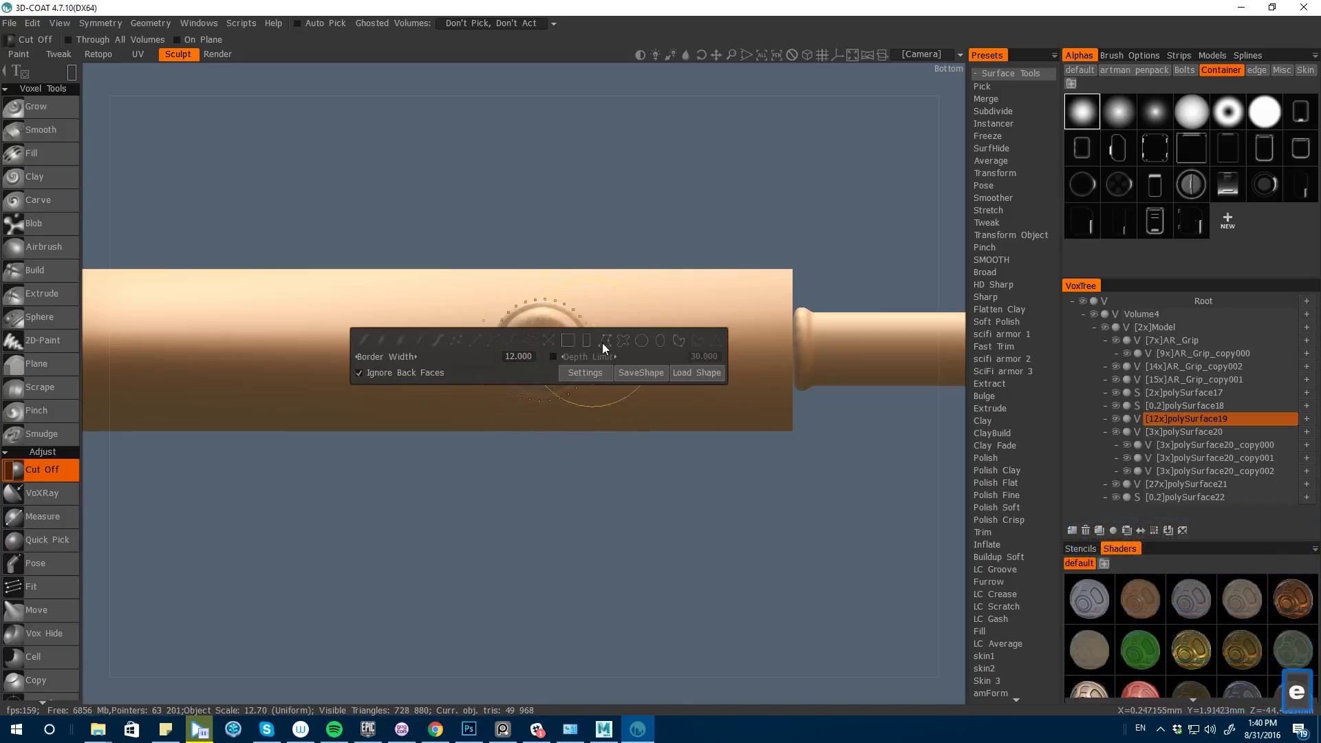
left_click(642, 341)
left_click_drag(542, 351, 566, 370)
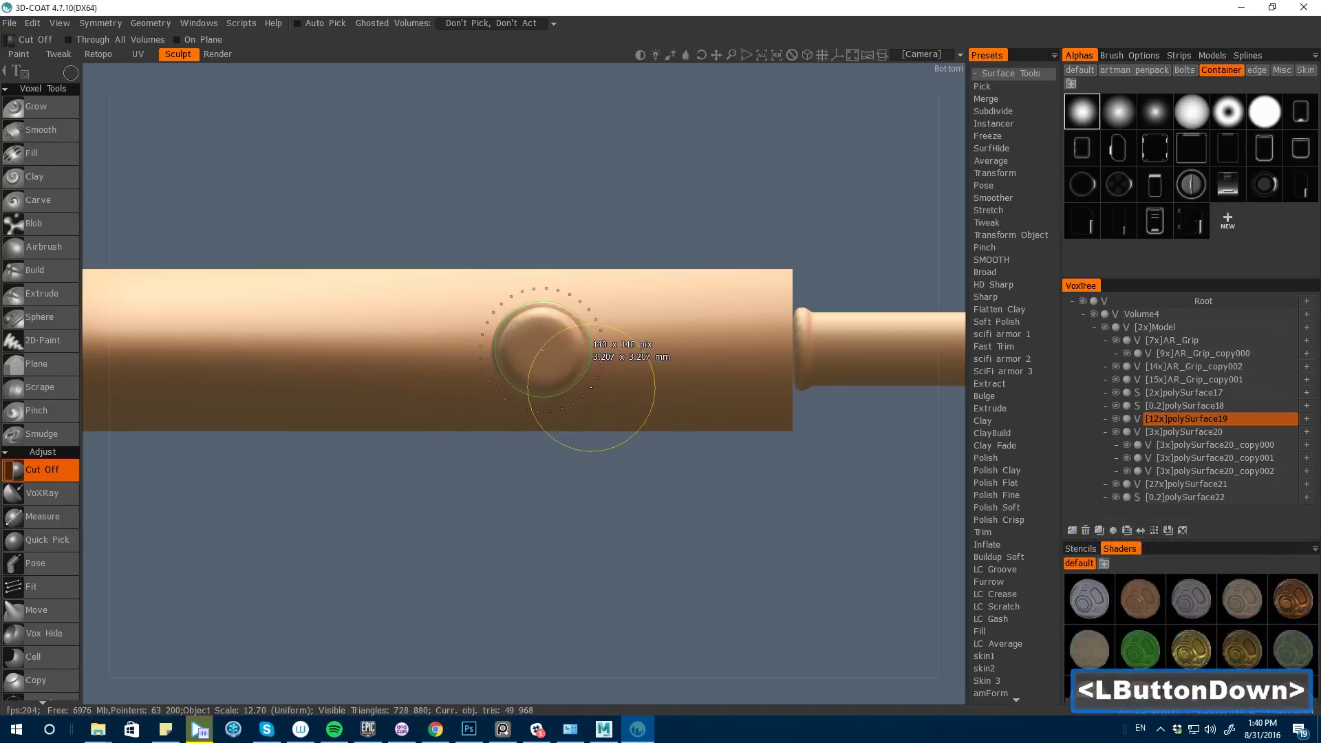
key("space")
key("space")
key("space")
key("space")
key("space")
key("space")
key("space")
key("space")
key("space")
key("space")
left_click_drag(592, 388, 591, 388)
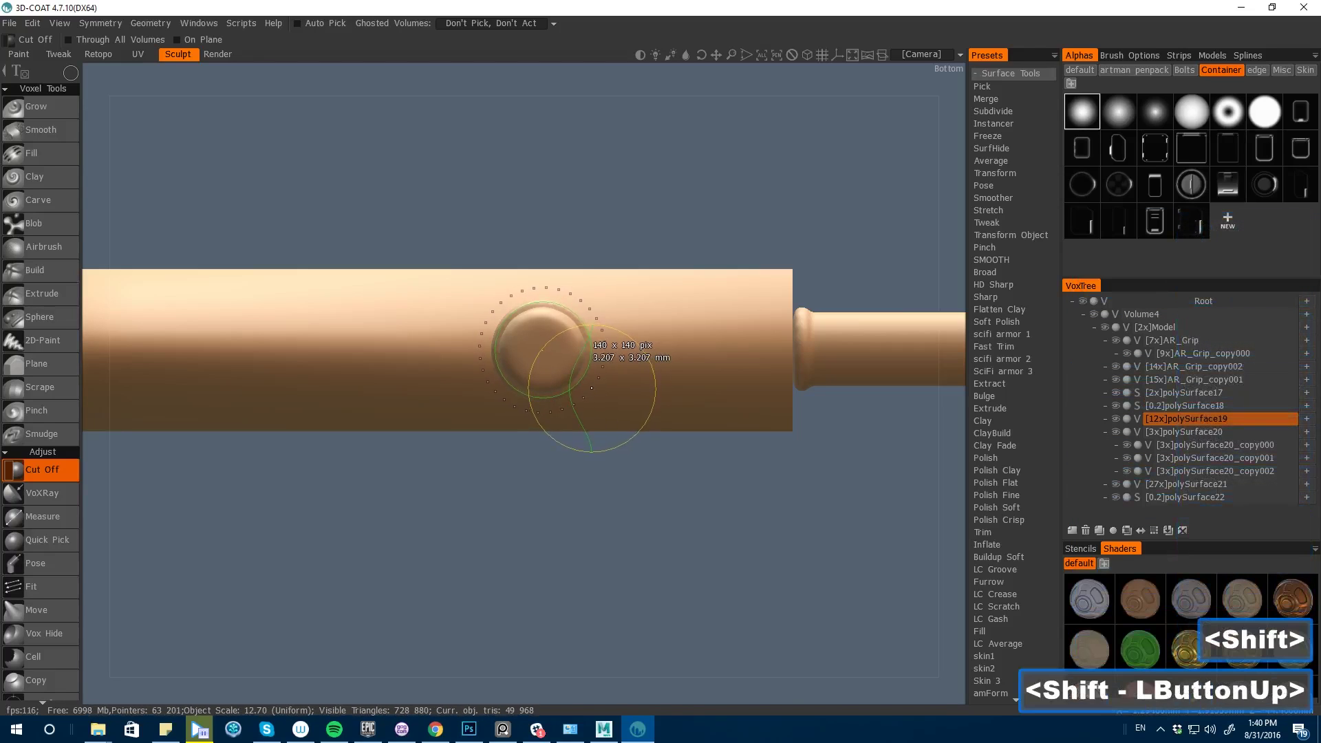
- Unhide all hidden voxels of the foregrip to restore its flared mount
left_click_drag(99, 243, 133, 405)
left_click_drag(355, 540, 411, 576, "alt")
key("ctrl+z")
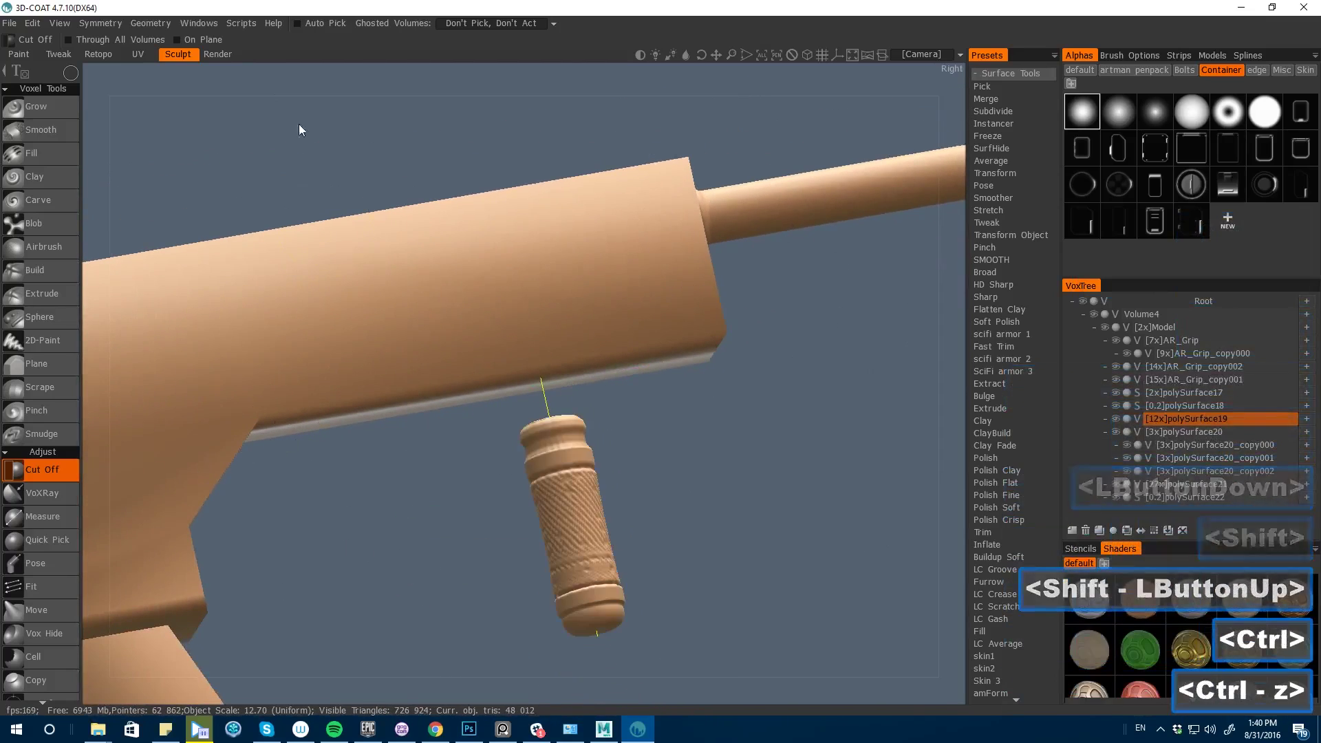
left_click(154, 25)
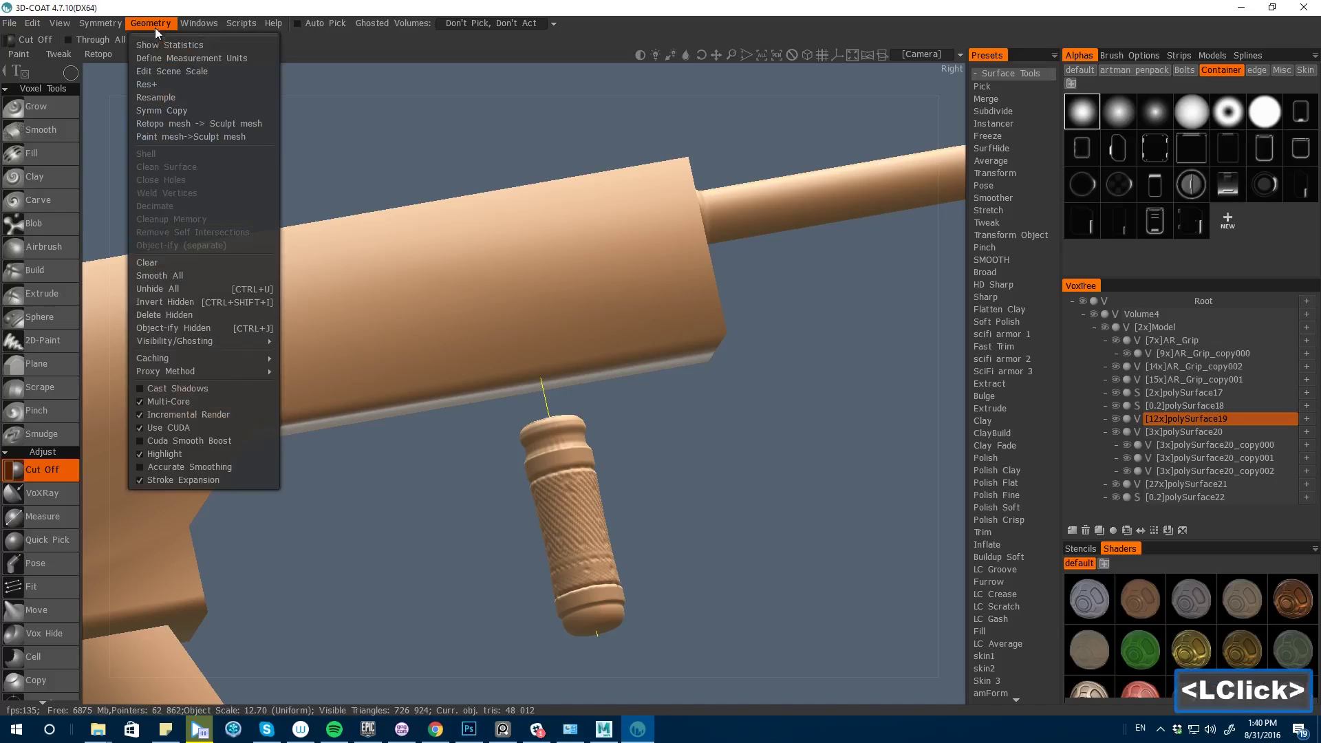
left_click(154, 292)
key("bracketleft")
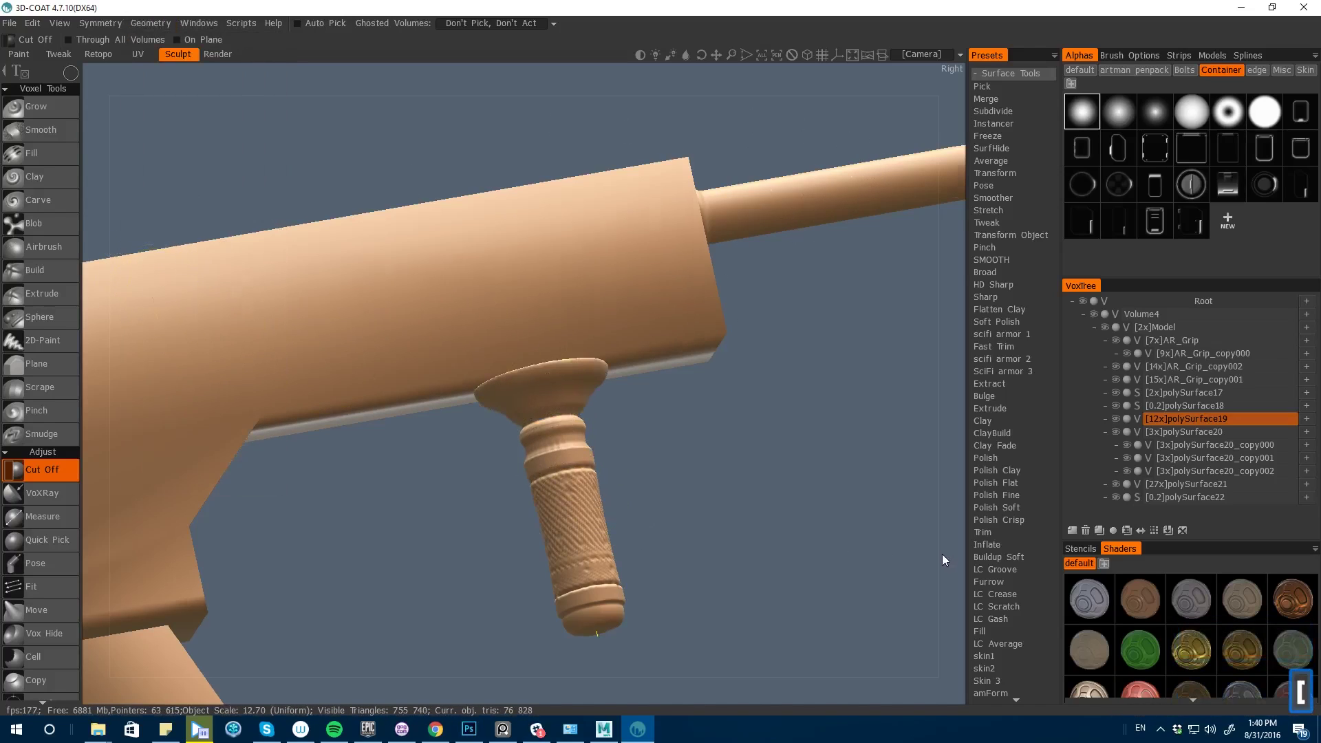
- Smooth away the spiral ridges on the foregrip's shaft between the two collars using the Scrape tool's smoothing
left_click_drag(943, 554, 124, 368, "shift")
left_click(894, 704)
left_click(124, 369, "shift")
key("ctrl+z")
key("space")
left_click(438, 311)
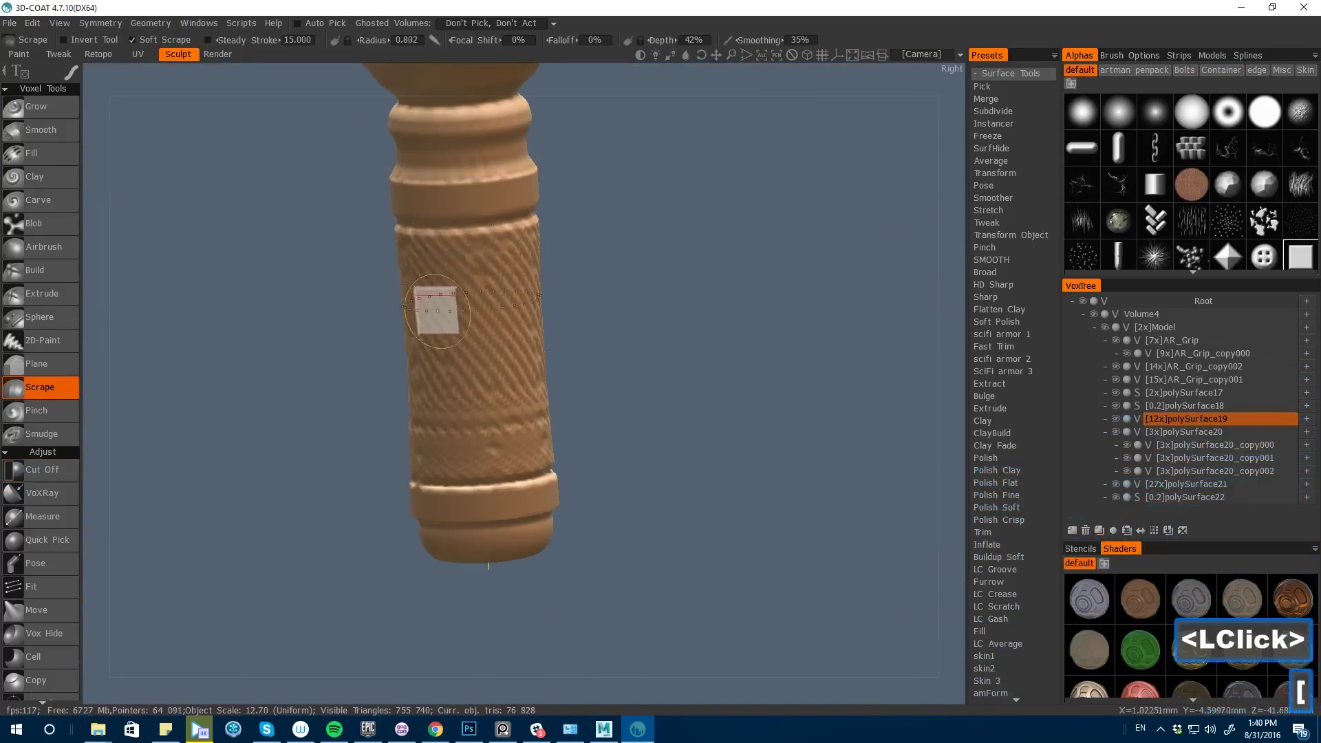
left_click_drag(438, 311, 449, 454, "shift")
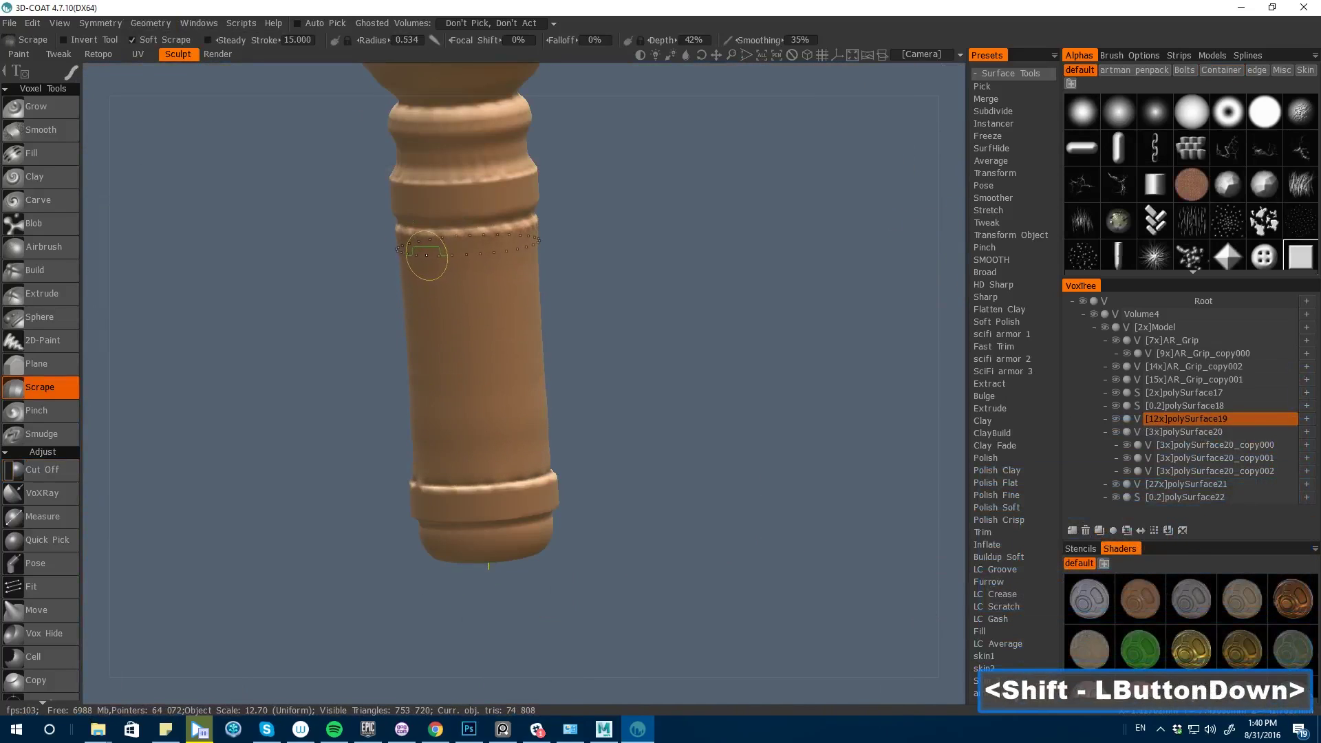
left_click(436, 449)
key("ctrl+z")
left_click(437, 449, "ctrl")
key("space")
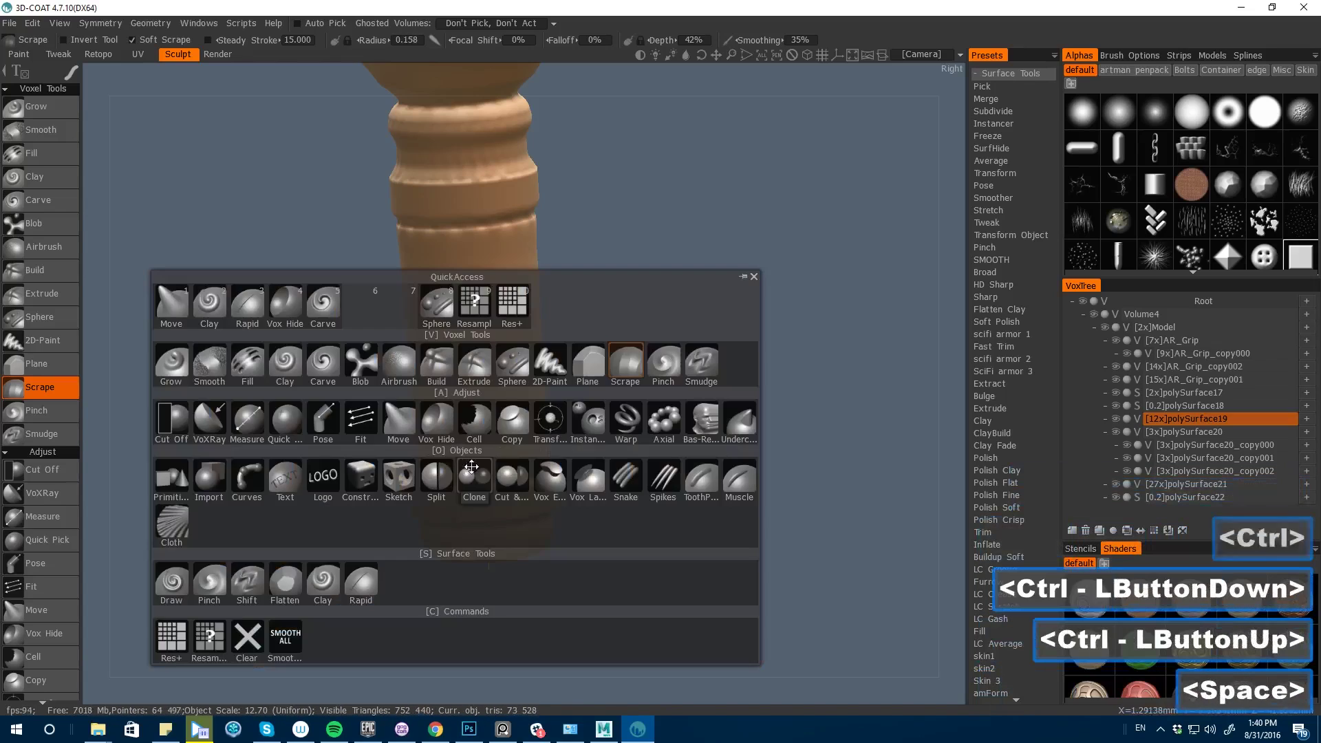
- Switch to the reference image board and examine the foregrips and body shapes of the assault rifles
mouse_move(436, 449)
left_mouse_down("alt")
mouse_move(451, 507)
mouse_move(328, 488)
mouse_move(296, 537)
mouse_move(286, 531)
mouse_move(472, 619)
mouse_move(376, 515)
left_mouse_up("alt")
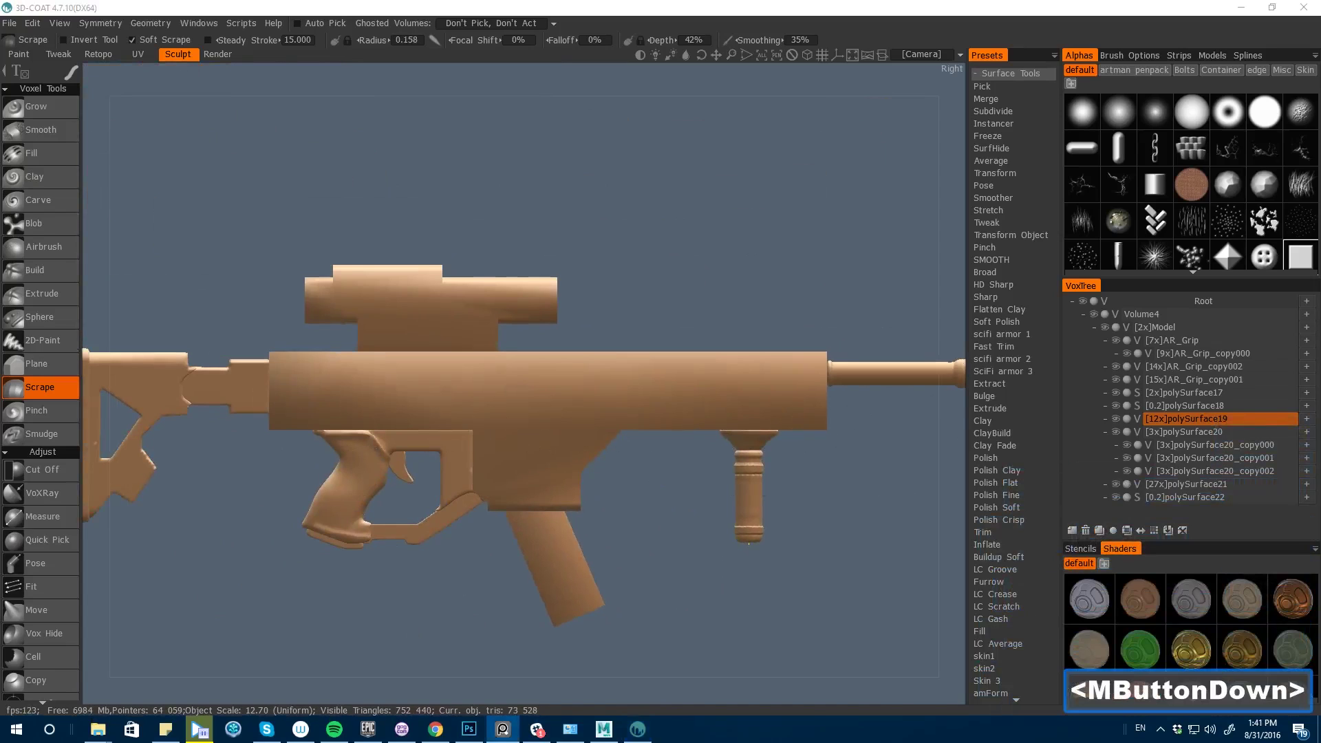
right_click_drag(825, 3, 854, 358)
scroll(894, 344, "down", 3)
middle_click_drag(894, 413, 915, 619)
scroll(932, 319, "down", 2)
scroll(901, 619, "down", 2)
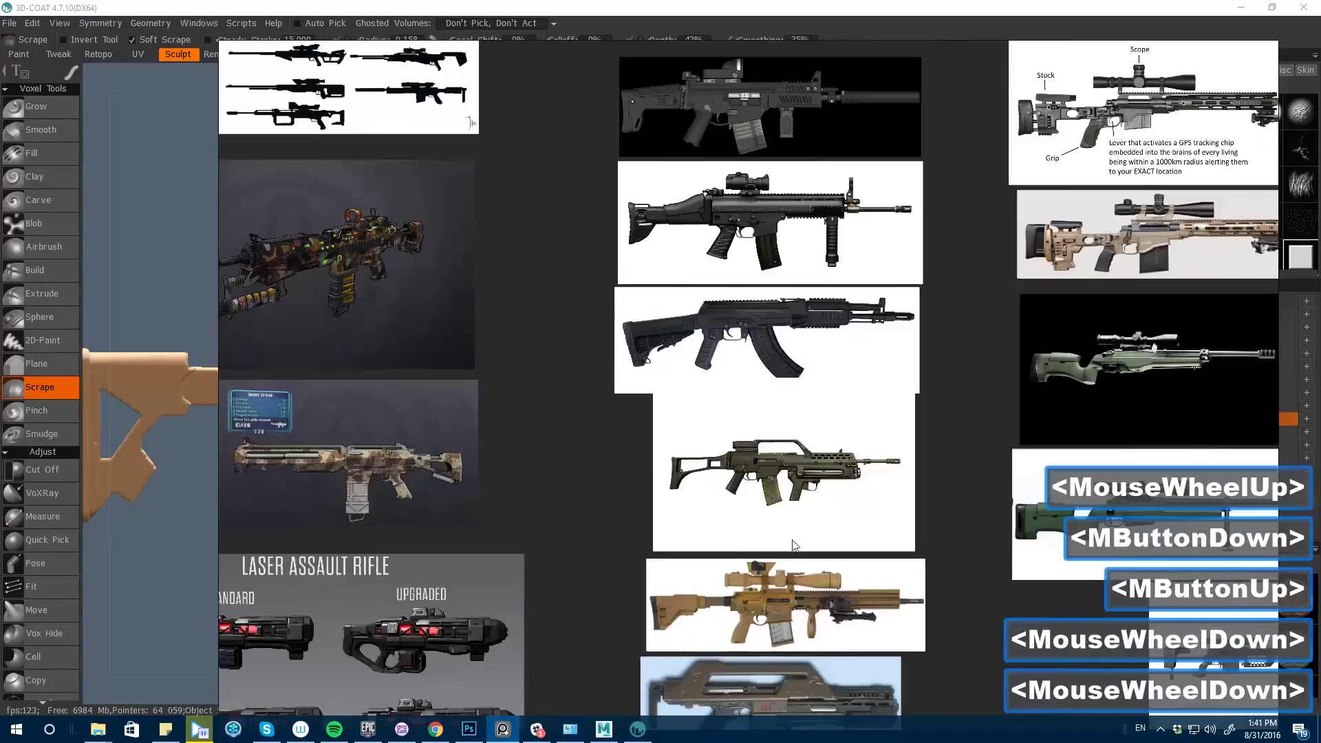
middle_click_drag(791, 546, 832, 452)
middle_click_drag(867, 323, 985, 269)
scroll(895, 310, "down", 2)
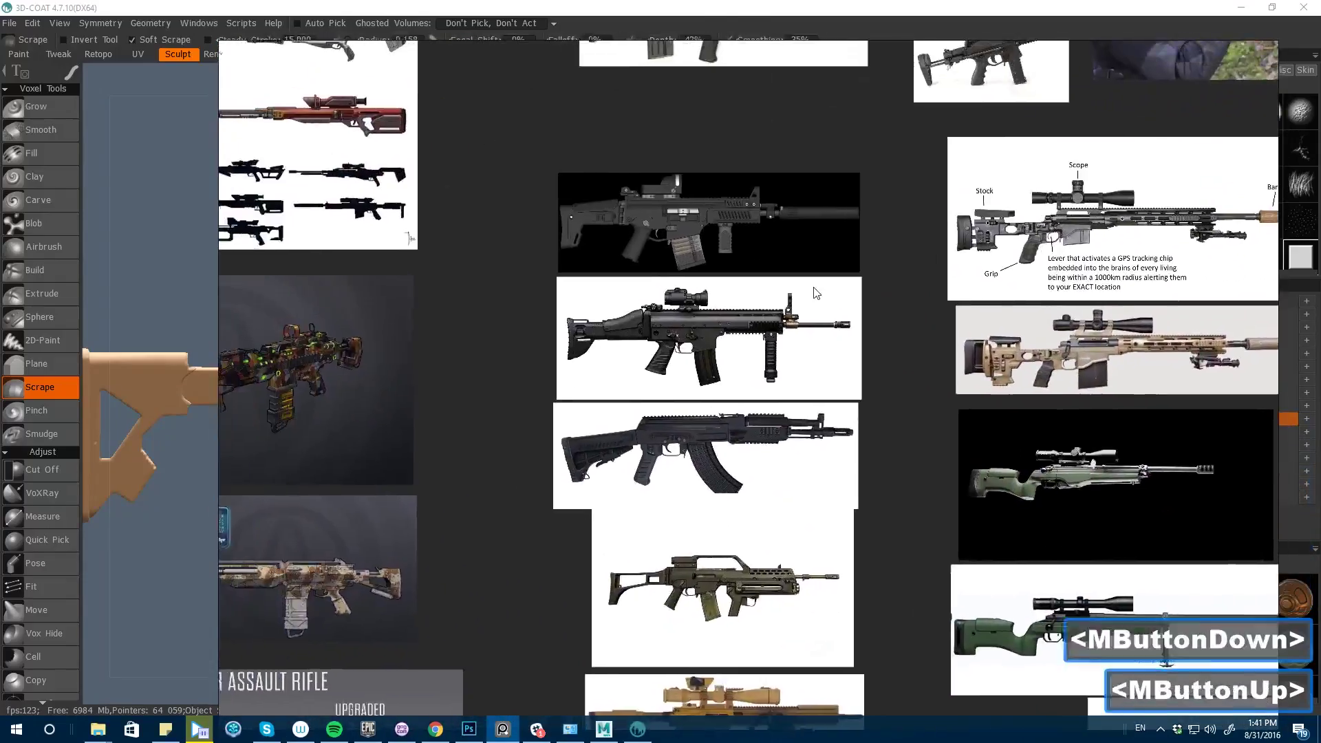
scroll(757, 446, "up", 5)
scroll(758, 446, "up", 1)
middle_click_drag(688, 427, 740, 497)
middle_click_drag(723, 227, 787, 566)
scroll(787, 566, "down", 1)
middle_click_drag(812, 654, 760, 382)
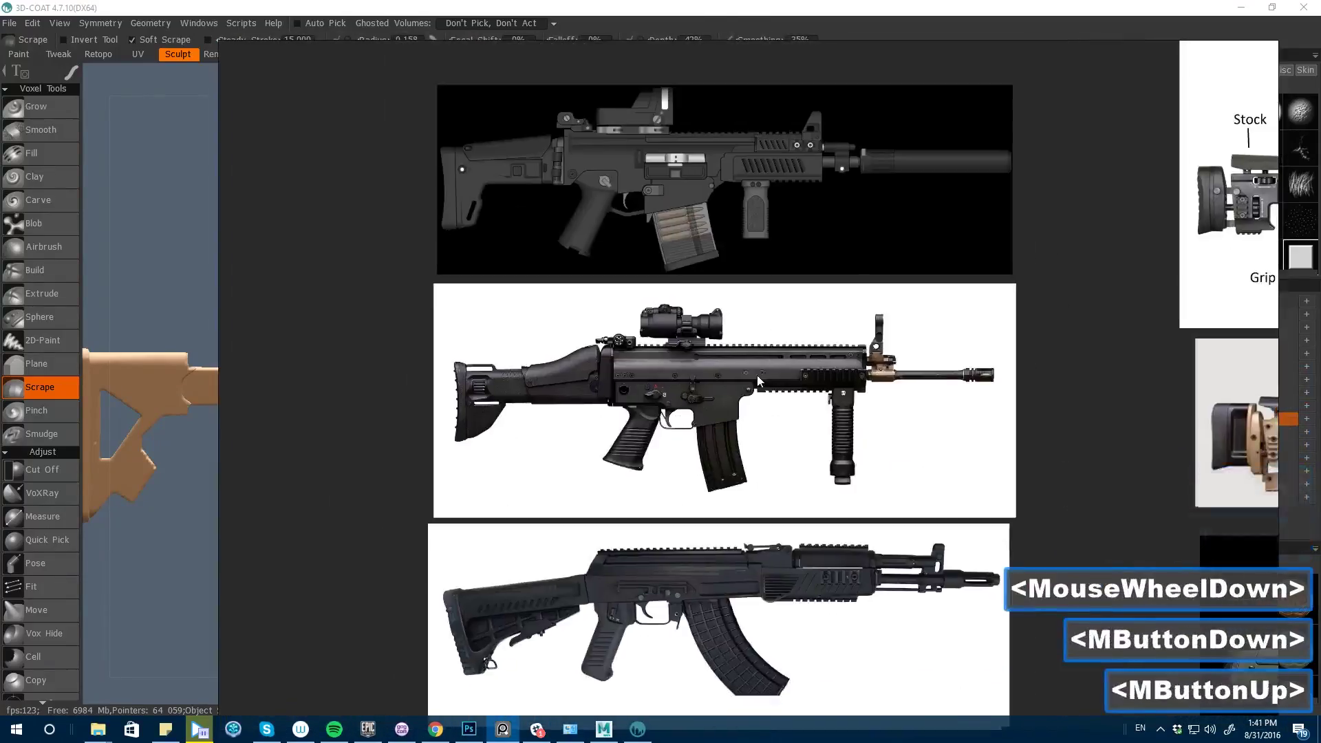
scroll(760, 381, "up", 3)
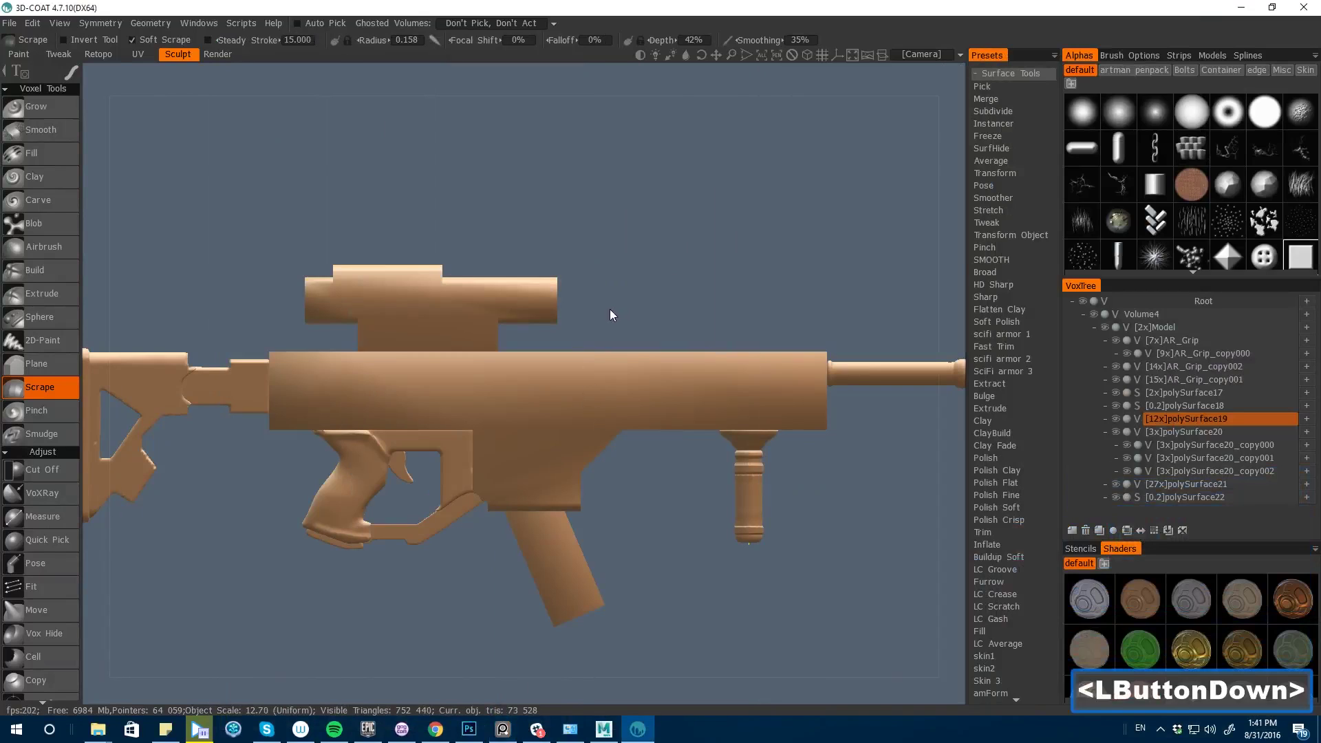
- Select the rifle's main body and convert it from surface mode to voxels
left_click_drag(656, 296, 580, 390)
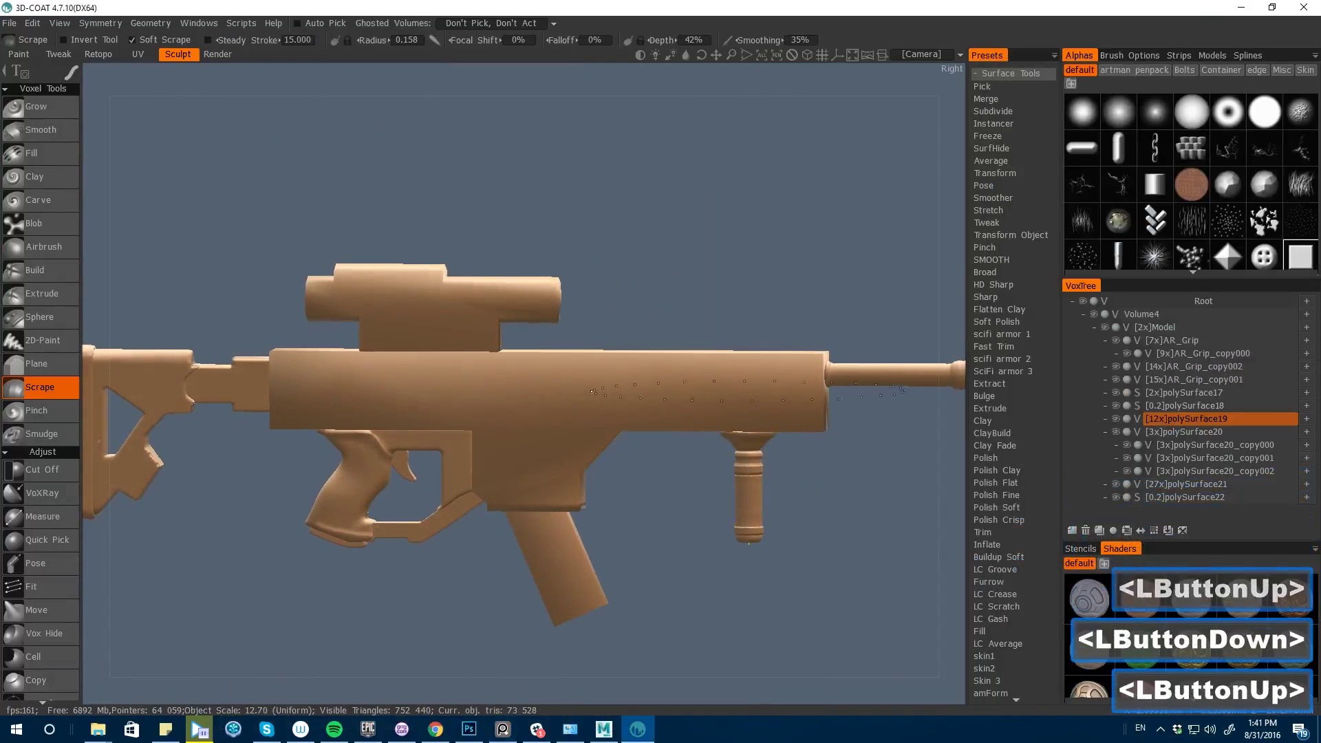
key("h")
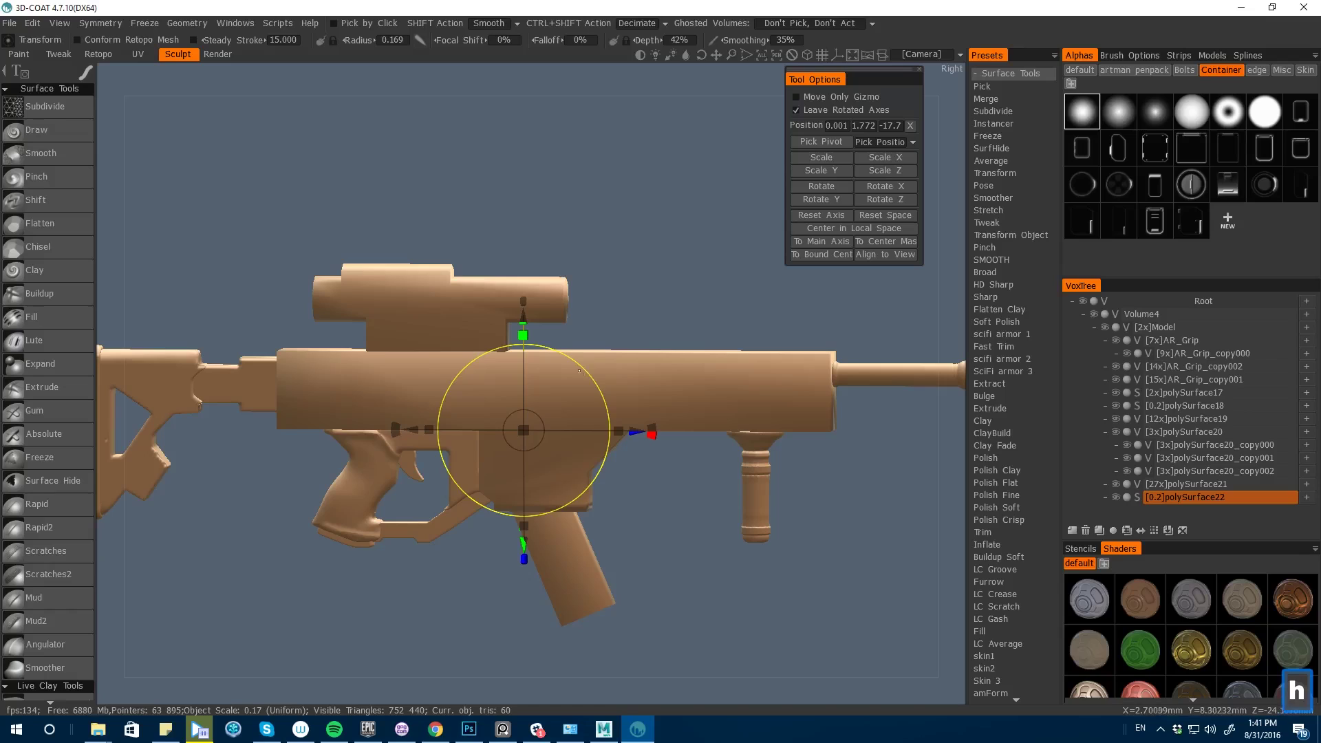
left_click_drag(622, 692, 451, 681)
left_click_drag(461, 322, 290, 387, "alt")
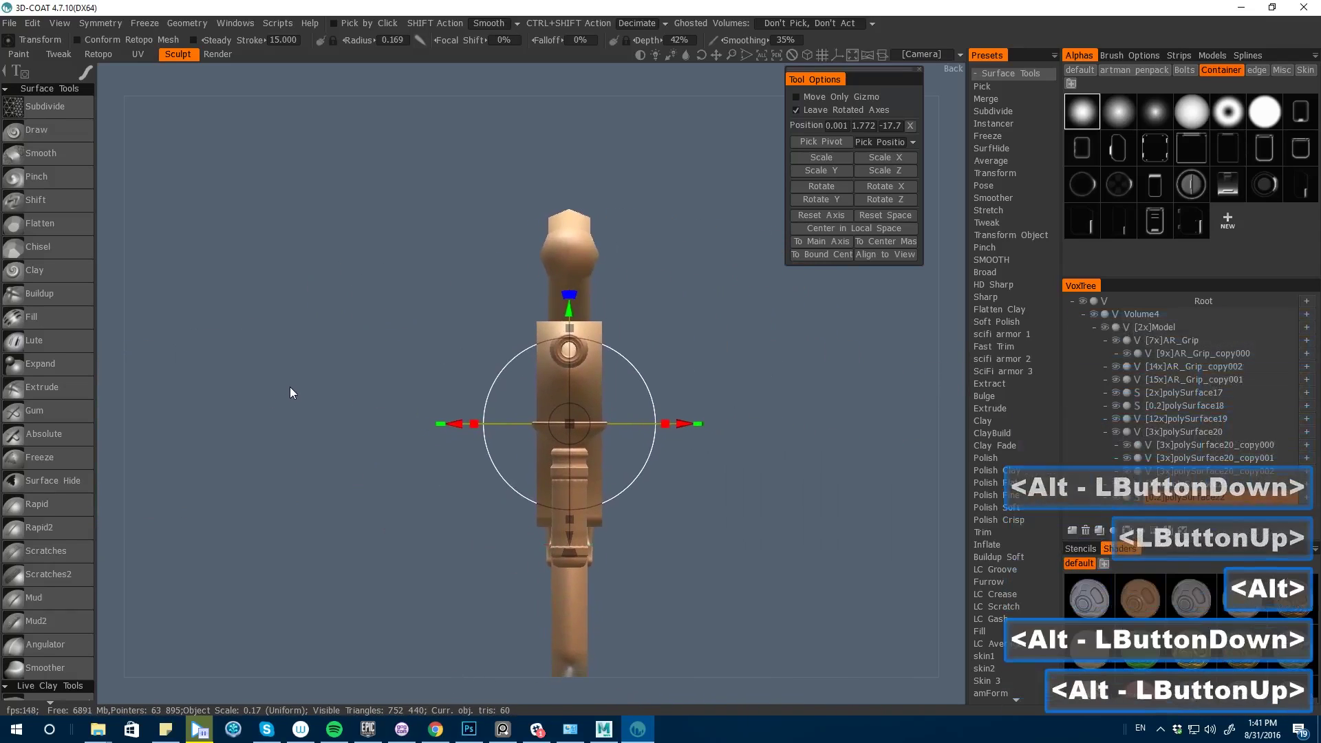
left_click_drag(121, 261, 265, 365)
key("space")
left_click(1137, 497)
left_click(436, 413)
left_click_drag(266, 365, 289, 371, "alt")
- Widen the main body along the X axis with the Transform tool
key("space")
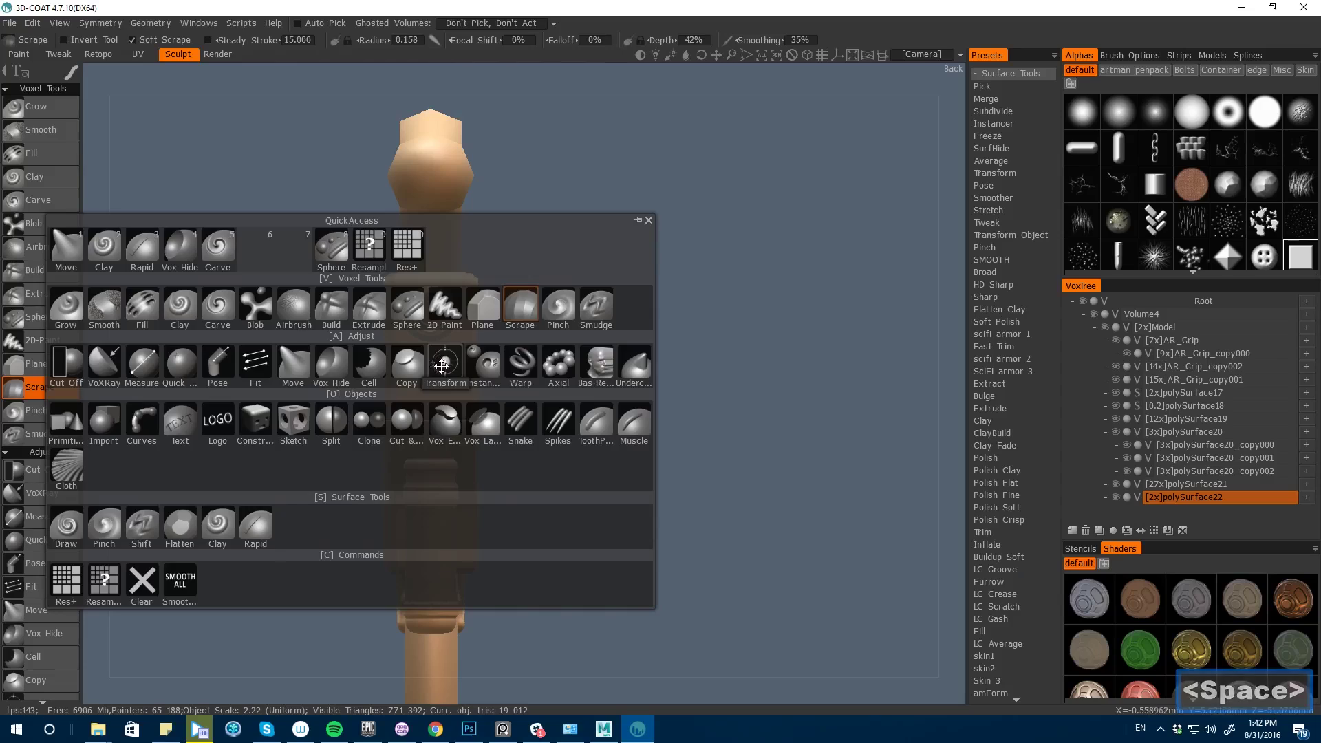
left_click(324, 375)
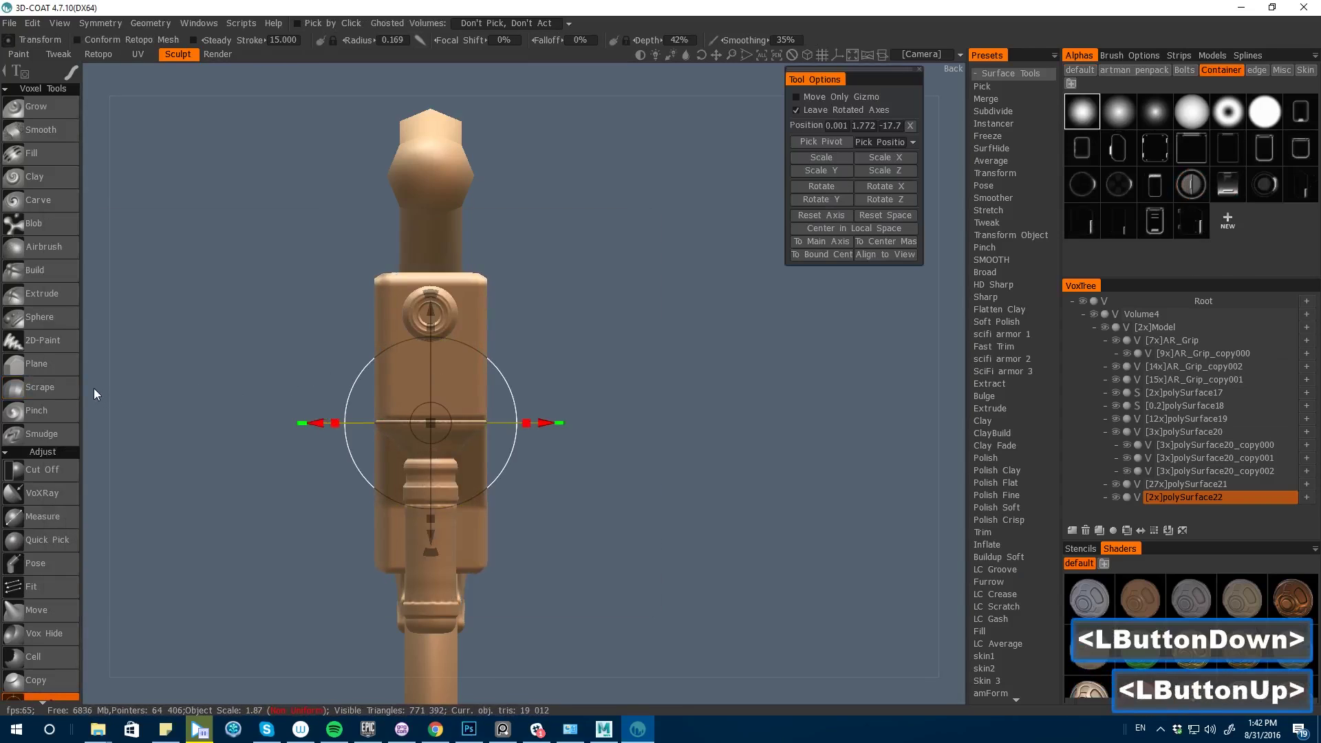
left_click_drag(95, 394, 376, 410)
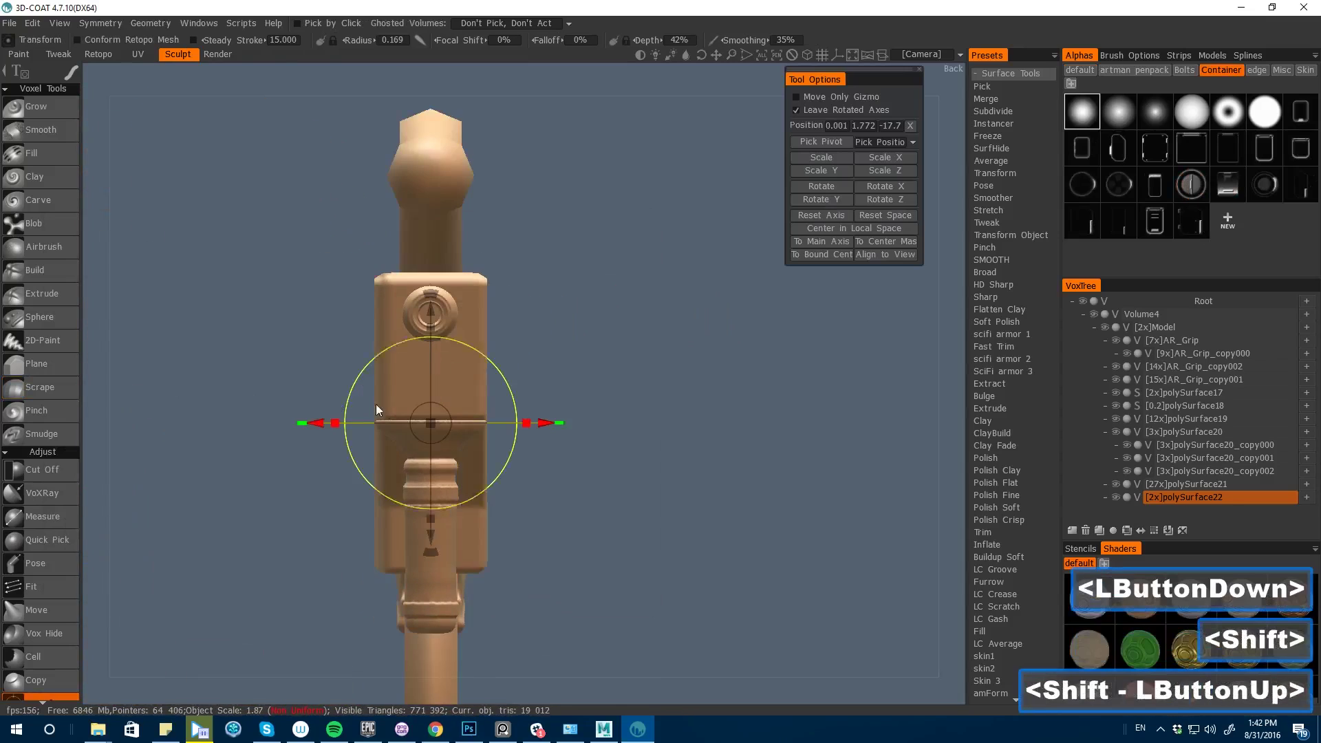
left_click(434, 530)
left_click_drag(85, 359, 495, 412, "shift")
- Start Cut Off on the main body and enable mirror symmetry across the X axis
key("space")
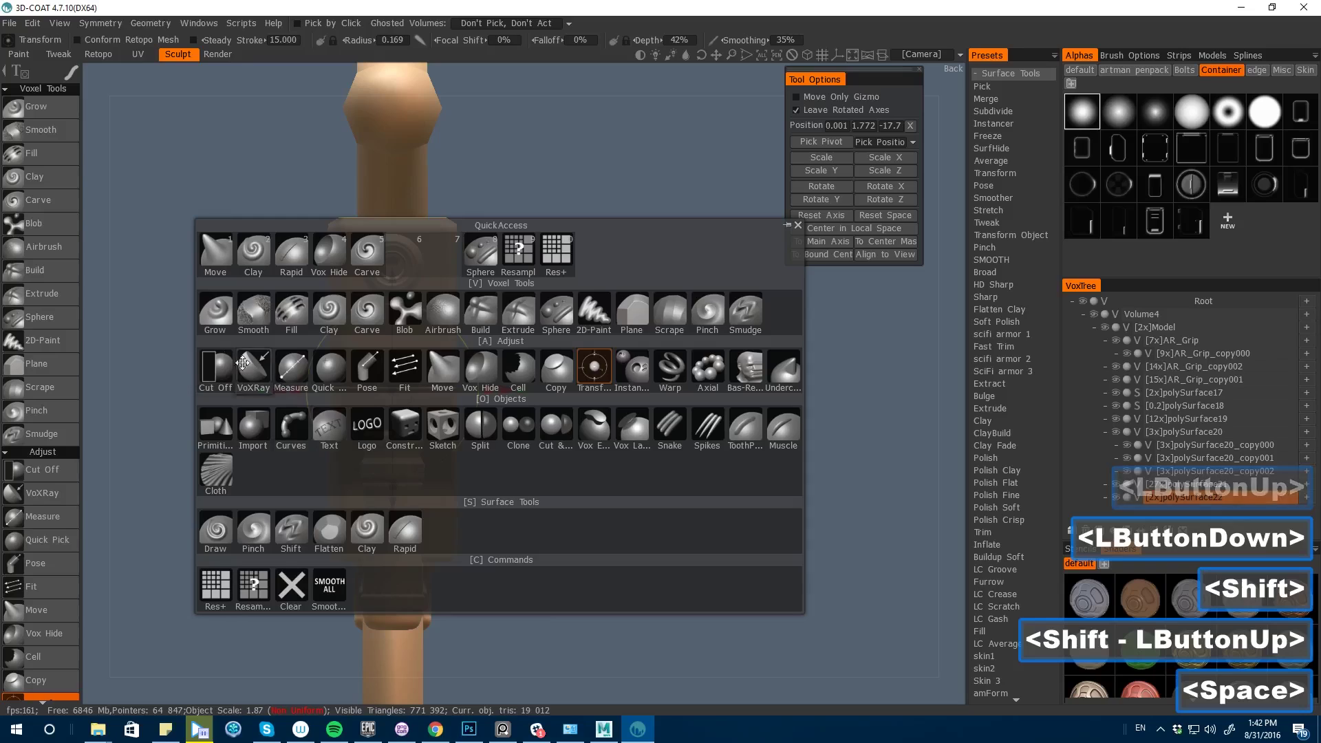
left_click(206, 357)
mouse_move(207, 358)
left_mouse_down("alt")
mouse_move(249, 222)
mouse_move(263, 263)
left_mouse_up("alt")
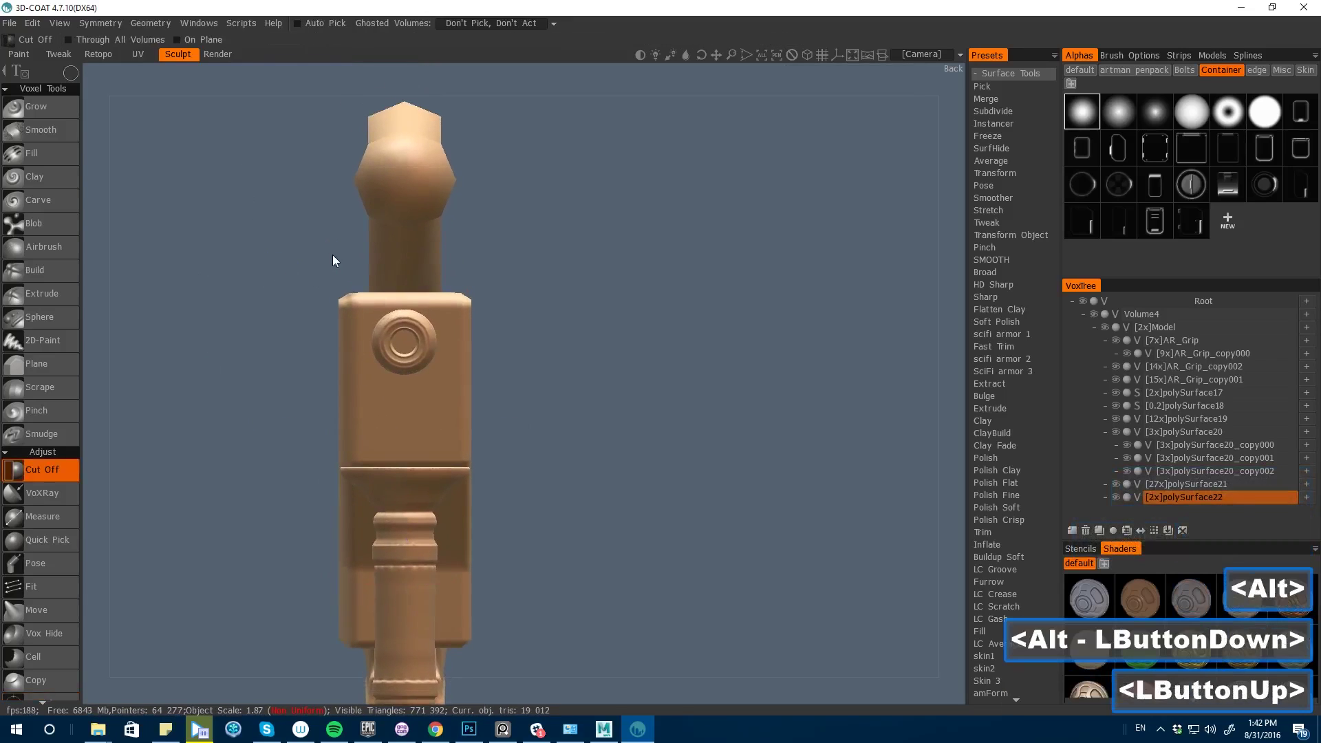
key("s")
left_click(242, 212)
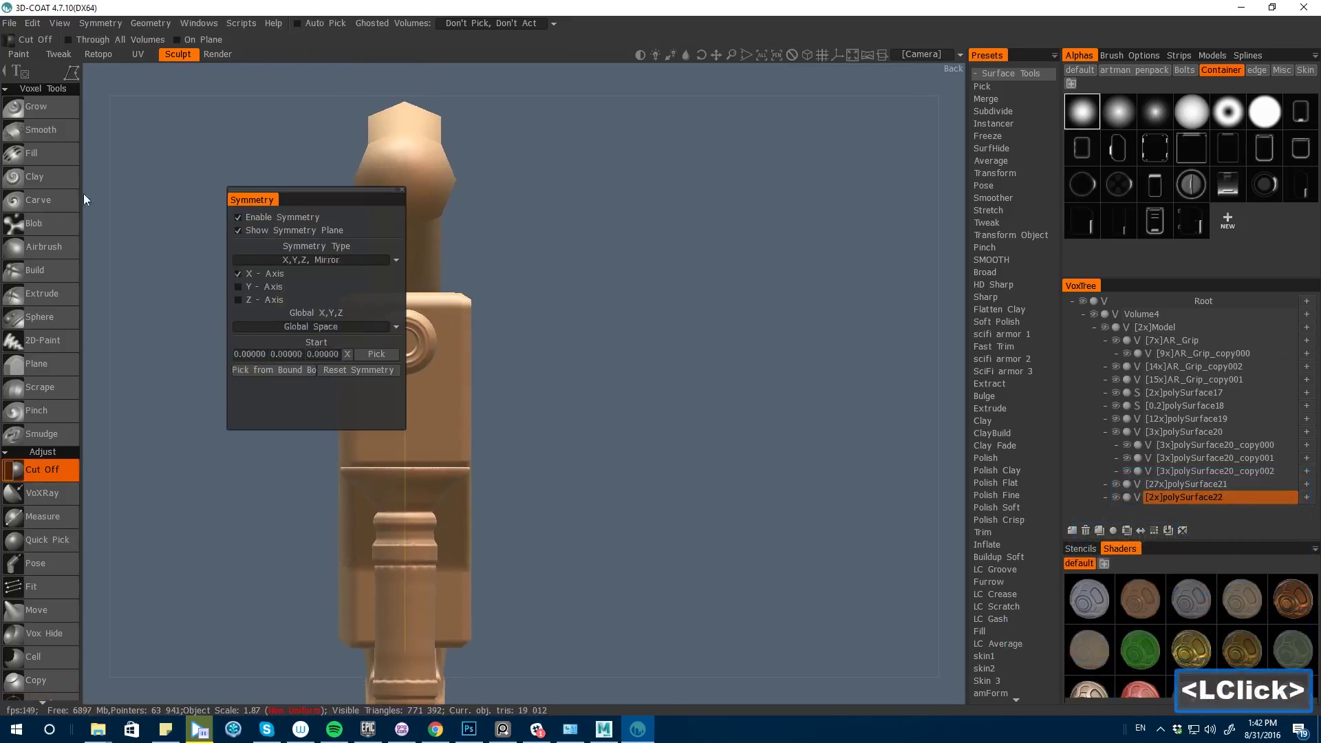
- Cut the main body's upper sides into a stepped, inward-tapering profile with symmetrical Cut Off shapes
left_click(335, 381)
left_click_drag(117, 268, 296, 302)
mouse_move(550, 481)
left_mouse_down("alt")
mouse_move(630, 525)
mouse_move(414, 491)
mouse_move(634, 428)
left_mouse_up("alt")
left_click_drag(634, 576, 348, 506, "shift")
mouse_move(419, 623)
left_mouse_down("alt")
mouse_move(245, 463)
mouse_move(348, 539)
mouse_move(298, 146)
left_mouse_up("alt")
mouse_move(270, 79)
left_mouse_down()
mouse_move(184, 92)
mouse_move(321, 95)
mouse_move(386, 125)
left_mouse_up()
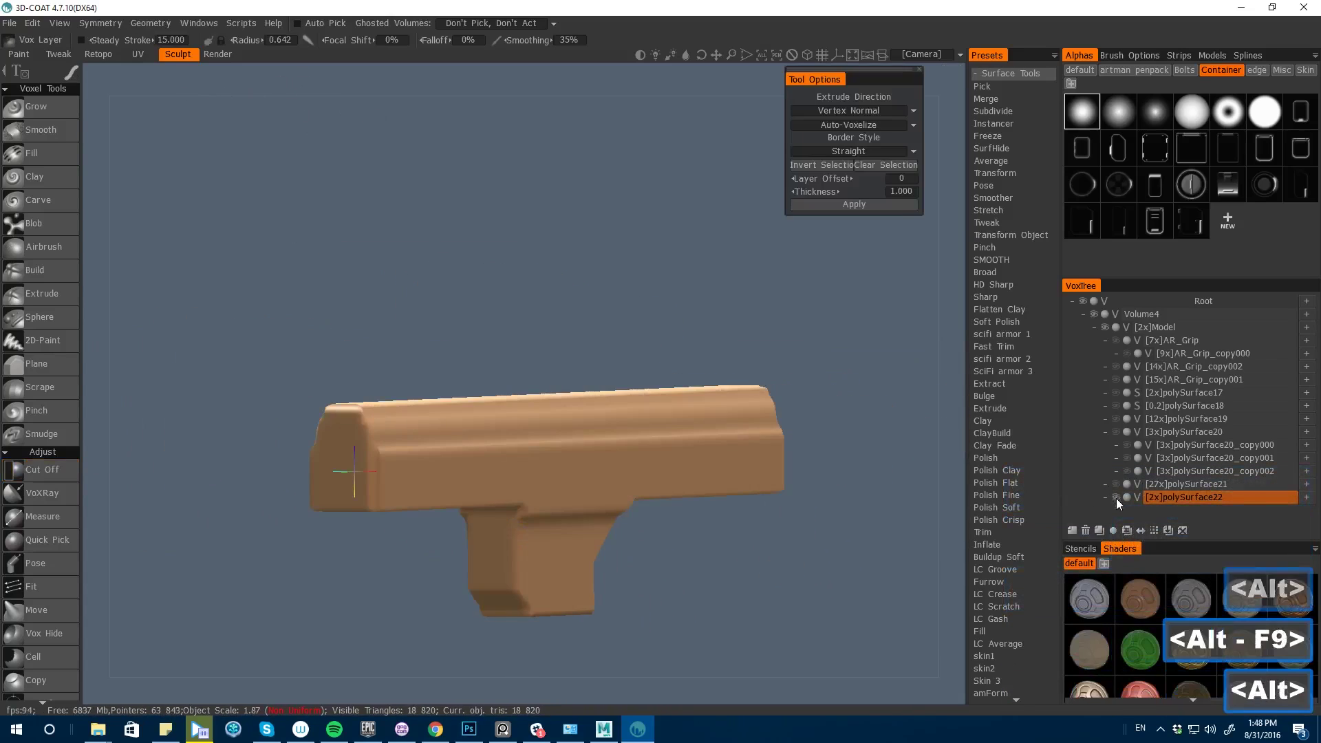
- Isolate the main body in the VoxTree and face its rear end
left_click(1115, 497, "alt")
left_click_drag(933, 592, 833, 593)
left_click(1116, 497, "alt")
left_click_drag(318, 523, 915, 660)
- Select a rounded rectangular patch on the main body's rear face and apply a Vox Layer of thickness 1
key("space")
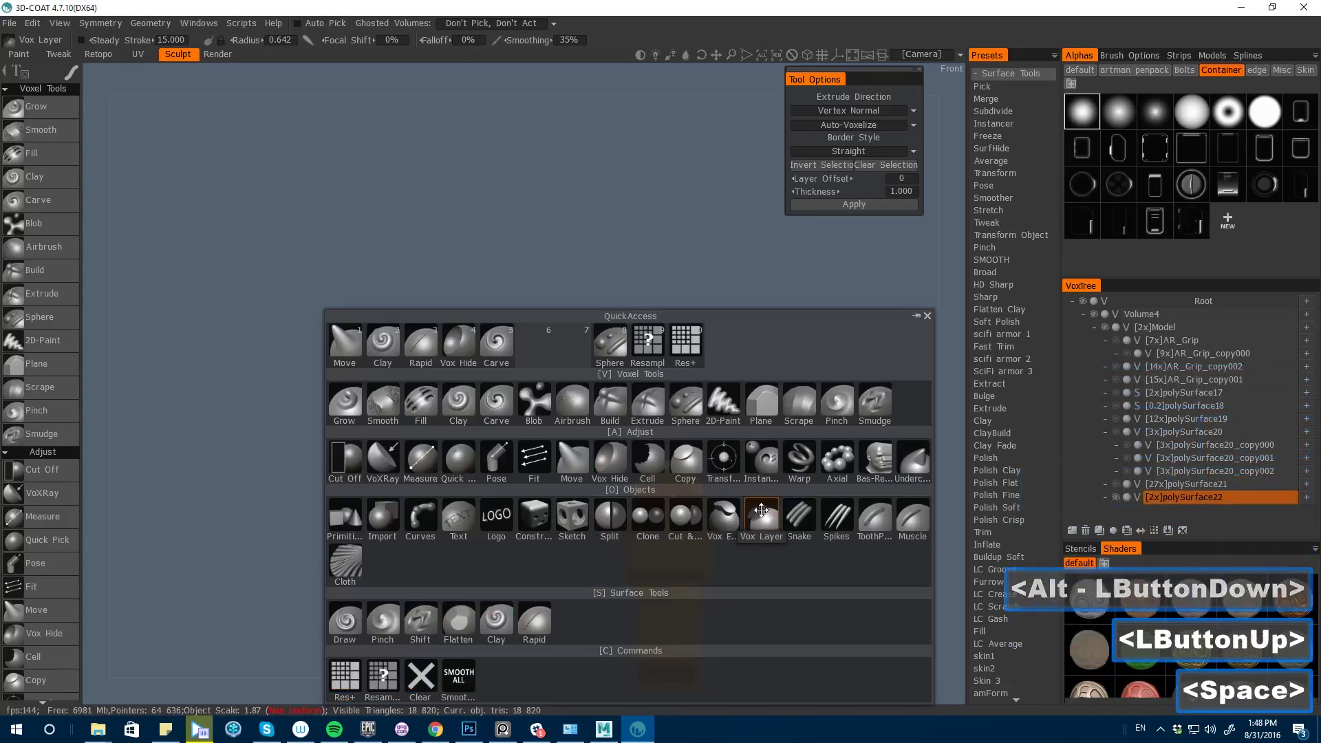
mouse_move(665, 515)
left_mouse_down()
mouse_move(667, 537)
mouse_move(673, 499)
mouse_move(665, 513)
left_mouse_up()
key("bracketleft")
key("Return")
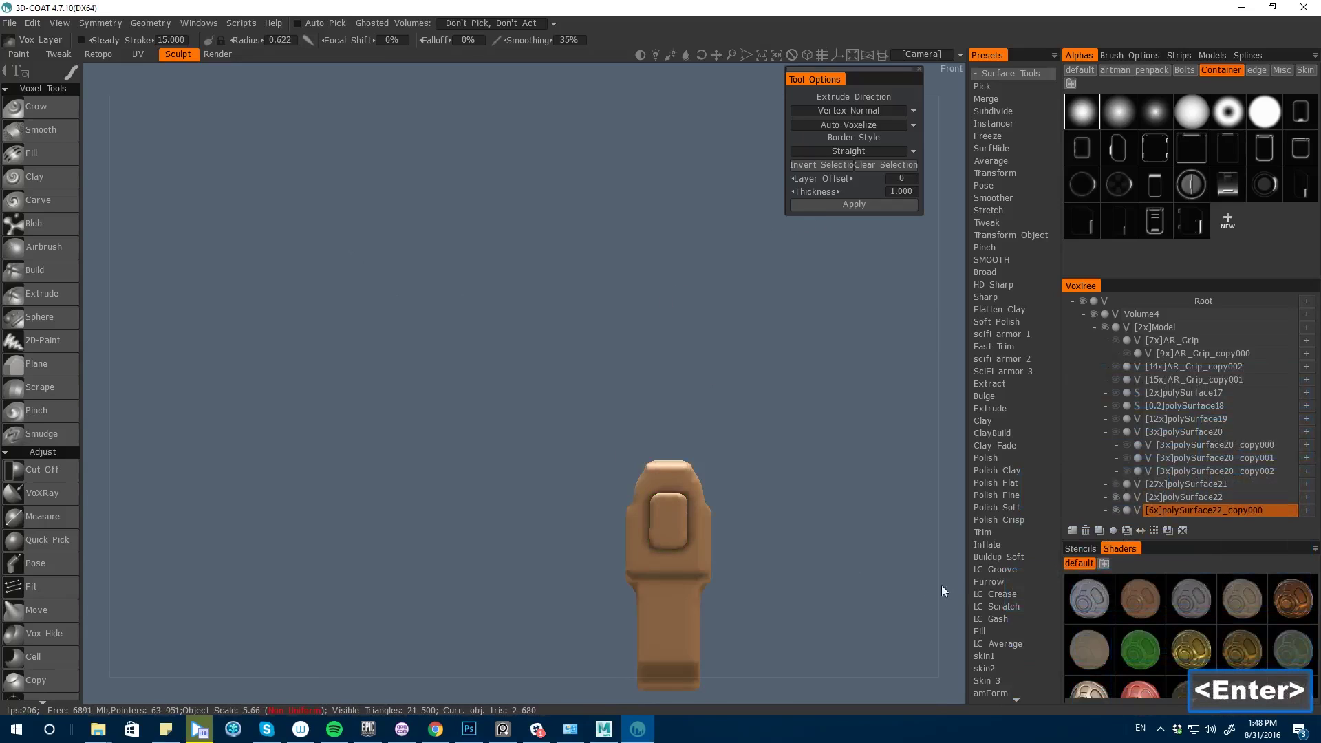
- Undo the thin layer and apply the Vox Layer to the same patch with thickness 3
left_click_drag(941, 585, 913, 590)
key("ctrl+z")
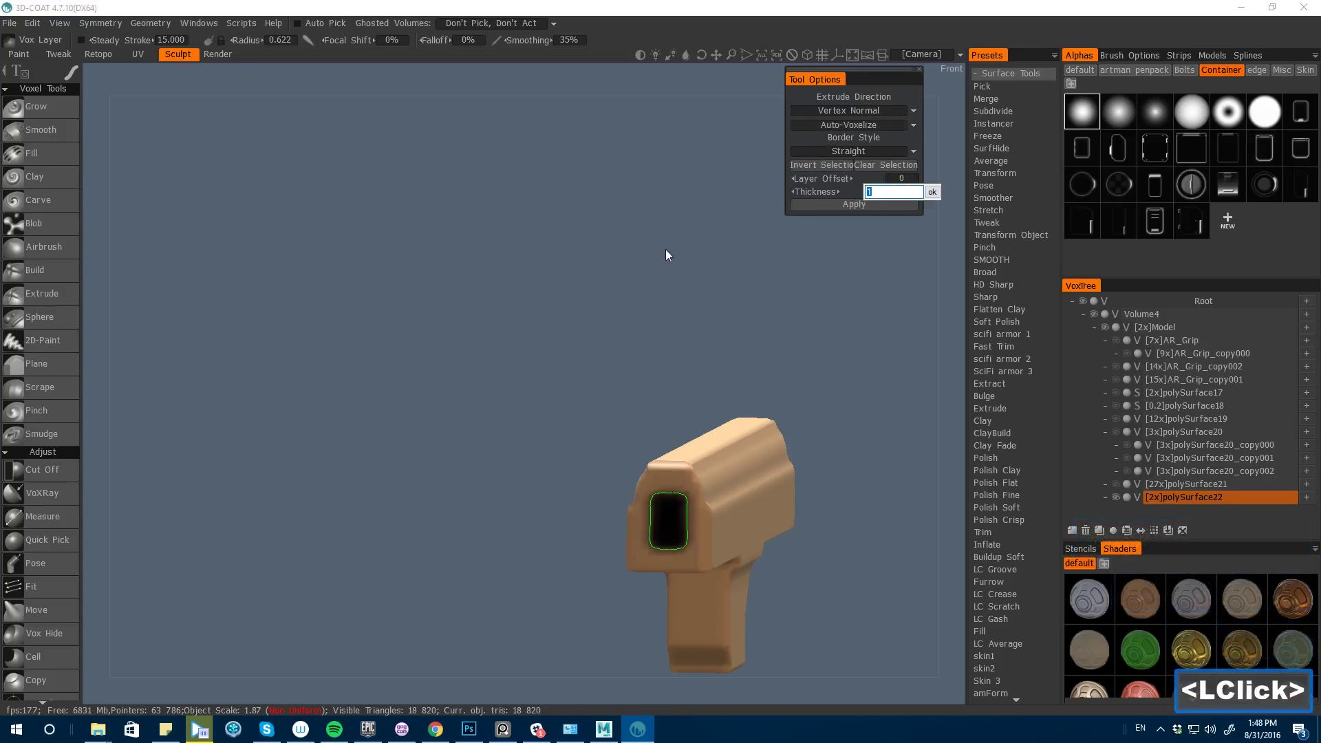
type("3")
key("Return")
left_click(819, 203)
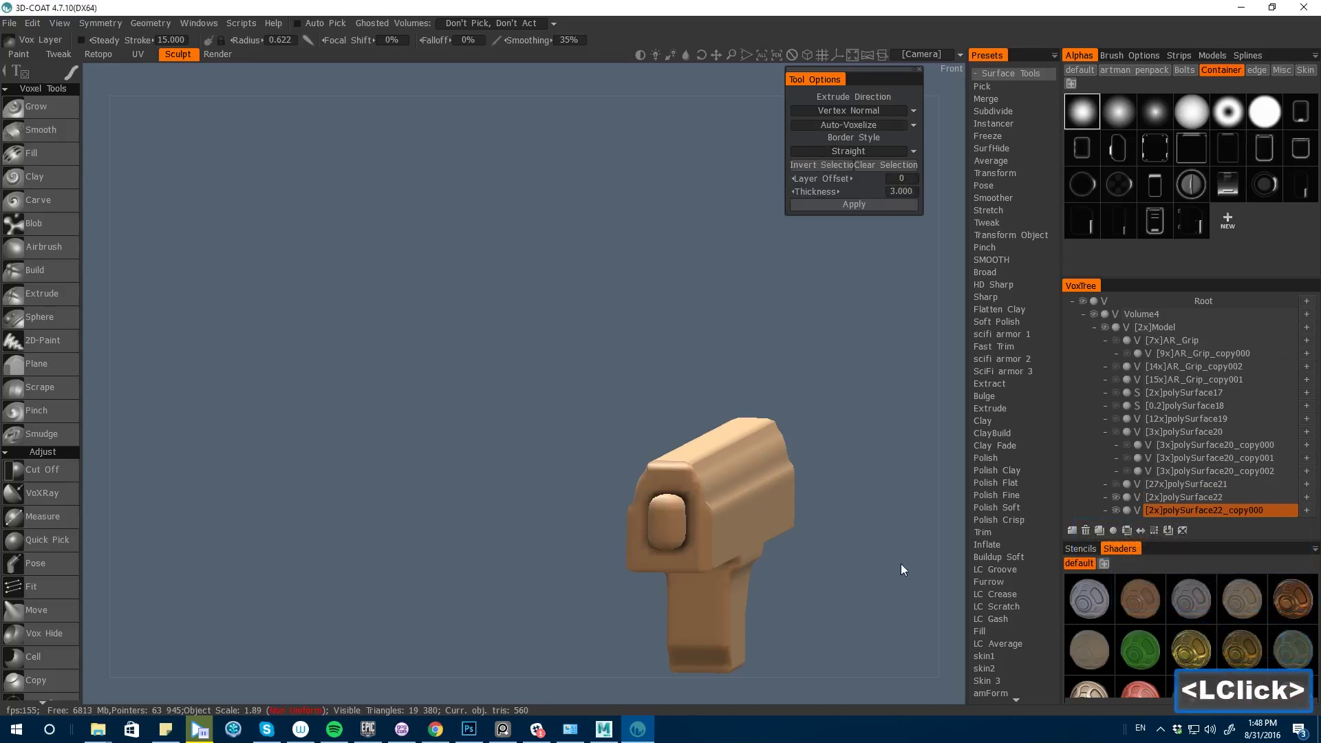
- Trim the rear, upper and lower edges of the main body's rear extension block with rectangular Cut Off shapes in side view
left_click_drag(902, 564, 544, 493)
left_click_drag(955, 589, 702, 582)
left_click_drag(560, 535, 548, 433, "alt")
key("space")
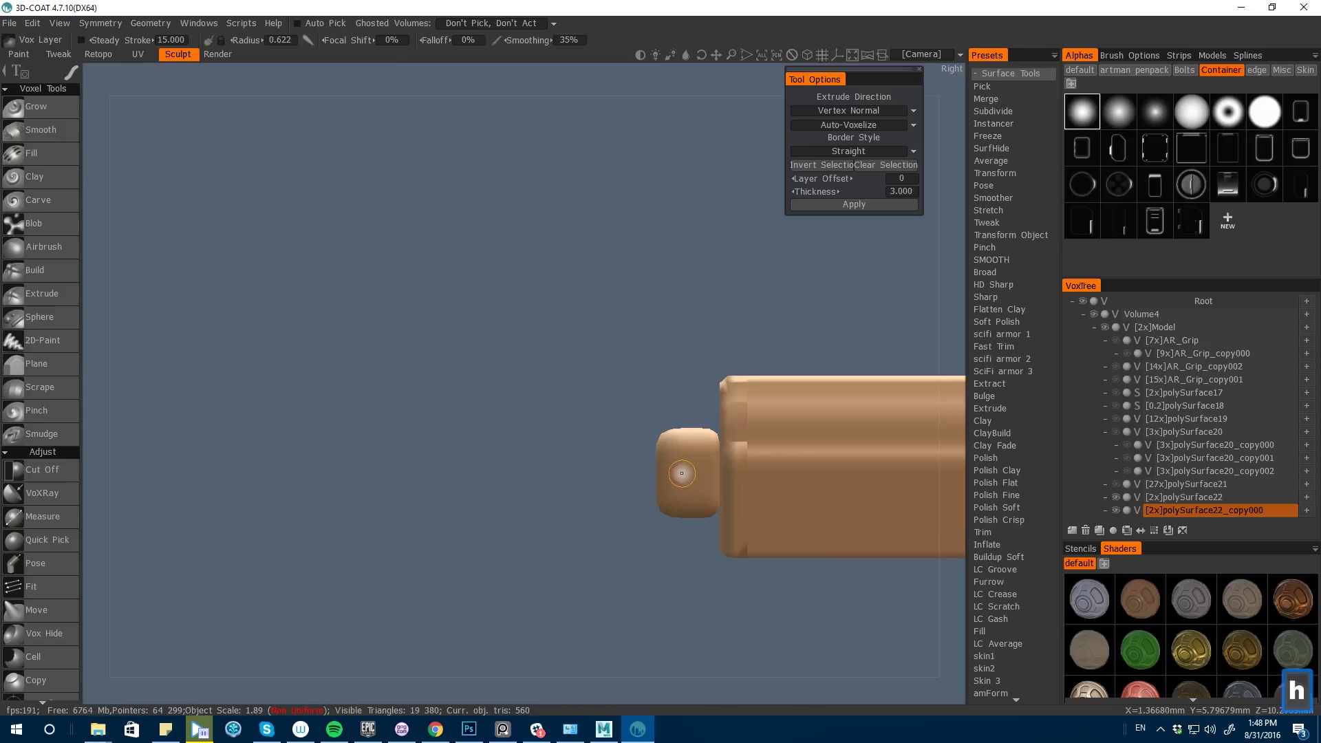
key("space")
left_click(393, 432)
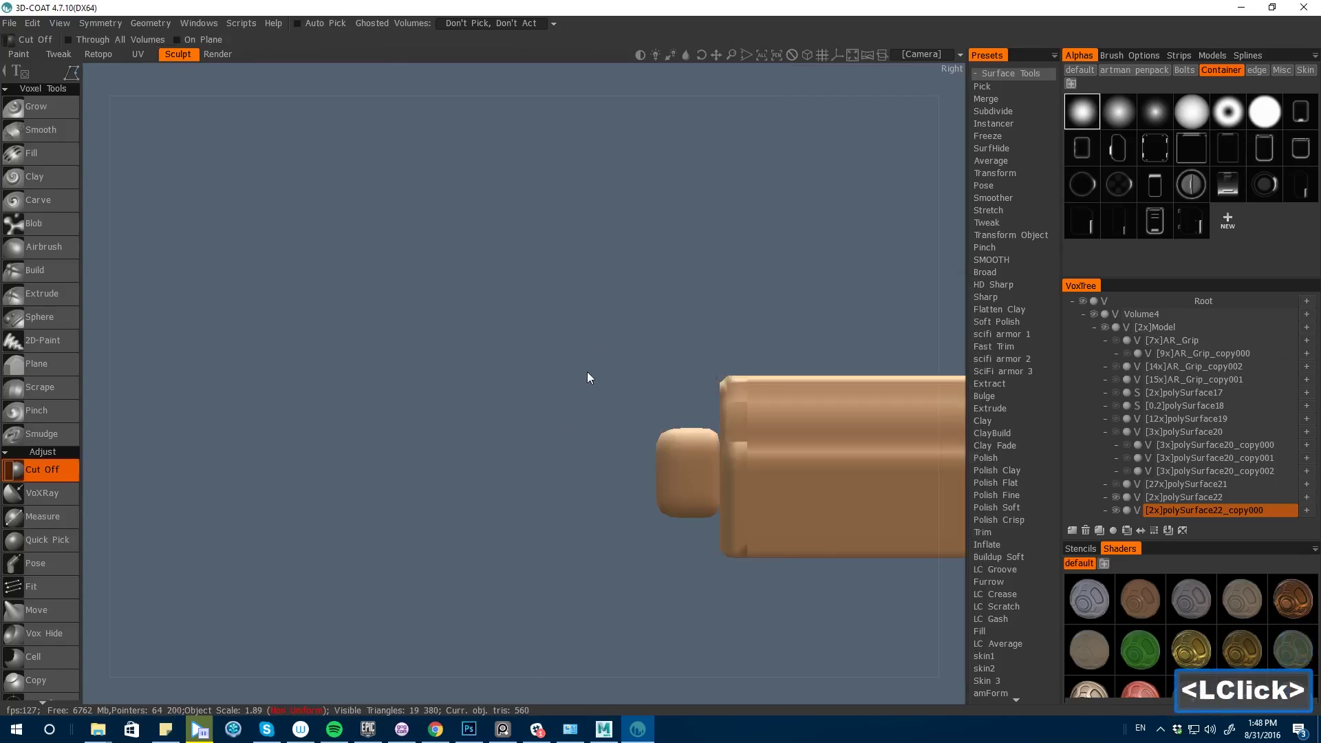
key("e")
left_click(643, 378)
left_click_drag(629, 432, 673, 540)
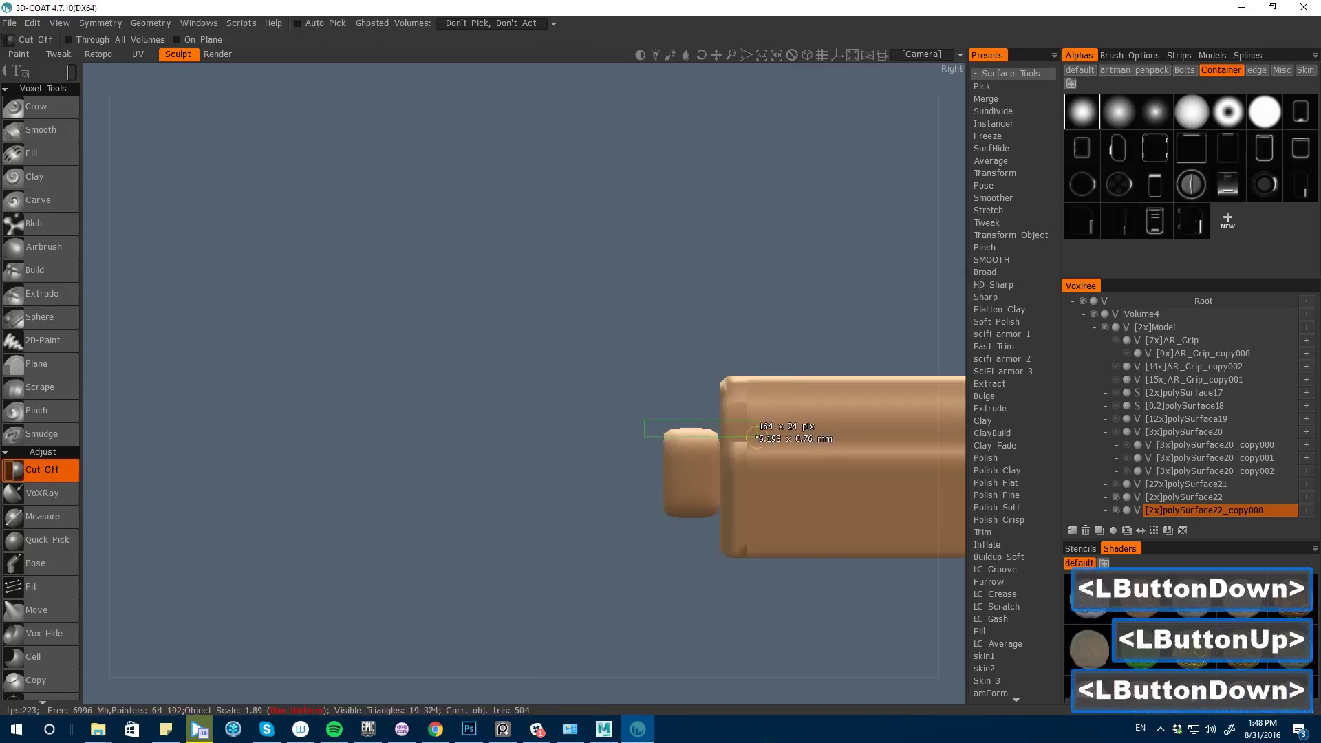
left_click_drag(757, 438, 757, 438)
left_click(642, 506)
- Increase the rear extension's voxel resolution and cut its lower and rear edges flat with rectangular Cut Off shapes
key("space")
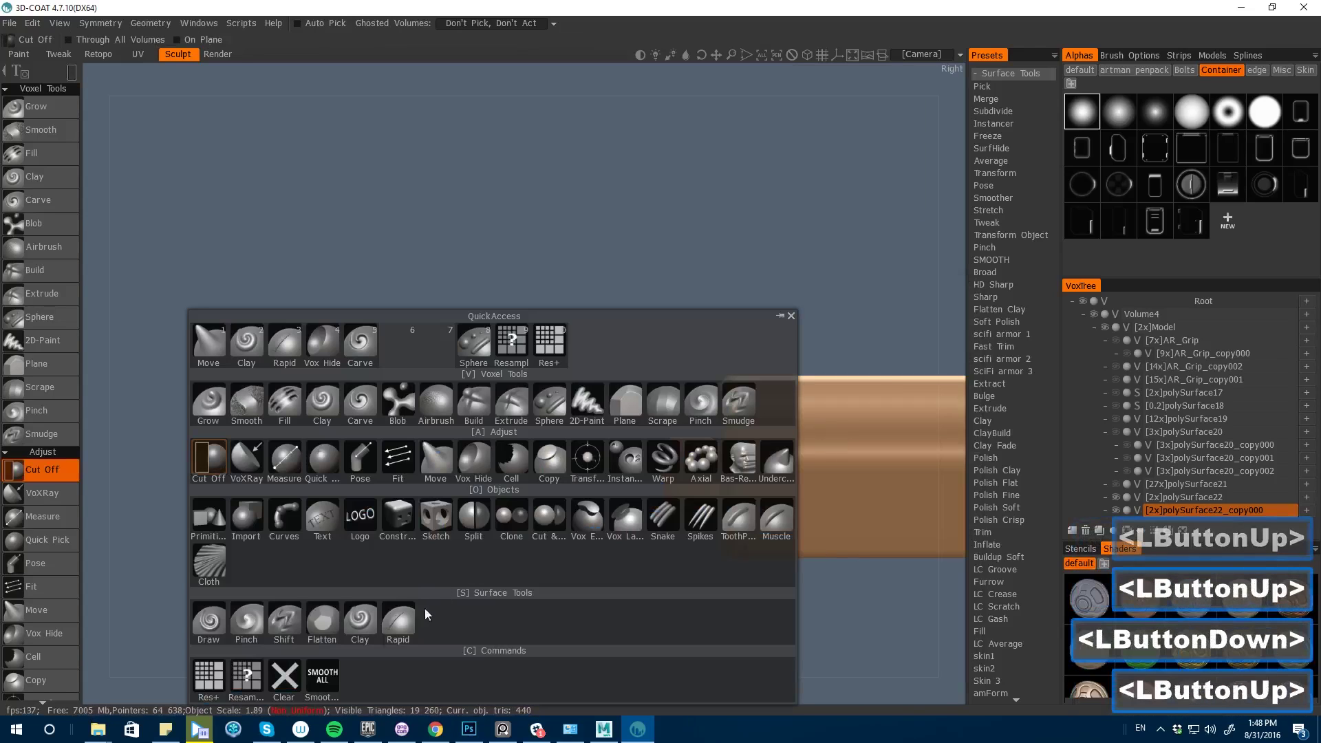
key("space")
key("space")
left_click(19, 679)
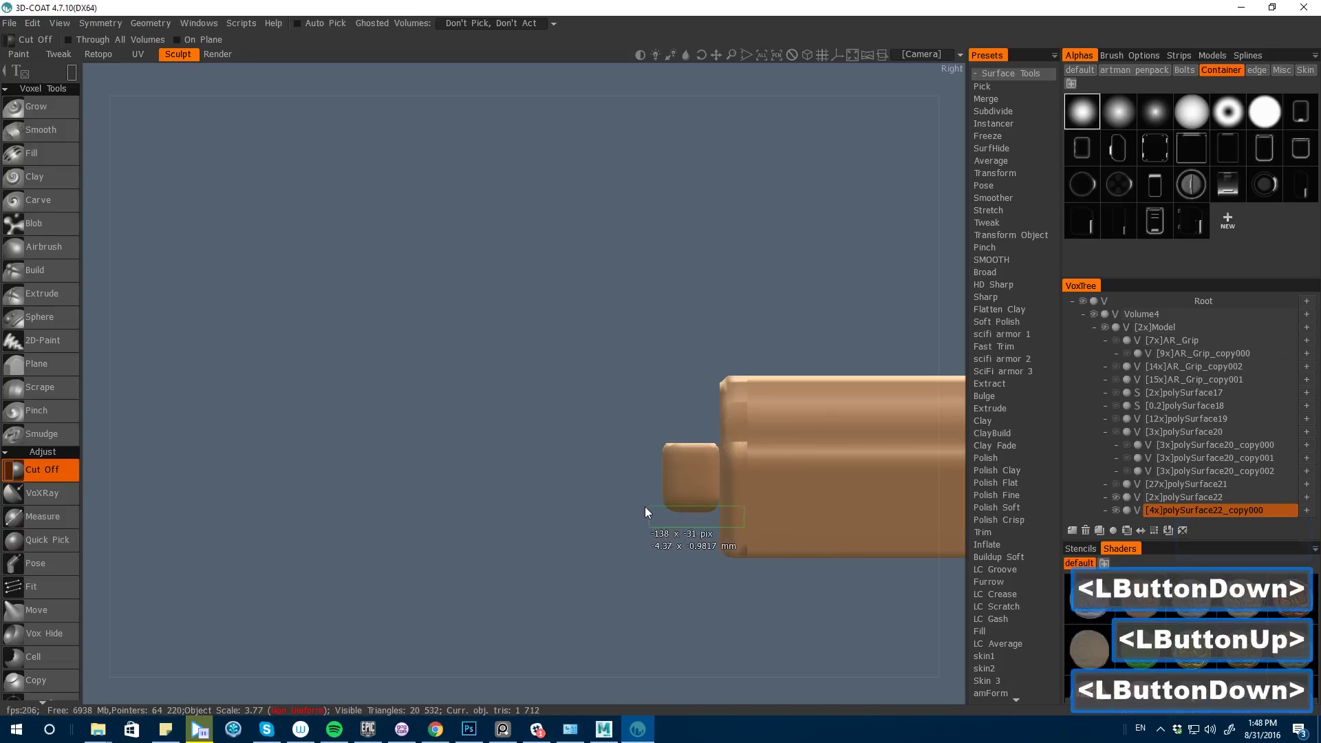
left_click_drag(645, 508, 644, 507)
left_click_drag(640, 424, 670, 537)
- Shift the rear extension block slightly along the rifle's length with the Transform tool
left_click_drag(217, 426, 310, 468)
left_click(40, 697)
left_click_drag(468, 523, 551, 524)
- Select the main body volume polySurface22 and switch it from voxel to surface mode
left_click(1183, 497)
left_click_drag(482, 426, 423, 589)
left_click(1137, 497)
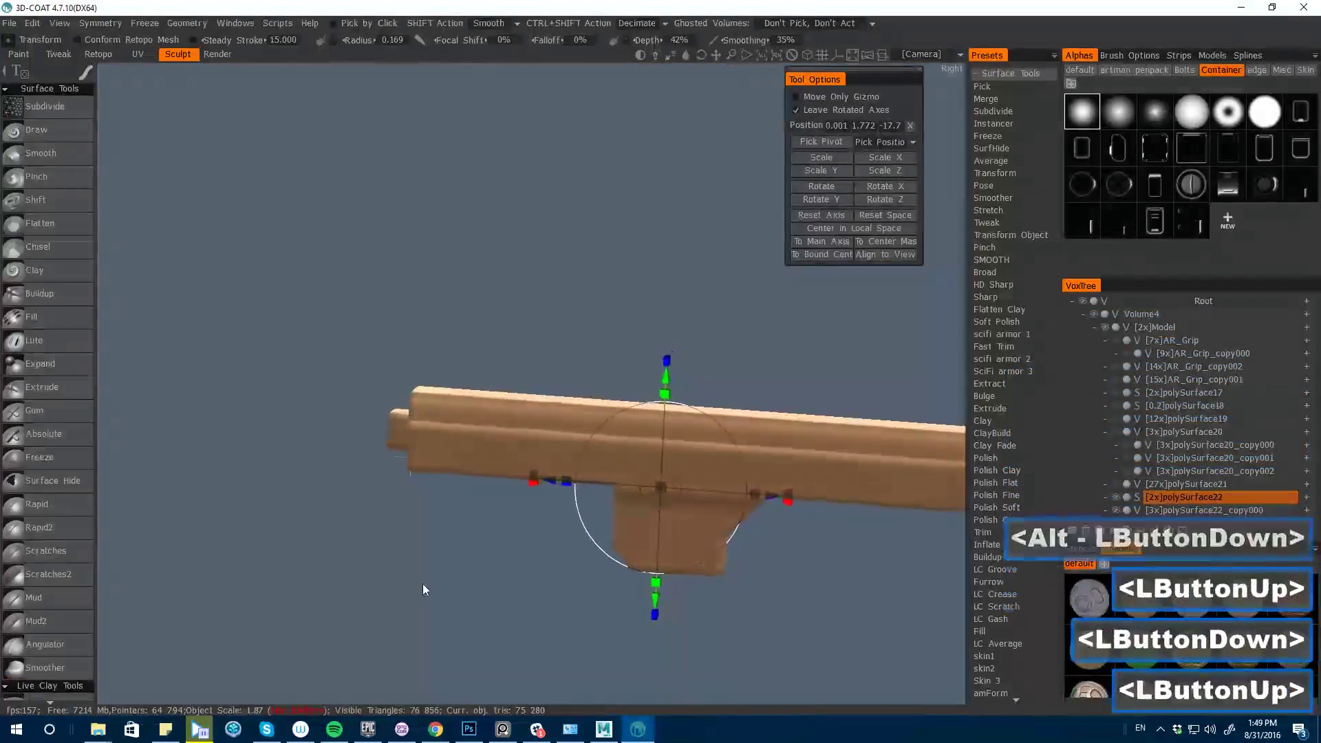
key("ctrl+d")
left_click_drag(358, 530, 414, 540)
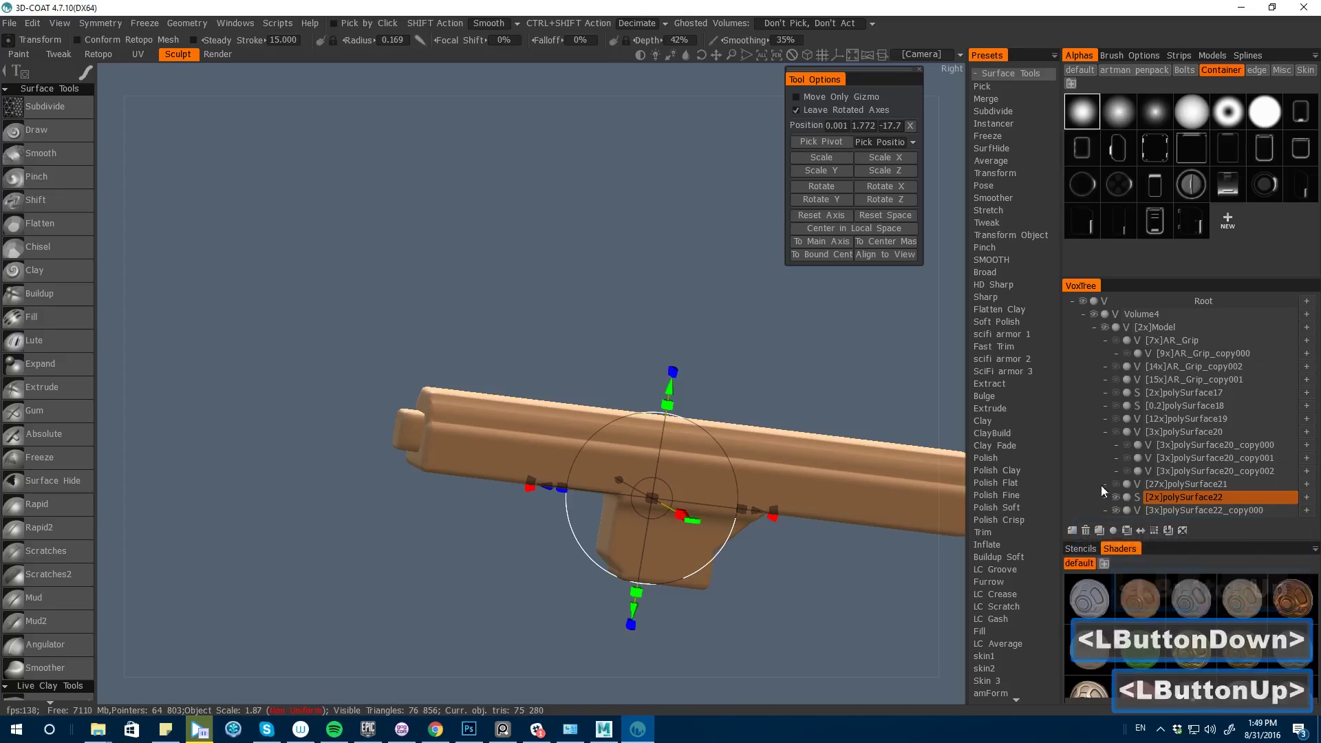
- Bring the hidden rifle parts back by ending the isolation in the VoxTree
left_click(1116, 497, "alt")
left_click_drag(296, 237, 162, 237)
key("h")
left_click_drag(206, 244, 109, 233, "alt")
left_click_drag(318, 322, 265, 315, "alt")
mouse_move(292, 315)
left_mouse_down()
mouse_move(243, 311)
mouse_move(303, 306)
left_mouse_up()
- Preview the whole rifle from several angles in the Render room with Realtime Render on, and return to sculpting
left_click(218, 54)
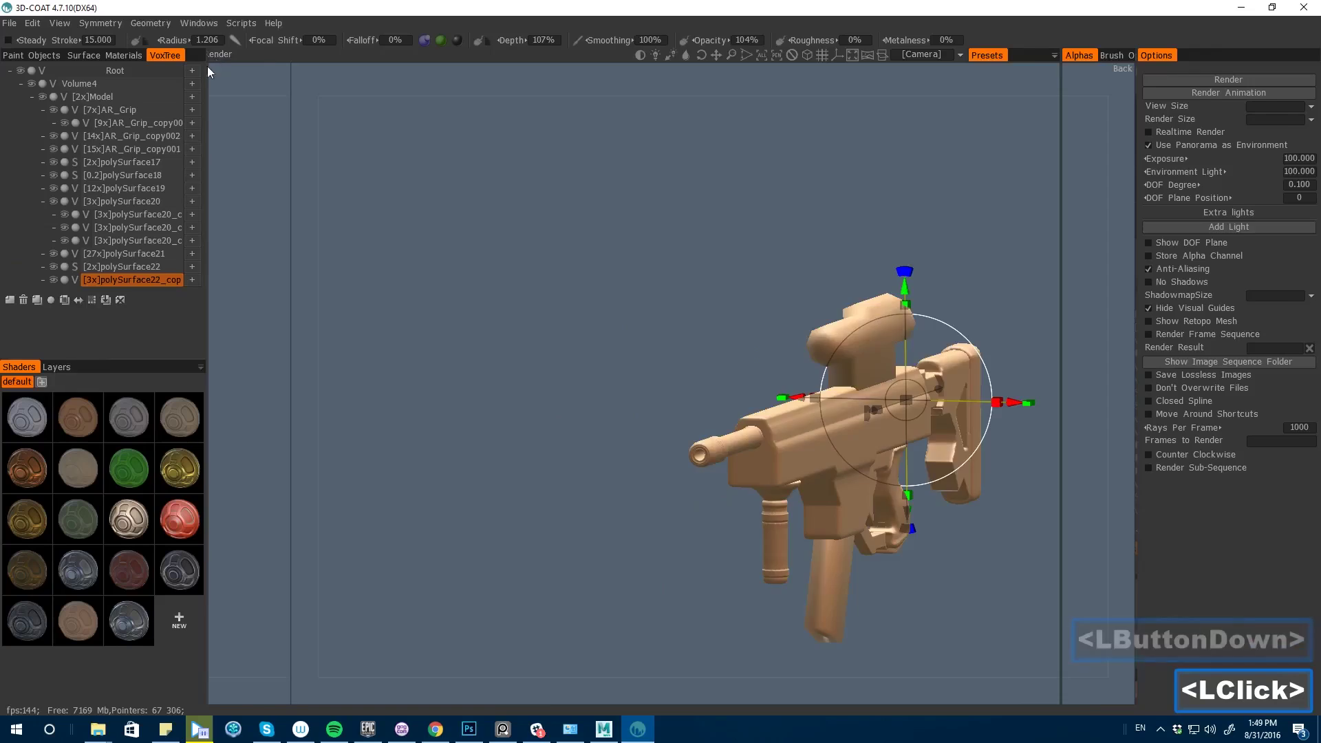
left_click_drag(413, 323, 503, 351)
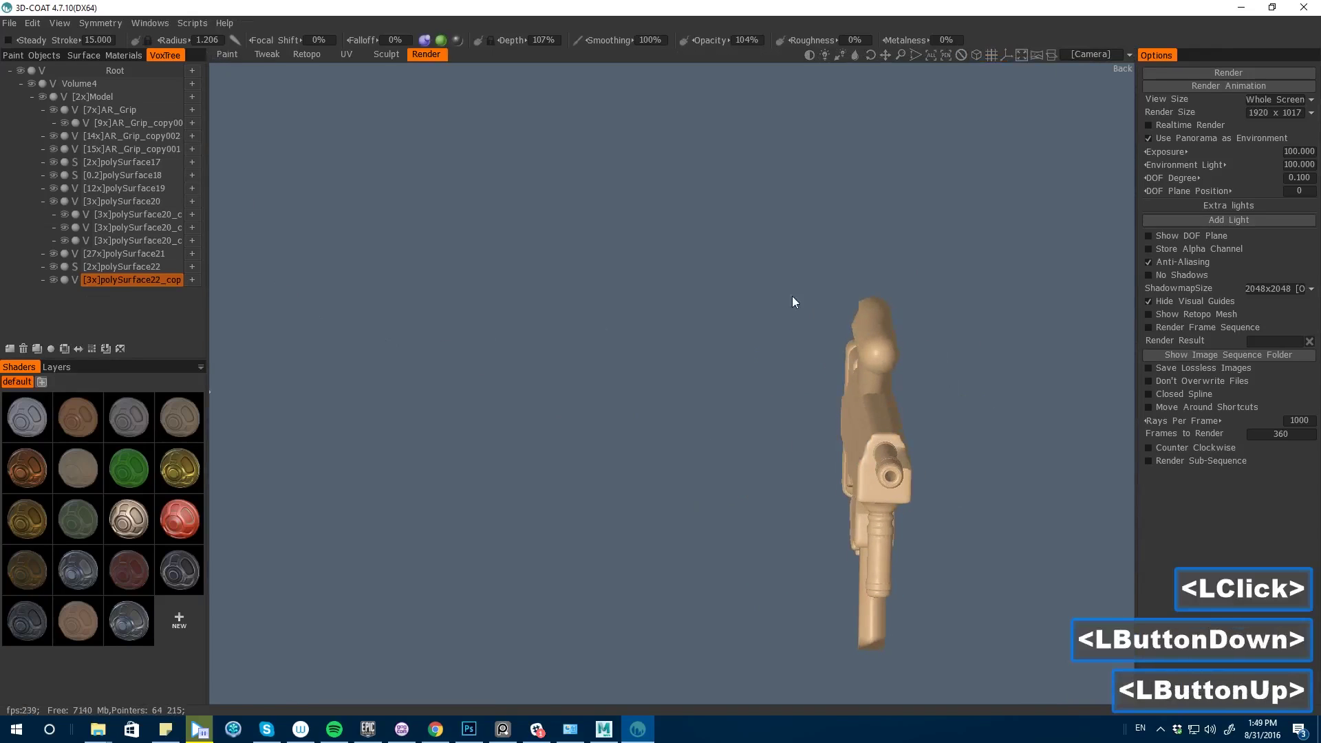
left_click(1148, 125)
mouse_move(595, 320)
left_mouse_down()
mouse_move(541, 292)
mouse_move(408, 391)
mouse_move(473, 418)
mouse_move(563, 426)
mouse_move(502, 468)
left_mouse_up()
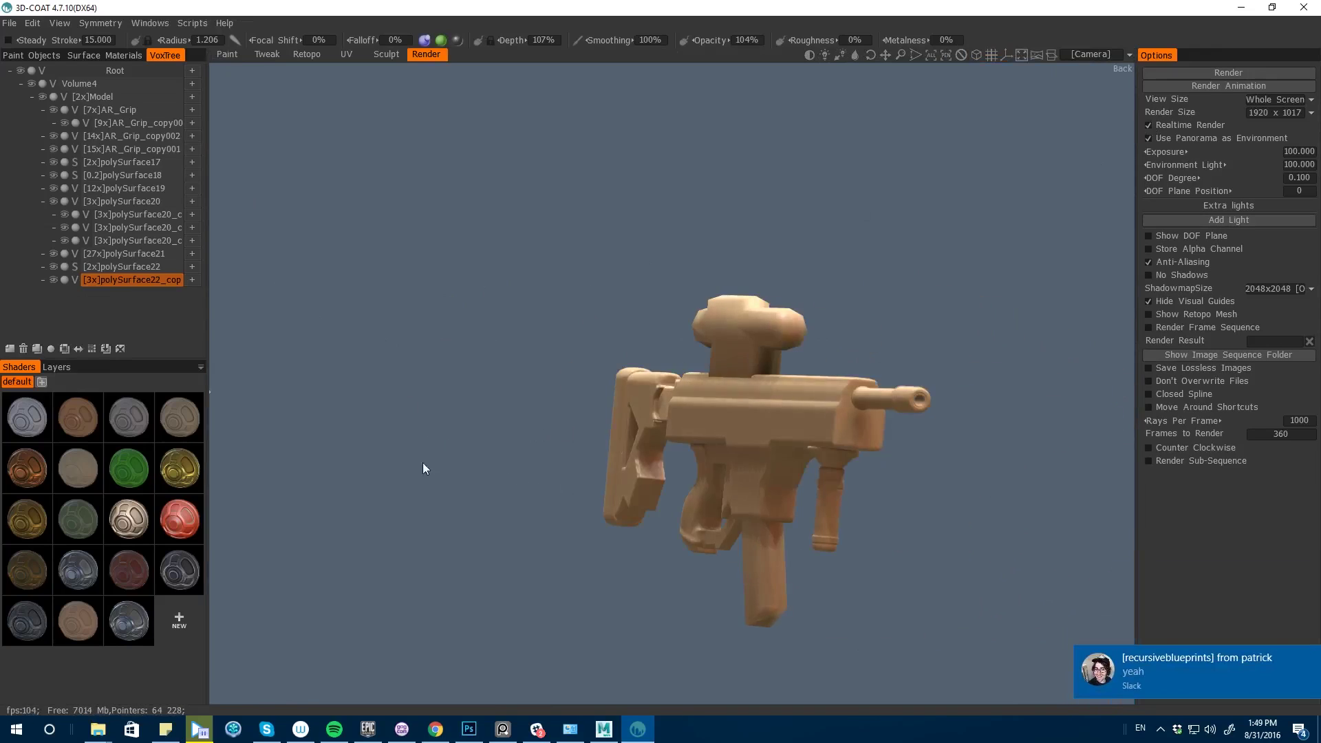
left_click_drag(423, 468, 358, 419)
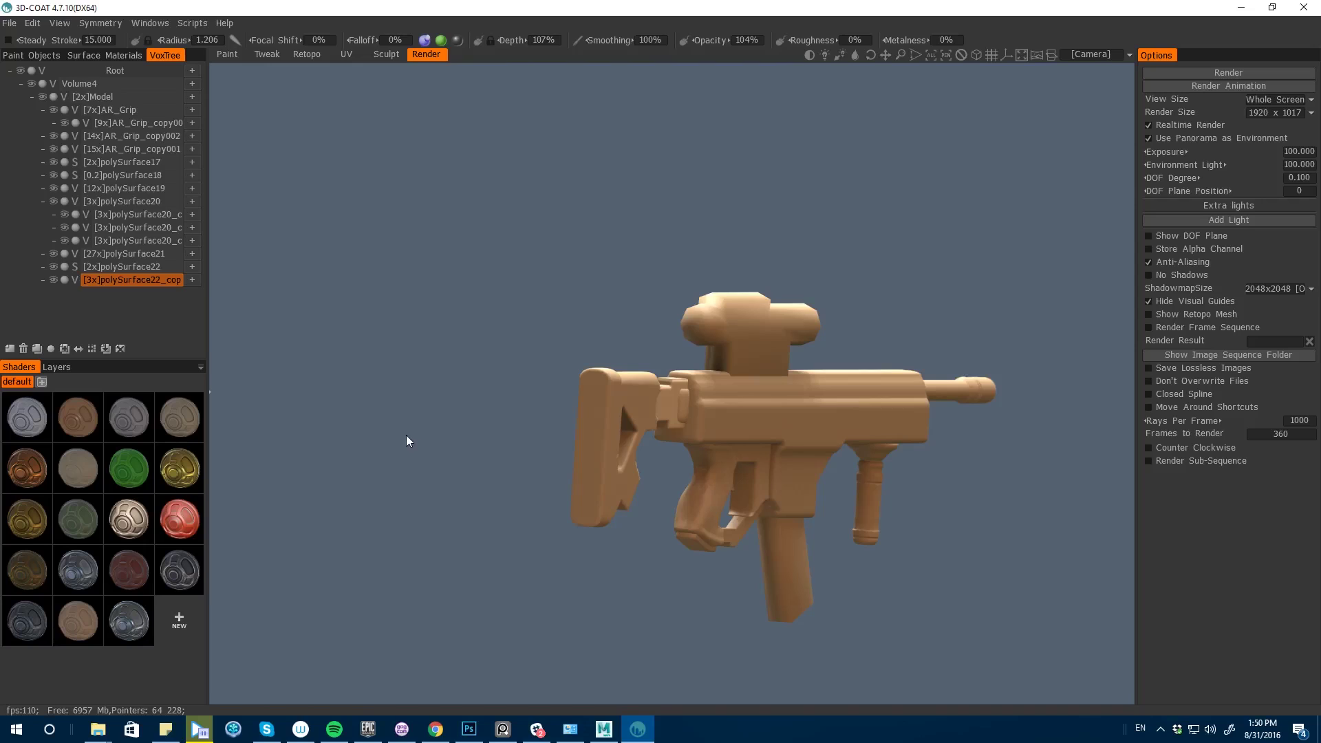
mouse_move(406, 435)
left_mouse_down()
mouse_move(366, 415)
mouse_move(761, 627)
mouse_move(336, 497)
left_mouse_up()
left_click(386, 55)
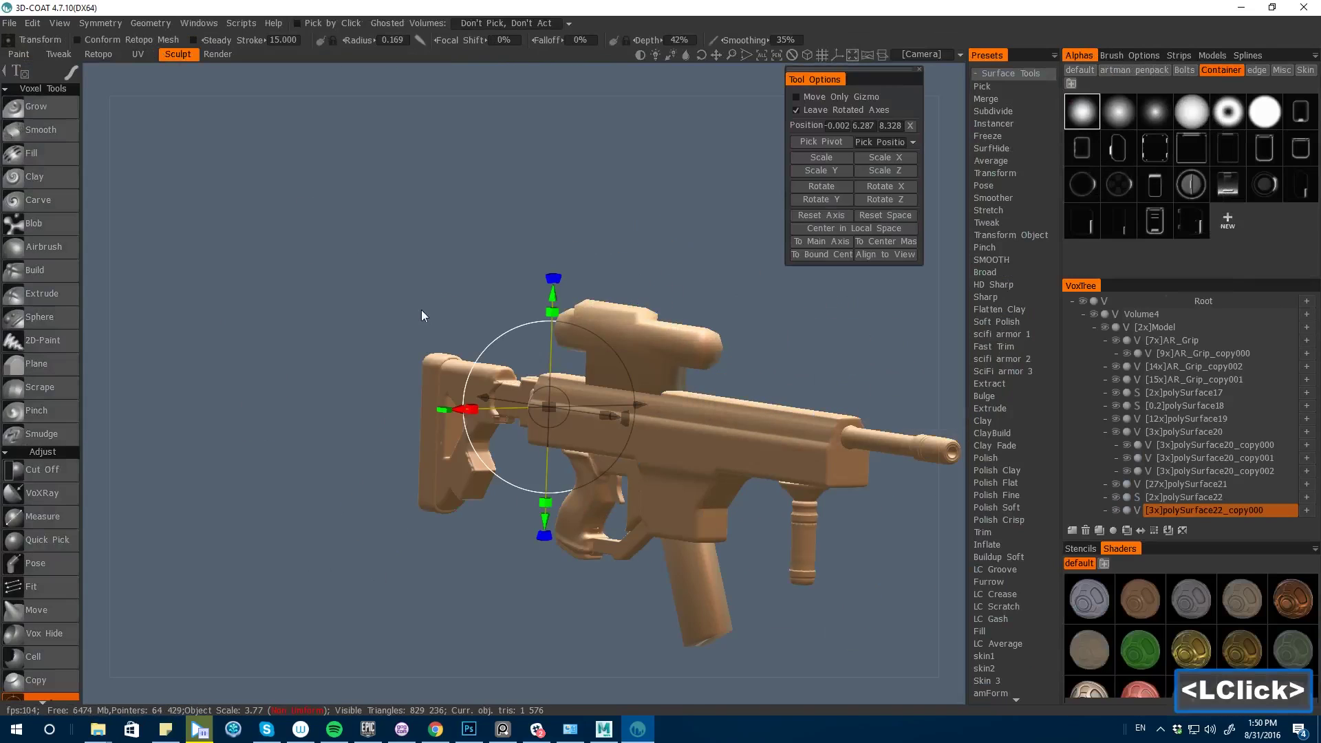
- Select the magazine volume polySurface17, face it from the side and enlarge the Move brush to a radius of about 8.4
mouse_move(421, 309)
left_mouse_down()
mouse_move(307, 295)
mouse_move(410, 290)
left_mouse_up()
left_click(1185, 393)
left_click(439, 416)
key("space")
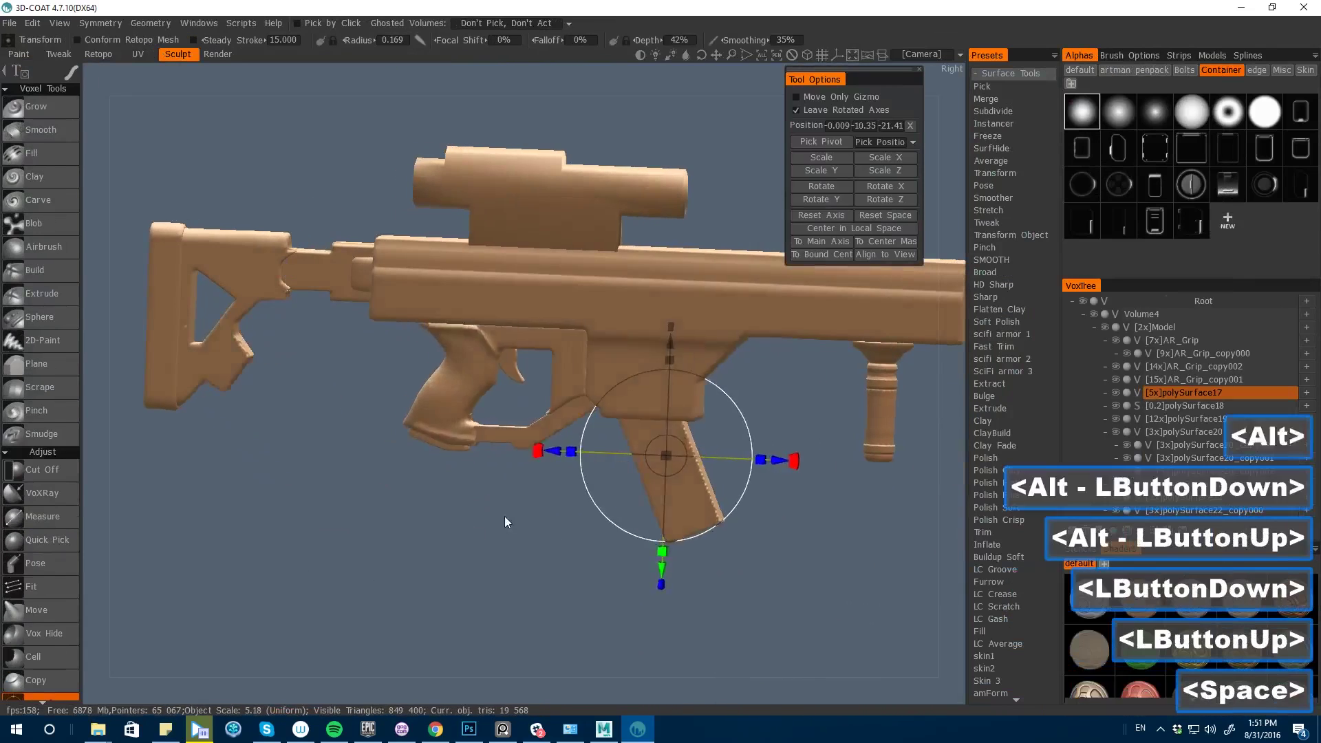
left_click_drag(506, 518, 447, 567, "shift")
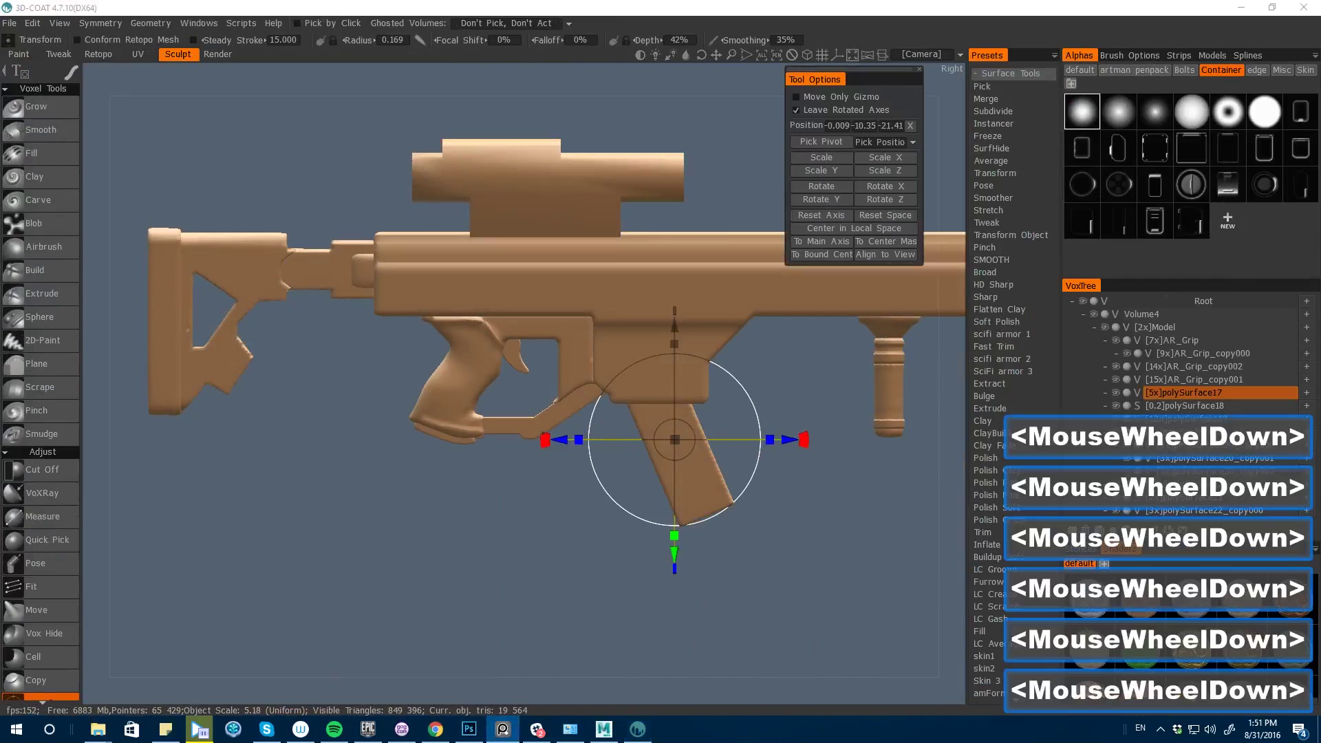
left_click_drag(577, 511, 557, 511)
left_click_drag(558, 511, 500, 505, "shift")
key("space")
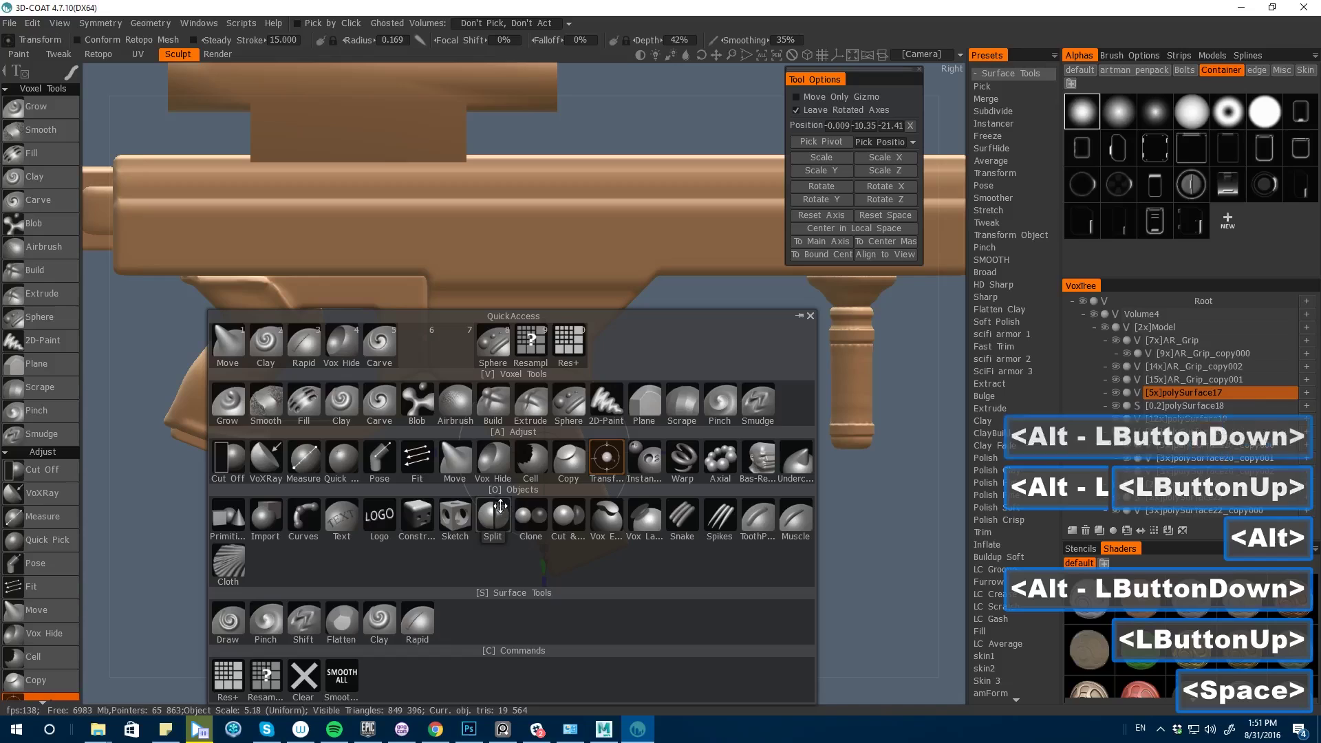
left_click(455, 469)
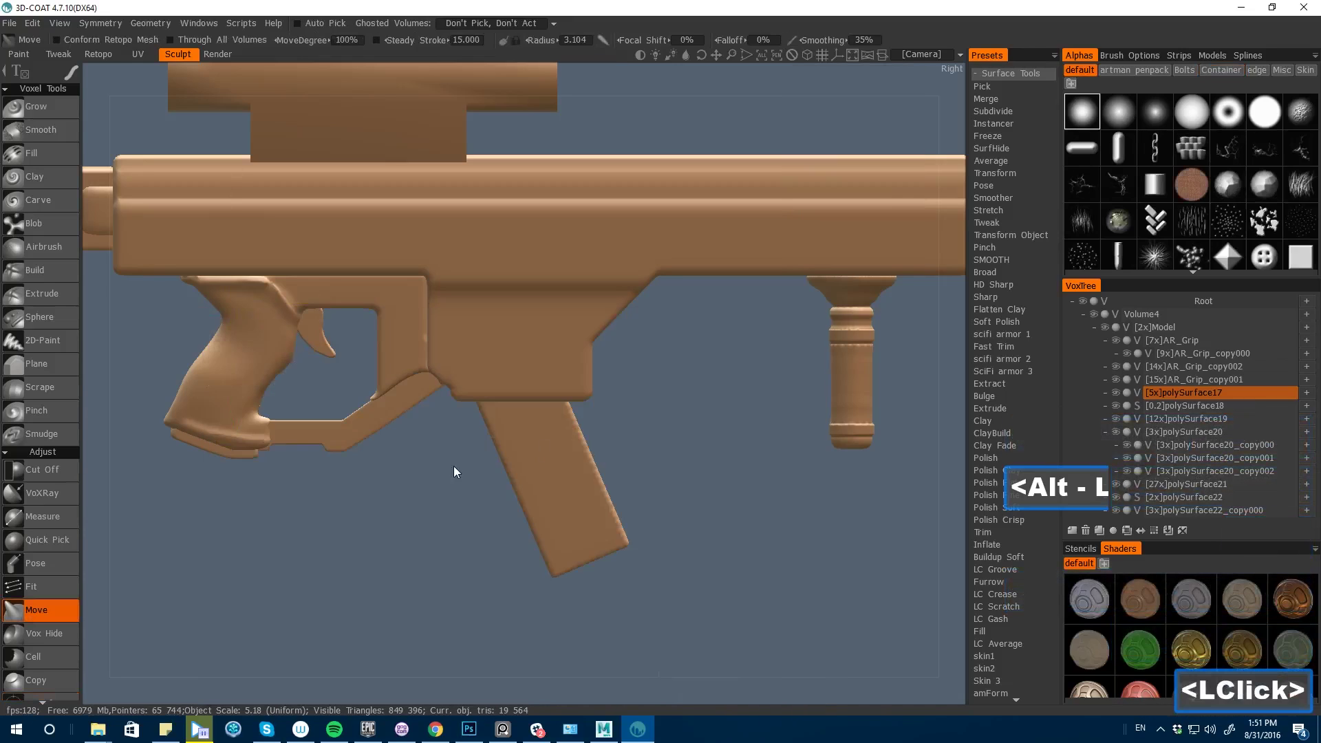
key("]")
key("]")
key("]")
key("]")
key("]")
key("]")
key("]")
key("]")
key("]")
key("]")
mouse_move(552, 474)
left_mouse_down()
mouse_move(539, 478)
mouse_move(561, 473)
mouse_move(558, 488)
left_mouse_up()
key("ctrl+z")
key("ctrl+z")
- Turn off Ignore Back Faces and bend the straight magazine into a curve with large Move strokes
key("e")
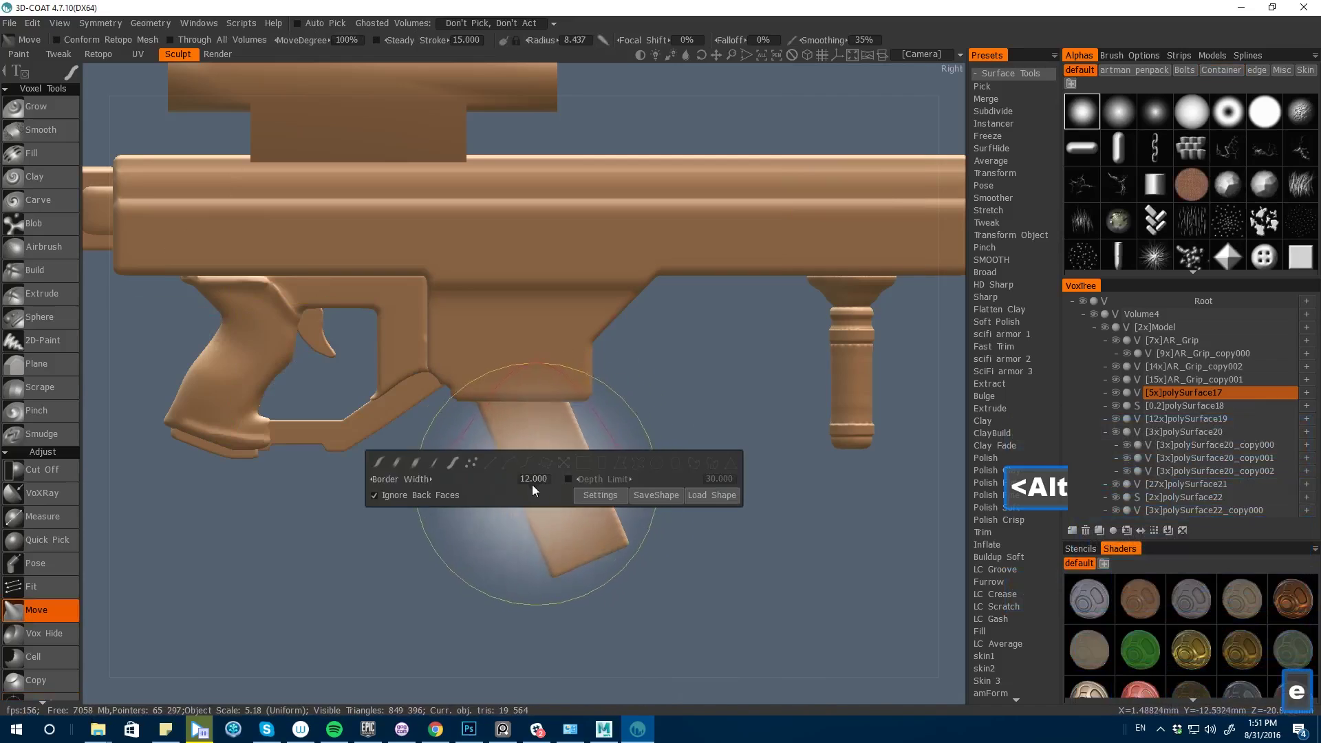
left_click(378, 495)
left_click_drag(555, 466, 567, 567)
mouse_move(562, 468)
left_mouse_down()
mouse_move(526, 492)
mouse_move(554, 508)
left_mouse_up()
- Refine the curved magazine's front edge, upper rear corner and lower end with progressively smaller Move brush strokes
key("bracketleft")
key("bracketleft")
key("bracketleft")
left_click_drag(573, 442, 585, 476)
key("bracketleft")
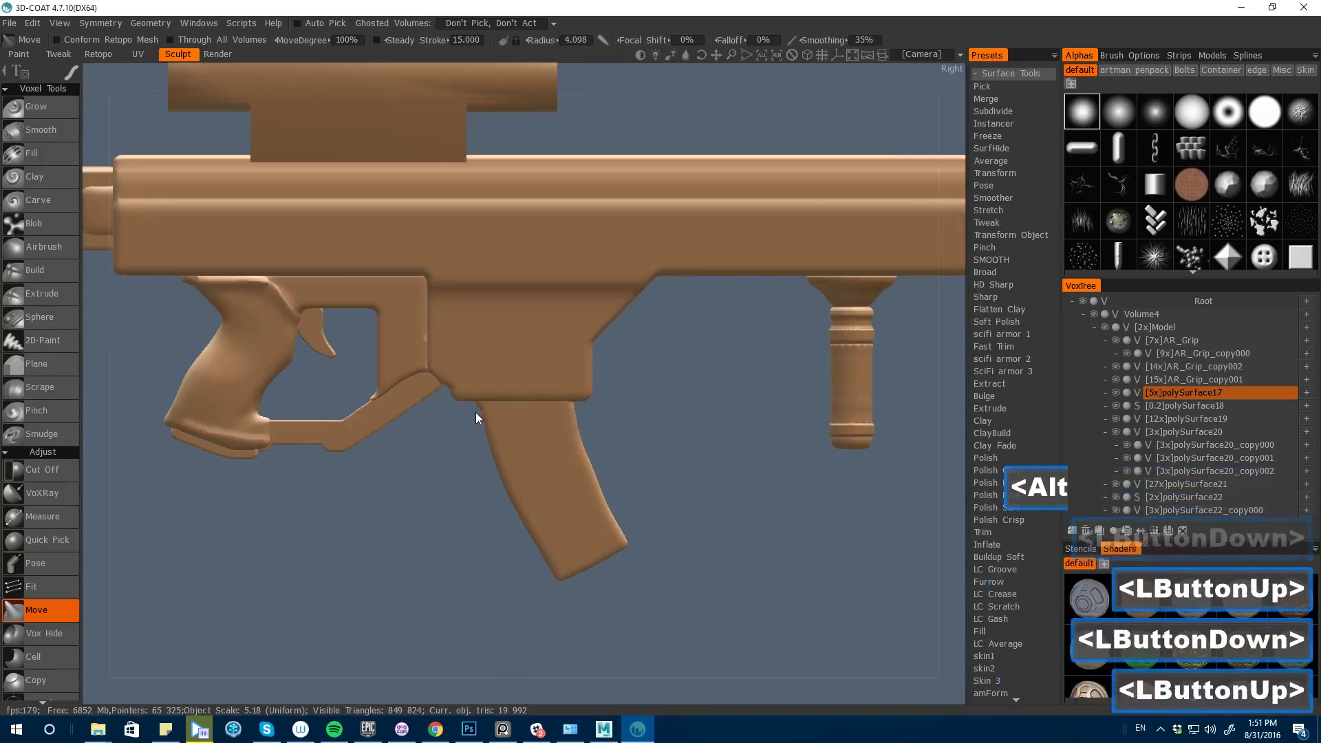
left_click_drag(480, 404, 486, 403)
key("bracketleft")
key("bracketleft")
left_click_drag(588, 458, 584, 462)
left_click_drag(553, 561, 551, 559)
- Clean up the magazine's curved front edge with a closed spline Cut Off shape, redrawing its misplaced points
key("space")
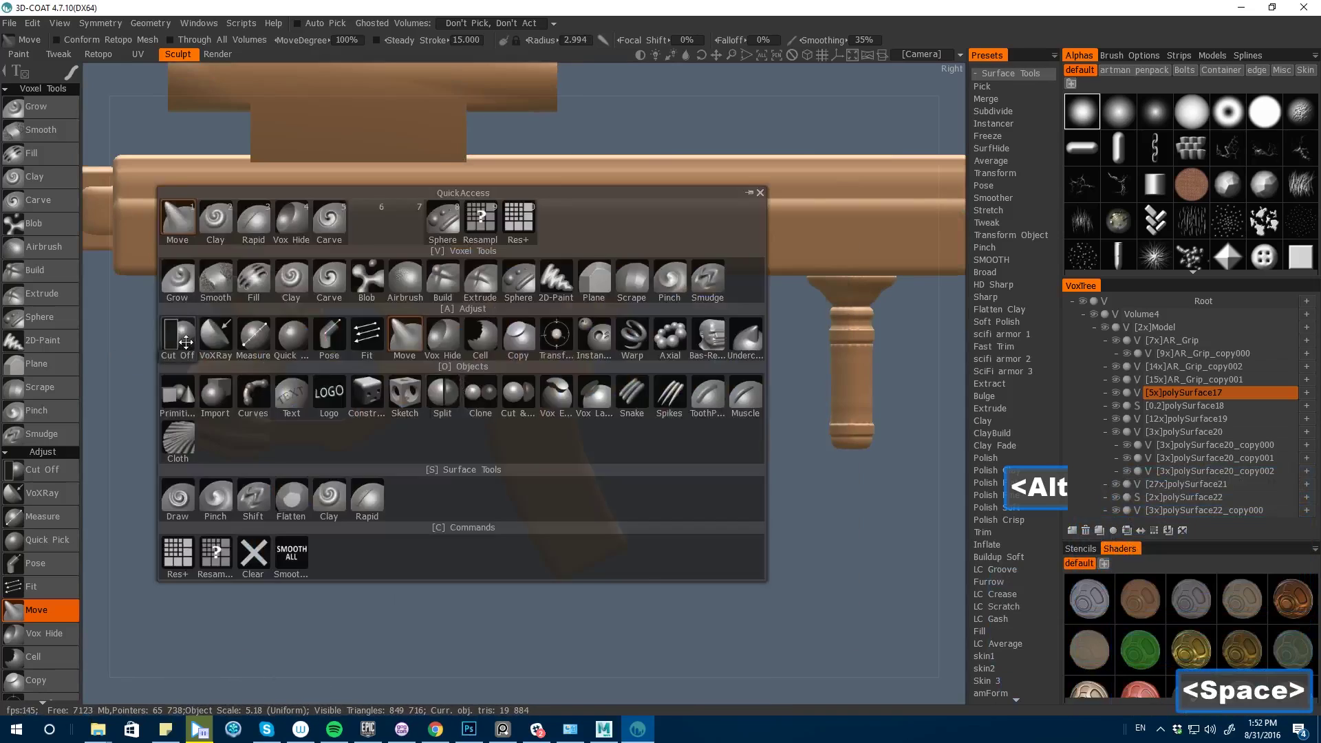
left_click(179, 343)
key("e")
left_click(571, 364)
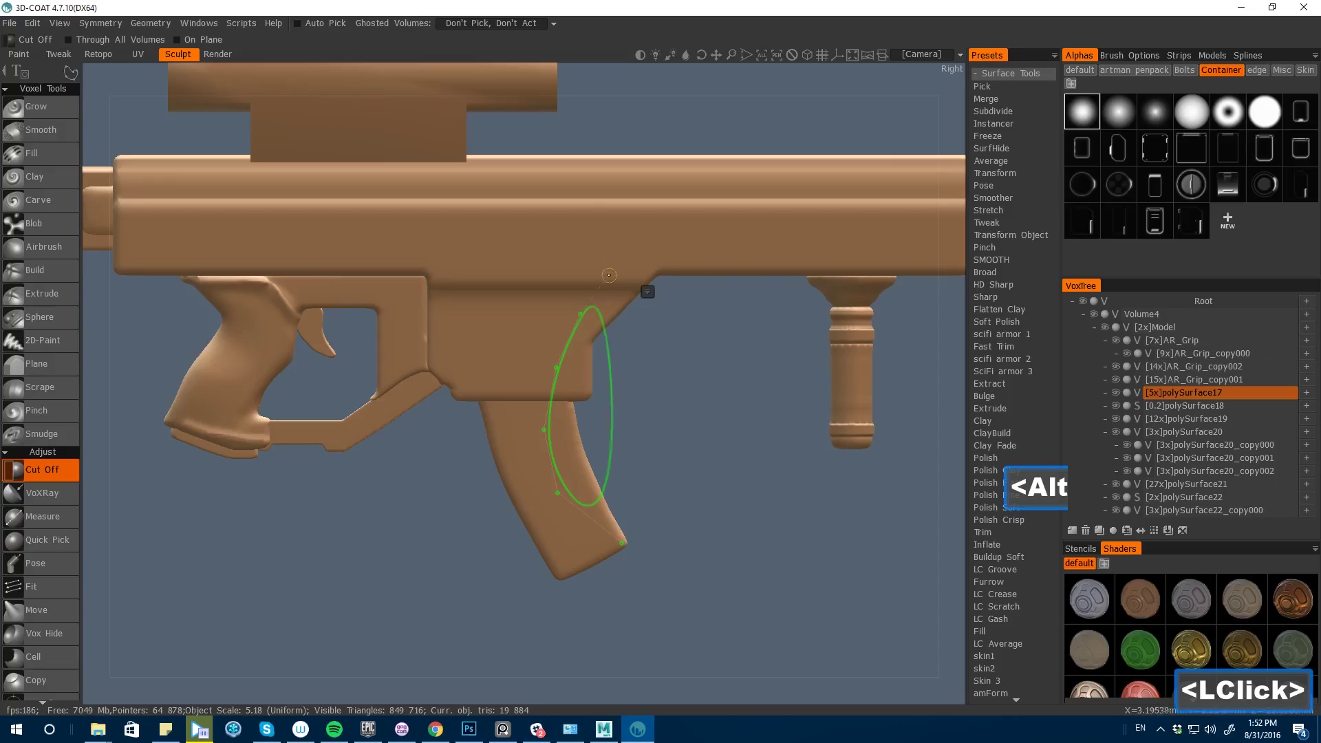
key("BackSpace")
key("BackSpace")
key("BackSpace")
key("BackSpace")
key("BackSpace")
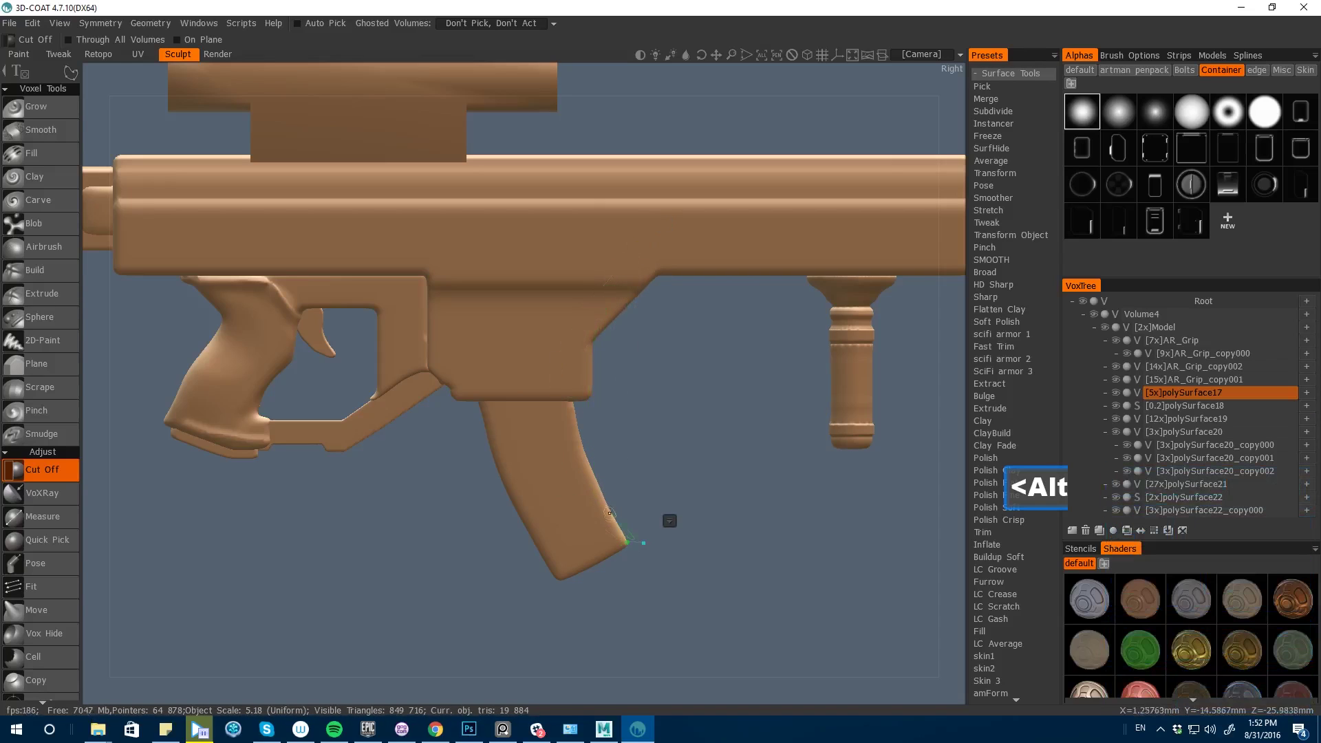
key("BackSpace")
key("BackSpace")
key("BackSpace")
key("Return")
left_click_drag(551, 619, 596, 653, "alt")
- Paint a rounded rectangular Vox Extrude selection on the magazine's bottom face with a small brush
key("space")
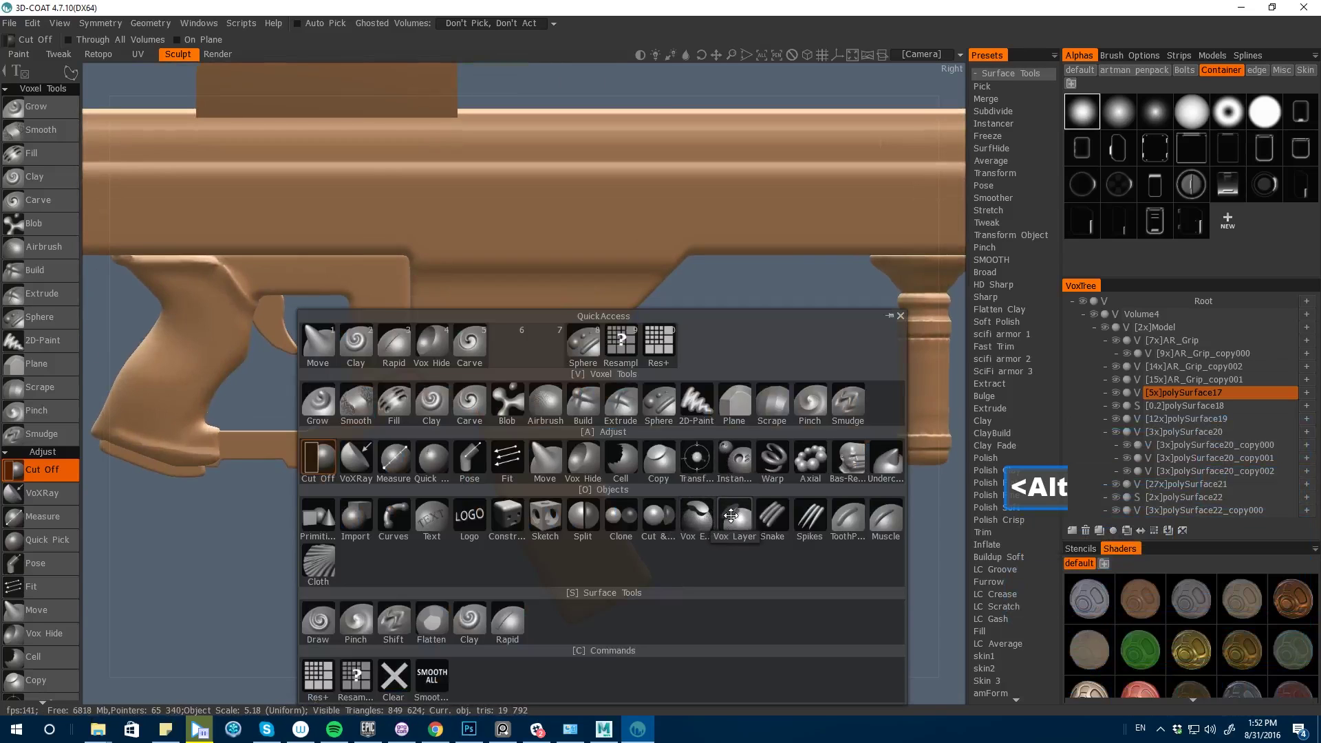
left_click(695, 517)
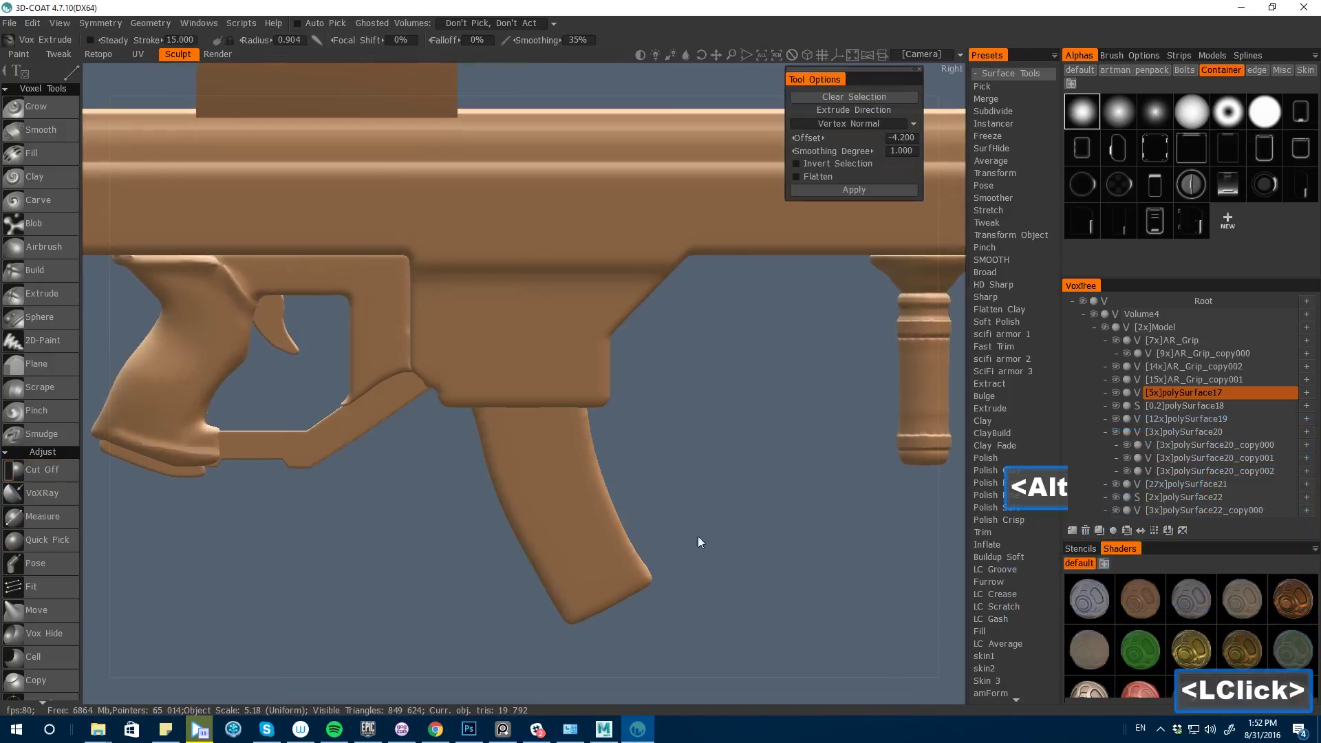
mouse_move(719, 700)
left_mouse_down("alt")
mouse_move(613, 531)
mouse_move(622, 517)
mouse_move(731, 625)
mouse_move(699, 687)
mouse_move(640, 647)
left_mouse_up("alt")
key("bracketleft")
key("bracketleft")
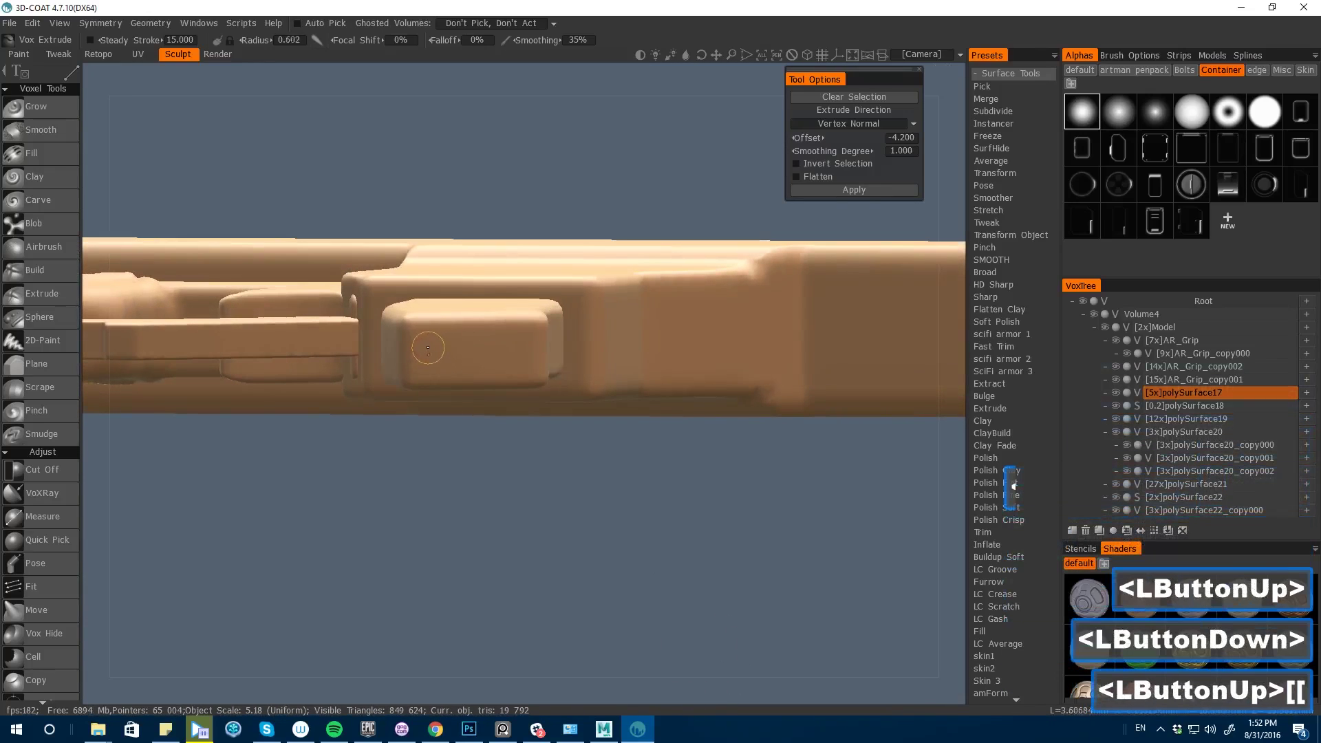
left_click_drag(427, 362, 433, 347)
key("BackSpace")
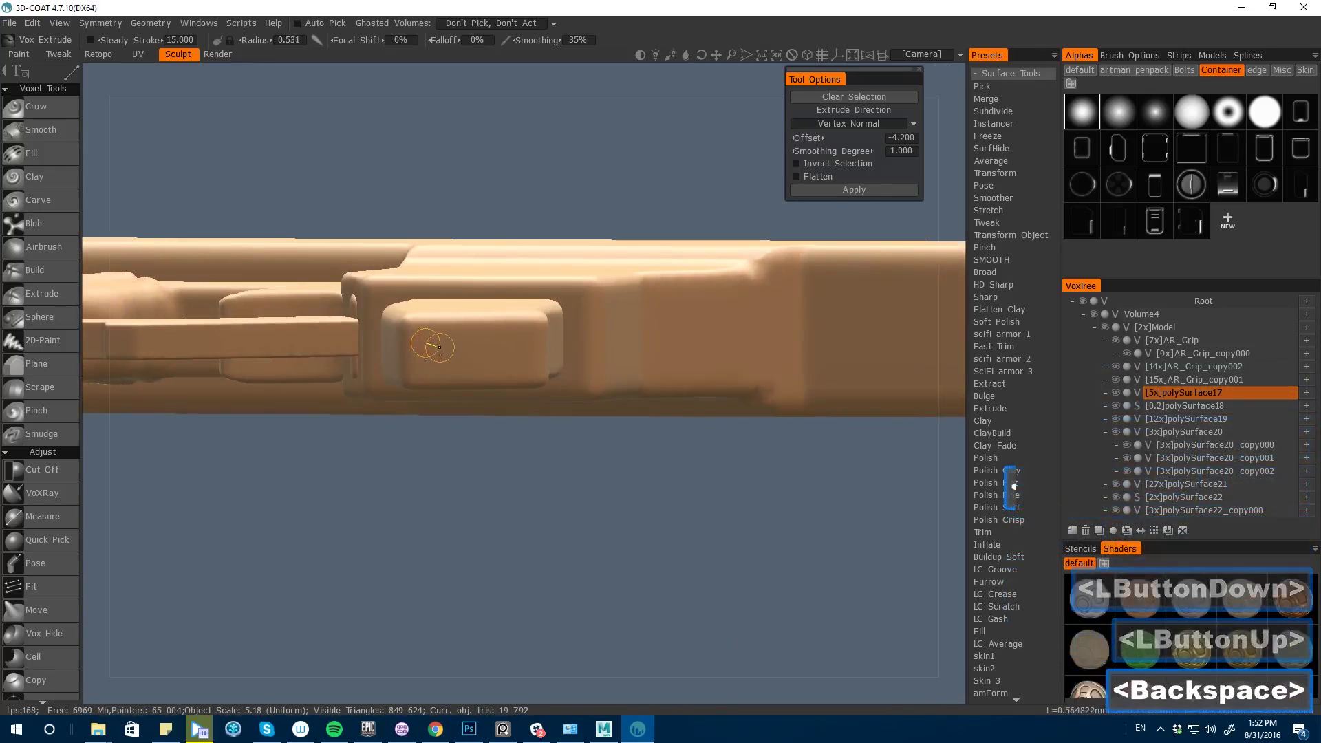
key("e")
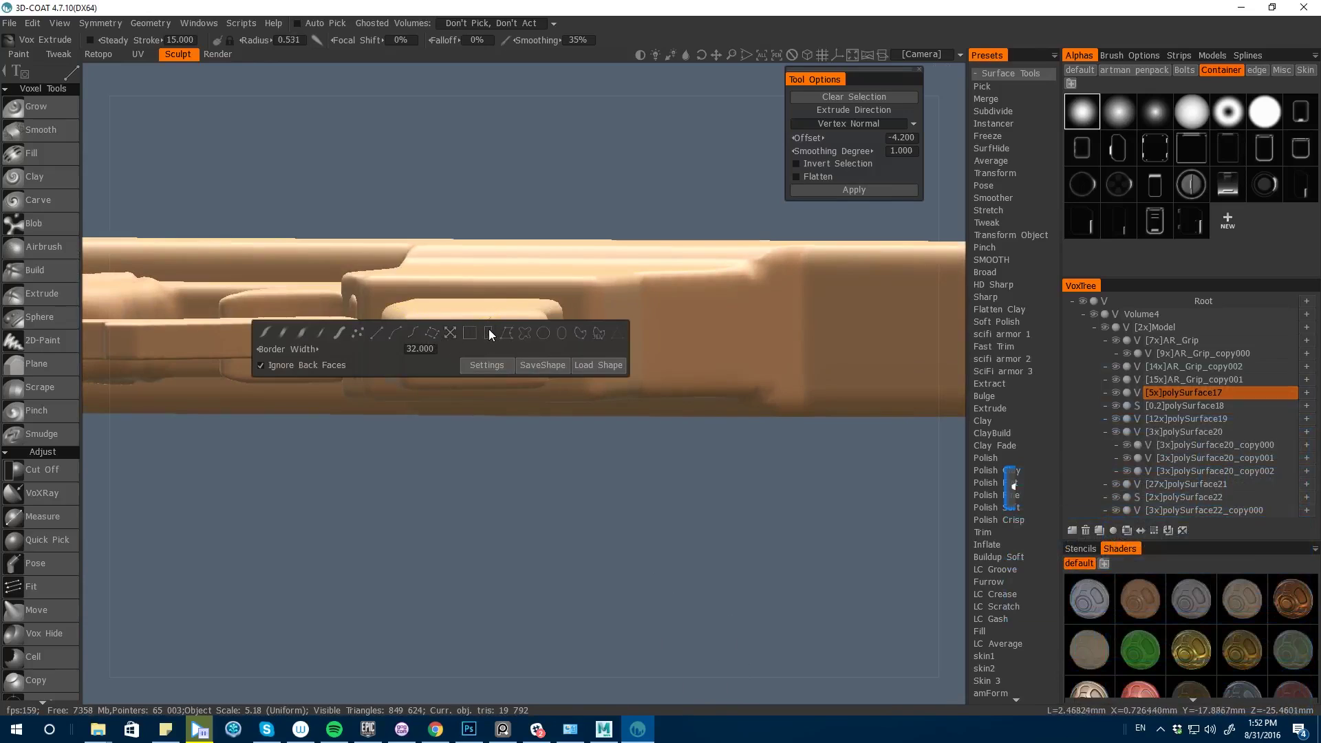
left_click(321, 328)
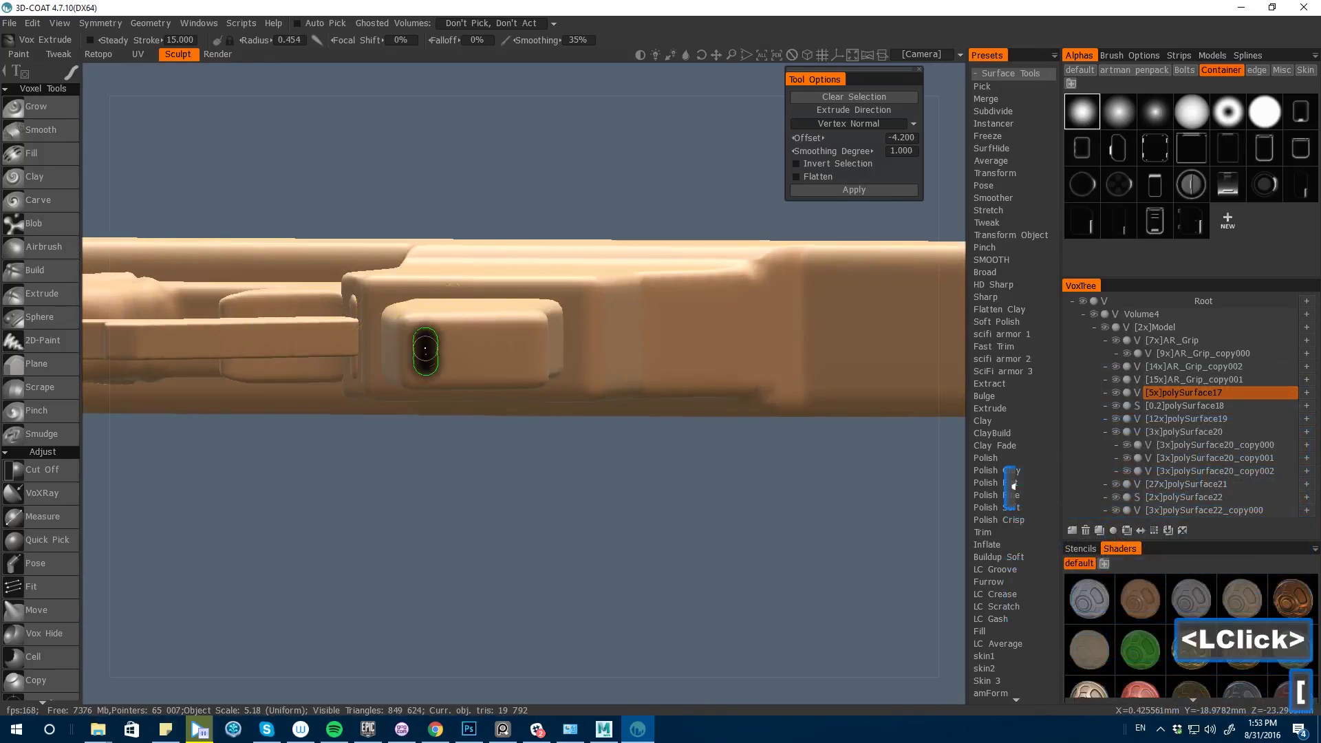
mouse_move(425, 348)
left_mouse_down()
mouse_move(513, 337)
mouse_move(447, 351)
left_mouse_up()
key("ctrl+z")
key("[")
left_click(475, 349, "ctrl")
left_click_drag(478, 199, 474, 270, "alt")
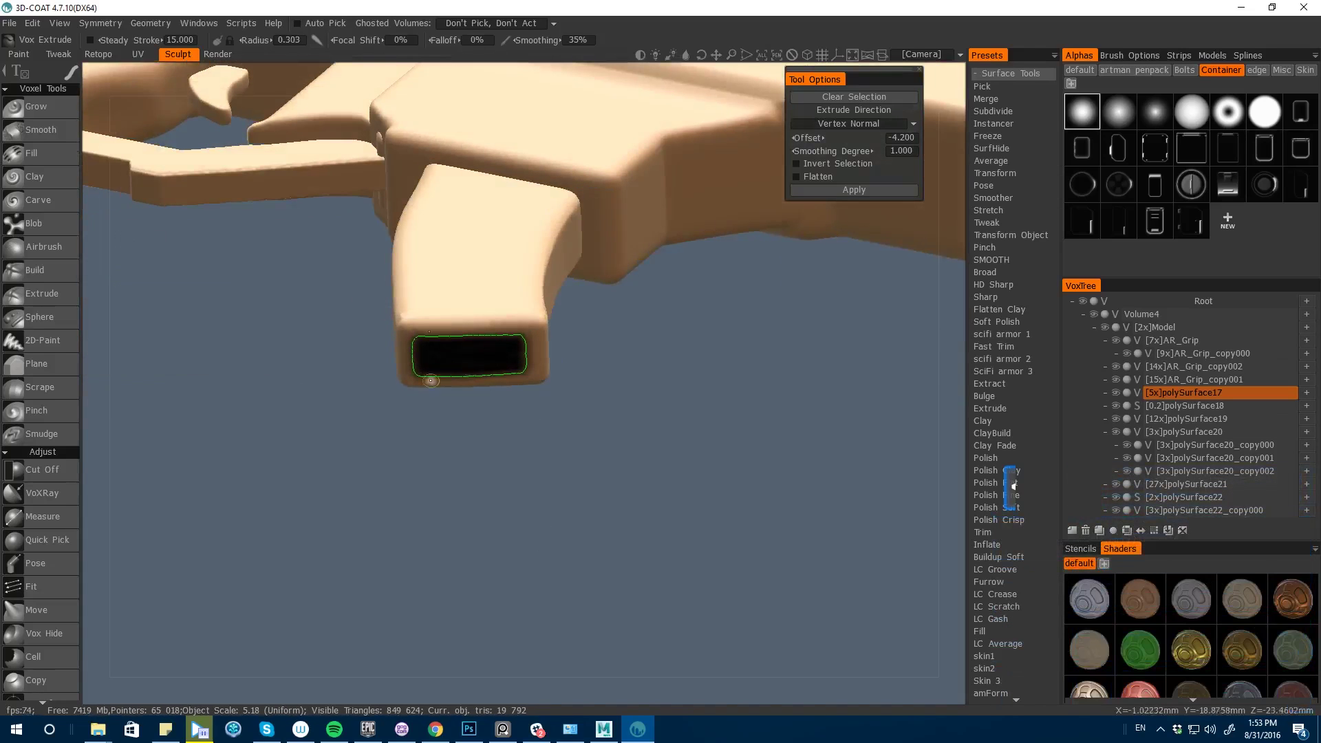
key("Return")
left_click_drag(123, 261, 150, 247)
key("ctrl+z")
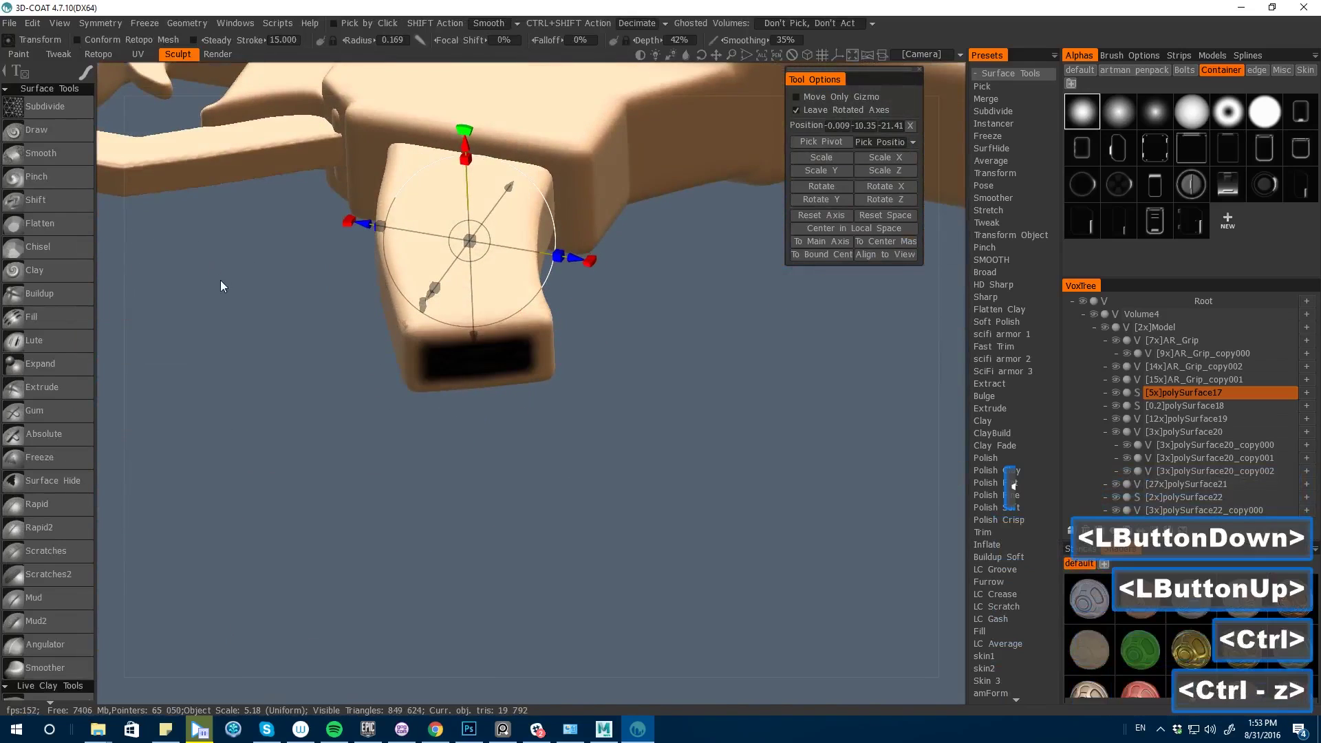
key("space")
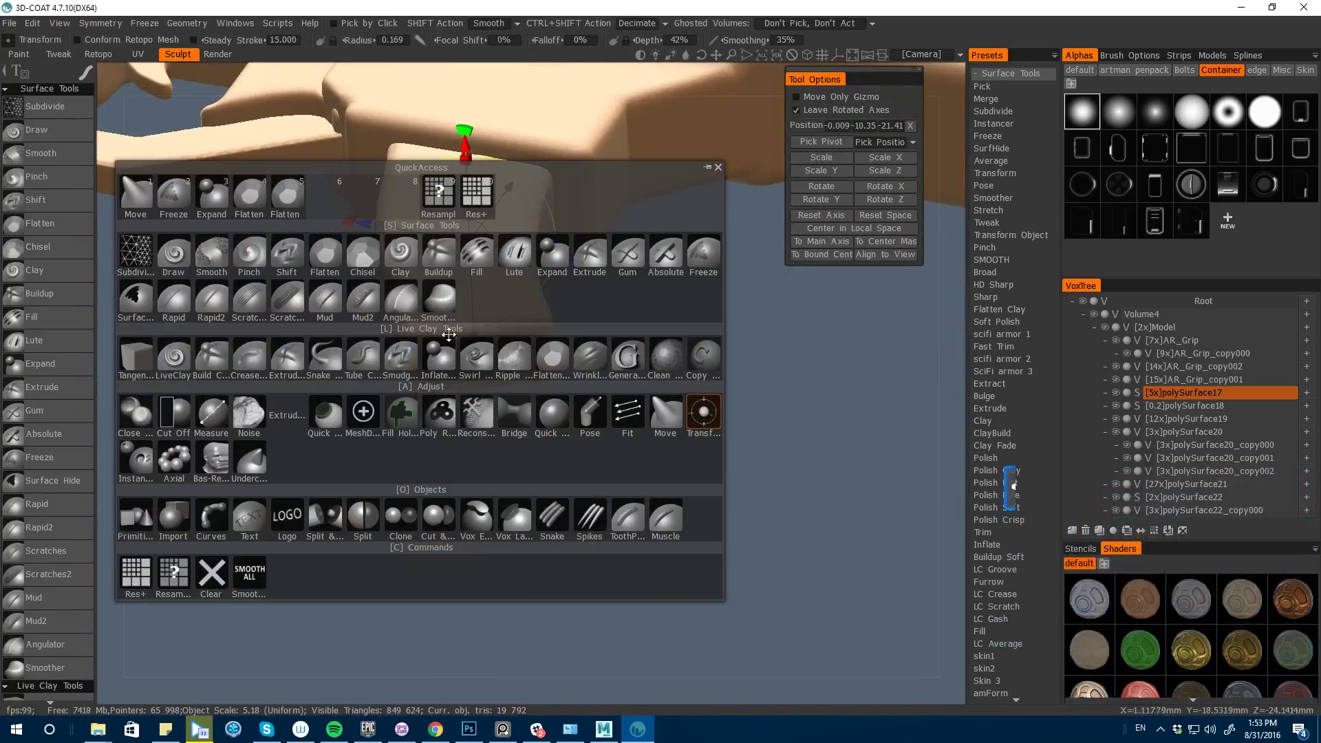
key("ctrl+z")
left_click_drag(297, 333, 97, 255)
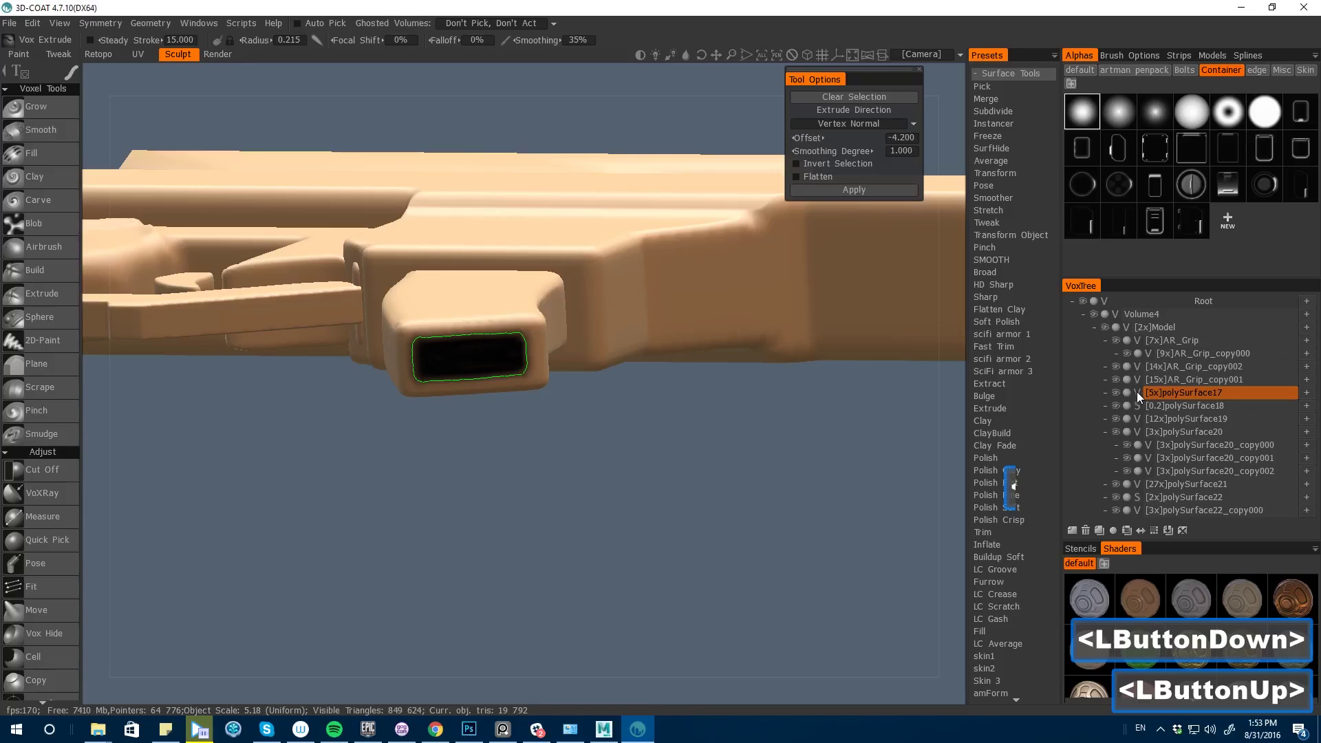
- Set the Vox Extrude offset to 1 and extrude the selected patch outward from the magazine's bottom face
key("space")
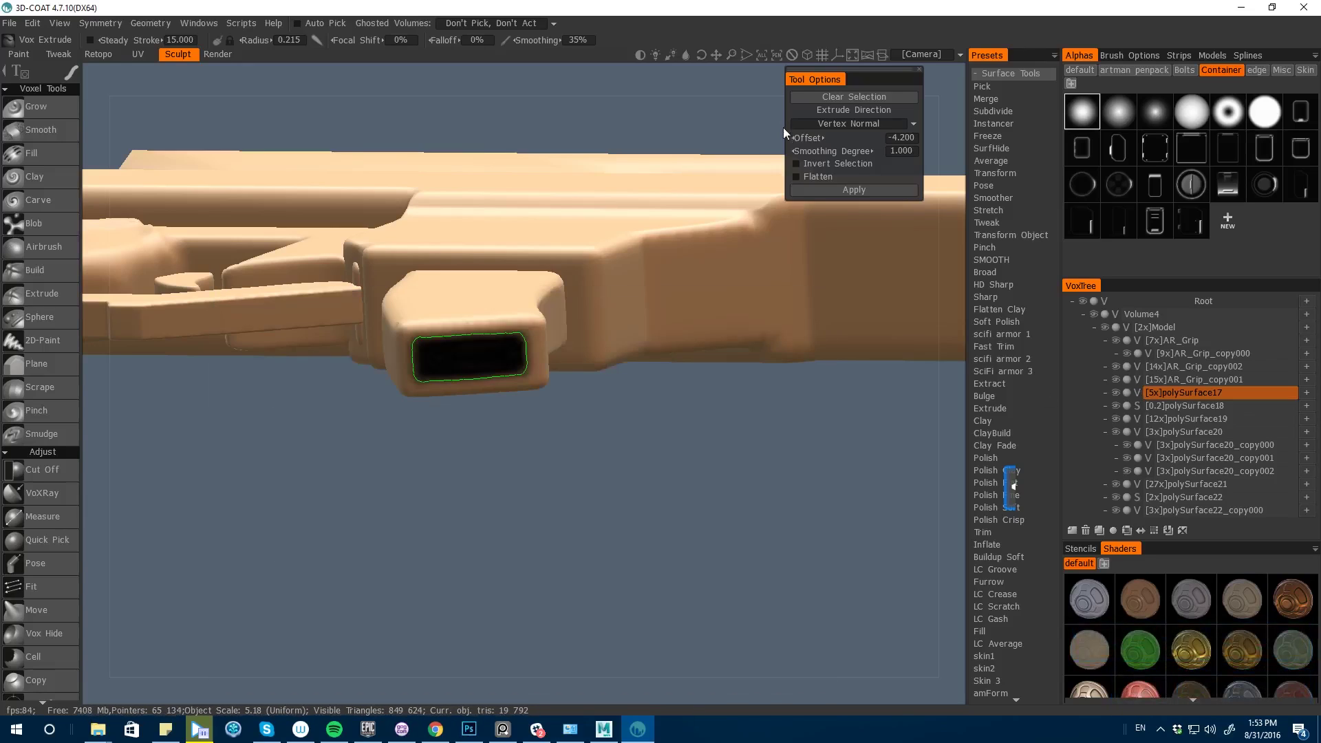
left_click_drag(802, 138, 838, 133)
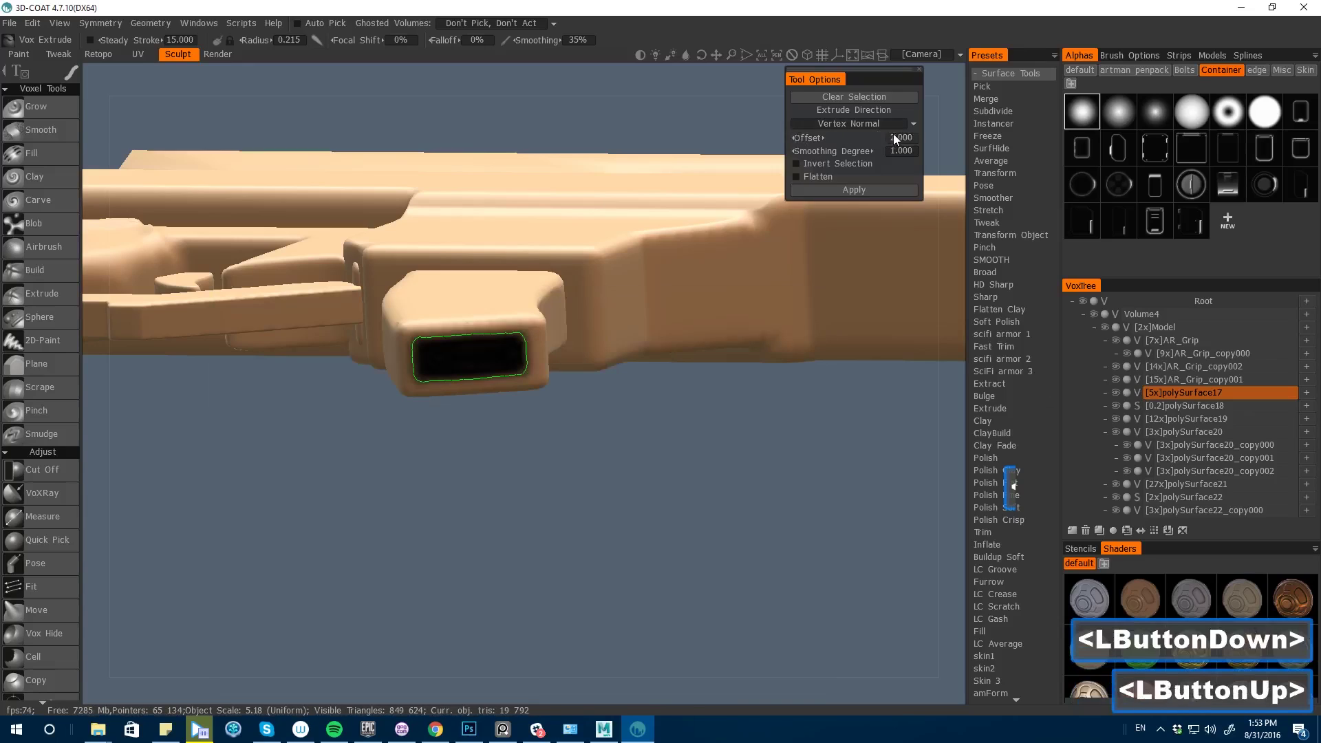
type("1")
key("Return")
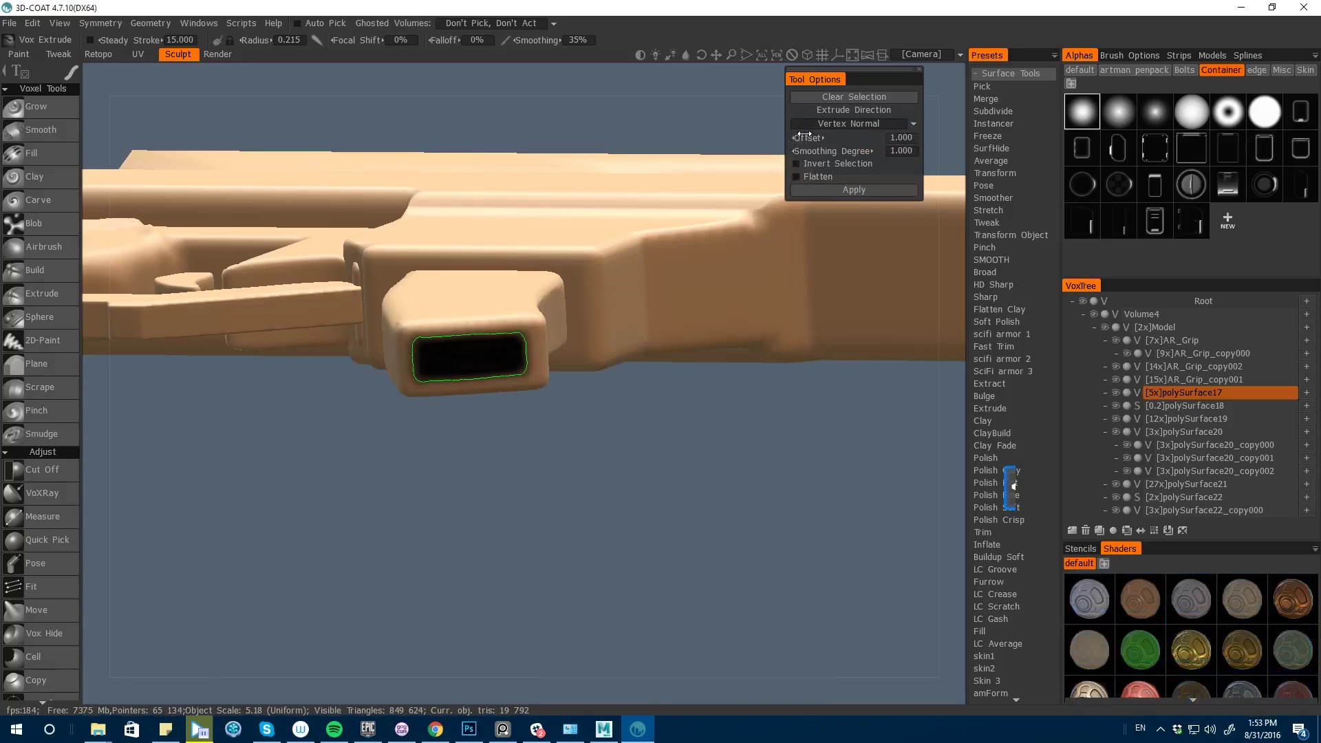
left_click(815, 191)
left_click_drag(104, 300, 318, 393)
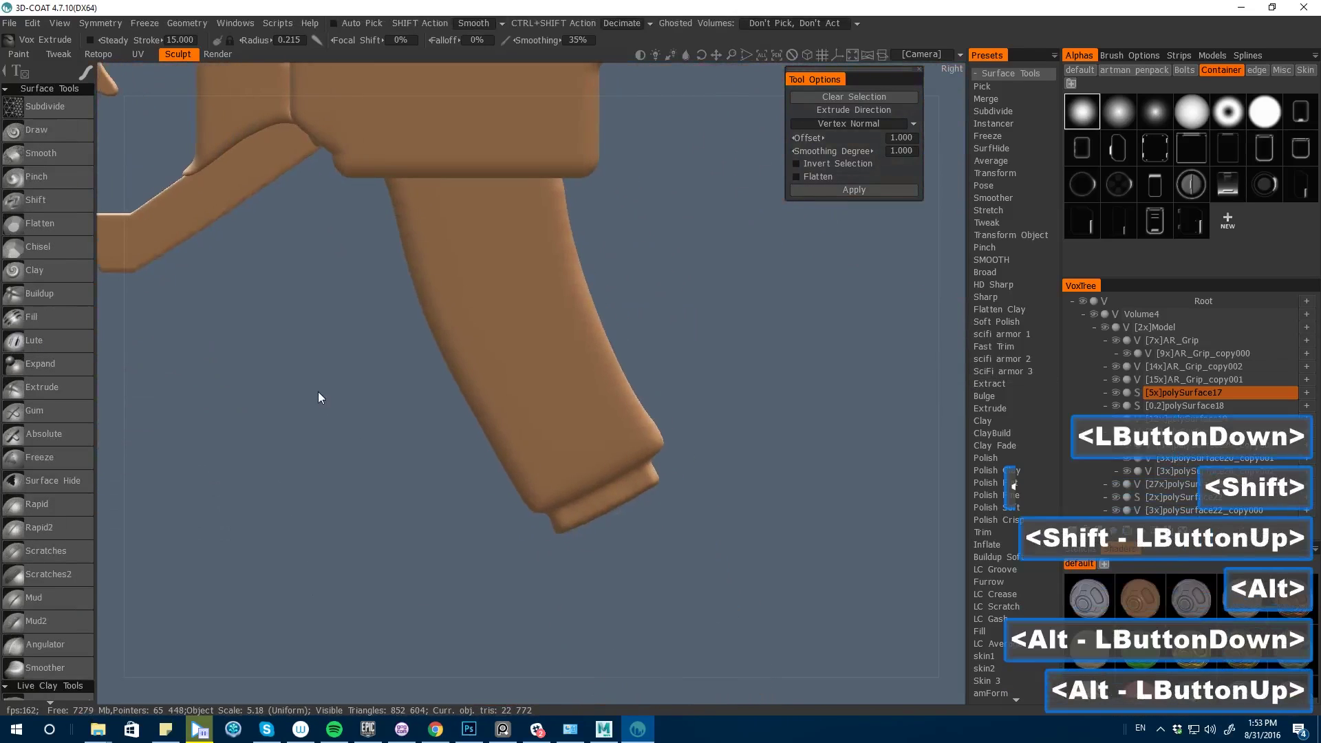
- Convert the magazine (polySurface17) to voxels and trim its stepped base plate to a thin lip with Cut Off
left_click(1138, 393)
left_click(439, 416)
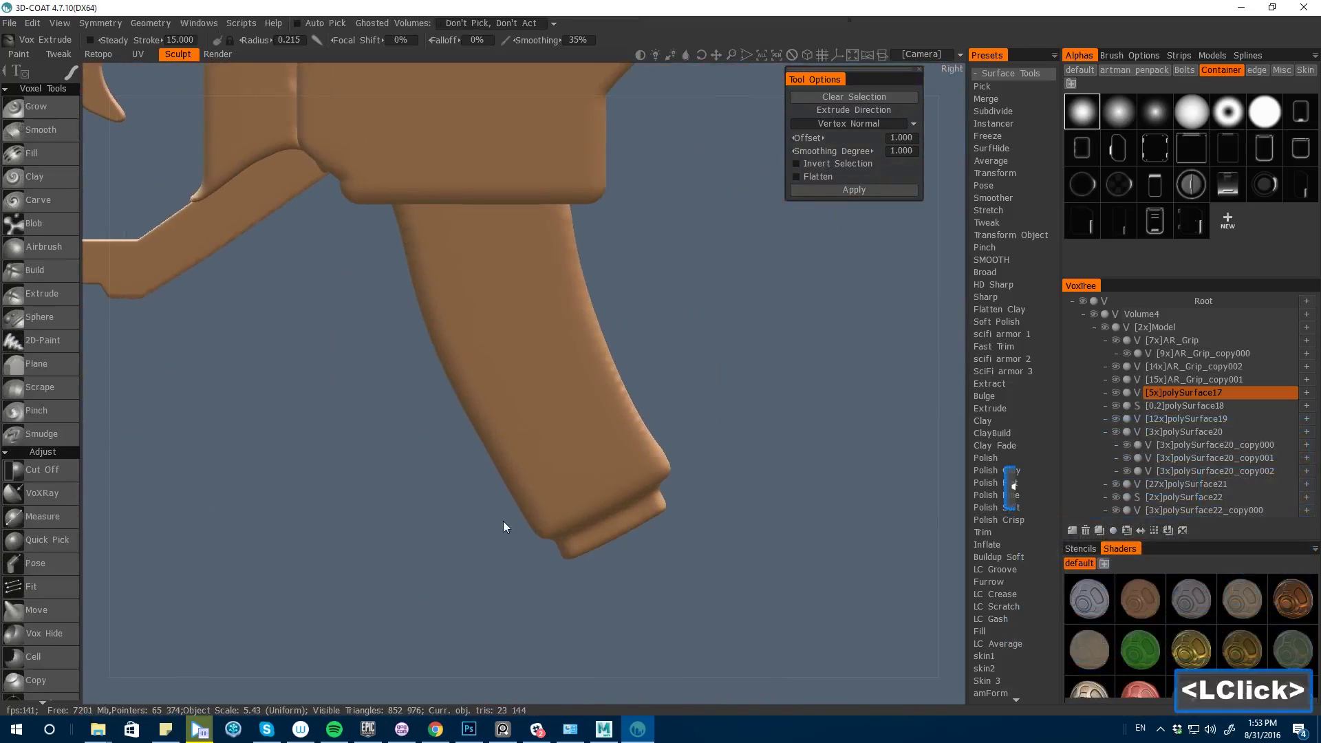
key("space")
left_click(233, 463)
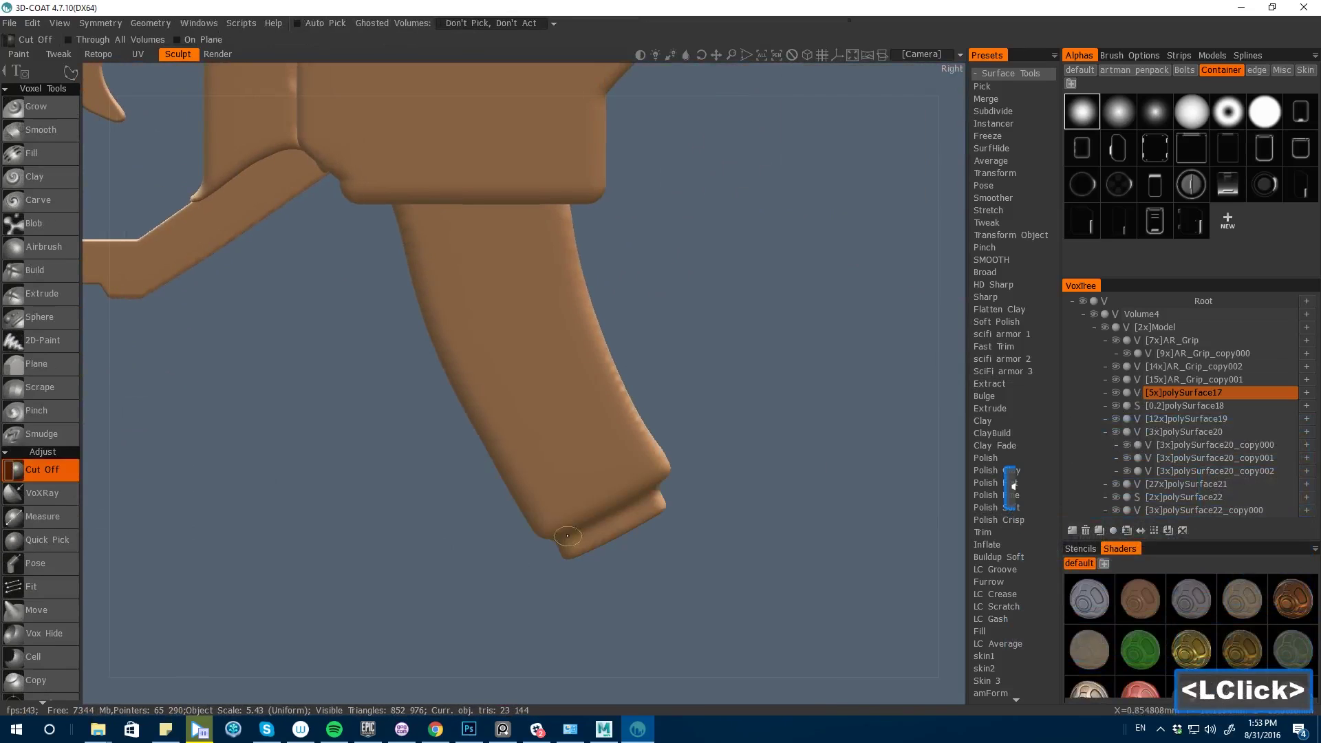
key("e")
left_click(655, 489)
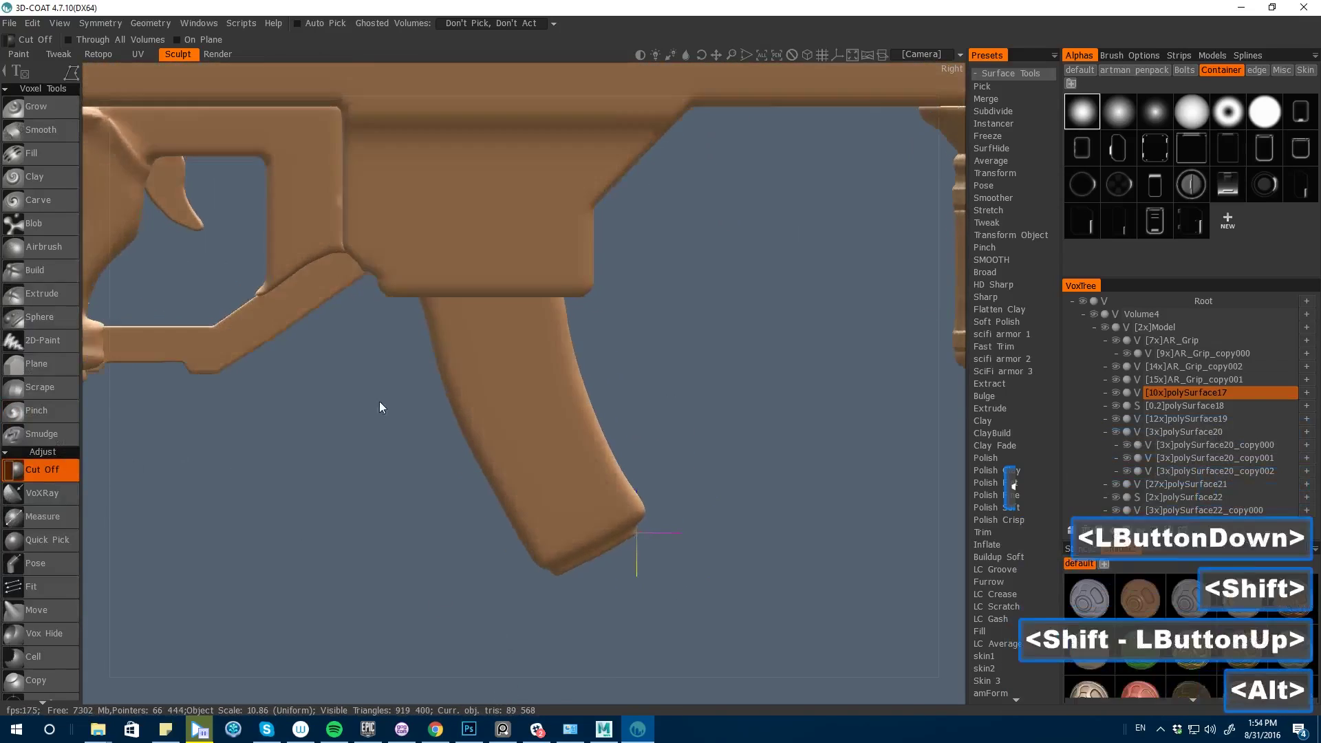
- Isolate the rifle's main body (polySurface22), convert it to voxels and reshape its lower housing around the top of the magazine
left_click(1184, 497)
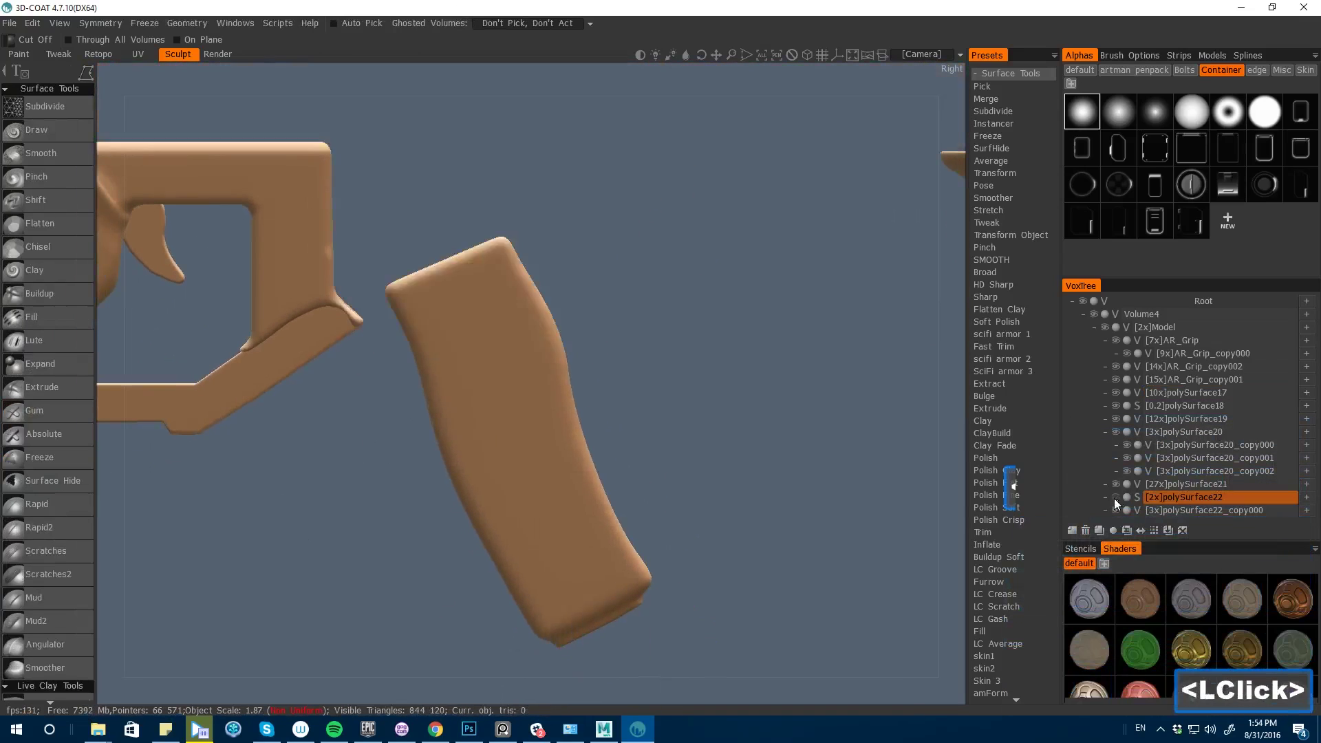
key("space")
key("space")
key("space")
key("space")
key("space")
key("space")
key("space")
key("space")
key("space")
key("space")
left_click_drag(610, 485, 263, 522)
key("h")
key("h")
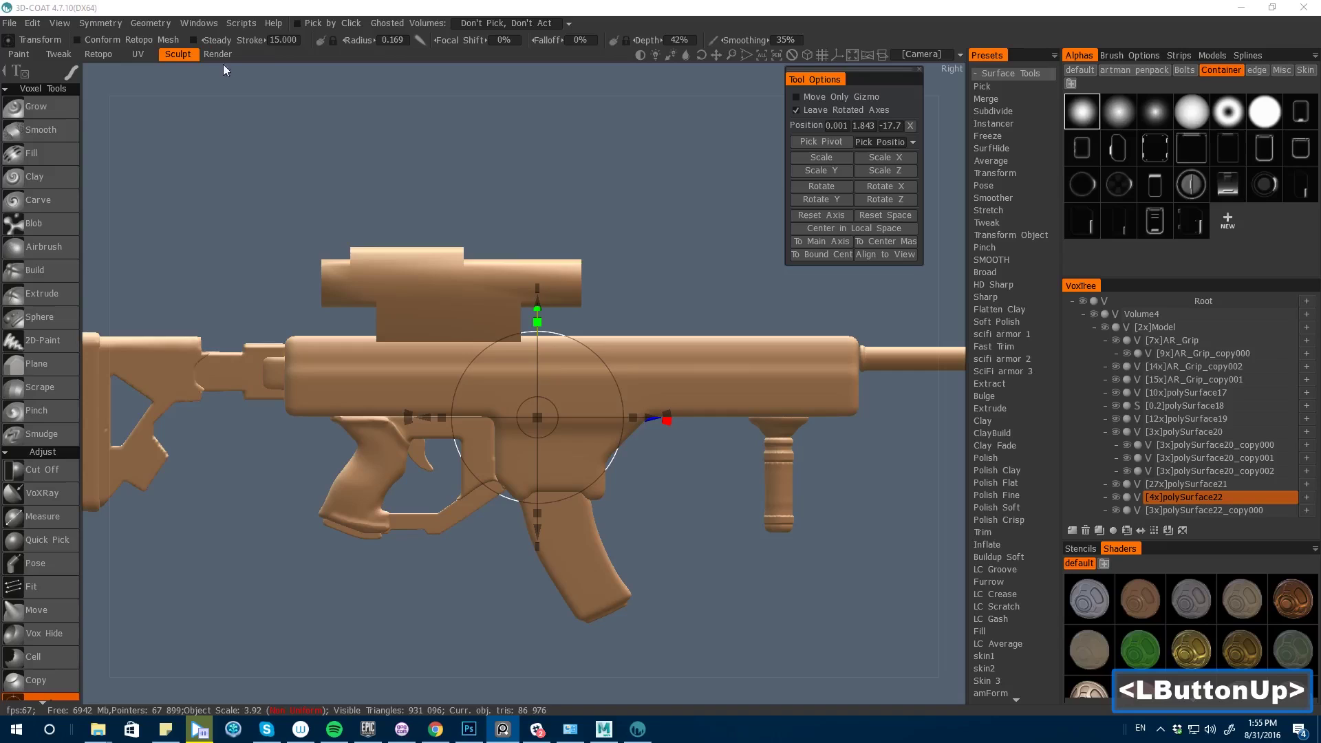
- Split a thin strip off the main body's top edge with a rectangular Split selection in the side view
left_click_drag(97, 209, 113, 237)
left_click_drag(117, 234, 187, 308, "shift")
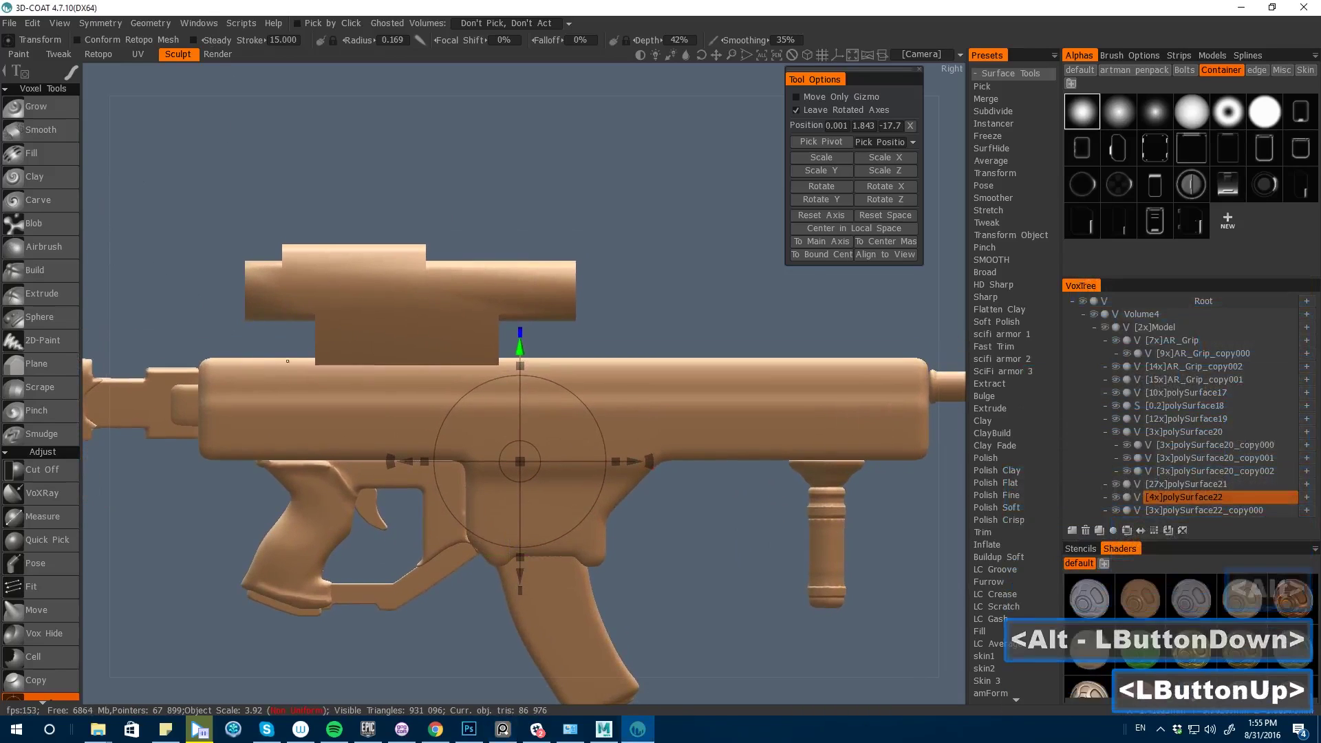
key("space")
left_click(269, 386)
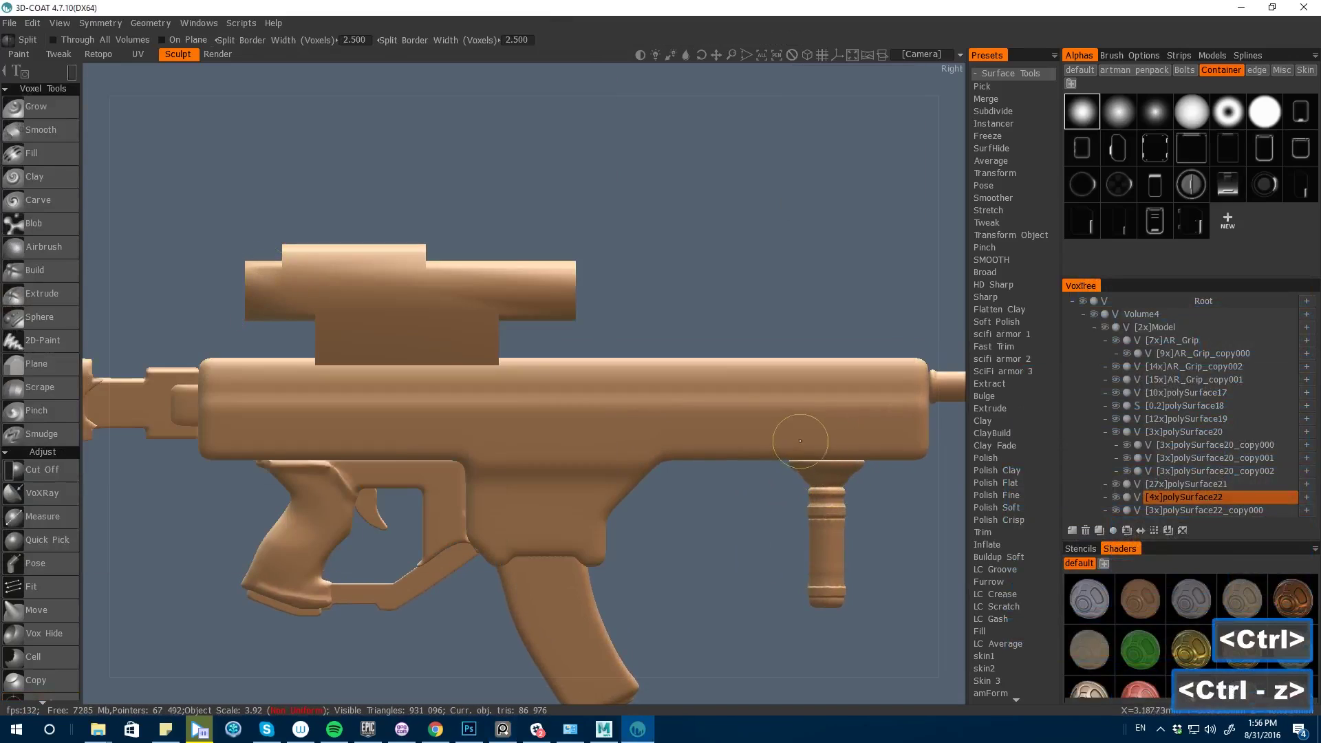
key("e")
left_click(289, 392)
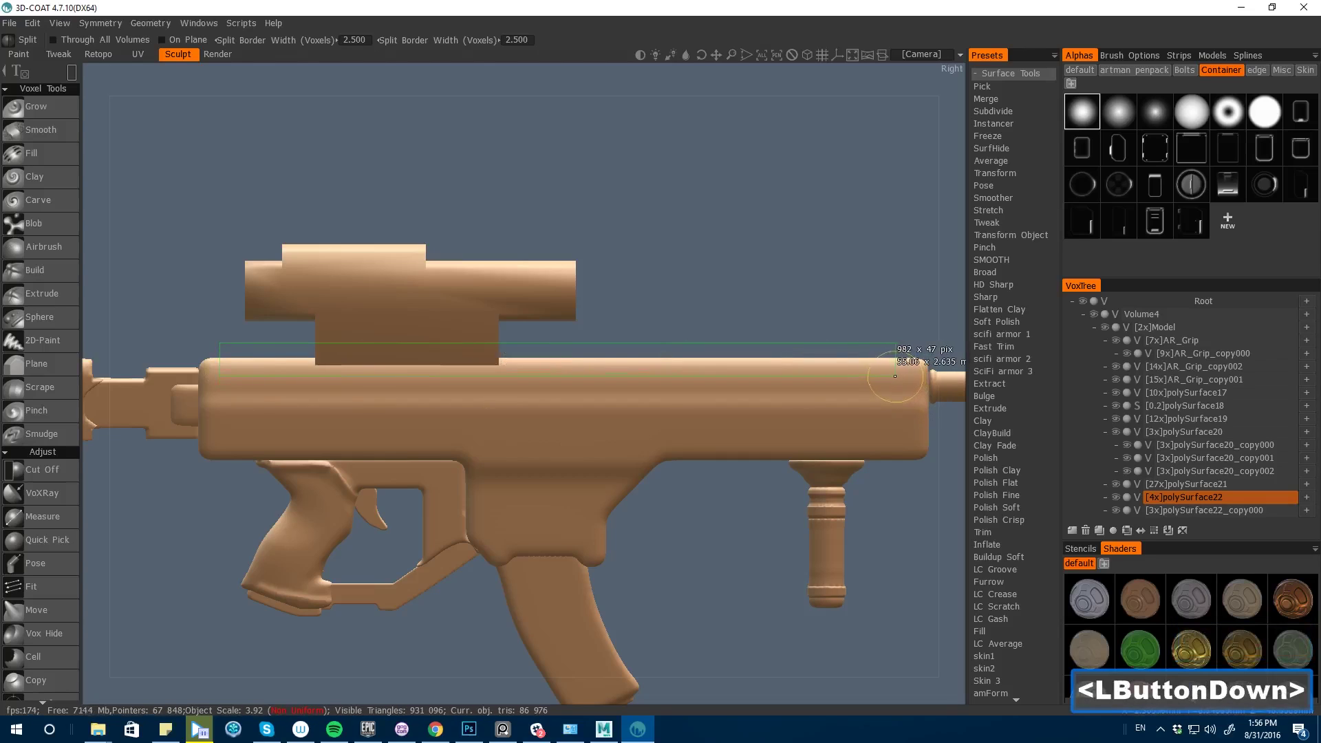
left_click_drag(904, 377, 911, 424)
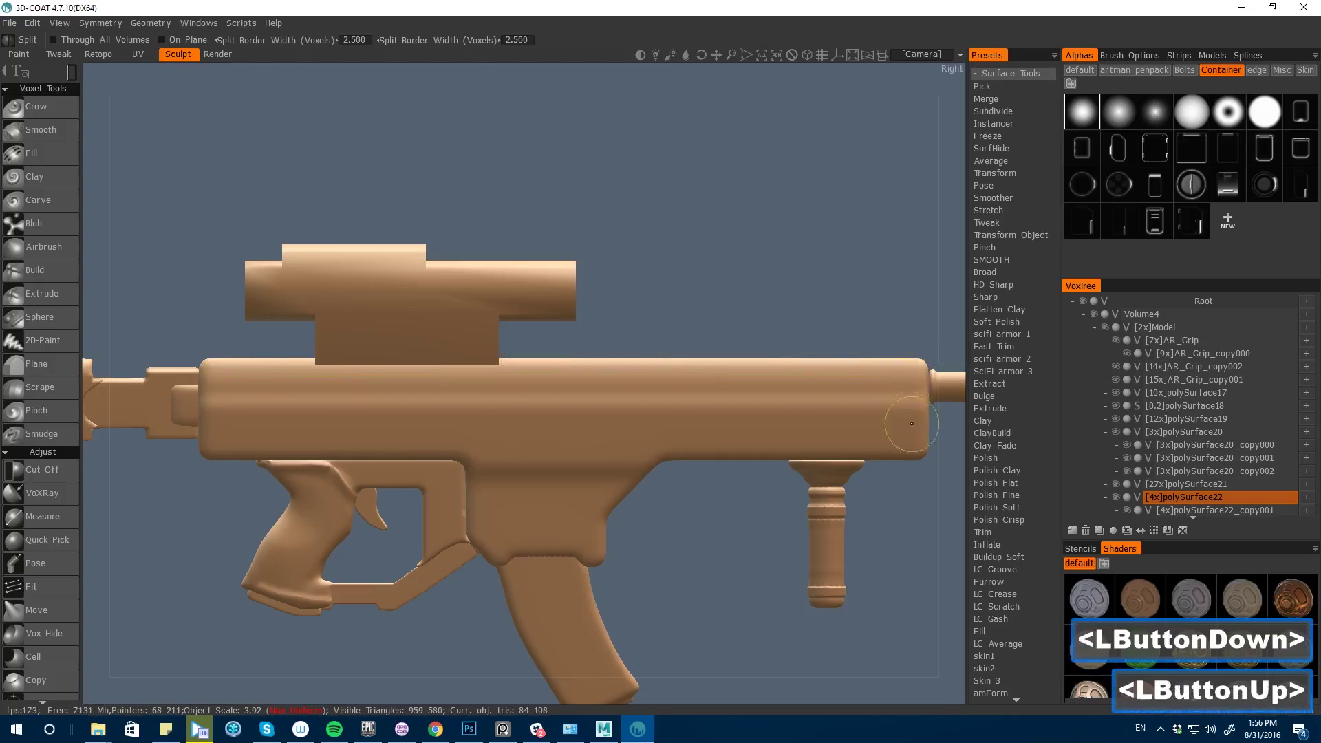
- Select the split-off top strip and scale its width and height with Transform
left_click(1128, 511)
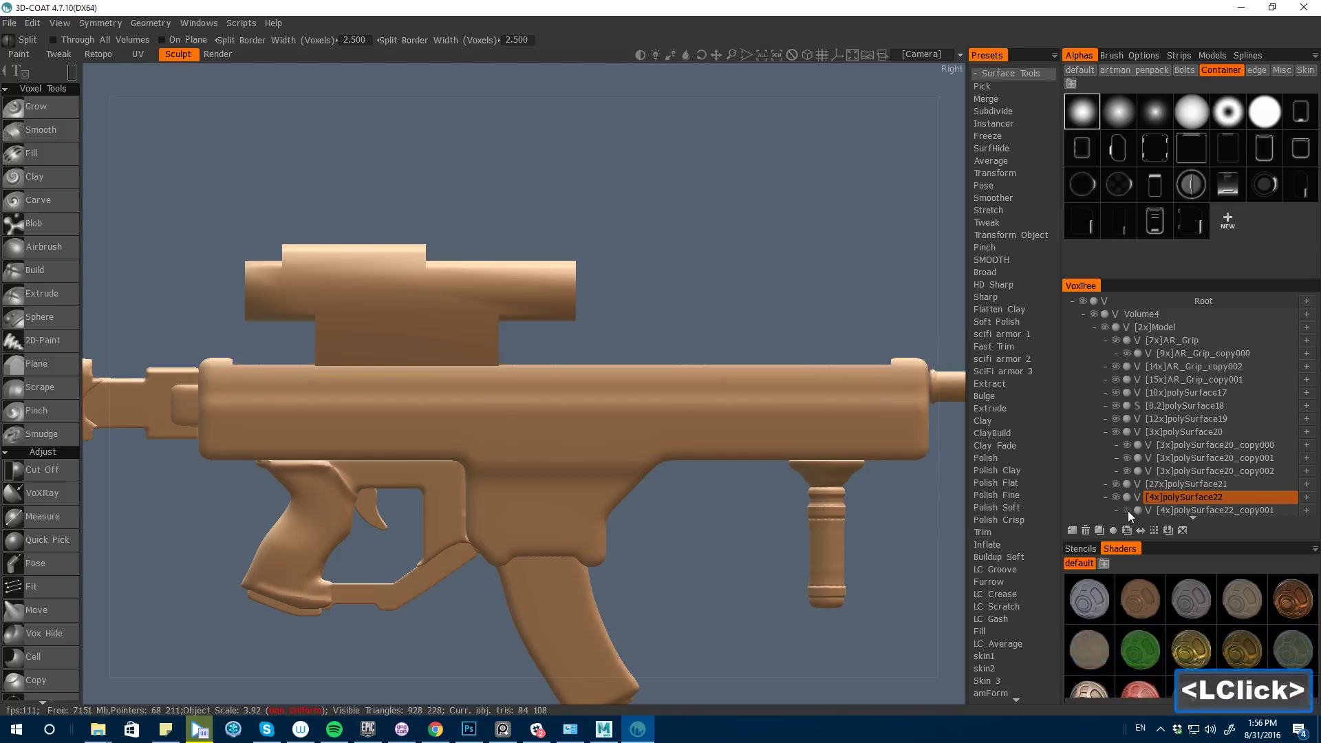
left_click(1128, 510)
left_click(1183, 511)
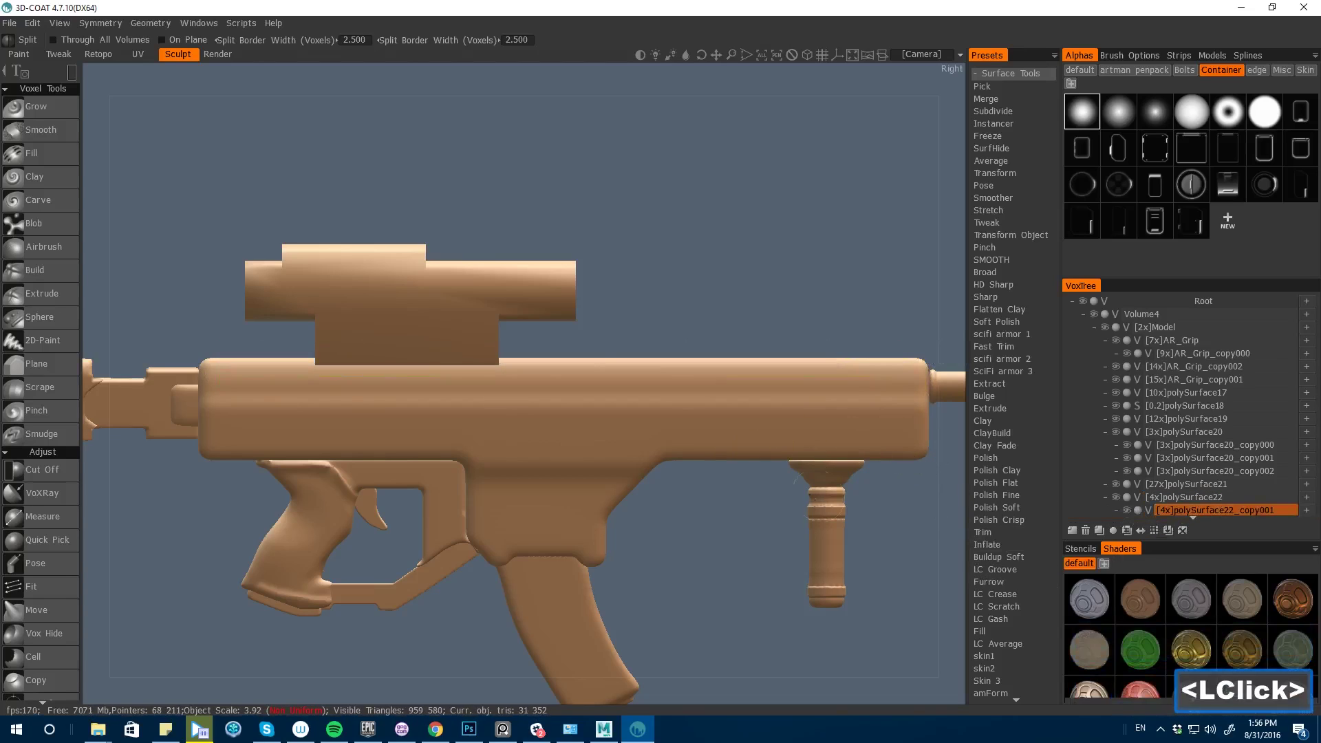
left_click_drag(955, 501, 894, 561)
key("space")
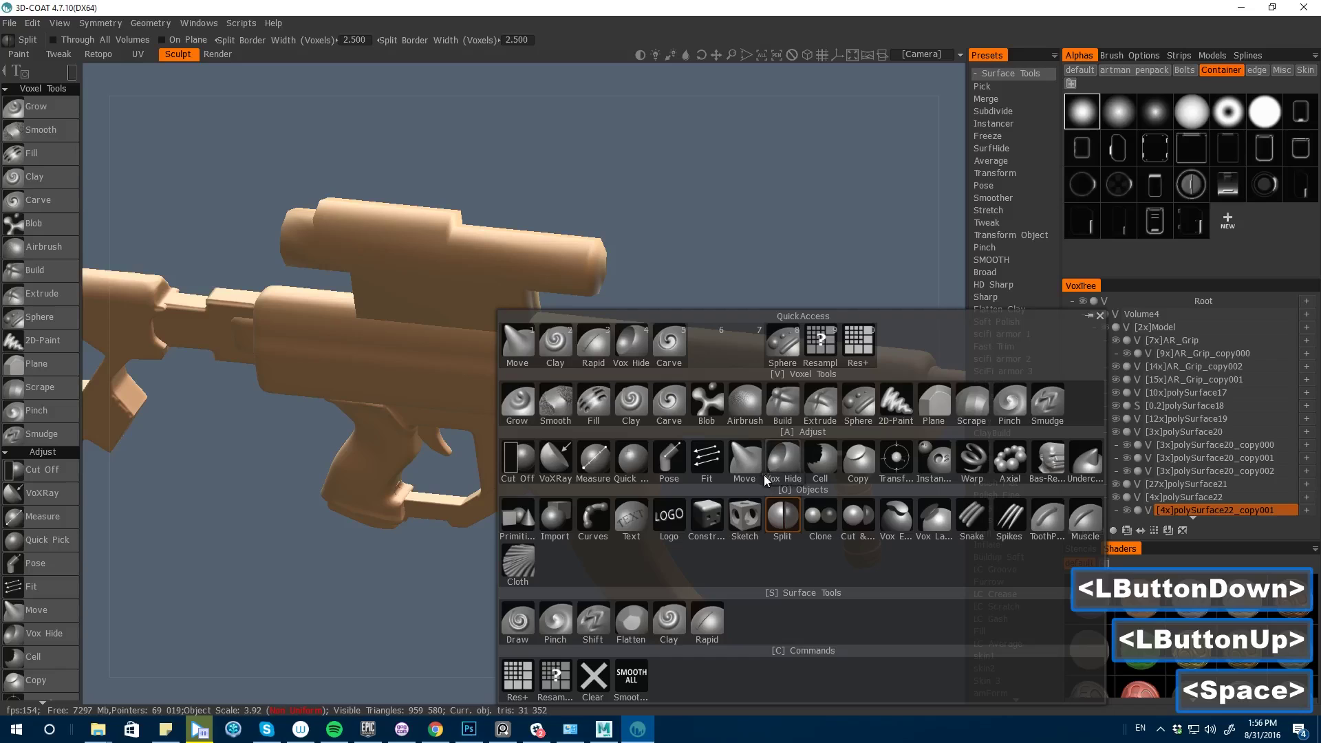
left_click(896, 458)
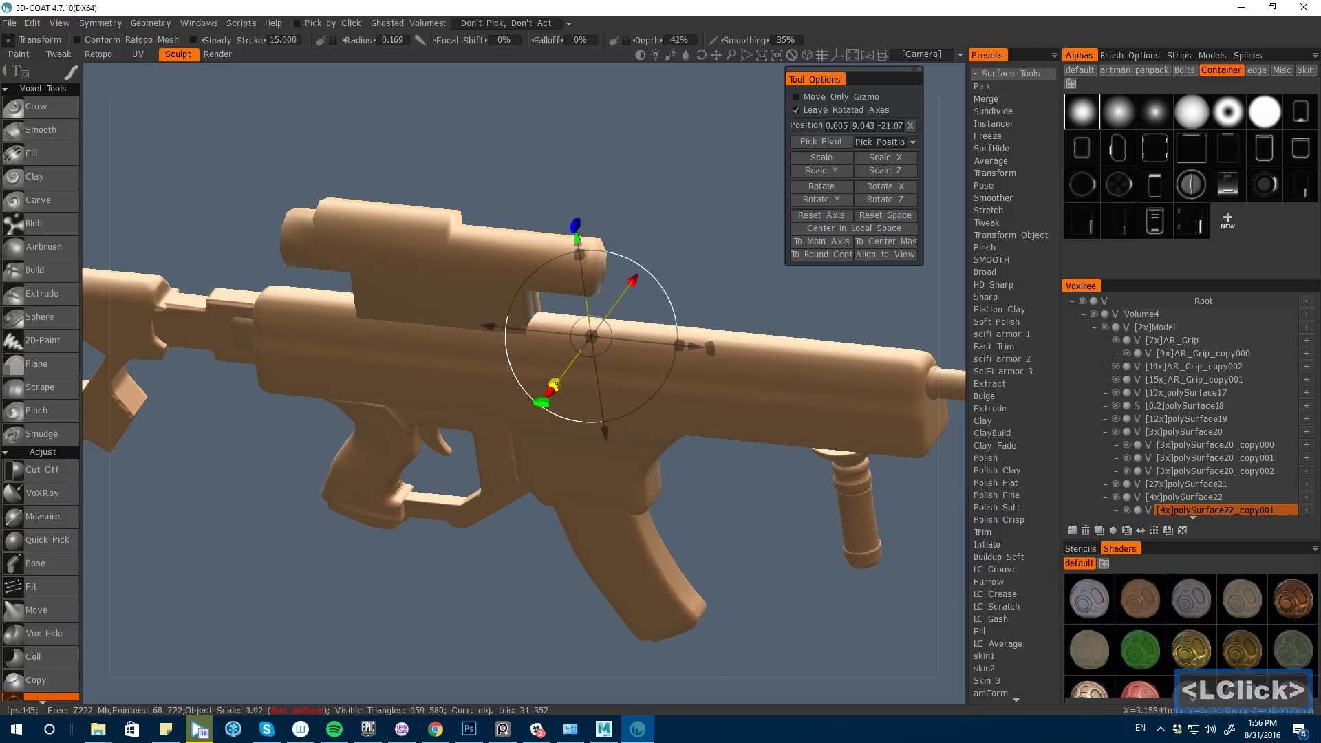
left_click_drag(556, 384, 560, 374)
left_click_drag(757, 543, 736, 516, "shift")
left_click_drag(582, 254, 584, 227)
- Convert the main body and the top strip to uniform space and readjust the strip with the Transform gizmo
right_click(1183, 498)
left_click(1096, 345)
right_click(1182, 511)
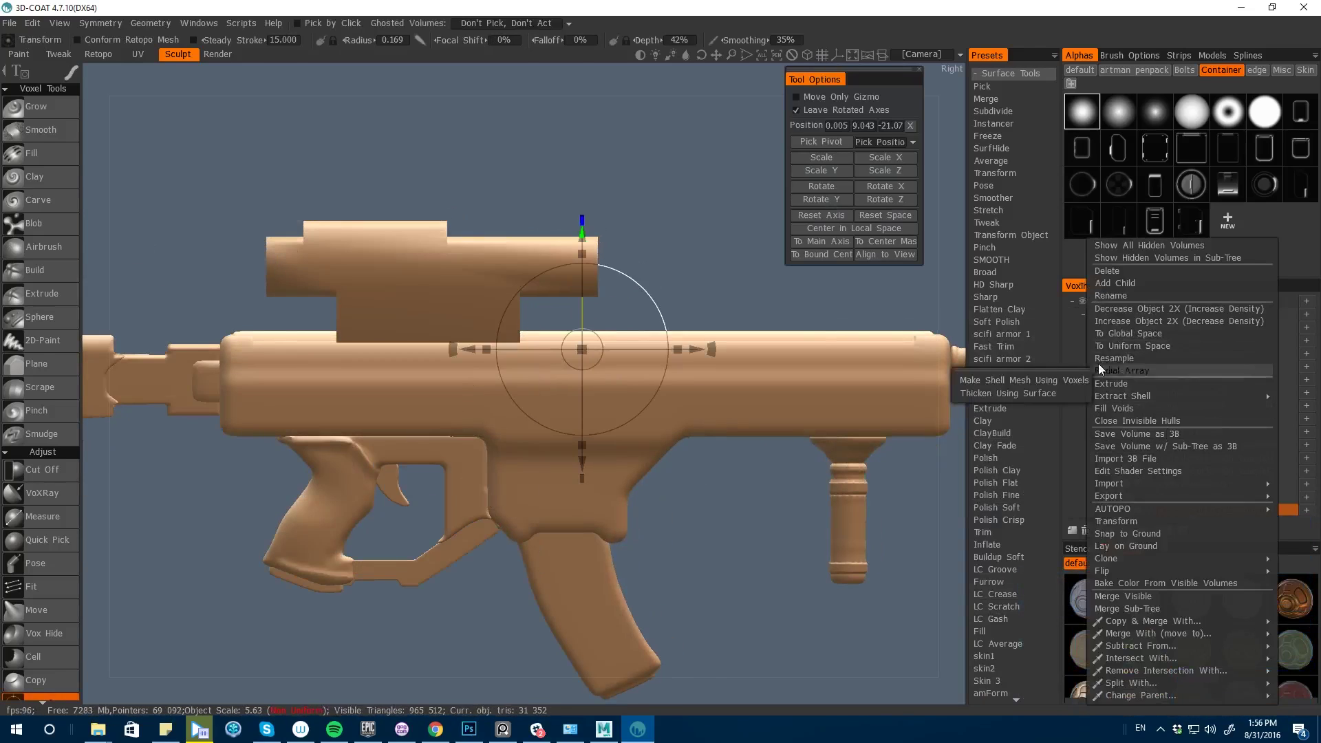
left_click(1098, 346)
left_click_drag(812, 523, 812, 482)
left_click_drag(533, 387, 525, 386)
- Ghost the scope and the main body so the top strip can be edited from above
key("h")
left_click_drag(770, 447, 688, 344)
key("h")
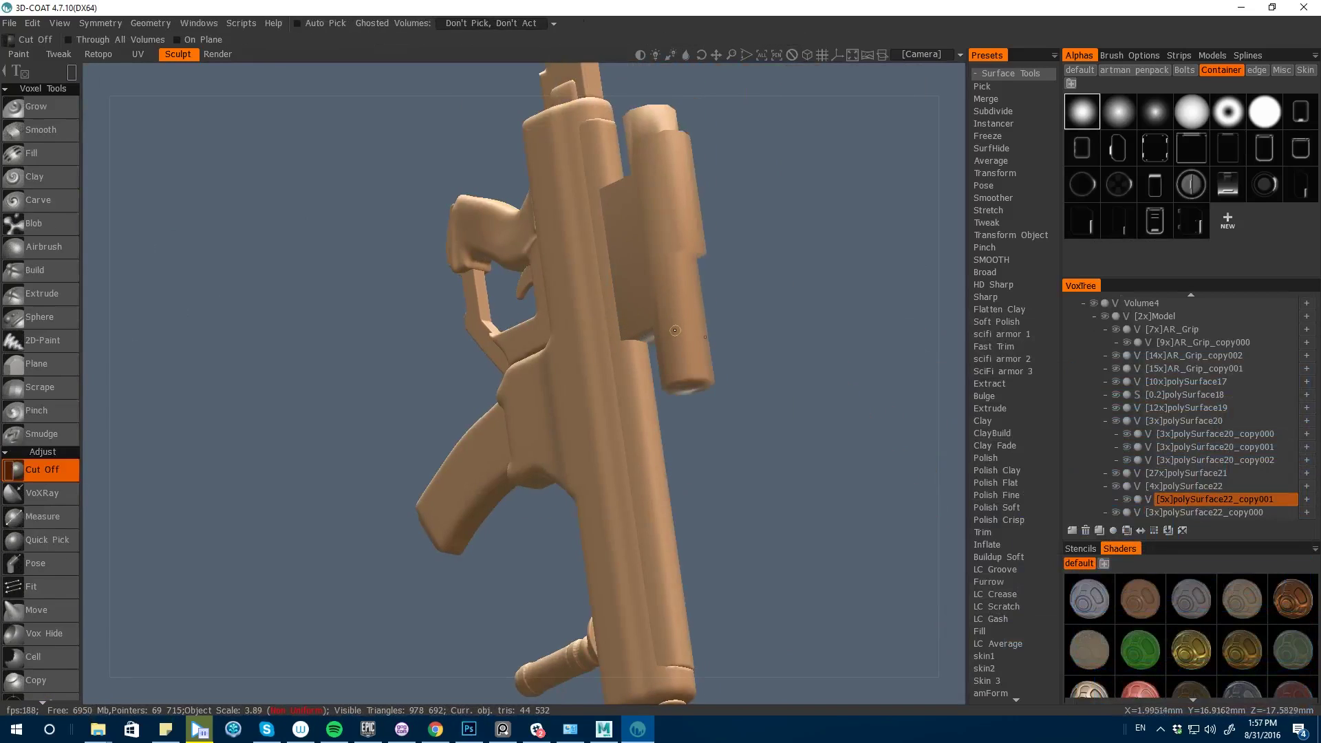
key("g")
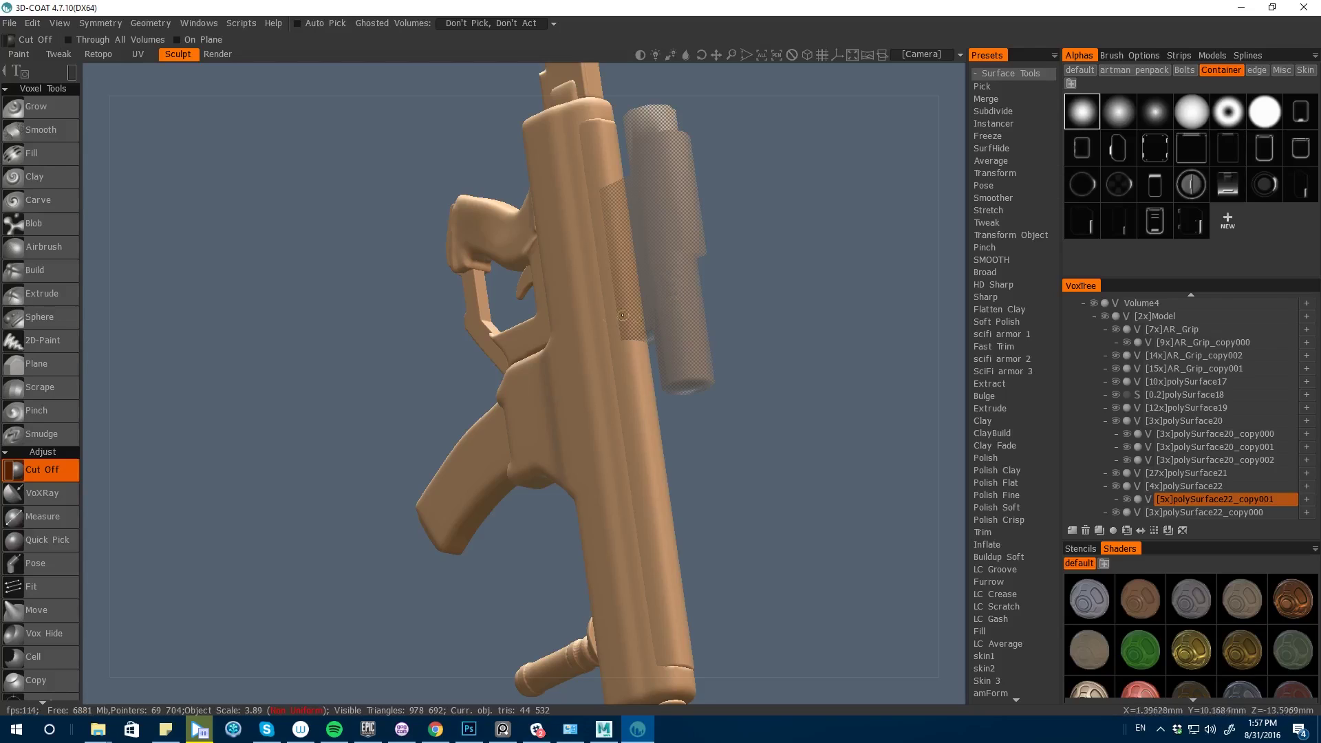
key("g")
left_click_drag(945, 580, 496, 477)
- Trim the sides of the top strip with rectangular Cut Off selections in the top view
key("space")
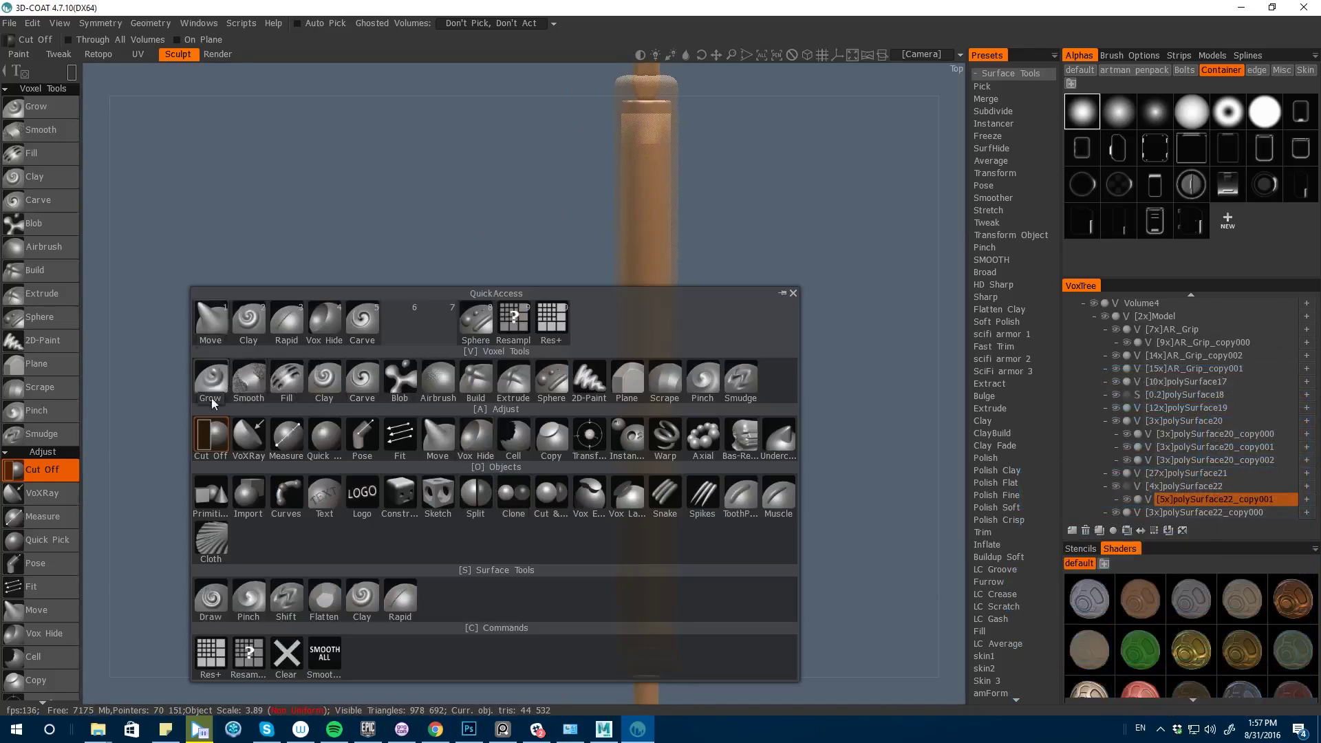
left_click(210, 435)
mouse_move(612, 669)
left_mouse_down()
mouse_move(549, 497)
mouse_move(561, 138)
left_mouse_up()
key("space")
left_click_drag(427, 351, 207, 340)
key("space")
mouse_move(623, 140)
left_mouse_down()
mouse_move(650, 682)
mouse_move(413, 370)
mouse_move(279, 254)
mouse_move(601, 292)
mouse_move(651, 229)
mouse_move(482, 289)
left_mouse_up()
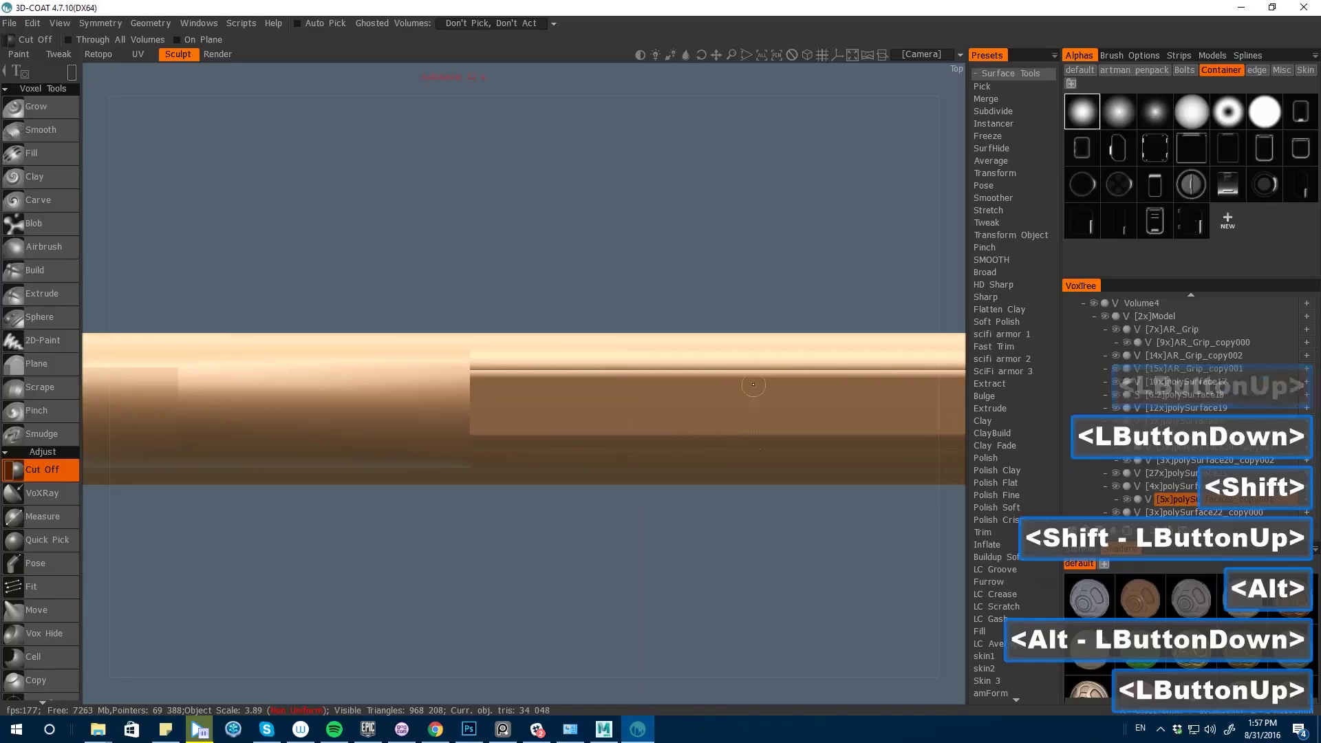
- Add a cube primitive of about 3.9 per side and position it over the front of the top strip, at Z -37.24
left_click_drag(385, 309, 385, 475, "alt")
key("space")
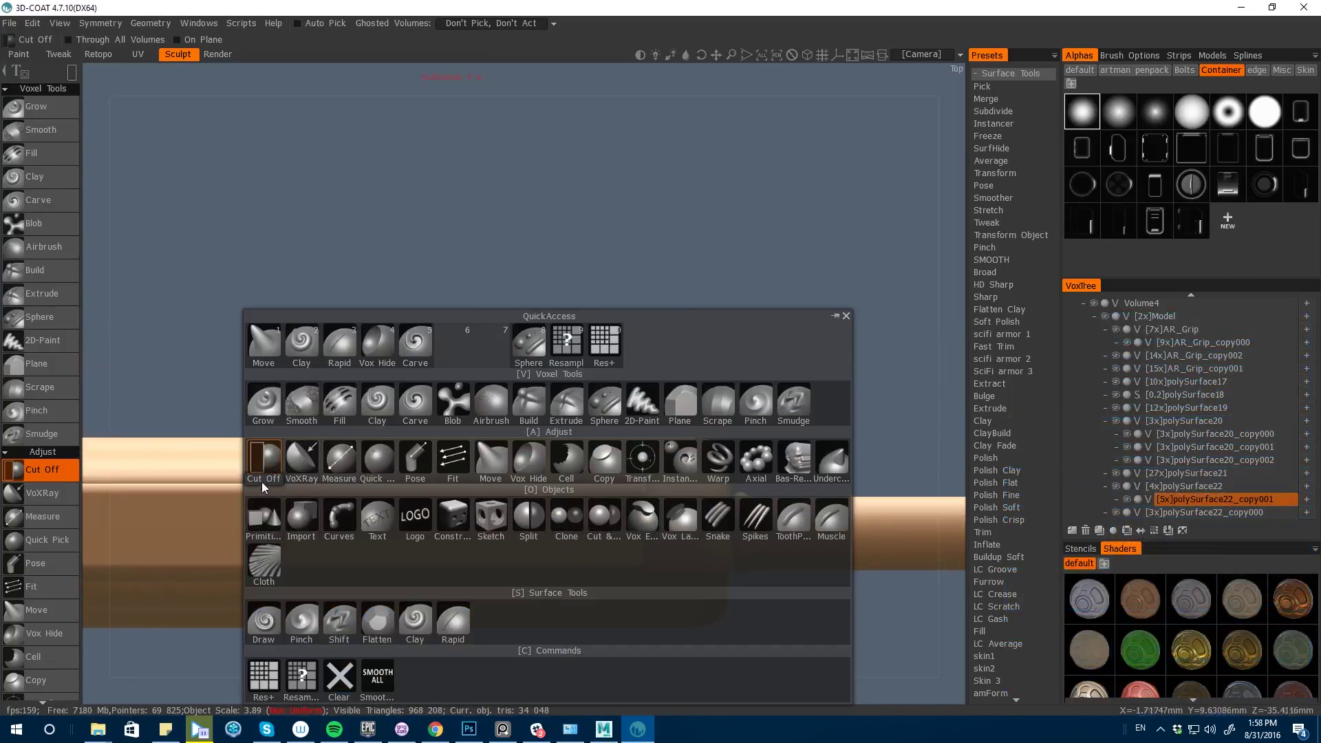
left_click(262, 512)
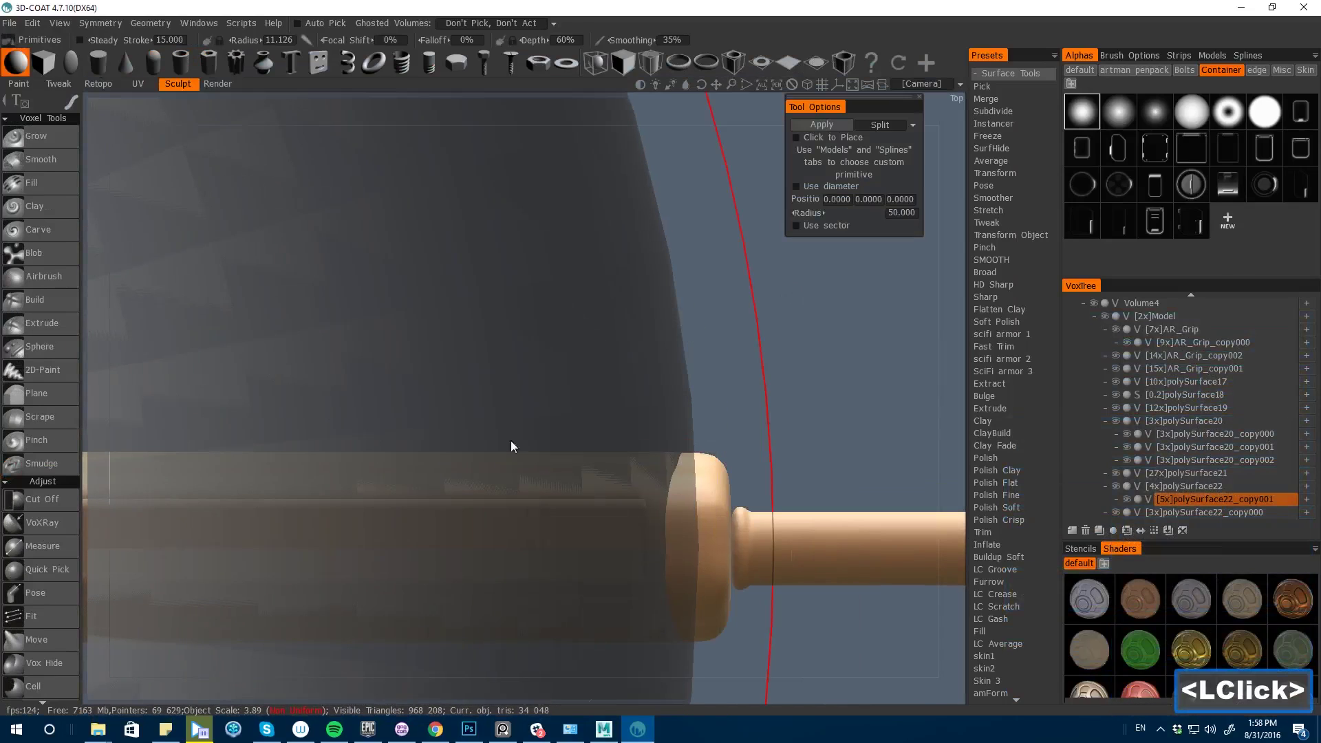
left_click(43, 63)
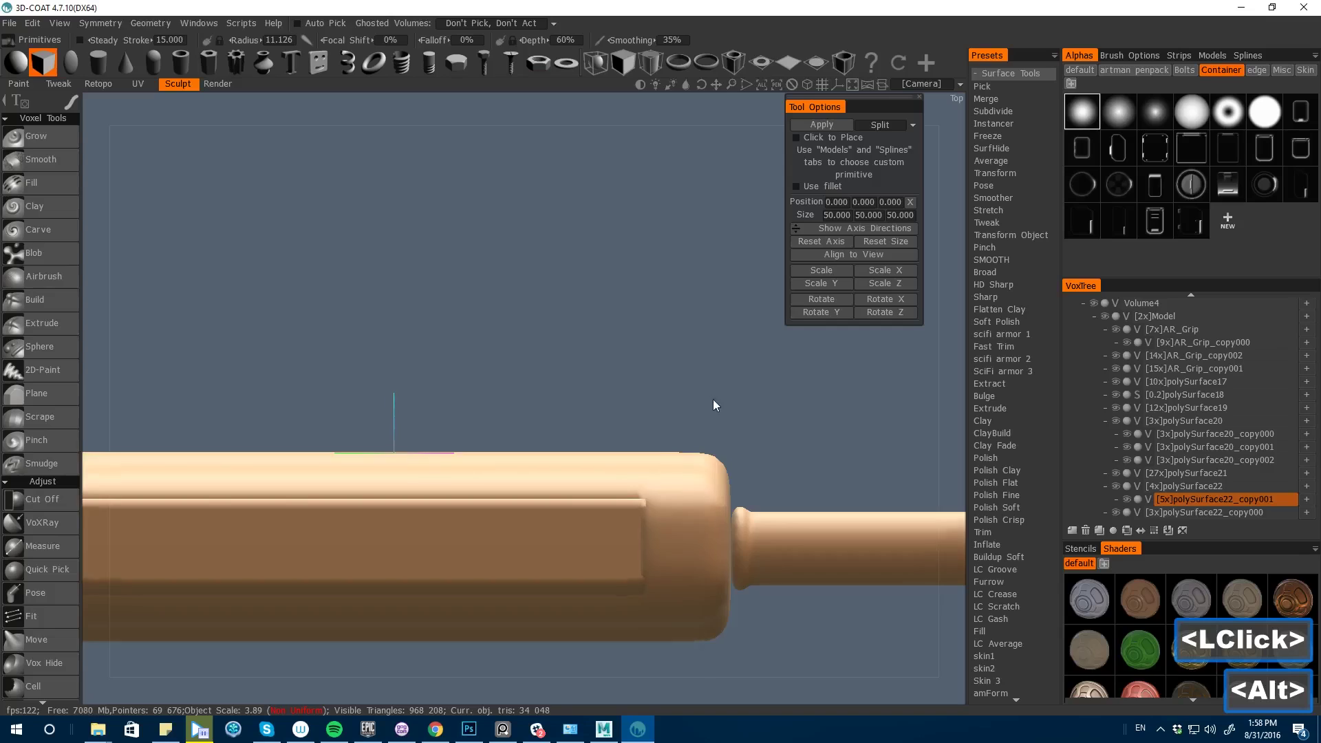
left_click_drag(714, 405, 383, 245, "alt")
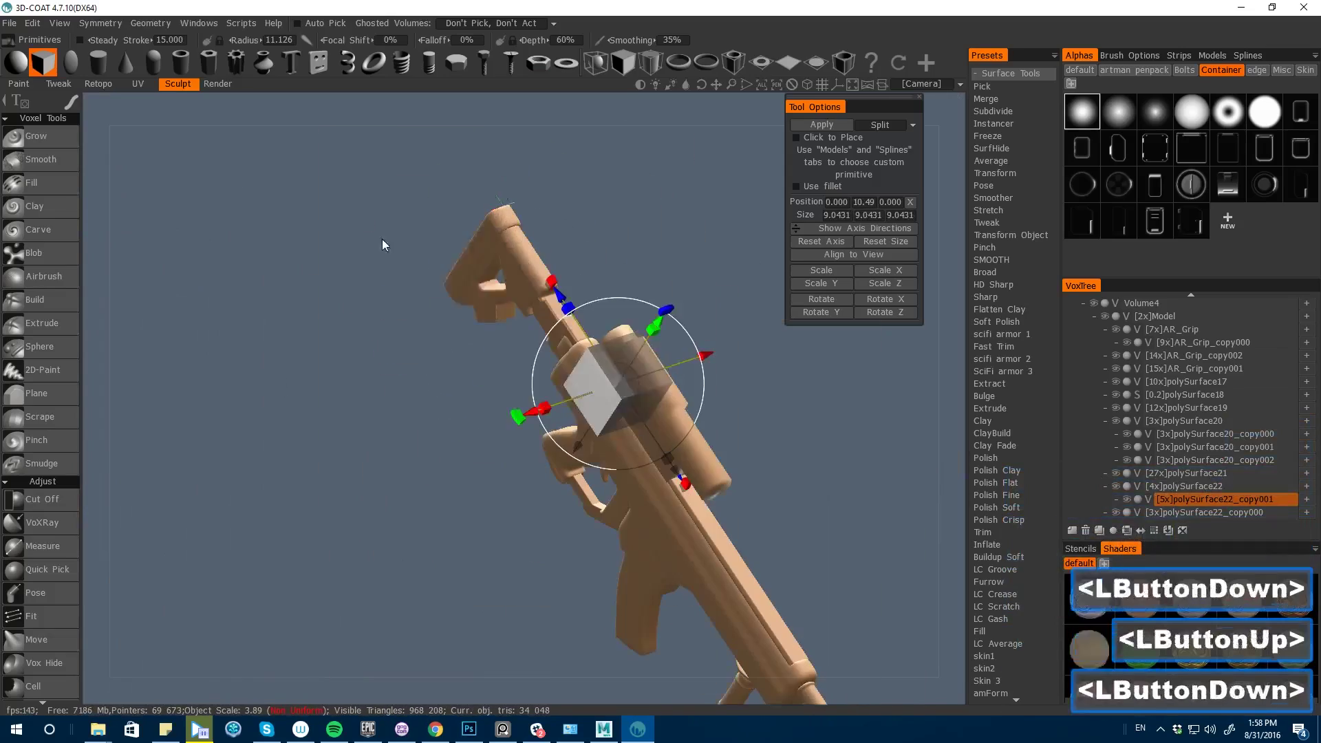
left_click_drag(564, 301, 704, 507)
left_click_drag(567, 566, 310, 369, "alt")
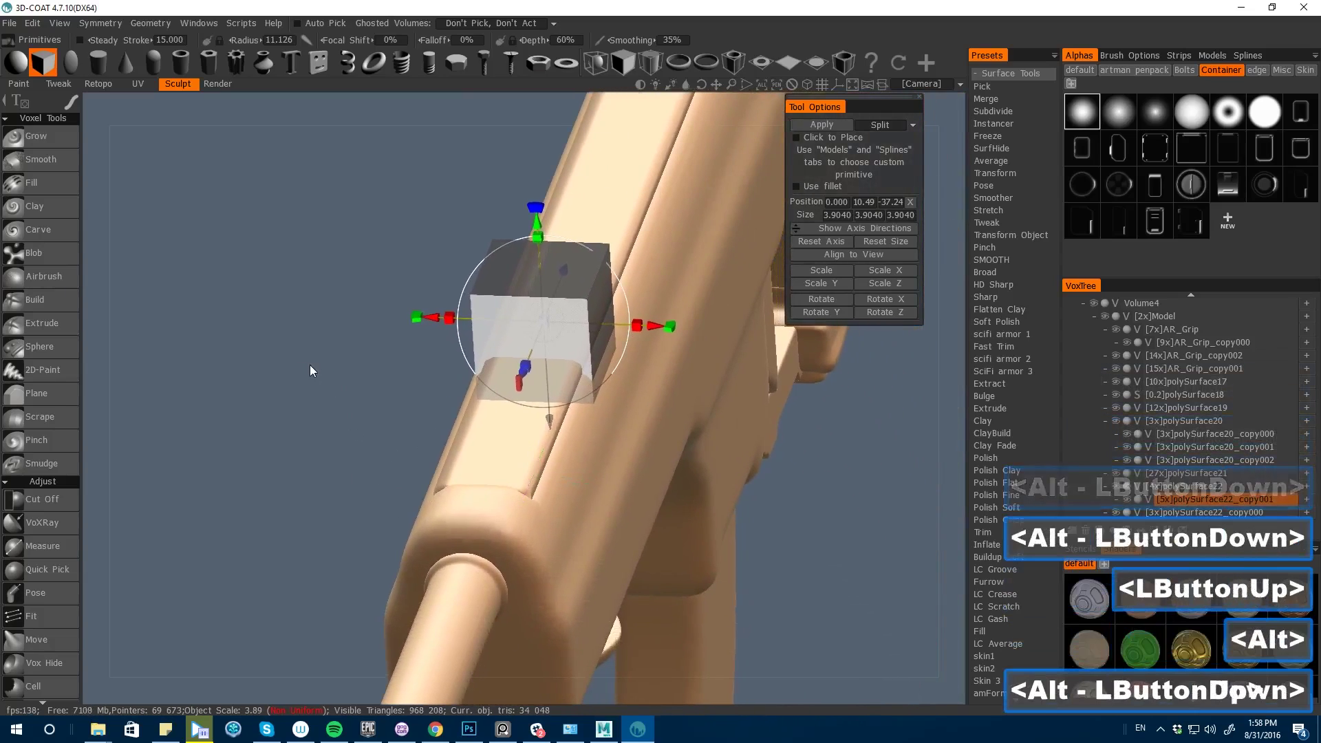
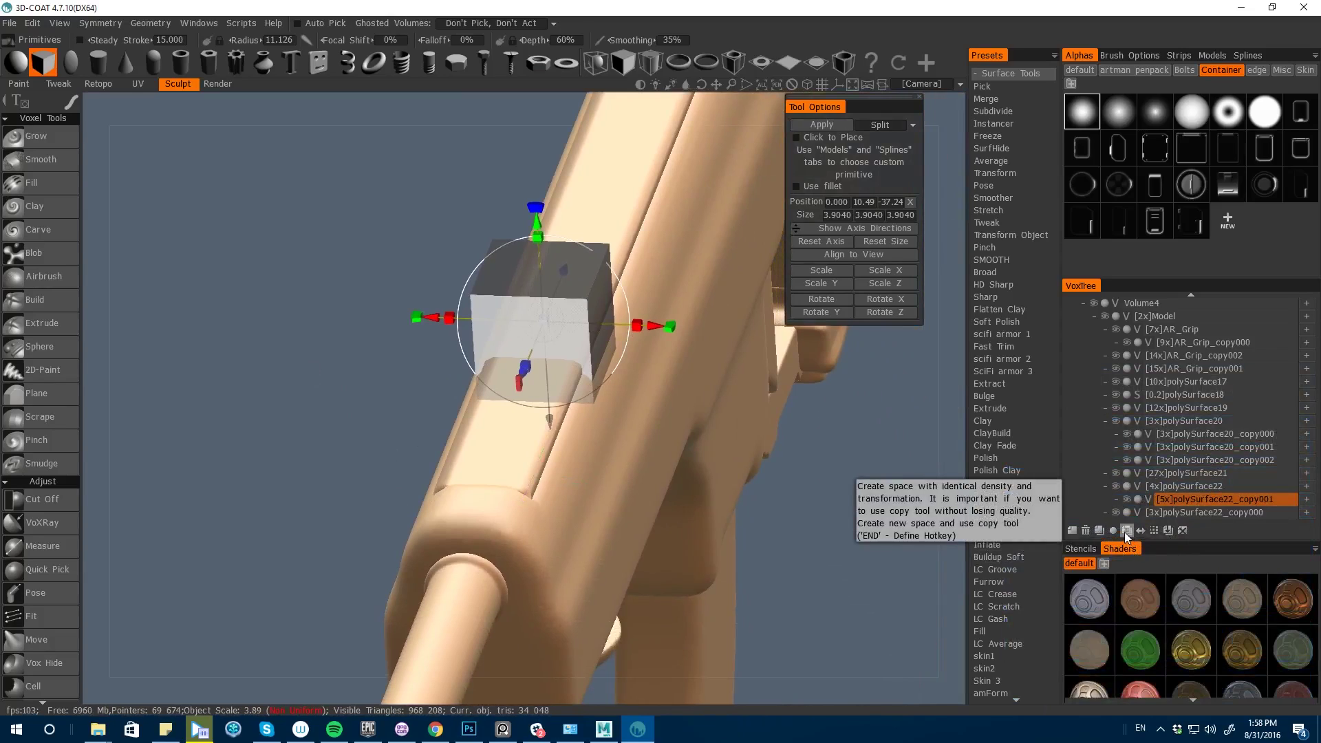
- Create a new volume with the strip's density and transformation, placed above the strip in the volume tree, and resume the cube primitive
left_click(1125, 533)
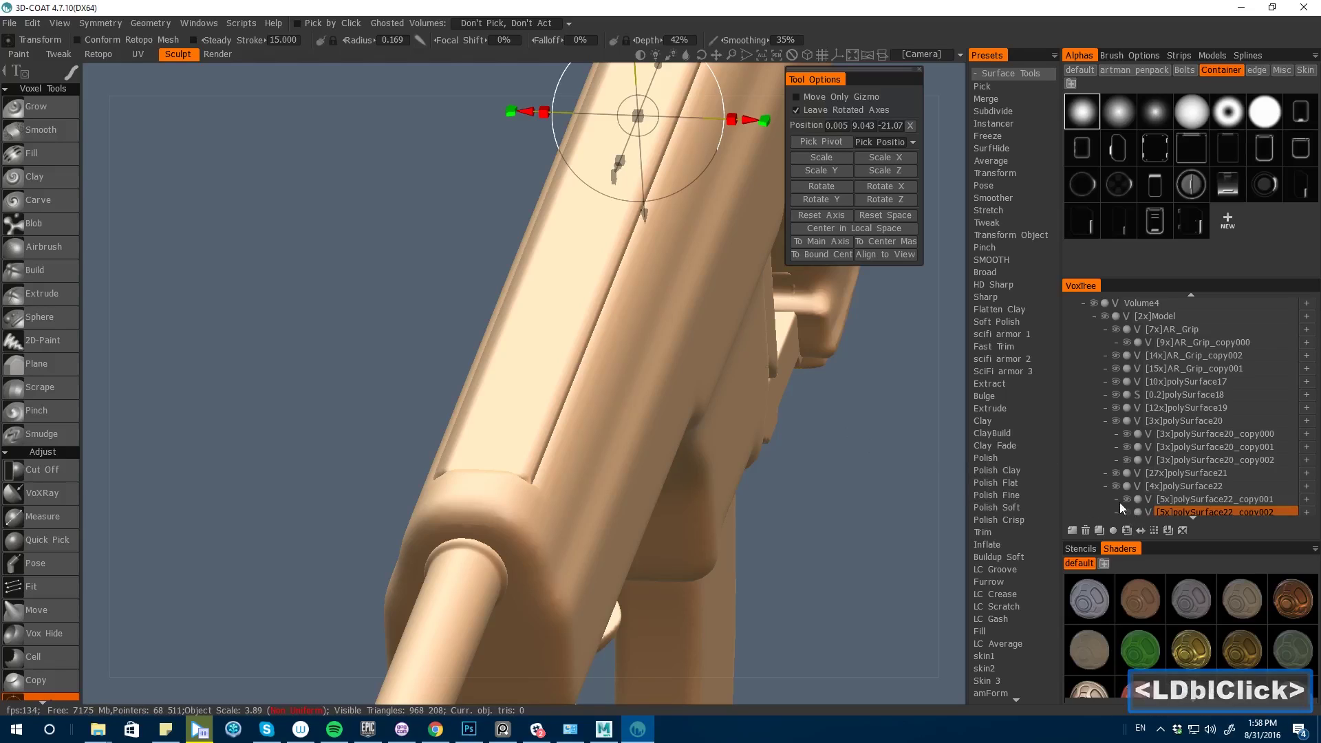
left_click(1208, 520)
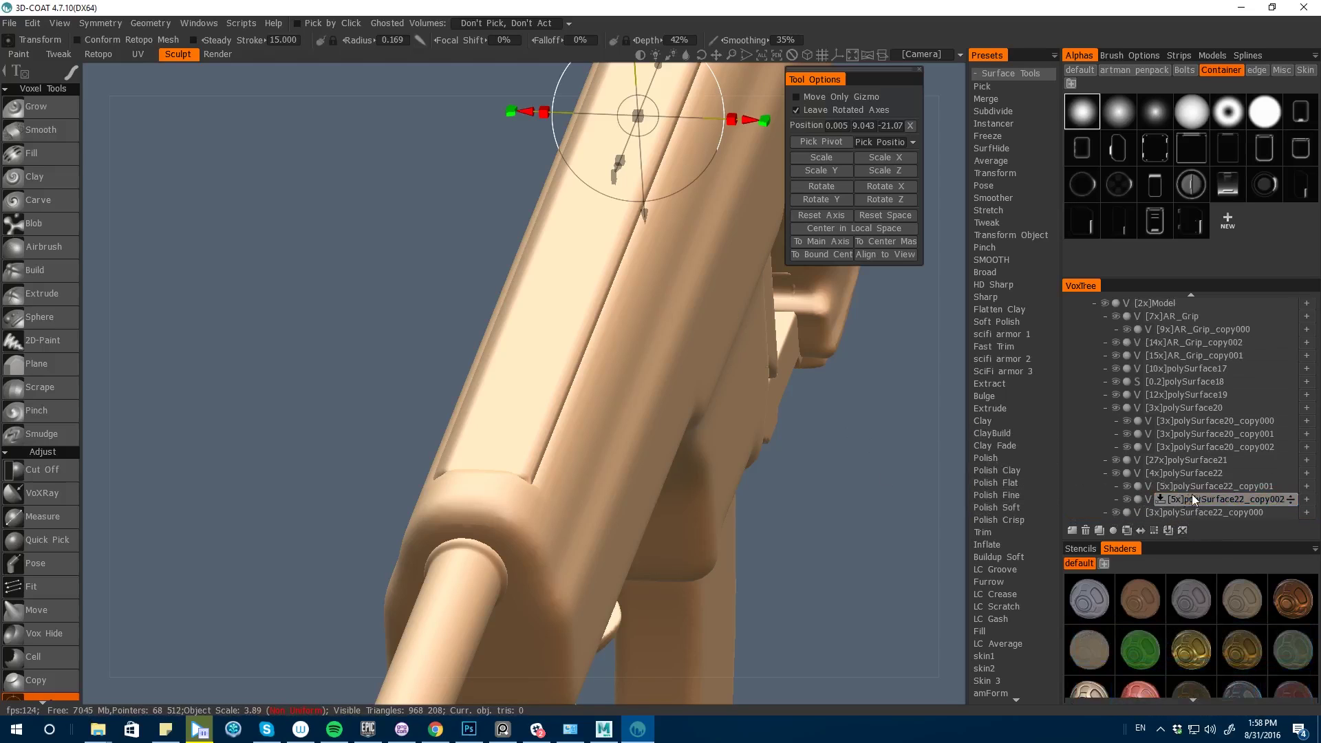
key("space")
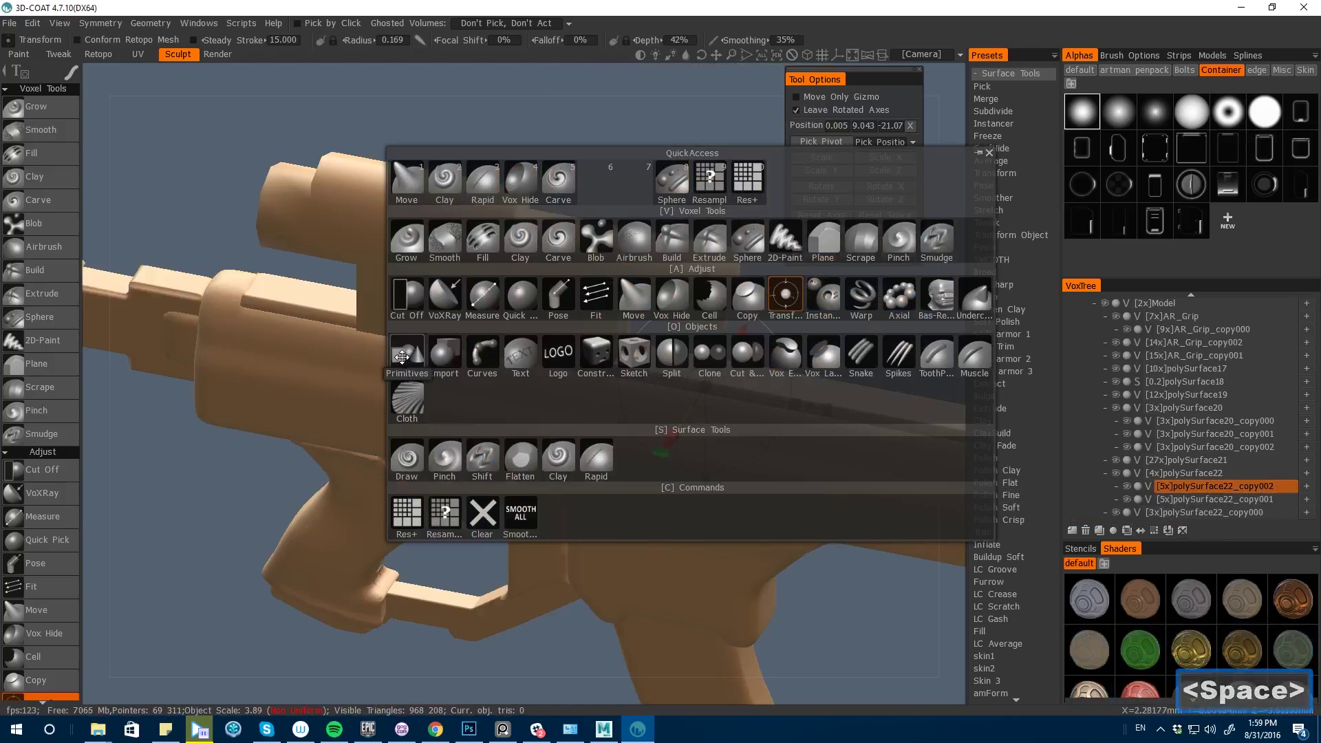
left_click(407, 346)
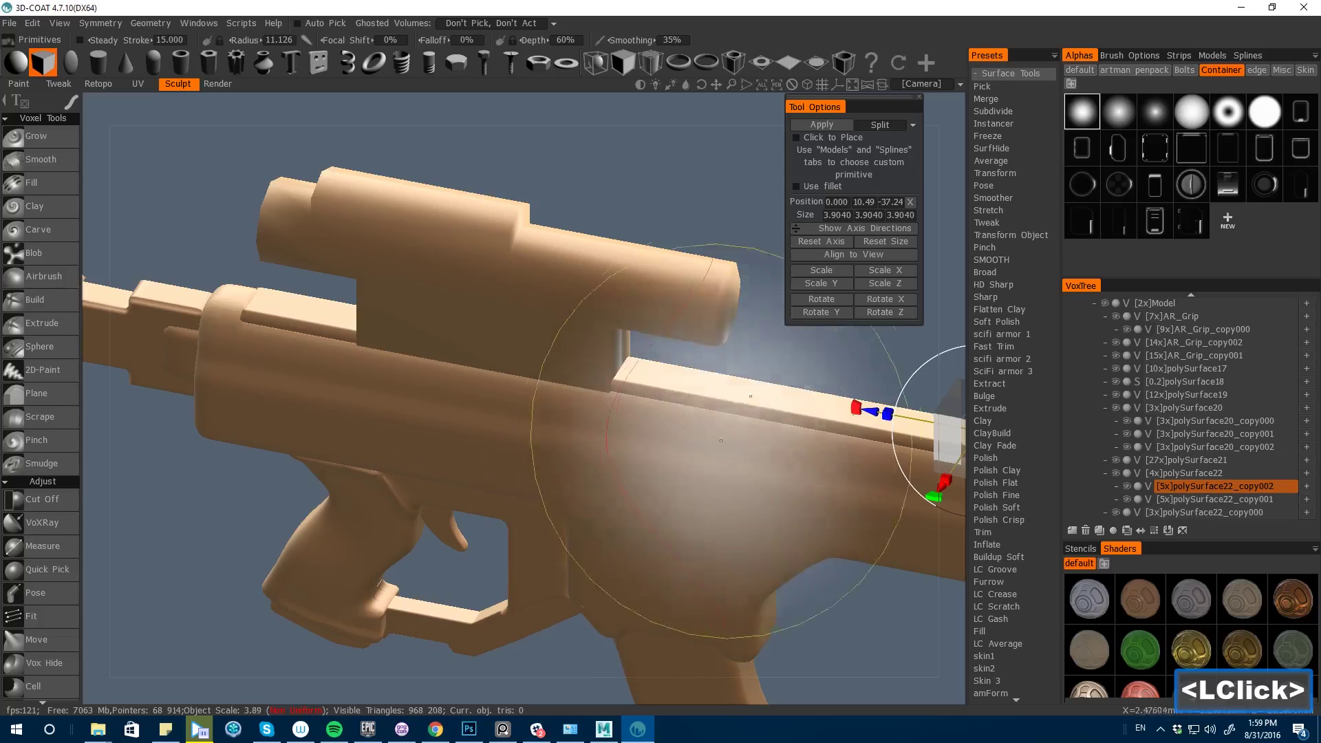
- Scale the cube into a small block of 2.2037 × 1.0507 × 0.9209 resting across the top strip near its front end
left_click_drag(821, 348, 614, 332, "alt")
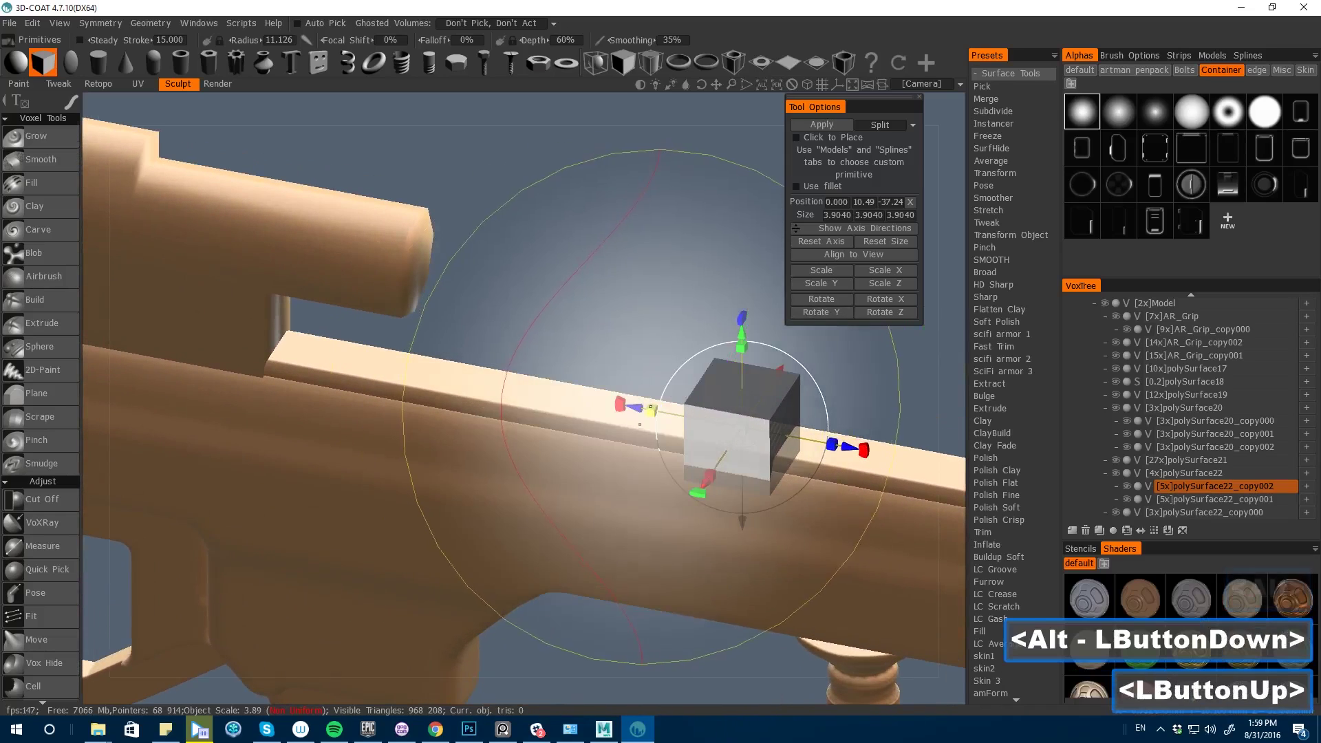
left_click_drag(651, 411, 720, 423)
left_click_drag(712, 385, 534, 253, "alt")
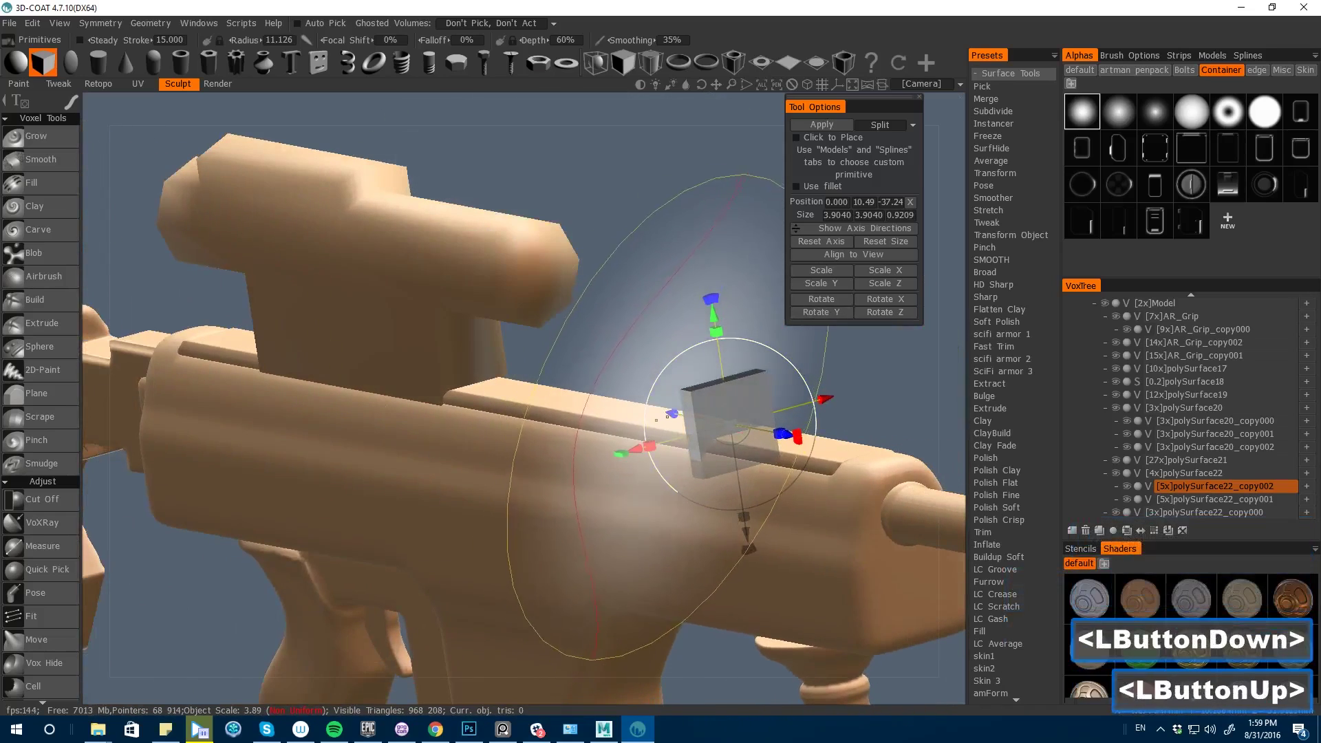
left_click_drag(648, 446, 685, 438)
left_click_drag(716, 332, 726, 399)
left_click_drag(702, 475, 513, 585, "alt")
left_click_drag(580, 492, 582, 493)
left_click_drag(482, 407, 365, 344, "alt")
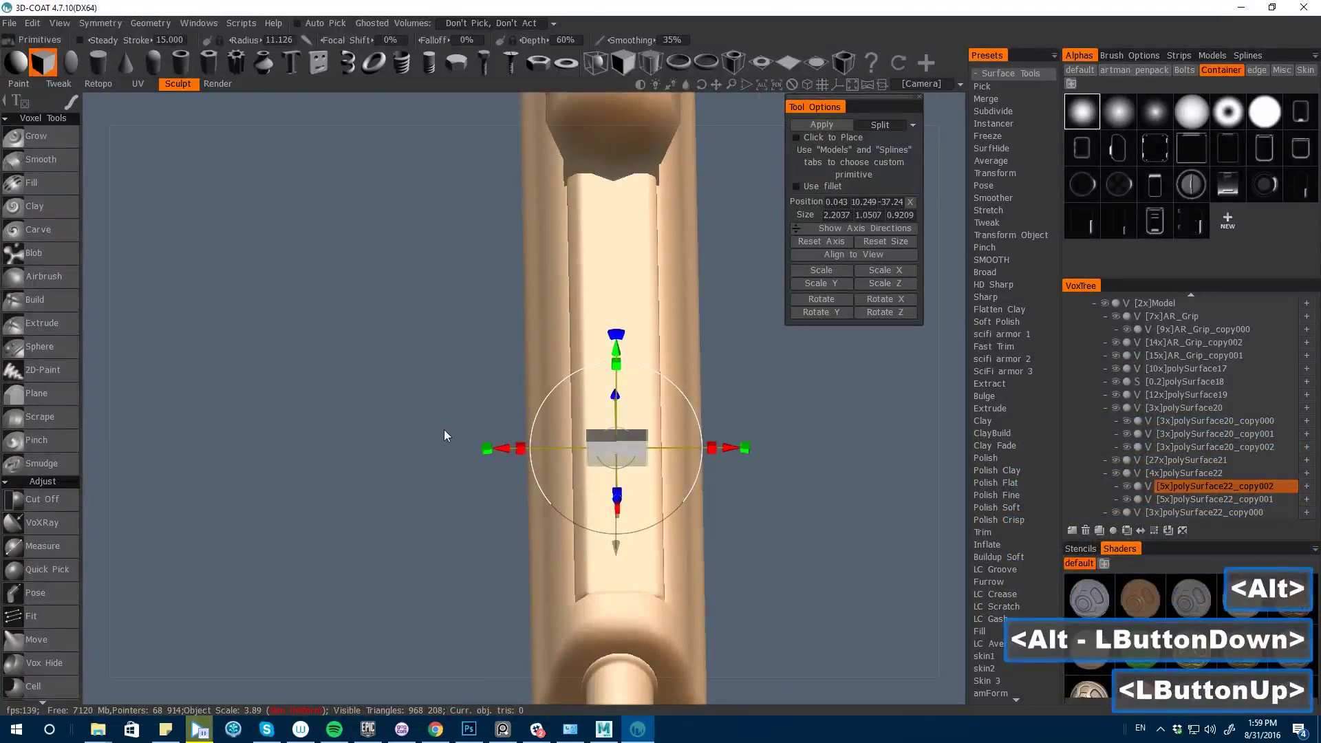
- Try to apply the small block to the new volume with the Split operation
key("Return")
left_click_drag(450, 435, 568, 221)
key("ctrl+z")
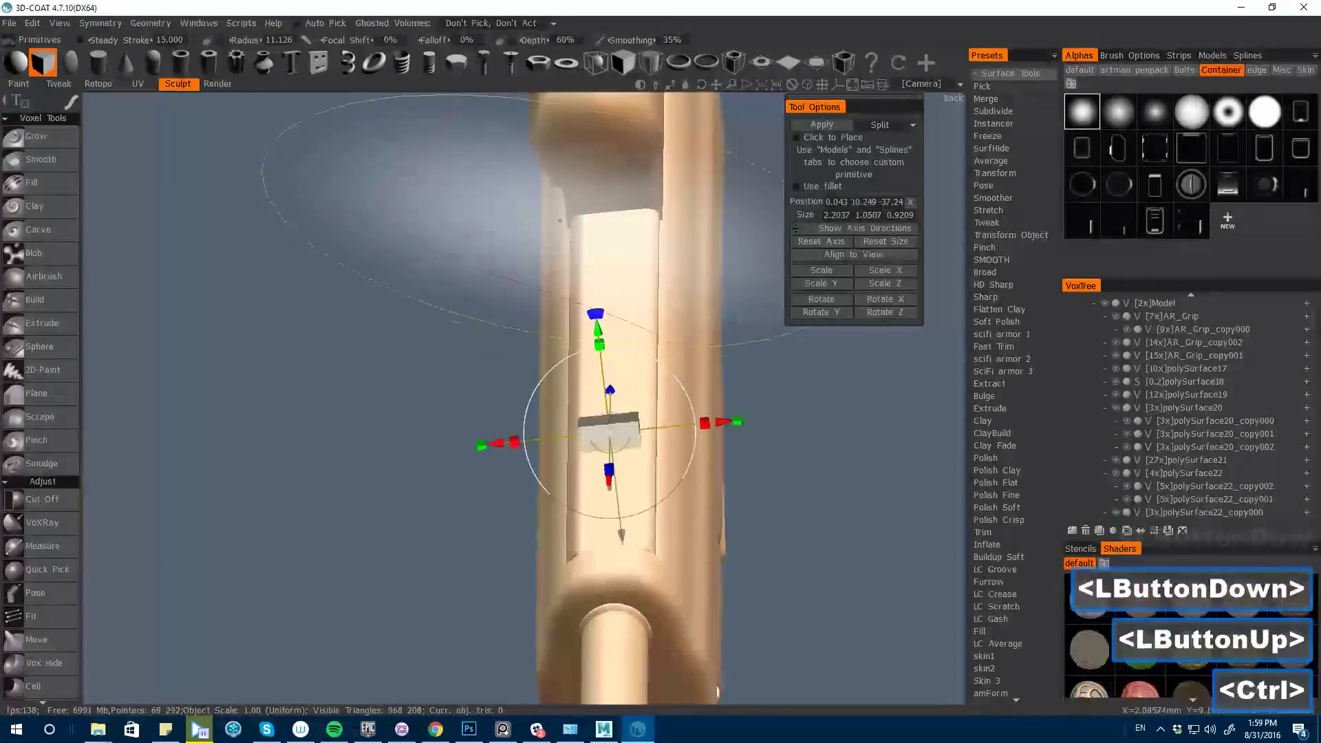
key("ctrl+z")
key("ctrl+z")
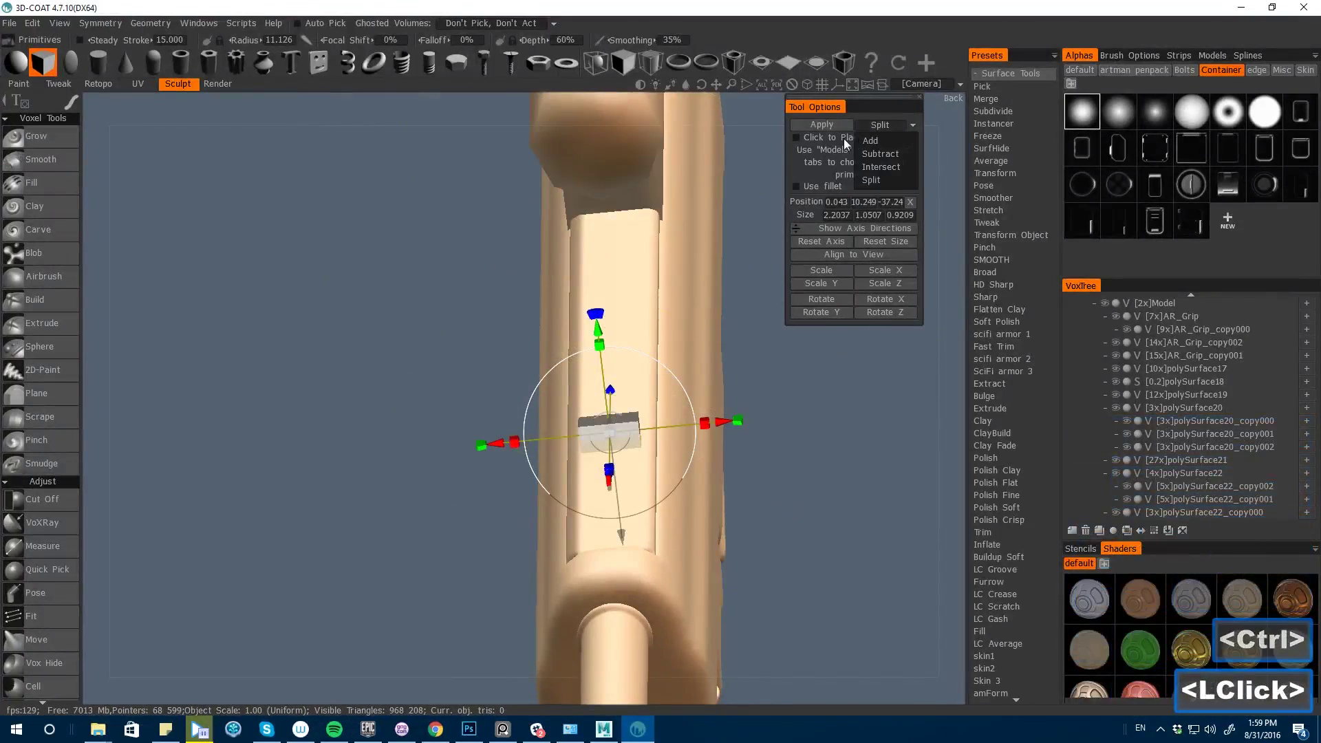
- Set the cube primitive's operation to Add and enable its fillet
left_click_drag(400, 393, 433, 389, "alt")
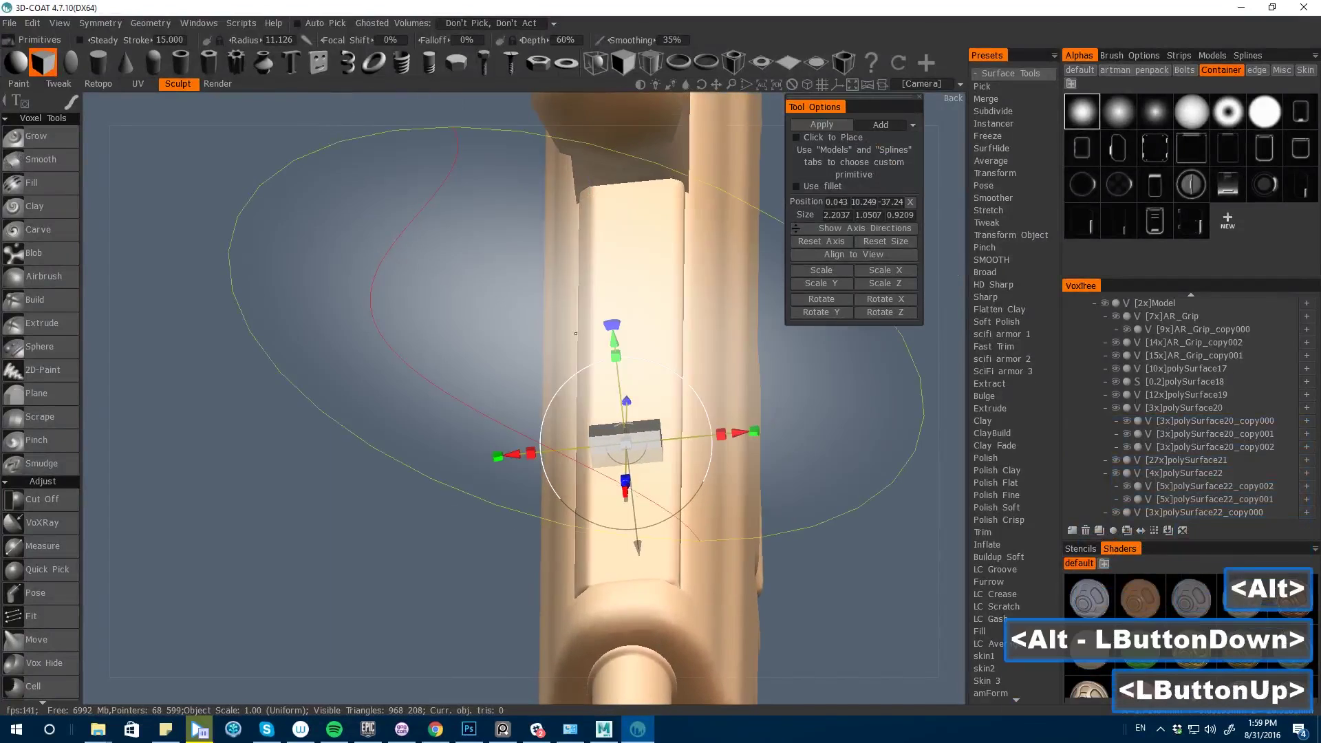
left_click(796, 187)
left_click_drag(427, 283, 441, 413, "alt")
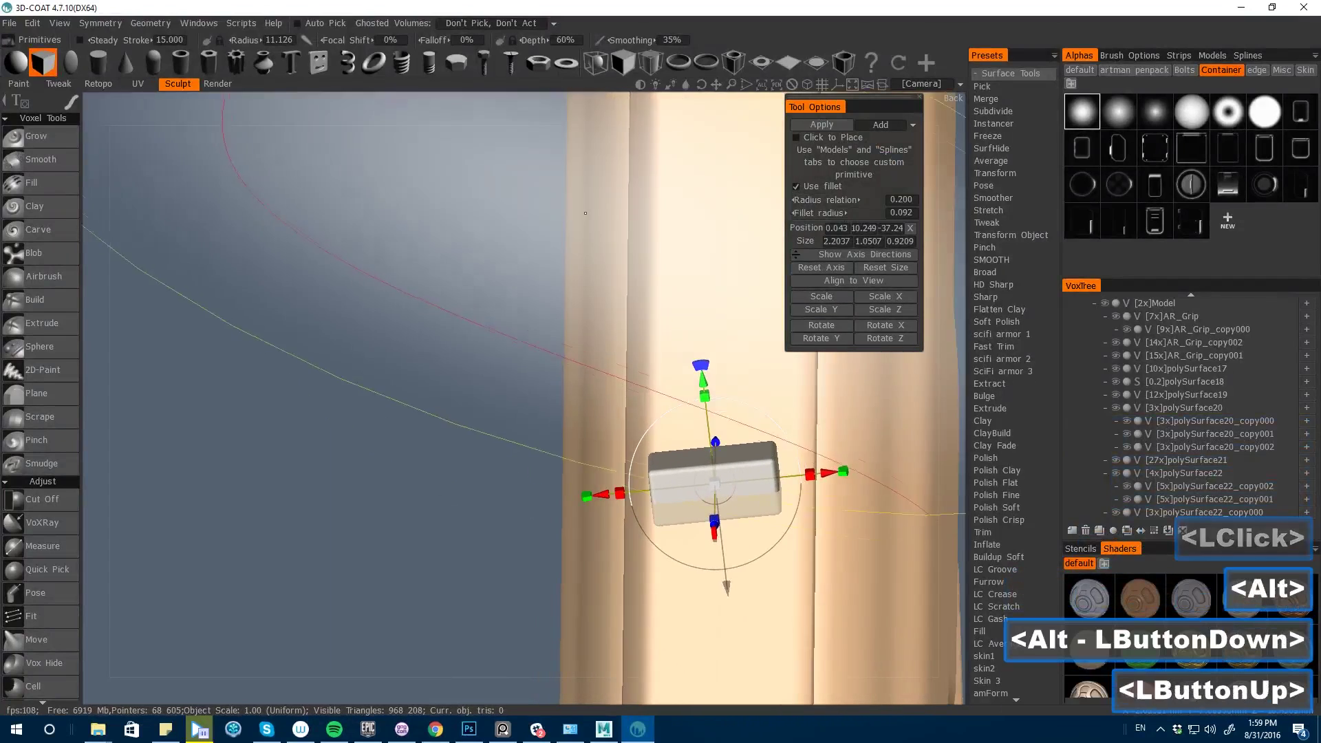
- Reduce the brush radius to 1.760 and set the cube fillet's radius relation to 0.320
key("bracketleft")
key("bracketleft")
key("bracketleft")
key("bracketleft")
key("bracketleft")
key("bracketleft")
key("bracketleft")
key("bracketleft")
key("bracketleft")
key("bracketleft")
key("bracketleft")
key("bracketleft")
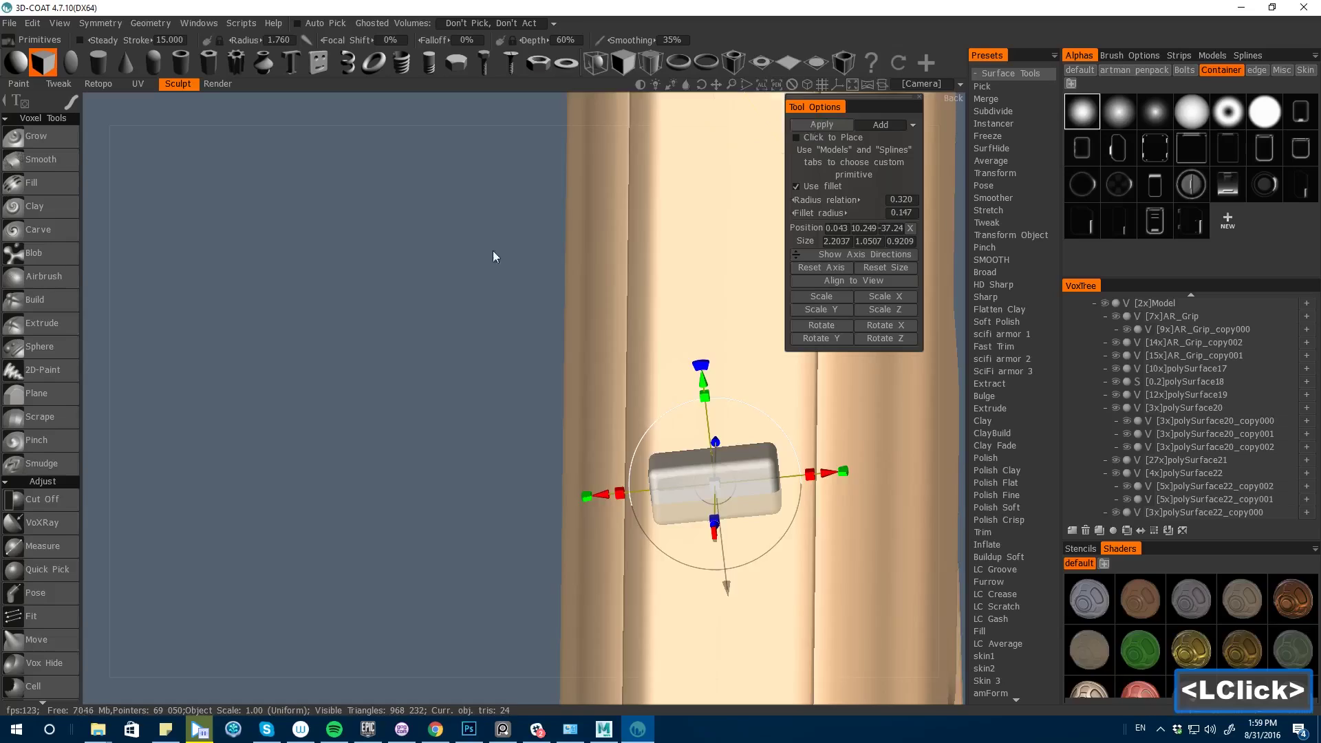
- Undo the last application of the small block
left_click_drag(493, 257, 454, 441, "alt")
key("space")
left_click(633, 410)
left_click_drag(482, 385, 426, 474)
key("ctrl+z")
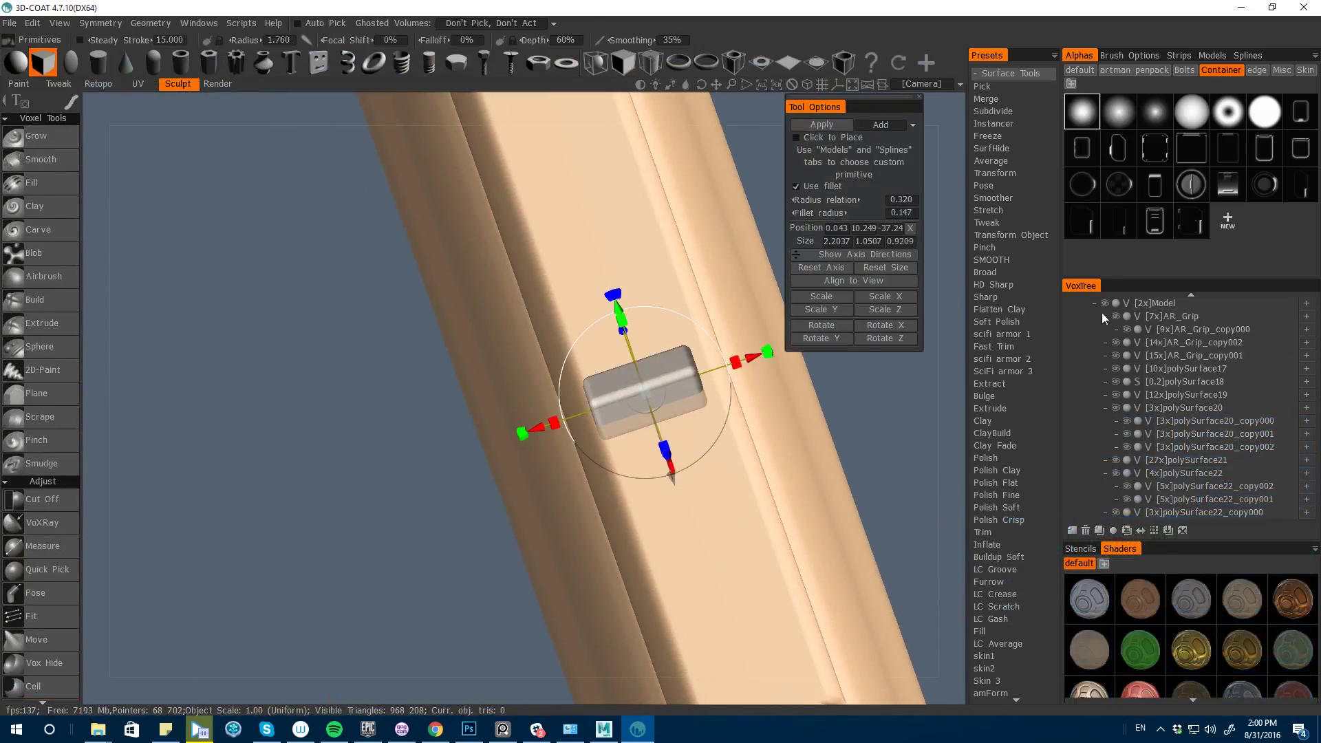
- Identify the strip by toggling polySurface22_copy001, then select polySurface22_copy002 and apply the filleted cube to it
mouse_move(1082, 414)
left_mouse_down()
mouse_move(1101, 486)
mouse_move(1082, 433)
left_mouse_up()
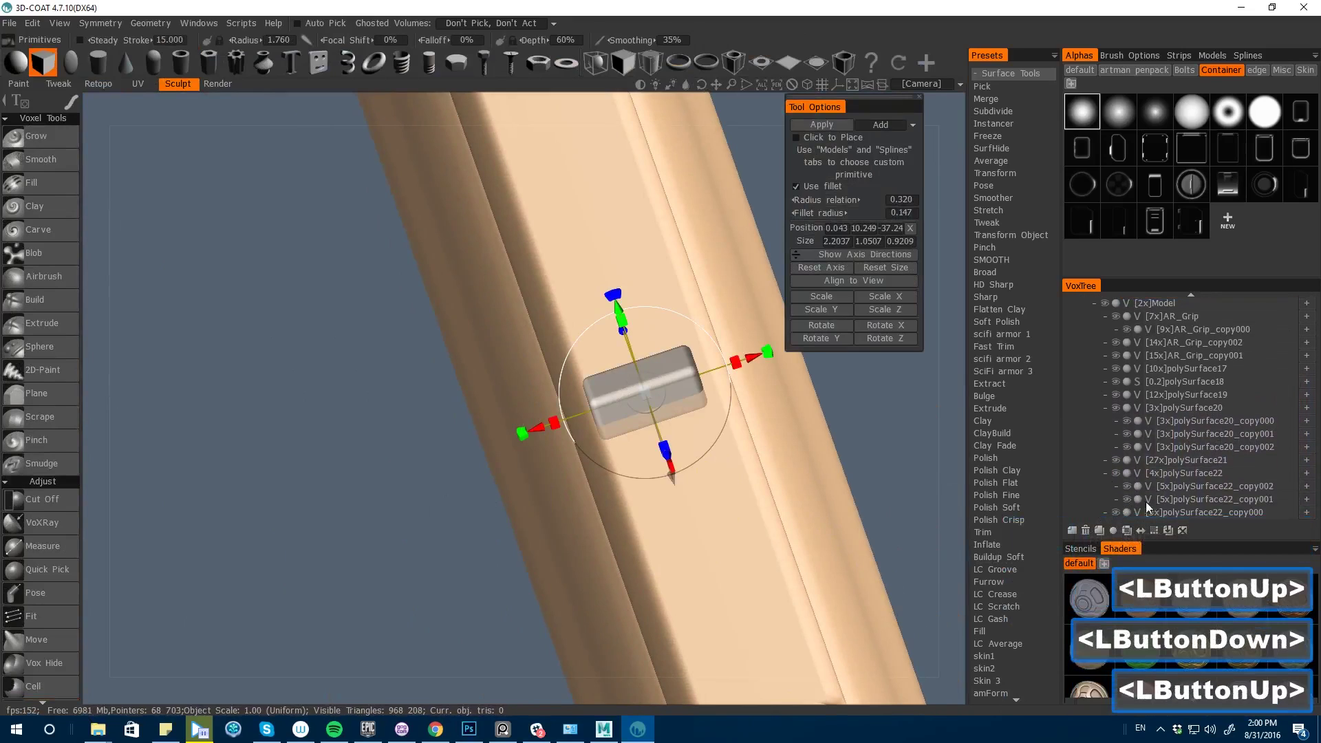
left_click(1127, 499)
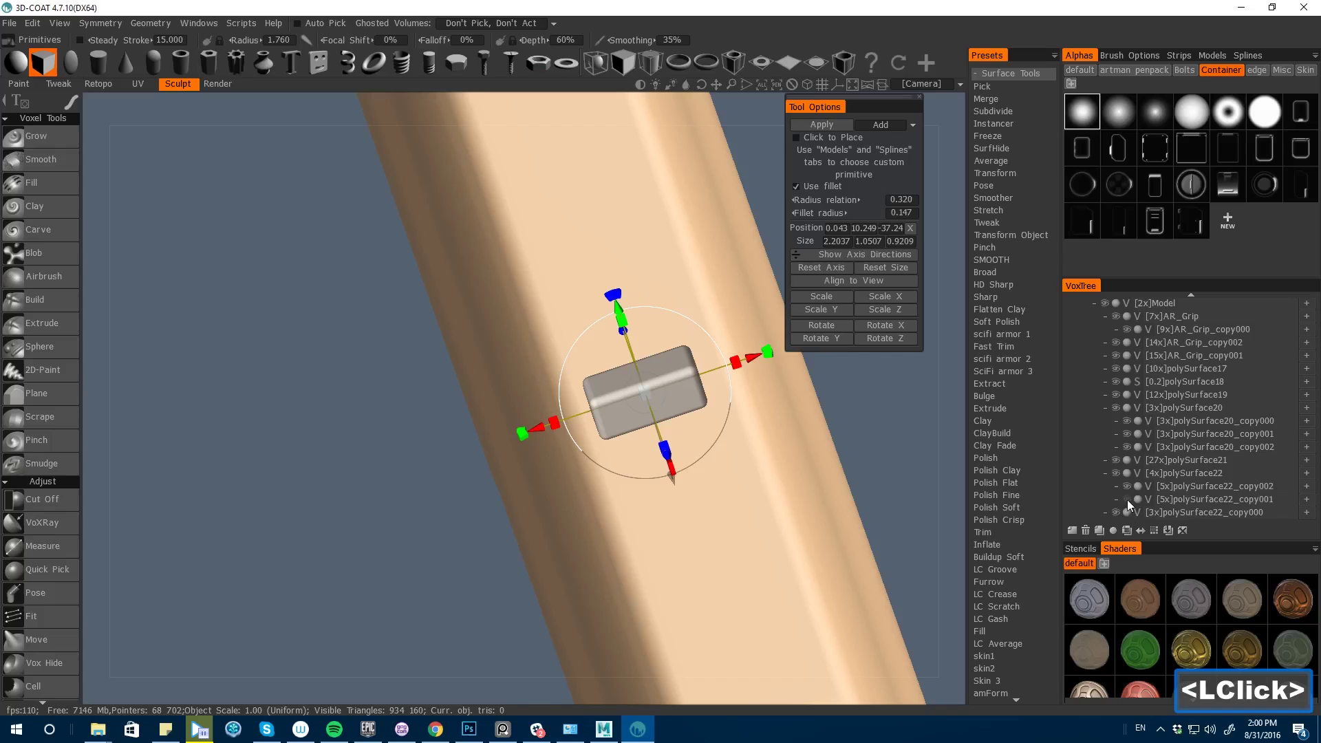
left_click(1127, 500)
left_click(1179, 490)
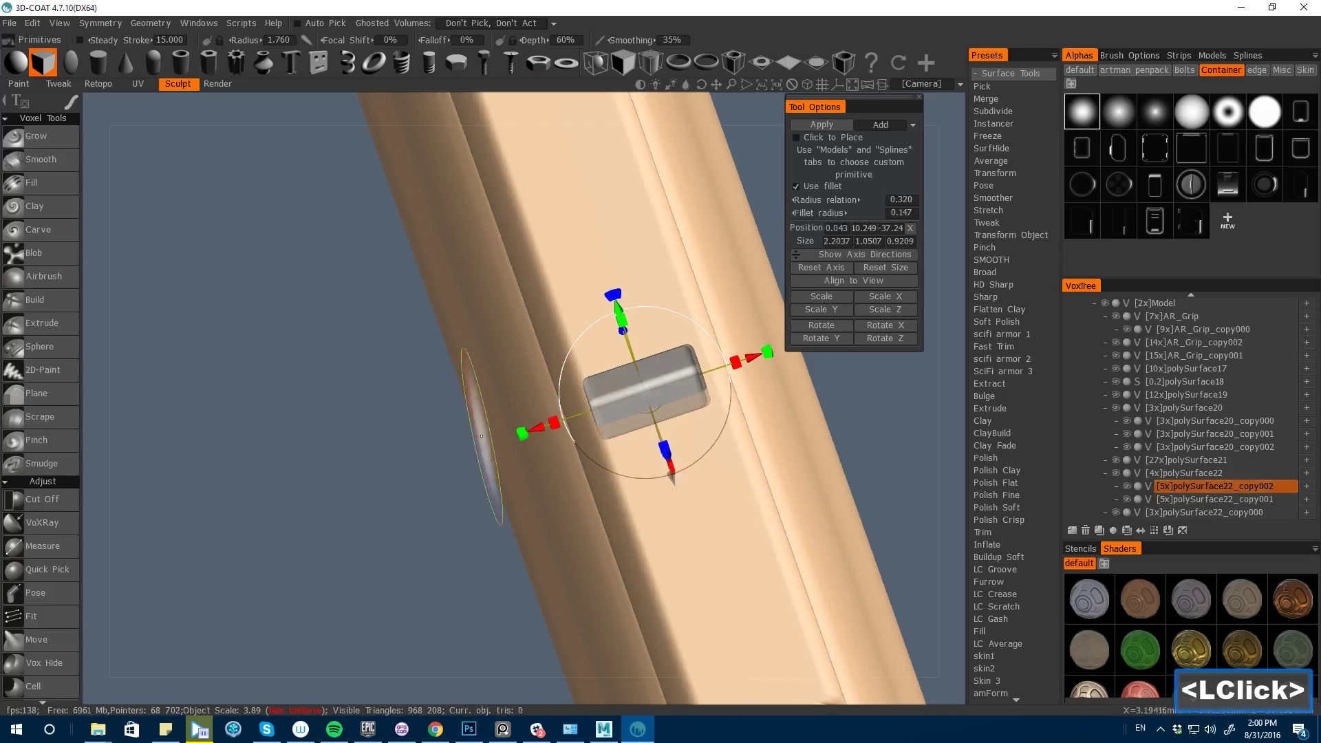
left_click_drag(376, 445, 366, 448)
key("space")
left_click(76, 286)
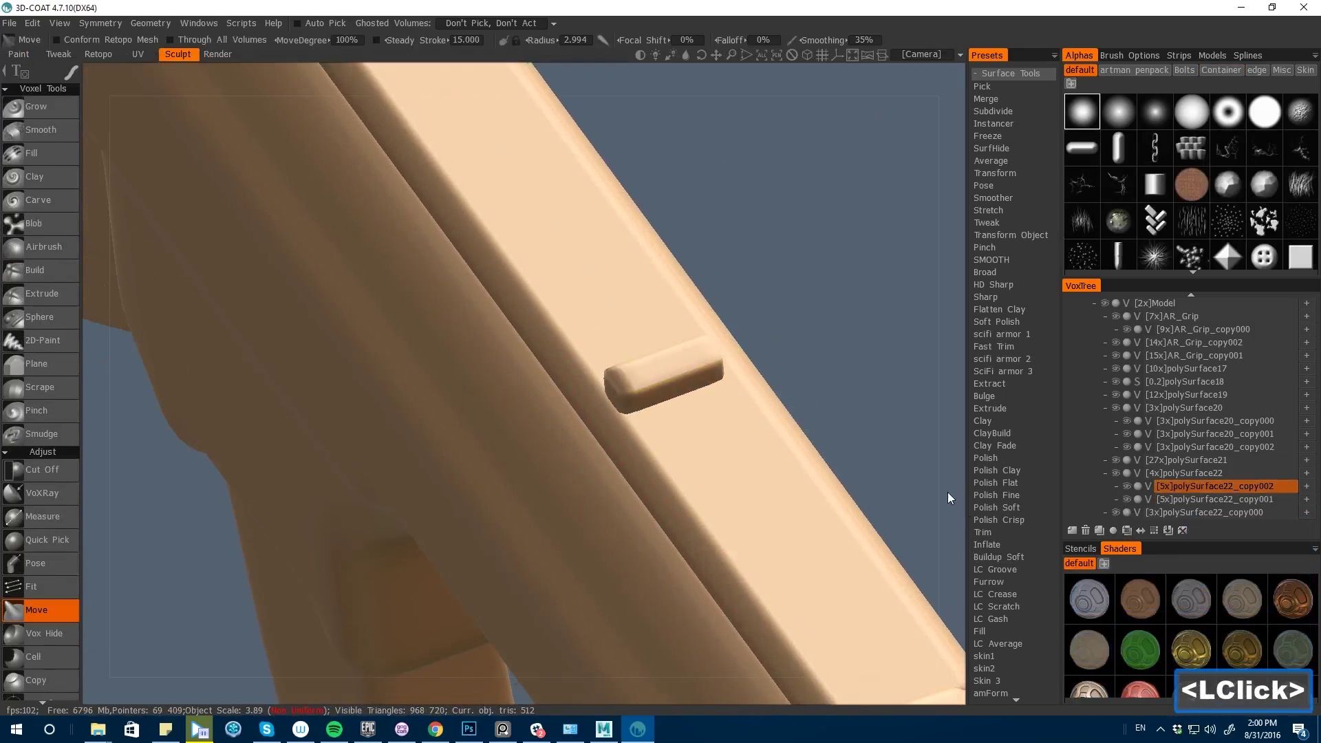
- Increase the resolution of the small block's volume with Res+
left_click_drag(948, 491, 860, 571)
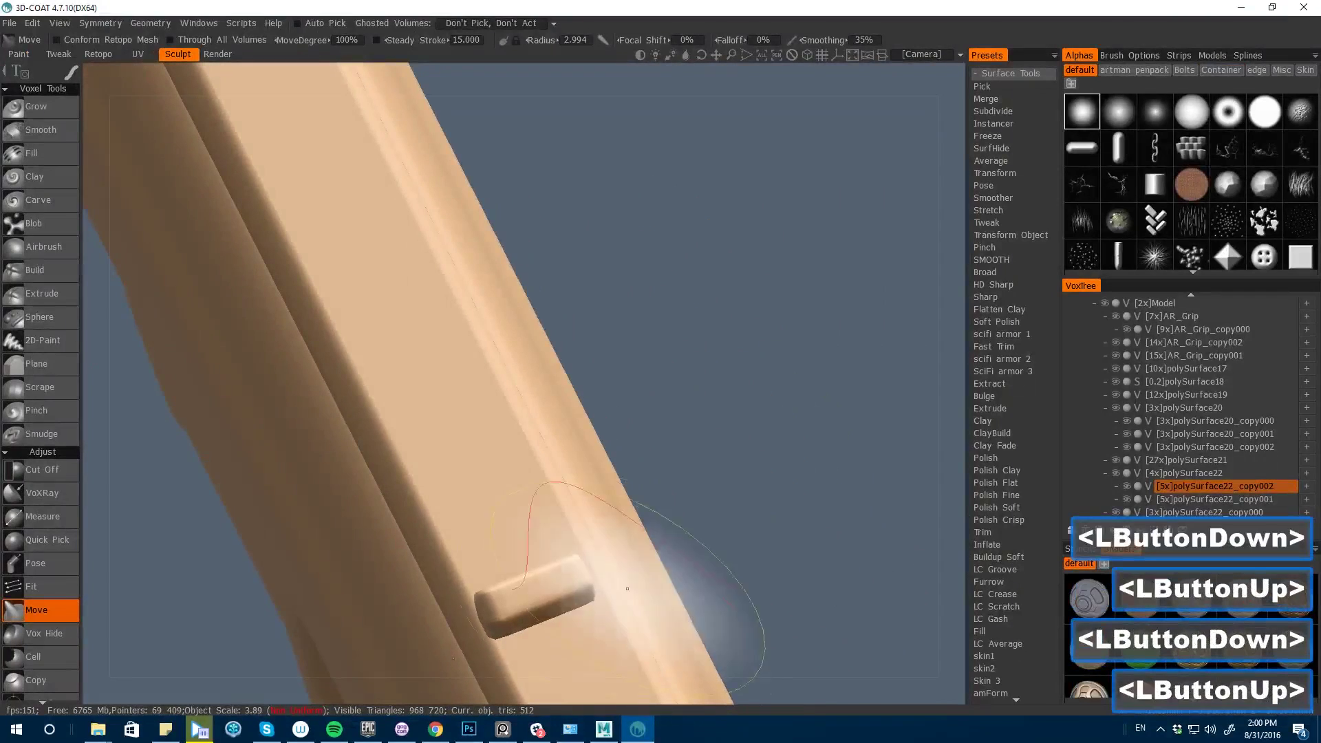
left_click_drag(165, 563, 153, 551, "shift")
left_click_drag(691, 536, 968, 316, "alt")
mouse_move(419, 502)
left_mouse_down()
mouse_move(433, 545)
mouse_move(398, 532)
mouse_move(537, 720)
mouse_move(426, 478)
left_mouse_up()
left_click_drag(425, 478, 552, 637, "alt")
key("space")
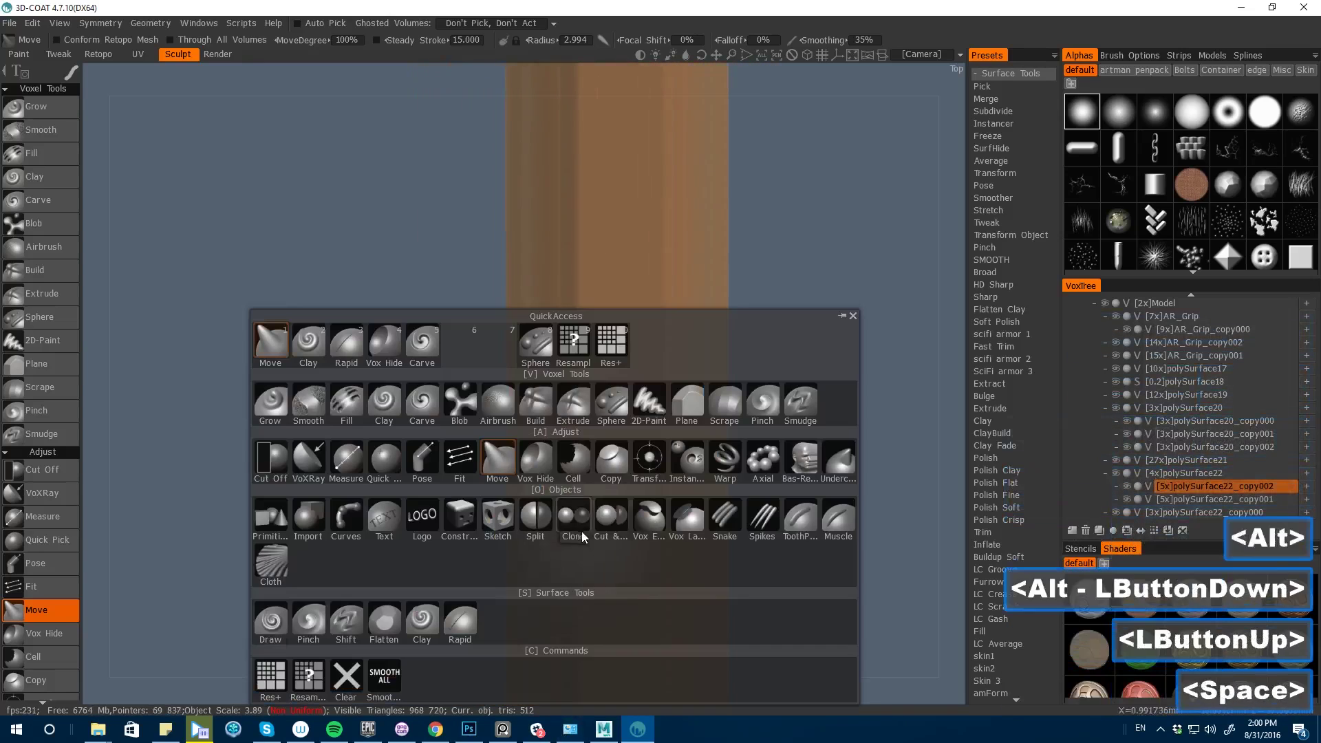
left_click(276, 680)
- Trim the small block narrower along the rail with a rectangular Cut Off in the top view
left_click_drag(205, 559, 399, 485)
left_click_drag(309, 509, 258, 413, "shift")
left_click(412, 468)
key("space")
left_click_drag(763, 610, 667, 422)
left_click_drag(790, 666, 785, 613, "shift")
key("e")
left_click(550, 364)
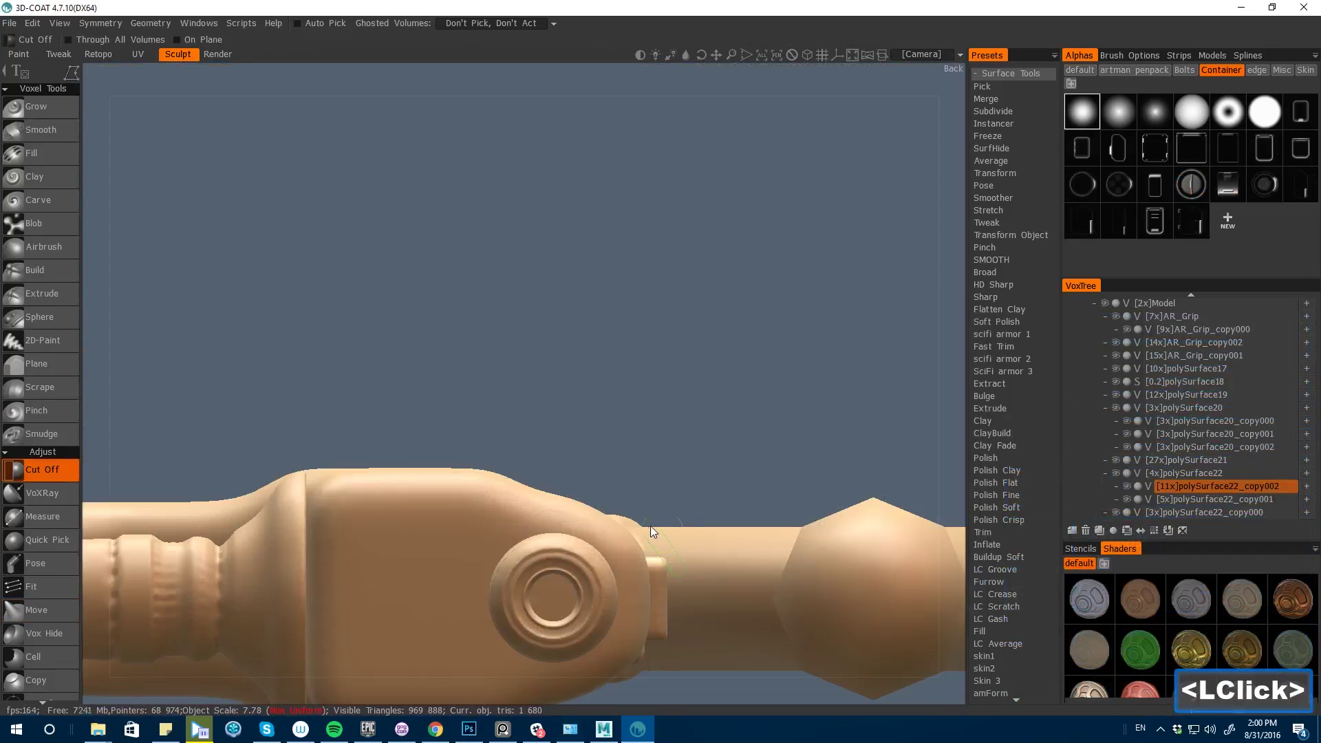
left_click_drag(649, 536, 688, 441, "shift")
key("BackSpace")
left_click_drag(647, 385, 537, 413, "alt")
key("space")
left_click_drag(525, 465, 554, 395)
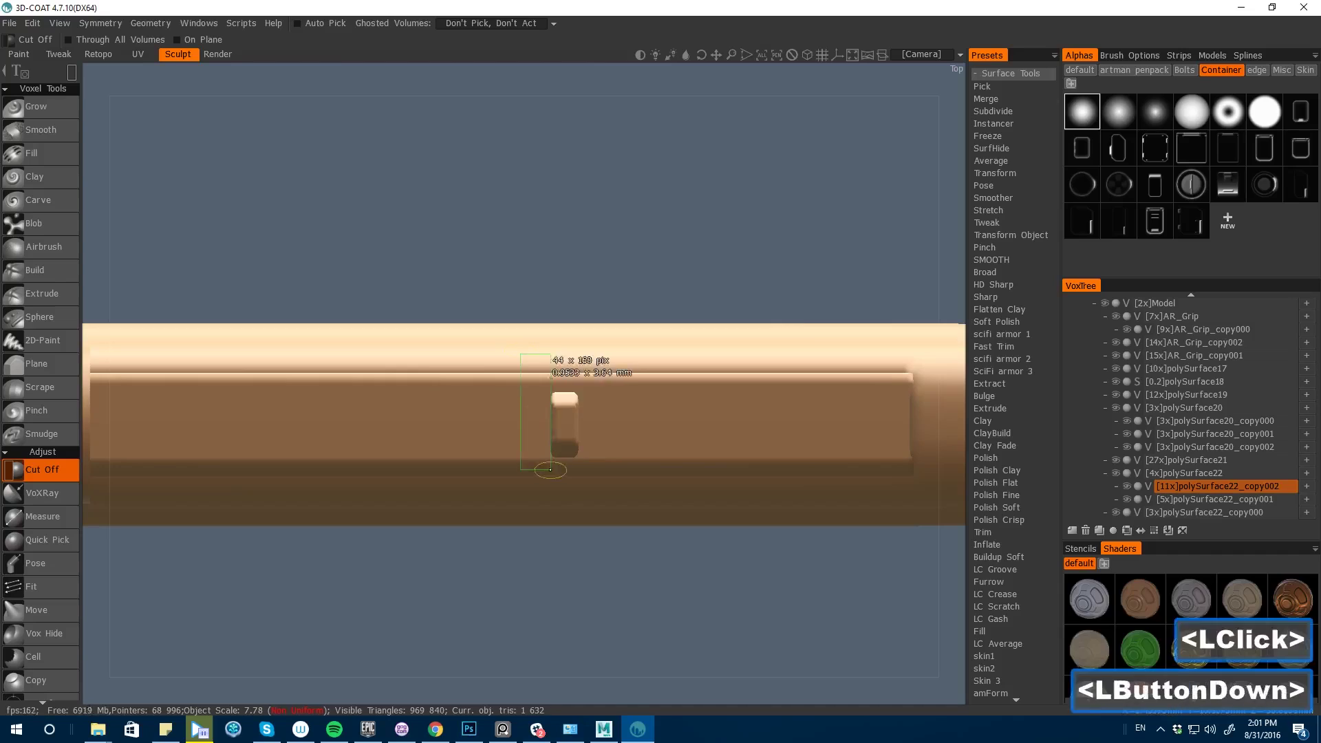
- Adjust the small block's size and seating on the strip with Transform
key("space")
left_click(554, 453)
left_click_drag(567, 311, 568, 318)
left_click_drag(399, 592, 334, 461)
left_click_drag(344, 448, 413, 393, "alt")
left_click_drag(419, 385, 472, 333, "alt")
- Trim the small block with Cut Off in the side view and move it to the strip's front end
key("space")
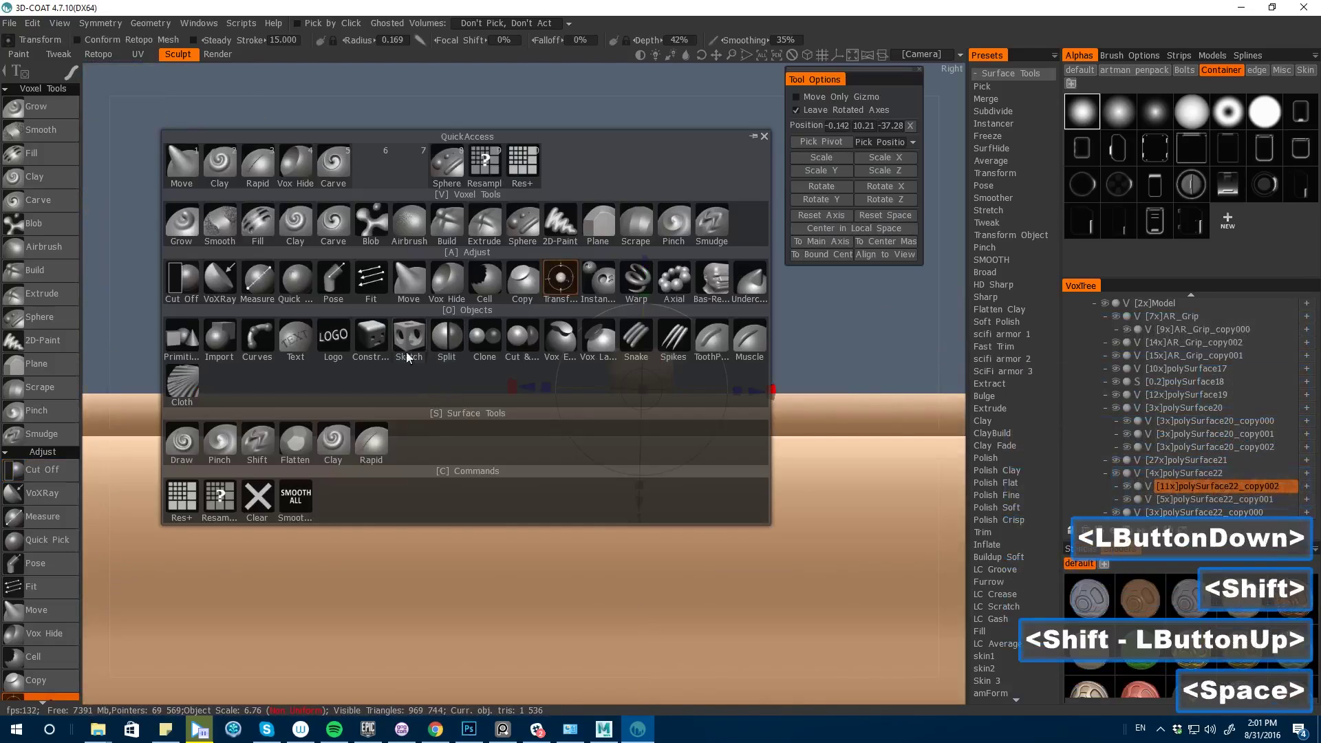
left_click(184, 273)
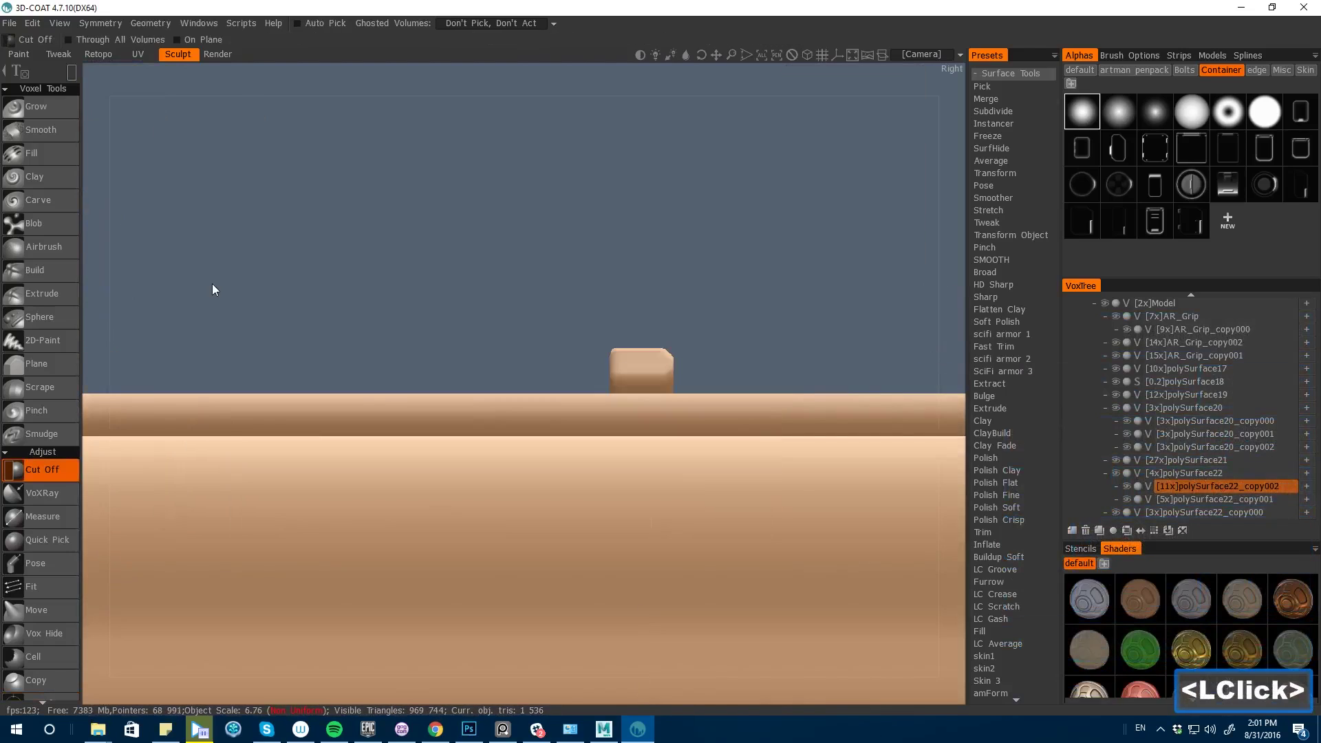
right_click(671, 343)
key("space")
left_click_drag(690, 437, 680, 428)
left_click_drag(598, 324, 619, 413)
- Convert the small block's volume from voxel to surface mode
left_click(1148, 487)
key("w")
left_click_drag(882, 475, 534, 445, "alt")
- Activate the Instancer with a brush radius of 1.102 and shift the block forward to about -47.4 along the rail
key("space")
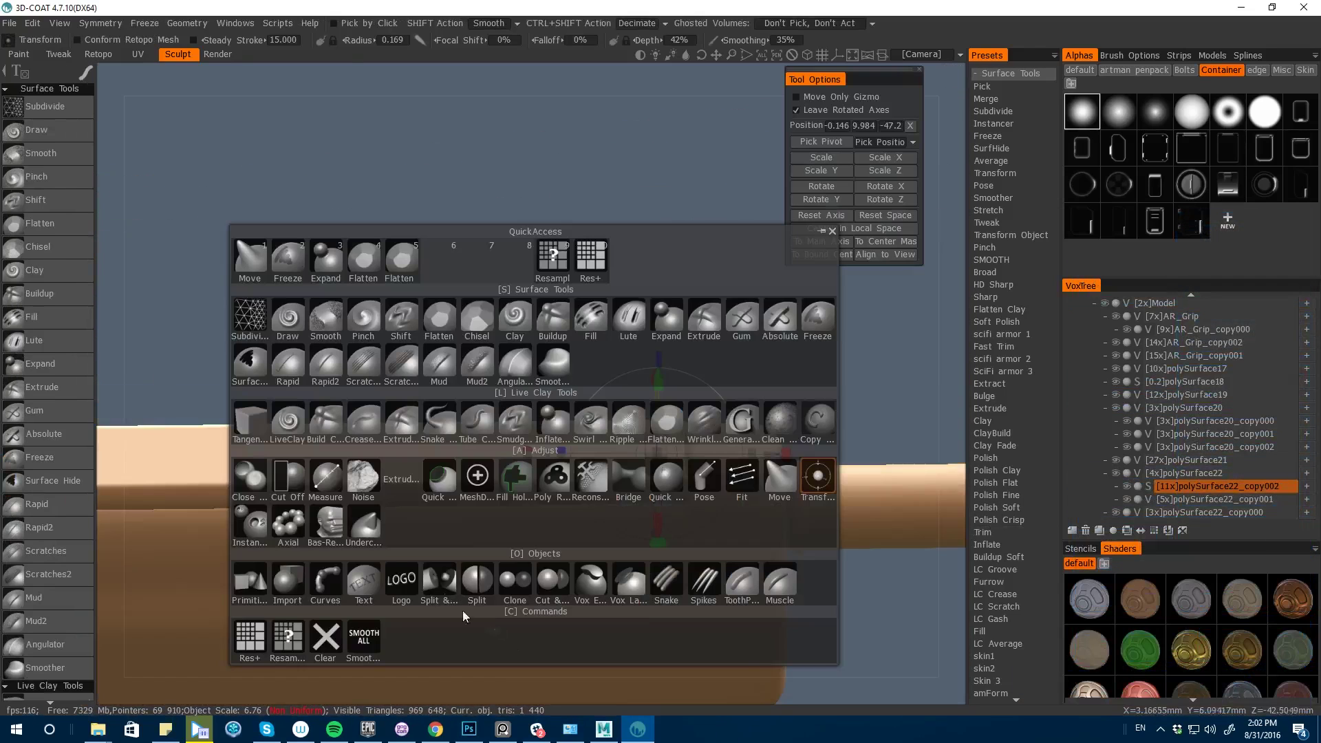
left_click(249, 523)
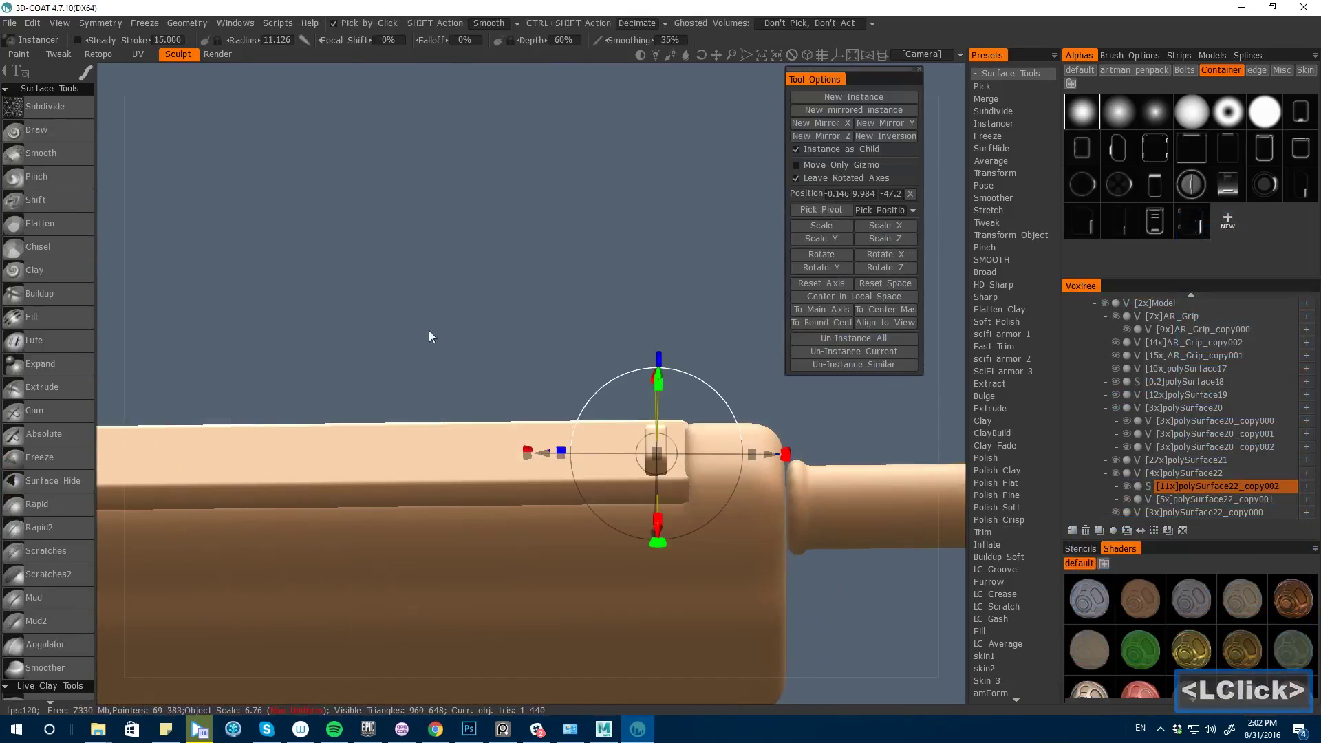
key("bracketleft")
key("bracketleft")
key("bracketleft")
key("bracketleft")
key("bracketleft")
key("bracketleft")
key("bracketleft")
key("bracketleft")
left_click_drag(466, 345, 467, 373)
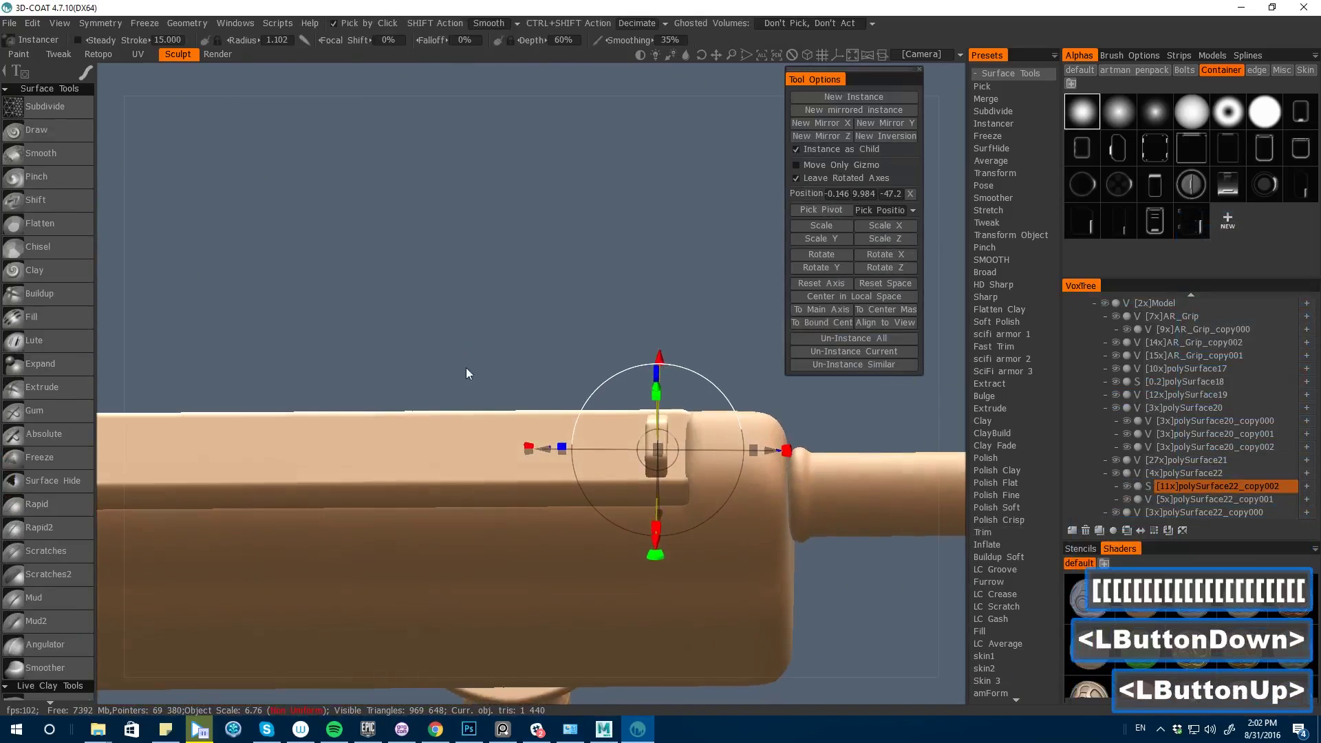
left_click_drag(544, 448, 548, 447)
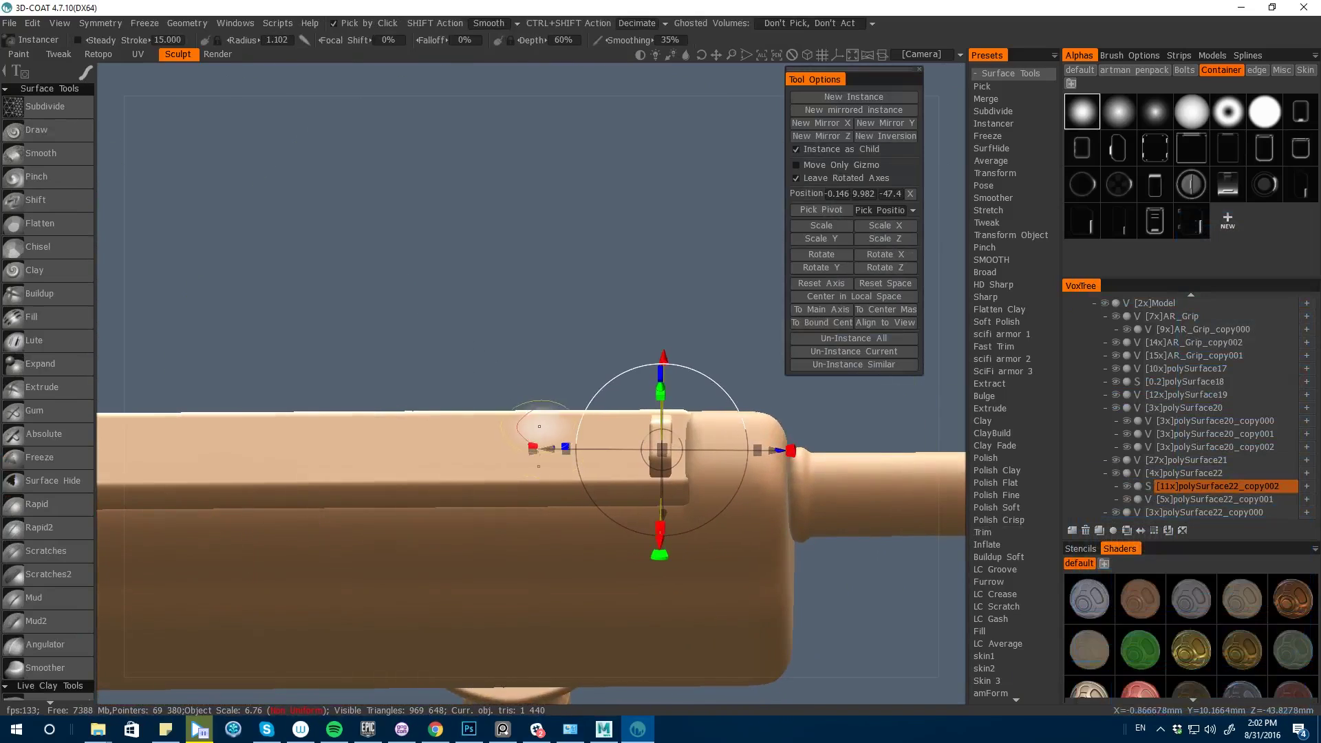
left_click(807, 97)
left_click(547, 447)
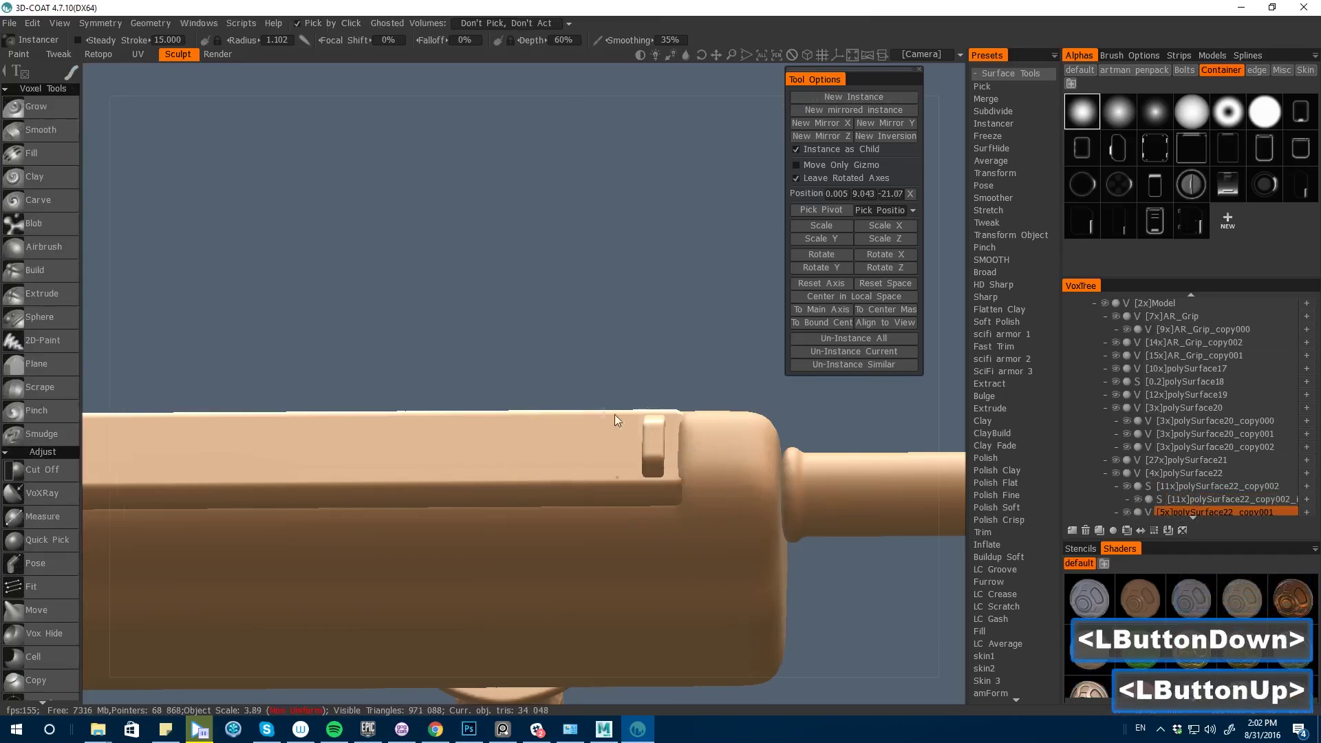
key("ctrl+z")
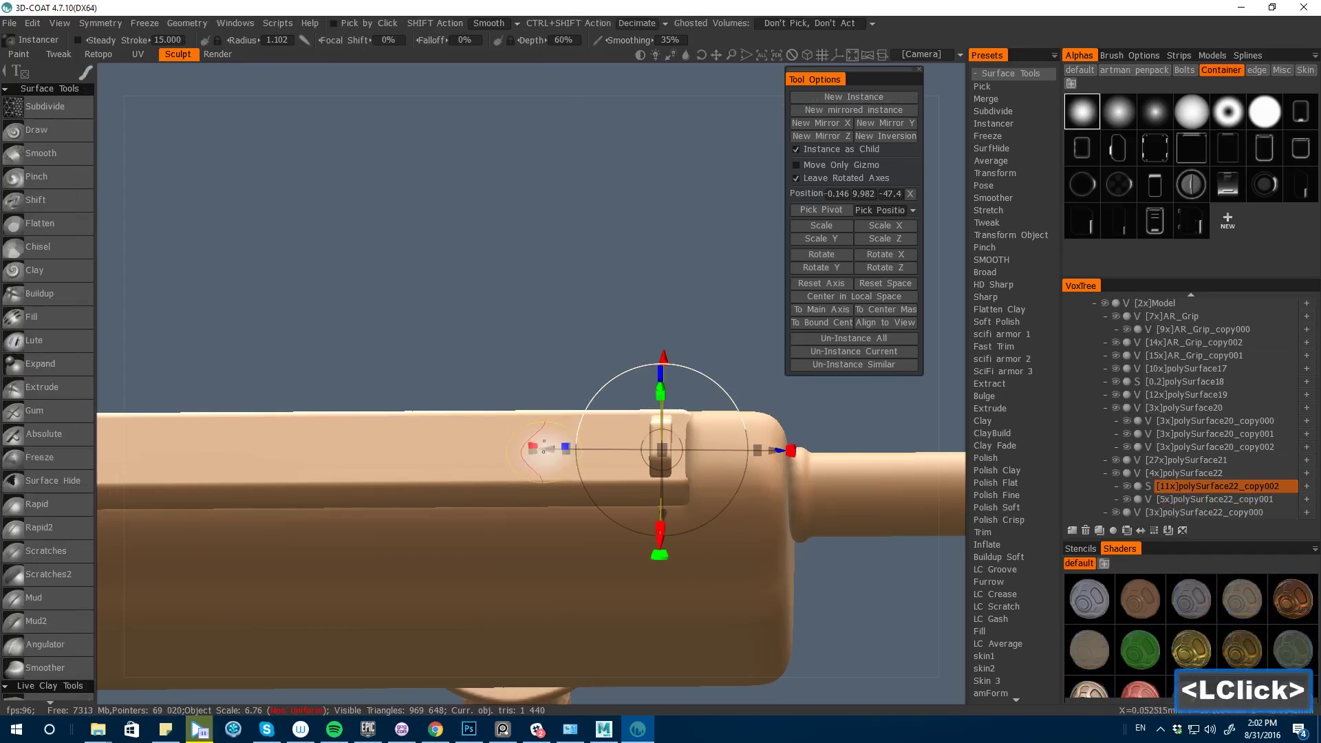
- Create a row of evenly spaced block instances running rearward from the strip's front end
left_click(544, 449)
left_click(818, 97)
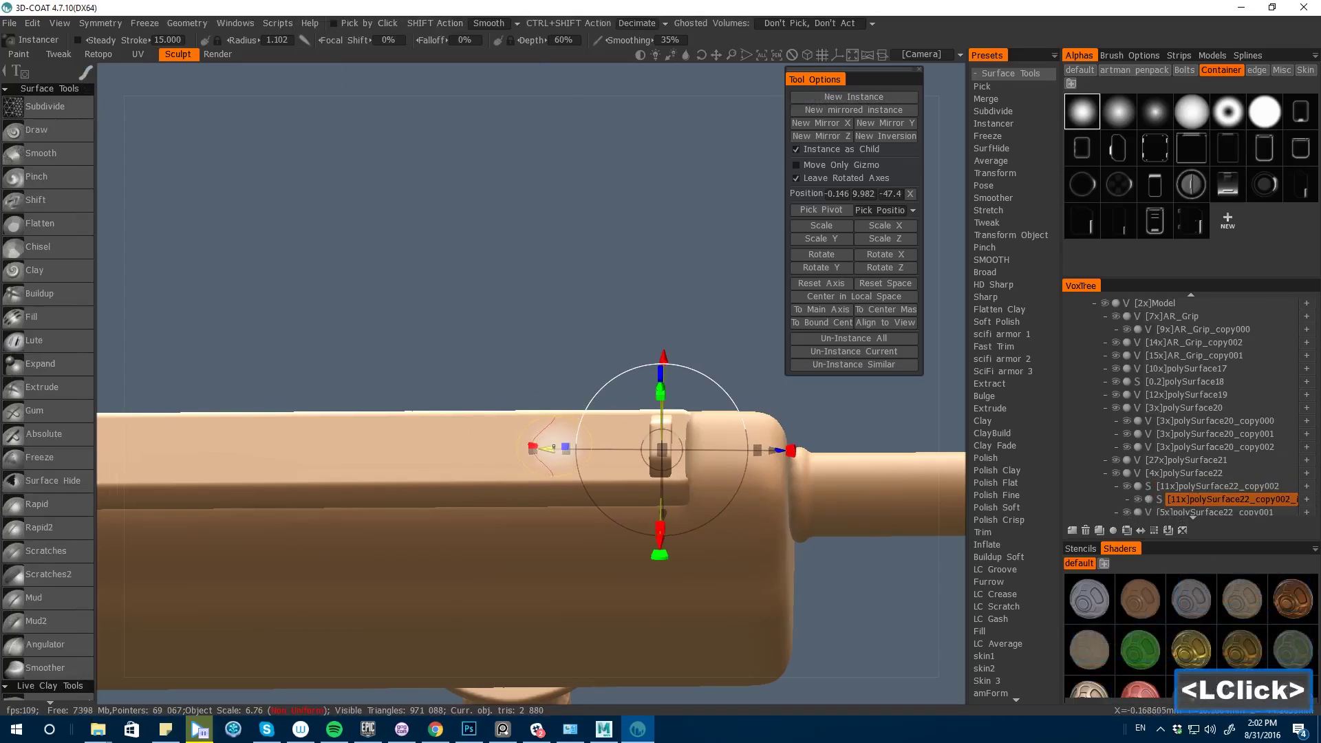
left_click_drag(549, 448, 444, 448)
left_click(816, 99)
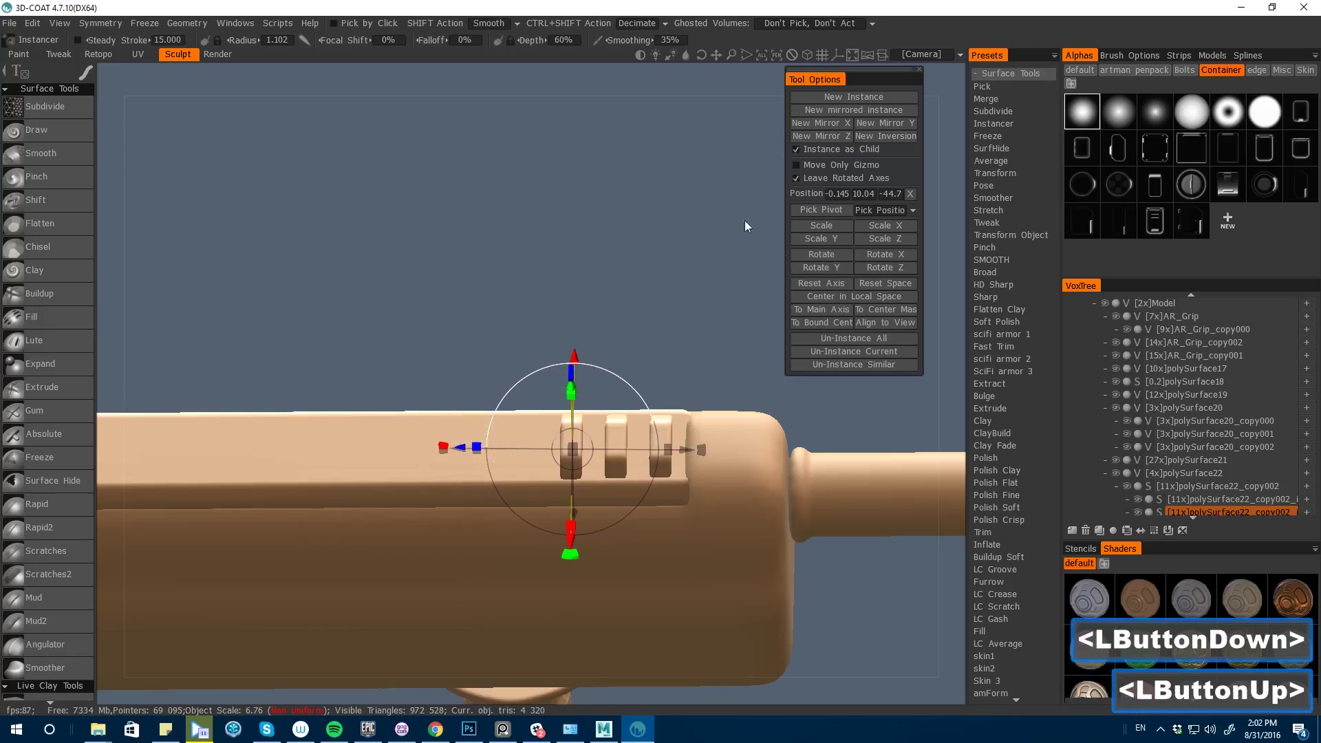
left_click(829, 101)
left_click_drag(460, 448, 373, 448)
left_click(828, 100)
middle_click_drag(340, 412, 501, 410)
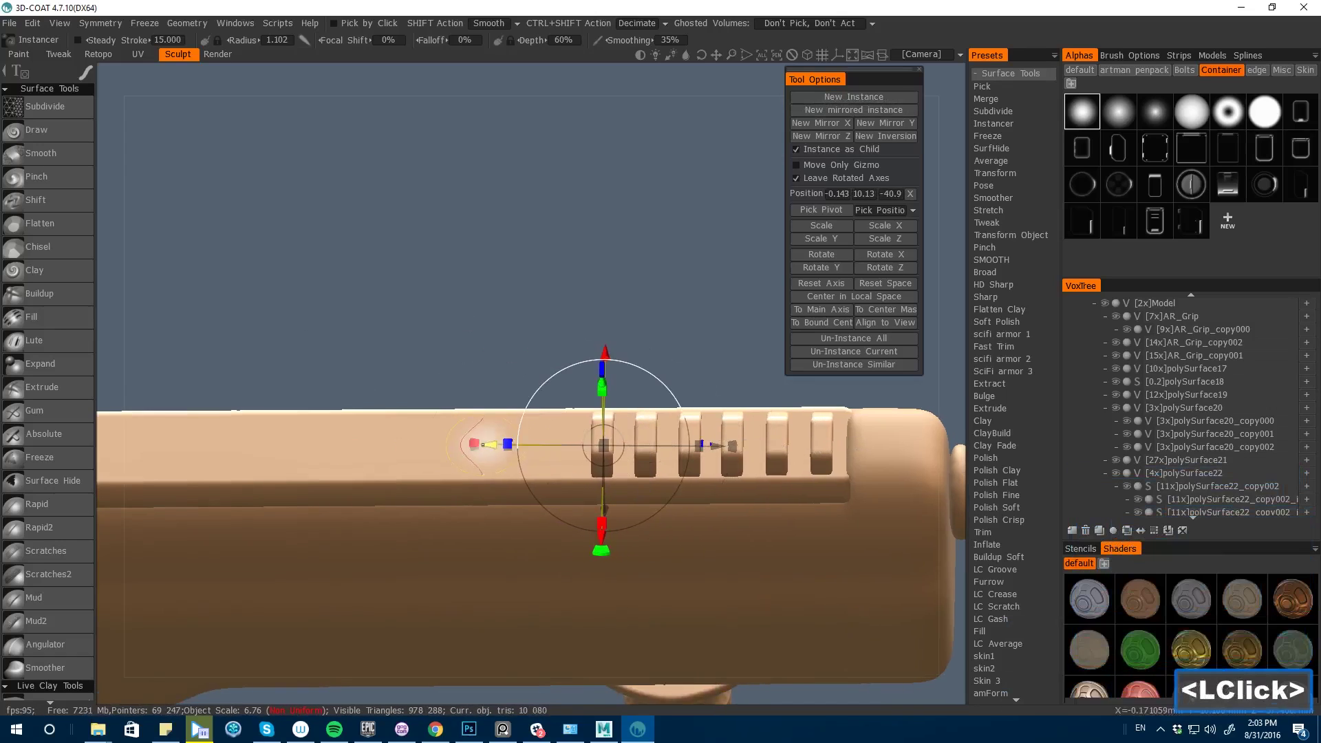
key("space")
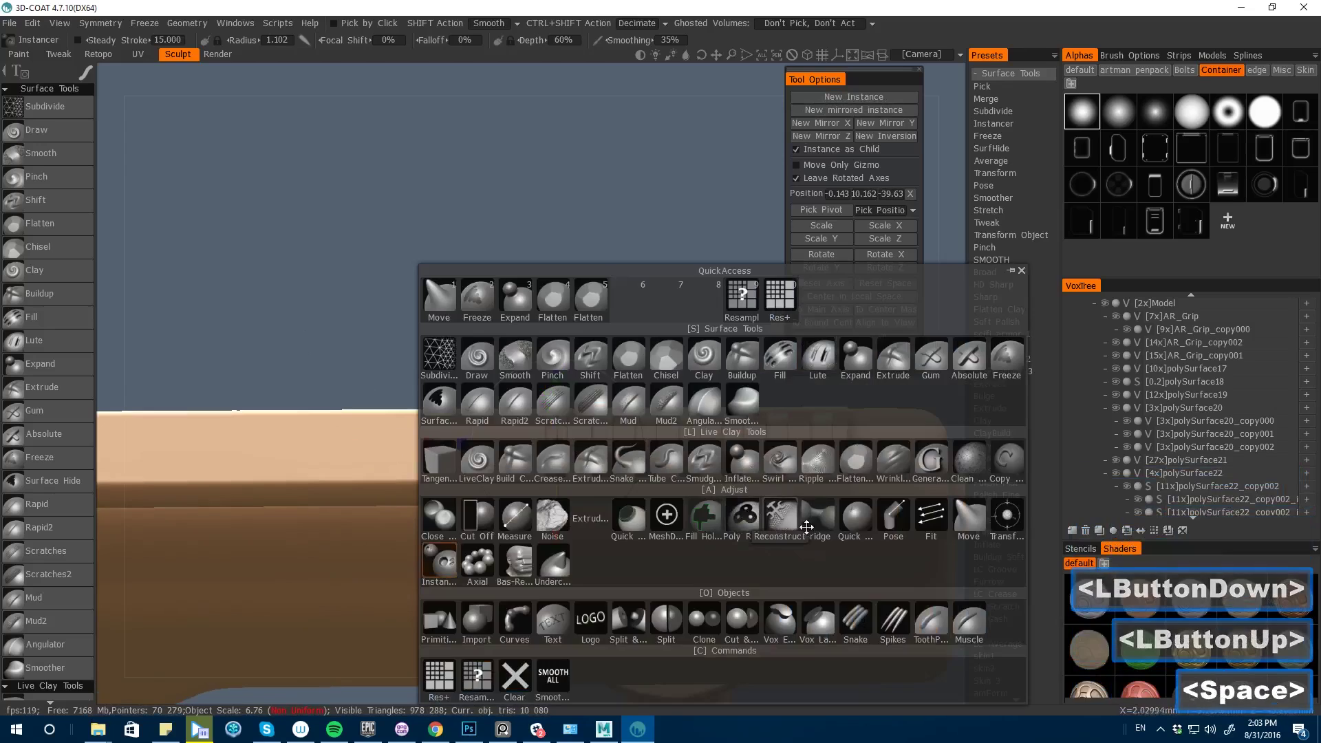
left_click(969, 520)
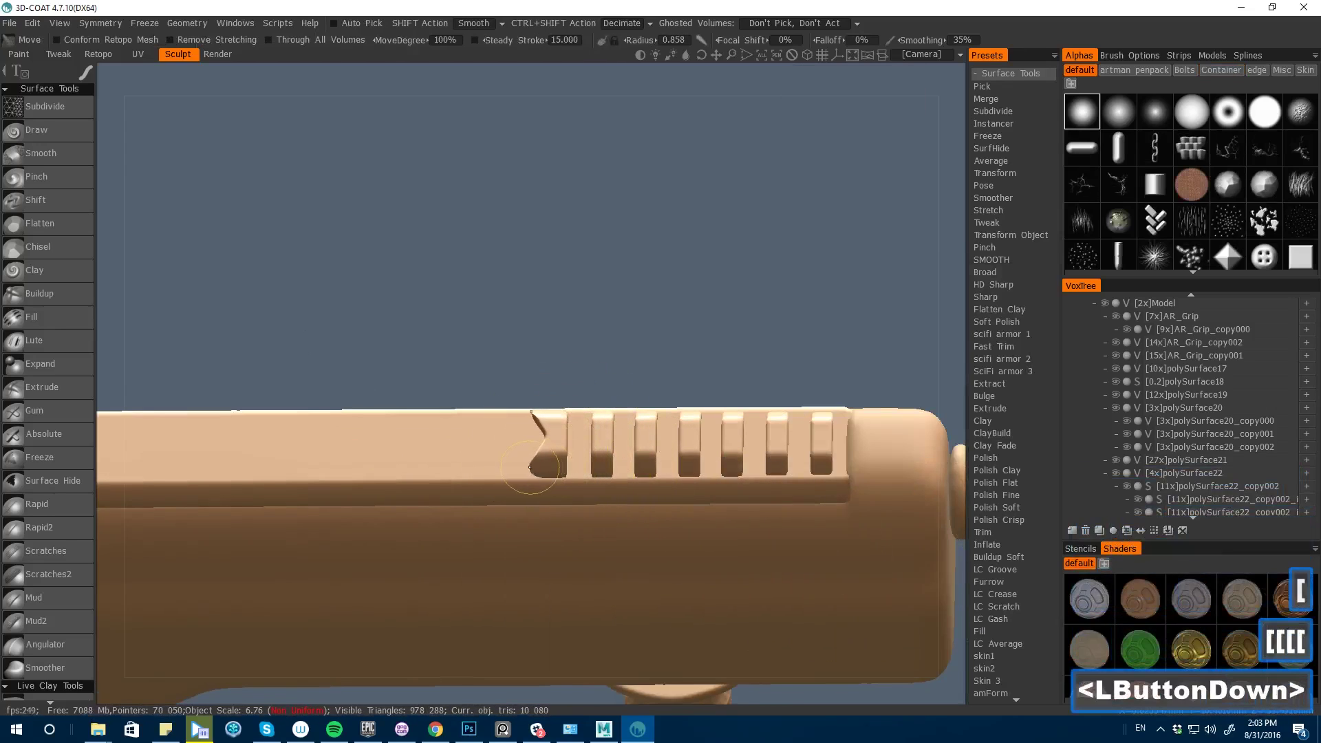
left_click_drag(530, 467, 525, 469)
left_click_drag(344, 355, 386, 358)
key("ctrl+z")
key("space")
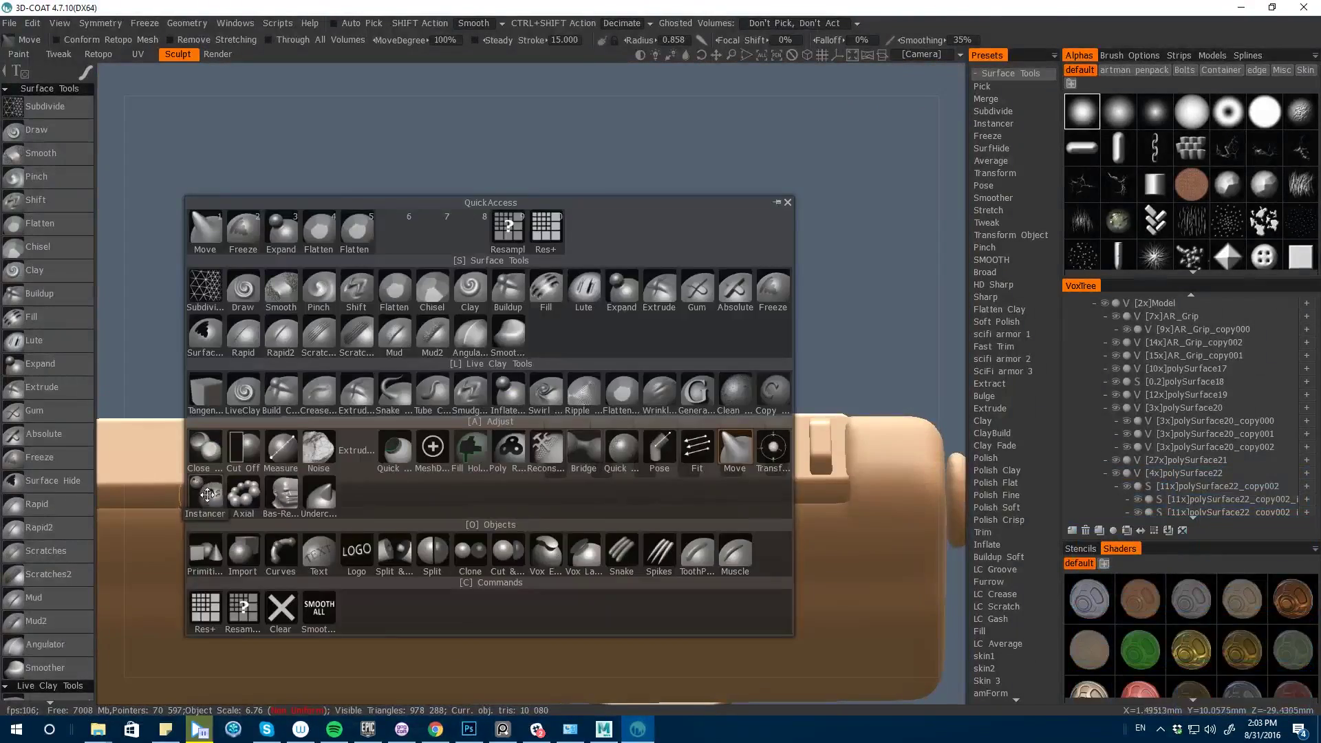
left_click(549, 224)
- Add more block instances at the rear of the row, placing the last at about -37.01 along the rail
left_click(853, 97)
left_click(853, 97)
left_click_drag(395, 446, 349, 446)
- Select the parent block with its instances, instance the whole row, and place the copy directly behind the first row
left_click_drag(413, 481, 957, 555, "alt")
left_click(1130, 515)
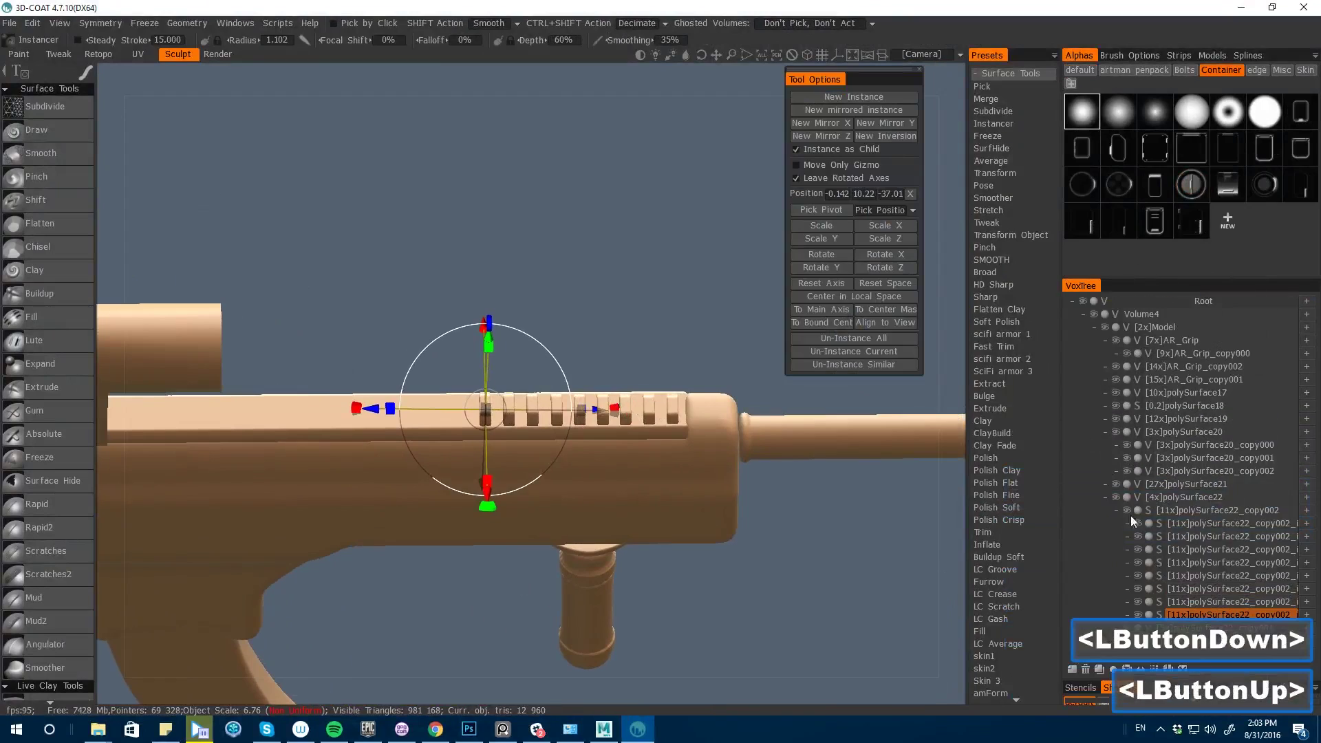
left_click(1174, 510)
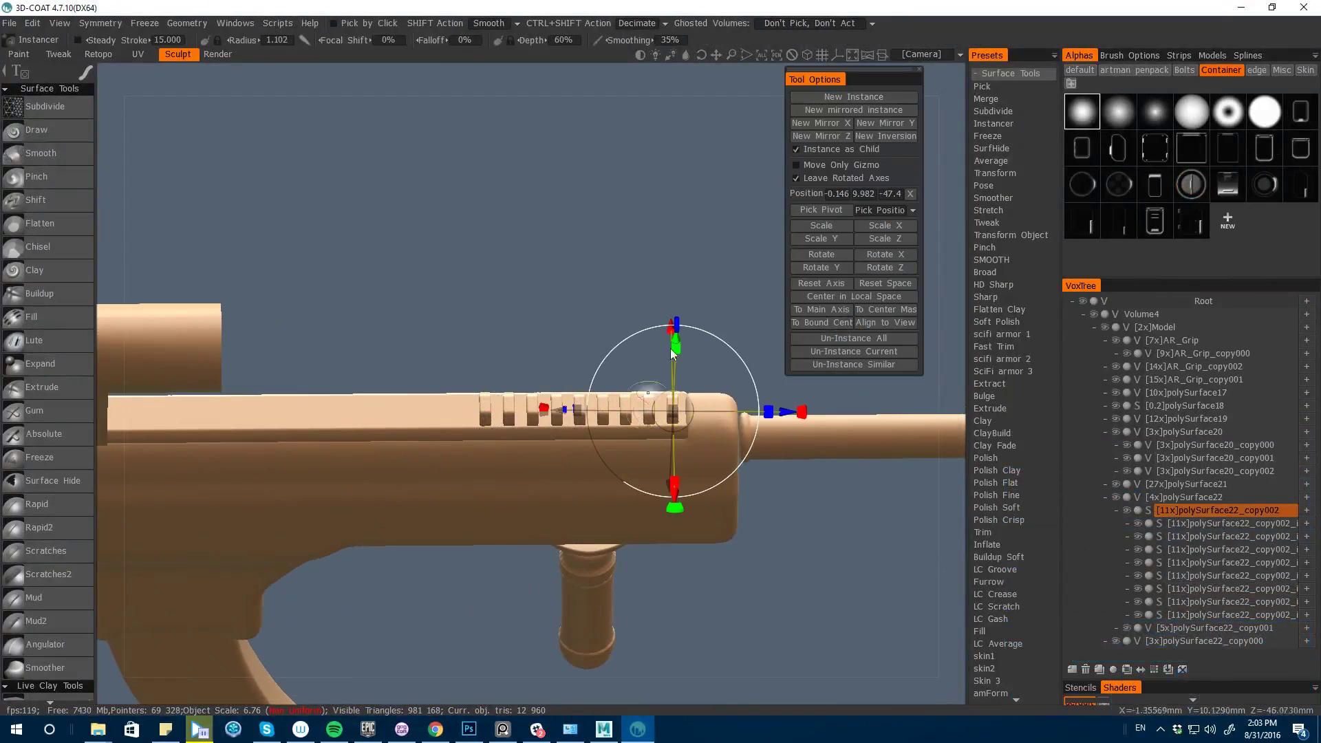
left_click(816, 98)
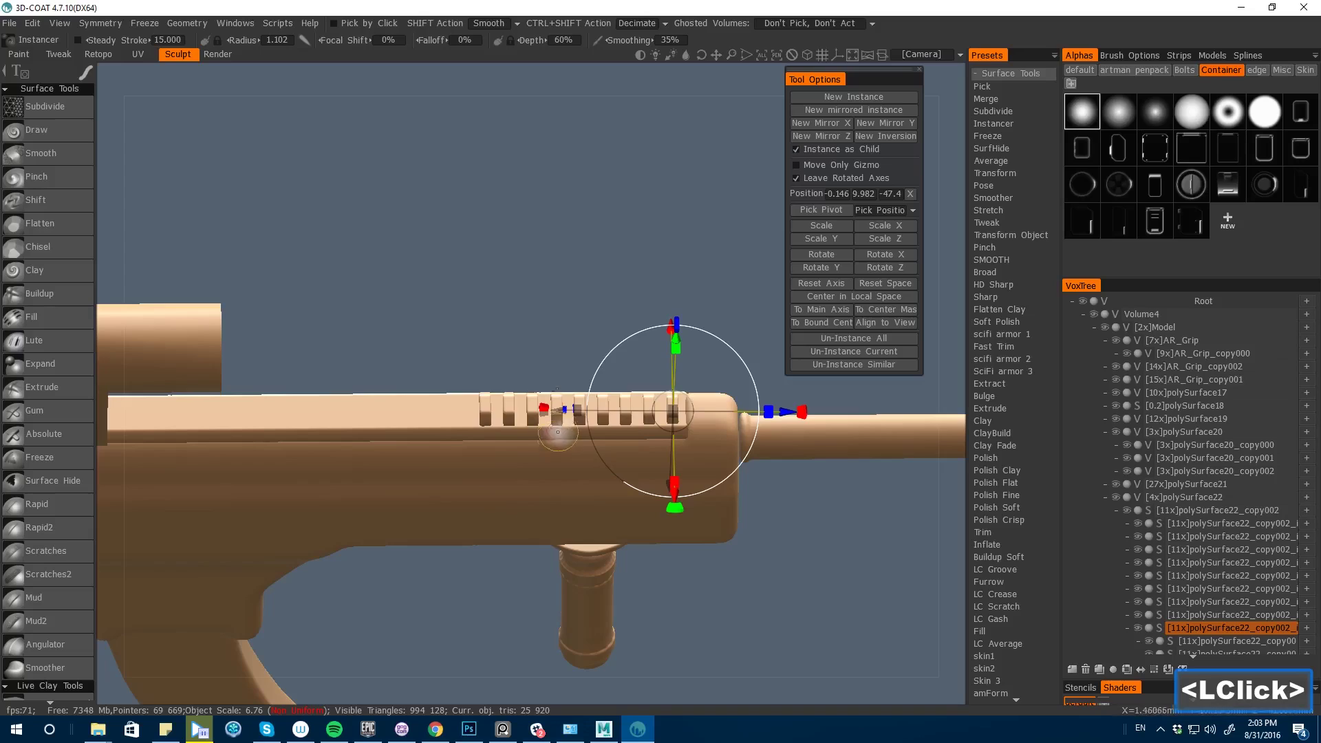
left_click_drag(532, 414, 345, 426)
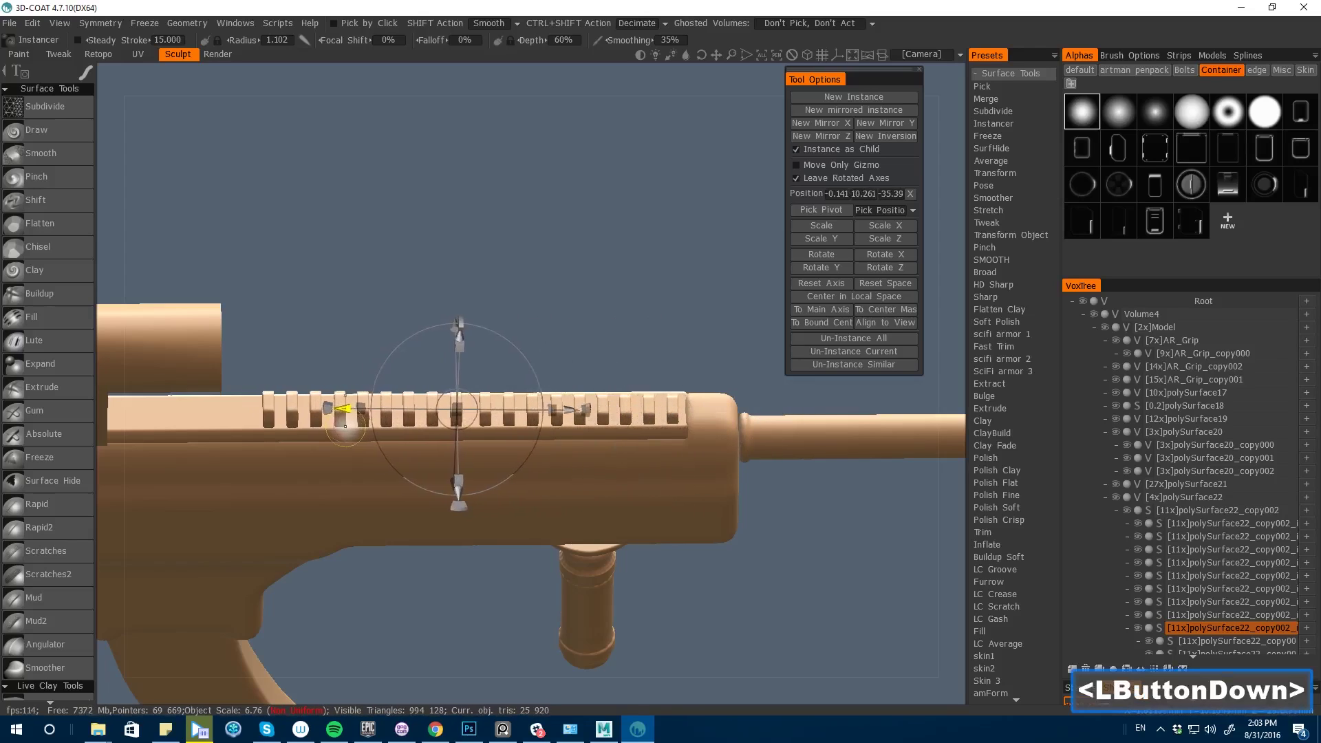
- Extend the rail to the strip's rear end with further instances of the block row, ghosting the scope that covers it
left_click(820, 96)
left_click_drag(661, 227, 406, 493, "alt")
left_click(413, 440)
left_click_drag(413, 441, 429, 419, "alt")
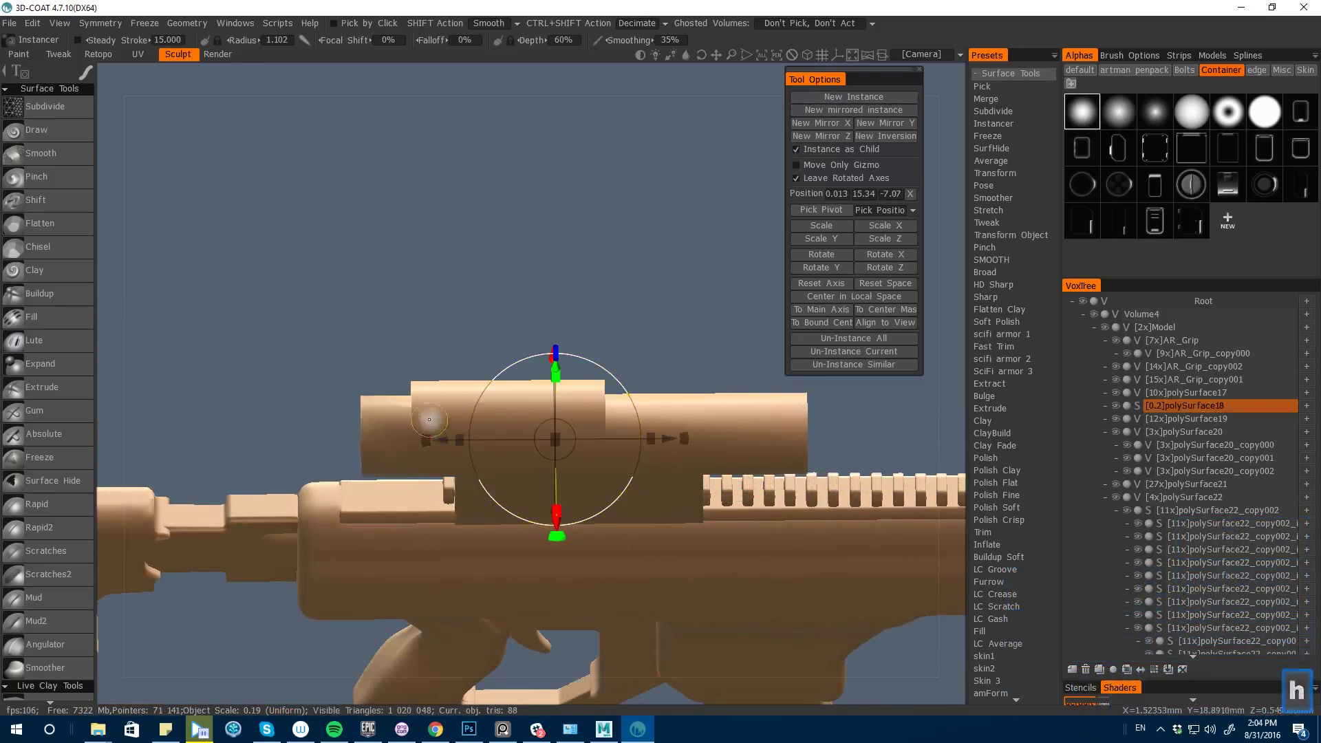
left_click(606, 475)
left_click_drag(606, 475, 416, 475)
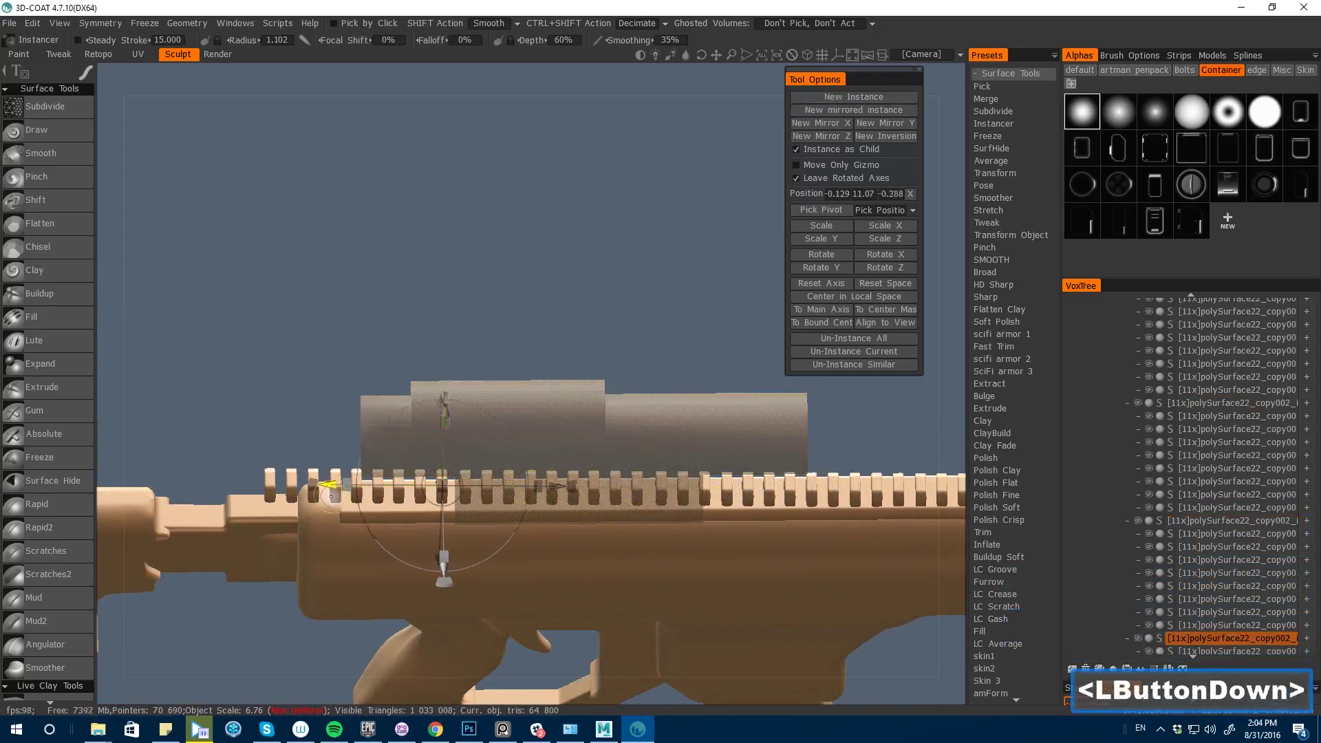
- Delete the surplus block instances that overhang the strip's rear end
left_click(271, 489)
key("Delete")
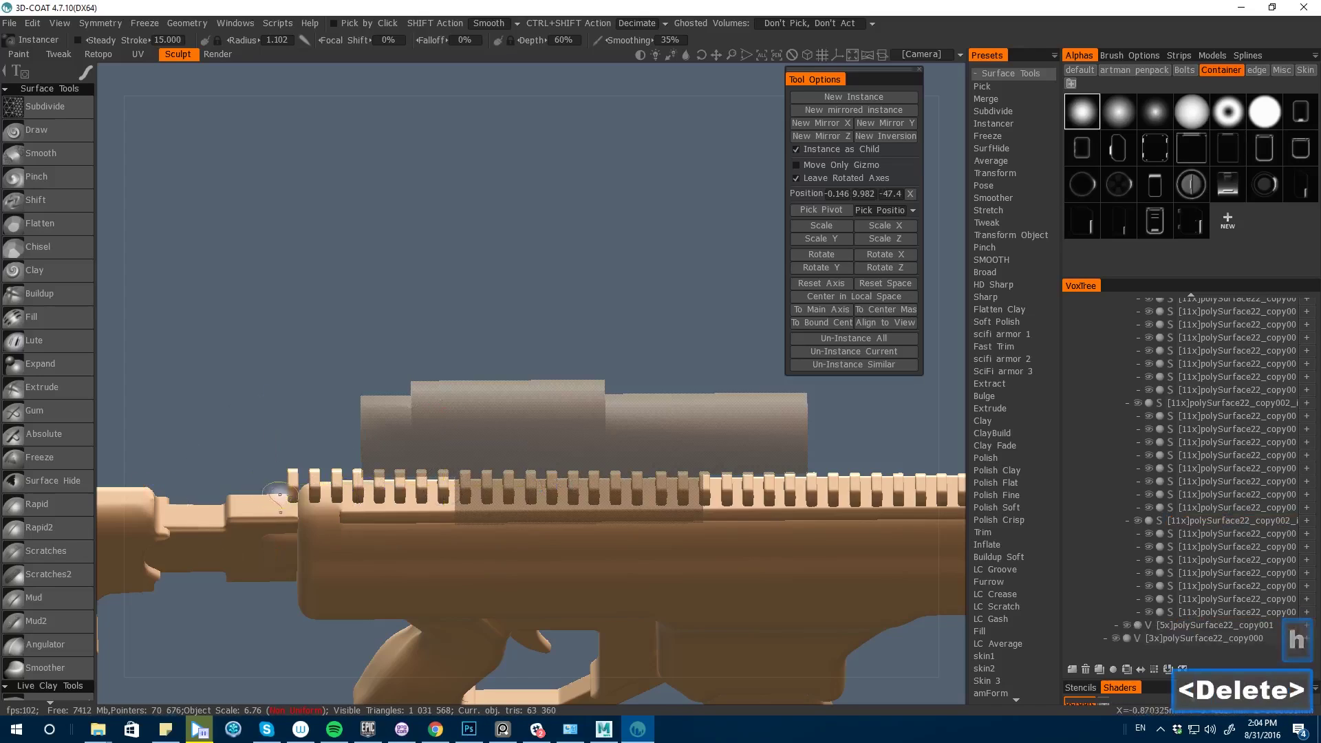
key("h")
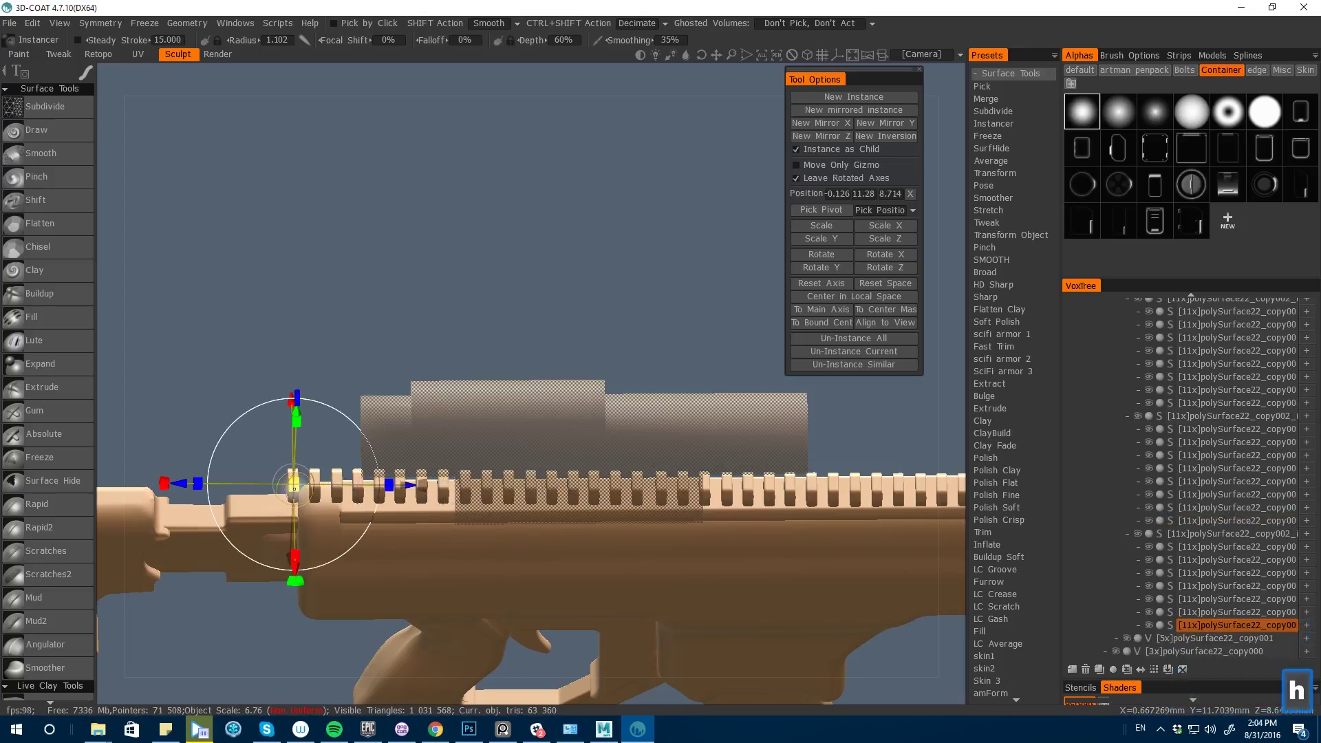
key("Delete")
key("h")
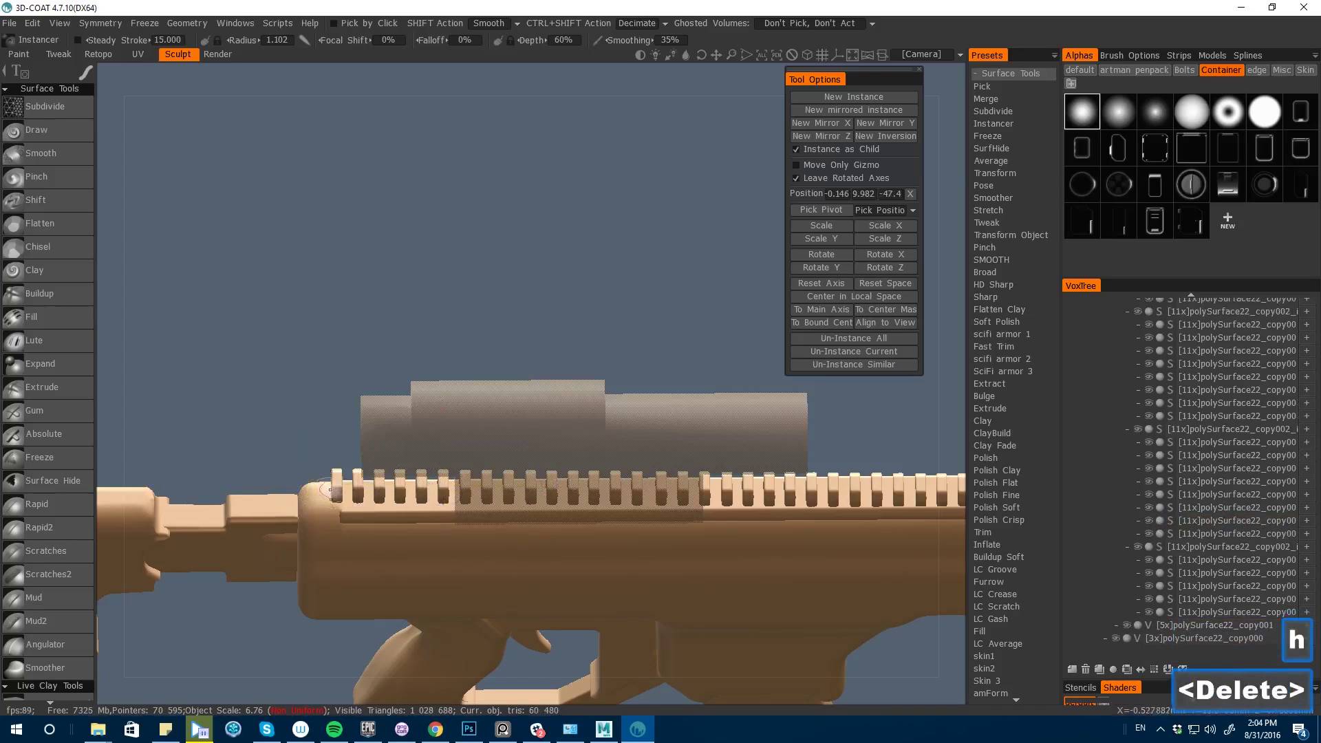
key("Delete")
- Delete the duplicated block rows that float above the rail, keeping the frontmost row
left_click_drag(262, 384, 737, 608)
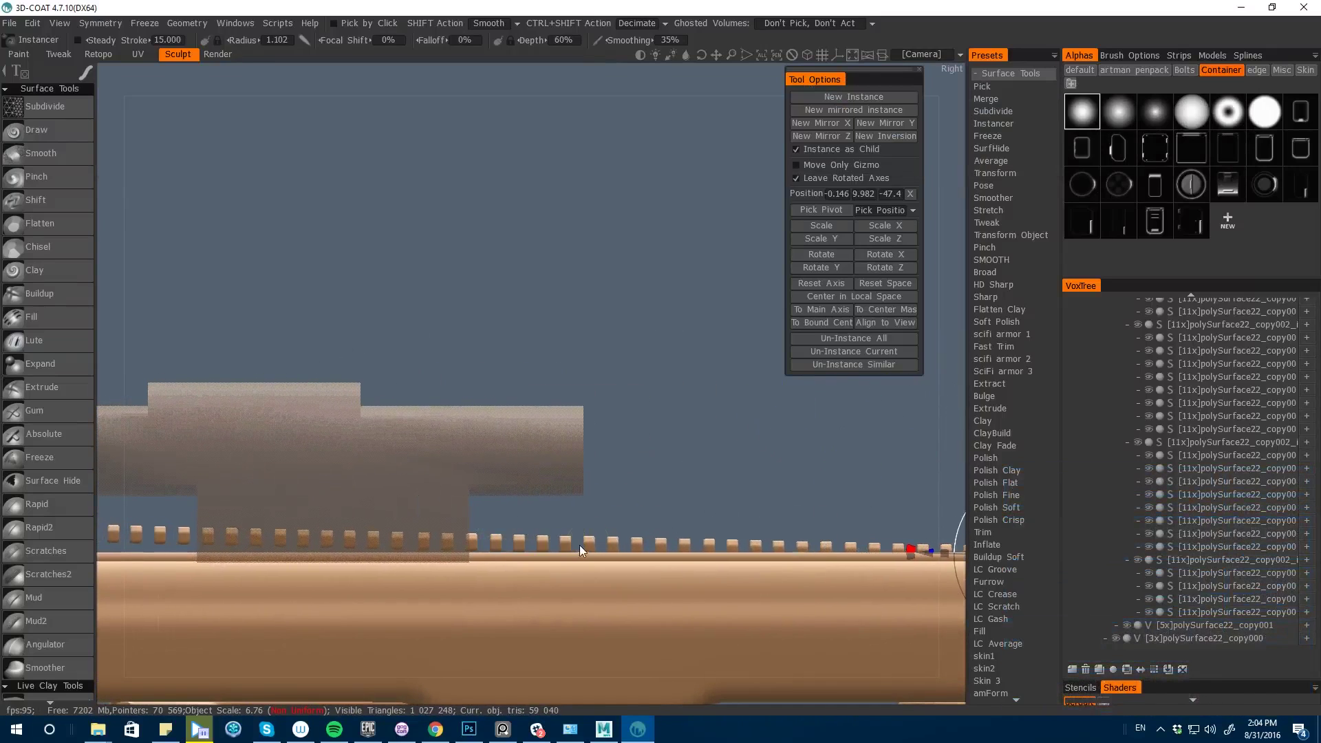
left_click(547, 545)
left_click(613, 545)
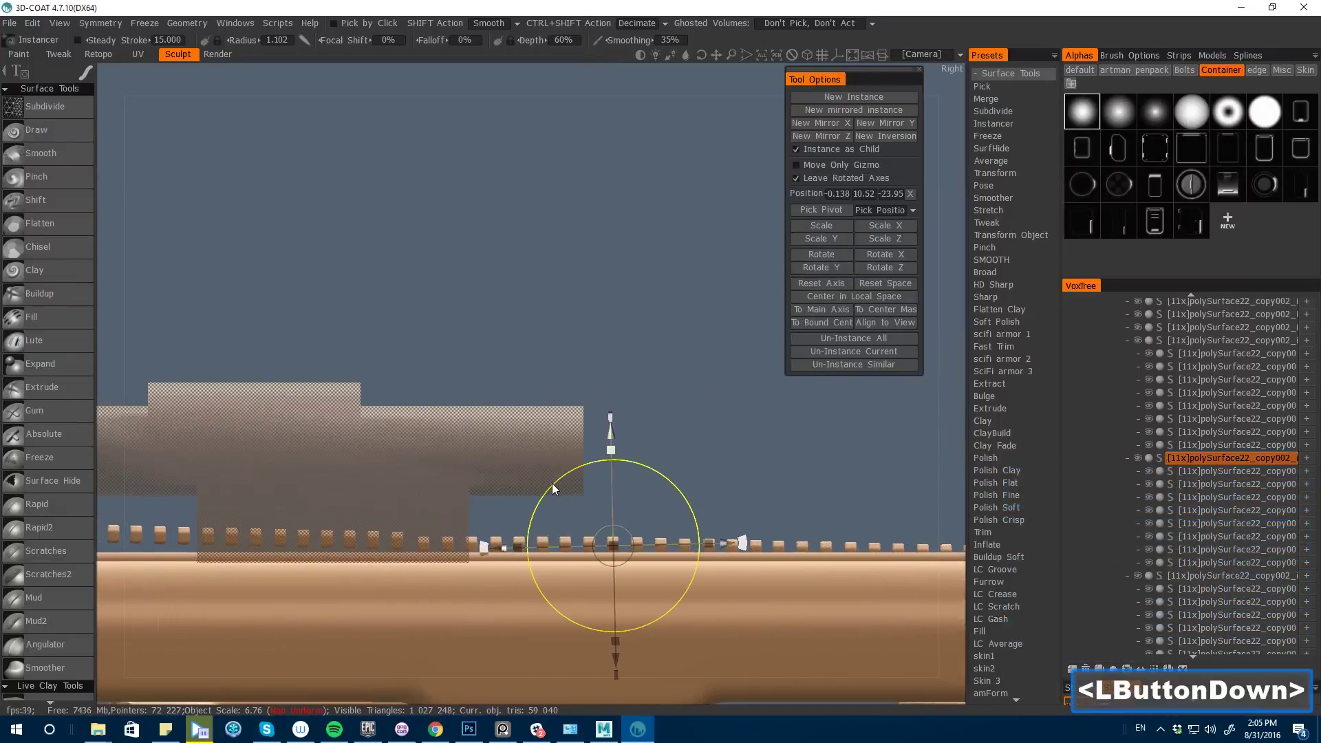
left_click_drag(552, 483, 687, 508)
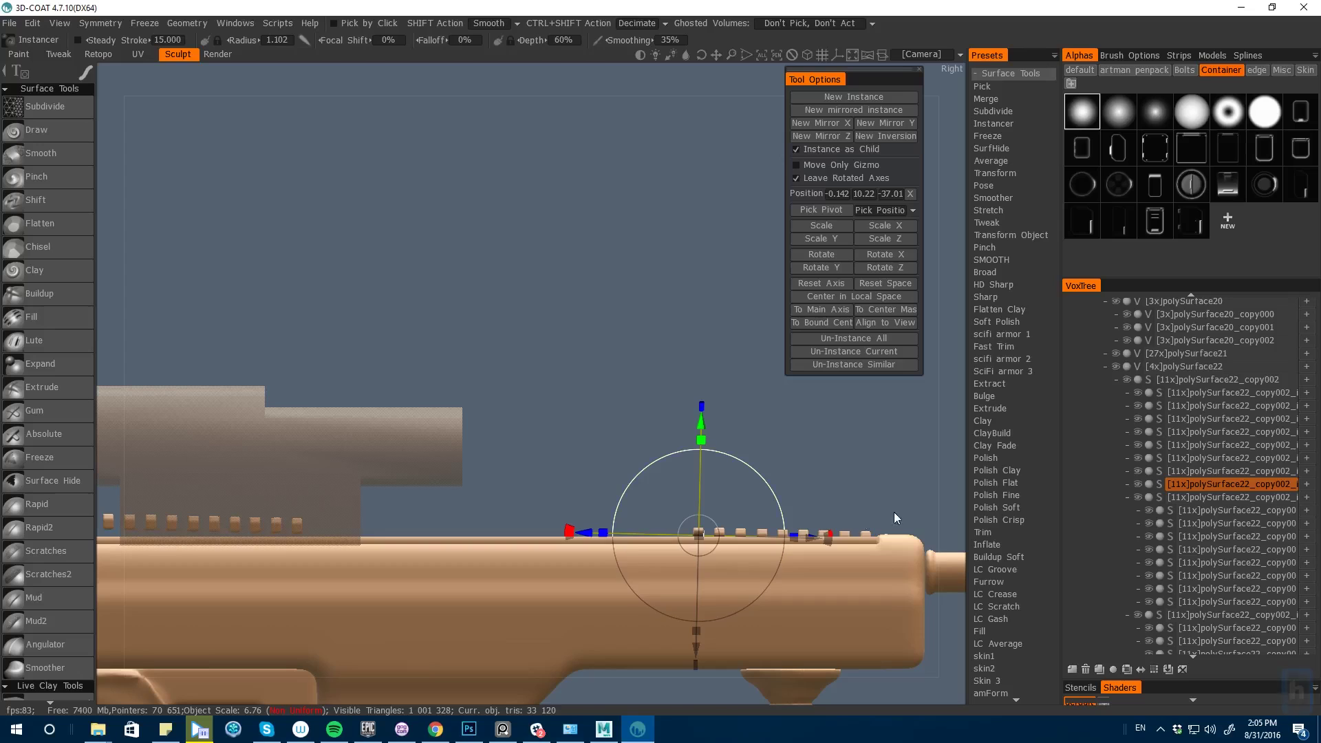
left_click_drag(589, 407, 344, 401, "alt")
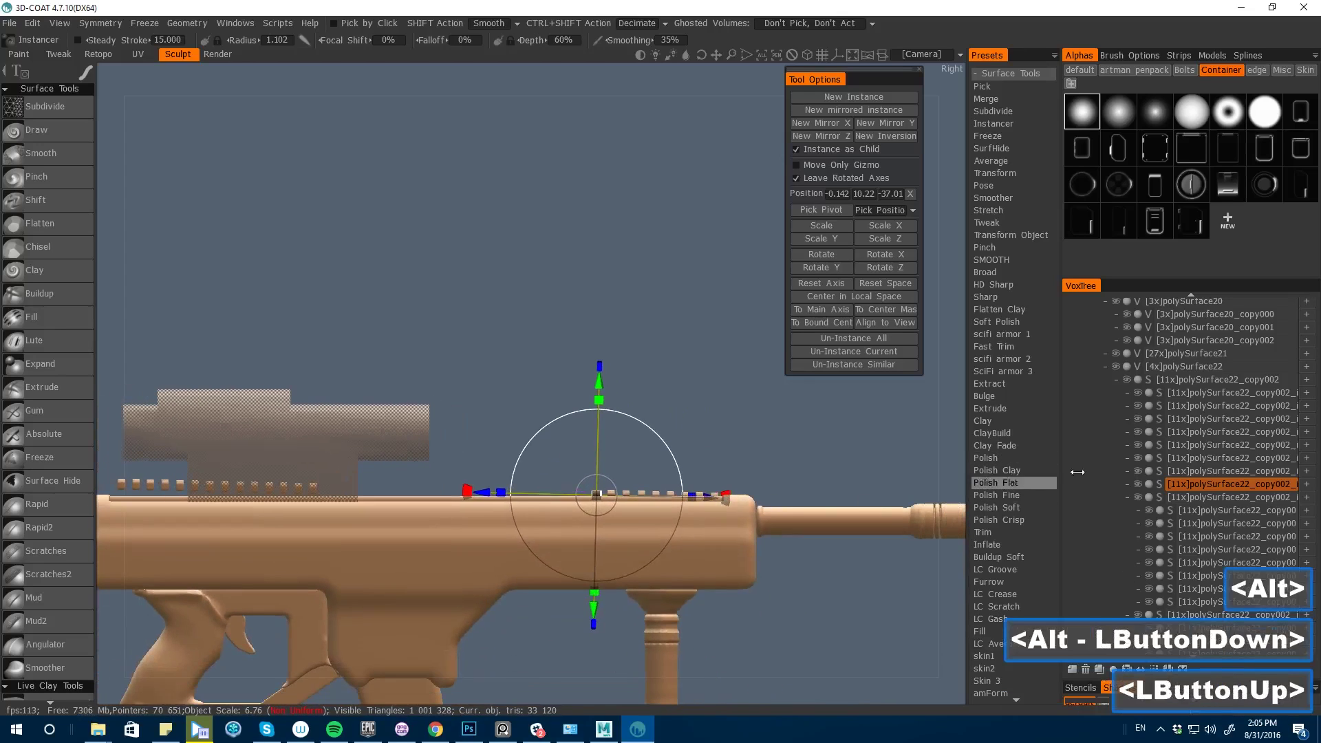
left_click(1197, 380)
left_click(1194, 496, "shift")
left_click(1162, 559)
key("Delete")
- Pick and delete the remaining block instances one by one, leaving only the original block at the rail's front
left_click_drag(771, 475, 540, 545, "alt")
key("h")
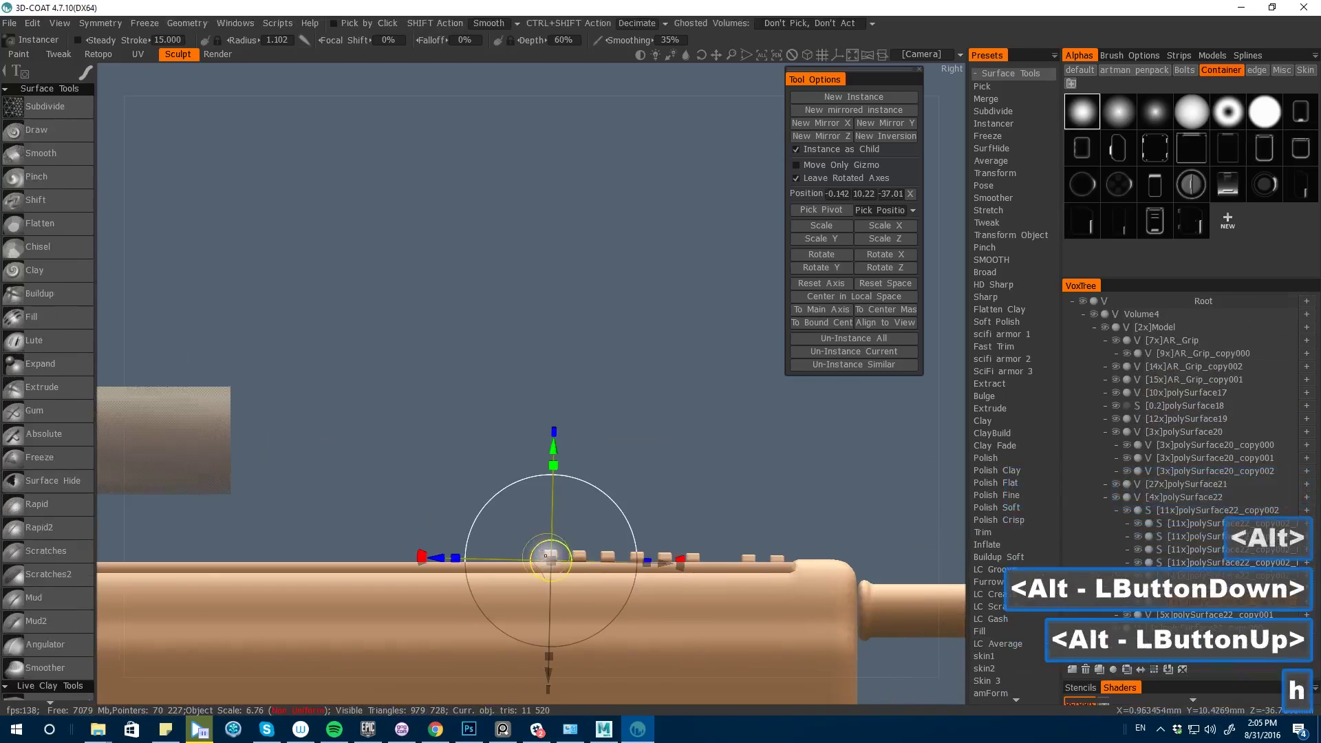
key("Delete")
key("h")
key("Delete")
key("h")
key("Delete")
key("h")
key("Delete")
key("h")
key("Delete")
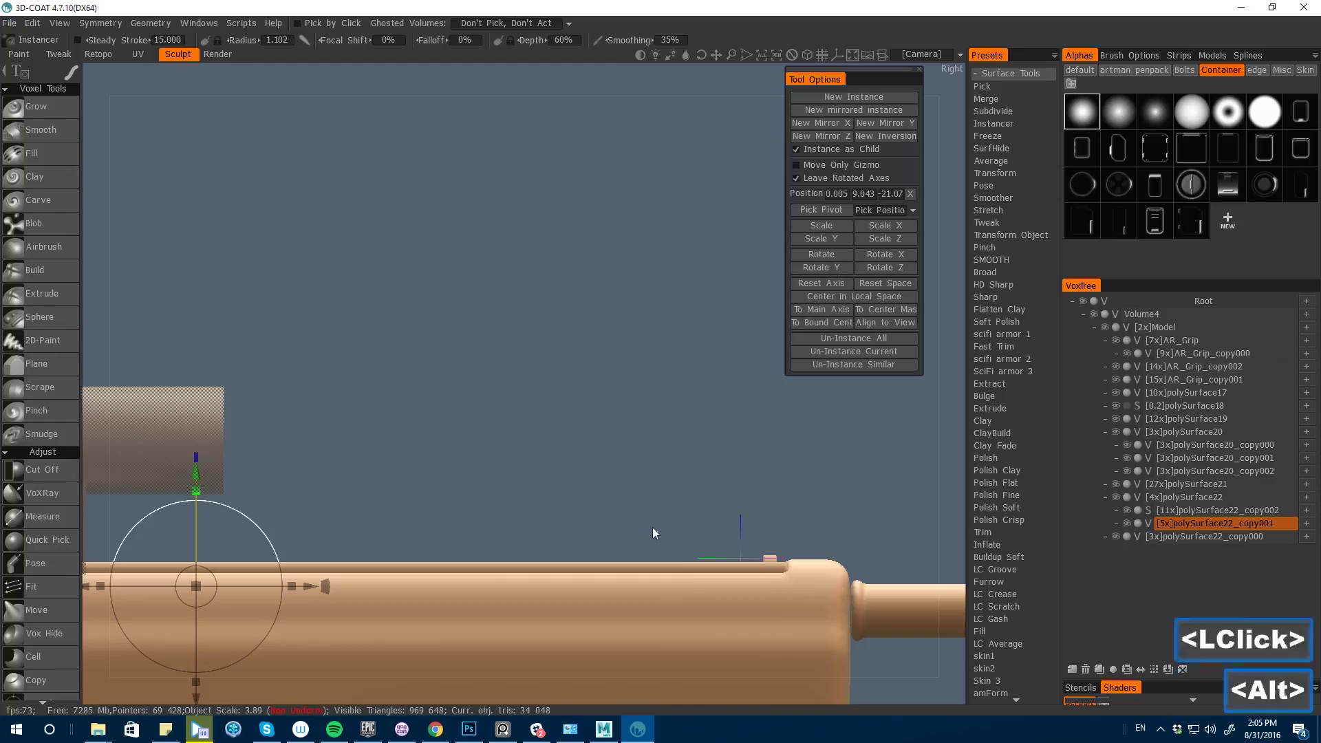
- Create new instances of the remaining block and space them rearwards as an even row along the rail
double_click(815, 95)
left_click(663, 566)
left_click_drag(663, 565, 611, 566)
left_click(819, 96)
left_click(819, 96)
left_click_drag(611, 565, 585, 566)
left_click_drag(537, 426, 422, 531)
left_click(819, 96)
left_click(819, 96)
left_click(819, 97)
- Extend the new block row along the rail towards the scope and the strip's rear with further instances
left_click_drag(481, 385, 482, 330)
left_click_drag(671, 536, 398, 536)
left_click(819, 96)
left_click_drag(622, 462, 296, 445)
left_click(854, 96)
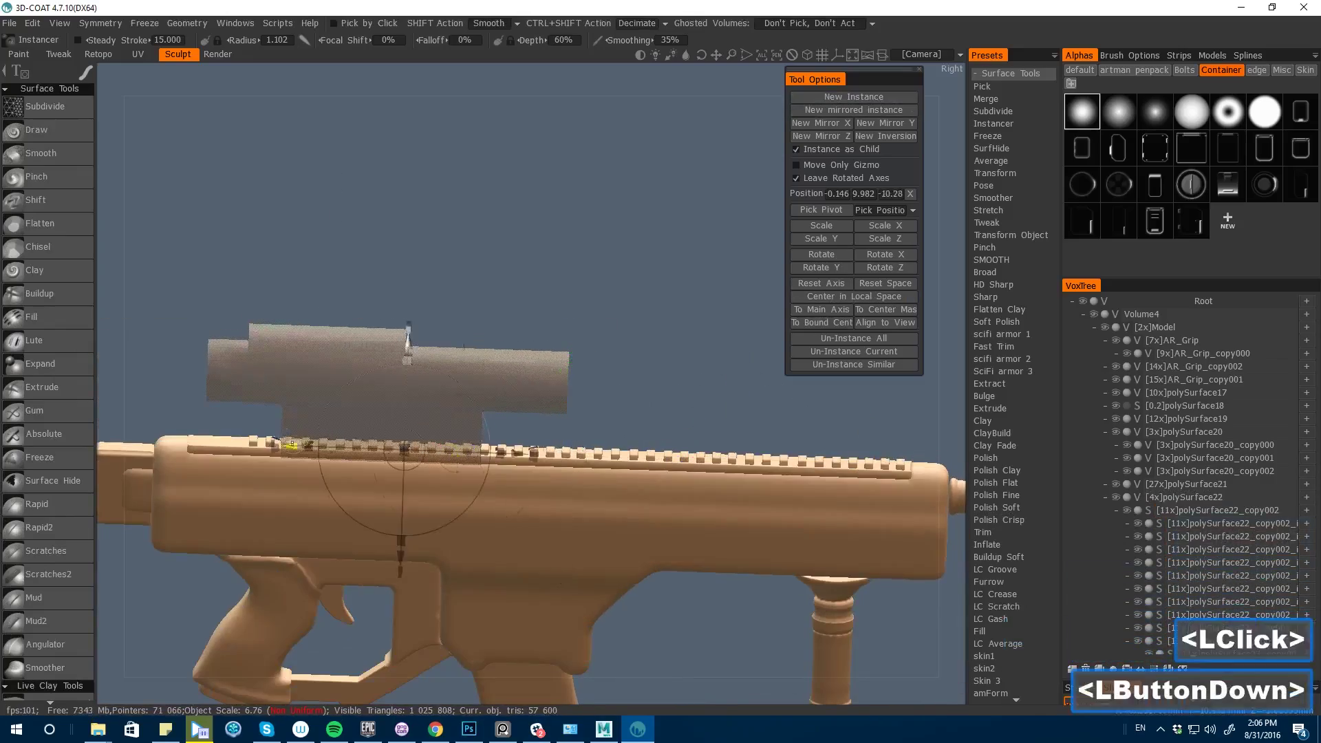
- Move the last instanced group to the strip's rear end and delete the surplus block there
left_click_drag(413, 275, 537, 275, "alt")
left_click_drag(423, 496, 300, 491)
key("h")
key("Delete")
key("h")
left_click_drag(619, 413, 257, 254)
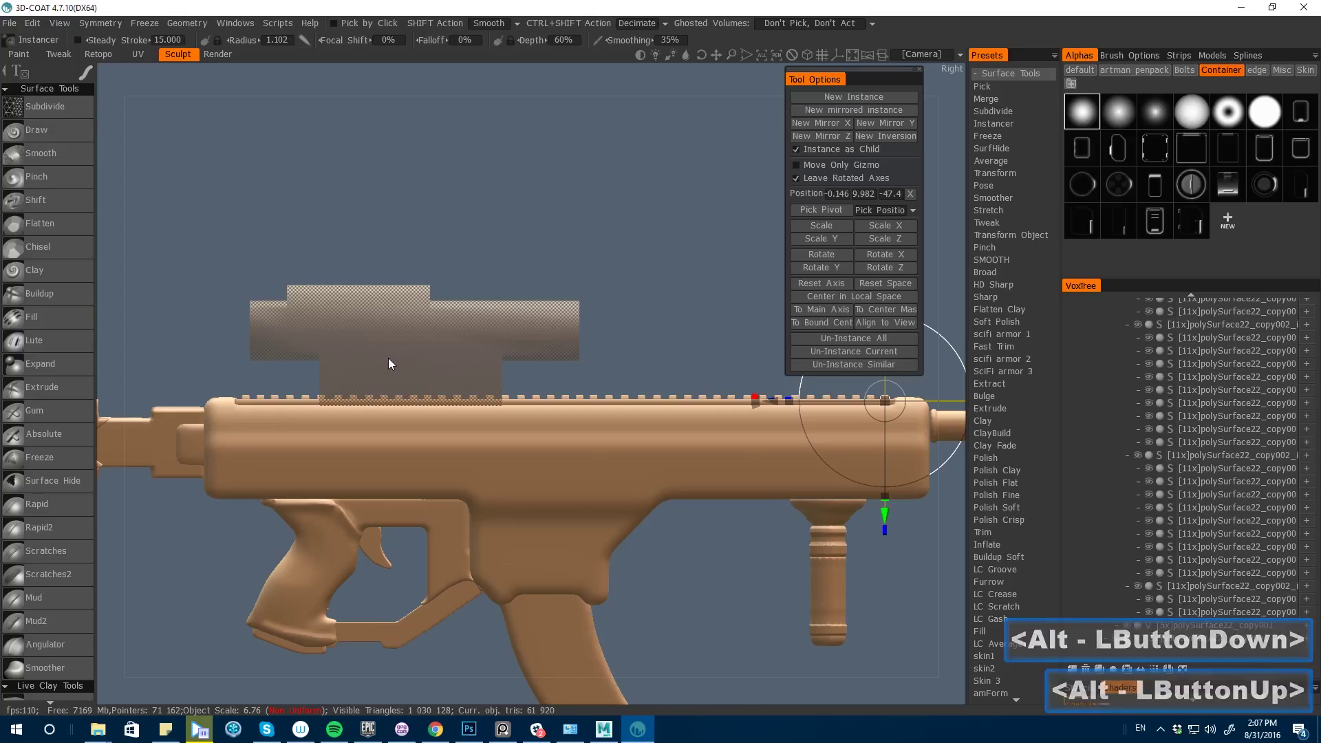
- Turn off the scope's ghosting and review the whole rifle from the side
key("g")
left_click_drag(172, 199, 454, 271)
left_click(217, 54)
mouse_move(385, 223)
left_mouse_down("alt")
mouse_move(316, 210)
mouse_move(303, 259)
mouse_move(419, 637)
mouse_move(444, 618)
left_mouse_up("alt")
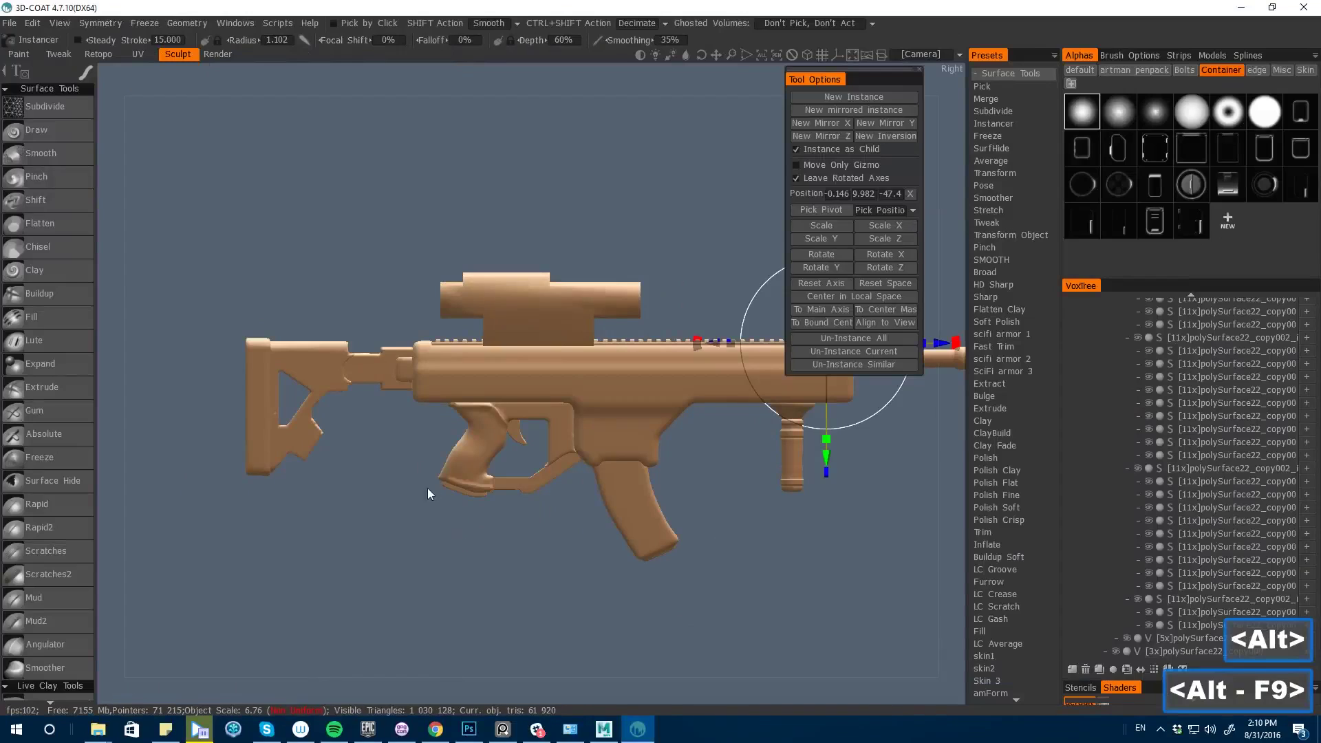
left_click_drag(426, 512, 529, 611, "alt")
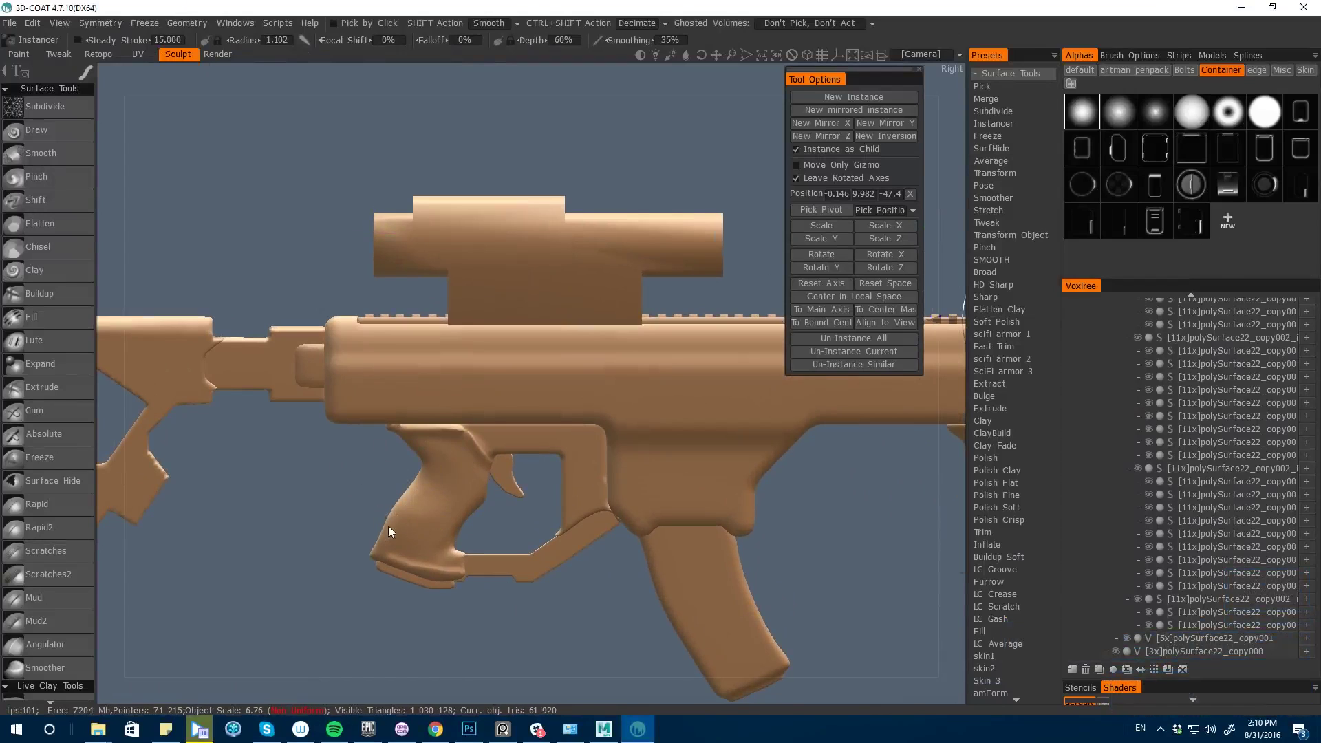
- Pick the AR_Grip volume and separate the pistol grip from the trigger guard frame with the Split tool
left_click_drag(344, 472, 518, 493)
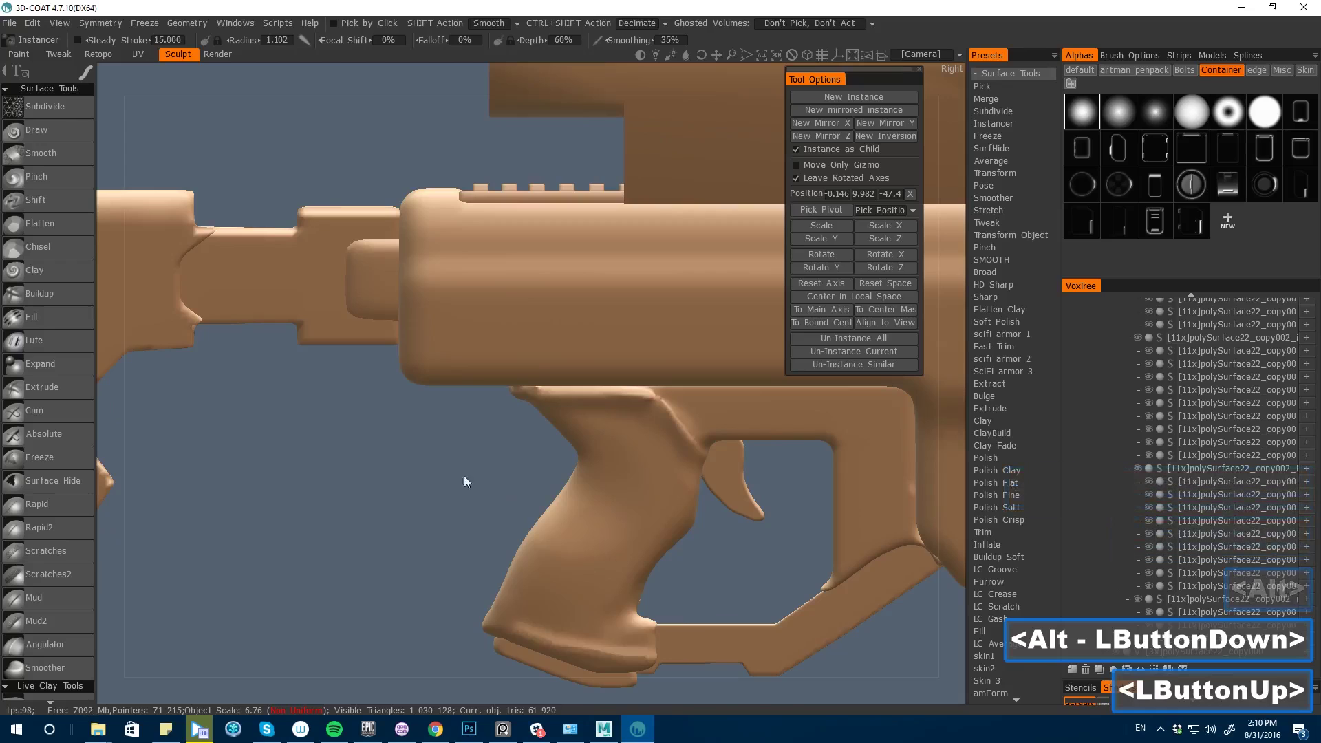
left_click_drag(384, 499, 338, 488, "alt")
left_click_drag(490, 677, 477, 624)
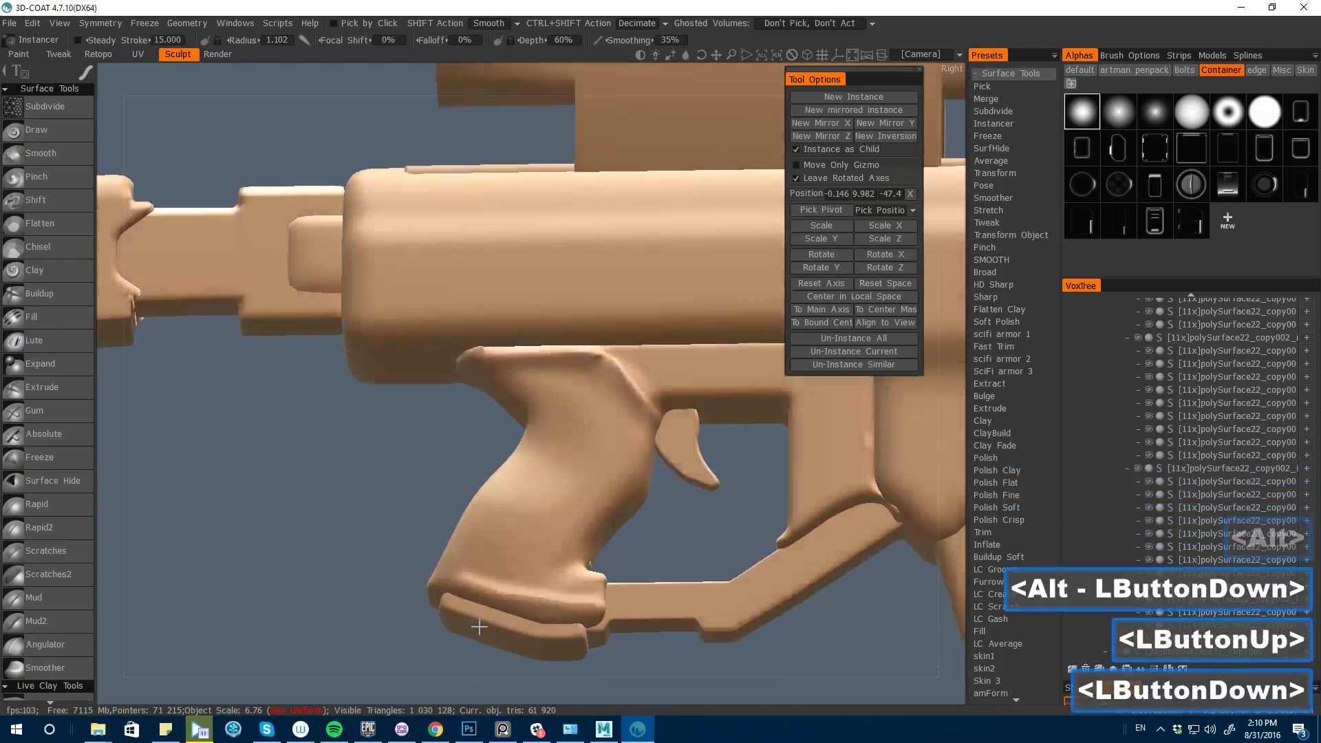
key("h")
left_click_drag(385, 496, 399, 447, "shift")
mouse_move(400, 440)
left_mouse_down("alt")
mouse_move(344, 413)
mouse_move(397, 423)
left_mouse_up("alt")
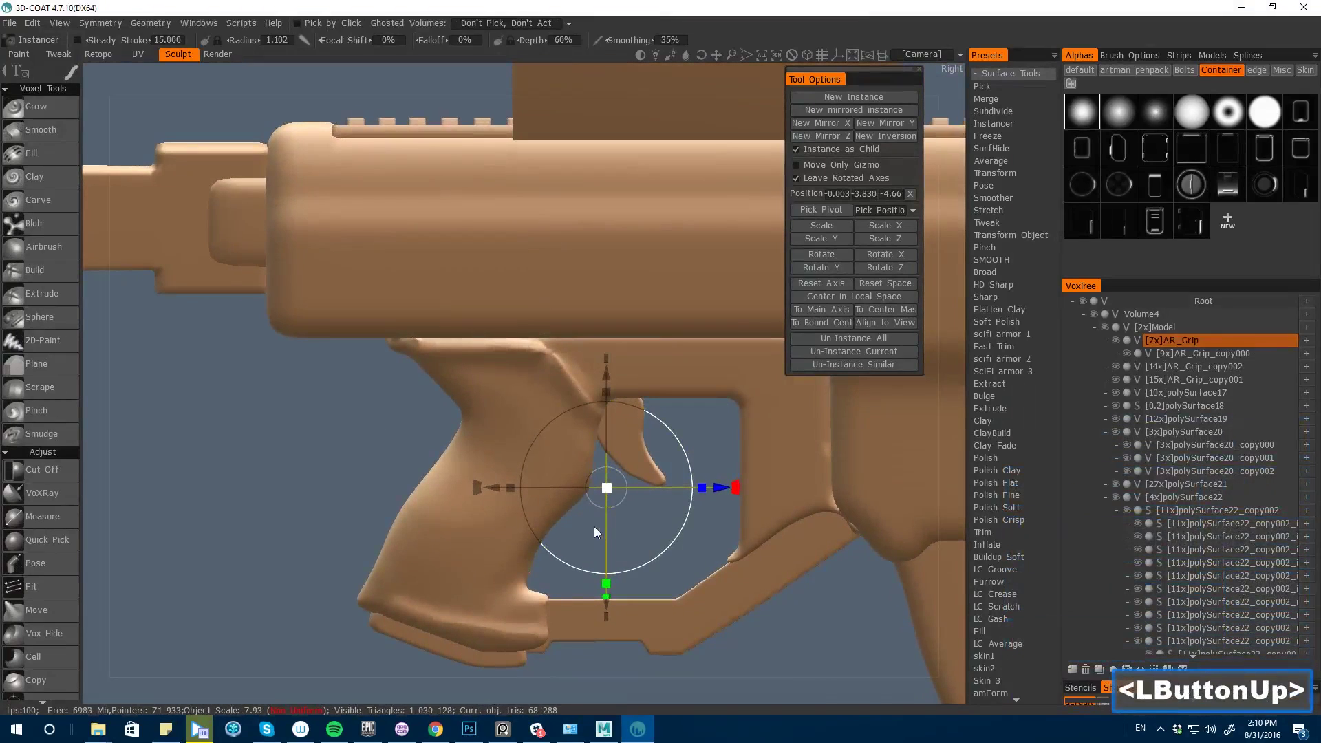
left_click_drag(333, 474, 389, 479, "alt")
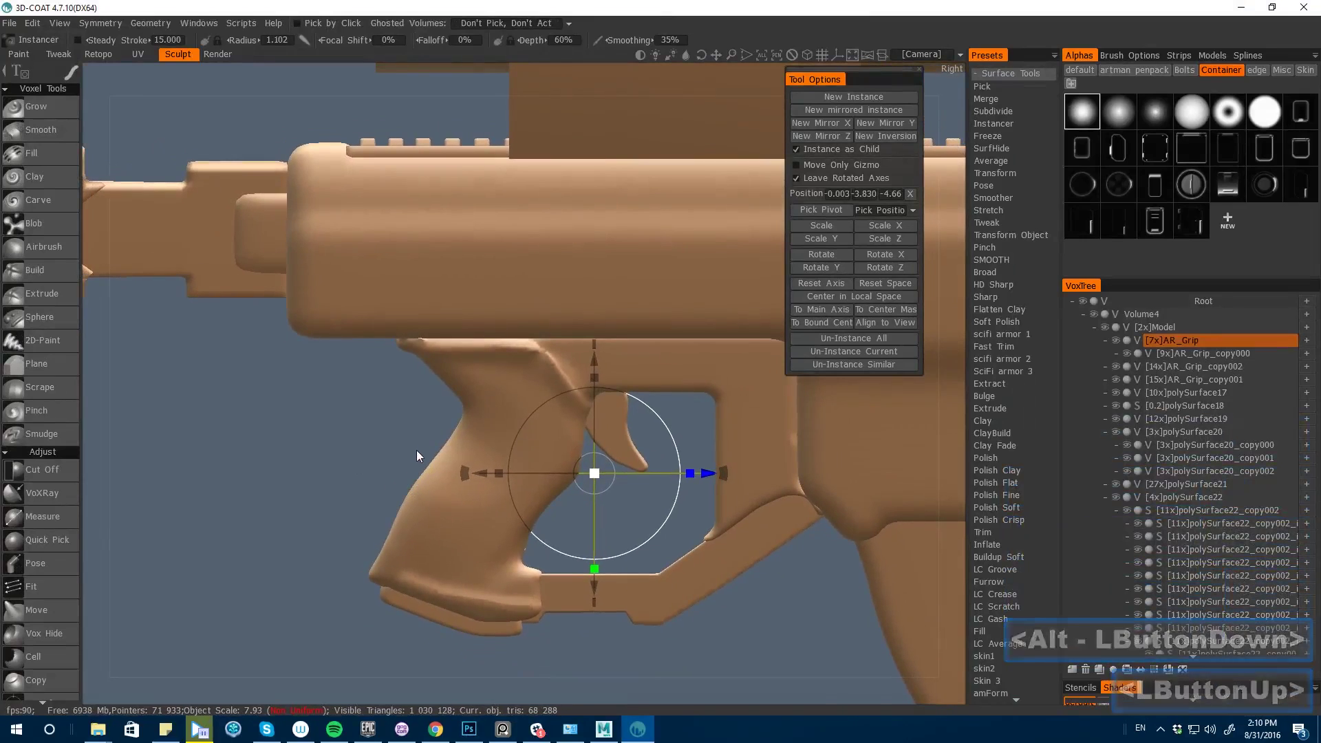
left_click_drag(405, 428, 373, 432)
key("space")
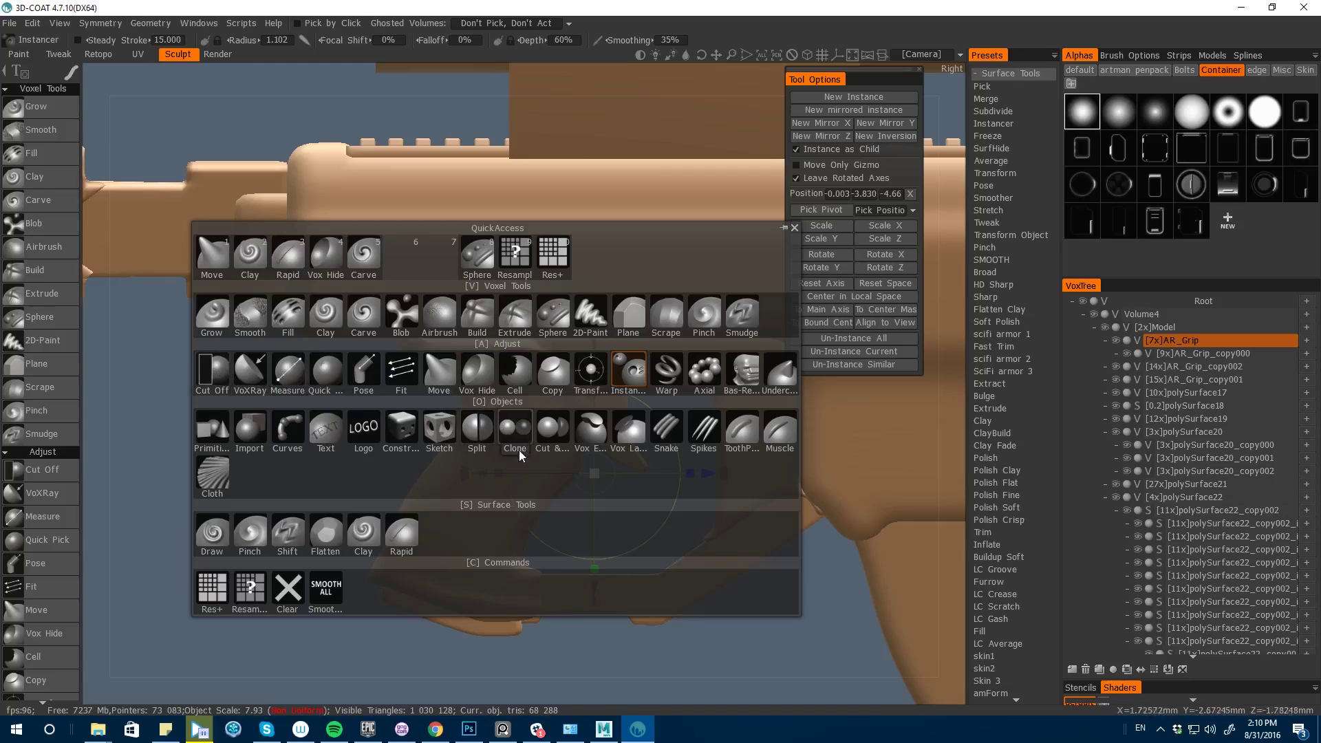
left_click(516, 432)
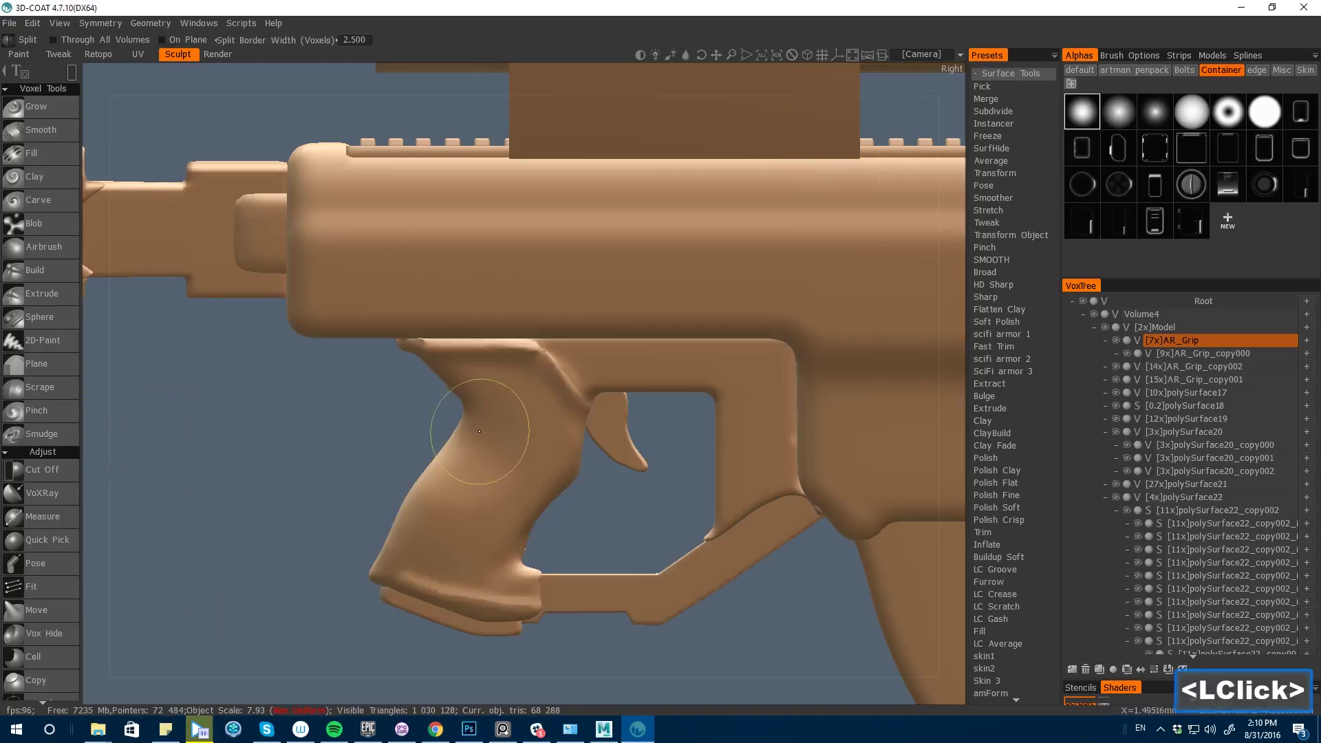
double_click(544, 578)
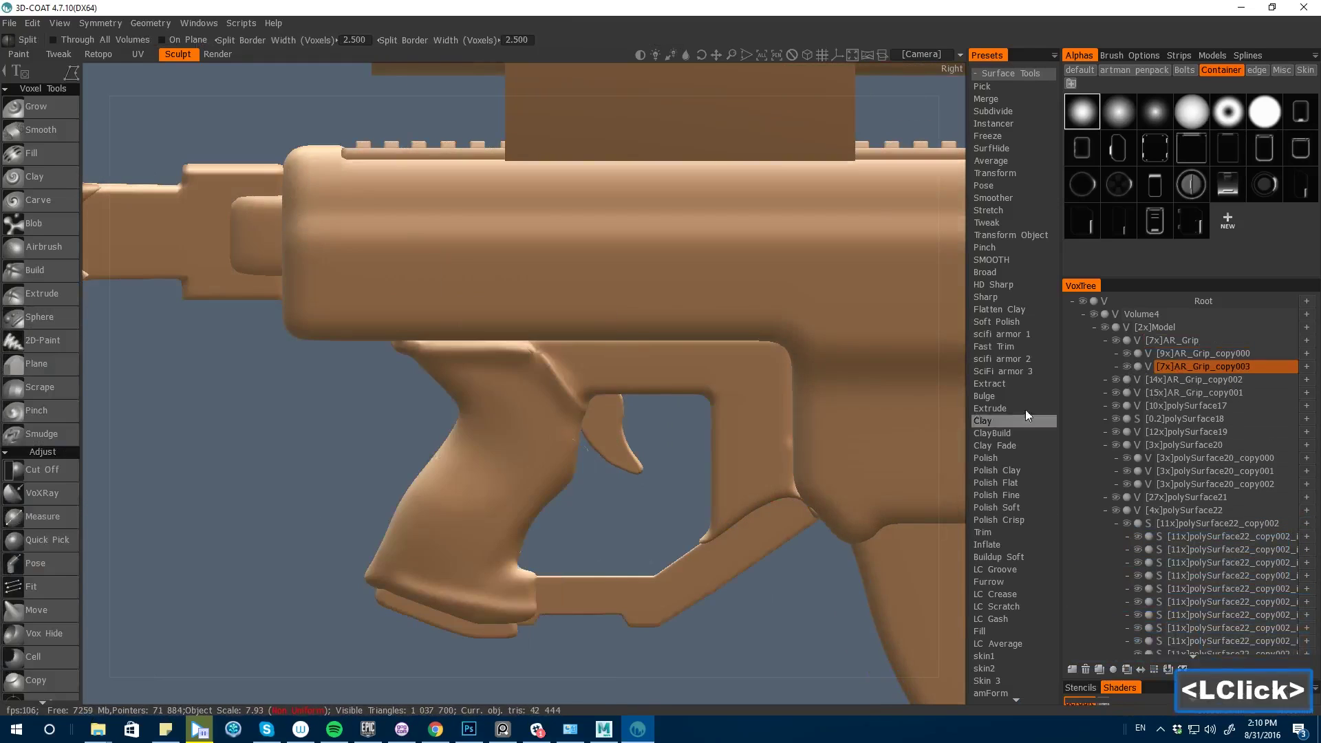
- Lay a ToothPaste strip along the pistol grip's top edge with a brush radius of 0.552
key("space")
key("space")
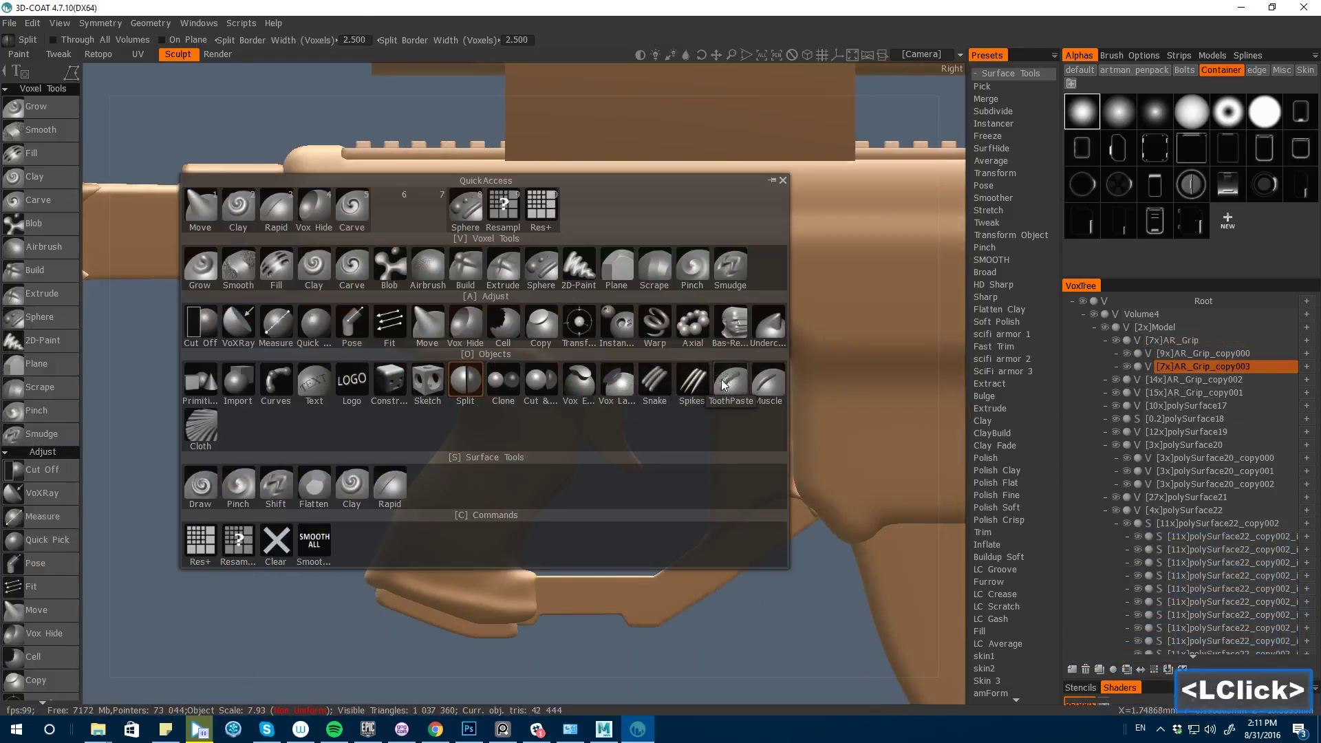
left_click(730, 383)
left_click_drag(437, 342, 494, 347)
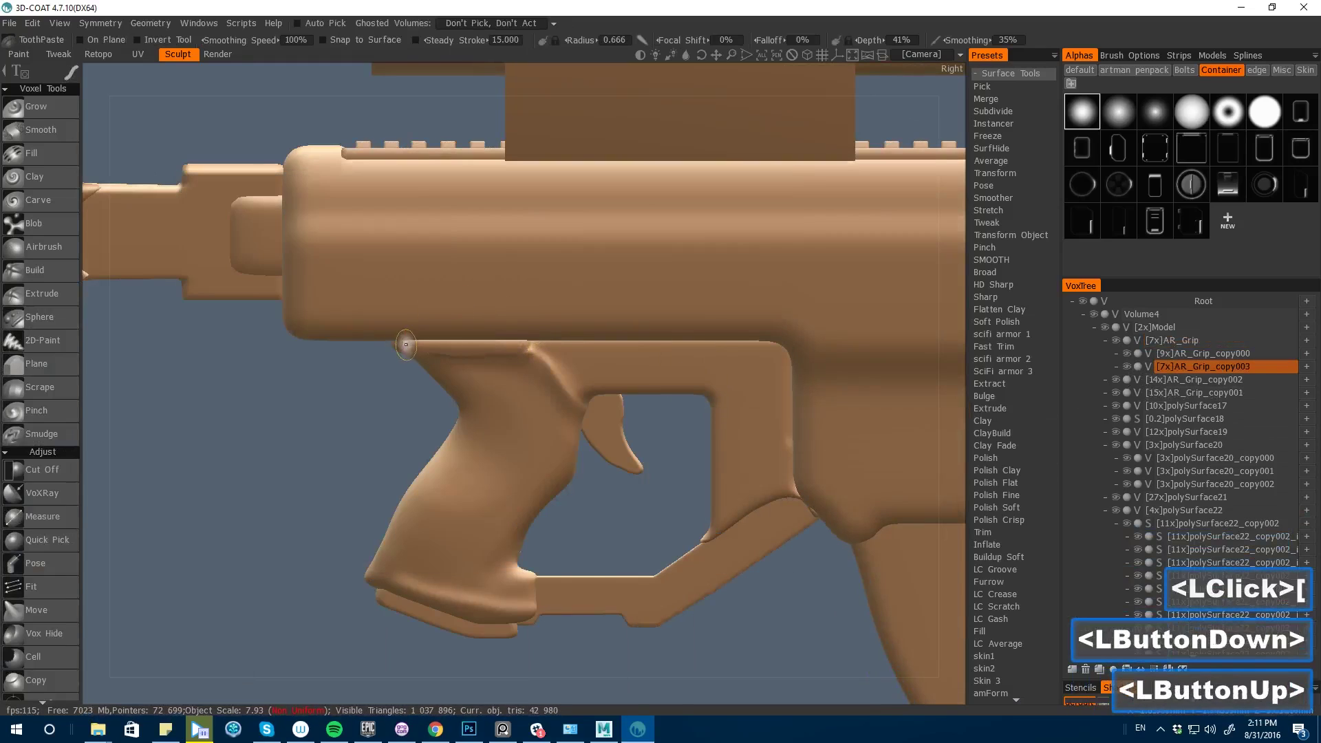
left_click_drag(406, 344, 549, 338)
key("ctrl+z")
key("bracketleft")
left_click_drag(413, 343, 544, 339)
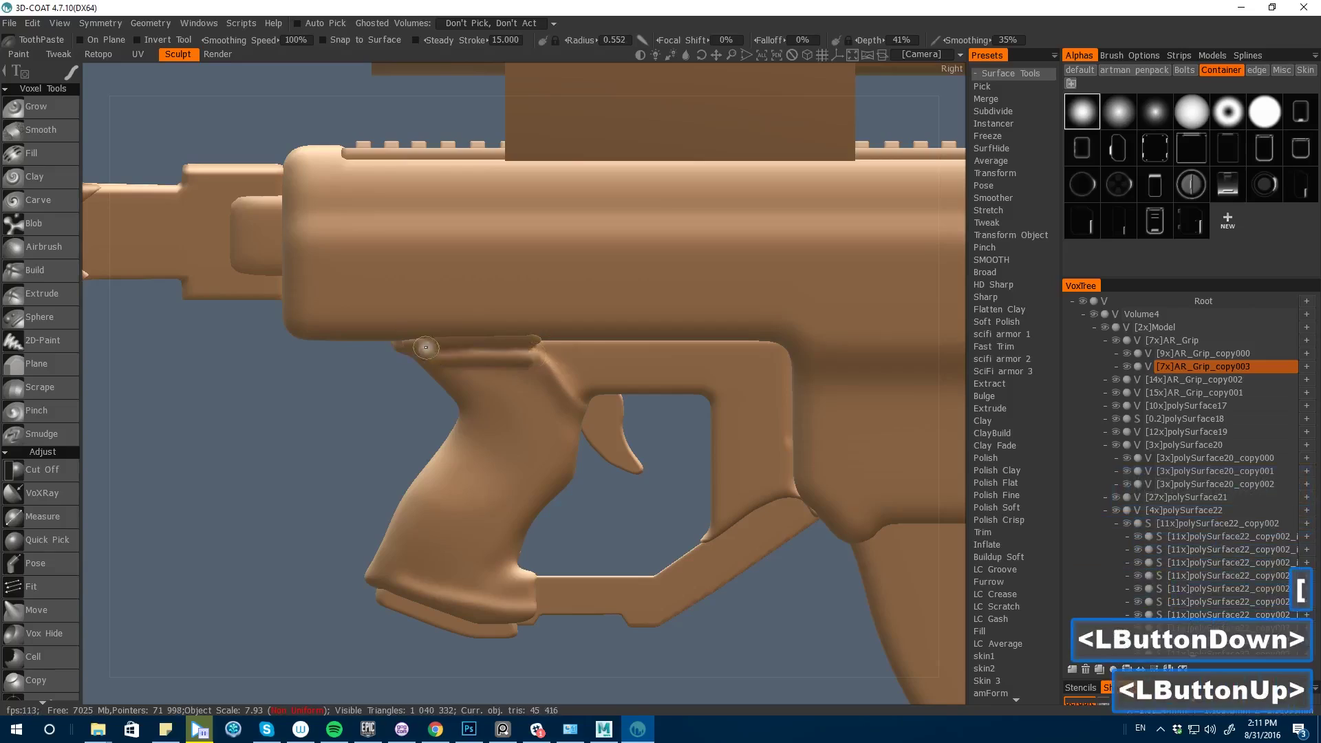
- Trim the top face of the pistol grip flat with the Cut Off tool and ghost the scope
mouse_move(413, 385)
left_mouse_down("shift")
mouse_move(375, 325)
mouse_move(295, 342)
left_mouse_up("shift")
scroll(295, 342, "up", 3)
key("space")
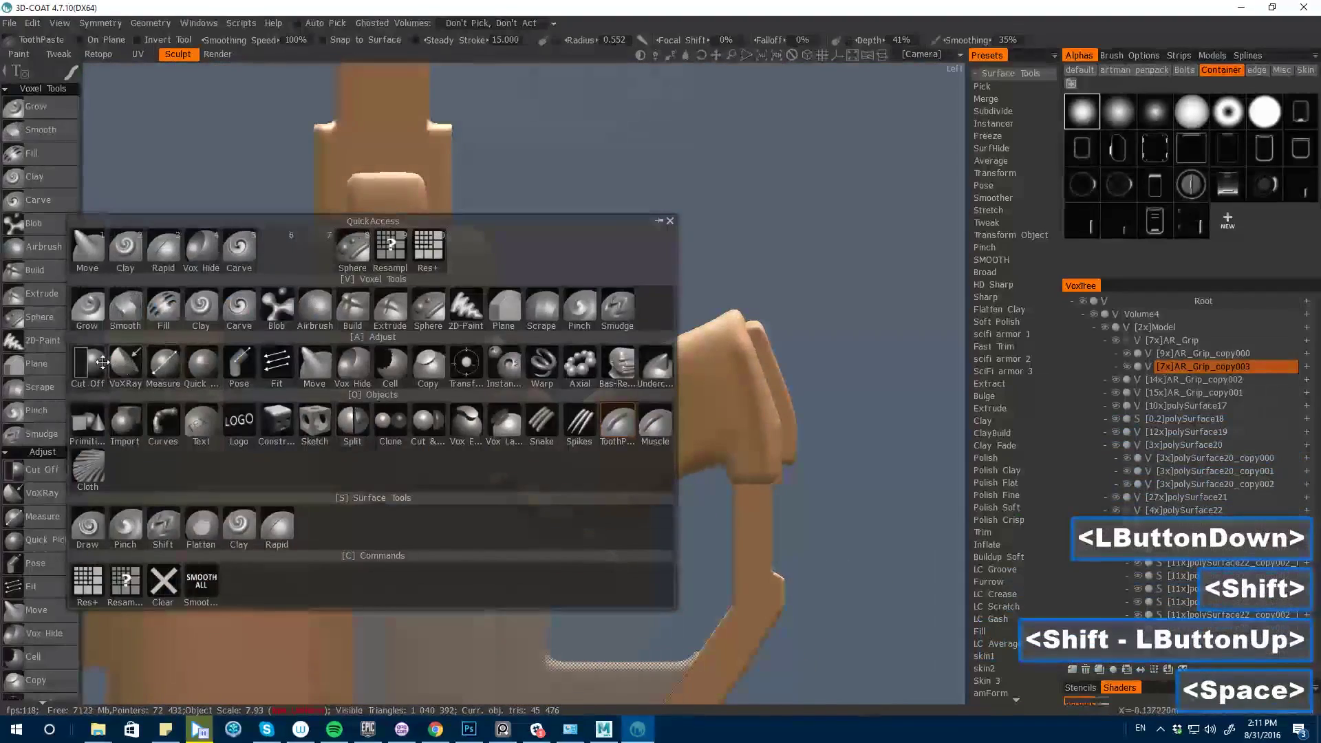
left_click(83, 360)
key("space")
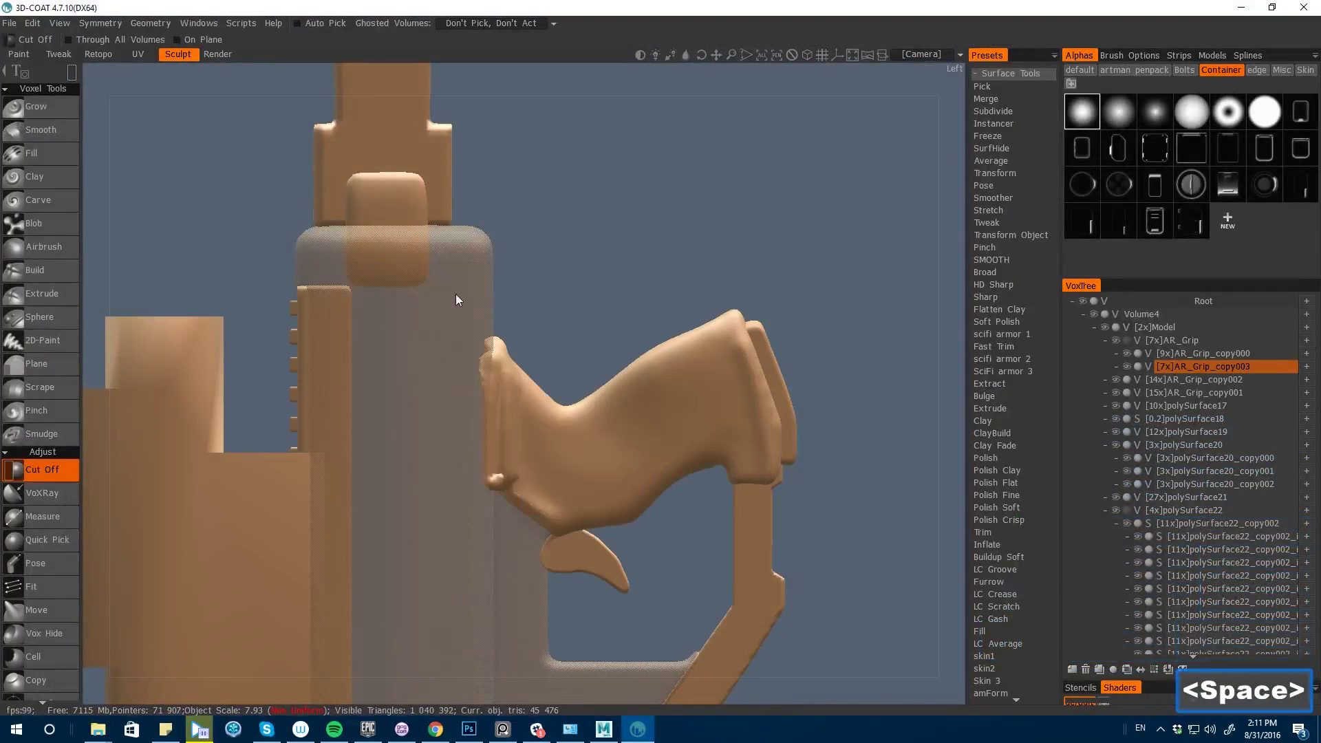
left_click_drag(477, 517, 489, 387)
left_click_drag(295, 375, 103, 358)
key("g")
key("g")
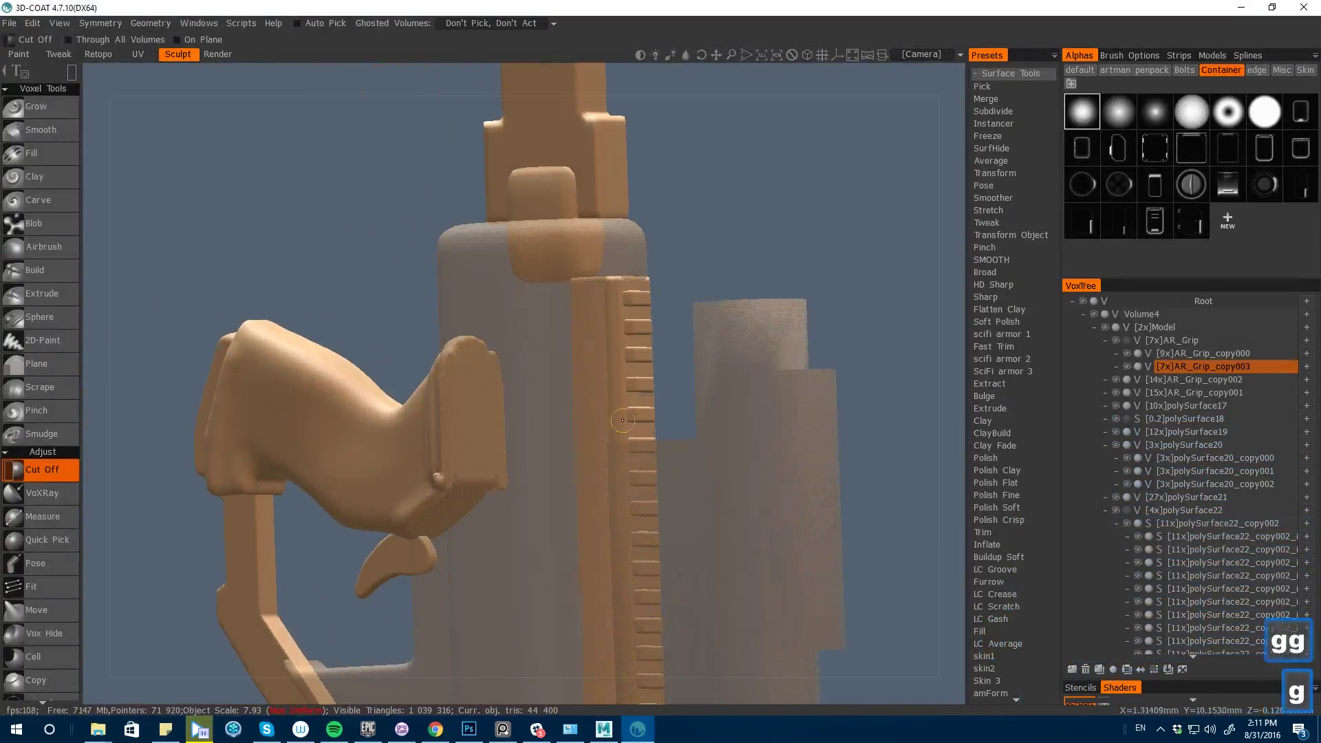
- Cut away excess material beside the grip's top flange with a differently shaped Cut Off selection
left_click_drag(178, 344, 296, 337, "shift")
key("space")
mouse_move(73, 76)
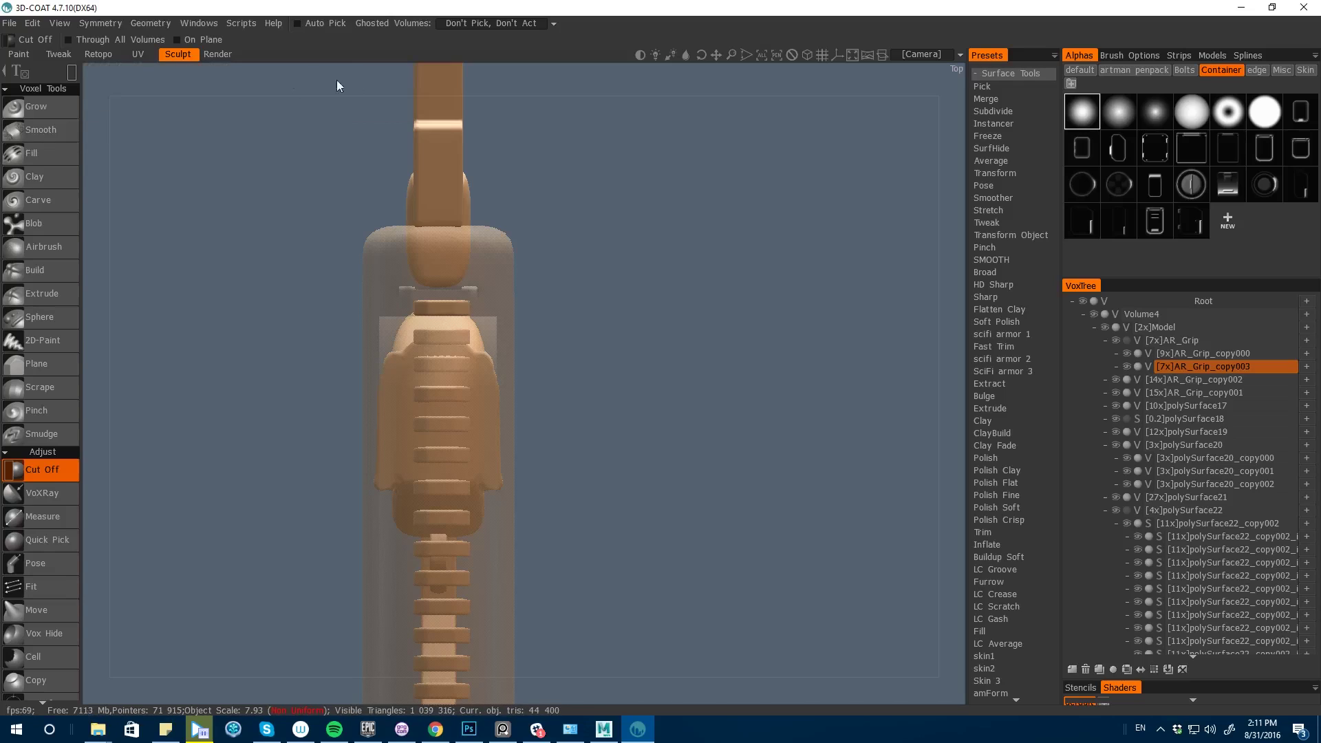
left_click(351, 75)
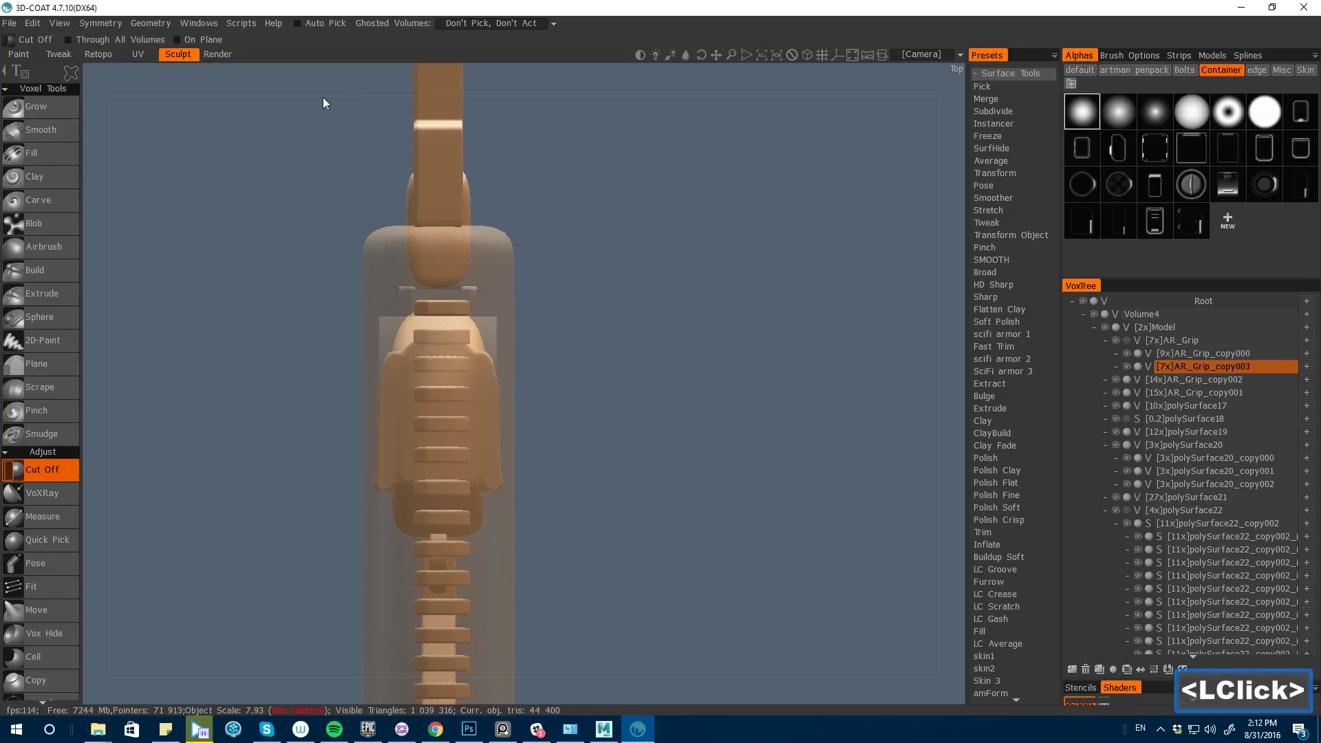
left_click_drag(108, 210, 579, 369)
left_click_drag(684, 388, 236, 330)
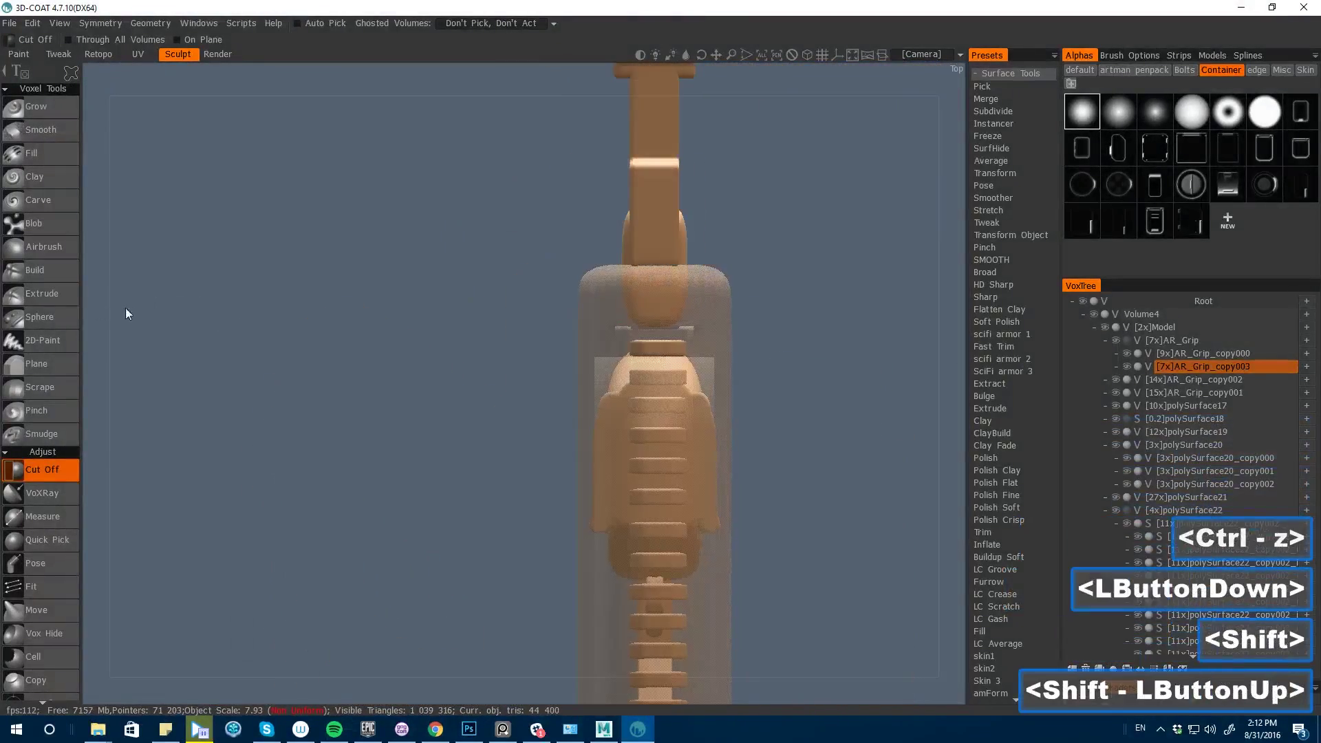
left_click_drag(125, 314, 621, 581)
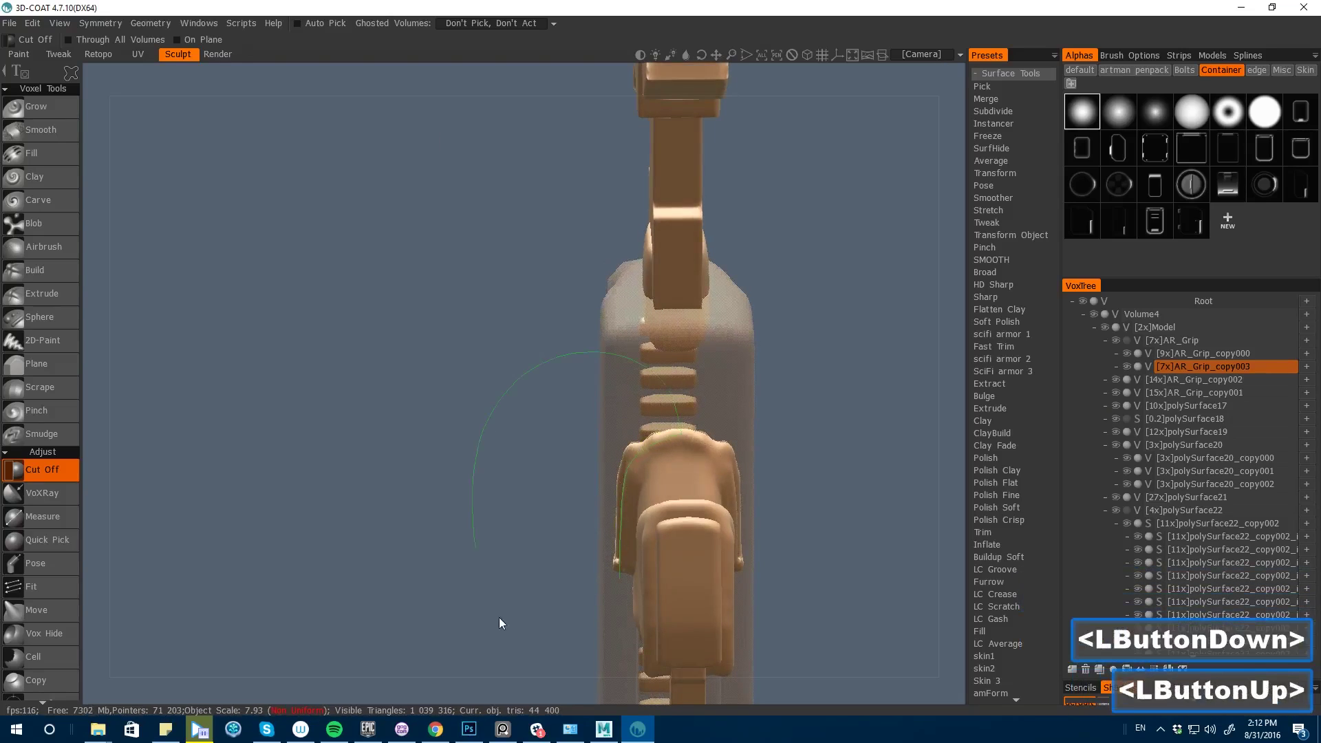
left_click_drag(108, 368, 755, 374)
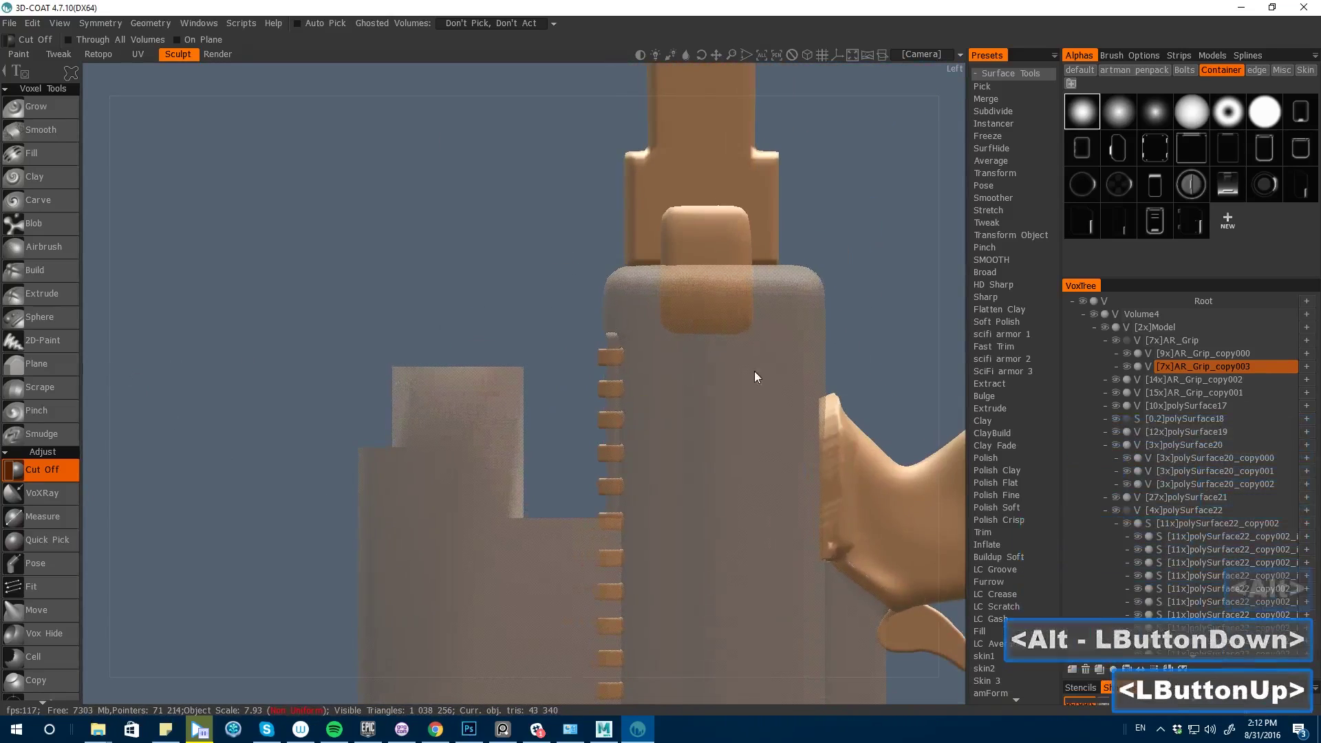
- Level the grip's top flange with the Plane tool at radius 0.368, using a plane defined on its side
key("space")
left_click(884, 283)
left_click_drag(151, 225, 290, 311)
key("bracketright")
key("bracketright")
key("bracketright")
key("bracketright")
key("bracketright")
key("bracketright")
key("bracketright")
key("bracketright")
key("bracketright")
key("bracketright")
key("bracketright")
key("bracketright")
key("bracketright")
key("bracketright")
key("bracketright")
key("bracketright")
key("bracketright")
key("bracketright")
key("bracketright")
key("bracketright")
right_click(634, 428)
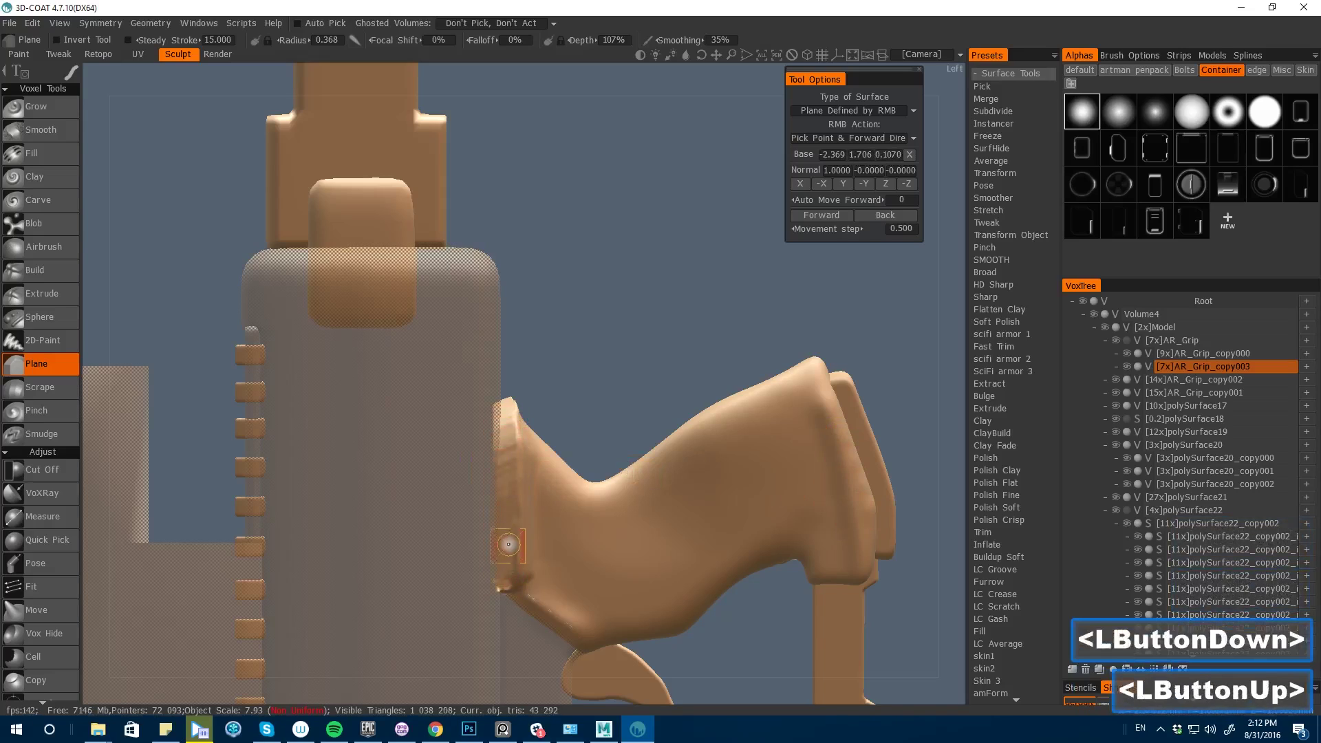
left_click_drag(508, 544, 507, 538)
left_click_drag(507, 536, 503, 461, "alt")
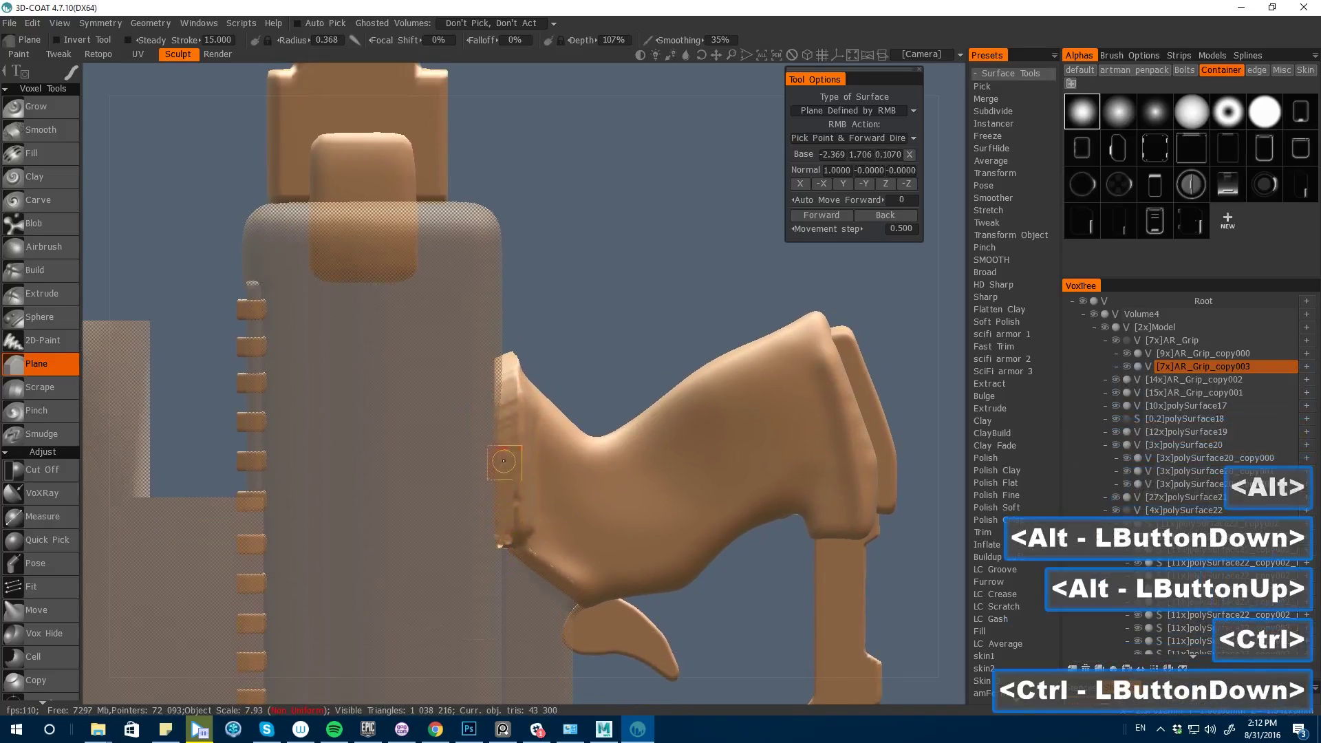
mouse_move(505, 385)
left_mouse_down("ctrl")
mouse_move(509, 455)
mouse_move(502, 437)
left_mouse_up("ctrl")
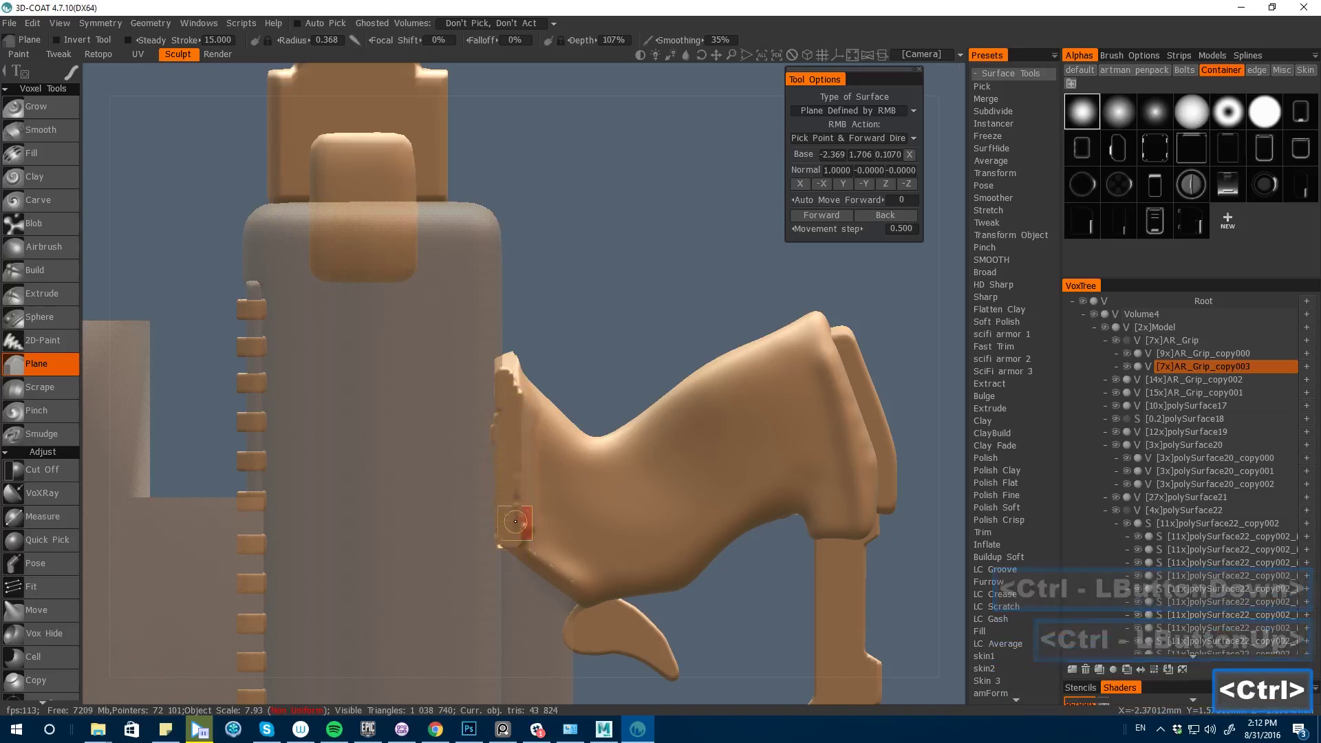
left_click_drag(88, 260, 117, 295)
key("space")
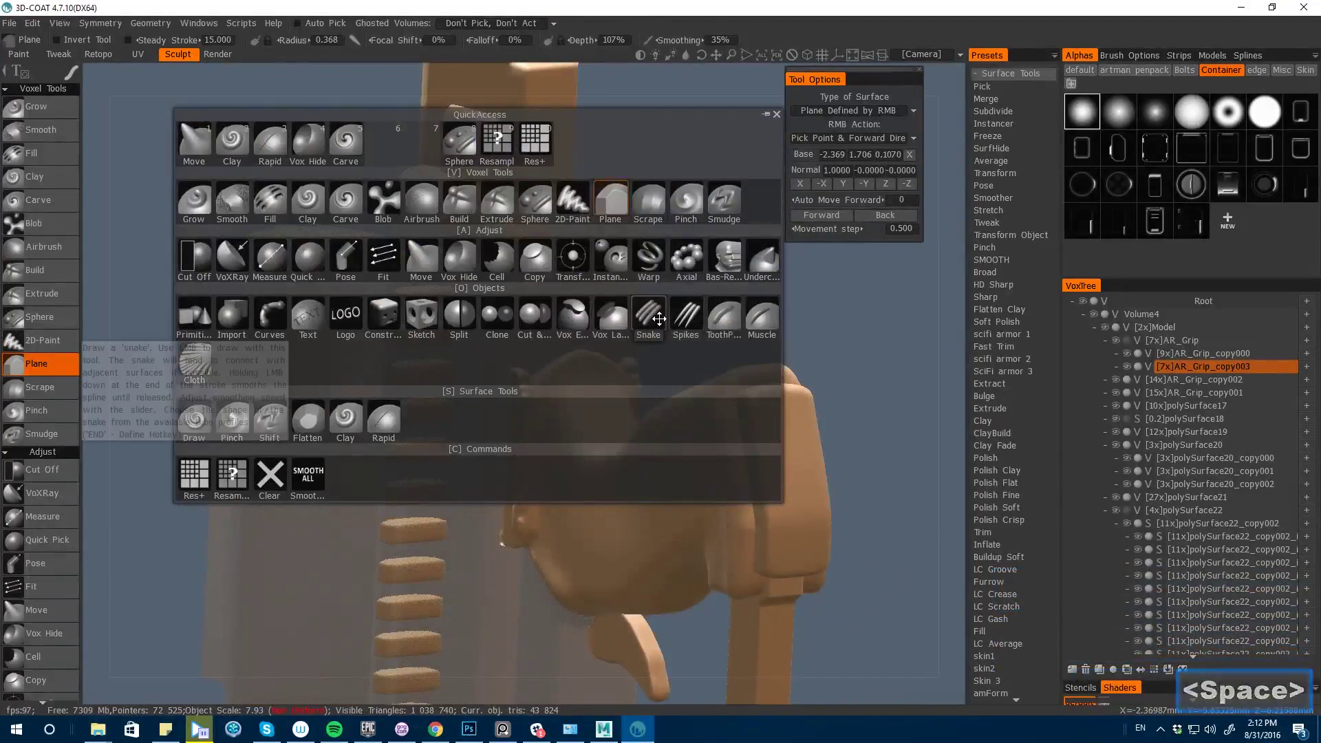
left_click(39, 387)
left_click_drag(519, 495, 392, 420)
key("ctrl+z")
- Select the grip's top edge with the Pose tool in Line mode and move it up into the receiver
key("space")
left_click(409, 411)
left_click_drag(478, 444, 481, 422)
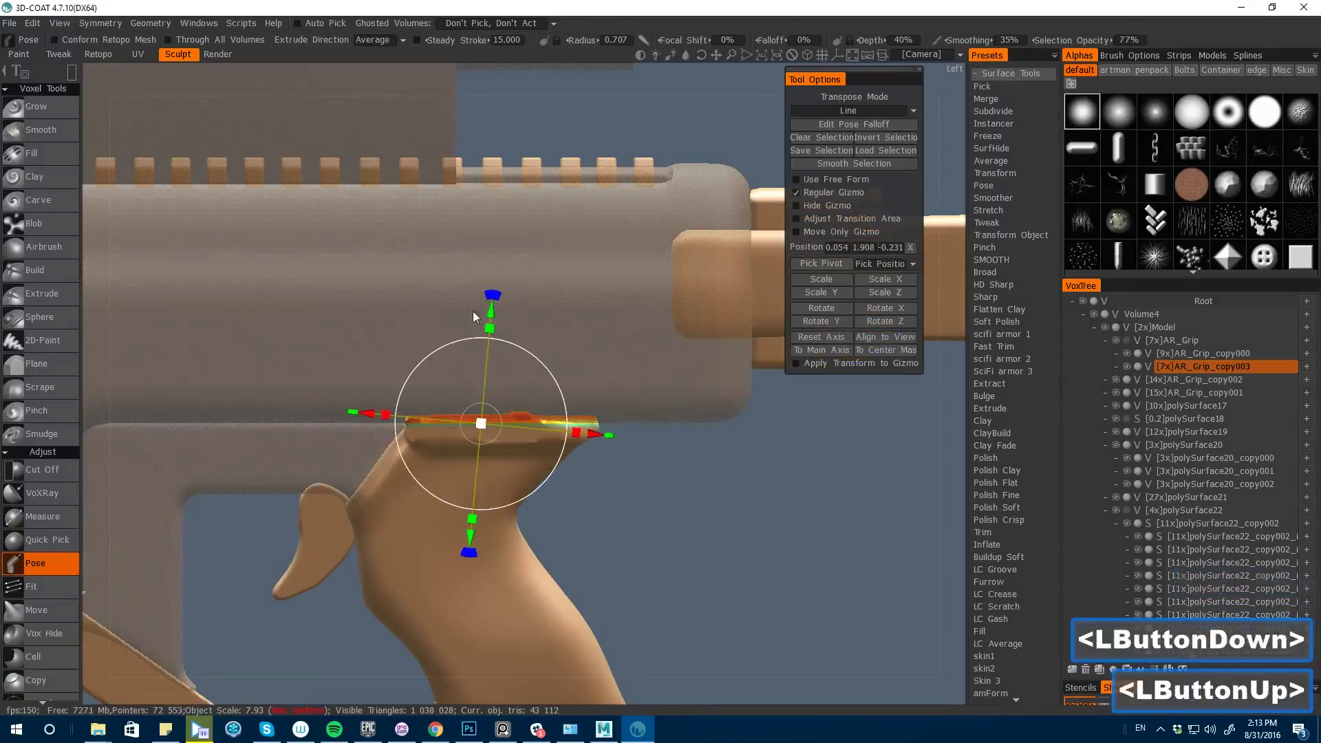
left_click_drag(481, 308, 480, 275)
left_click_drag(490, 412, 490, 437)
- Extend the grip's top flange higher into the receiver with the Pose gizmo
key("space")
left_click_drag(490, 551, 490, 567)
key("space")
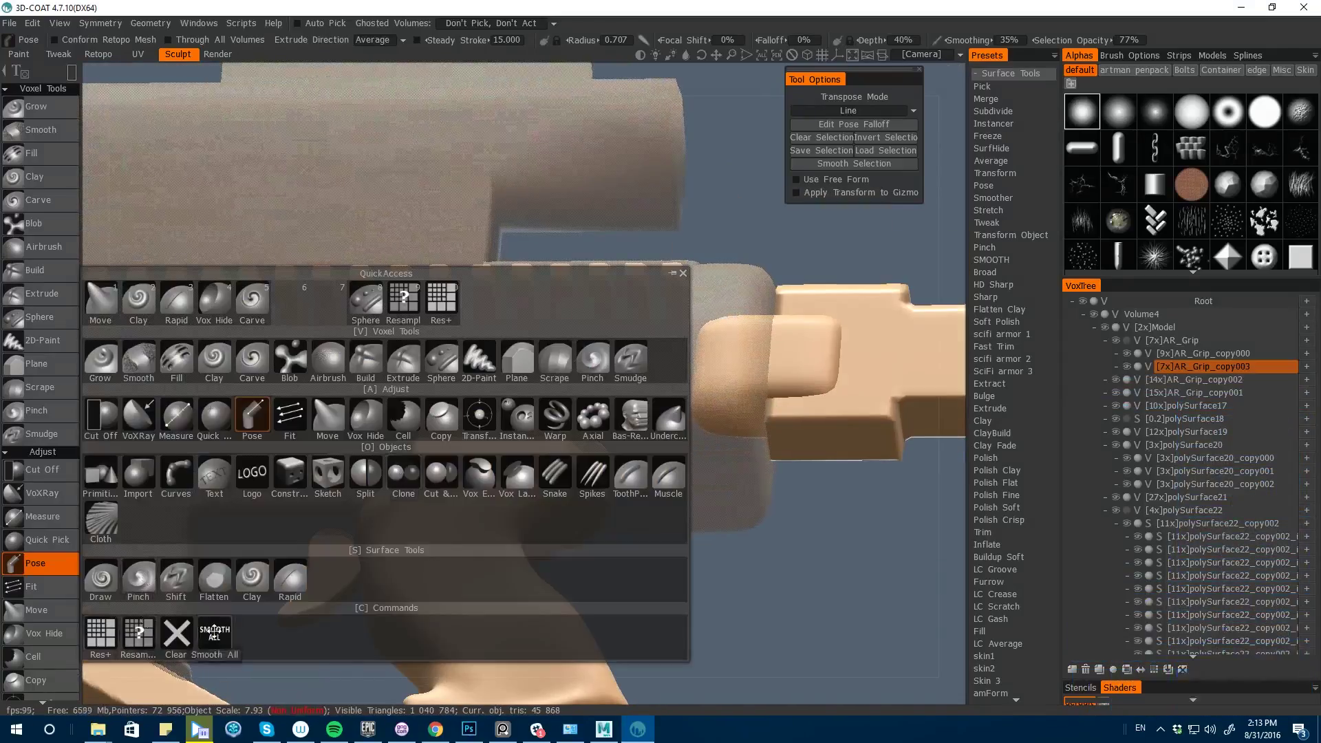
left_click_drag(689, 440, 654, 518, "alt")
middle_click_drag(413, 640, 571, 492, "alt")
- Reshape the grip's body with the Move tool at radius 2.187 and smooth its lower front edge
key("space")
left_click(606, 454)
key("bracketright")
key("bracketright")
left_click_drag(685, 375, 695, 369)
key("bracketright")
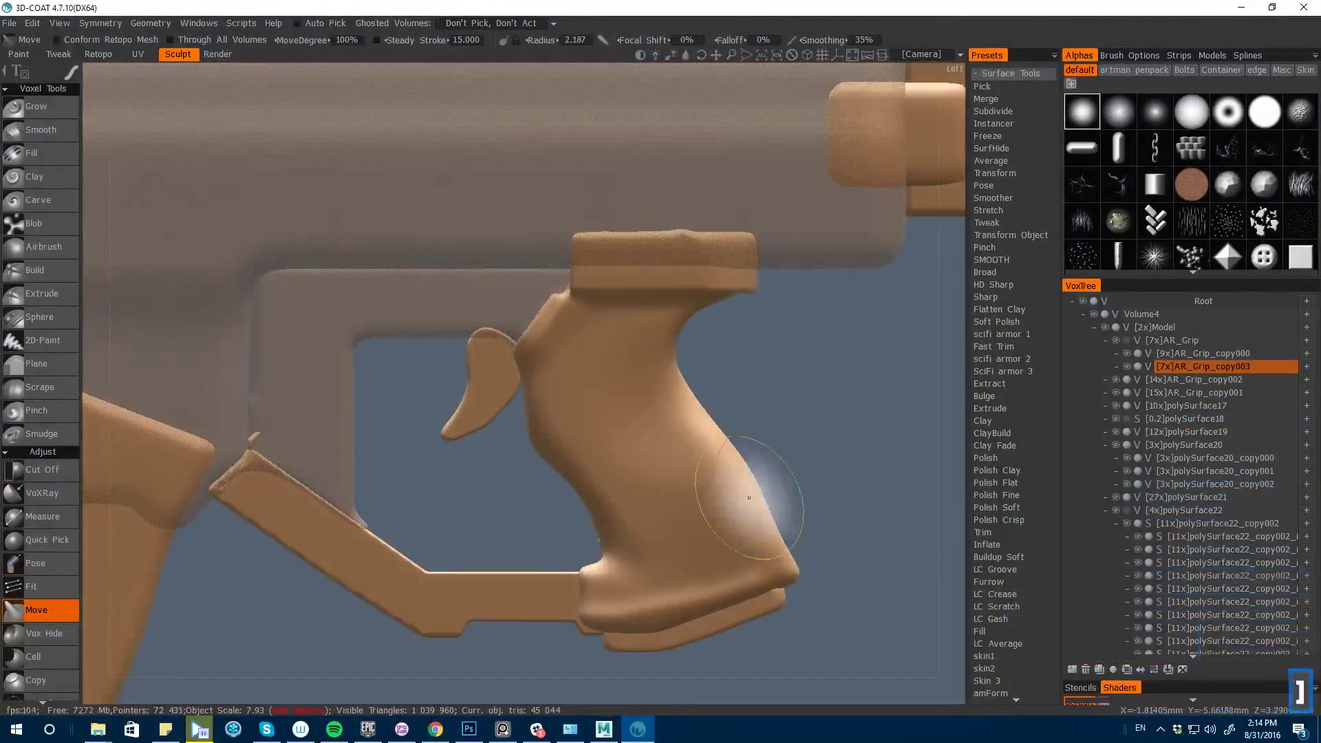
left_click_drag(850, 495, 688, 492)
left_click_drag(709, 468, 709, 510, "shift")
left_click_drag(708, 510, 716, 475, "shift")
mouse_move(413, 495)
left_mouse_down()
mouse_move(570, 493)
mouse_move(662, 464)
left_mouse_up()
- Try the Pinch tool at radius 0.732 on the grip's side
key("space")
left_click(817, 372)
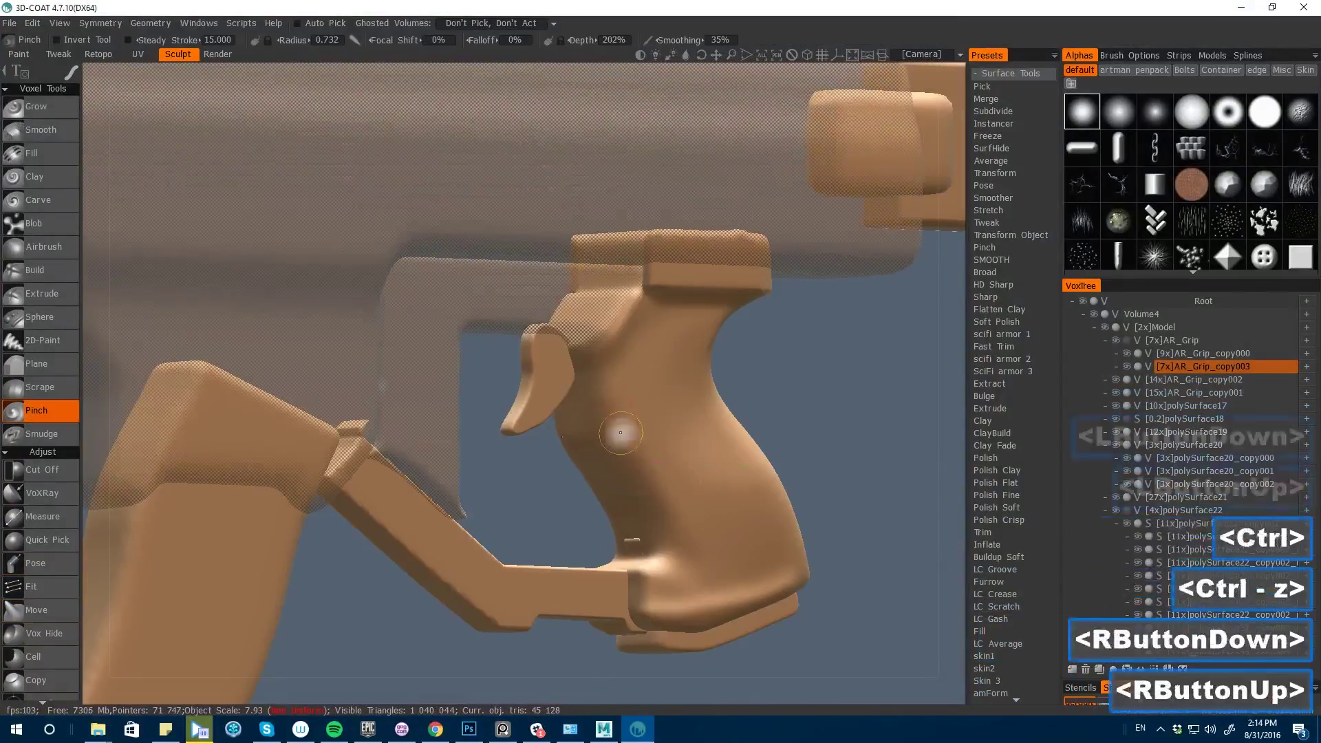
left_click_drag(475, 426, 510, 427)
- Sculpt finger grooves along the grip's front edge with the Clay tool and an enlarged default alpha, smoothing between strokes
key("space")
left_click(516, 371)
key("ctrl+z")
mouse_move(747, 490)
left_mouse_down()
mouse_move(663, 461)
mouse_move(740, 513)
left_mouse_up()
key("ctrl+z")
left_click(1080, 70)
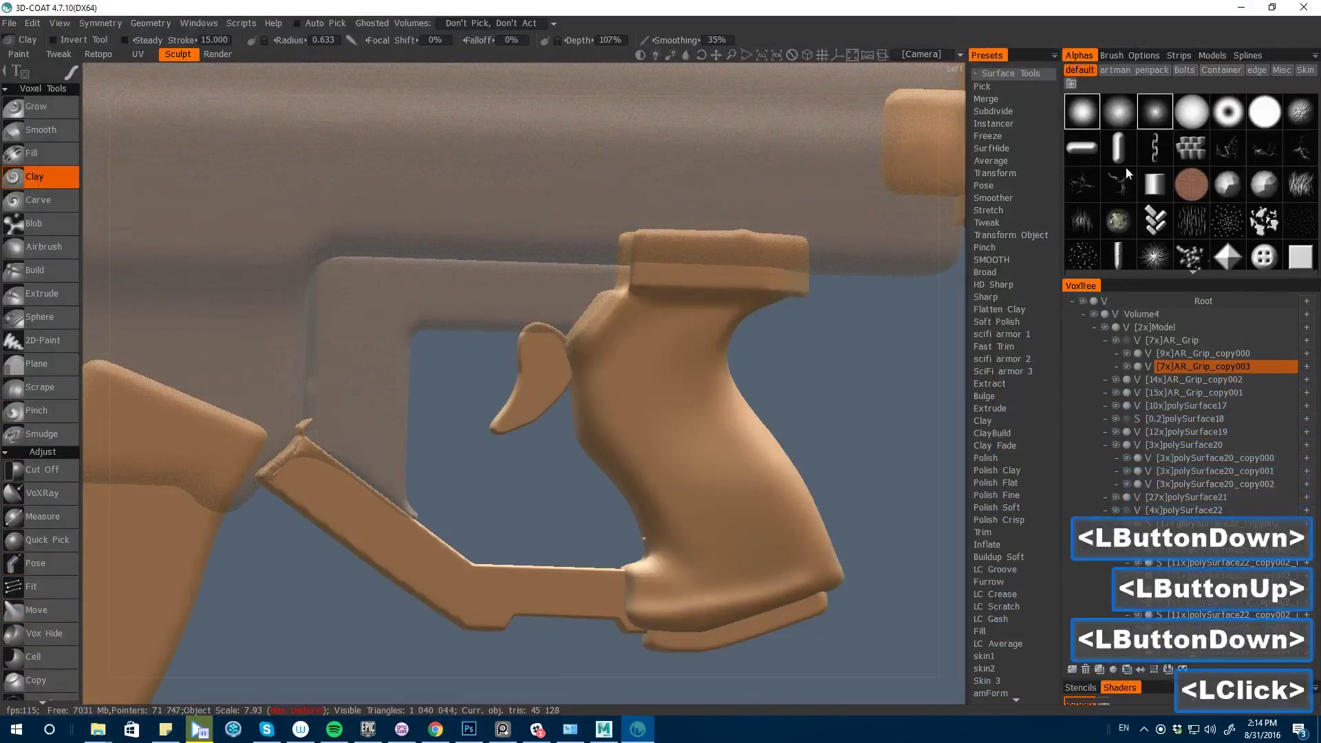
mouse_move(475, 427)
left_mouse_down()
mouse_move(537, 441)
mouse_move(481, 427)
left_mouse_up()
key("bracketright")
key("bracketright")
key("bracketright")
mouse_move(595, 395)
left_mouse_down("ctrl")
mouse_move(654, 399)
mouse_move(654, 427)
left_mouse_up("ctrl")
left_click_drag(482, 427, 509, 427)
left_click_drag(634, 420, 698, 444, "shift")
mouse_move(482, 427)
left_mouse_down()
mouse_move(551, 427)
mouse_move(643, 475)
left_mouse_up()
left_click_drag(630, 440, 654, 482, "shift")
- Switch to the Scrape tool with Soft Scrape for working on the finger grooves
key("space")
mouse_move(551, 427)
left_mouse_down()
mouse_move(482, 427)
mouse_move(520, 447)
left_mouse_up()
left_click(785, 400)
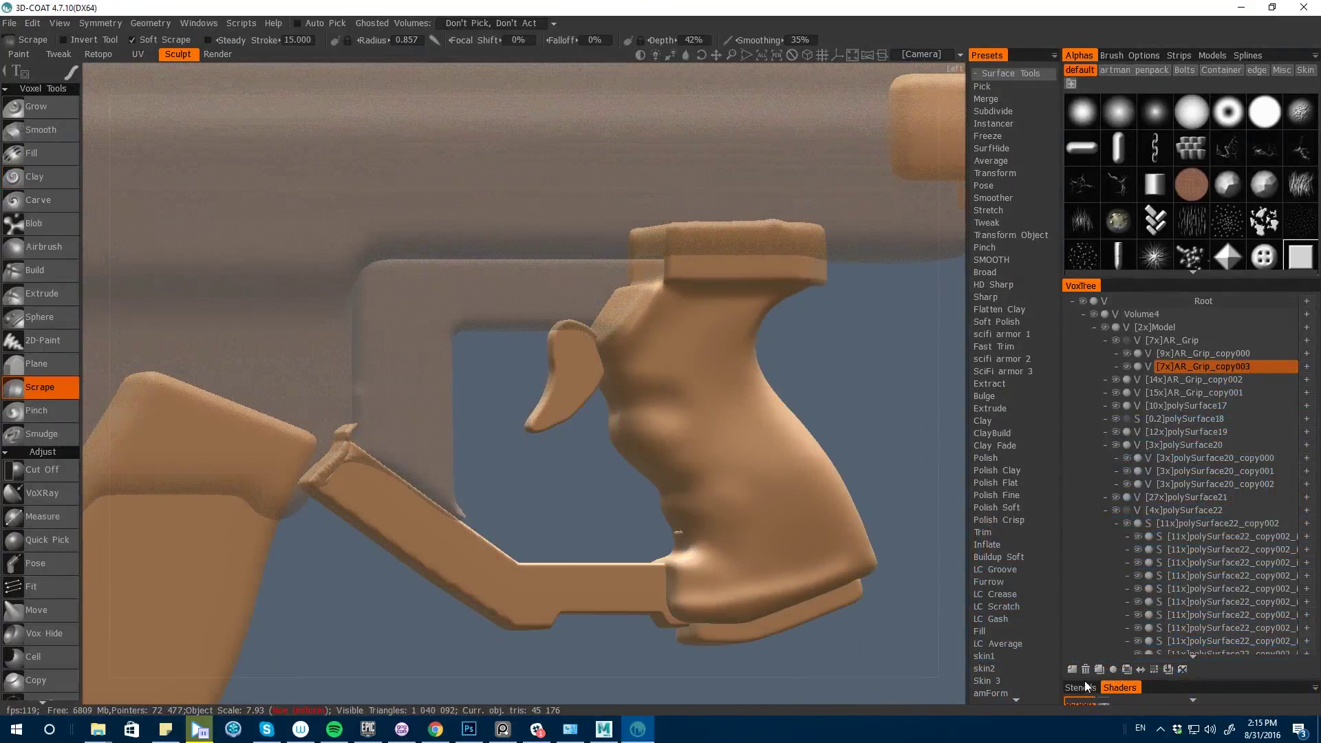
- Enlarge the shader library and try the blue-grey, cream and taupe cavity shaders on the grip
left_click_drag(1085, 669, 1063, 464)
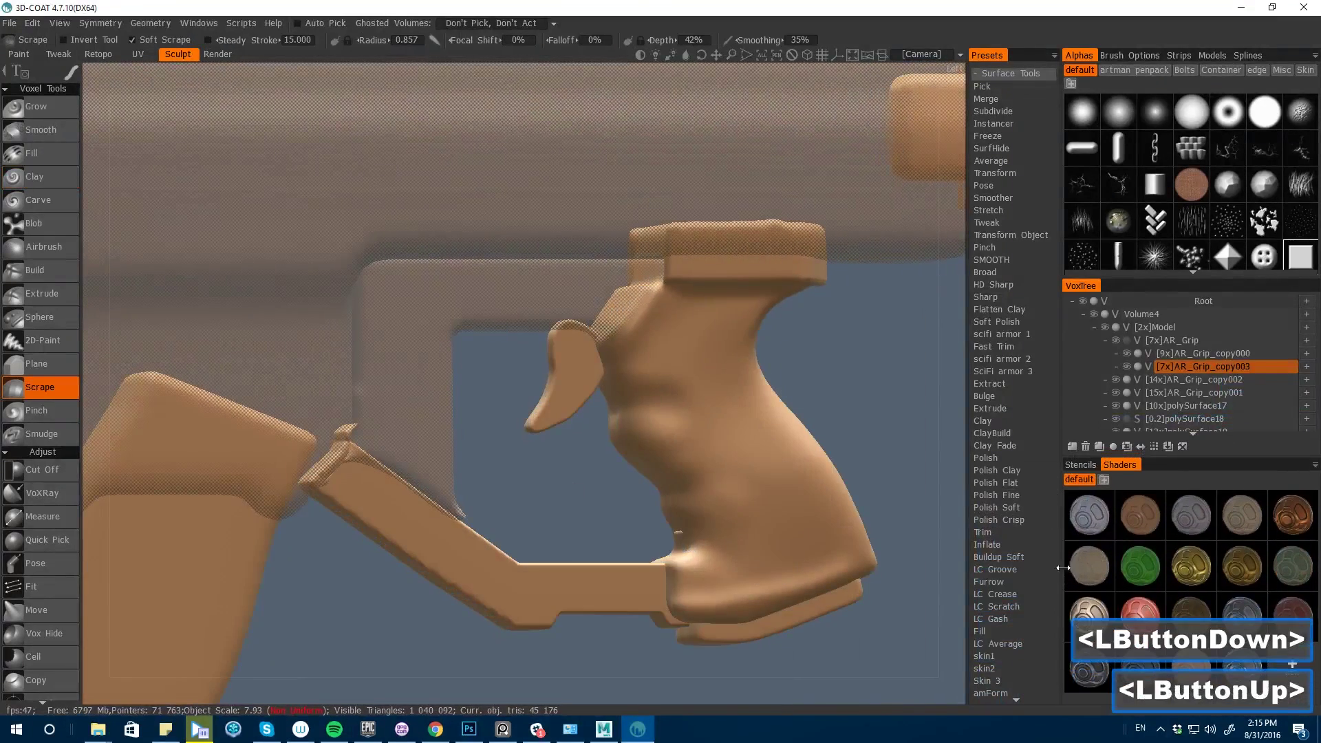
left_click(1091, 522)
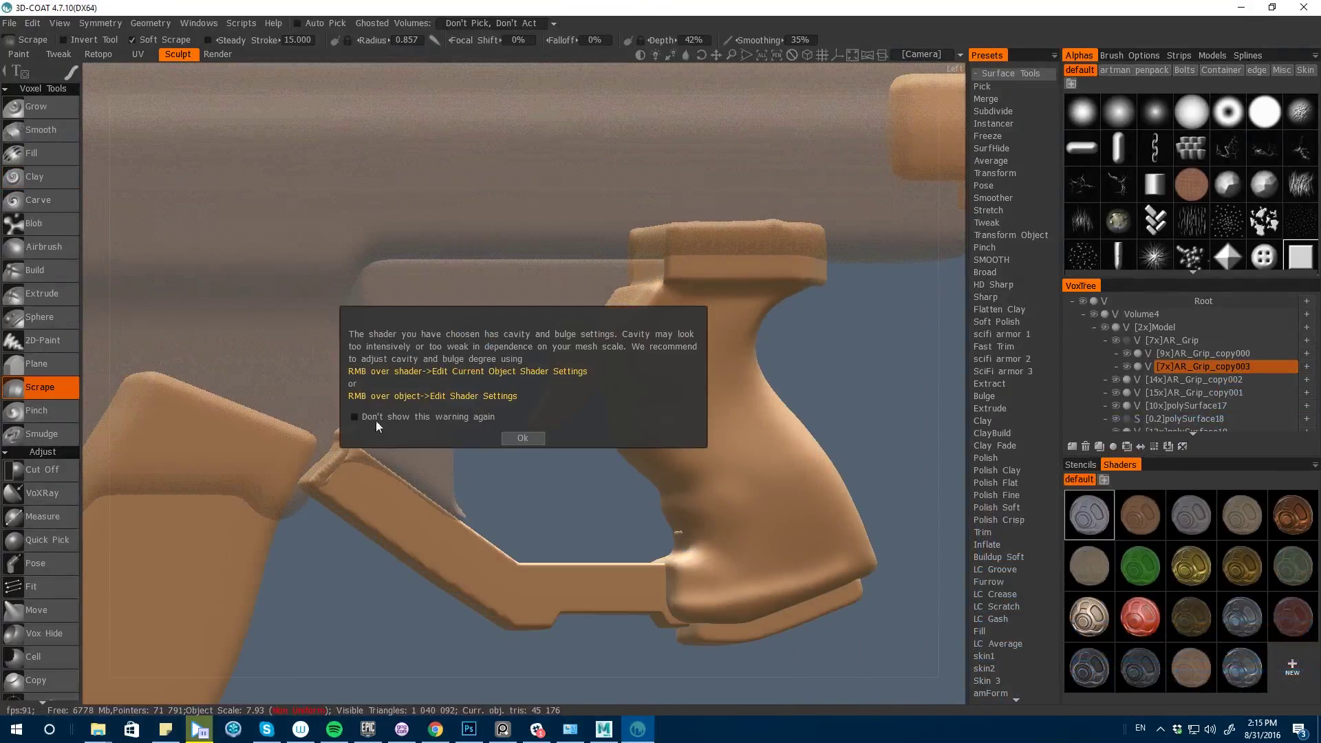
left_click(523, 439)
left_click(1090, 617)
left_click(521, 439)
left_click_drag(526, 455, 547, 458)
left_click(1242, 524)
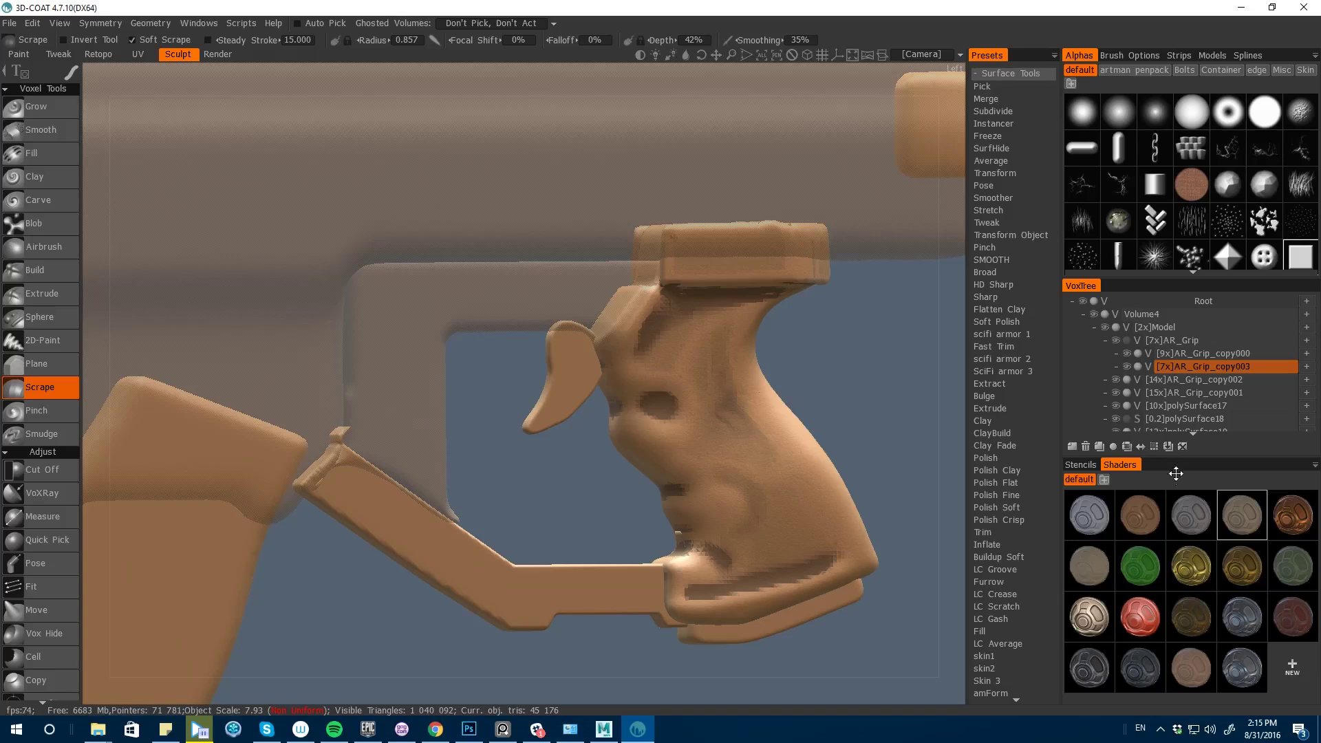
- Extend the shader library further and try the light brown, dark metal, weathered bronze, red and cream shaders on the grip
left_click_drag(1174, 459, 1174, 369)
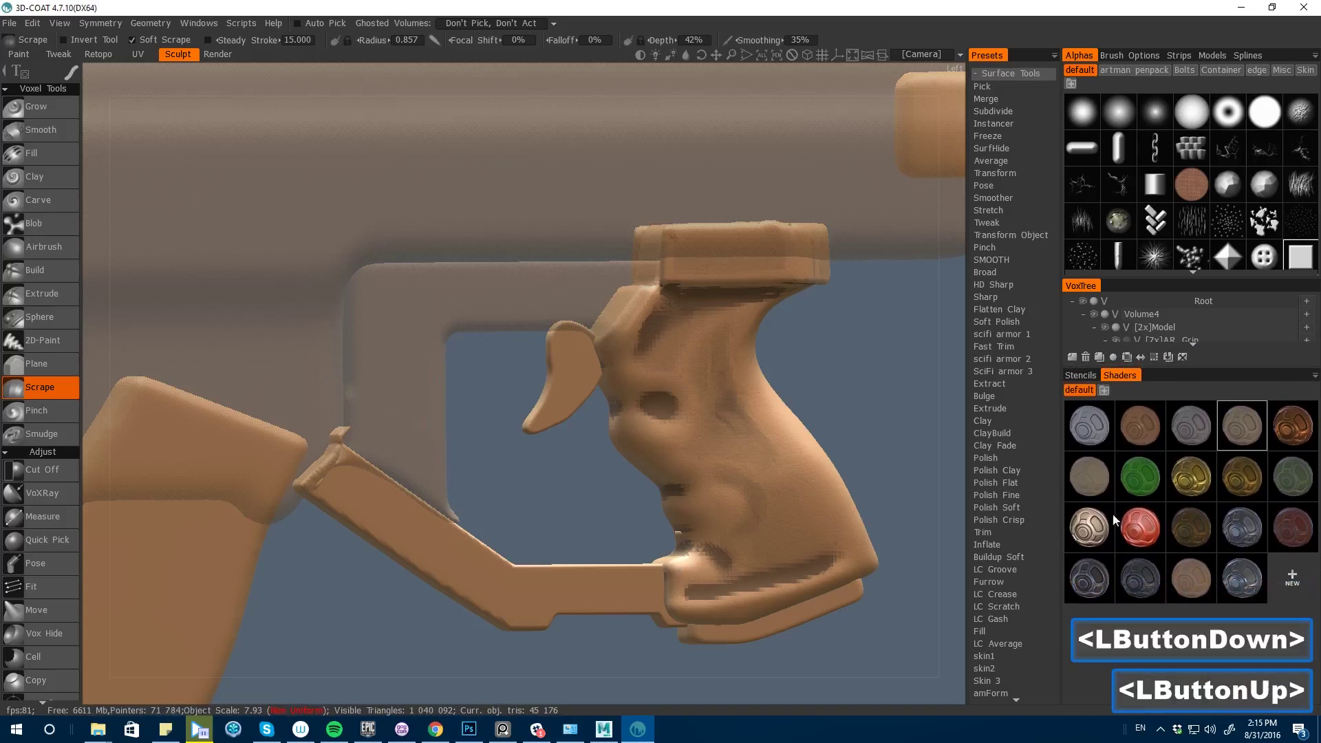
left_click(1087, 530)
left_click(1185, 575)
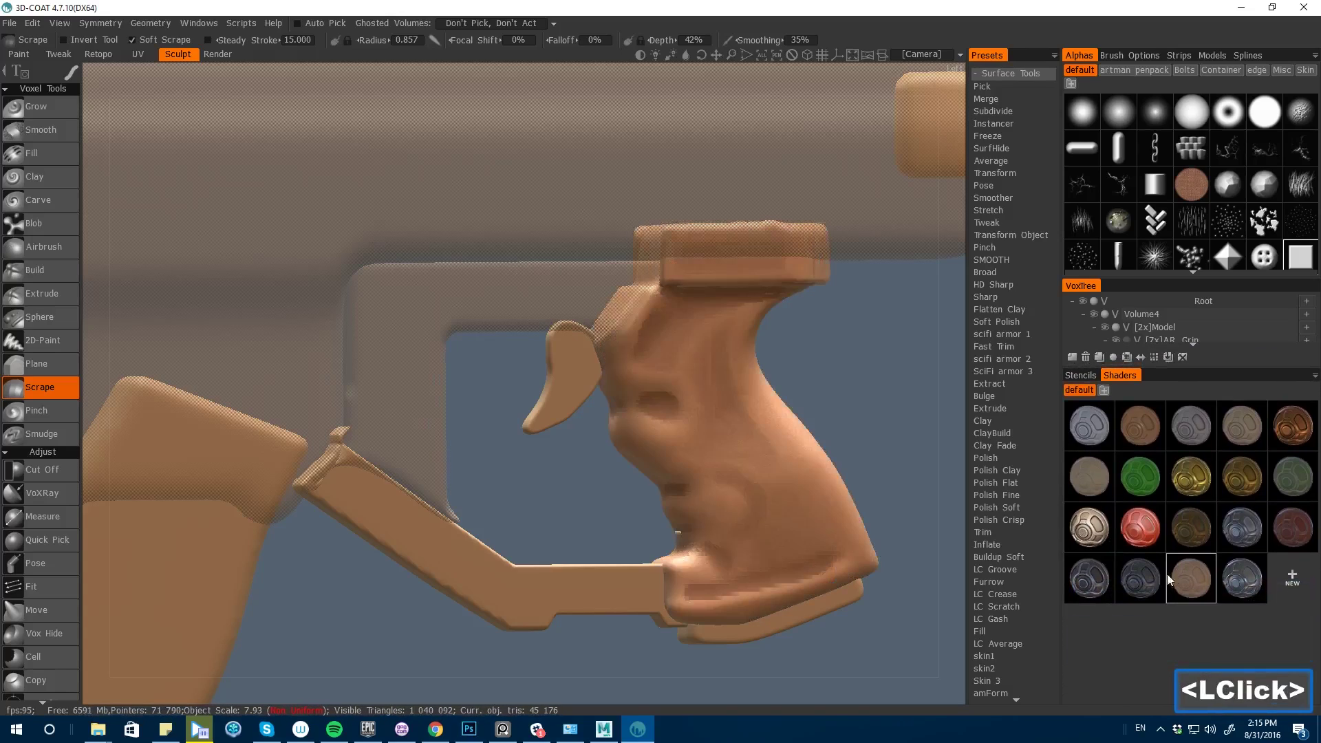
left_click_drag(549, 491, 533, 494)
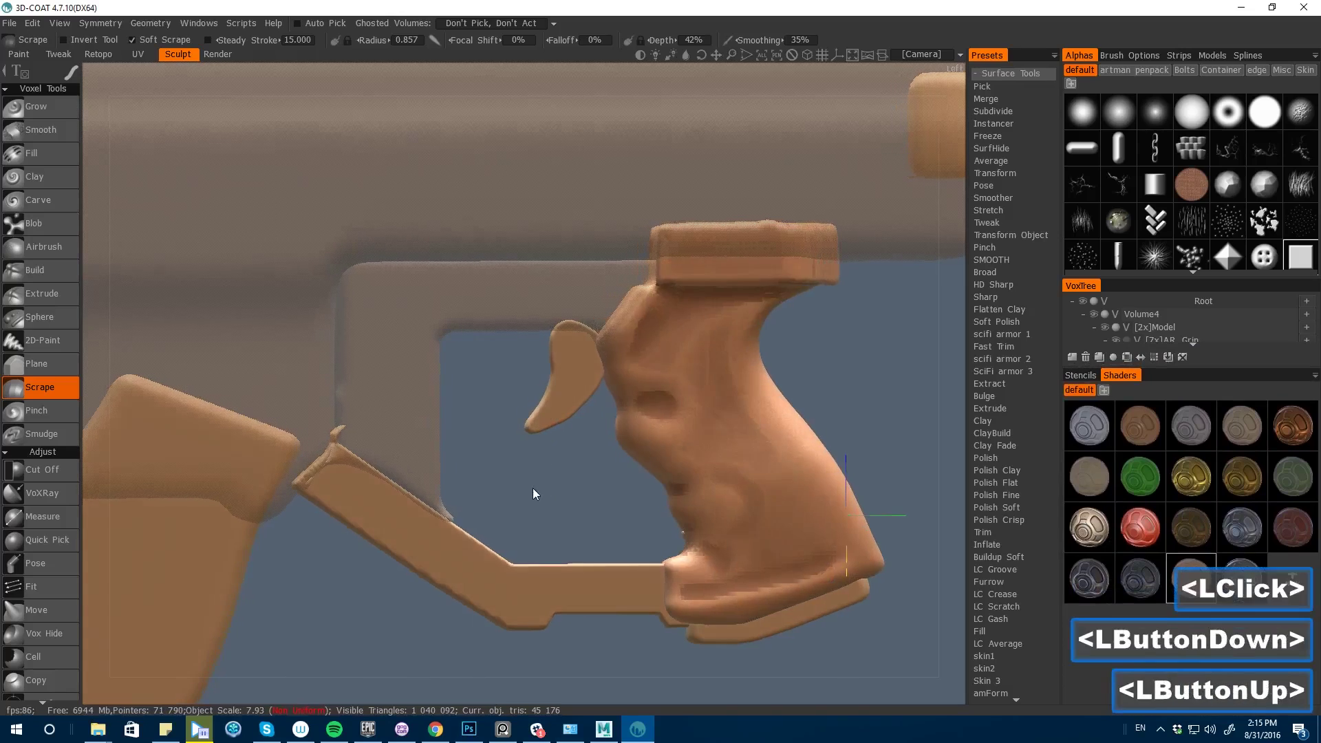
left_click(1242, 571)
left_click(1187, 519)
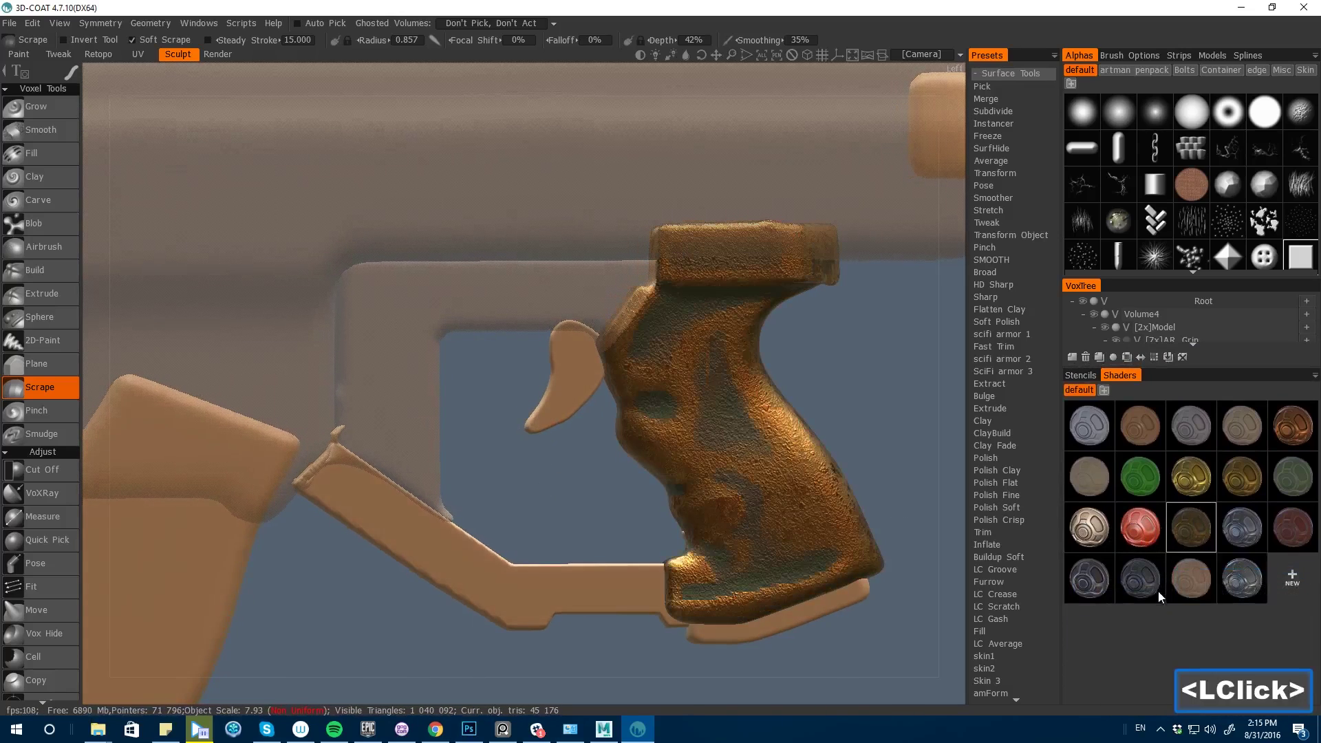
left_click(1130, 527)
left_click(1089, 530)
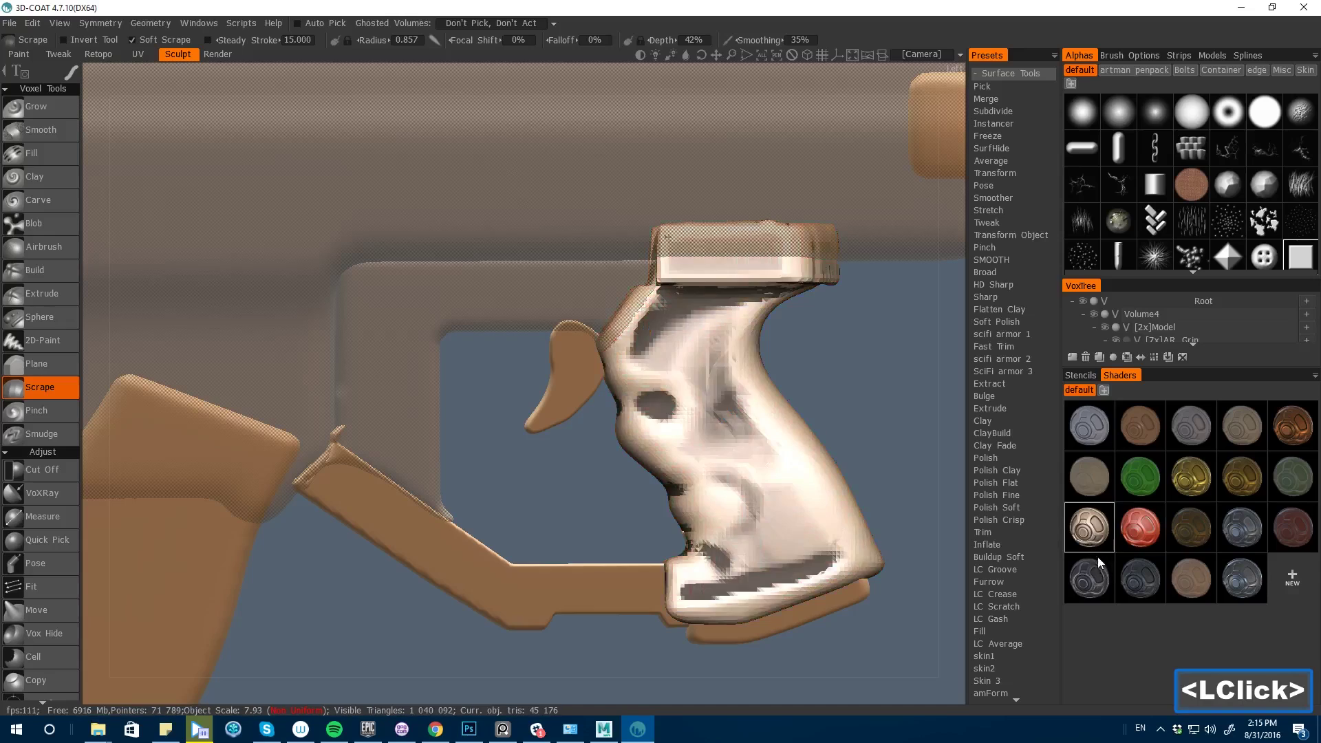
- Try the taupe, grey, brown and copper shaders on the grip and settle on the matte beige shader
left_click(1244, 430)
left_click(1189, 428)
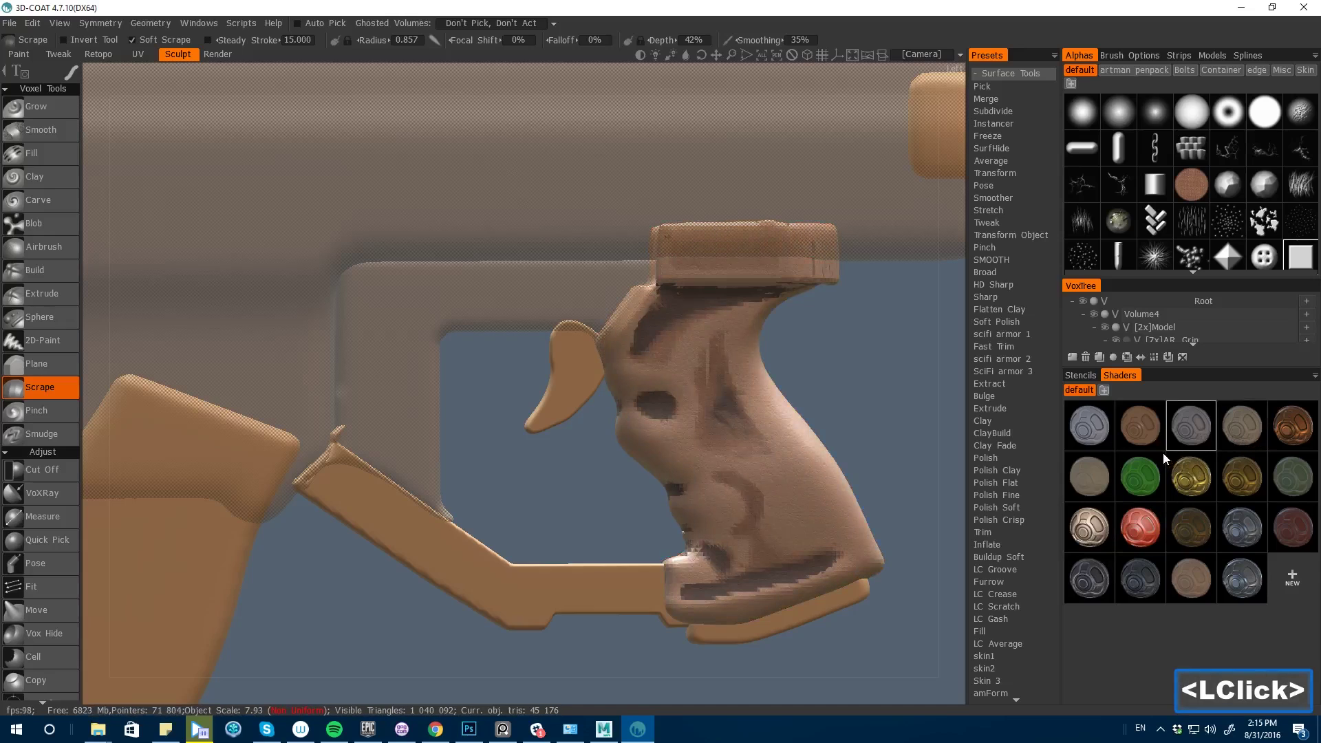
left_click(1140, 427)
left_click(1291, 432)
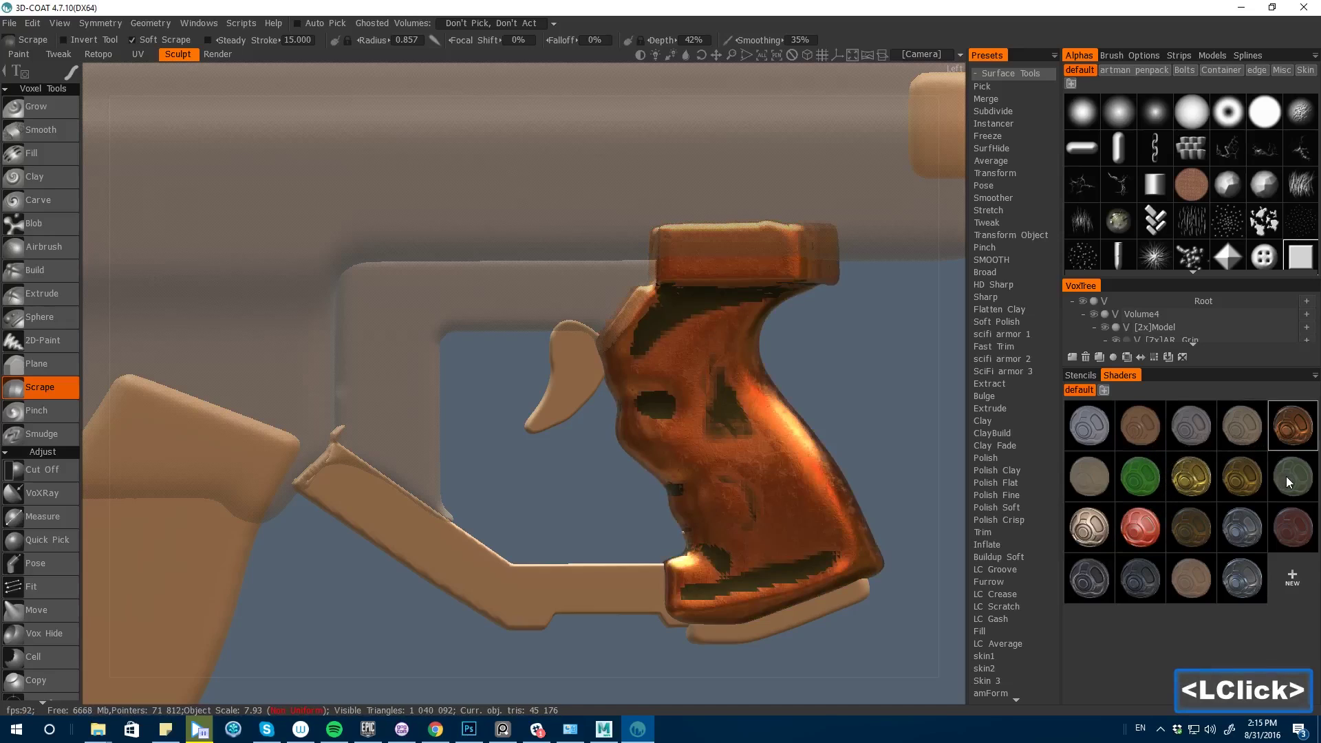
left_click_drag(606, 478, 635, 482)
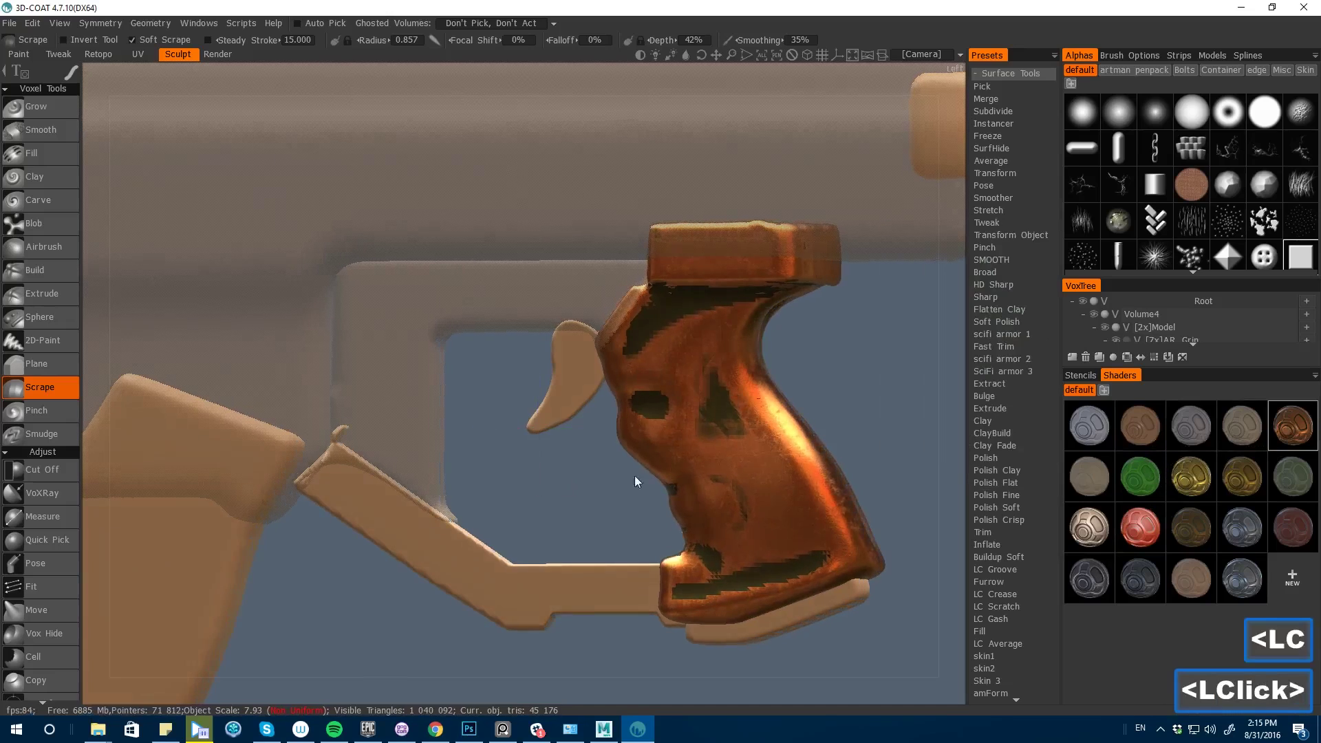
left_click(1093, 494)
left_click_drag(798, 485, 606, 506)
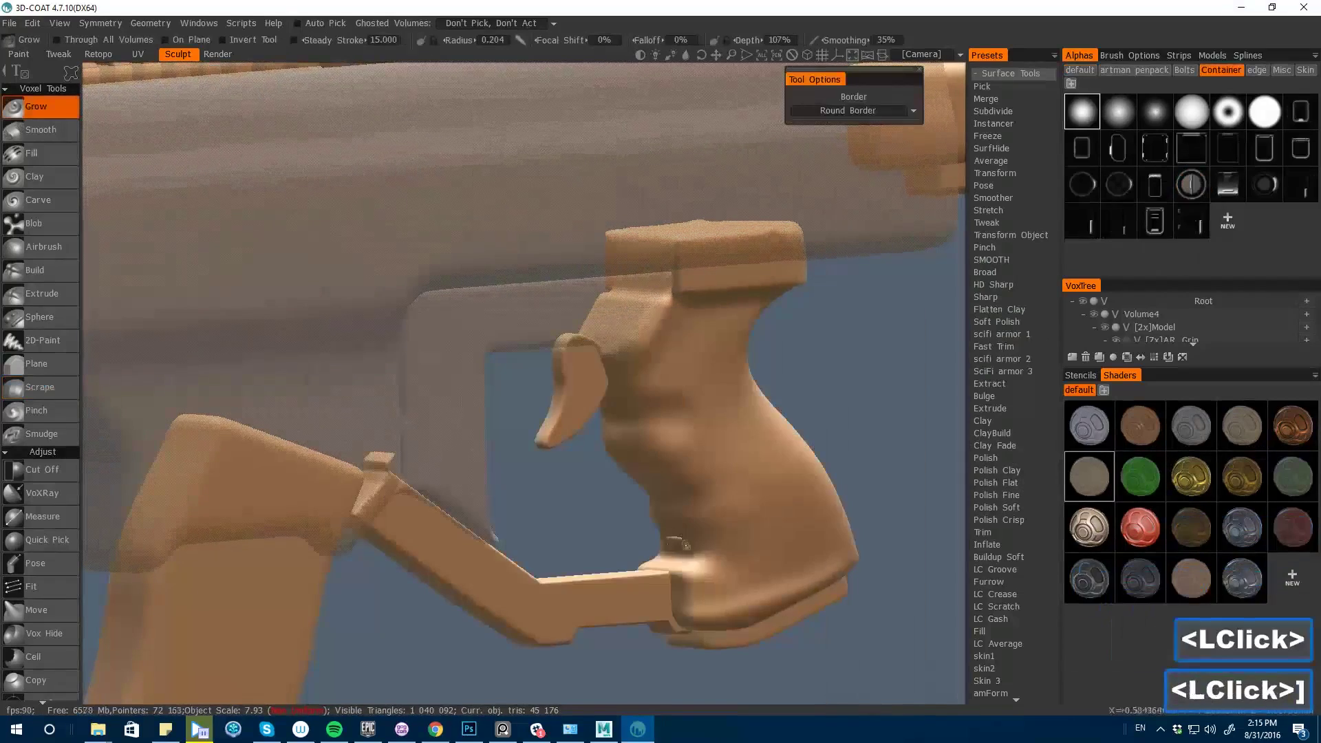
- Try a Grow stroke with a Container alpha on the grip's lower front
key("bracketright")
left_click(686, 546)
key("ctrl+z")
- Scrape and smooth the grip's finger grooves with the Scrape tool, starting at radius 1.100 and reducing it to 0.368
left_click(40, 387)
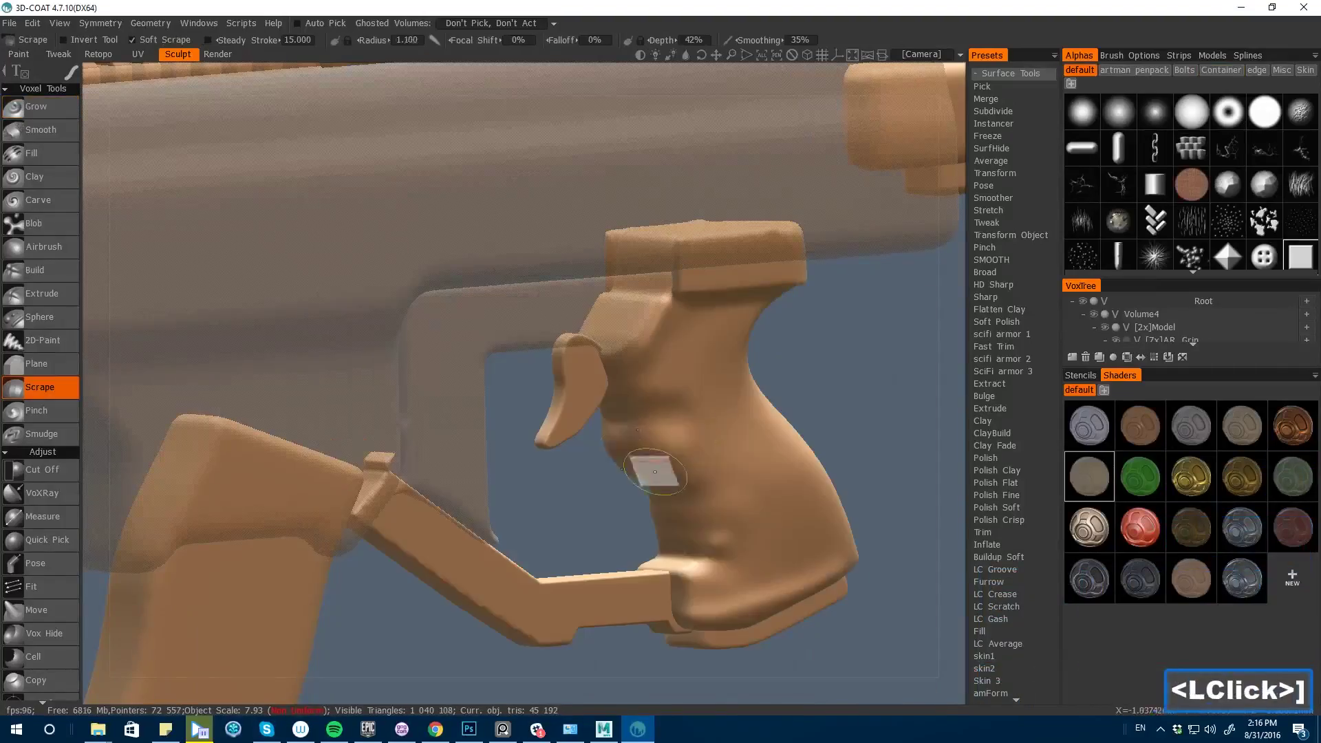
left_click_drag(551, 475, 606, 481)
left_click_drag(688, 482, 697, 525, "shift")
key("bracketleft")
key("bracketleft")
key("bracketleft")
left_click_drag(609, 527, 614, 481)
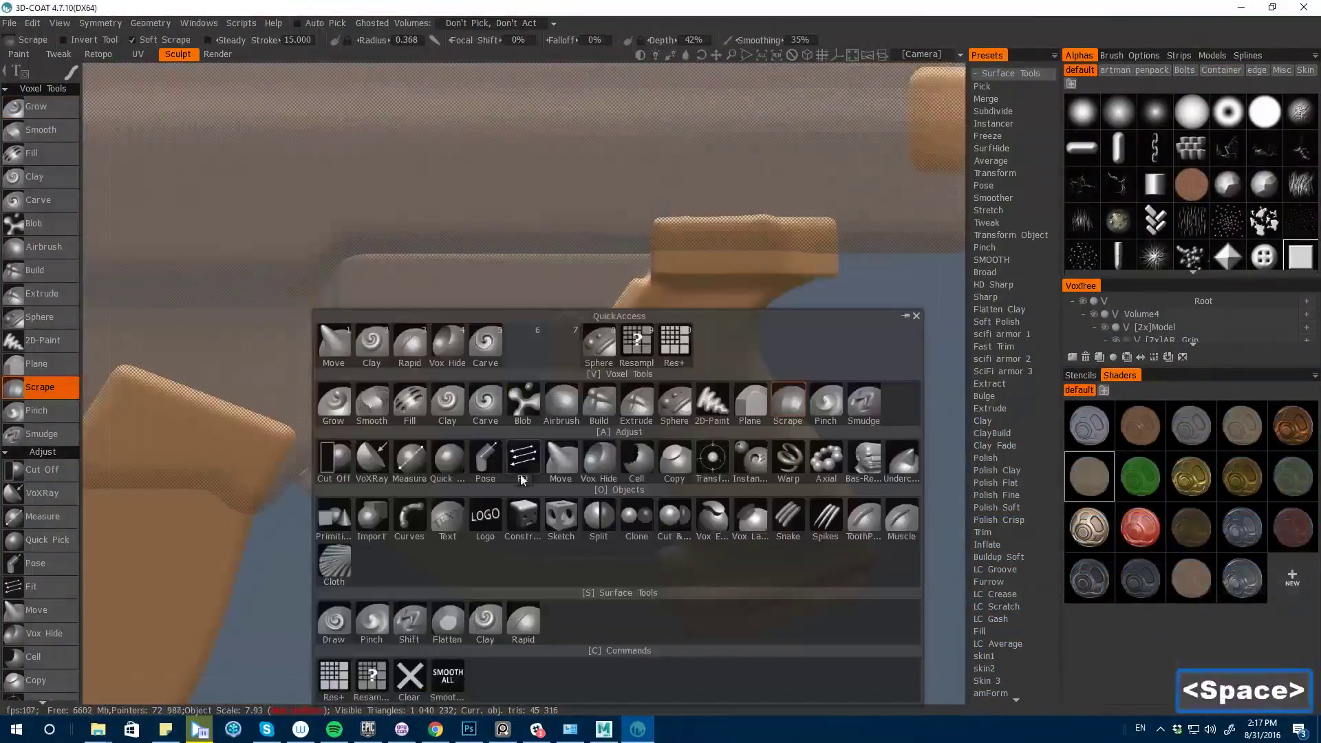
- Scrape and smooth the grip's lower front and base down to an even surface, ending at radius 0.713
left_click(717, 617)
left_click_drag(717, 618, 785, 661)
left_click(39, 387)
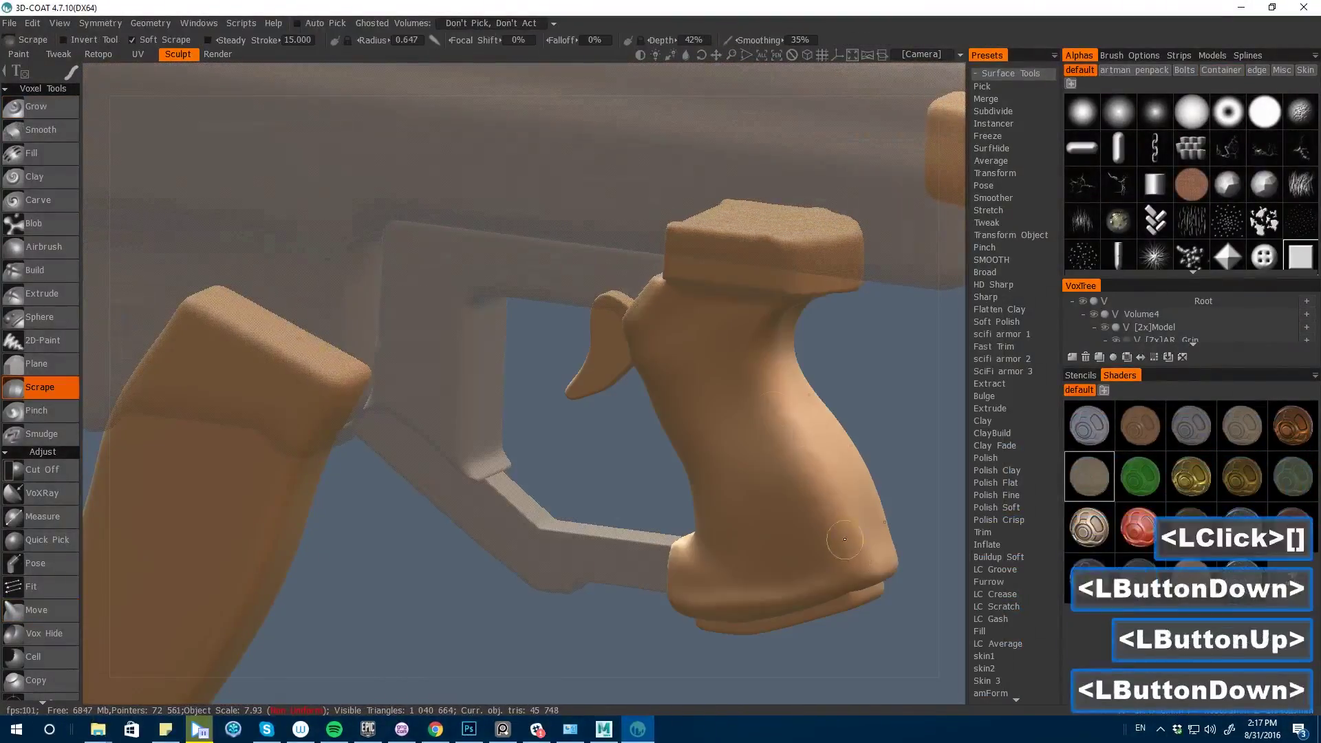
mouse_move(840, 543)
left_mouse_down("shift")
mouse_move(752, 392)
mouse_move(467, 462)
mouse_move(576, 616)
left_mouse_up("shift")
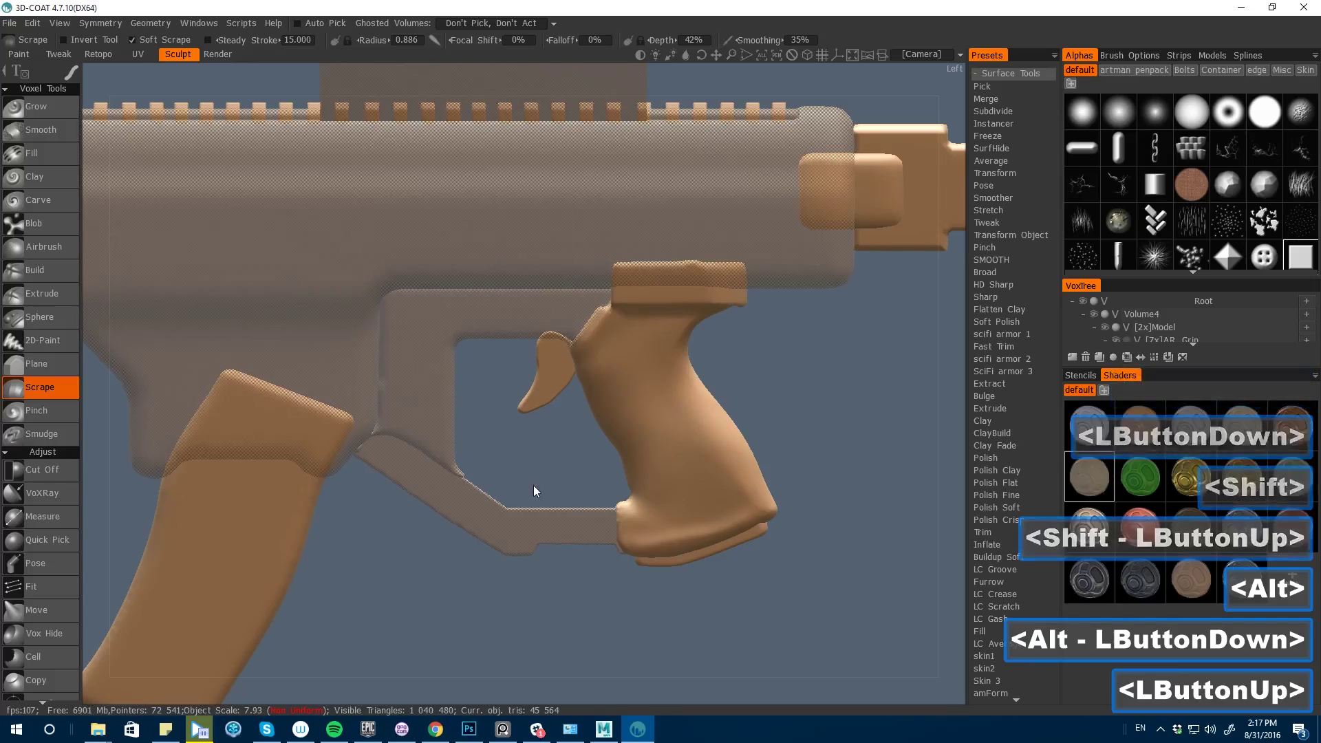
left_click_drag(596, 486, 618, 477)
key("bracketleft")
left_click(621, 476, "shift")
left_click(621, 477)
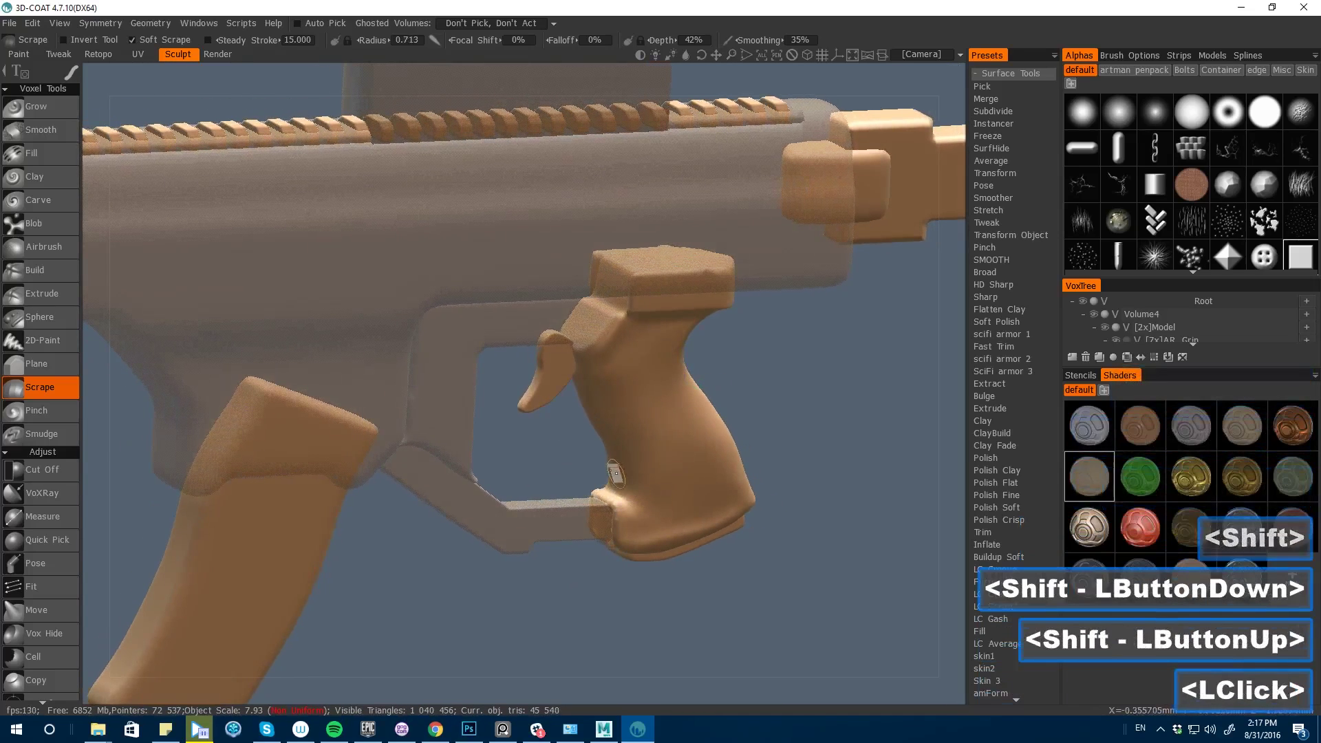
- Adjust the grip's lower front corner beside the trigger guard with the Move tool at radius 1.375
key("space")
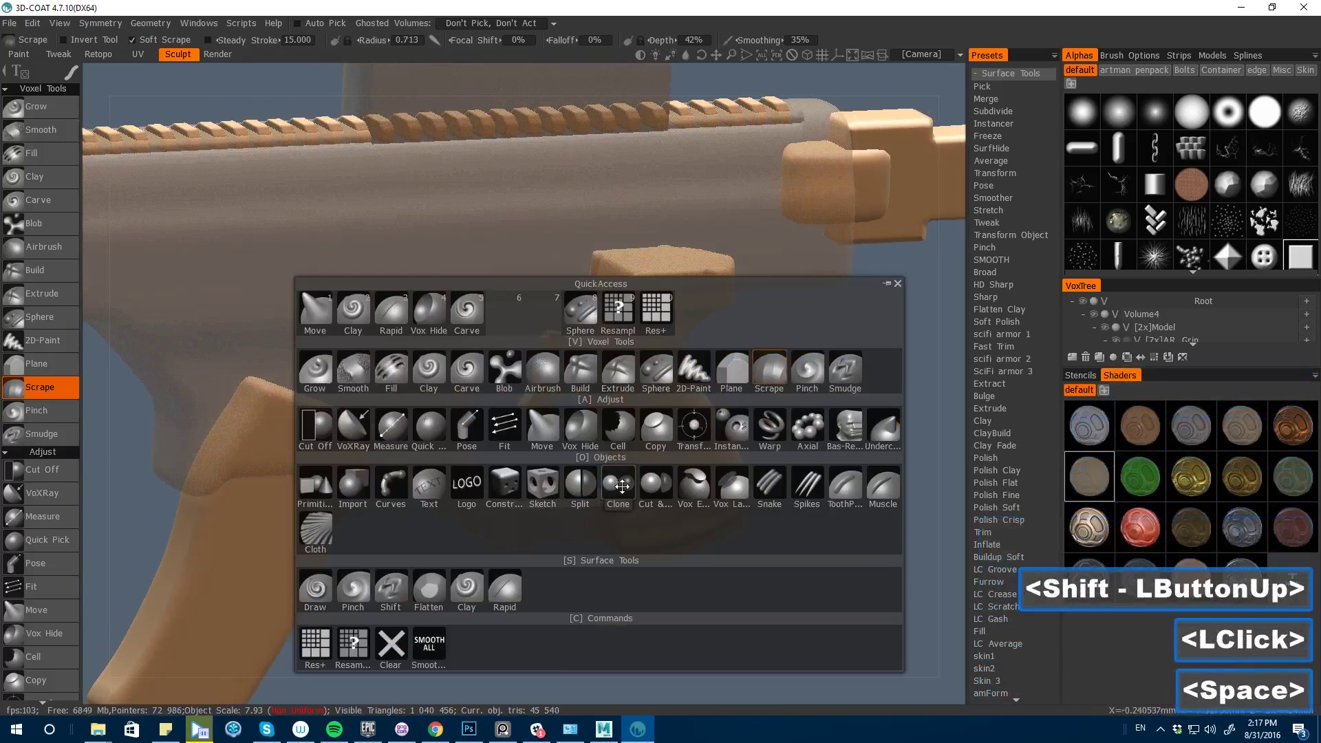
left_click(543, 432)
left_click_drag(585, 469, 555, 463)
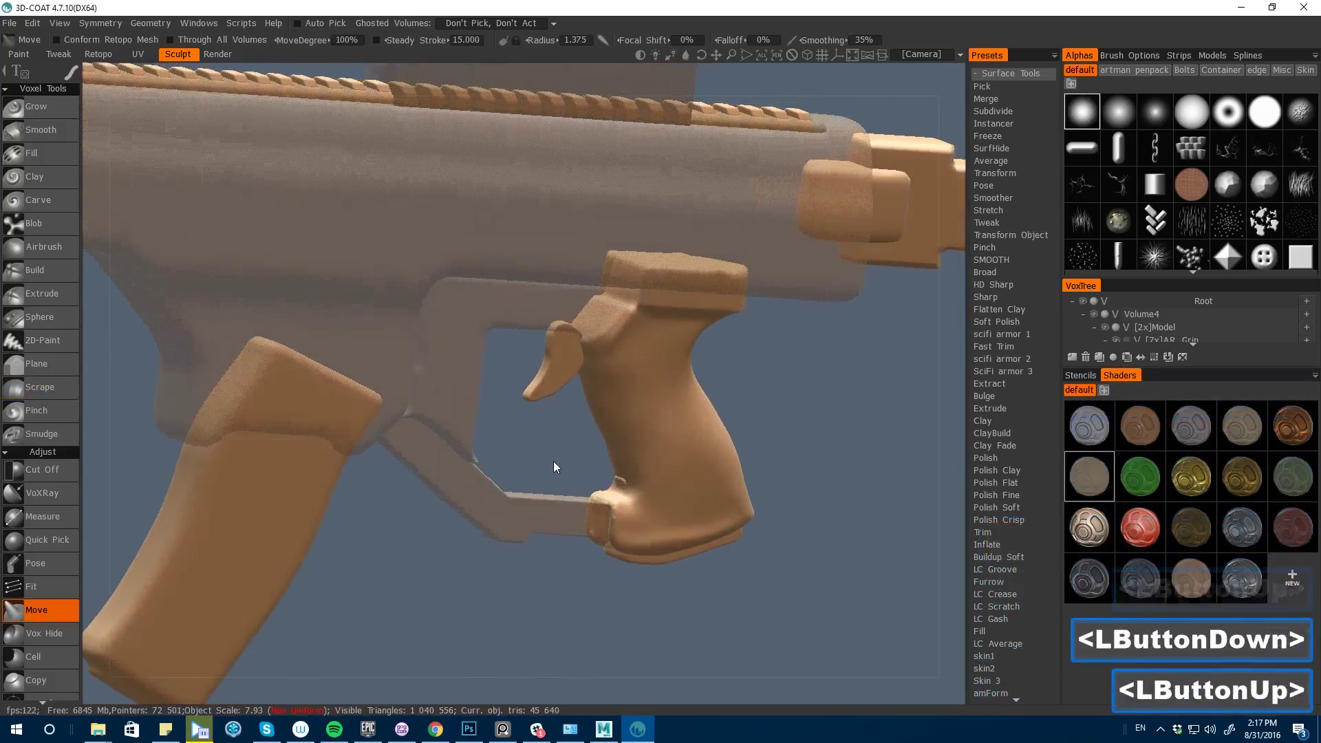
left_click_drag(647, 488, 659, 490)
- Unghost the trigger guard and convert the grip volume AR_Grip_copy003 to surface mode
key("h")
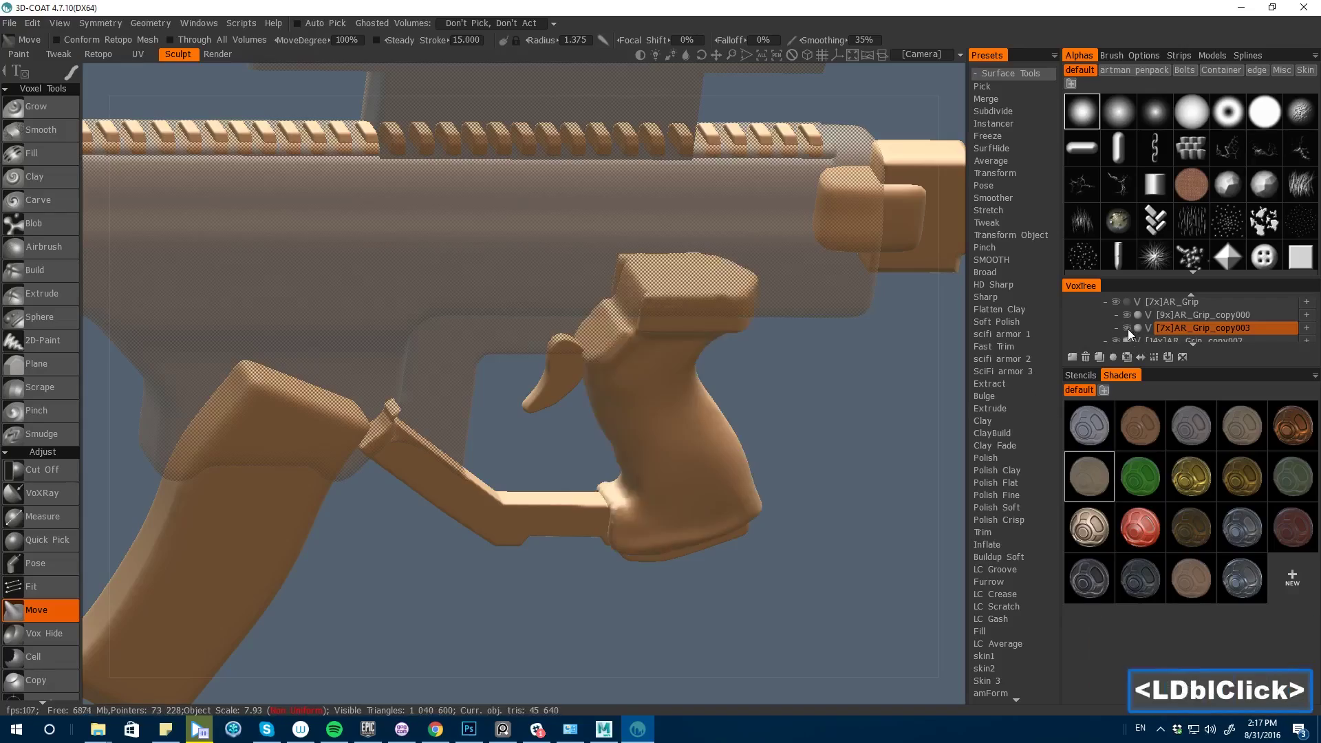
left_click_drag(714, 626, 796, 623)
key("[")
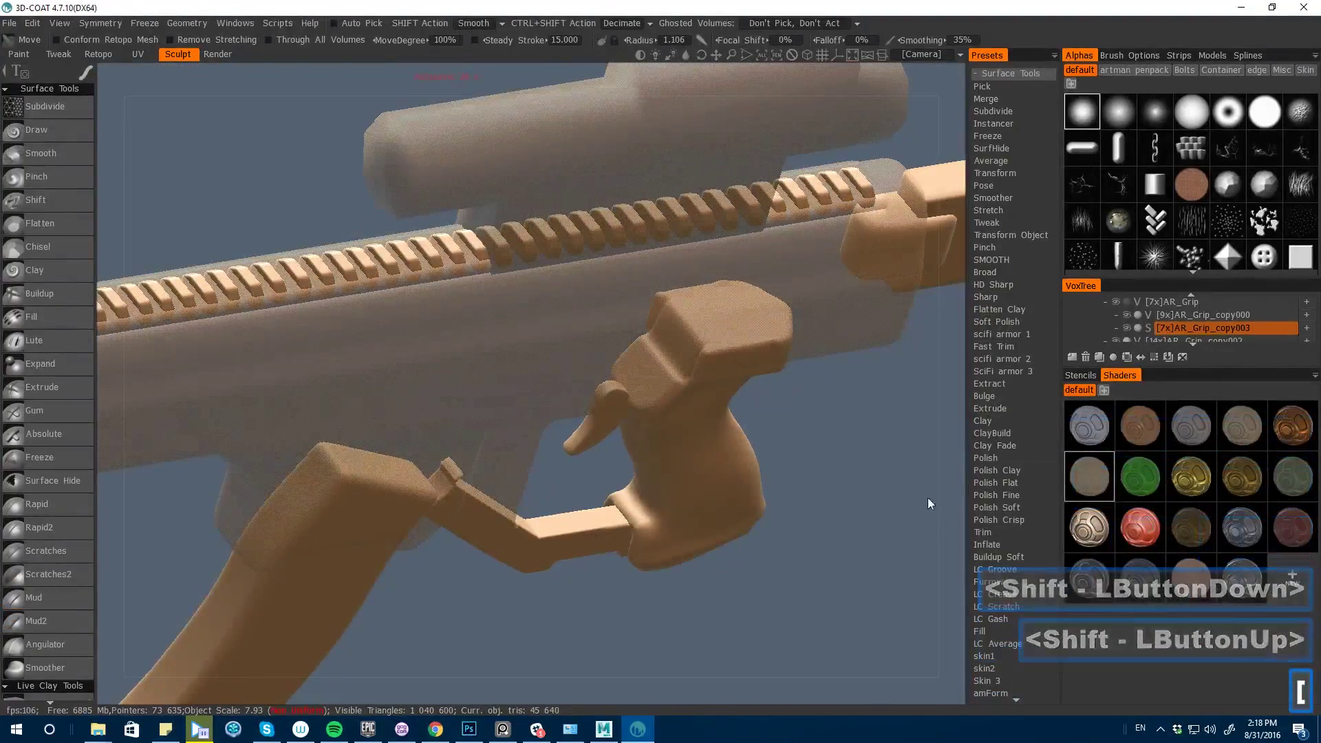
left_click_drag(928, 504, 848, 599, "alt")
- Load the HD Sharp brush preset and make a test stroke on the grip, undoing it
left_click(986, 397)
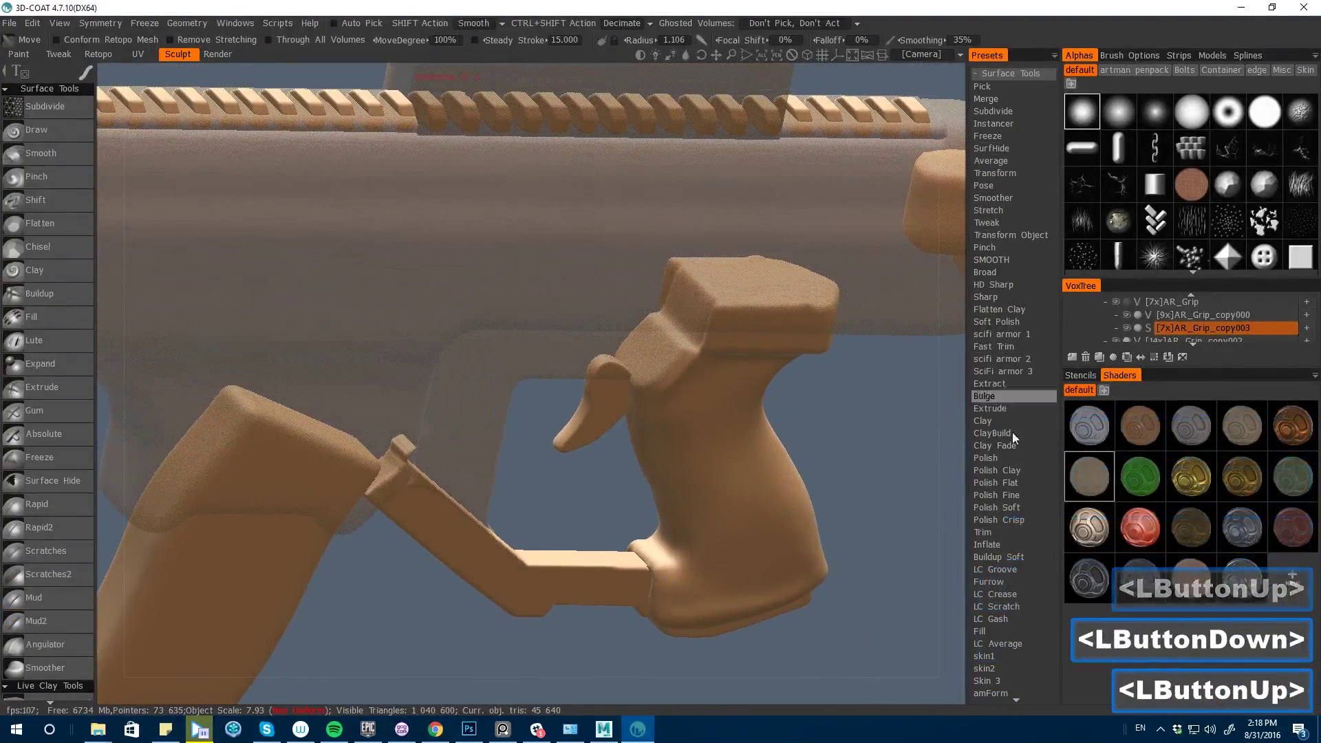
left_click(1014, 321)
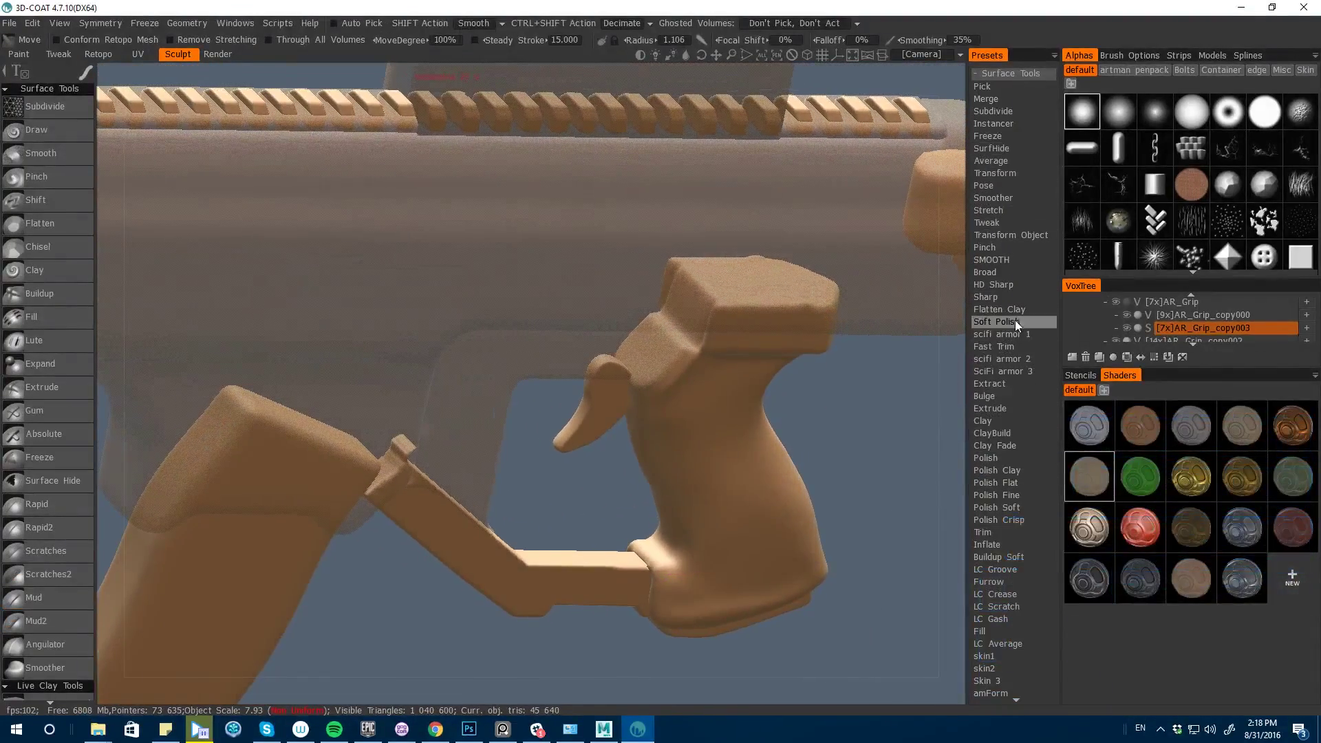
left_click(992, 283)
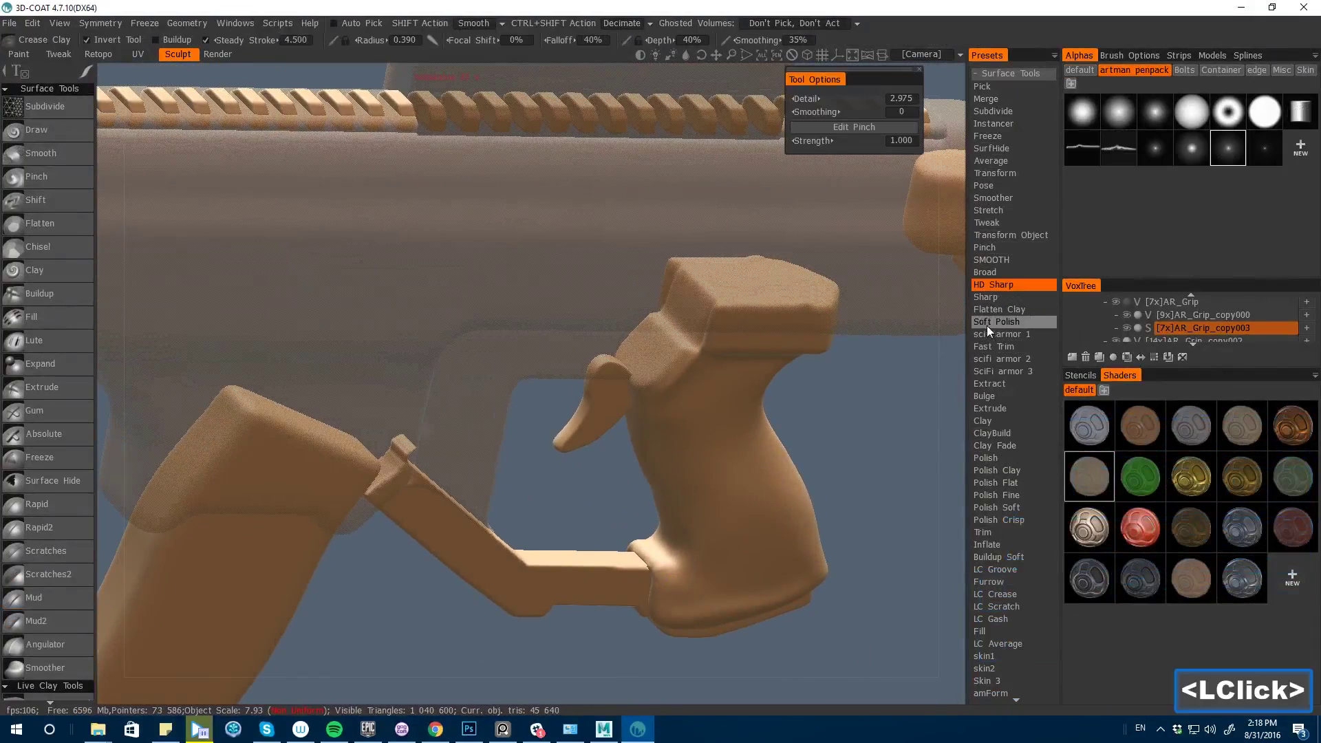
left_click_drag(867, 606, 674, 431)
left_click_drag(687, 503, 685, 507)
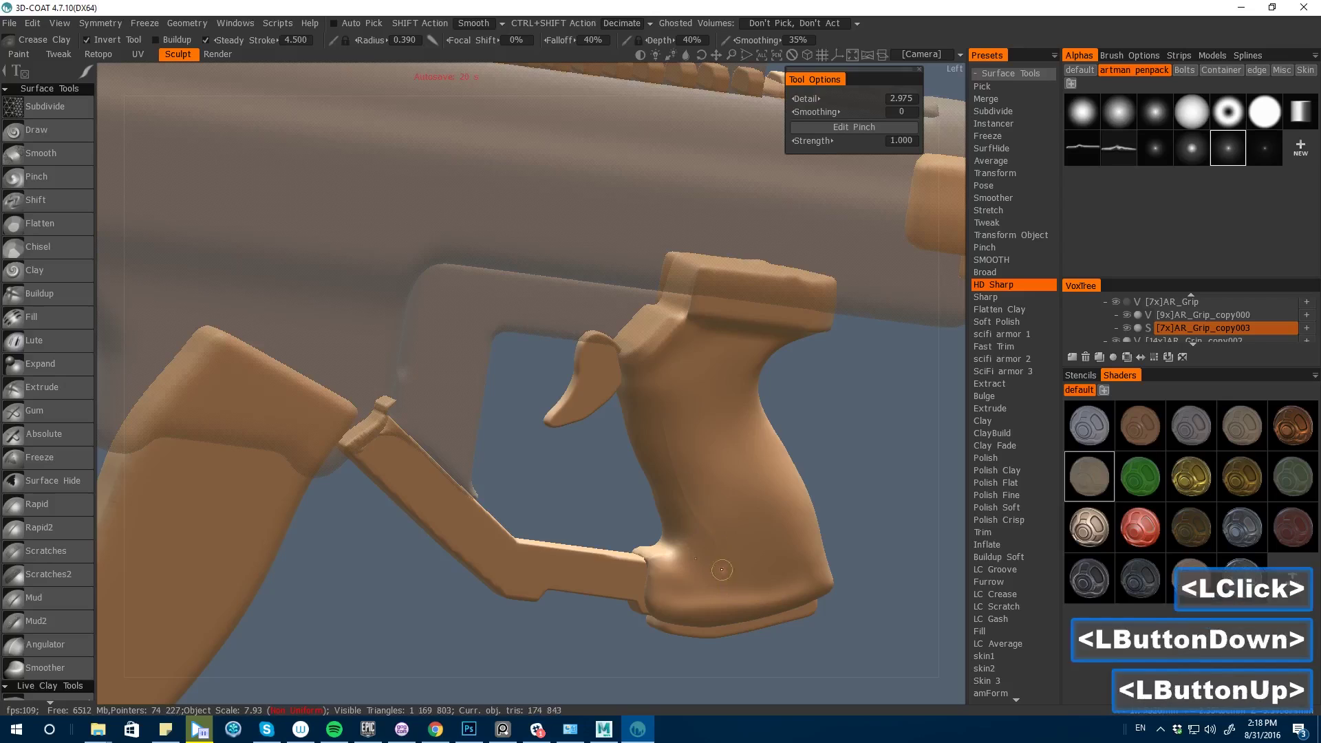
key("ctrl+z")
- Set the HD Sharp depth to 97% and work the grip's front crease above the base, decimating the surface there
key("bracketright")
key("bracketright")
right_click_drag(664, 546, 669, 523)
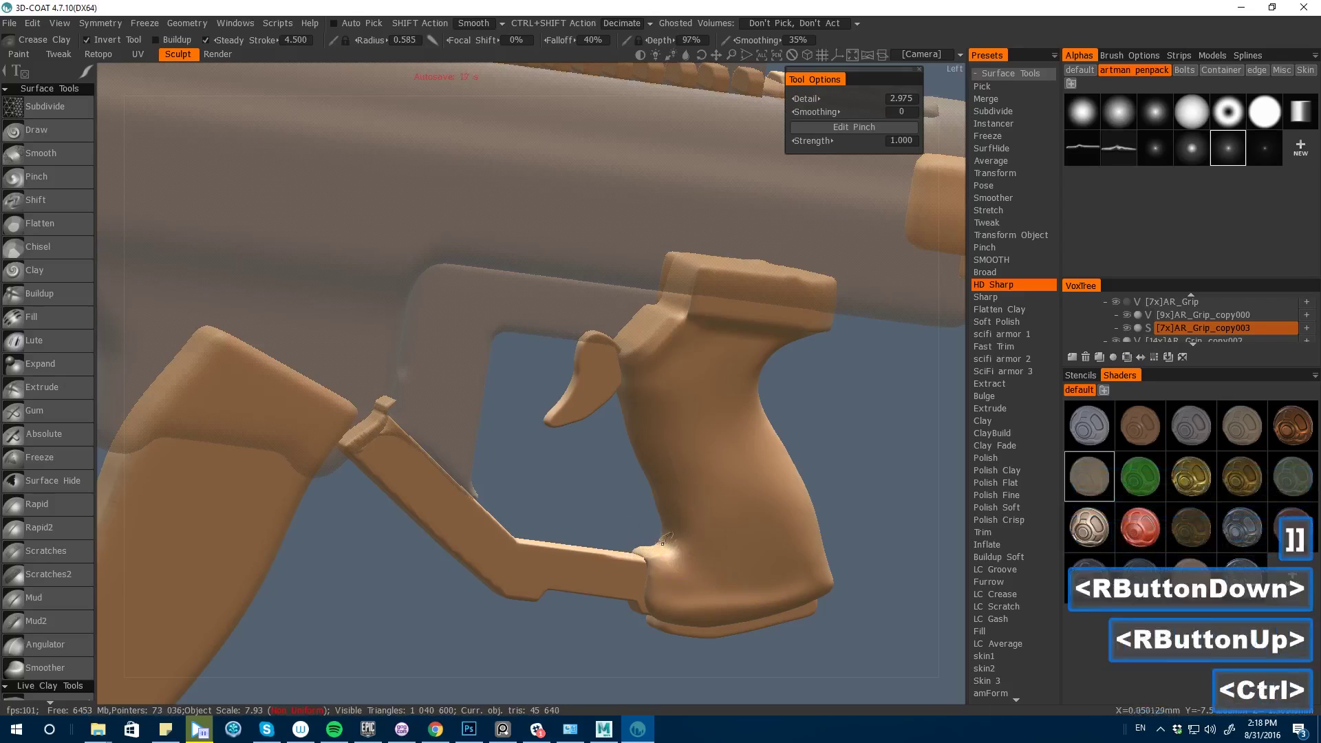
key("ctrl+z")
key("bracketleft")
key("bracketleft")
left_click_drag(662, 543, 678, 552, "ctrl")
left_click_drag(671, 546, 682, 551, "ctrl+shift")
left_click_drag(688, 661, 661, 650)
- Load the Flatten Clay brush preset and test a dab on the grip's side, undoing it
left_click(999, 309)
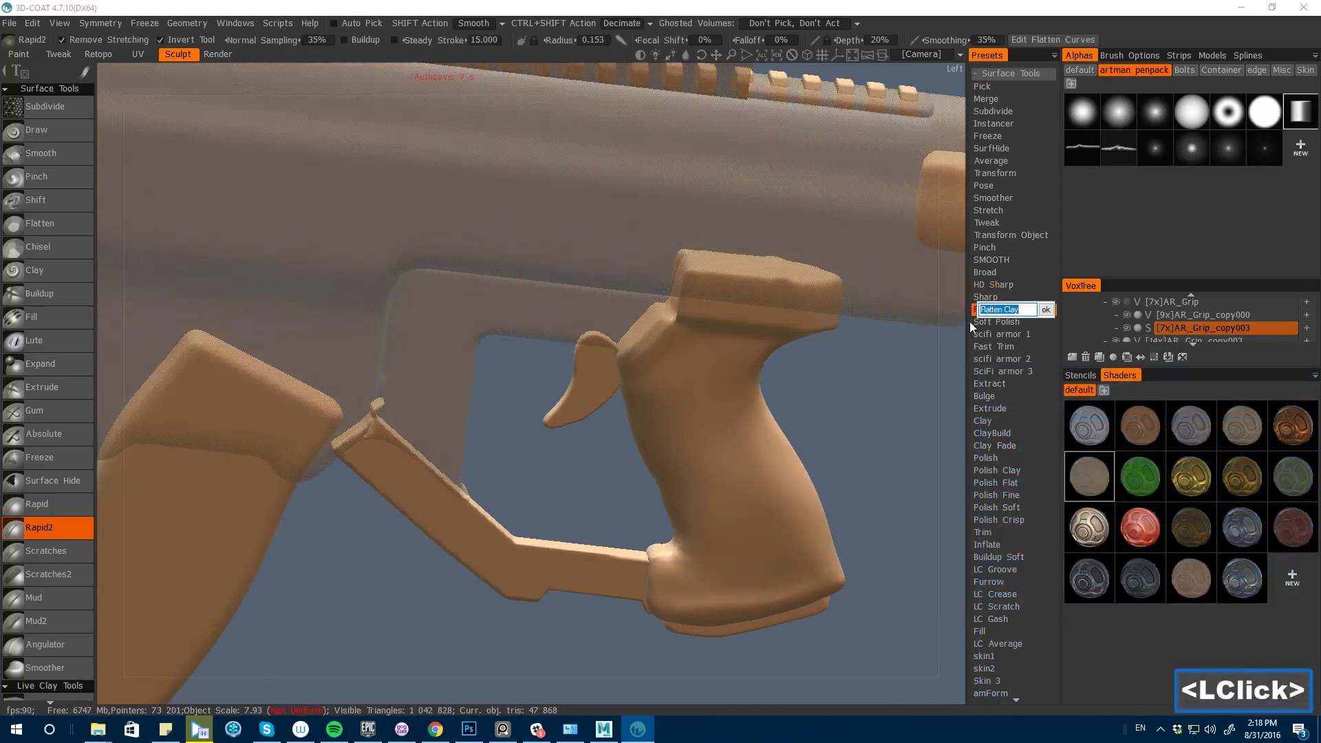
key("bracketright")
left_click(724, 521)
key("ctrl+z")
left_click_drag(610, 483, 633, 472)
- Enlarge the Flatten Clay brush to radius 1.127 and smooth the grip's lower front, then reduce the radius to 0.622
key("bracketright")
key("bracketright")
key("bracketright")
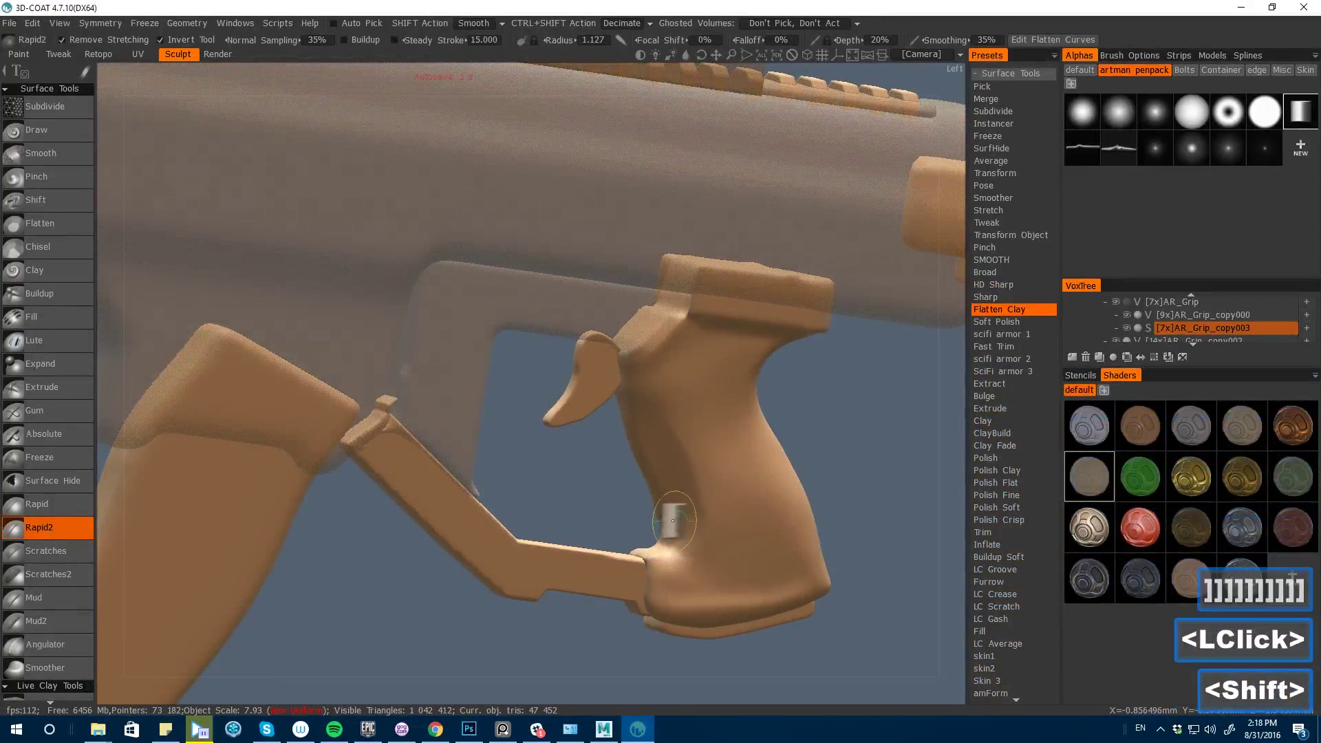
left_click_drag(705, 510, 697, 524, "shift")
left_click_drag(688, 640, 673, 642)
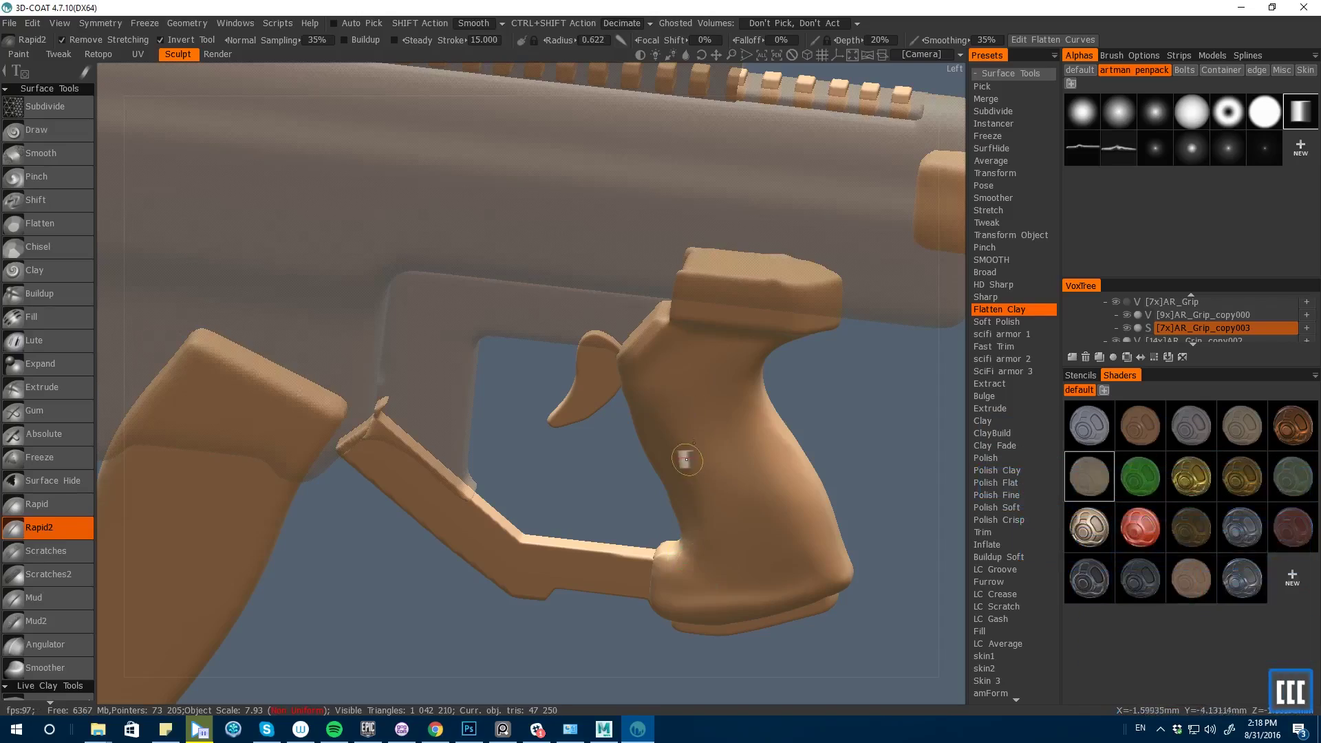
key("ctrl+shift")
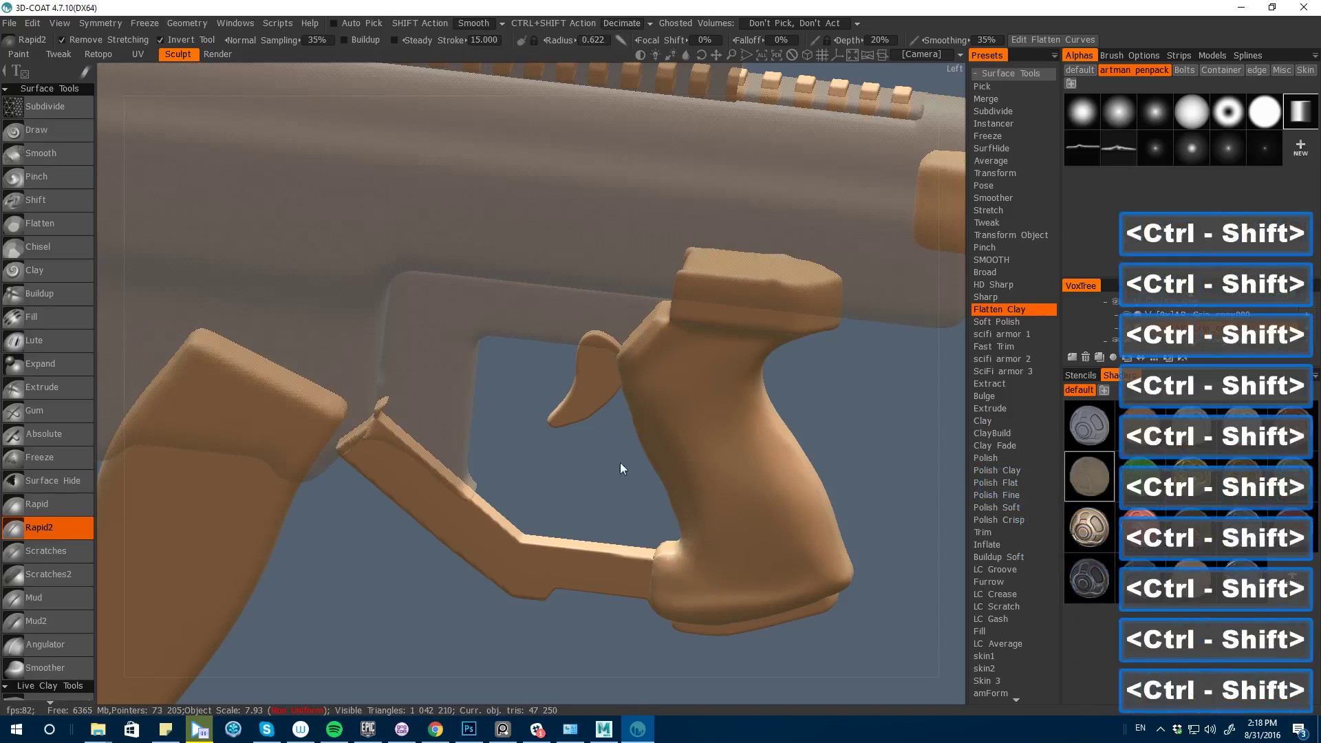
- Decimate the grip's lower front with the Flatten Clay brush at radius 1.405 and smooth the surface along the front
key("w")
mouse_move(578, 466)
left_mouse_down()
mouse_move(696, 477)
mouse_move(691, 427)
mouse_move(708, 534)
left_mouse_up()
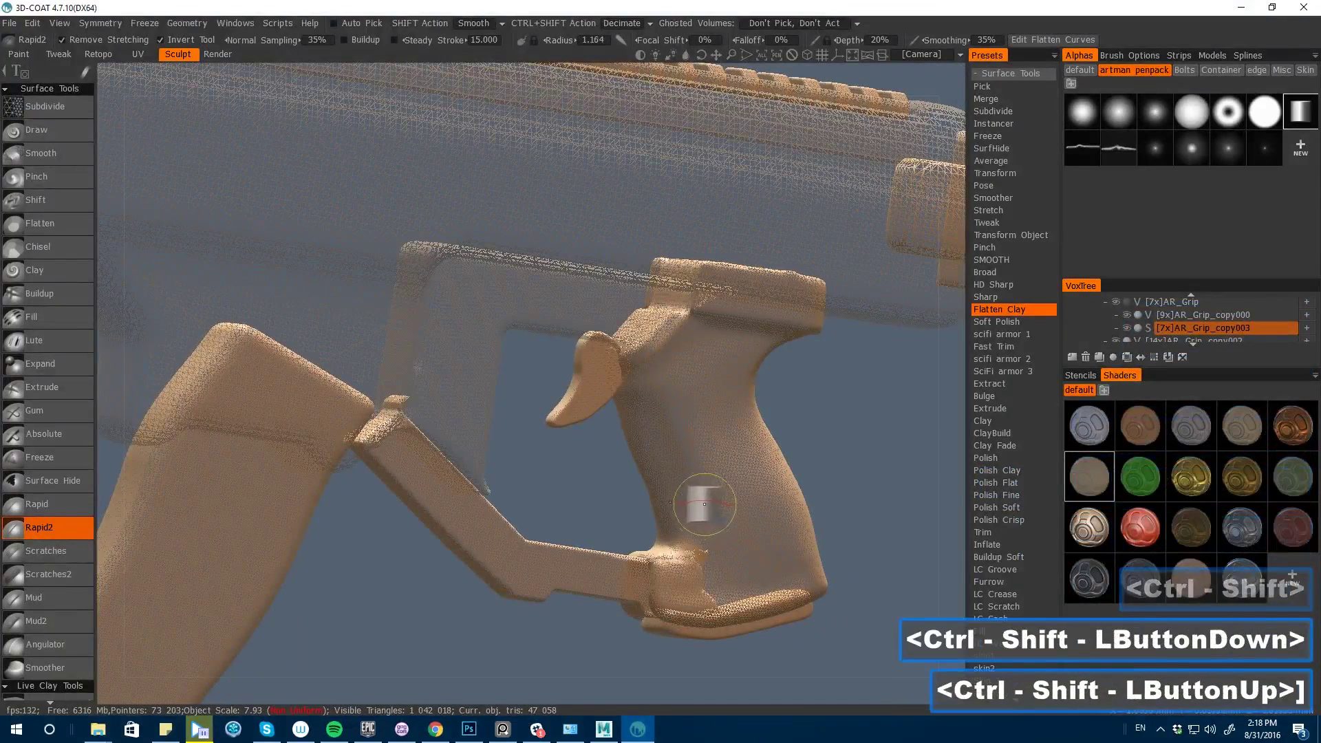
mouse_move(702, 486)
left_mouse_down("ctrl+shift")
mouse_move(693, 465)
mouse_move(684, 517)
left_mouse_up("ctrl+shift")
key("w")
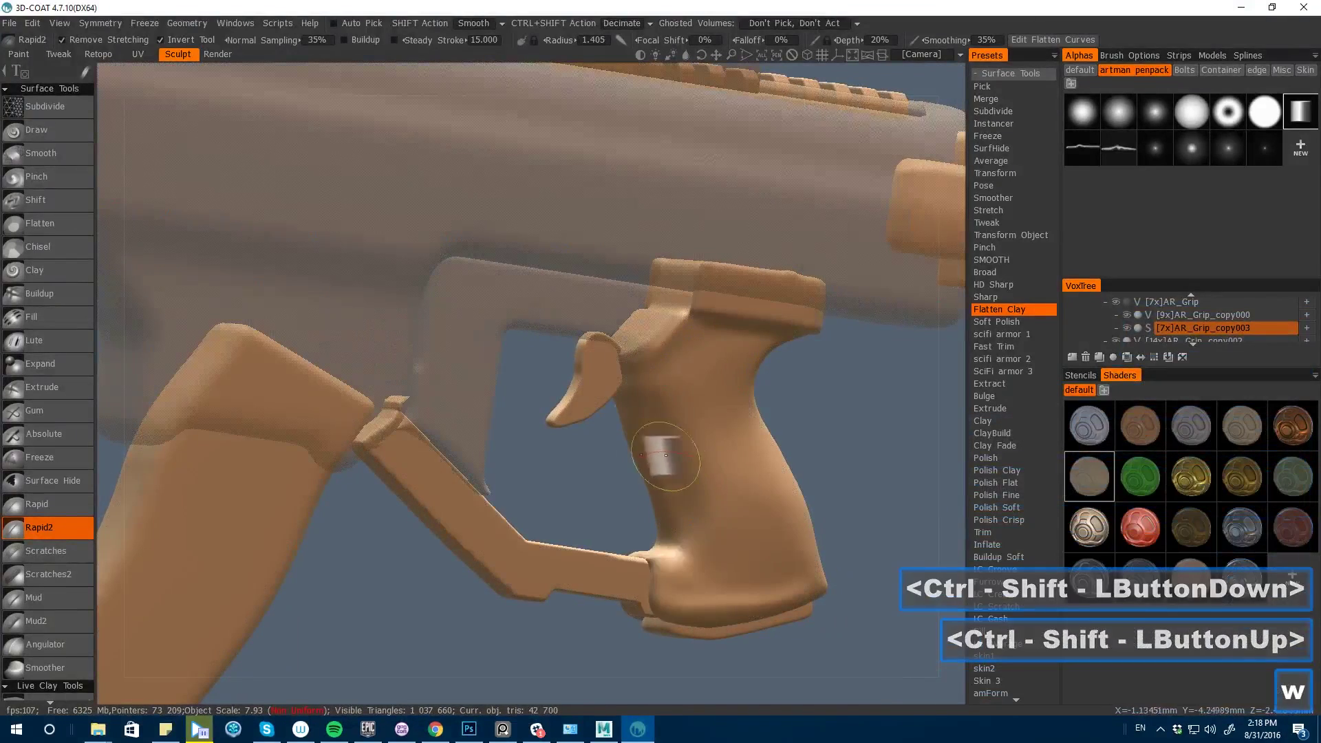
key("shift")
left_click_drag(680, 408, 678, 495, "shift")
left_click_drag(678, 495, 684, 525, "shift")
left_click(684, 525, "shift")
- Load the Fast Trim brush preset, enlarge the brush, and smooth the lower front of the grip
mouse_move(551, 489)
left_mouse_down()
mouse_move(386, 496)
mouse_move(289, 427)
left_mouse_up()
left_click(1038, 343)
key("bracketright")
key("bracketright")
key("bracketright")
left_click(656, 496)
mouse_move(640, 474)
left_mouse_down("shift")
mouse_move(637, 462)
mouse_move(661, 482)
left_mouse_up("shift")
- Load the LC Gash brush preset and test a stroke on the grip's side, undoing it
left_click_drag(980, 385, 980, 324)
left_click_drag(982, 330, 984, 193)
left_click(991, 666)
left_click_drag(633, 365, 652, 413)
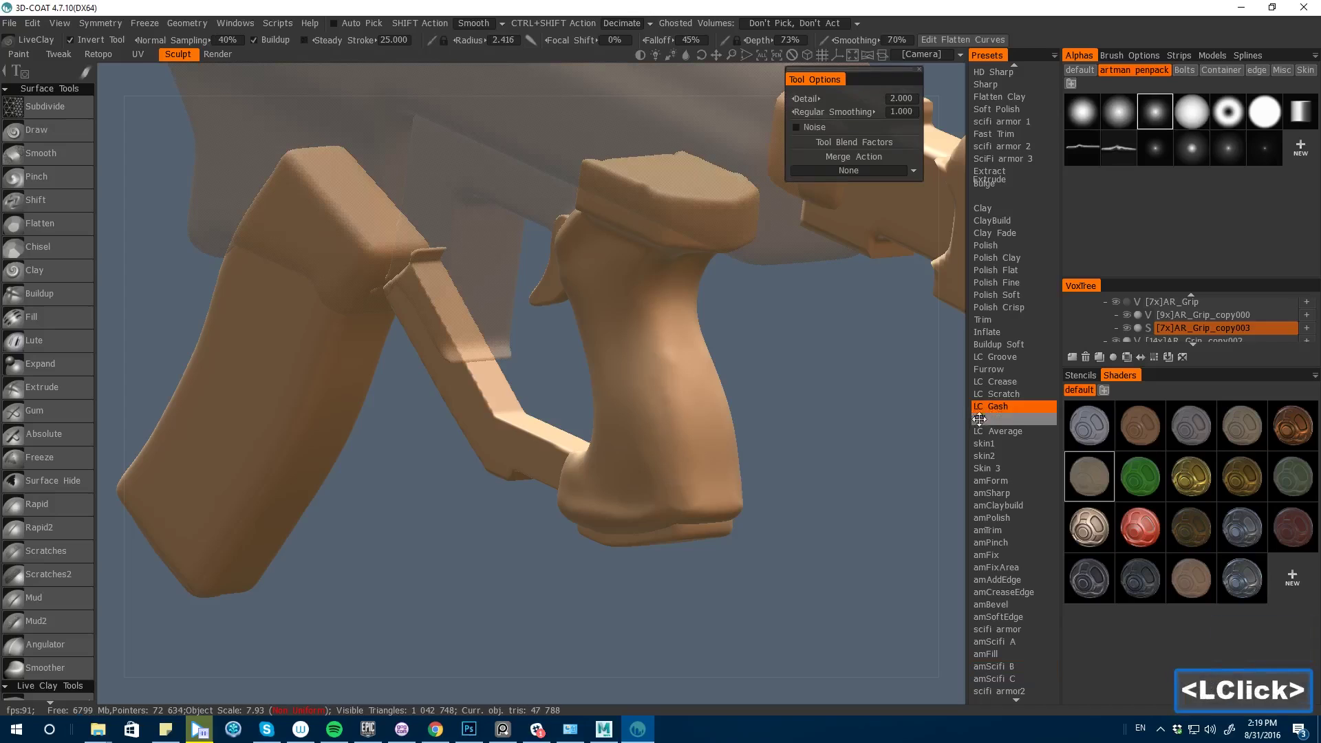
key("ctrl+z")
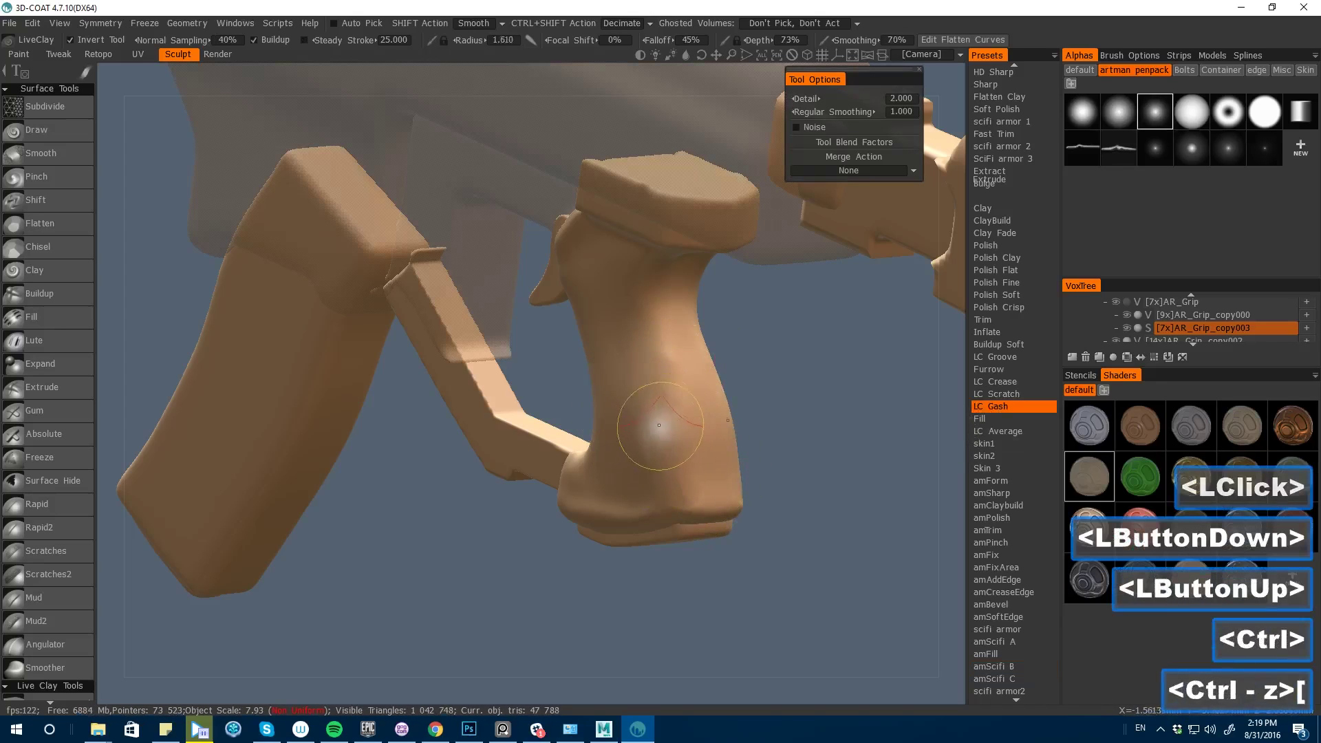
- Load the Trim brush preset with a smaller radius and try strokes on the grip, undoing them
left_click_drag(647, 427, 716, 474)
left_click(984, 320)
key("[")
key("[")
key("[")
key("[")
mouse_move(812, 441)
left_mouse_down()
mouse_move(757, 475)
mouse_move(764, 413)
left_mouse_up()
key("ctrl+z")
left_click_drag(602, 341, 664, 259, "ctrl")
key("ctrl+z")
left_click_drag(826, 440, 771, 413)
- Load the Polish Flat brush preset and smooth the grip's side and its lower front
left_click(993, 270)
left_click_drag(695, 324, 720, 374, "shift")
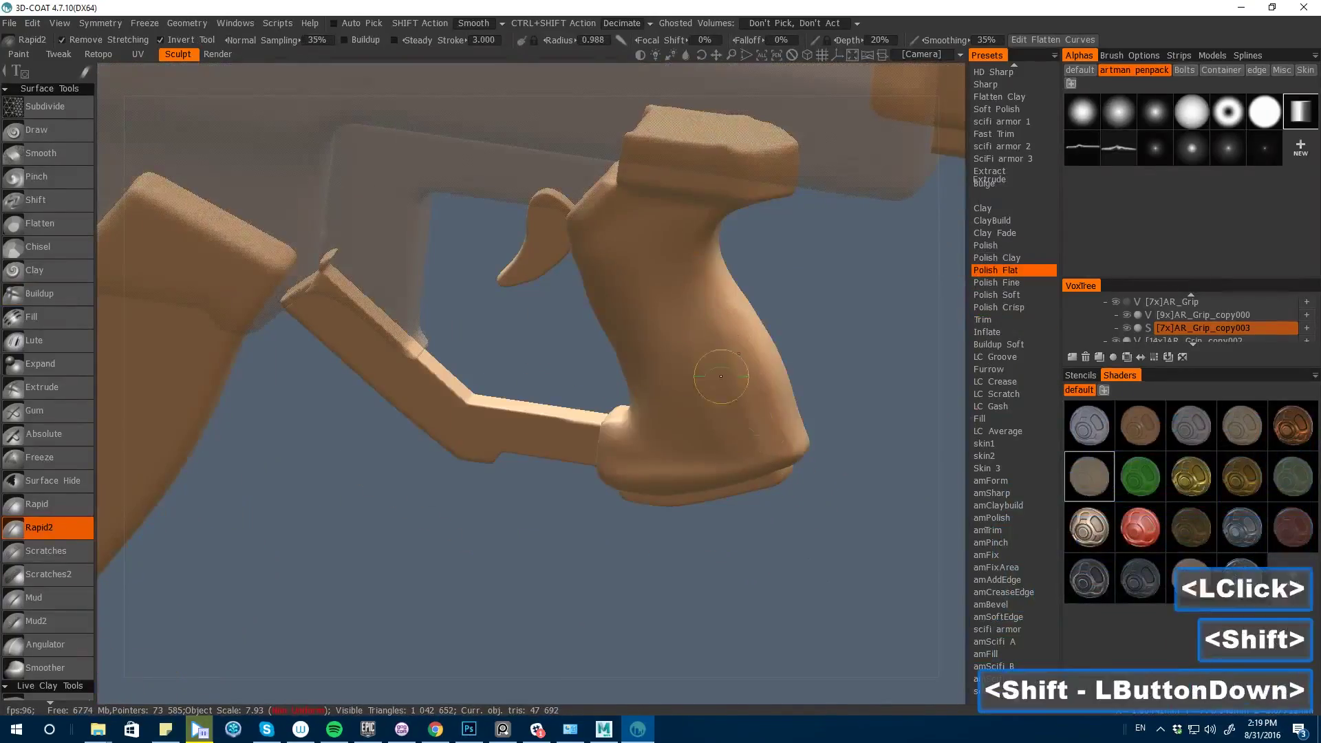
left_click_drag(839, 413, 812, 440)
mouse_move(644, 442)
left_mouse_down("shift")
mouse_move(679, 427)
mouse_move(627, 441)
left_mouse_up("shift")
left_click_drag(839, 426, 784, 413)
- Choose the Angulator tool at radius 0.819 and try a stroke across the grip, undoing it
key("space")
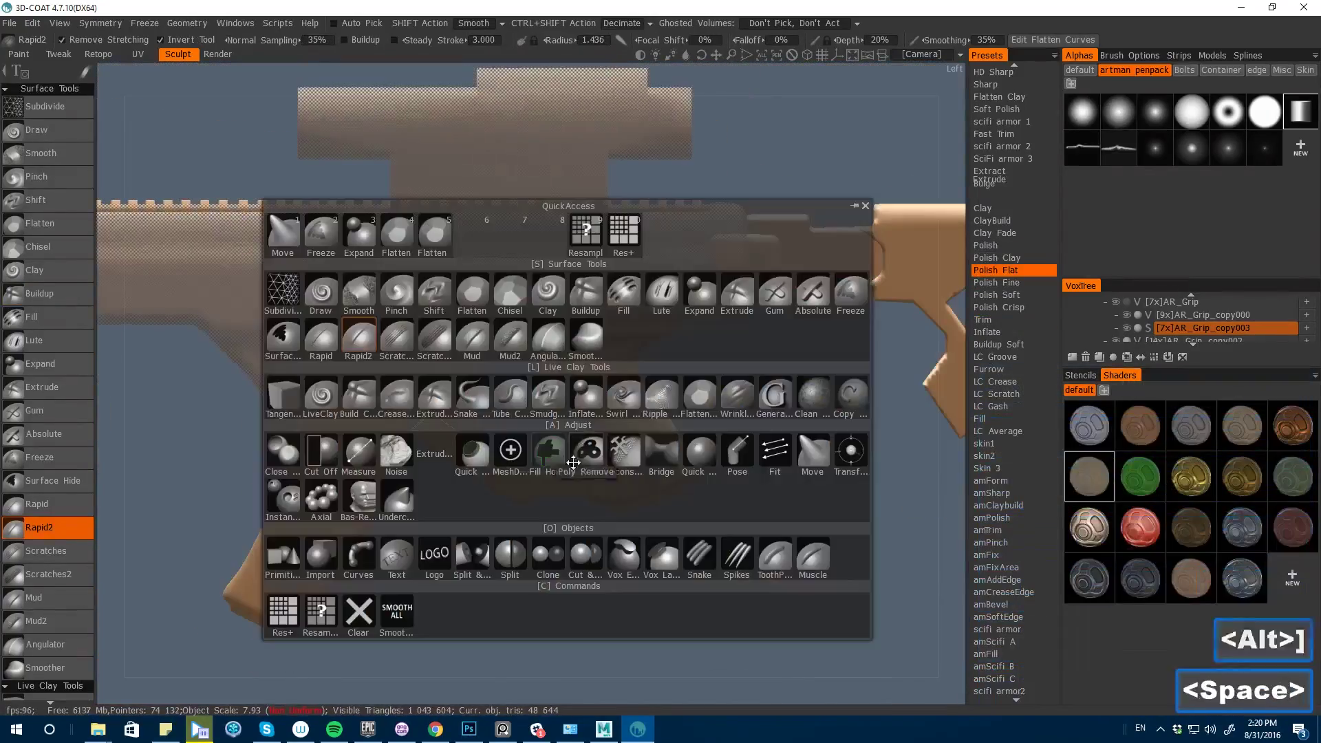
key("space")
left_click(760, 408)
mouse_move(560, 431)
left_mouse_down()
mouse_move(611, 475)
mouse_move(599, 426)
mouse_move(634, 419)
mouse_move(688, 447)
left_mouse_up()
key("[")
key("[")
key("ctrl+z")
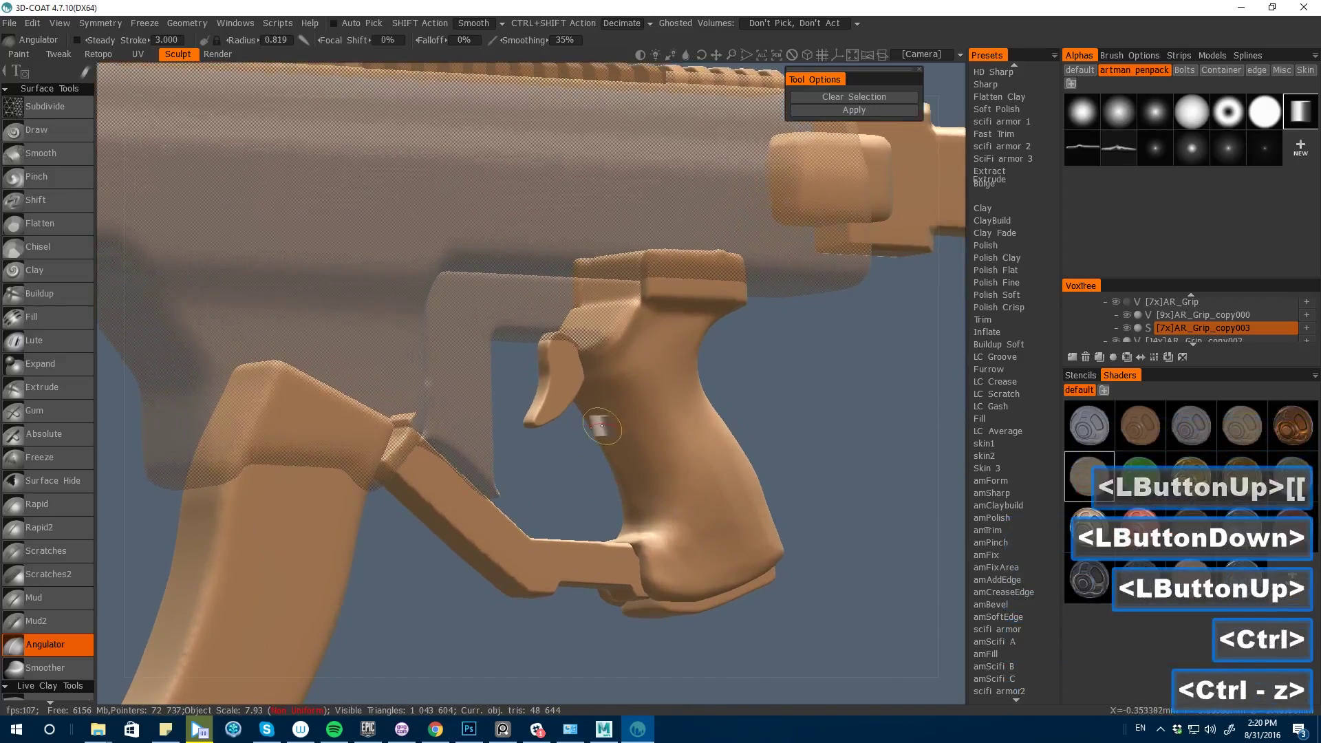
- Paint an Angulator band across the upper front of the grip and apply it repeatedly
left_click_drag(589, 425, 682, 421)
key("Return")
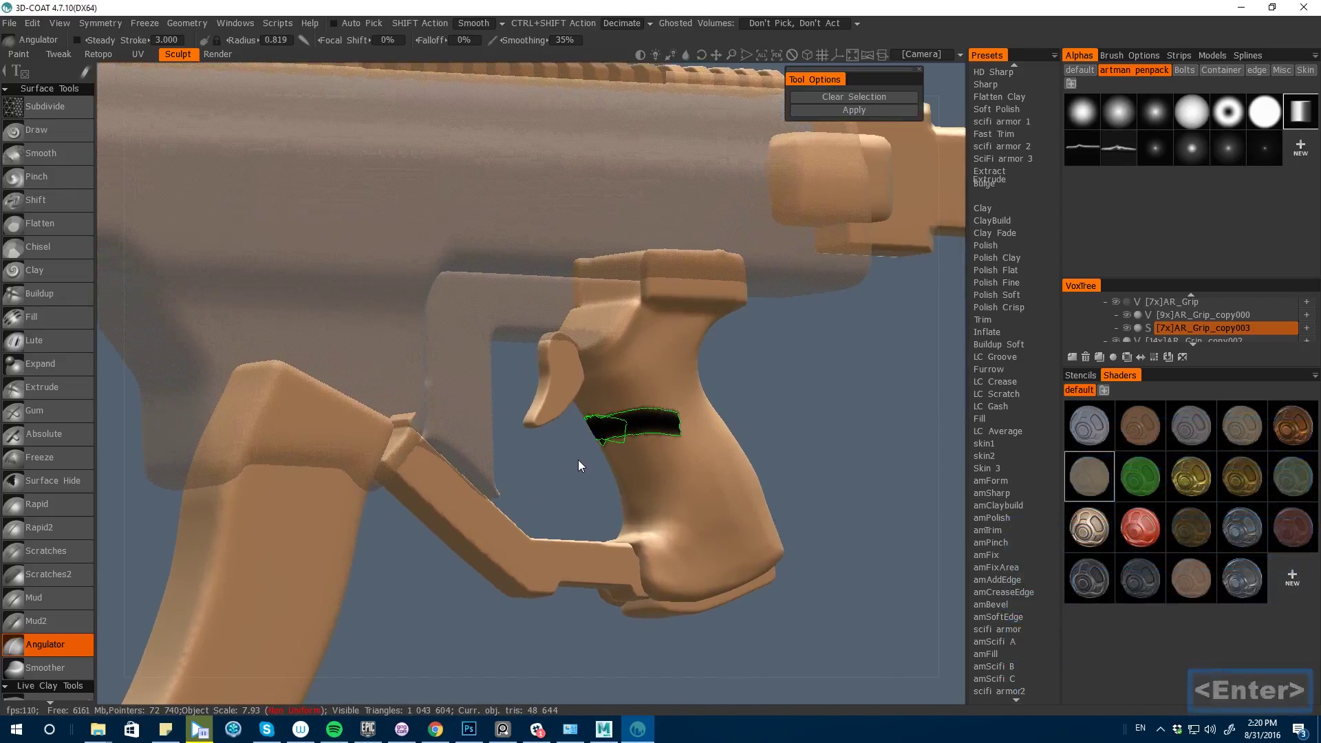
left_click_drag(578, 460, 645, 472)
key("Return")
key("Return")
key("Return")
key("Return")
key("Return")
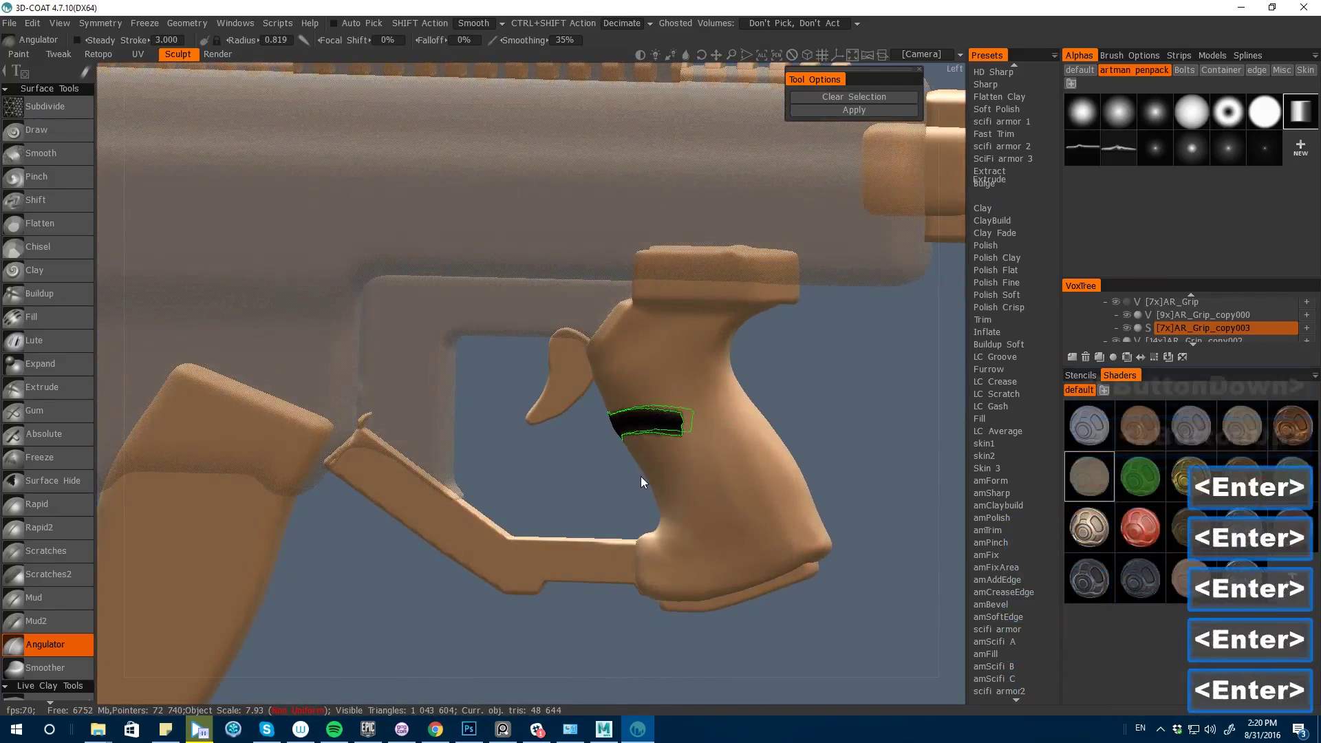
key("ctrl+s")
left_click(614, 463)
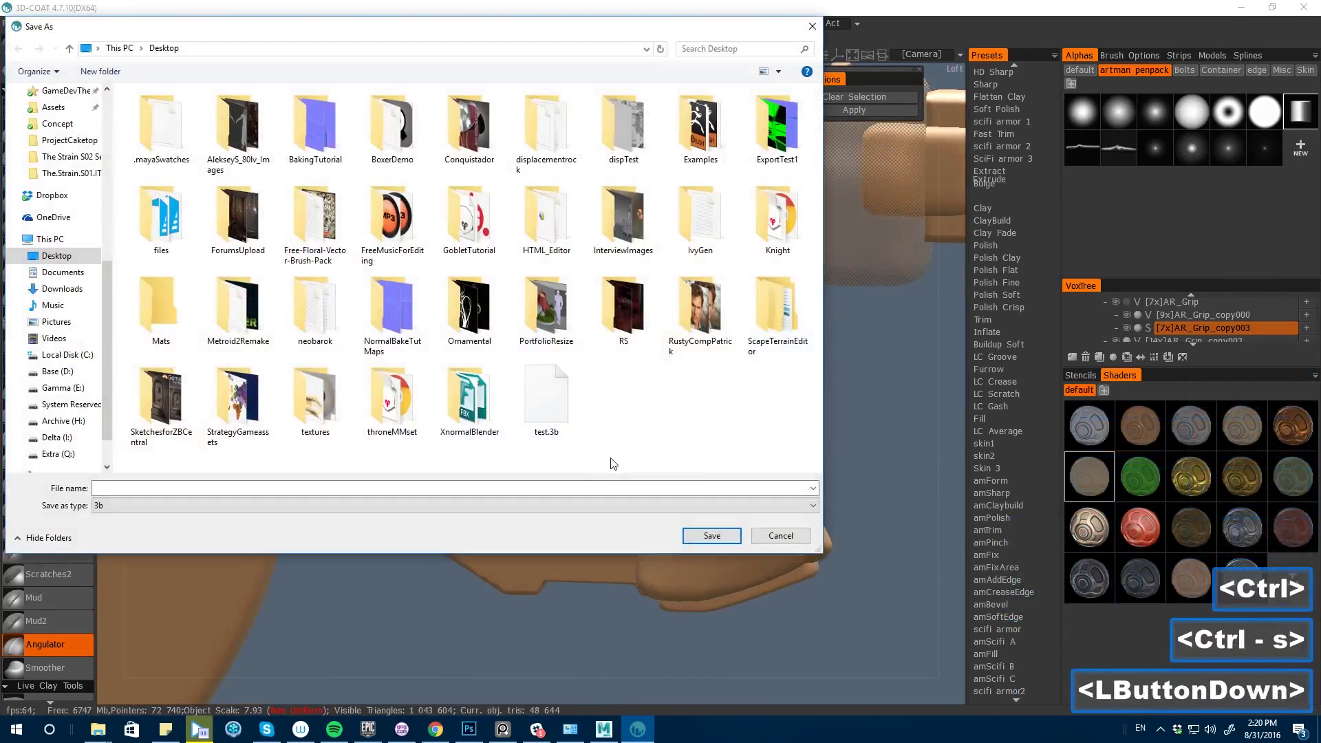
left_click(780, 537)
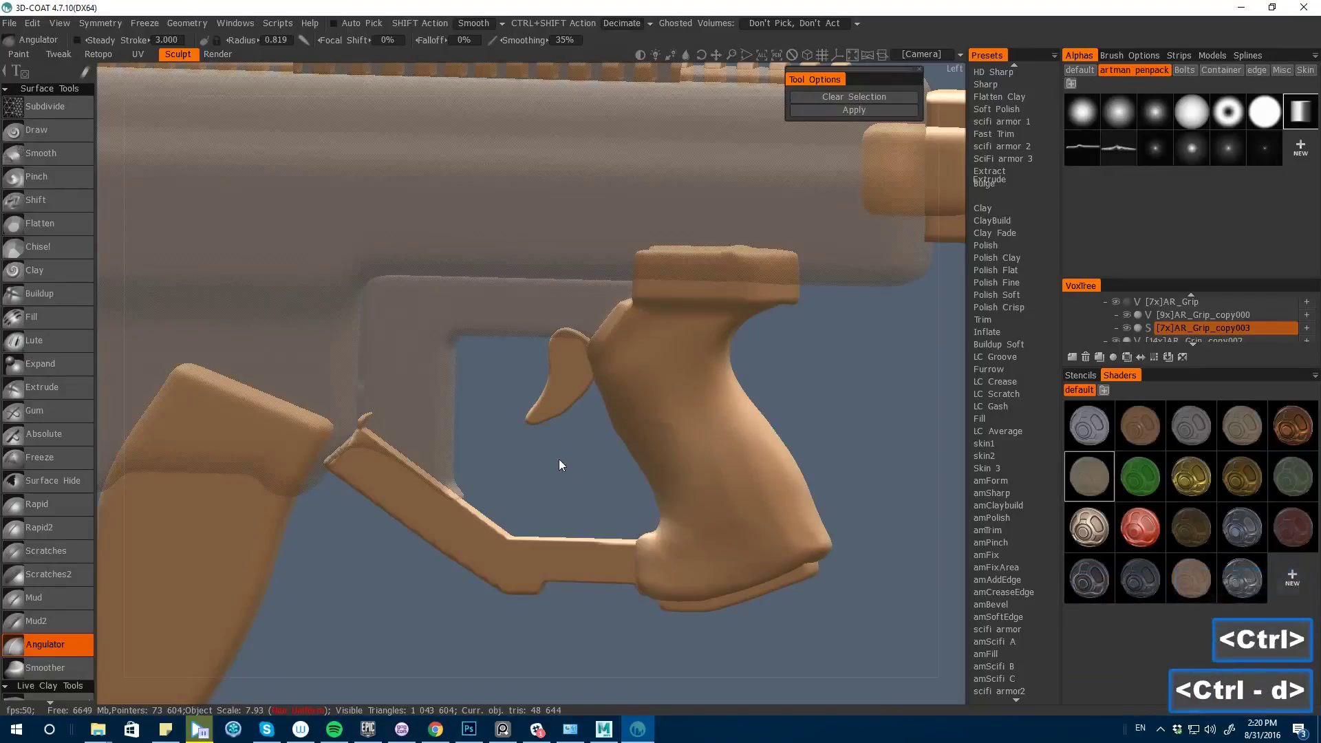
- Smooth the grip's front edge and pull it into a slight corner below the trigger with the Move tool
mouse_move(561, 465)
left_mouse_down()
mouse_move(773, 441)
mouse_move(848, 571)
mouse_move(818, 510)
mouse_move(659, 474)
left_mouse_up()
key("bracketleft")
key("bracketleft")
key("w")
key("w")
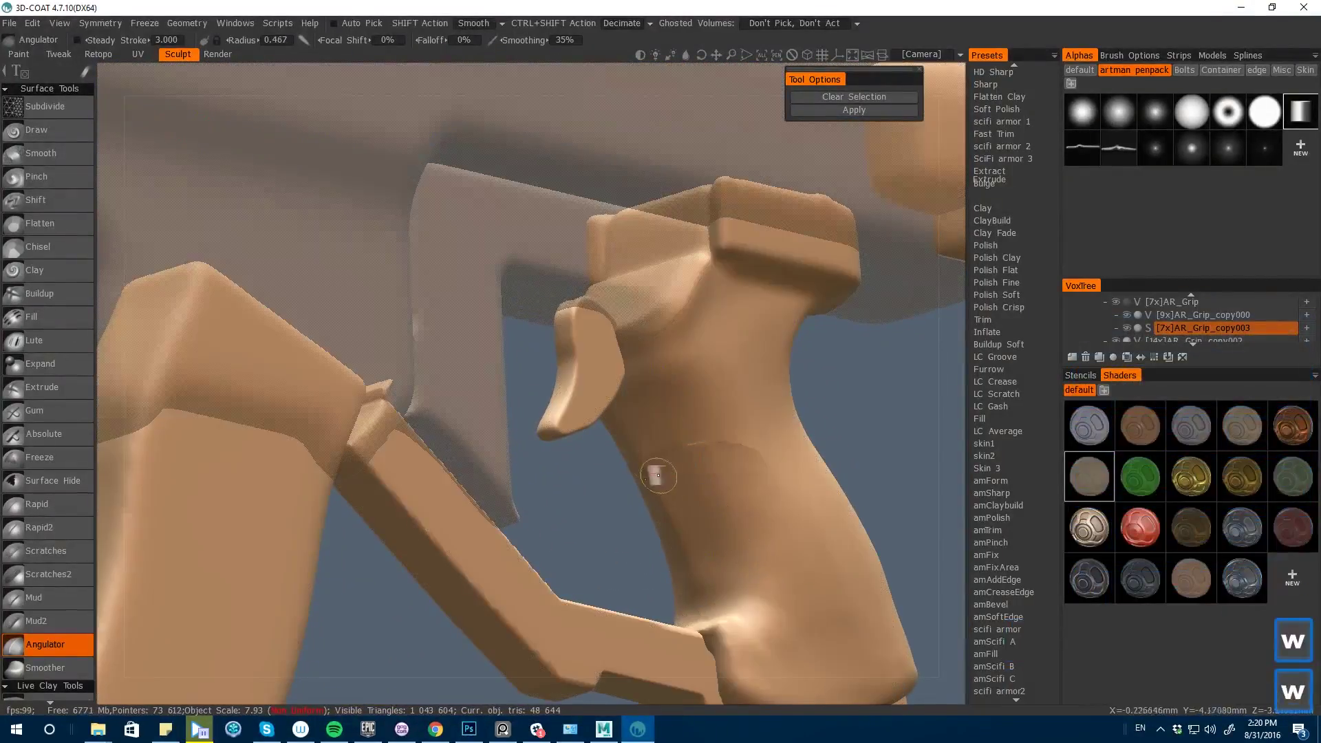
scroll(46, 550, "down", 5)
left_click(44, 607)
left_click_drag(482, 495, 557, 504, "shift")
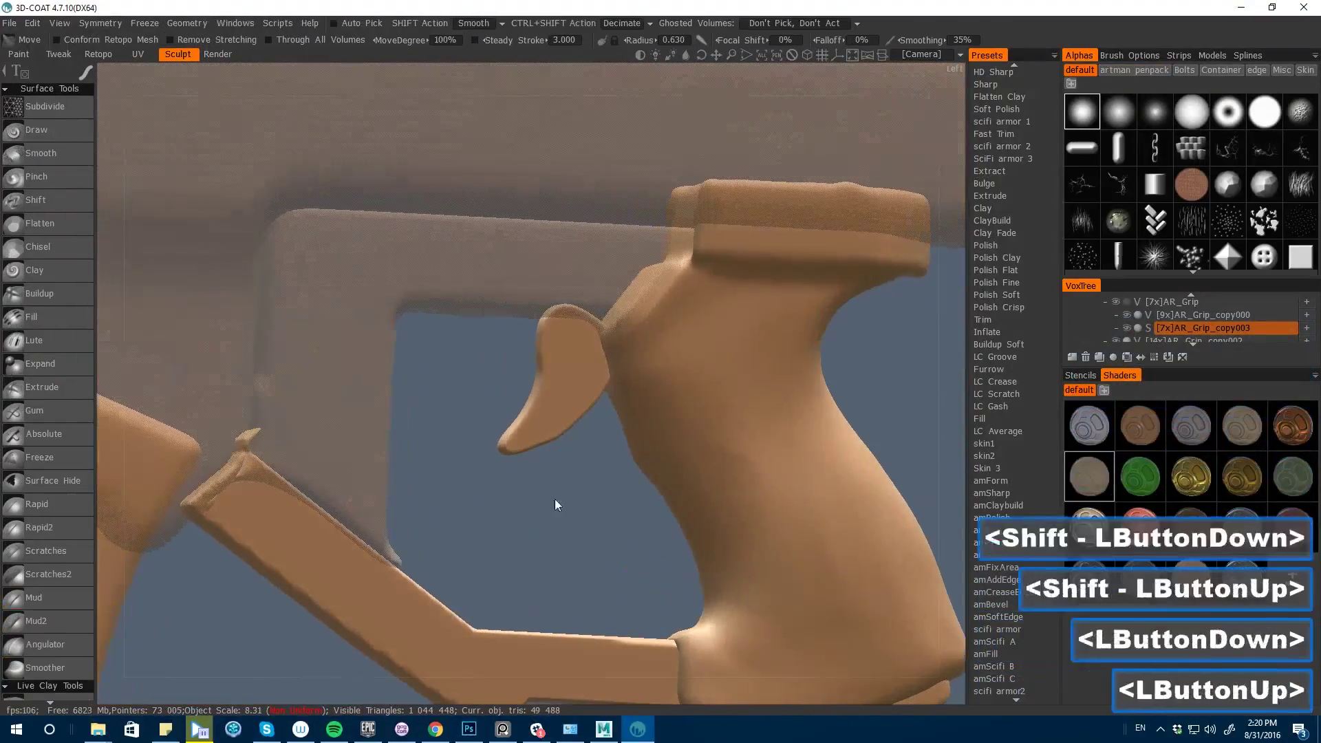
key("bracketright")
left_click_drag(619, 451, 635, 448)
- Sculpt a horizontal crease from the front corner across the grip's side with the Sharp preset and smooth it
left_click(978, 320)
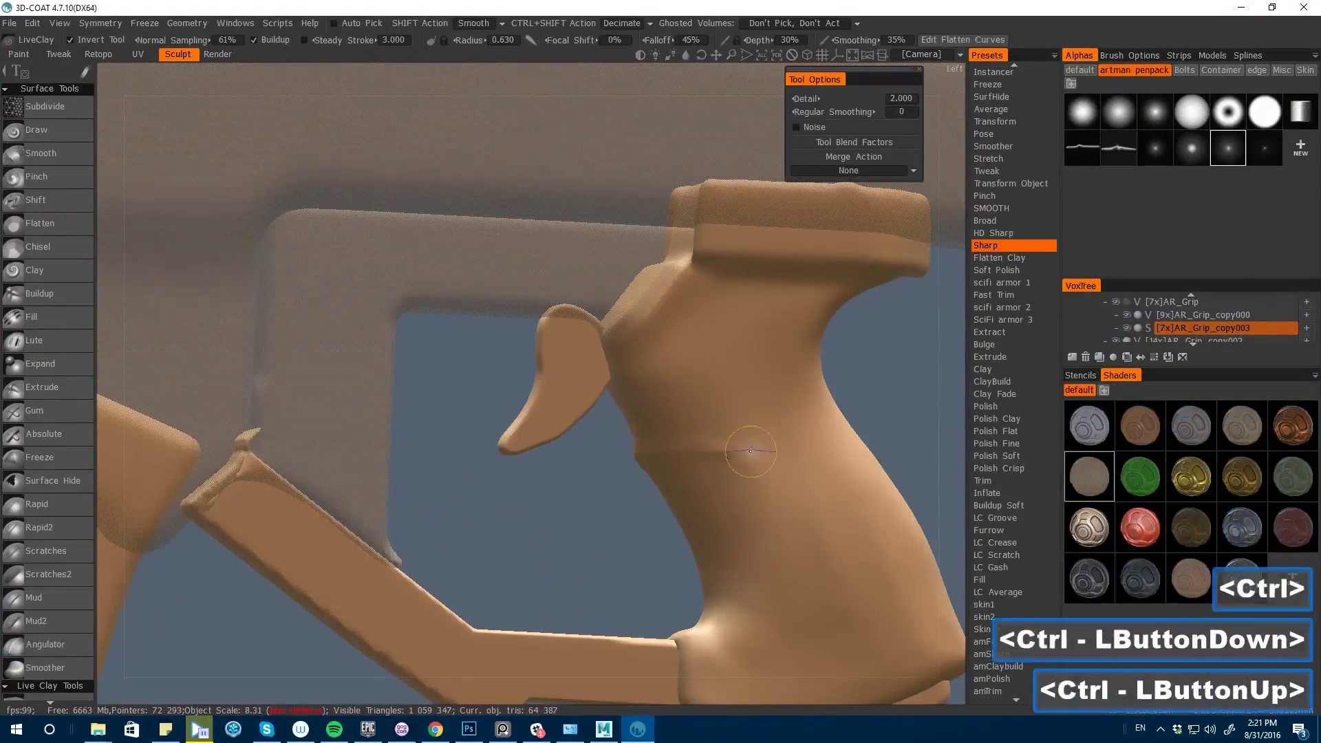
scroll(751, 452, "down", 2)
left_click_drag(740, 452, 693, 466, "shift")
left_click(731, 415)
- Try a wider Sharp stroke at radius 1.254 on the back of the grip, undoing it
mouse_move(732, 415)
left_mouse_down("alt")
mouse_move(657, 463)
mouse_move(480, 464)
left_mouse_up("alt")
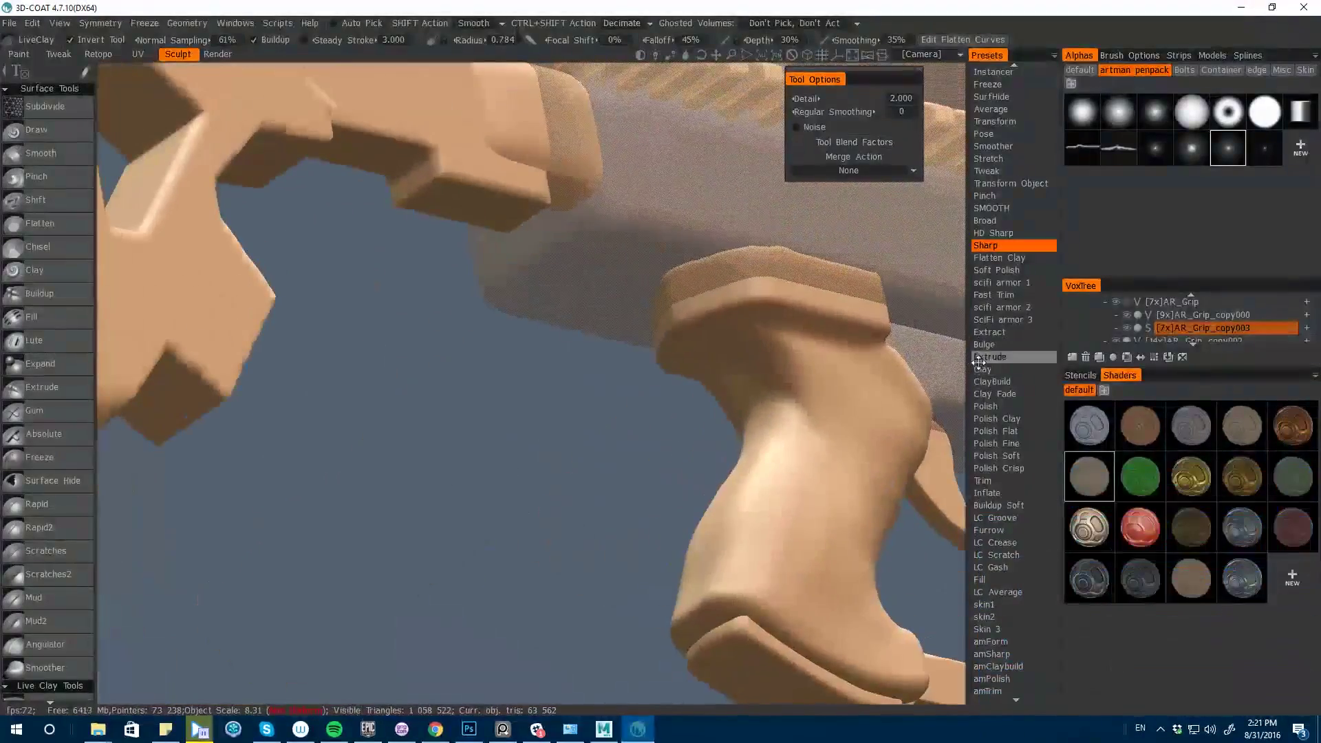
scroll(997, 461, "down", 2)
double_click(994, 455)
key("ctrl+z")
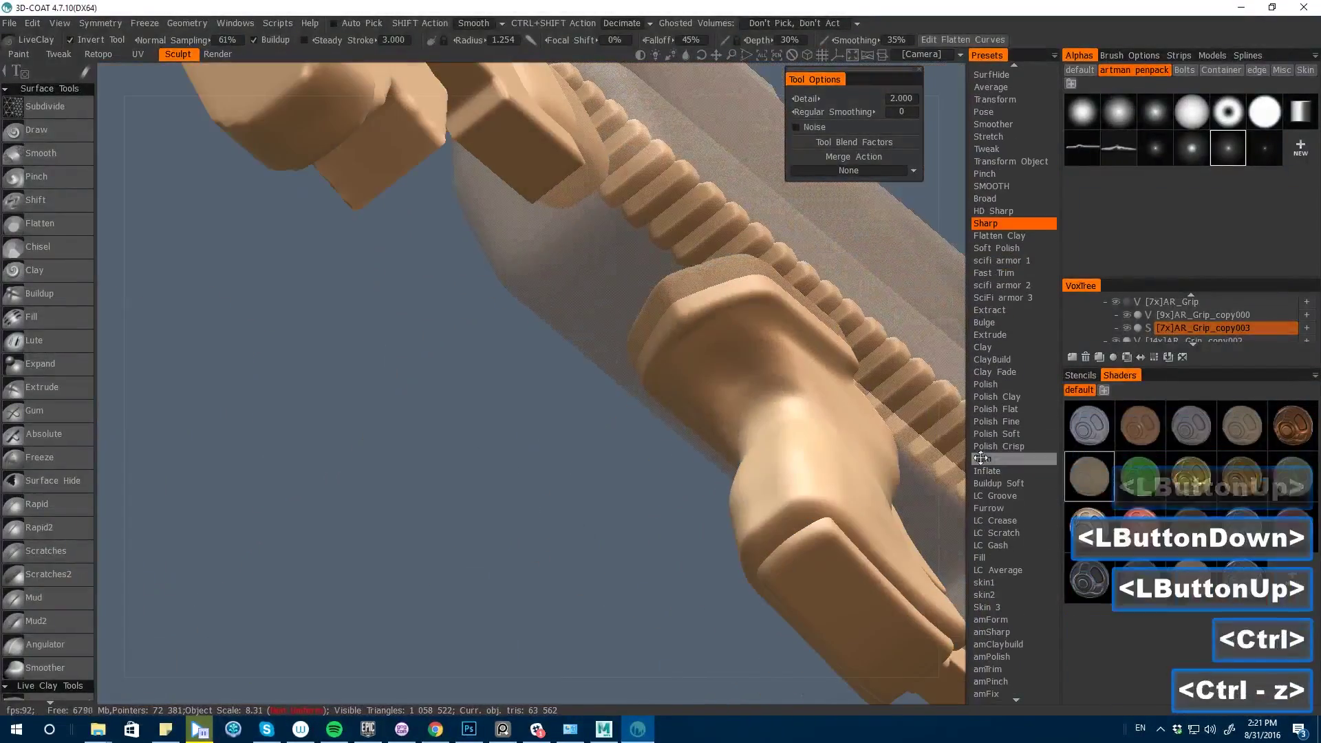
- Shape the back of the grip with the Trim preset and turn off ghosting of the other rifle parts
left_click(983, 459)
mouse_move(730, 413)
left_mouse_down("ctrl")
mouse_move(703, 431)
mouse_move(820, 353)
mouse_move(688, 385)
left_mouse_up("ctrl")
left_click_drag(688, 482, 539, 521, "alt")
key("g")
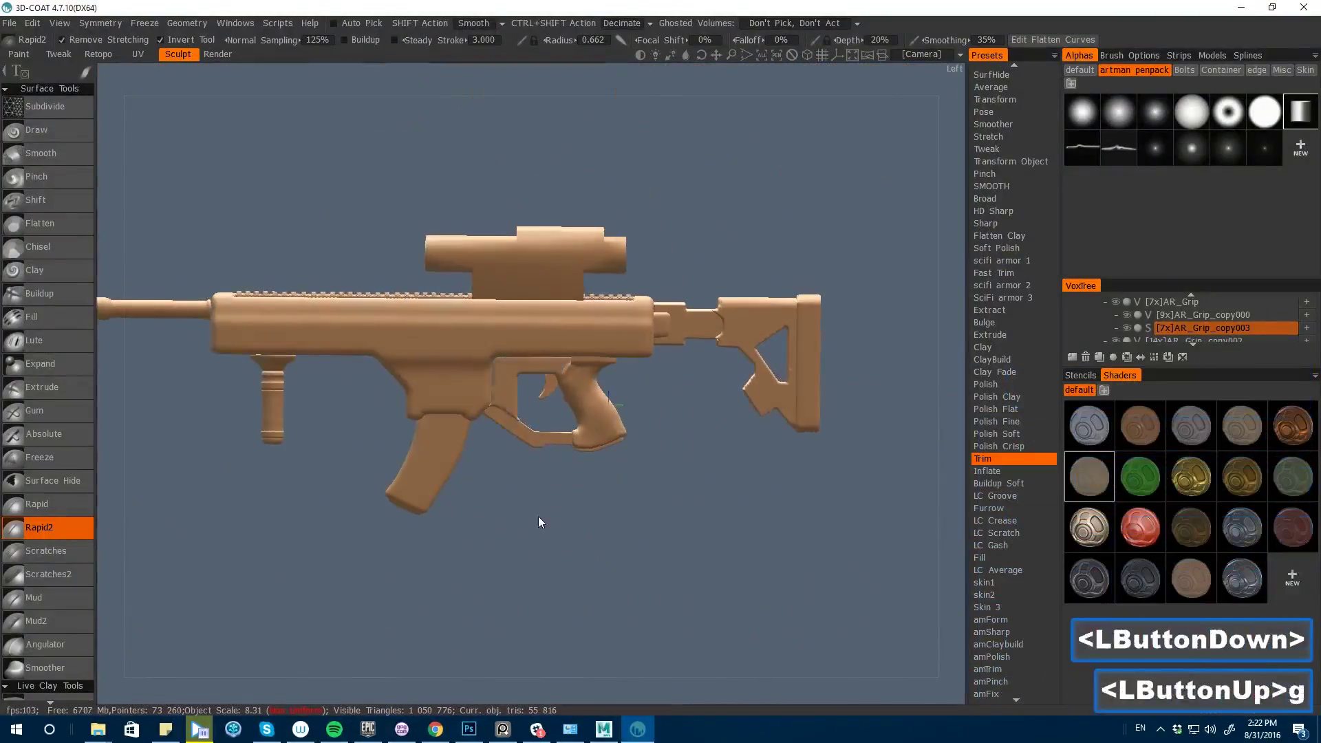
- Activate the AR_Grip volume and choose the voxel Move tool at radius 1.614
scroll(538, 521, "up", 5)
key("space")
left_click(443, 472)
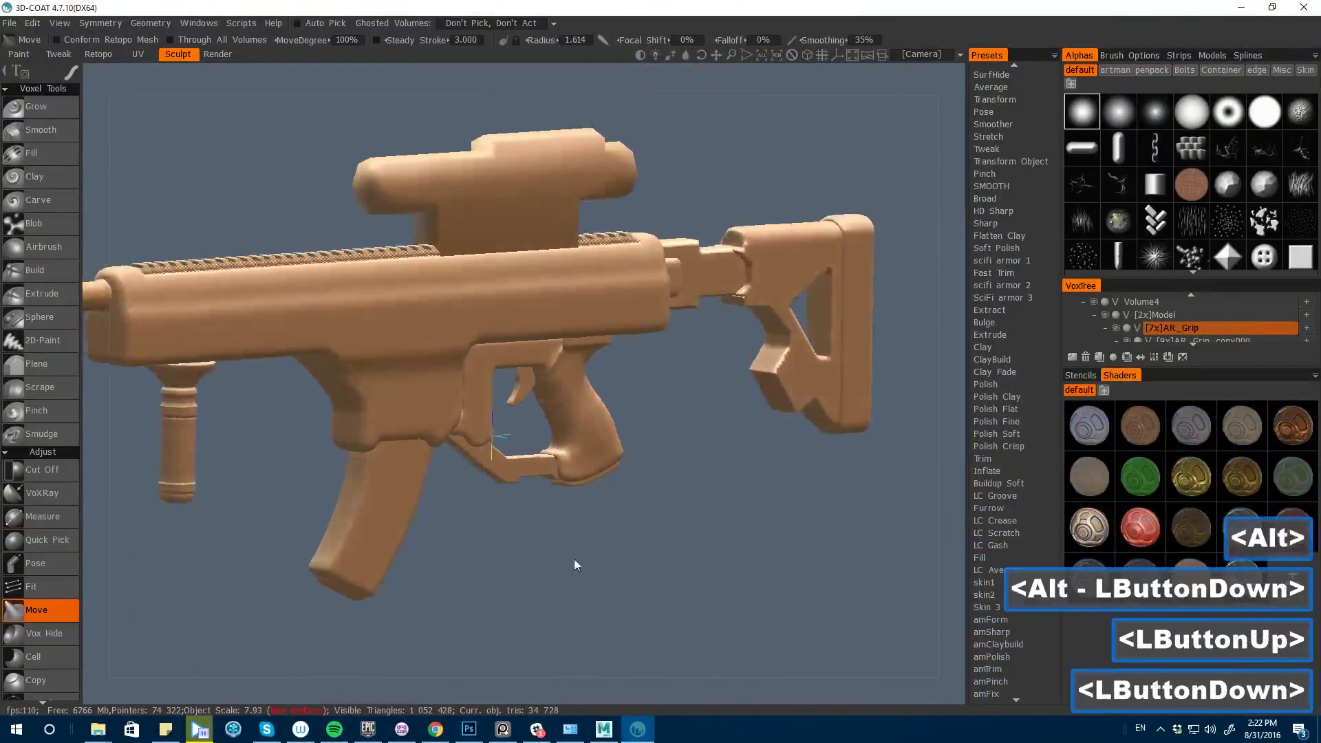
left_click_drag(574, 558, 475, 568, "alt")
key("alt+F9")
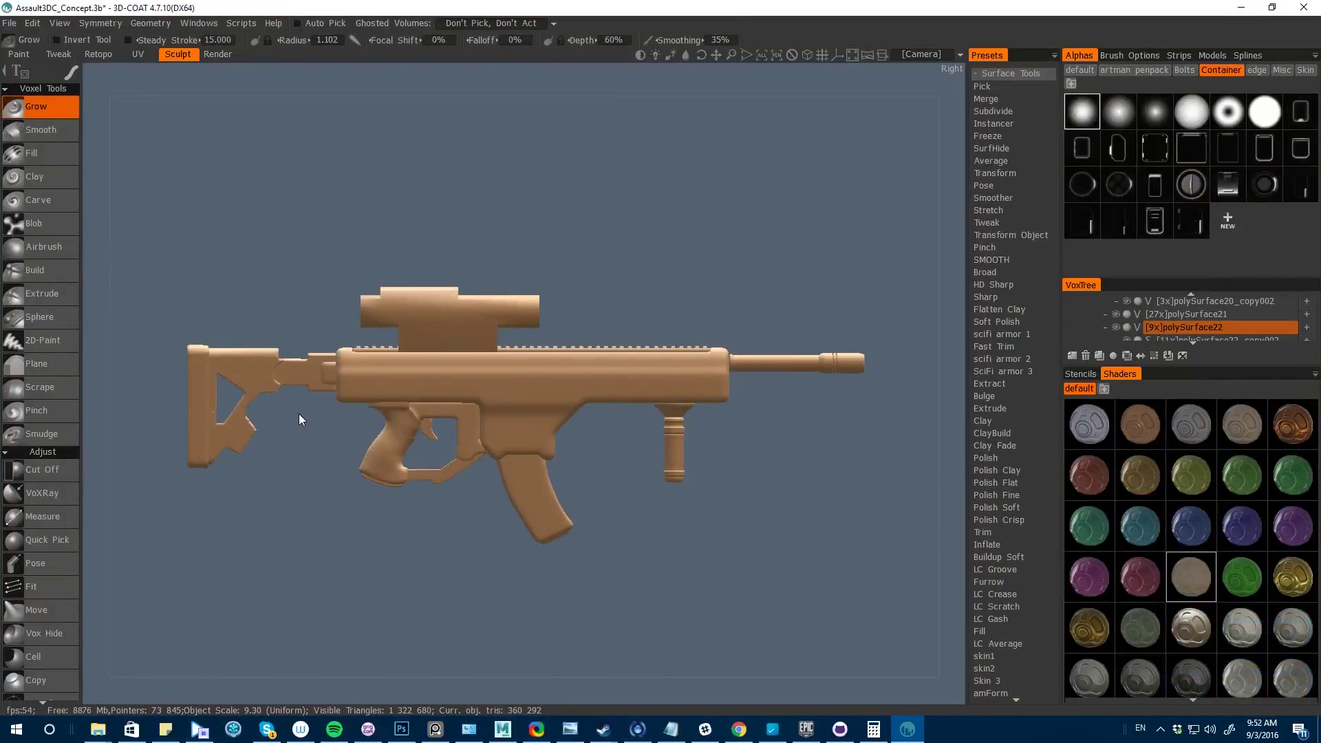
- Examine the rifle's silhouette from both sides, including the scope, receiver, grip, trigger guard and magazine
left_click_drag(485, 563, 426, 500)
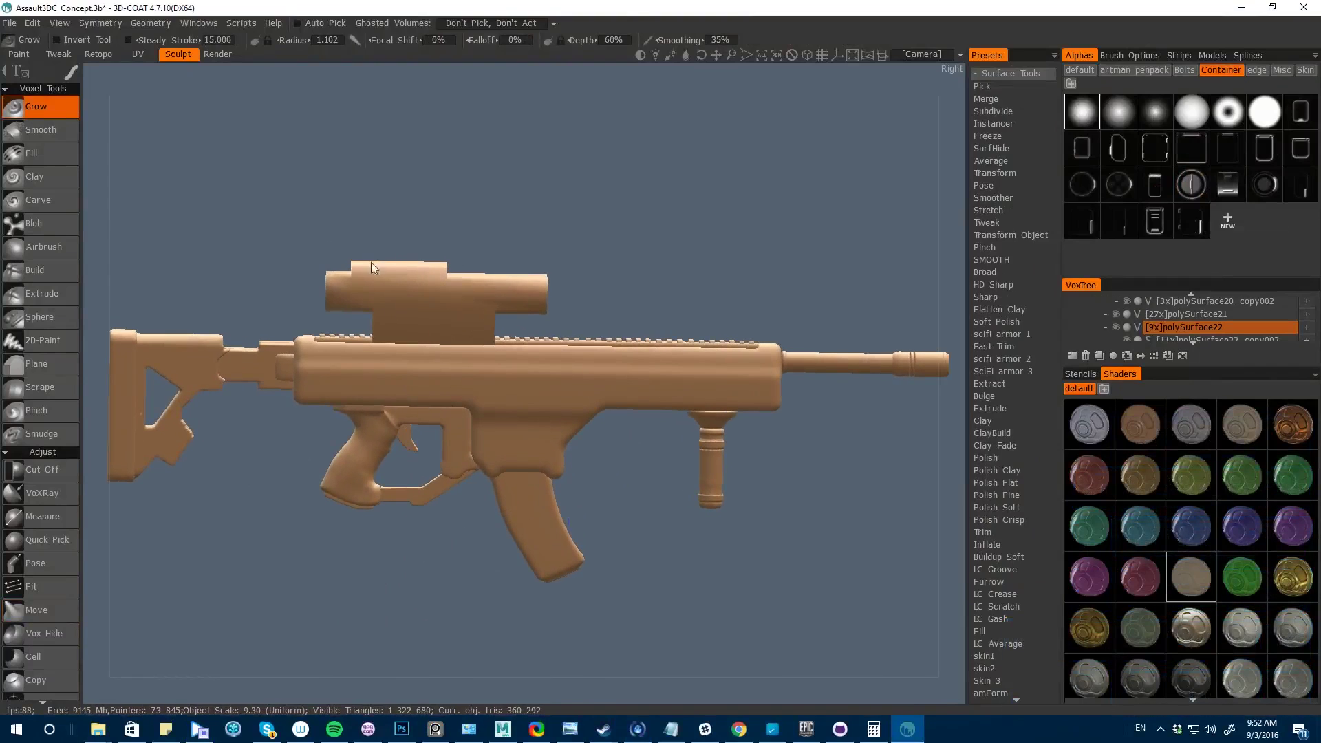
left_click_drag(476, 589, 471, 413)
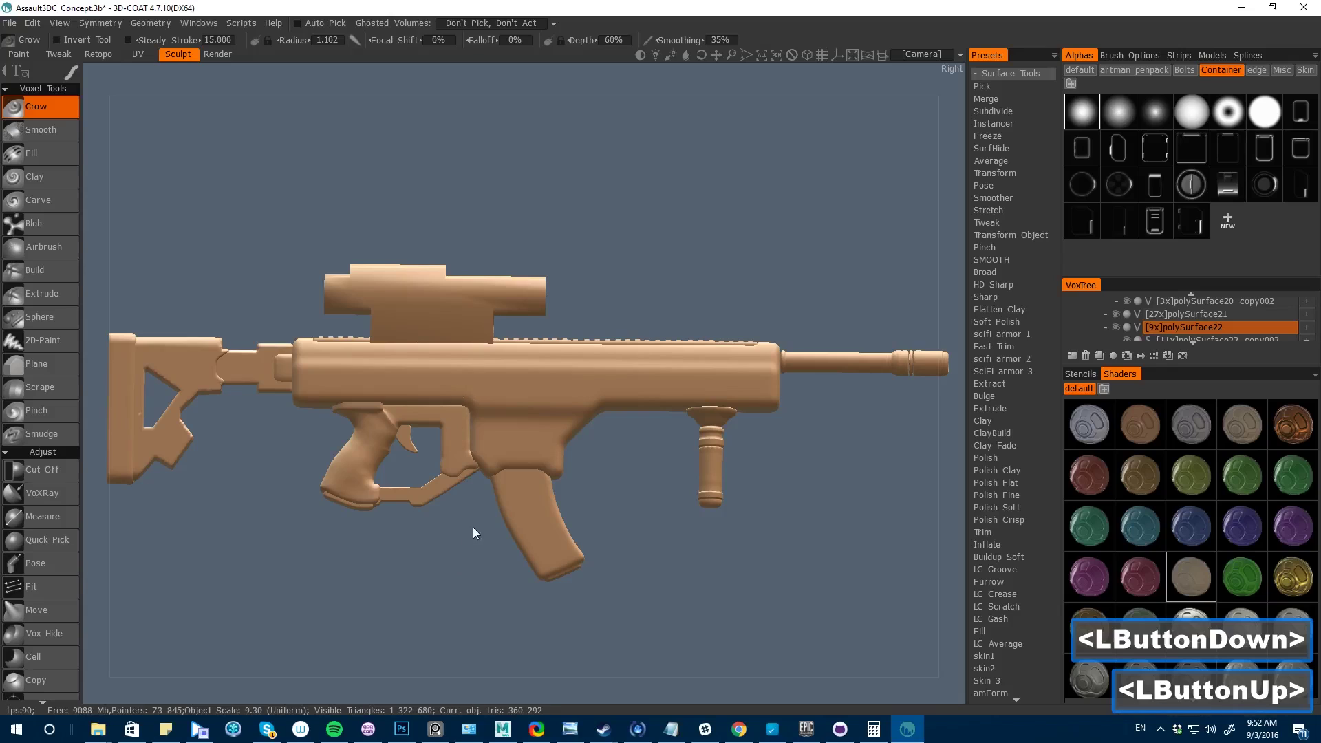
left_click_drag(474, 534, 525, 593, "alt")
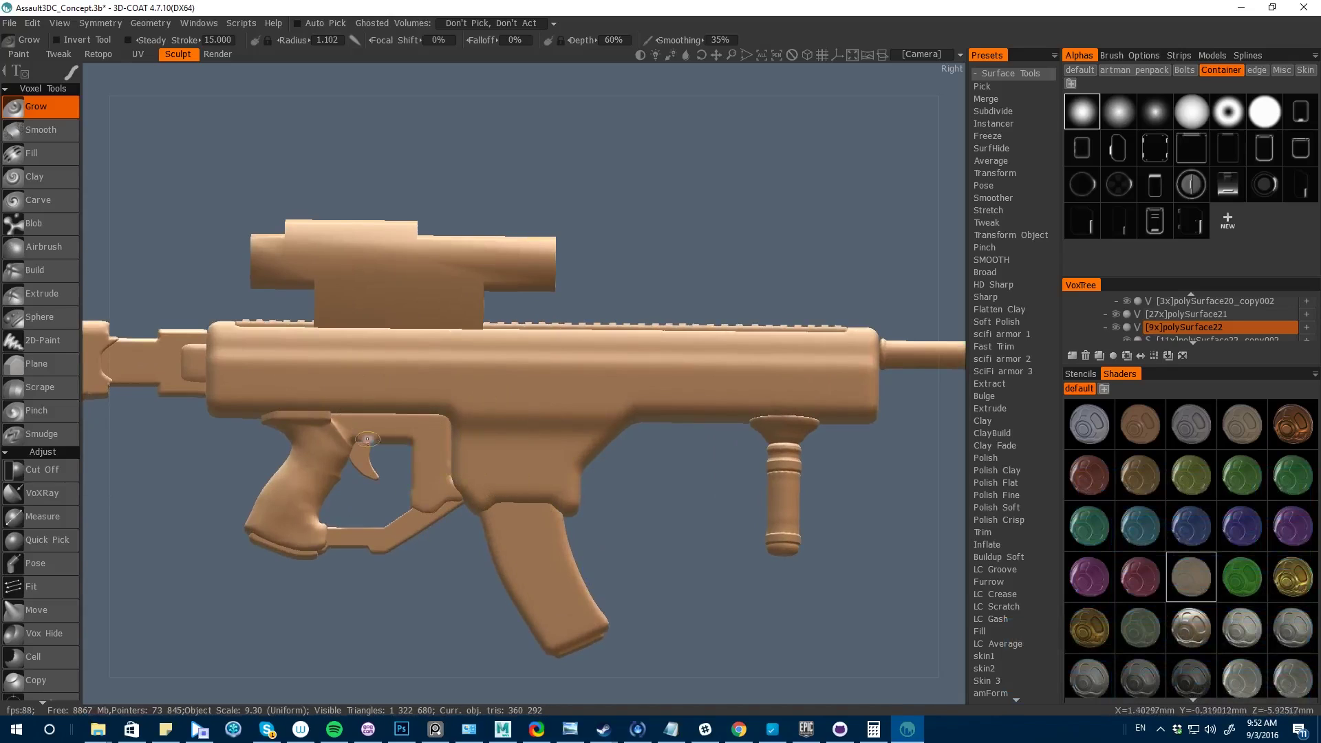
left_click_drag(228, 477, 270, 492)
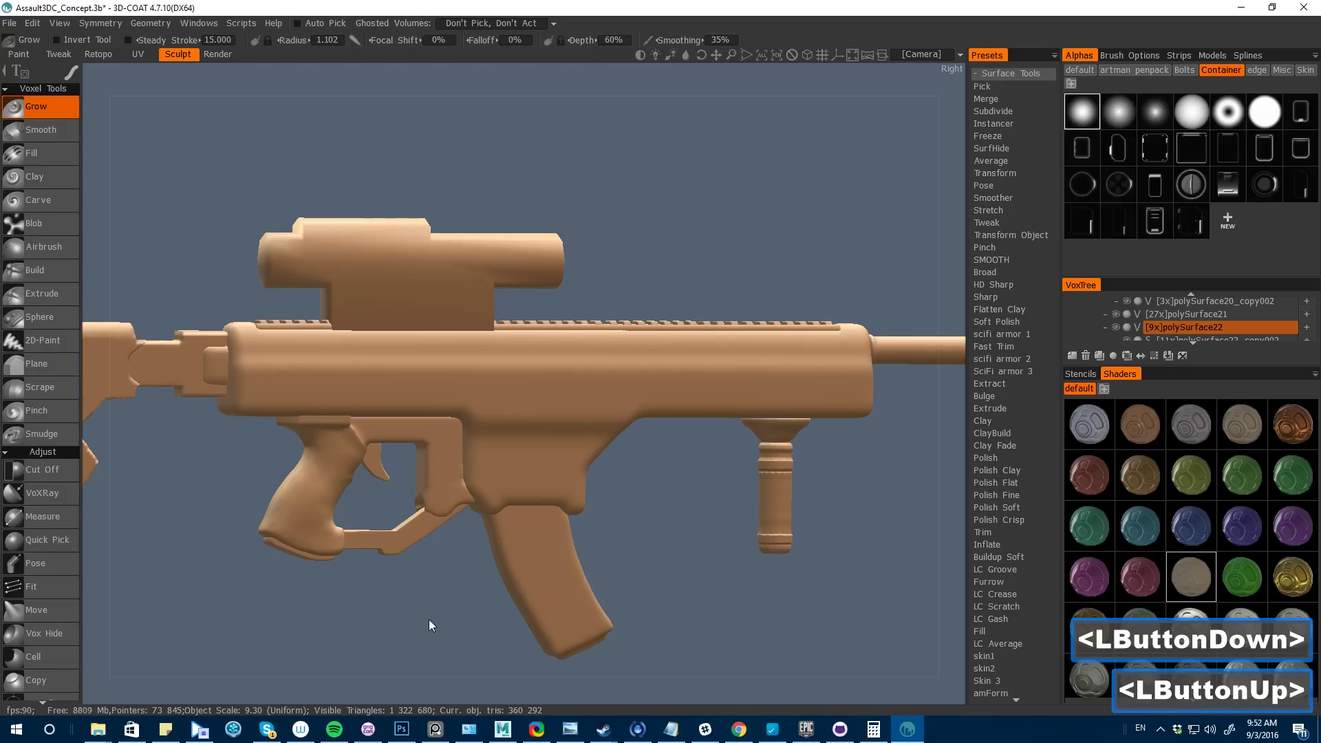
left_click_drag(430, 625, 592, 671)
left_click(549, 599, "alt")
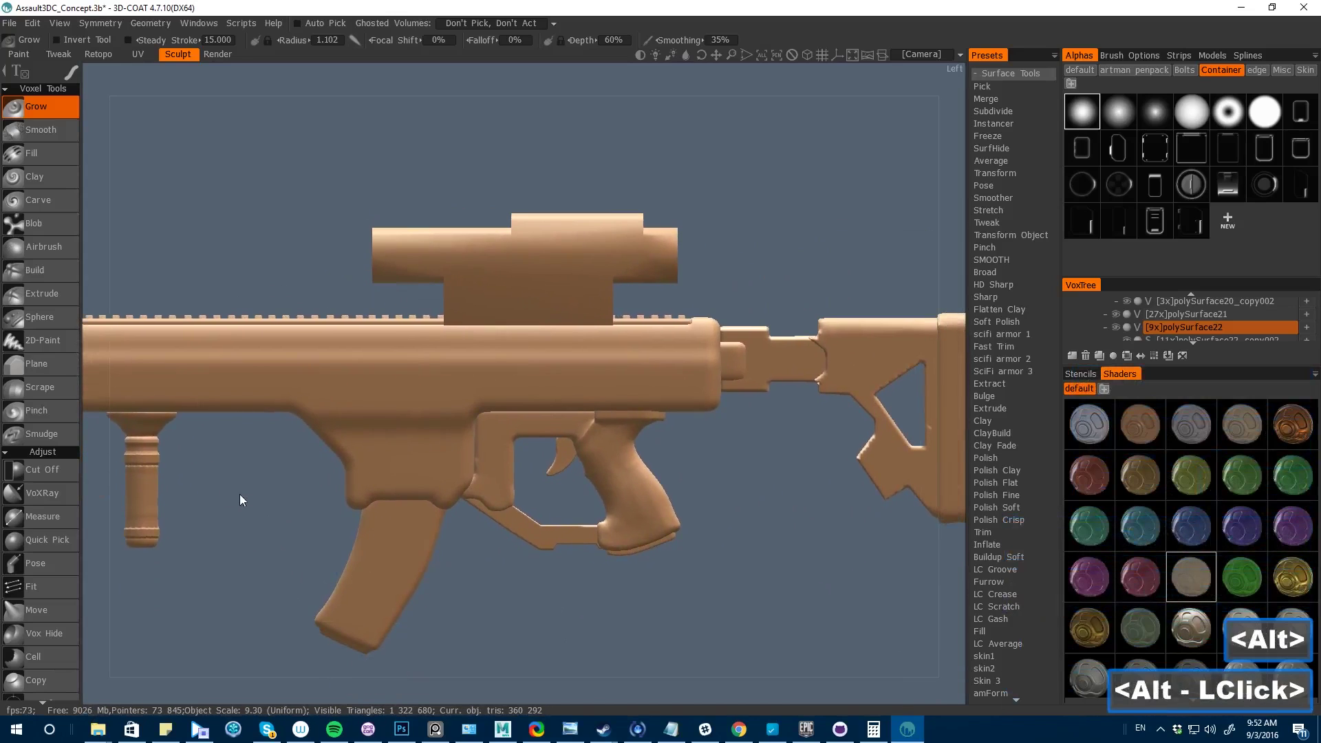
left_click_drag(253, 512, 323, 526)
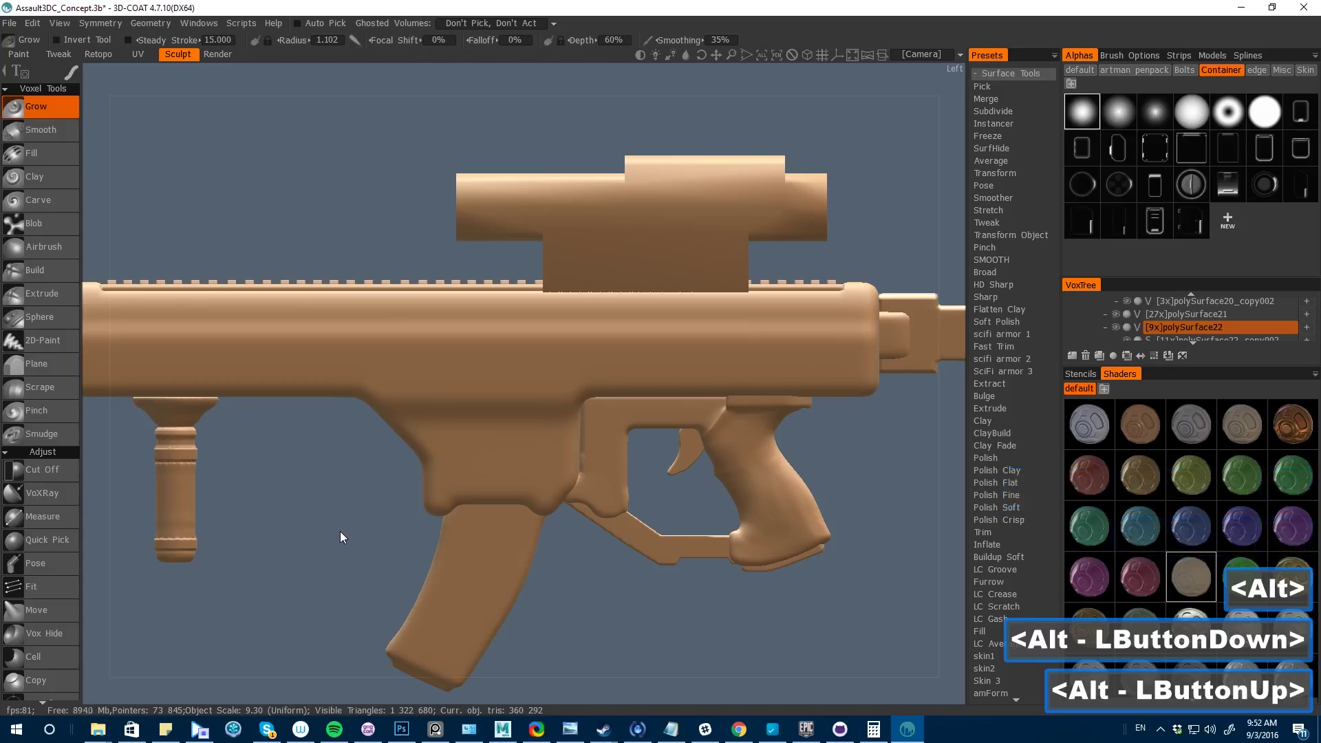
- Subtract a mirrored cube primitive of size 11.496 from the receiver above the magazine, at X -7.94 and Z -17.6
key("space")
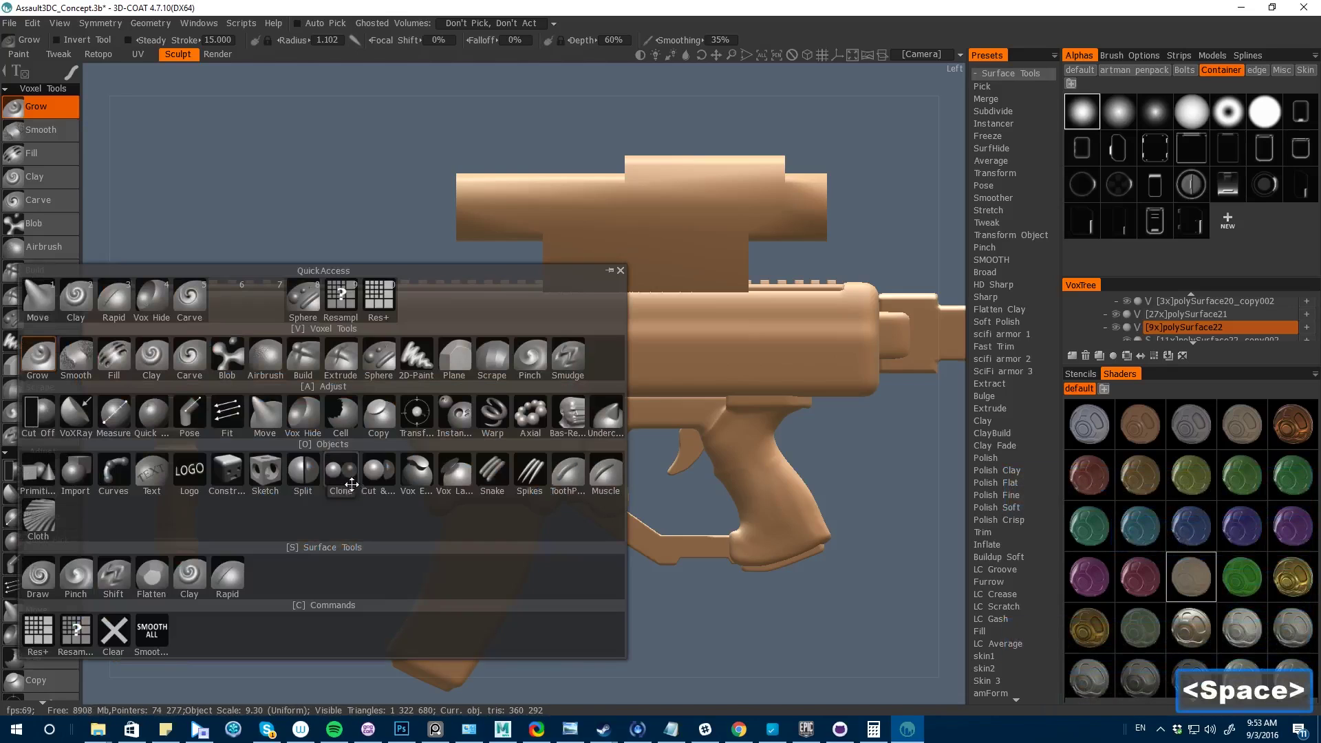
left_click(48, 472)
left_click(45, 64)
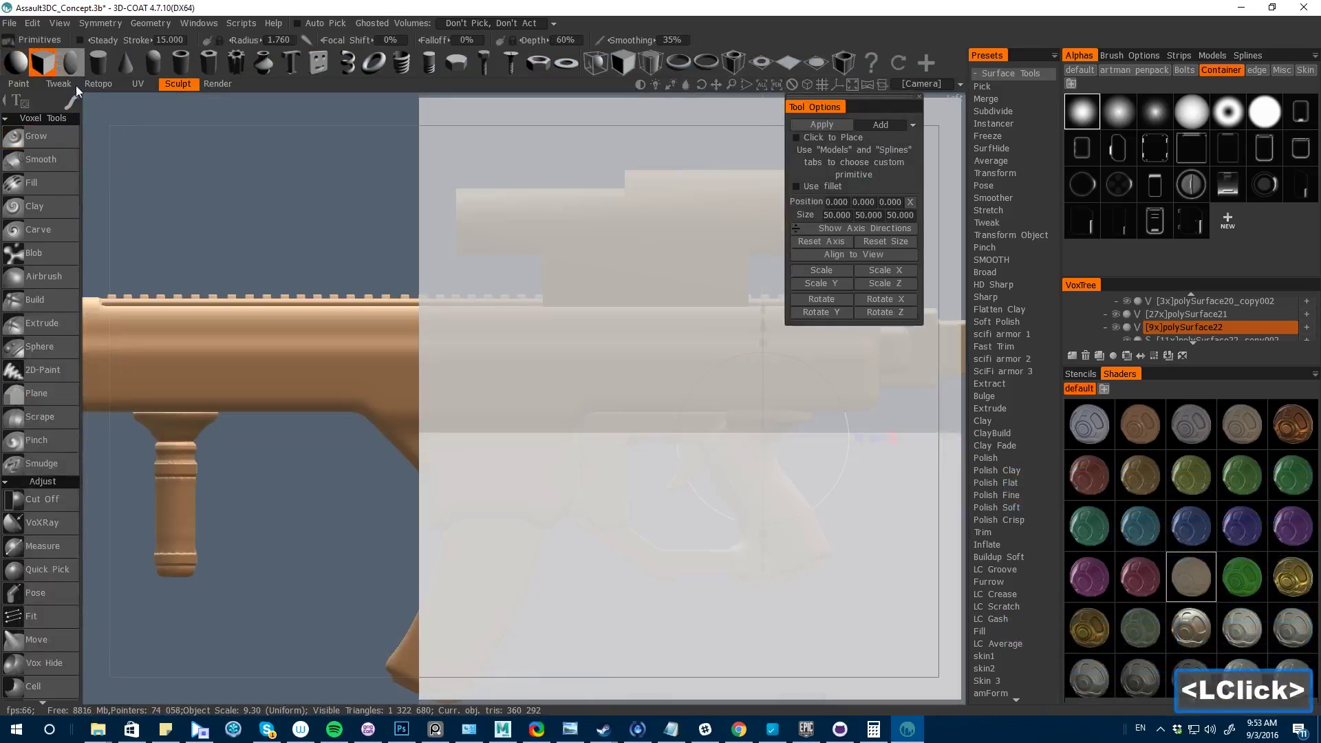
left_click_drag(669, 440, 666, 348, "alt")
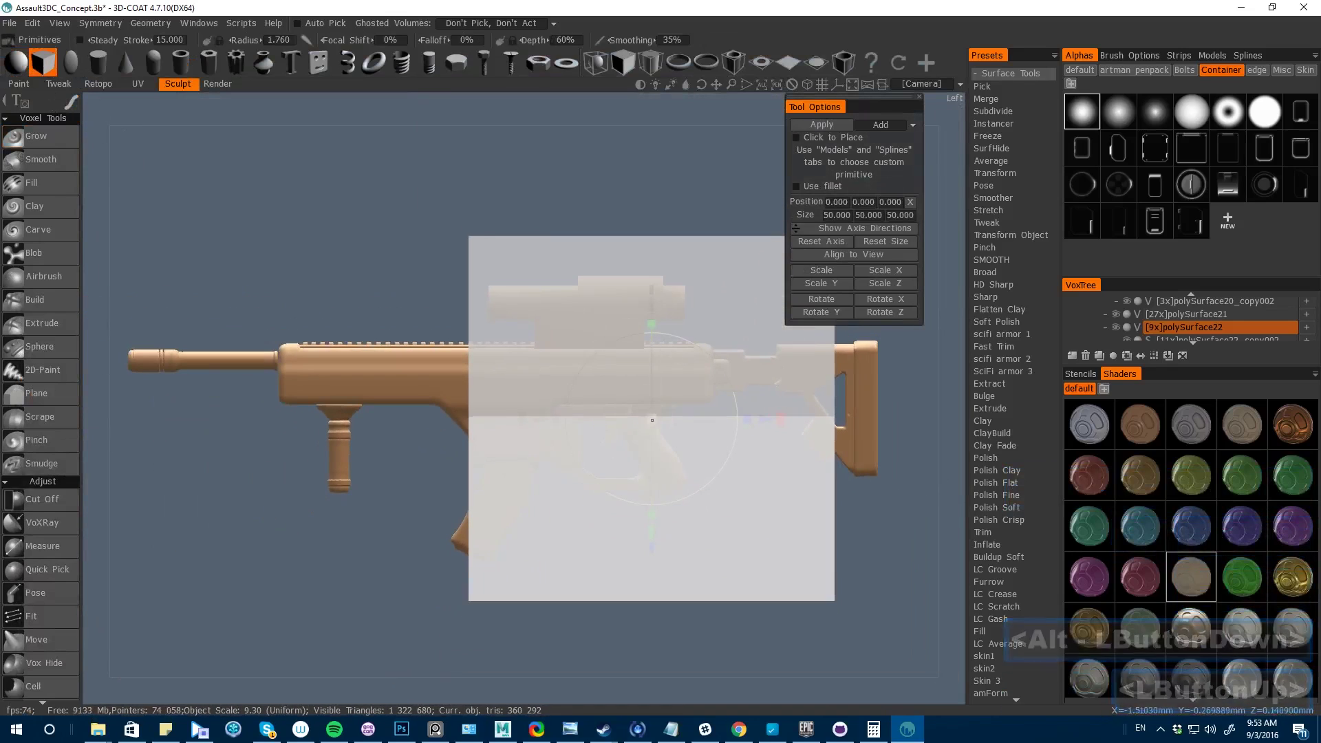
left_click_drag(555, 417, 426, 418)
left_click_drag(330, 281, 296, 413)
mouse_move(391, 470)
left_mouse_down()
mouse_move(308, 494)
mouse_move(320, 490)
mouse_move(291, 464)
mouse_move(304, 426)
left_mouse_up()
key("ctrl+Return")
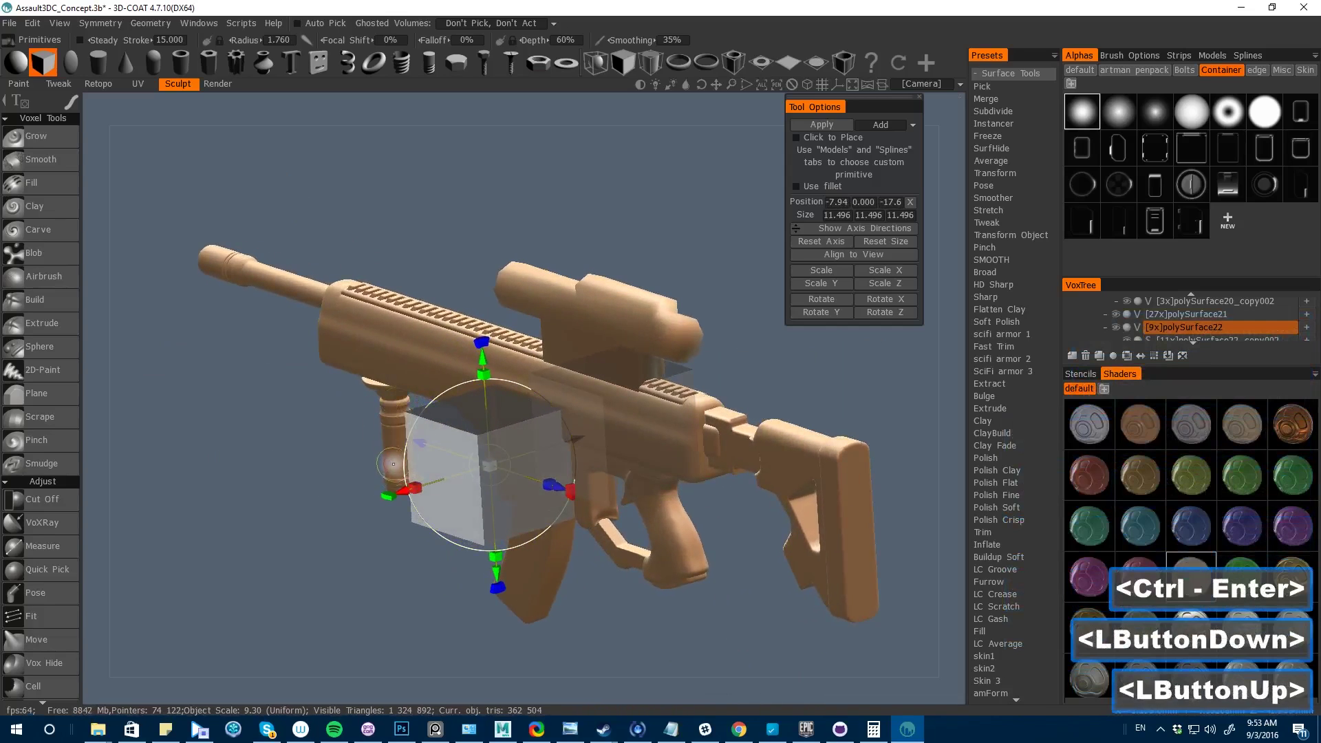
- Move the mirrored cube primitive forward beside the handguard, to X -8.44 and Z -53.35
left_click_drag(420, 441, 176, 360)
left_click_drag(255, 532, 479, 580)
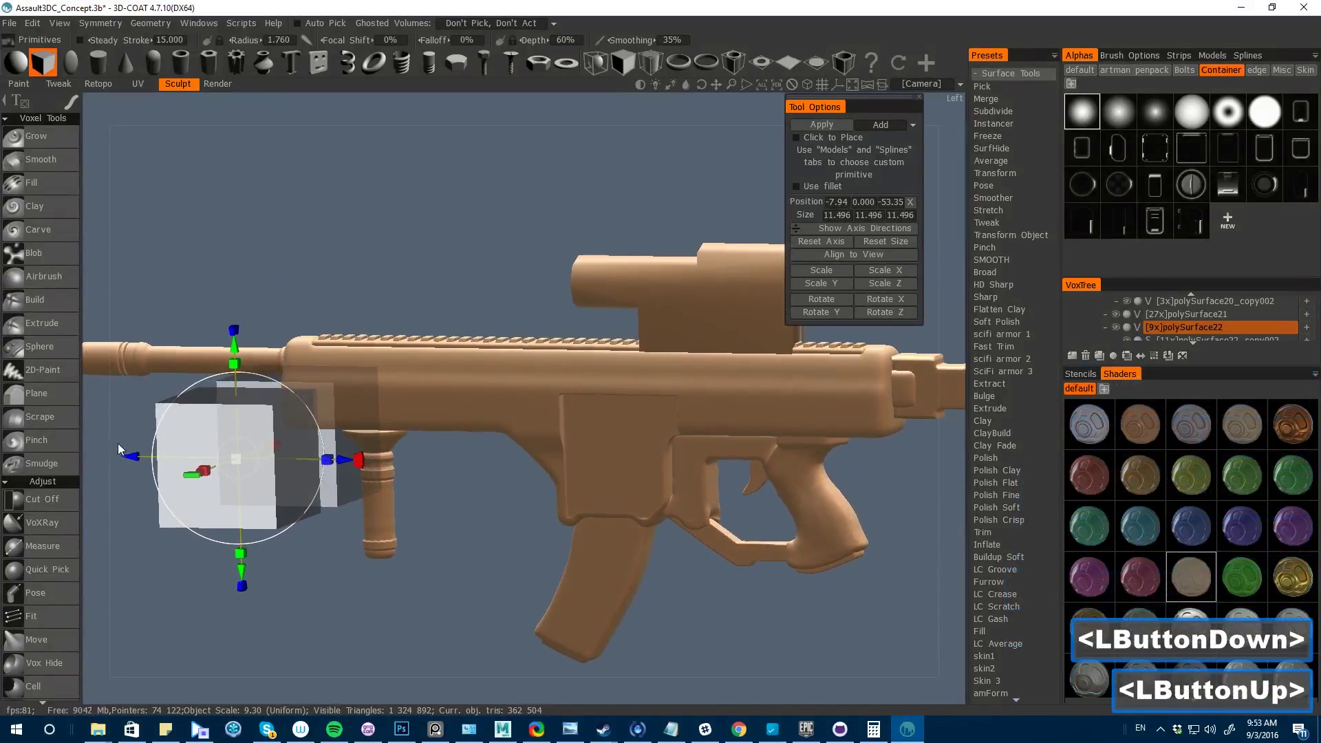
left_click_drag(133, 459, 256, 619)
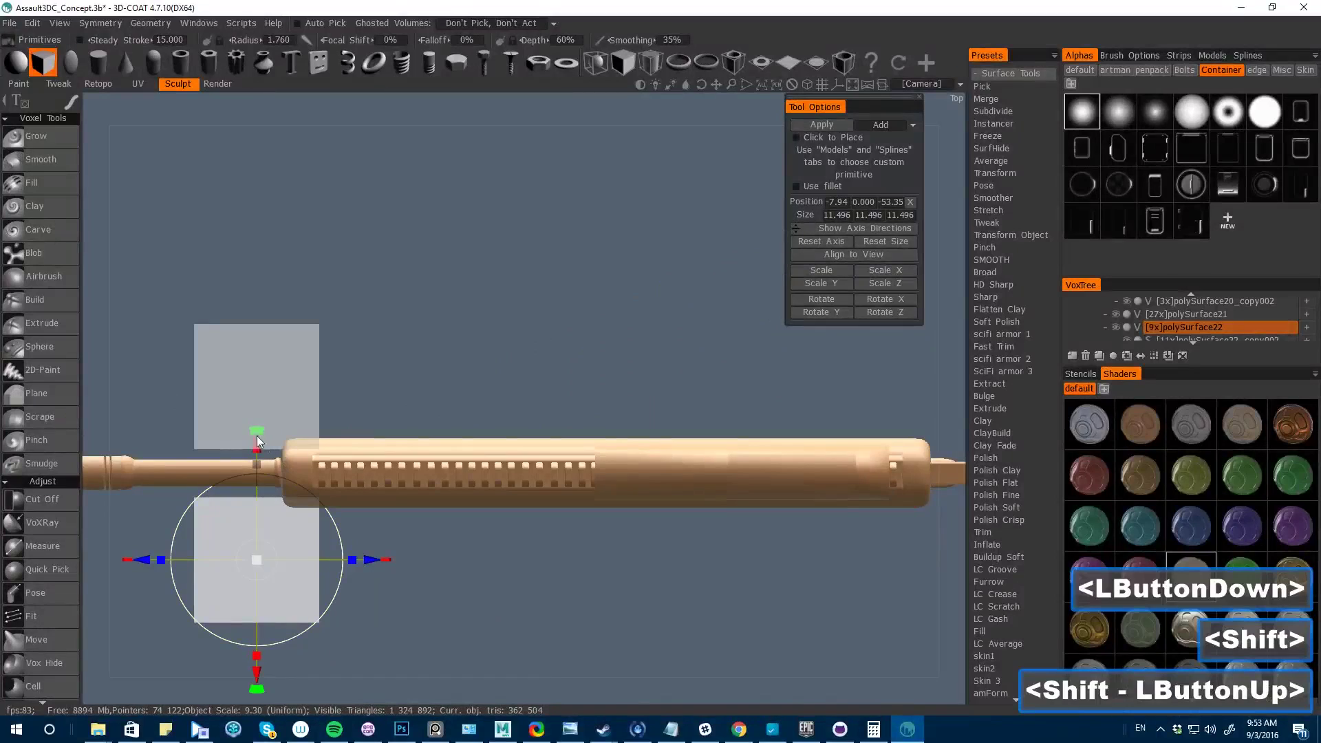
left_click_drag(257, 446, 257, 448)
- Try stretching the cube to a length of 33.955 at Z -46.9 and subtracting it from the handguard's sides
left_click_drag(478, 605, 482, 482)
left_click_drag(375, 510, 481, 496)
left_click_drag(143, 536, 214, 531)
left_click_drag(407, 687, 451, 623)
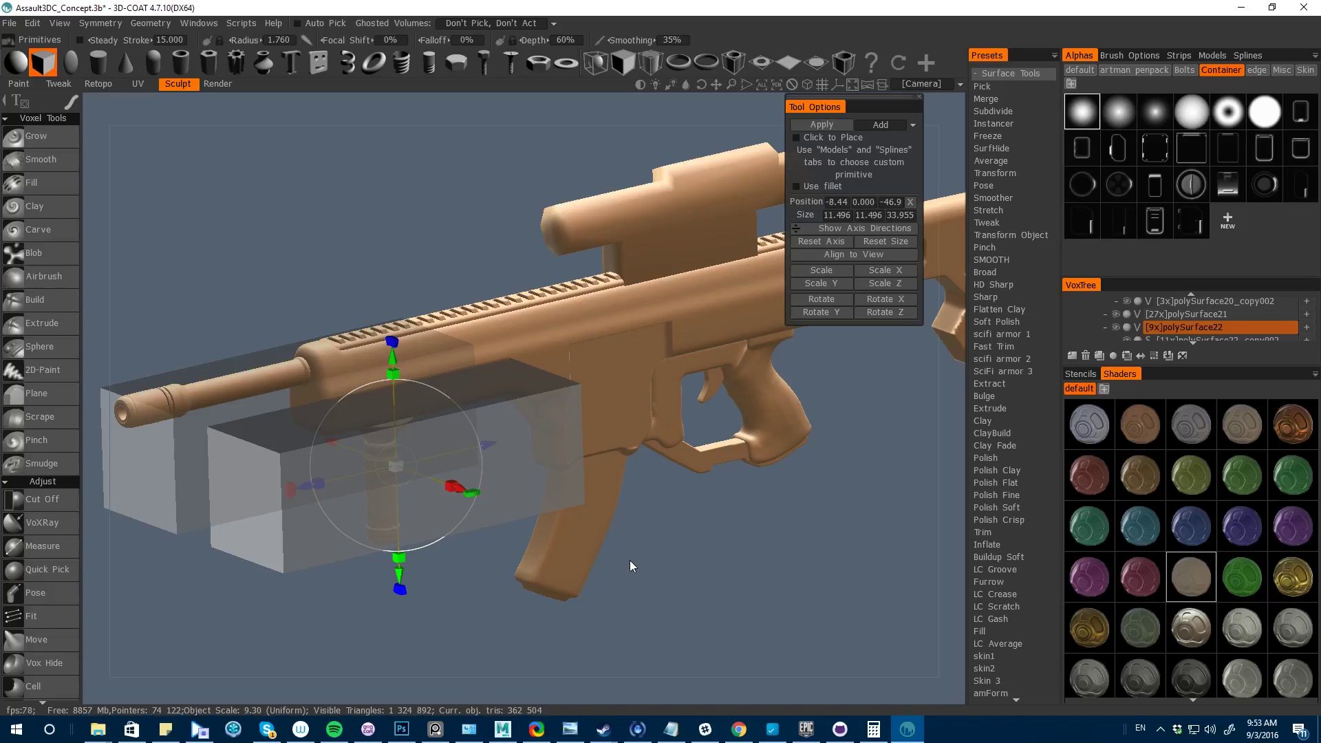
mouse_move(209, 245)
left_mouse_down()
mouse_move(227, 265)
mouse_move(207, 252)
left_mouse_up()
key("ctrl+Return")
left_click_drag(350, 344, 332, 34)
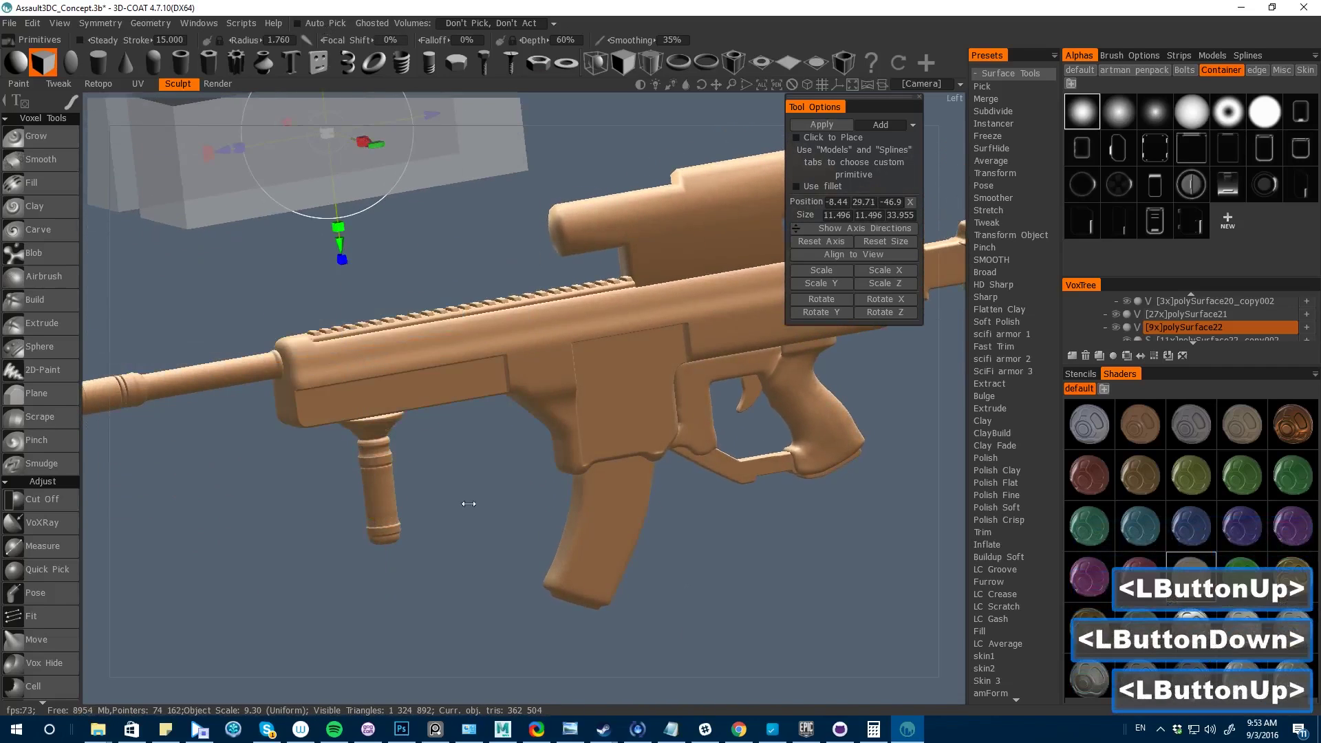
- Undo the handguard cut and the cube's stretch, and move the cube back along the receiver to Z -20.03
left_click_drag(470, 502, 551, 579)
key("ctrl+z")
key("ctrl+z")
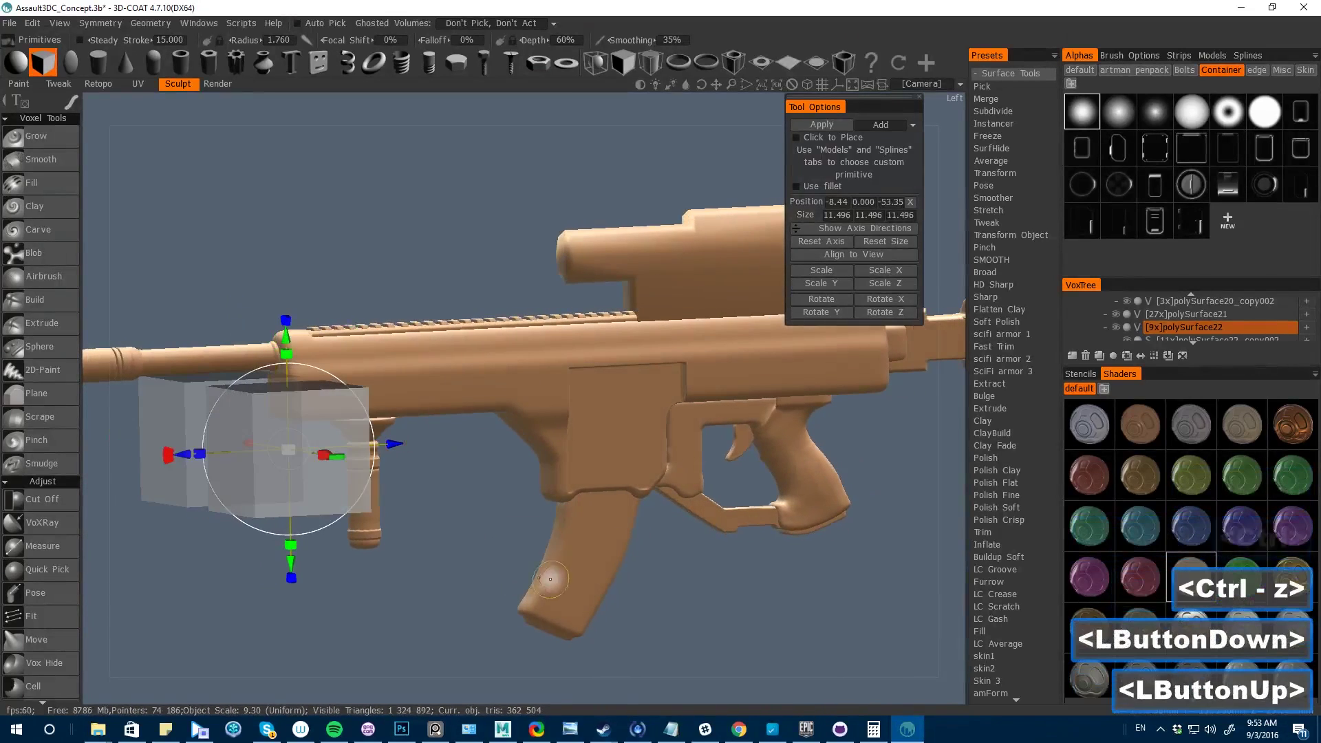
left_click_drag(180, 447, 824, 518)
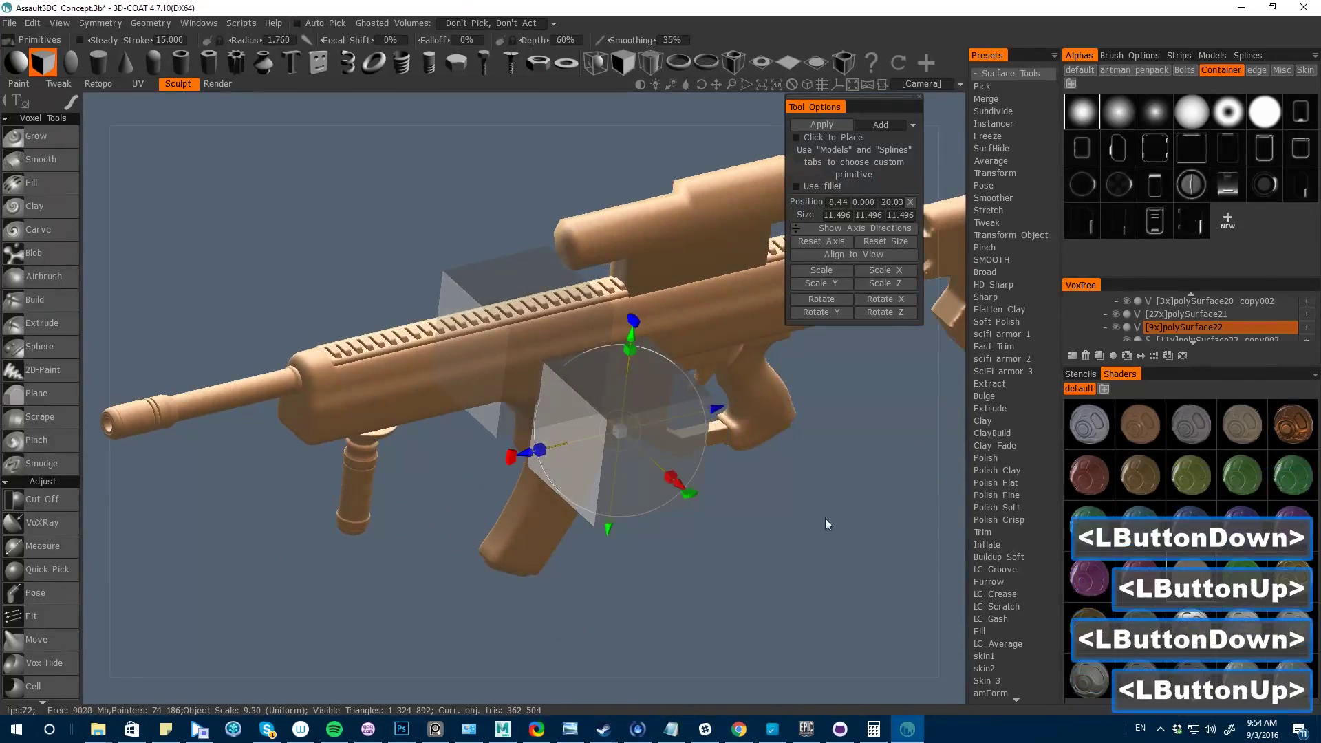
- Try adding a filleted cube primitive of size 2.485 × 5.6168 × 11.496 to the receiver above the magazine, at X -2.56
left_click(797, 187)
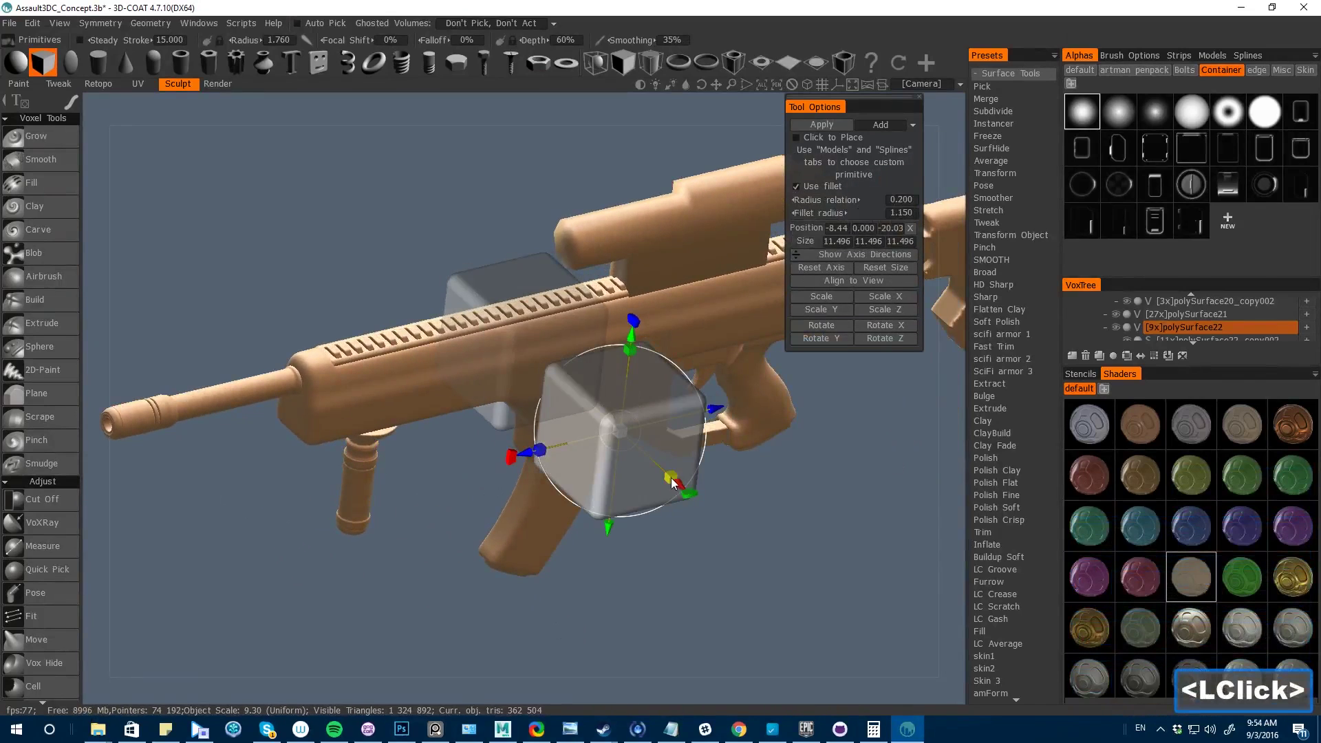
left_click_drag(675, 482, 626, 444)
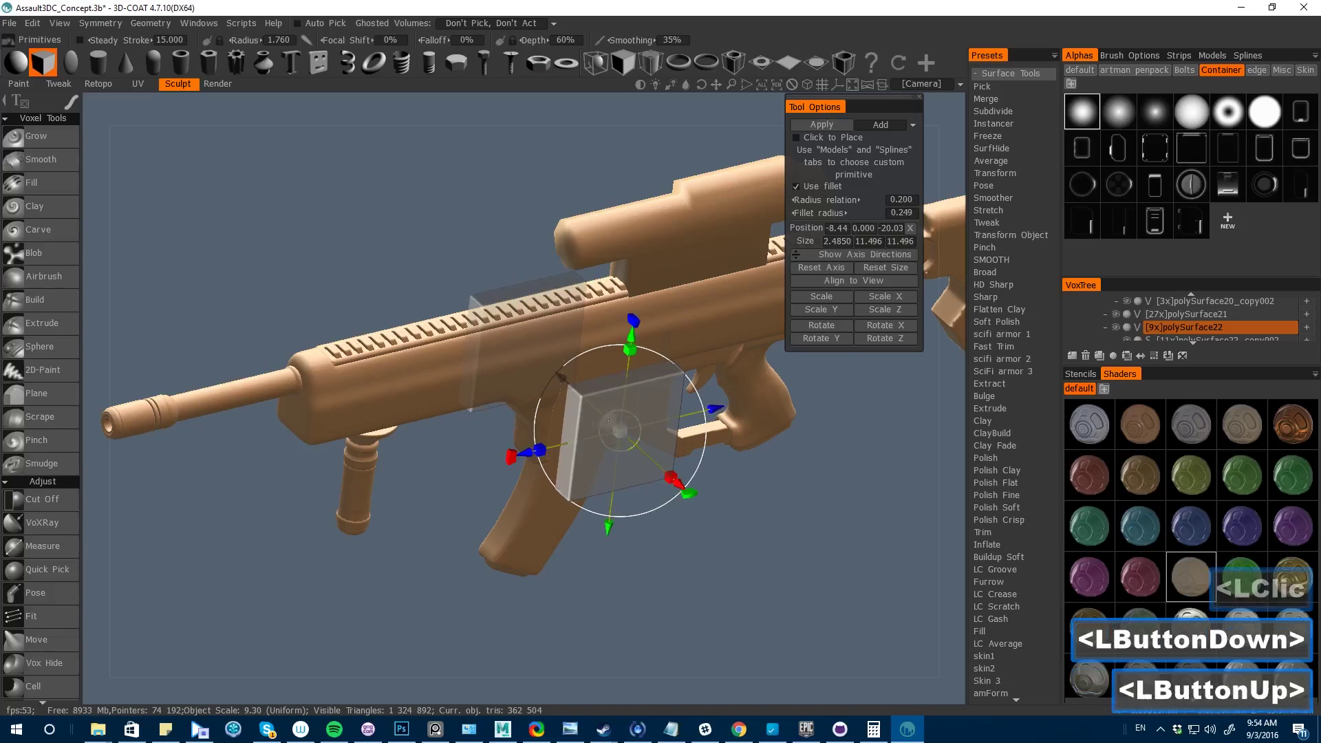
left_click_drag(561, 378, 538, 358)
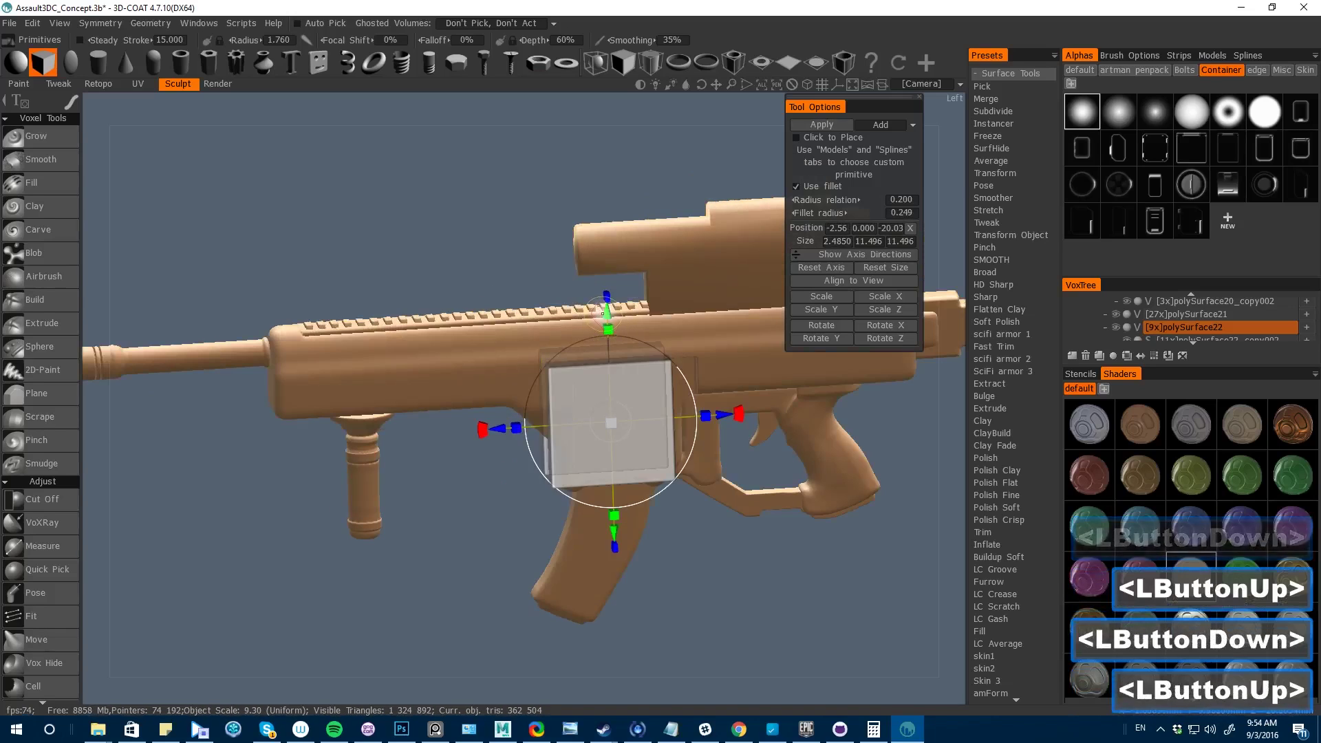
left_click_drag(607, 330, 609, 275)
mouse_move(413, 537)
left_mouse_down()
mouse_move(512, 565)
mouse_move(421, 539)
left_mouse_up()
key("Return")
- Enlarge the cube to 2.9751 × 6.7245 × 13.763 and move it beside the handguard, to Y 4.115 and Z -40.0
left_click_drag(611, 279, 611, 168)
left_click_drag(493, 437, 375, 479)
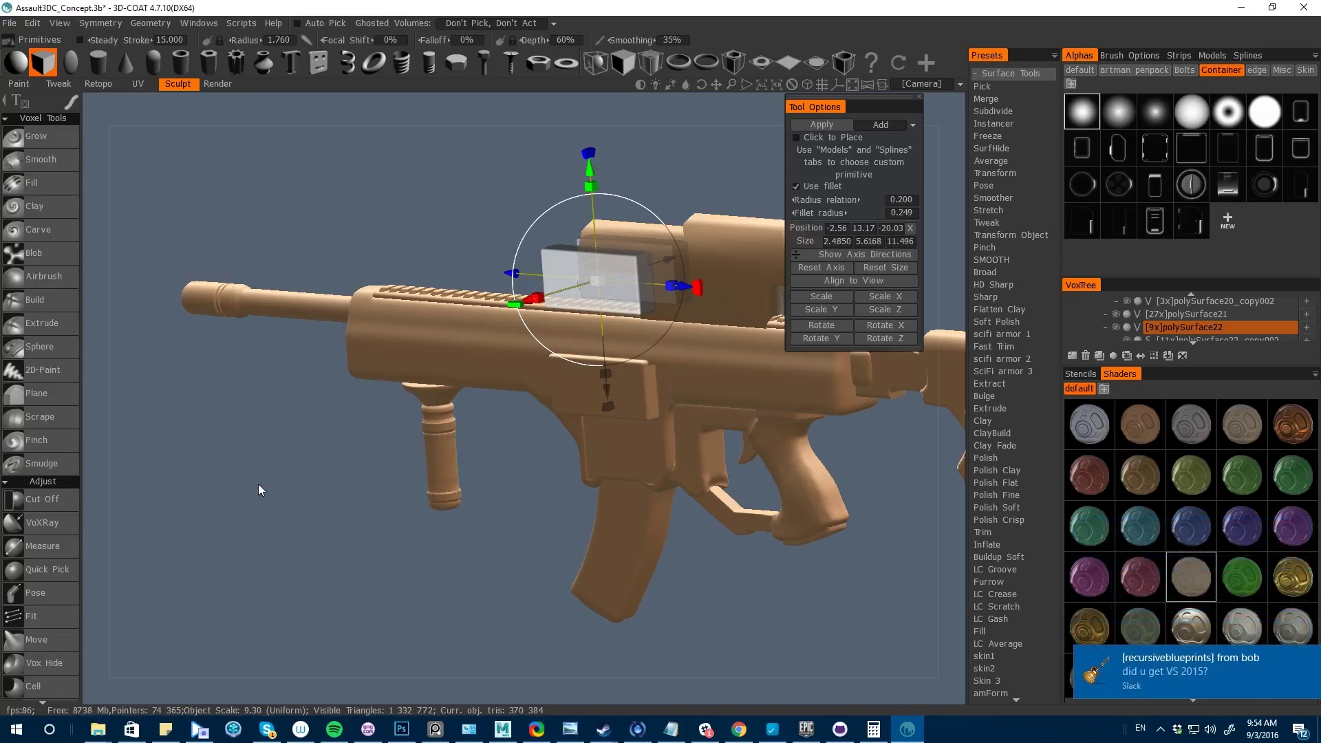
left_click_drag(258, 490, 303, 485)
left_click_drag(303, 486, 376, 651, "alt")
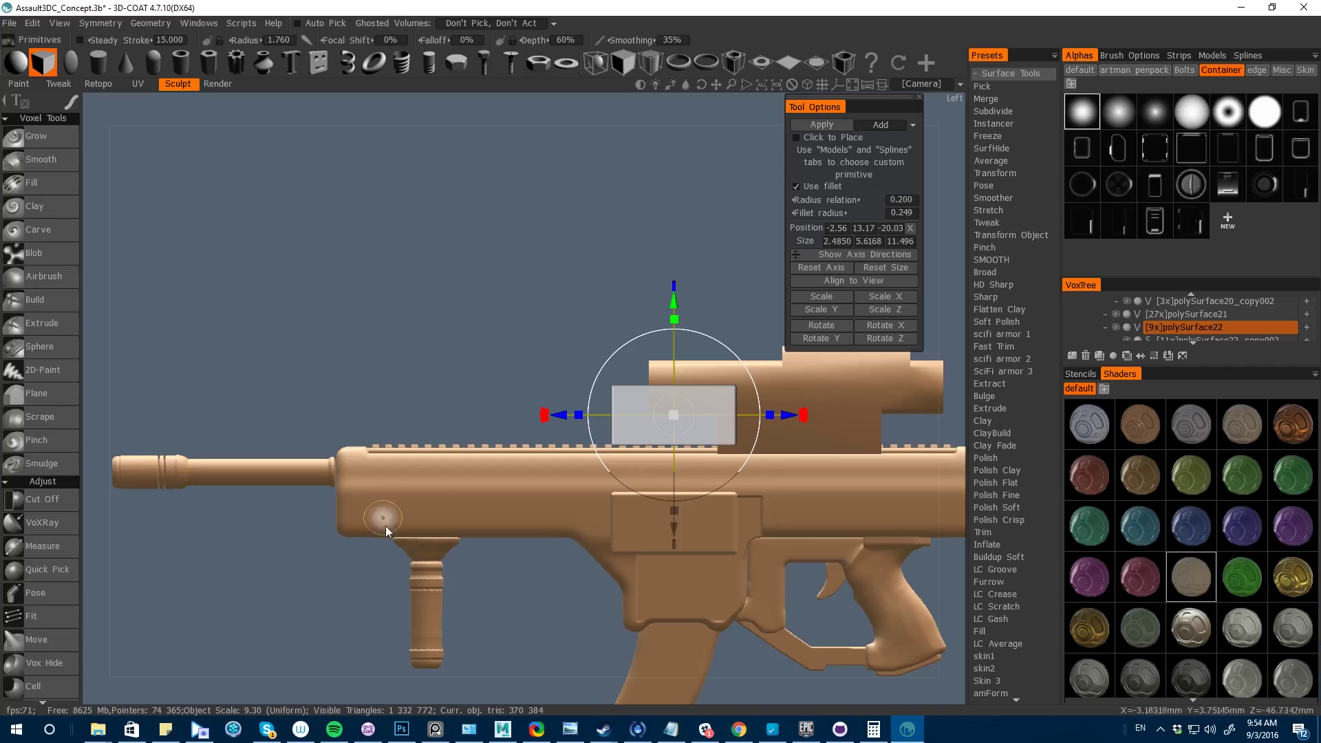
left_click_drag(662, 412, 571, 418)
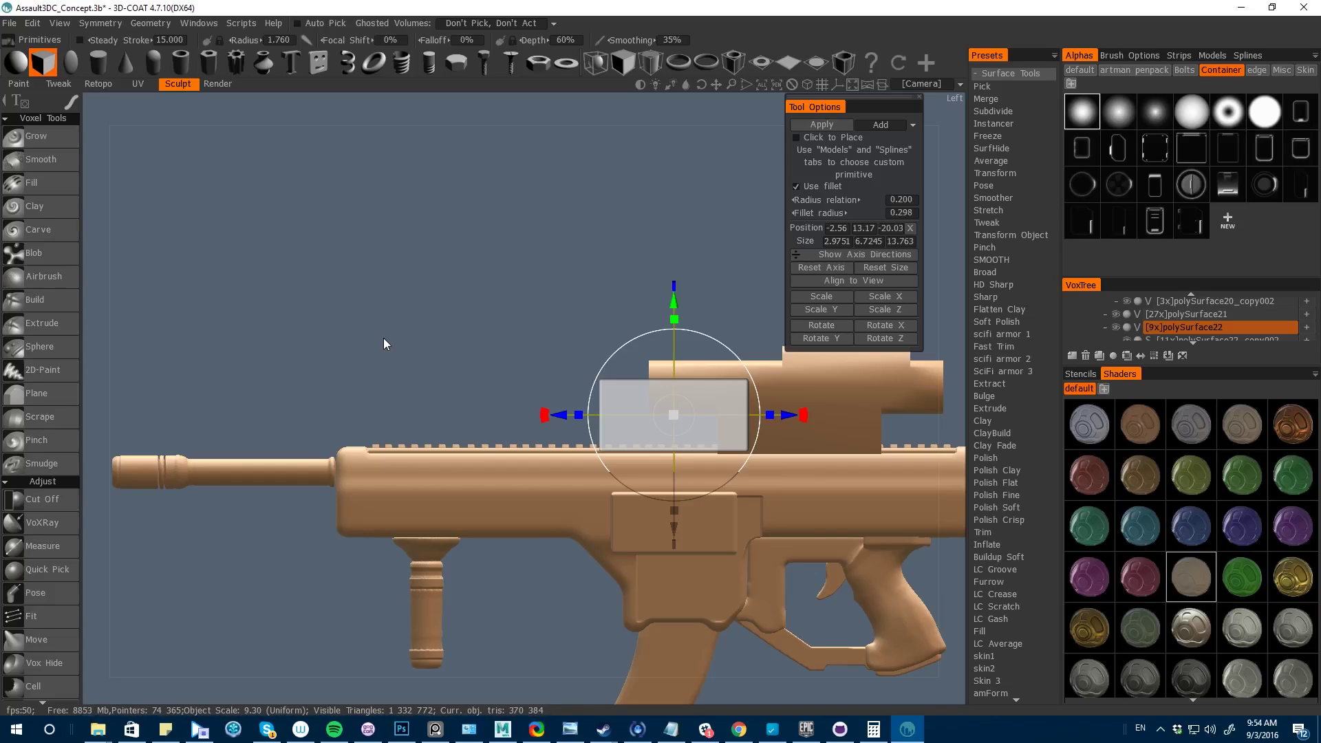
left_click_drag(383, 339, 659, 622)
left_click_drag(523, 606, 307, 428)
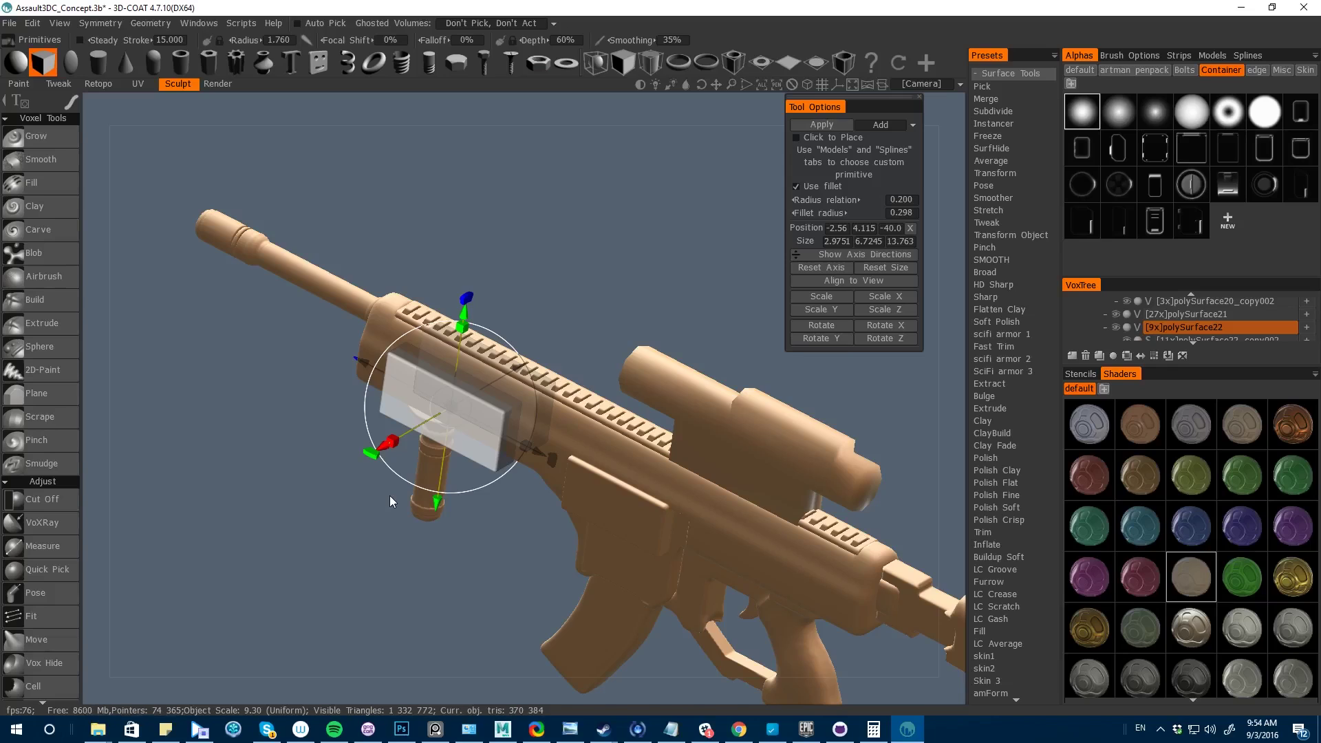
- Try adding a cube of size 5.2457 × 6.7245 × 8.1195 to the handguard, and undo both added blocks
left_click_drag(390, 496, 481, 510, "shift")
key("Return")
key("ctrl+z")
key("ctrl+z")
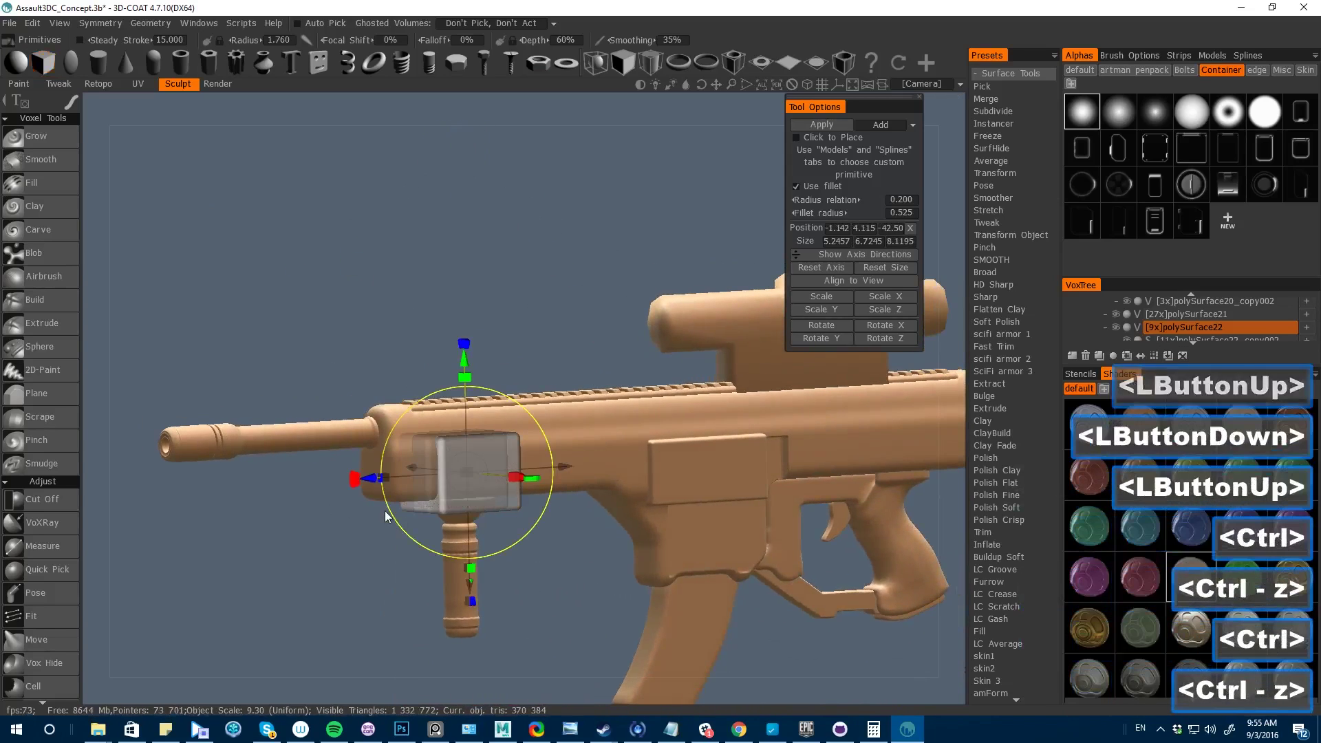
left_click_drag(366, 523, 791, 475, "shift")
key("ctrl+z")
key("ctrl+z")
key("ctrl+z")
key("ctrl+z")
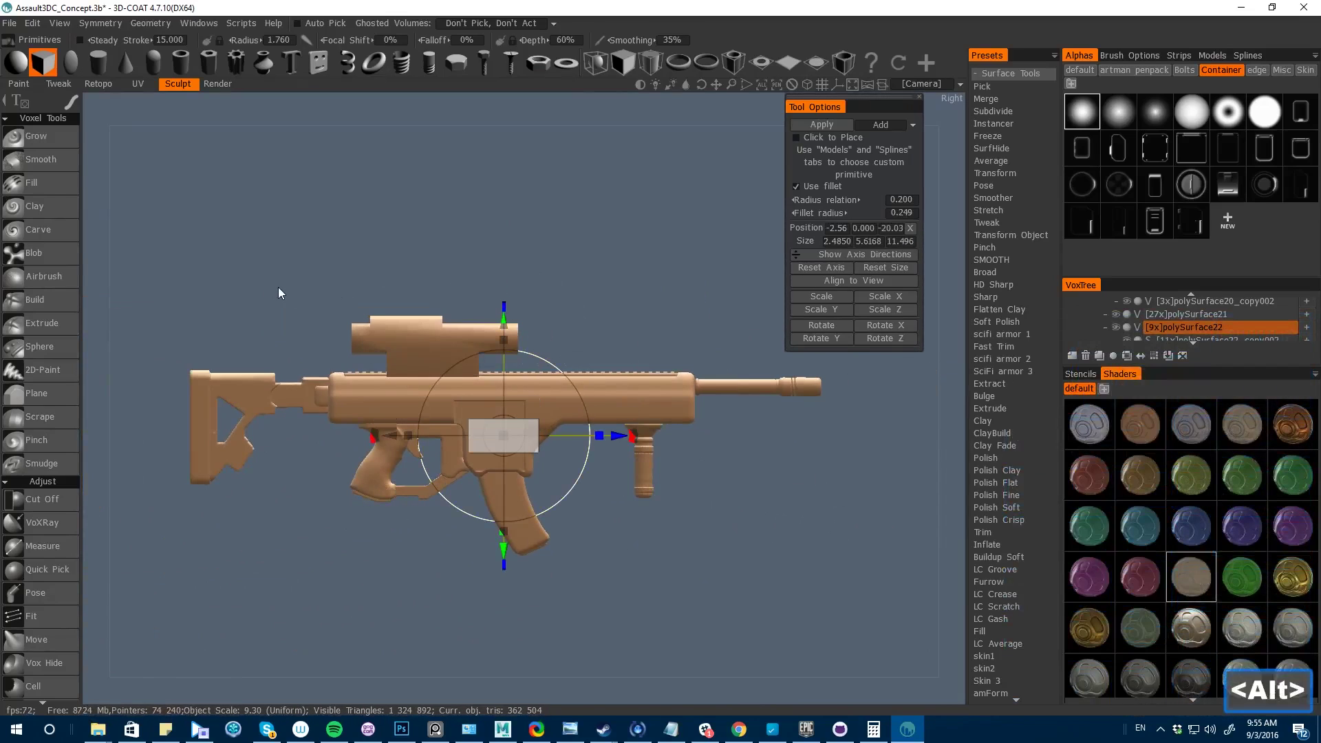
- Undo the remaining cube edits and the receiver cuts, back to the plain rifle without a cube primitive
left_click_drag(279, 289, 337, 327, "alt")
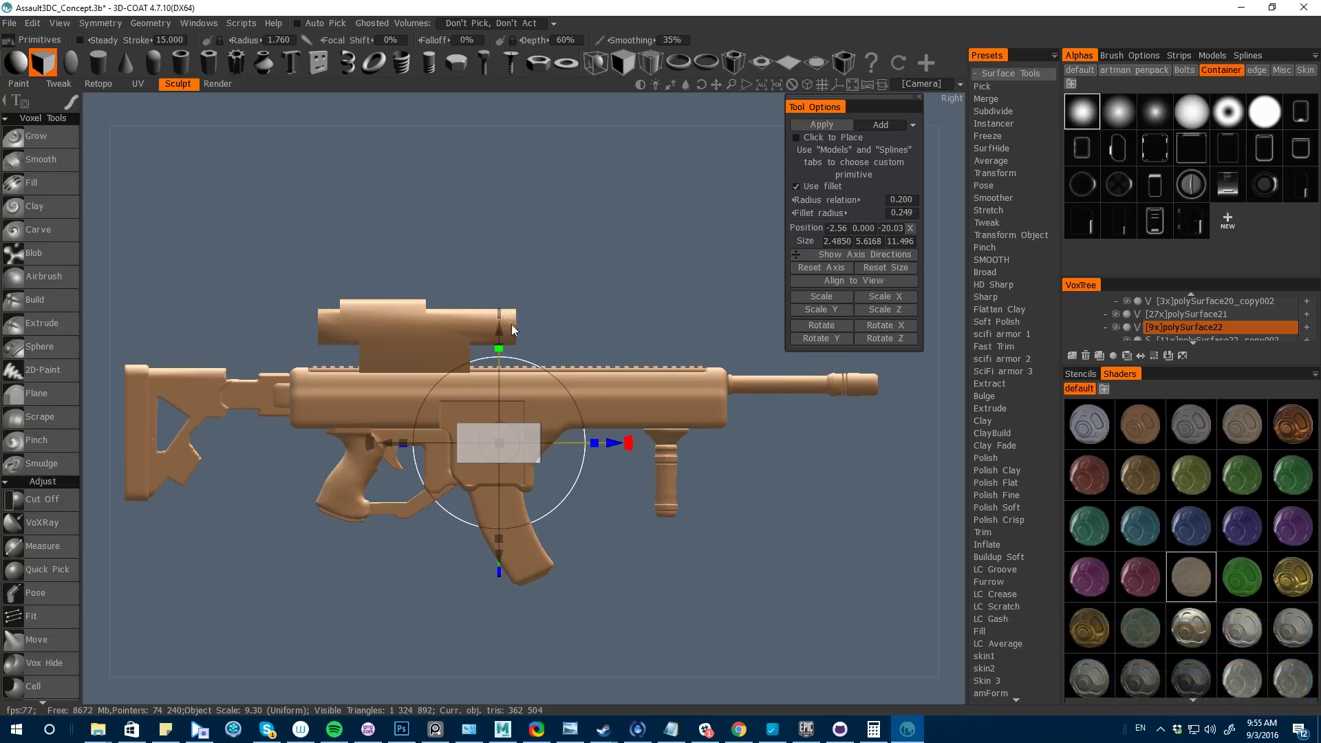
key("ctrl+z")
key("ctrl+z")
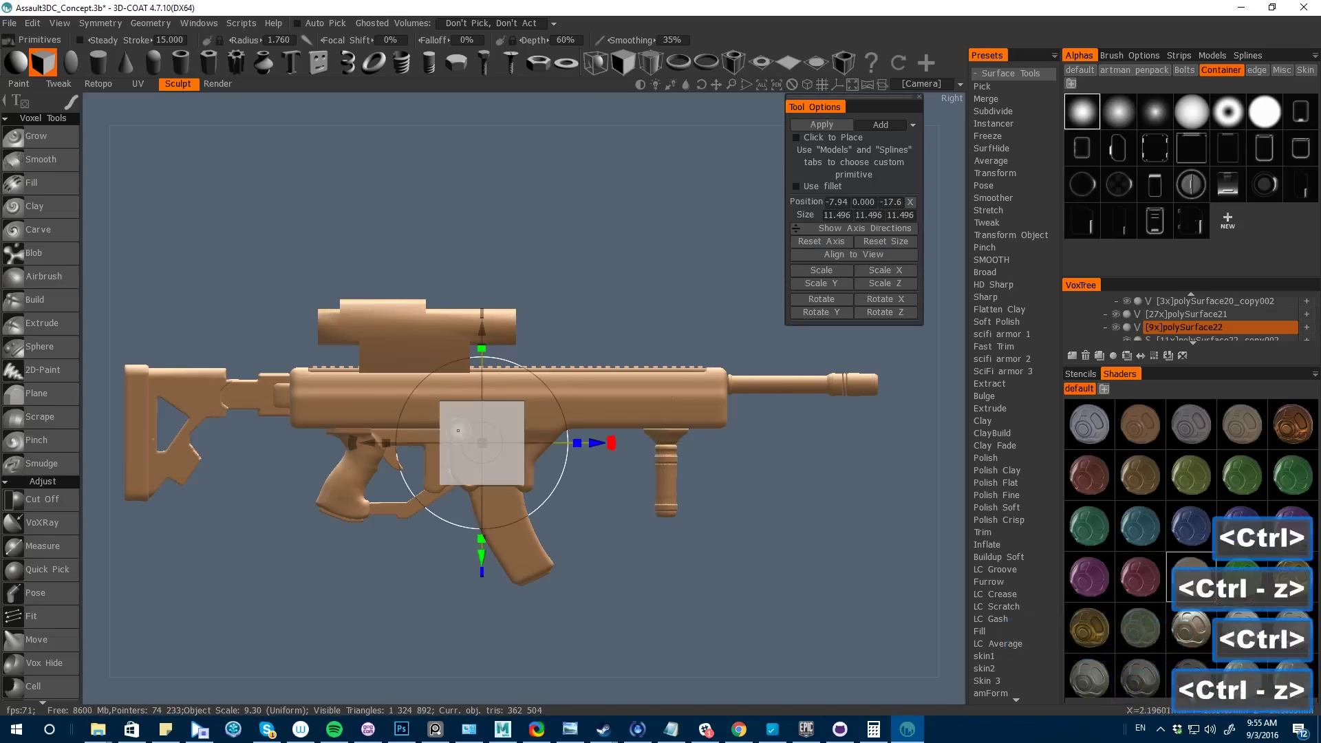
left_click(451, 364, "ctrl")
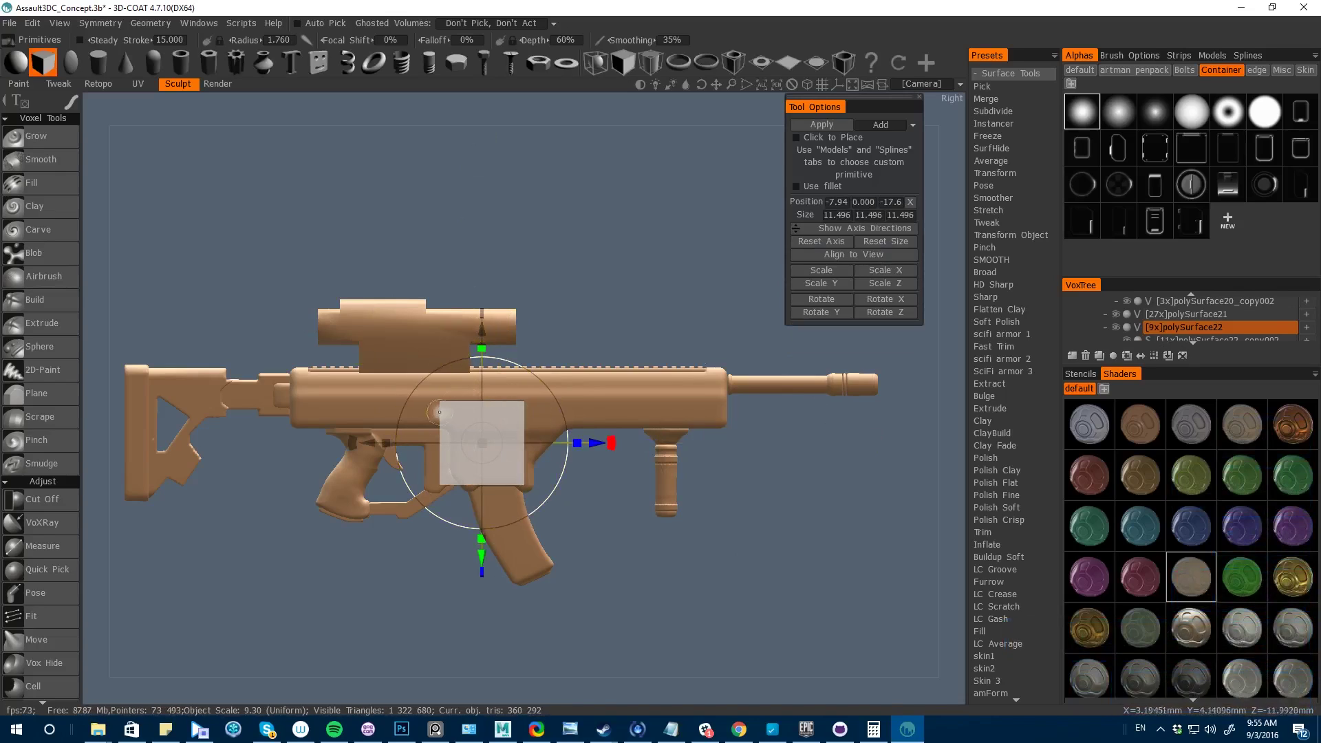
key("ctrl+z")
key("ctrl+z")
key("ctrl+z")
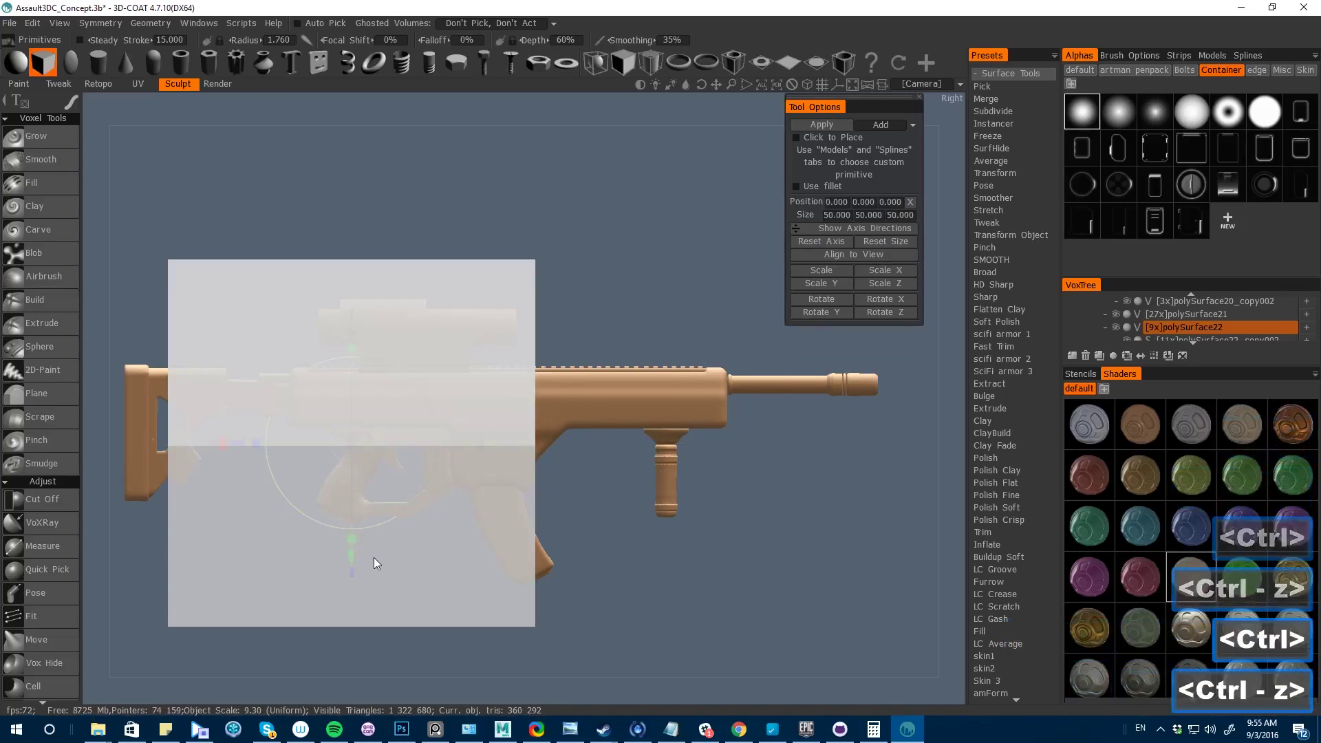
key("ctrl+z")
mouse_move(354, 541)
left_mouse_down("alt")
mouse_move(413, 585)
mouse_move(402, 541)
mouse_move(348, 555)
left_mouse_up("alt")
- Capture a screenshot of the viewport region showing the whole rifle from its side
key("ctrl+Print")
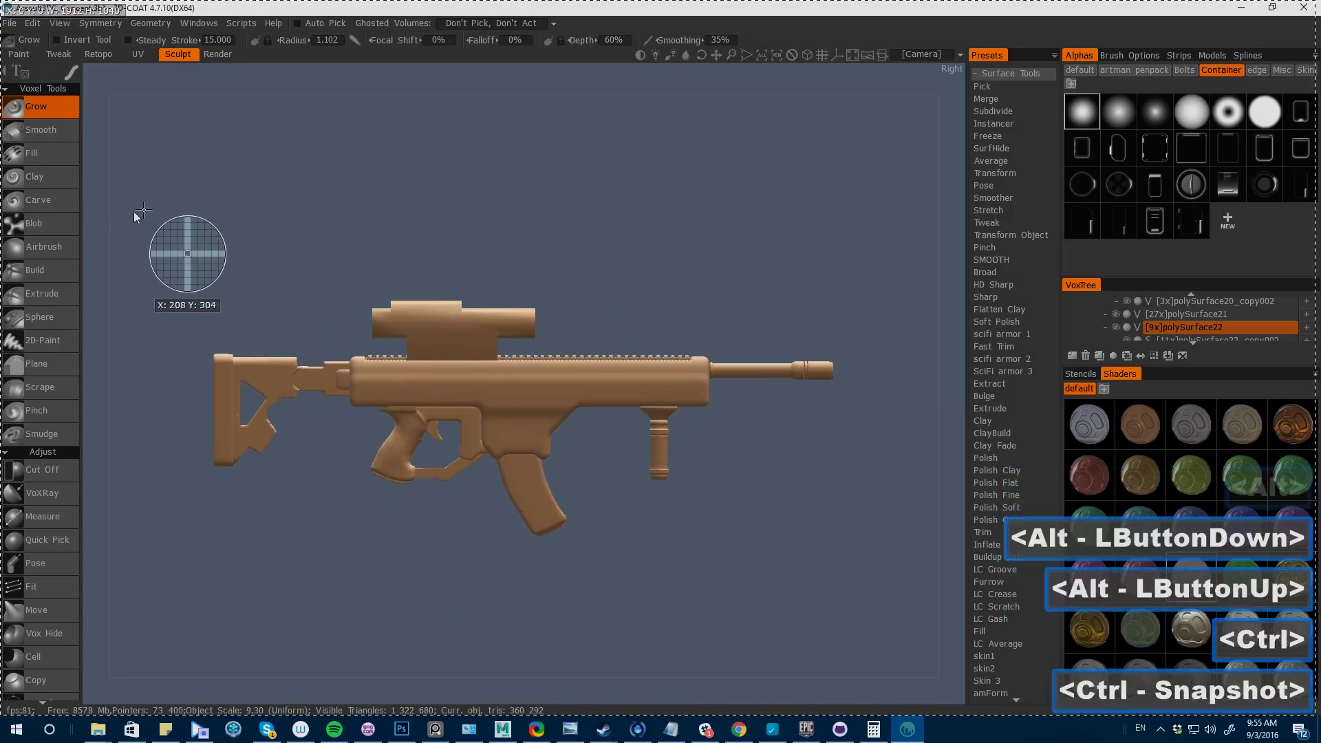
left_click_drag(143, 210, 905, 588)
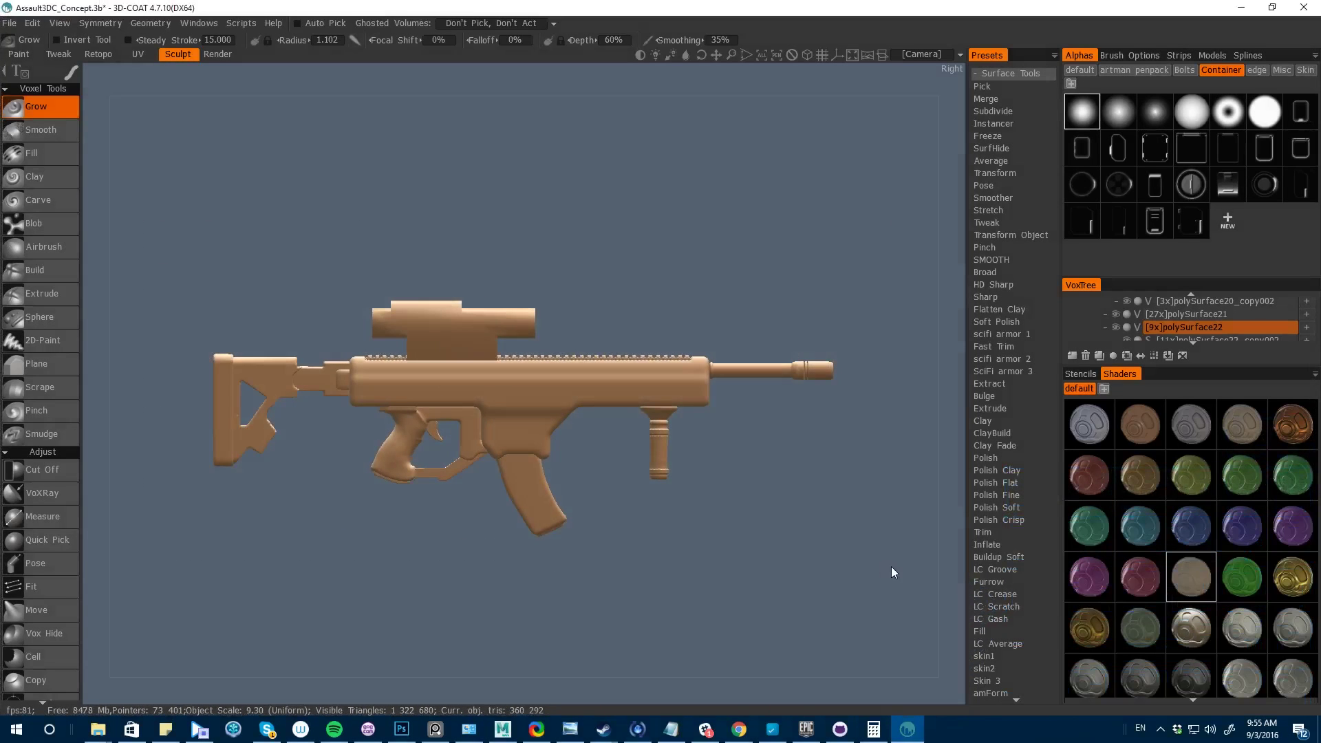
left_click_drag(401, 718, 211, 551)
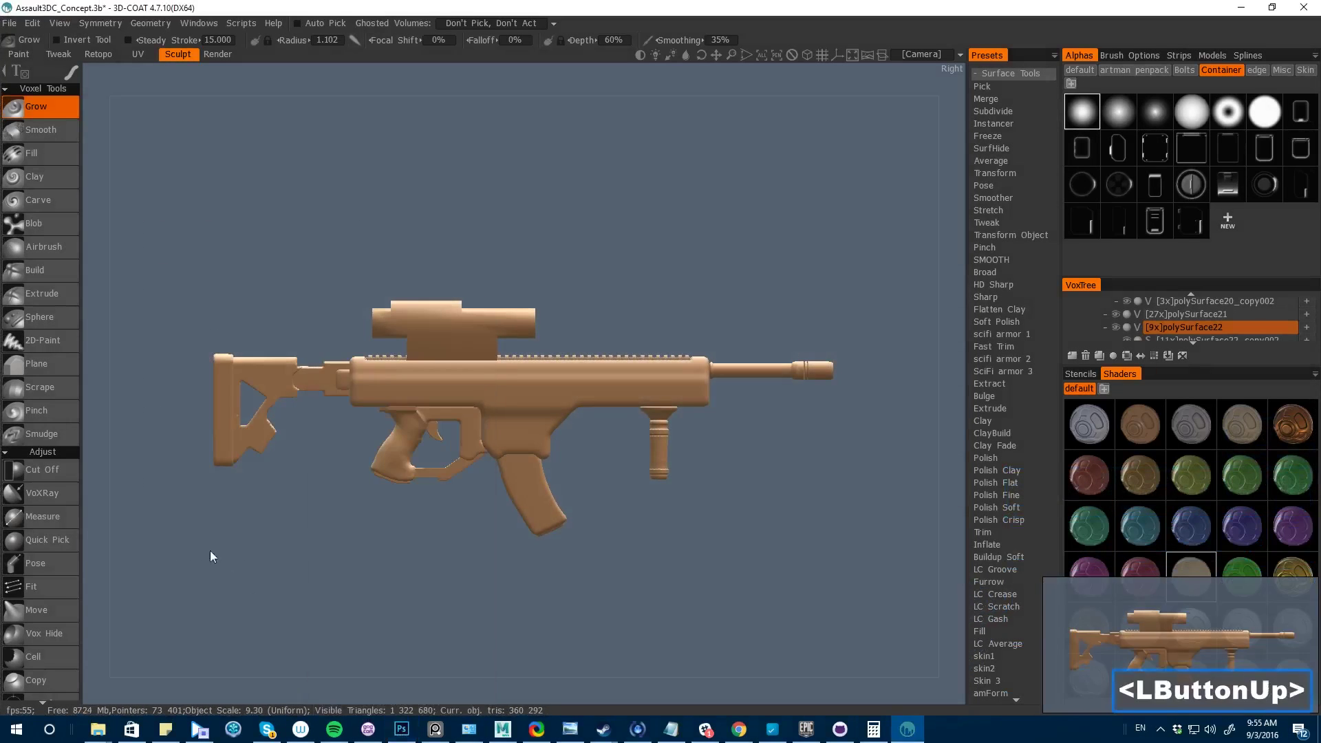
- Switch to Photoshop, create a 4000 by 2000 pixel document, and paste the rifle capture enlarged about its centre
key("alt+Tab")
key("ctrl+n")
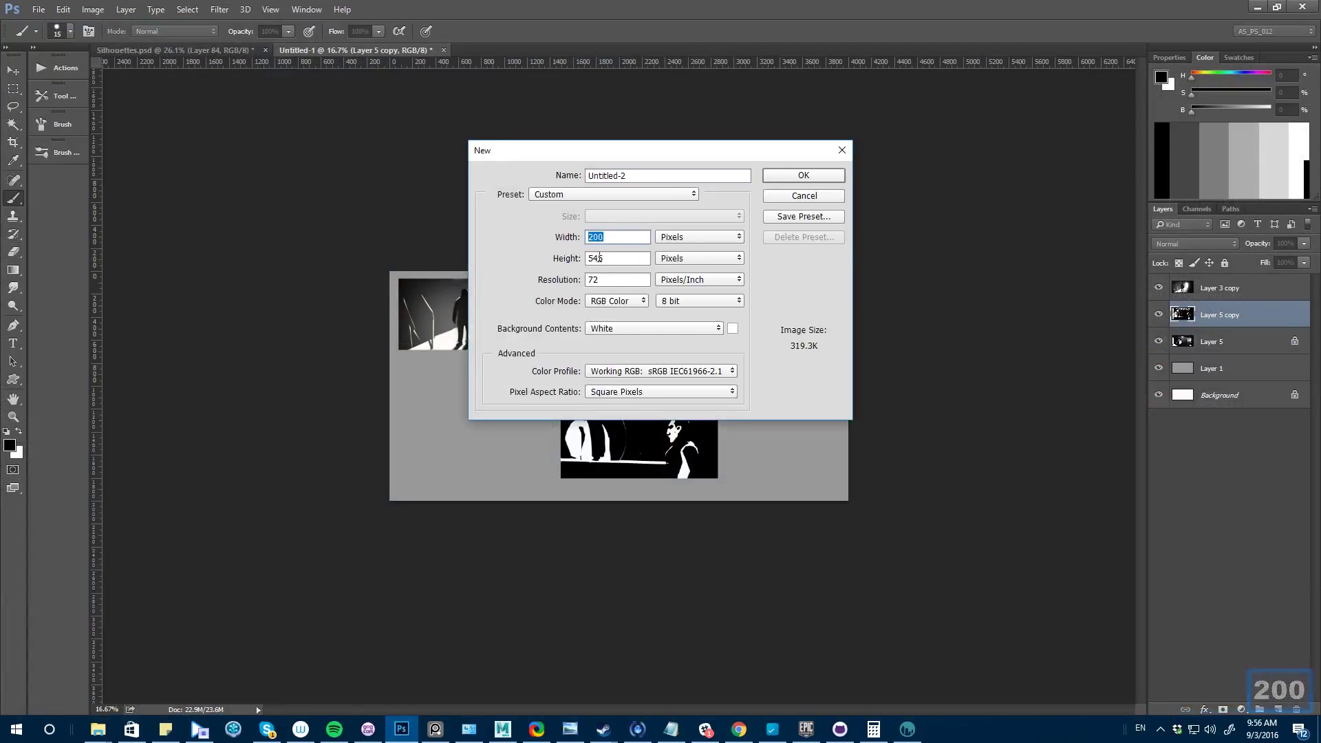
key("Return")
key("ctrl+v")
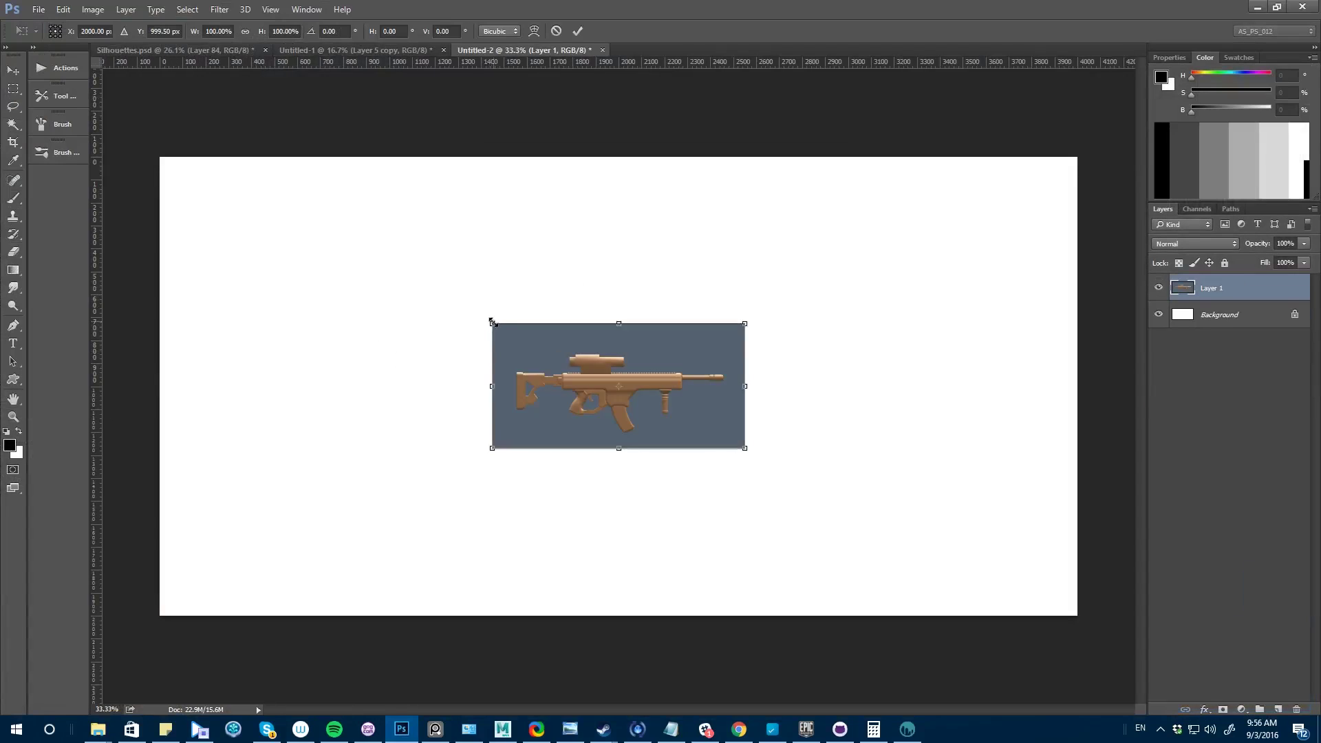
left_click_drag(492, 322, 230, 194, "alt+shift")
key("Return")
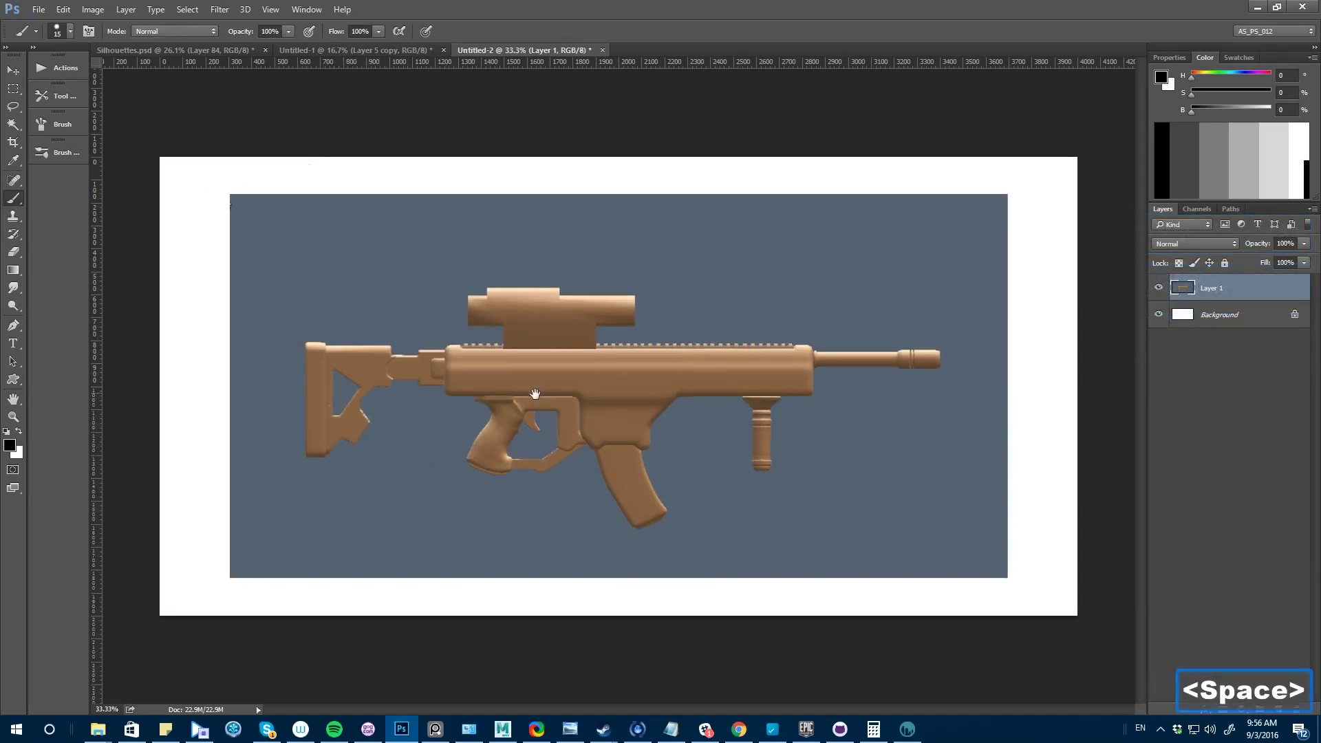
key("space")
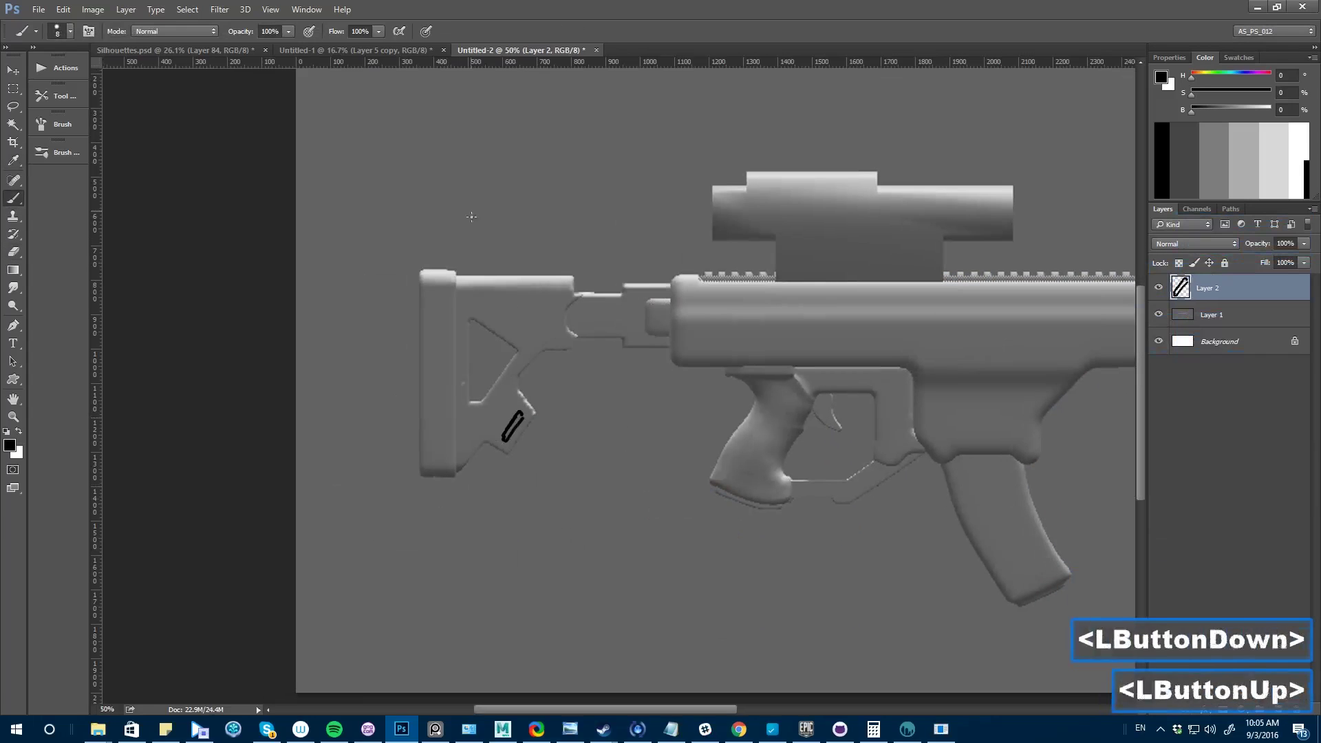
- Ink the stock's diagonal lower edge and the latch block beside it on Layer 2, erasing stray marks
key("bracketleft")
left_click_drag(542, 349, 460, 470)
key("e")
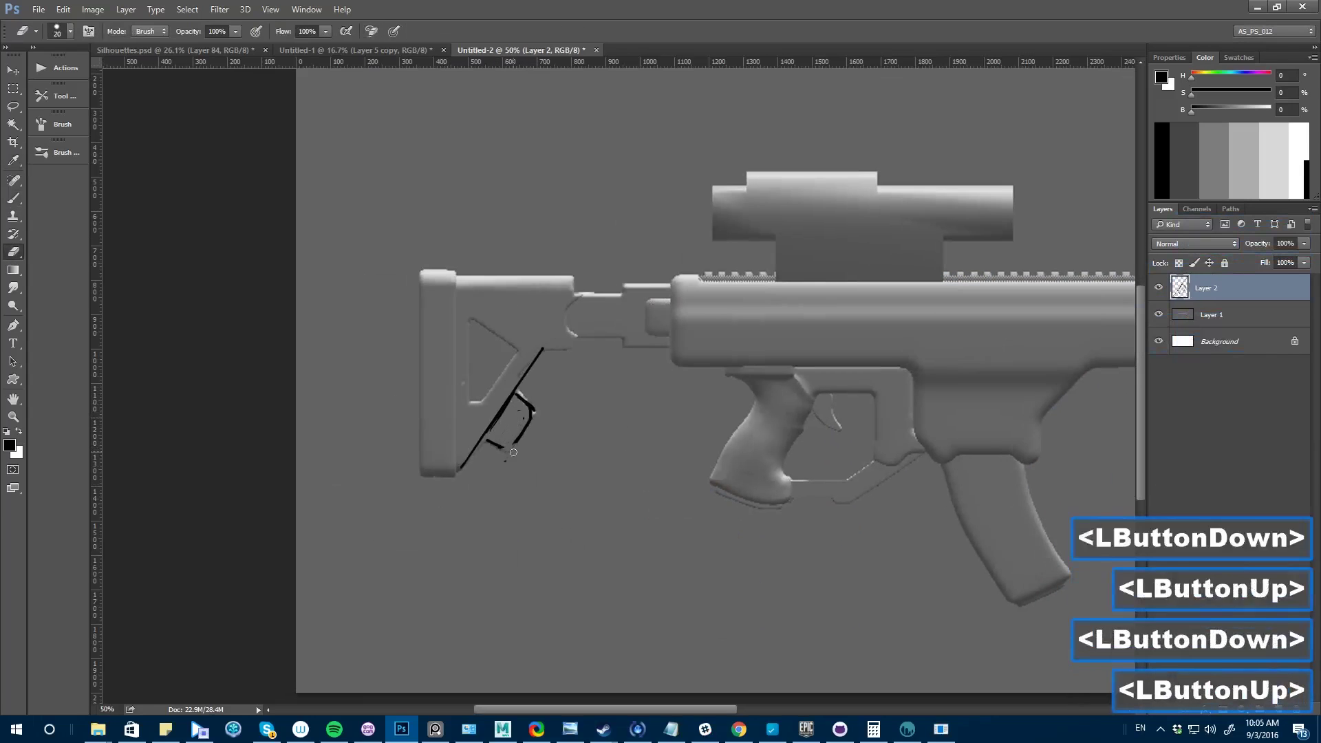
key("b")
left_click_drag(503, 397, 486, 422)
- Ink the butt pad's outline and the straight vertical seams on the stock
left_click_drag(556, 284, 557, 337)
left_click_drag(421, 271, 432, 362)
left_click_drag(422, 374, 424, 466)
key("e")
left_click_drag(455, 274, 455, 469, "shift")
key("ctrl+alt+minus")
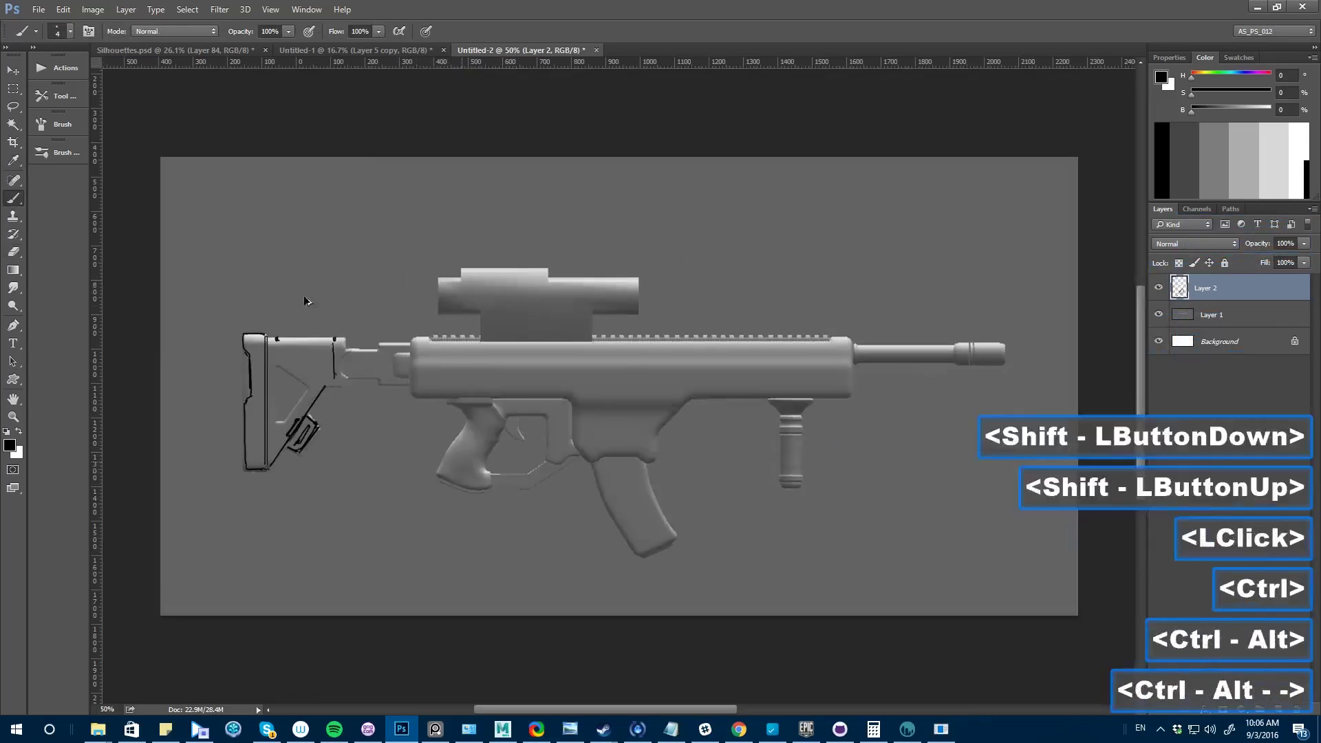
- Clean up the lines around the stock's latch and ink the upper edge of its triangular cutout
key("ctrl+alt+plus")
key("ctrl+alt+plus")
key("e")
left_click_drag(340, 351, 315, 385)
key("b")
left_click_drag(275, 226, 334, 269)
key("ctrl+alt+minus")
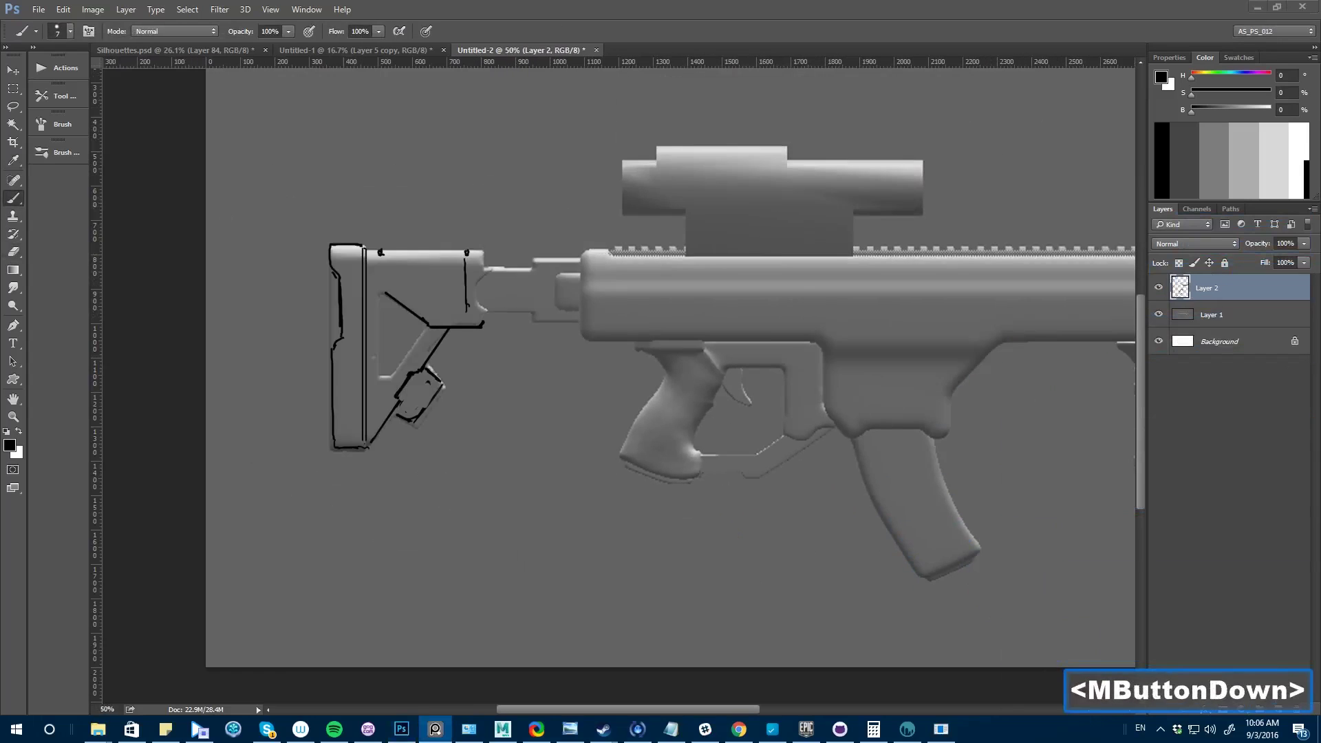
- Ink the trigger area and the rectangular panel on the stock's connector, undoing a stray stroke
middle_click_drag(229, 269, 122, 292)
left_click_drag(597, 374, 621, 398)
key("ctrl+z")
key("ctrl+minus")
left_click_drag(345, 358, 372, 370)
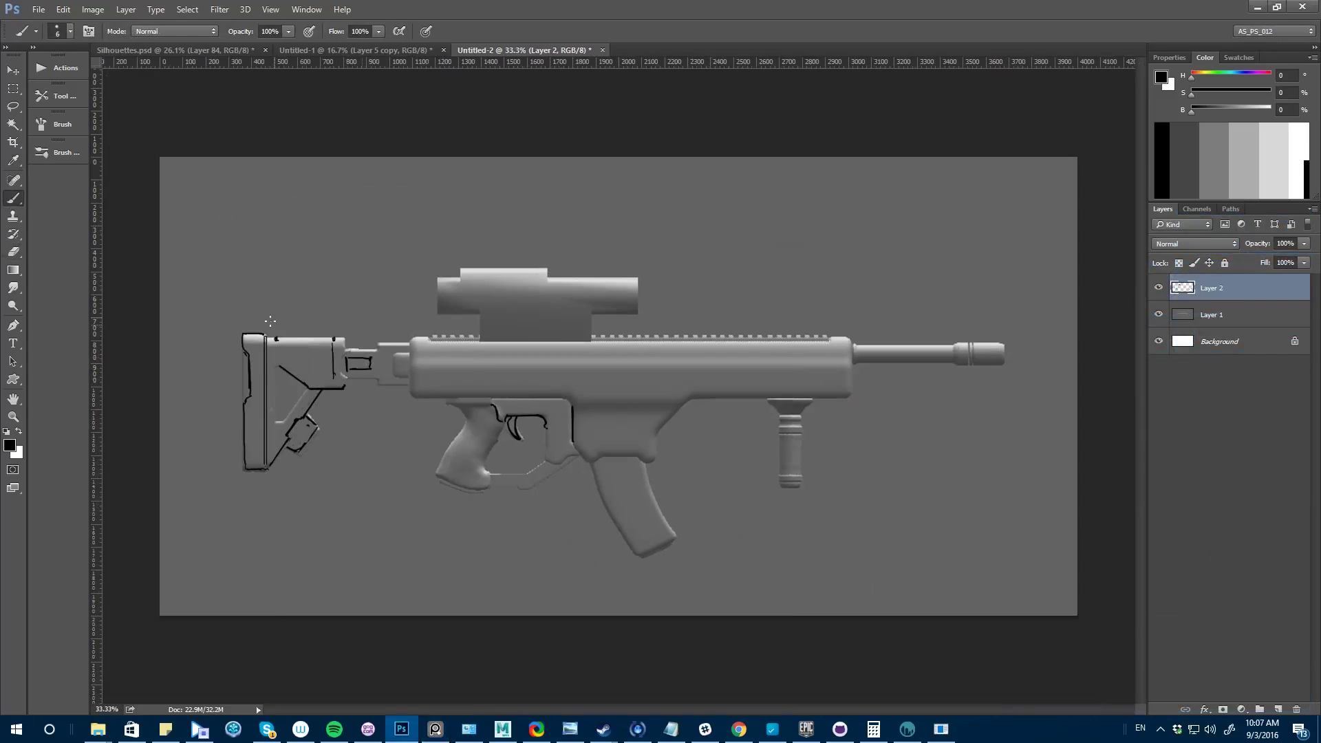
- Paste the coloured rifle silhouette as a reference layer and ink the stock's curved body line on Layer 2
key("ctrl+minus")
key("ctrl+minus")
key("ctrl+v")
left_click(1212, 314)
key("b")
left_click_drag(215, 377, 260, 404)
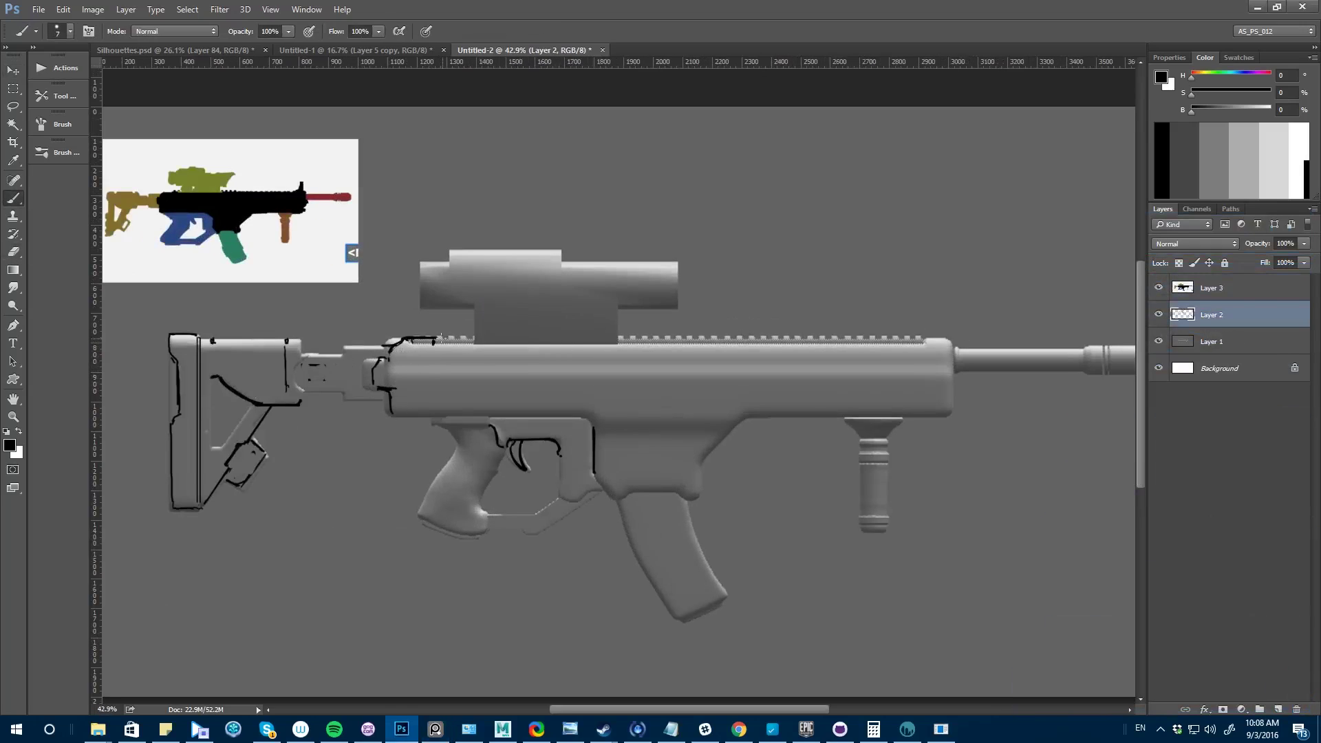
- Lasso the stock on Layer 1 and shift a copy of it toward the receiver to shorten the rifle
key("l")
left_click(1212, 342)
left_click_drag(420, 329, 128, 310)
left_click_drag(177, 493, 214, 493, "ctrl+alt")
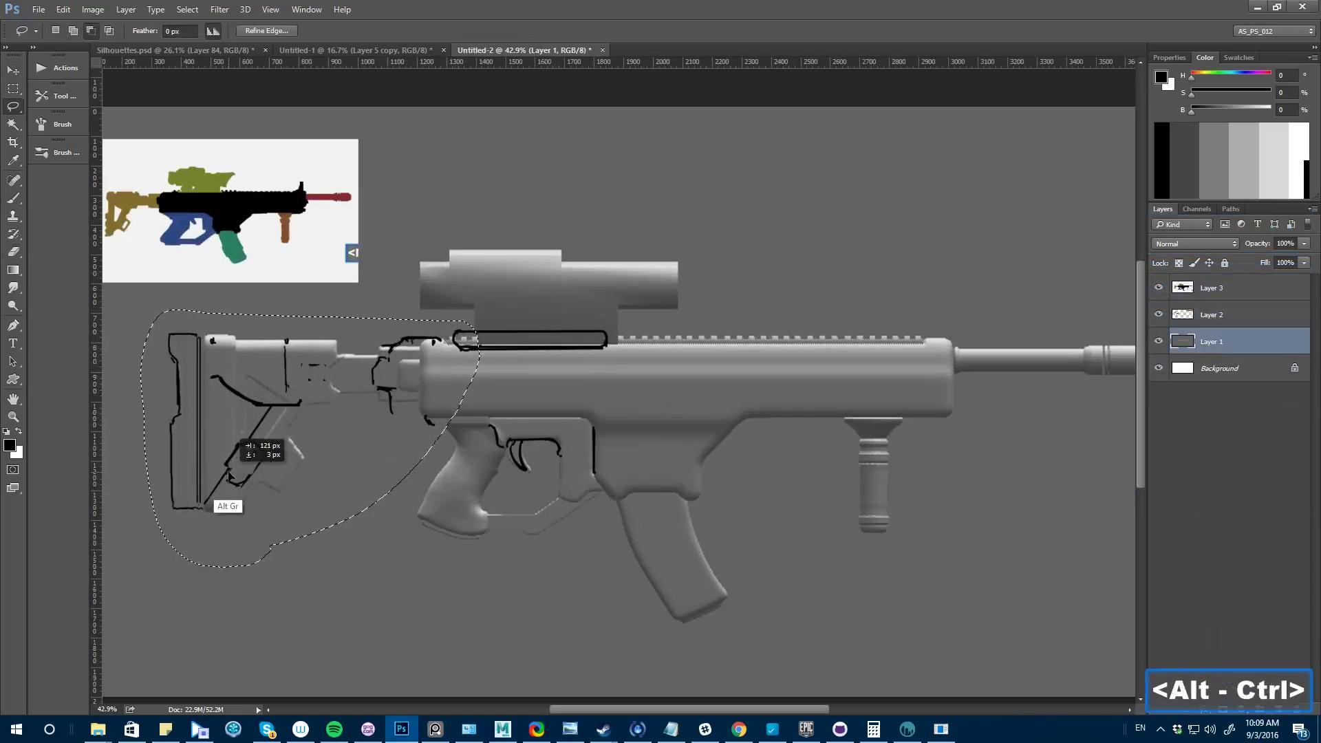
- Lasso the stock's line art on Layer 2 and shift it forward to match the moved stock
key("b")
left_click(1212, 315)
key("l")
left_click_drag(440, 326, 122, 301)
left_click_drag(159, 383, 192, 383, "ctrl")
key("ctrl+d")
key("b")
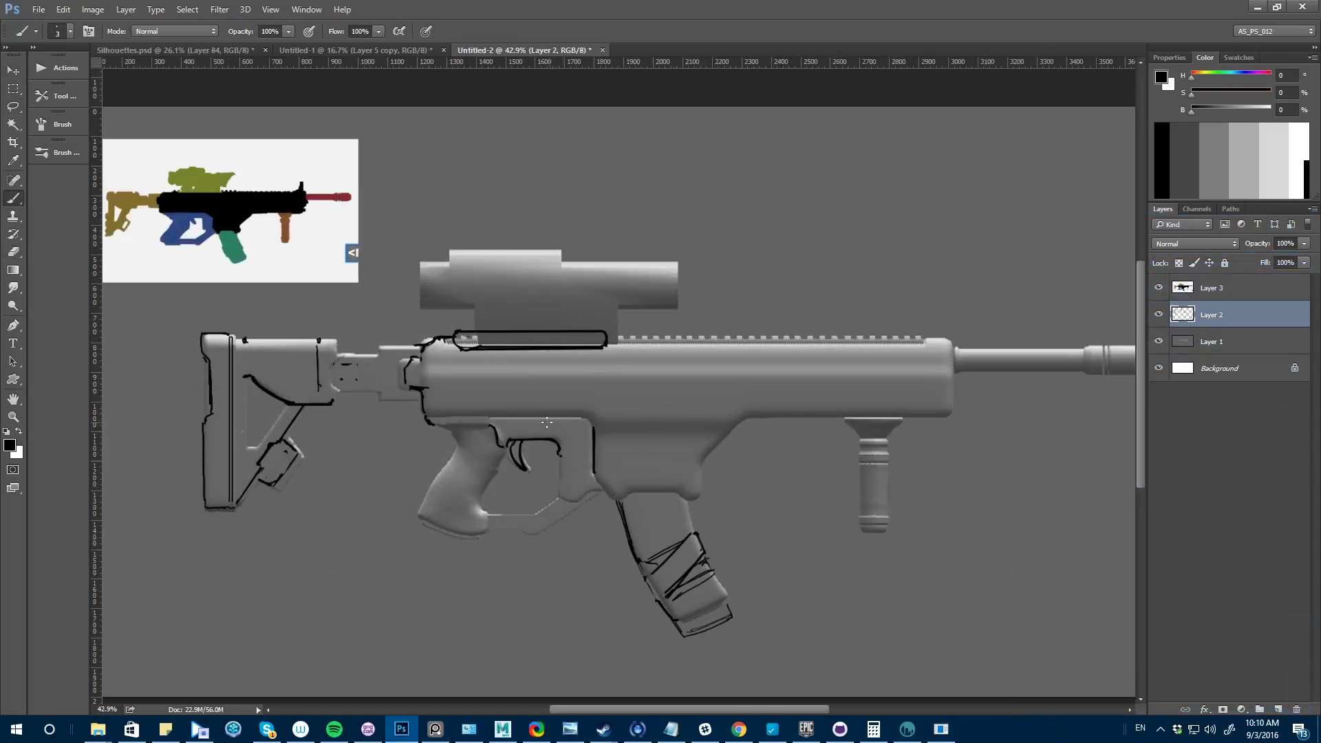
- Ink contour strokes around the trigger guard and the pistol grip
left_click_drag(548, 422, 564, 452)
left_click_drag(443, 446, 475, 472)
left_click_drag(512, 506, 506, 542)
- Ink the handguard's lower strip with straight lines and the front edge of the magazine well
key("ctrl+plus")
left_click_drag(733, 418, 723, 433)
left_click_drag(961, 418, 954, 438)
left_click_drag(732, 386, 963, 385, "shift")
mouse_move(418, 322)
left_mouse_down("shift")
mouse_move(937, 322)
mouse_move(970, 368)
left_mouse_up("shift")
left_click_drag(678, 453, 671, 498)
- Ink the scope's upper body outline and the eyepiece ring at its rear end
key("ctrl+alt+equal")
left_click_drag(451, 321, 671, 413)
left_click_drag(589, 318, 586, 365)
left_click_drag(570, 318, 568, 369)
left_click_drag(567, 369, 589, 366)
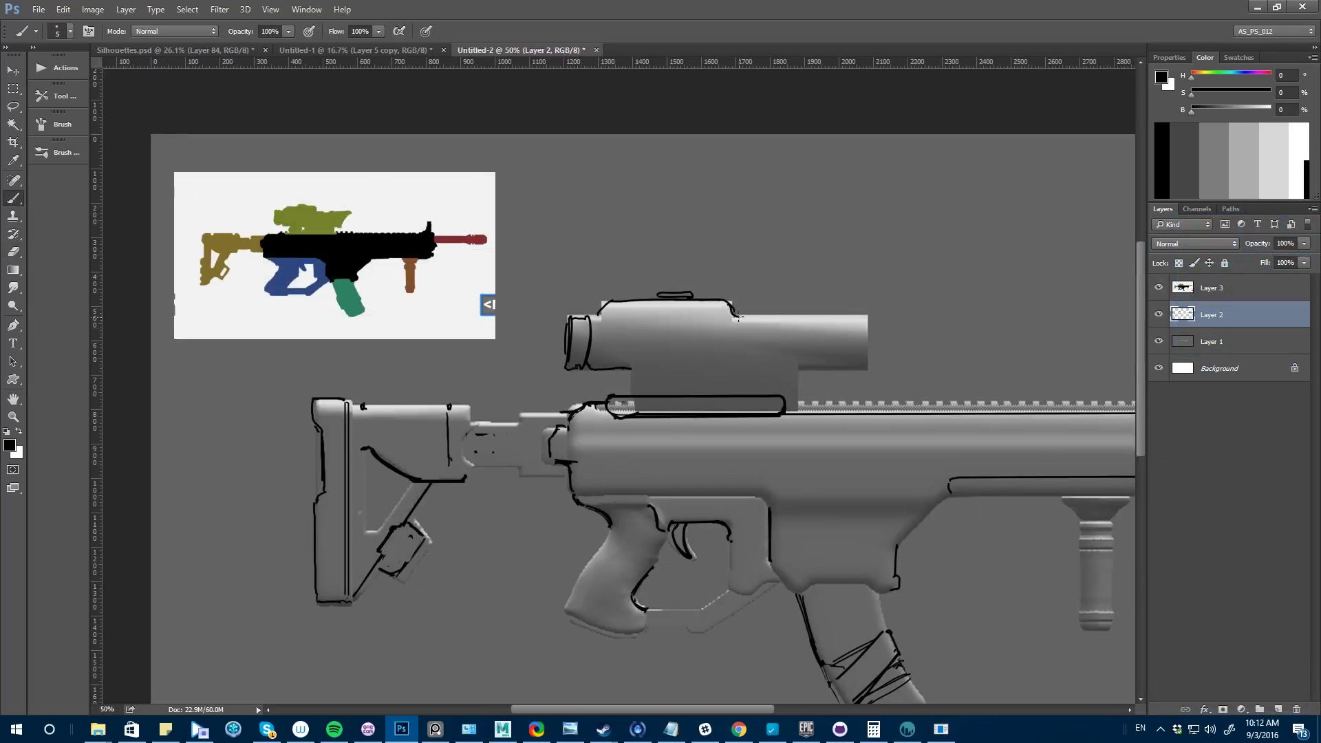
key("ctrl+minus")
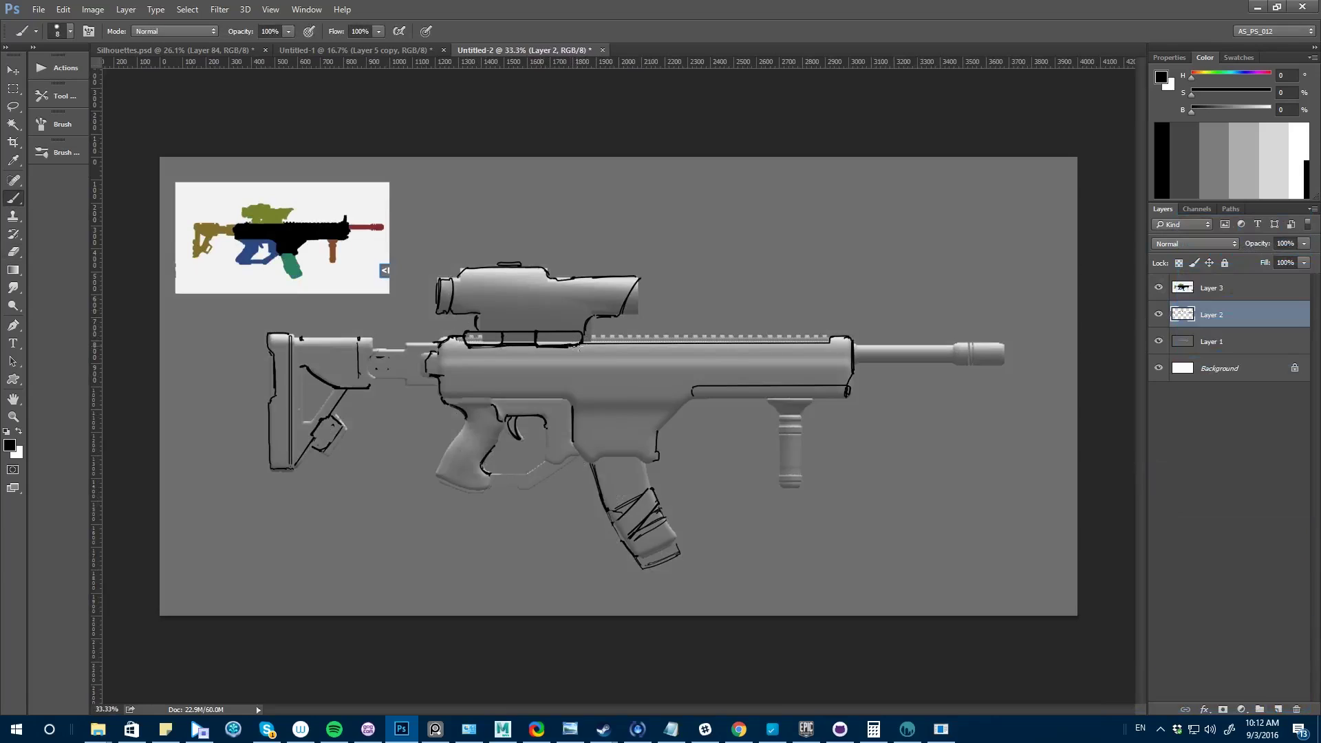
- Ink the vertical ring seams and the diagonal panel line on the scope, plus small details on its mount
left_click_drag(457, 278, 457, 313)
left_click_drag(591, 277, 591, 311)
left_click_drag(553, 282, 591, 311)
left_click_drag(621, 384, 585, 380, "alt")
left_click_drag(551, 381, 559, 362)
key("bracketleft")
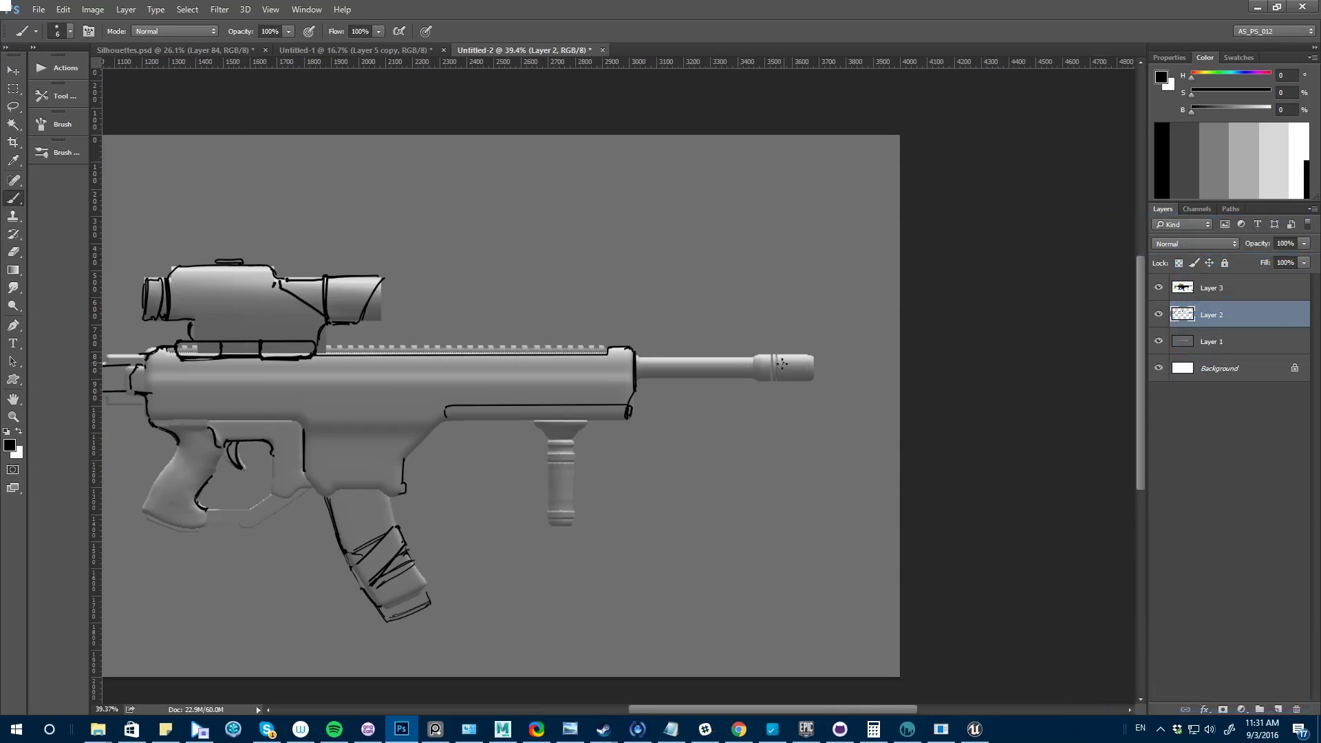
- Ink the muzzle brake's details and the barrel's lower edge, adding a collar seam near the handguard
left_click_drag(769, 358, 768, 378)
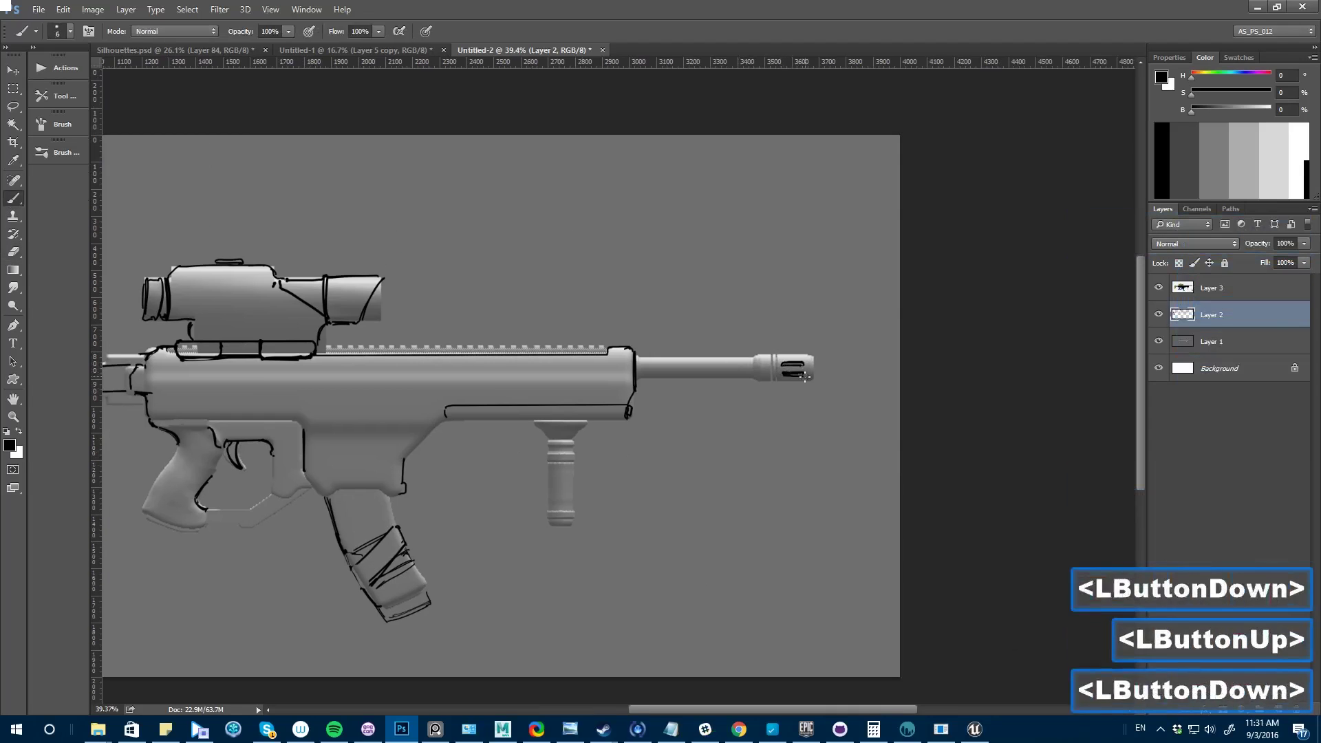
key("bracketleft")
left_click(640, 376)
key("b")
left_click(752, 375, "shift")
left_click_drag(670, 362, 671, 376)
- Ink the narrow side slot on the receiver and the panel details on the stock
left_click_drag(523, 406, 677, 384)
left_click_drag(458, 451, 558, 471)
left_click_drag(304, 398, 458, 398)
key("space")
left_click_drag(430, 337, 693, 390)
- Tidy the clamp lines of the scope mount on the top rail by erasing the excess ink
key("e")
mouse_move(466, 346)
left_mouse_down("shift")
mouse_move(606, 346)
mouse_move(510, 357)
left_mouse_up("shift")
key("b")
key("l")
key("b")
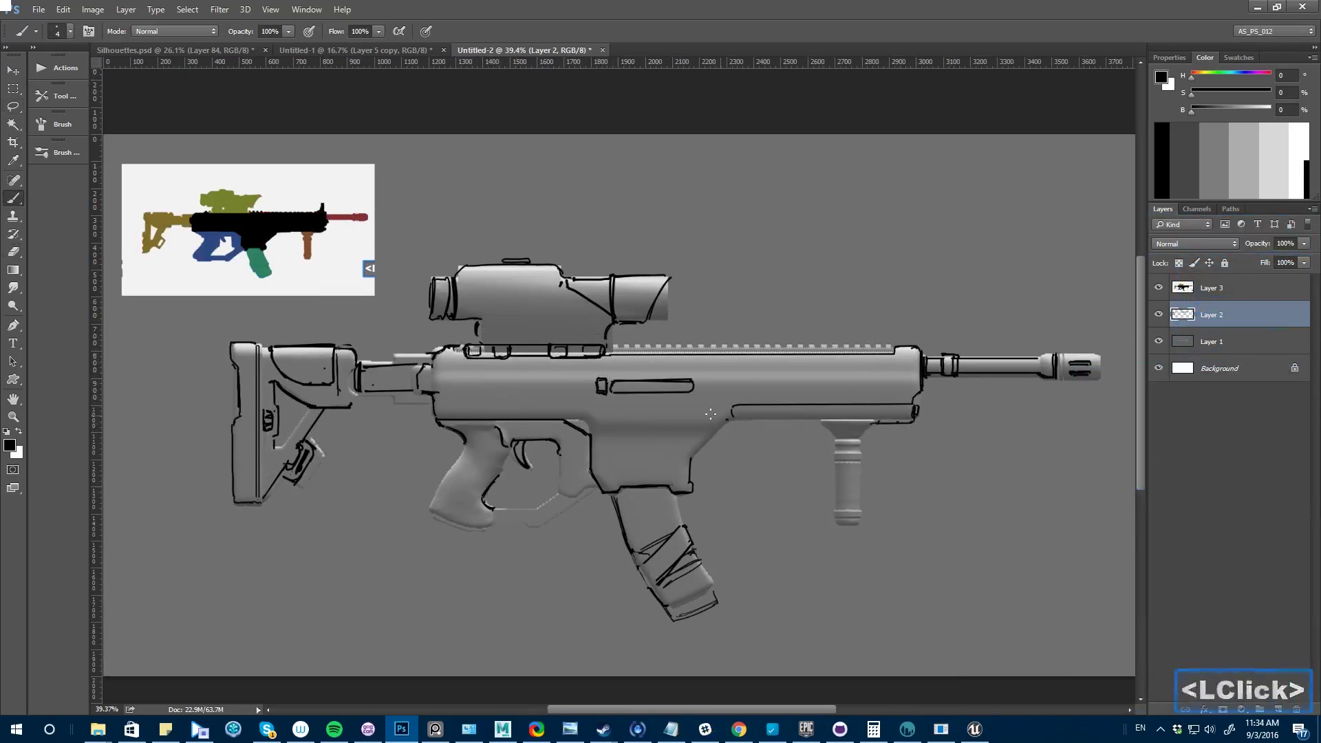
- Ink the magazine well's slopes and the handguard's straight underside, and add a vertical seam on the stock connector
left_click_drag(731, 421, 690, 457)
left_click_drag(731, 422, 875, 421, "shift")
left_click_drag(564, 421, 590, 437)
left_click_drag(395, 365, 395, 390, "shift")
key("e")
key("b")
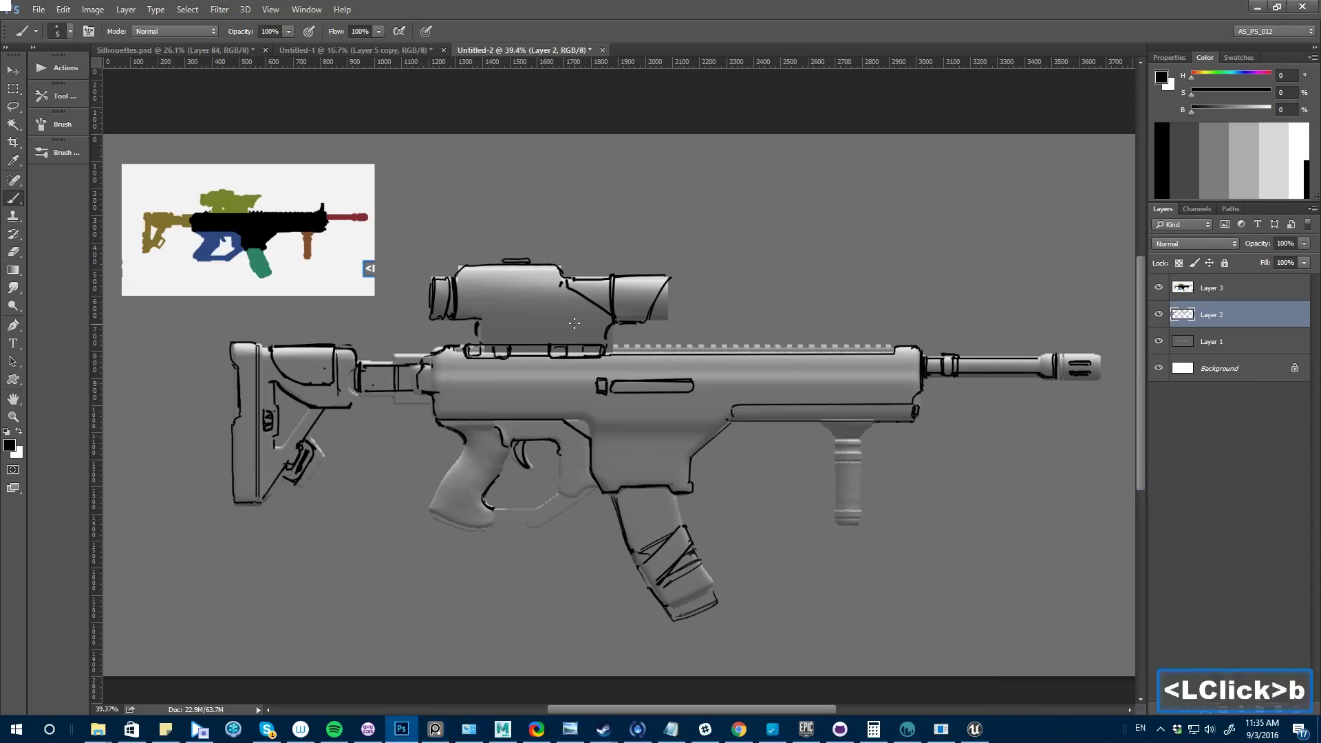
- Ink a bracket line under the scope body and refine the mount's clamp details by erasing and redrawing
left_click_drag(551, 318, 577, 335)
left_click_drag(571, 332, 572, 342)
key("e")
left_click_drag(467, 346, 468, 356)
left_click_drag(495, 350, 504, 352)
left_click_drag(567, 351, 587, 352)
key("b")
left_click_drag(477, 349, 484, 352)
- Mirror the canvas view horizontally to check the whole drawing, and restore its orientation
key("ctrl+minus")
key("h")
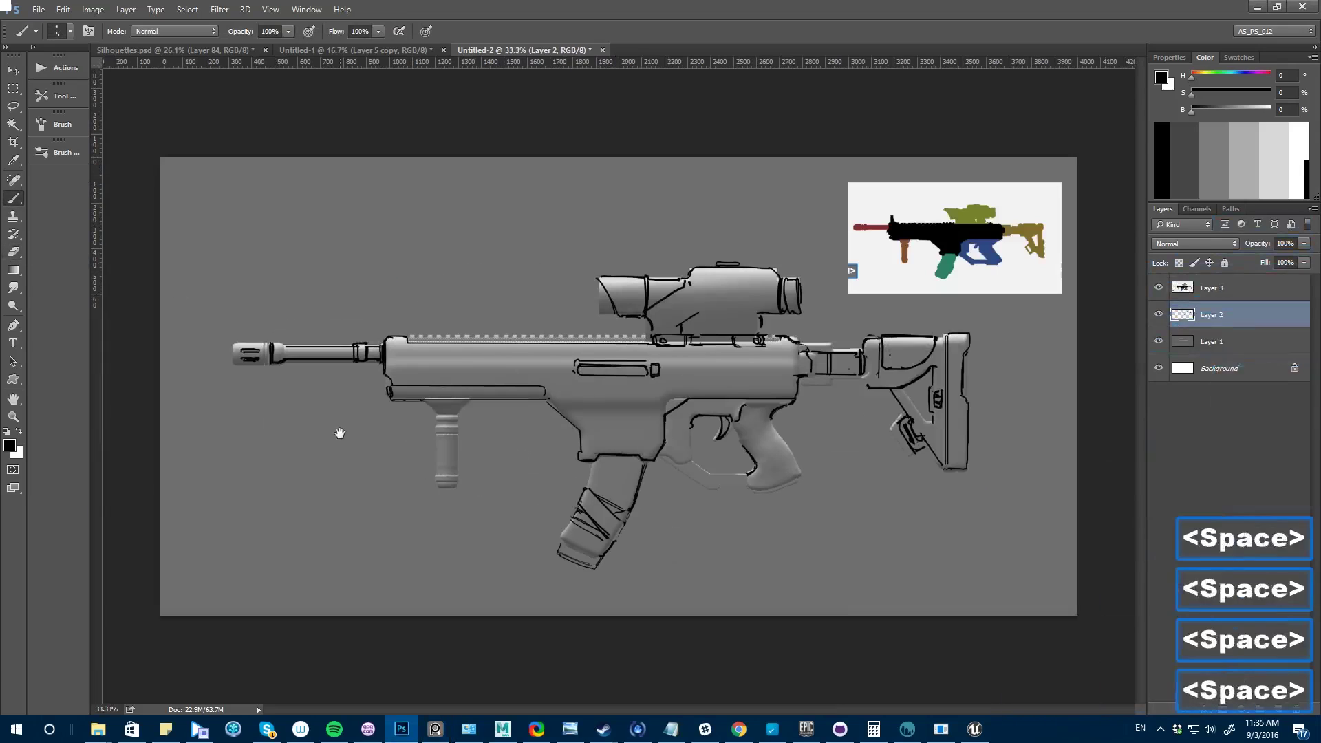
key("h")
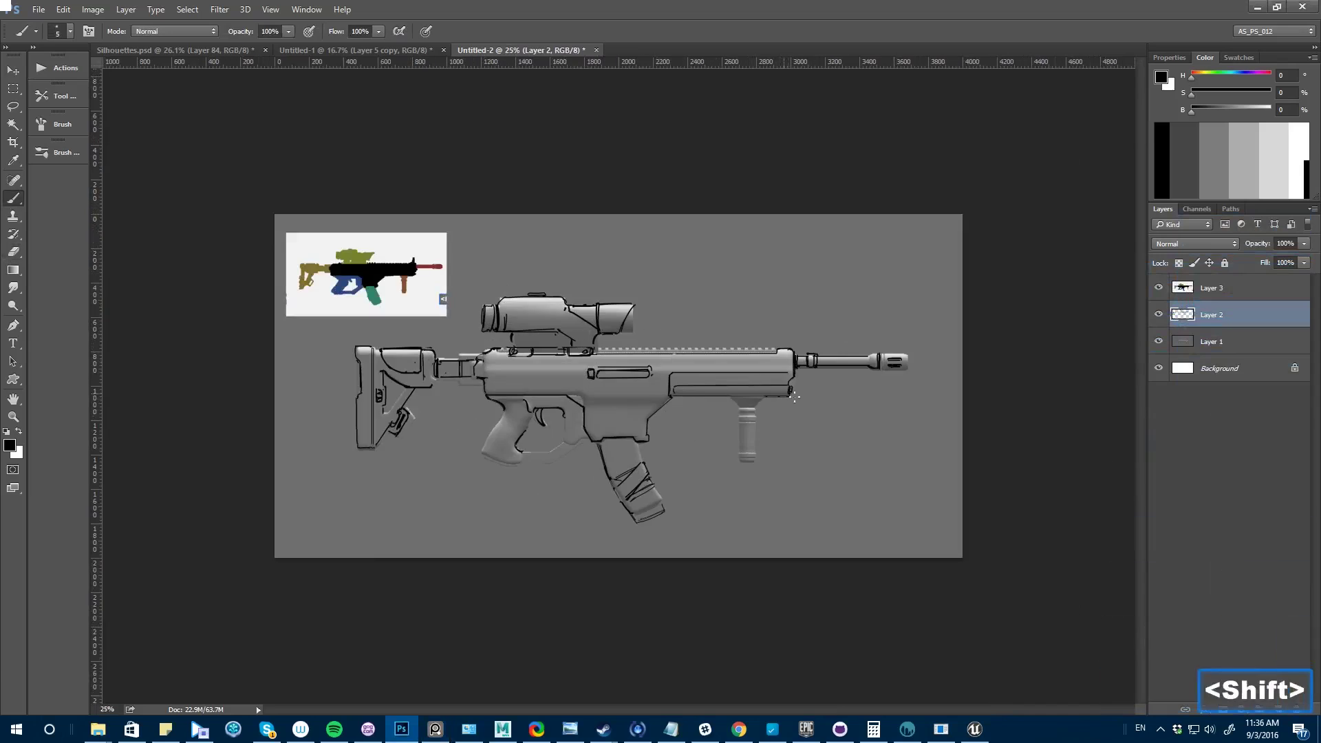
- Ink the trigger guard's lower bars and front post, and the grip edge behind the trigger, cleaning up stray ink
key("ctrl+plus")
key("ctrl+plus")
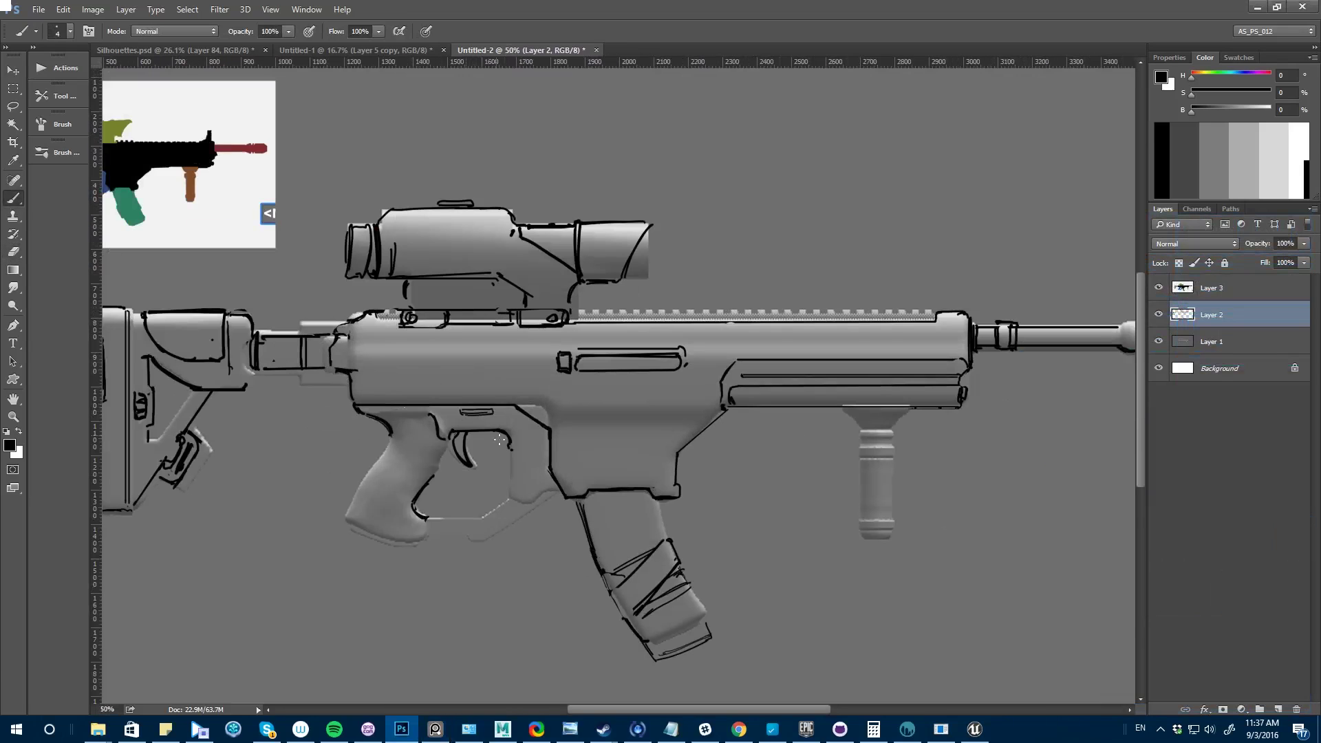
left_click_drag(426, 539, 472, 536)
left_click_drag(473, 540, 561, 494)
left_click_drag(427, 517, 483, 517)
left_click_drag(484, 518, 510, 497)
left_click_drag(448, 439, 432, 473)
key("e")
key("b")
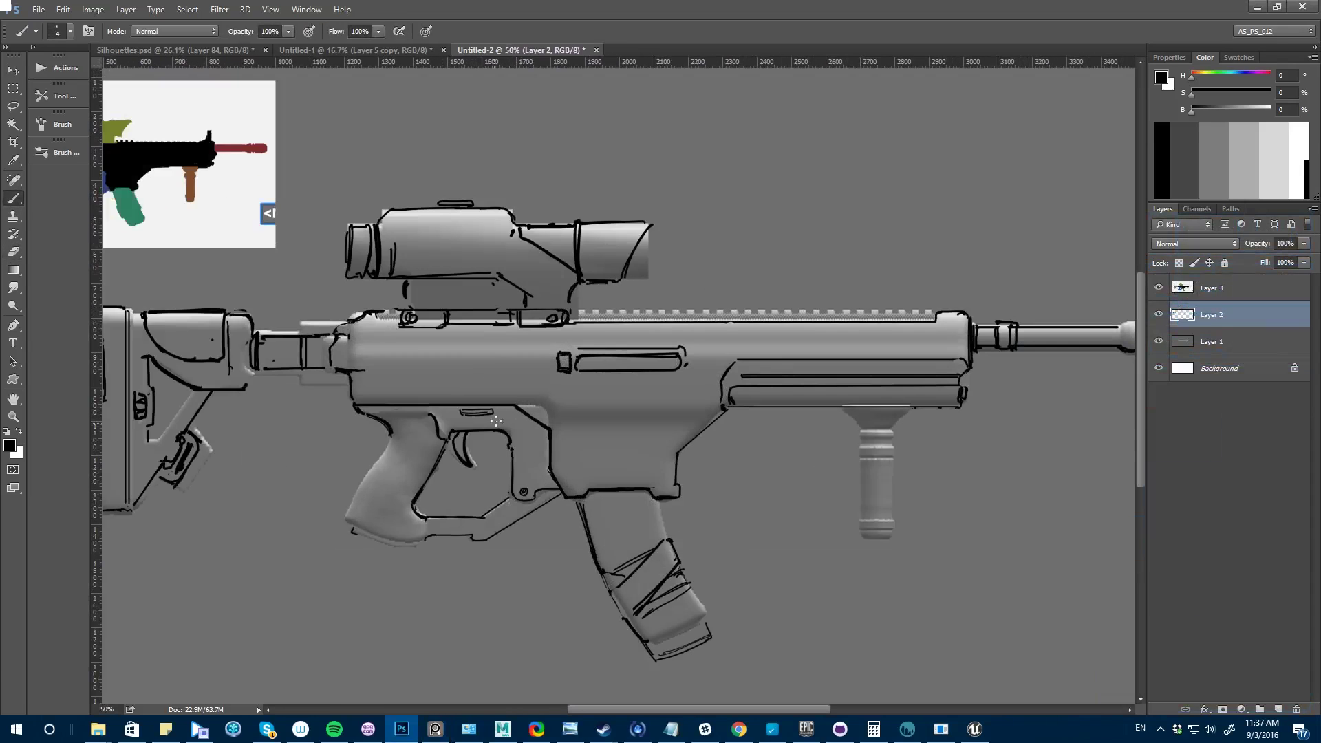
- Ink a small pin and selector lever on the rear receiver, and start a frame below the ejection port slot
left_click_drag(479, 407, 509, 407)
key("n")
key("b")
mouse_move(619, 385)
left_mouse_down()
mouse_move(609, 391)
mouse_move(676, 396)
left_mouse_up()
key("n")
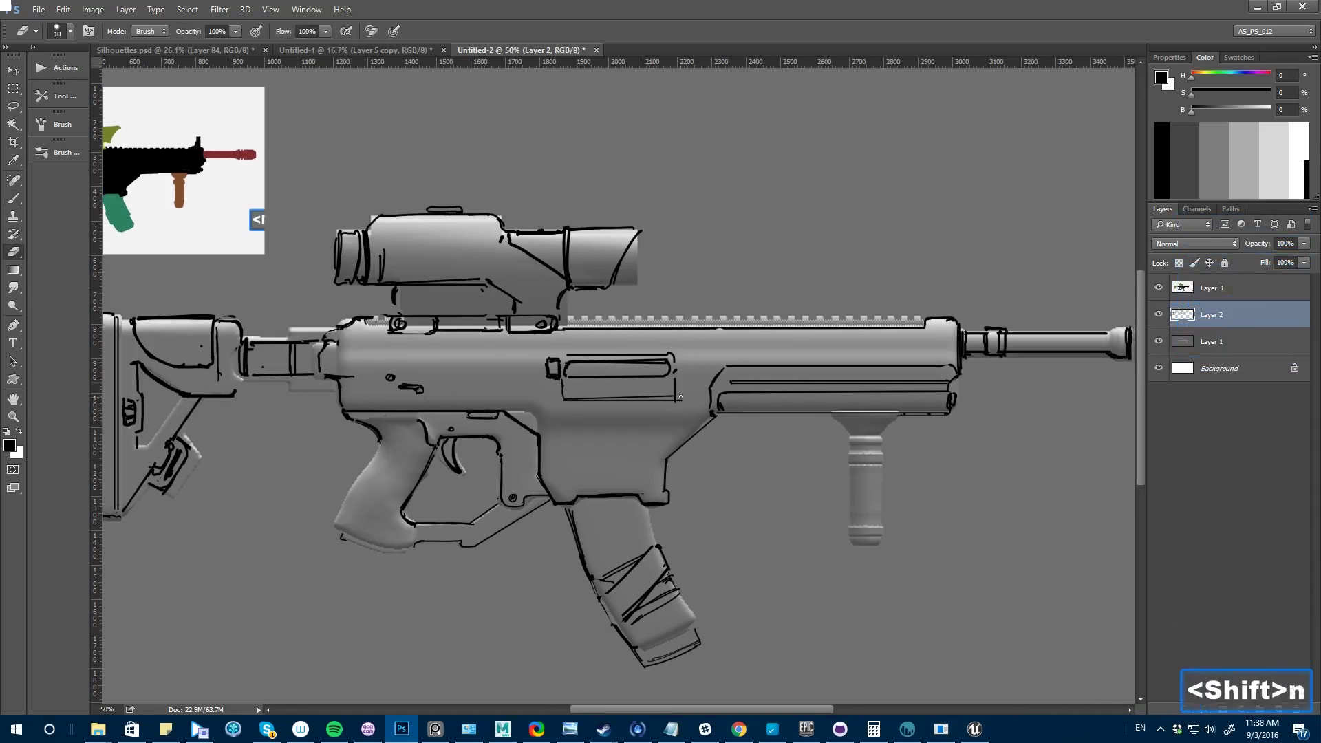
- Clean up the ejection port frame's lower edge, narrow the frame by transforming the selection, and deselect it
left_click_drag(563, 402, 679, 402)
key("b")
key("ctrl+alt+minus")
key("Return")
key("ctrl+d")
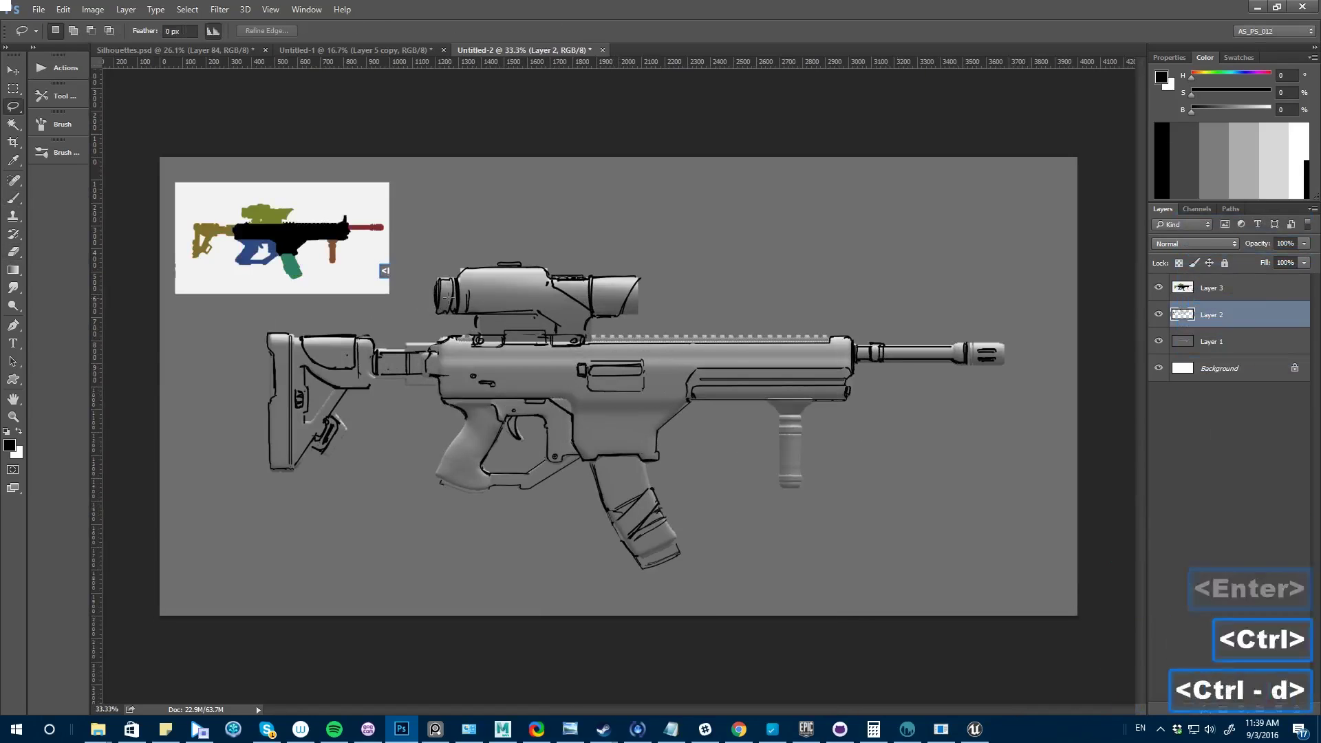
- Rework the stock's diagonal strut and cheek piece details with cleaner ink lines, erasing the excess strokes
key("ctrl+alt+equal")
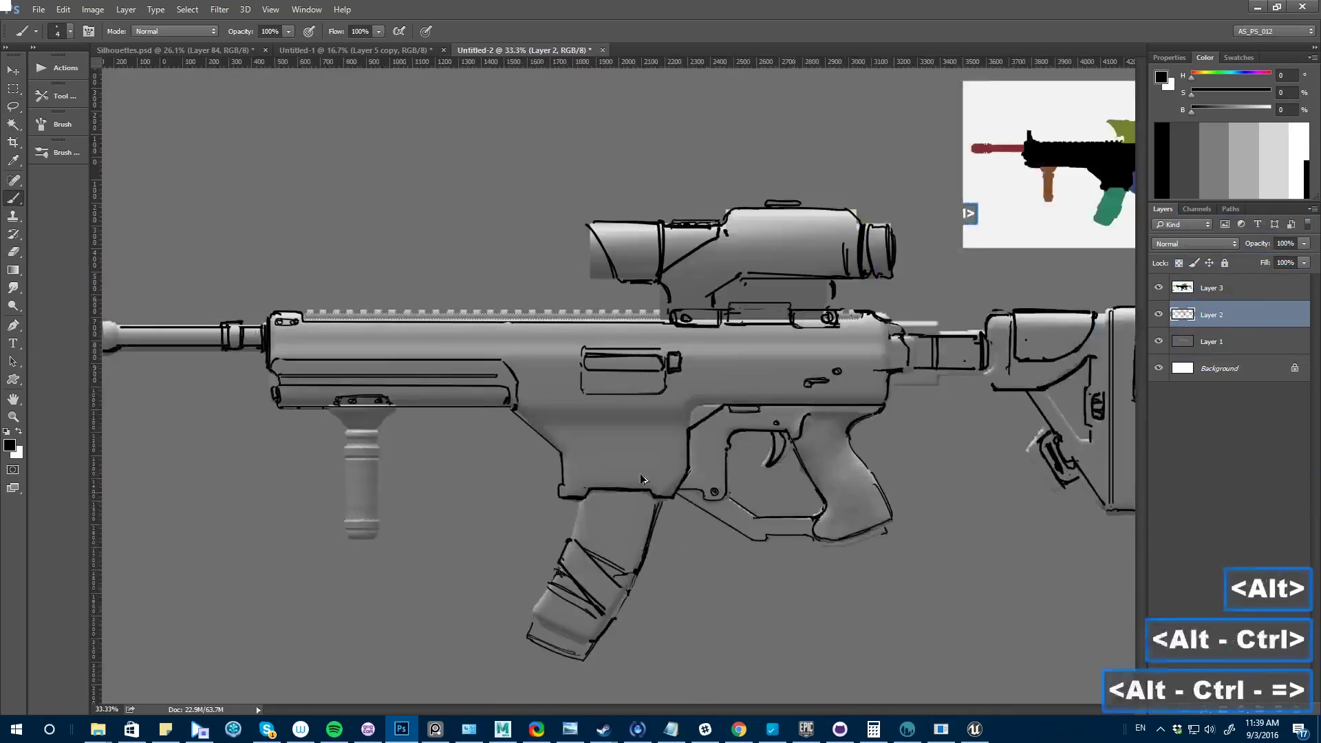
left_click_drag(385, 386, 572, 430)
left_click_drag(291, 402, 226, 402, "shift")
left_click_drag(826, 385, 296, 345)
key("n")
mouse_move(695, 399)
left_mouse_down()
mouse_move(729, 449)
mouse_move(724, 483)
left_mouse_up()
key("b")
key("n")
key("b")
key("n")
key("b")
mouse_move(613, 375)
left_mouse_down()
mouse_move(811, 449)
mouse_move(823, 470)
left_mouse_up()
- Examine the whole drawing at a smaller scale and compare it with the rifle photos on the reference board
key("ctrl+alt+minus")
key("ctrl+alt+minus")
key("Page_Down")
key("ctrl+alt+equal")
key("ctrl+alt+equal")
key("ctrl+alt+minus")
key("ctrl+alt+minus")
left_click(435, 729)
scroll(419, 425, "down", 3)
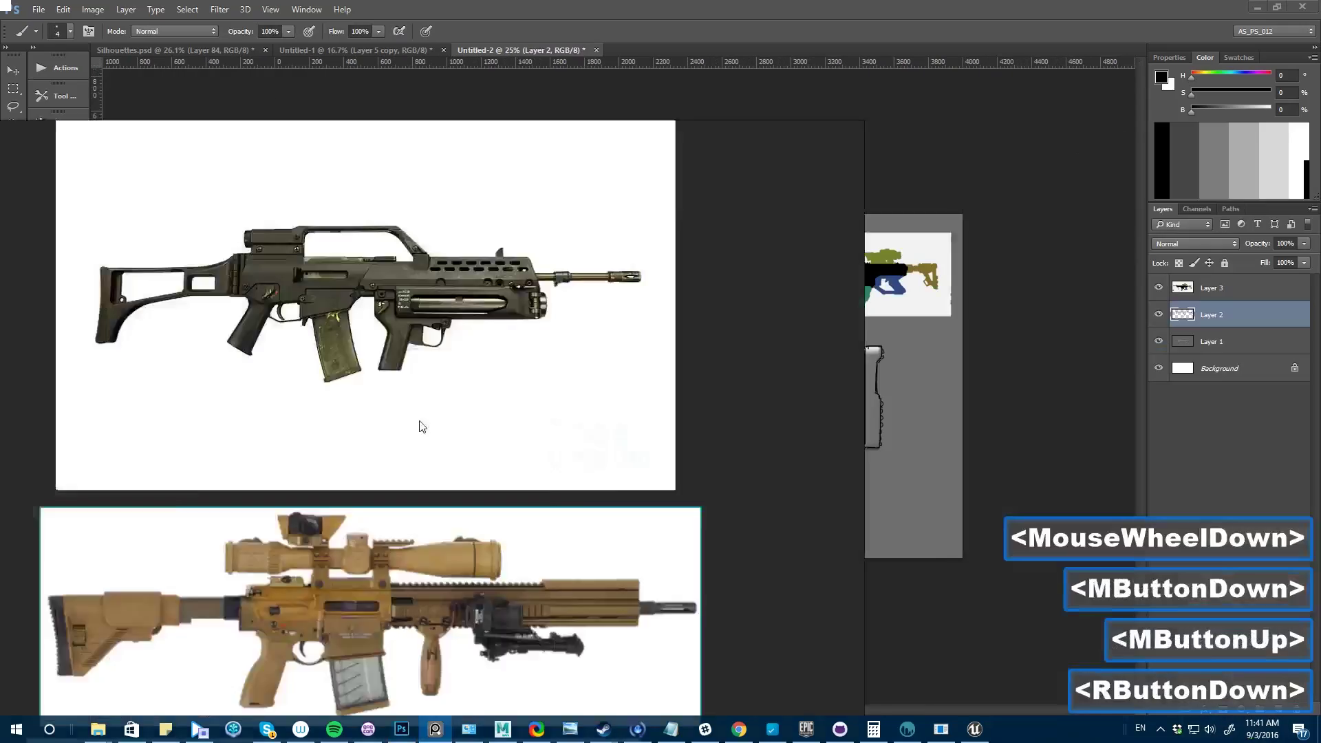
right_click_drag(419, 424, 757, 344)
scroll(620, 385, "up", 4)
- Ink an upright front sight at the front end of the top rail, and rail notches along the handguard's underside
key("Page_Down")
key("ctrl+alt+equal")
key("ctrl+alt+equal")
left_click_drag(399, 321, 518, 365)
key("b")
left_click_drag(870, 438, 709, 456)
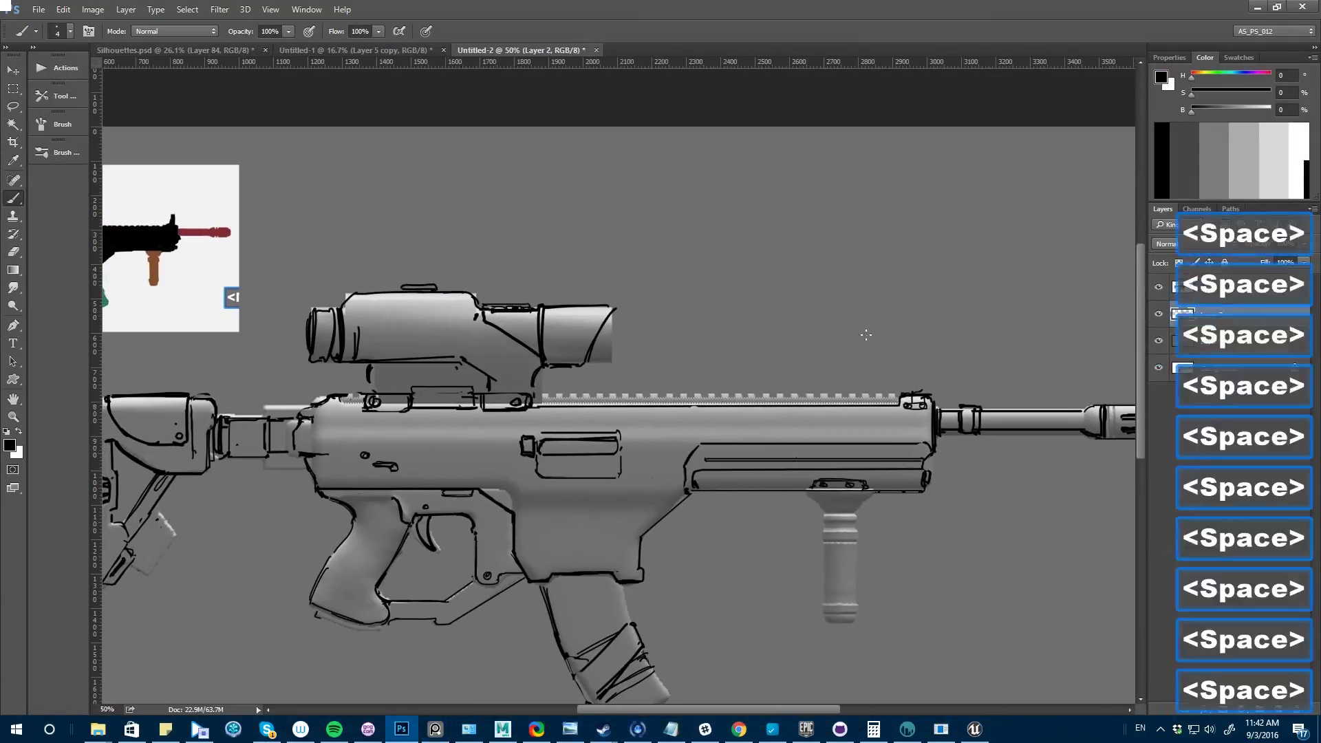
key("n")
key("b")
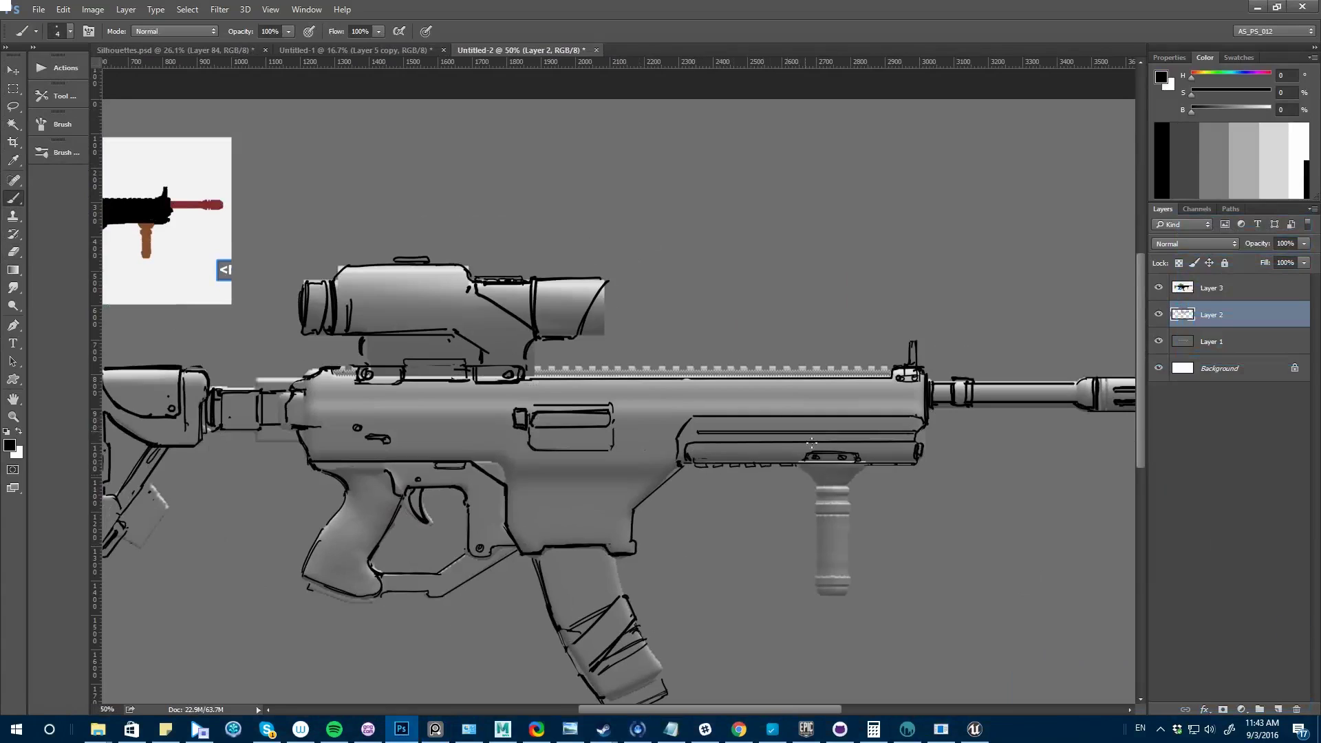
- Outline the foregrip's mounting bracket with a thicker brush and add ridges along the back edge of the butt pad
key("bracketright")
key("bracketright")
left_click_drag(482, 527, 620, 491)
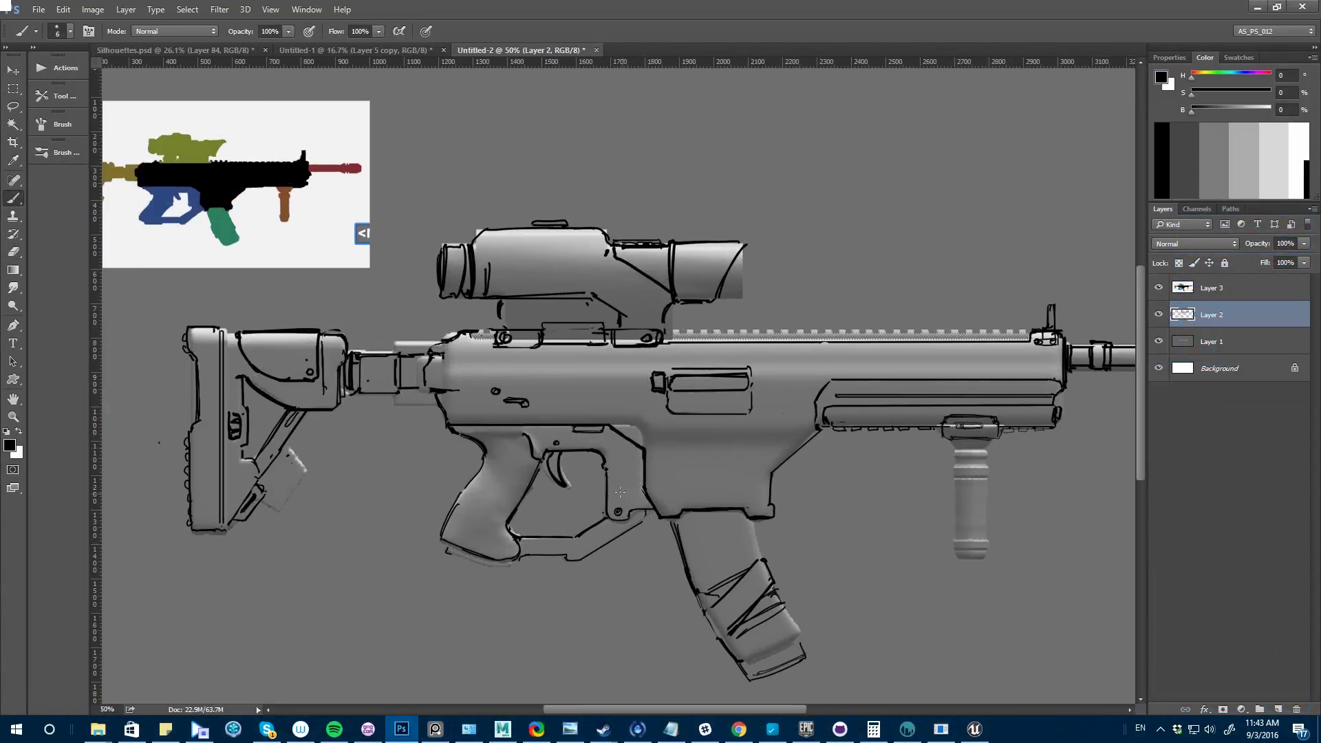
- Rework the receiver's lower rear edge above the grip and ink a second parallel line along it
key("l")
left_click_drag(465, 428, 435, 417)
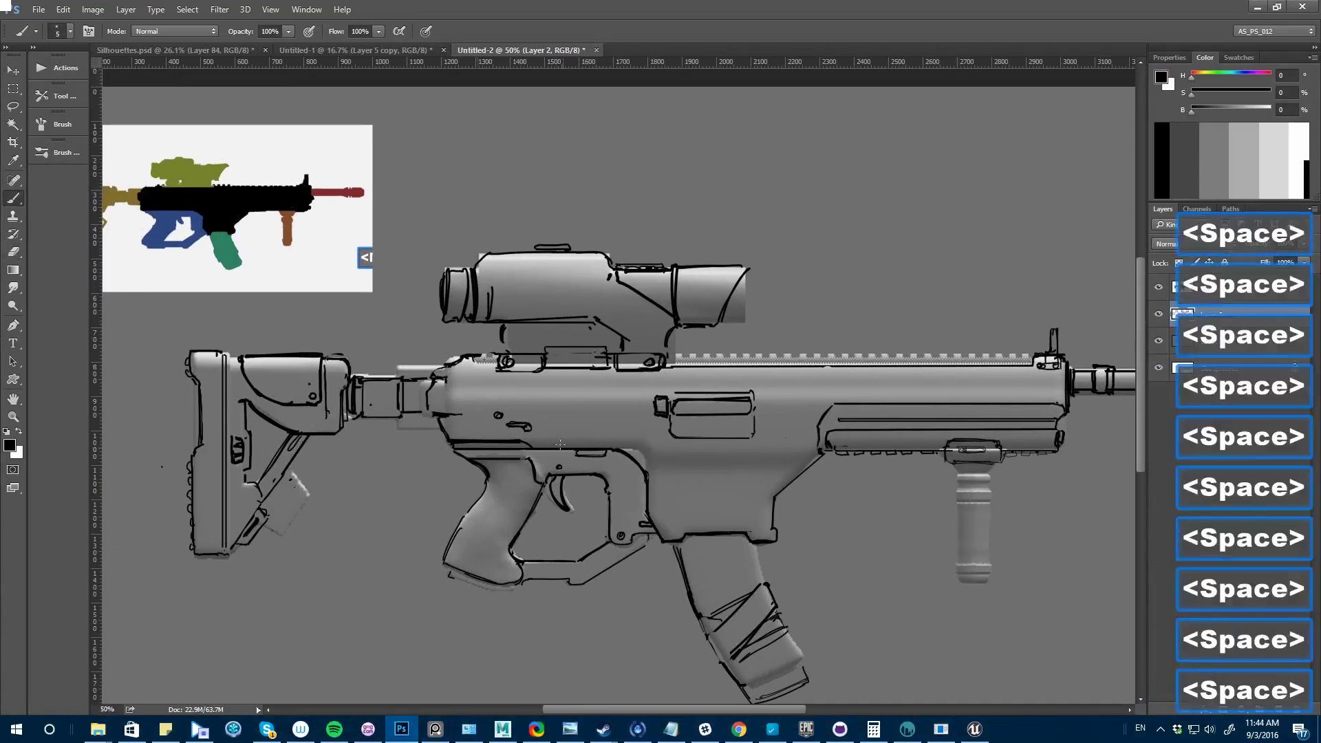
key("ctrl+alt+minus")
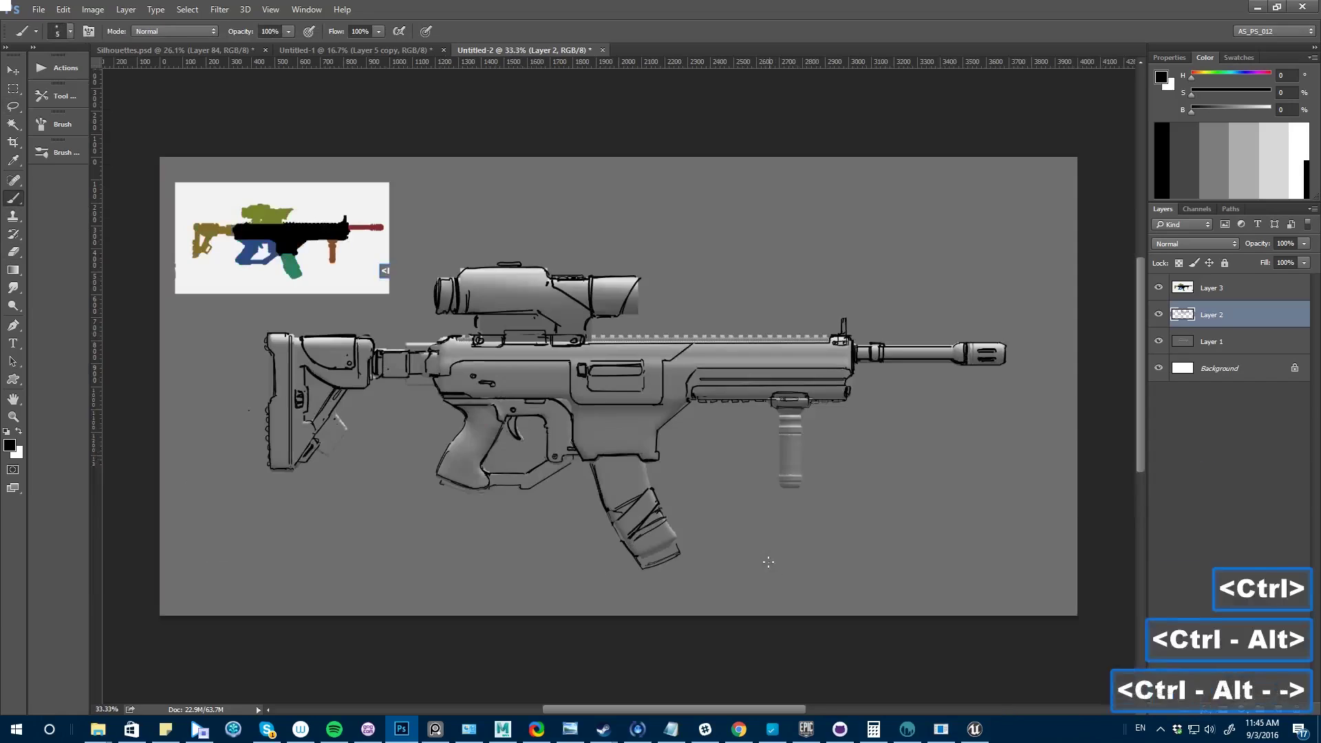
- Outline an inset panel on the pistol grip with a 3 px brush and fill it with horizontal grooves
key("ctrl+alt+plus")
key("e")
key("b")
key("bracketleft")
key("bracketleft")
key("bracketleft")
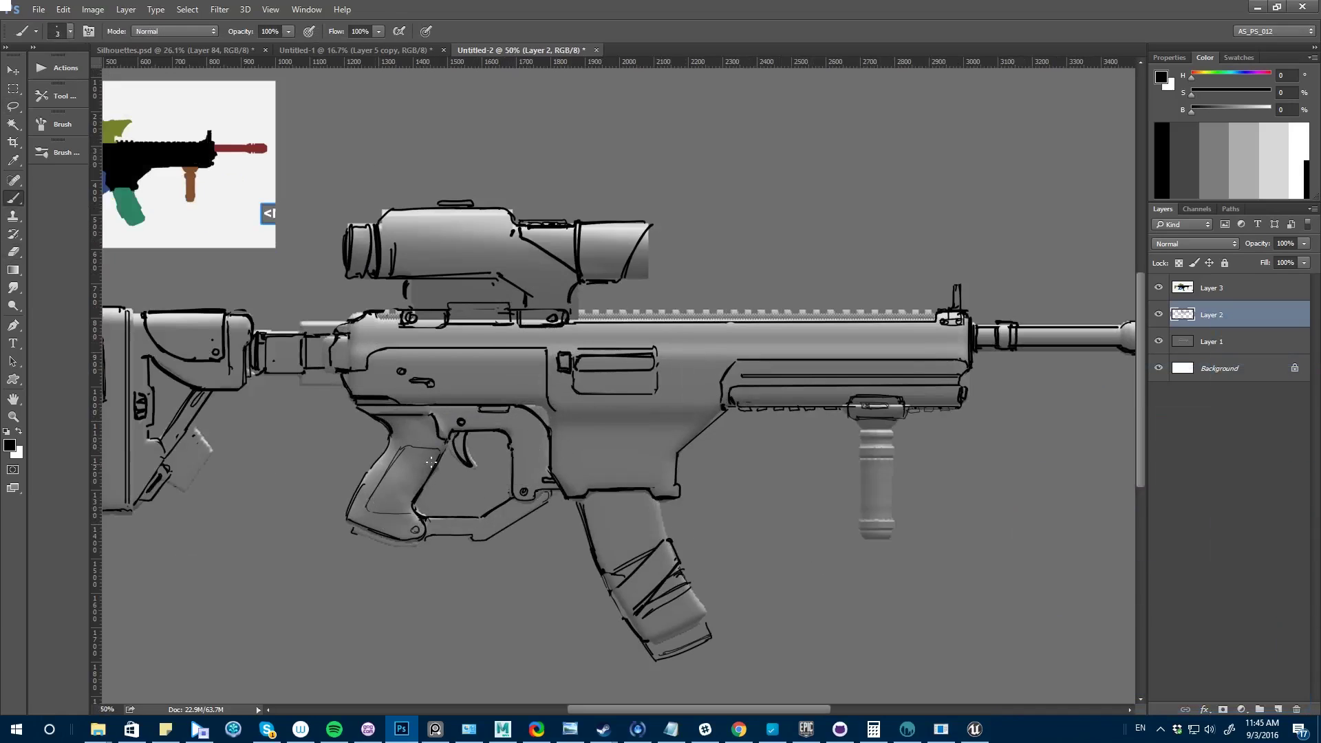
left_click_drag(397, 456, 439, 455)
left_click_drag(385, 467, 433, 465)
- Ink long vertical grooves on the upper magazine and parallel bands across its base with a 4 px brush
key("bracketright")
mouse_move(523, 502)
left_mouse_down()
mouse_move(515, 435)
mouse_move(607, 493)
left_mouse_up()
left_click_drag(624, 424, 639, 479)
left_click_drag(636, 574, 697, 548)
left_click_drag(643, 577, 695, 553)
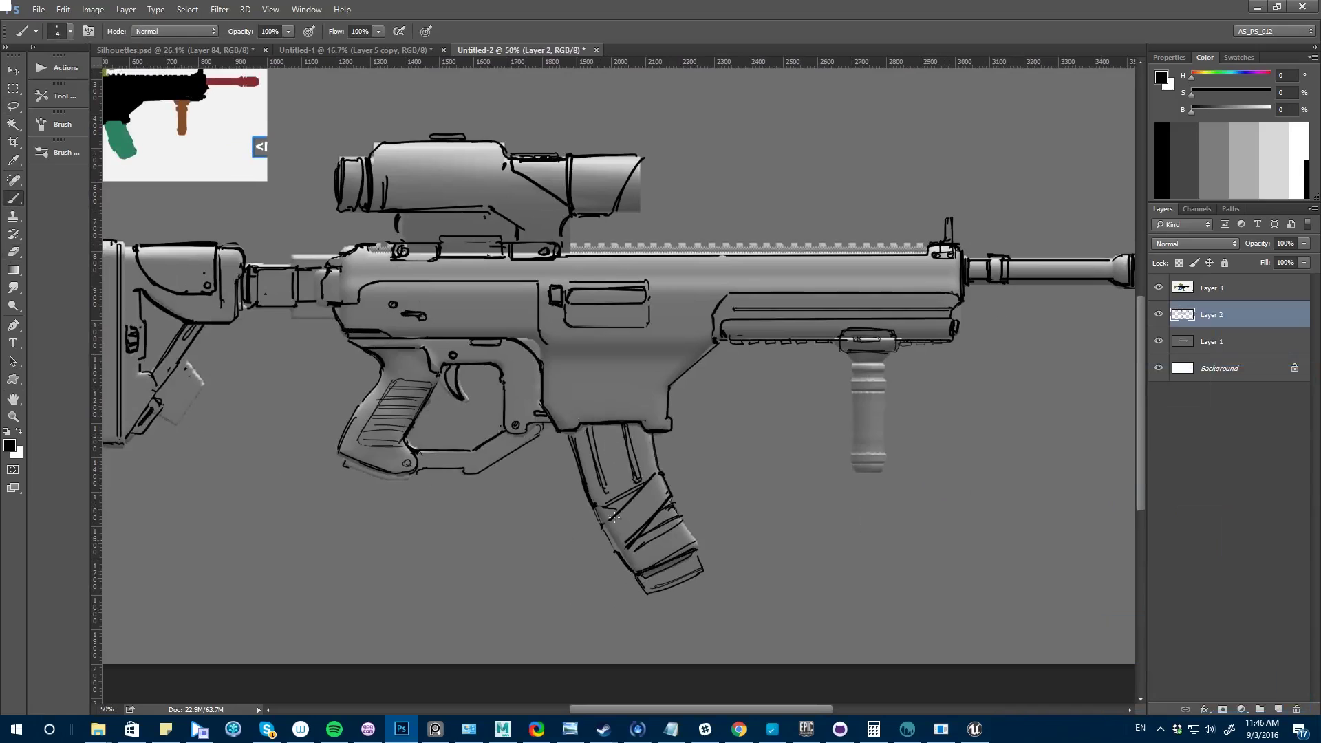
left_click_drag(614, 501, 612, 517)
- Ink a horizontal split line between the receiver and magazine well, and trim a thick bar inside the ejection port
key("e")
key("b")
left_click_drag(544, 359, 709, 358)
key("e")
left_click_drag(619, 385, 638, 486)
key("b")
key("e")
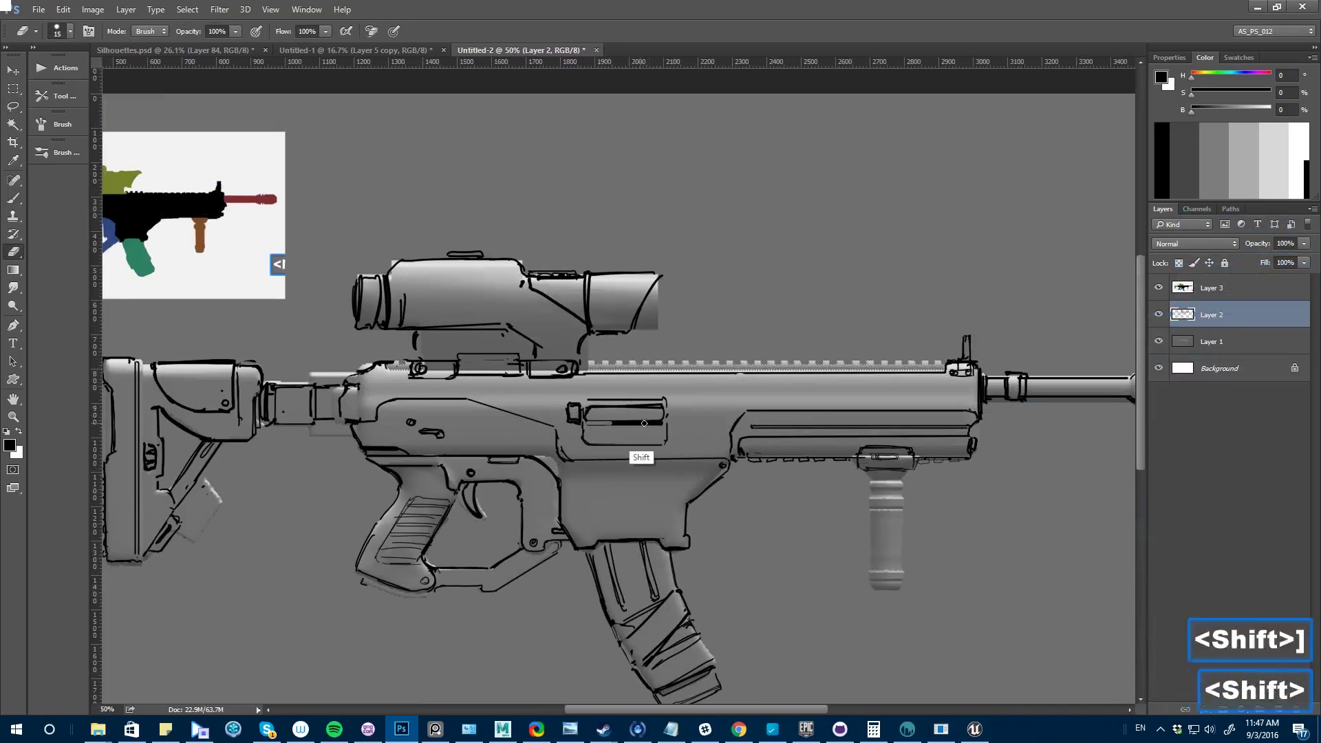
left_click_drag(638, 424, 662, 424, "shift")
- Draw a round knob under the scope's rear body and ink slots on the two rail clamps of its mount
key("b")
left_click_drag(505, 339, 531, 386)
key("ctrl+alt+equal")
key("e")
key("b")
left_click_drag(412, 380, 411, 404)
left_click_drag(546, 423, 589, 431)
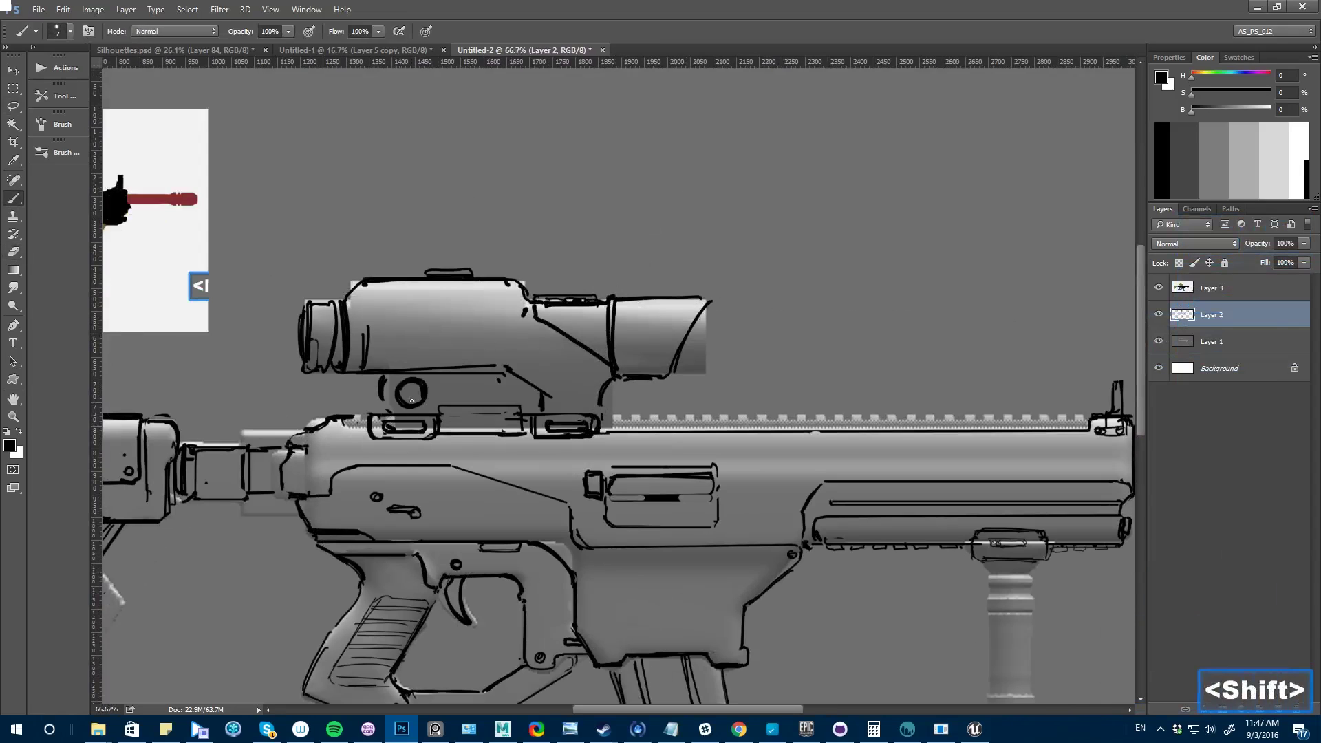
left_click_drag(412, 400, 404, 387)
- Ink vertical bands around the scope's front end and a small loop on top, erasing the rough edges
key("e")
key("b")
mouse_move(635, 303)
left_mouse_down()
mouse_move(634, 376)
mouse_move(668, 297)
mouse_move(672, 356)
mouse_move(659, 318)
left_mouse_up()
key("e")
key("b")
key("e")
key("ctrl+minus")
key("ctrl+minus")
key("ctrl+equal")
key("ctrl+equal")
- Ink a heavy curve where the grip meets the receiver behind the trigger, and trim it with the eraser
key("b")
left_click_drag(345, 427, 388, 458)
key("e")
left_click_drag(367, 424, 385, 449)
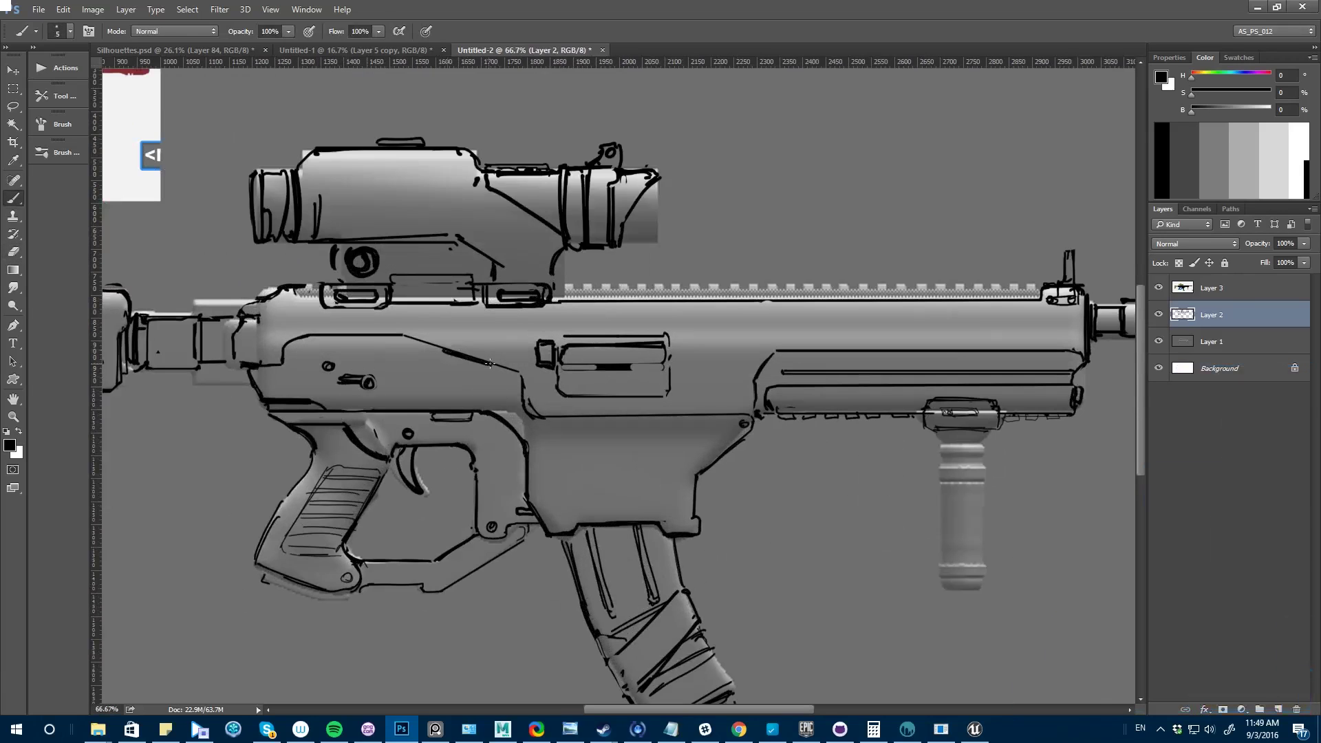
- Refine the front sight post with a small rounded tip and erase stray ink around the line art
key("ctrl+alt+minus")
key("ctrl+alt+minus")
key("ctrl+alt+equal")
key("ctrl+alt+equal")
key("e")
key("ctrl+alt+minus")
key("ctrl+alt+minus")
left_click_drag(540, 490, 452, 538)
key("ctrl+alt+equal")
key("ctrl+alt+equal")
key("b")
mouse_move(896, 355)
left_mouse_down()
mouse_move(896, 365)
mouse_move(895, 347)
left_mouse_up()
key("e")
key("ctrl+minus")
key("ctrl+minus")
key("b")
- Paste the copied rifle image as a new layer, resize it with Free Transform, and hide that layer
key("ctrl+v")
key("ctrl+t")
key("Return")
left_click(1159, 314)
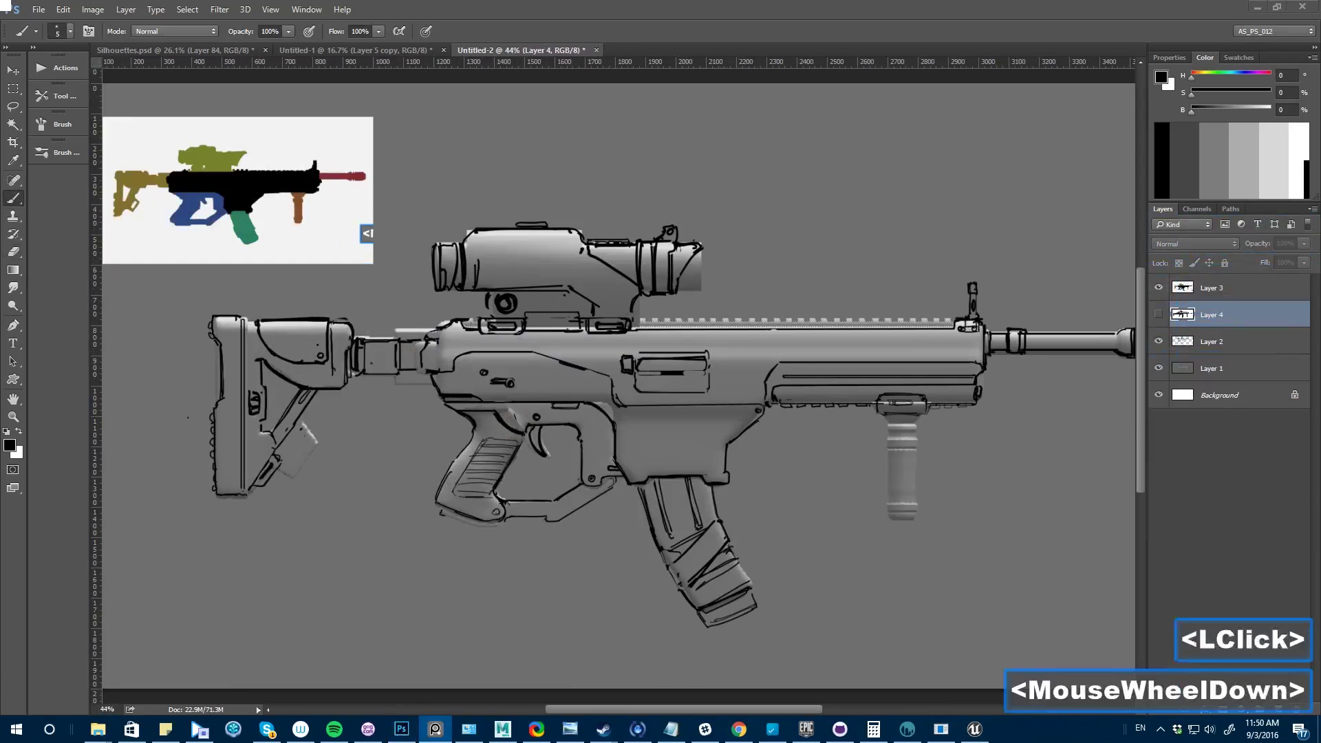
- Ink a slotted base plate under the pistol grip on Layer 2
left_click(1212, 341)
key("ctrl+equal")
key("e")
key("b")
left_click_drag(435, 523, 461, 536)
key("ctrl+minus")
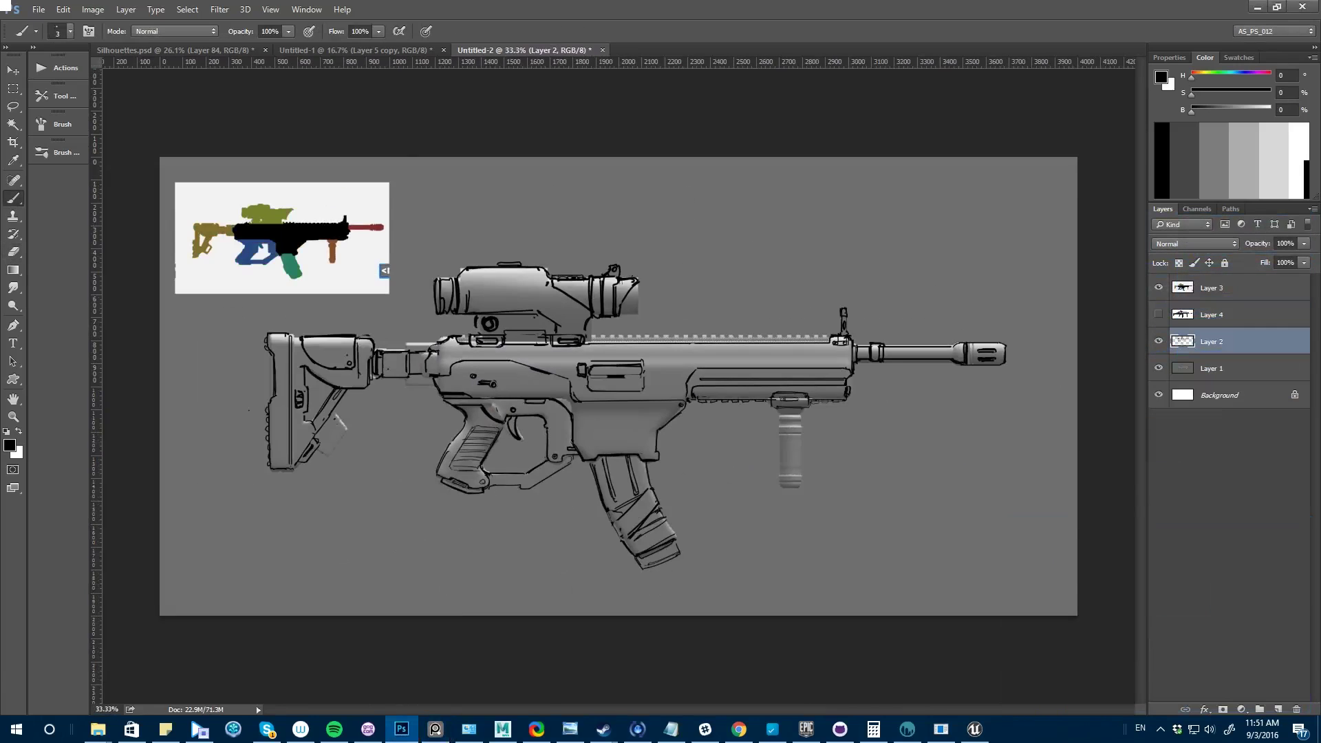
- Refine the lower bar of the trigger guard by erasing excess ink and redrawing its contour
key("ctrl+alt+equal")
key("ctrl+alt+equal")
key("b")
key("e")
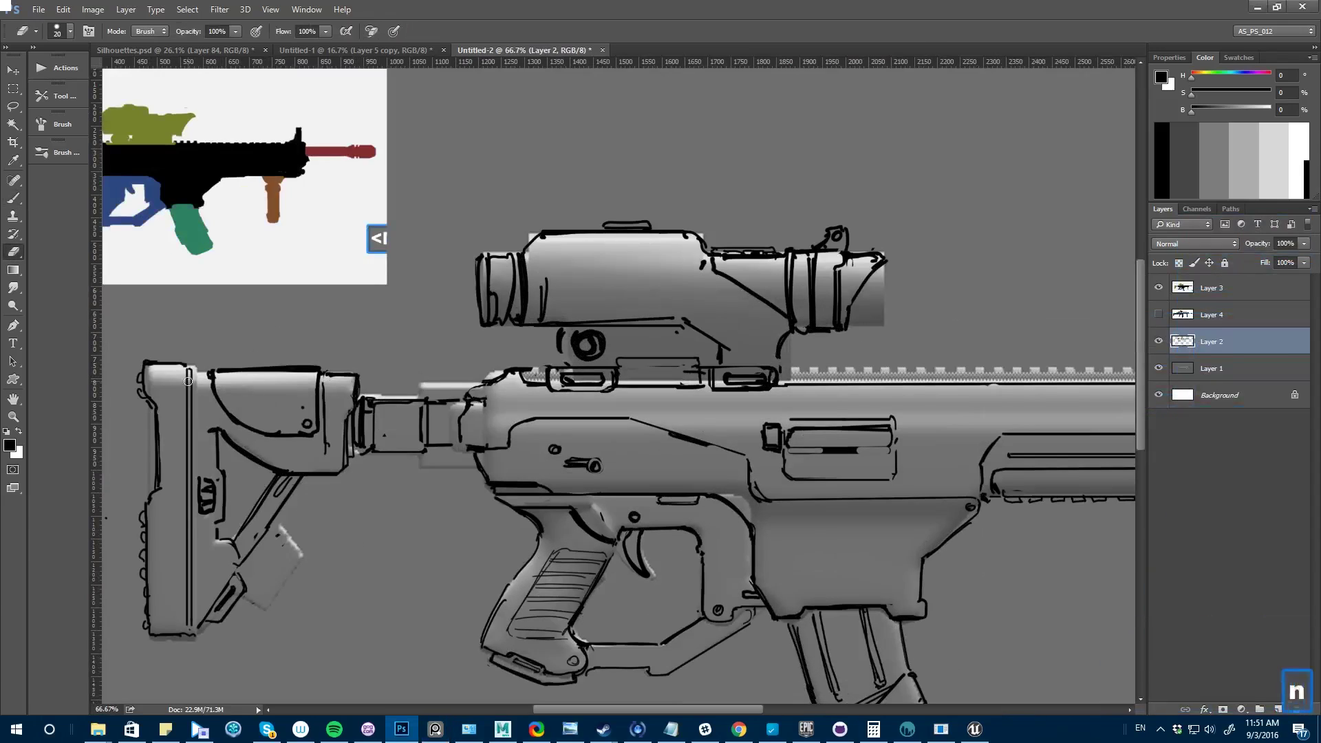
key("b")
mouse_move(589, 666)
left_mouse_down()
mouse_move(642, 665)
mouse_move(662, 646)
left_mouse_up()
key("e")
key("ctrl+minus")
key("ctrl+minus")
key("ctrl+equal")
key("b")
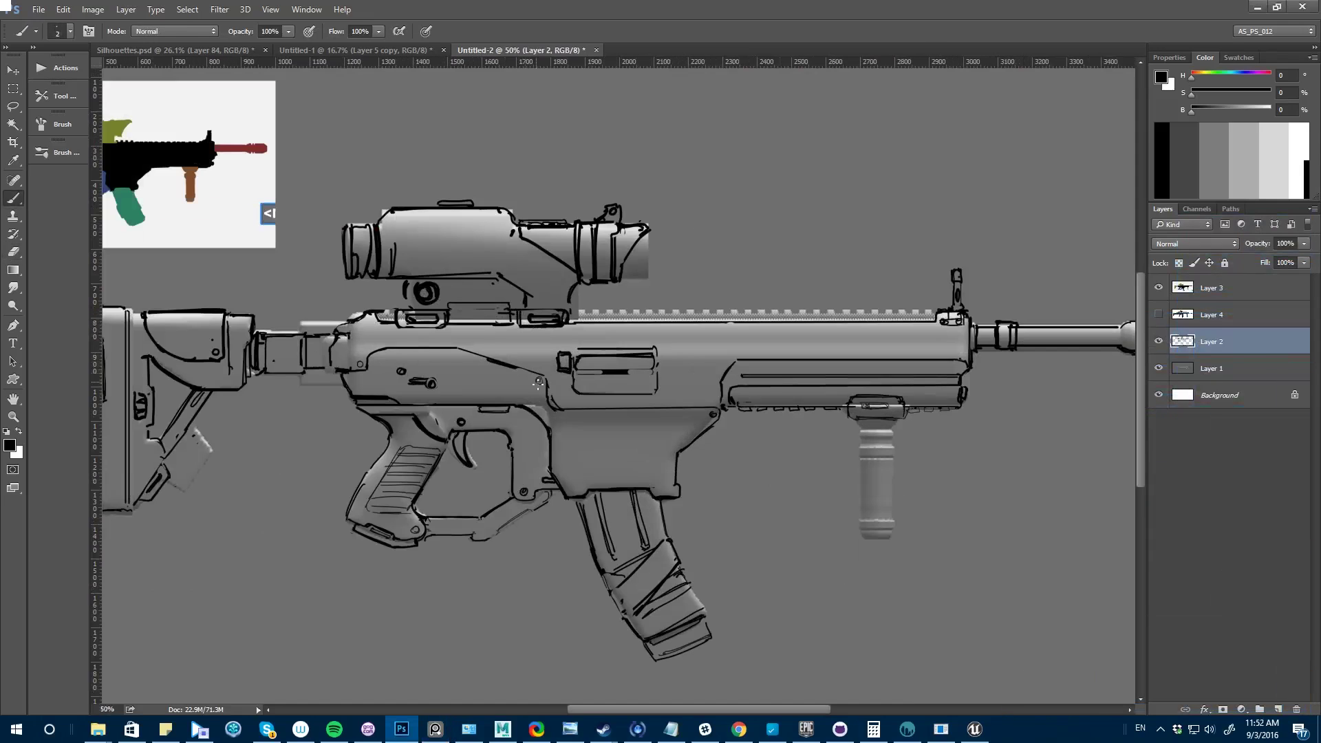
- Add small rivets at the front of the receiver's side panel, and ink a straight line along the upper receiver
left_click(539, 397)
left_click_drag(515, 422, 469, 474)
left_click_drag(316, 394, 918, 393, "shift")
key("e")
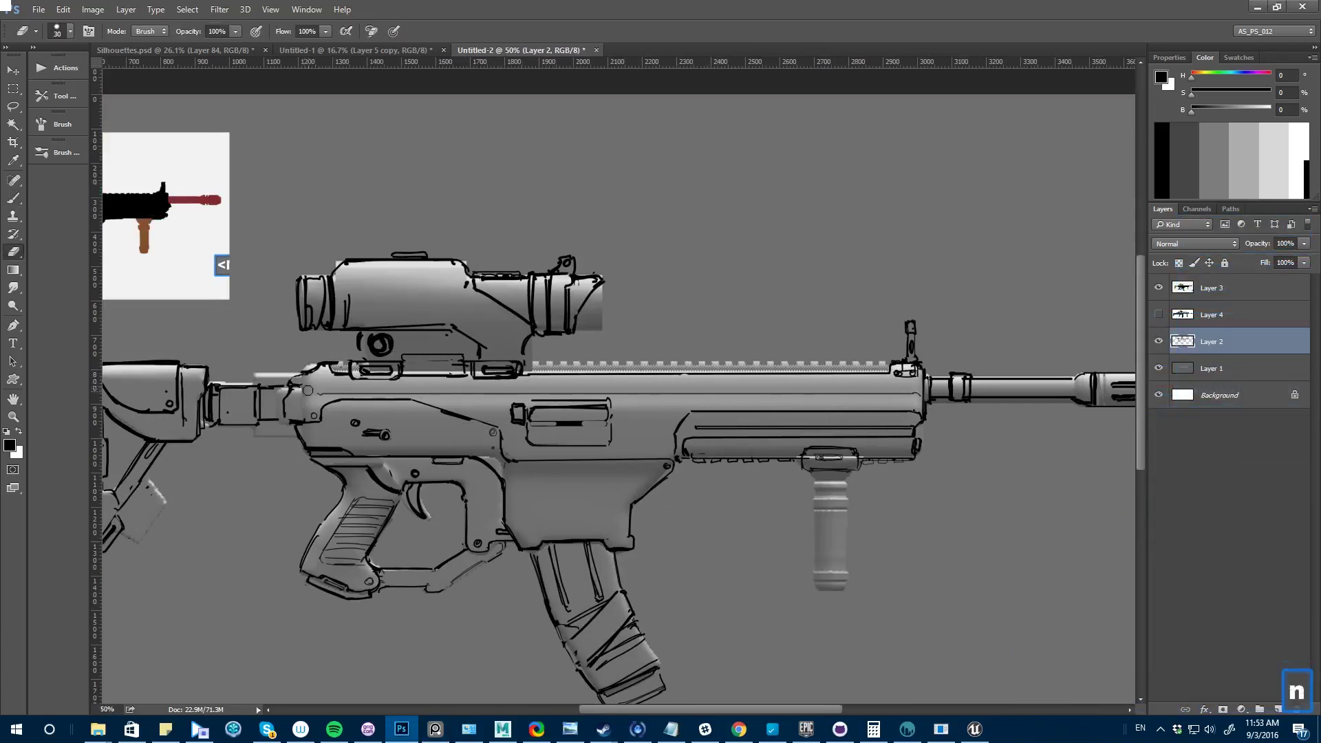
- Draw two small rectangular recesses in the lower part of the ejection port with a 2 px brush
key("l")
key("ctrl+d")
key("ctrl+equal")
key("b")
key("bracketleft")
left_click_drag(627, 376, 666, 393)
left_click_drag(561, 375, 598, 374)
left_click_drag(582, 350, 569, 361)
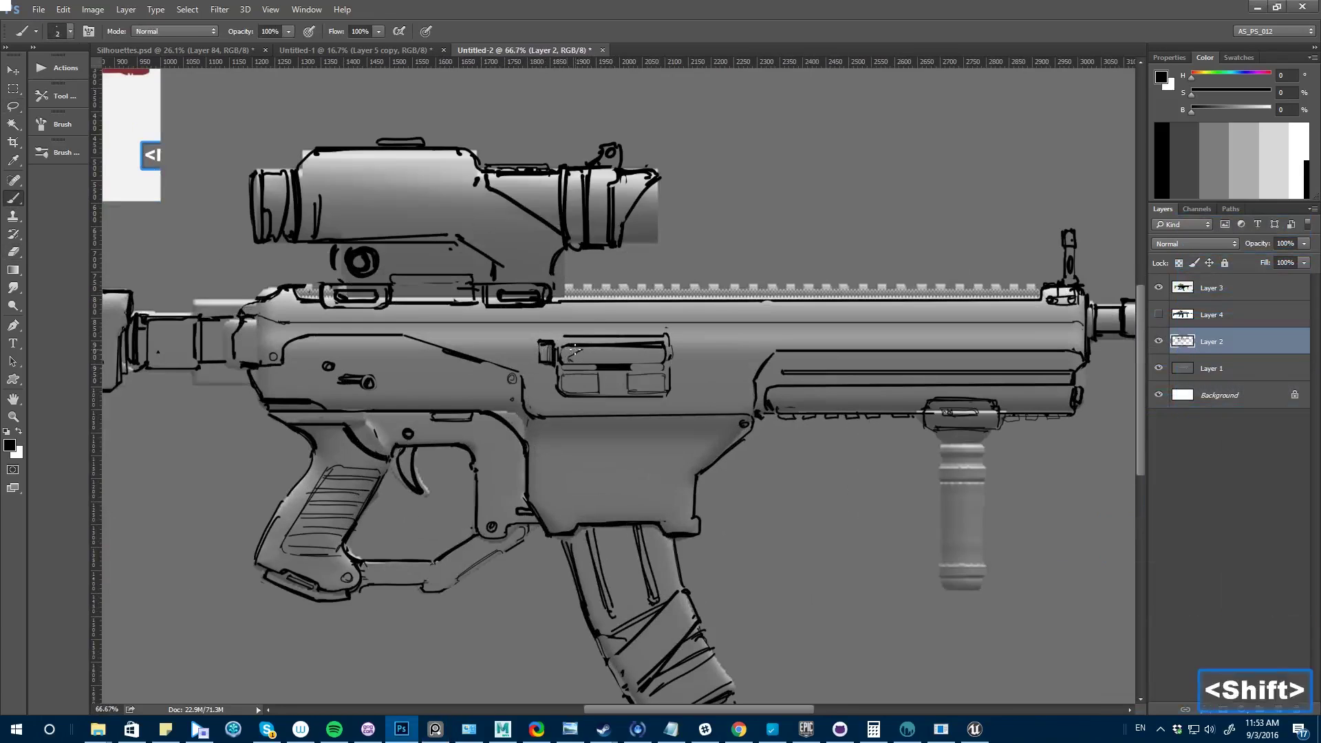
- Replace the scope's heavy front diagonal with a thin angled plate outline, and ink lines on its rear body and underside
key("b")
left_click_drag(314, 156, 315, 224)
key("e")
left_click_drag(489, 189, 561, 245)
key("b")
left_click_drag(382, 251, 470, 251)
key("bracketright")
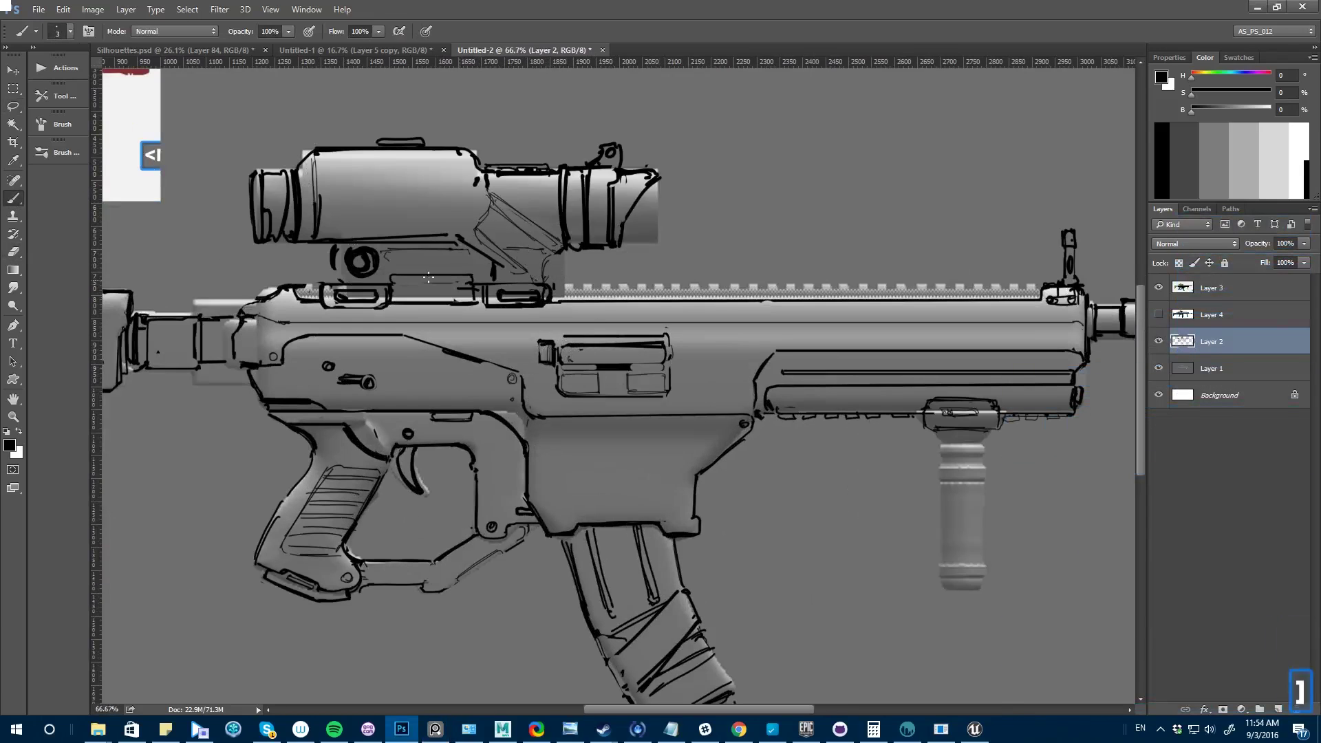
scroll(428, 277, "down", 2)
key("e")
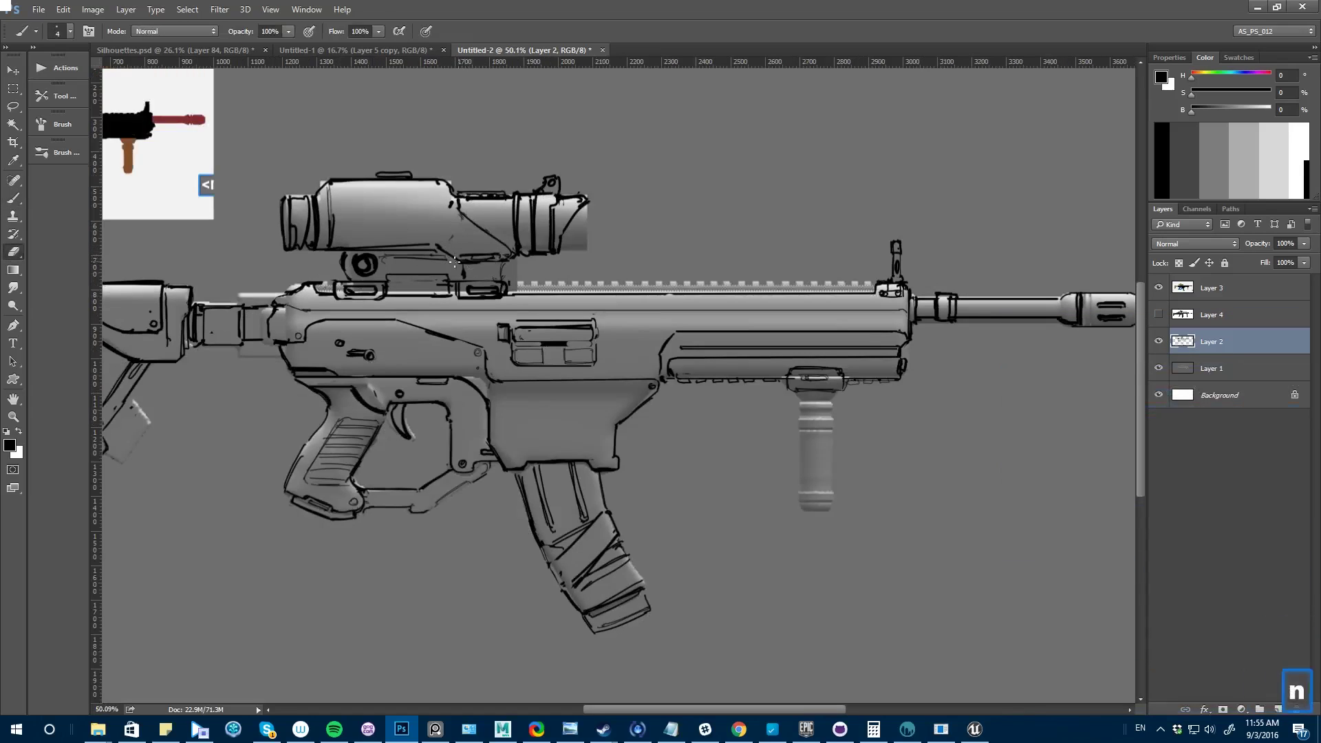
- Ink a straight, nearly horizontal line just above the lower edge of the magazine well with the Brush tool
key("ctrl+alt+minus")
key("ctrl+equal")
key("b")
left_click_drag(565, 486, 666, 484, "shift")
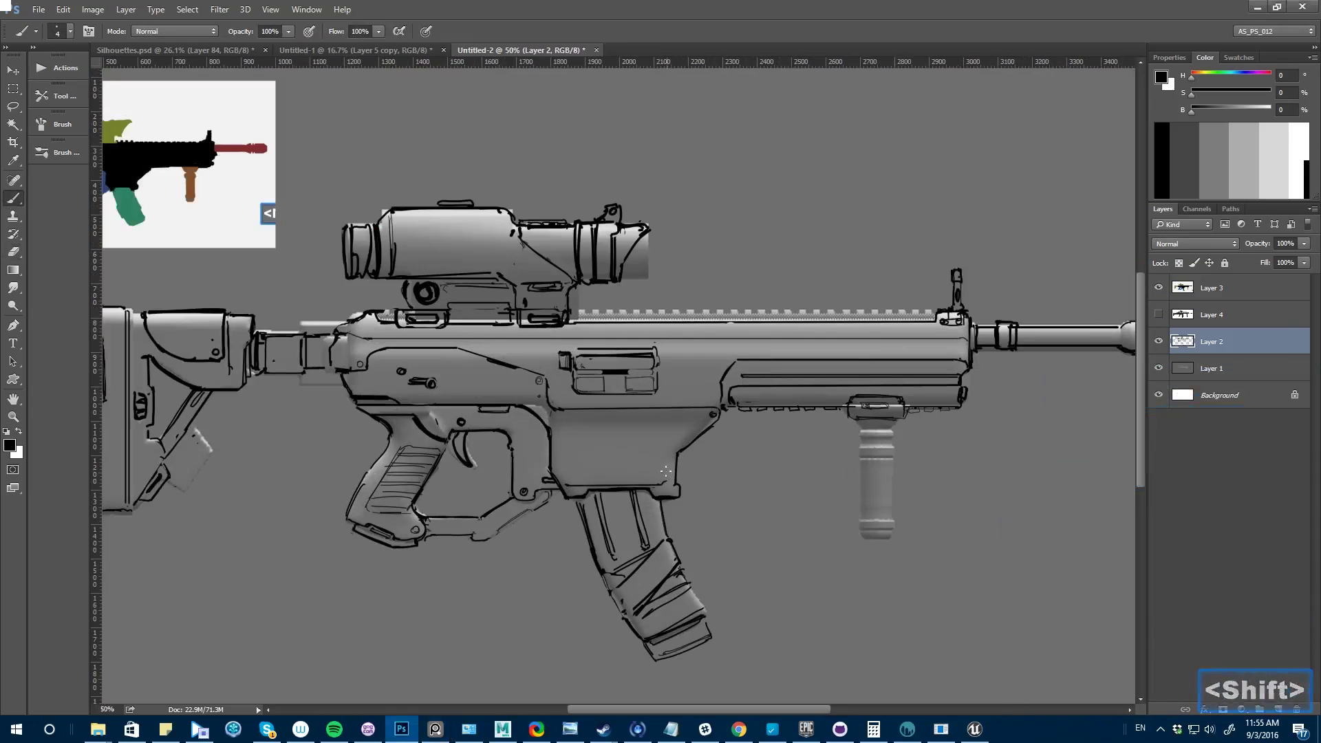
key("ctrl+alt+minus")
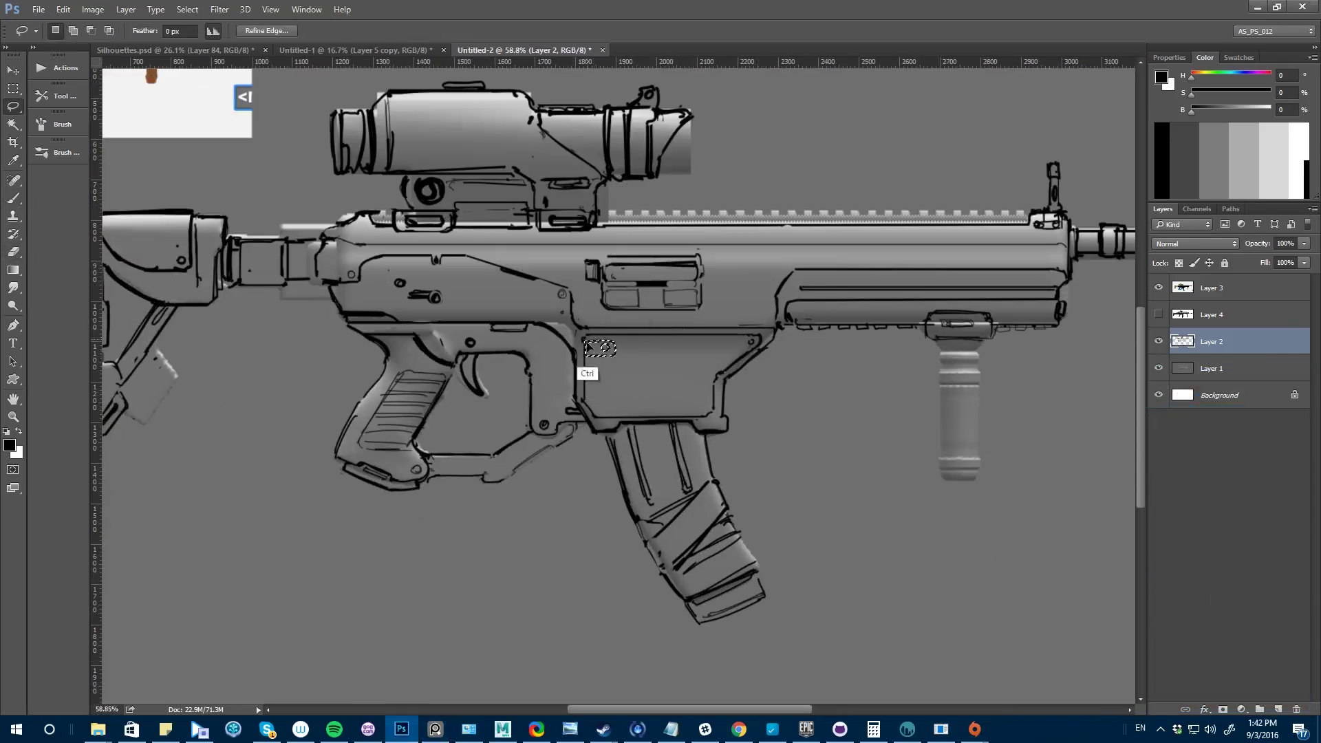
- Sketch a rectangular recessed panel on the side of the magazine well and flip the canvas horizontally
left_click_drag(597, 373, 695, 405)
key("ctrl+minus")
key("ctrl+plus")
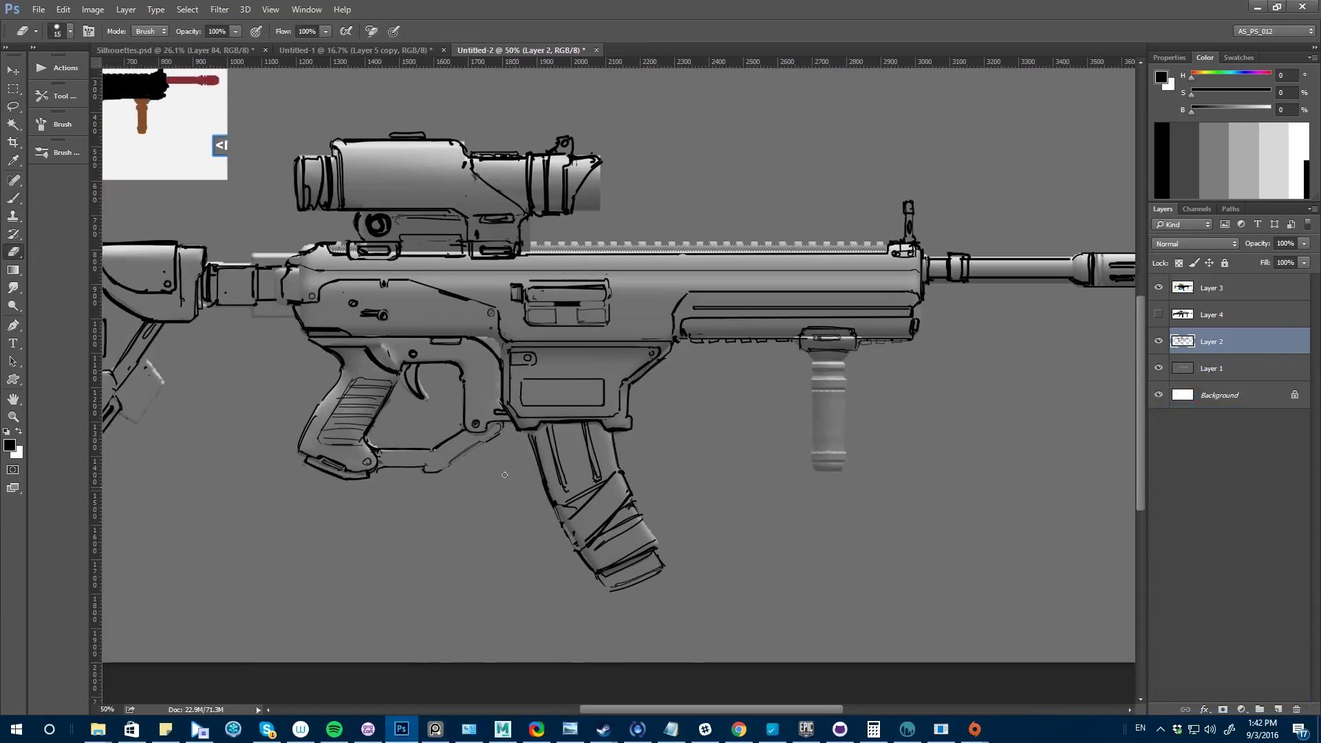
key("ctrl+shift+h")
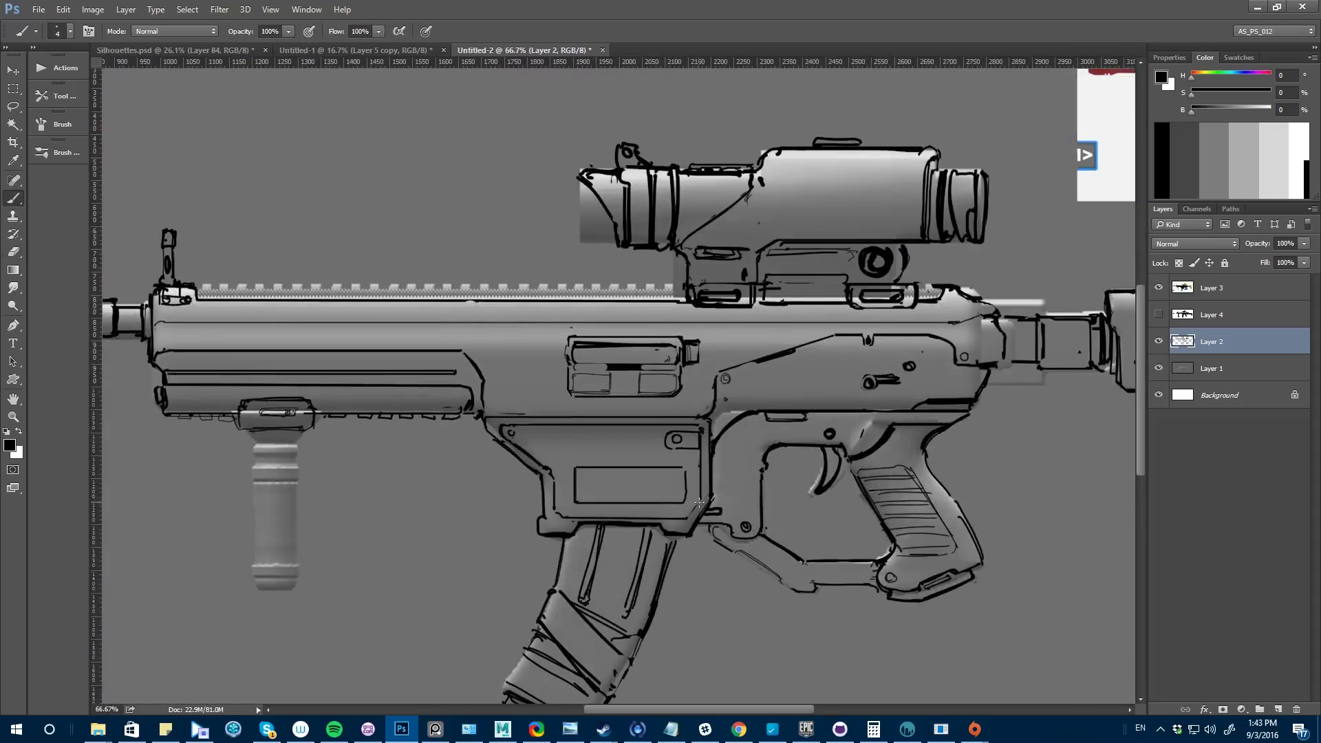
- Clean up the magazine well's rear lower edge on the flipped canvas, alternating between erasing and inking
key("e")
mouse_move(699, 503)
left_mouse_down()
mouse_move(478, 371)
mouse_move(834, 454)
mouse_move(618, 457)
left_mouse_up()
key("b")
key("ctrl+minus")
key("e")
key("b")
left_click(470, 326)
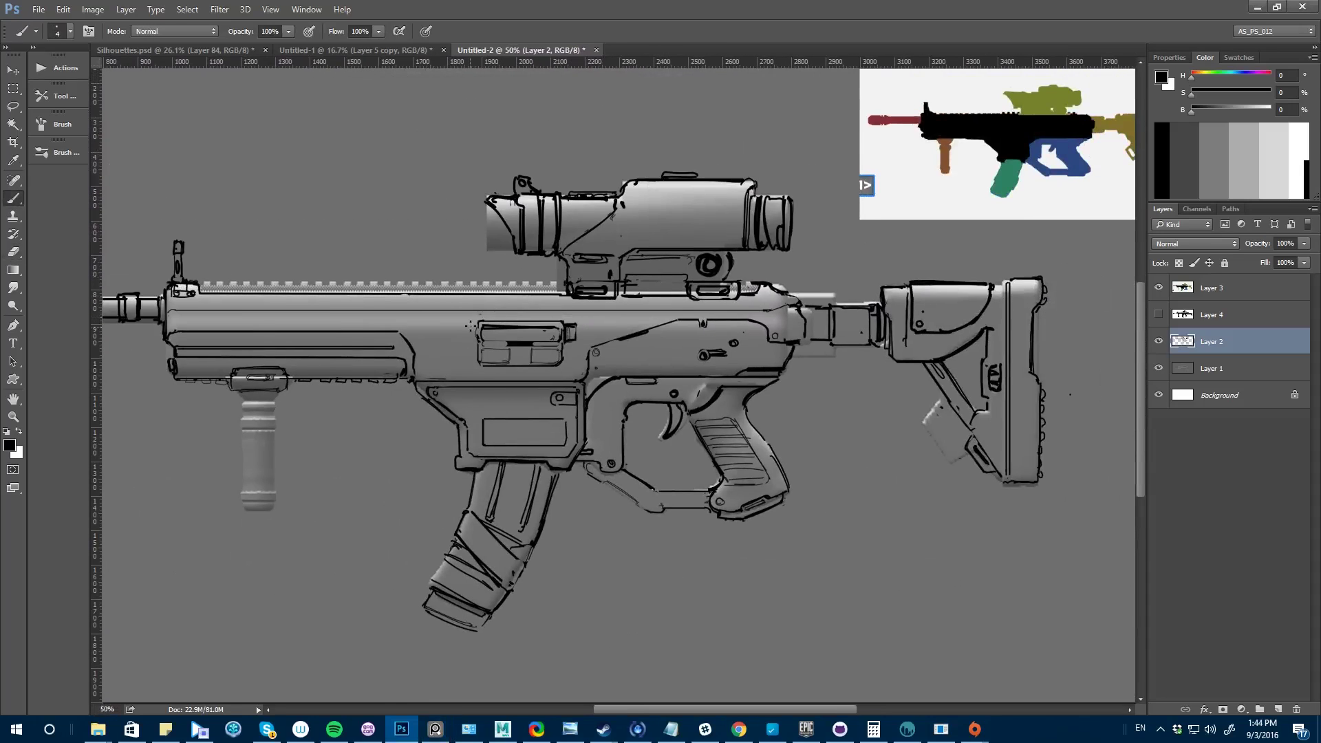
- Sketch a short horizontal vent slot on the front of the upper receiver and duplicate it into a row of three
left_click_drag(344, 375, 603, 383)
left_click_drag(460, 311, 511, 311, "shift")
key("l")
left_click_drag(511, 312, 548, 311, "ctrl+alt")
key("ctrl+d")
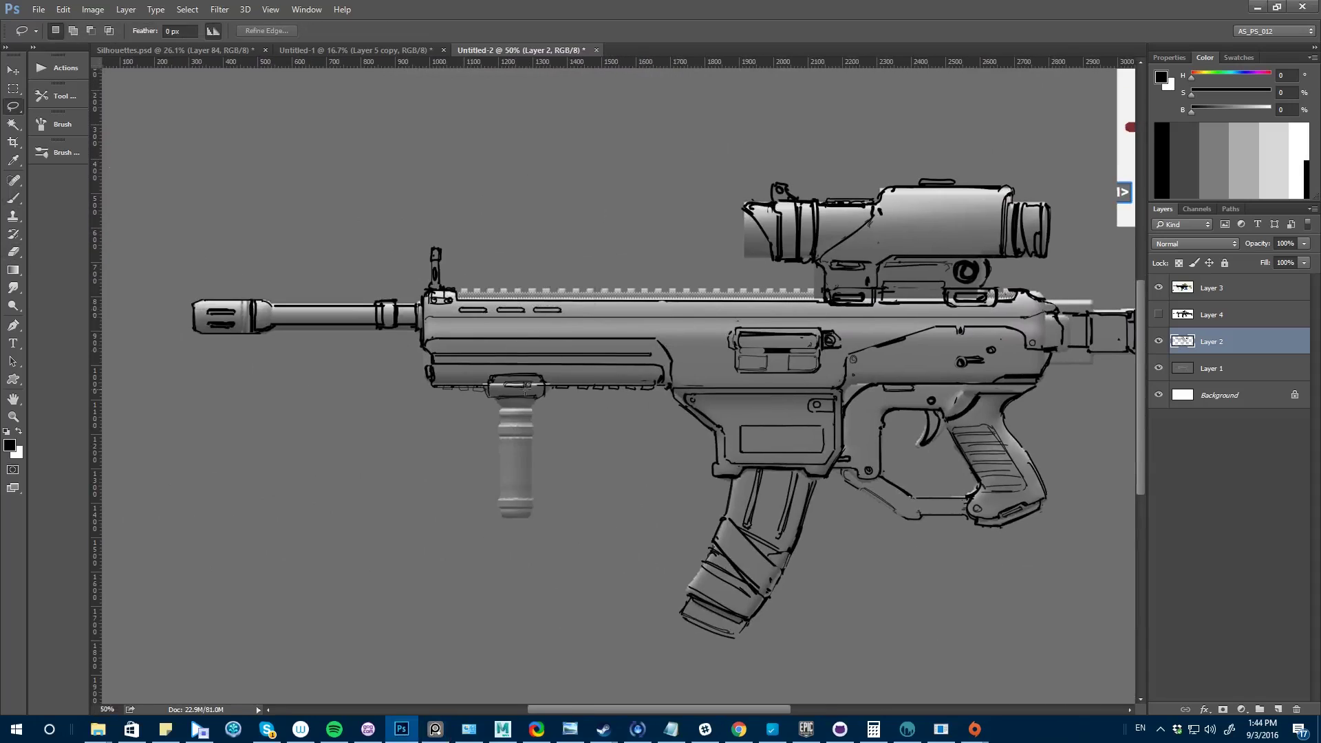
- Erase and redraw the small latch plate and inner border line at the magazine well's upper rear corner
left_click_drag(762, 433, 607, 453)
key("ctrl+minus")
key("ctrl+plus")
key("ctrl+plus")
key("e")
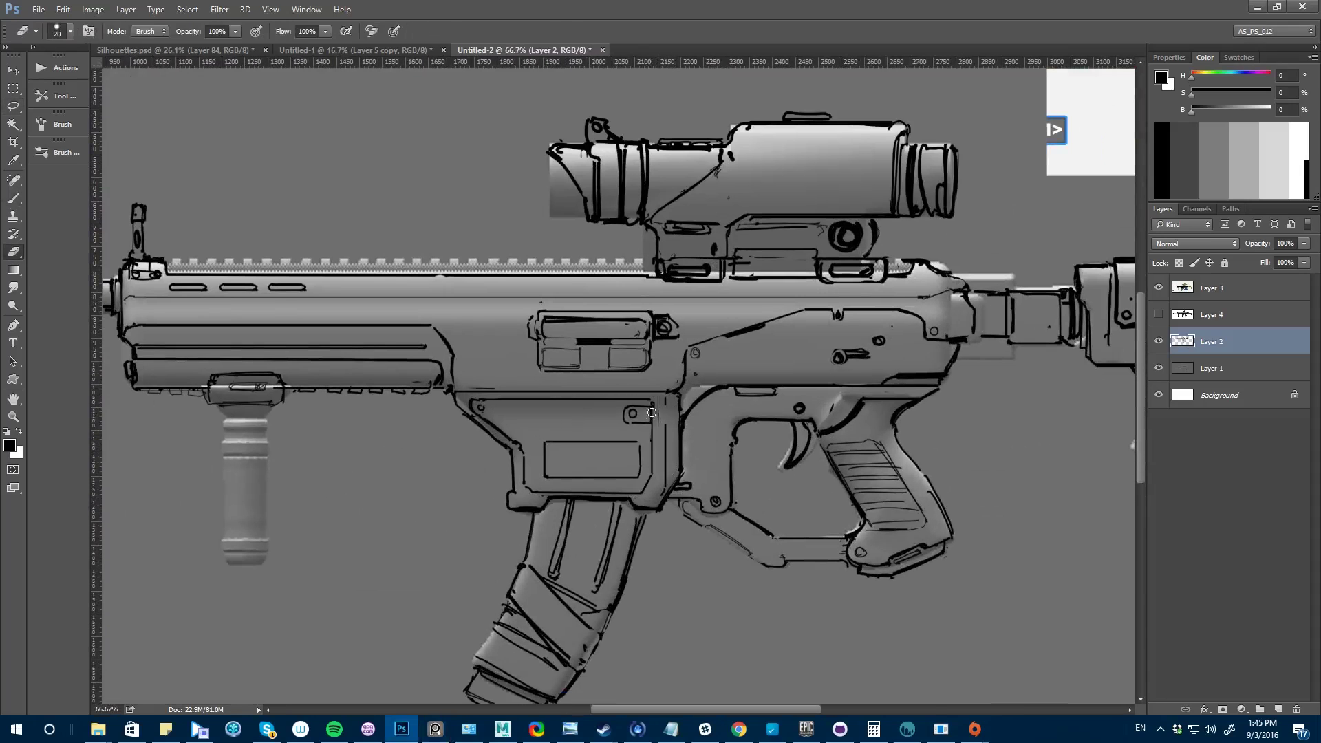
key("b")
key("ctrl+shift+h")
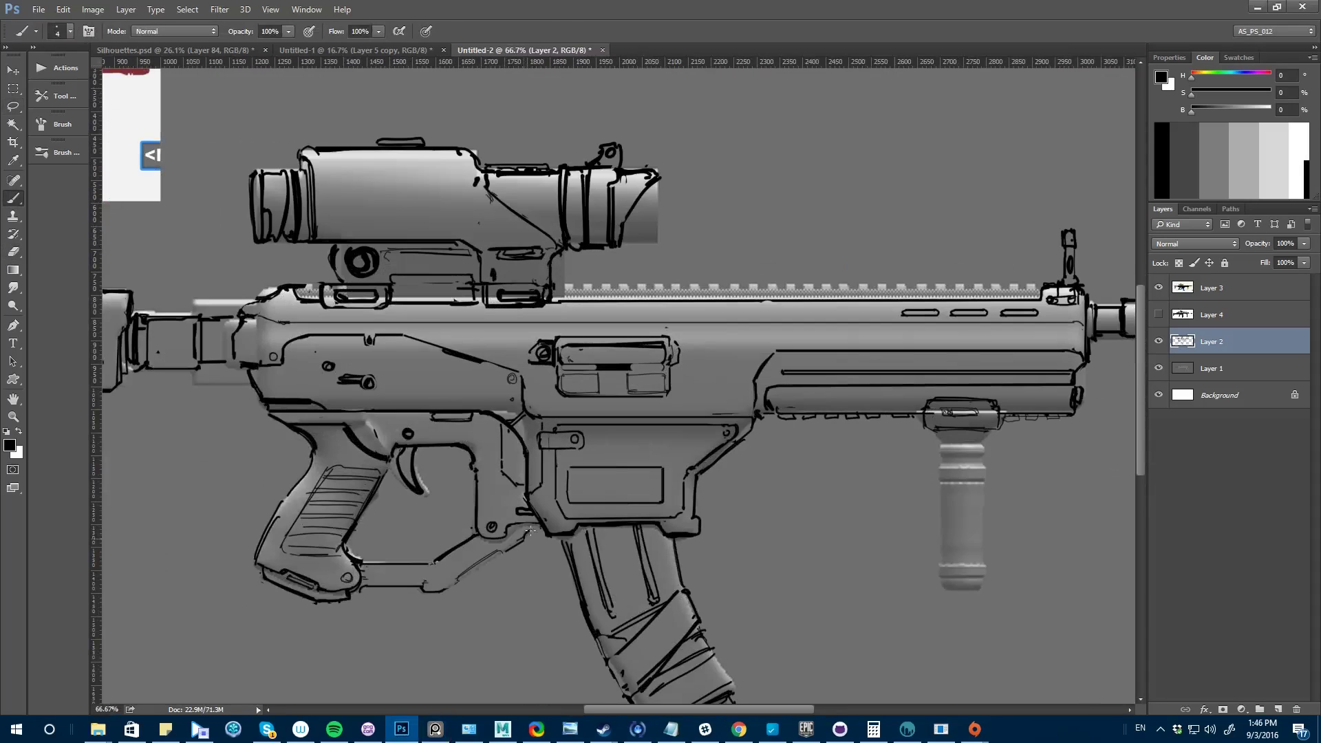
- Shrink the rectangular panel on the magazine well, move it up beside the latch and letter LOGO inside it
key("ctrl+t")
mouse_move(575, 482)
left_mouse_down()
mouse_move(606, 482)
mouse_move(633, 454)
left_mouse_up()
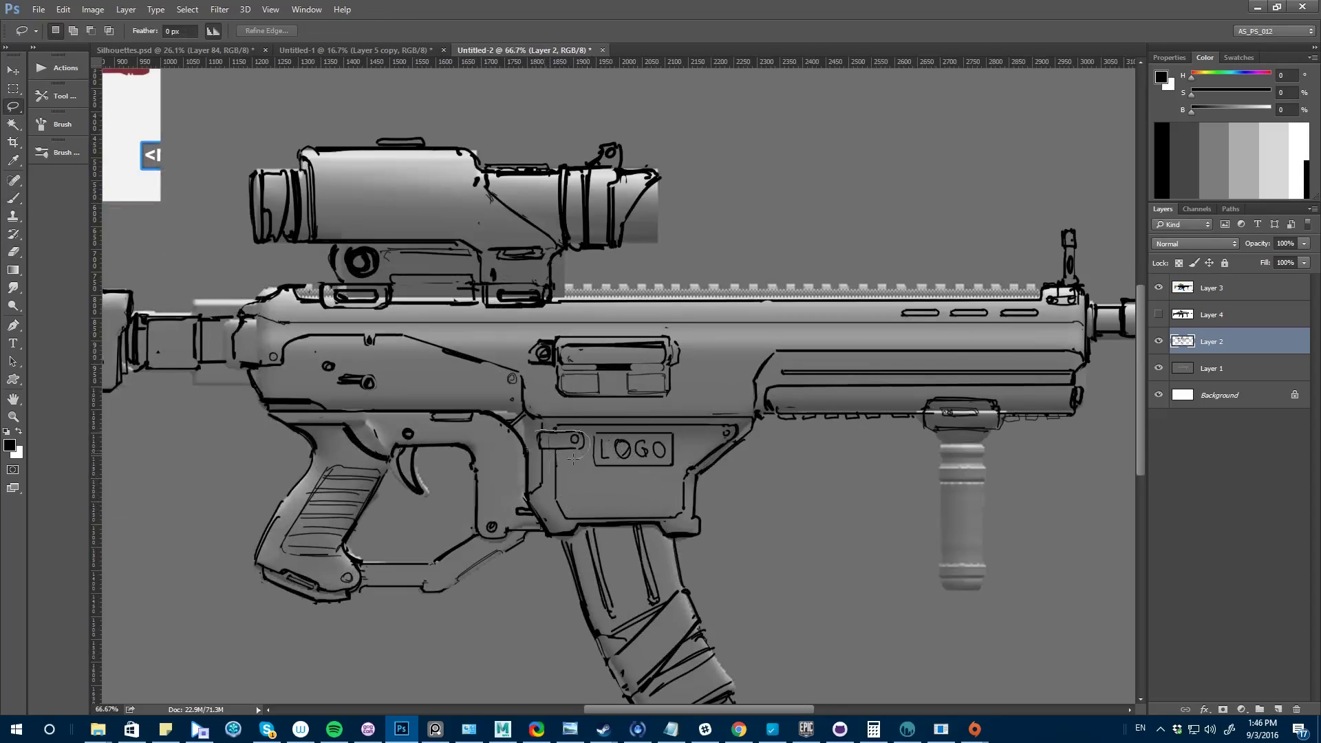
key("Return")
- Redraw the magazine well's rear edge as a straighter line with a compact screw box in its upper corner
left_click_drag(557, 499, 540, 530)
key("ctrl+shift+h")
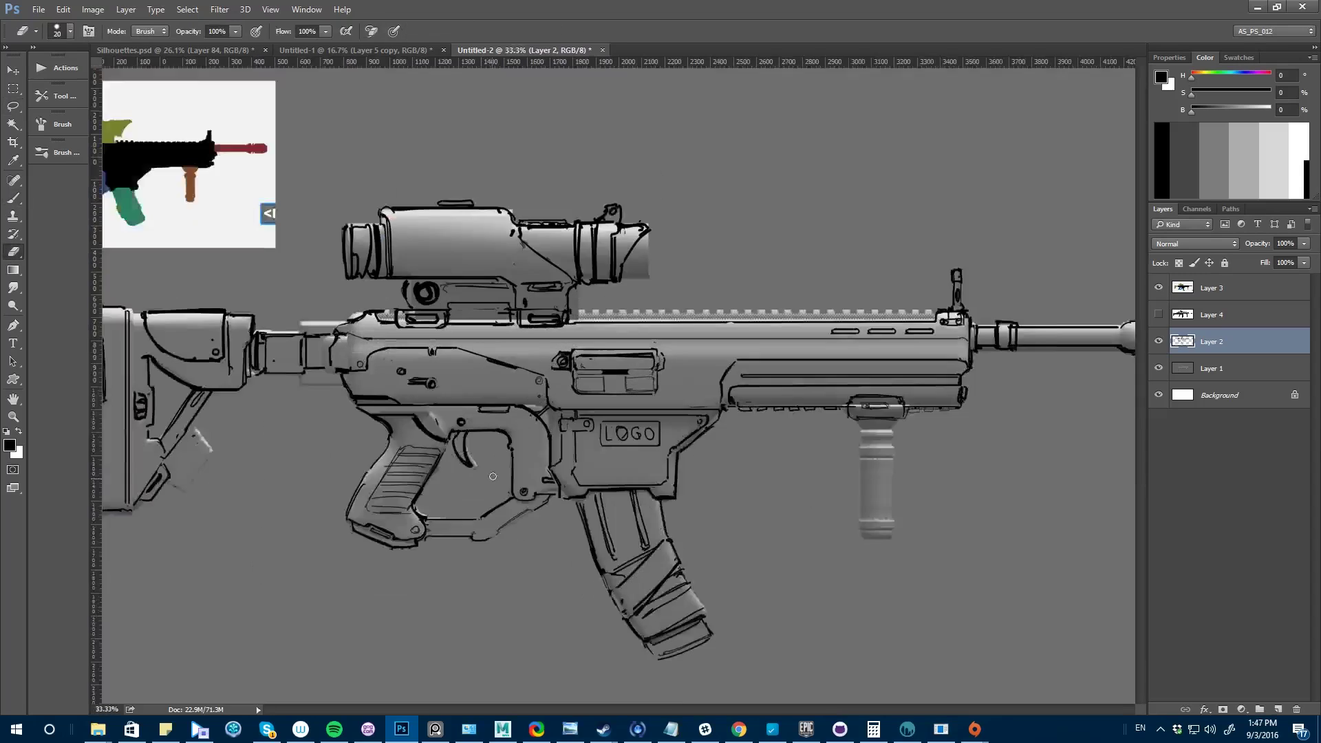
key("ctrl+shift+h")
left_click_drag(581, 437, 540, 482)
left_click_drag(551, 430, 551, 516)
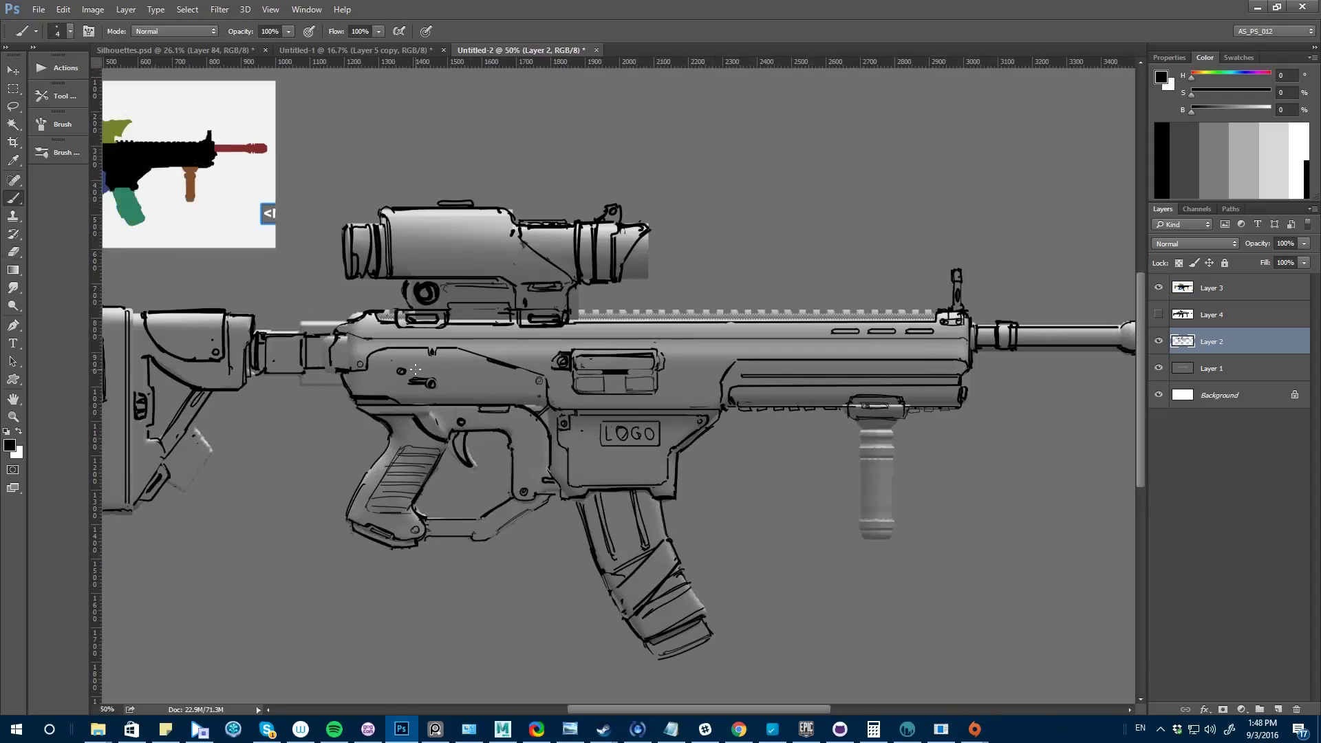
key("ctrl+minus")
key("e")
key("b")
left_click_drag(473, 446, 473, 509)
key("ctrl+minus")
key("ctrl+minus")
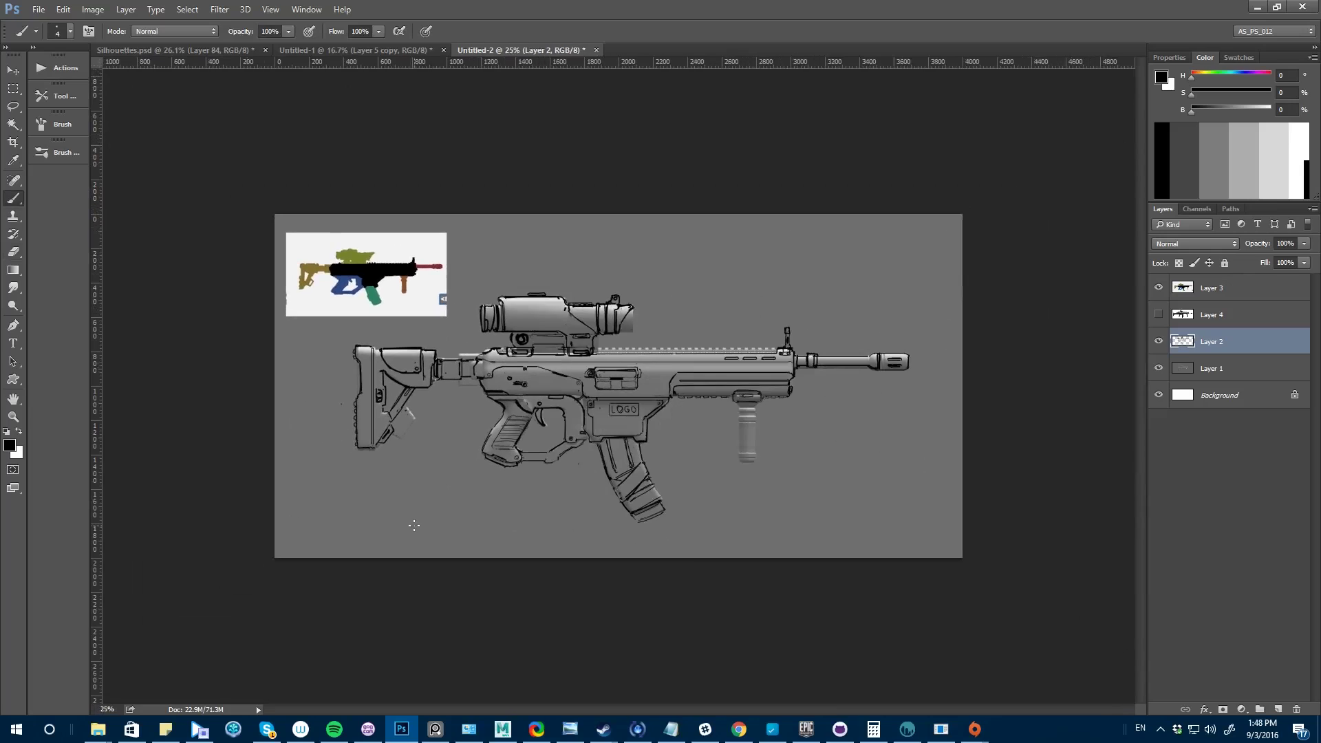
- Flip the canvas and clean up the lower border of the magazine well's inner panel with eraser and brush
key("ctrl+shift+h")
key("ctrl+plus")
key("ctrl+plus")
key("ctrl+plus")
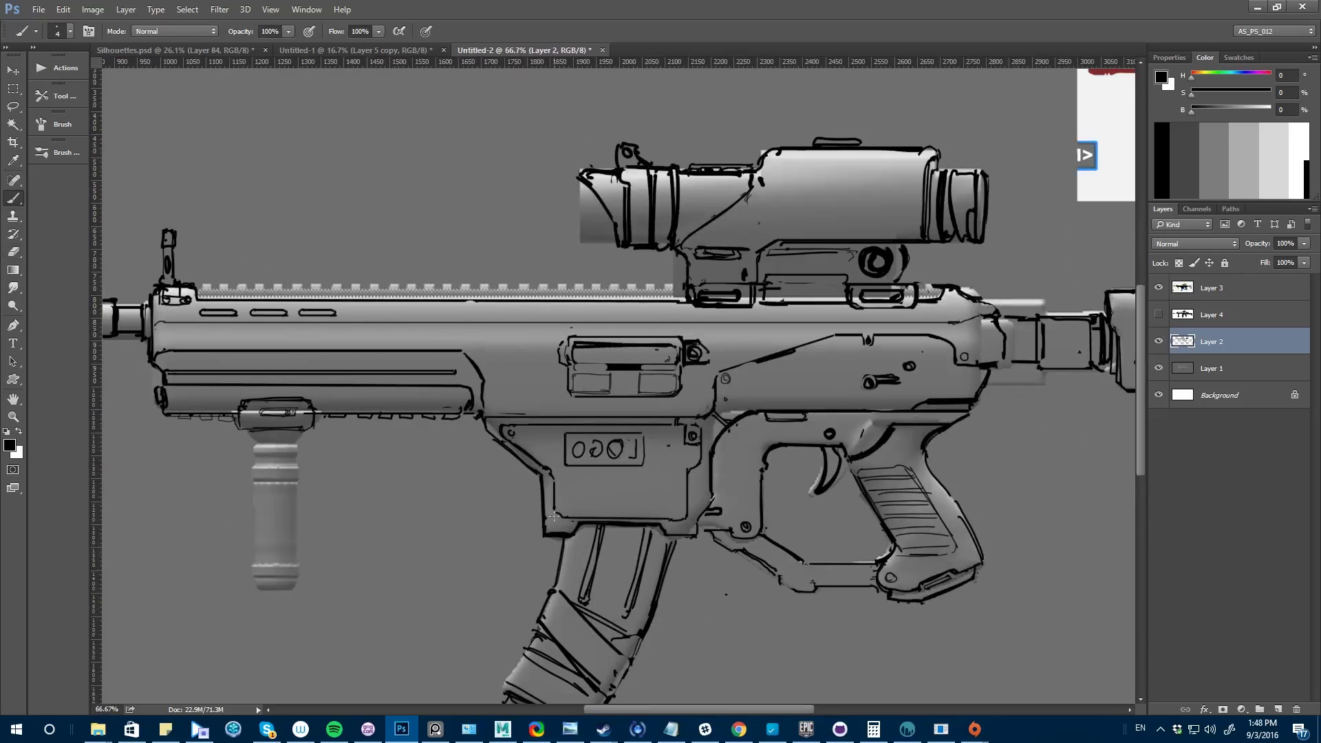
key("e")
left_click_drag(558, 517, 678, 519)
key("b")
key("e")
key("b")
key("e")
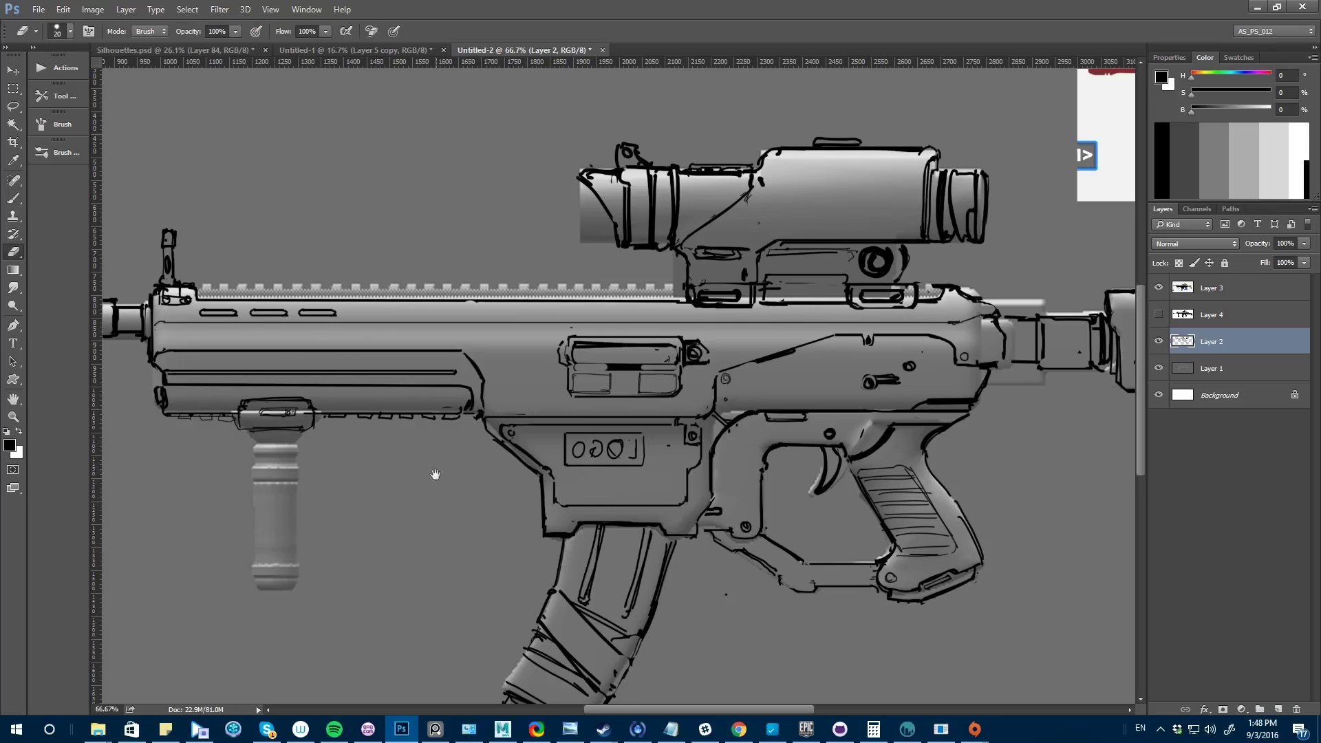
- Refine the magazine well's sloping front edge where it meets the handguard, alternating between brush and eraser
left_click_drag(436, 474, 469, 506)
key("b")
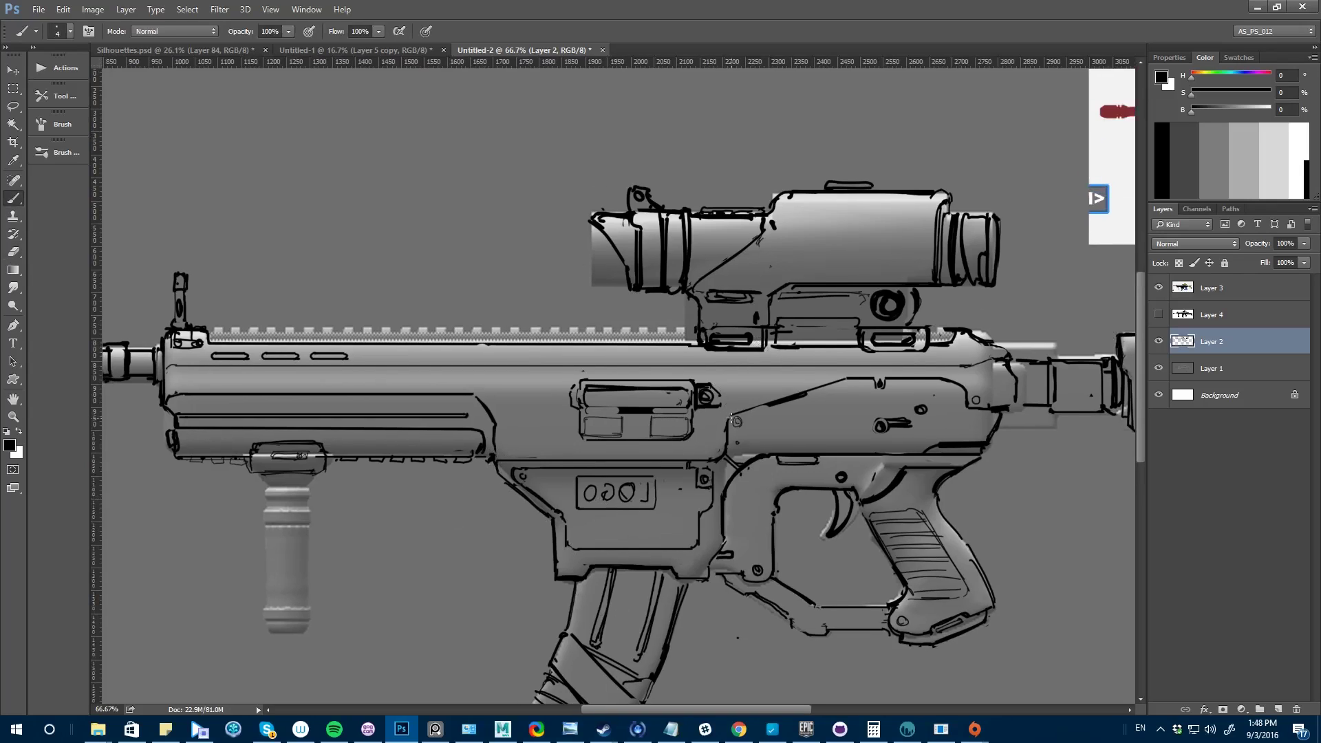
left_click_drag(485, 521, 472, 508)
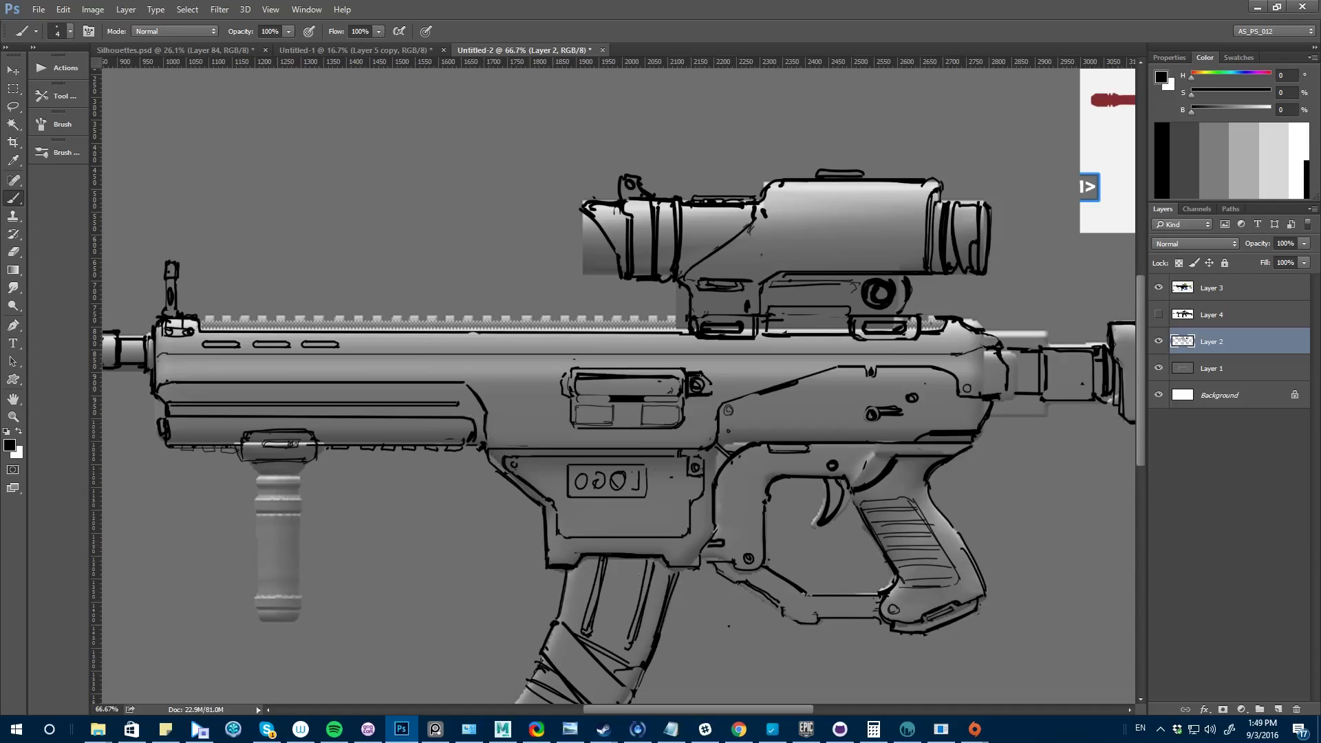
key("alt+Tab")
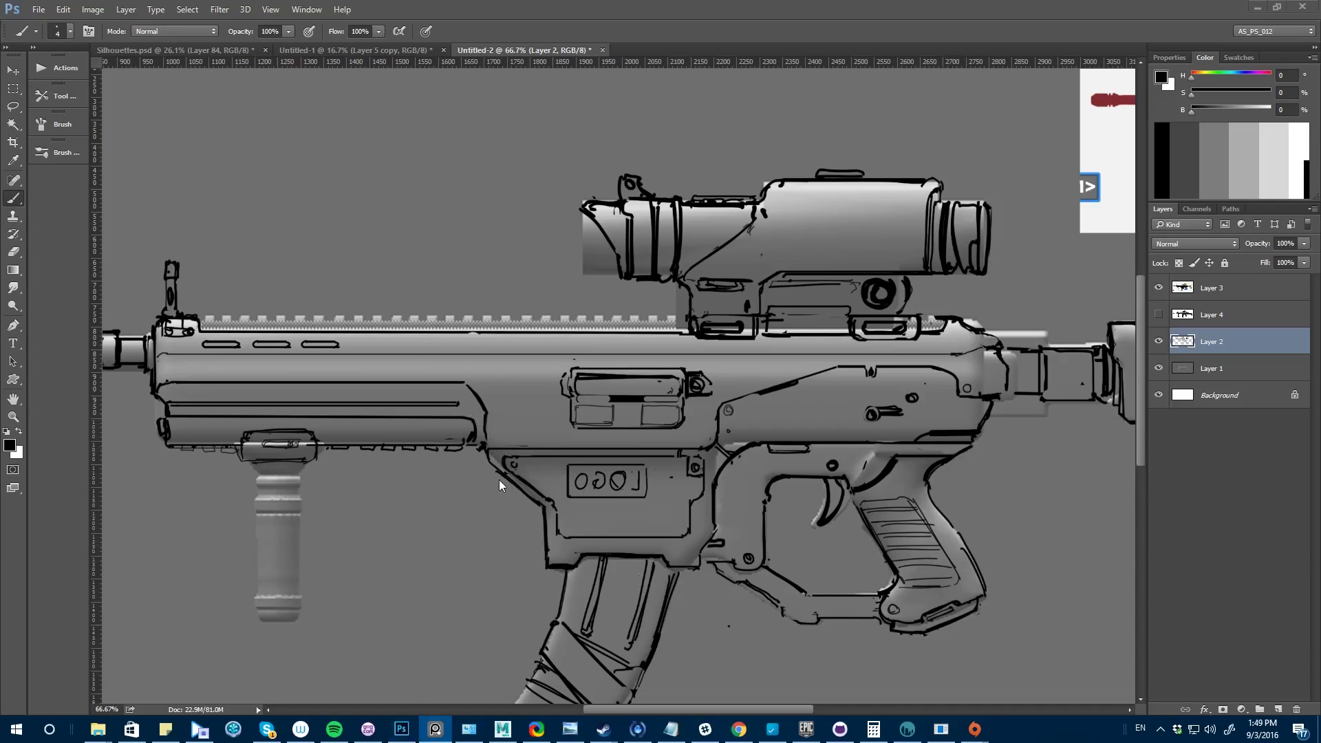
key("alt+Tab")
key("e")
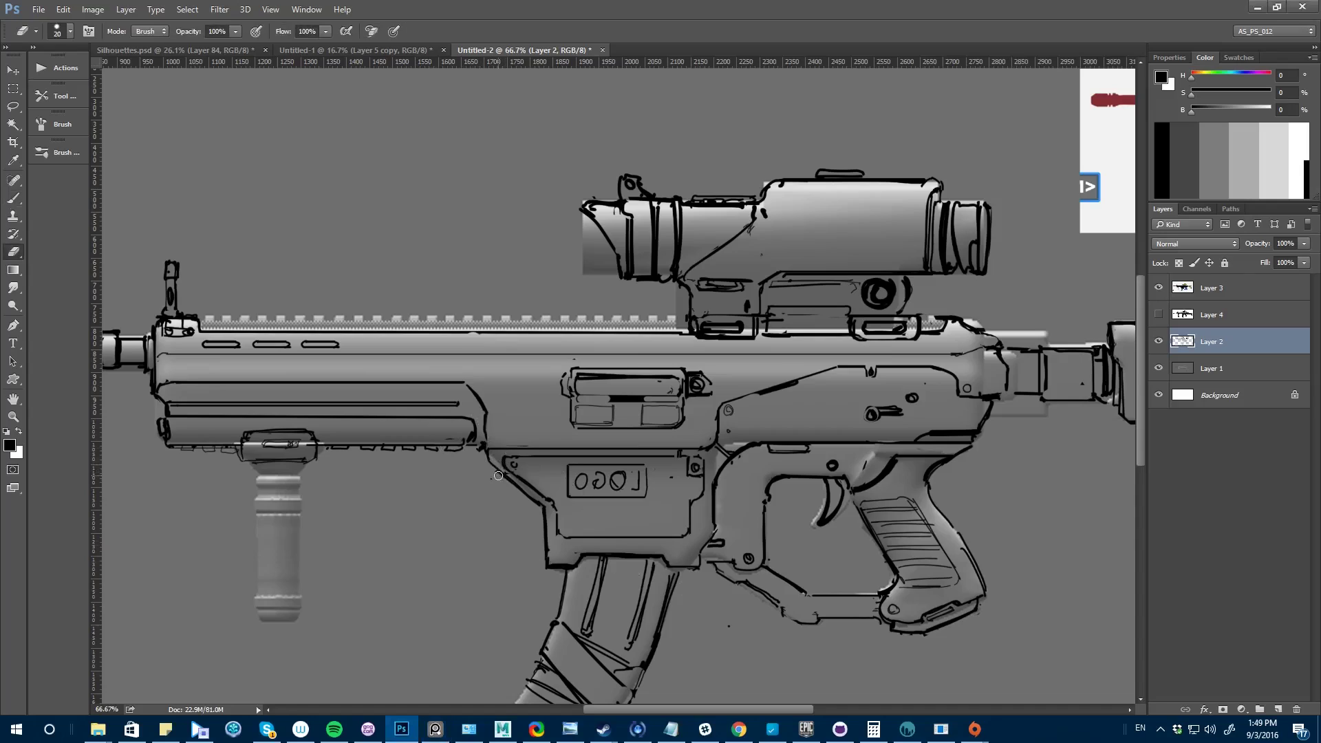
key("b")
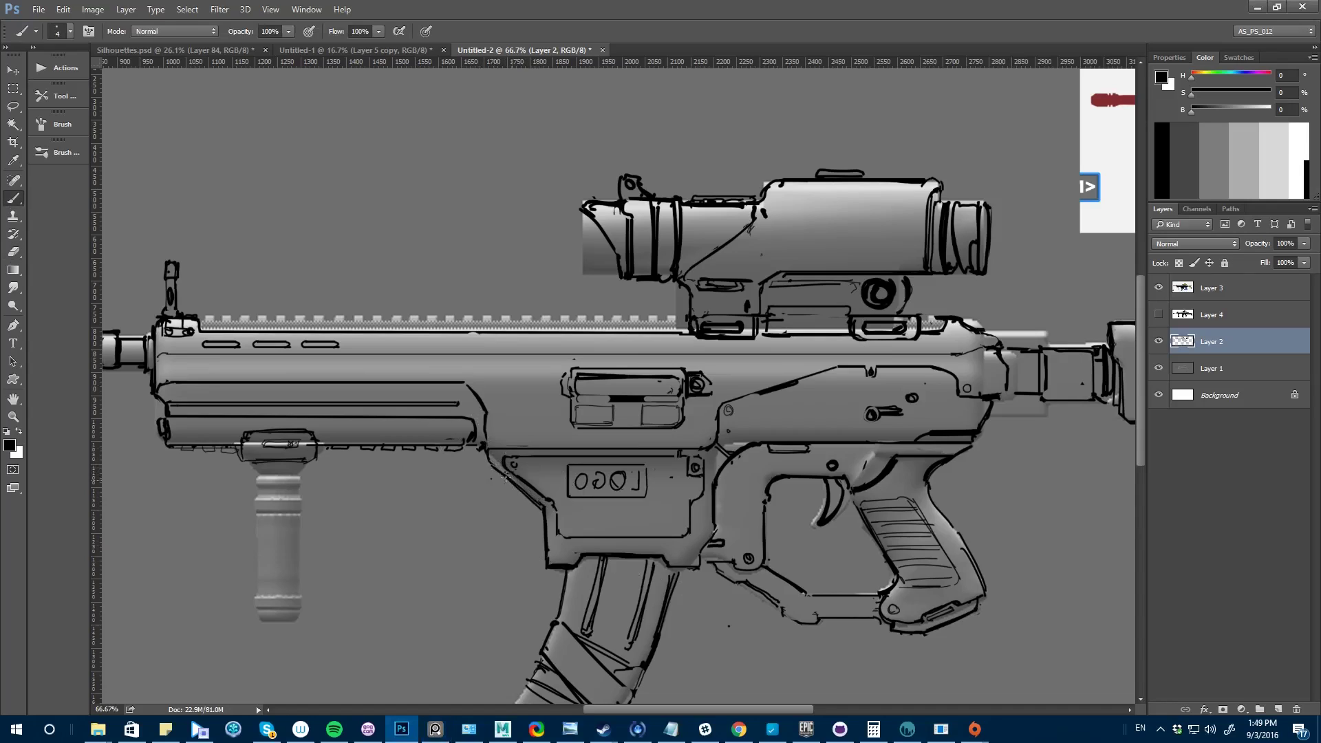
key("e")
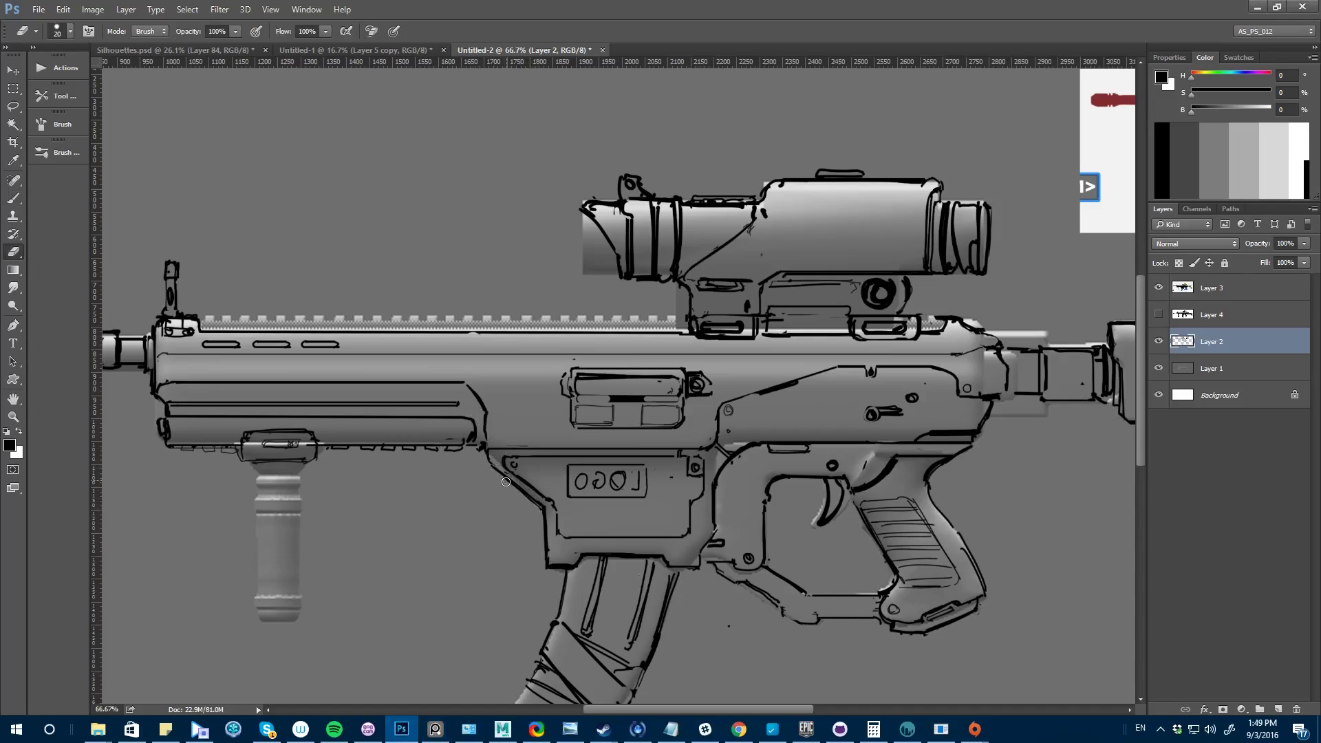
key("b")
key("e")
key("b")
key("e")
- Lasso the LOGO plate on the magazine well, nudge it toward the upper rear corner and ink a frame around it
key("ctrl+minus")
key("ctrl+minus")
key("ctrl+minus")
key("ctrl+minus")
key("b")
key("l")
left_click_drag(607, 446, 605, 439, "ctrl")
key("ctrl+d")
key("b")
key("ctrl+plus")
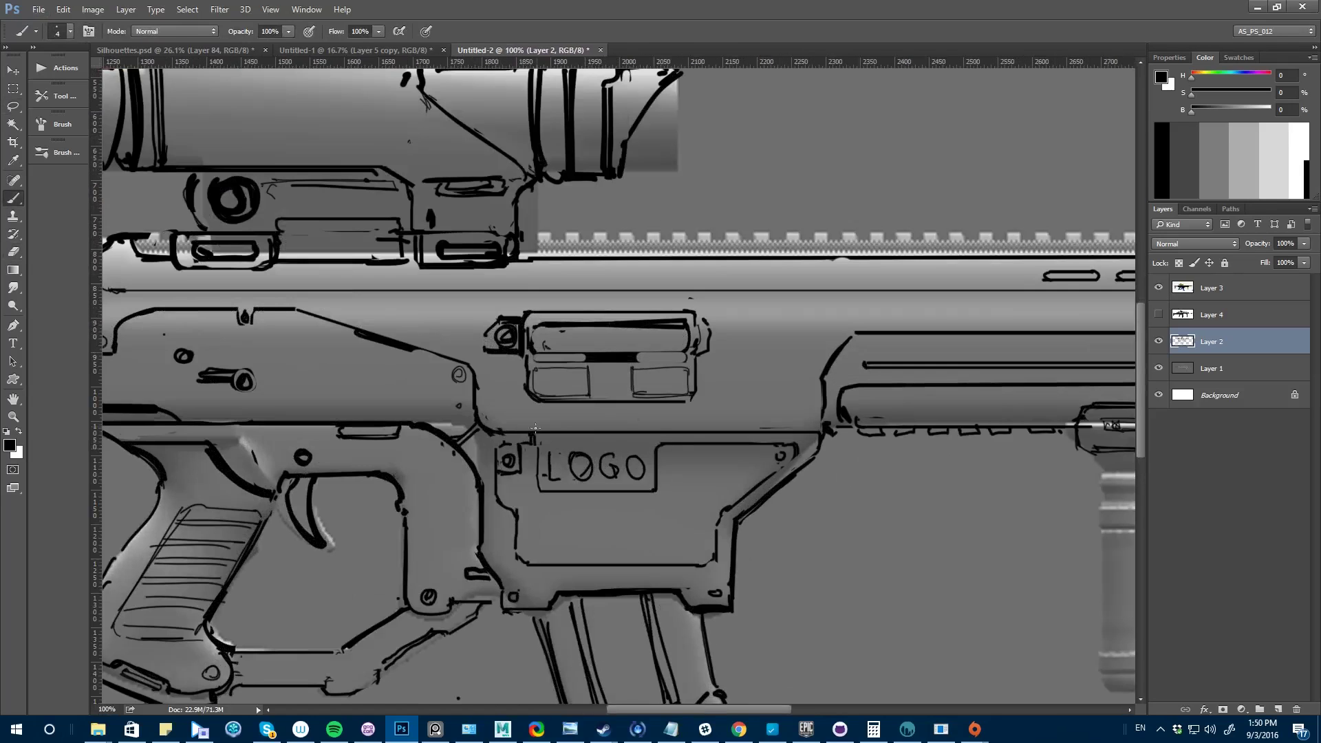
key("ctrl+minus")
key("ctrl+plus")
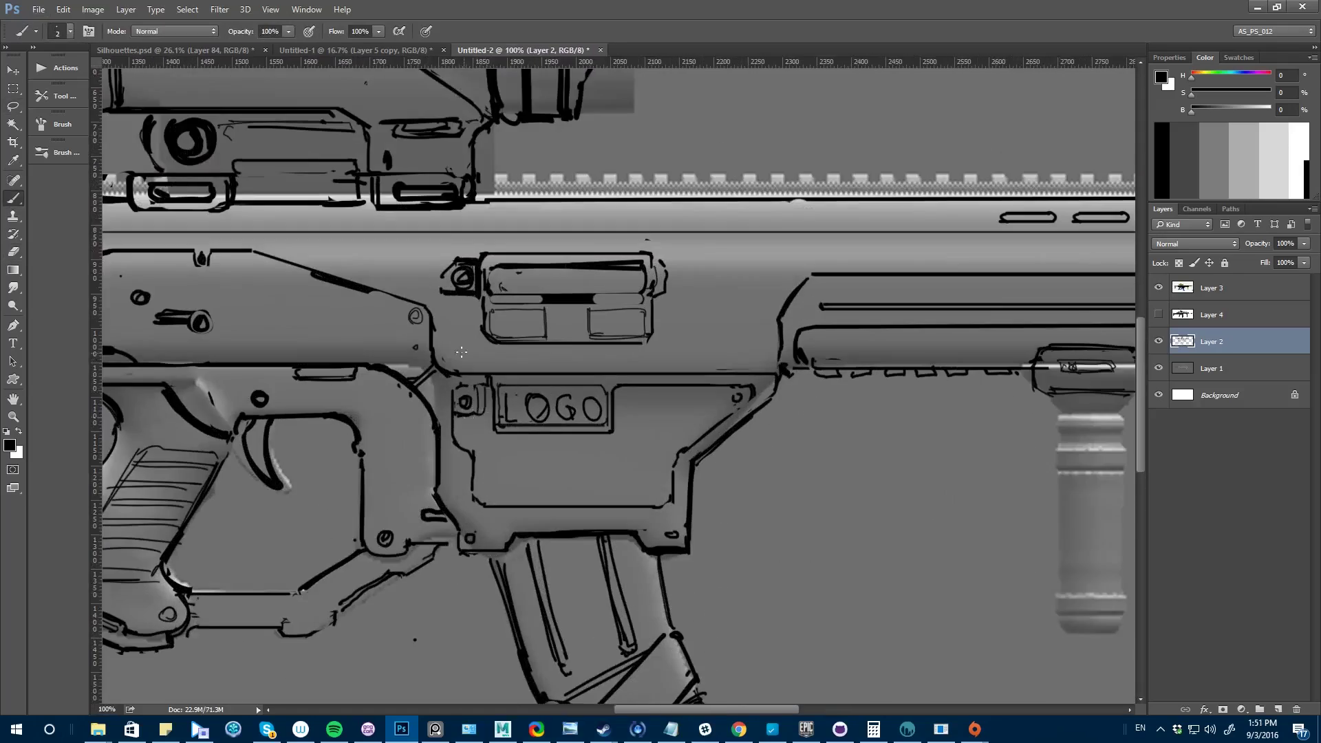
- Sketch a rounded LOGO plate on the side of the scope body and shift it slightly into place
key("ctrl+shift+h")
key("ctrl+minus")
key("ctrl+0")
key("ctrl+plus")
key("l")
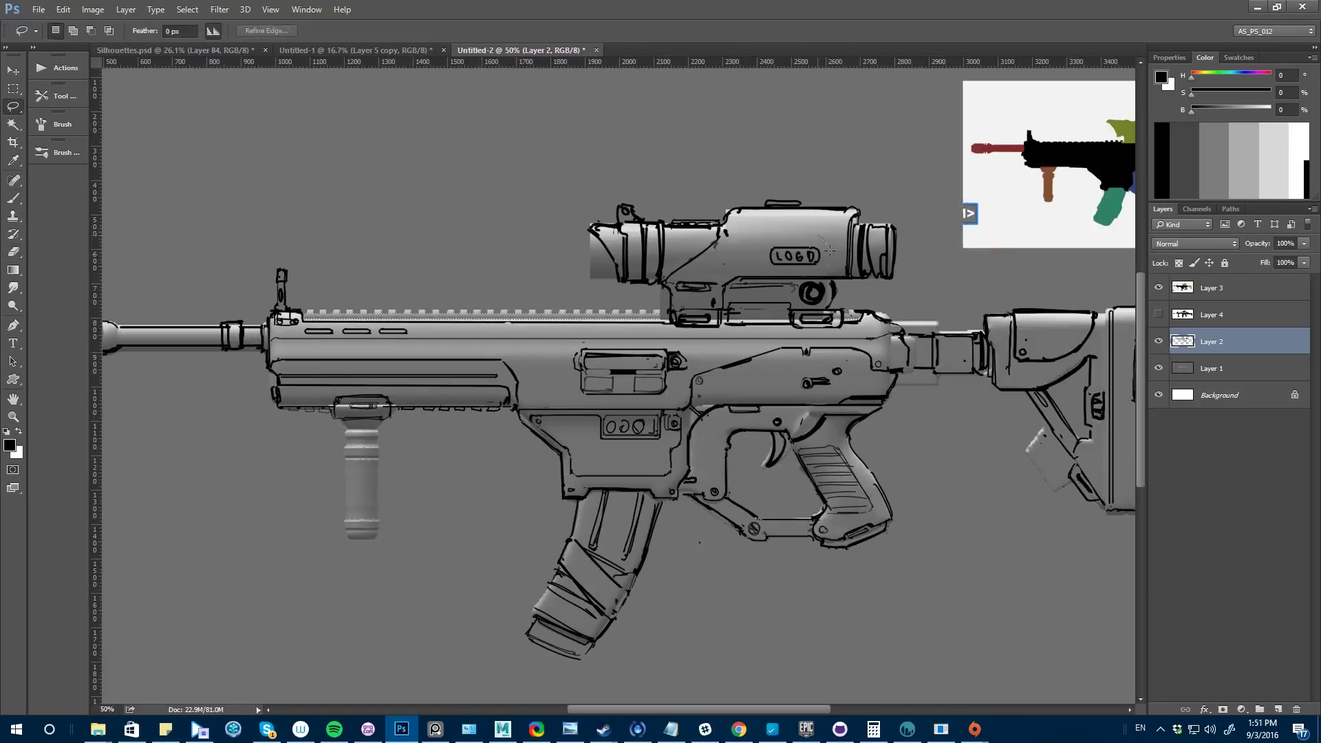
left_click_drag(799, 254, 808, 260, "ctrl")
- Rework the scope's LOGO plate so its lettering reads correctly on the unflipped canvas, checking both orientations
key("b")
key("ctrl+shift+h")
key("ctrl+plus")
key("ctrl+shift+h")
key("ctrl+minus")
key("ctrl+minus")
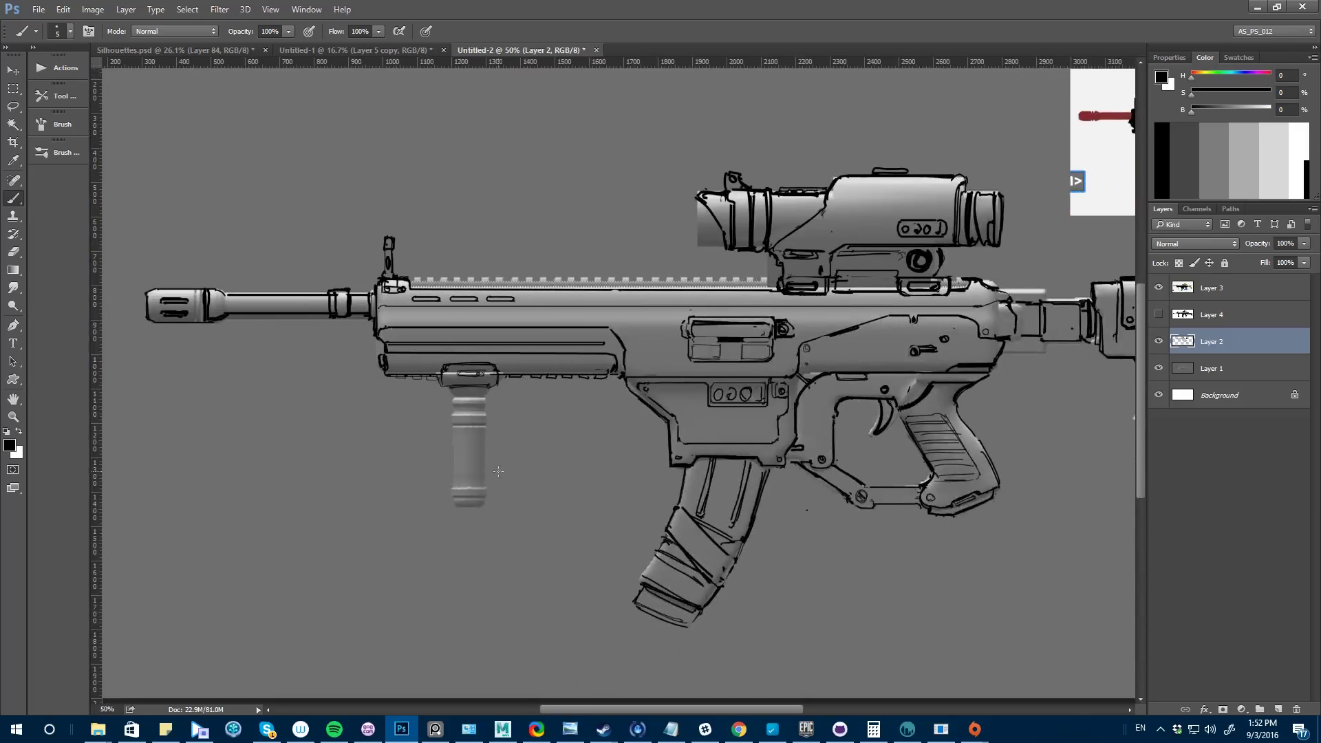
- Redraw the barrel section in front of the handguard as a longer stepped collar and adjust it with Free Transform
key("alt+Tab")
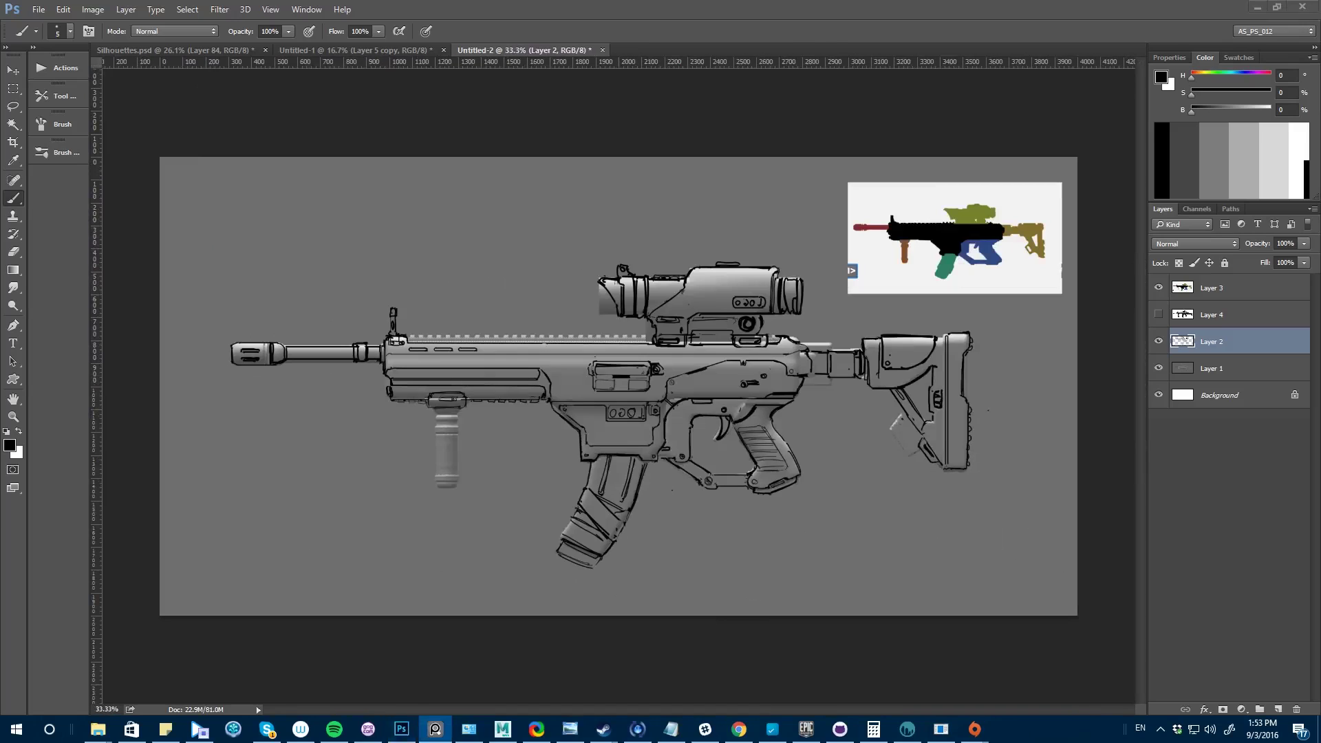
key("alt+Tab")
key("ctrl+plus")
key("ctrl+plus")
key("bracketleft")
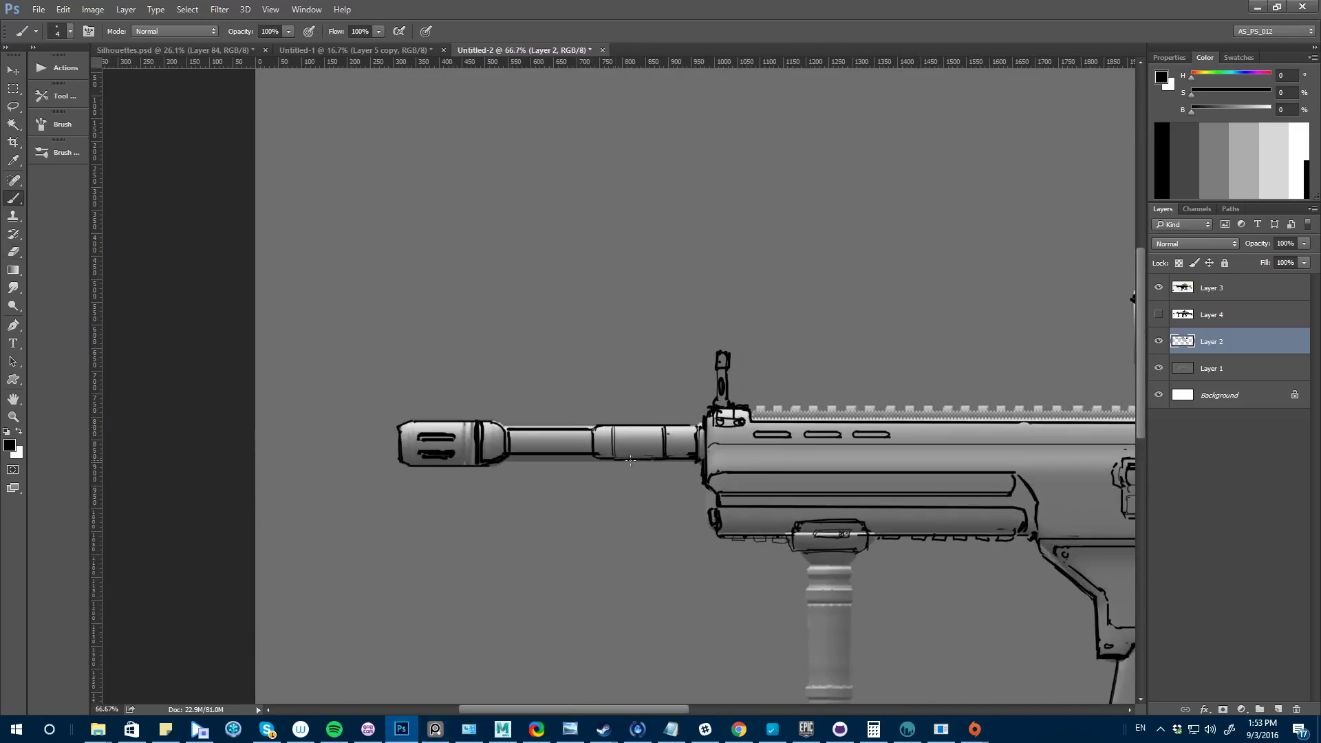
key("e")
key("b")
key("ctrl+t")
key("Return")
key("ctrl+minus")
key("bracketright")
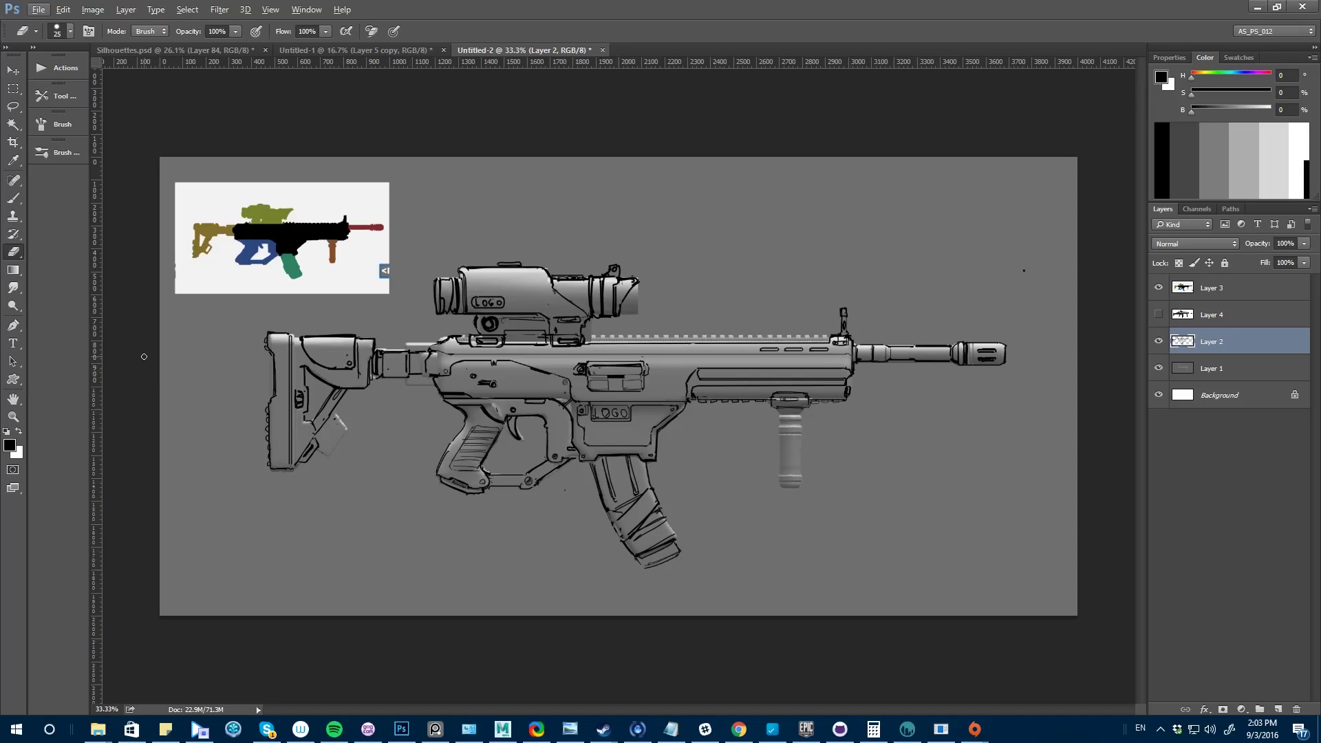
- Toggle the visibility of Layer 2 repeatedly to compare the line drawing with the underlying model render
left_click(1159, 342)
left_click(1159, 341)
left_click(1159, 341)
left_click(1159, 342)
left_click(1159, 342)
left_click(1159, 342)
left_click(1159, 342)
left_click(1158, 342)
left_click(1159, 342)
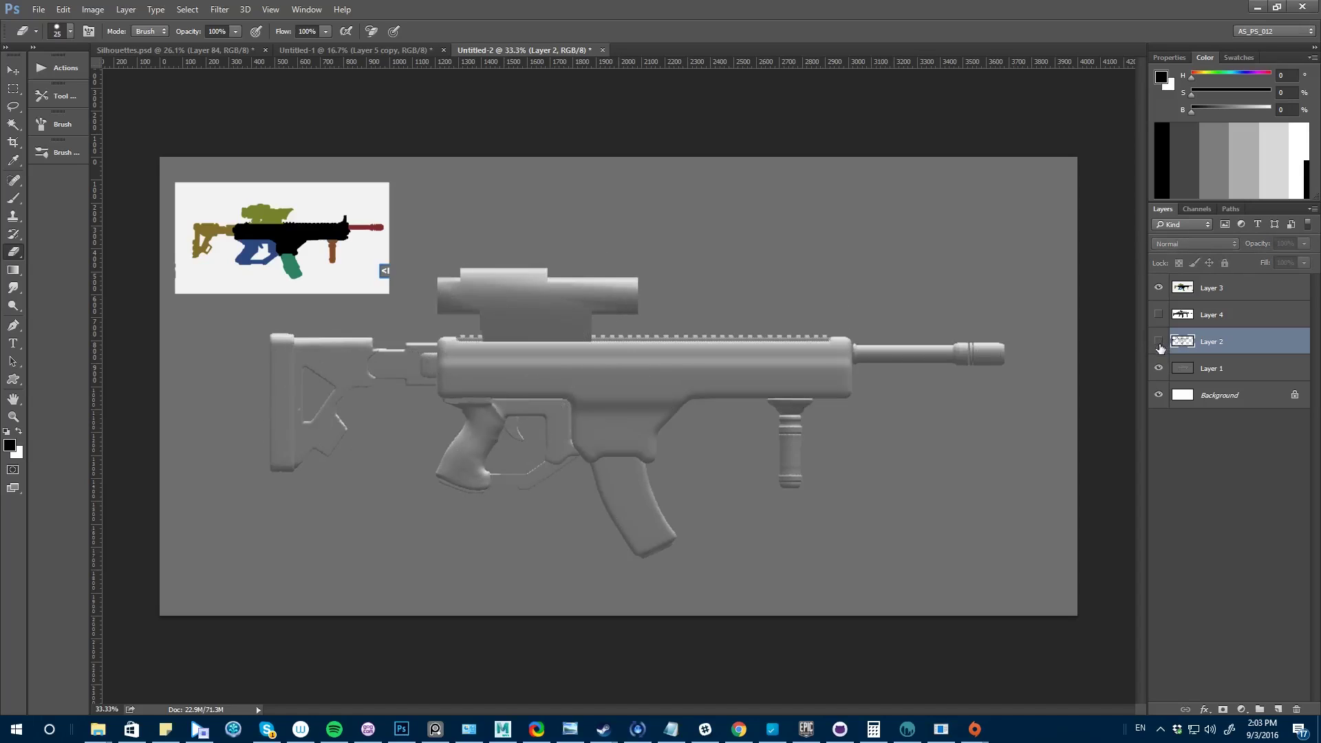
left_click(1158, 342)
left_click(1159, 342)
left_click(1159, 342)
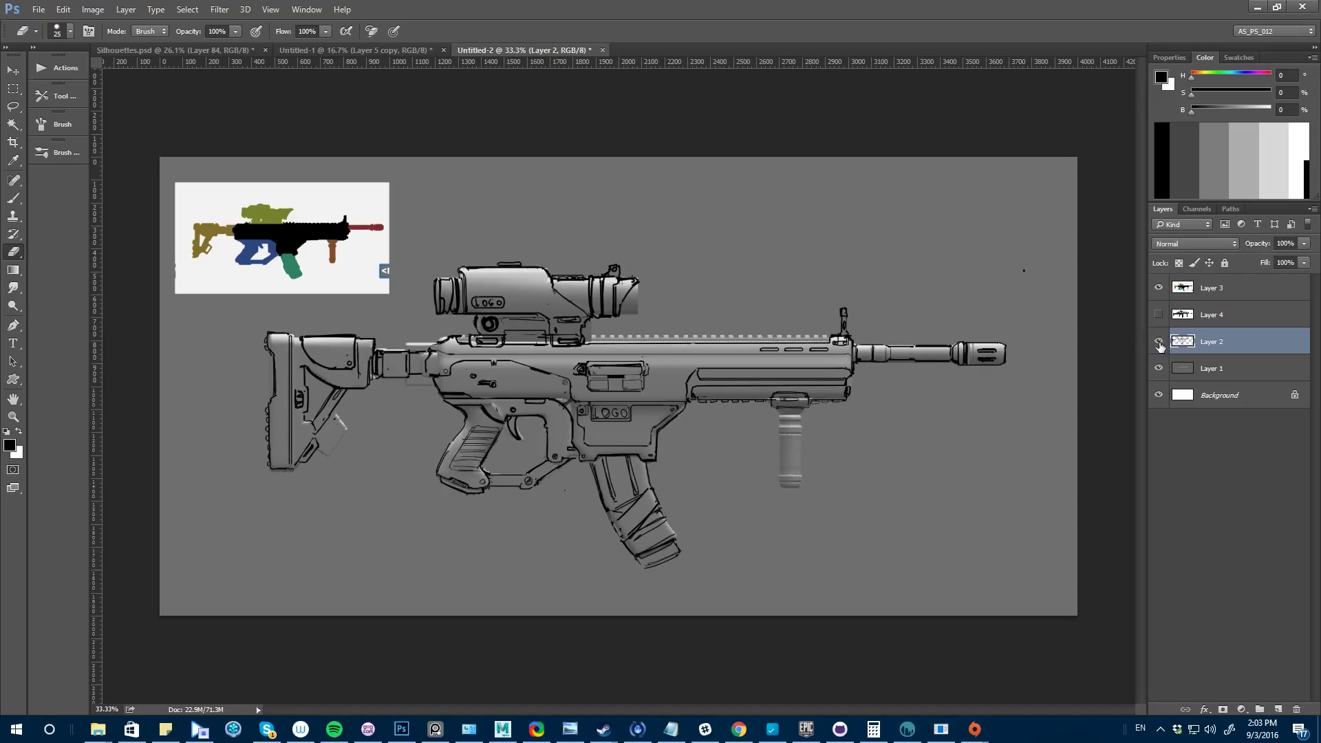
left_click(1159, 342)
left_click(1159, 342)
left_click(1160, 342)
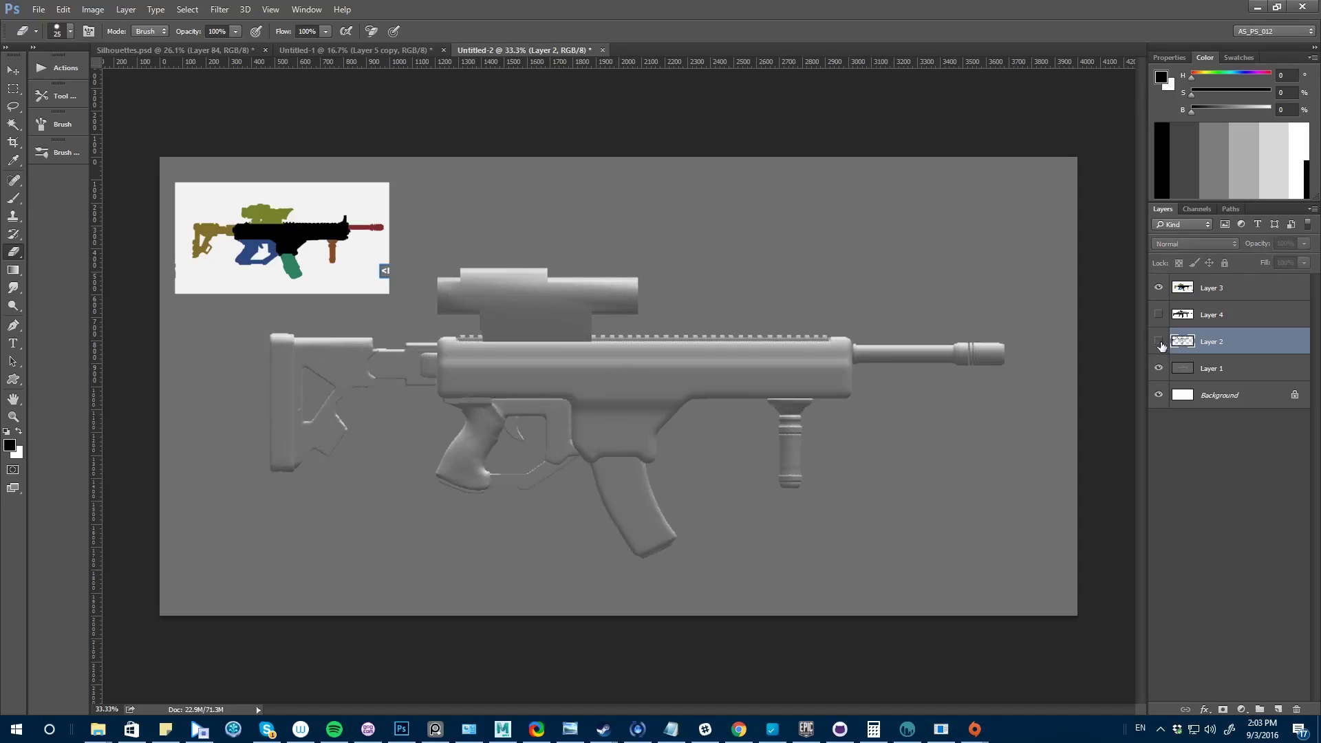
left_click(1159, 342)
left_click(1159, 342)
left_click(1159, 342)
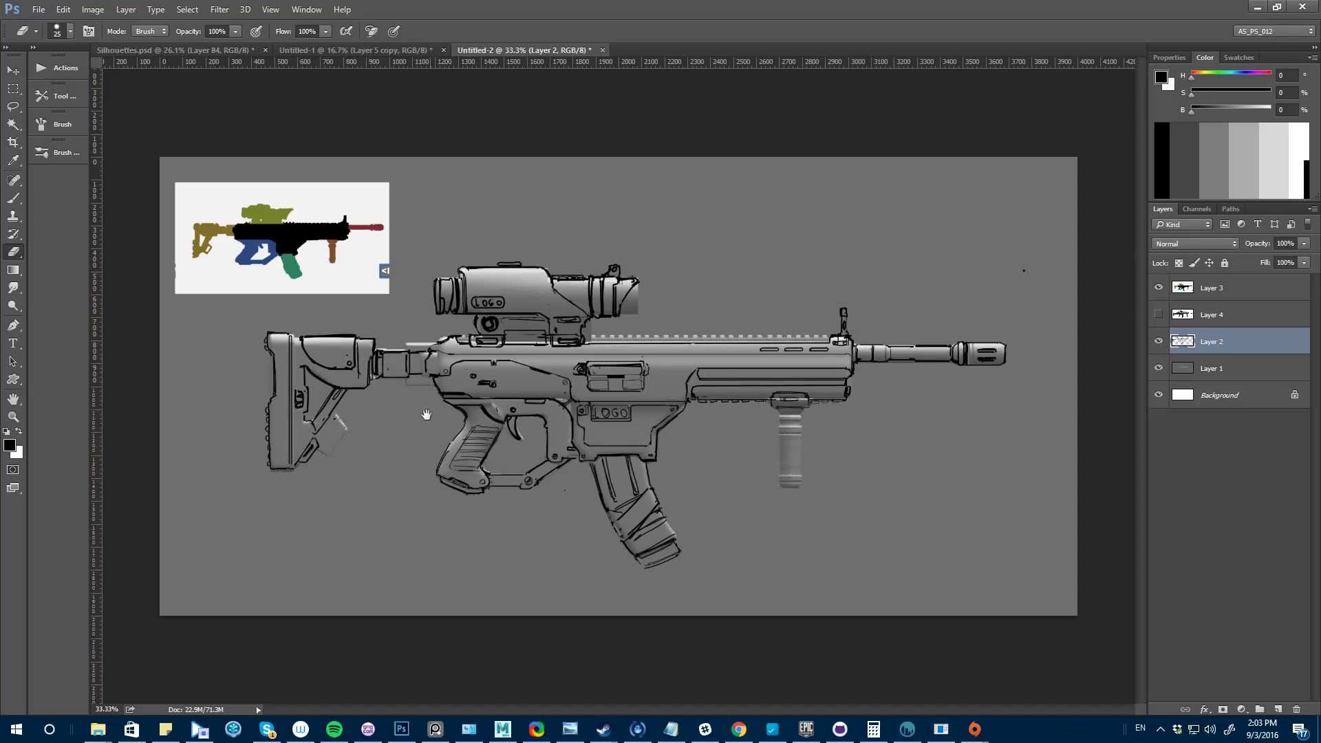
- Hide Layer 2 to examine the base render up close, and switch to 3D-Coat to view the source model
key("ctrl+plus")
left_click_drag(487, 470, 440, 477)
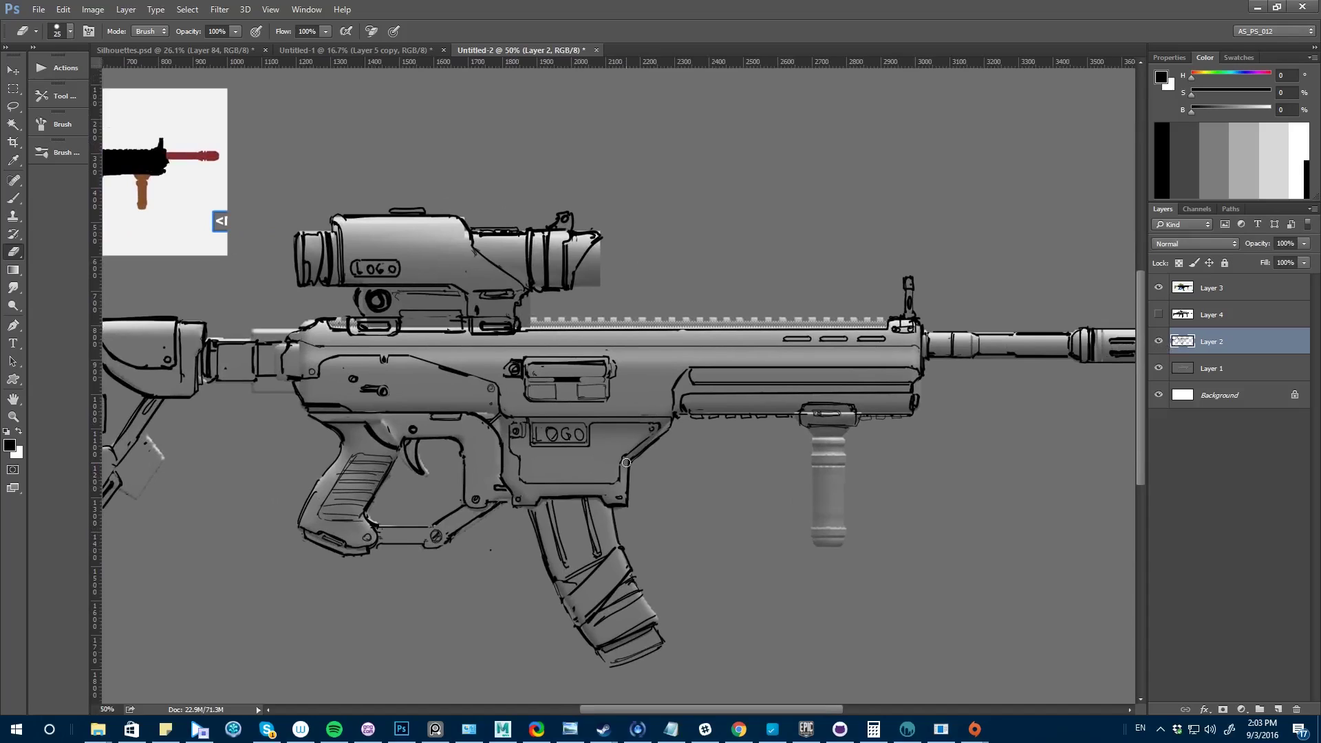
left_click(1159, 342)
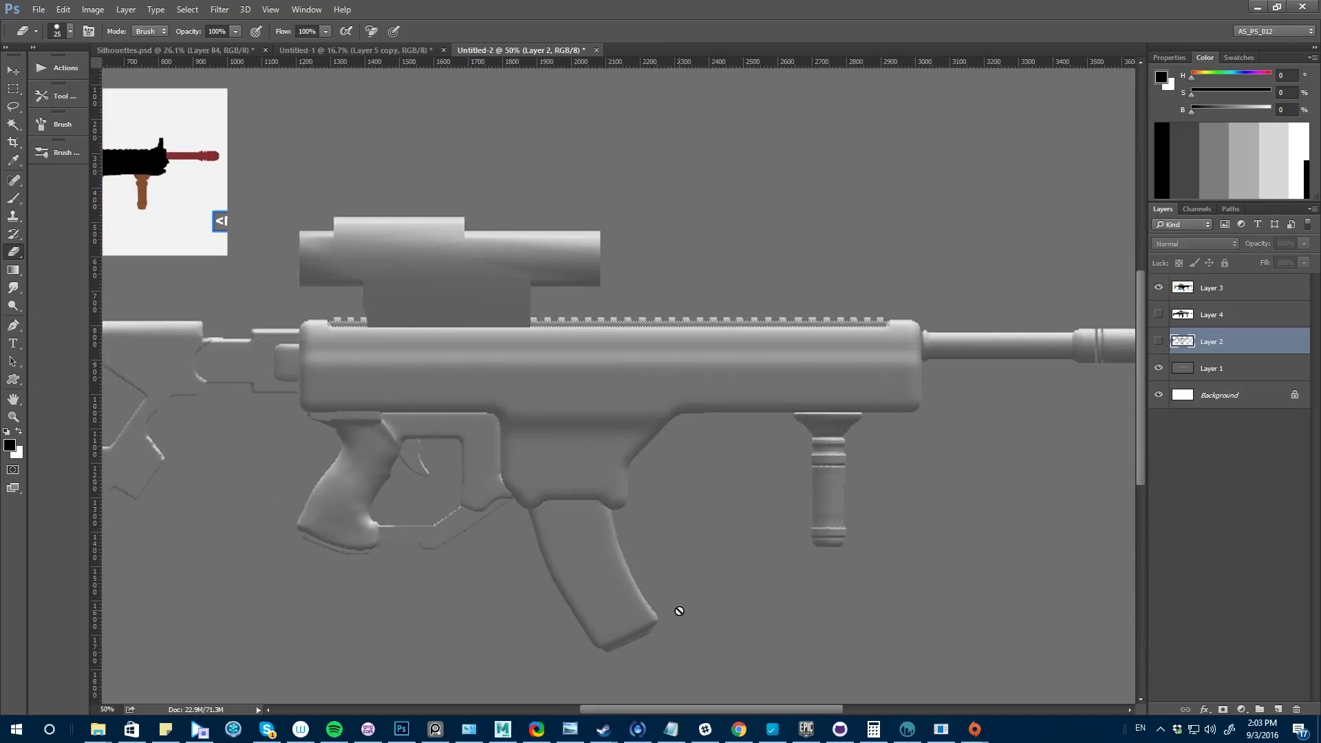
left_click(907, 733)
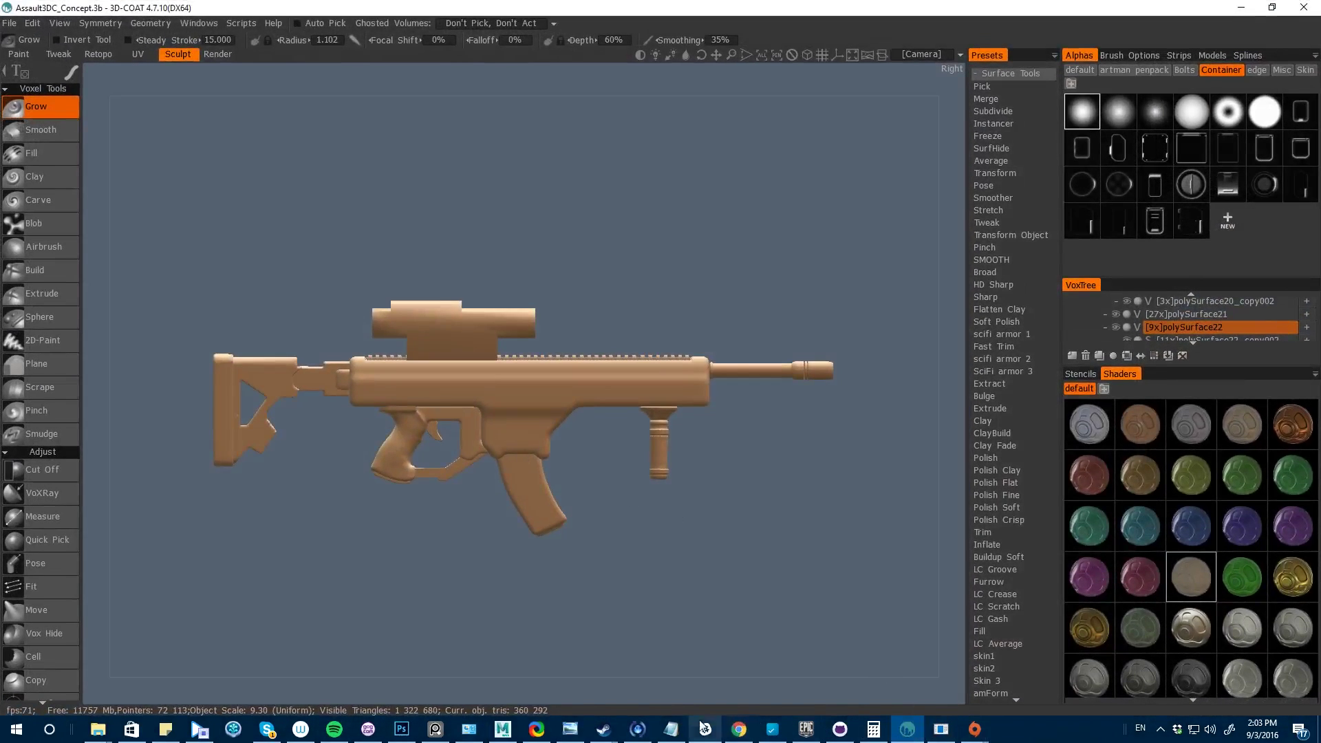
- Switch back to Photoshop and review the complete rifle sketch with its linework
key("alt+Tab")
key("ctrl+minus")
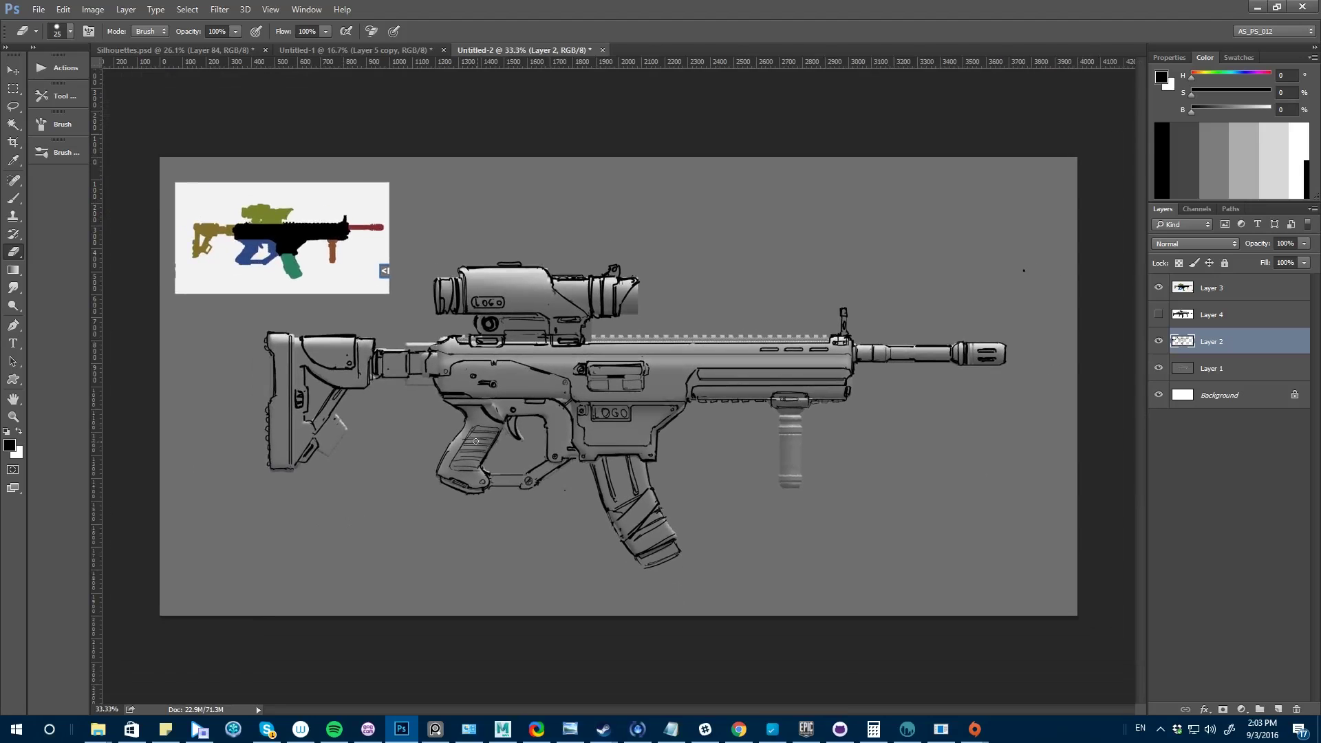
key("ctrl+plus")
key("ctrl+minus")
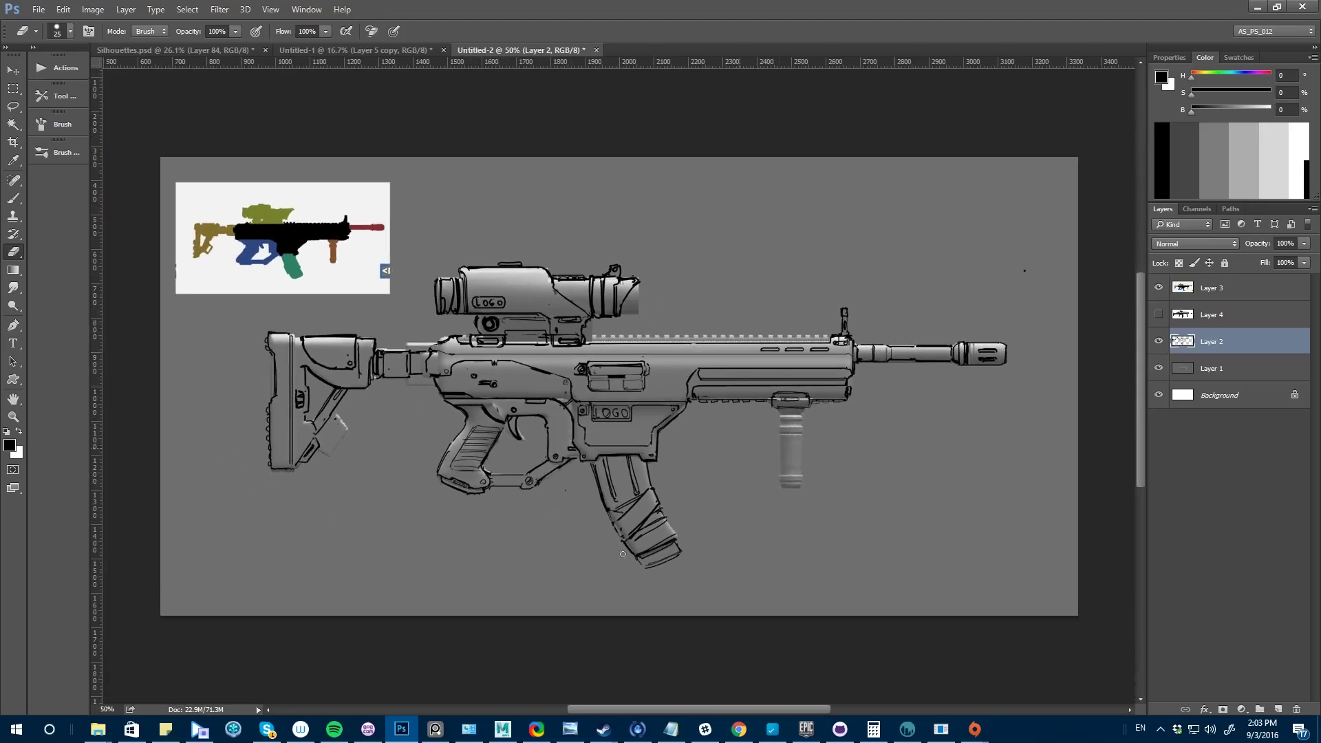
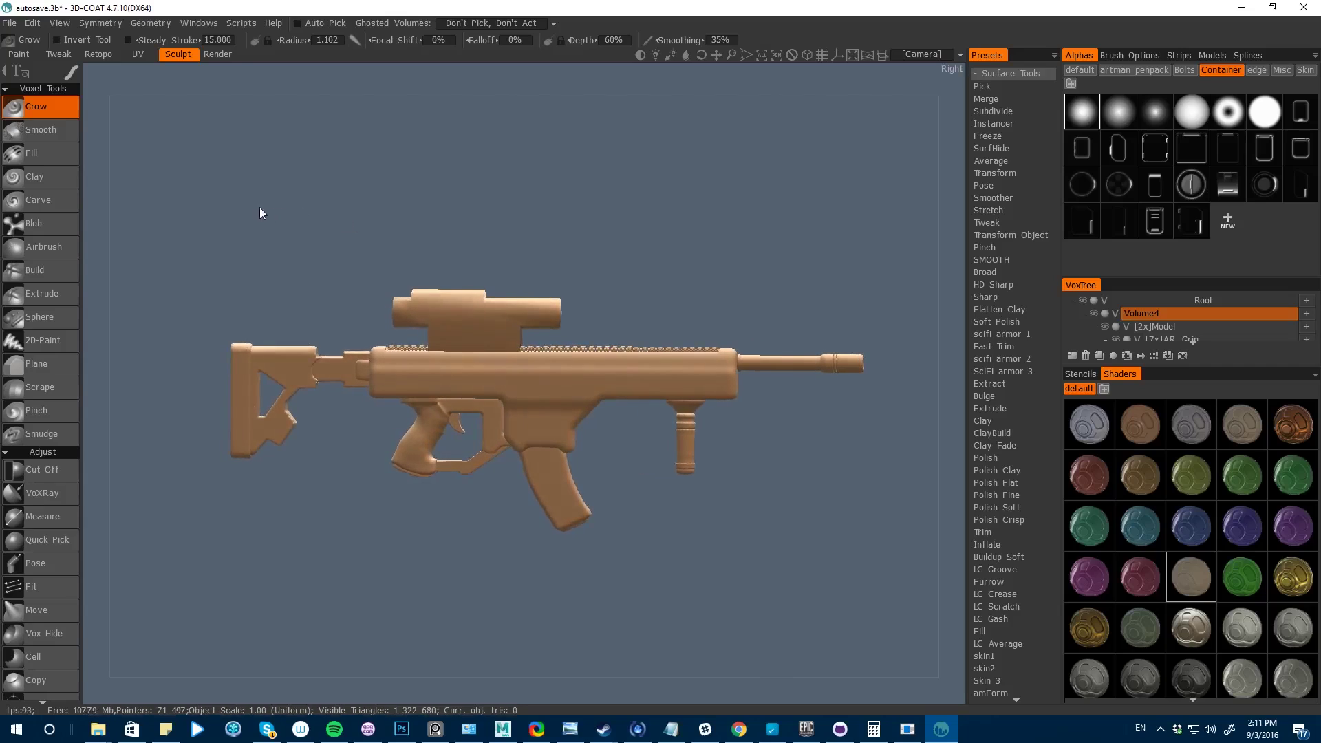
- Load AssaultLooseSketch.jpg as the reference image for the X-axis
left_click(884, 55)
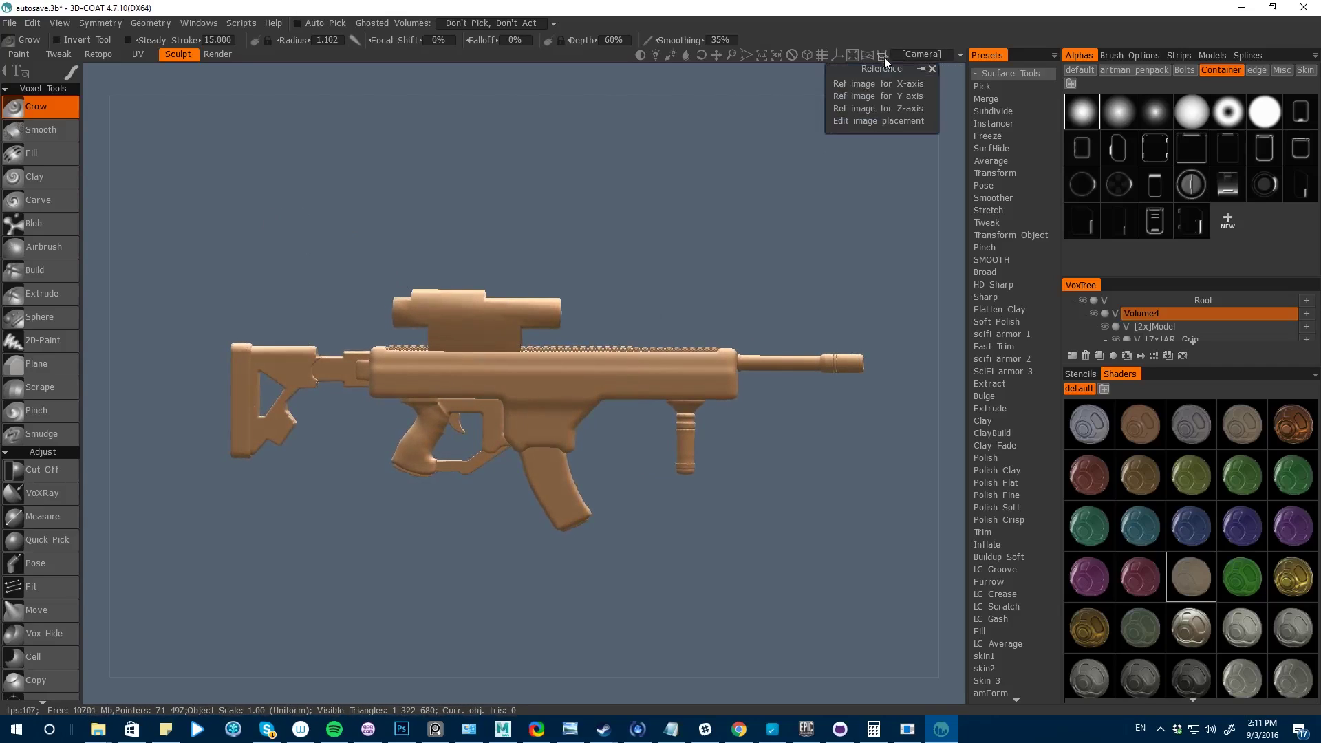
left_click(839, 82)
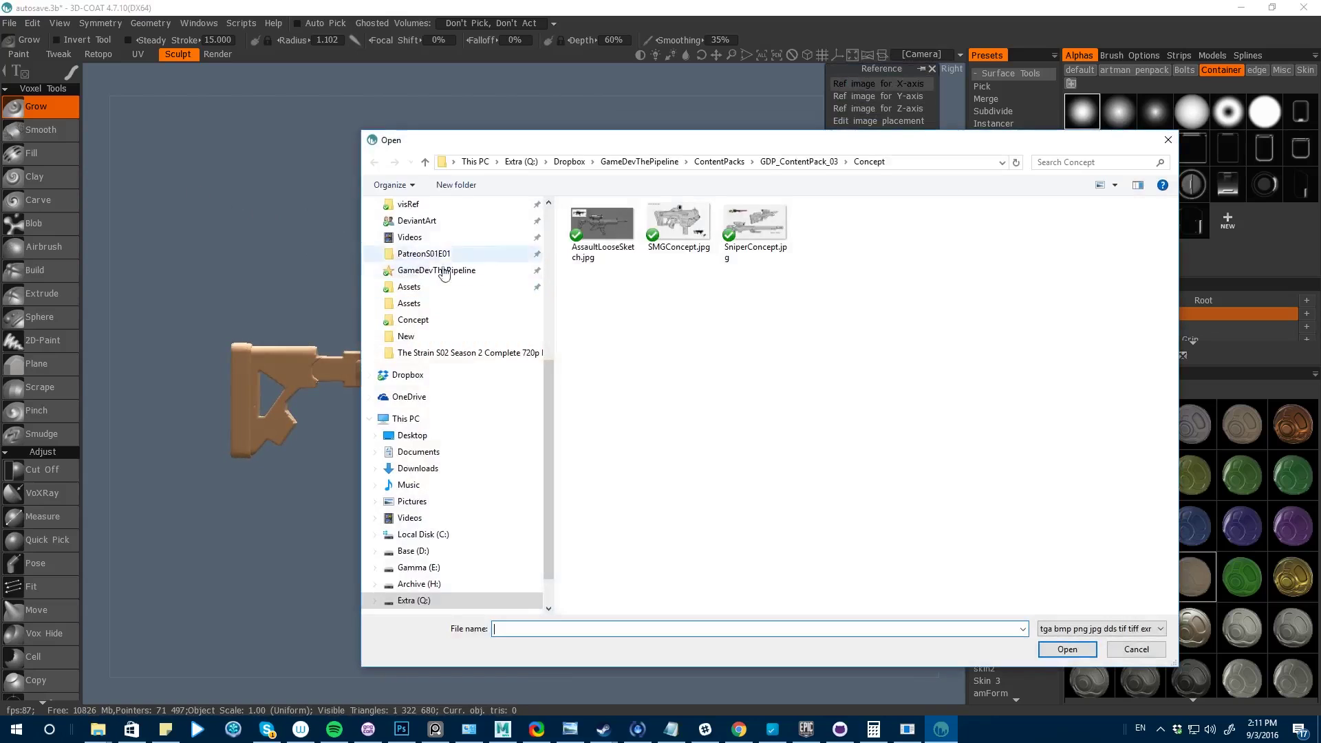
double_click(598, 230)
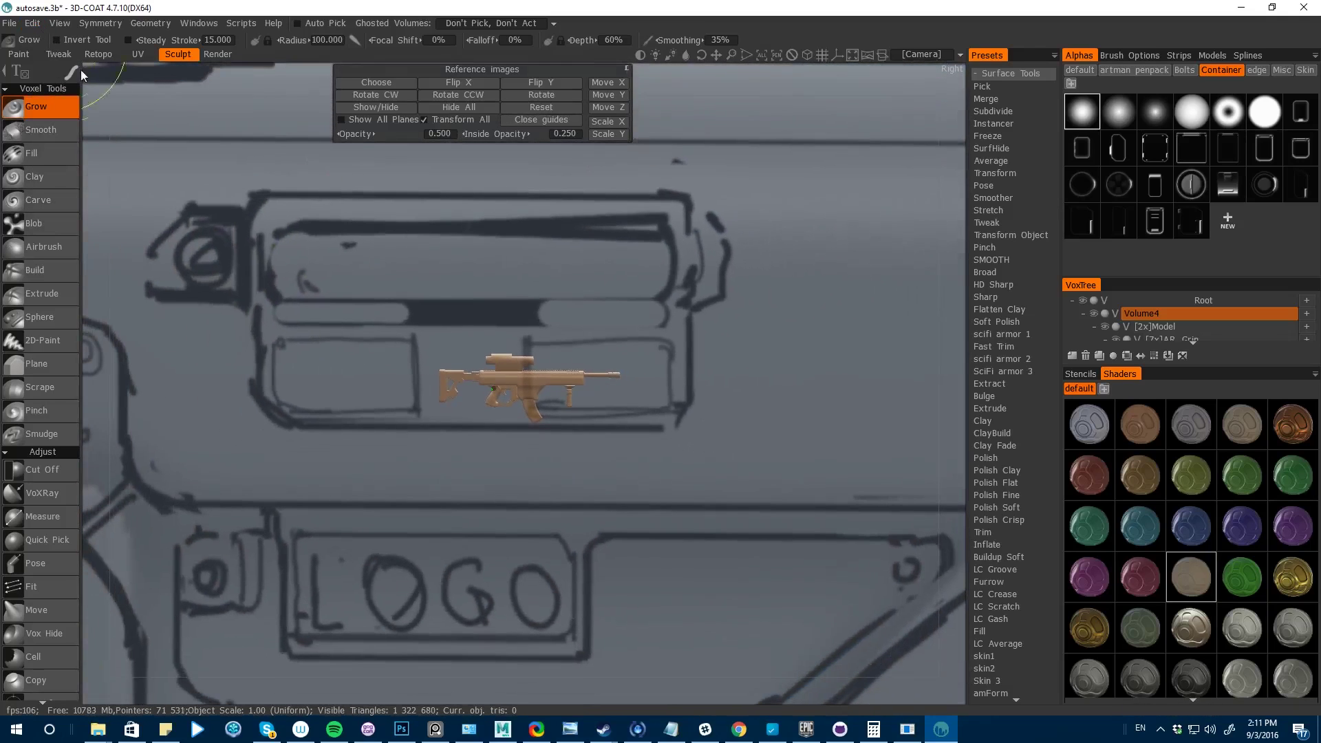
right_click_drag(329, 349, 162, 287)
mouse_move(248, 372)
left_mouse_down()
mouse_move(268, 373)
mouse_move(137, 276)
mouse_move(442, 516)
mouse_move(379, 527)
mouse_move(206, 466)
mouse_move(324, 481)
mouse_move(304, 490)
mouse_move(274, 472)
mouse_move(213, 348)
mouse_move(272, 382)
left_mouse_up()
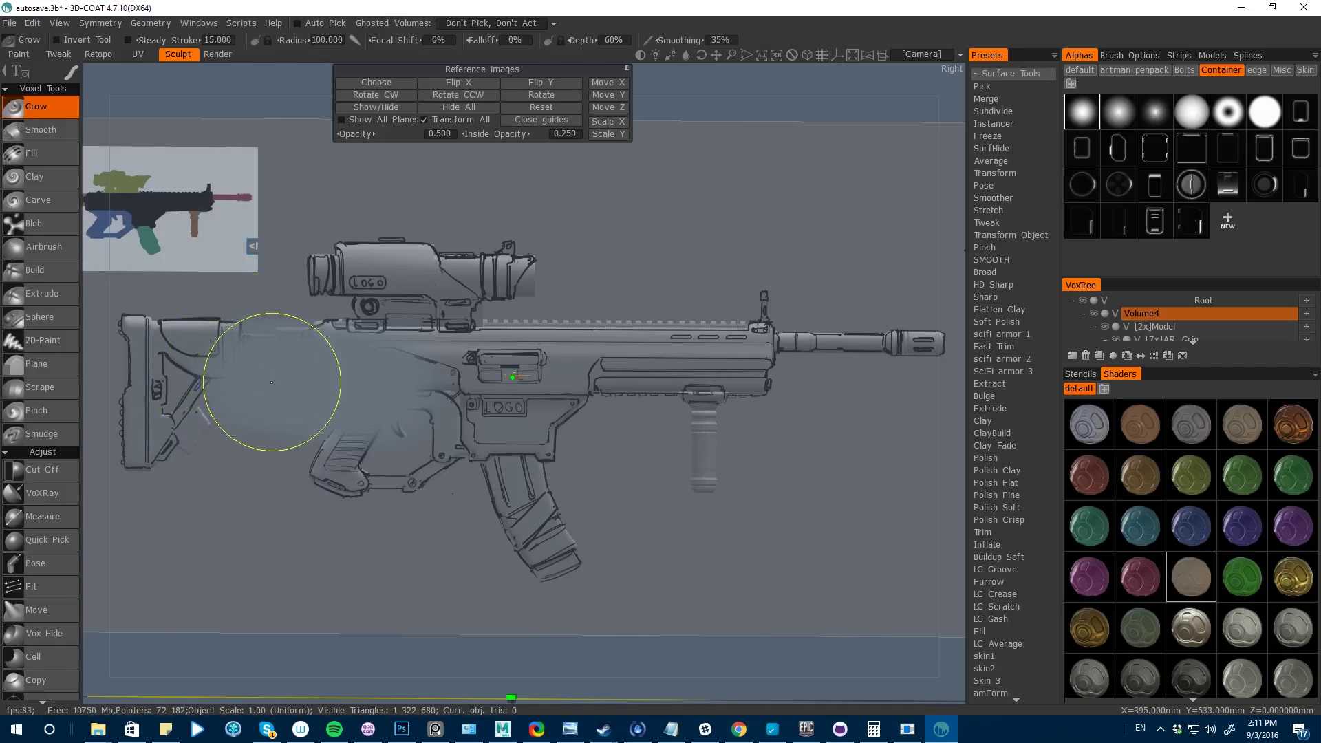
key("ctrl+z")
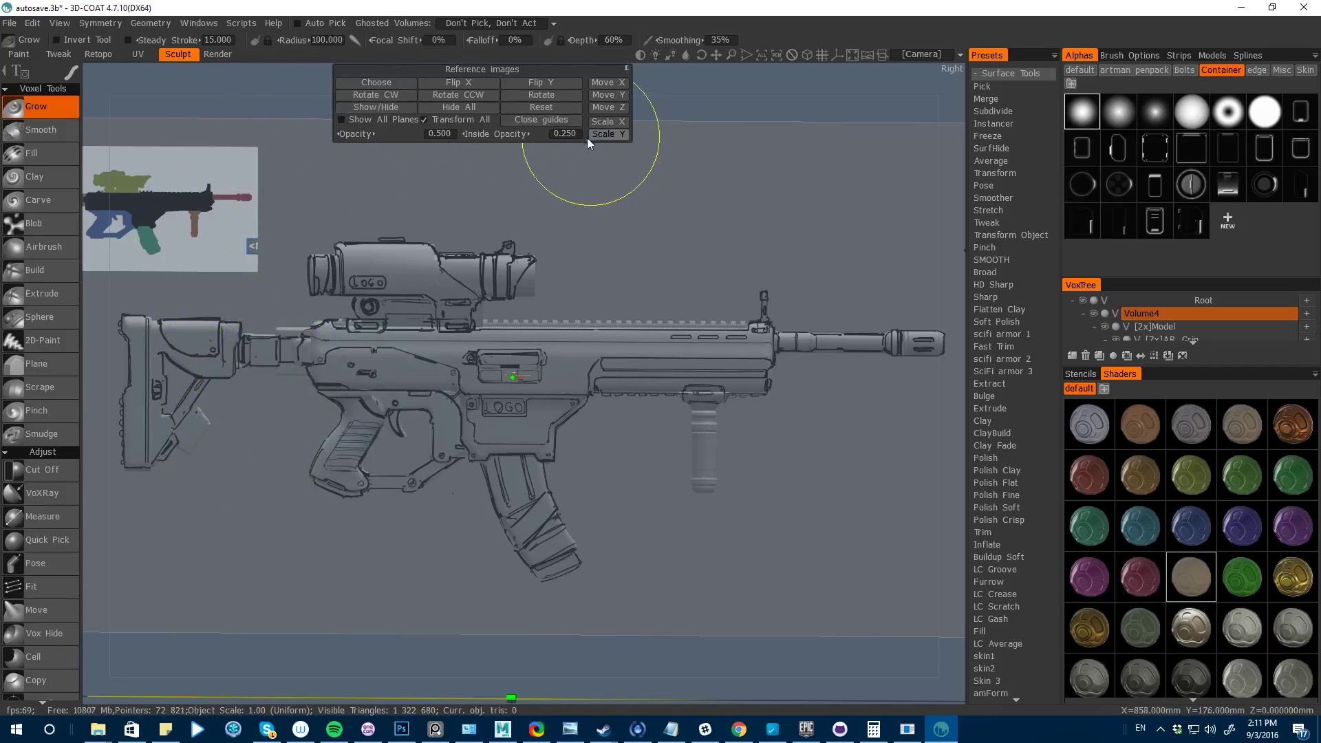
- Scale the reference image to 20 in both X and Y
left_click(604, 123)
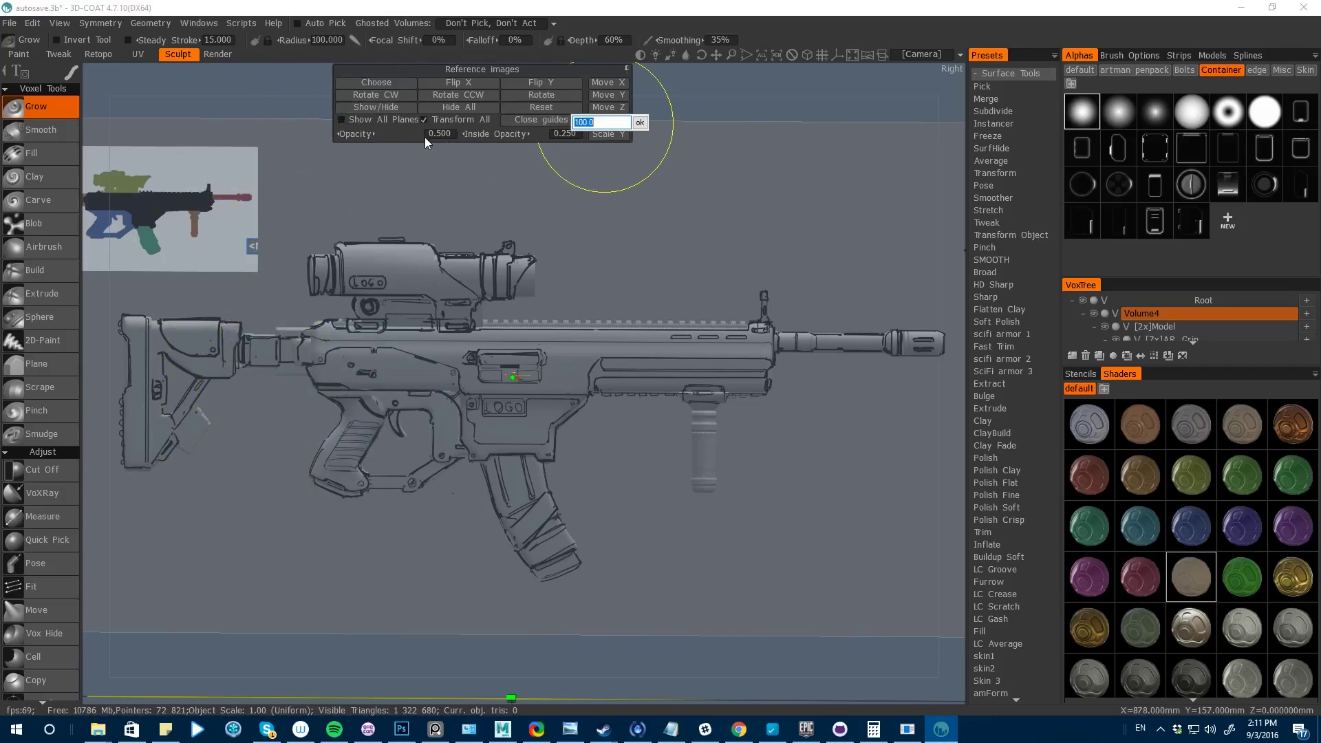
type("20")
key("Return")
left_click(598, 135)
type("20")
key("Return")
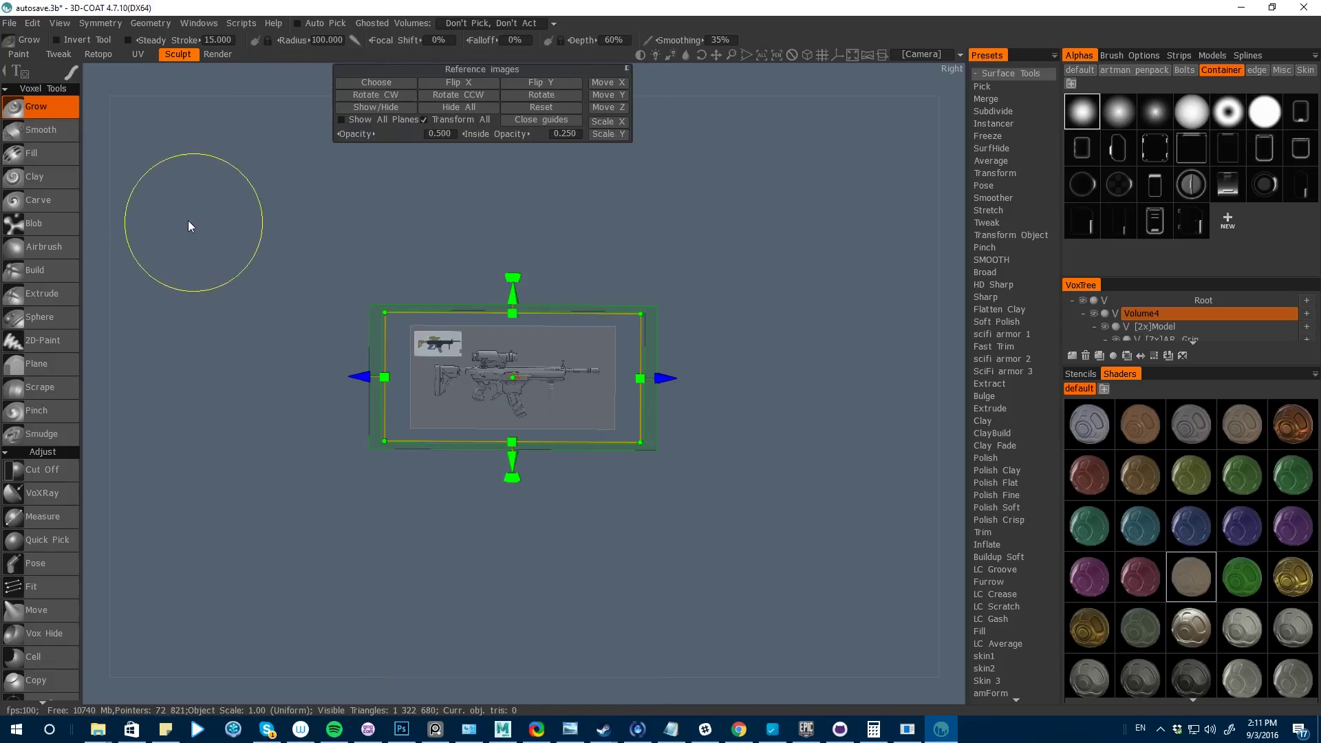
- Enlarge the reference image from its corner and shift it above the rifle model for size comparison
middle_click_drag(274, 246, 241, 236)
key("space")
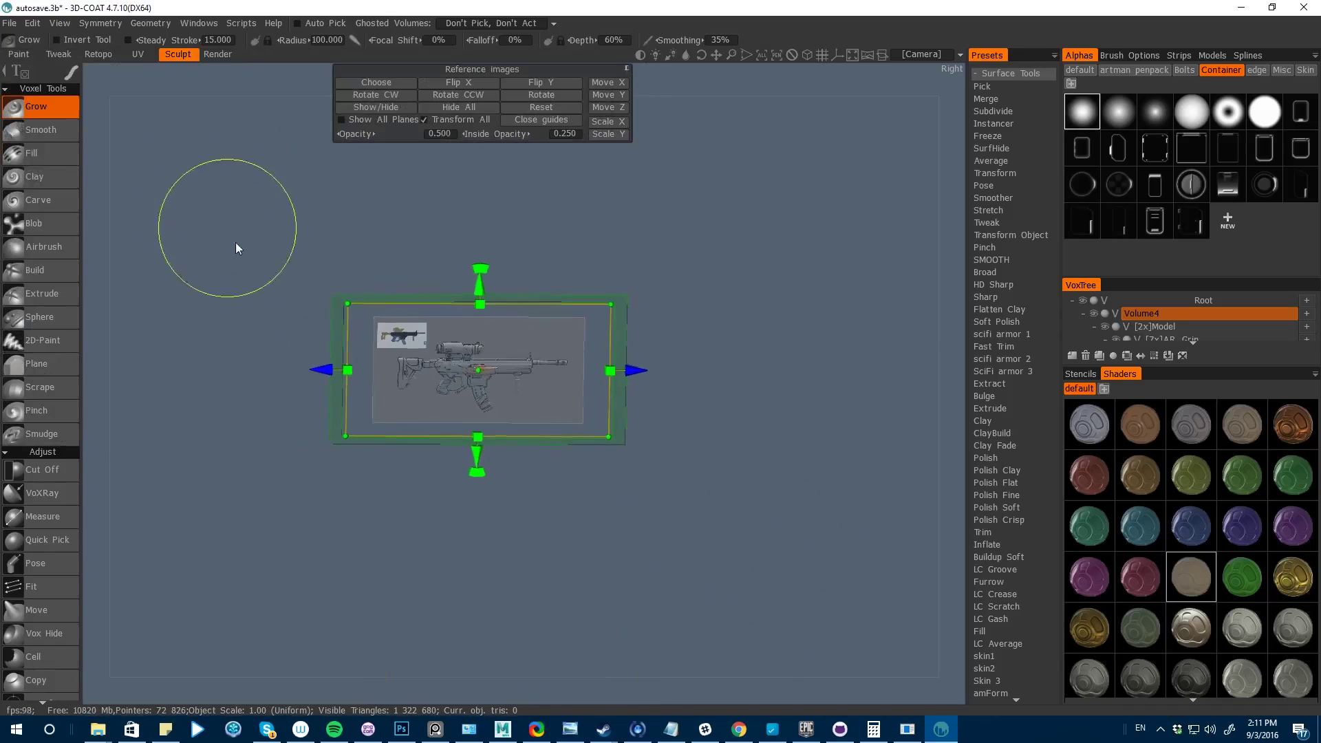
scroll(276, 316, "up", 4)
scroll(180, 481, "down", 5)
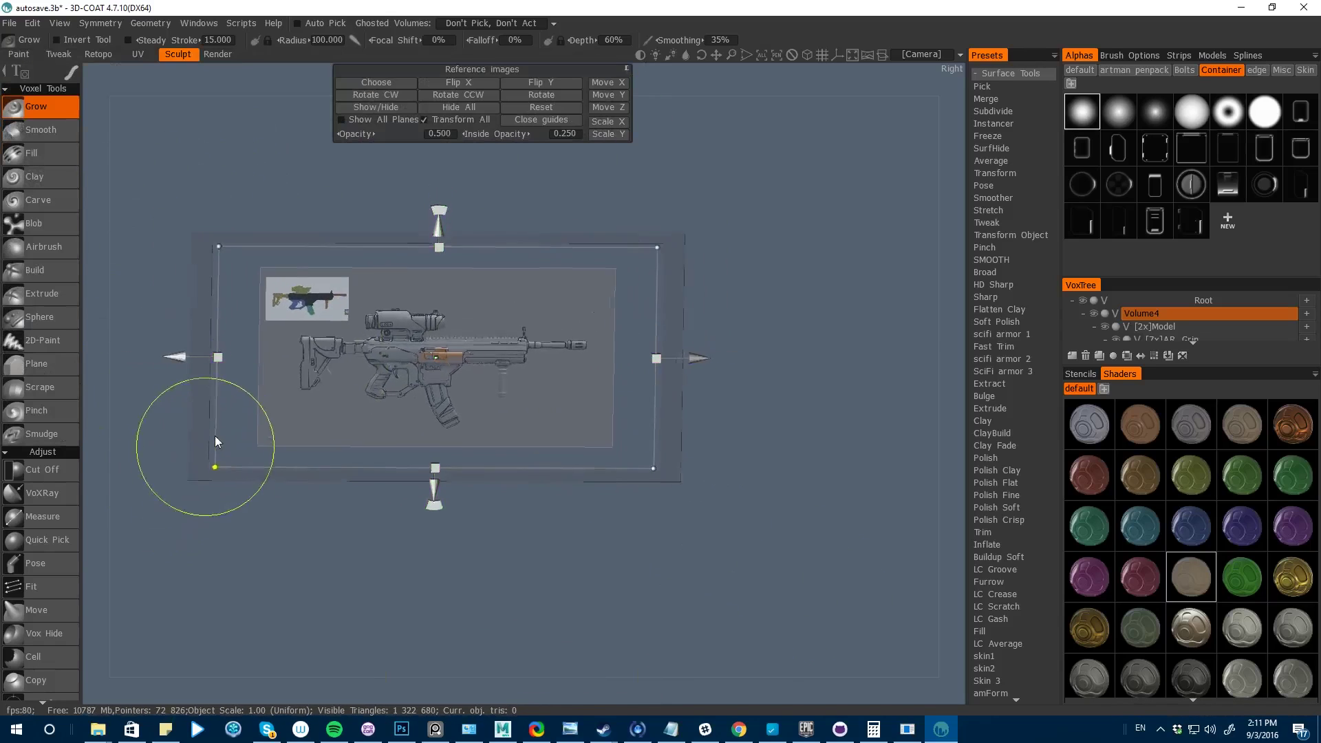
middle_click_drag(448, 521, 783, 632)
scroll(783, 631, "up", 4)
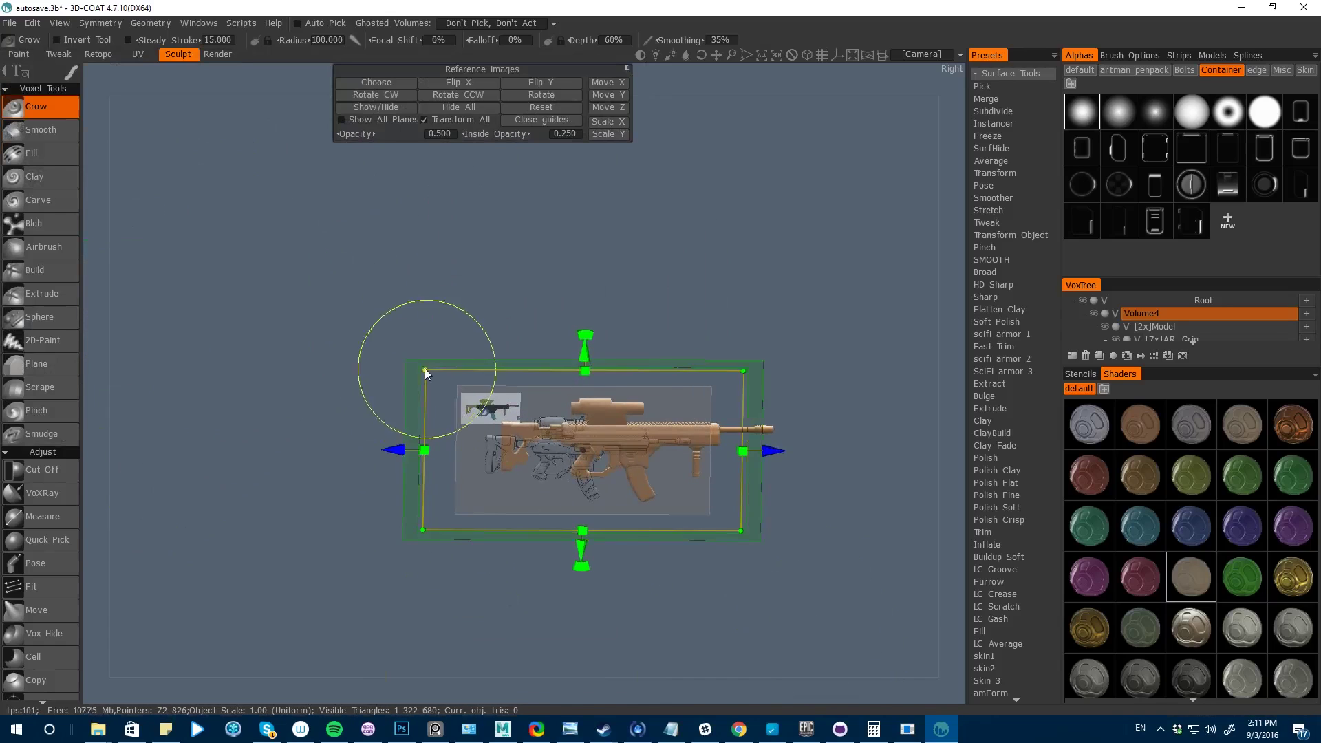
left_click_drag(424, 369, 337, 325)
left_click_drag(318, 365, 409, 197)
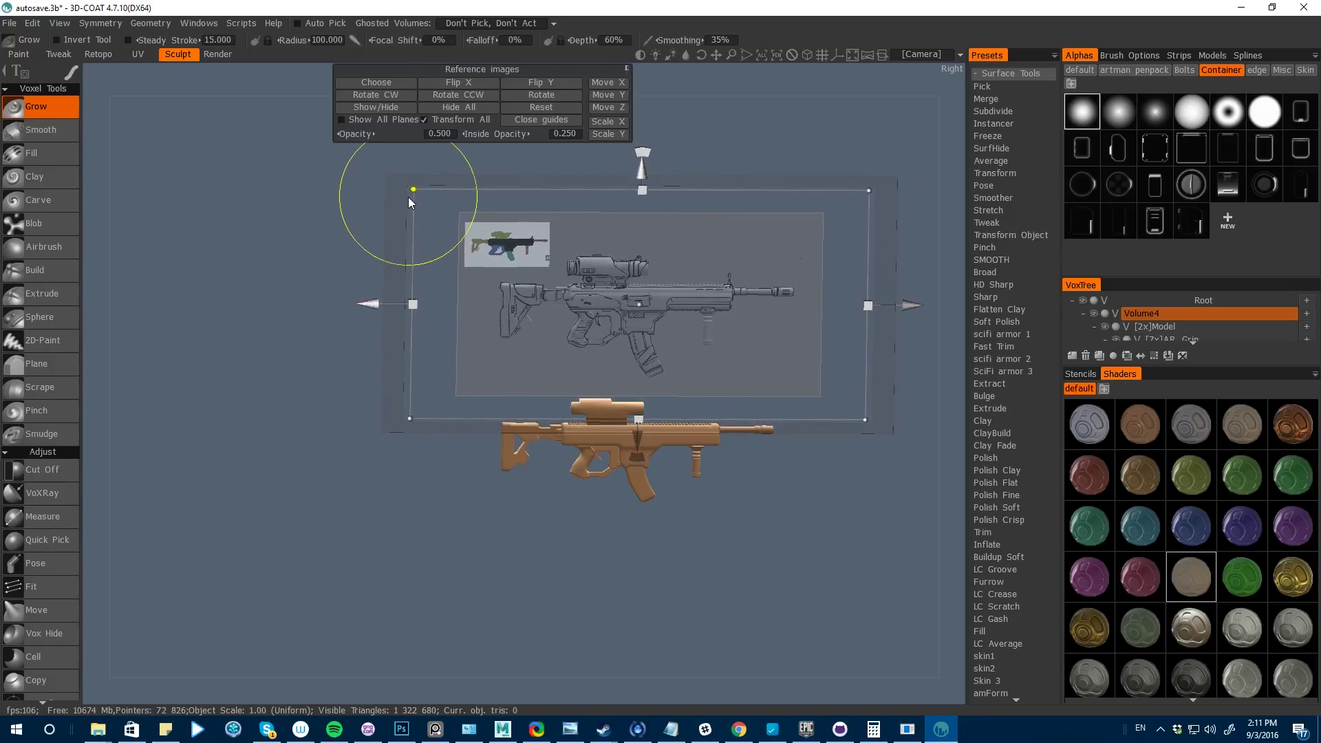
- Adjust the reference image's scale and placement until the sketched rifle roughly matches the model's length
scroll(265, 236, "up", 2)
middle_click_drag(265, 236, 144, 354)
right_click_drag(144, 354, 291, 358)
middle_click_drag(291, 358, 235, 281)
left_click_drag(273, 387, 265, 432)
left_click_drag(286, 255, 303, 267)
left_click_drag(279, 321, 272, 294)
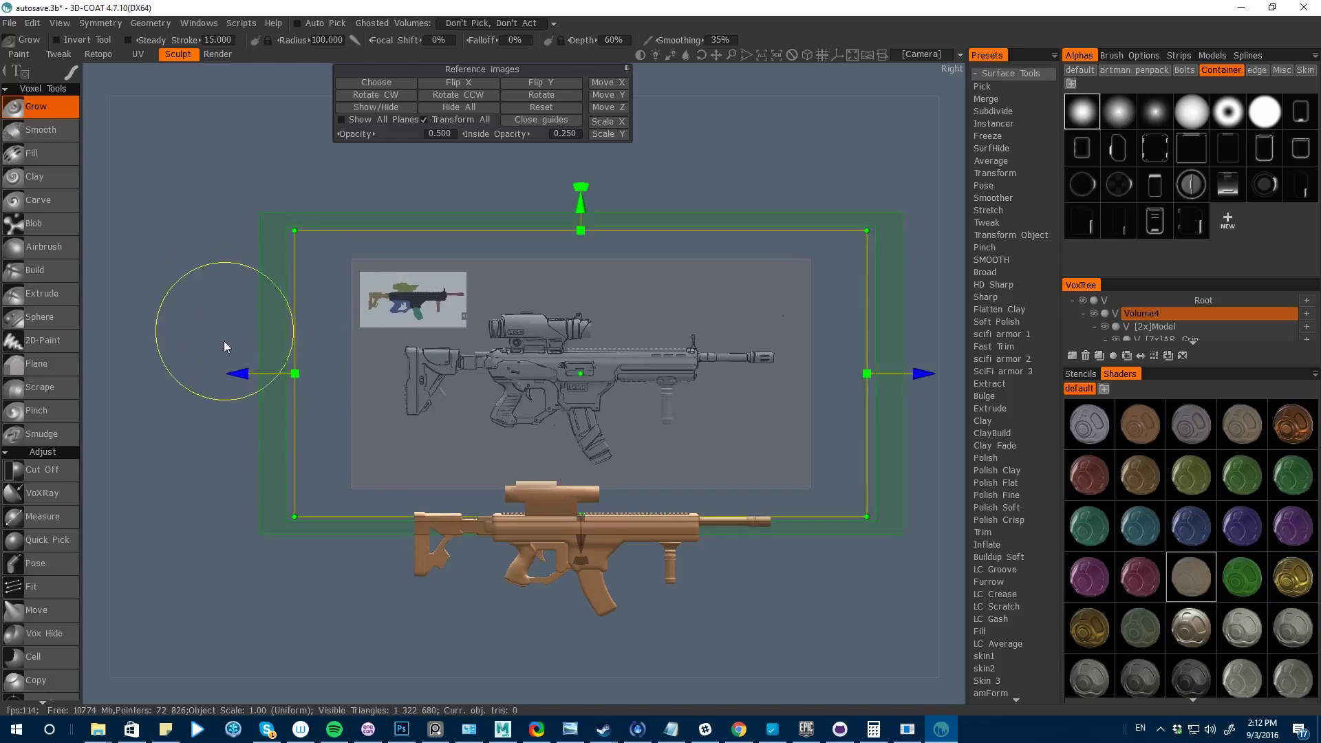
- Refine the reference image's size and lower it so the sketch overlays the rifle model
left_click_drag(295, 517, 262, 535)
left_click_drag(581, 185, 583, 371)
left_click_drag(262, 398, 272, 404)
middle_click_drag(368, 286, 333, 218)
left_click_drag(238, 493, 244, 494)
left_click_drag(540, 303, 544, 244)
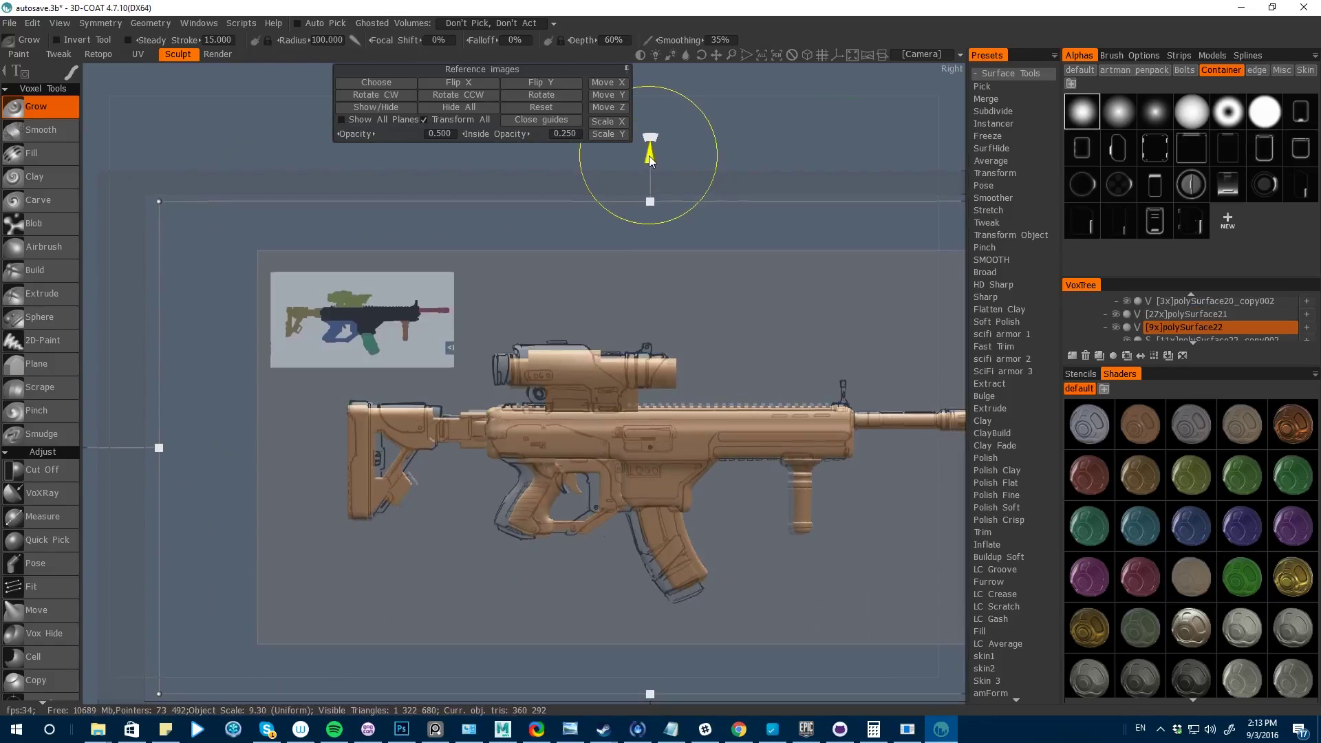
- Fine-tune the vertical alignment of the sketch over the rifle and close the reference image guides
left_click_drag(650, 157, 650, 153)
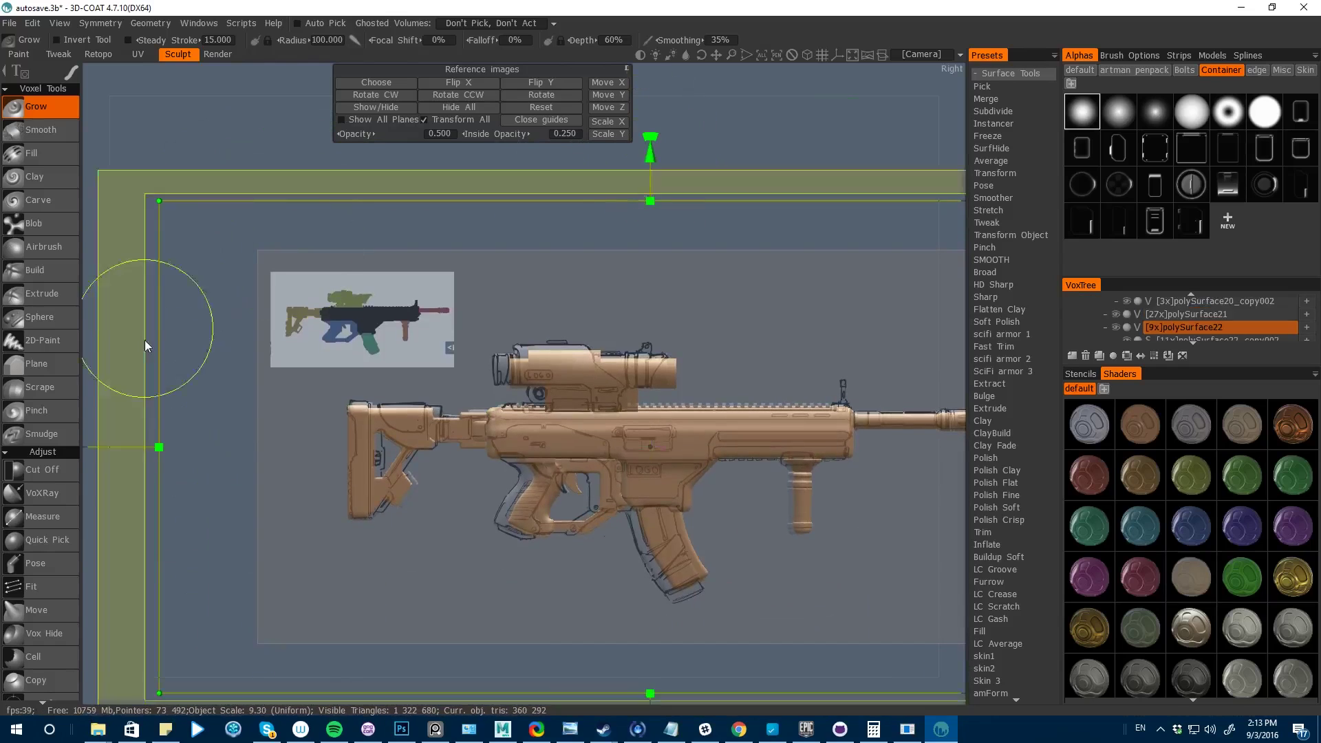
middle_click_drag(342, 384, 266, 360)
middle_click_drag(577, 171, 578, 238)
mouse_move(578, 239)
left_mouse_down()
mouse_move(580, 255)
mouse_move(581, 214)
left_mouse_up()
right_click_drag(158, 184, 135, 442)
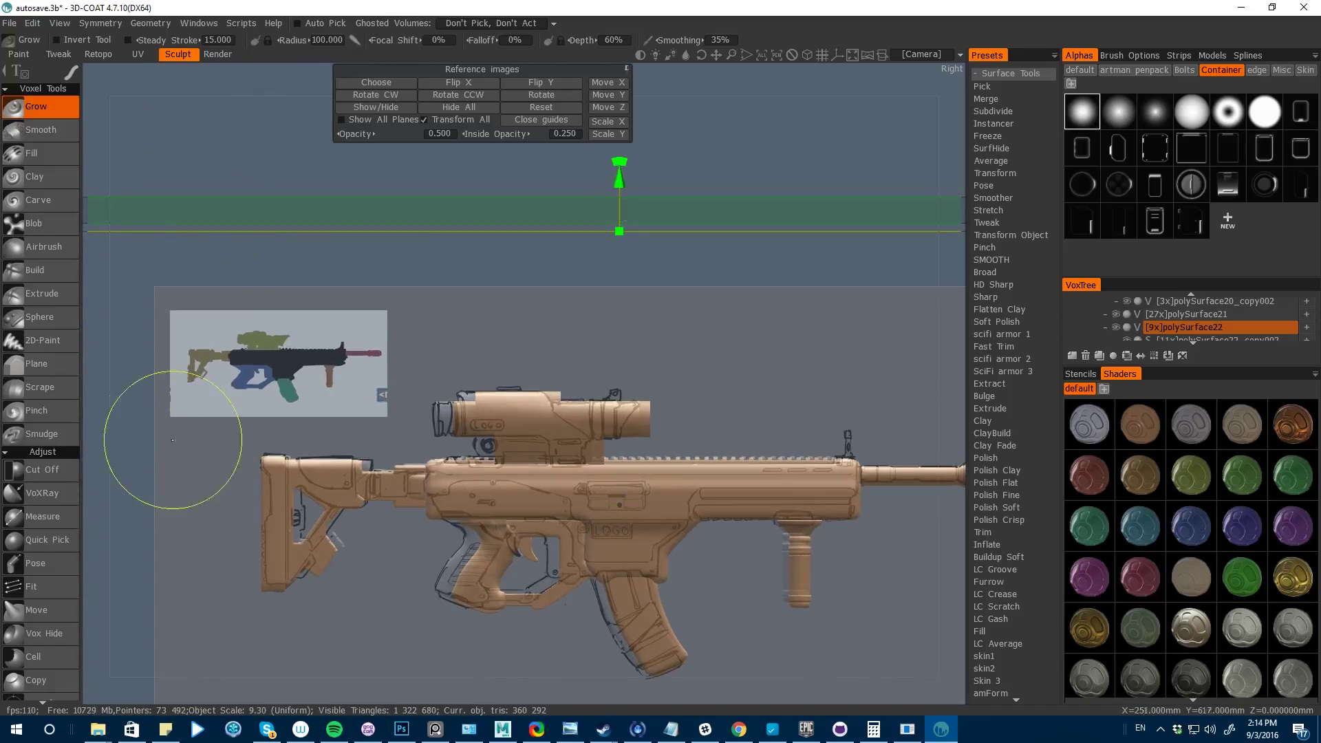
middle_click_drag(176, 437, 426, 374)
mouse_move(427, 373)
right_mouse_down()
mouse_move(436, 446)
mouse_move(522, 510)
mouse_move(443, 443)
mouse_move(480, 413)
mouse_move(512, 417)
mouse_move(443, 394)
right_mouse_up()
left_click(559, 122)
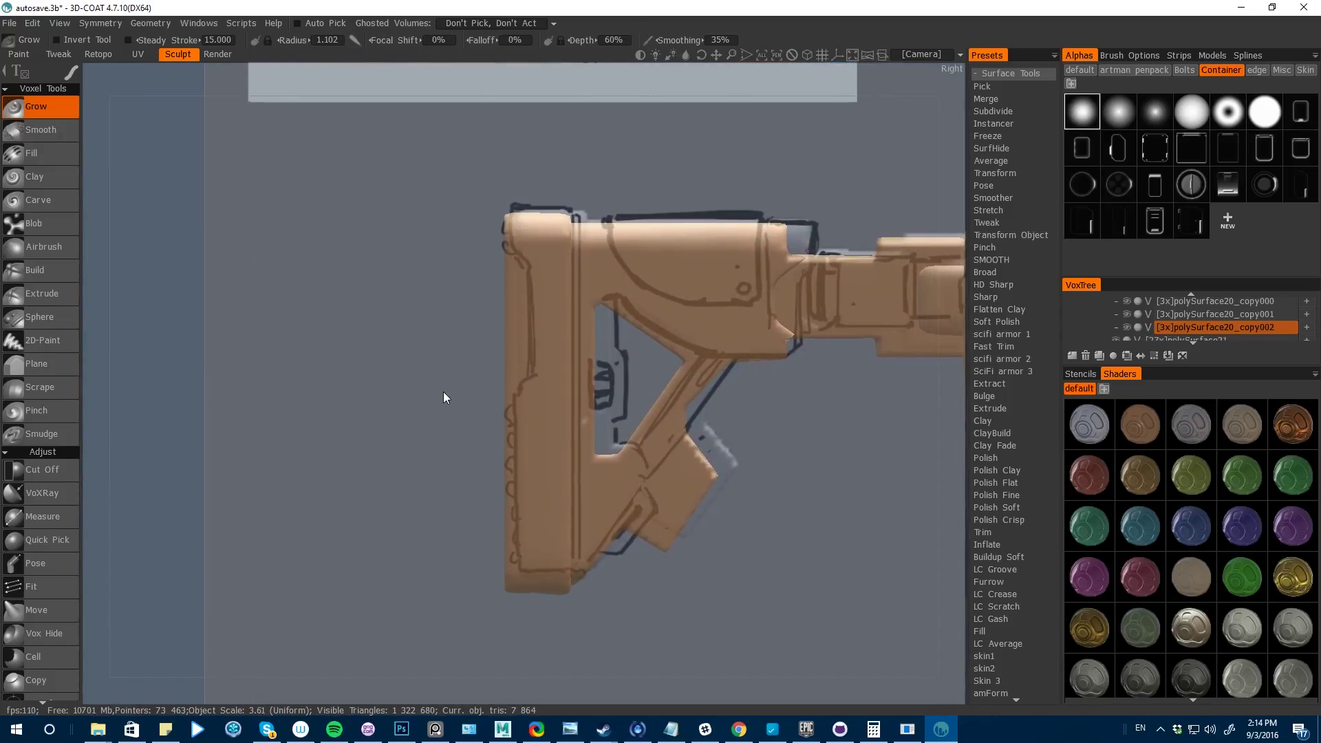
- Cut the long recess into the buttplate's rear edge along the sketched outline with Cut Off
key("space")
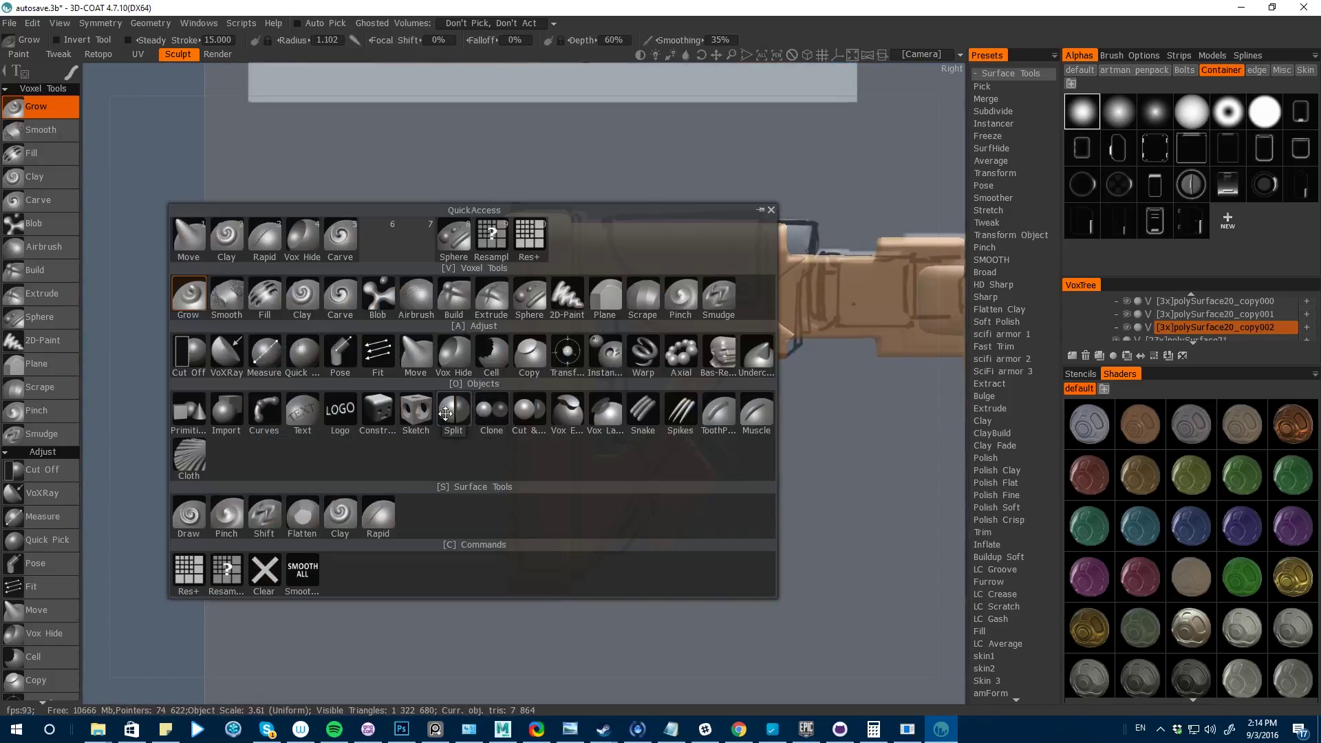
left_click(189, 356)
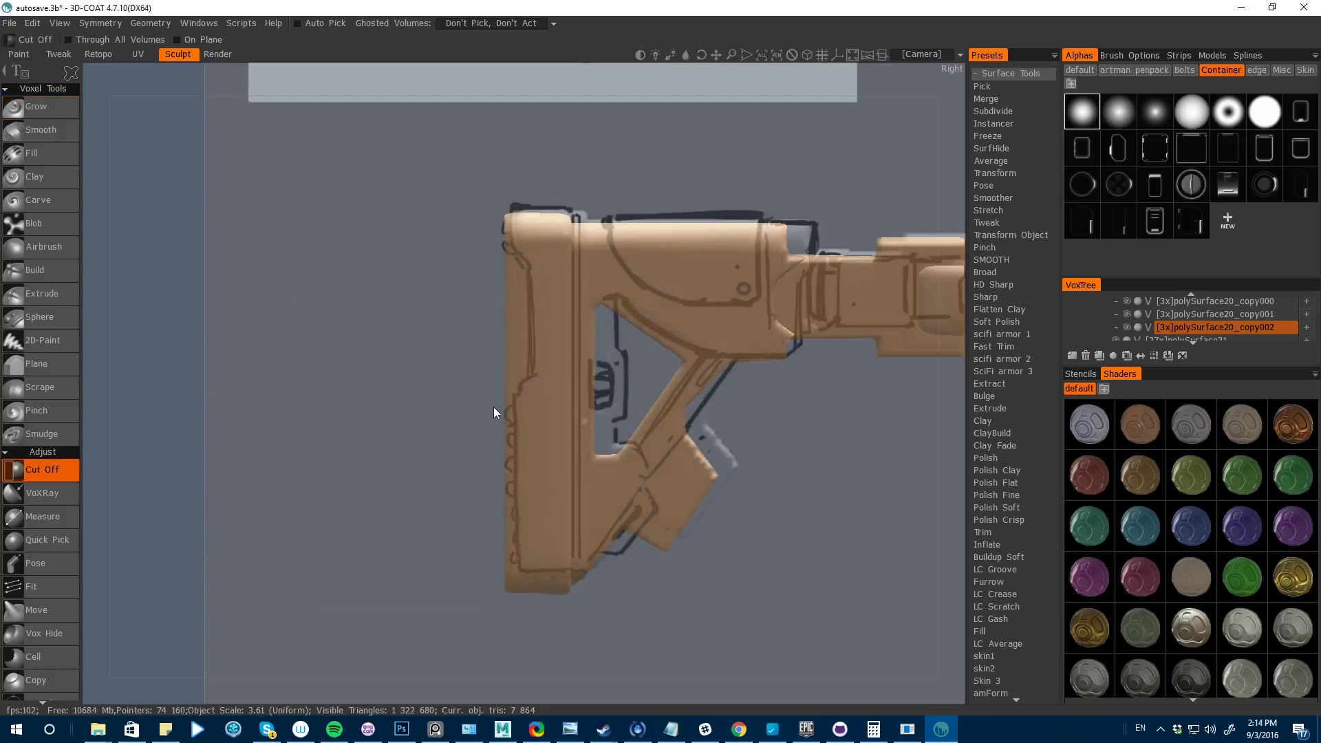
key("e")
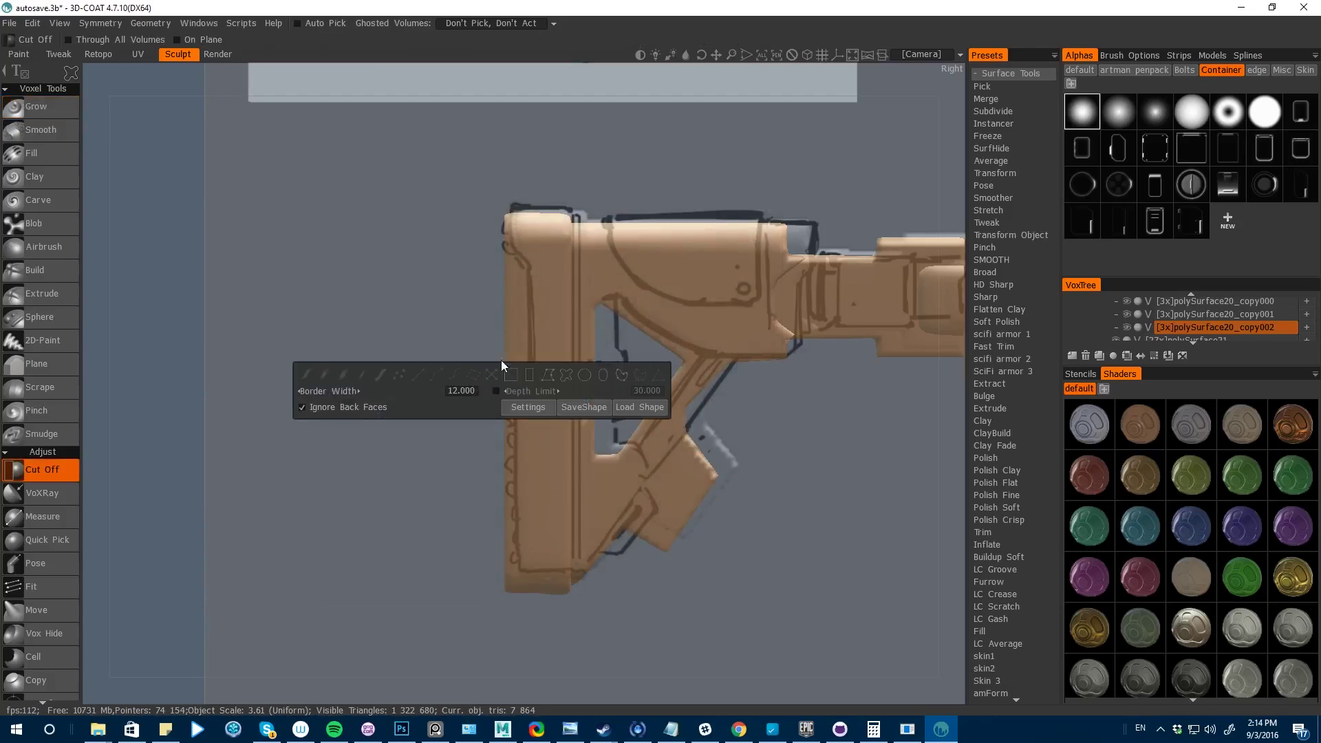
left_click(549, 376)
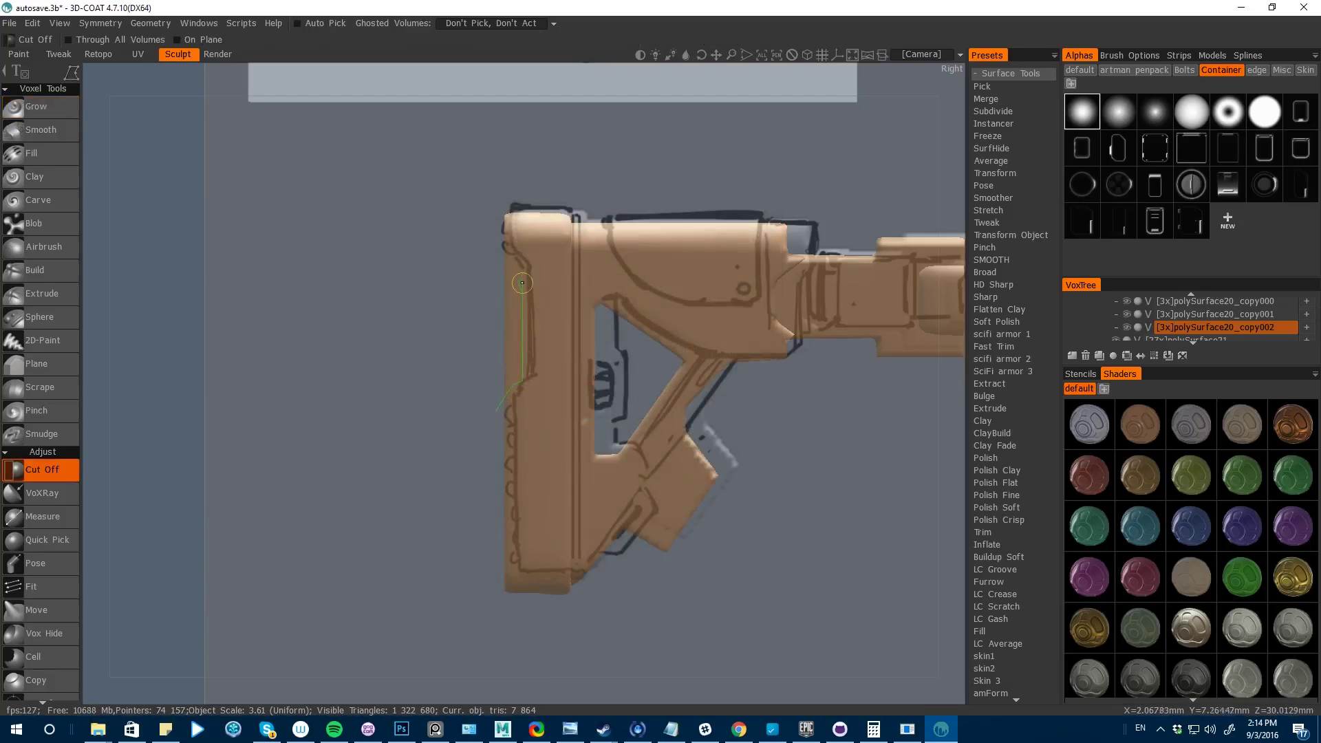
right_click_drag(132, 254, 427, 361)
middle_click_drag(337, 228, 224, 277)
right_click_drag(310, 261, 362, 286)
- Cut away the angled block protruding below the stock's diagonal brace and ghost the buttplate
key("h")
middle_click_drag(321, 331, 297, 296)
right_click_drag(254, 385, 283, 407)
middle_click_drag(284, 407, 282, 331)
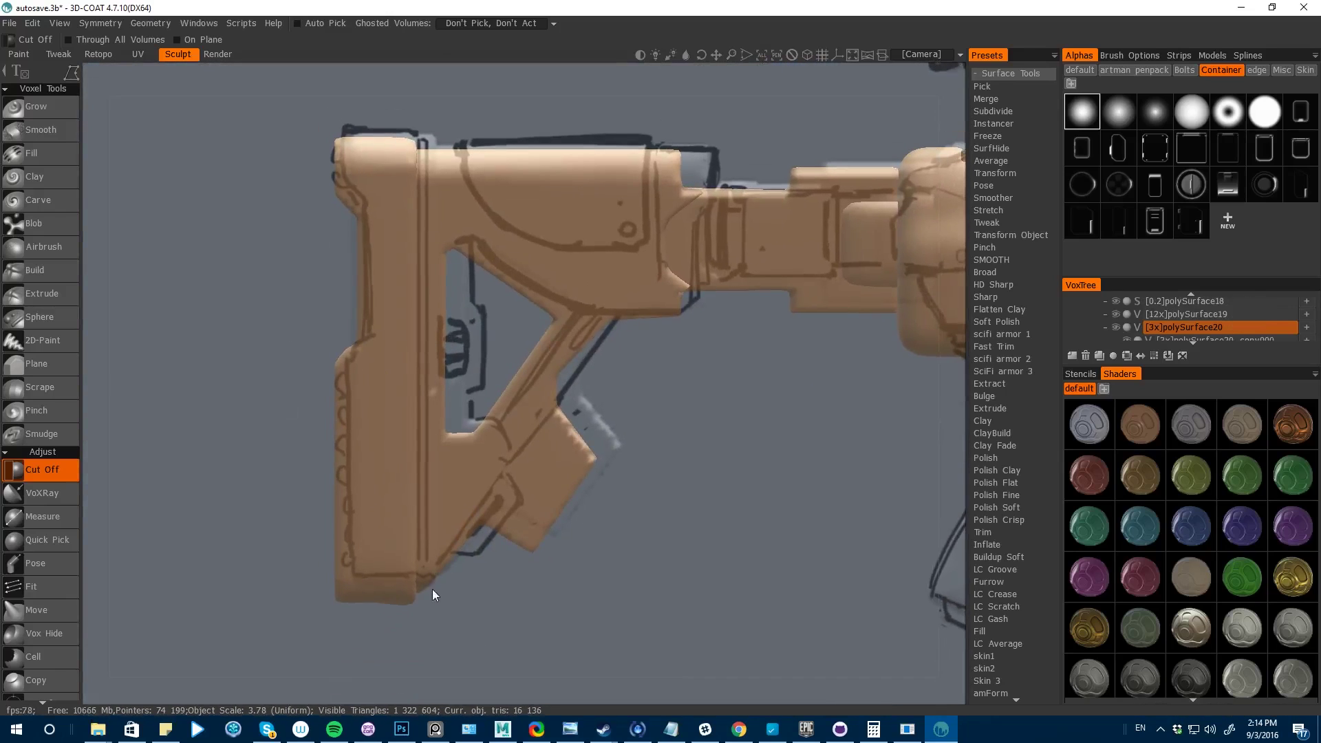
left_click_drag(434, 593, 601, 341)
key("g")
- Select the stock frame's vertical plate with Pose, shift it to fit the sketch, and clear the selection
key("space")
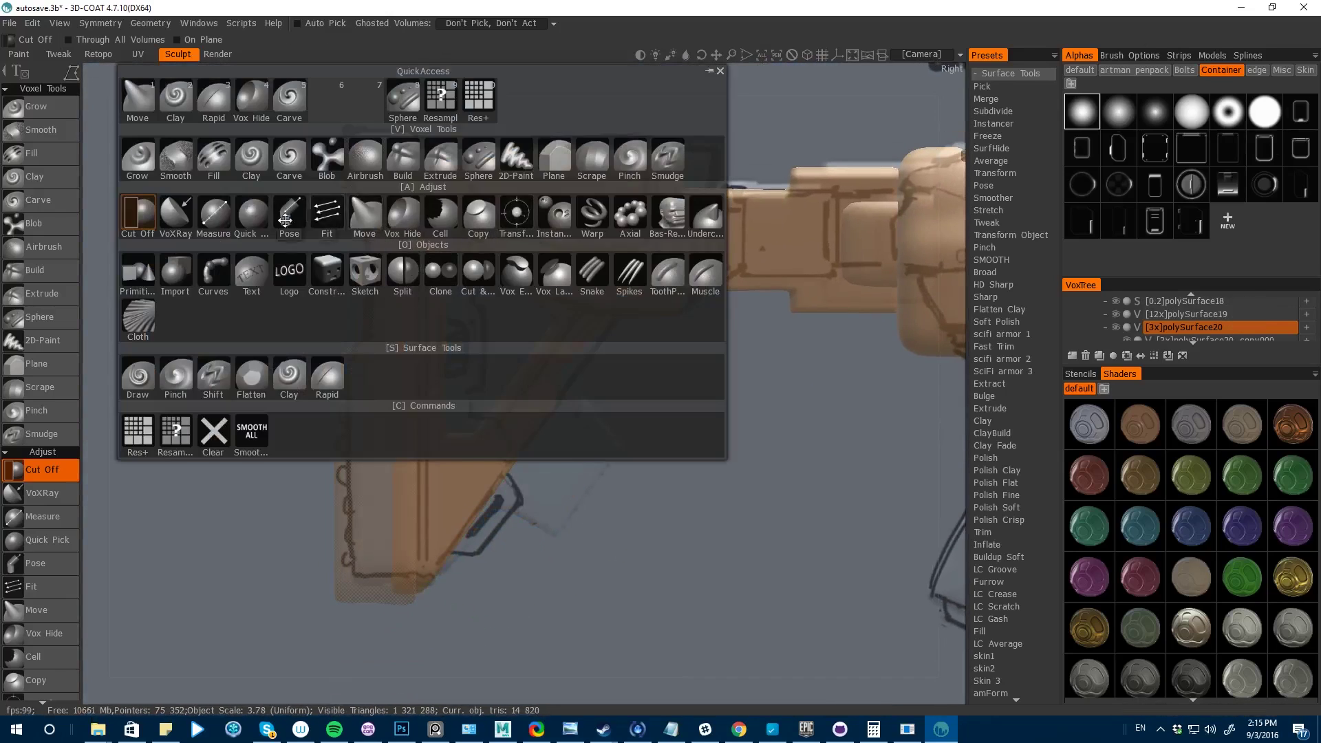
left_click(283, 219)
right_click_drag(296, 255, 275, 214)
left_click_drag(349, 143, 477, 627)
mouse_move(327, 383)
left_mouse_down()
mouse_move(352, 383)
mouse_move(326, 384)
left_mouse_up()
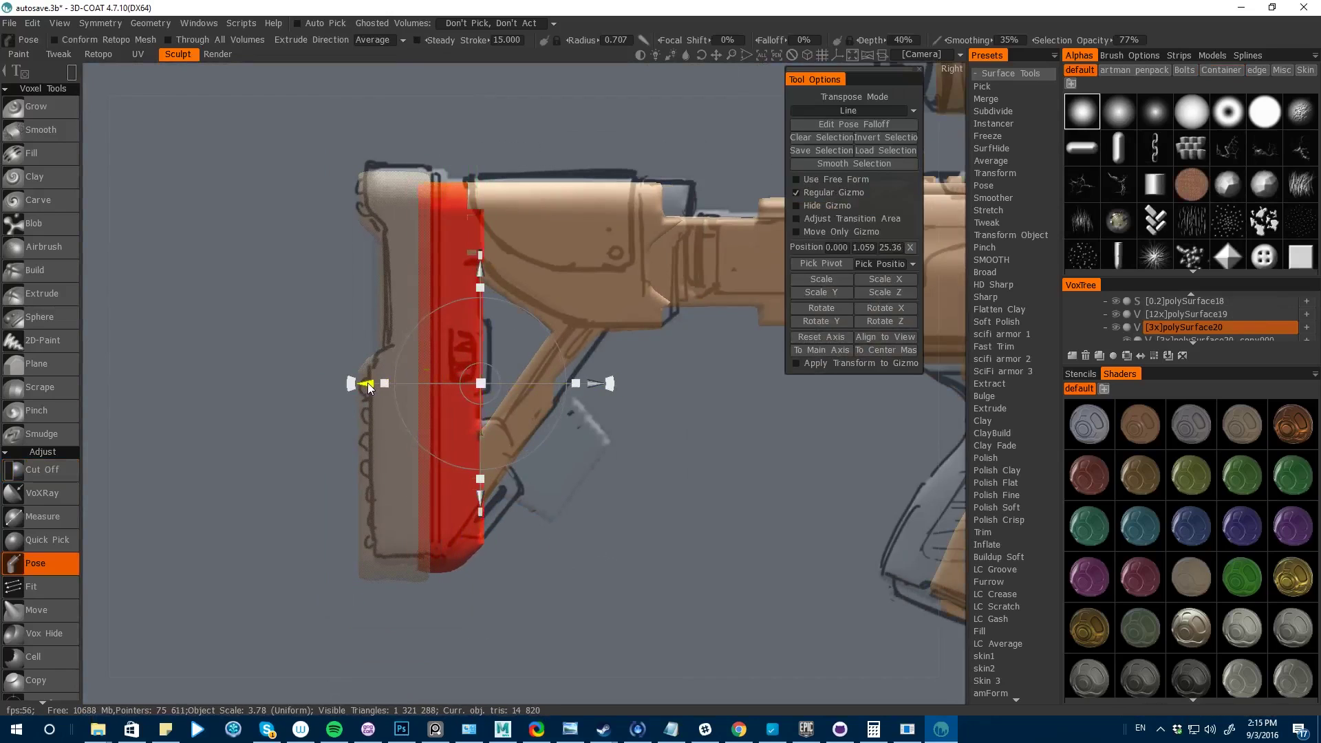
key("ctrl+d")
- Nudge the stock frame with the Move tool and build up its shape with the Extrude brush and a square alpha
key("m")
left_click_drag(677, 534, 723, 534)
key("6")
key("space")
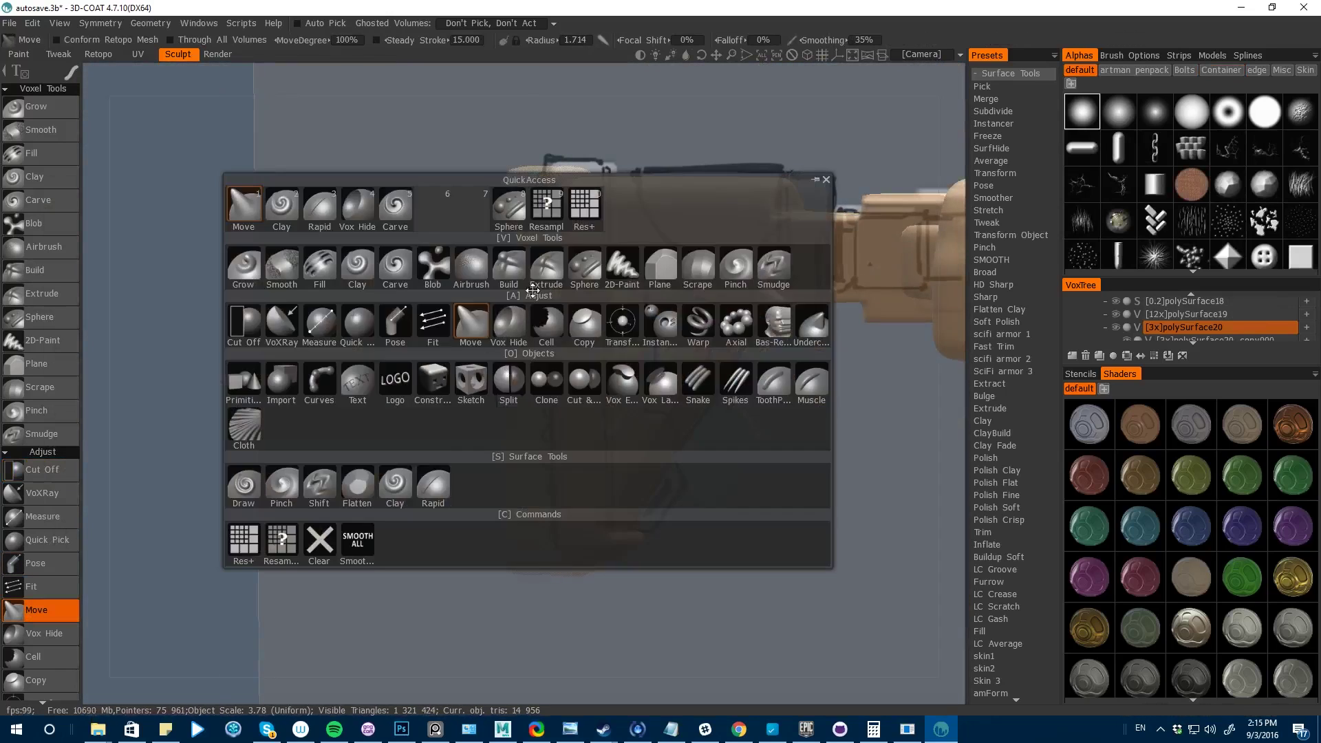
left_click(549, 267)
left_click(1300, 256)
left_click_drag(296, 330, 216, 280)
left_click_drag(922, 413, 856, 503)
- Trim the stock frame around the triangular opening and diagonal brace to follow the sketch with Cut Off
key("6")
key("space")
left_click(283, 206)
left_click_drag(614, 330, 536, 532)
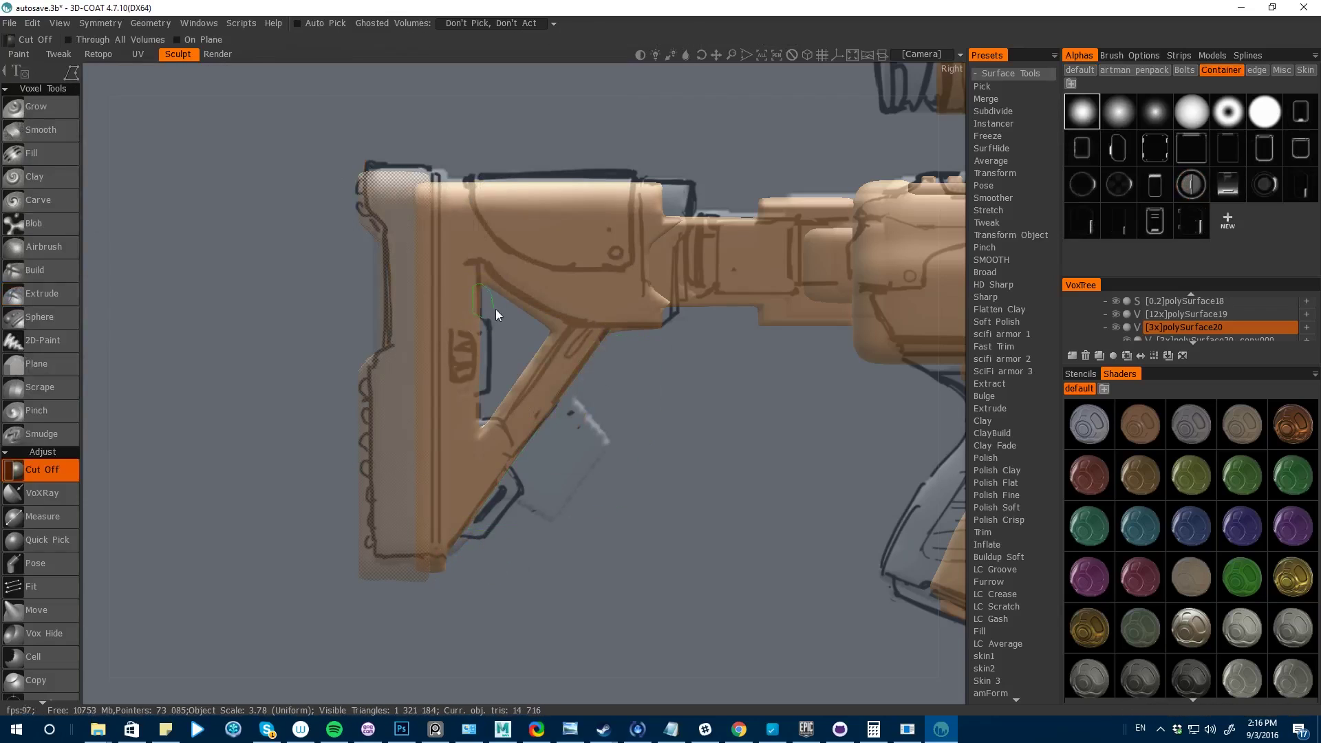
- Split the stock's diagonal brace into a separate volume by outlining it with the Split tool
scroll(482, 399, "up", 1)
key("space")
left_click(479, 431)
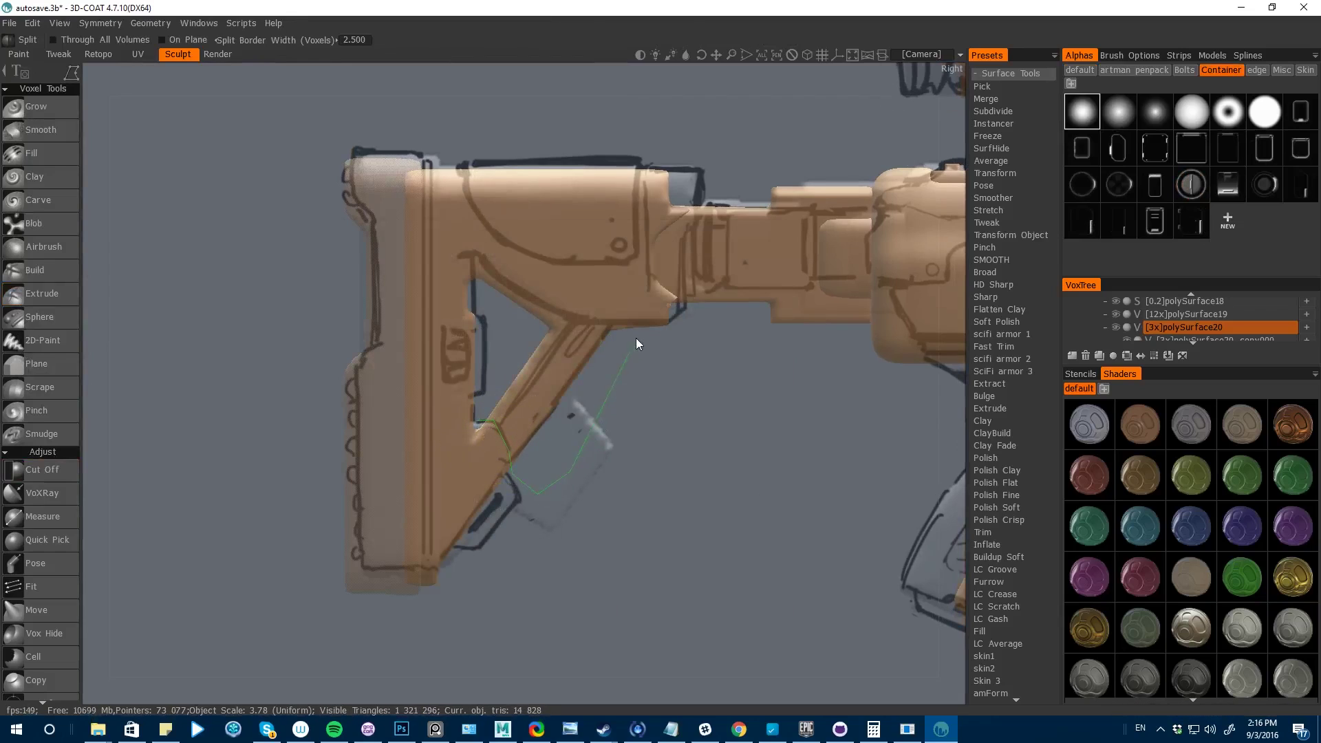
left_click(440, 391)
- Extend the upper stock's front end toward the receiver with Pose and convert polySurface20 to uniform space
middle_click_drag(331, 319, 320, 432)
key("space")
left_click(519, 230)
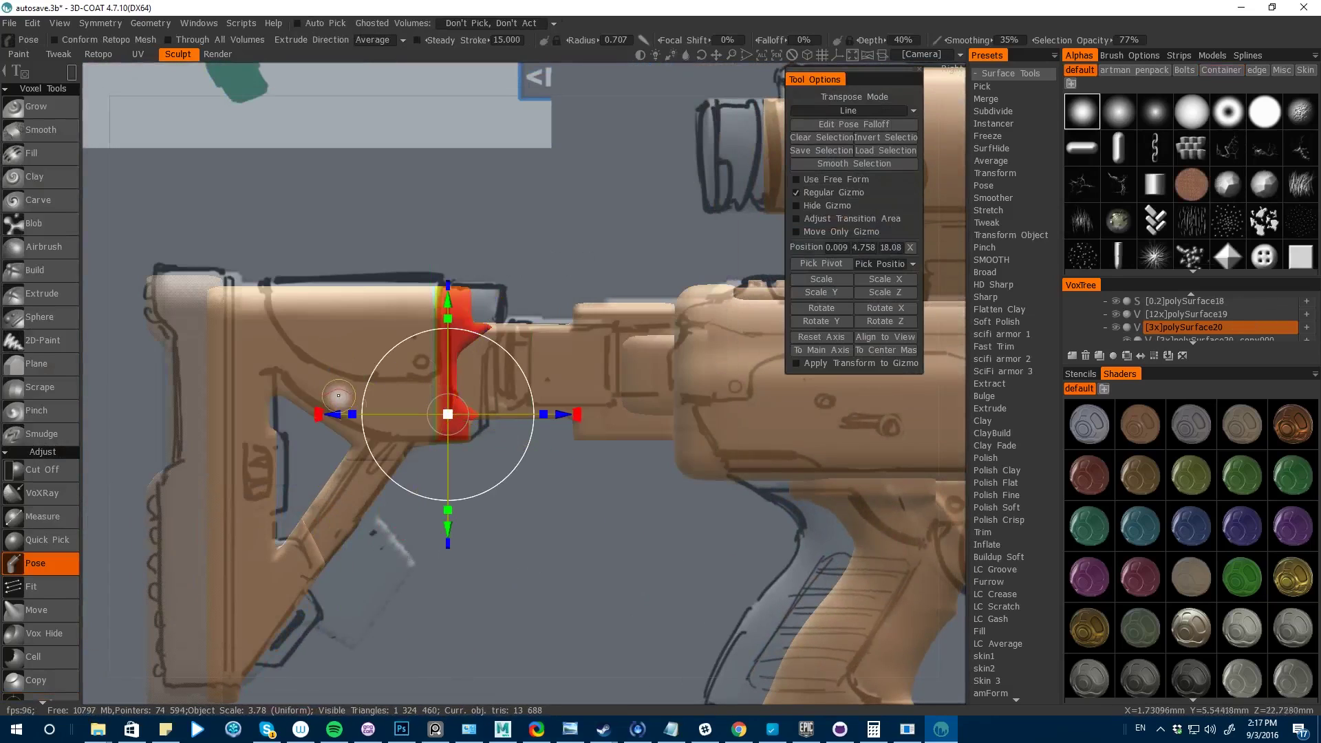
left_click_drag(347, 414, 439, 414)
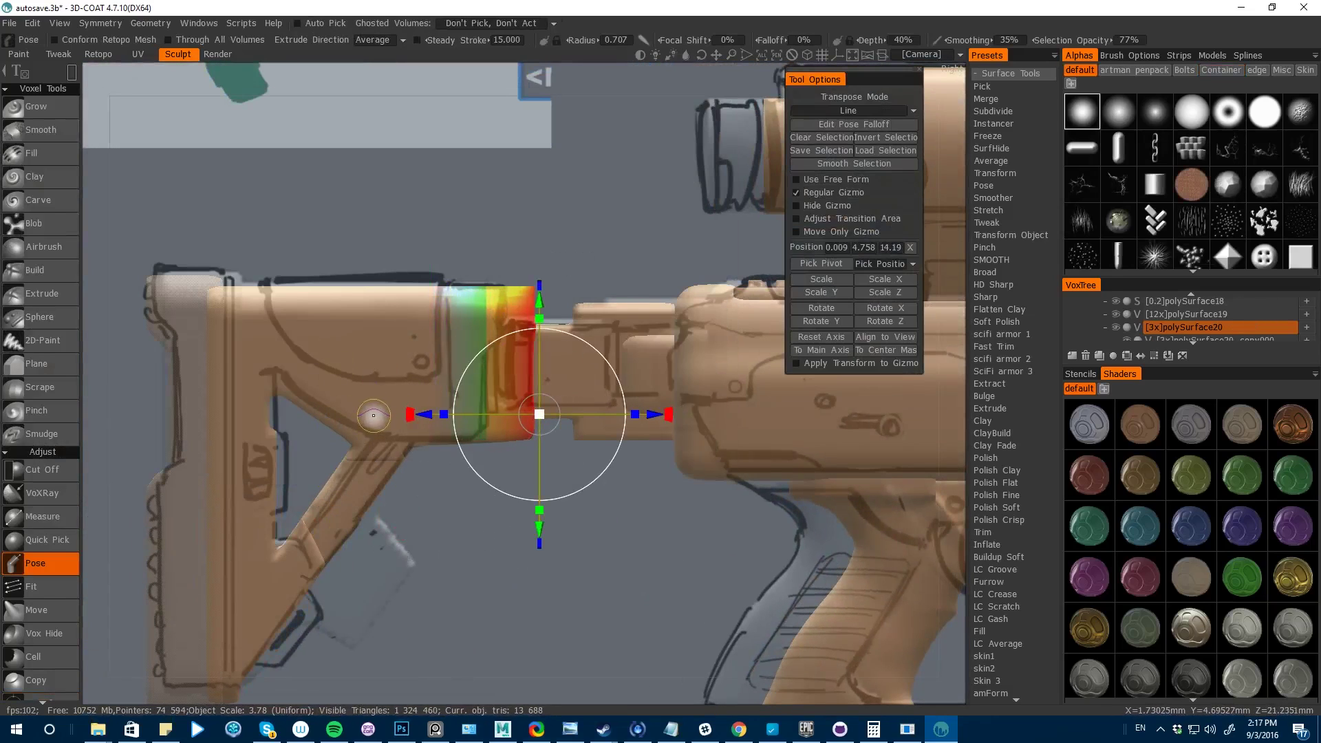
left_click(266, 350)
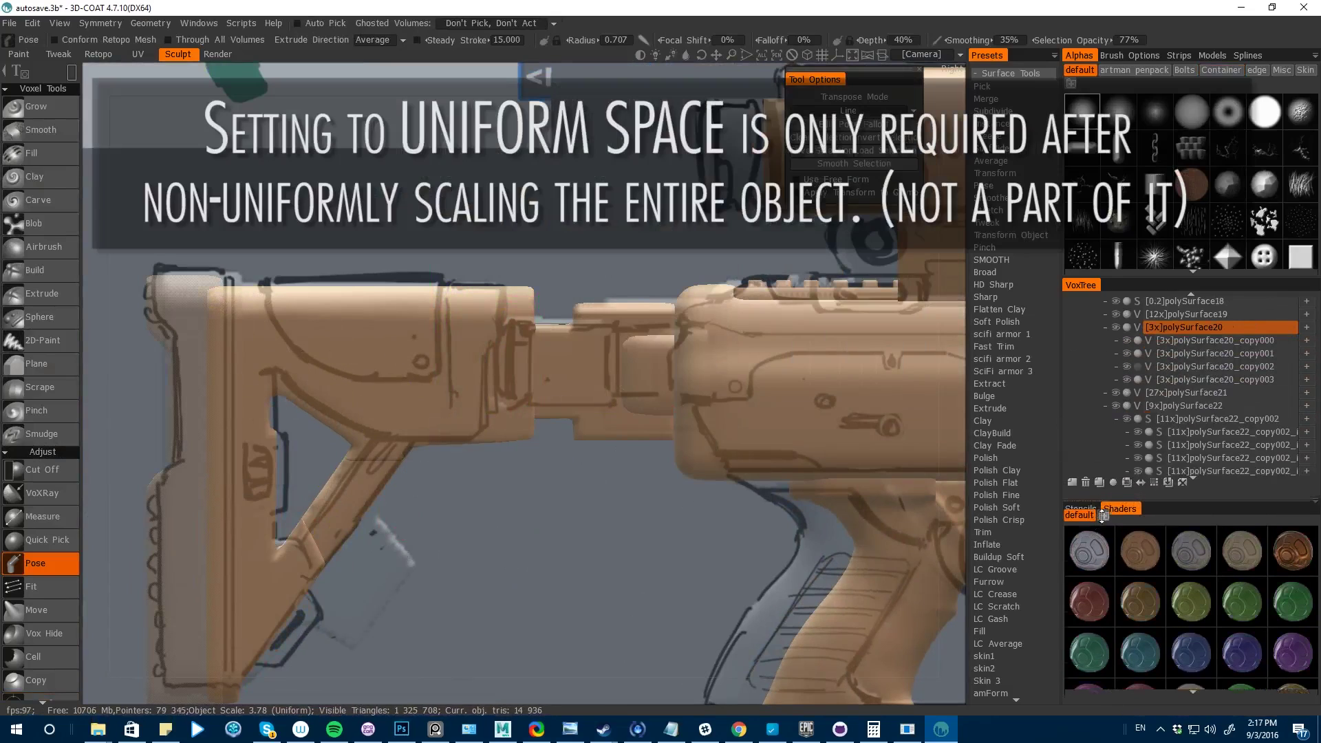
left_click(1167, 328)
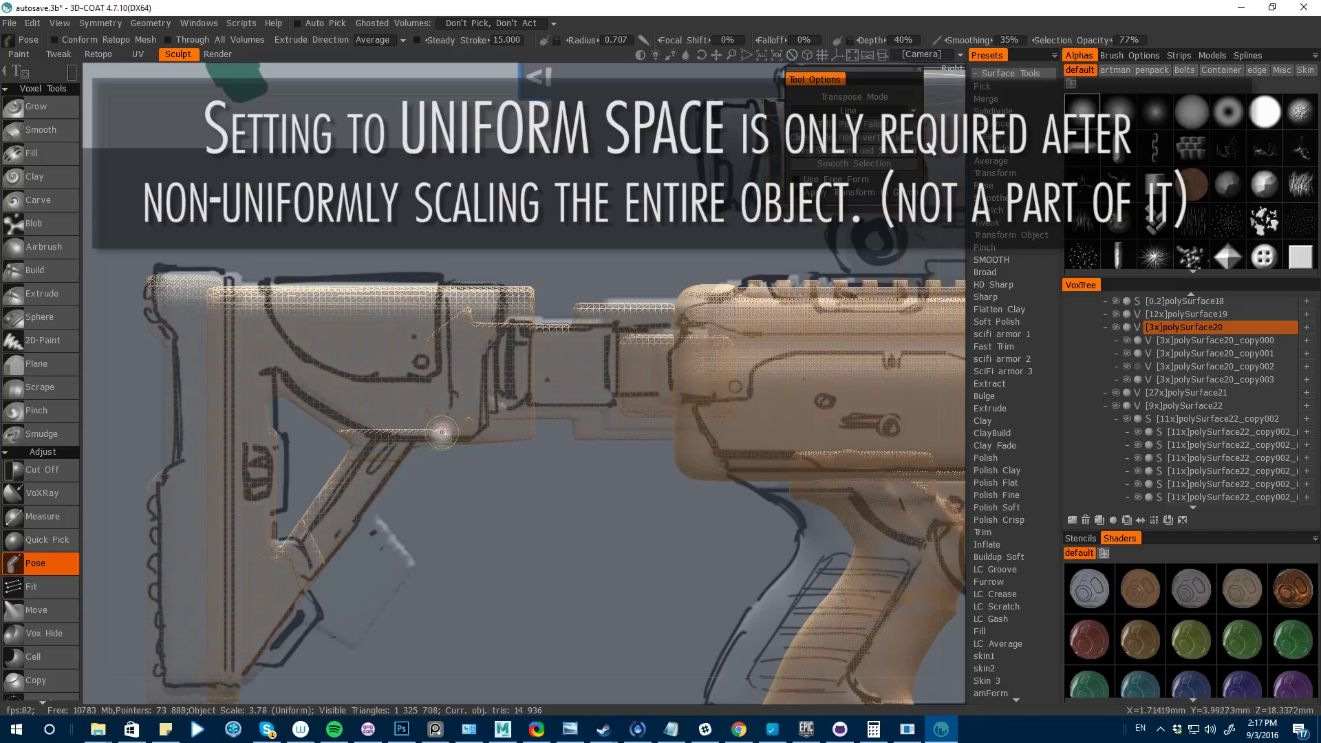
right_click(1175, 328)
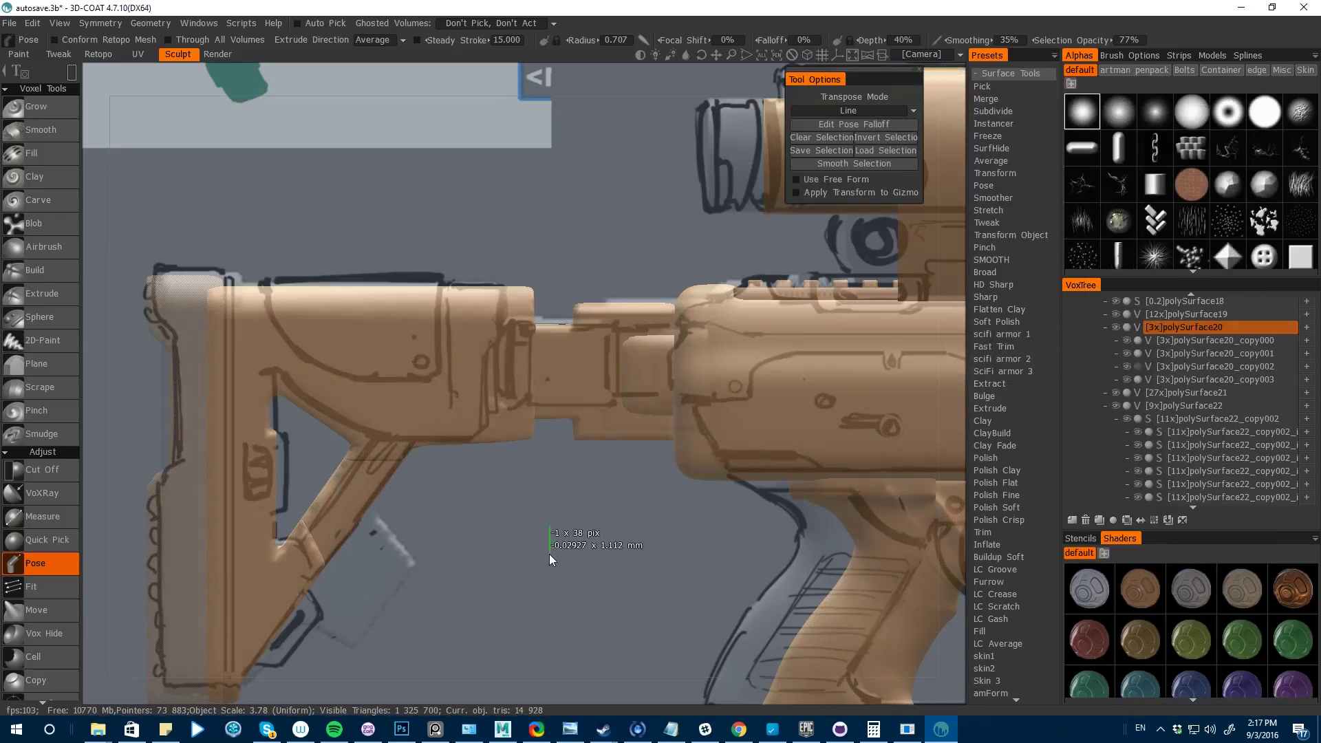
- Cut the upper stock's front end to the angled profile in the sketch with Cut Off
key("space")
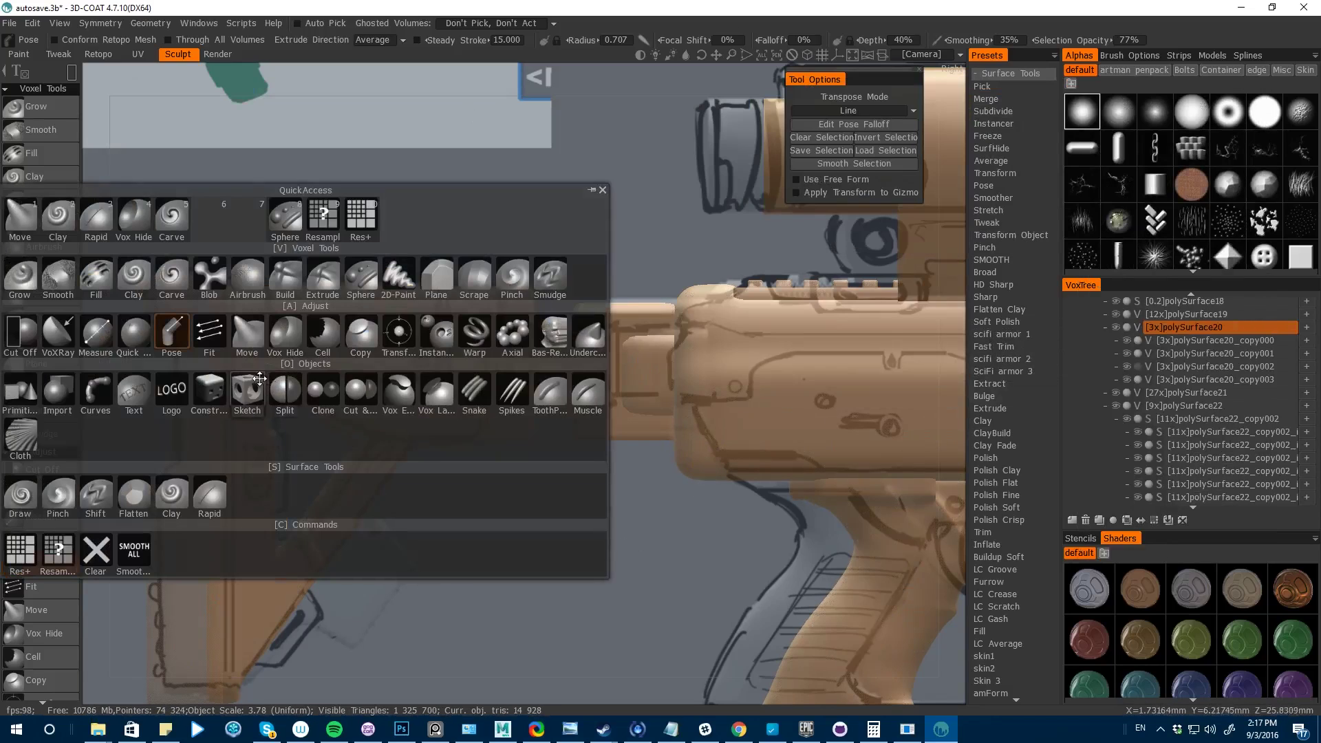
left_click(14, 344)
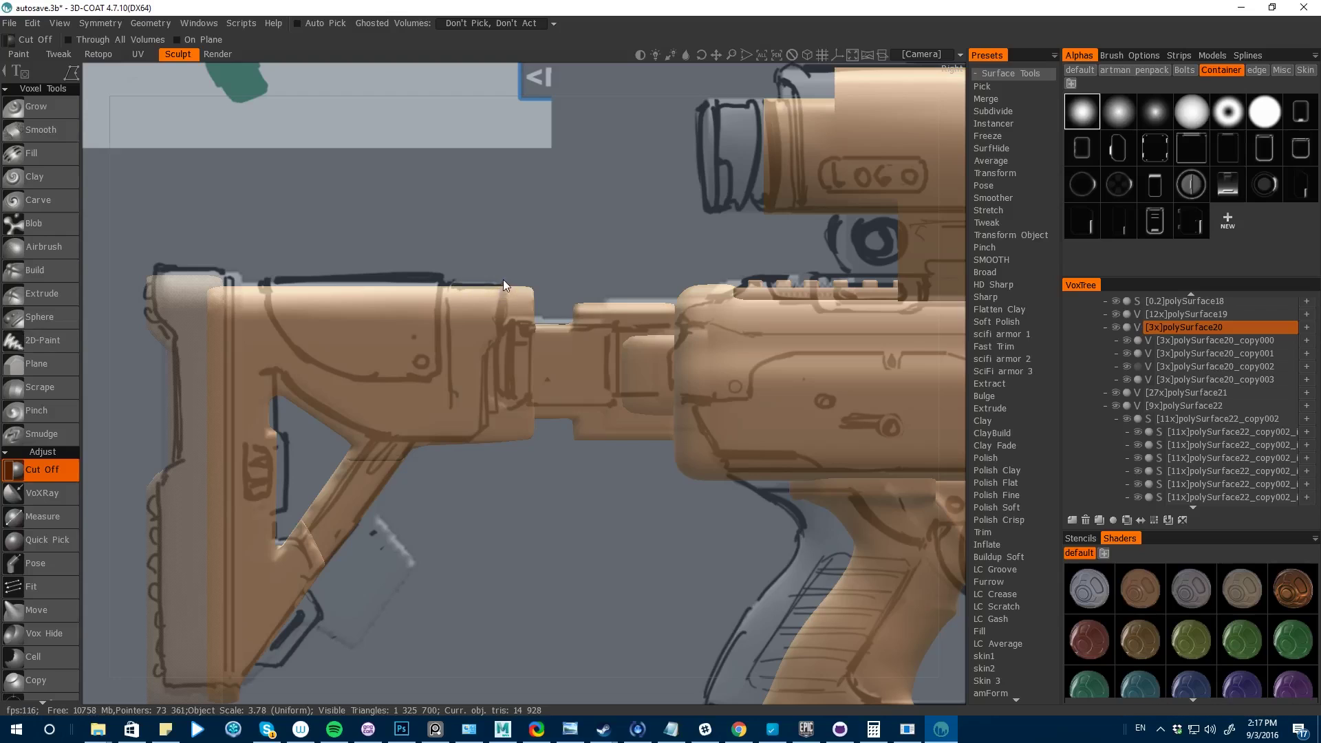
mouse_move(501, 337)
left_mouse_down()
mouse_move(483, 432)
mouse_move(561, 266)
mouse_move(150, 275)
mouse_move(94, 245)
left_mouse_up()
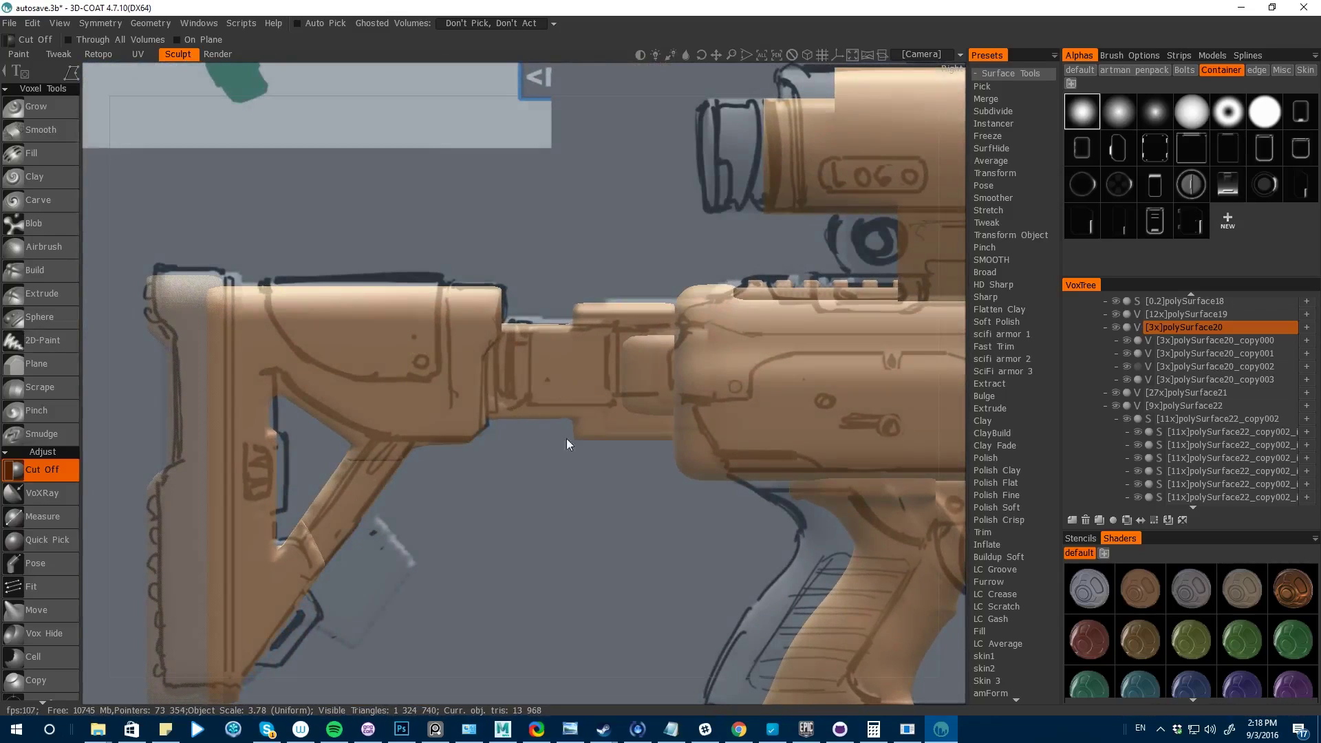
right_click_drag(598, 456, 507, 540)
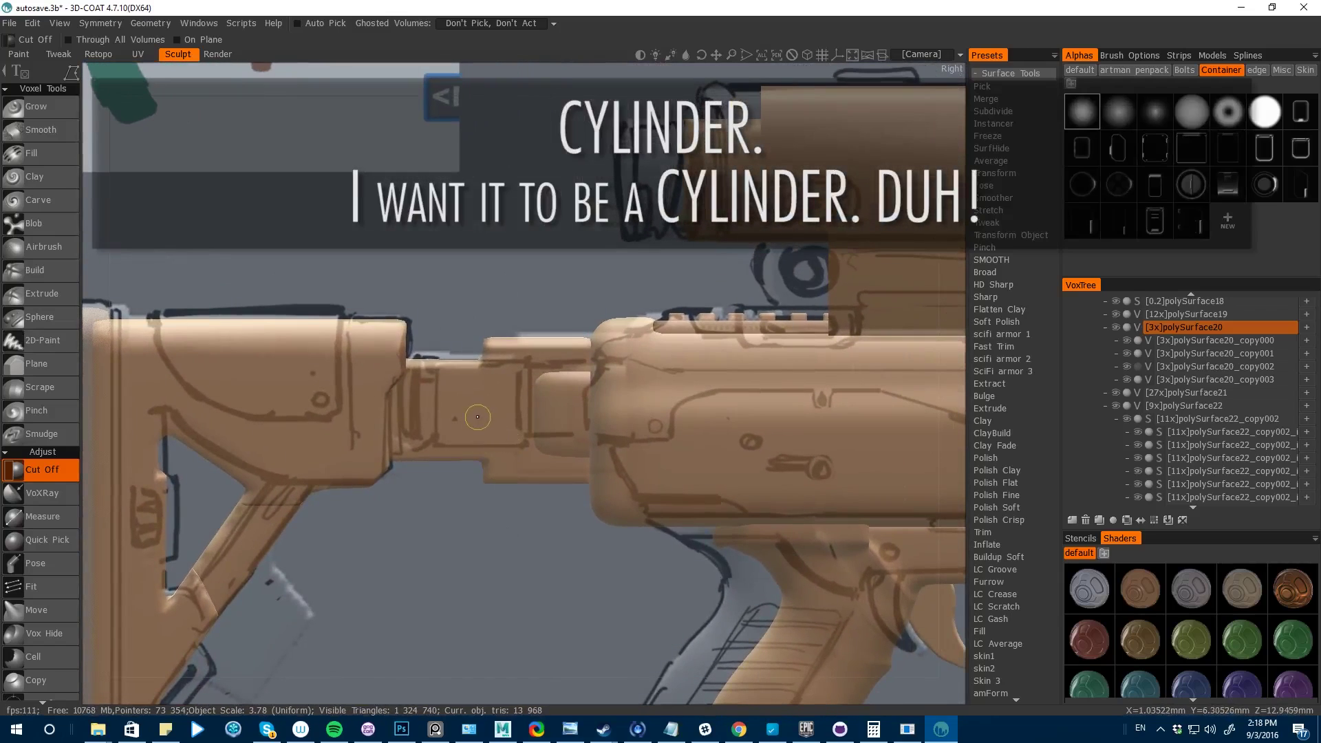
- Pick the blocky connector between the stock and receiver, check it by toggling its visibility, and clear its geometry
key("h")
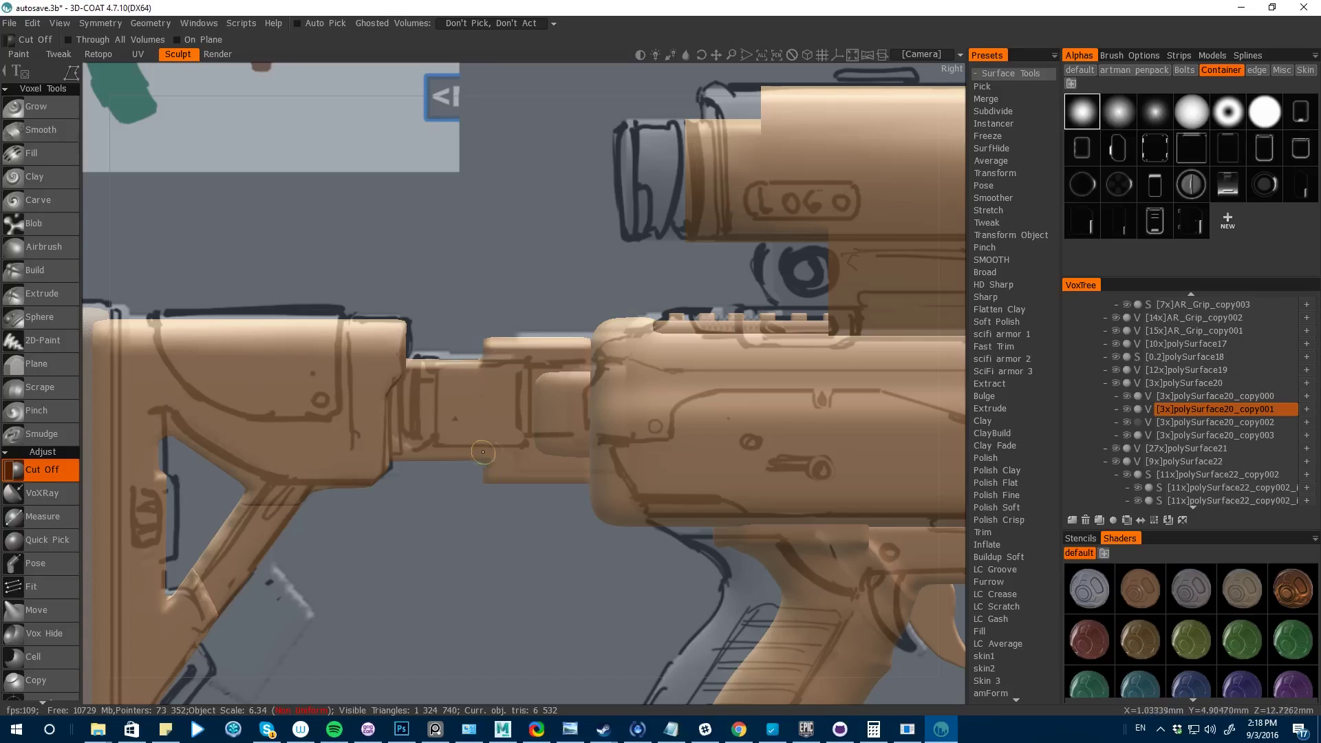
left_click(1127, 409)
left_click(1127, 409)
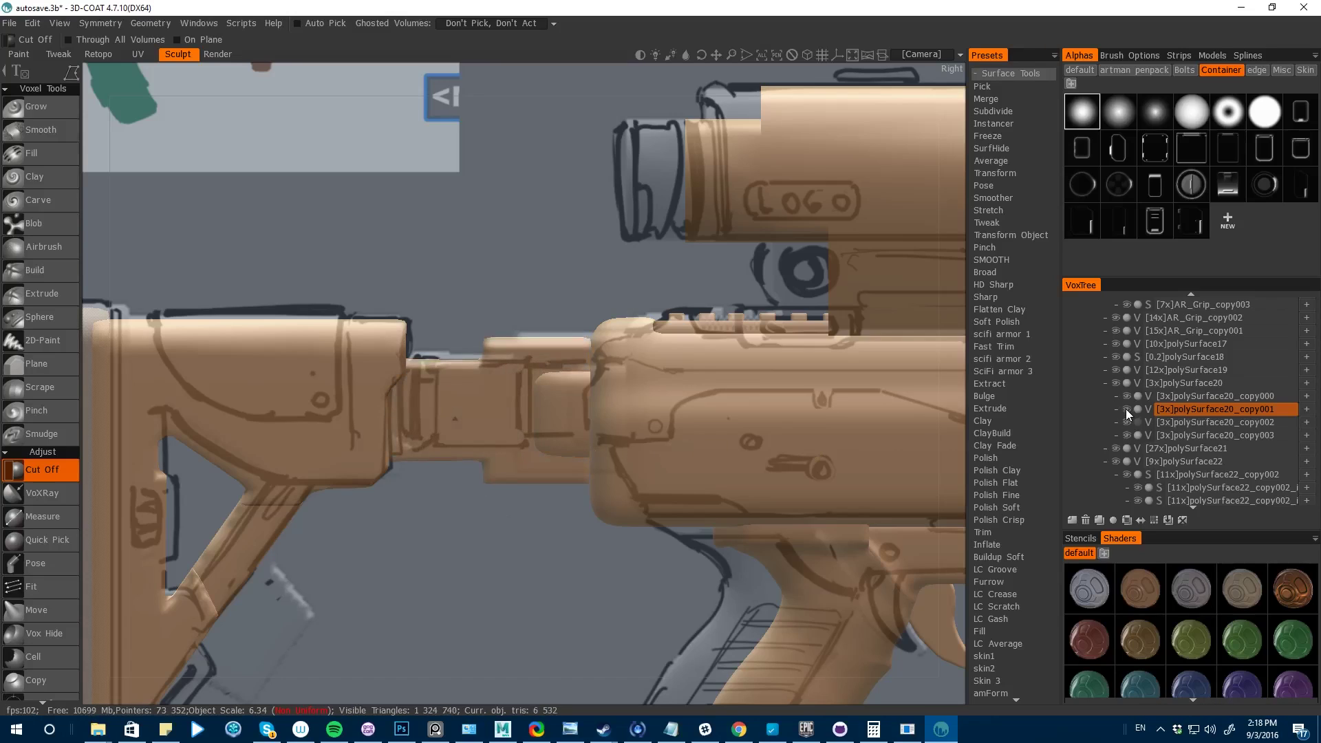
left_click(1127, 409)
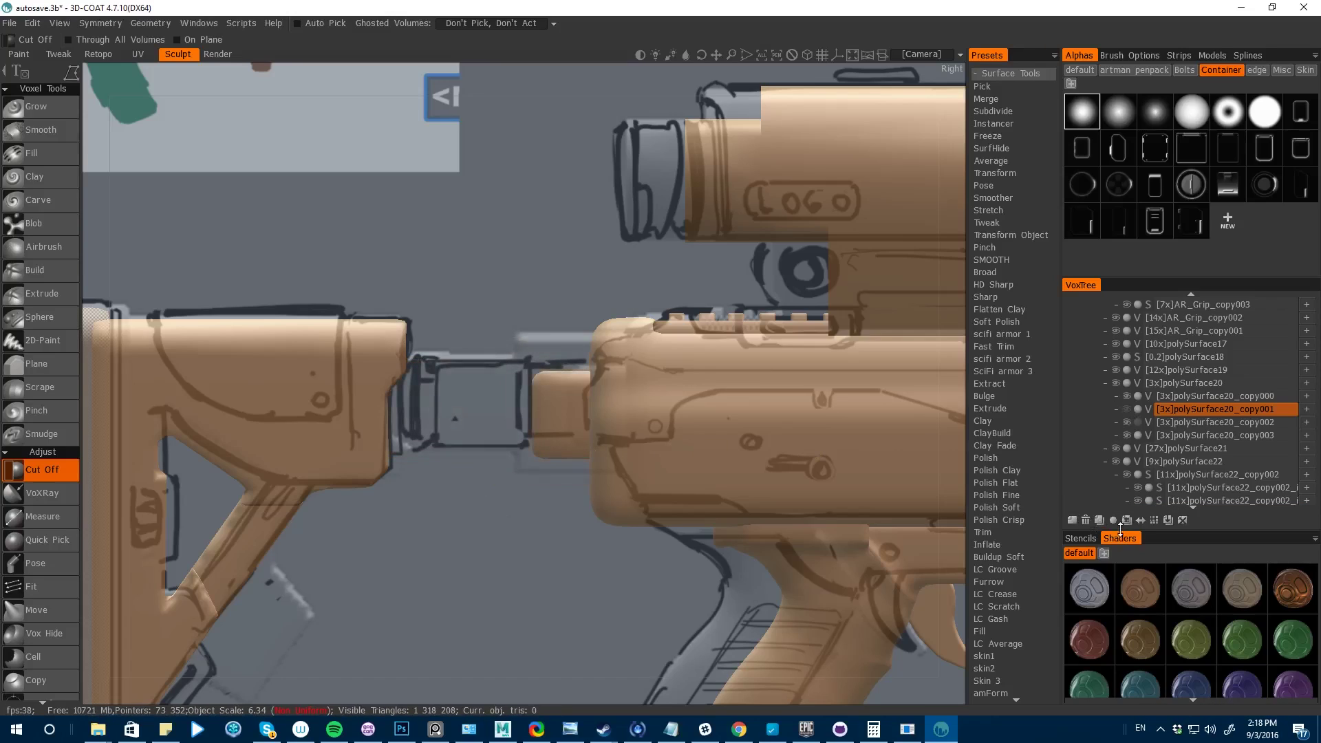
left_click(1127, 410)
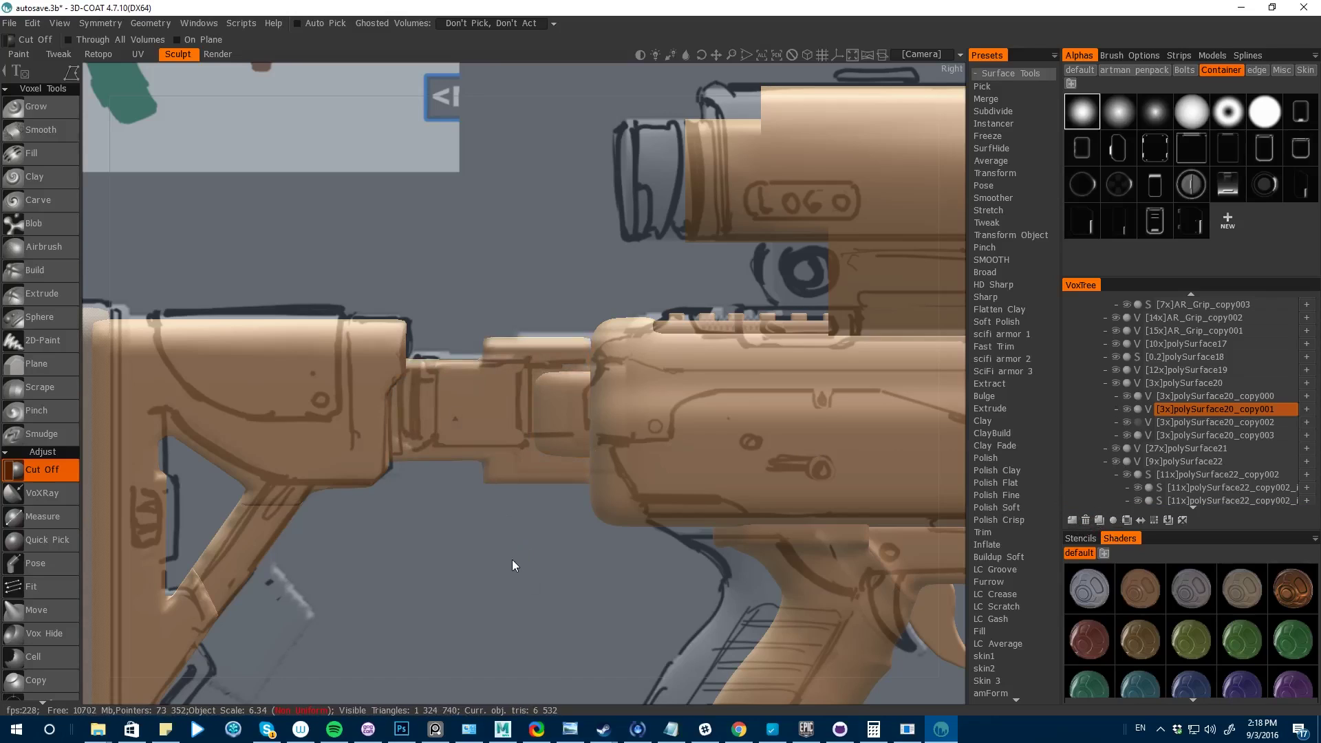
left_click(1183, 521)
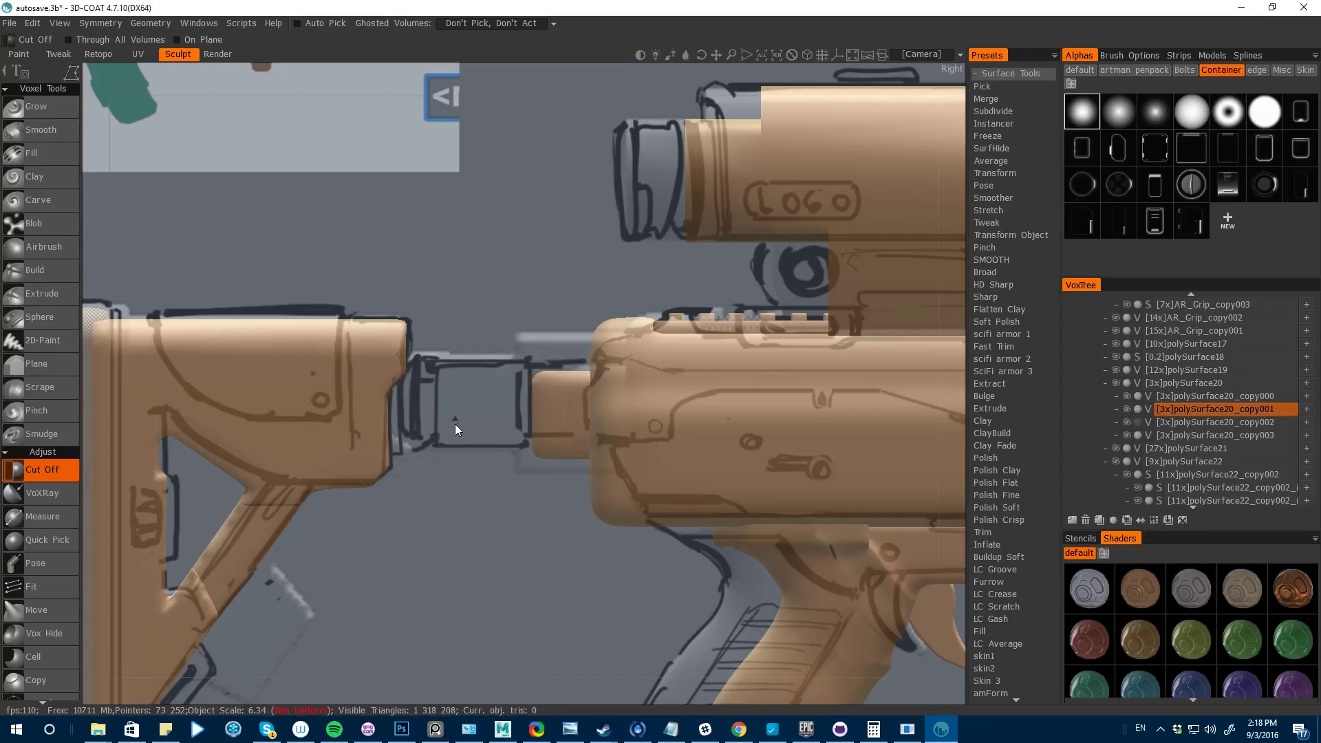
- Start a cylinder primitive and rotate it so its axis runs along the rifle's length
key("space")
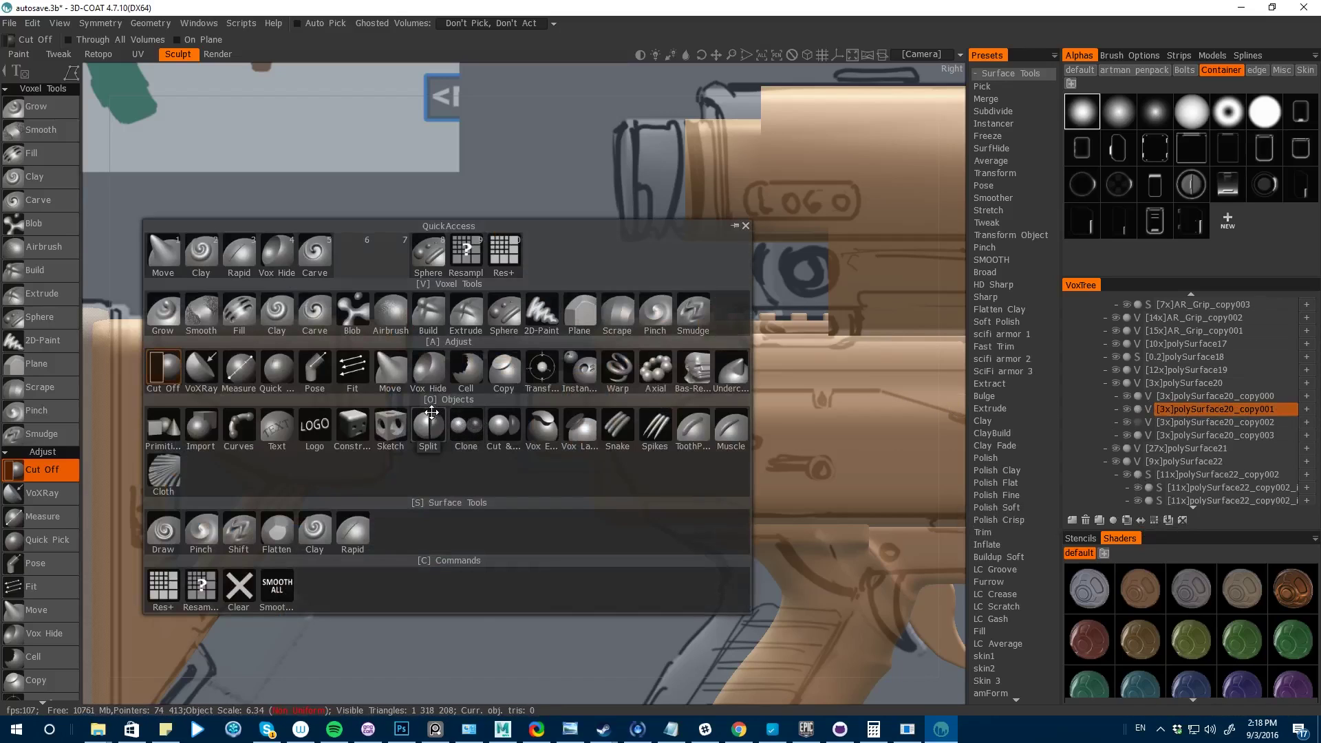
left_click(164, 429)
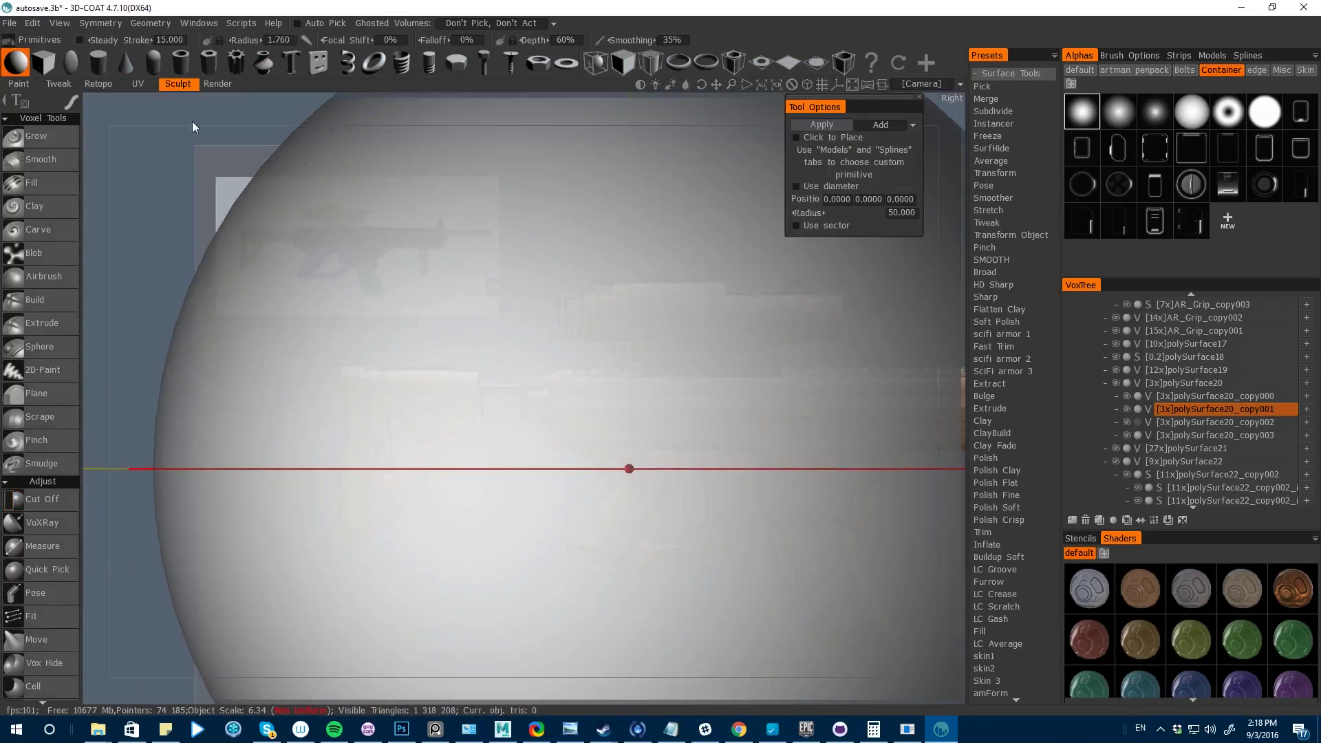
left_click(99, 62)
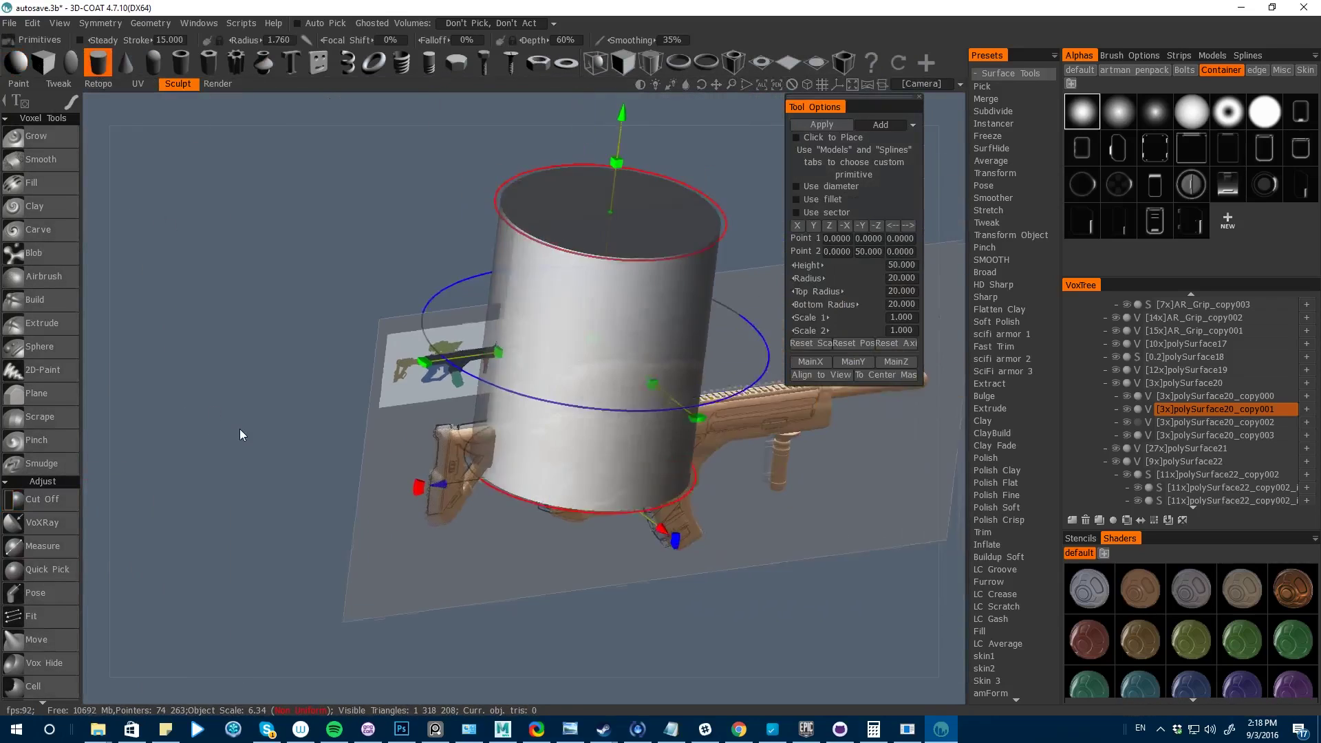
left_click_drag(388, 526, 520, 294)
key("ctrl+z")
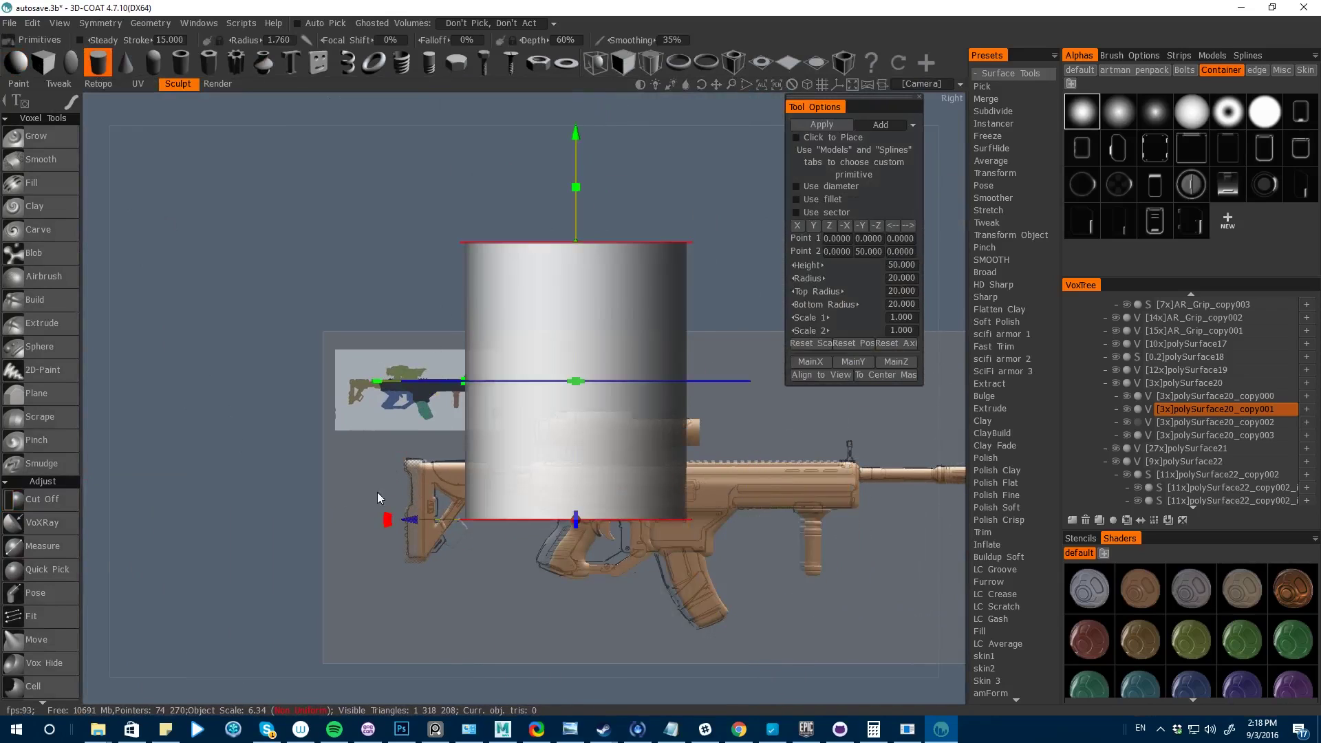
left_click_drag(387, 520, 461, 331)
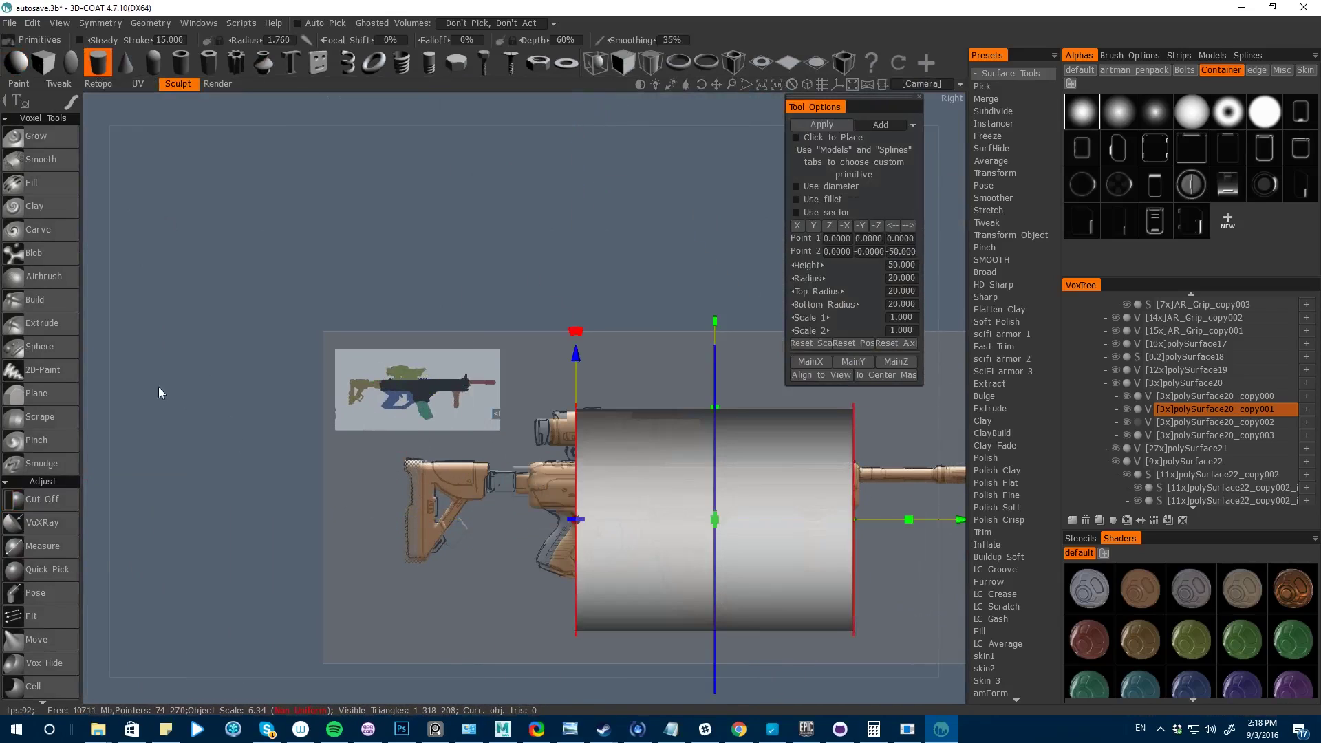
left_click_drag(100, 381, 200, 421)
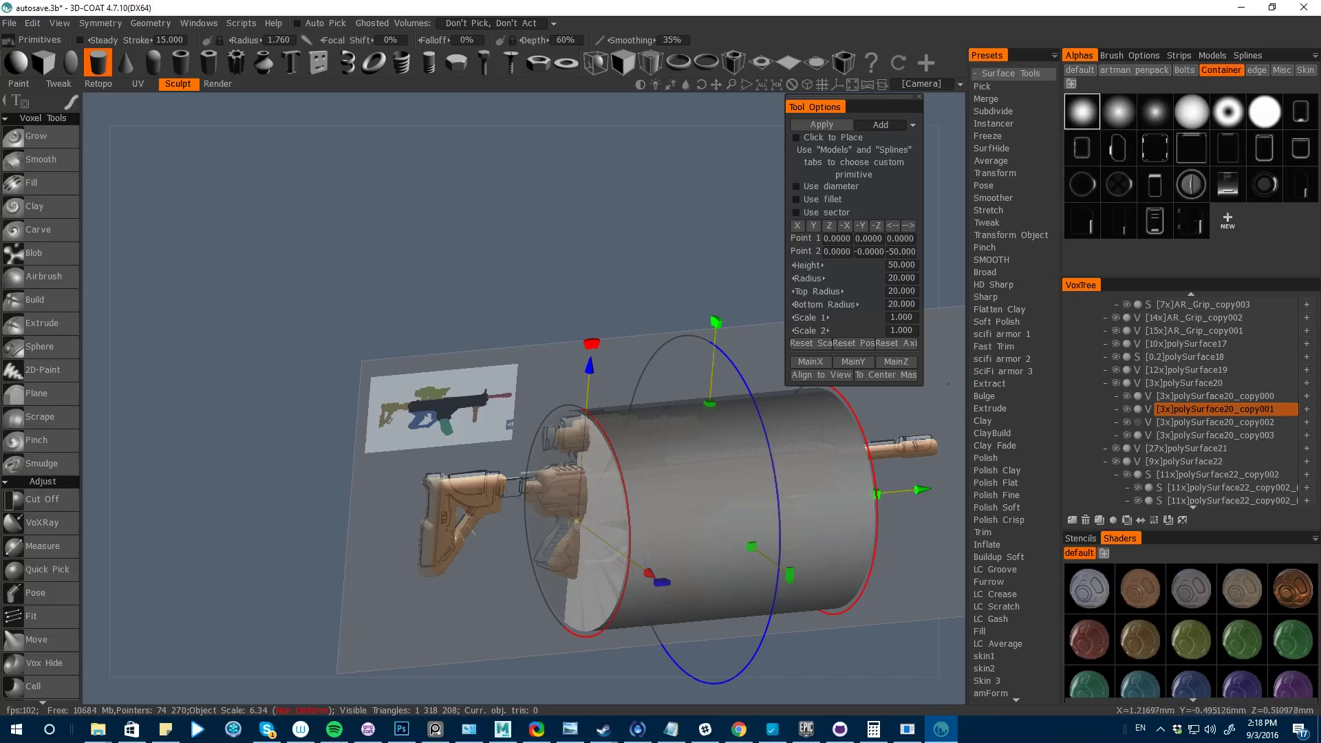
- Shrink the cylinder to a radius of about 1.6 and move it into the gap between the stock and receiver
left_click_drag(778, 507, 712, 515)
left_click_drag(588, 428, 588, 386)
left_click_drag(869, 457, 744, 471)
left_click_drag(219, 340, 417, 530)
middle_click_drag(578, 649, 475, 552)
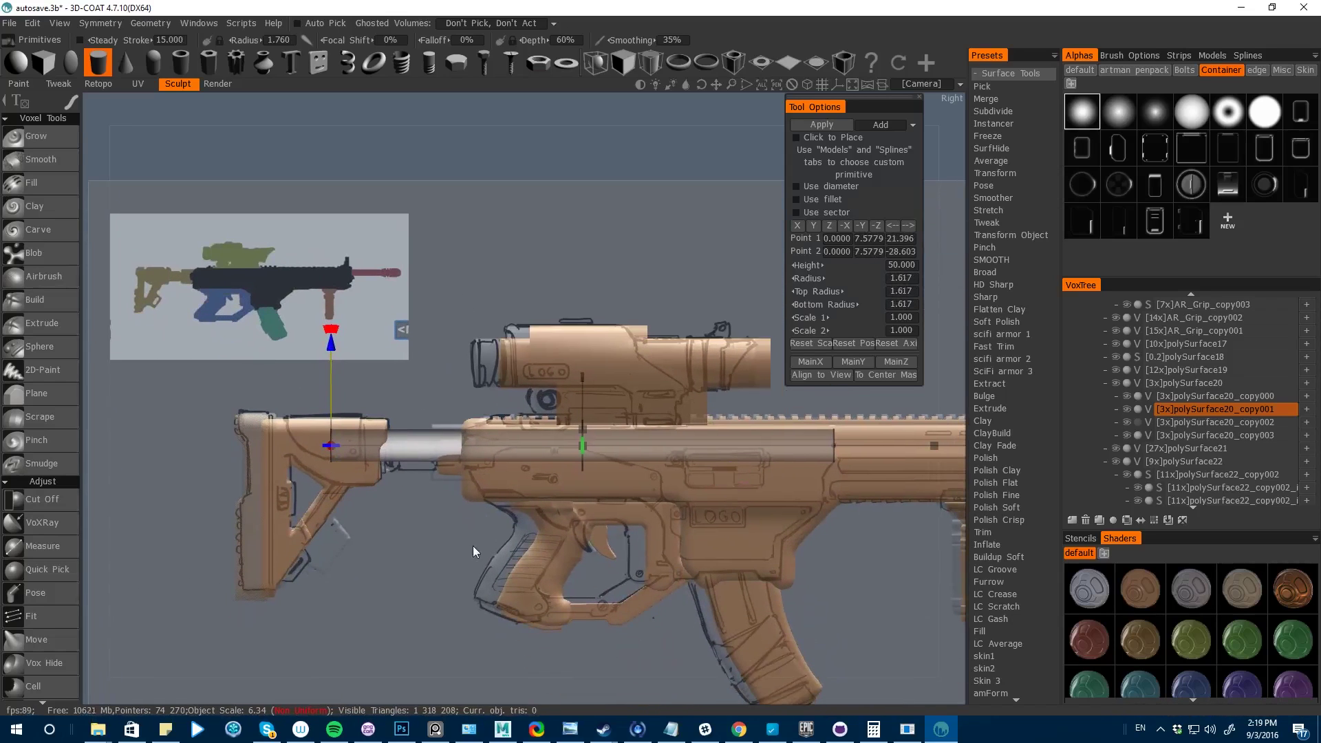
- Lower the cylinder to the sketched tube, fit it to about 14.6 long and 1.5 in radius, and add it to the connector volume
left_click_drag(475, 551, 392, 389)
middle_click_drag(392, 389, 393, 269)
left_click_drag(578, 563, 579, 280)
mouse_move(440, 220)
left_mouse_down()
mouse_move(342, 207)
mouse_move(441, 220)
left_mouse_up()
right_click_drag(386, 276, 482, 275)
left_click_drag(562, 331, 551, 330)
left_click_drag(330, 302, 468, 412)
left_click_drag(650, 447, 276, 412)
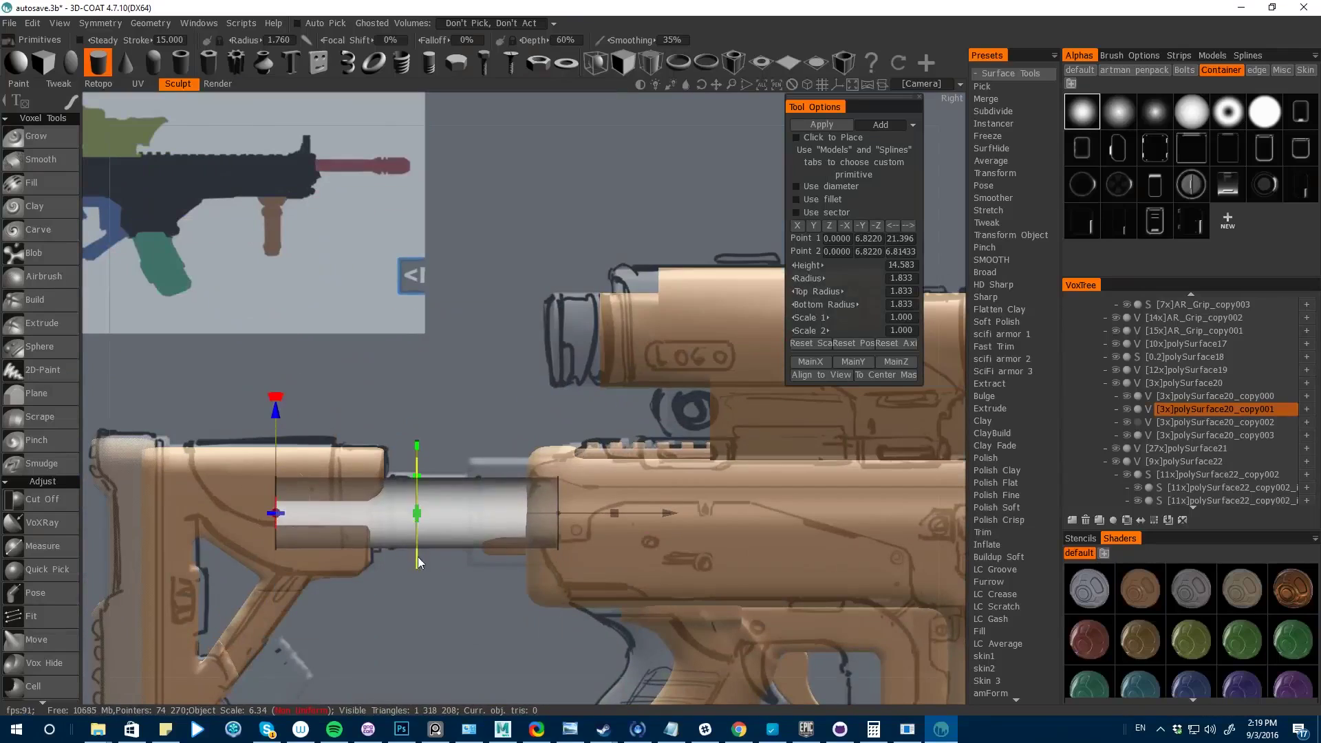
left_click_drag(417, 558, 418, 555)
key("Return")
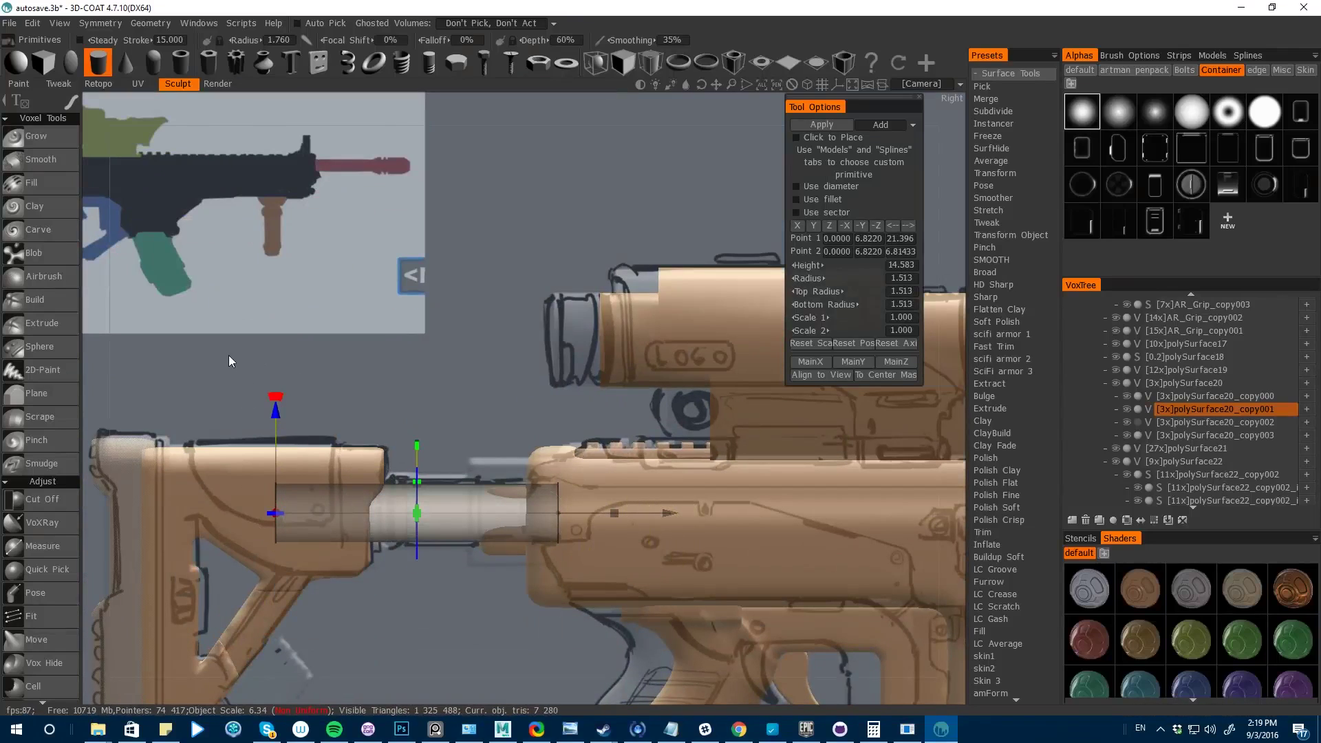
- Duplicate the tube volume as an empty copy and add a collar cylinder about 3.7 long and 1.76 in radius around the tube
left_click_drag(229, 361, 265, 378)
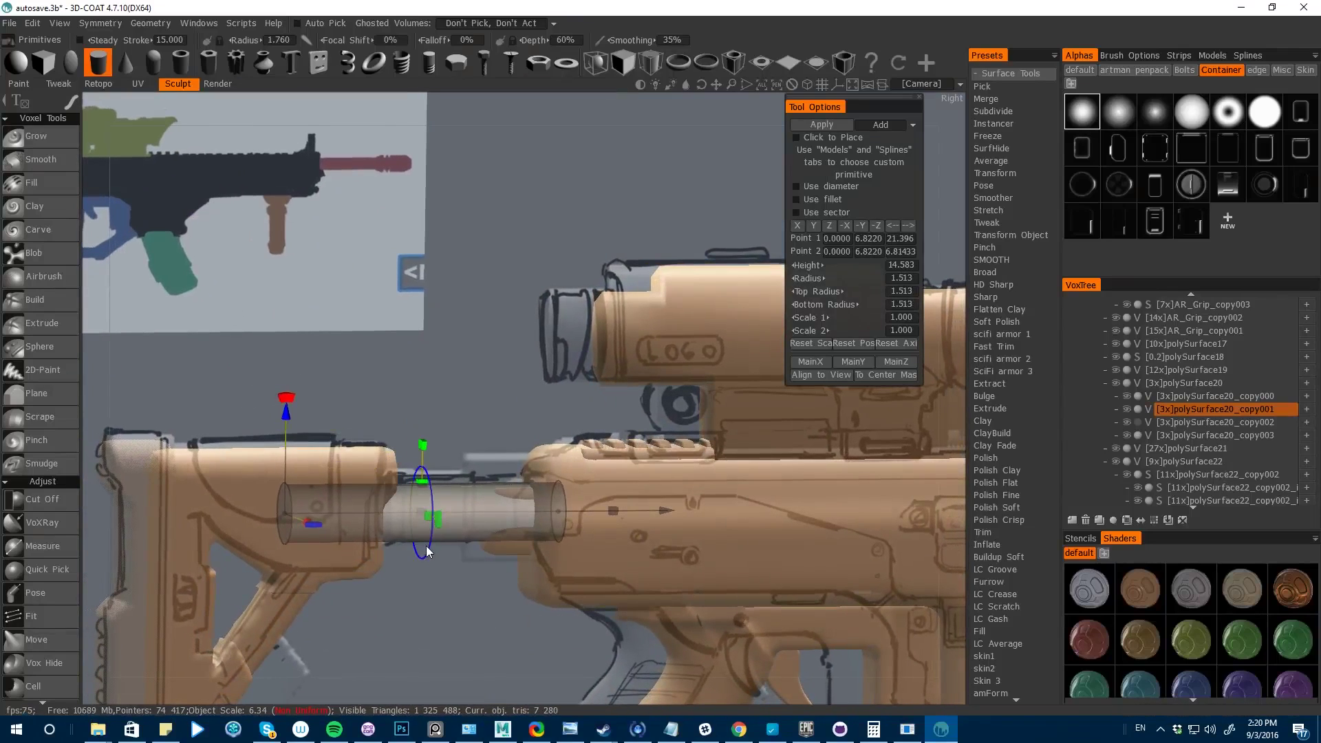
left_click(1128, 520)
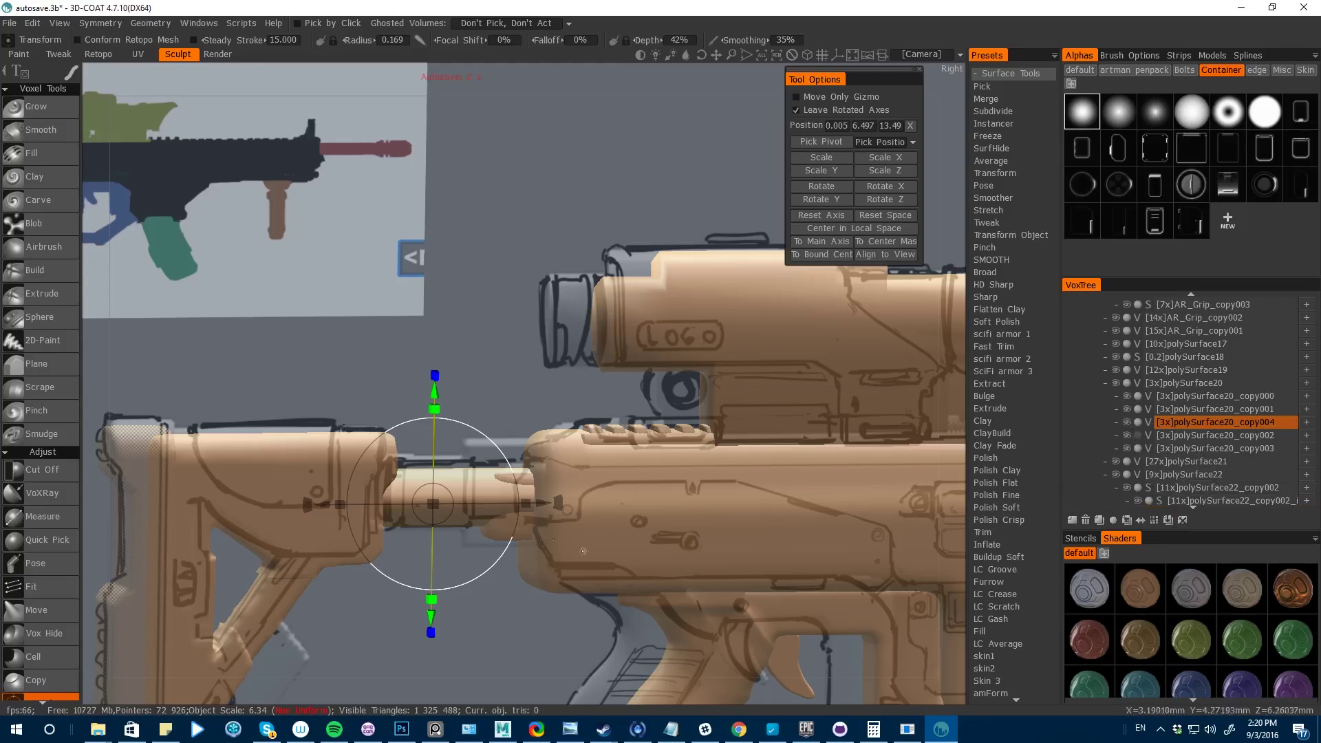
key("space")
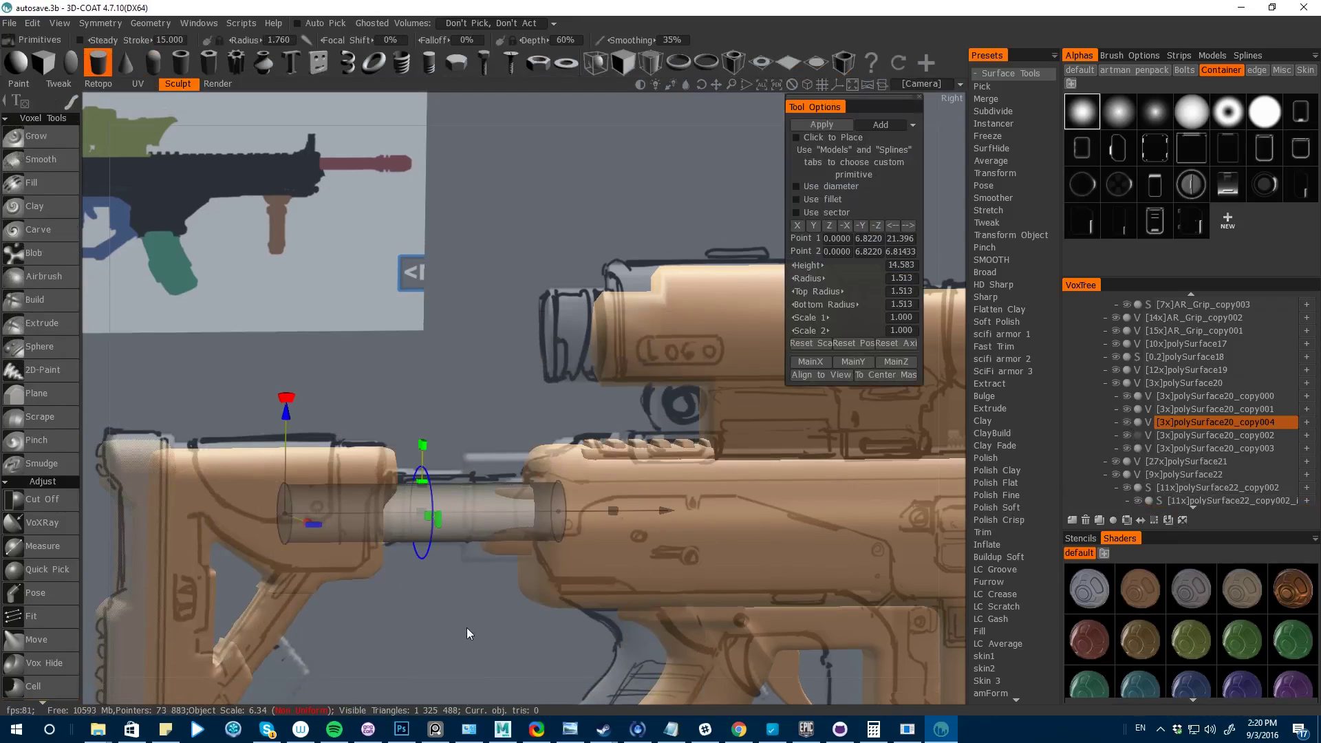
left_click_drag(468, 634, 413, 587, "shift")
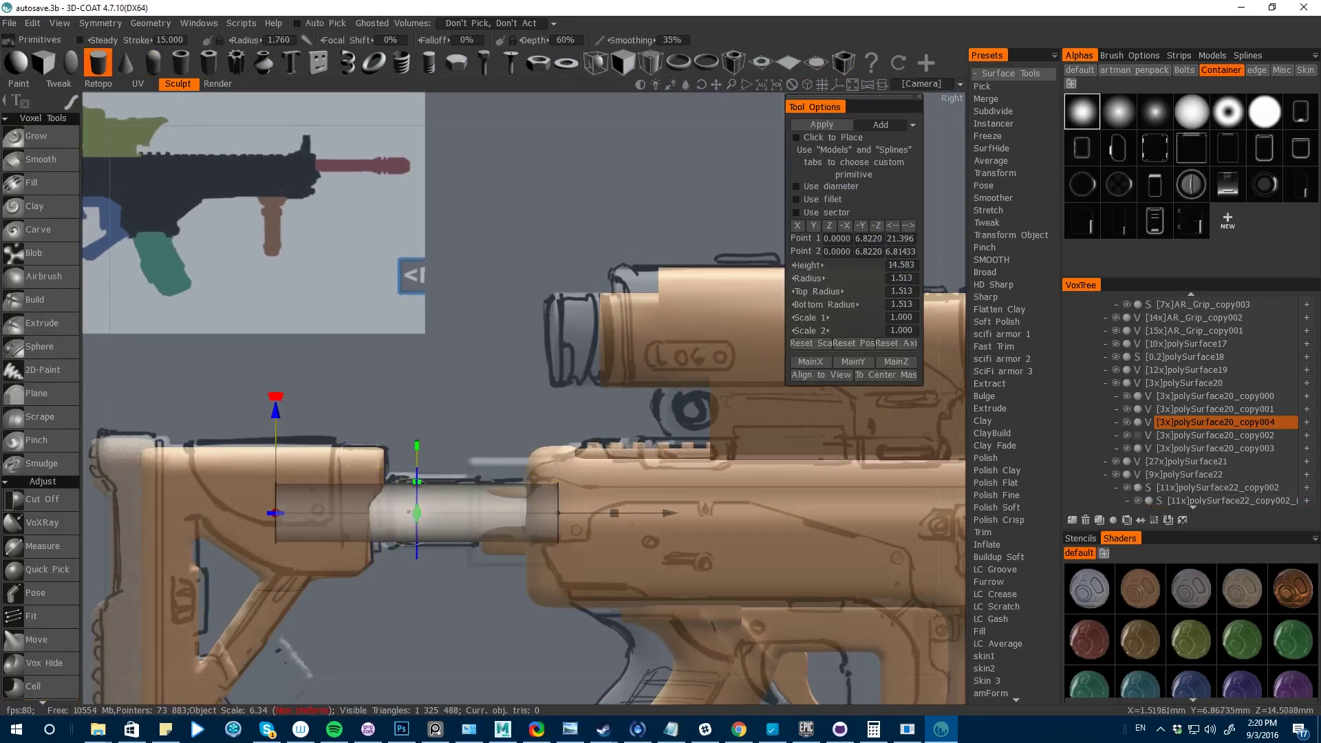
left_click_drag(413, 517, 424, 566)
left_click_drag(443, 572, 508, 527)
left_click_drag(480, 607, 457, 611, "shift")
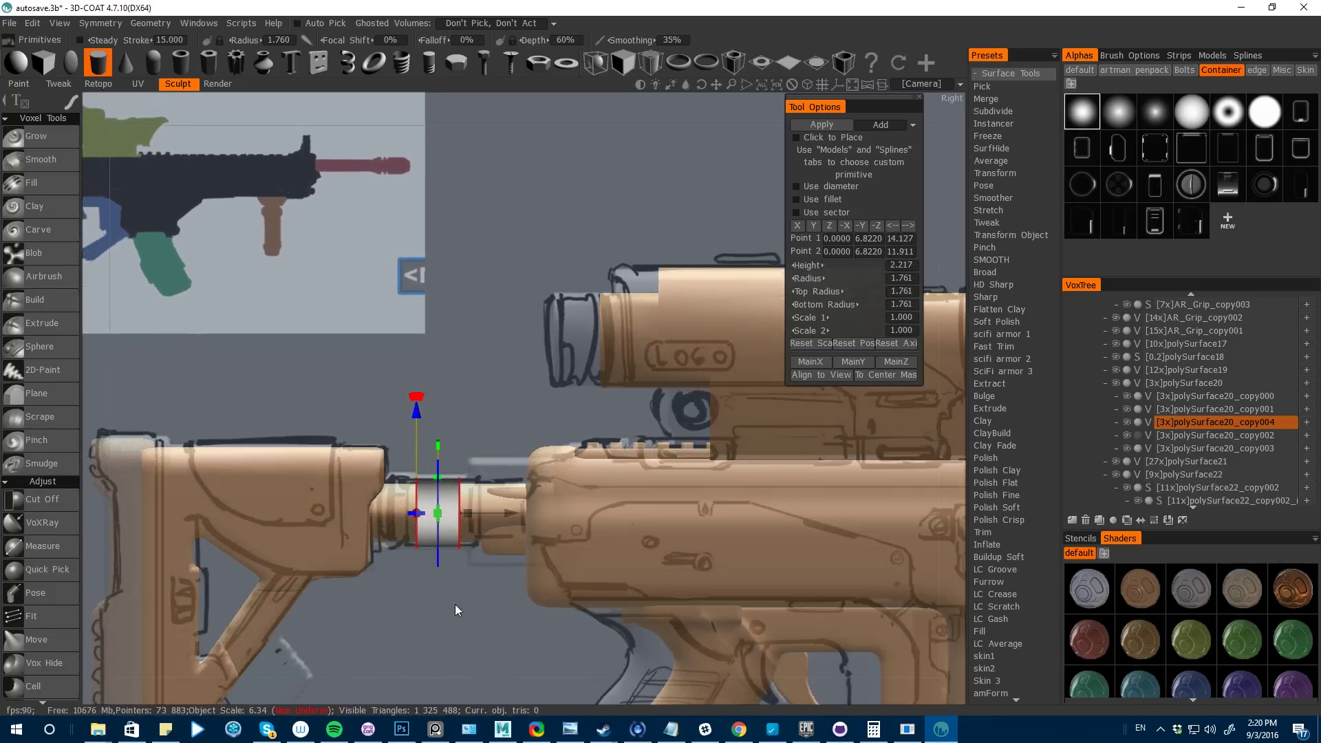
right_click_drag(457, 610, 474, 634)
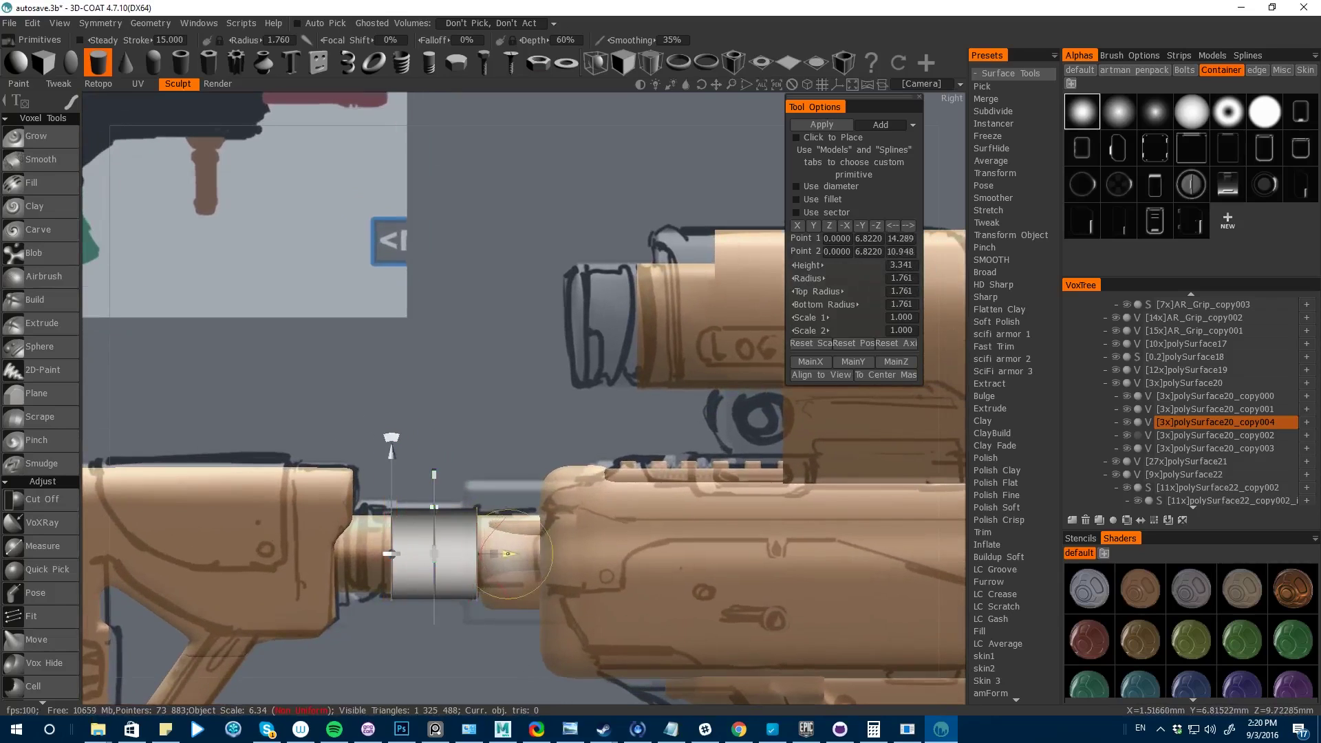
left_click_drag(508, 554, 517, 554)
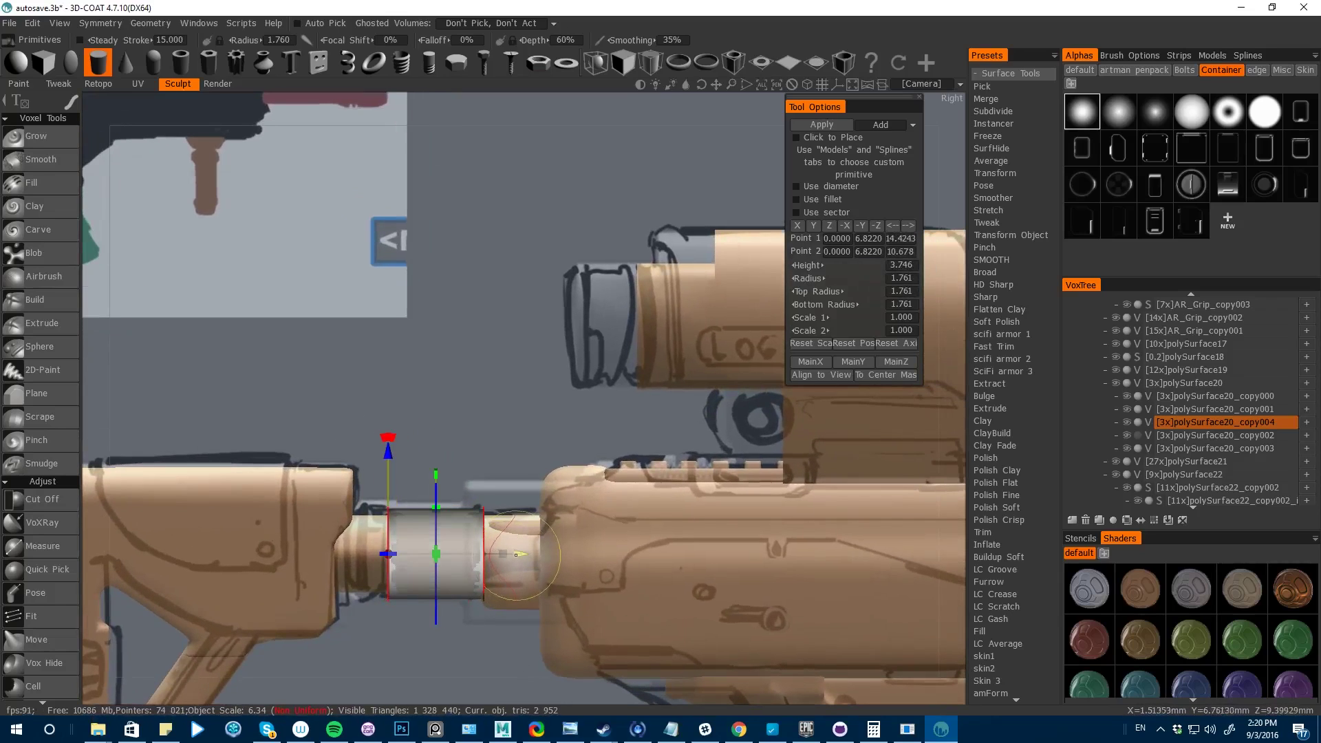
- Undo the added collar, raise the copy volume's resolution, and add the same collar again
left_click_drag(389, 439, 248, 439)
key("ctrl+z")
key("space")
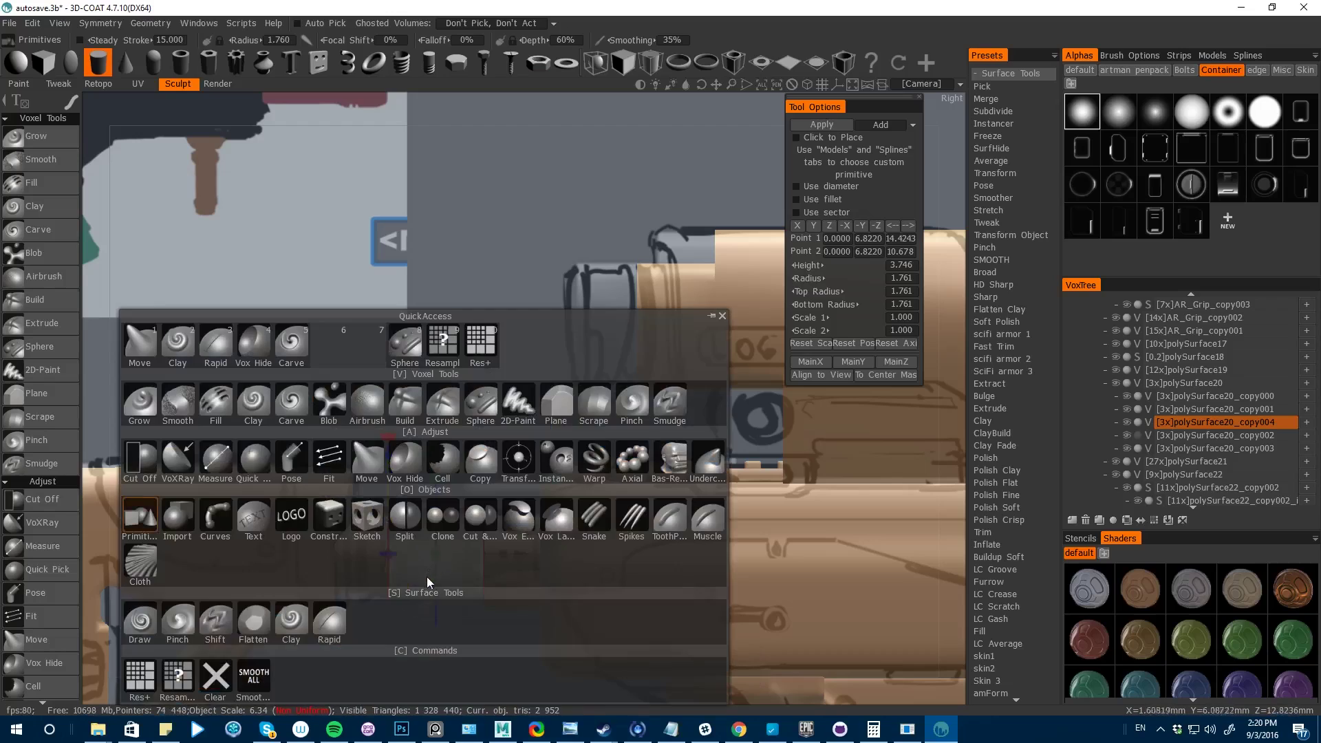
key("space")
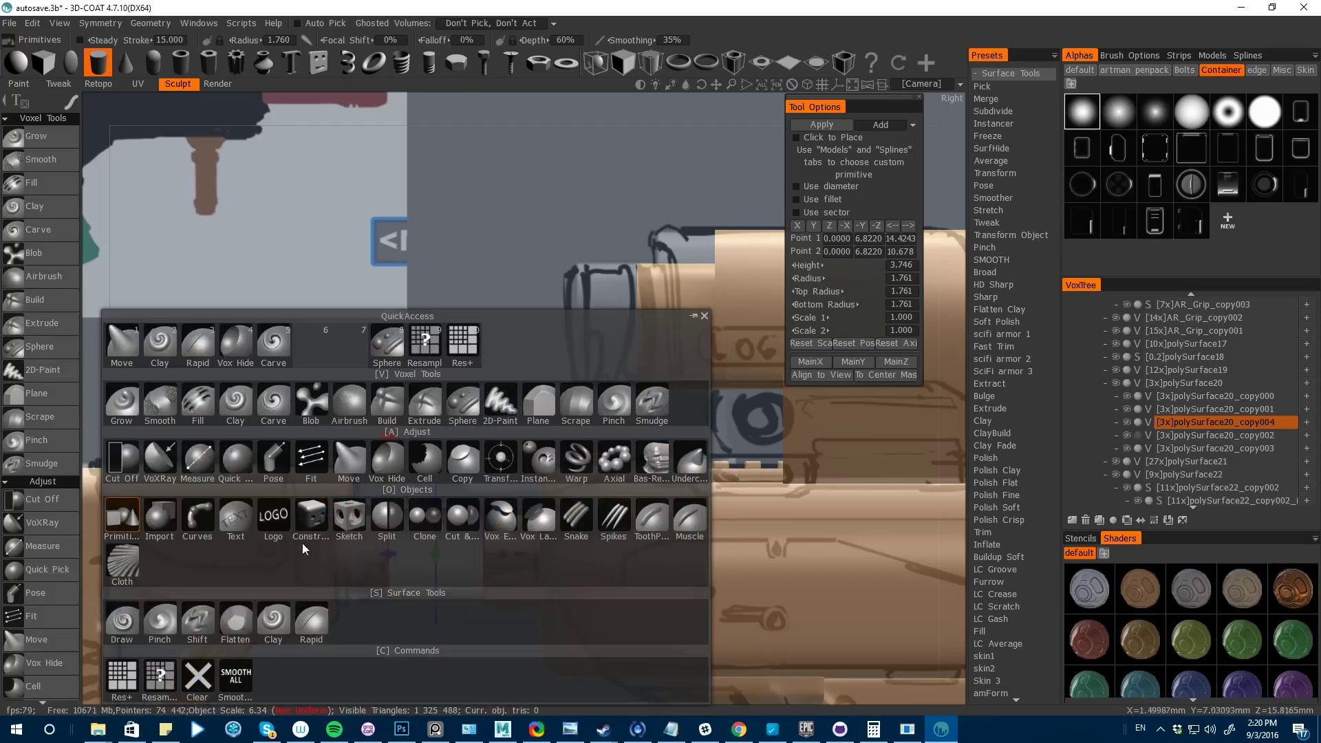
left_click(130, 661)
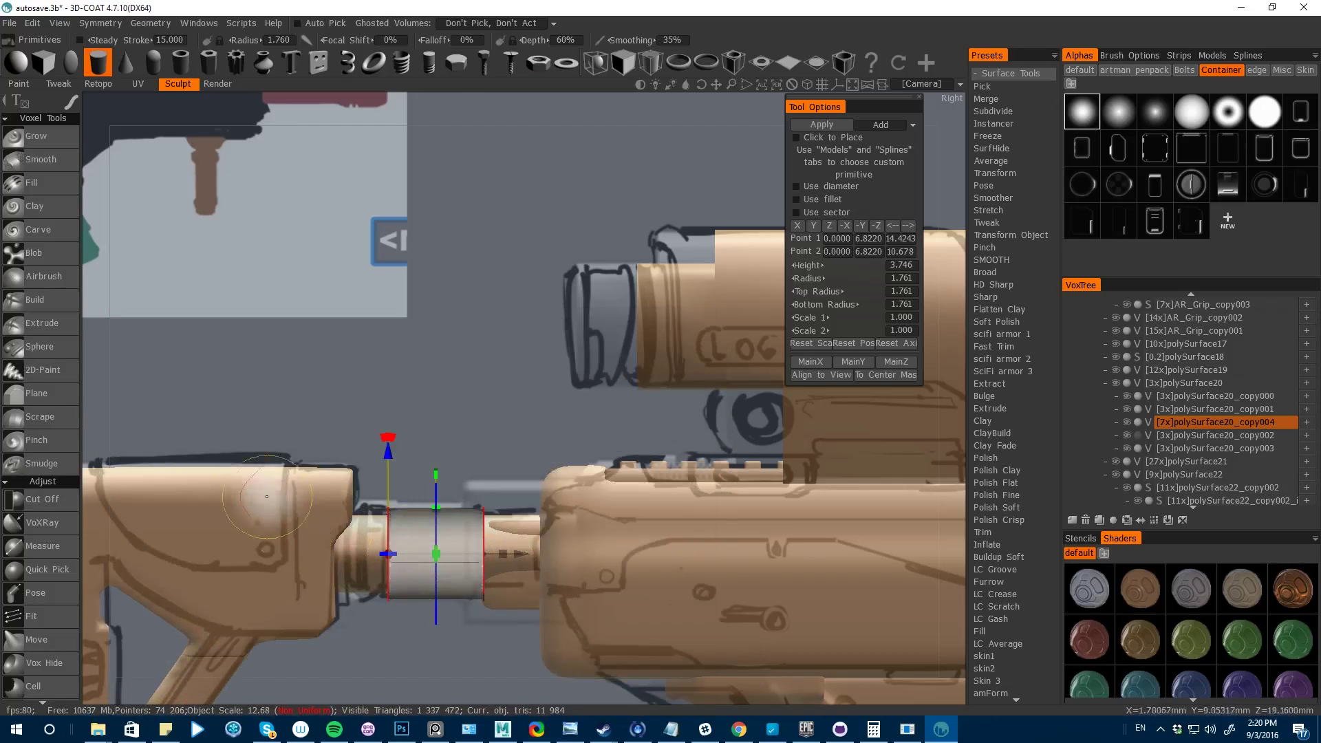
- Add a second ring about 1.1 long and 1.76 in radius where the tube enters the stock, shifted slightly into the stock
left_click_drag(389, 554, 261, 554)
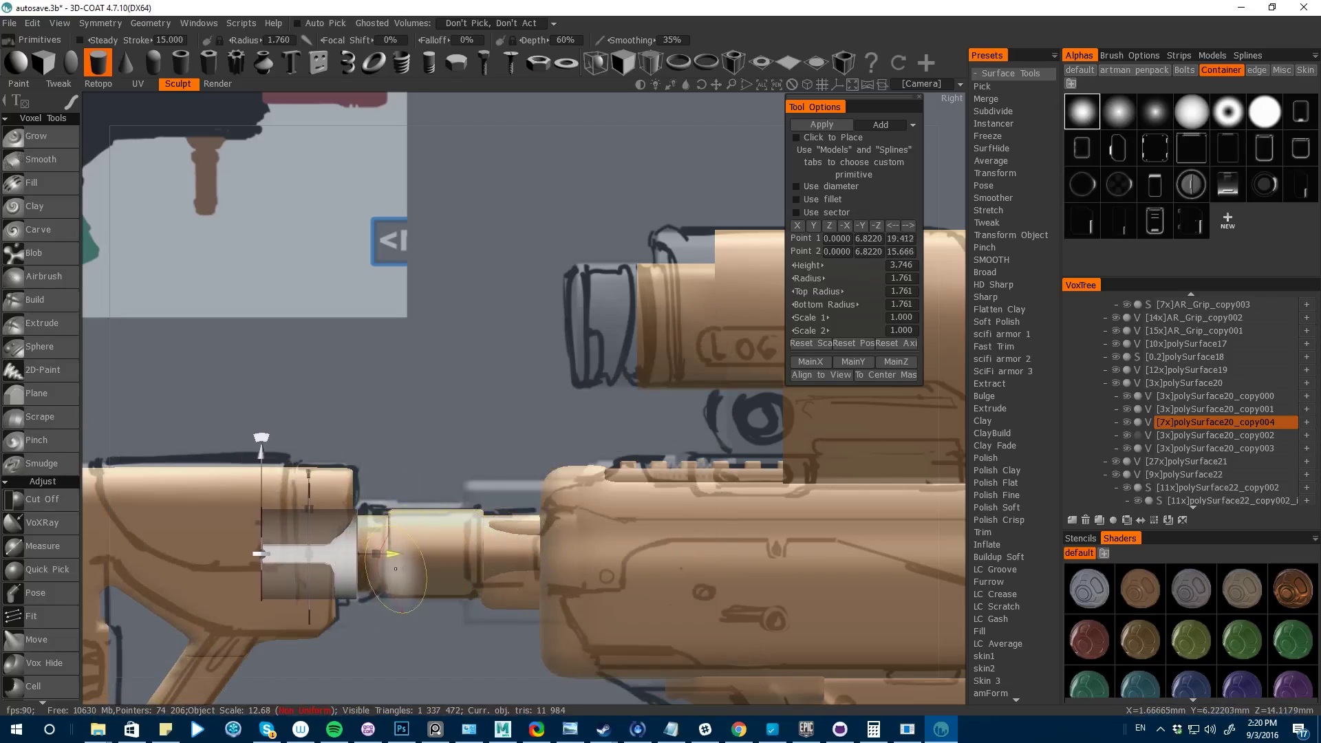
mouse_move(395, 569)
left_mouse_down()
mouse_move(408, 569)
mouse_move(311, 559)
mouse_move(404, 559)
left_mouse_up()
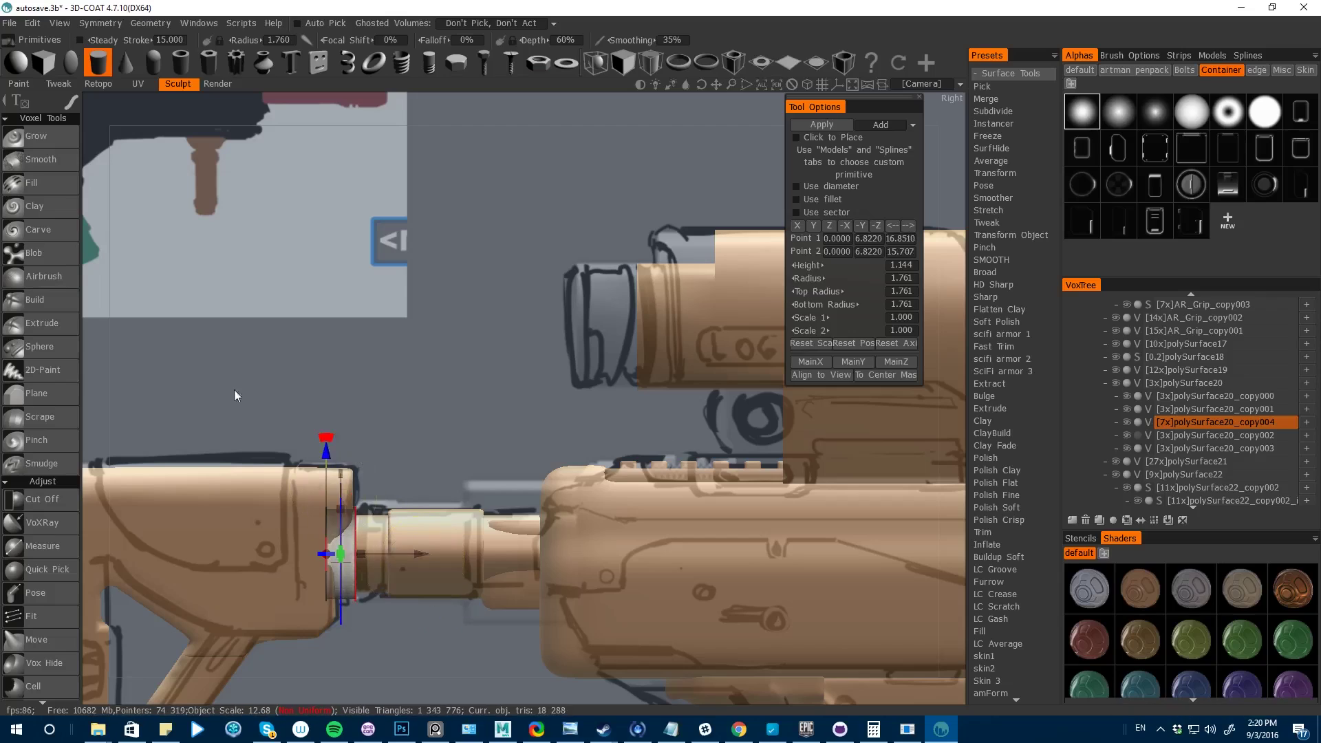
key("ctrl+z")
mouse_move(422, 559)
left_mouse_down()
mouse_move(398, 564)
mouse_move(415, 565)
left_mouse_up()
key("Return")
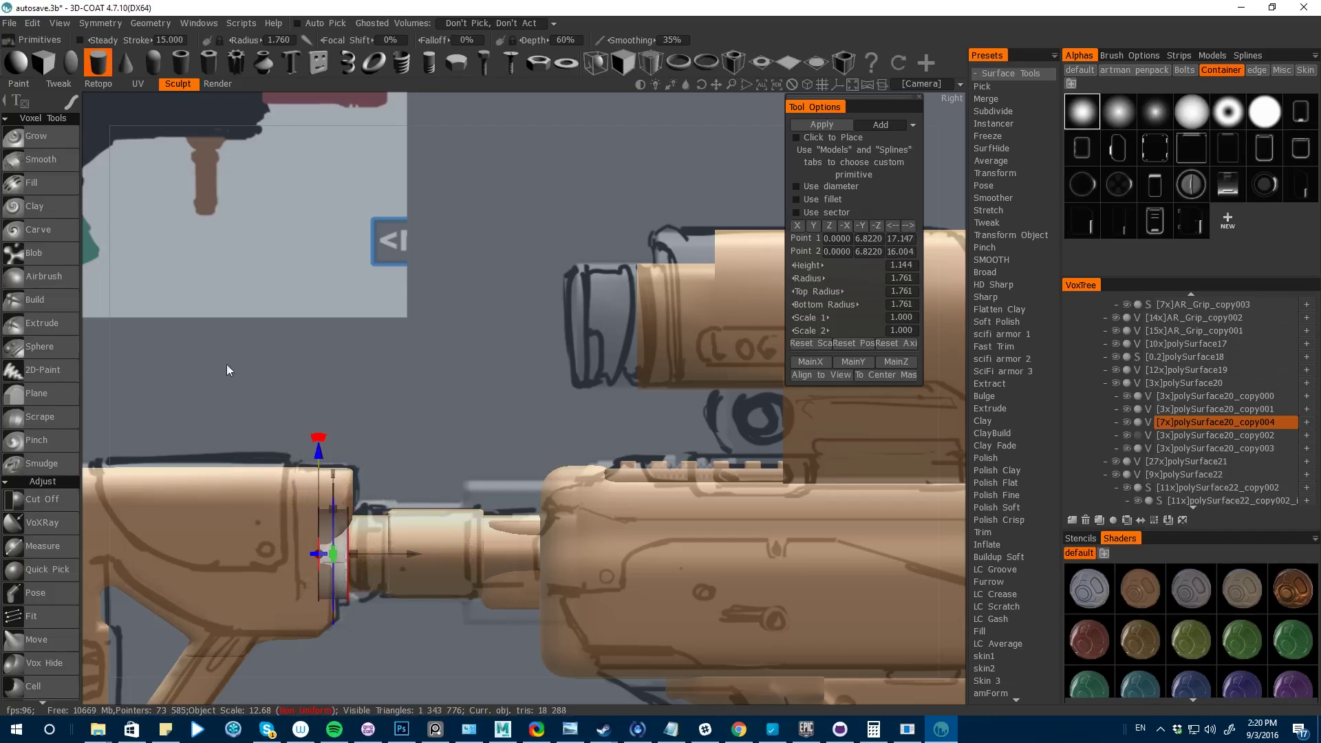
- Try to widen the main stock volume sideways with Transform
left_click_drag(172, 427, 242, 411)
key("h")
key("space")
left_click(506, 387)
left_click_drag(276, 330, 356, 277)
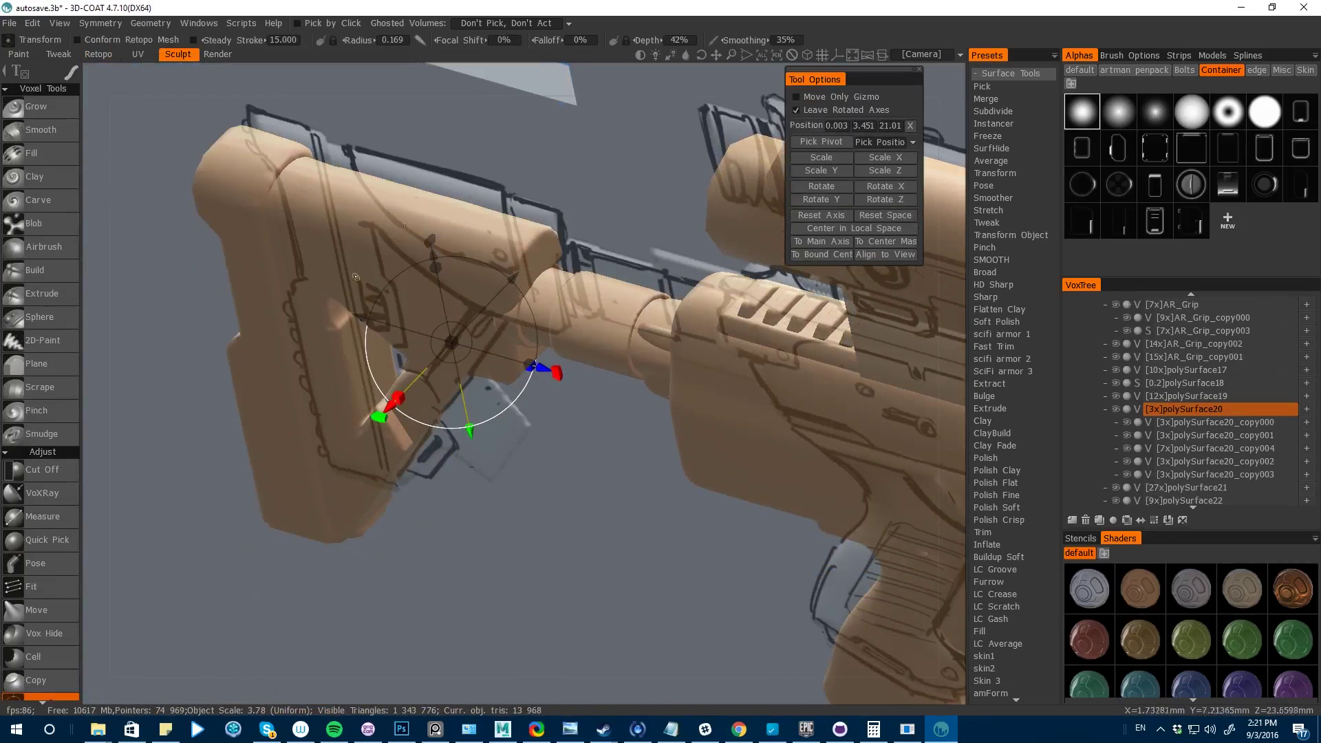
left_click_drag(397, 397, 391, 404)
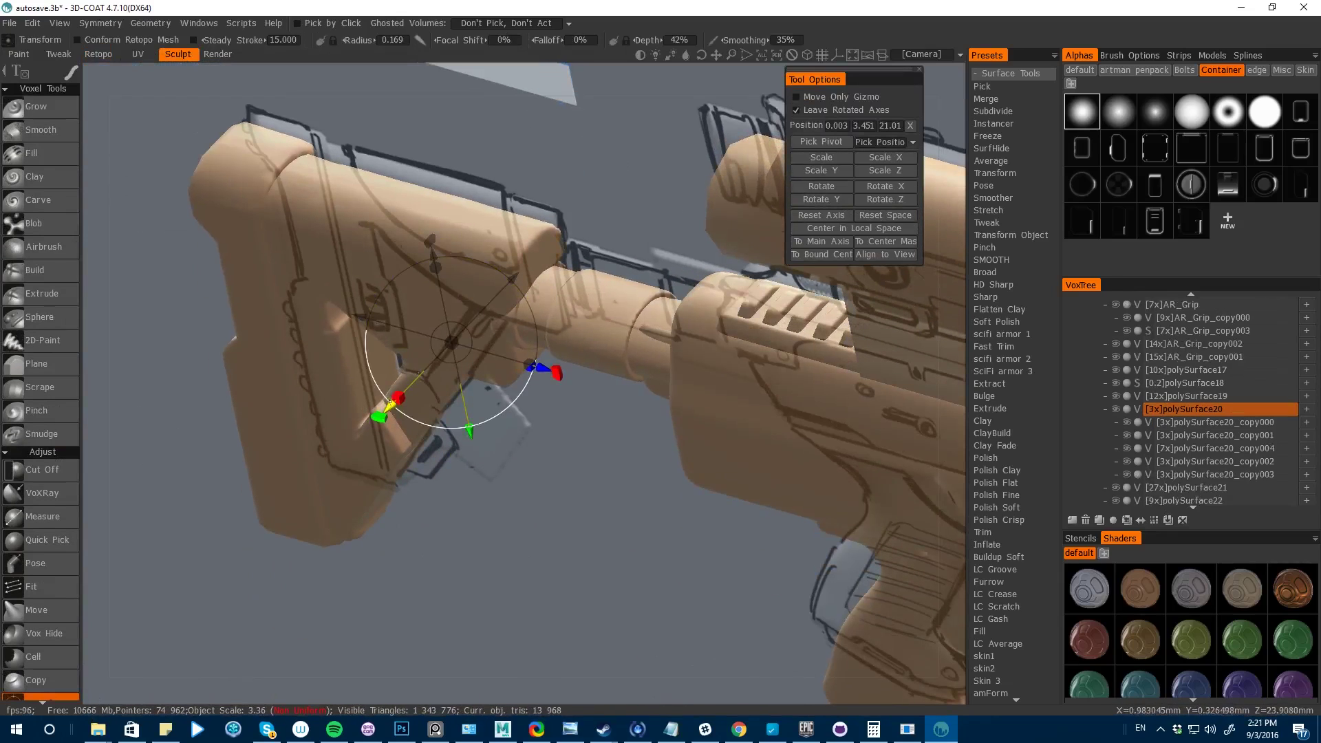
key("ctrl+z")
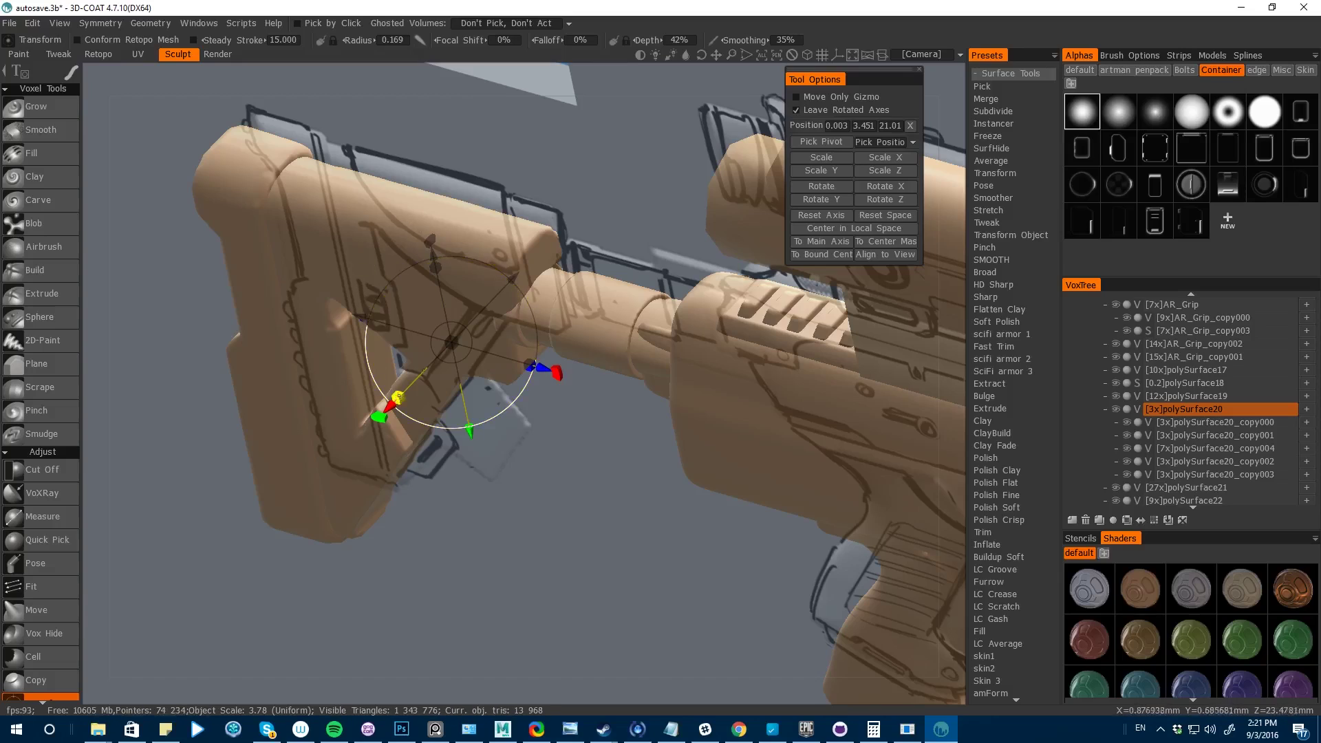
left_click_drag(398, 397, 334, 425)
key("ctrl+z")
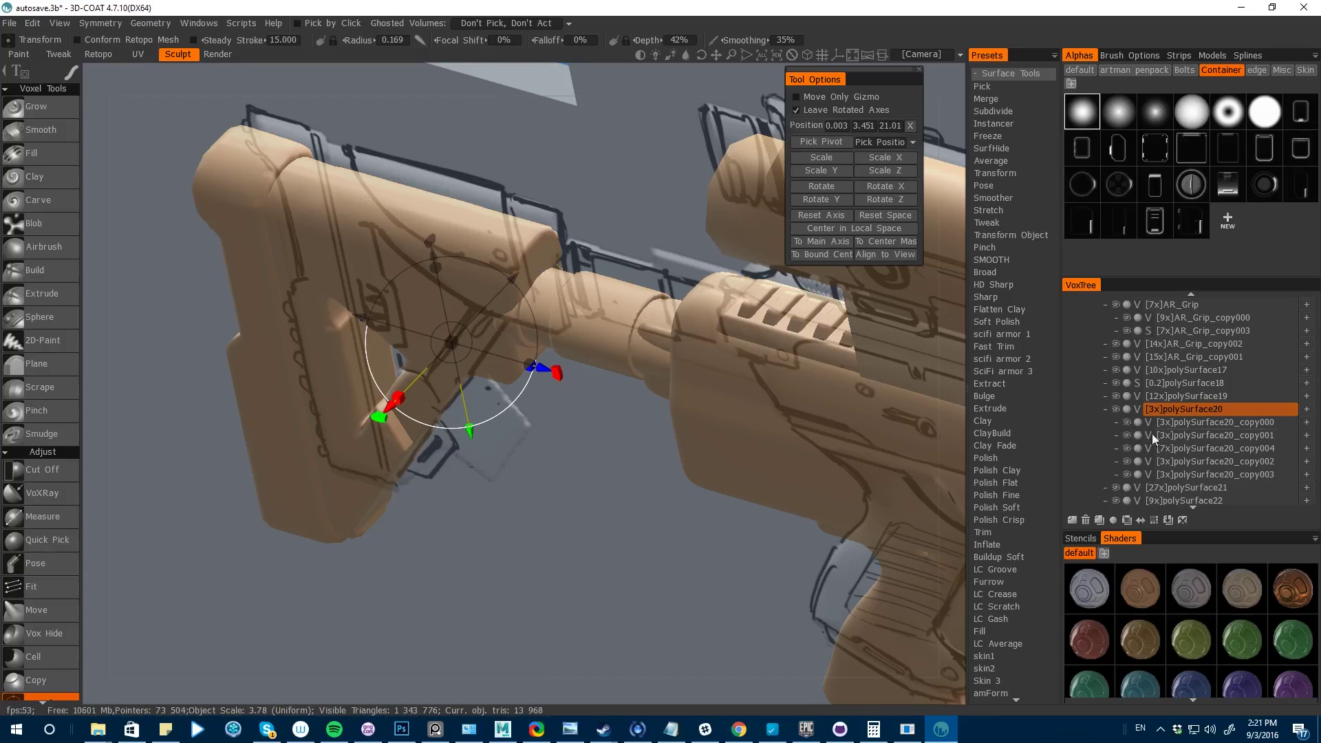
- Change the parent of the tube volume polySurface20_copy001 and the collar volume polySurface20_copy004 to Root
mouse_move(1158, 435)
left_mouse_down()
mouse_move(1170, 448)
mouse_move(1179, 435)
left_mouse_up()
right_click(1180, 435)
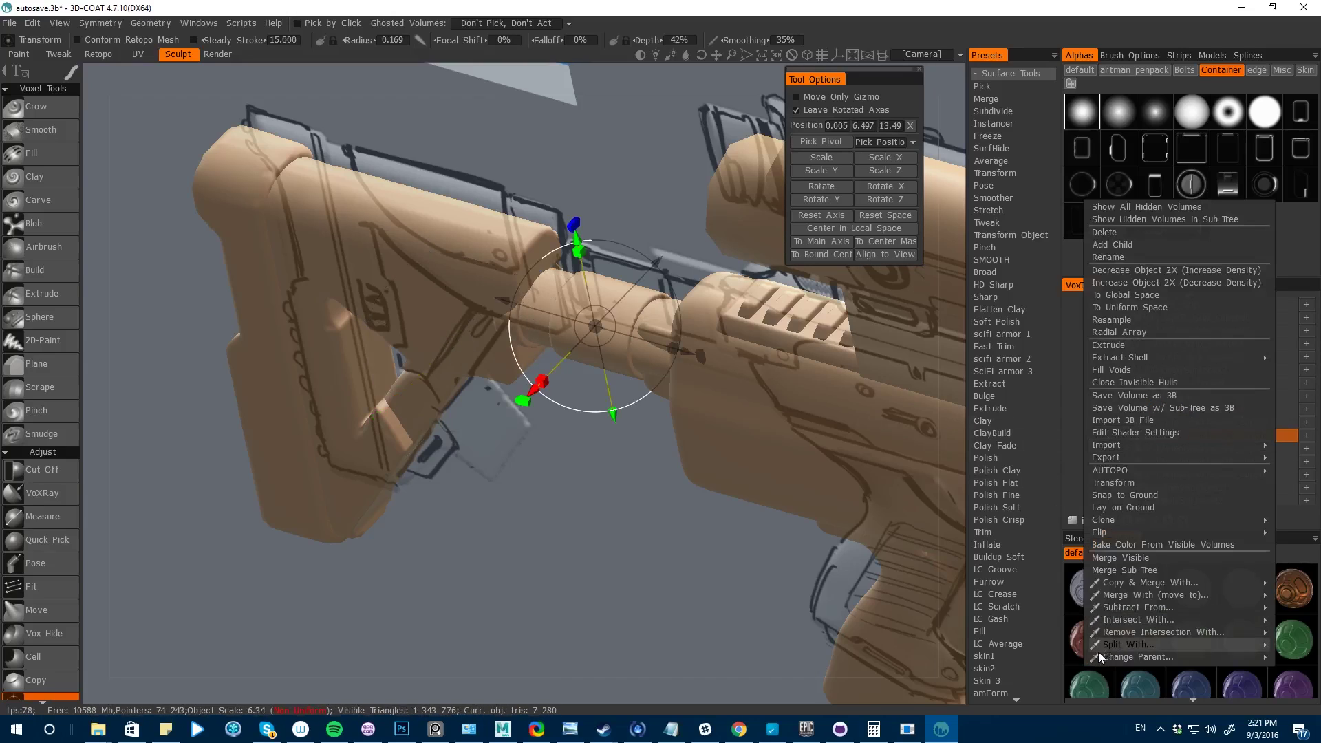
mouse_move(1107, 654)
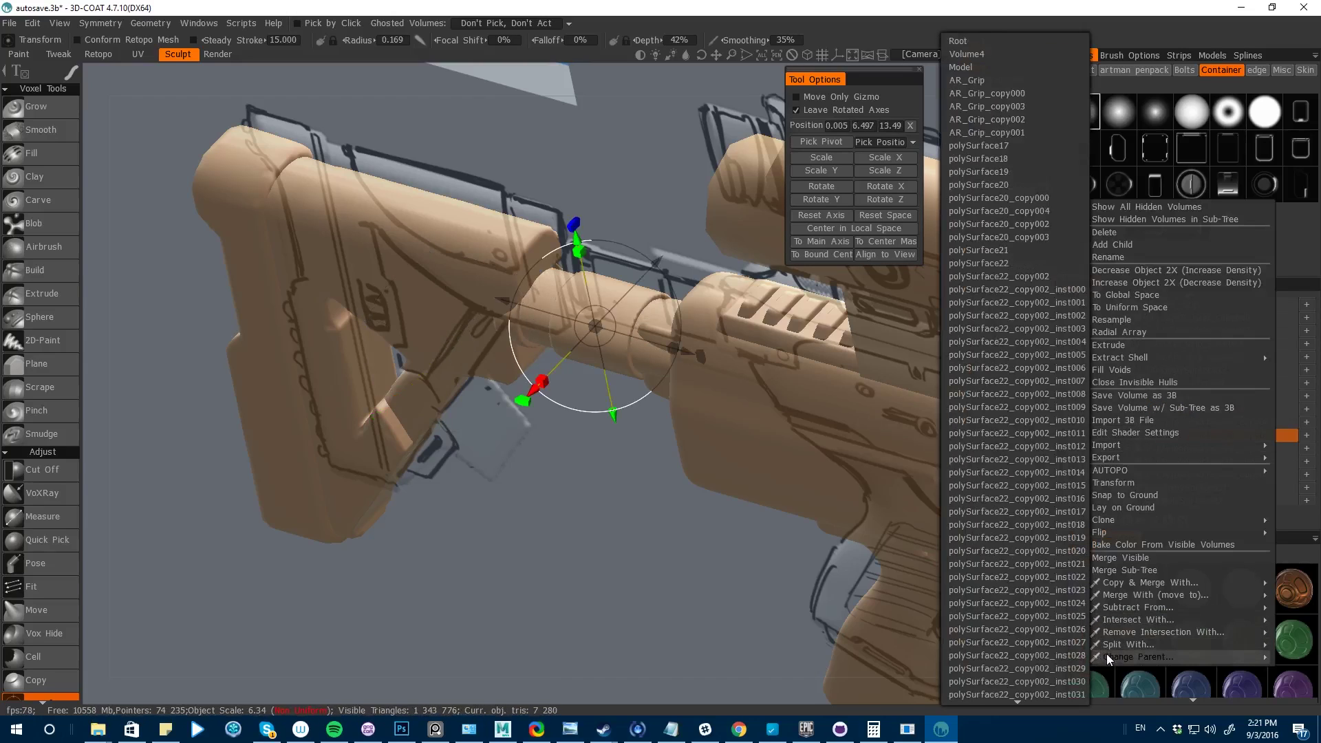
left_click(956, 42)
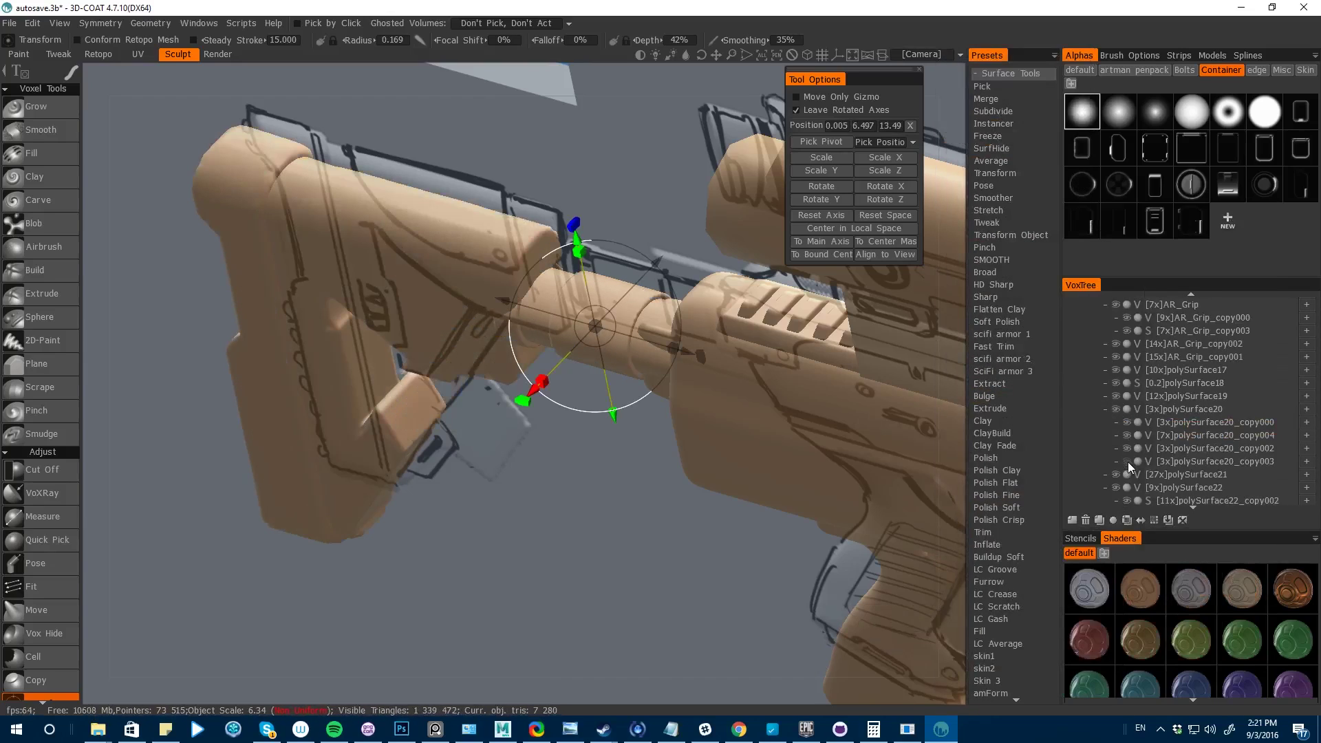
right_click(1125, 435)
mouse_move(1104, 658)
left_click(958, 41)
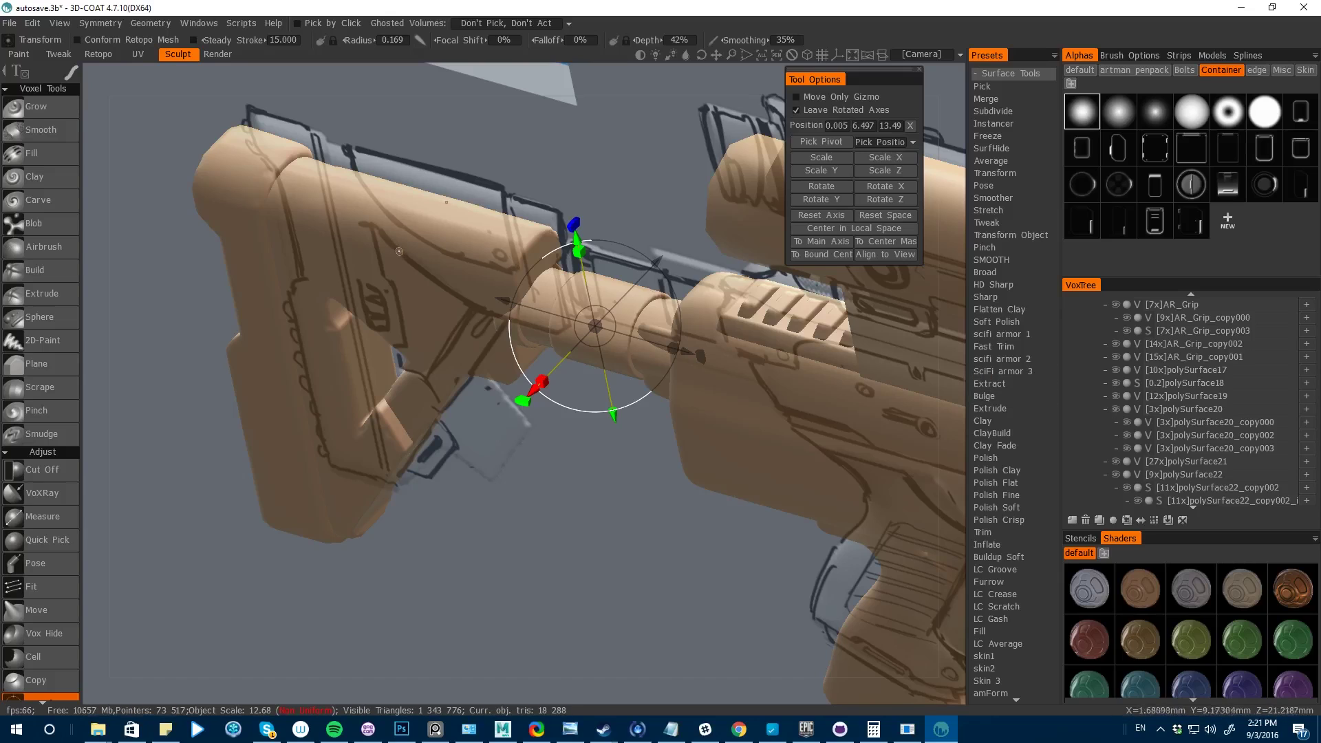
- Widen the main stock volume polySurface20 slightly sideways with Transform
key("h")
left_click_drag(398, 401, 385, 407)
left_click_drag(107, 361, 695, 440)
middle_click_drag(365, 503, 283, 506)
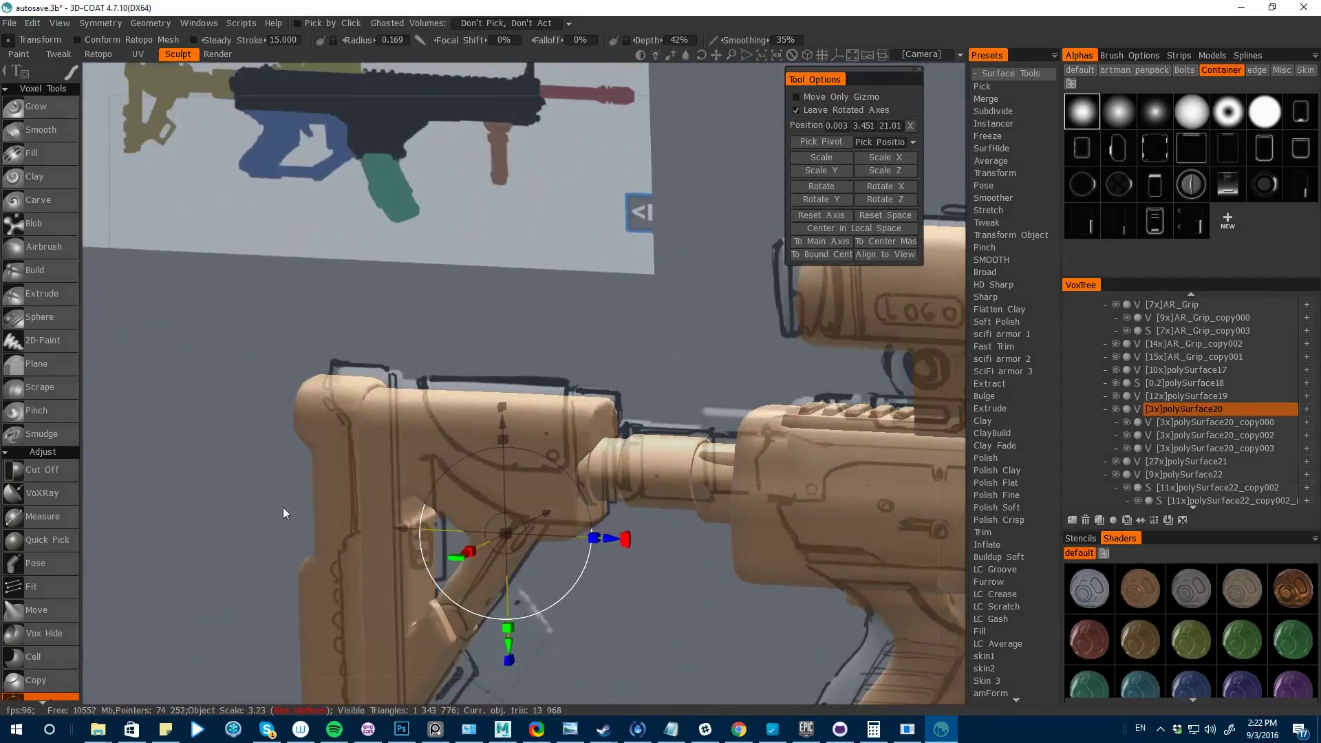
left_click_drag(288, 505, 331, 497)
left_click_drag(228, 449, 233, 452)
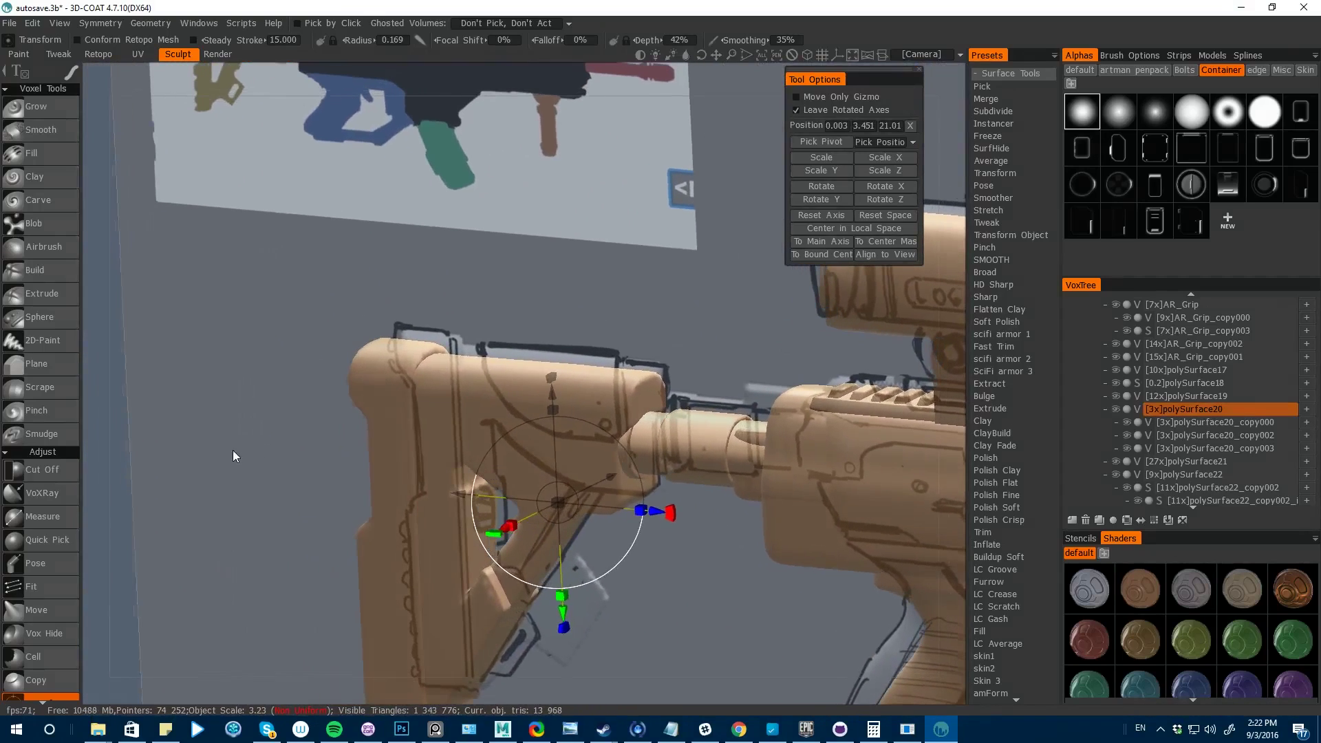
right_click(1172, 409)
left_click_drag(250, 468, 397, 390)
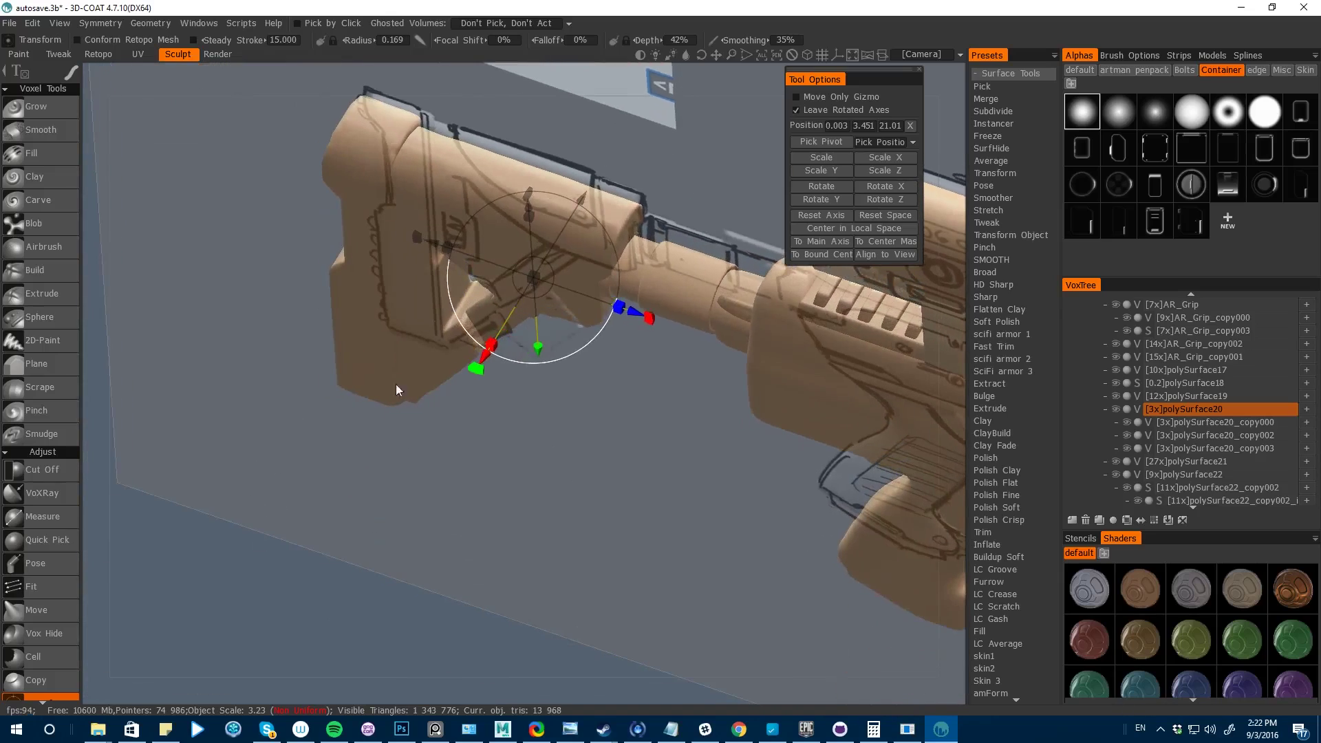
left_click_drag(491, 348, 488, 354)
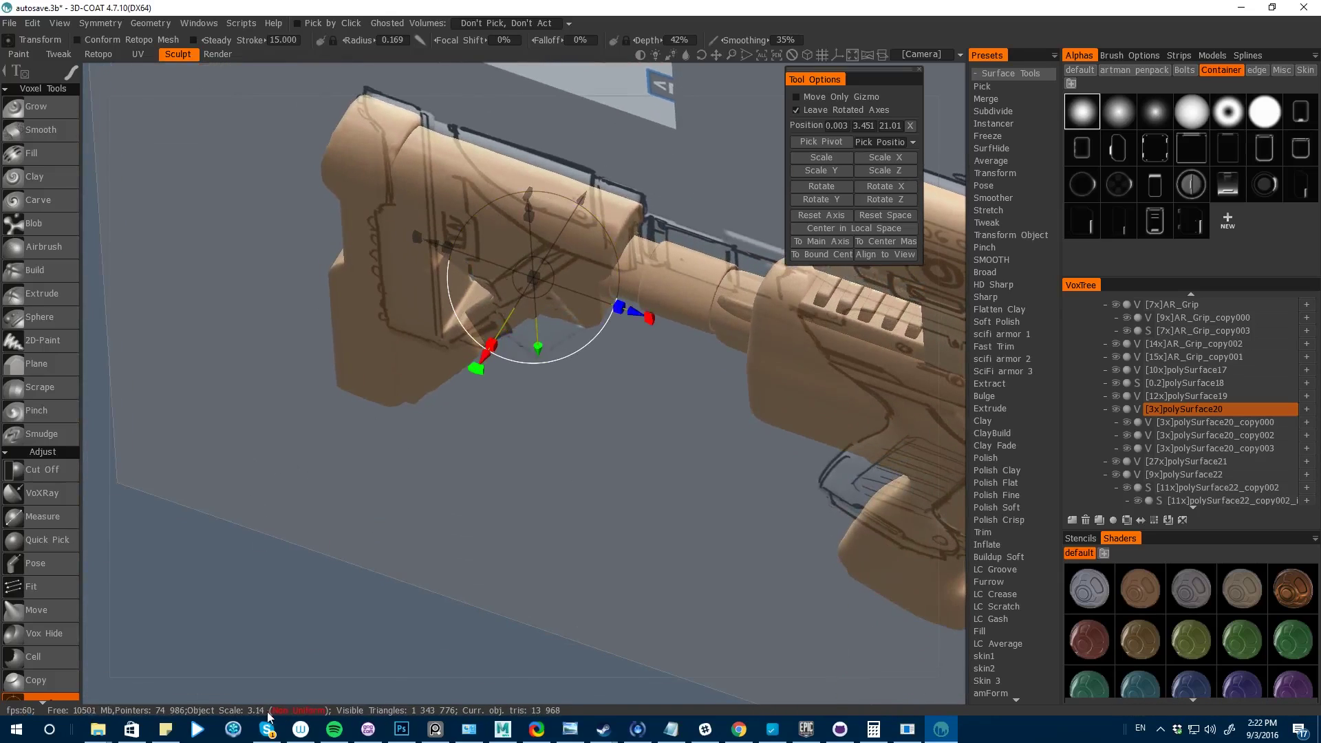
- Convert polySurface20 to uniform space and increase its resolution one level
right_click(1183, 409)
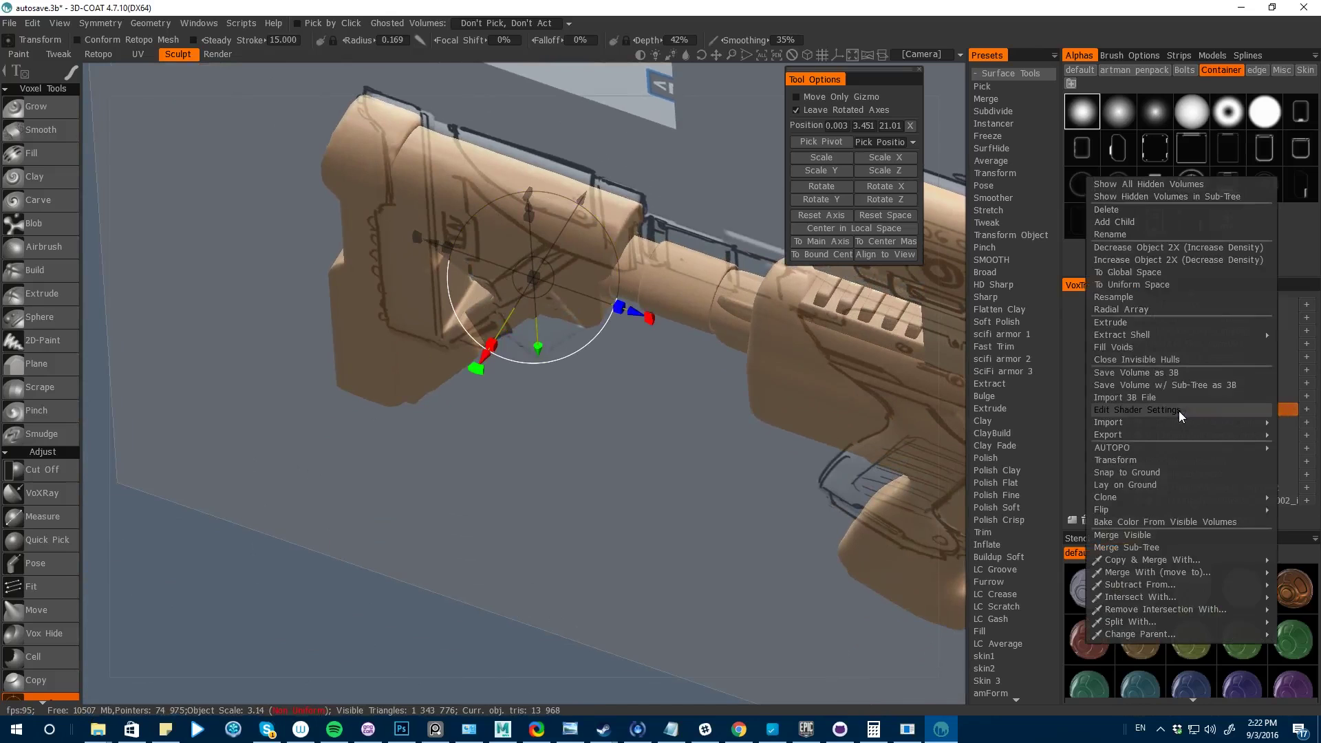
left_click(1101, 285)
left_click_drag(659, 593, 296, 536)
key("space")
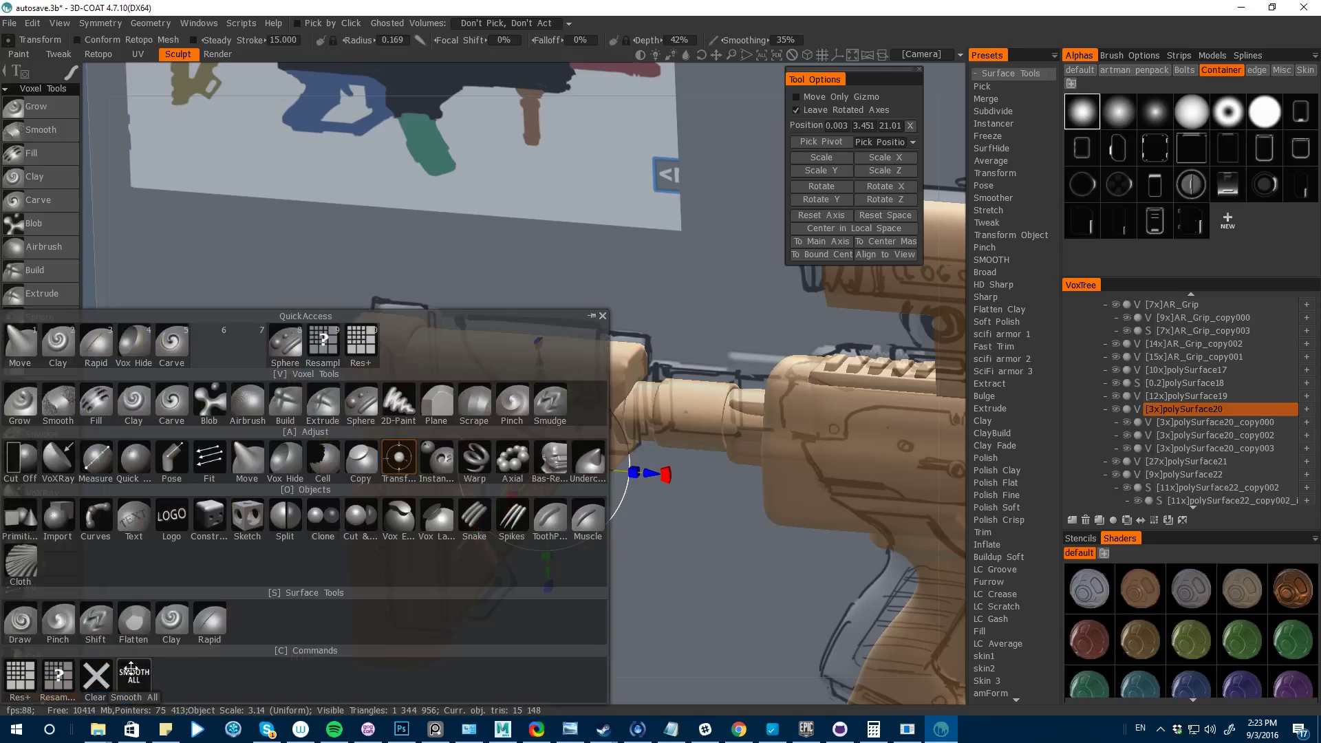
key("space")
key("space")
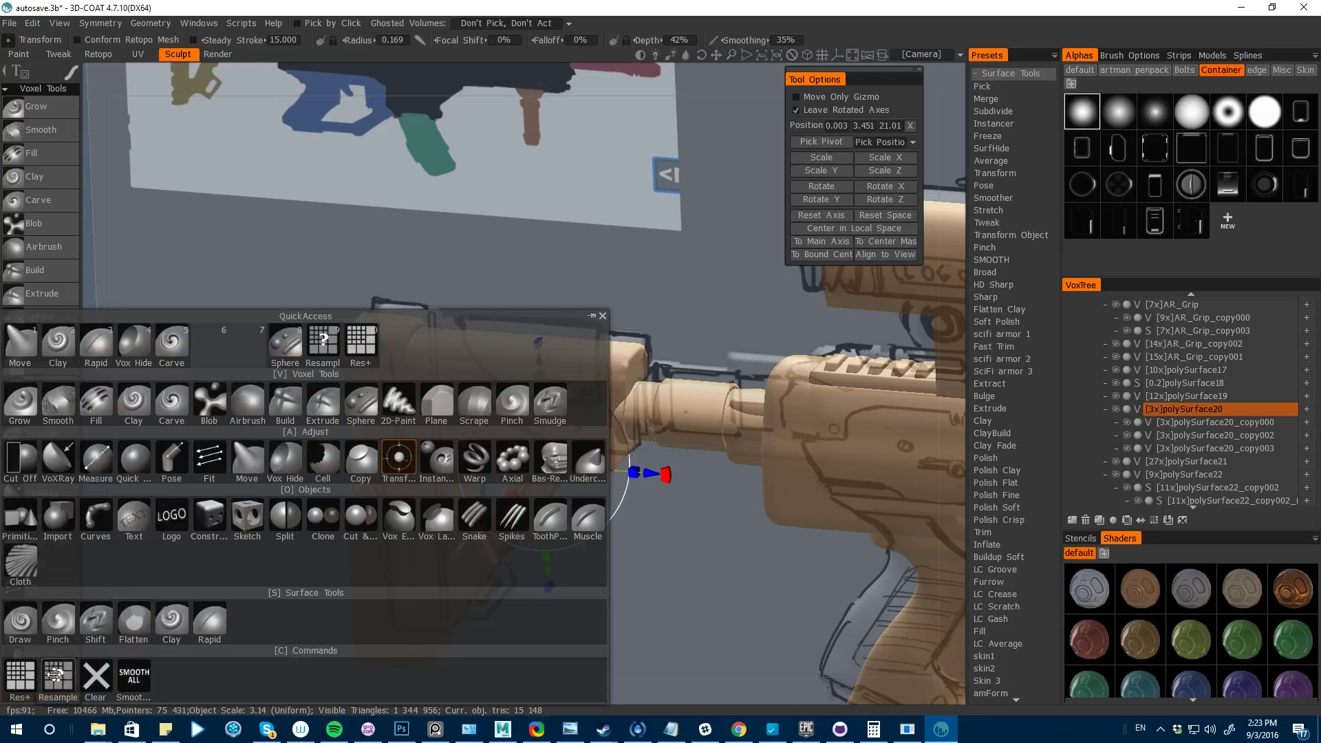
left_click(22, 677)
left_click_drag(227, 526, 275, 525)
left_click_drag(212, 361, 556, 303)
- Edit the reference image placement and lower the opacity to hide the overlaid sketch
left_click(870, 56)
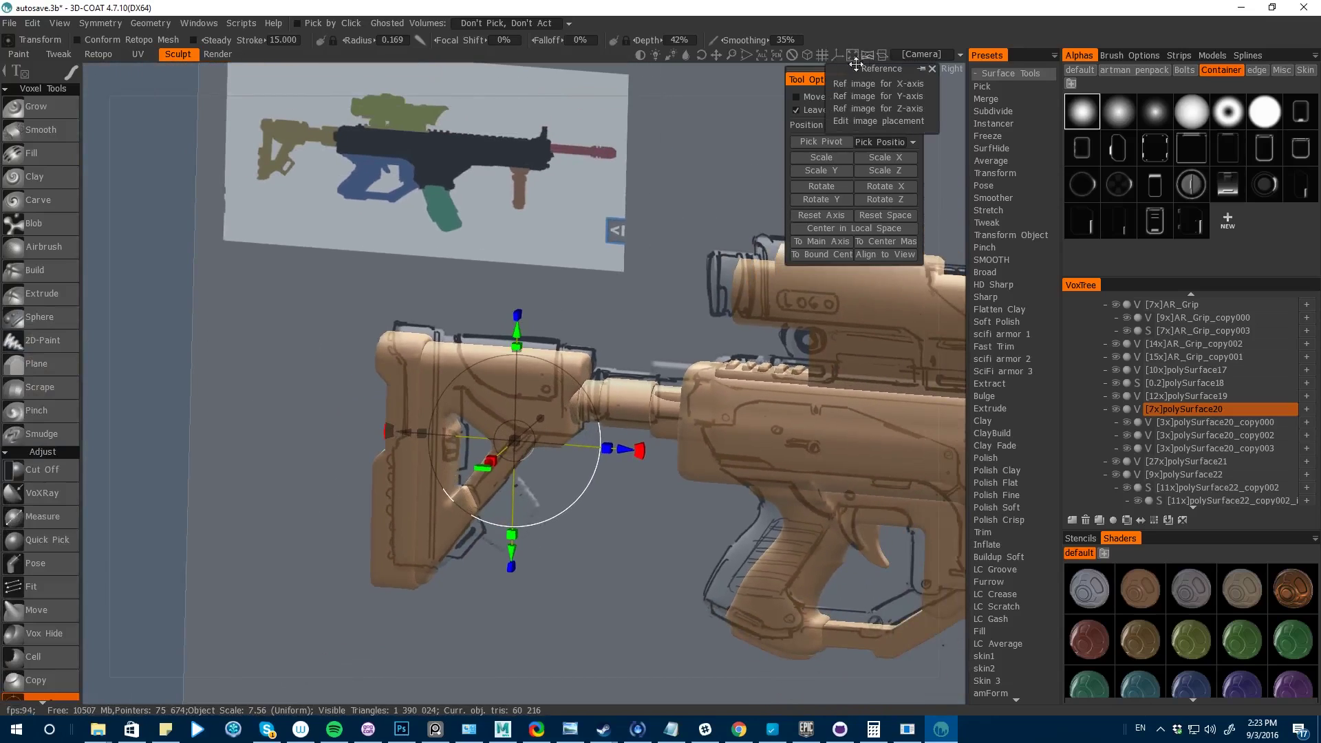
left_click(878, 121)
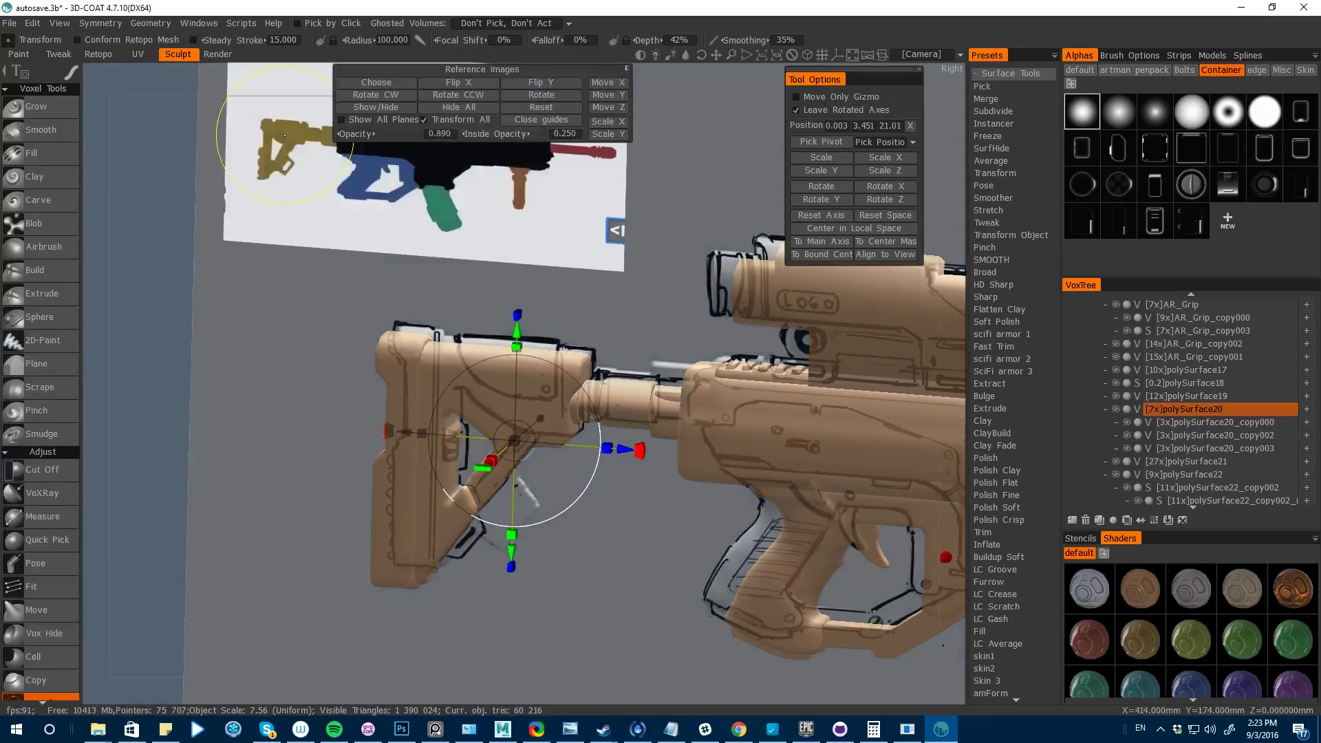
left_click_drag(511, 134, 227, 132)
left_click_drag(282, 303, 323, 331)
- Select the collar volume polySurface20_copy004 on the stock tube and increase its resolution
key("h")
left_click(1094, 503)
left_click(1095, 503)
left_click(1182, 489)
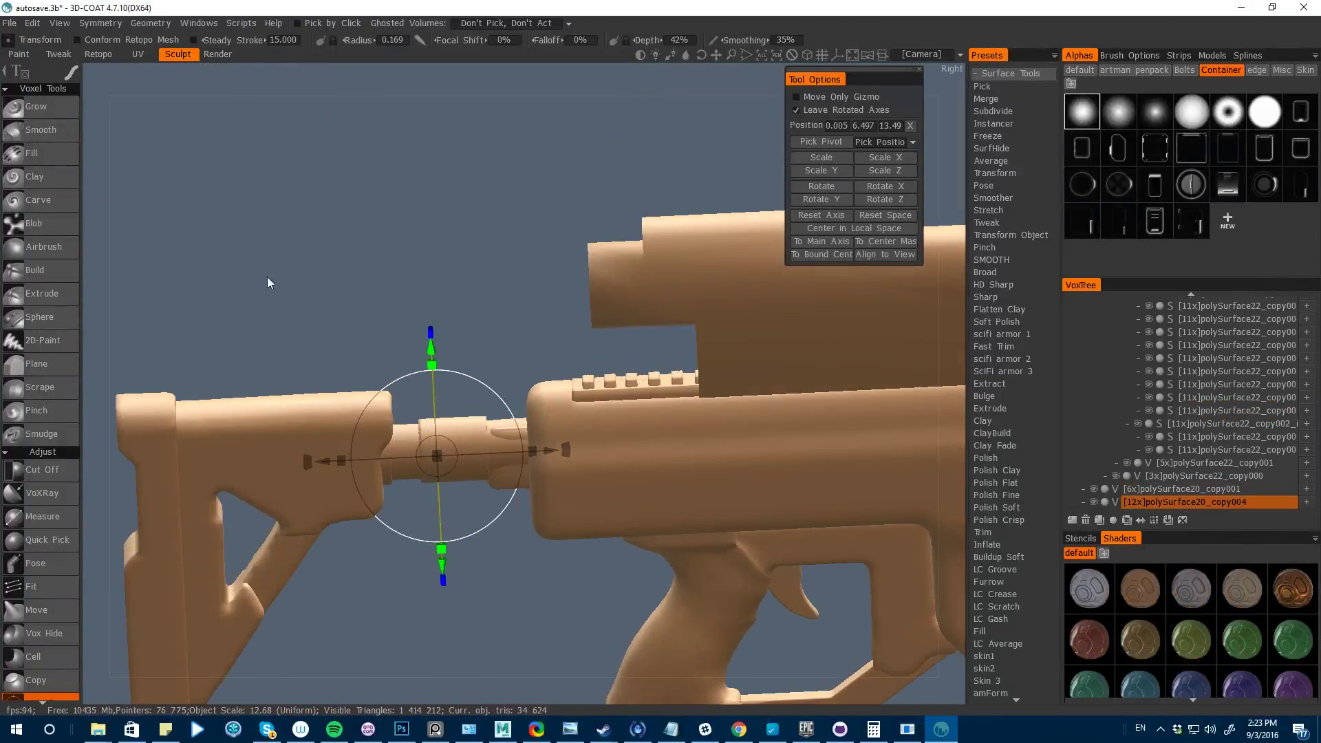
key("space")
- Enlarge the ring volume polySurface22_copy000 between the collar and the rear of the receiver
key("h")
left_click_drag(267, 276, 626, 552)
left_click_drag(324, 455, 255, 460)
right_click_drag(392, 585, 405, 610)
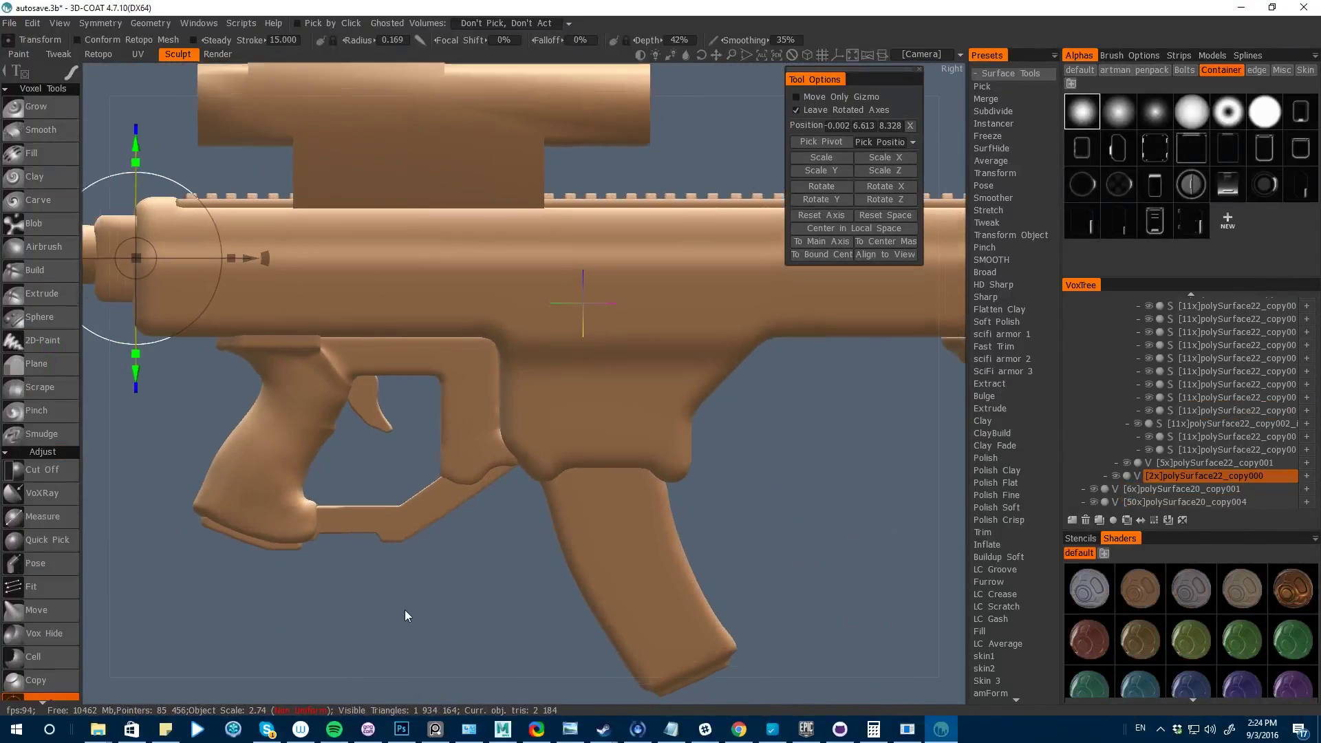
middle_click_drag(405, 610, 558, 420)
- Shift the rear end of the receiver polySurface22 forward with Pose and cut off its lower rear corner diagonally
key("h")
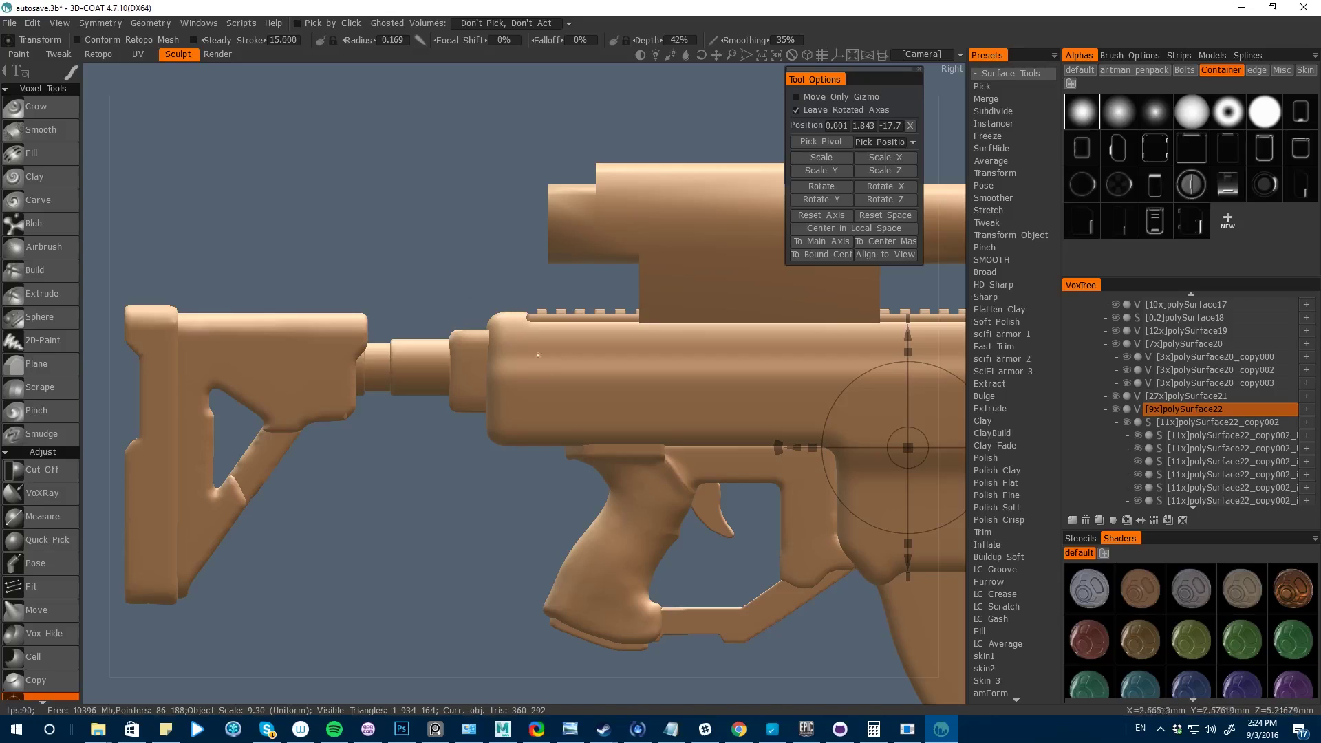
middle_click_drag(459, 494, 460, 513)
right_click_drag(460, 513, 474, 531)
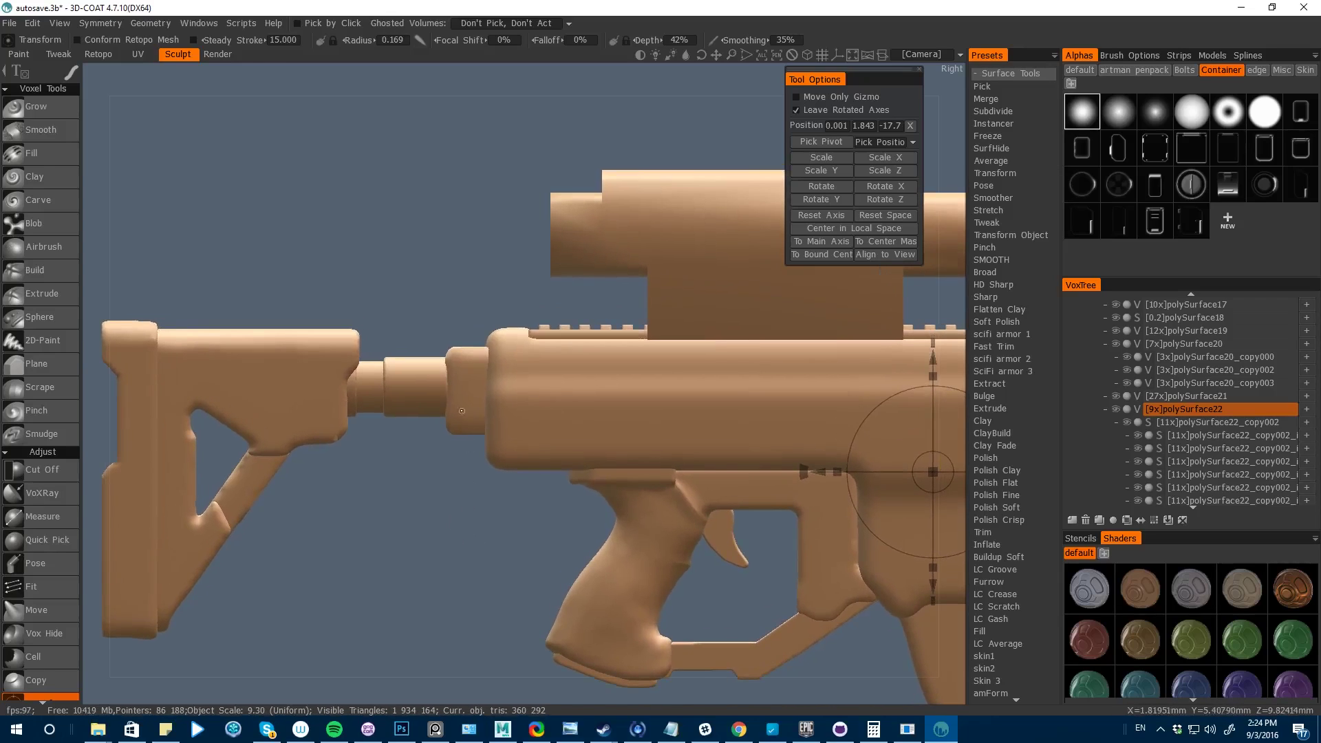
key("space")
left_click(370, 384)
left_click_drag(472, 312, 545, 486)
left_click_drag(439, 406, 469, 408)
key("space")
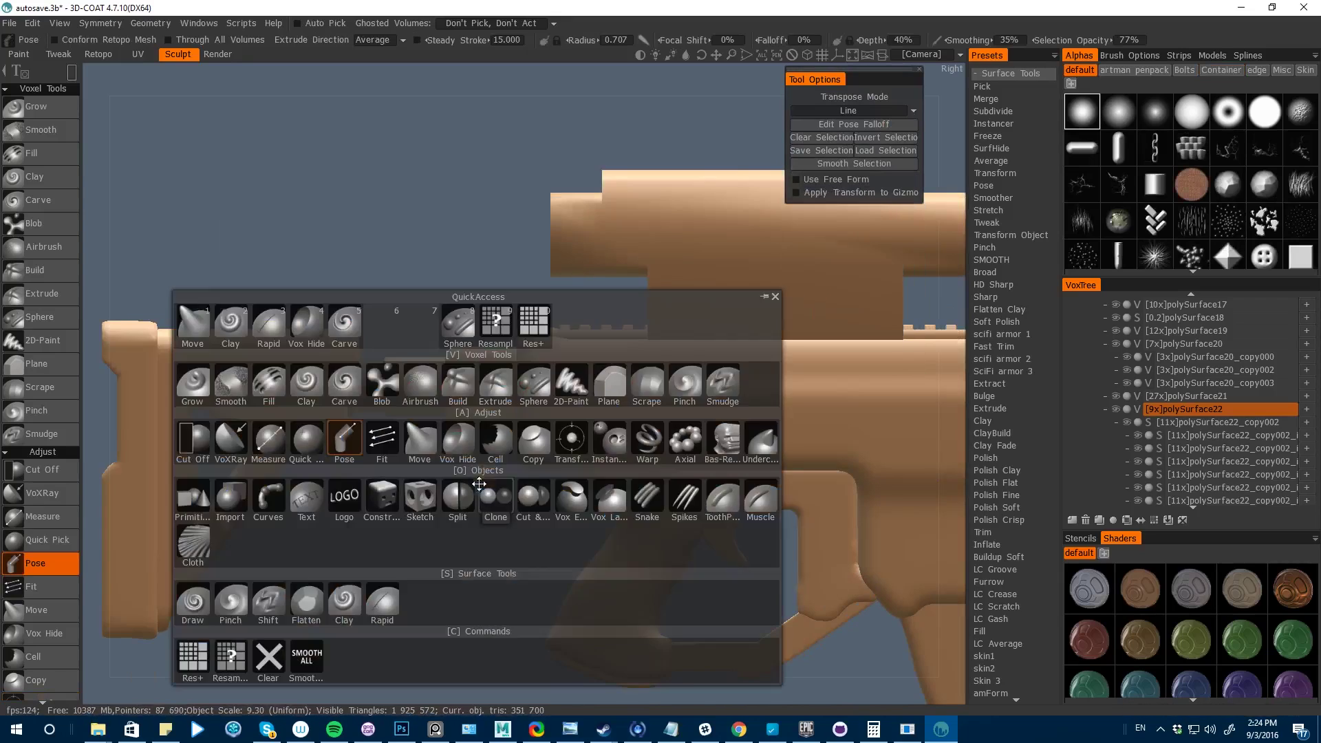
left_click(552, 451)
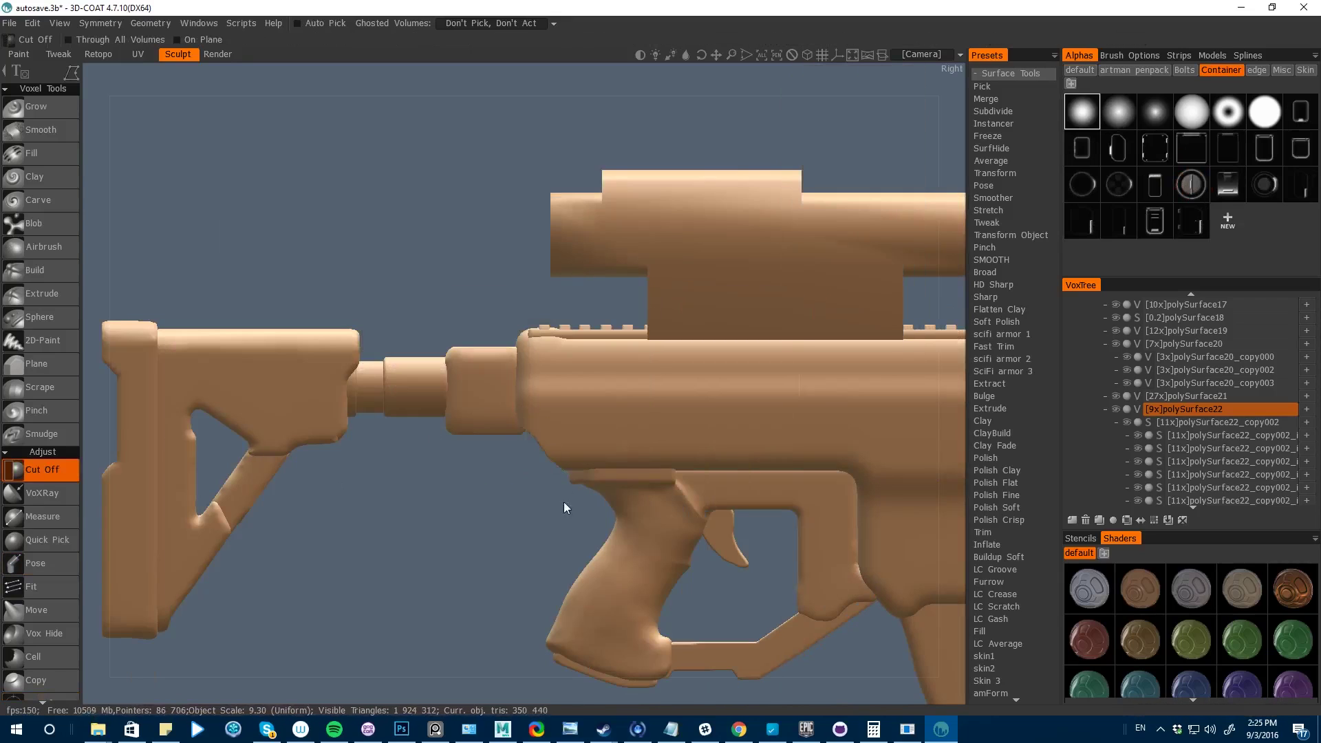
- Cut off the rear end of the rail base polySurface22_copy001 where it reaches the back of the receiver
right_click_drag(585, 354, 508, 301, "alt")
middle_click_drag(508, 301, 238, 337, "alt")
right_click_drag(238, 337, 245, 300, "alt")
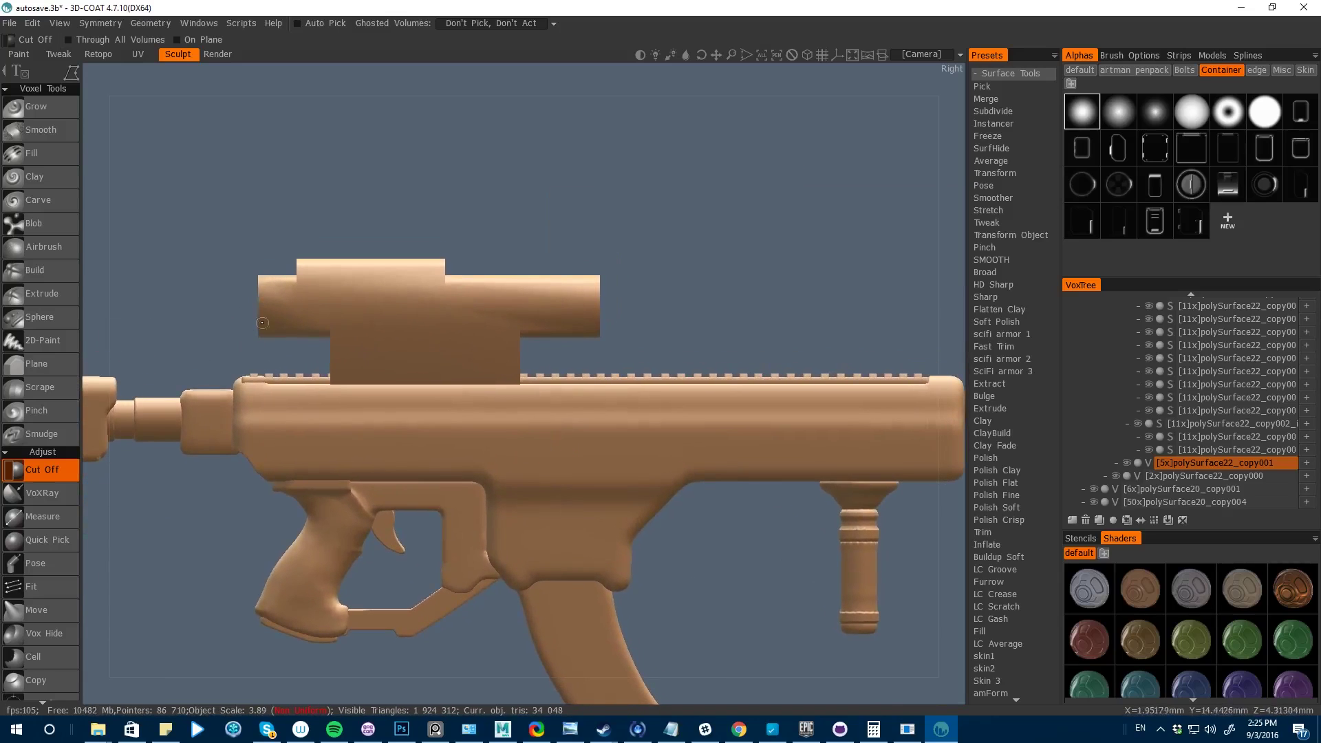
key("space")
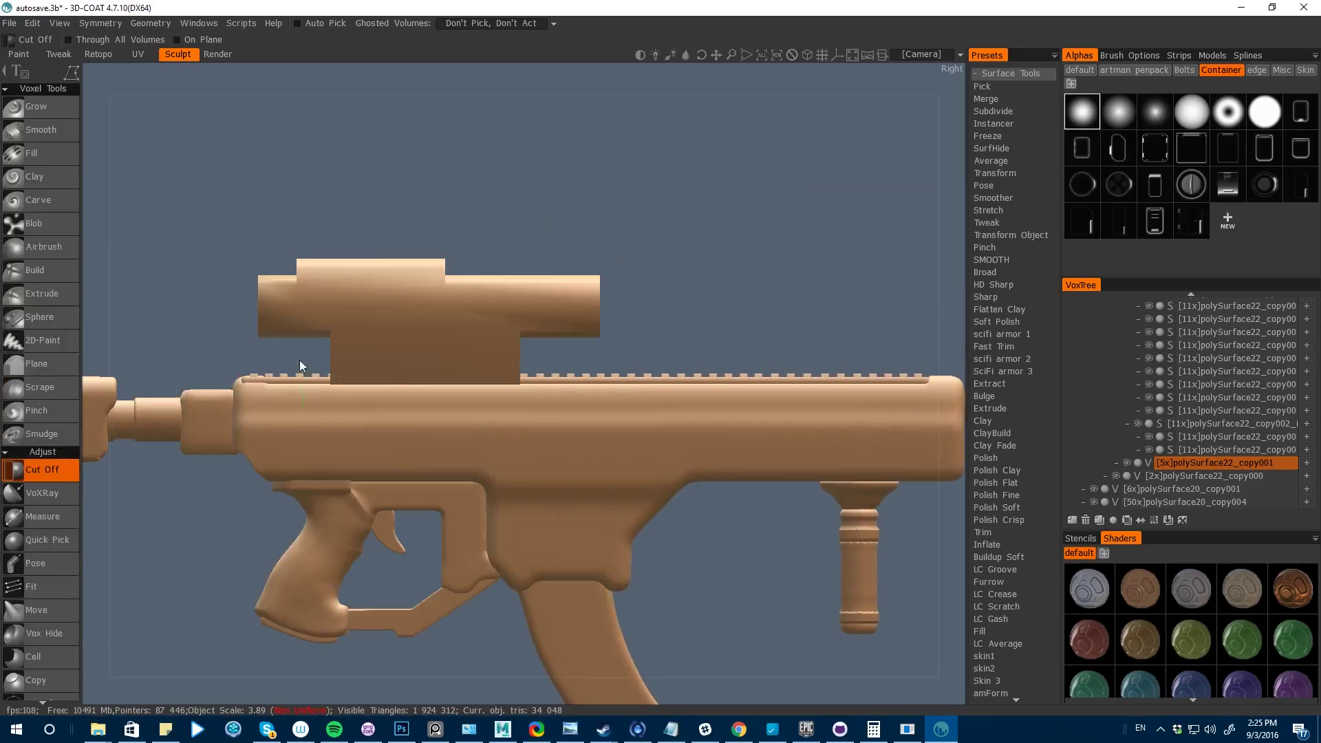
key("h")
key("h")
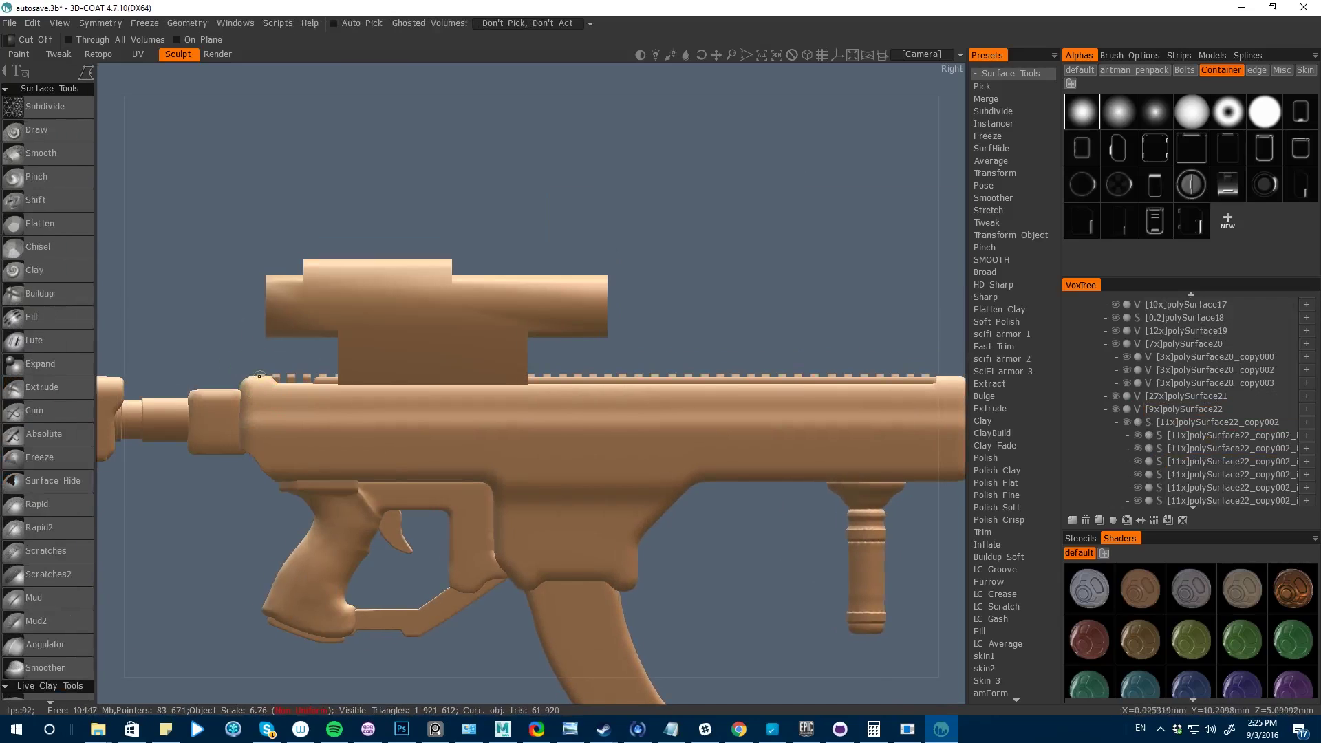
- Trim the overhanging rear teeth off the top rail, undoing any excessive removal
key("h")
key("e")
left_click(346, 352)
right_click(1201, 436)
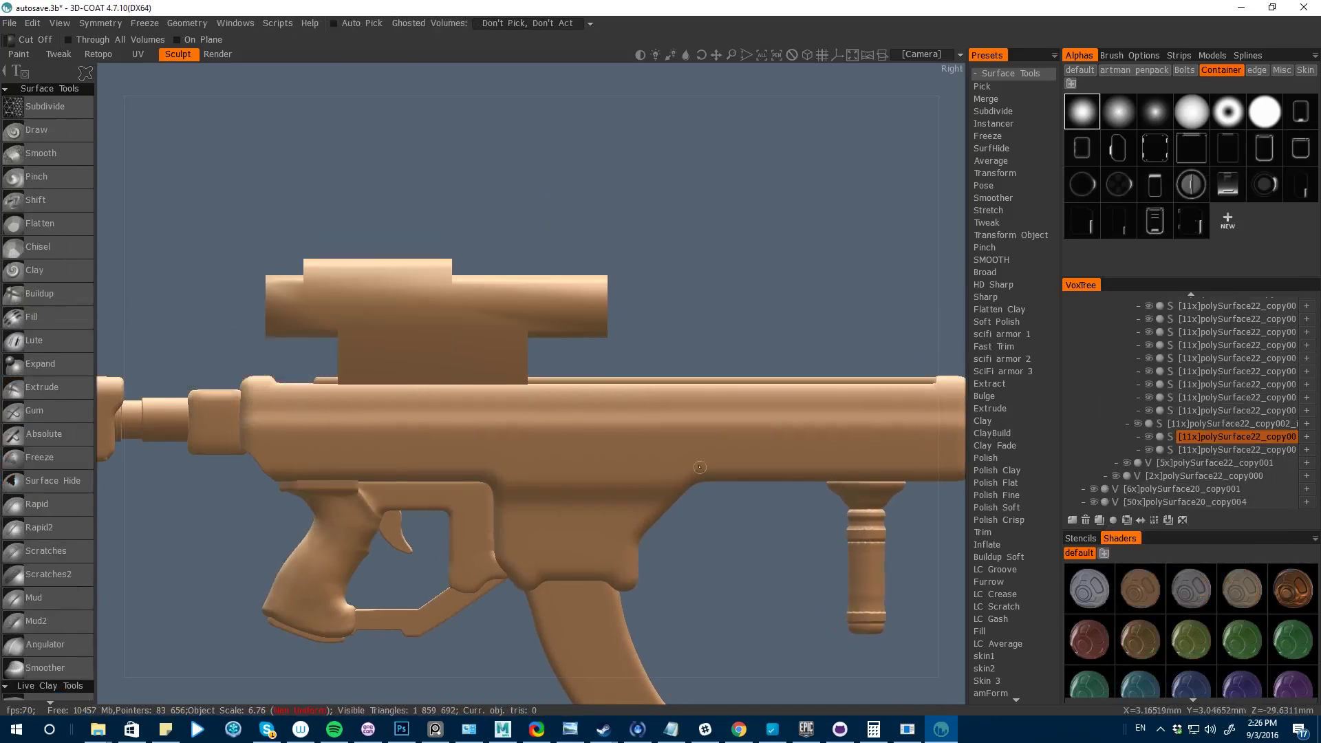
left_click_drag(105, 343, 131, 358, "alt")
left_click(1147, 436)
left_click(1148, 436)
right_click(1200, 423)
left_click(1182, 577)
key("ctrl+z")
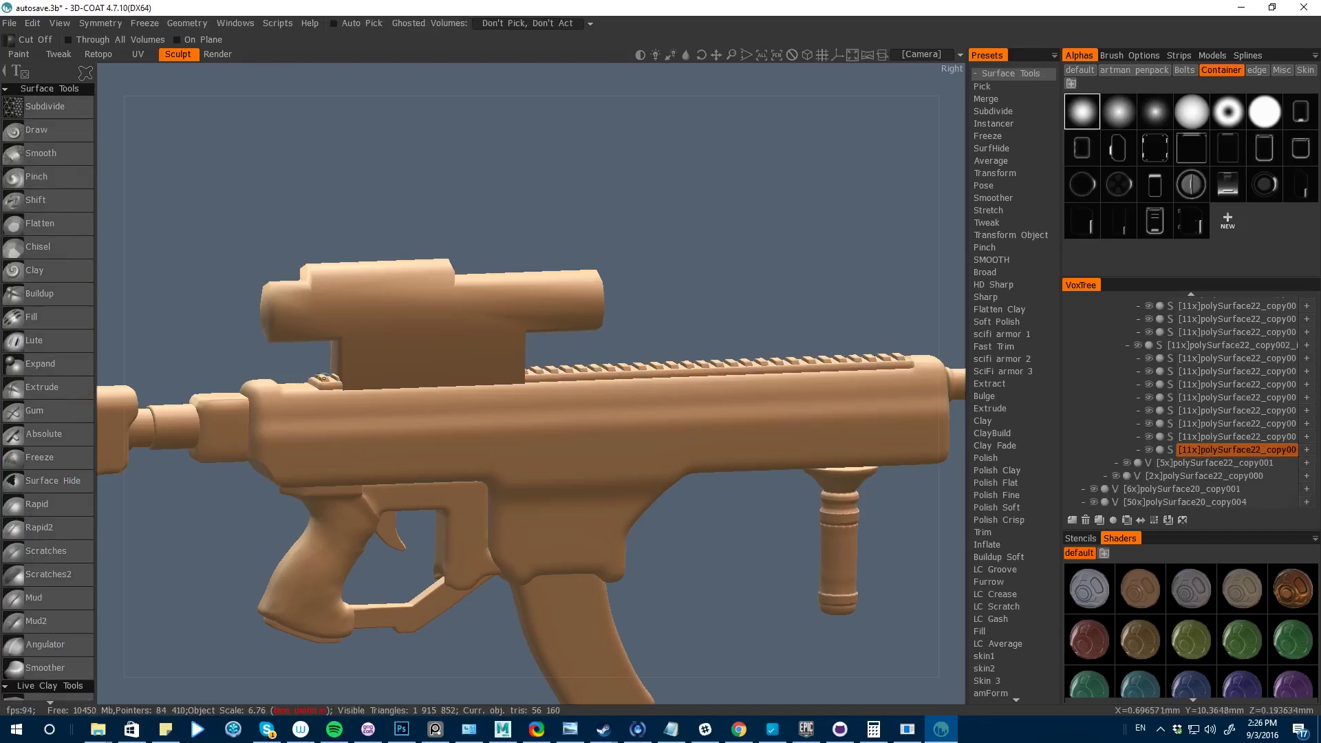
- Create a cube primitive with a fillet above the receiver polySurface22
mouse_move(348, 397)
right_mouse_down()
mouse_move(191, 383)
mouse_move(331, 447)
right_mouse_up()
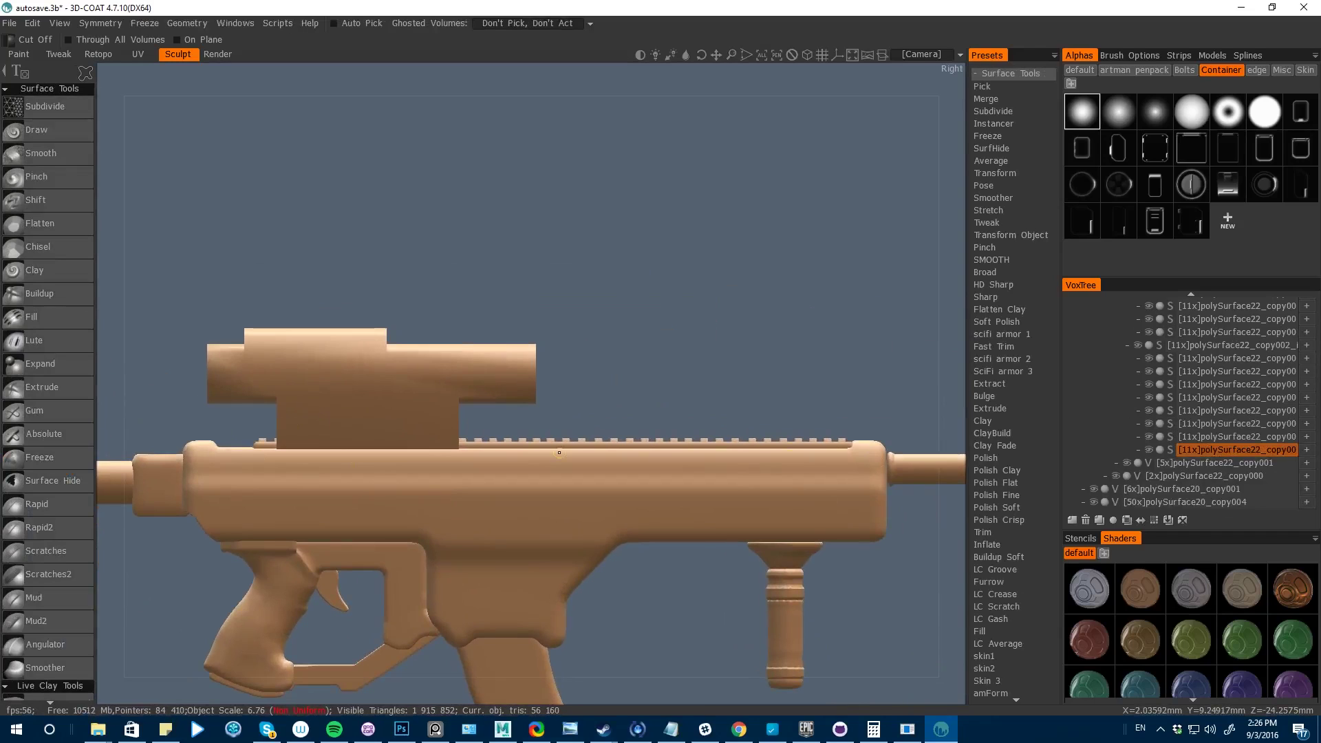
key("space")
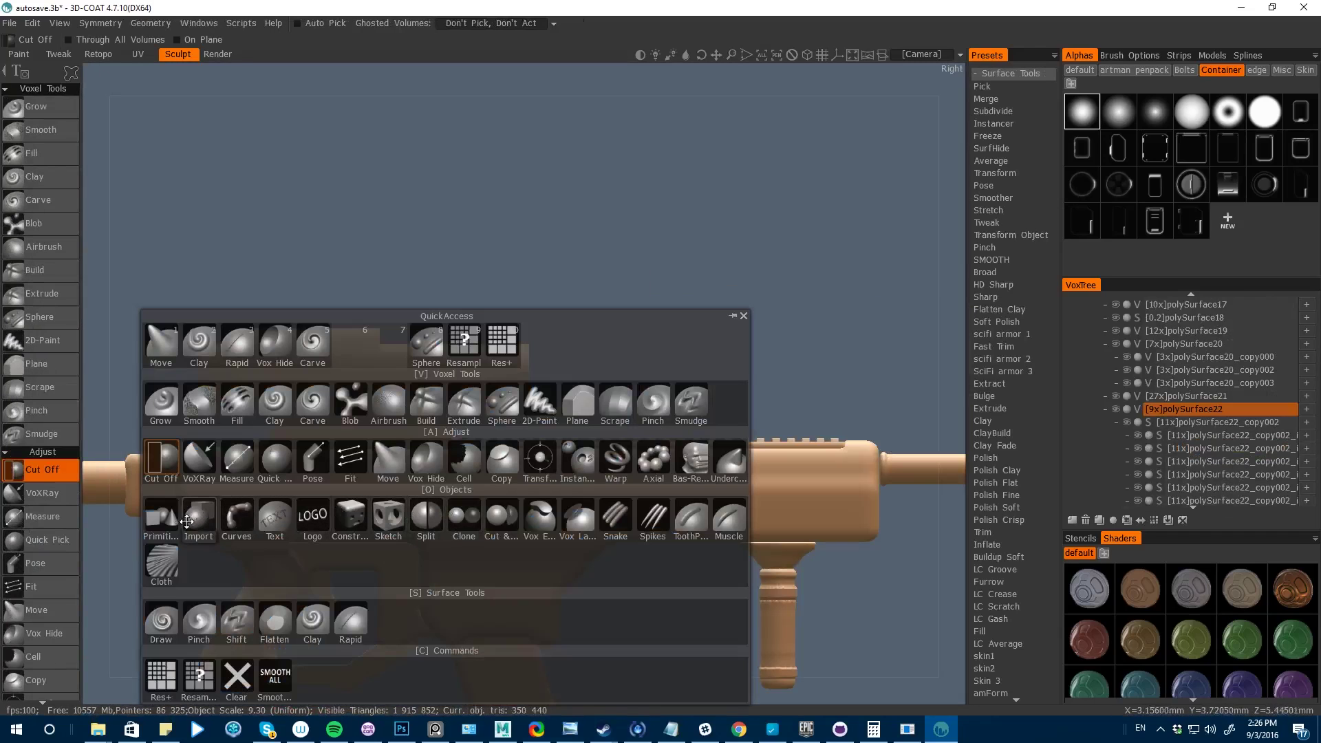
left_click(162, 387)
right_click_drag(163, 387, 183, 374)
middle_click_drag(183, 374, 386, 401)
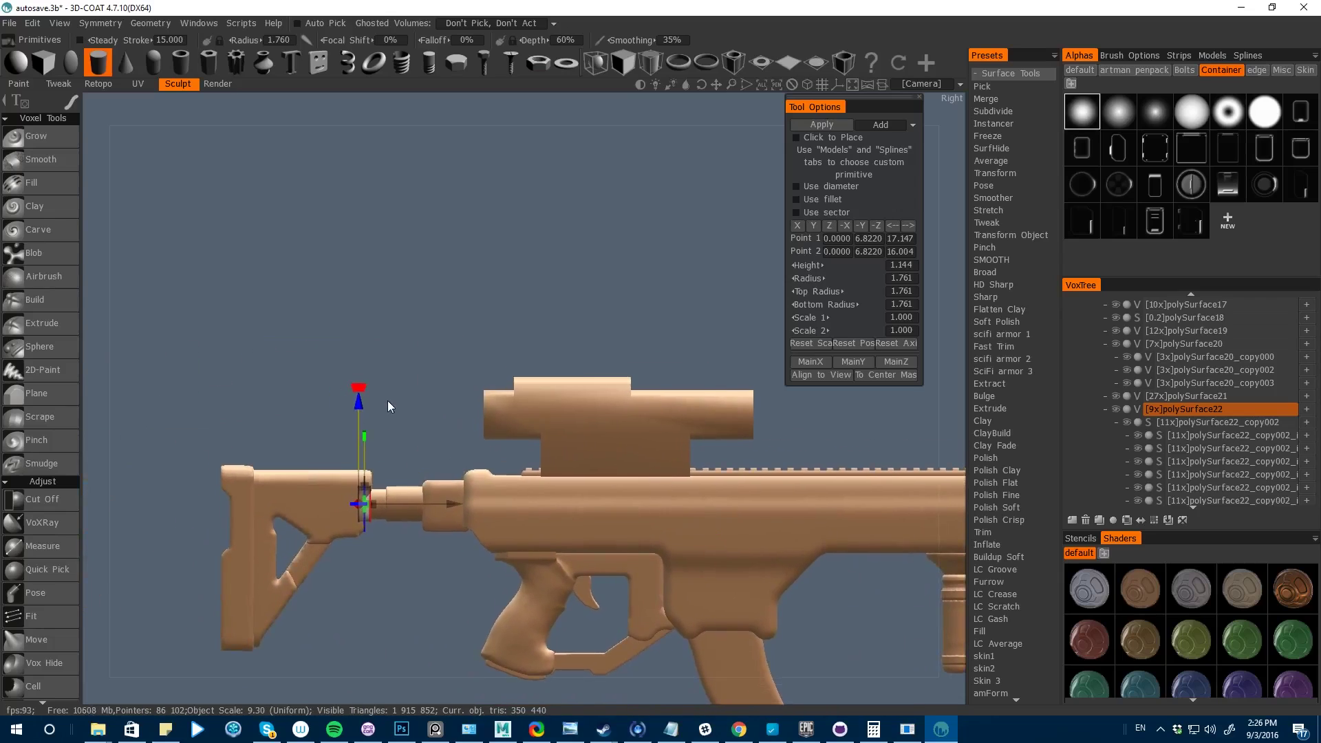
left_click(43, 62)
mouse_move(159, 316)
left_mouse_down()
mouse_move(181, 316)
mouse_move(135, 327)
mouse_move(148, 323)
left_mouse_up()
left_click(797, 186)
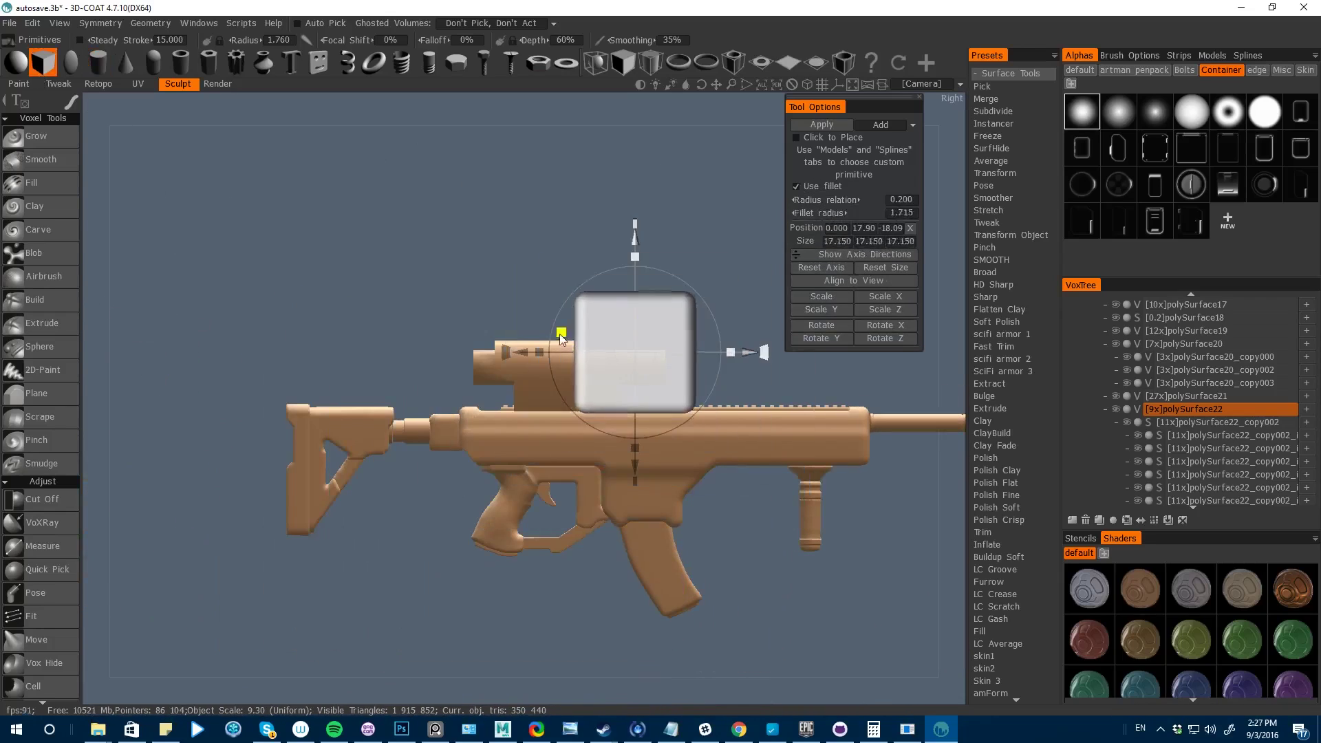
- Stretch the filleted box to about 17.5 × 17.5 × 49.1 and subtract it from the top of the receiver
right_click_drag(412, 205, 414, 267)
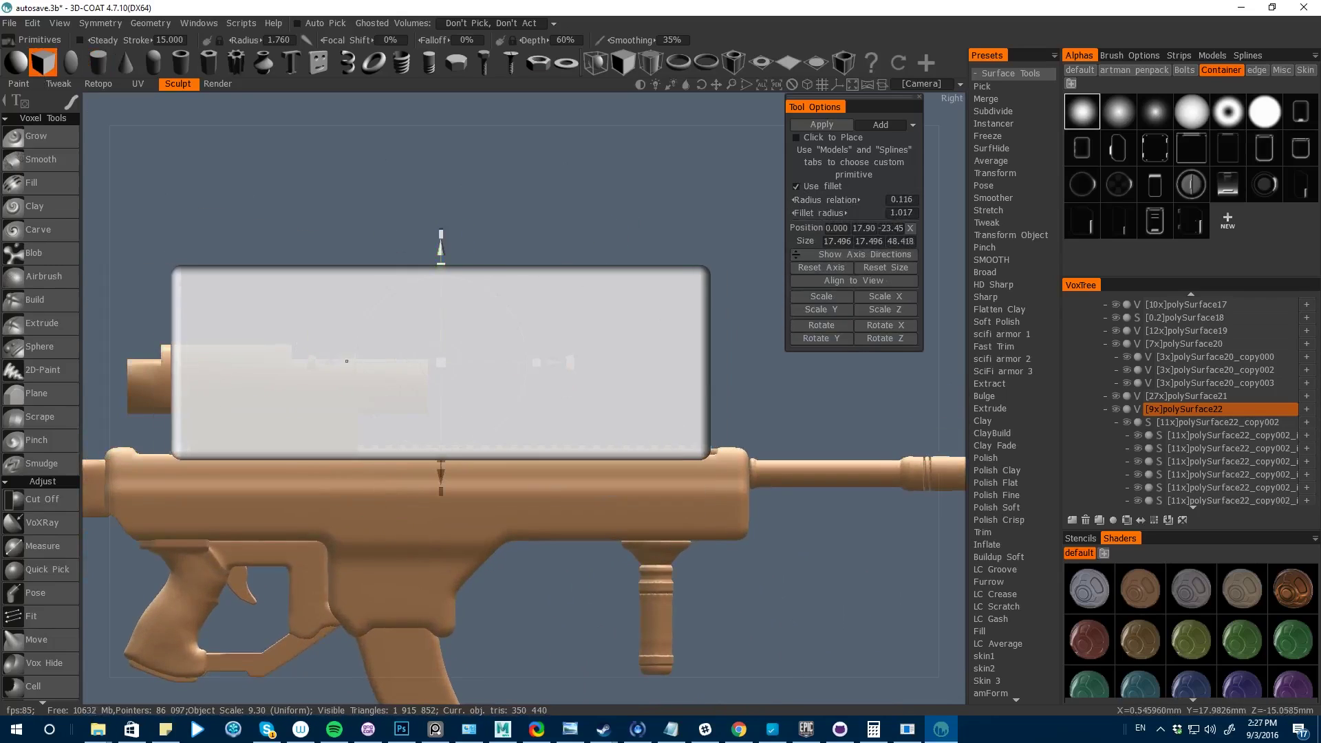
left_click_drag(441, 249, 544, 256)
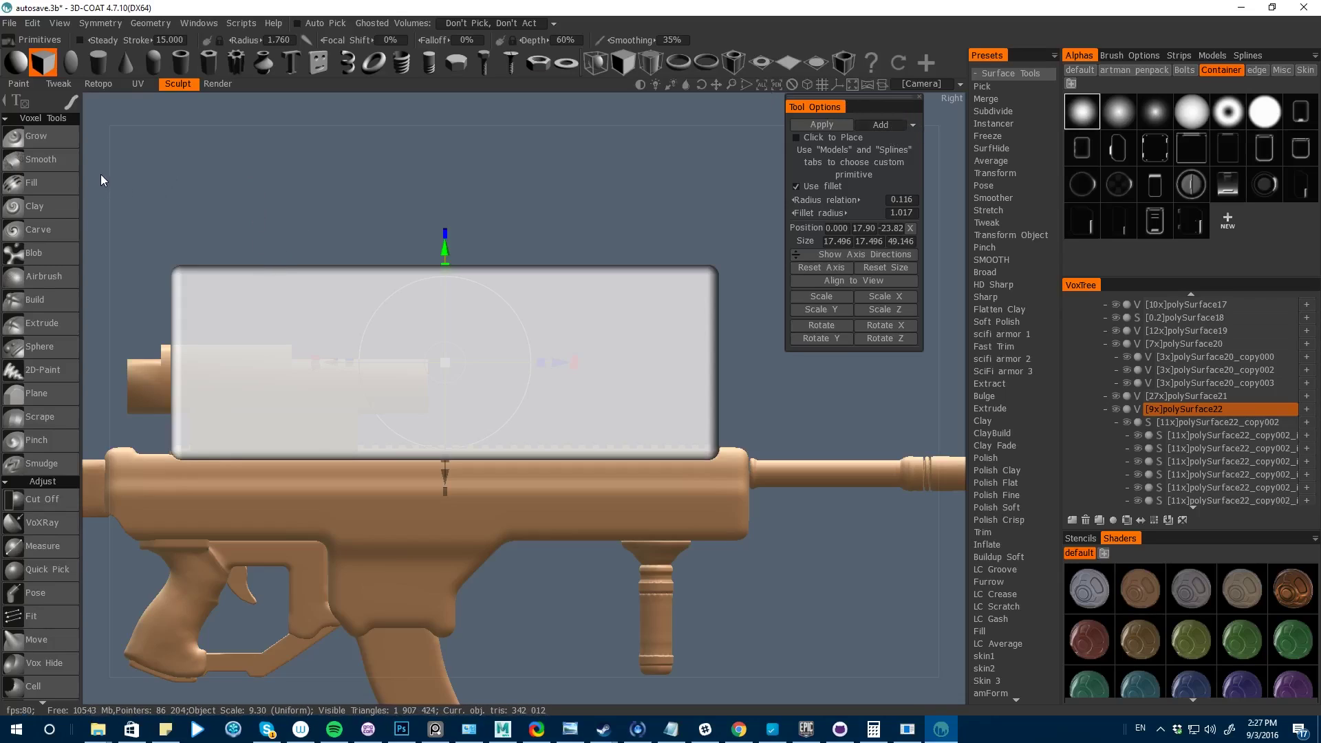
left_click_drag(446, 253, 249, 135)
mouse_move(102, 191)
left_mouse_down()
mouse_move(173, 238)
mouse_move(101, 188)
left_mouse_up()
key("Return")
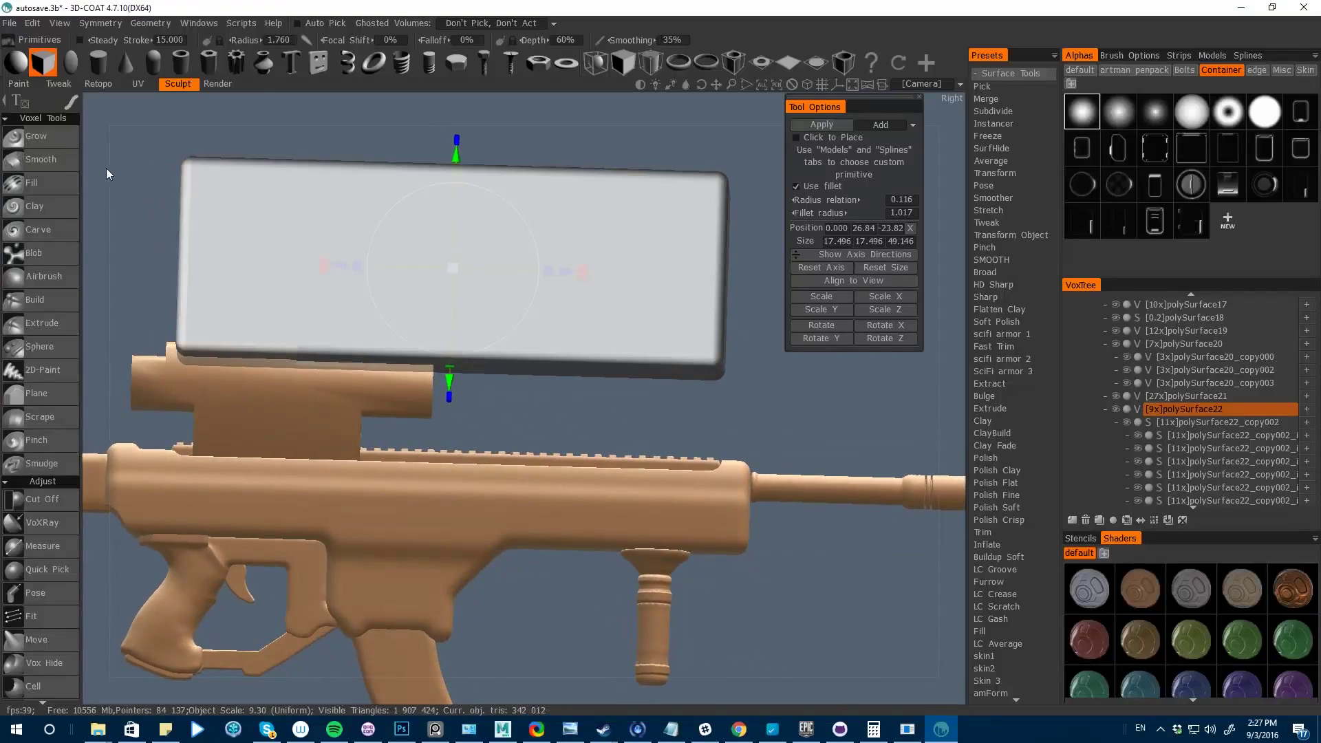
- Select the stepped area at the rear end of the receiver's top recess with Pose and raise it
key("space")
left_click(247, 331)
scroll(414, 466, "up", 5)
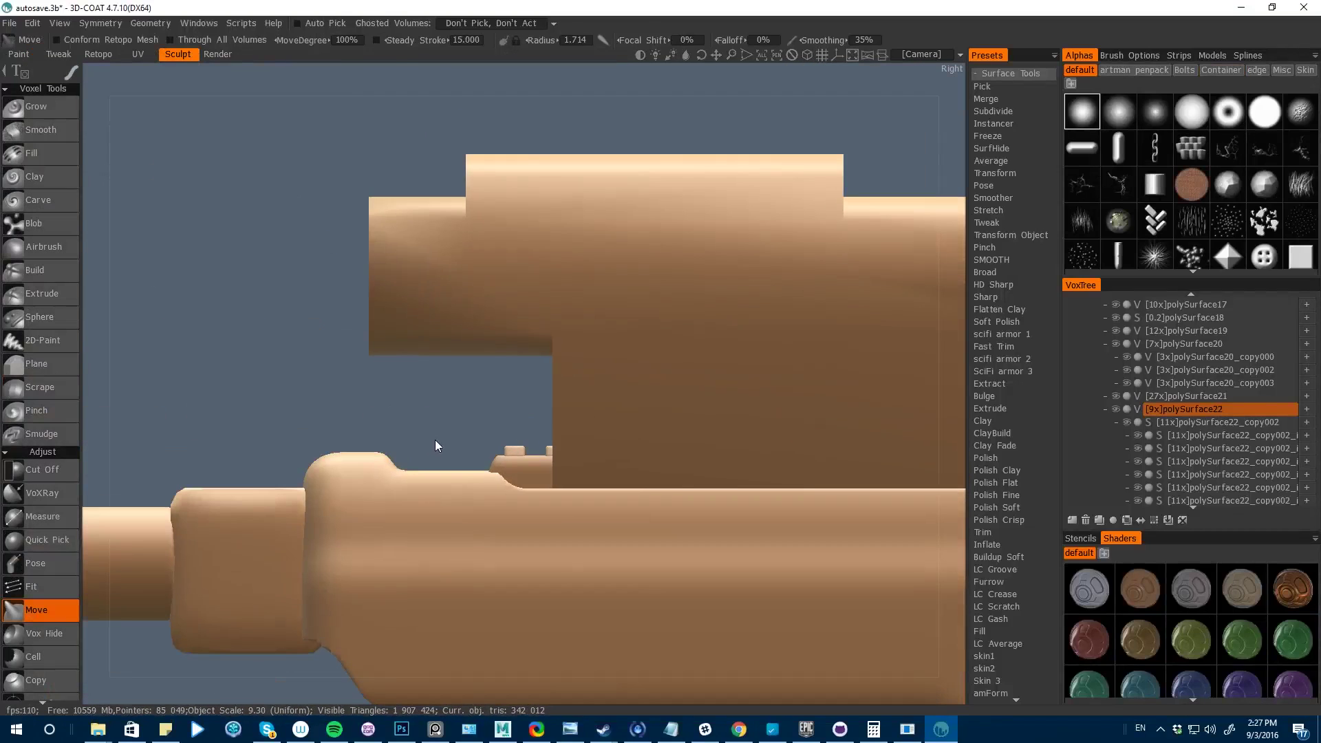
key("space")
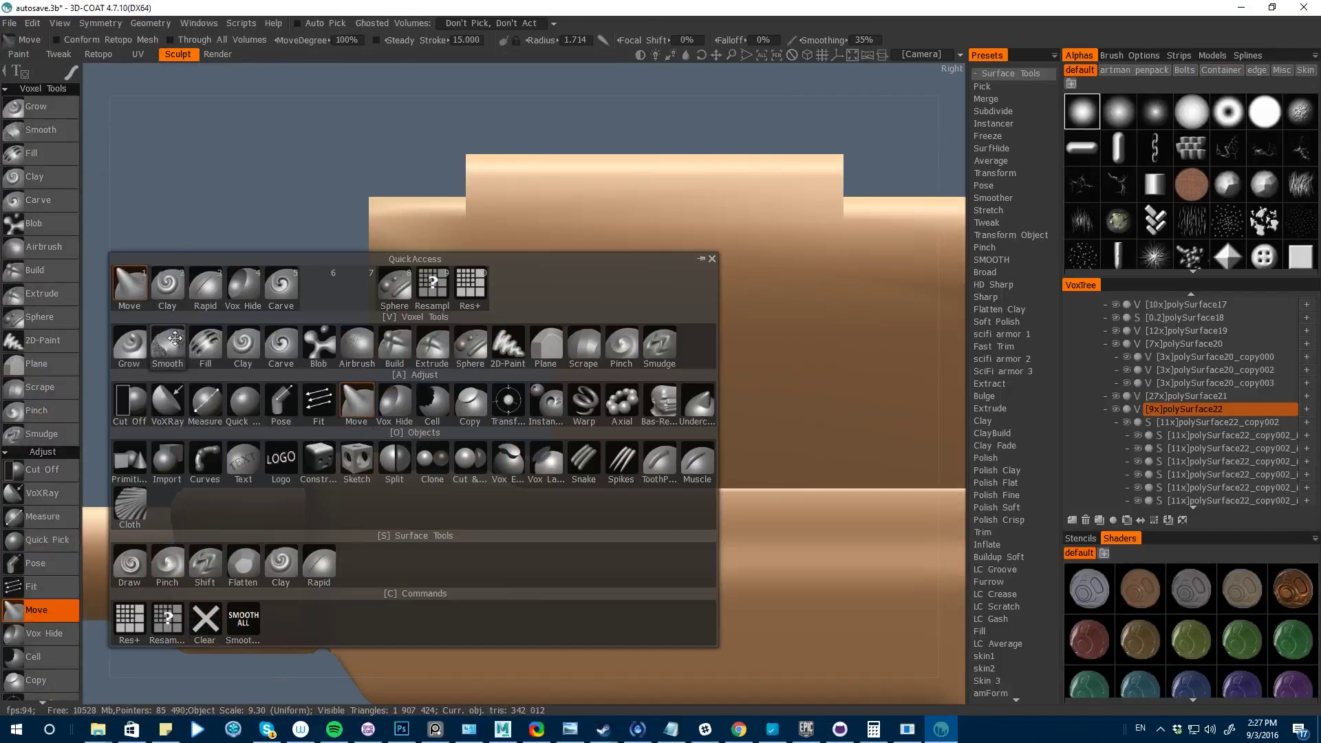
left_click(276, 398)
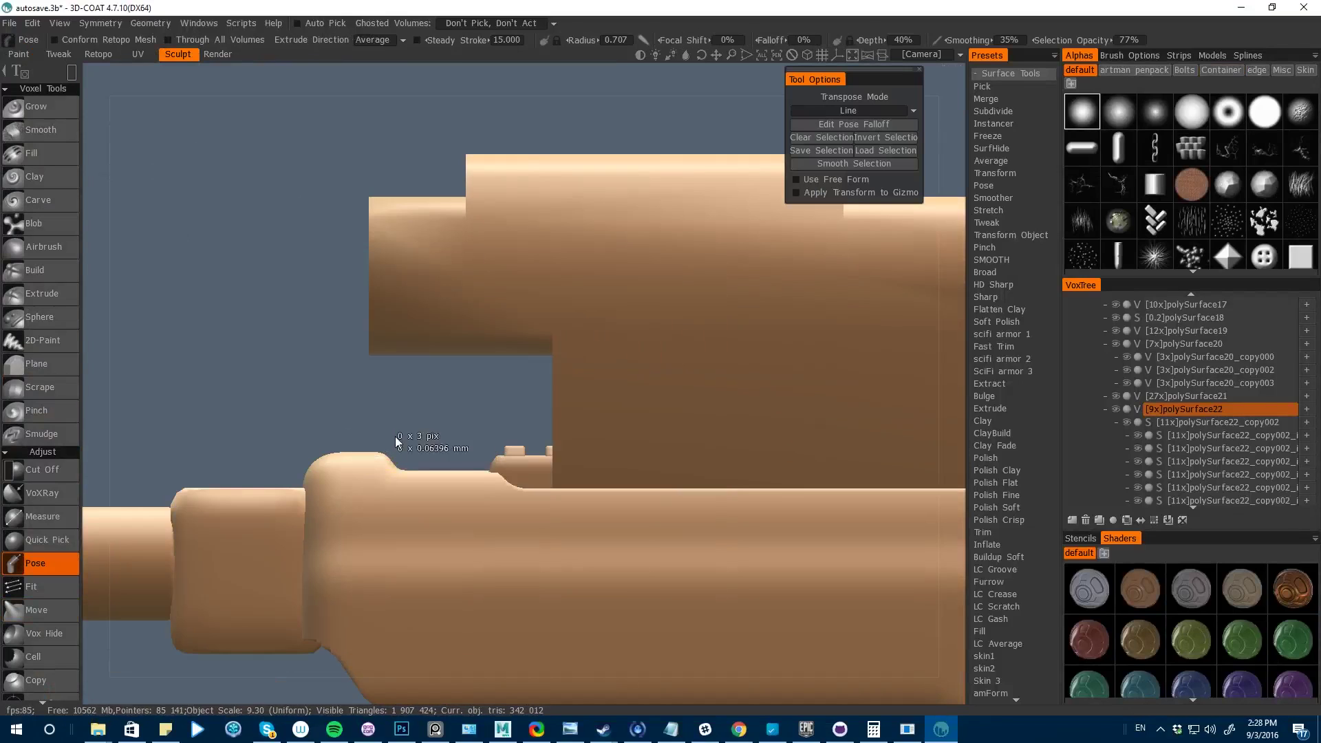
left_click_drag(397, 440, 499, 494)
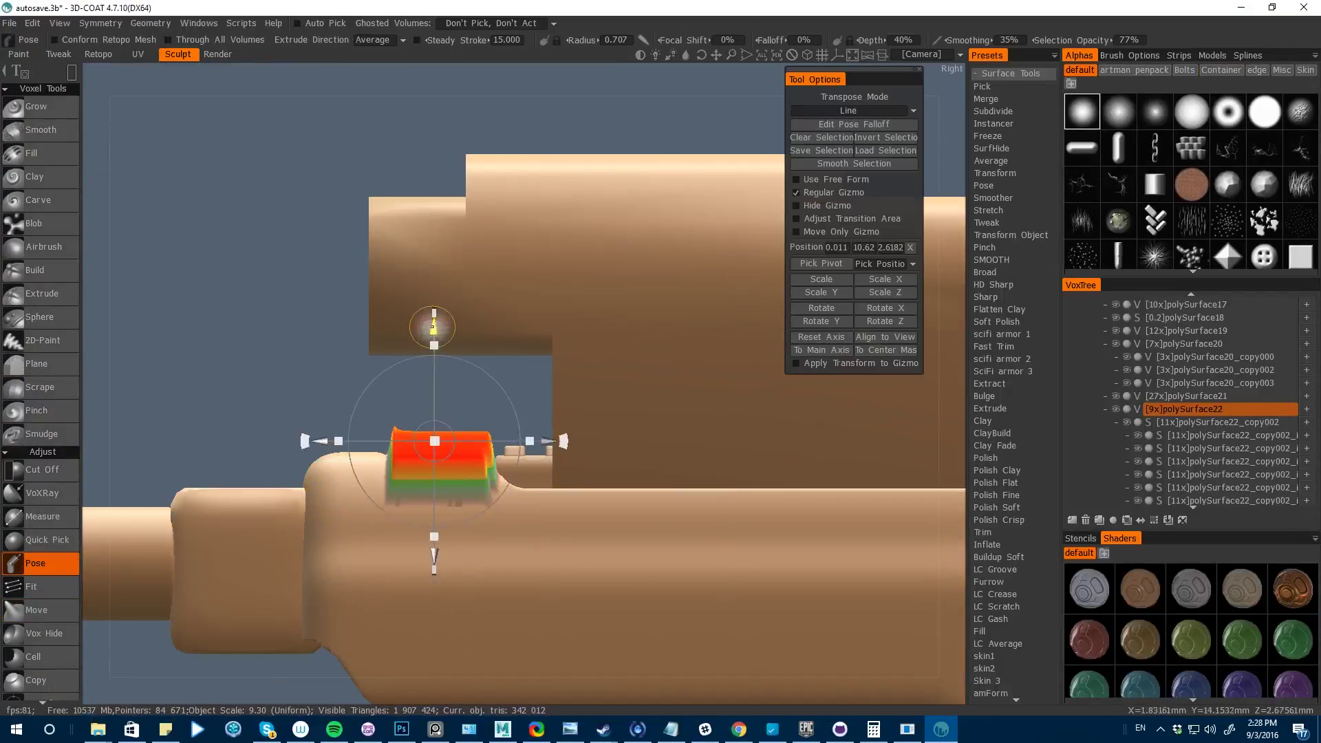
- Cut the raised block level with the receiver's rear top edge and trim its excess in the front view
left_click(42, 469)
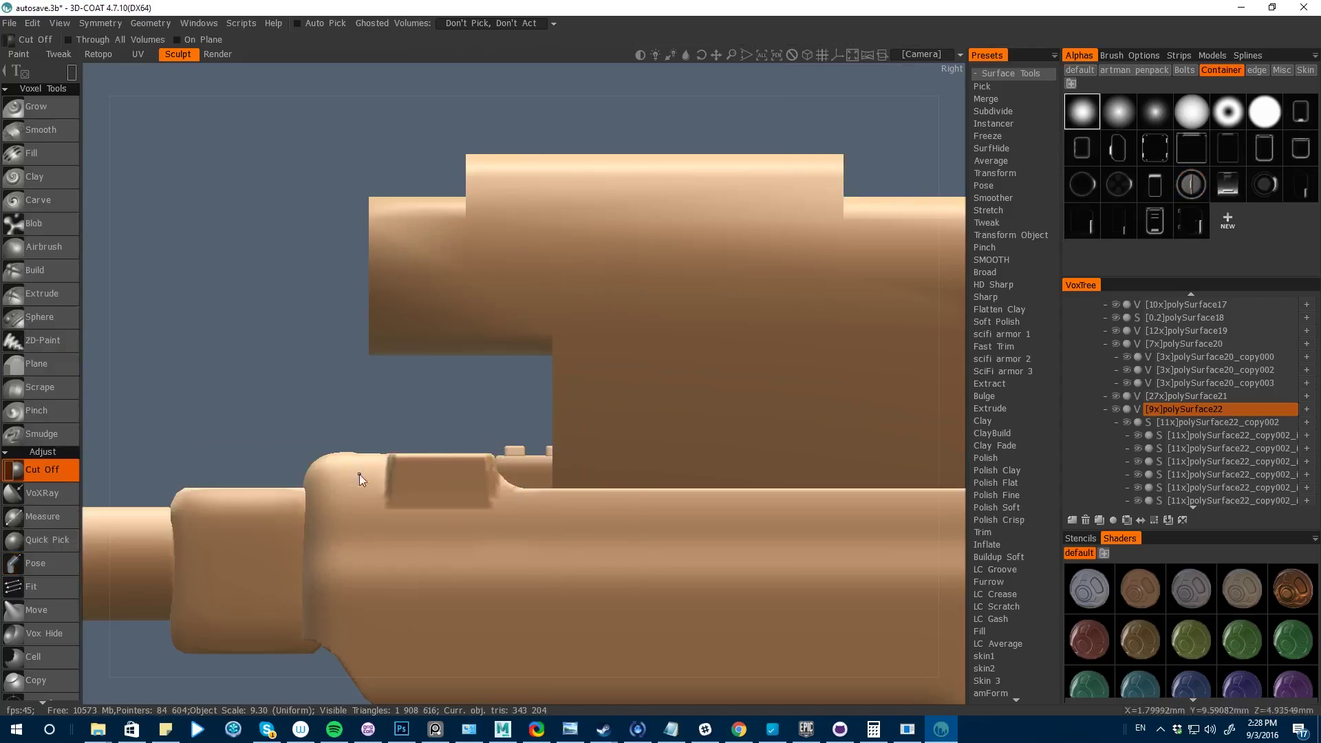
left_click_drag(138, 413, 932, 610)
key("space")
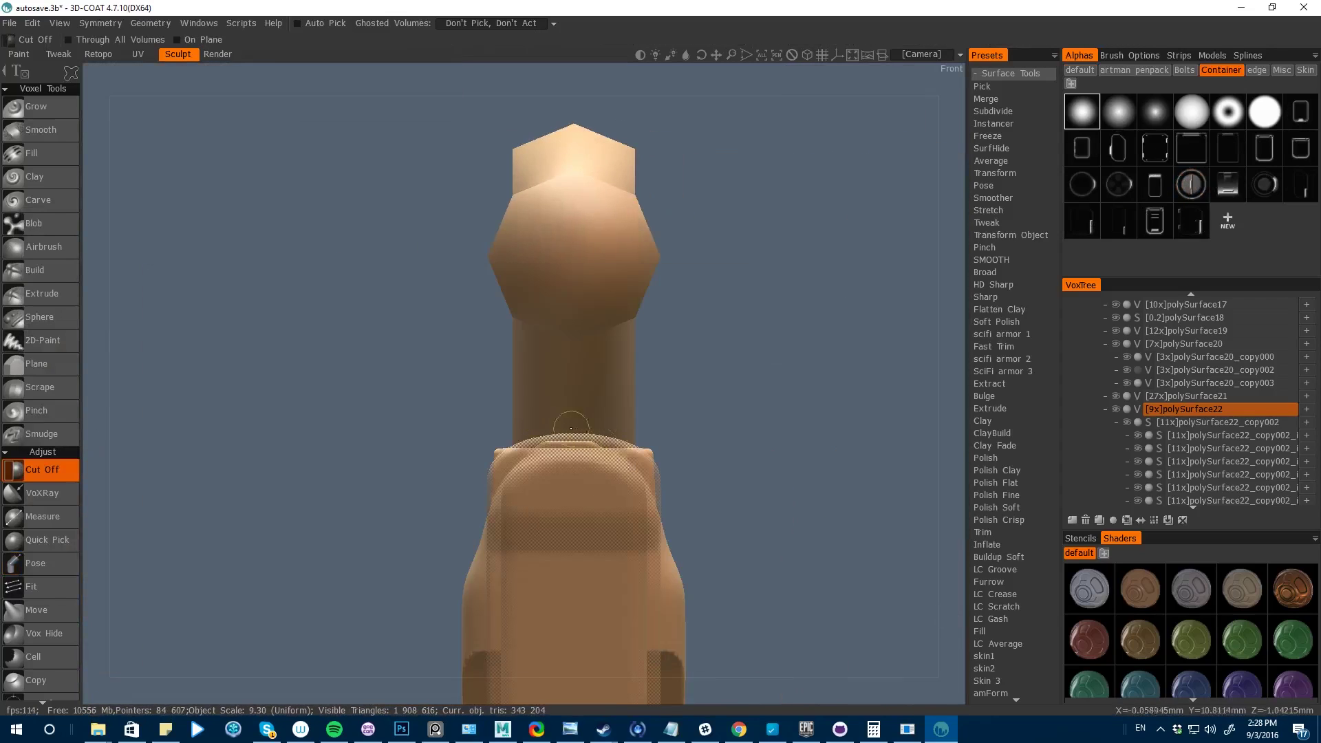
mouse_move(292, 386)
left_mouse_down()
mouse_move(630, 454)
mouse_move(712, 451)
left_mouse_up()
- Smooth the trimmed top edges at the receiver's rear with the Scrape tool
key("space")
left_click(625, 448)
key("space")
left_click(630, 444)
left_click_drag(630, 437, 813, 435)
right_click_drag(812, 331, 176, 269)
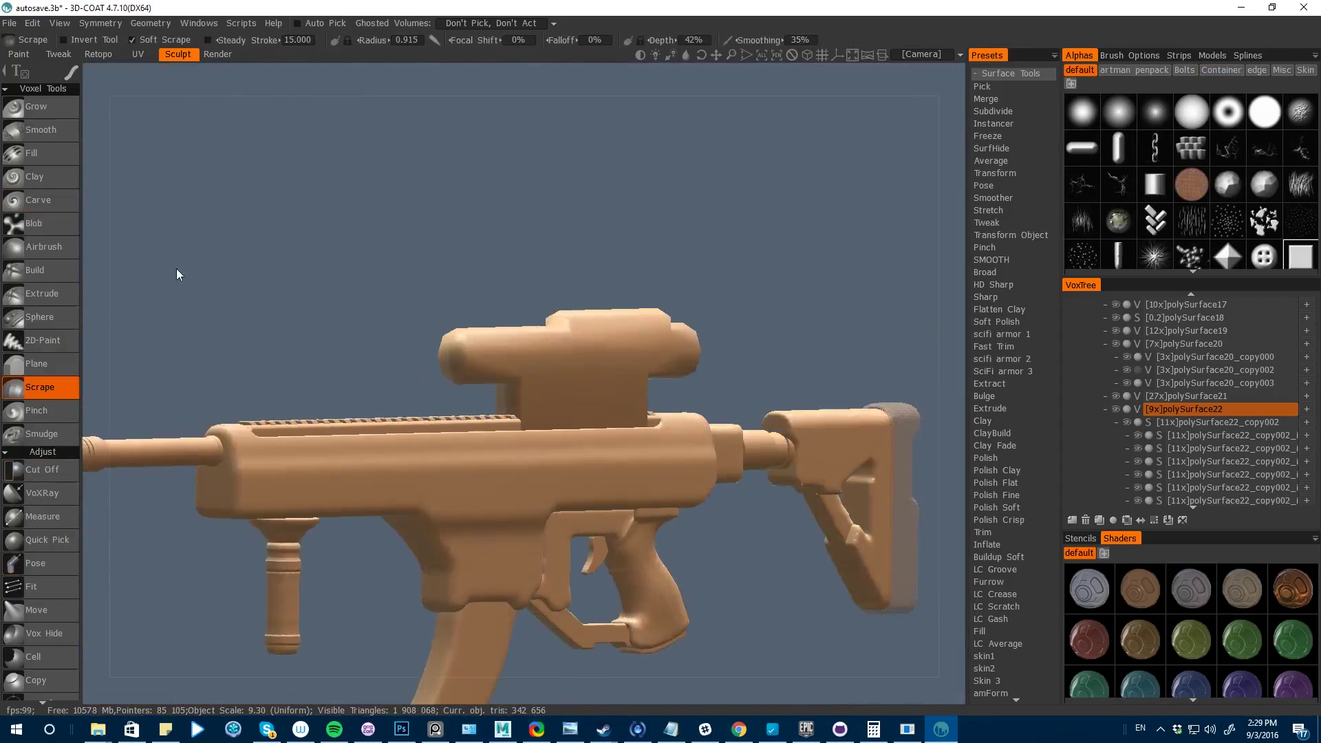
- Overlay the reference sketch on the rifle's side view with opacity 0.325 and inside opacity 0.060, then close the guides
left_click_drag(176, 269, 540, 288)
right_click_drag(393, 457, 161, 451)
key("space")
left_click(178, 464)
right_click_drag(337, 488, 450, 490)
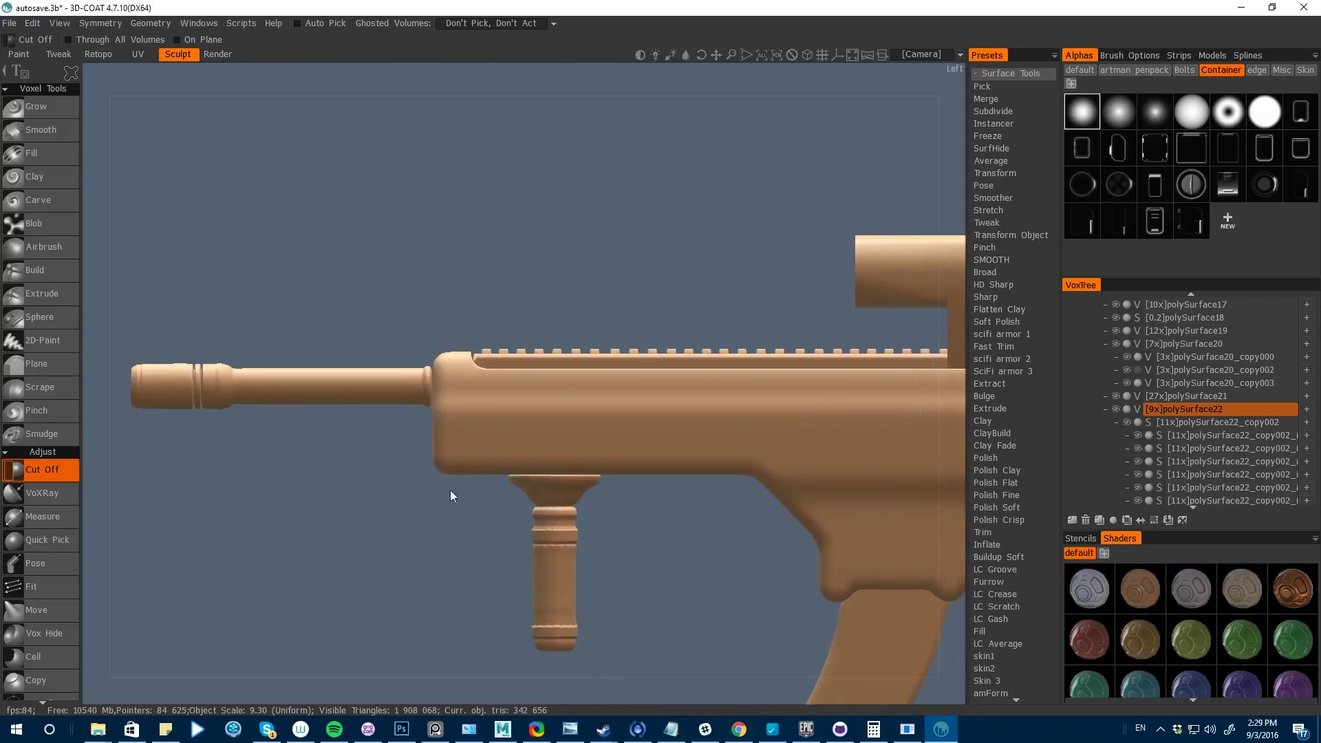
left_click_drag(105, 472, 542, 493)
middle_click_drag(542, 493, 159, 444)
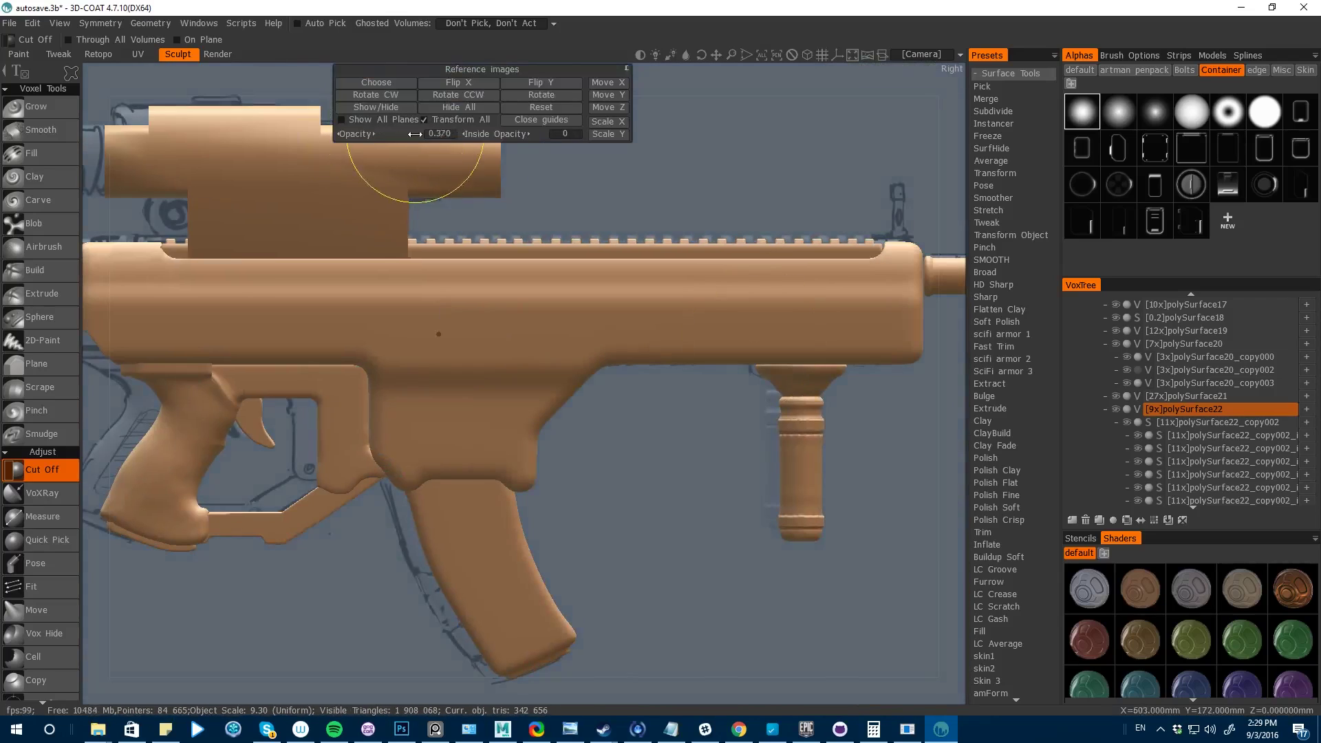
right_click_drag(894, 461, 788, 437)
key("e")
left_click(788, 444)
left_click_drag(643, 584, 755, 678)
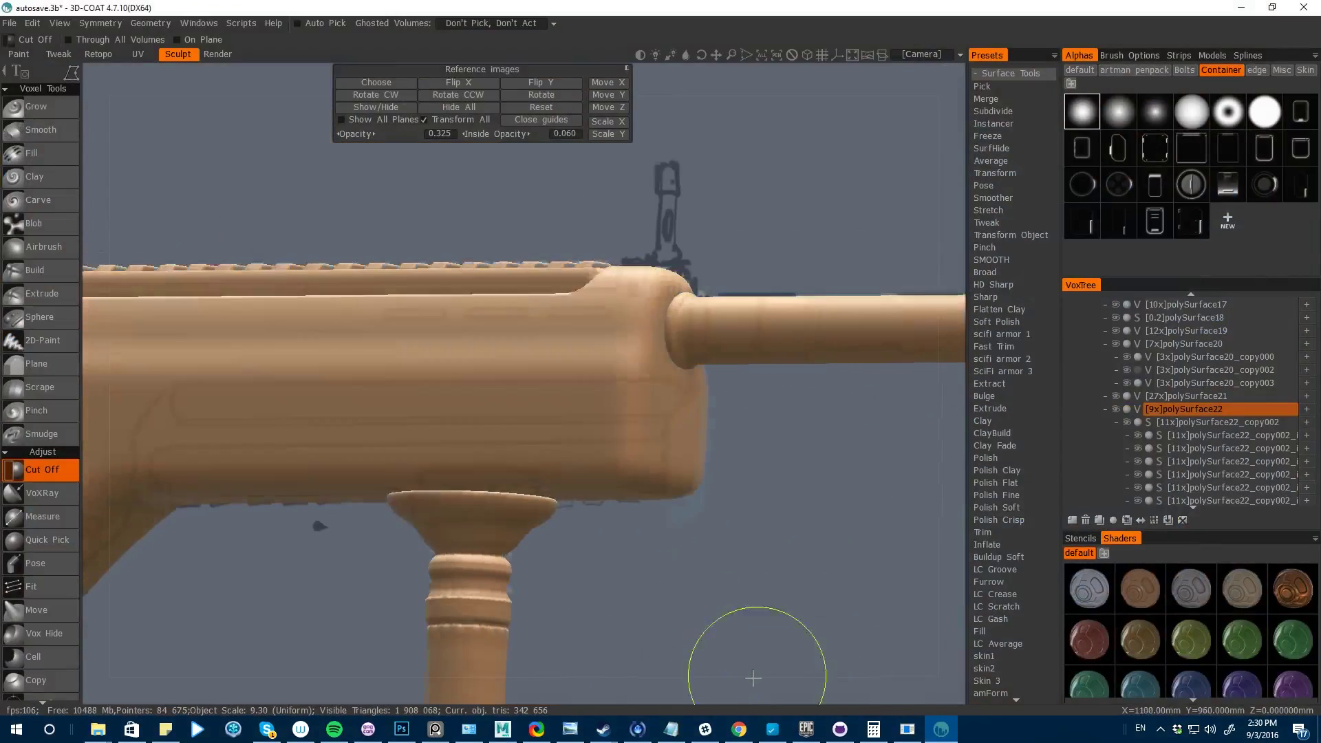
left_click(542, 120)
- Cut away the lower front corner of the receiver along the sketch outline with a Cut Off polyline
key("e")
left_click(778, 465)
left_click(711, 413)
left_click(750, 378)
left_click(756, 457)
left_click(712, 498)
right_click_drag(712, 498, 384, 592)
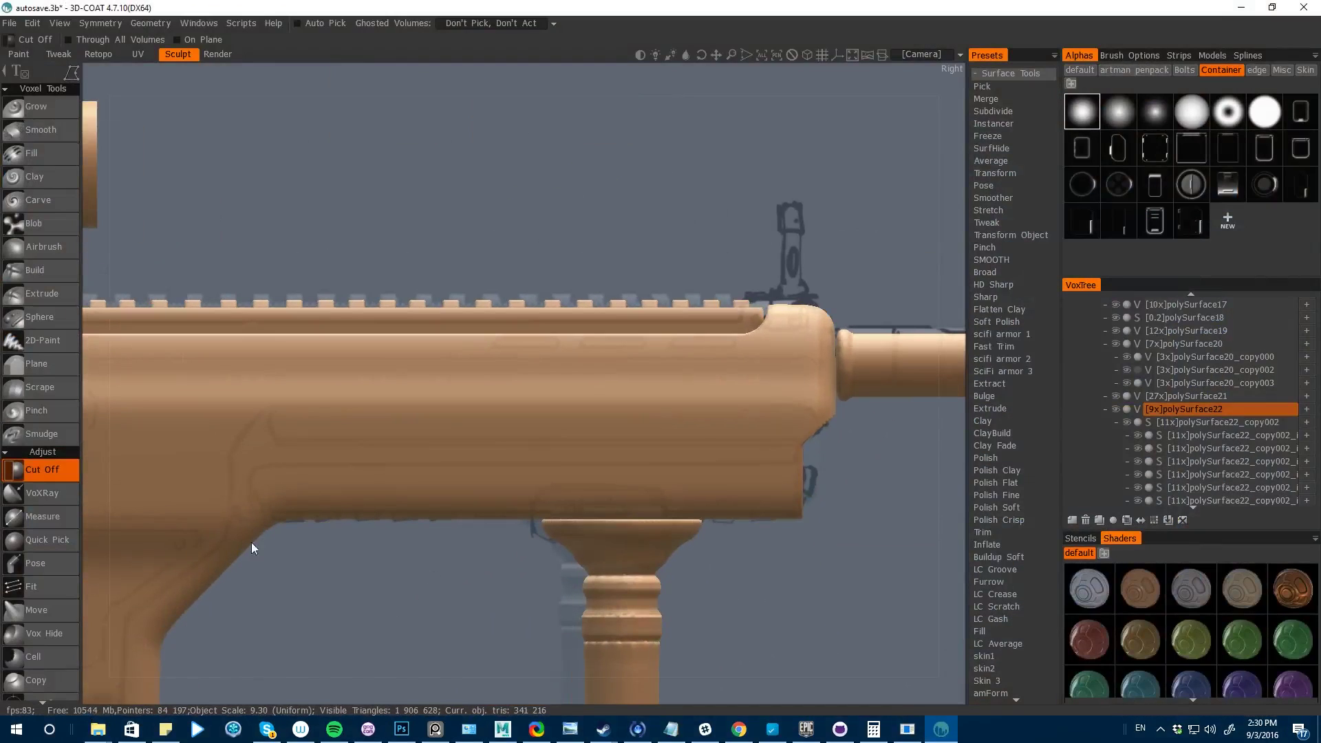
right_click_drag(250, 542, 408, 567)
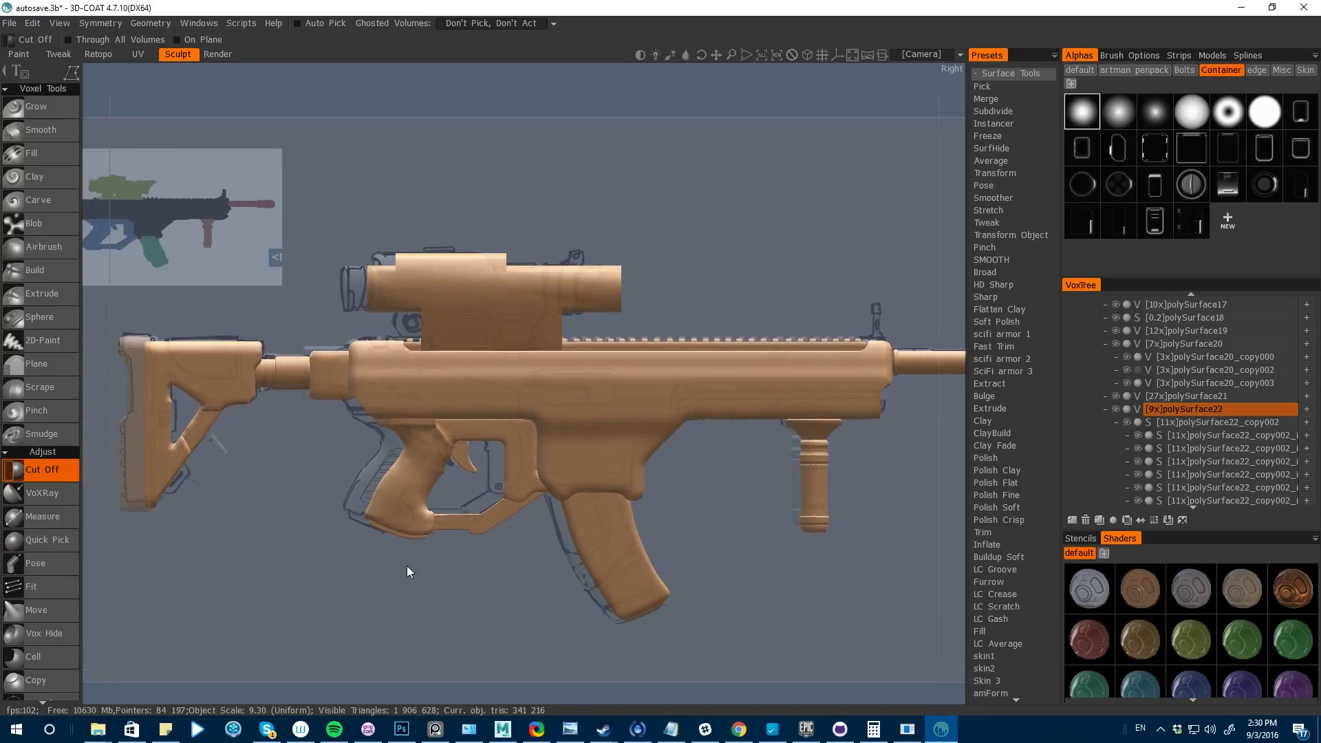
- Adjust the reference sketch's horizontal extent and position in the side view to line it up with the rifle
left_click(881, 57)
left_click(853, 117)
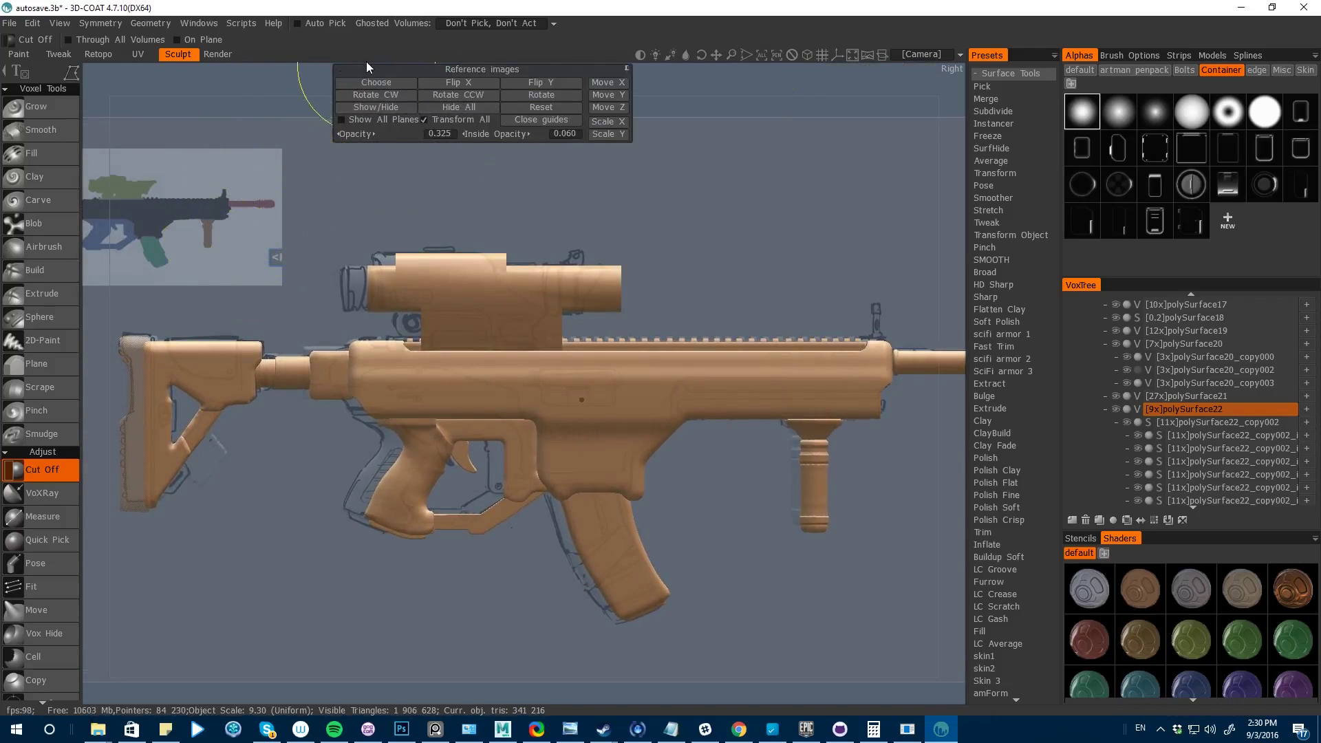
scroll(351, 259, "down", 4)
left_click_drag(920, 394, 907, 393)
left_click_drag(207, 383, 214, 383)
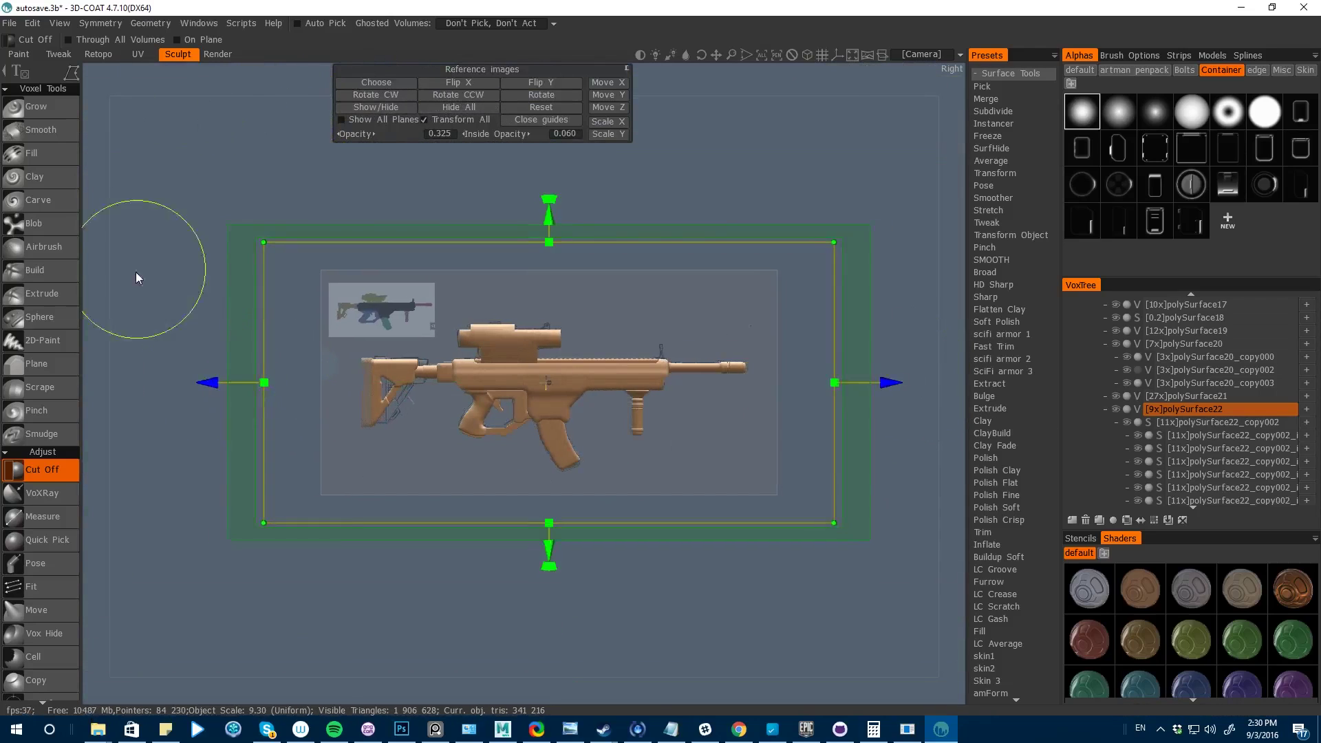
scroll(137, 268, "up", 2)
scroll(671, 343, "up", 4)
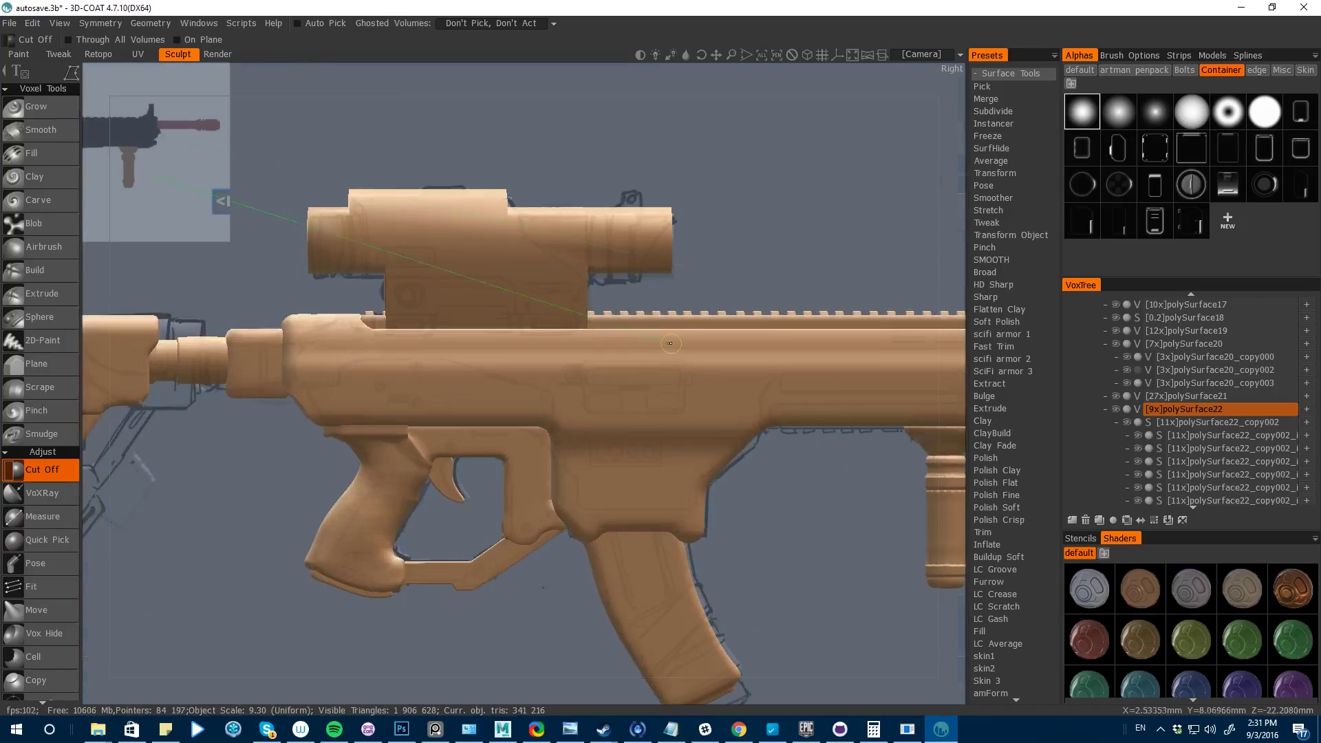
- Split the lower handguard off the front of the receiver along the sketched line
key("space")
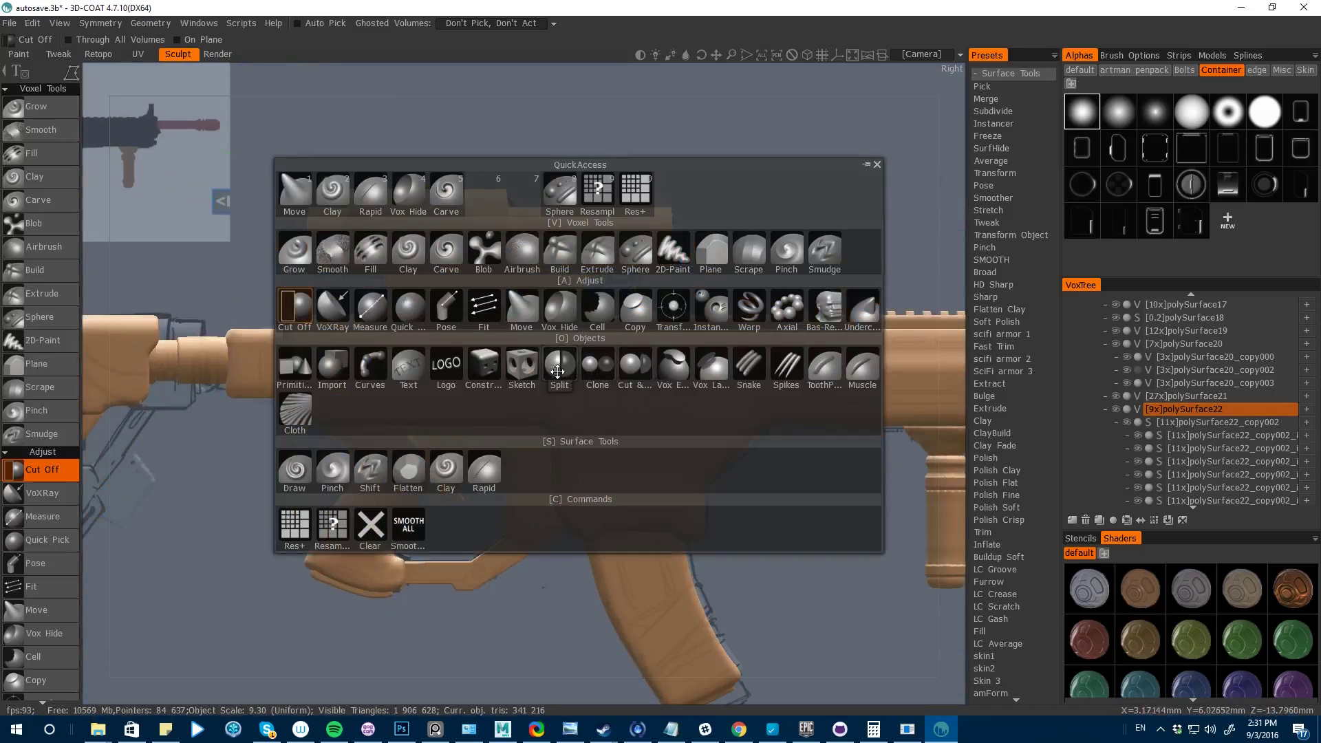
left_click(558, 372)
scroll(531, 552, "up", 6)
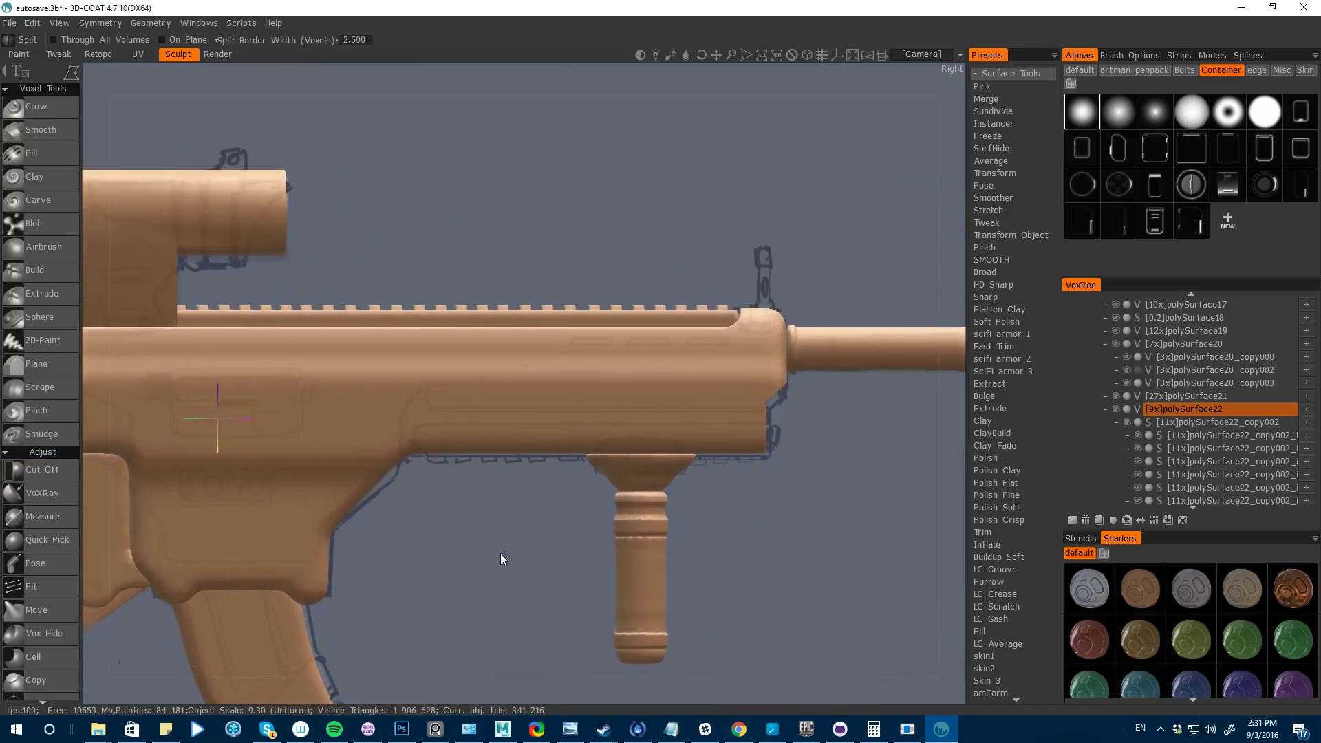
left_click(420, 471)
middle_click_drag(428, 479, 812, 441)
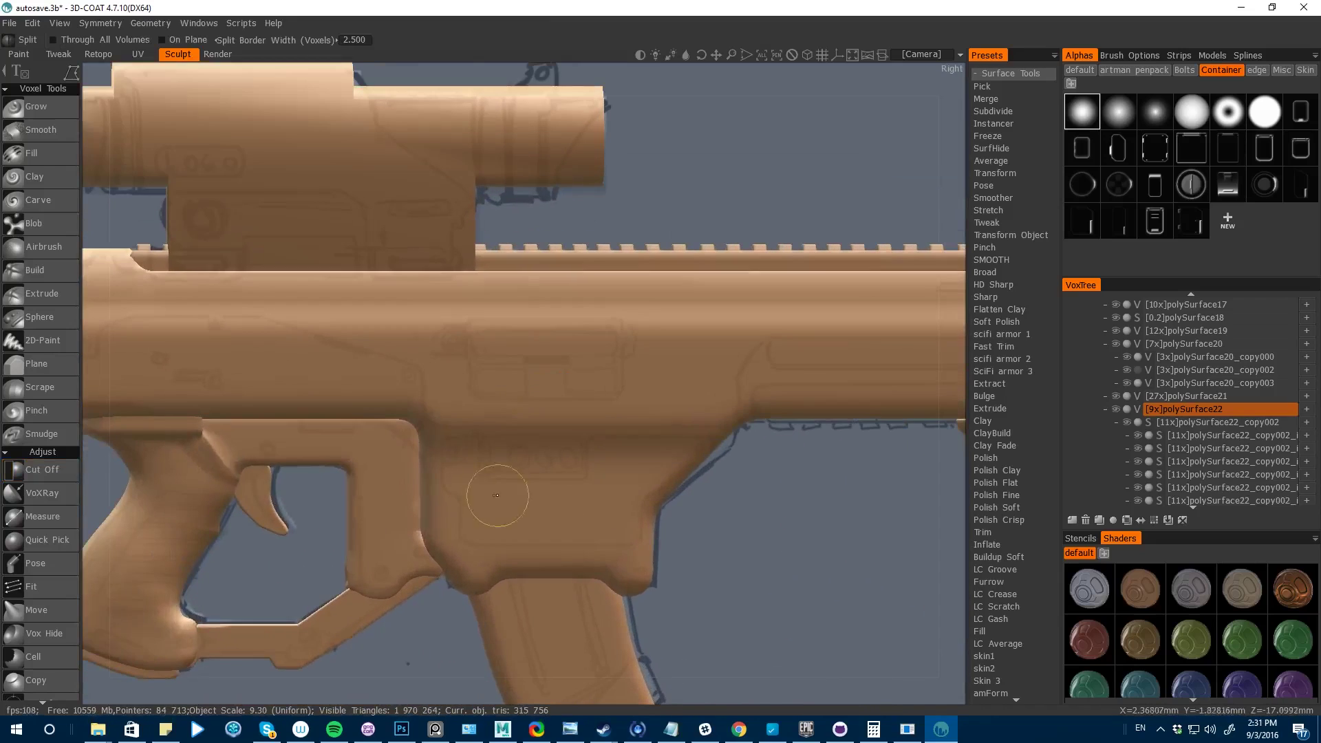
- Select the rear edge of the magazine well with Pose and extend it rearward
key("space")
left_click(468, 482)
left_click_drag(422, 425, 525, 517)
left_click_drag(368, 457, 328, 457)
- Trim the magazine well's rear and bottom edges to the sketch with Cut Off
key("space")
left_click(164, 332)
key("k")
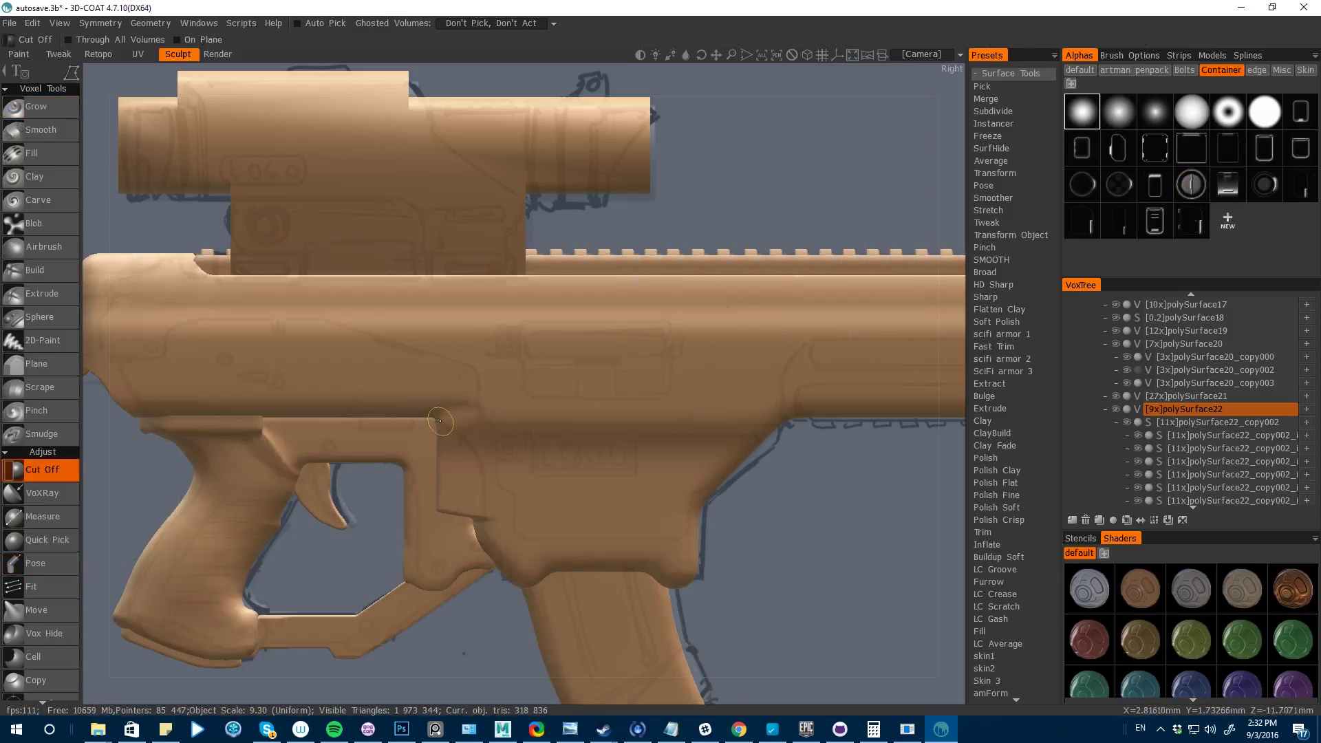
left_click_drag(502, 581, 506, 575)
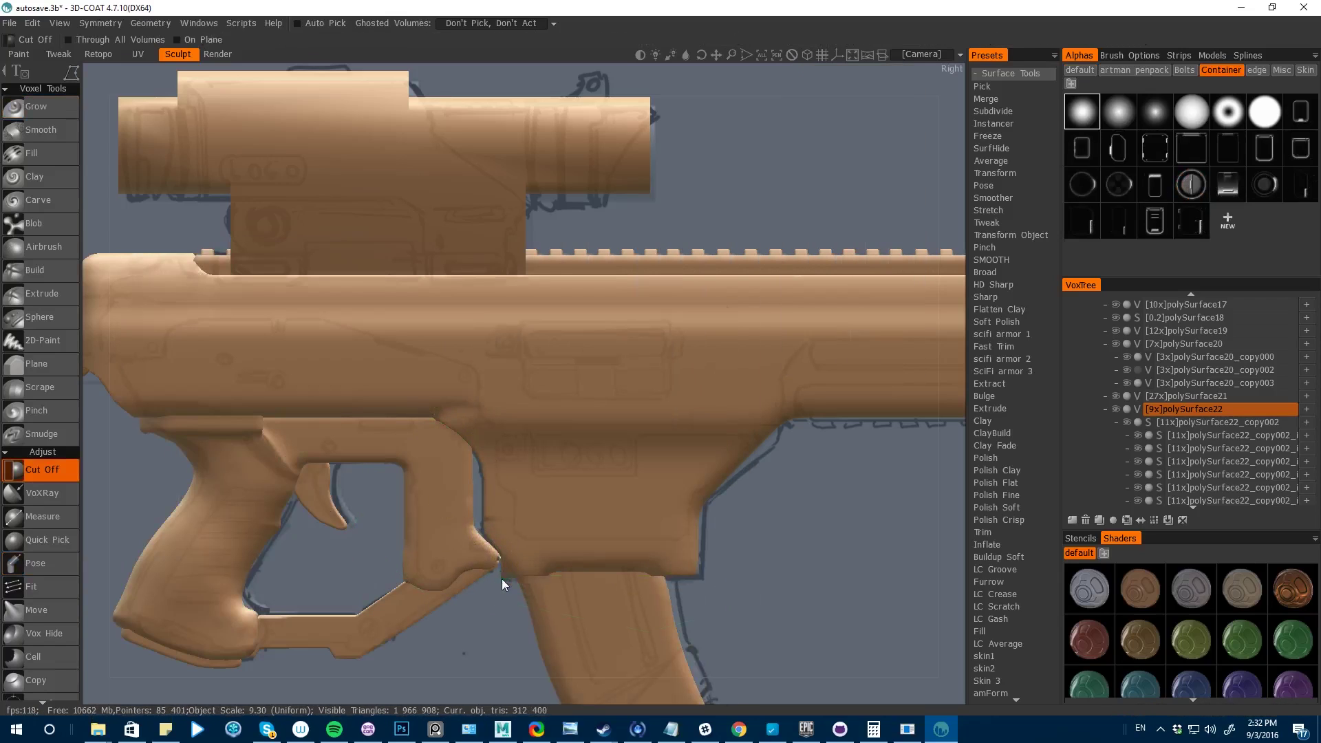
- Extend the magazine well's front edge forward and down with Pose, and trim the excess to the sketch with Cut Off
key("space")
left_click(499, 457)
left_click_drag(678, 582, 785, 426)
left_click_drag(604, 471, 630, 473)
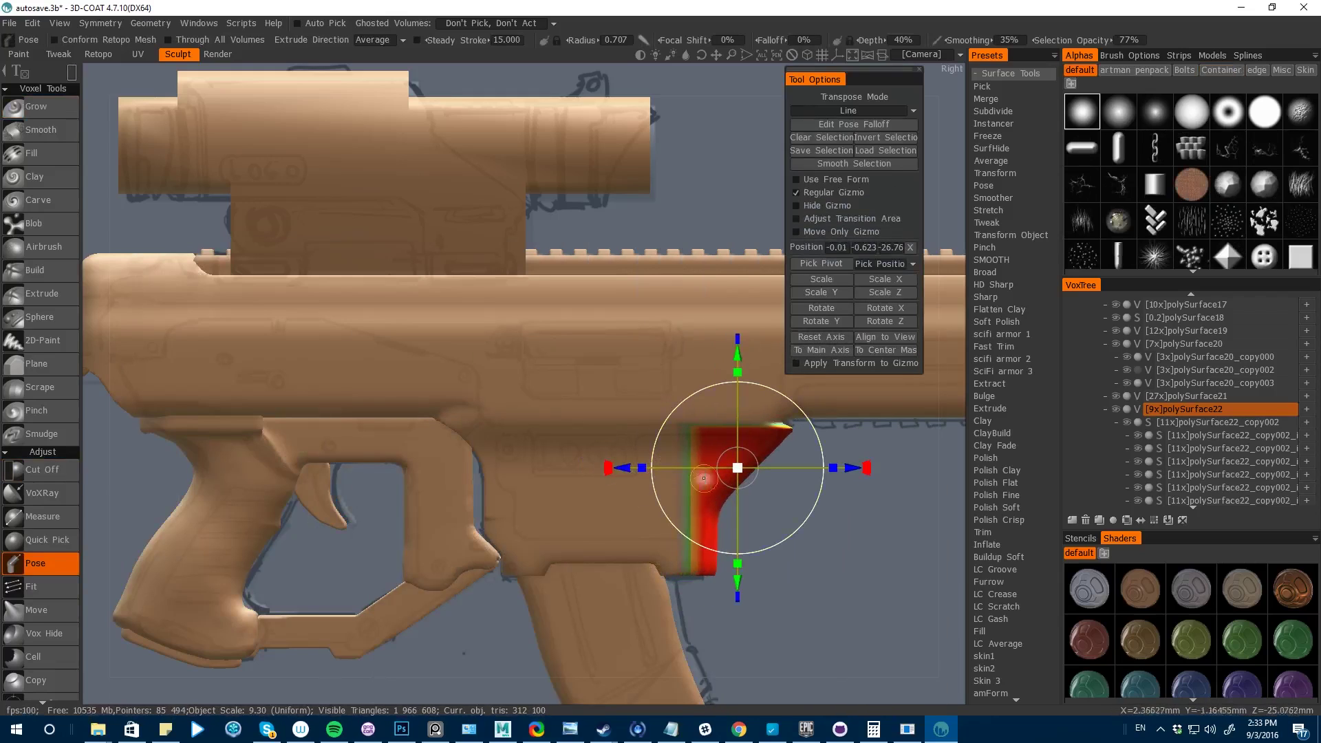
left_click_drag(738, 564, 738, 601)
key("ctrl+d")
left_click_drag(900, 596, 879, 586, "alt")
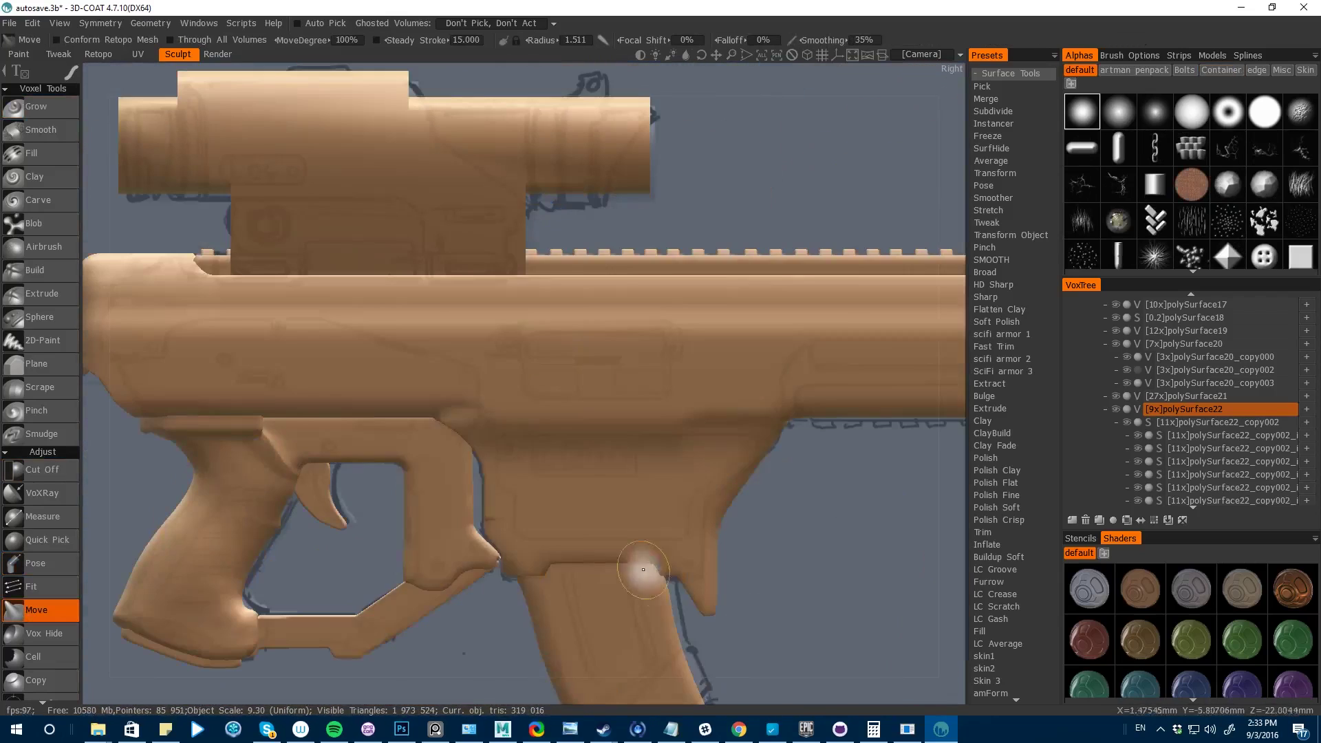
left_click(41, 470)
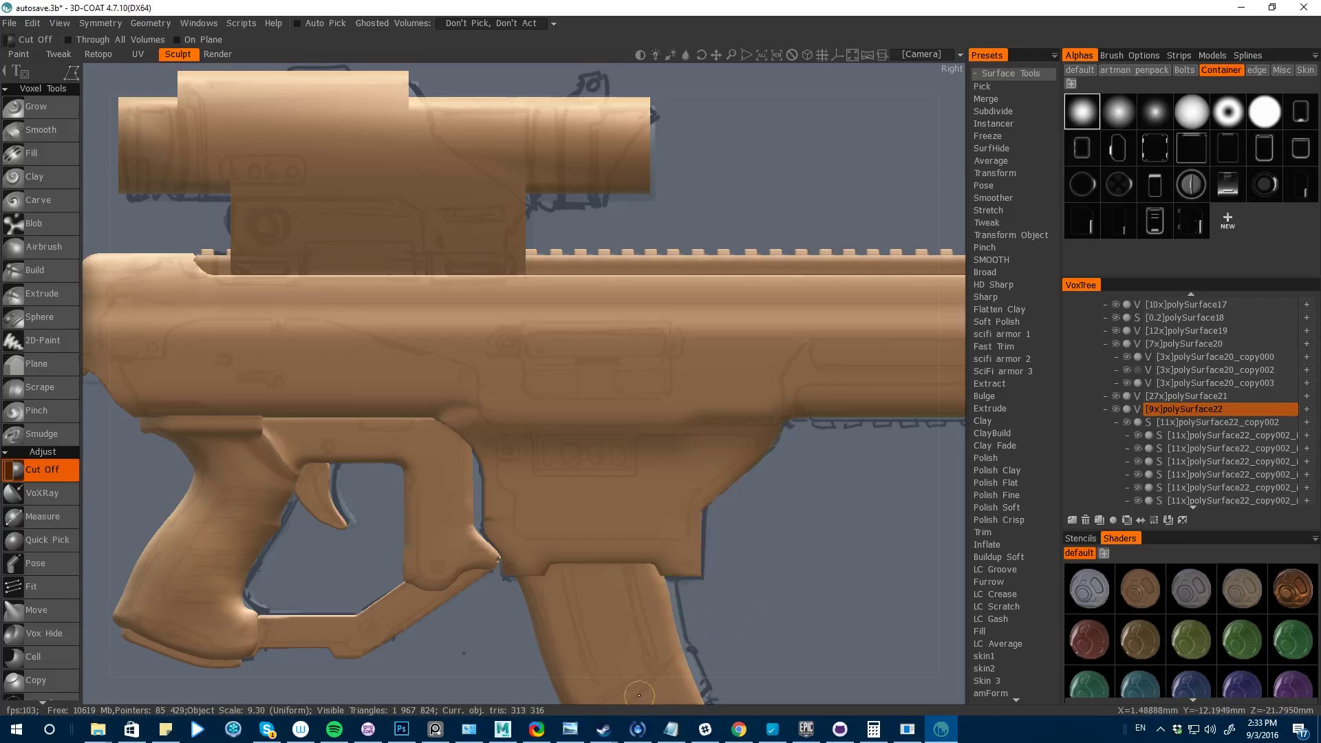
- Split the magazine well off the receiver along its top edge and down behind its rear edge
middle_click_drag(683, 640, 745, 613)
right_click_drag(745, 613, 704, 584)
middle_click_drag(704, 585, 527, 622)
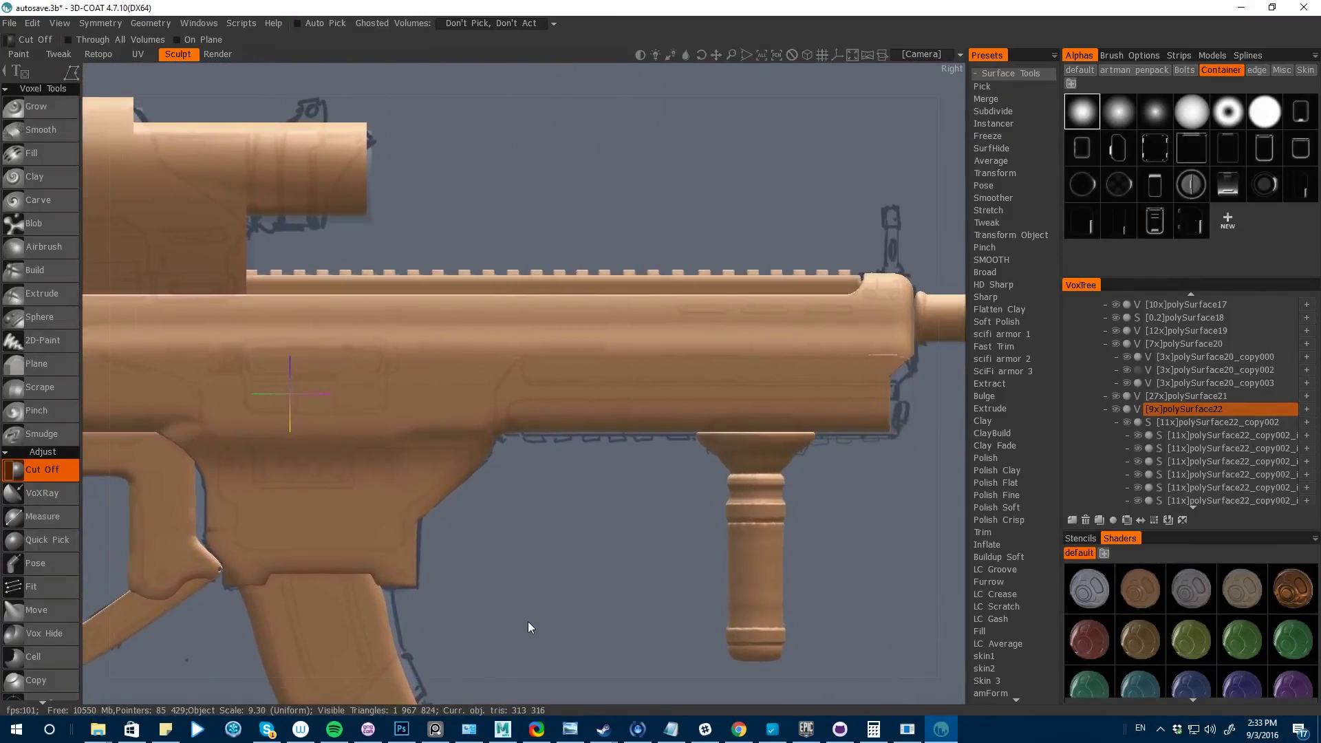
right_click_drag(528, 622, 505, 576)
middle_click_drag(505, 577, 698, 569)
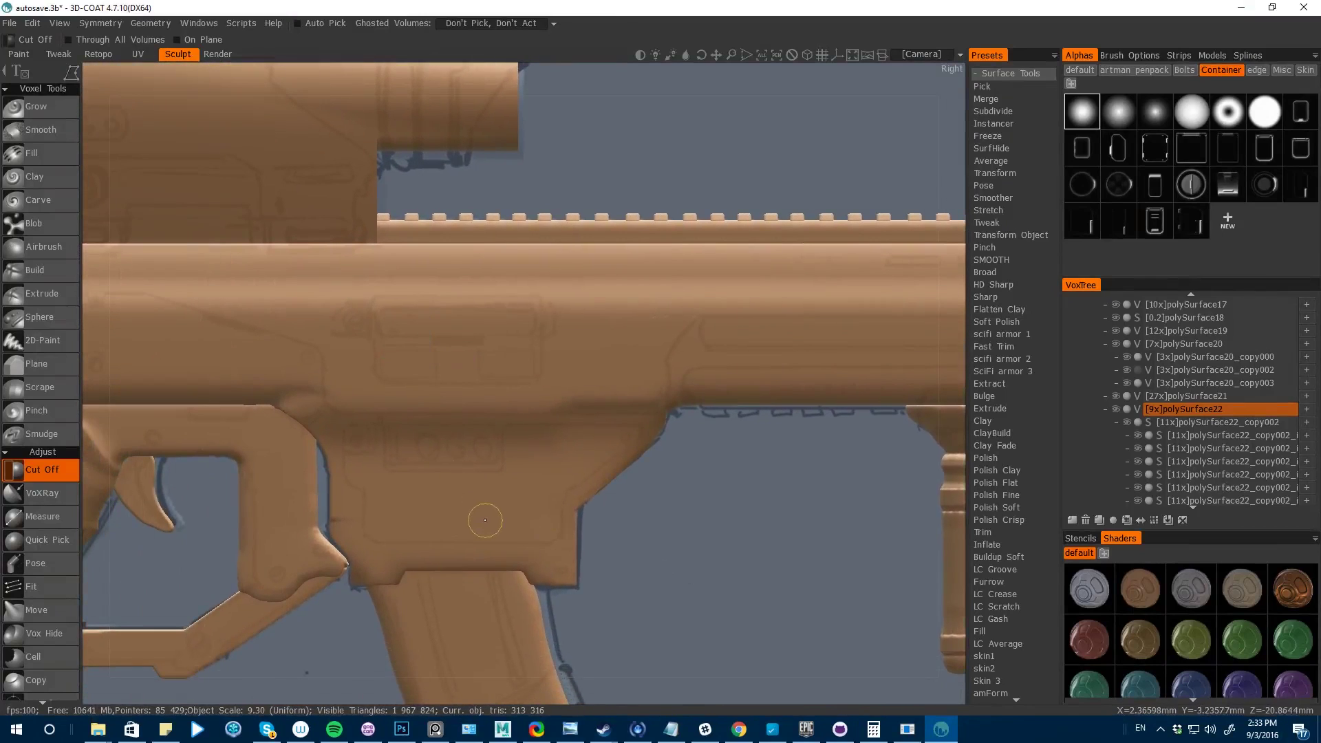
key("space")
left_click(460, 519)
middle_click_drag(459, 520, 649, 547)
right_click_drag(649, 547, 661, 527)
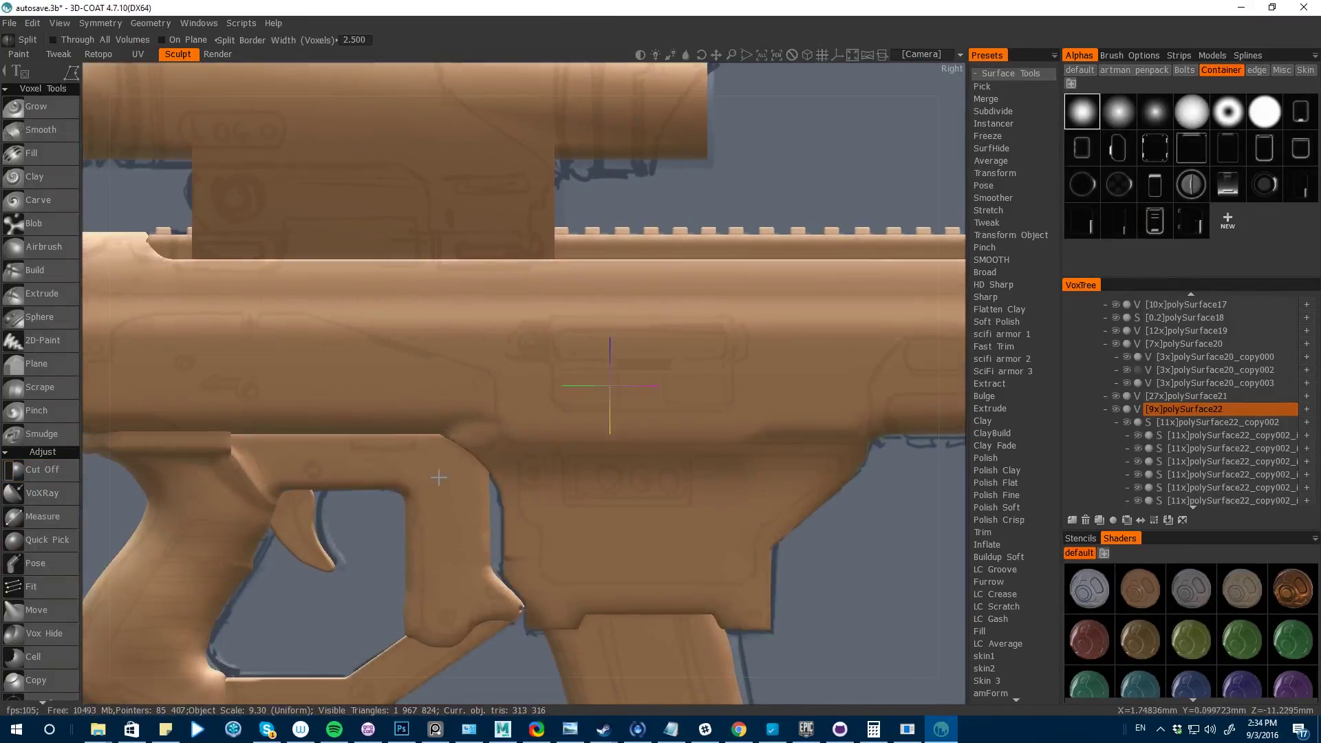
mouse_move(872, 444)
left_mouse_down()
mouse_move(521, 443)
mouse_move(499, 431)
mouse_move(454, 566)
left_mouse_up()
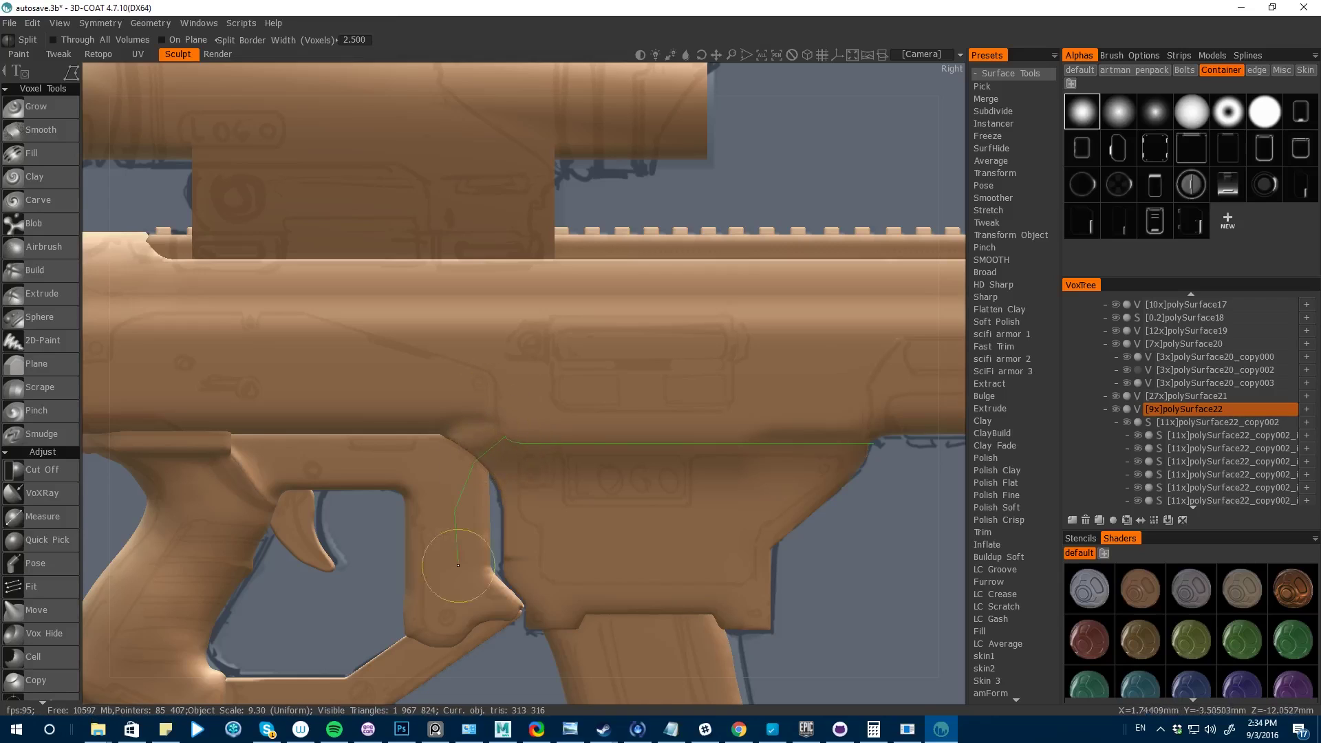
- Narrow the separated handguard and magazine well across the rifle's width with Transform
right_click_drag(777, 502, 797, 583)
middle_click_drag(799, 485, 835, 560)
right_click_drag(835, 560, 845, 593)
middle_click_drag(845, 593, 680, 581)
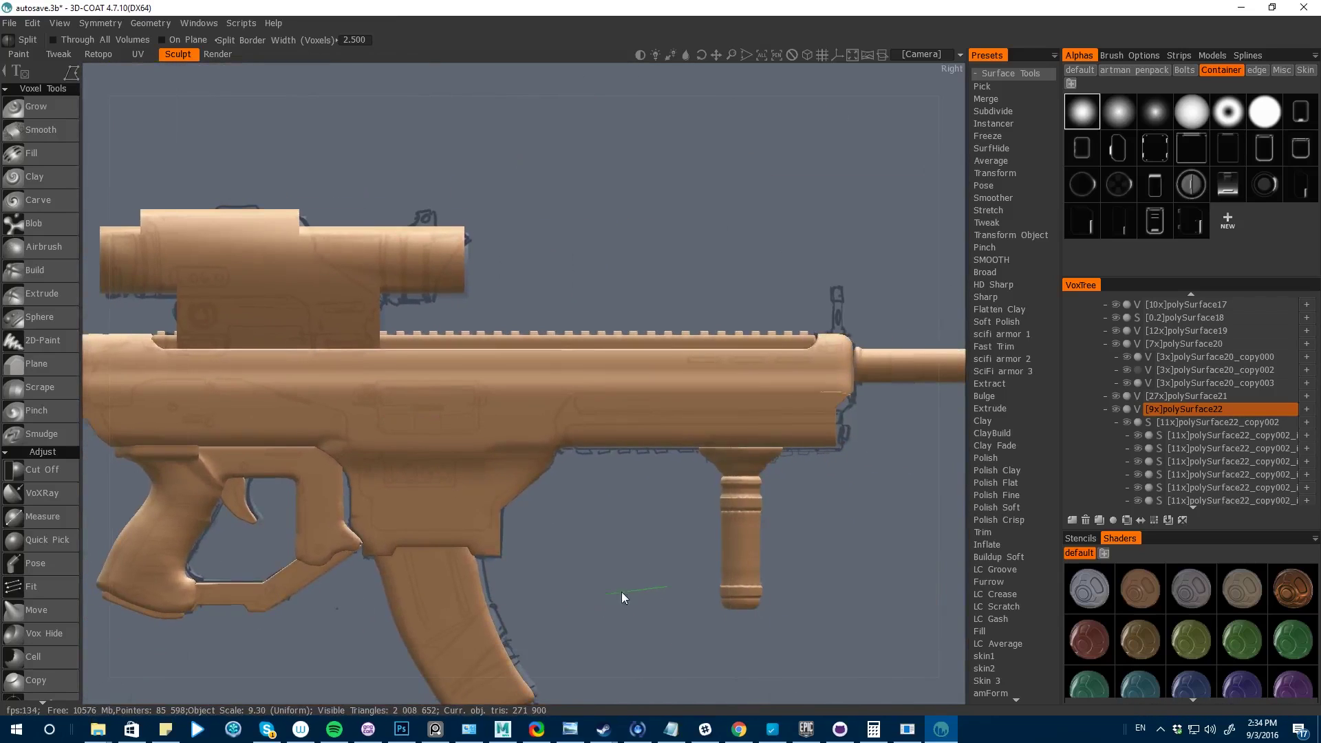
mouse_move(833, 533)
left_mouse_down()
mouse_move(907, 530)
mouse_move(862, 533)
left_mouse_up()
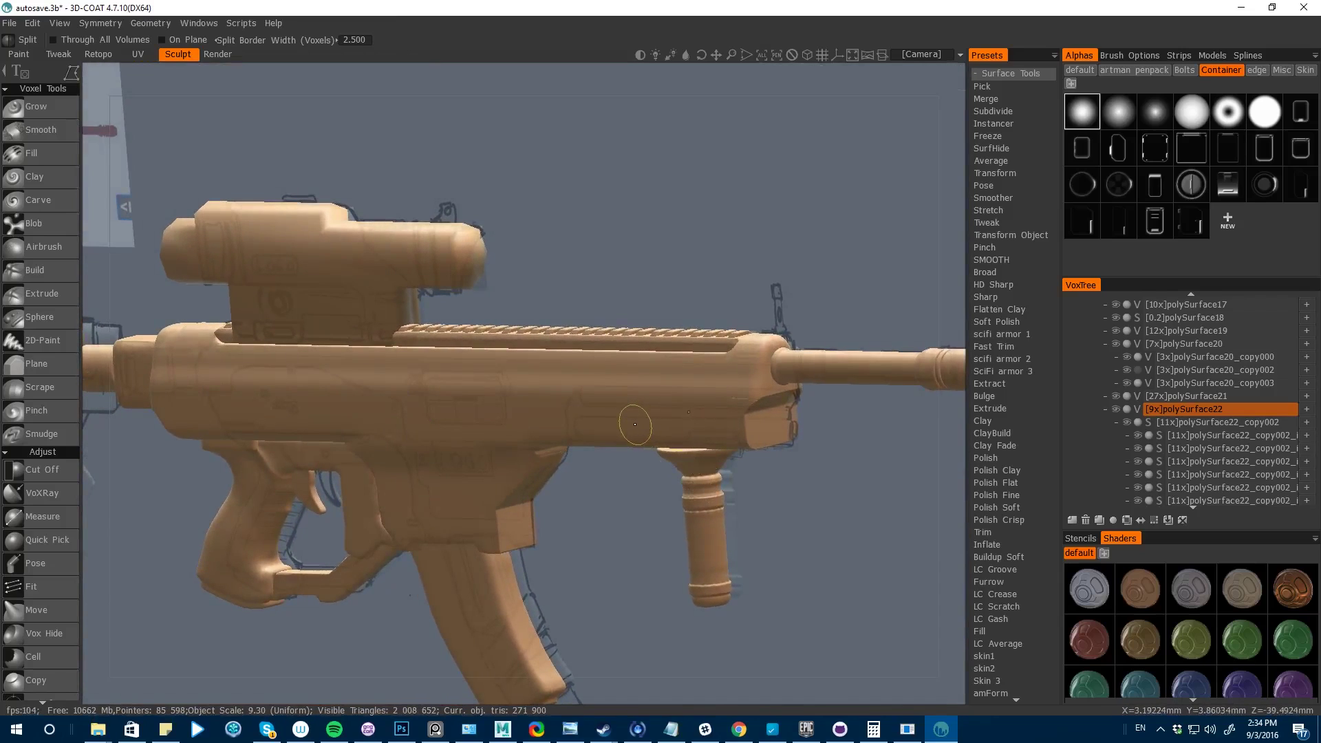
key("space")
left_click(716, 384)
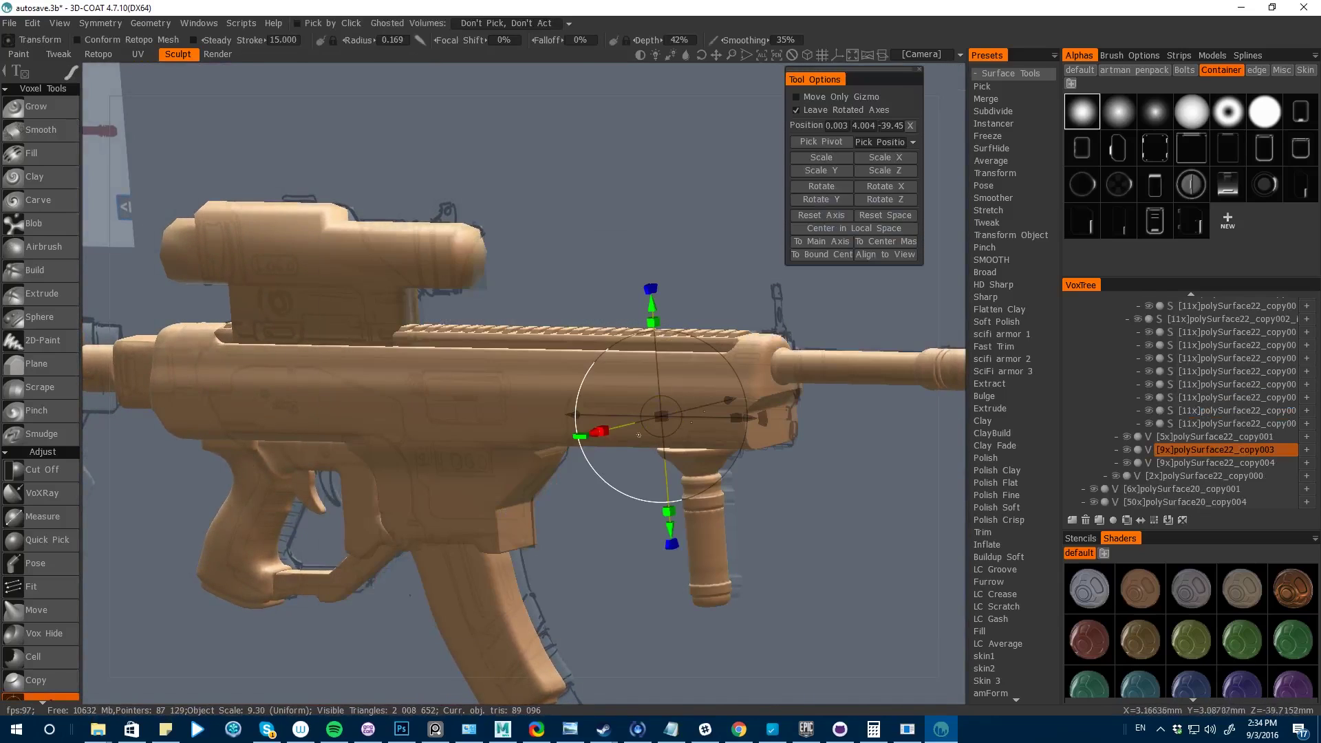
left_click_drag(598, 441, 596, 569)
left_click_drag(679, 690, 635, 595)
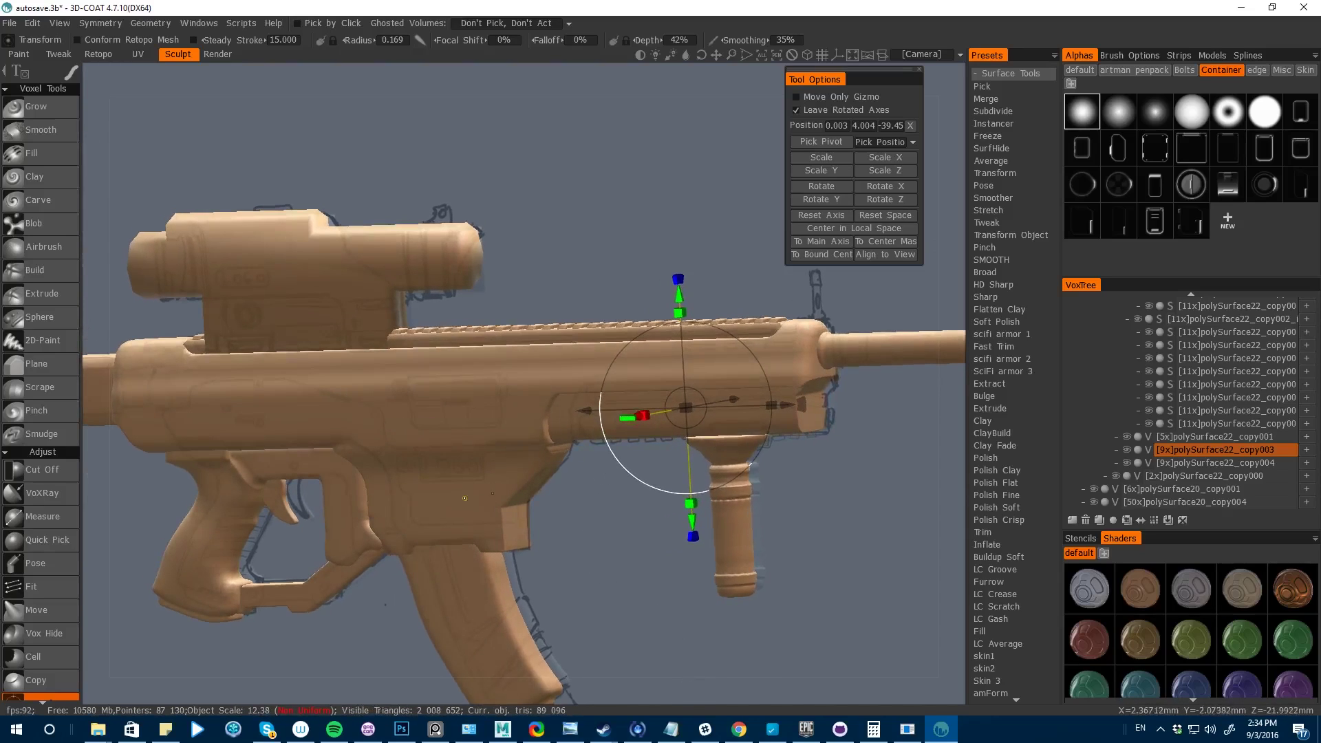
key("h")
left_click_drag(465, 502, 454, 420)
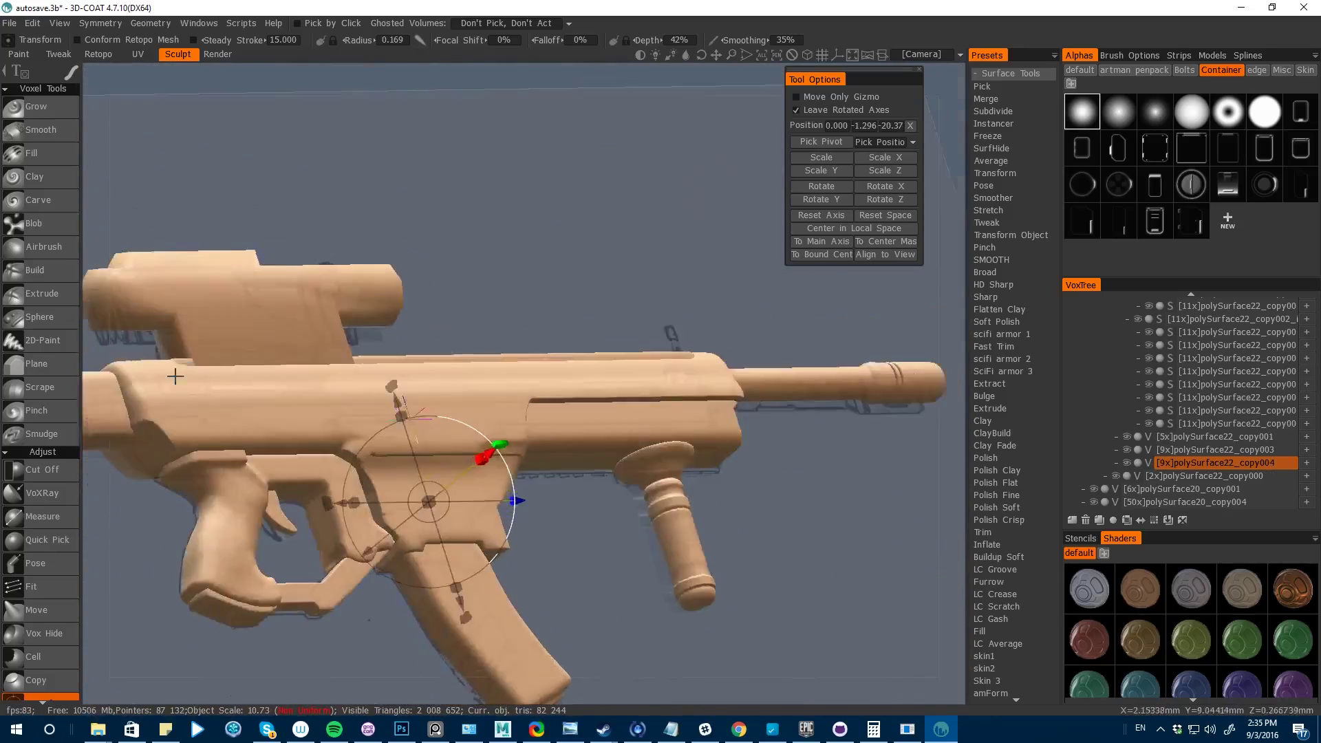
- Extend the front edge of the trigger guard forward to the magazine well using Pose selections aligned to the main axis
key("space")
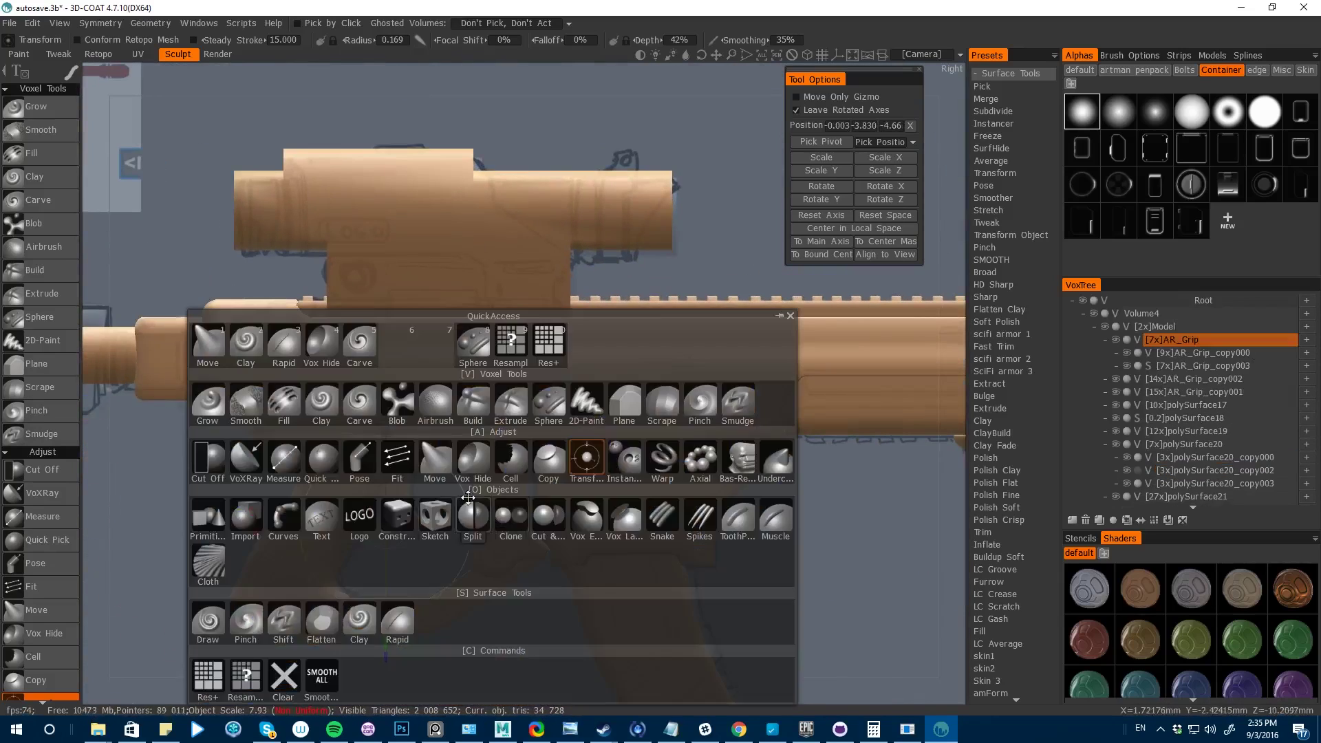
left_click(503, 484)
left_click(822, 350)
left_click_drag(416, 515, 483, 515)
key("ctrl+d")
left_click_drag(521, 448, 571, 559)
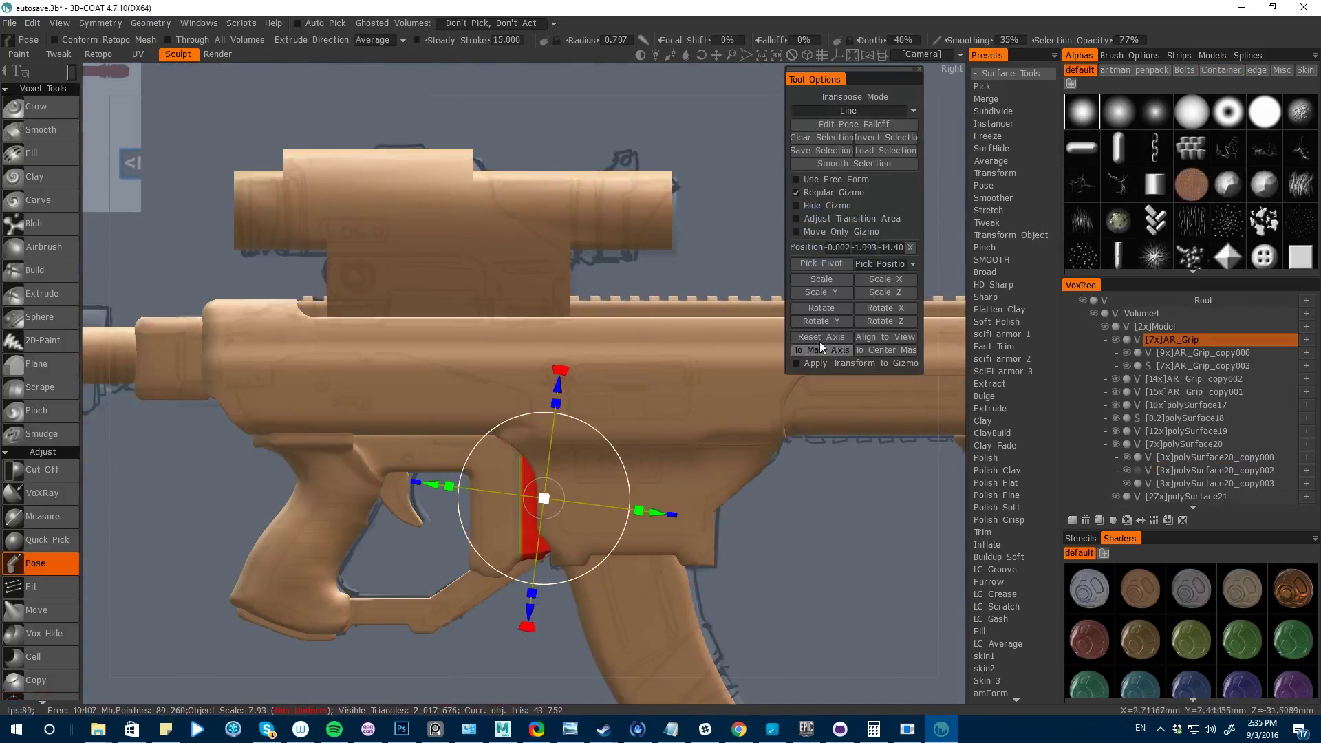
left_click(823, 349)
left_click_drag(429, 500, 498, 501)
key("ctrl+d")
- Shift the trigger forward with Transform and trim its shape to the sketch with Cut Off
key("h")
key("space")
left_click(448, 547)
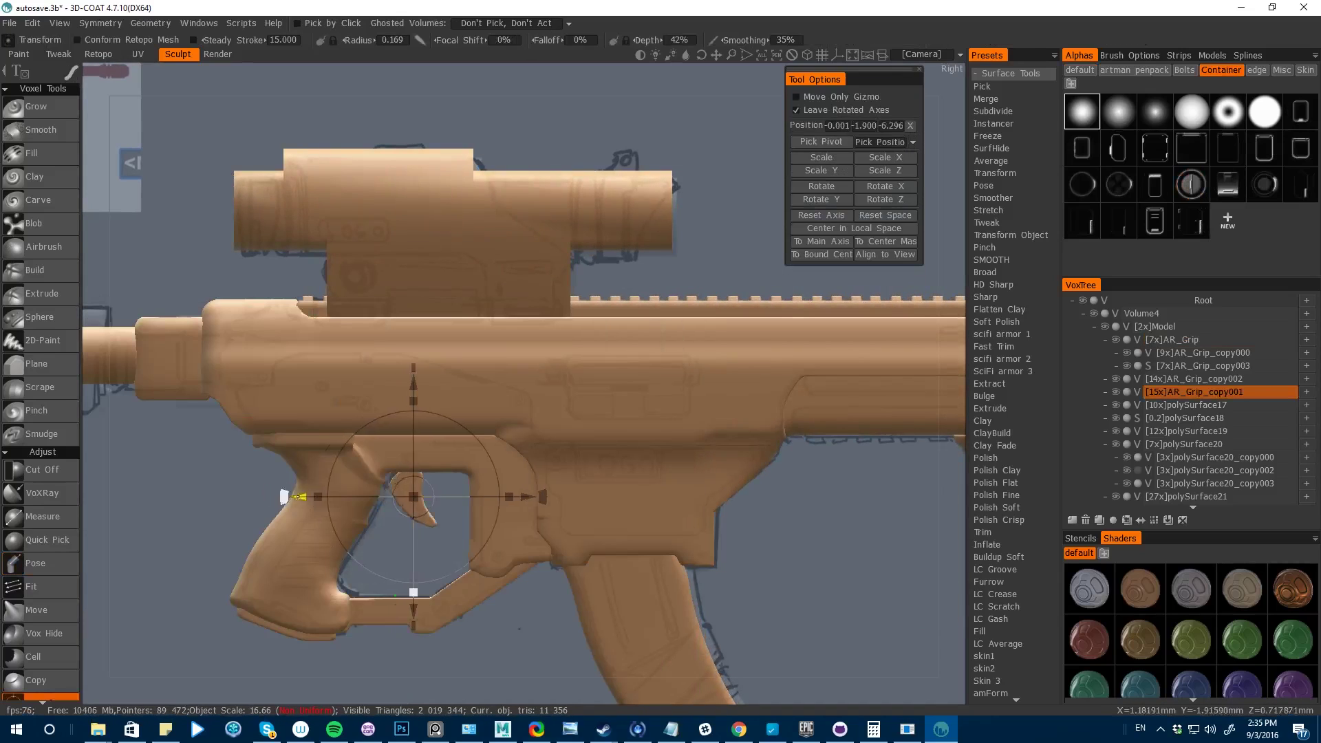
scroll(413, 499, "up", 4)
middle_click_drag(300, 661, 317, 561)
left_click_drag(285, 544, 278, 533)
left_click(42, 470)
mouse_move(365, 454)
left_mouse_down()
mouse_move(364, 507)
mouse_move(399, 451)
left_mouse_up()
key("space")
mouse_move(213, 474)
left_mouse_down("alt")
mouse_move(234, 503)
mouse_move(286, 468)
left_mouse_up("alt")
scroll(287, 469, "down", 3)
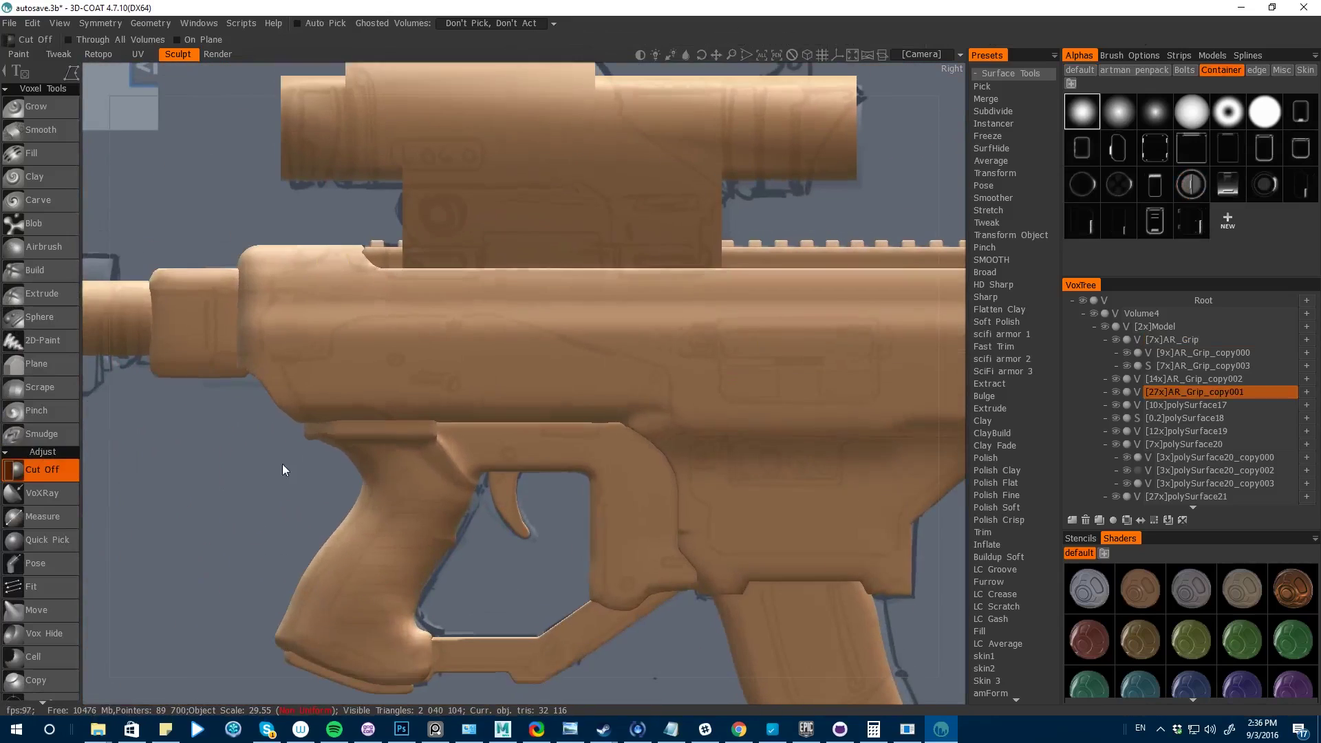
- Cut the rear end of the receiver to the sketched stepped contour with a closed Cut Off outline
key("h")
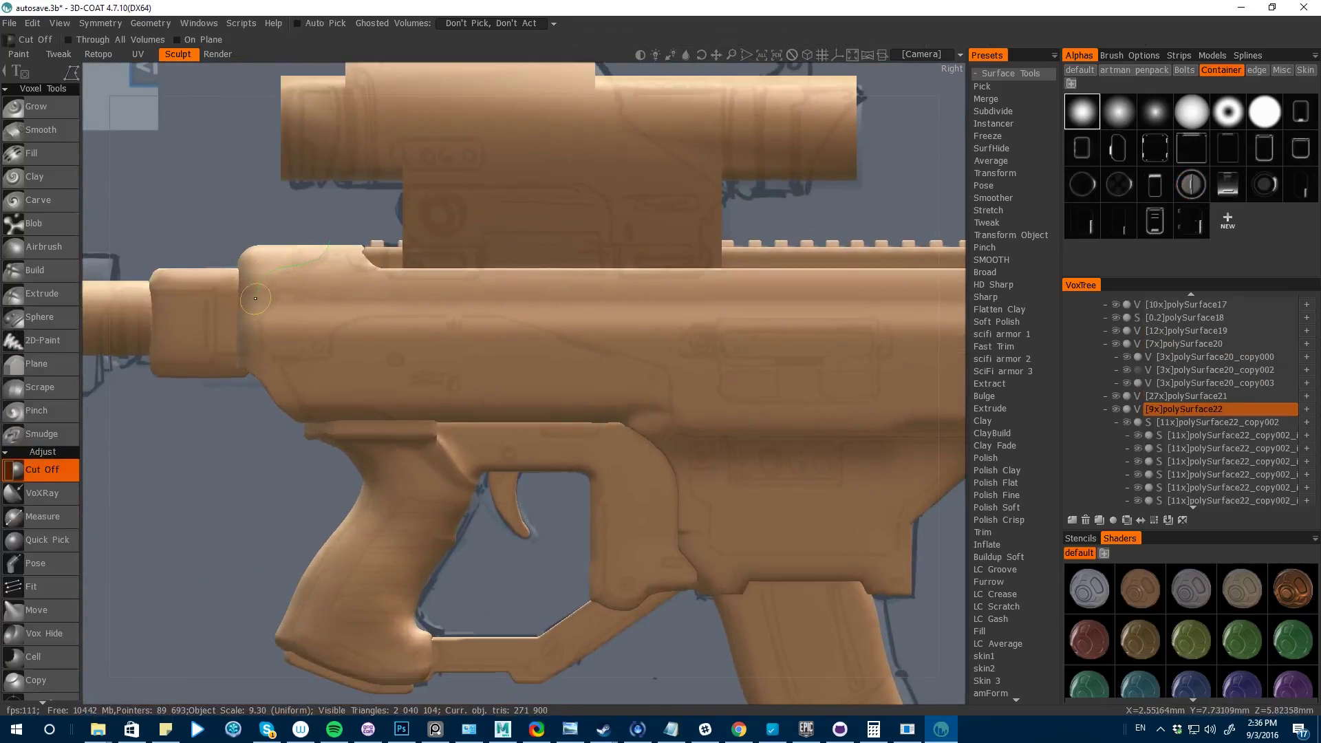
mouse_move(307, 423)
left_mouse_down()
mouse_move(335, 207)
mouse_move(404, 227)
left_mouse_up()
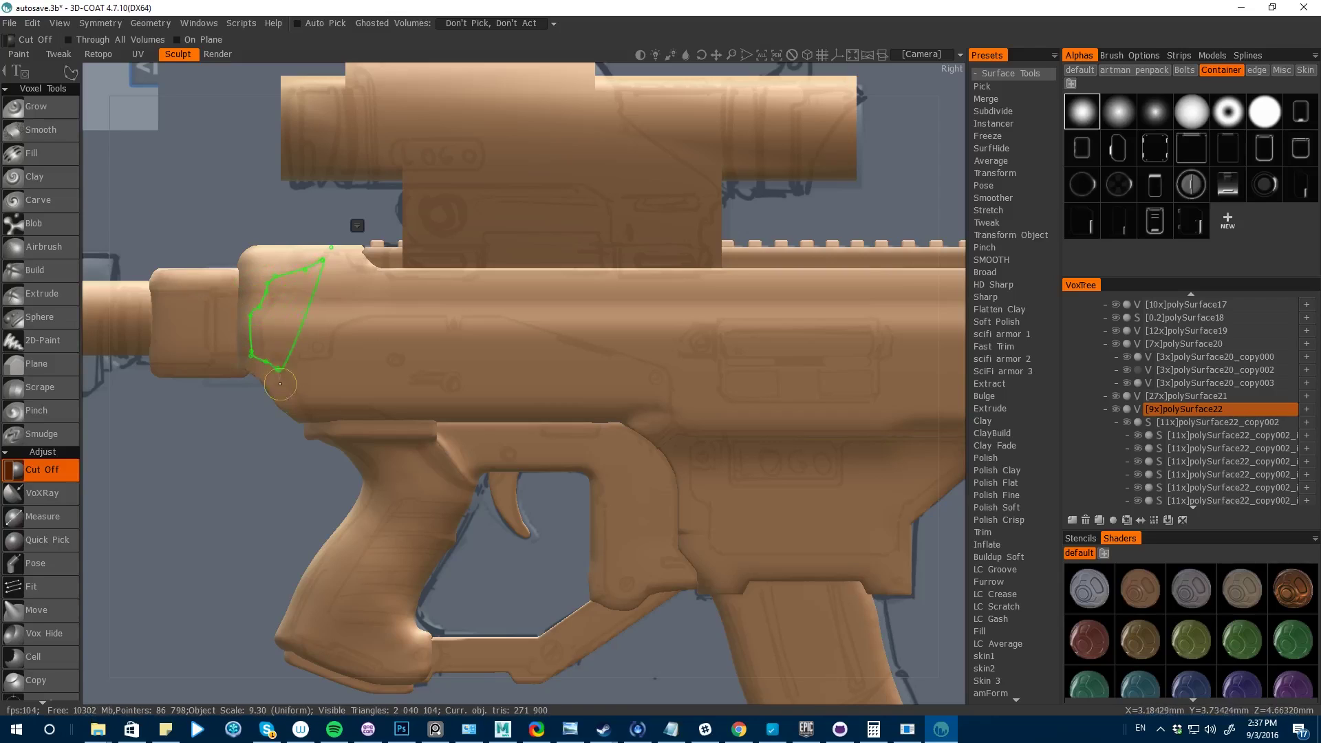
key("Return")
- Convert the AR_Grip_copy003 surface object to voxels with a required poly count of 61 398
key("h")
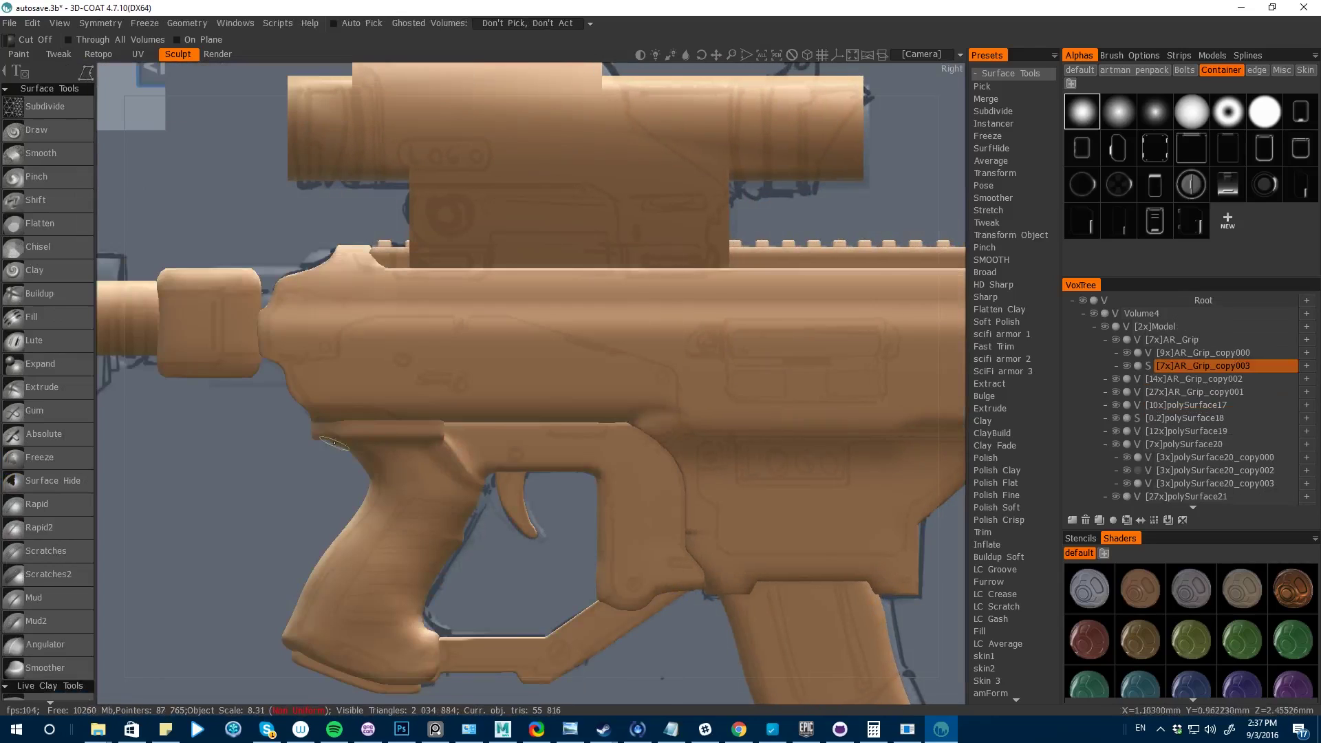
left_click(523, 475)
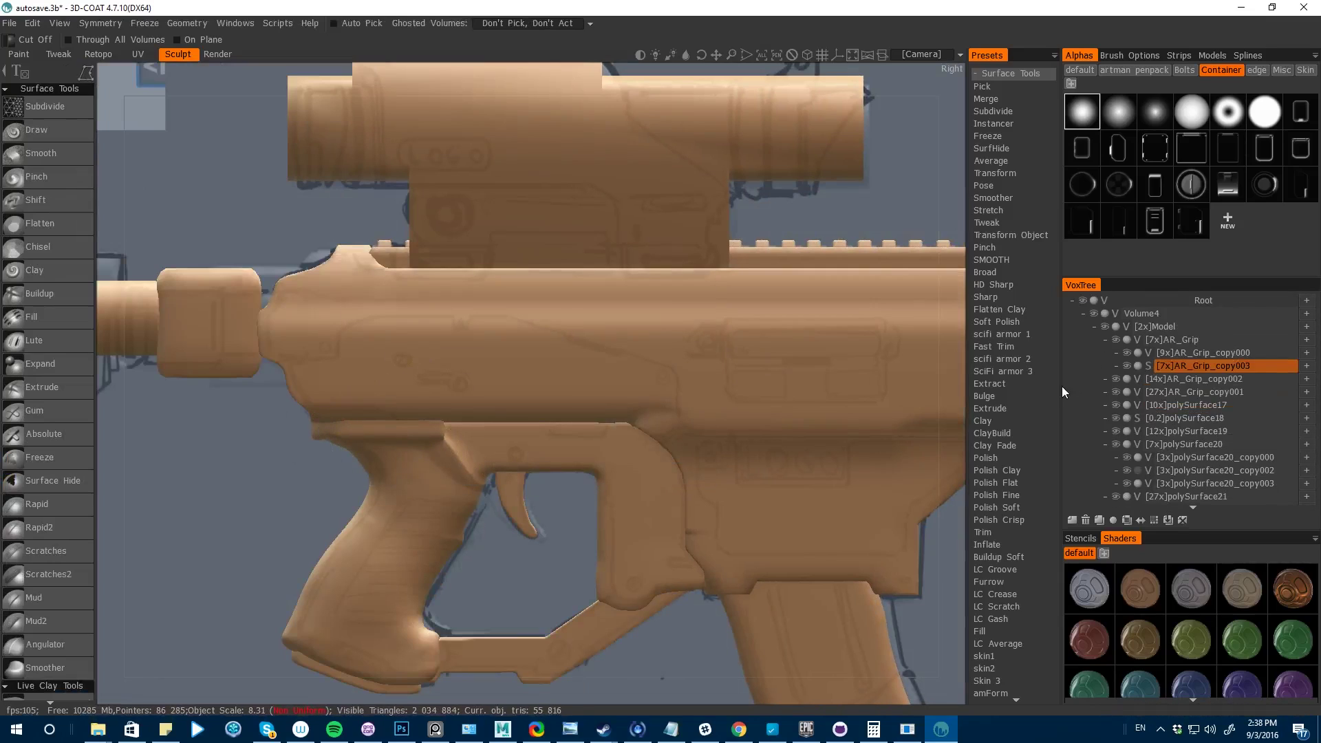
left_click(1148, 365)
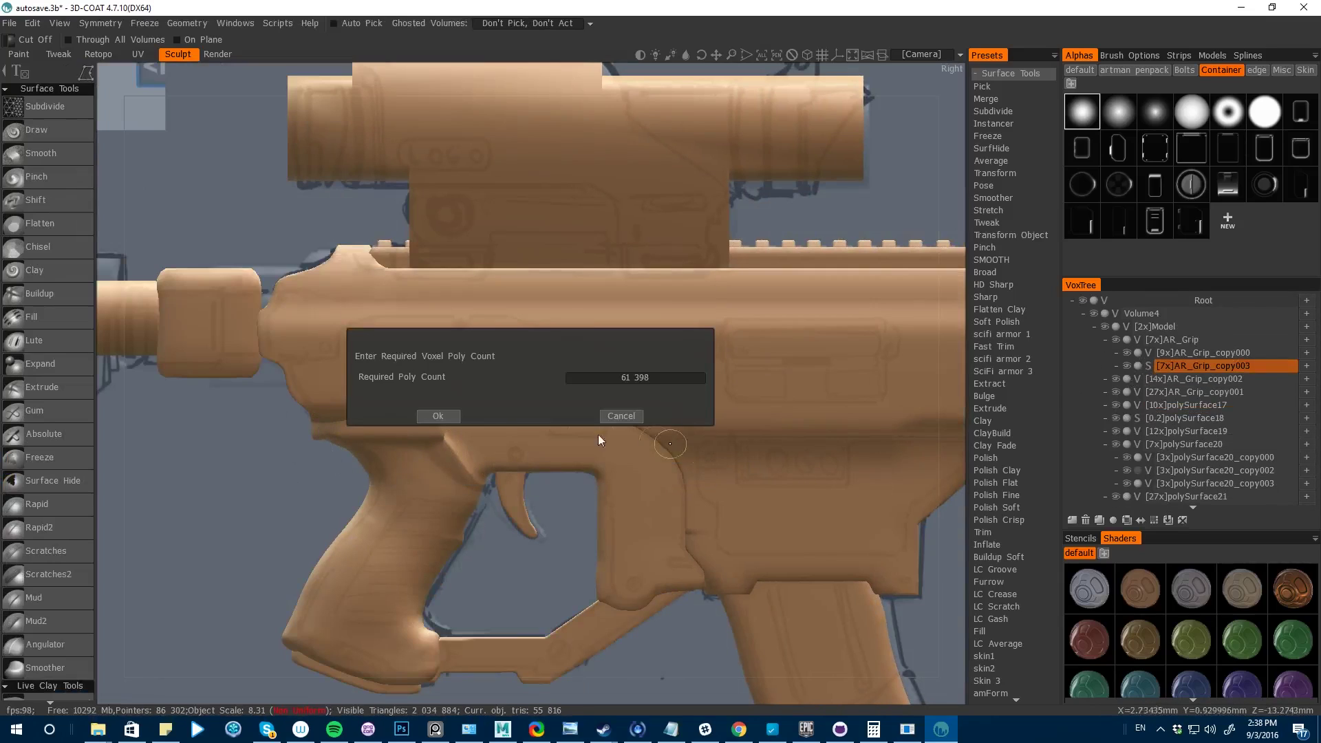
left_click(440, 415)
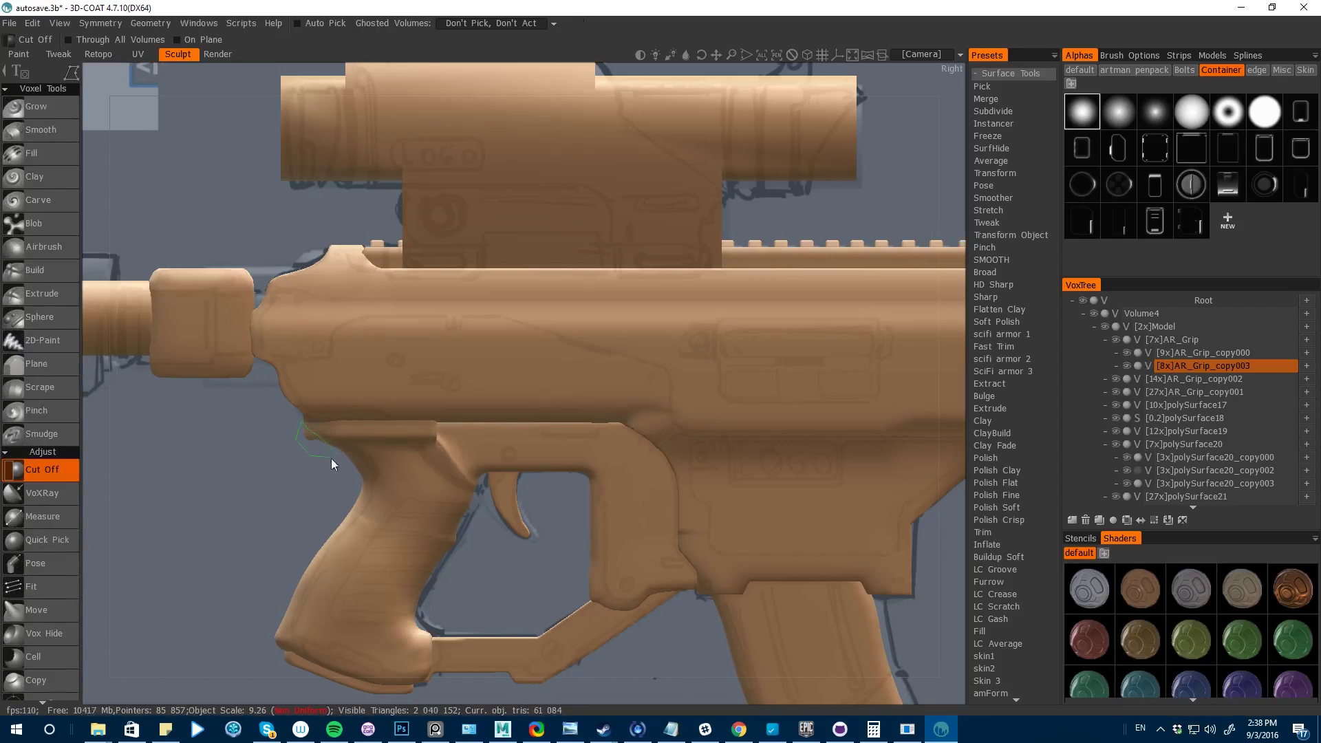
mouse_move(332, 459)
right_mouse_down()
mouse_move(196, 457)
mouse_move(135, 429)
mouse_move(484, 558)
mouse_move(402, 573)
right_mouse_up()
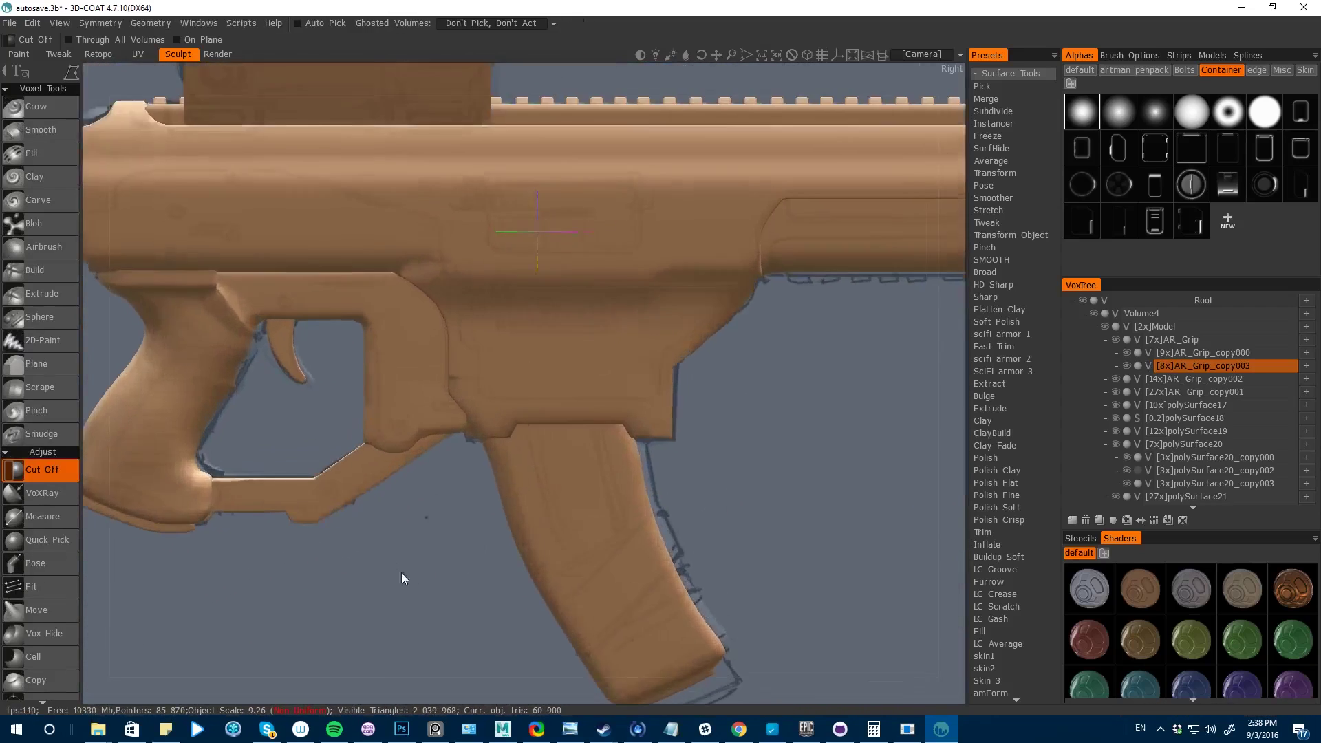
key("space")
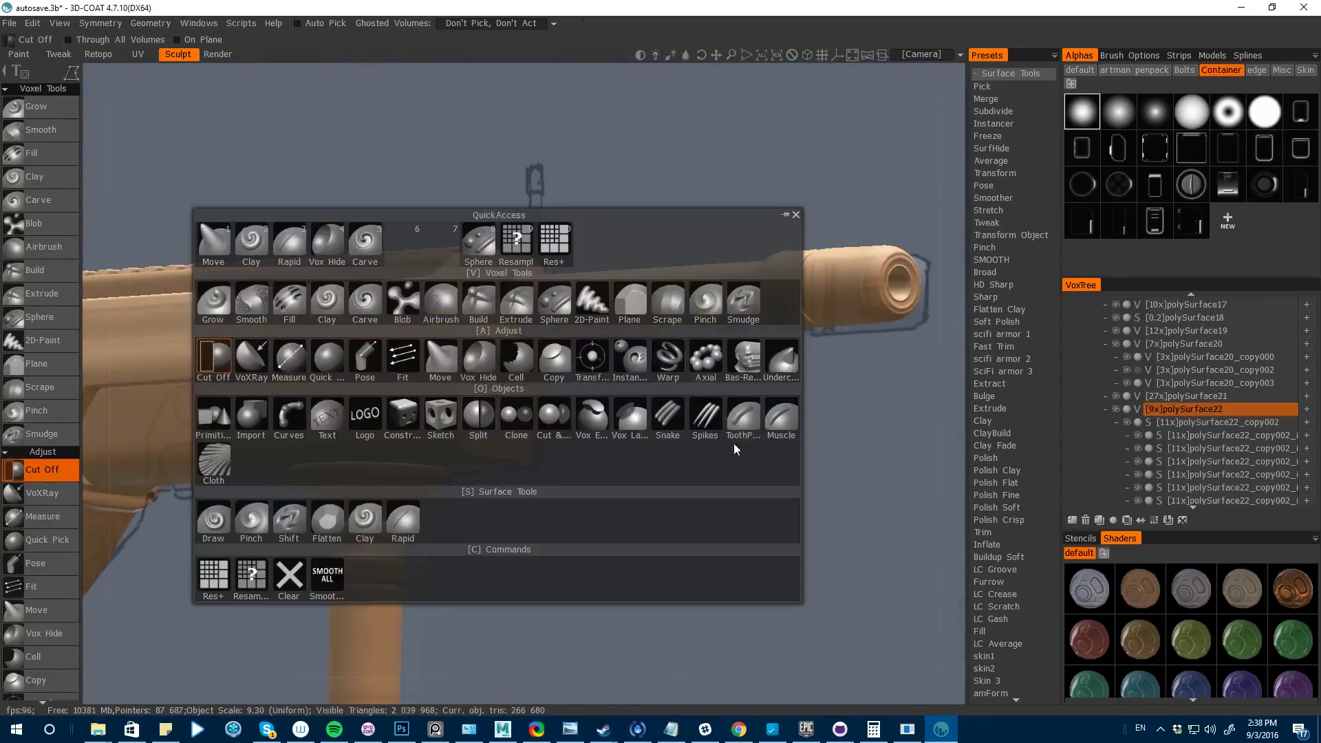
left_click(742, 422)
mouse_move(475, 362)
left_mouse_down()
mouse_move(562, 381)
mouse_move(486, 369)
left_mouse_up()
left_click_drag(569, 386, 689, 413, "alt")
- Trim the front end of the handguard straight to the sketch with rectangular Cut Off selections
key("space")
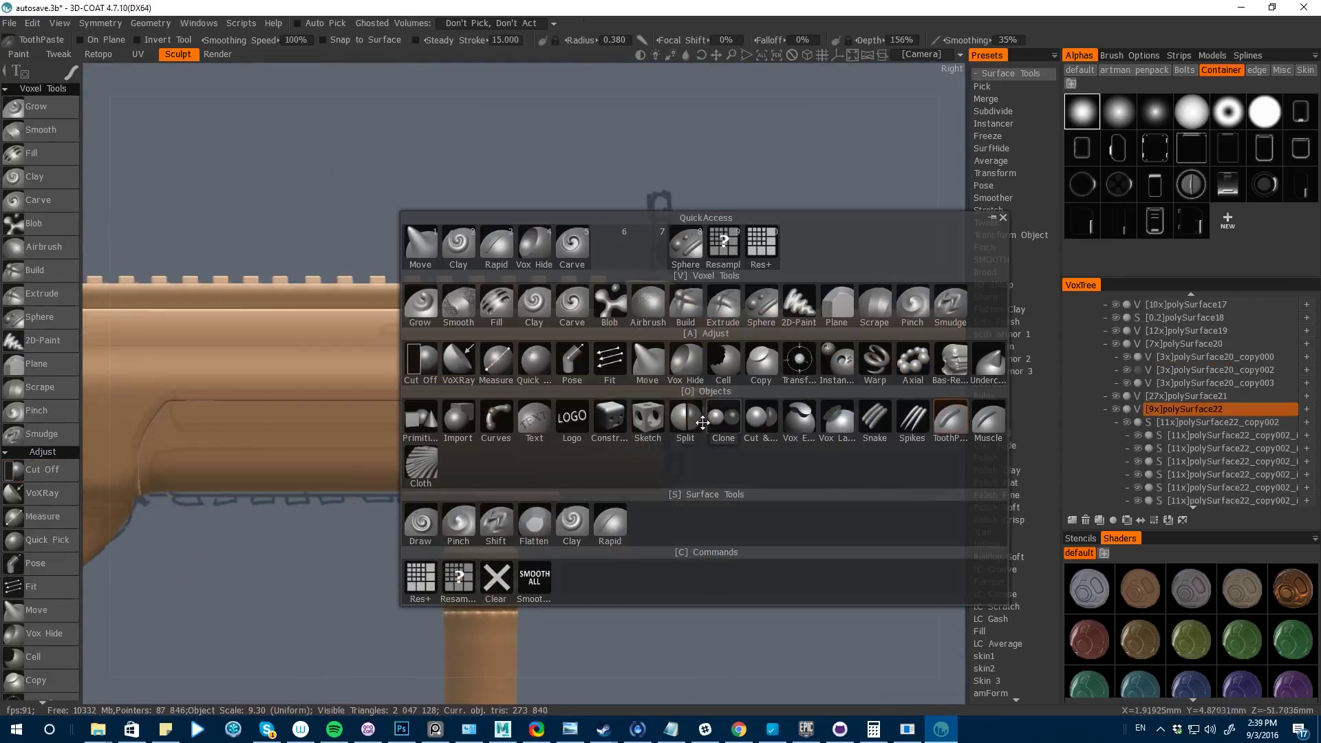
left_click(421, 357)
mouse_move(97, 89)
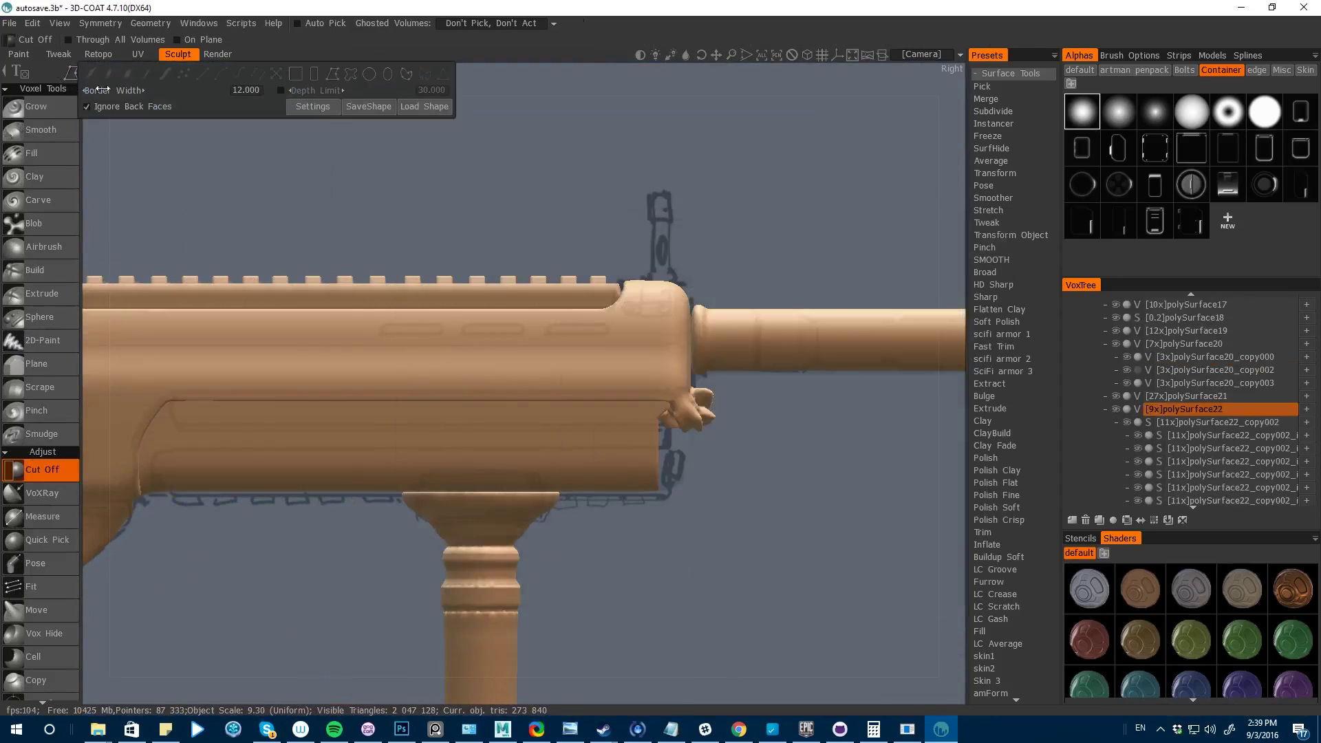
left_click(320, 74)
left_click_drag(751, 241, 688, 500)
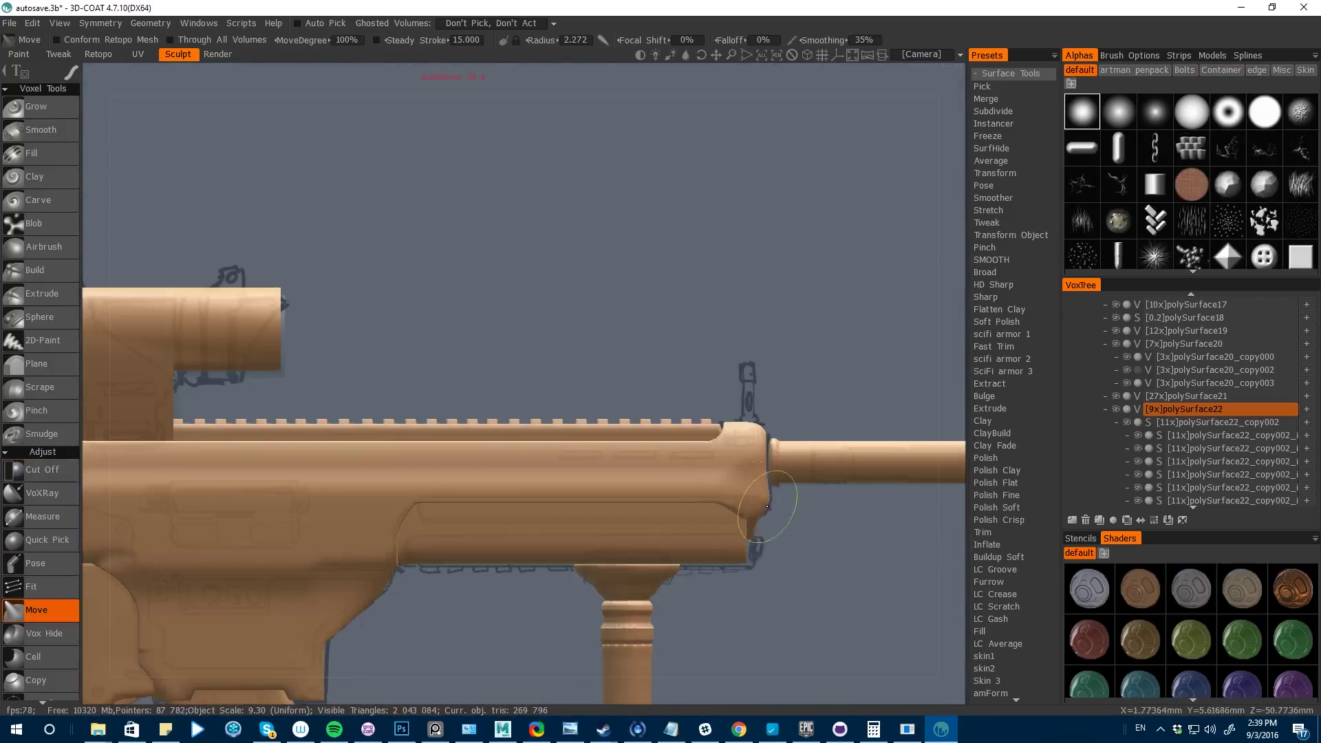
key("space")
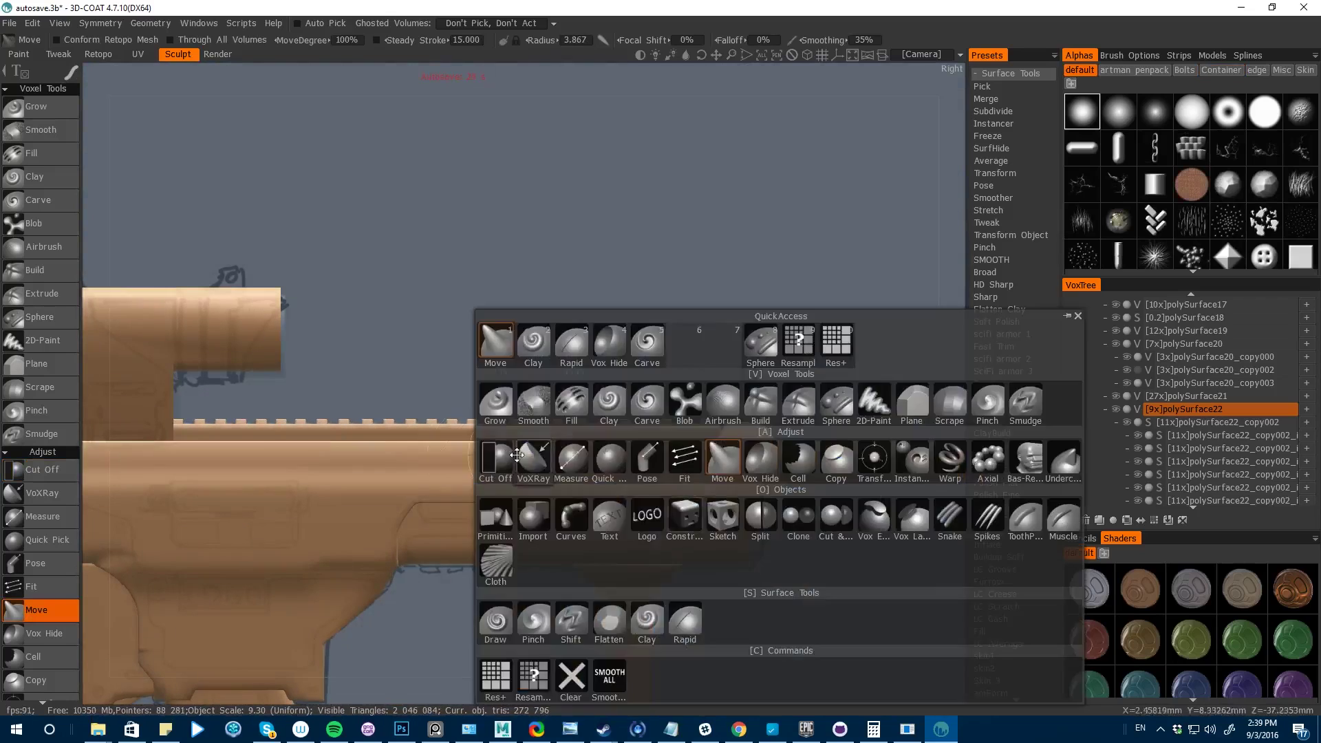
left_click_drag(832, 355, 767, 539)
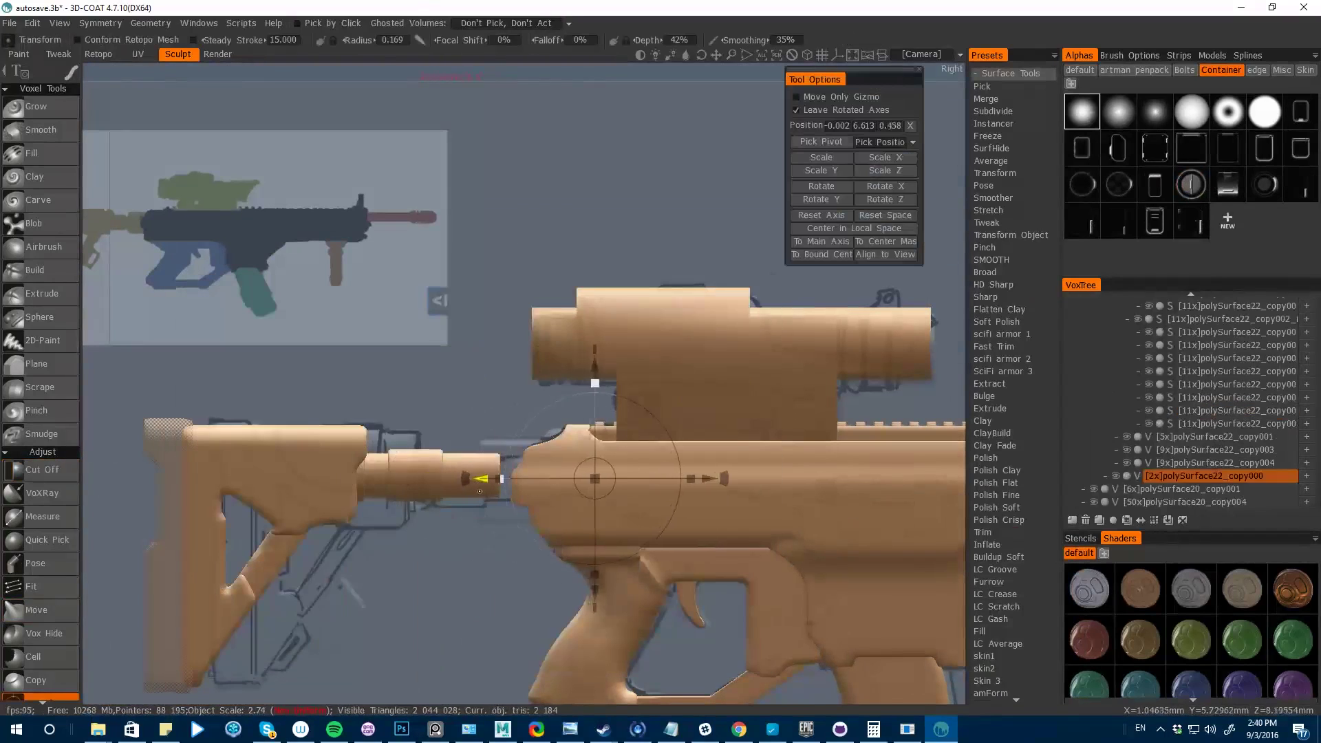
- Duplicate the stock's diagonal strut and move the copy down to the lower corner of the stock with Transform
left_click(482, 484)
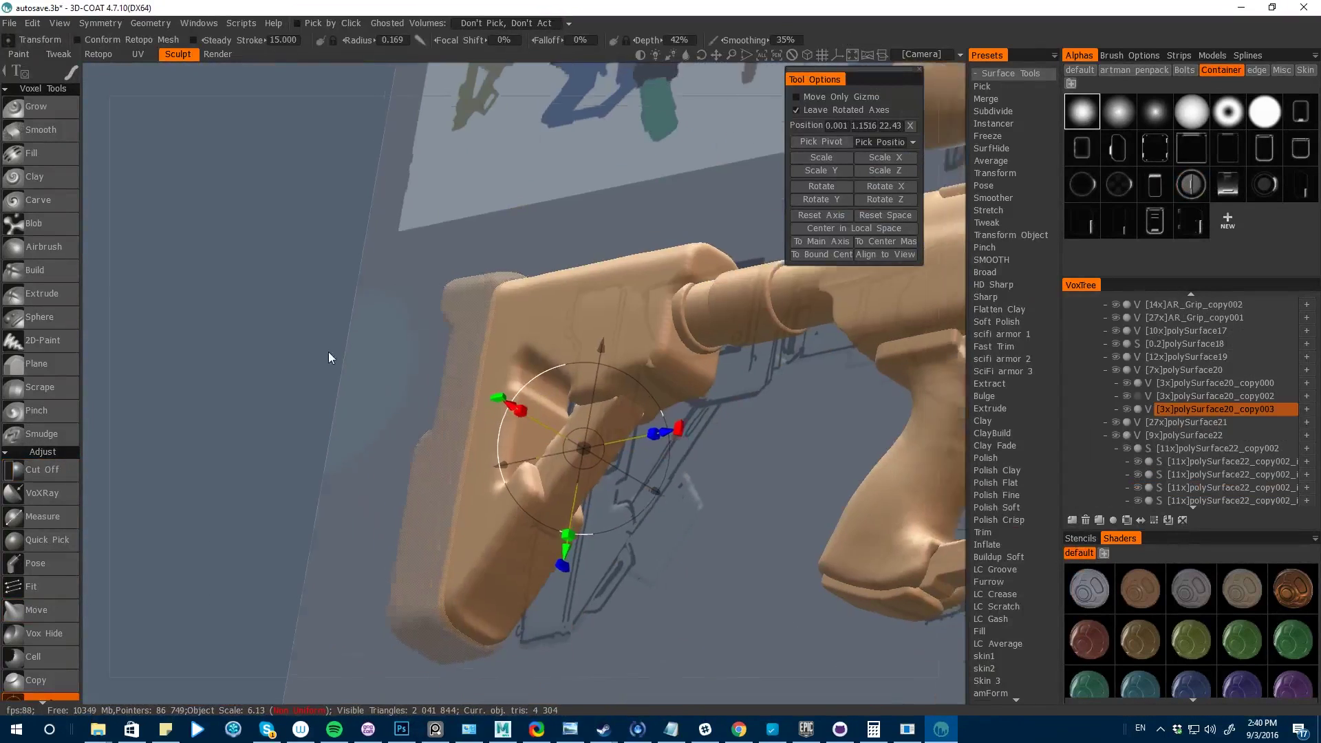
left_click_drag(329, 352, 563, 592)
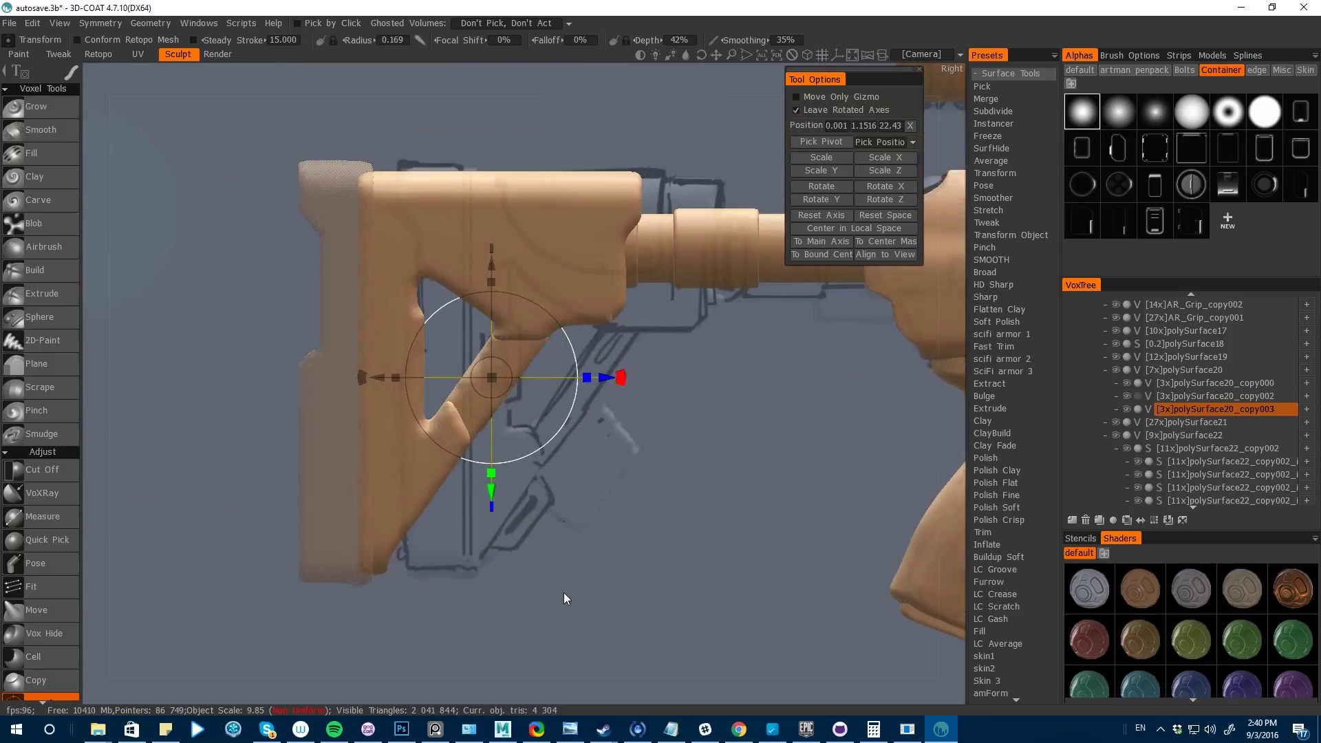
left_click(1099, 521)
mouse_move(479, 389)
left_mouse_down()
mouse_move(441, 496)
mouse_move(464, 558)
mouse_move(426, 529)
mouse_move(475, 547)
mouse_move(425, 520)
left_mouse_up()
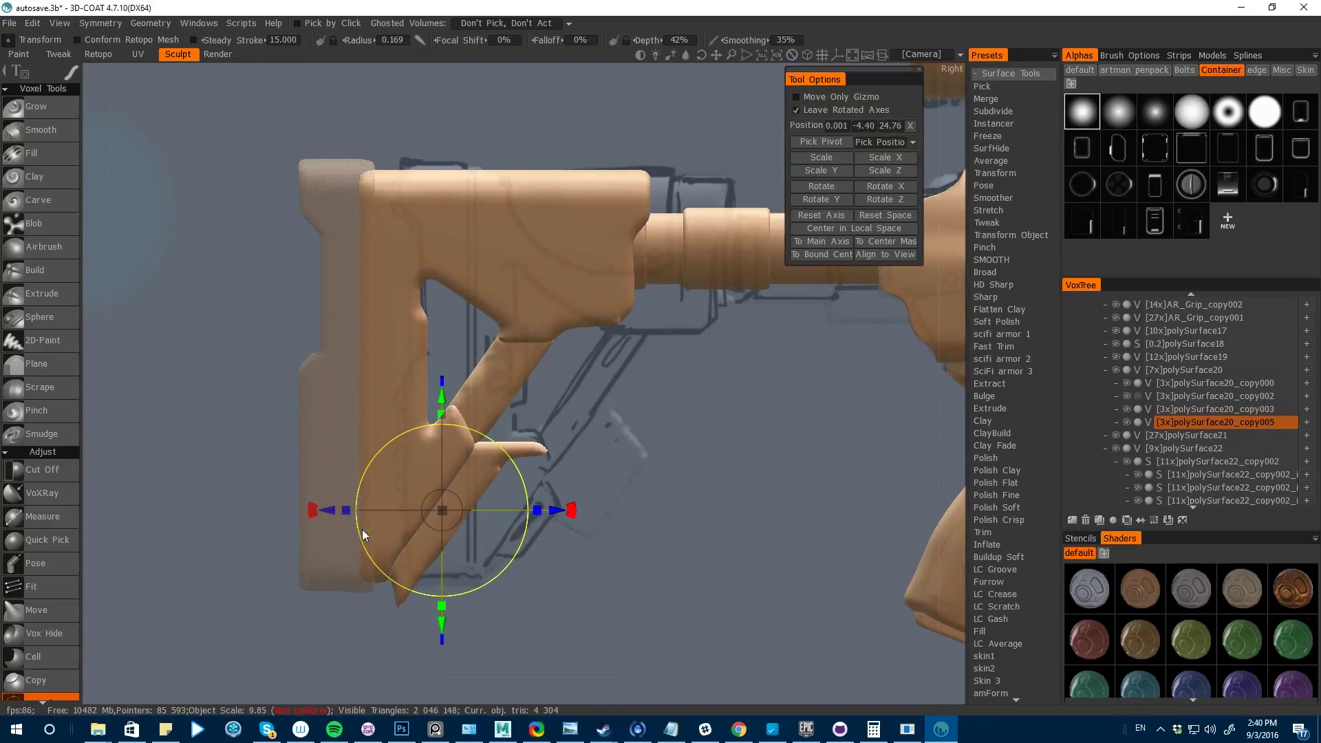
- Cut the copied strut down to a short stub at the stock's lower corner with Cut Off
key("space")
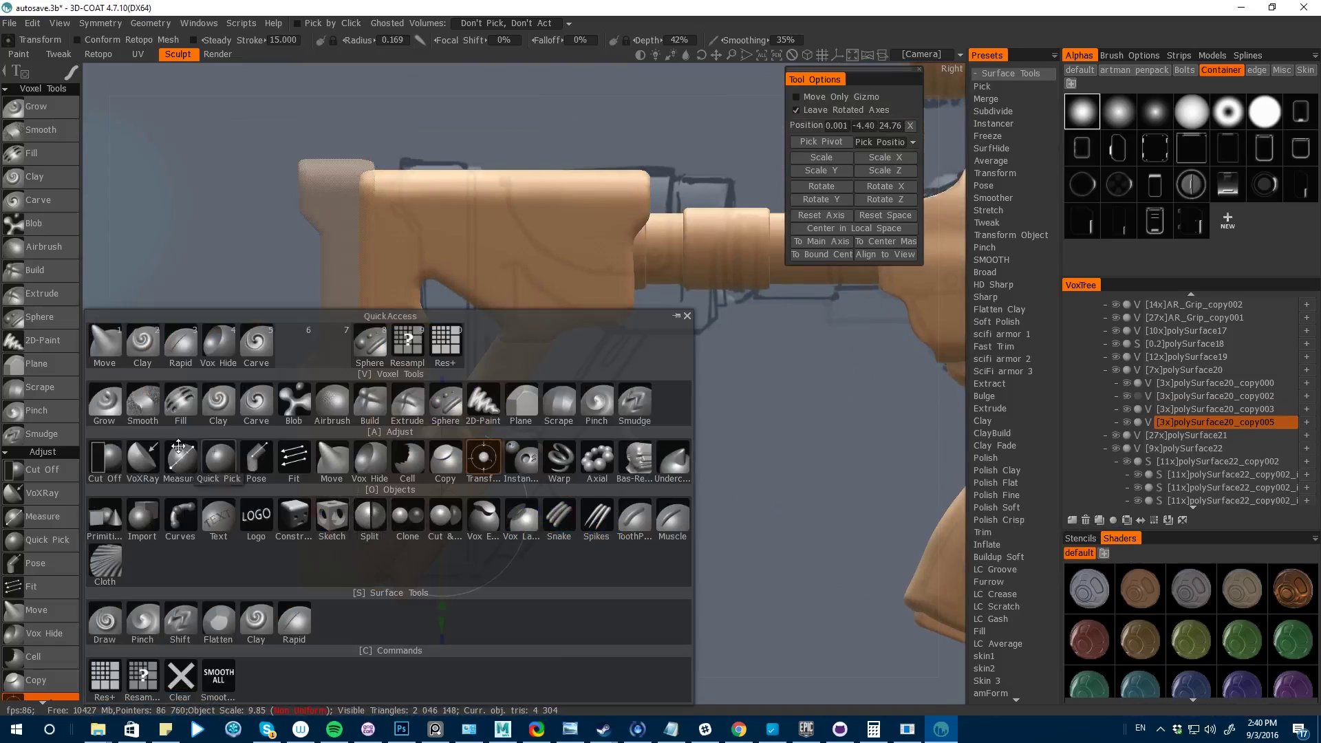
left_click(230, 483)
left_click(394, 559)
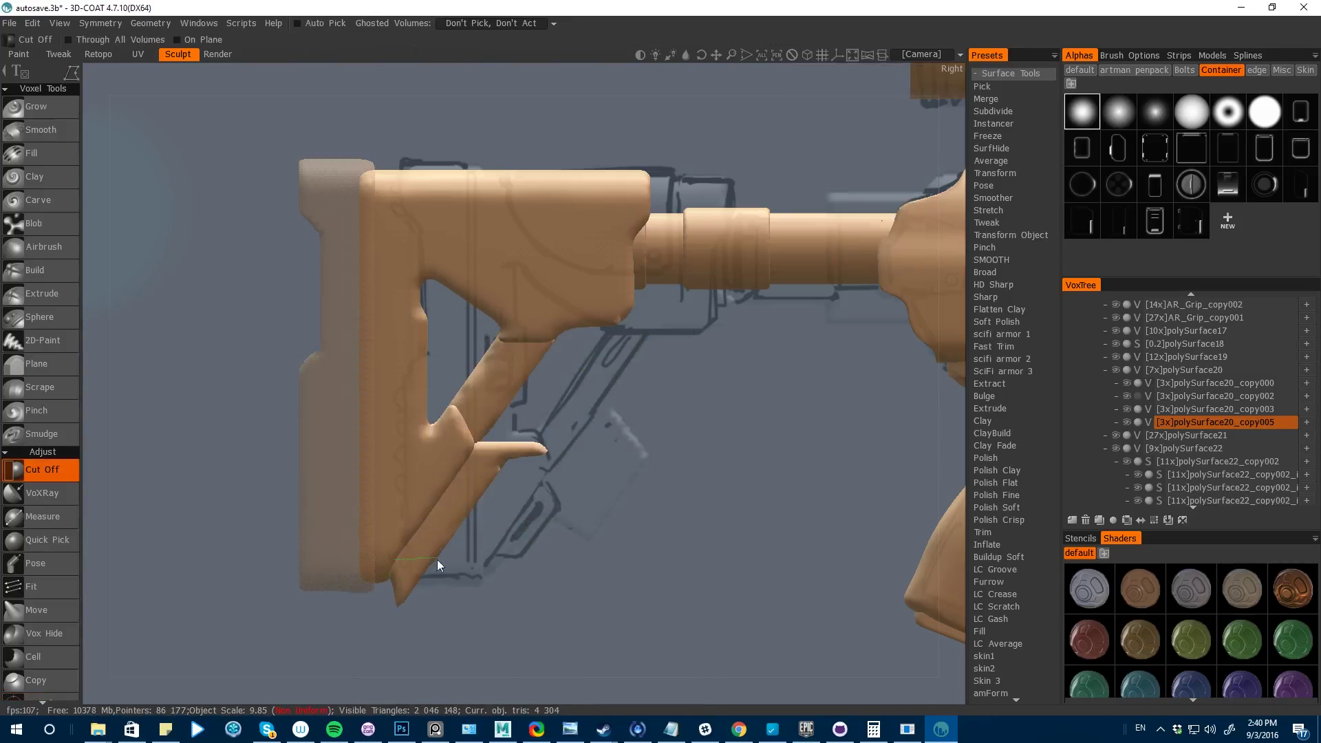
left_click_drag(348, 641, 364, 585)
key("space")
key("space")
- Increase the stub's voxel resolution and trim its lower end into the sketched loop outline with Cut Off
left_click(484, 460)
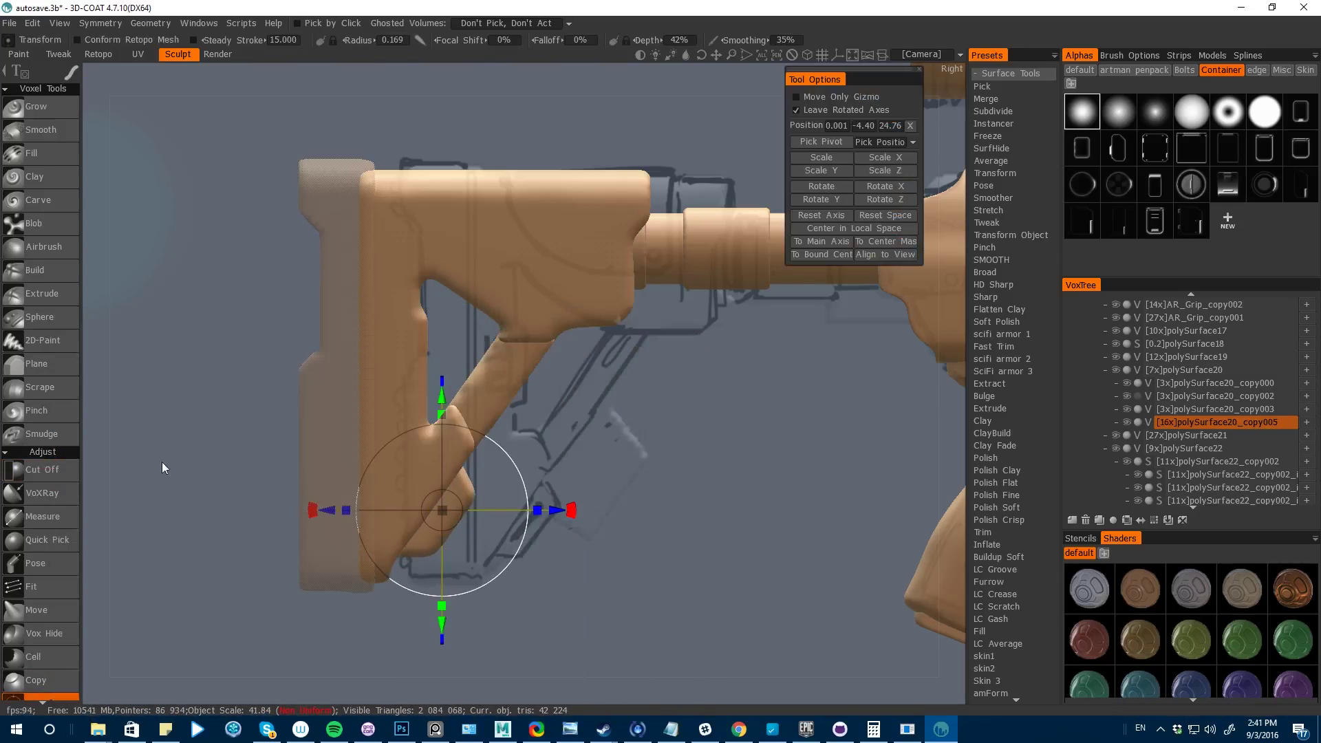
mouse_move(162, 461)
left_mouse_down()
mouse_move(444, 423)
mouse_move(605, 541)
left_mouse_up()
key("space")
left_click(320, 460)
scroll(576, 552, "up", 2)
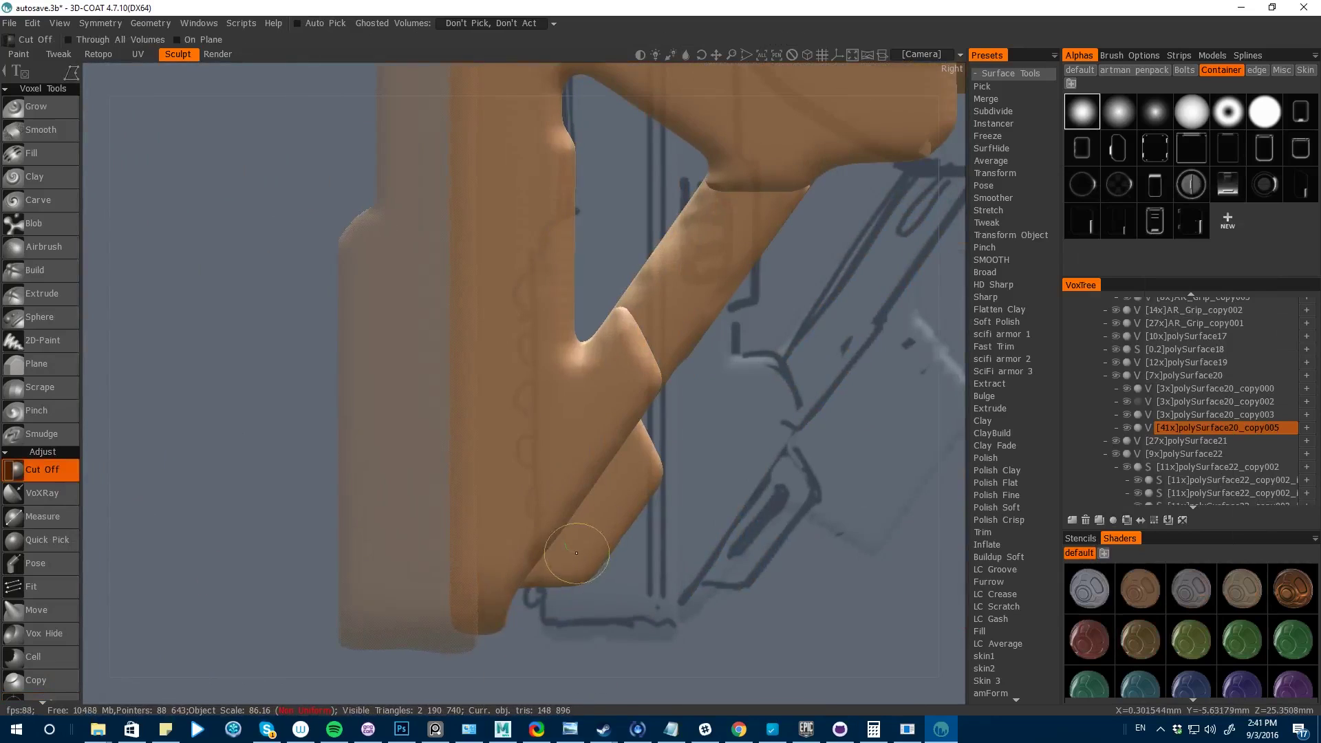
key("Escape")
- Carve a slanted straight slot through the small lower loop with the Sphere tool
key("space")
left_click(570, 481)
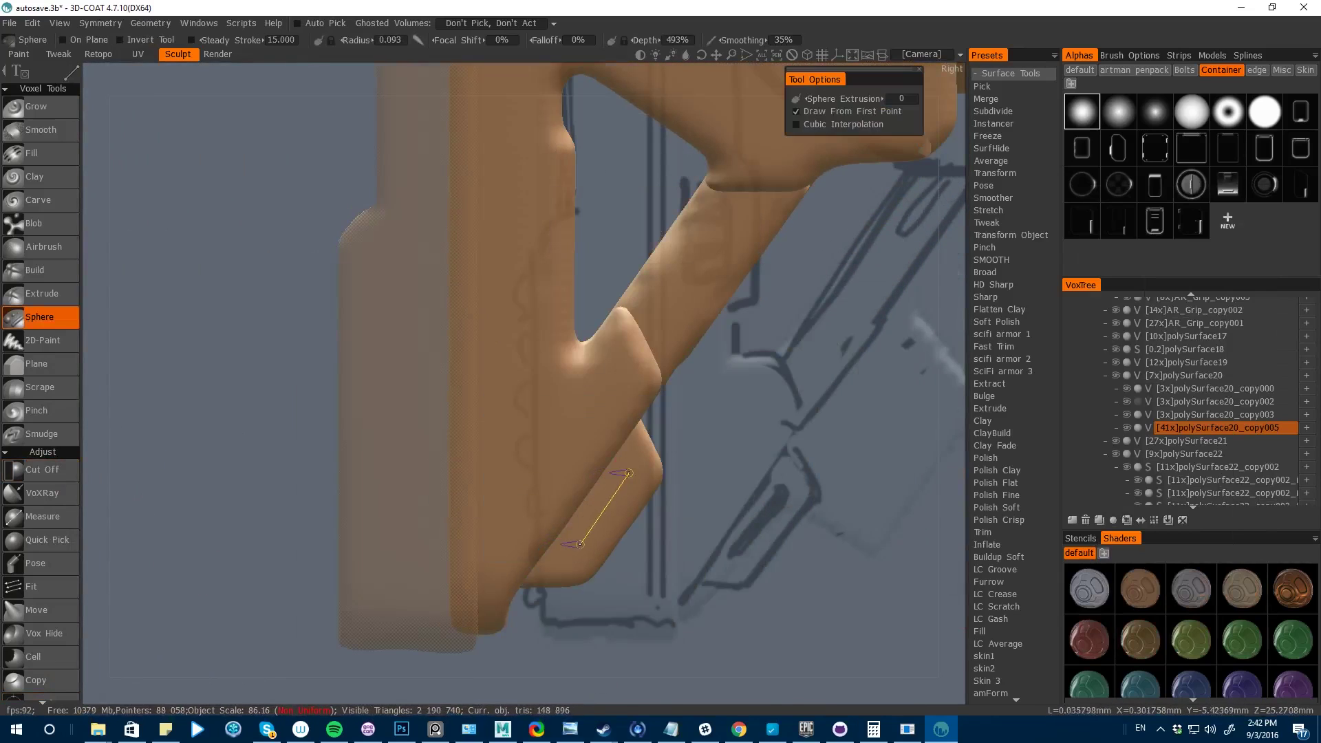
left_click(629, 473)
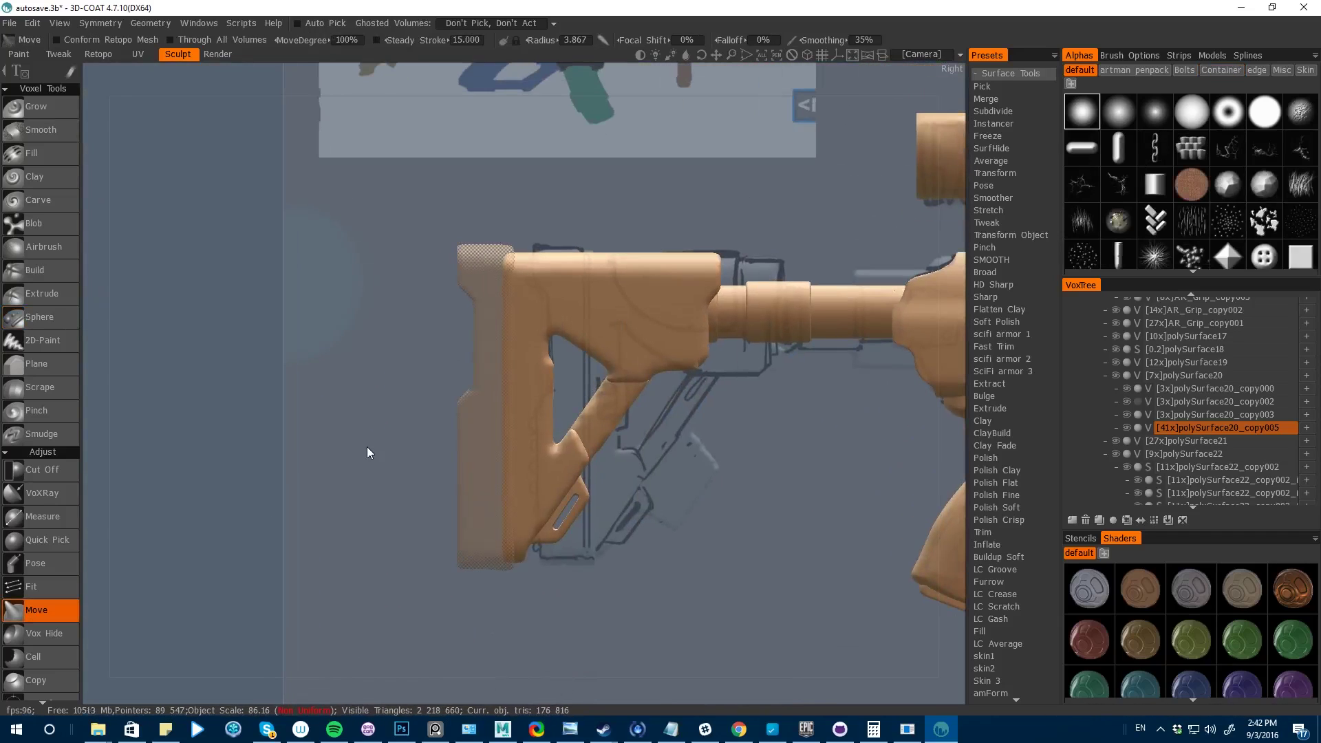
- Push the lower inner shoulder of the stock body into shape with the Move tool
scroll(546, 413, "up", 1)
key("h")
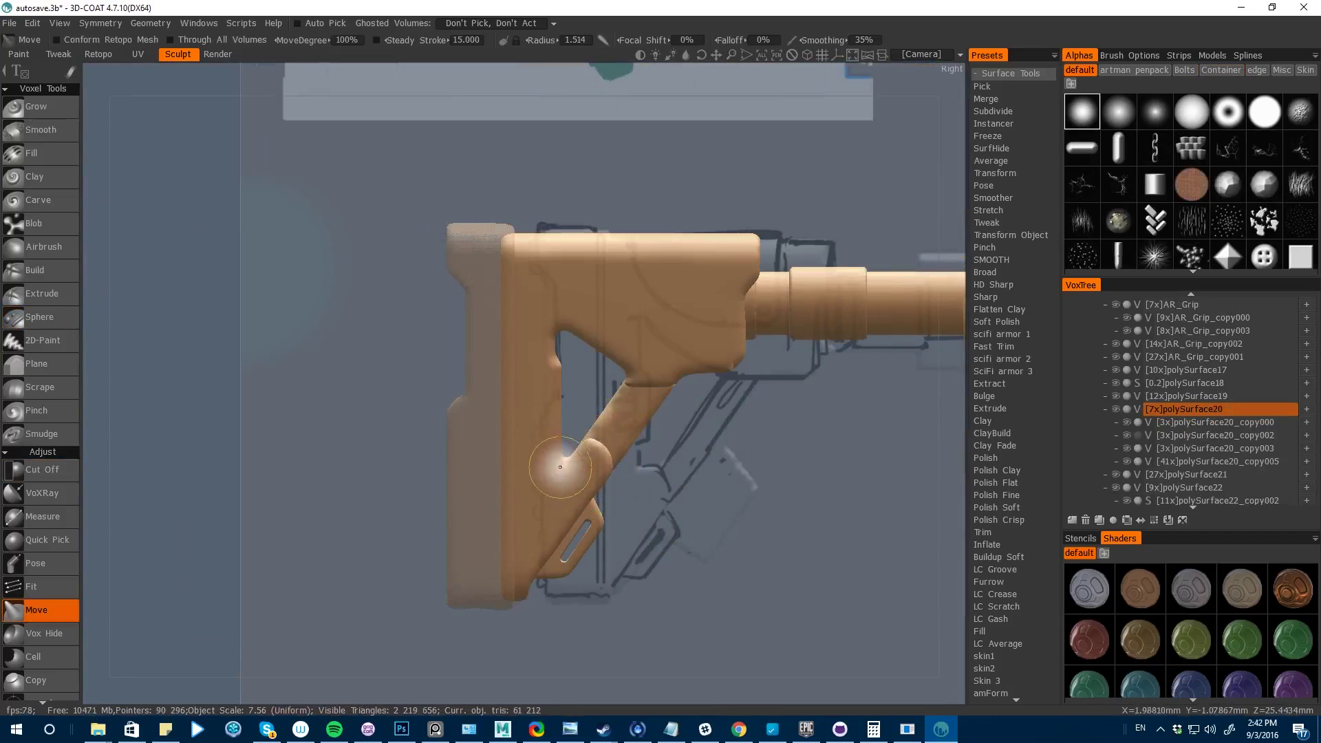
left_click_drag(560, 467, 551, 454)
- Trim the underside of the stock's upper body along the opening with a closed Cut Off outline
key("space")
left_click(291, 295)
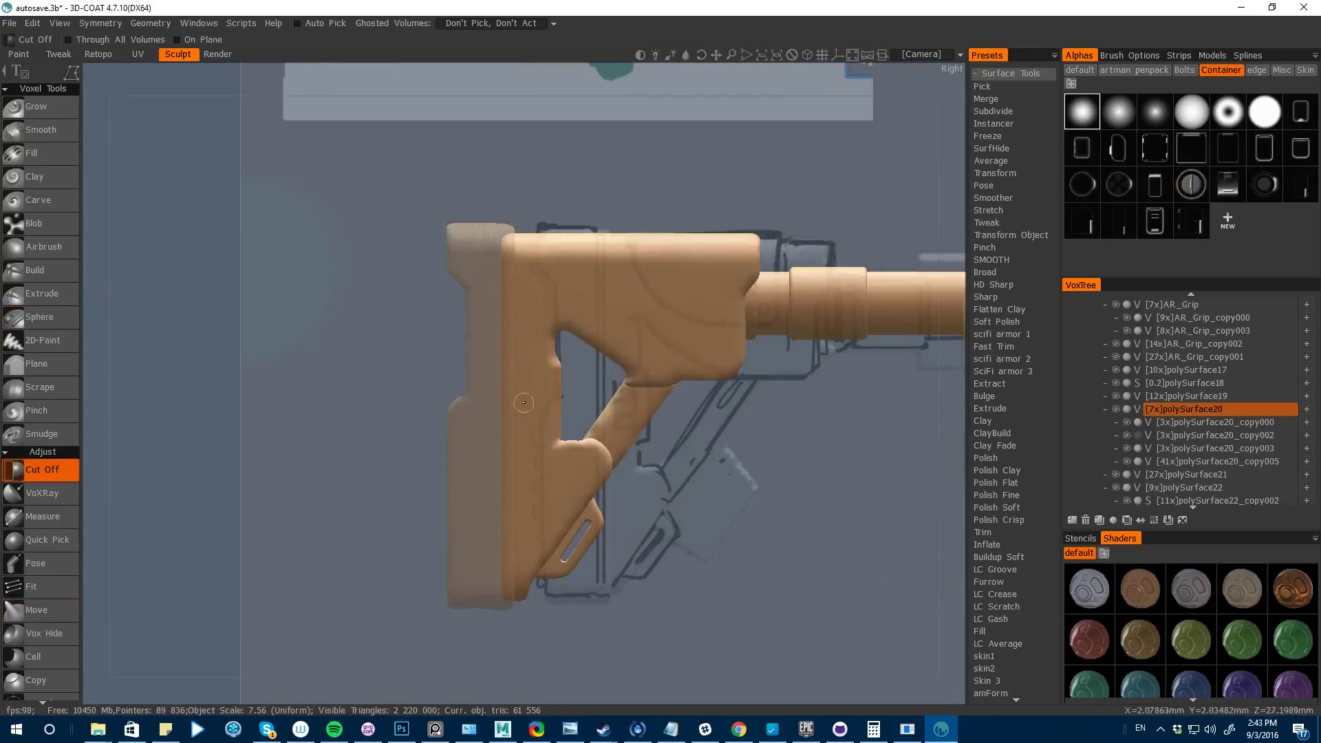
double_click(650, 465)
left_click(733, 377)
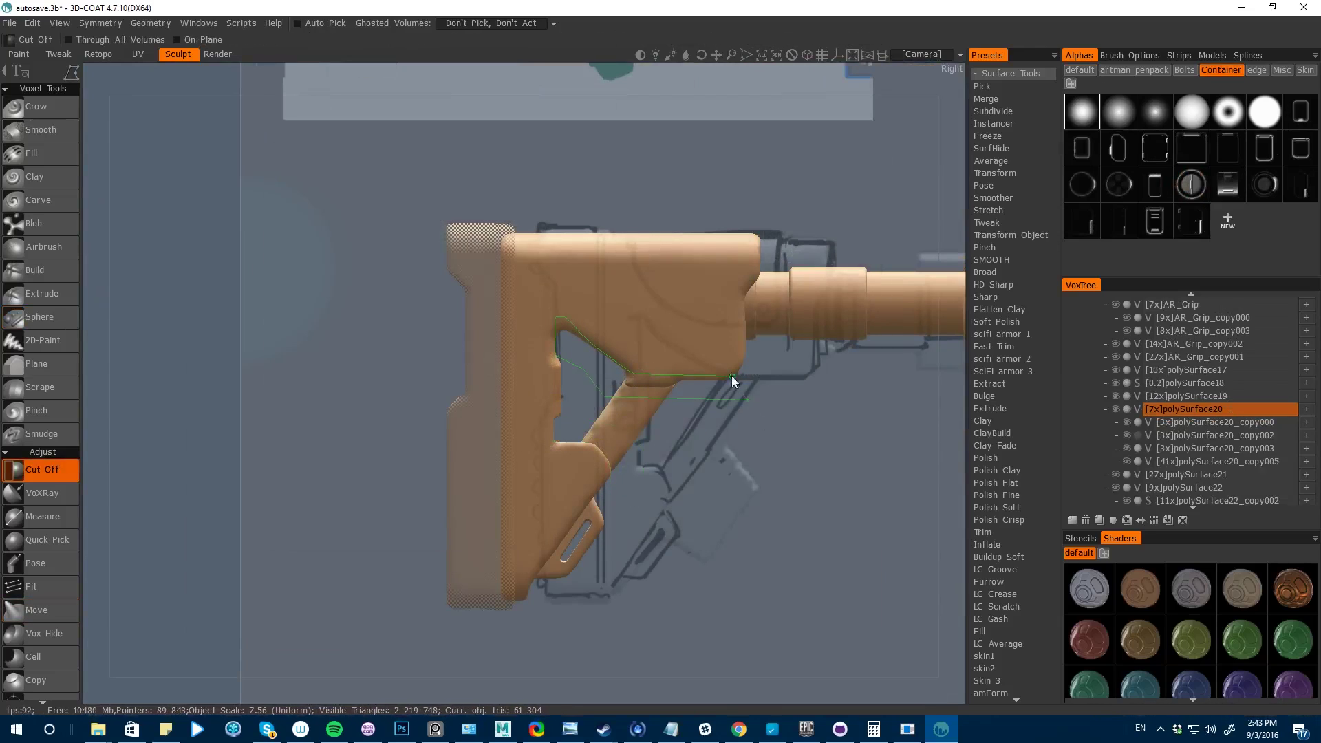
key("Escape")
- Slide the buffer tube forward to the receiver and shift the stock toward it with Transform to match the sketch
scroll(675, 520, "up", 1)
middle_click_drag(777, 350, 590, 371, "alt")
key("h")
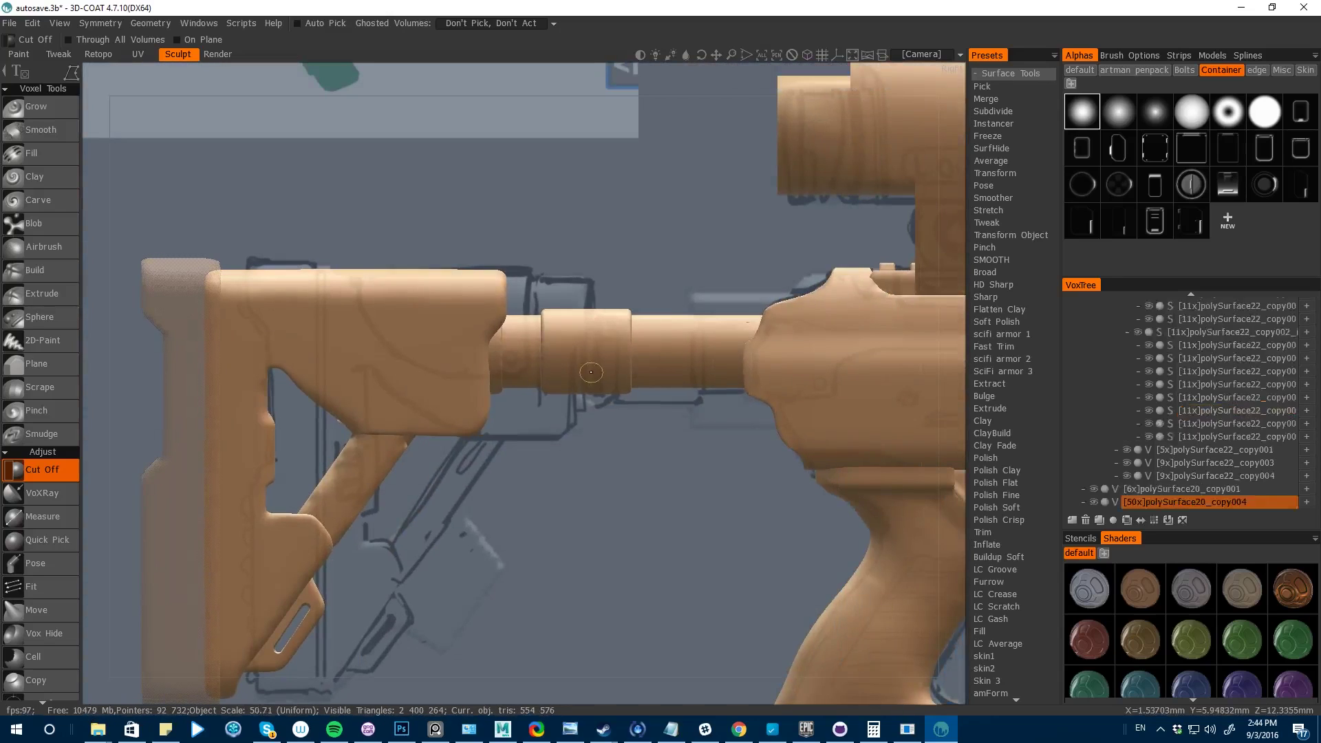
key("space")
left_click(356, 542)
key("h")
left_click_drag(273, 433, 369, 432)
key("h")
key("h")
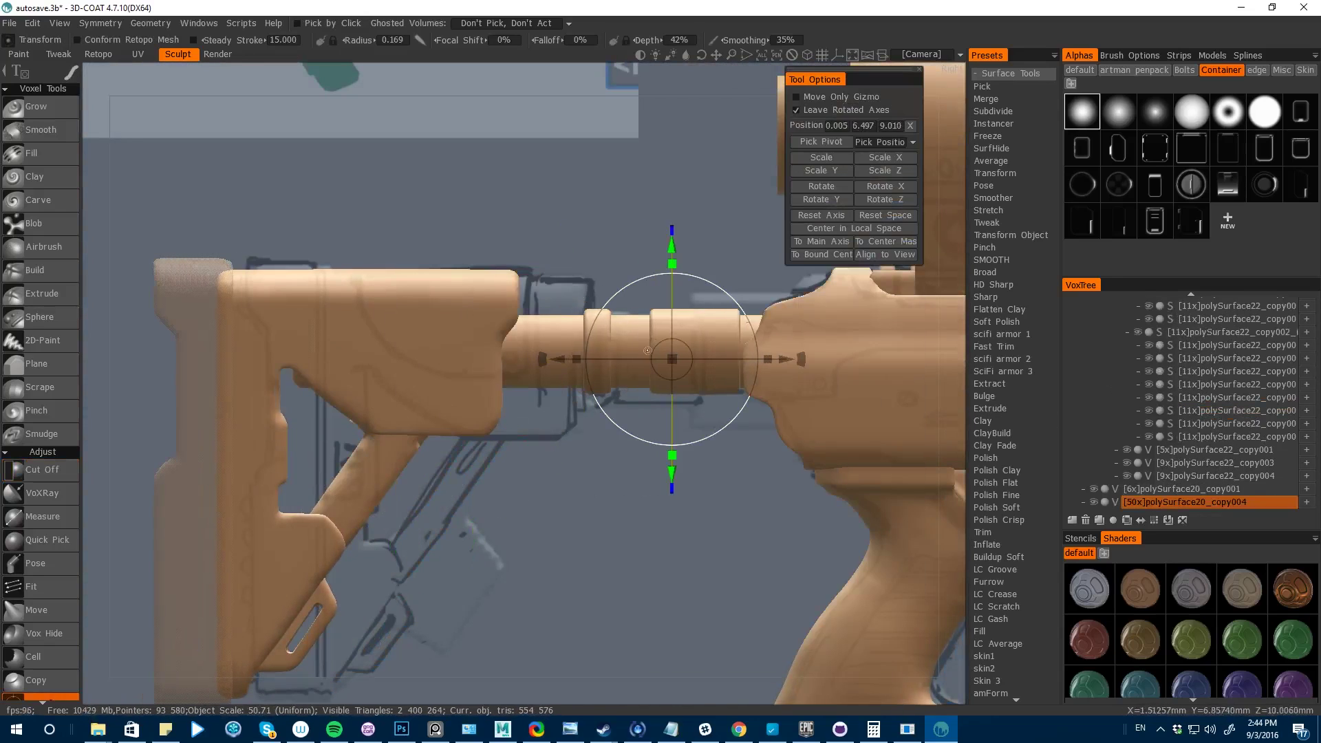
- Slim the stock's diagonal strut and refit the smaller slotted loop against the lower stock to match the sketch
left_click(42, 470)
key("space")
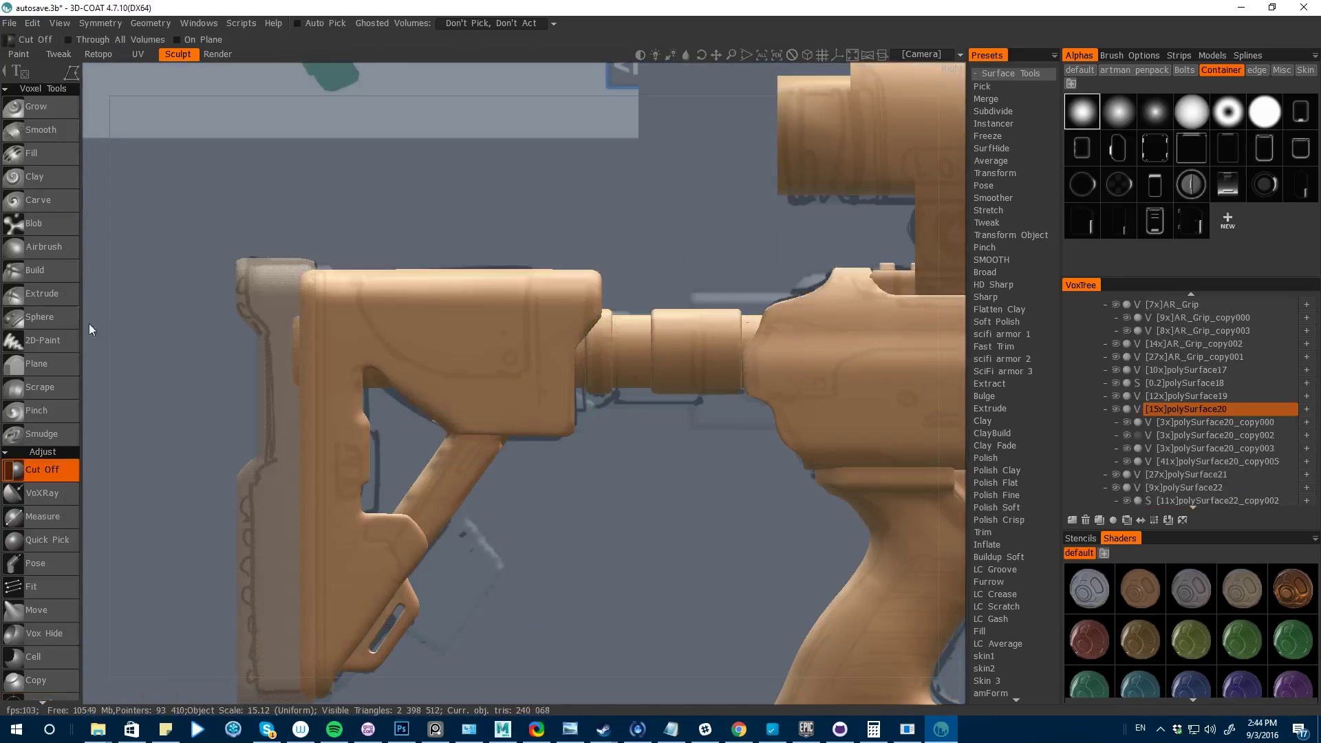
key("h")
left_click_drag(507, 439, 504, 438)
mouse_move(179, 378)
middle_mouse_down("alt")
mouse_move(184, 315)
mouse_move(253, 428)
mouse_move(254, 335)
middle_mouse_up("alt")
key("h")
key("space")
left_click(523, 455)
key("space")
key("space")
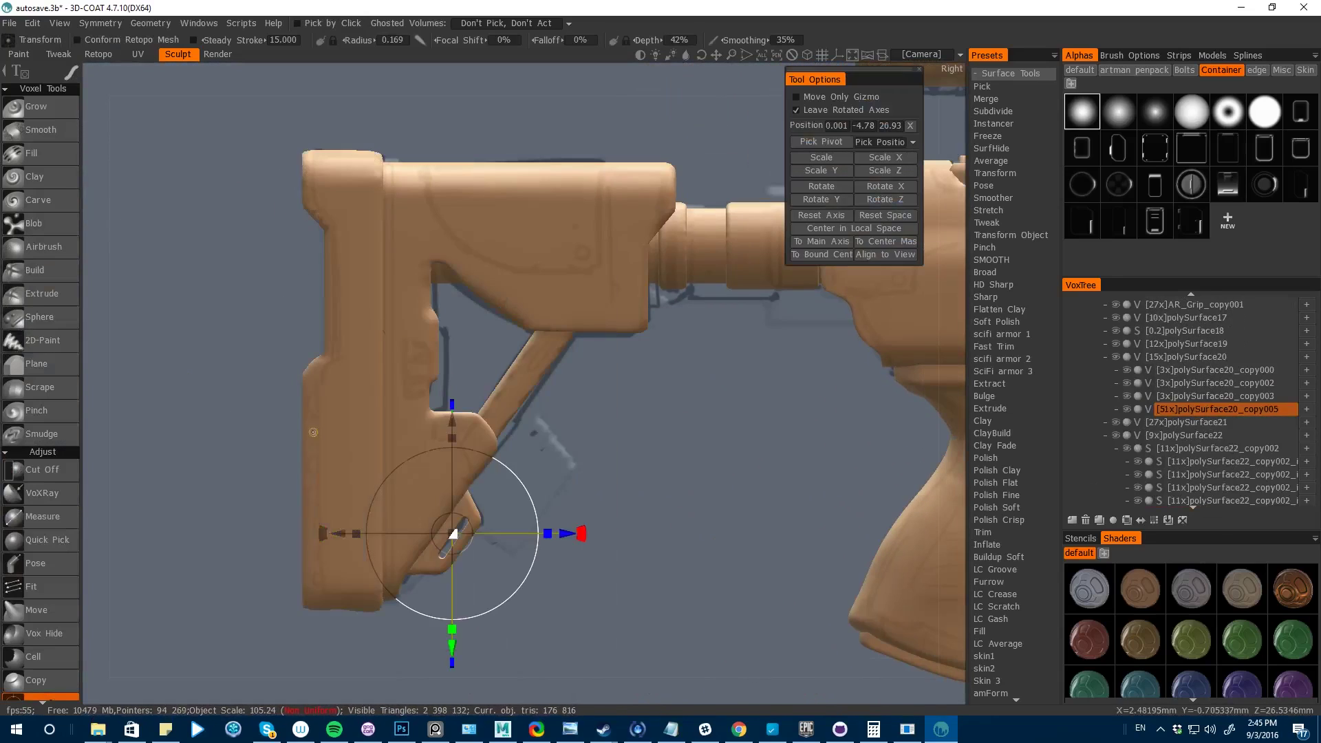
- Trim the bottom edge of the buttpad flat with a rectangular Cut Off selection
key("h")
key("space")
left_click_drag(296, 634, 398, 606)
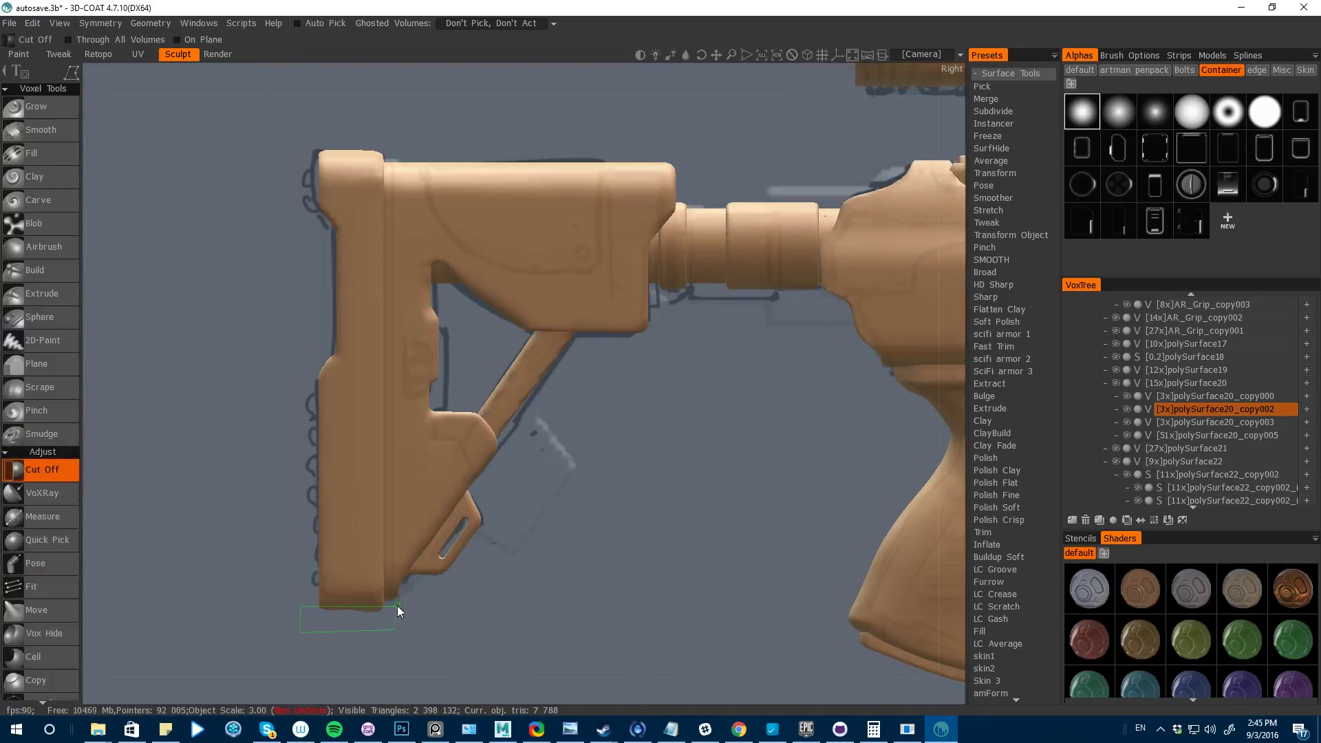
left_click_drag(94, 227, 97, 275, "alt")
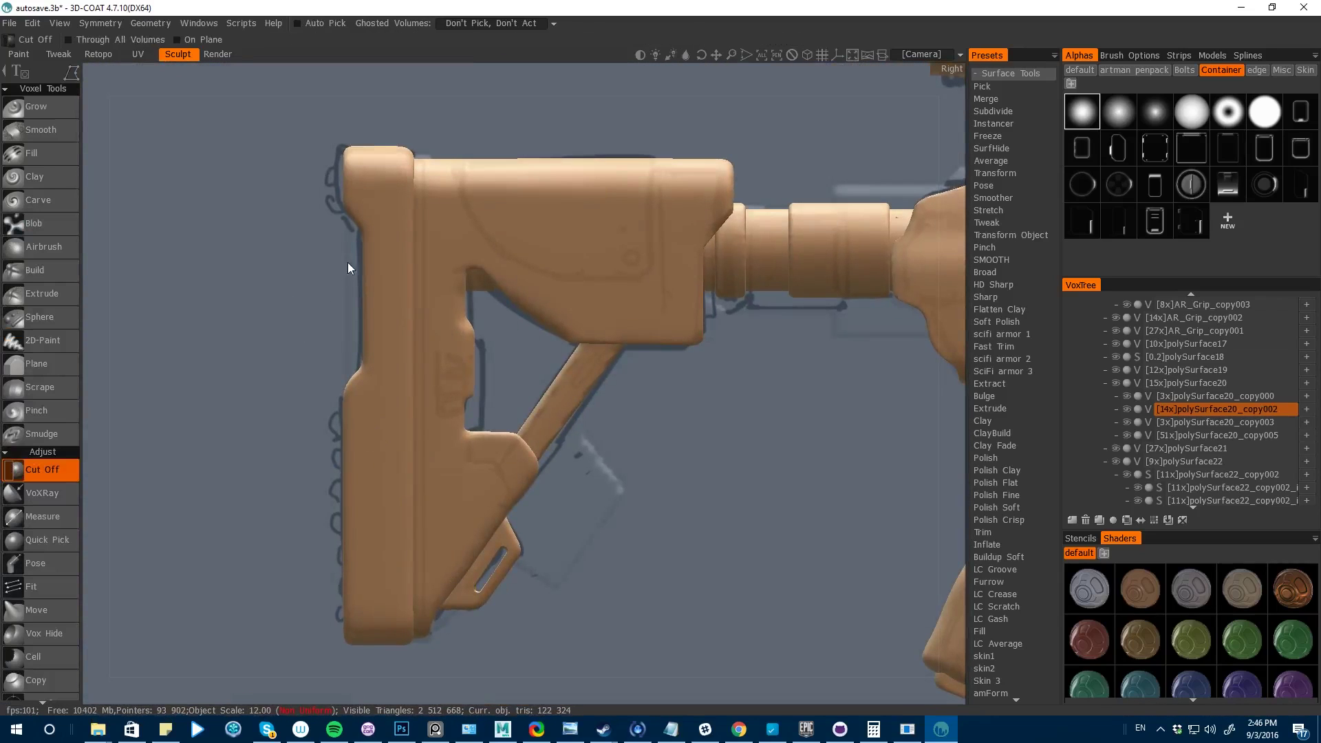
- Round the stock body's lower inner shoulder near the strut with the Move tool
key("space")
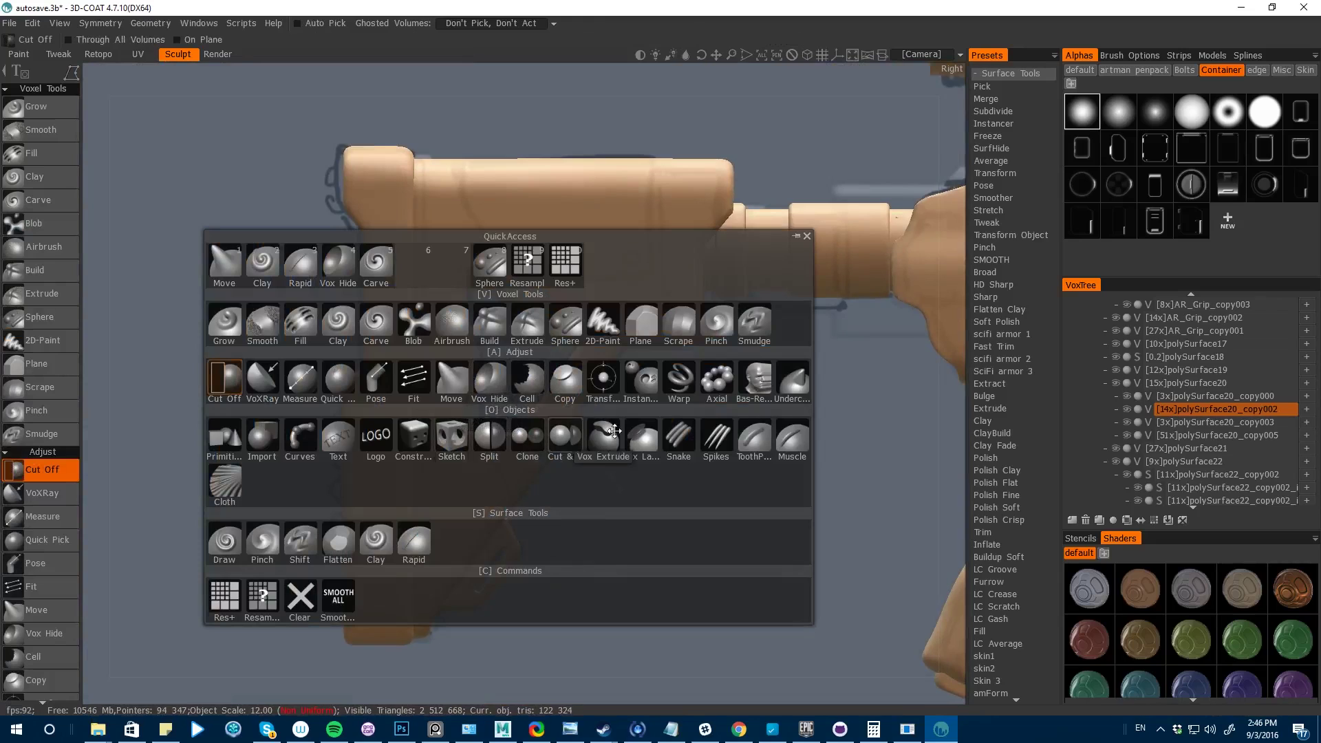
left_click(451, 378)
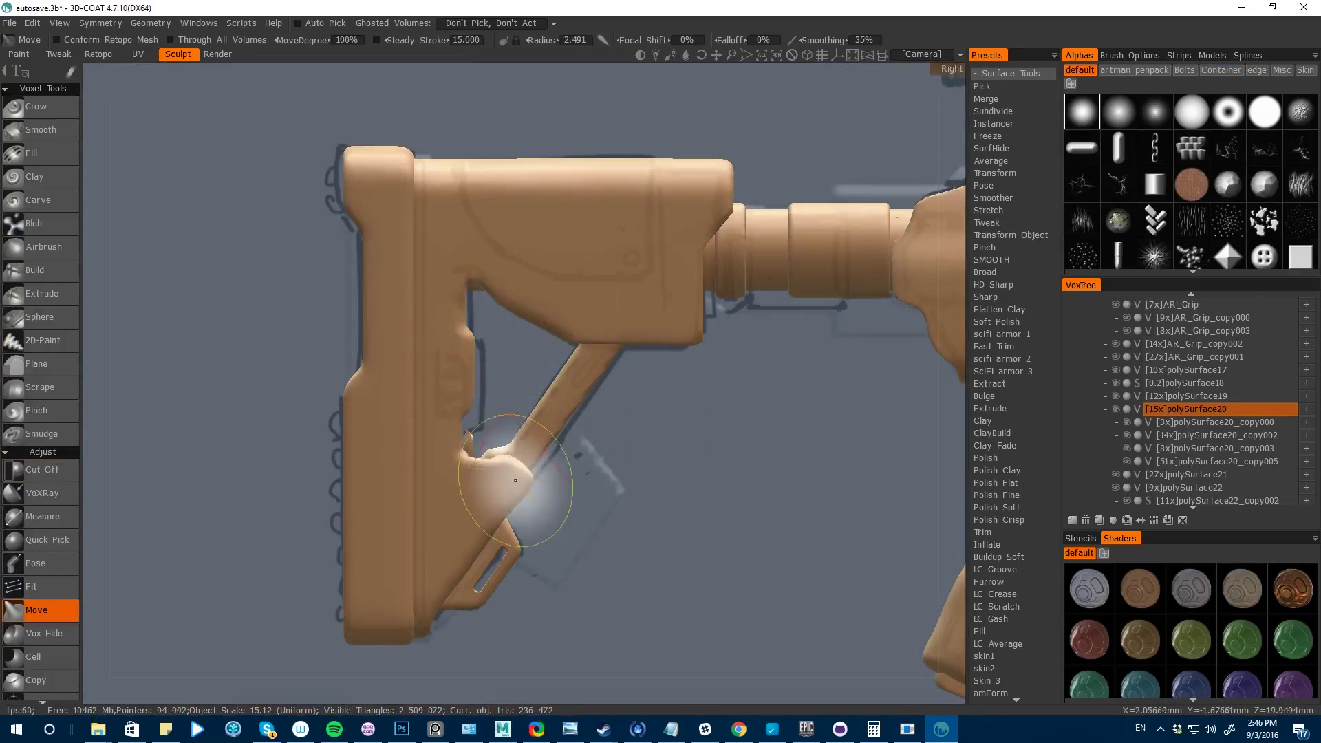
key("h")
- Isolate the stock body and diagonal strut, and pick the body for a spline Cut Off
left_click(1128, 409)
key("space")
left_click(286, 231)
left_click(350, 129)
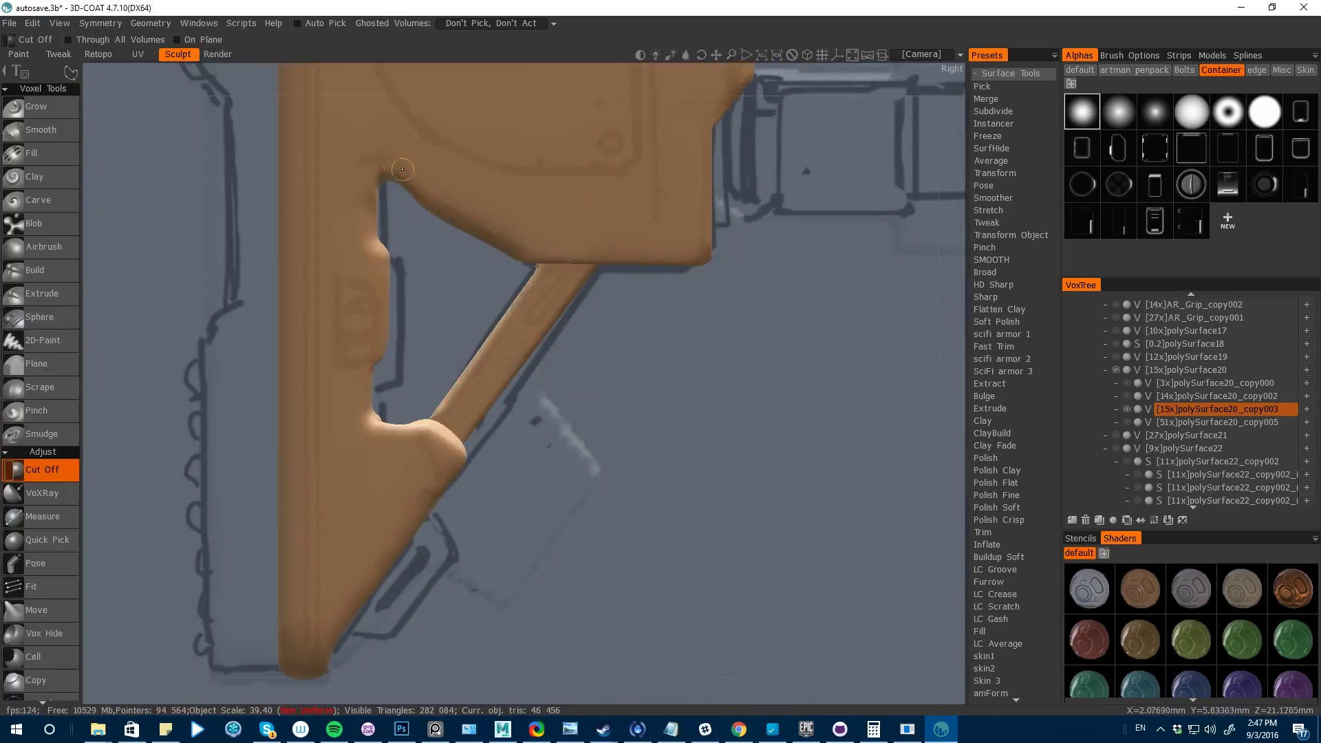
left_click(1126, 409)
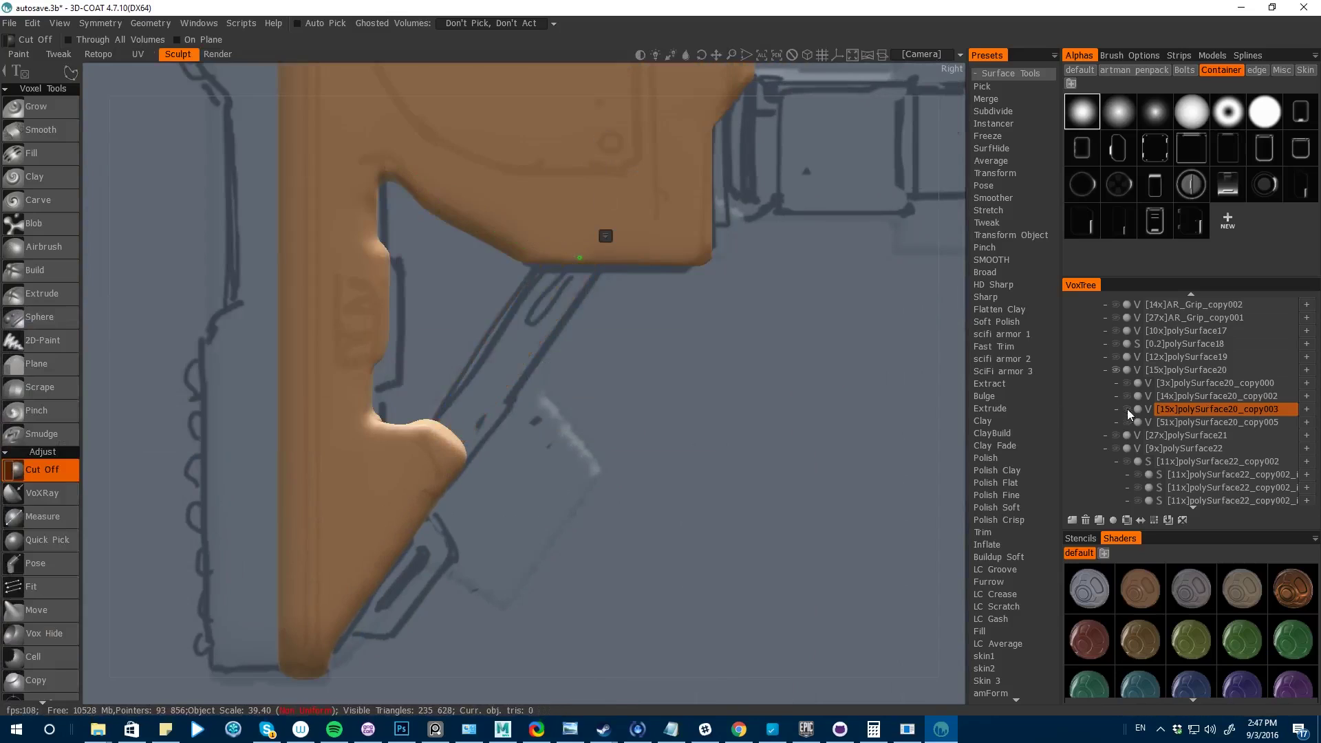
left_click(1126, 409)
key("h")
- Cut the stock body's inner opening and lower slanted edge to the sketch with a closed Cut Off spline
left_click(543, 255)
left_click(482, 229)
left_click(439, 206)
left_click(405, 171)
left_click(402, 162)
left_click(380, 161)
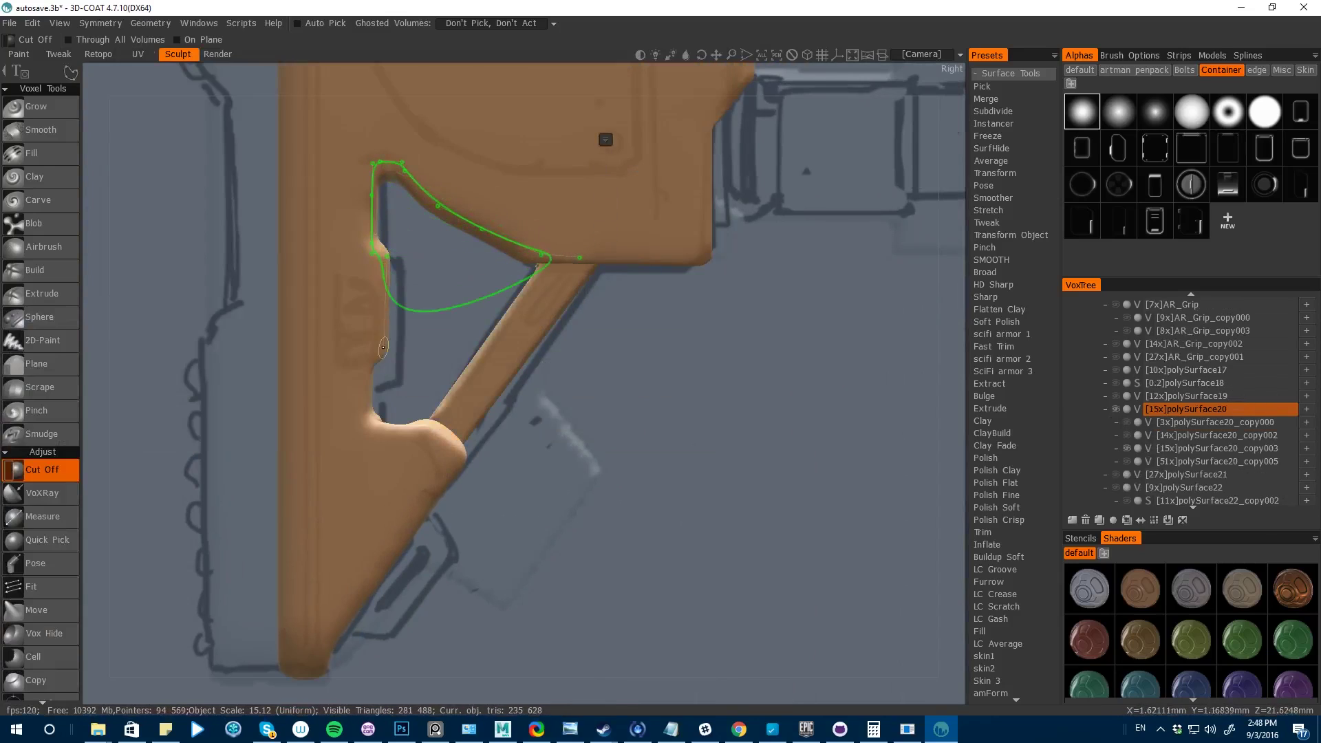
left_click(383, 349)
left_click(368, 358)
left_click(366, 421)
left_click(378, 435)
left_click(417, 435)
left_click(450, 462)
left_click(333, 641)
left_click(331, 674)
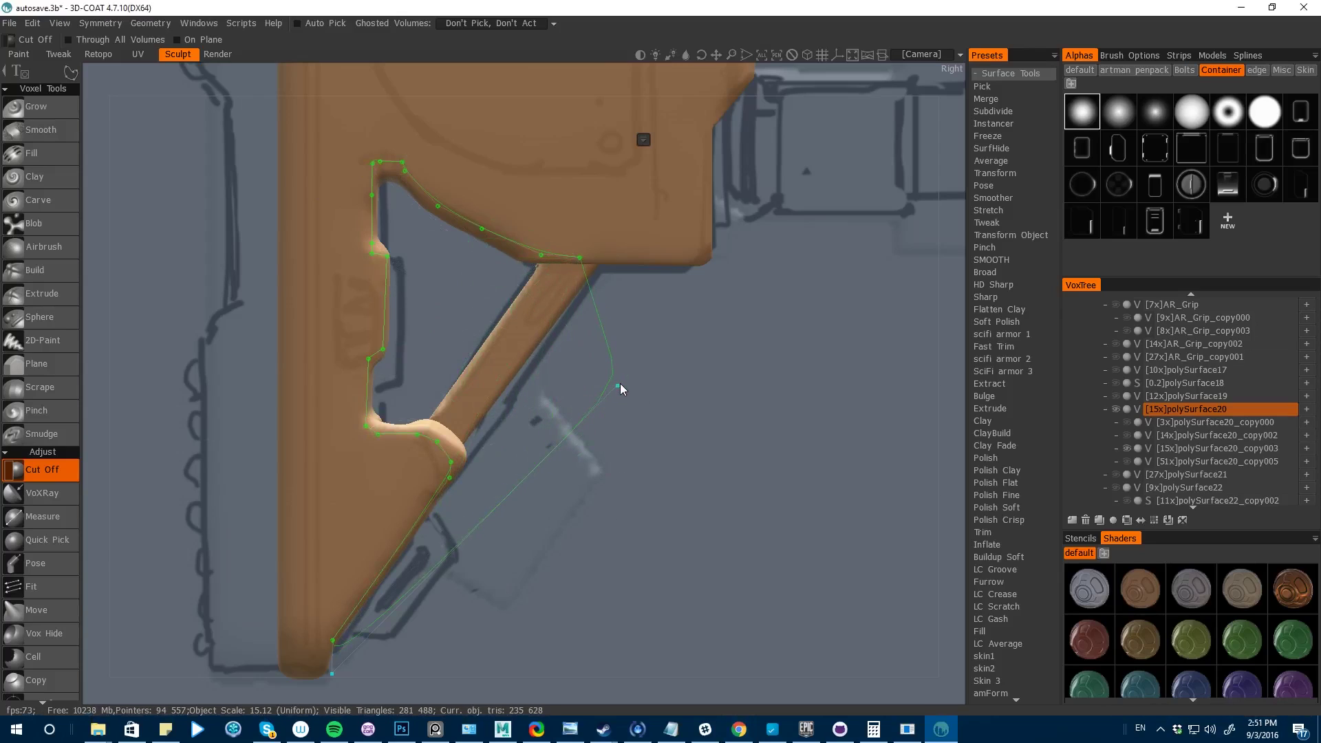
key("Return")
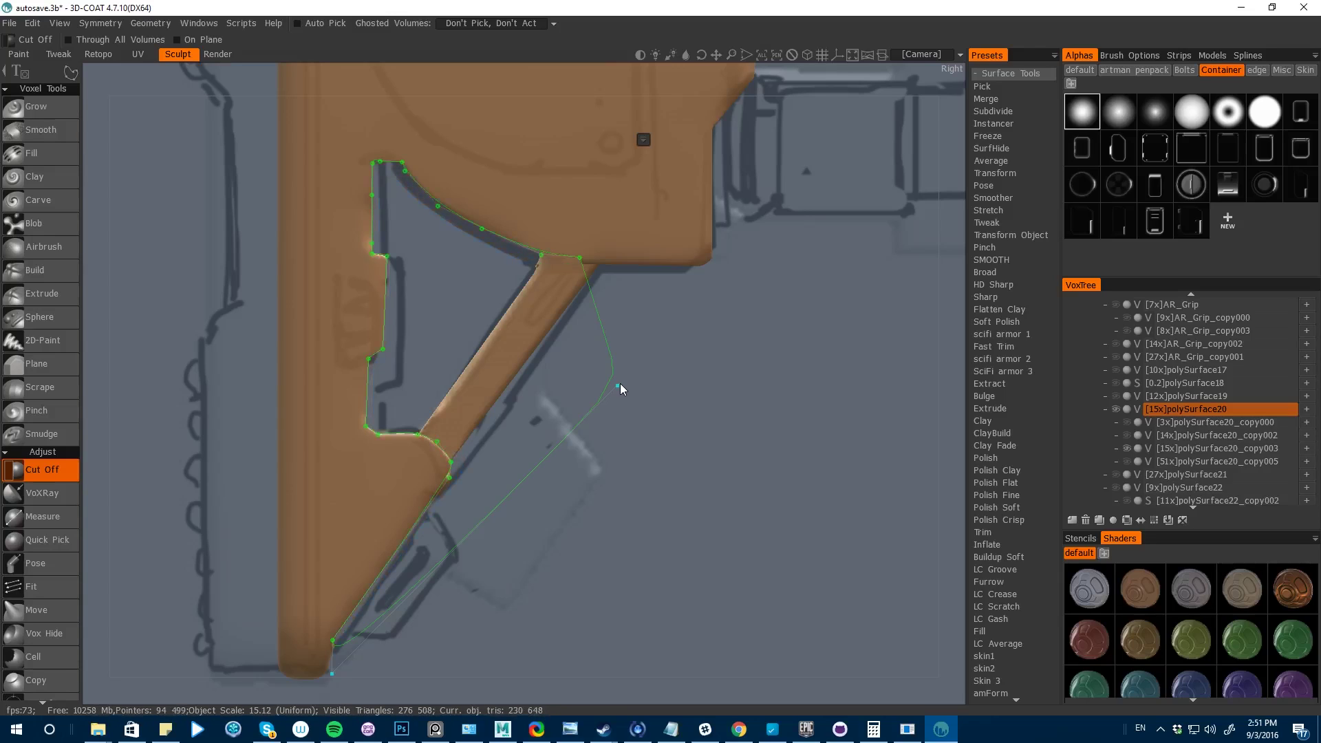
- Clear the old spline outline and trim the front underside of the stock body to the sketch with Cut Off
left_click(36, 106)
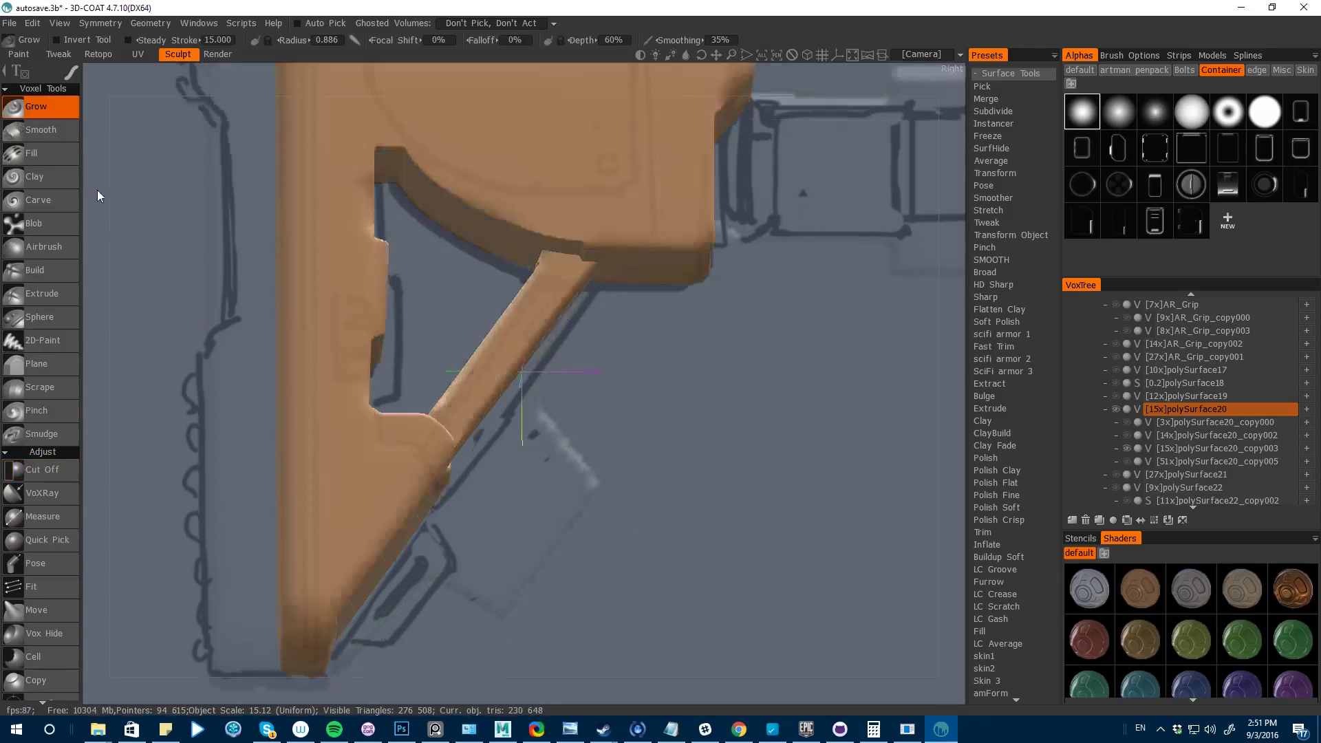
left_click(42, 470)
left_click(71, 73)
key("h")
middle_click_drag(575, 424, 554, 499, "alt")
key("h")
key("space")
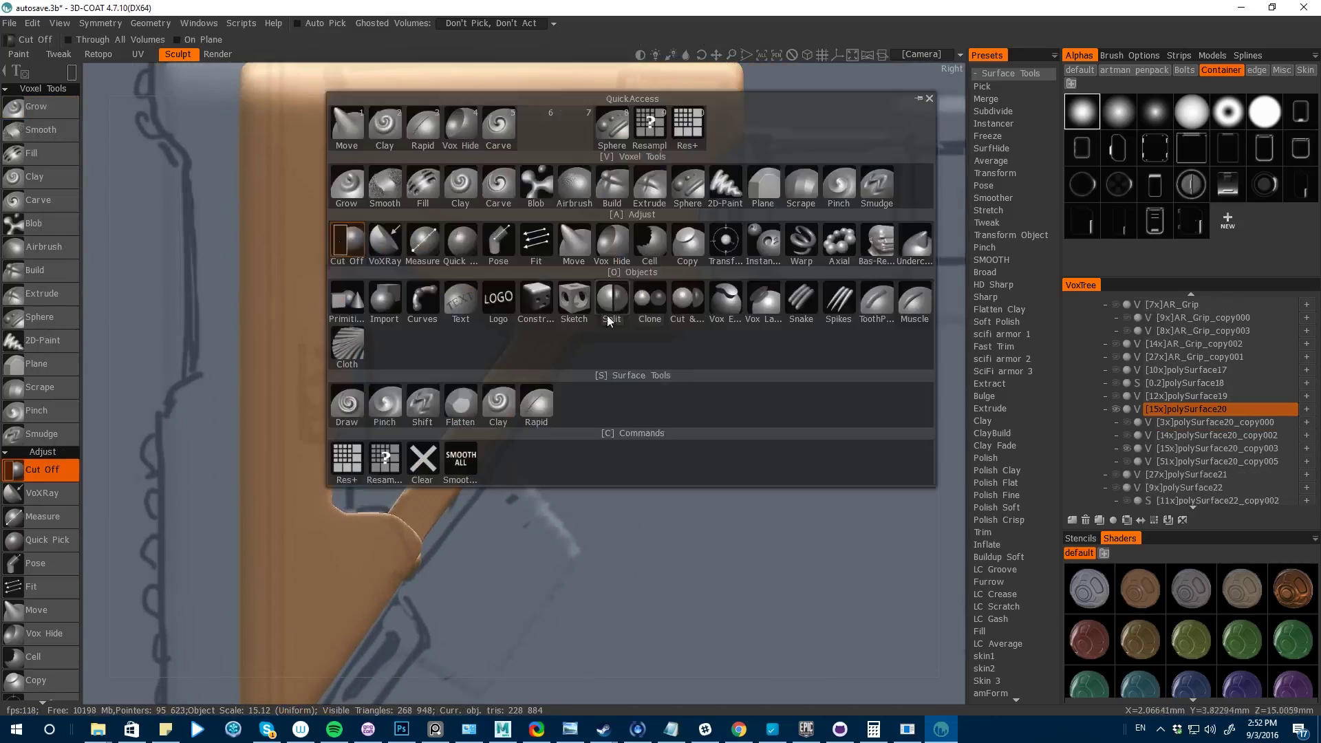
left_click(71, 73)
left_click(701, 298)
right_click_drag(564, 279, 215, 357, "alt")
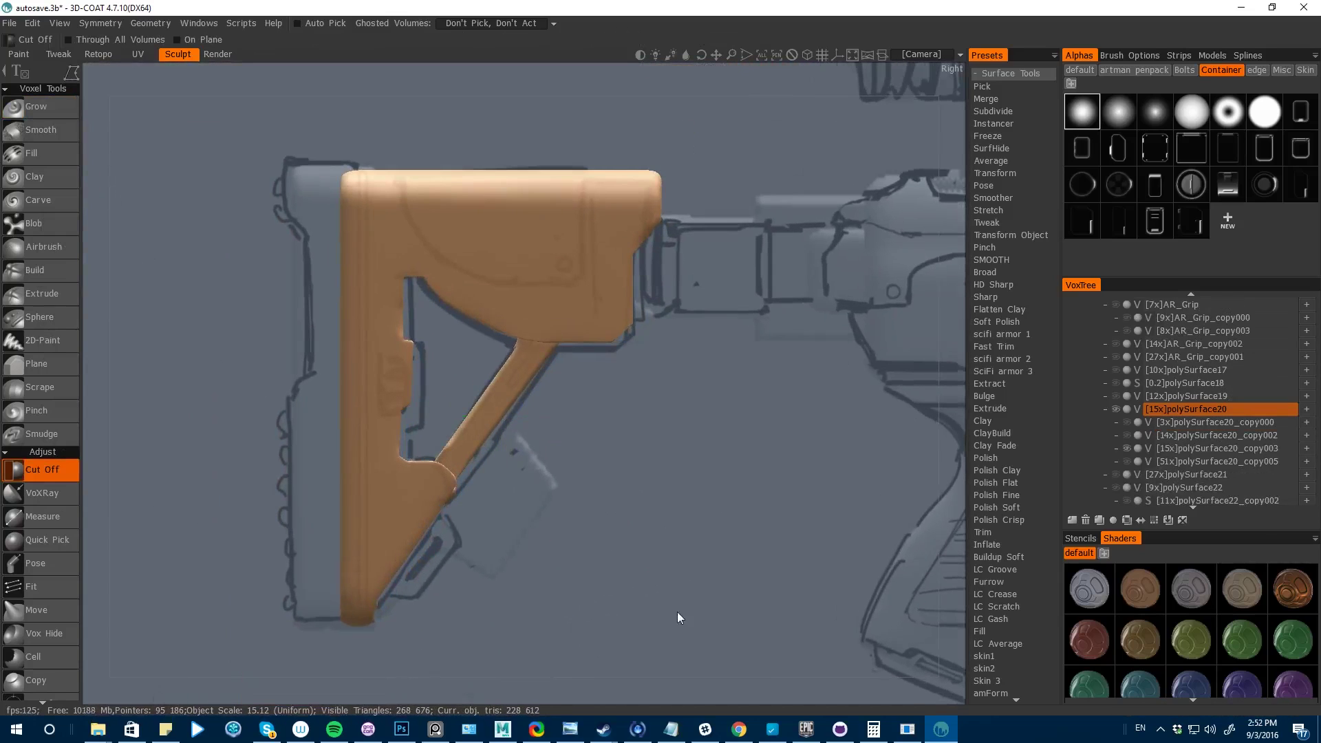
- Unhide all rifle volumes and pick the small collar piece between the stock and the buffer tube
key("shift+h")
left_click_drag(677, 612, 620, 578, "alt")
key("h")
left_click(1127, 408)
left_click(1127, 409)
right_click_drag(619, 385, 385, 358, "alt")
- Resize and position the collar piece at the stock's front end with the Transform tool
left_click(41, 697)
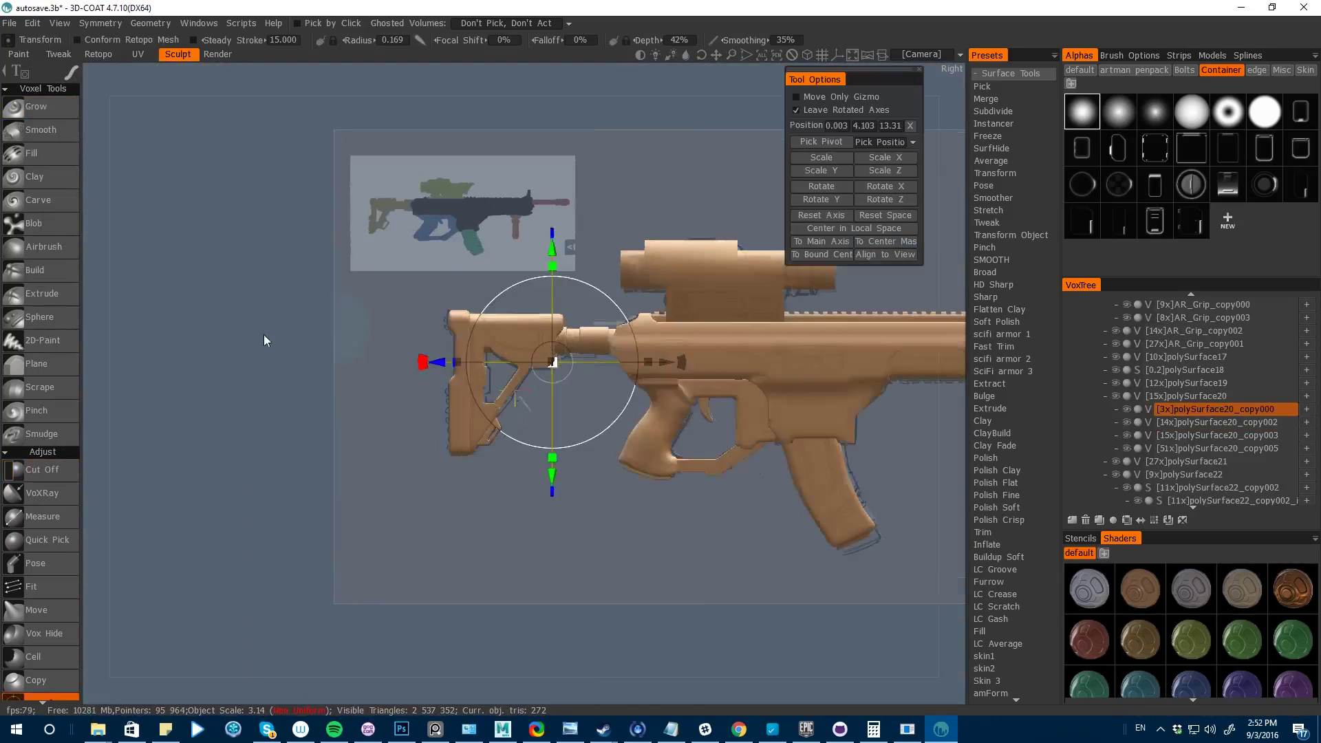
right_click_drag(263, 334, 413, 385, "alt")
left_click_drag(587, 459, 647, 454)
left_click_drag(386, 496, 550, 468, "alt")
left_click_drag(568, 355, 552, 257)
- Increase the collar's resolution with Res+ and trim its outline with Cut Off
key("KP_6")
right_click(1199, 408)
right_click_drag(709, 475, 766, 486, "alt")
middle_click_drag(766, 486, 637, 653, "alt")
key("k")
key("e")
left_click(611, 506)
key("space")
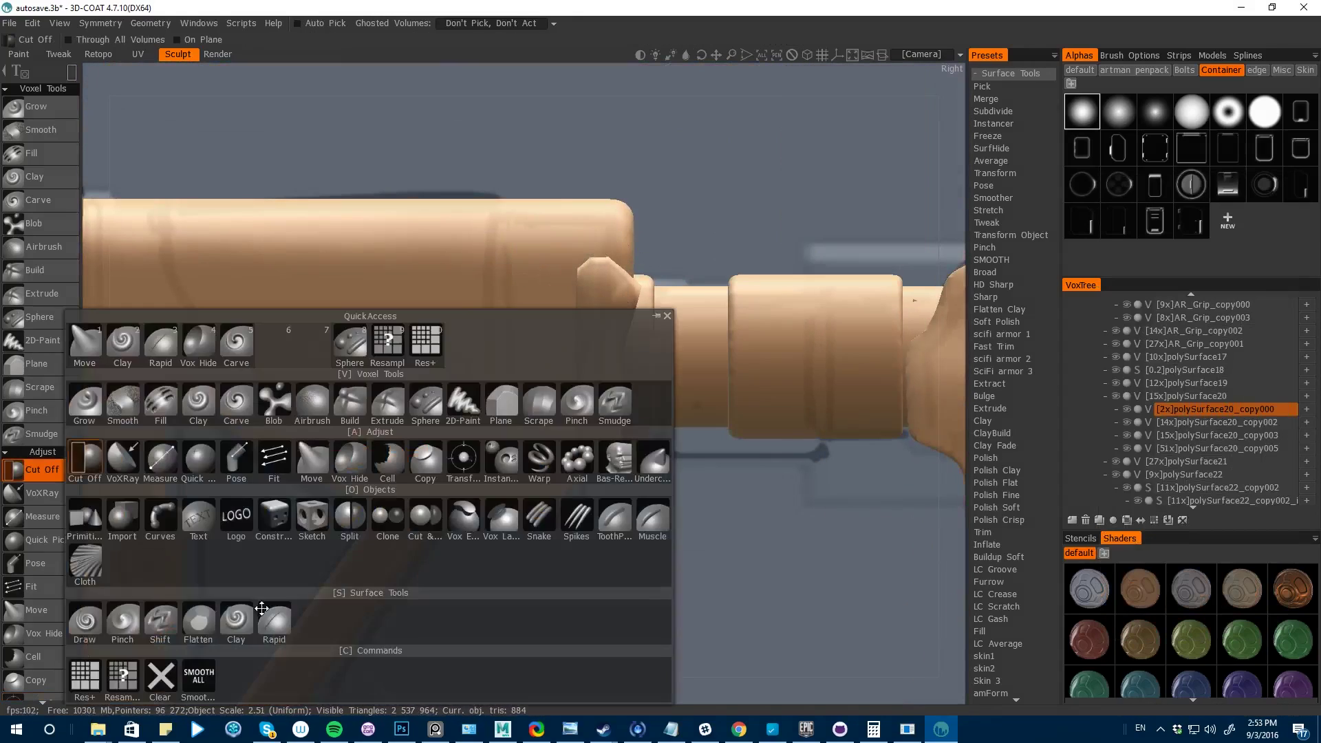
left_click(430, 343)
left_click_drag(664, 540, 598, 236)
left_click_drag(633, 499, 539, 466)
- Fit the collar around the buffer tube against the stock body using Transform
left_click(41, 698)
left_click_drag(385, 427, 289, 455, "alt")
left_click_drag(487, 365, 508, 368)
left_click_drag(385, 454, 510, 413, "alt")
left_click_drag(581, 482, 581, 497)
left_click_drag(440, 71, 353, 434, "alt")
- Raise the collar volume's density once more and trim the part again with Cut Off
key("KP_1")
right_click(1189, 409)
left_click(1113, 285)
key("k")
mouse_move(396, 330)
left_mouse_down()
mouse_move(315, 294)
mouse_move(189, 402)
mouse_move(532, 552)
mouse_move(271, 82)
mouse_move(275, 330)
left_mouse_up()
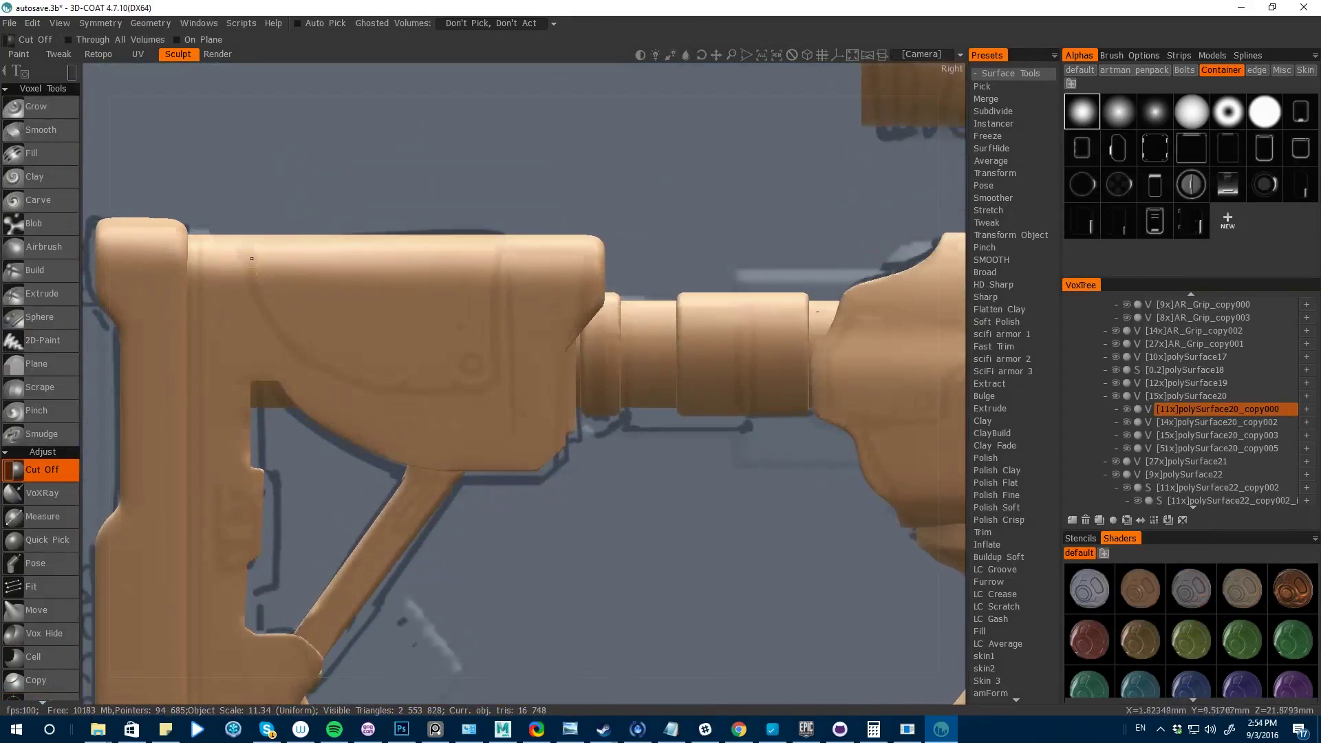
- Pick the stock body and set up Vox Layer with the closed spline stroke mode
right_click_drag(275, 331, 254, 213, "alt")
key("space")
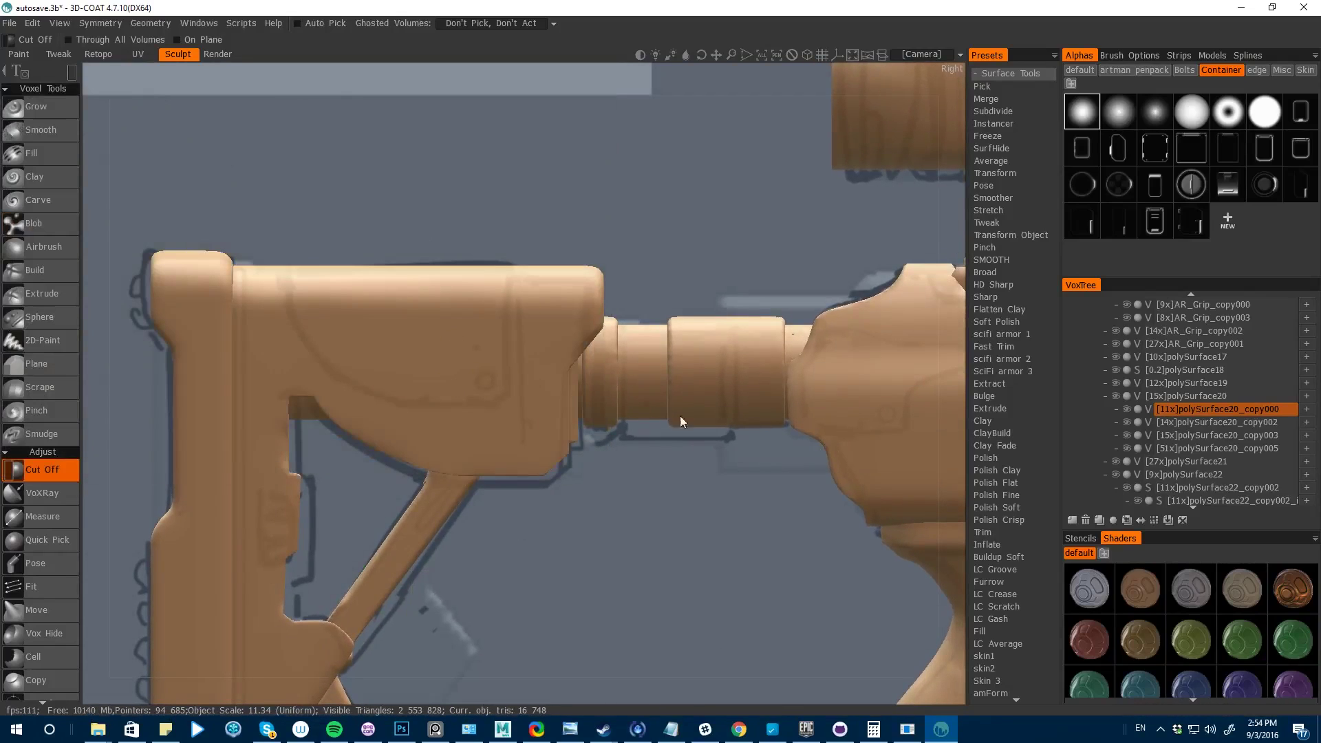
key("space")
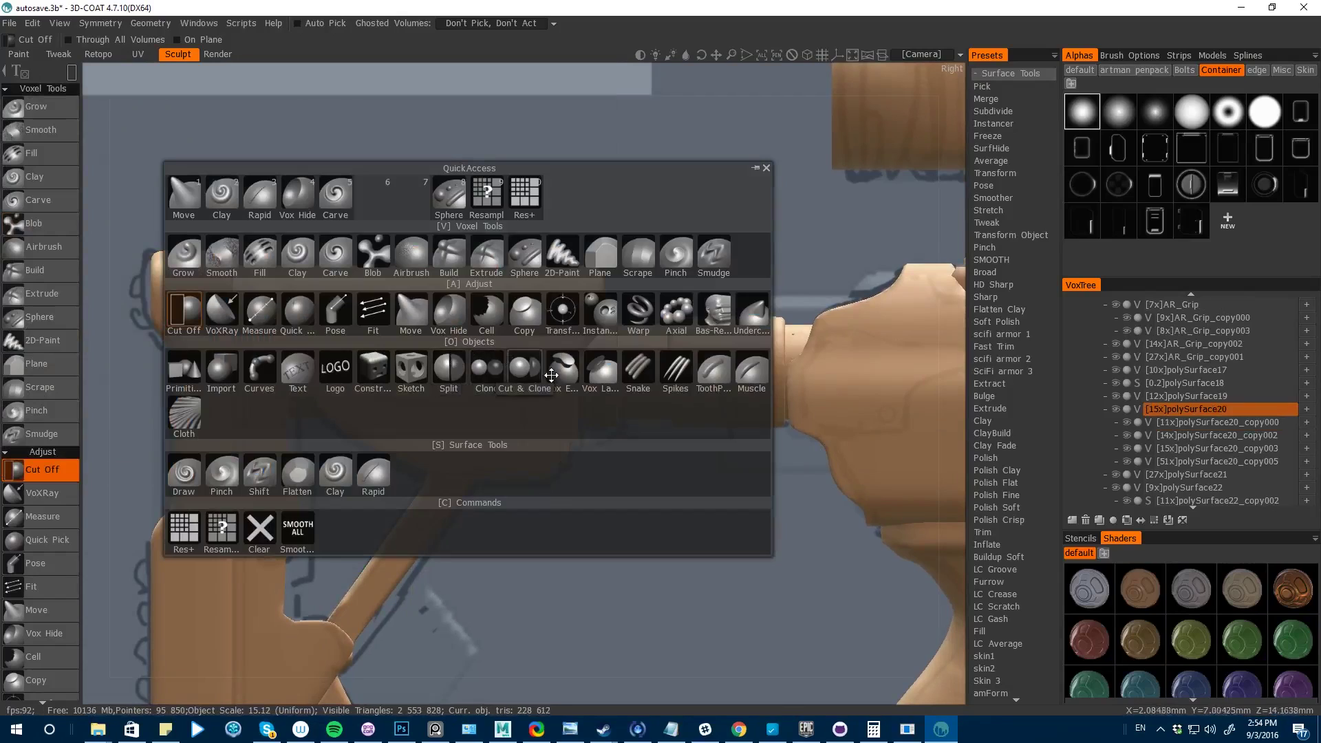
left_click(601, 371)
left_click(73, 73)
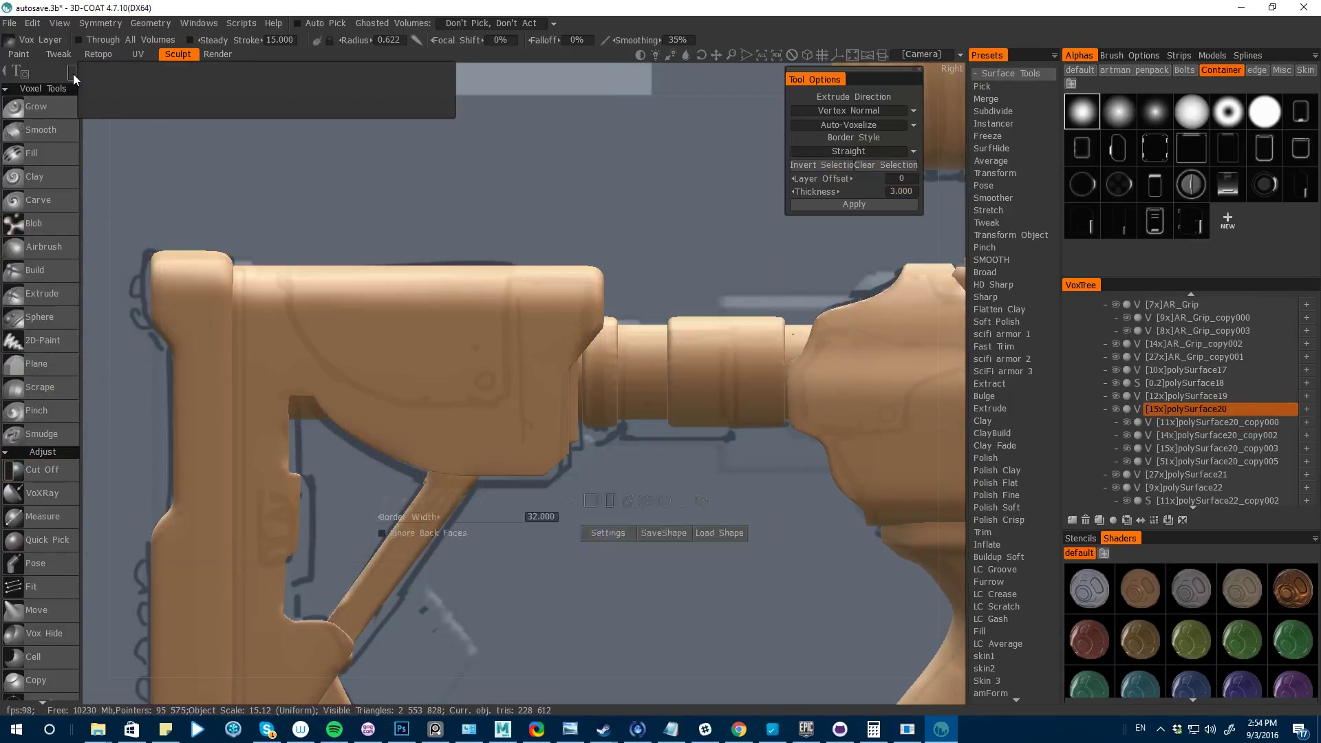
left_click(407, 73)
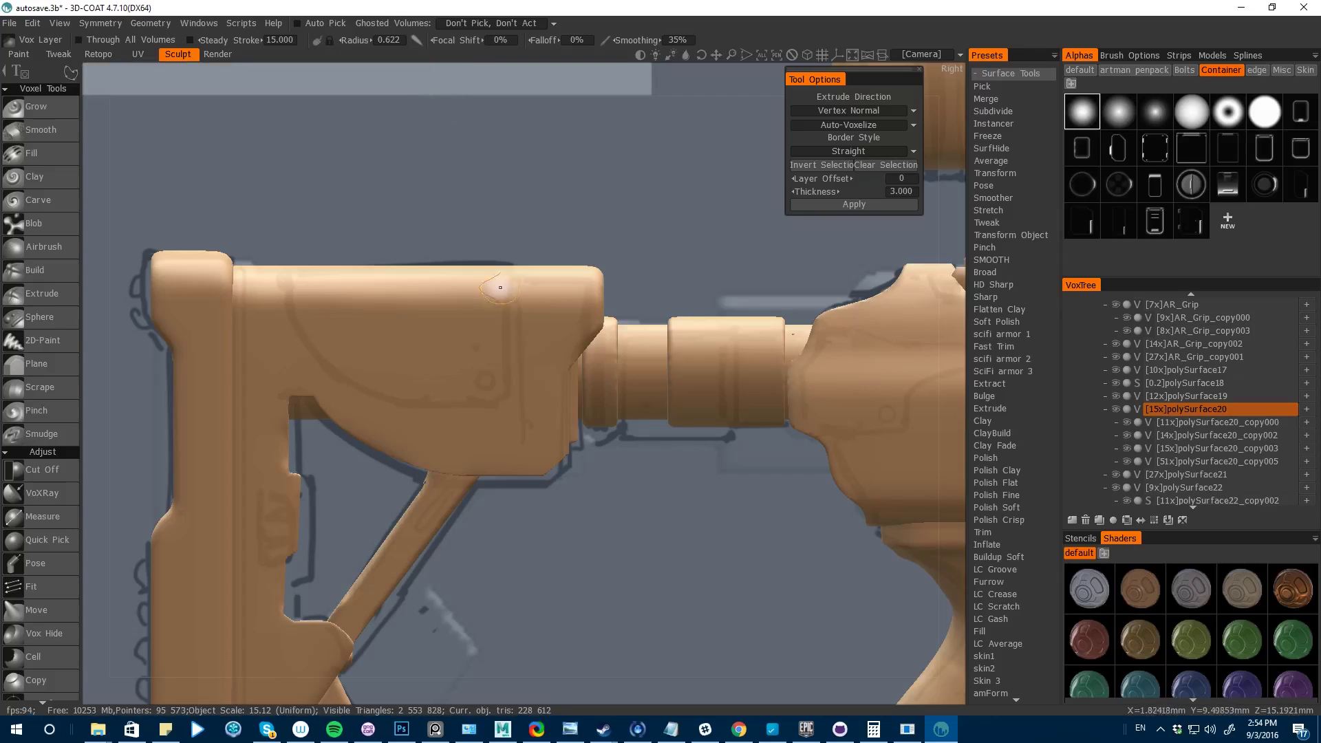
- Outline the curved cheek panel on the stock body's upper half with a closed spline and select that area
left_click(509, 252)
left_click(509, 394)
left_click(498, 405)
left_click(413, 406)
left_click(324, 368)
left_click(288, 309)
left_click(285, 253)
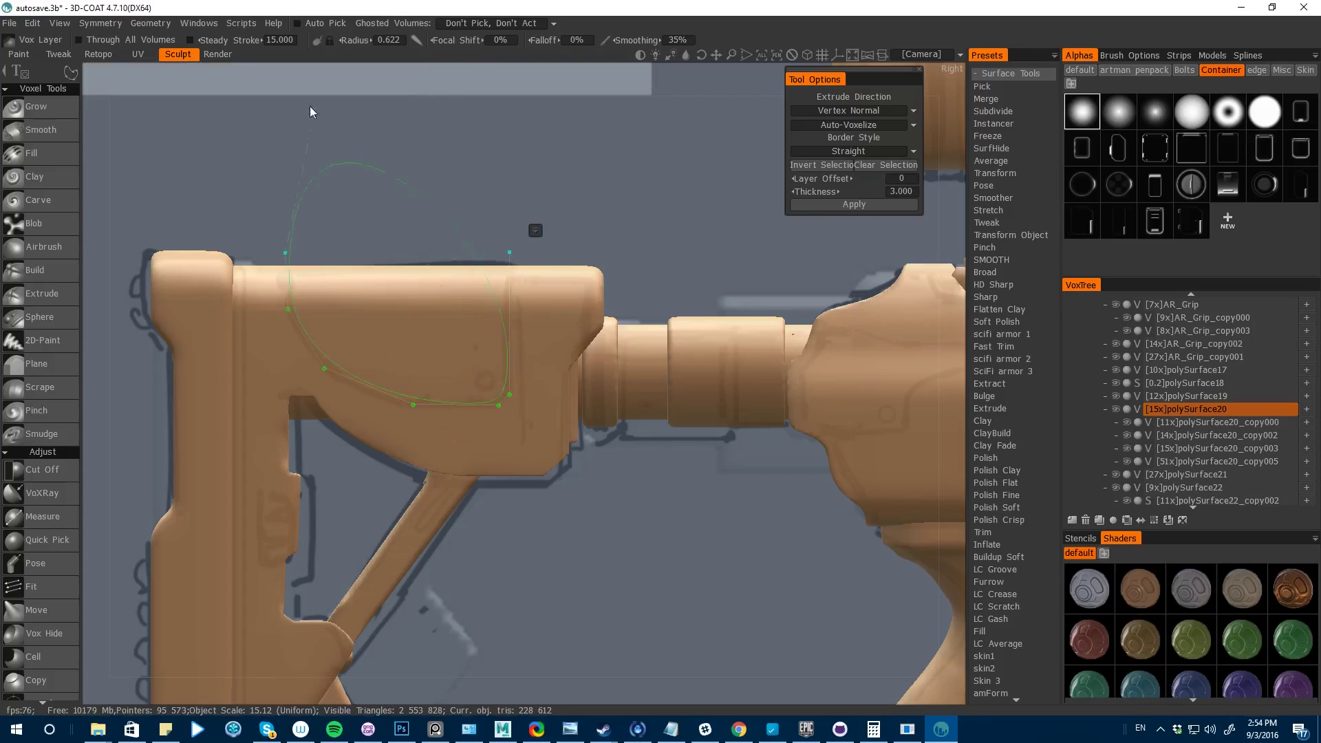
left_click(510, 251)
left_click(510, 395)
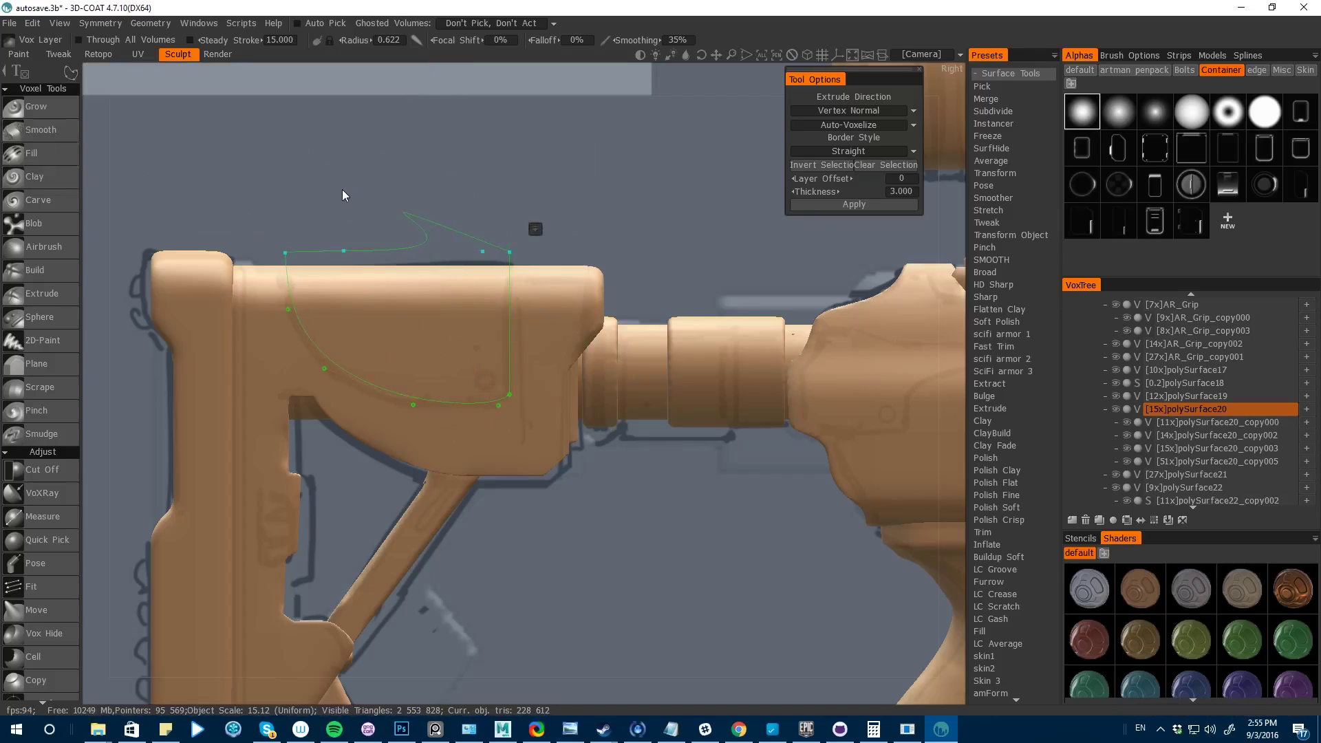
key("Return")
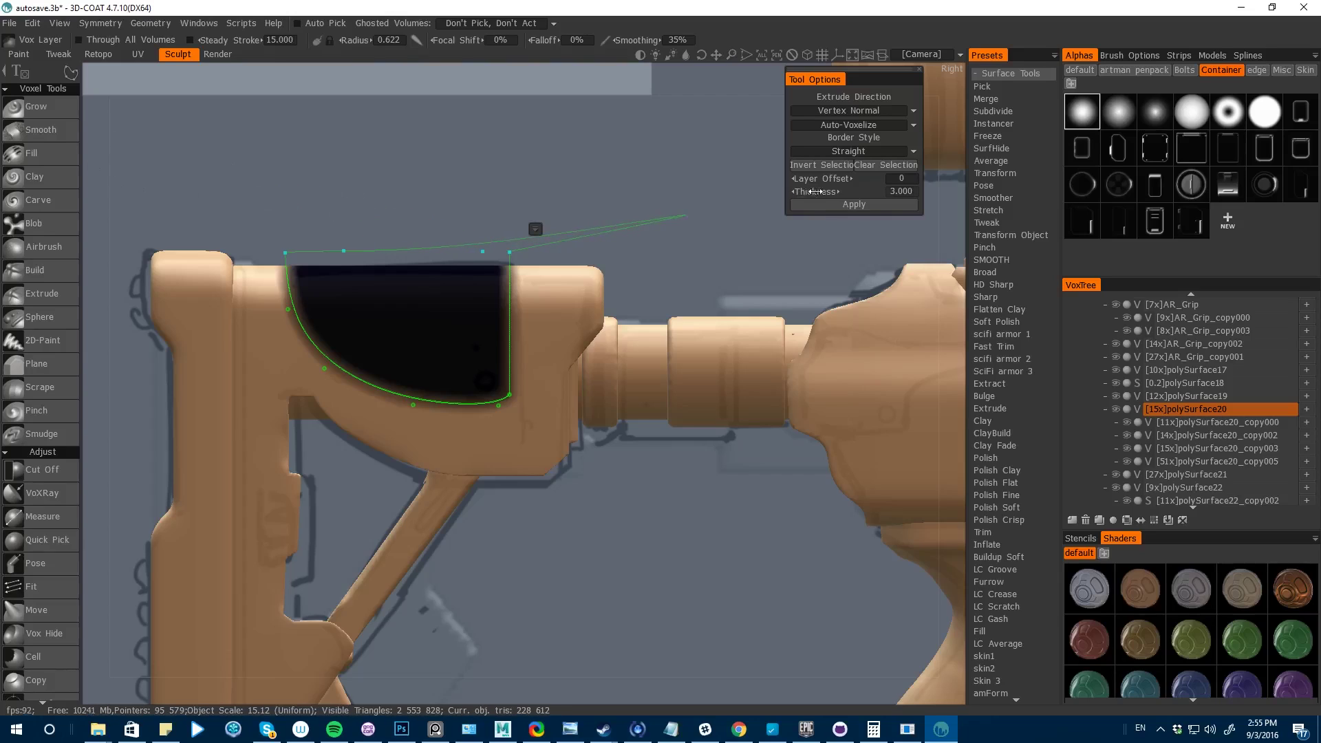
- Set the Vox Layer thickness to 0.5 and the layer offset to 0.2
left_click(815, 203)
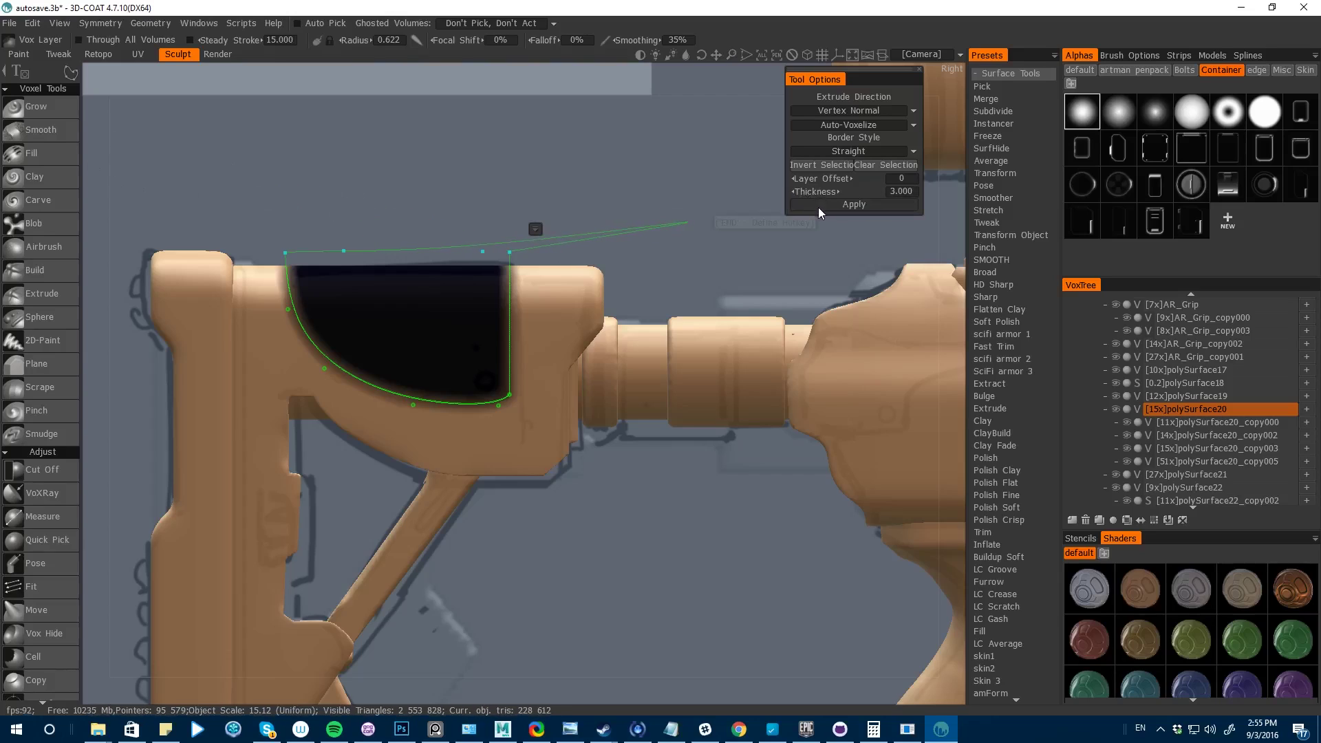
key("ctrl+z")
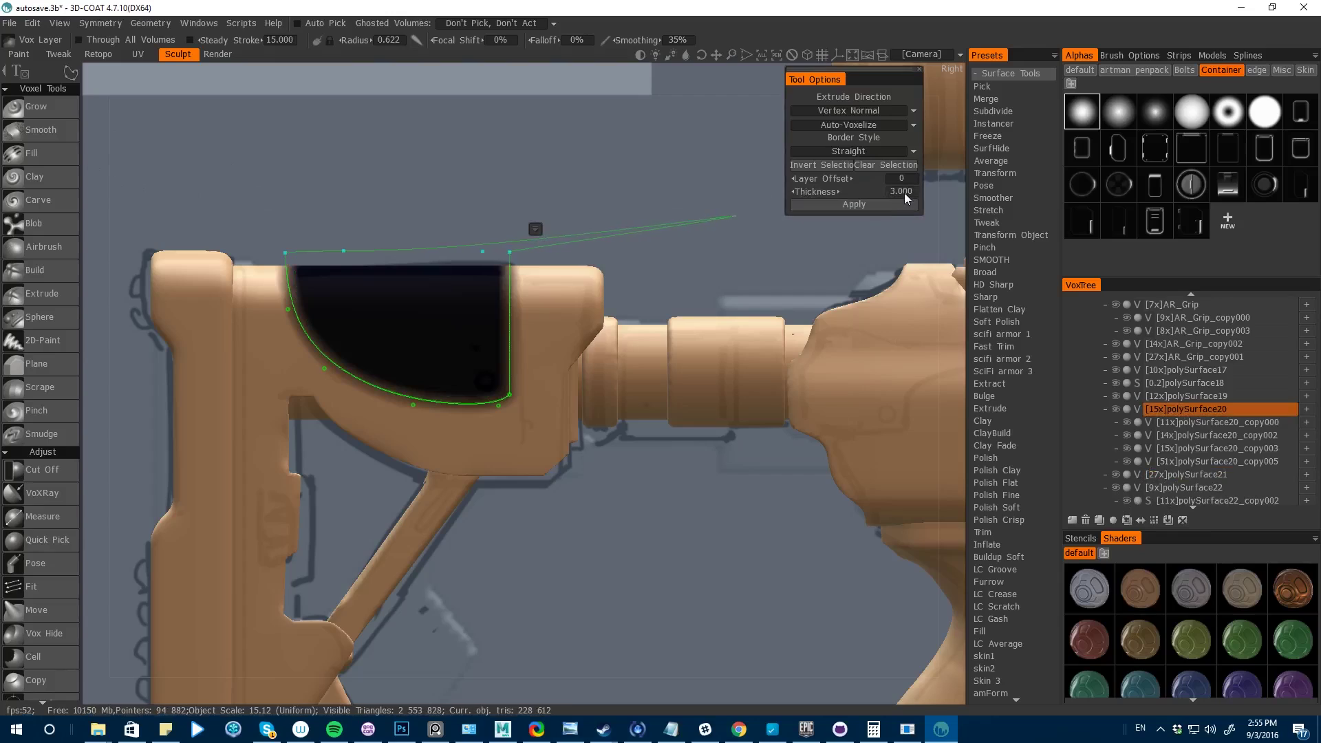
left_click(902, 191)
type(".")
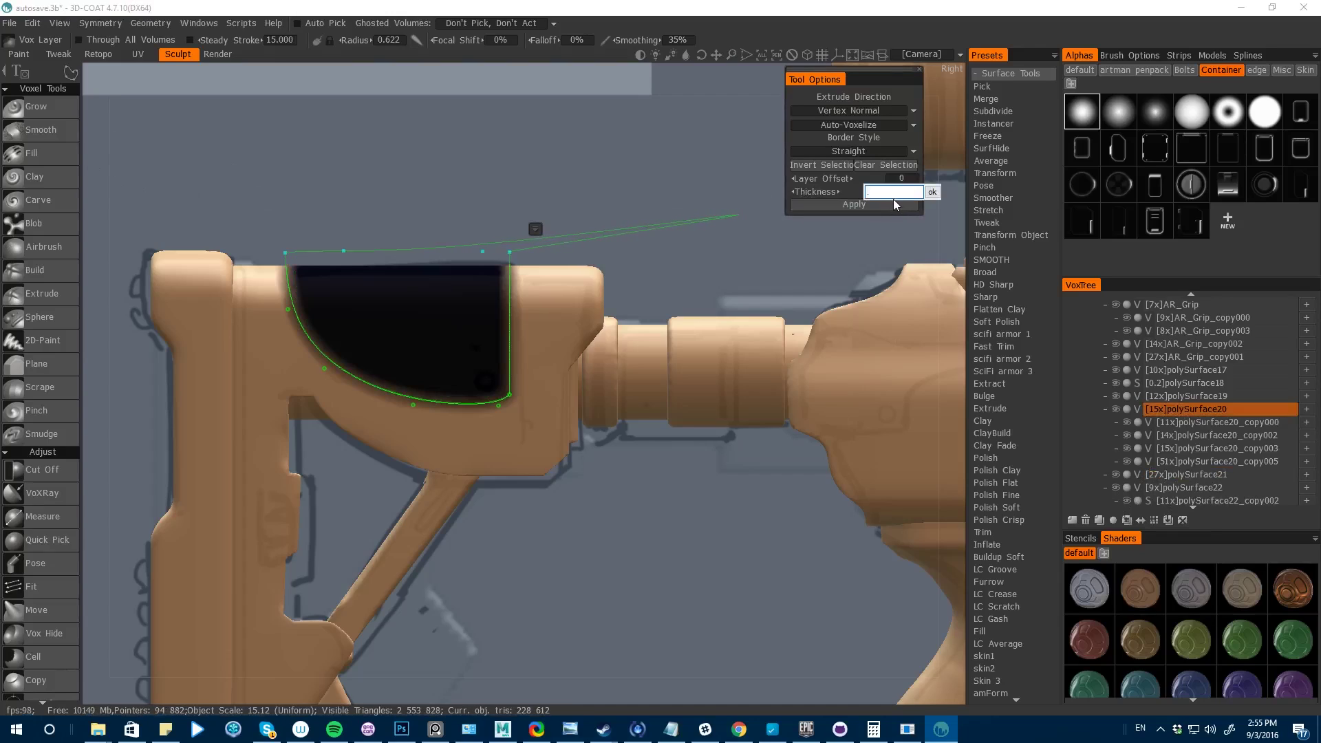
type("5")
key("Return")
left_click(908, 179)
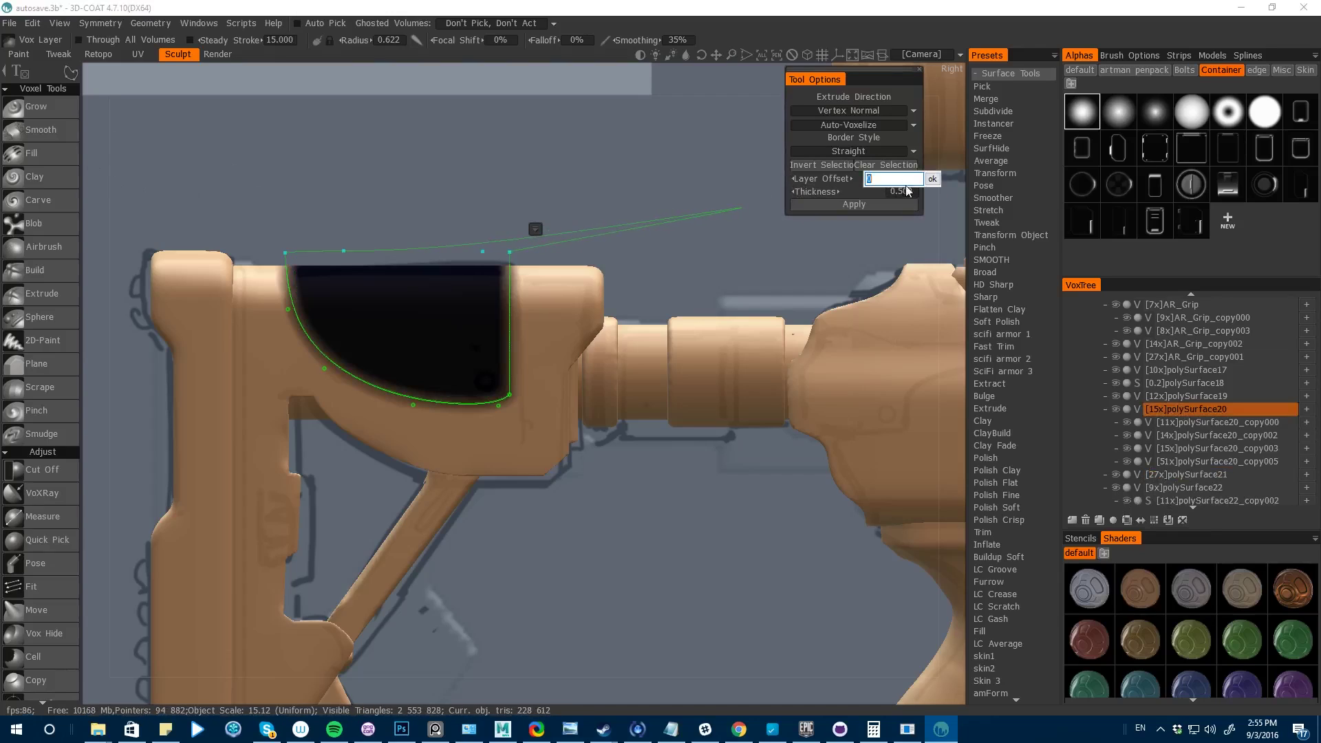
type("0.2")
key("Return")
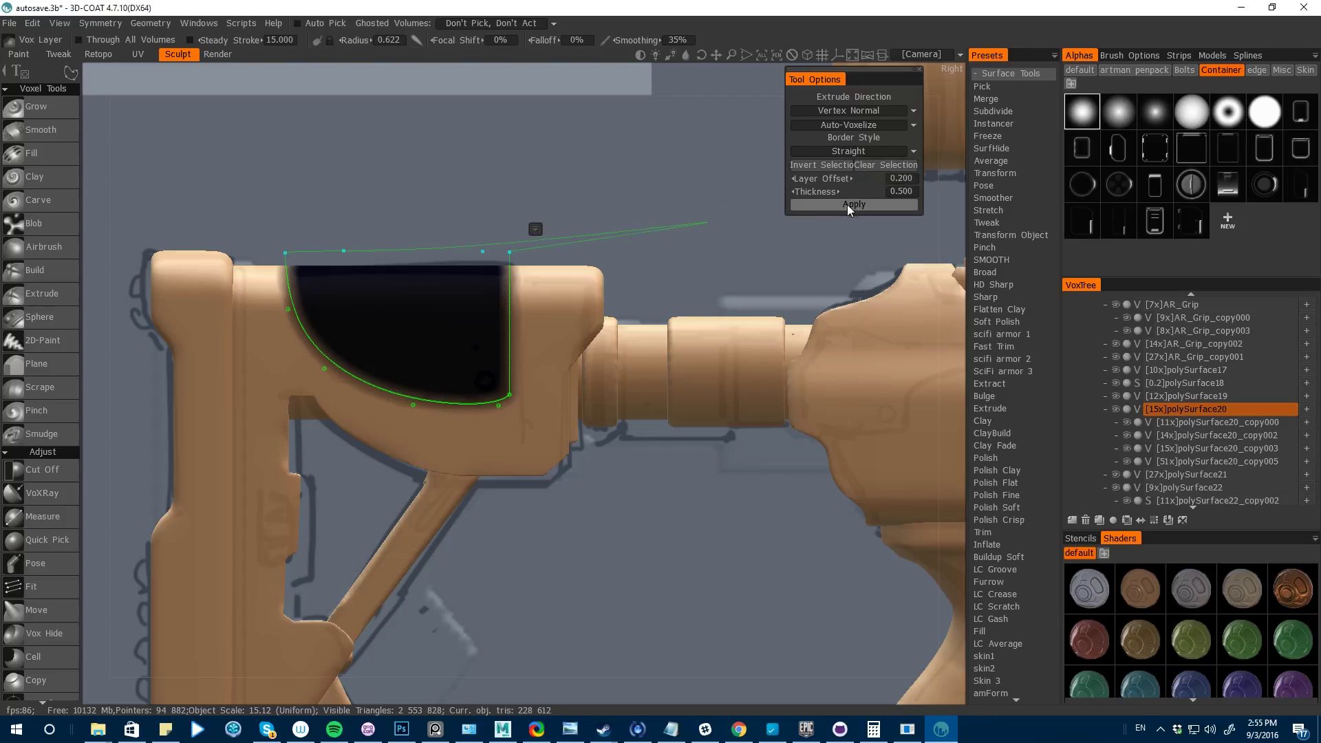
- Try extruding the selected panel area with the current Vox Layer settings, and undo the result
left_click(838, 205)
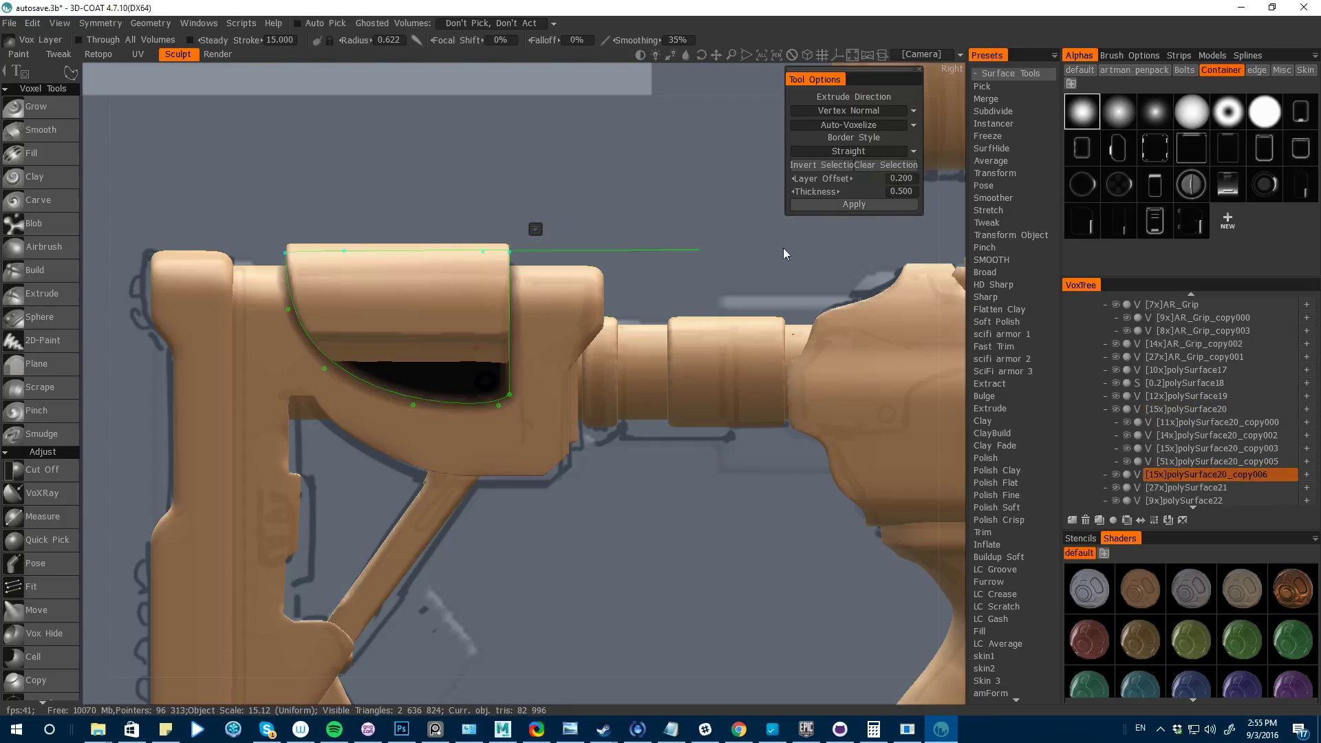
mouse_move(783, 248)
left_mouse_down()
mouse_move(185, 226)
mouse_move(297, 225)
mouse_move(212, 223)
mouse_move(234, 256)
mouse_move(307, 260)
mouse_move(304, 234)
mouse_move(289, 259)
mouse_move(114, 245)
mouse_move(114, 219)
left_mouse_up()
key("ctrl+z")
- Set the Vox Layer thickness to 1 and generate the cheek panel from the selected area
left_click(898, 191)
type("1")
key("Return")
left_click(861, 205)
- Isolate the new cheek panel and cut the ragged inner spikes off its side walls with a rectangular Cut Off
left_click(1117, 474, "alt")
key("KP_2")
left_click_drag(500, 346, 398, 297)
key("ctrl+z")
key("space")
left_click(23, 203)
left_click_drag(514, 338, 406, 369)
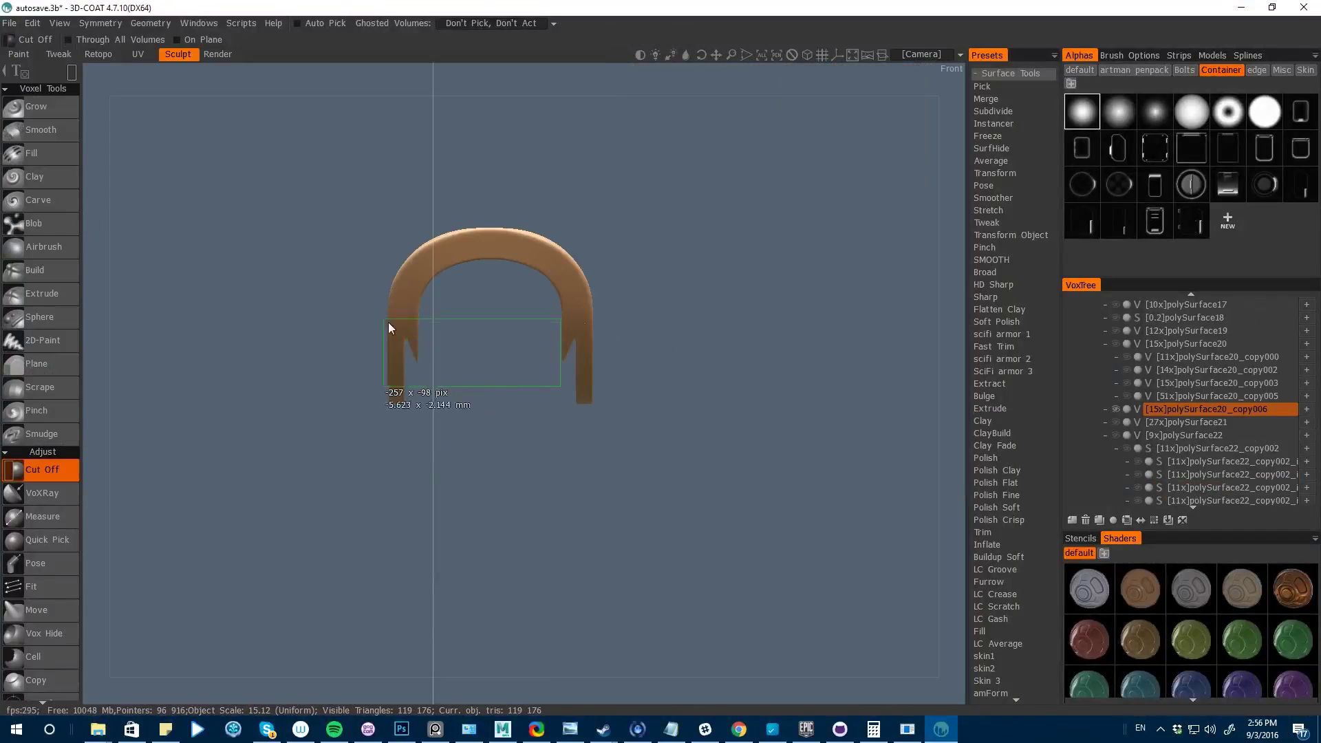
left_click_drag(388, 322, 385, 306)
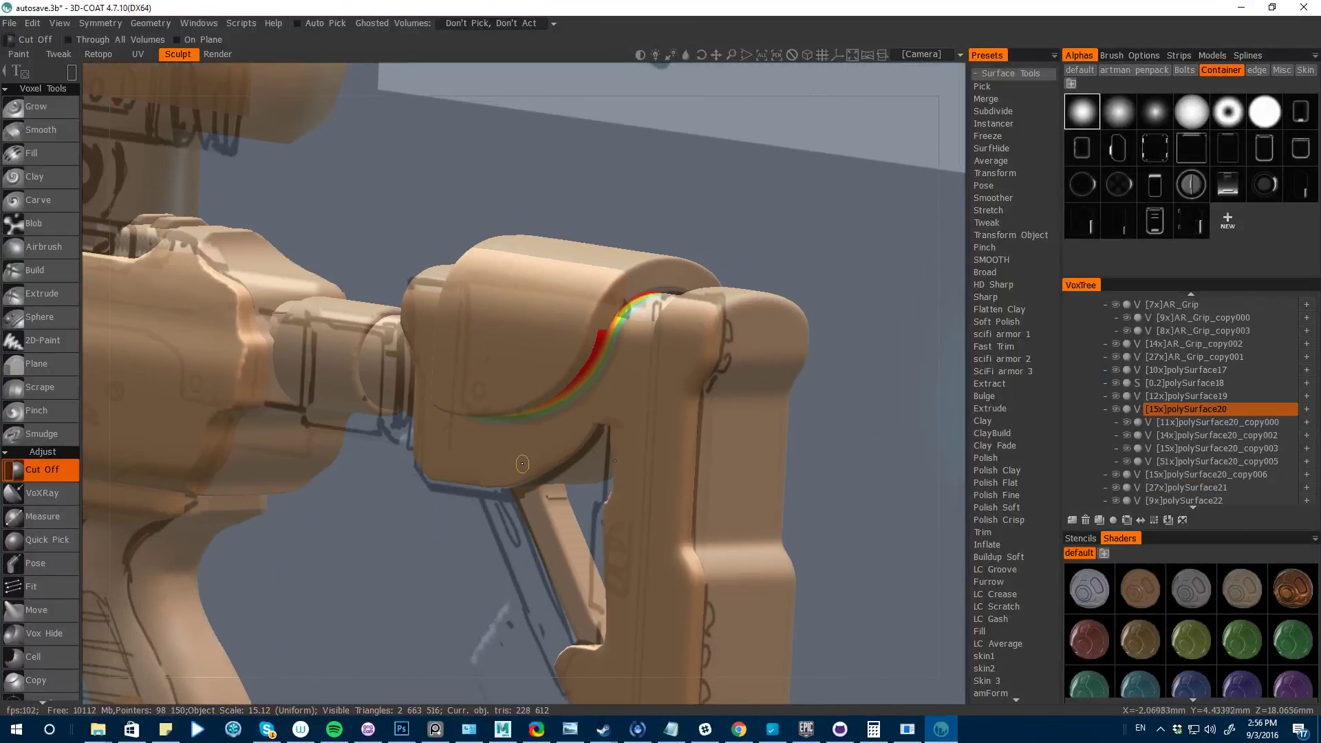
- Isolate the cheek panel in back view and hollow out its inside with a circular Cut Off
key("space")
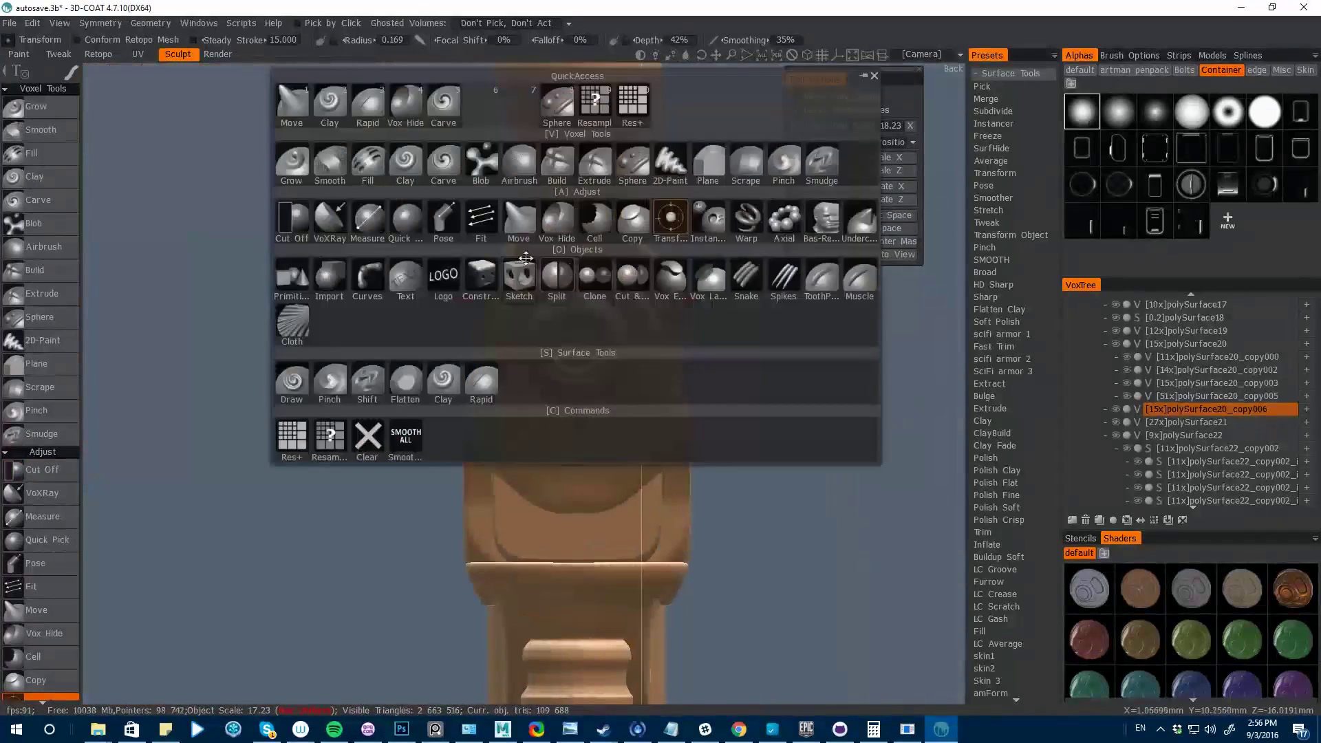
left_click(290, 221)
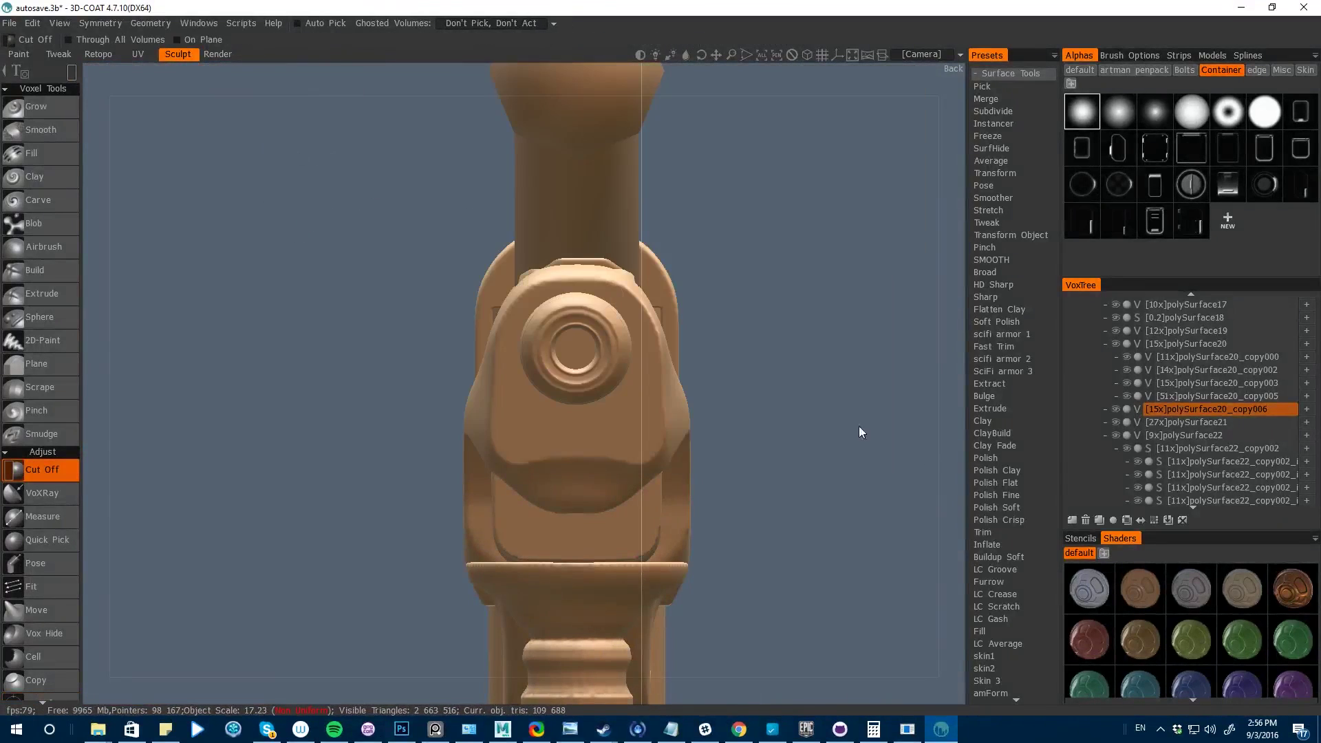
left_click(1116, 409, "alt")
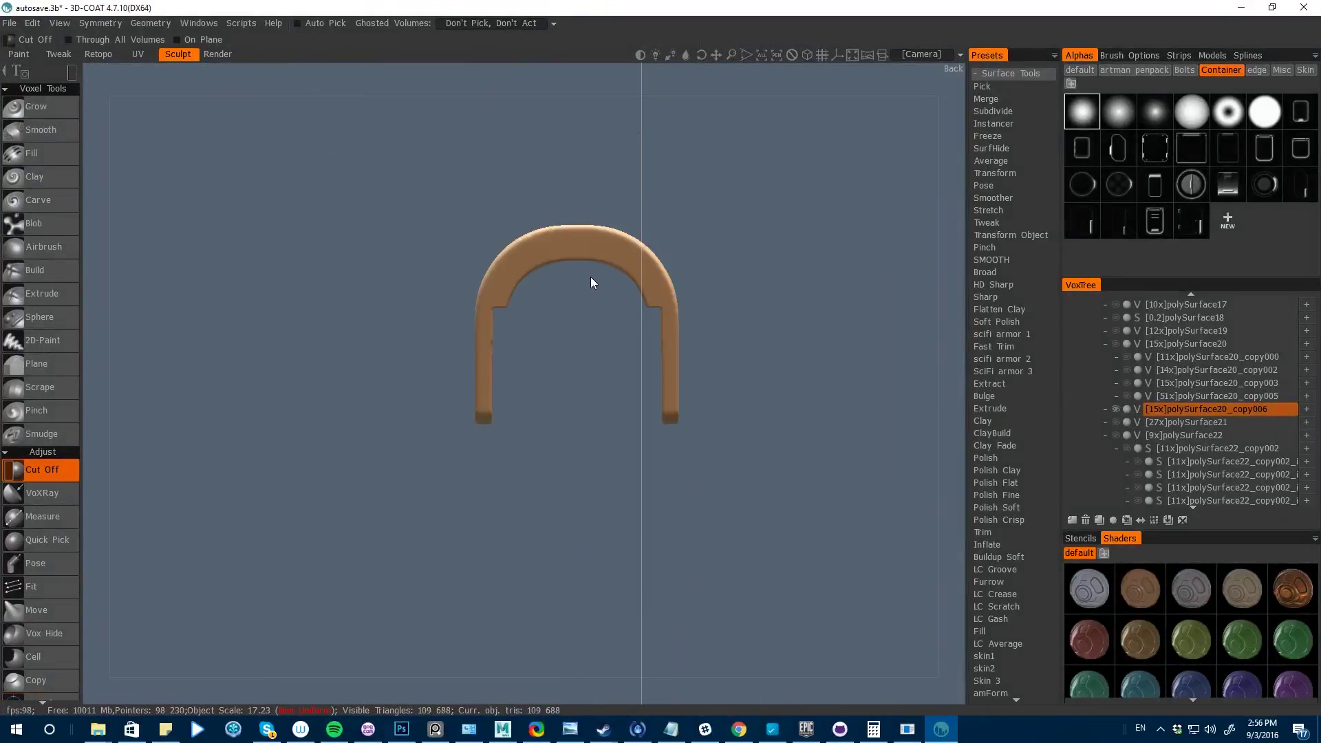
key("e")
left_click(671, 263)
mouse_move(578, 308)
left_mouse_down()
mouse_move(595, 372)
mouse_move(646, 396)
left_mouse_up()
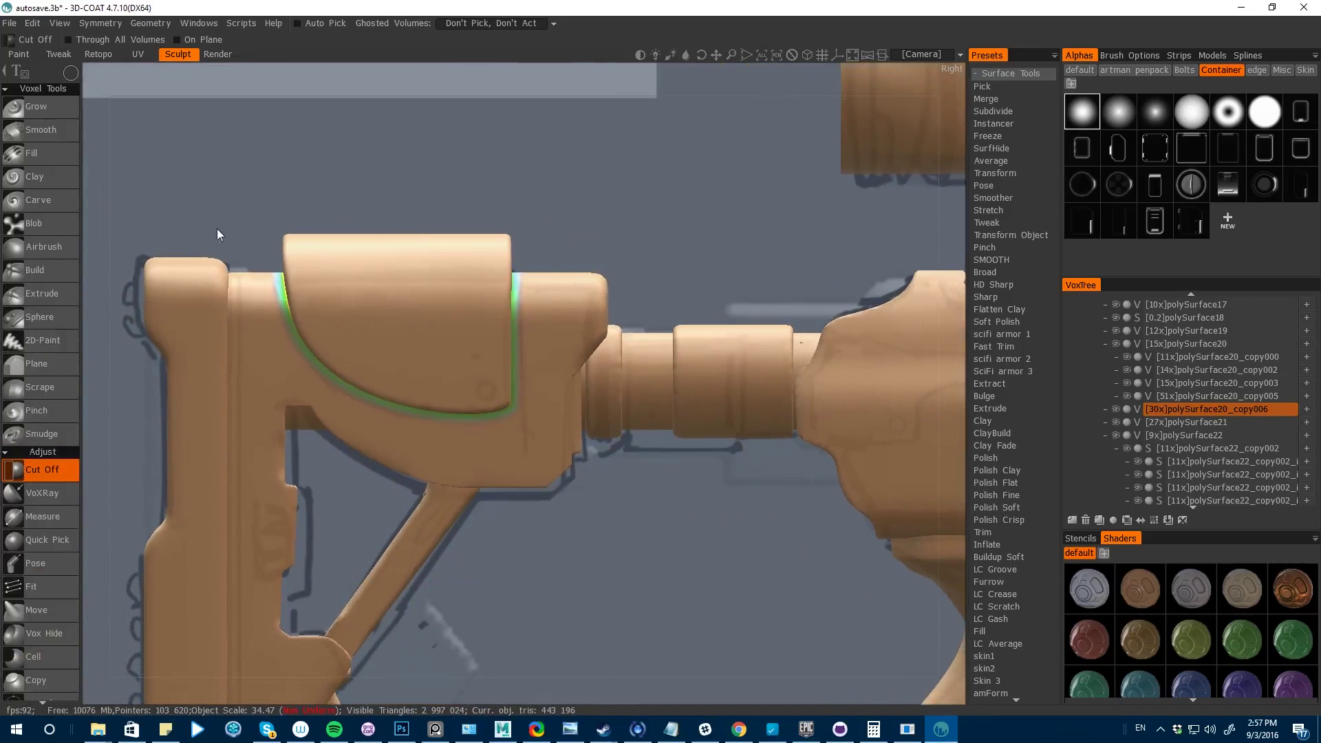
- Lower and slightly shrink the cheek panel vertically with Transform so it sits closer to the stock body
key("space")
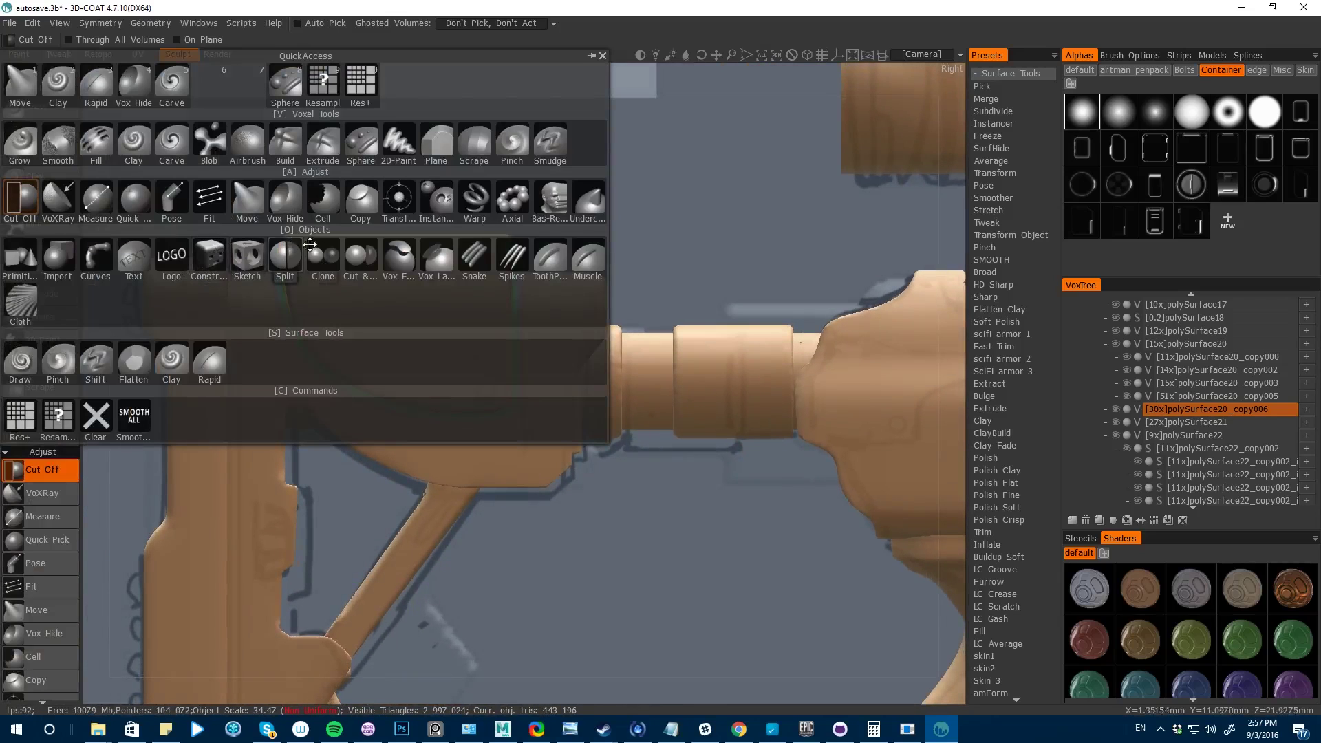
left_click(396, 204)
left_click_drag(362, 205, 233, 189)
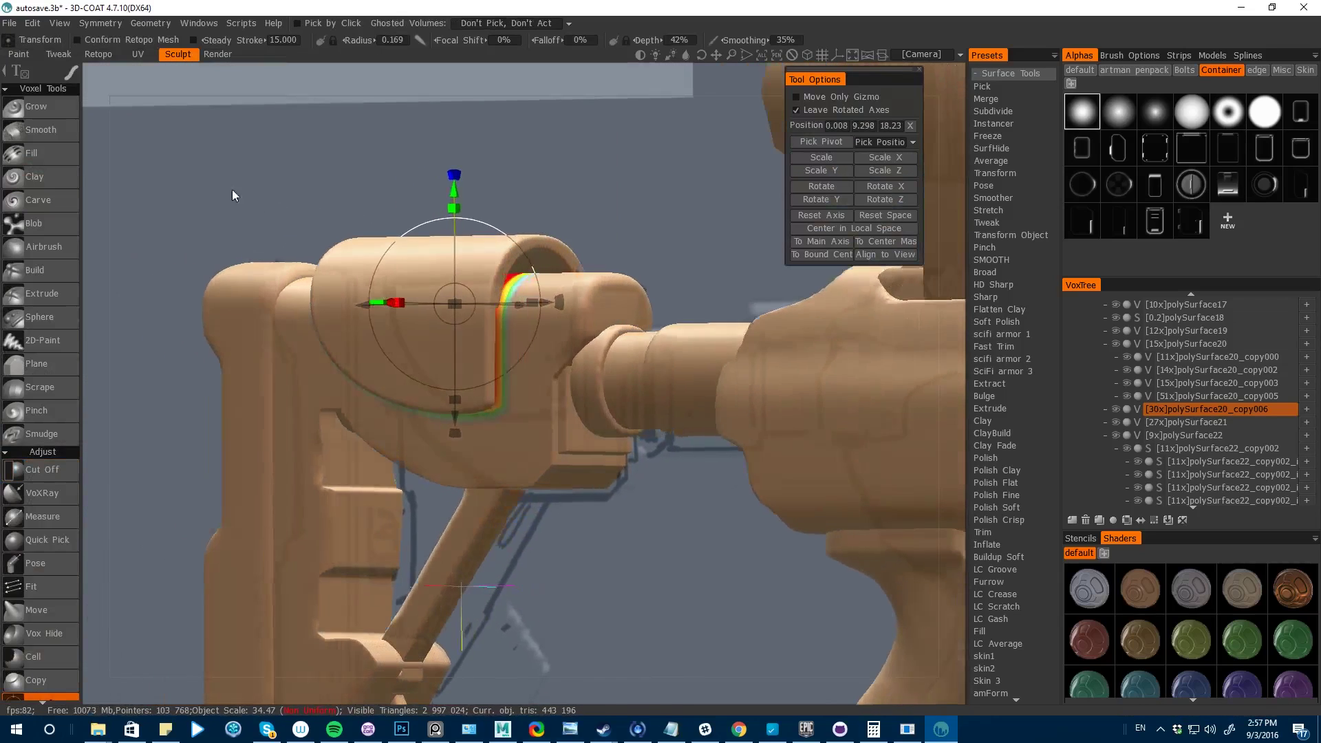
left_click_drag(468, 186, 468, 205)
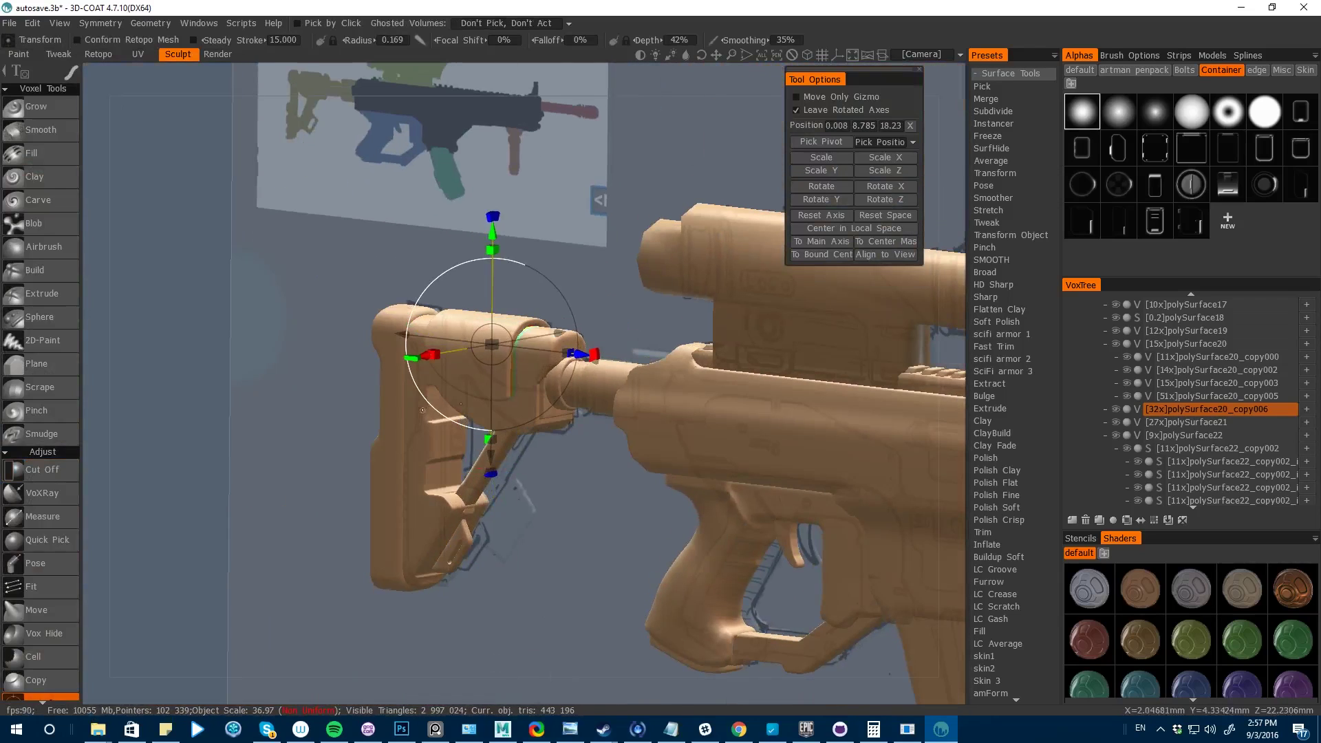
- Fade out the reference sketch by setting its opacity and inside opacity to 0
key("space")
left_click(656, 412)
left_click(919, 70)
left_click(599, 196)
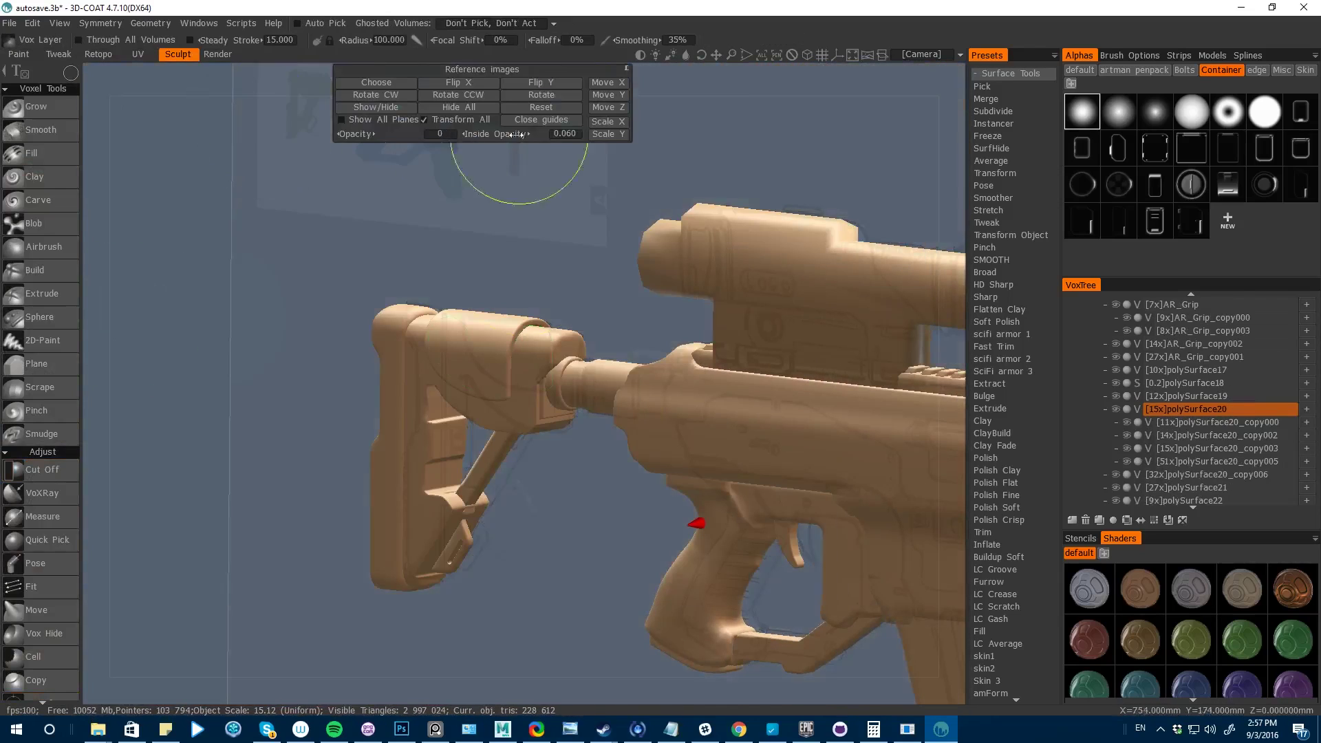
scroll(563, 158, "down", 5)
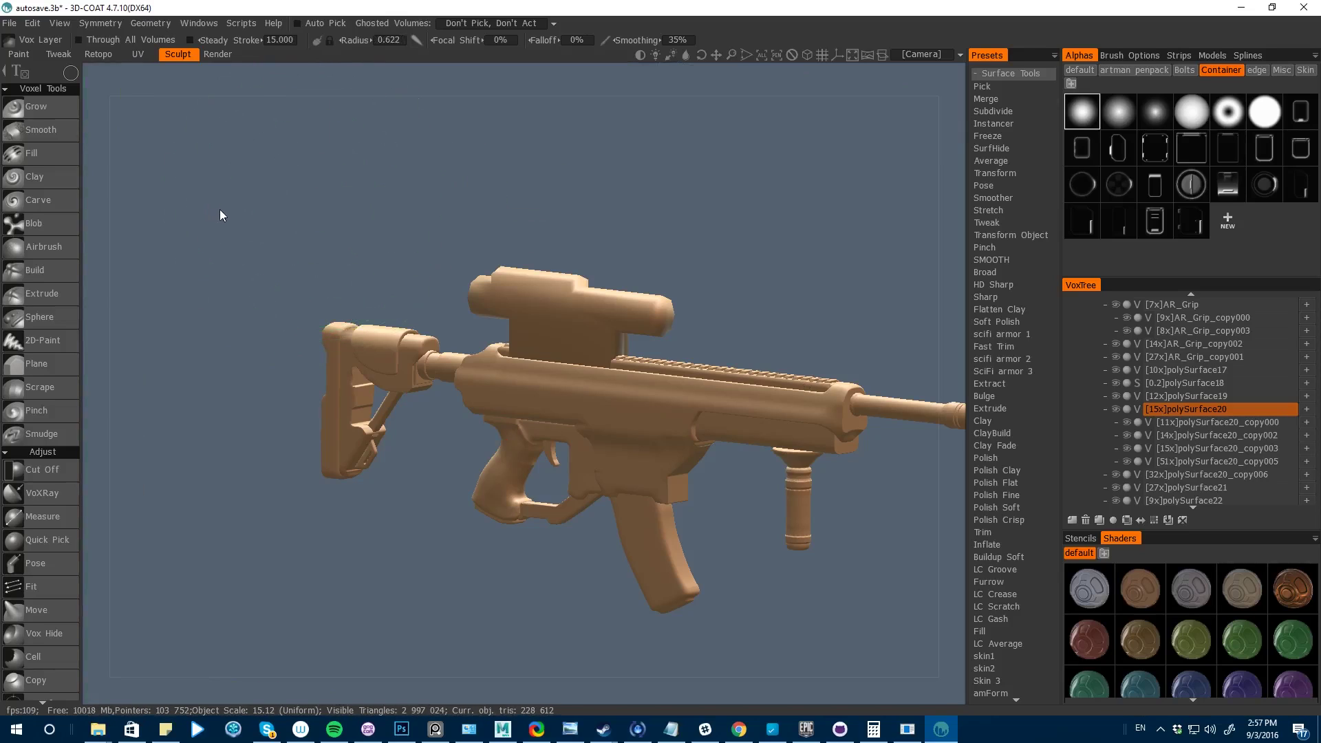
key("space")
left_click(24, 89)
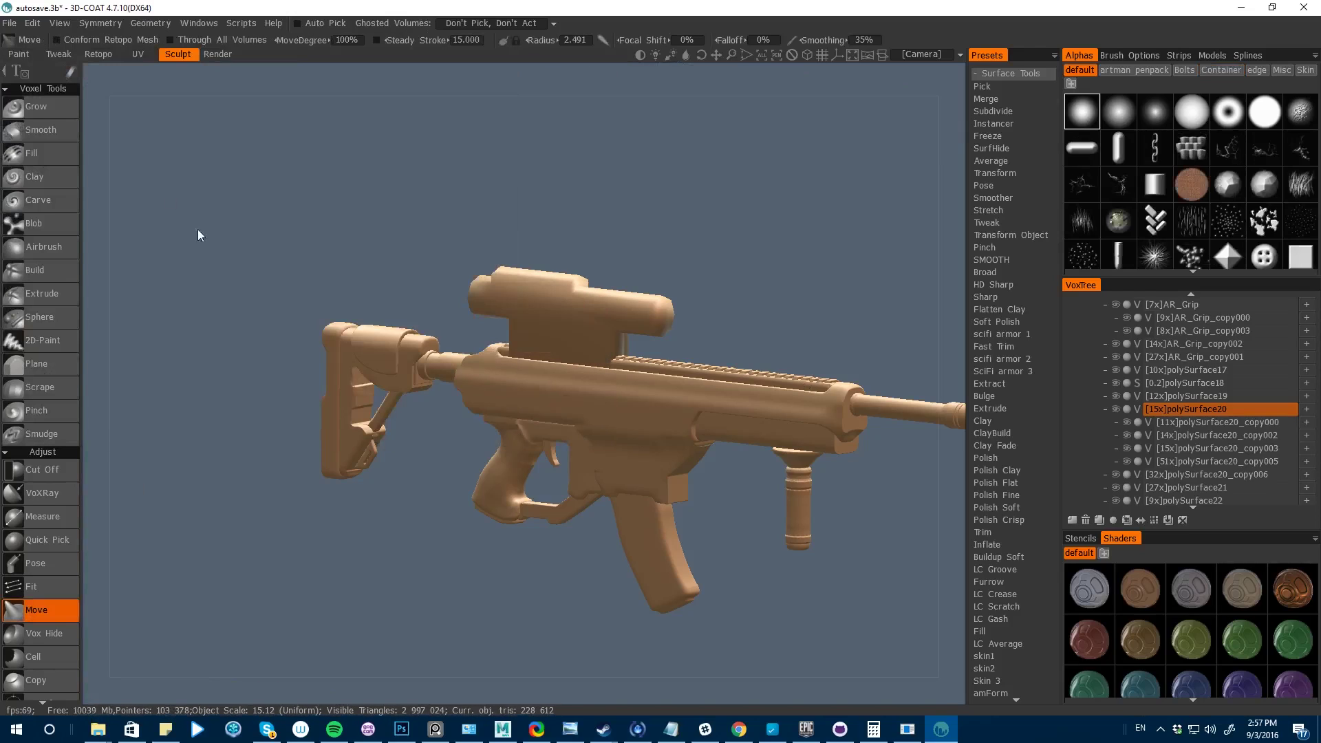
left_click_drag(200, 232, 188, 285)
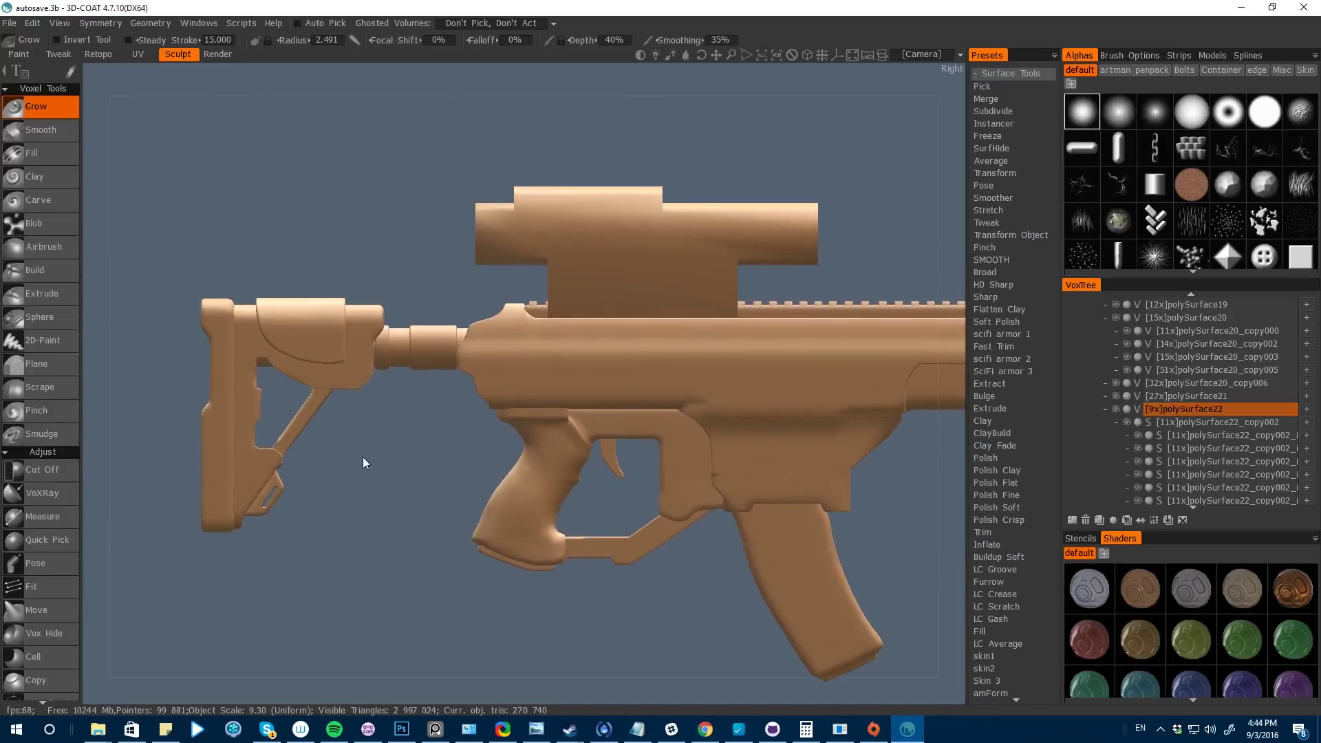
- Bring the reference sketch back over the rifle by raising its opacity in the image placement settings
left_click_drag(362, 461, 322, 472)
left_click(882, 55)
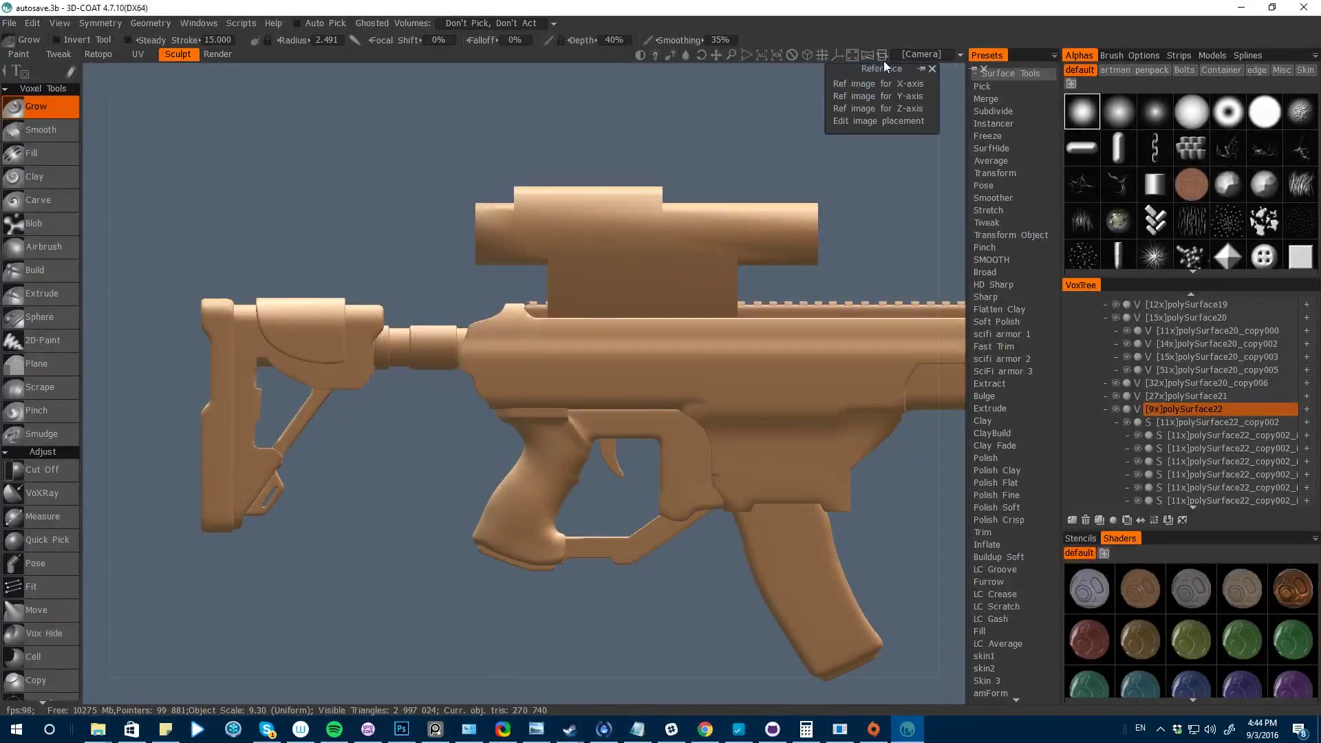
left_click(872, 126)
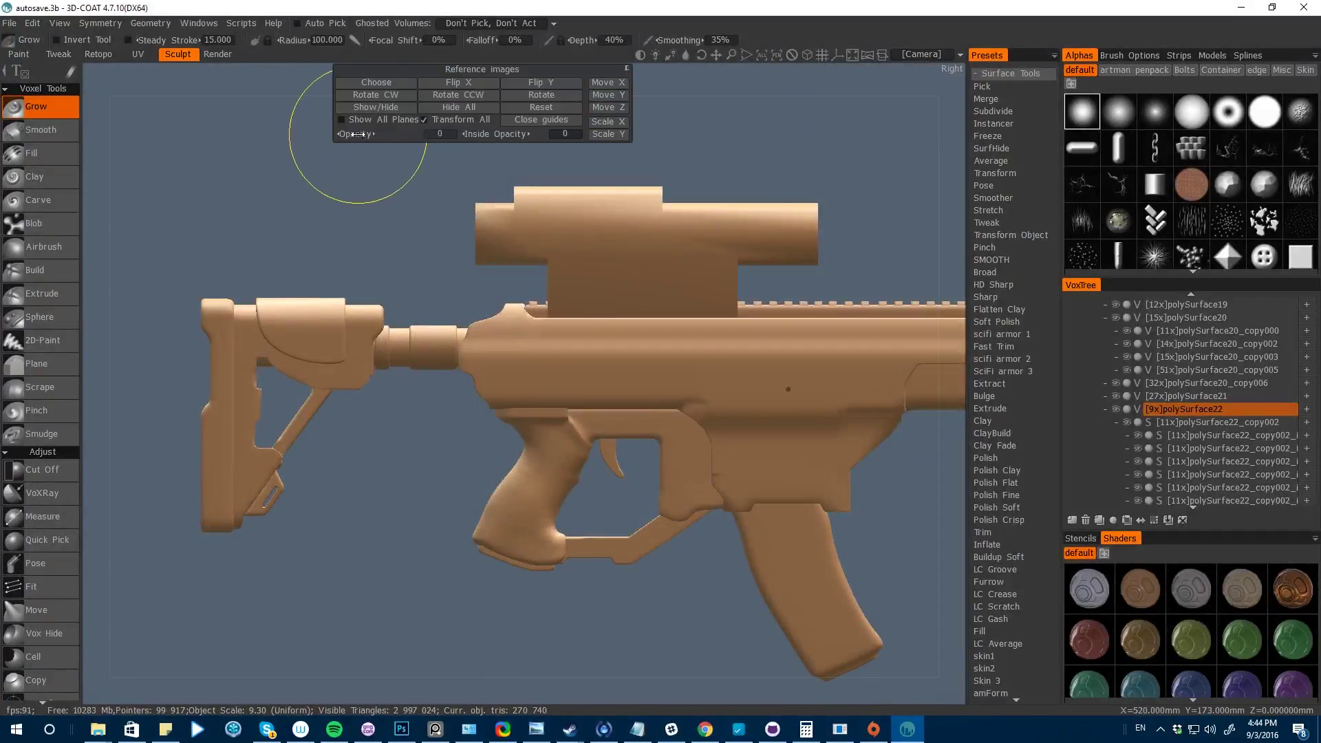
left_click_drag(359, 135, 495, 134)
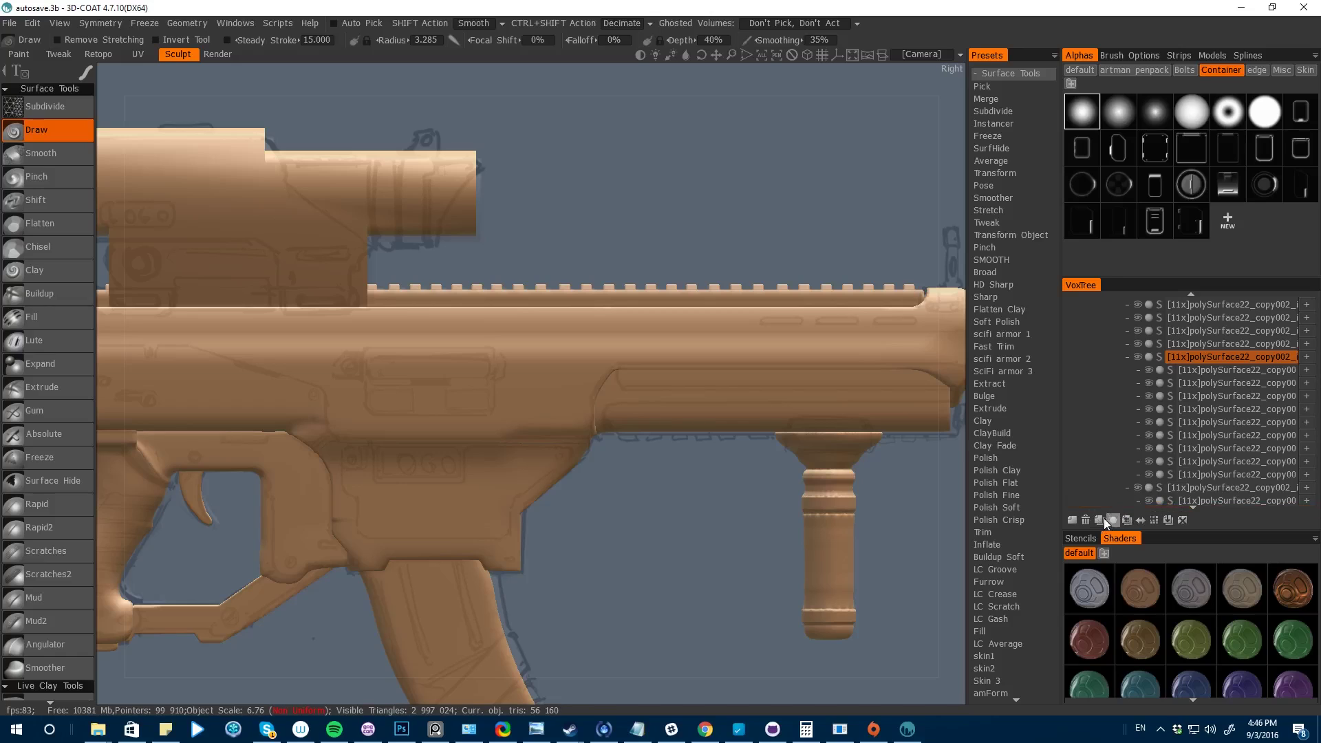
- Try to combine the selected top-rail tooth and its child instances using Merge Sub-Tree (no booleans)
left_click(1104, 519)
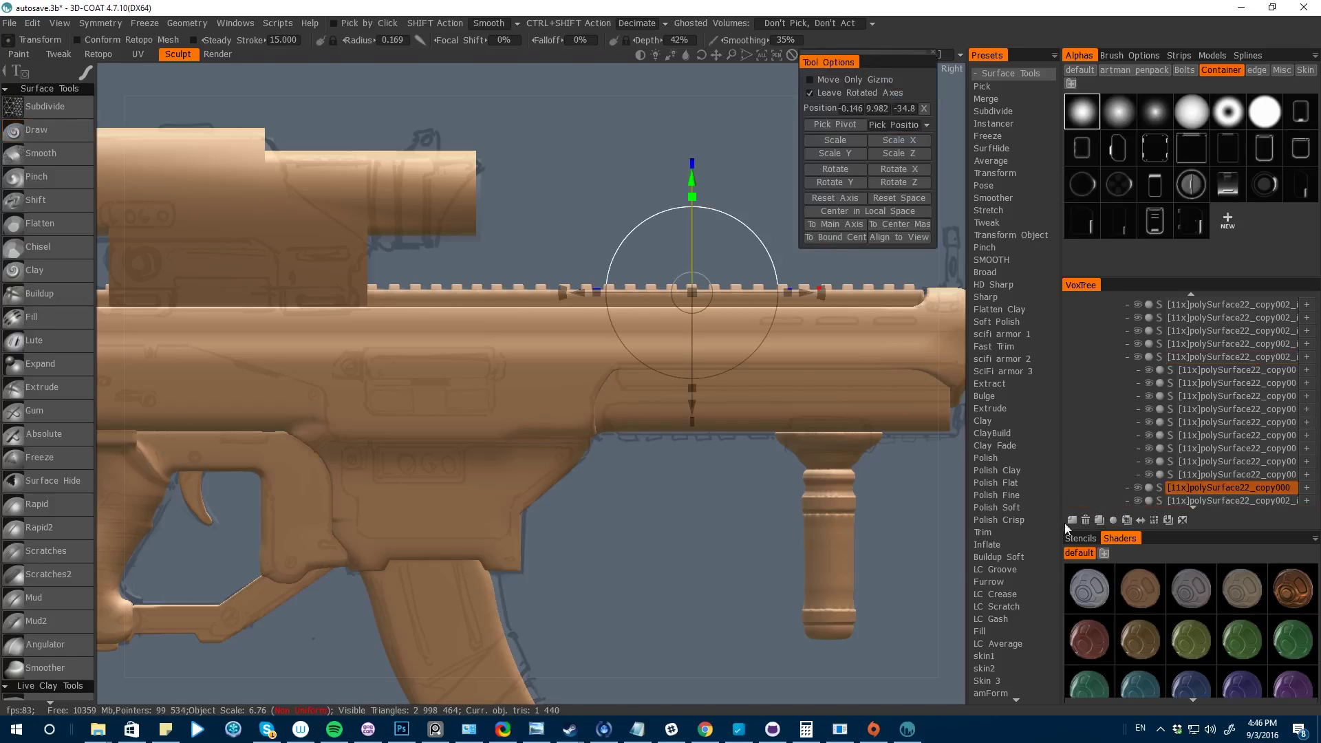
left_click(1209, 356)
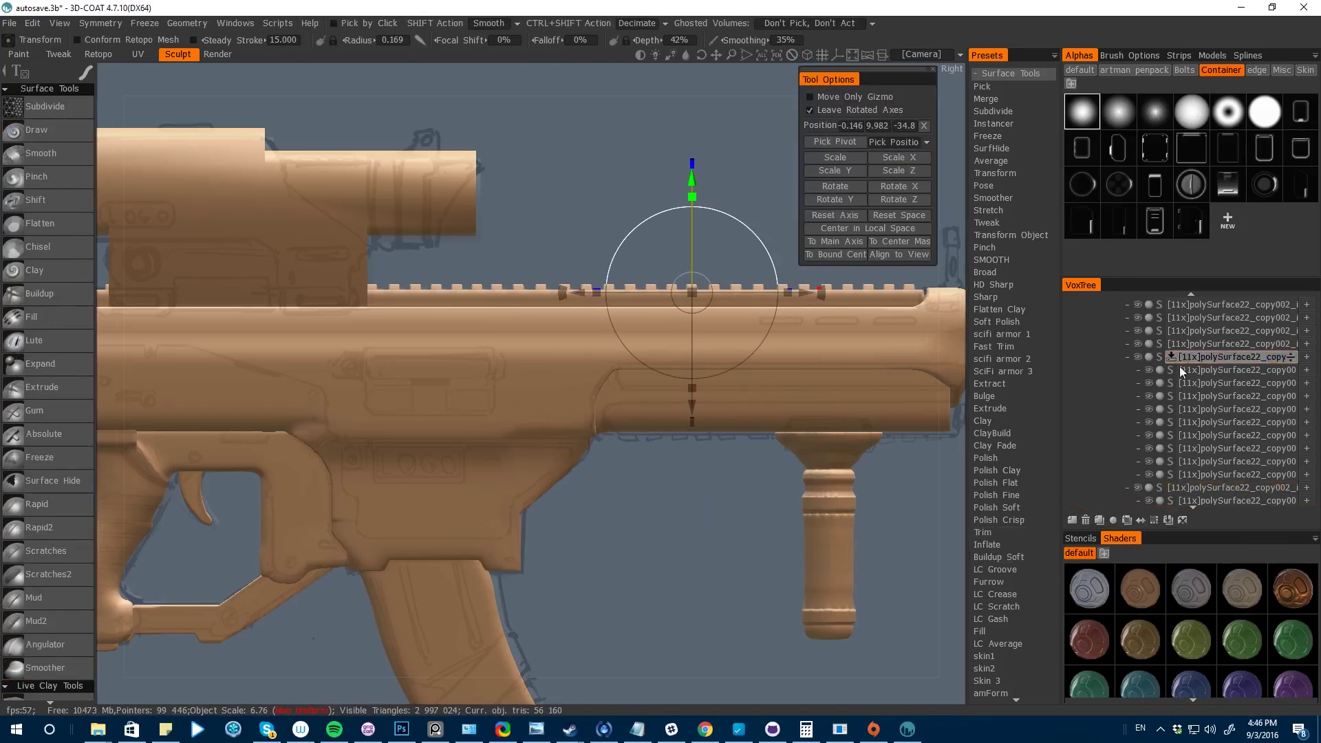
right_click(1209, 357)
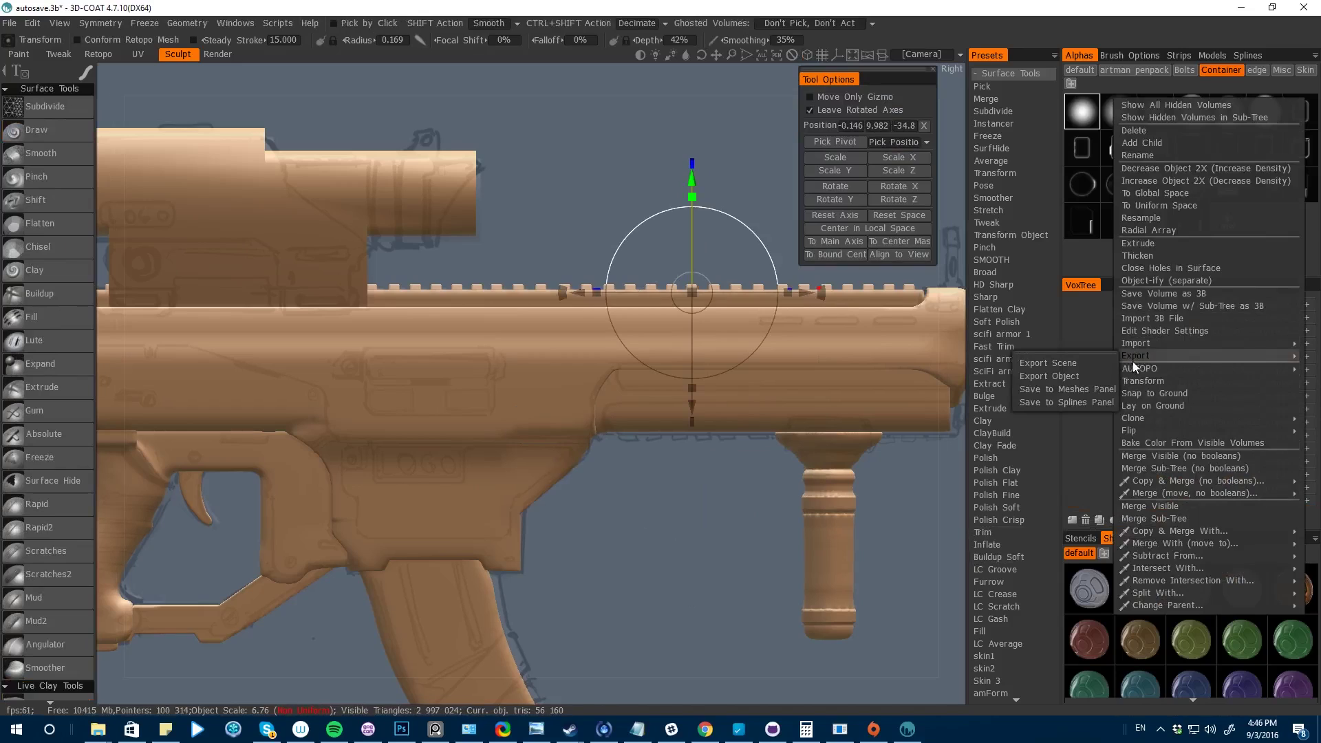
mouse_move(1129, 345)
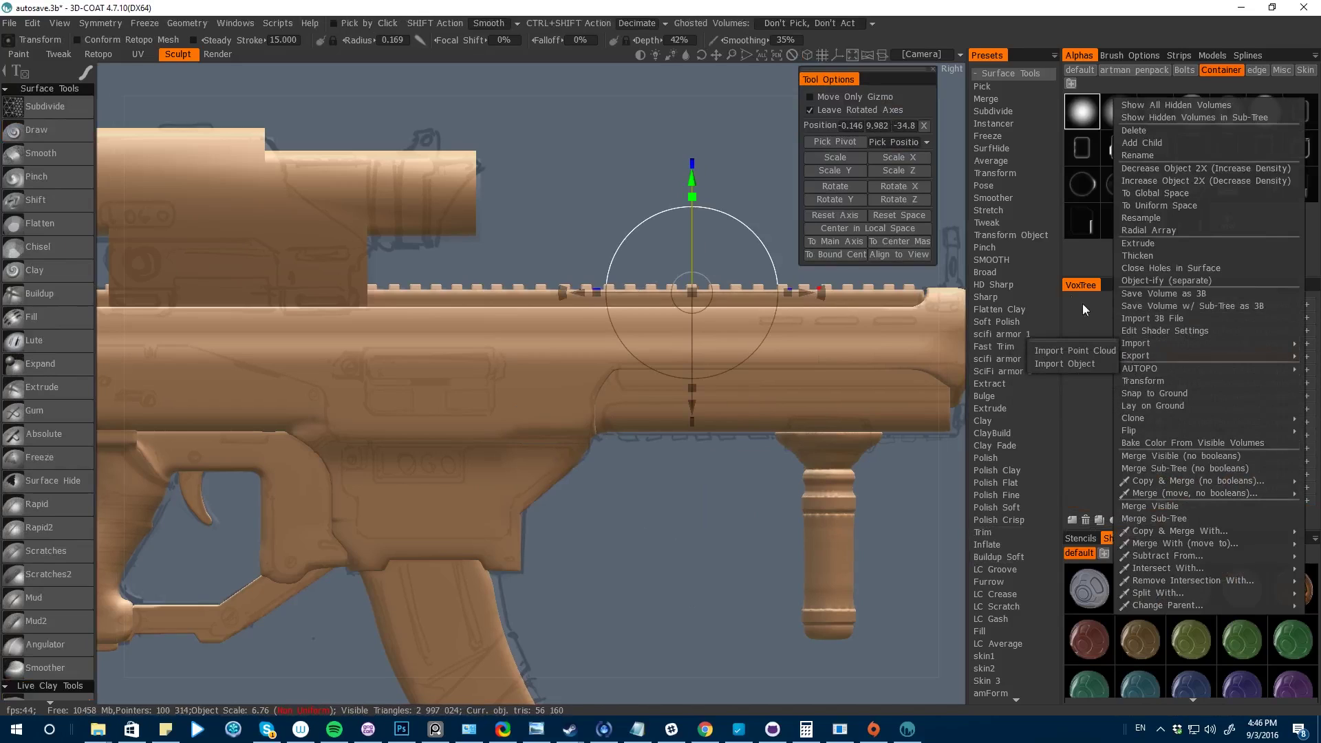
right_click(1200, 358)
mouse_move(1129, 543)
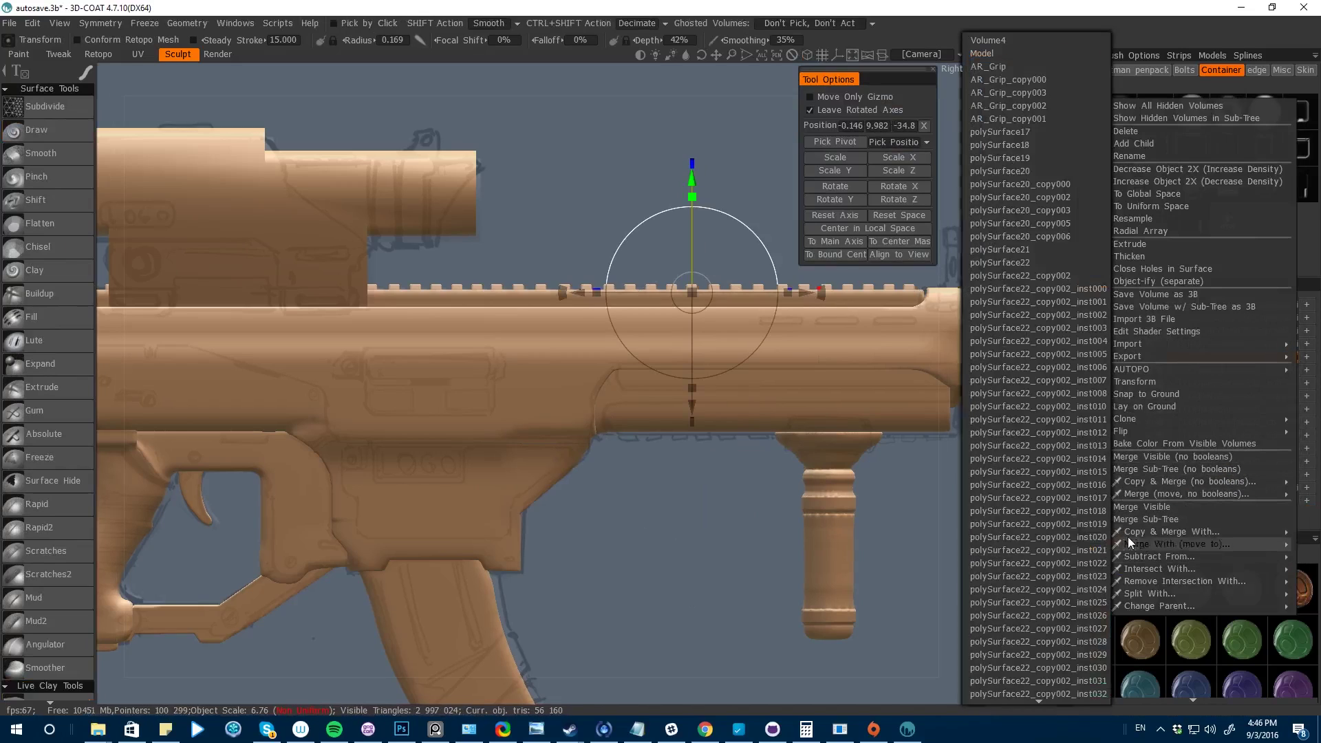
left_click(1143, 469)
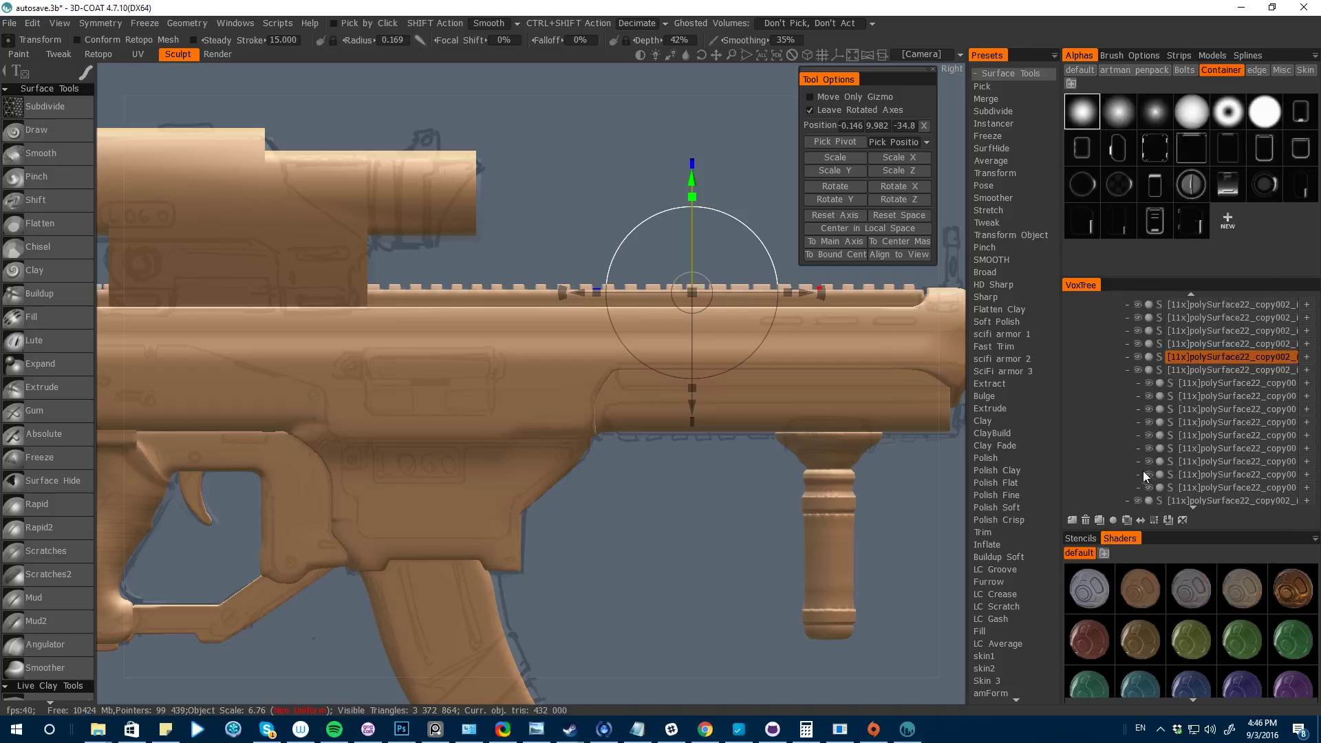
left_click_drag(729, 509, 736, 565, "alt")
key("ctrl+z")
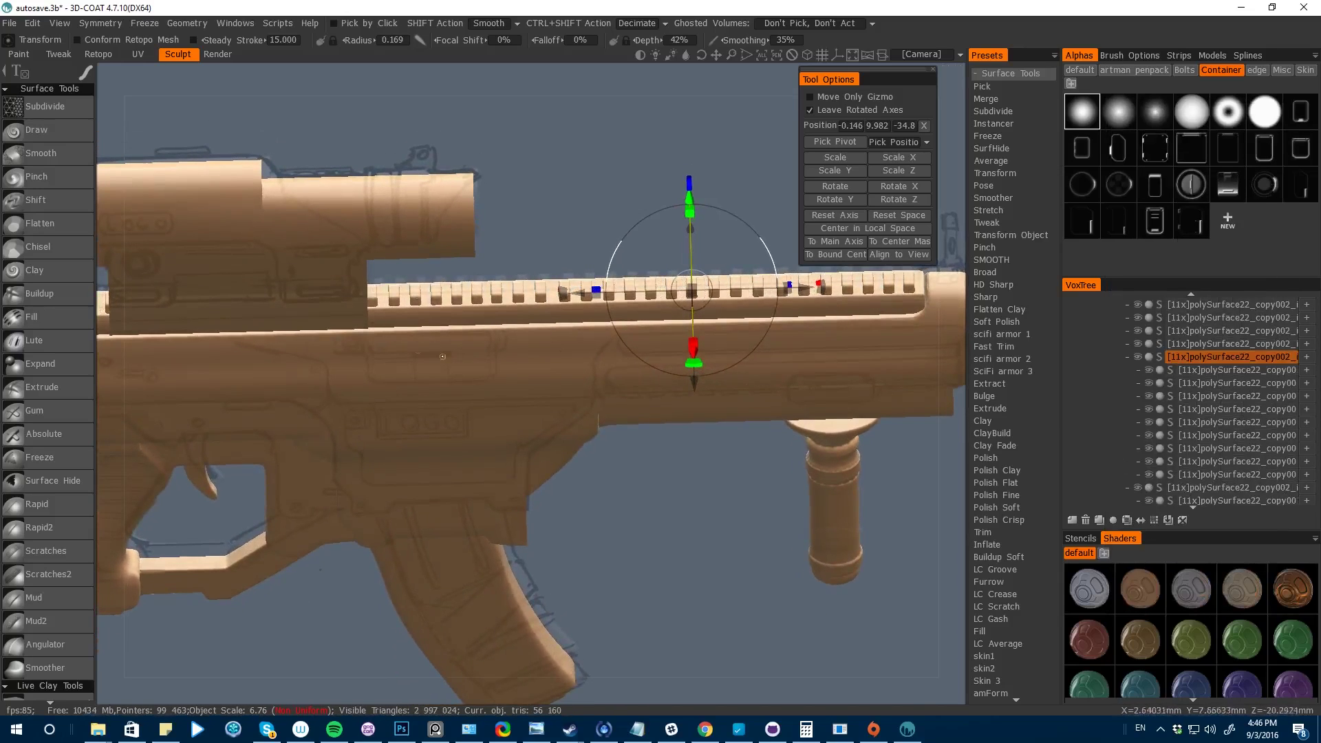
- Un-instance the top rail's teeth with the Instancer so they become independent volumes
left_click(1128, 357)
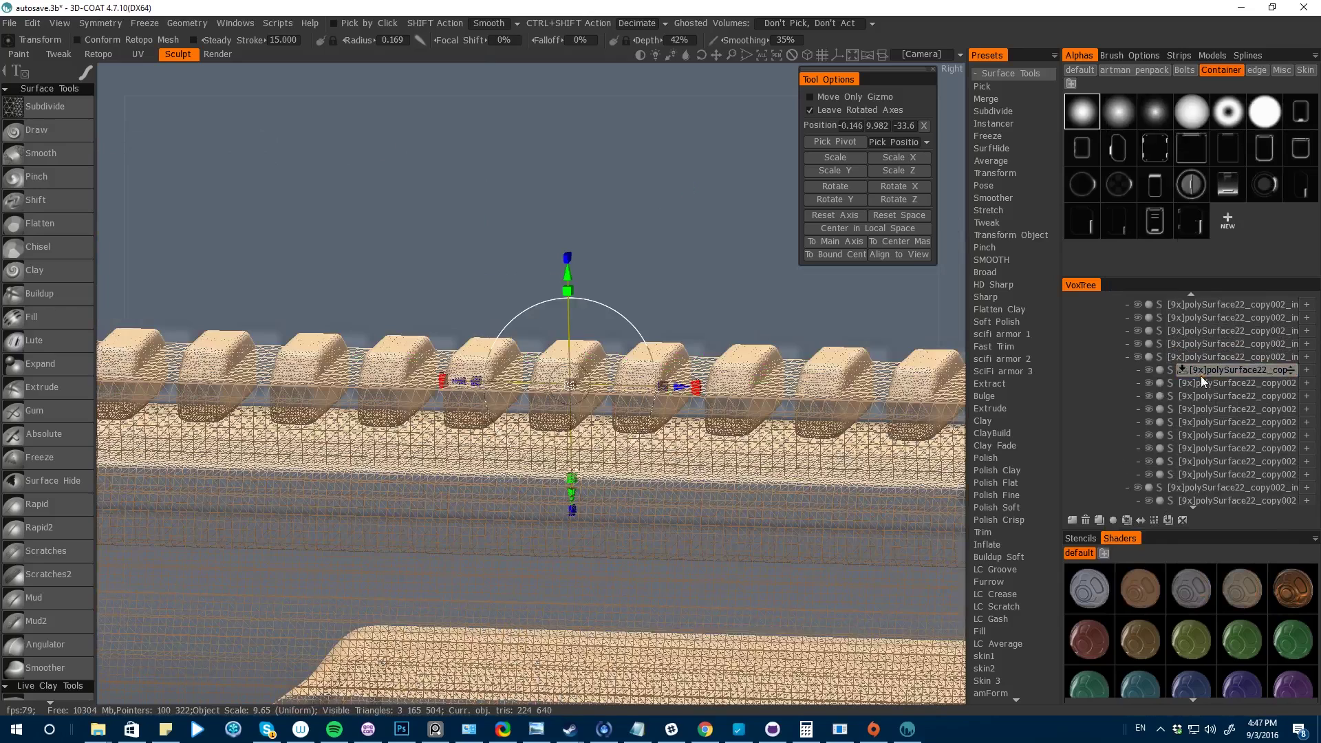
right_click(1203, 371)
key("space")
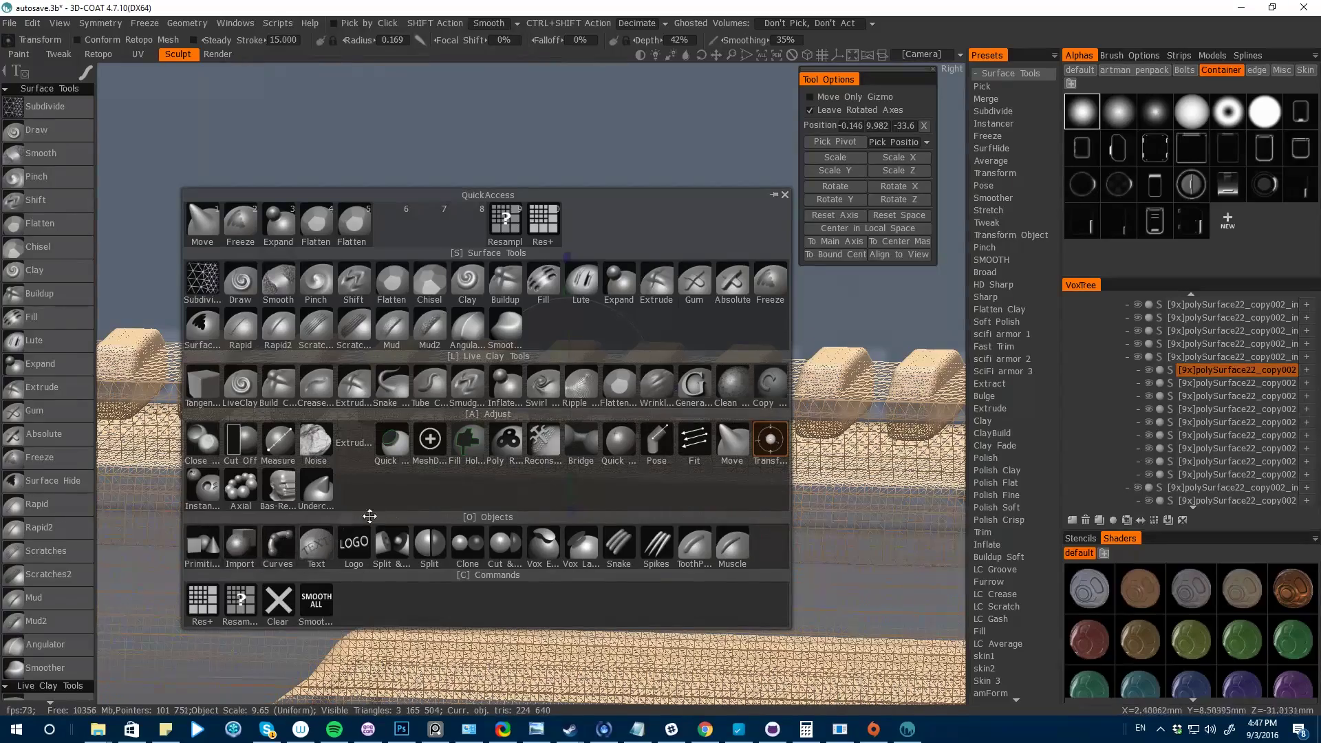
left_click(203, 487)
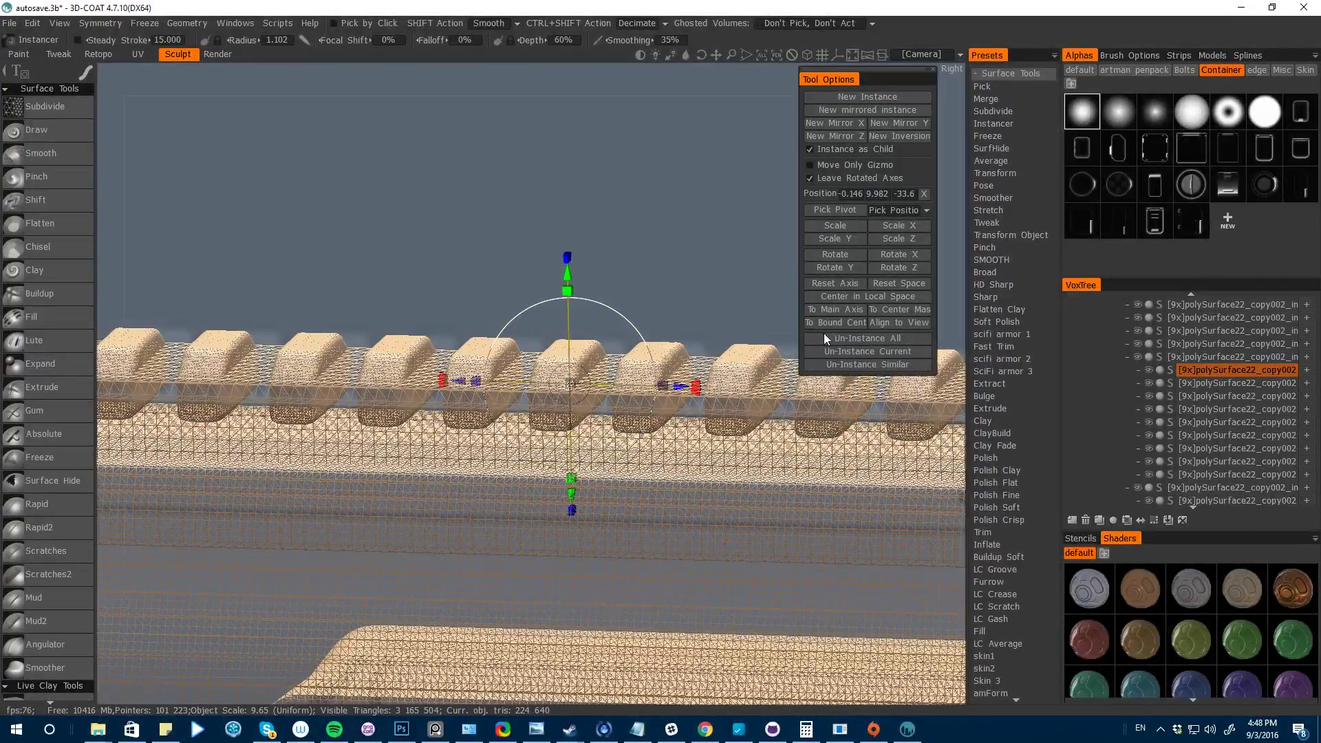
left_click(1201, 383)
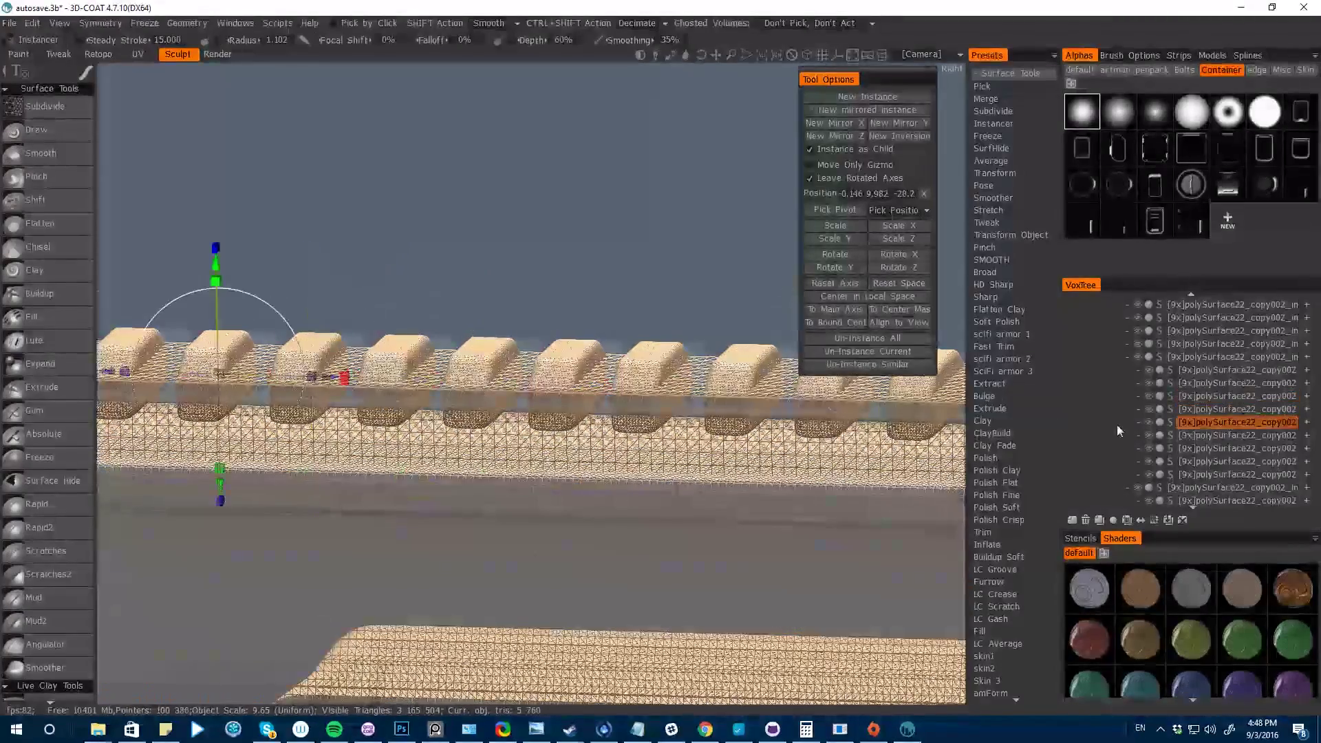
- Merge the parent rail tooth with its child teeth into one volume using Merge Sub-Tree
left_click(1194, 356)
right_click(1216, 356)
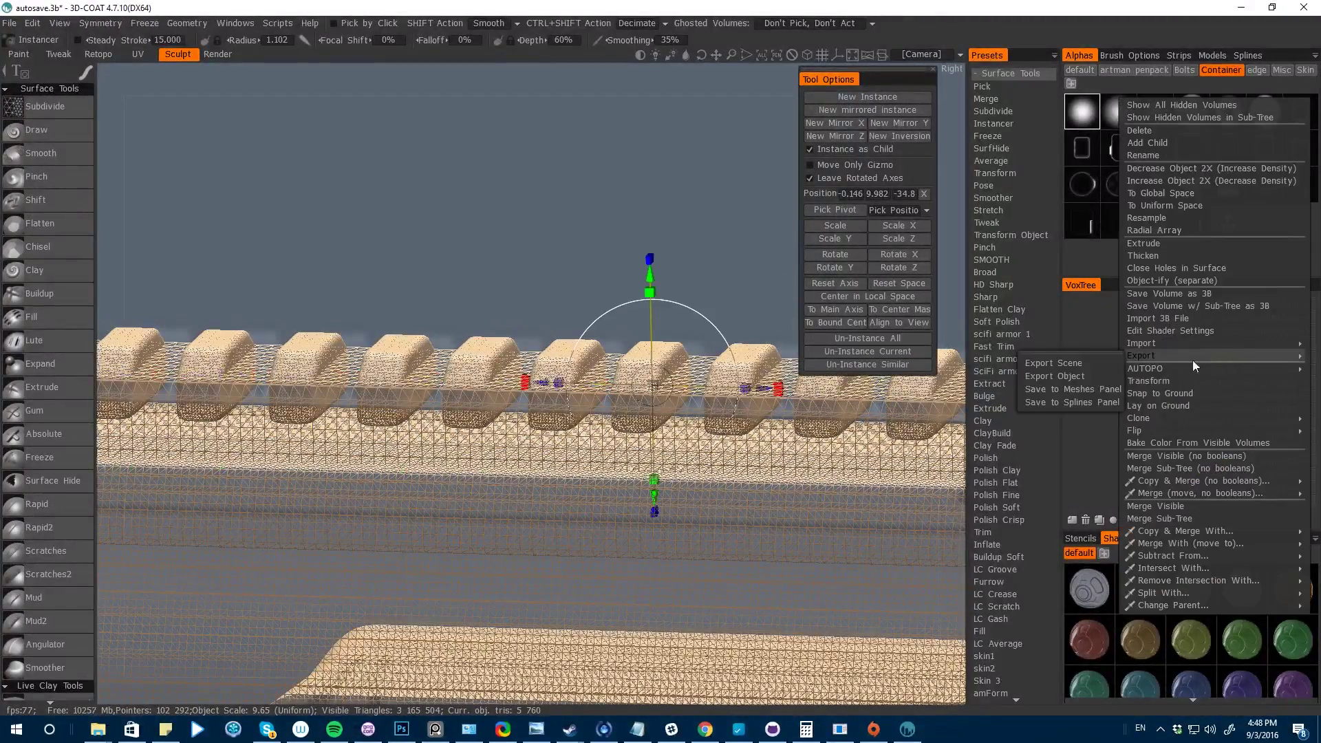
mouse_move(1134, 535)
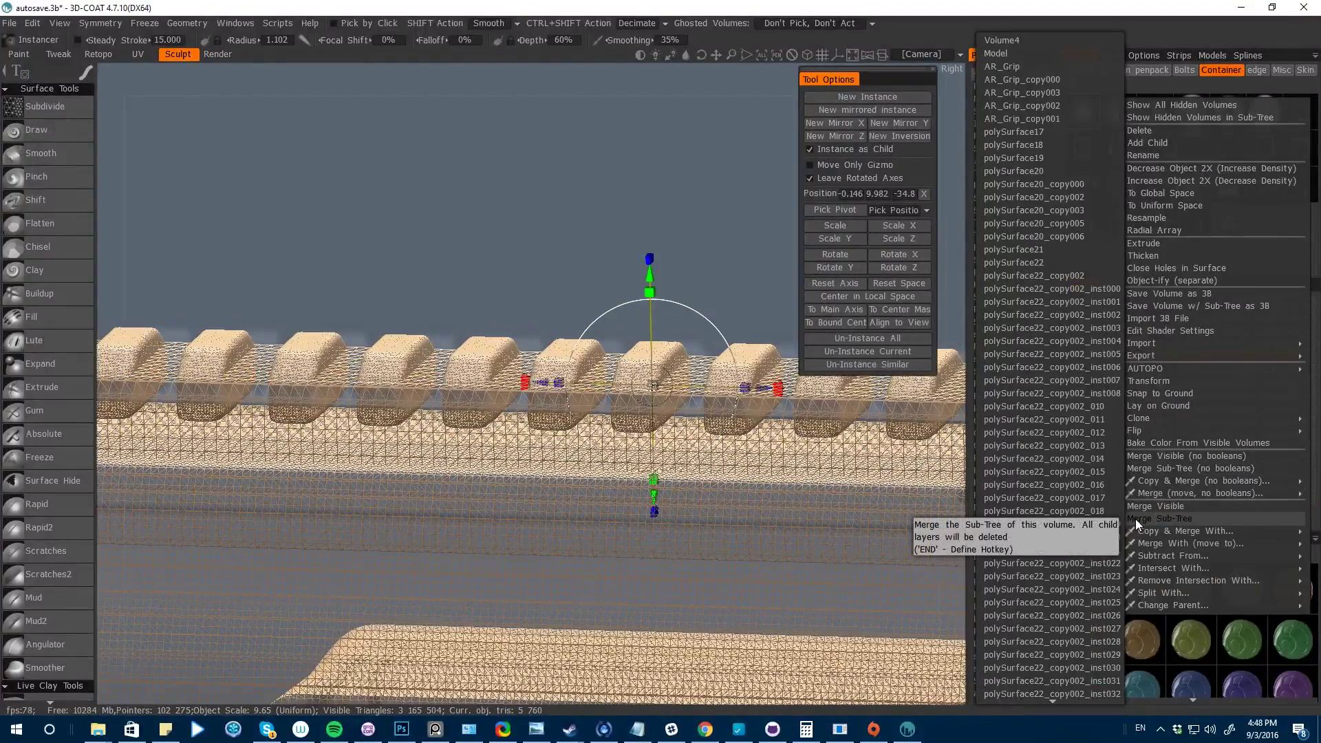
left_click(1135, 519)
scroll(516, 198, "down", 3)
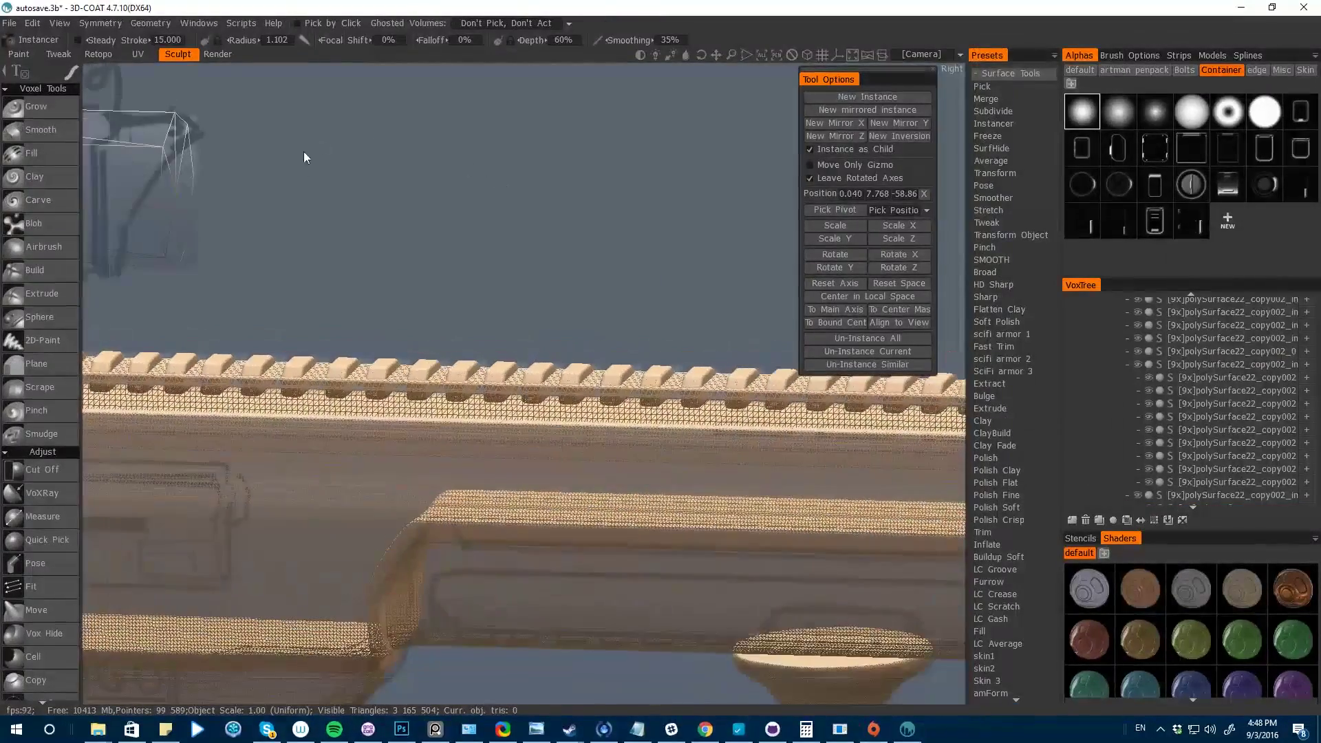
scroll(453, 249, "up", 4)
key("ctrl+z")
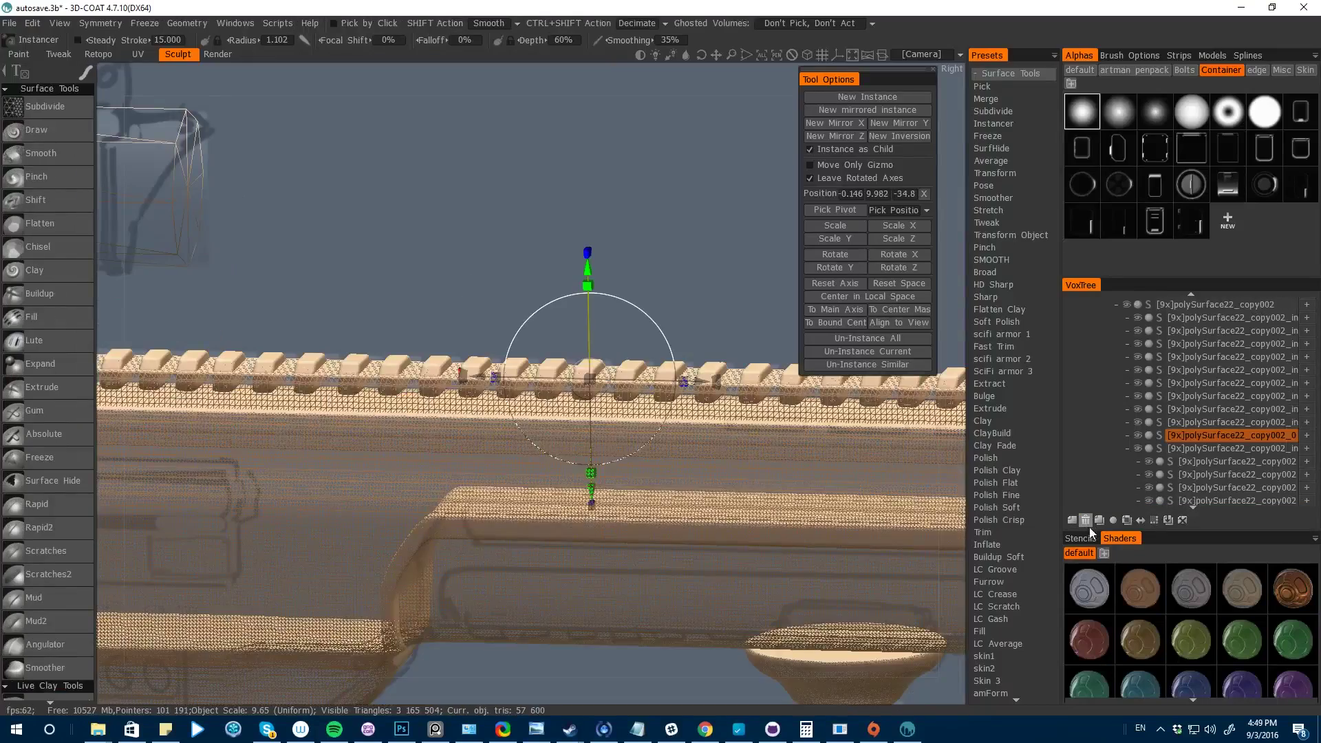
- Duplicate the merged rail teeth and position the copy facing down along the handguard's underside
left_click(1100, 521)
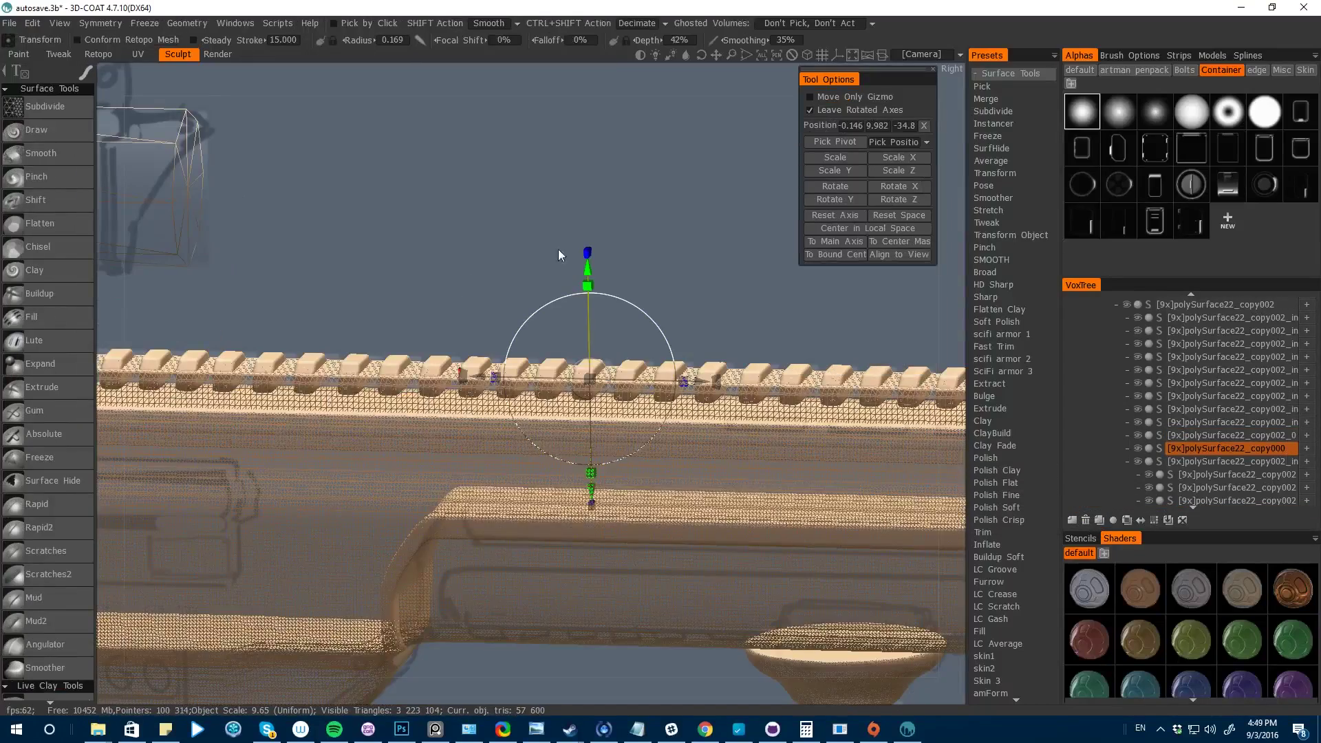
left_click_drag(587, 272, 591, 353)
scroll(590, 353, "down", 5)
scroll(412, 408, "up", 4)
scroll(626, 540, "down", 3)
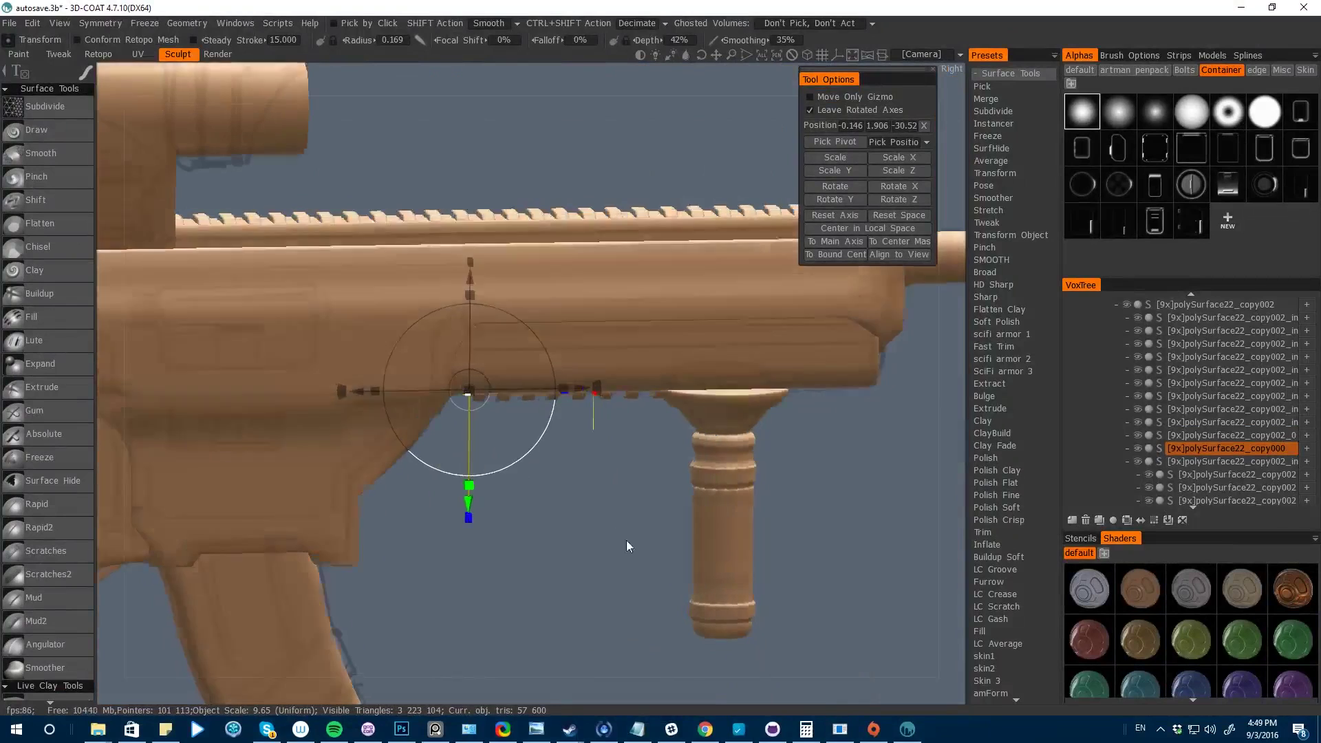
left_click_drag(466, 390, 674, 390)
- Convert the lower teeth strip to voxels and trim the teeth overhanging the handguard's front with Cut Off
key("space")
left_click(587, 507)
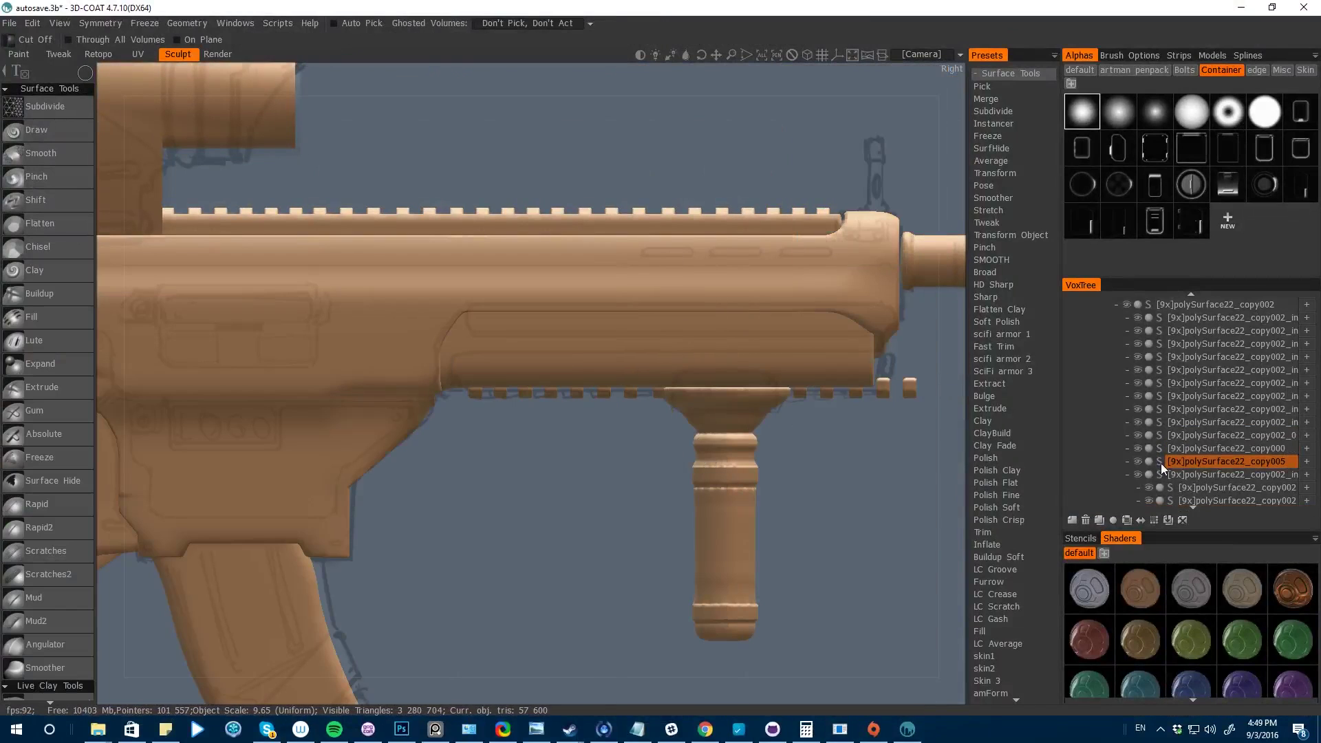
left_click(438, 416)
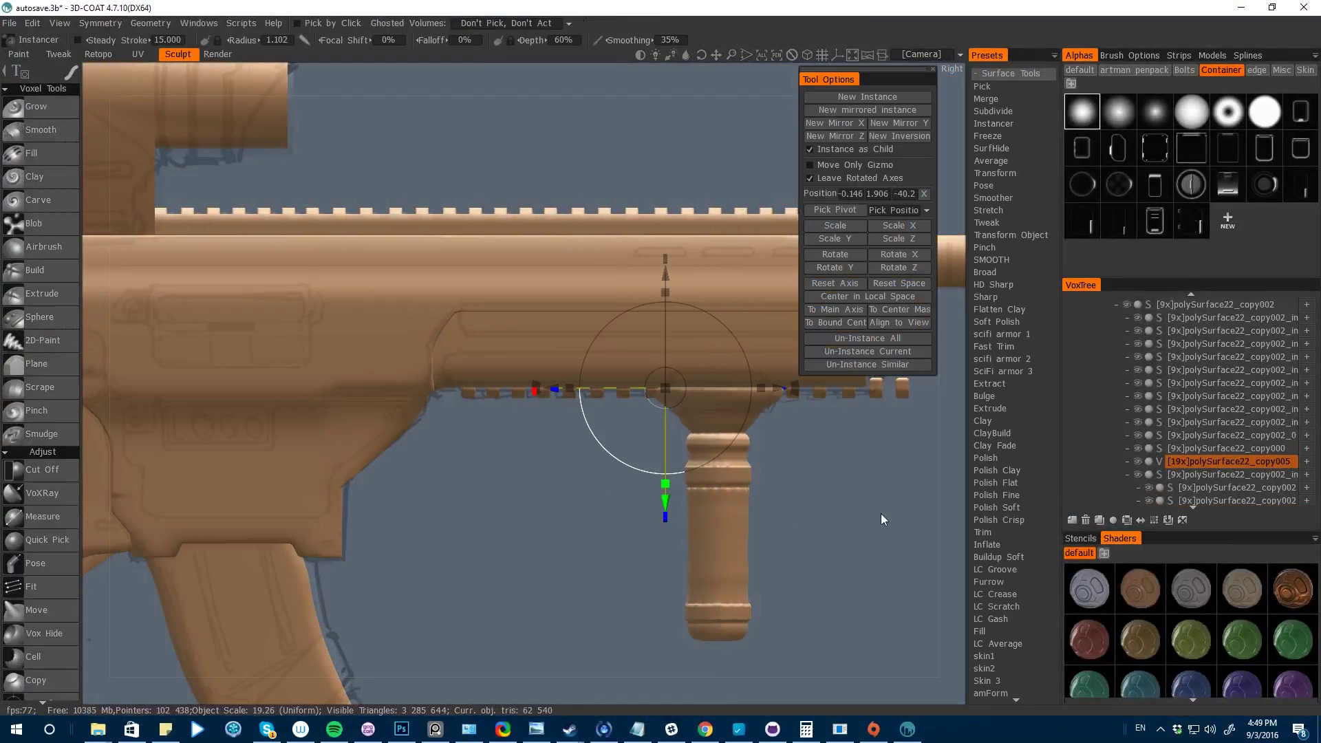
middle_click_drag(836, 637, 538, 566)
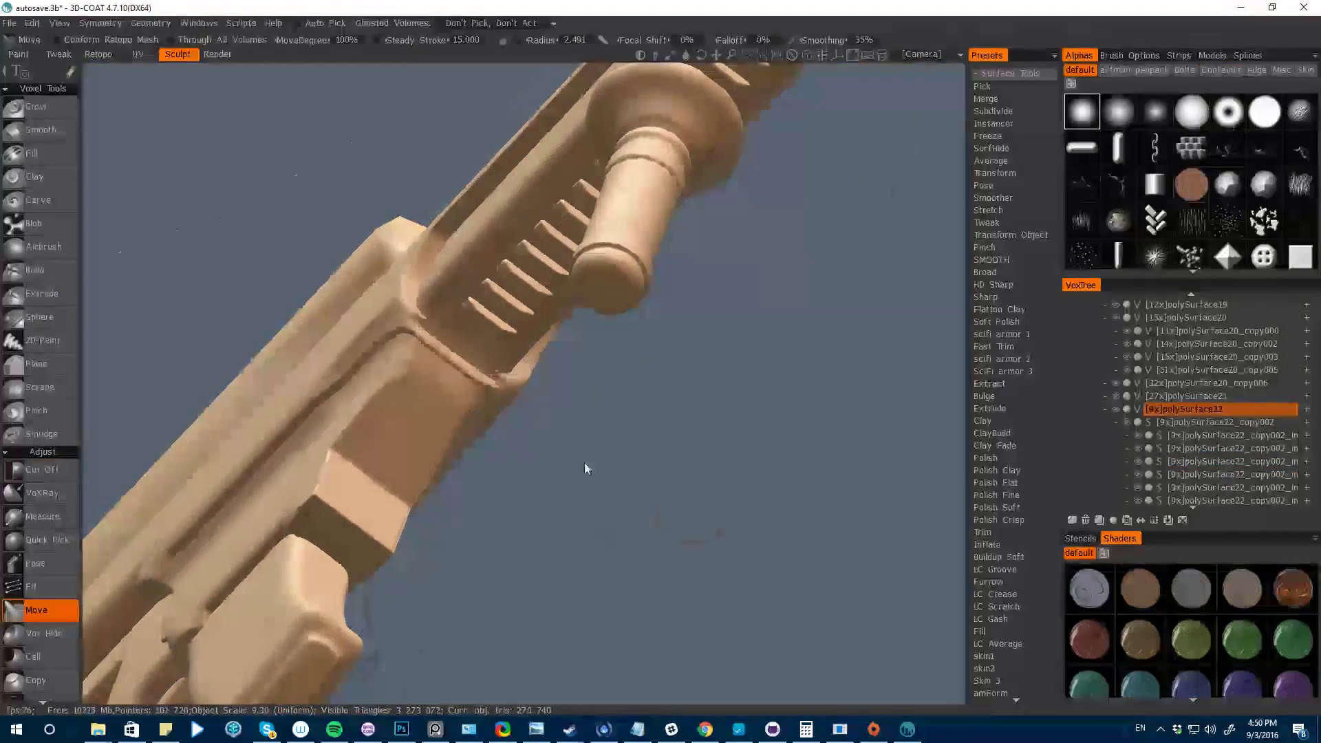
left_click_drag(587, 466, 646, 615)
middle_click_drag(613, 643, 464, 425)
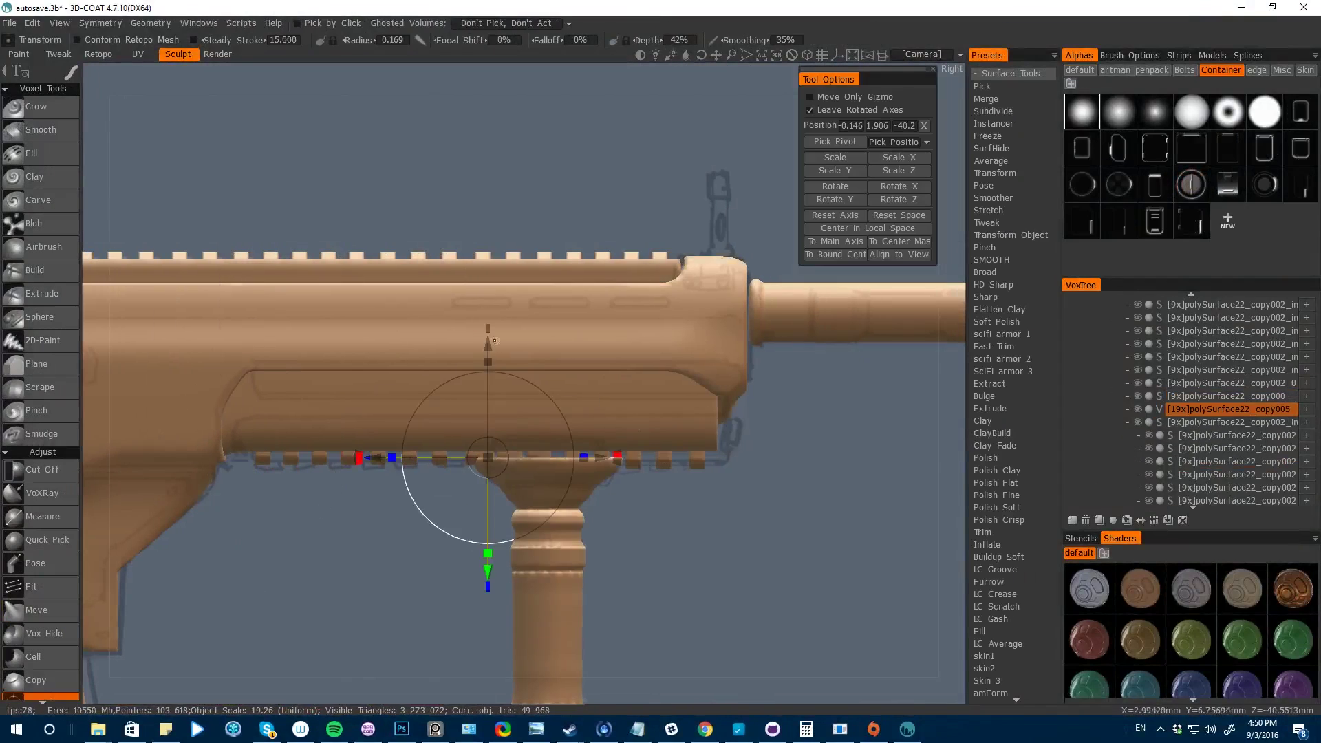
- Create a Vox Layer from a rectangle about 6.1 × 4.6 mm on the handguard above the foregrip, with 0.200 offset and 1.000 thickness
key("space")
left_click(451, 381)
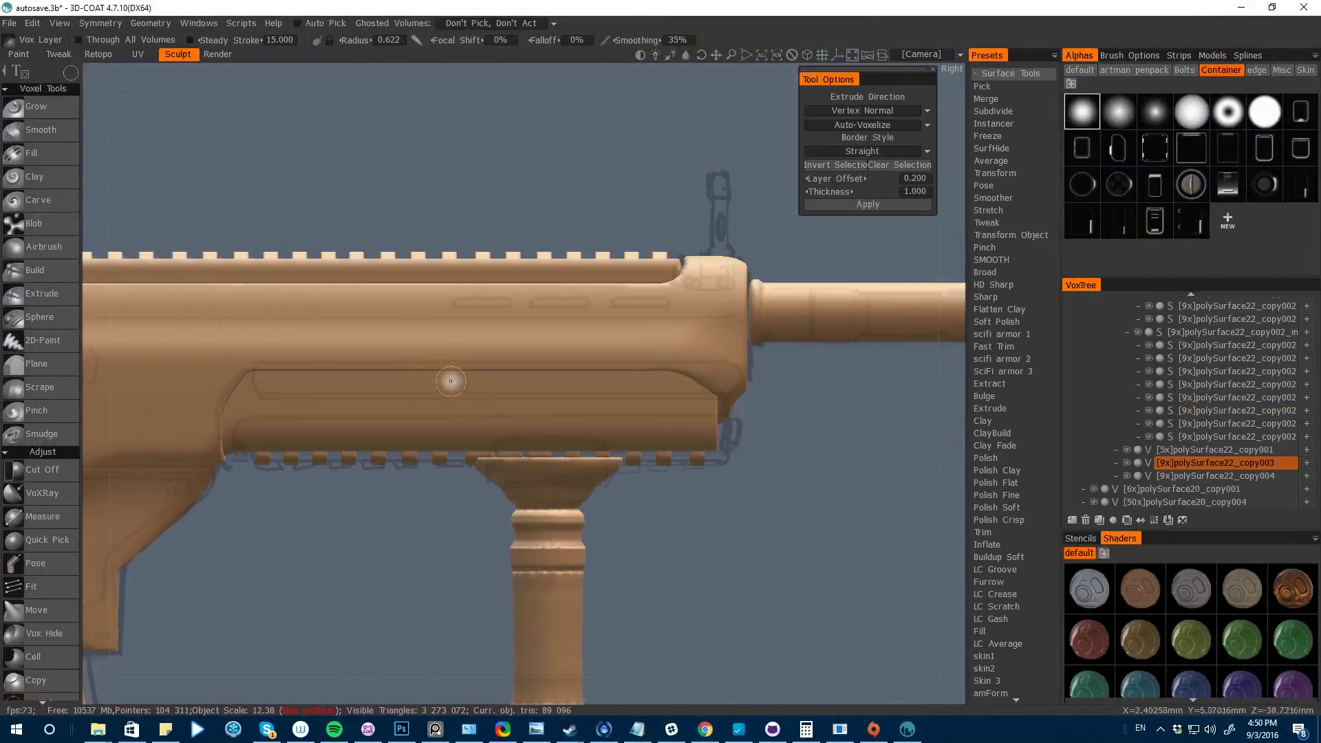
key("e")
left_click(541, 388)
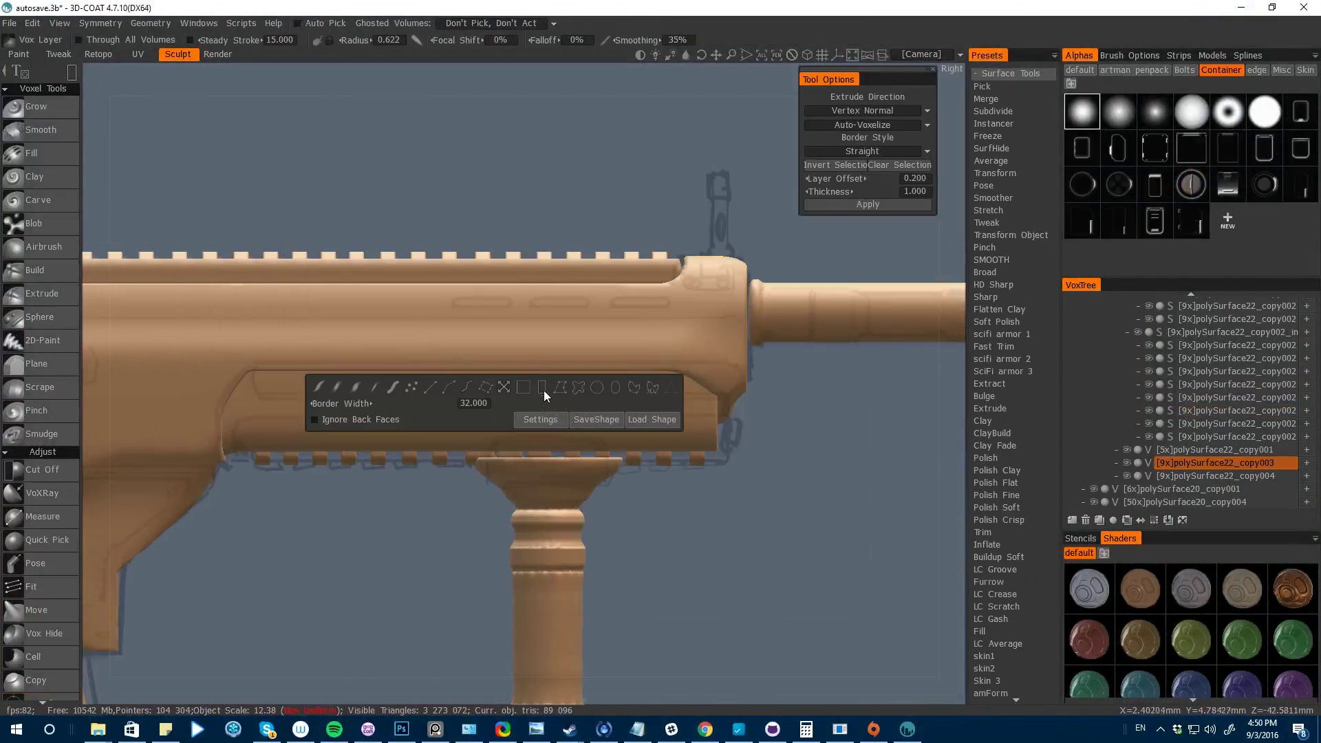
mouse_move(463, 383)
left_mouse_down()
mouse_move(544, 399)
mouse_move(622, 490)
left_mouse_up()
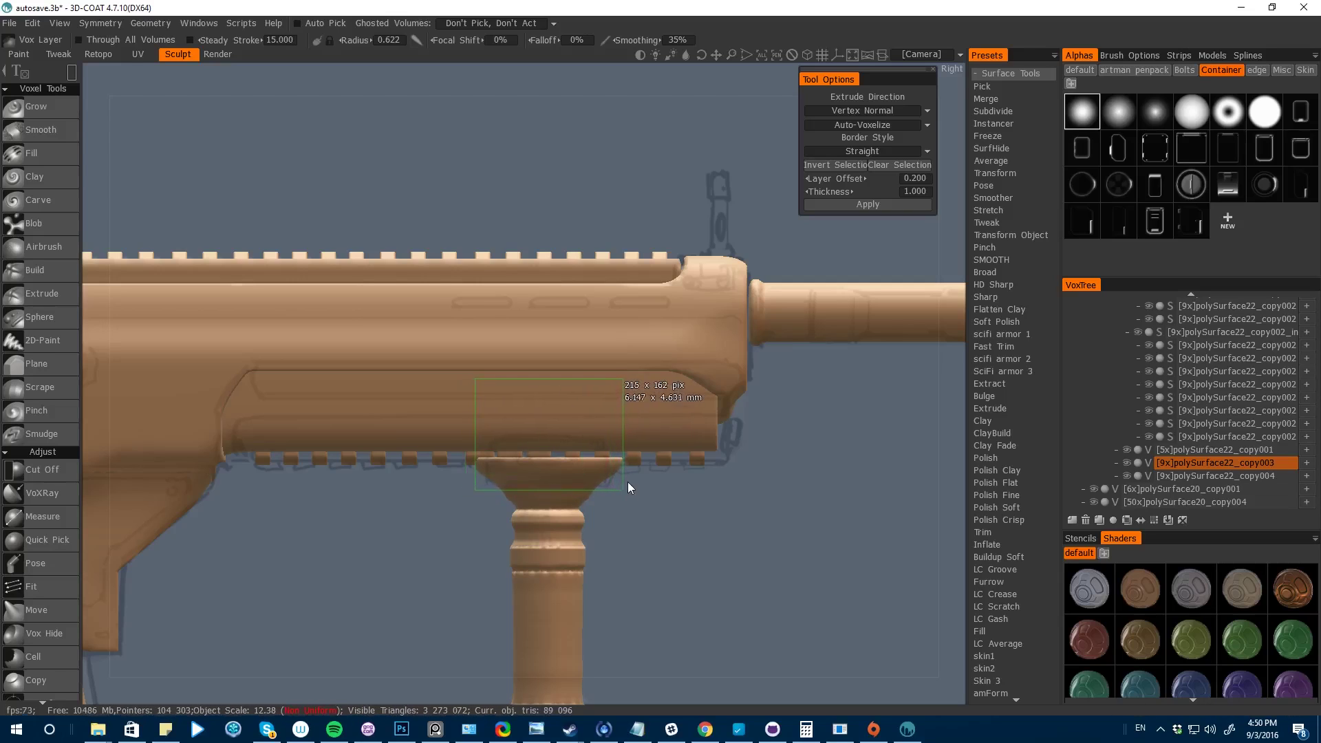
left_click_drag(729, 700, 721, 673, "alt")
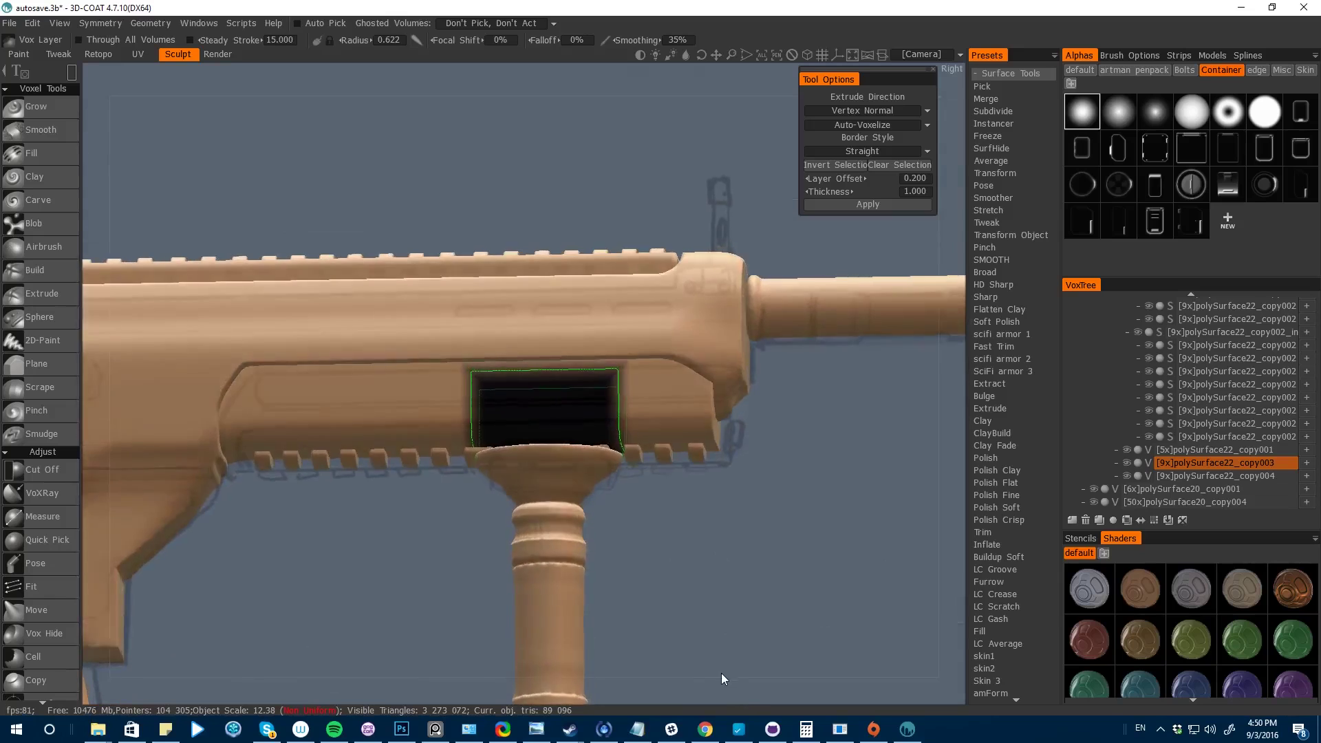
key("Return")
left_click_drag(791, 642, 585, 641, "alt")
- Transform the new layer into a shorter, narrower mounting block seated on top of the foregrip
key("t")
left_click_drag(289, 261, 487, 260, "alt")
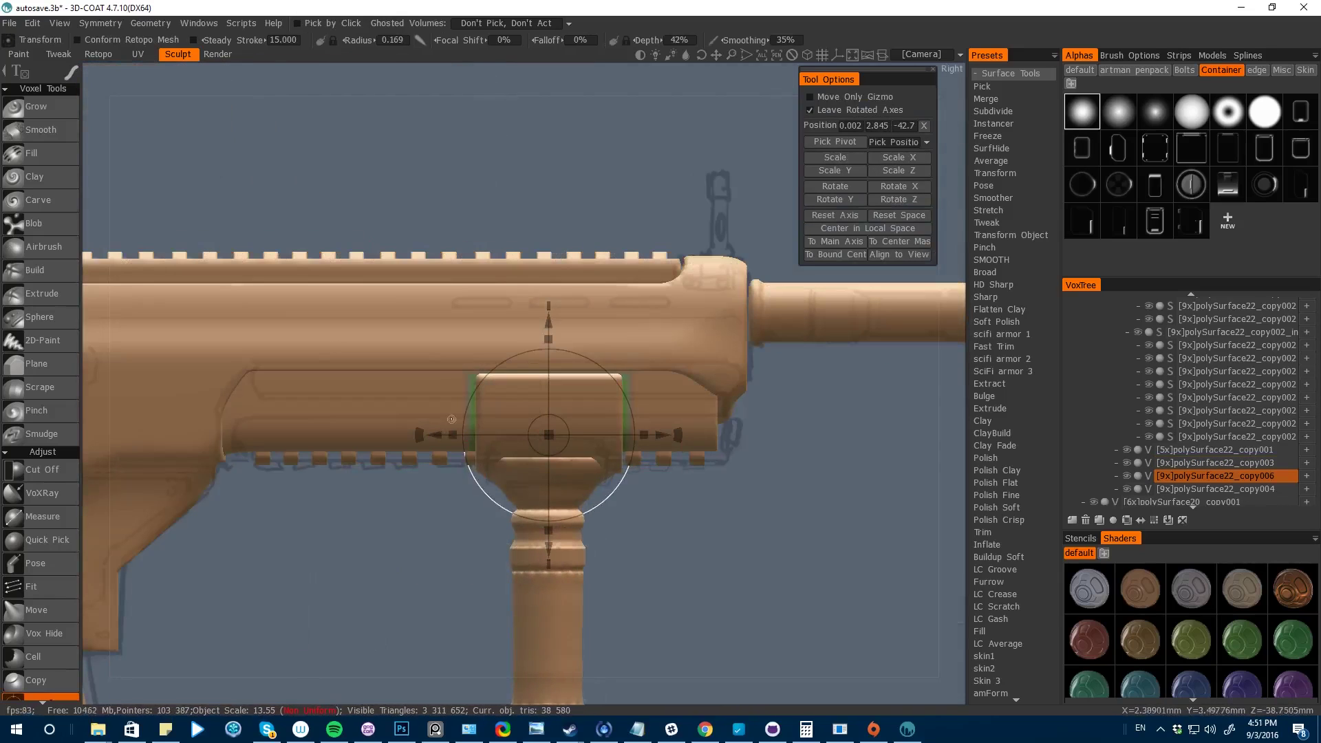
left_click_drag(792, 461, 391, 460, "alt")
left_click_drag(550, 346, 550, 389)
left_click_drag(551, 324, 551, 344)
left_click_drag(439, 460, 447, 460)
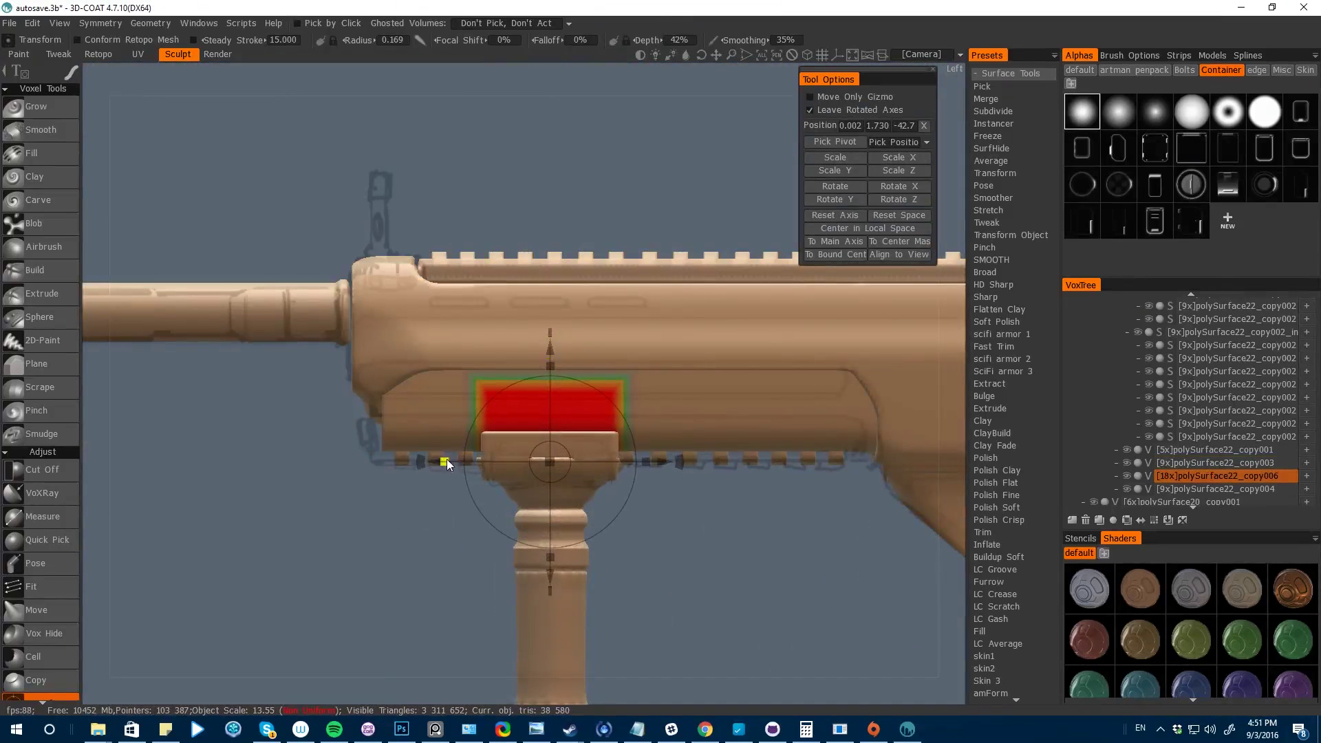
- Select the barrel's middle section with a rectangular Pose selection and smooth the selection's edges
left_click_drag(386, 585, 654, 596, "alt")
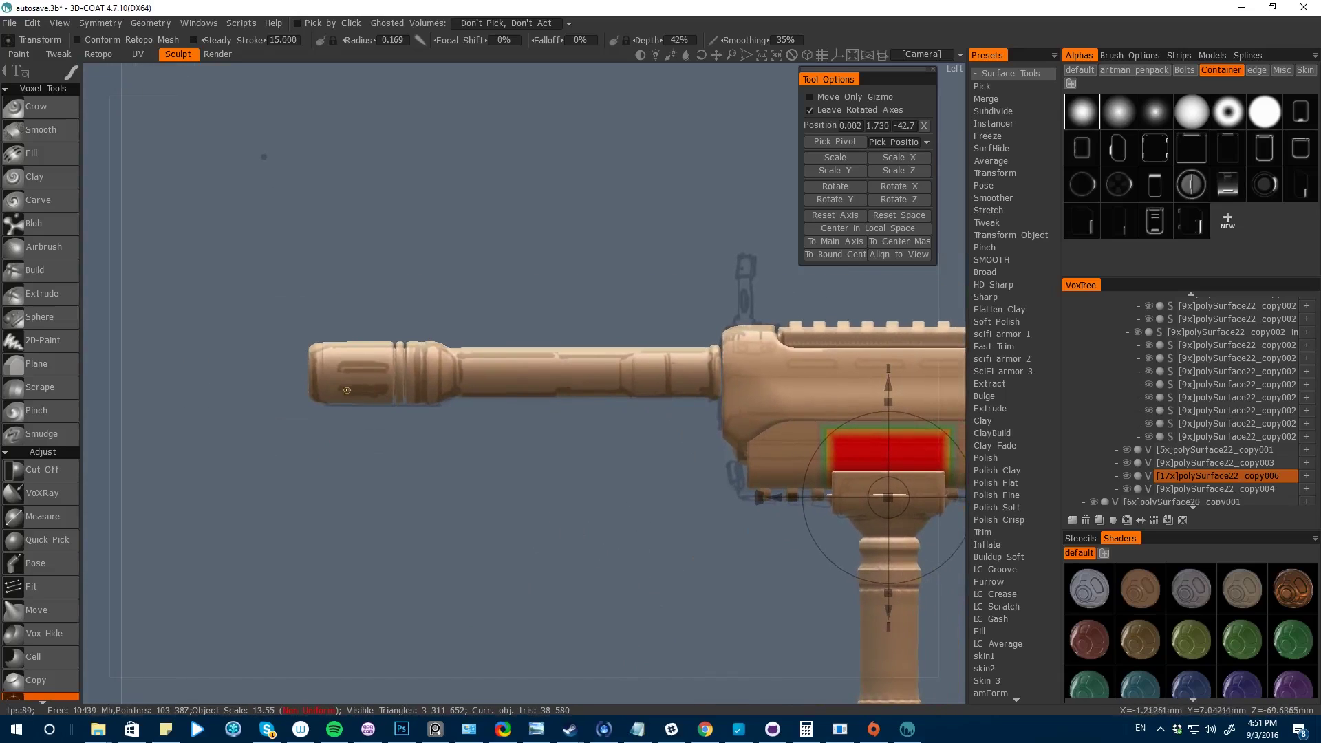
key("h")
left_click_drag(423, 507, 556, 542, "alt")
right_click_drag(554, 537, 584, 608, "alt")
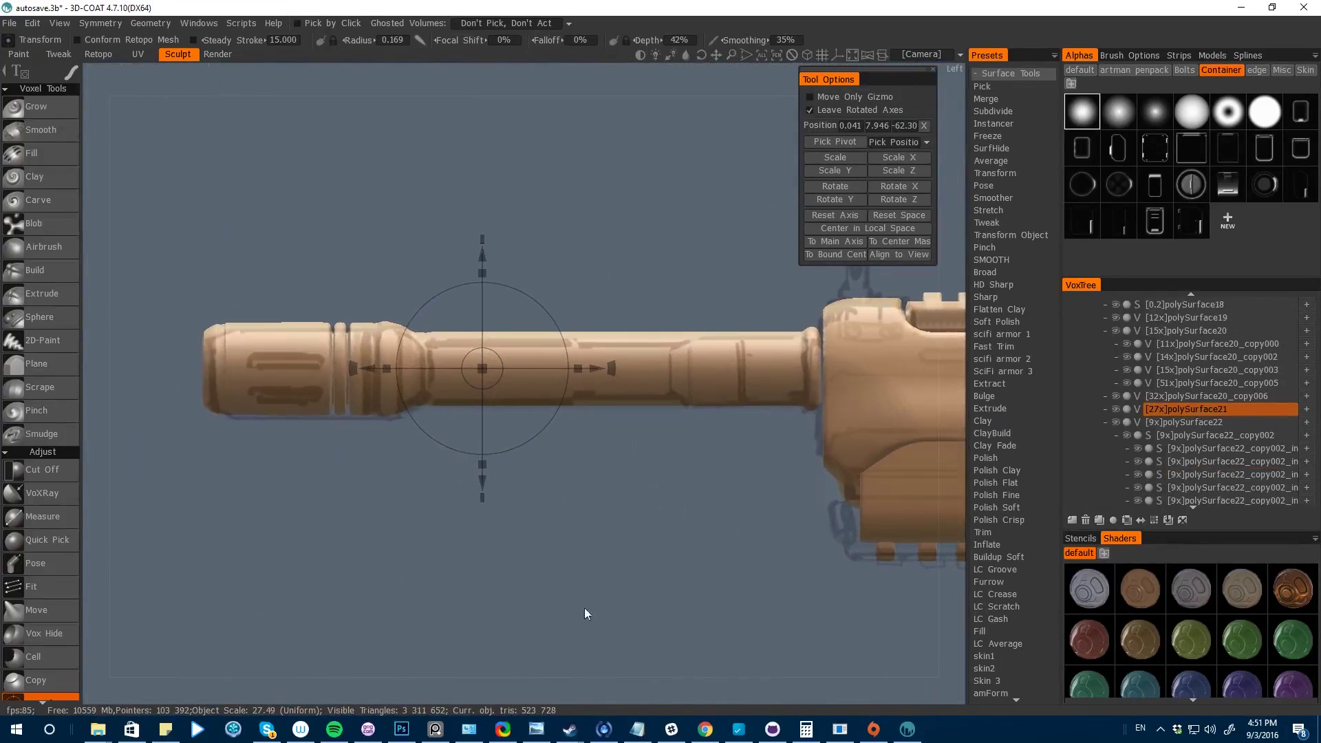
key("space")
left_click(319, 380)
left_click_drag(428, 303, 666, 442)
left_click(816, 339)
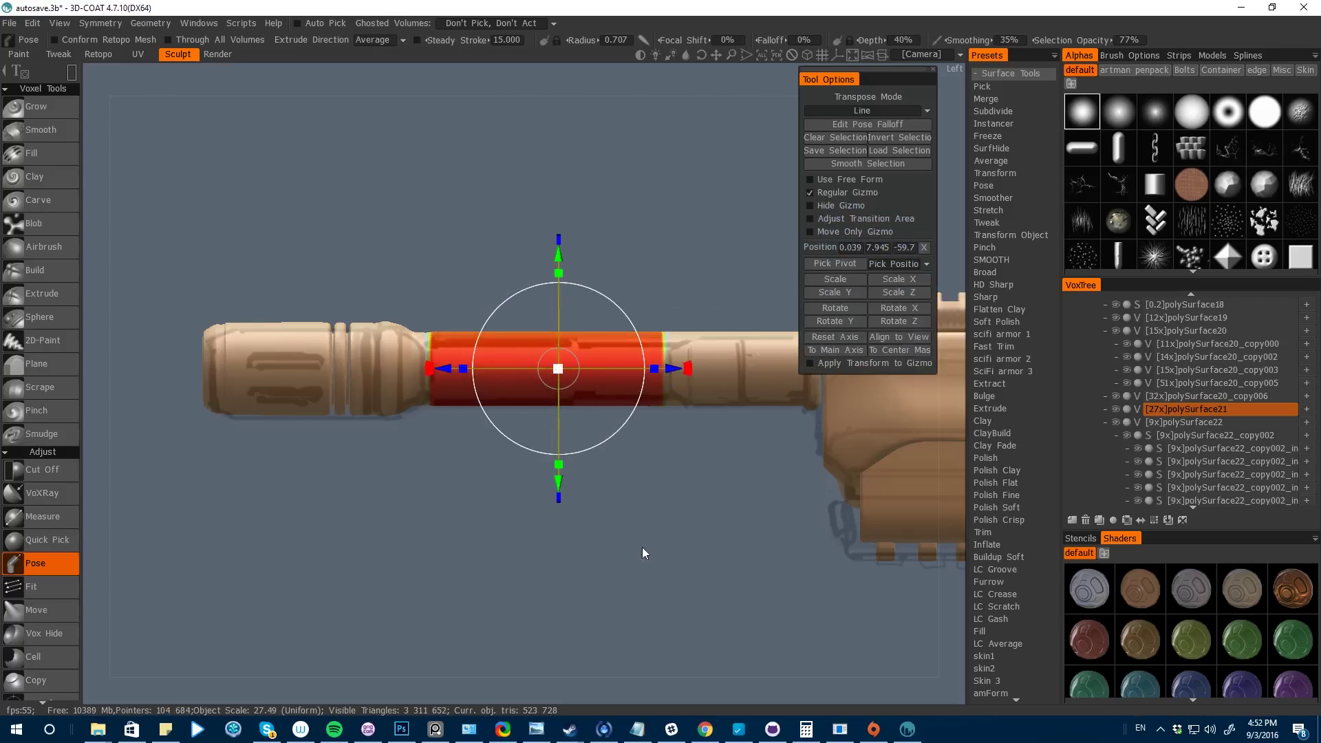
left_click(823, 165)
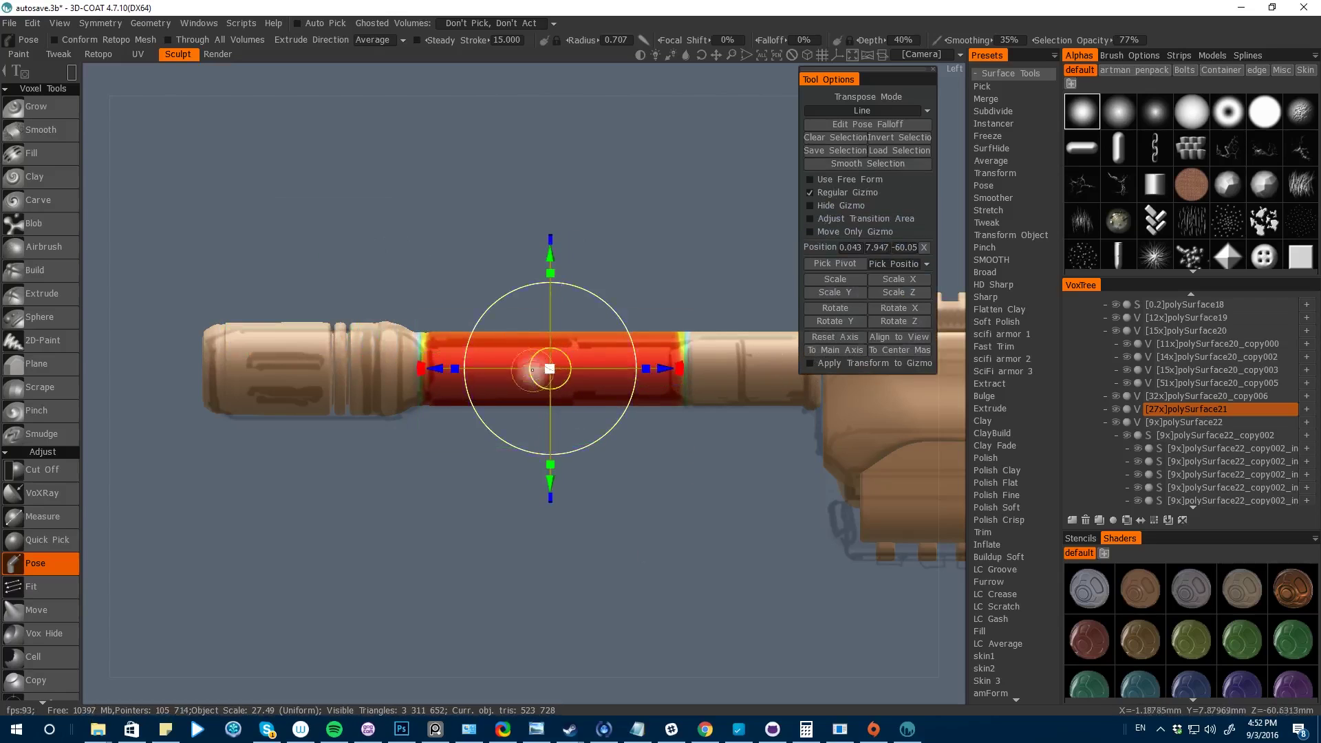
- Scale the selected middle section of the barrel thinner with the Pose gizmo
left_click_drag(546, 369, 583, 441, "alt")
key("space")
key("space")
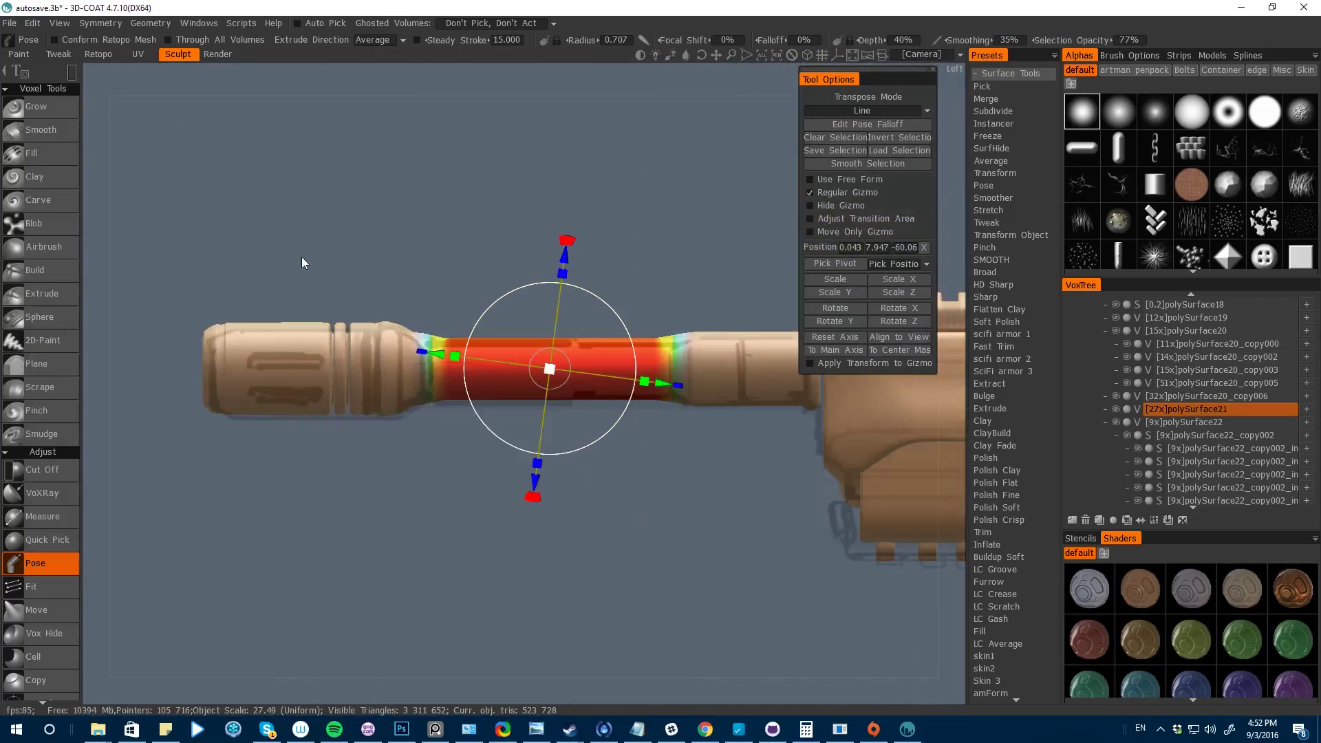
- Draw a narrow line across the barrel's thicker rear section with the Extrude brush at radius 0.243
key("space")
left_click(329, 93)
left_click_drag(451, 248, 684, 281, "alt")
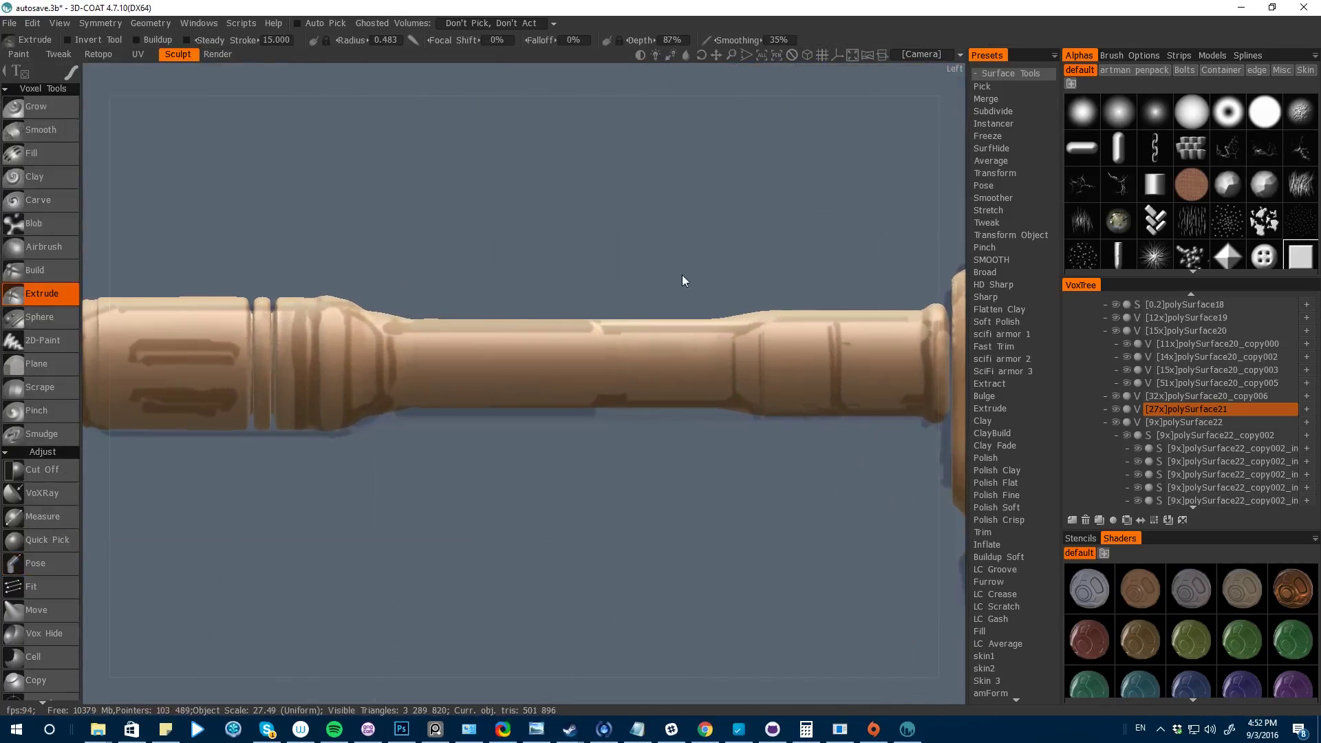
middle_click_drag(613, 227, 460, 227)
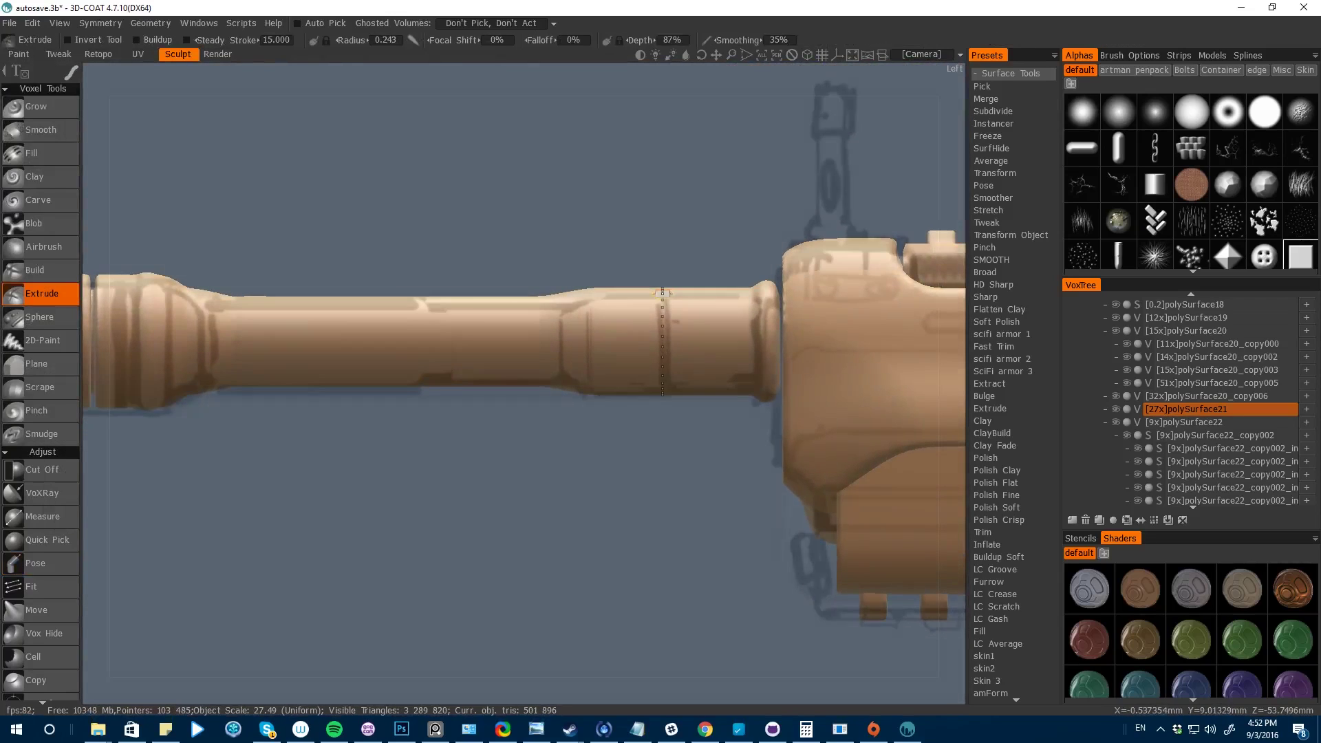
middle_click_drag(662, 294, 665, 335)
left_click(663, 335)
mouse_move(482, 482)
left_mouse_down("alt")
mouse_move(297, 538)
mouse_move(440, 481)
left_mouse_up("alt")
key("space")
left_click(549, 342)
left_click_drag(385, 421, 654, 421)
left_click_drag(564, 550, 481, 585, "alt")
key("ctrl+d")
left_click_drag(303, 551, 373, 481, "alt")
- Resample the barrel layer to a lower polygon density with Good resampling quality
key("space")
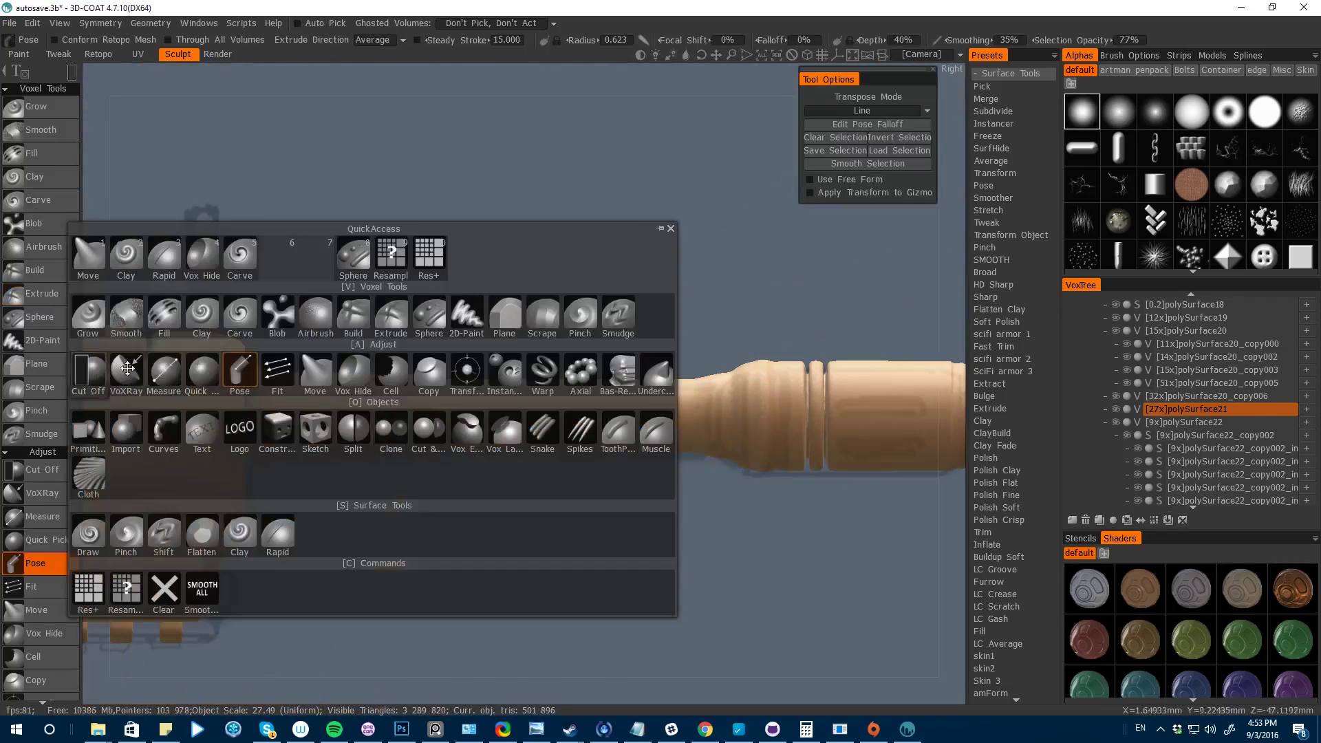
left_click(391, 314)
key("space")
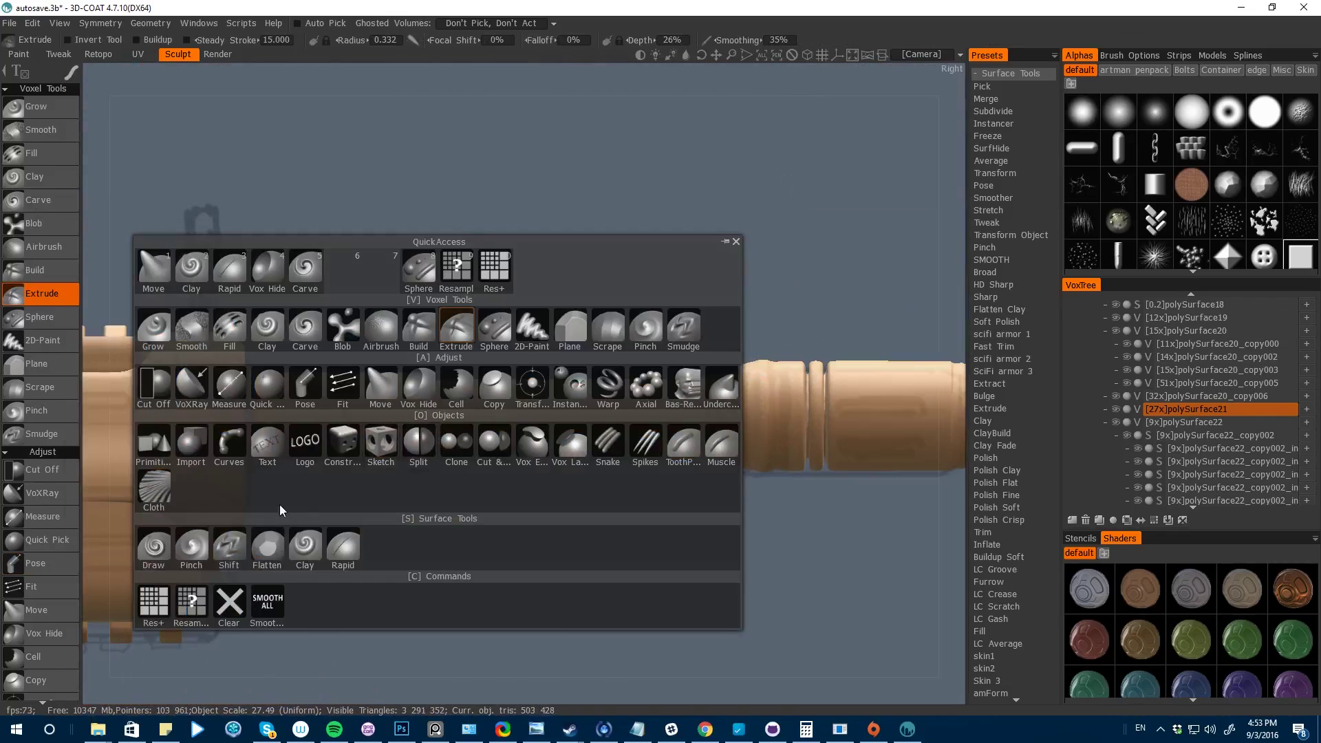
left_click(192, 602)
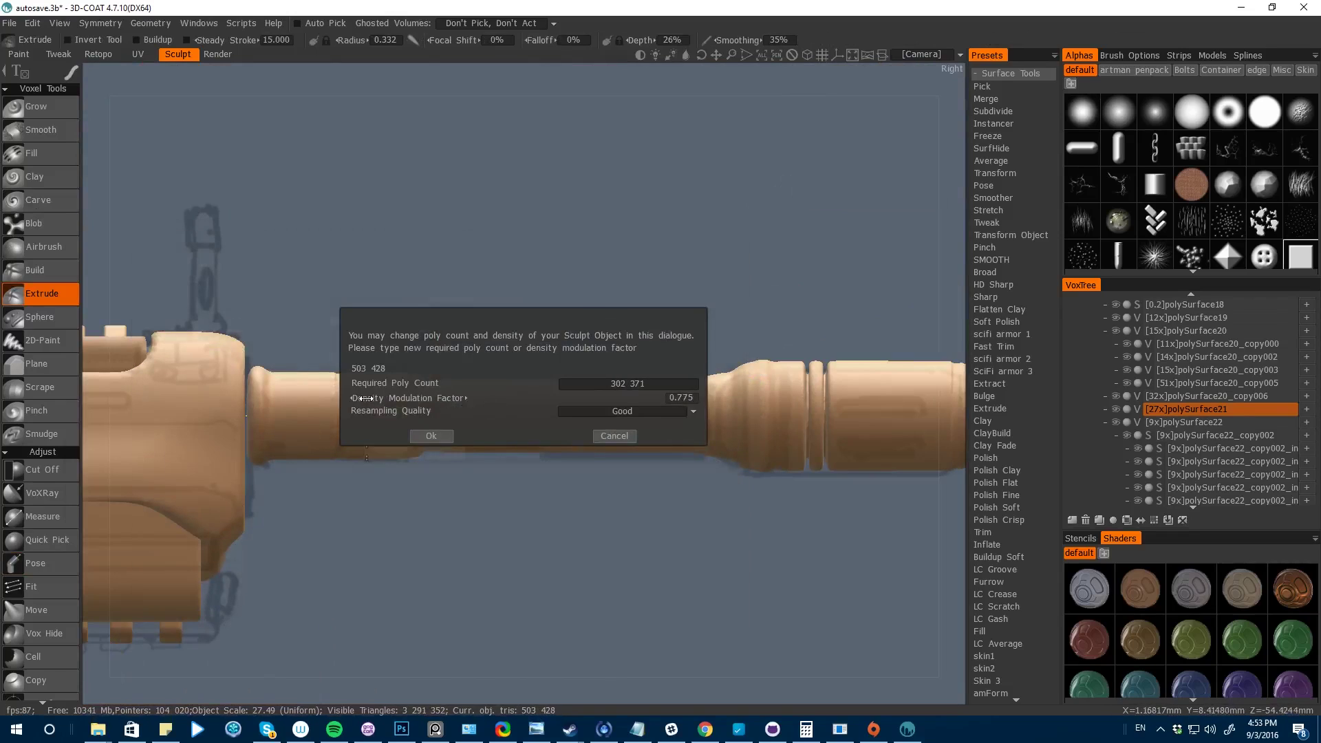
left_click(431, 436)
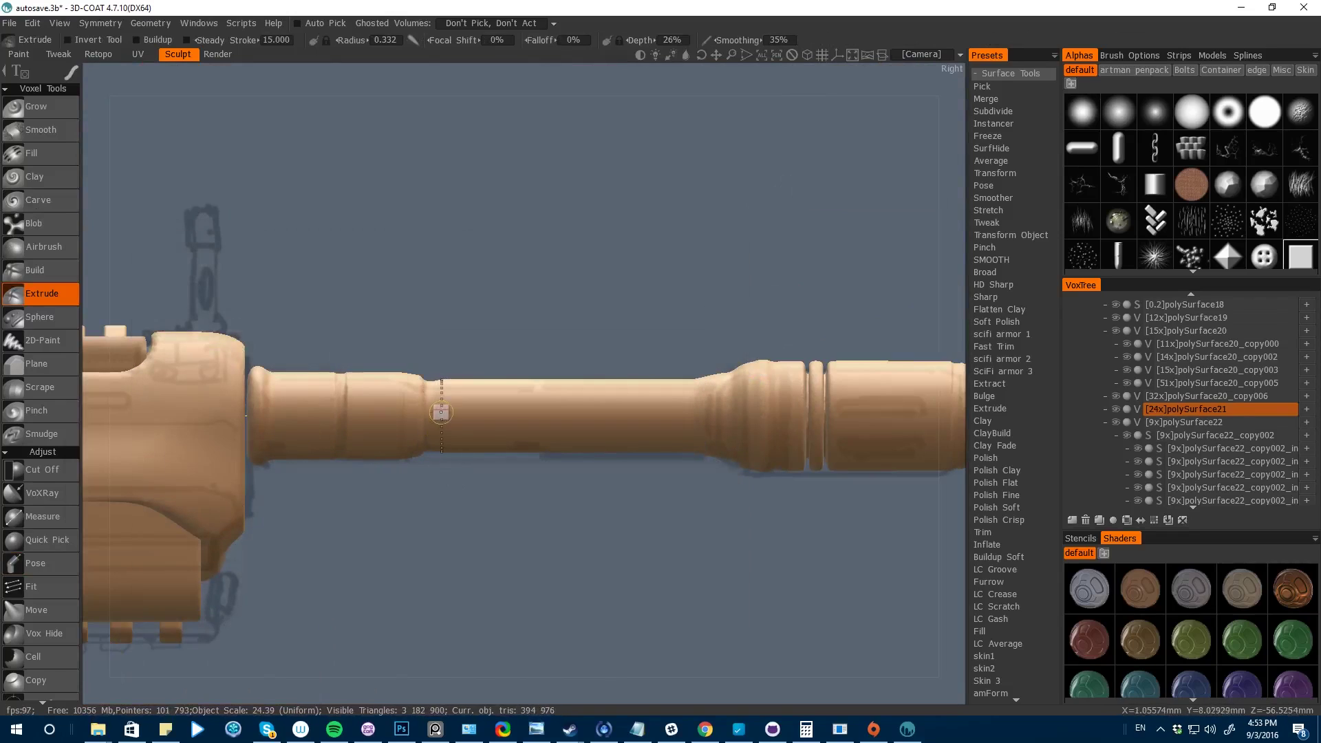
- Carve the junction between the barrel's thin middle section and the flared muzzle collar with the Extrude brush at radius 0.332
left_click_drag(713, 387, 701, 384, "ctrl")
key("space")
left_click(454, 365)
middle_click_drag(524, 320, 309, 304, "alt")
right_click_drag(310, 304, 433, 291, "alt")
- Select the collar rings behind the muzzle with a rectangular Pose selection
key("space")
left_click(365, 382)
left_click_drag(576, 306, 634, 497)
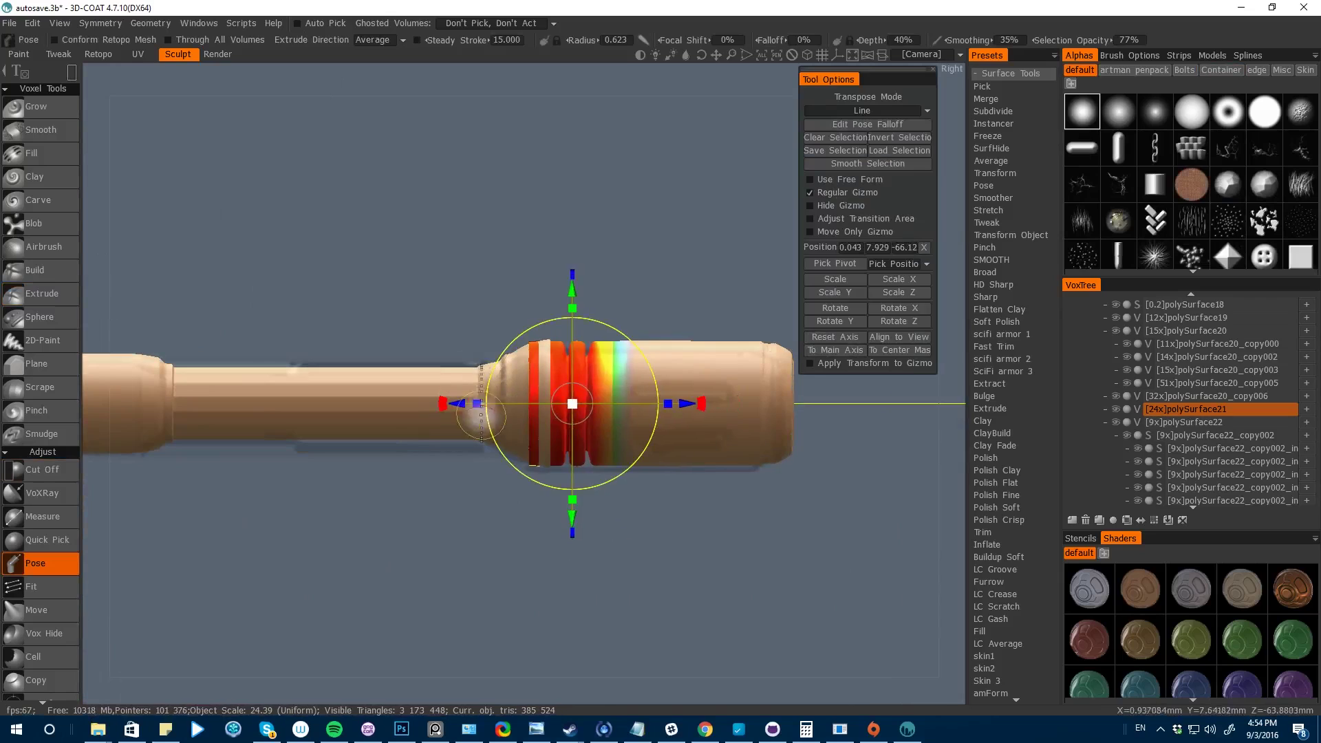
- Scrape the barrel's thin middle section with the Scrape brush at radius 0.460 and Soft Scrape enabled
key("space")
left_click(556, 272)
middle_click_drag(676, 499, 712, 550, "alt")
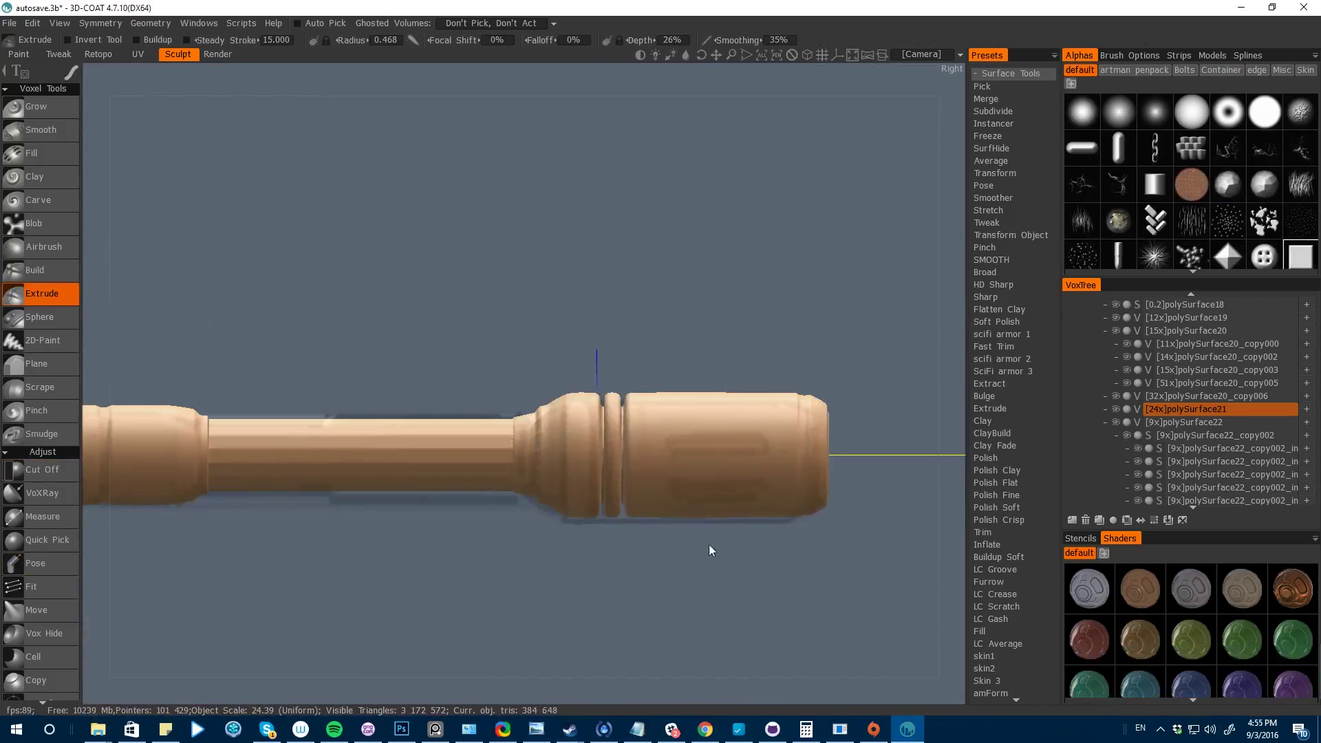
left_click_drag(712, 550, 665, 544, "alt")
key("space")
left_click(689, 358)
left_click_drag(773, 543, 771, 392, "alt")
middle_click_drag(482, 440, 688, 430, "alt")
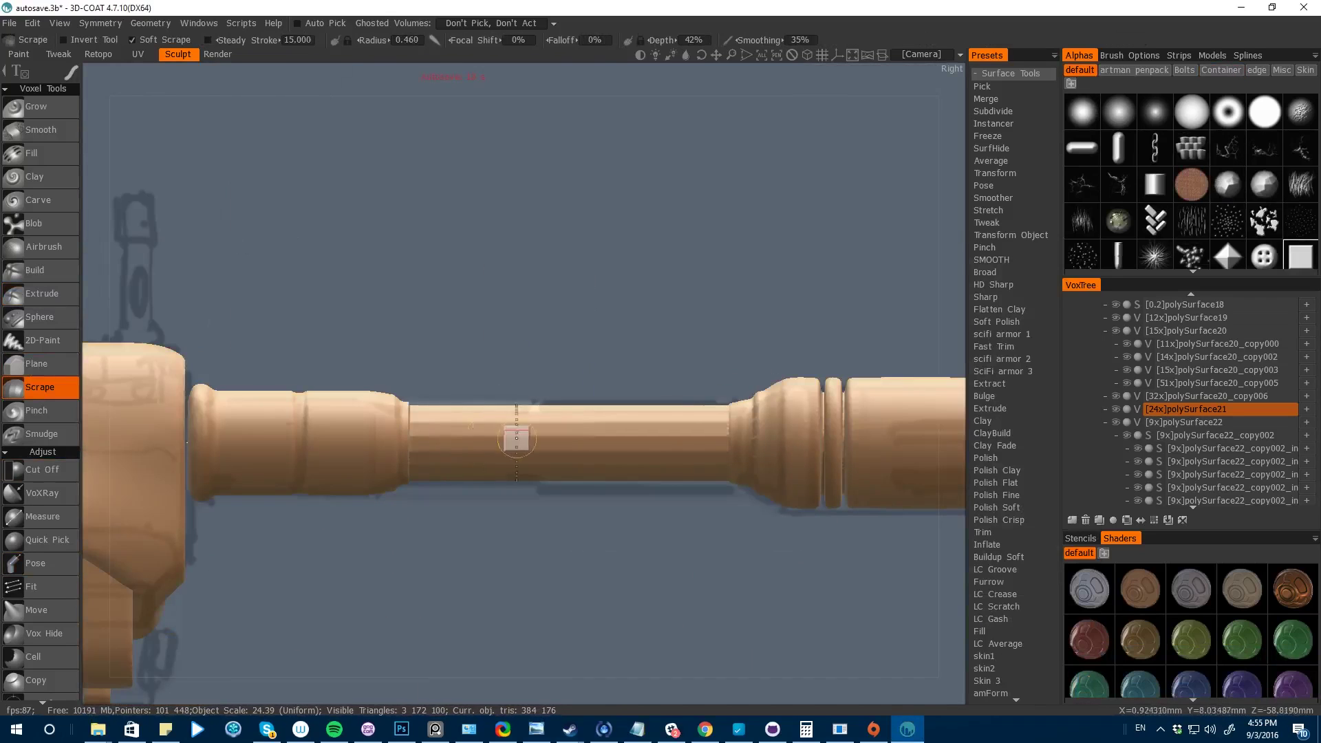
- Switch the barrel layer to surface mode and try decimating part of its thin middle section at radius 0.217
left_click(1138, 410)
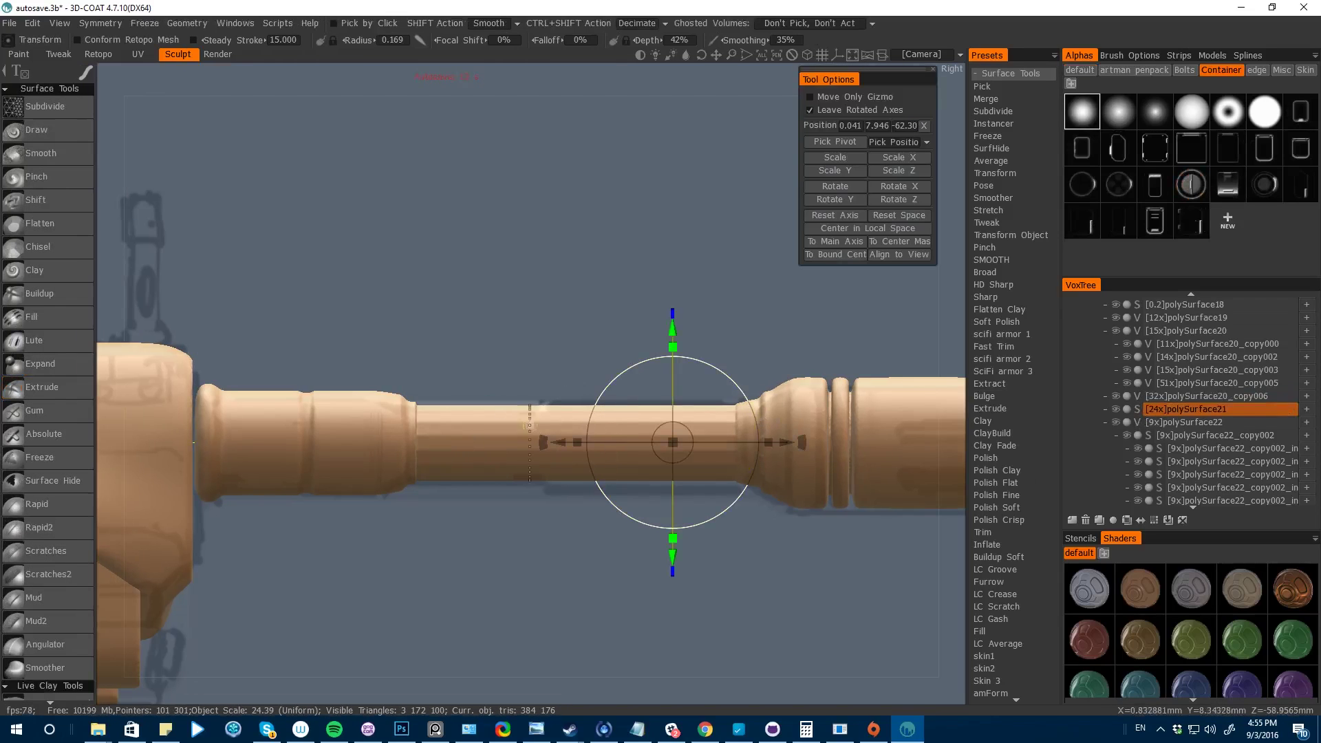
key("space")
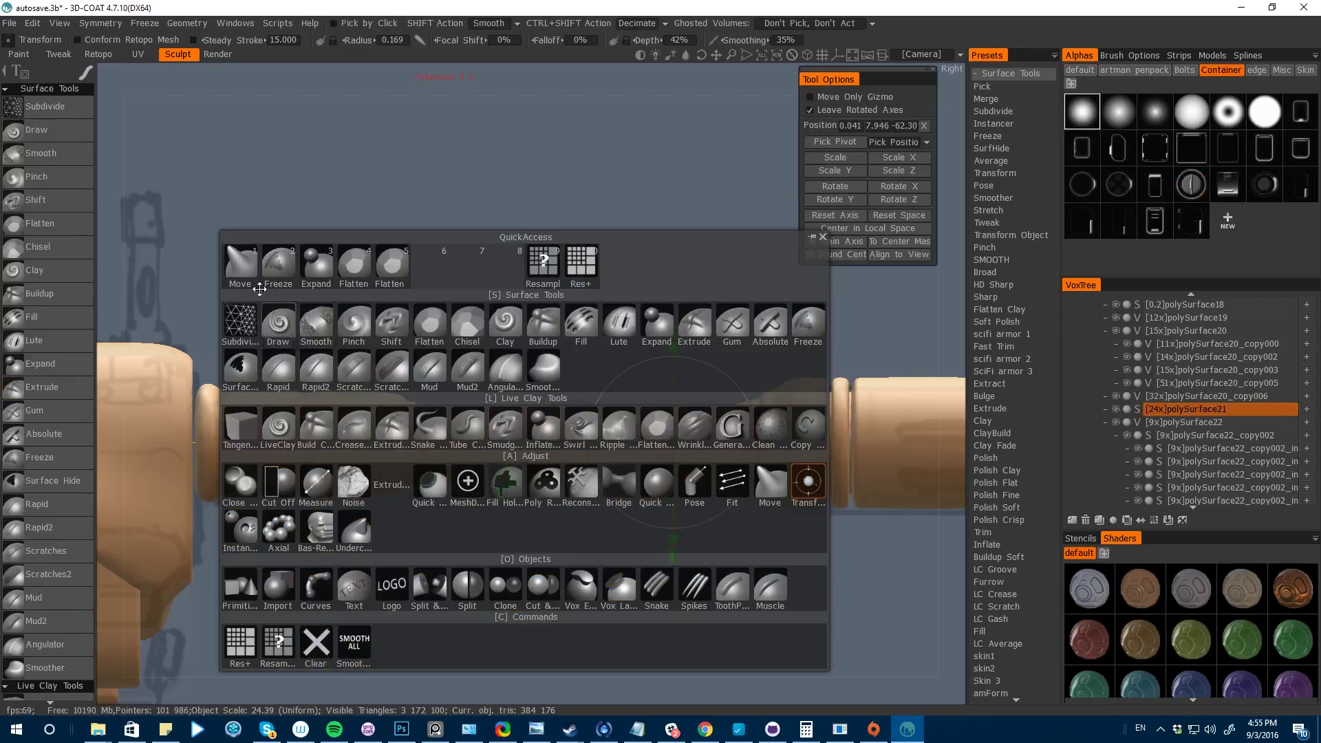
key("space")
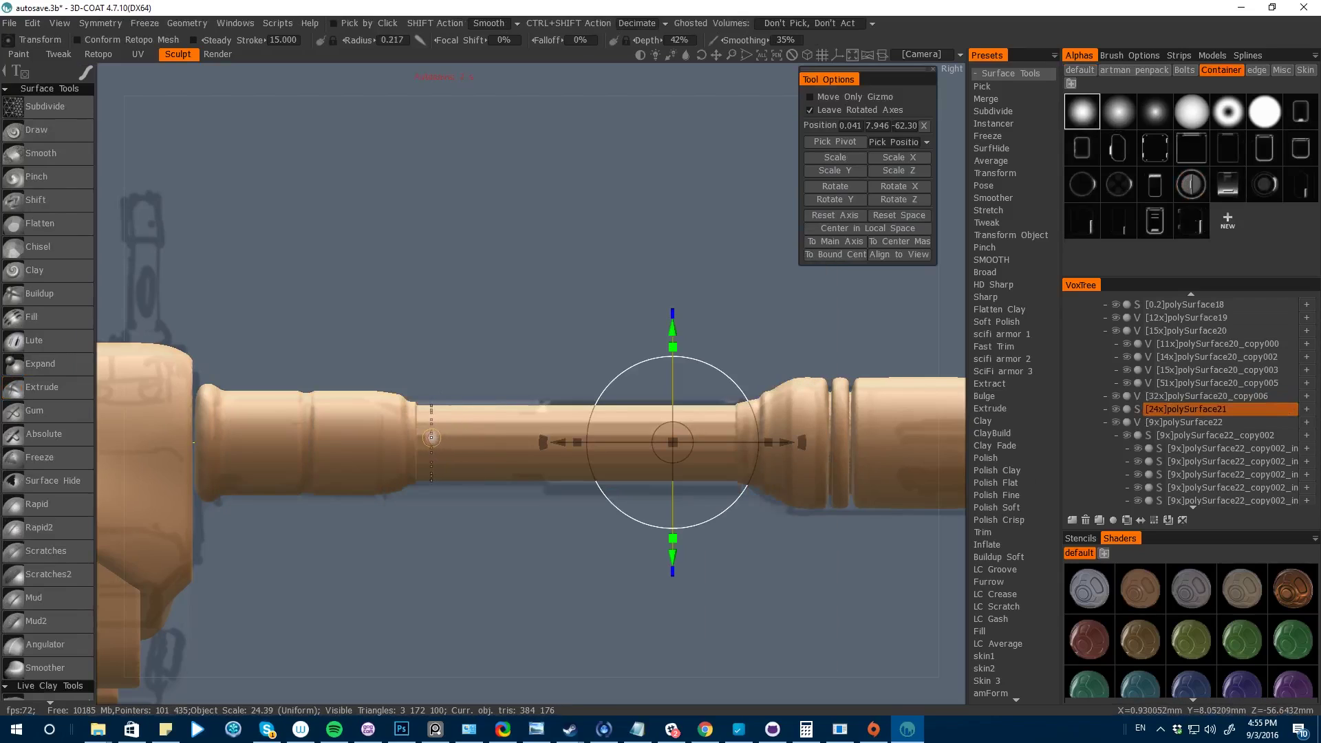
key("space")
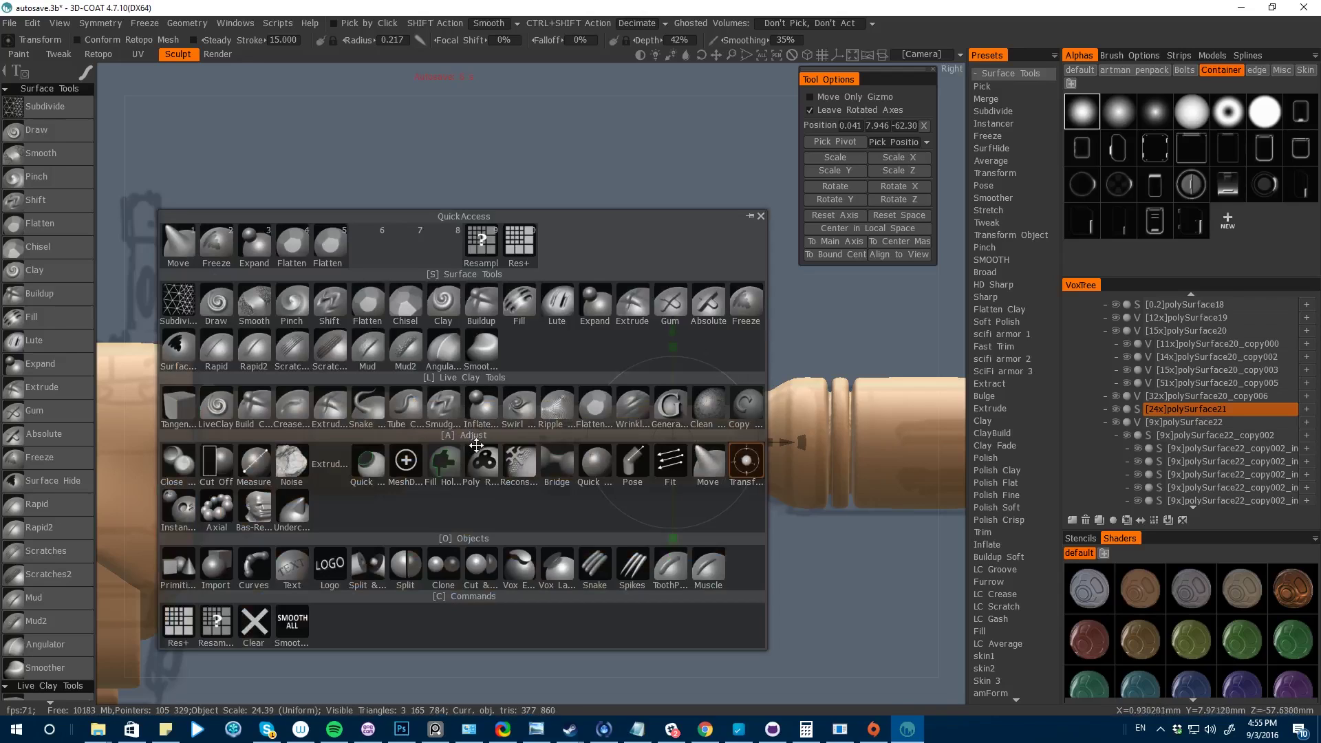
key("space")
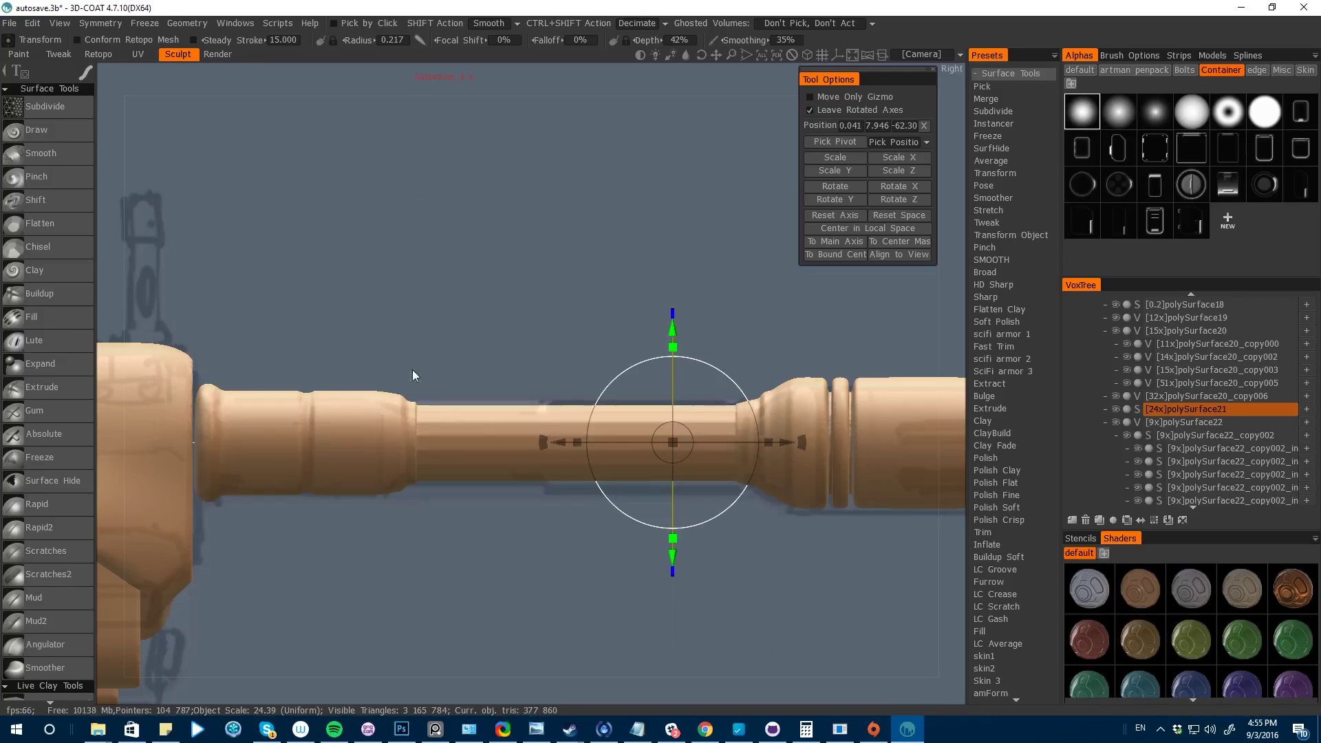
mouse_move(413, 372)
right_mouse_down()
mouse_move(427, 315)
mouse_move(465, 296)
mouse_move(433, 372)
right_mouse_up()
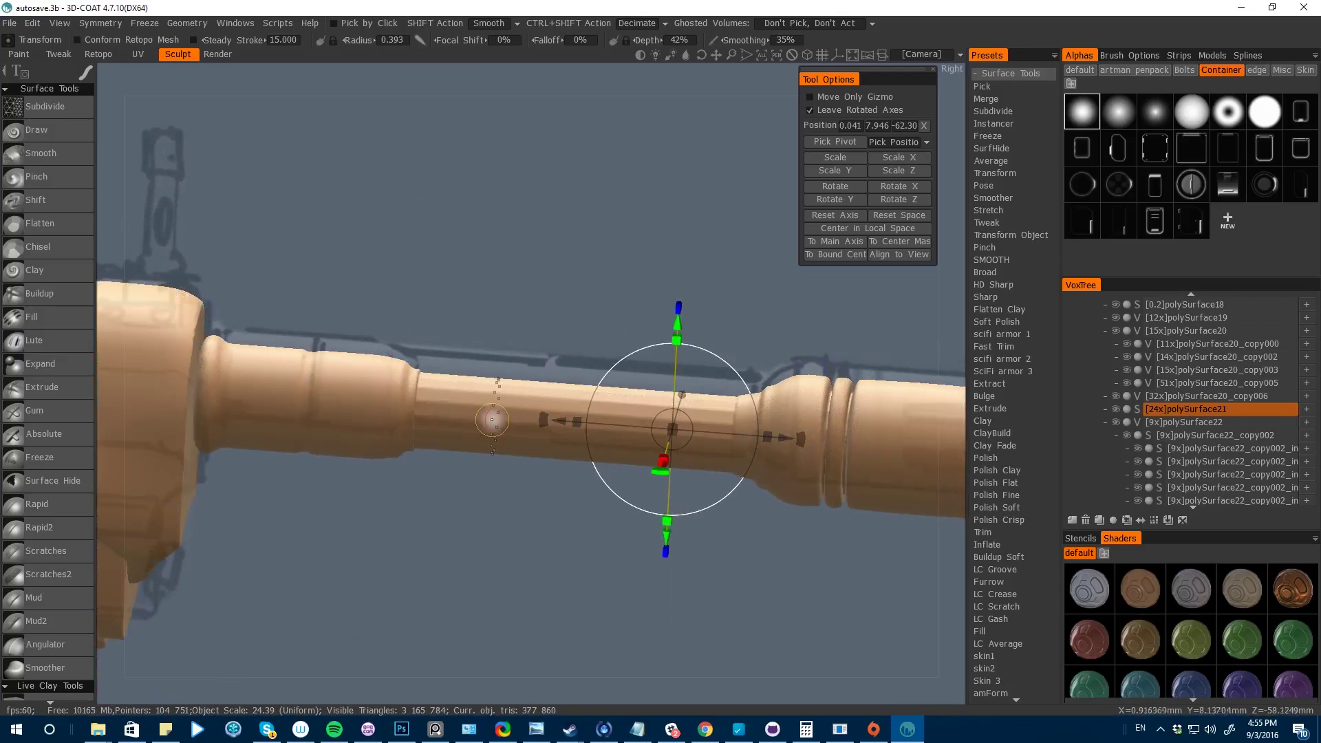
- Try to even out the barrel's middle section by decimating it with the Clay tool at radius 0.965, and inspect the wireframe
key("space")
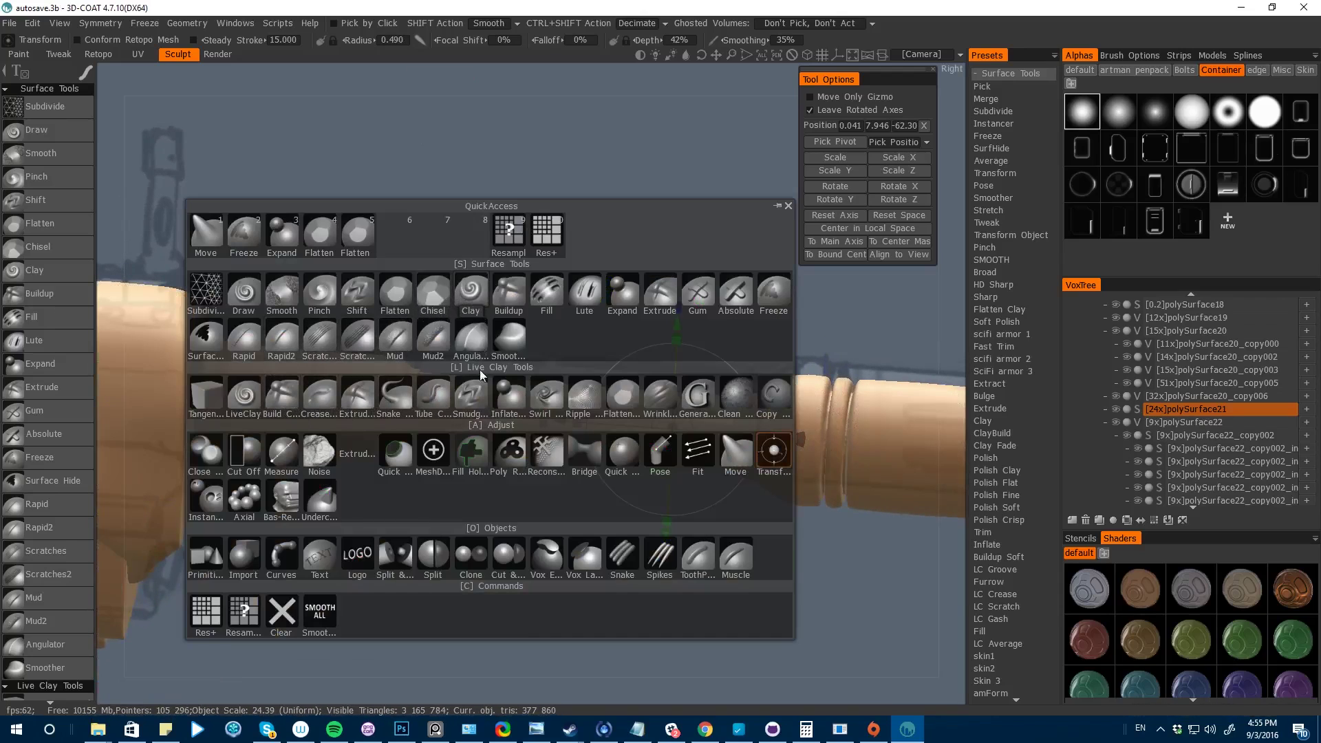
left_click(471, 292)
right_click_drag(472, 406, 459, 412)
mouse_move(569, 426)
left_mouse_down("ctrl+shift")
mouse_move(587, 428)
mouse_move(485, 423)
mouse_move(599, 426)
left_mouse_up("ctrl+shift")
key("w")
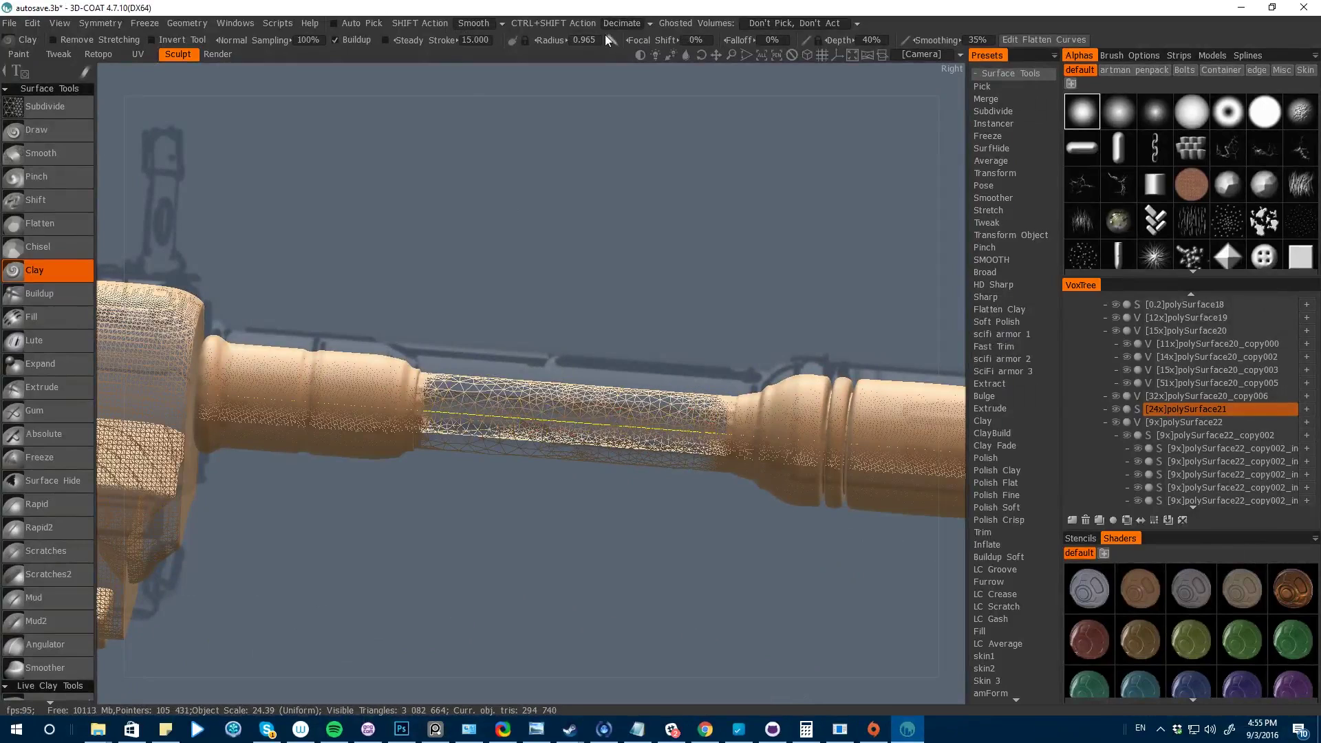
key("w")
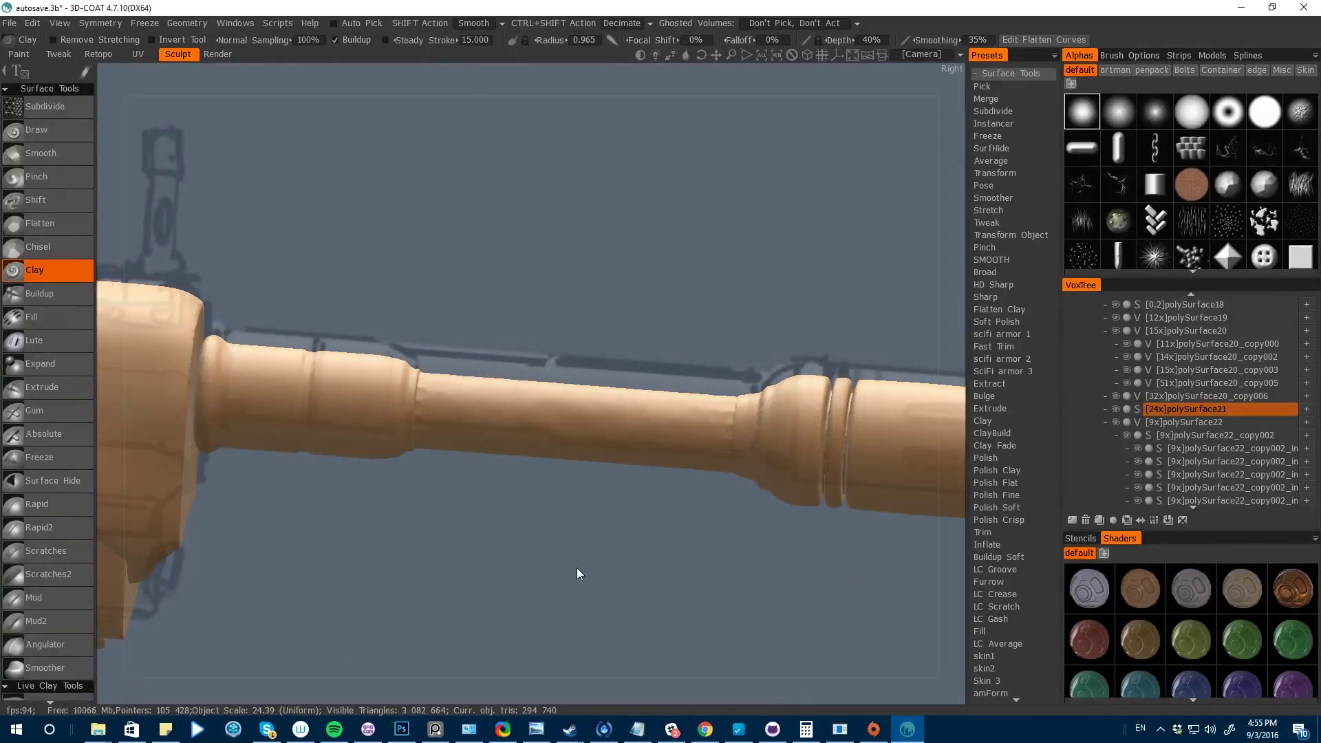
left_click_drag(110, 402, 156, 323)
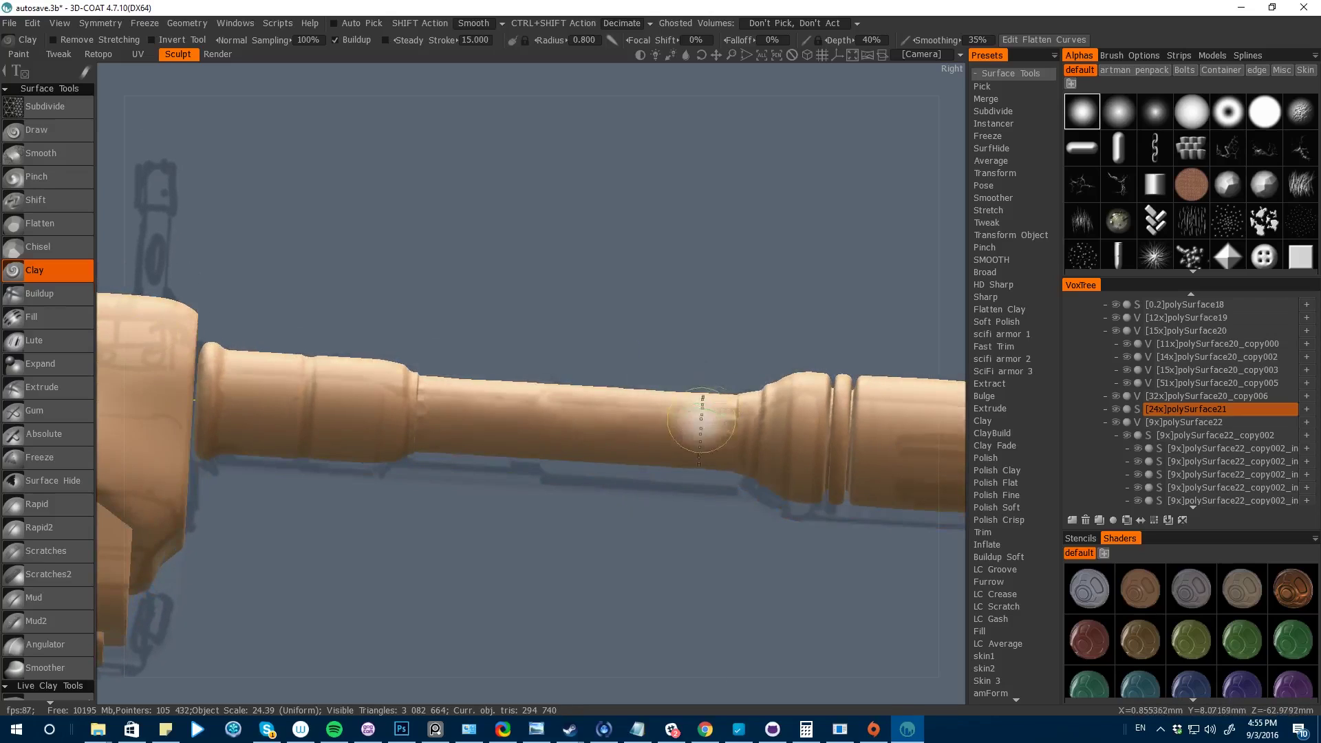
left_click_drag(444, 426, 449, 425, "ctrl+shift")
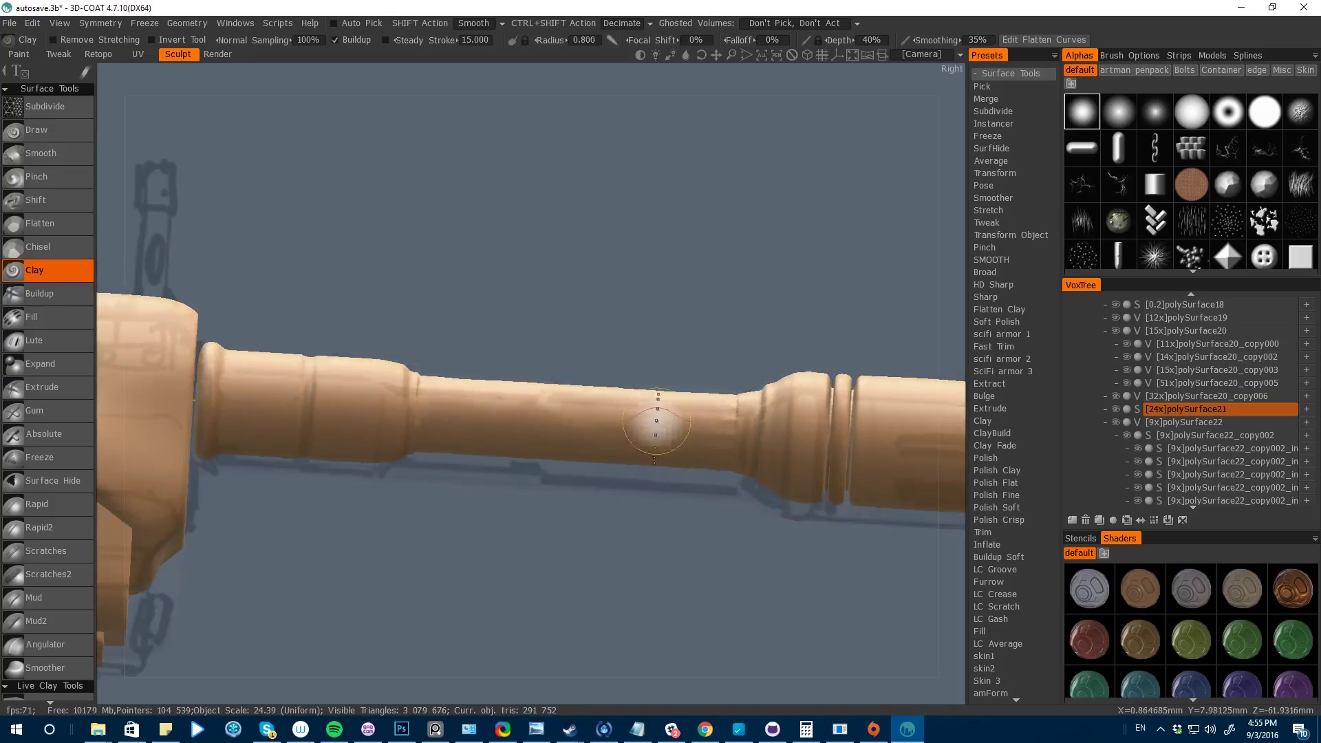
key("ctrl+z")
- Convert the barrel layer back to voxels with a required poly count of 424 746 and cut off its thin middle section
left_click(1137, 410)
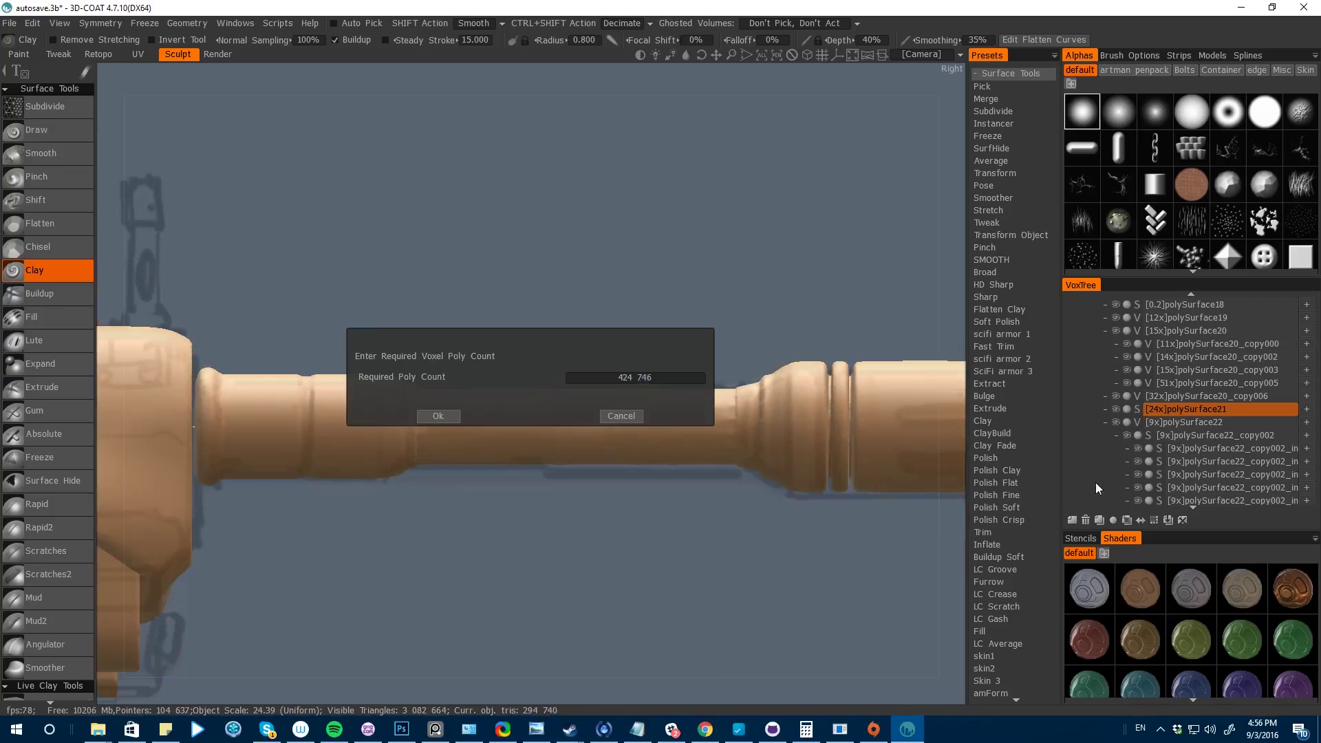
left_click(436, 416)
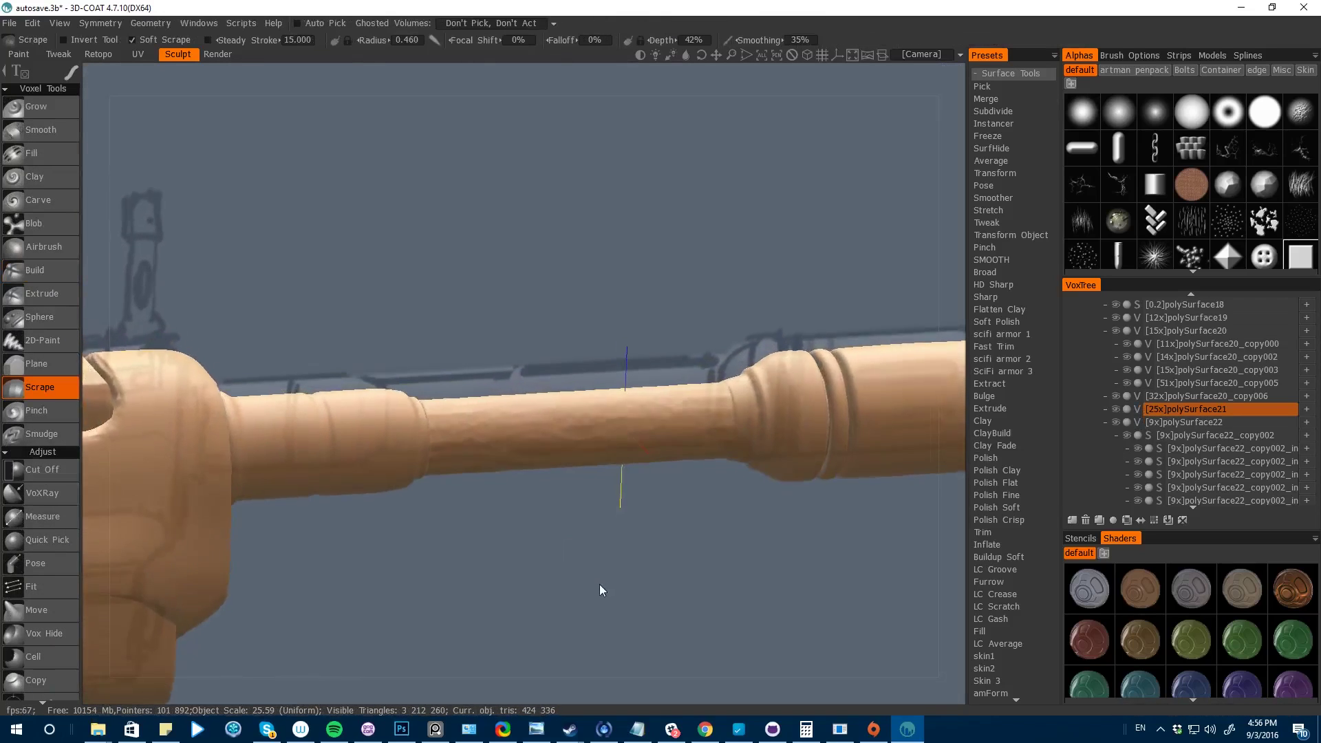
key("space")
left_click(170, 401)
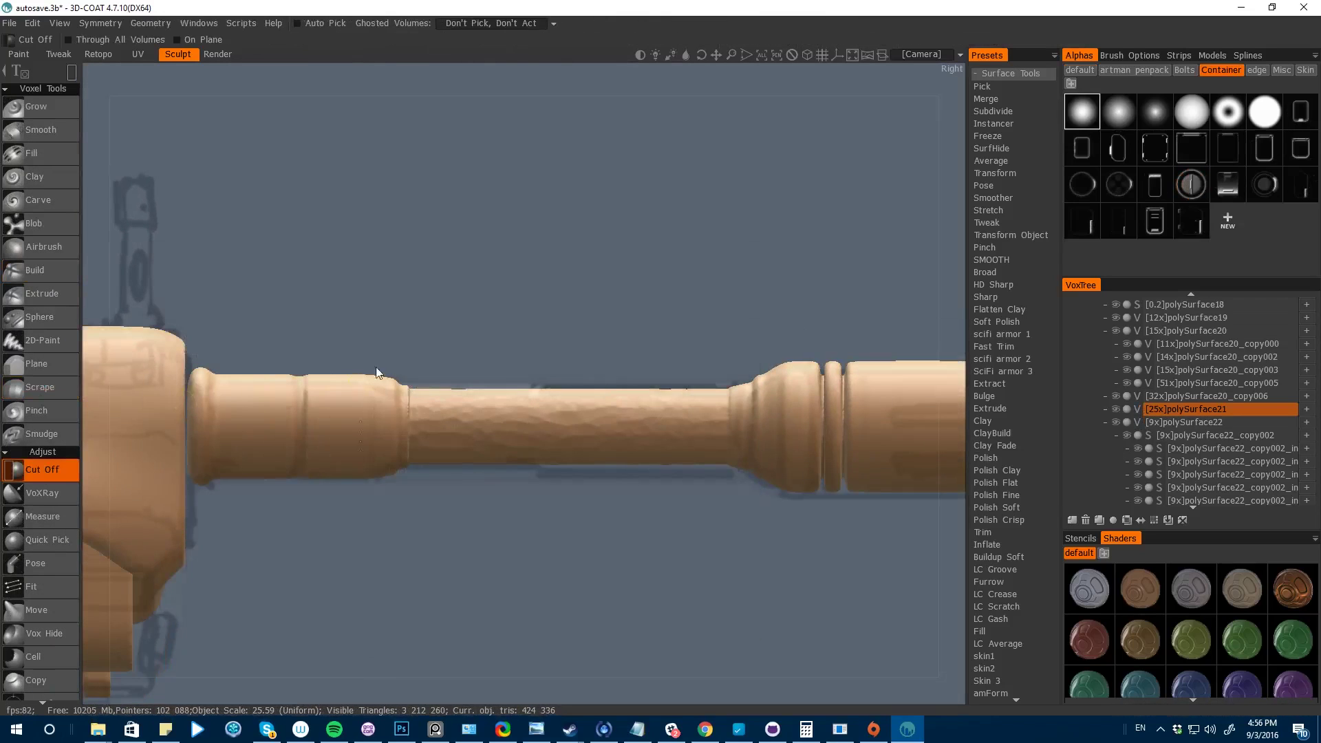
left_click_drag(499, 534, 737, 554)
- Increase the barrel layer's voxel resolution with Res+
key("space")
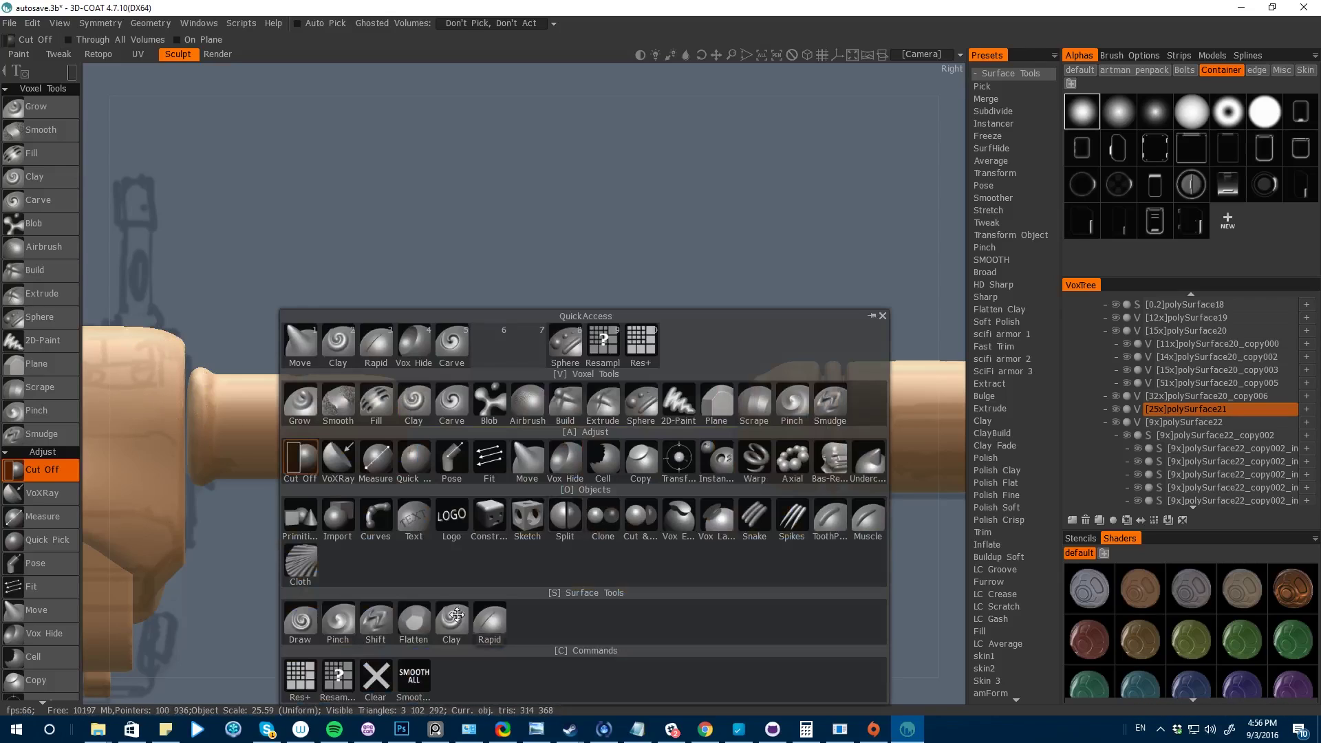
left_click(300, 686)
left_click_drag(516, 554, 627, 589)
- Choose the cylinder primitive and try placing it at the cut end of the barrel's rear section
key("space")
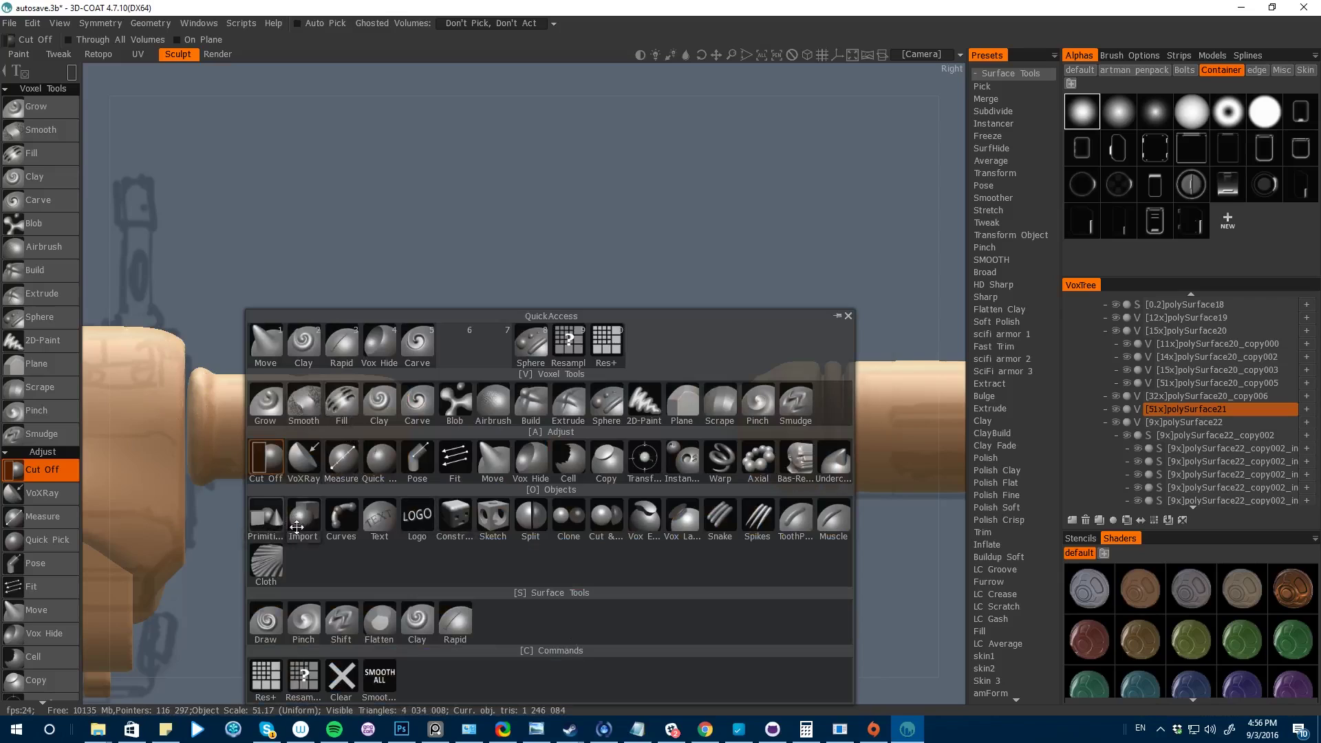
left_click(266, 521)
left_click_drag(679, 556, 464, 381)
left_click(99, 64)
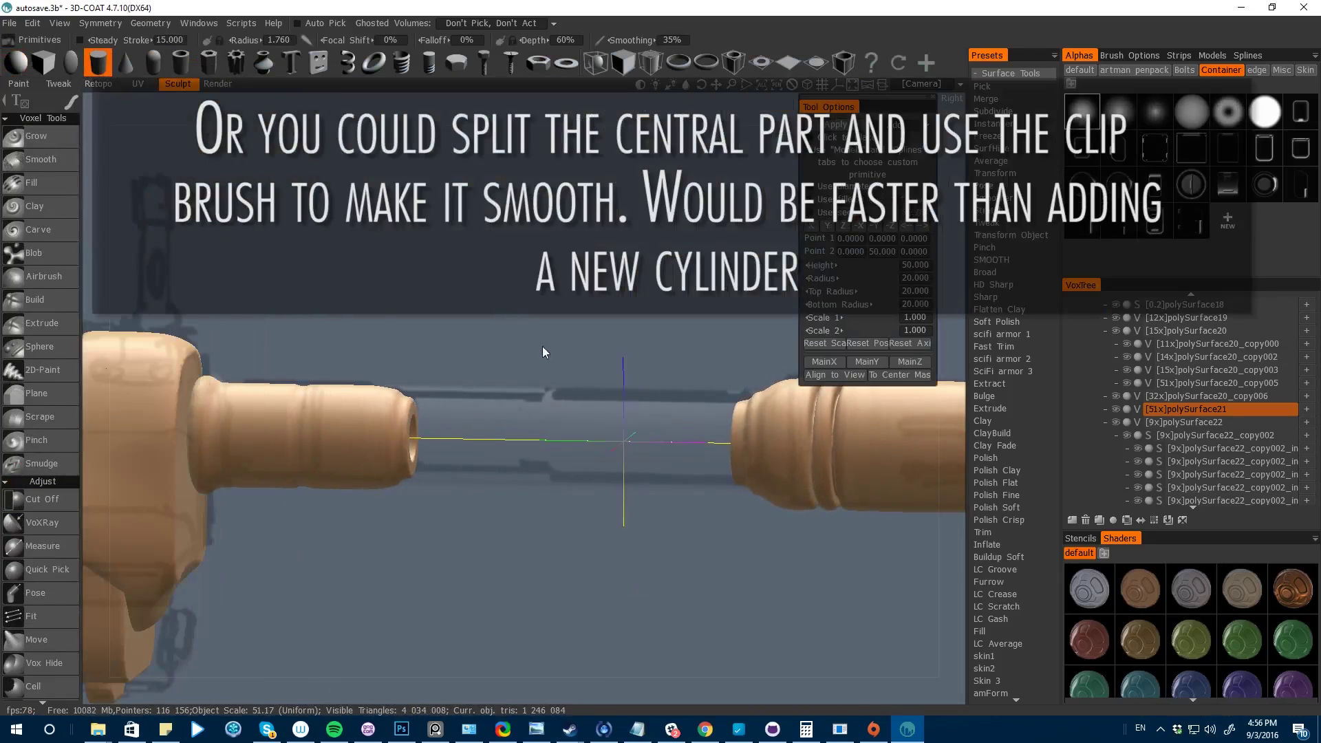
right_click_drag(543, 346, 743, 191)
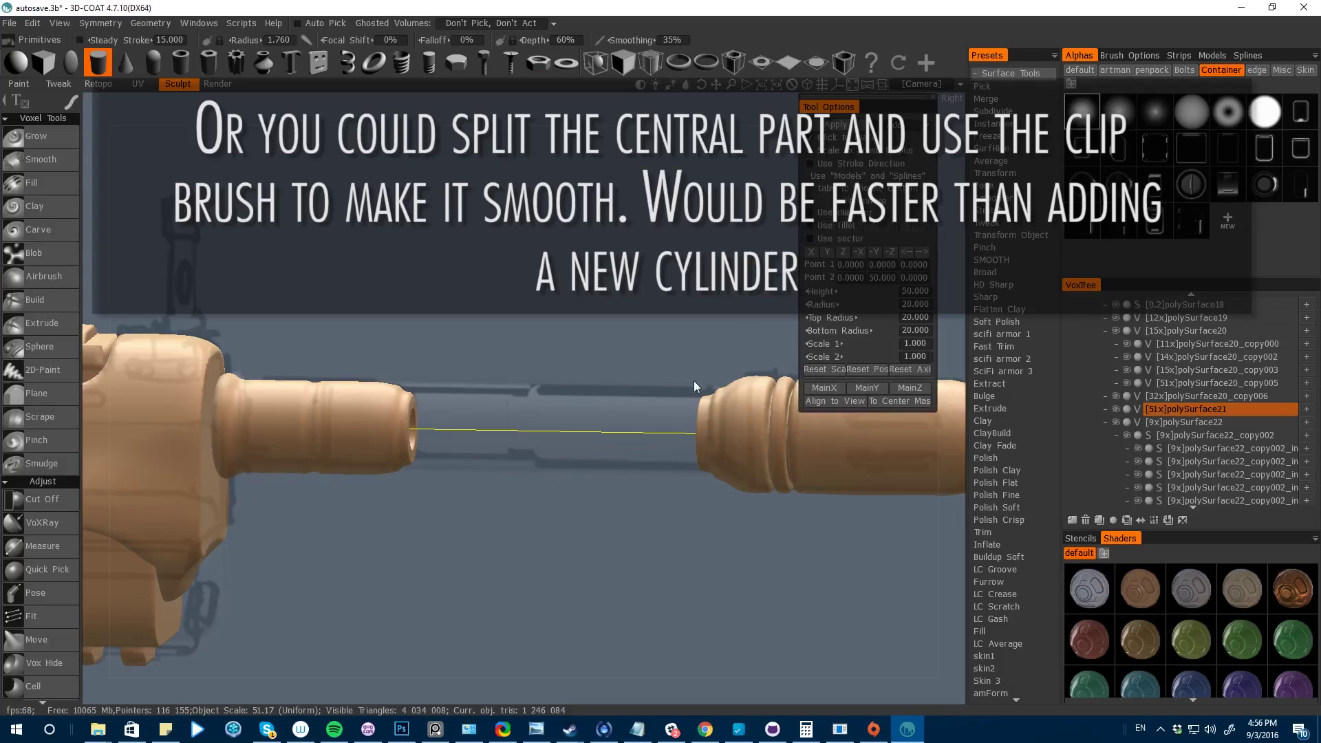
right_click_drag(622, 524, 466, 457)
left_click(408, 420)
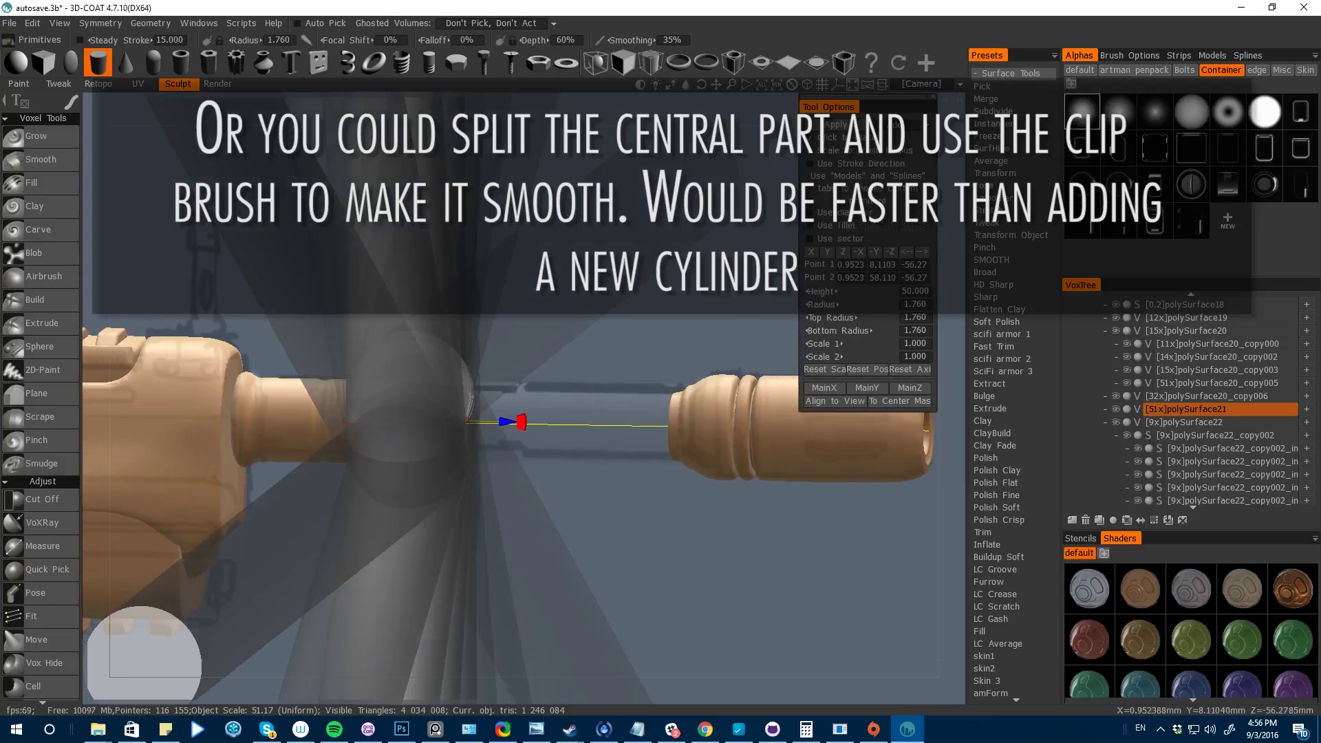
key("ctrl+z")
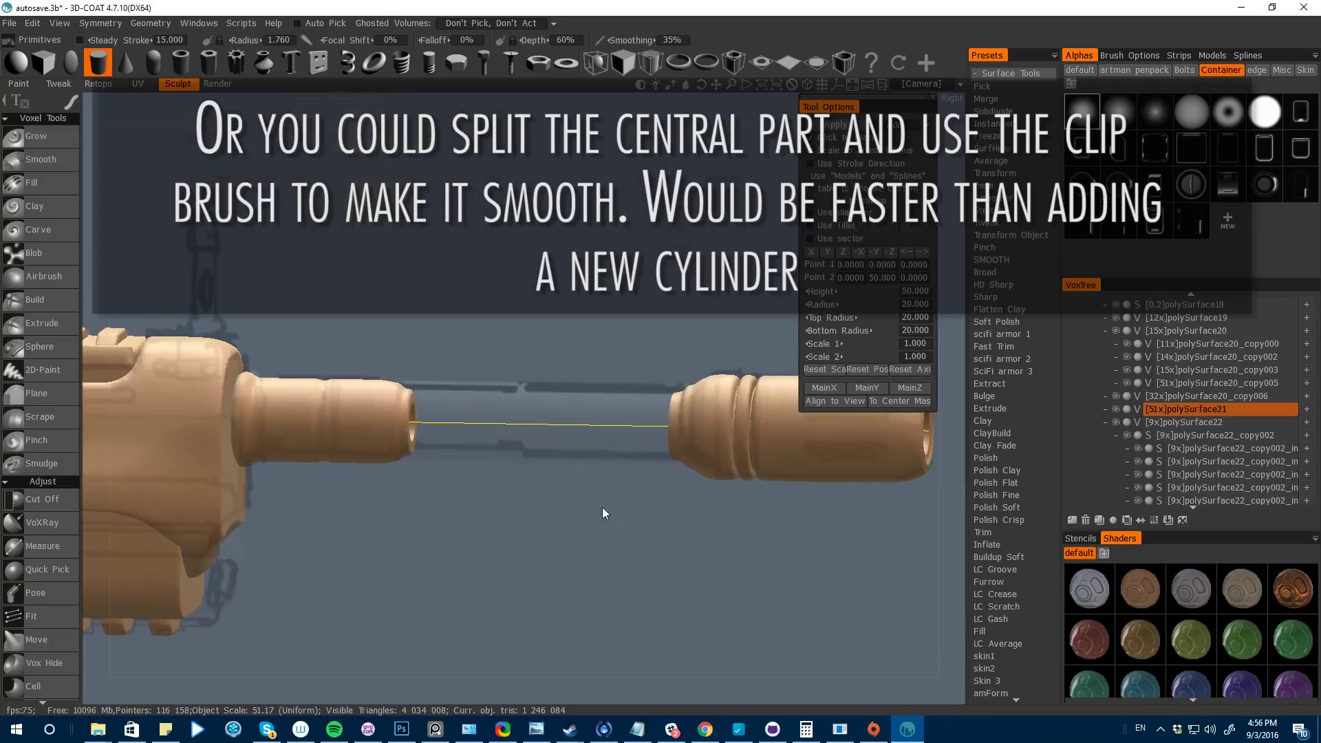
- Turn off Click to Place and orient the cylinder primitive along the -Z axis
right_click_drag(602, 507, 462, 506)
middle_click_drag(560, 538, 641, 573)
right_click_drag(641, 573, 732, 619)
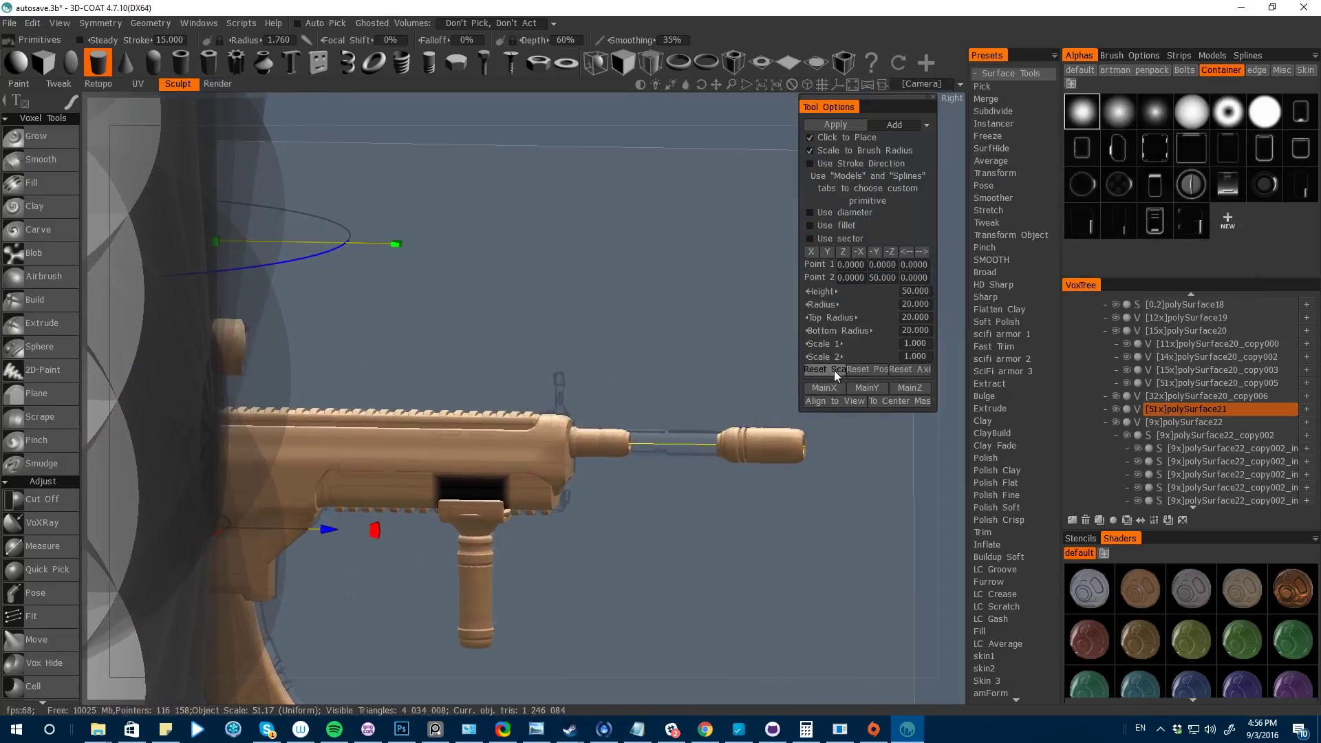
left_click(859, 252)
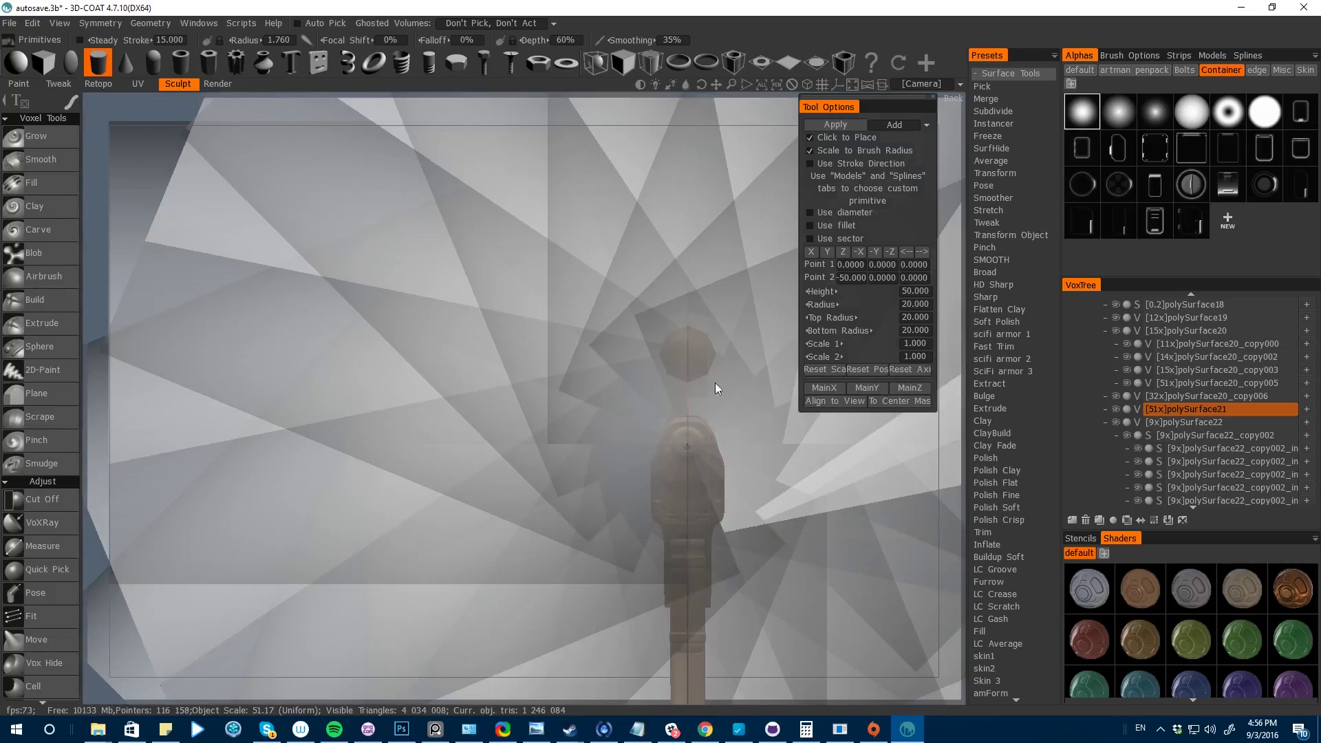
left_click(810, 138)
left_click_drag(716, 383, 97, 345)
left_click(891, 226)
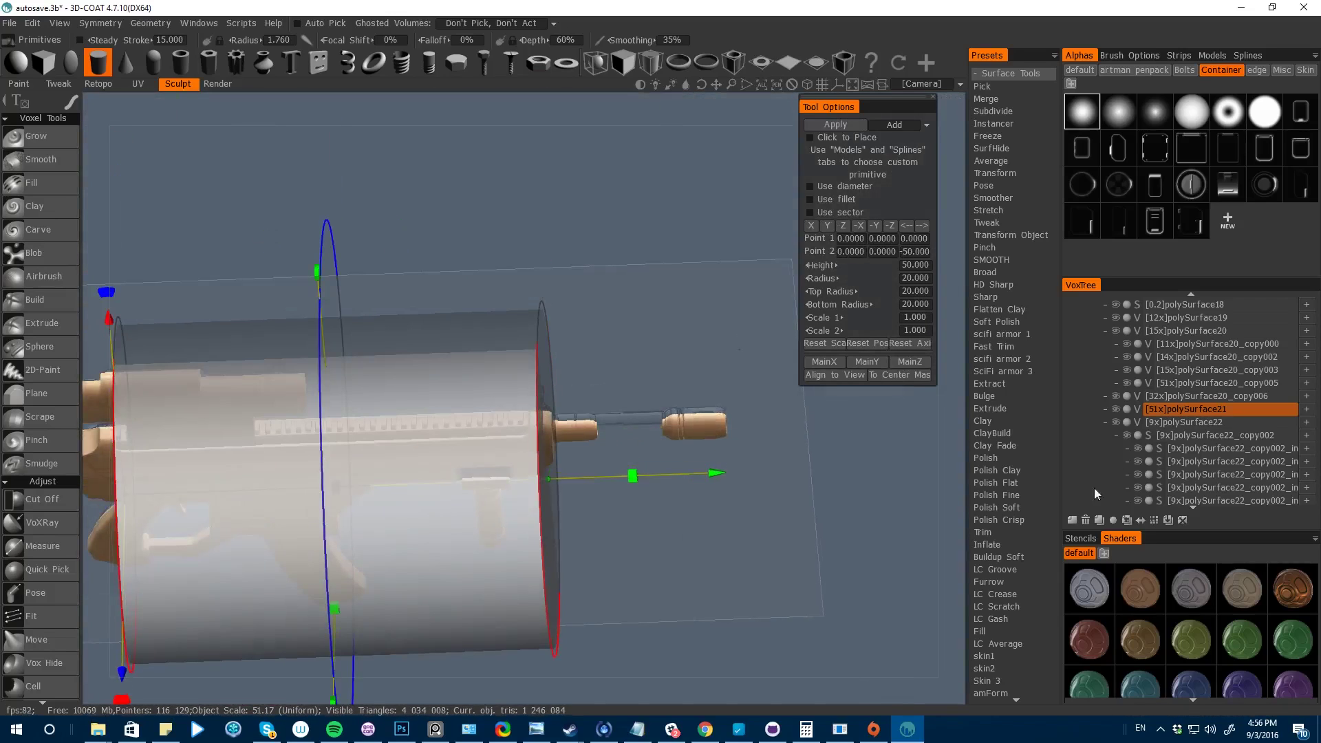
- Create an empty layer for the cylinder and position the primitive along the barrel's axis with height 63.652 and radius 1.001
left_click(1128, 521)
key("Return")
left_click_drag(717, 474, 834, 470)
mouse_move(342, 423)
left_mouse_down("alt")
mouse_move(305, 425)
mouse_move(374, 482)
left_mouse_up("alt")
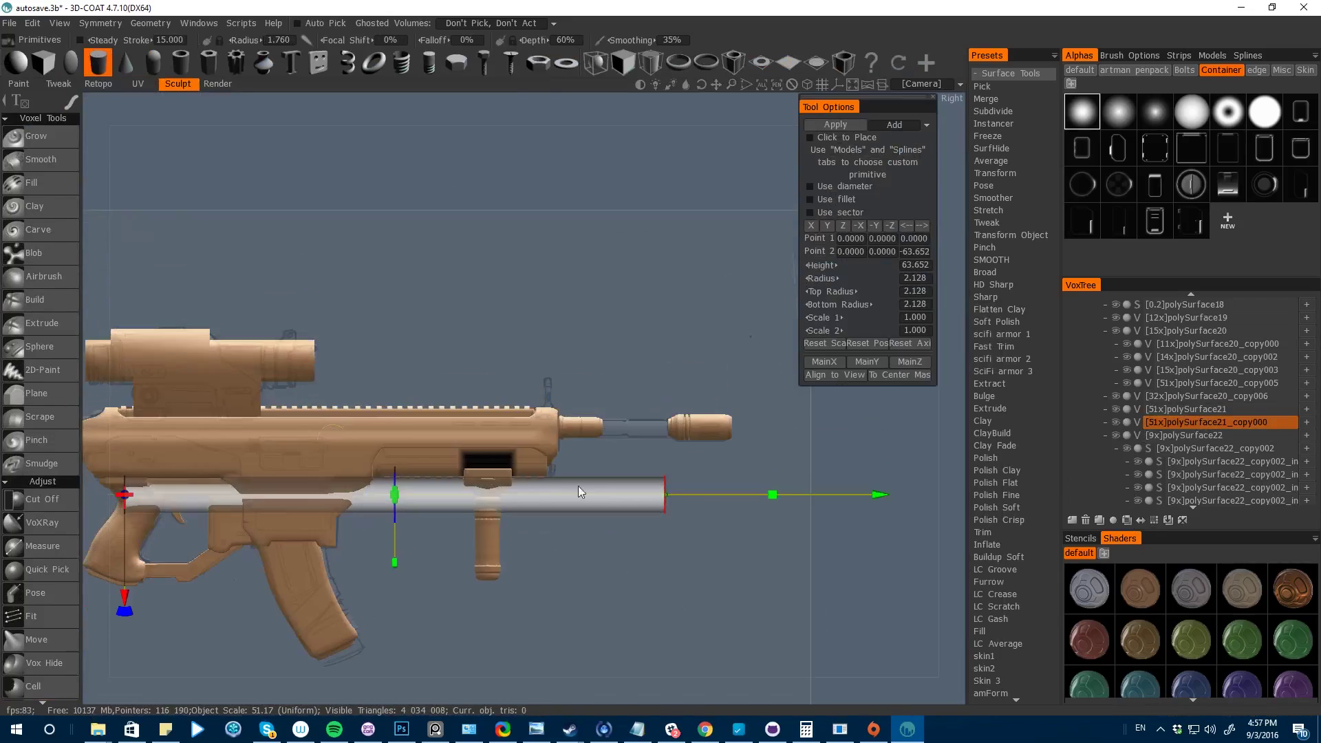
left_click_drag(124, 609, 124, 544)
left_click_drag(873, 429, 1056, 429)
left_click_drag(592, 358, 426, 399, "alt")
right_click_drag(427, 399, 377, 505, "alt")
left_click_drag(375, 506, 391, 525)
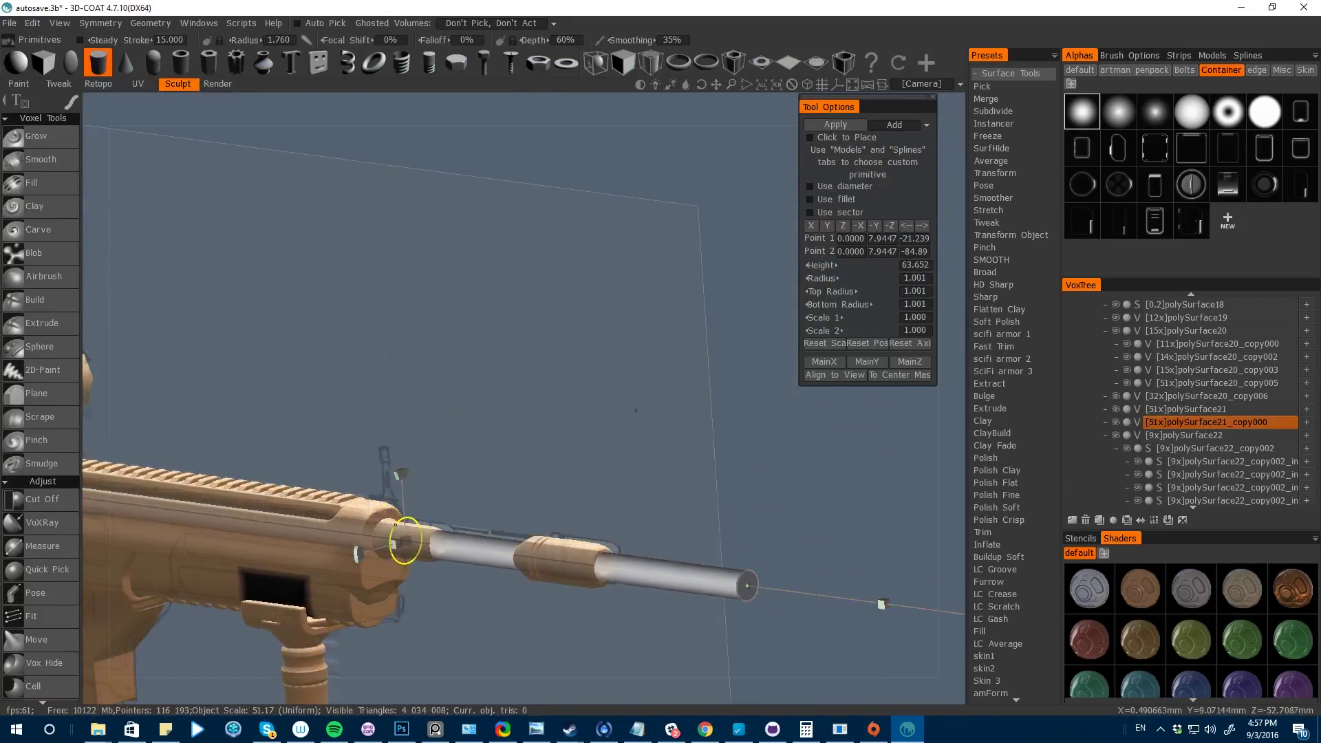
- Resize the cylinder to height 9.548 and radius 0.897 so it spans the barrel gap, and add it to the layer
left_click_drag(879, 605, 836, 585, "alt")
left_click_drag(822, 551, 709, 535)
left_click_drag(709, 571, 598, 551, "alt")
right_click_drag(598, 551, 555, 543, "alt")
middle_click_drag(555, 543, 424, 475, "alt")
key("Return")
- Scale the new cylinder layer down slightly
key("space")
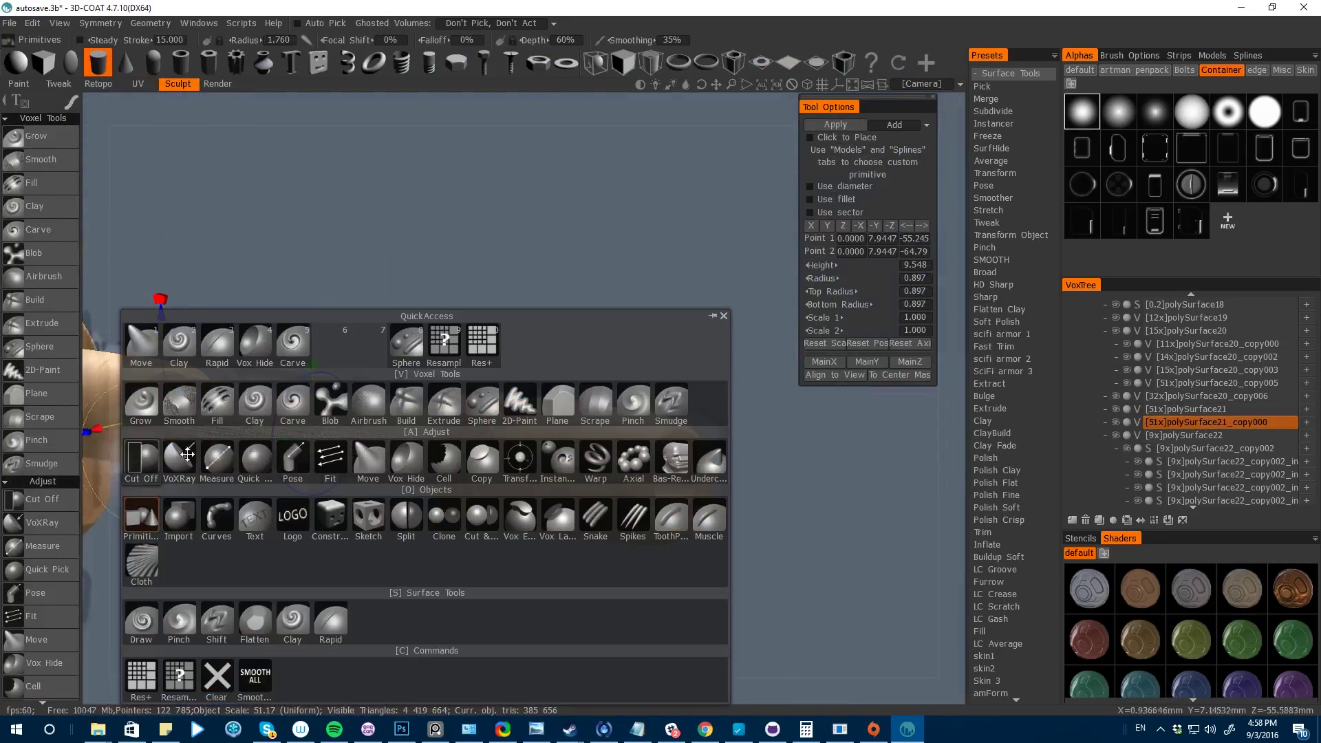
left_click(569, 463)
left_click_drag(413, 468, 485, 588, "alt")
middle_click_drag(485, 588, 706, 563, "alt")
- Make the original barrel layer active and select its rear end beside the receiver with a rectangular Pose selection
key("h")
key("space")
left_click(563, 454)
left_click_drag(497, 282, 494, 526)
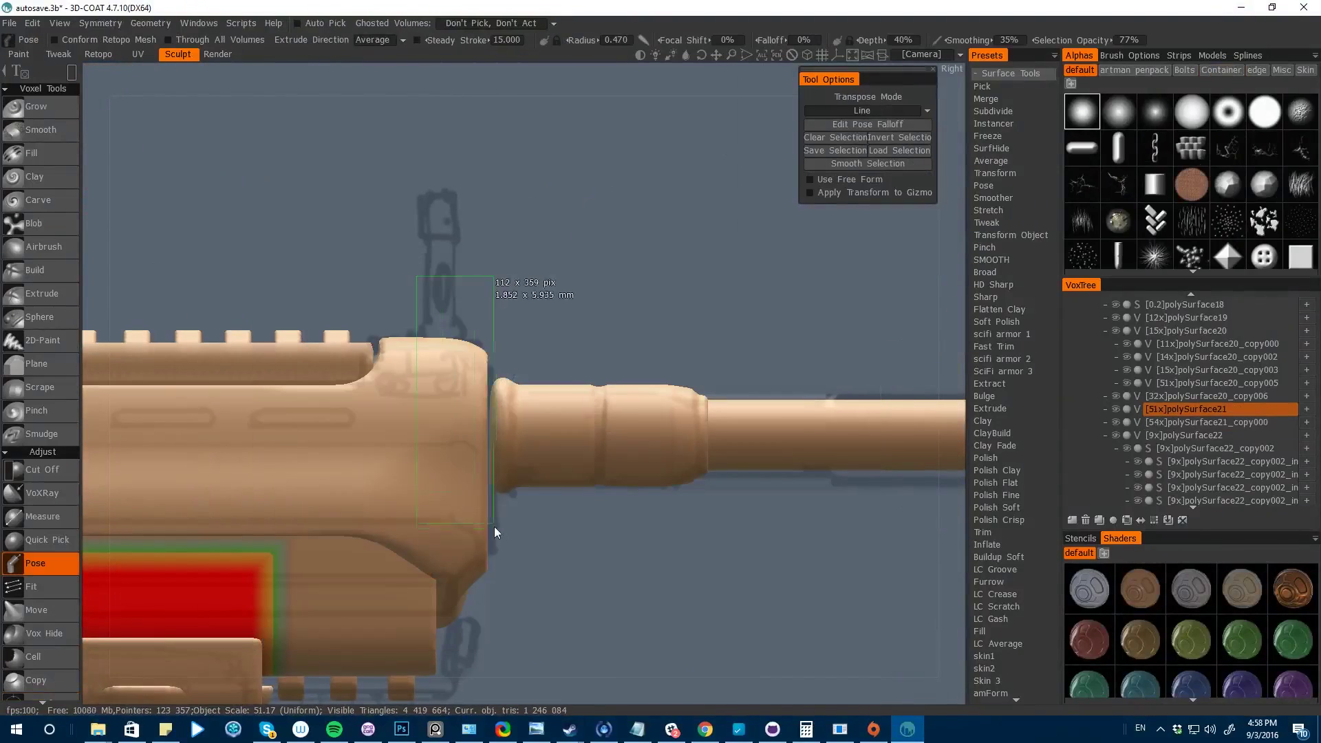
key("s")
right_click_drag(623, 496, 597, 527, "alt")
middle_click_drag(943, 533, 530, 546, "alt")
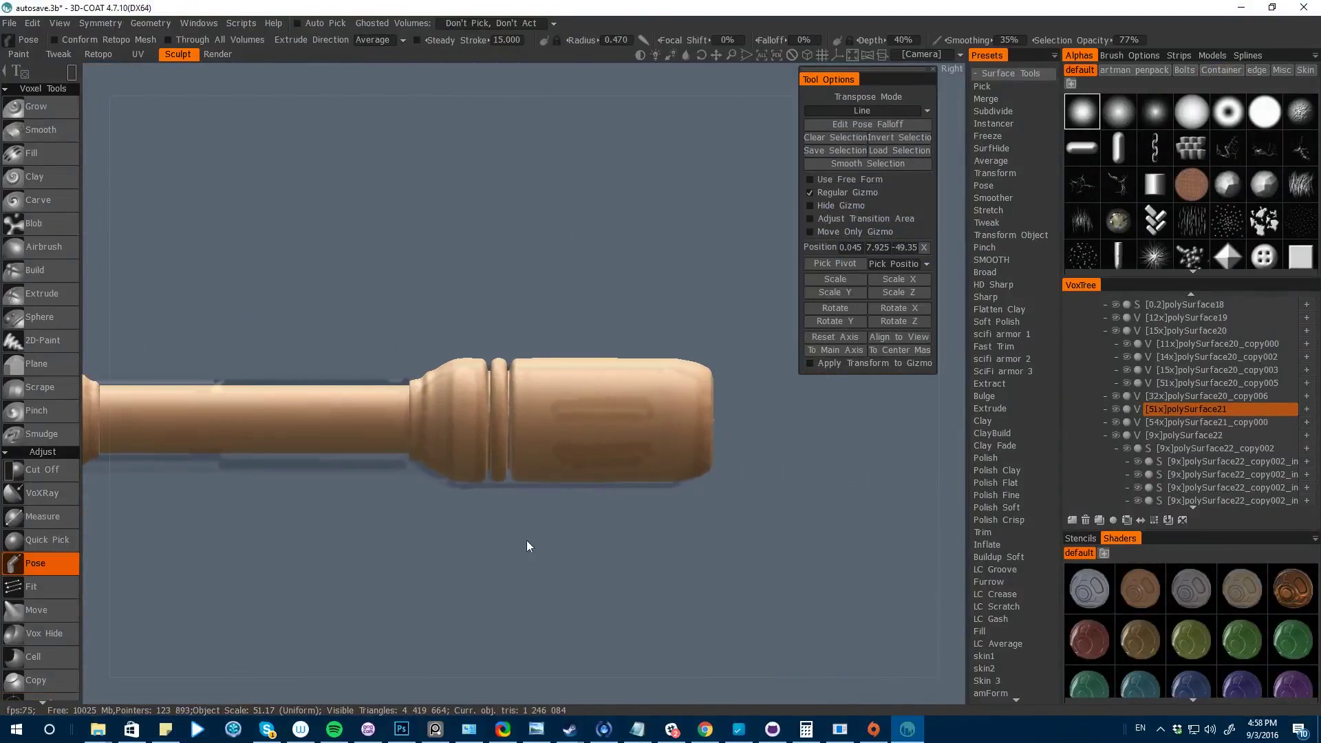
- Place a 1.7599-sized cube primitive on the side of the muzzle, using click placement scaled to the brush radius
key("space")
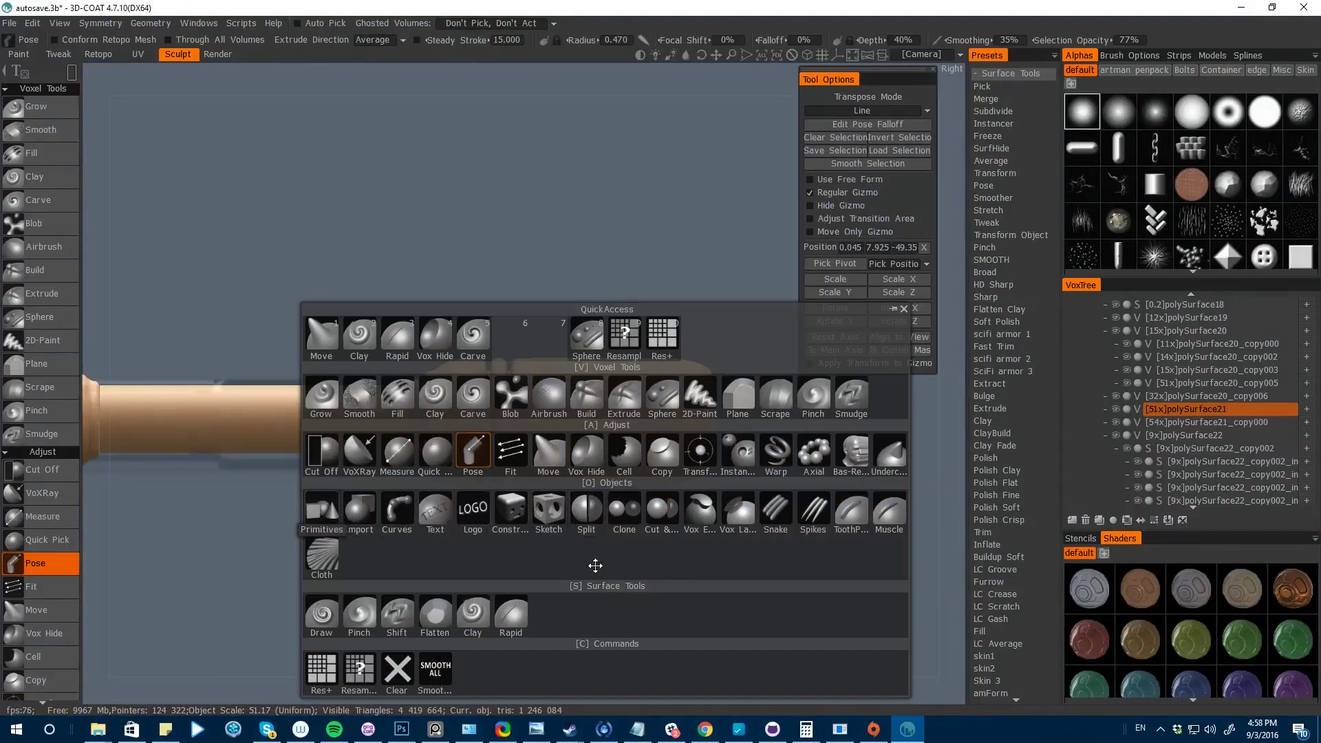
left_click(322, 511)
scroll(635, 571, "down", 2)
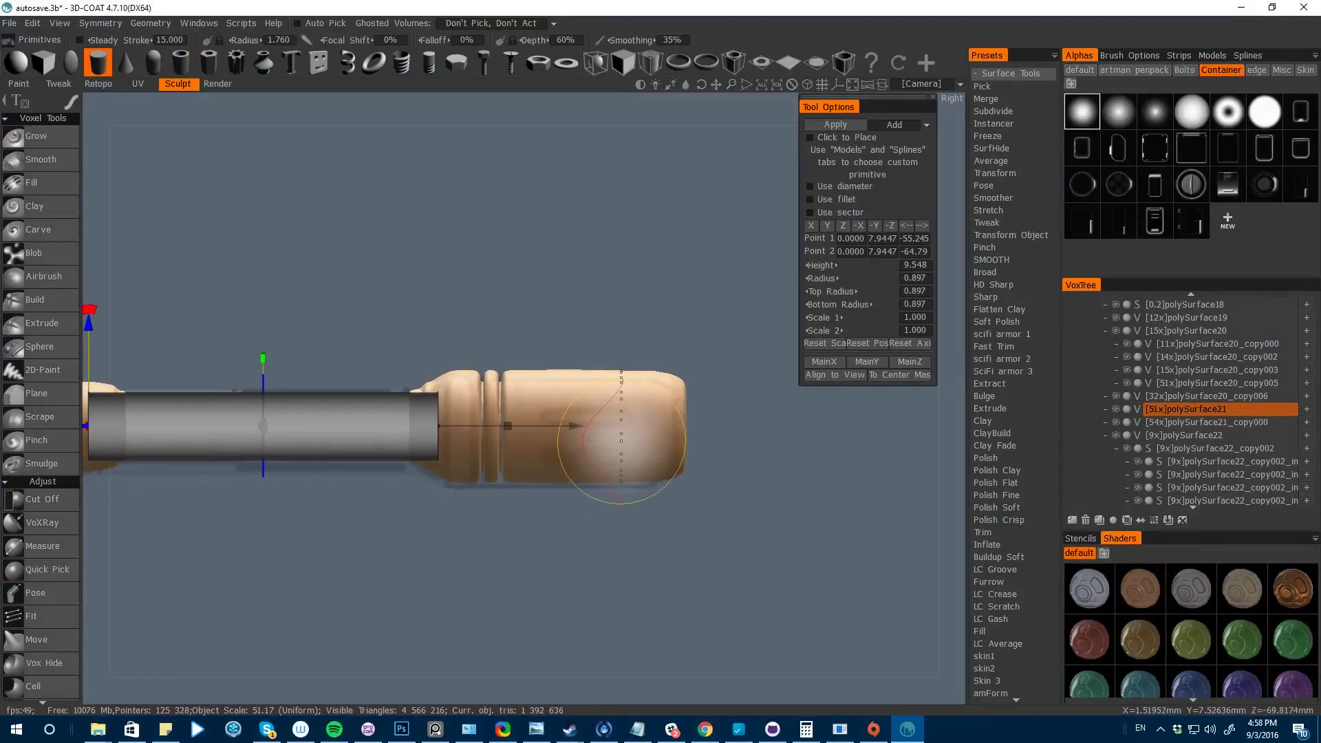
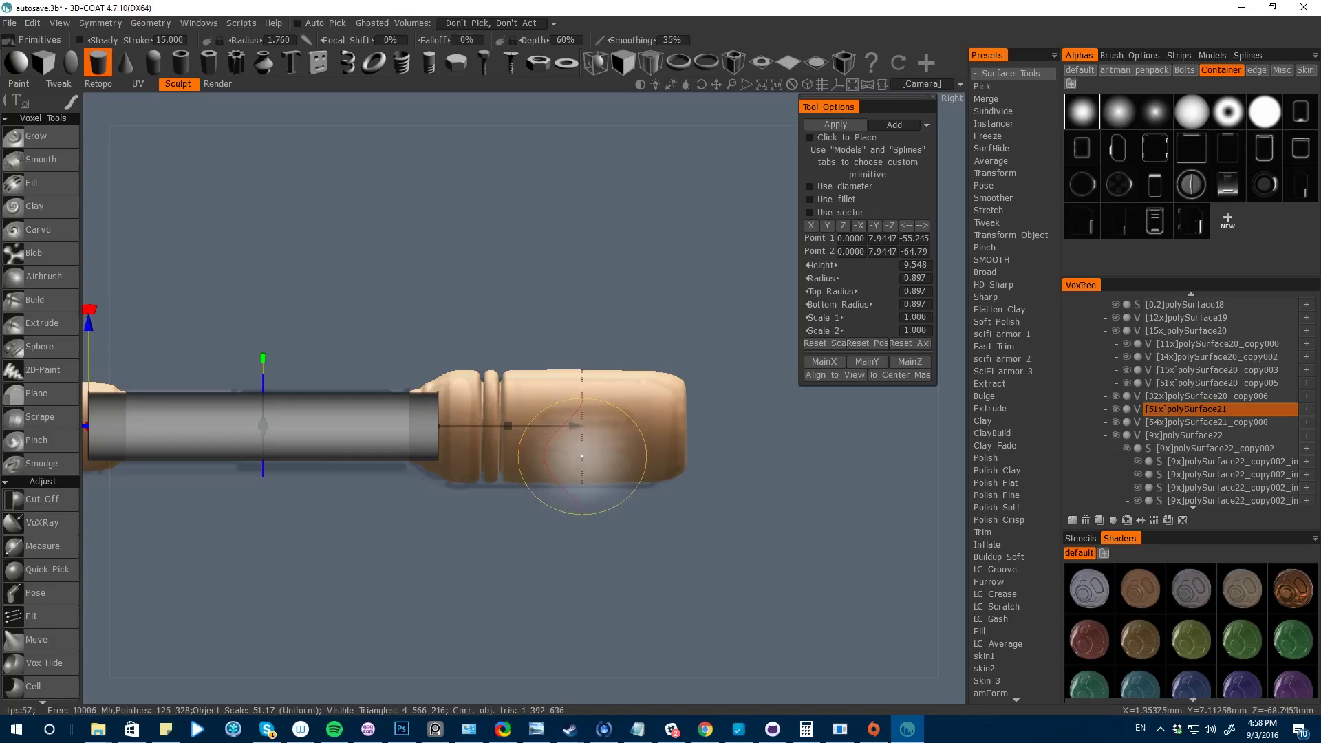
left_click(43, 61)
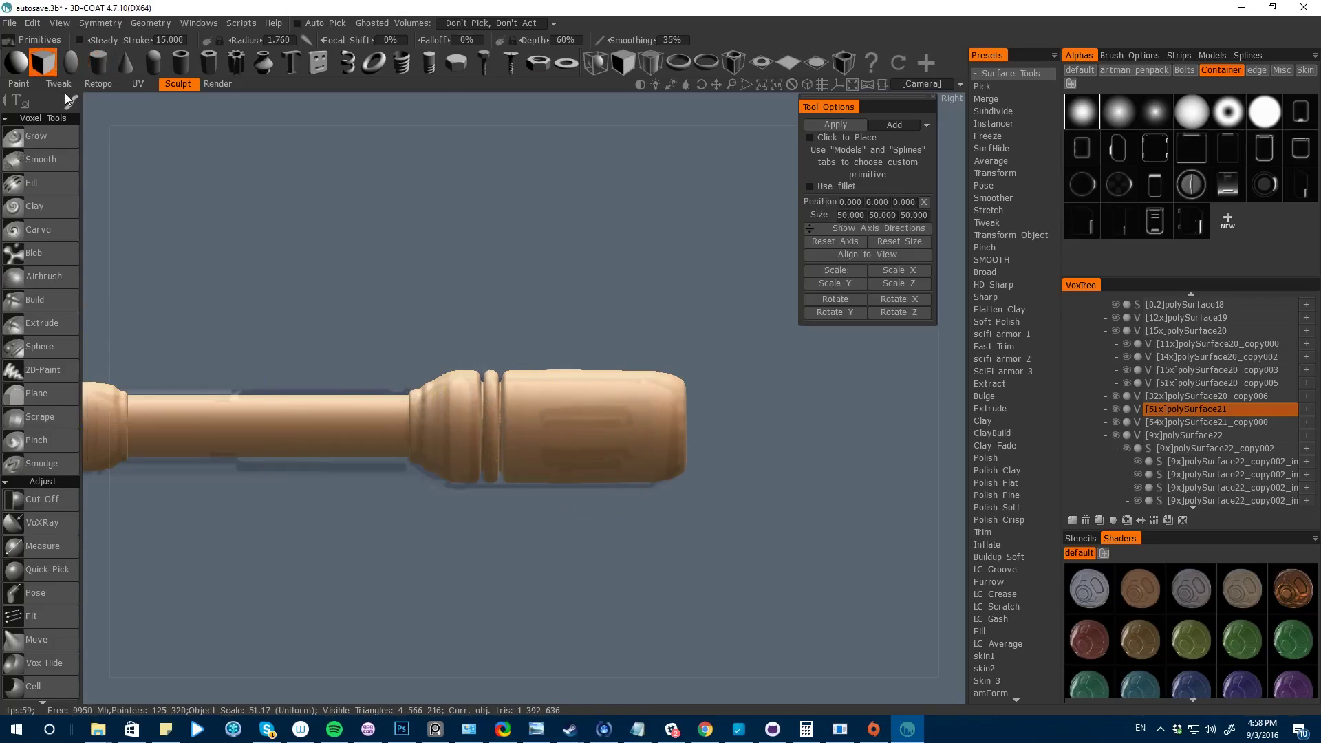
middle_click_drag(468, 533, 451, 516, "alt")
mouse_move(450, 516)
right_mouse_down("alt")
mouse_move(411, 502)
mouse_move(433, 518)
mouse_move(590, 485)
mouse_move(523, 482)
mouse_move(484, 513)
mouse_move(493, 550)
right_mouse_up("alt")
left_click(810, 138)
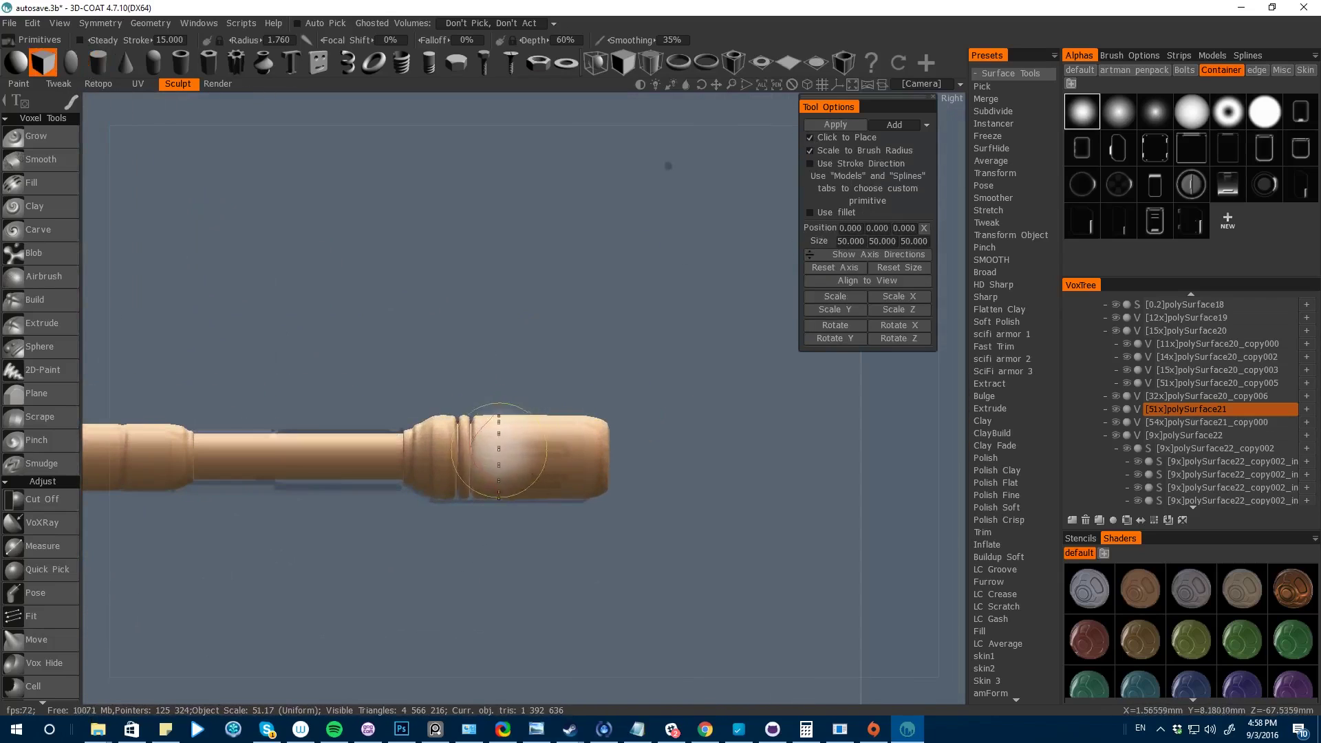
left_click_drag(643, 543, 522, 464, "alt")
- Set the radial symmetry order to 4 about the Z axis for the cube on the muzzle
key("s")
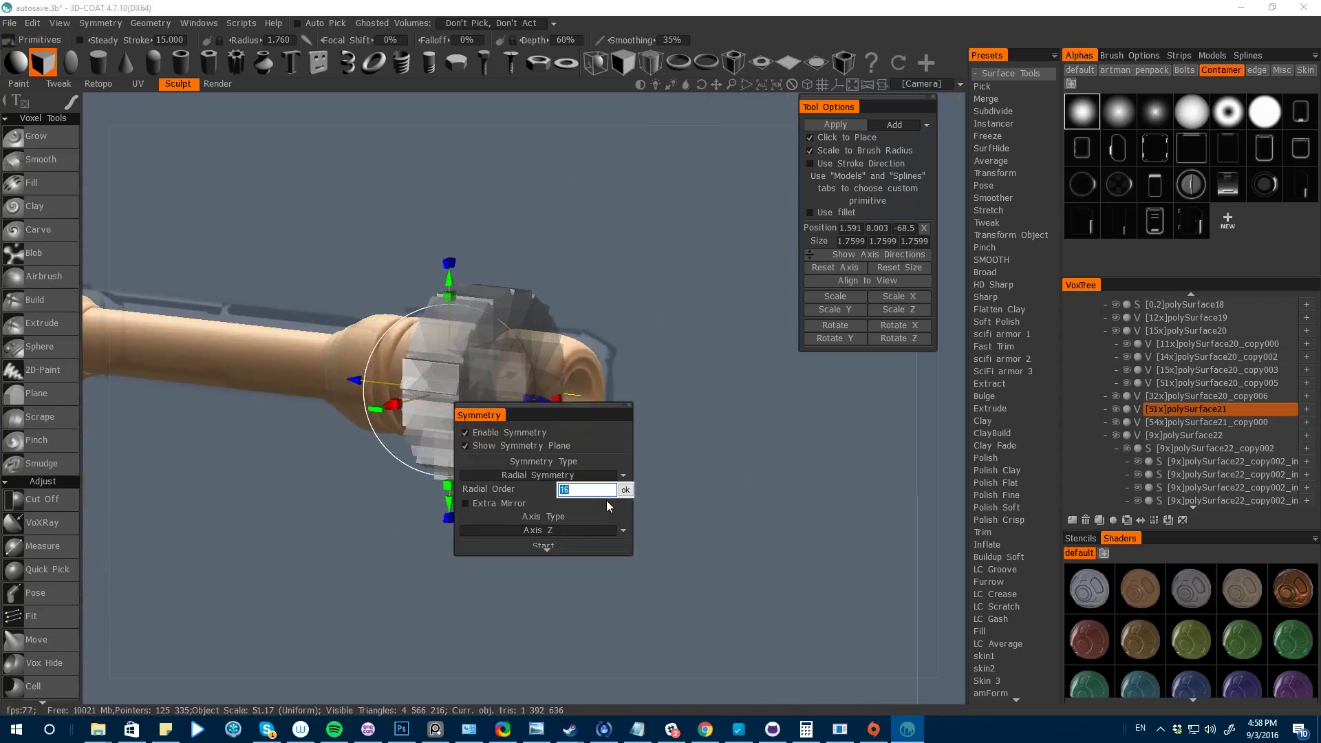
type("4")
key("Return")
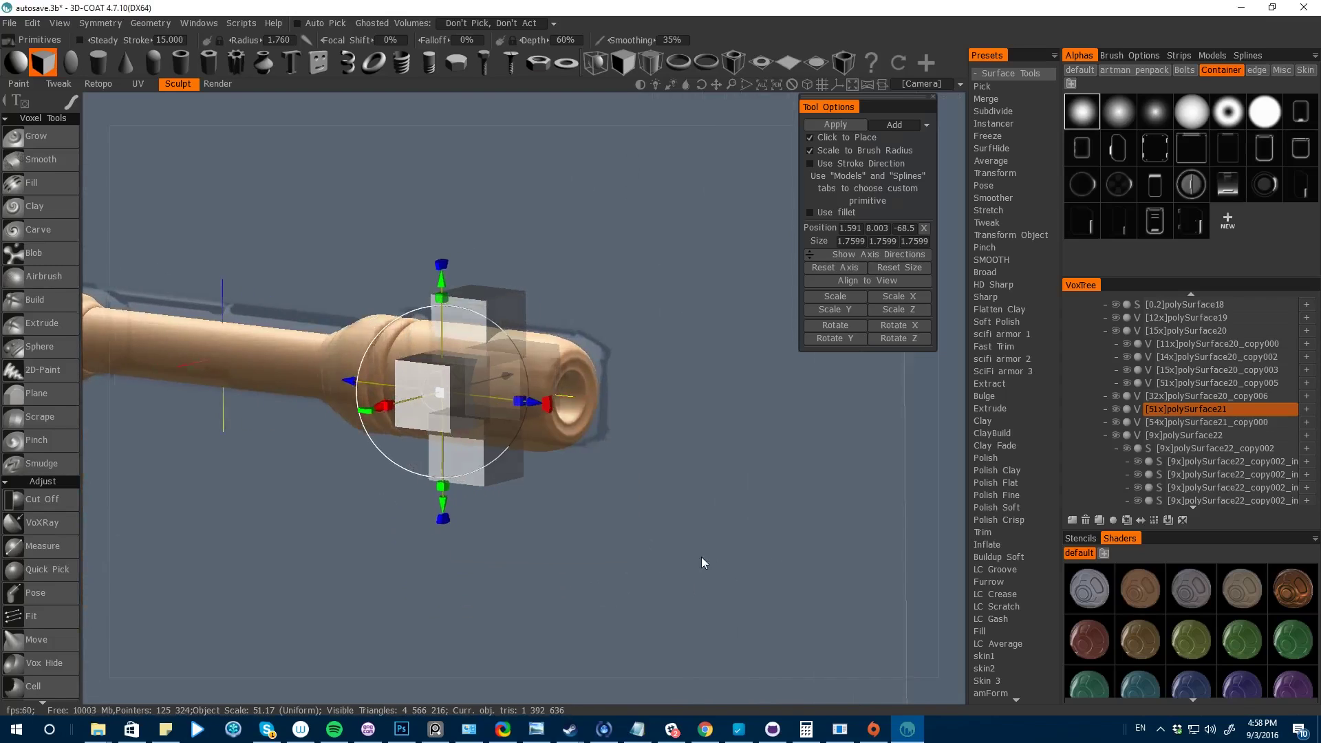
left_click_drag(700, 563, 795, 594, "alt")
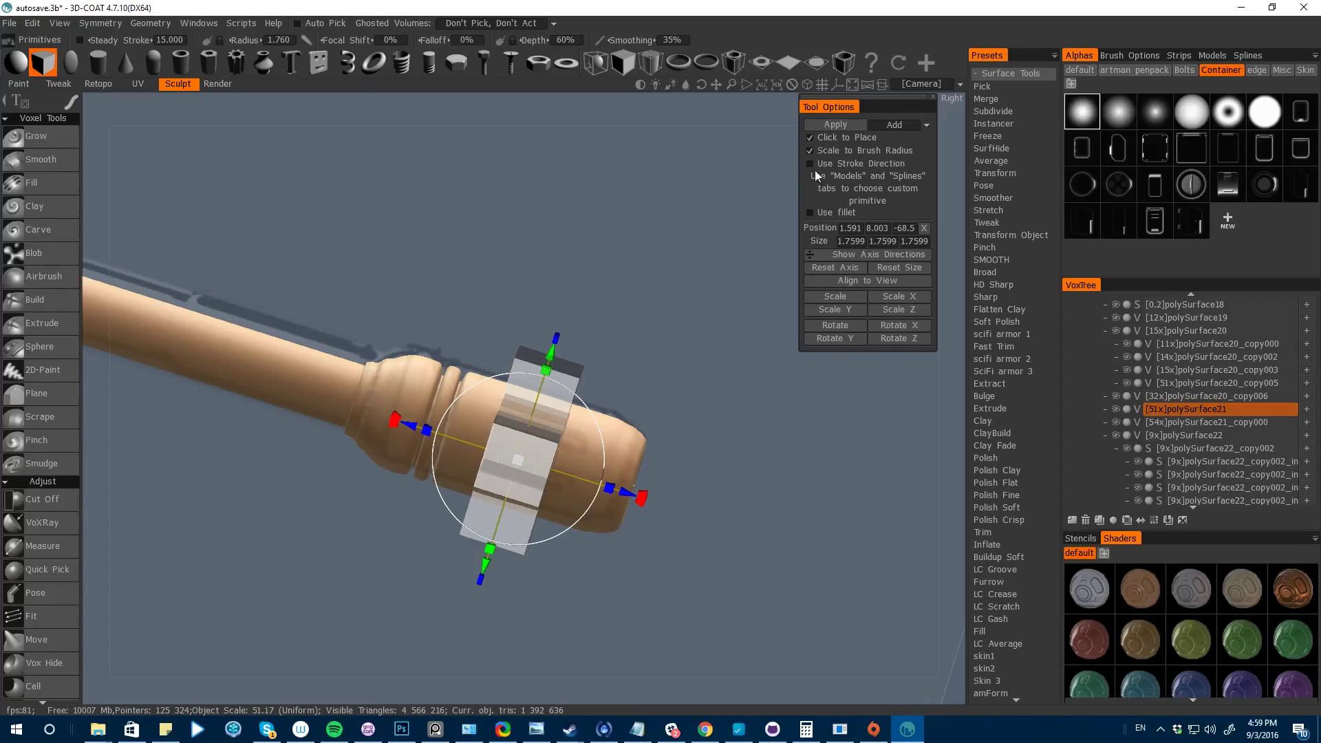
- Cut four rounded slots into the muzzle with filleted cubes, using radius relation 1.000 and size 1.8567 × 1.1799 × 3.3957
left_click(810, 212)
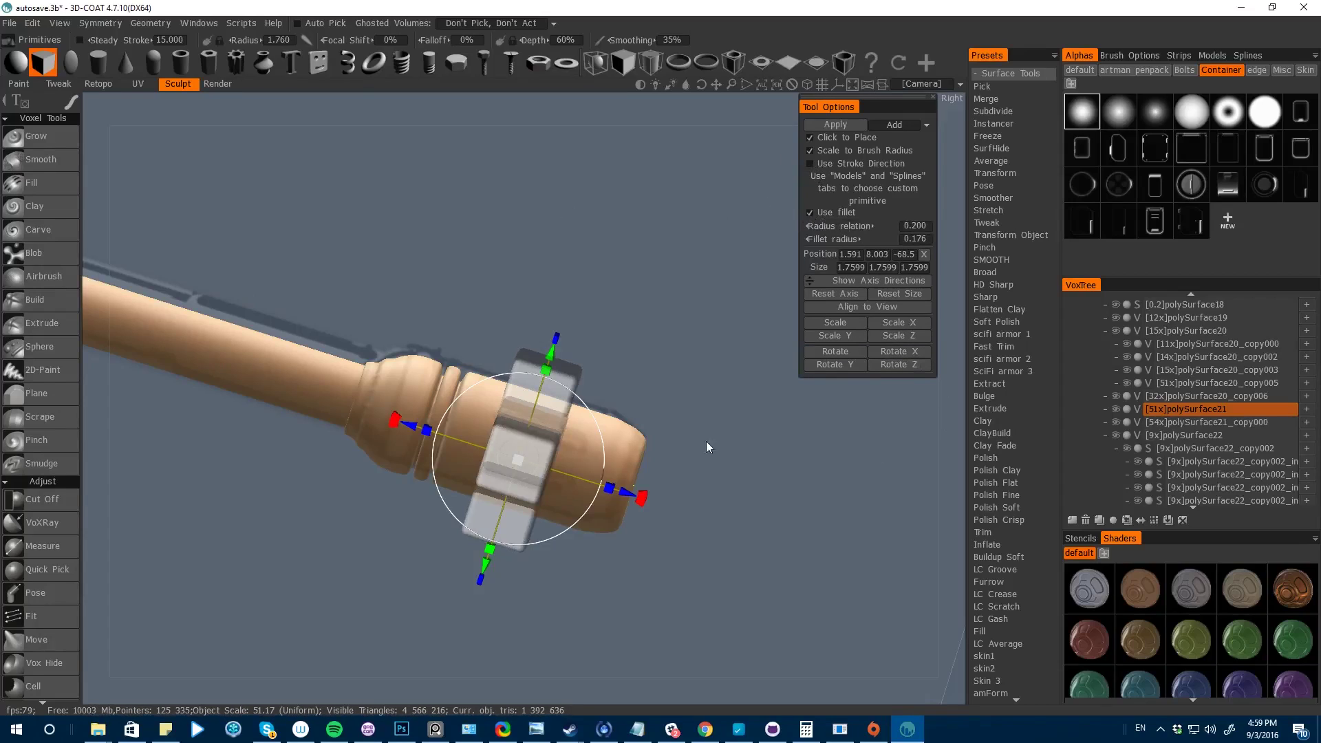
left_click_drag(426, 430, 336, 403)
left_click_drag(267, 540, 416, 499, "alt")
left_click_drag(504, 526, 531, 537)
left_click_drag(413, 523, 228, 482, "alt")
left_click_drag(275, 523, 412, 523, "alt")
left_click_drag(483, 460, 440, 461)
left_click_drag(481, 482, 254, 364, "alt")
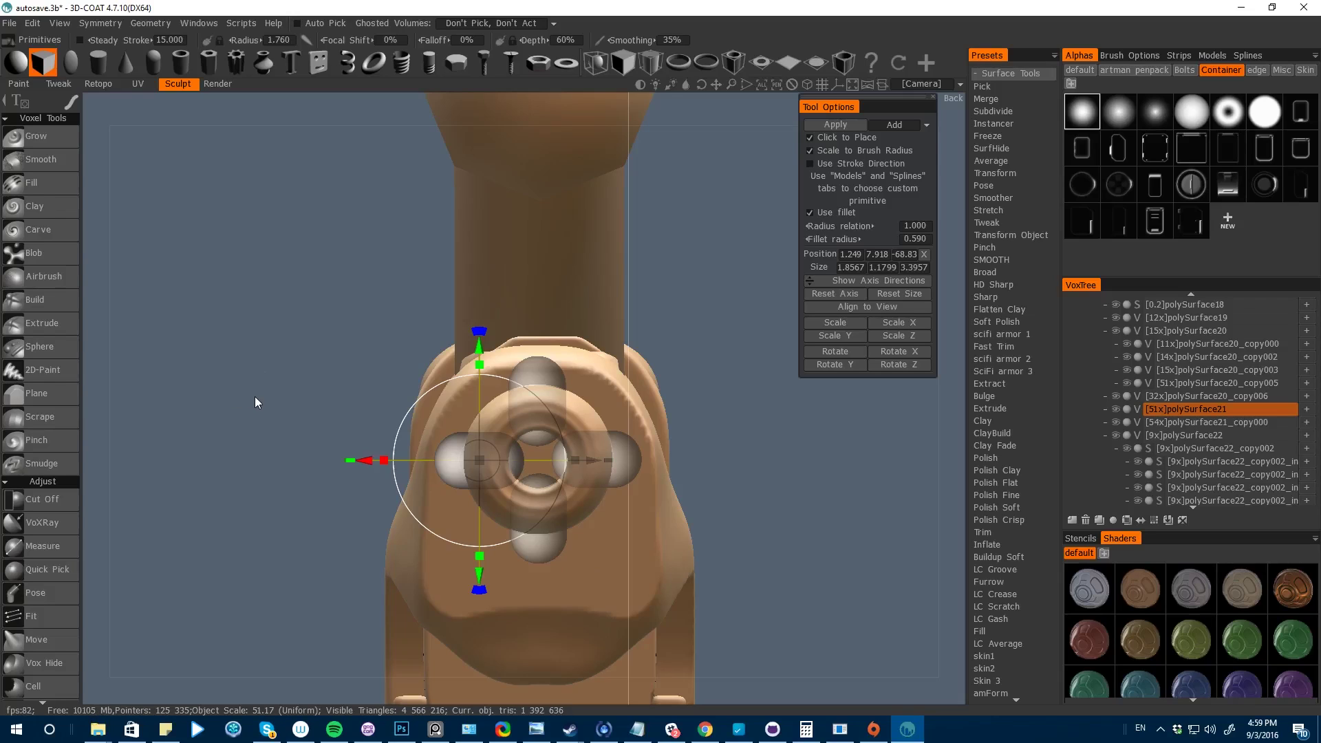
left_click_drag(229, 414, 454, 457, "alt")
key("space")
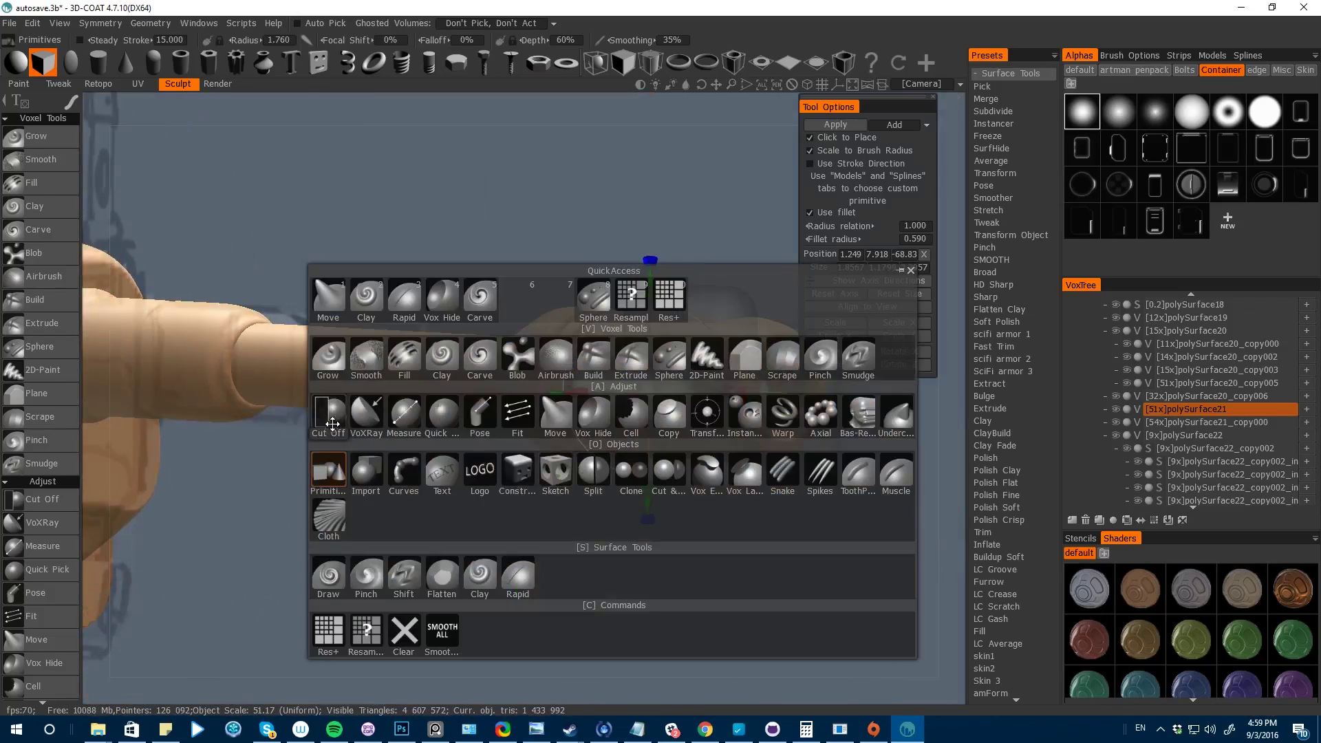
left_click(330, 423)
left_click_drag(316, 503, 491, 539, "alt")
right_click_drag(491, 539, 561, 572, "alt")
left_click_drag(561, 572, 632, 590)
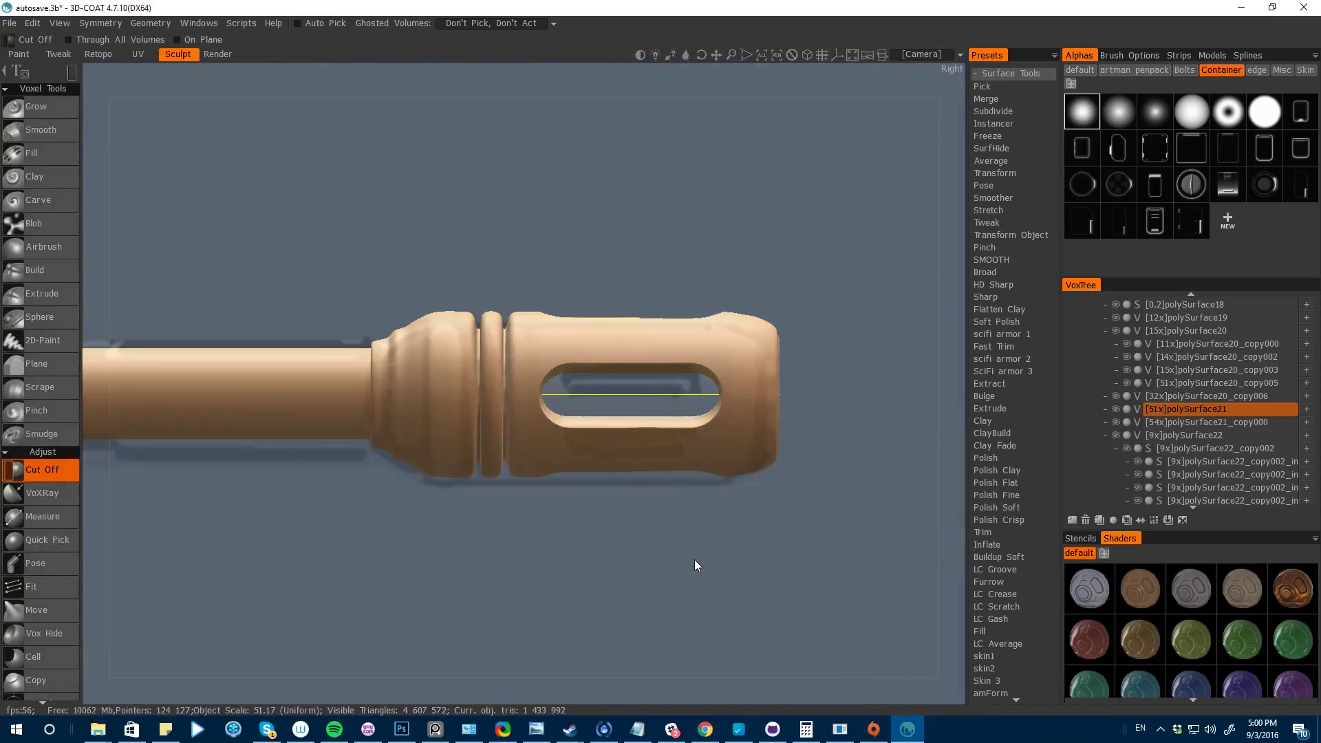
- Undo the muzzle slot cut and recut the four slots slightly narrower and shorter
key("ctrl+z")
key("space")
left_click(601, 513)
left_click_drag(601, 513, 316, 564, "alt")
scroll(598, 510, "down", 5)
scroll(316, 564, "up", 8)
middle_click_drag(744, 691, 540, 611)
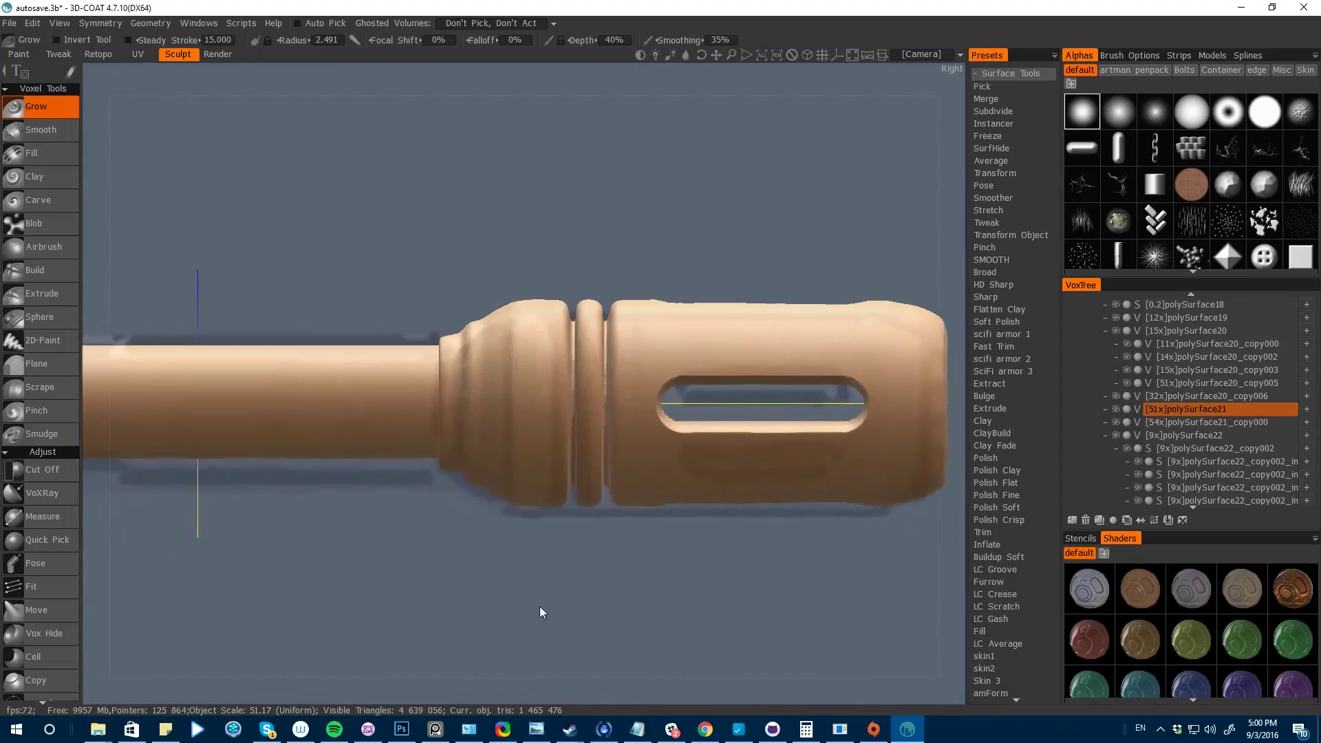
scroll(650, 612, "down", 3)
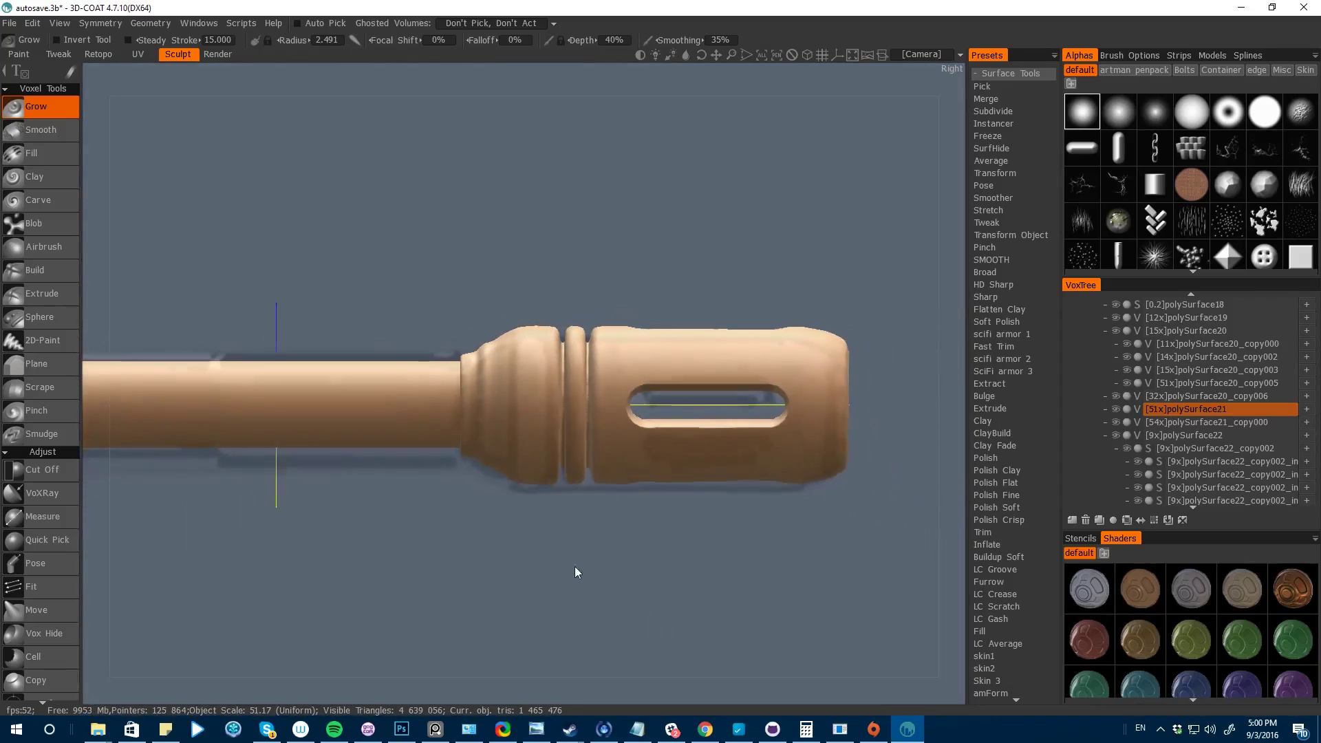
- Split the muzzle off the barrel into its own child layer with the Split tool
left_click_drag(623, 597, 604, 344, "alt")
key("space")
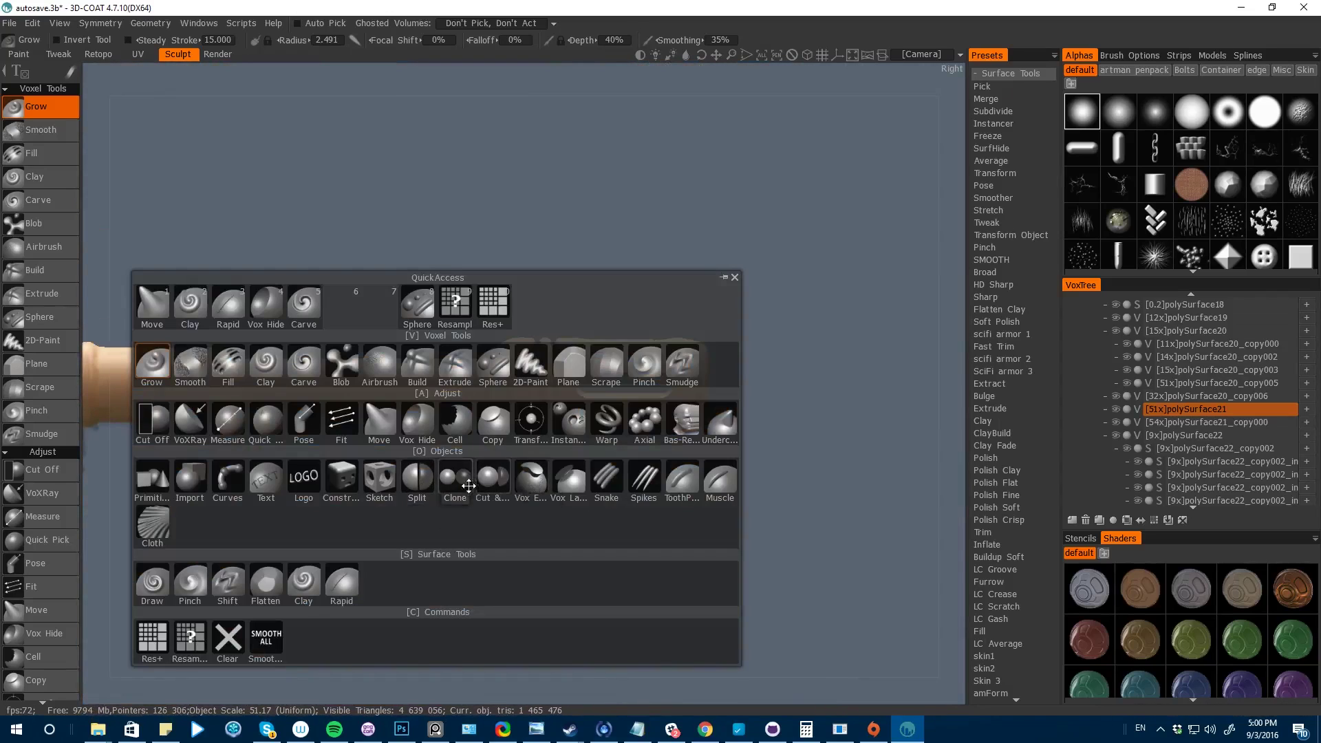
left_click(417, 480)
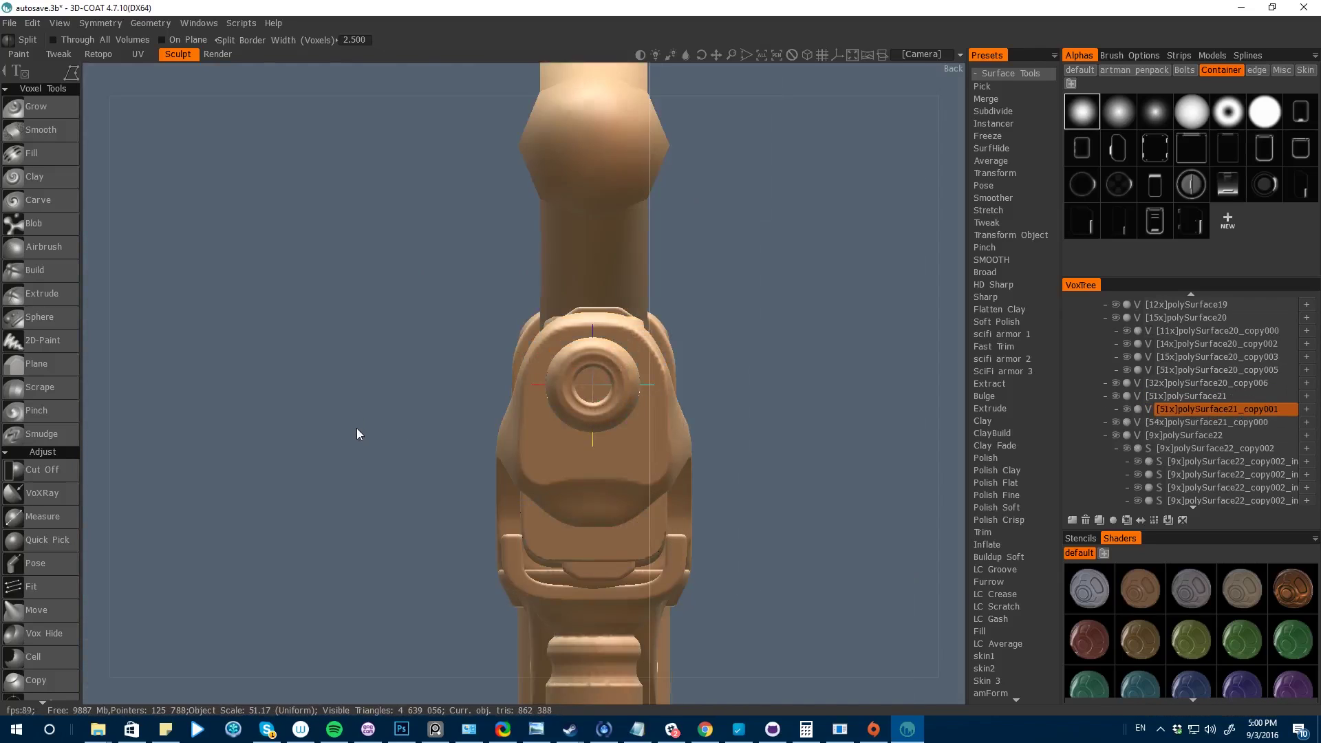
- Trim the muzzle's outer surface with a circular Cut Off about 2.96 mm in diameter, centred on the bore
key("space")
key("space")
key("space")
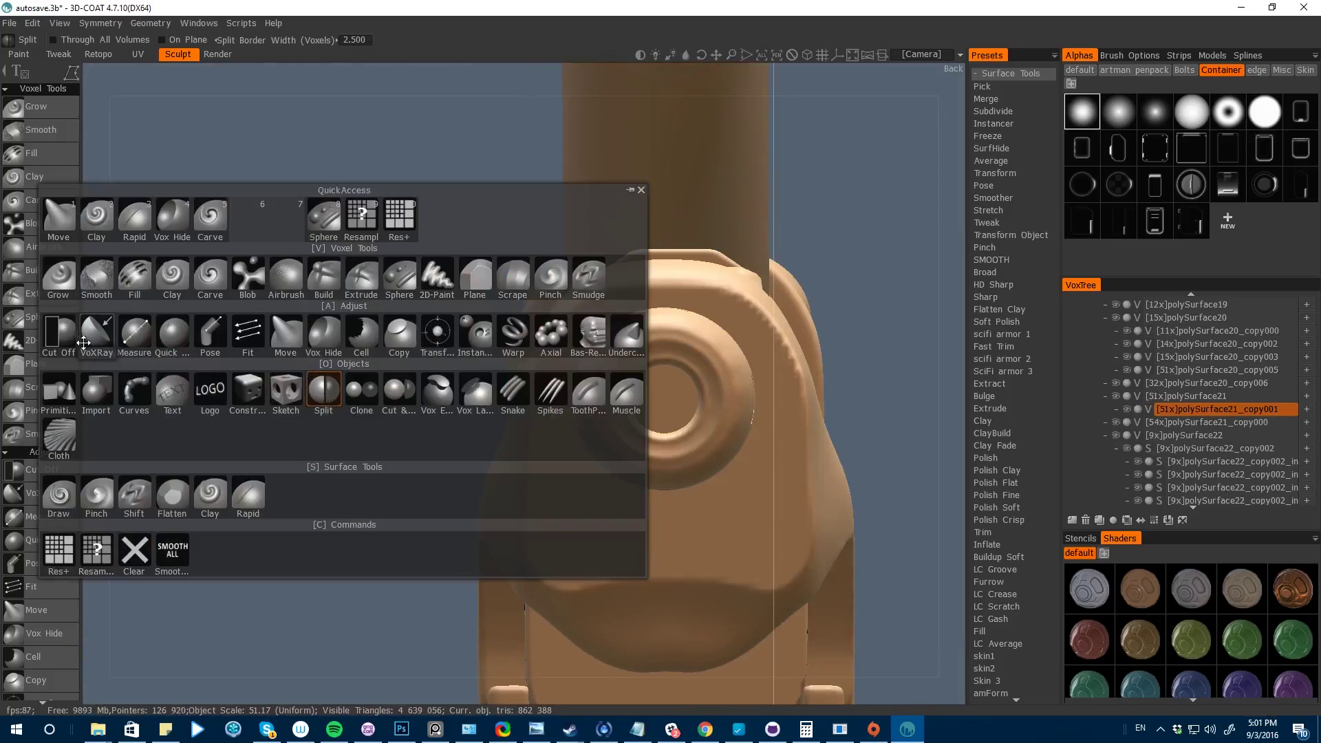
left_click(59, 333)
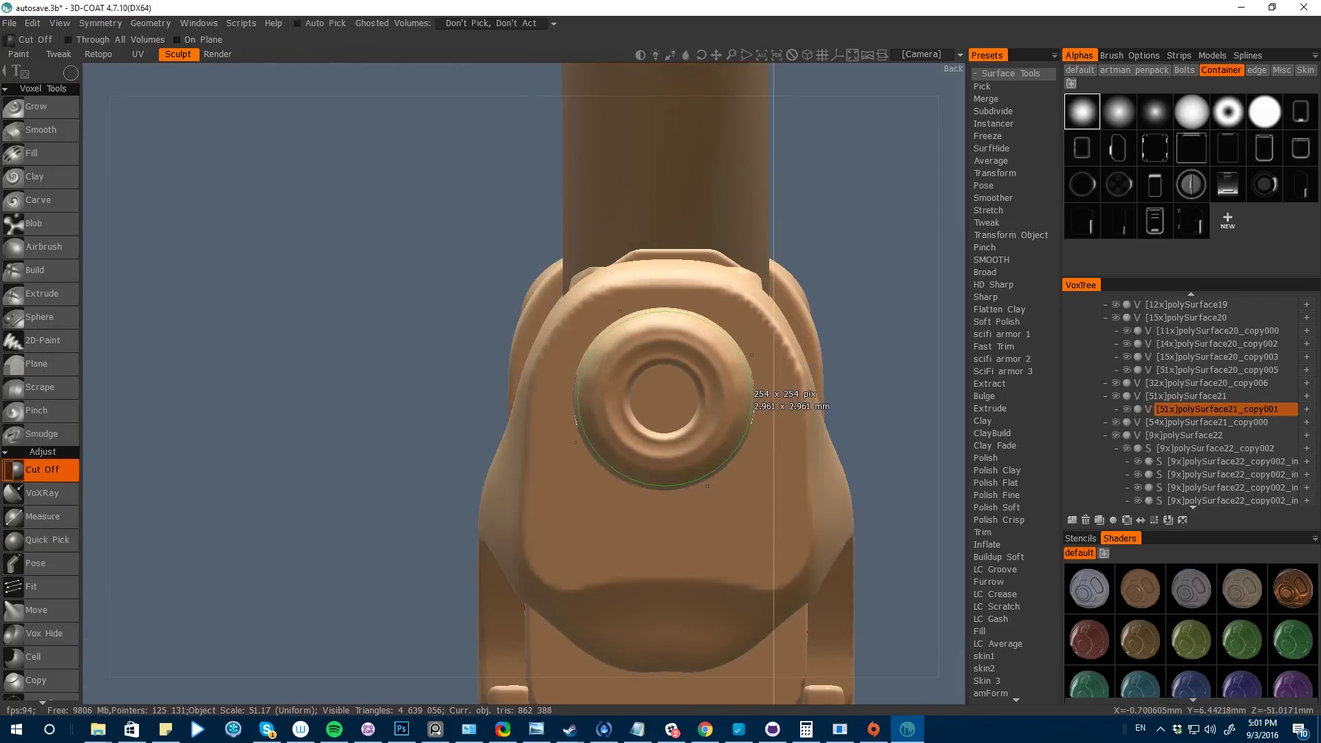
left_click(753, 397)
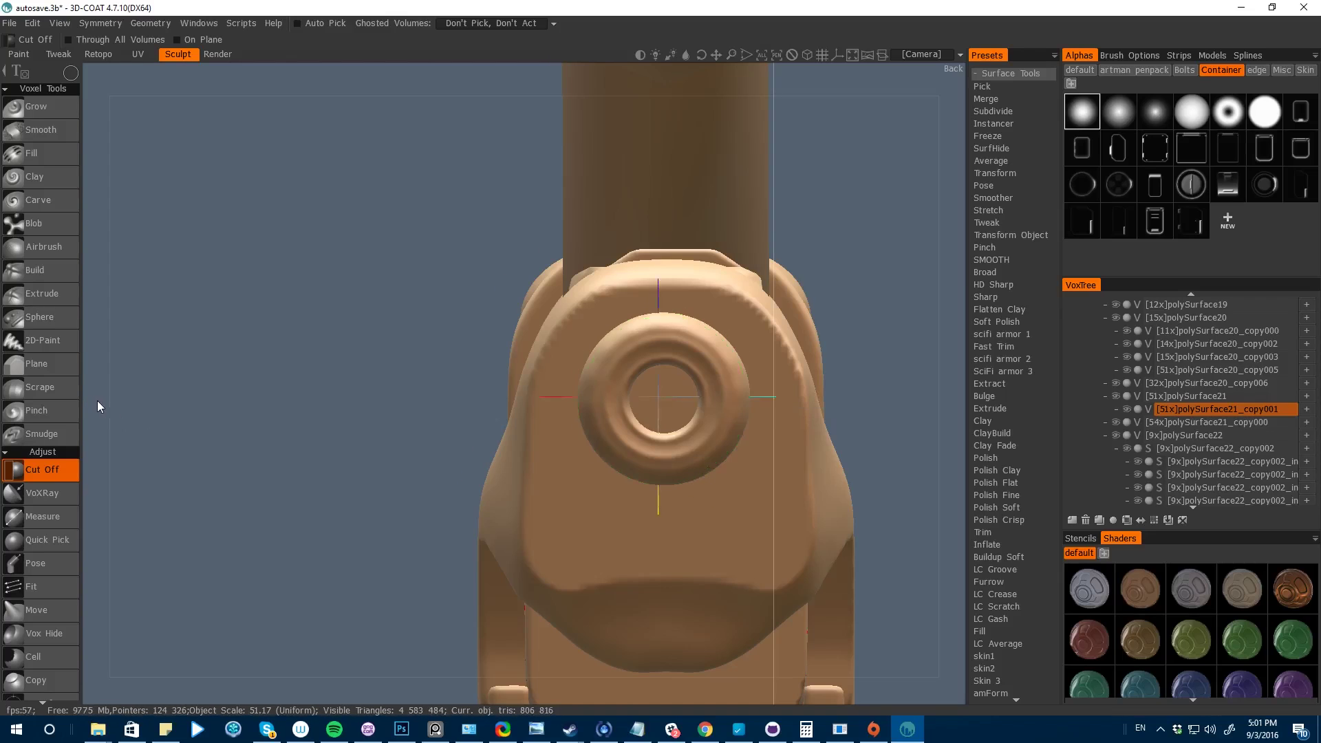
- Increase the radial symmetry order about the Z axis for the Cut Off tool
right_click_drag(97, 401, 805, 563)
middle_click_drag(805, 563, 575, 593)
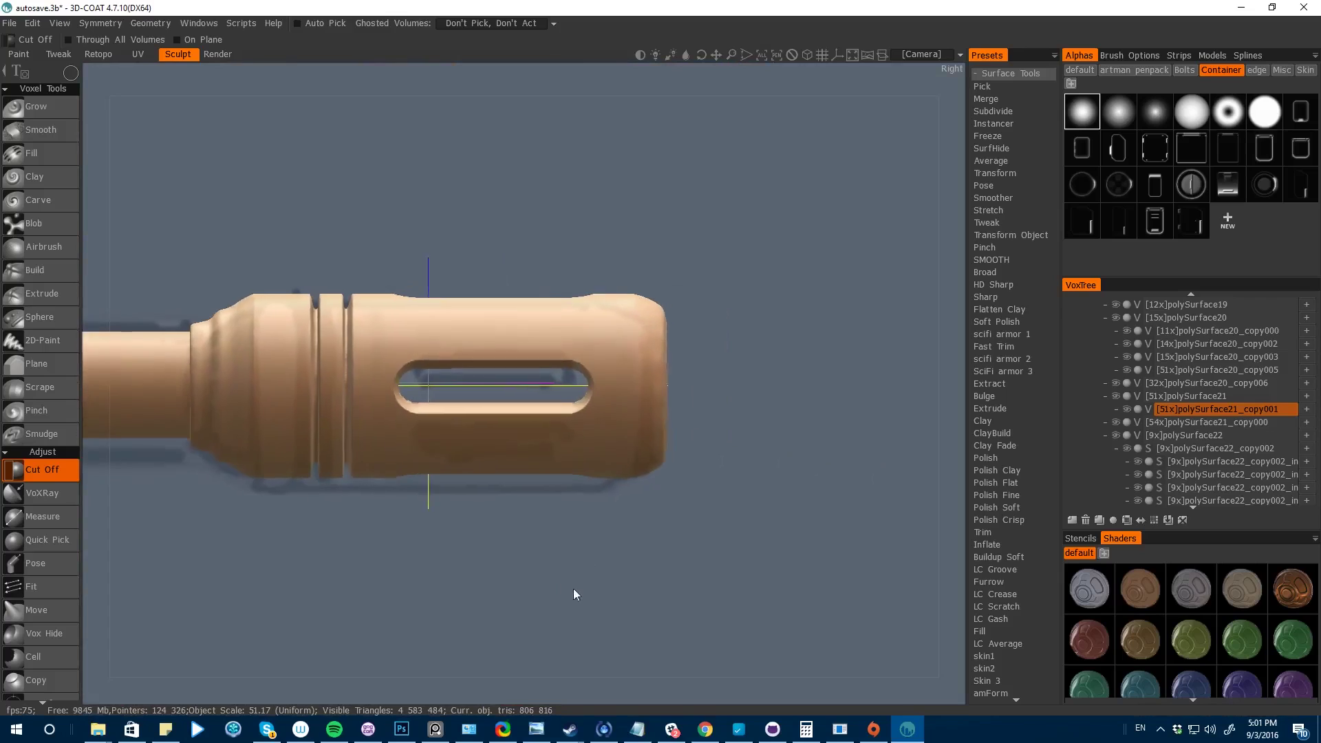
scroll(587, 383, "up", 2)
key("e")
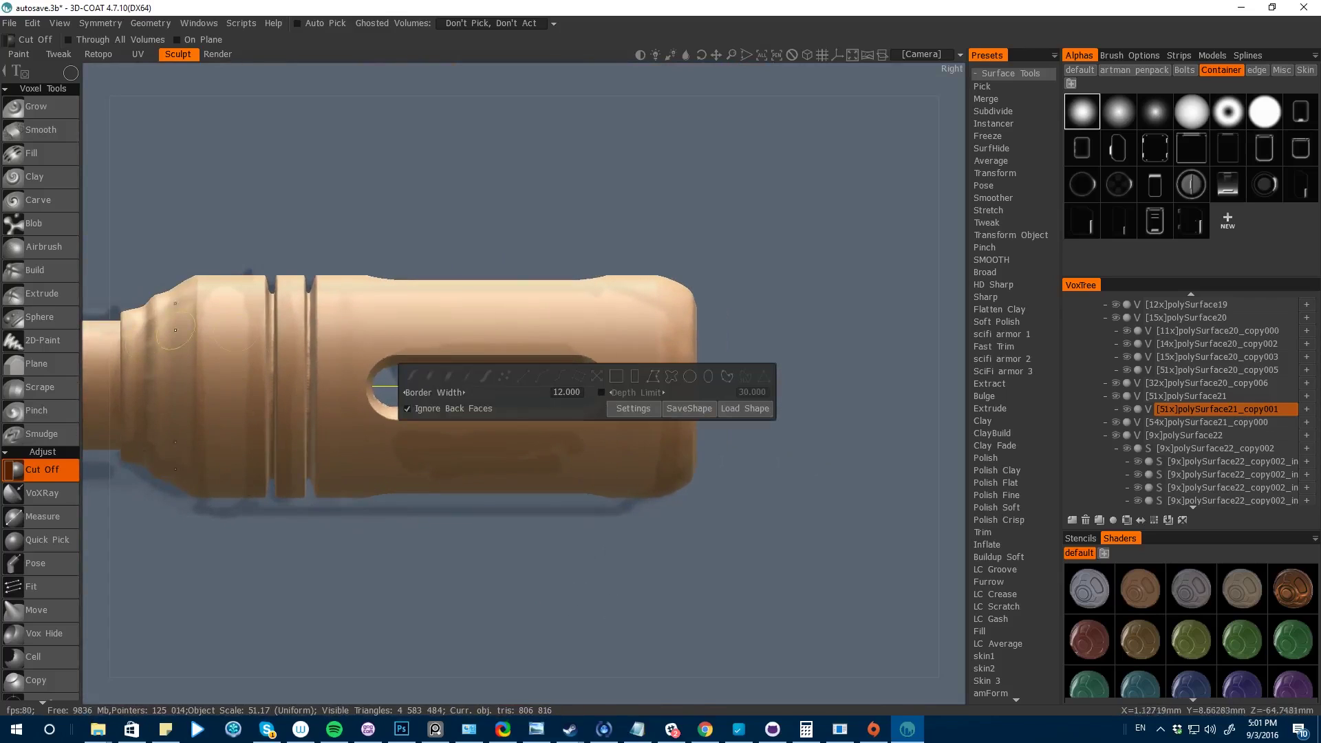
key("s")
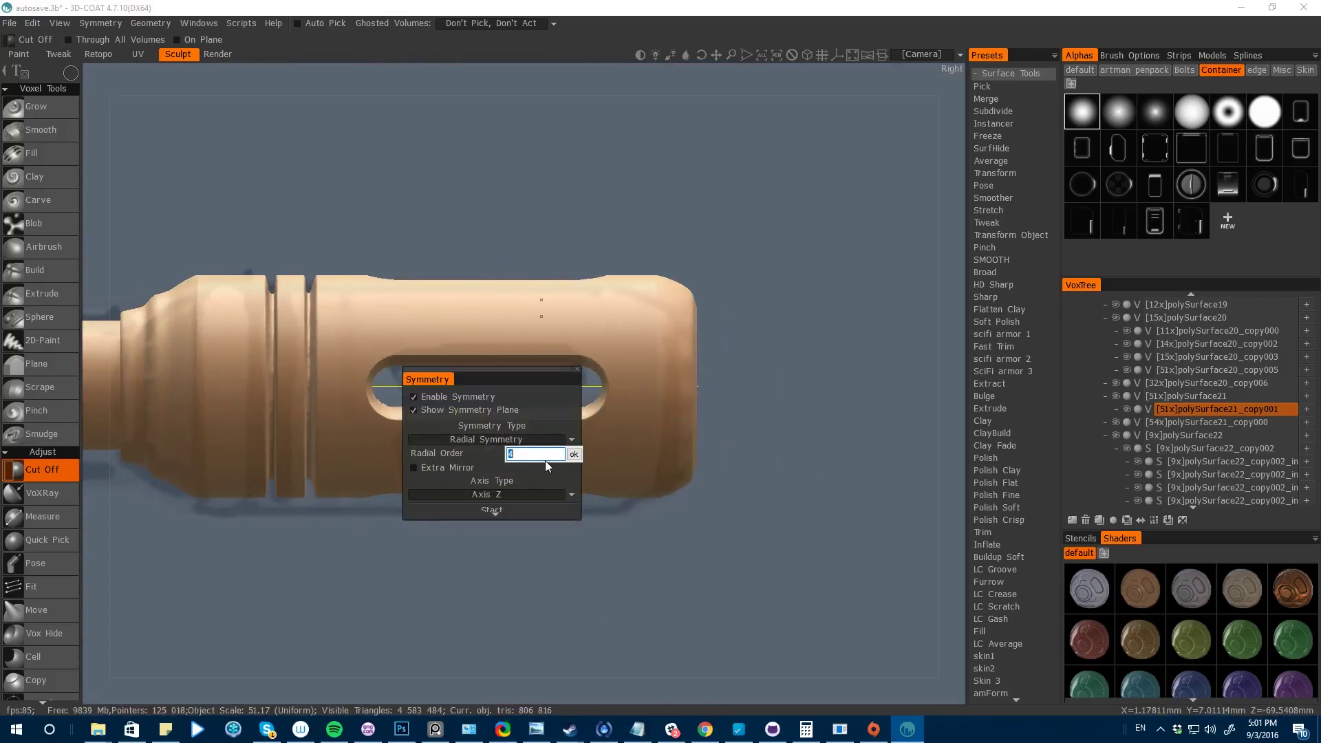
key("Return")
key("space")
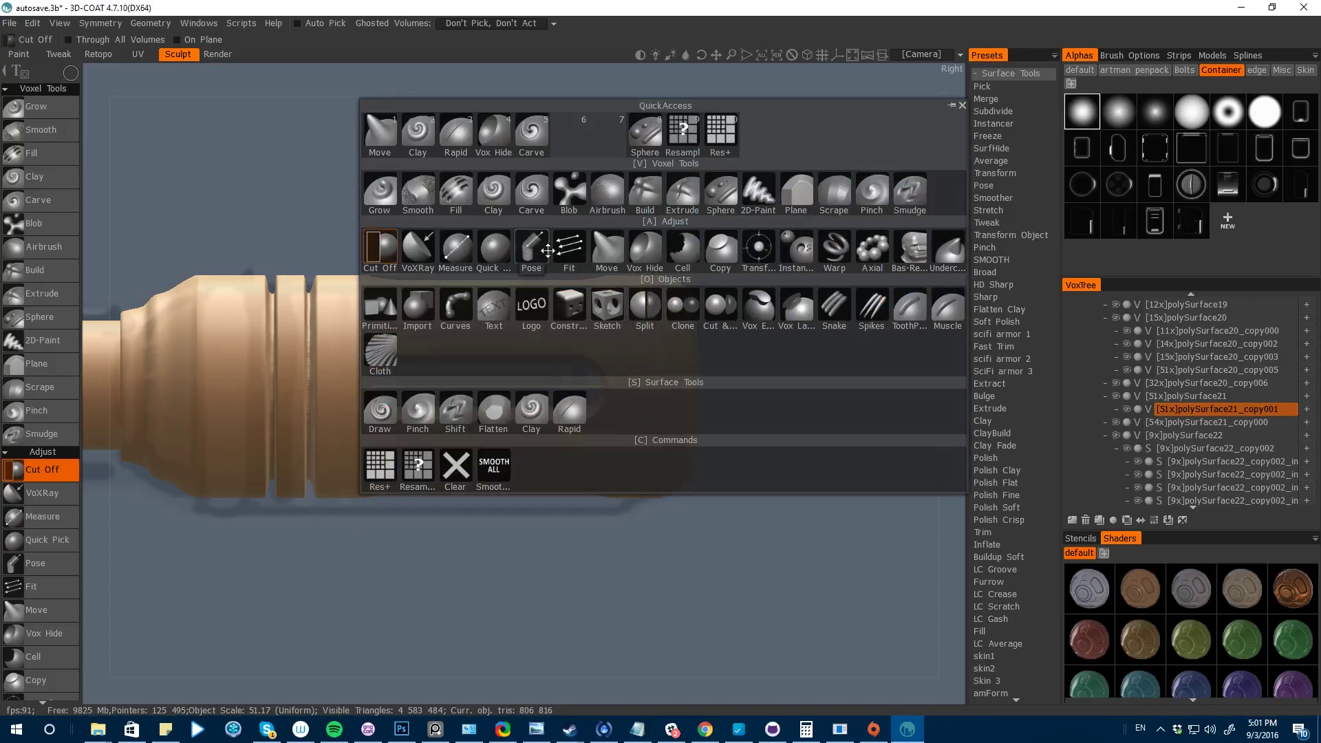
left_click(381, 254)
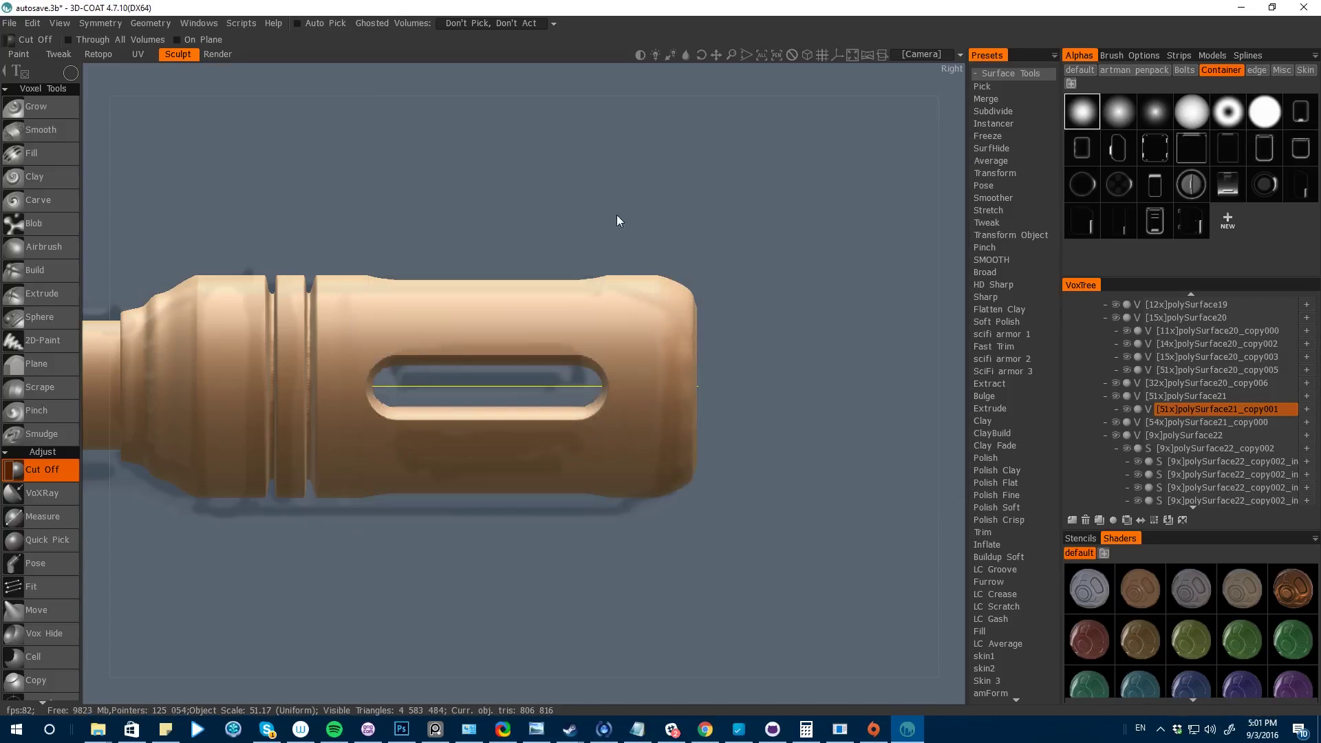
- Outline the muzzle's rounded front edge with a point-by-point Cut Off shape
key("e")
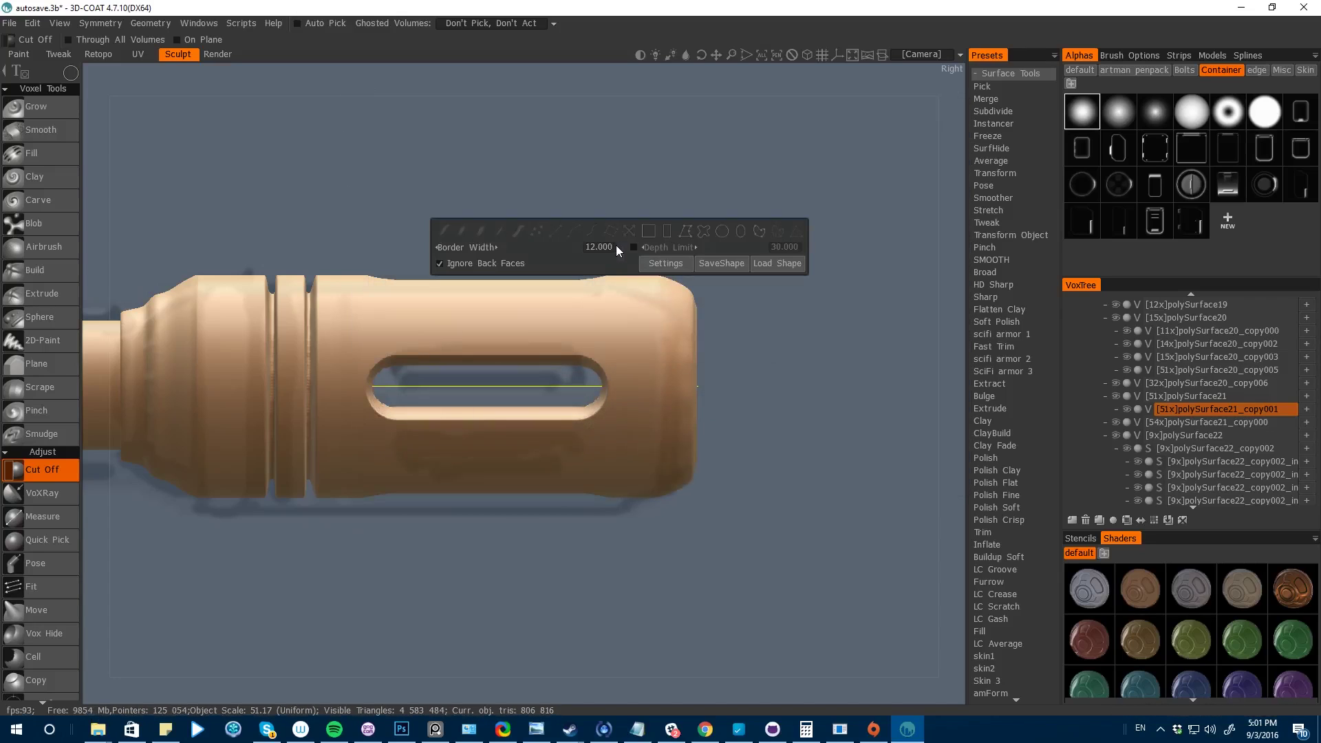
left_click(684, 231)
left_click(660, 277)
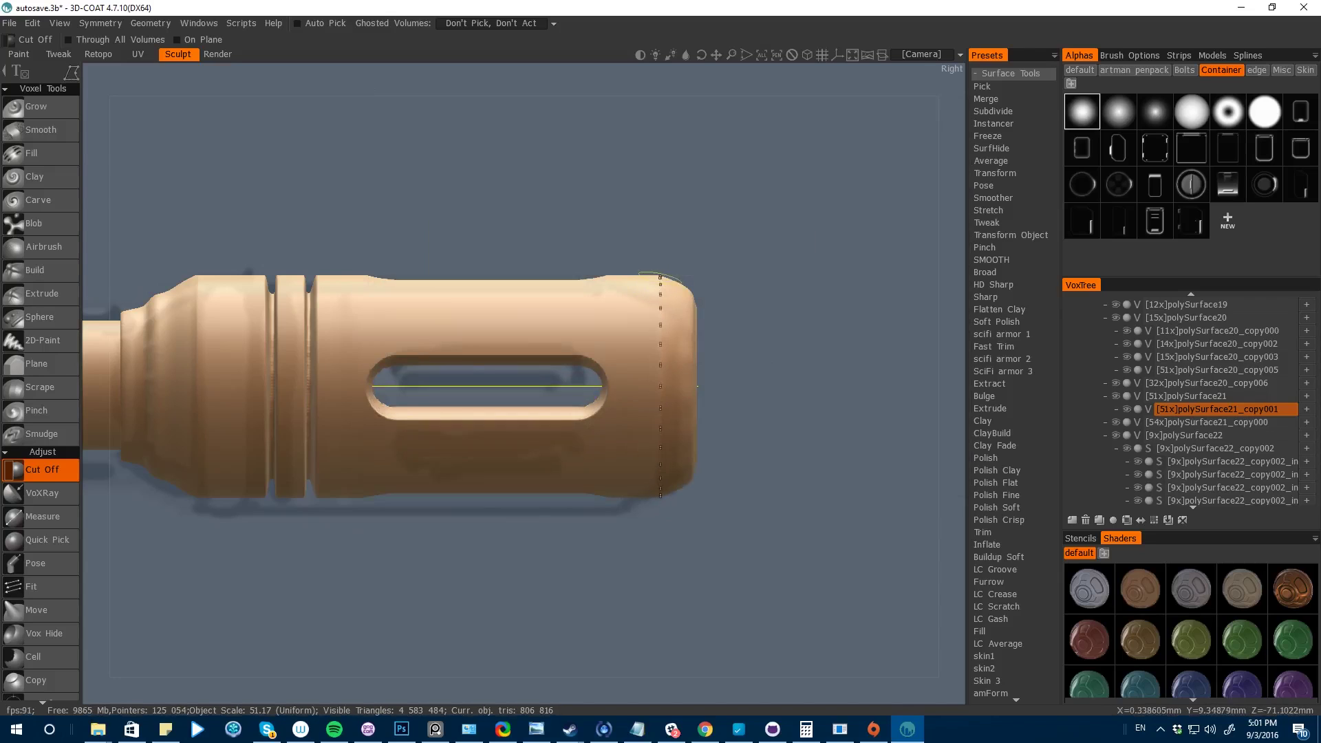
- Cut off the outer front corner of the muzzle brake all around its end to form a bevel
left_click(702, 310)
key("Return")
left_click_drag(659, 279, 542, 364, "alt")
- Even out the bevelled front edge of the muzzle brake with the Scrape tool and a square alpha
key("space")
left_click(259, 259)
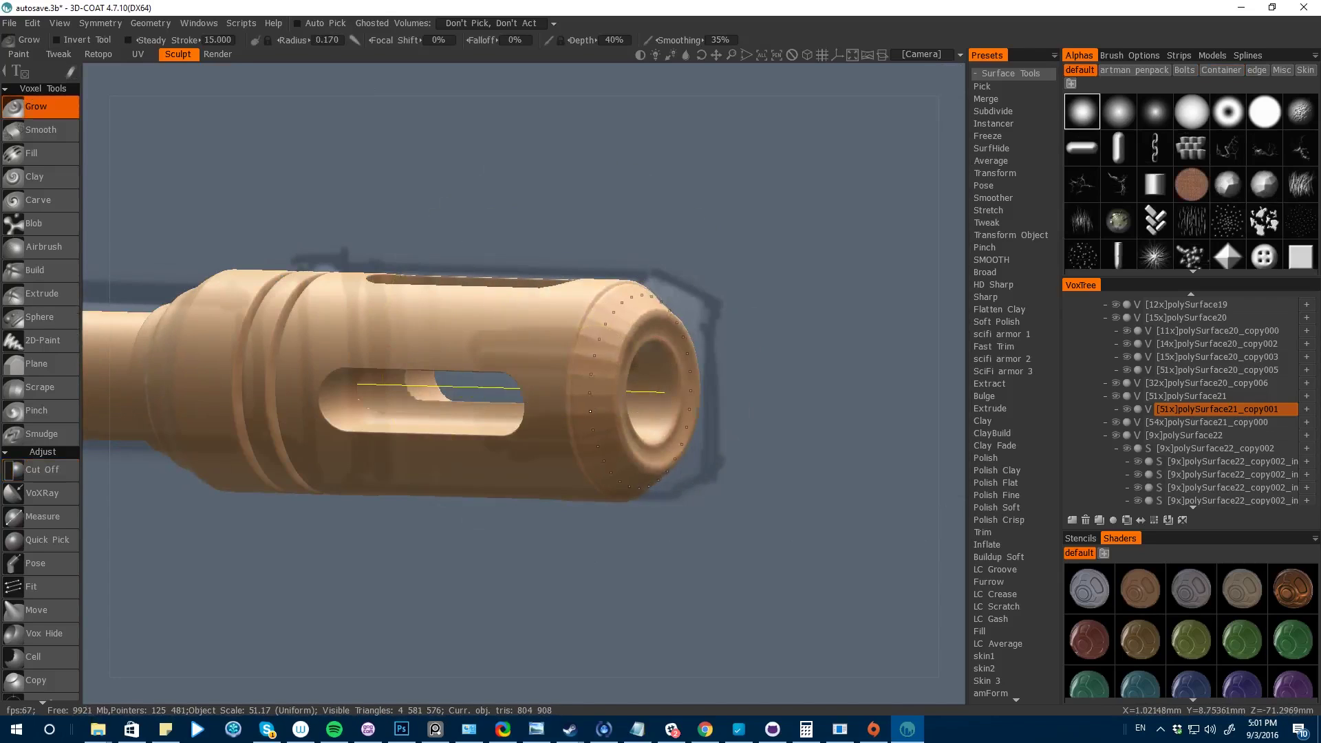
key("space")
left_click(754, 268)
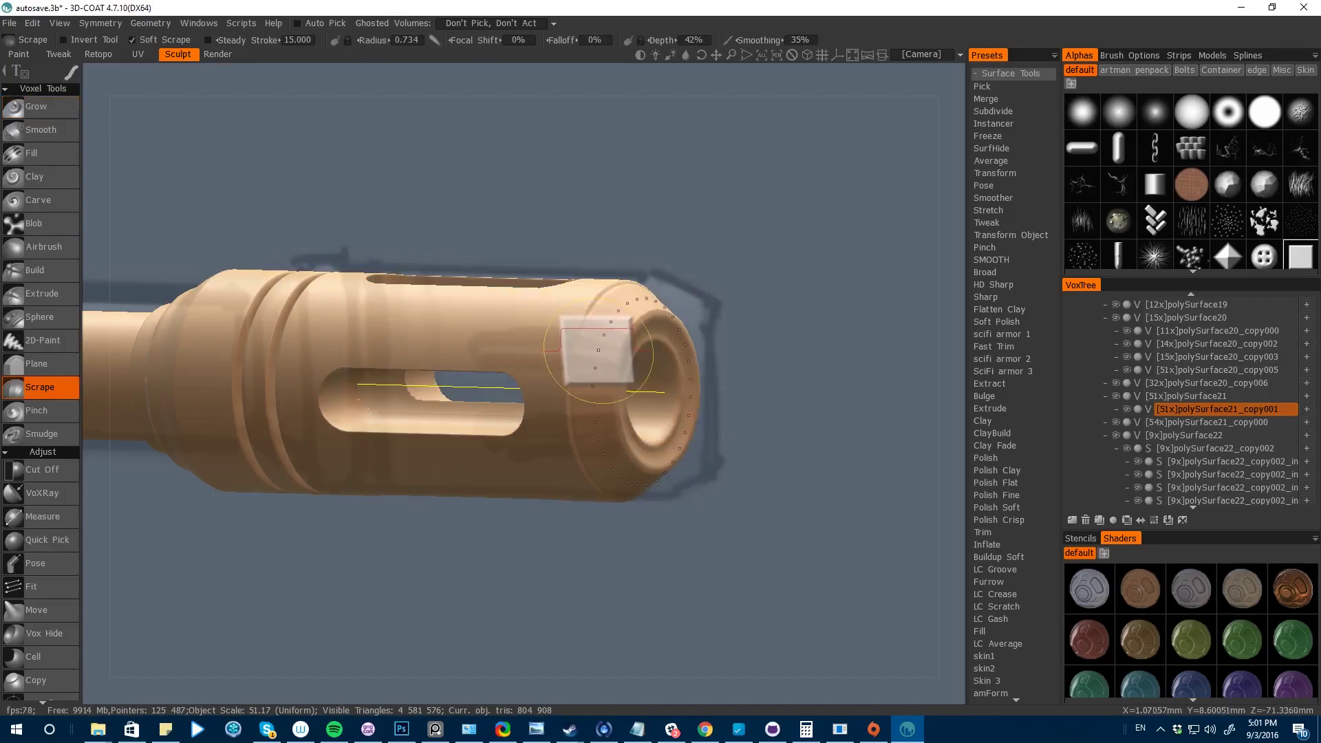
right_click_drag(598, 351, 597, 349)
left_click_drag(709, 642, 743, 407, "alt")
- Select the barrel collar volume polySurface21 and cut off its front edge using radial symmetry of order 32 around the Z axis
key("space")
left_click(758, 359)
key("h")
key("s")
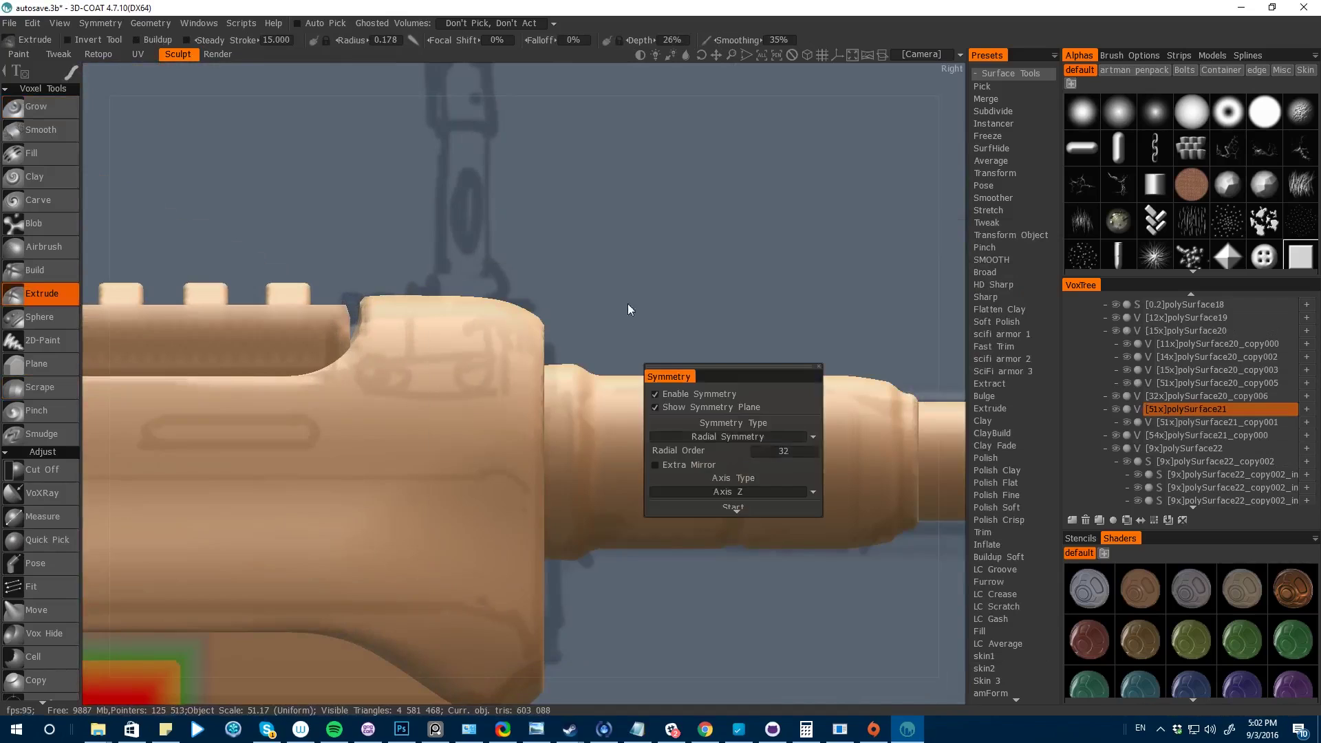
left_click_drag(628, 303, 650, 344, "alt")
left_click(688, 395)
key("space")
left_click(366, 303)
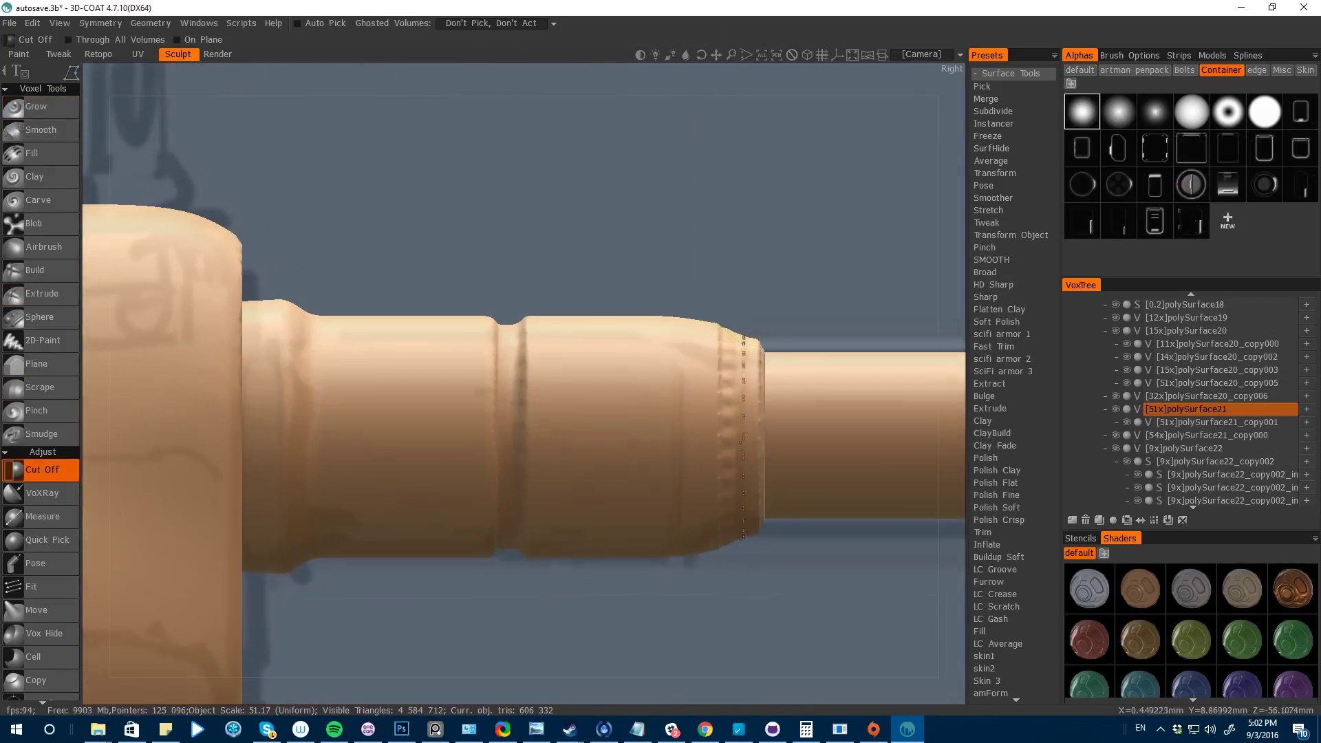
left_click(706, 313)
left_click_drag(938, 587, 812, 585, "alt")
- Refine the collar's cut front edge with the Scrape tool and work over it with Pinch
key("space")
left_click(731, 424)
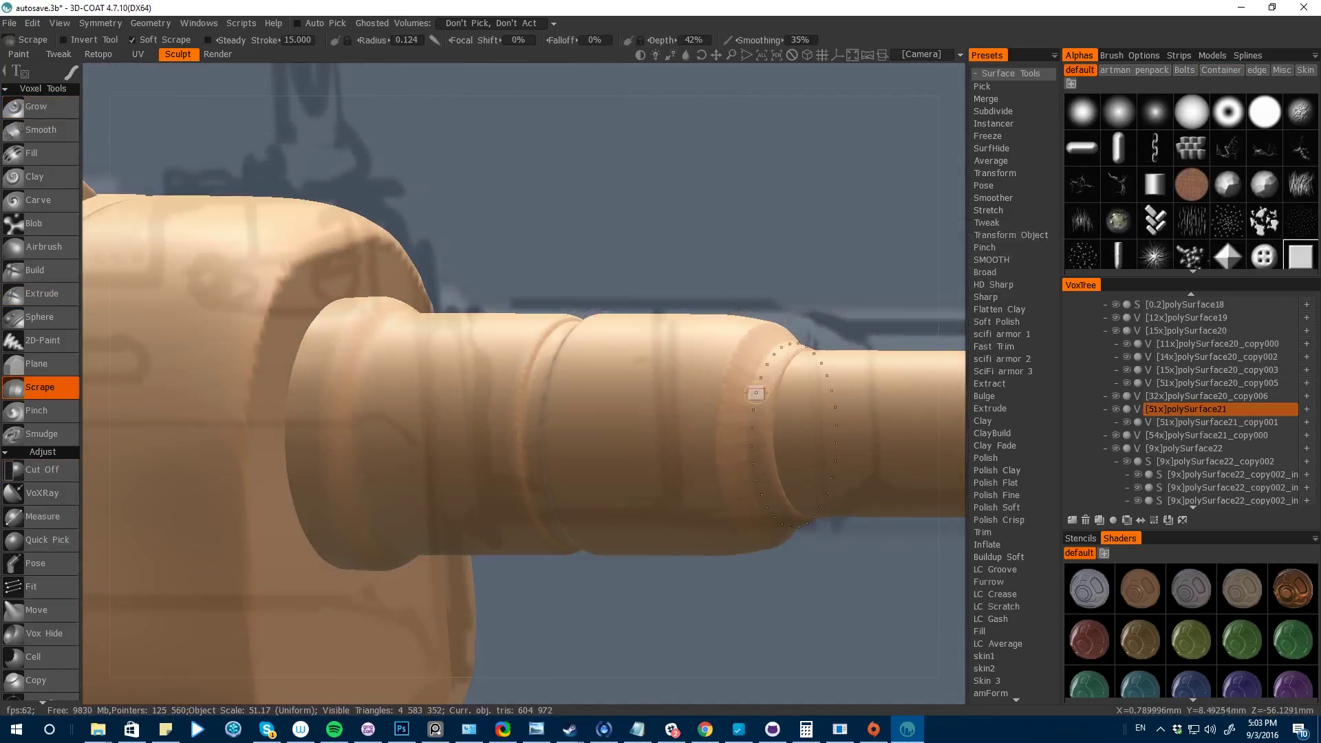
key("space")
left_click(945, 304)
left_click_drag(945, 305, 697, 415, "alt")
key("space")
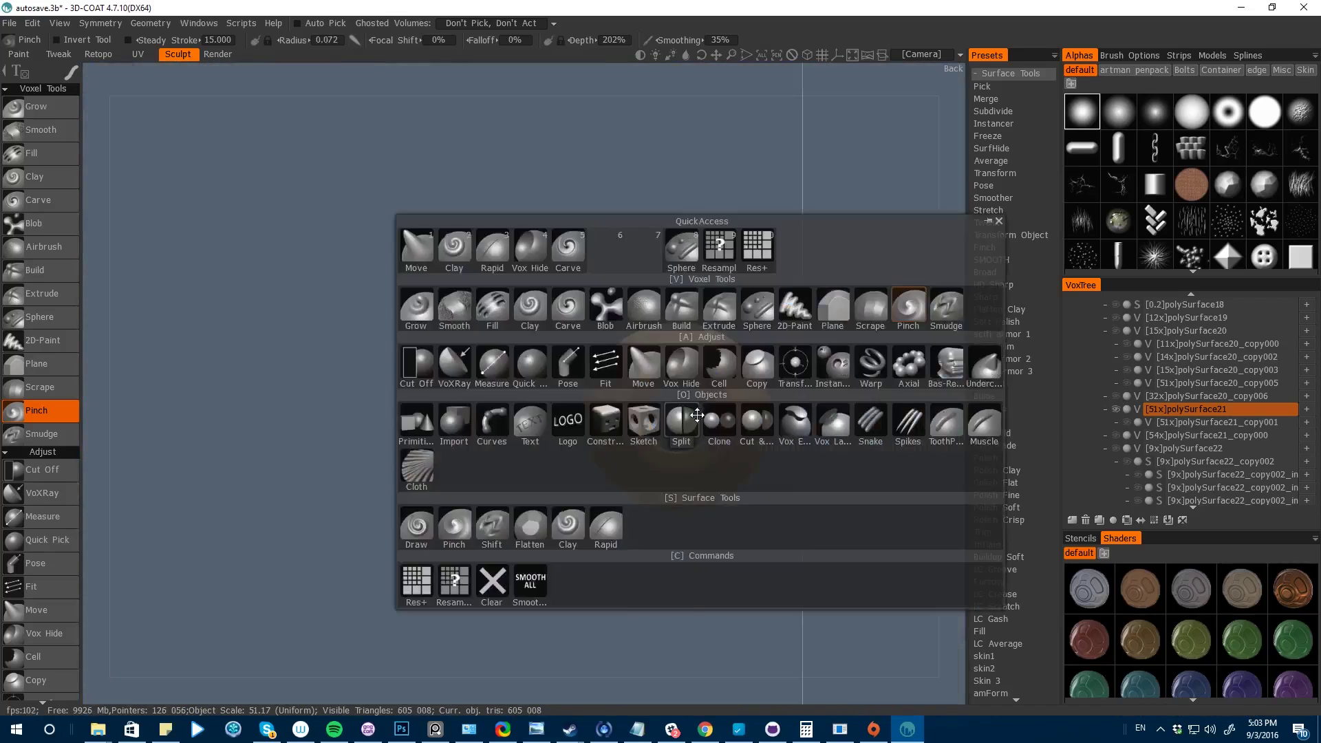
left_click(697, 415)
- Select the main body volume polySurface22_copy001 and cut off its side in top view with a rectangle about 2.3 × 31.7 mm
left_click_drag(207, 342, 330, 608, "alt")
right_click_drag(330, 608, 634, 555, "alt")
left_click_drag(633, 554, 739, 420, "alt")
key("h")
key("space")
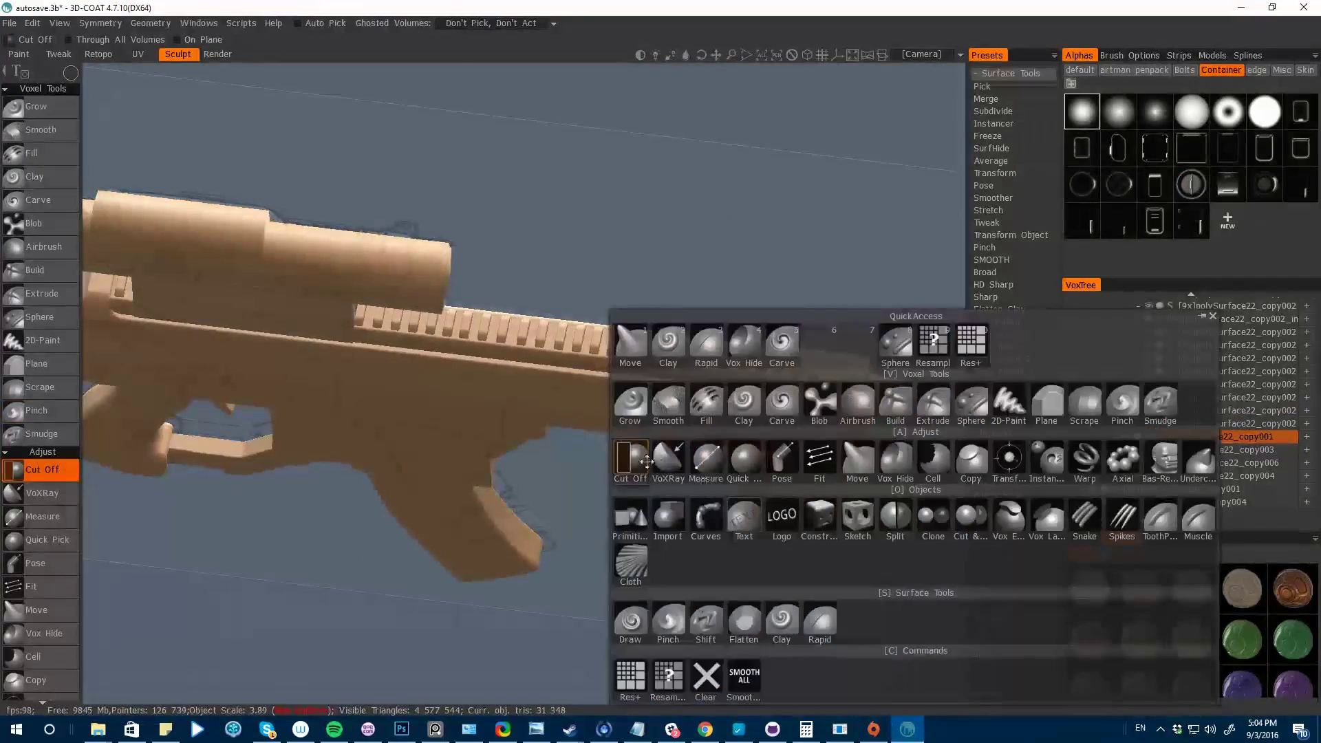
left_click(634, 472)
left_click_drag(634, 472, 868, 536, "alt")
scroll(868, 530, "down", 5)
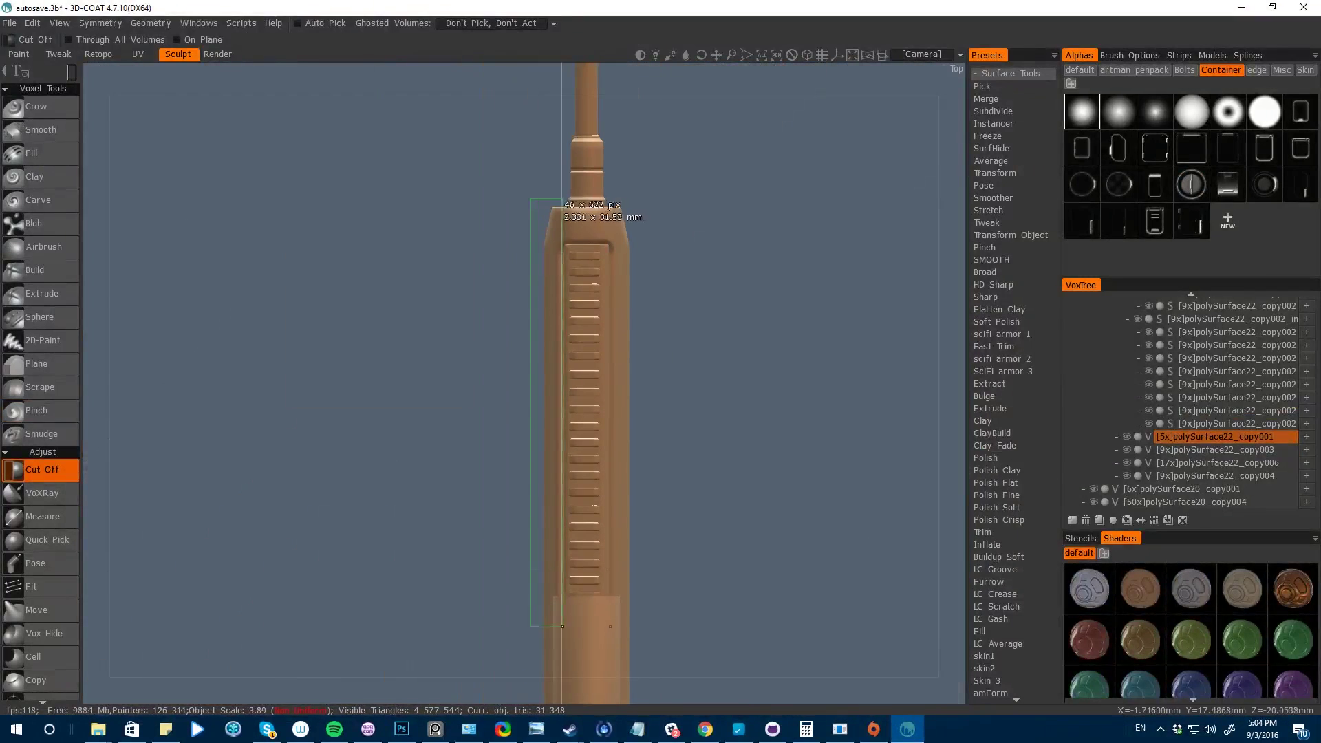
- Isolate the main body volume, convert it to uniform space and increase its voxel density
left_click(150, 22)
left_click(150, 23)
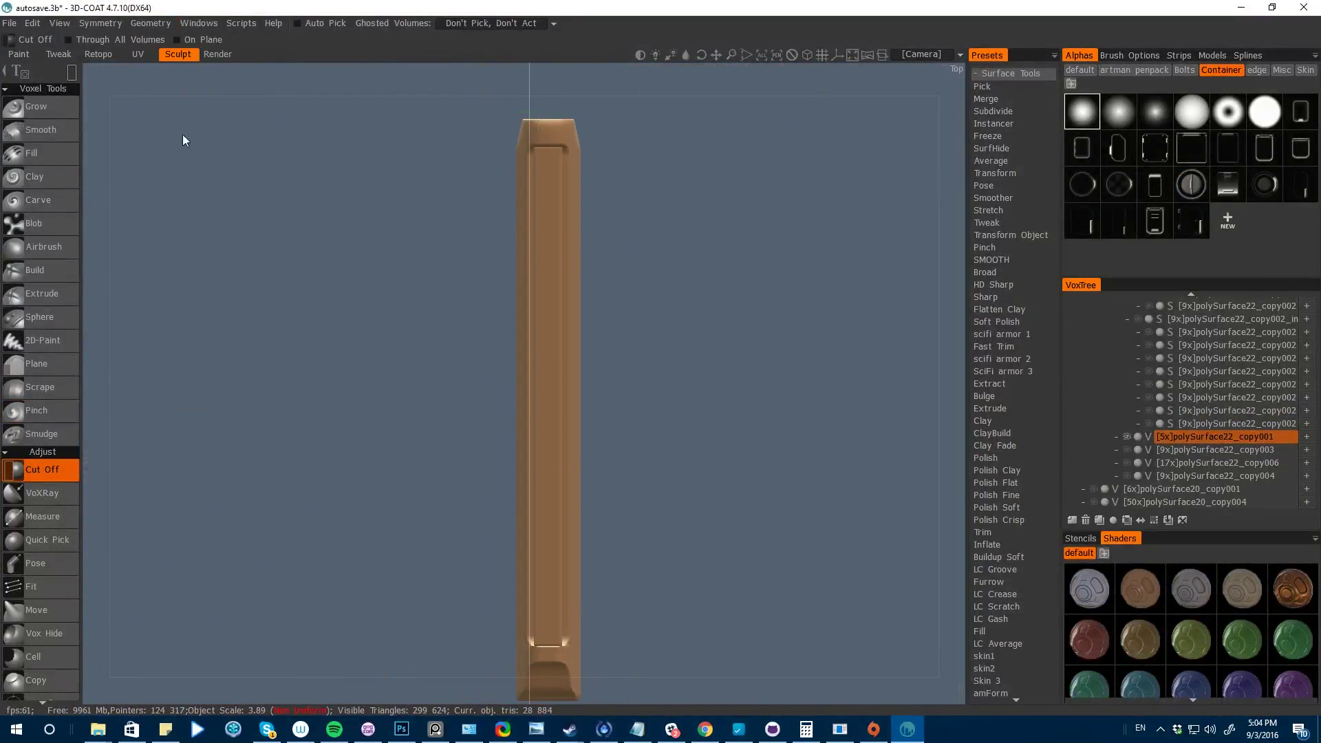
key("space")
left_click(330, 372)
right_click(1186, 439)
left_click(1136, 313)
left_click(150, 23)
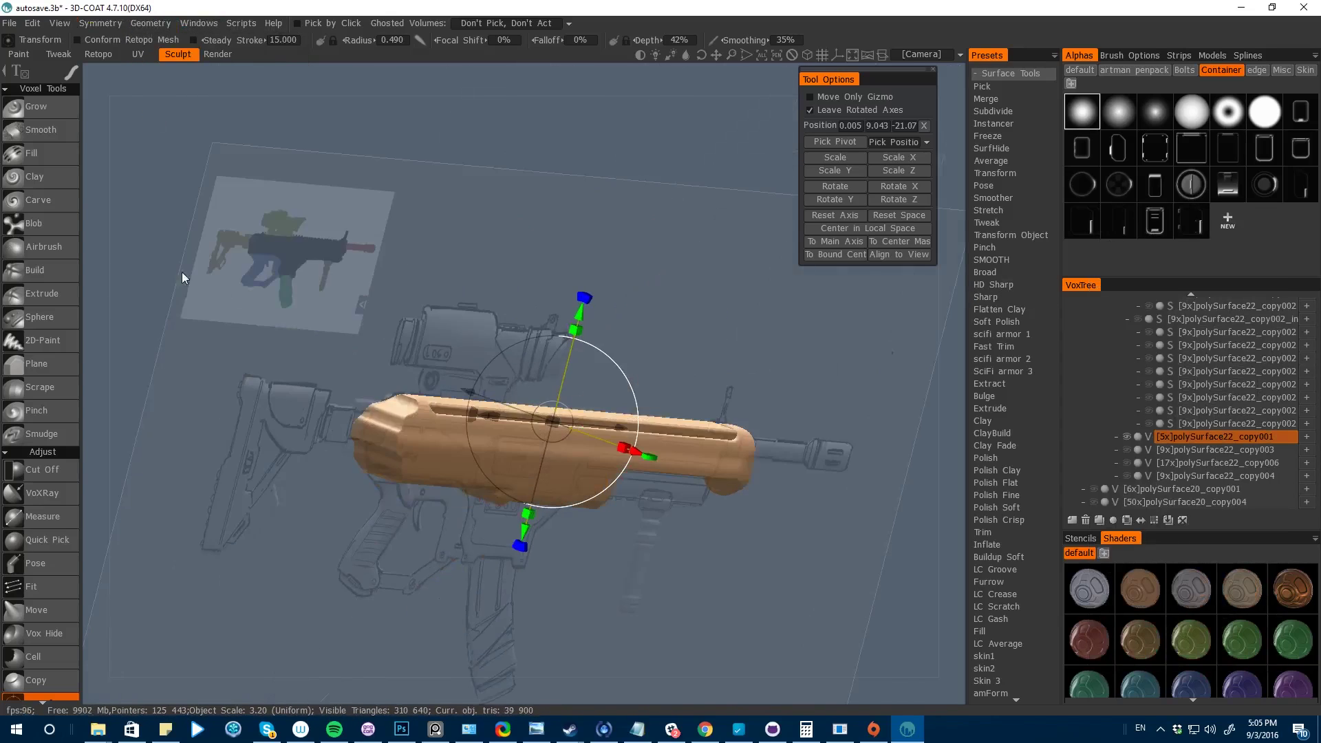
key("space")
left_click(41, 469)
key("space")
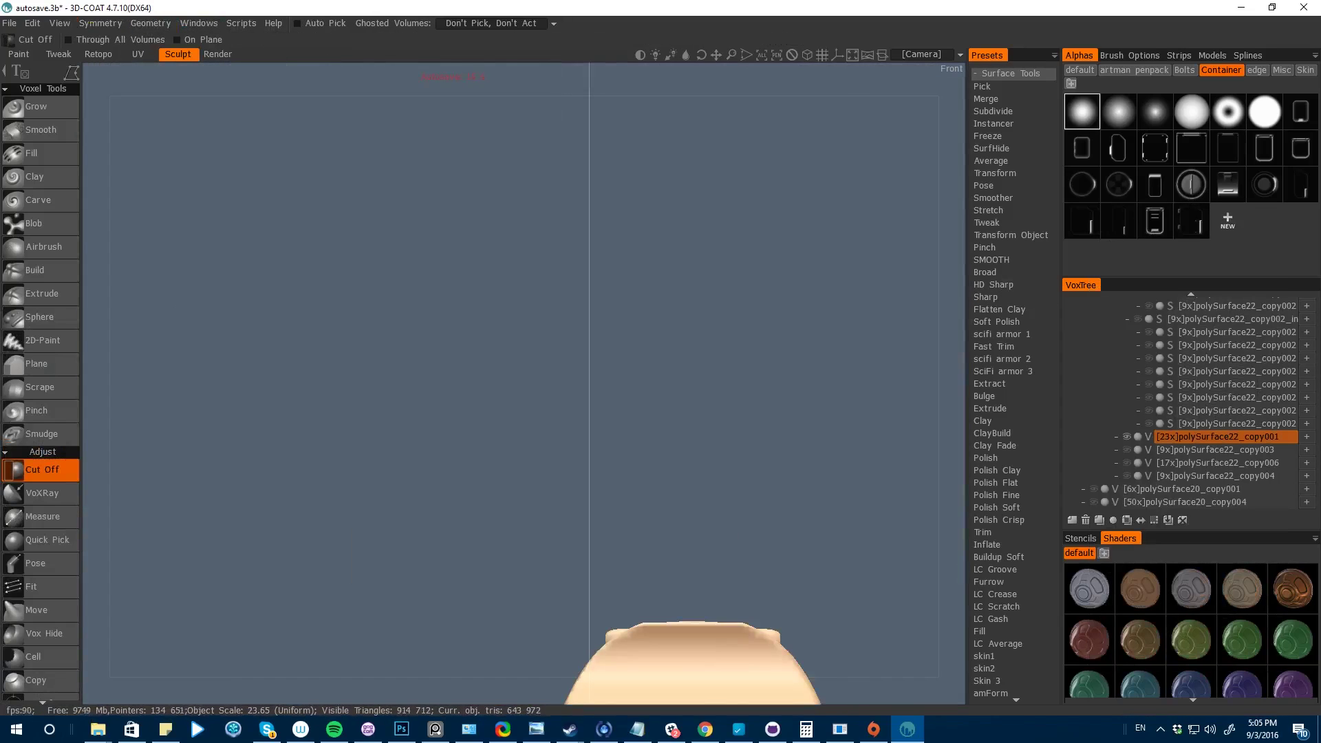
- Show all the other volumes again and select the rear stock volume polySurface20_copy002
mouse_move(296, 347)
left_mouse_down("alt")
mouse_move(238, 357)
mouse_move(441, 385)
left_mouse_up("alt")
left_click(1127, 438, "alt")
key("KP_6")
right_click_drag(229, 535, 585, 625, "alt")
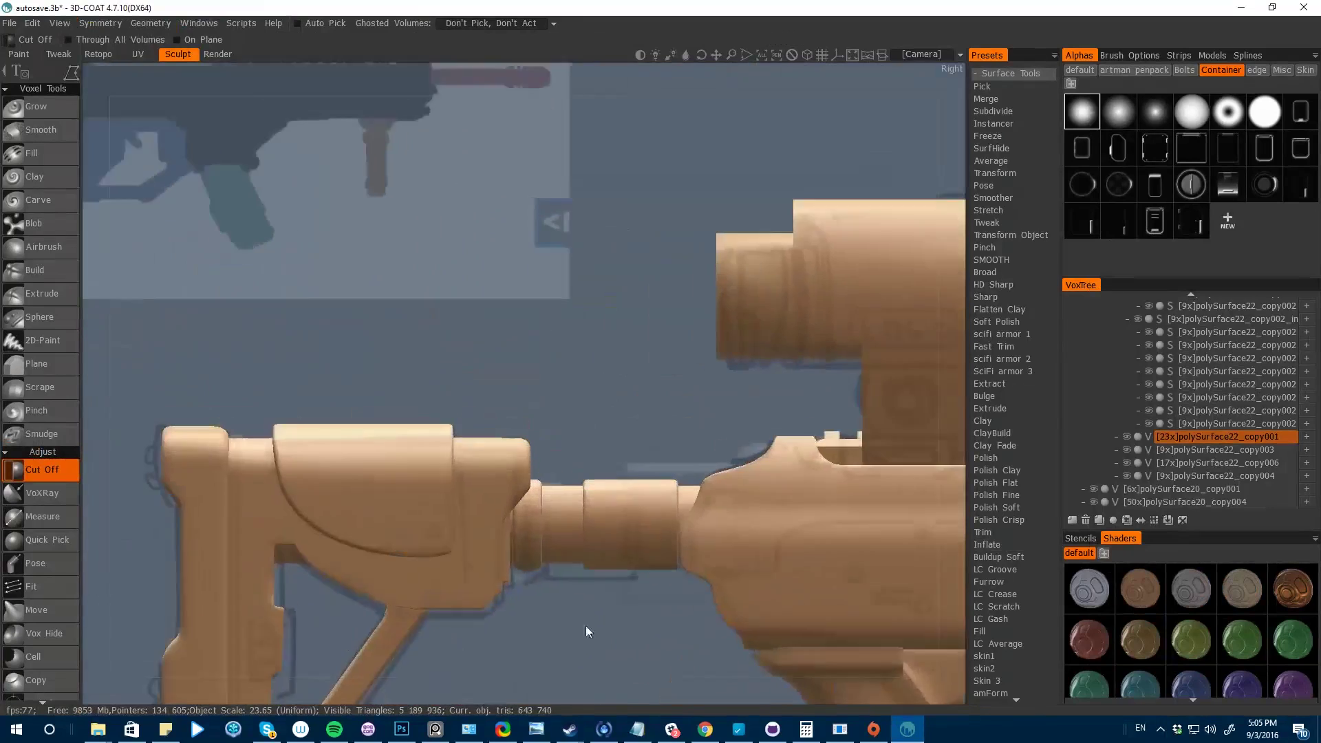
middle_click_drag(585, 625, 645, 446, "alt")
key("KP_2")
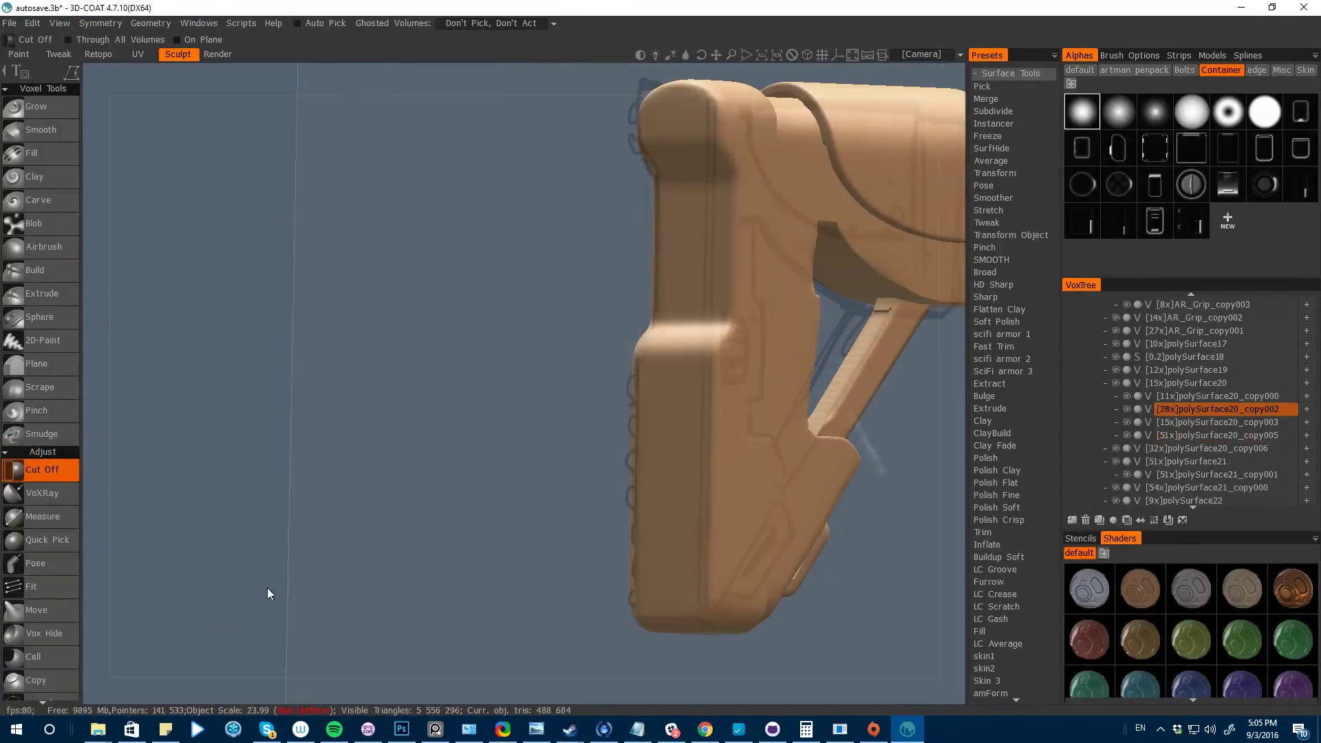
key("KP_6")
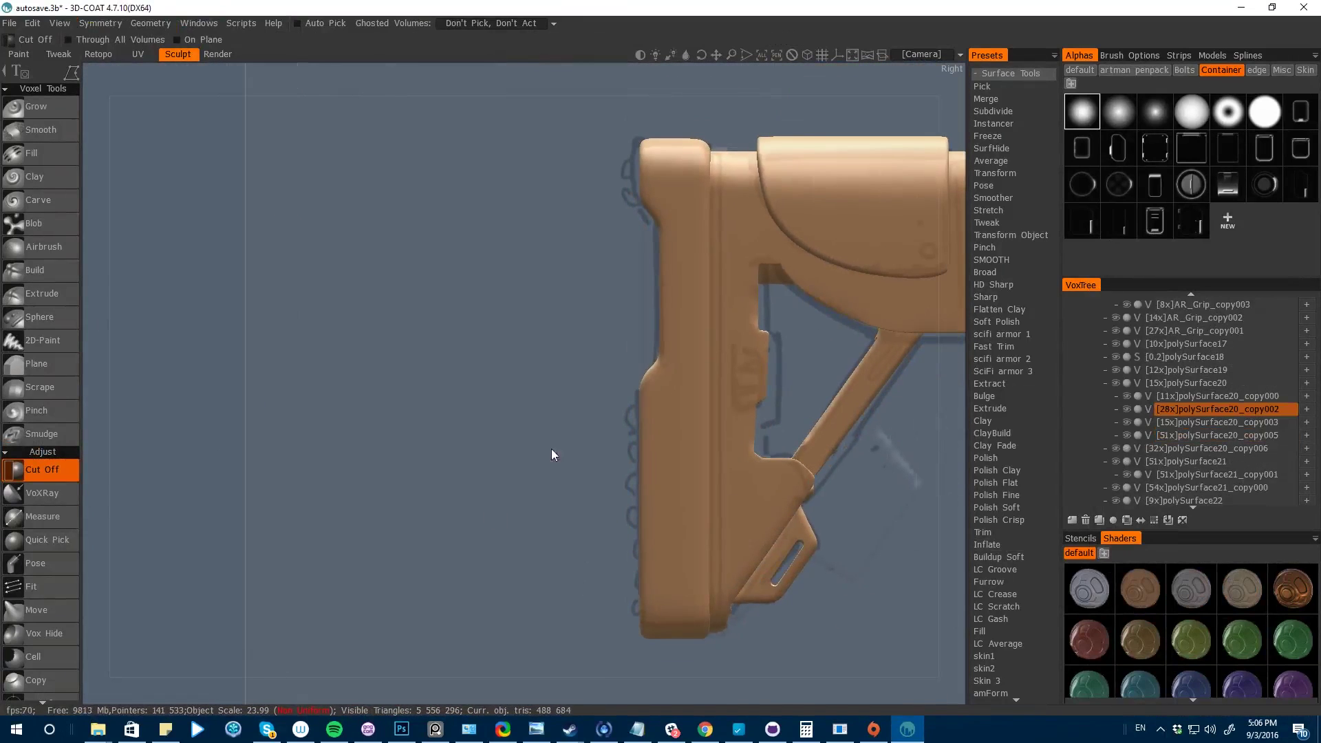
- Trim the stock's butt plate with a rectangular Cut Off selection
key("space")
key("e")
left_click(544, 291)
left_click_drag(789, 675, 706, 102)
left_click_drag(819, 544, 941, 617, "alt")
key("KP_6")
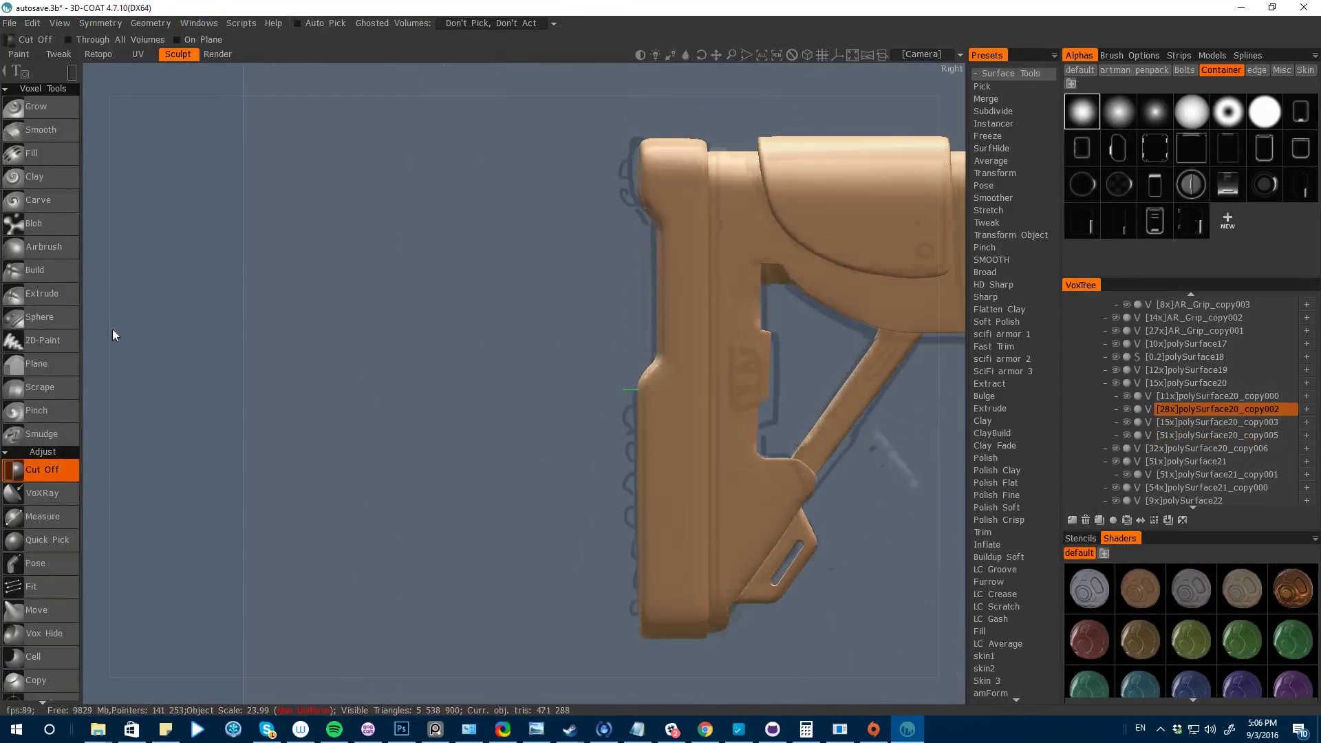
- Reshape the rear end of the stock with the Move tool
key("KP_2")
middle_click_drag(579, 261, 555, 126, "alt")
key("m")
middle_click_drag(676, 310, 646, 541, "alt")
left_click_drag(104, 266, 324, 466, "alt")
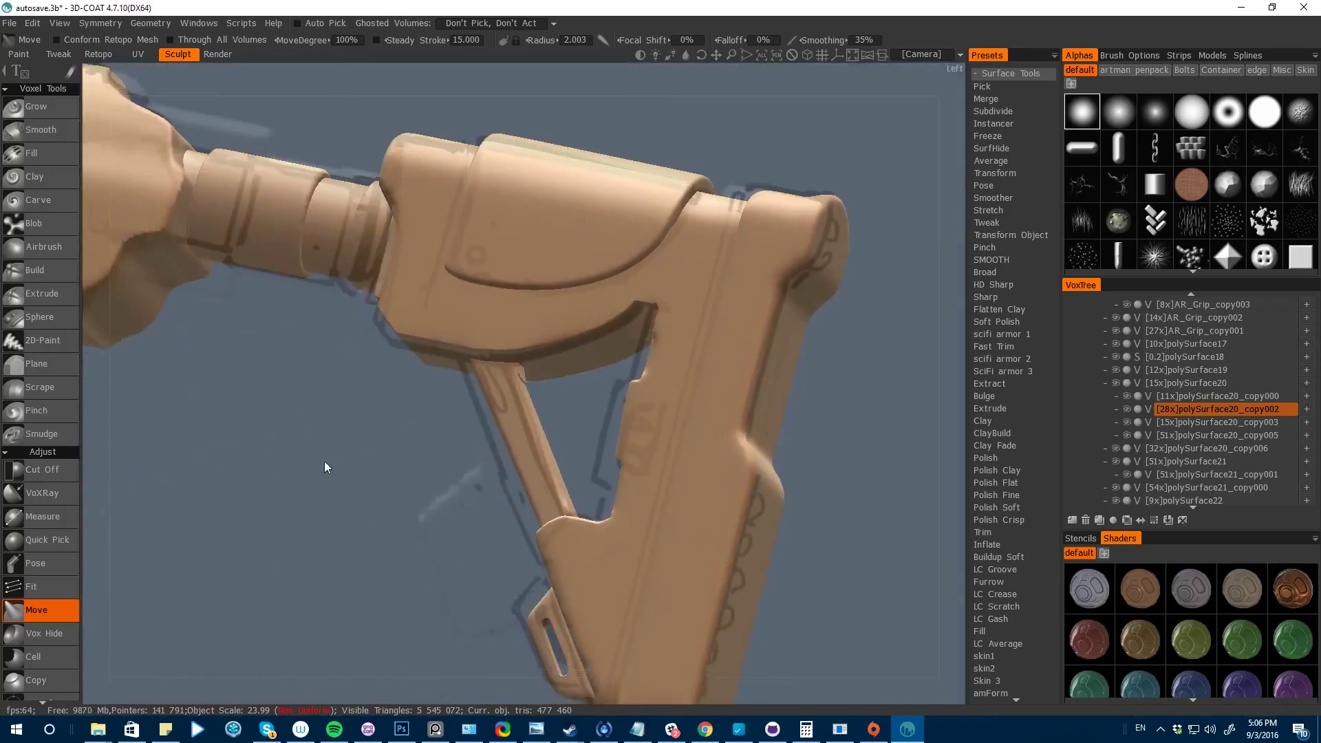
key("KP_2")
left_click_drag(587, 507, 594, 513)
key("KP_2")
- Create a Vox Layer rib from a rectangle across the lower butt plate, with round border, layer offset 0 and thickness 1.000
key("space")
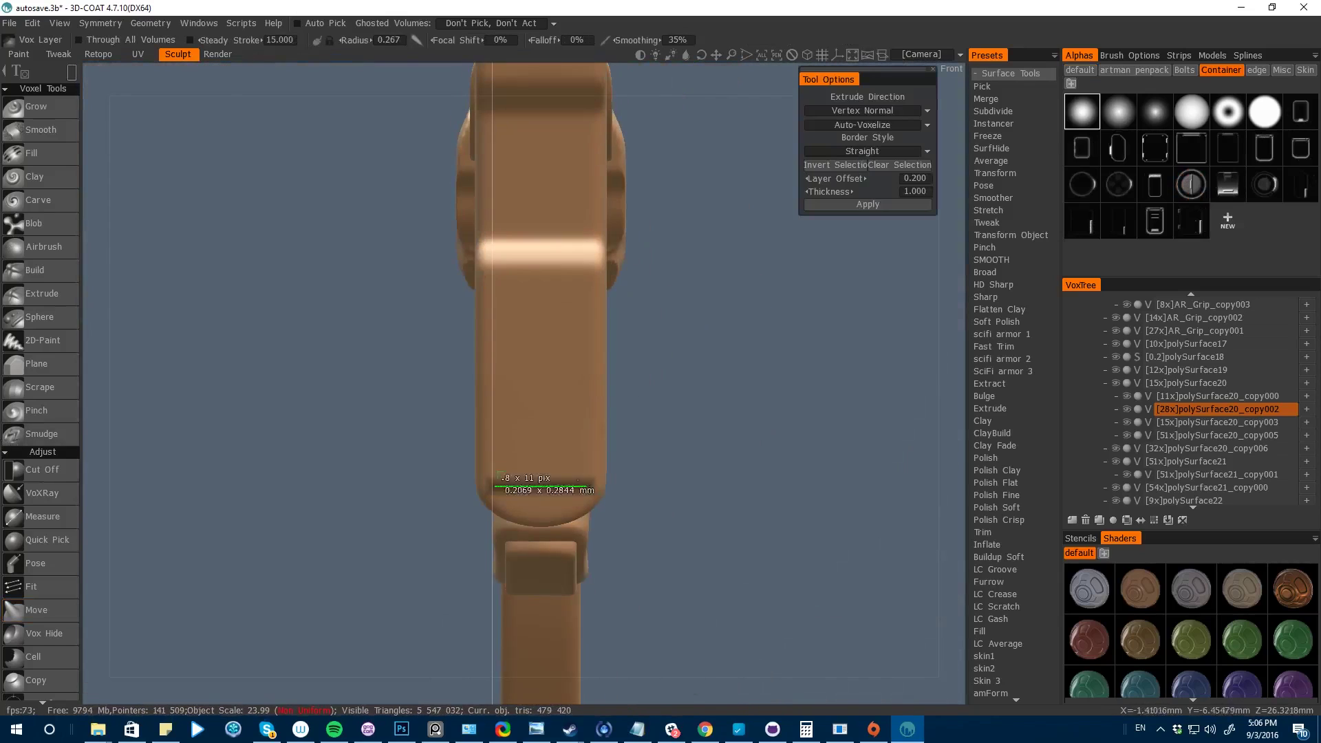
left_click_drag(289, 385, 206, 425, "alt")
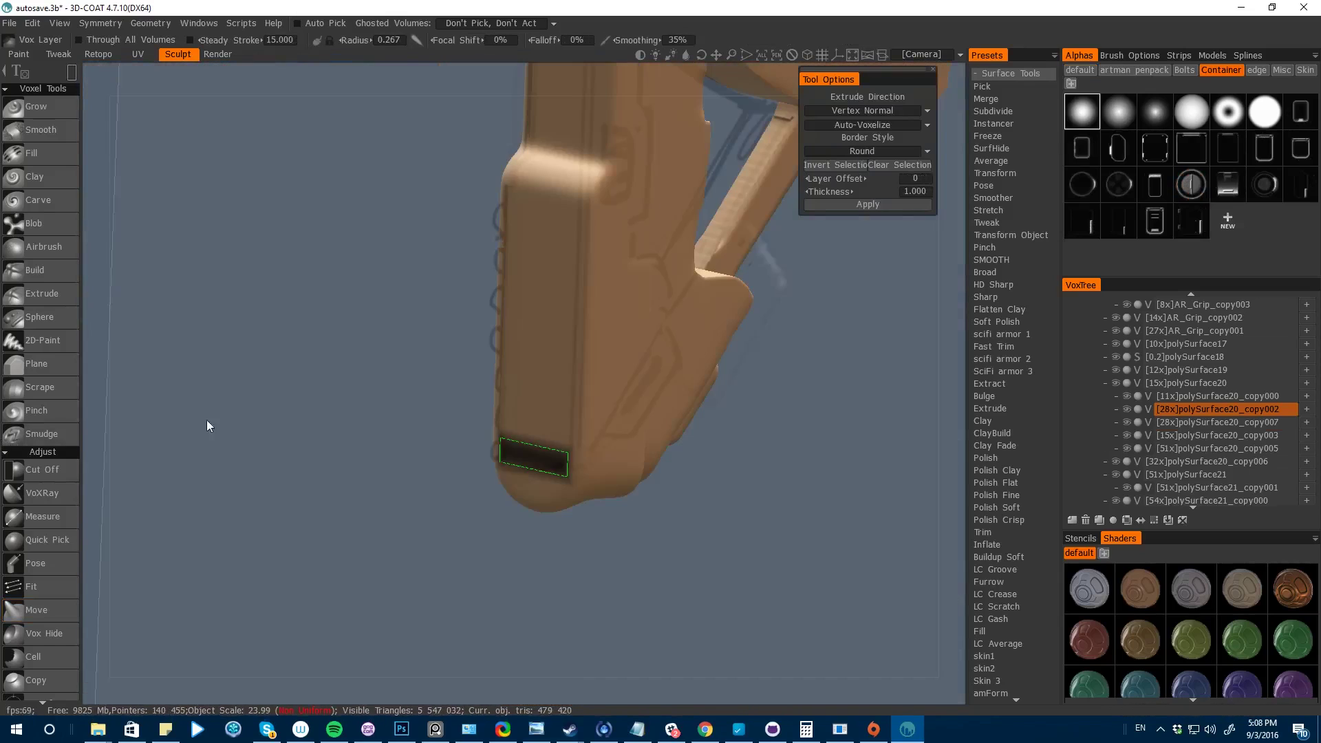
key("KP_2")
key("KP_6")
left_click(868, 204)
- Shift the new rib into the butt plate to a Z position of 26.40 with Transform
key("KP_2")
left_click(40, 698)
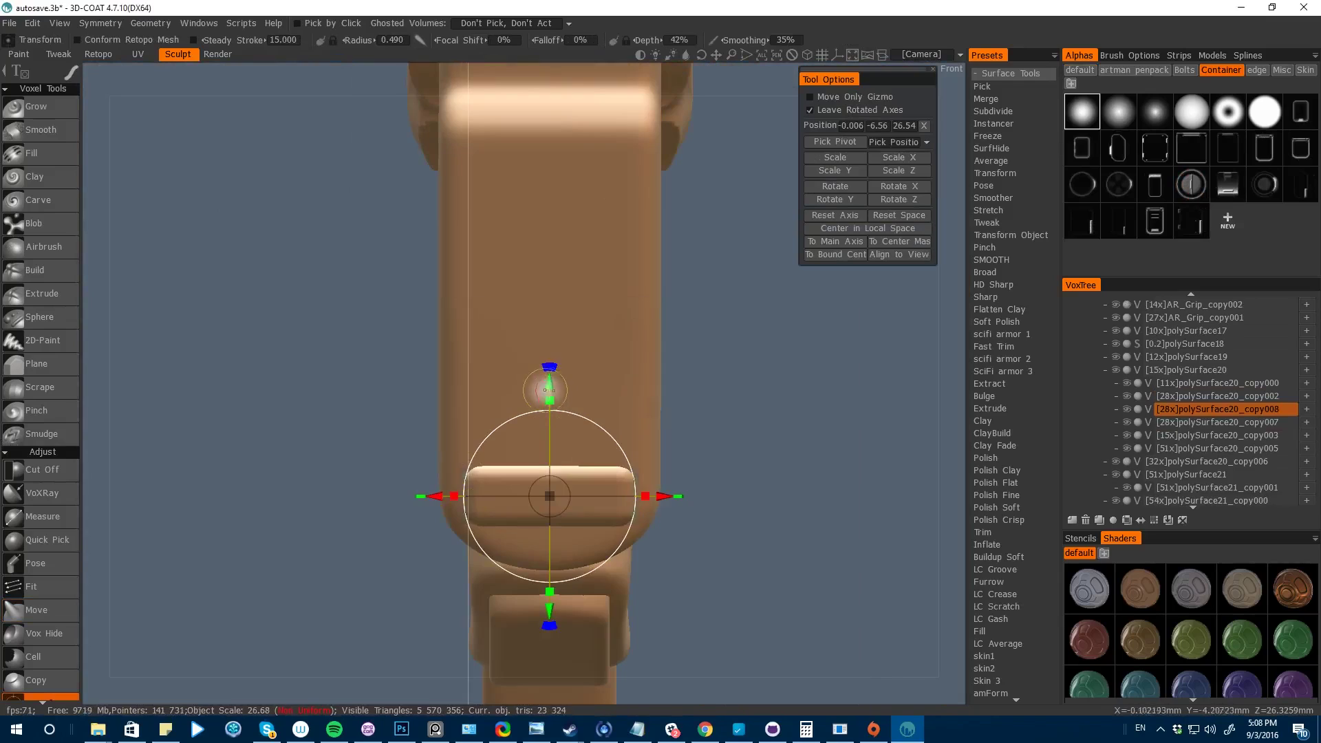
key("KP_6")
left_click_drag(444, 496, 450, 496)
right_click(1206, 410)
left_click(1198, 447)
left_click_drag(93, 485, 124, 487, "alt")
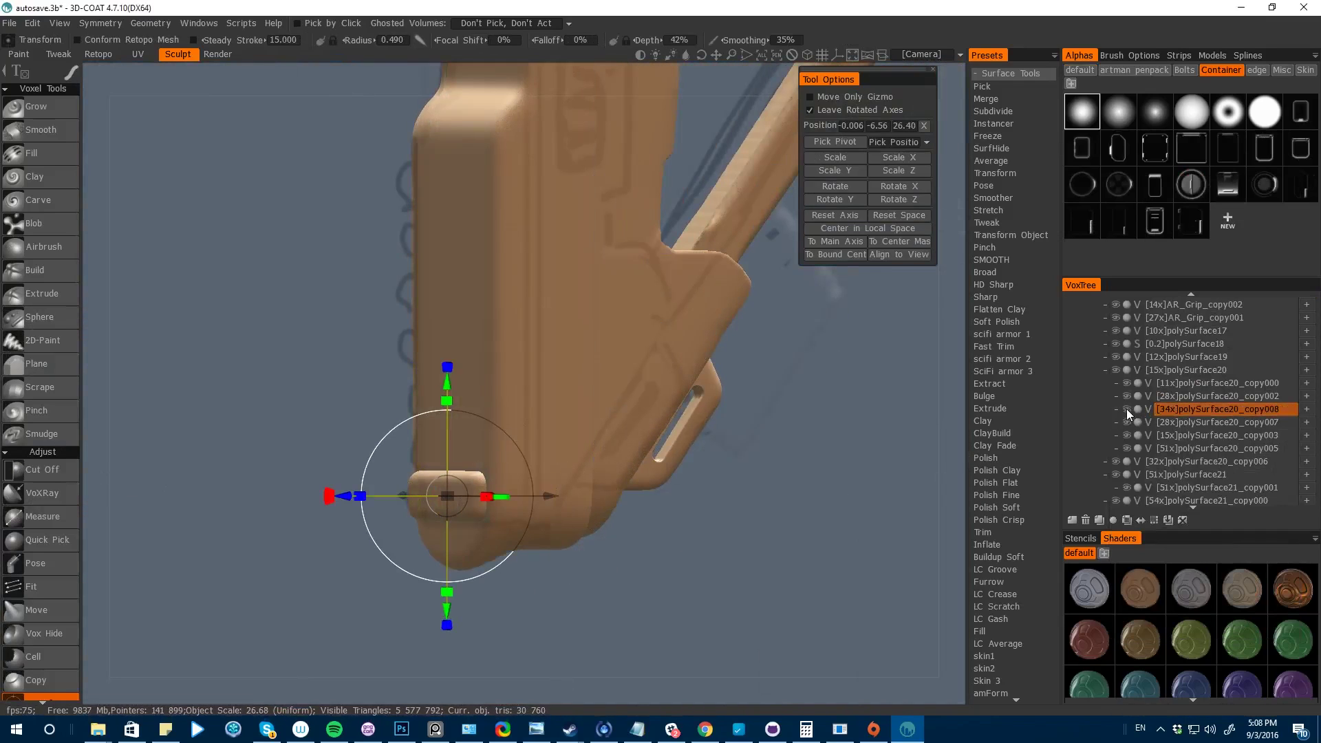
- Resample the rib at Good quality with a density modulation factor of 0.456
key("space")
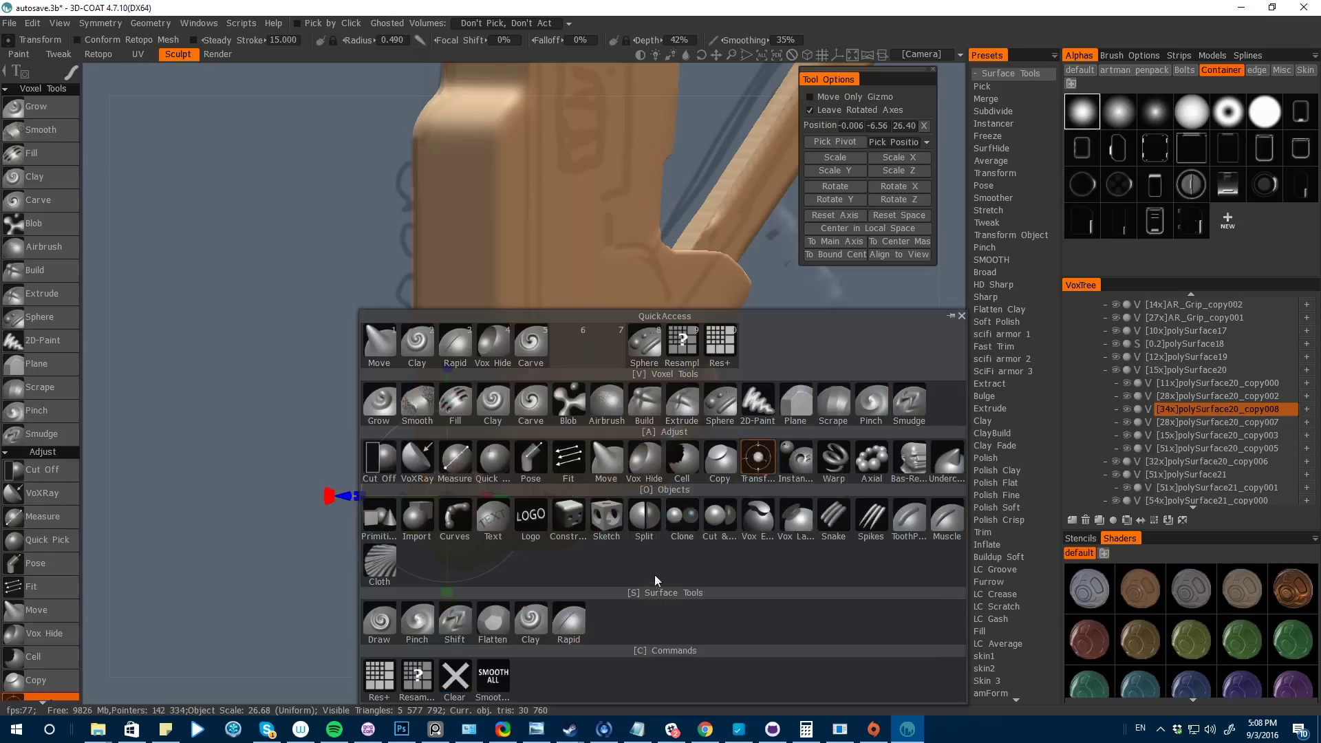
left_click(411, 676)
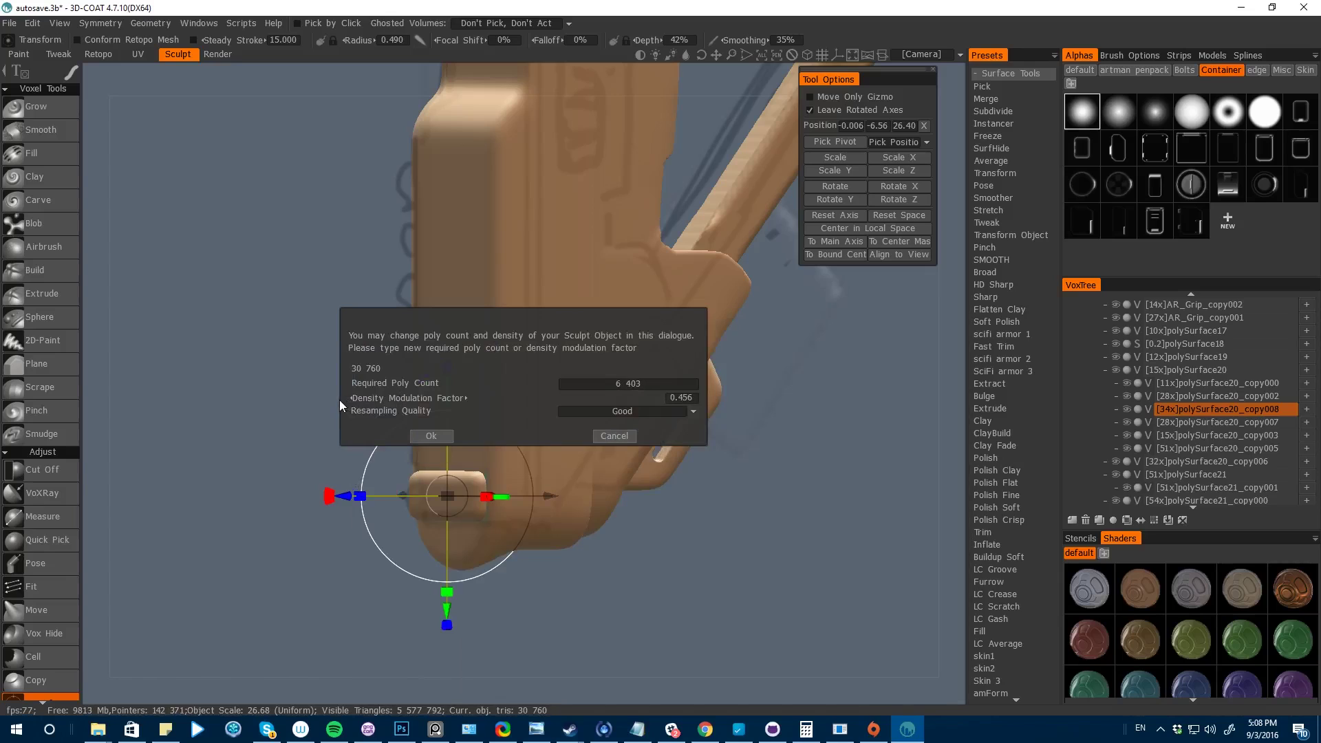
left_click(413, 436)
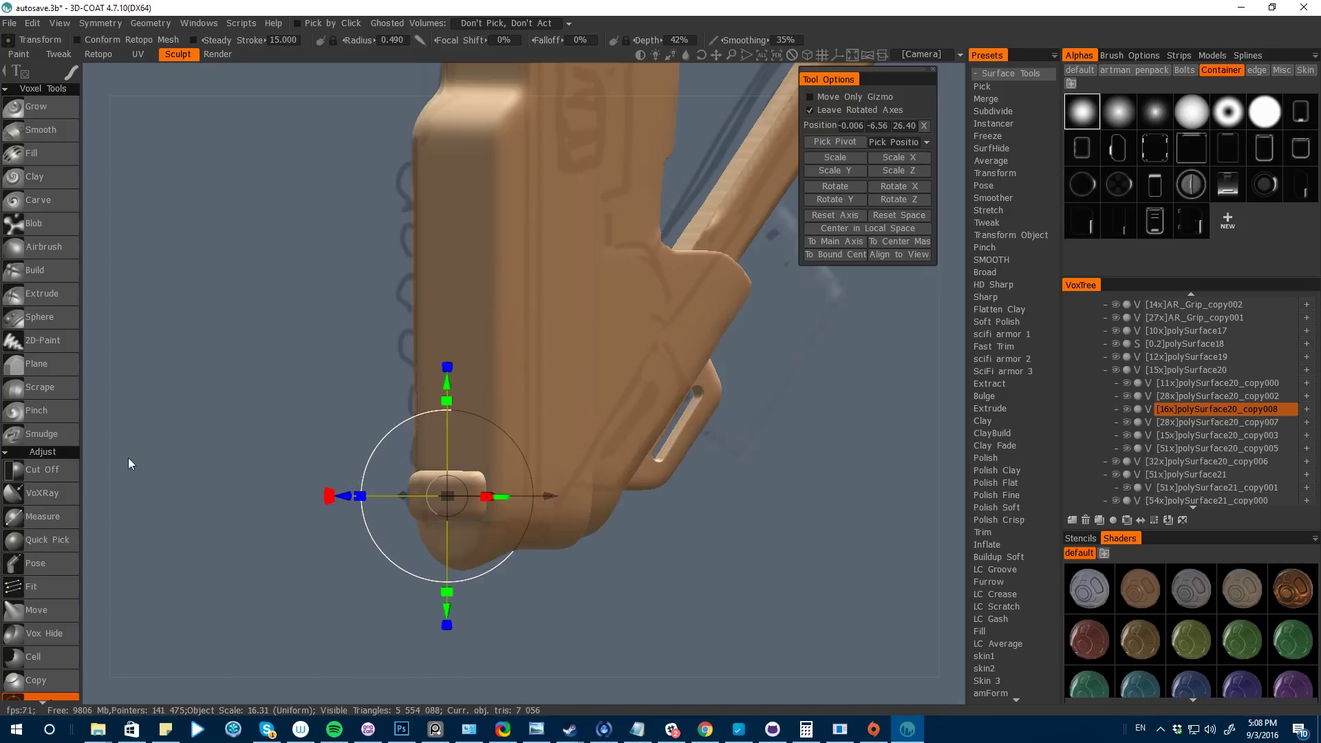
left_click_drag(128, 457, 193, 460)
key("space")
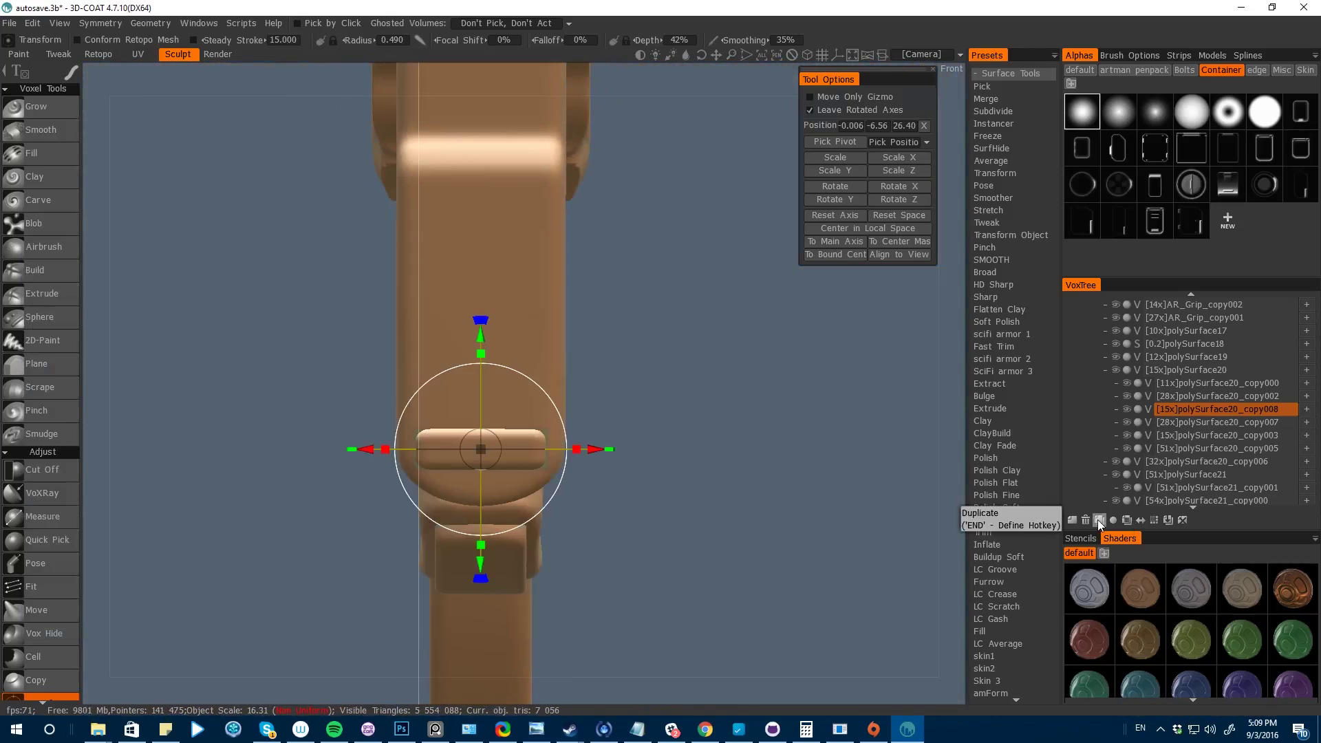
left_click(1100, 520)
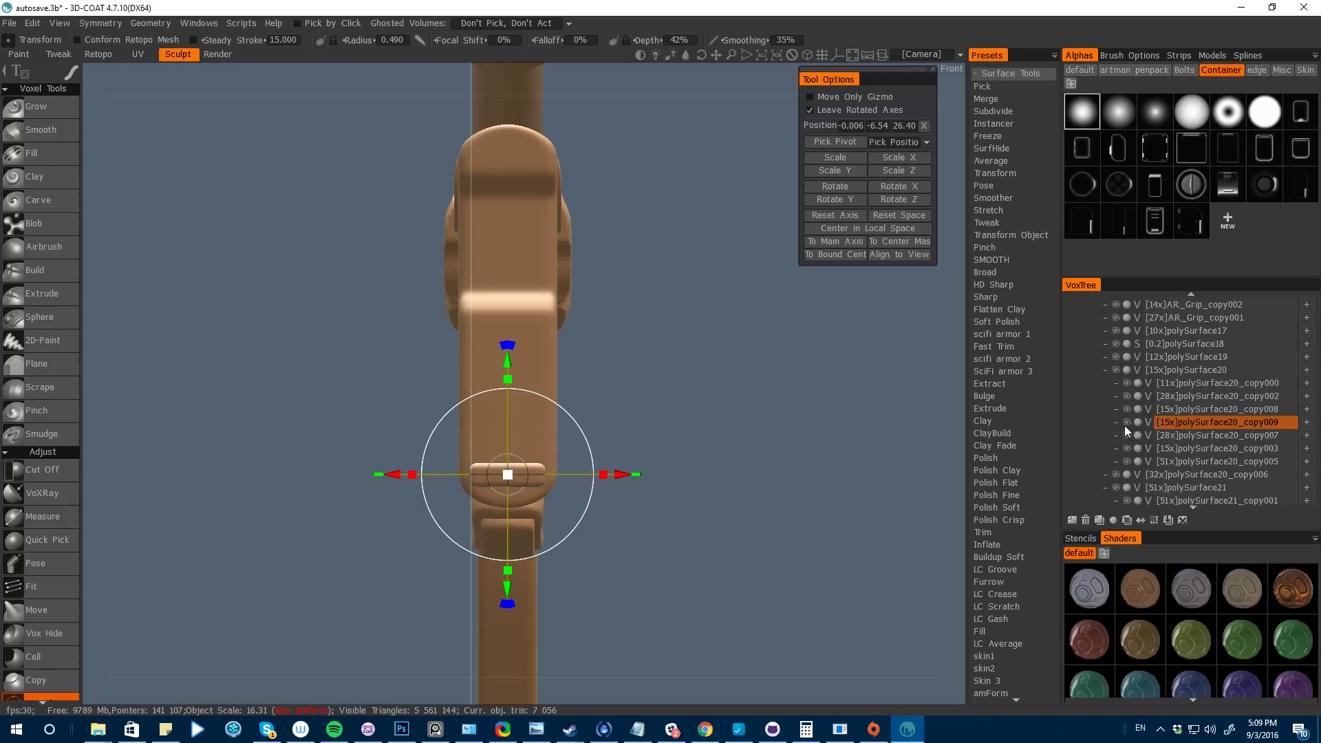
key("Delete")
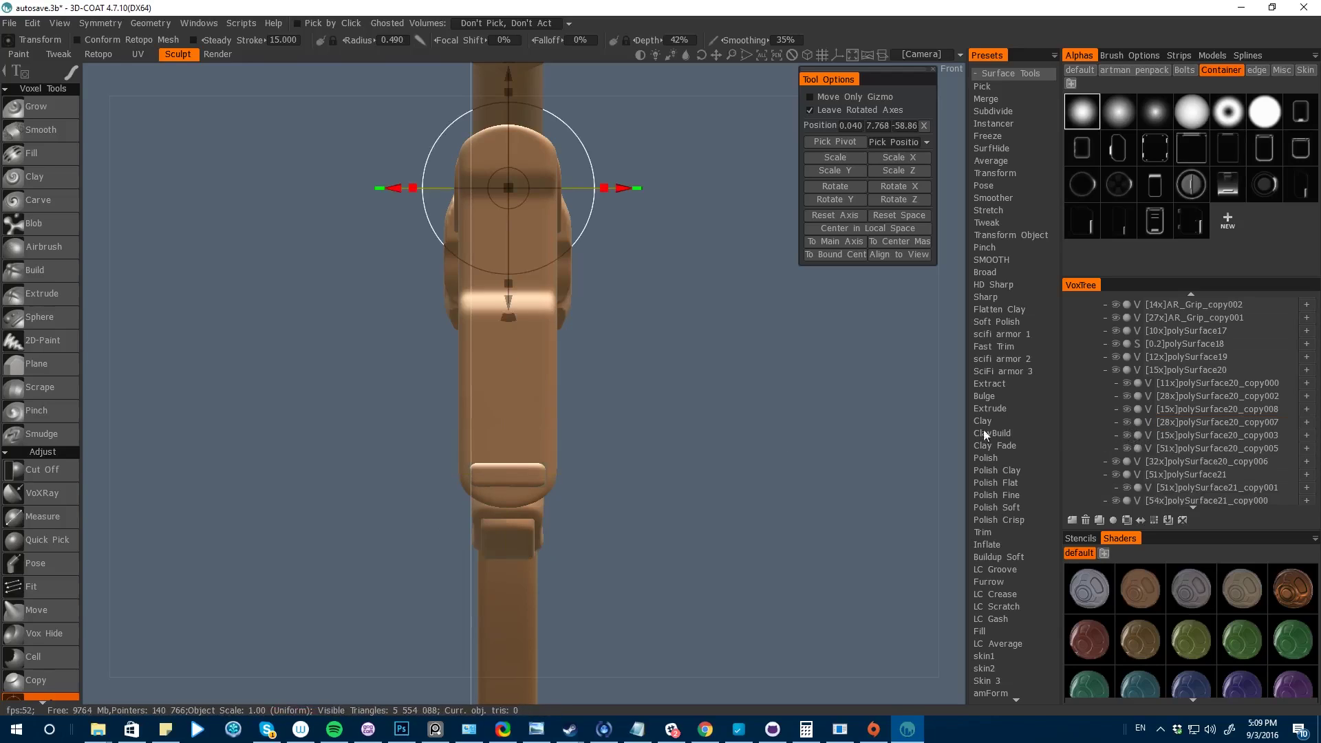
left_click(503, 474)
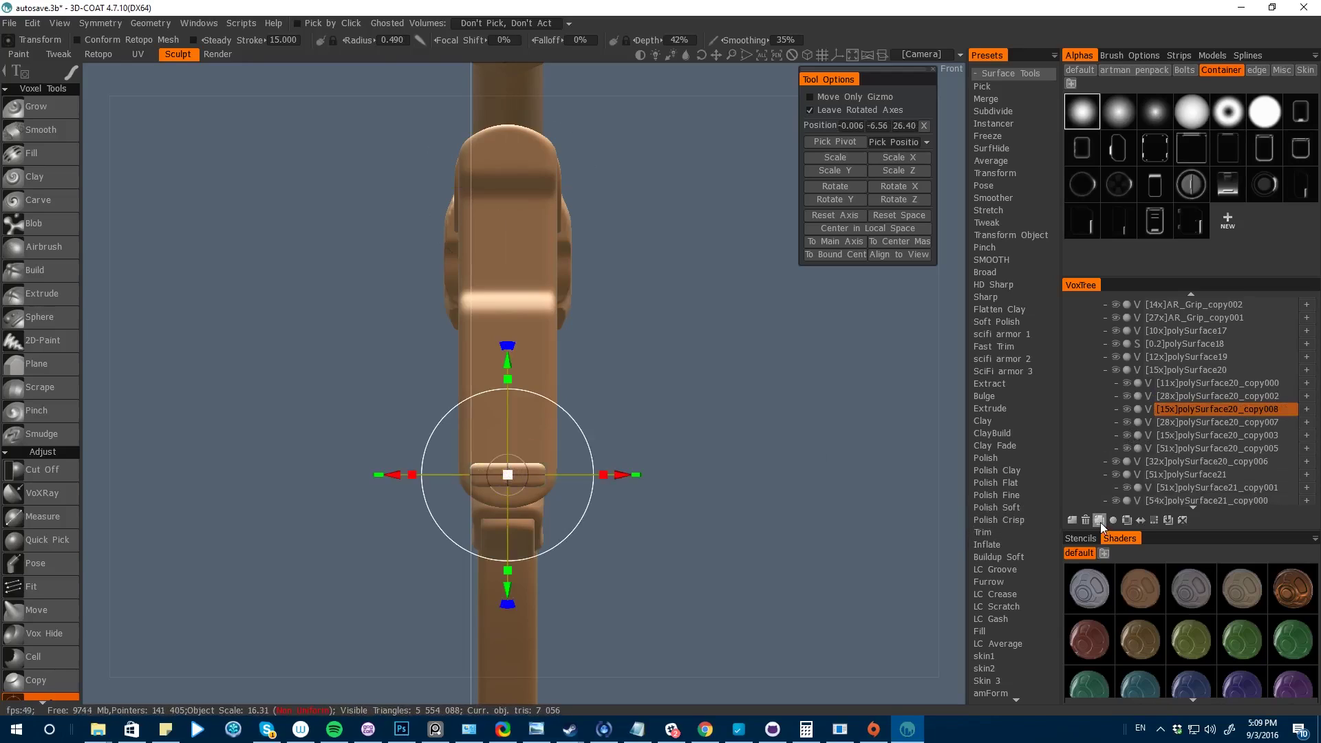
- Duplicate the rib repeatedly upward to form an evenly spaced row of five ribs on the lower butt plate
key("End")
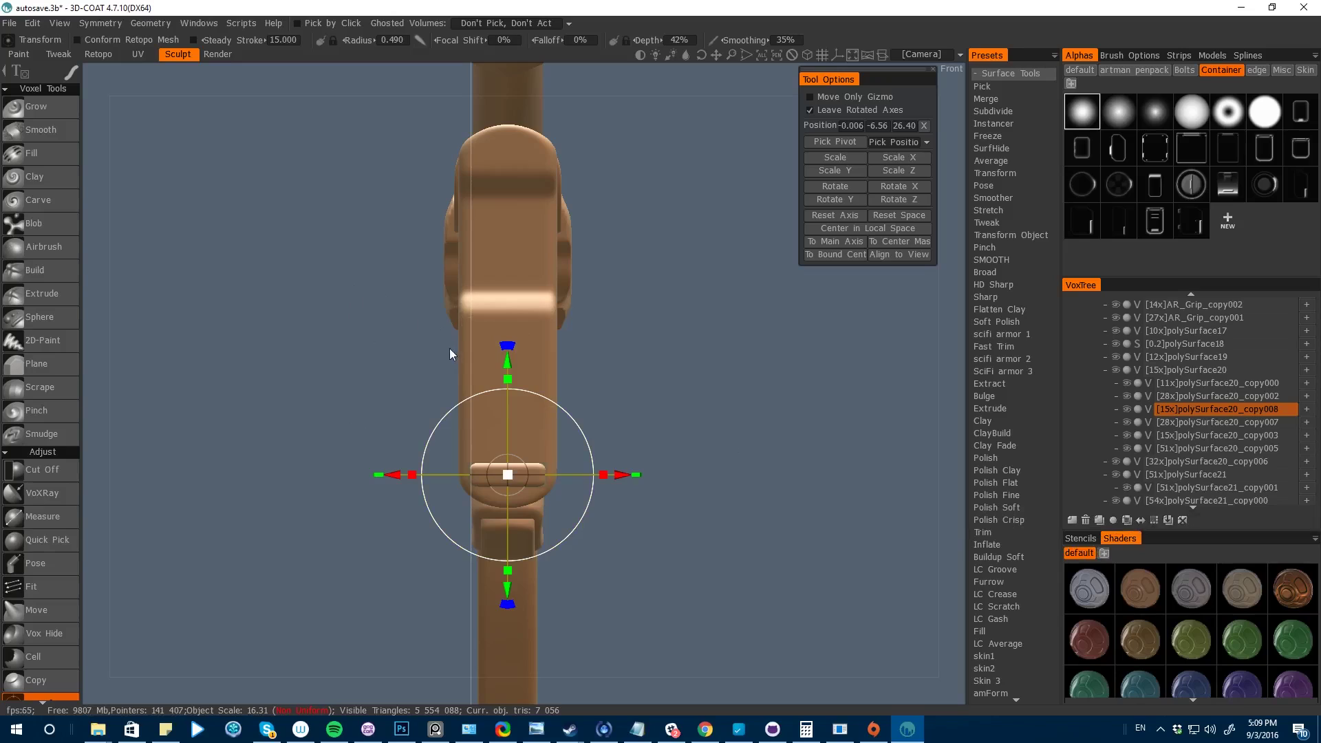
left_click_drag(508, 362, 507, 253)
key("ctrl+d")
key("ctrl+d")
key("ctrl+d")
key("ctrl+d")
- Move one more copy of the rib up to Y 9.360 near the upper end of the butt plate
left_click_drag(507, 253, 507, 45)
key("ctrl+d")
left_click_drag(482, 406, 386, 428)
scroll(365, 487, "up", 3)
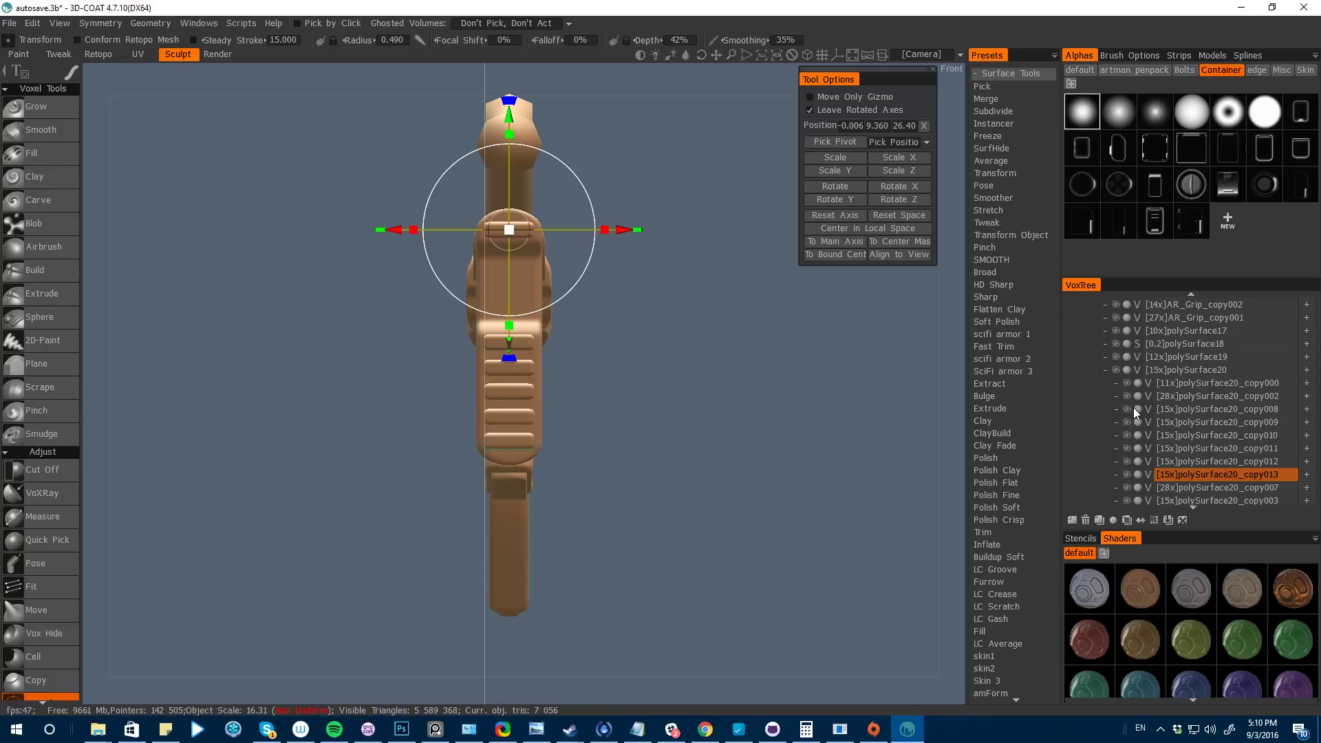
left_click(1184, 410)
right_click(1195, 407)
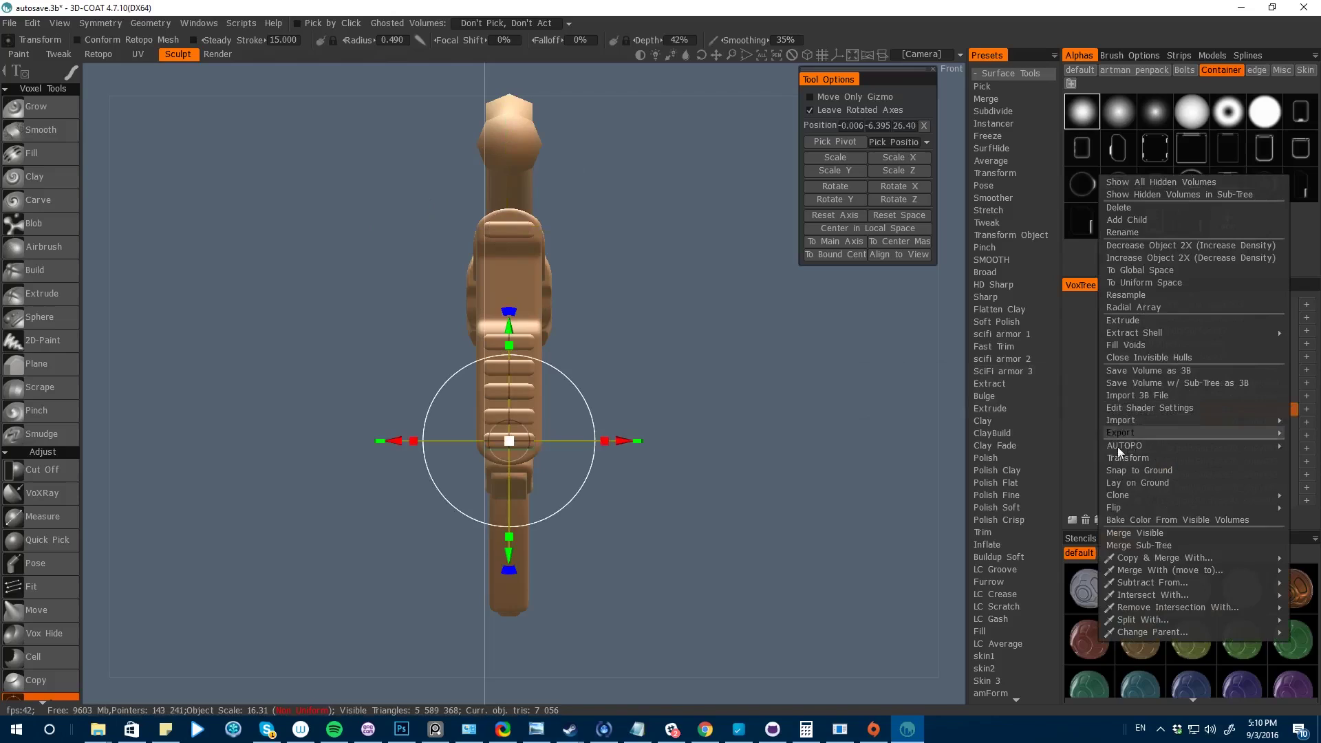
right_click(1193, 410)
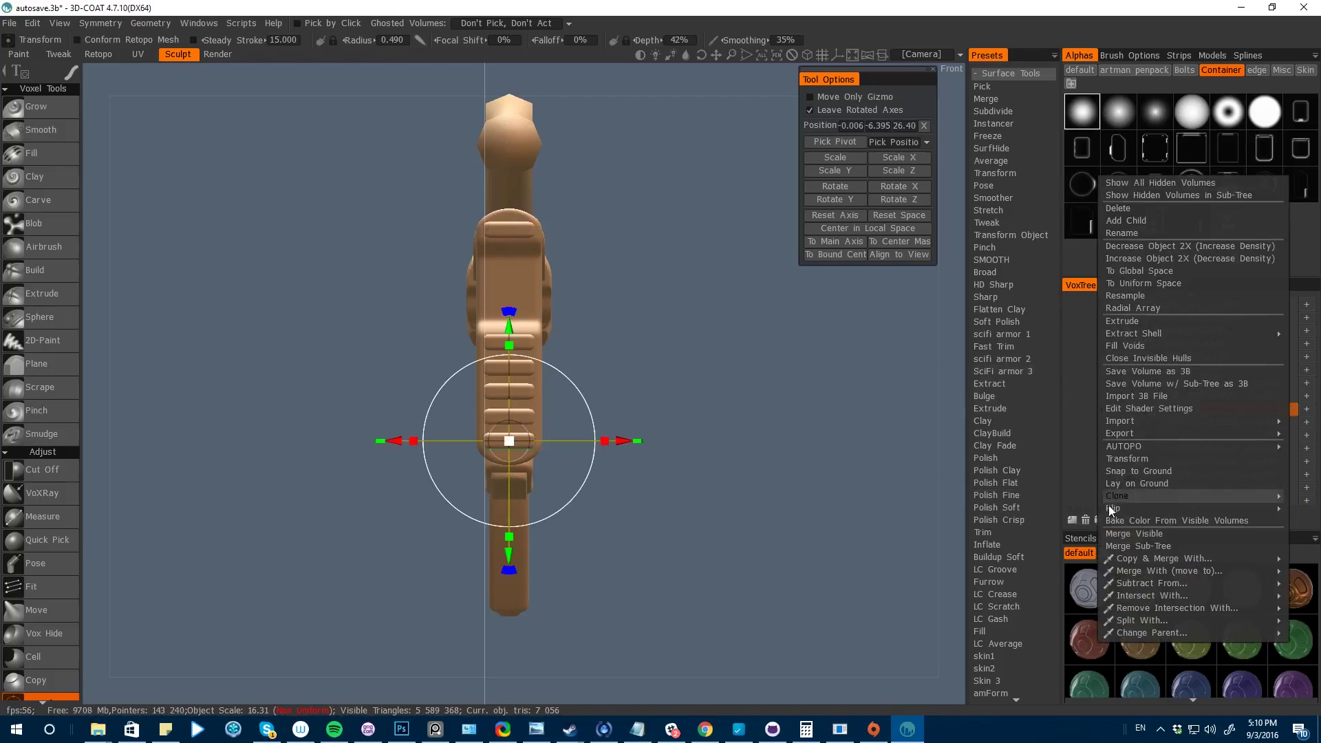
mouse_move(1112, 563)
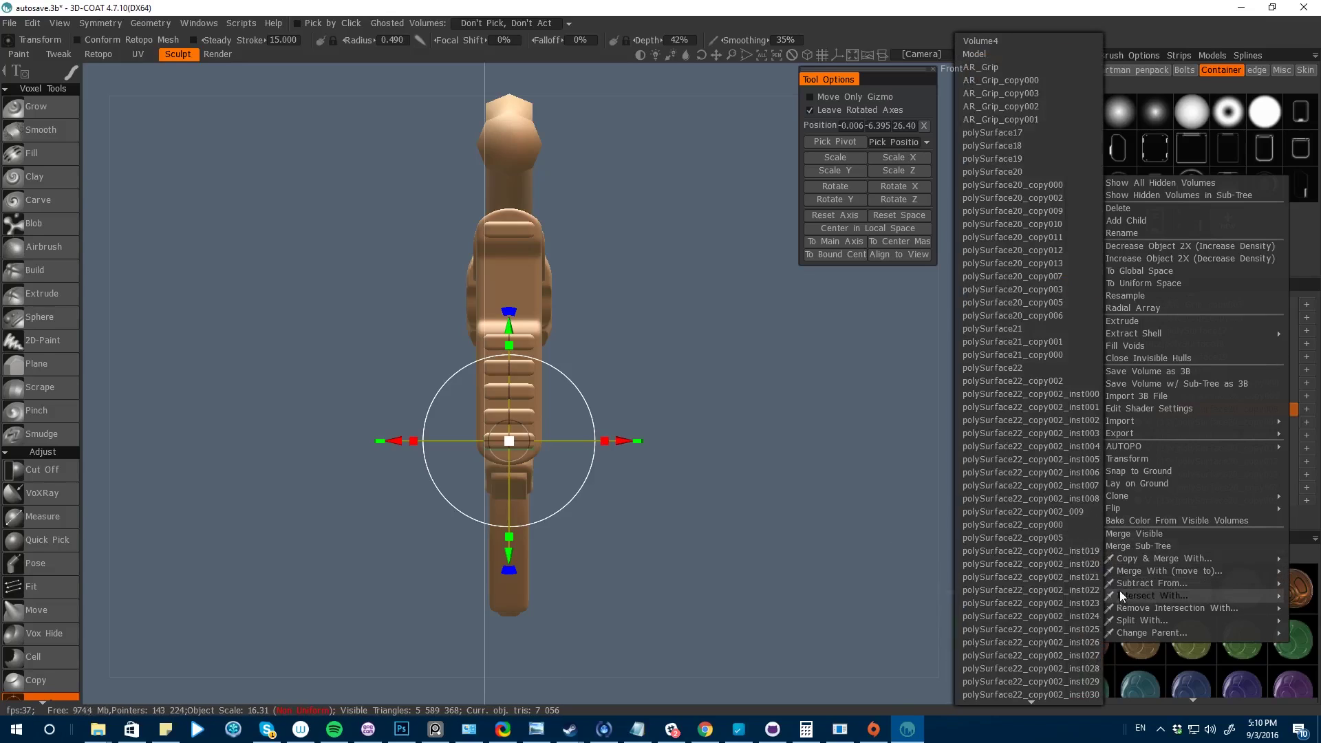
- Nest the other rib volumes beneath polySurface20_copy009 in the volume hierarchy
left_click_drag(1132, 411, 1140, 423)
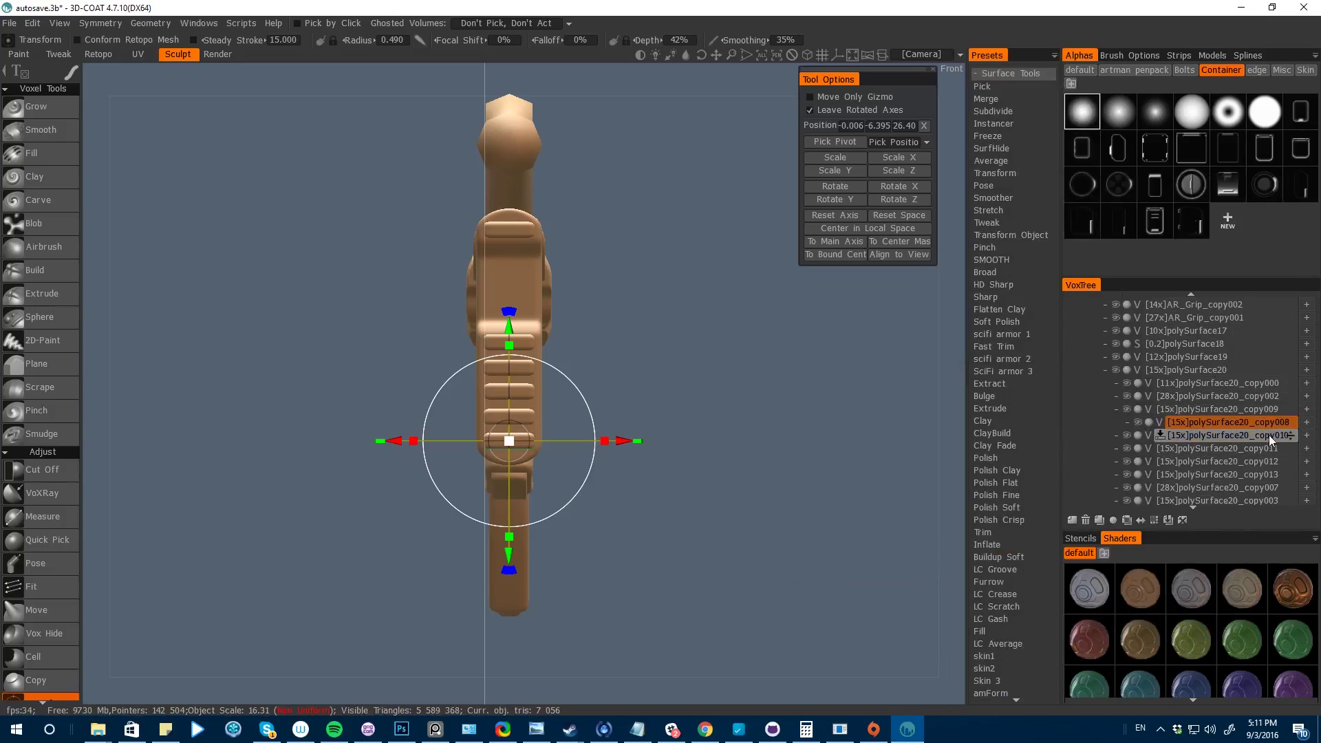
middle_click_drag(1297, 439, 1287, 434)
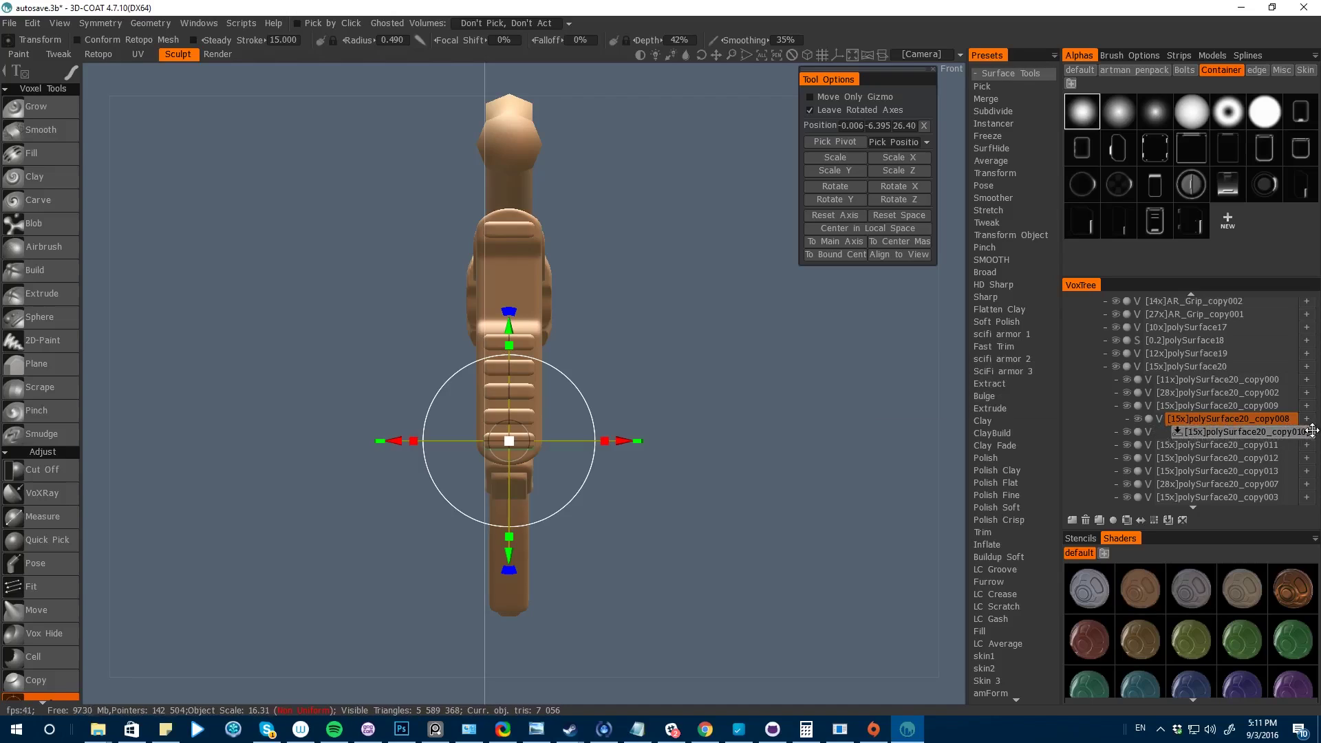
left_click_drag(1313, 432, 1201, 406)
left_click_drag(1289, 408, 1172, 456)
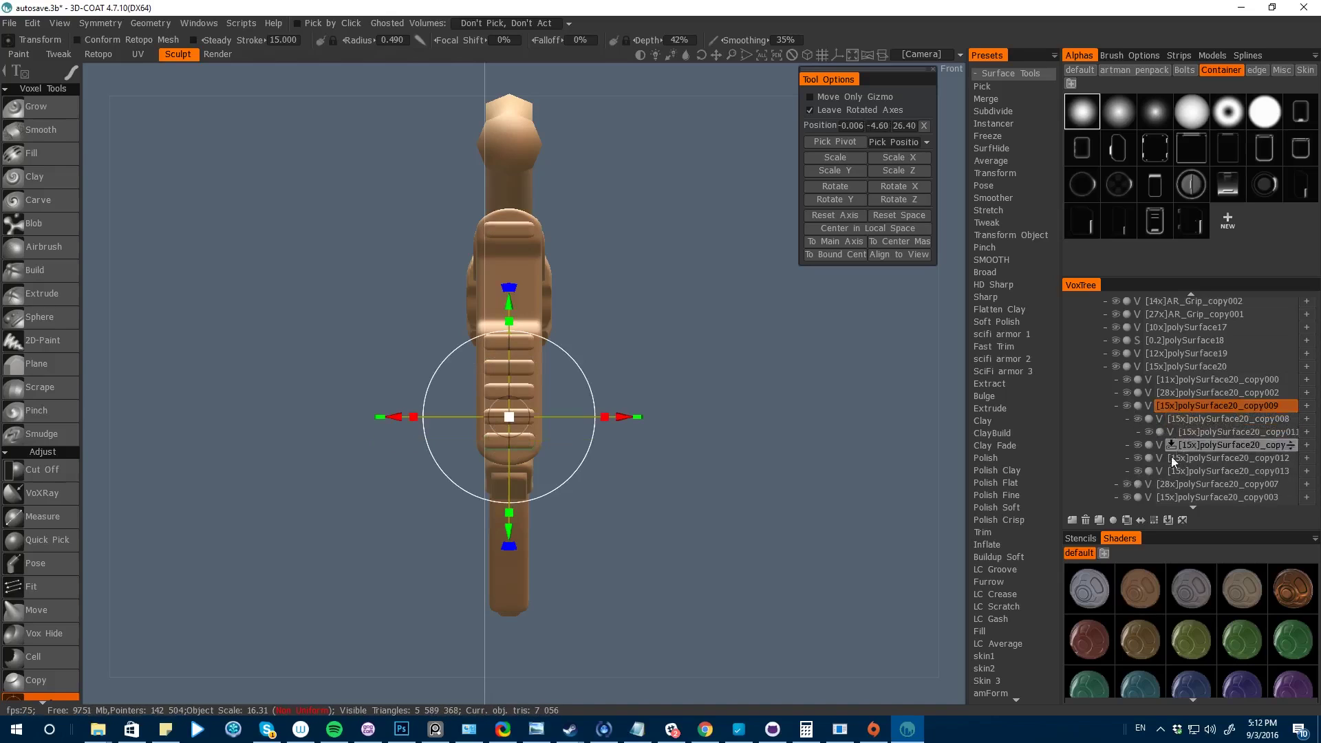
- Merge the sub-tree of rib volumes under polySurface20_copy009 into a single volume
left_click_drag(595, 411, 764, 416, "alt")
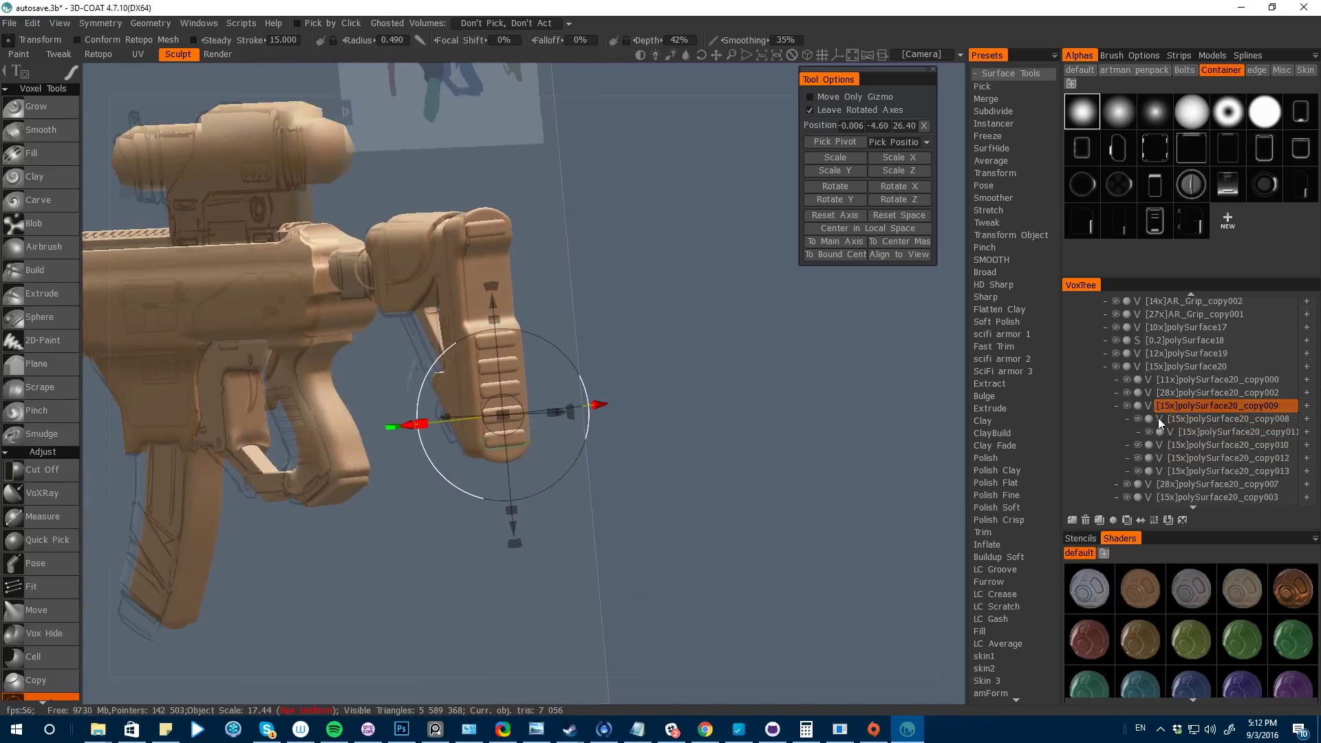
right_click(1196, 407)
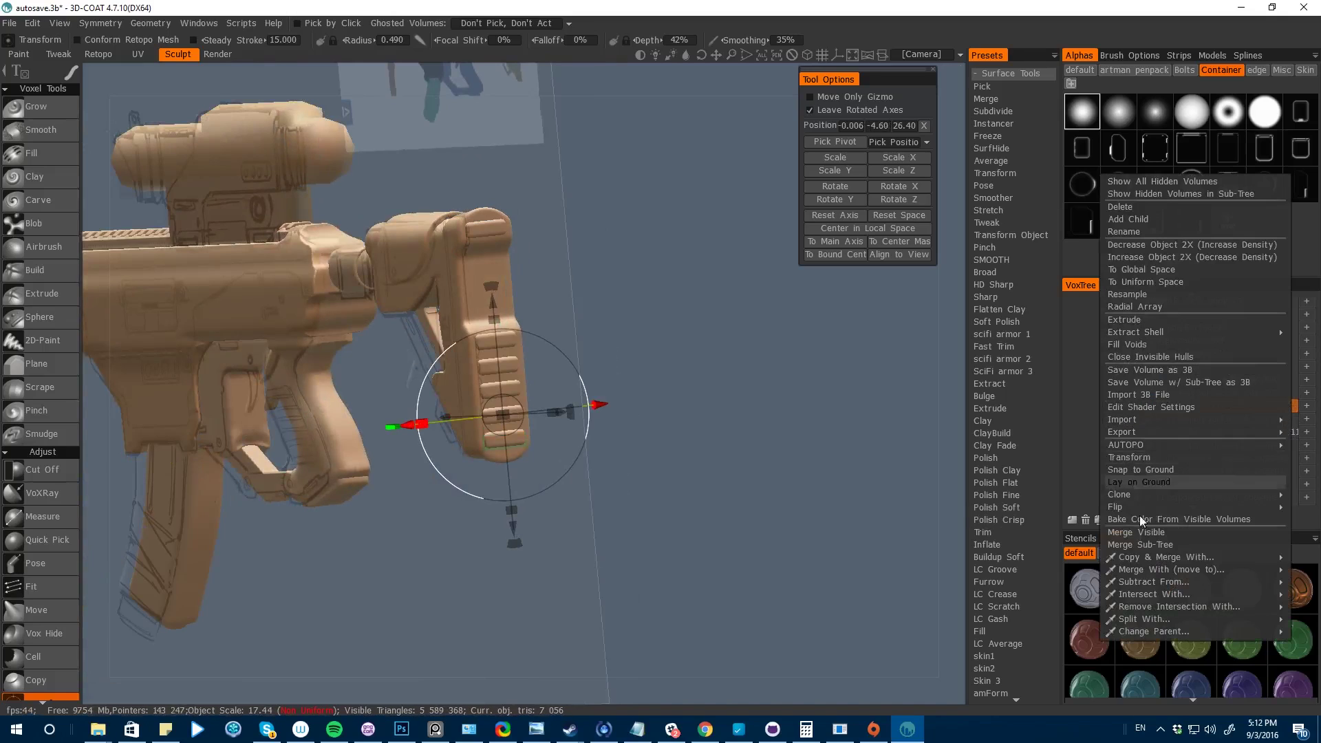
left_click(1116, 546)
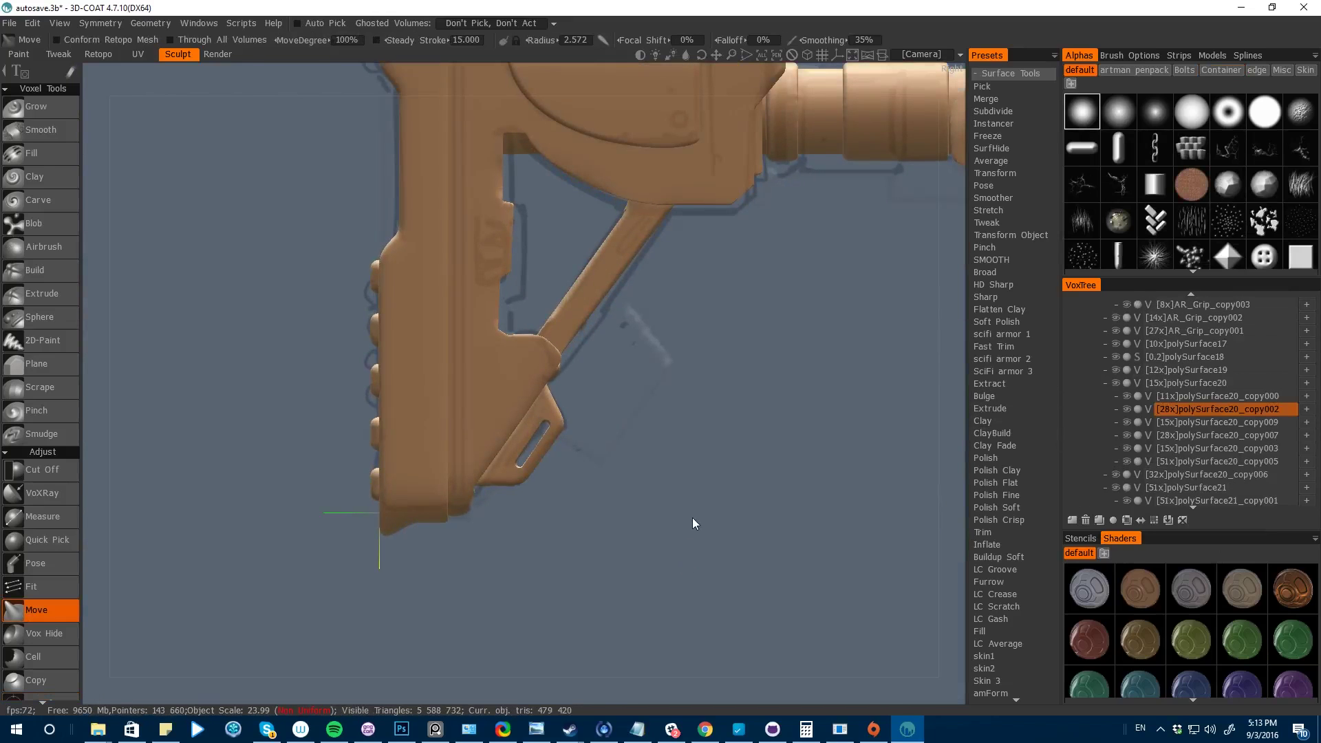
- Cut off the protruding block along the inner edge of the buttstock's upright to leave a straight edge
middle_click_drag(692, 517, 712, 614)
mouse_move(712, 613)
left_mouse_down()
mouse_move(679, 593)
mouse_move(703, 568)
left_mouse_up()
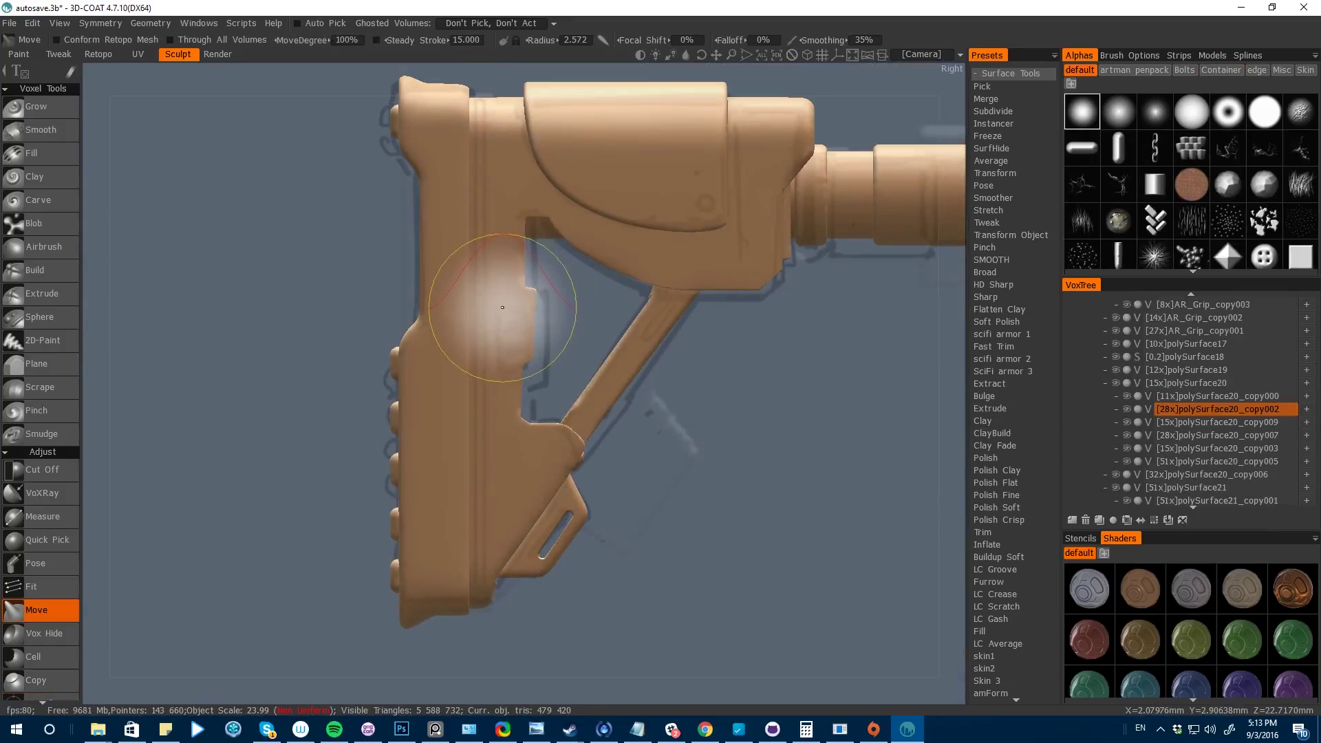
key("space")
left_click(213, 264)
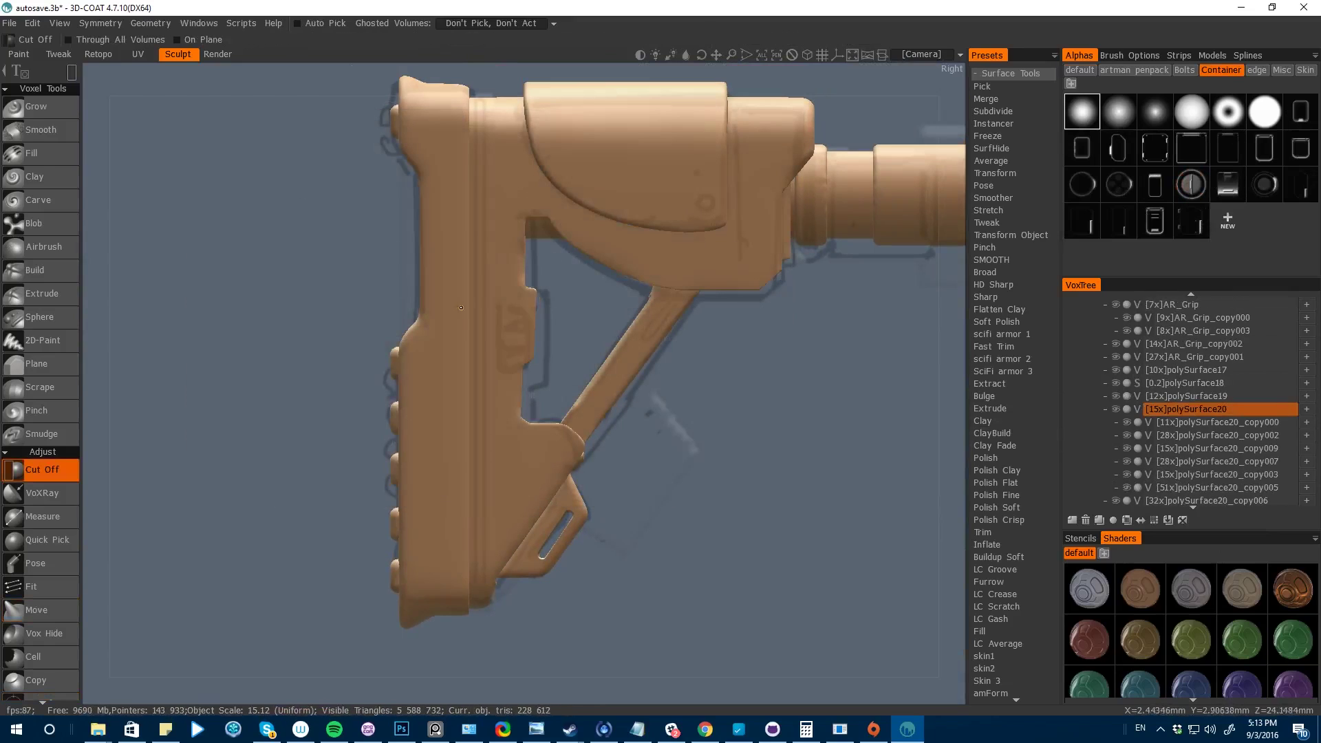
left_click_drag(501, 372, 523, 416)
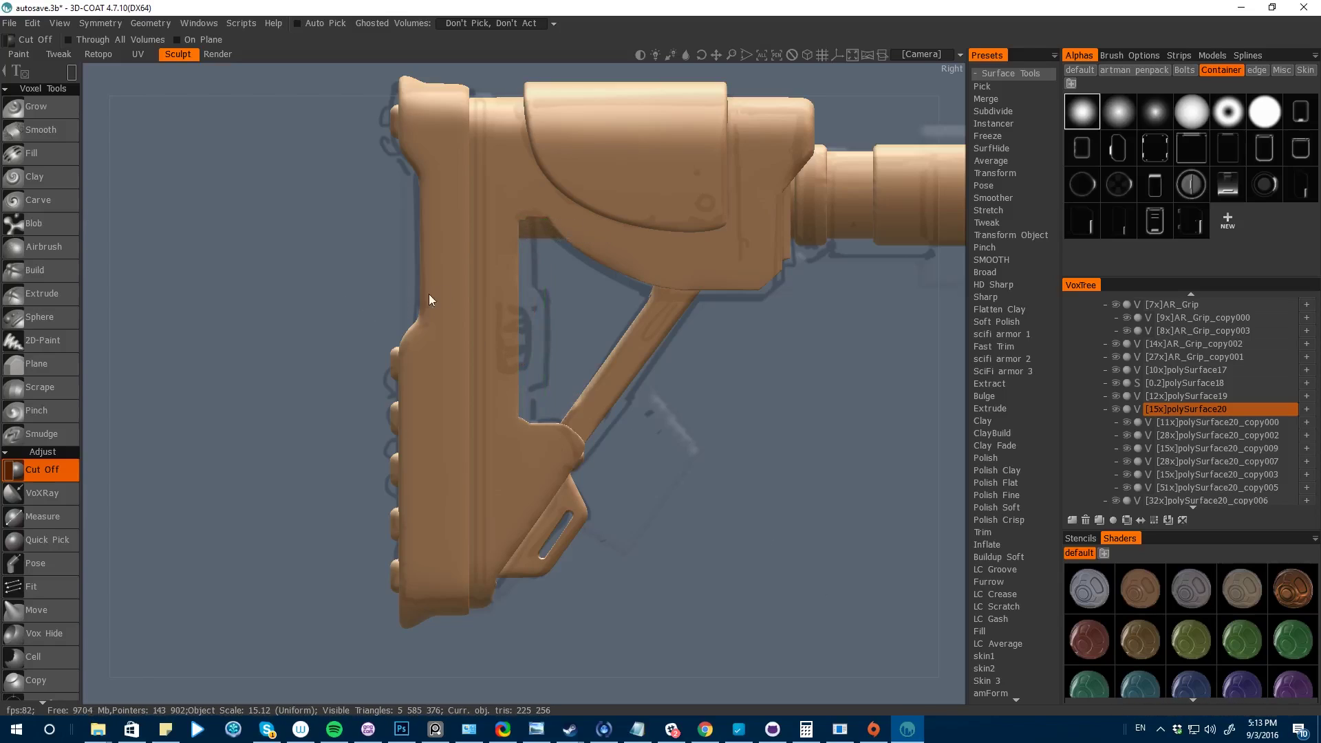
mouse_move(517, 217)
left_mouse_down()
mouse_move(537, 225)
mouse_move(529, 424)
mouse_move(552, 430)
left_mouse_up()
- Adjust the cut inner side of the buttstock's upright with the Pose tool and clear the selection
key("space")
left_click(457, 224)
left_click(823, 337)
left_click(526, 415)
left_click_drag(813, 482, 905, 514)
key("ctrl+d")
left_click_drag(206, 386, 416, 381)
- Scrape the inner face of the buttstock's upright to even out its surface
key("space")
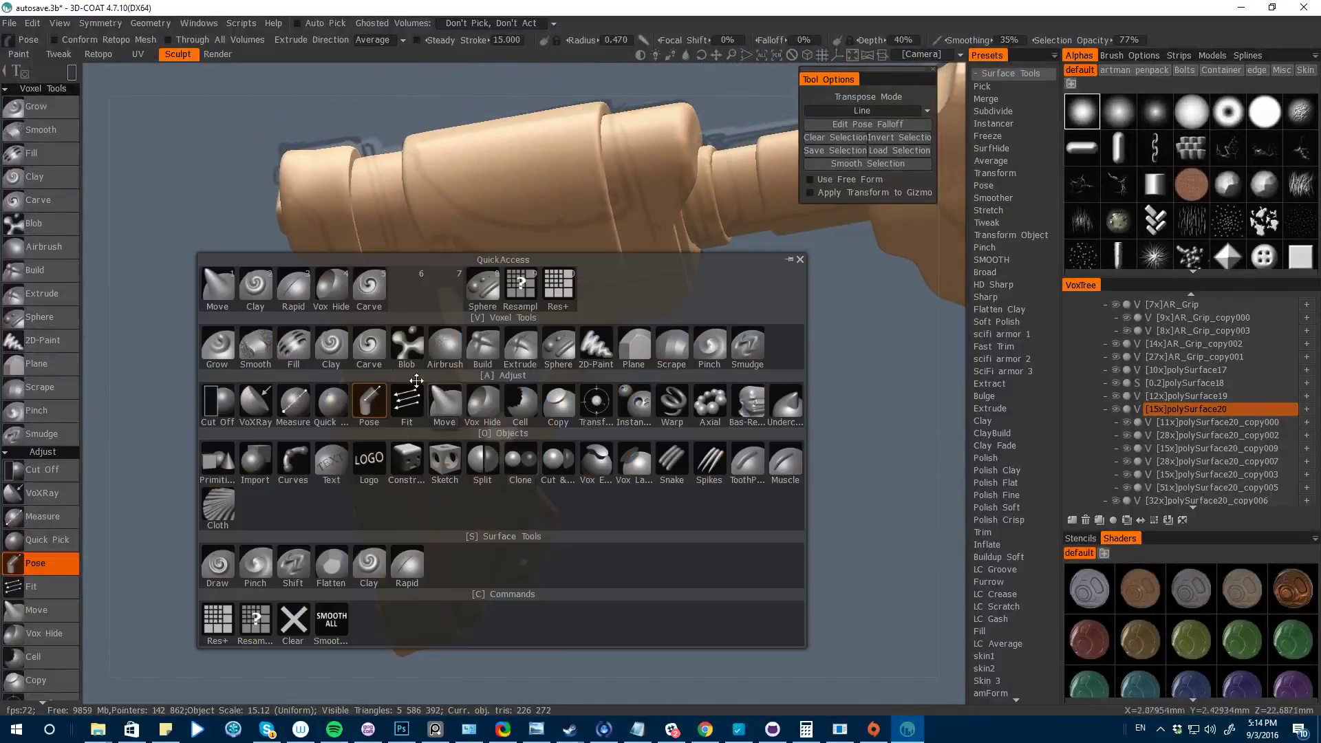
left_click(521, 351)
left_click(40, 388)
left_click_drag(688, 509, 615, 446)
- Create a raised pad on the upright's inner face as a Vox Layer, 0.500 thick along the vertex normals with a round border
key("space")
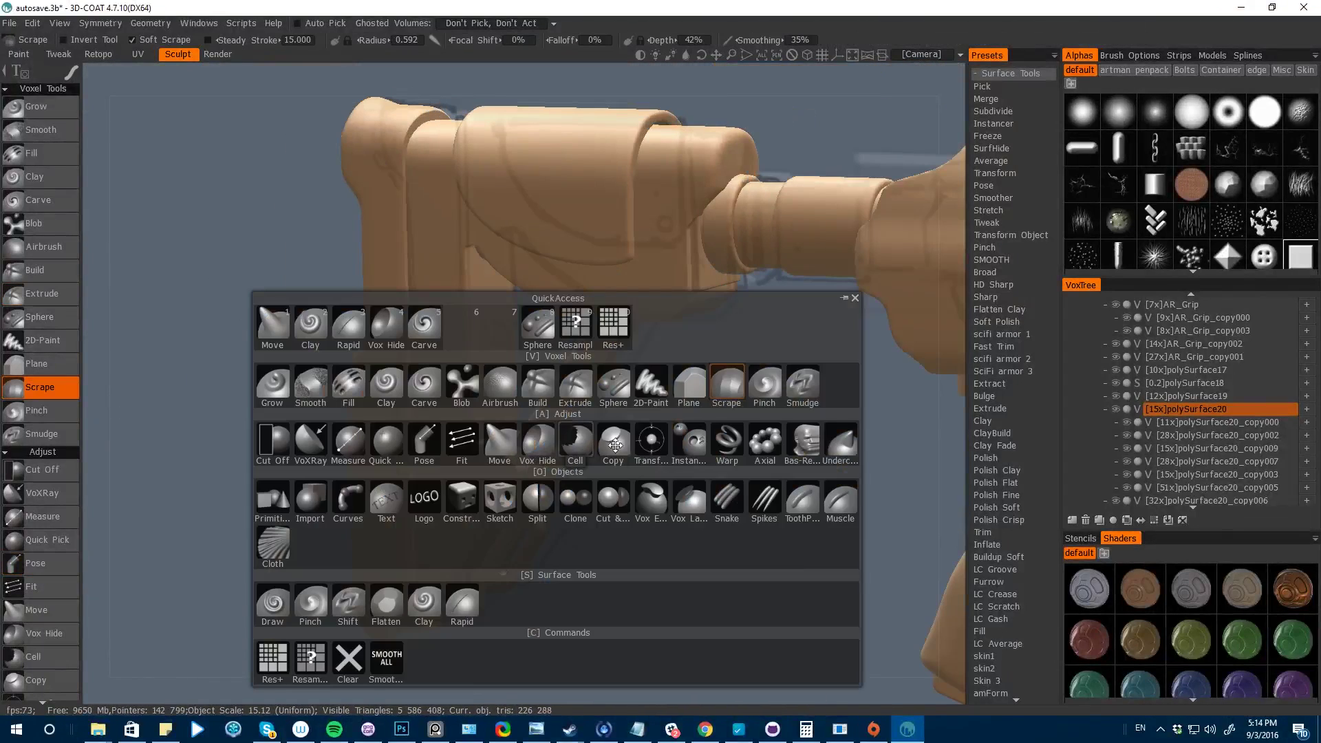
left_click(688, 501)
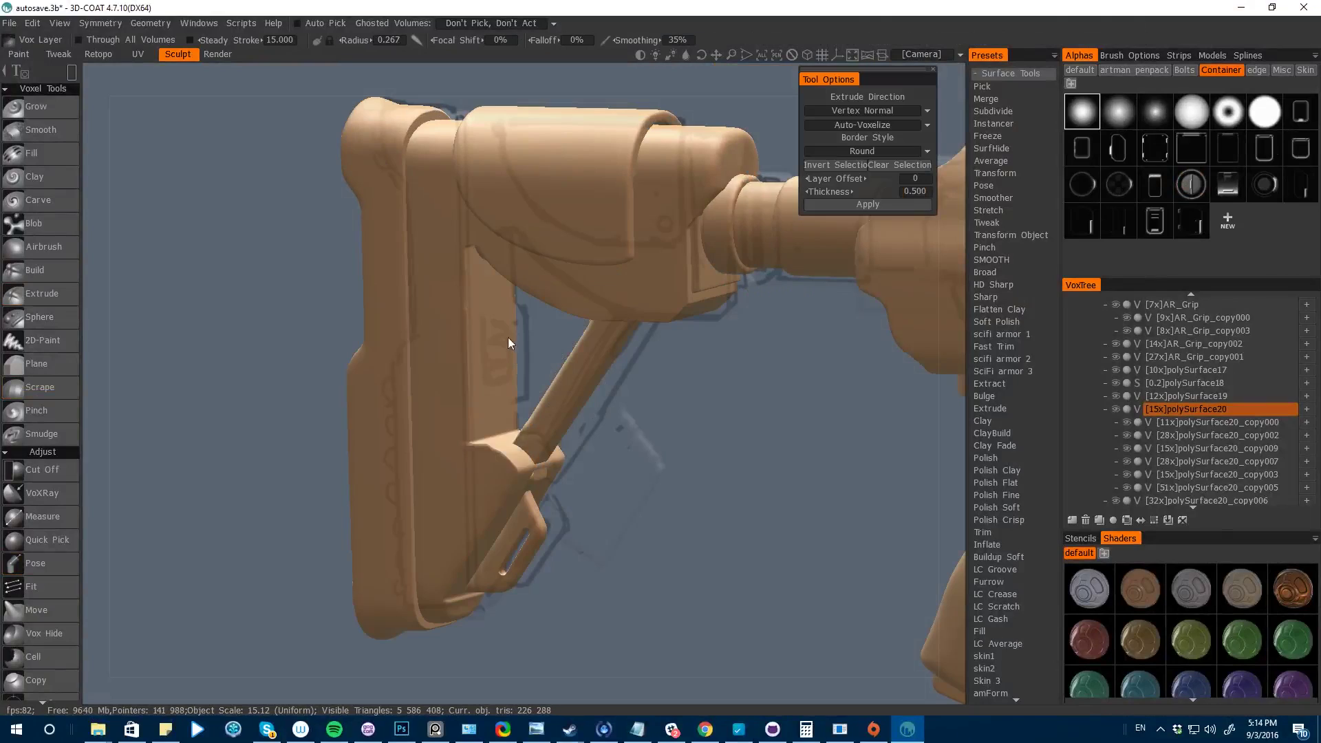
left_click_drag(500, 393, 501, 398)
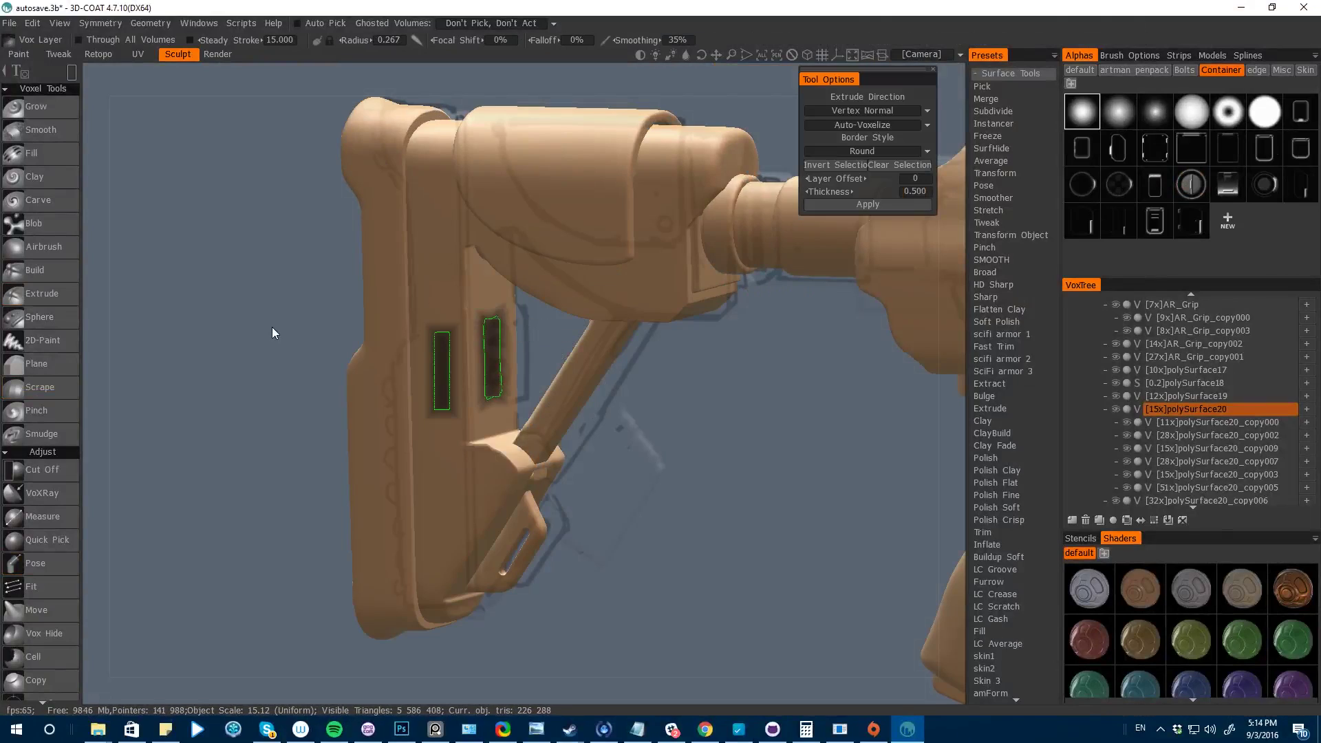
key("e")
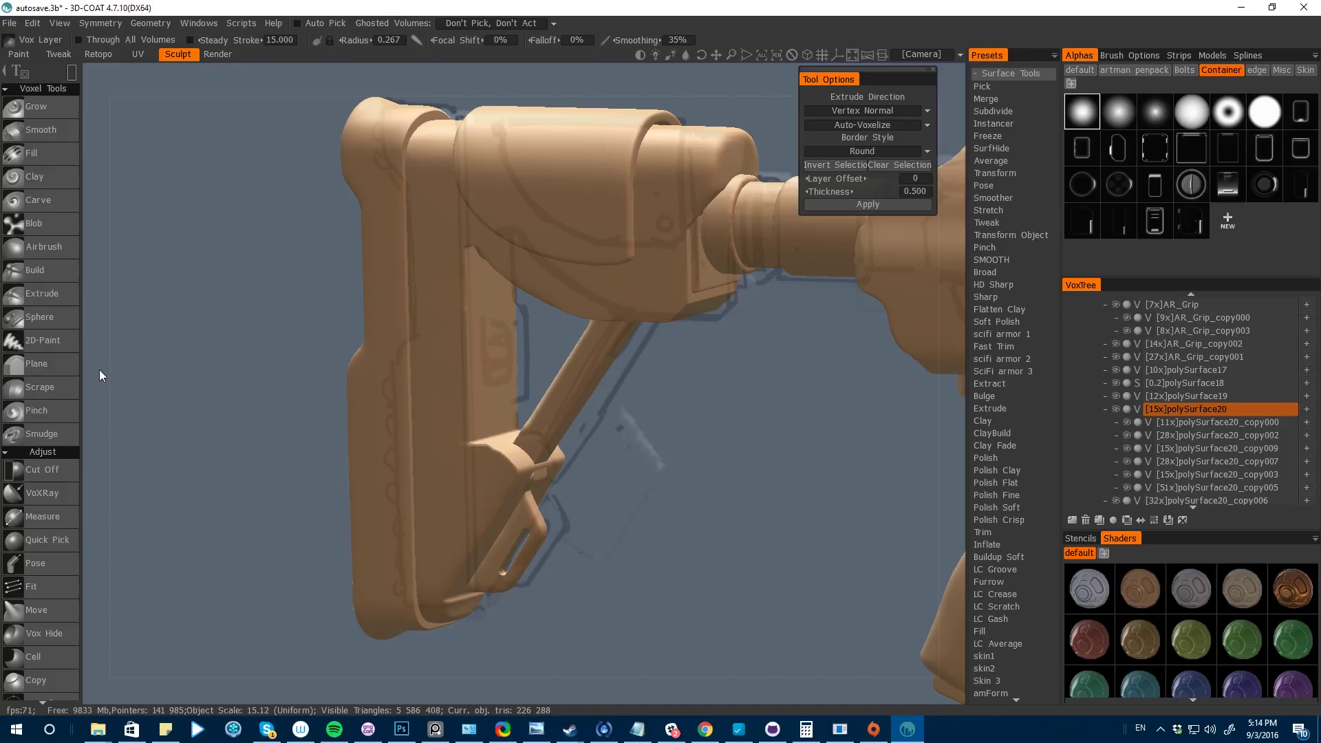
left_click_drag(100, 376, 424, 355)
left_click_drag(487, 415, 488, 415)
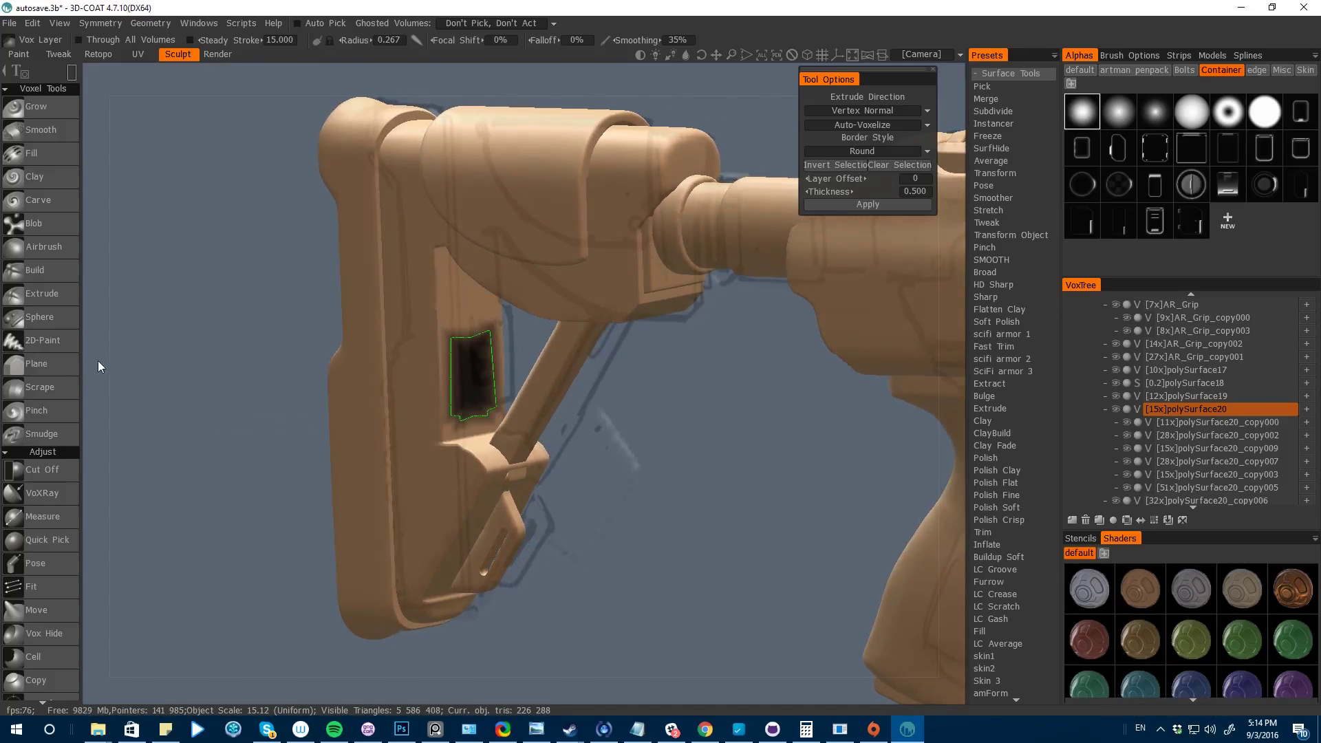
left_click_drag(97, 361, 254, 386, "shift")
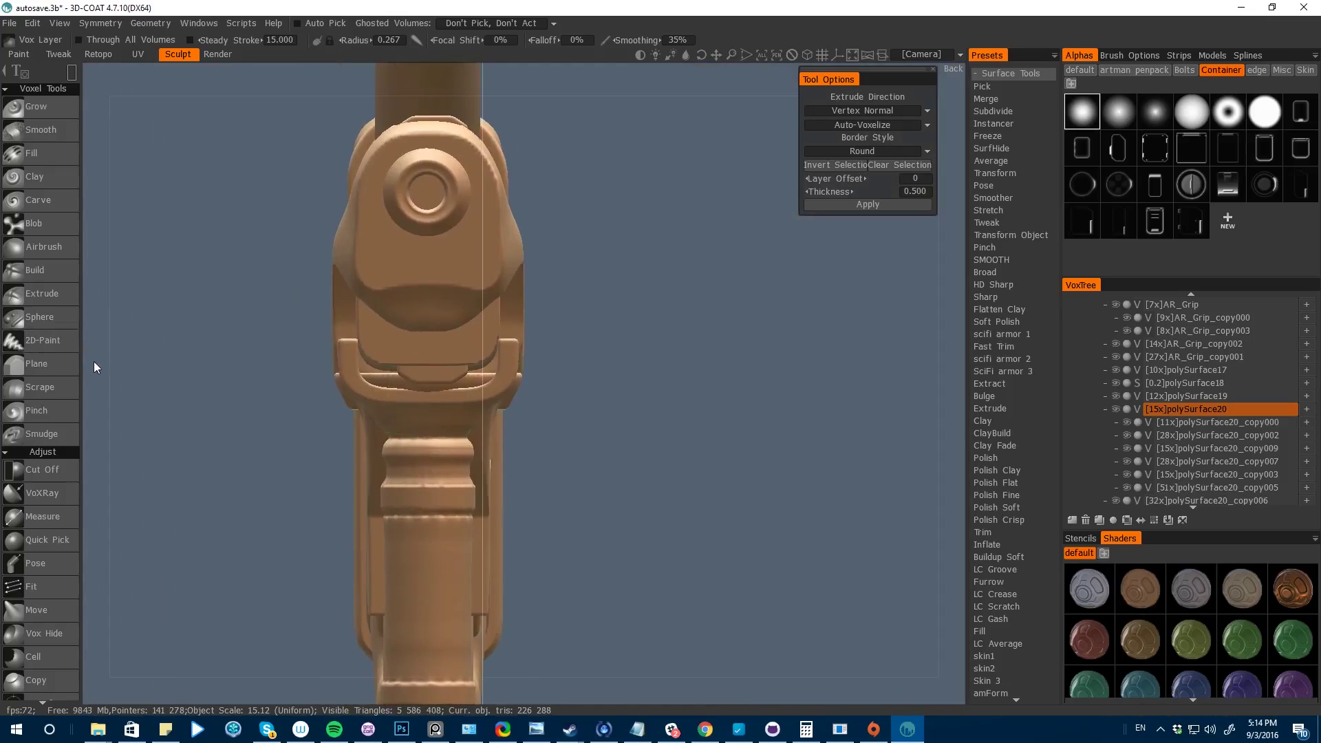
left_click_drag(93, 362, 597, 365, "shift")
- Trim the new pad's outline with Cut Off from the bottom and right views to match the sketch
key("space")
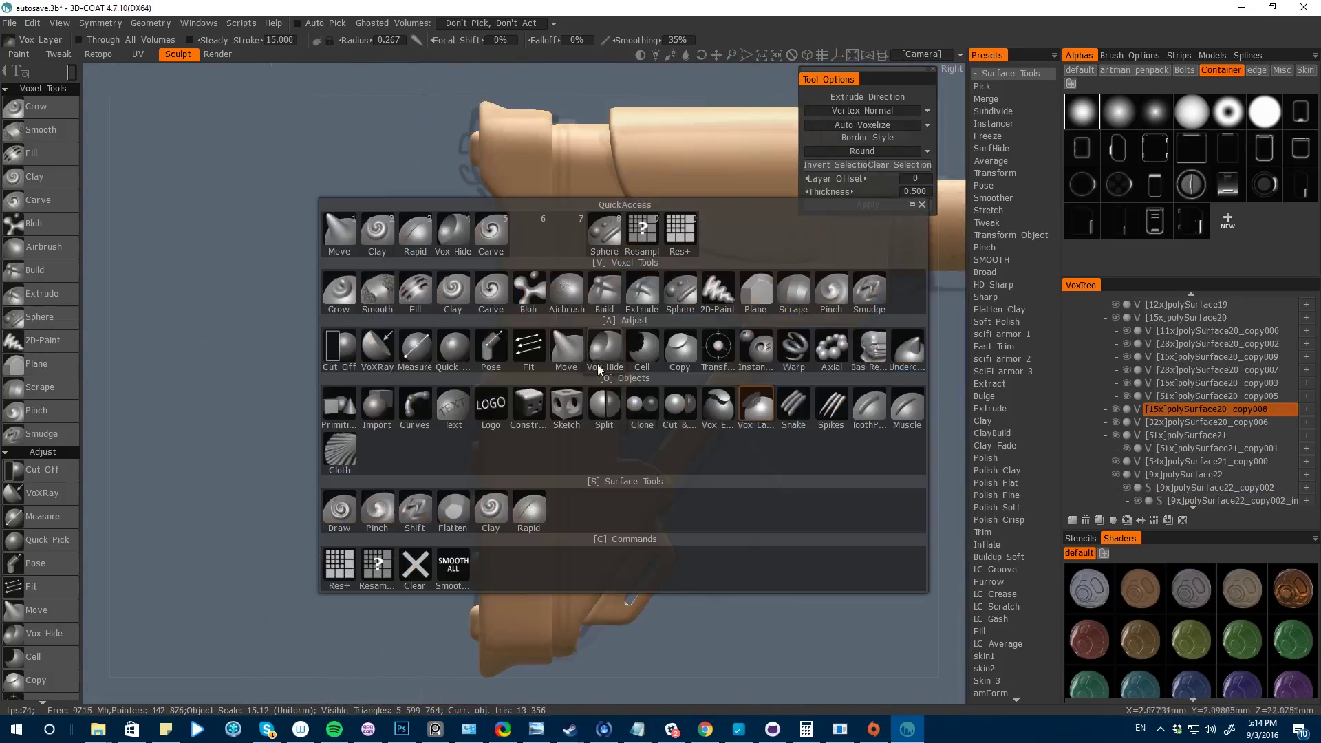
key("space")
left_click(183, 422)
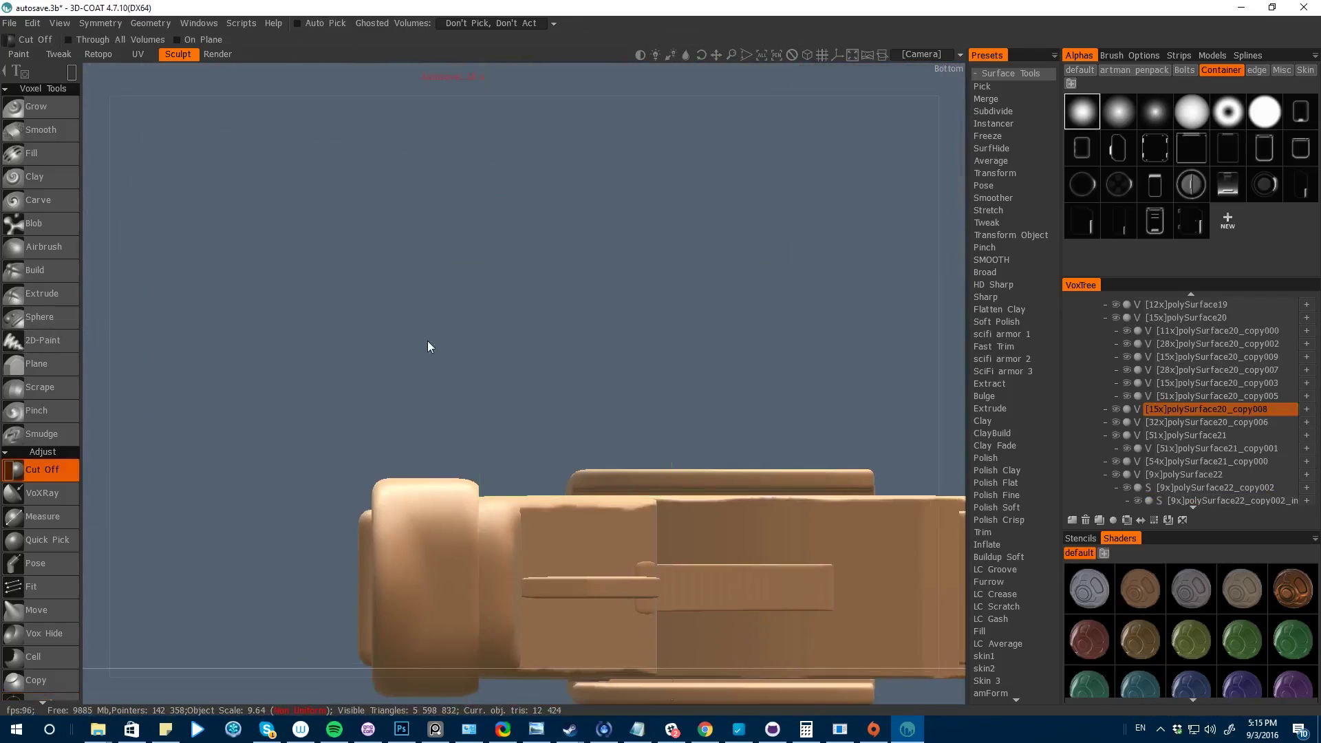
left_click_drag(428, 340, 664, 227, "shift")
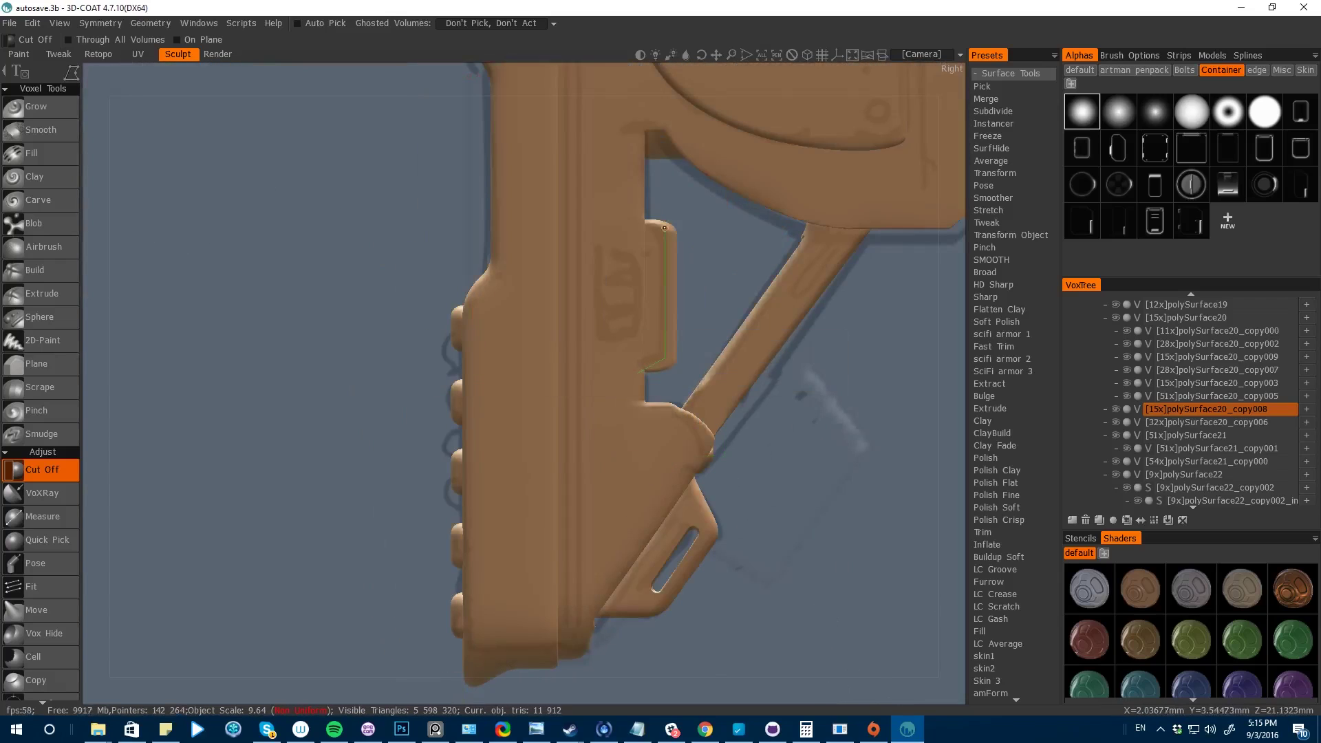
mouse_move(641, 419)
left_mouse_down("shift")
mouse_move(486, 440)
mouse_move(105, 406)
mouse_move(914, 564)
mouse_move(648, 532)
mouse_move(861, 534)
mouse_move(893, 611)
left_mouse_up("shift")
- Double the buttstock body's voxel resolution and cut into its inner corners, with a round notch about 0.59 mm across at the upper one
key("space")
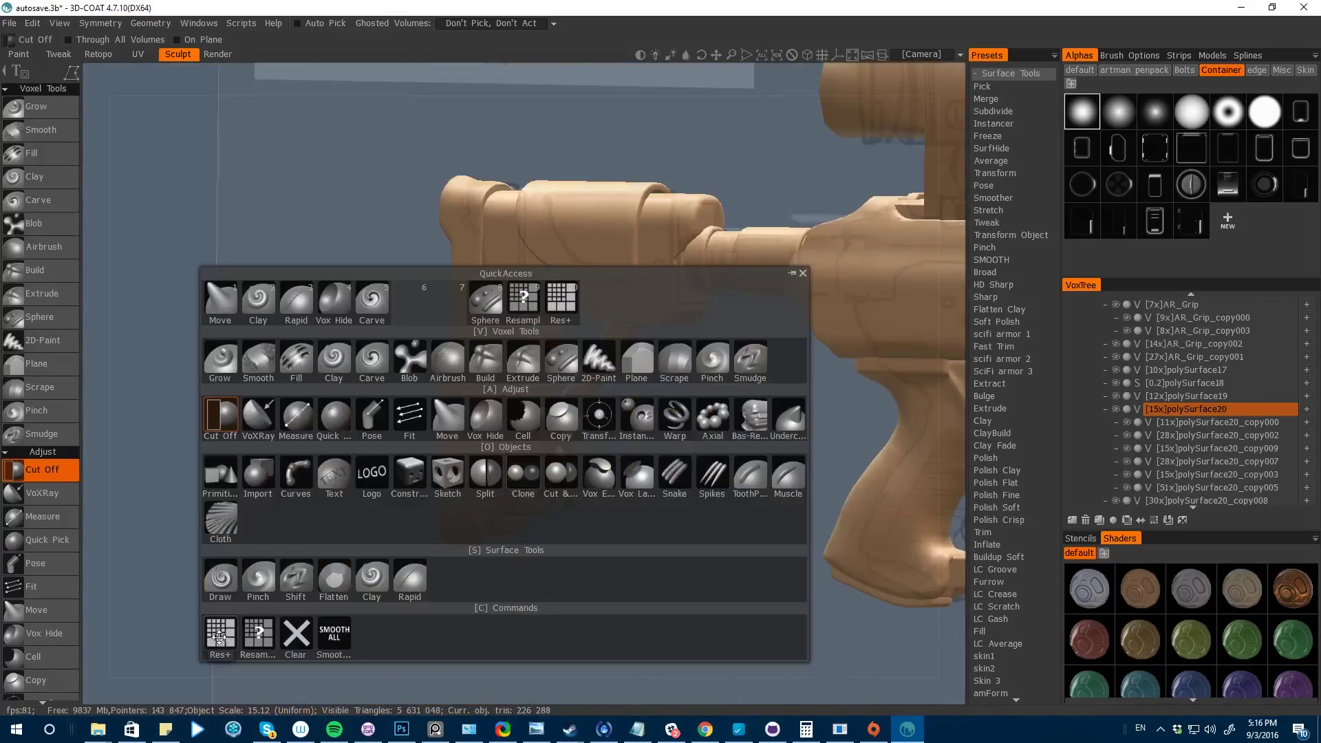
key("space")
scroll(614, 235, "up", 1)
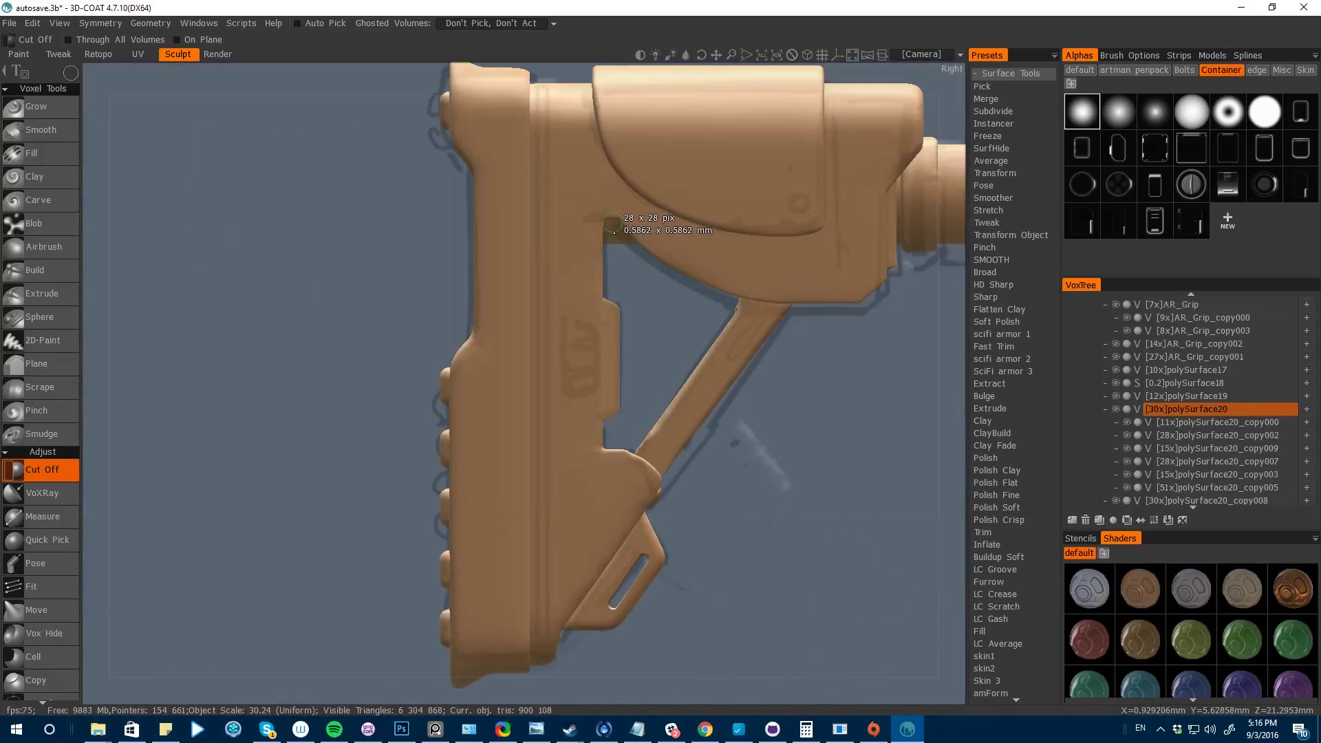
left_click(613, 224)
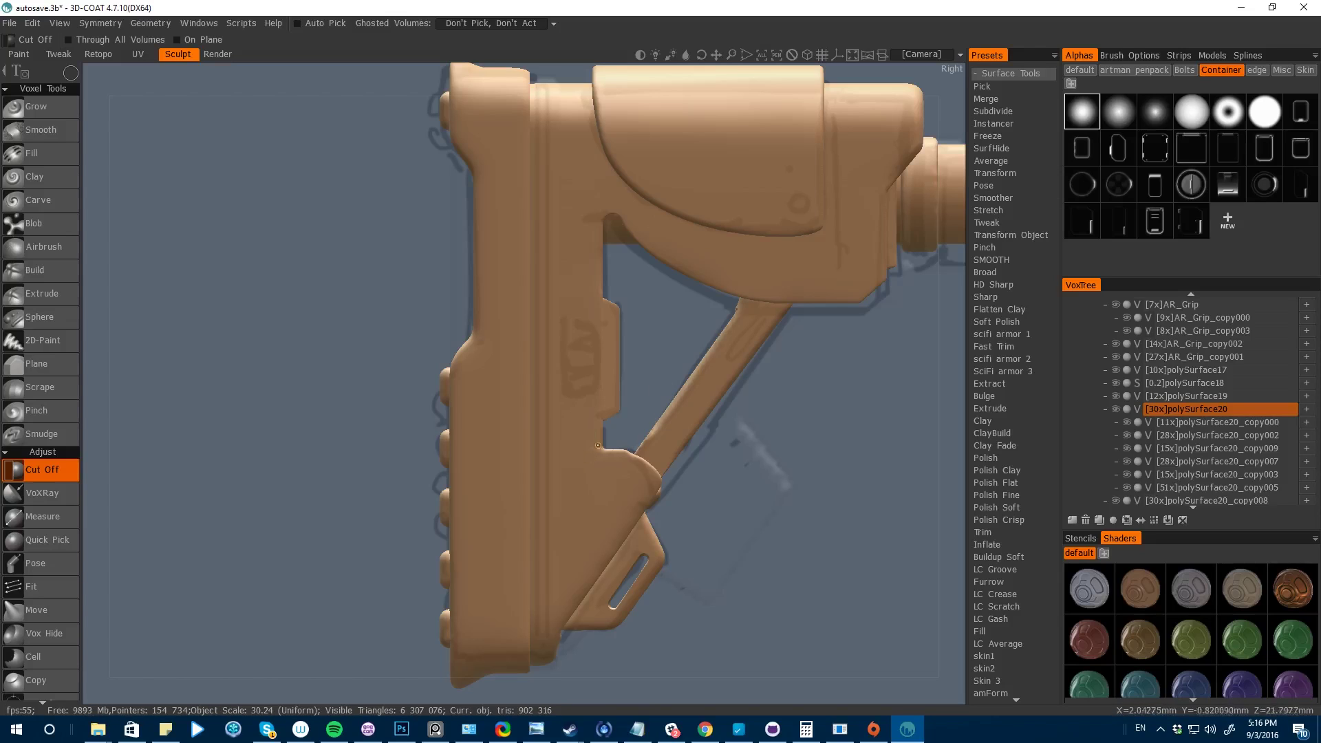
key("e")
left_click_drag(614, 450, 695, 413)
- Scrape the ledge at the buttstock's lower inner corner where the diagonal strut meets the body
left_click(418, 315)
key("space")
left_click(843, 295)
left_click(882, 296)
mouse_move(207, 550)
left_mouse_down("alt")
mouse_move(176, 427)
mouse_move(367, 500)
mouse_move(429, 423)
left_mouse_up("alt")
mouse_move(444, 468)
left_mouse_down()
mouse_move(414, 454)
mouse_move(452, 460)
left_mouse_up()
mouse_move(183, 372)
left_mouse_down()
mouse_move(172, 380)
mouse_move(224, 383)
mouse_move(186, 378)
left_mouse_up()
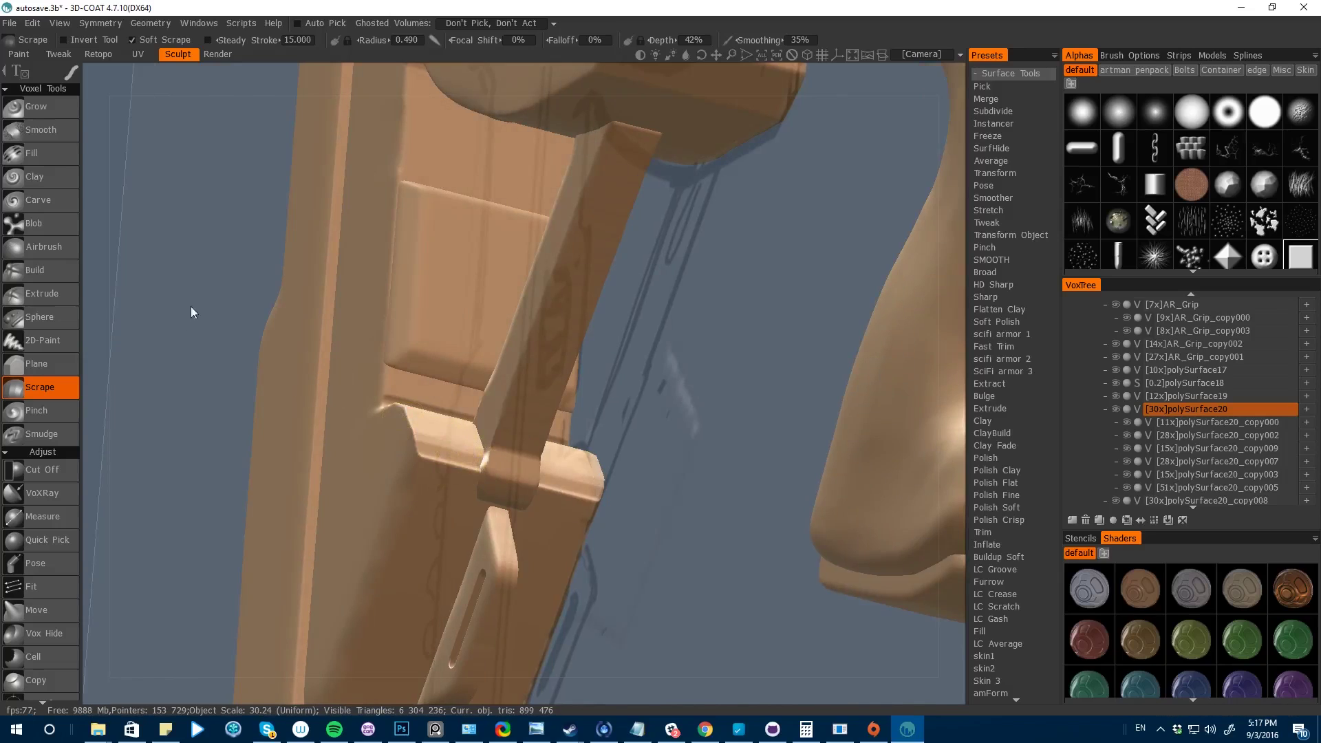
left_click_drag(191, 312, 347, 424)
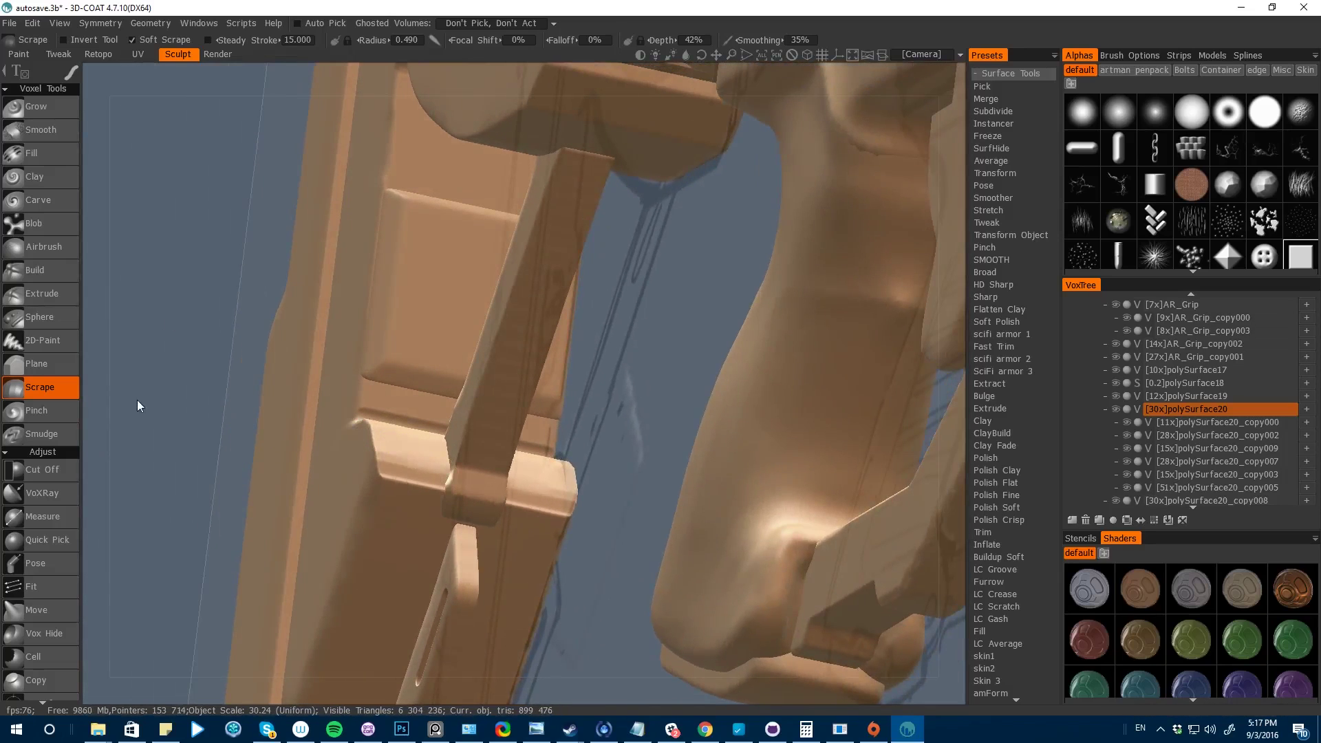
mouse_move(137, 399)
left_mouse_down("alt")
mouse_move(377, 481)
mouse_move(544, 558)
mouse_move(578, 609)
mouse_move(569, 487)
left_mouse_up("alt")
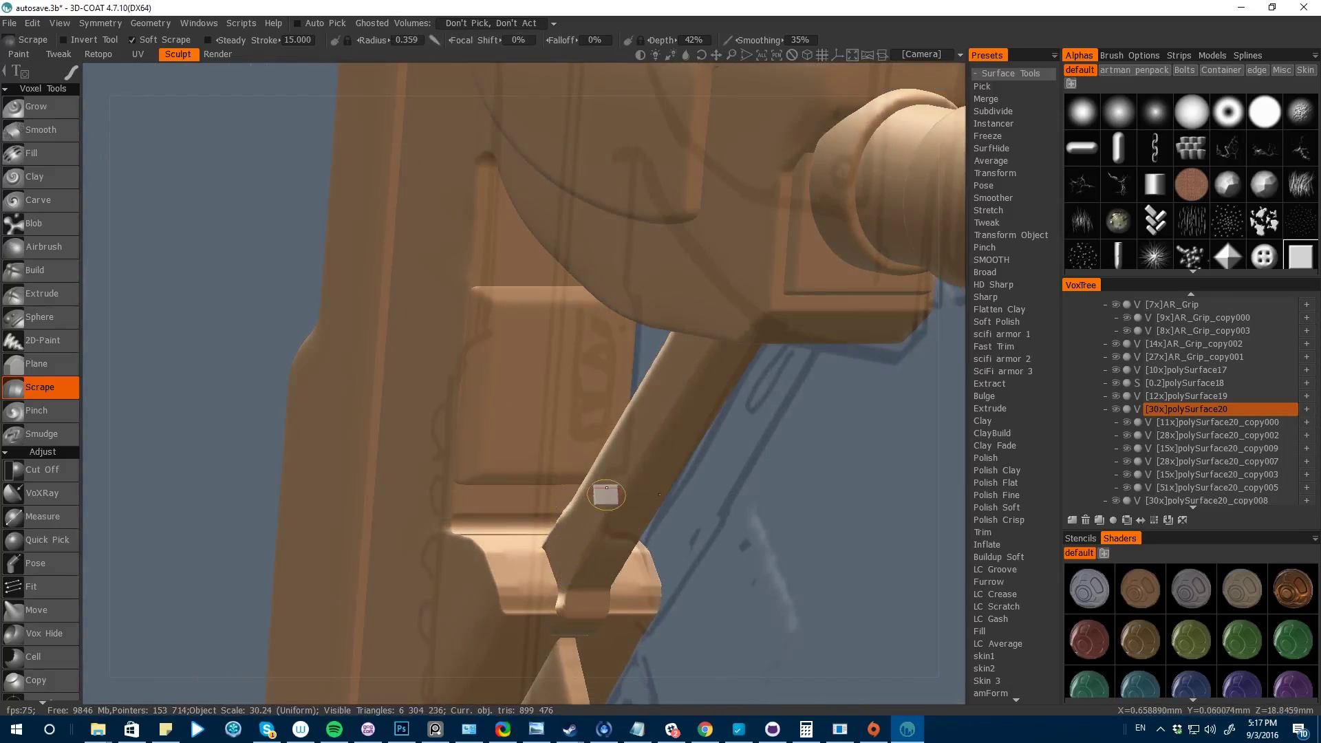
- Ghost the diagonal strut and scrape the rounded ledge beneath it with a smaller brush radius
key("g")
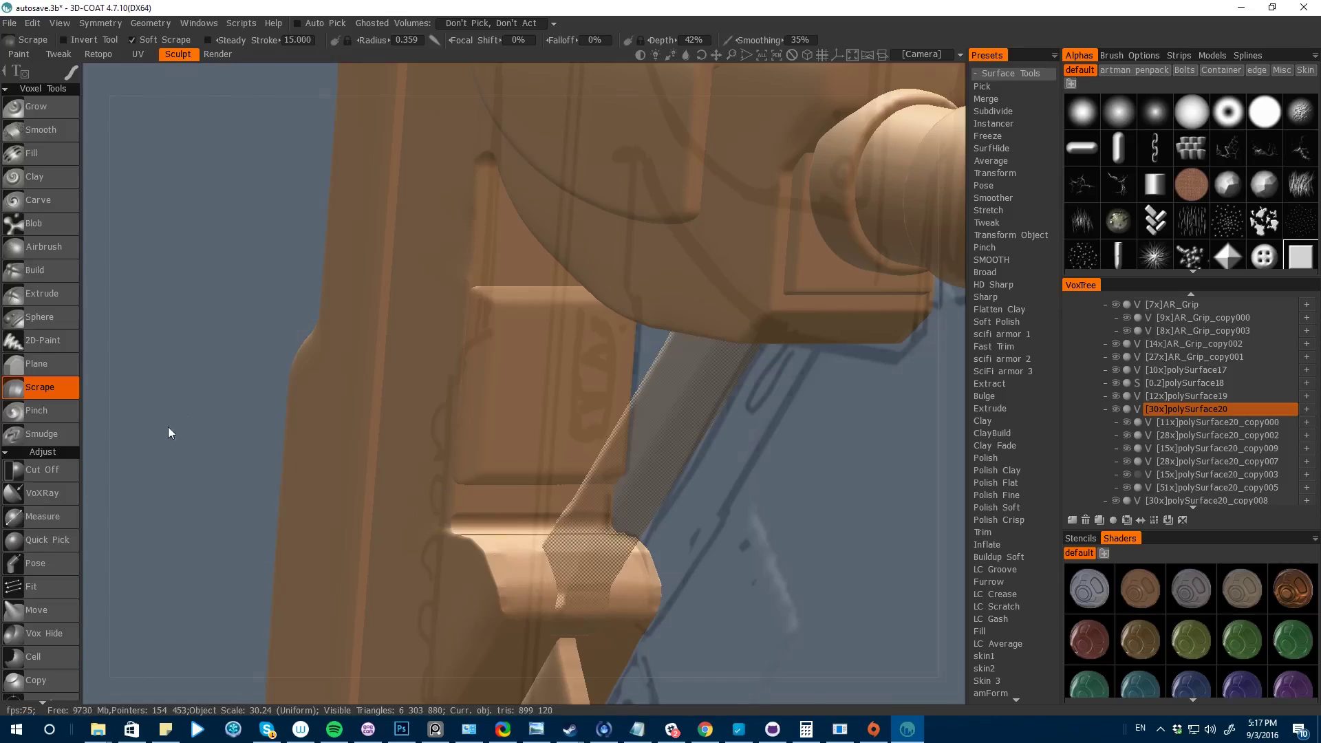
mouse_move(168, 431)
left_mouse_down()
mouse_move(191, 544)
mouse_move(186, 204)
left_mouse_up()
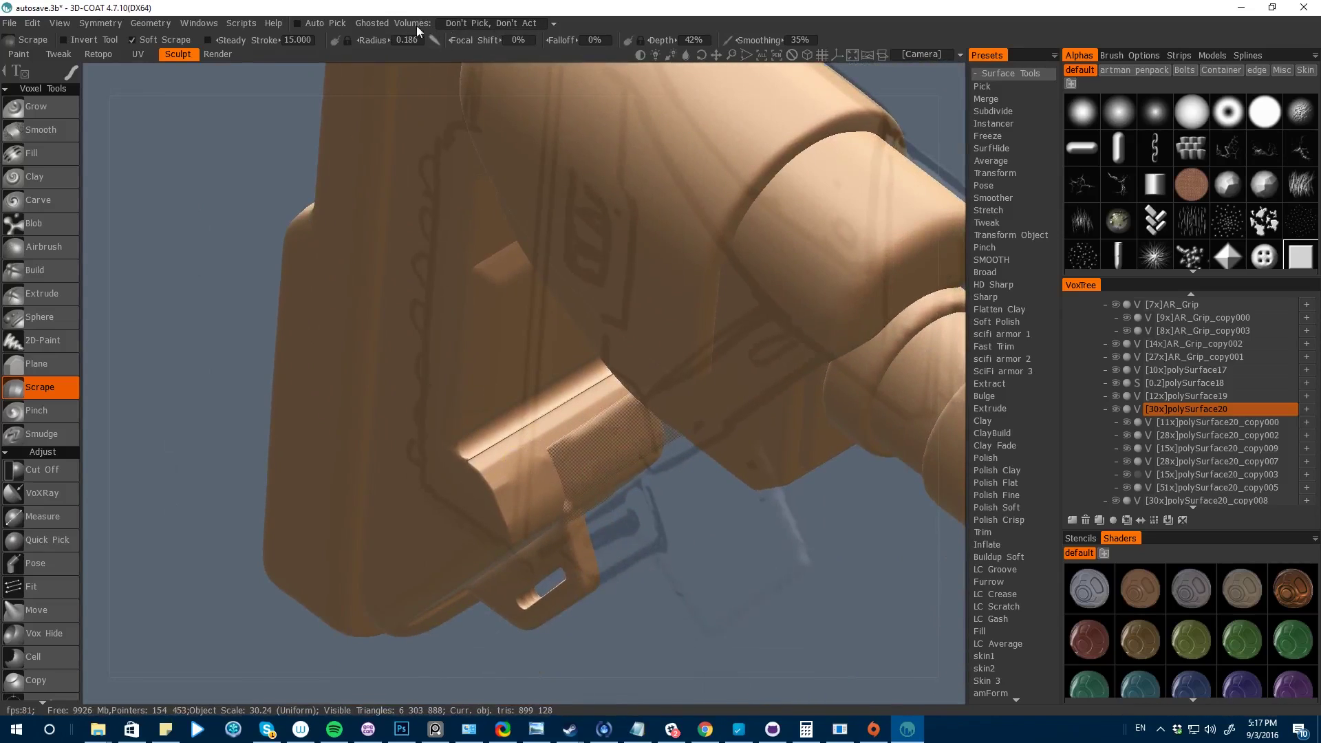
left_click(472, 25)
left_click(233, 101)
left_click_drag(179, 286, 176, 267)
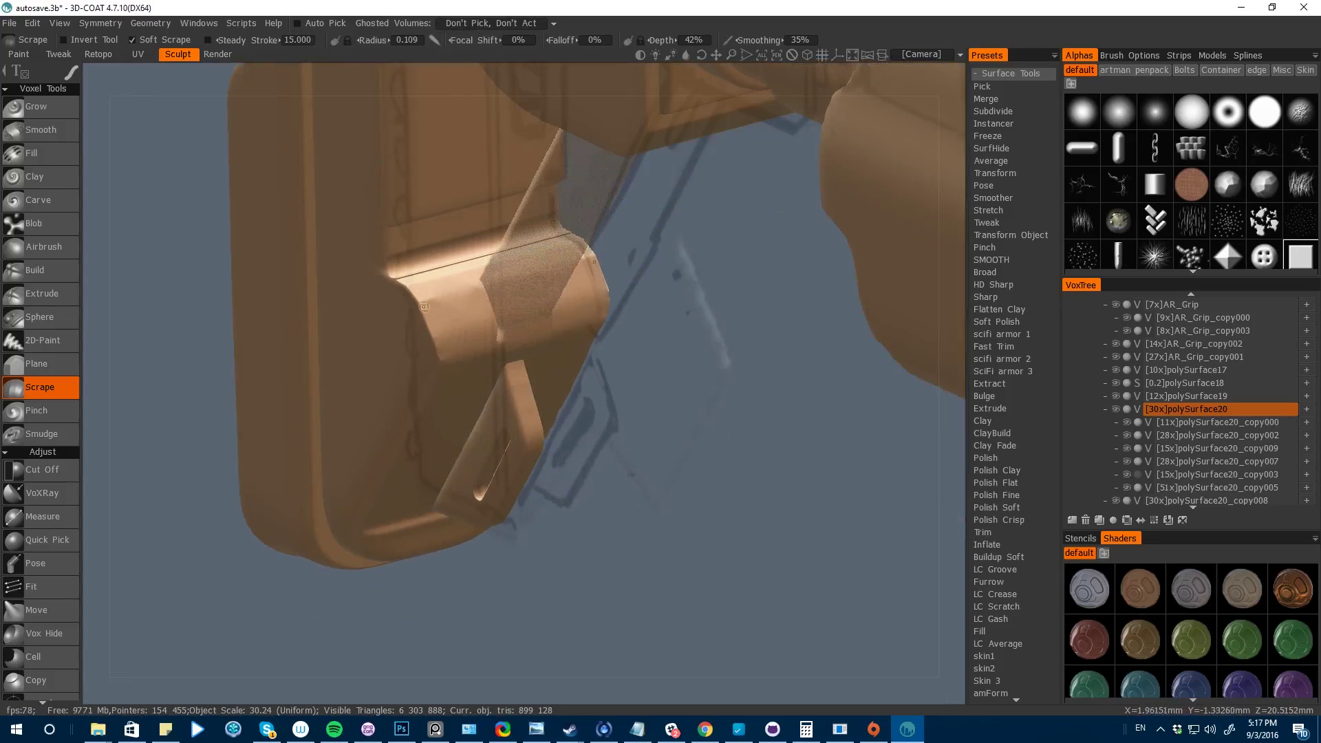
left_click_drag(697, 496, 784, 492)
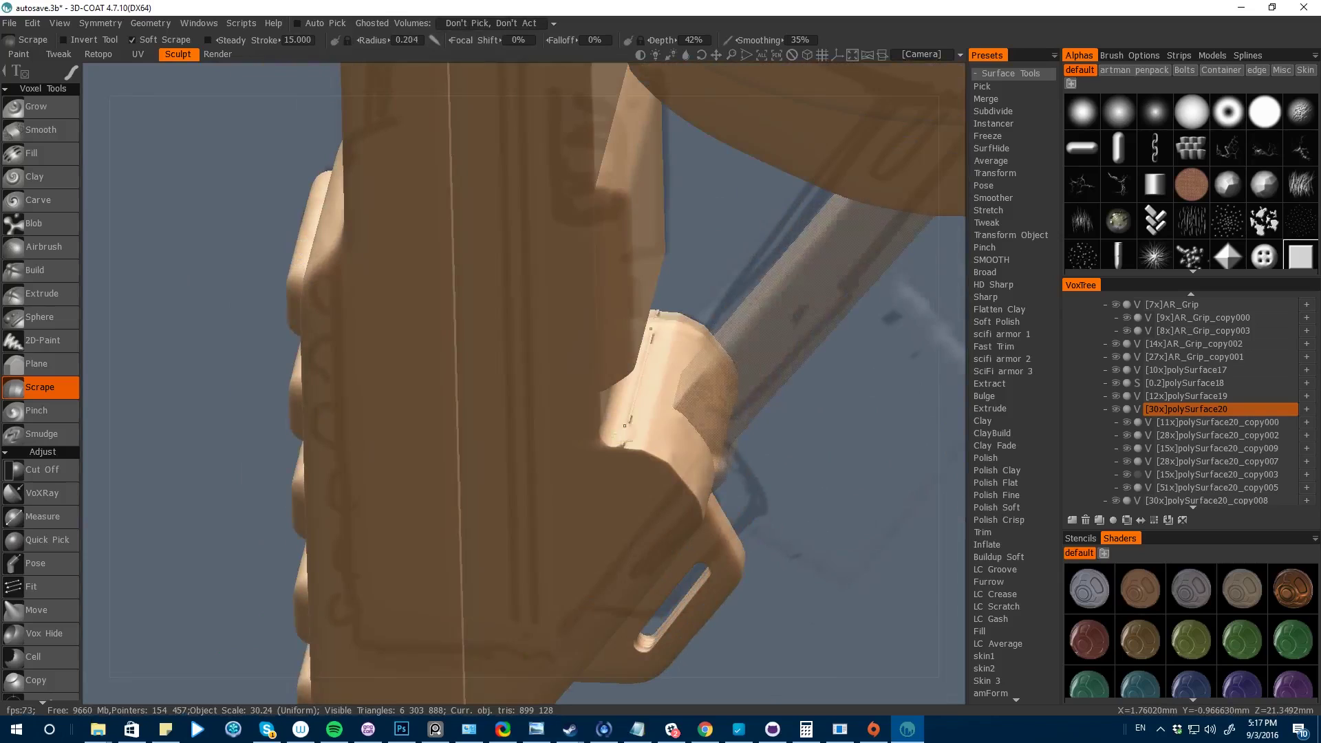
left_click_drag(692, 336, 614, 319, "alt")
- Try to cut off the ragged upper edge of the rounded ledge below the strut
key("space")
mouse_move(71, 72)
left_click(276, 77)
key("space")
left_click(343, 289)
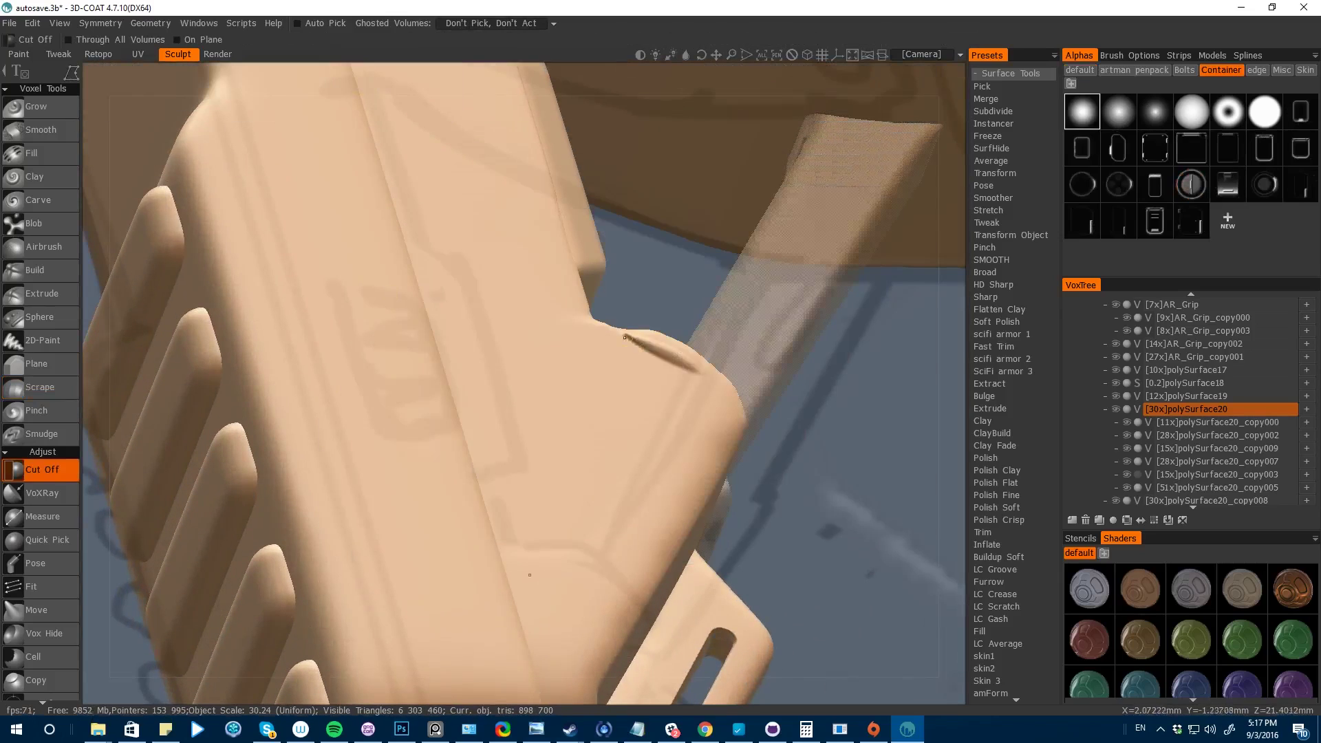
key("ctrl+z")
- Cut the buttstock's lower inner corner and rounded ledge to a clean curved contour with a closed spline in the right view
key("space")
left_click(341, 324)
left_click_drag(915, 496, 937, 555, "alt")
key("e")
left_click(579, 270)
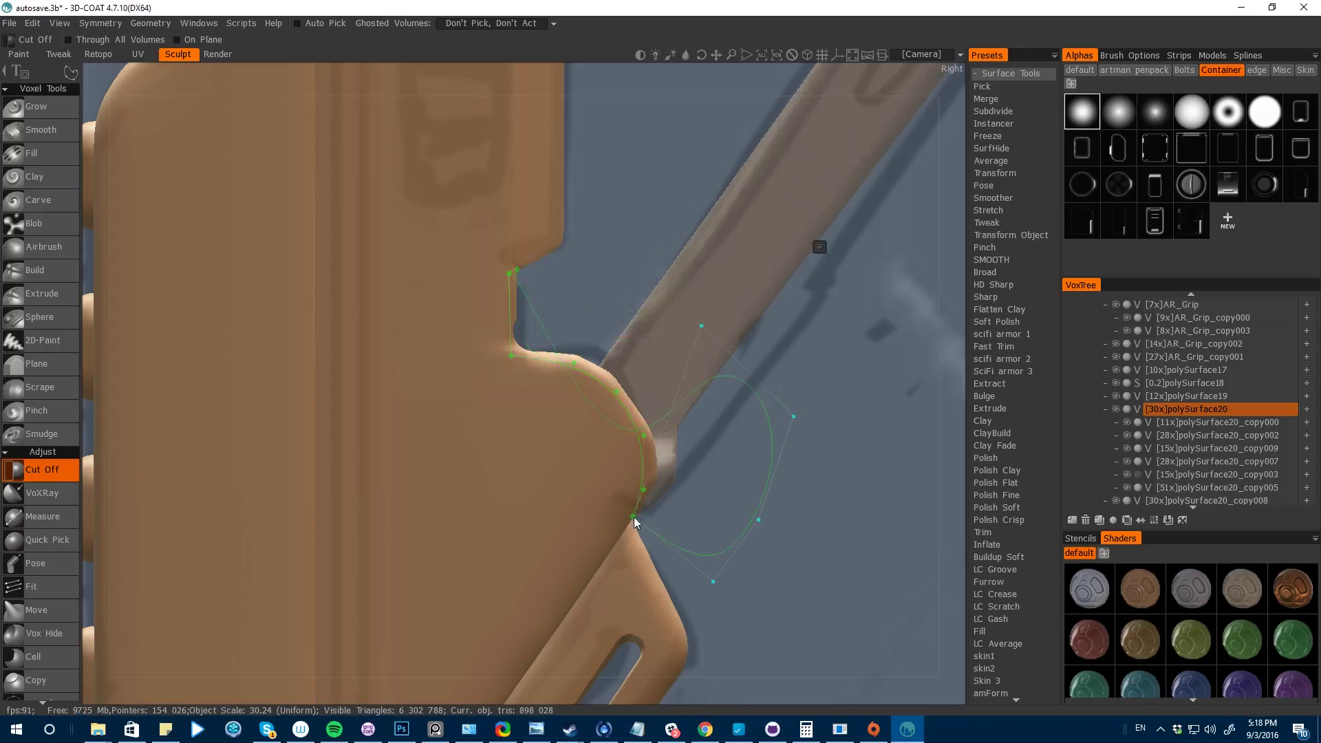
key("Return")
key("e")
left_click(509, 270)
right_click_drag(509, 303, 107, 330, "alt")
mouse_move(107, 331)
left_mouse_down("alt")
mouse_move(508, 353)
mouse_move(503, 396)
left_mouse_up("alt")
right_click_drag(502, 395, 565, 399, "alt")
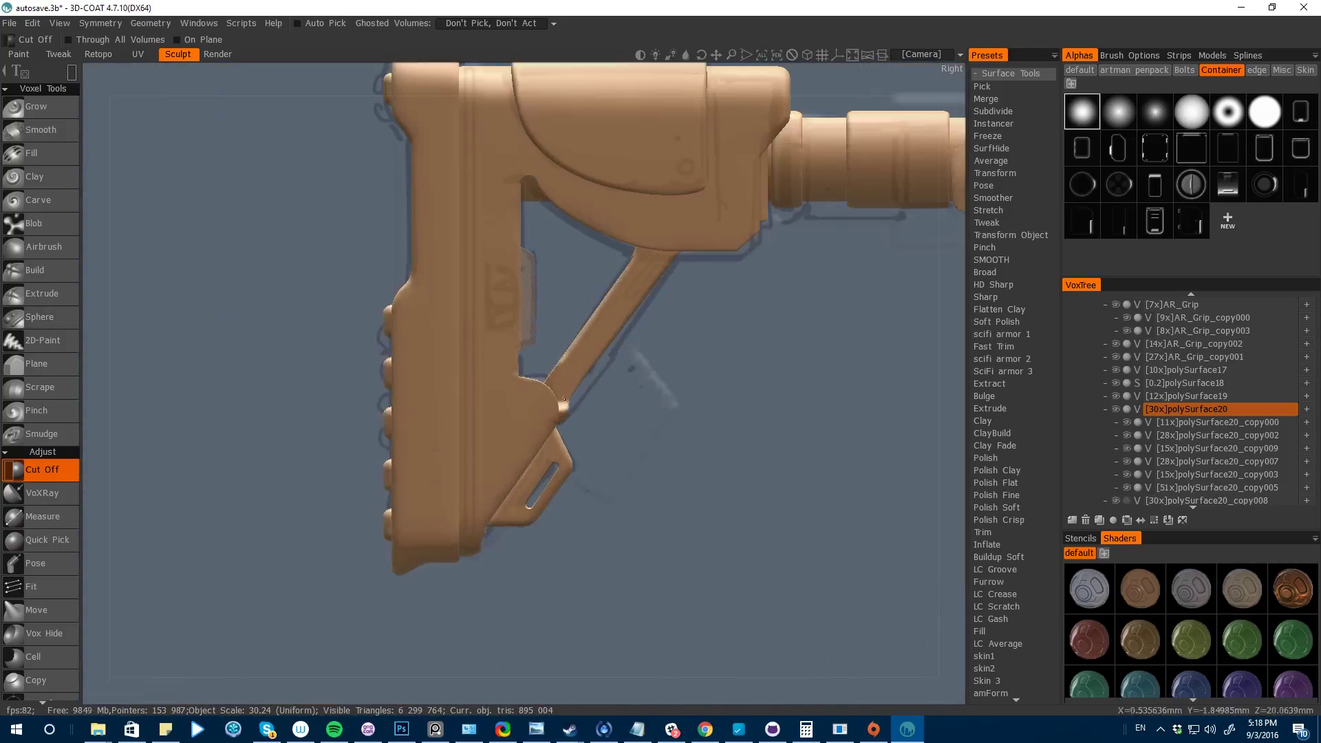
- Scale the diagonal strut wider lengthwise along the rifle with the Transform tool
key("space")
left_click(669, 315)
key("h")
left_click_drag(561, 259, 606, 238)
key("space")
left_click_drag(509, 315, 462, 302)
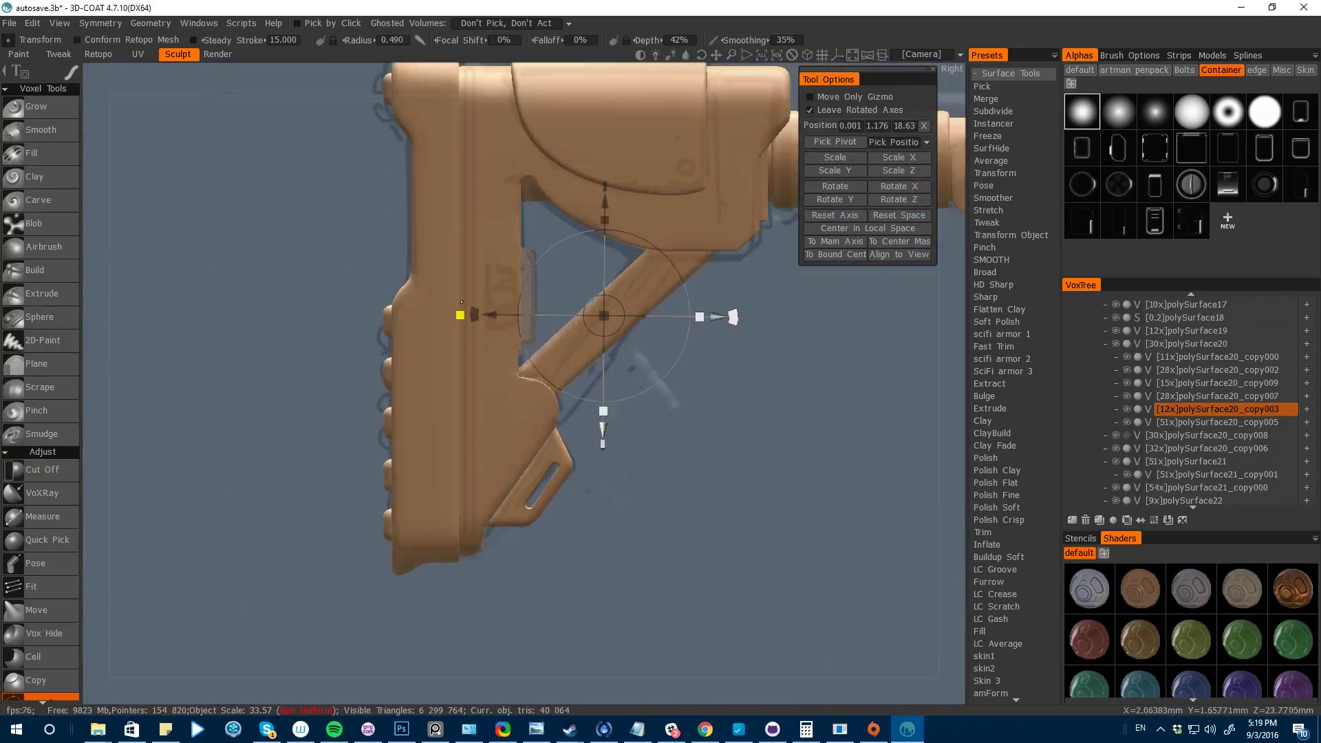
key("Return")
- Raise the strut's voxel resolution and cut it down to a straight, narrower bar following the sketch
key("space")
left_click(662, 222)
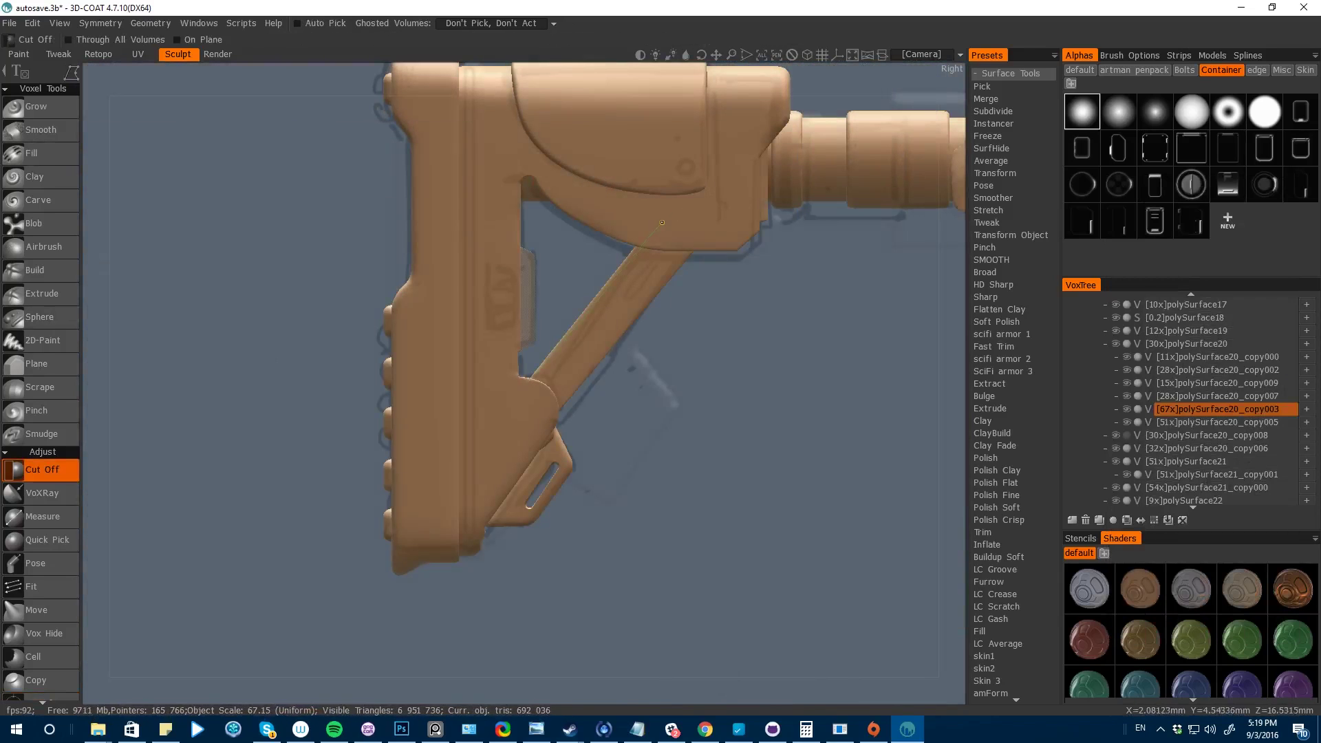
key("Return")
- Trim the front edge of the buttstock's upper housing with a straight-edged Cut Off shape
left_click_drag(509, 443, 206, 419, "alt")
right_click_drag(523, 330, 620, 331, "alt")
key("h")
left_click(783, 195)
left_click(783, 322)
left_click(797, 204)
key("Return")
- Isolate the polySurface20 body and show only its child volumes copy000, copy003 and copy005 alongside it
left_click_drag(523, 440, 729, 426, "alt")
left_click(1116, 409, "alt")
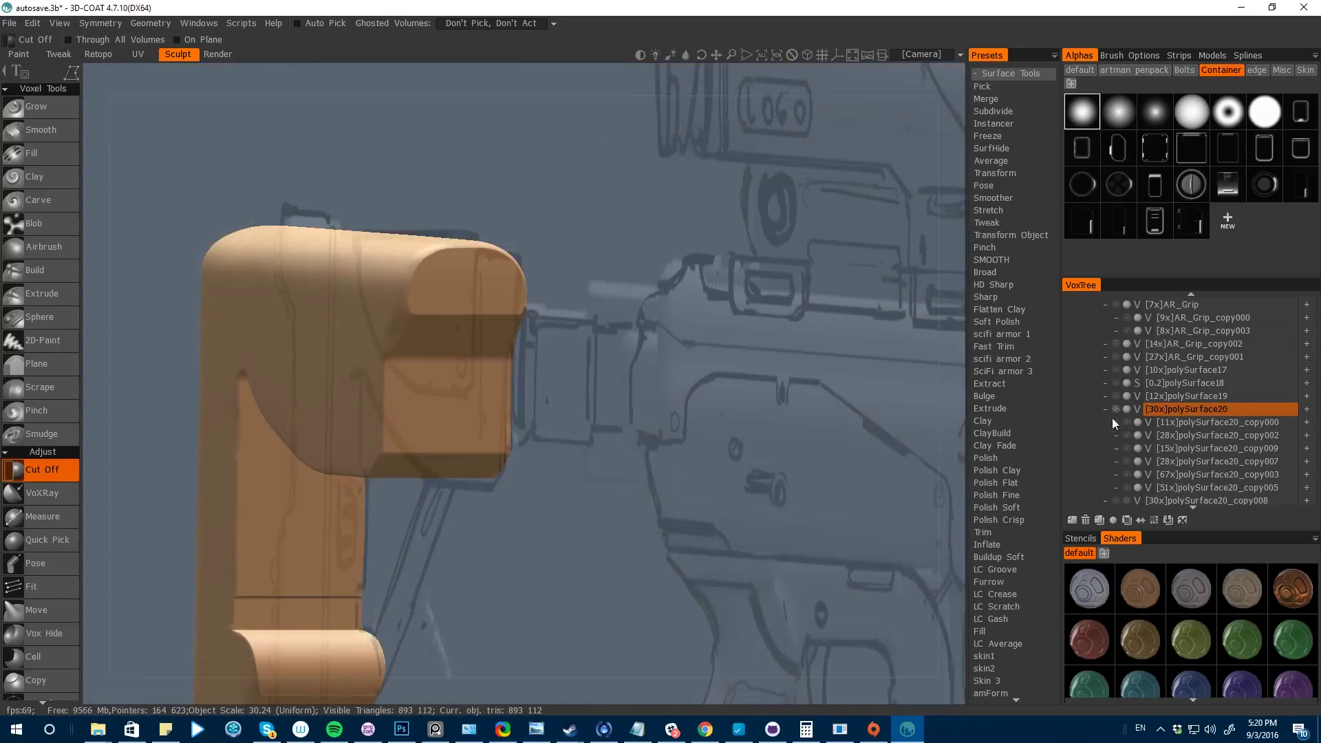
left_click_drag(619, 427, 249, 231, "alt+shift")
left_click(1117, 410, "alt")
left_click(1117, 411, "alt")
left_click(1127, 423)
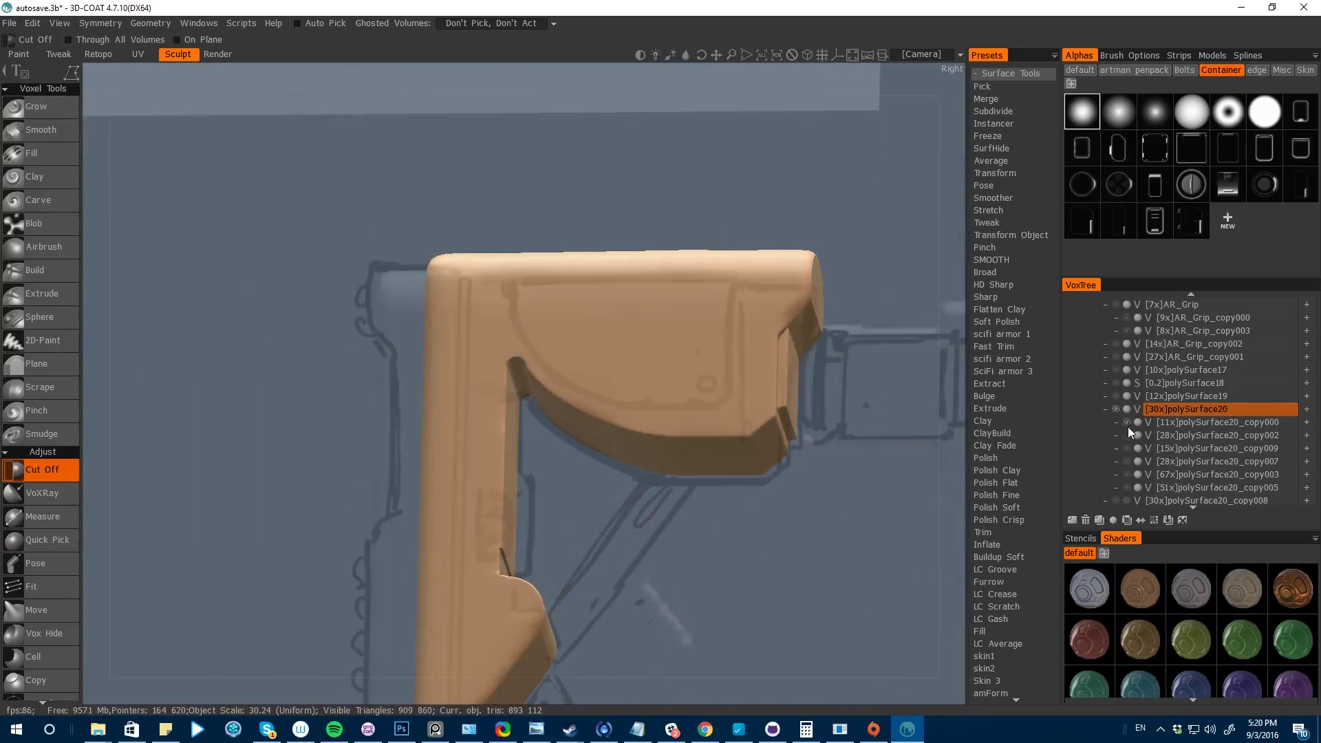
left_click(1127, 474)
left_click(1127, 487)
- Switch to the Move tool in the back view and enable X-axis mirror symmetry in local space
left_click_drag(619, 454, 868, 514, "alt")
key("space")
left_click(540, 355)
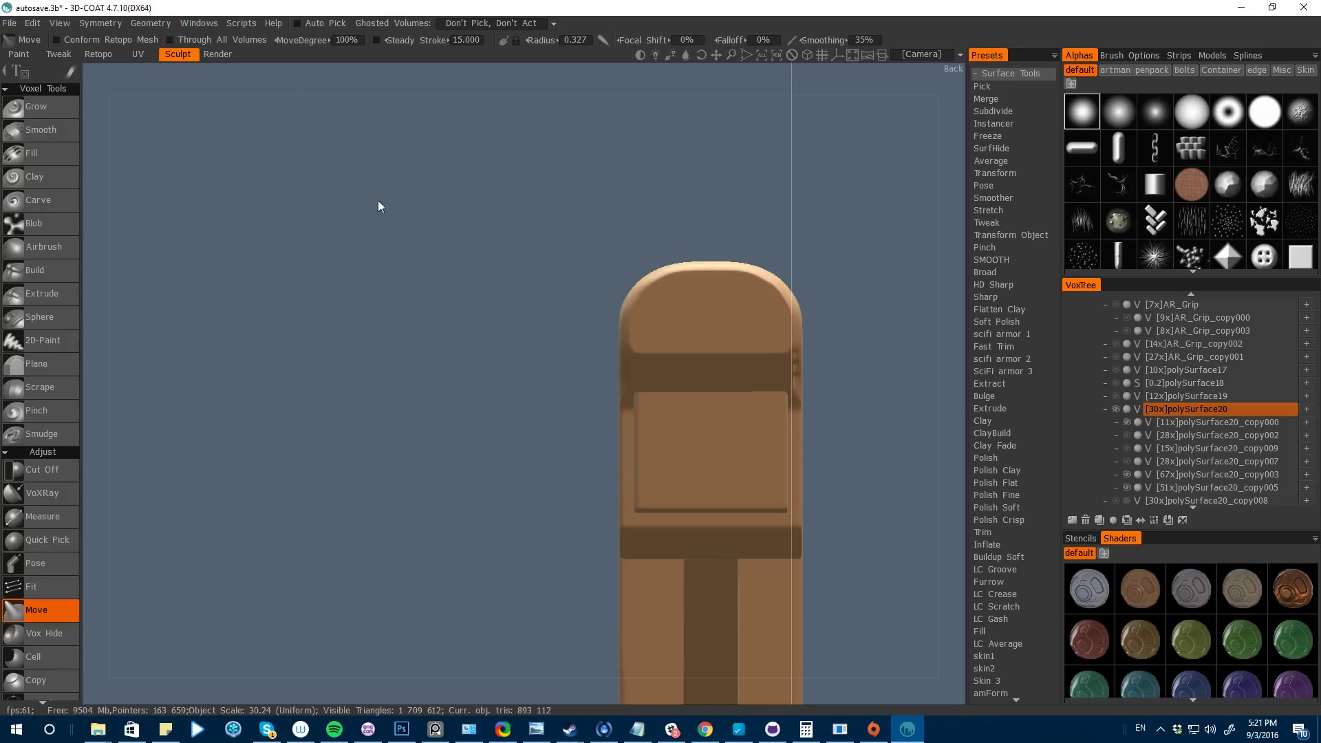
key("s")
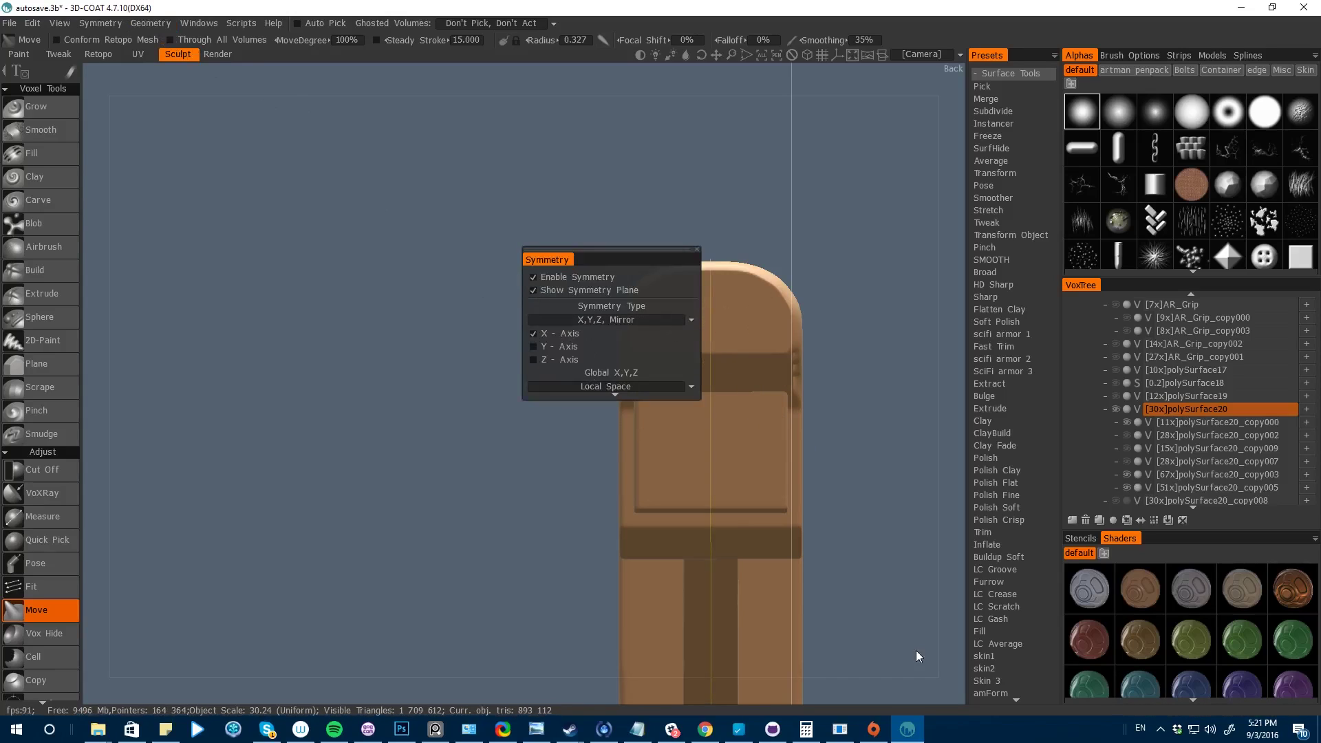
- Mirror the polySurface20 buttstock body across the X symmetry plane with Symm Copy and check its side profile
key("s")
left_click(151, 23)
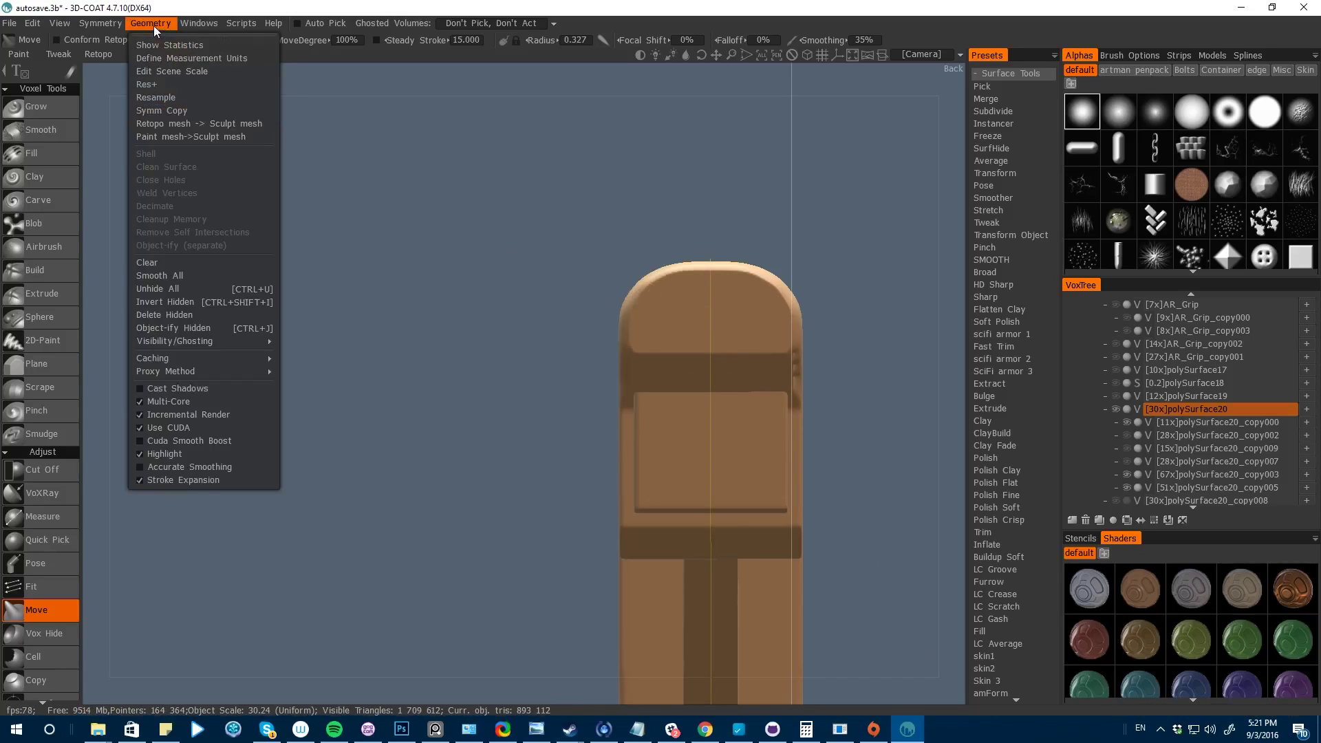
left_click(151, 111)
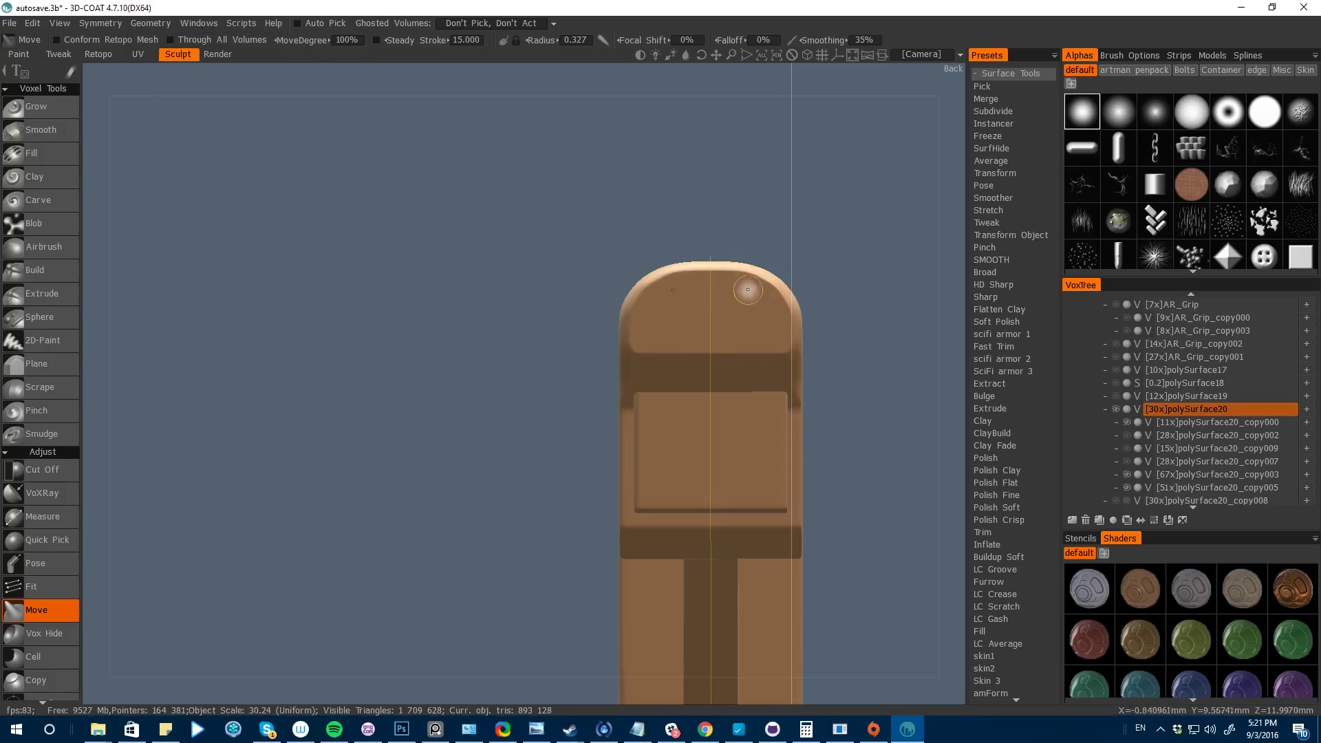
left_click_drag(113, 141, 97, 121)
key("space")
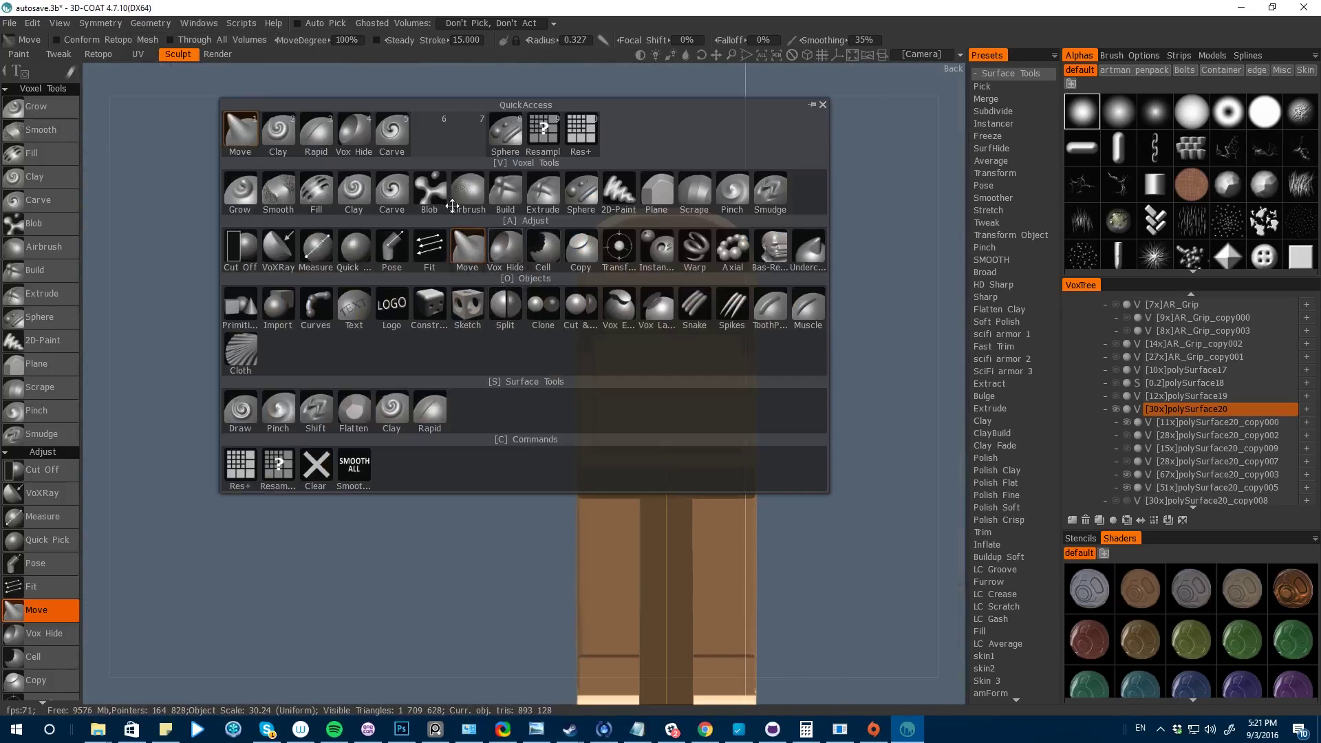
left_click_drag(95, 173, 212, 174)
scroll(481, 261, "down", 5)
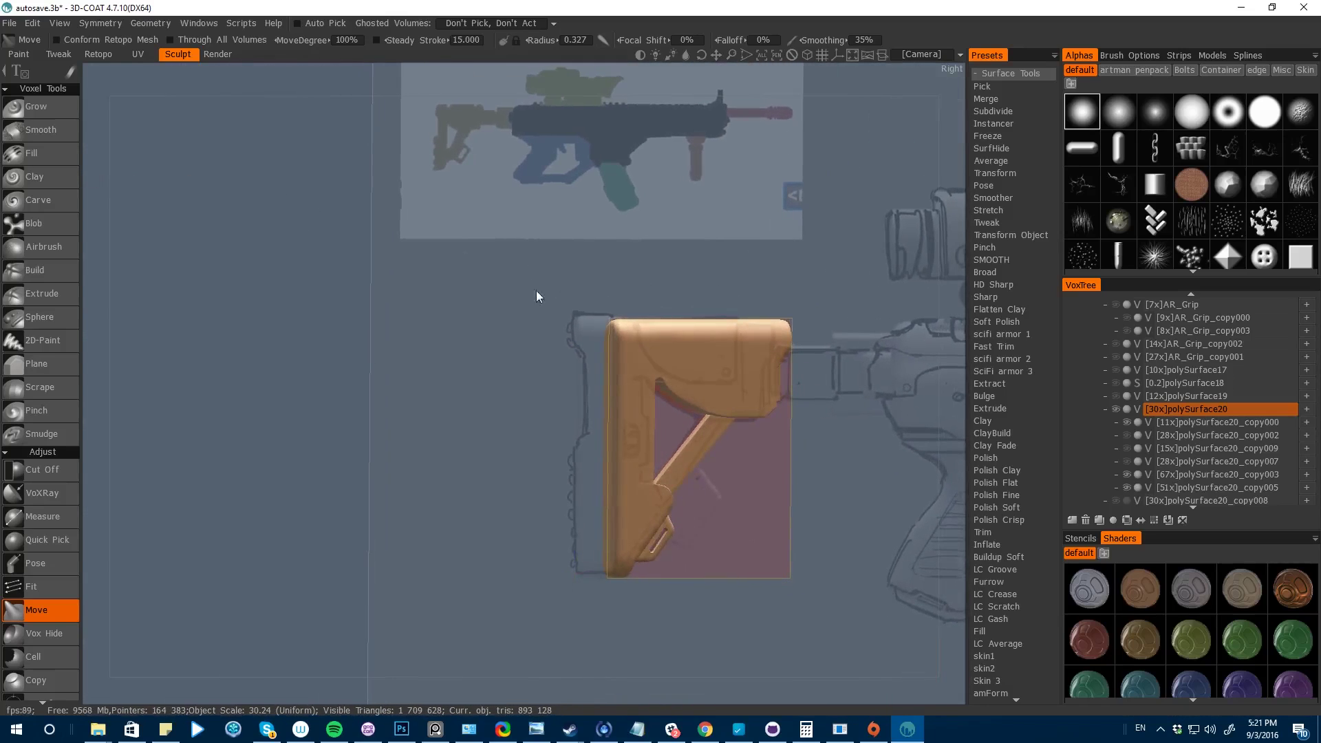
left_click_drag(874, 431, 592, 440)
right_click_drag(468, 463, 474, 366)
- Trace half of the front opening in the back view with a closed Cut Off spline following the inner walls, and cut through the buttstock body
key("space")
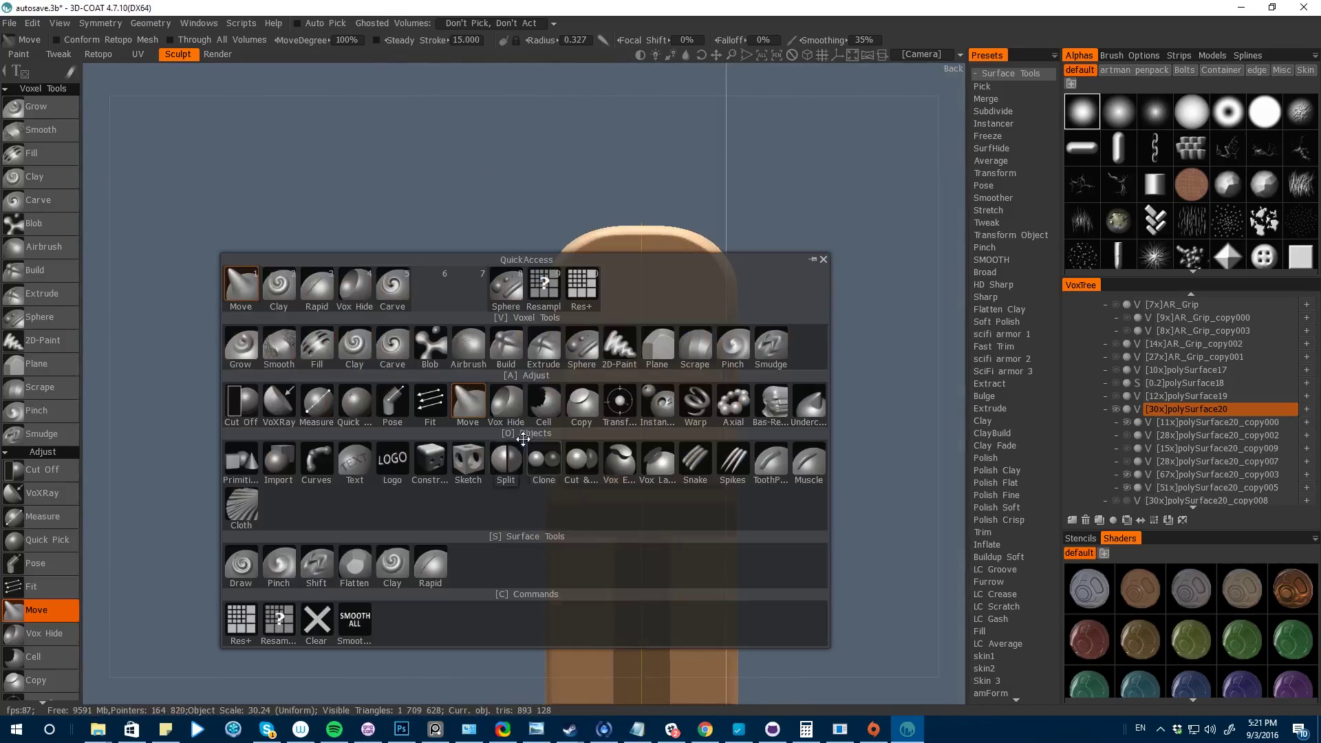
key("space")
key("space")
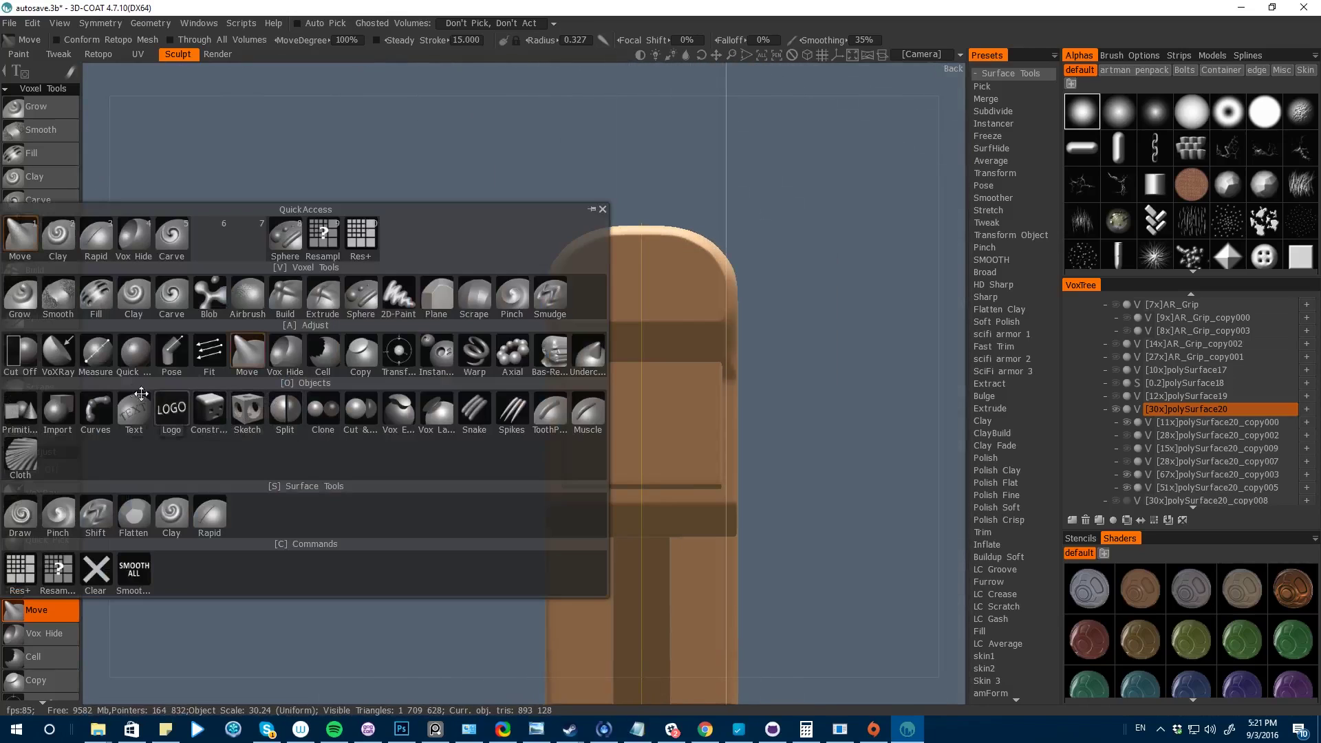
left_click(20, 362)
mouse_move(76, 74)
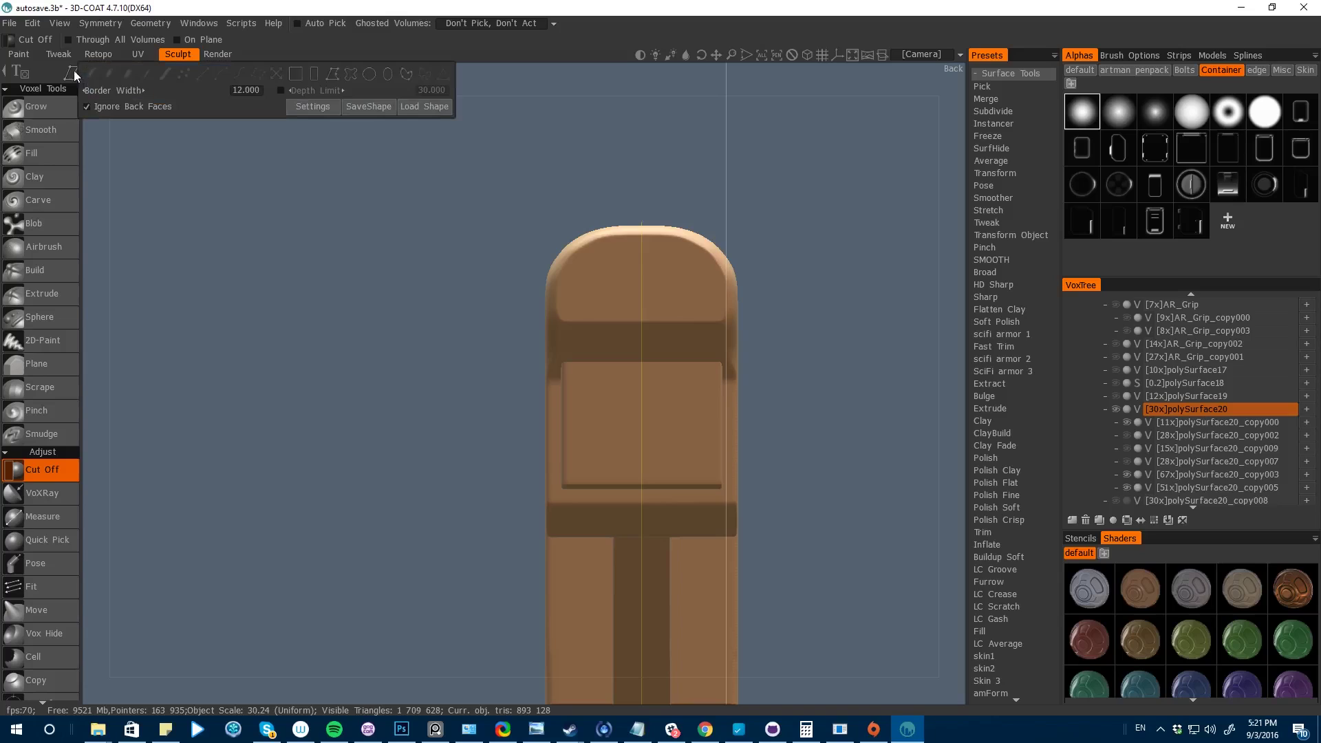
left_click(409, 73)
scroll(501, 345, "up", 2)
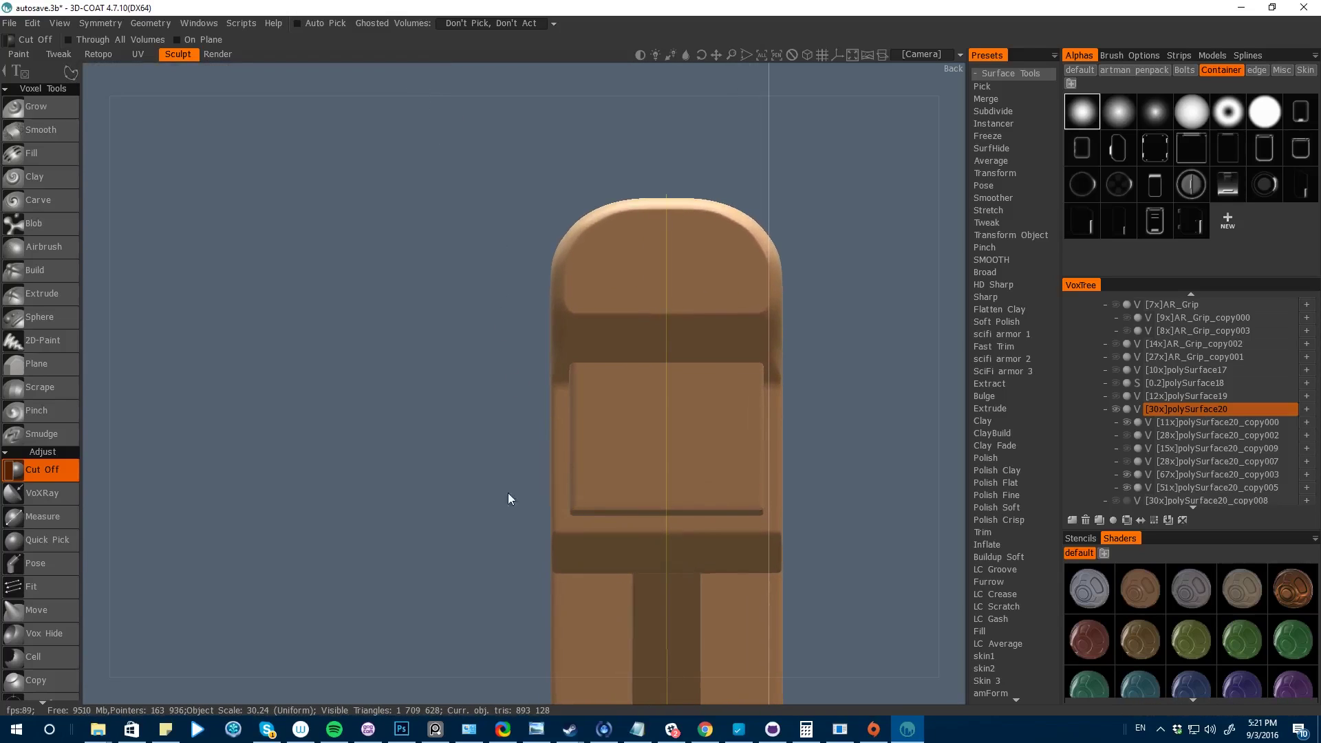
middle_click_drag(510, 497, 481, 404)
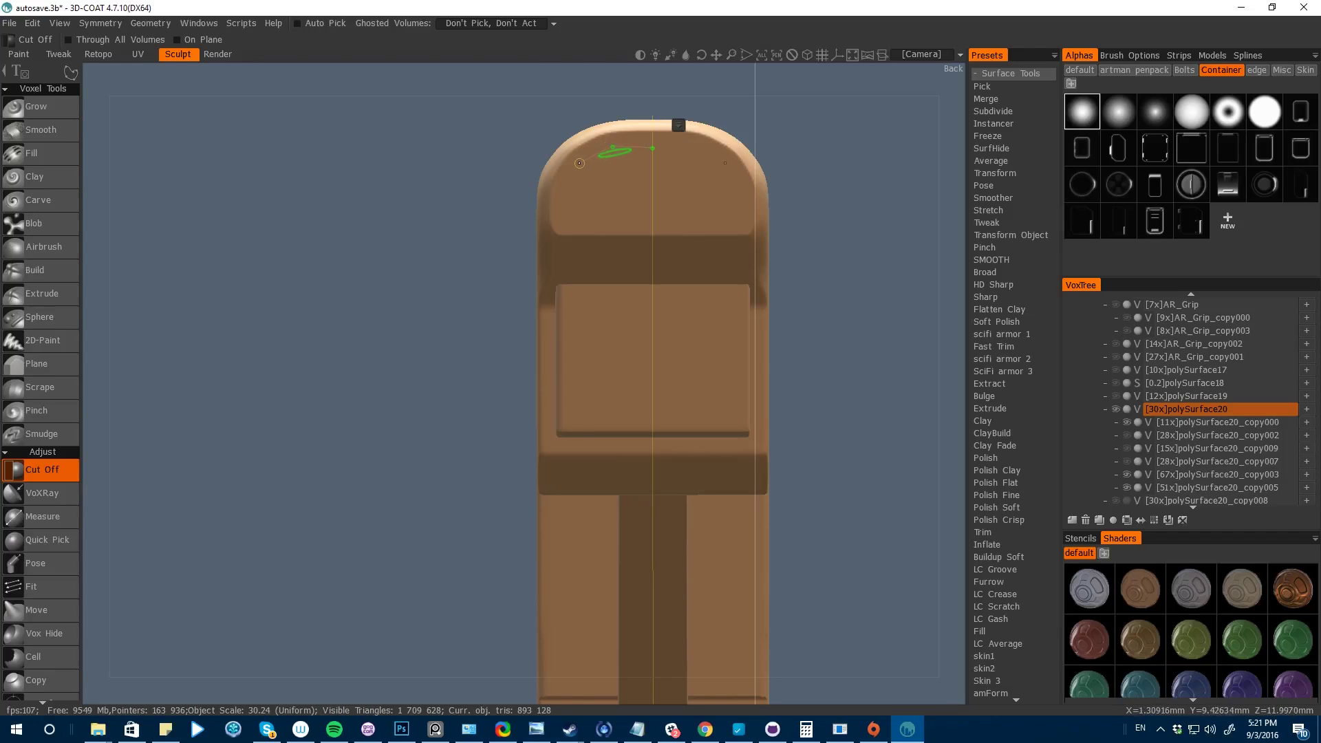
left_click(553, 304)
left_click(556, 433)
left_click(575, 454)
left_click(597, 453)
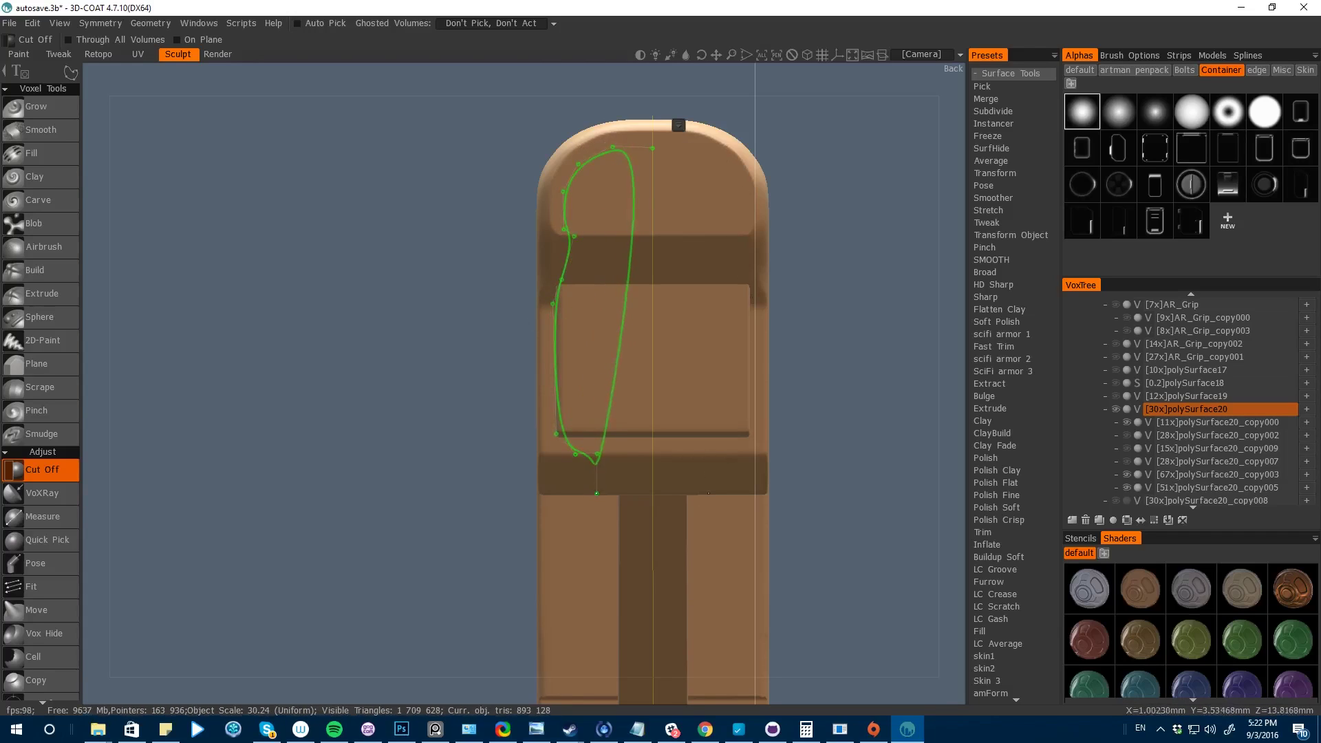
left_click(596, 493)
left_click(652, 494)
left_click(652, 156)
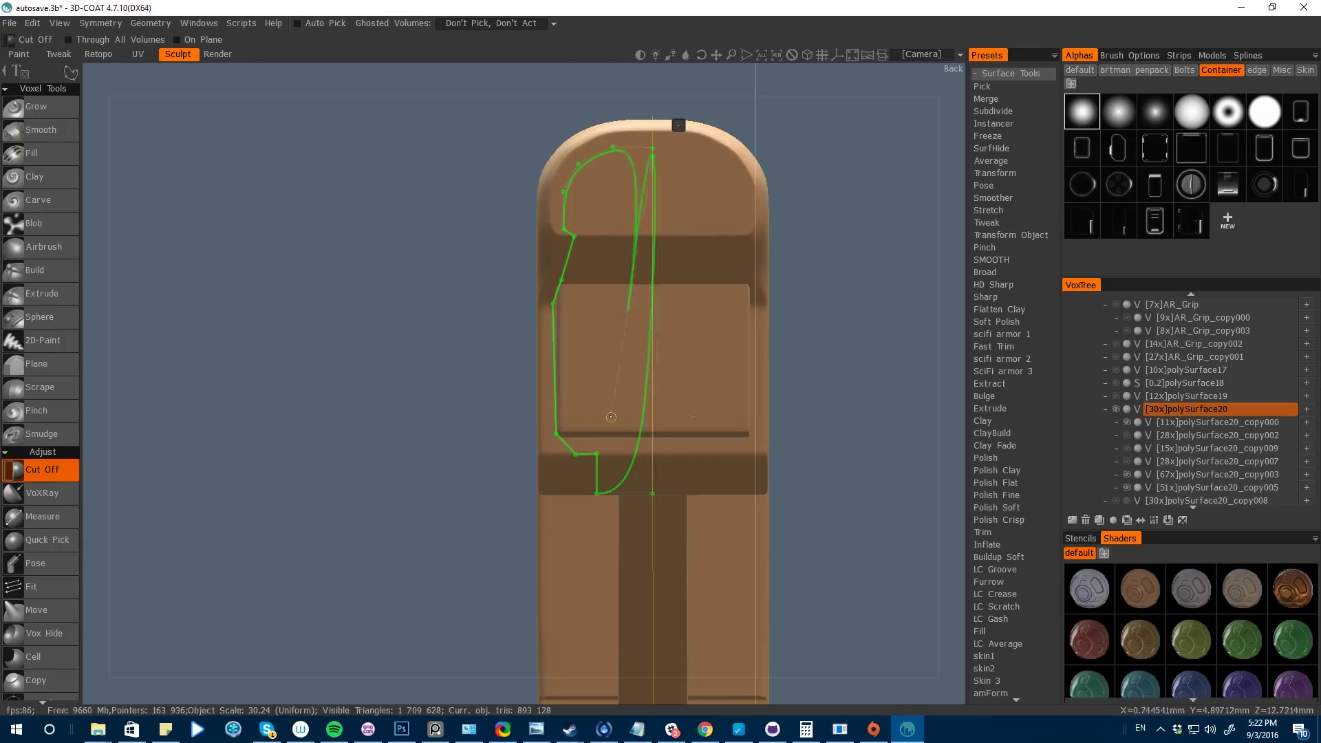
left_click(653, 146)
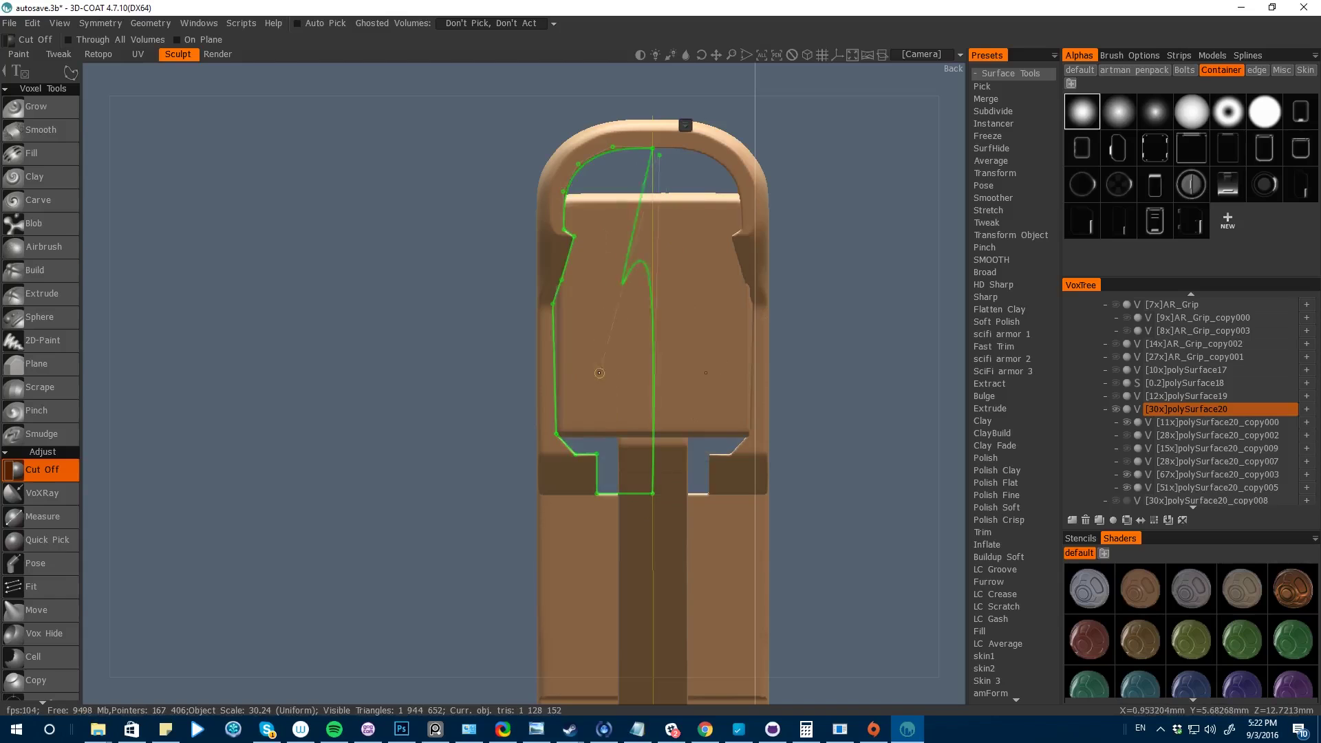
- Show the whole rifle to examine the opening from an angle and the side, and isolate the buttstock body again in the back view
middle_click_drag(128, 258, 163, 267)
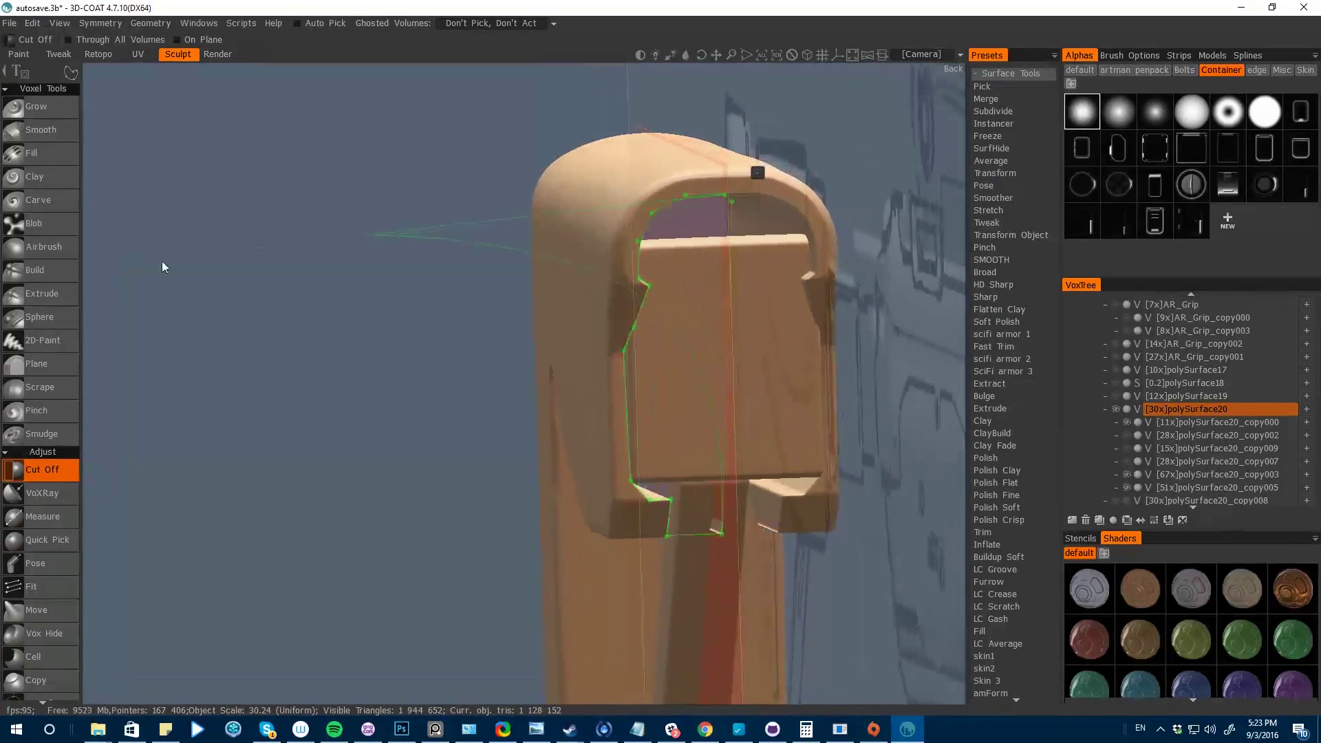
left_click(1115, 410, "alt")
left_click_drag(385, 272, 177, 275)
scroll(927, 475, "down", 4)
left_click_drag(926, 475, 852, 376)
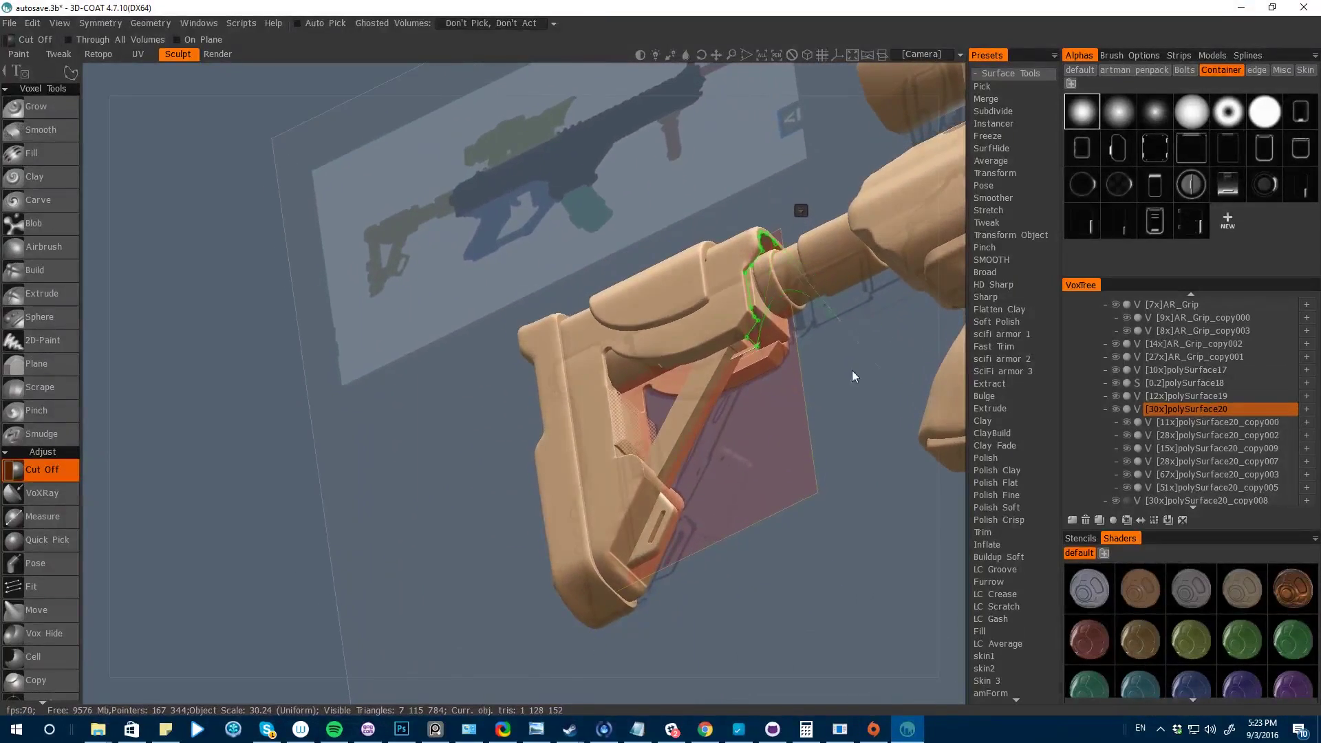
left_click_drag(955, 444, 918, 525)
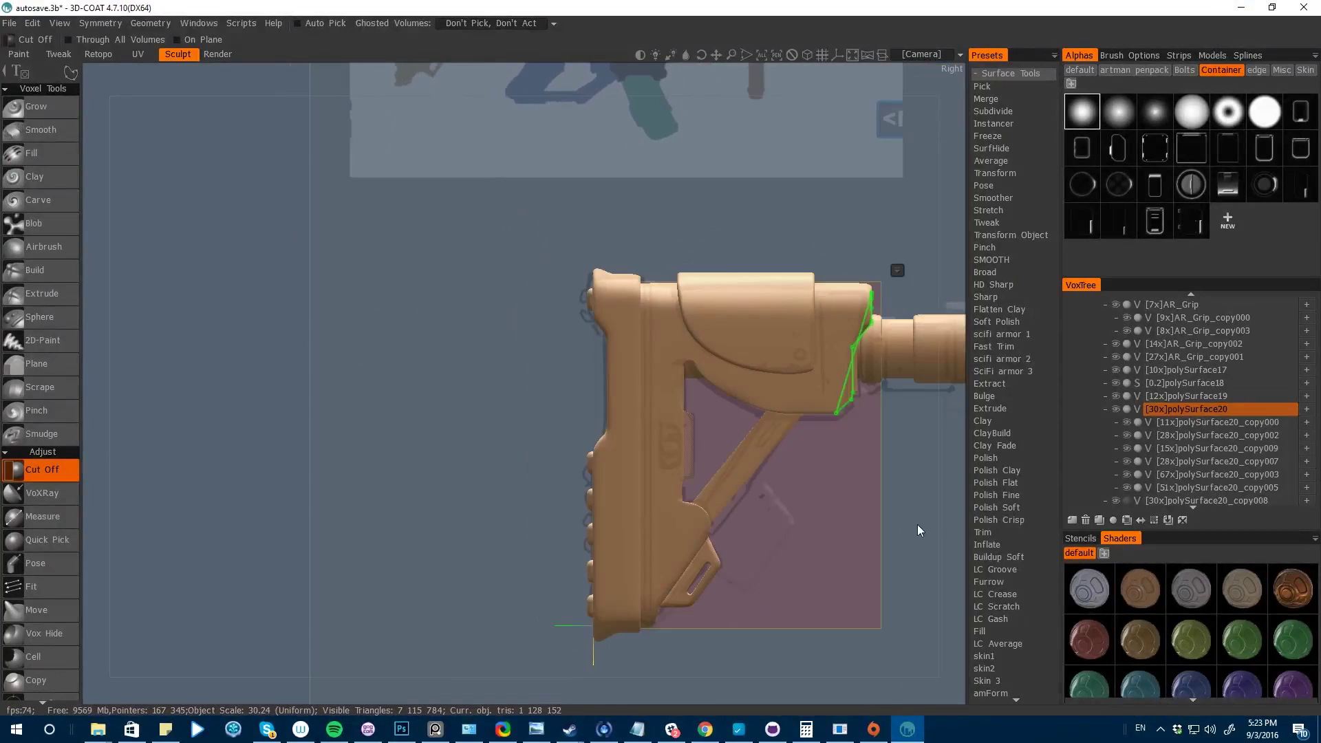
left_click(1115, 410, "alt")
left_click_drag(207, 276, 386, 275, "shift")
right_click_drag(103, 257, 337, 458)
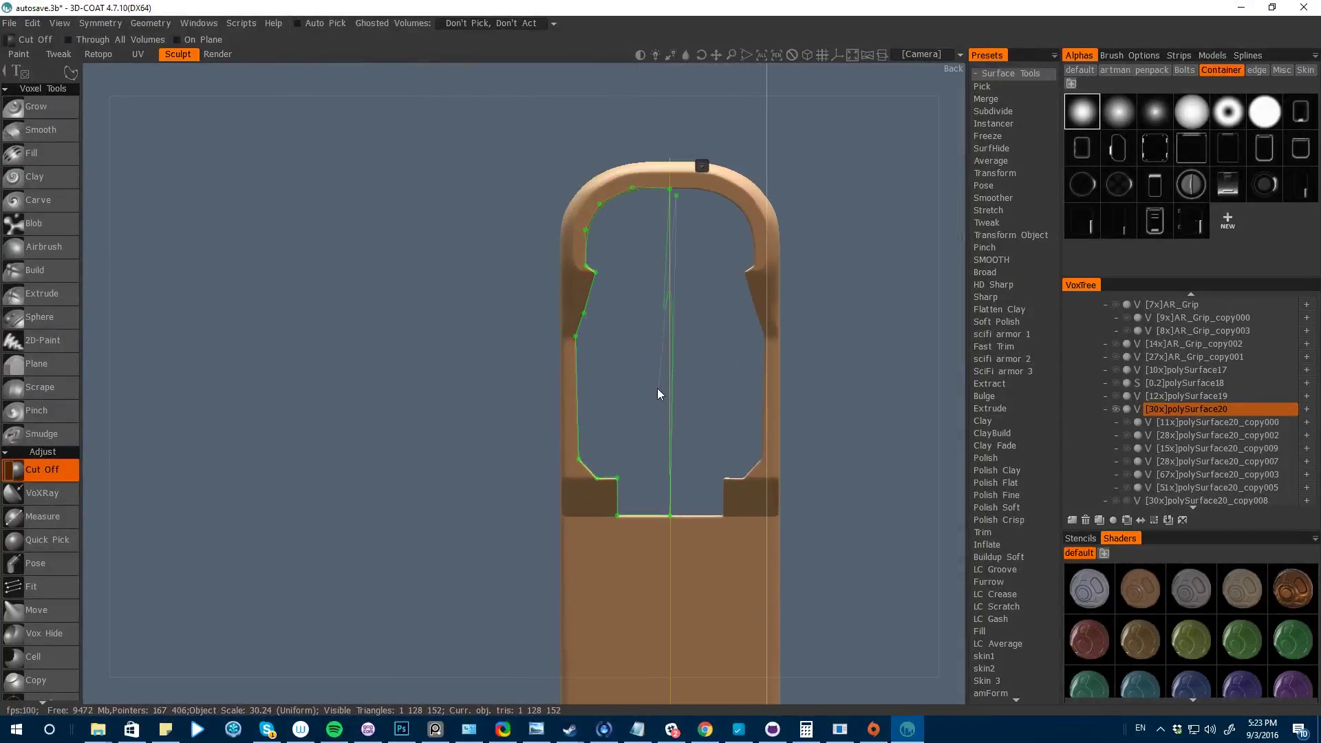
mouse_move(539, 449)
left_mouse_down()
mouse_move(606, 441)
mouse_move(539, 448)
left_mouse_up()
- Undo the cut, raise the bottom edge of the spline outline by editing its points, and apply the cut again
key("ctrl+z")
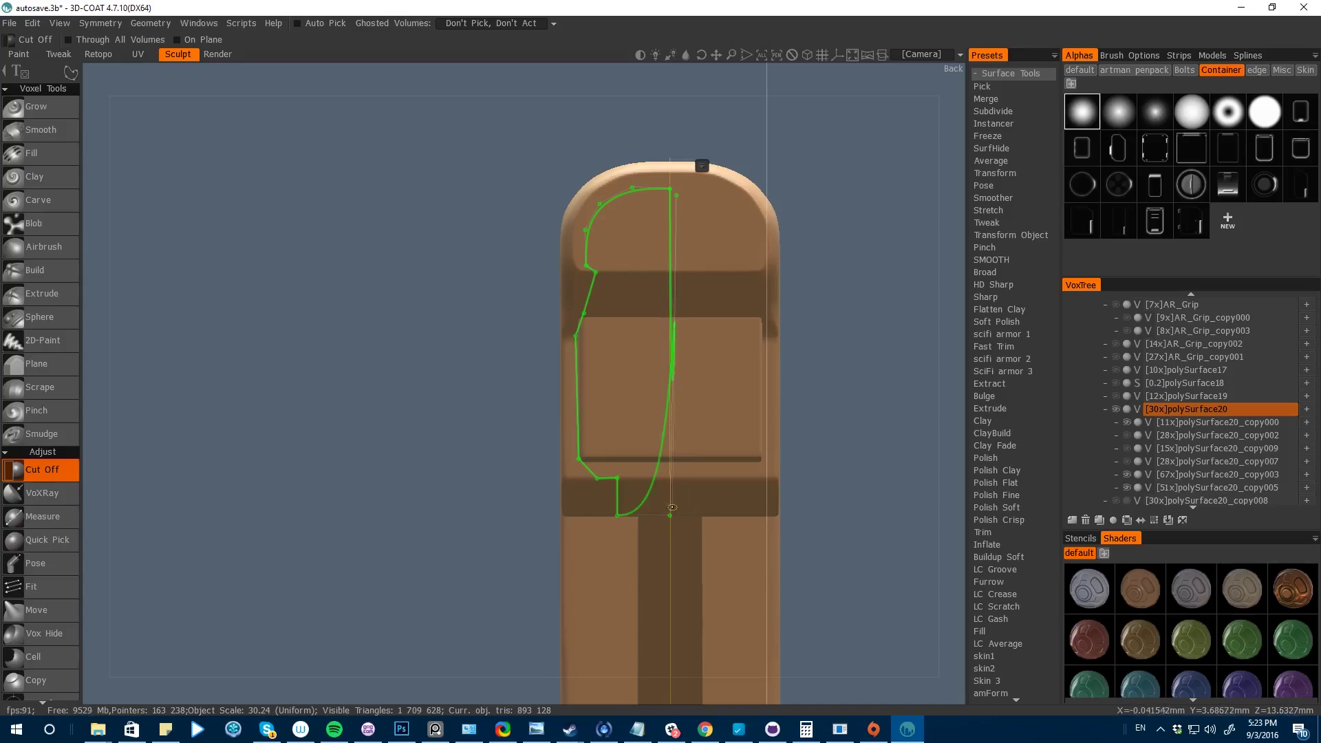
right_click(703, 166)
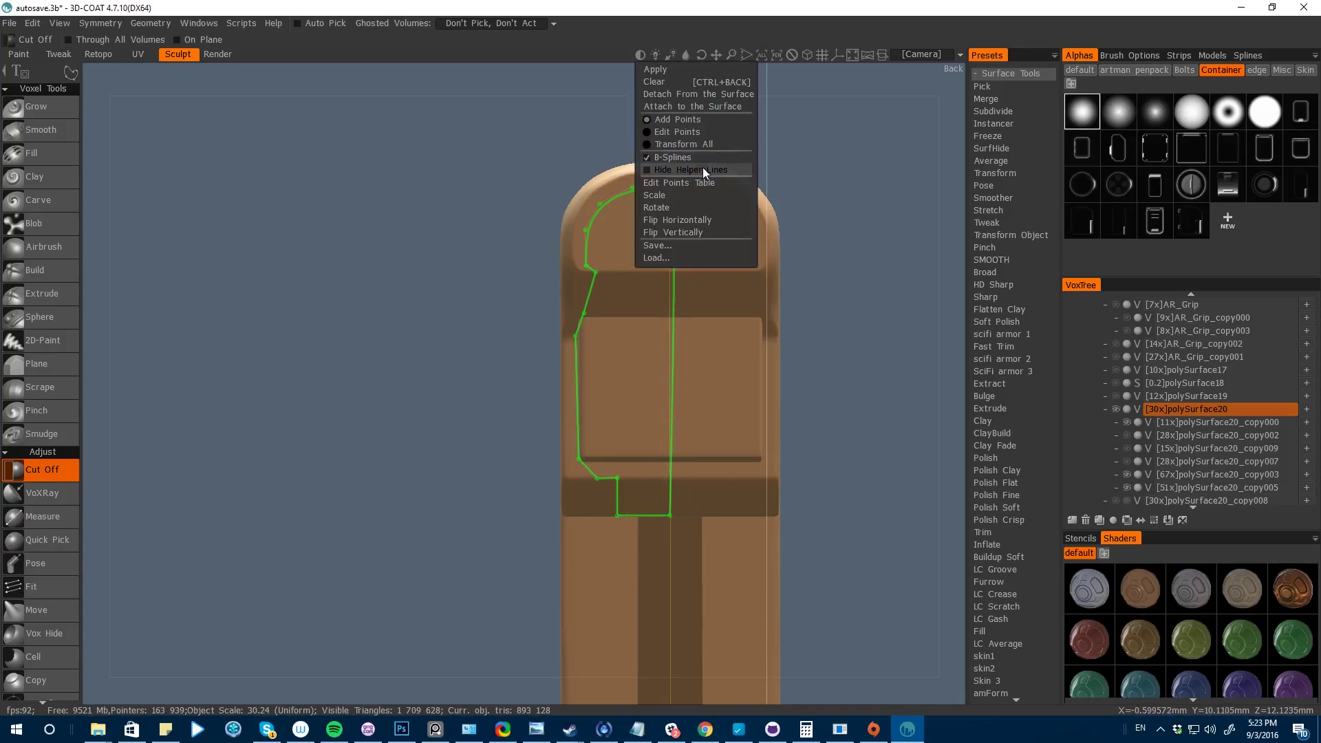
left_click(649, 131)
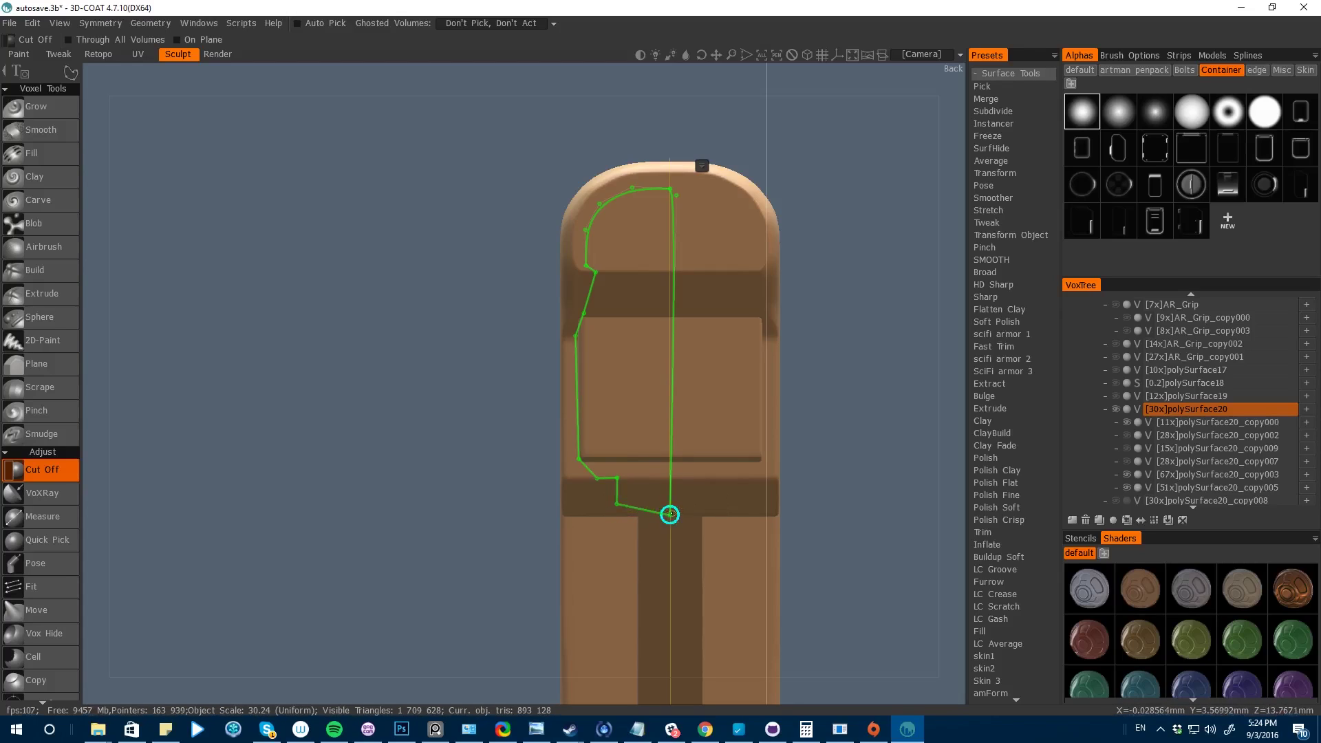
key("Return")
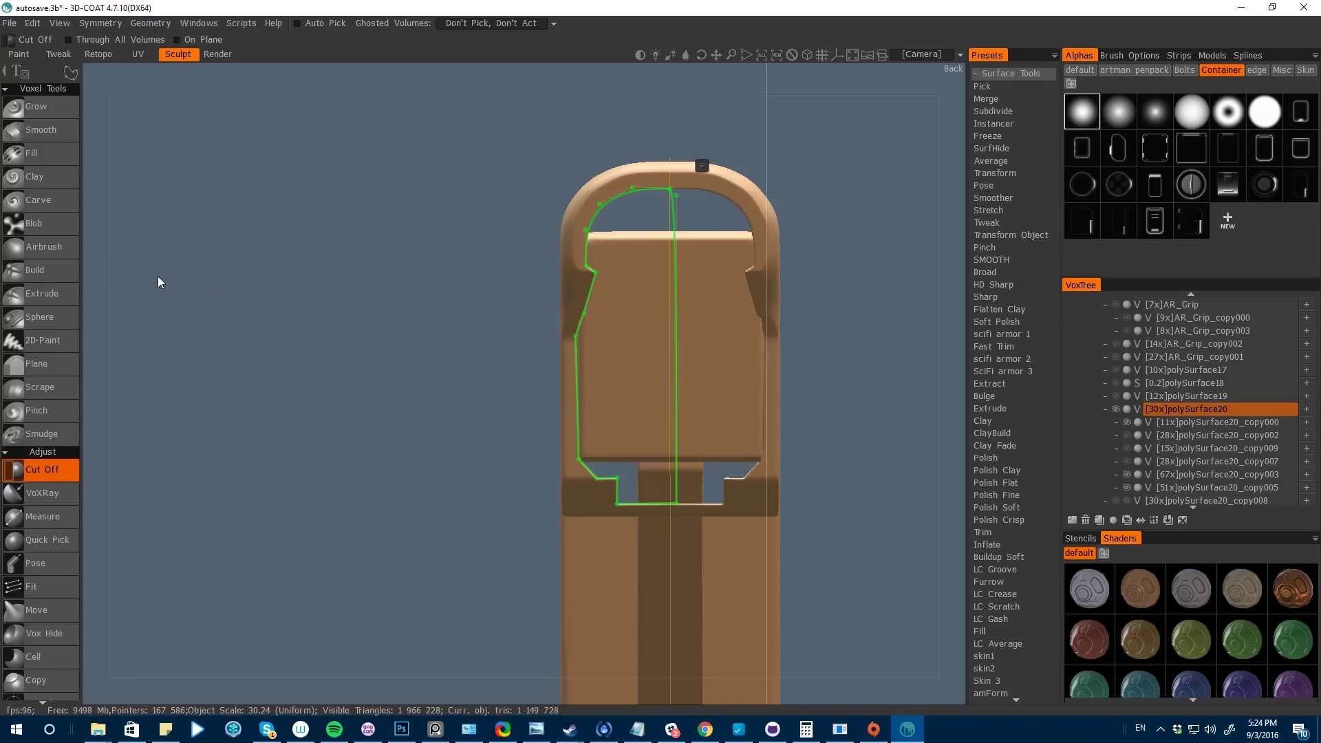
- Undo the cut, straighten the notch in the upper side of the spline outline, and reapply it to the buttstock body
key("ctrl+z")
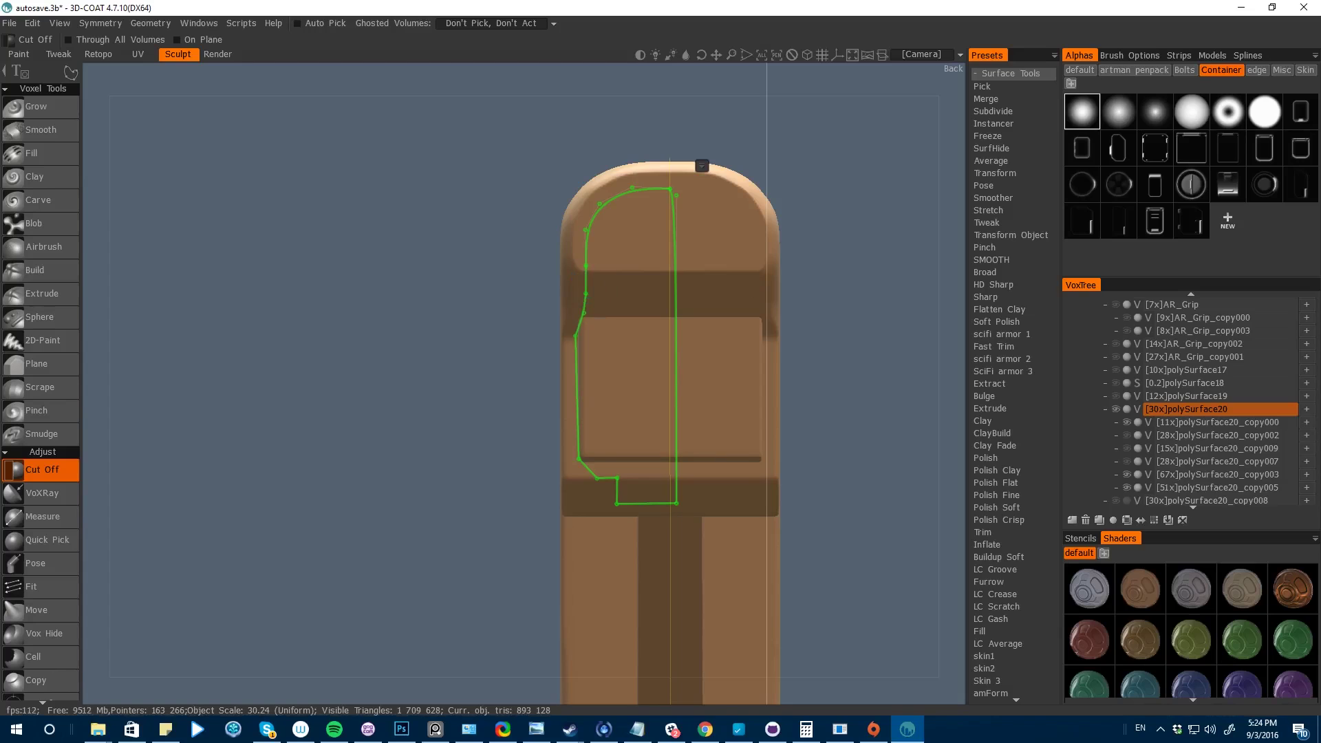
key("Return")
left_click_drag(110, 229, 239, 206)
right_click_drag(240, 206, 481, 325)
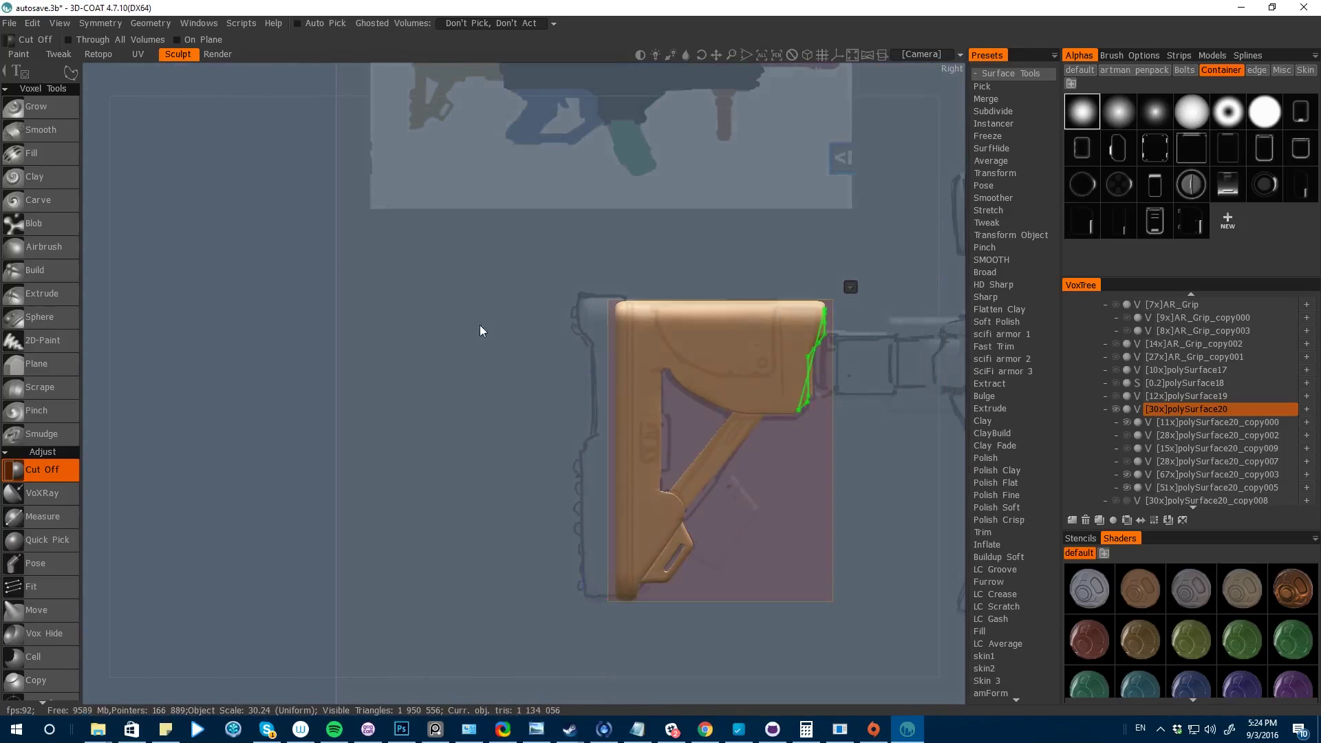
left_click_drag(953, 533, 413, 389)
right_click(613, 196)
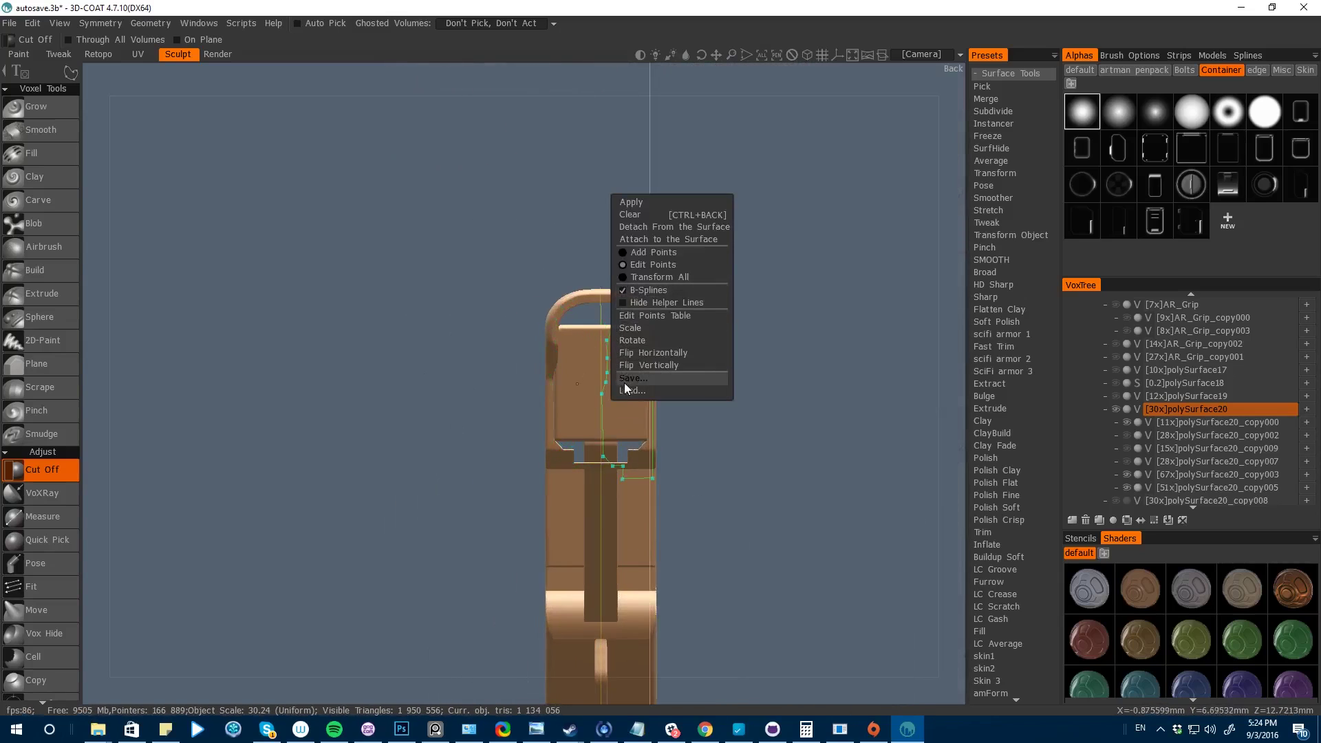
left_click_drag(400, 230, 484, 283)
right_click(682, 301)
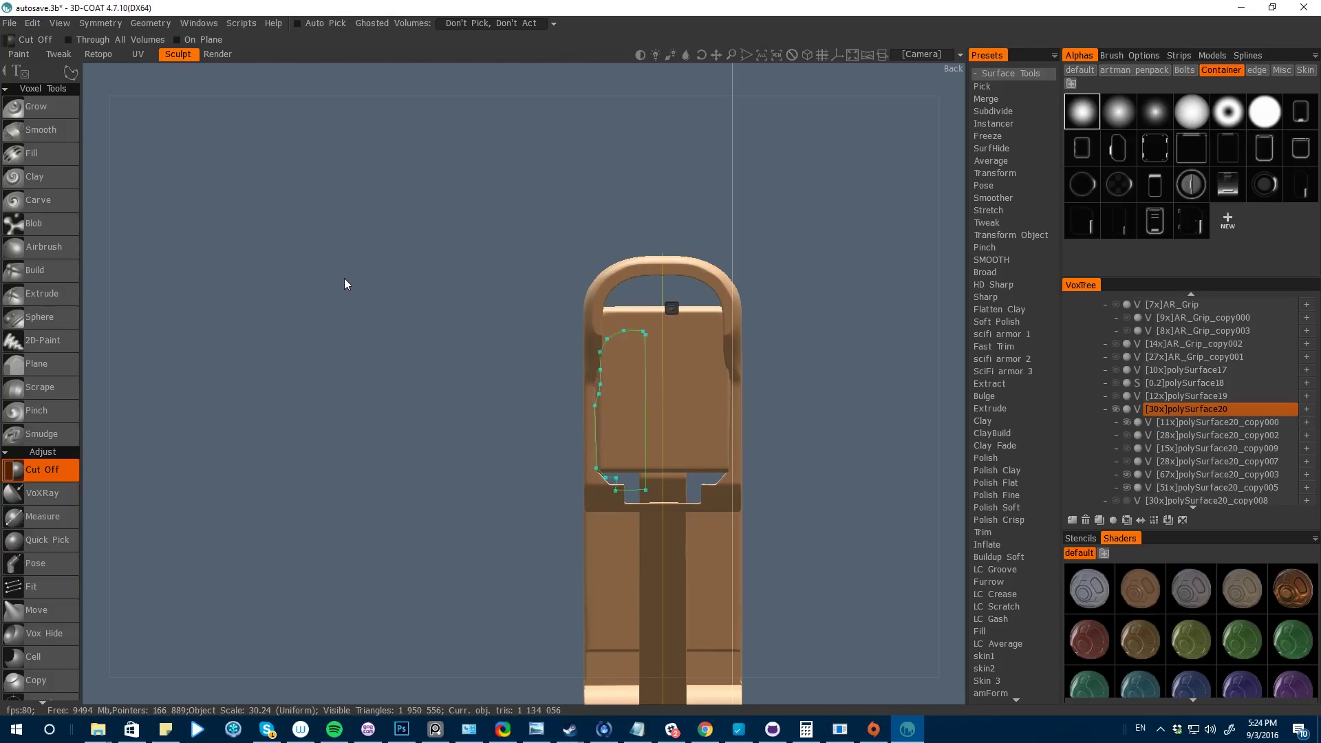
left_click(40, 107)
left_click_drag(130, 203, 199, 210)
- Show the full rifle, select the buffer tube volume polySurface20_copy004, and cut away its section between the ring and the sleeve
left_click(1116, 410)
key("h")
left_click_drag(344, 406, 399, 417)
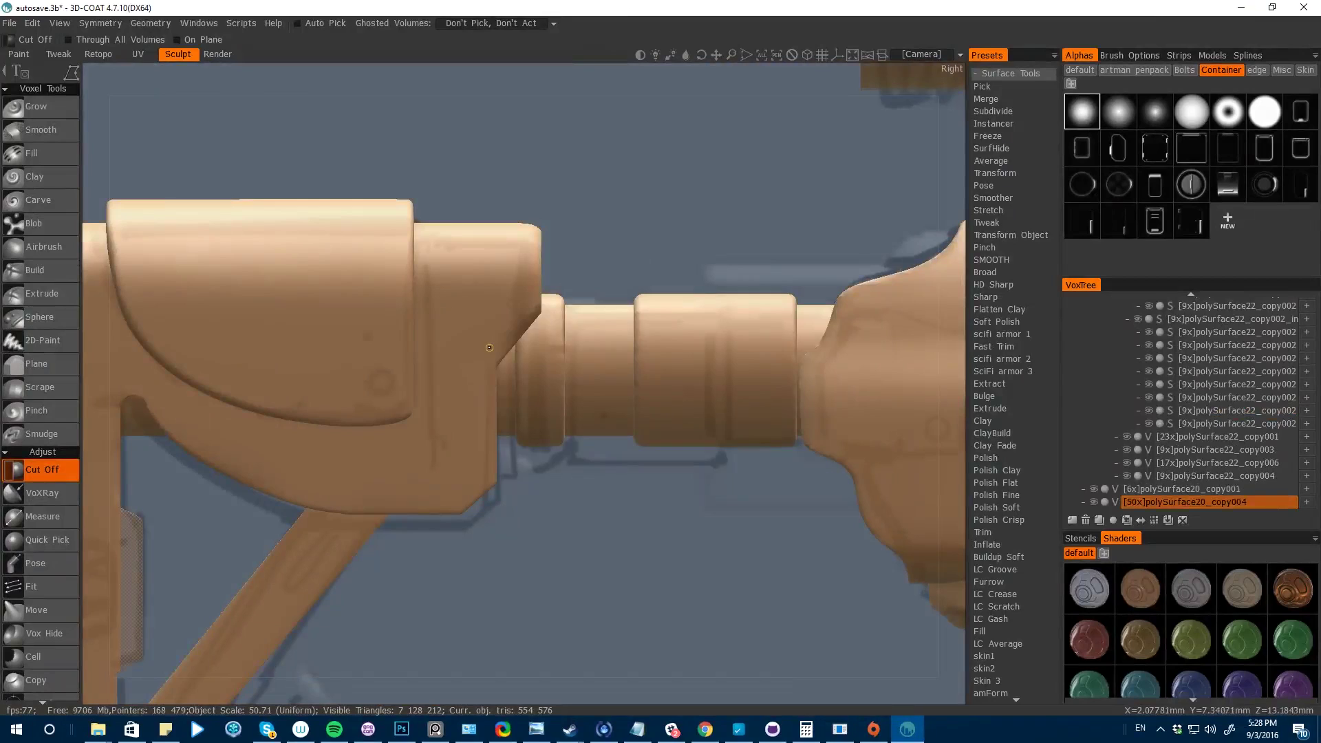
key("e")
left_click(532, 330)
left_click_drag(569, 304, 597, 492)
- Isolate polySurface20_copy004, carve around the edge of its ring with the Carve brush, and show the other volumes again
left_click(42, 293)
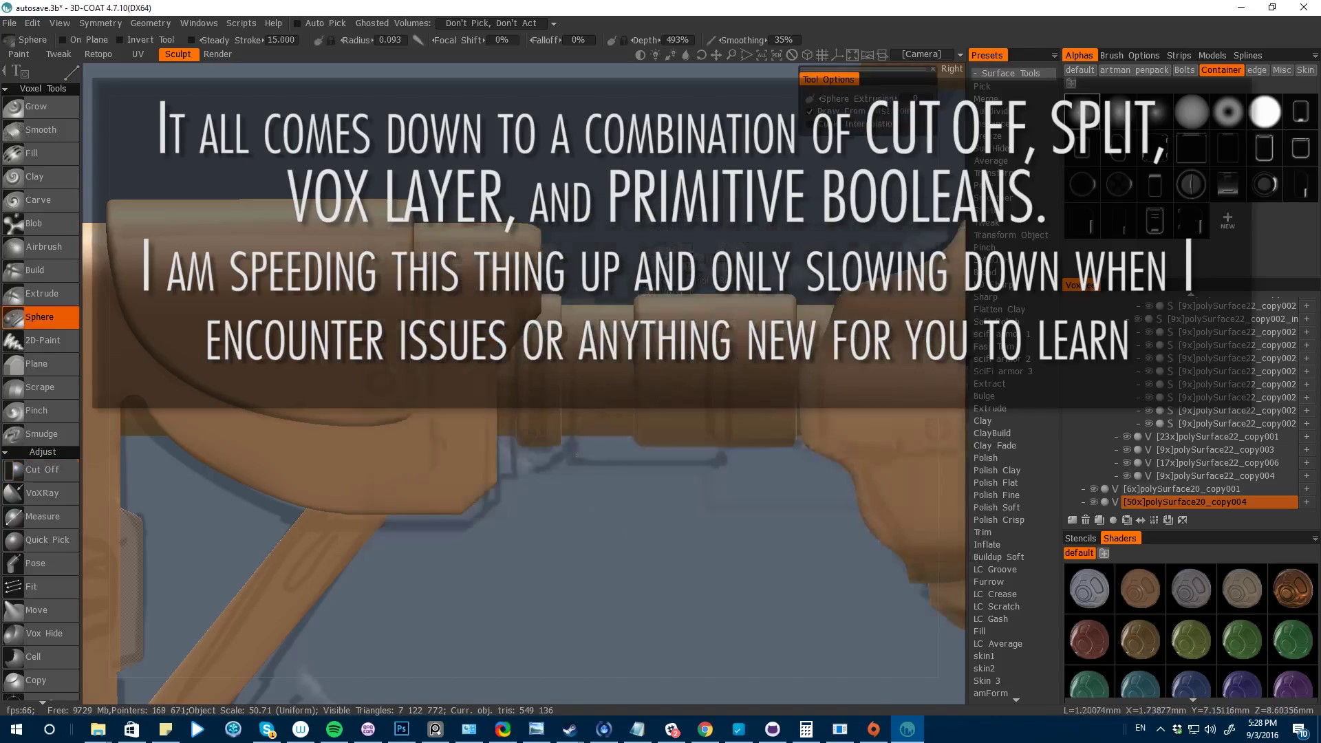
left_click(1094, 502)
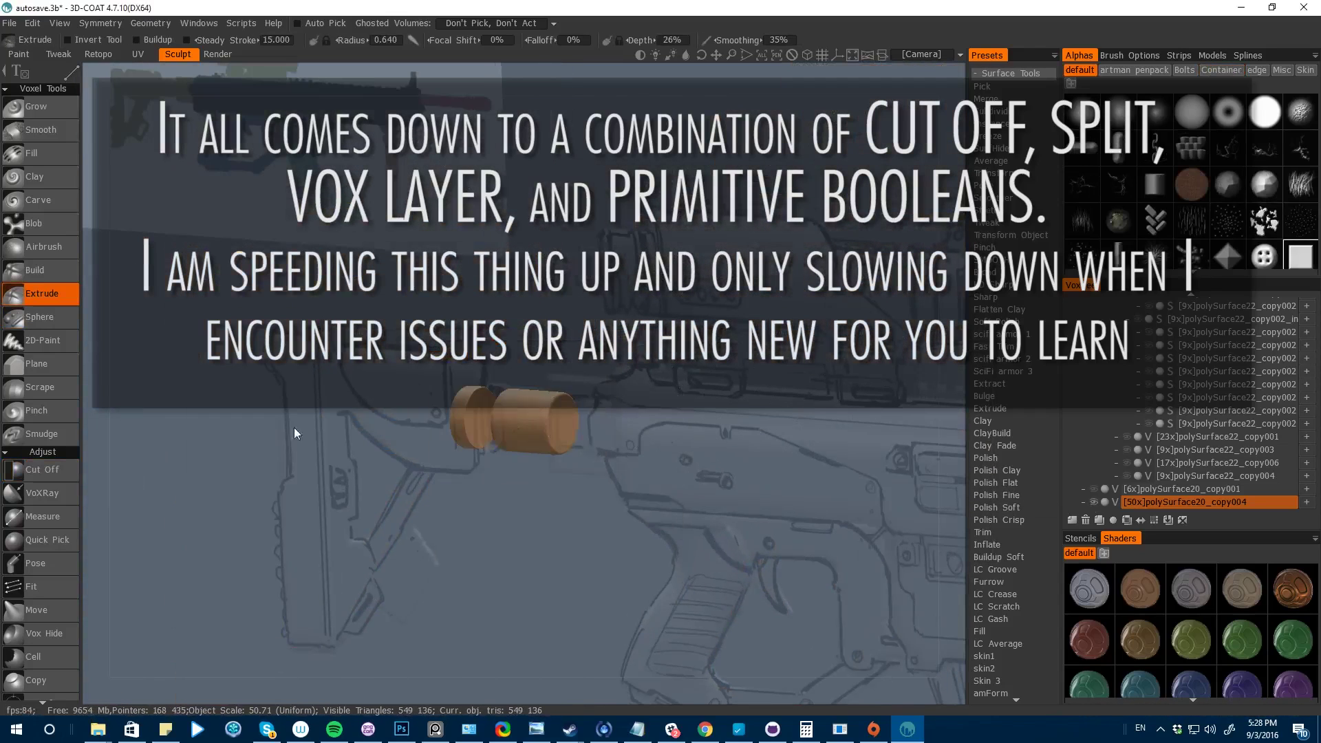
scroll(162, 436, "up", 5)
left_click(40, 387)
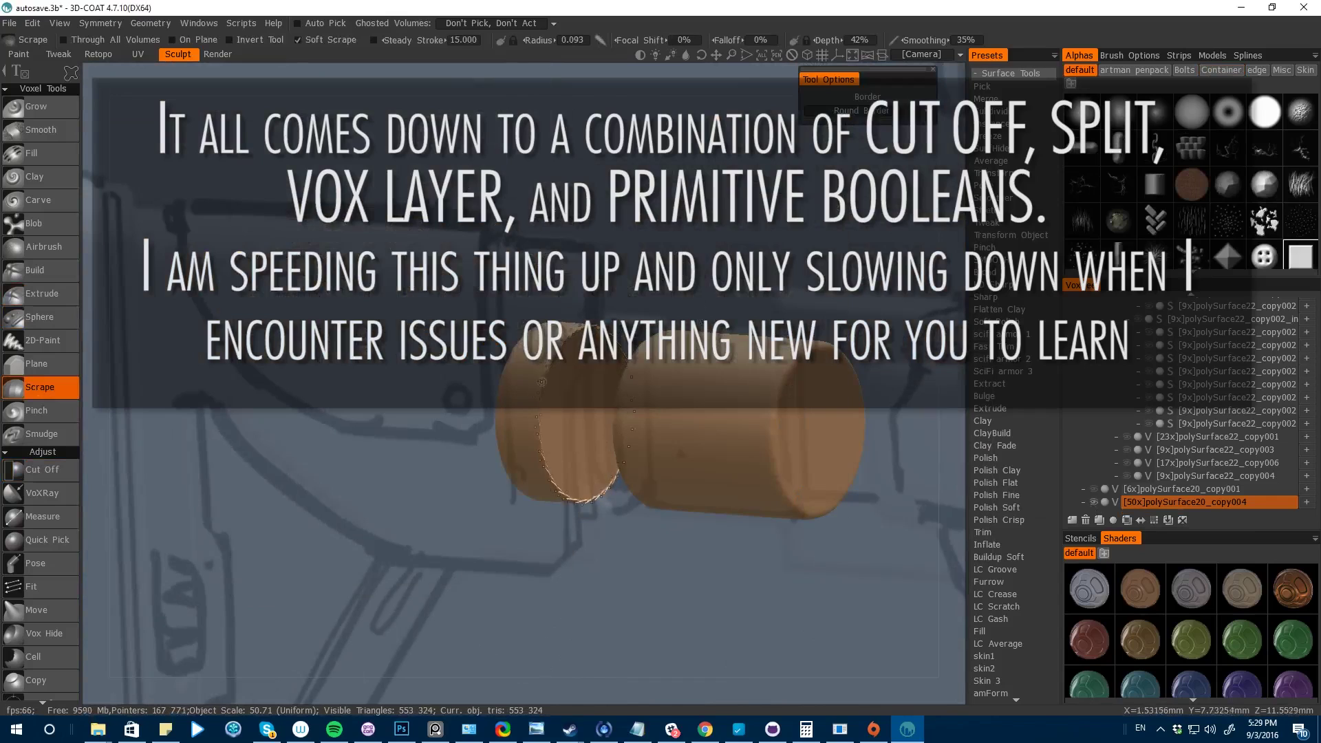
key("space")
left_click(537, 391)
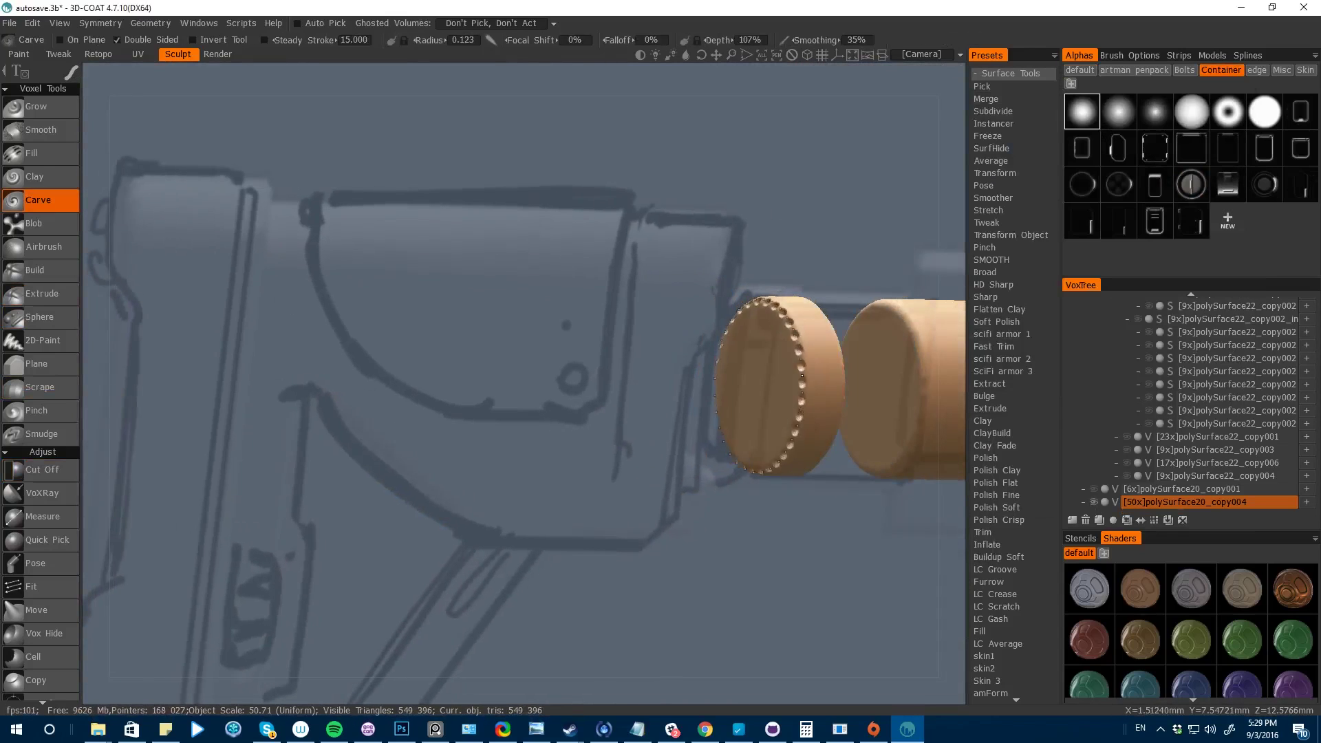
left_click_drag(640, 572, 716, 578)
left_click(1094, 502, "alt")
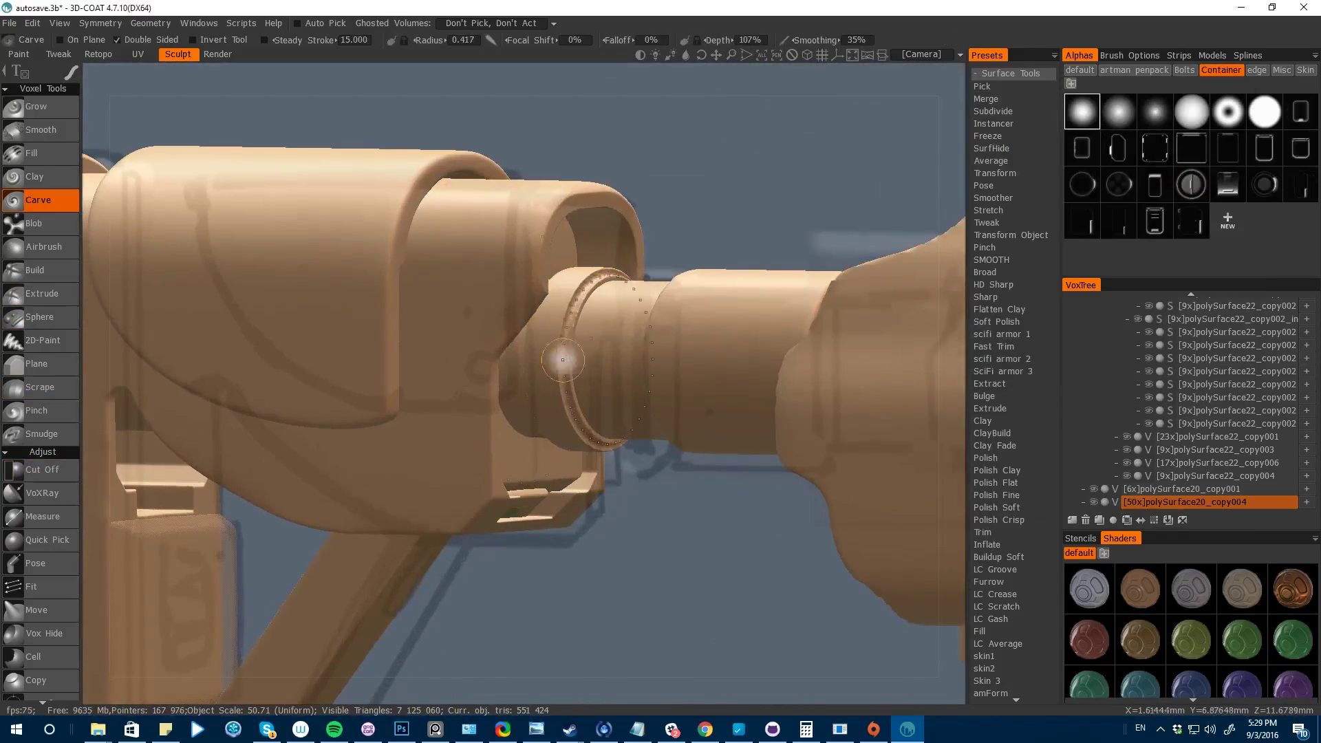
- Resample the polySurface20_copy004 volume down to a 30x resolution
key("space")
left_click(340, 403)
left_click(431, 436)
key("space")
left_click(274, 490)
left_click(436, 435)
key("space")
left_click_drag(413, 523, 485, 530)
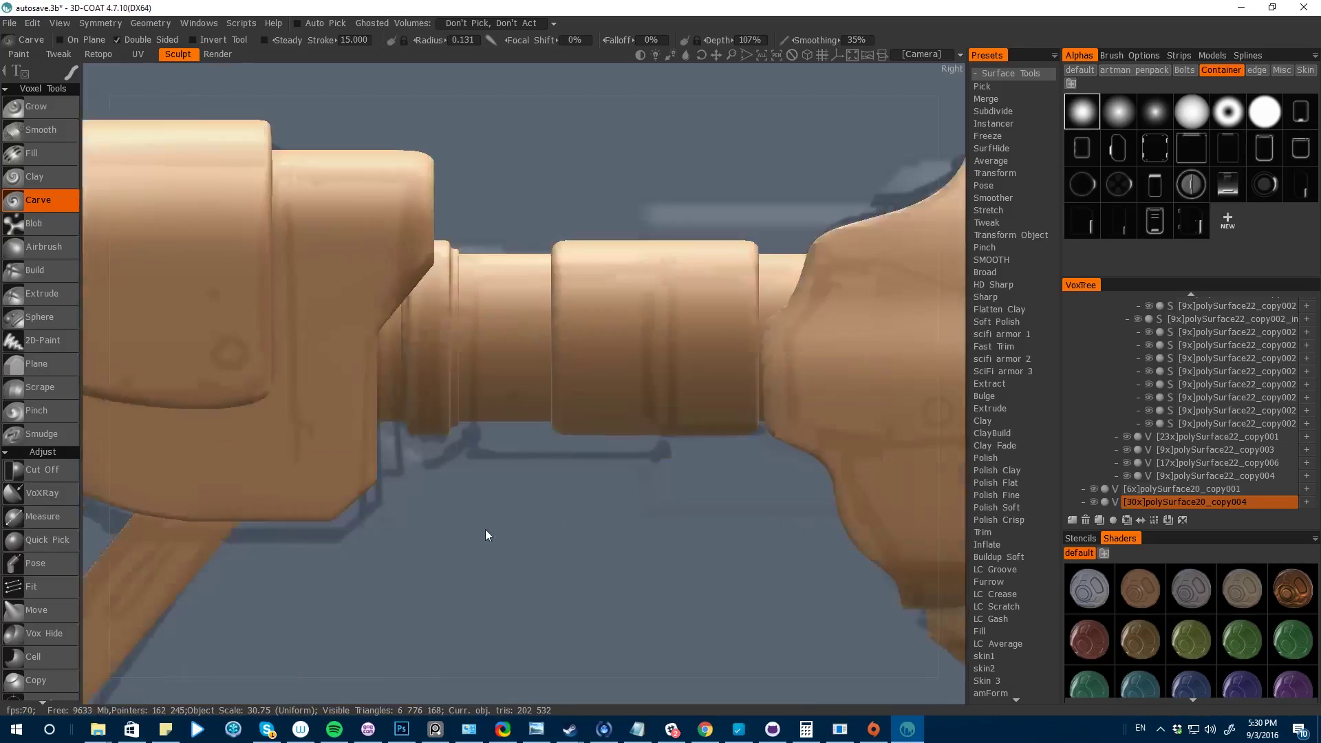
- Select the sleeve on the tube with the Pose tool, reset the gizmo axis, shift the sleeve toward the buttstock, and clear the selection
left_click(36, 564)
left_click(410, 313)
left_click(927, 111)
left_click(862, 124)
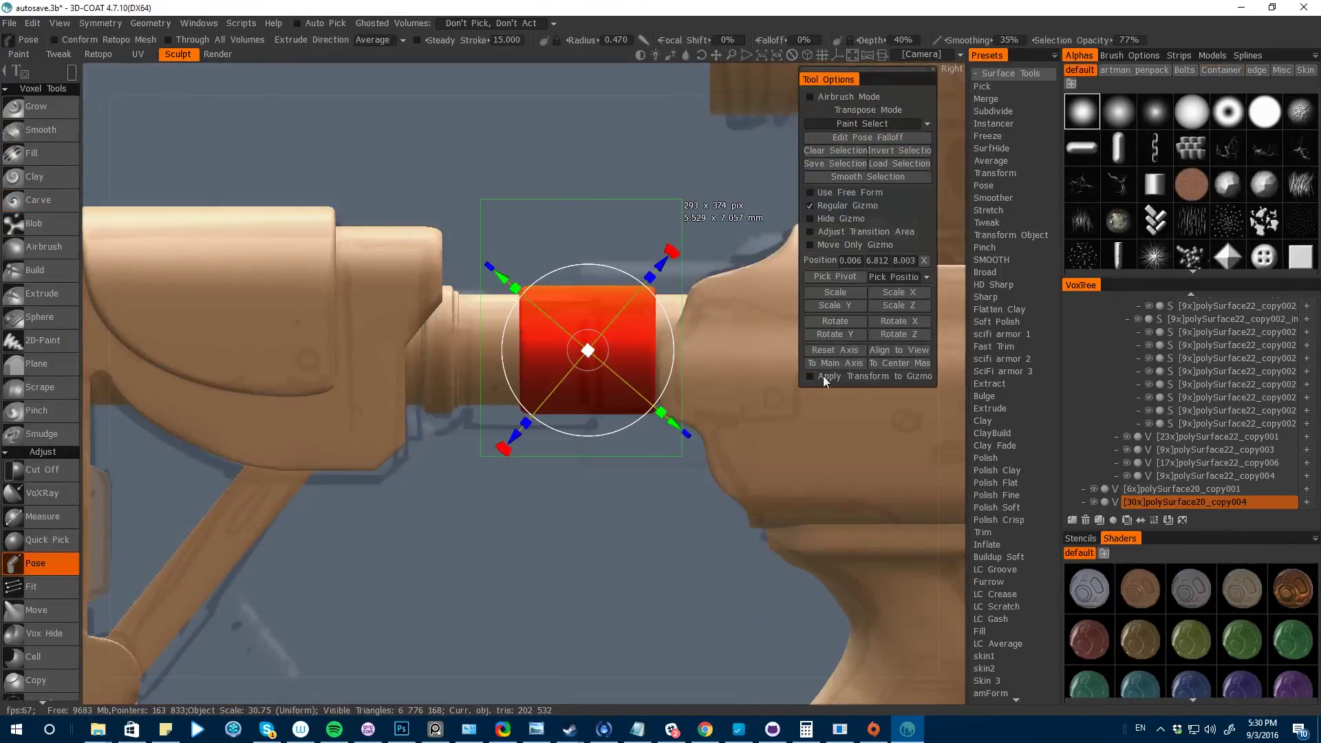
left_click(835, 351)
left_click_drag(476, 350, 451, 351)
left_click_drag(702, 548, 647, 561)
key("ctrl+d")
- Adjust the symmetry, select the lower half of the buffer tube's sleeve with the Pose tool, and reshape it
key("space")
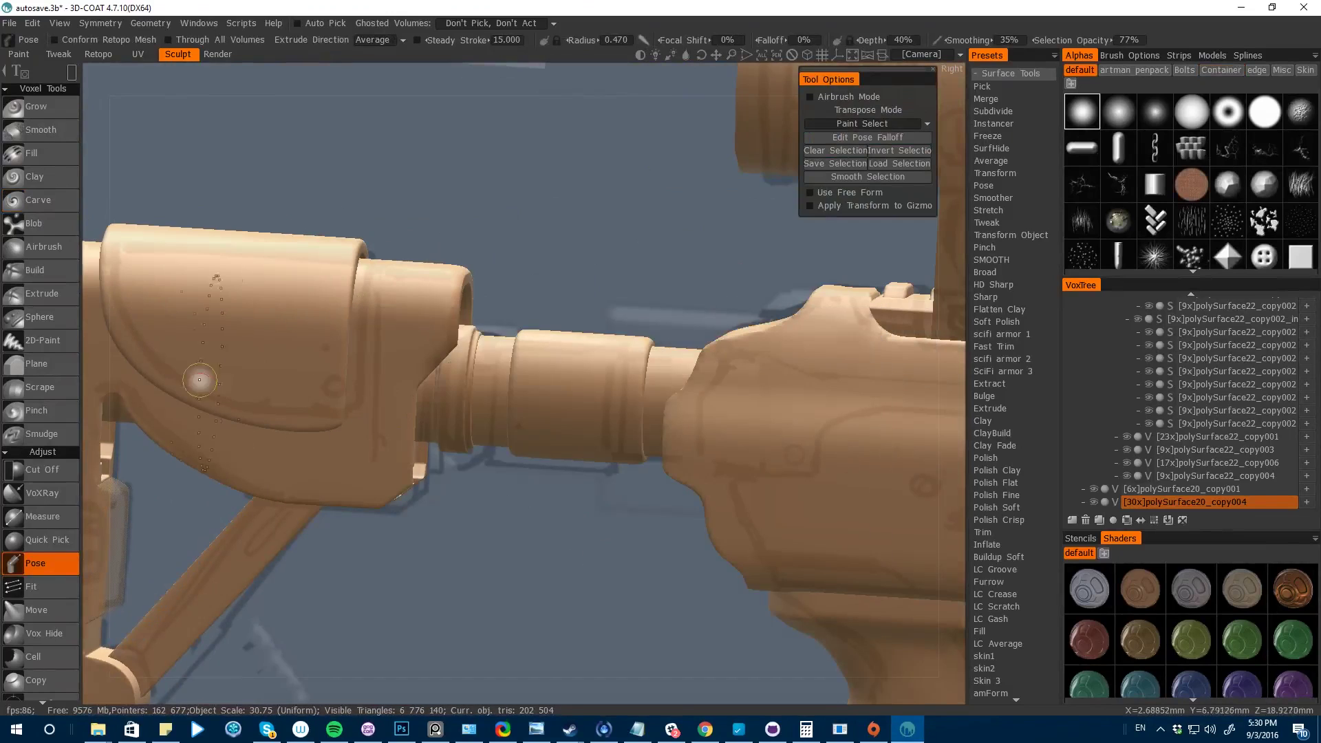
right_click_drag(200, 379, 576, 466)
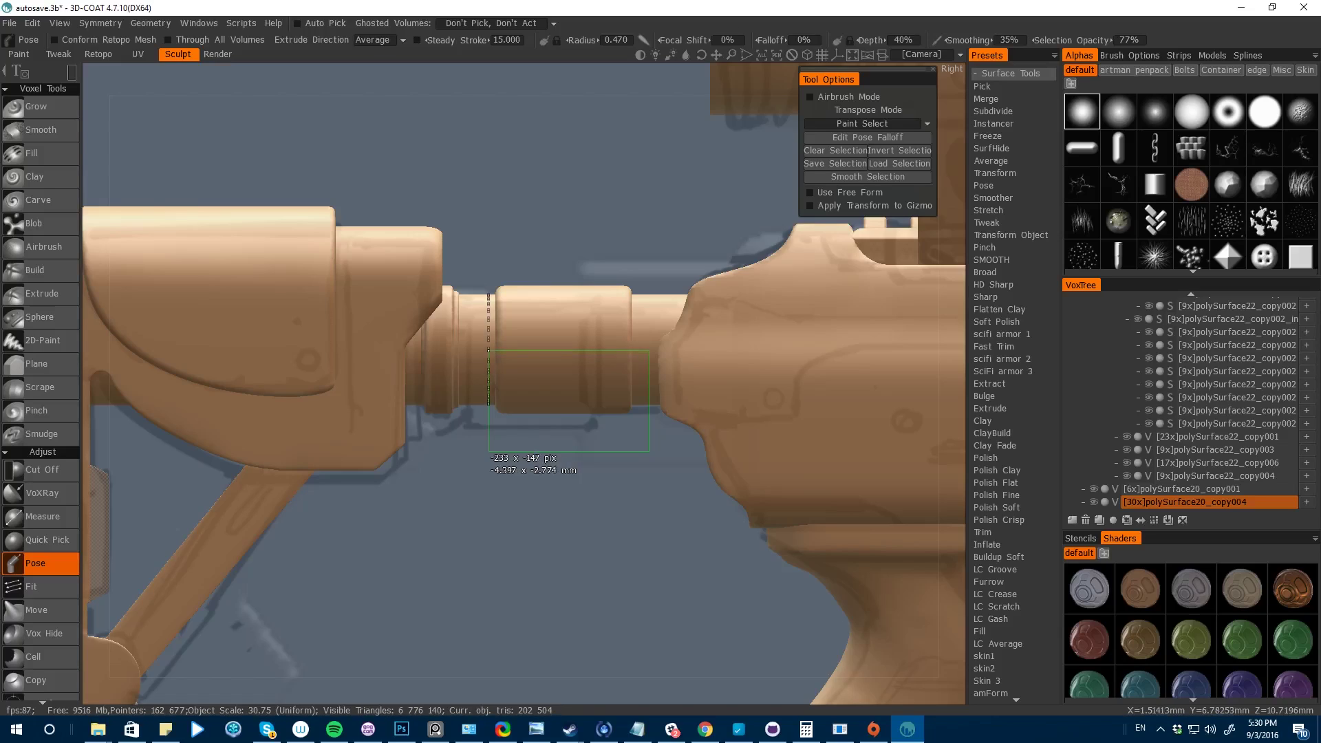
left_click_drag(488, 351, 489, 351)
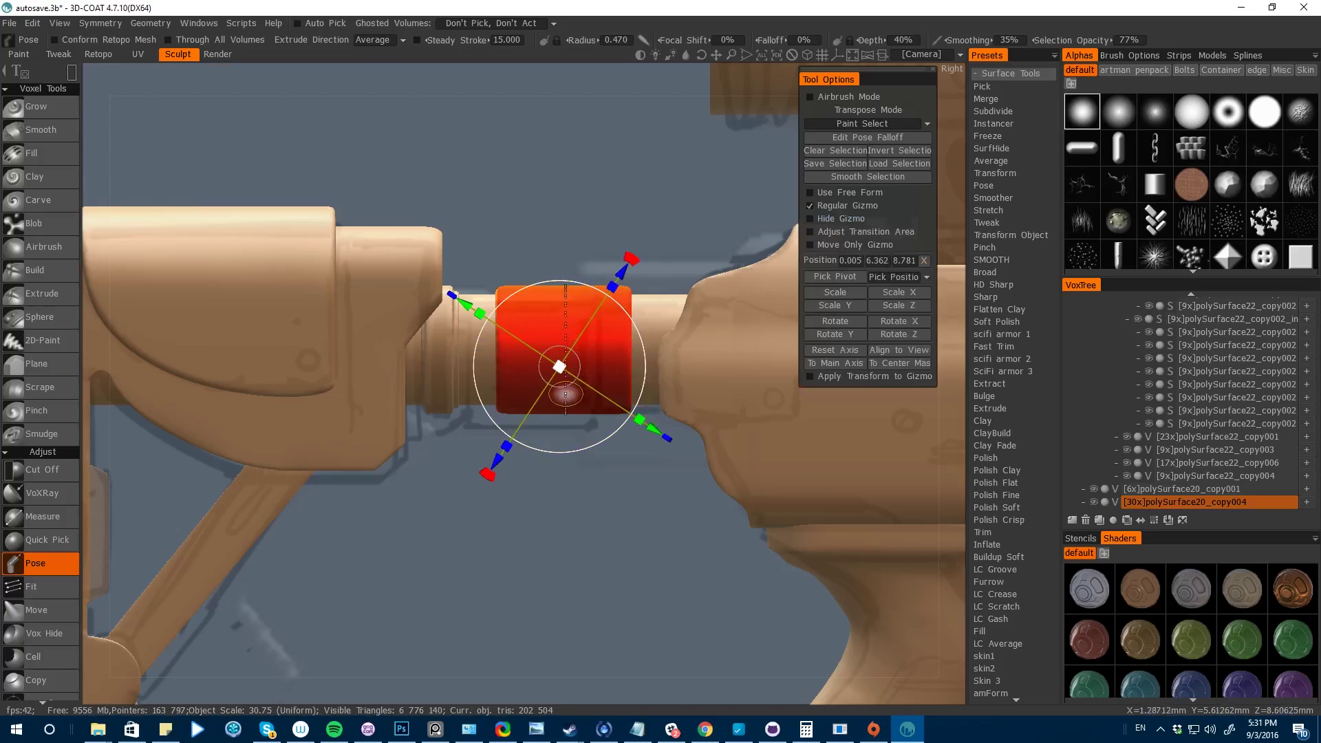
key("s")
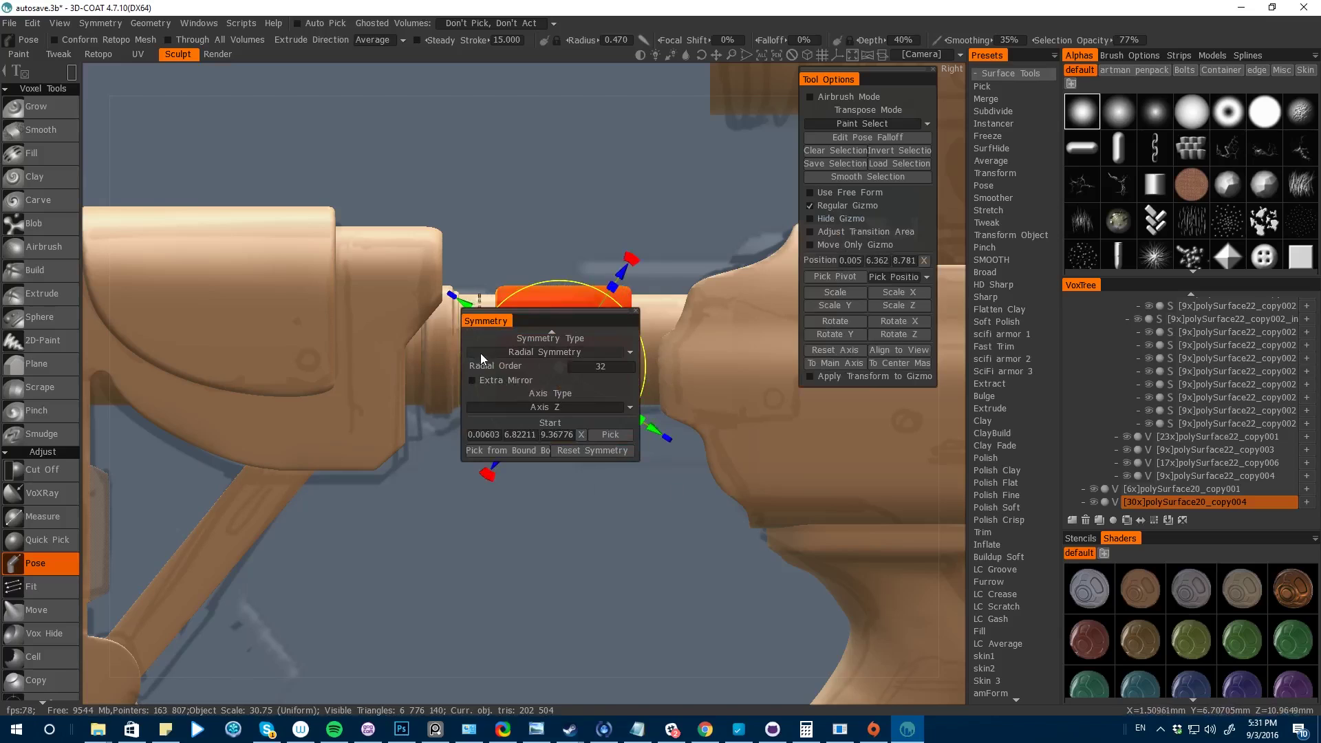
mouse_move(480, 505)
left_mouse_down()
mouse_move(552, 507)
mouse_move(648, 356)
left_mouse_up()
left_click_drag(563, 252, 564, 310)
- Select the whole sleeve with the Pose tool, shift it toward the buttstock, and clear the selection
key("KP_5")
key("KP_5")
scroll(585, 584, "up", 1)
left_click_drag(478, 248, 648, 475)
left_click_drag(449, 379, 427, 379)
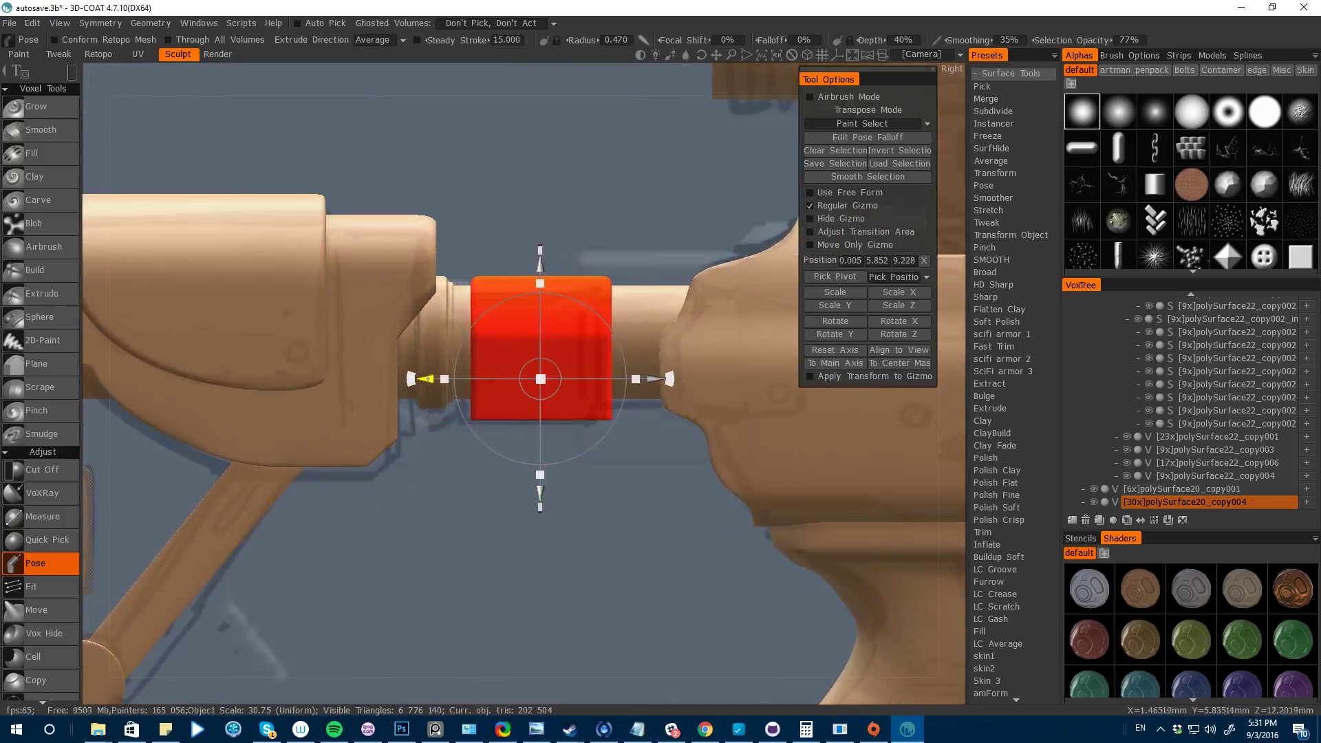
scroll(427, 379, "up", 1)
left_click(835, 151)
- Chamfer the sleeve's lower corner on the receiver side with Cut Off
left_click(1221, 70)
left_click(42, 470)
scroll(623, 434, "up", 1)
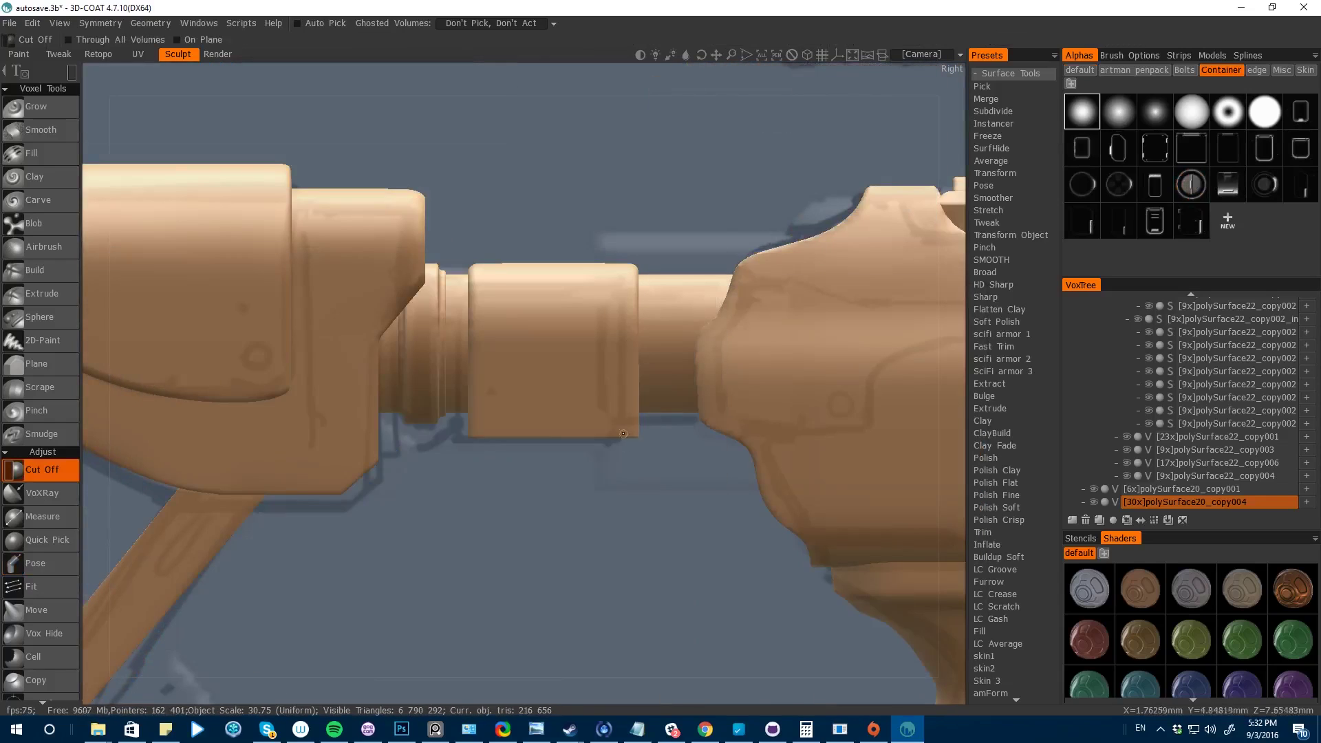
left_click_drag(623, 436, 643, 417)
key("KP_5")
key("KP_5")
- Duplicate the polySurface20_copy004 volume, trim the copy down to the sleeve block, and adjust it with Transform
left_click(1127, 520)
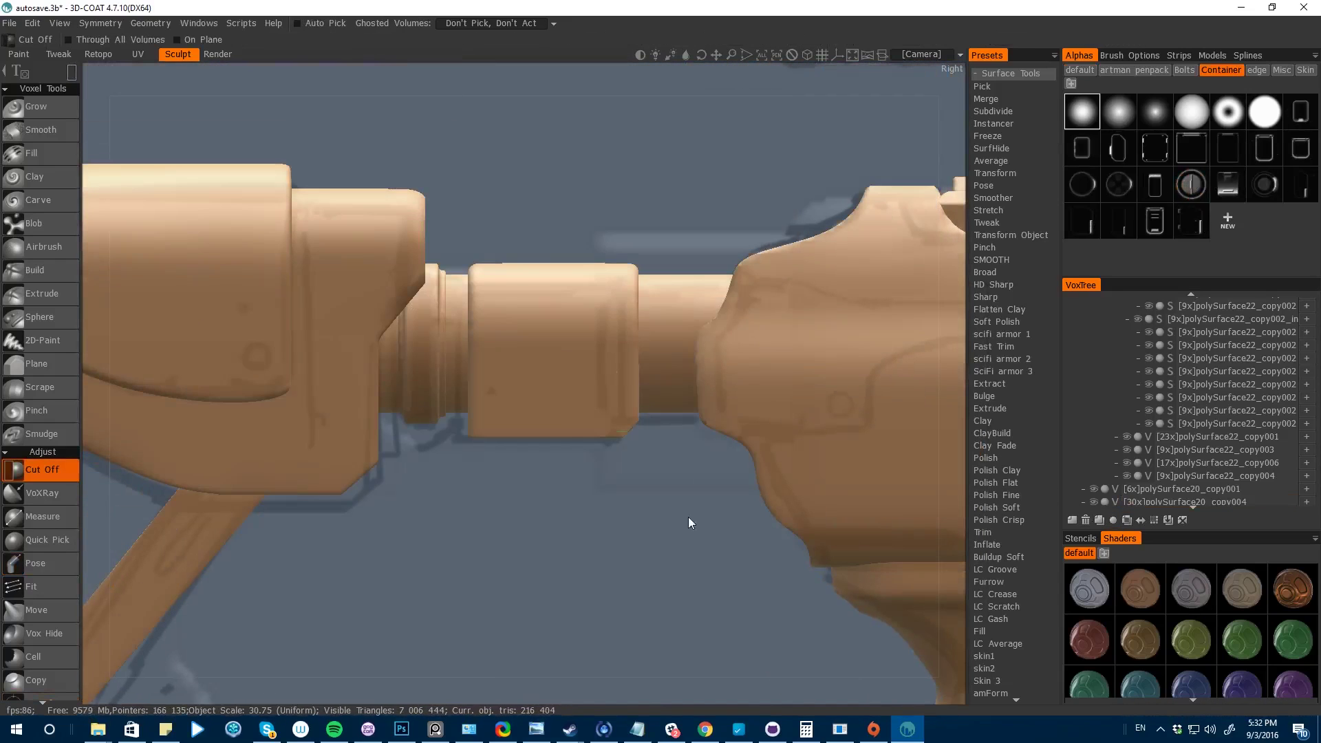
key("space")
left_click(481, 385)
left_click_drag(435, 357, 383, 357)
key("KP_5")
left_click_drag(489, 383, 510, 383)
left_click_drag(550, 564, 620, 441, "alt")
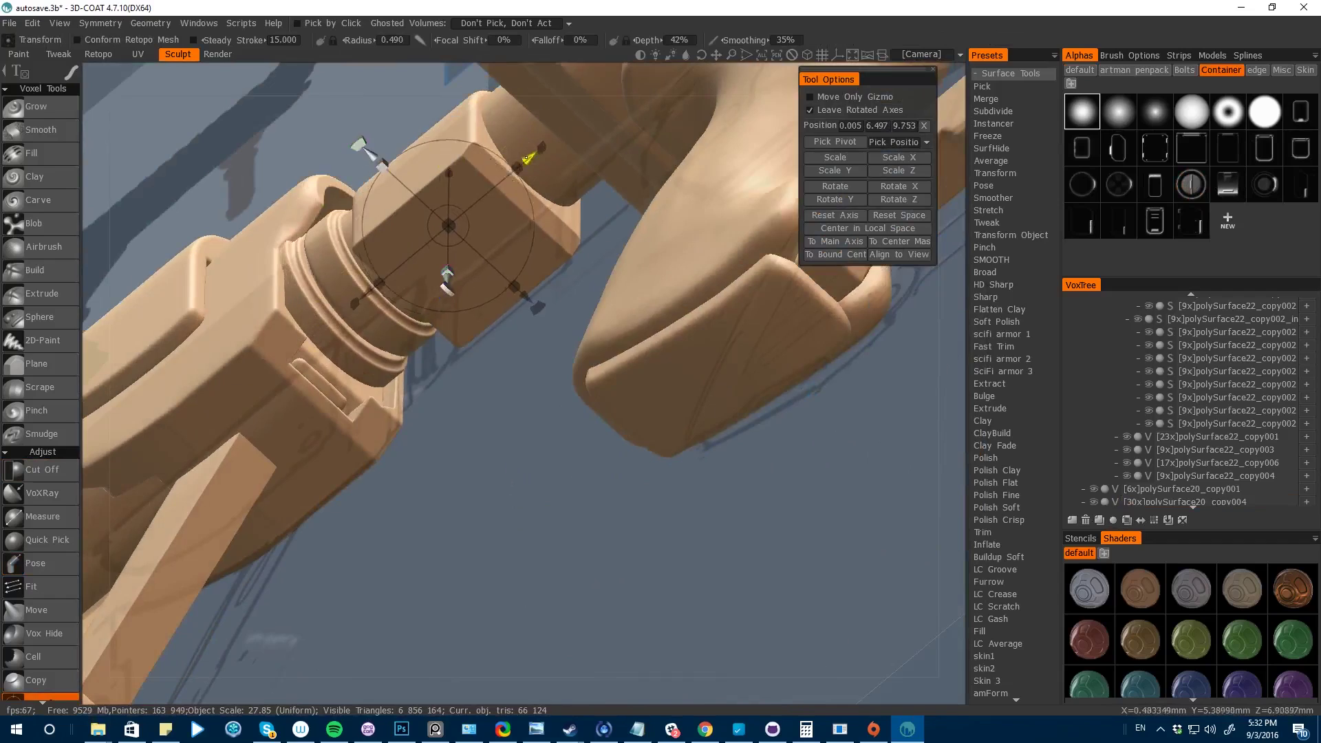
- Trim the sides of the sleeve block from the bottom view with Cut Off
left_click_drag(592, 523, 605, 482, "alt")
key("s")
key("space")
left_click(38, 303)
key("e")
left_click(42, 294)
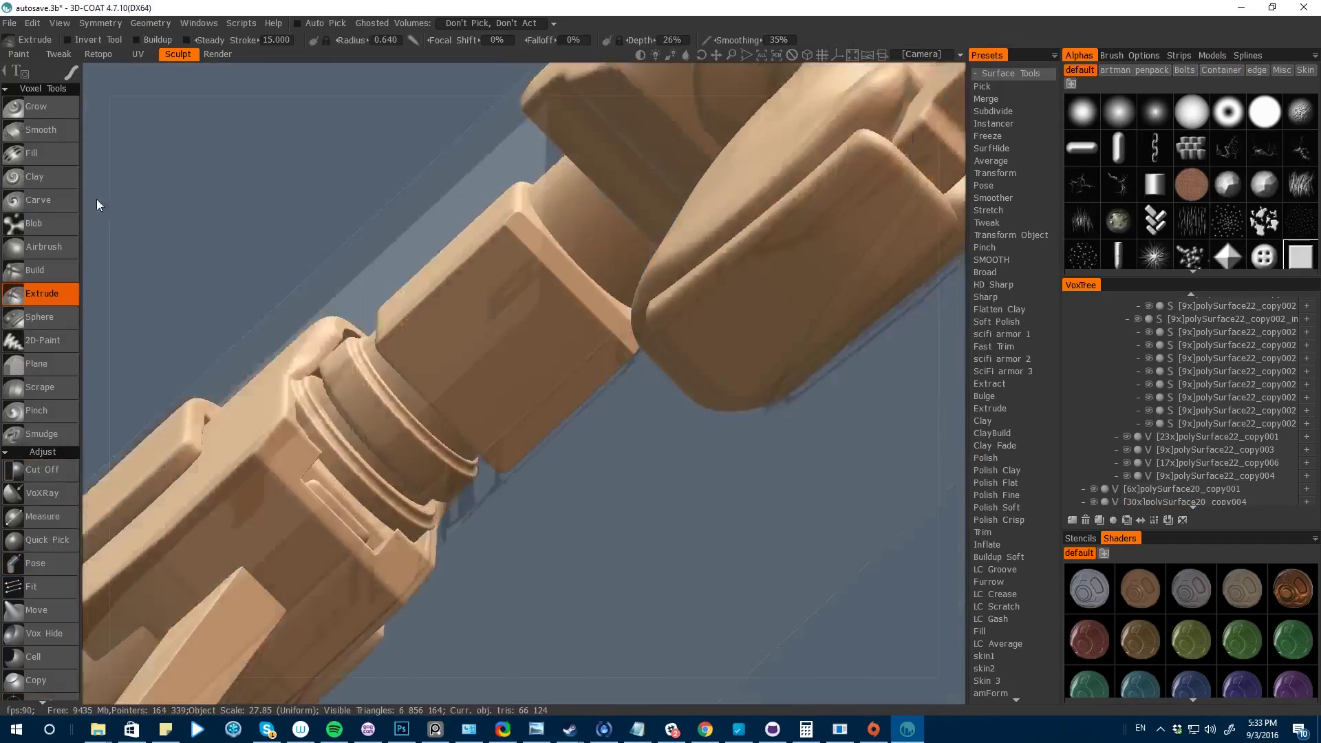
mouse_move(441, 227)
left_mouse_down("alt")
mouse_move(589, 322)
mouse_move(419, 387)
left_mouse_up("alt")
left_click(42, 470)
left_click_drag(469, 441, 527, 457)
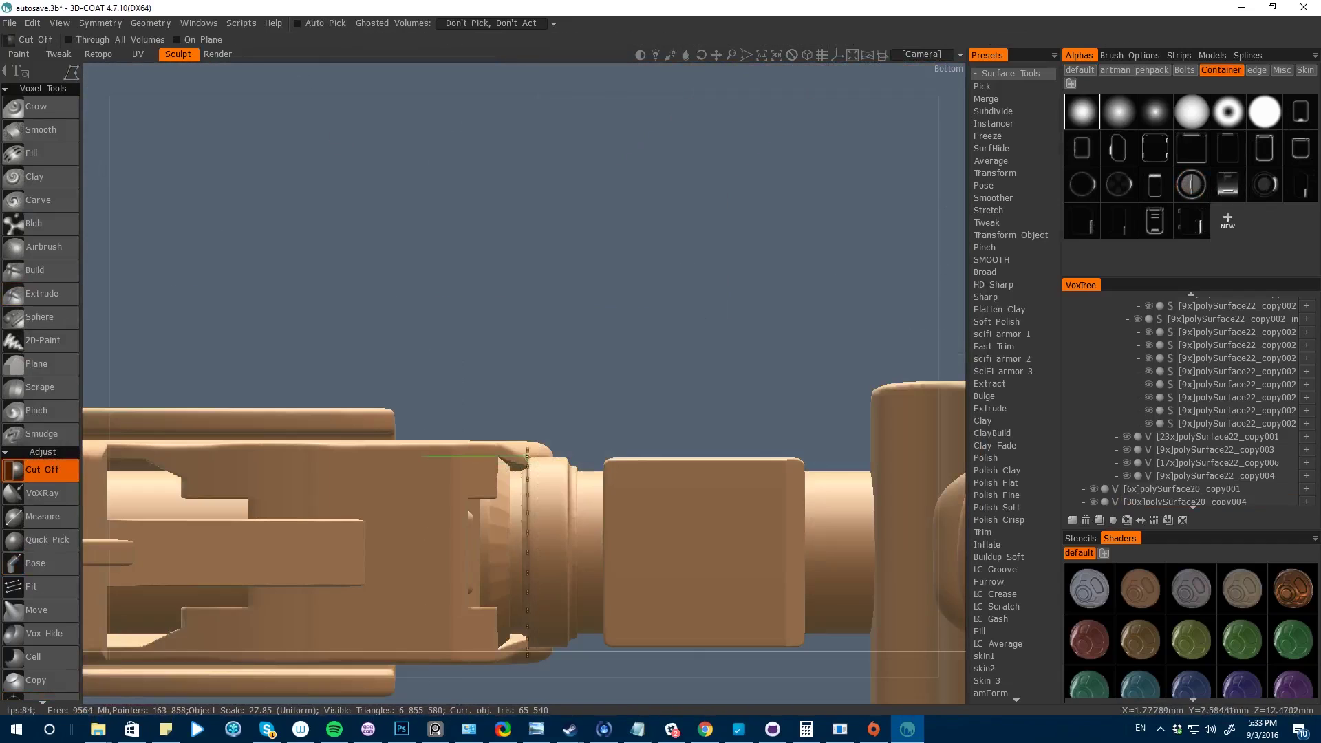
- Separate the ring of polySurface20_copy004 into its own volume and get it ready for Transform
left_click(38, 387)
left_click_drag(482, 413, 743, 386, "alt")
left_click(1169, 489)
key("space")
left_click(610, 503)
left_click_drag(610, 502, 661, 494, "alt")
left_click_drag(543, 341, 492, 274)
left_click(40, 697)
left_click(1190, 502)
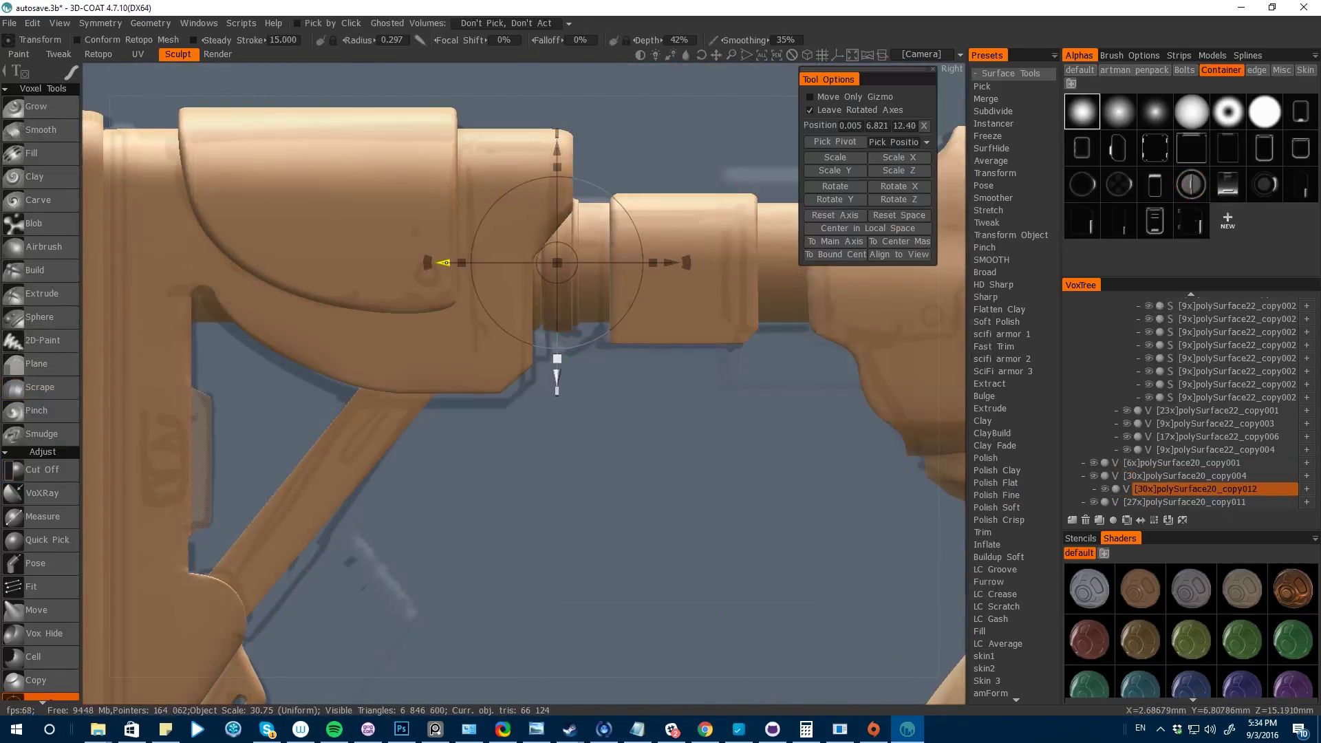
- Isolate the polySurface20_copy004 volume and trim it with Cut Off
left_click_drag(816, 466, 159, 227, "alt")
left_click(1094, 475, "alt")
left_click_drag(482, 585, 592, 596, "alt")
middle_click_drag(592, 596, 505, 501, "alt")
left_click(42, 470)
left_click(396, 503)
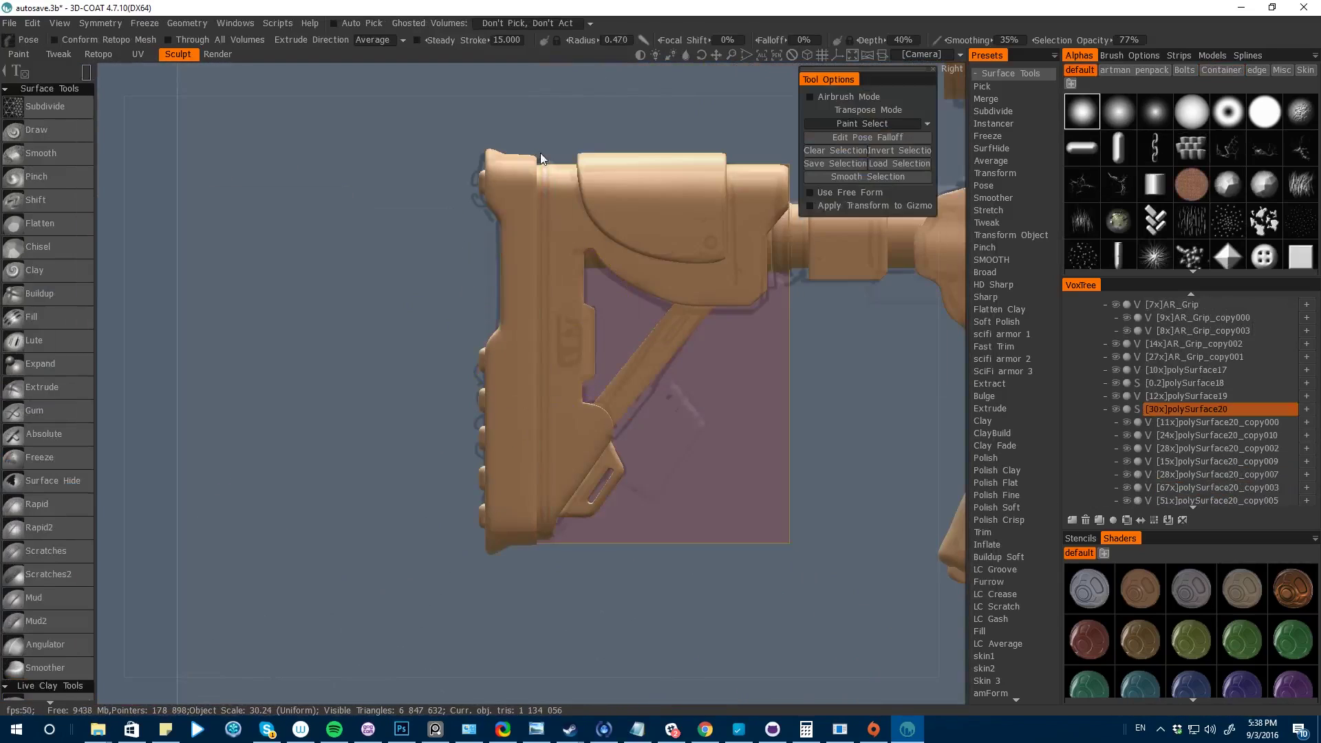
- Select the buttstock section next to the butt pad with the Pose tool and give it a Cube3x3 free-form lattice
left_click_drag(544, 230, 585, 241)
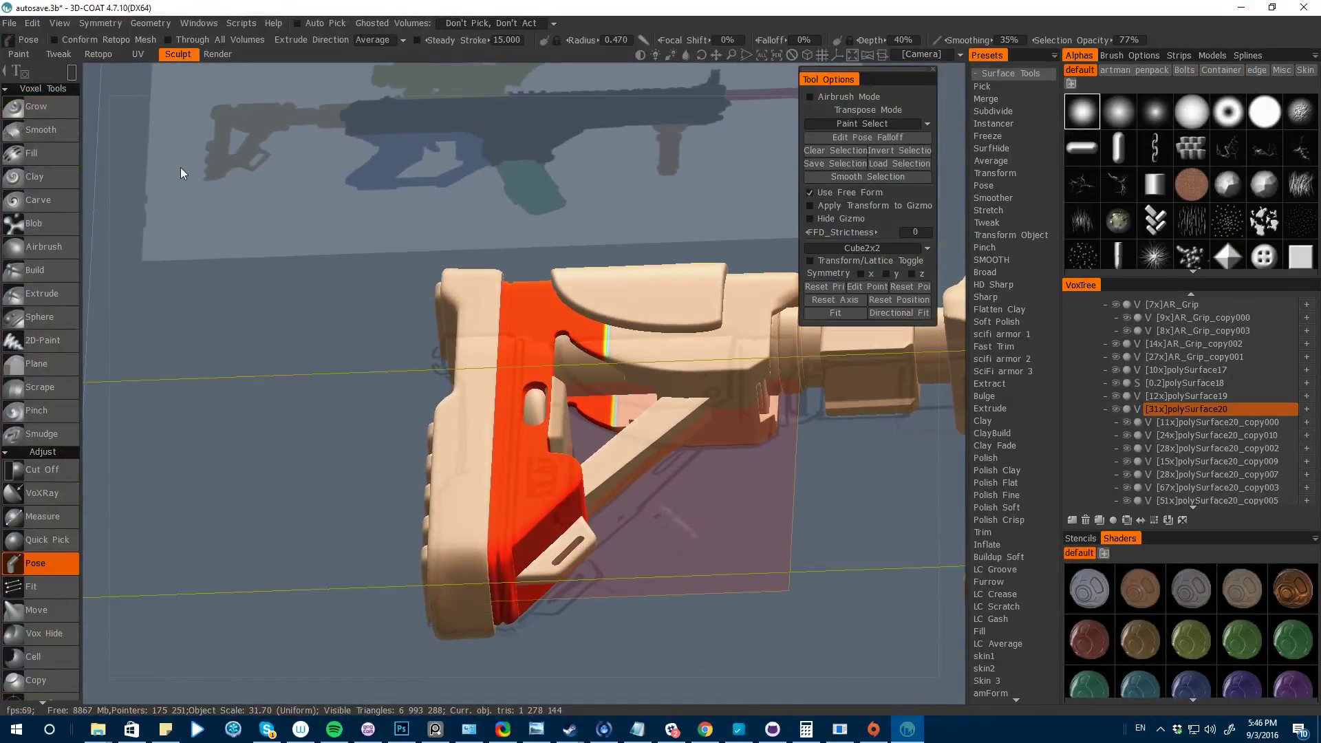
left_click(810, 194)
left_click(810, 194)
left_click(817, 248)
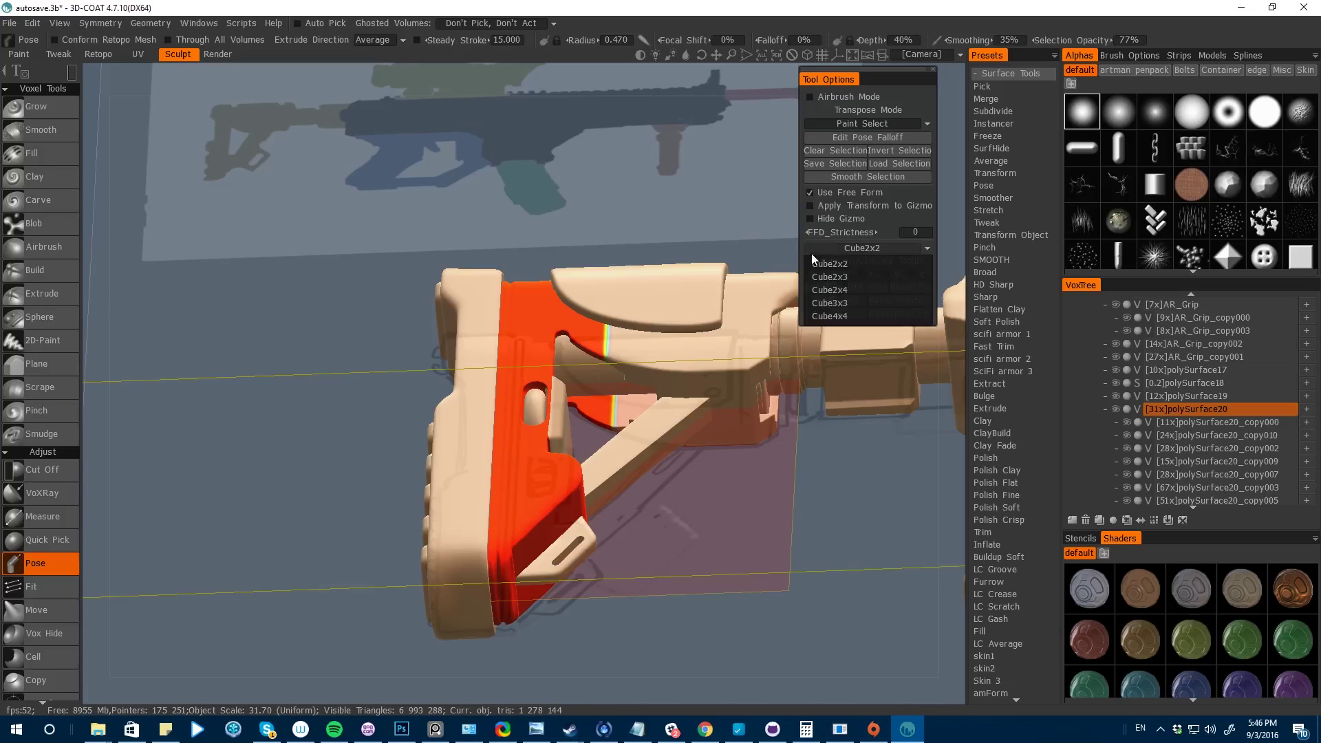
left_click(825, 303)
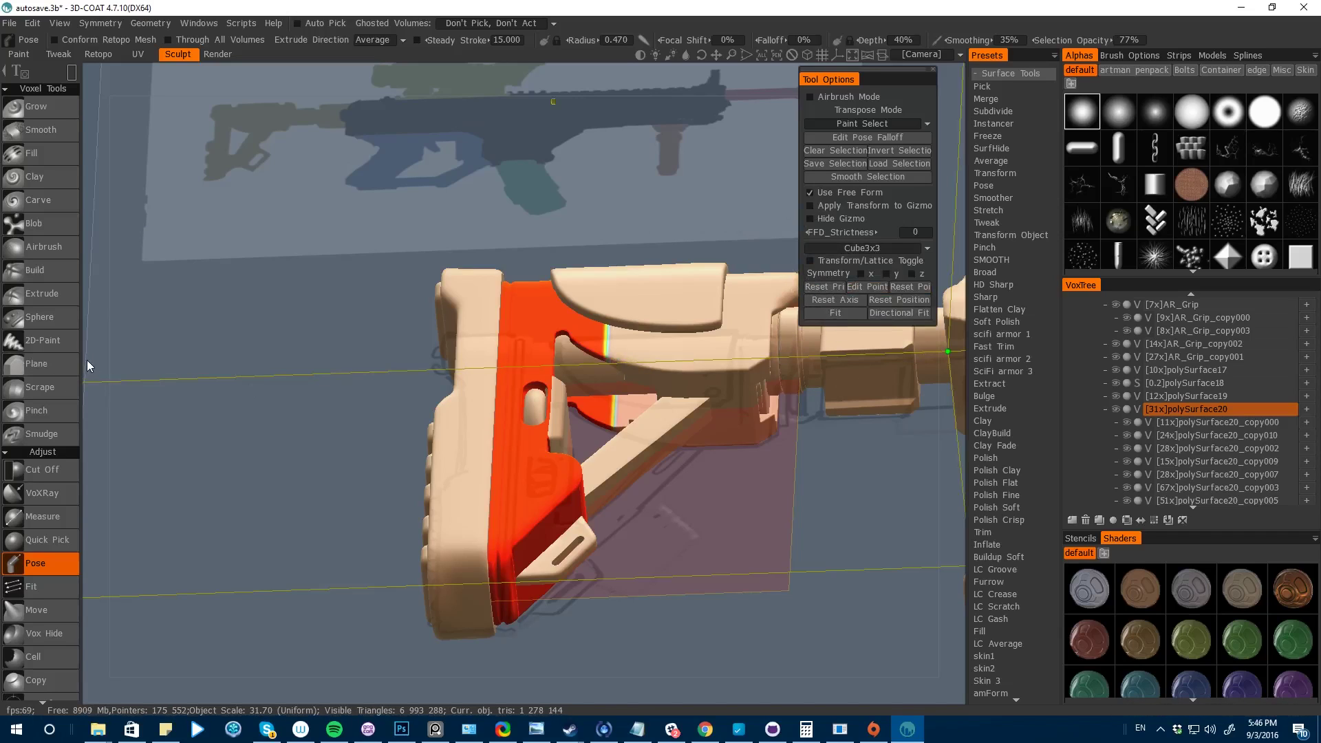
- Fit the free-form lattice to the selected buttstock section in the bottom view
left_click_drag(87, 361, 172, 475)
right_click_drag(327, 668, 200, 488)
left_click_drag(101, 383, 118, 255)
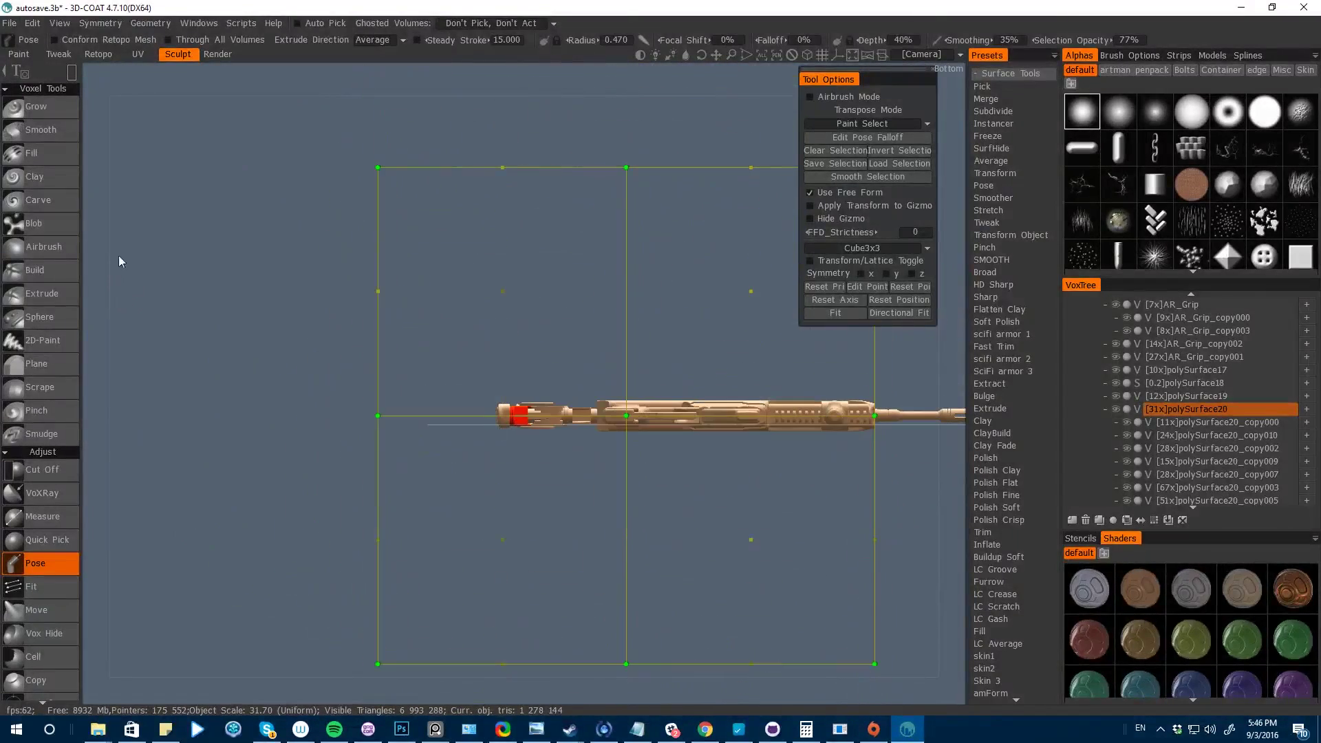
left_click(821, 314)
right_click_drag(103, 241, 303, 221)
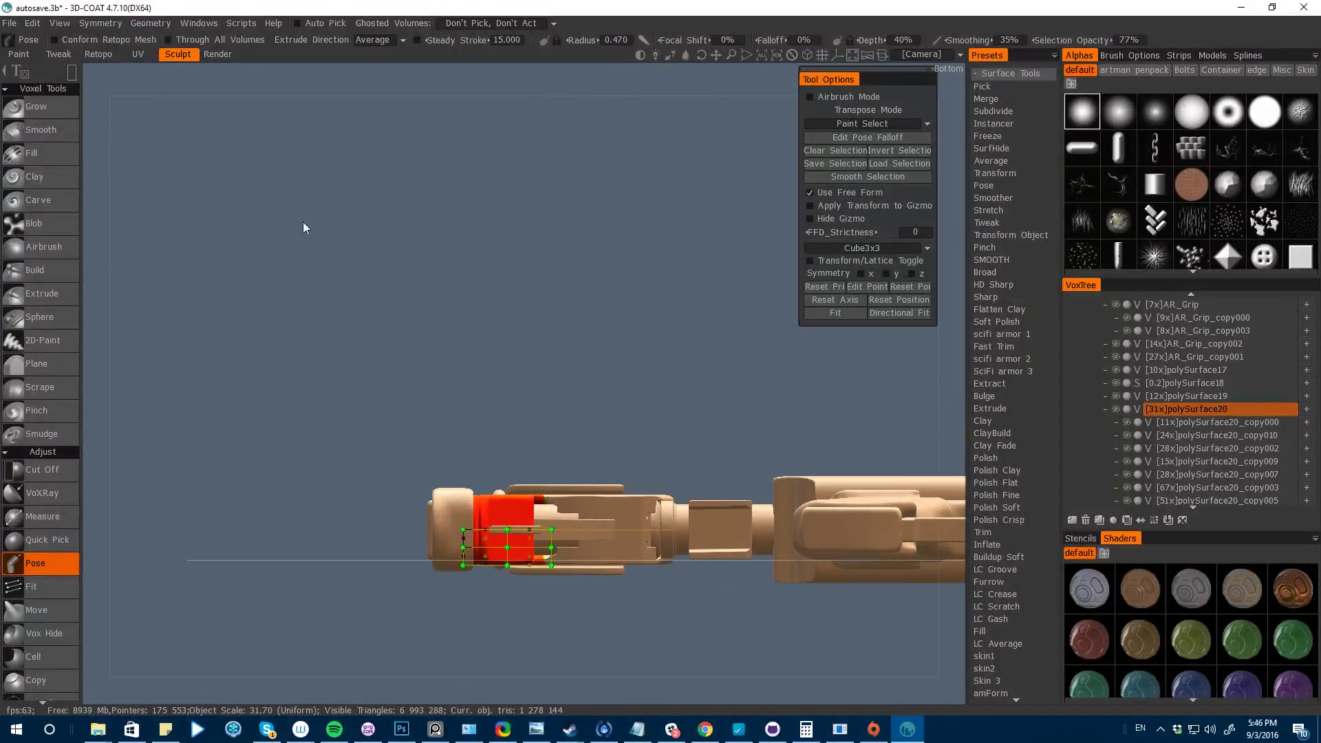
- Try to taper the selected buttstock section toward the butt pad with a Cube2x2 free-form lattice
left_click_drag(303, 222, 276, 288)
left_click_drag(114, 274, 461, 415)
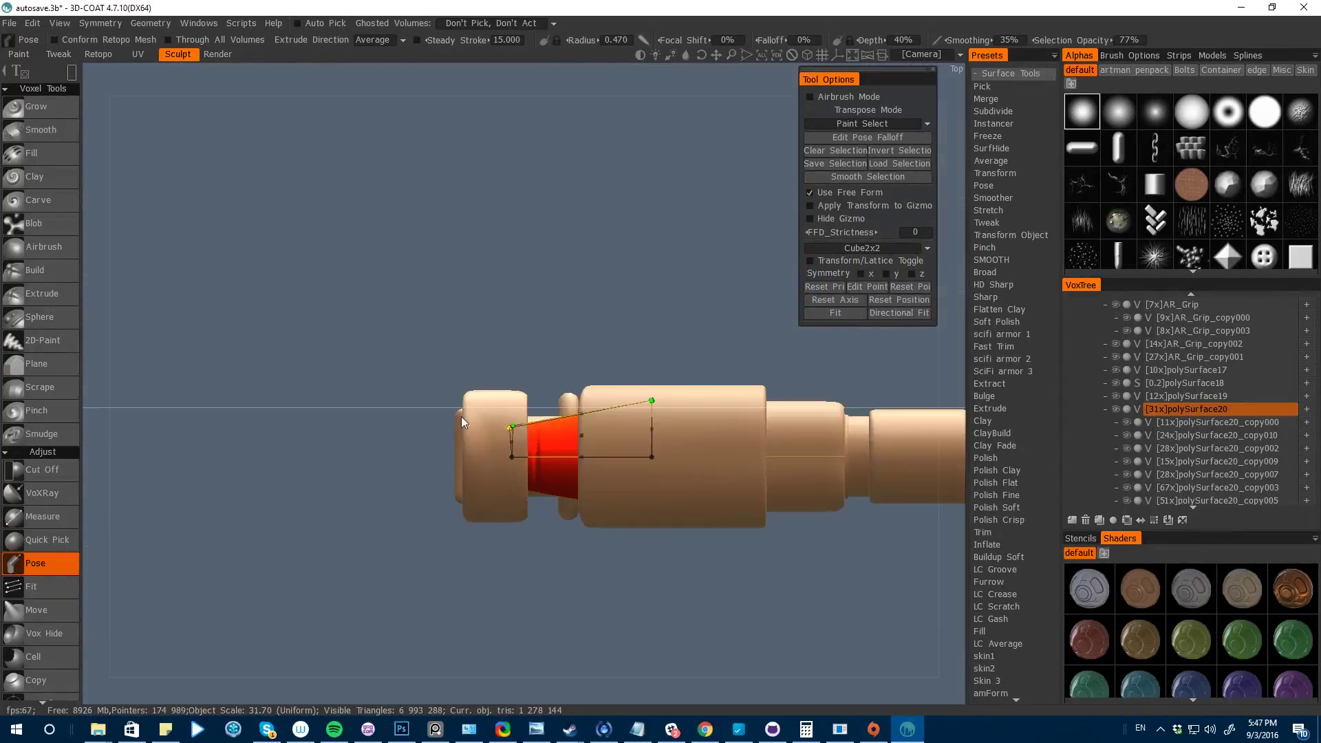
left_click_drag(360, 698, 528, 478)
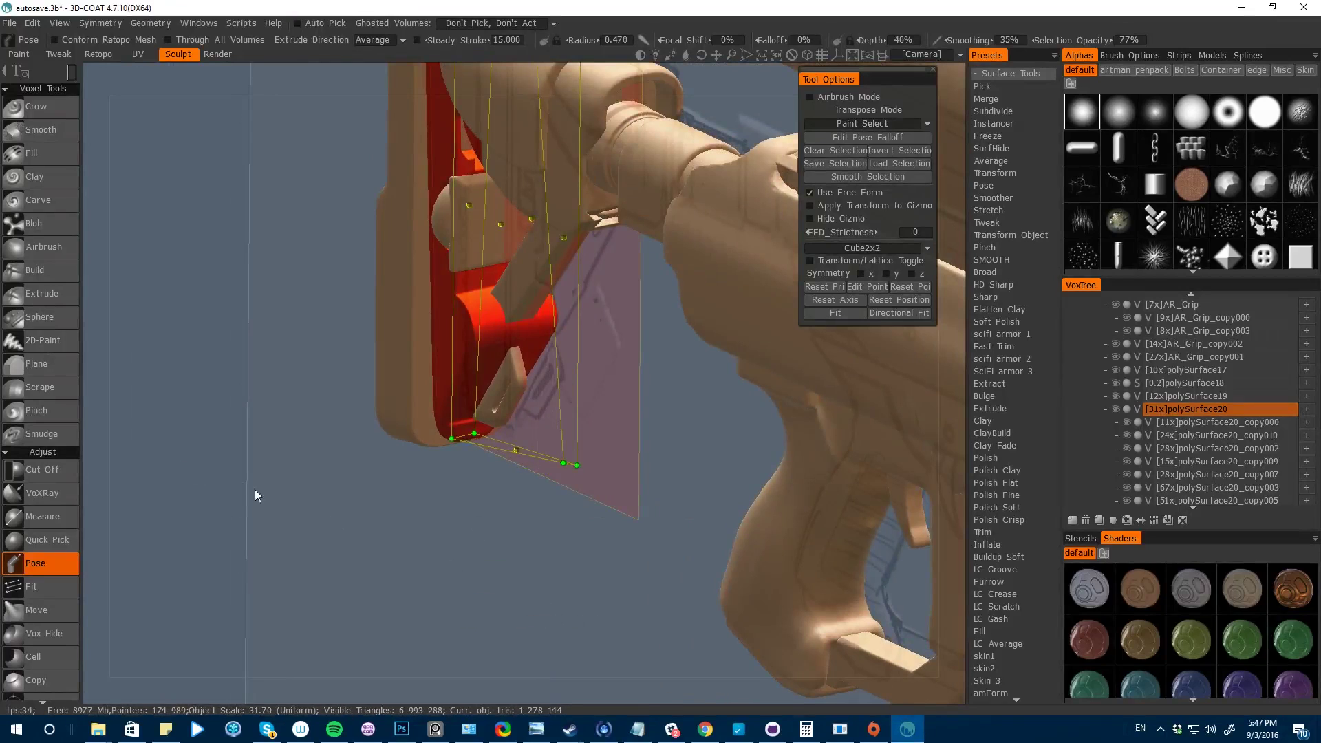
key("Return")
- Undo the last three changes to the buttstock and clear the Pose selection
left_click_drag(117, 246, 365, 515)
key("ctrl+z")
key("ctrl+z")
key("ctrl+z")
left_click_drag(270, 198, 172, 330)
key("l")
key("ctrl+d")
key("space")
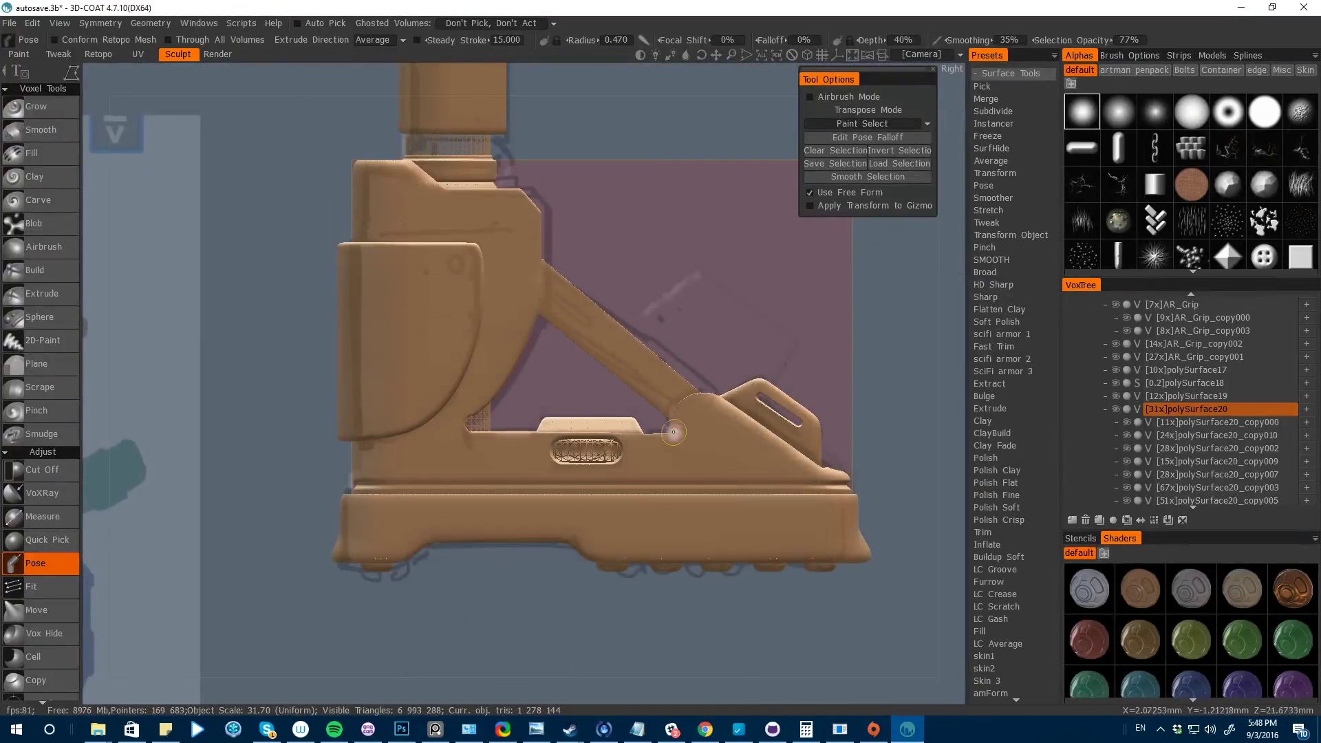
- Select the buttstock area around the base of the diagonal strut with Pose and switch from free form to the regular gizmo
left_click_drag(671, 433, 810, 468)
left_click_drag(865, 378, 678, 391)
left_click_drag(730, 310, 640, 360)
left_click(811, 193)
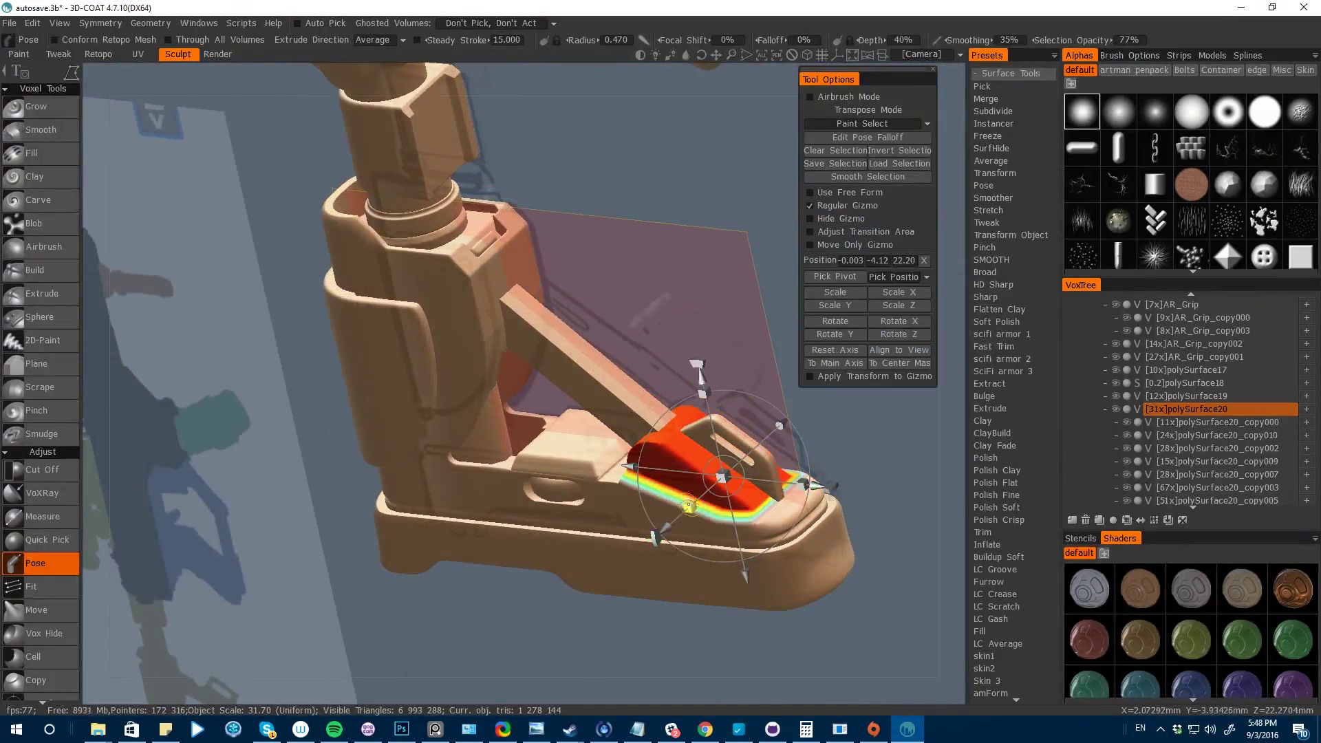
mouse_move(289, 289)
left_mouse_down()
mouse_move(82, 332)
mouse_move(131, 351)
left_mouse_up()
left_click_drag(359, 453, 374, 359)
- Select the grip volume AR_Grip_copy003 and pull its edge beside the trigger guard frame with the Move brush
right_click_drag(374, 360, 541, 484)
middle_click_drag(540, 484, 447, 427)
key("h")
key("space")
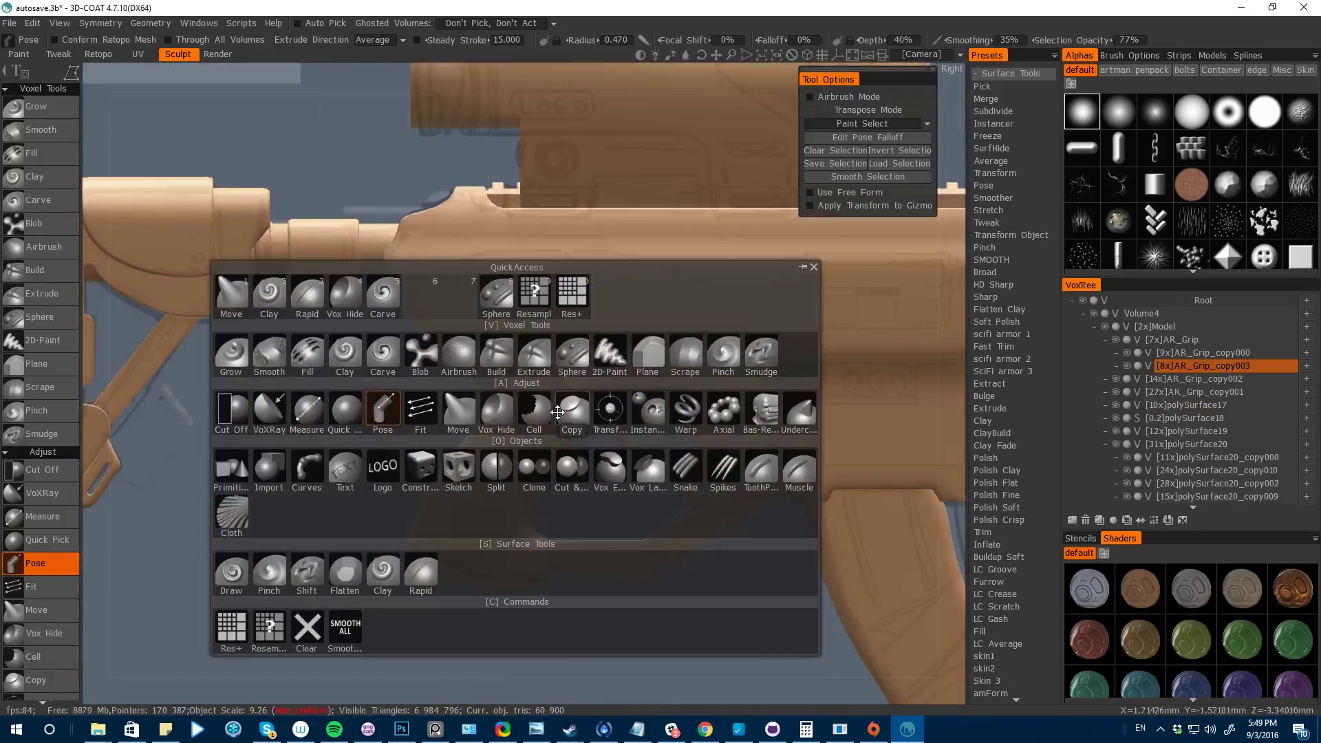
left_click(460, 413)
right_click_drag(413, 585, 469, 519)
right_click_drag(535, 384, 516, 385)
key("h")
left_click_drag(566, 365, 553, 374)
key("h")
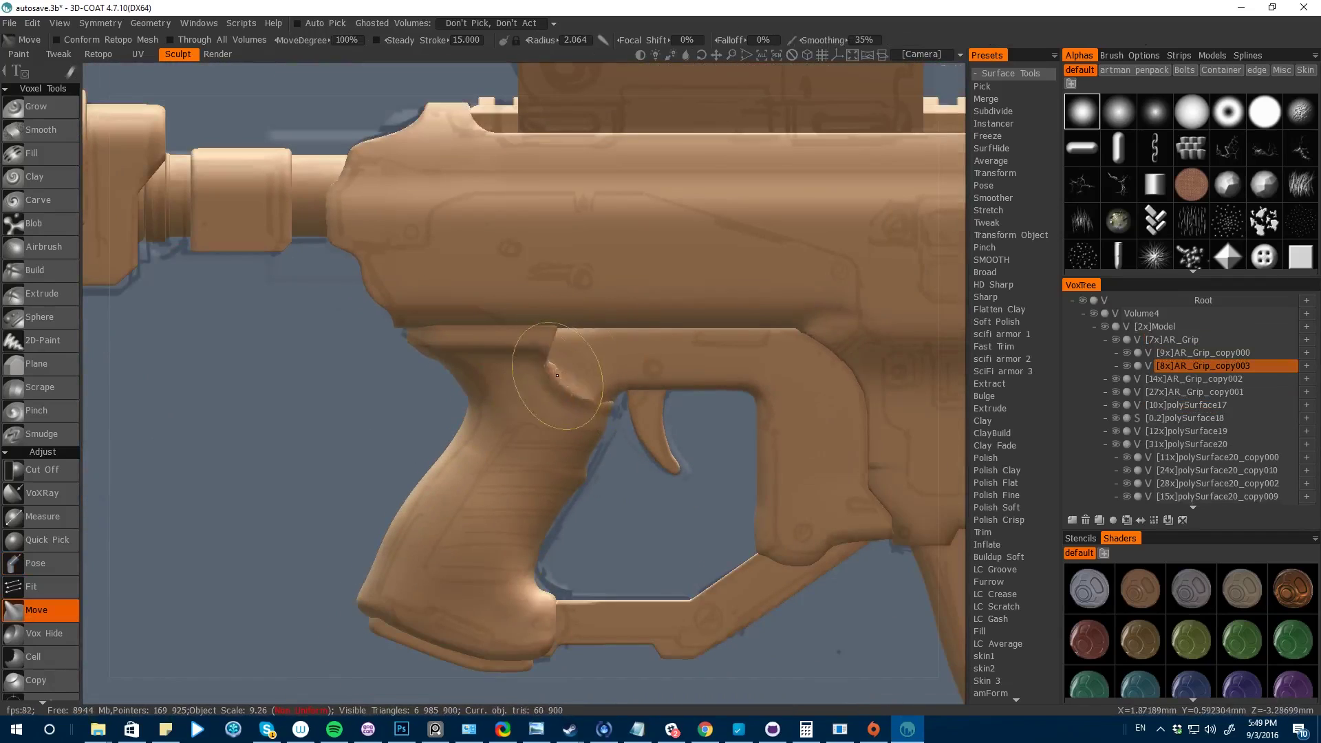
- Push in the upper back of the grip with the Move brush to follow the sketch
left_click_drag(468, 413, 476, 414)
left_click_drag(454, 438, 437, 457, "alt")
right_click_drag(365, 523, 352, 540)
middle_click_drag(353, 540, 351, 463)
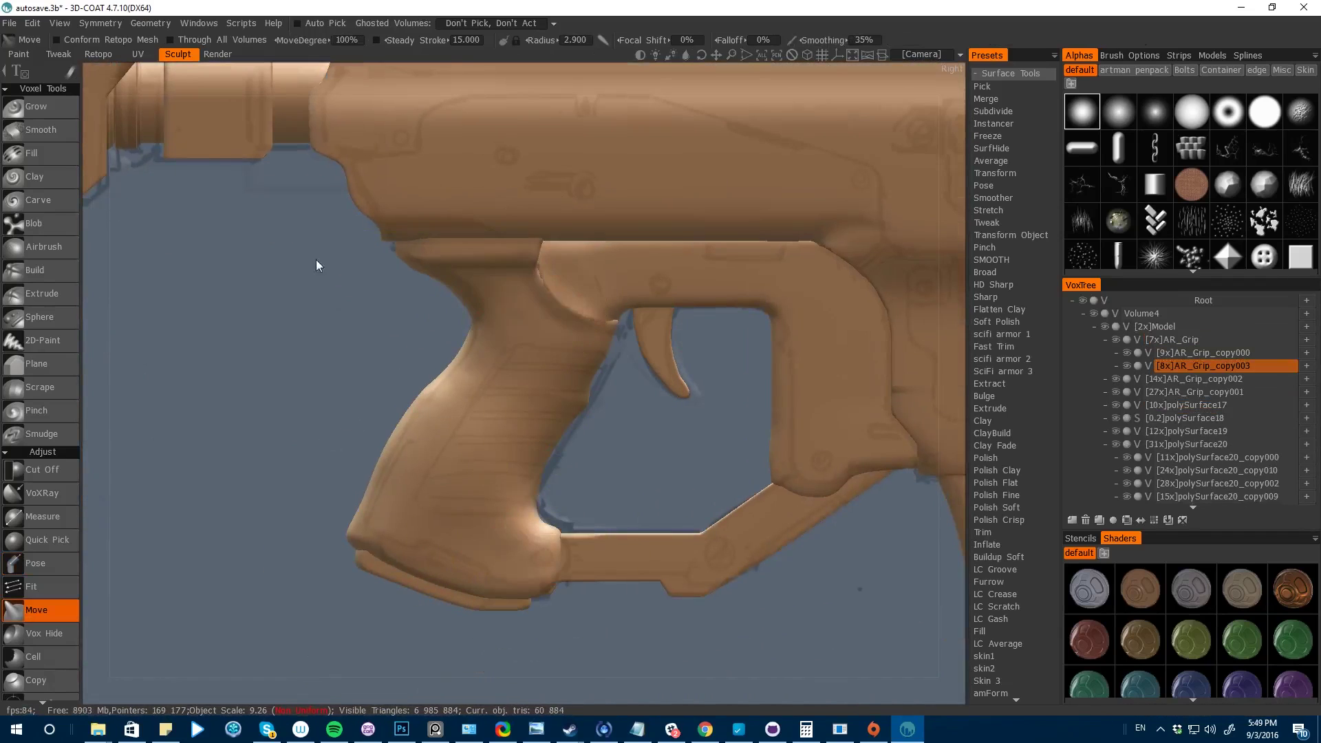
- Try to cut away the grip's base along the sketched line with Cut Off, and undo the cut
key("space")
left_click(333, 441)
left_click(343, 519)
left_click(337, 518)
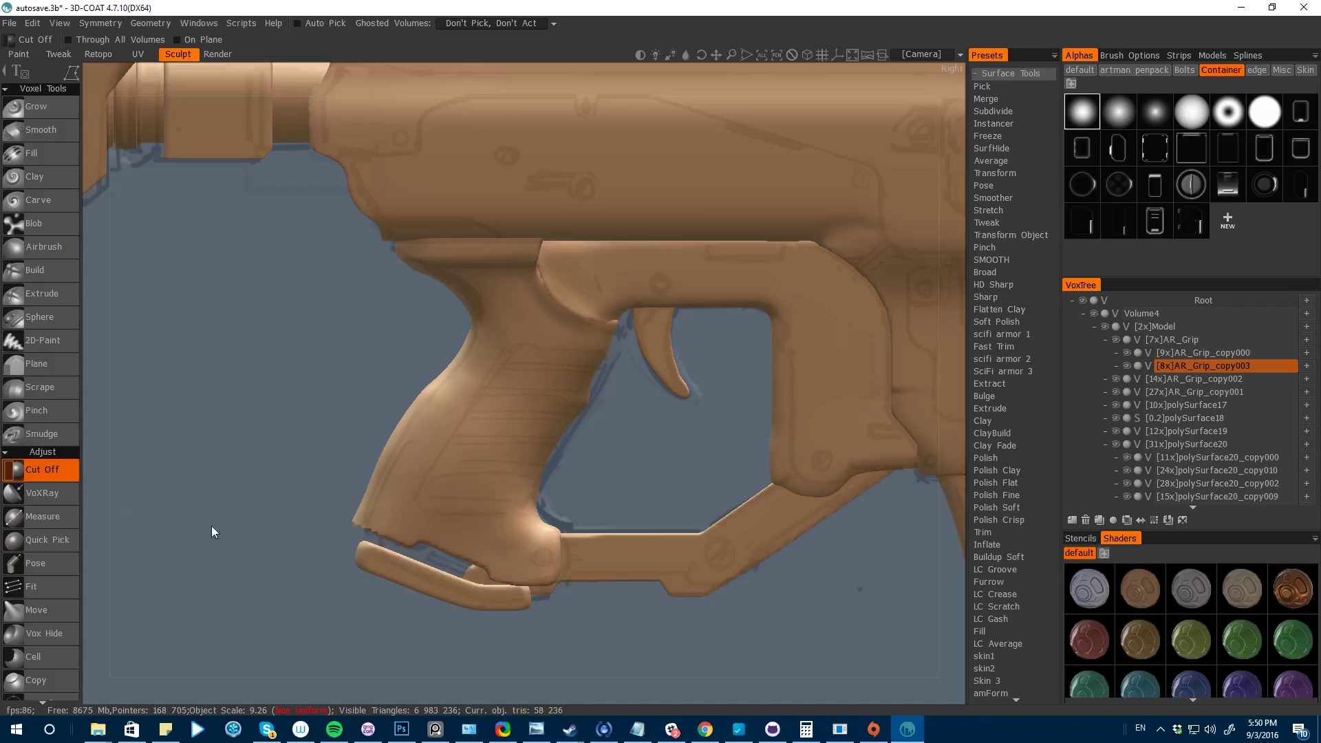
key("ctrl+z")
- Separate the grip's base into its own volume along the sketched line with the Split tool
key("space")
left_click(375, 349)
left_click(338, 513)
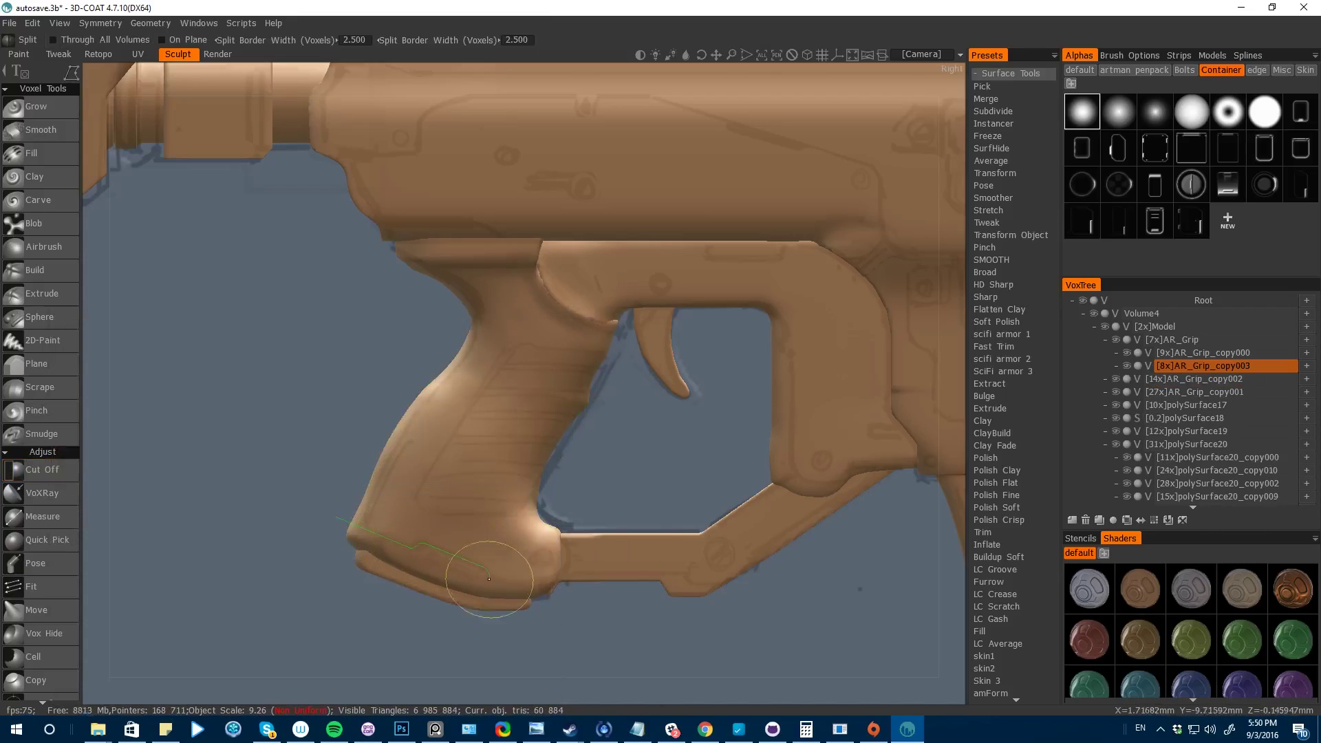
left_click(337, 521)
key("space")
key("space")
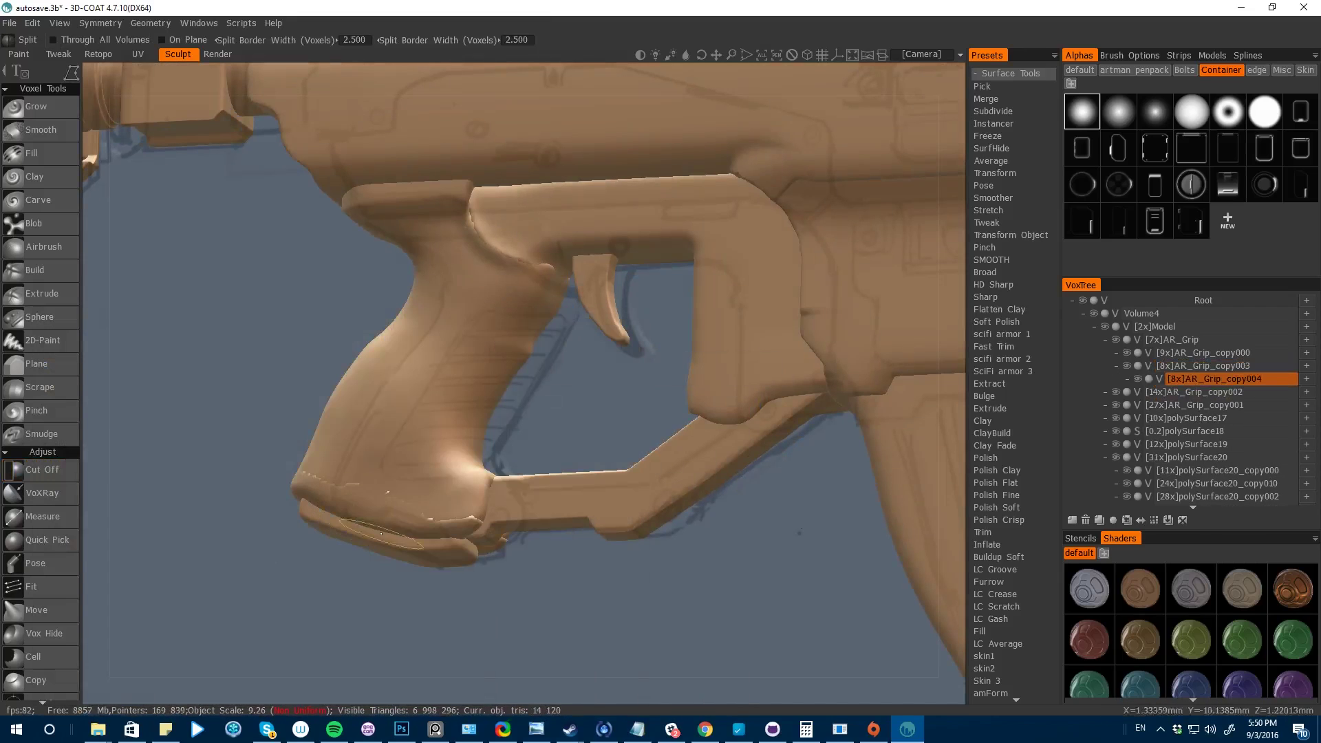
- Select the split-off grip base AR_Grip_copy004 and adjust its shape, including with the Move brush
right_click(1184, 378)
left_click(1203, 365)
left_click(1197, 378)
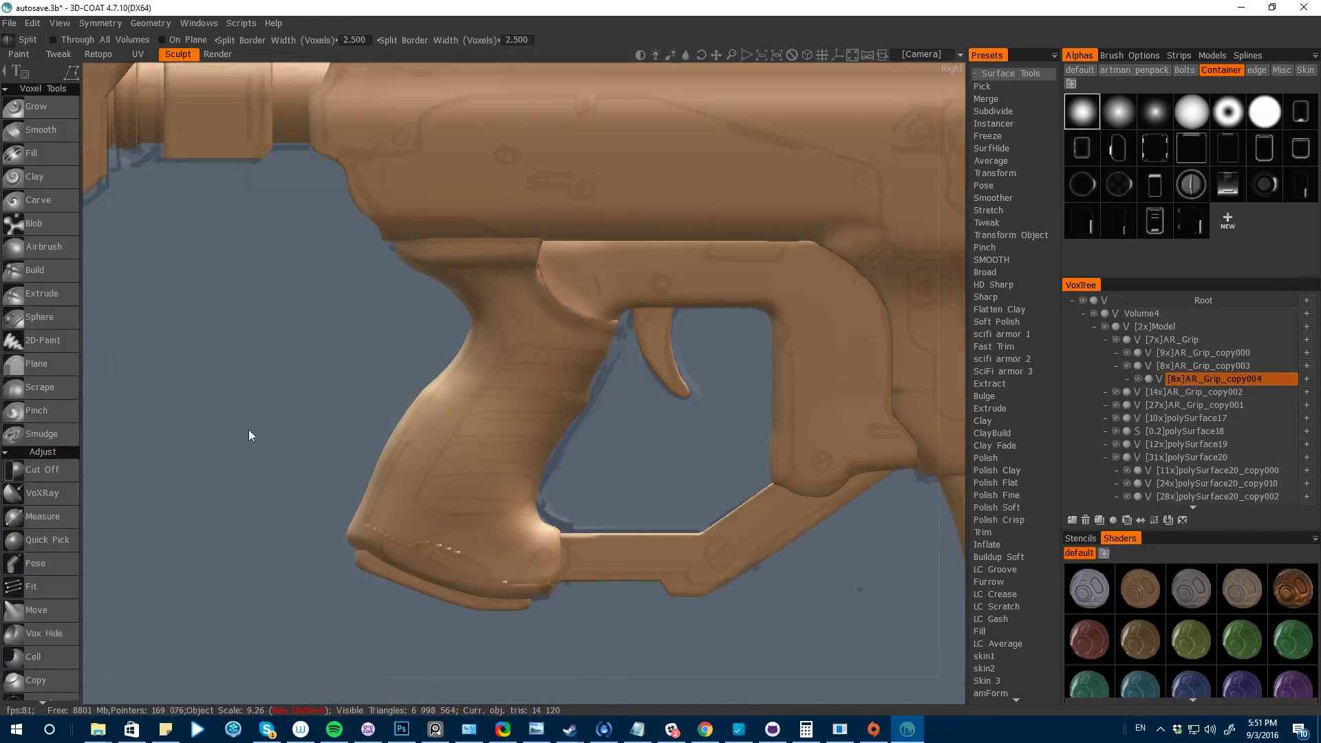
key("space")
left_click_drag(251, 436, 303, 385)
key("space")
left_click_drag(358, 490, 340, 473)
mouse_move(250, 482)
left_mouse_down()
mouse_move(177, 510)
mouse_move(393, 484)
left_mouse_up()
key("e")
left_click_drag(200, 512, 296, 514)
key("space")
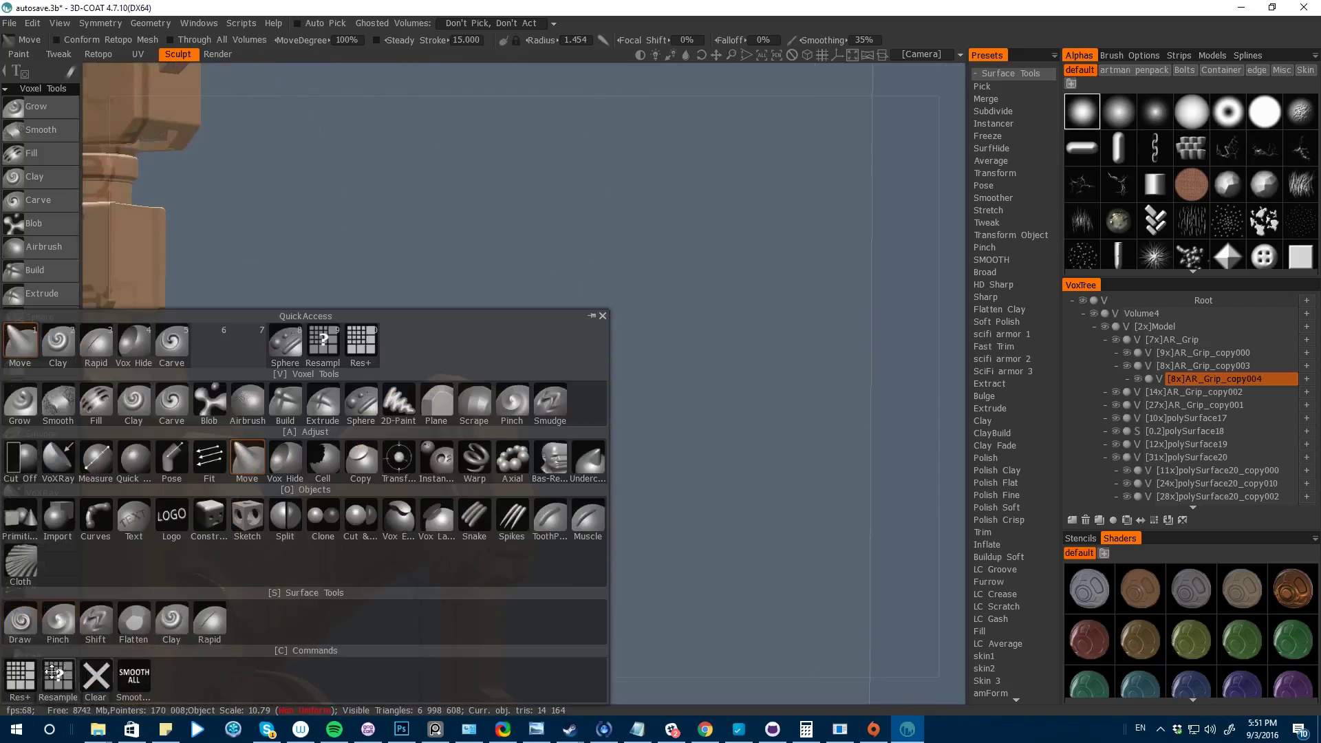
- Trim the edge of the AR_Grip_copy004 grip base with Cut Off and raise its resolution to 17x
right_click(1196, 379)
left_click(1170, 216)
left_click(1192, 228)
key("space")
key("space")
left_click(211, 390)
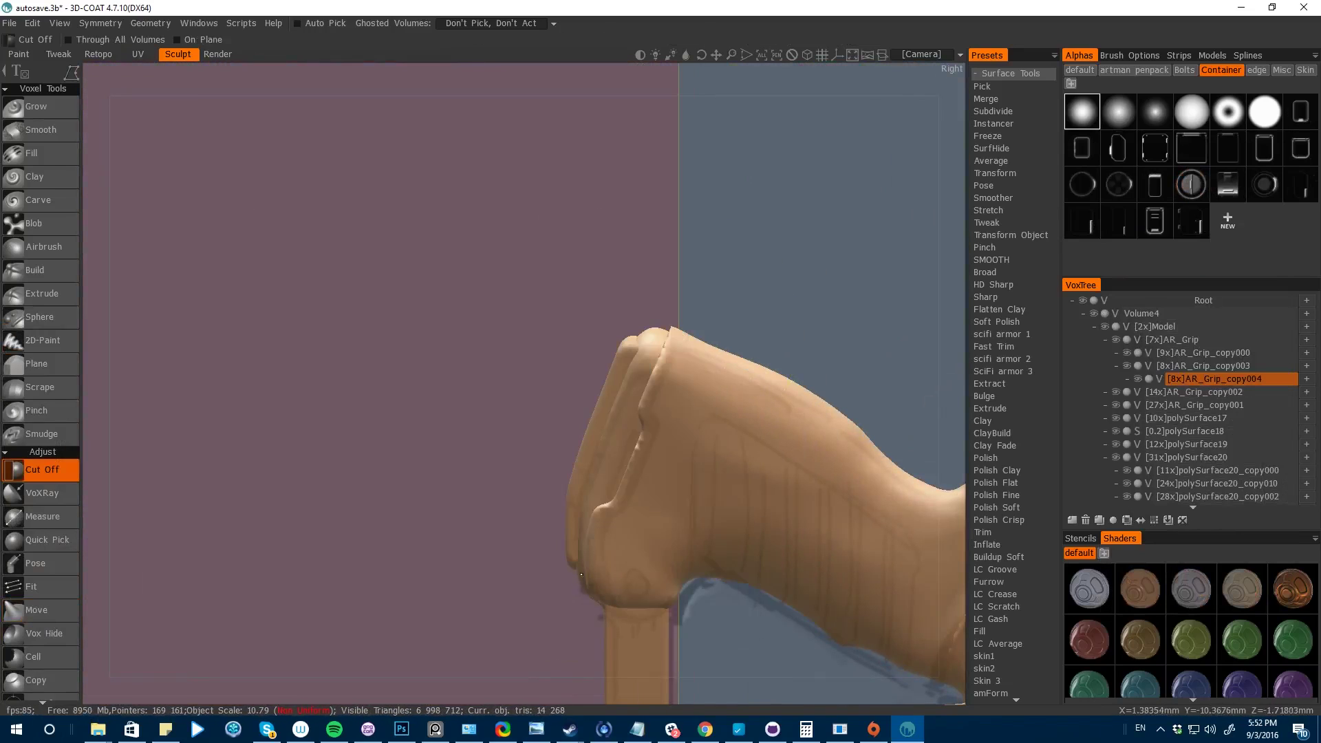
left_click(653, 333)
left_click_drag(207, 475, 216, 668)
- Select the main grip volume AR_Grip_copy003 and raise its resolution to 35x
key("h")
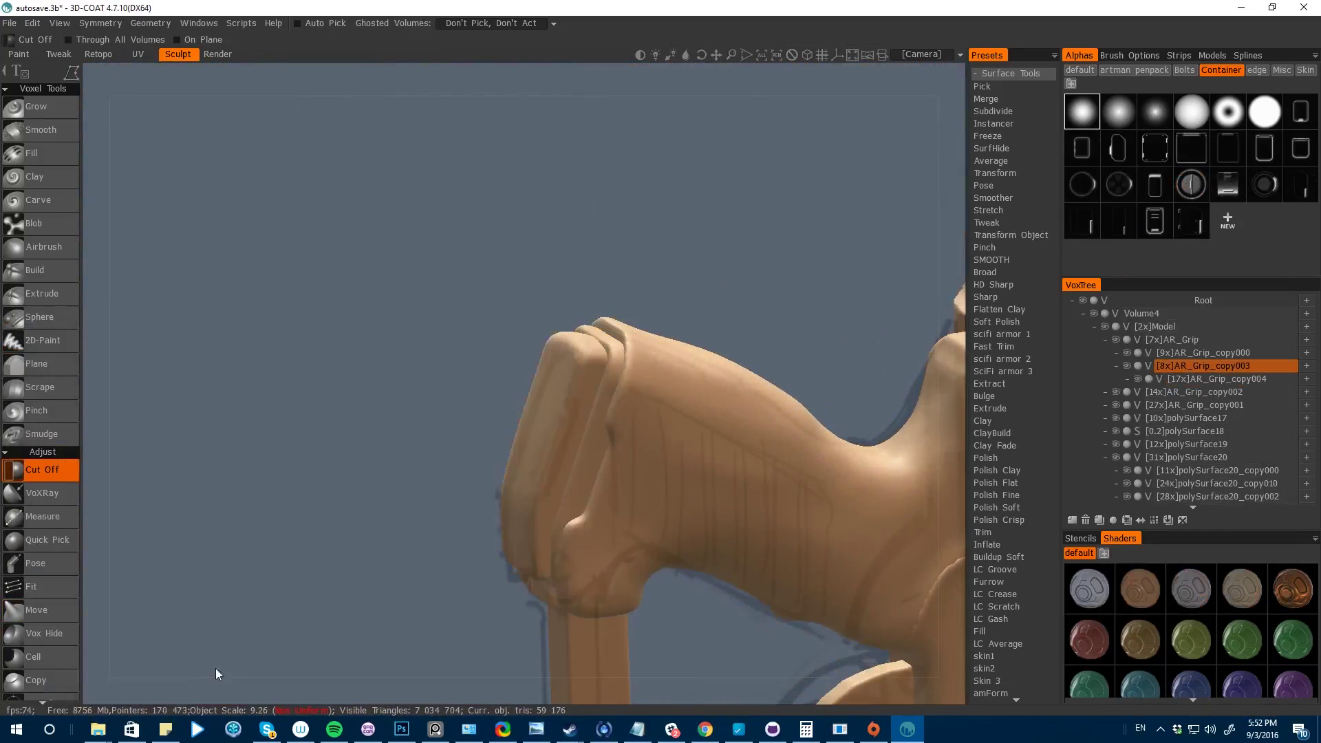
key("space")
left_click_drag(165, 587, 382, 498)
right_click_drag(382, 498, 440, 413)
- Push in the rear of the bottom plate AR_Grip_copy002 with the Move brush and hide the AR_Grip_copy004 volume
key("h")
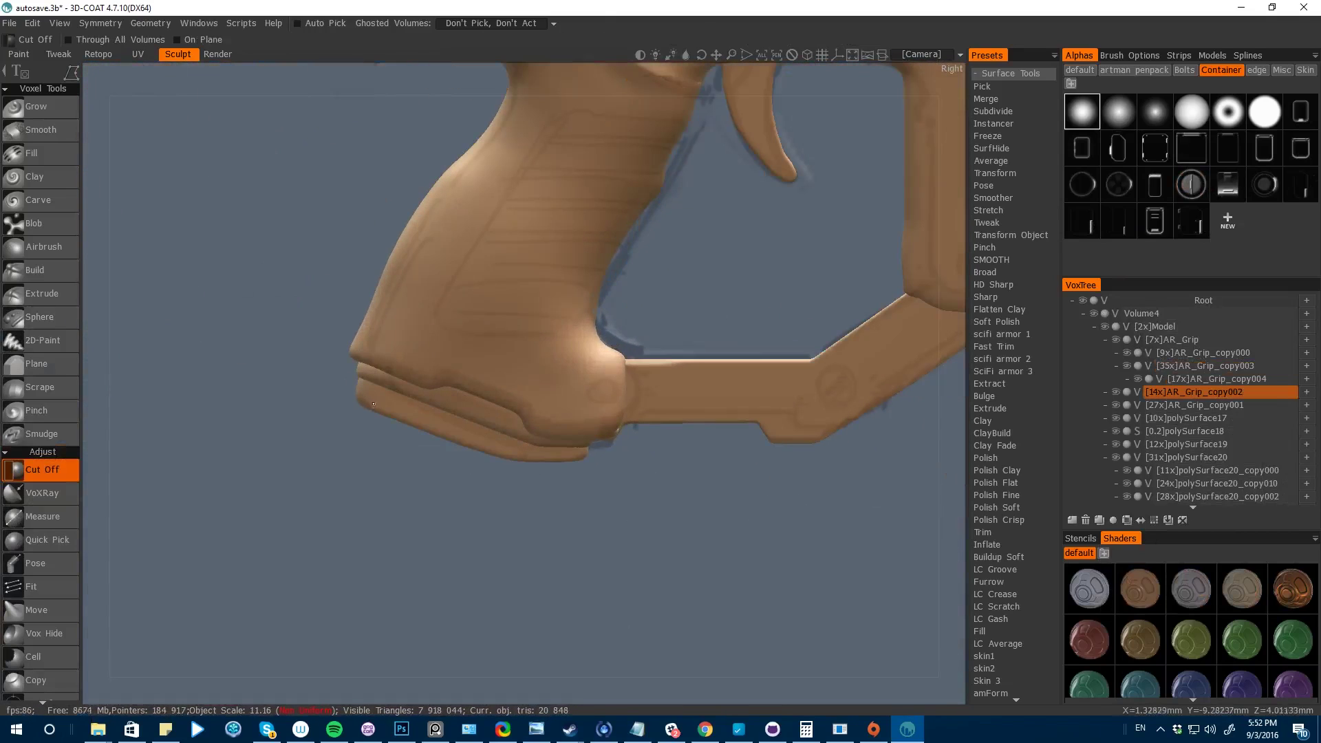
key("space")
left_click(289, 337)
right_click_drag(573, 455, 619, 413)
left_click_drag(344, 430, 369, 416)
key("h")
left_click(1138, 379)
key("h")
- Pull the rear and underside of the grip's bottom plate outward past the sketch with the Move brush
mouse_move(441, 475)
left_mouse_down()
mouse_move(448, 459)
mouse_move(413, 440)
left_mouse_up()
left_click_drag(576, 486, 597, 486)
left_click_drag(122, 419, 172, 372)
left_click_drag(472, 523, 472, 550)
left_click_drag(172, 371, 121, 419)
- Cut the rear and underside of the AR_Grip_copy002 bottom plate back to the sketch outline with Cut Off
key("space")
left_click(523, 440)
left_click_drag(604, 480, 531, 481)
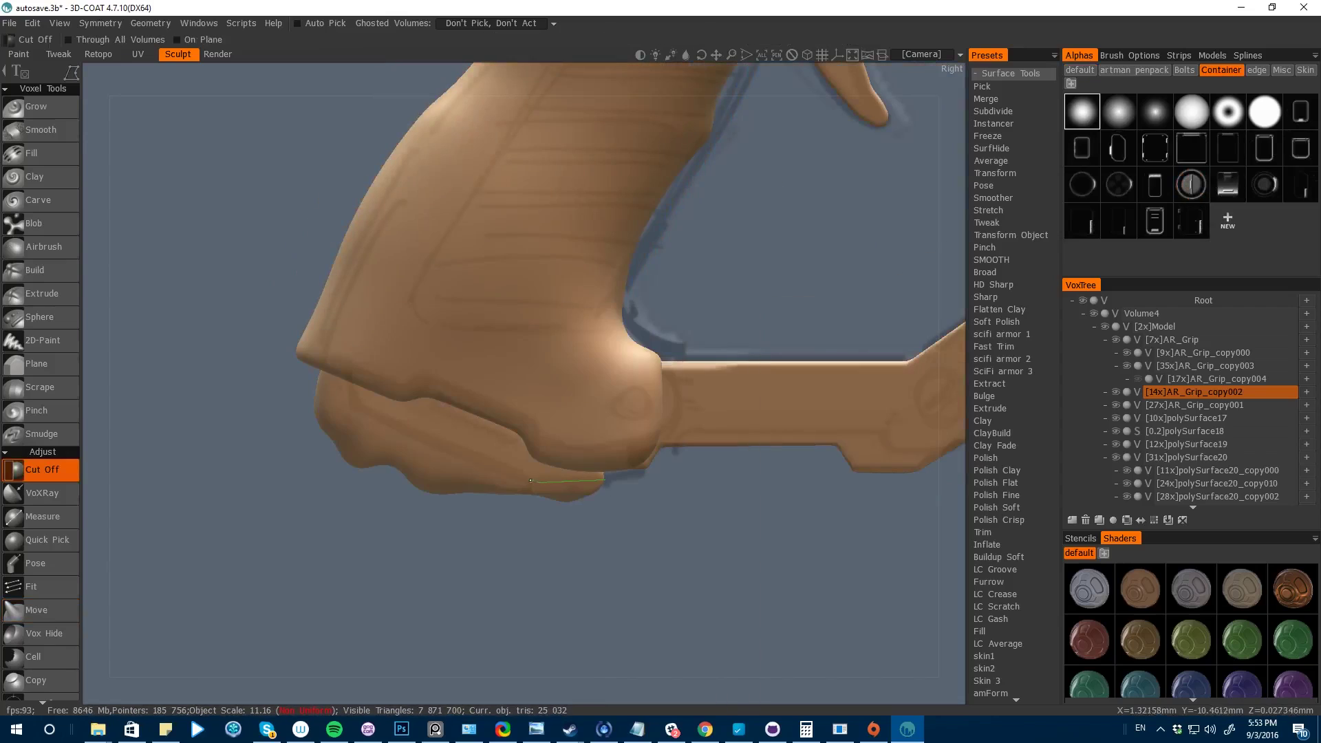
left_click(351, 413)
- Increase the resolution of the AR_Grip_copy002 bottom plate to 59x
key("space")
left_click(53, 678)
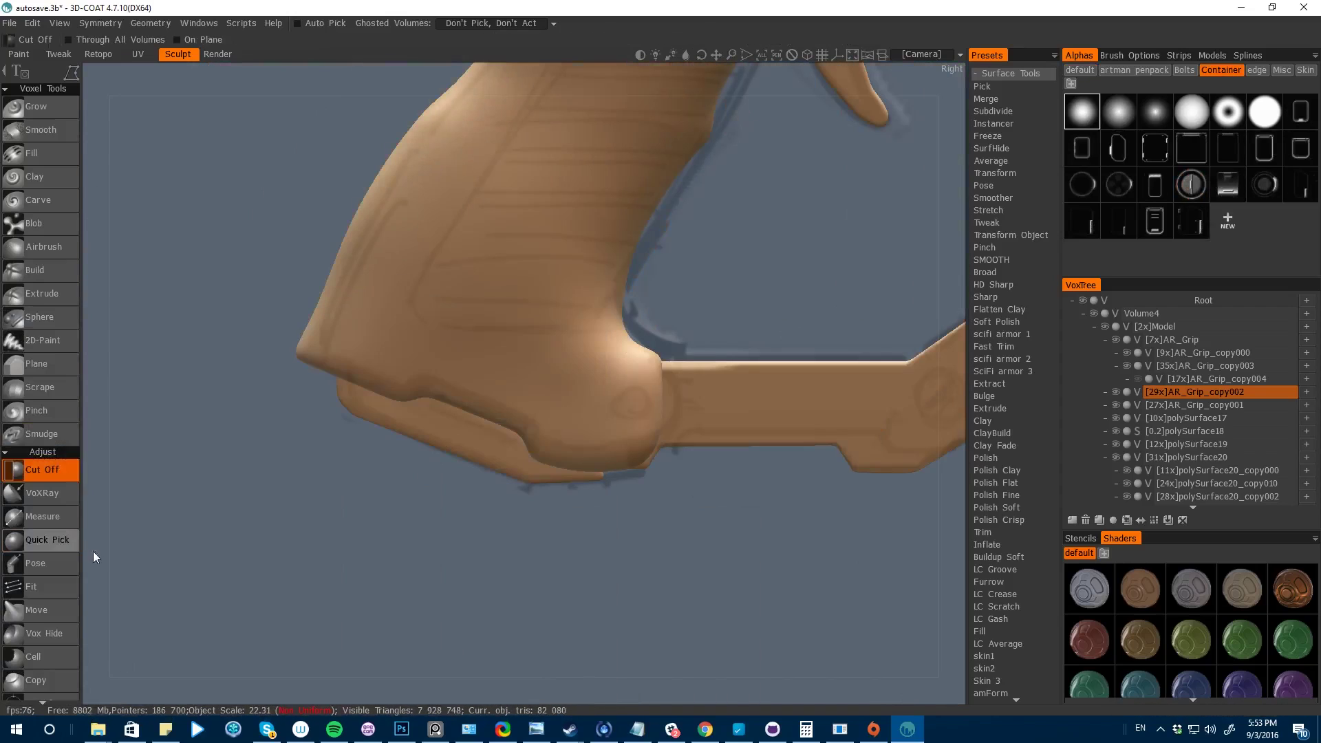
key("space")
left_click(20, 677)
- Place a filleted box primitive along the grip's bottom plate, sized about 0.91 x 0.69 x 2.57 with a fillet radius of 0.344
key("space")
left_click(116, 467)
left_click(810, 137)
left_click(452, 443)
left_click_drag(582, 443, 573, 493)
left_click_drag(406, 515, 397, 502)
middle_click_drag(397, 503, 501, 543)
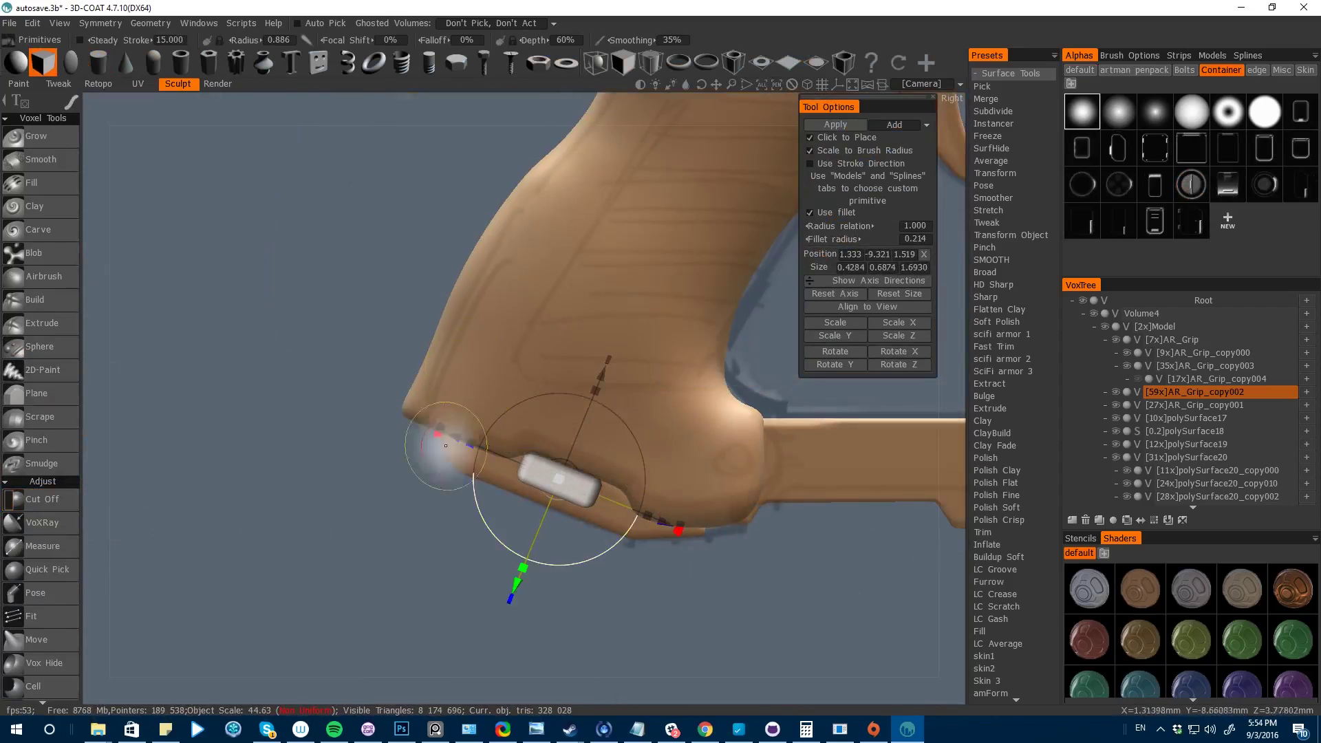
left_click_drag(853, 225, 841, 239)
middle_click_drag(523, 440, 482, 420)
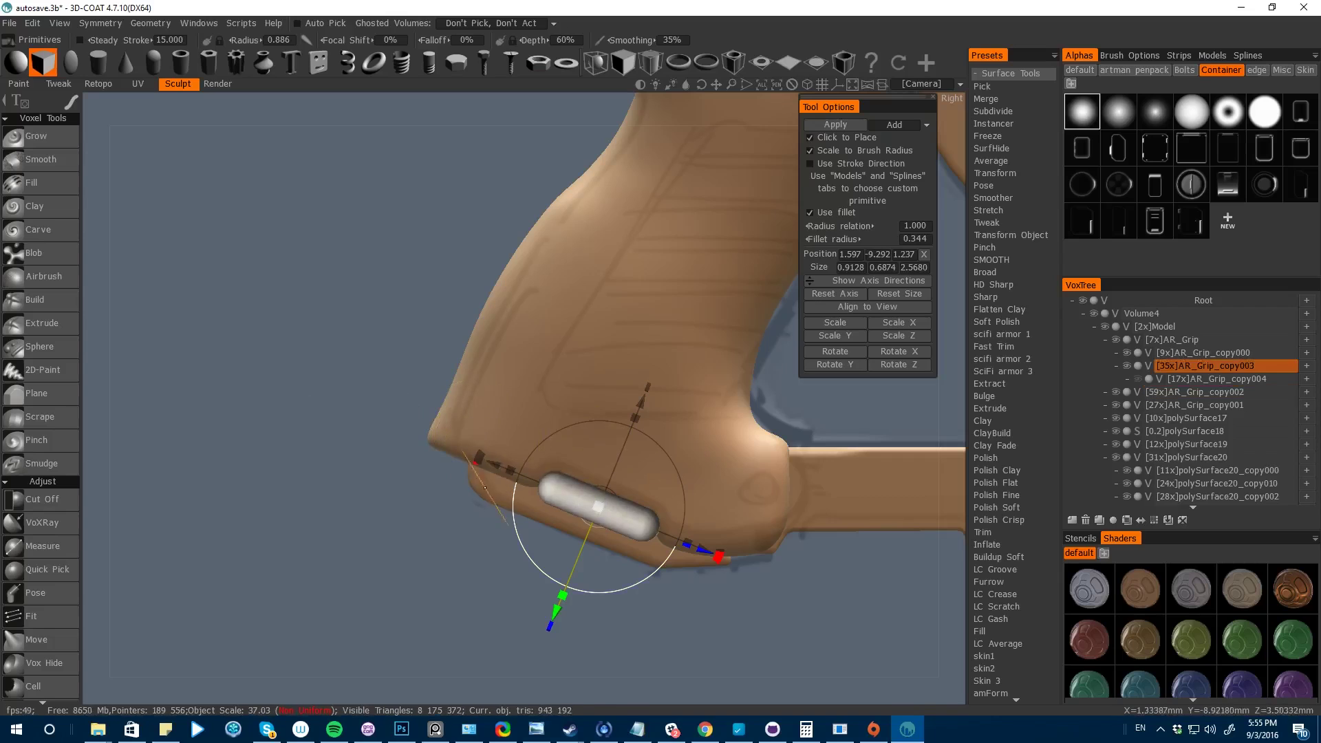
middle_click_drag(633, 398, 217, 362)
scroll(254, 378, "down", 5)
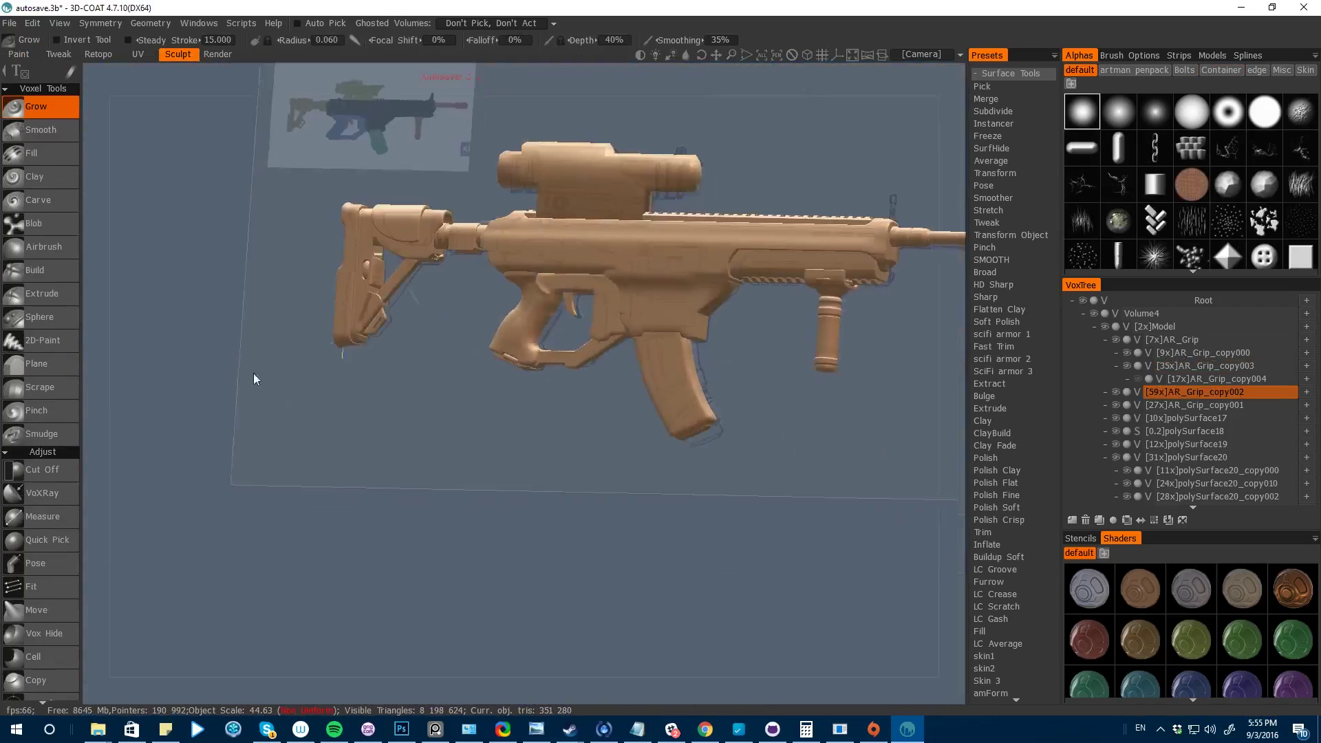
scroll(481, 340, "up", 5)
middle_click_drag(481, 340, 340, 399)
scroll(348, 395, "down", 5)
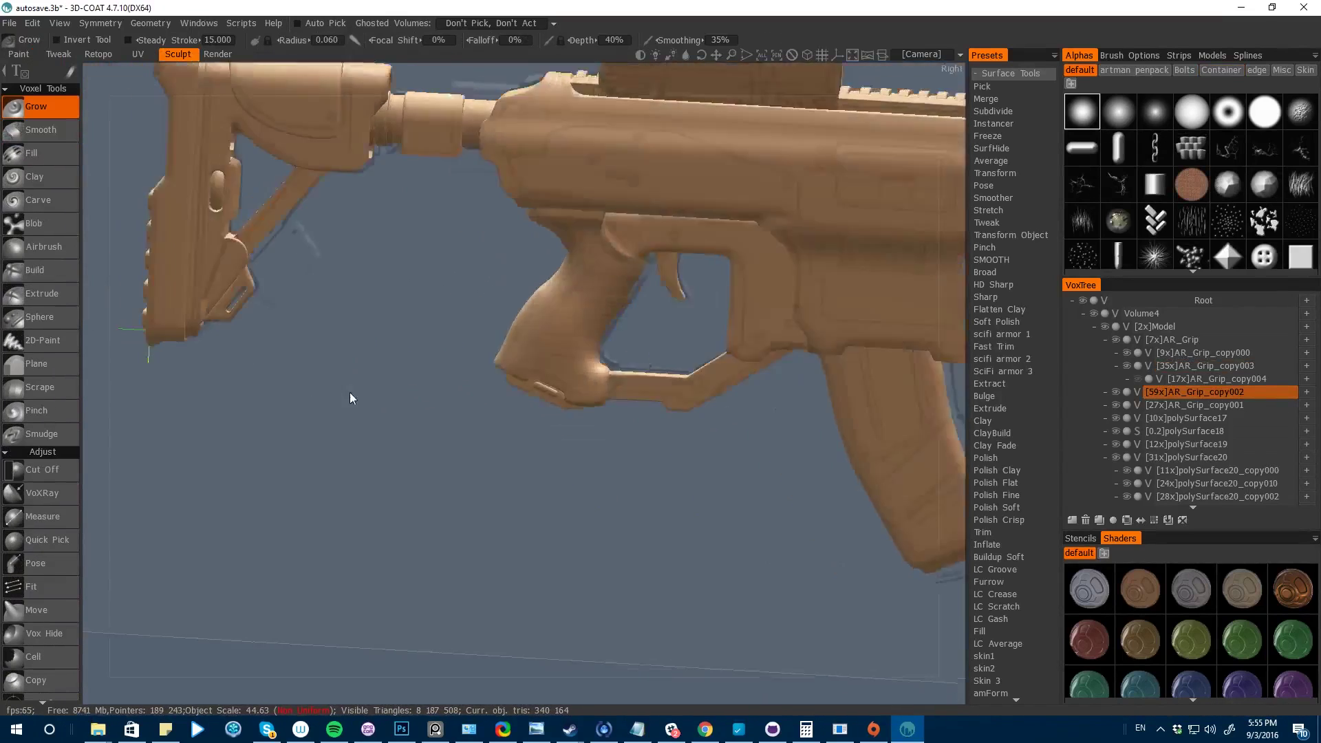
scroll(702, 481, "up", 5)
- Define C as the hotkey for the Cut Off tool, redefining its existing Color Channel assignment
key("space")
key("c")
right_click(645, 452)
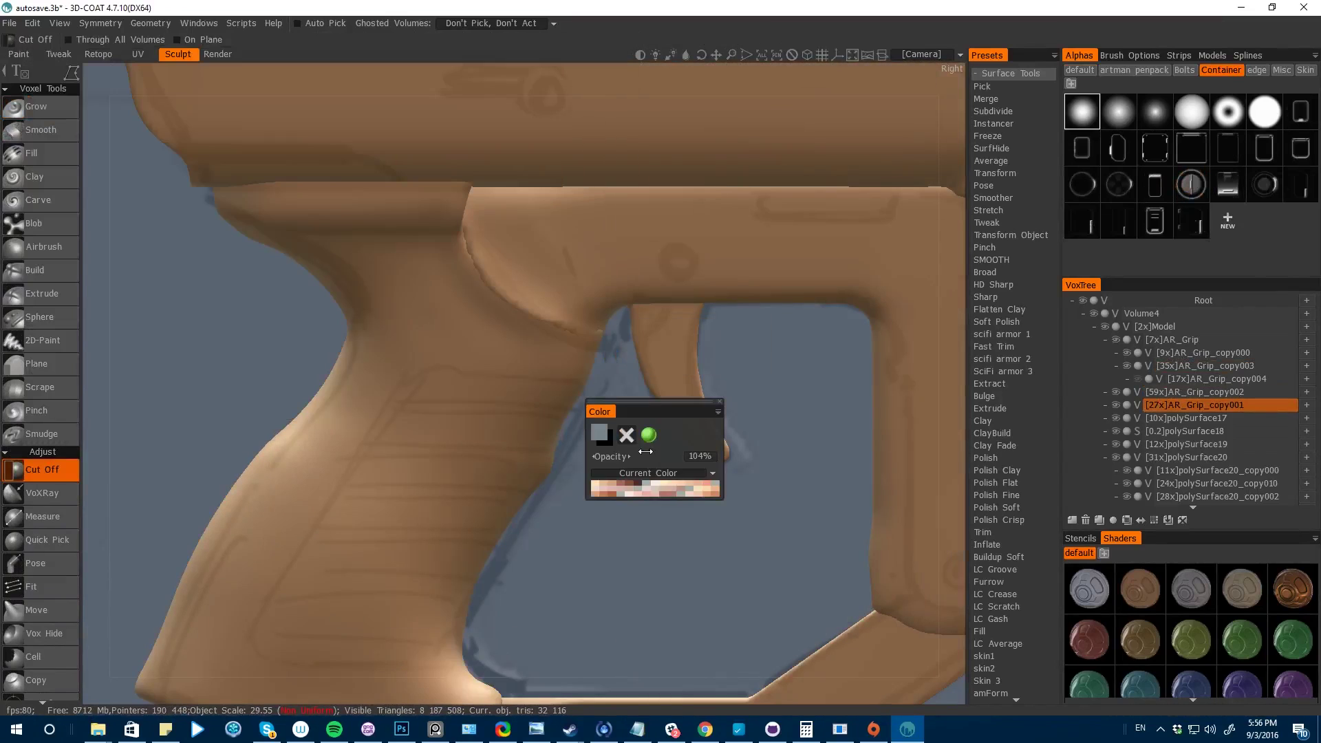
right_click(620, 477)
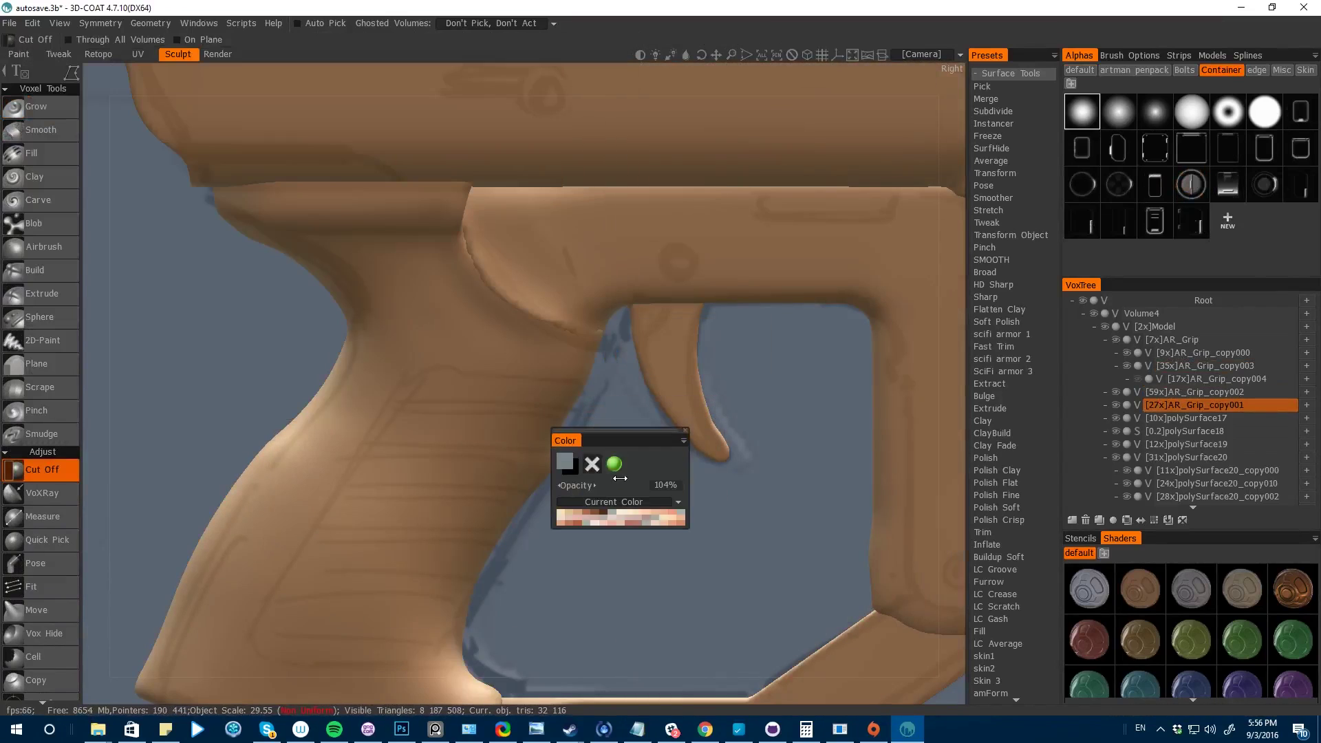
right_click(567, 398)
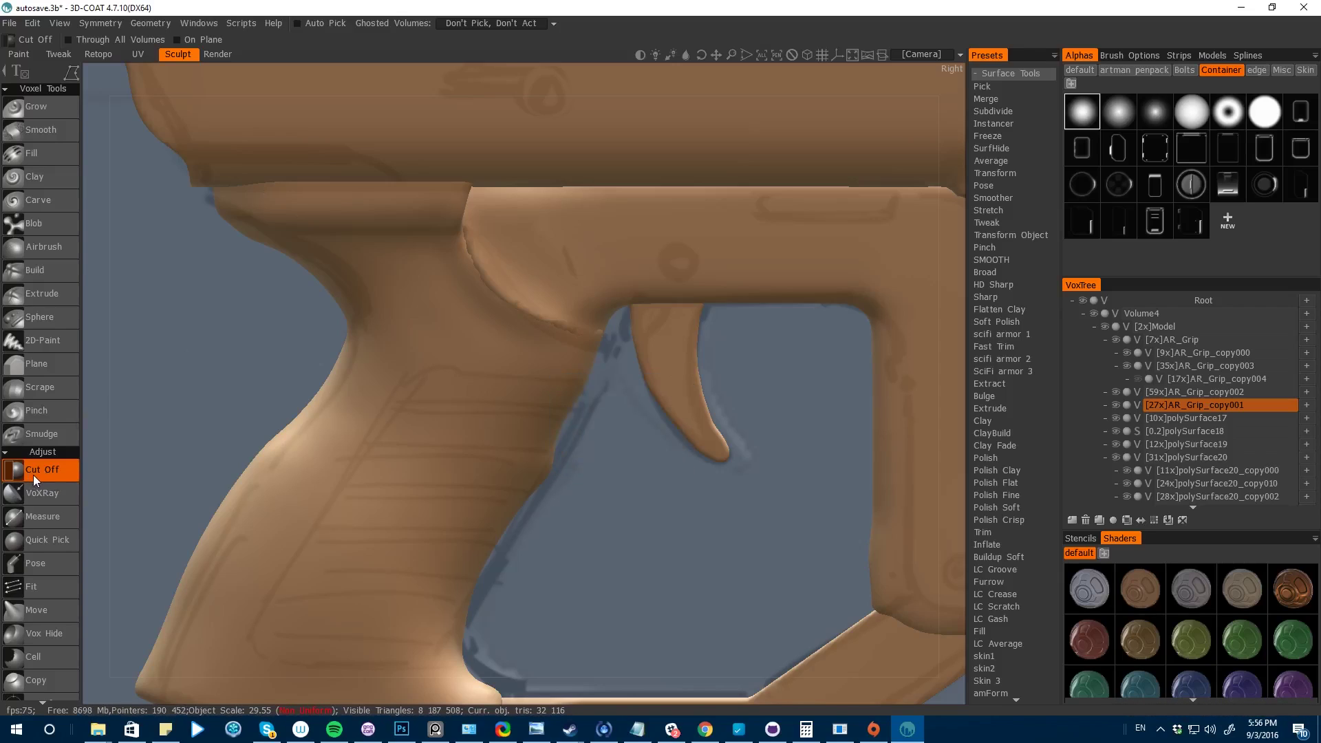
key("End")
key("c")
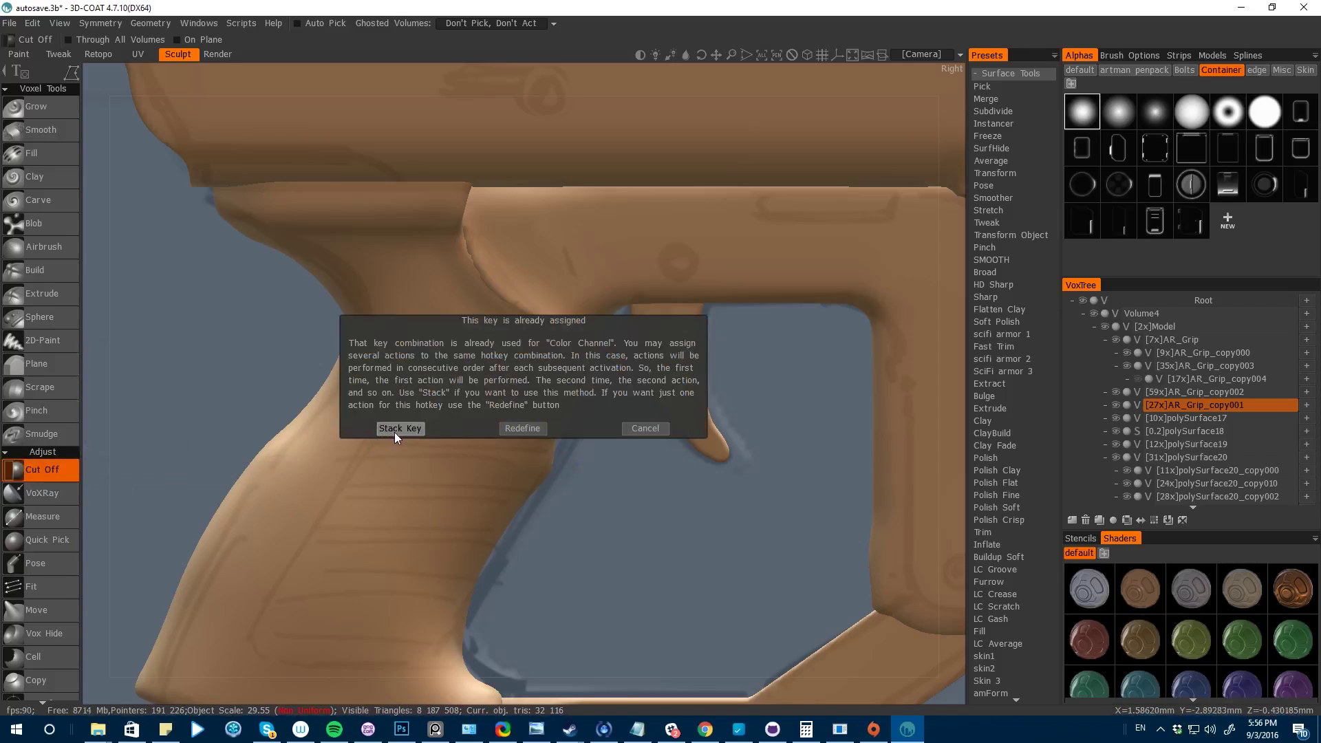
left_click(521, 429)
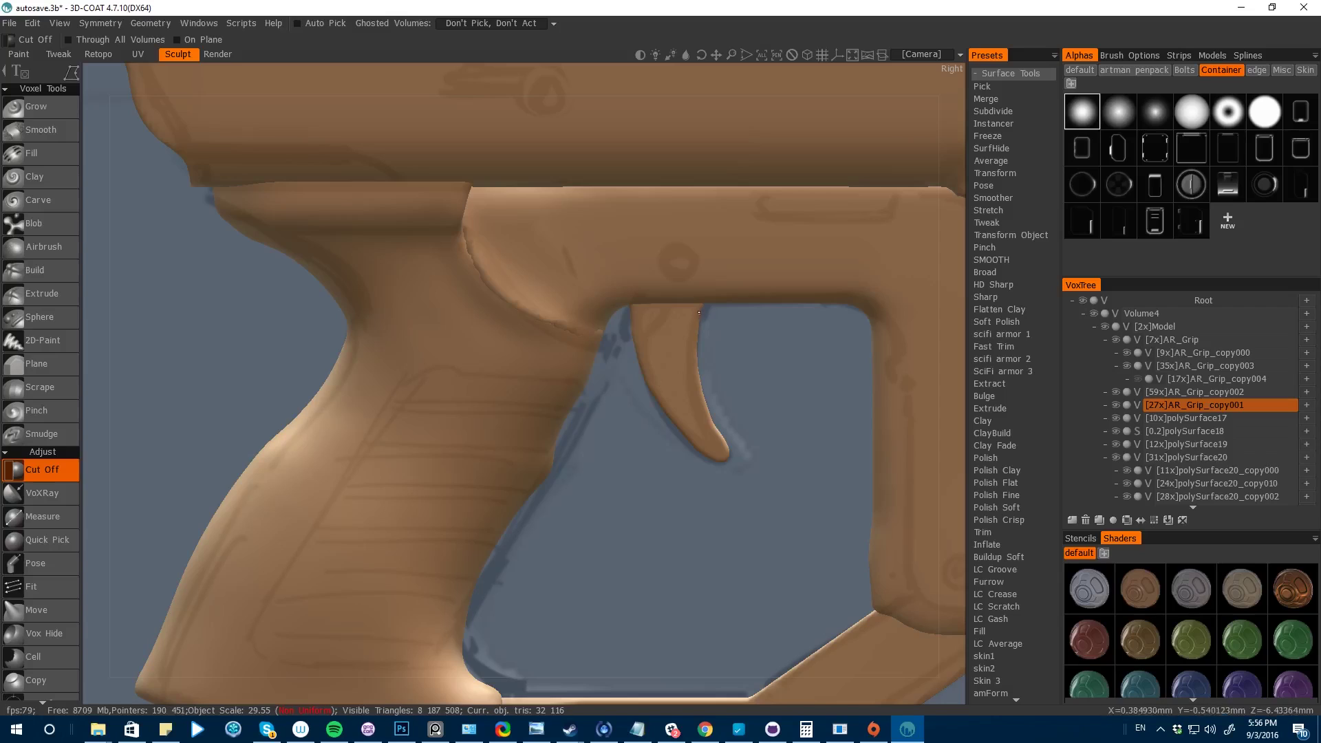
- Trim the AR_Grip_copy001 trigger to a slimmer curved profile using Cut Off with a closed spline outline
key("e")
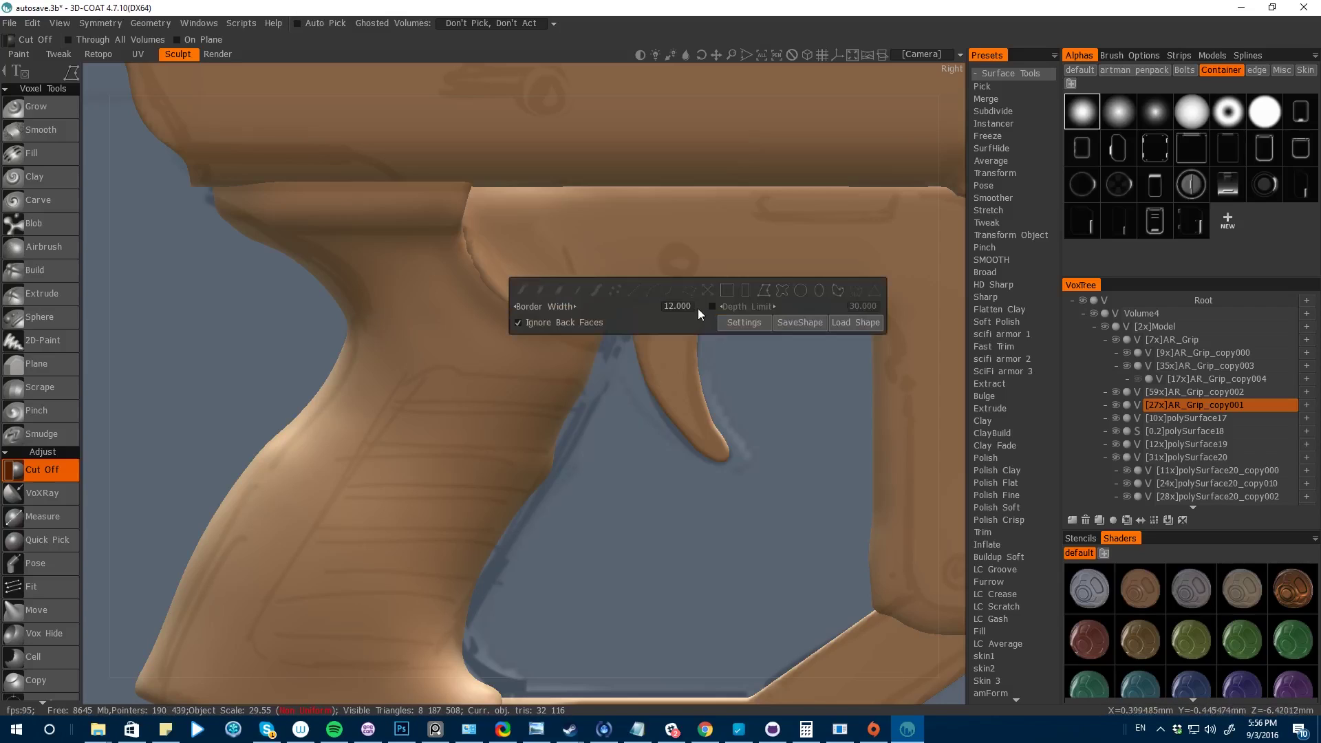
left_click(817, 289)
left_click(701, 303)
left_click(689, 359)
left_click(696, 407)
left_click(714, 443)
left_click(728, 454)
left_click(720, 460)
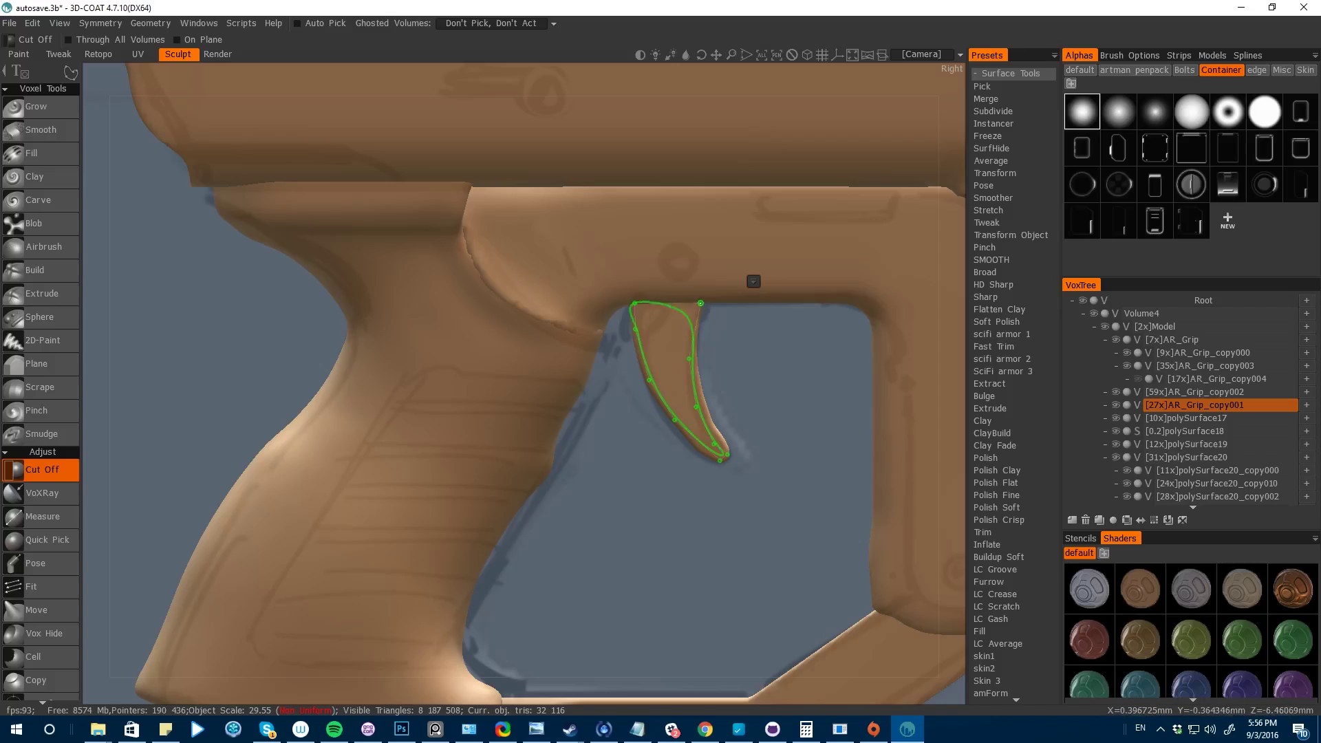
key("Return")
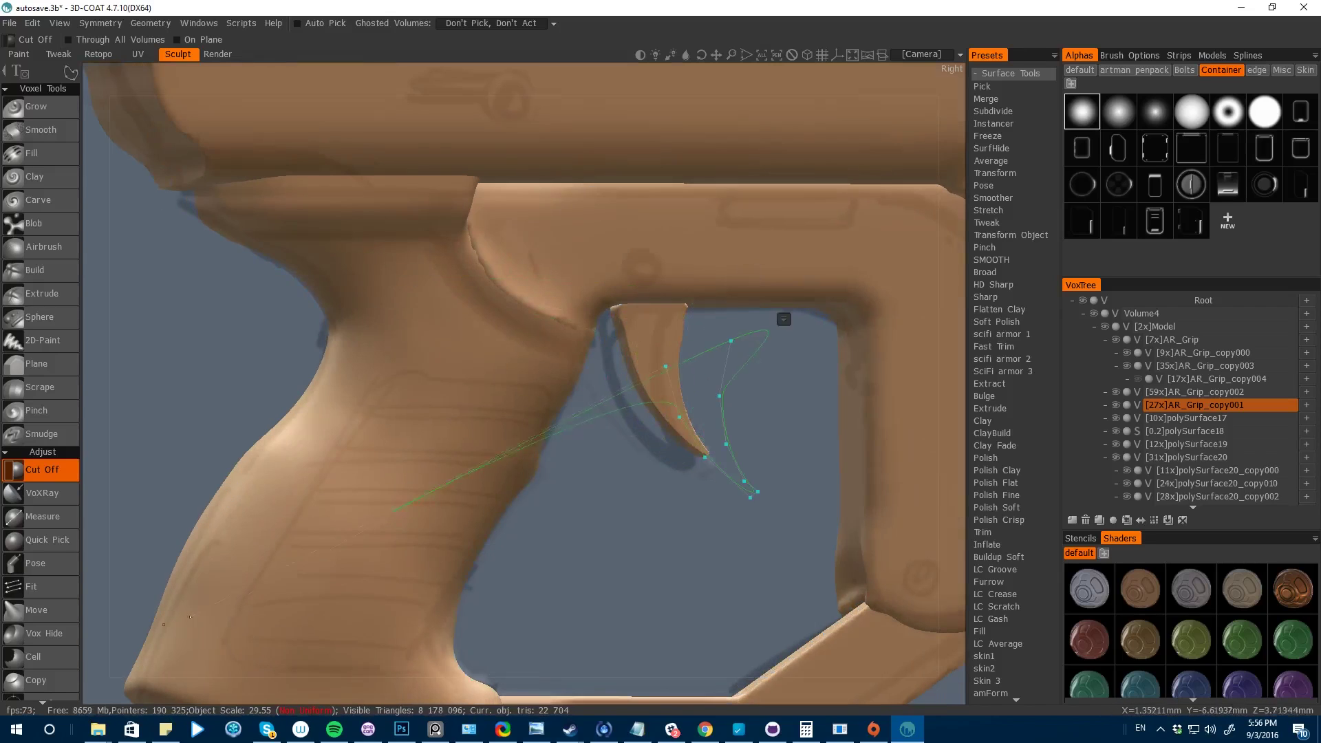
- Isolate the trigger and cut both of its sides inward below the top block with Cut Off in the back view
key("space")
left_click(20, 382)
key("space")
key("space")
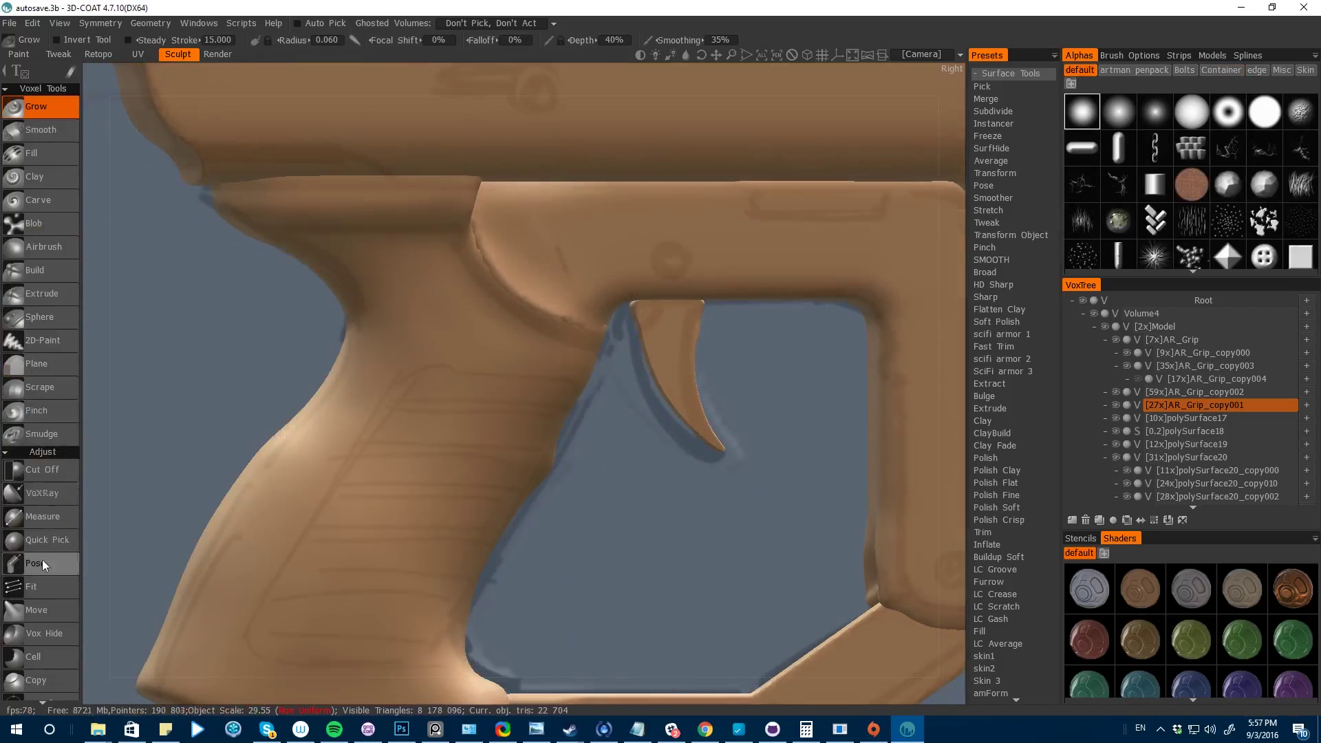
scroll(44, 564, "down", 10)
key("End")
left_click_drag(289, 619, 530, 516, "alt")
key("shift+a")
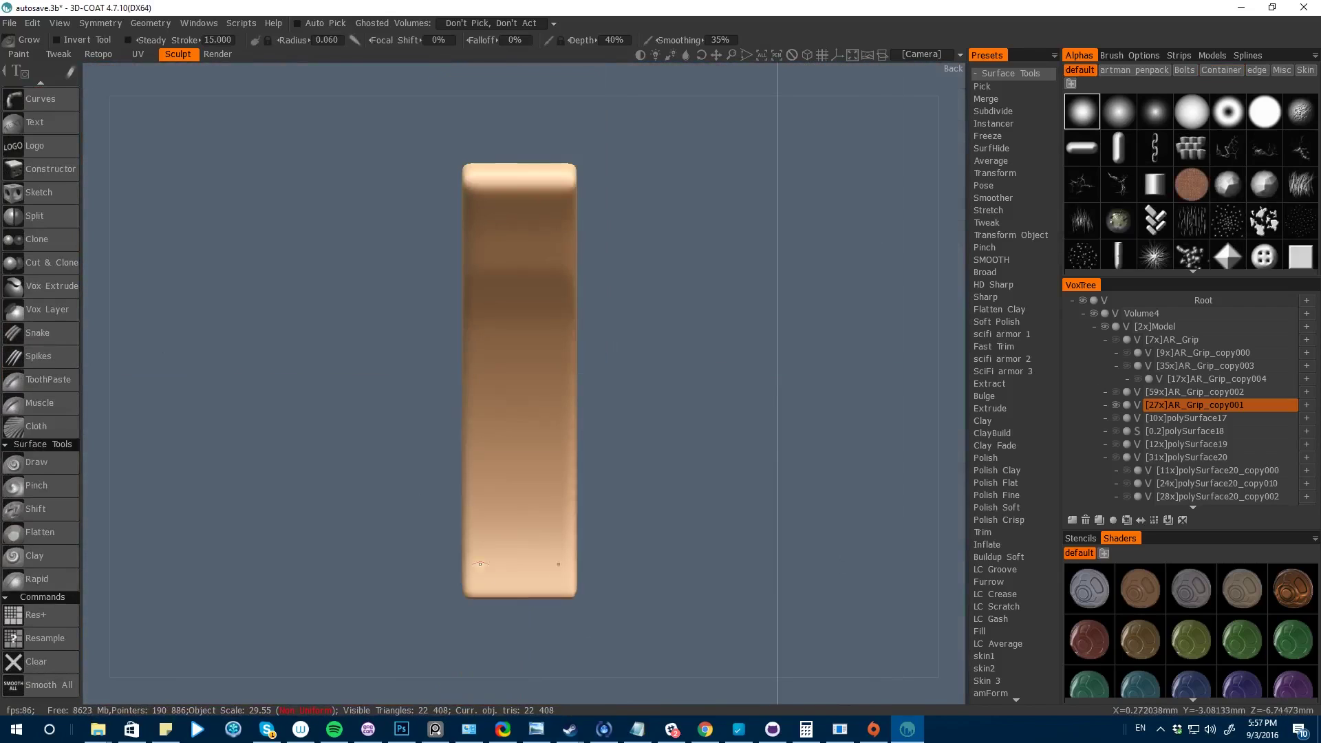
left_click(552, 437)
left_click(486, 436)
key("Return")
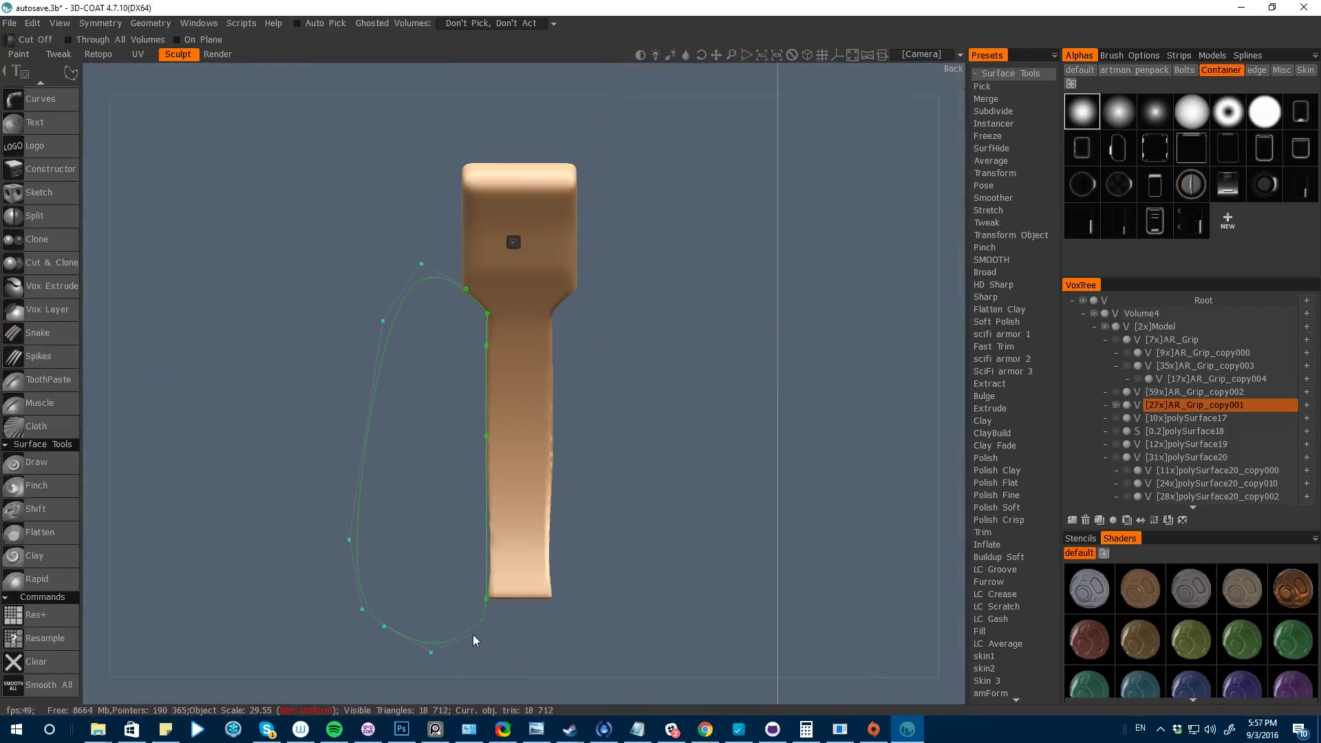
- Bring back the full rifle in side view and reshape the trigger's upper rear corner with the Move brush
mouse_move(88, 241)
left_mouse_down("alt")
mouse_move(904, 488)
mouse_move(554, 509)
mouse_move(563, 443)
left_mouse_up("alt")
key("space")
left_click(495, 456)
left_click_drag(522, 398, 511, 391)
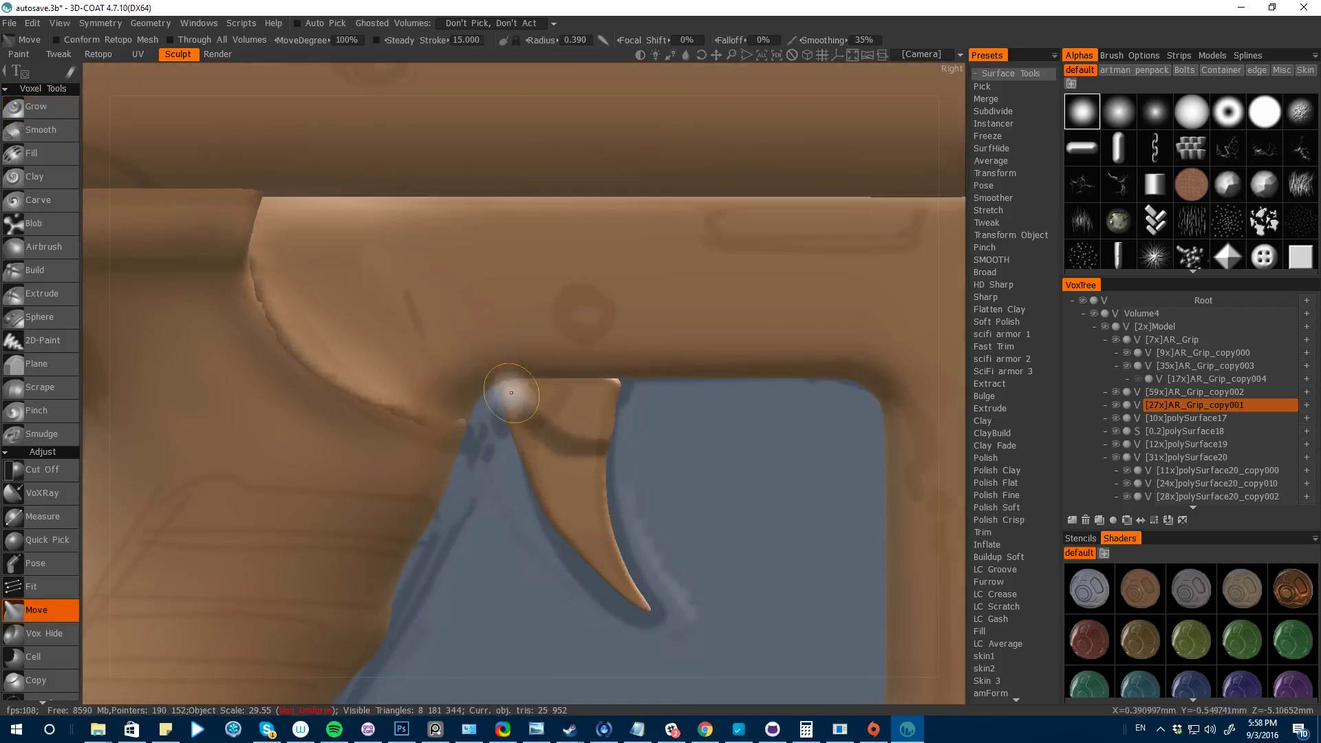
key("k")
key("e")
left_click(695, 373)
right_click_drag(873, 602, 596, 652, "alt")
- Pick the AR_Grip trigger frame volume and convert it to uniform space
key("h")
middle_click_drag(596, 651, 448, 452, "alt")
right_click_drag(448, 451, 463, 506, "alt")
key("space")
right_click(1166, 342)
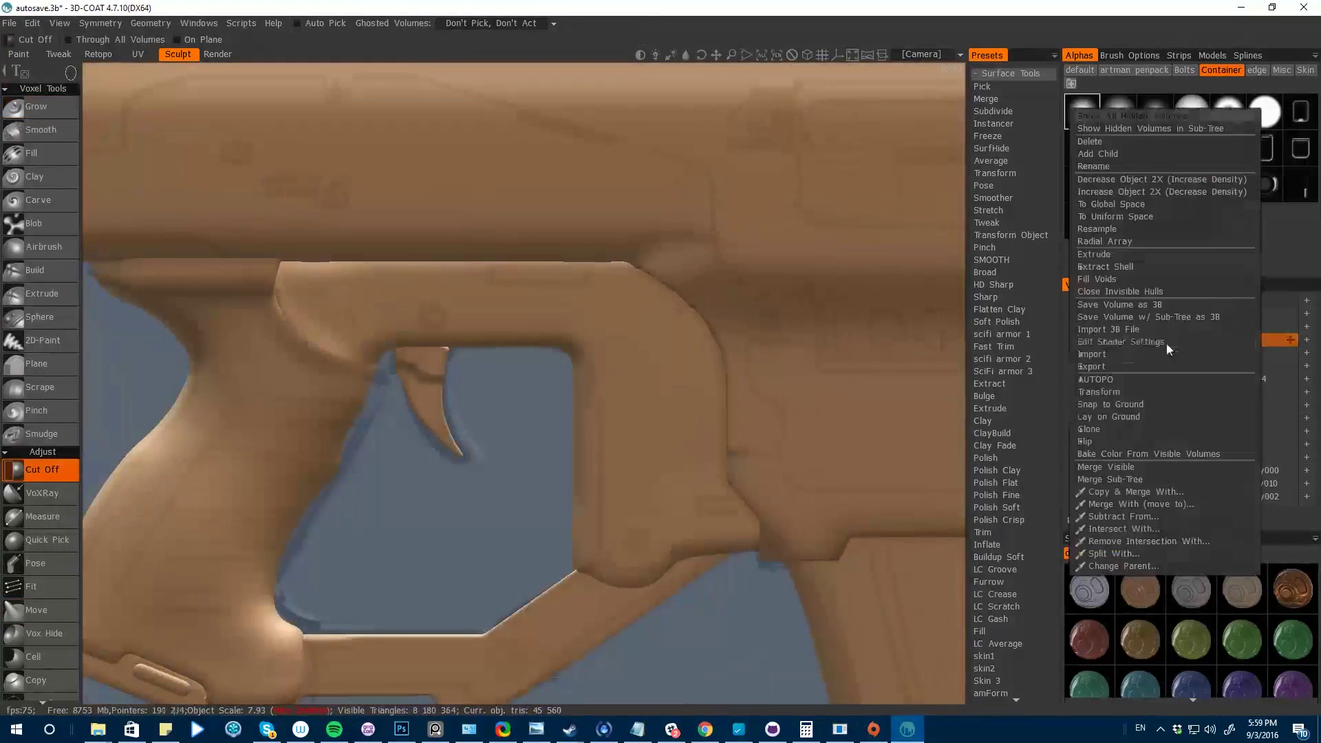
left_click(1170, 214)
- Draw a closed spline Cut Off outline around the AR_Grip trigger frame, following its sketched inner and outer edges
key("space")
key("e")
left_click(647, 502)
left_click(675, 547)
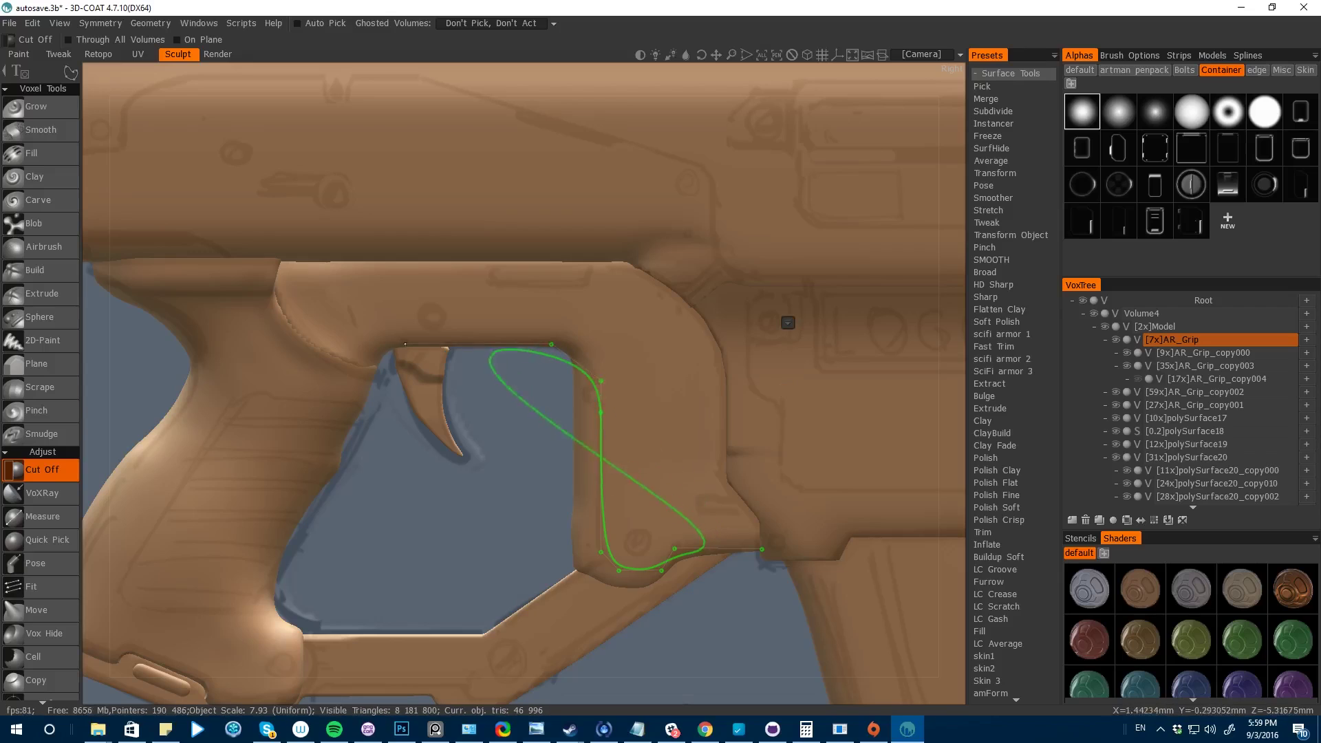
left_click(303, 337)
left_click(278, 294)
left_click(274, 264)
left_click(625, 262)
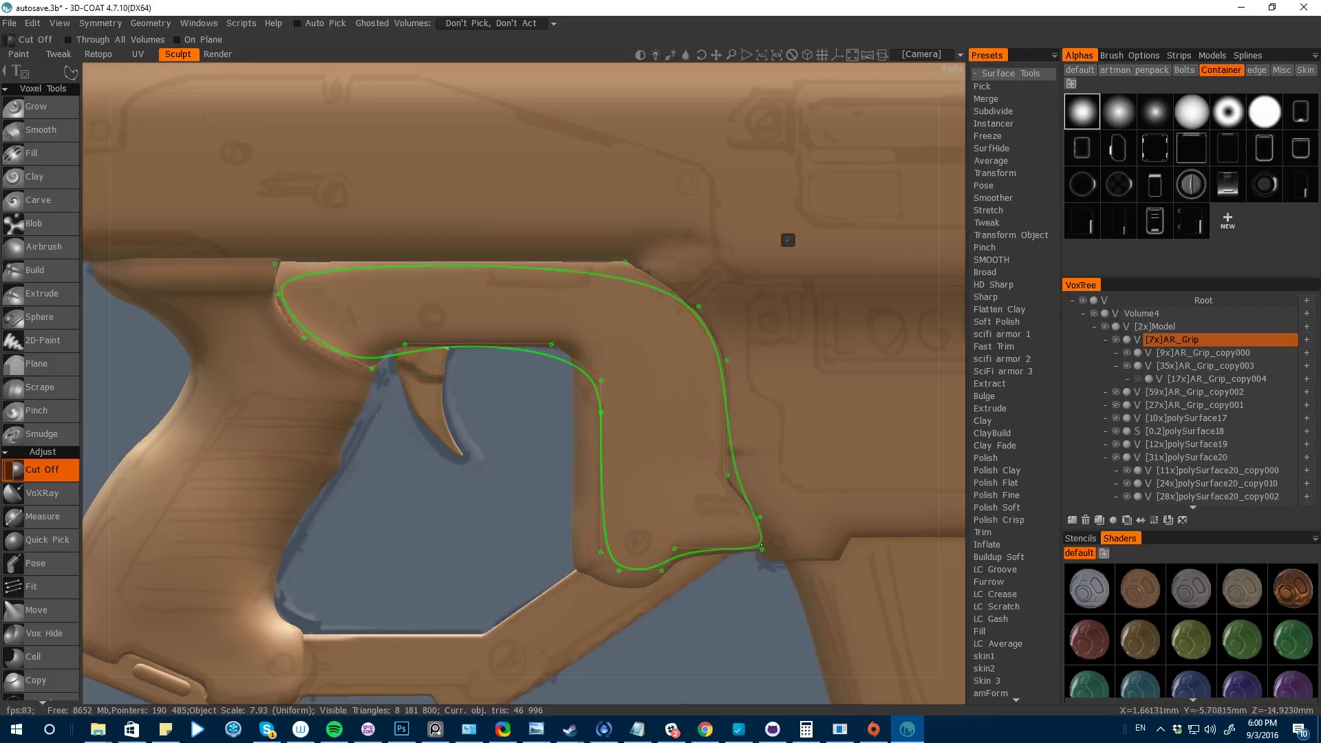
- Refine the trigger frame's cut outline by sharpening its corners and repositioning points around the upper trigger opening and lower front corner
right_click(660, 571)
right_click(625, 263)
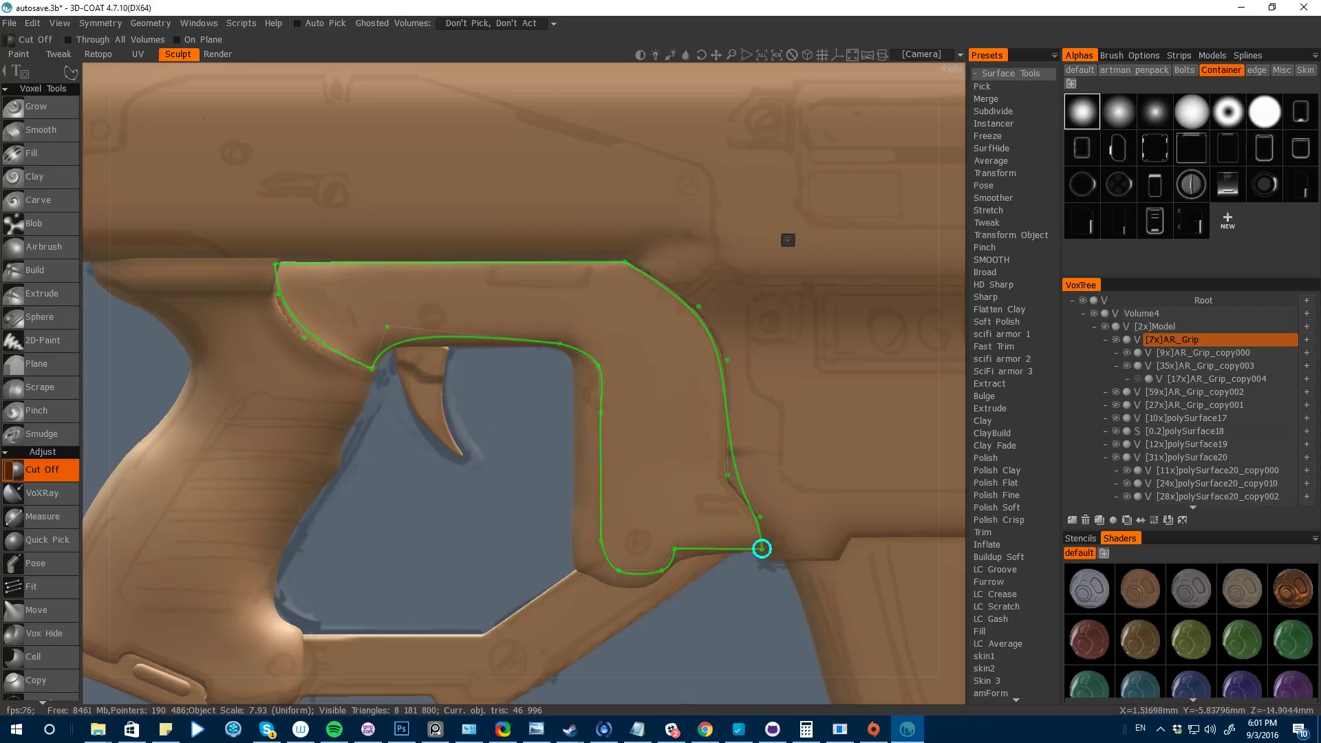
left_click_drag(387, 327, 412, 342)
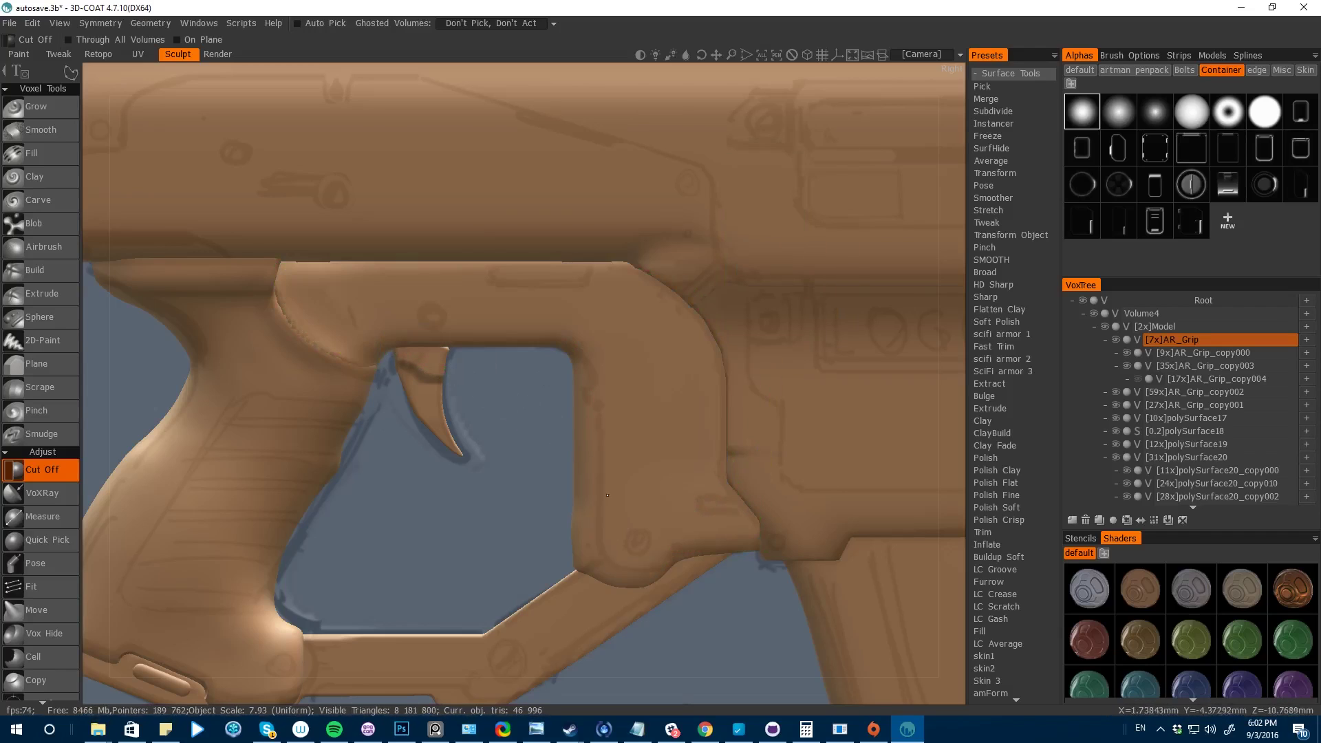
left_click(762, 535)
left_click(771, 257)
left_click(431, 519)
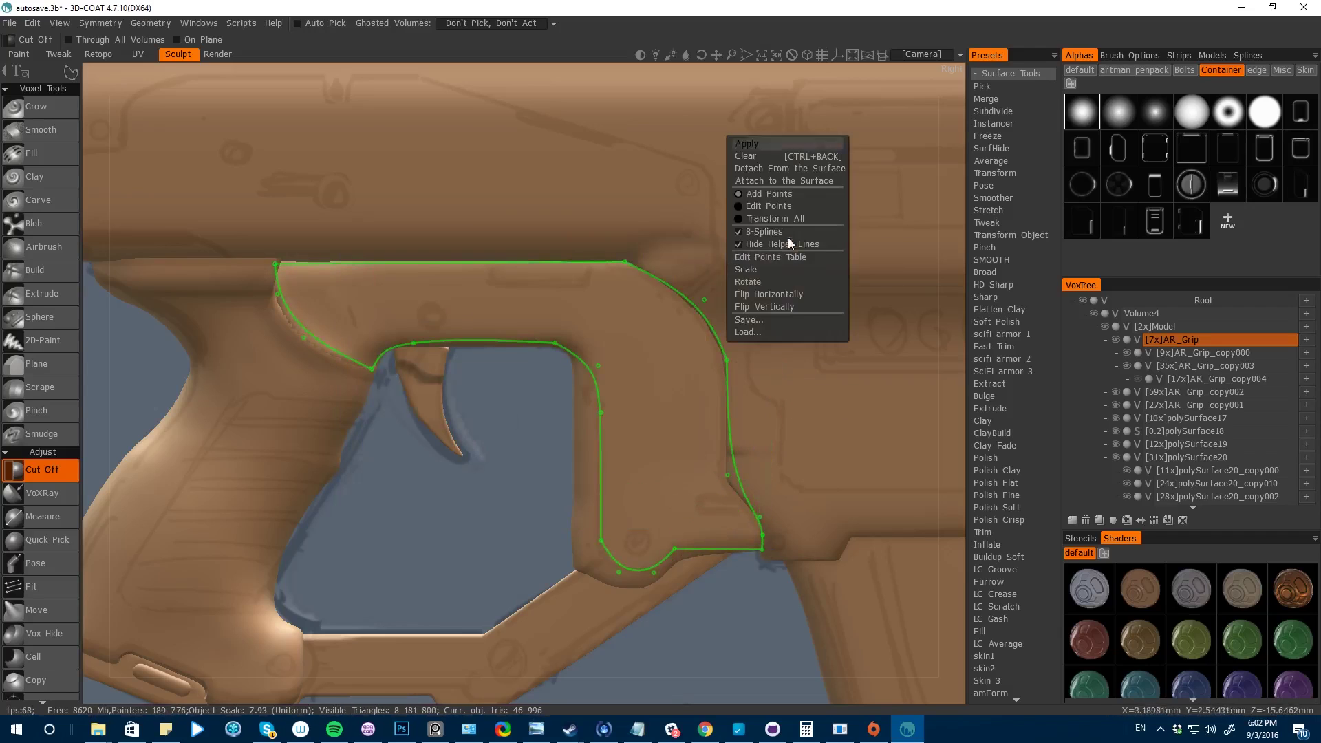
left_click_drag(555, 343, 464, 340)
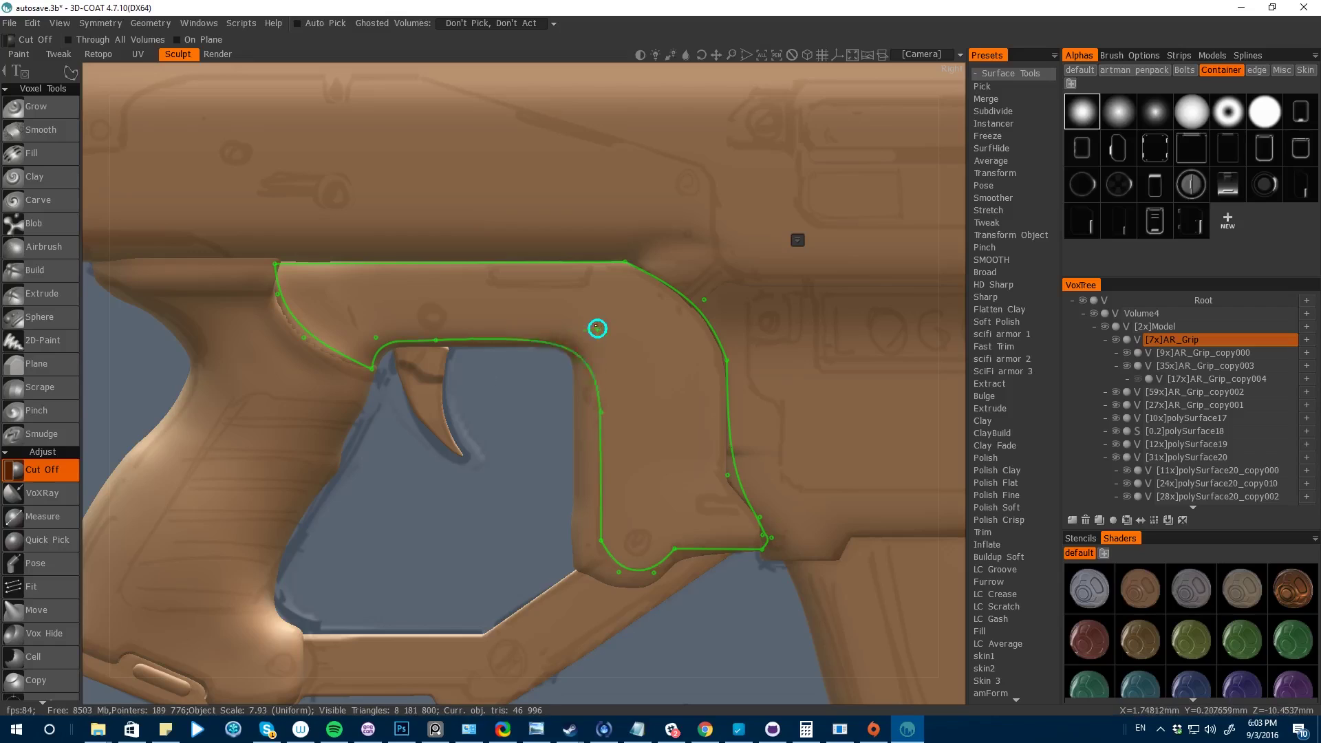
left_click_drag(601, 411, 597, 384)
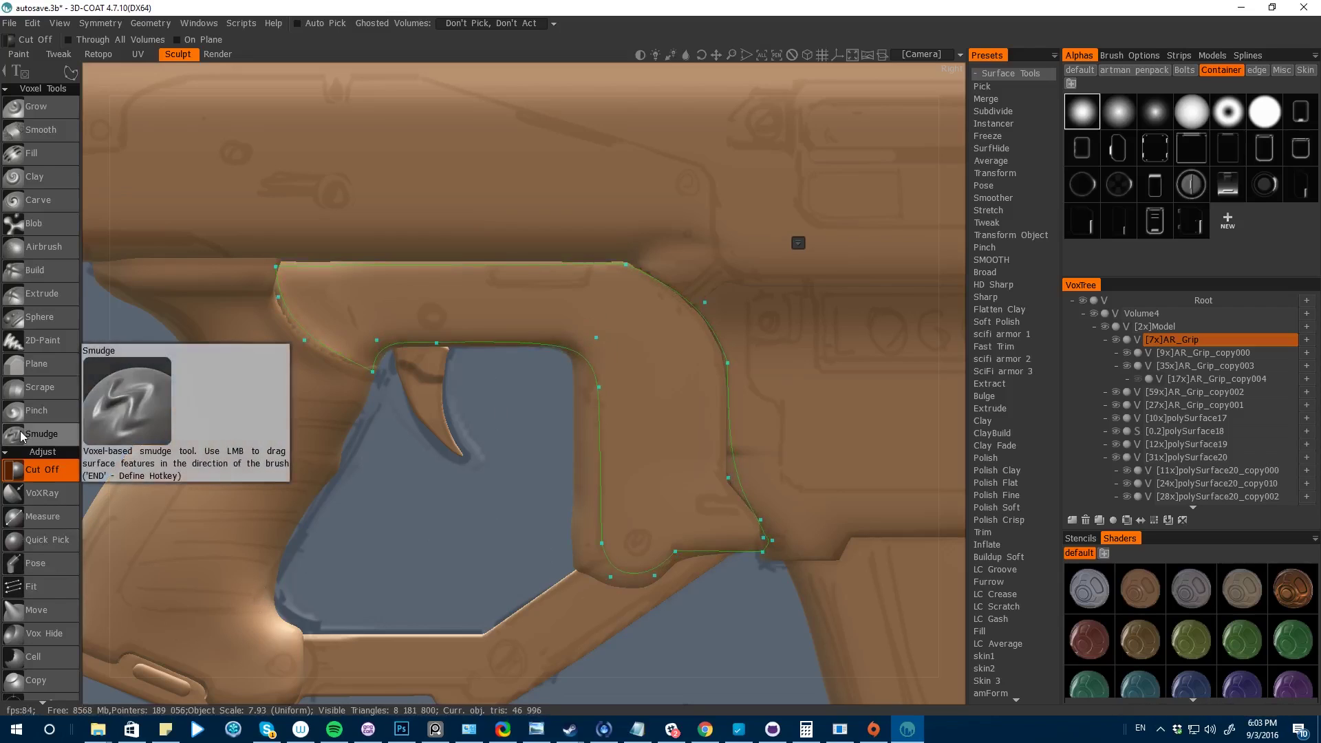
- Increase the AR_Grip frame's resolution to 15x, trim it to the drawn outline, and clear the spline
scroll(45, 592, "down", 1)
middle_click_drag(47, 596, 20, 87)
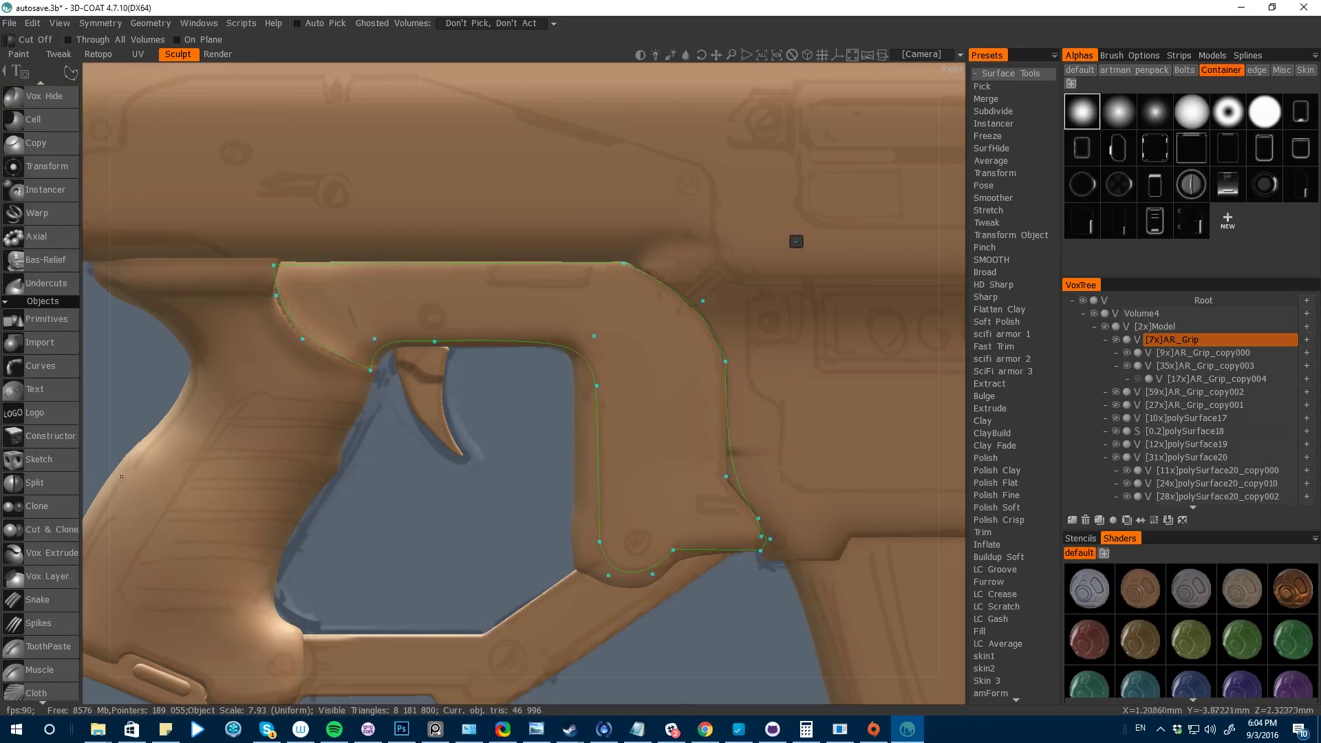
middle_click_drag(15, 640, 20, 105)
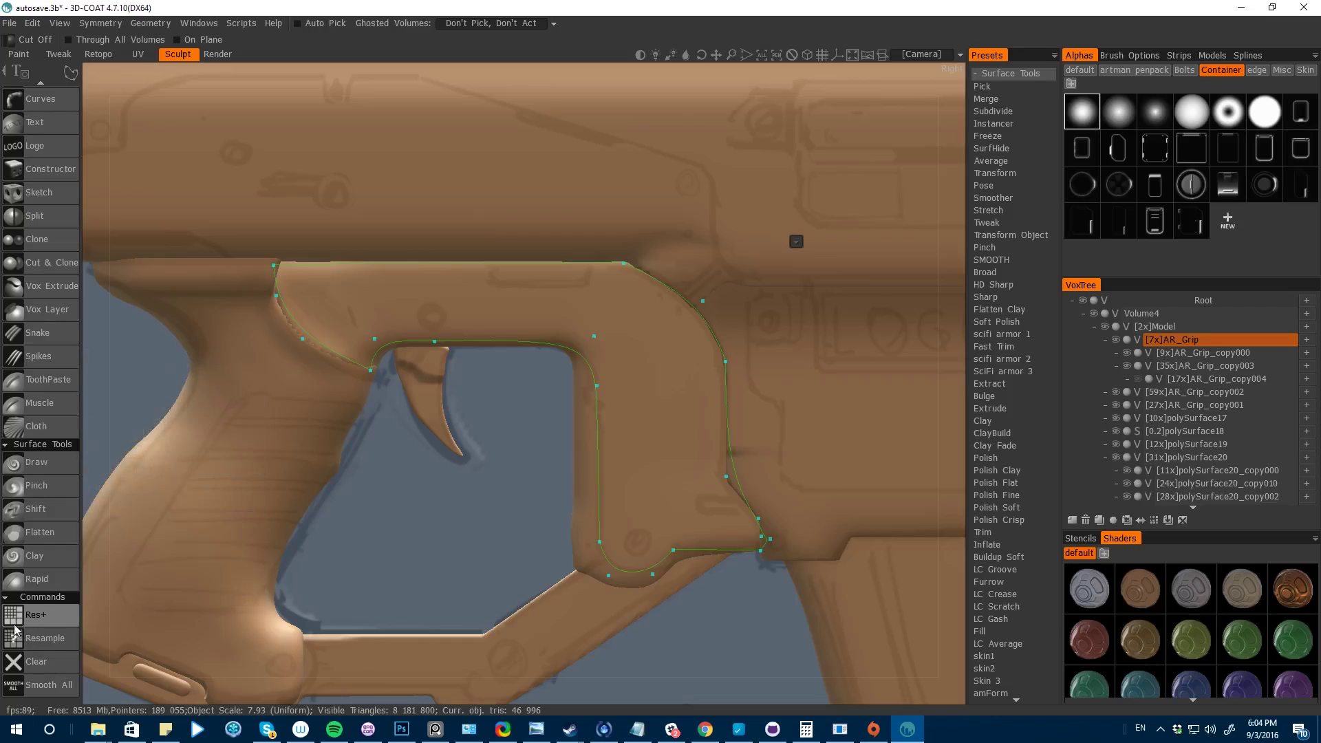
left_click(38, 624)
key("Return")
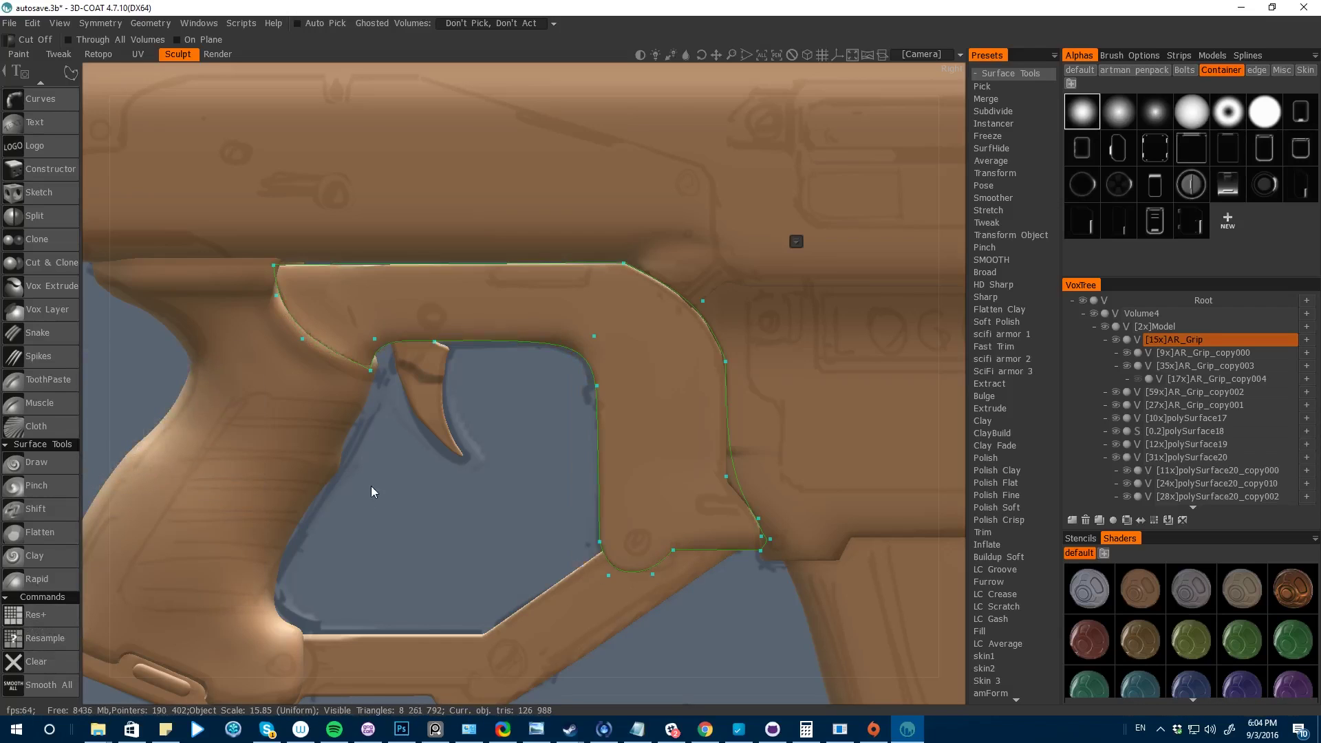
mouse_move(796, 242)
left_click(738, 166)
- Switch to the Pose tool for the AR_Grip frame and set its transpose mode to Line
left_click_drag(176, 322, 449, 457, "alt")
key("space")
left_click(345, 423)
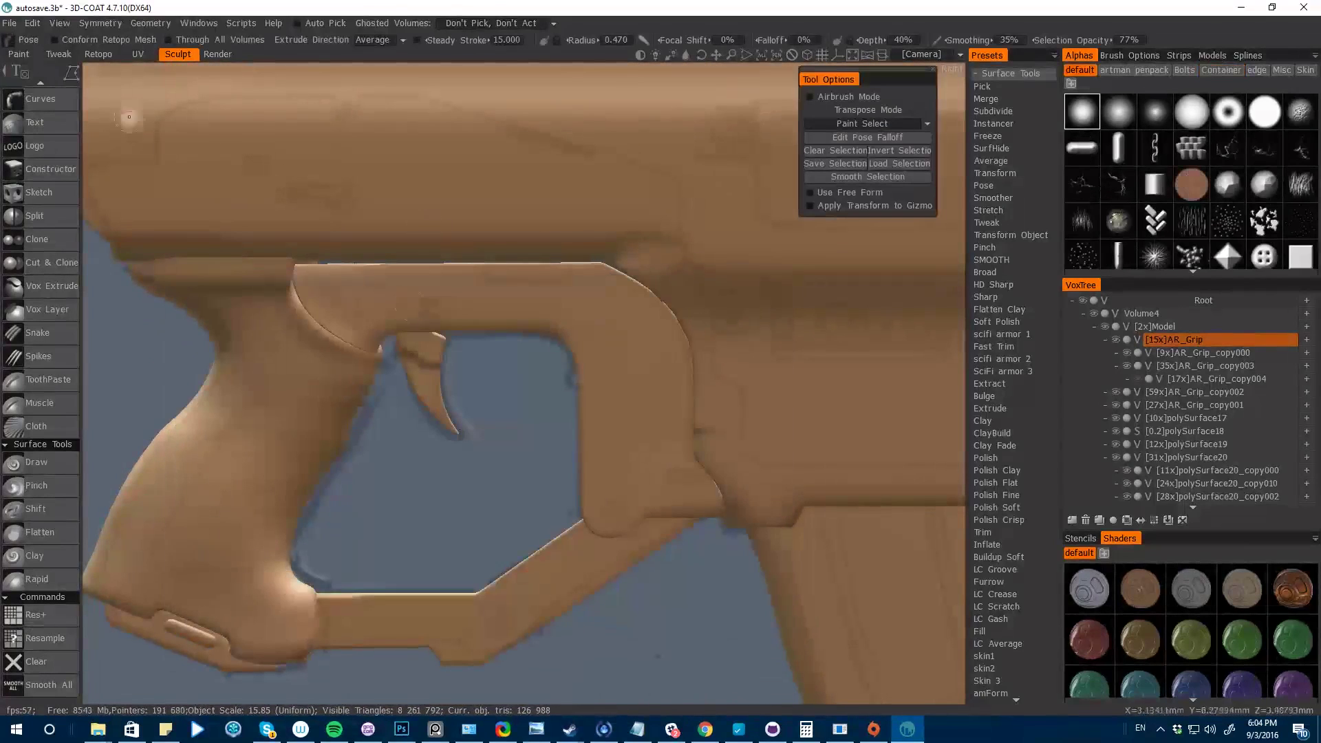
left_click(814, 124)
left_click(815, 141)
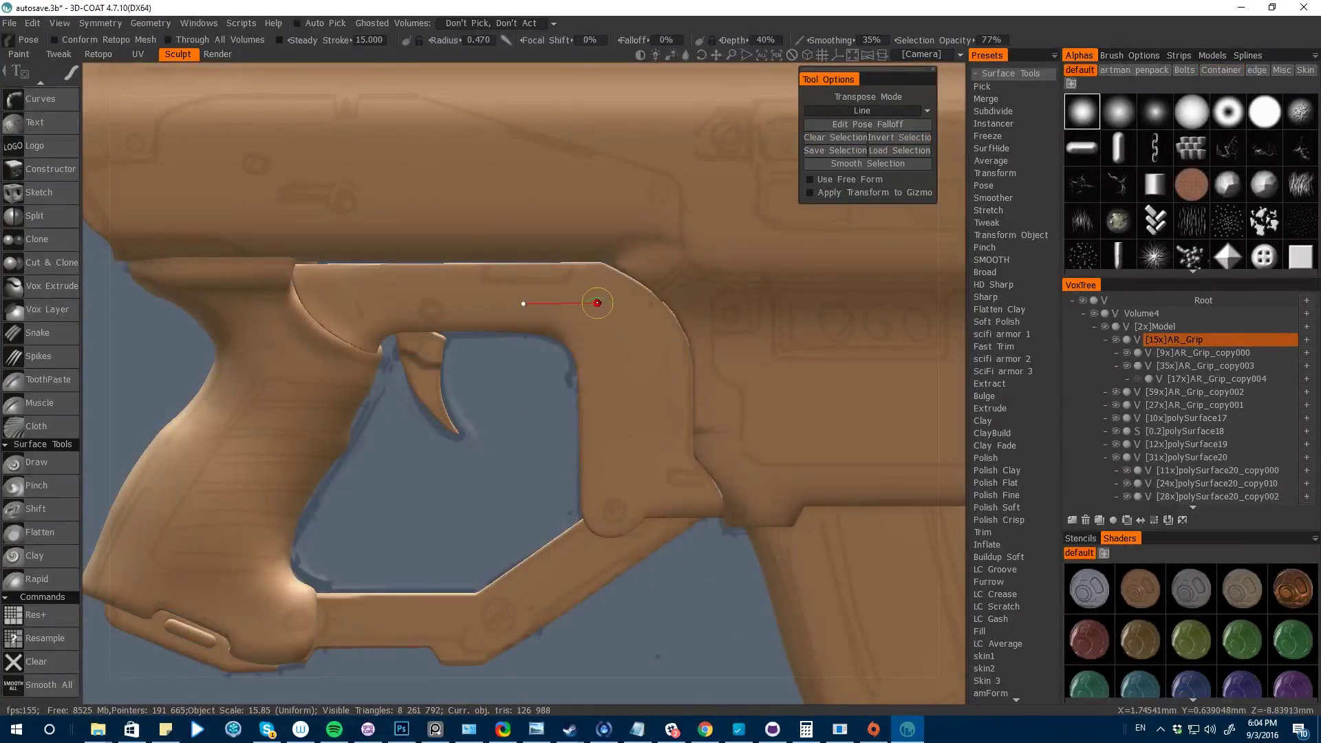
- Try selecting and adjusting the front half of the trigger frame with a linear Pose falloff
left_click_drag(598, 303, 647, 284)
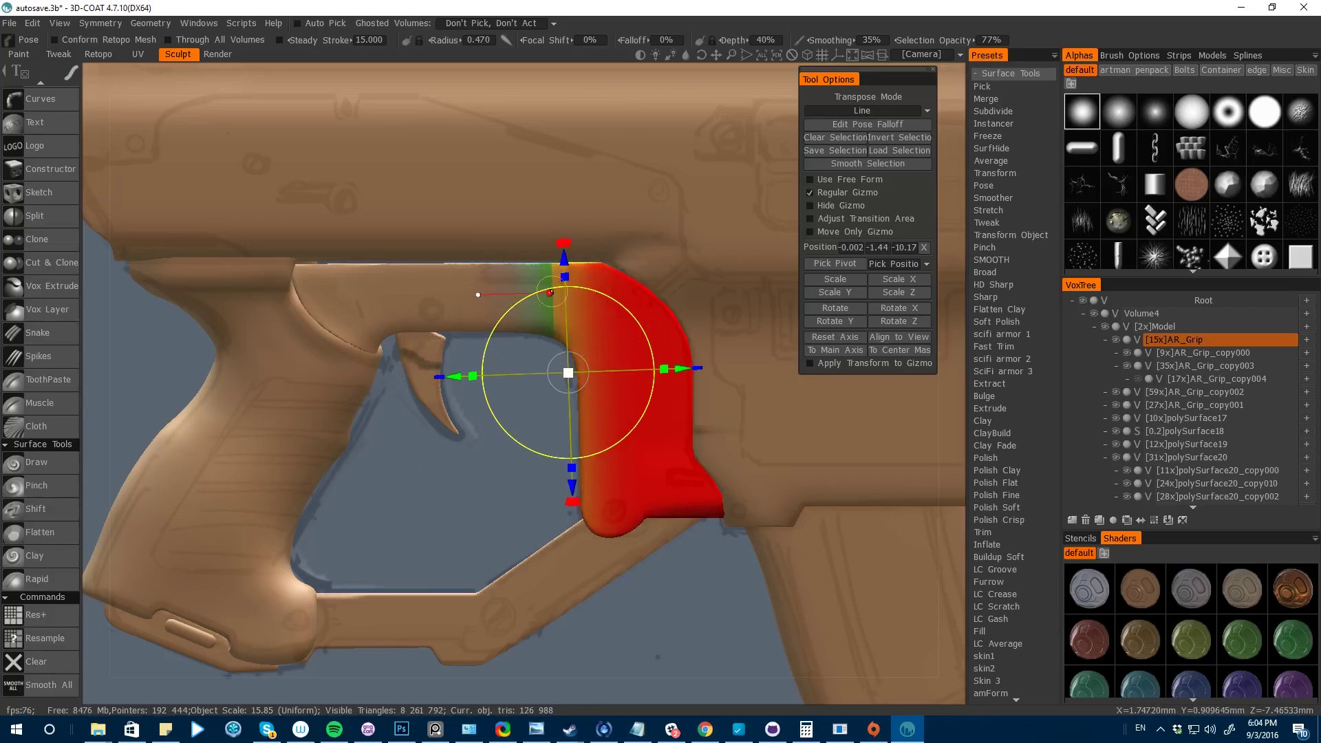
left_click_drag(551, 293, 572, 296)
mouse_move(288, 392)
left_mouse_down()
mouse_move(207, 289)
mouse_move(269, 216)
mouse_move(159, 364)
mouse_move(289, 385)
left_mouse_up()
key("ctrl+z")
key("ctrl+z")
left_click_drag(569, 383, 423, 487, "alt")
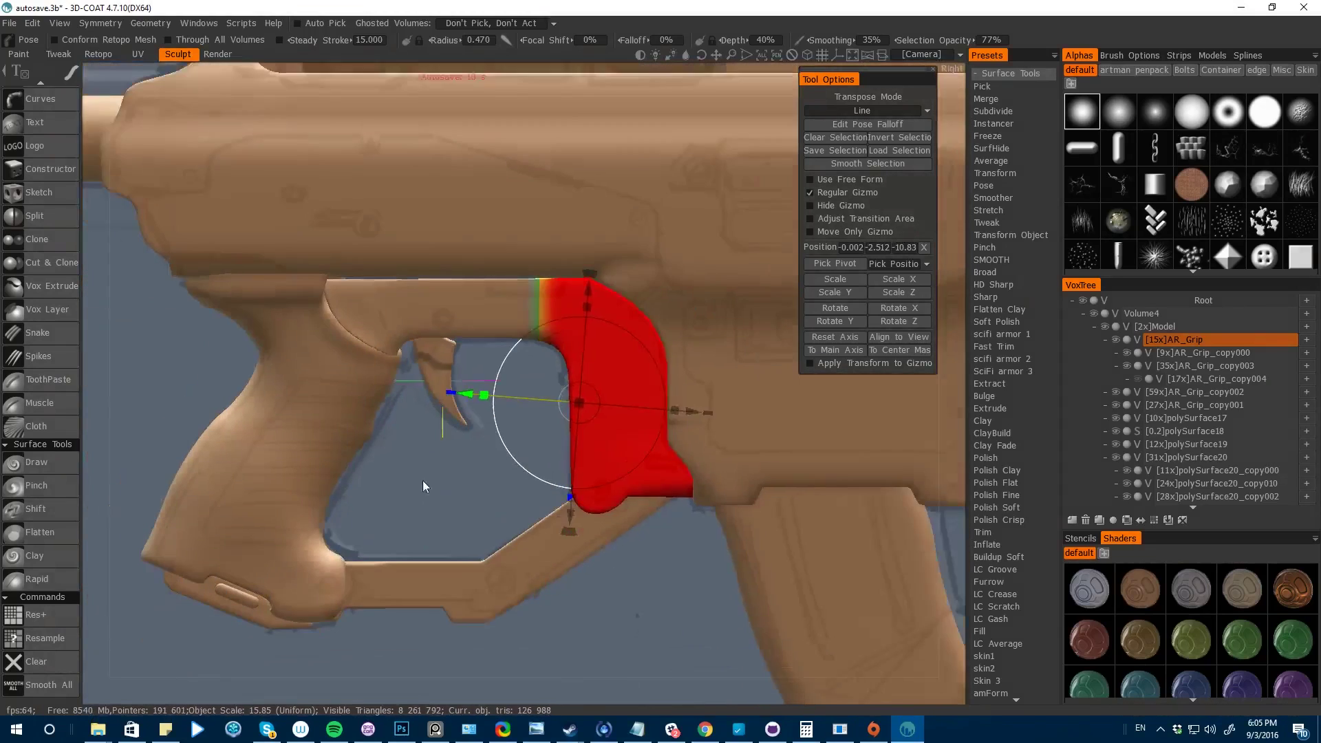
key("ctrl+z")
left_click_drag(422, 303, 468, 294)
key("ctrl+z")
- Select the trigger frame's top edge with Pose, reset the gizmo axis, pull the edge upward, and clear the selection
left_click_drag(325, 295, 616, 268)
left_click(835, 338)
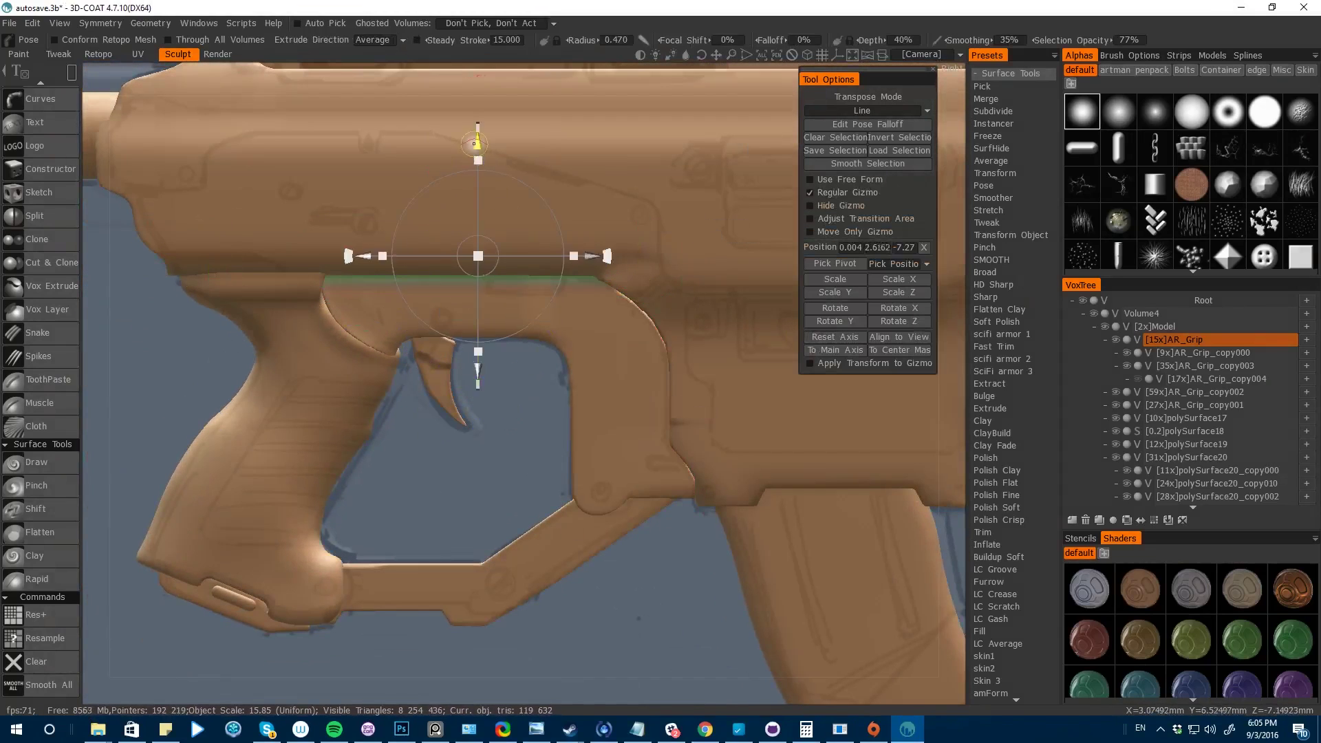
left_click_drag(474, 144, 478, 103)
key("ctrl+d")
- Examine the grip and trigger frame from below and from the side, with the Move brush on AR_Grip
right_click_drag(172, 289, 132, 322)
left_click_drag(100, 316, 105, 170, "alt")
key("h")
key("m")
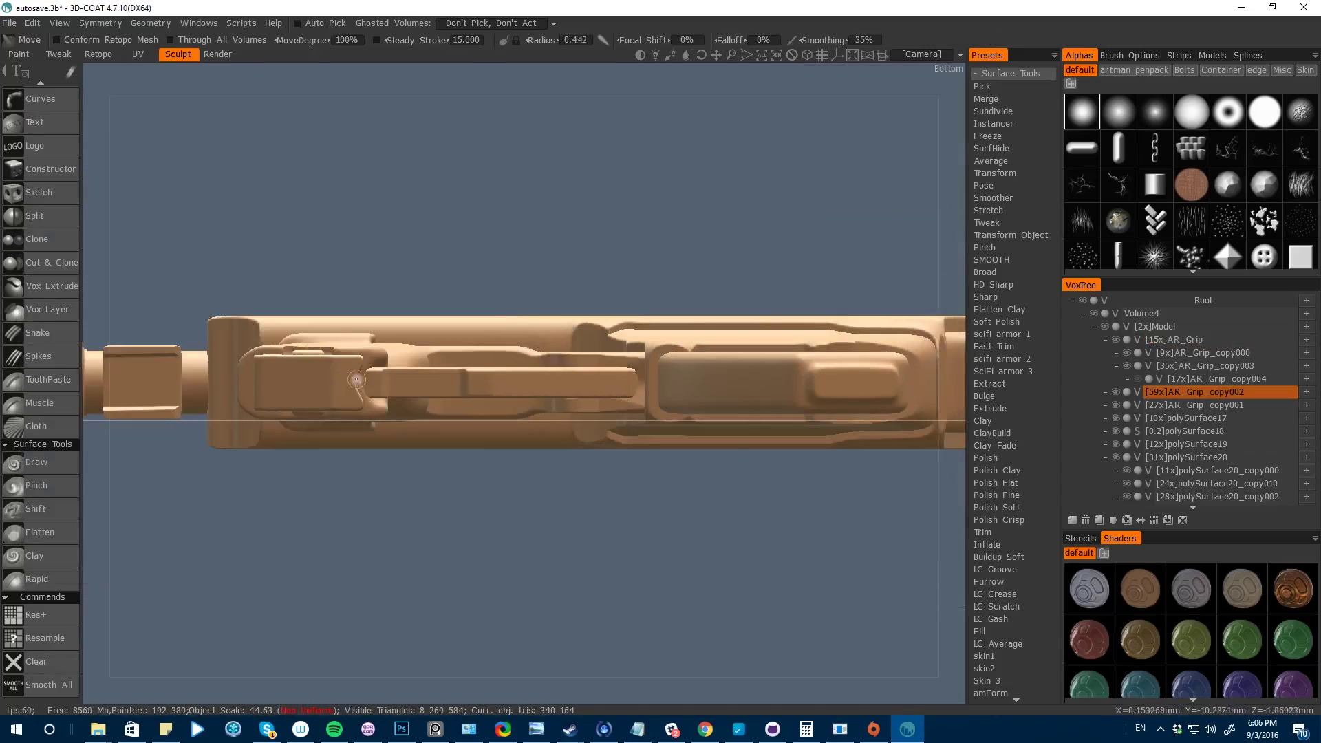
left_click_drag(413, 474, 424, 600, "alt")
right_click_drag(424, 600, 521, 586)
scroll(103, 318, "down", 5)
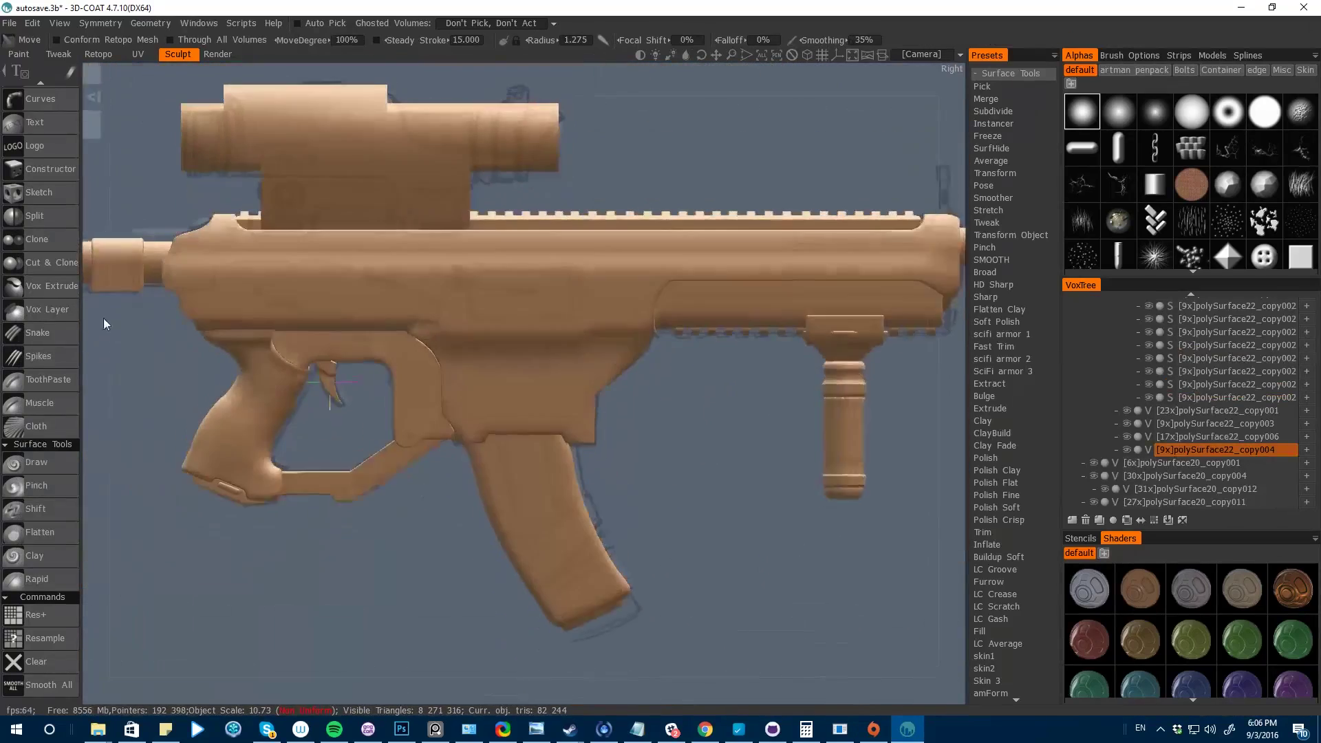
scroll(131, 323, "up", 8)
key("h")
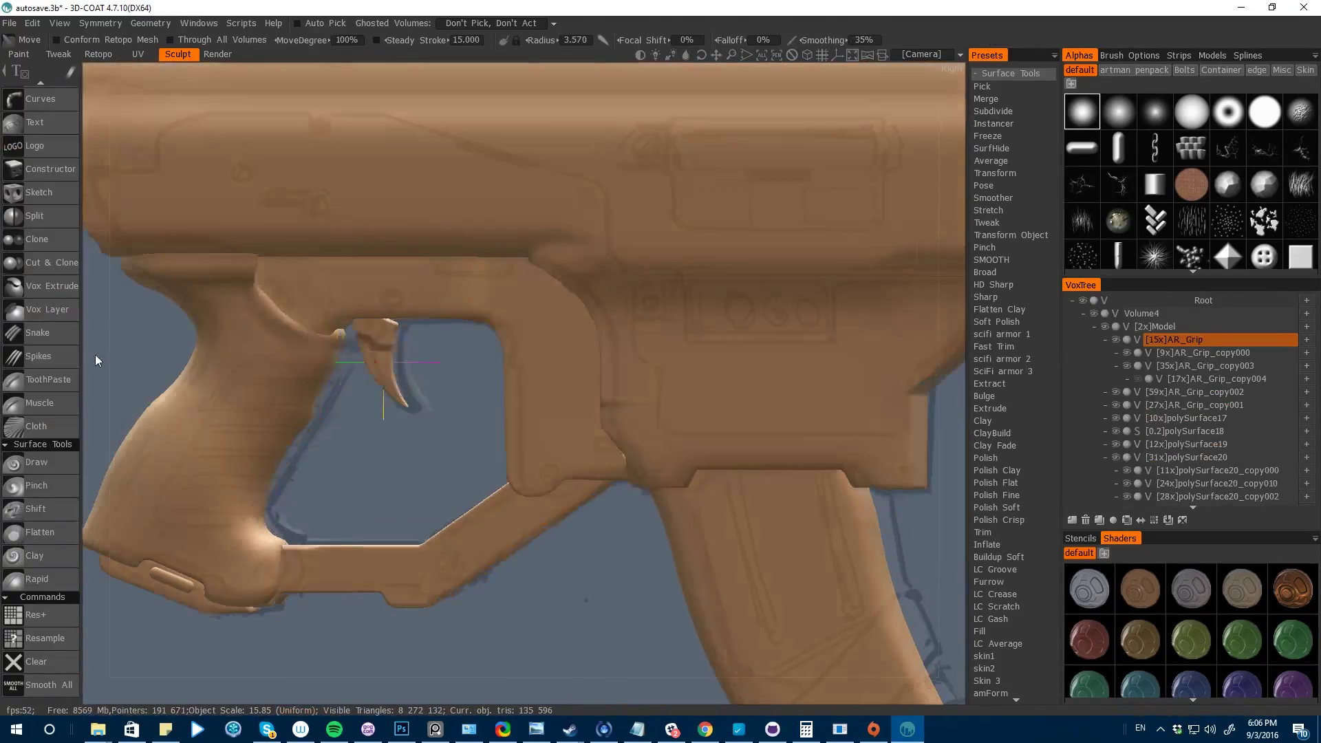
- Isolate the AR_Grip trigger frame and trim a strip off its side from the bottom view with a rectangular Cut Off
left_click_drag(95, 354, 165, 310)
left_click(1117, 339, "alt")
left_click_drag(423, 531, 544, 464, "shift")
key("space")
left_click(260, 457)
key("e")
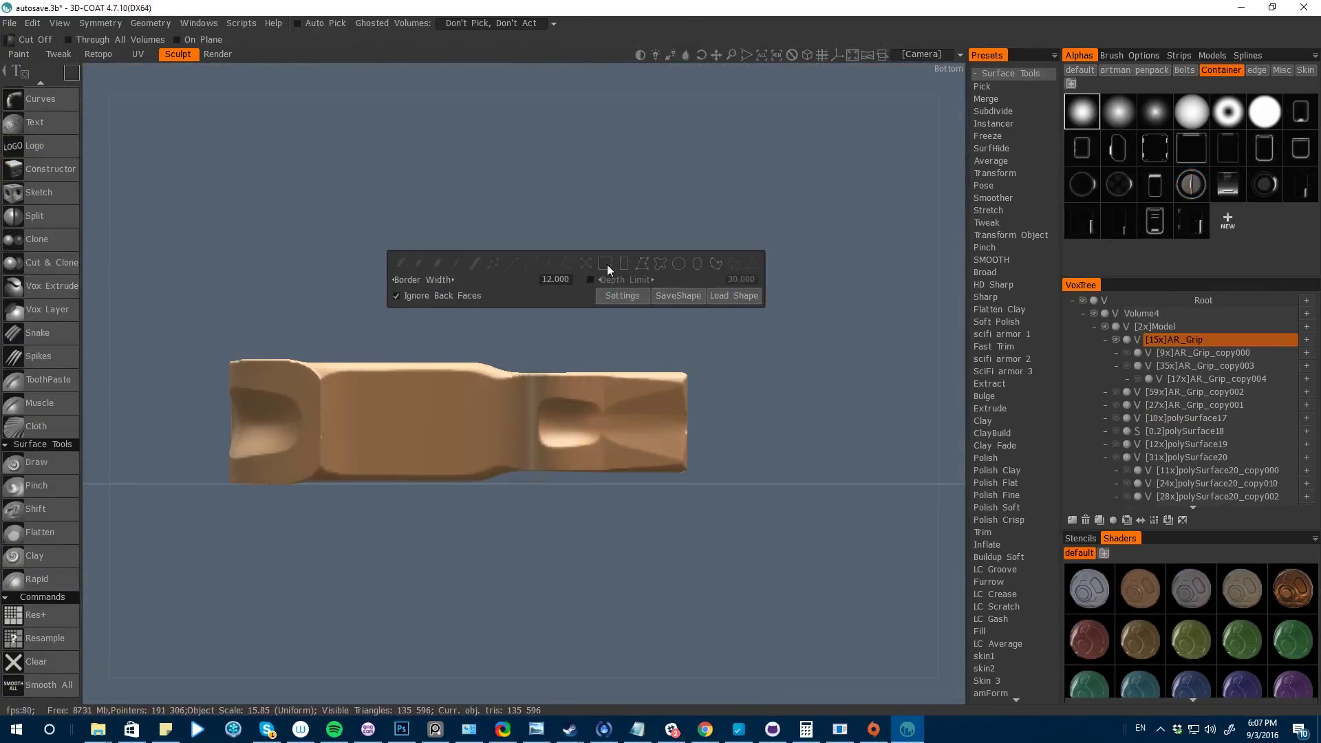
left_click_drag(200, 310, 707, 365)
- Increase the AR_Grip frame's voxel resolution with Res+ and show the other volumes again
left_click_drag(730, 412, 620, 592, "shift")
key("space")
key("space")
left_click(102, 678)
left_click(1117, 339, "alt")
mouse_move(165, 358)
left_mouse_down()
mouse_move(110, 307)
mouse_move(92, 332)
mouse_move(105, 377)
left_mouse_up()
- Pick the grip volume AR_Grip_copy003 and trim its curved upper front rim with a closed-spline Cut Off
key("h")
key("e")
left_click(566, 379)
left_click(401, 269)
left_click(404, 310)
left_click(428, 343)
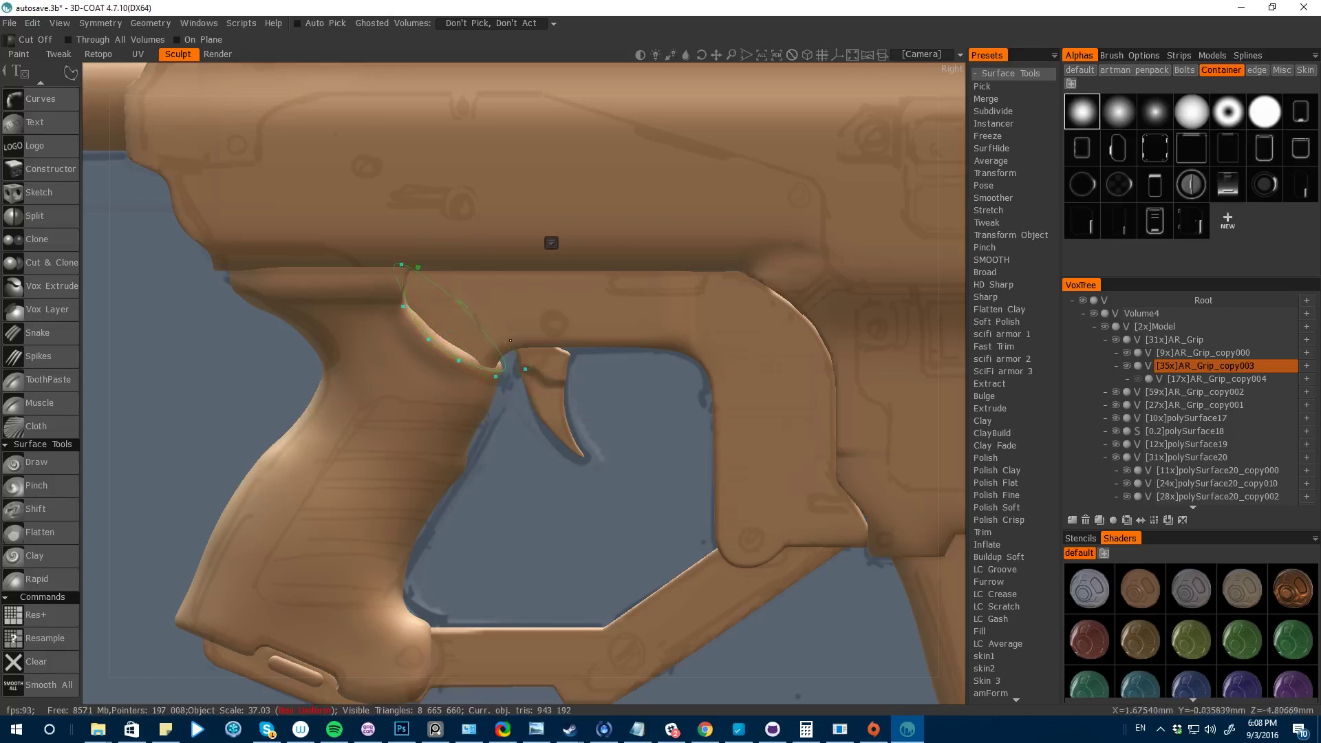
- Select the grip's curved upper front rim with the Pose tool using a closed spline, redoing the first selection
key("space")
left_click(400, 296)
key("e")
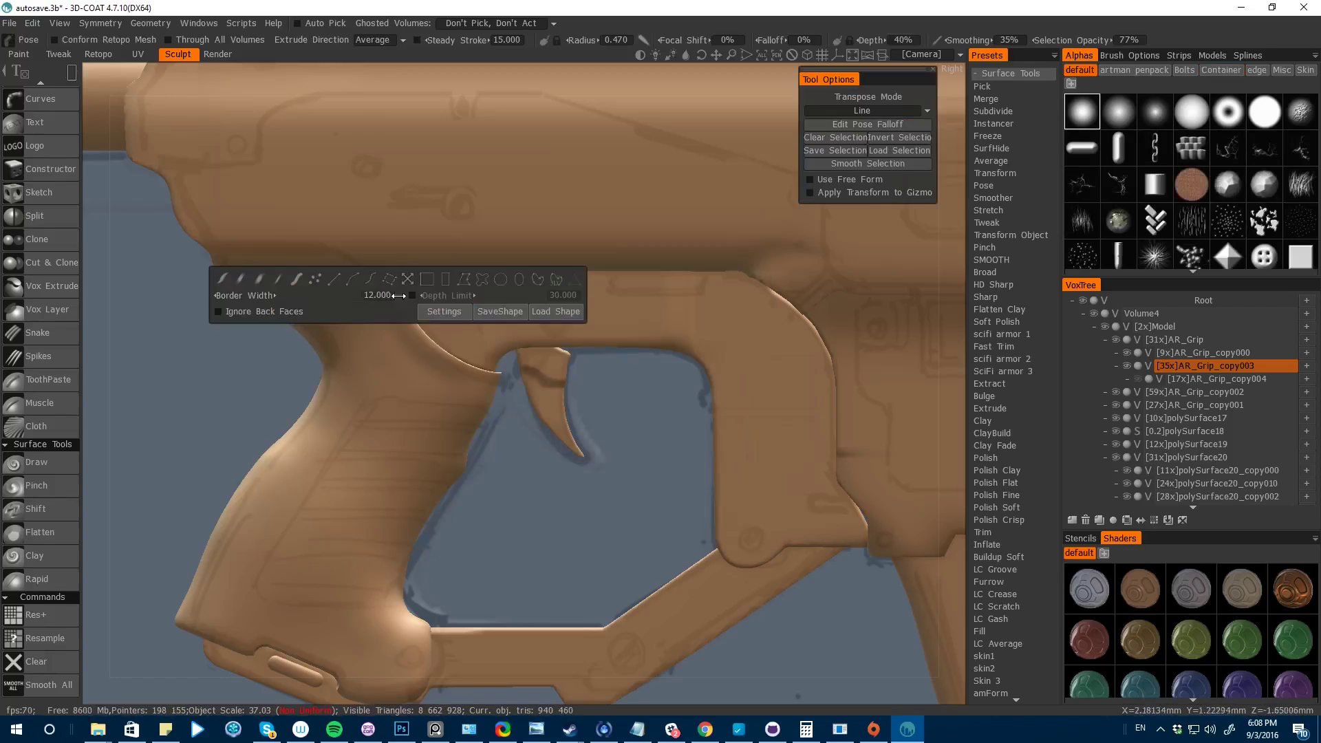
left_click(475, 278)
left_click(393, 267)
left_click(398, 308)
left_click(420, 344)
key("Return")
key("ctrl+z")
left_click(384, 238)
key("Return")
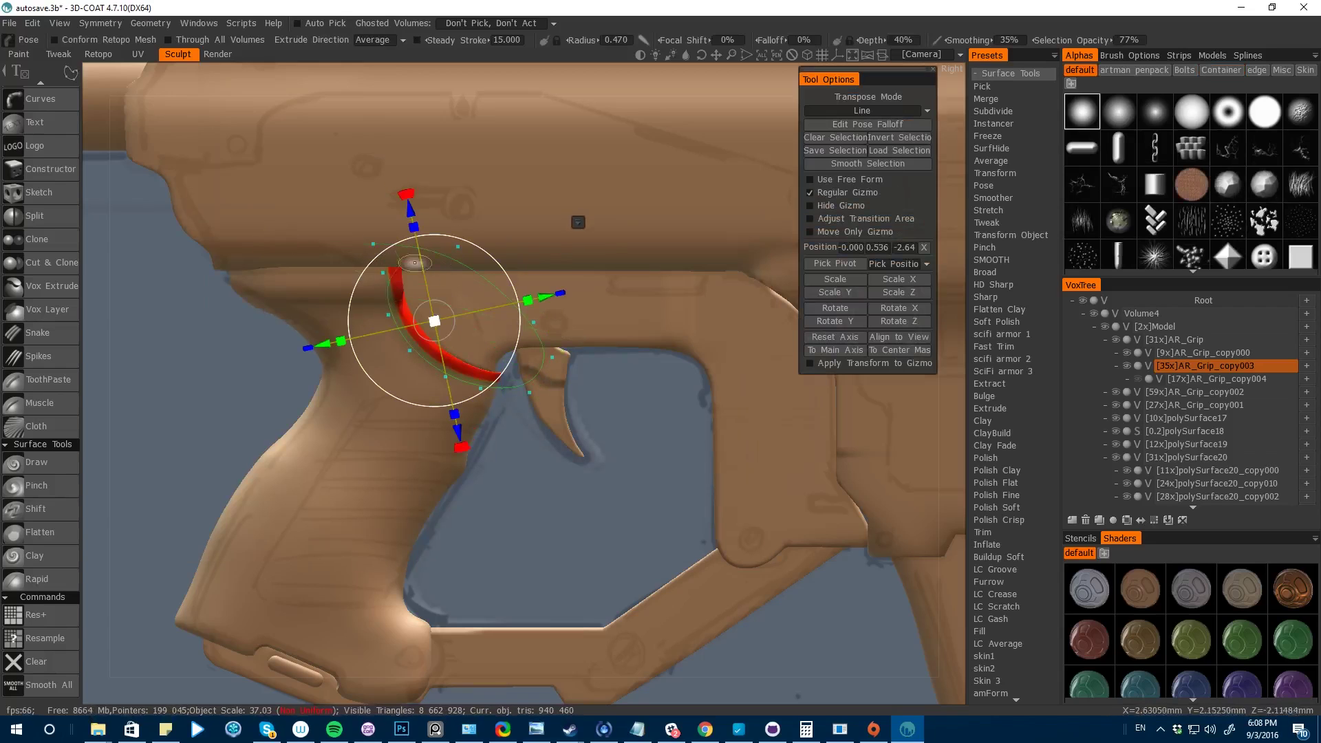
- Smooth the Pose selection, flare the grip's curved rim outward, and clear the selection
left_click_drag(104, 179, 313, 396, "shift")
left_click(868, 163)
key("ctrl+d")
key("s")
left_click(404, 337)
scroll(43, 591, "up", 12)
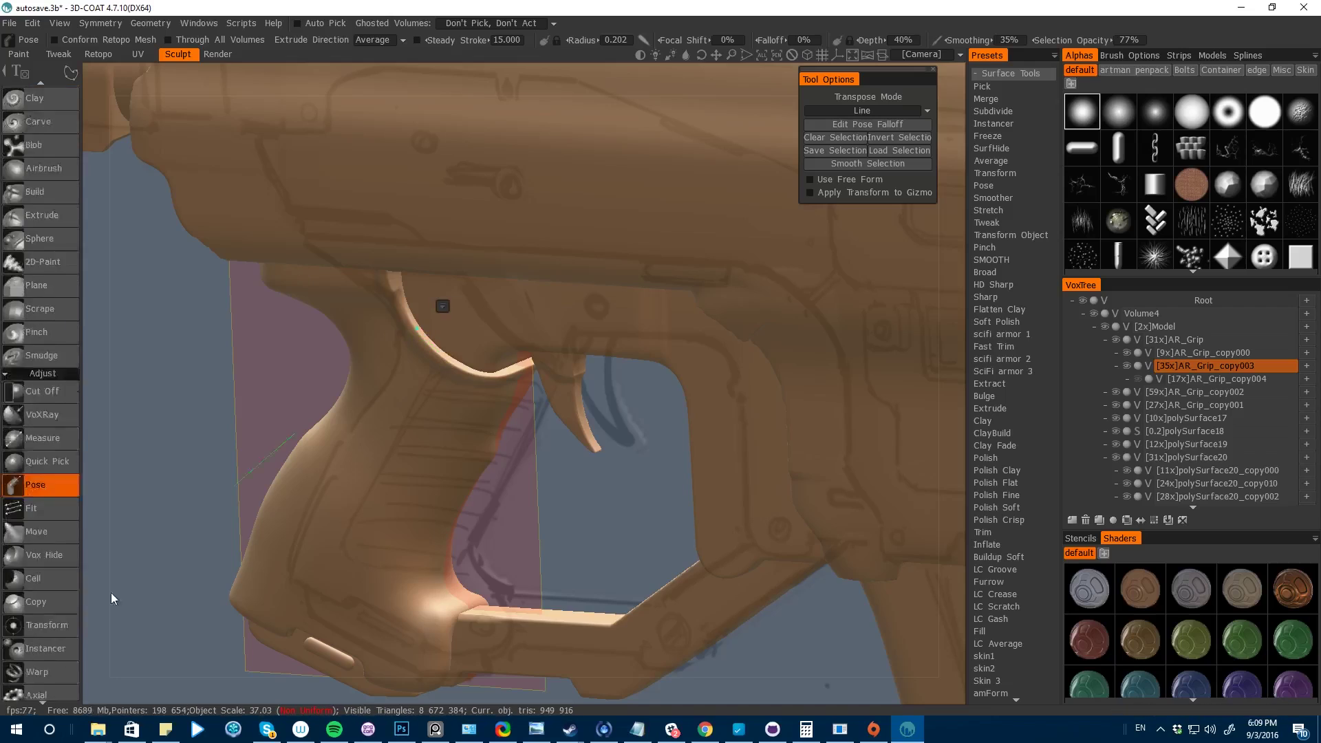
left_click(40, 130)
left_click(151, 23)
left_click_drag(103, 323, 131, 385)
- Pick the AR_Grip frame, adjust its rear section around the grip rim with a polygonal Pose selection, and clear the selection
key("h")
key("s")
key("space")
left_click(213, 256)
key("e")
left_click(505, 259)
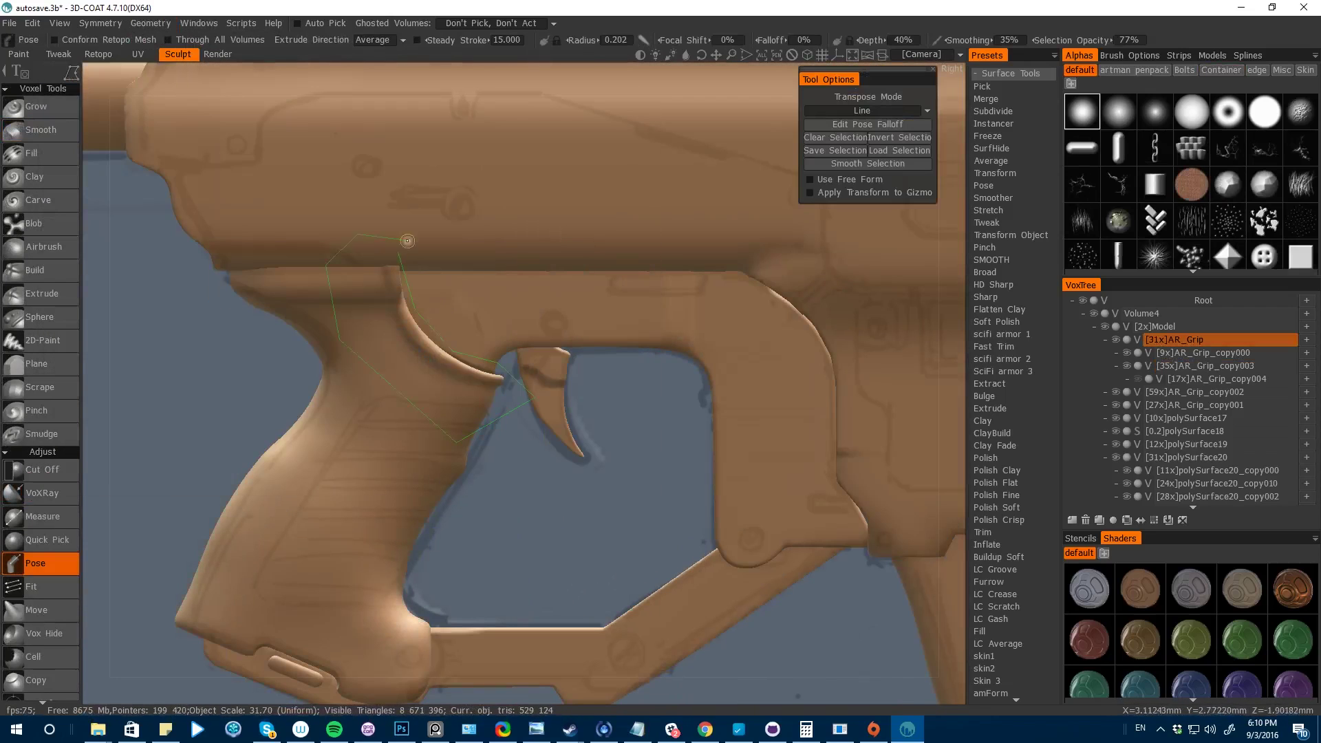
key("ctrl+z")
mouse_move(406, 242)
left_mouse_down()
mouse_move(432, 317)
mouse_move(437, 304)
left_mouse_up()
key("ctrl+d")
- Pick the grip volume and refine its upper part with the Move brush
left_click_drag(654, 482, 392, 159)
scroll(292, 334, "down", 5)
key("h")
key("m")
left_click_drag(243, 296, 337, 262, "shift")
- Position a filleted box primitive about 0.80 × 0.59 × 2.38 at the grip's upper rear and add it to the grip volume
key("space")
left_click_drag(196, 289, 136, 463)
left_click(287, 289)
left_click_drag(968, 249, 1011, 249)
left_click_drag(206, 427, 158, 420)
left_click_drag(436, 433, 420, 437)
left_click_drag(158, 413, 537, 456)
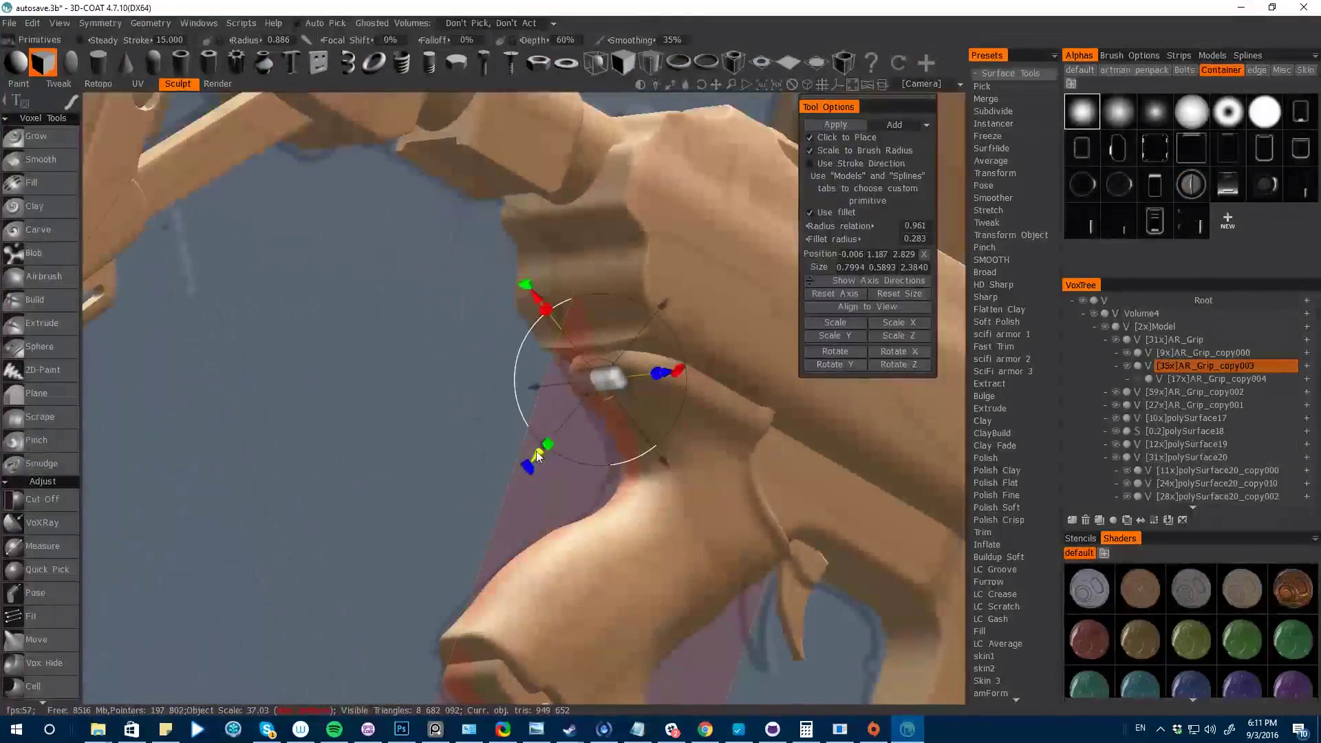
left_click_drag(296, 413, 327, 406)
key("Return")
- Examine the grip and its rim in the Render room, then return to sculpting
left_click(35, 136)
left_click(218, 55)
mouse_move(330, 537)
left_mouse_down()
mouse_move(380, 559)
mouse_move(469, 468)
mouse_move(498, 489)
left_mouse_up()
right_click_drag(498, 489, 677, 688)
middle_click_drag(677, 688, 782, 333)
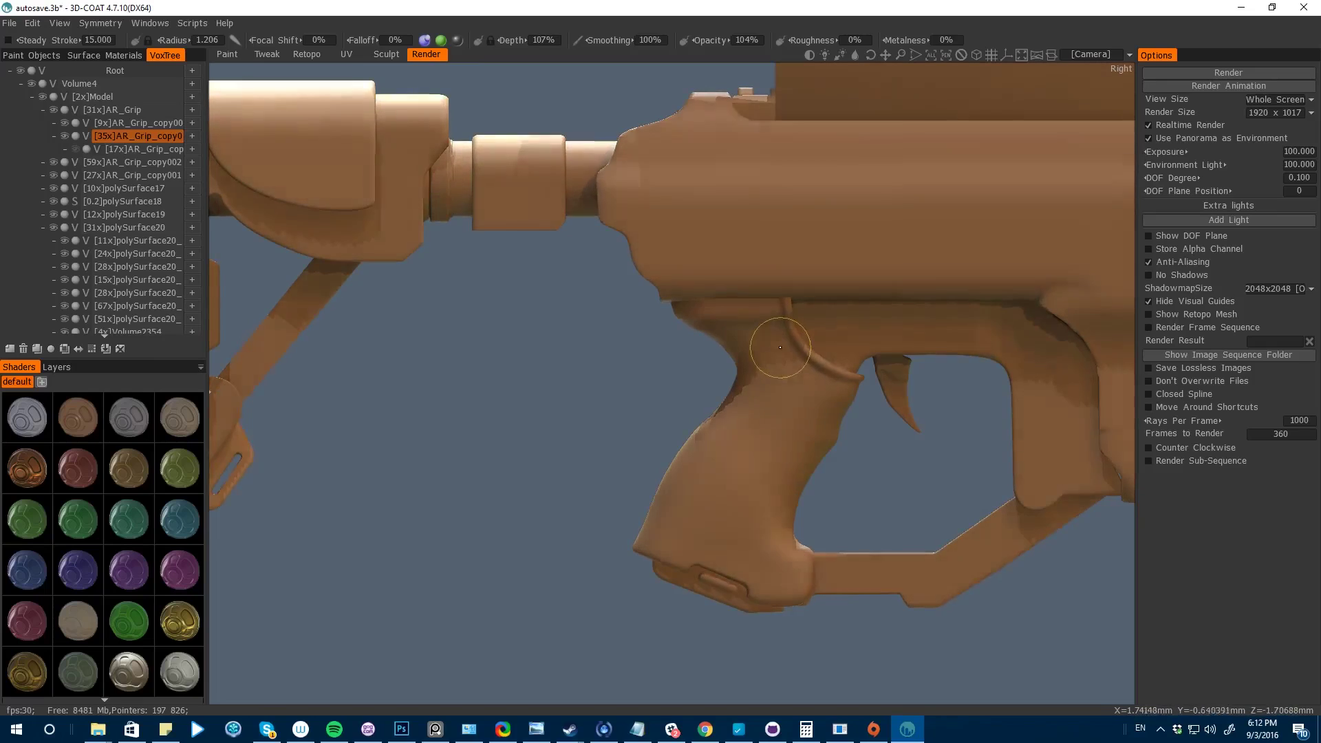
left_click(386, 55)
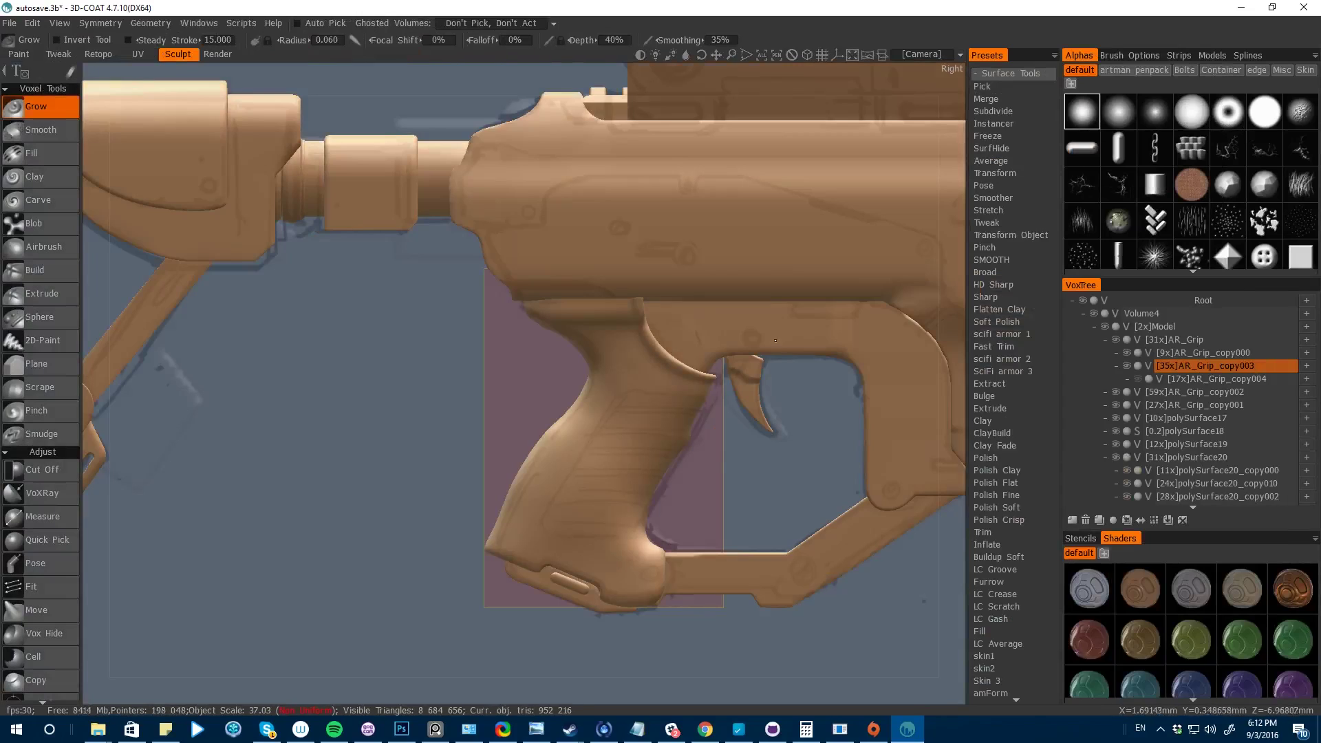
- Pull the upper end of the grip's curved front rim forward with the Move brush
key("space")
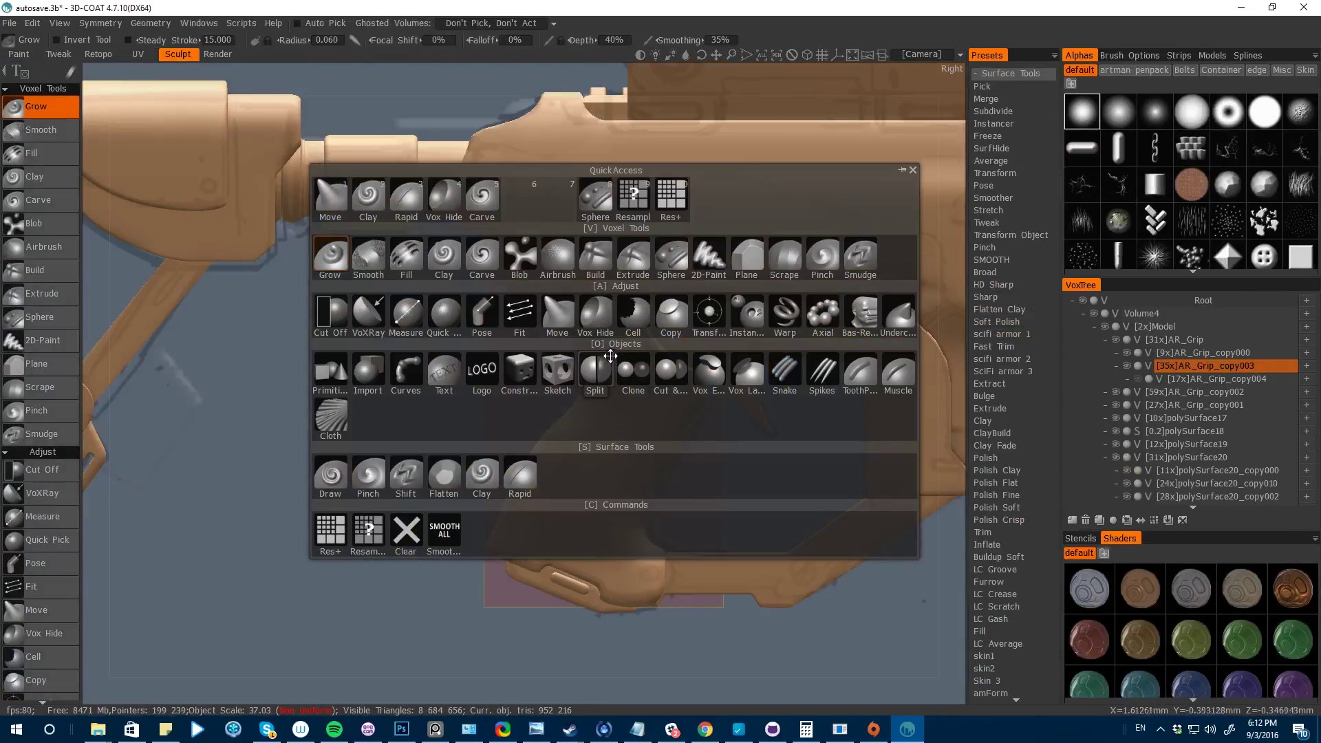
left_click(556, 315)
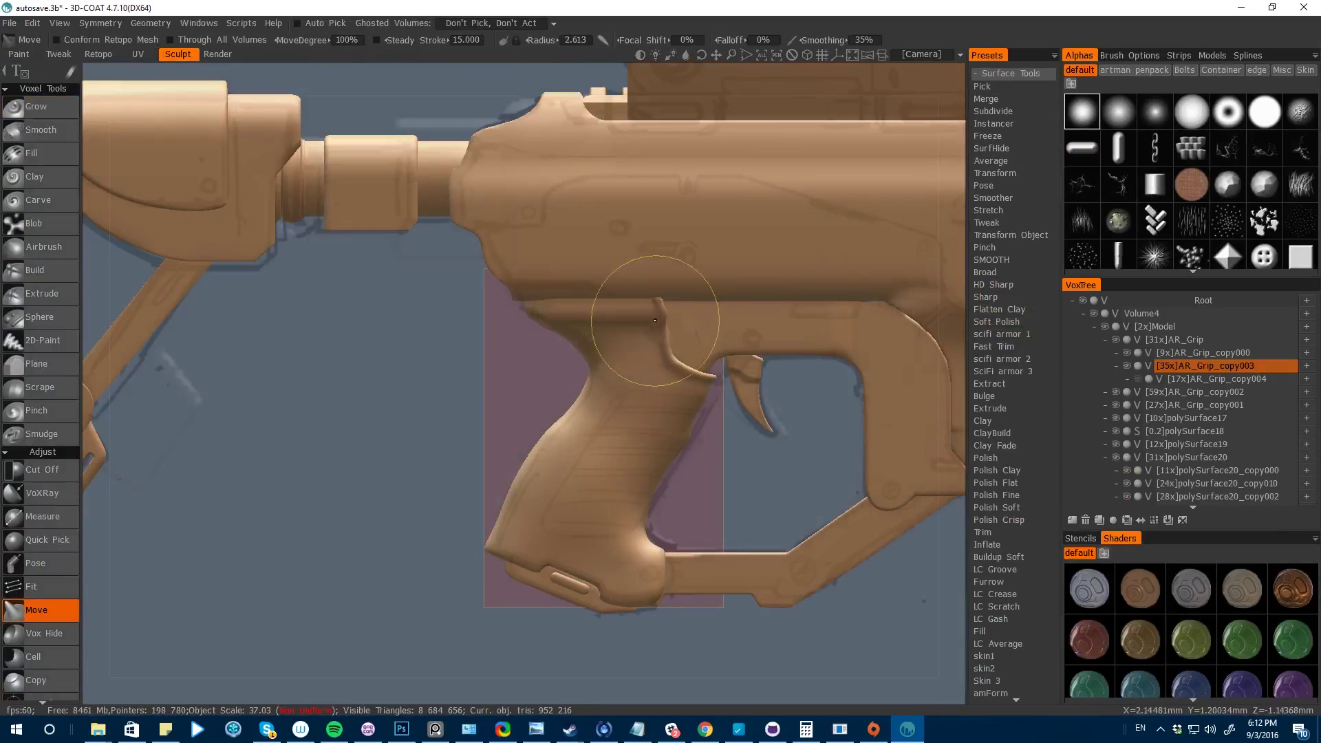
mouse_move(386, 412)
left_mouse_down()
mouse_move(256, 393)
mouse_move(349, 241)
left_mouse_up()
- Trim the sides of the grip's upper section from the bottom view with Cut Off
key("space")
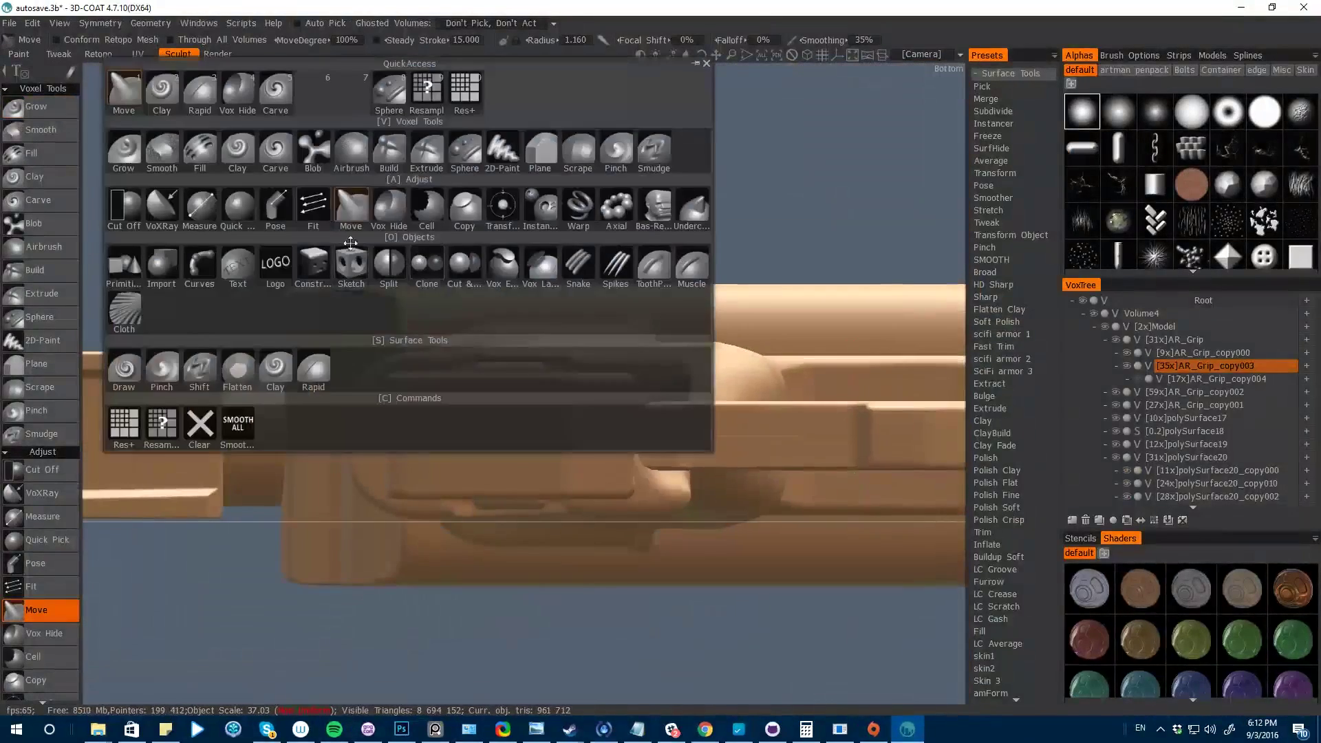
left_click(126, 206)
left_click_drag(555, 271, 710, 325)
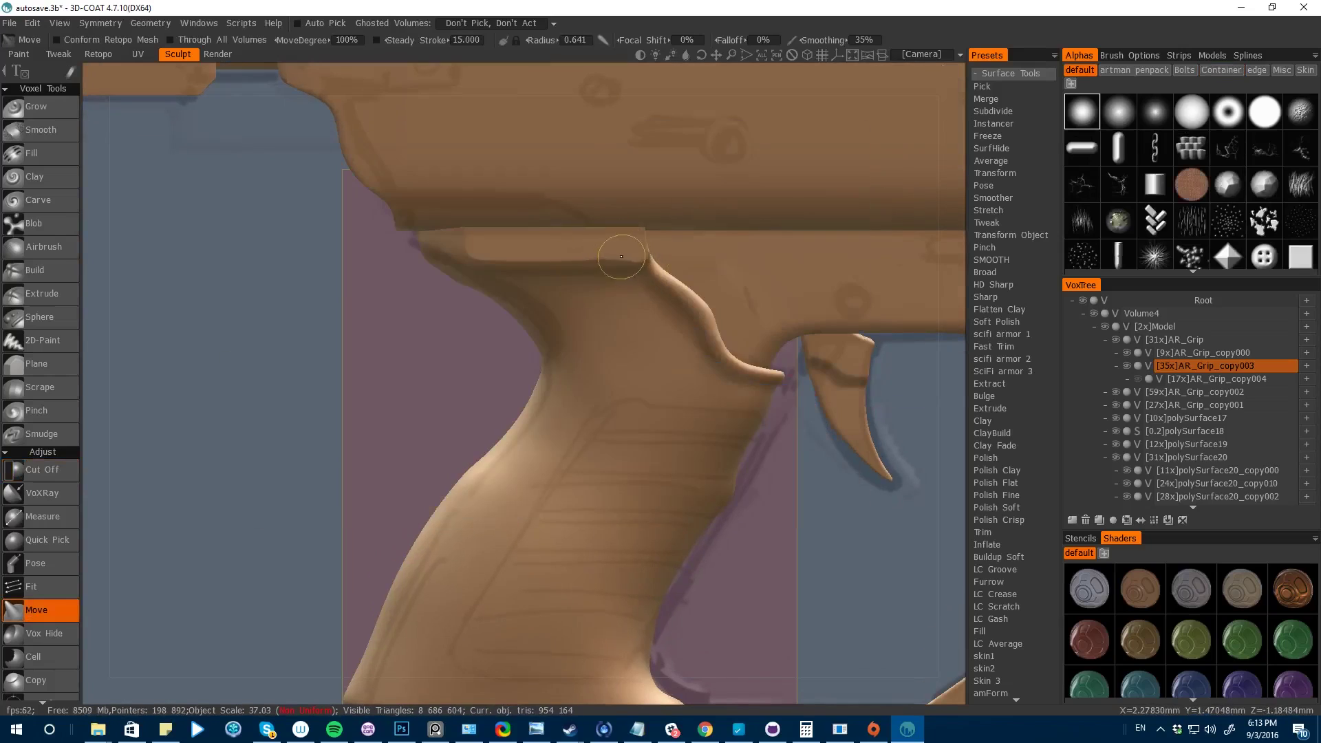
left_click_drag(242, 393, 916, 441)
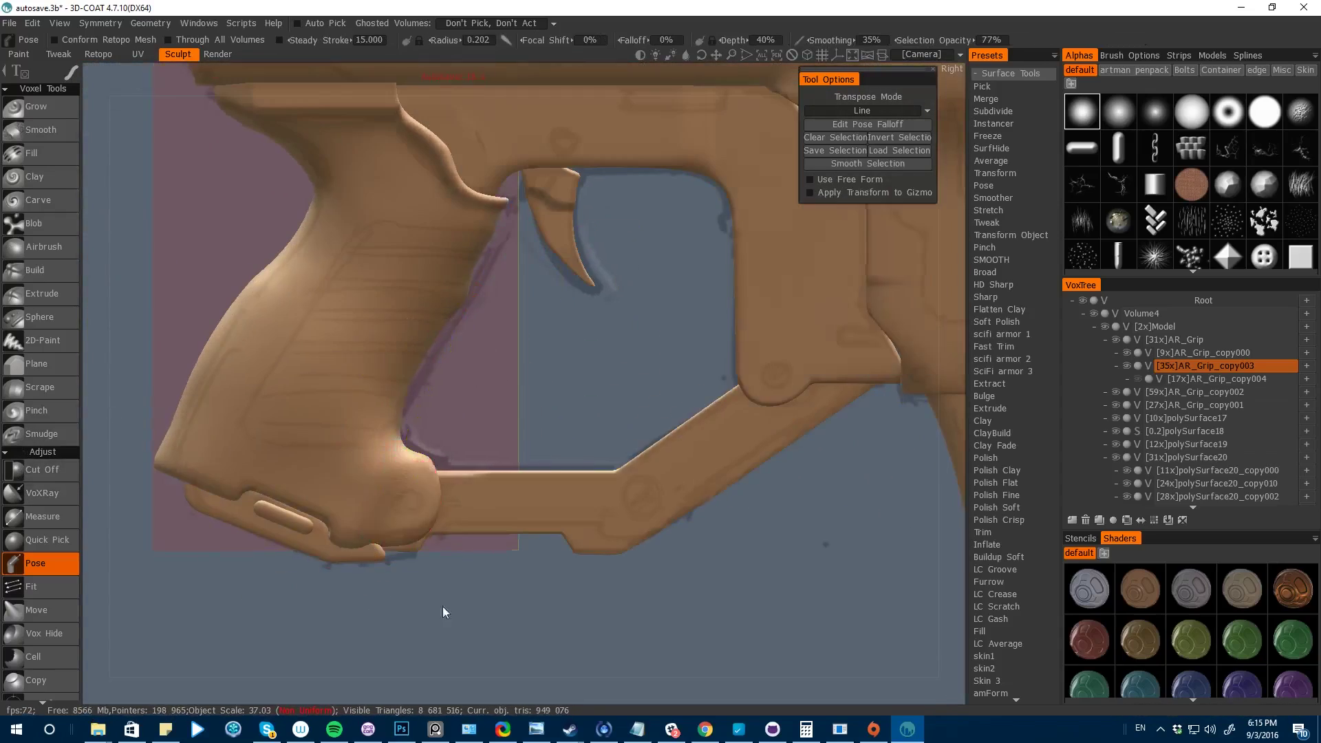
key("space")
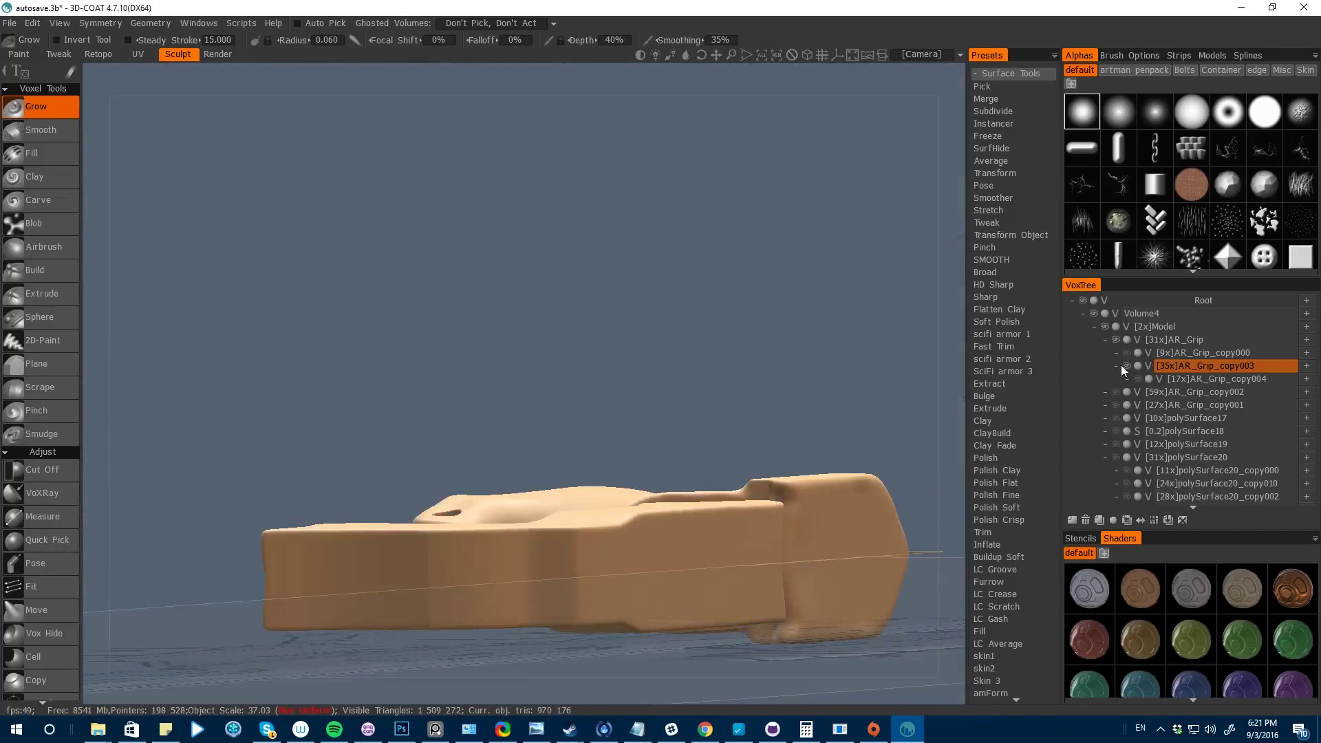
- Change the parent of the grip volume AR_Grip_copy003 to Root
left_click(1119, 341)
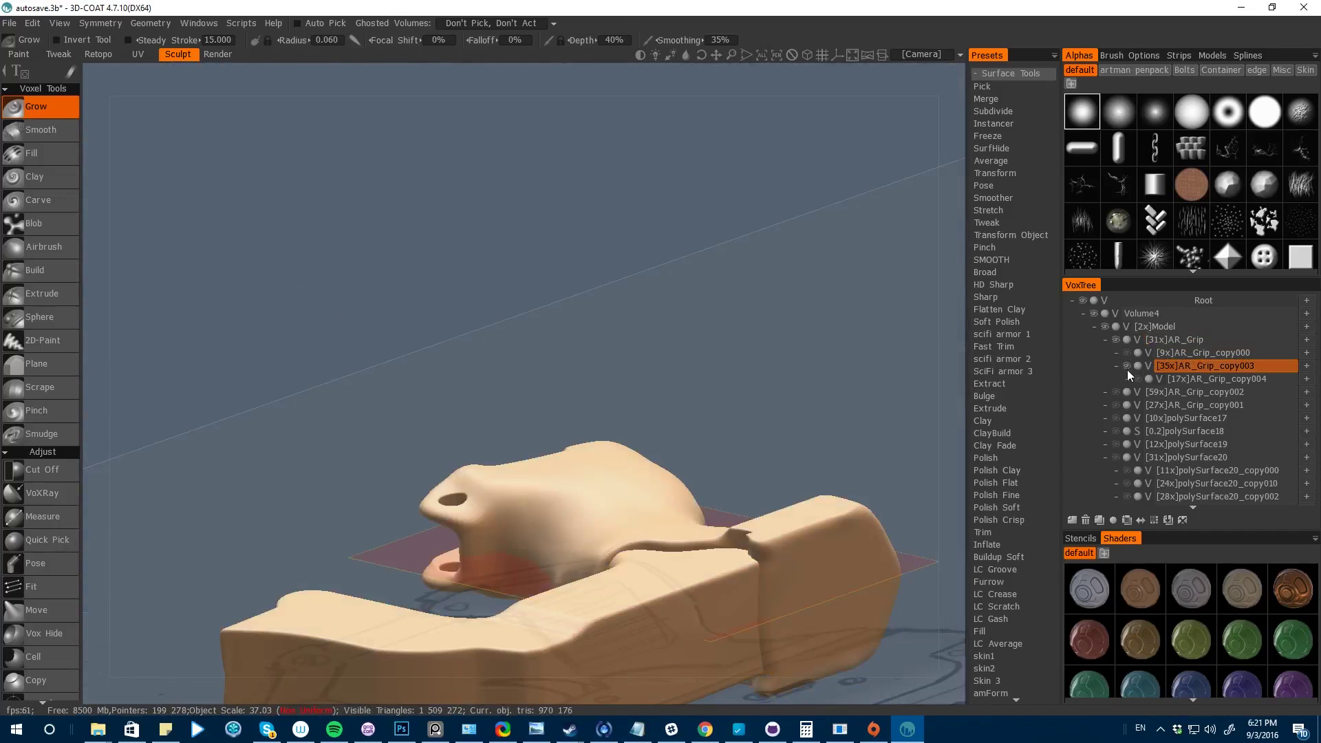
right_click(1127, 370)
mouse_move(1137, 590)
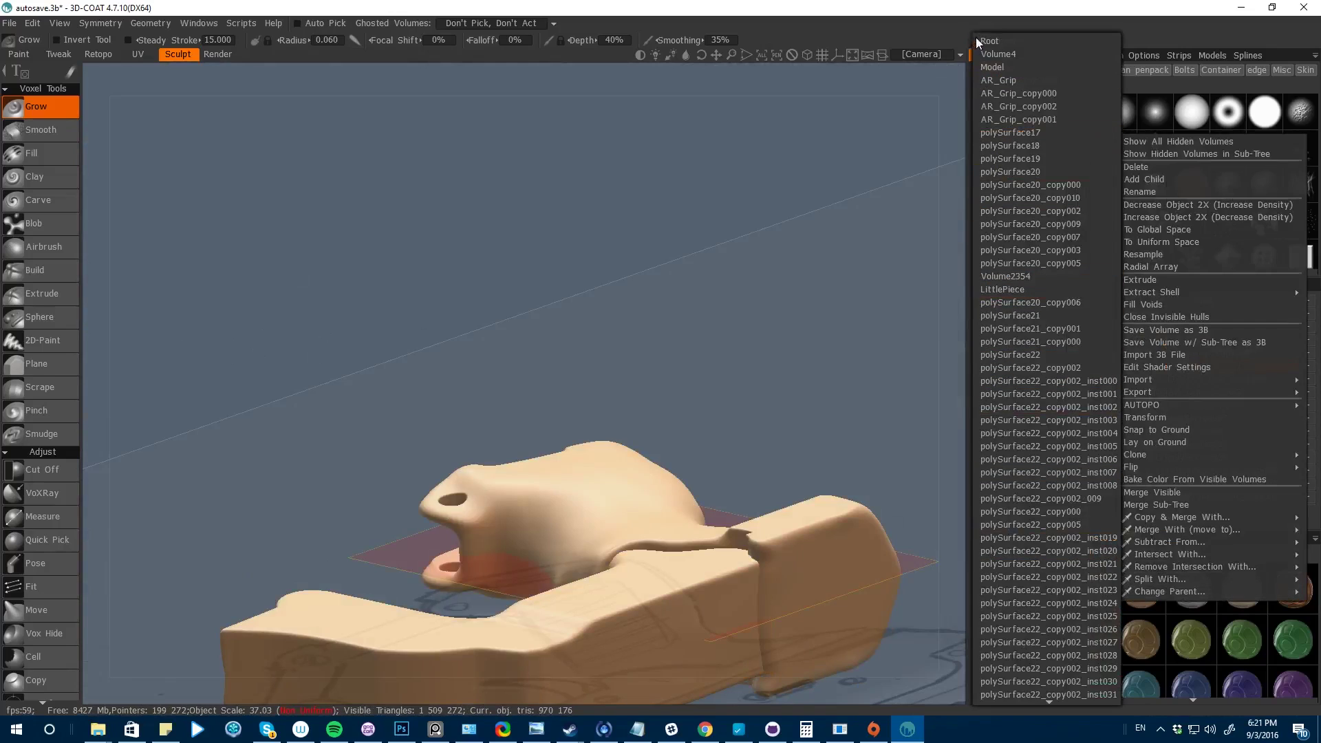
left_click(995, 42)
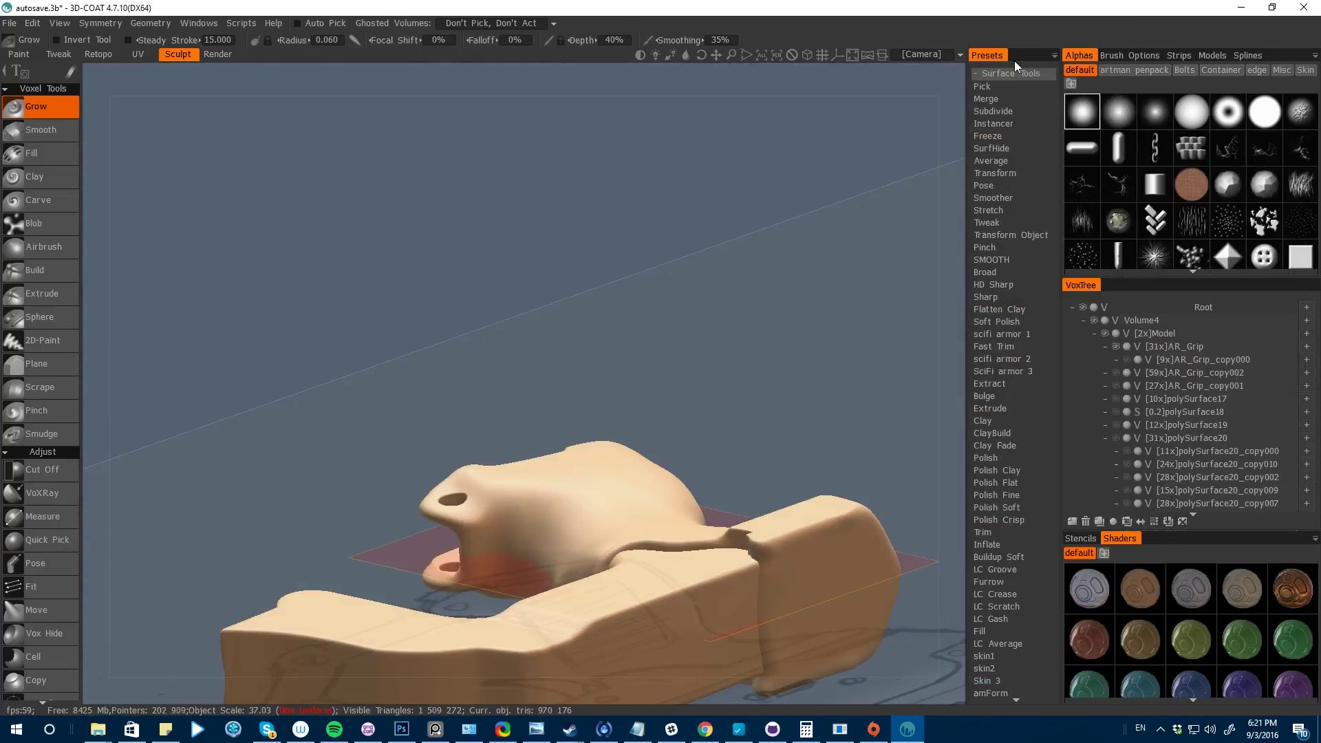
- Hide the AR_Grip frame, inspect the grip alone, and switch to the Trim surface brush for its upper rim
left_click(1119, 340)
key("h")
mouse_move(346, 440)
left_mouse_down()
mouse_move(314, 344)
mouse_move(328, 390)
left_mouse_up()
middle_click_drag(328, 390, 412, 372)
left_click_drag(411, 372, 420, 582)
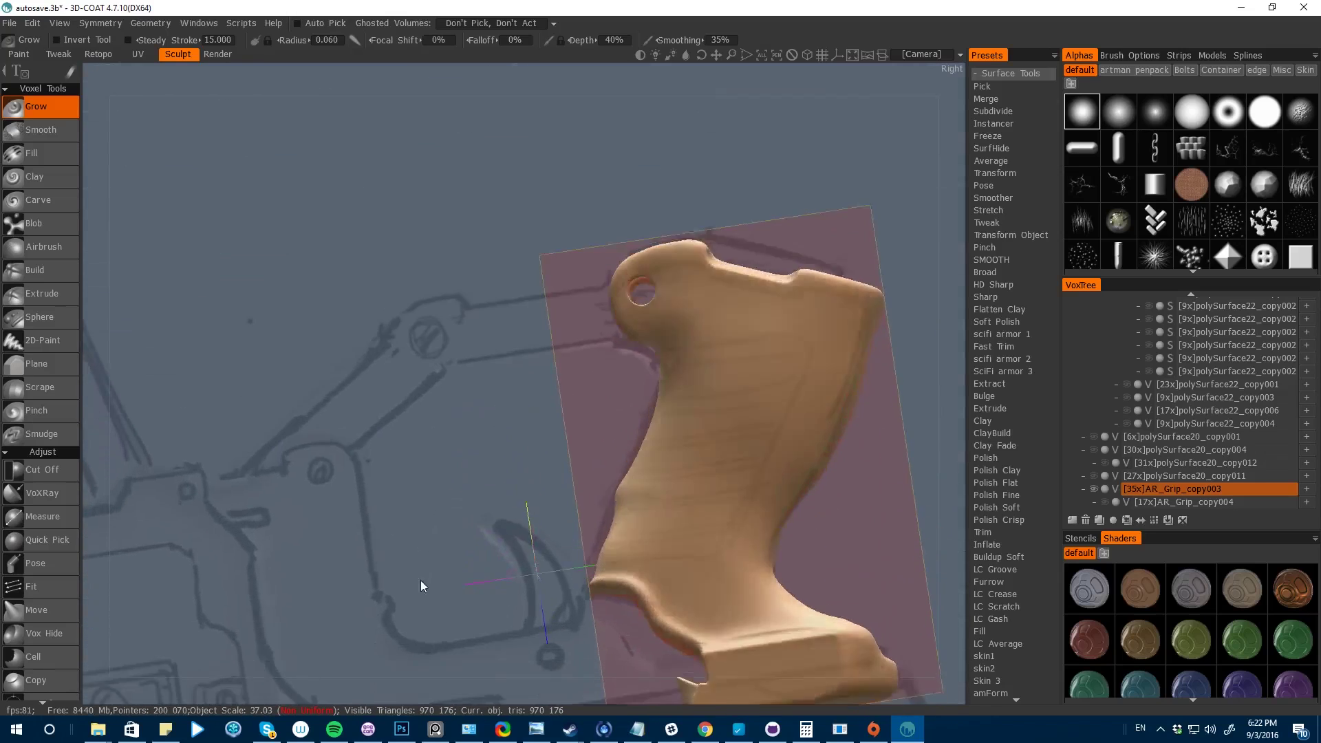
middle_click_drag(420, 581, 475, 441)
mouse_move(475, 440)
left_mouse_down()
mouse_move(578, 538)
mouse_move(780, 501)
mouse_move(687, 515)
mouse_move(640, 448)
mouse_move(635, 525)
mouse_move(673, 421)
mouse_move(466, 372)
mouse_move(527, 440)
mouse_move(461, 324)
mouse_move(440, 369)
mouse_move(523, 371)
left_mouse_up()
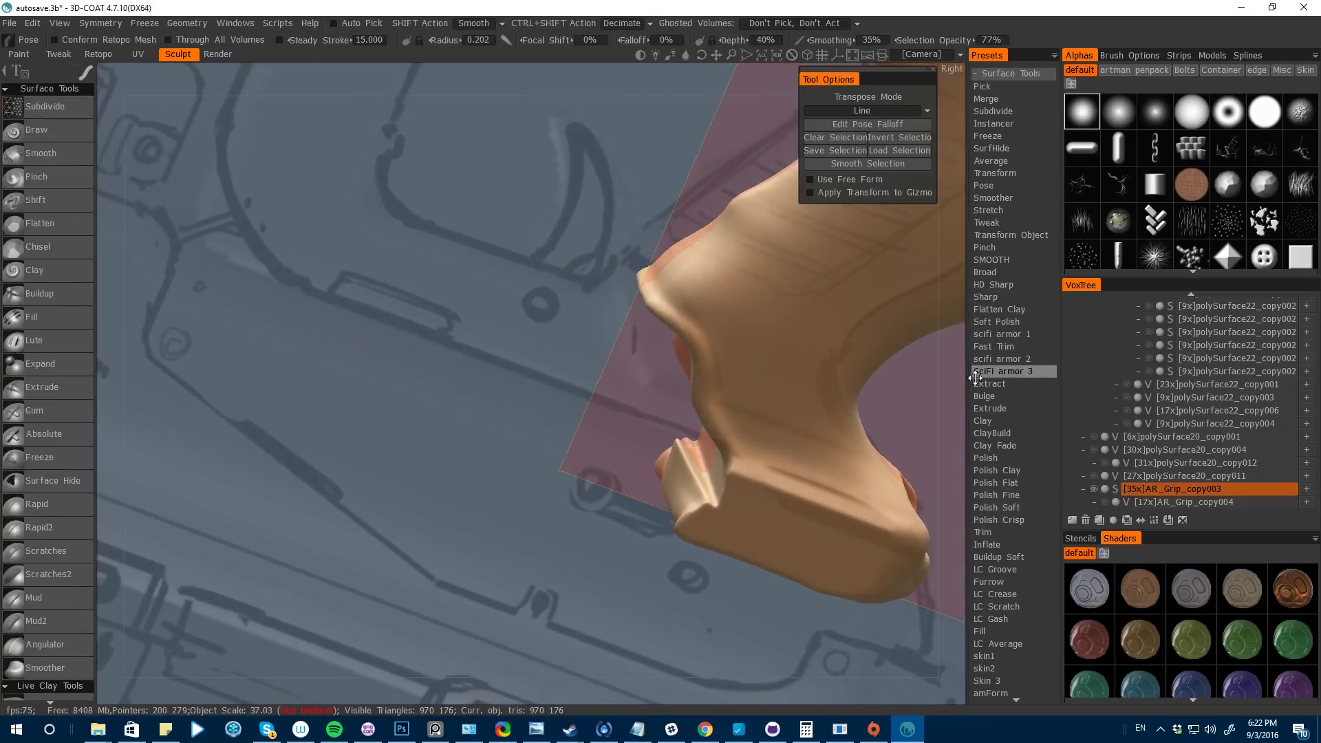
left_click(984, 534)
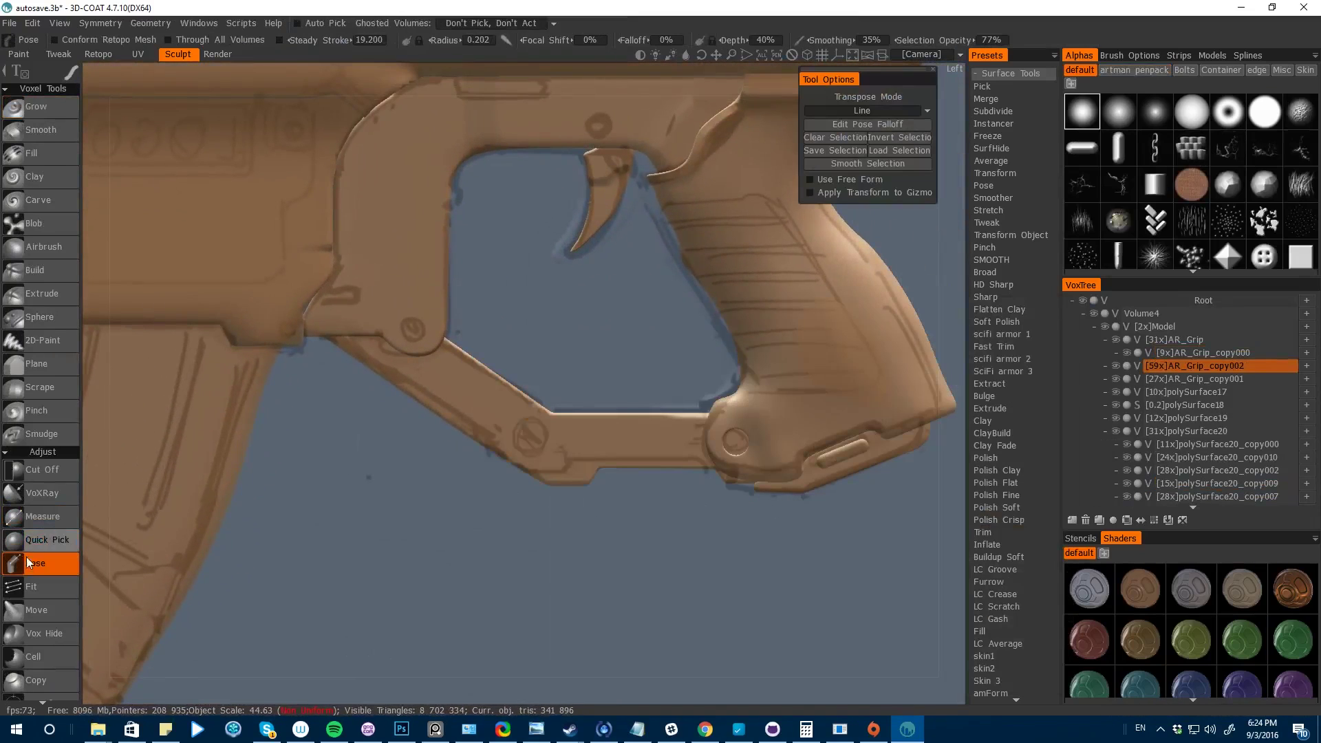
- Assign P as the hotkey for the Pose tool and test it
key("End")
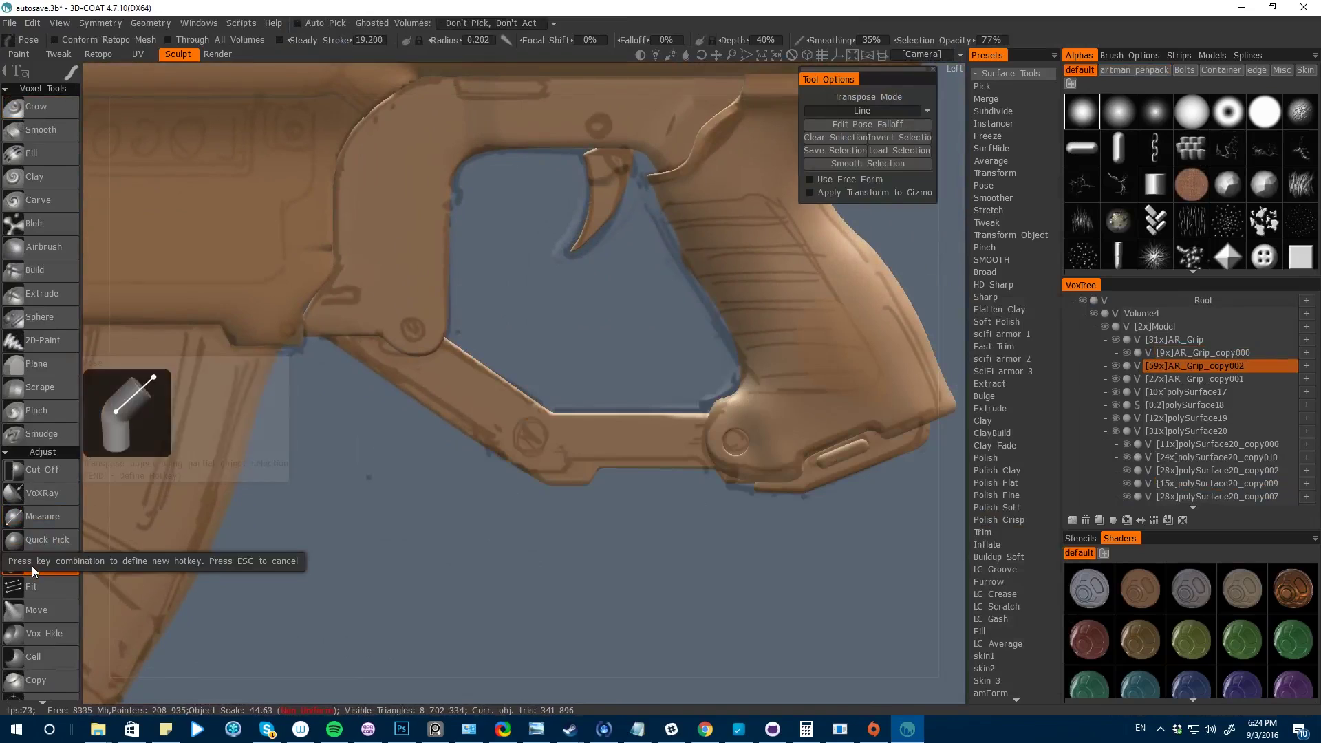
key("p")
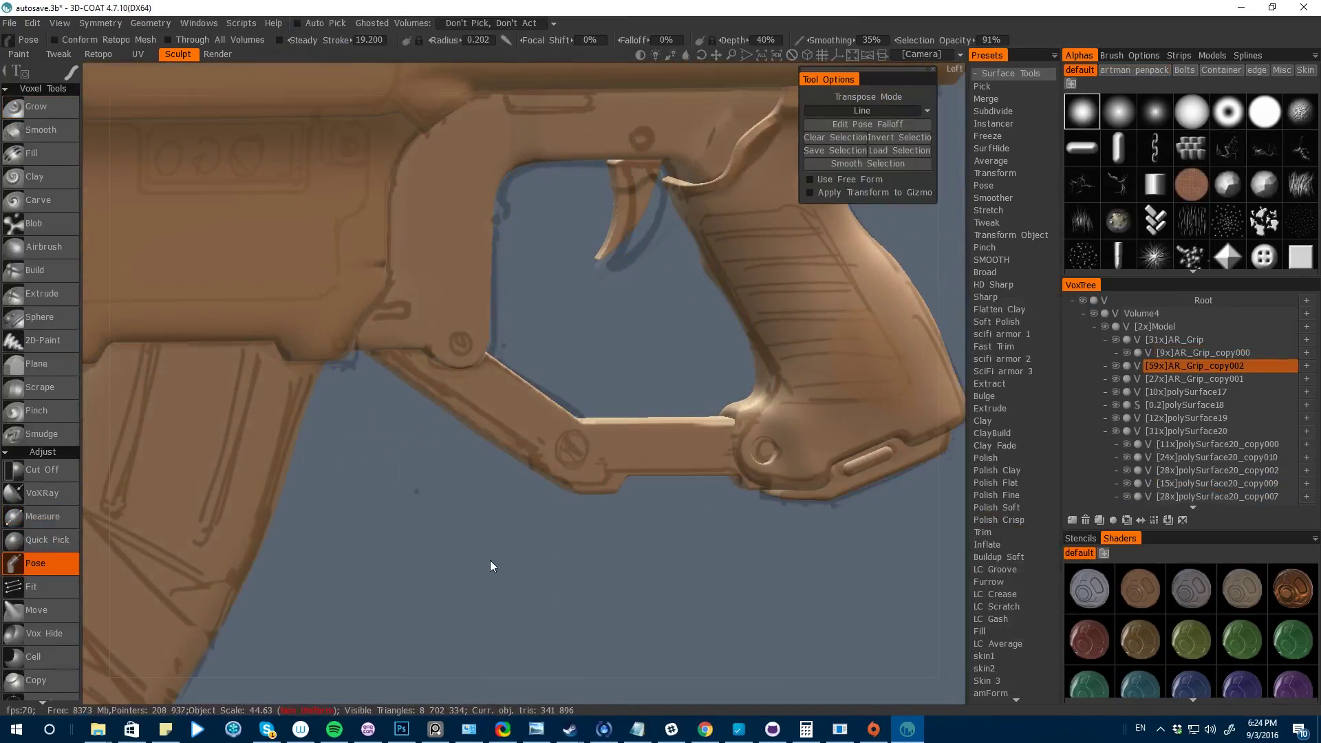
key("g")
key("p")
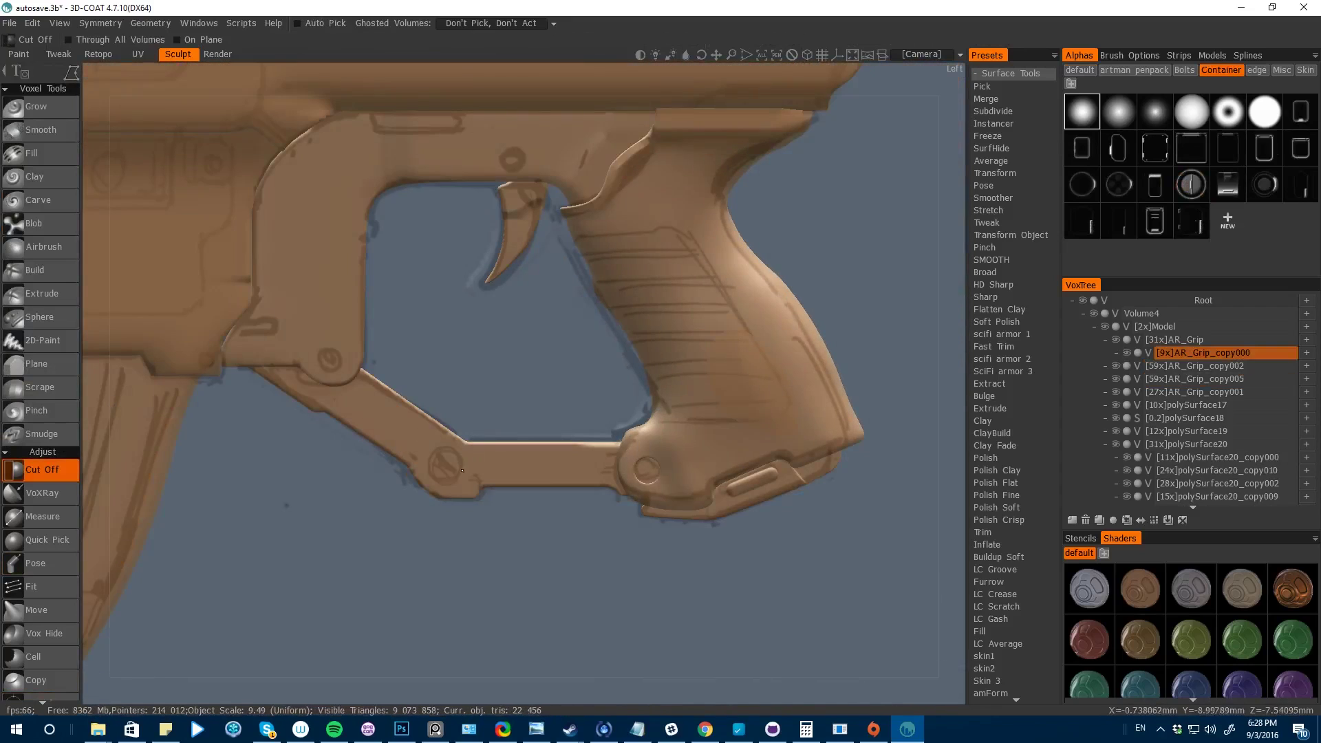
- Split the lower trigger guard link AR_Grip_copy000 at its bend and select the separated piece
key("space")
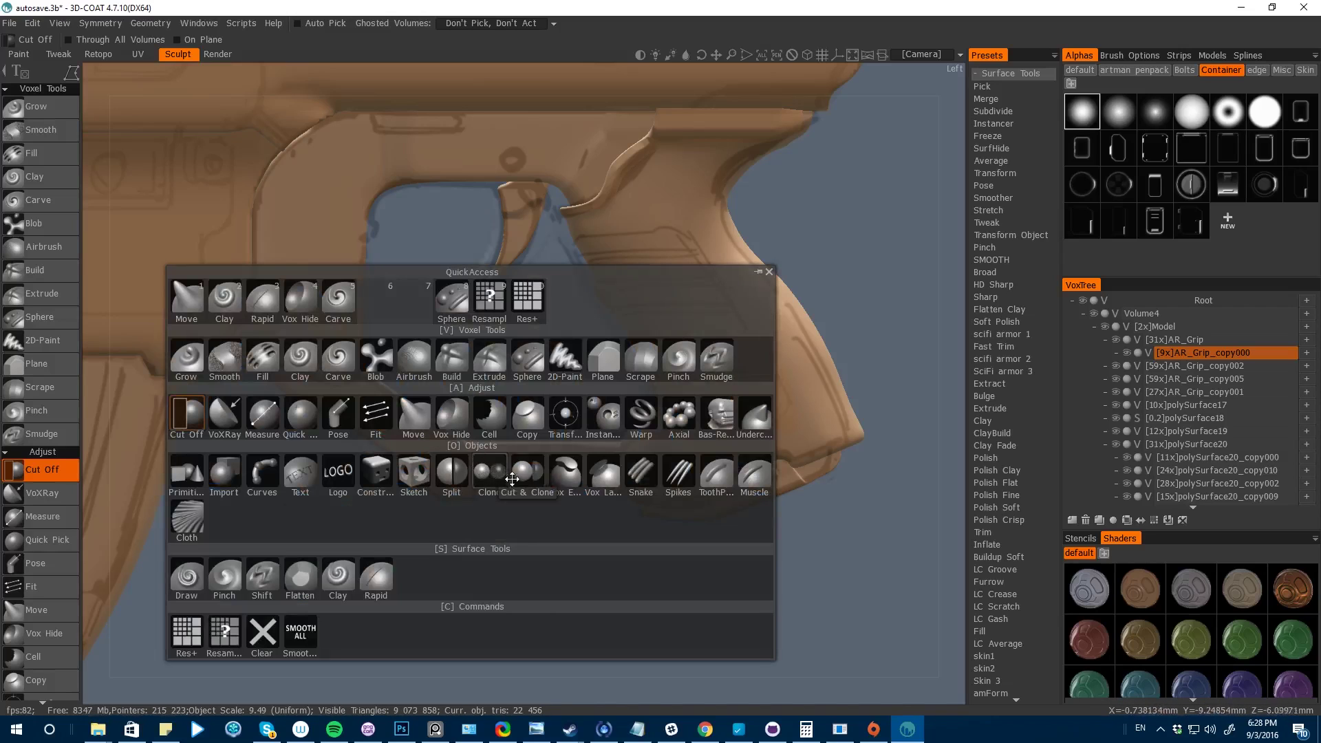
left_click(451, 474)
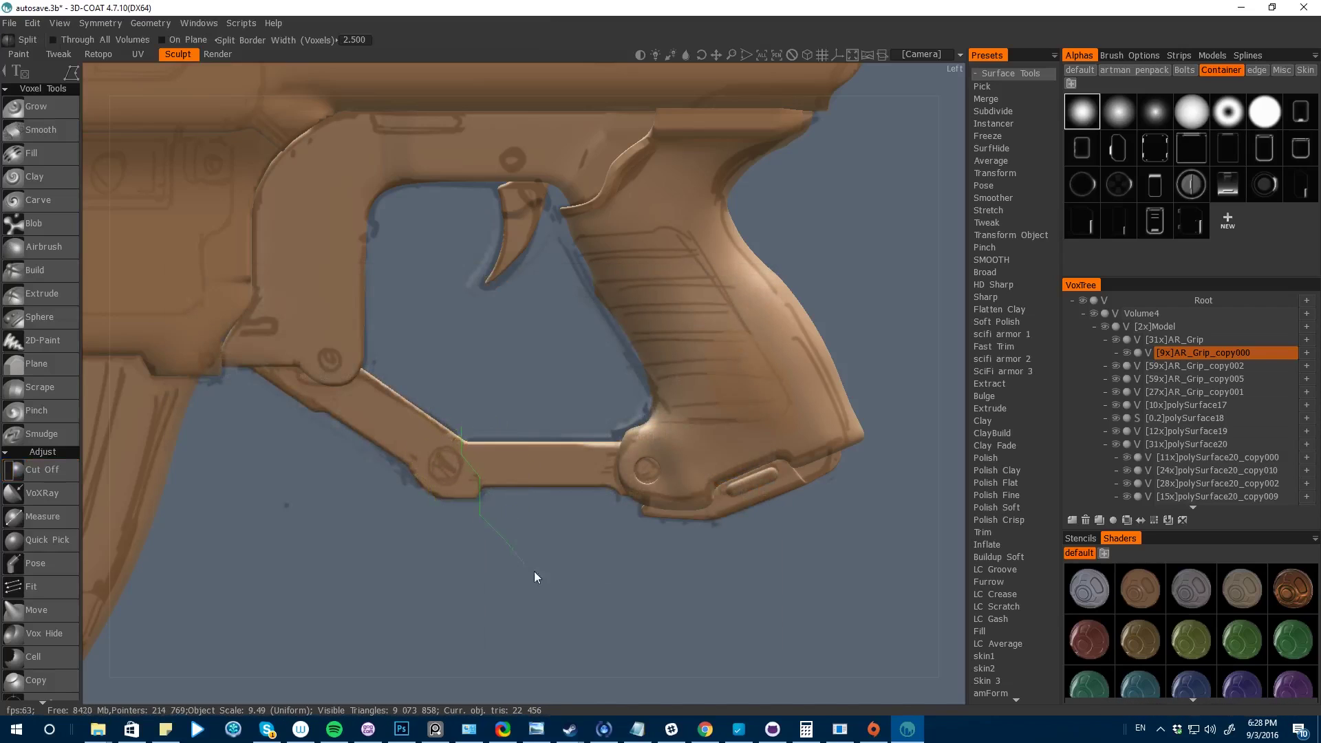
left_click(1215, 367)
- Resize the split-off link piece AR_Grip_copy006 sideways with the Transform tool
key("space")
left_click(496, 475)
left_click_drag(421, 385, 421, 328, "alt")
left_click(1204, 353)
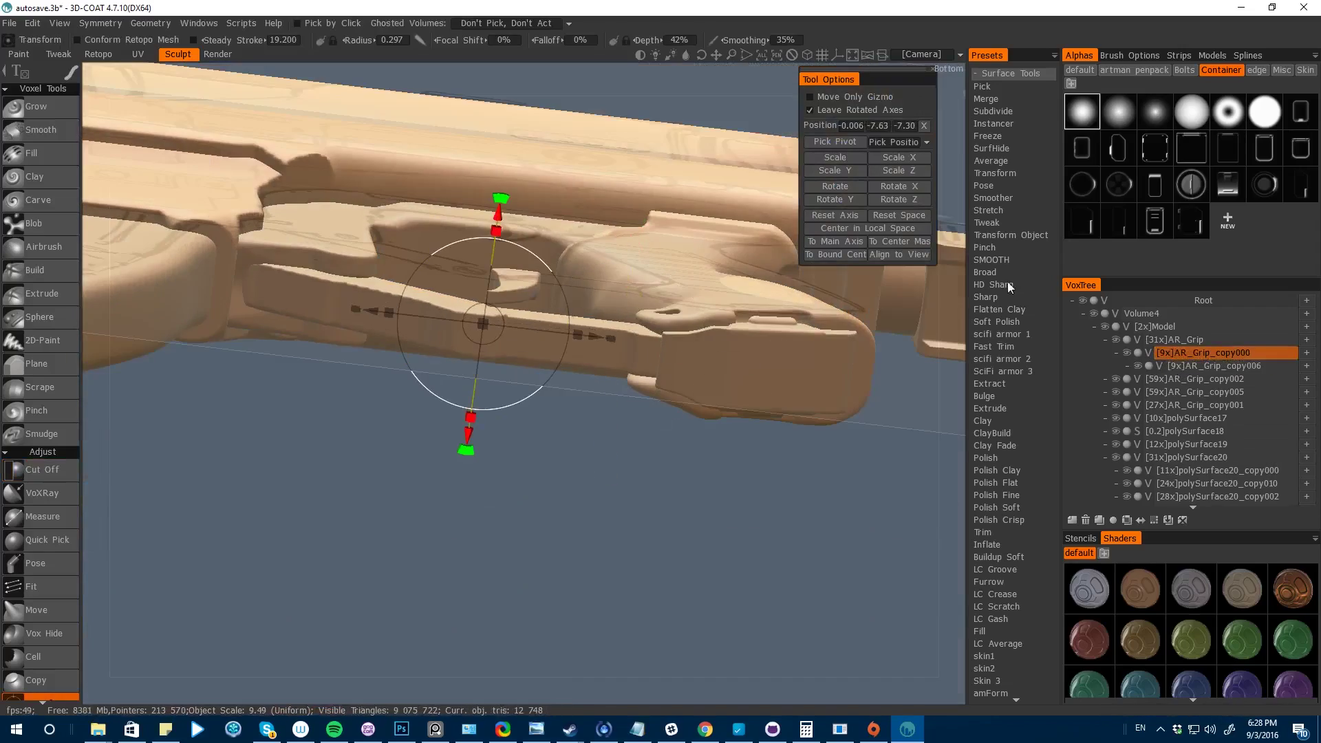
left_click(1215, 366)
left_click_drag(642, 209, 640, 231)
- Pick the AR_Grip frame, toggle its isolation, and switch to the Cut Off tool near the lower link
left_click_drag(385, 551, 232, 436, "alt")
key("h")
left_click_drag(296, 392, 457, 465, "alt")
left_click(1115, 340, "alt")
key("space")
key("space")
scroll(513, 362, "up", 2)
left_click(551, 552)
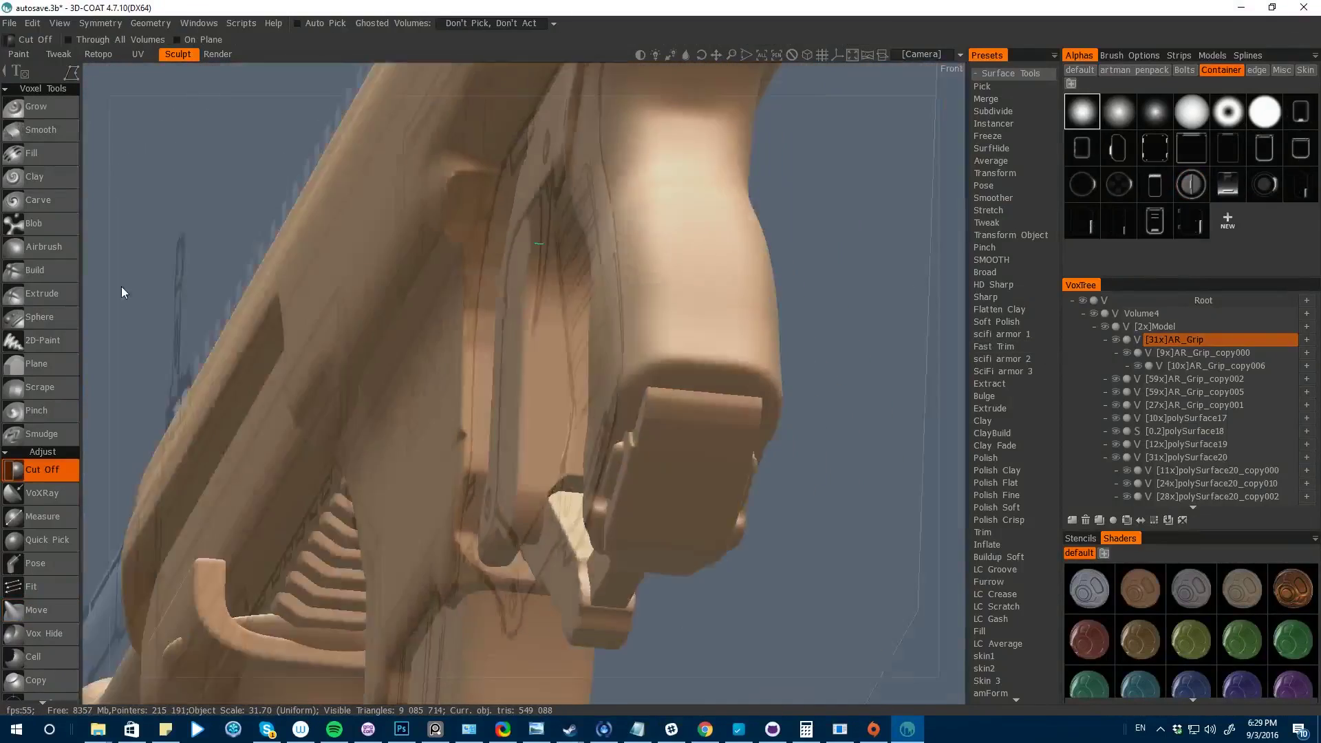
- Examine how the lower link meets the trigger frame from below and from the side
scroll(339, 534, "down", 2)
scroll(411, 538, "up", 2)
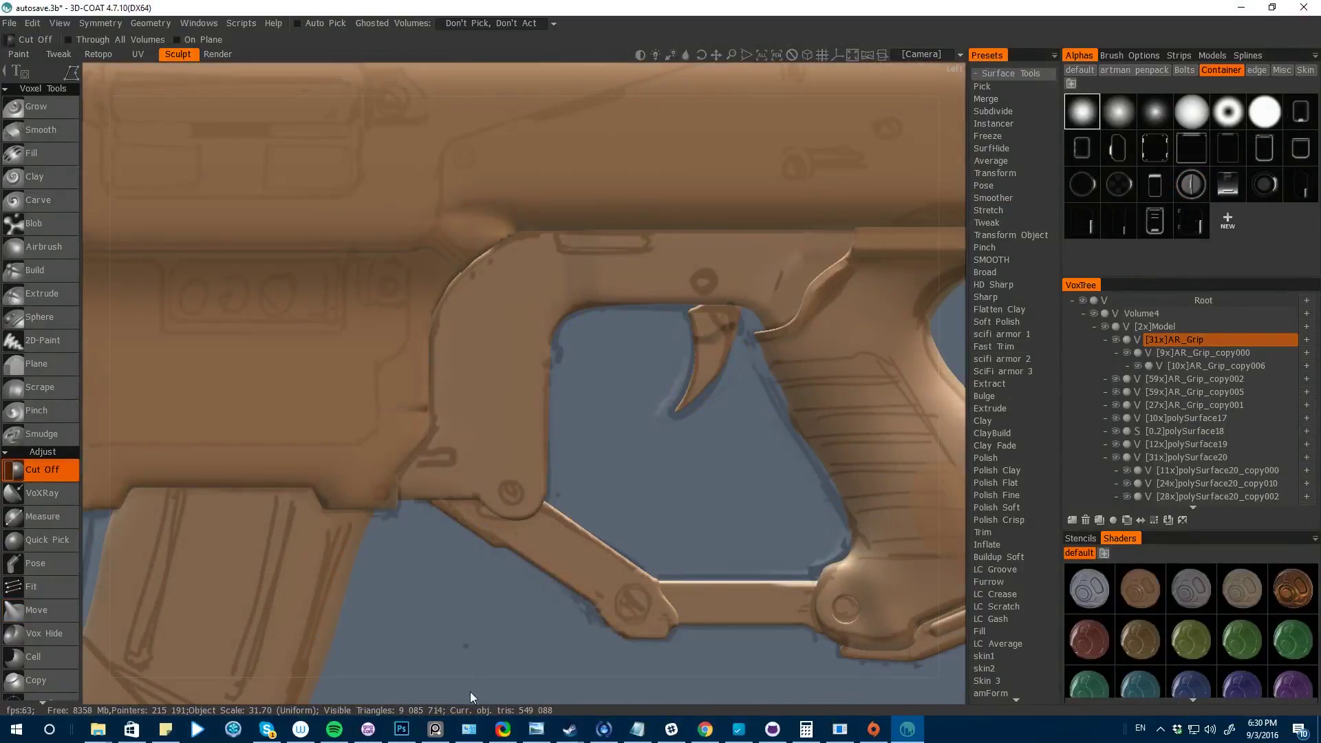
mouse_move(470, 691)
left_mouse_down("alt")
mouse_move(450, 538)
mouse_move(389, 430)
left_mouse_up("alt")
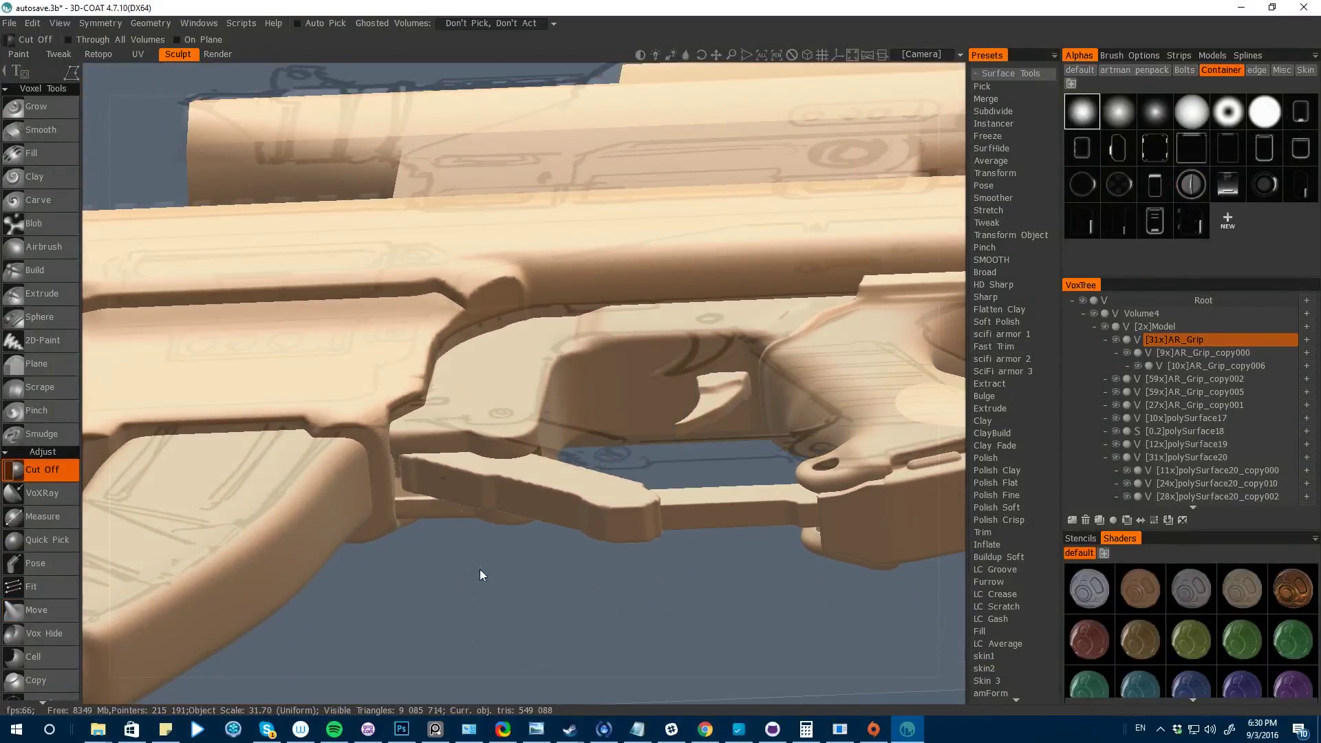
left_click_drag(465, 689, 398, 508, "alt")
left_click_drag(98, 255, 126, 441, "alt")
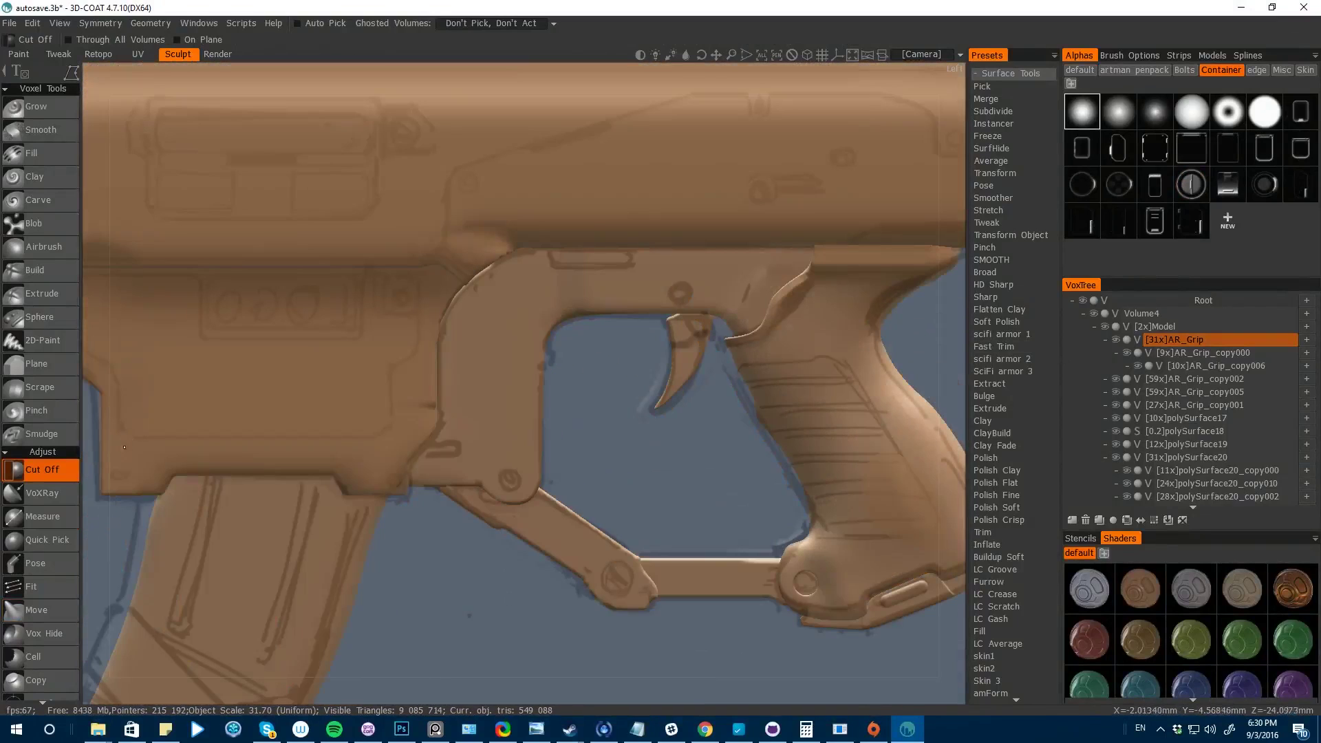
left_click_drag(465, 688, 454, 661, "alt")
- Hide the rear part of the AR_Grip frame with a Vox Hide rectangle about 17 × 19 mm
key("space")
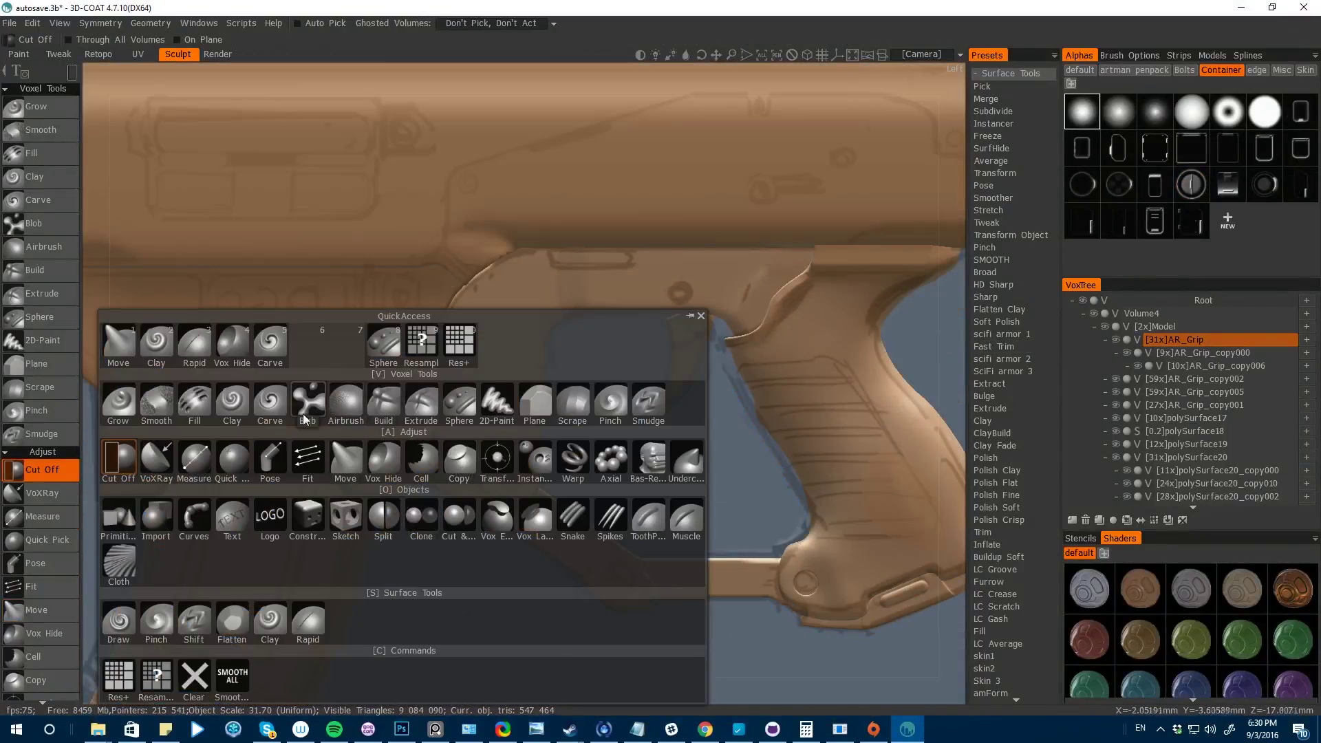
left_click(384, 461)
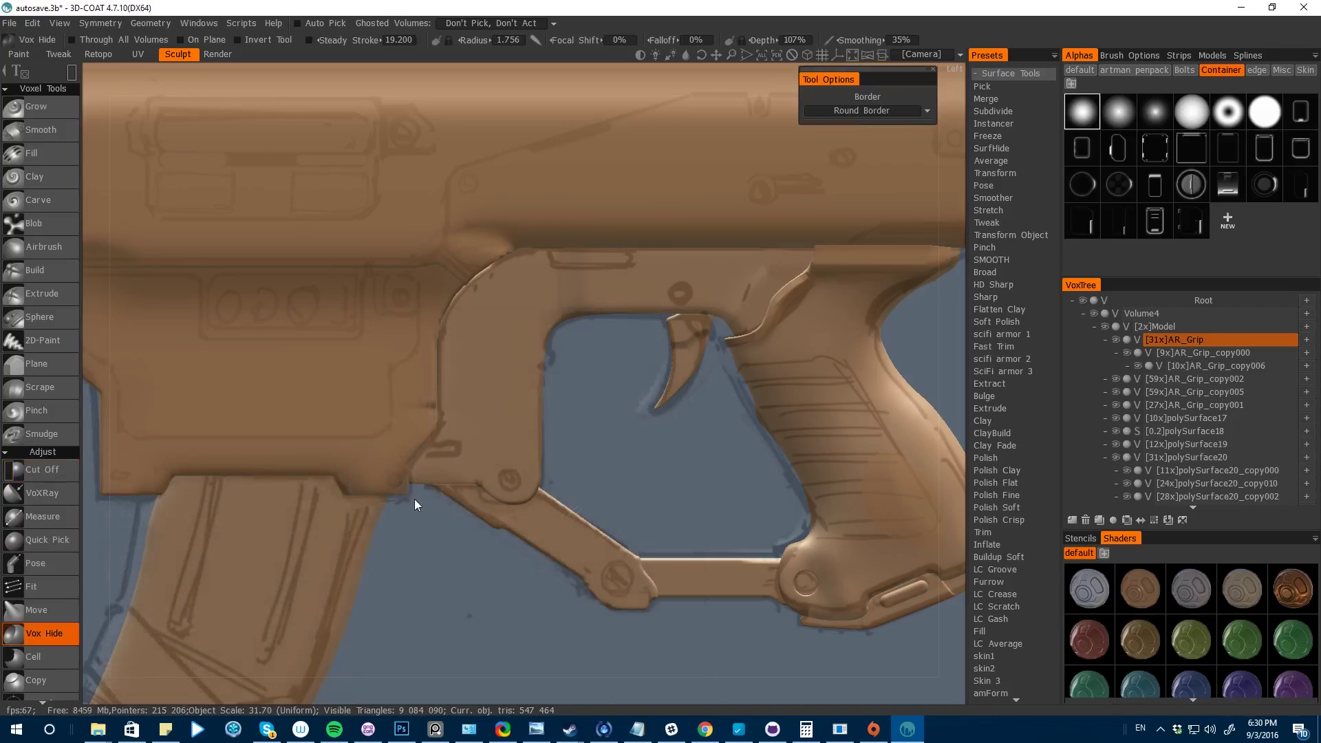
scroll(745, 614, "down", 2)
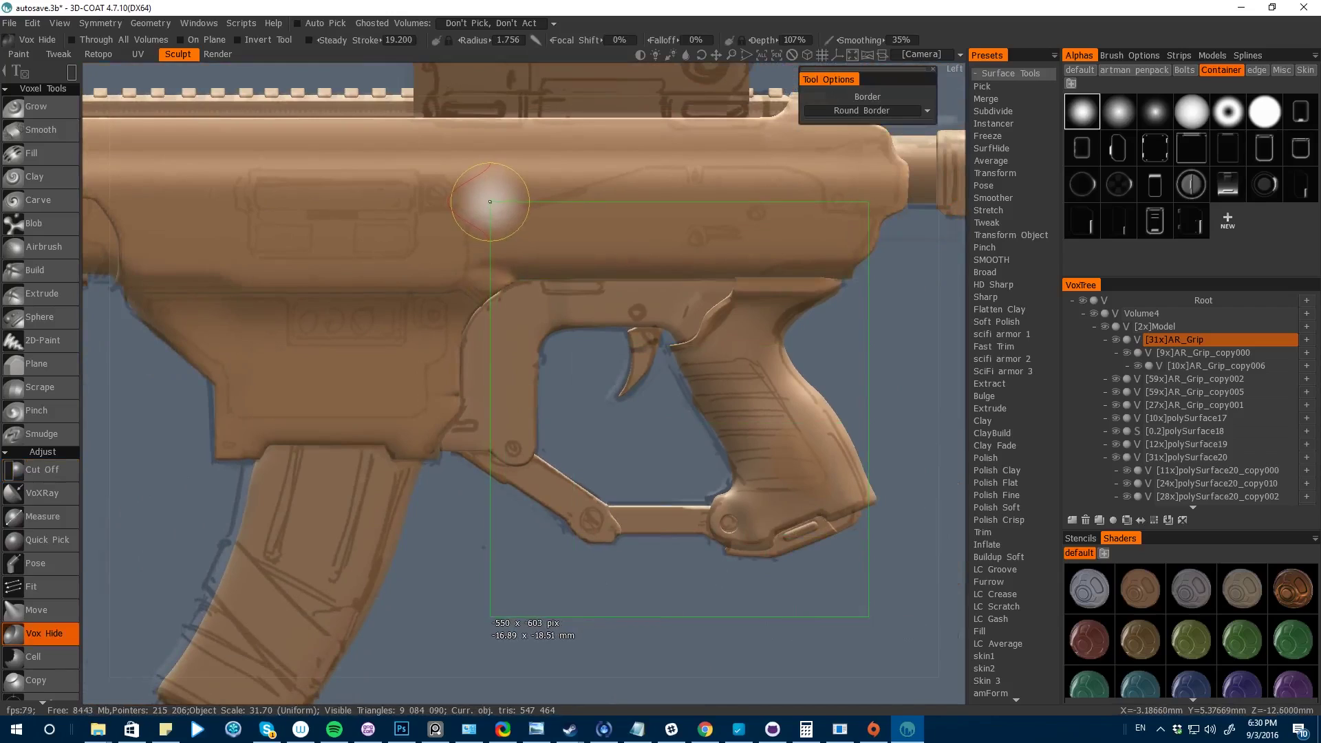
left_click_drag(490, 202, 490, 202)
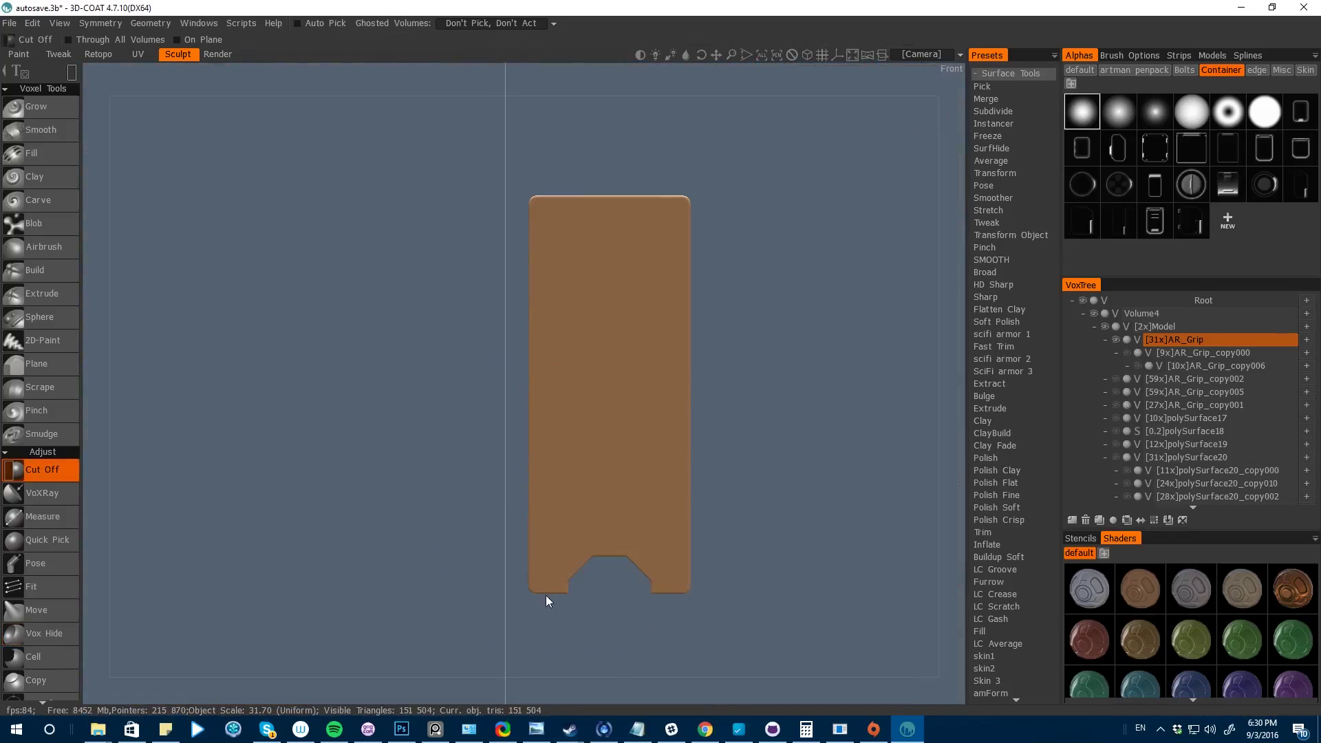
- Trim the bottom edge of the visible AR_Grip frame section beside its notch with a Cut Off rectangle
key("e")
left_click(578, 590)
mouse_move(546, 601)
left_mouse_down()
mouse_move(289, 493)
mouse_move(192, 498)
mouse_move(213, 502)
left_mouse_up()
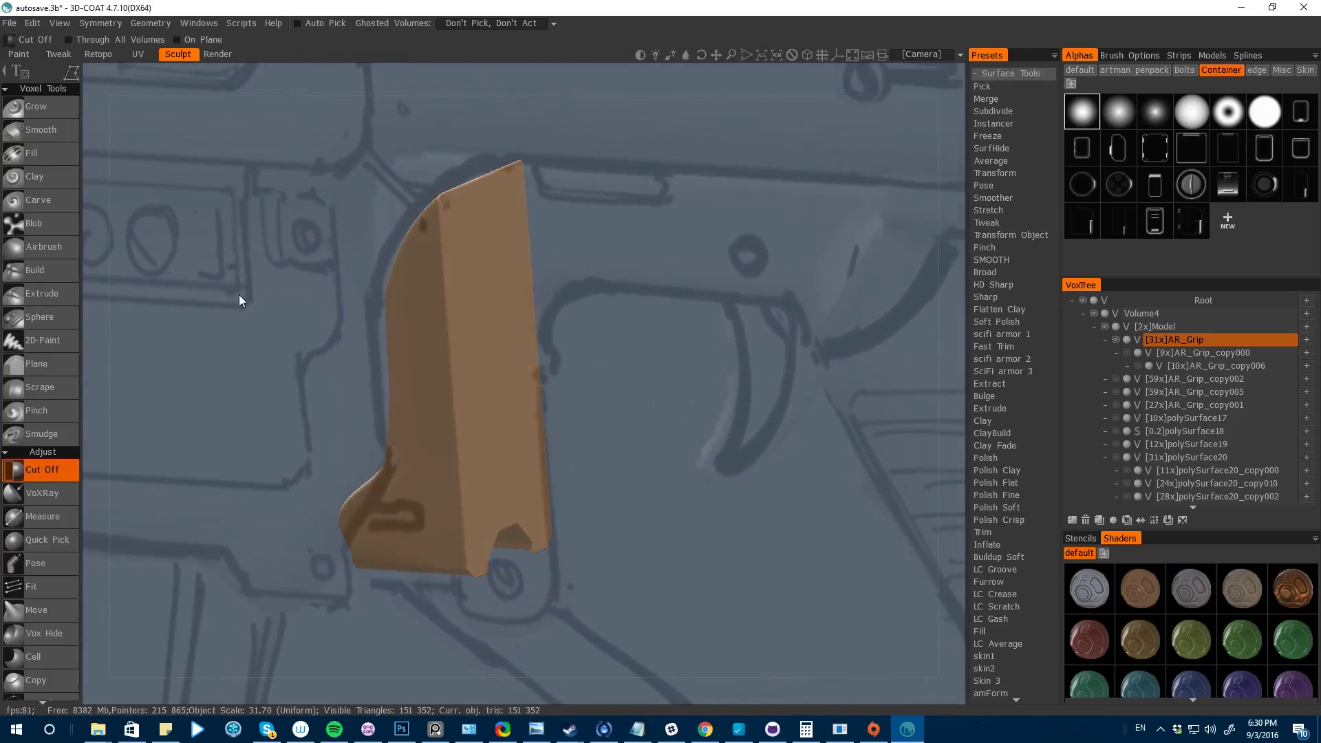
- Unhide all hidden parts of the AR_Grip frame
left_click(140, 25)
left_click(141, 25)
left_click(143, 25)
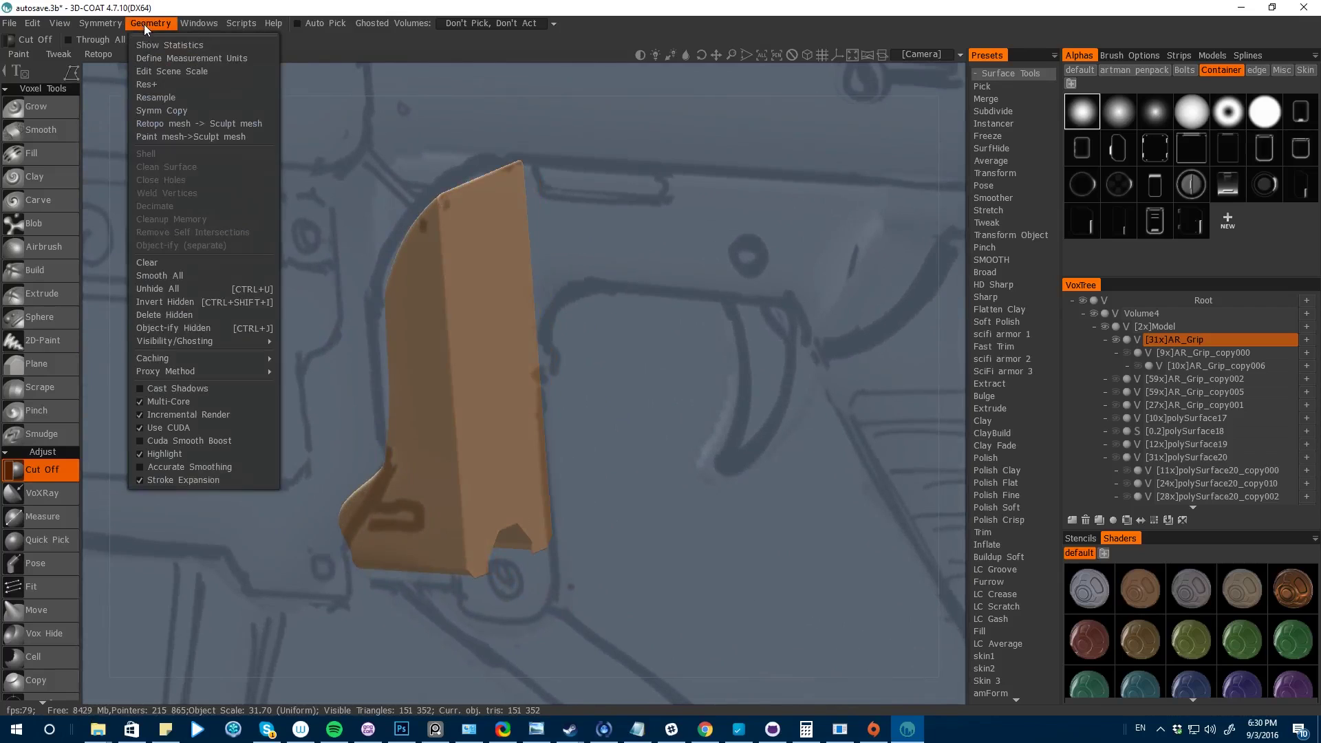
left_click(143, 289)
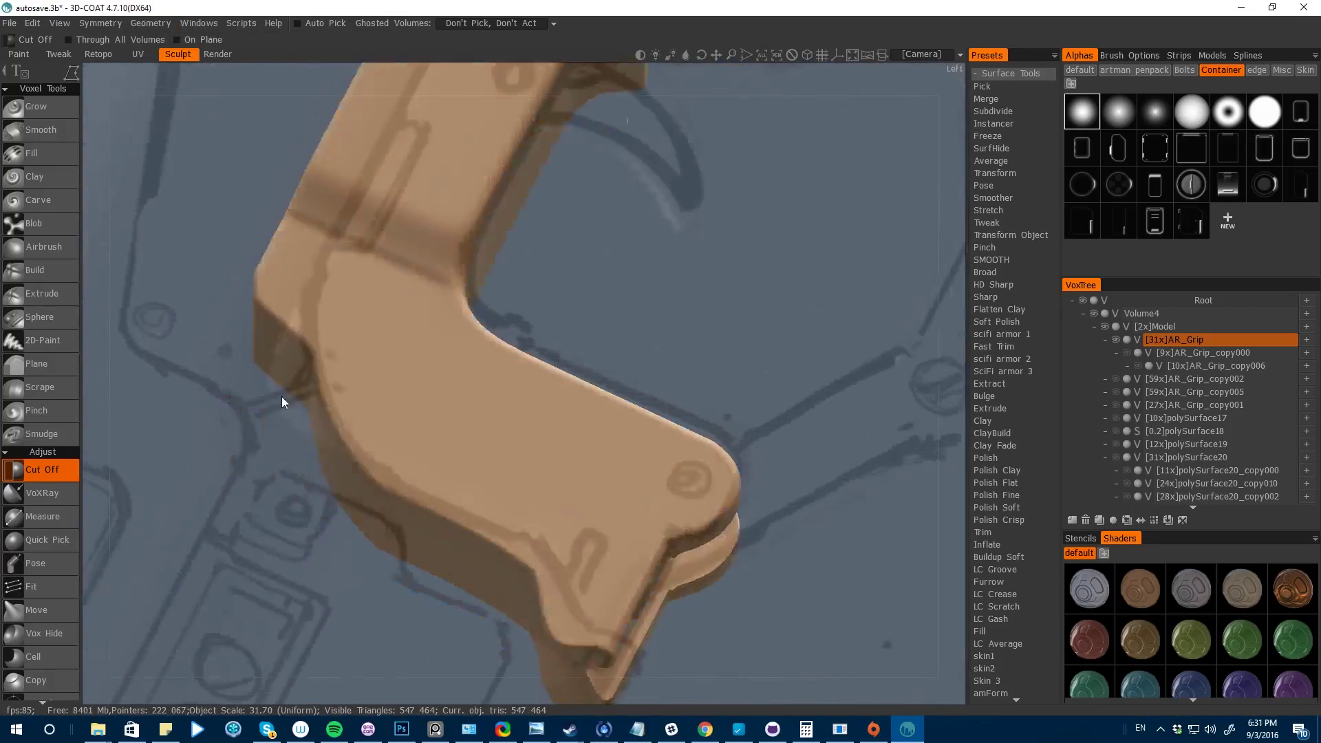
- Nudge the AR_Grip frame's lower corner around the link pivot with a resized Move brush, finishing on the Vox Hide tool
left_click_drag(282, 396, 520, 511)
key("space")
left_click(517, 499)
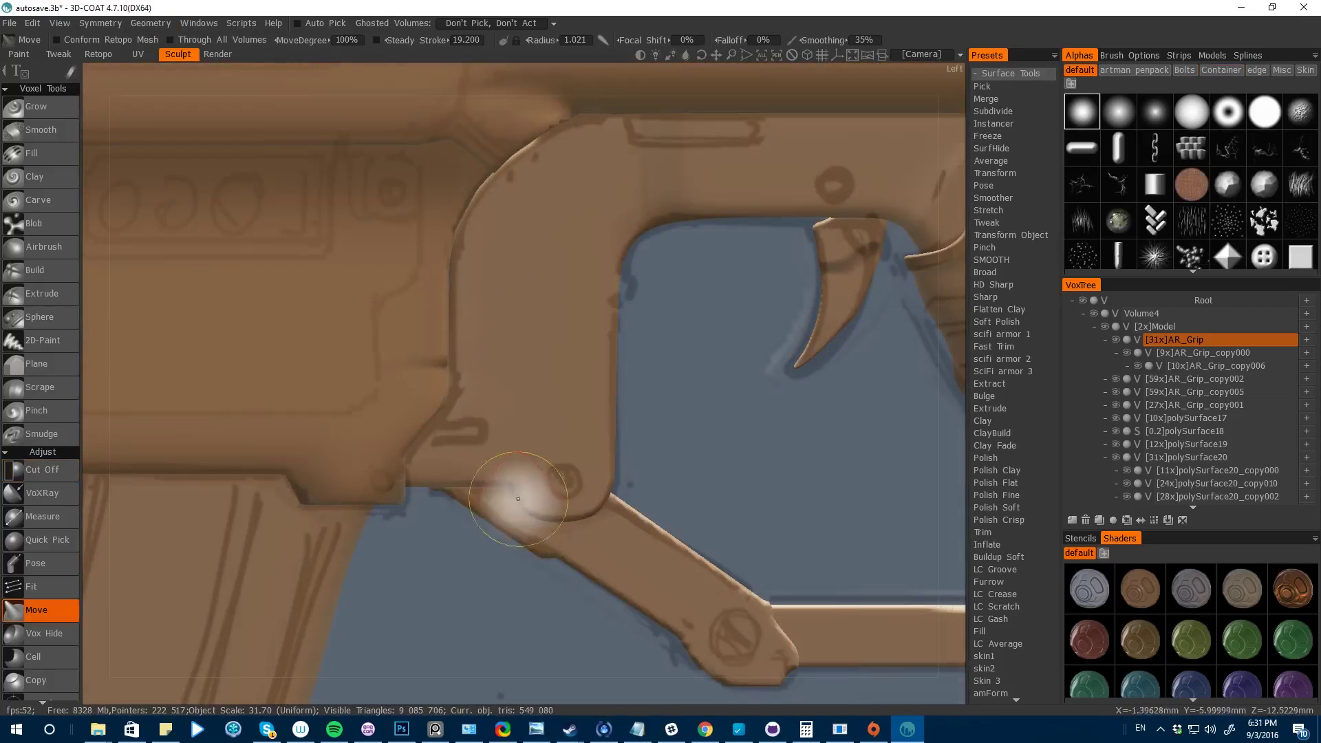
right_click_drag(539, 520, 517, 486)
key("space")
left_click(545, 485)
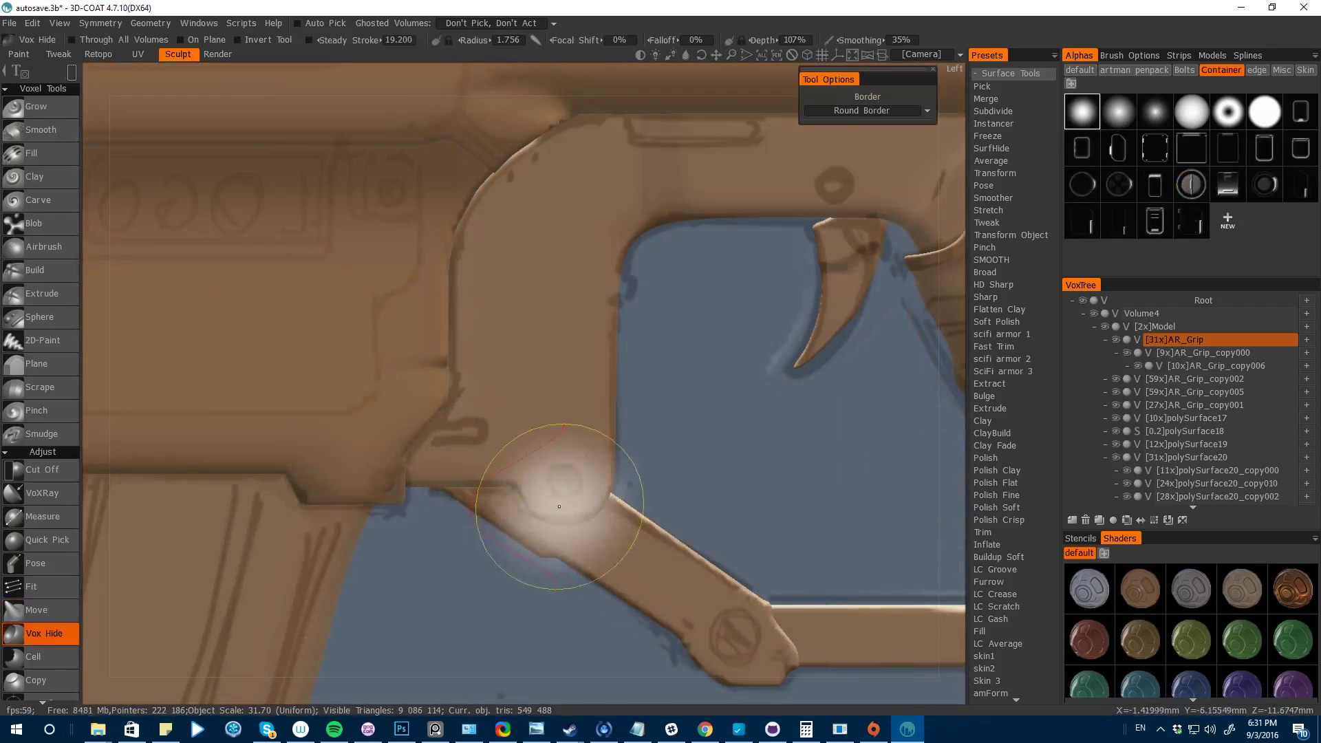
- Try to cut the AR_Grip frame with a closed Cut Off curve following the rounded corner around the link pivot
key("space")
left_click(650, 502)
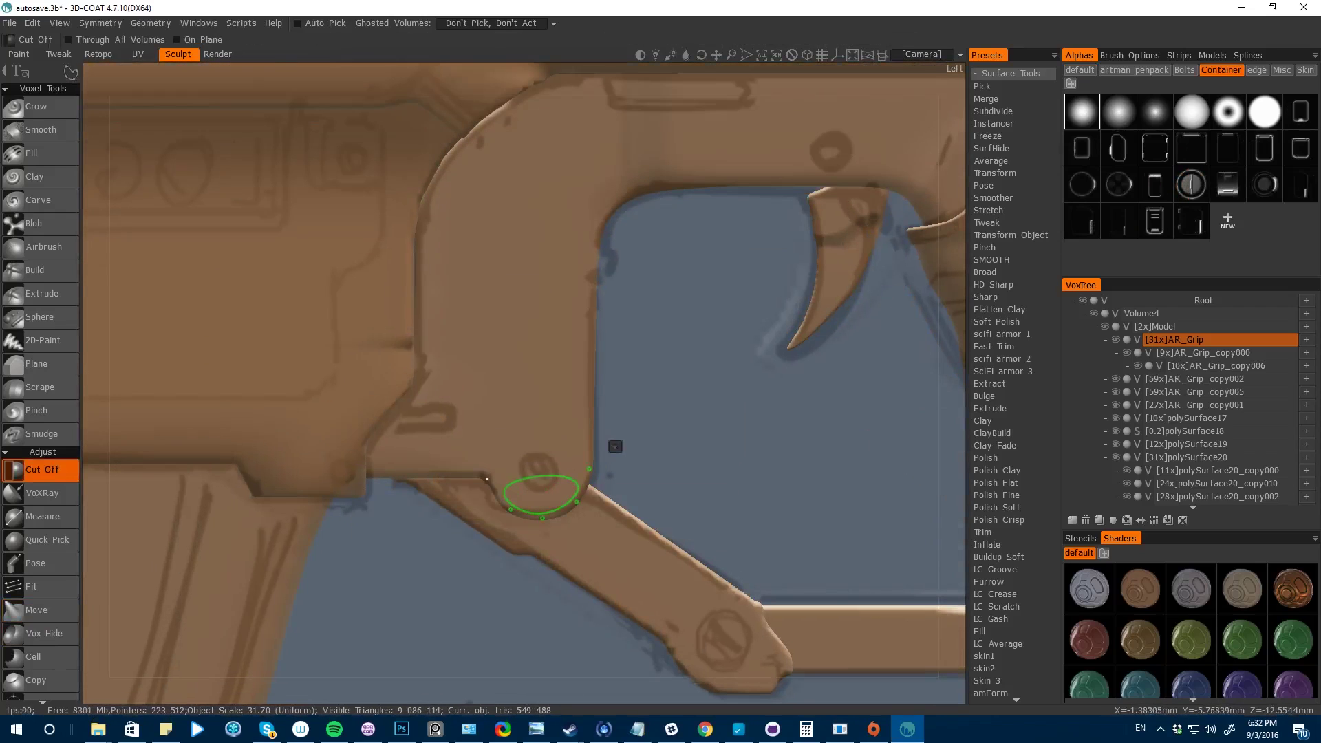
key("space")
left_click(529, 472)
left_click_drag(593, 415, 482, 513)
key("space")
left_click(510, 481)
left_click(487, 472)
left_click(502, 504)
left_click(527, 518)
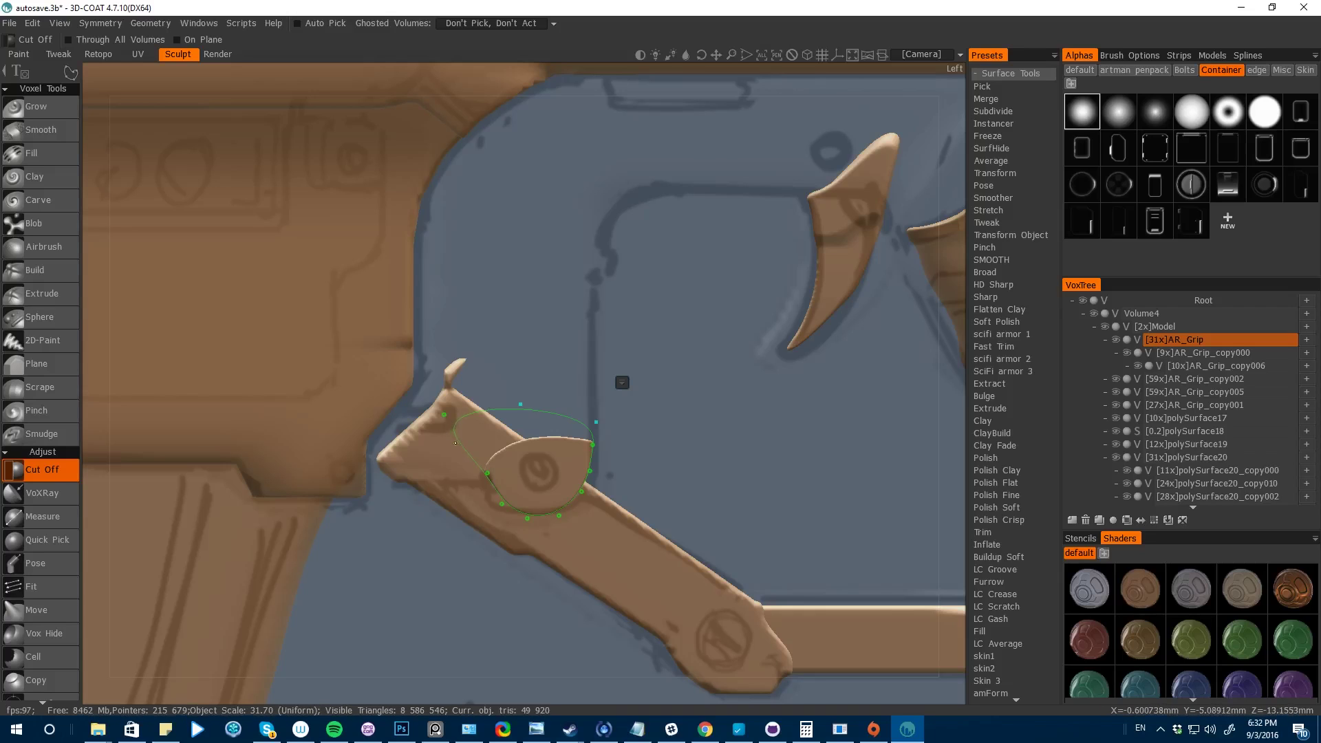
key("ctrl+z")
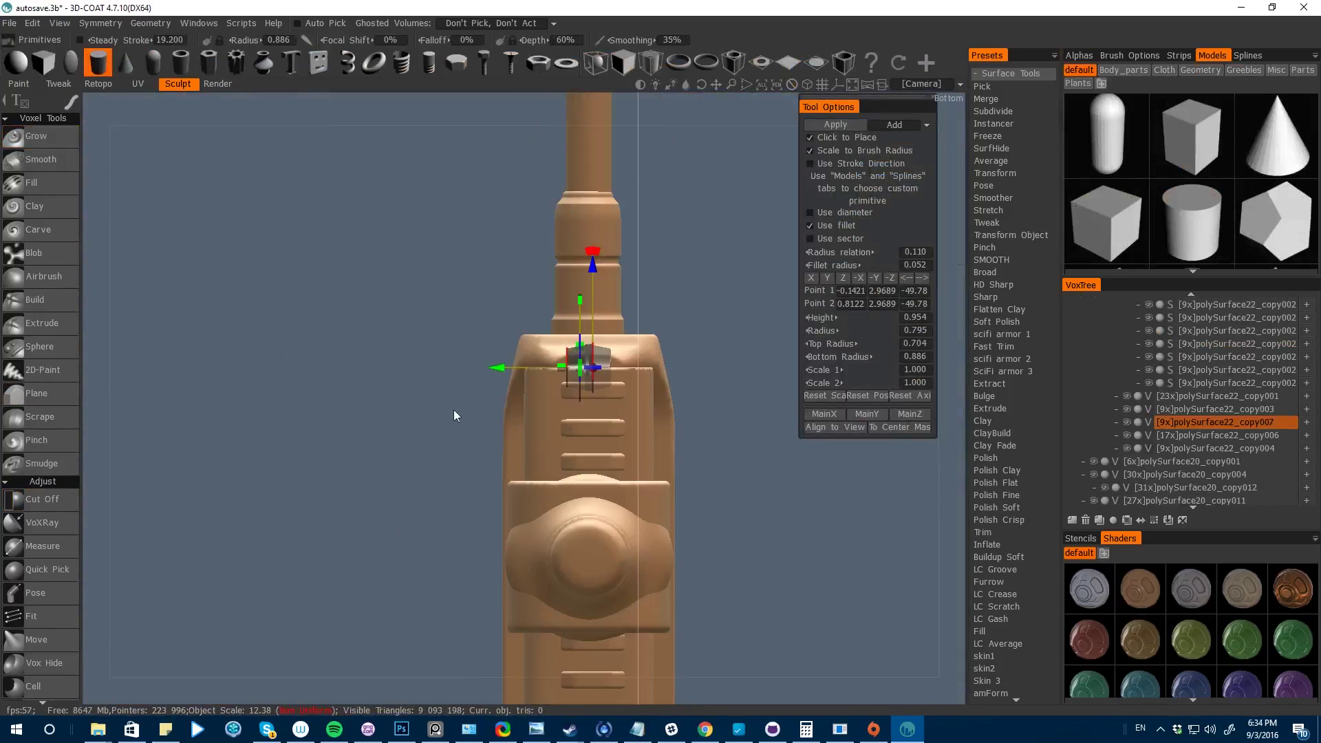
- Align the cylinder primitive along -Z beneath the muzzle, disable Click to Place, and set bottom radius 0.744 and height 0.694
left_click(890, 278)
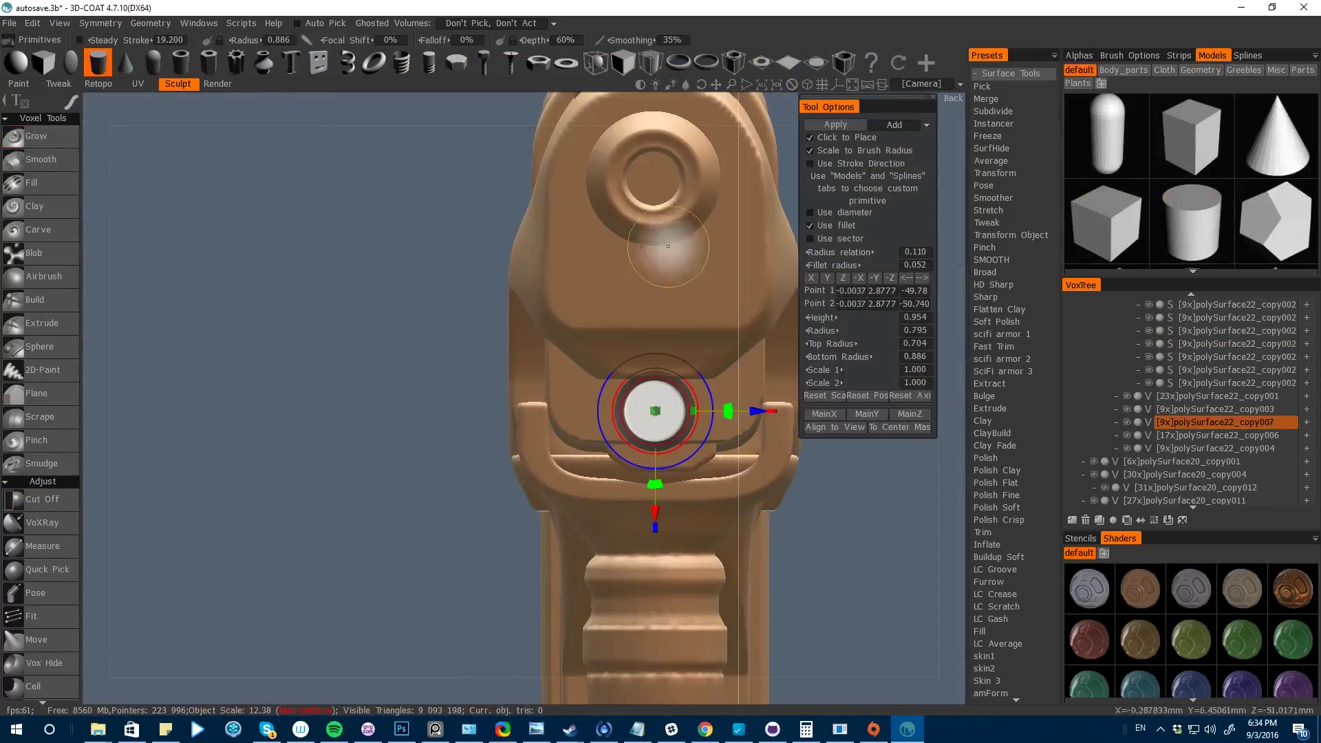
left_click(810, 137)
left_click_drag(679, 410, 665, 411)
left_click_drag(661, 523, 609, 530, "alt")
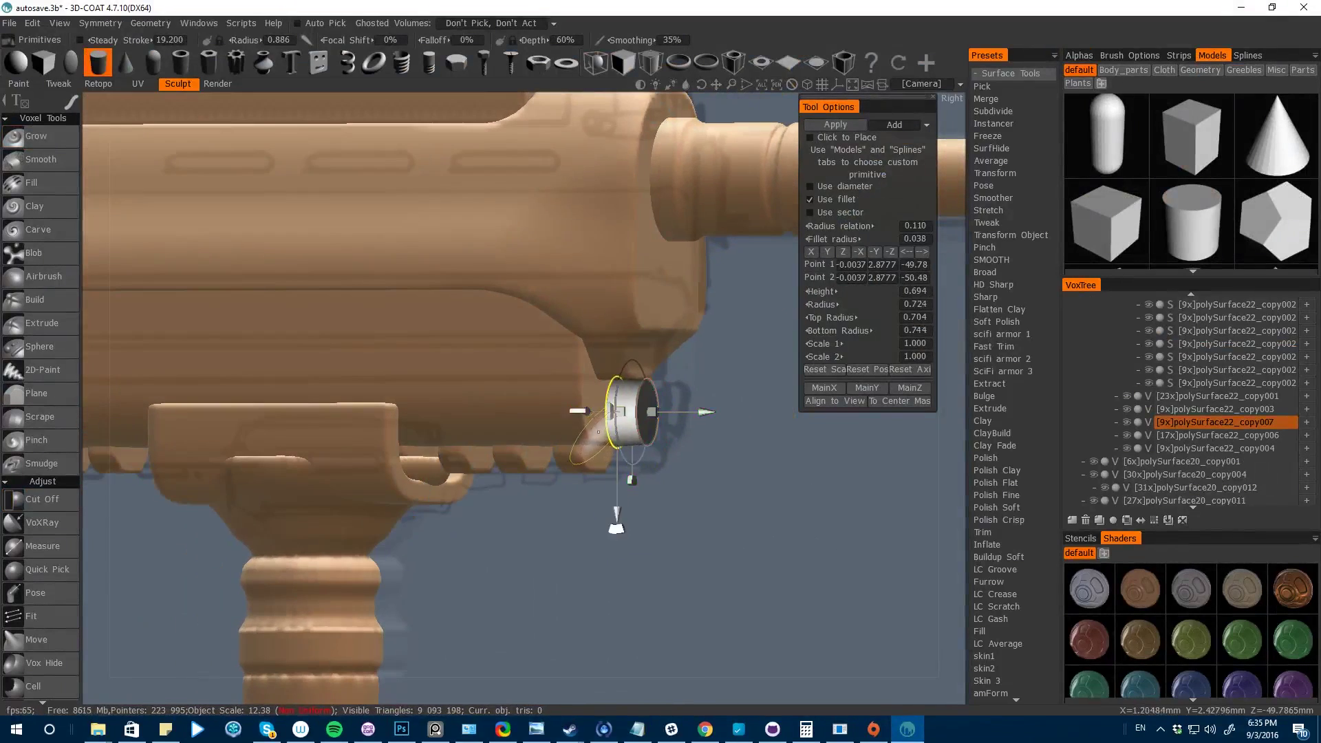
left_click_drag(592, 482, 374, 493, "alt")
- Pick the foregrip volume polySurface19 and separate its handle from the mount with the Split tool
key("h")
left_click_drag(440, 468, 378, 385, "alt")
key("space")
left_click(106, 539)
key("space")
left_click(83, 678)
left_click_drag(495, 587, 537, 440, "alt")
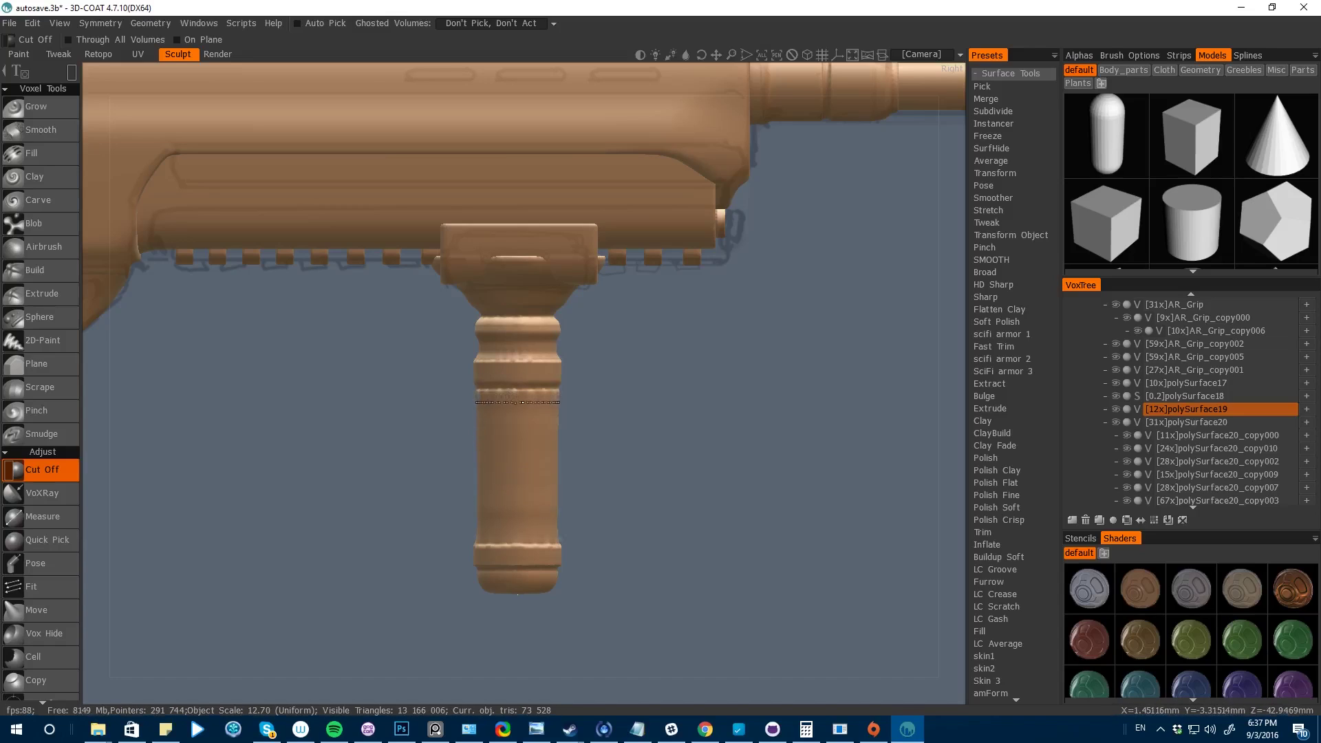
key("space")
left_click(491, 415)
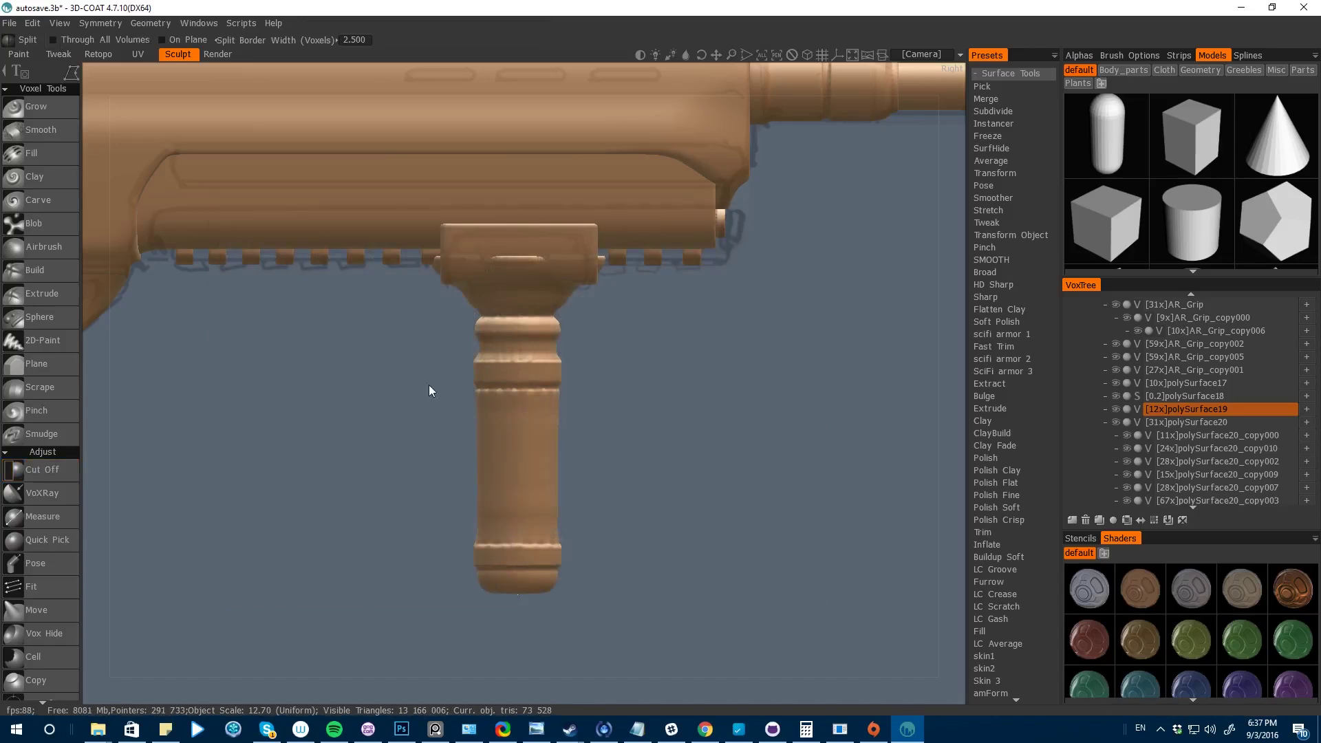
left_click(493, 378)
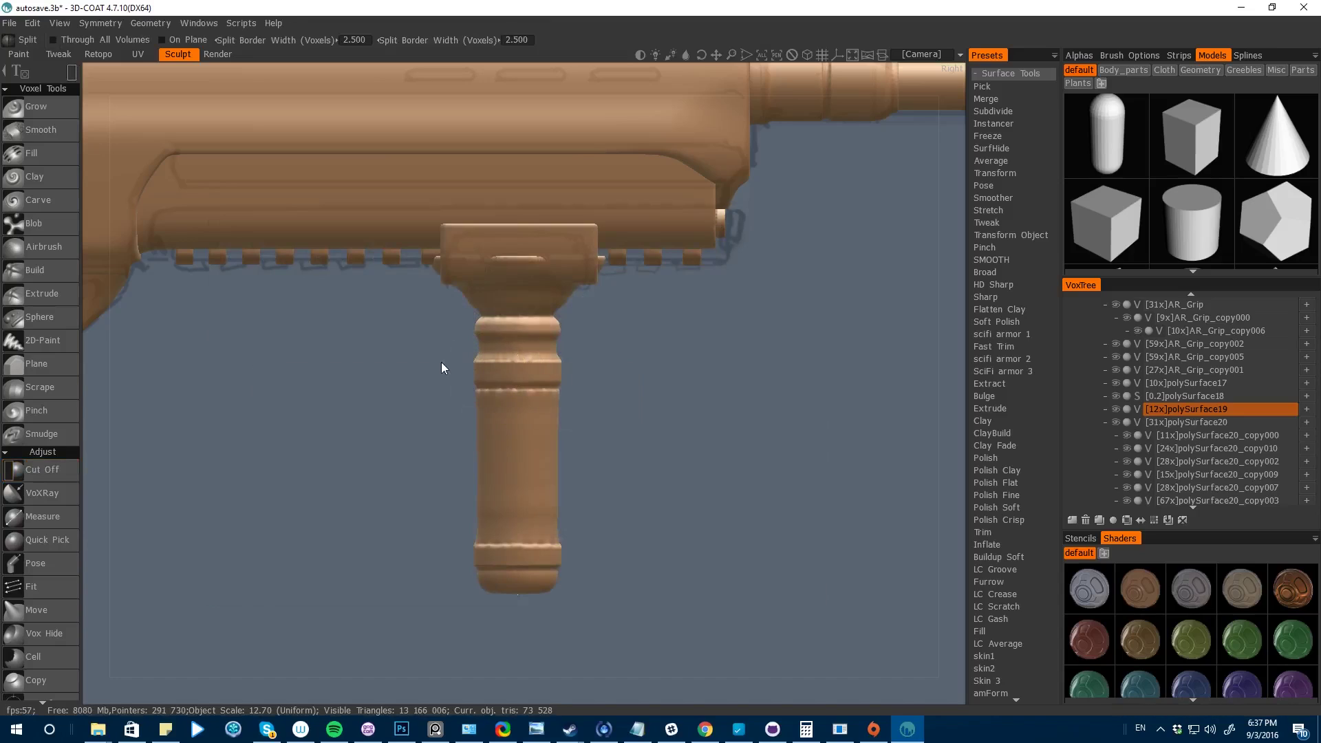
left_click_drag(655, 540, 670, 606)
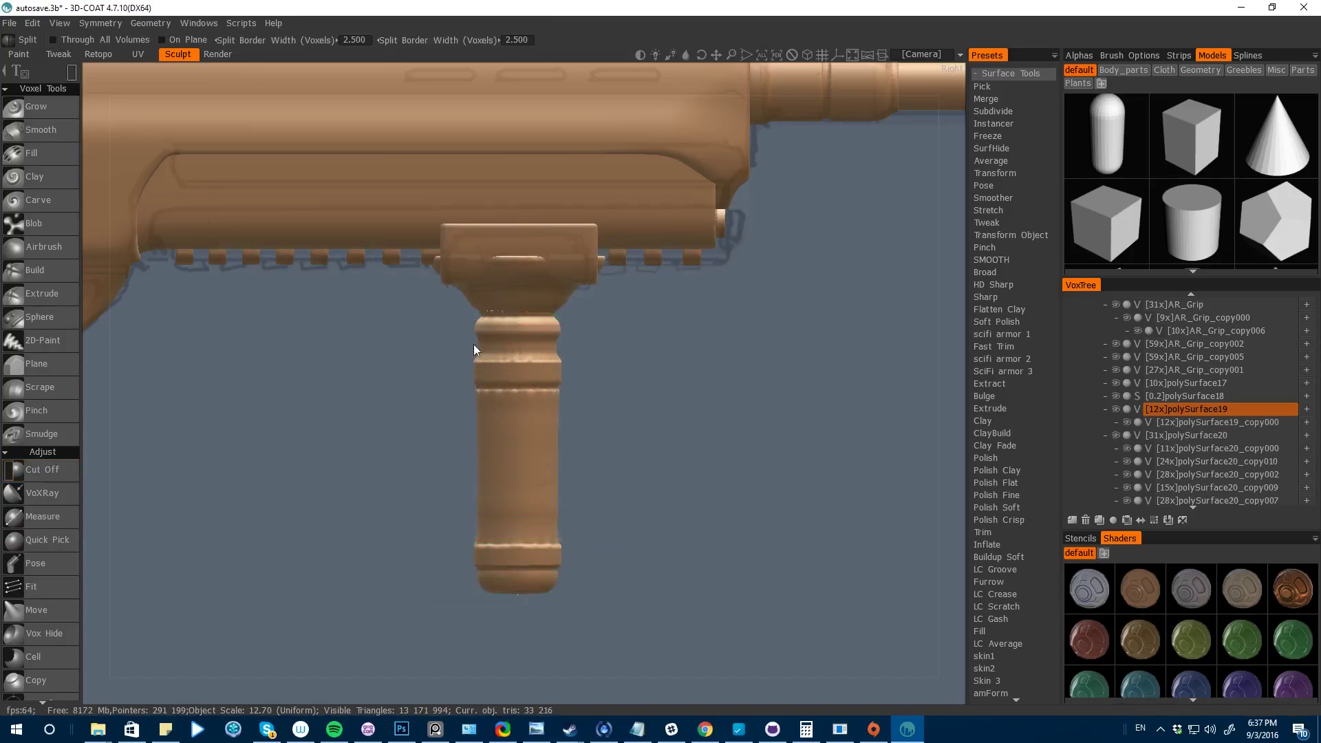
- Trim the flared neck below the foregrip mount with Cut Off rectangles, one about 3.8 × 8.1 mm
key("space")
left_click(189, 446)
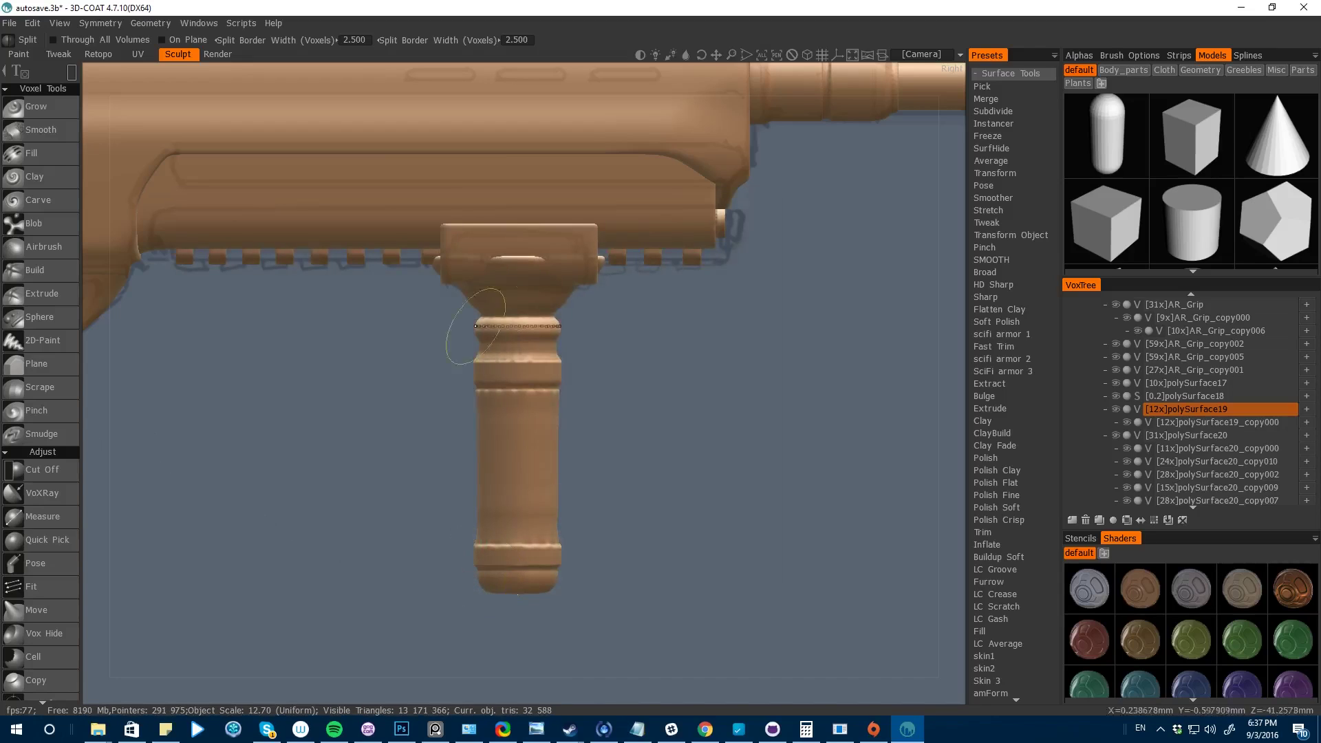
right_click(406, 413)
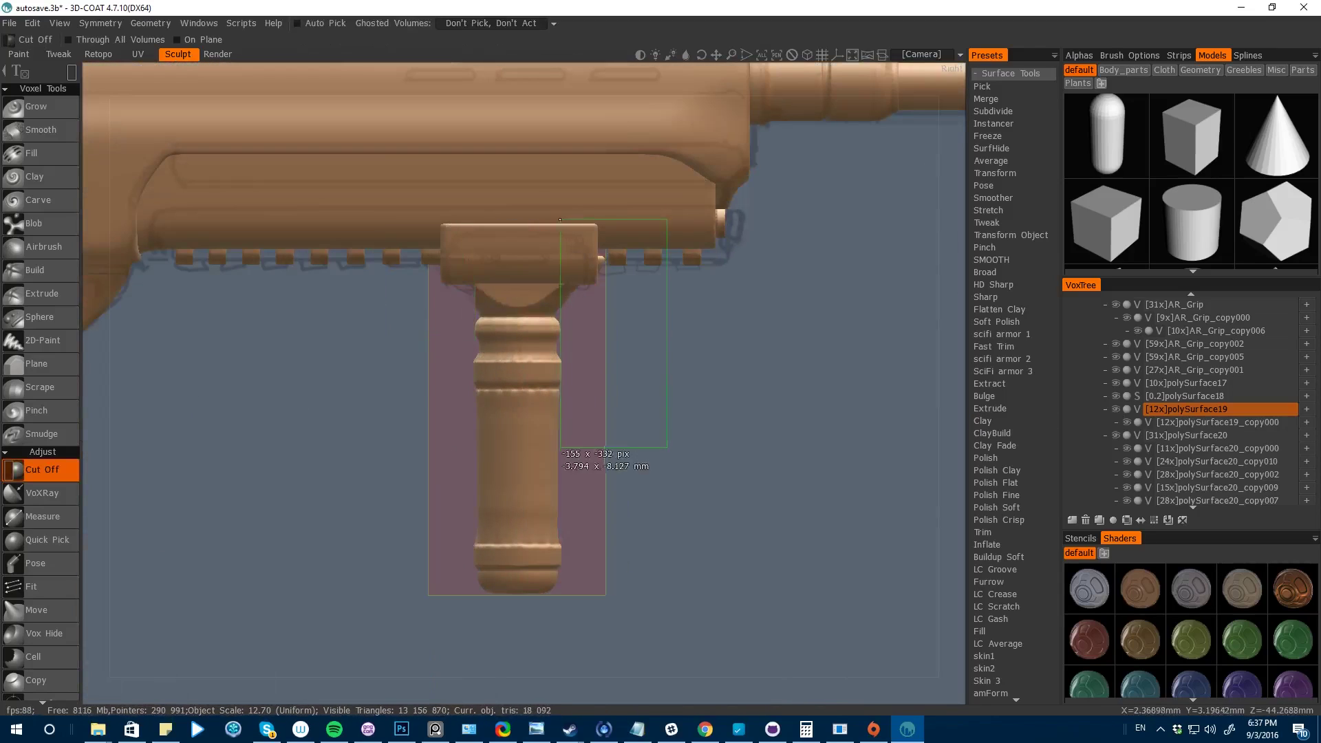
key("space")
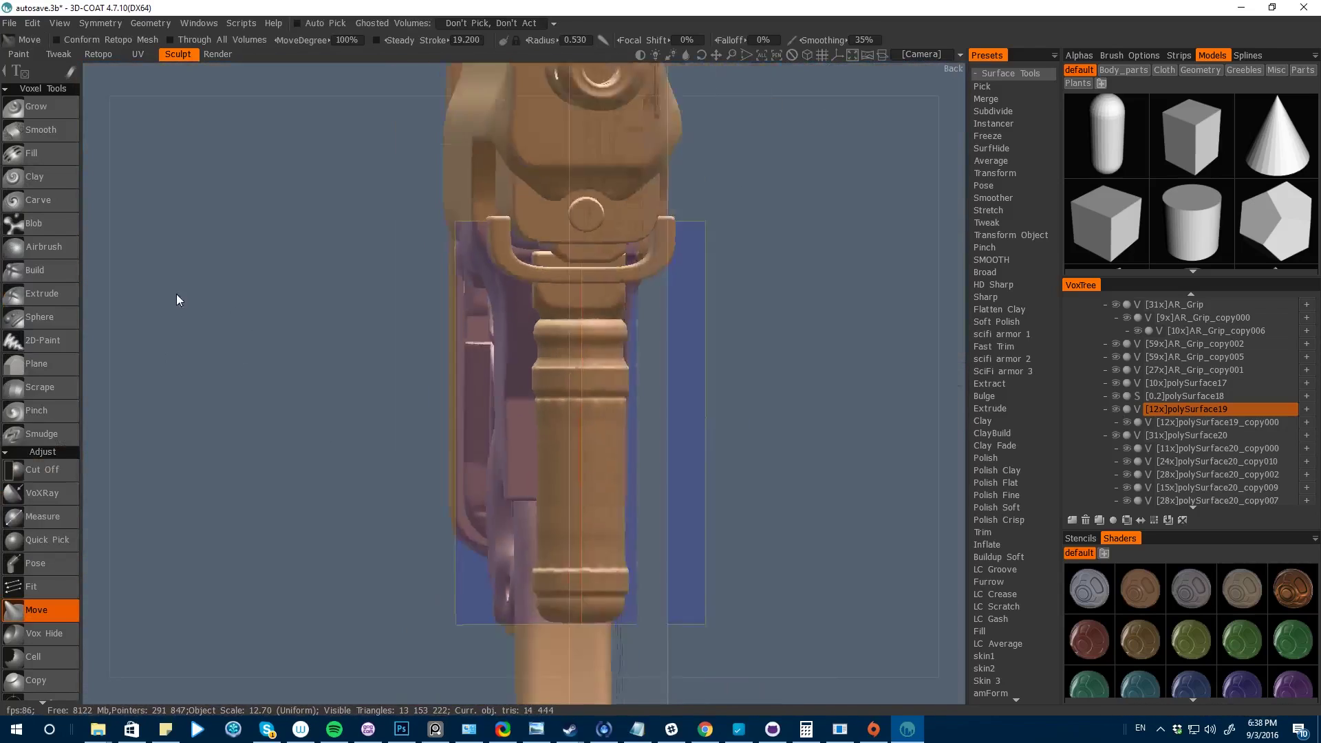
- Mask the inner edge of the U-shaped mount clamp polySurface22_copy006 with a closed curve in the Pose tool
key("space")
left_click(109, 561)
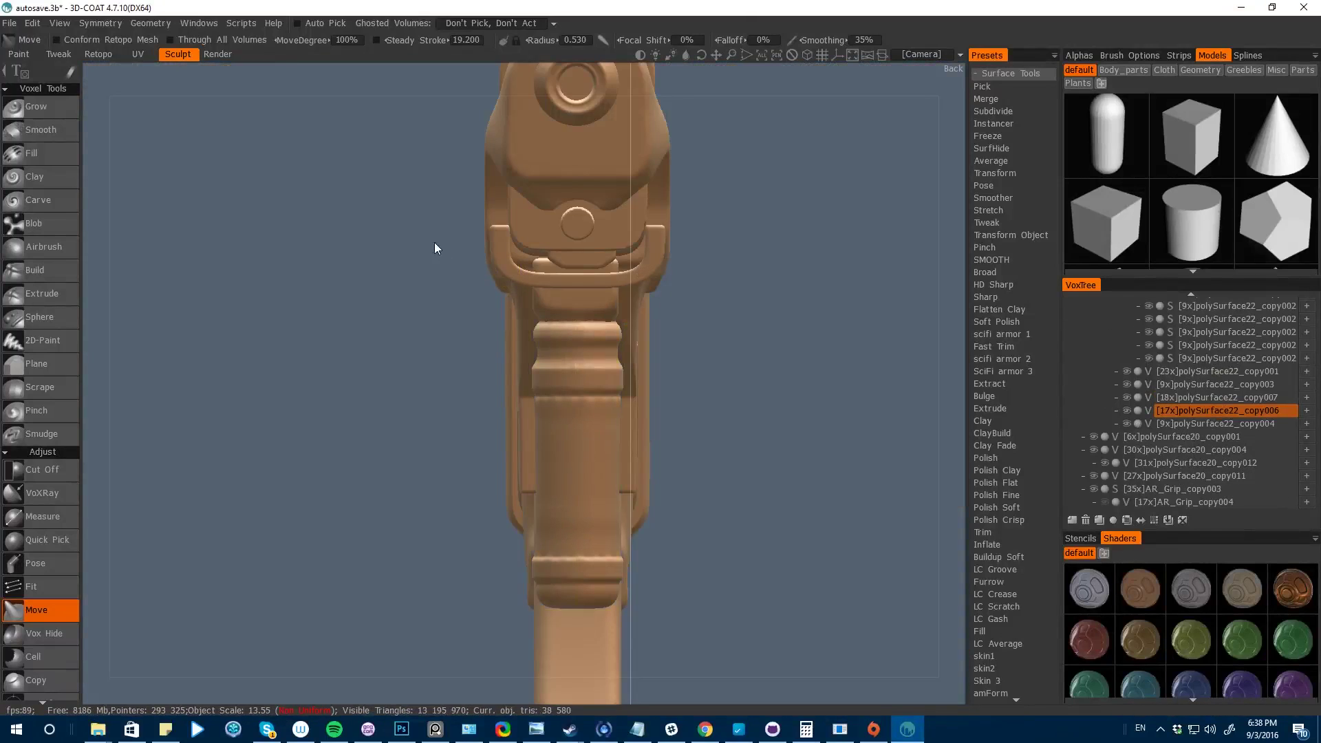
key("space")
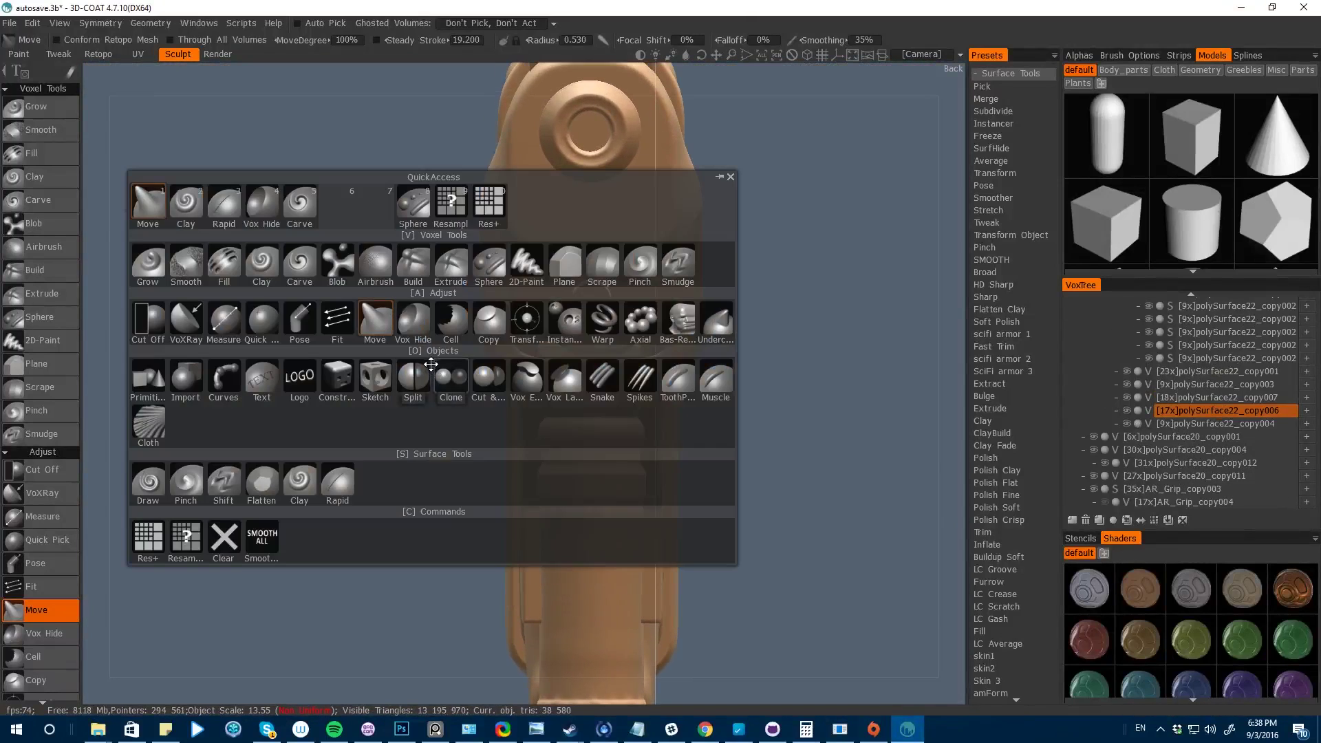
left_click(297, 327)
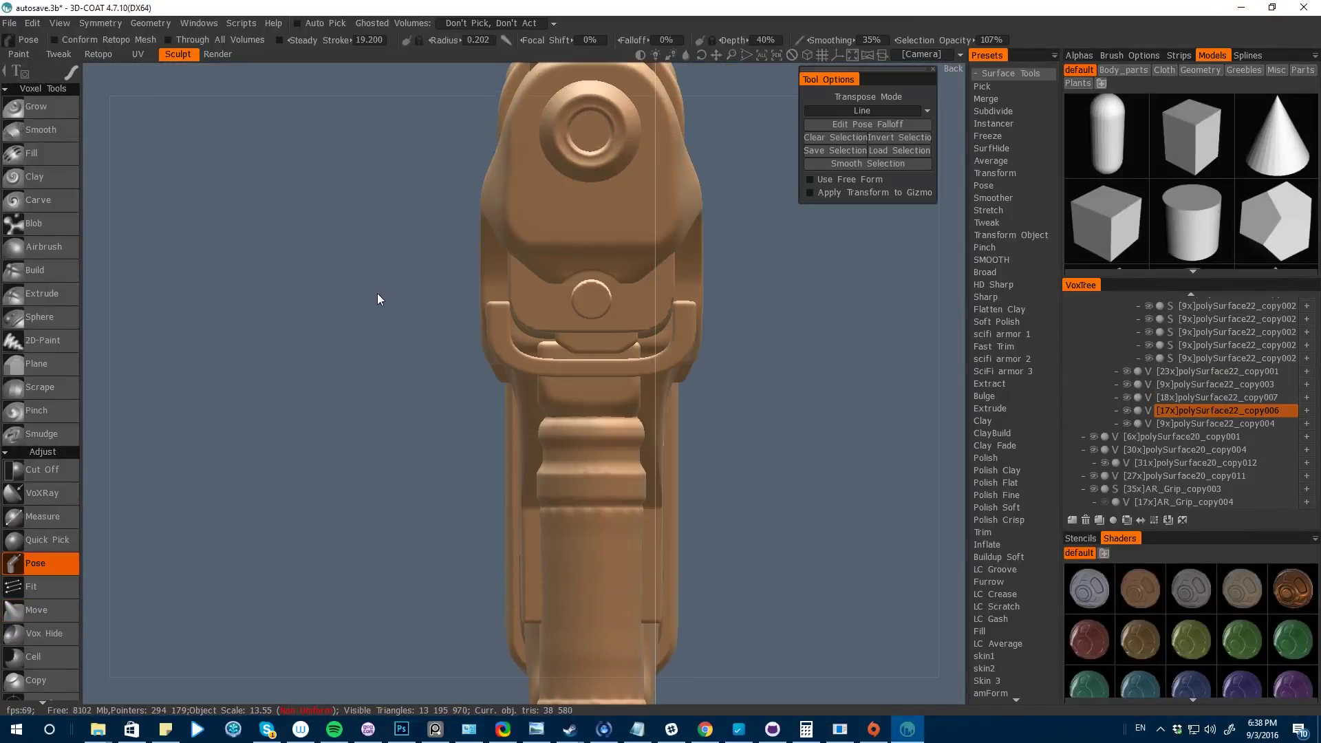
key("e")
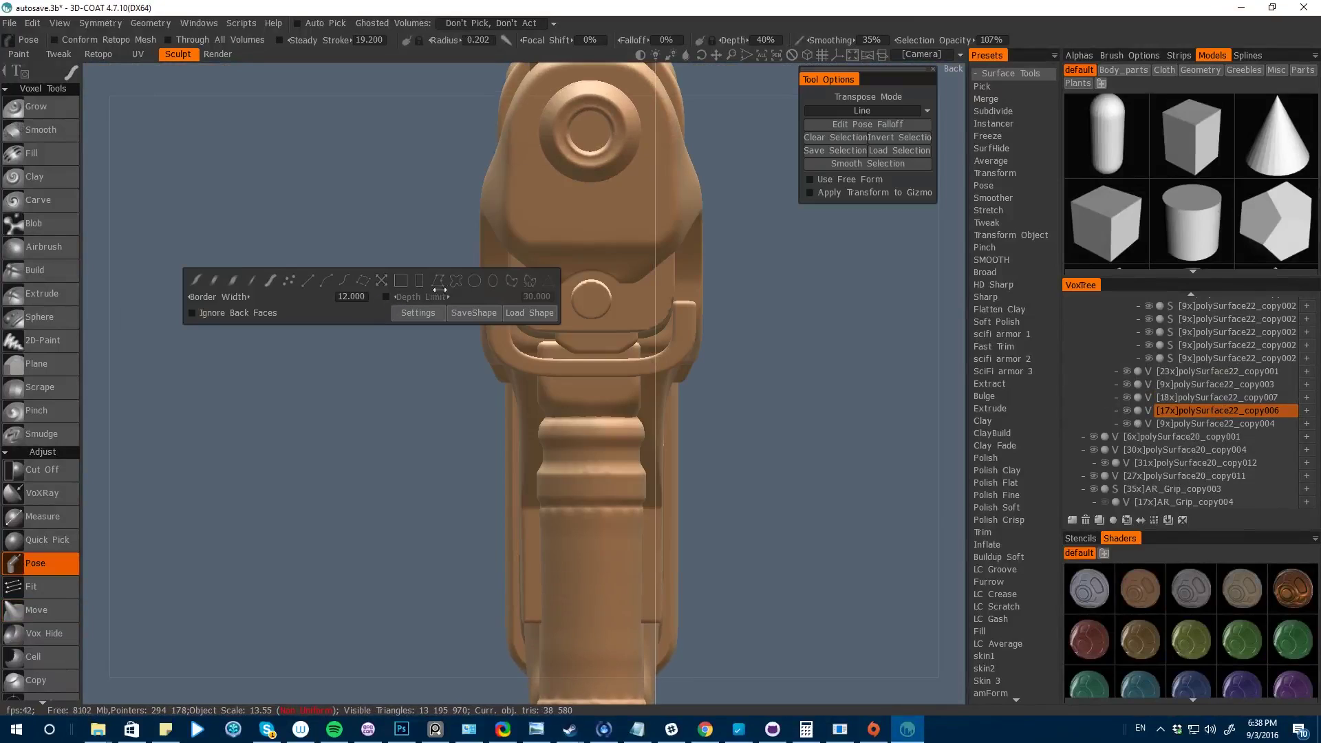
left_click(455, 281)
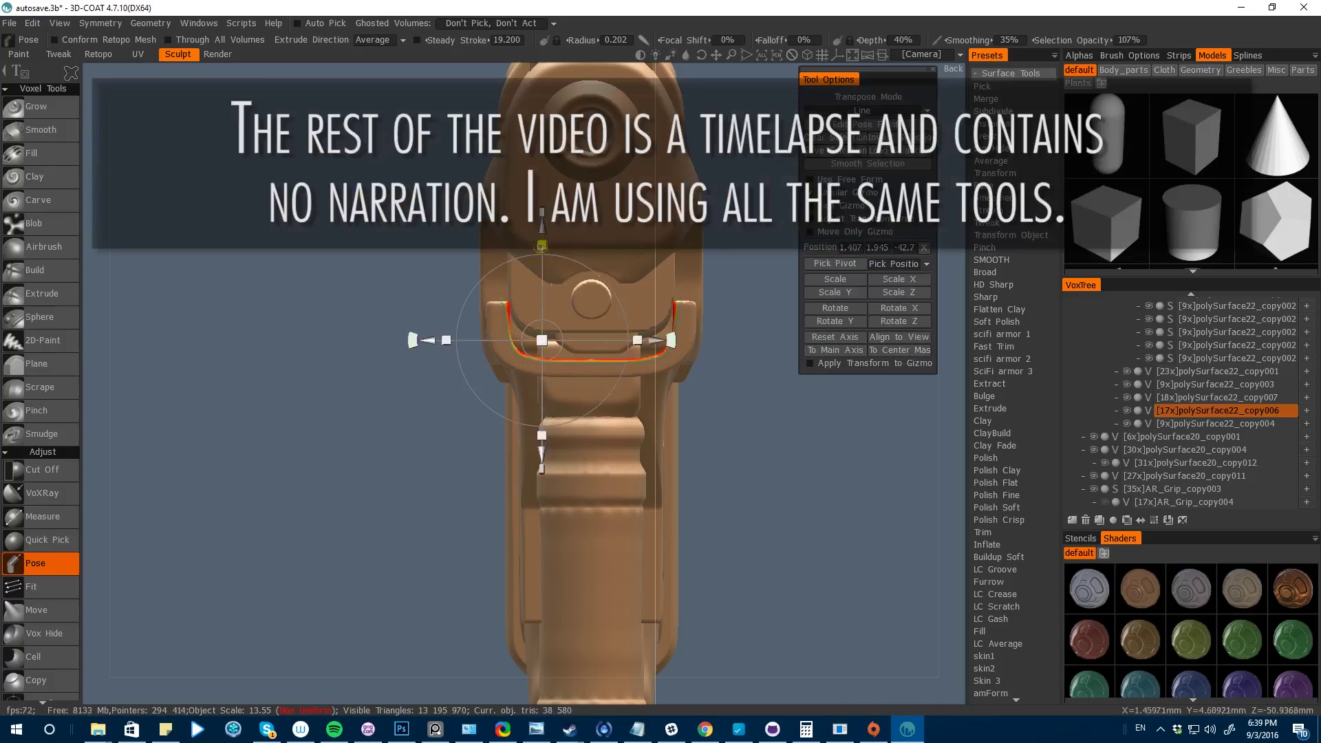
key("6")
- Trim the upper edge of the foregrip's mount clamp from the side with a Cut Off rectangle
left_click(42, 470)
left_click_drag(310, 233, 665, 298)
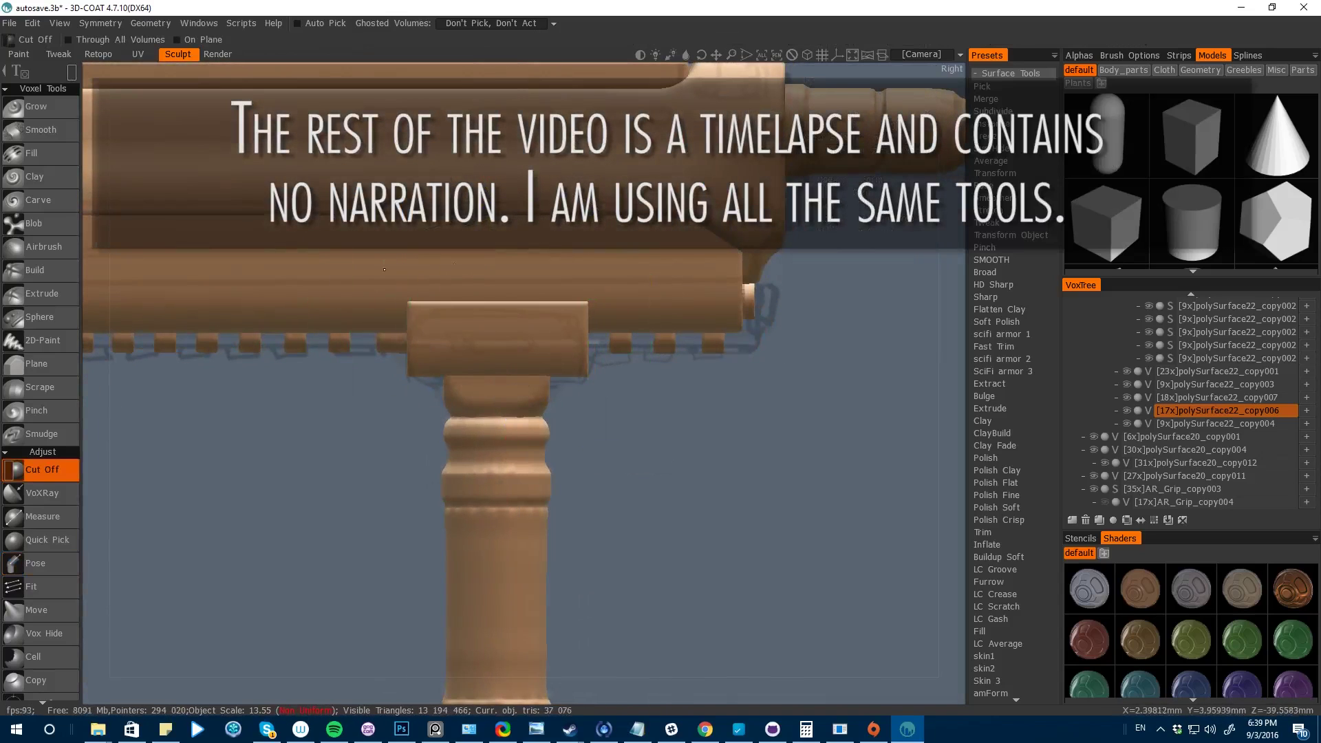
left_click_drag(696, 475, 499, 675, "alt")
scroll(33, 172, "down", 5)
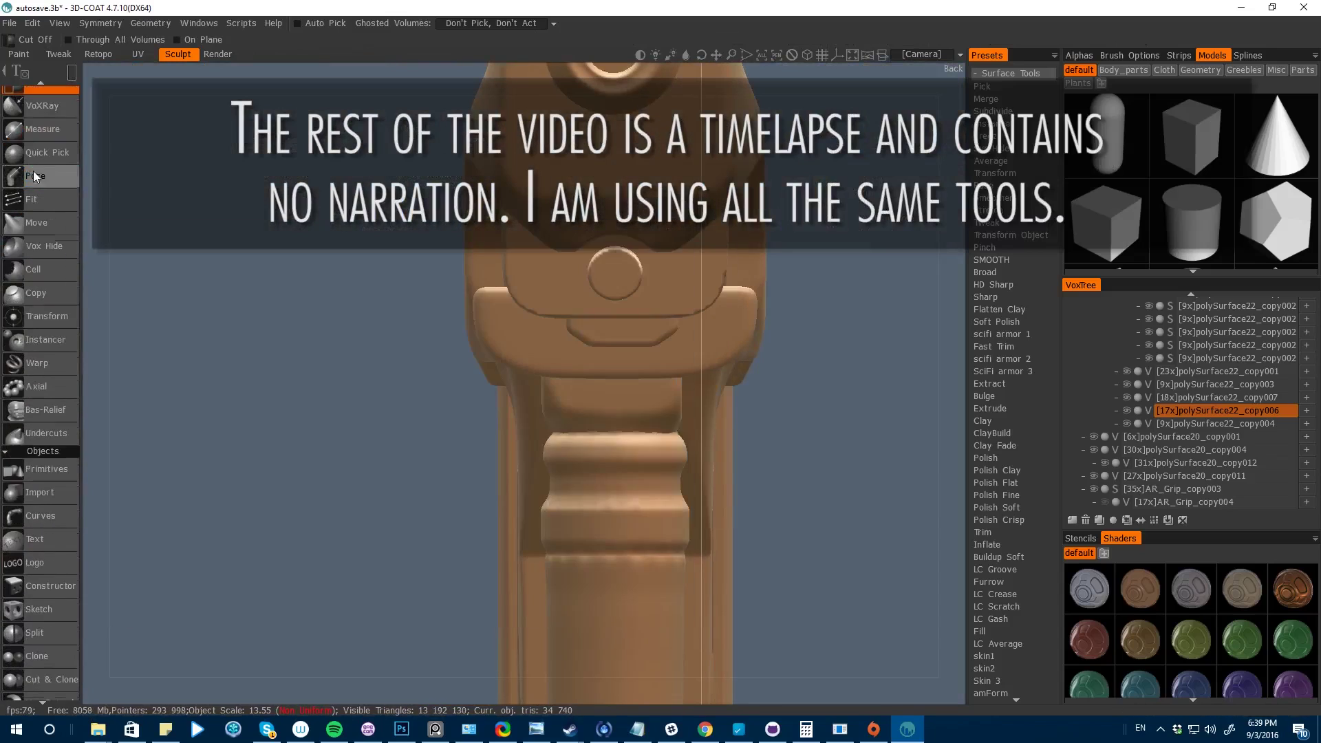
- Narrow the mount clamp sideways and lower it slightly along the rail with the Transform tool
left_click(27, 321)
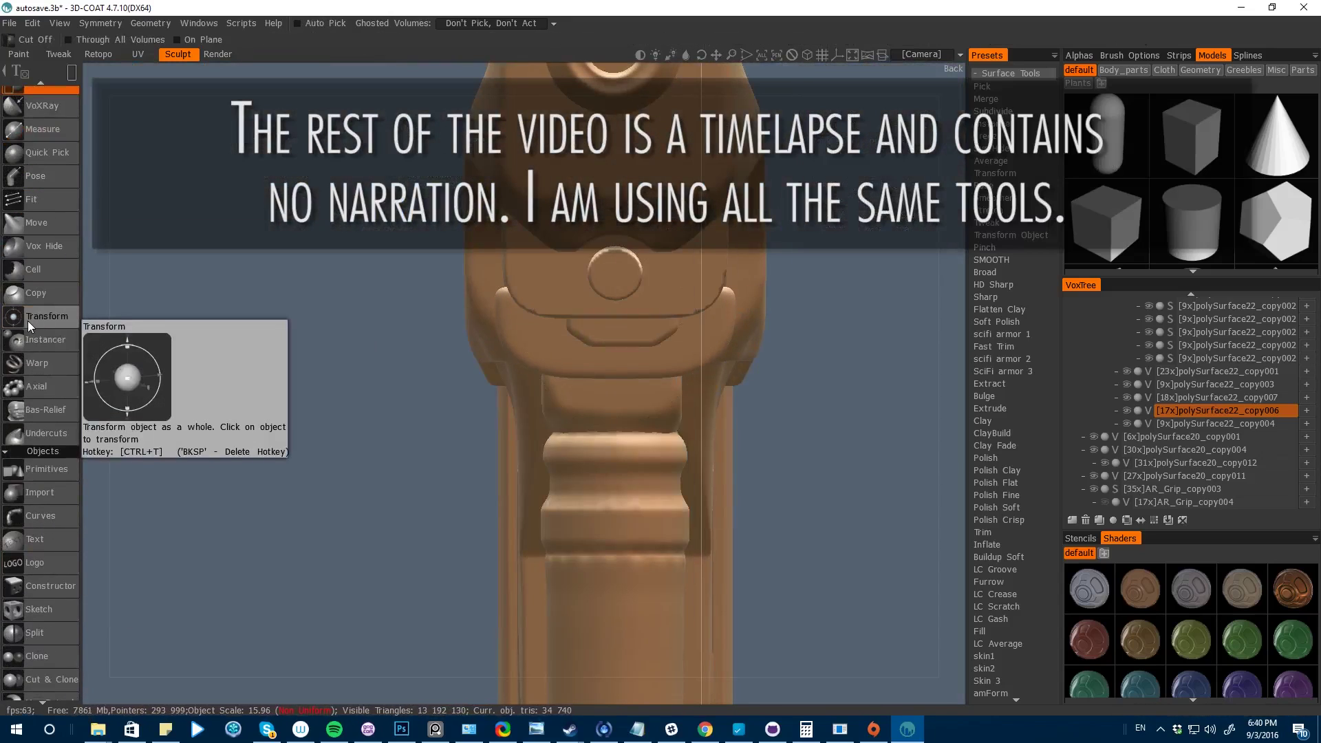
left_click_drag(578, 237, 578, 239)
key("t")
key("t")
key("t")
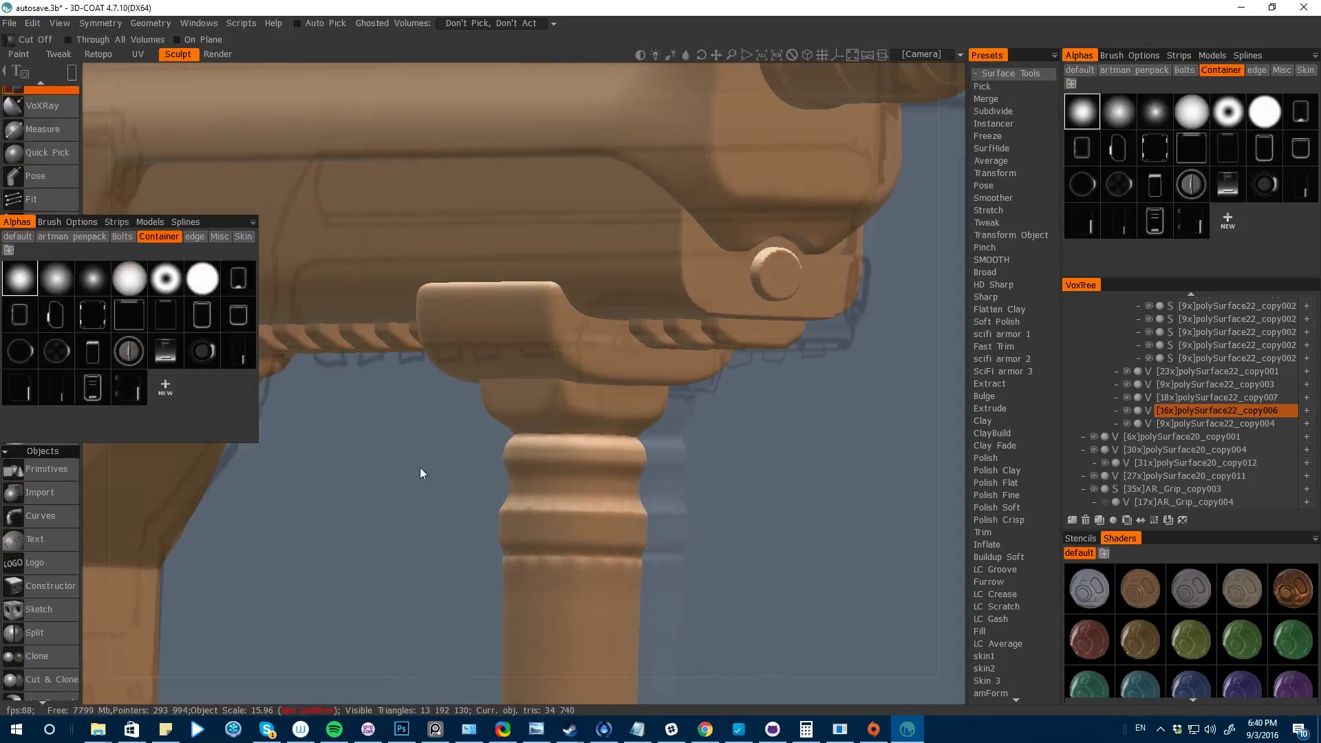
left_click(34, 320)
left_click(34, 320)
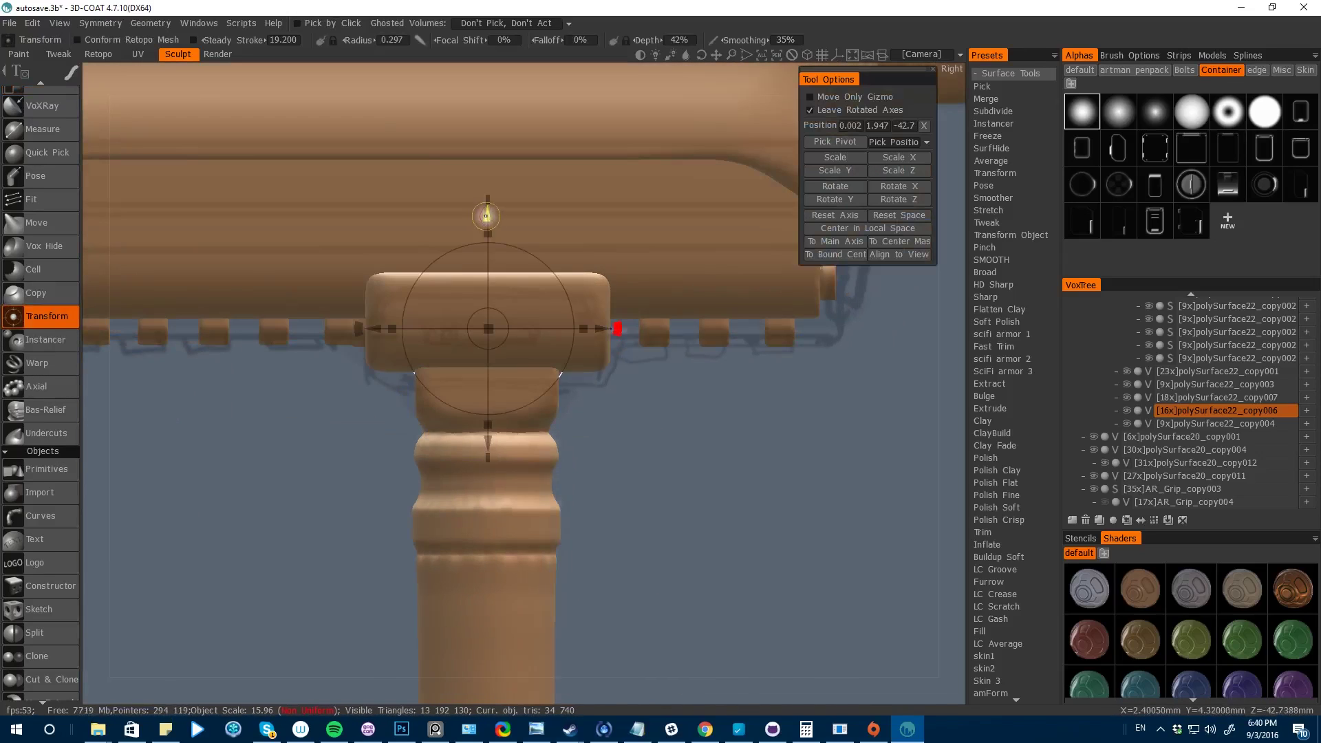
left_click_drag(487, 215, 487, 227)
- Apply a thin Cut Off rectangle across the clamp's base where it meets the foregrip's neck
key("h")
key("h")
key("h")
left_click(41, 90)
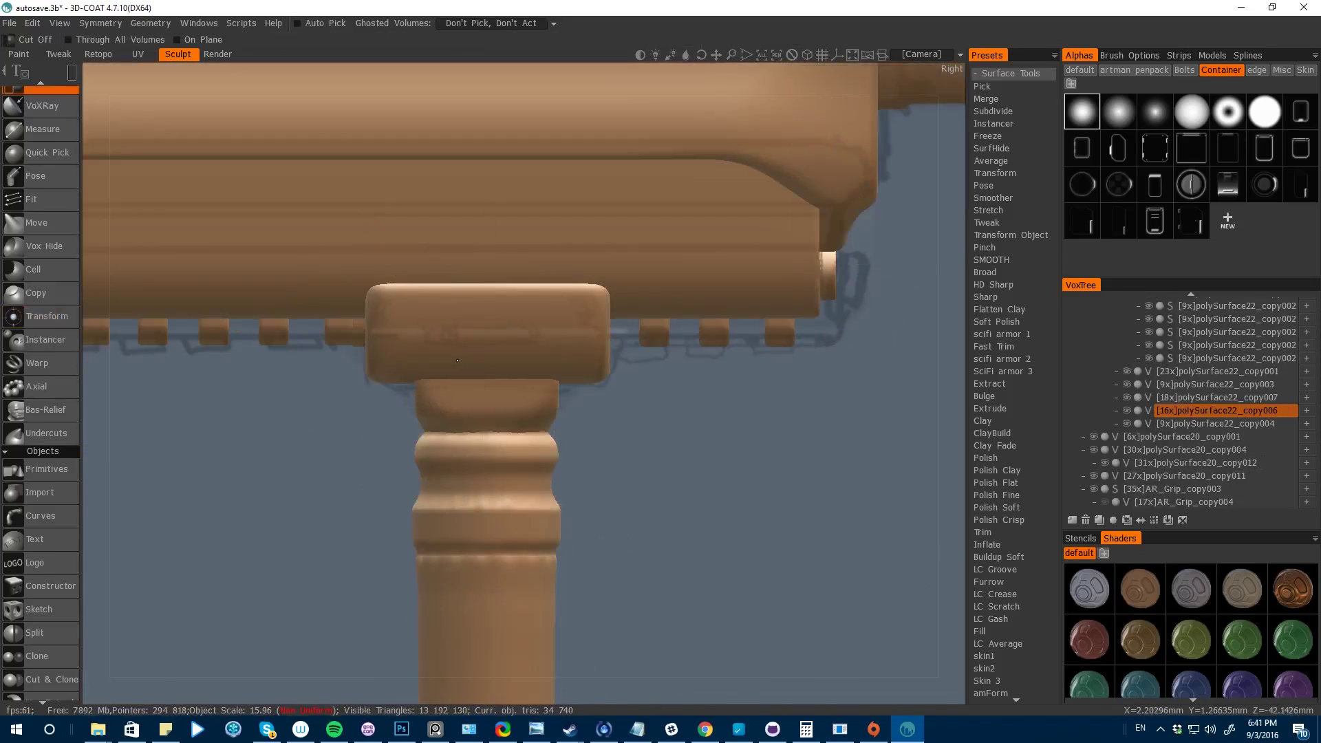
key("e")
left_click_drag(410, 371, 563, 390)
left_click_drag(403, 531, 402, 419, "alt+shift")
left_click_drag(566, 547, 566, 549)
left_click_drag(319, 358, 206, 466, "alt+shift")
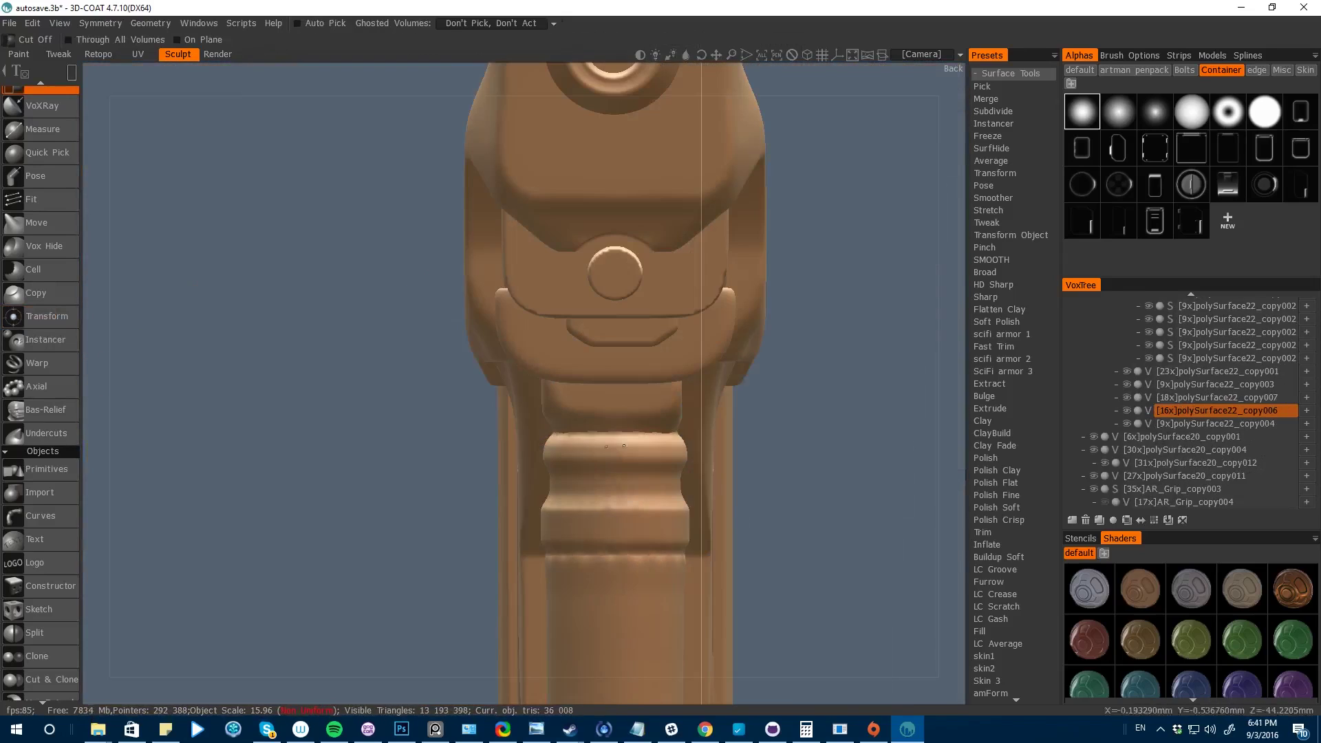
- Shorten the mount clamp slightly along the barrel direction with the Transform tool and double its resolution with Res+
scroll(587, 675, "down", 5)
left_click_drag(475, 673, 587, 561, "alt+shift")
scroll(567, 484, "up", 4)
left_click(46, 317)
left_click_drag(578, 480, 570, 480)
key("space")
left_click(306, 681)
- Select the front and rear edge strips of the mount clamp with Pose rectangles and shift them along the barrel axis
key("space")
left_click(333, 313)
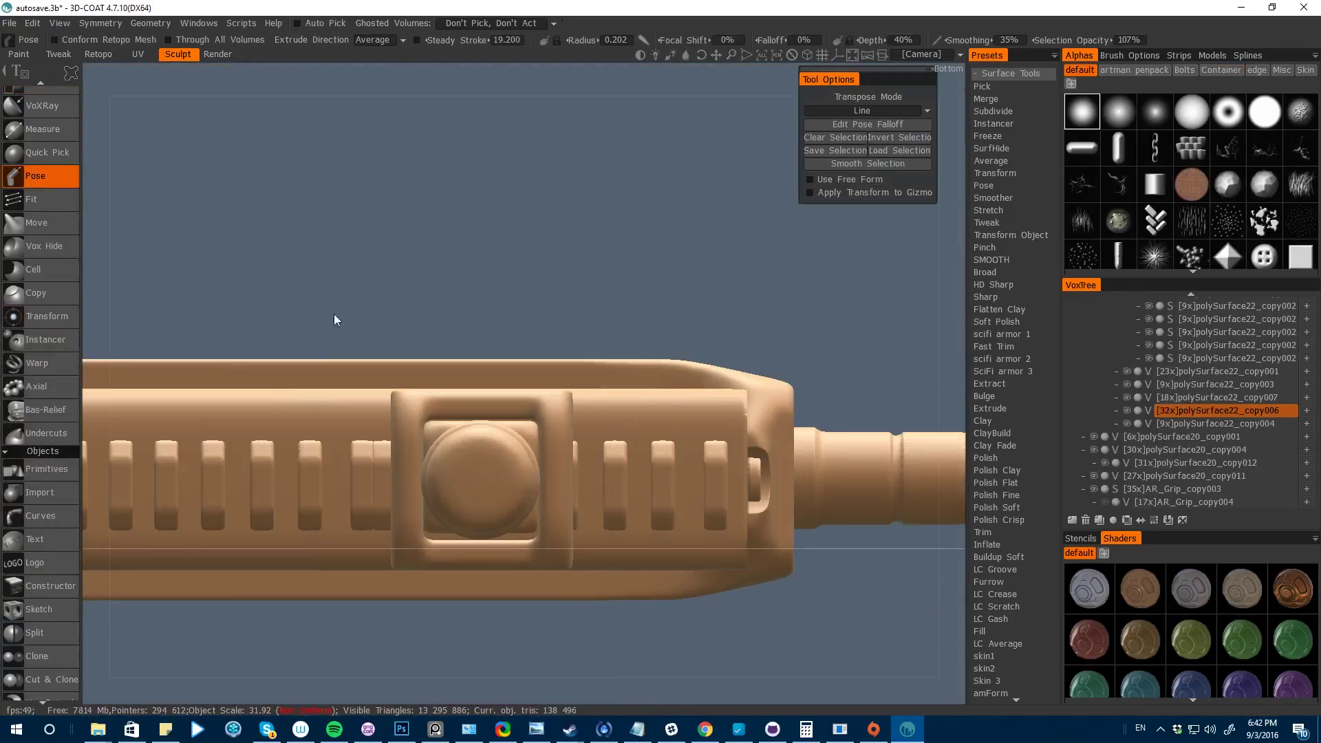
key("s")
left_click_drag(387, 569, 395, 492)
key("e")
left_click(378, 370)
left_click_drag(376, 375, 406, 585)
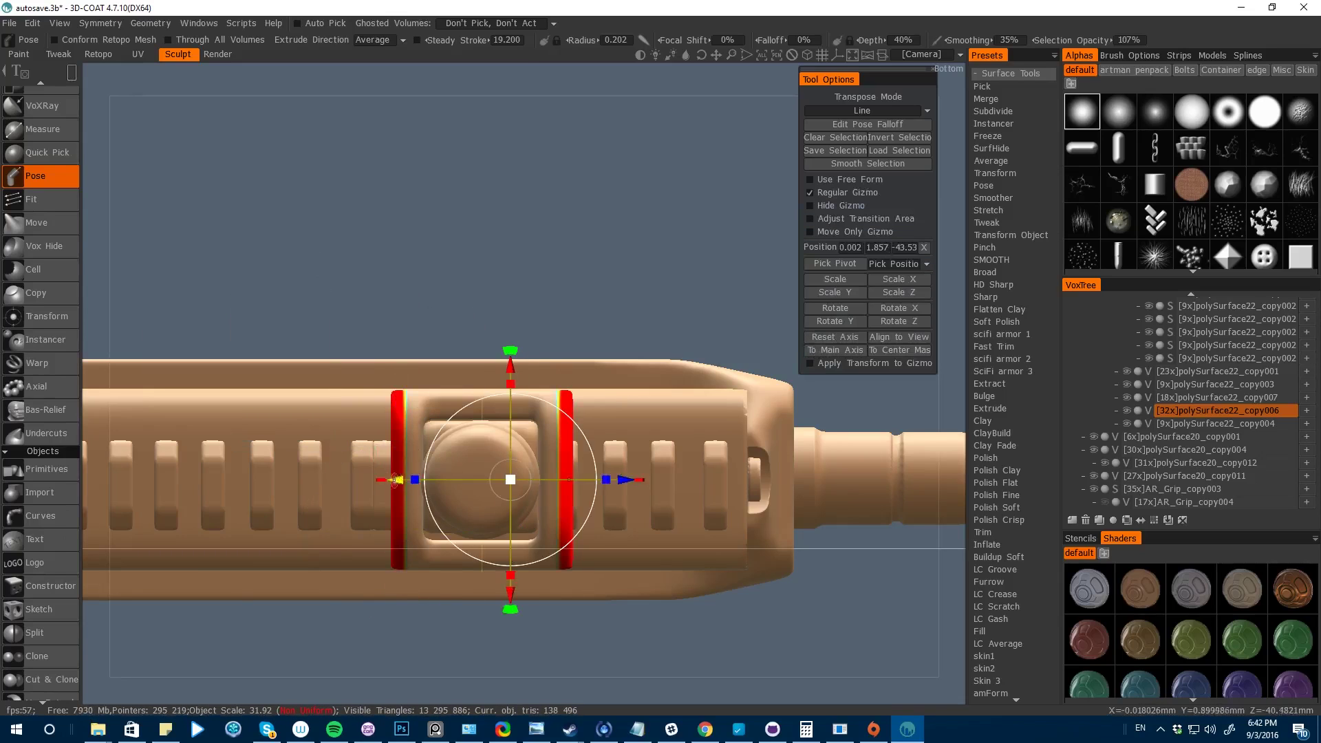
left_click_drag(392, 479, 379, 479)
- Clear the Pose selection, select another narrow strip across the mount clamp, and move it along the barrel axis
key("ctrl+d")
left_click_drag(416, 375, 431, 585)
left_click_drag(326, 479, 313, 480)
- Duplicate the mount clamp volume, bring up the Transform gizmo on the copy, and return to polySurface22_copy006 with the Move tool
left_click(1100, 520)
left_click(47, 316)
left_click_drag(346, 386, 300, 496, "alt+shift")
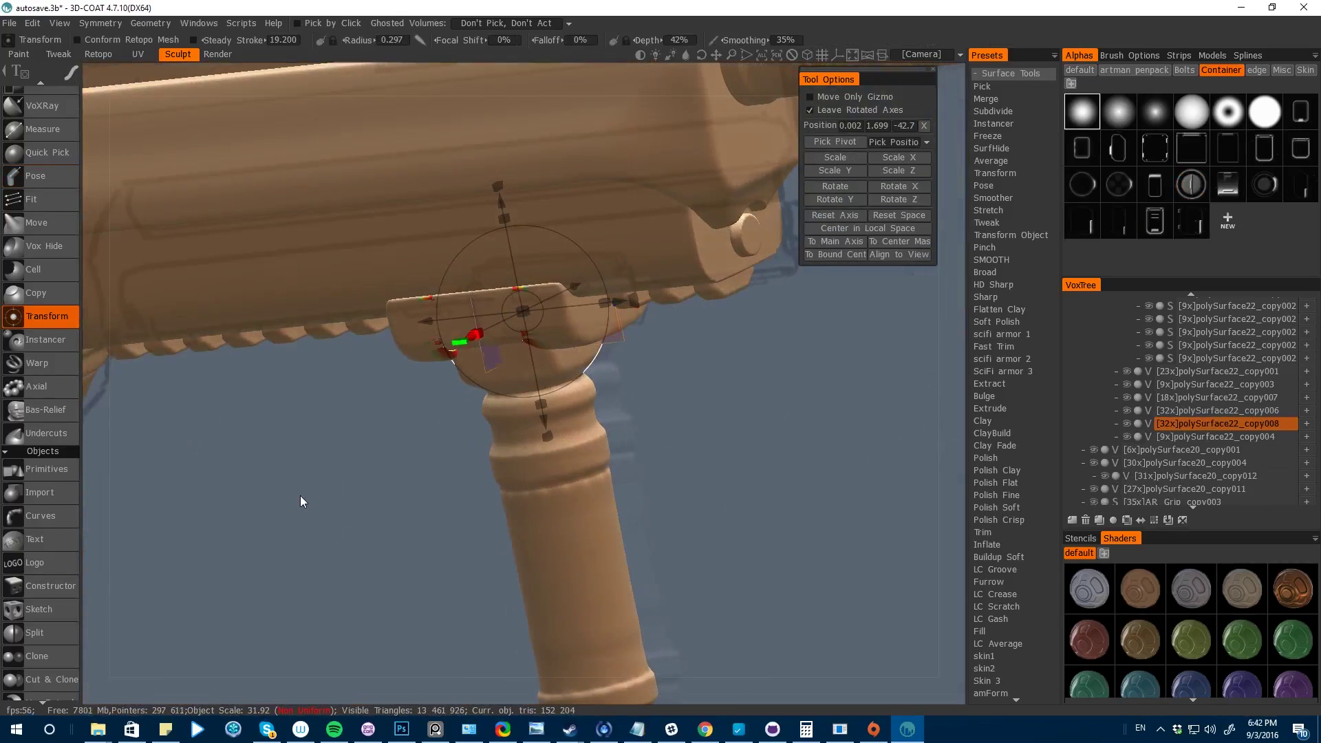
left_click_drag(214, 400, 289, 372, "alt")
left_click(37, 223)
left_click(1215, 409)
left_click_drag(812, 482, 863, 477, "alt+shift")
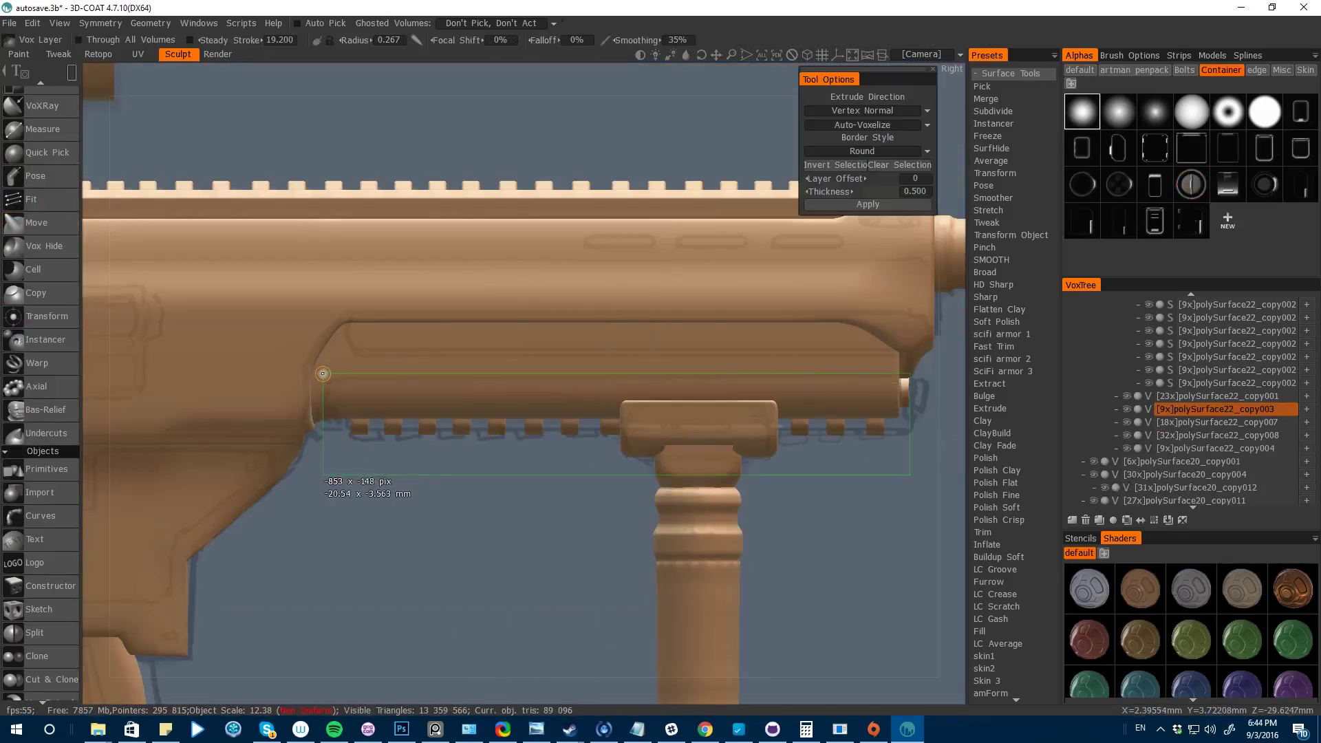
- Extract a Vox Layer with thickness 0.500 from the lower handguard polySurface22_copy003 inside a rectangle about 20.5 × 3.6 mm
left_click_drag(323, 374, 322, 374)
left_click_drag(386, 523, 468, 510, "alt")
left_click_drag(468, 509, 417, 446, "alt+shift")
key("e")
left_click(251, 472)
left_click_drag(910, 475, 323, 373)
key("Return")
left_click_drag(227, 527, 364, 529, "alt+shift")
- Trim the front end of the extracted lower handguard shell with a Cut Off rectangle and bring up the Transform gizmo on it
left_click(43, 90)
left_click_drag(914, 484, 899, 344)
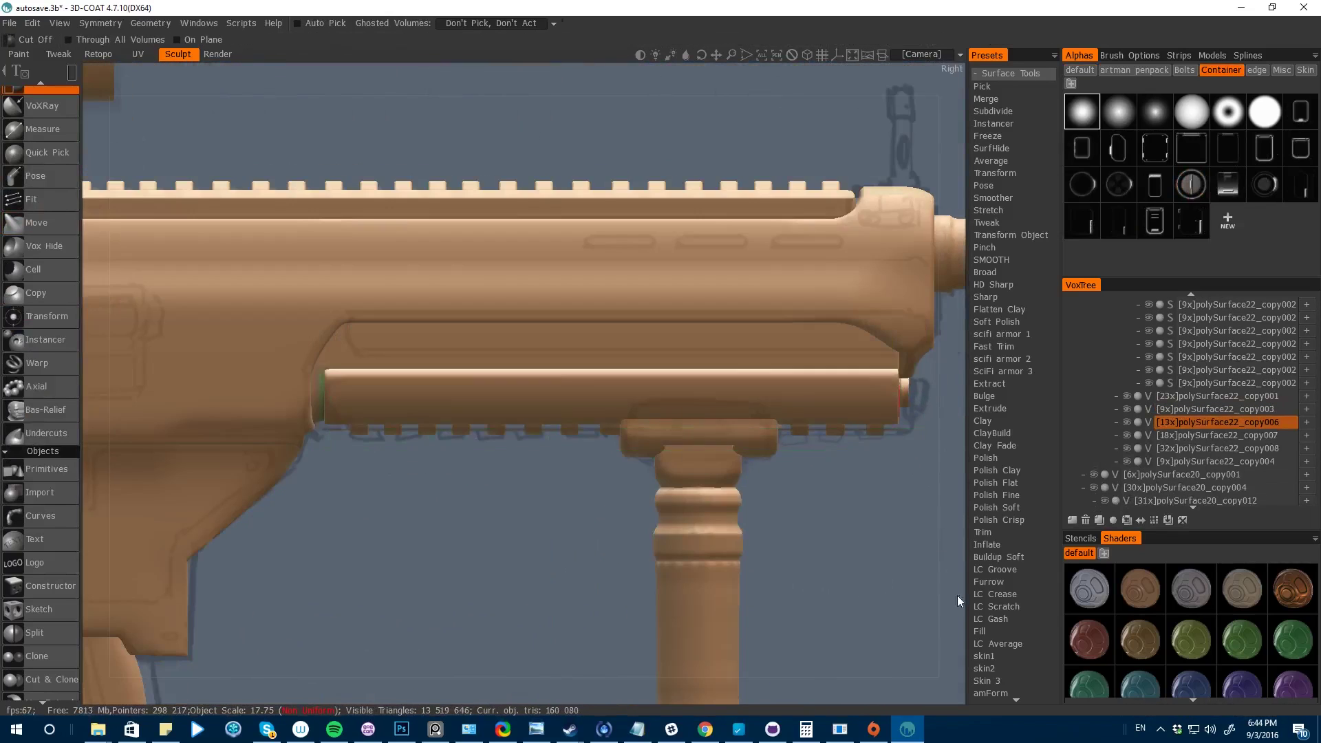
key("space")
left_click_drag(303, 509, 448, 569, "alt+shift")
left_click(436, 392)
right_click_drag(448, 570, 433, 465, "alt")
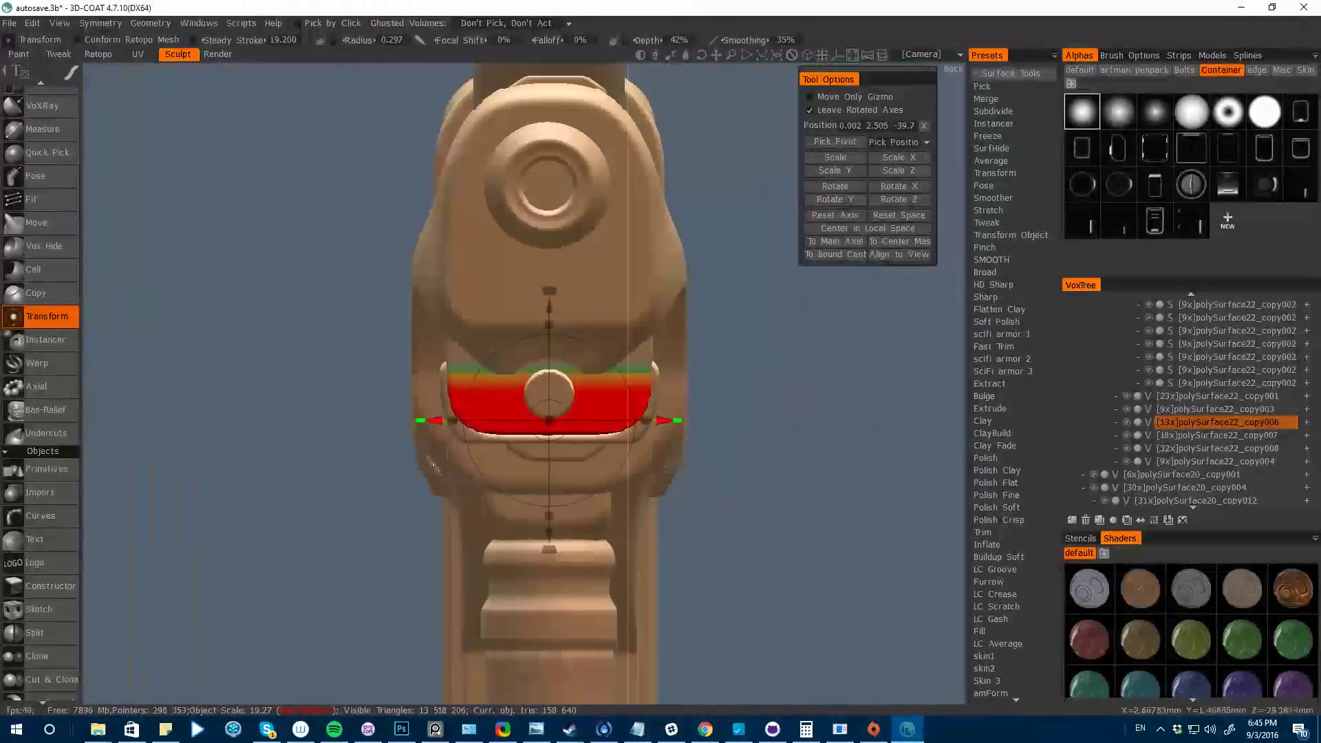
- Round off the rear upper corner of the lower shell polySurface22_copy006 with a Cut Off curve
key("space")
left_click(440, 454)
key("e")
left_click(468, 441)
left_click_drag(124, 481, 327, 353, "alt")
key("e")
left_click(337, 361)
middle_click_drag(420, 377, 321, 377, "alt")
right_click_drag(320, 377, 320, 386, "alt")
key("e")
left_click(369, 370)
- Cut the front upper corner of the lower shell to a rounded slope with a Cut Off curve
right_click_drag(828, 365, 829, 346, "alt")
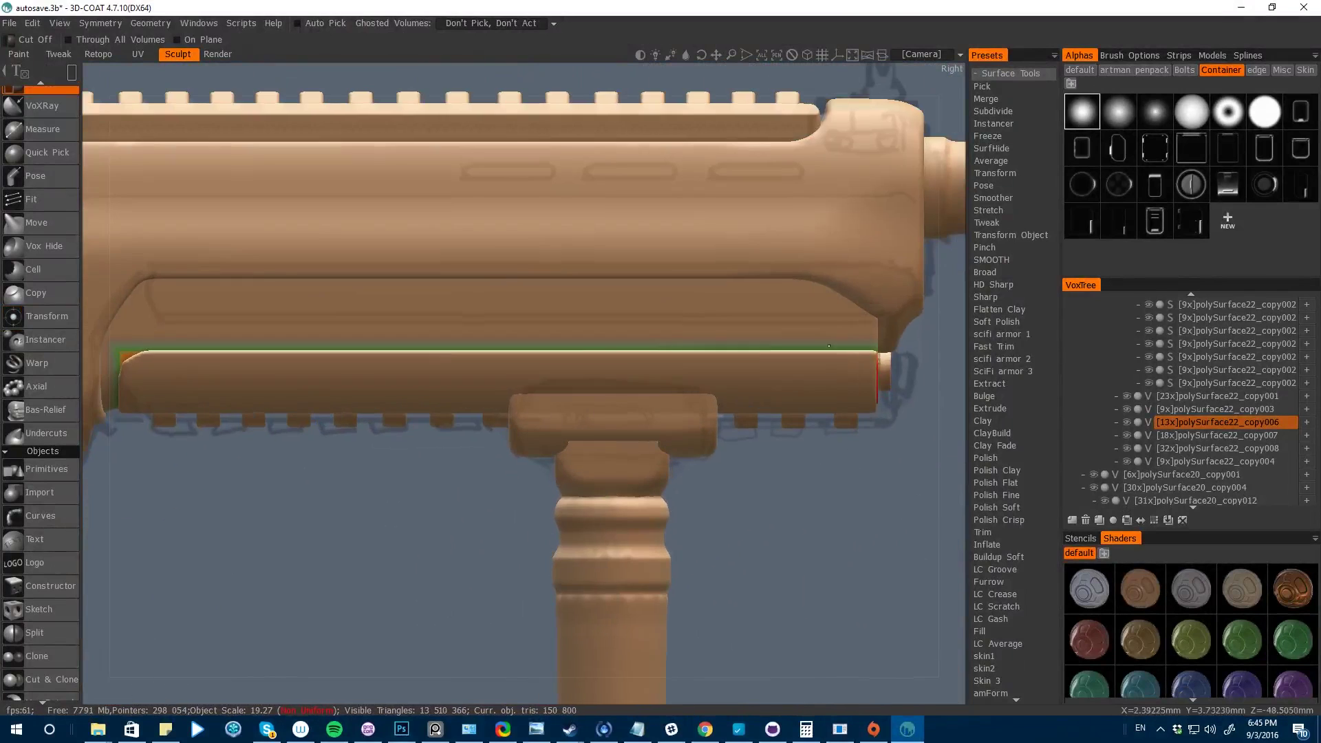
key("e")
left_click(947, 333)
left_click(845, 353)
left_click(871, 359)
left_click(877, 370)
left_click_drag(806, 393, 102, 419, "alt+shift")
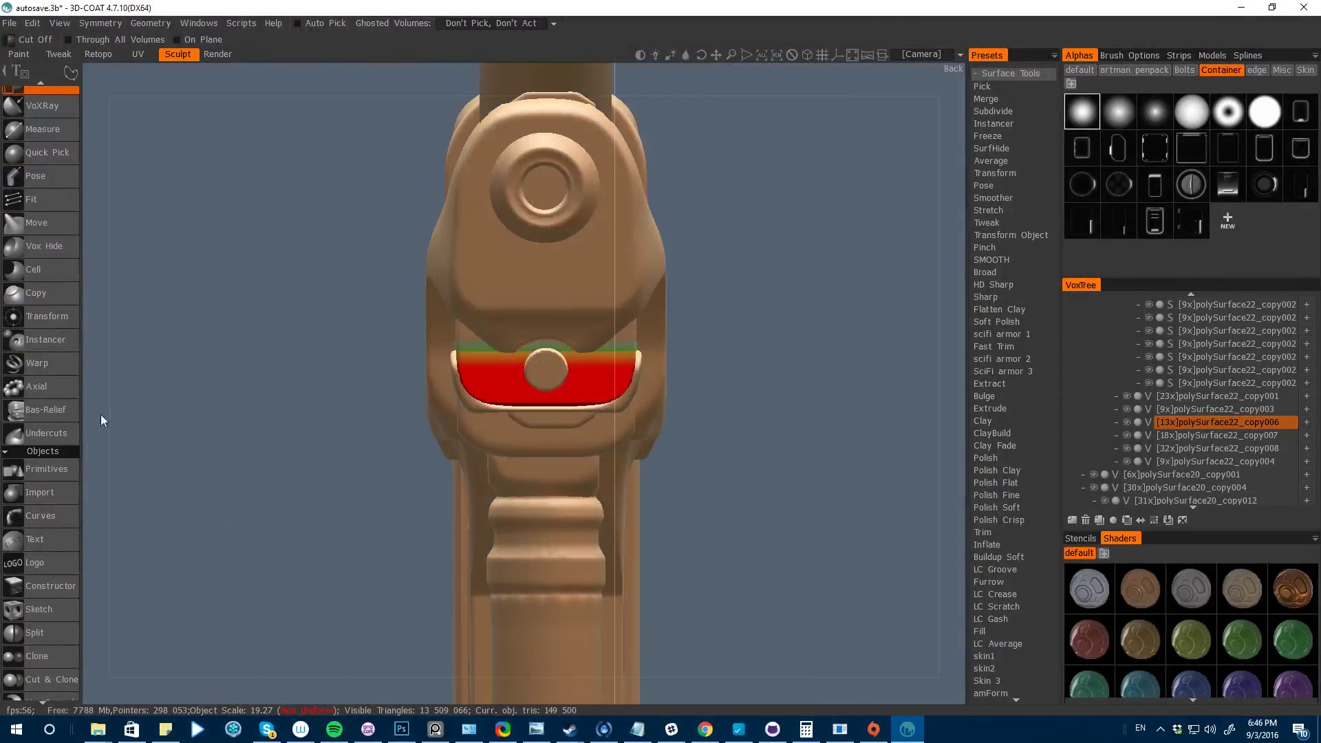
- Select polySurface22_copy006 and trim its rear end with a Cut Off rectangle in the bottom view
key("space")
key("h")
key("space")
mouse_move(496, 378)
left_mouse_down("alt")
mouse_move(695, 454)
mouse_move(886, 558)
mouse_move(973, 463)
left_mouse_up("alt")
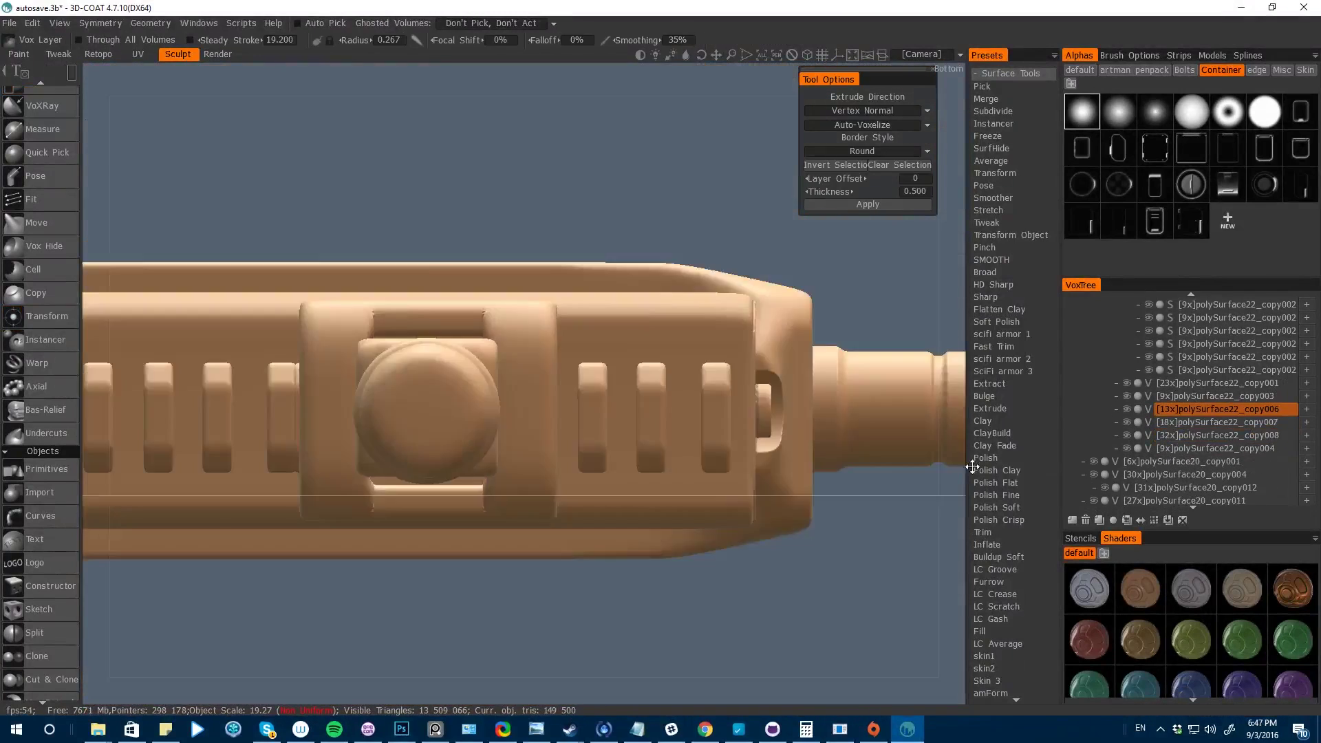
right_click_drag(973, 463, 943, 523, "alt")
mouse_move(943, 523)
left_mouse_down("alt")
mouse_move(943, 592)
mouse_move(944, 481)
left_mouse_up("alt")
key("space")
left_click(324, 254)
left_click_drag(291, 237, 379, 481)
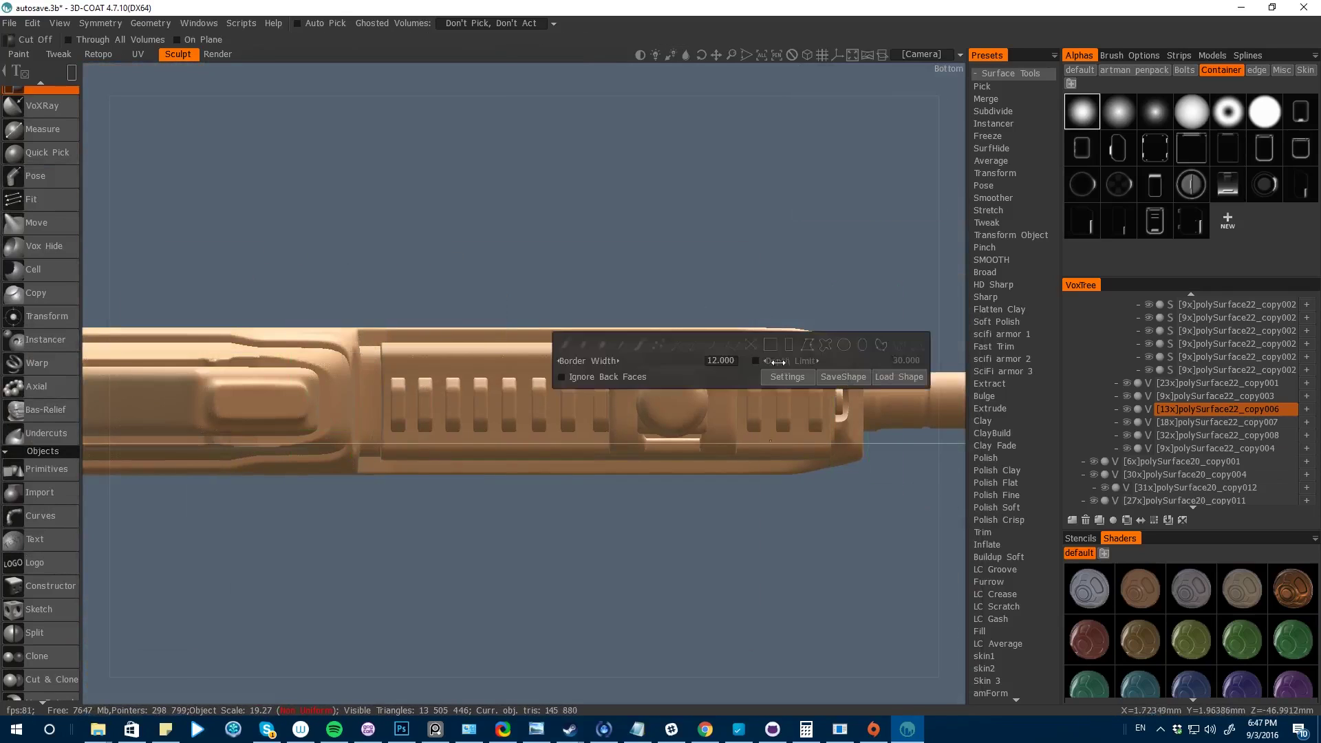
- Bevel the rear upper corner of the lower shell with a diagonal Cut Off line in the side view
left_click_drag(344, 110, 343, 330, "alt+shift")
right_click_drag(343, 330, 427, 330, "alt")
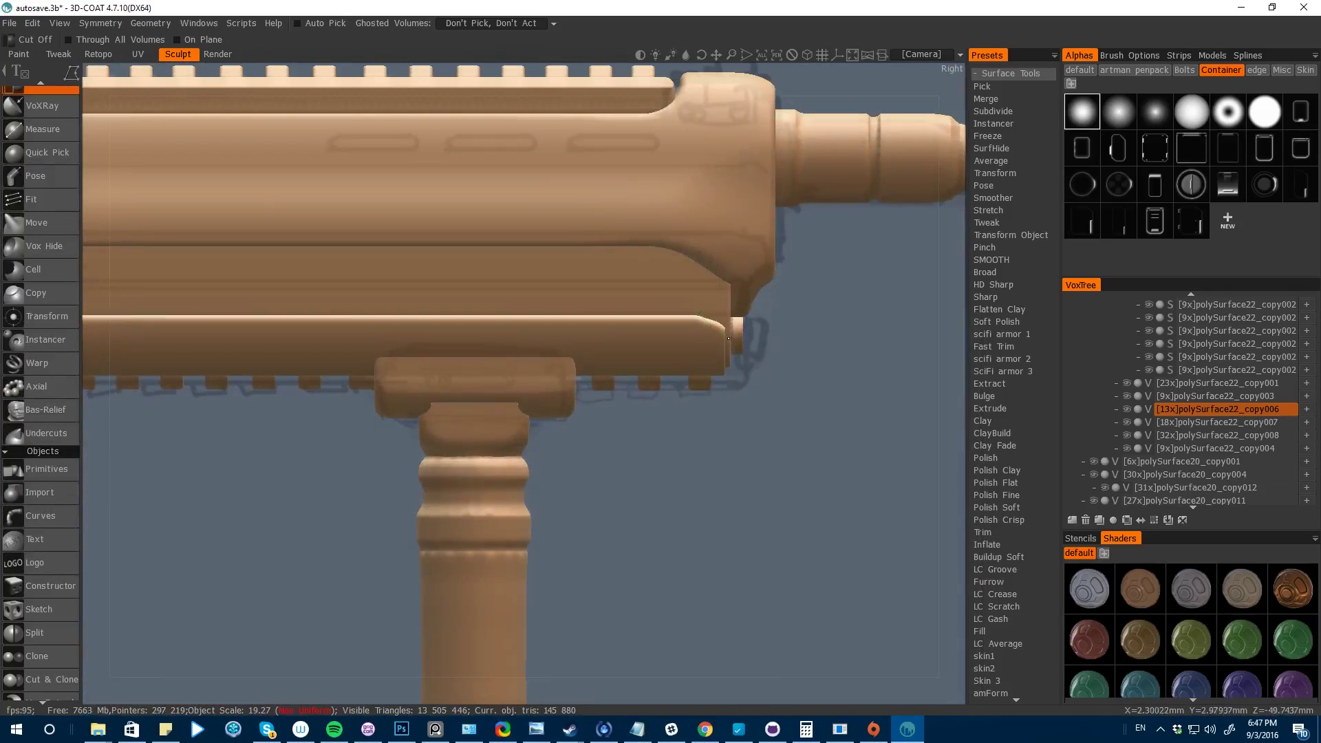
middle_click_drag(330, 399, 644, 413, "alt")
left_click_drag(308, 354, 335, 329)
- Select part of the lower shell with a Pose rectangle in the muzzle-end view
key("space")
left_click(461, 317)
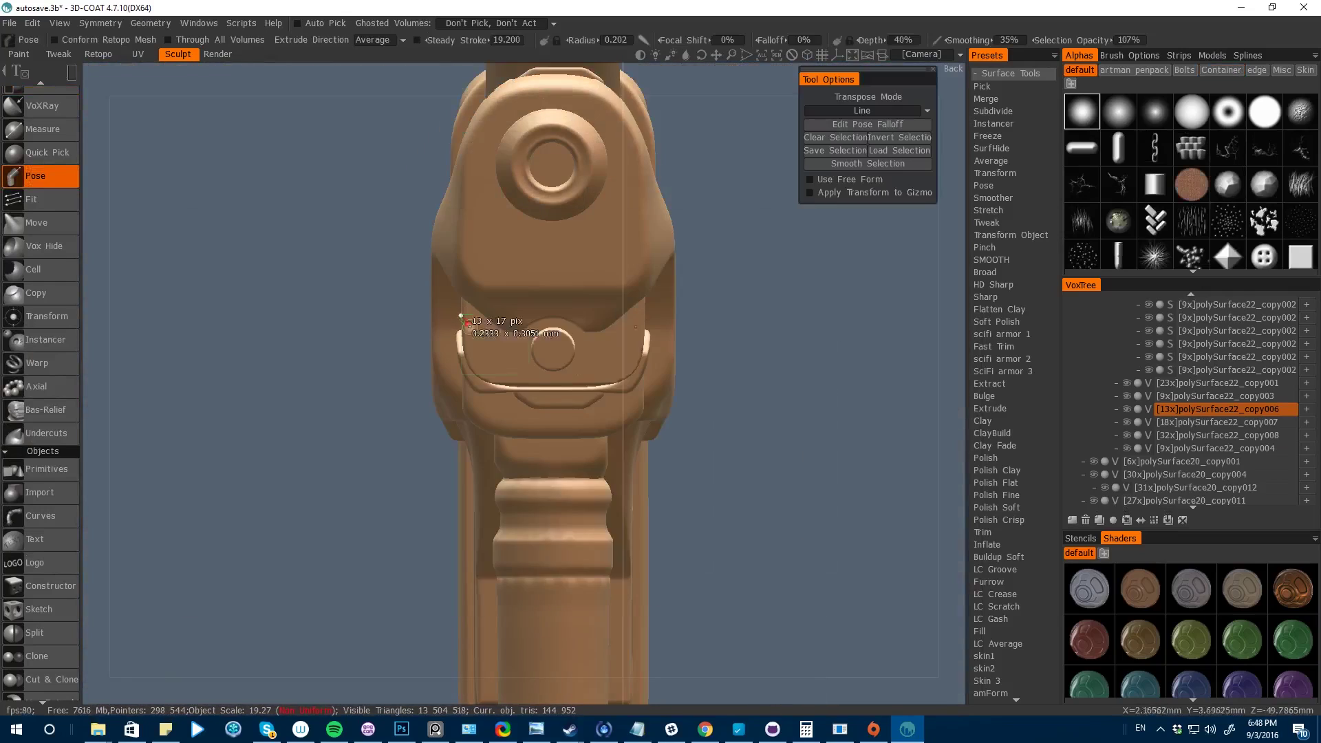
left_click_drag(593, 389, 594, 390)
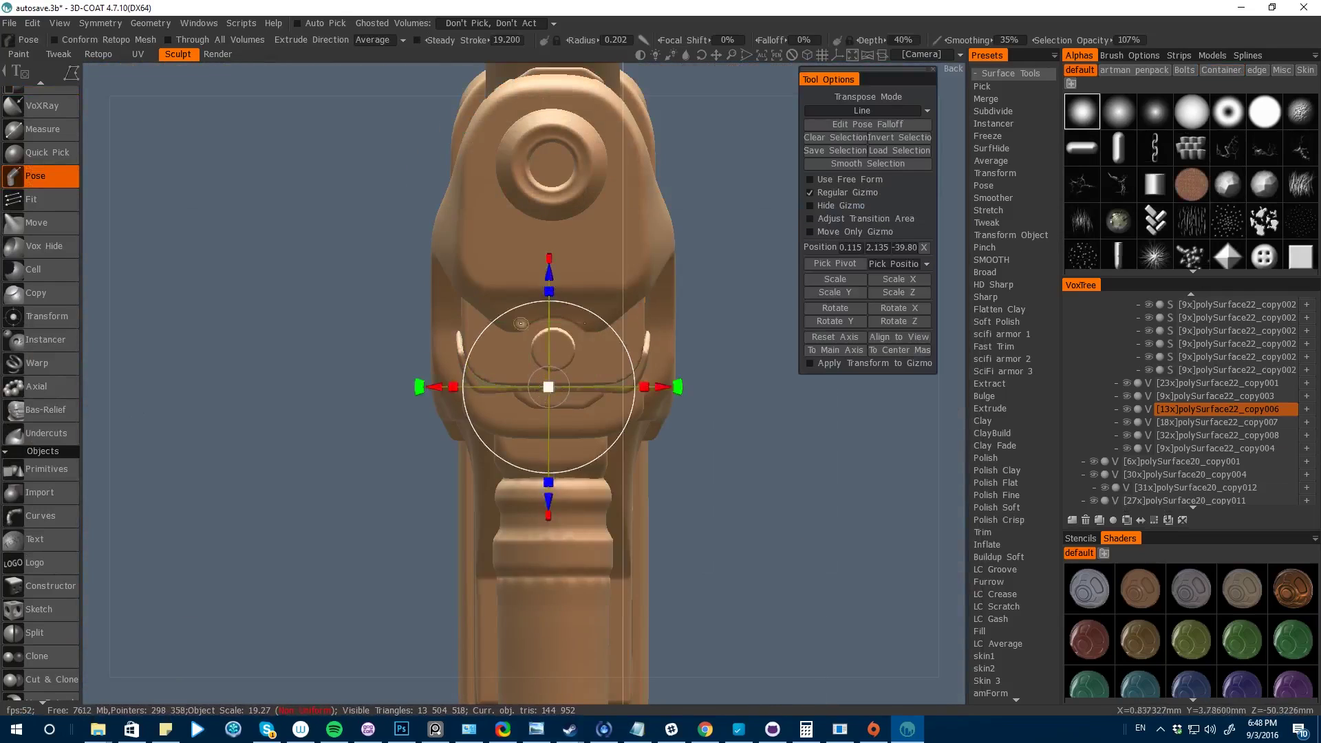
- Try to move the Pose-selected part of the shell upward, inspect it from the side, and undo the move
left_click_drag(549, 275, 548, 213)
mouse_move(289, 413)
left_mouse_down("alt")
mouse_move(134, 390)
mouse_move(289, 399)
left_mouse_up("alt")
left_click(1127, 409, "alt")
left_click_drag(207, 441, 381, 452, "alt+shift")
left_click(1127, 409, "alt")
key("ctrl+z")
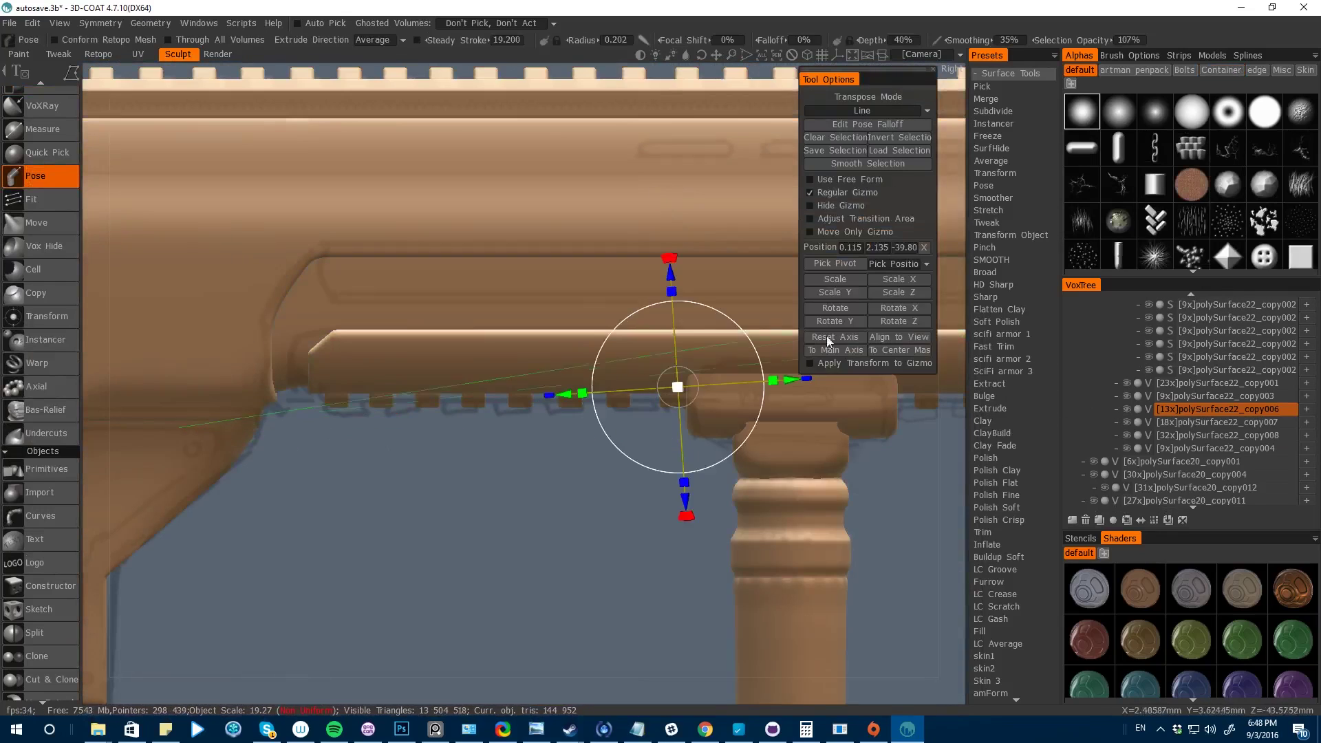
- Reset the Pose gizmo's axes, isolate the shell, and move its selected part upward
left_click(828, 342)
left_click_drag(908, 551, 749, 558, "alt+shift")
left_click(1127, 409, "alt")
left_click_drag(549, 274, 524, 215)
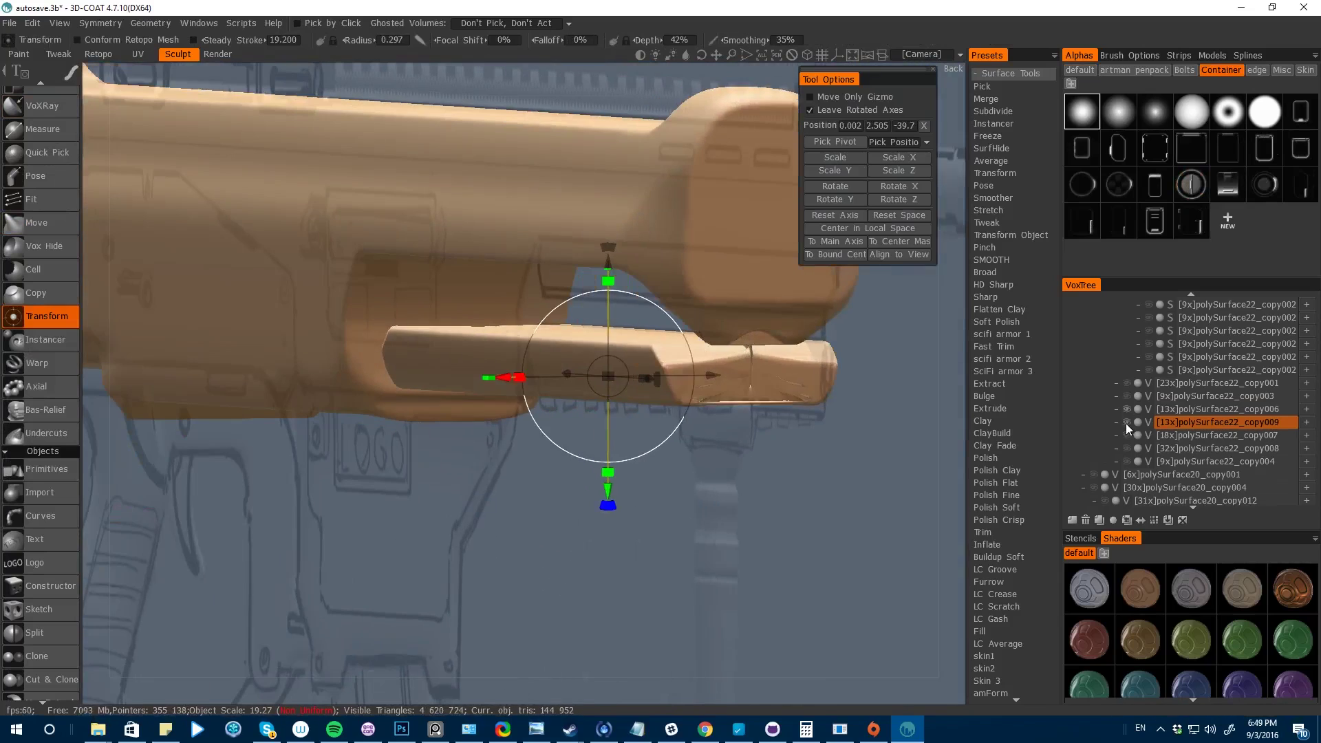
- Trim the underside of the shell volumes with a straight Cut Off line and a rectangle about 6.6 × 0.9 mm
key("space")
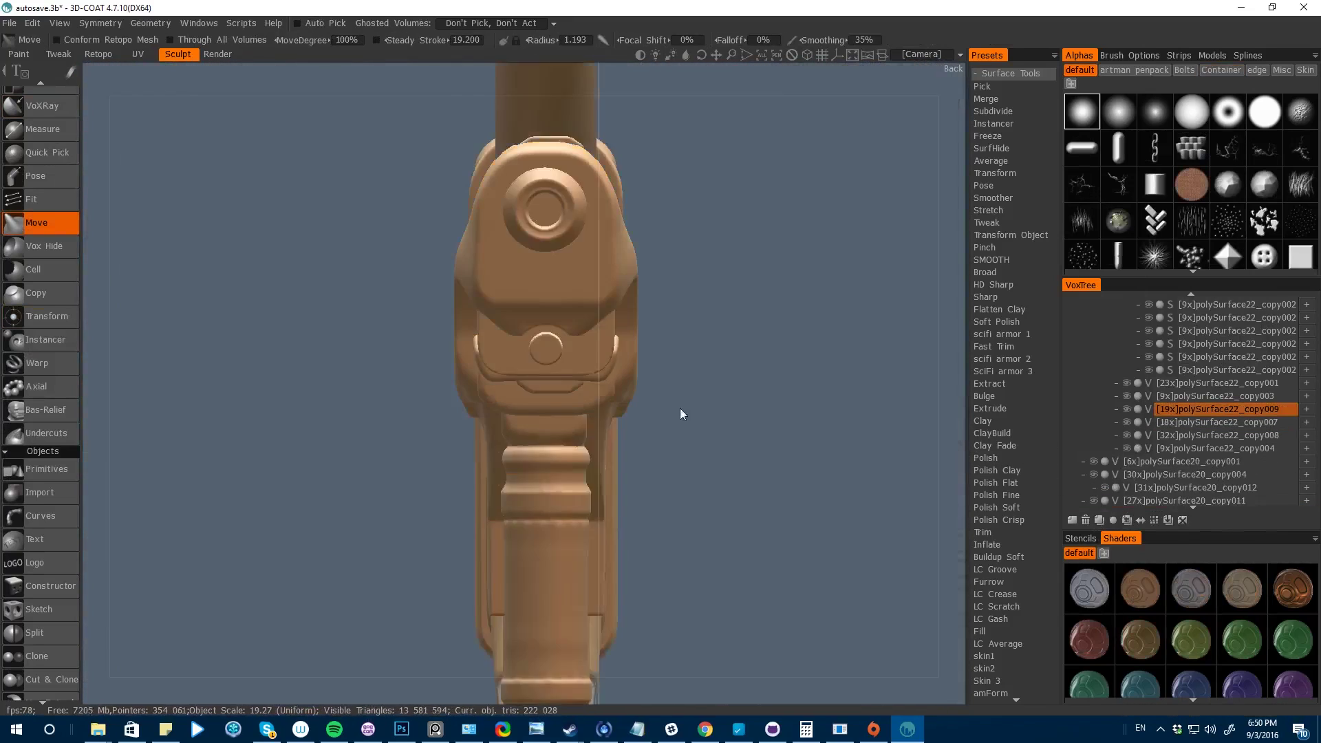
key("space")
left_click(558, 274)
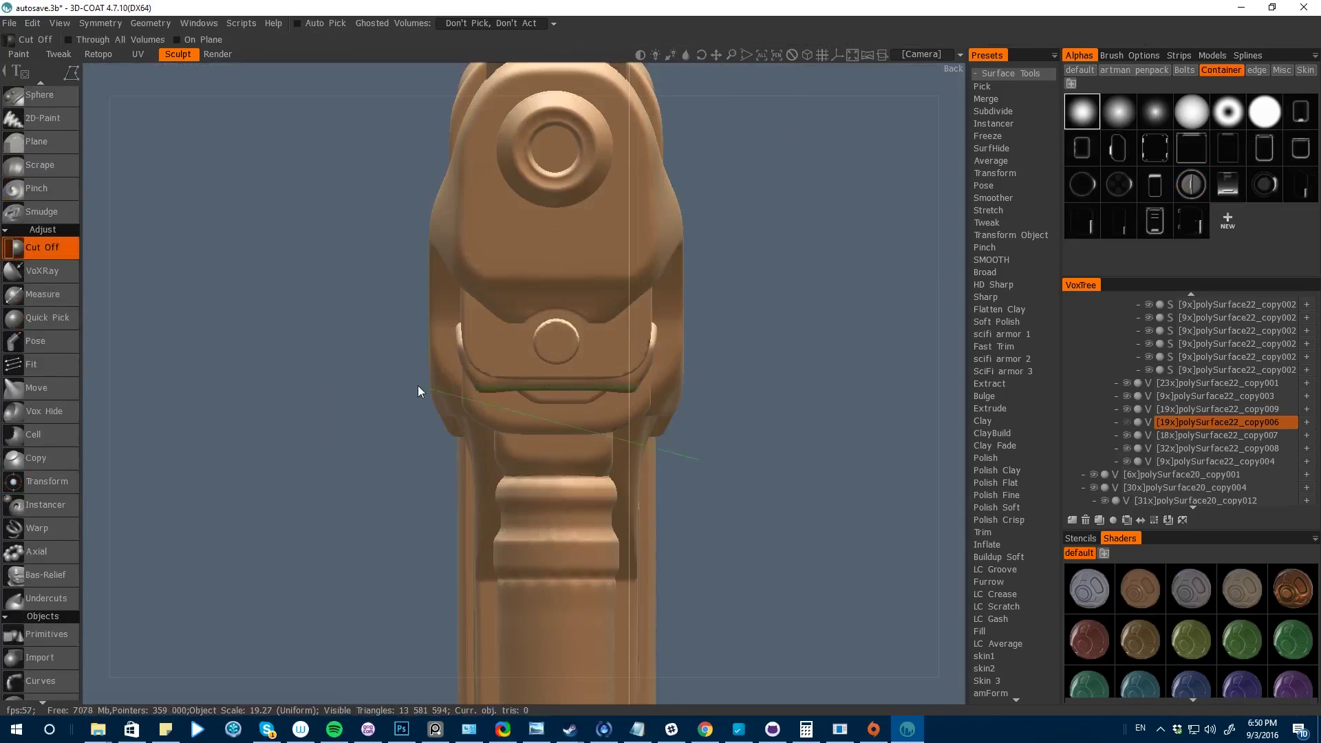
left_click_drag(234, 389, 612, 389)
key("space")
left_click(558, 274)
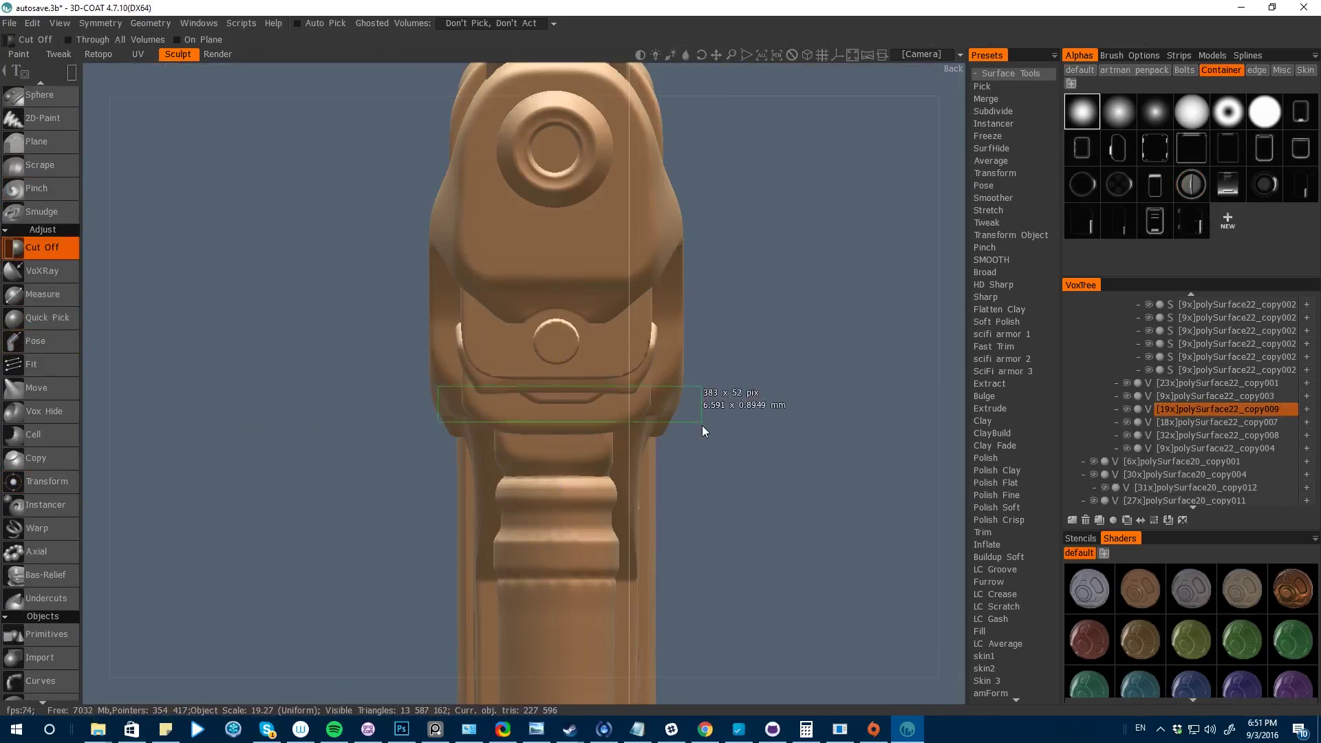
- Adjust the rear end of the lower shell polySurface22_copy006 with a Pose selection and toggle that volume's visibility
key("space")
left_click(353, 384)
left_click_drag(771, 383, 404, 383)
scroll(405, 385, "up", 3)
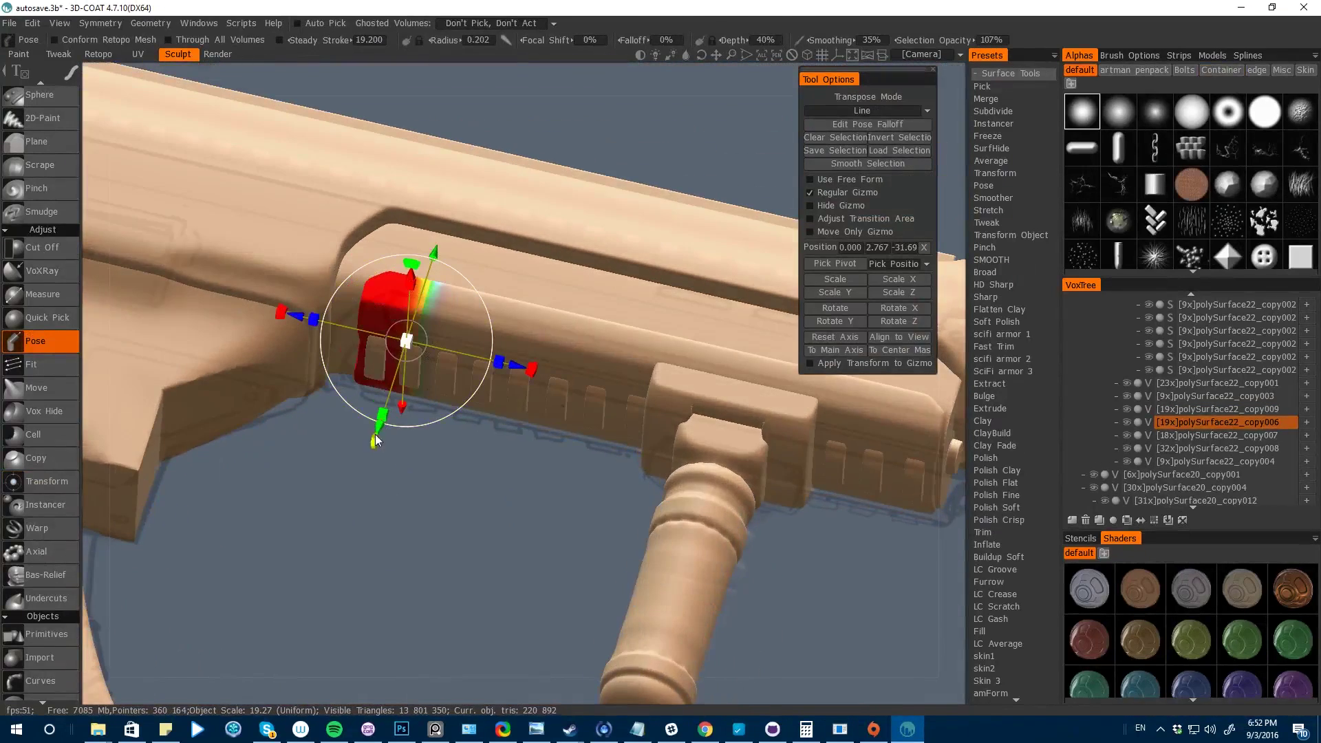
left_click(1127, 422)
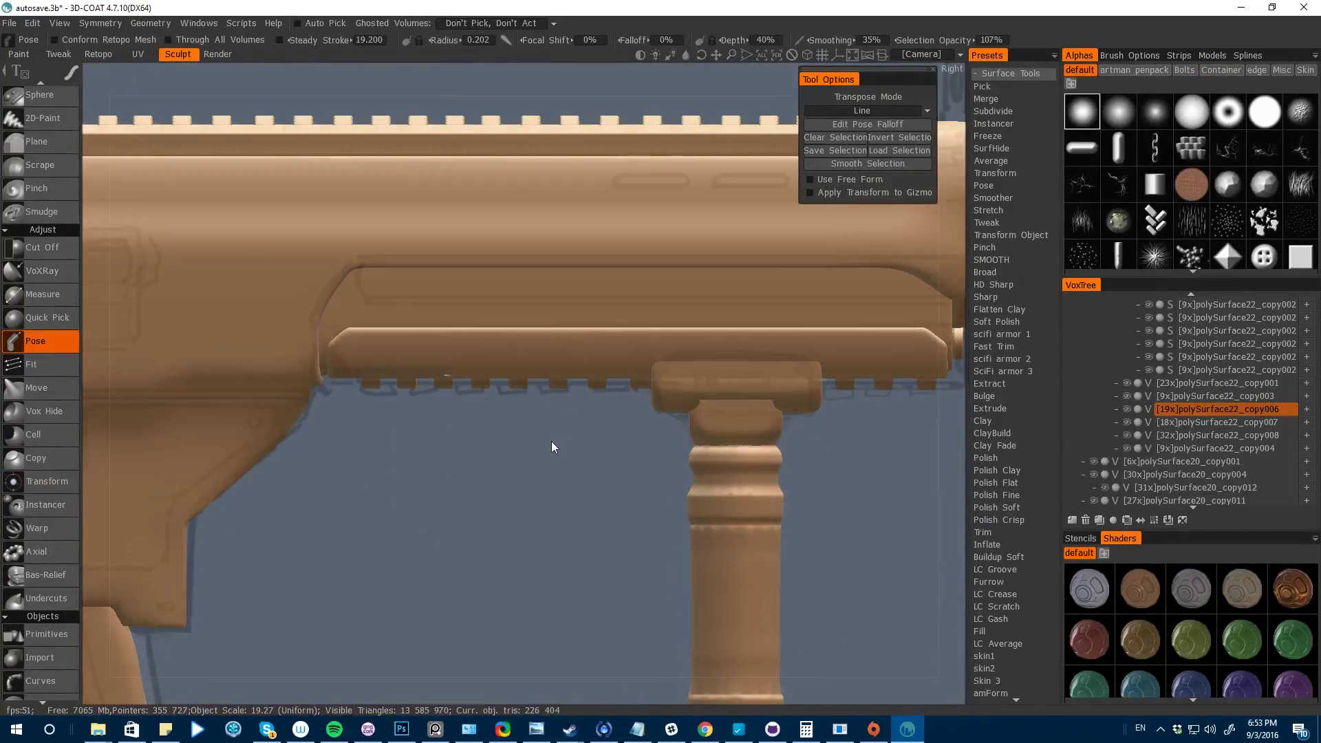
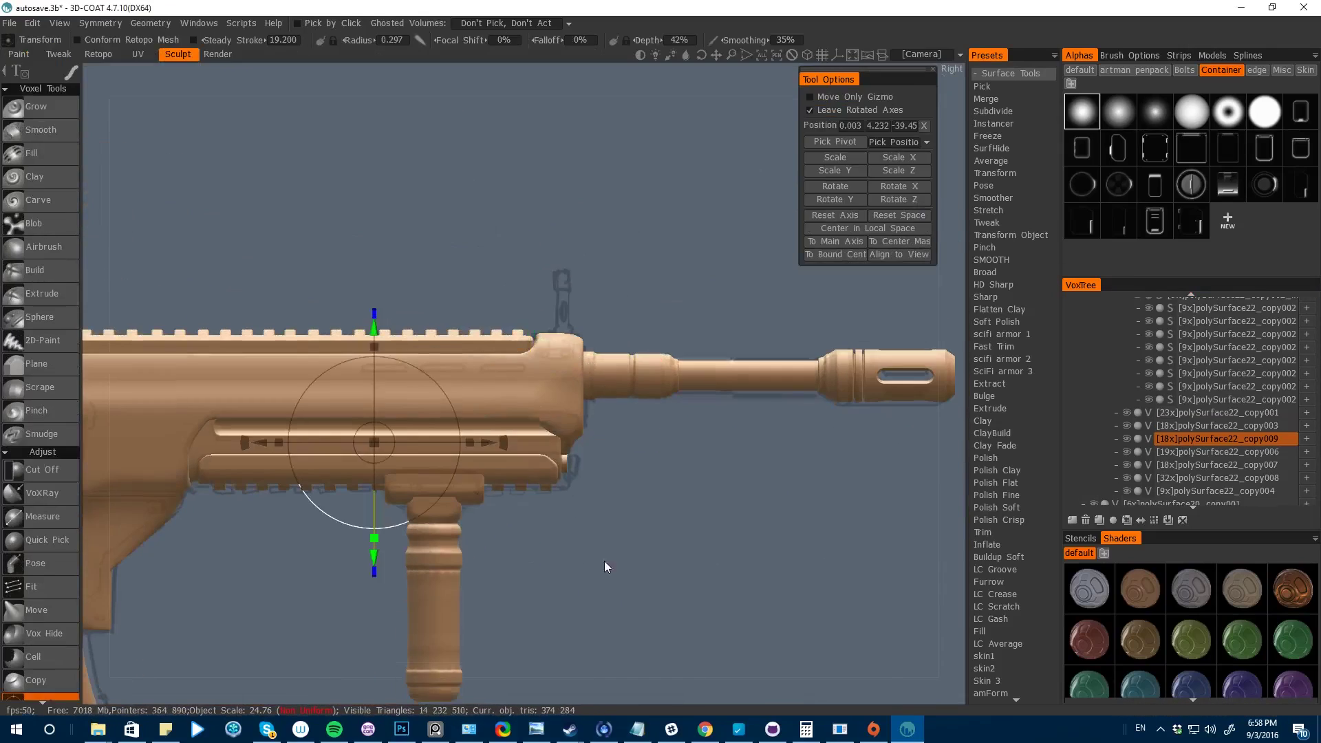
- Outline the handguard recess on polySurface22 with a closed Cut Off curve
key("space")
left_click(286, 535)
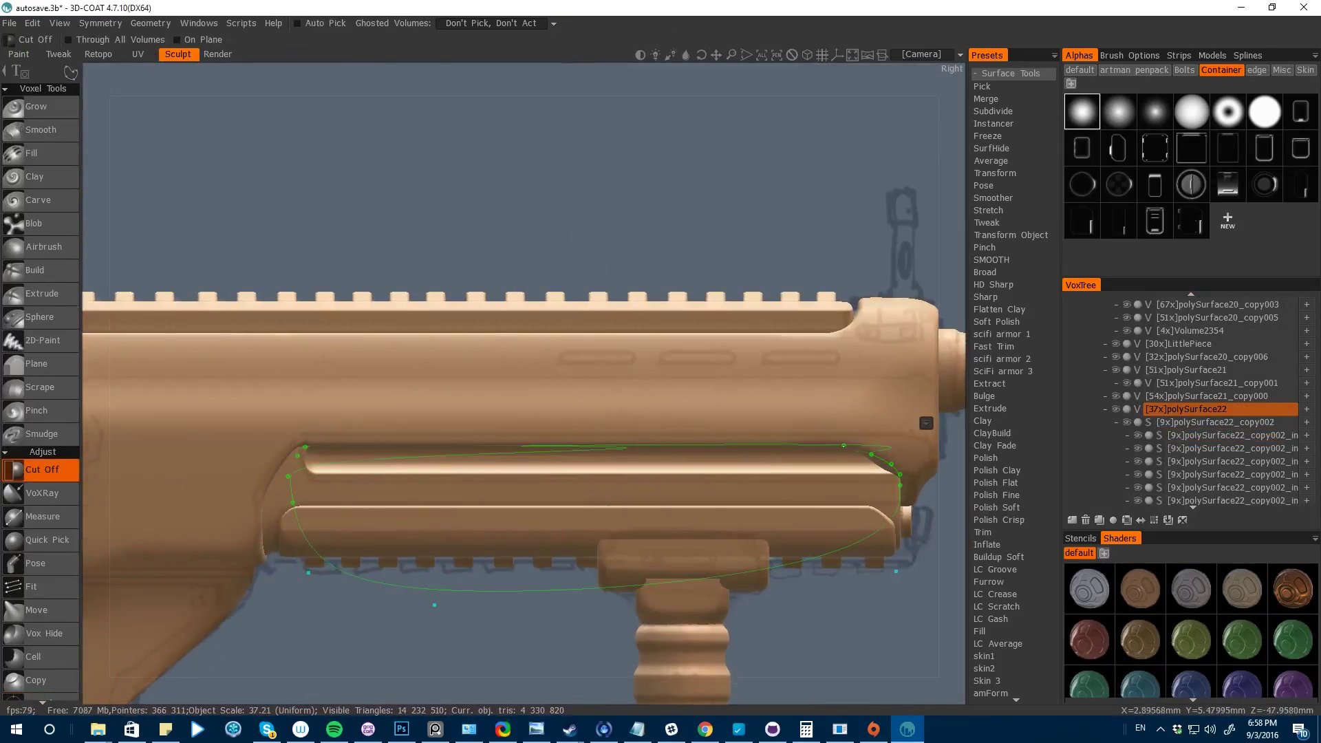
right_click(865, 450)
key("Escape")
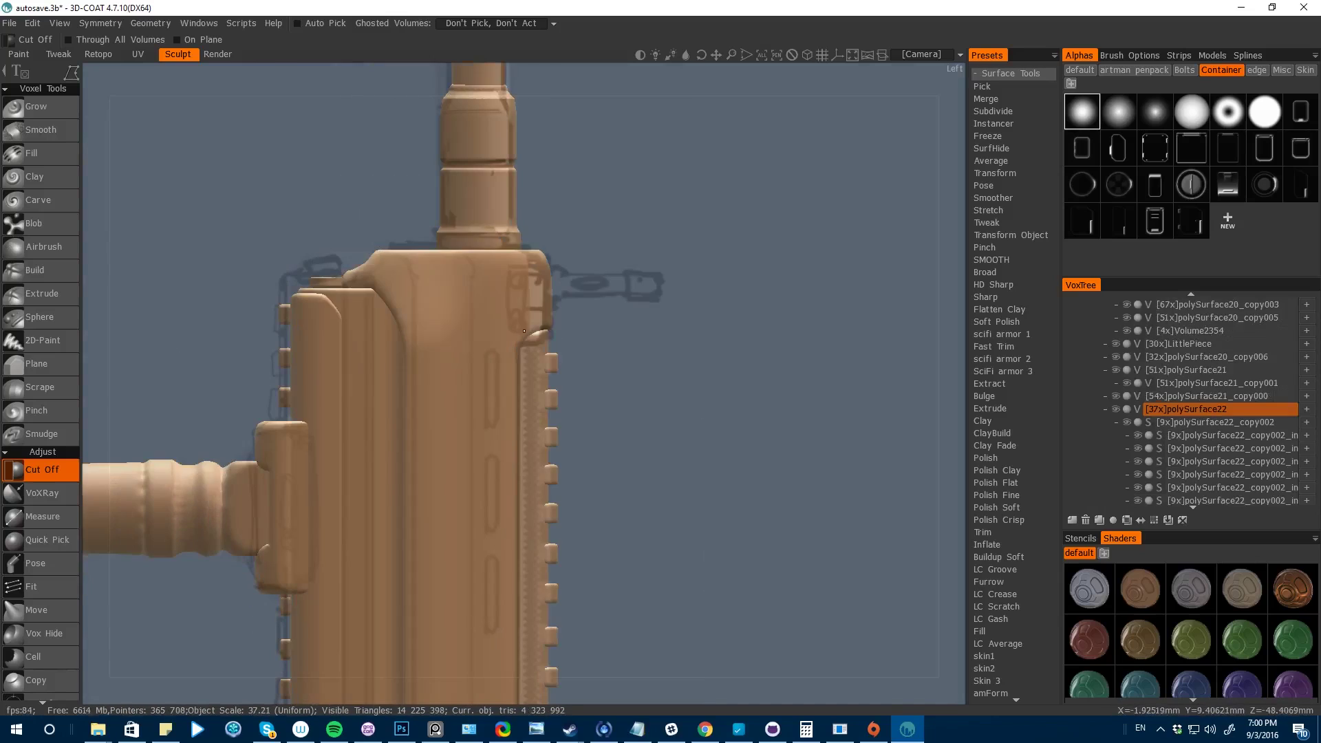
- Select the front end of polySurface22 with a Vox Extrude rectangle and cut off the excess above it with a rectangle about 2.7 × 1.3 mm
key("space")
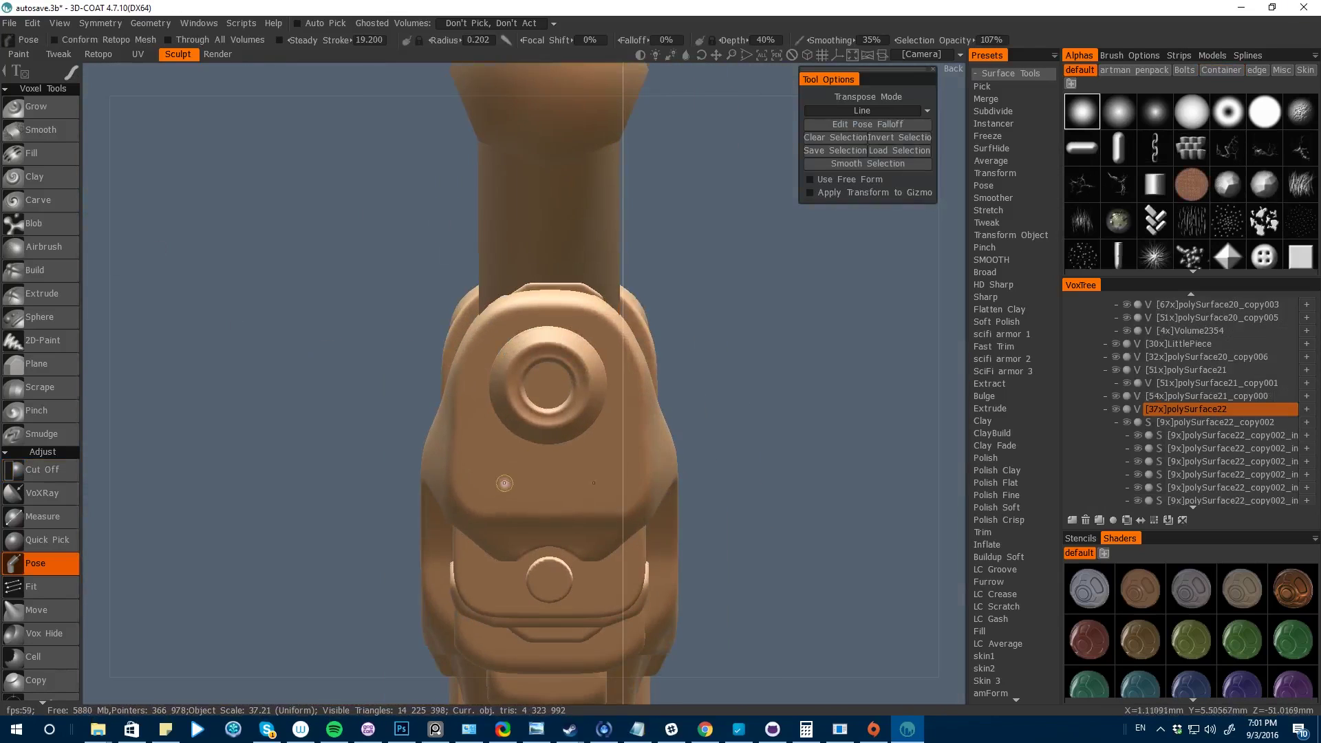
key("space")
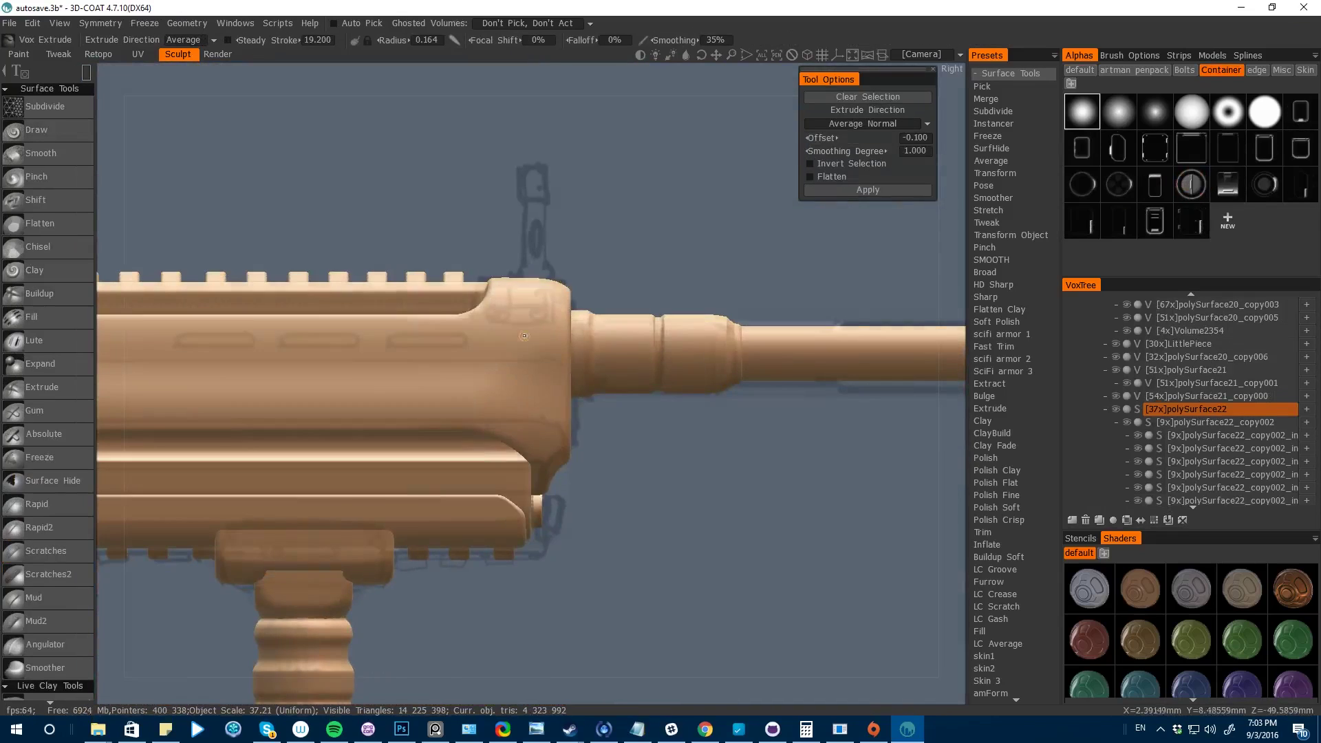
left_click_drag(562, 250, 622, 497)
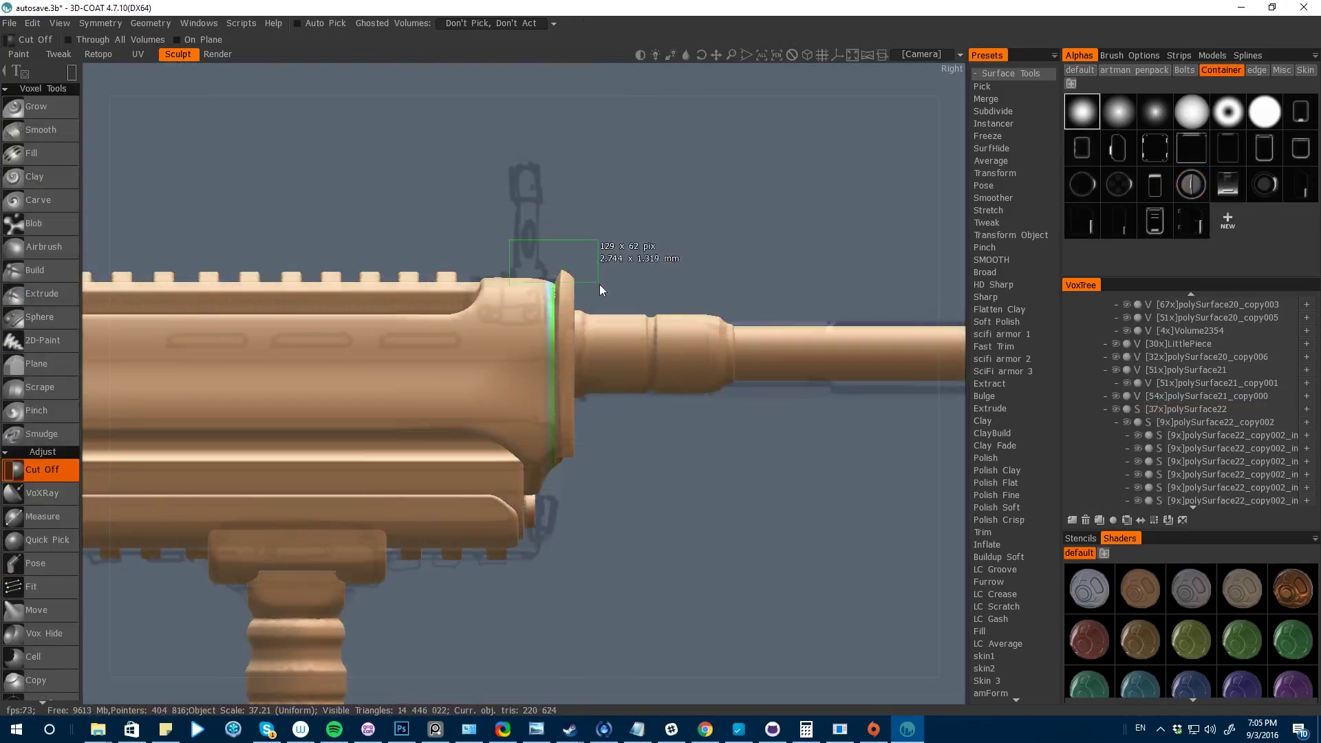
left_click(577, 288)
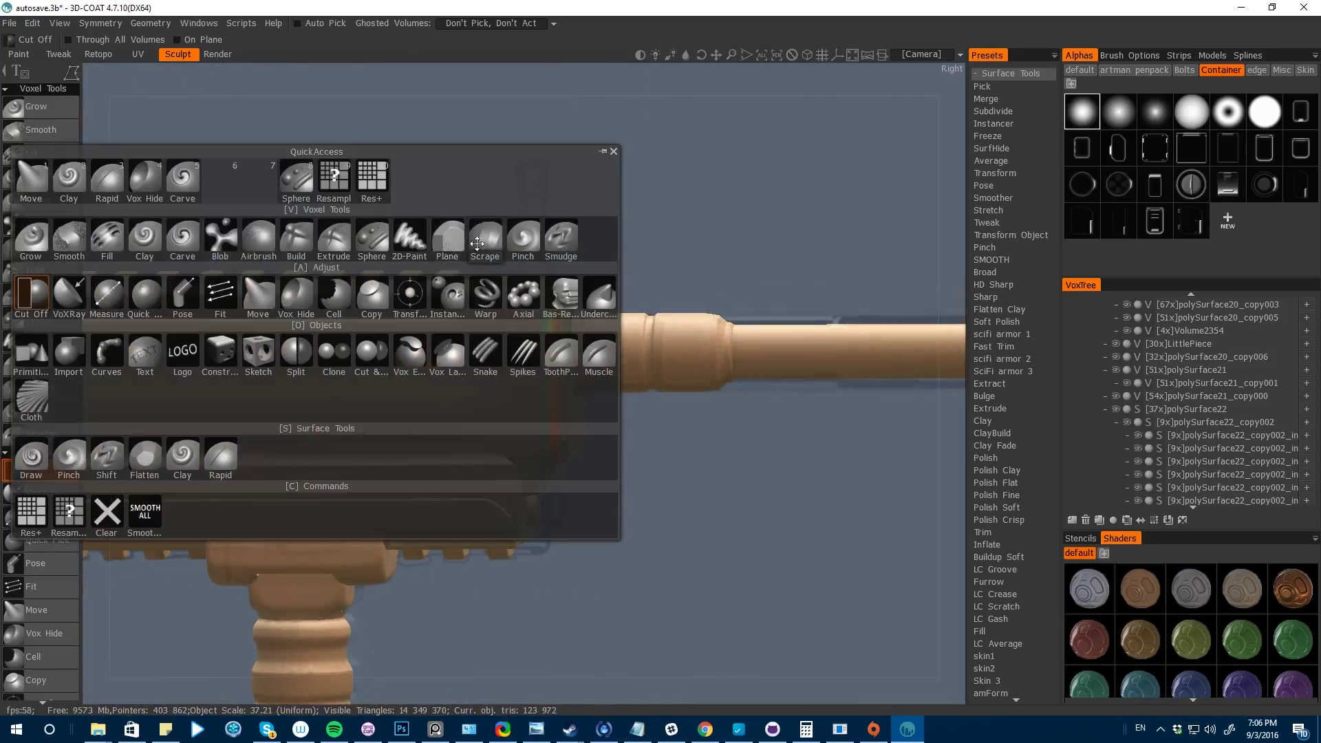
left_click(521, 311)
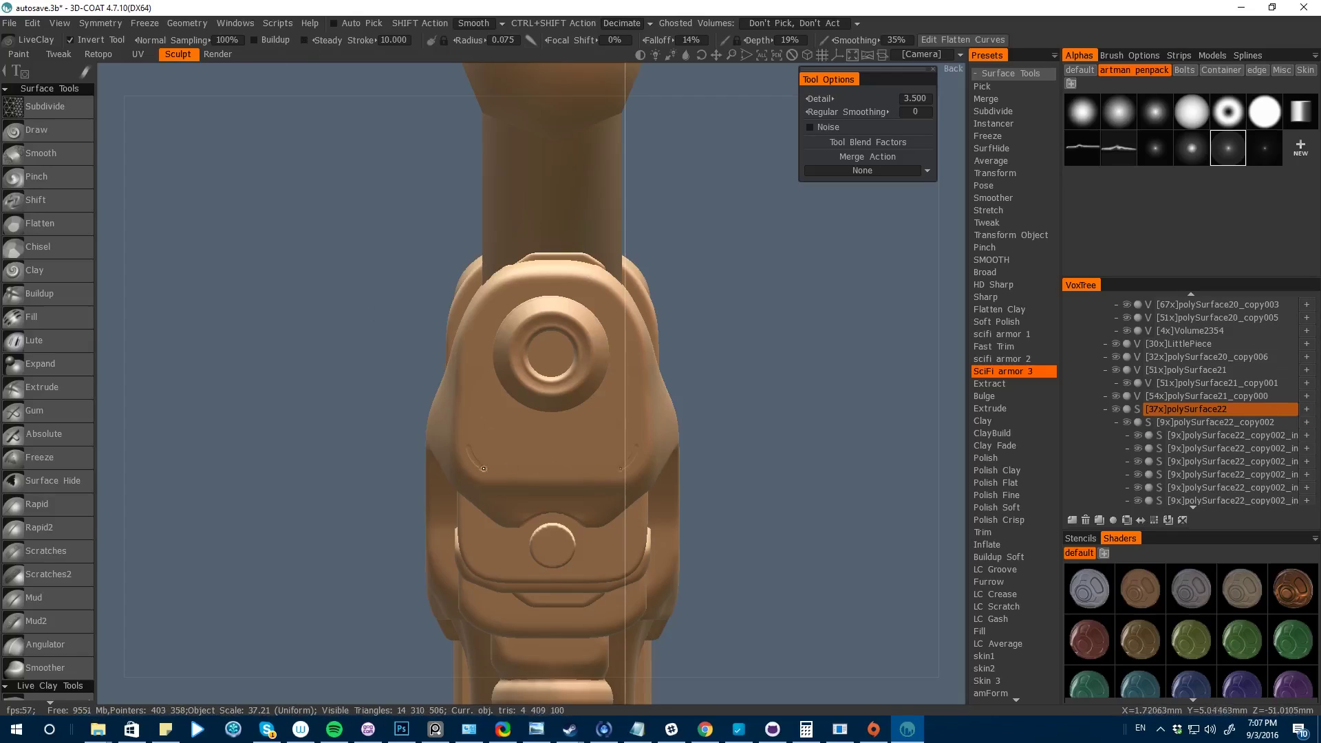
- Place a SciFi armor 3 stroke along the lower edge of polySurface22's front face
left_click(425, 450)
left_click(484, 468)
right_click(525, 469)
left_click(552, 469)
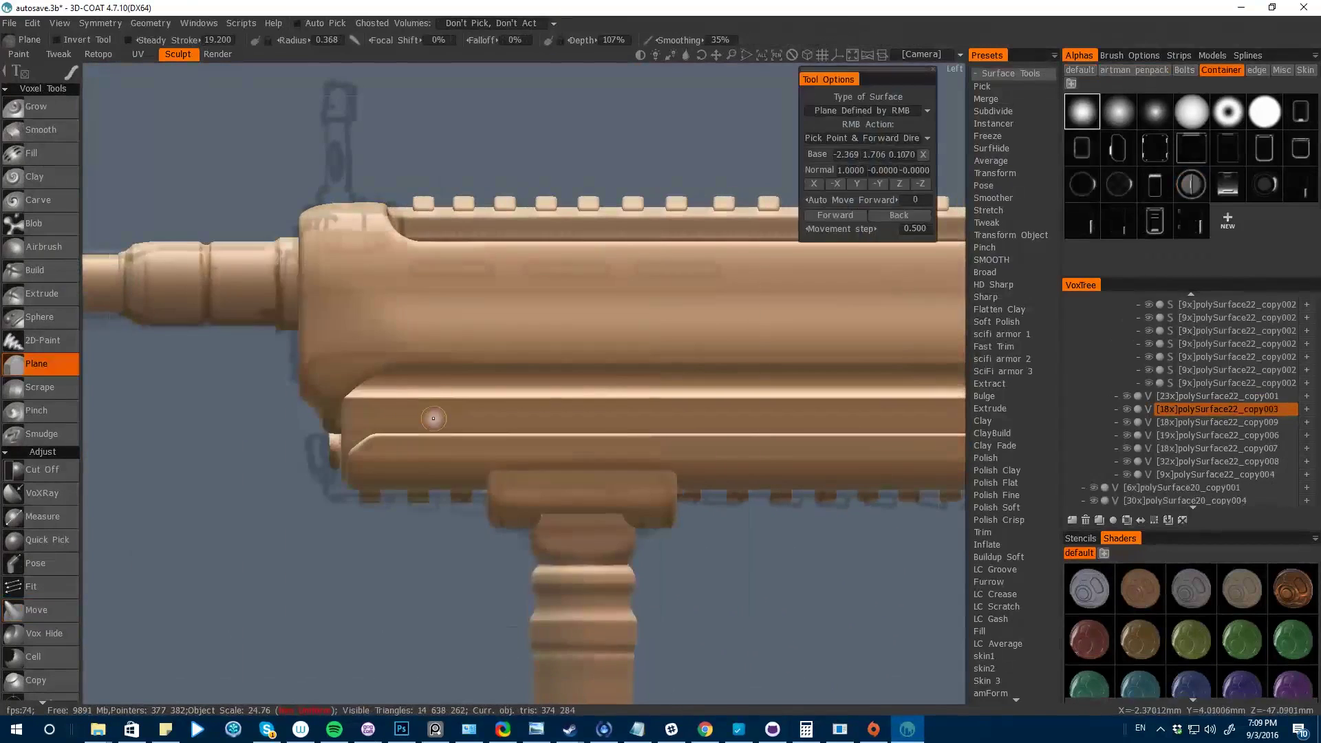
- Flatten the front side area of the handguard insert polySurface22_copy003 with the Plane tool, sampling the plane from its surface
left_click_drag(376, 389, 422, 384)
mouse_move(193, 428)
left_mouse_down()
mouse_move(124, 410)
mouse_move(193, 428)
left_mouse_up()
right_click_drag(177, 475, 297, 504)
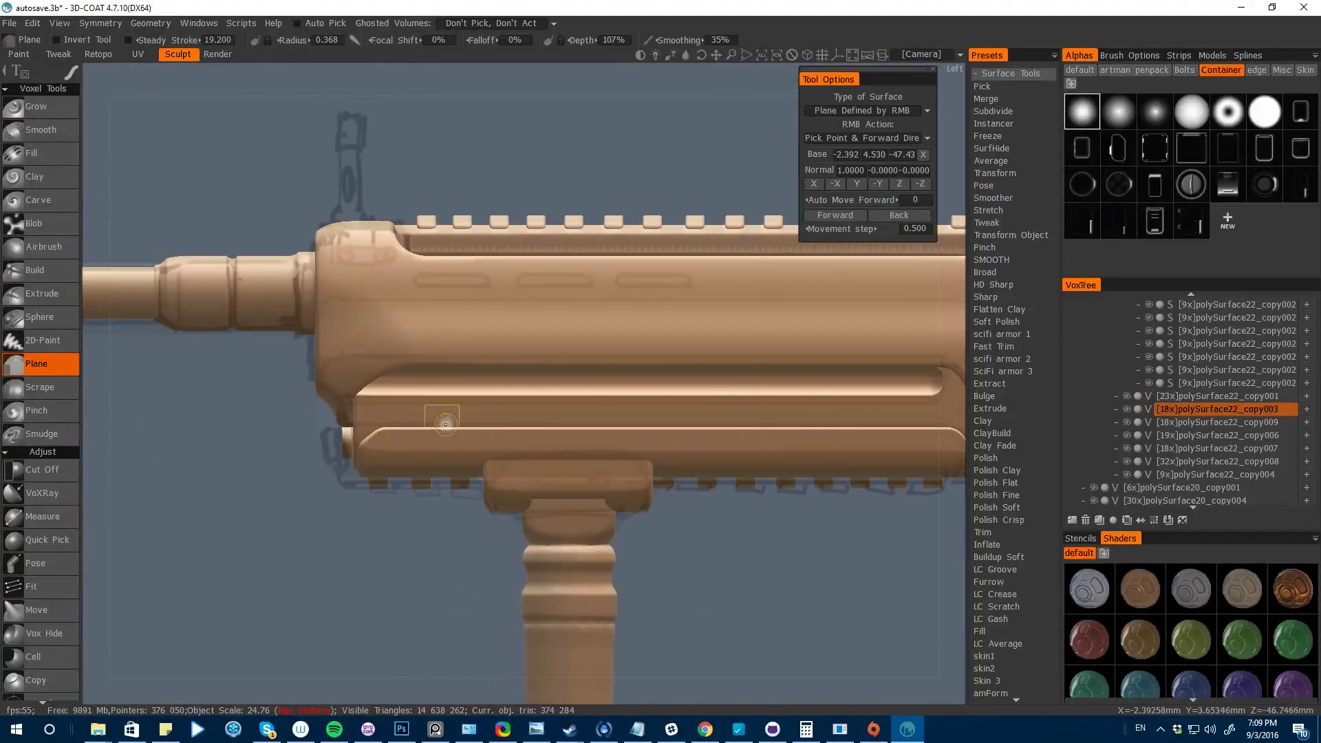
left_click_drag(124, 447, 153, 472)
- Switch to Vox Hide and delete the handguard insert polySurface22_copy003, leaving polySurface22_copy009 shown
key("space")
middle_click_drag(452, 544, 352, 531)
key("space")
left_click(345, 447)
key("e")
left_click(331, 322)
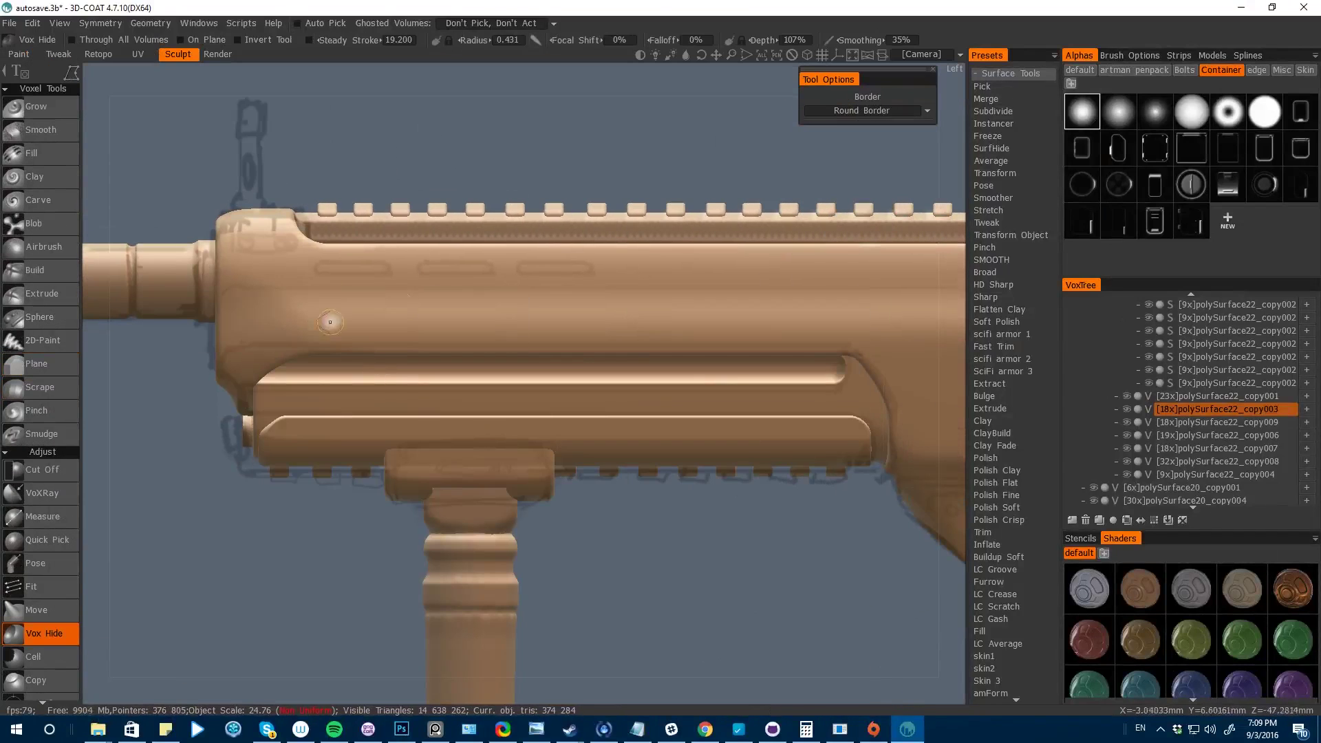
left_click(1126, 419)
left_click(1127, 419)
key("Delete")
left_click(1128, 411)
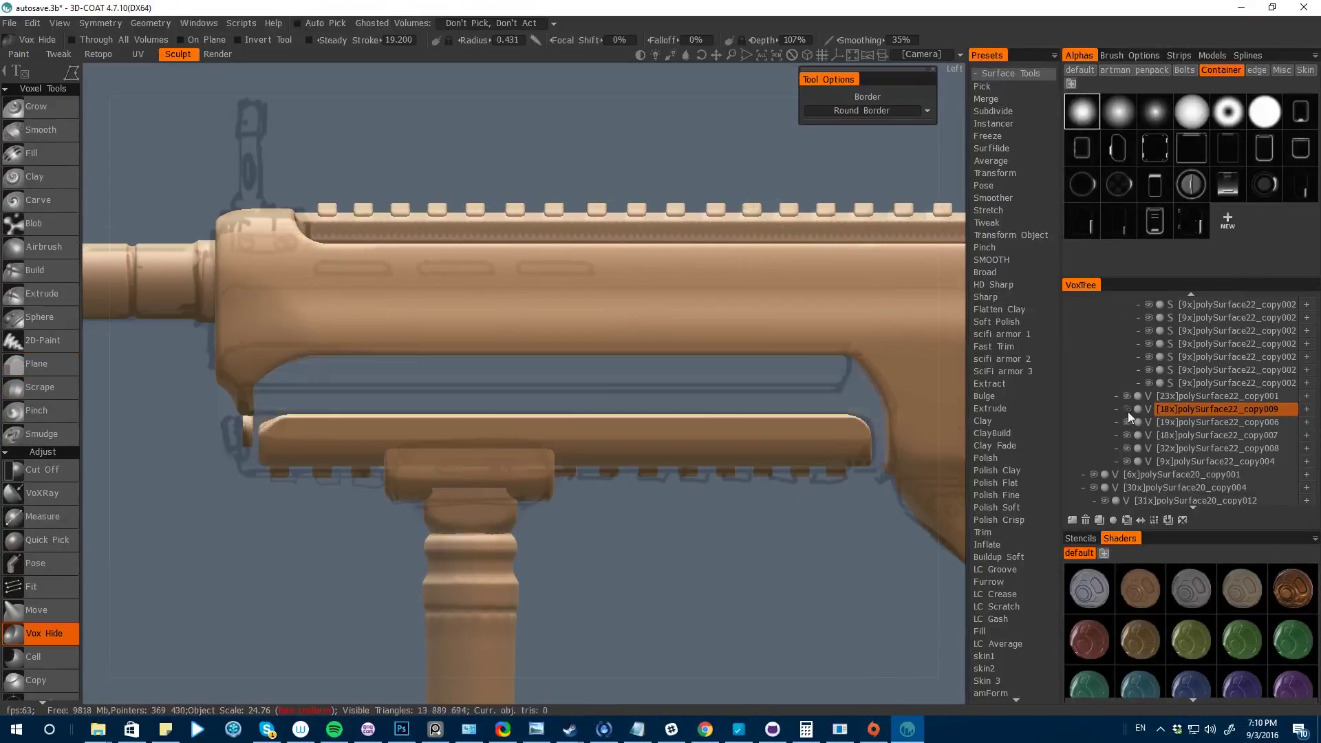
left_click(1128, 411)
- Hide the long rear portion of polySurface22_copy009 with Vox Hide, leaving only its front section
mouse_move(695, 571)
left_mouse_down()
mouse_move(764, 544)
mouse_move(695, 572)
left_mouse_up()
left_click_drag(354, 344, 939, 446)
left_click_drag(826, 592, 869, 550)
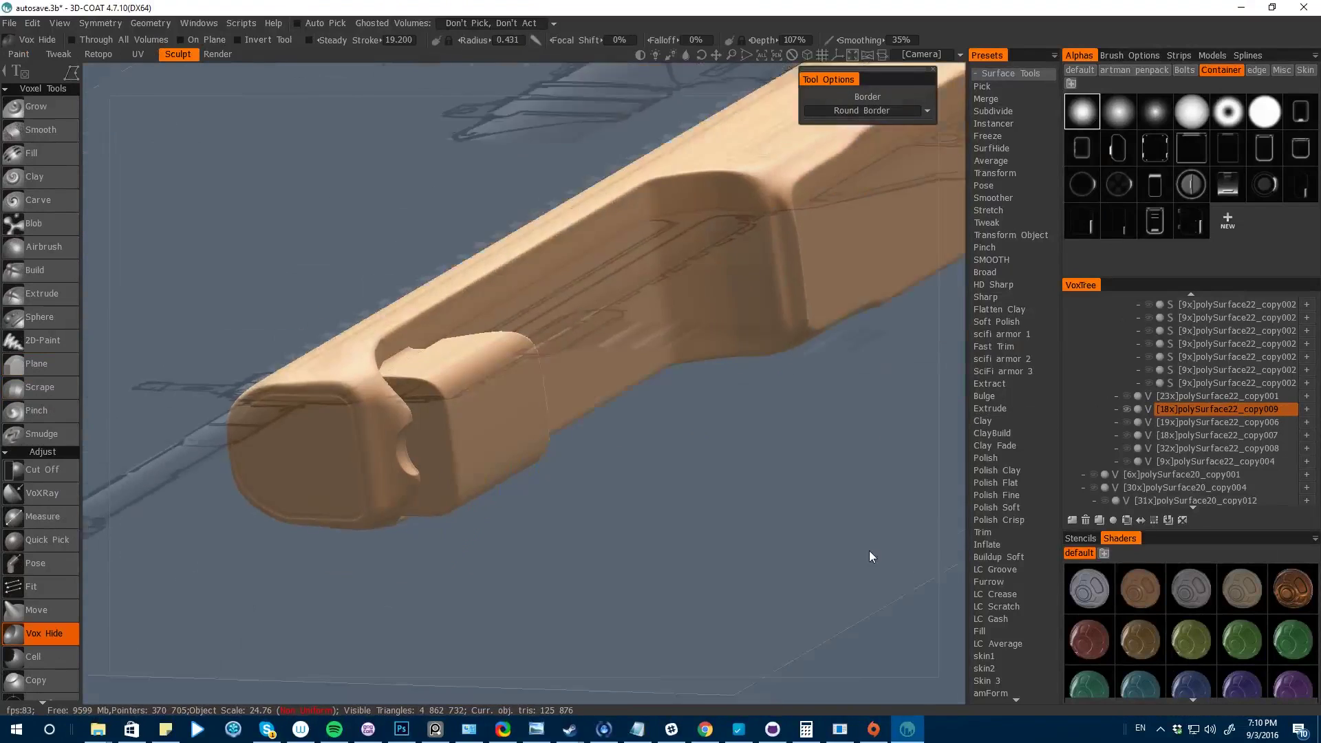
- Move polySurface22_copy009 to the root level of the VoxTree and isolate it
left_click_drag(1217, 409, 1008, 55)
scroll(1156, 447, "down", 3)
left_click(1092, 503, "alt")
left_click_drag(757, 550, 620, 441)
scroll(197, 300, "up", 5)
- Select the round notch in the insert's end with a Pose rectangle, move it outward to fill the notch, and clear the selection
key("space")
left_click(509, 344)
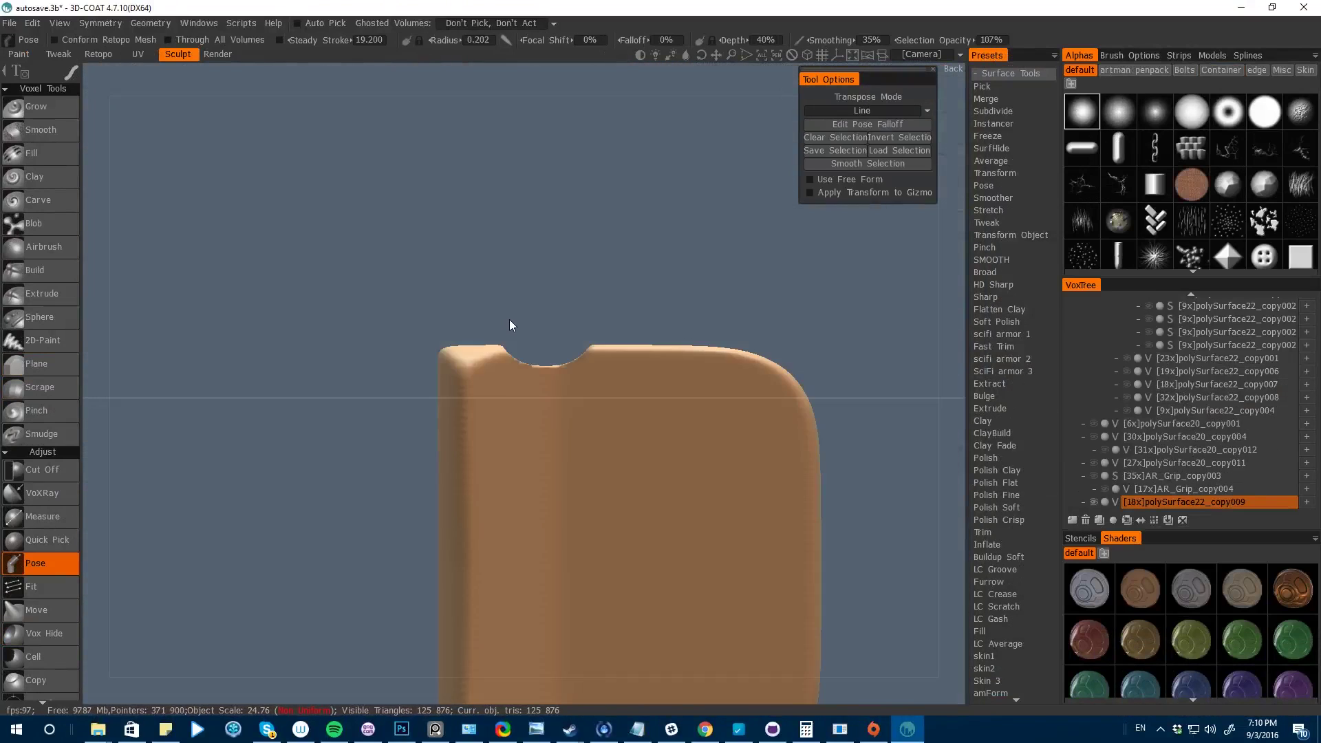
key("e")
left_click(523, 320)
left_click_drag(503, 329, 588, 375)
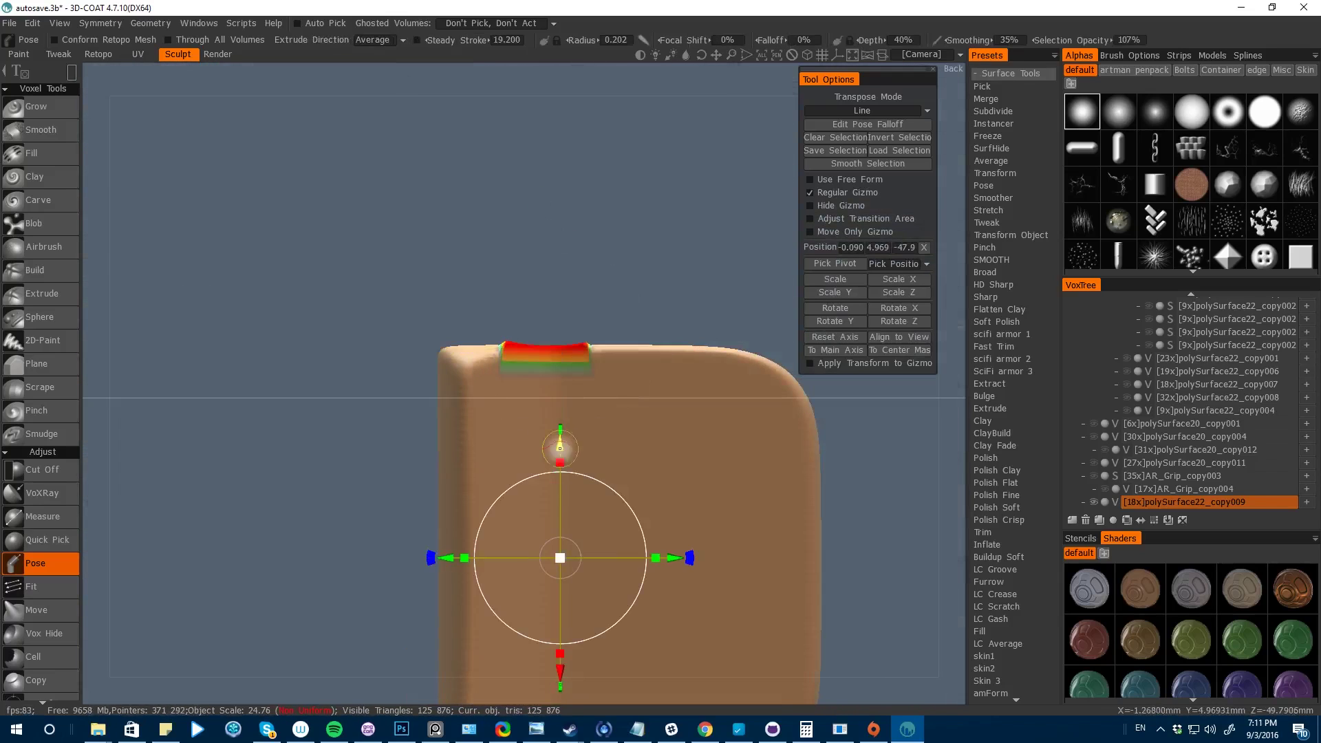
left_click_drag(560, 448, 560, 443)
left_click_drag(206, 454, 294, 466)
left_click(836, 138)
- Apply a Cut Off rectangle to the isolated front section of polySurface22_copy009 from an orthographic view
left_click_drag(812, 592, 828, 503)
key("KP_4")
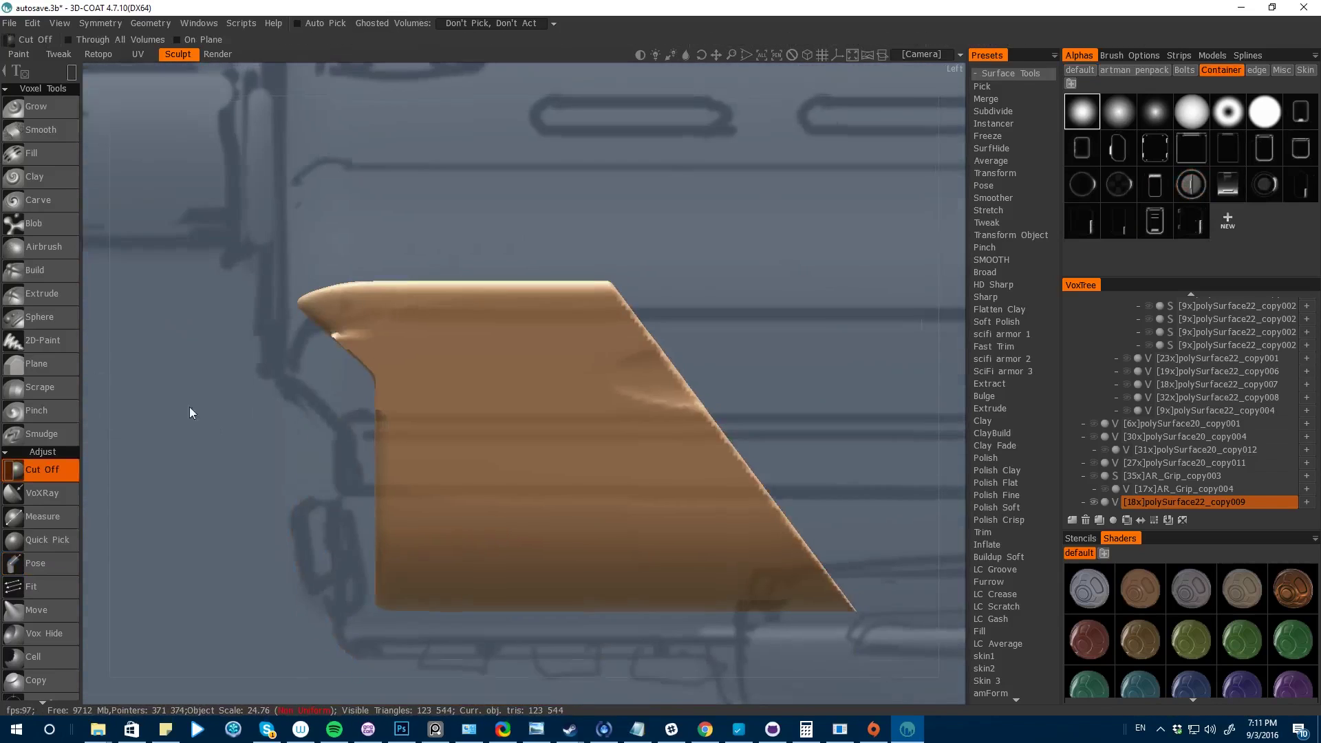
key("KP_2")
left_click_drag(478, 272, 534, 467)
key("space")
left_click(539, 378)
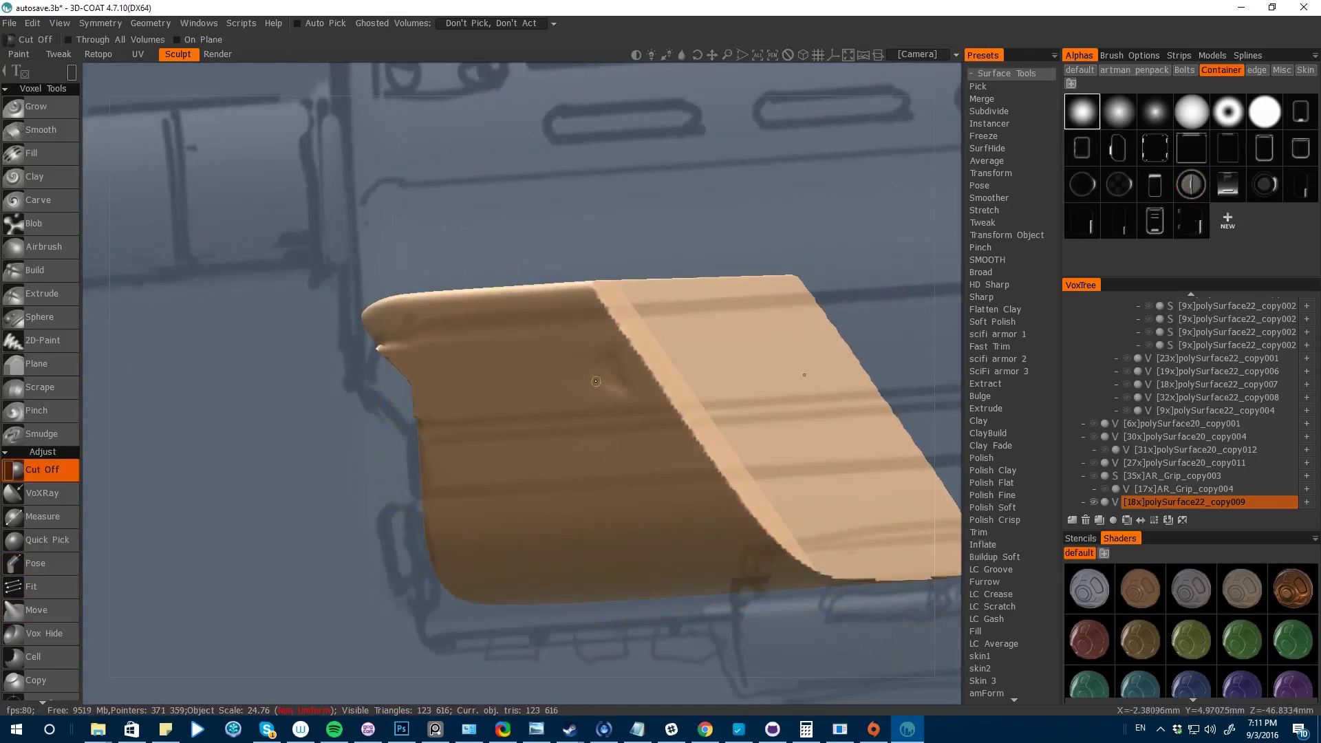
- Double the voxel resolution of polySurface22_copy009 and refine its surface with the Plane tool set to Plane Defined by RMB
key("space")
left_click(324, 406)
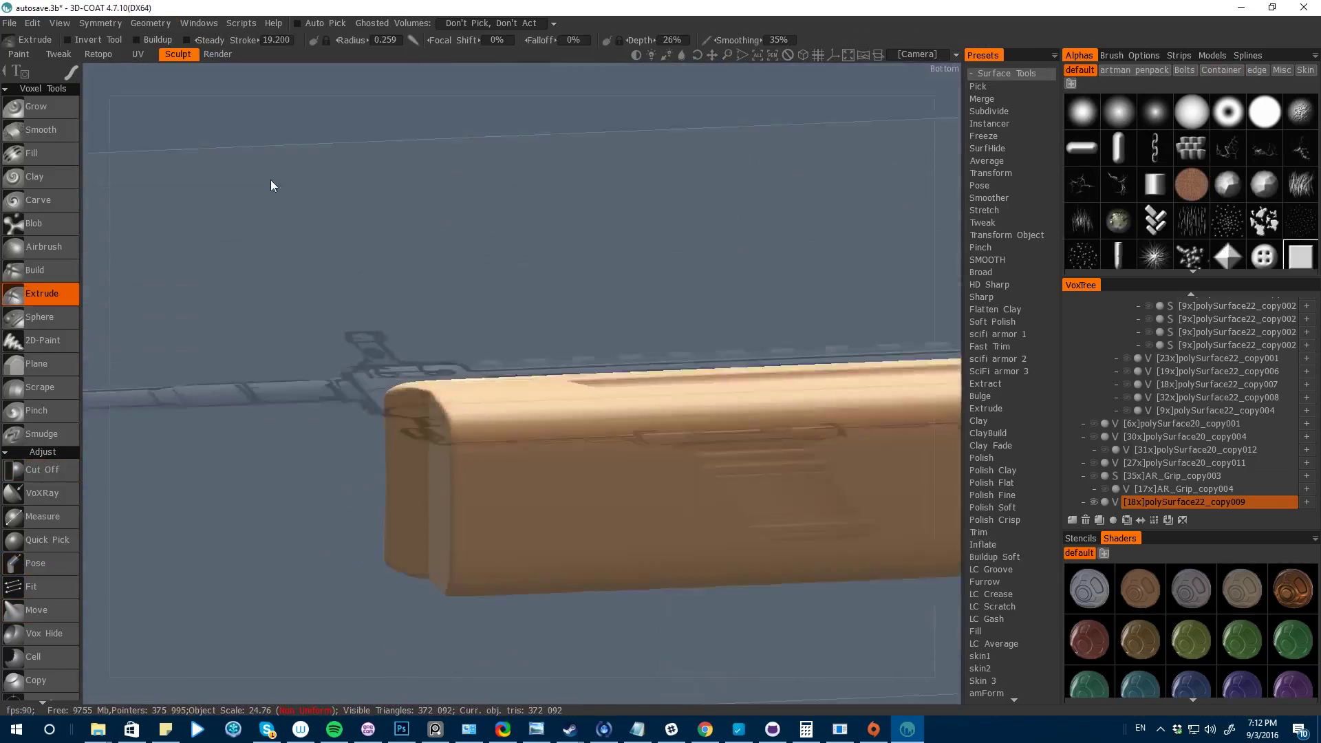
key("space")
left_click(503, 370)
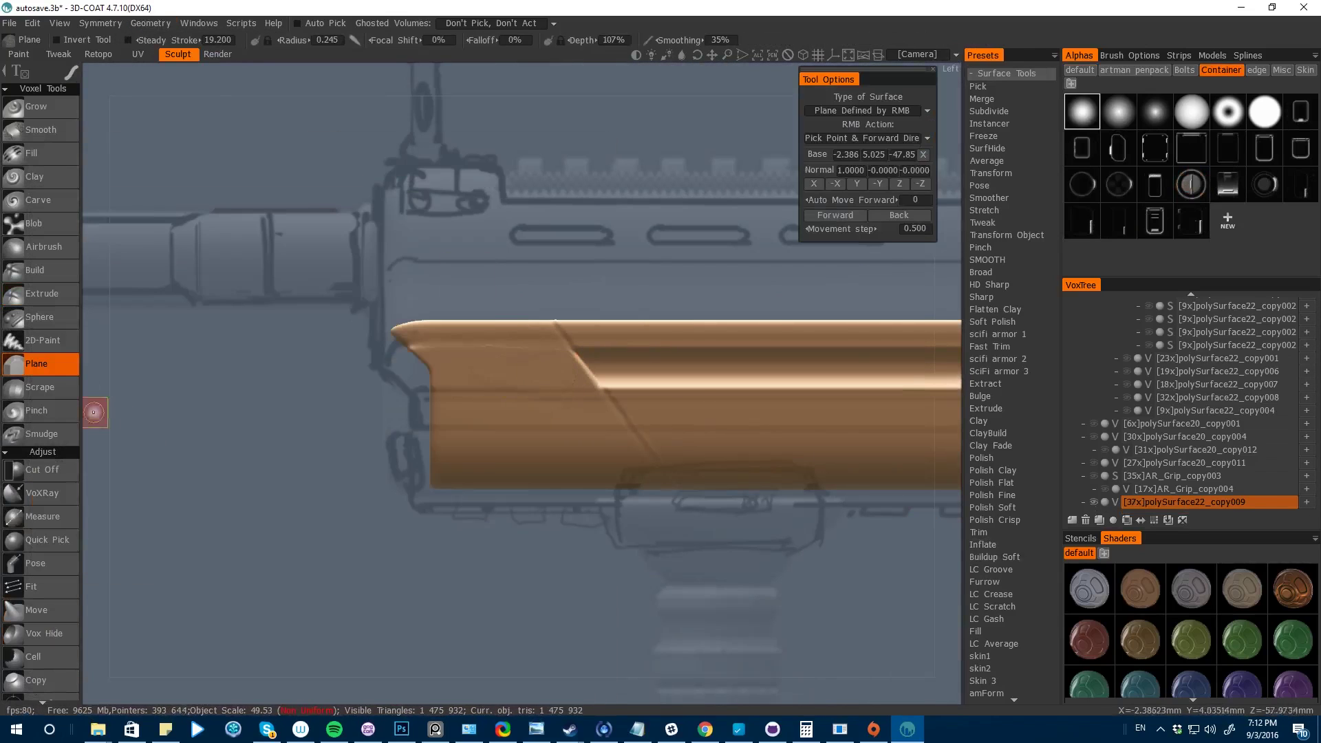
- Trim the edges of polySurface22_copy009 with Cut Off rectangles at its upper front and rear end
key("KP_2")
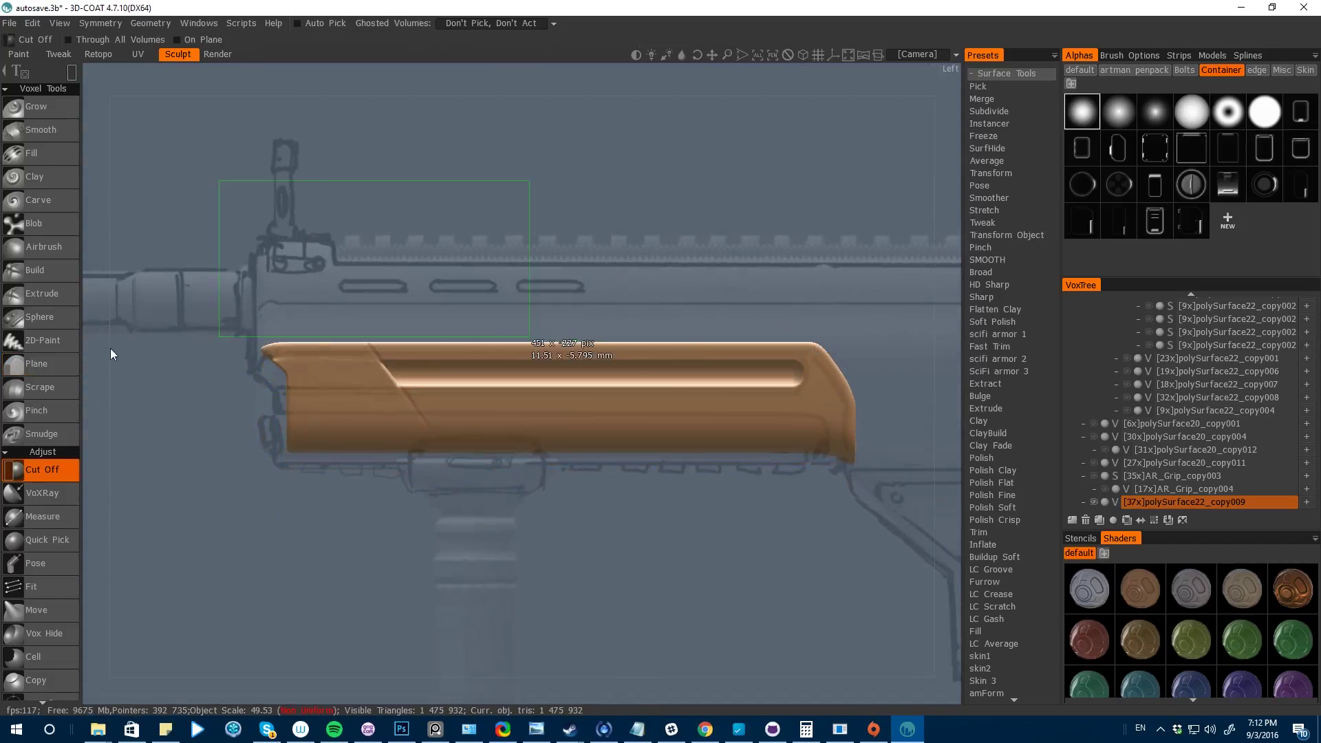
left_click_drag(317, 361, 341, 391)
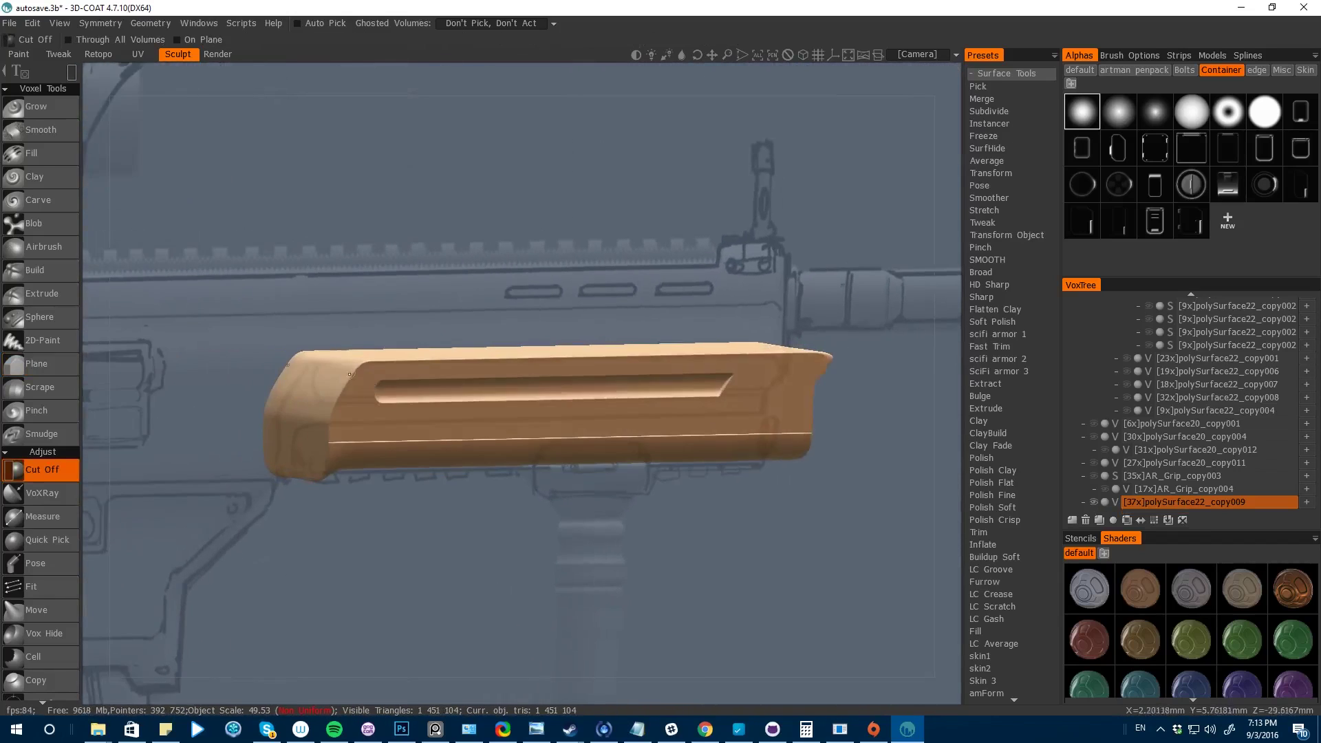
left_click_drag(256, 312, 346, 480)
left_click_drag(345, 480, 345, 479)
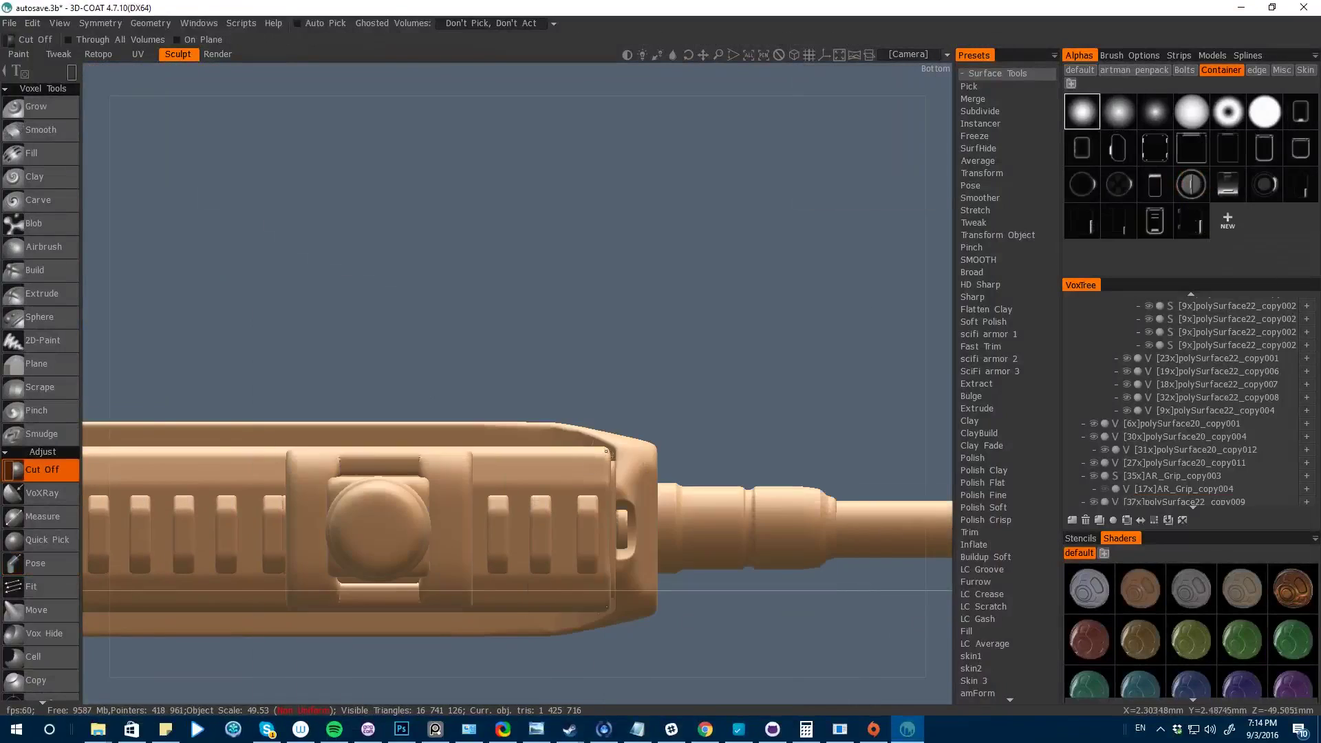
- Hide polySurface22_copy009 and trim the front corner of polySurface22_copy003 with a Cut Off outline from the bottom view
key("space")
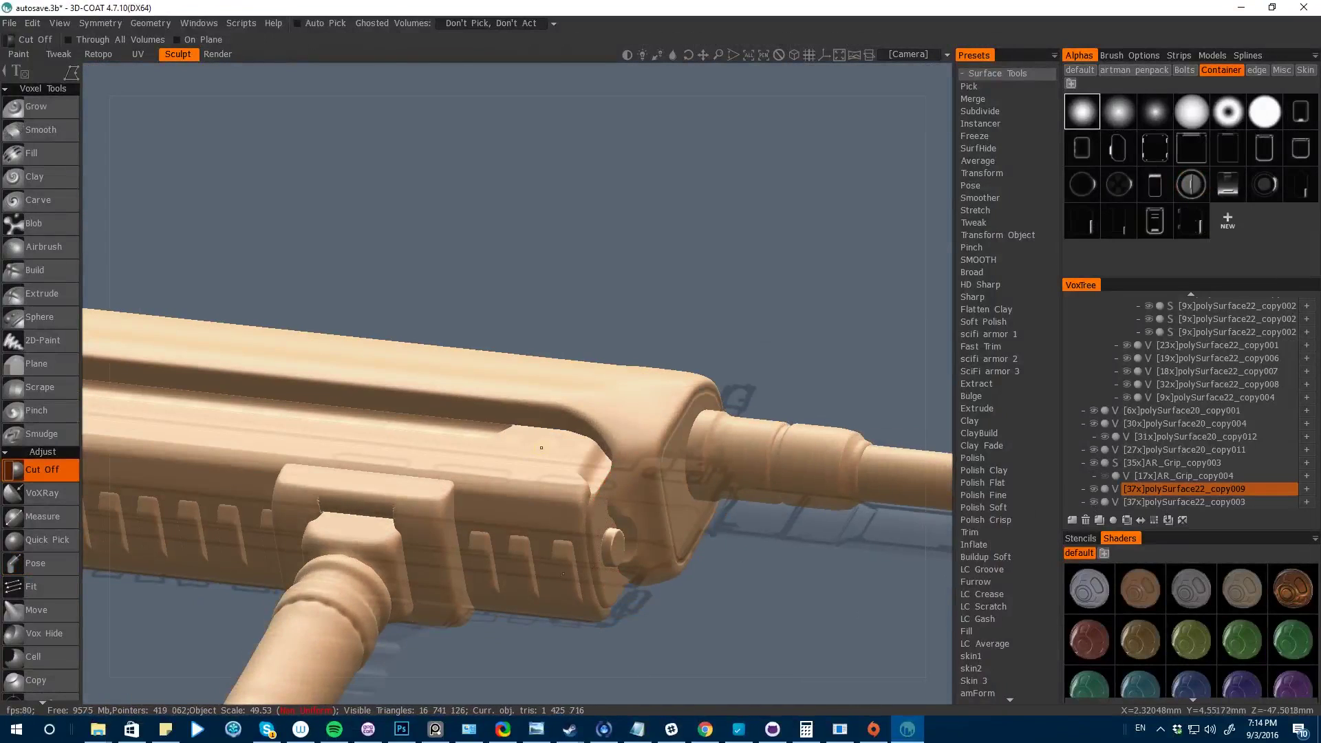
right_click(1105, 448)
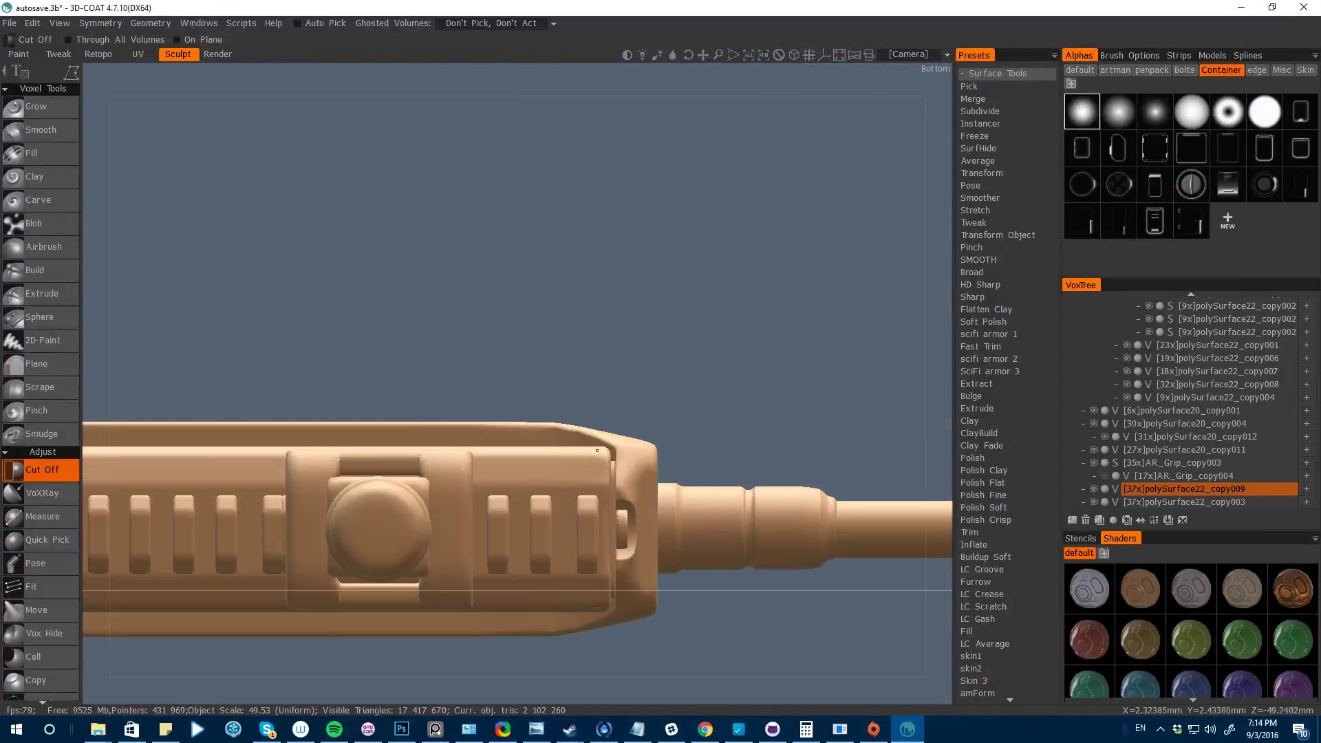
left_click(1093, 489)
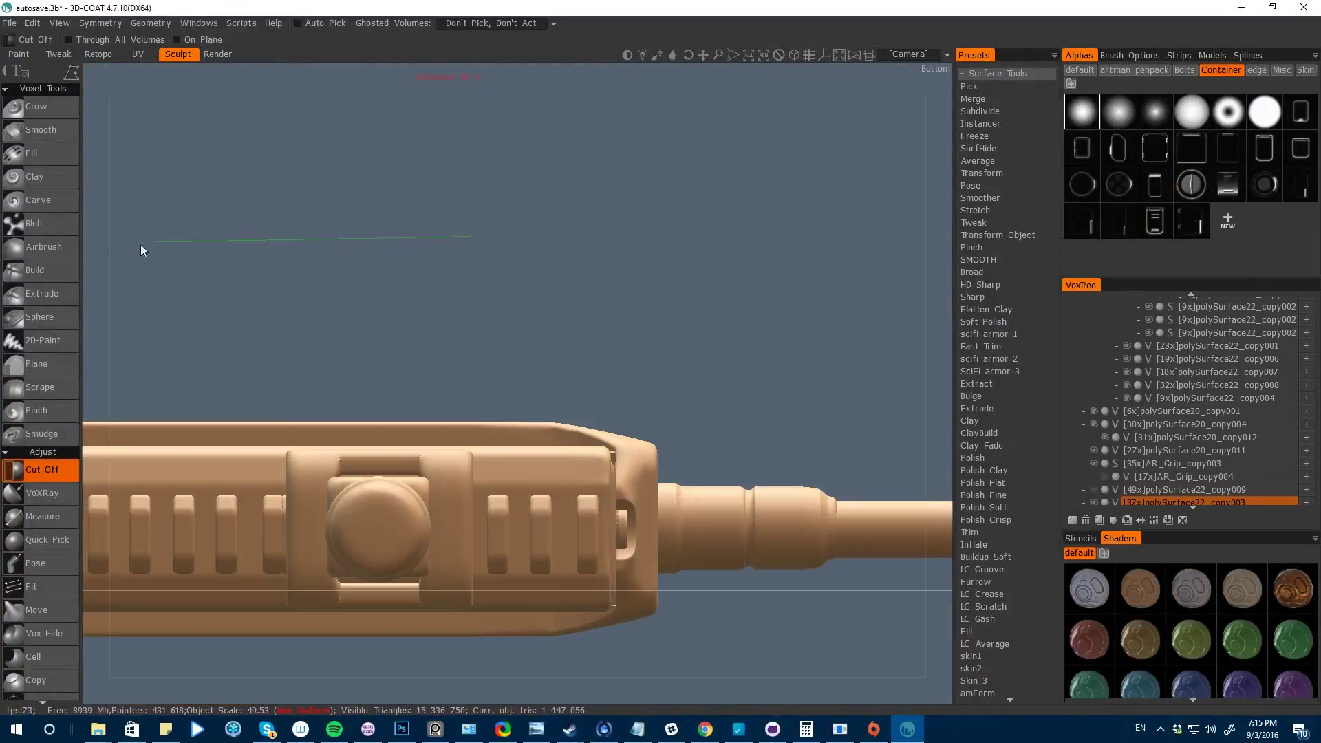
left_click_drag(140, 245, 380, 328, "alt")
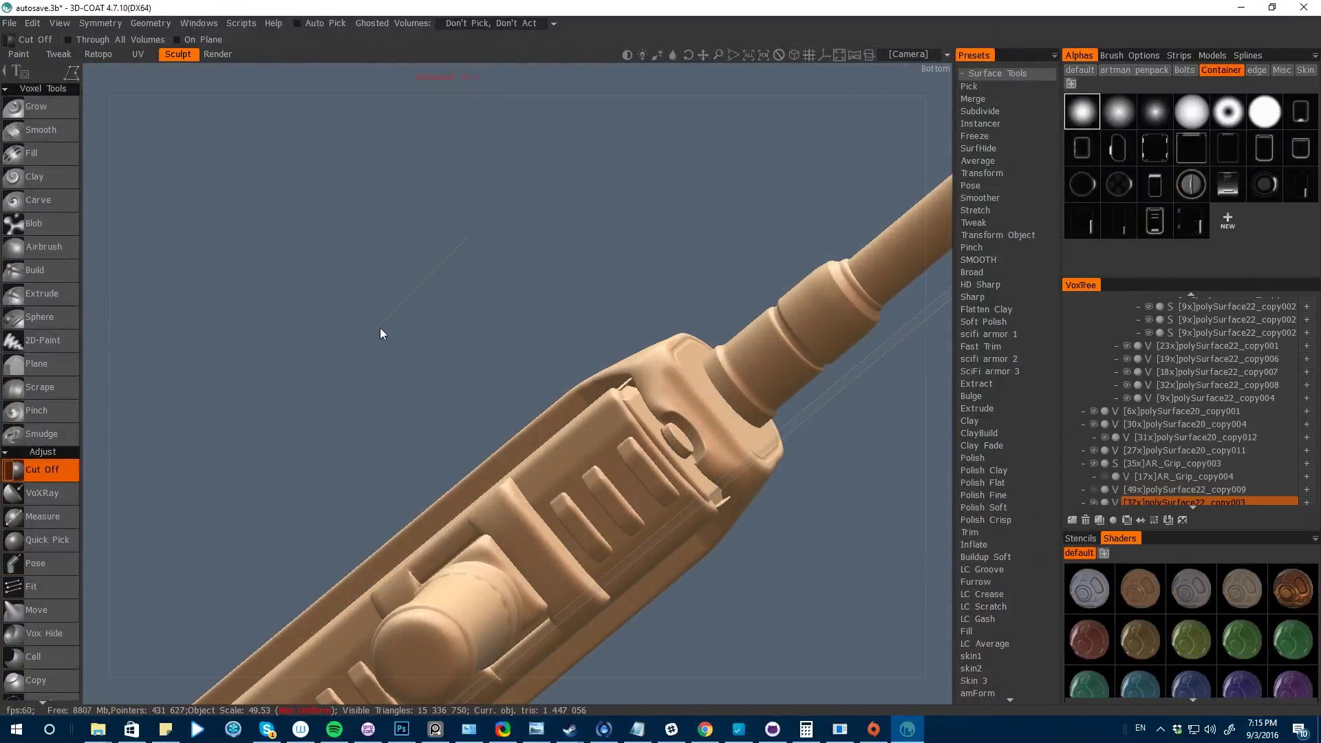
right_click(1130, 343)
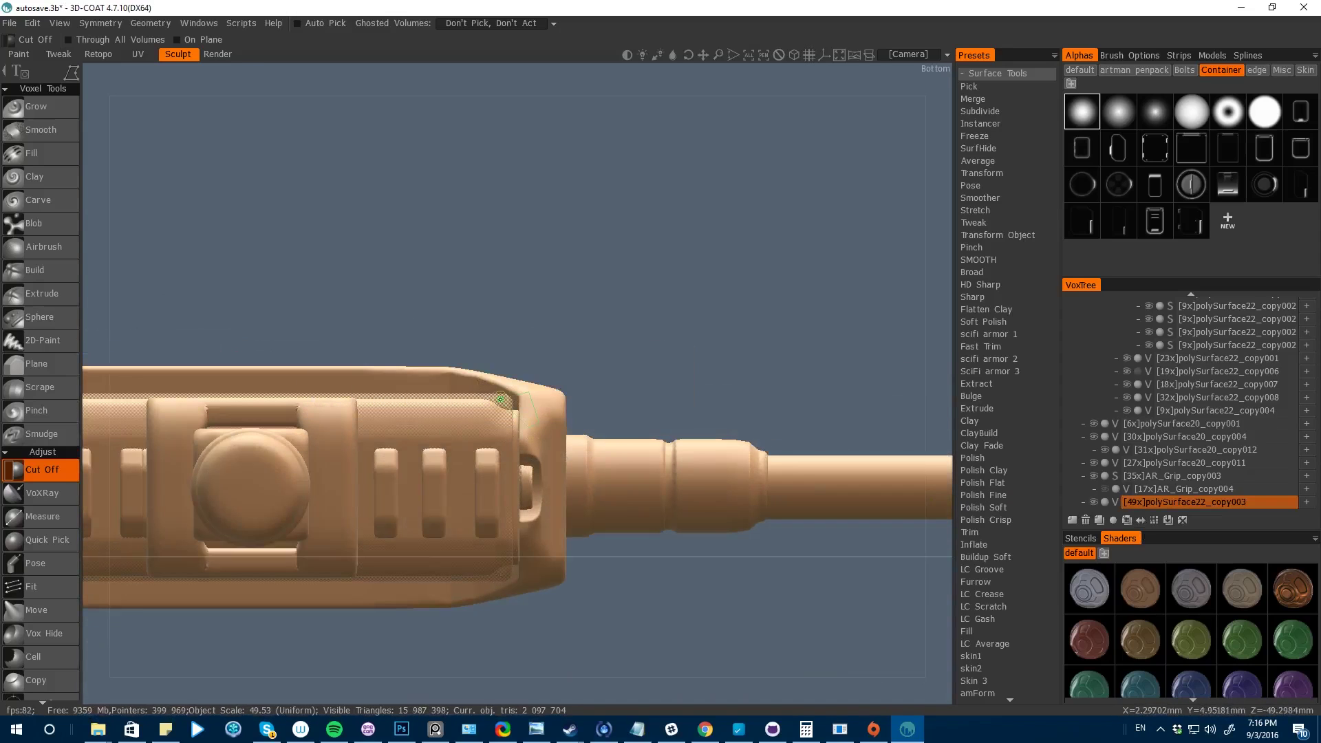
left_click_drag(501, 399, 236, 545, "alt")
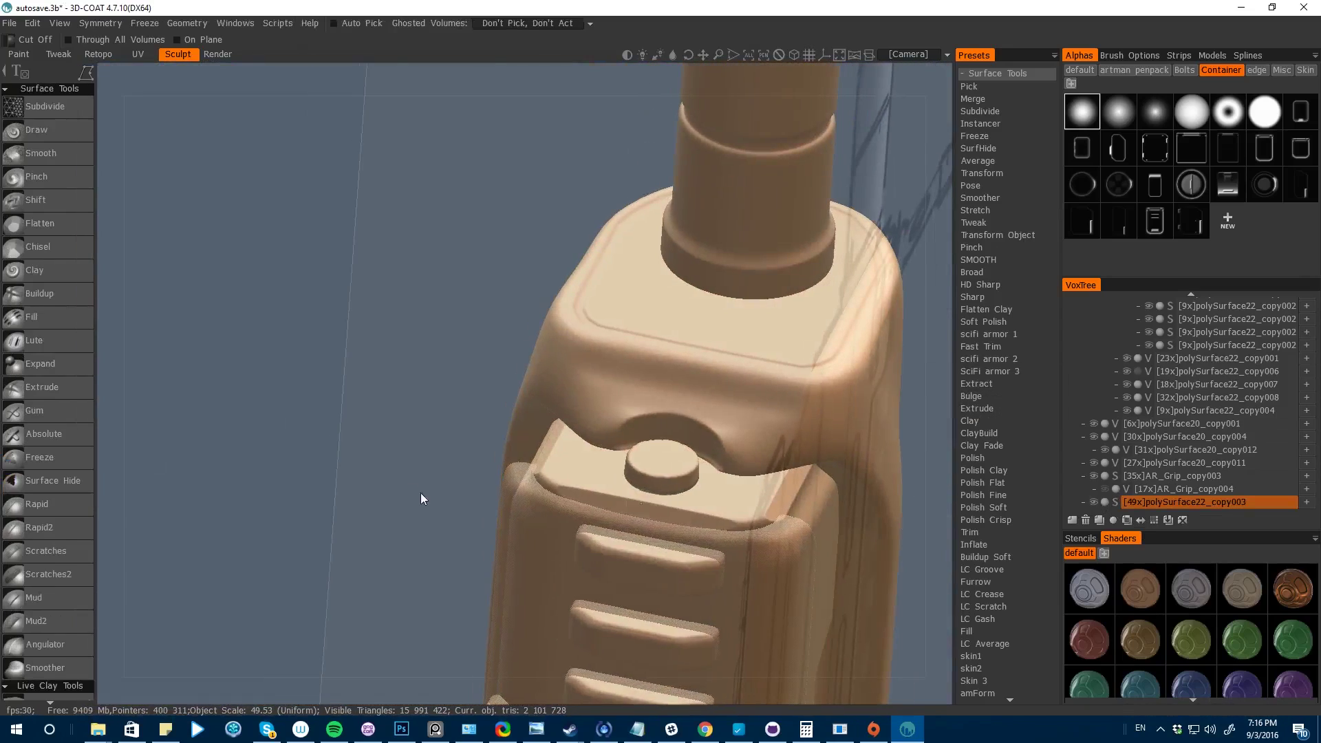
- Apply a Cut Off rectangle across the lower front end of polySurface22_copy007 from the back view
scroll(584, 502, "up", 2)
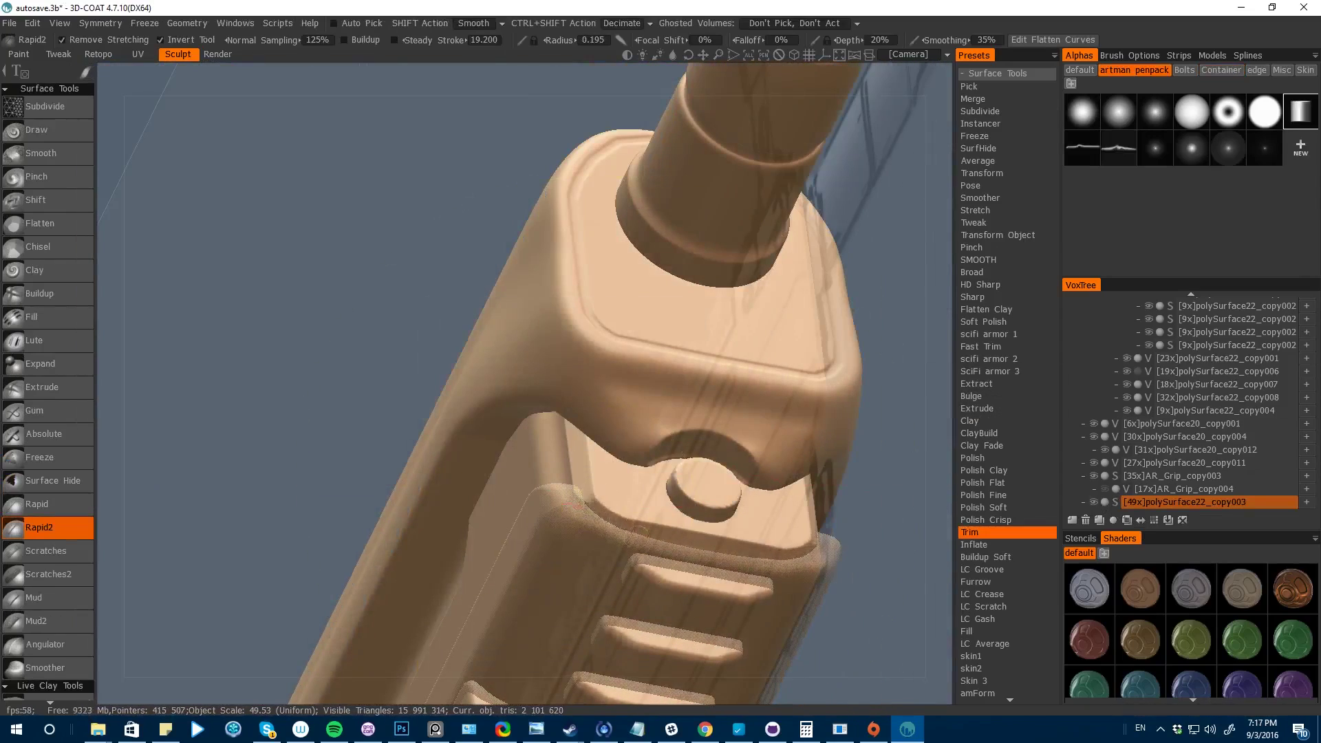
scroll(639, 529, "up", 2)
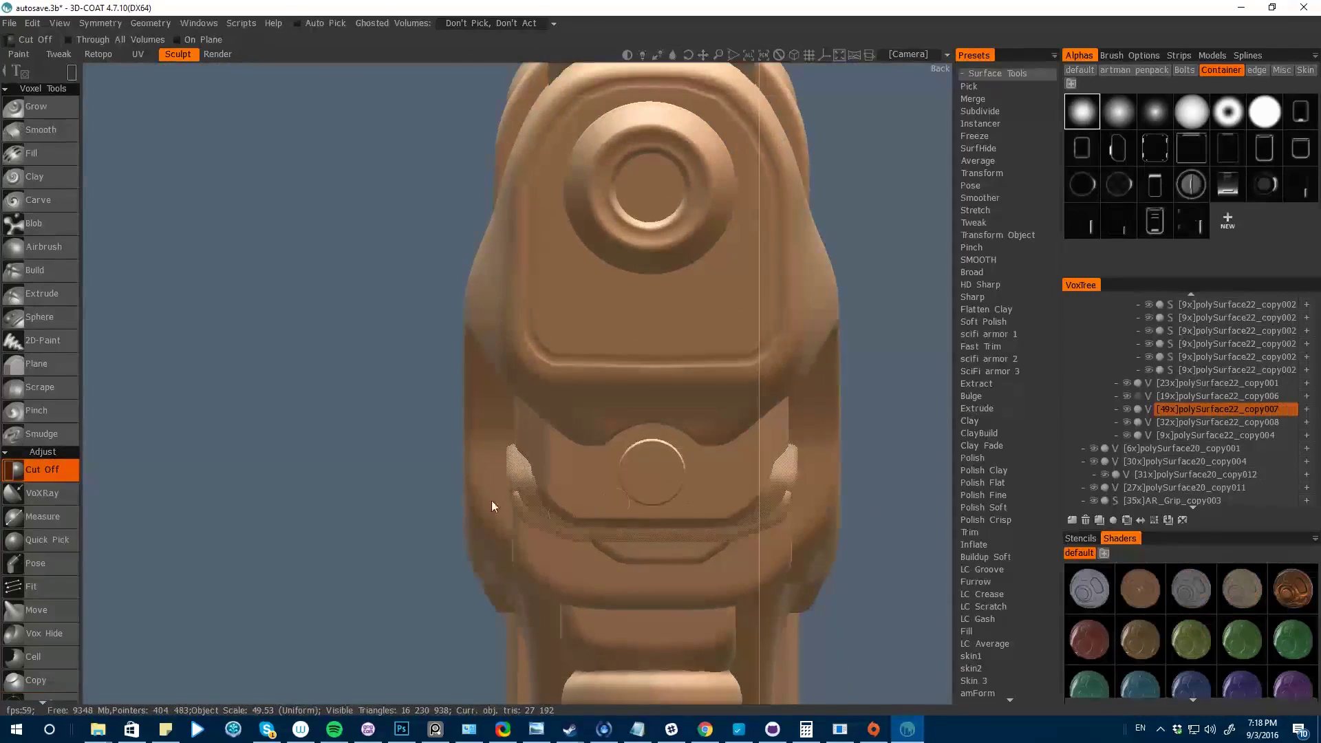
left_click_drag(816, 604, 425, 526)
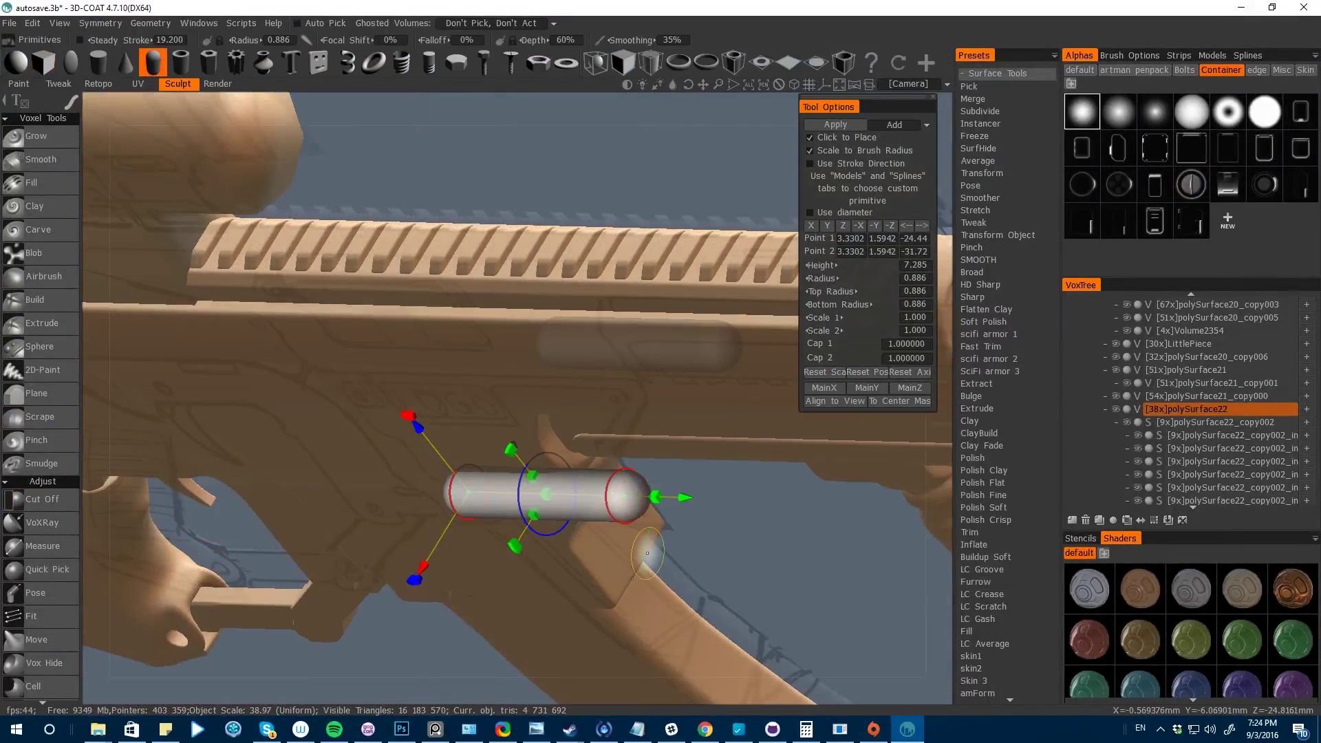
- Set the capsule primitive to Subtract and check its placement on the receiver by toggling the visibility of polySurface22
left_click_drag(729, 534, 722, 572)
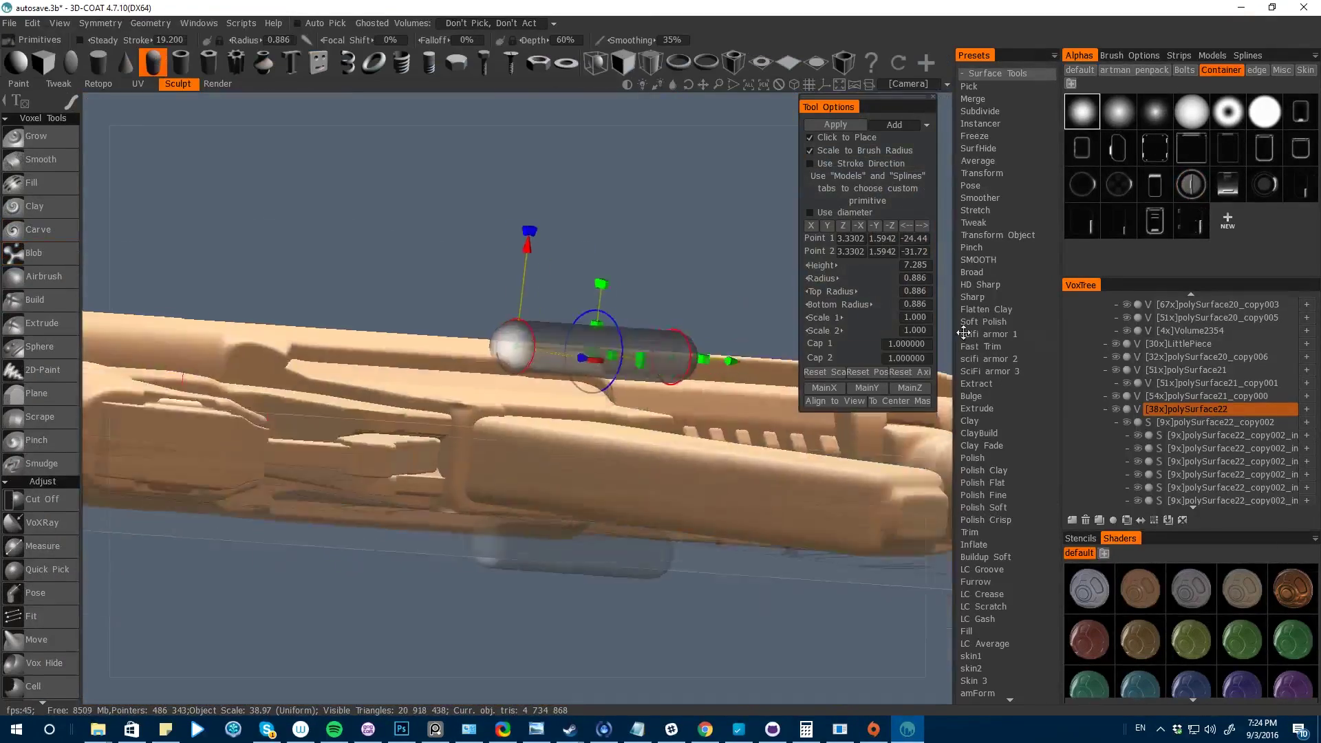
left_click_drag(103, 227, 337, 352)
left_click(1116, 409)
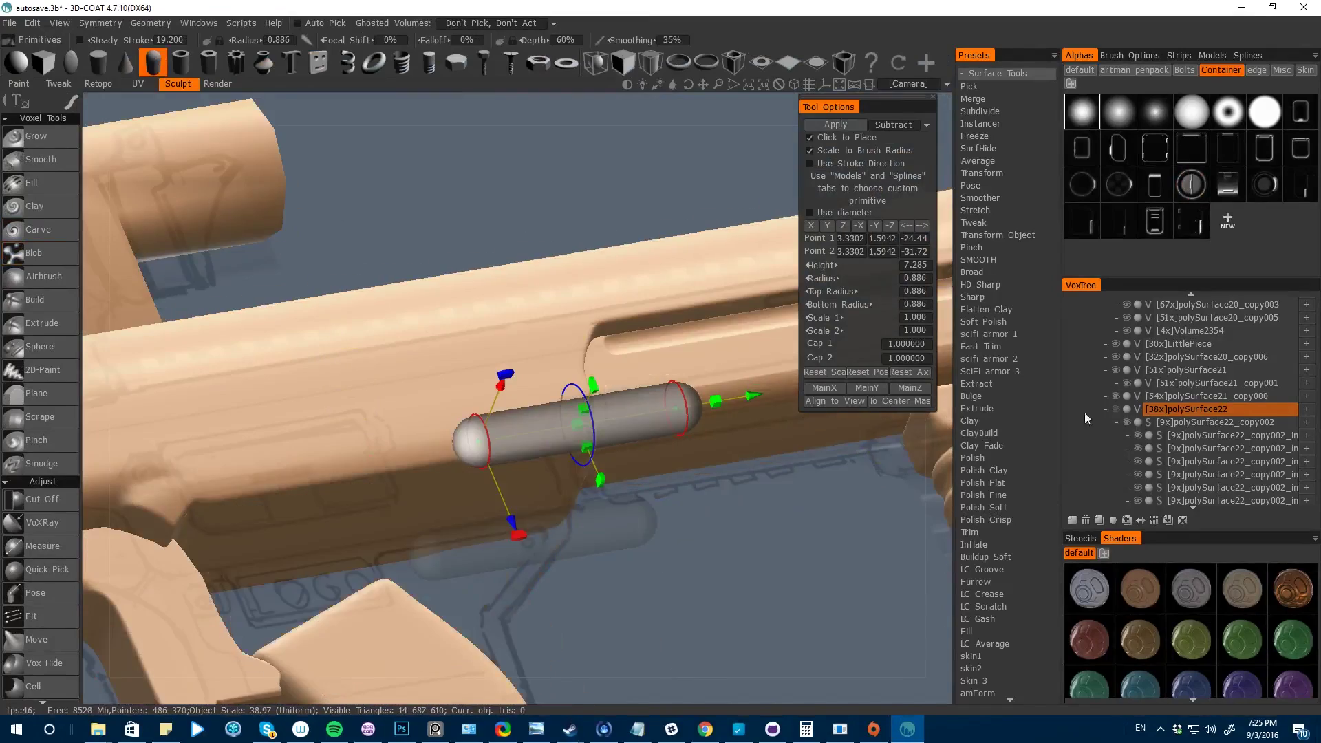
left_click(1116, 409)
left_click_drag(757, 578, 664, 575)
left_click(1106, 410)
left_click(1105, 423)
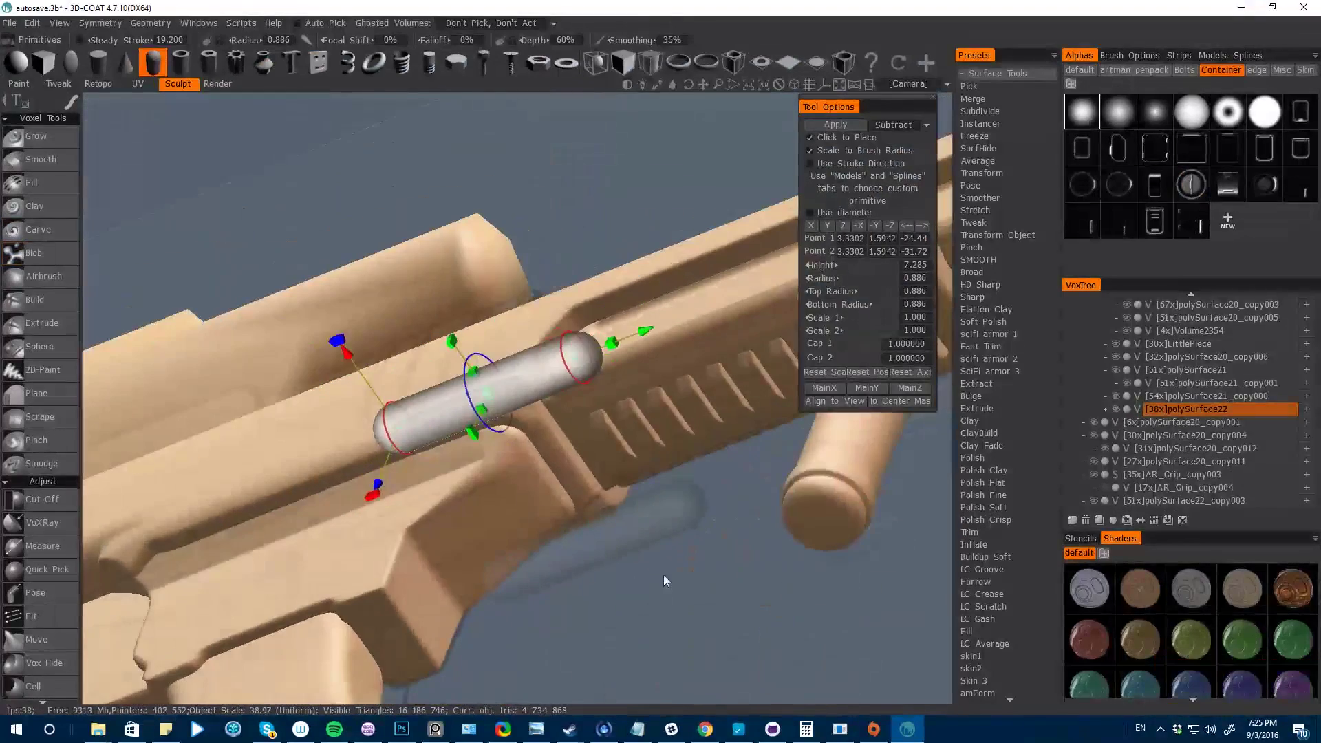
left_click(1115, 410)
left_click(1116, 410)
left_click_drag(220, 307, 34, 184)
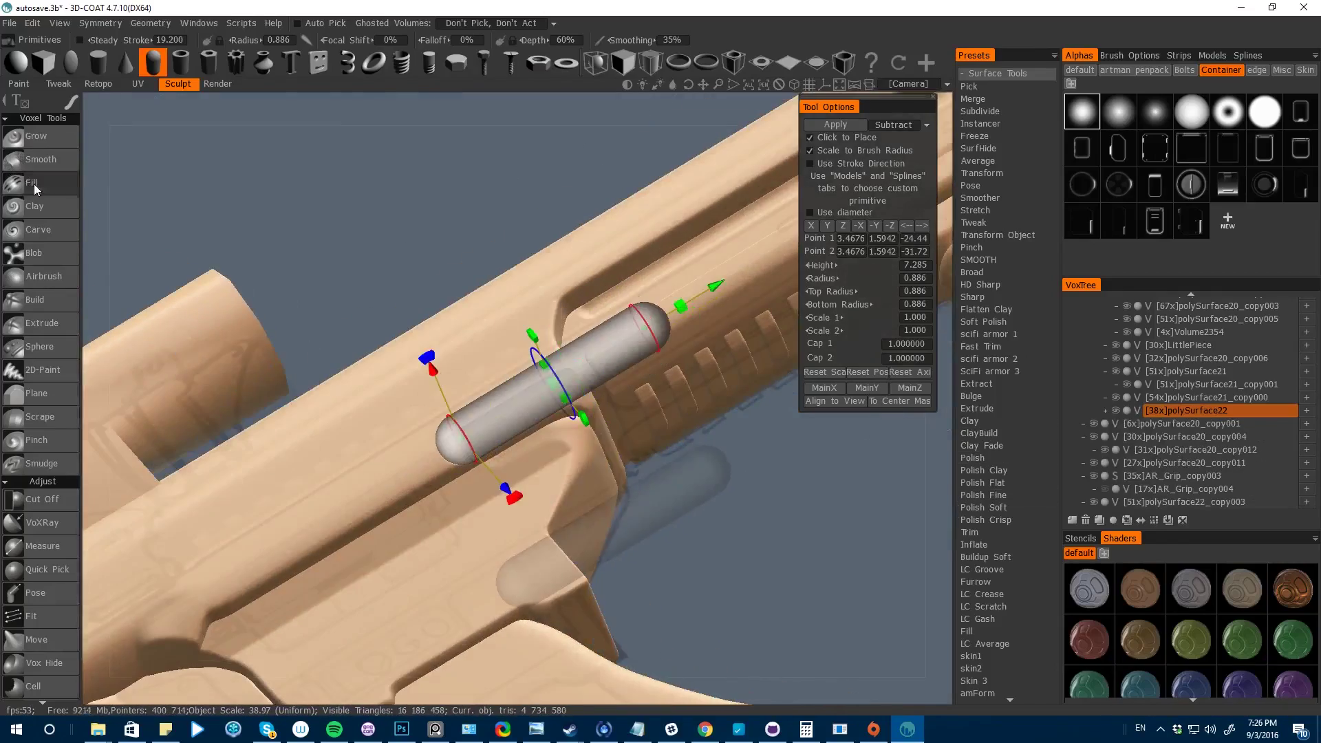
- Undo the capsule subtraction on polySurface22
key("KP_6")
left_click(689, 550)
middle_click_drag(690, 550, 550, 542)
scroll(550, 542, "up", 3)
key("ctrl+z")
left_click_drag(550, 542, 413, 537)
- Select the front portion of polySurface22 behind the handguard with a Pose rectangle and shift it forward along the barrel axis
left_click(36, 135)
key("KP_6")
left_click(35, 564)
left_click_drag(362, 124, 398, 150)
key("KP_6")
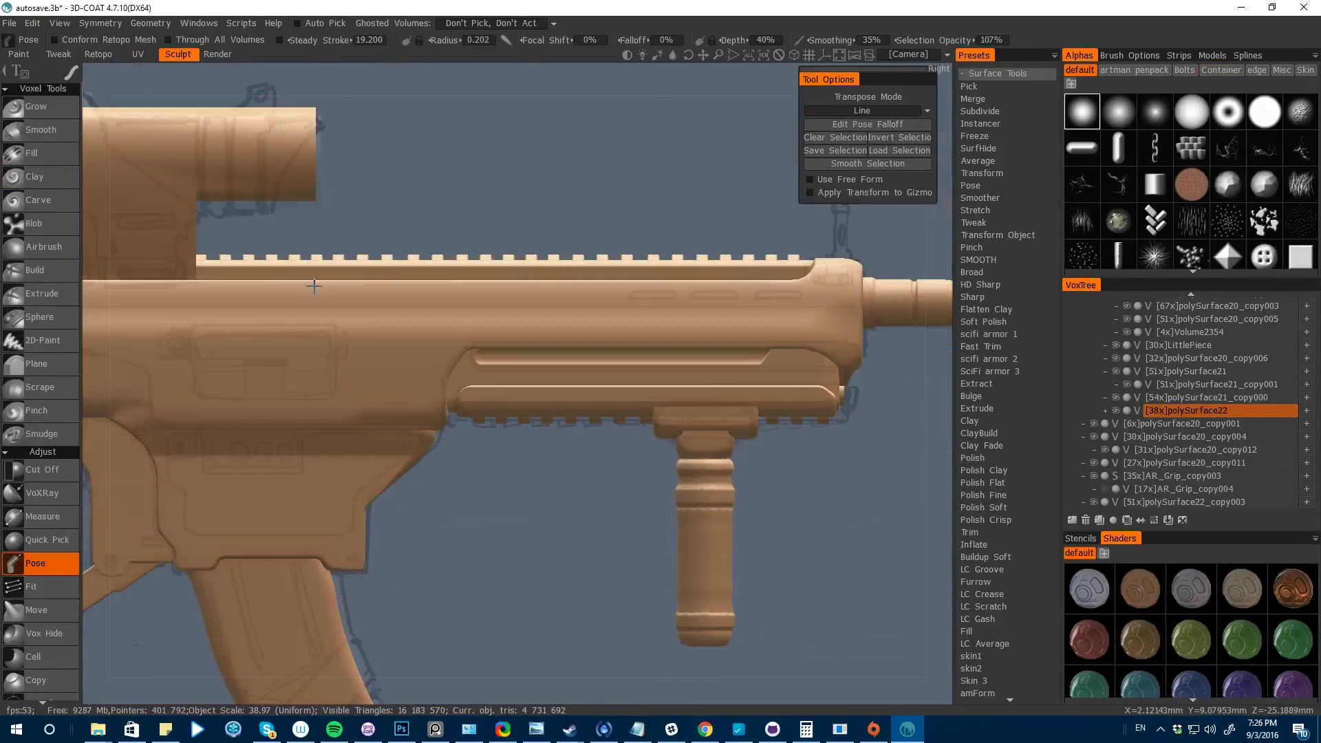
left_click_drag(295, 211, 352, 451)
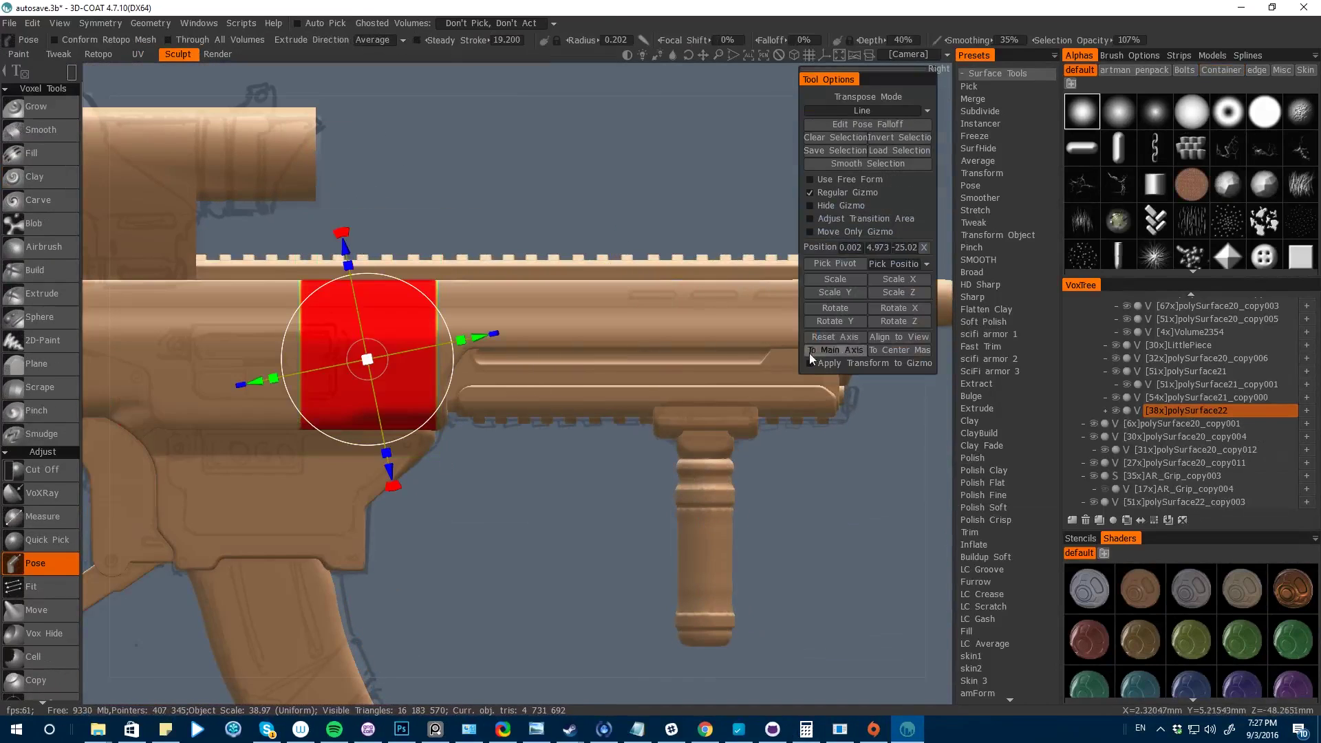
left_click_drag(278, 359, 331, 359)
left_click_drag(482, 550, 537, 457)
key("KP_6")
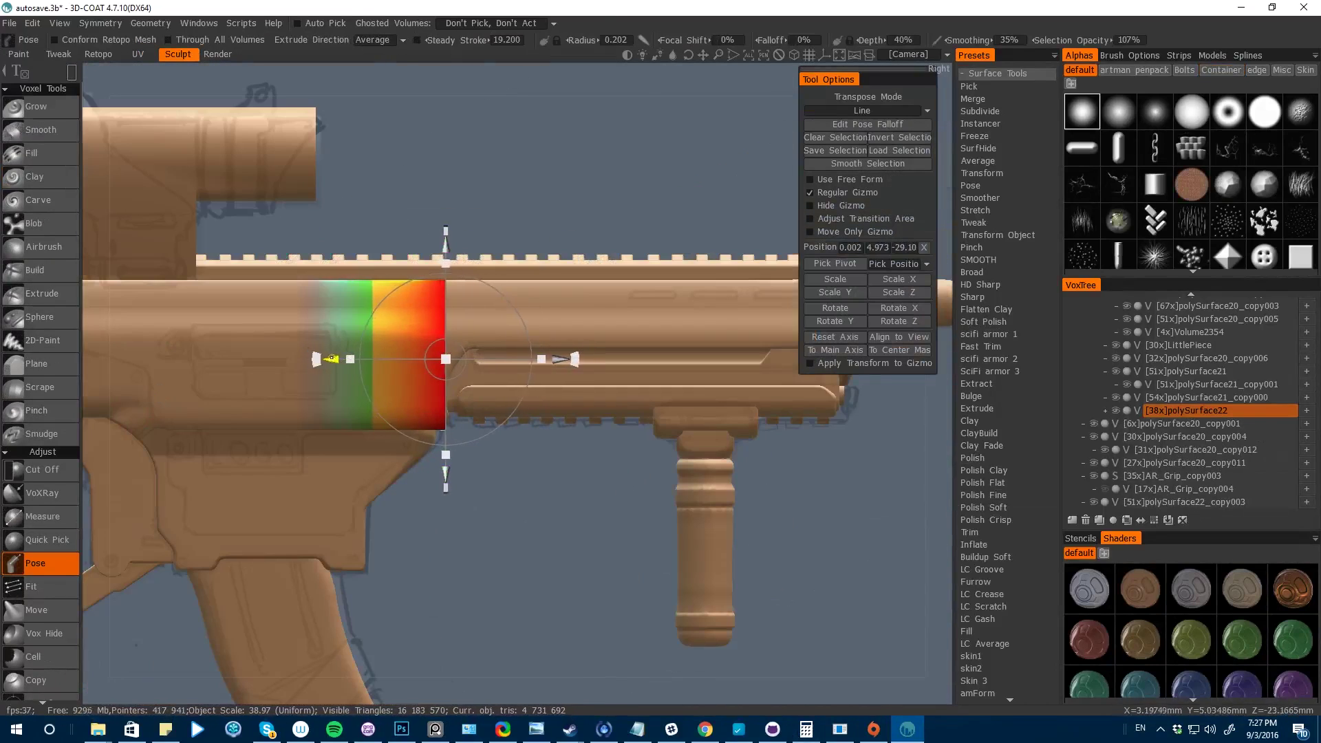
- Cut off the protruding lower corner of polySurface22 at the rear of the handguard from the right view
scroll(102, 400, "up", 3)
left_click_drag(94, 473, 53, 341, "alt")
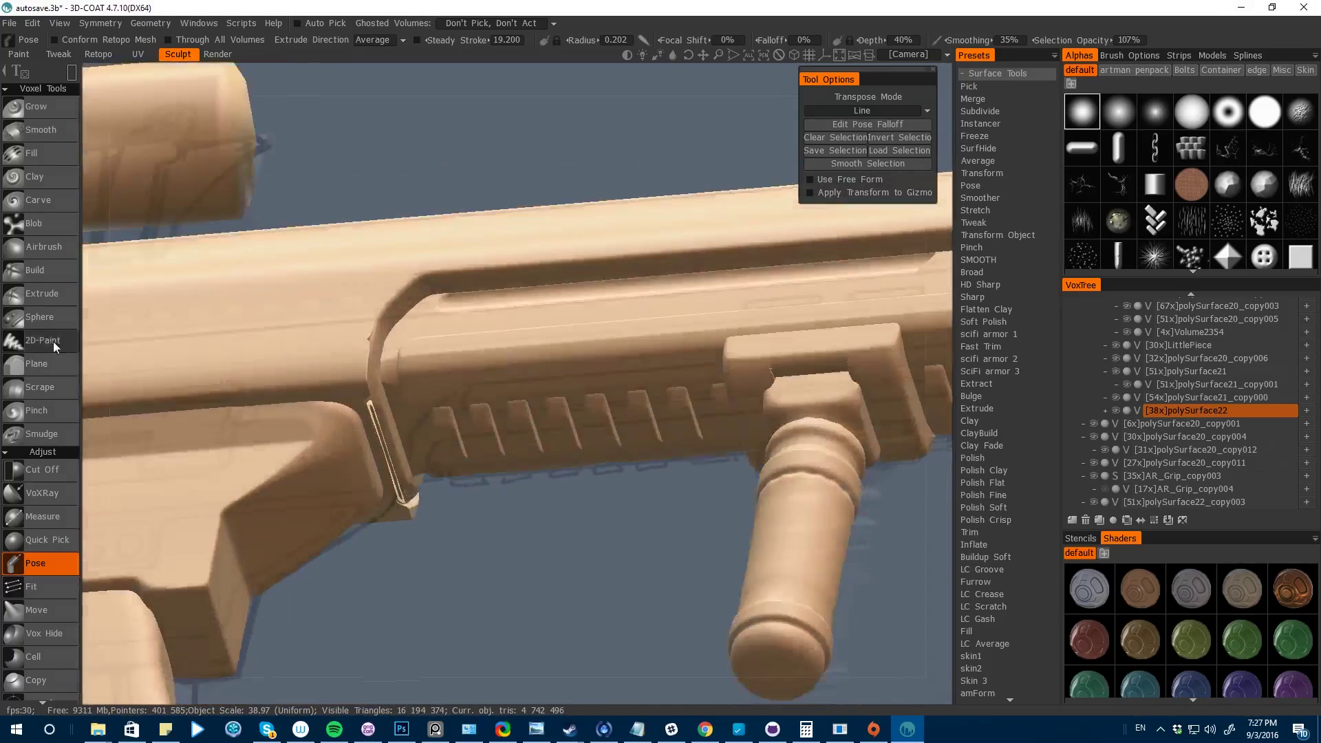
key("KP_6")
left_click(42, 469)
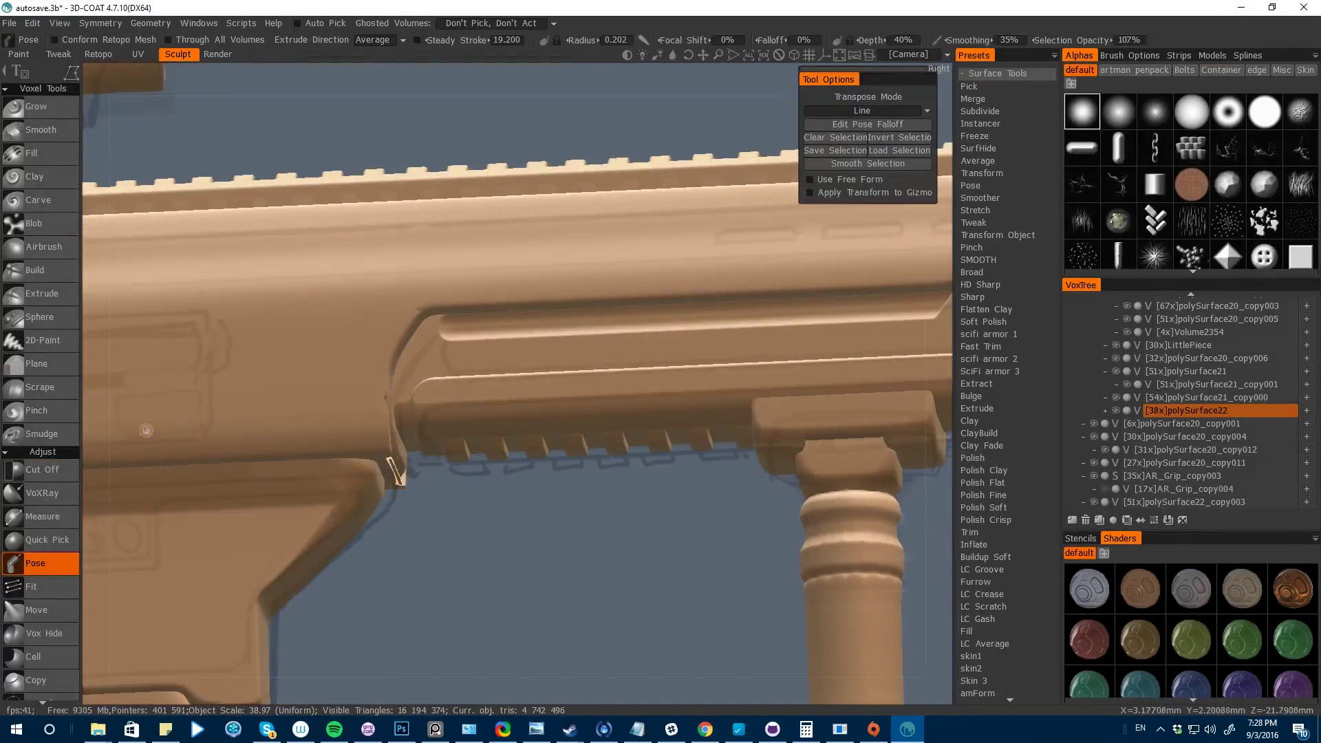
left_click_drag(97, 475, 411, 489, "alt")
key("KP_6")
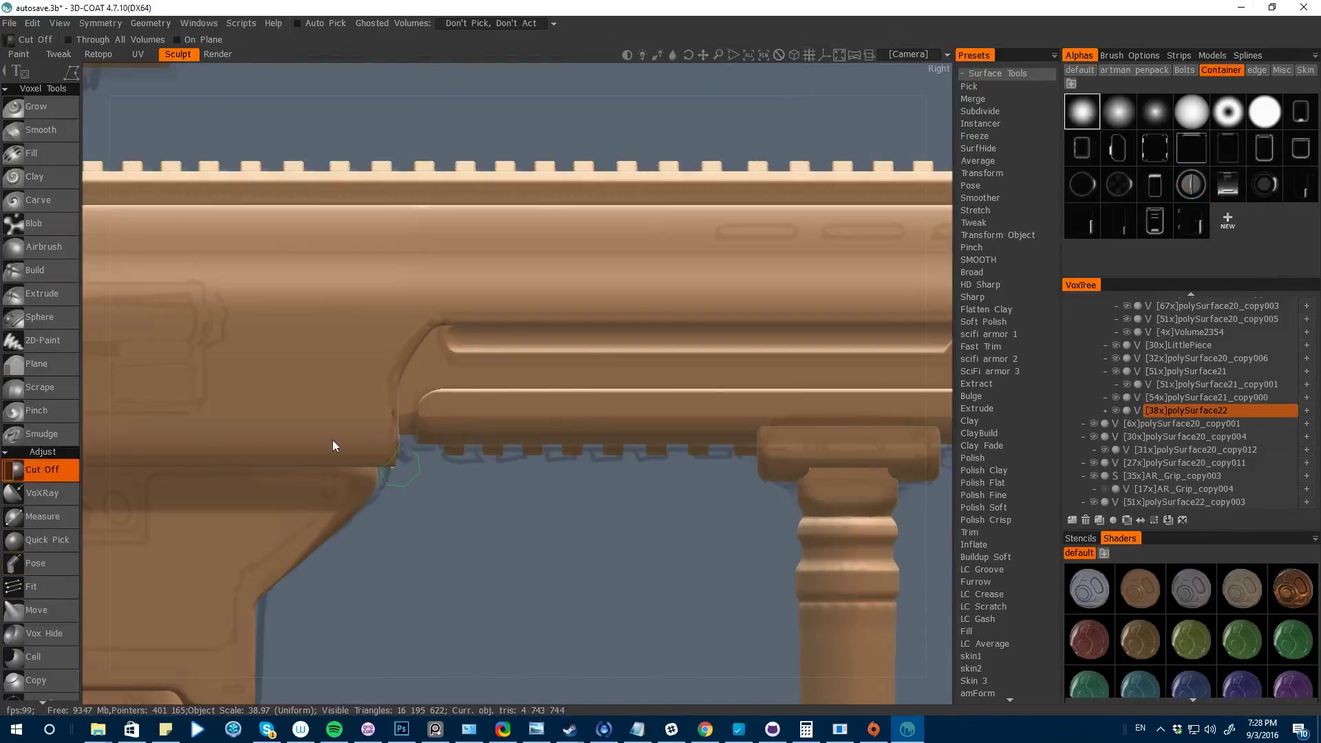
- Carve a rounded horizontal slot into the lower receiver just behind the handguard by subtracting a capsule primitive from polySurface22
left_click_drag(333, 446, 286, 266, "alt")
key("KP_6")
key("space")
left_click(478, 613)
left_click_drag(477, 613, 206, 481, "alt")
key("KP_6")
left_click(36, 136)
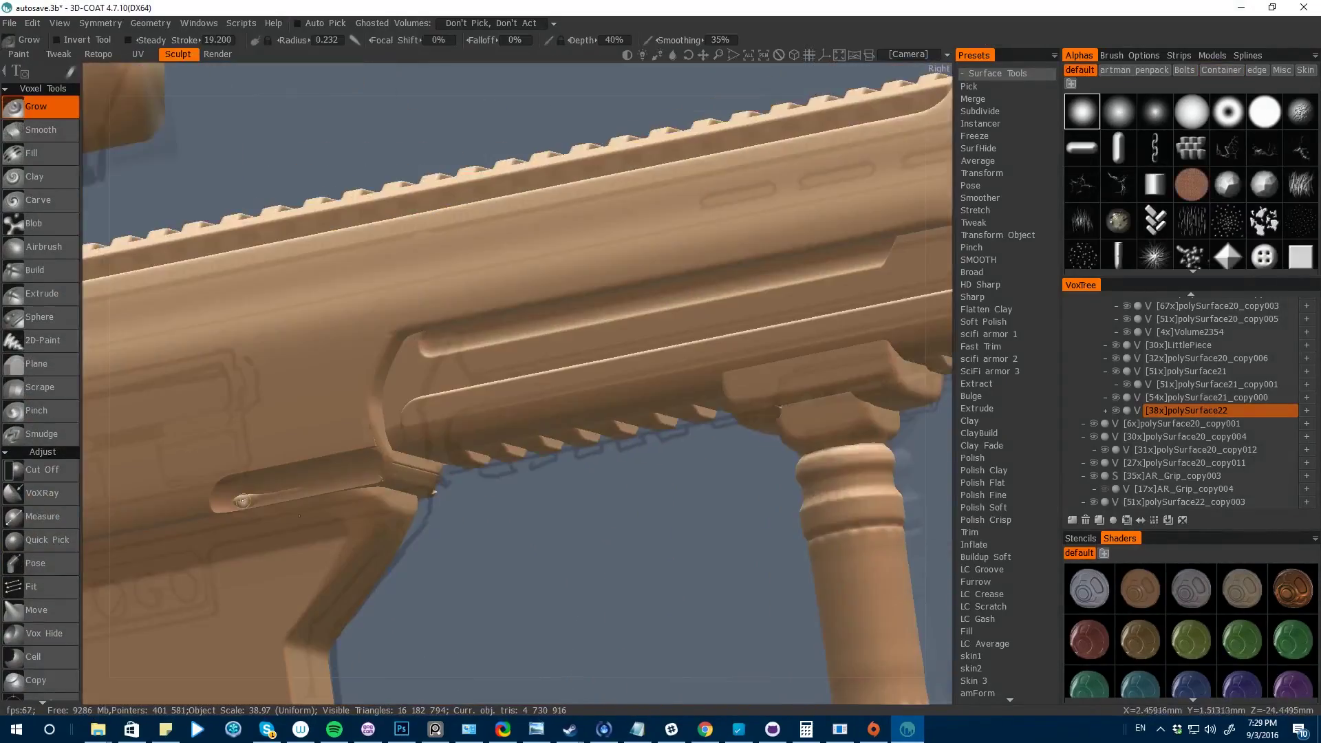
- Adjust the front corner of polySurface22_copy004 beneath the slot with a small Pose rectangle selection and clear the selection
key("KP_2")
key("KP_6")
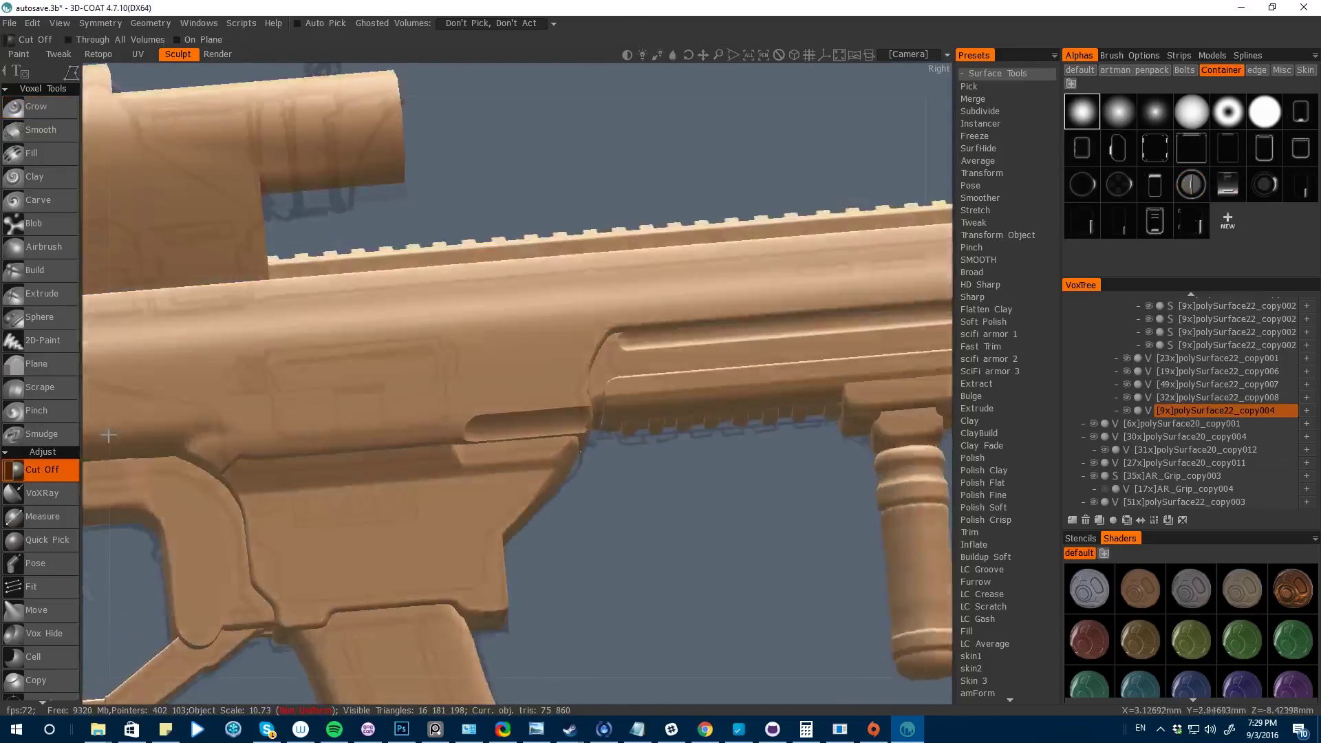
left_click_drag(600, 376, 568, 671, "alt")
key("KP_6")
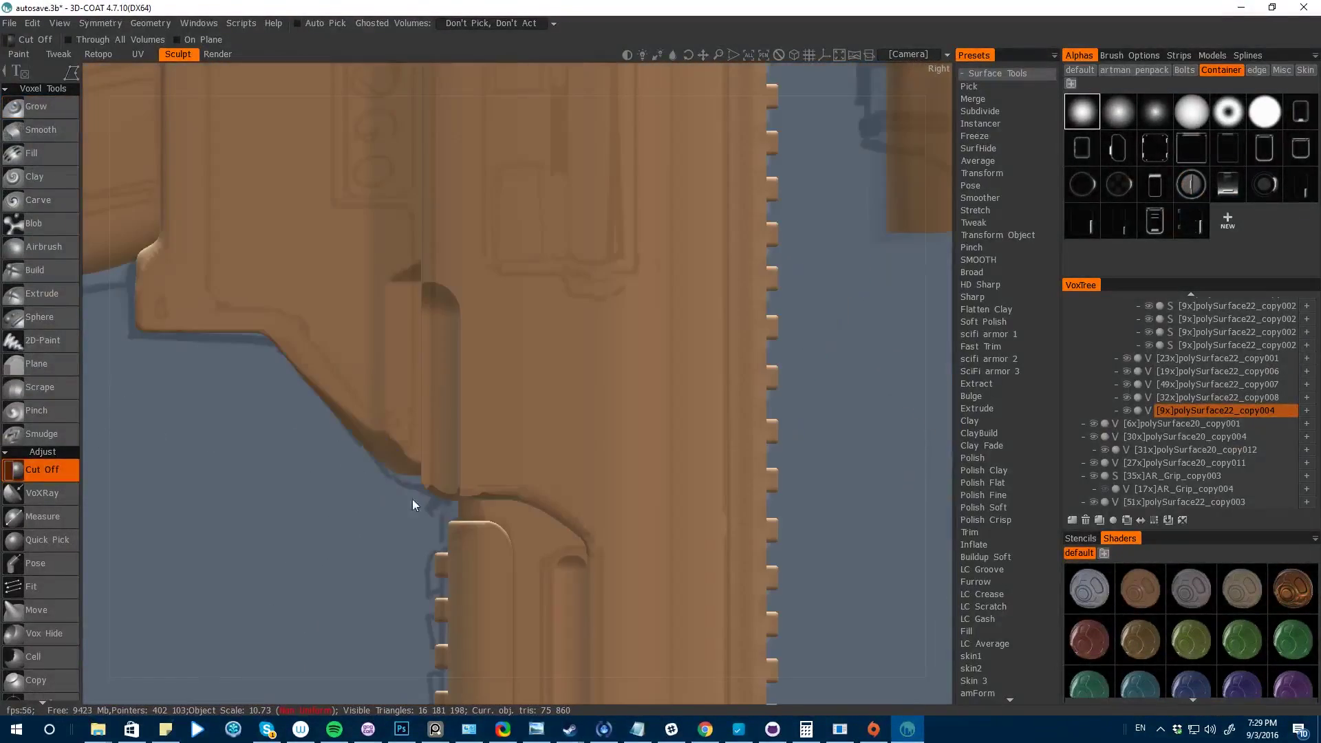
left_click(35, 563)
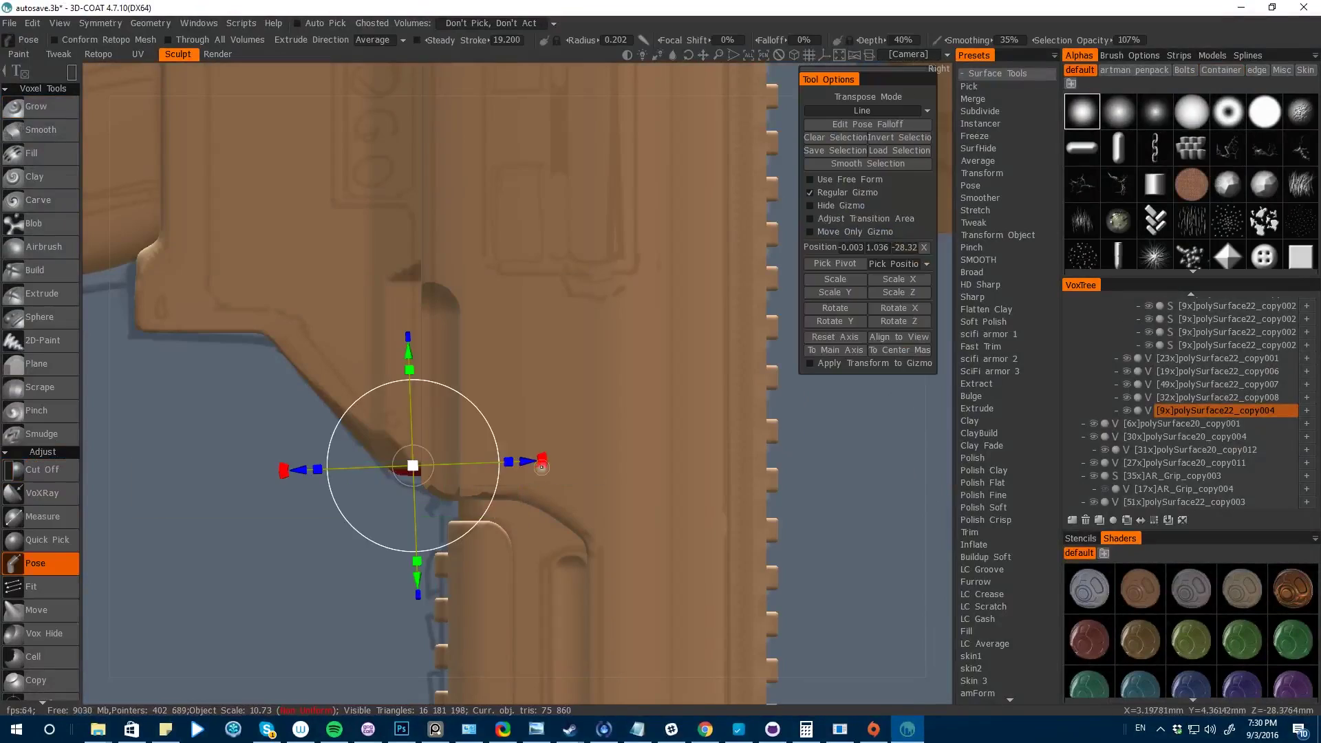
left_click(748, 411)
left_click_drag(475, 383, 208, 257, "alt")
key("KP_6")
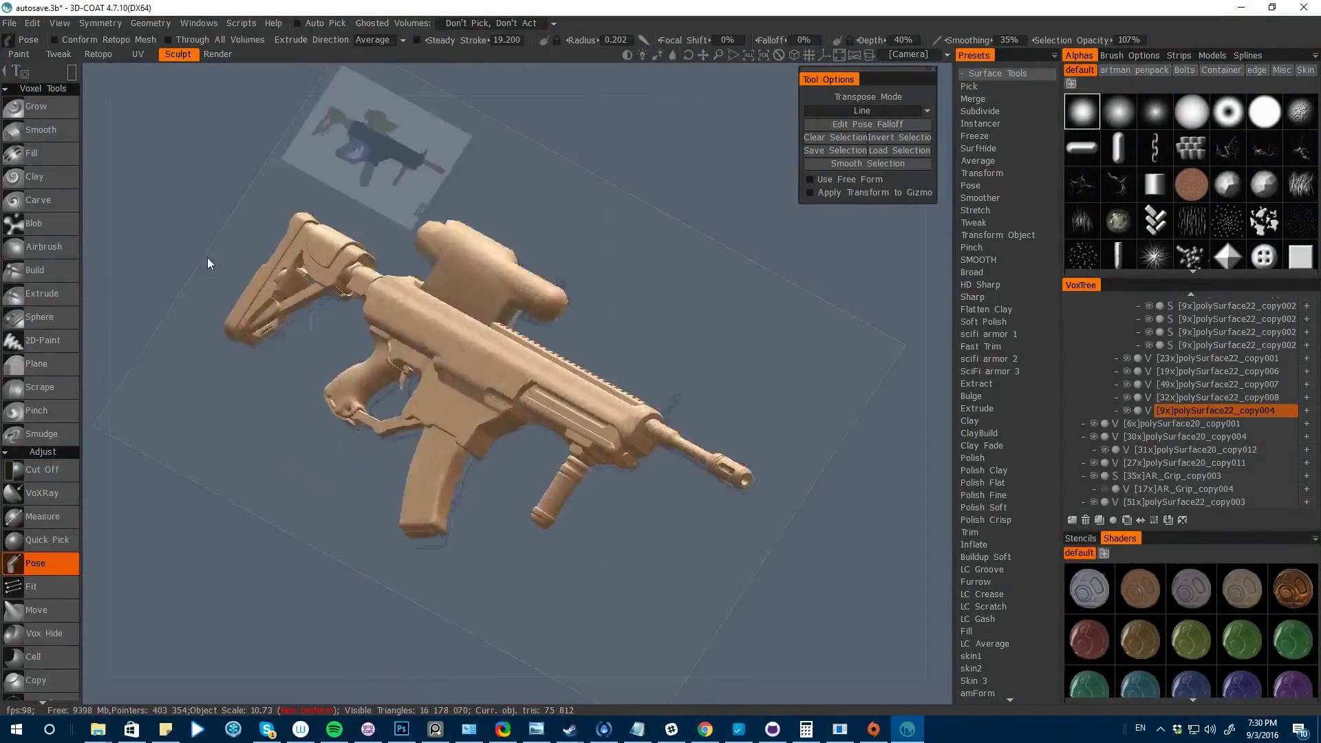
- Reposition the recess on polySurface22_copy004 and the slot on polySurface22 along the barrel axis with Pose rectangle selections
key("KP_6")
key("space")
left_click(782, 536)
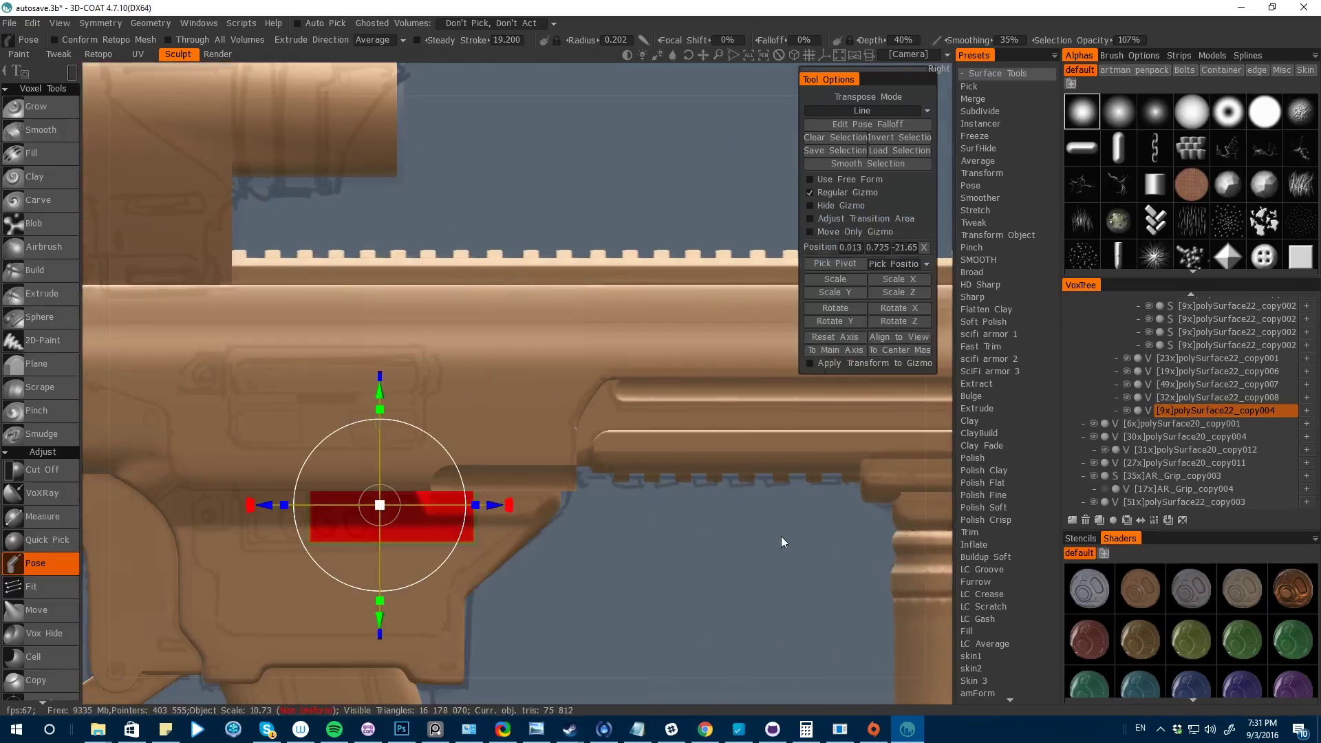
left_click_drag(539, 580, 461, 507)
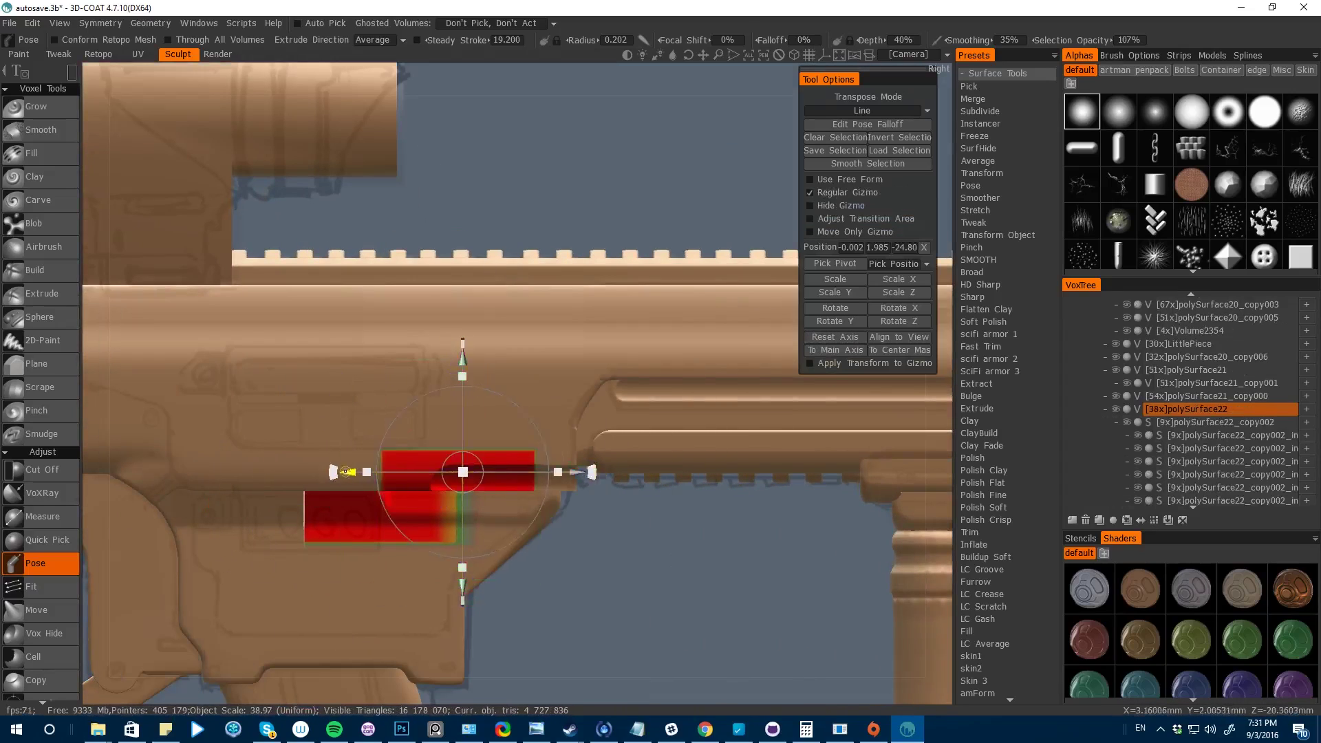
key("h")
mouse_move(585, 619)
left_mouse_down("alt")
mouse_move(667, 670)
mouse_move(642, 684)
left_mouse_up("alt")
scroll(668, 671, "down", 5)
key("KP_6")
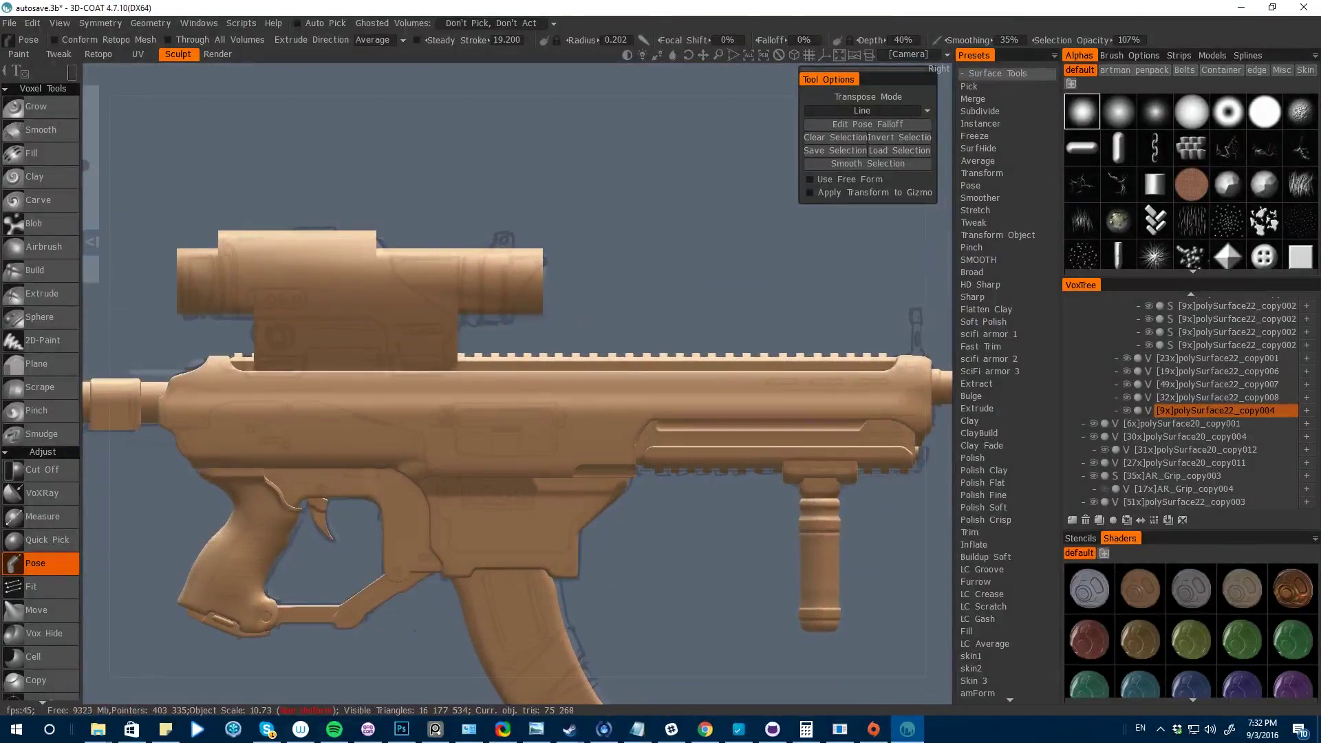
- Isolate a small section of polySurface22 with Vox Hide, keeping the rest of the volume hidden
right_click_drag(792, 516, 828, 514, "alt")
key("space")
left_click(885, 359)
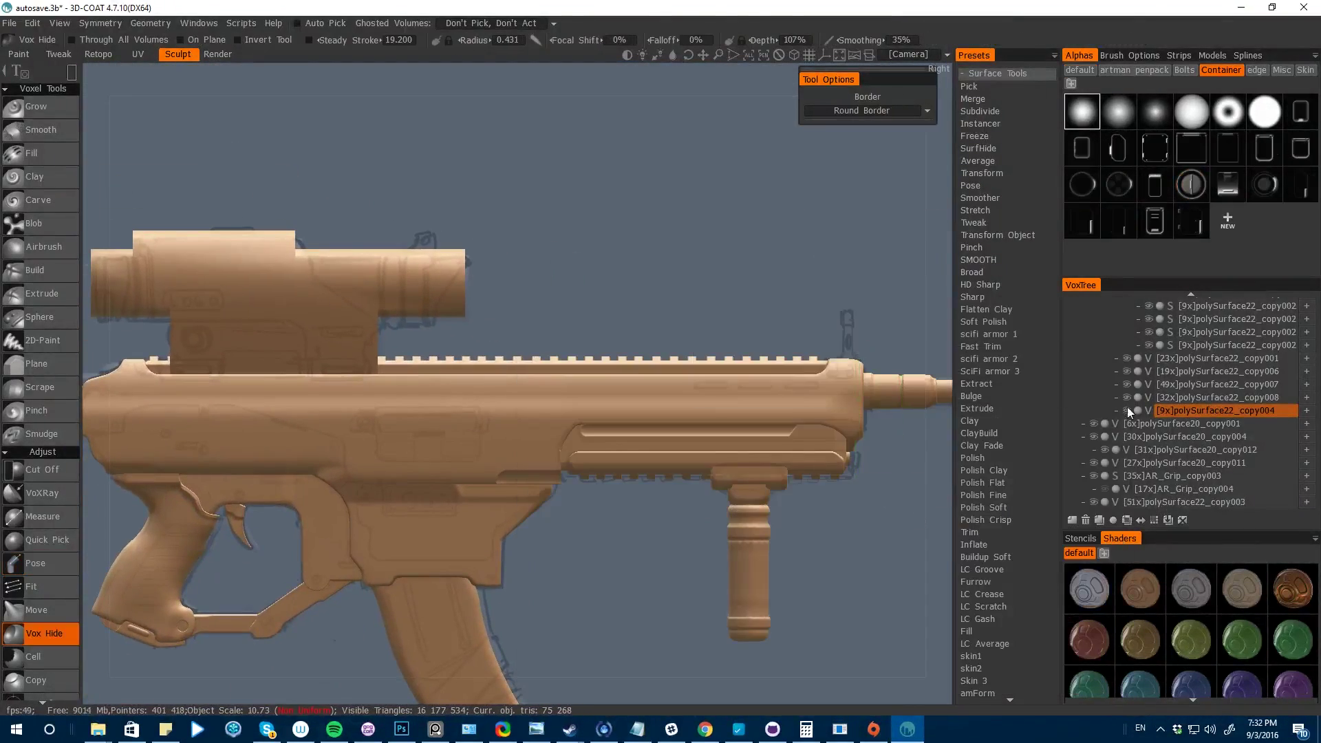
left_click_drag(920, 469, 927, 478)
left_click(150, 23)
left_click(204, 300)
- Narrow the visible section of polySurface22 further with Vox Hide from the back view
key("KP_8")
key("space")
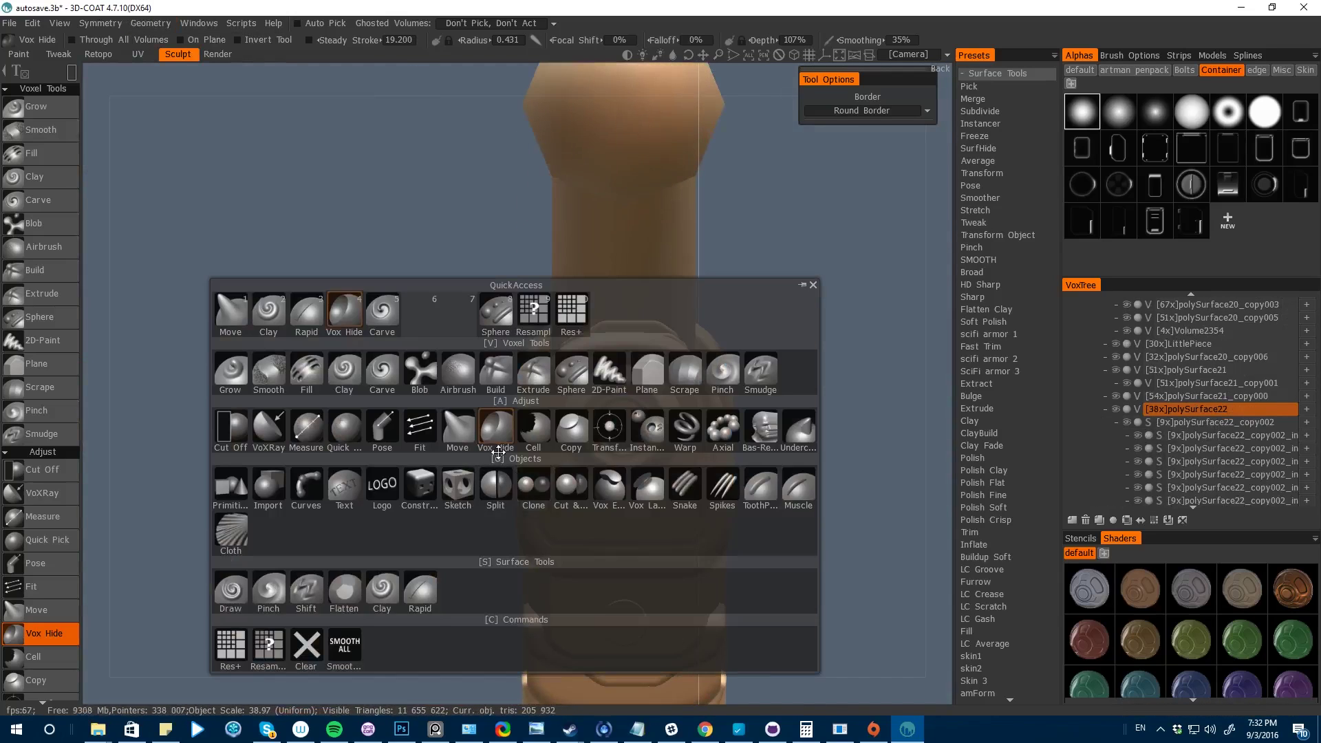
left_click(493, 448)
scroll(494, 483, "up", 2)
key("e")
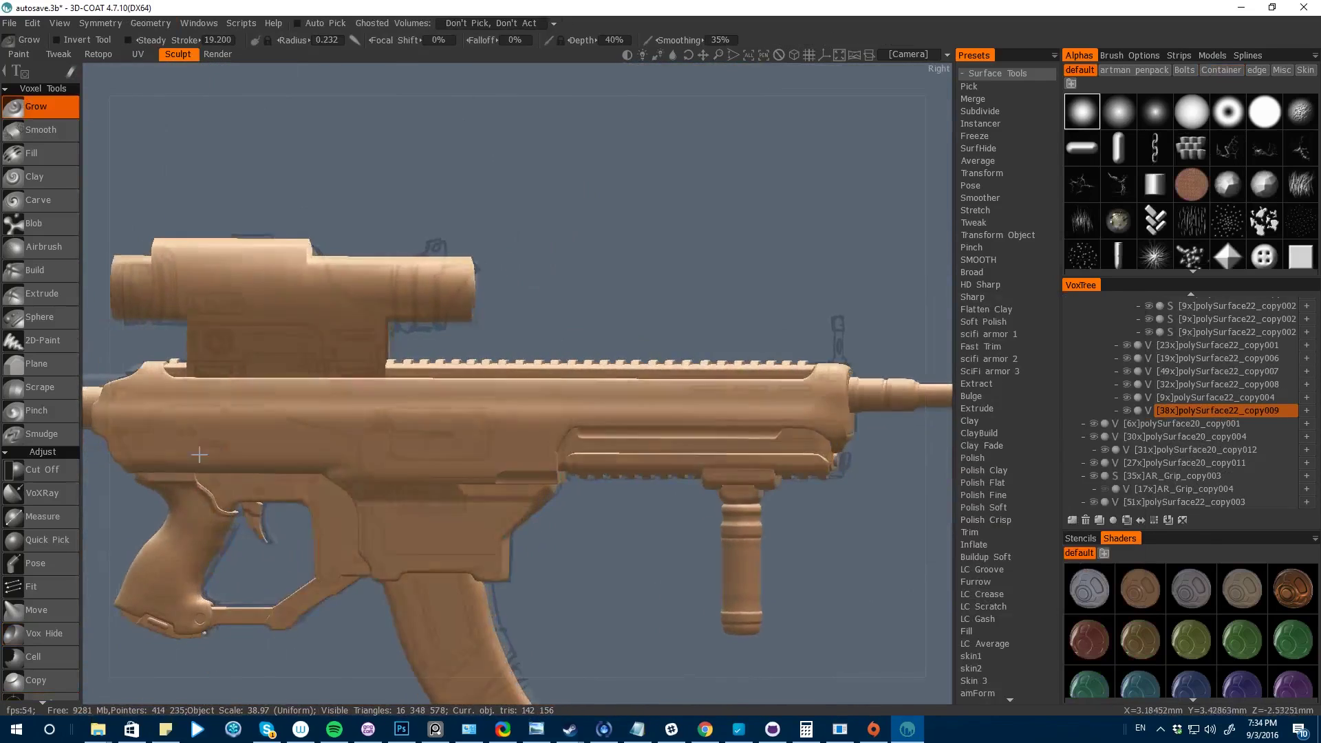
- Cut polySurface22 along a closed spline with Cut Off, following the outline of the handguard's slotted lower section
scroll(642, 600, "up", 4)
key("space")
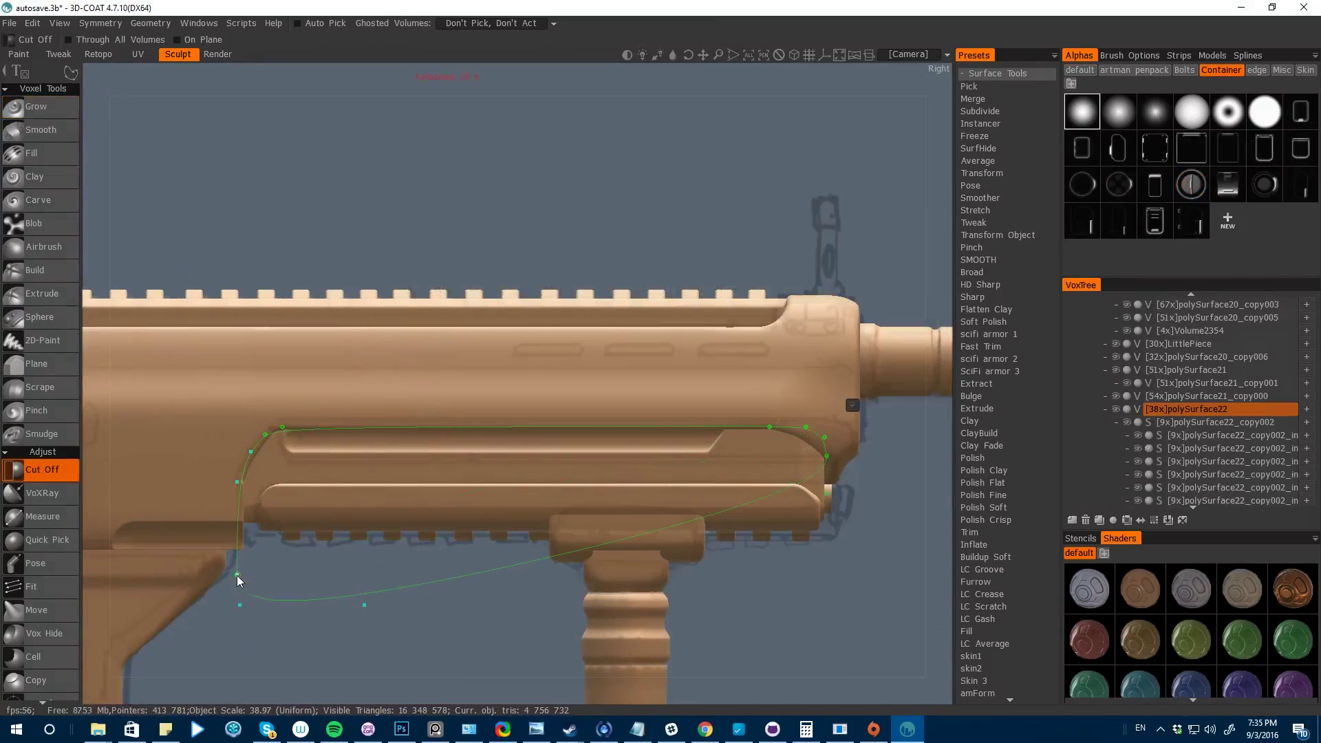
left_click(236, 574)
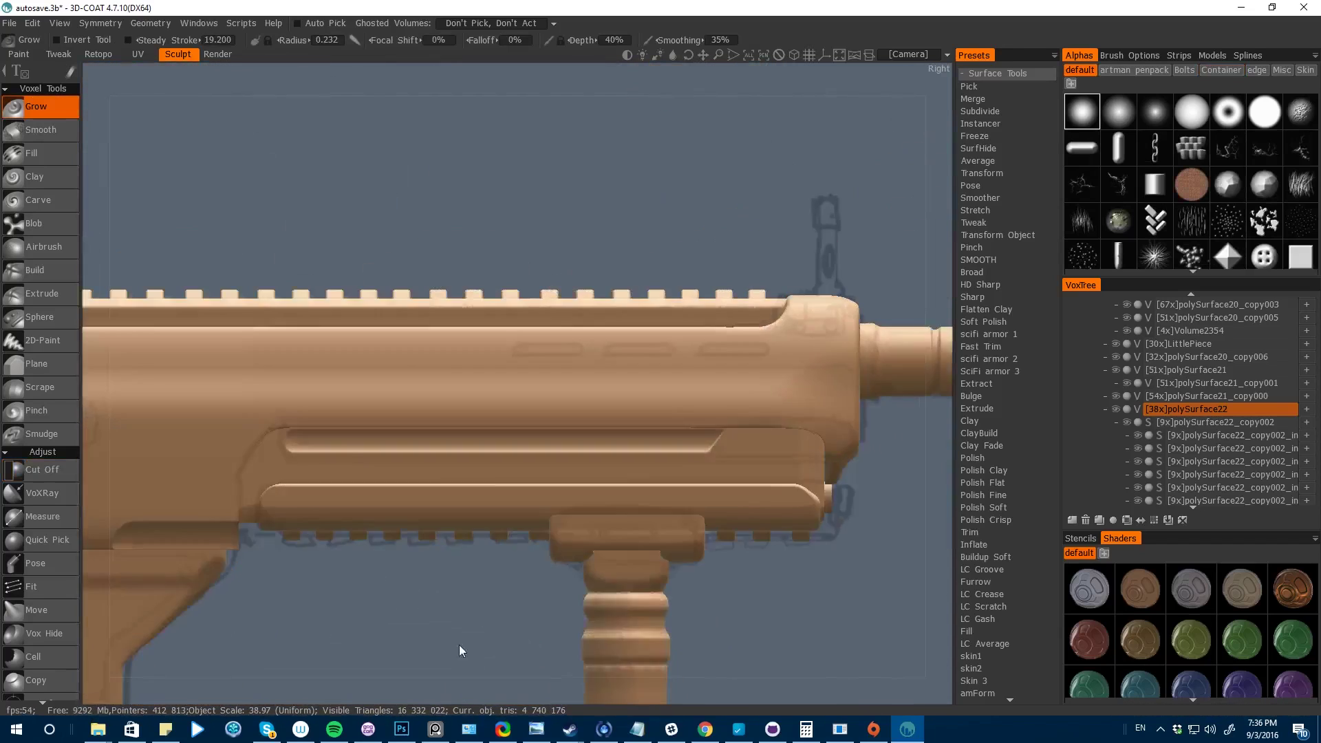
right_click_drag(457, 649, 527, 688)
right_click_drag(413, 511, 456, 550)
mouse_move(471, 615)
right_mouse_down()
mouse_move(534, 629)
mouse_move(487, 602)
right_mouse_up()
key("Return")
left_click_drag(460, 546, 551, 590, "alt")
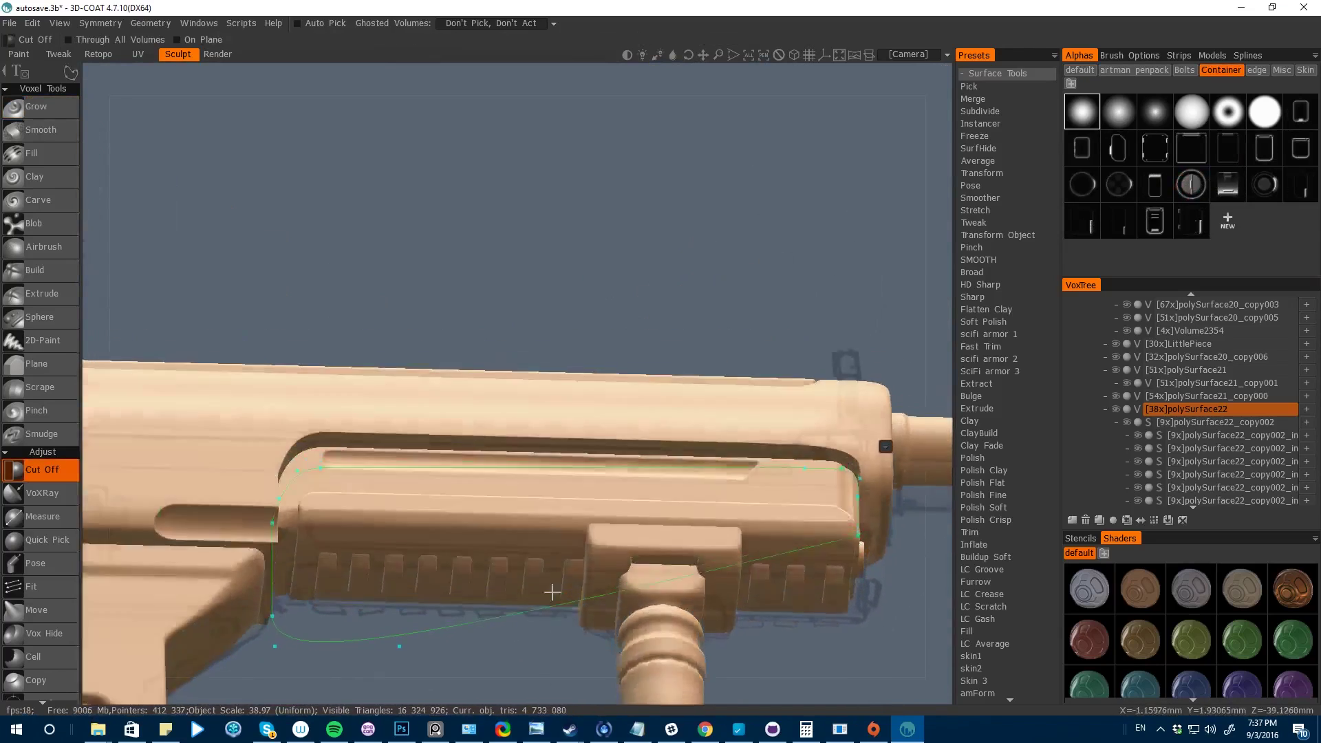
- Trim polySurface22_copy006 from the back view with rectangular Cut Off areas
key("KP_2")
key("e")
left_click(472, 345)
left_click_drag(436, 415, 496, 591)
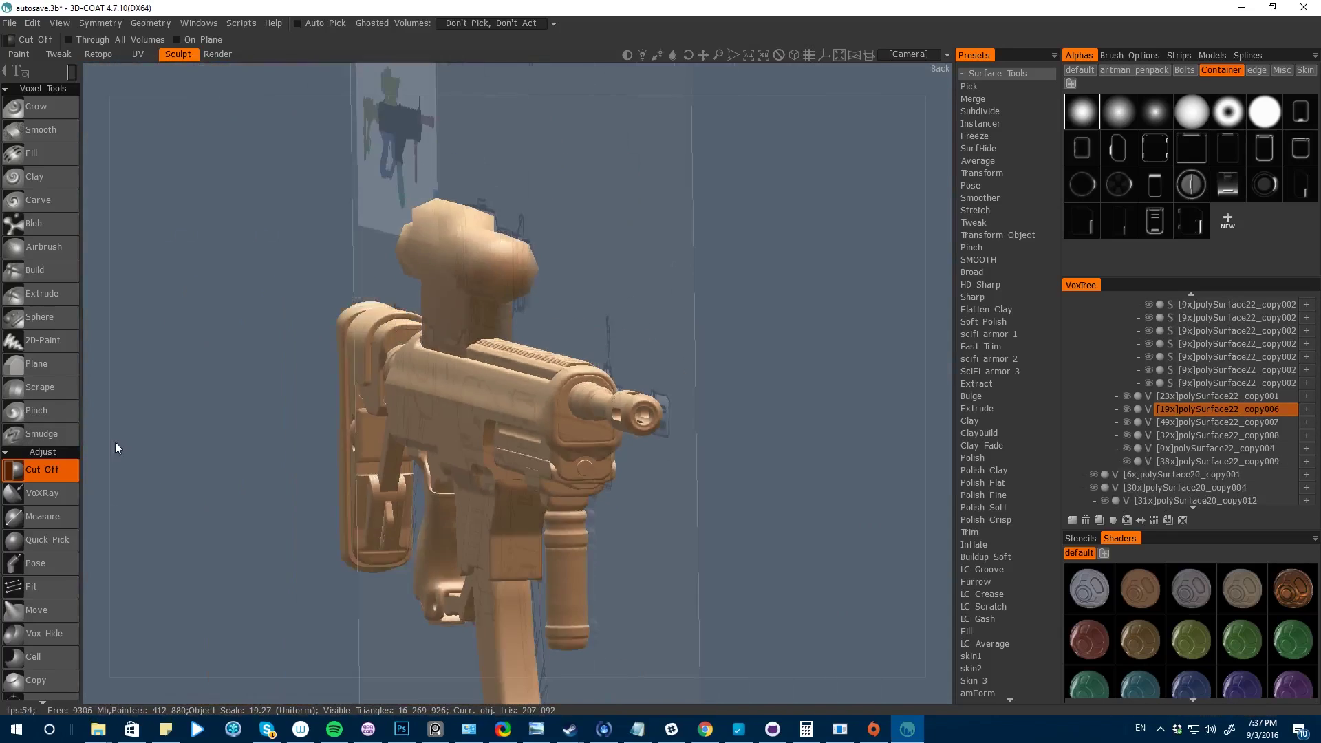
left_click_drag(760, 419, 790, 578)
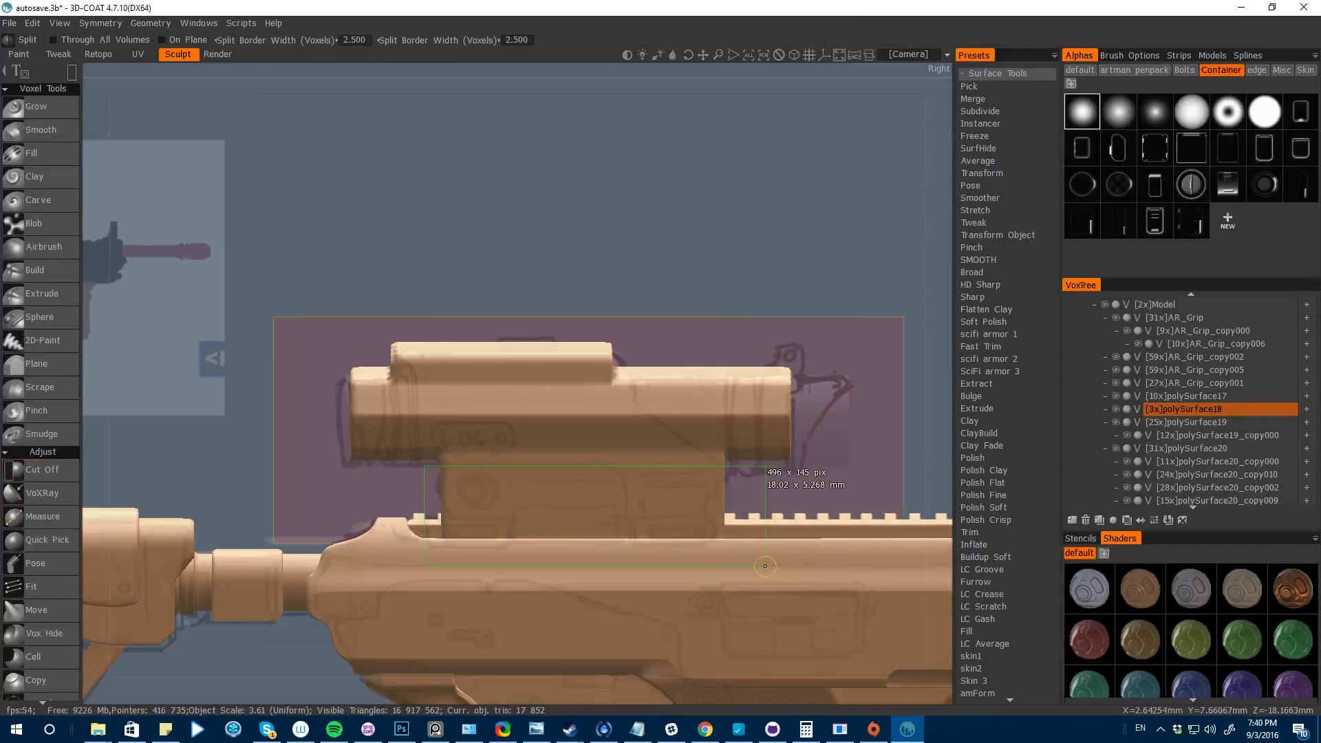
- Split the mount off the scope volume polySurface18 with a rectangle about 18 × 5.3 mm and adjust the part with Transform
left_click_drag(765, 567, 766, 567)
key("space")
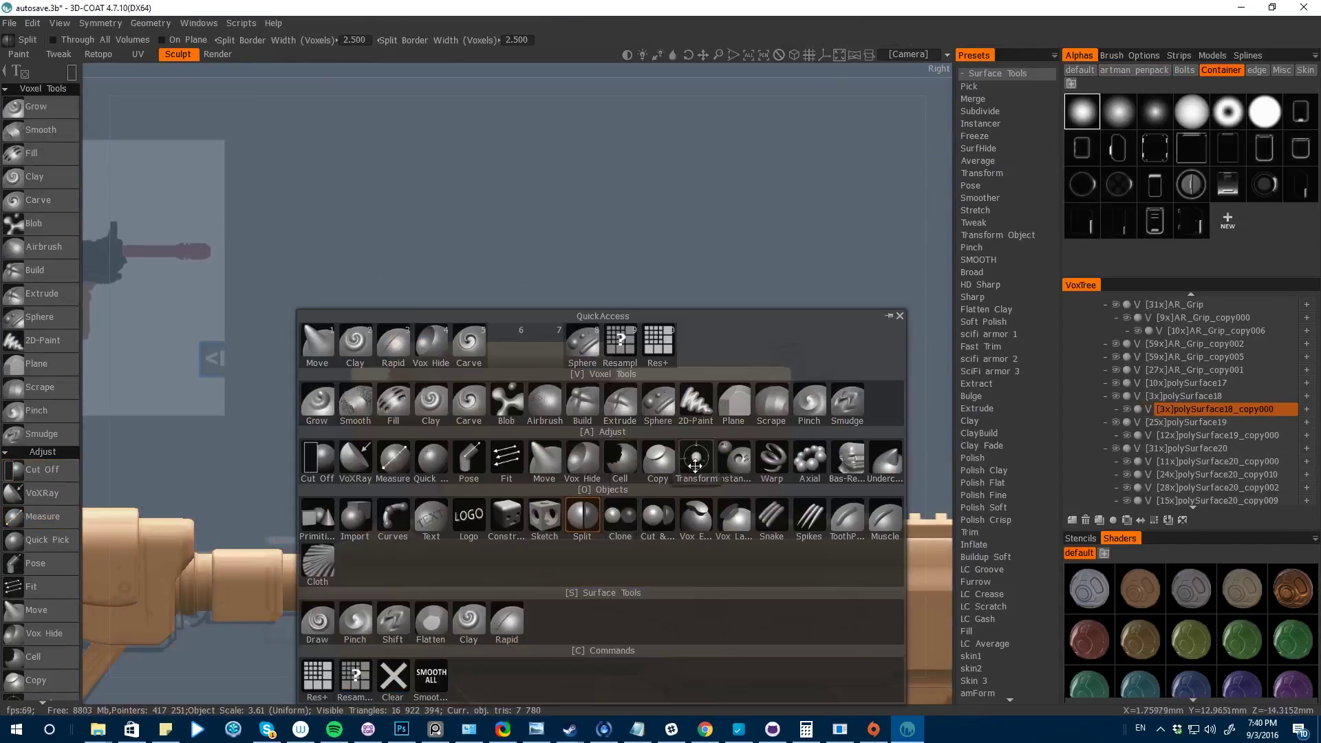
left_click(694, 457)
key("space")
left_click(158, 677)
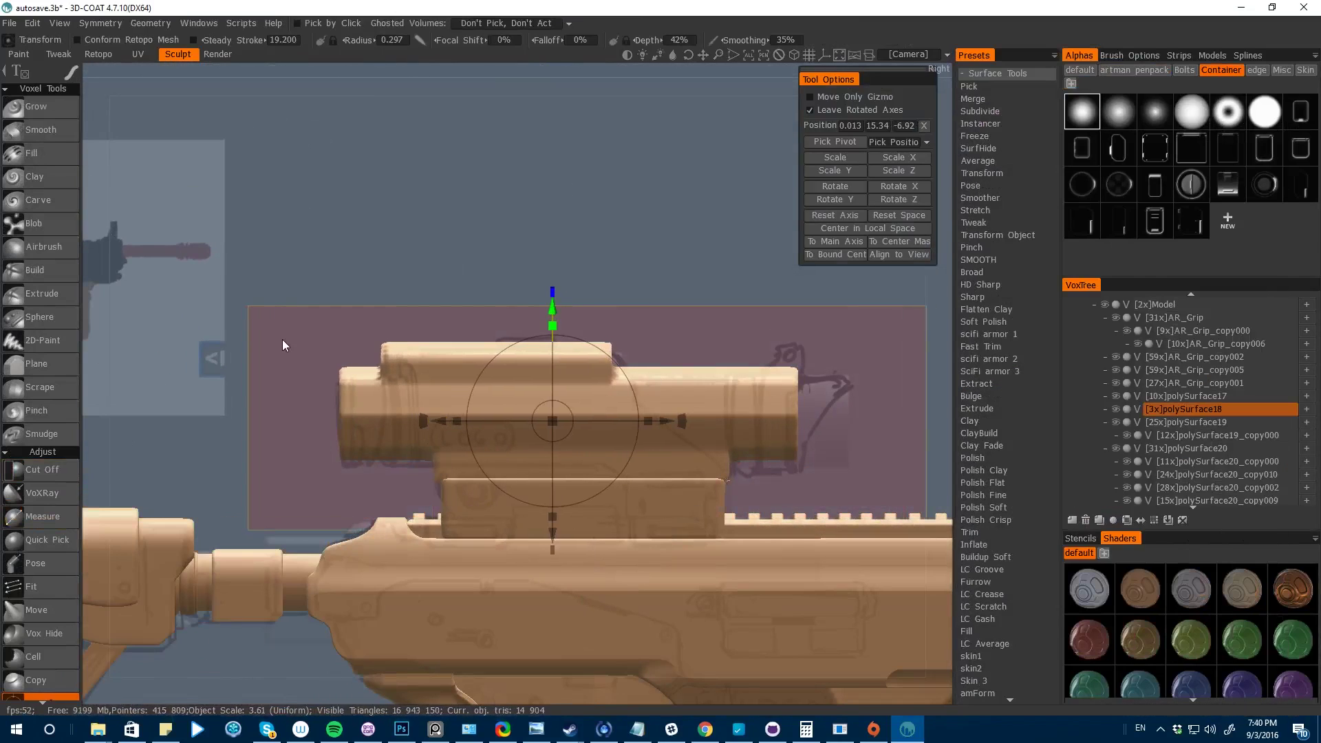
- Trim the scope body polySurface18 with Cut Off and activate Transform on the remaining volume
left_click_drag(754, 398, 771, 478)
left_click_drag(289, 312, 213, 306)
key("space")
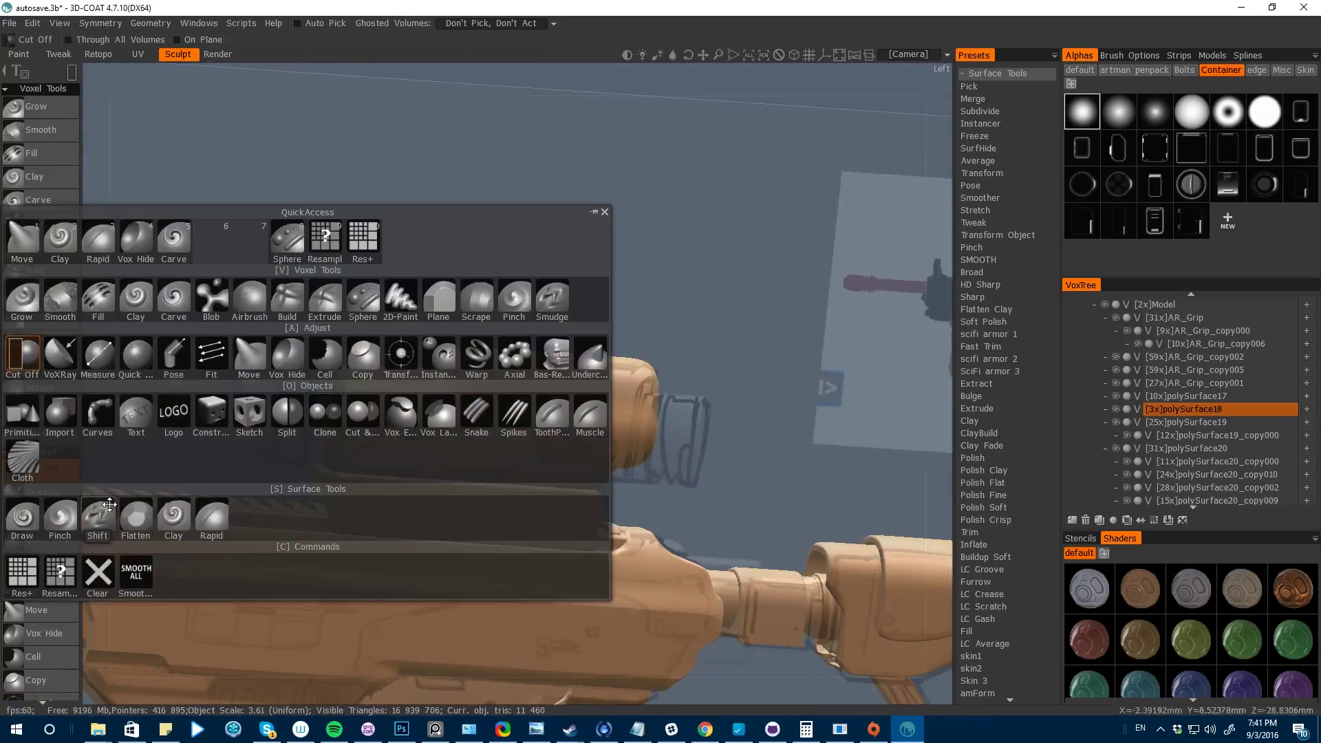
left_click(415, 351)
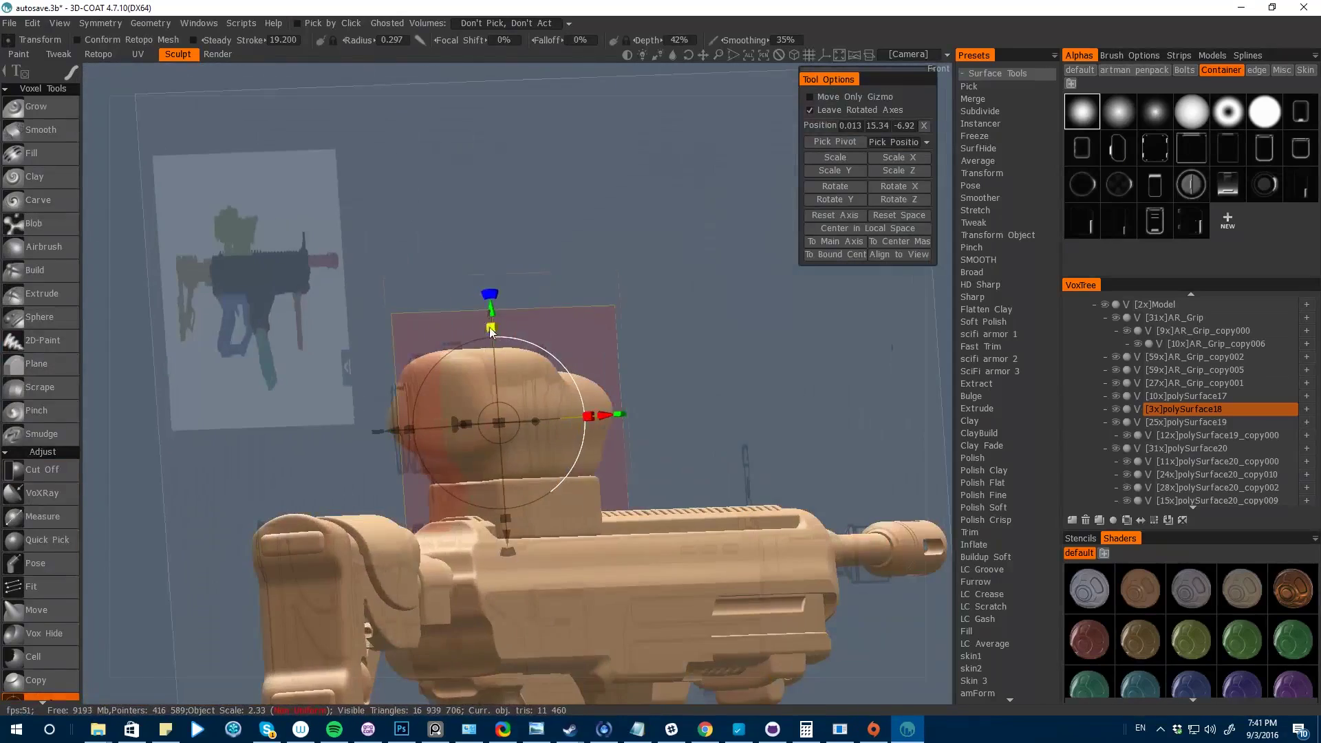
- Place a subtracting cylinder primitive lengthwise through the scope body, aligned with the barrel axis
key("space")
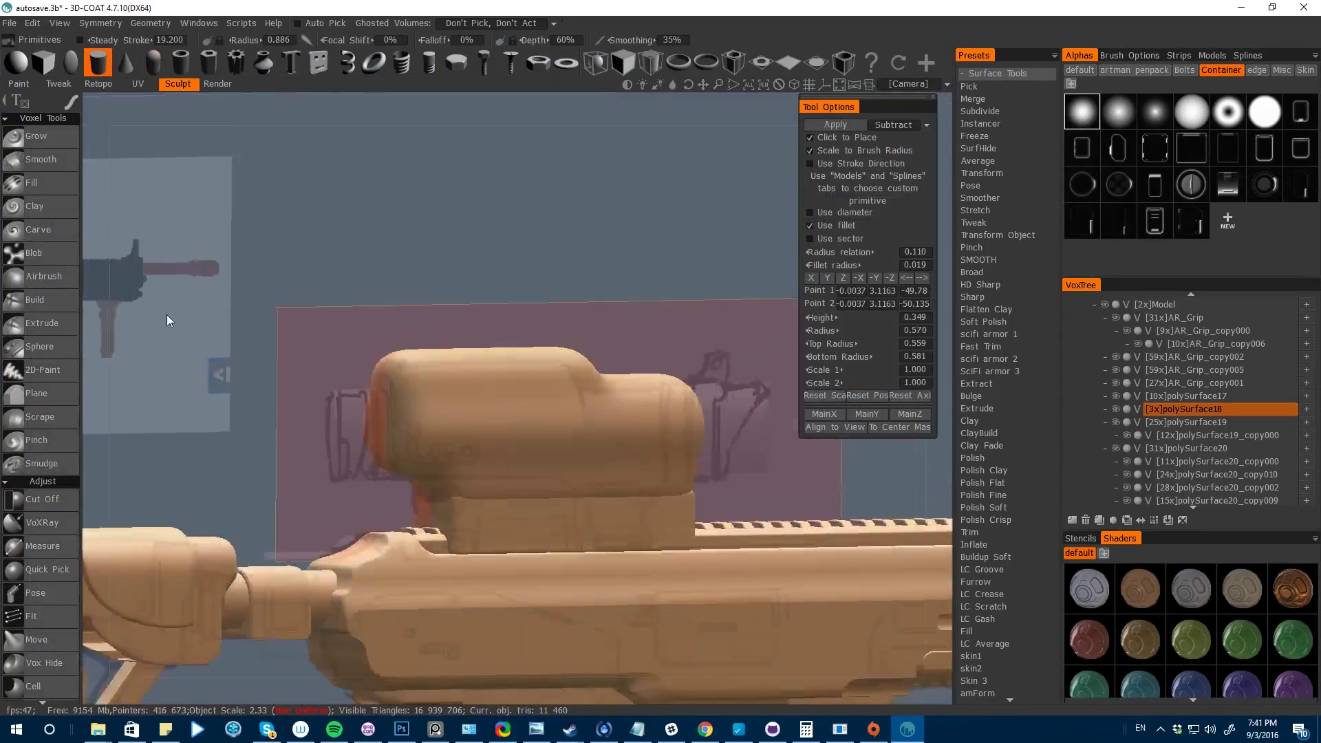
left_click_drag(382, 423, 510, 418)
left_click(890, 278)
left_click_drag(671, 410, 717, 411)
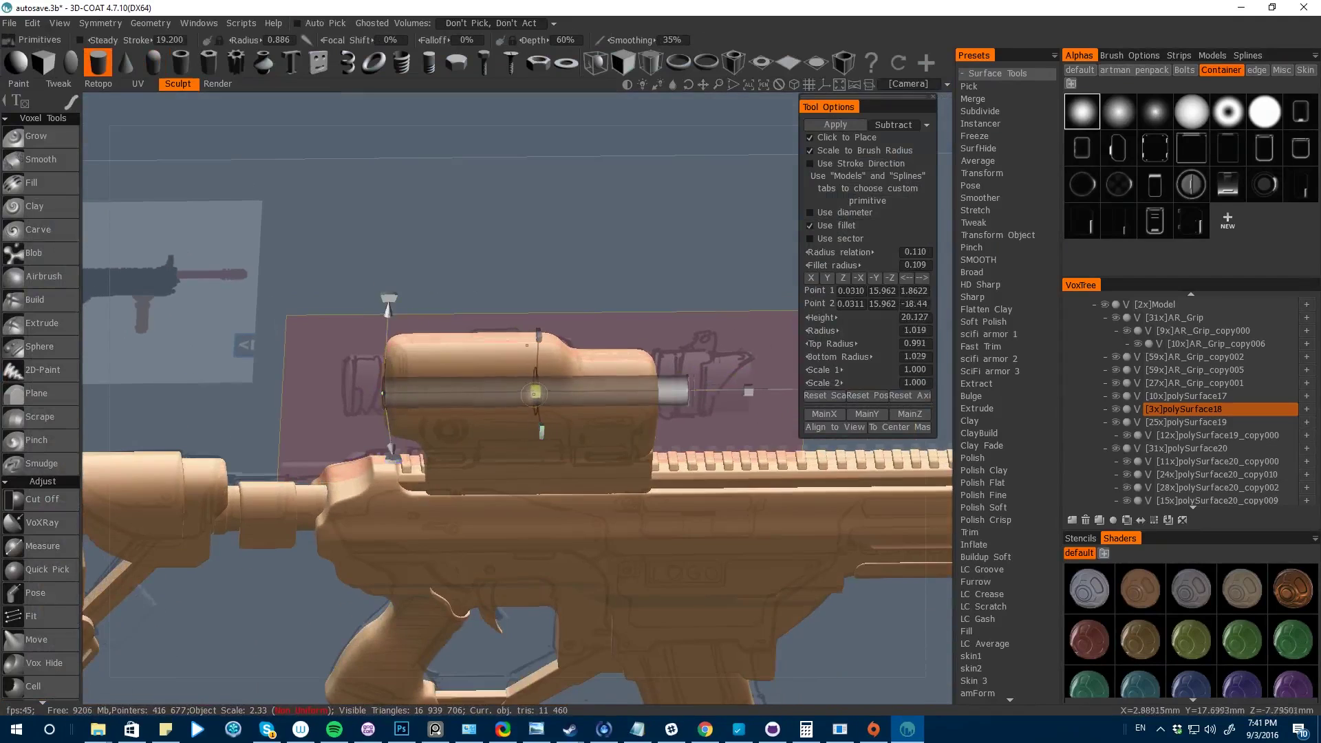
left_click_drag(145, 230, 227, 261)
left_click_drag(521, 432, 495, 482)
left_click_drag(227, 261, 310, 313)
- Switch the cylinder primitive to diameter sizing without a fillet and fit it to the scope tube at about 6.7 mm diameter
left_click(810, 187)
left_click(810, 200)
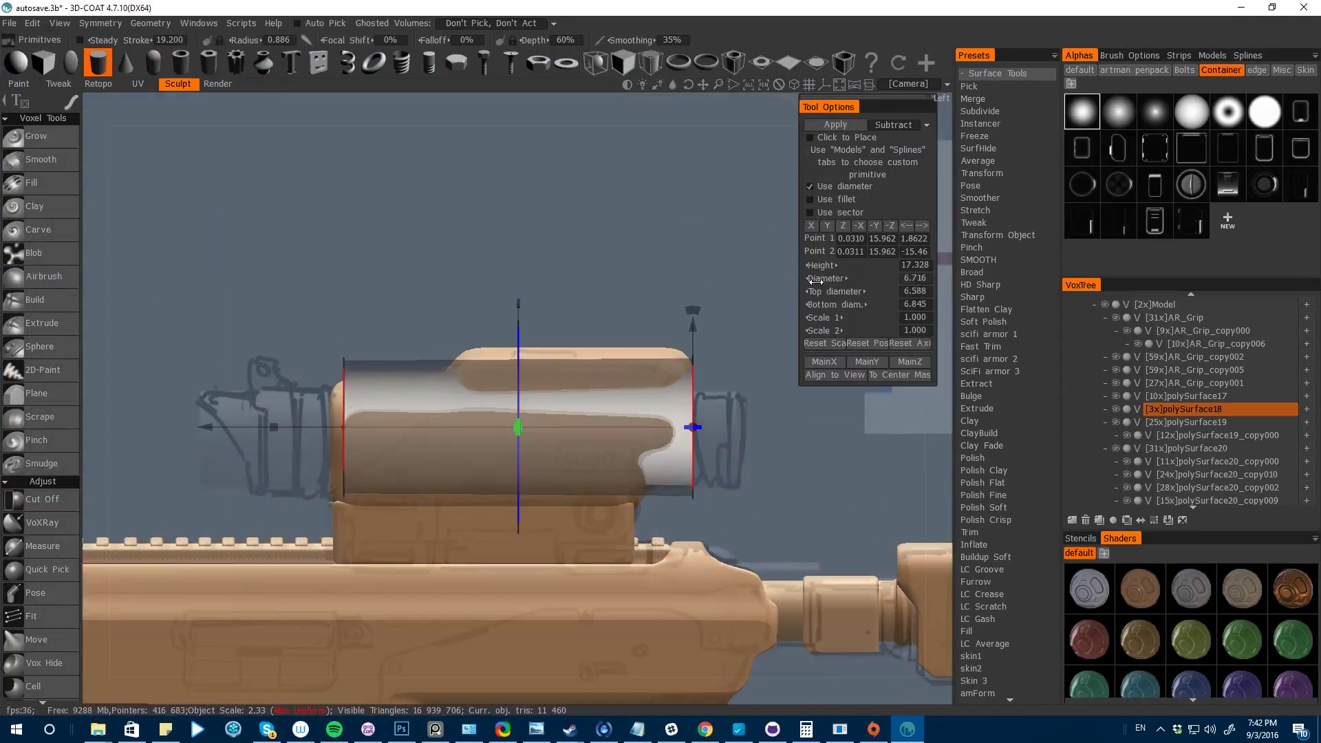
left_click_drag(675, 378, 377, 404)
mouse_move(195, 515)
left_mouse_down()
mouse_move(212, 459)
mouse_move(300, 395)
mouse_move(222, 395)
mouse_move(288, 401)
left_mouse_up()
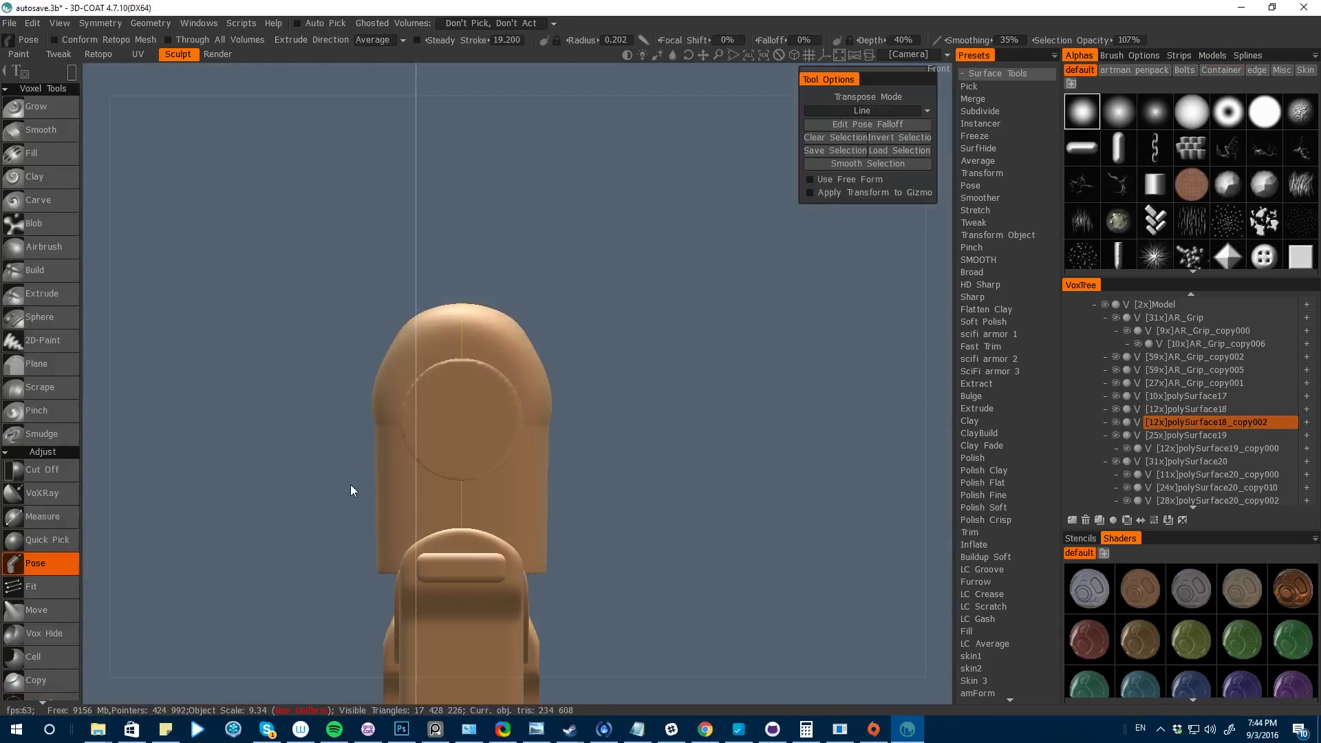
- Trim the side of polySurface18_copy002 from the front view with a rectangular Cut Off area and delete the volume
left_click(41, 470)
left_click_drag(304, 303, 397, 596)
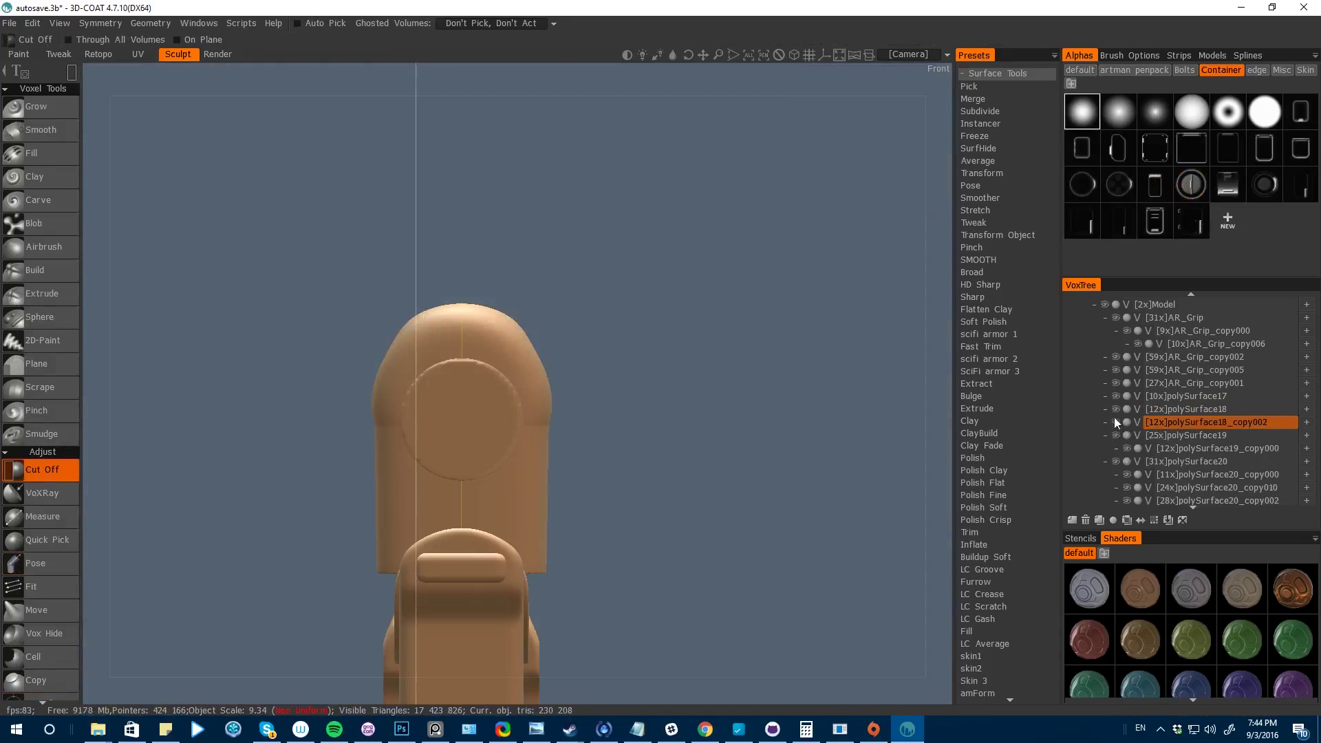
key("Delete")
key("KP_4")
- Select the lower part of polySurface18 with a Pose selection and resample the volume at Good quality
left_click(1186, 410)
left_click(36, 564)
left_click_drag(812, 530, 312, 430)
key("space")
left_click(327, 598)
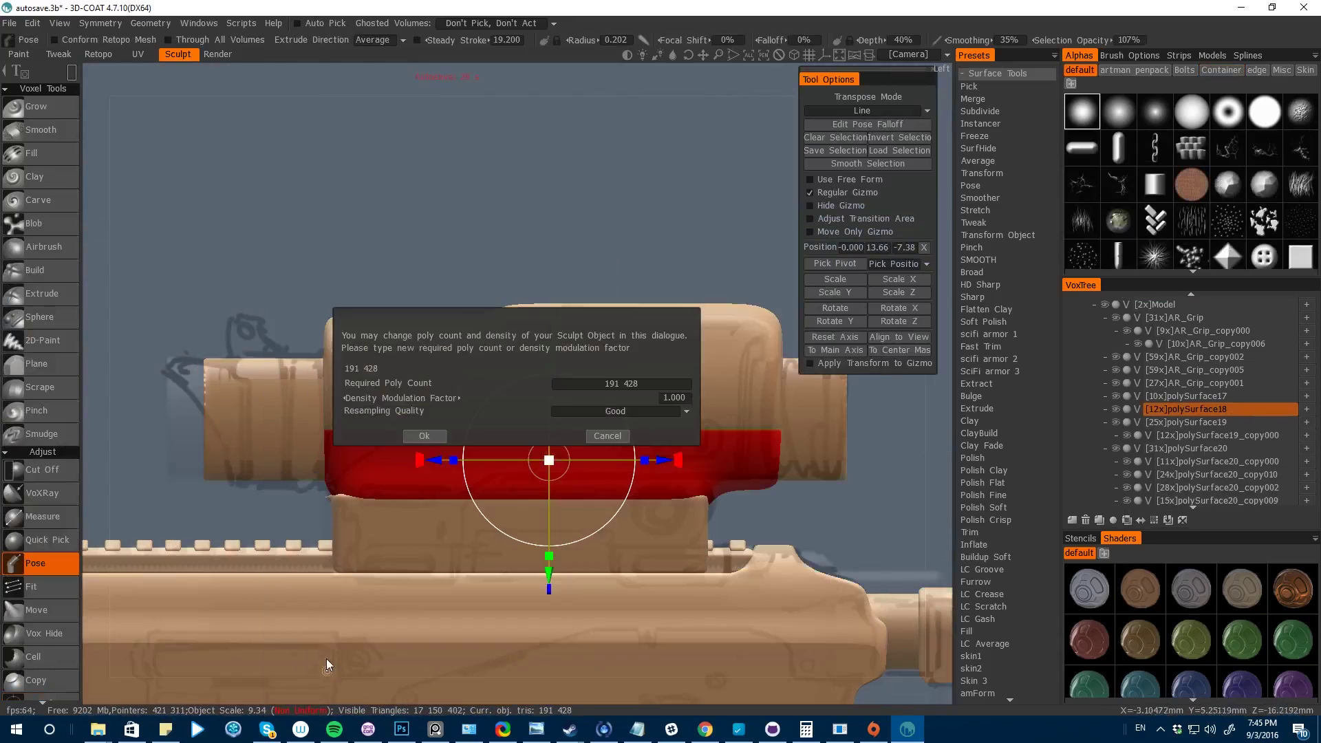
left_click(425, 433)
- Reshape the lower edge of the scope body polySurface18 with a graduated Pose line selection
left_click(41, 471)
key("space")
left_click(35, 563)
left_click(95, 74)
left_click_drag(552, 411, 551, 430)
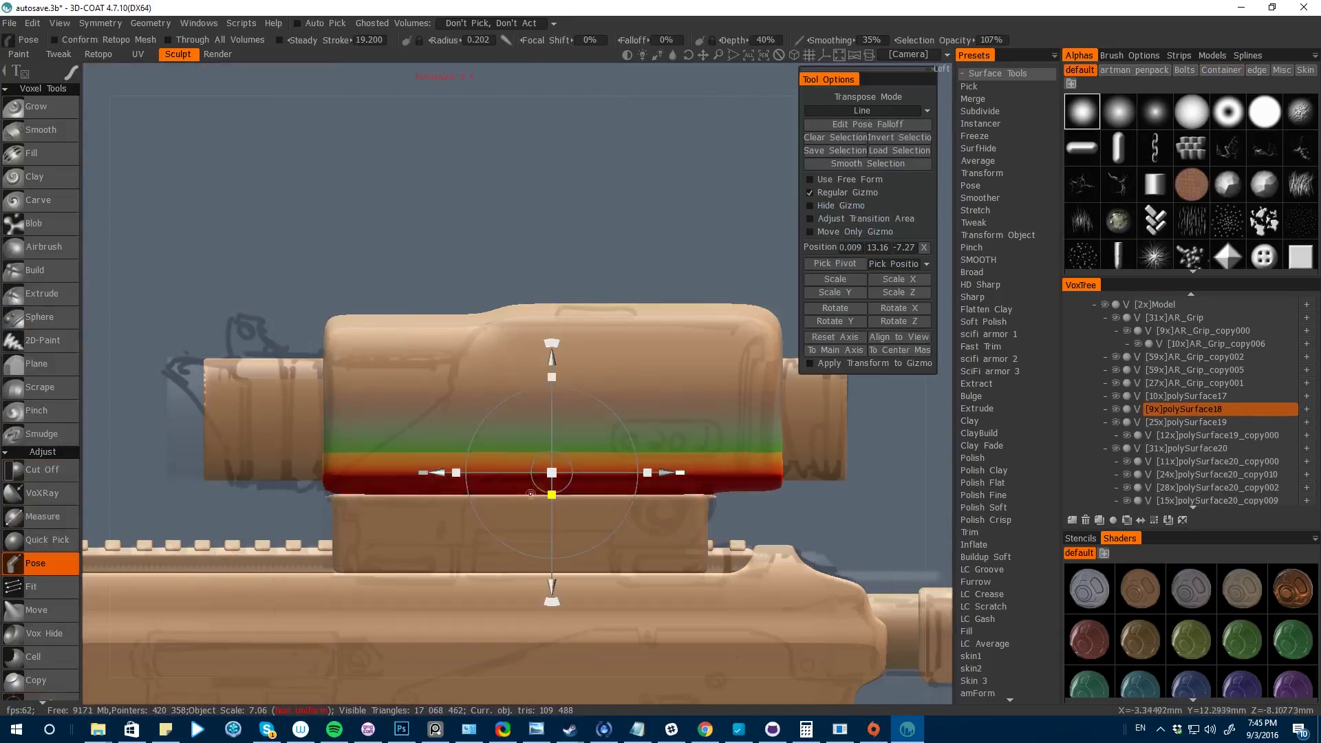
- Undo the last changes to the scope body
key("ctrl+z")
key("ctrl+z")
key("ctrl+z")
key("ctrl+z")
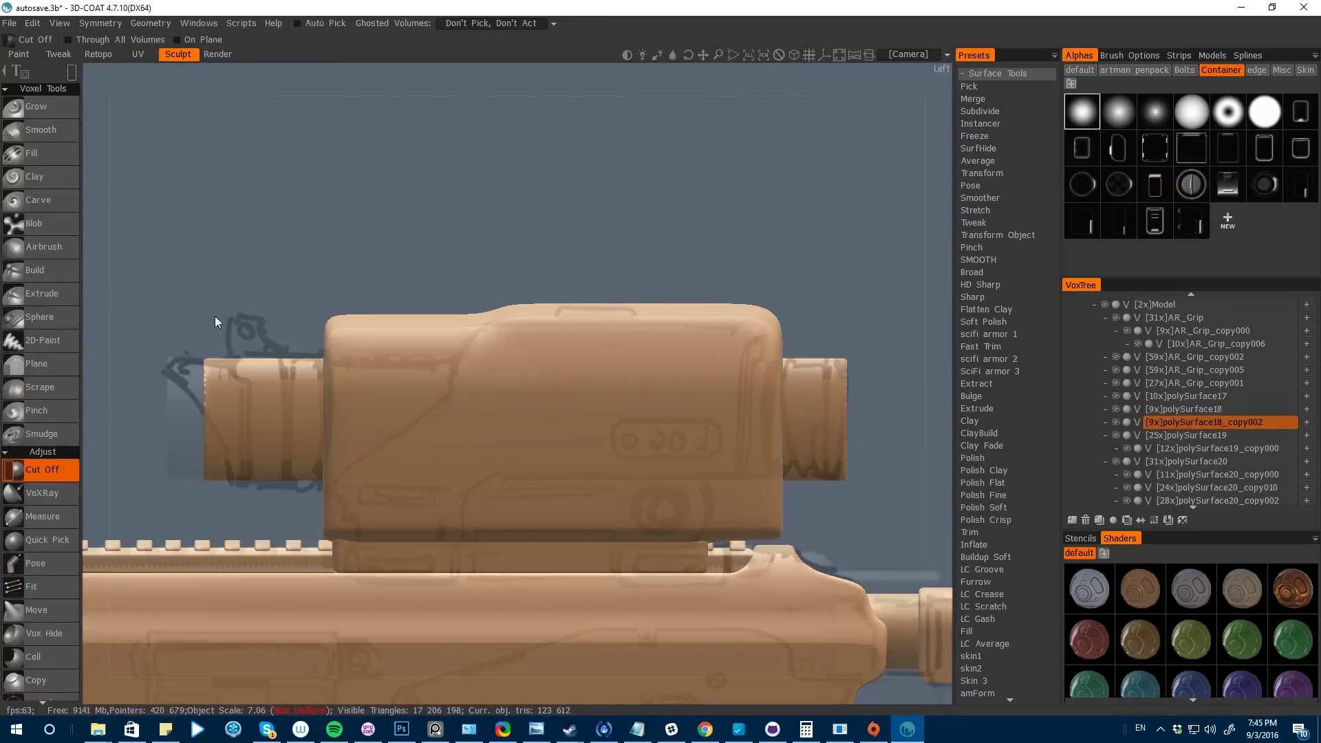
key("ctrl+z")
- Trim the end of the scope body polySurface18_copy002 with a rectangular Cut Off area
right_click_drag(645, 469, 473, 509)
left_click(41, 470)
left_click_drag(196, 283, 265, 567)
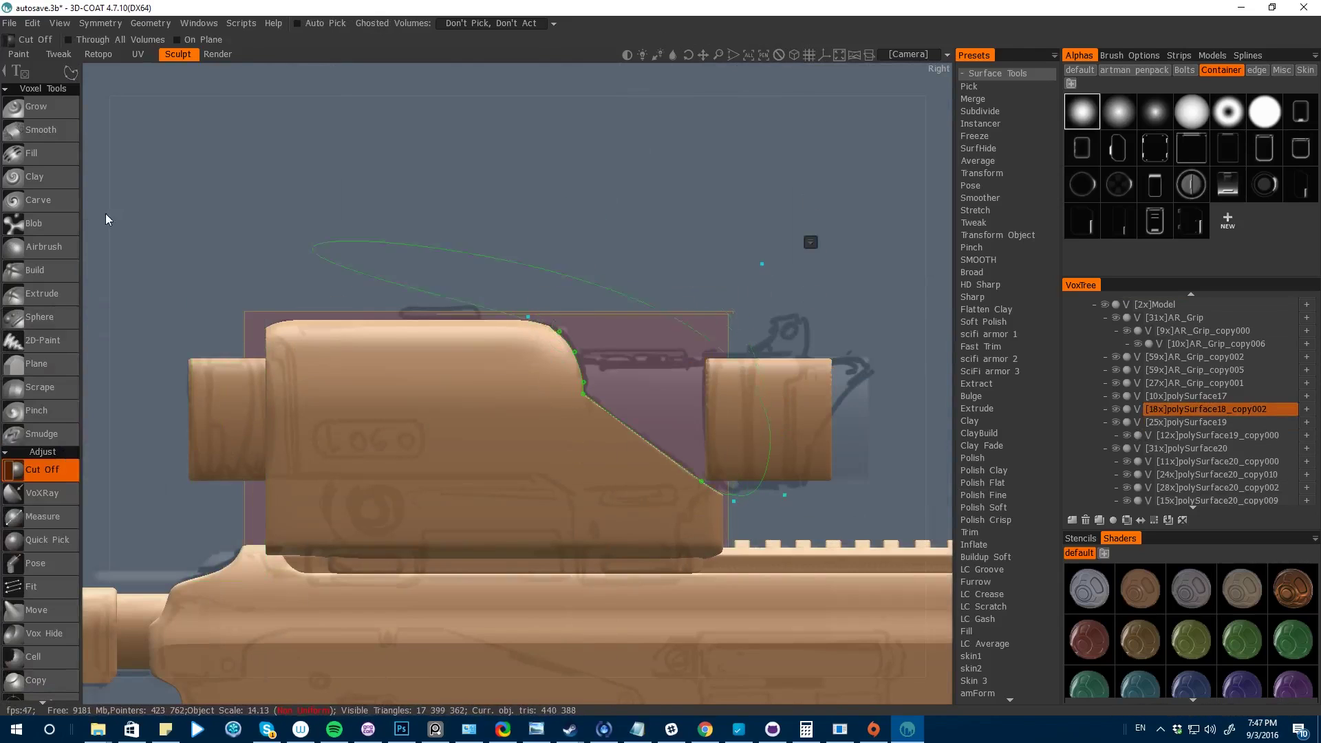
- Clear the remaining spline points and rescale the mount beneath the scope along the barrel axis with Transform
key("BackSpace")
key("BackSpace")
key("BackSpace")
key("BackSpace")
key("h")
key("space")
left_click(823, 375)
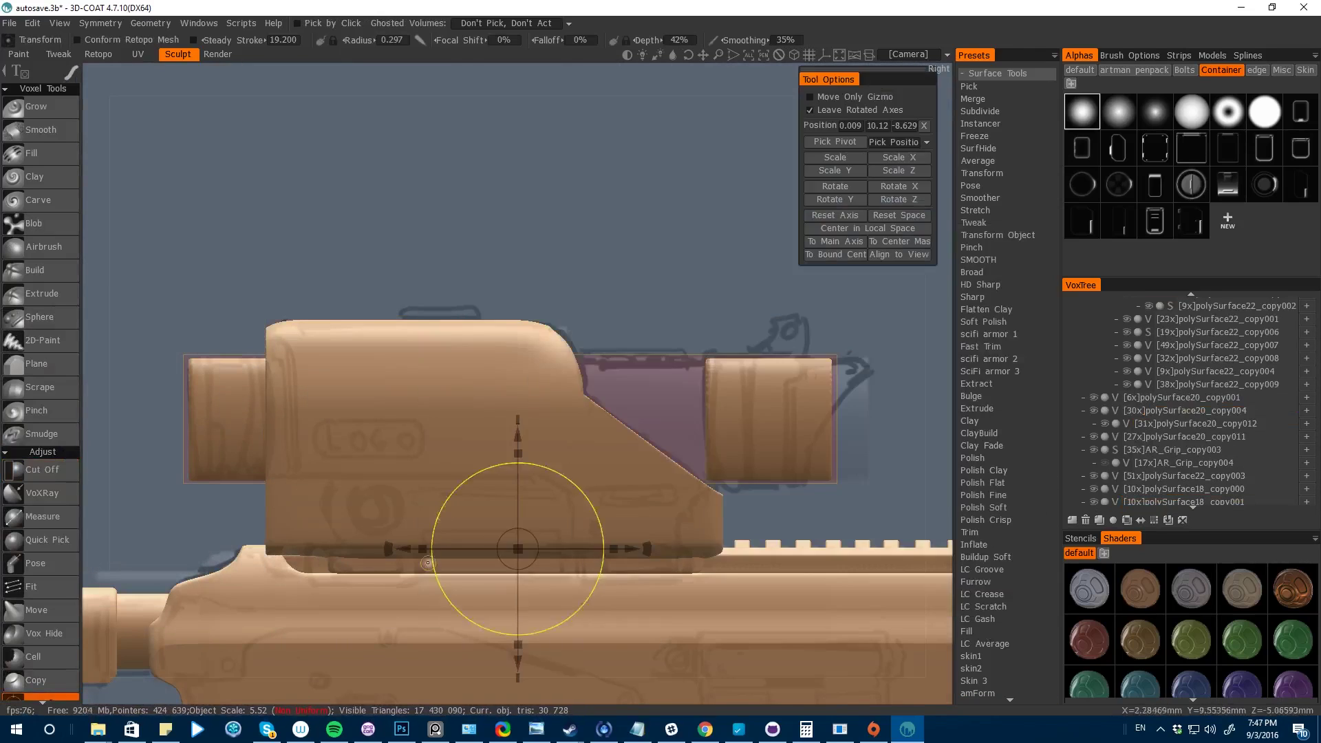
left_click_drag(455, 548, 321, 549)
- Fit the wider tube section behind the scope's front tube into the body's angled cutout using Cut Off and Transform
left_click(42, 469)
middle_click_drag(186, 268, 481, 239)
key("h")
right_click_drag(407, 227, 334, 359)
key("space")
left_click(775, 441)
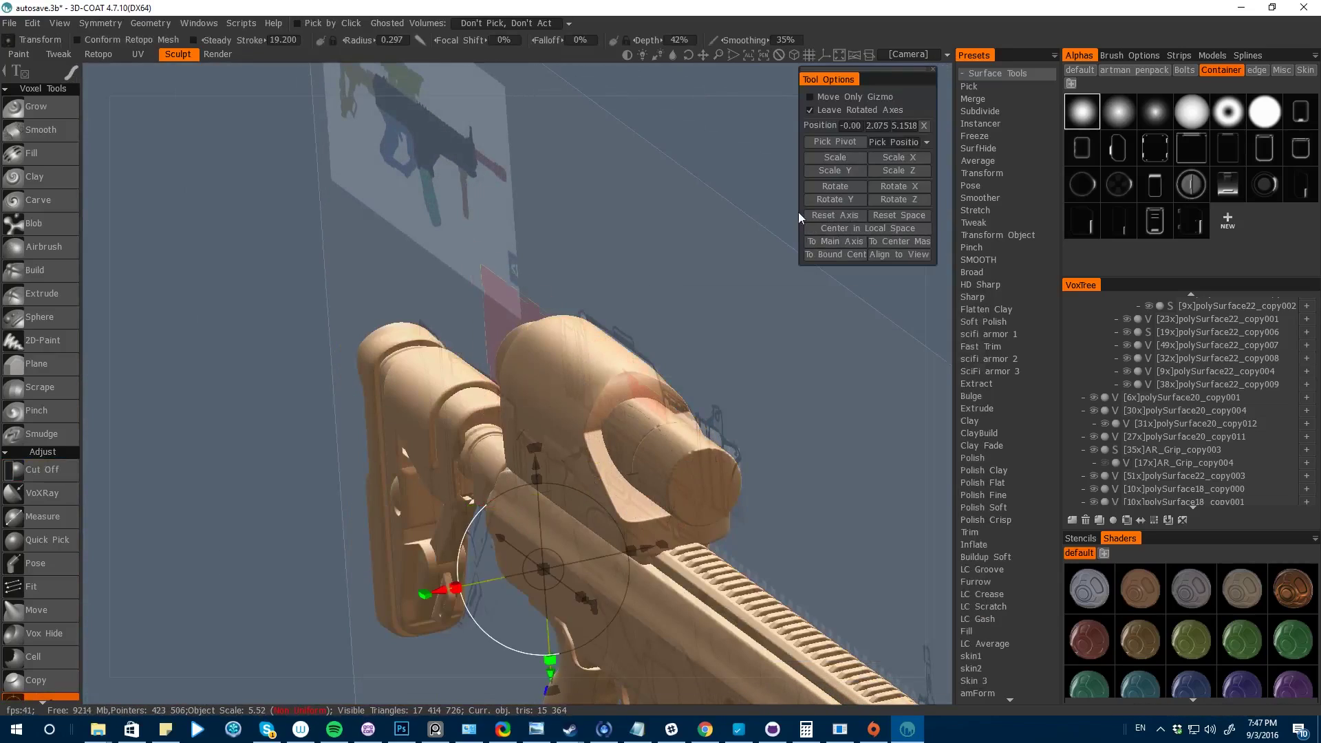
left_click_drag(155, 385, 236, 392)
left_click_drag(819, 434, 613, 333, "alt")
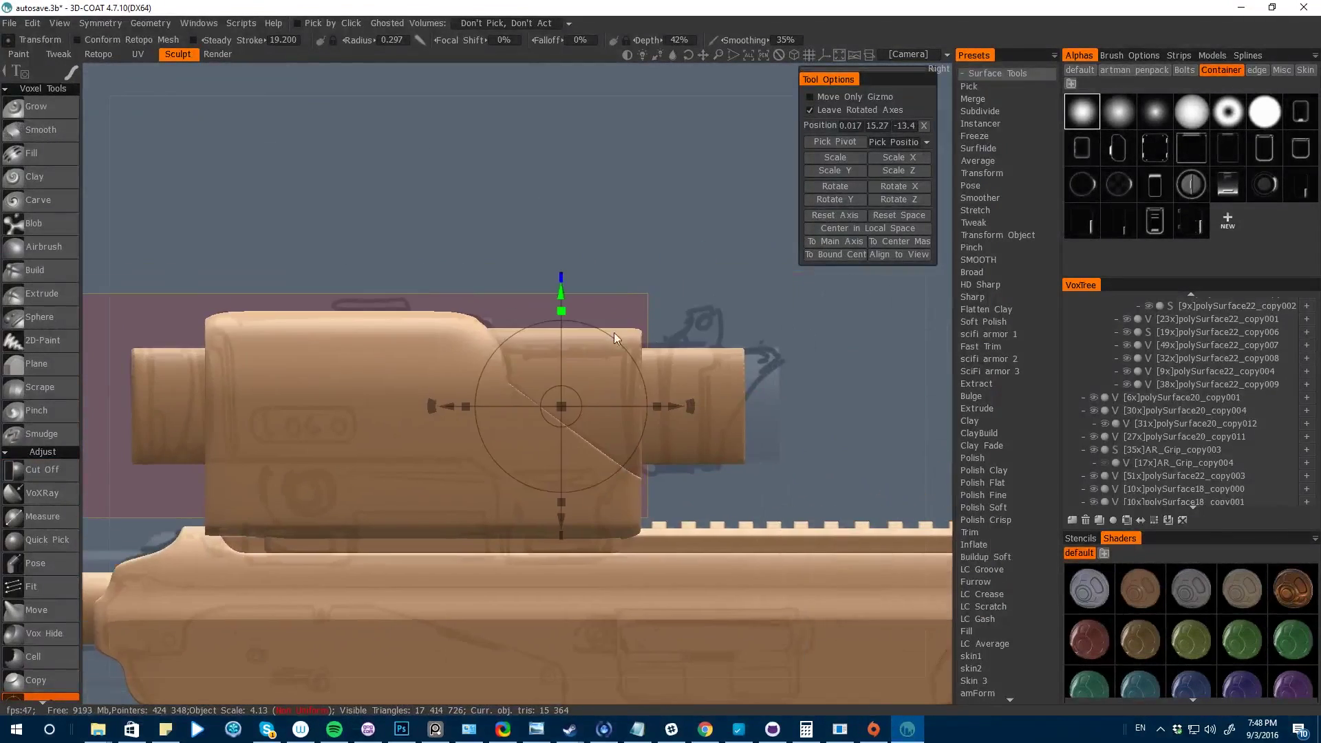
- Cut away the lower rear section and lower front corner of polySurface18_copy002 with Cut Off, following the sketch
left_click(41, 469)
left_click_drag(257, 241, 457, 80, "alt")
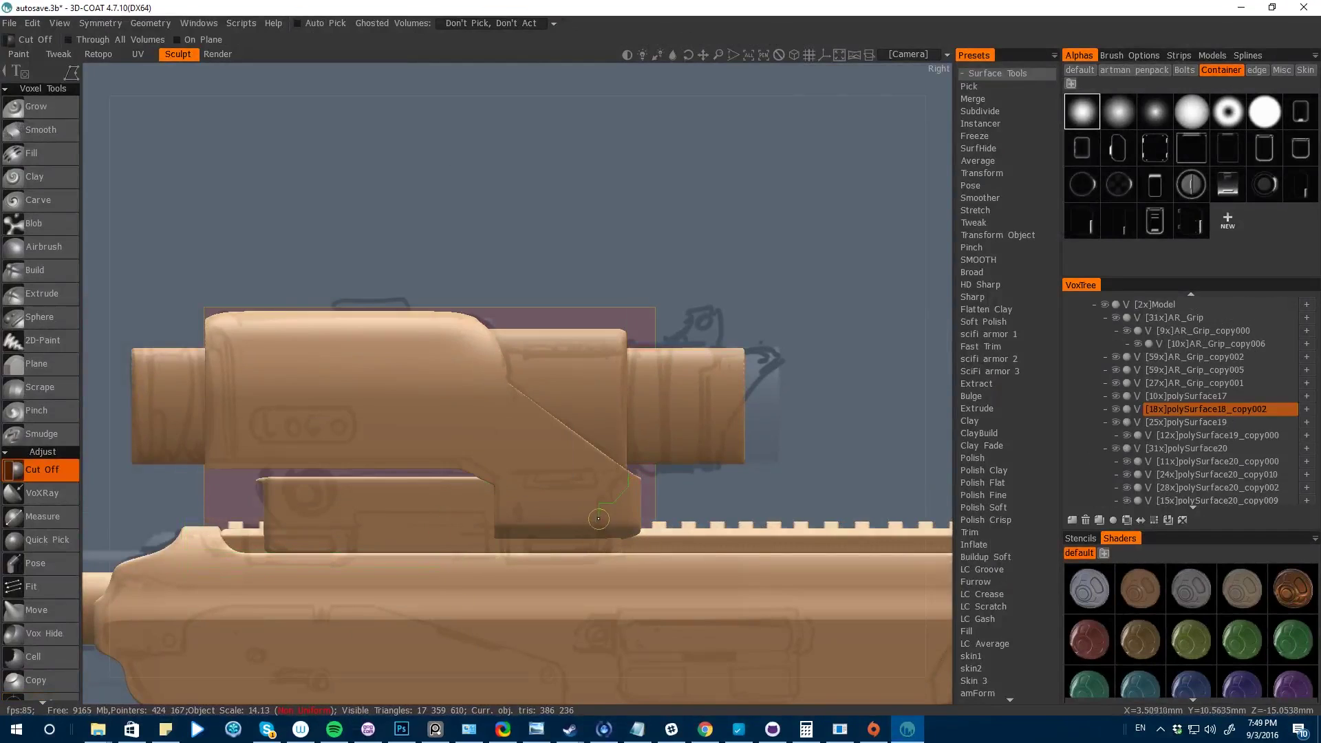
left_click_drag(599, 518, 388, 447, "alt")
- Raise the upper edge of the scope mount with a Pose selection, reset its axis and clear the selection
key("h")
key("space")
left_click(248, 392)
left_click_drag(473, 477, 474, 447)
left_click(821, 338)
mouse_move(867, 482)
left_mouse_down("alt")
mouse_move(756, 541)
mouse_move(743, 523)
left_mouse_up("alt")
left_click_drag(546, 314, 545, 296)
left_click(835, 137)
- Trim the scope mount polySurface18_copy000 from the back view with Cut Off
left_click(42, 470)
mouse_move(131, 426)
left_mouse_down("alt")
mouse_move(200, 407)
mouse_move(106, 436)
mouse_move(481, 475)
left_mouse_up("alt")
left_click_drag(514, 503, 580, 533)
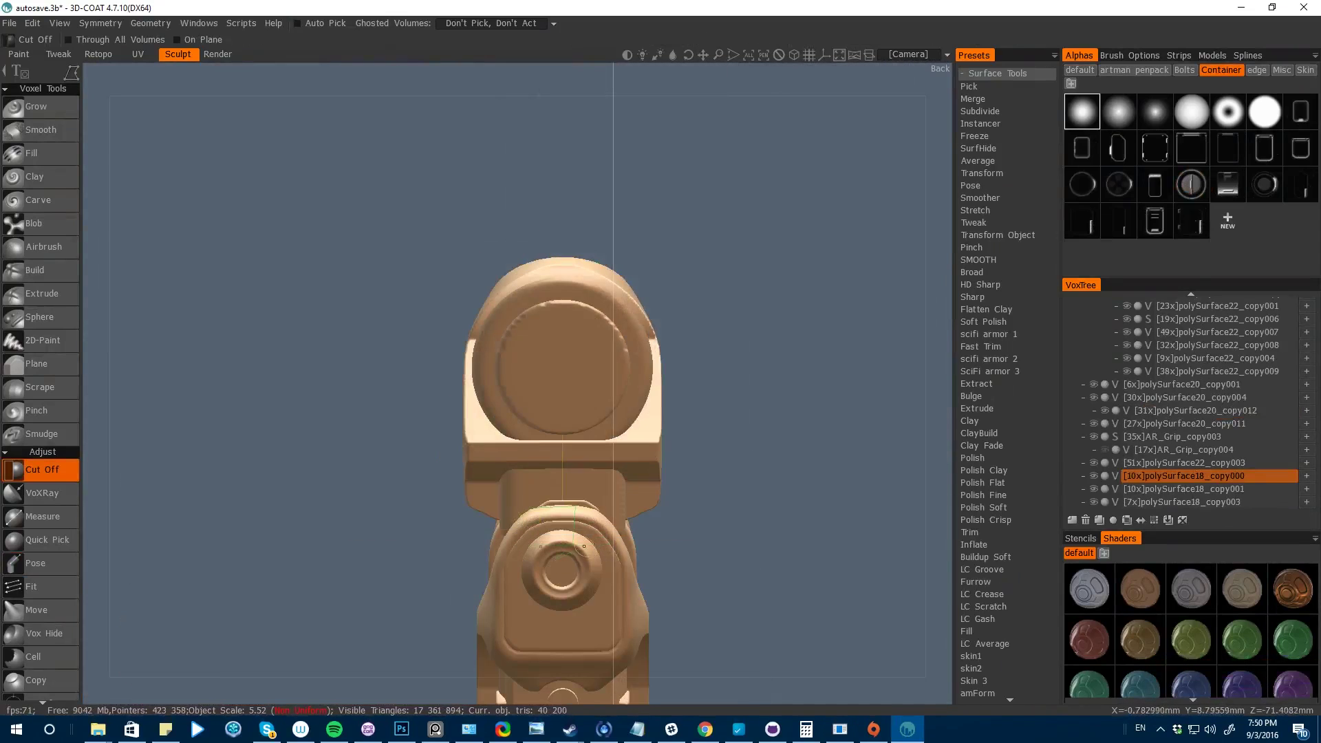
left_click_drag(413, 454, 118, 430, "alt")
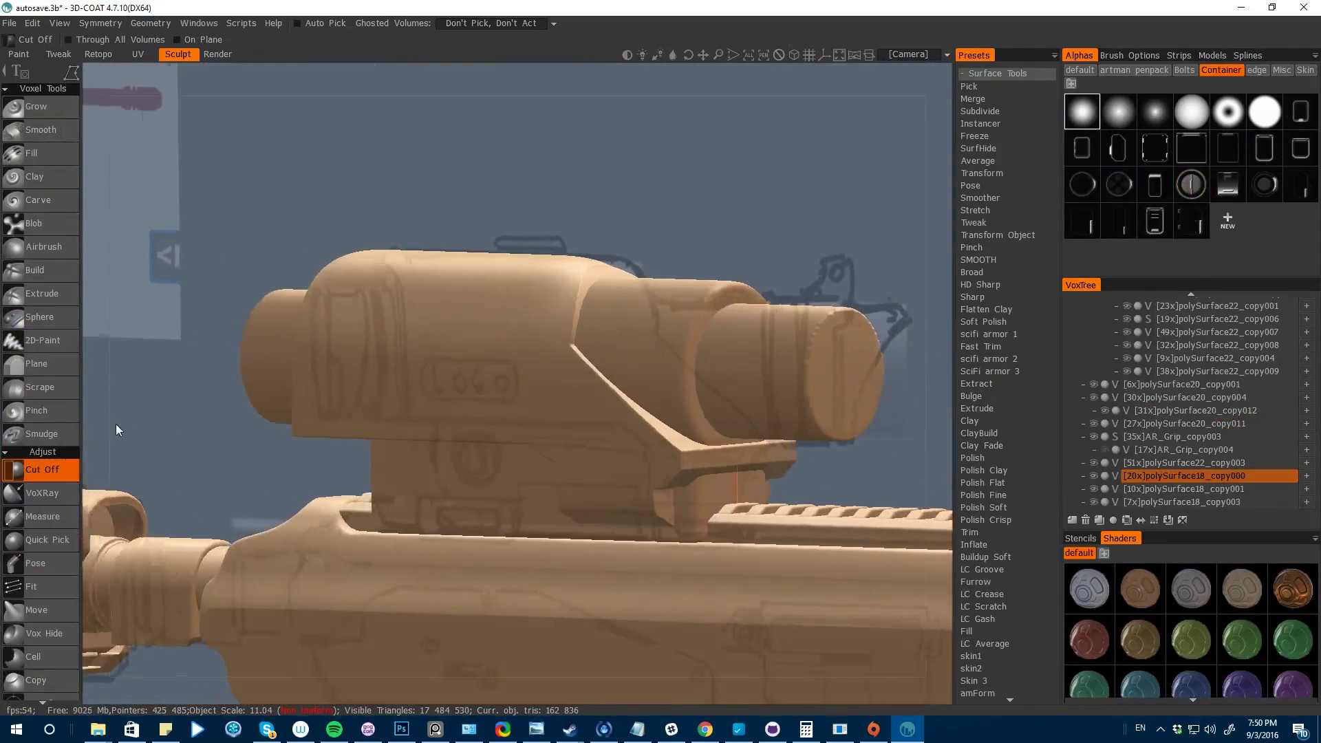
- Isolate the scope mount volume polySurface18_copy000 by hiding all other volumes
right_click(1156, 476)
left_click(1143, 309)
right_click(1156, 477)
key("space")
mouse_move(1142, 671)
left_click(952, 446)
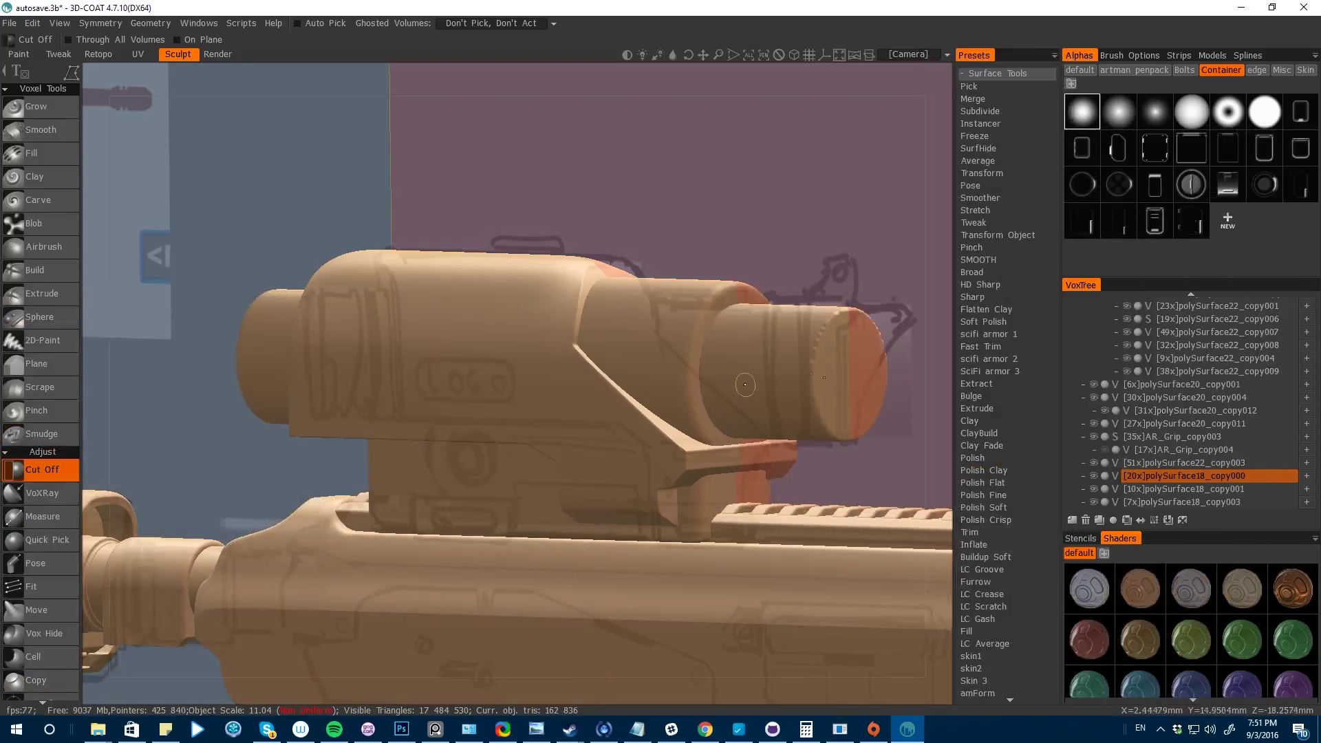
right_click(1146, 476)
left_click(1115, 346)
left_click_drag(207, 385, 396, 375, "alt")
key("h")
key("h")
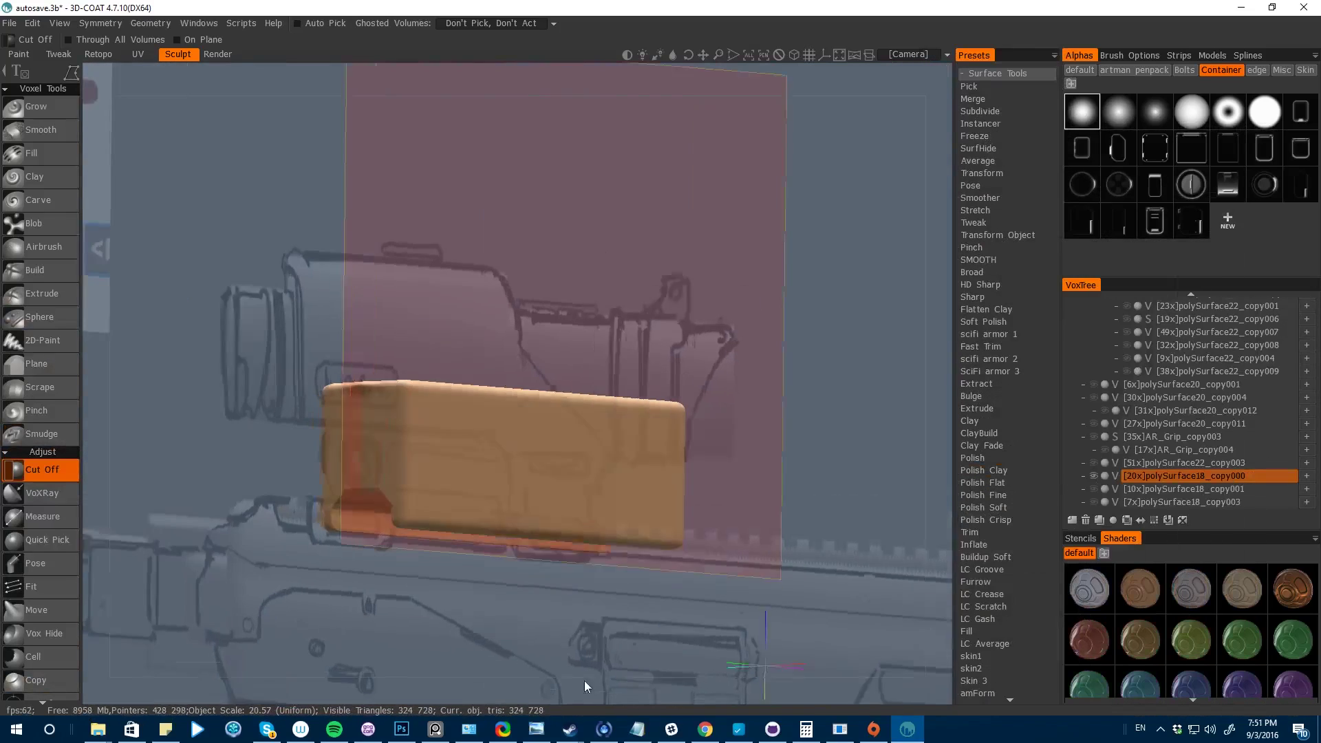
- Pick the receiver volume polySurface22_copy001 and examine its upper recess from above
left_click_drag(584, 680, 257, 389, "alt")
key("h")
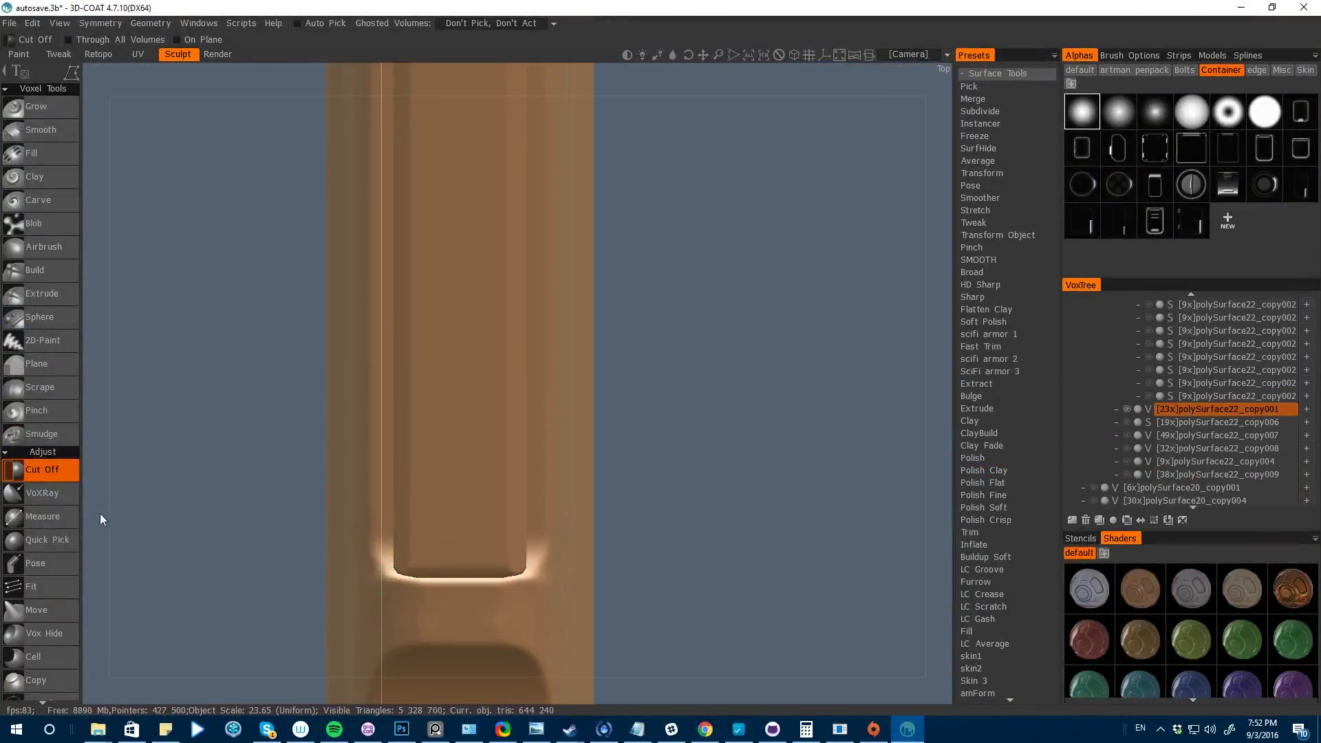
left_click_drag(99, 519, 583, 641, "alt")
key("h")
- Switch to the Render room and view the complete rifle from several angles and distances
scroll(582, 642, "down", 5)
left_click(218, 54)
left_click_drag(483, 582, 238, 507, "alt")
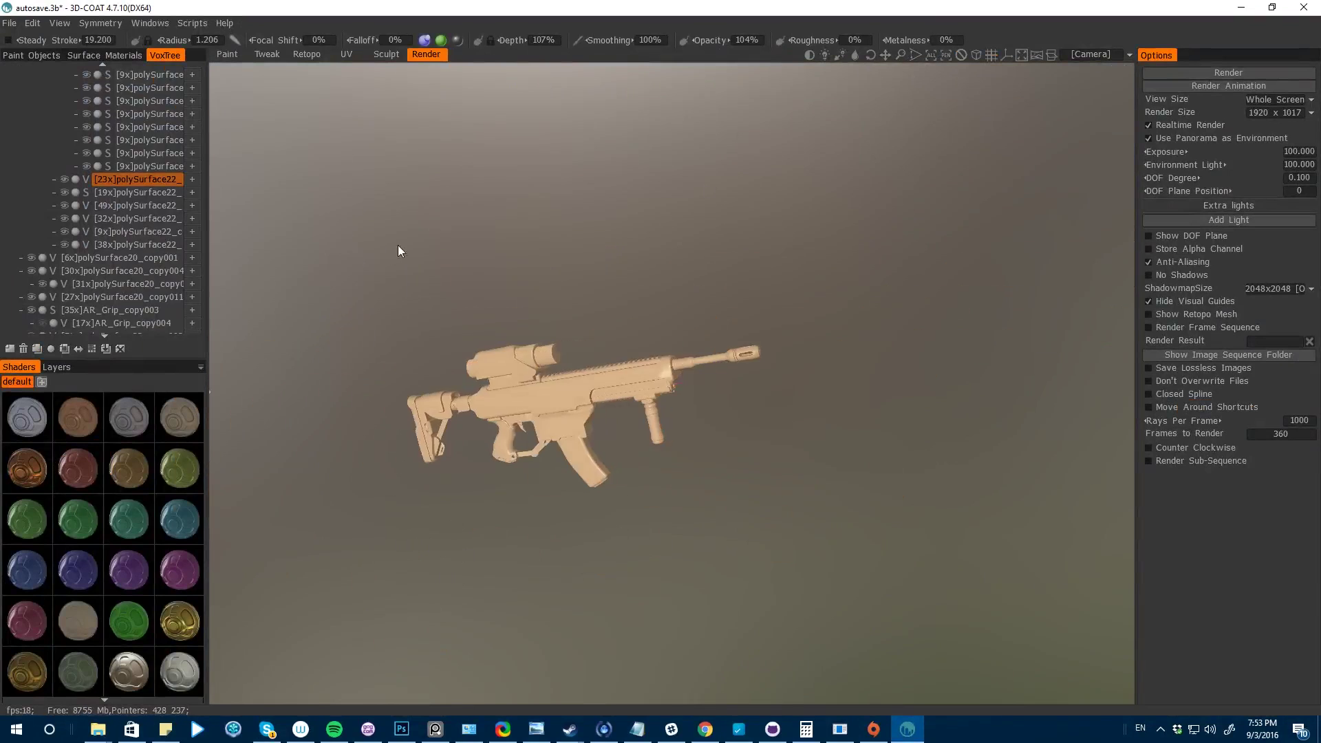
scroll(336, 263, "up", 5)
scroll(335, 263, "down", 3)
left_click_drag(335, 263, 268, 229, "alt")
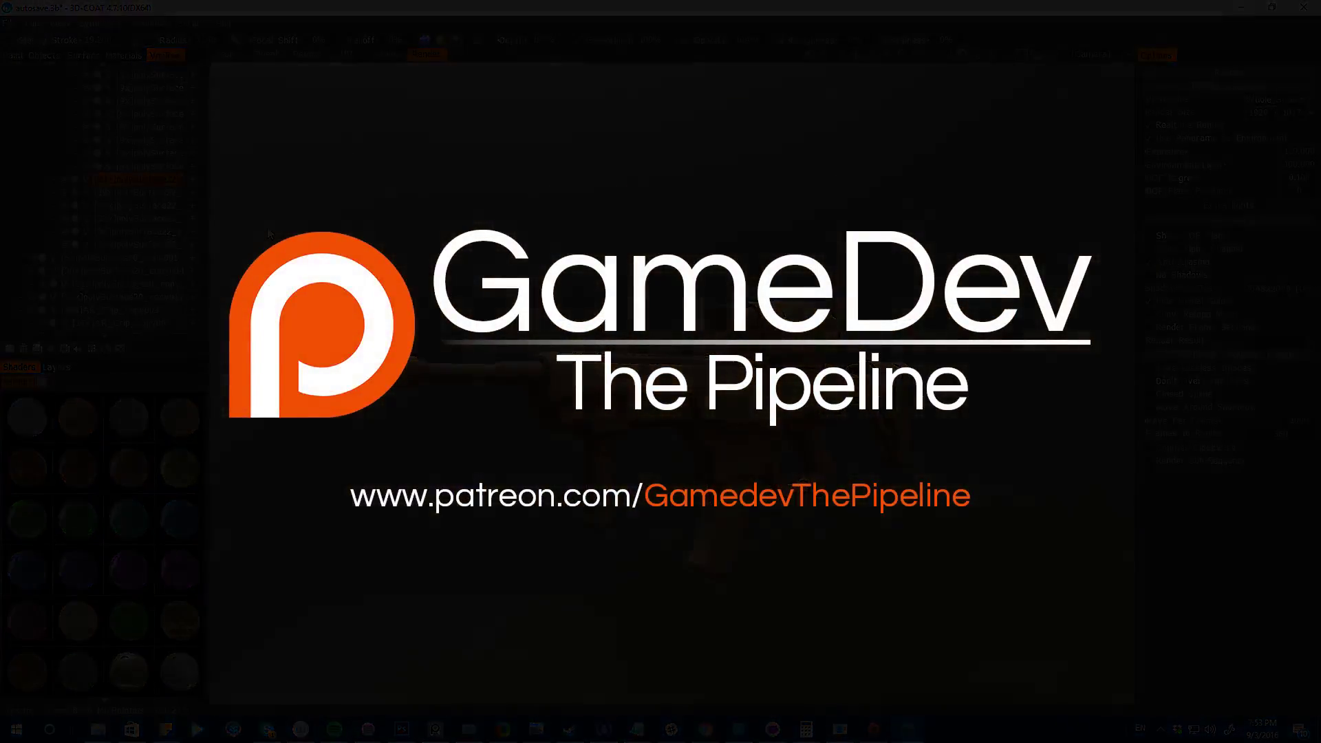